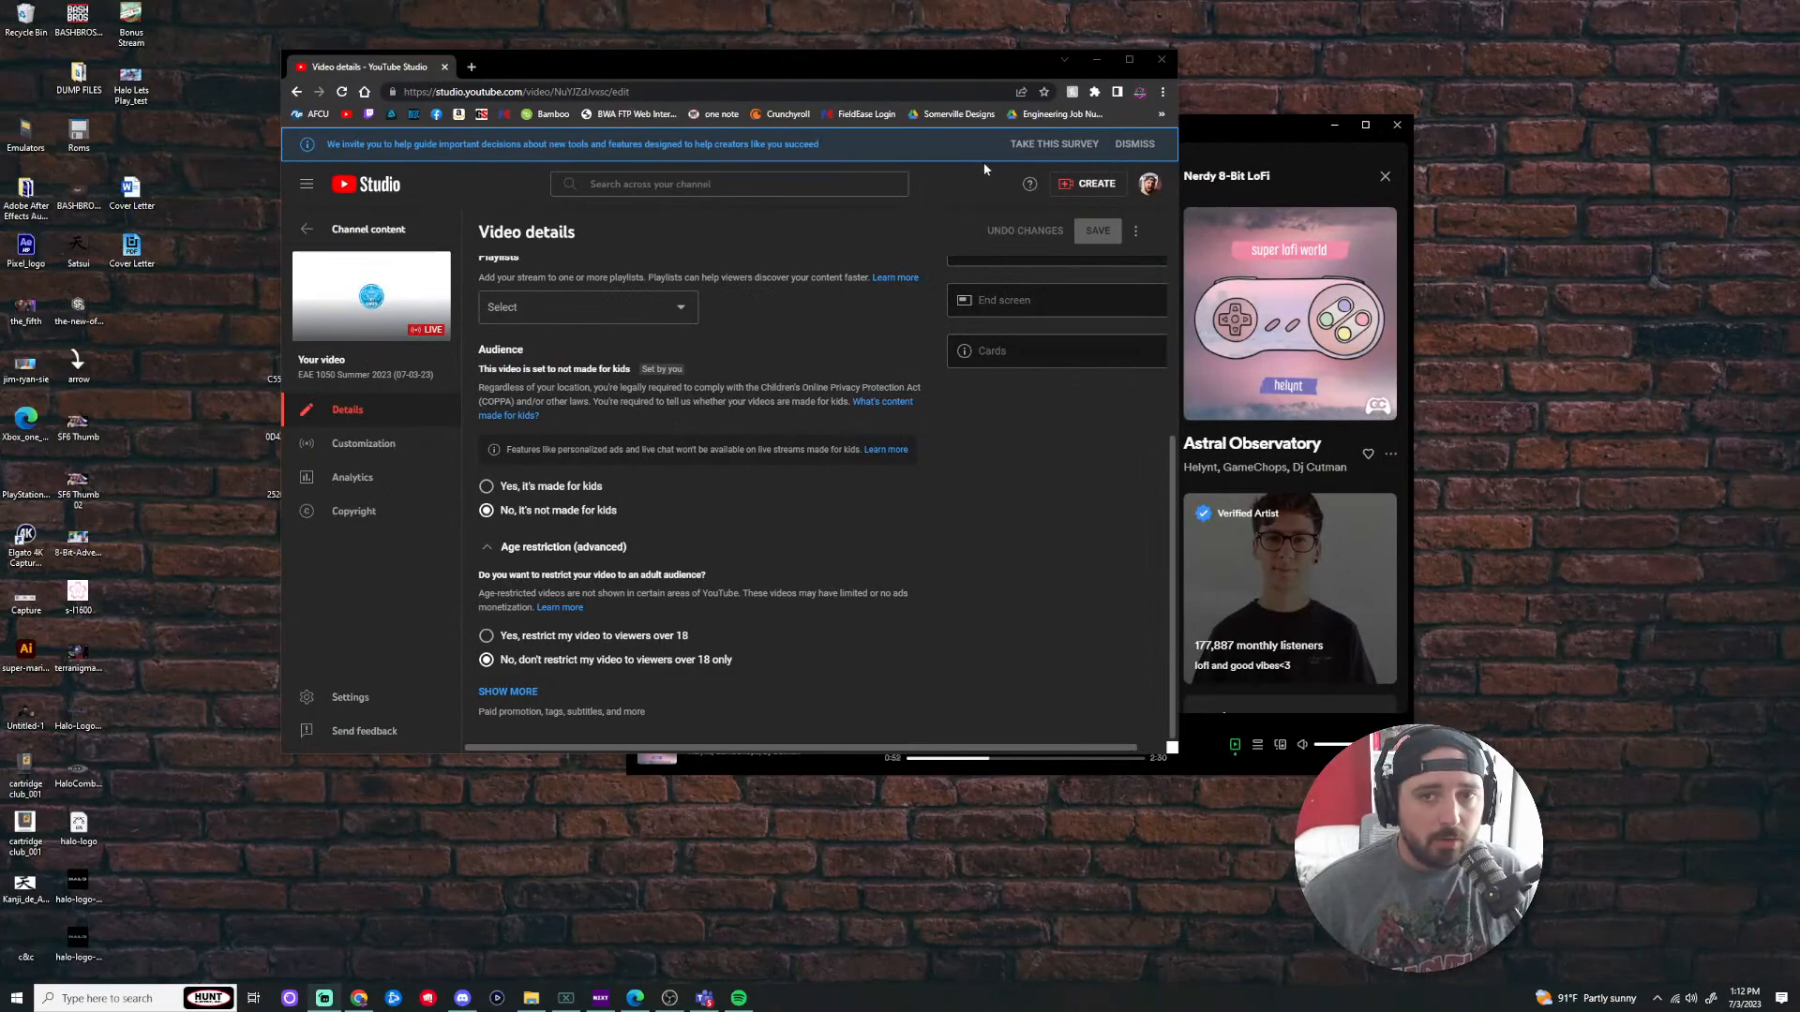
Step: Close the Spotify player, leaving only the YouTube Studio browser window open
{"action": "left_click", "coordinate": [1167, 60]}
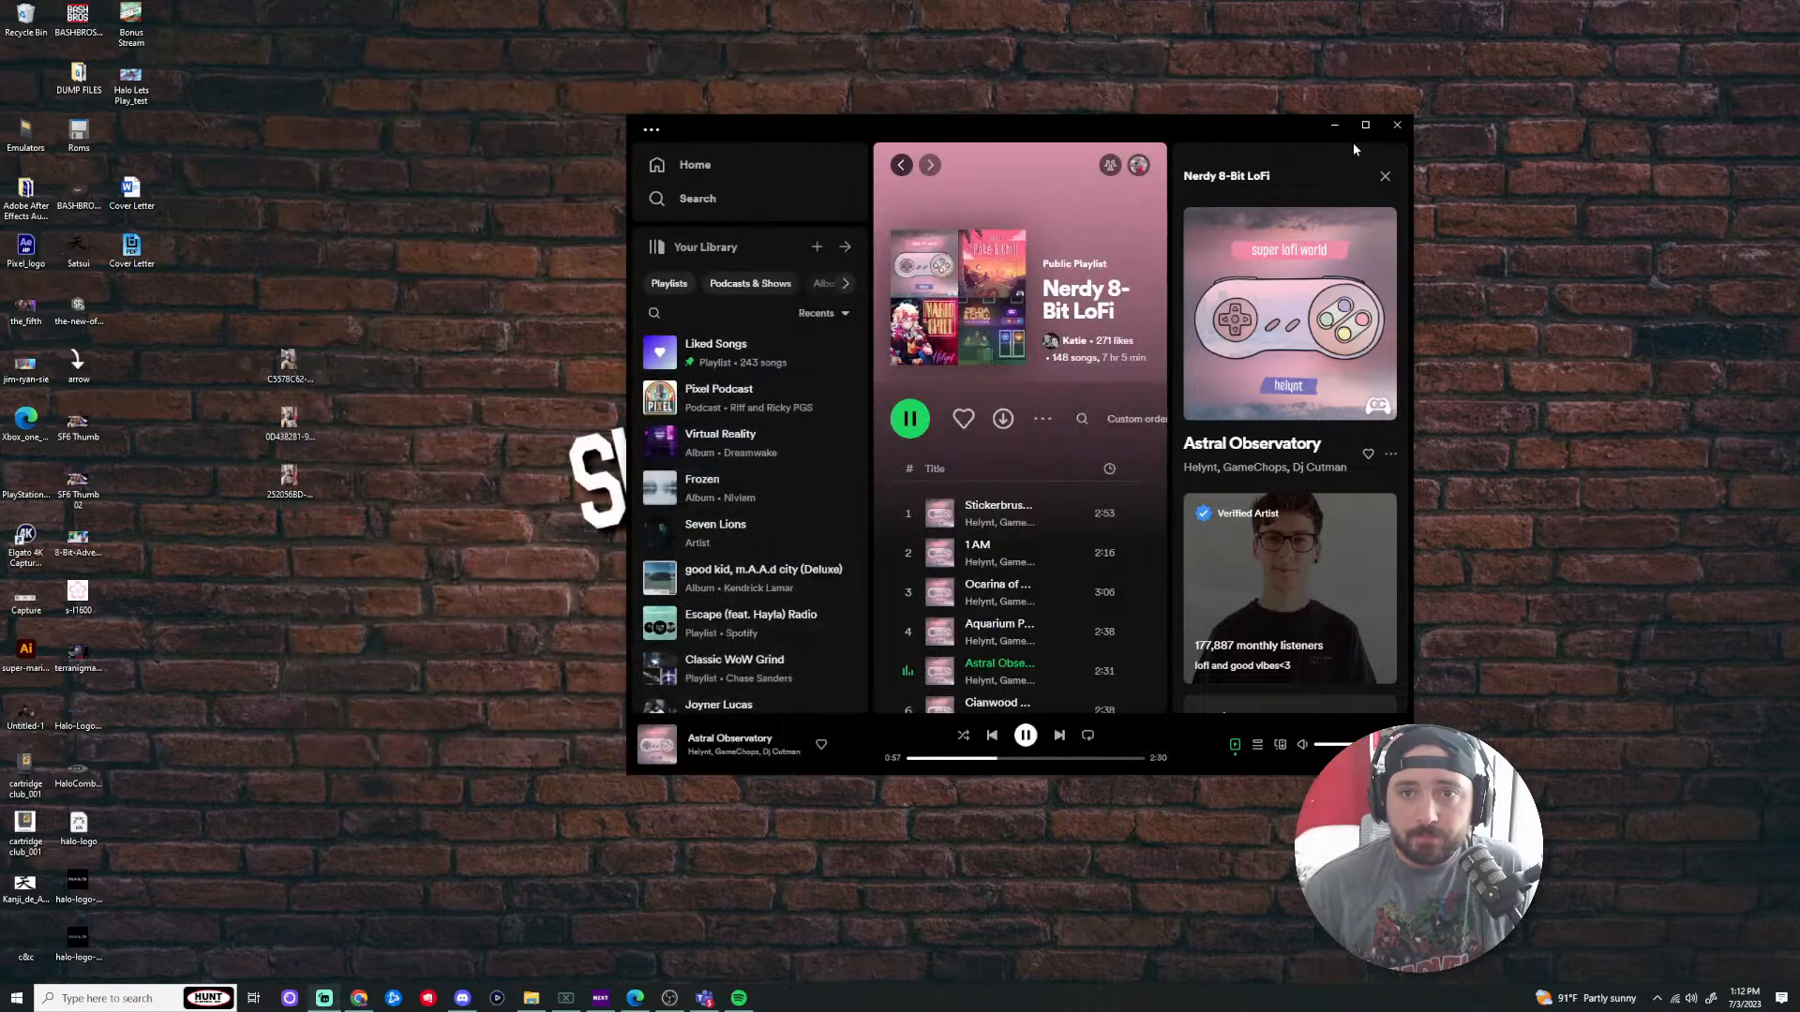
{"action": "left_click", "coordinate": [1406, 131]}
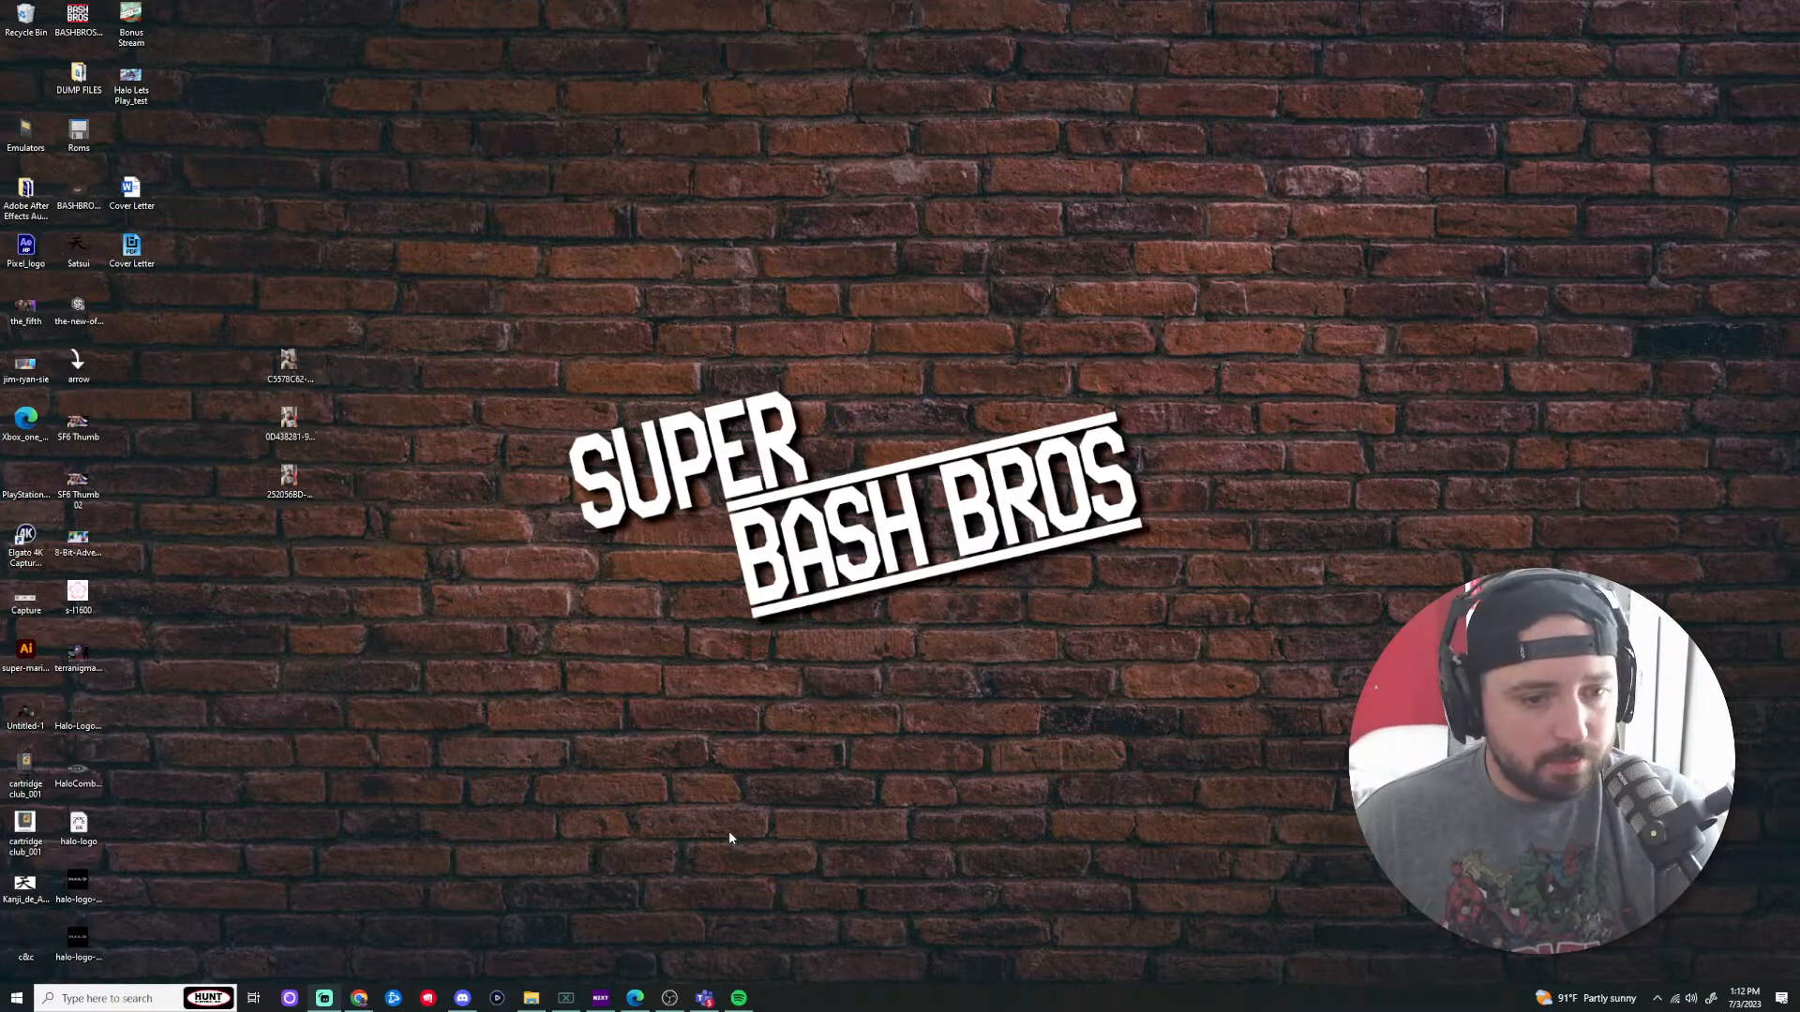
{"action": "left_click", "coordinate": [363, 1003]}
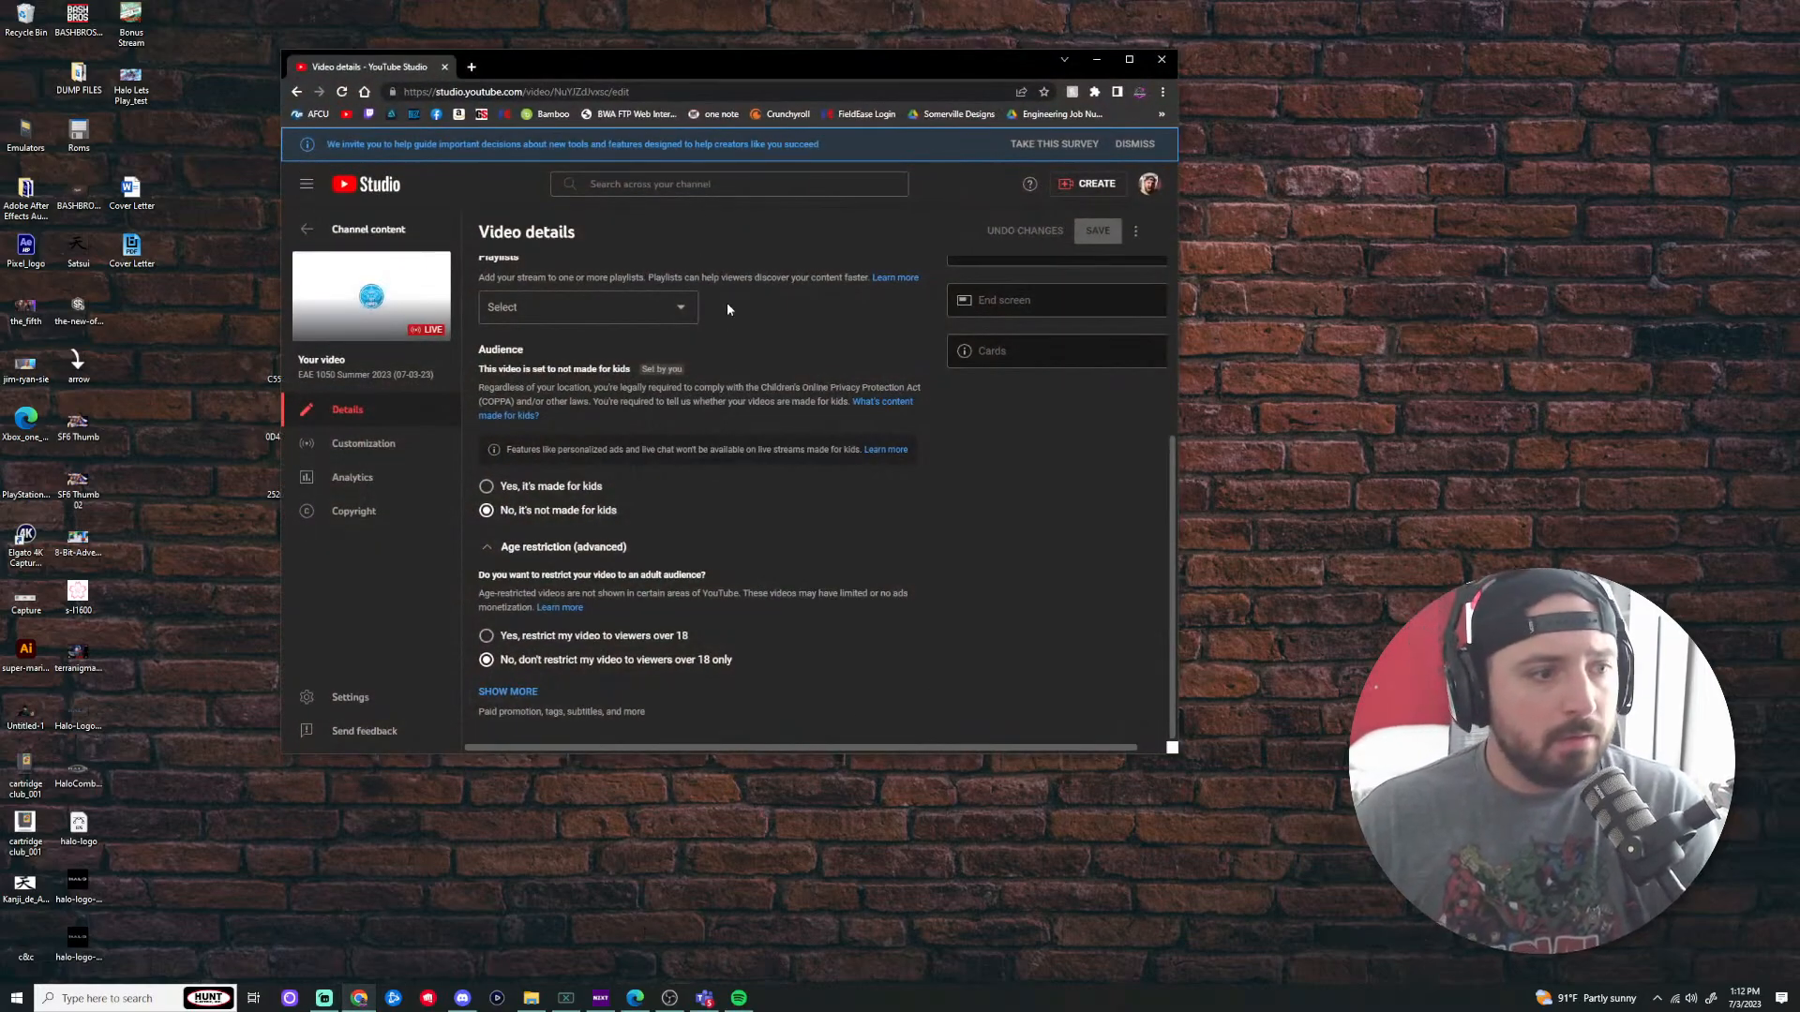
Step: Load utah.edu in a new browser tab
{"action": "left_click", "coordinate": [472, 66]}
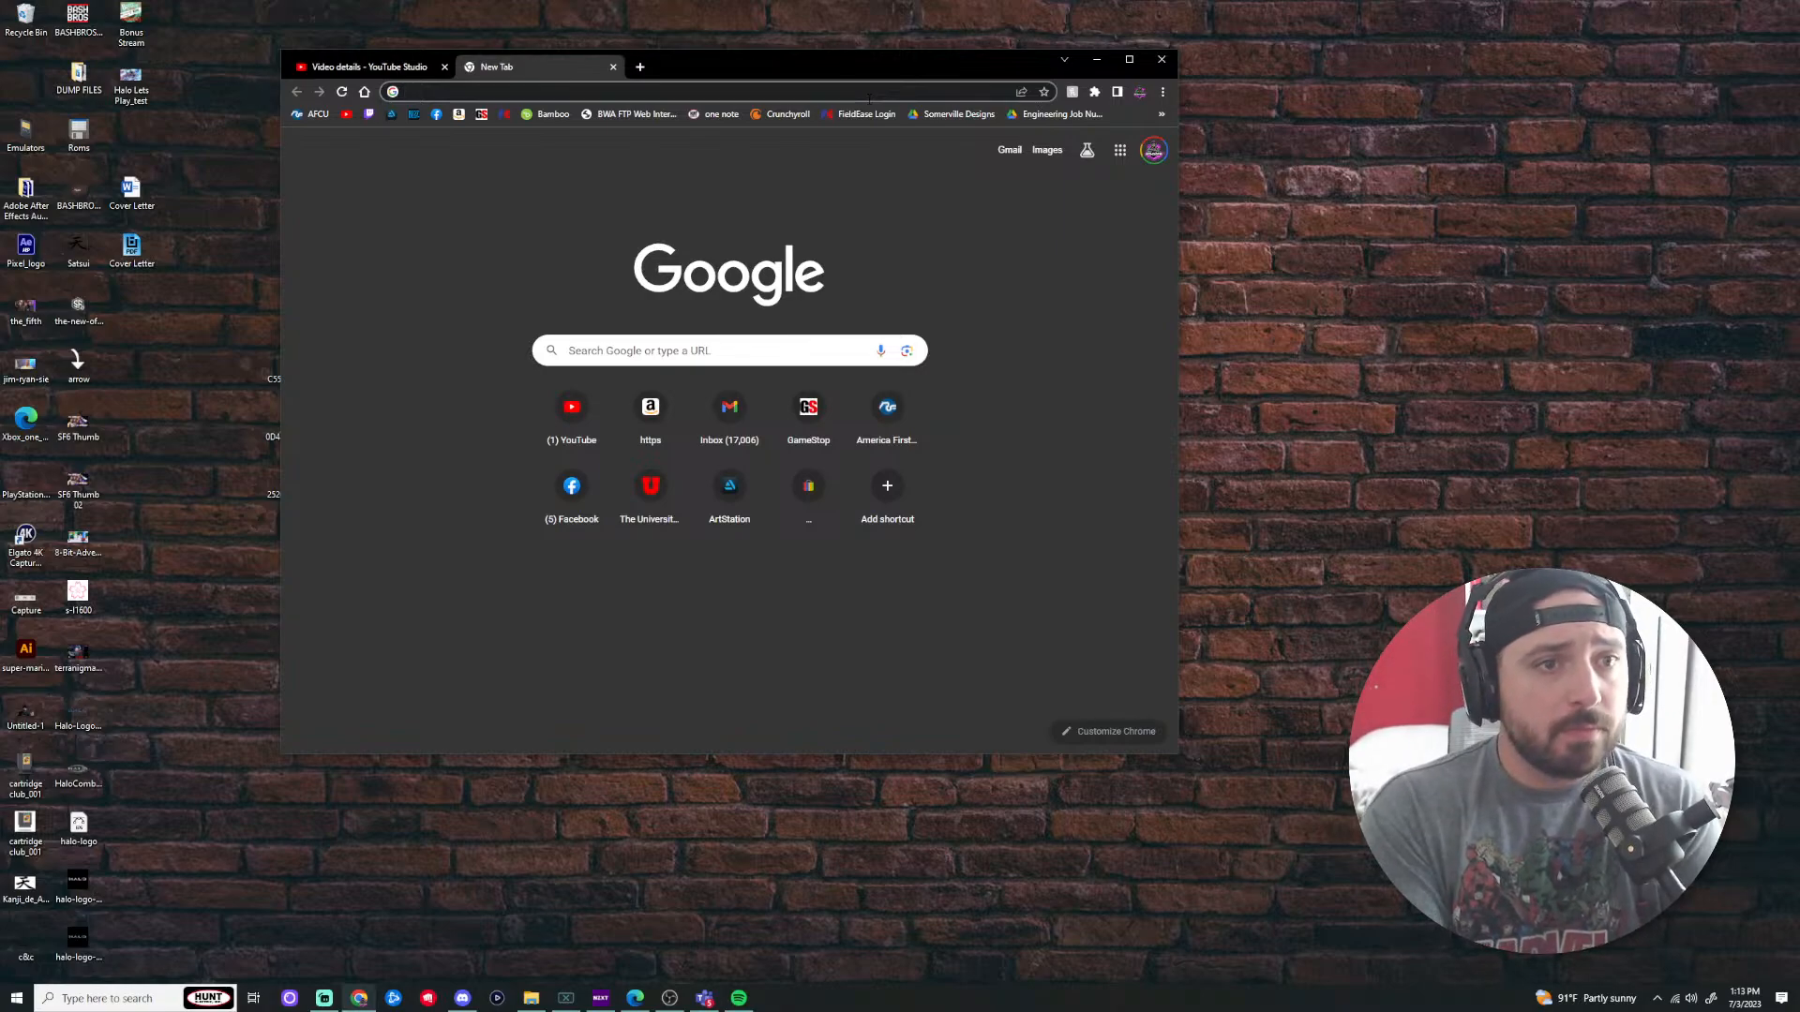
{"action": "type", "text": "m"}
{"action": "key", "text": "BackSpace"}
{"action": "key", "text": "BackSpace"}
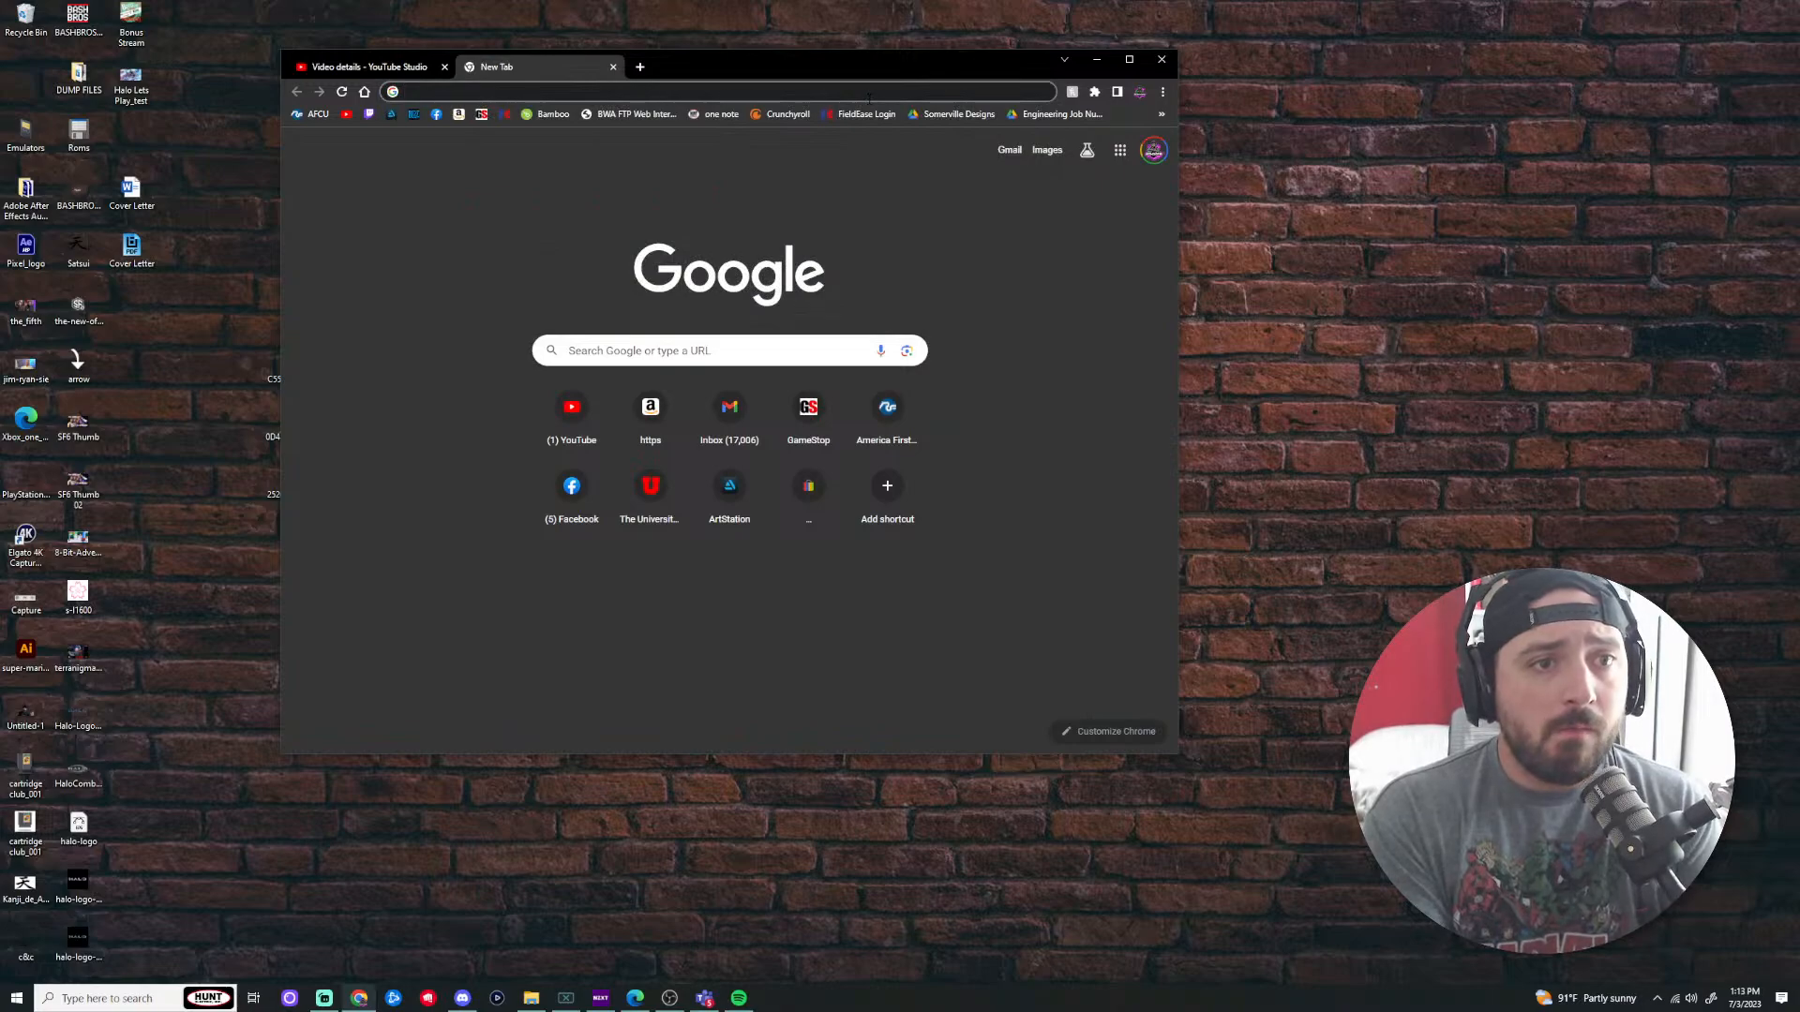
{"action": "type", "text": "utah.edu"}
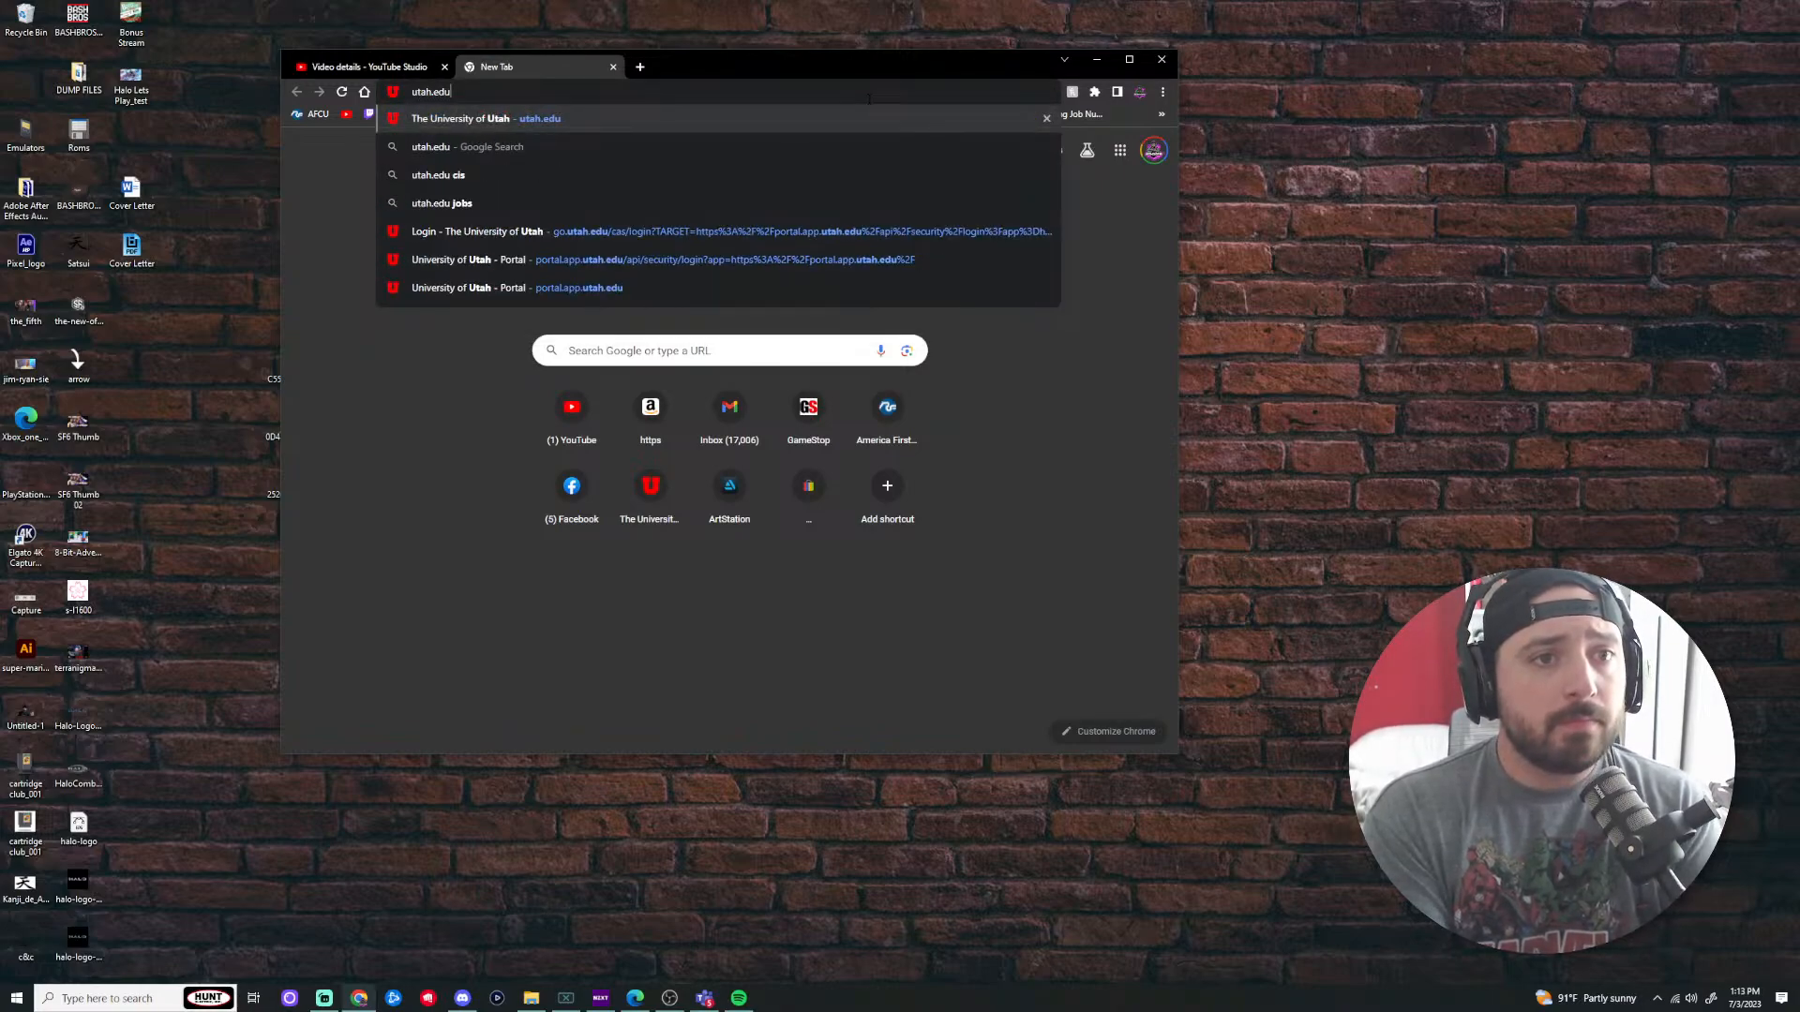
{"action": "key", "text": "Return"}
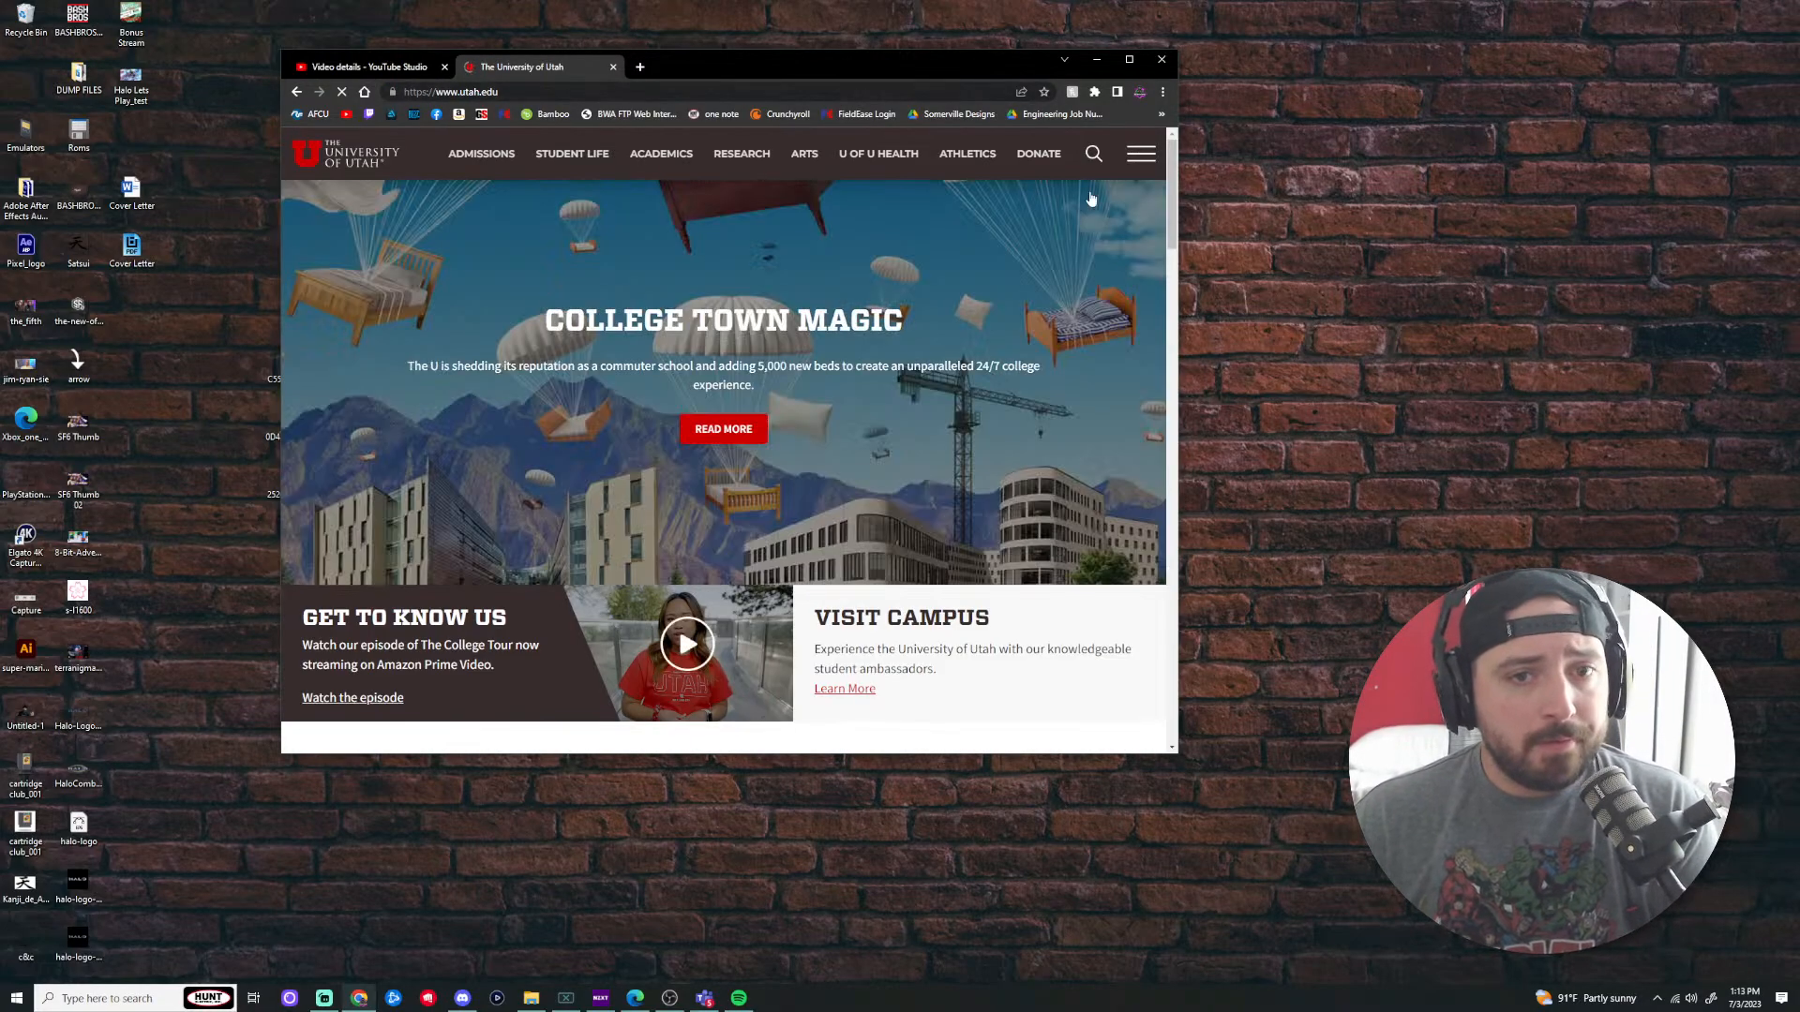
Step: Go to the Campus Information Services sign-in page through the site's main navigation menu
{"action": "left_click", "coordinate": [1143, 162]}
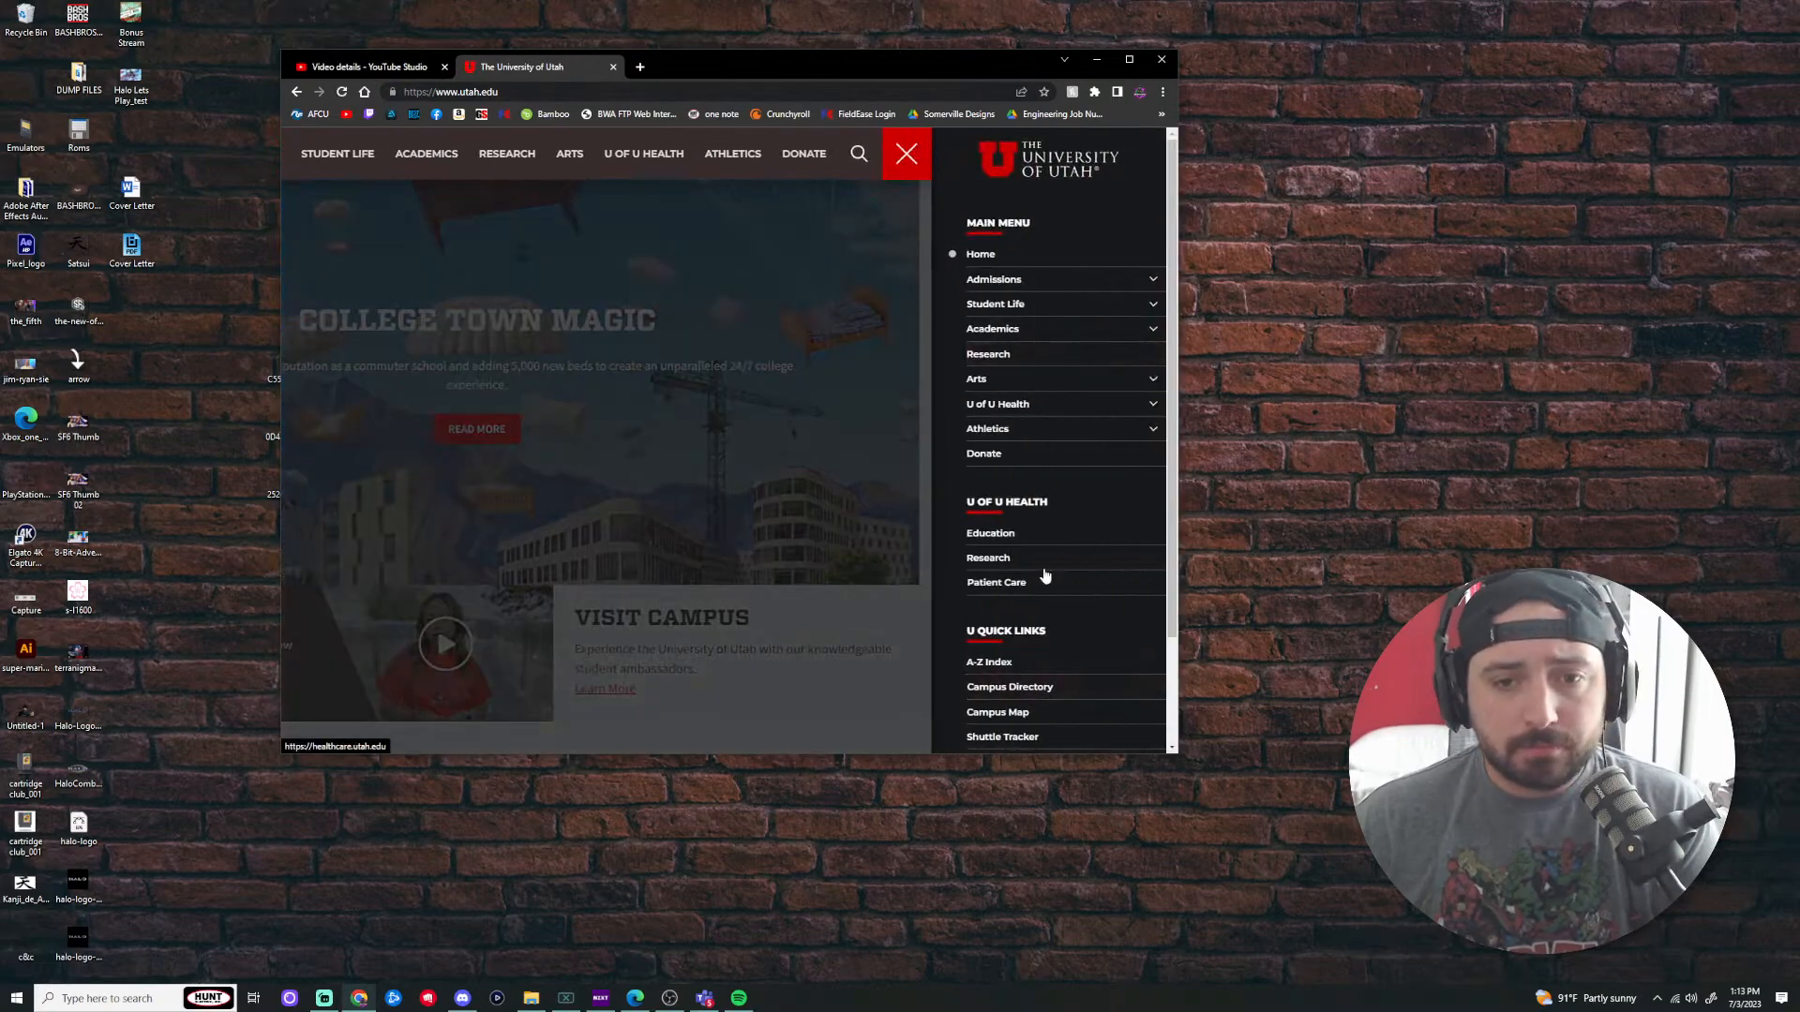
{"action": "scroll", "coordinate": [1060, 583], "scroll_direction": "down", "scroll_amount": 1}
{"action": "left_click", "coordinate": [1008, 631]}
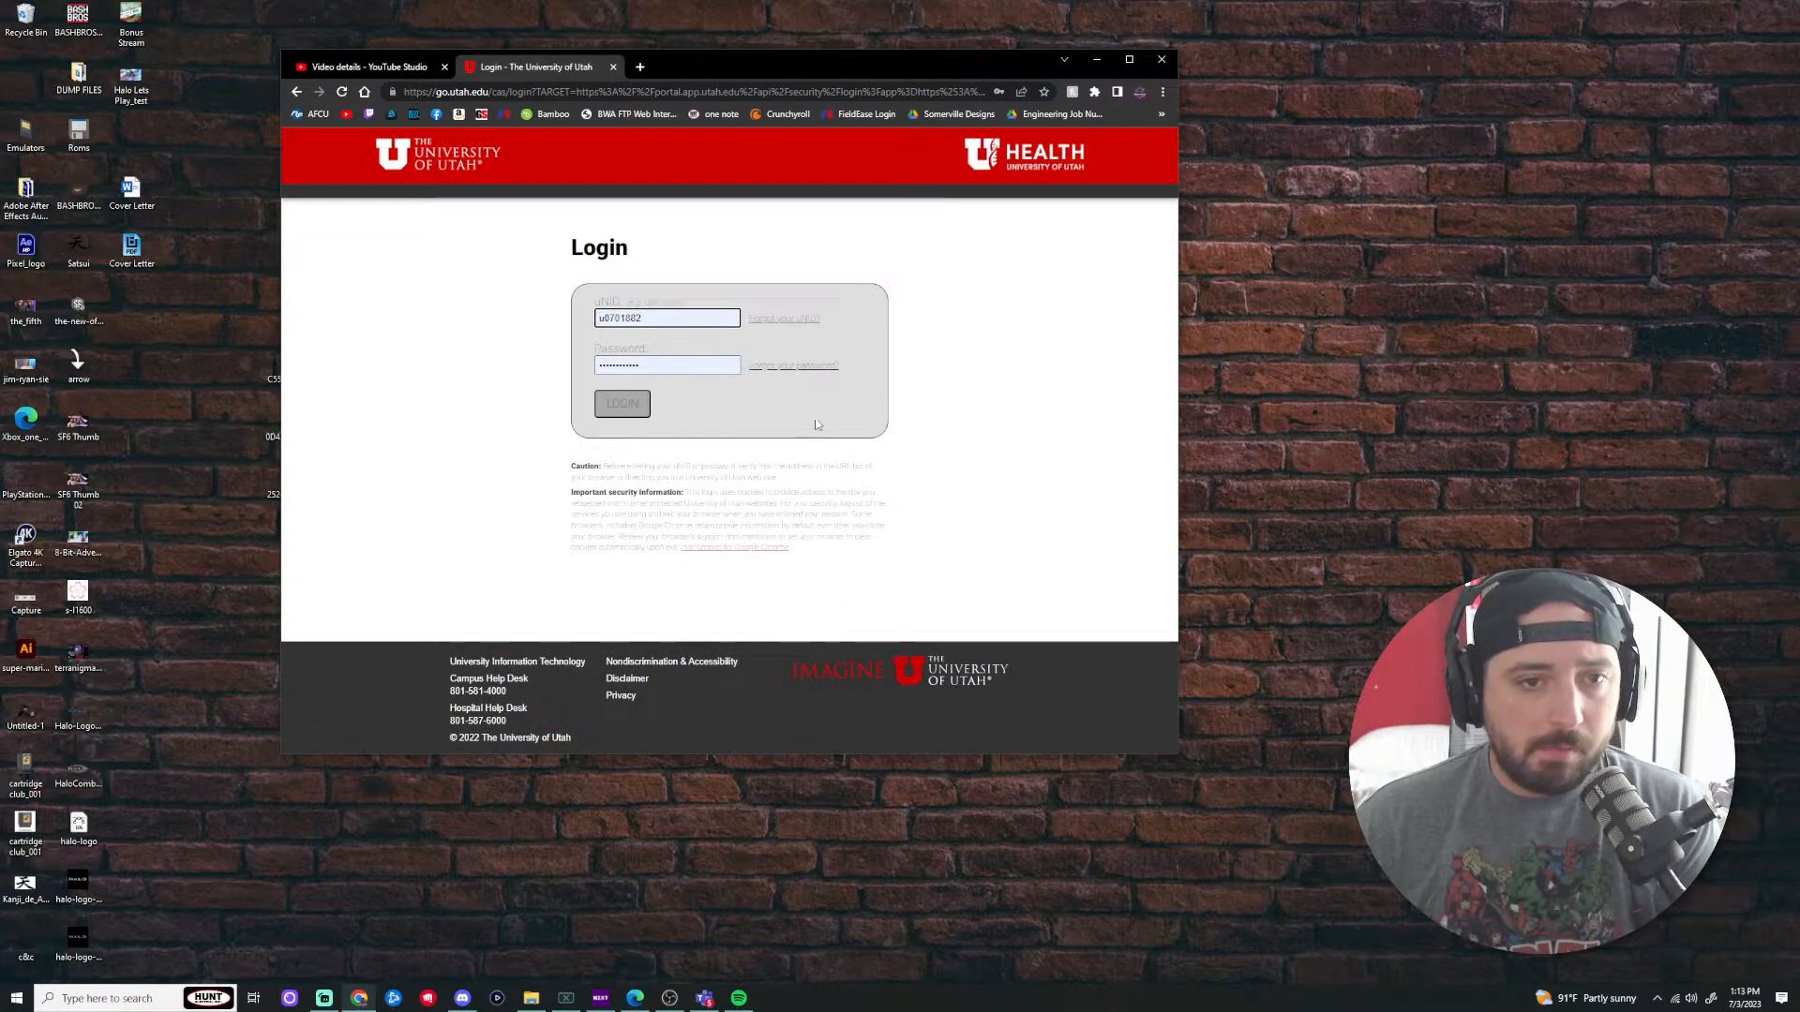
Step: Submit the autofilled university login and approve the Duo push request on the phone
{"action": "left_click", "coordinate": [640, 405]}
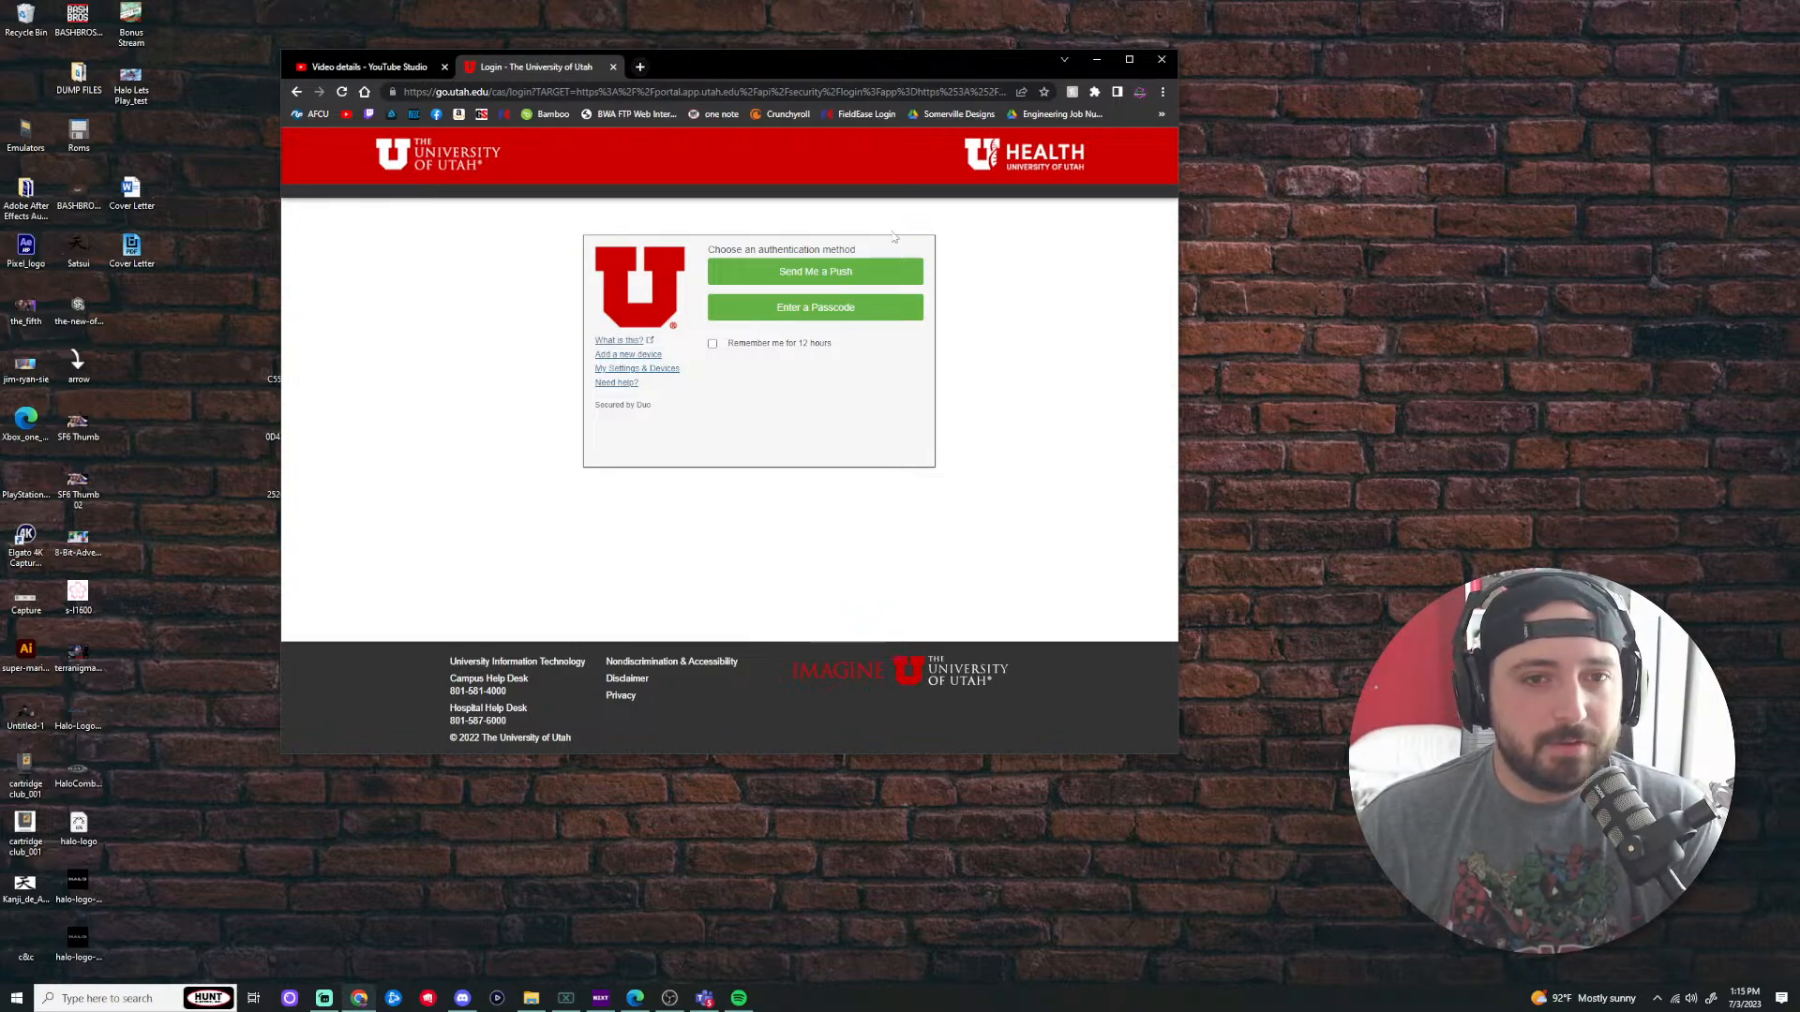
{"action": "left_click", "coordinate": [861, 271]}
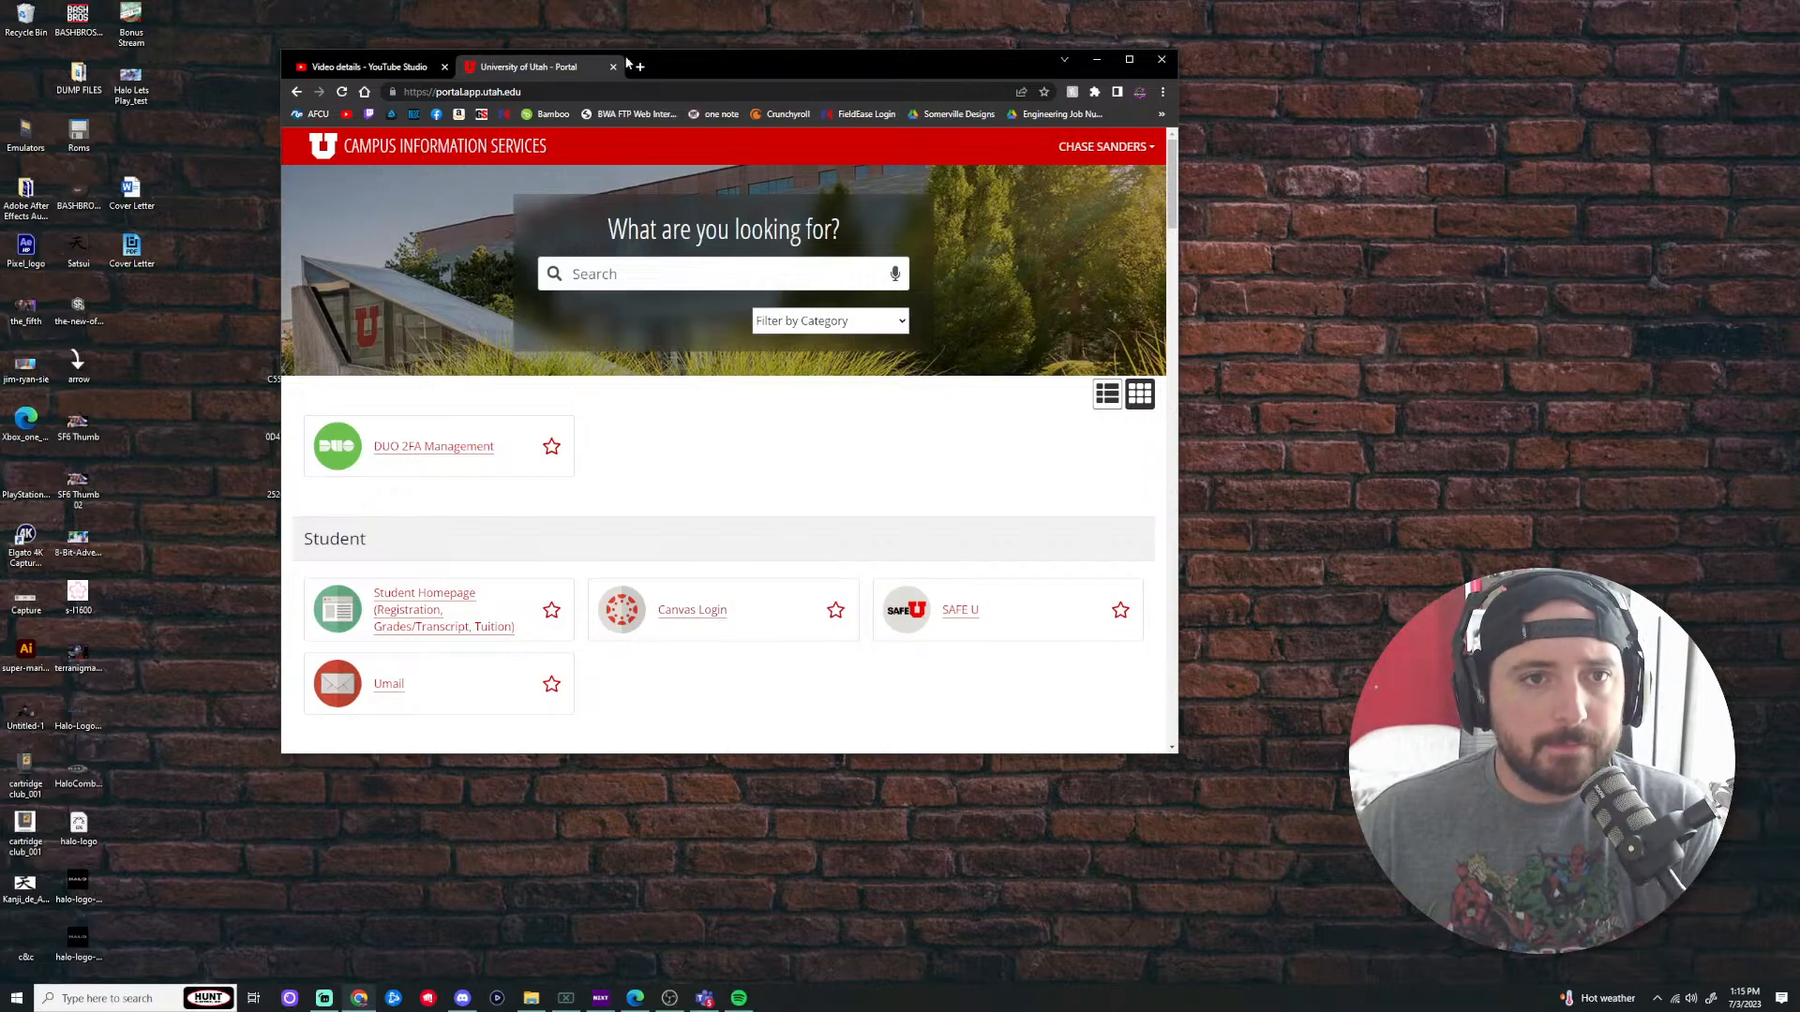
Step: Open Canvas, then the EAE 1050 Summer 2023 course's Design #5 Pokeball assignment
{"action": "left_click", "coordinate": [698, 614]}
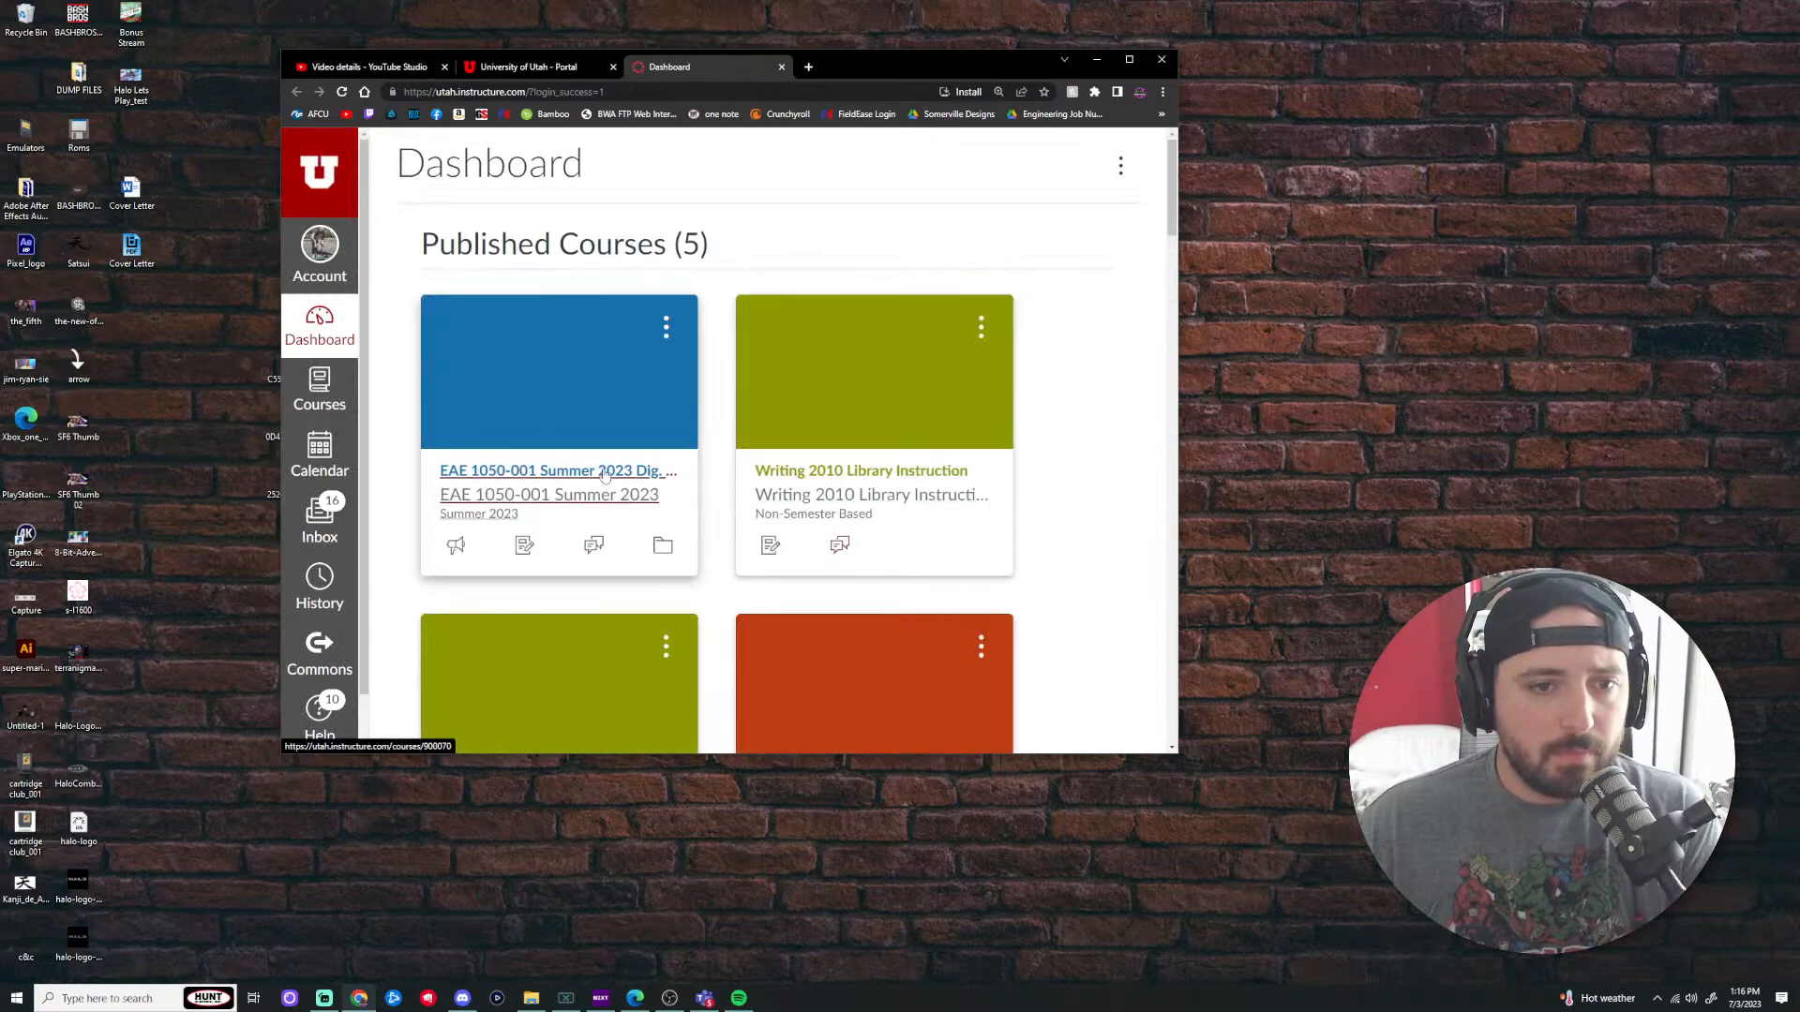
{"action": "left_click", "coordinate": [574, 471]}
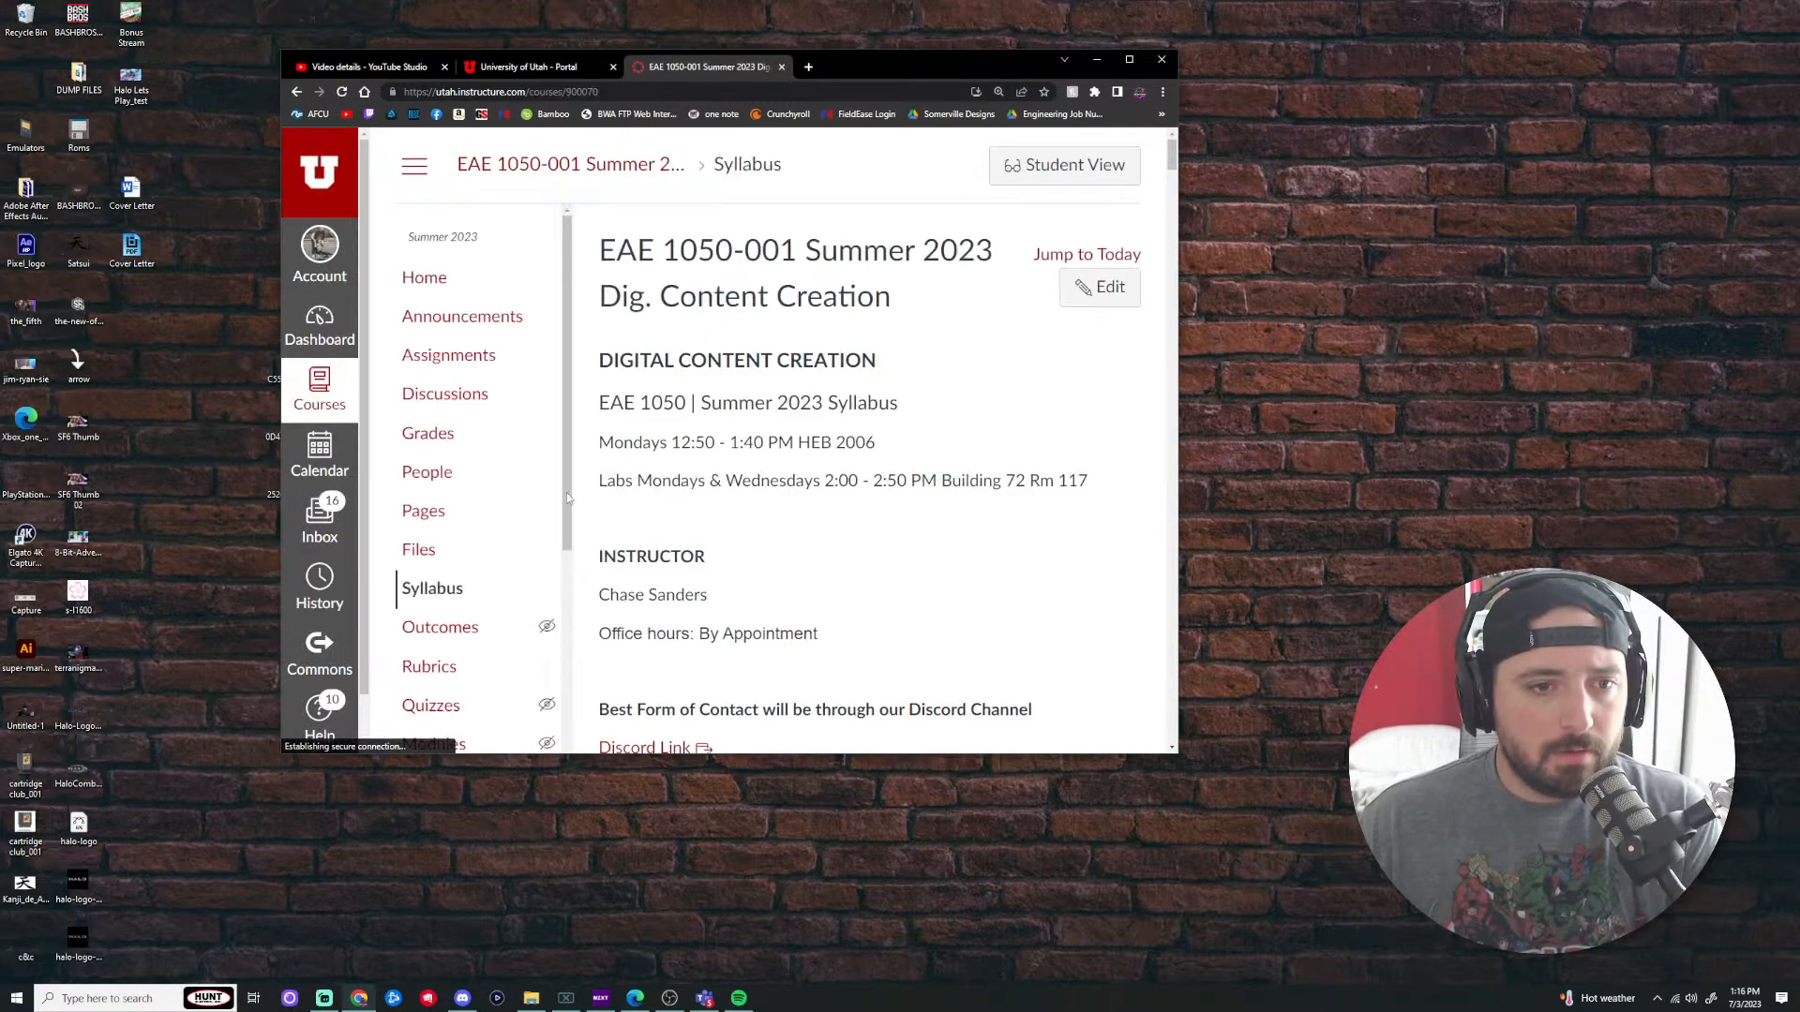
{"action": "left_click", "coordinate": [515, 363]}
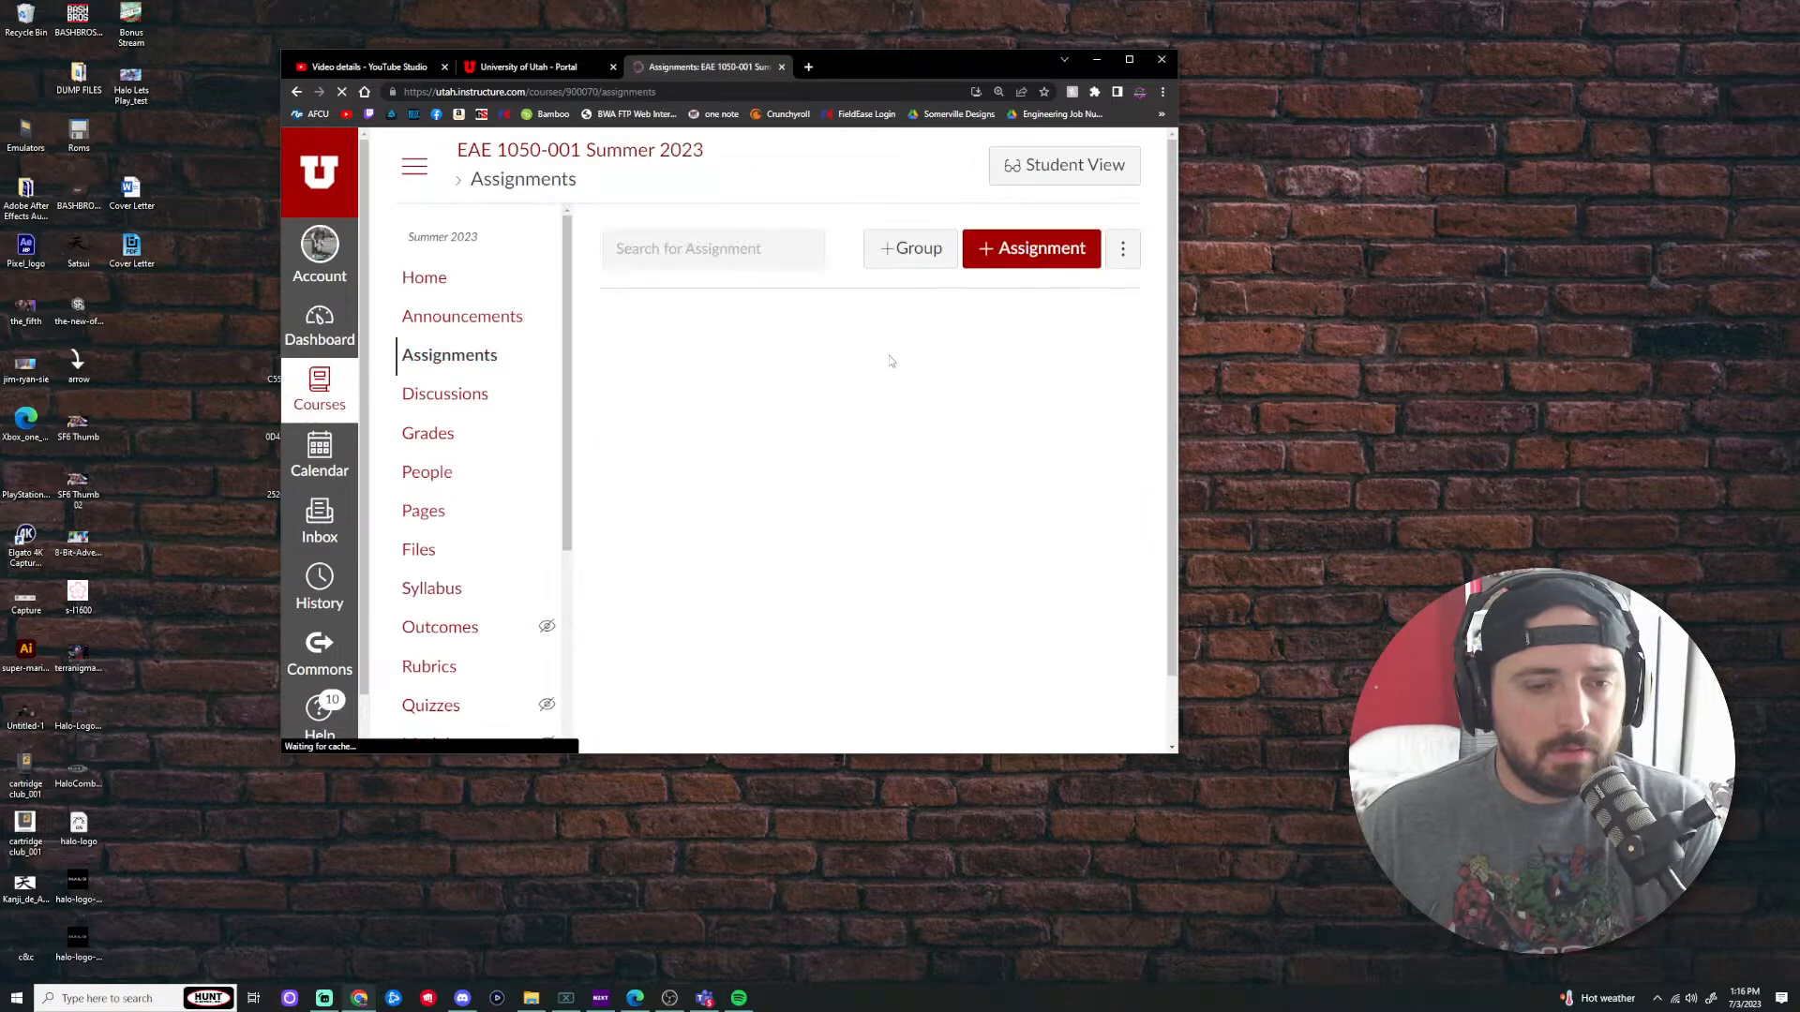
{"action": "scroll", "coordinate": [885, 429], "scroll_direction": "down", "scroll_amount": 2}
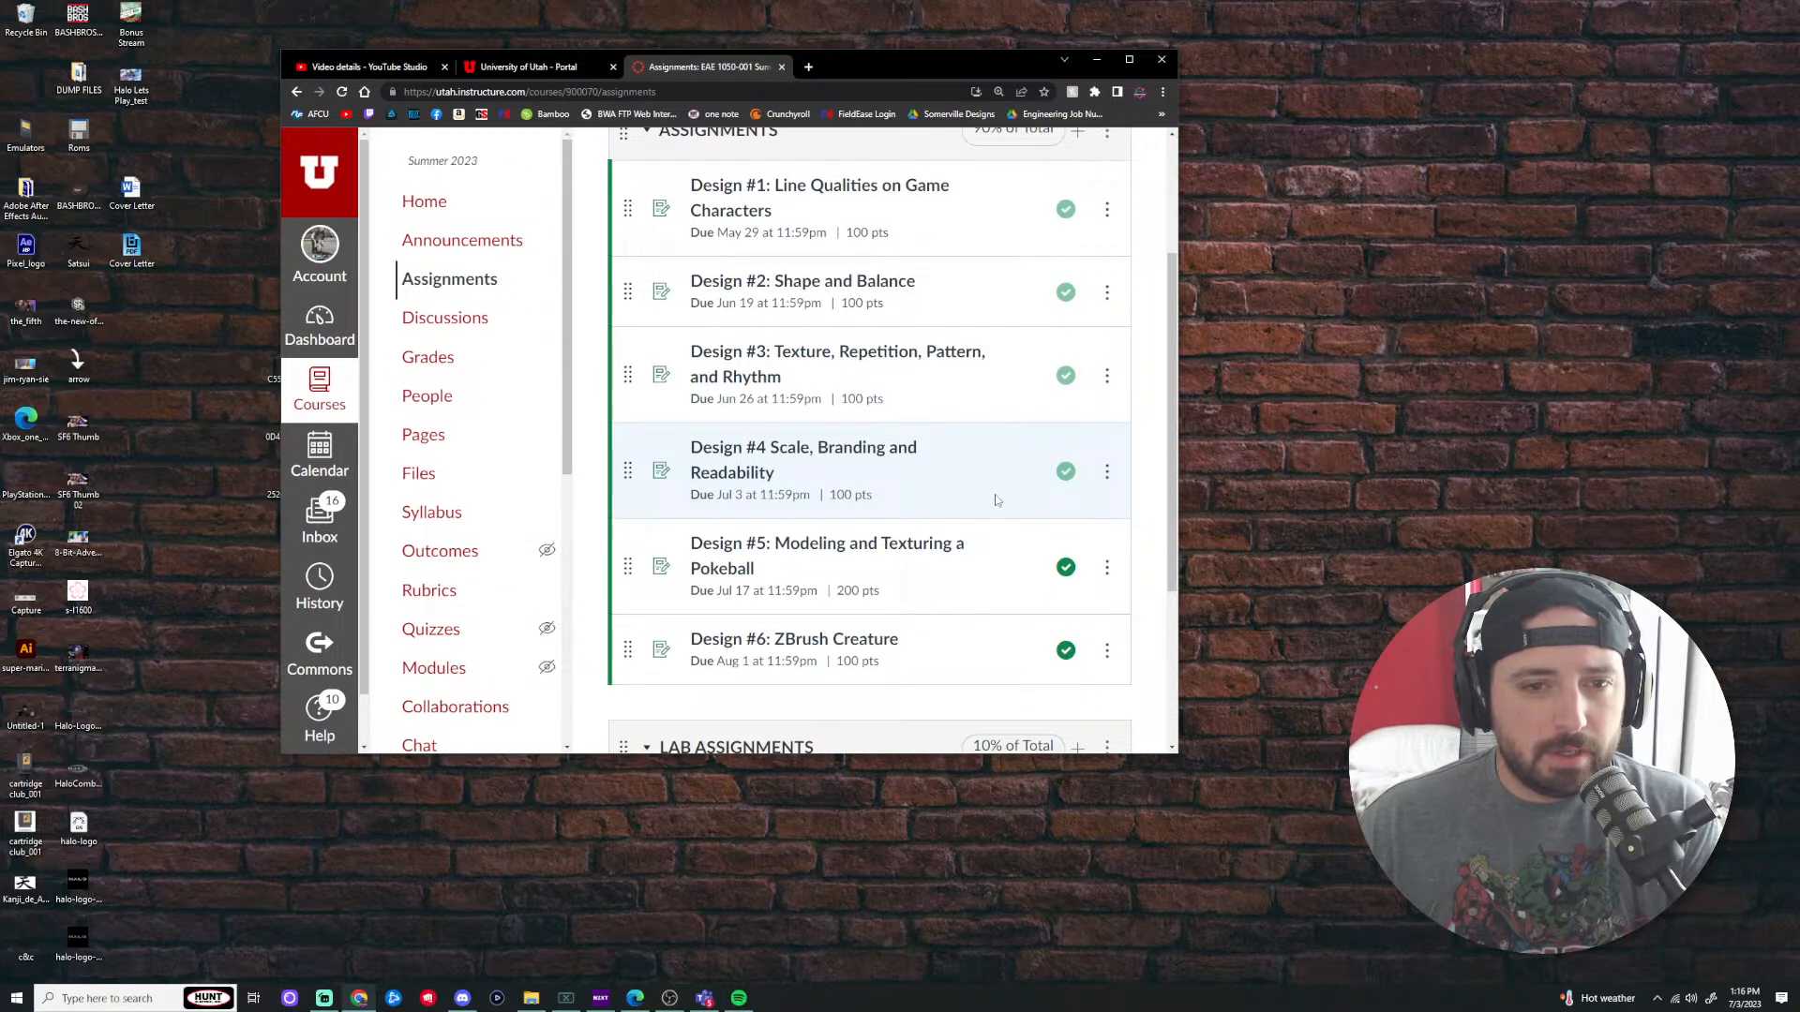
{"action": "scroll", "coordinate": [998, 501], "scroll_direction": "down", "scroll_amount": 1}
{"action": "left_click", "coordinate": [941, 483]}
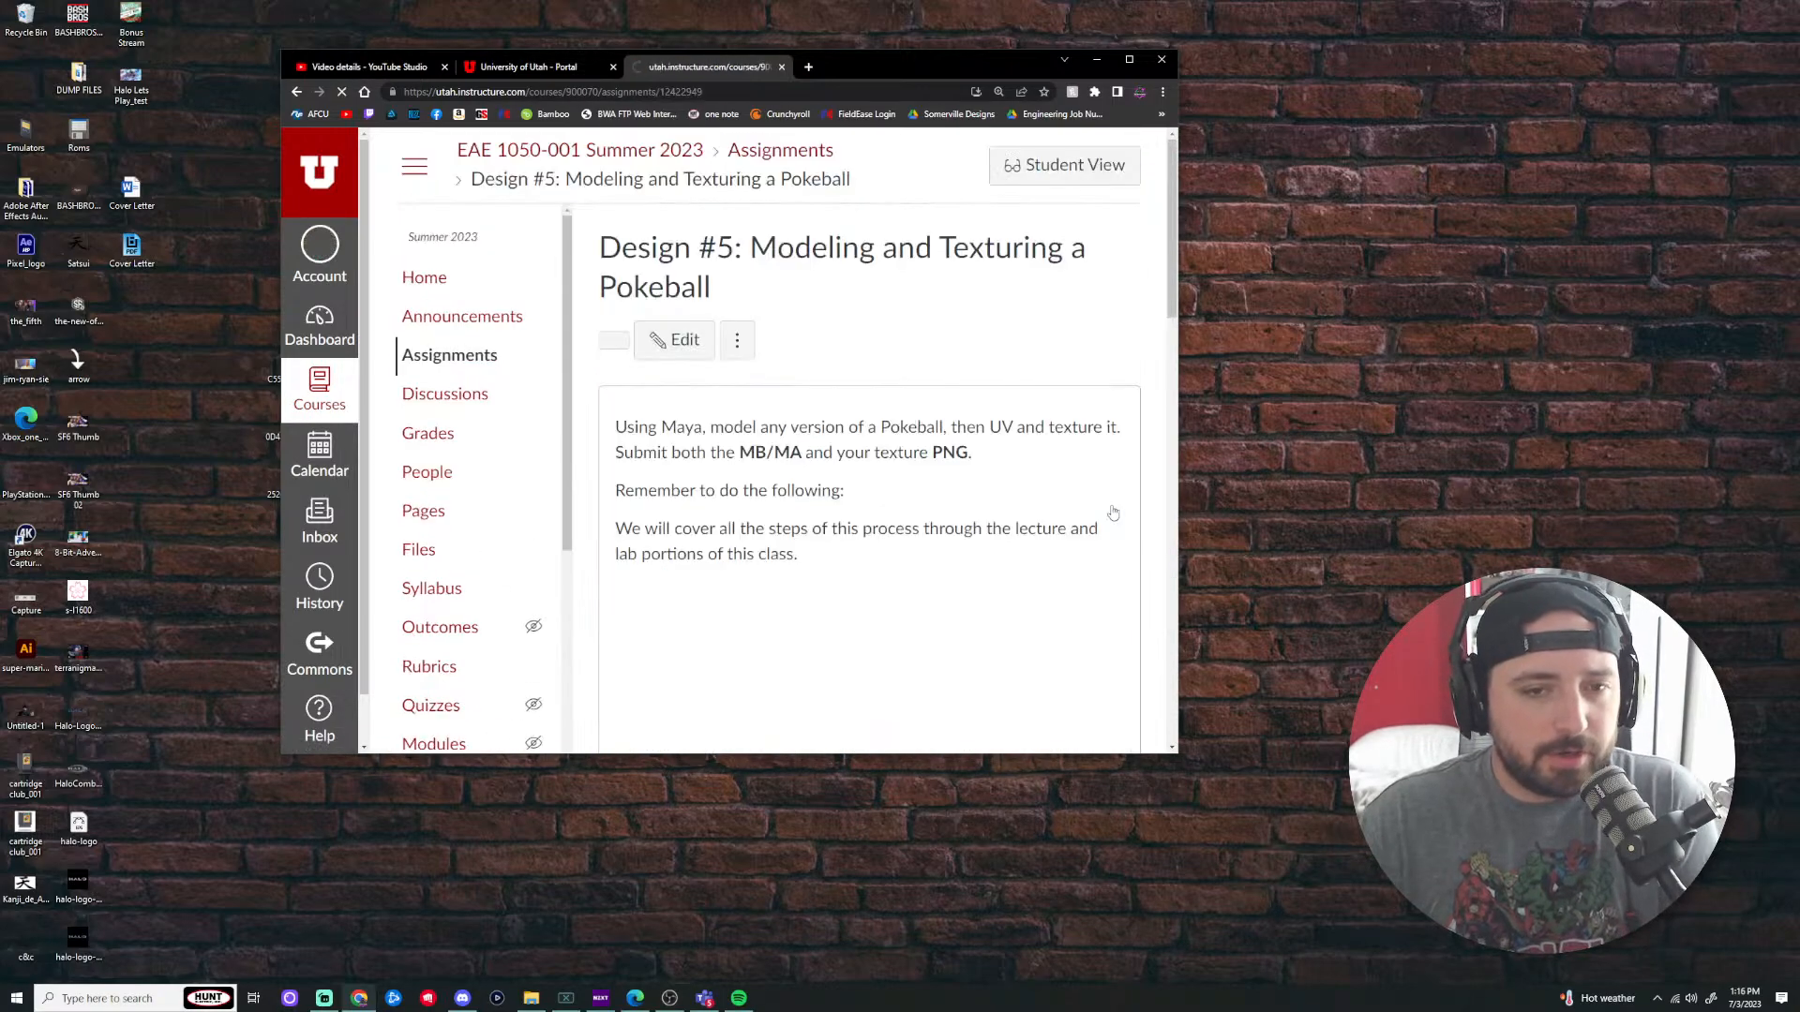
{"action": "left_click", "coordinate": [1129, 59]}
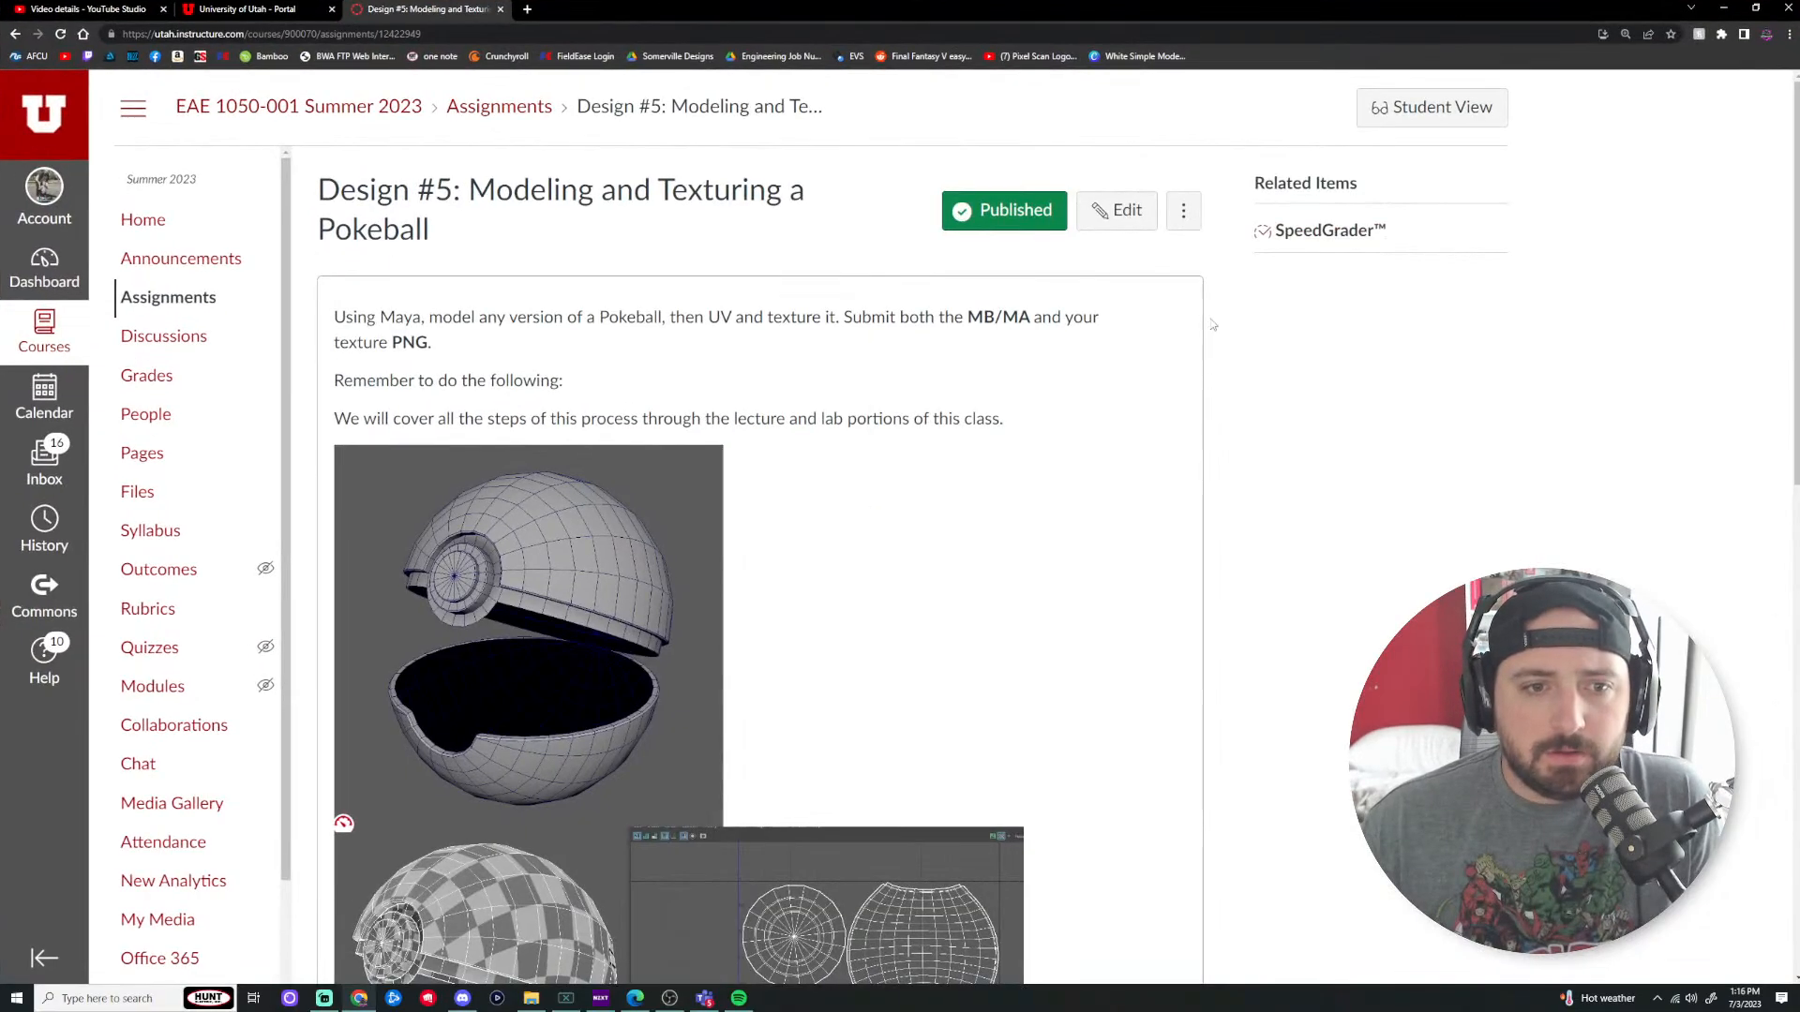
{"action": "scroll", "coordinate": [1130, 436], "scroll_direction": "down", "scroll_amount": 5}
{"action": "scroll", "coordinate": [1105, 424], "scroll_direction": "up", "scroll_amount": 2}
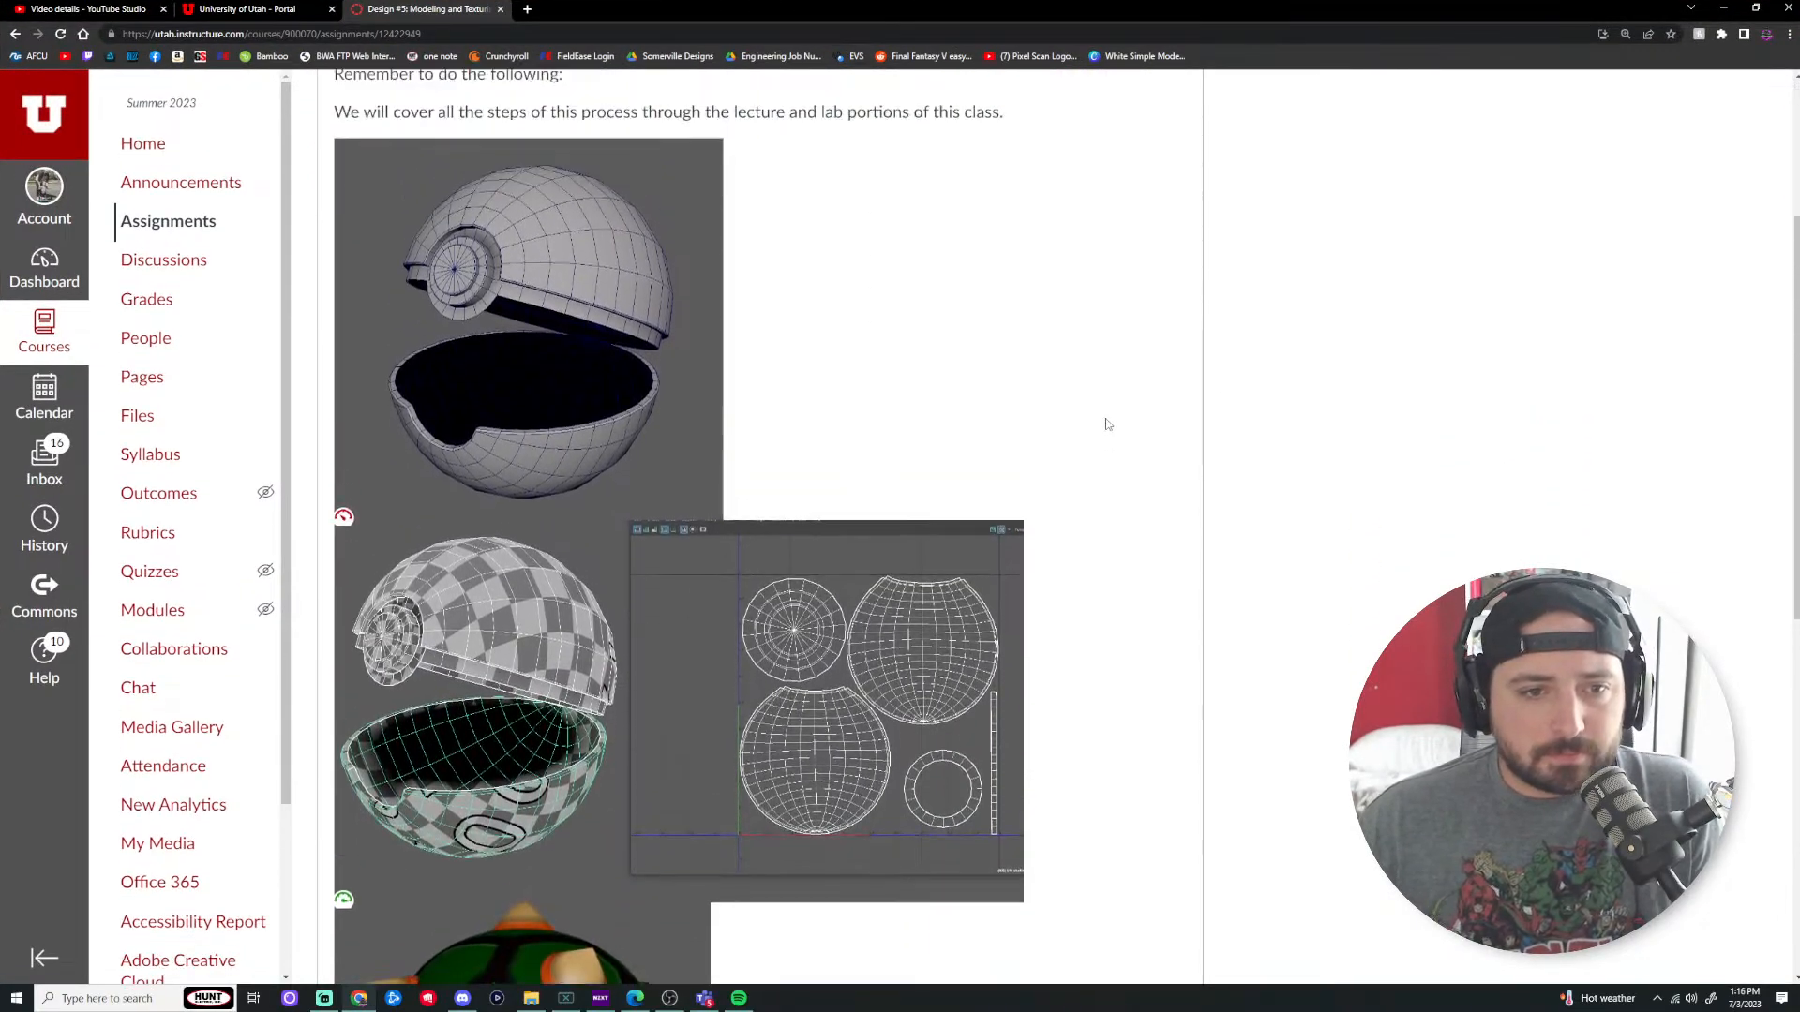
{"action": "scroll", "coordinate": [1105, 427], "scroll_direction": "down", "scroll_amount": 4}
{"action": "scroll", "coordinate": [1106, 428], "scroll_direction": "up", "scroll_amount": 5}
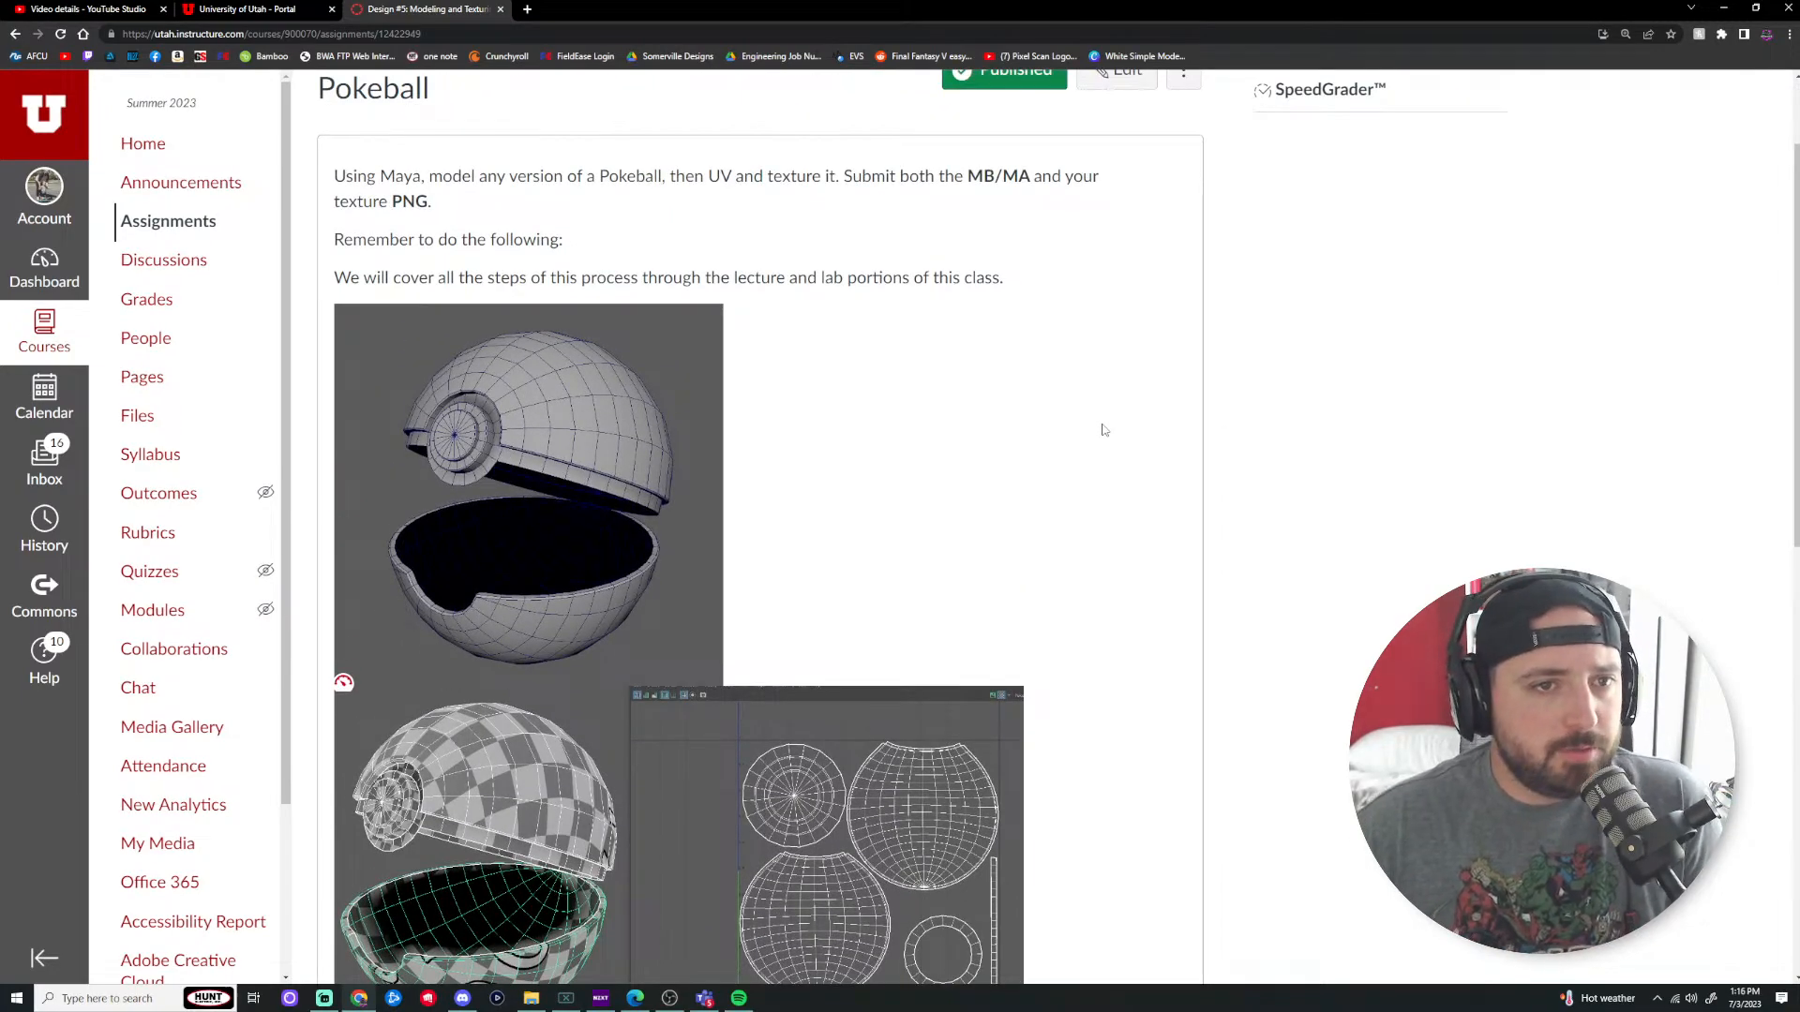
{"action": "scroll", "coordinate": [947, 354], "scroll_direction": "up", "scroll_amount": 2}
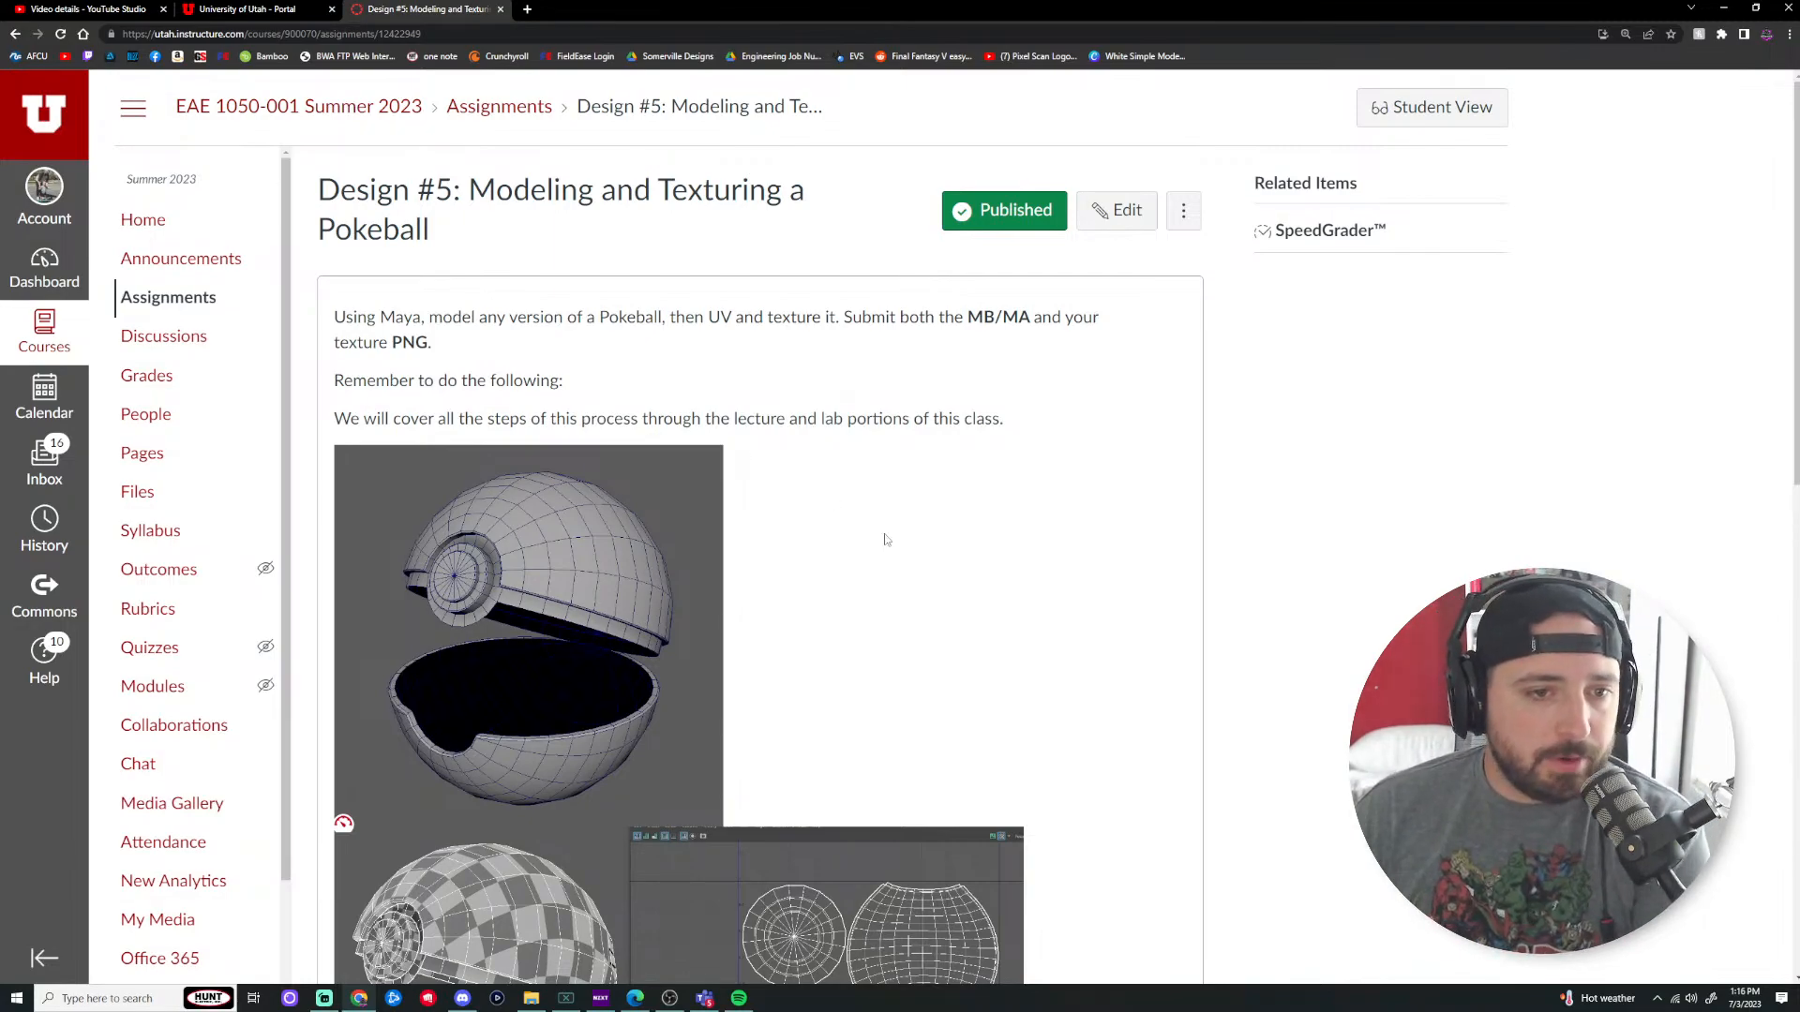
{"action": "scroll", "coordinate": [908, 542], "scroll_direction": "down", "scroll_amount": 4}
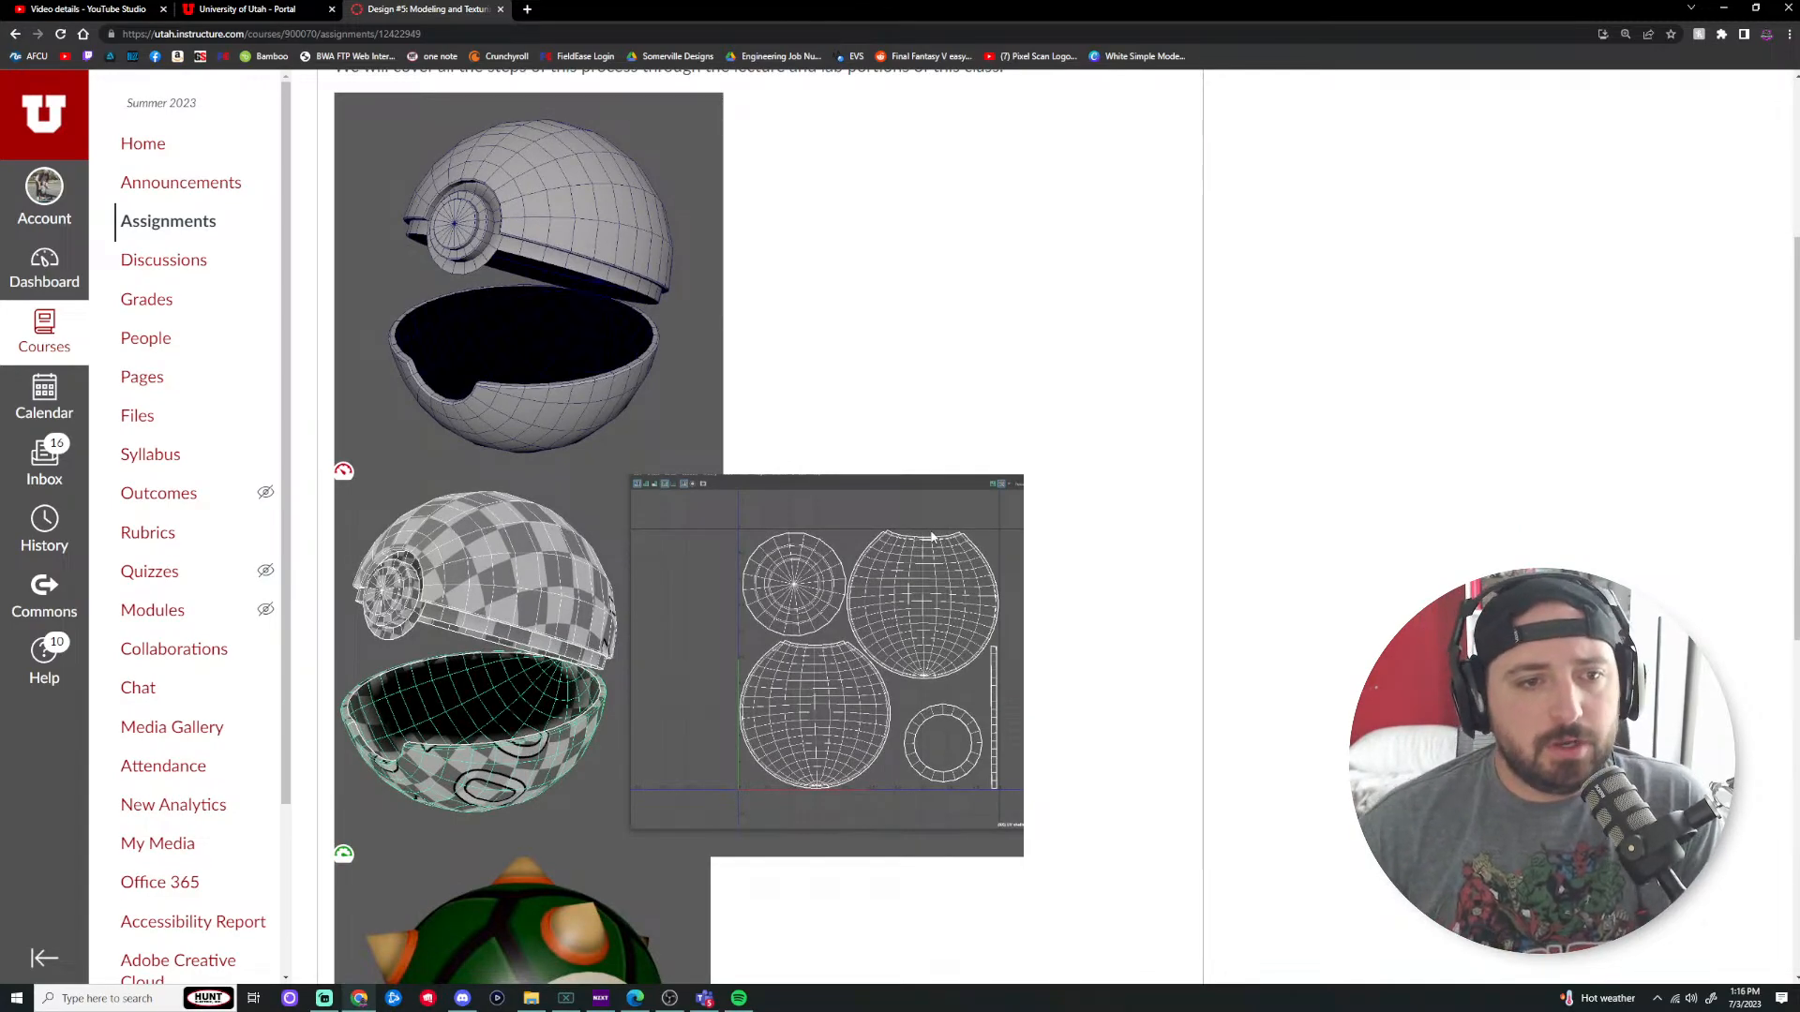
{"action": "scroll", "coordinate": [902, 389], "scroll_direction": "down", "scroll_amount": 2}
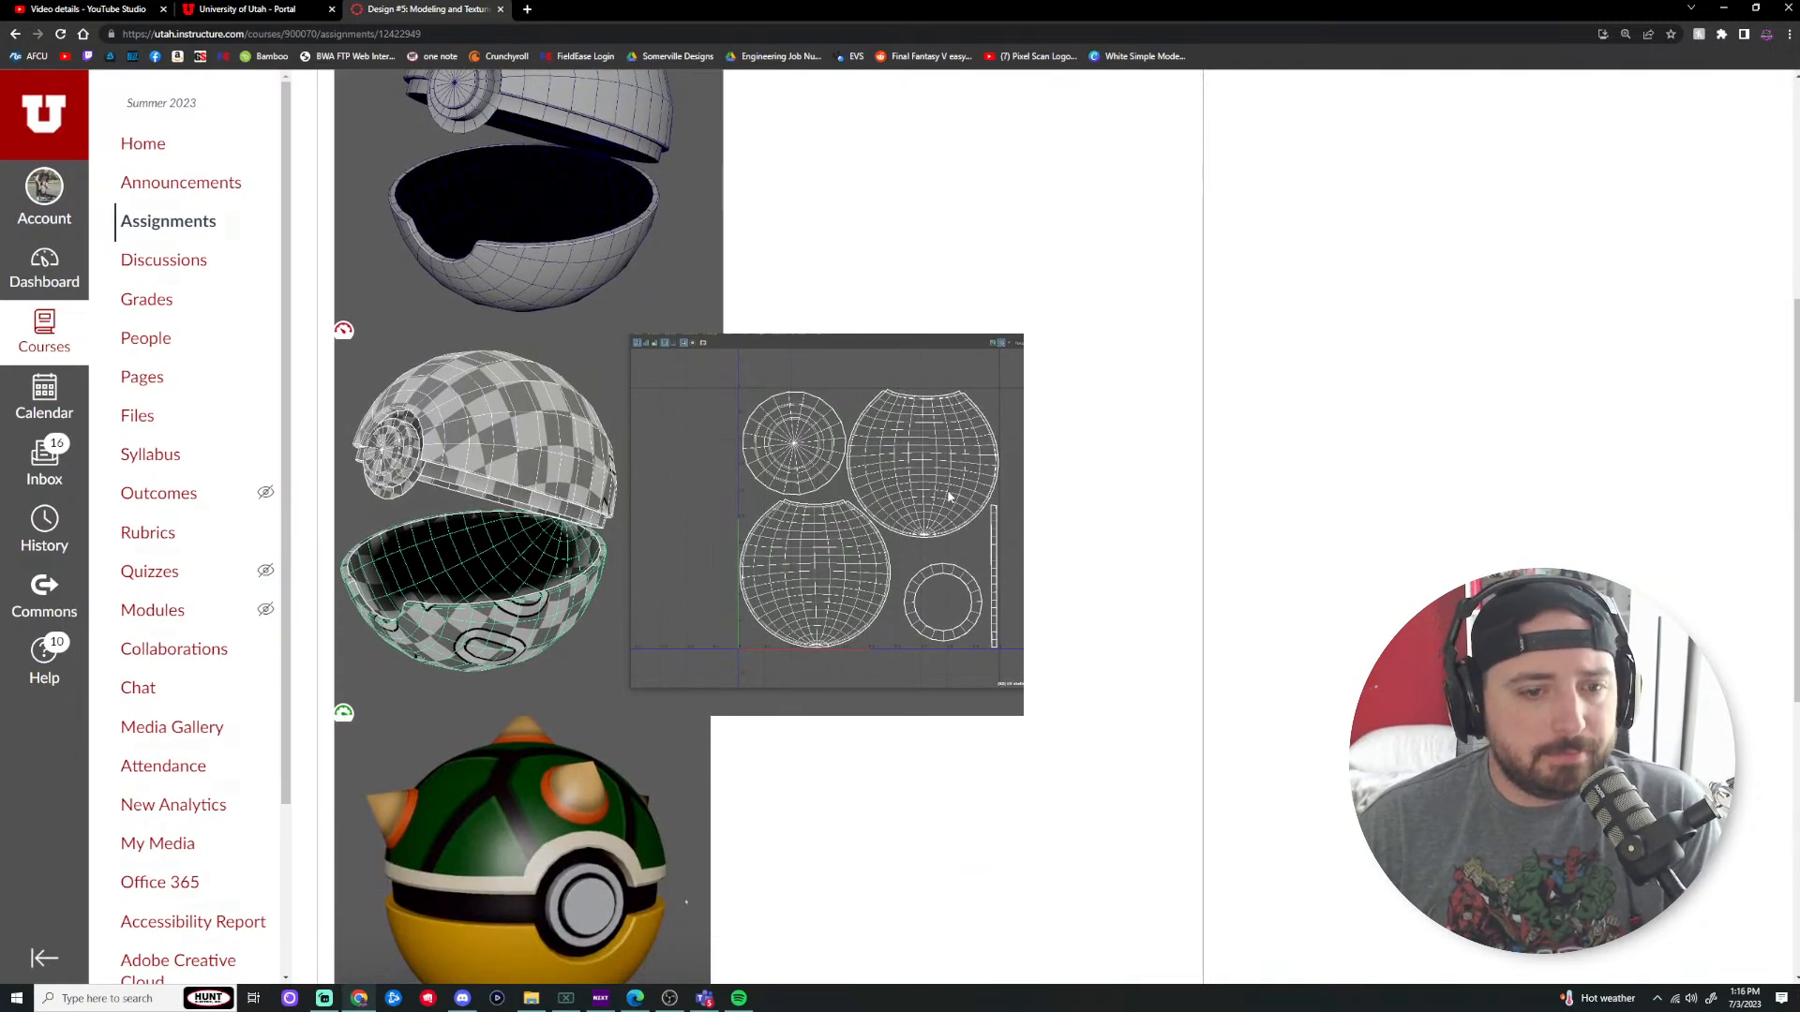
{"action": "scroll", "coordinate": [948, 497], "scroll_direction": "down", "scroll_amount": 2}
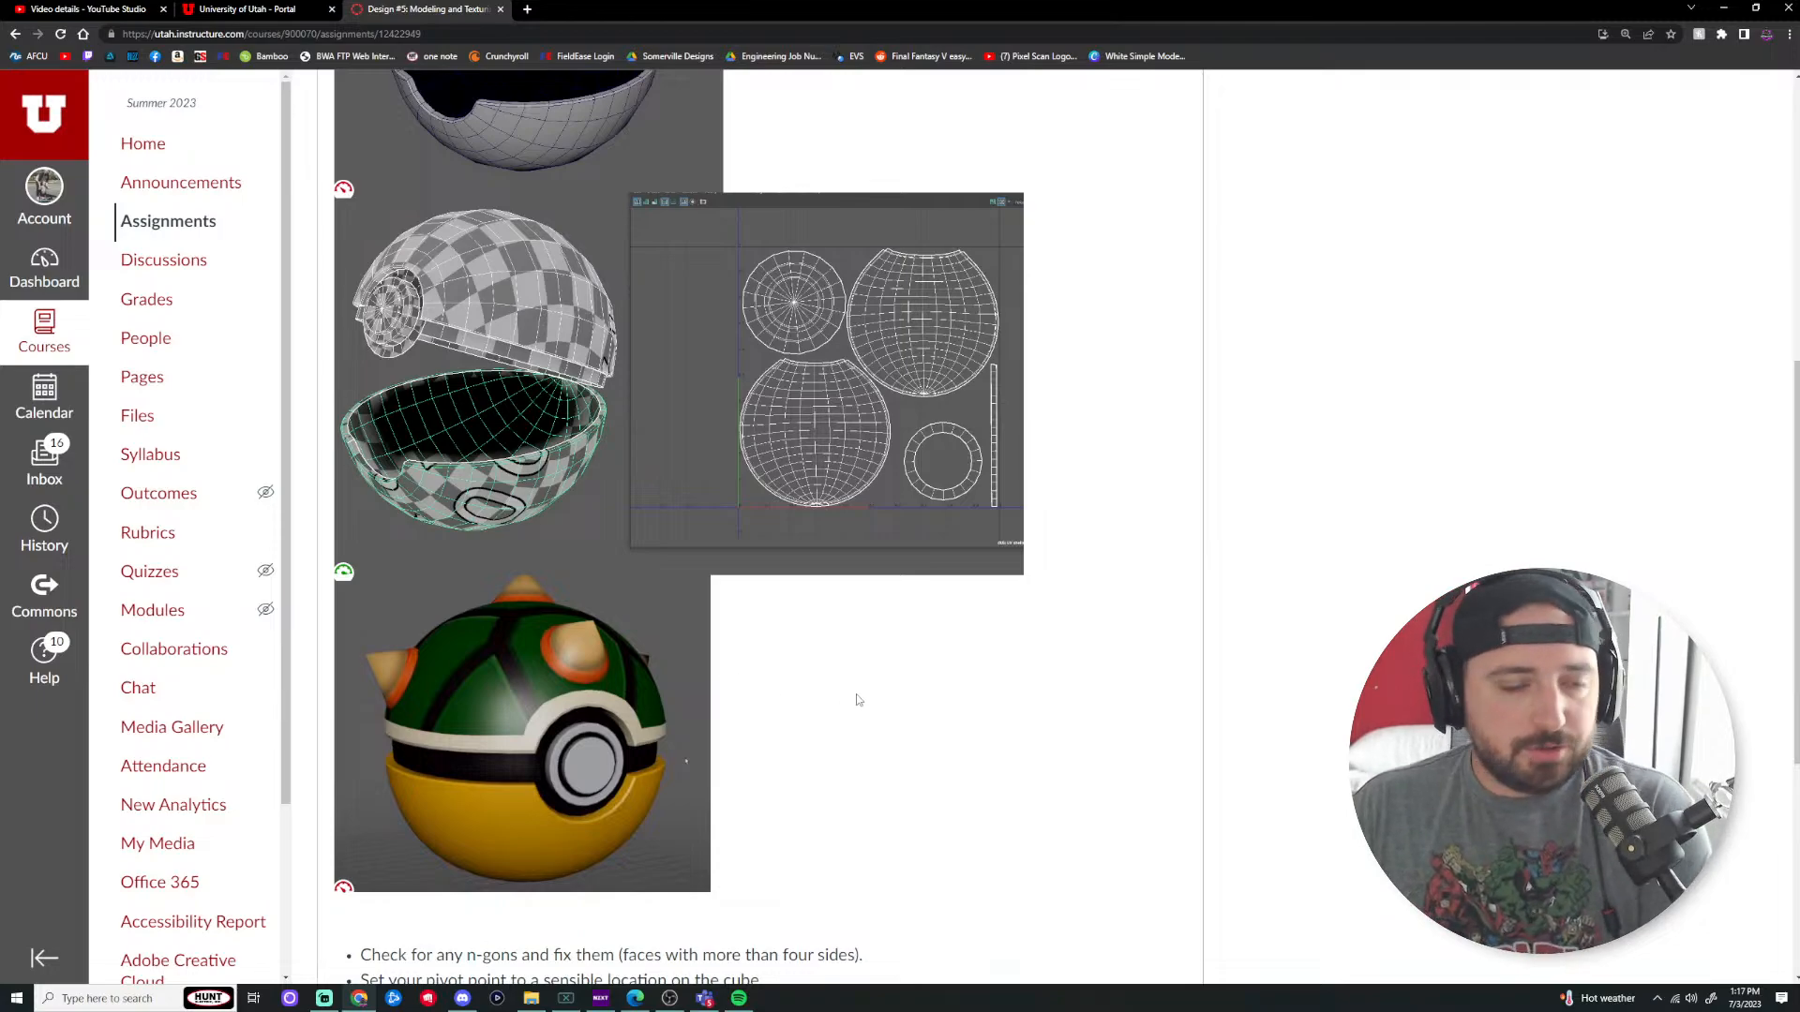
{"action": "scroll", "coordinate": [880, 735], "scroll_direction": "down", "scroll_amount": 2}
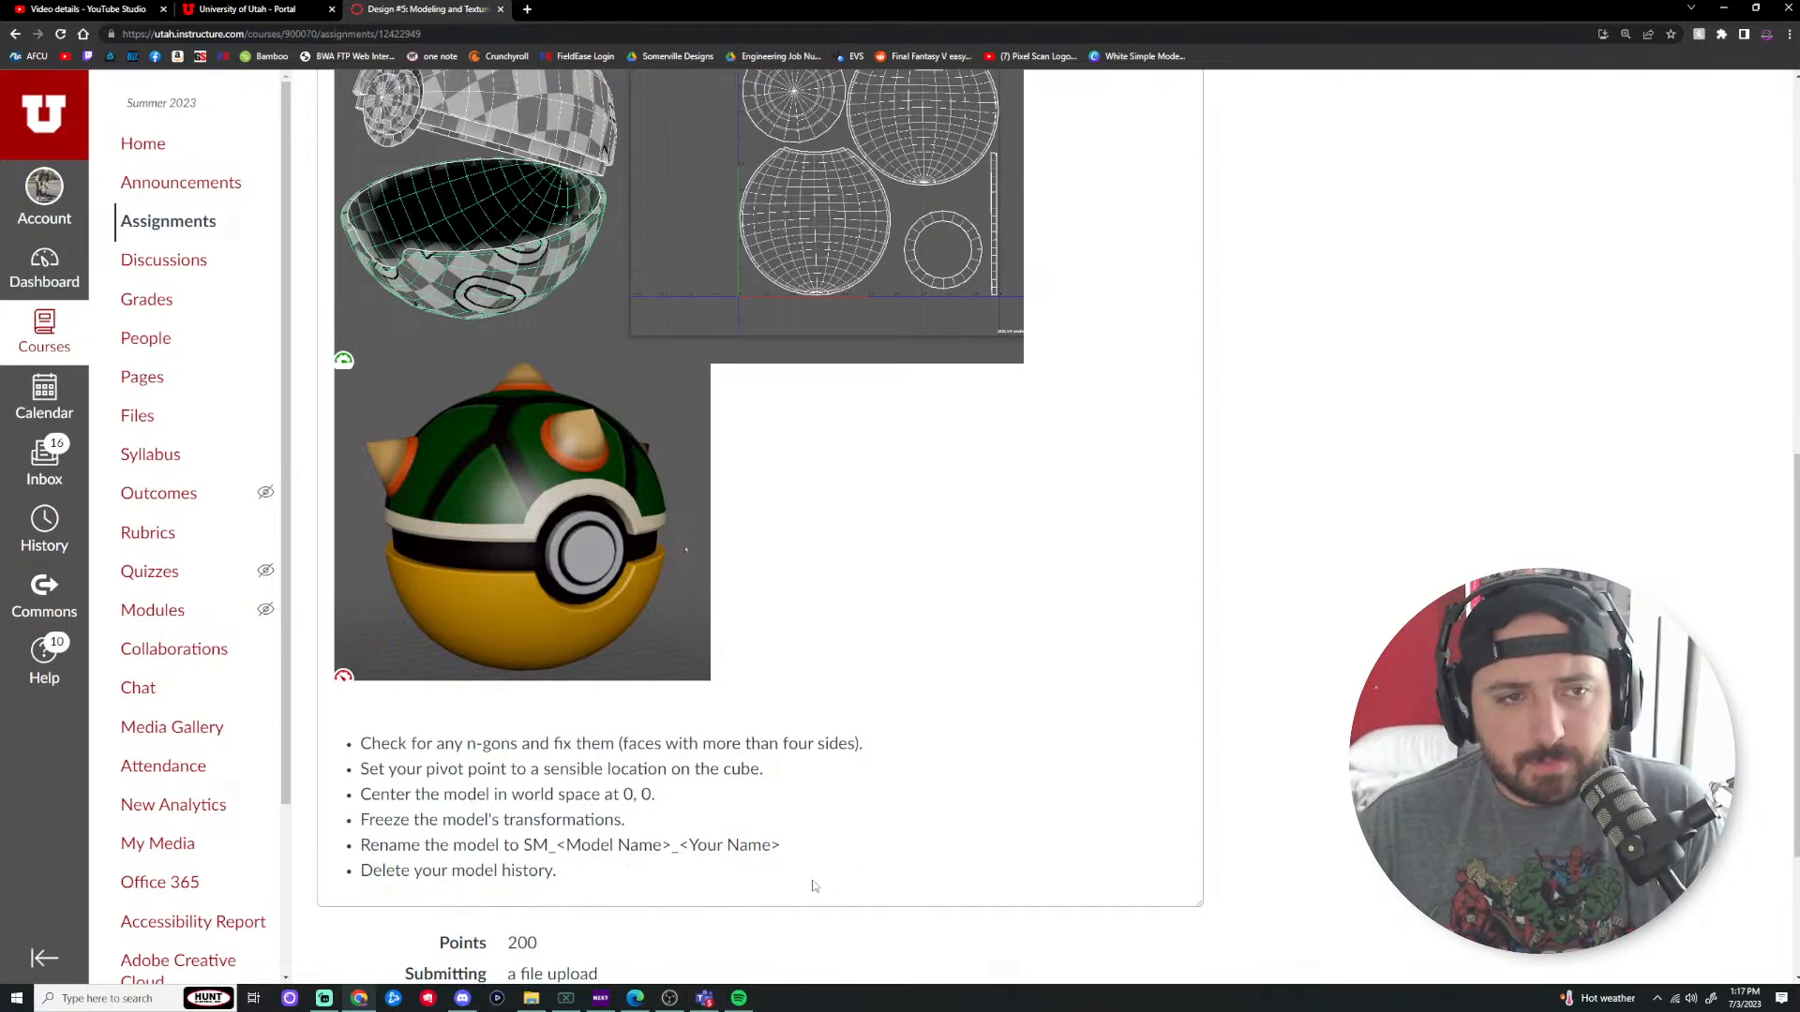
{"action": "scroll", "coordinate": [811, 881], "scroll_direction": "up", "scroll_amount": 9}
{"action": "scroll", "coordinate": [812, 863], "scroll_direction": "down", "scroll_amount": 9}
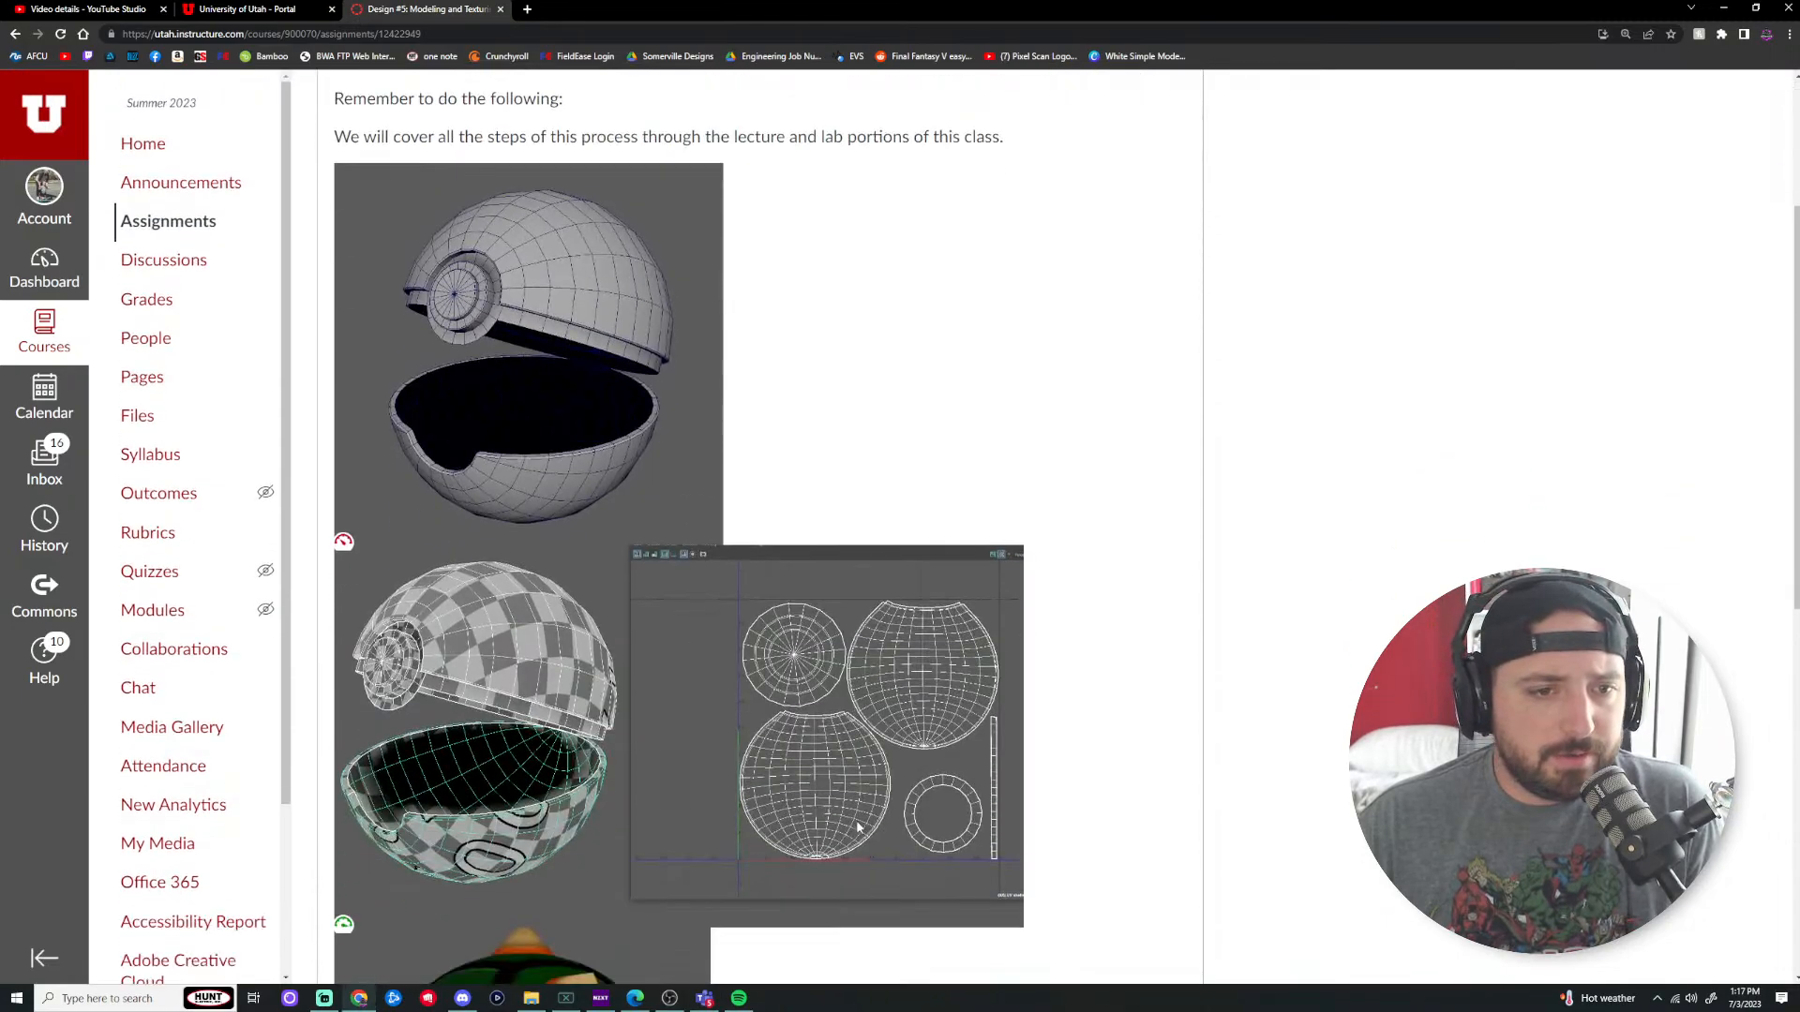
{"action": "scroll", "coordinate": [861, 828], "scroll_direction": "up", "scroll_amount": 2}
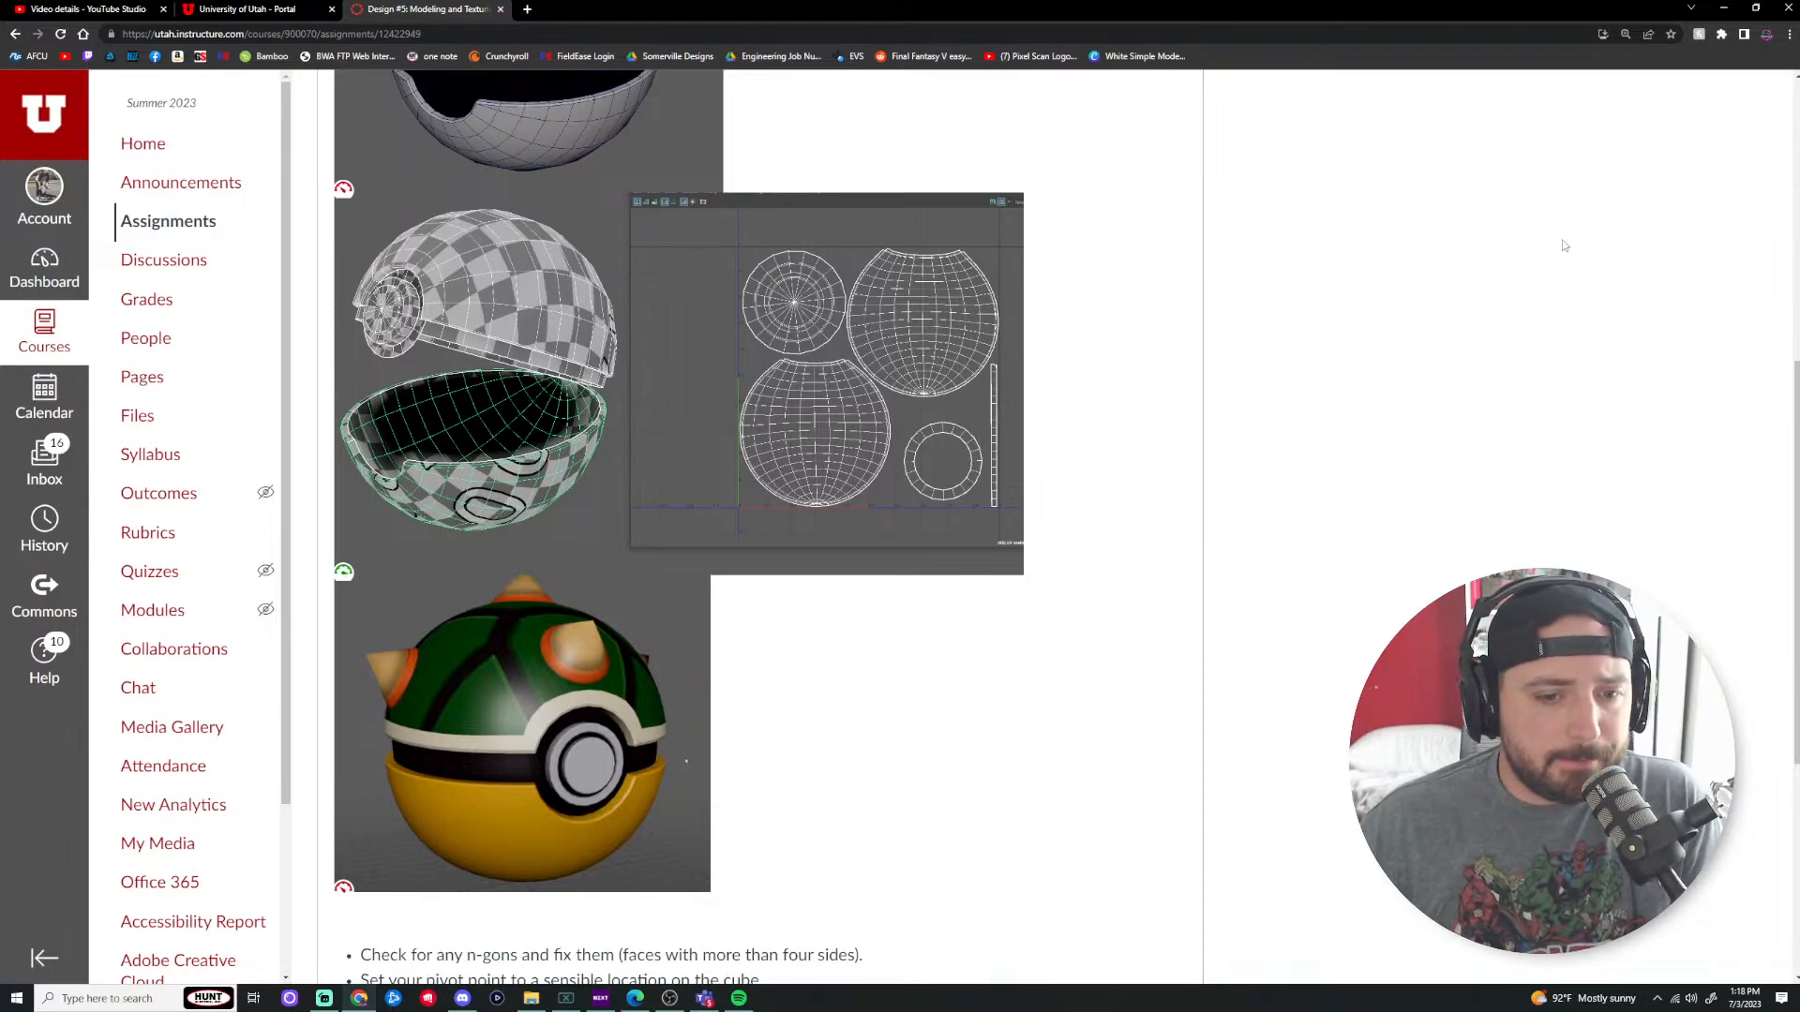
Step: Search the Start menu for 'maya' and launch Maya 2023
{"action": "left_click", "coordinate": [113, 999]}
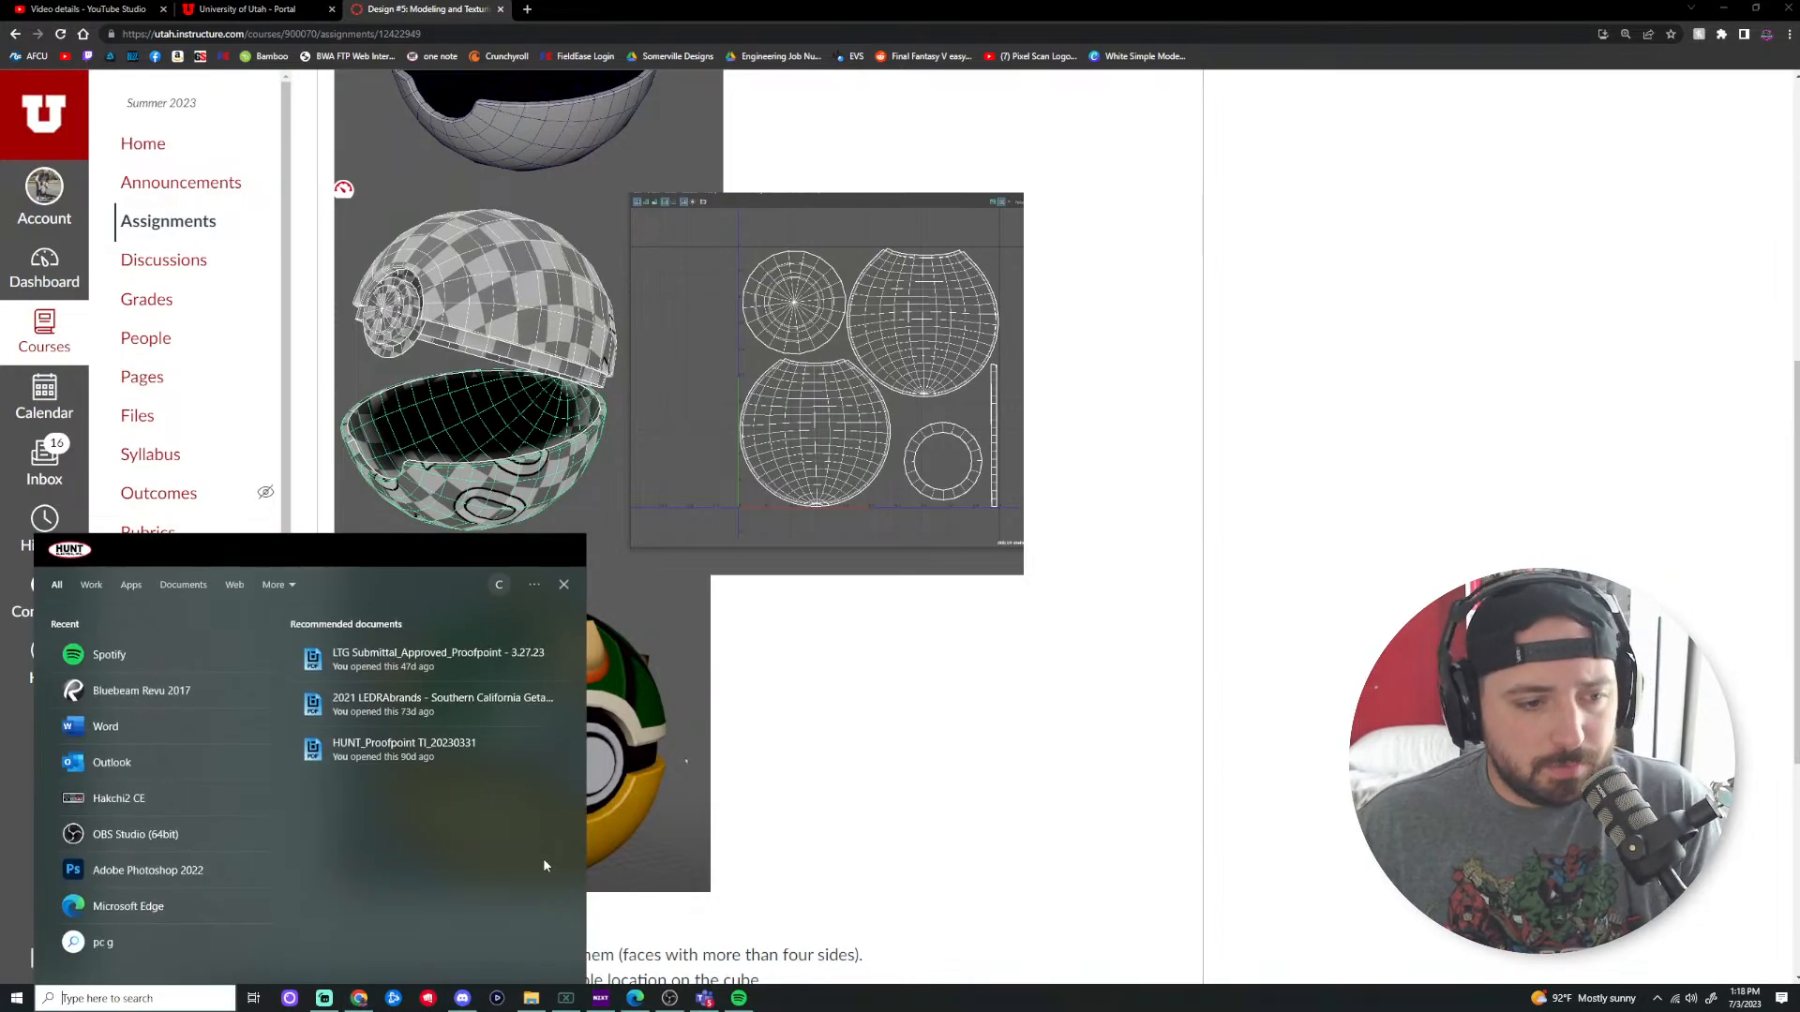
{"action": "type", "text": "maya"}
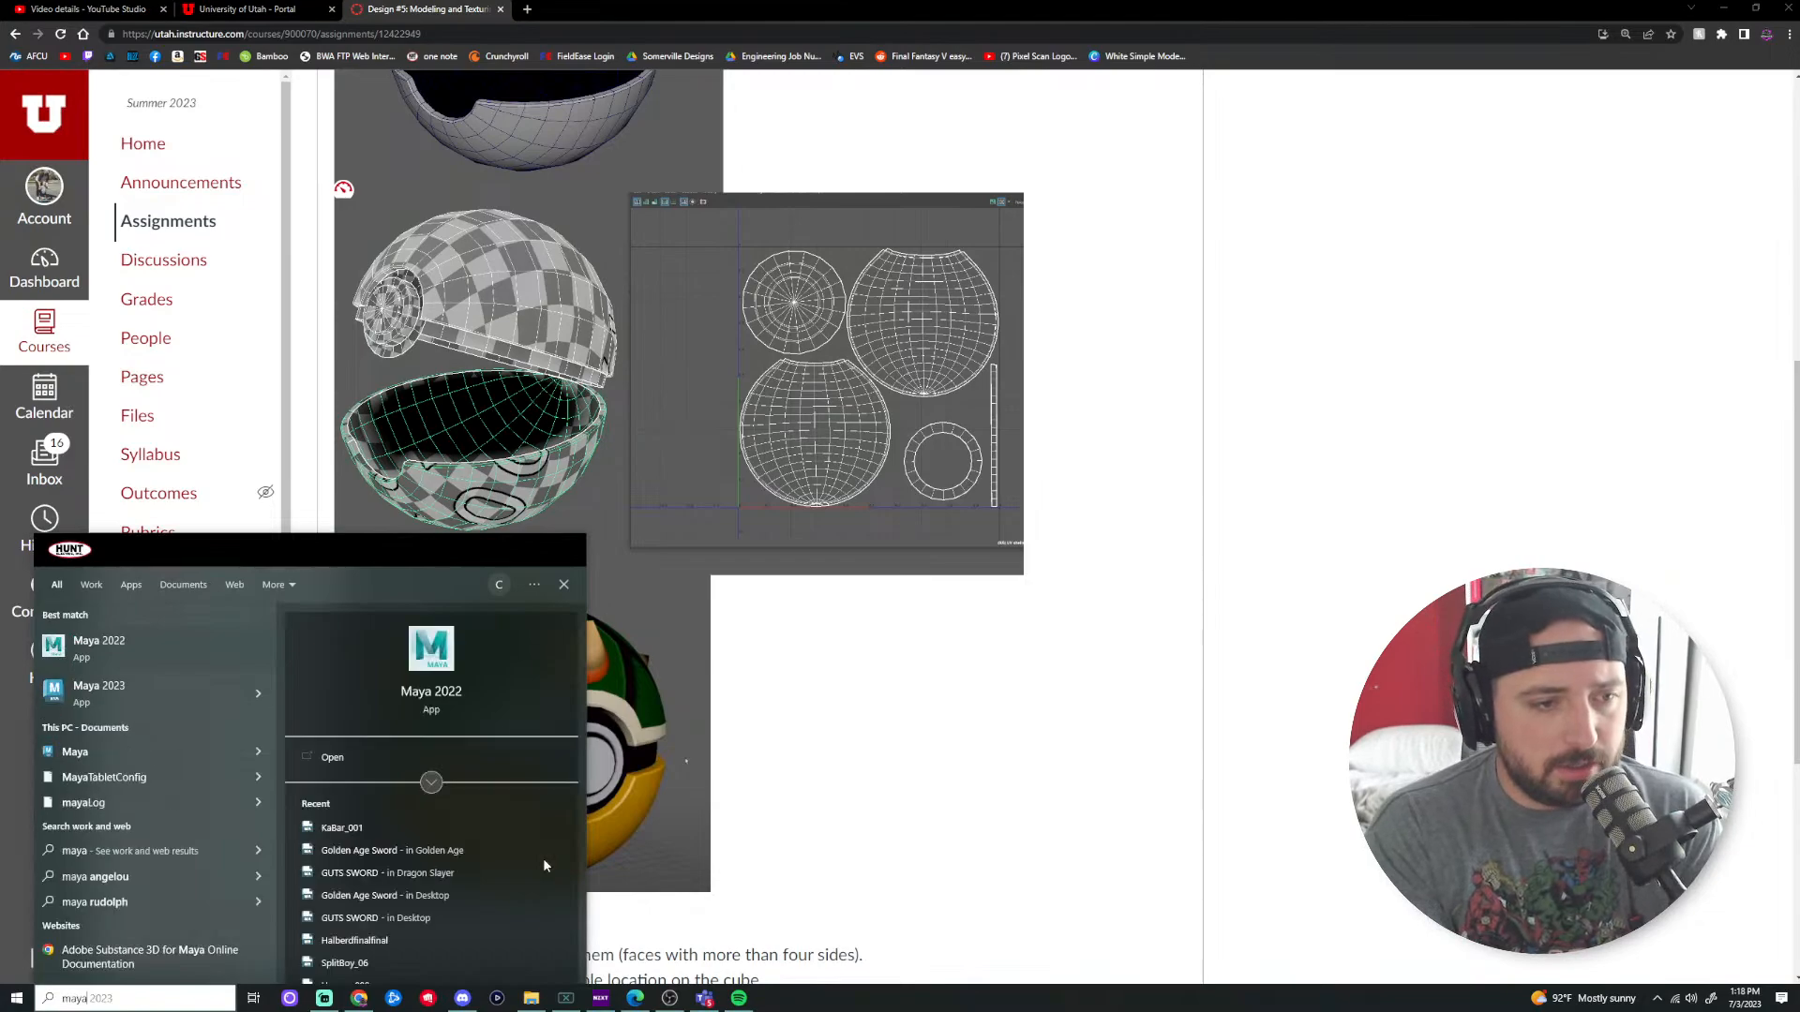
{"action": "left_click", "coordinate": [192, 692]}
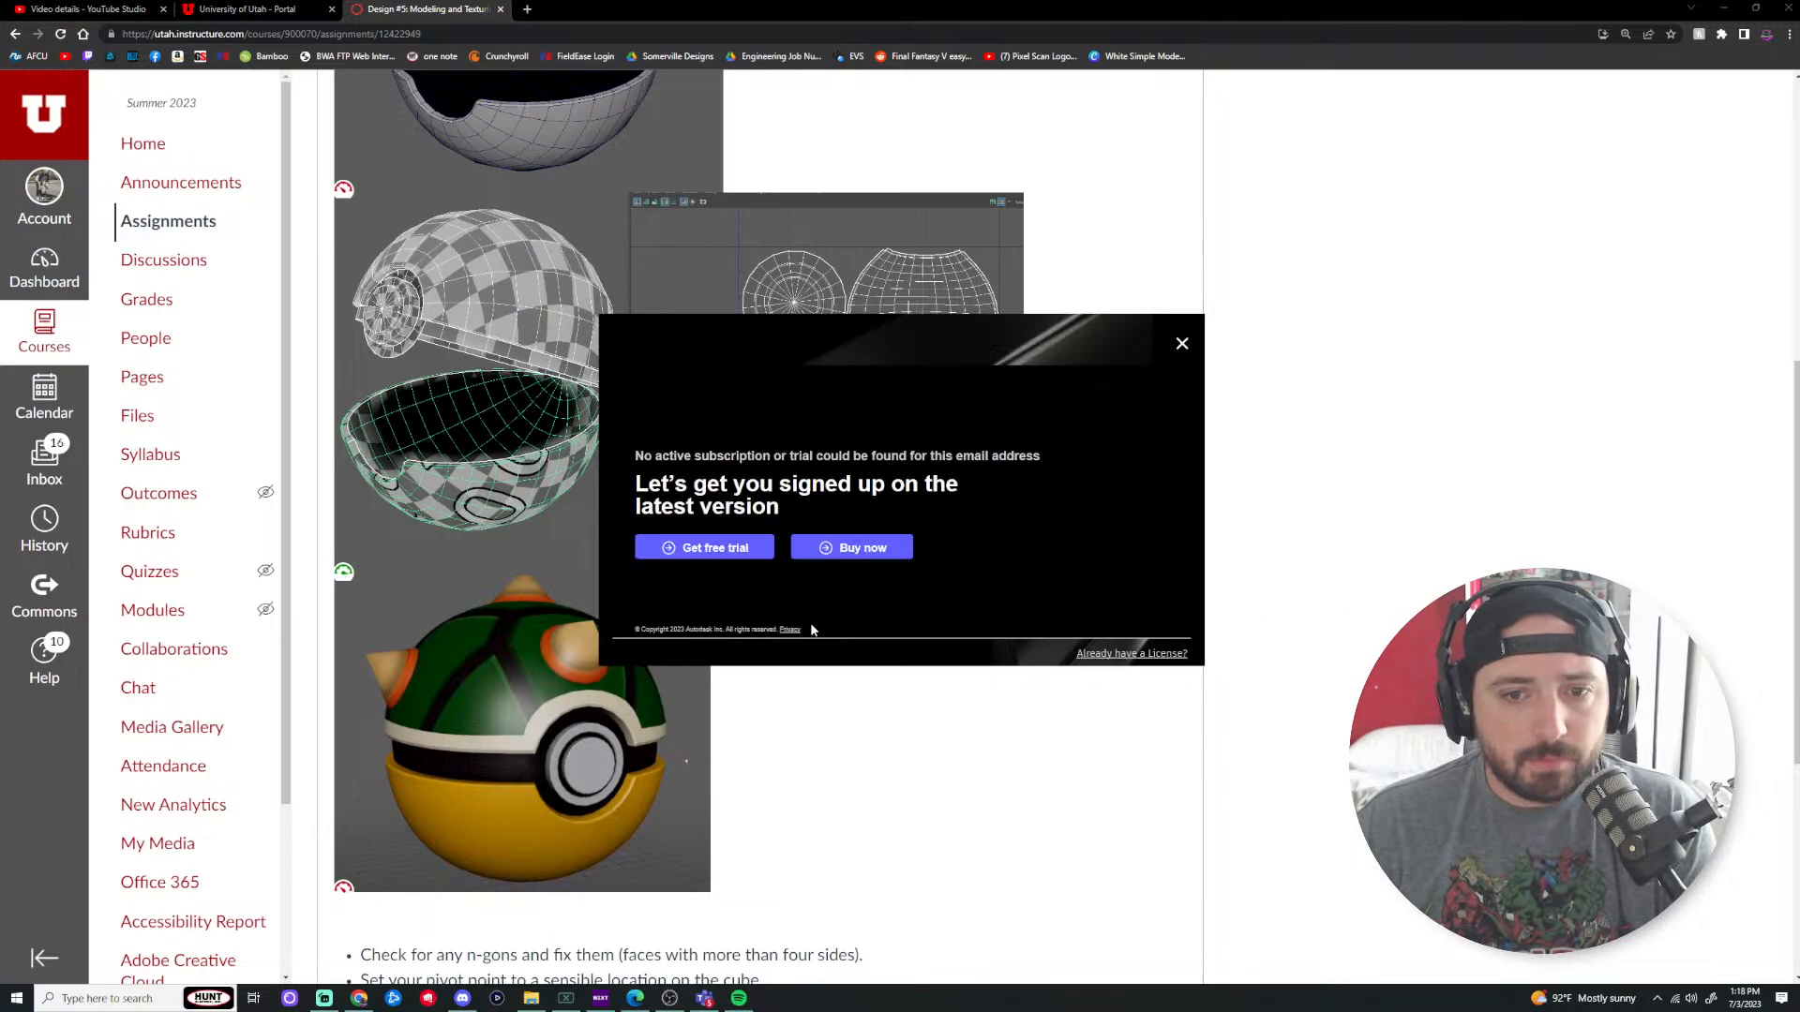
Step: Skip the trial offer, then switch user to sign out and quit Maya
{"action": "left_click", "coordinate": [1163, 654]}
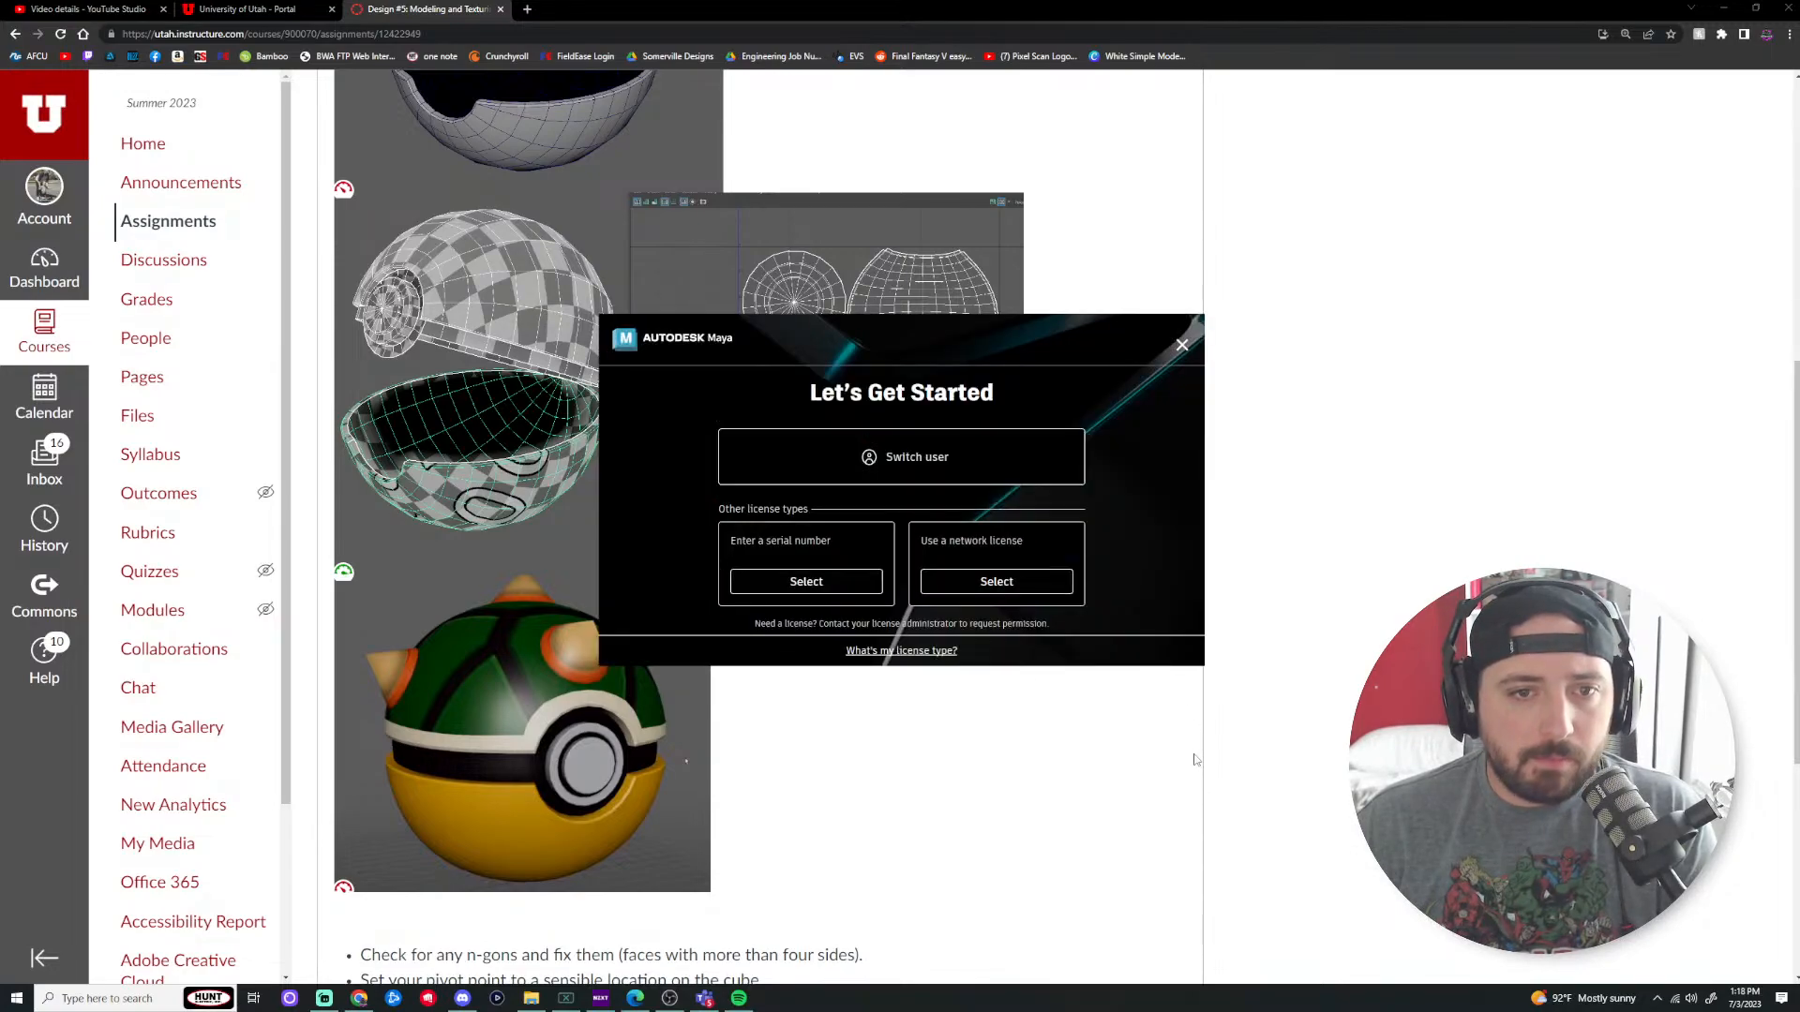
{"action": "left_click", "coordinate": [902, 458]}
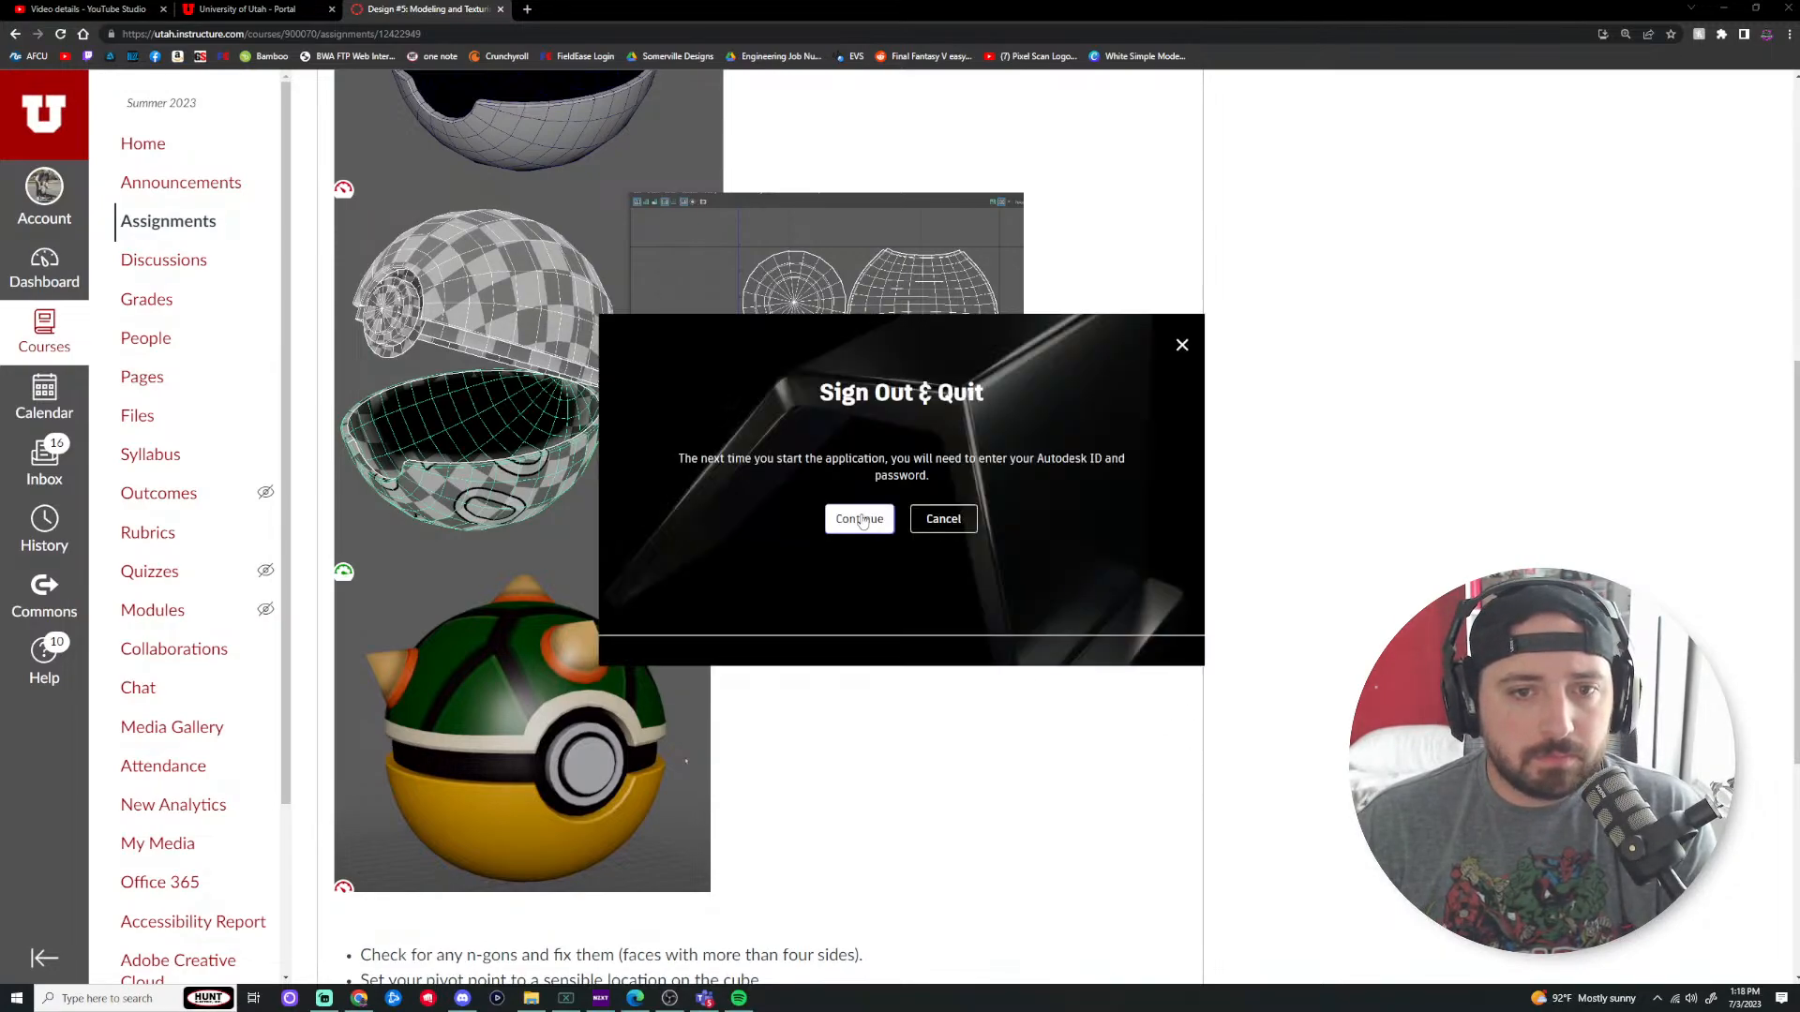
{"action": "left_click", "coordinate": [860, 519]}
Step: Relaunch Maya 2023 and choose to sign in with an Autodesk ID
{"action": "left_click", "coordinate": [112, 999]}
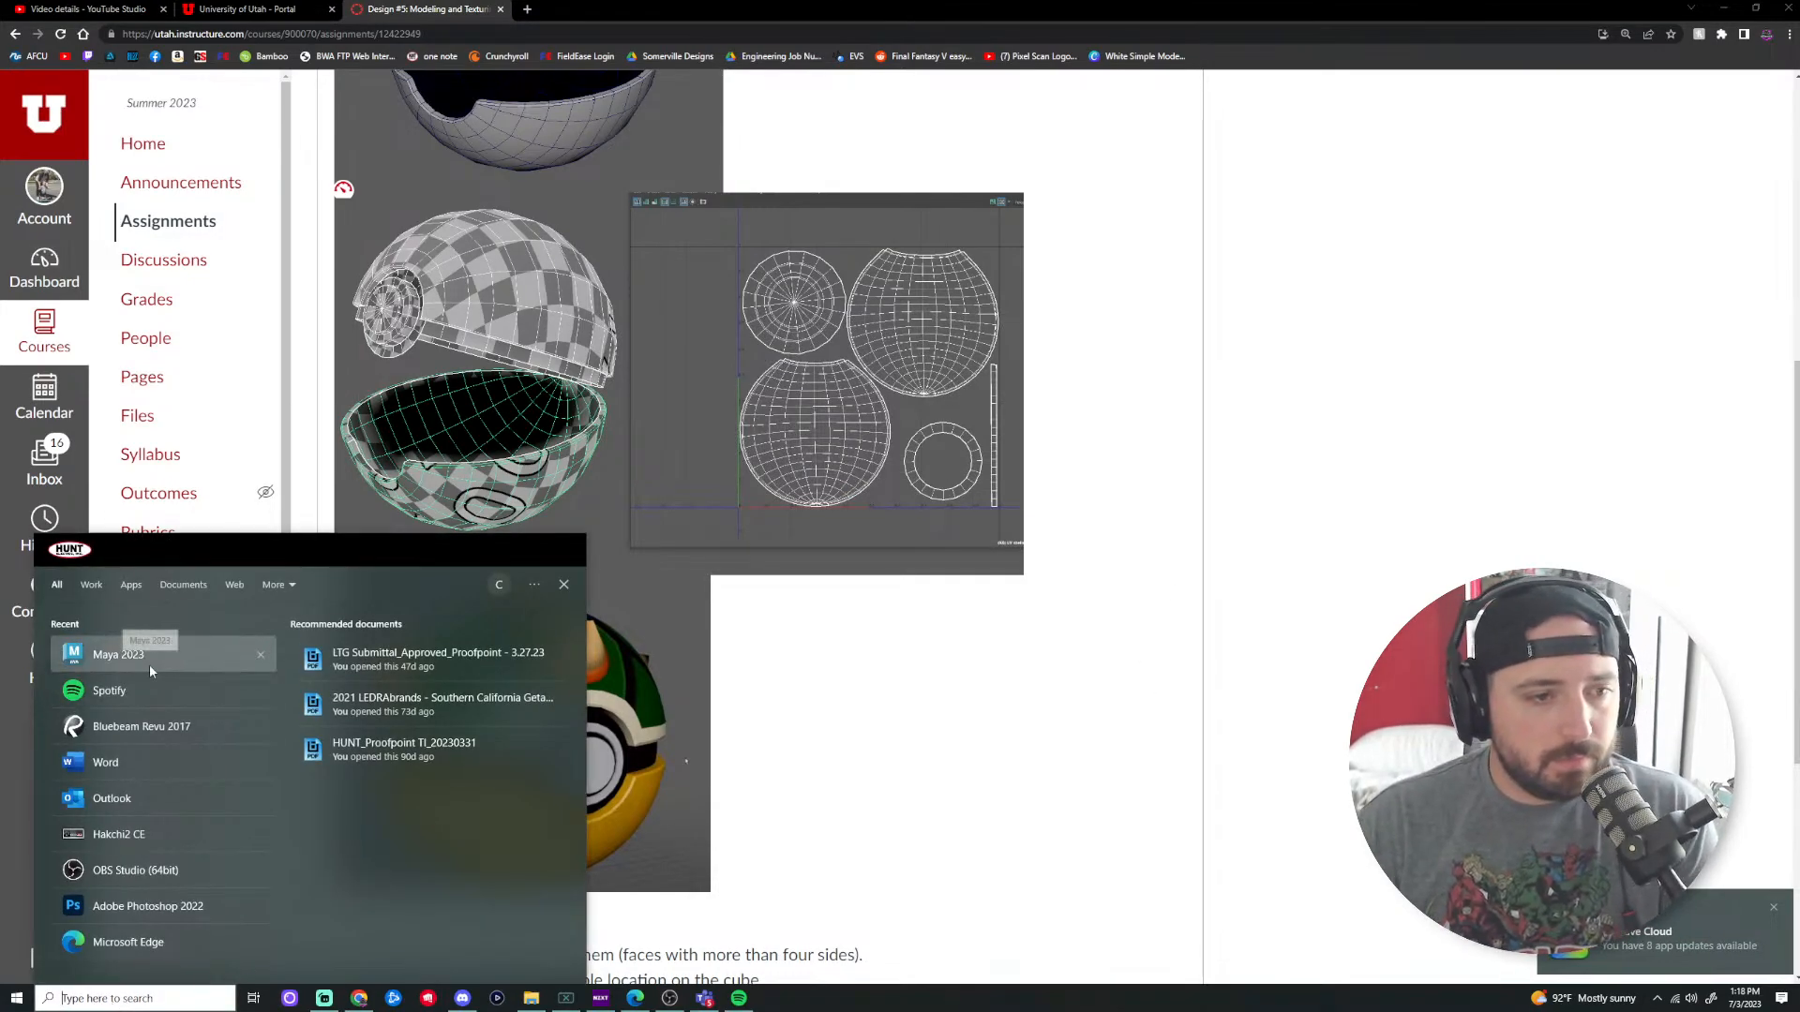
{"action": "left_click", "coordinate": [120, 654]}
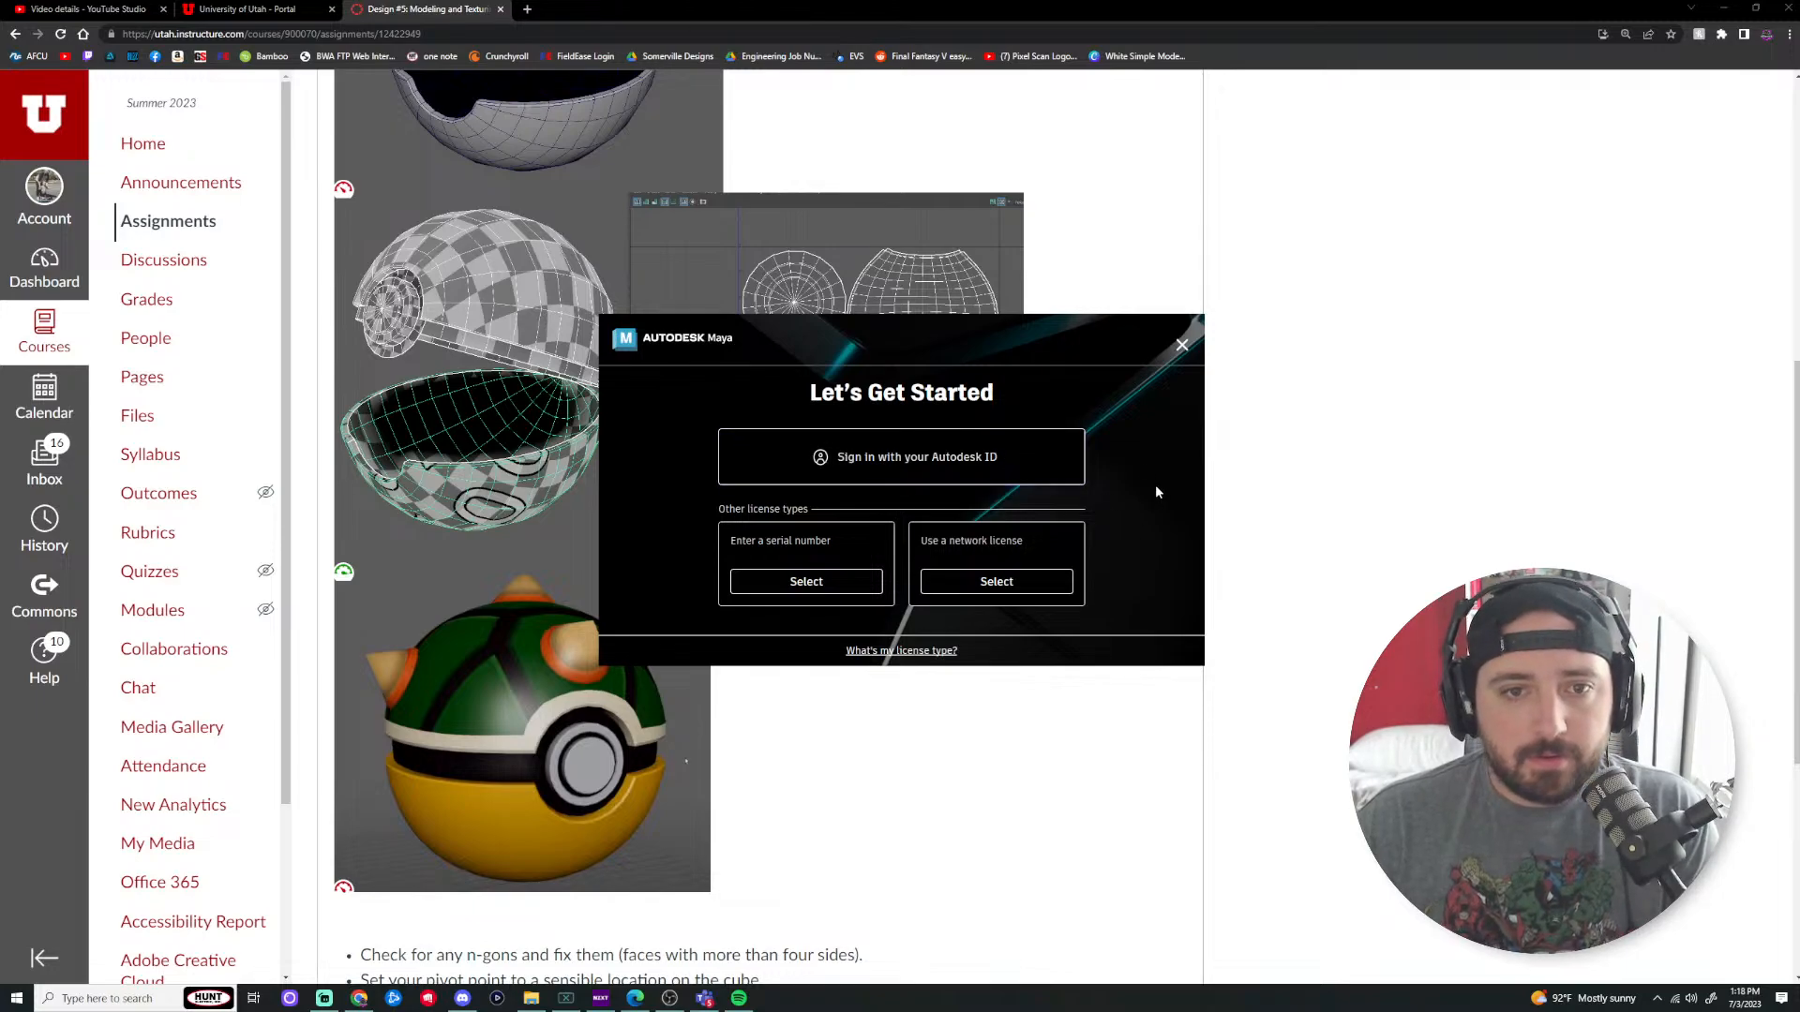
{"action": "left_click", "coordinate": [967, 466]}
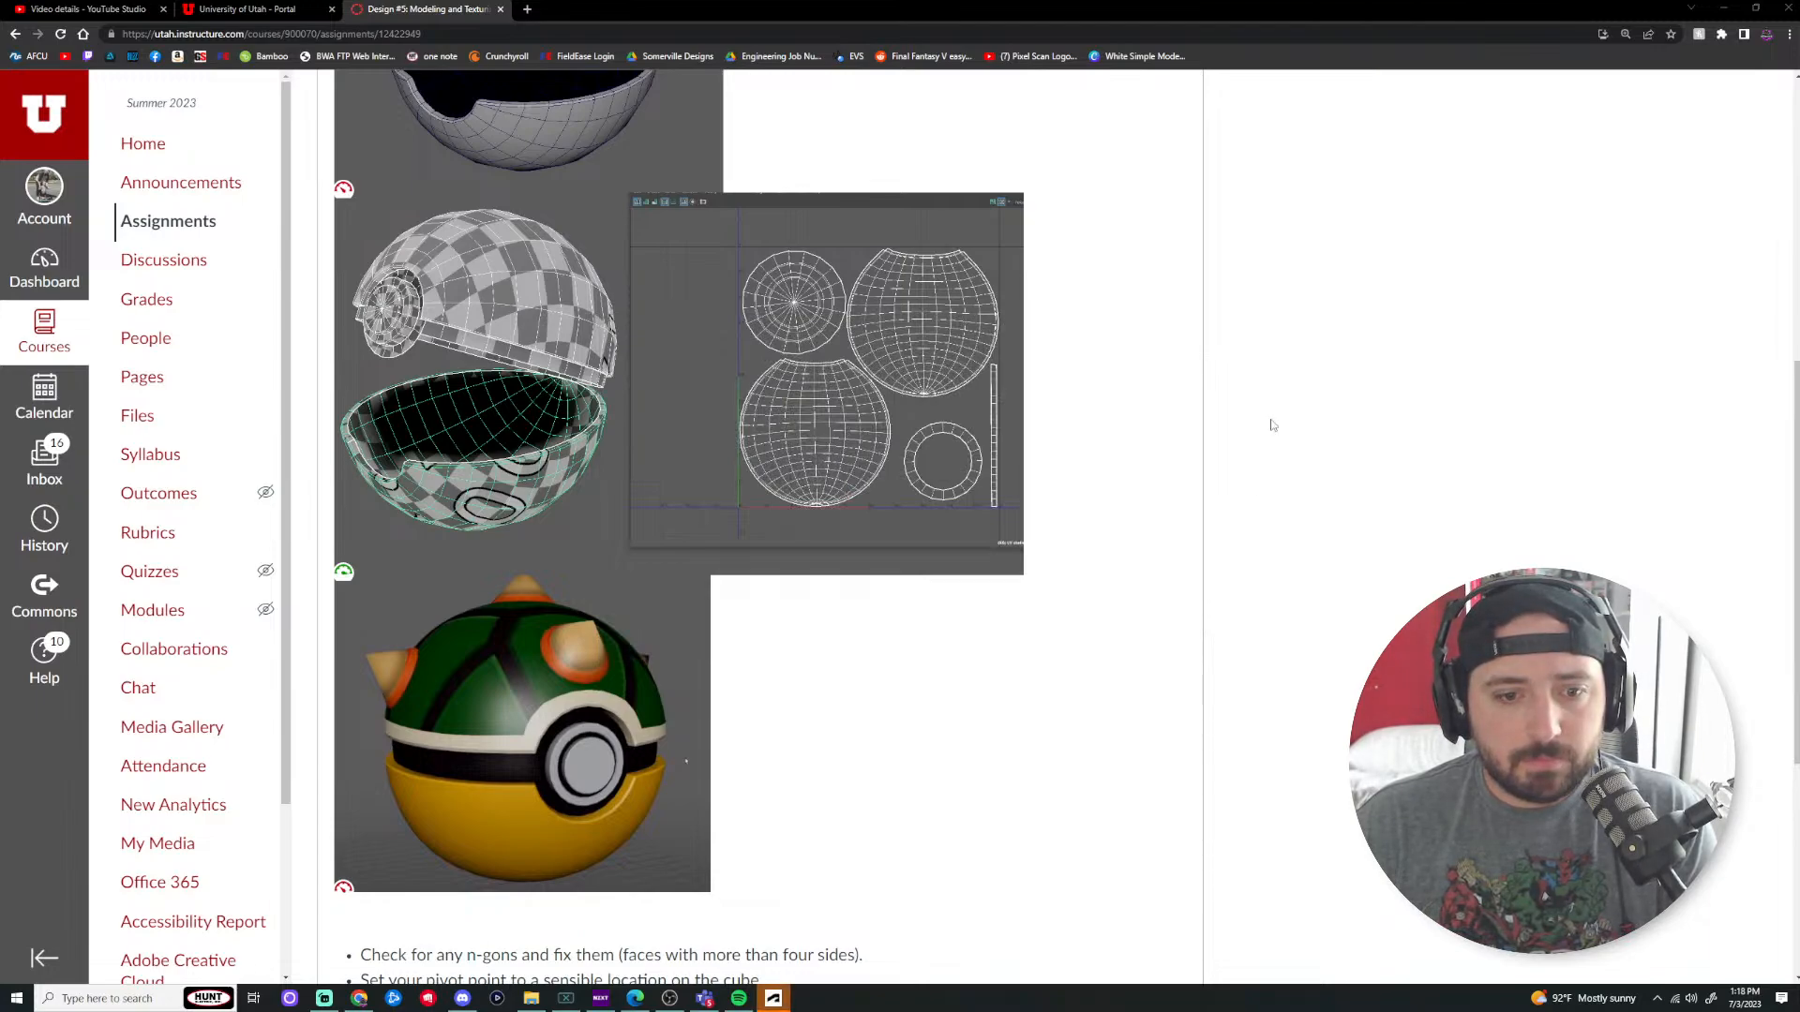
Step: Sign in with the Autodesk account e-mail and password
{"action": "left_click", "coordinate": [774, 999]}
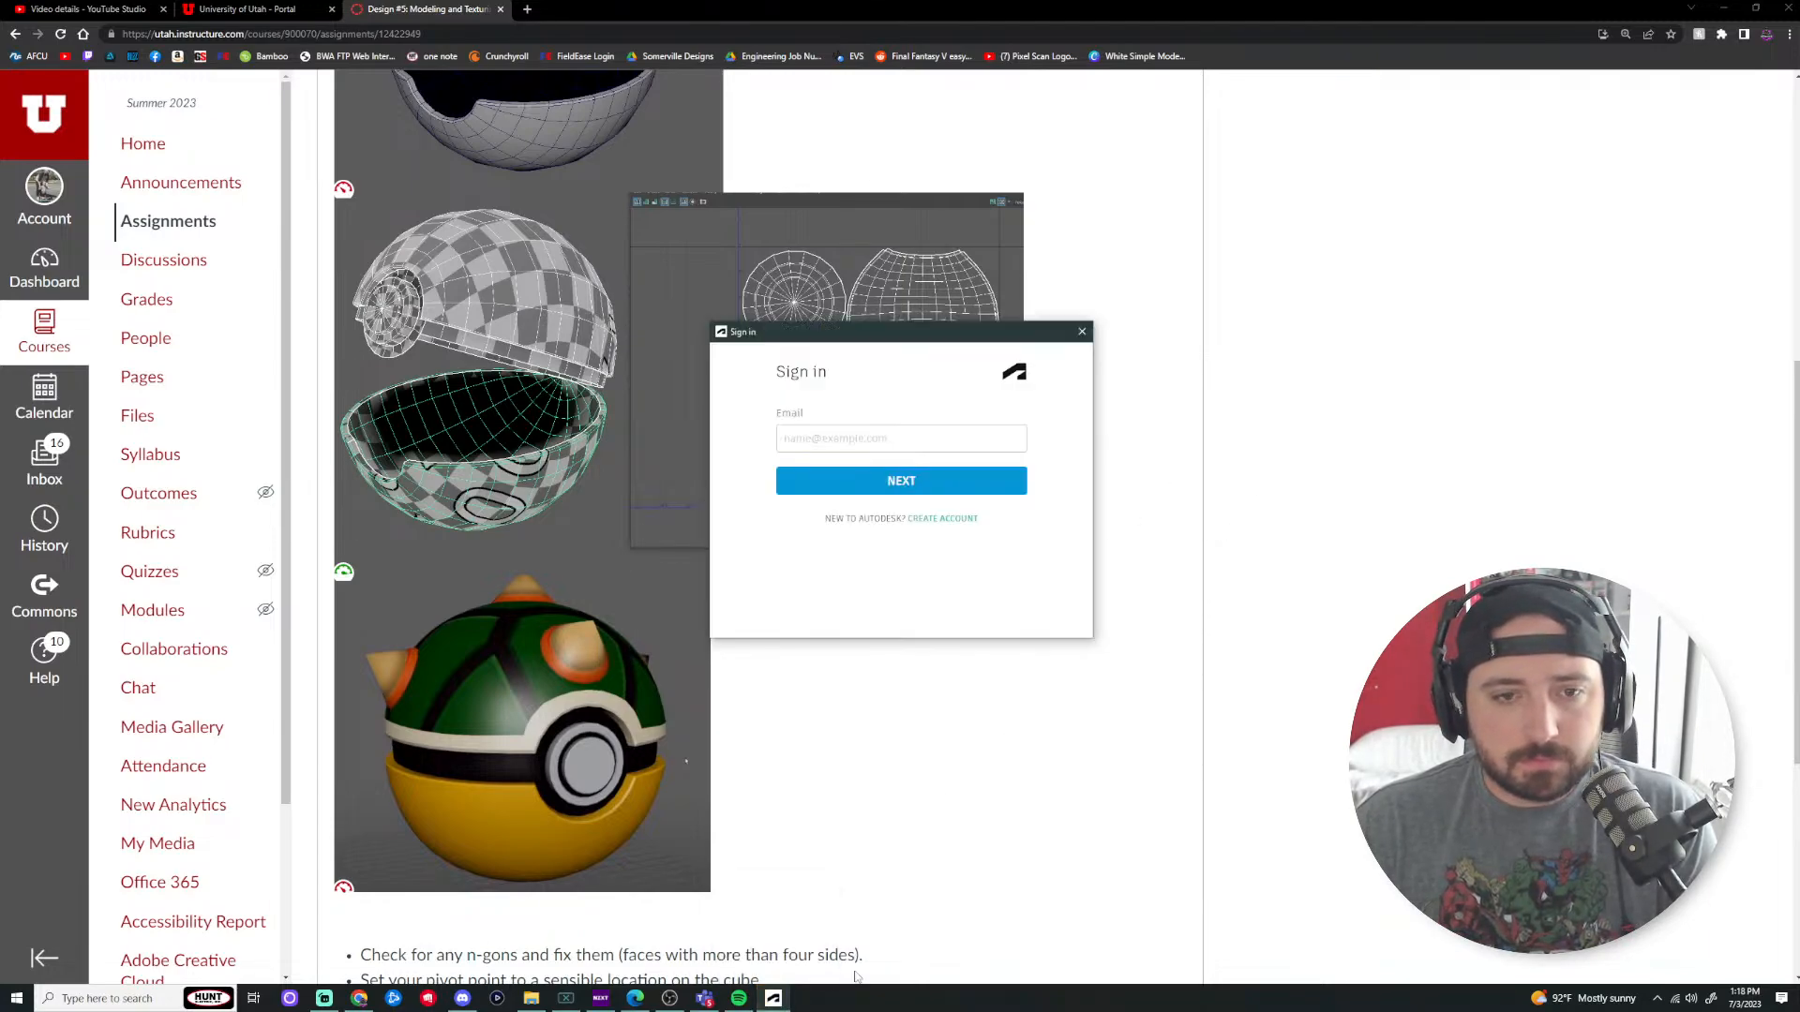
{"action": "left_click", "coordinate": [854, 441]}
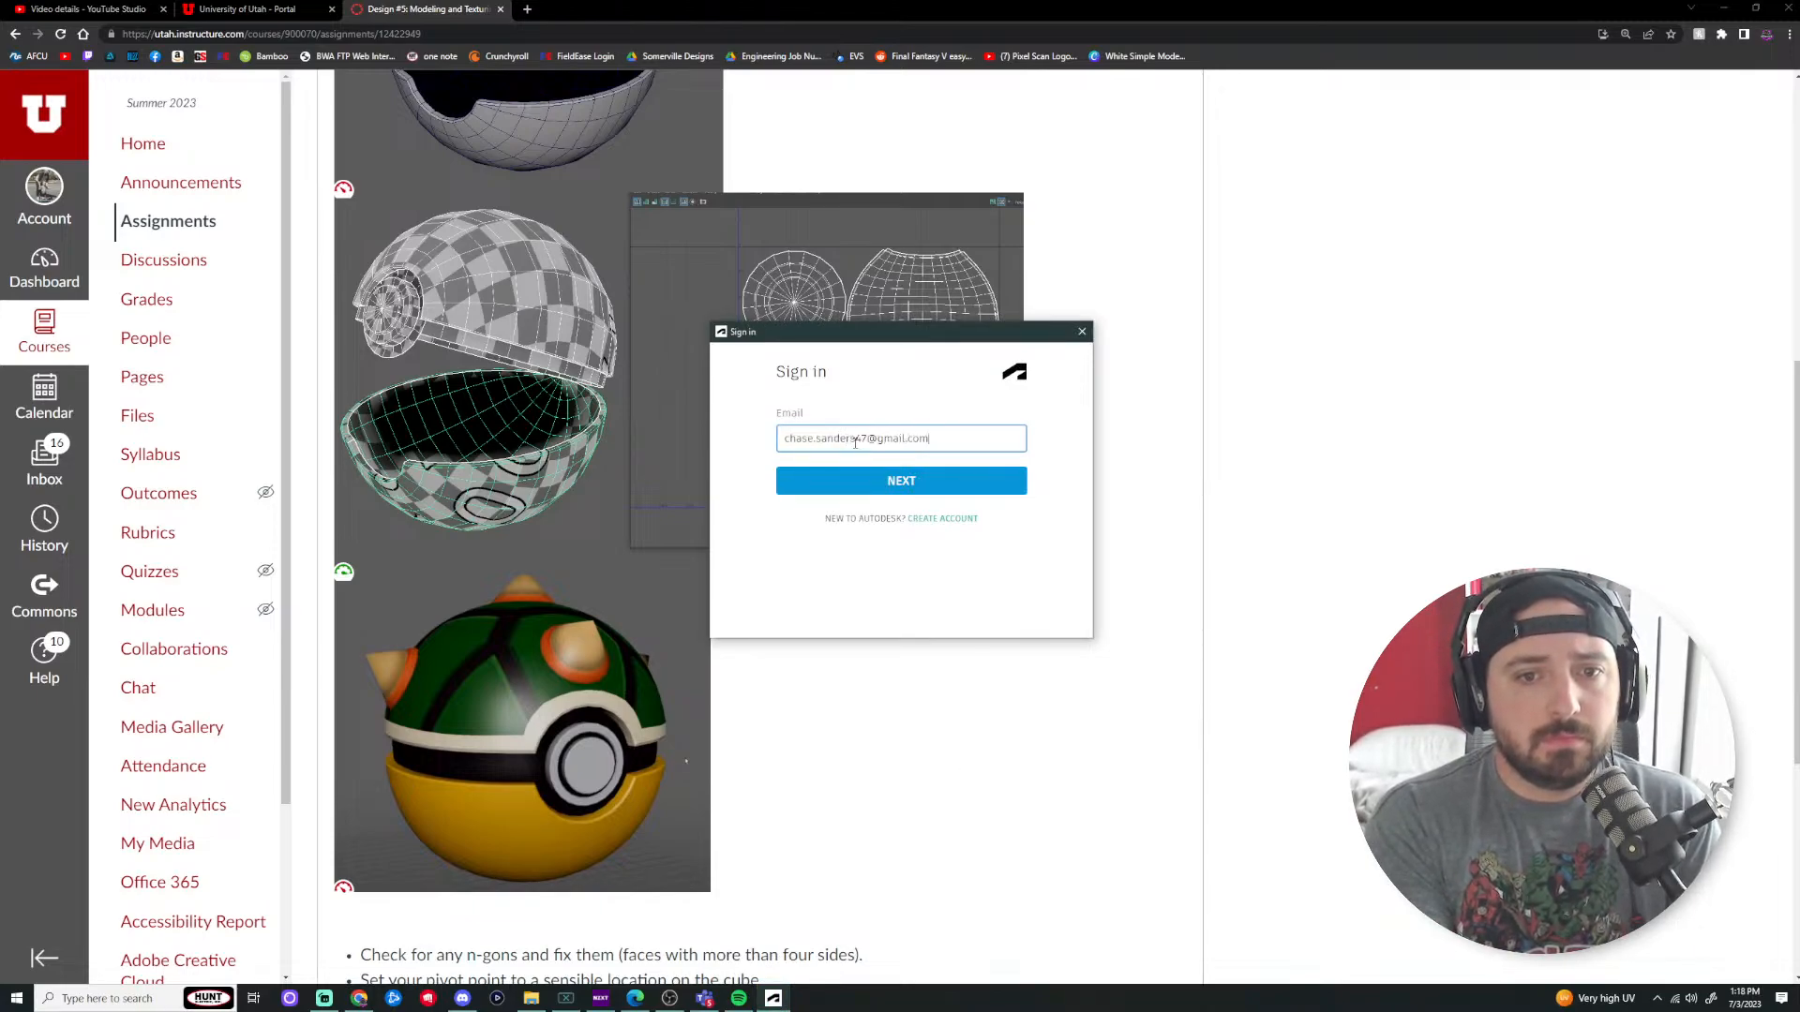
{"action": "left_click", "coordinate": [931, 480]}
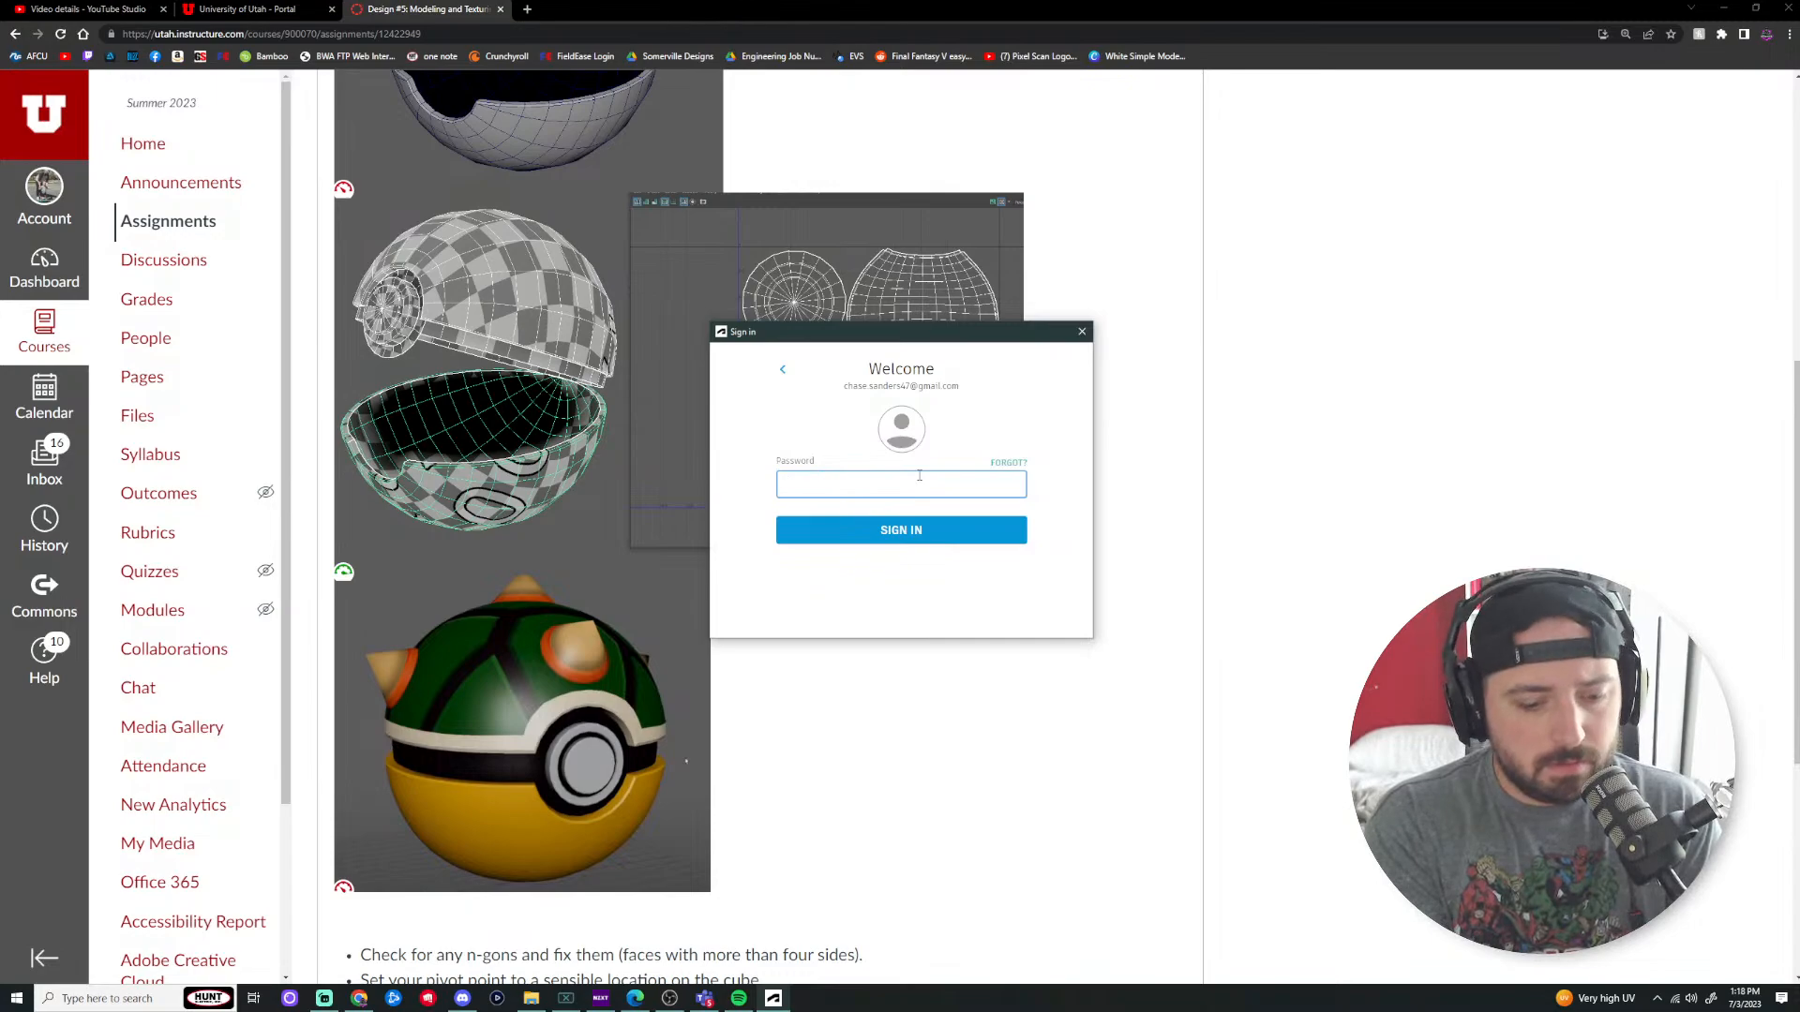
{"action": "key", "text": "Return"}
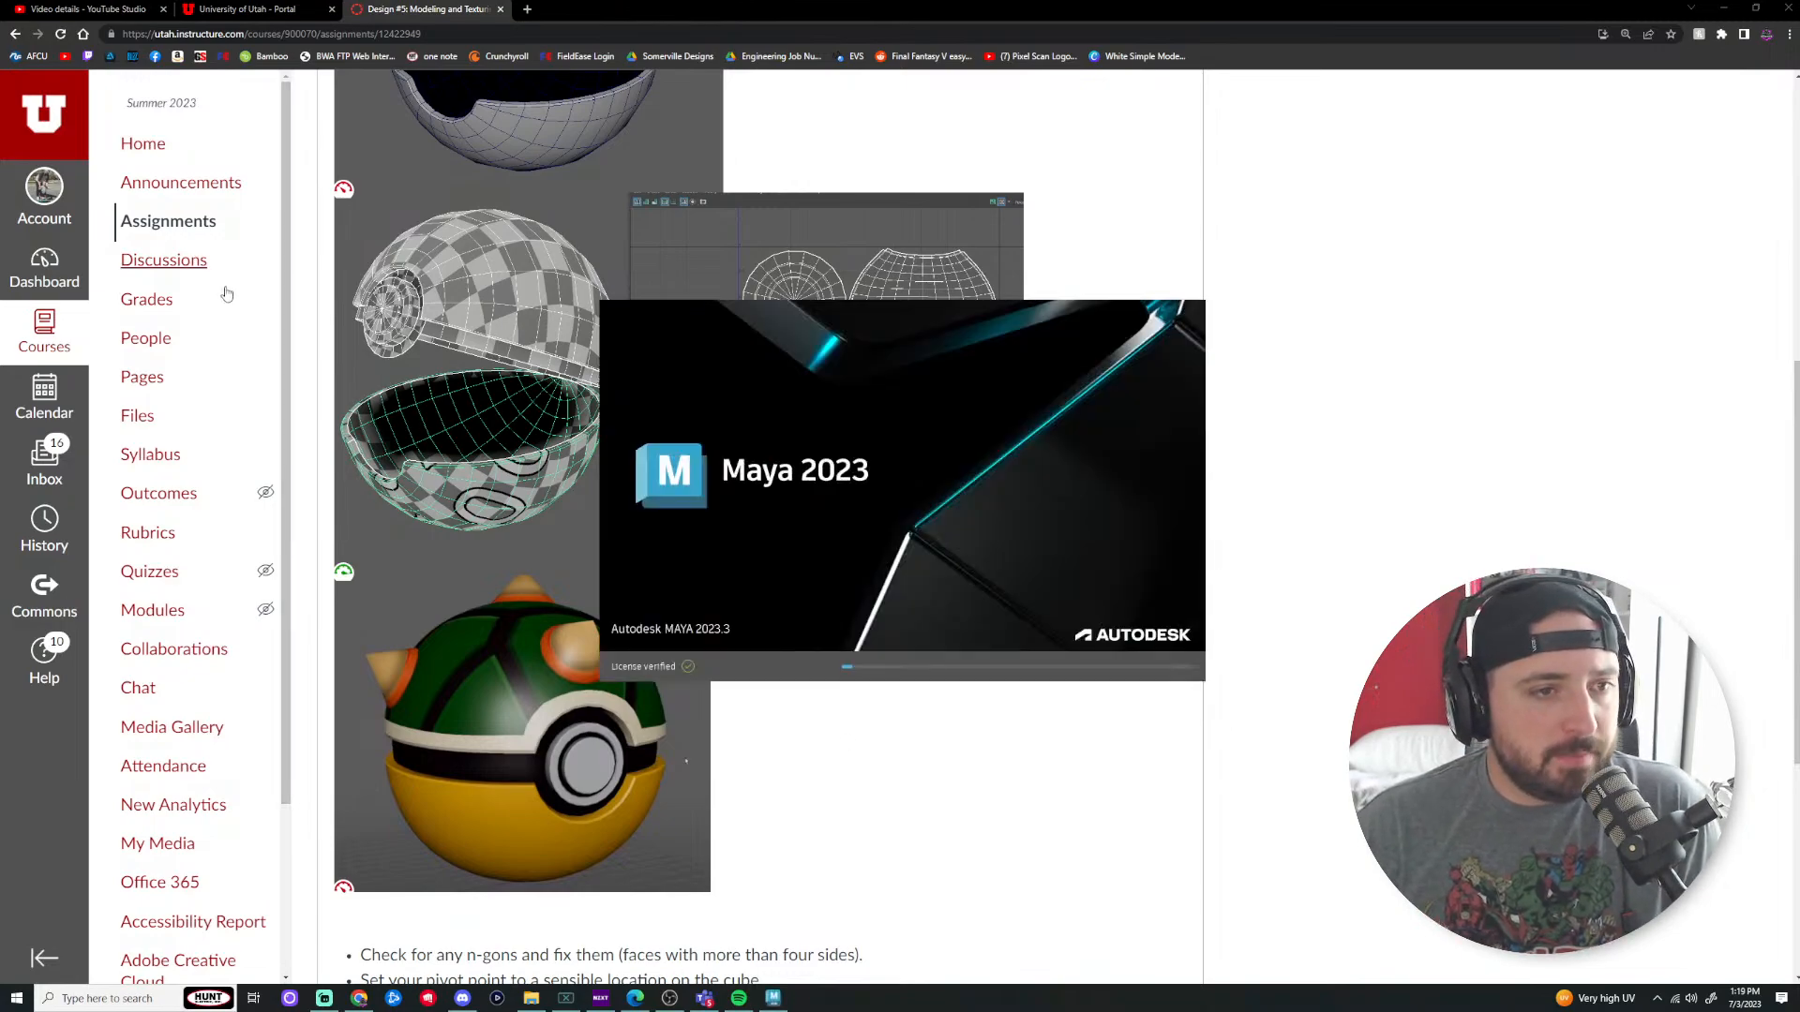
Step: Go back to the EAE 1050 Assignments list and open a new Chrome tab
{"action": "left_click", "coordinate": [178, 222]}
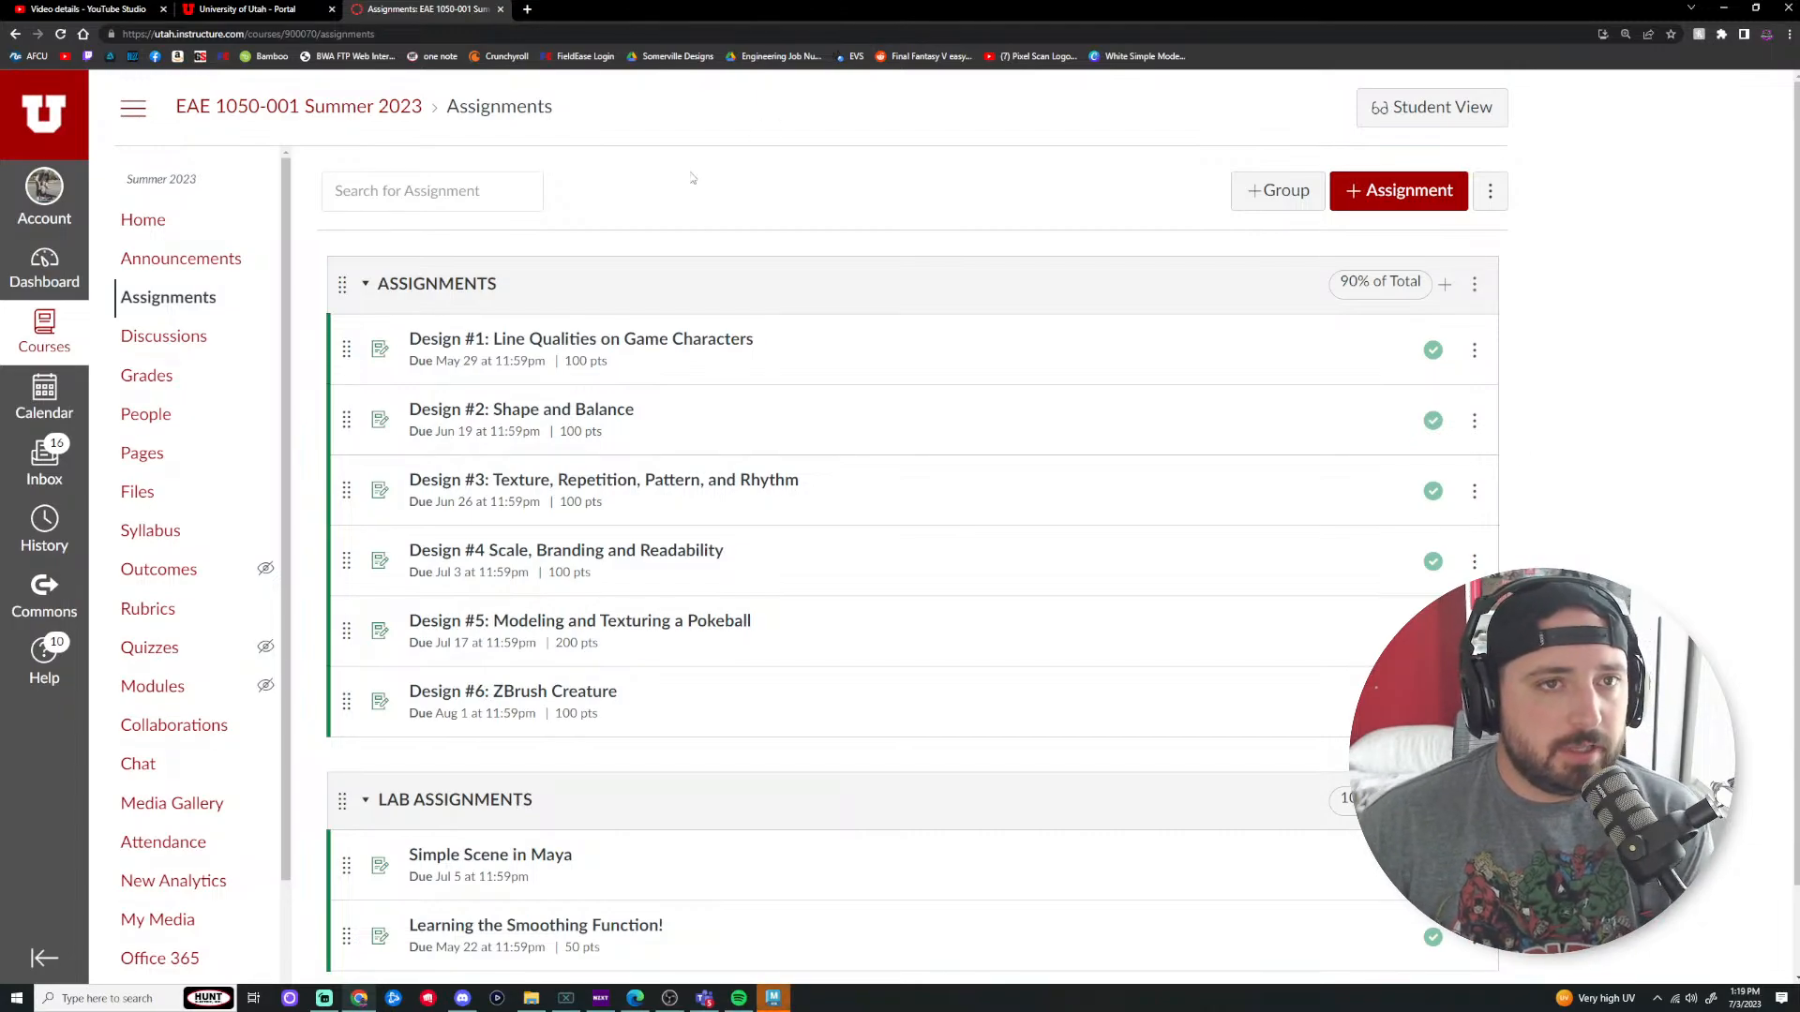
{"action": "key", "text": "ctrl+t"}
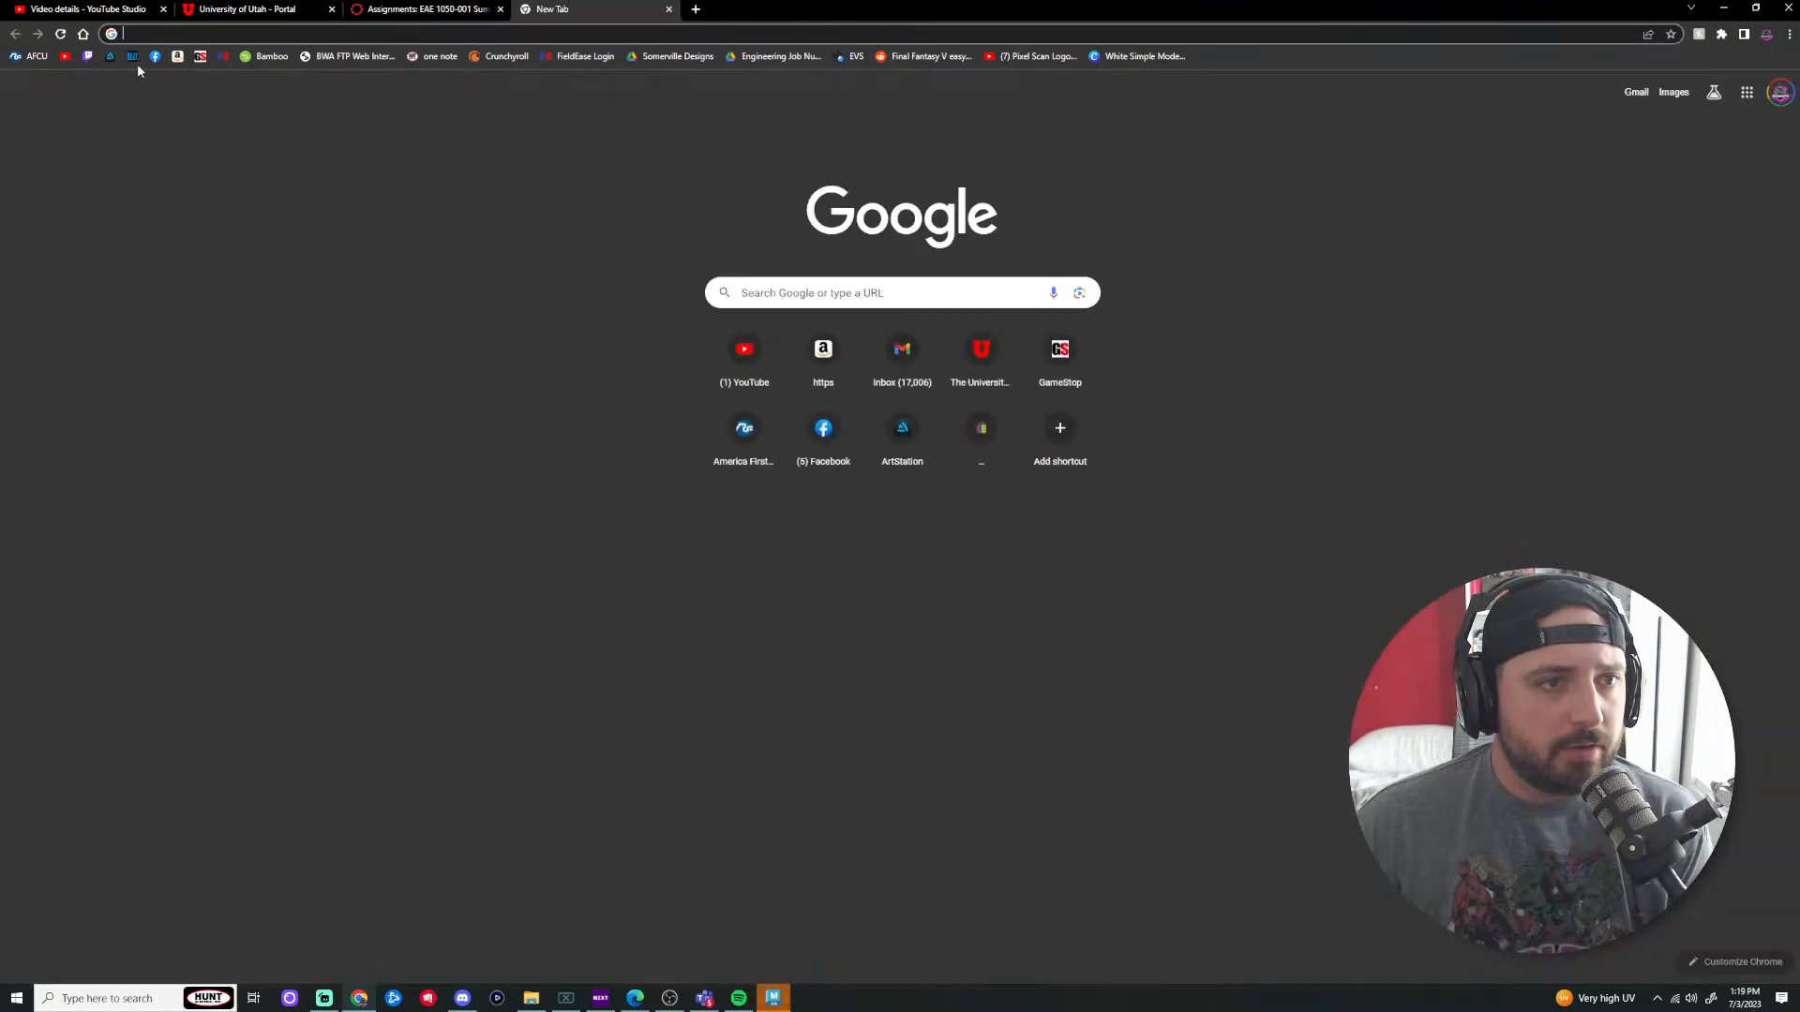
Step: Go to your YouTube channel's Live tab and scroll down to the older Pokeball streams
{"action": "left_click", "coordinate": [64, 56]}
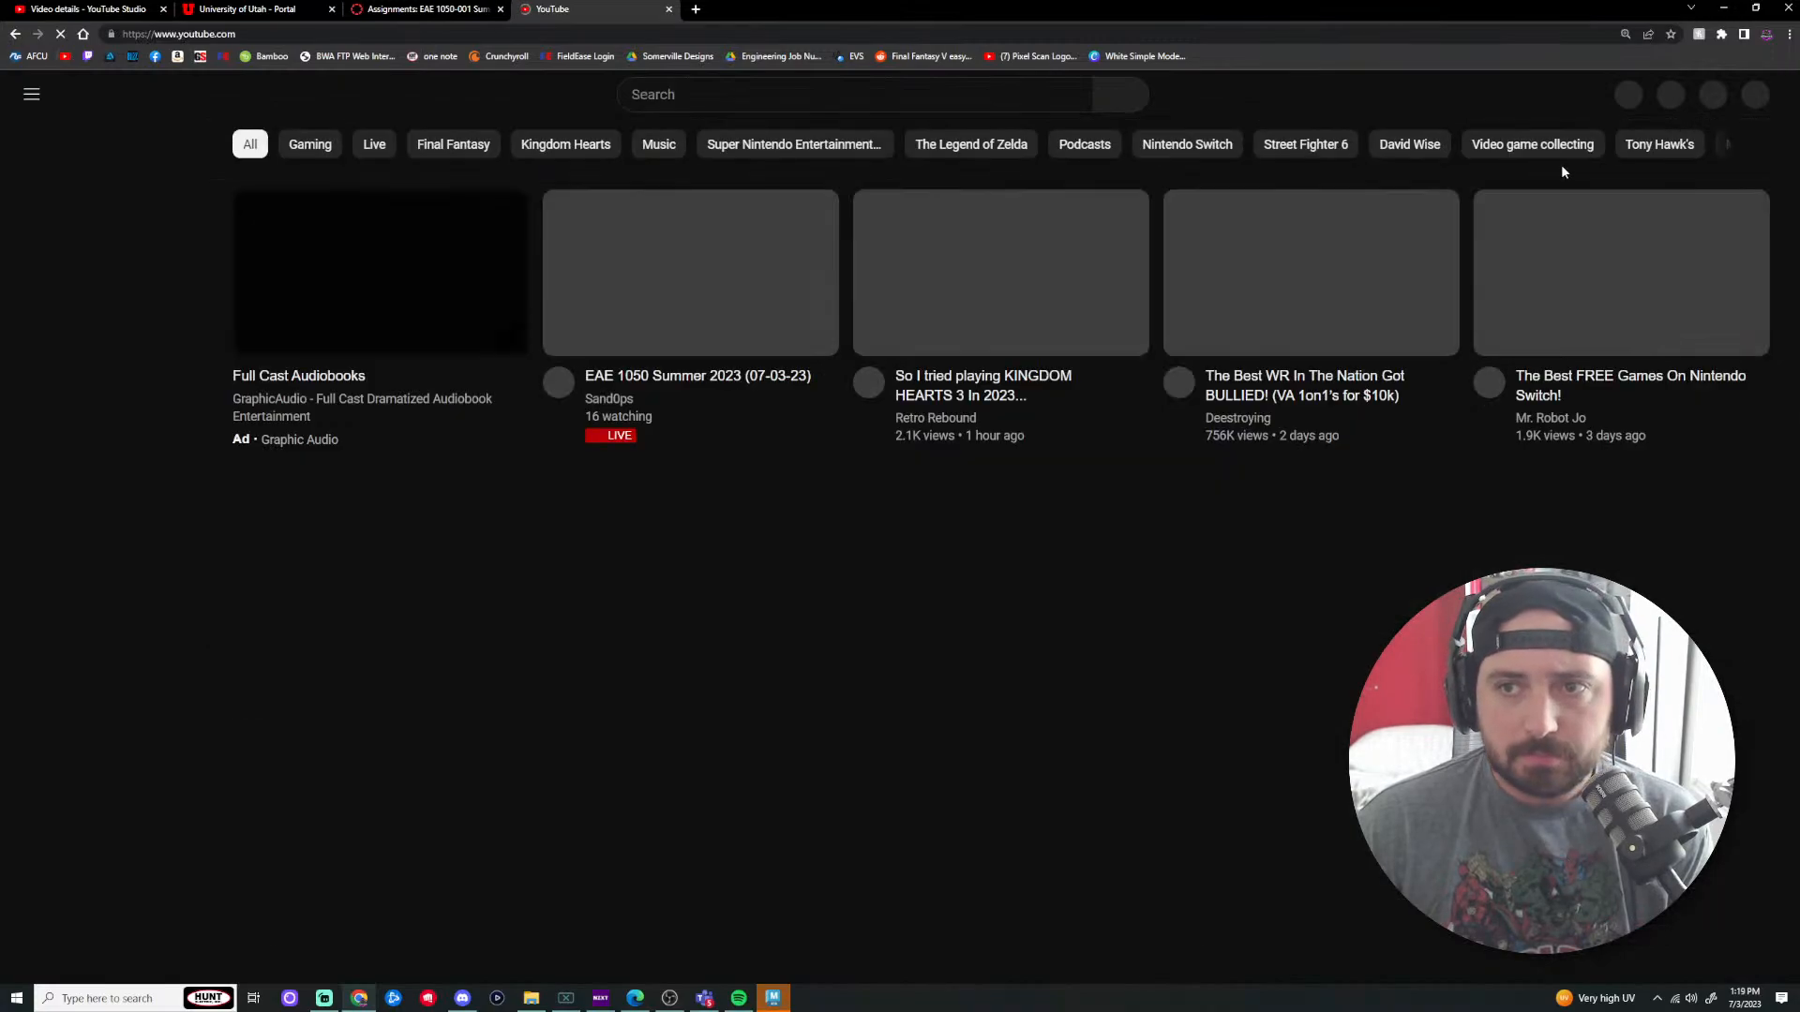
{"action": "left_click", "coordinate": [1753, 96]}
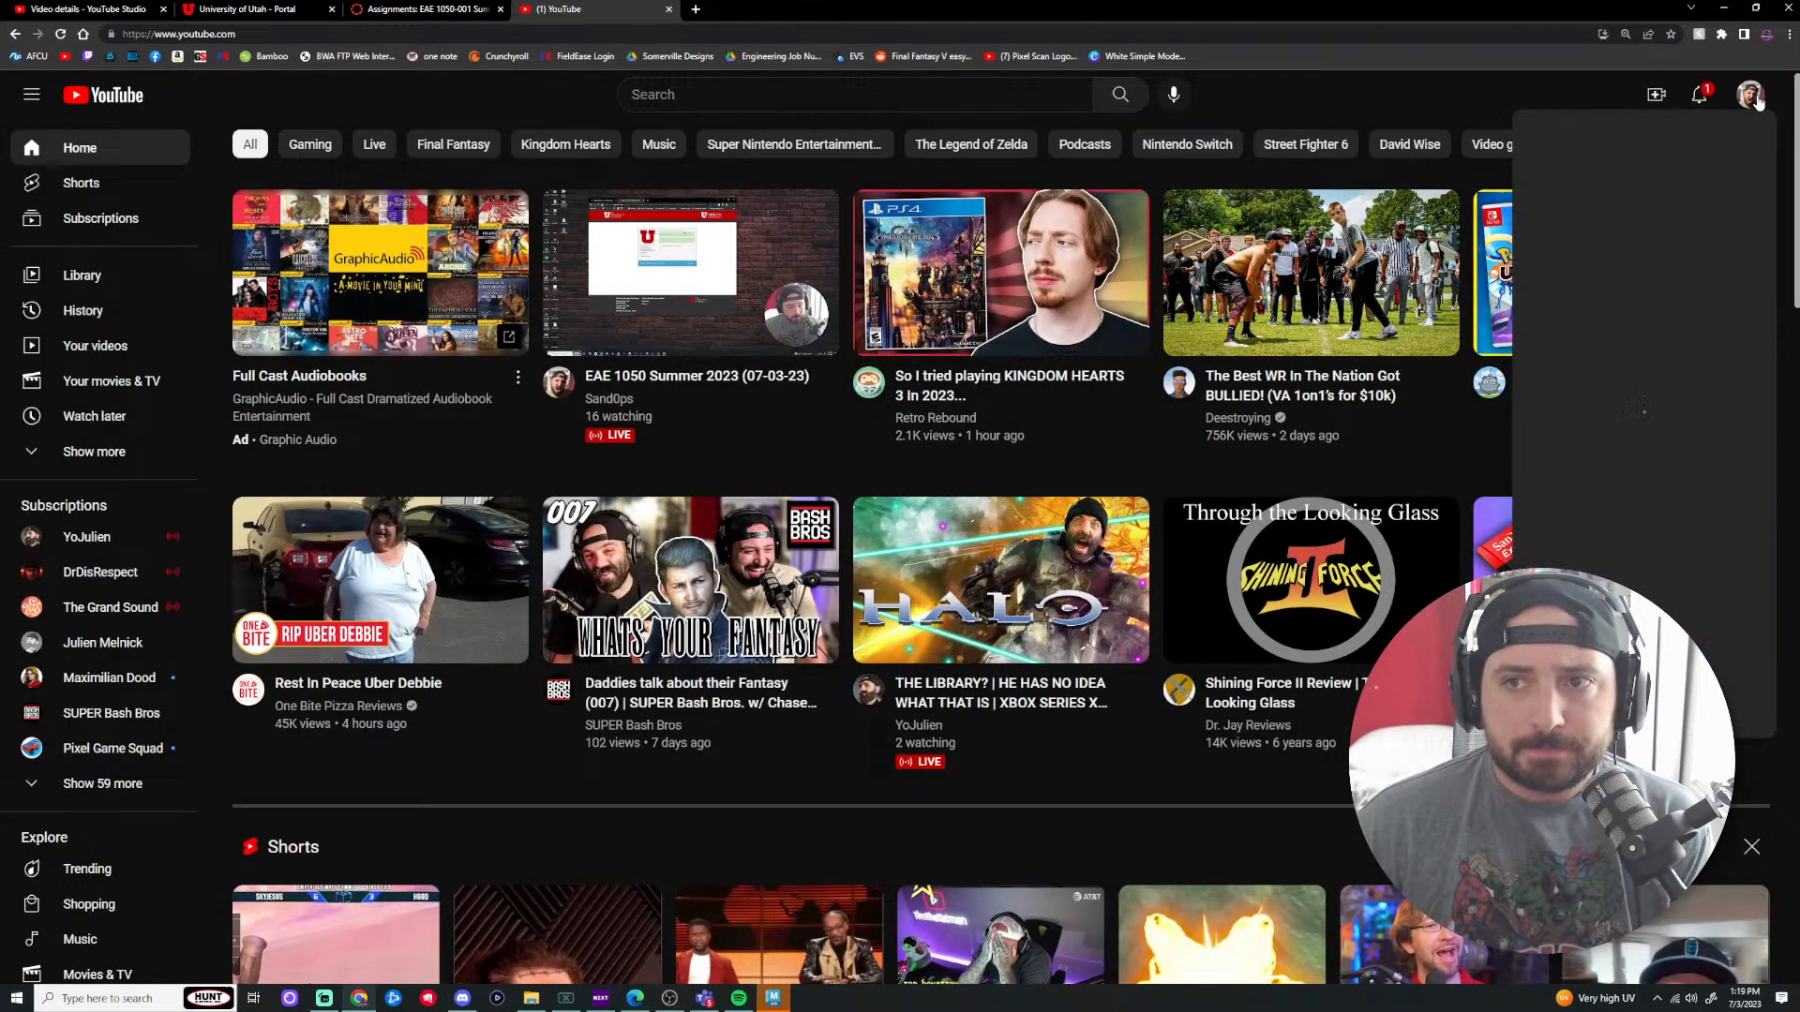
{"action": "left_click", "coordinate": [1647, 224]}
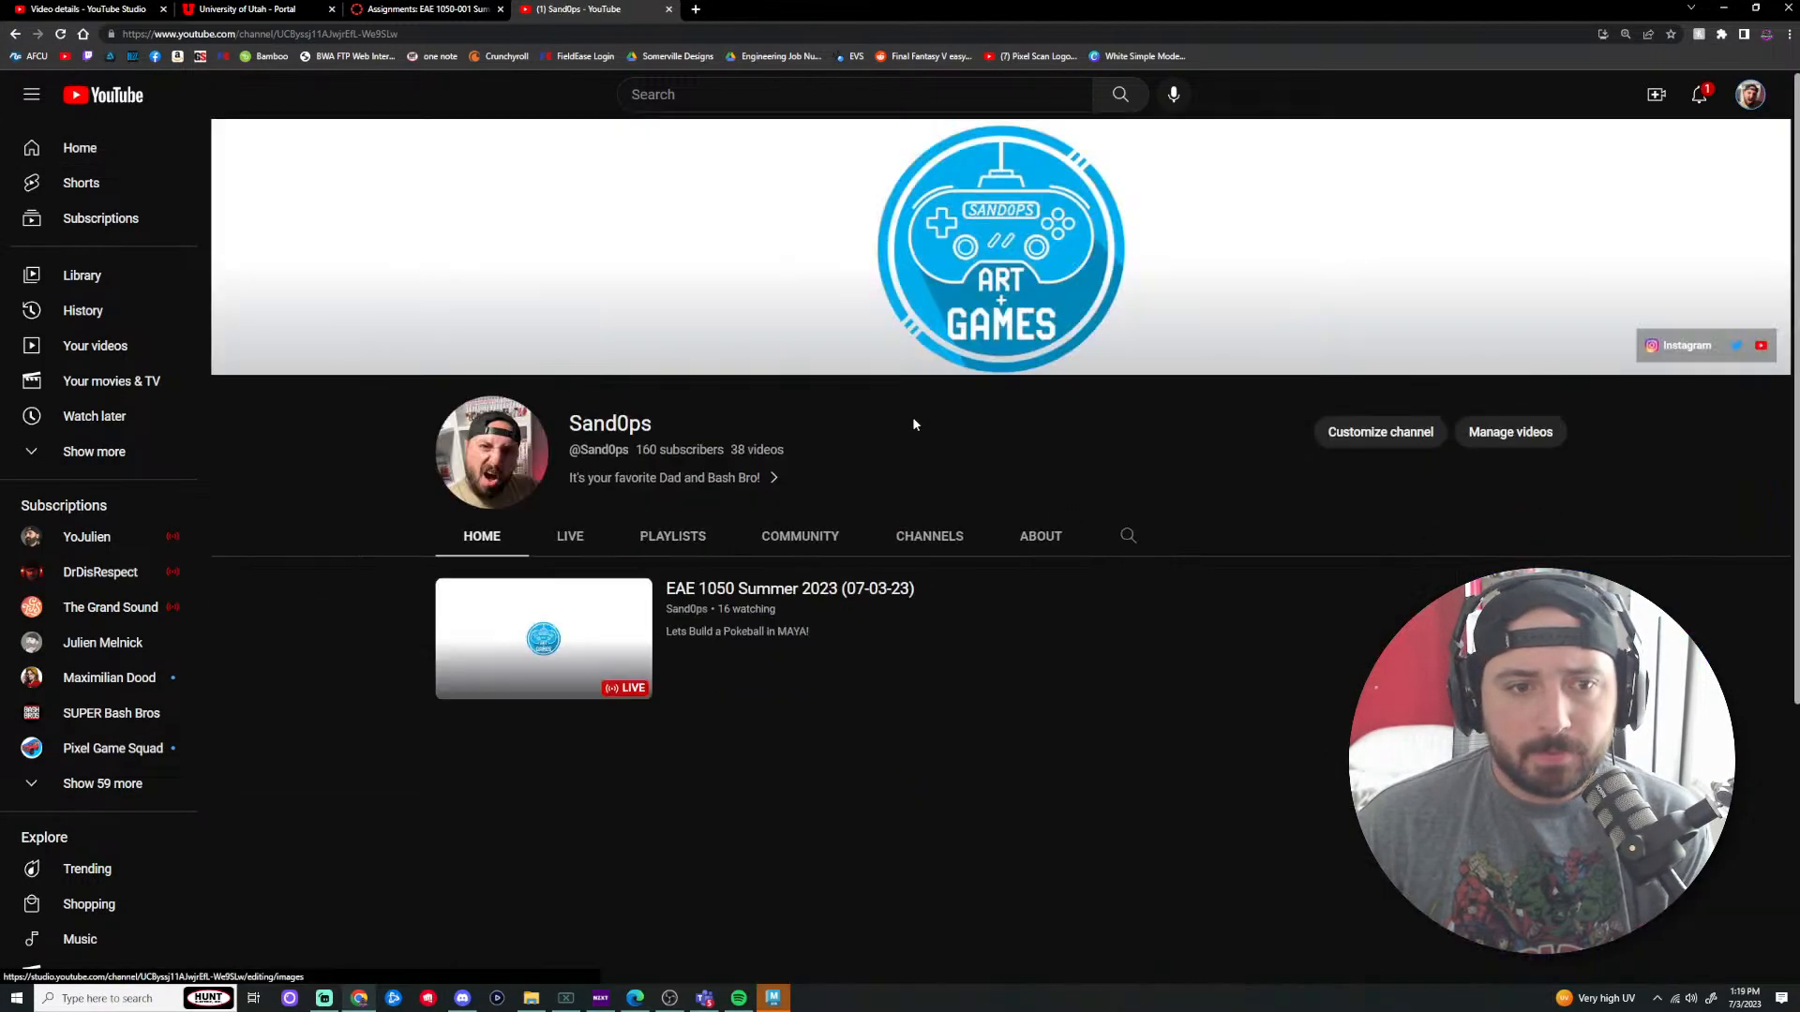
{"action": "left_click", "coordinate": [578, 552]}
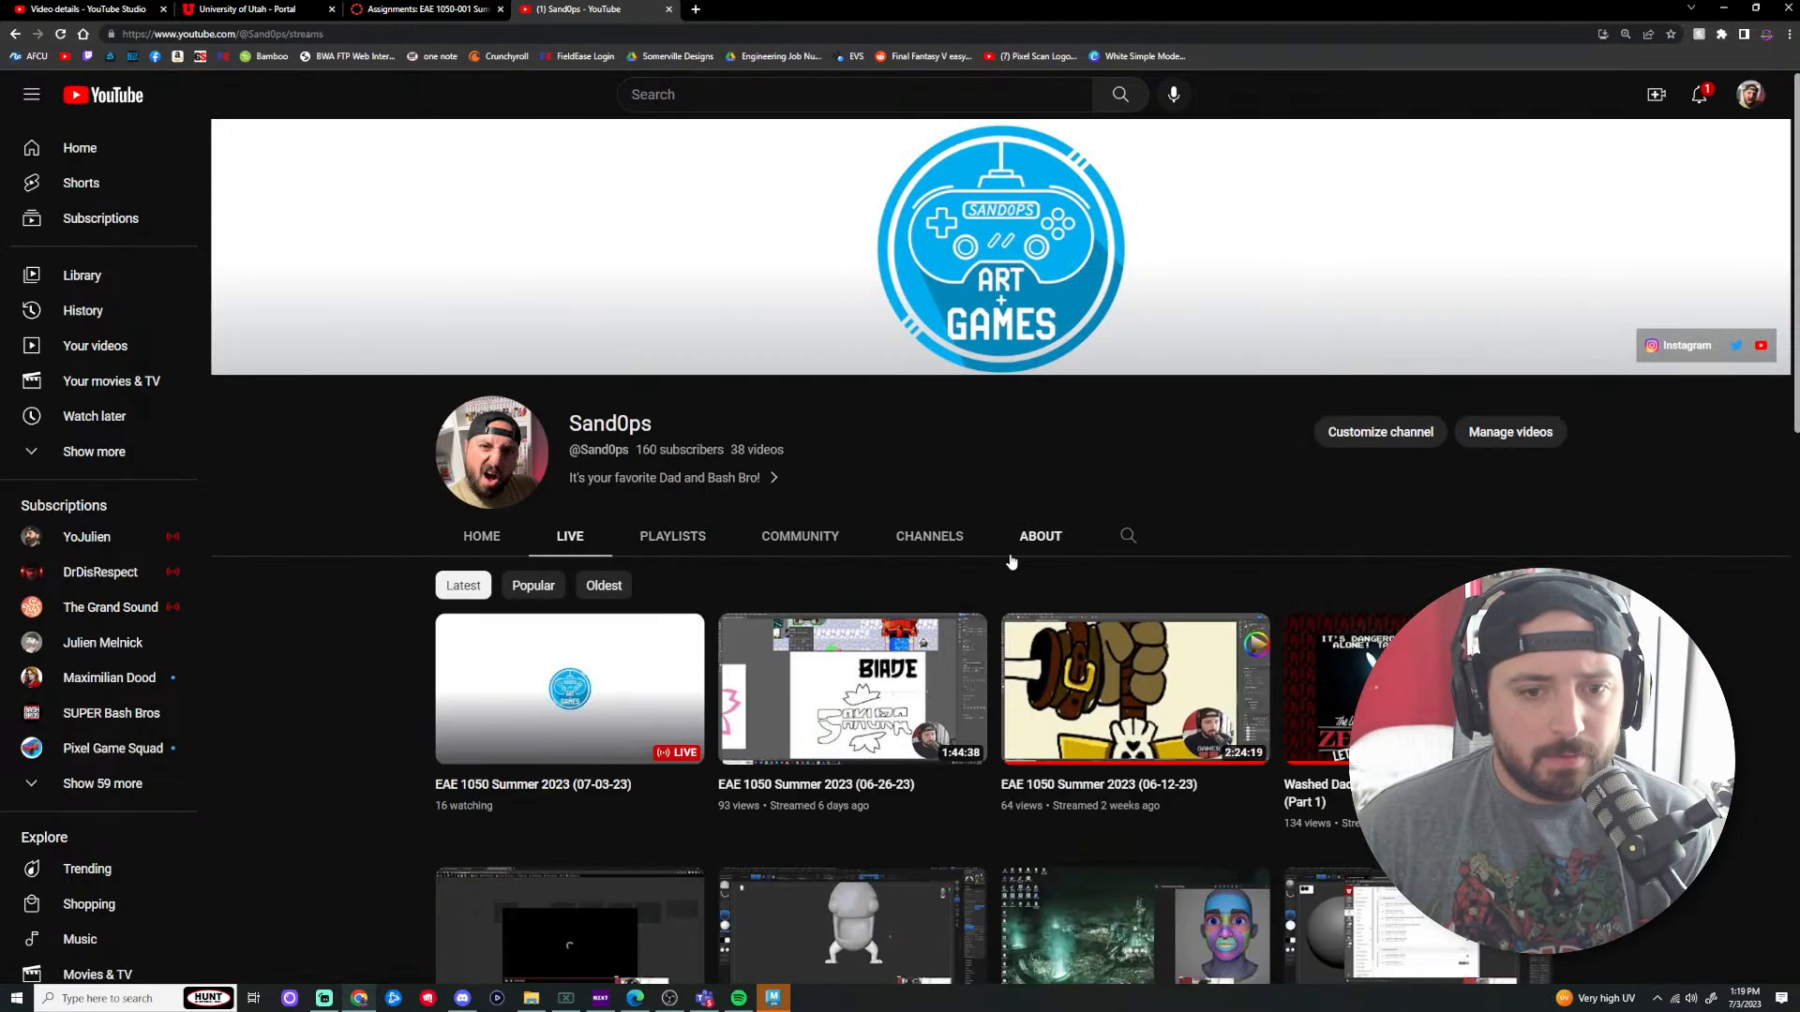
{"action": "scroll", "coordinate": [1015, 569], "scroll_direction": "down", "scroll_amount": 4}
{"action": "scroll", "coordinate": [1015, 569], "scroll_direction": "down", "scroll_amount": 10}
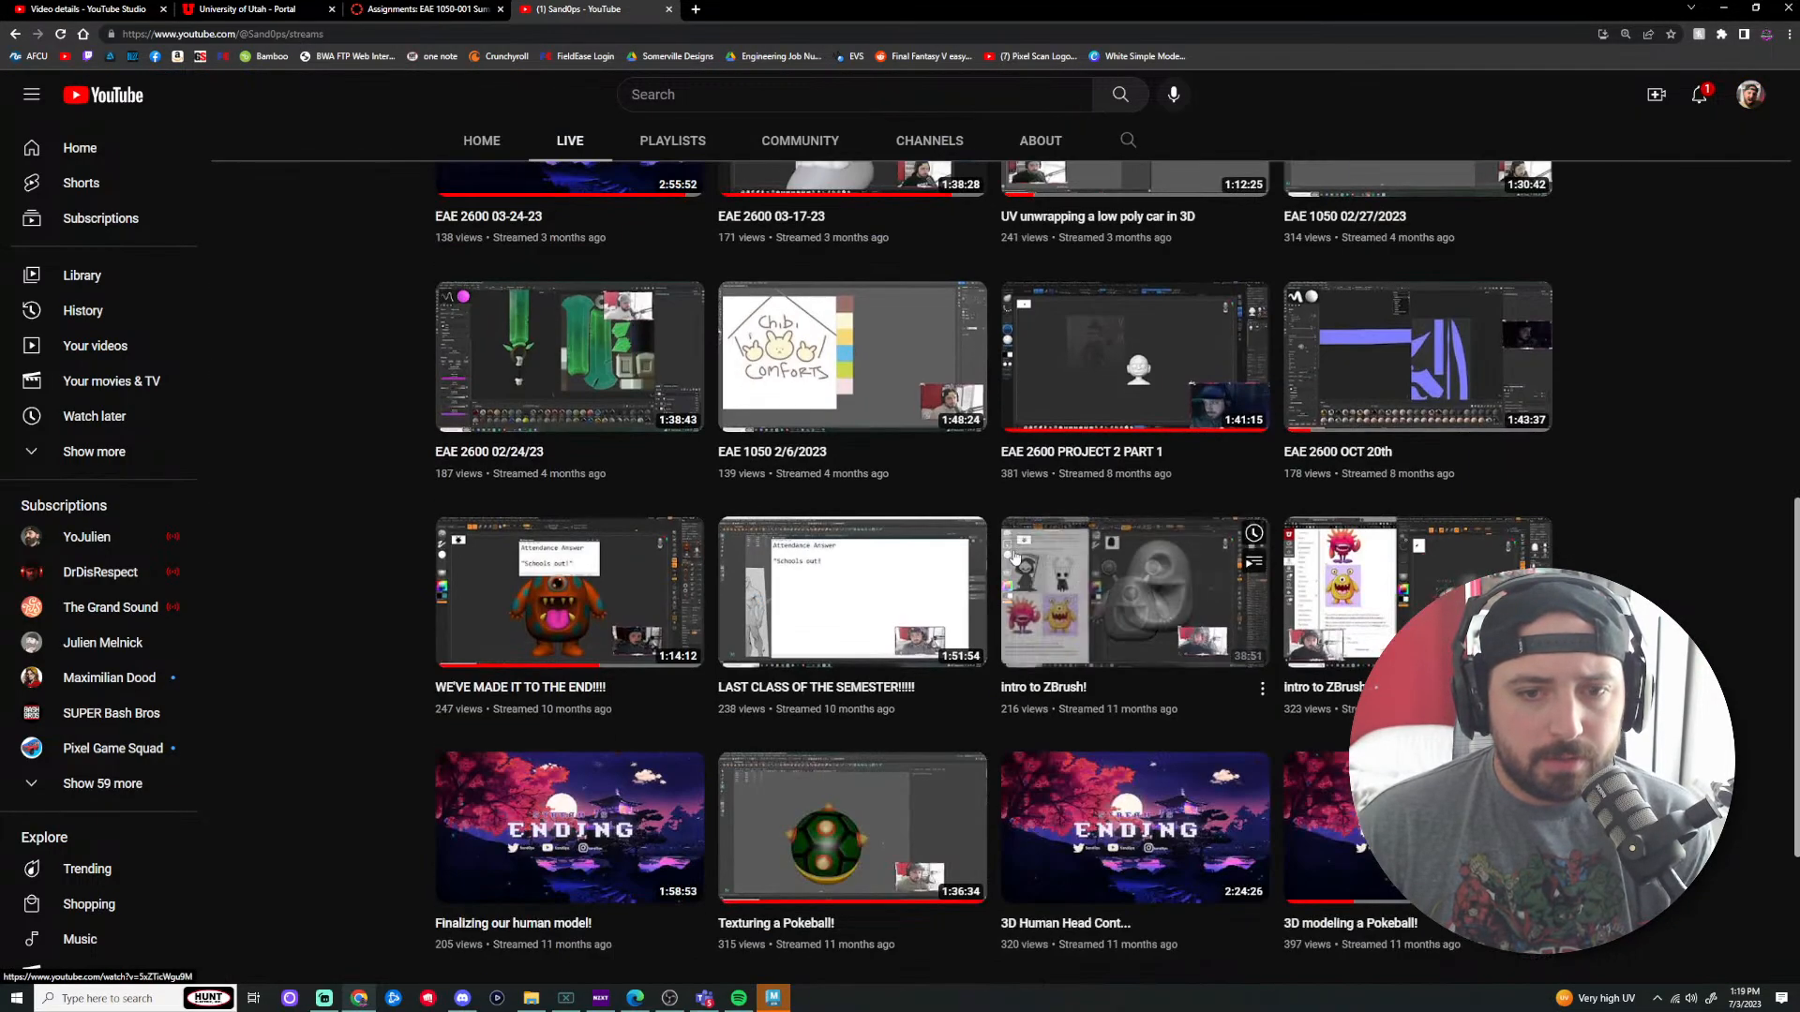
{"action": "scroll", "coordinate": [1012, 555], "scroll_direction": "down", "scroll_amount": 2}
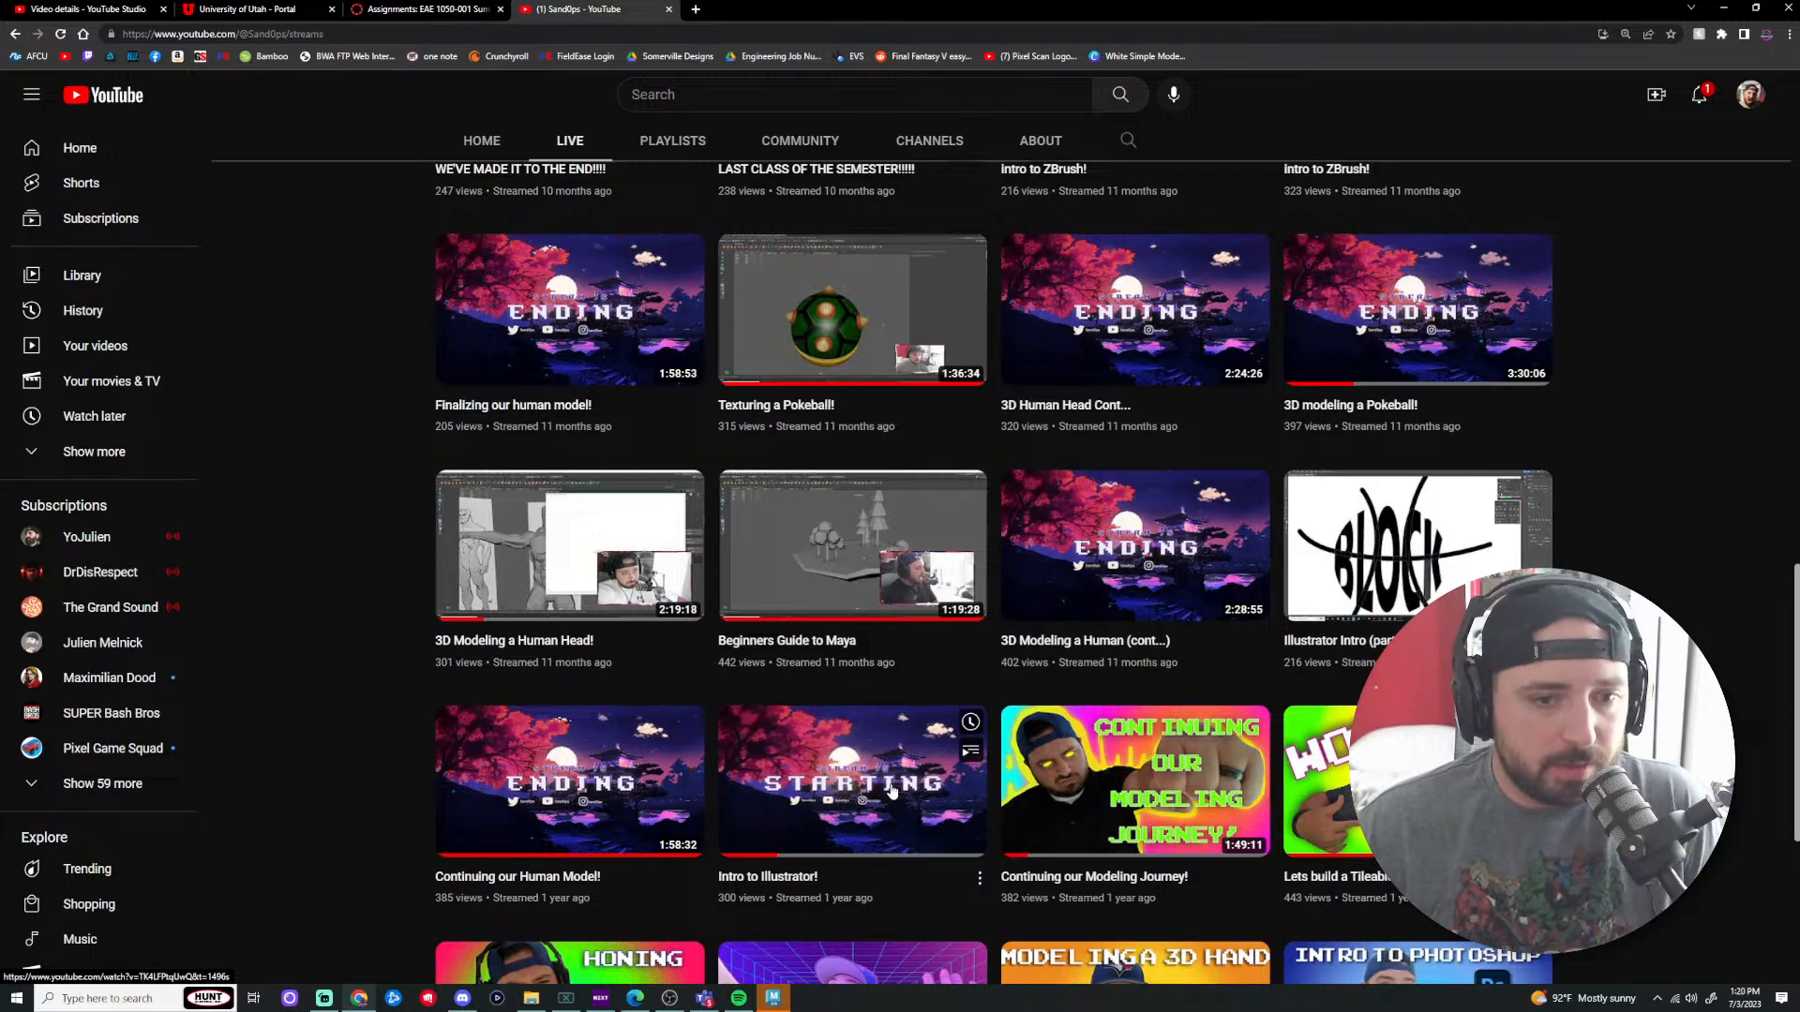
Step: Open the Intro to Illustrator! stream and pause it at 1:17:30
{"action": "left_click", "coordinate": [877, 843]}
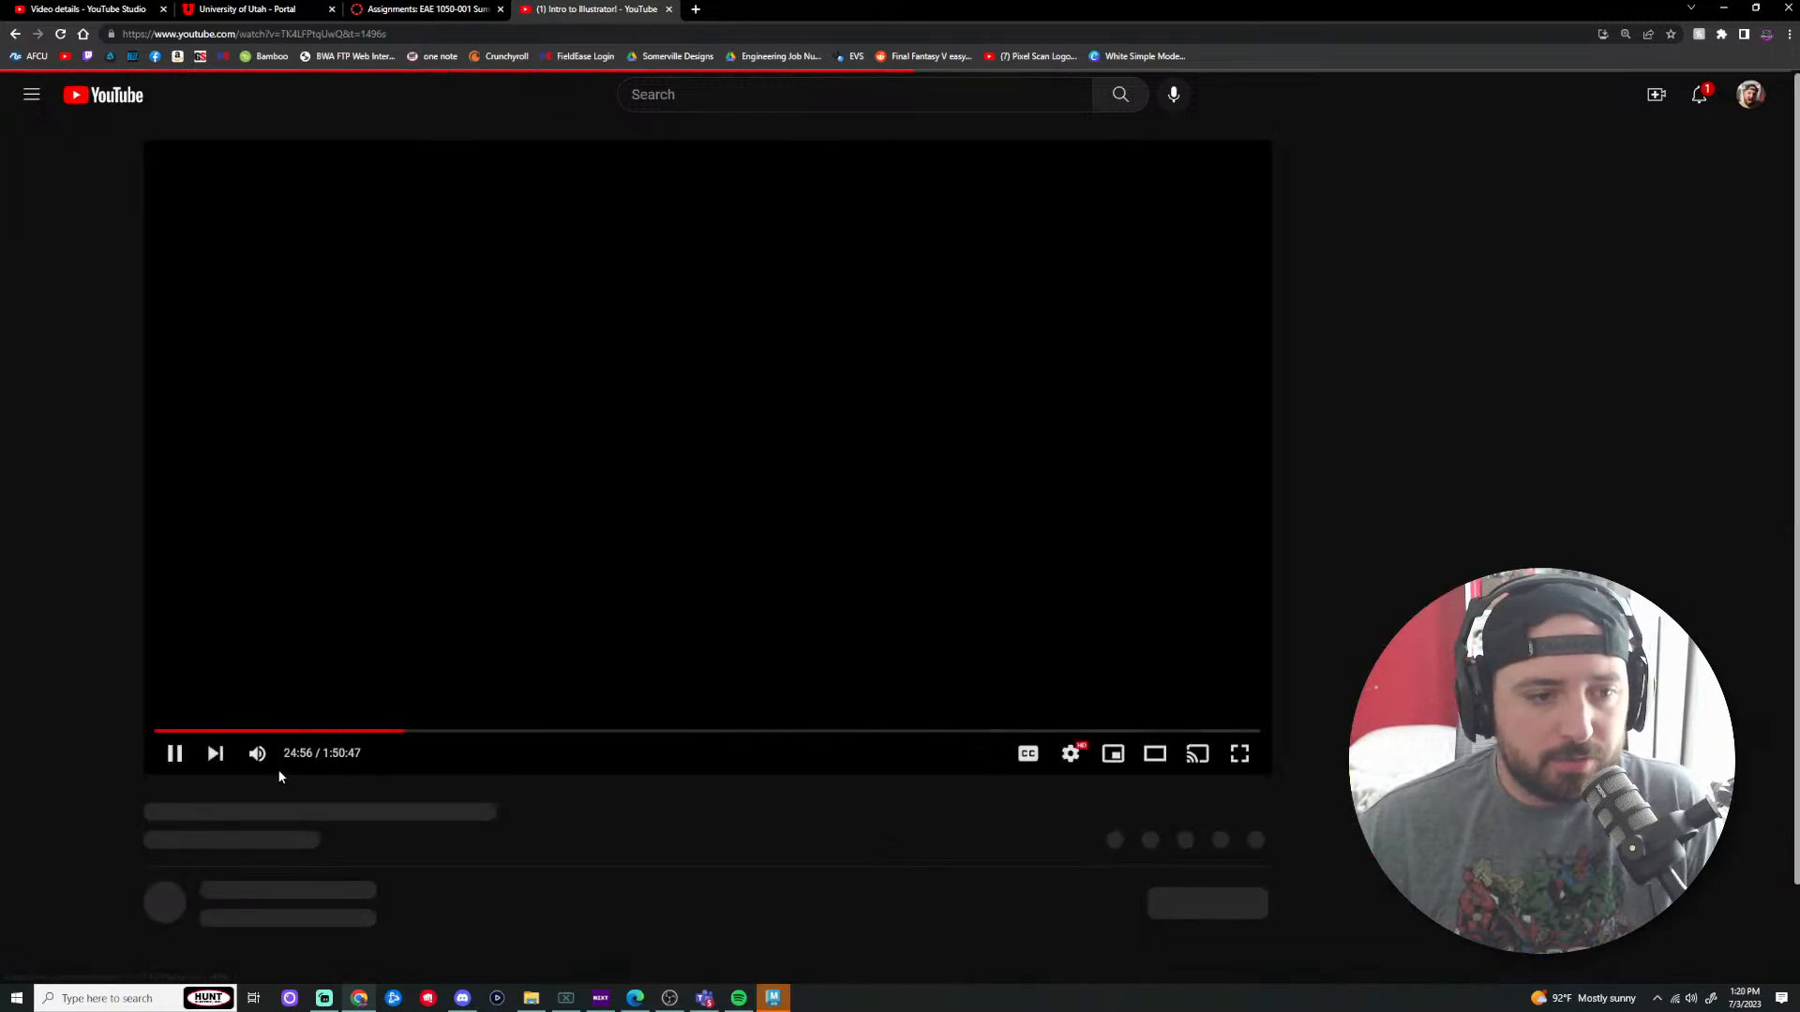
{"action": "left_click", "coordinate": [535, 731]}
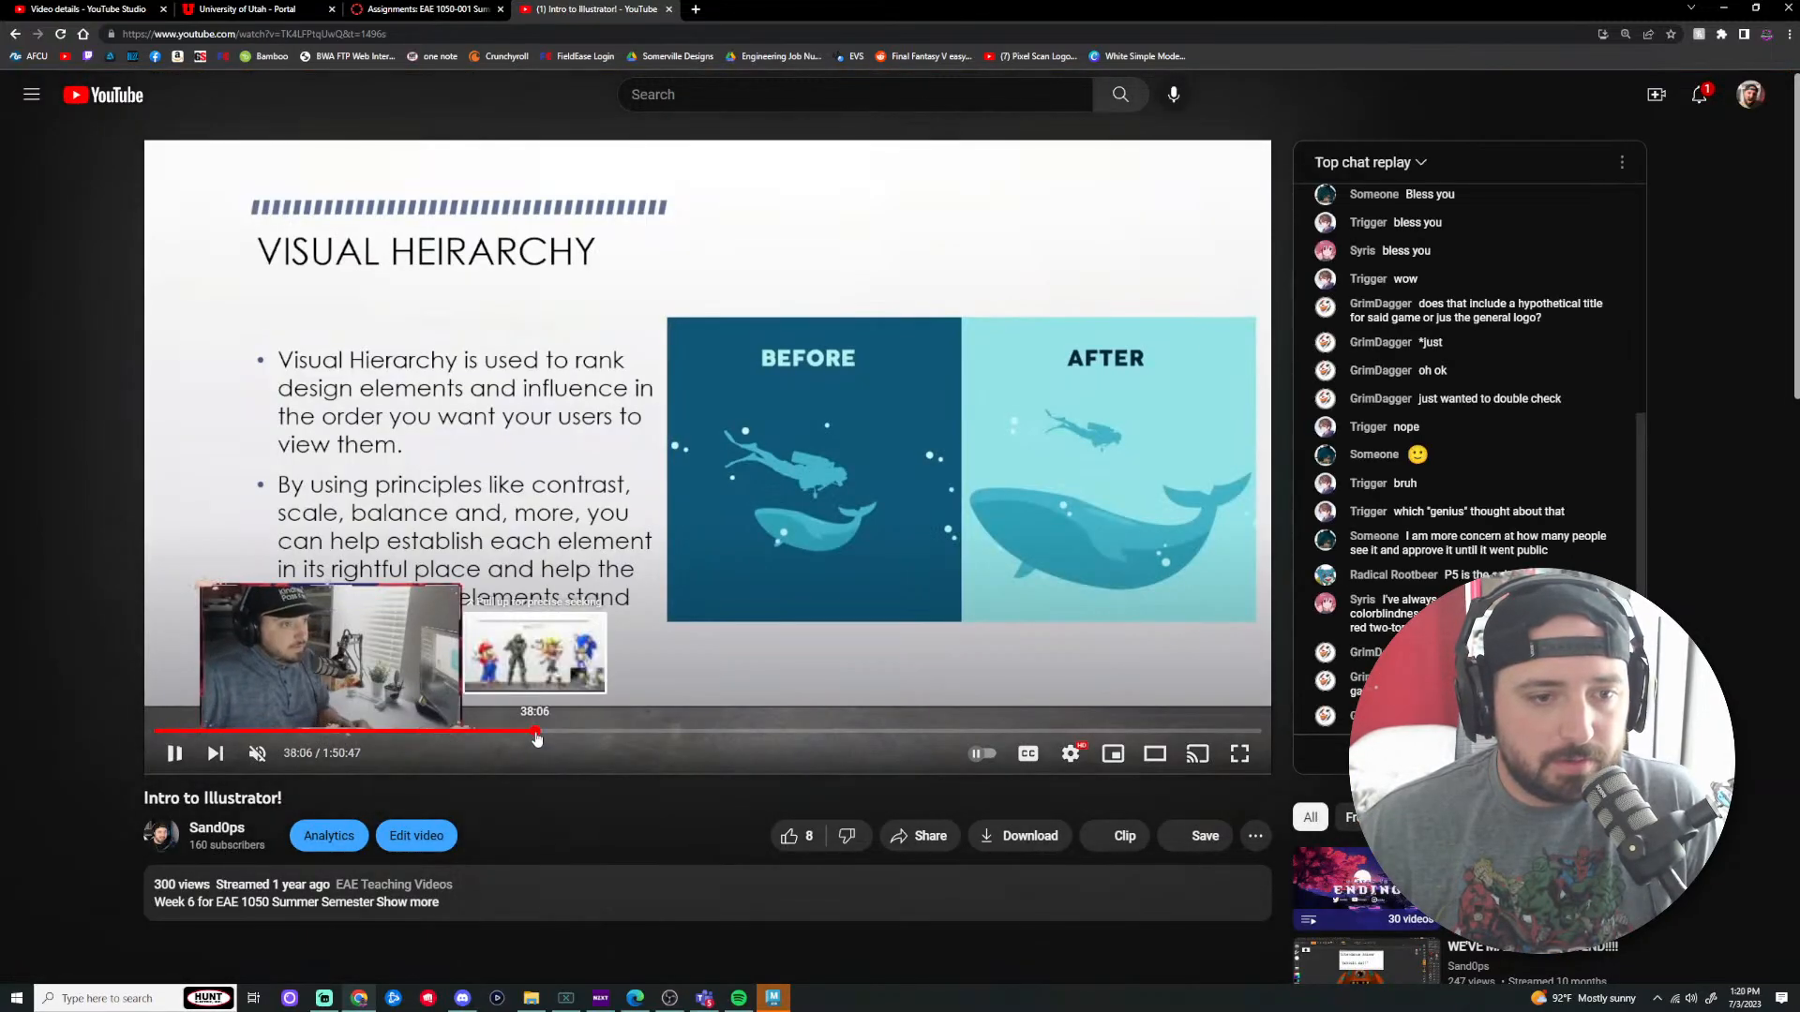
{"action": "left_click", "coordinate": [904, 732]}
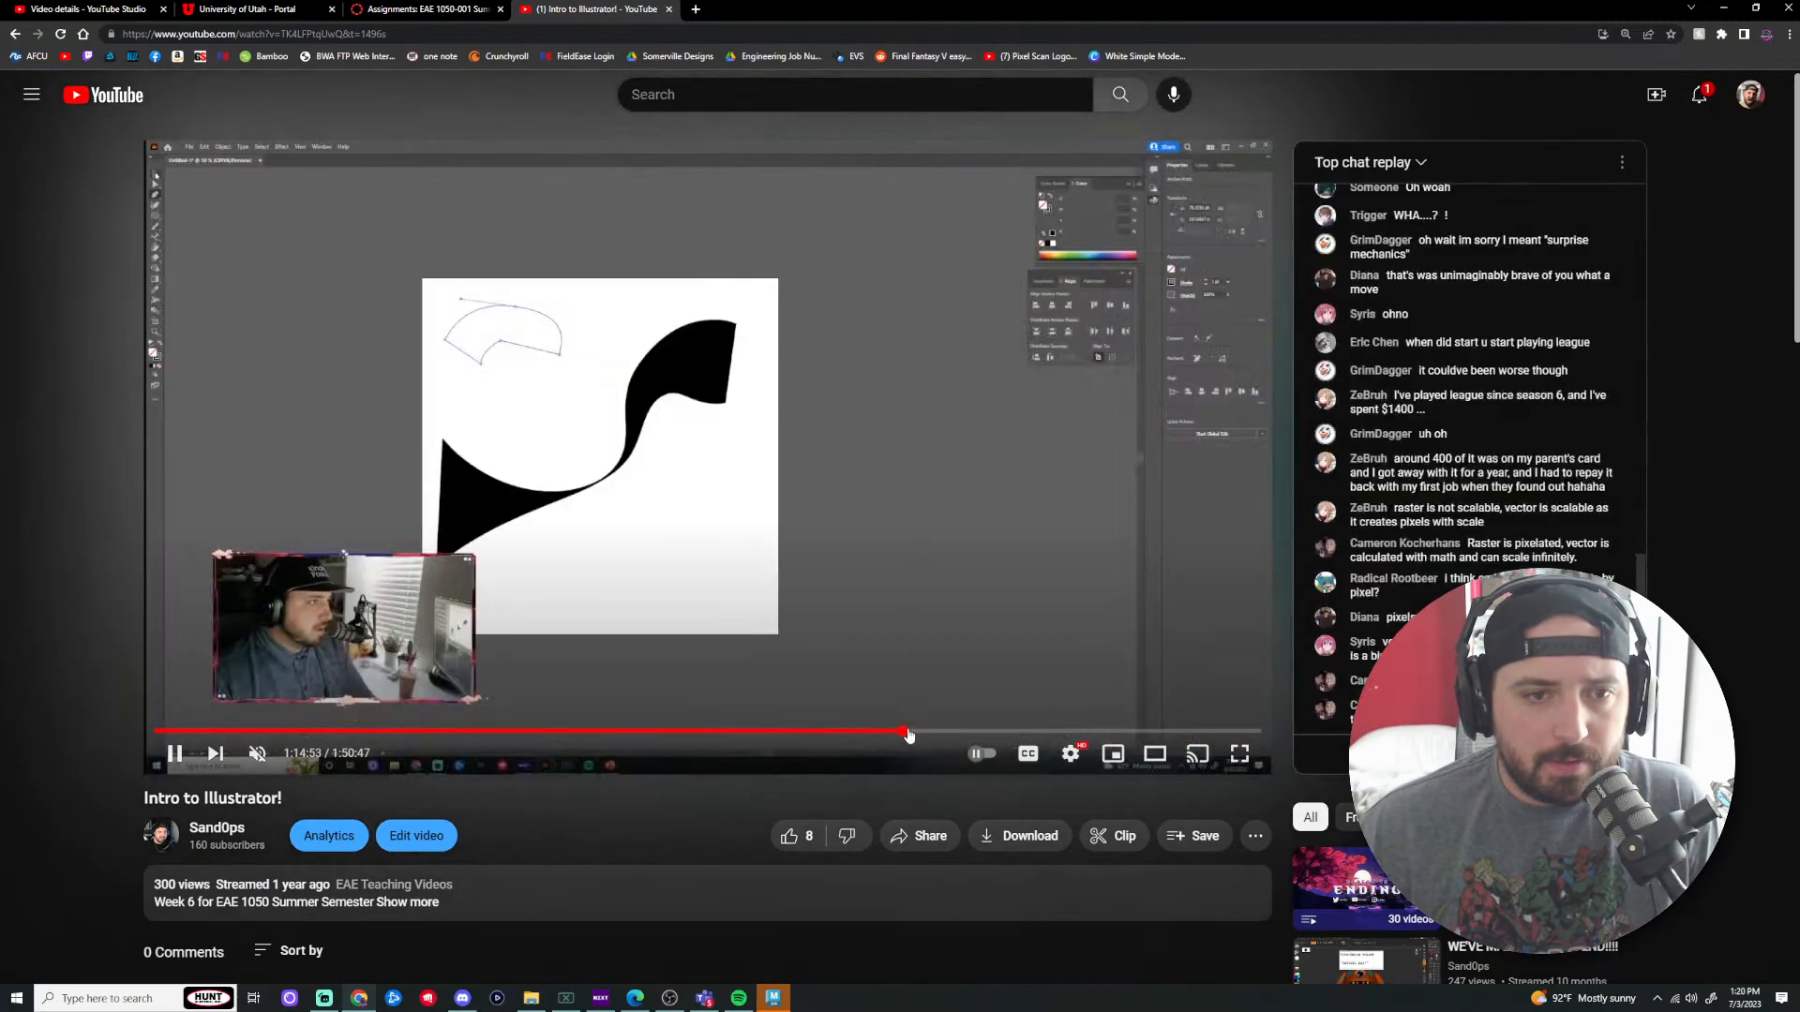
{"action": "left_click", "coordinate": [1069, 732]}
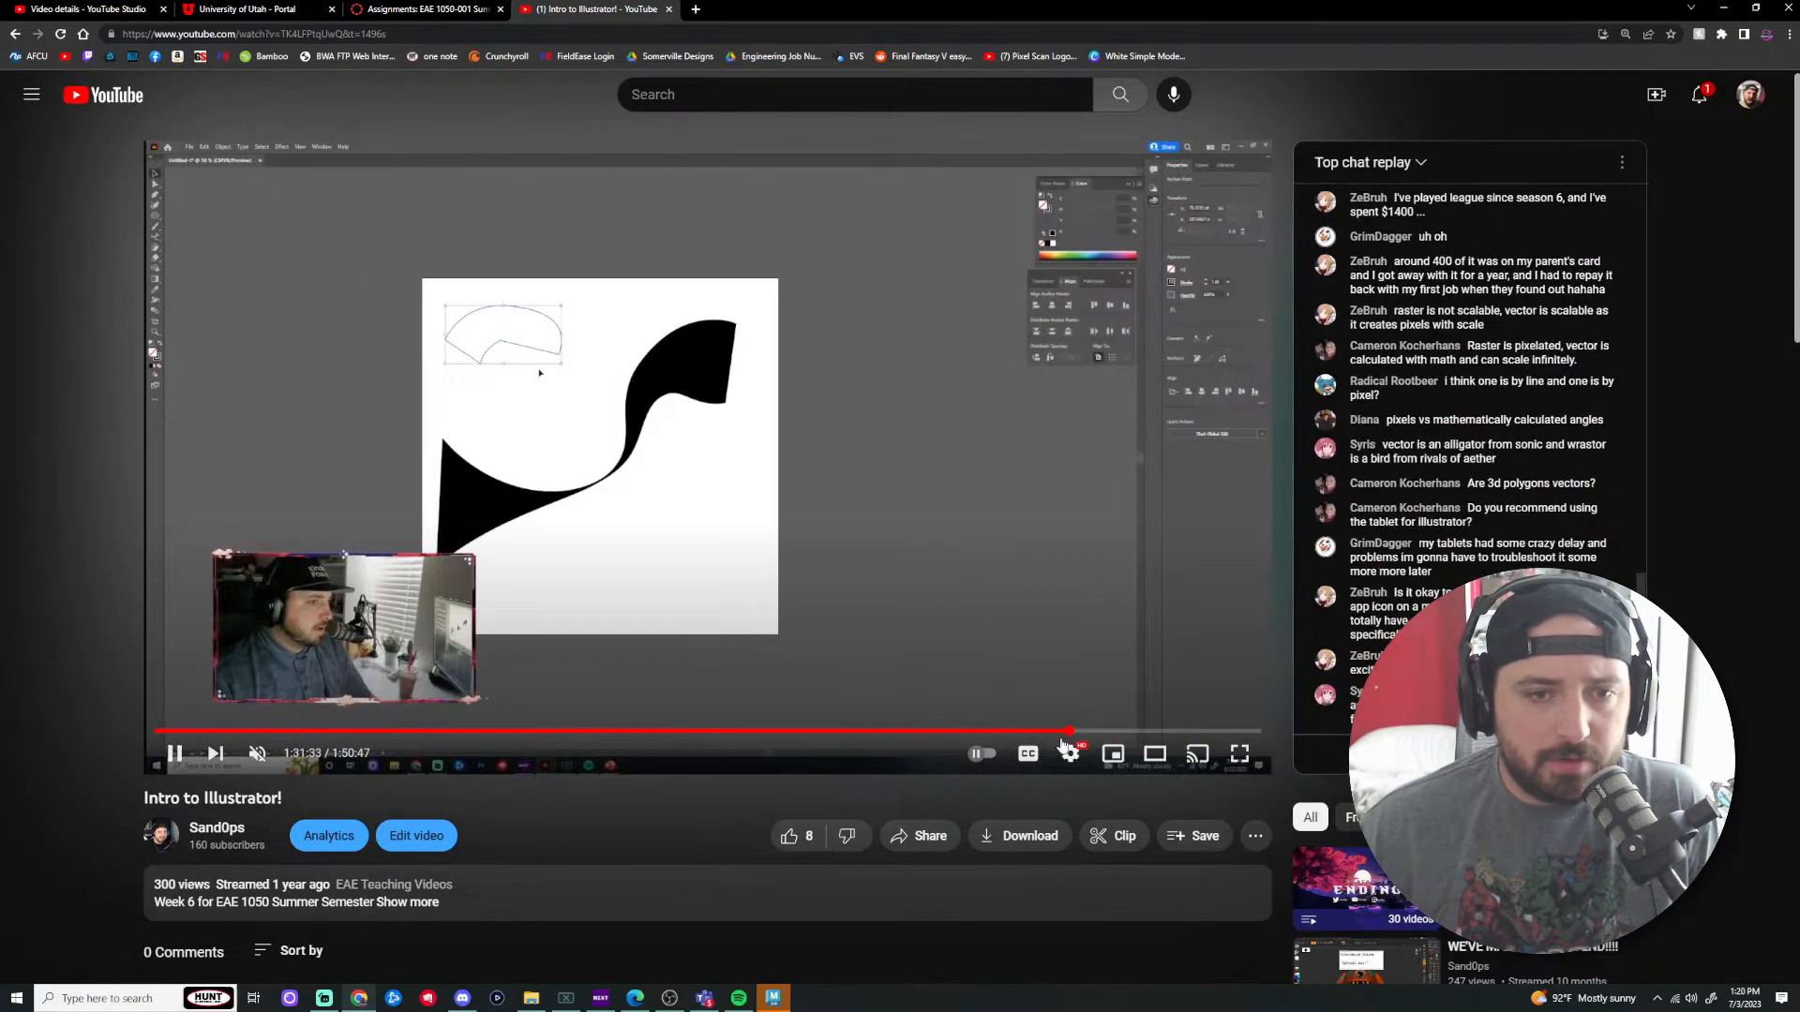
{"action": "left_click", "coordinate": [1040, 733]}
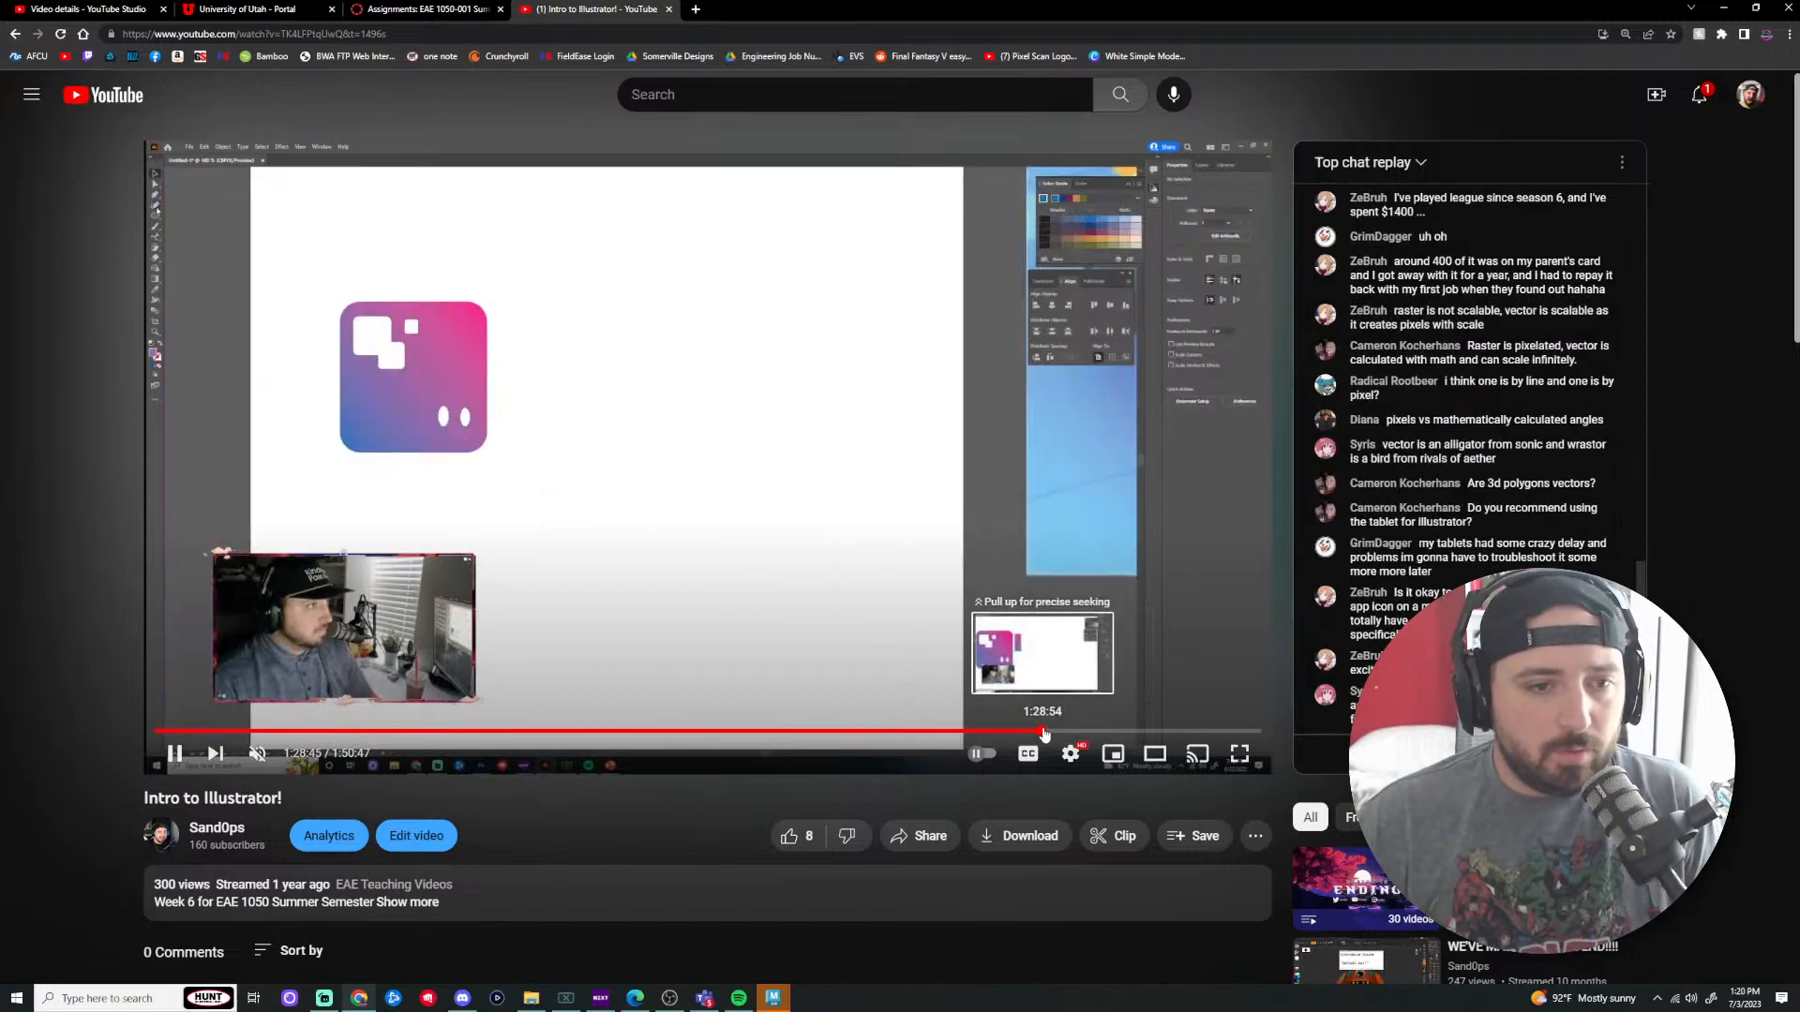
{"action": "left_click", "coordinate": [985, 732]}
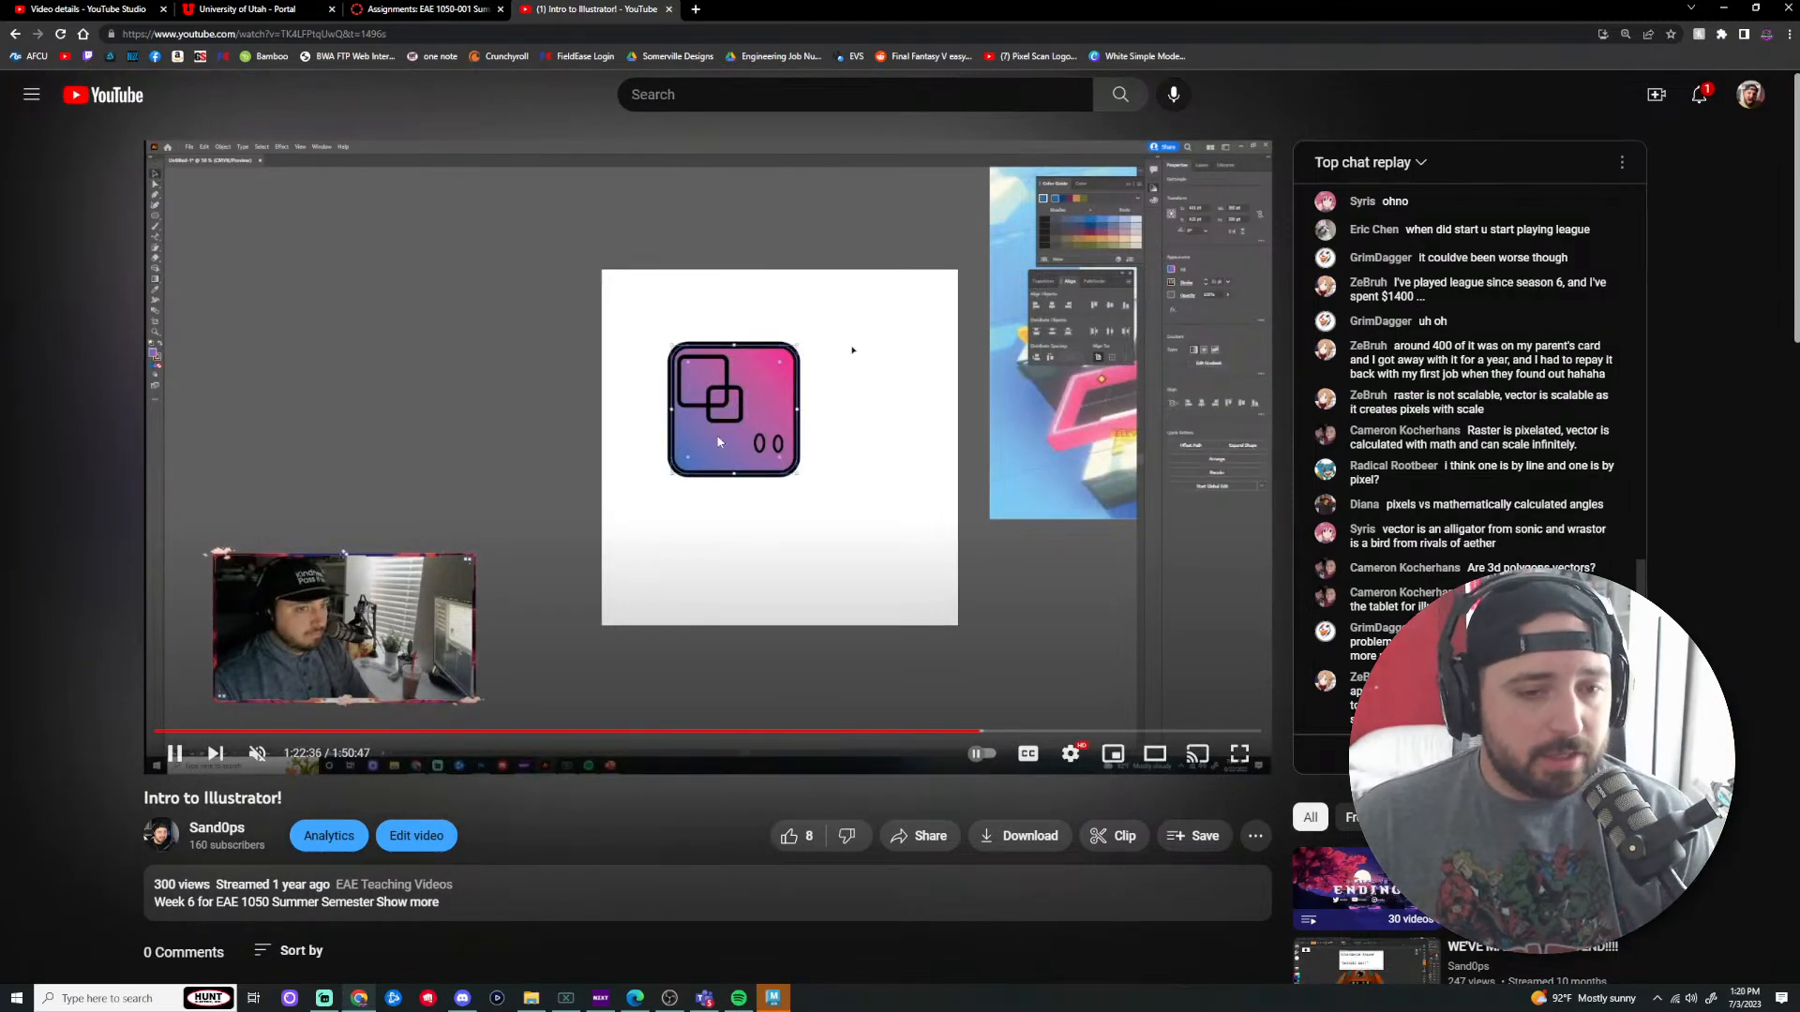
{"action": "left_click", "coordinate": [928, 731]}
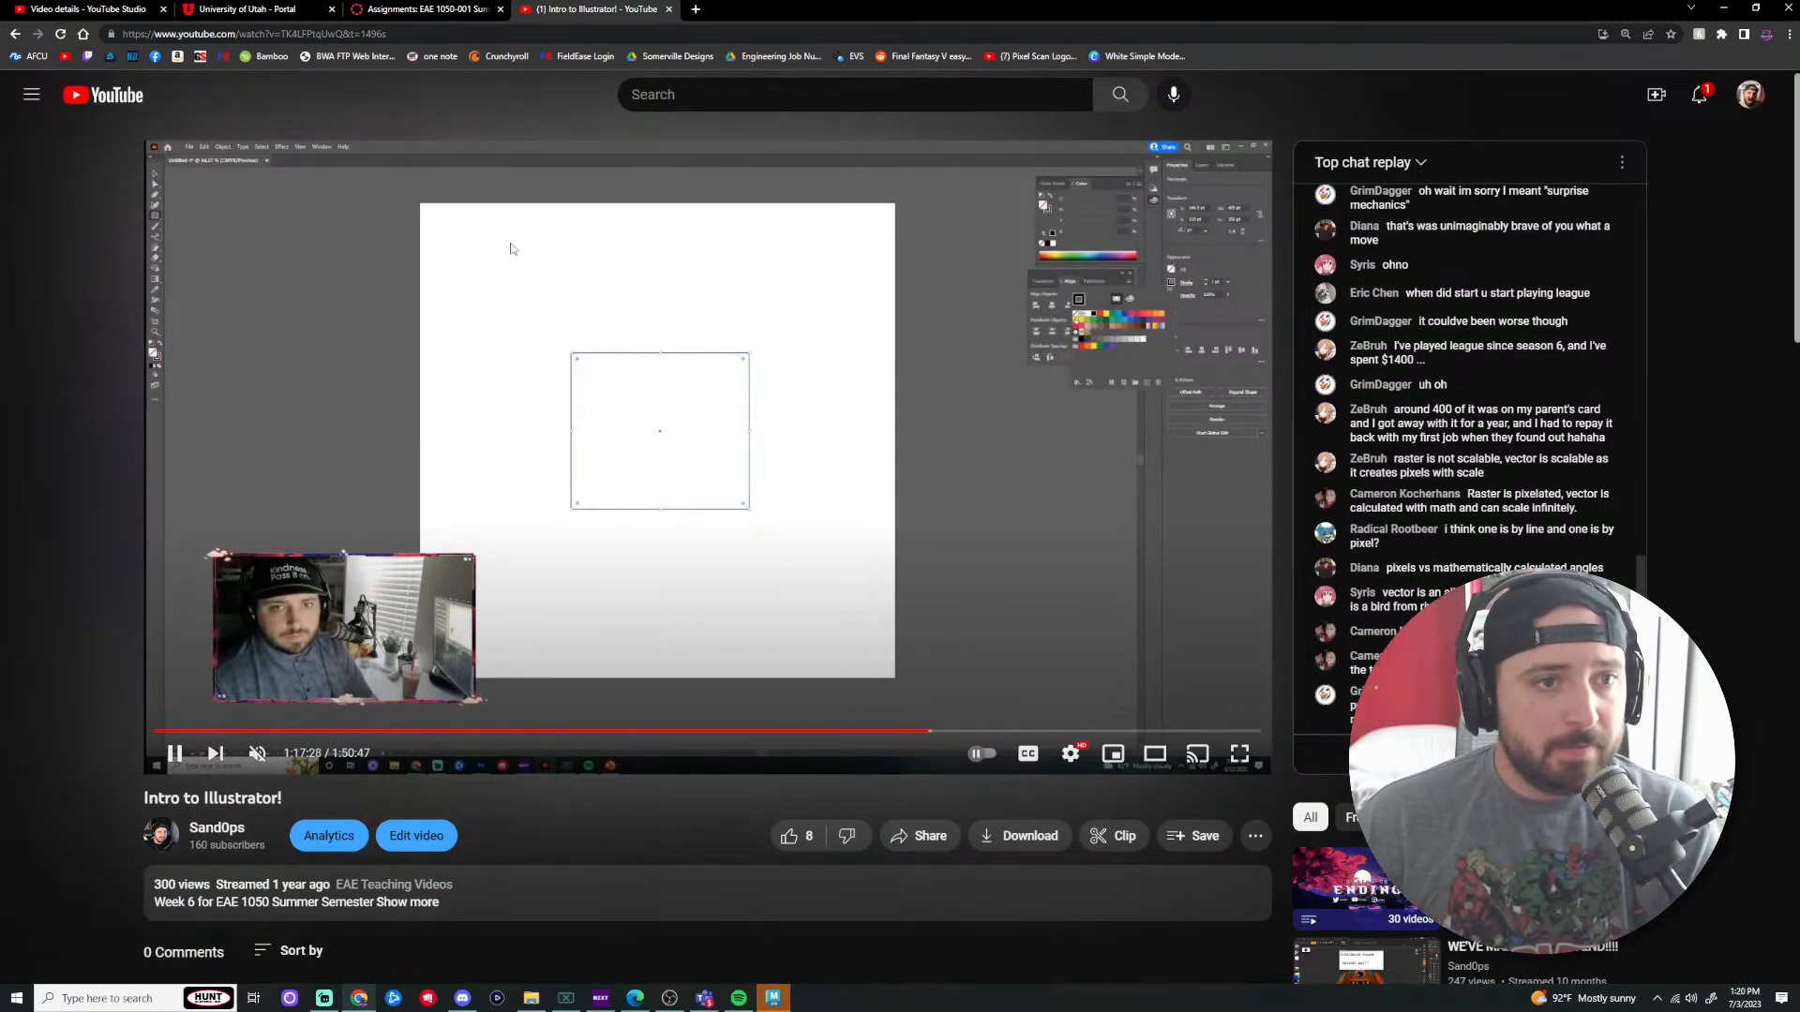
{"action": "left_click", "coordinate": [173, 752]}
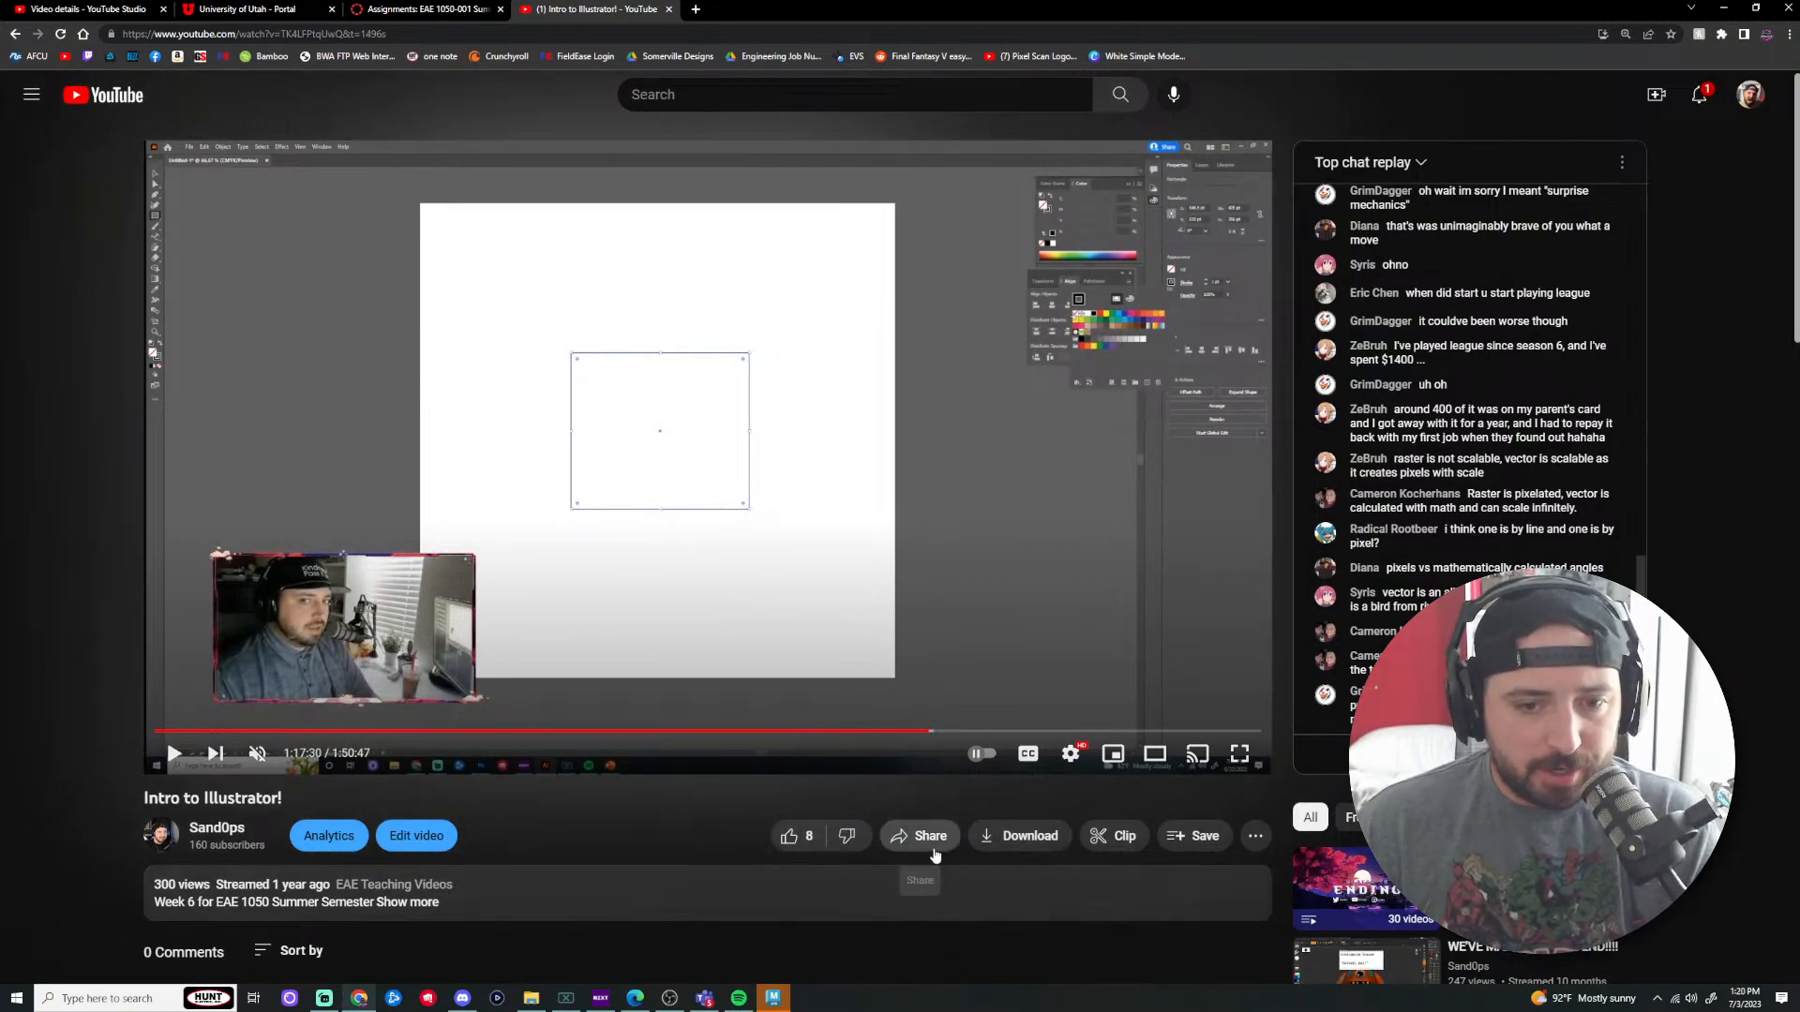
Step: Copy the stream's share link starting at 1:17:30, then close the share dialog
{"action": "left_click", "coordinate": [921, 836]}
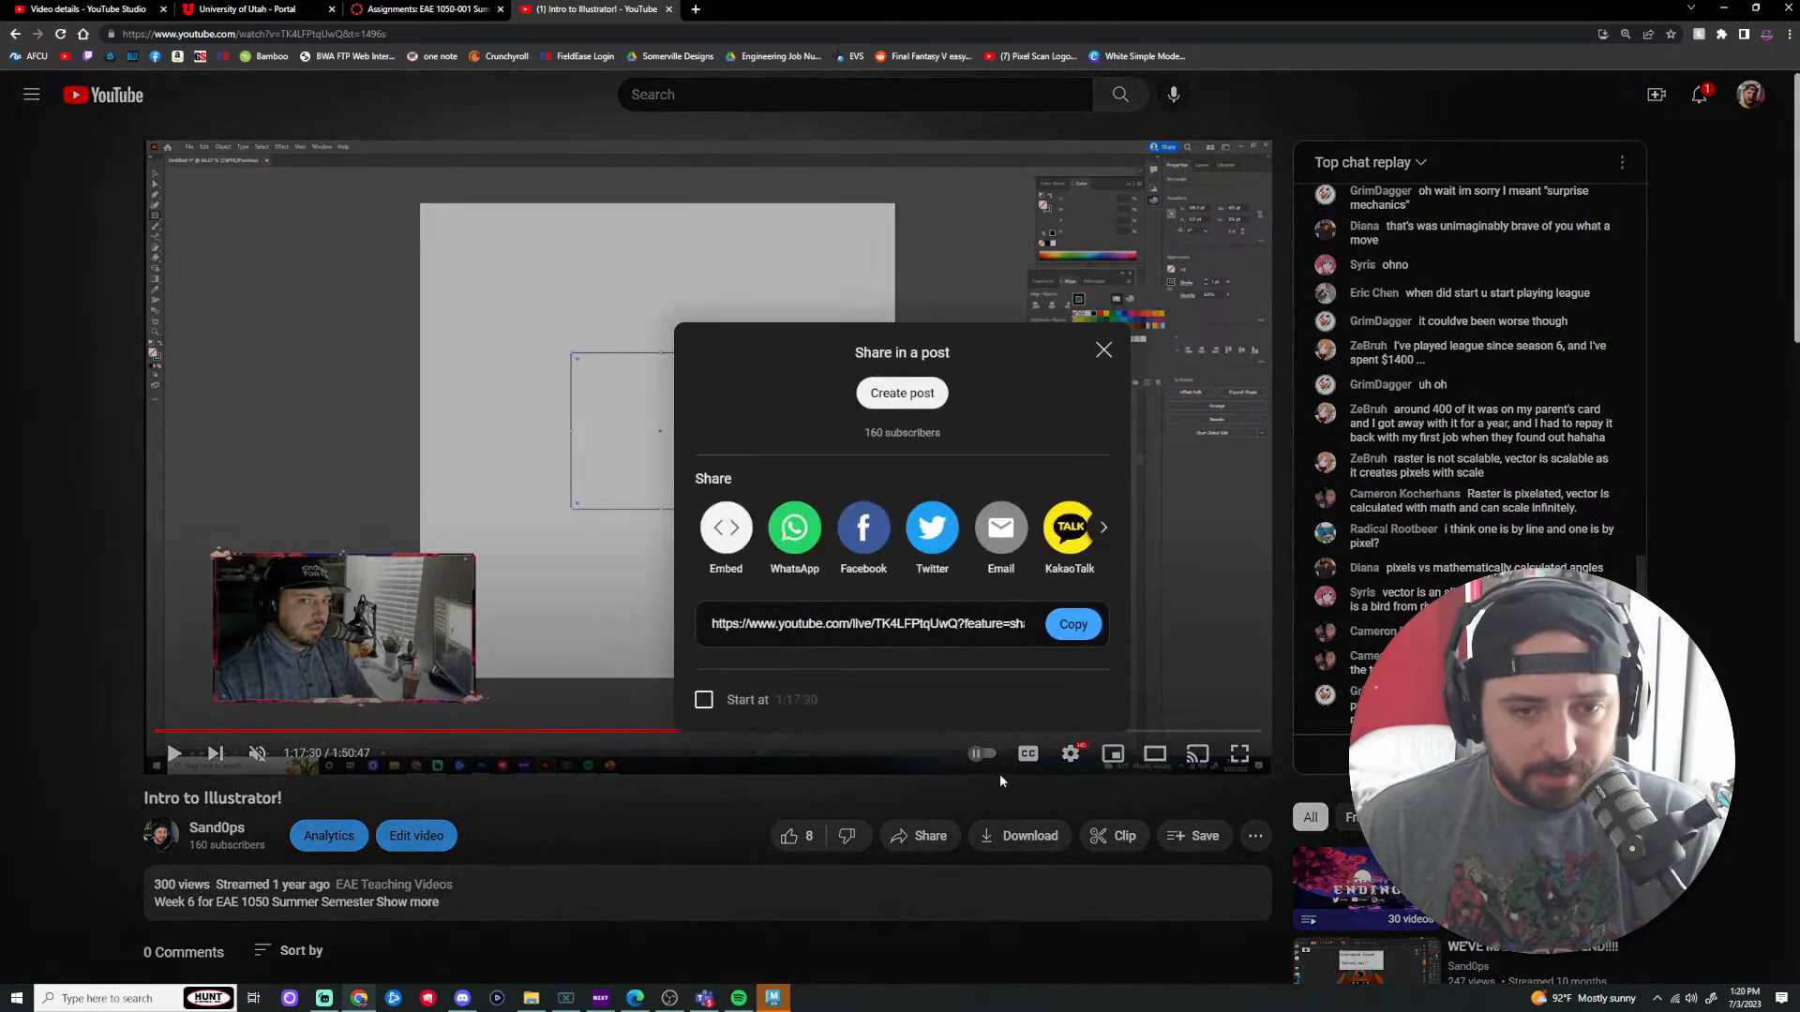
{"action": "left_click", "coordinate": [704, 700]}
{"action": "scroll", "coordinate": [830, 581], "scroll_direction": "right", "scroll_amount": 1}
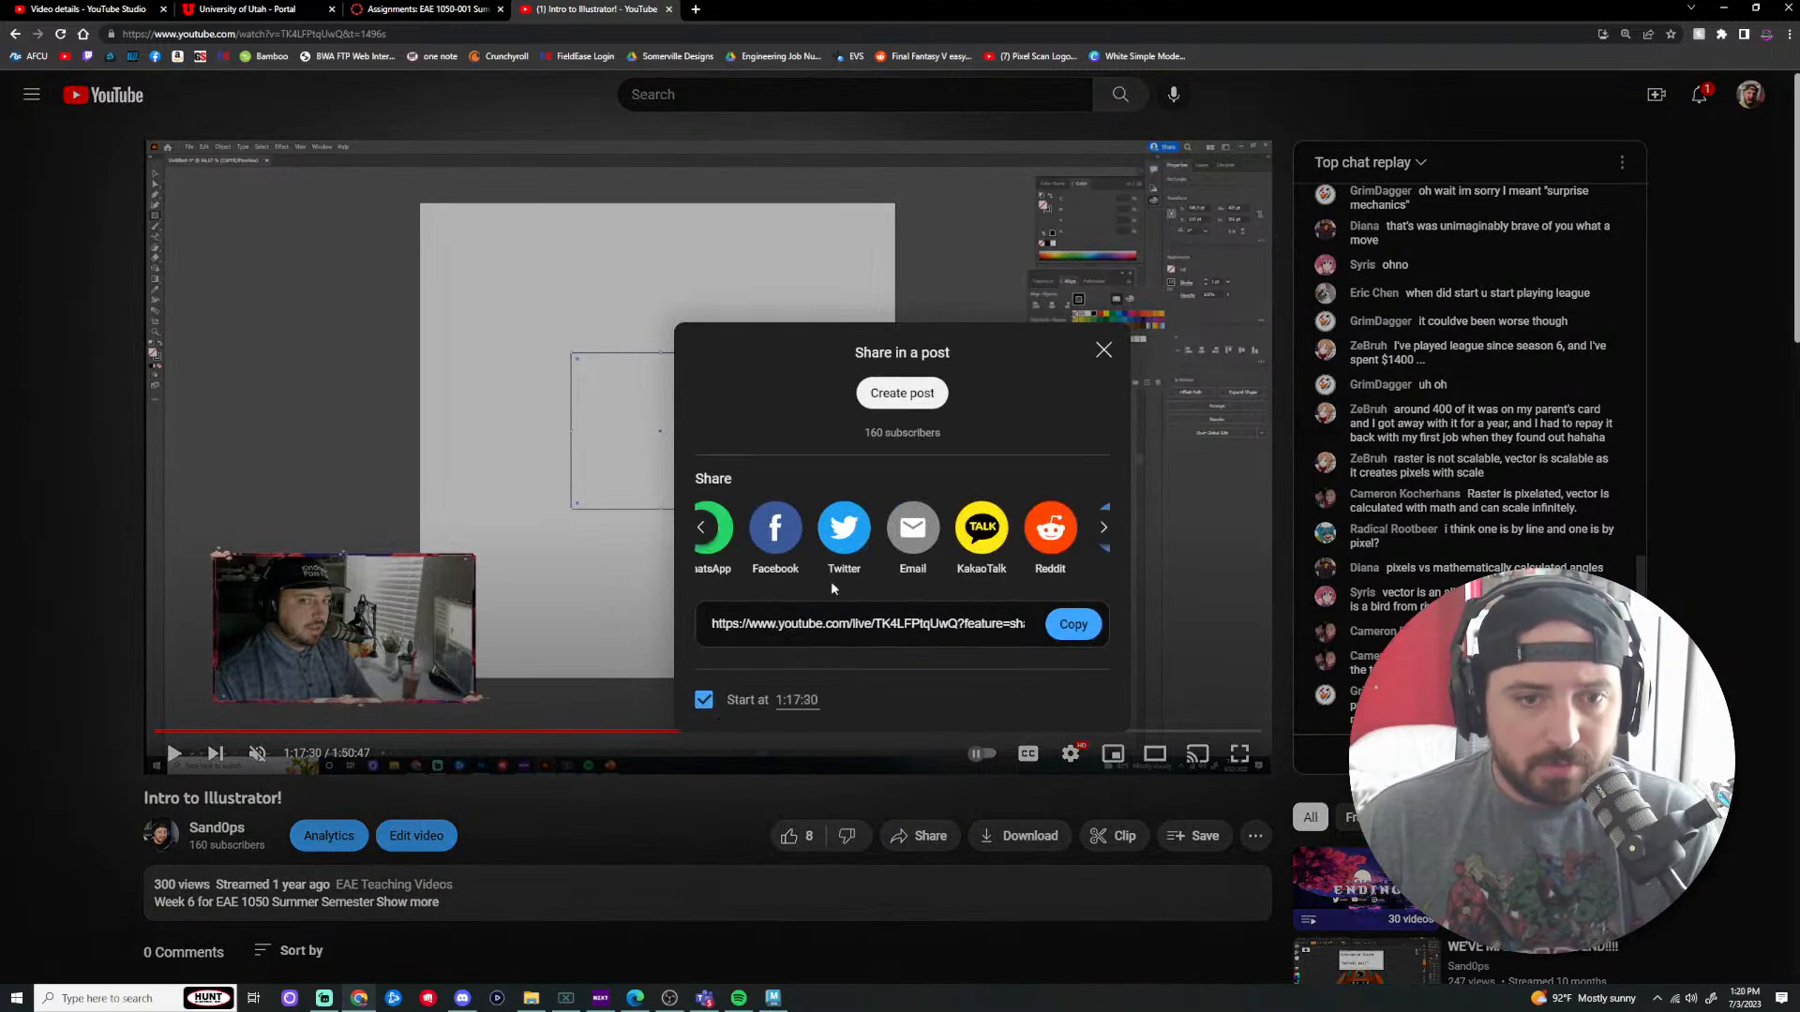
{"action": "scroll", "coordinate": [825, 575], "scroll_direction": "left", "scroll_amount": 1}
{"action": "left_click", "coordinate": [1074, 625]}
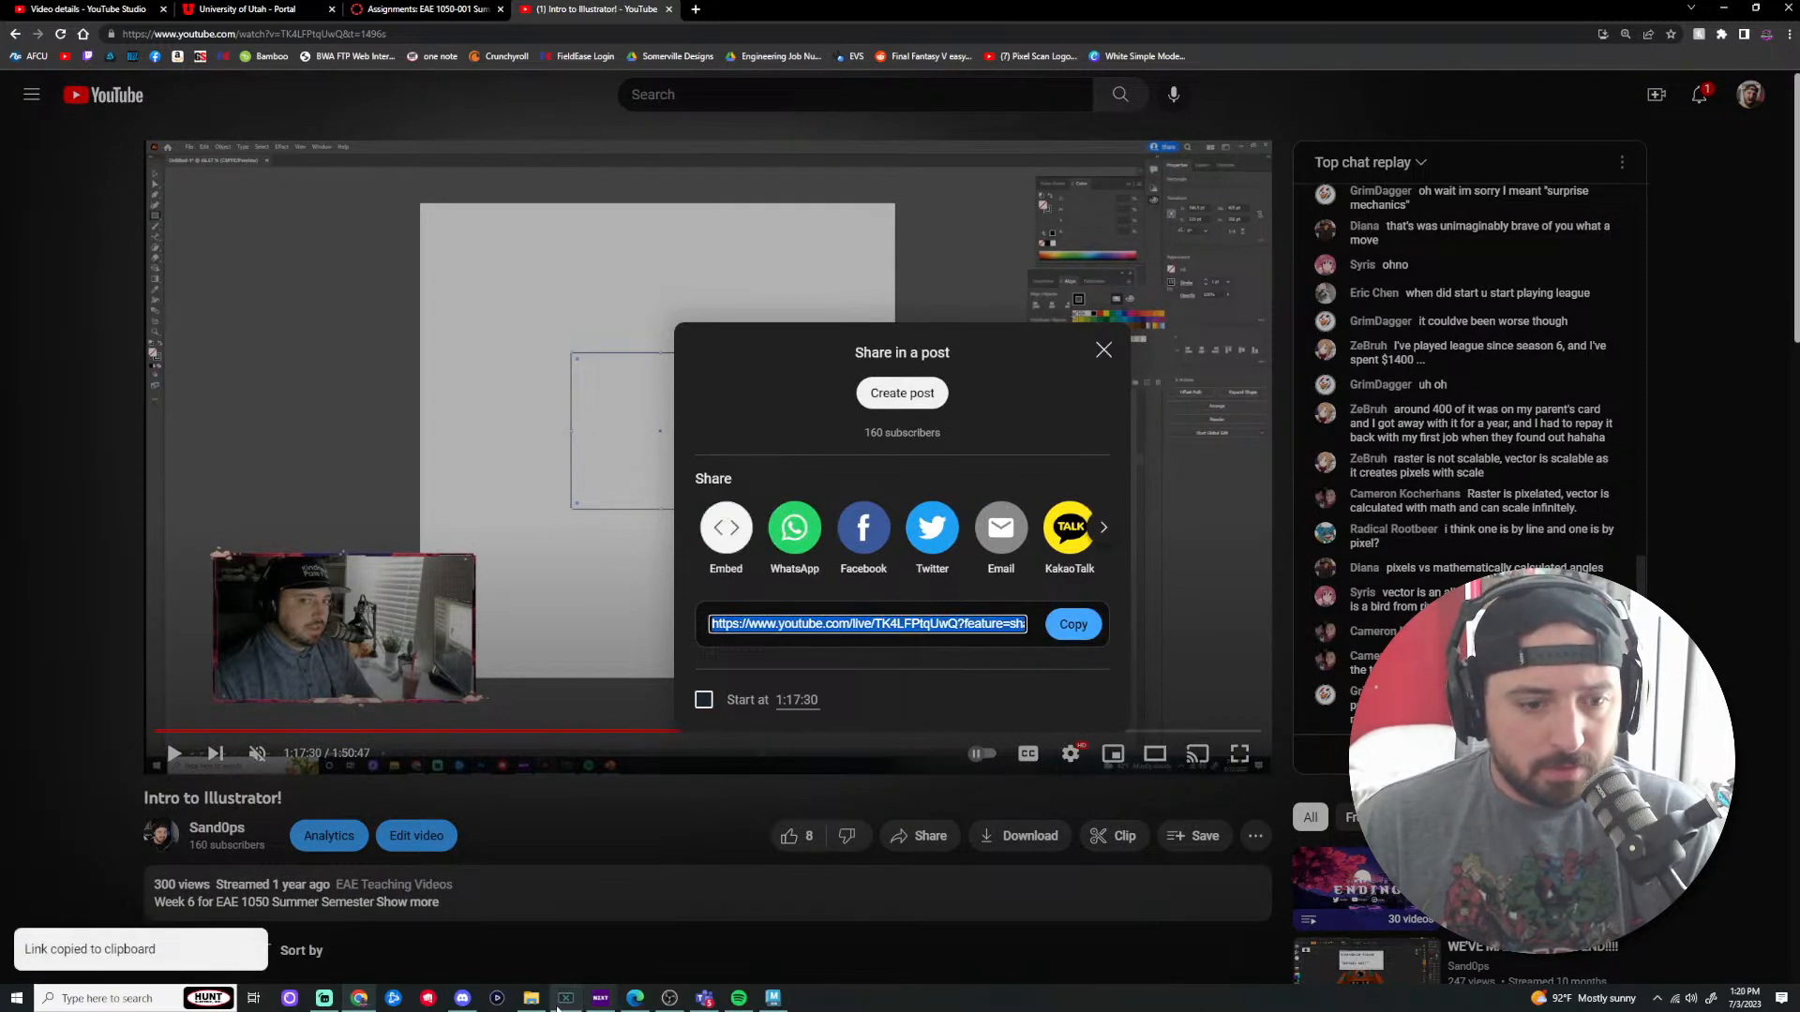
{"action": "left_click", "coordinate": [464, 999]}
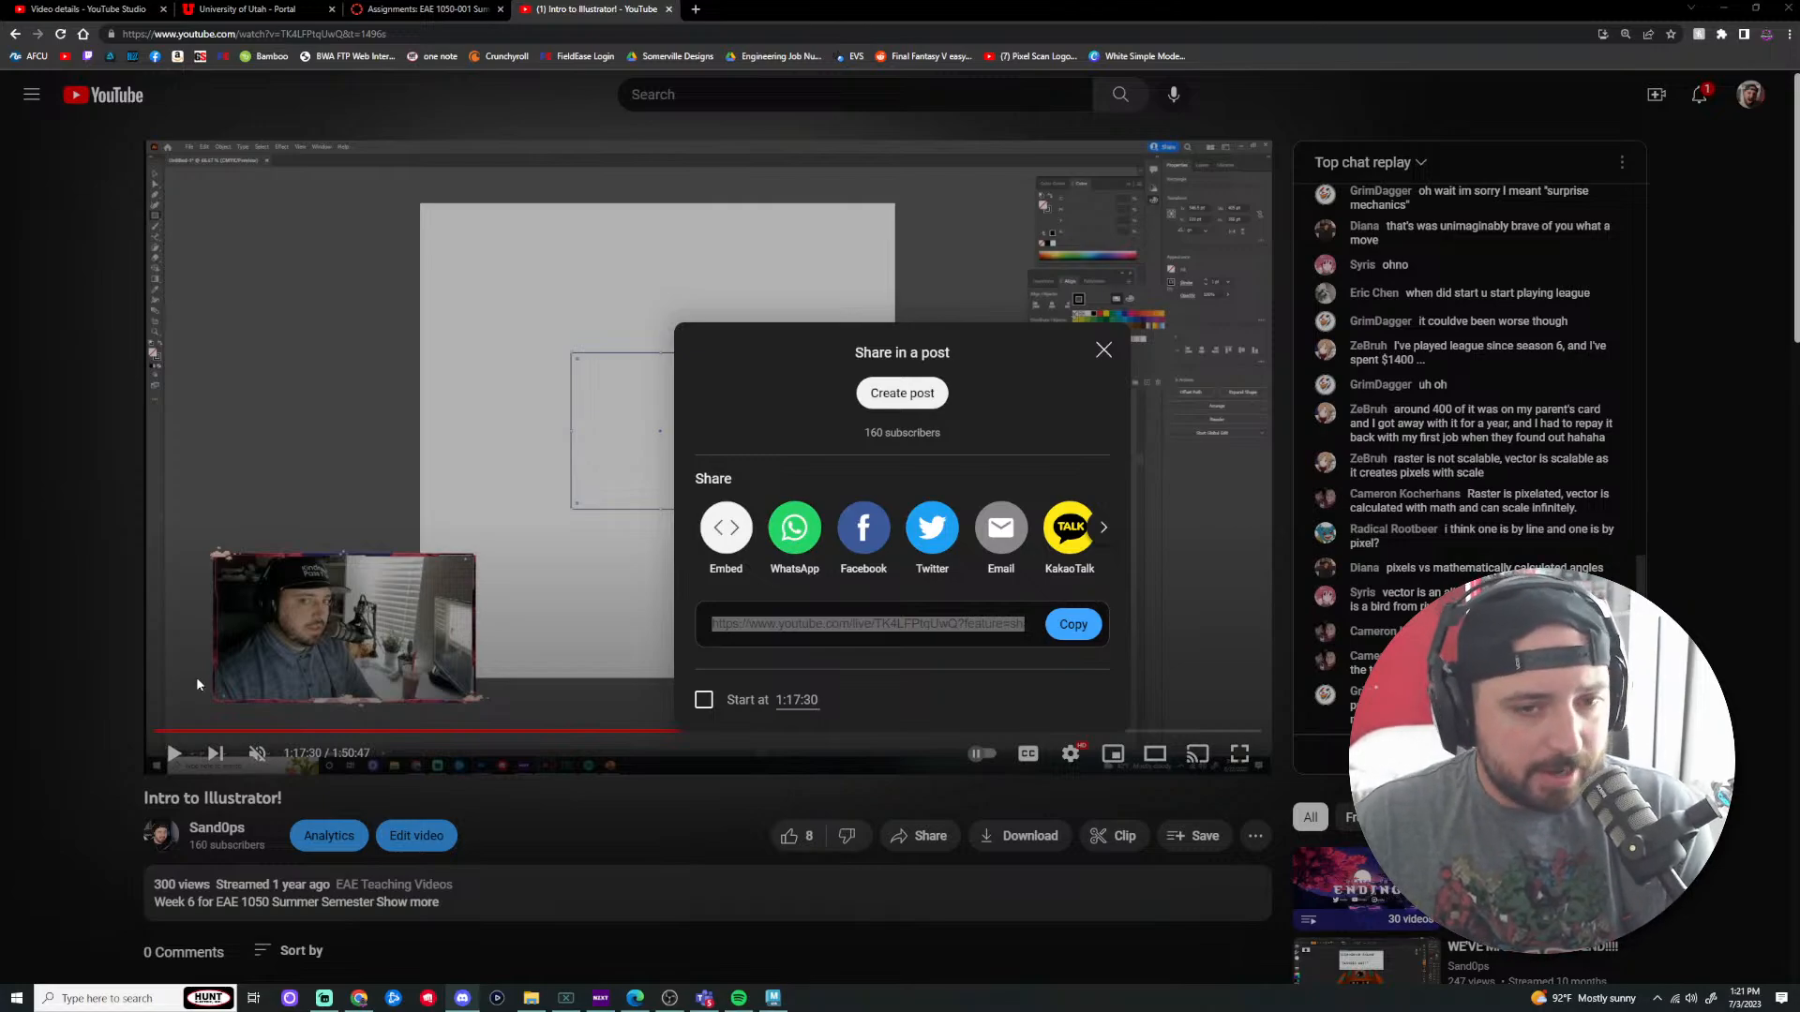
{"action": "left_click", "coordinate": [1107, 351]}
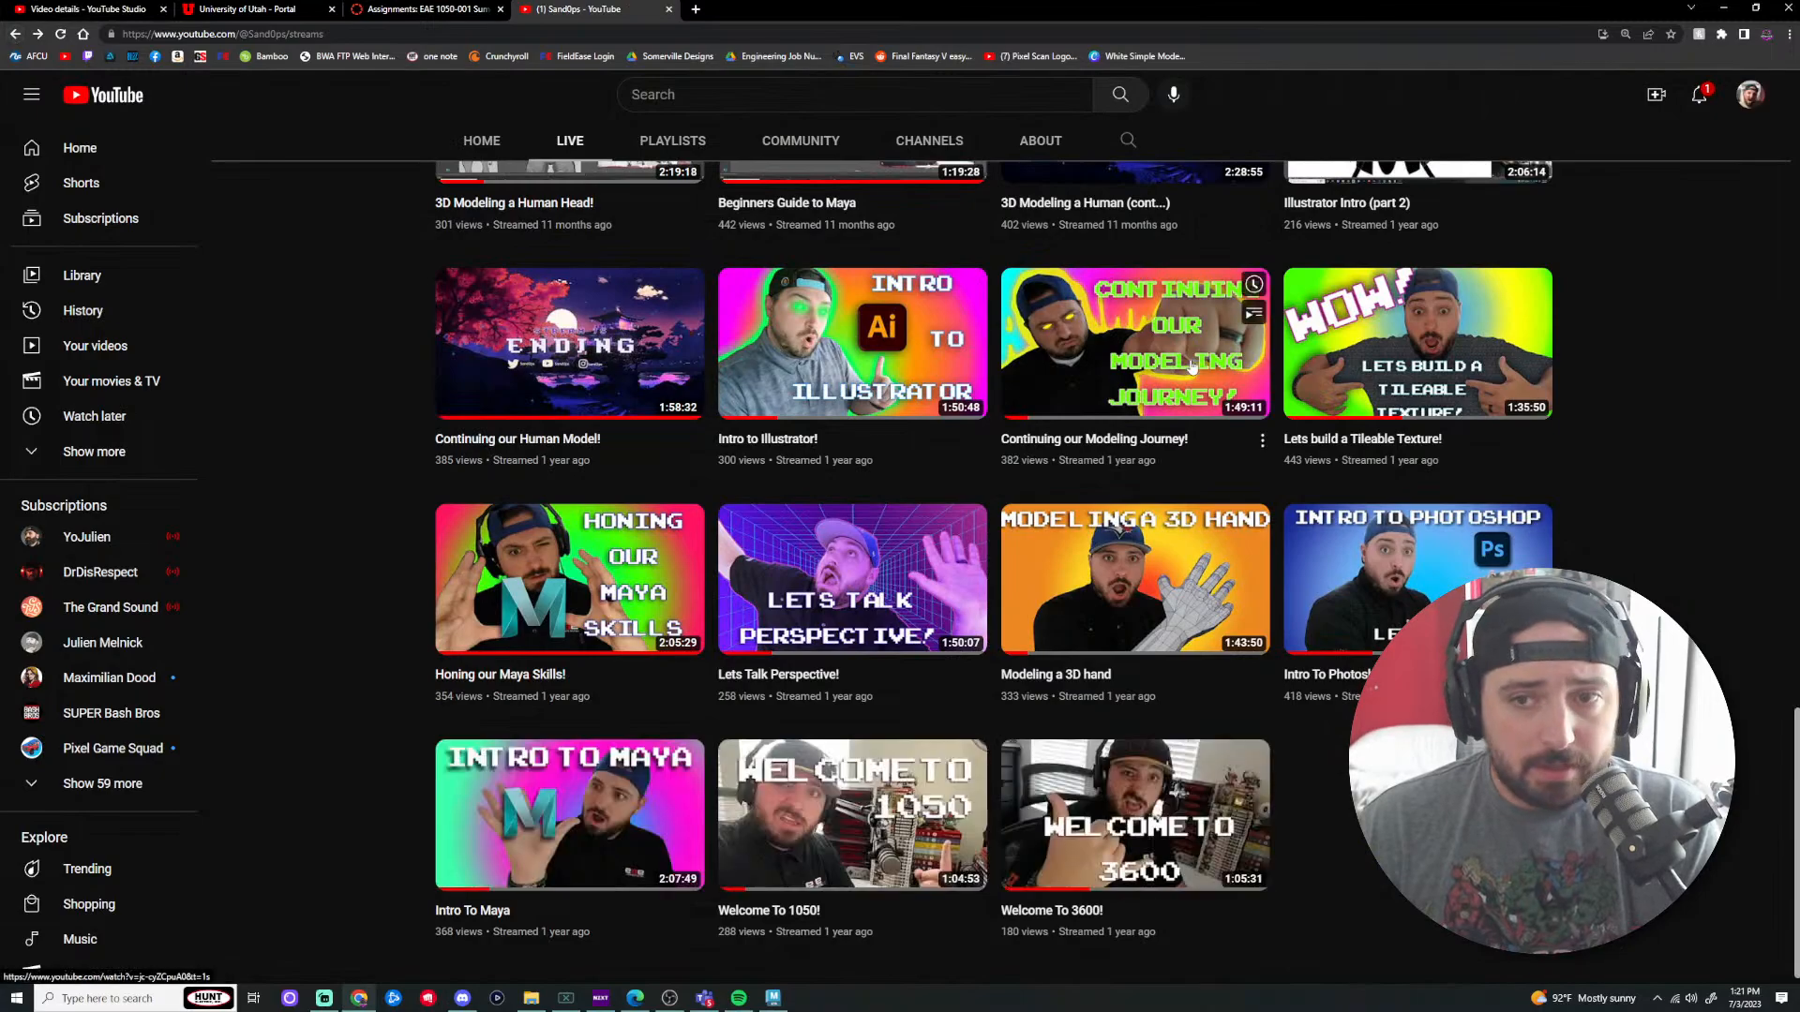
Step: Open the Illustrator Intro (part 2) stream and scrub through it, from about 23:00 to 1:02:06
{"action": "scroll", "coordinate": [1436, 366], "scroll_direction": "up", "scroll_amount": 3}
{"action": "left_click", "coordinate": [1436, 366]}
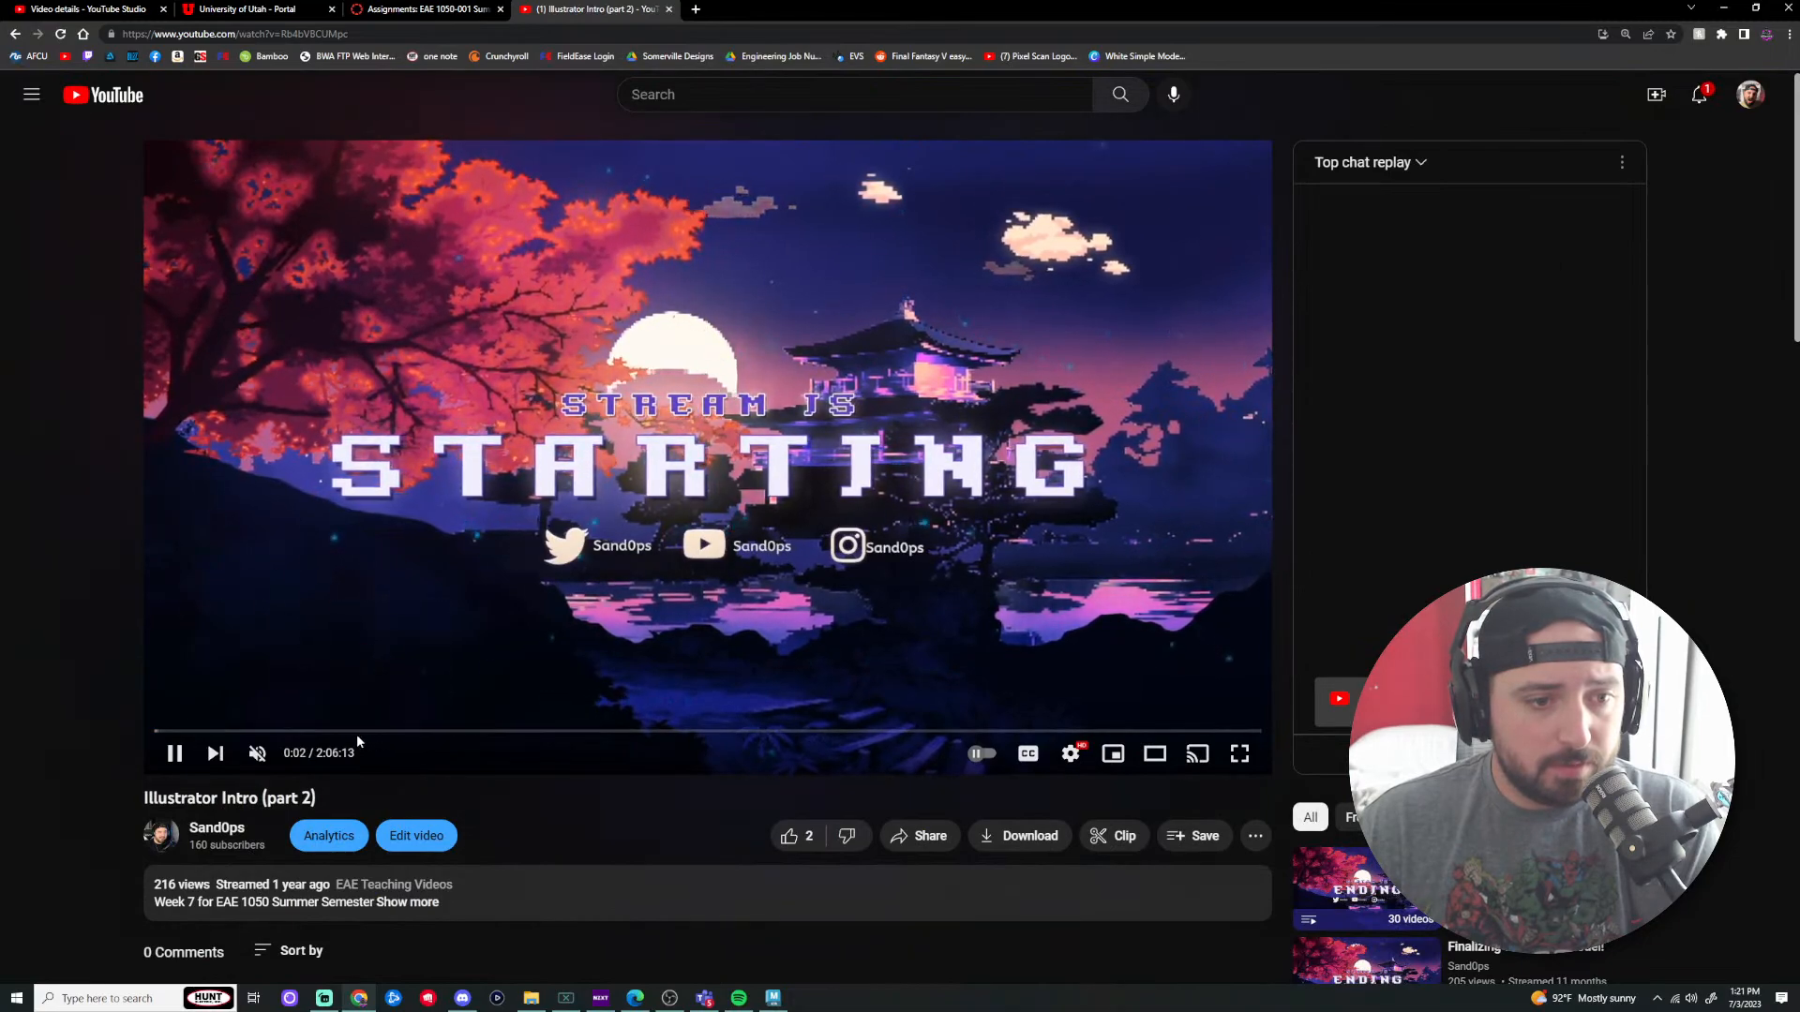
{"action": "left_click_drag", "start_coordinate": [356, 734], "coordinate": [436, 741]}
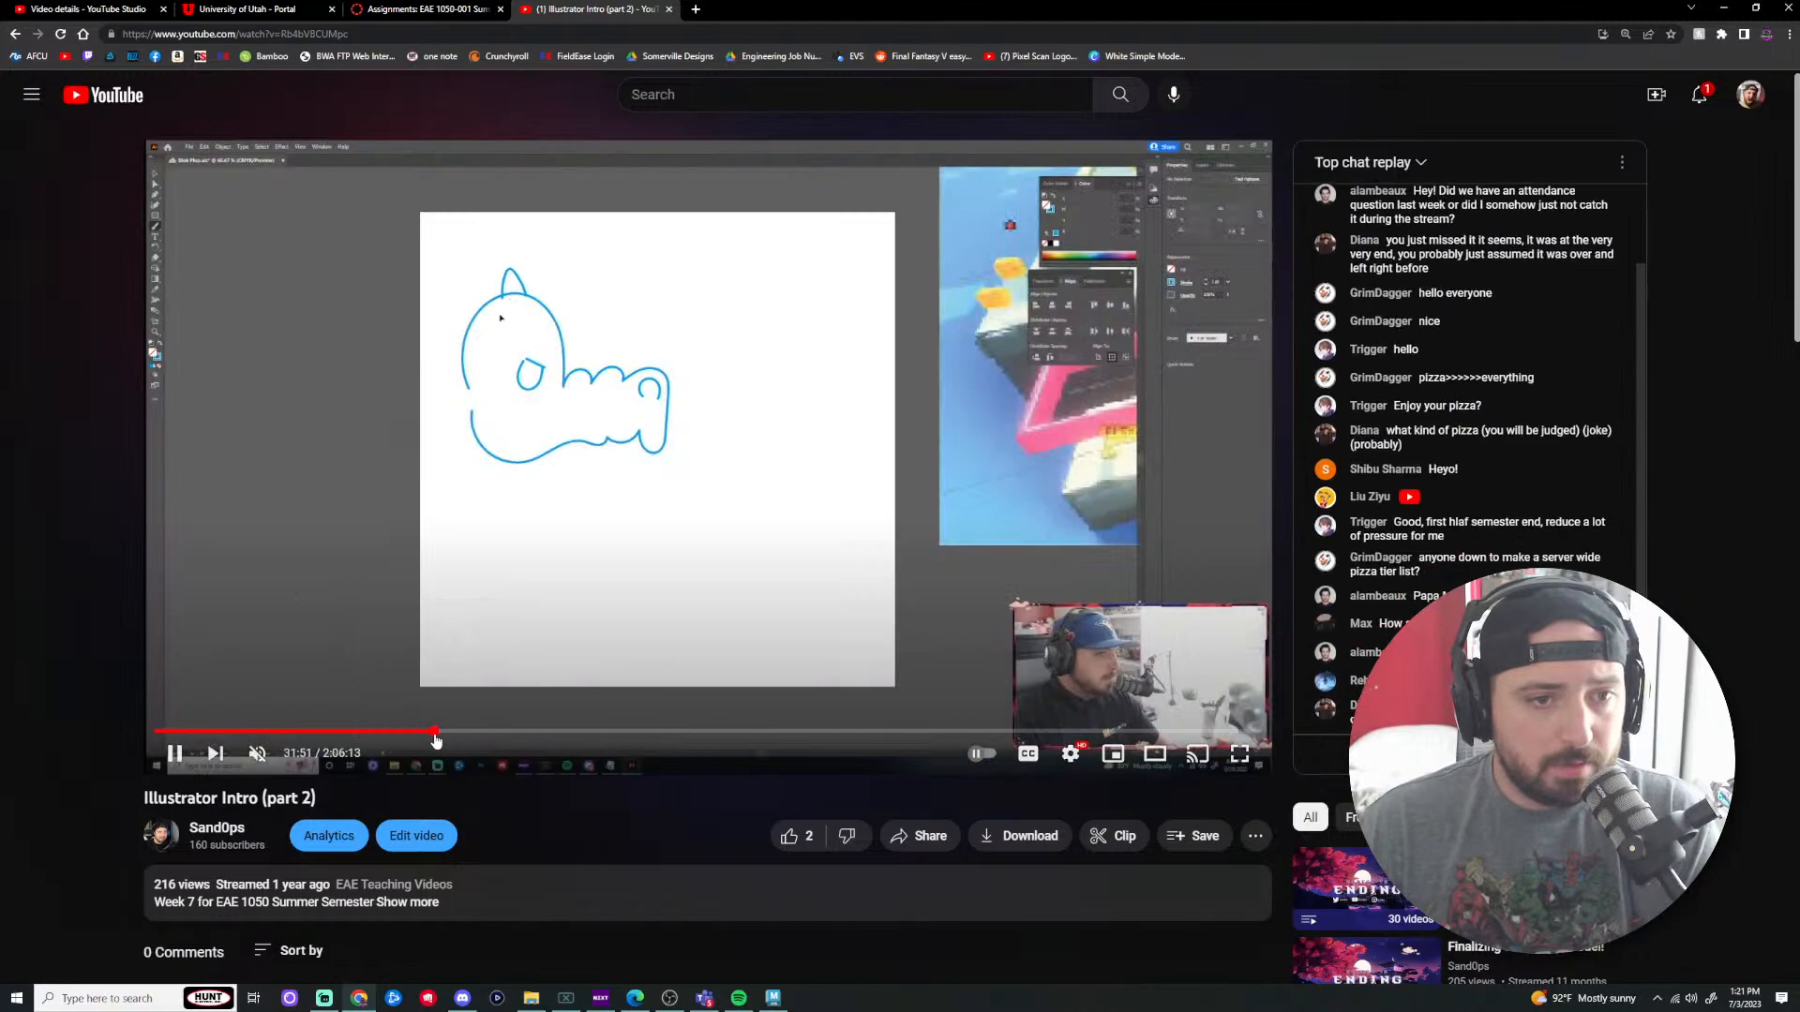
{"action": "left_click", "coordinate": [533, 741]}
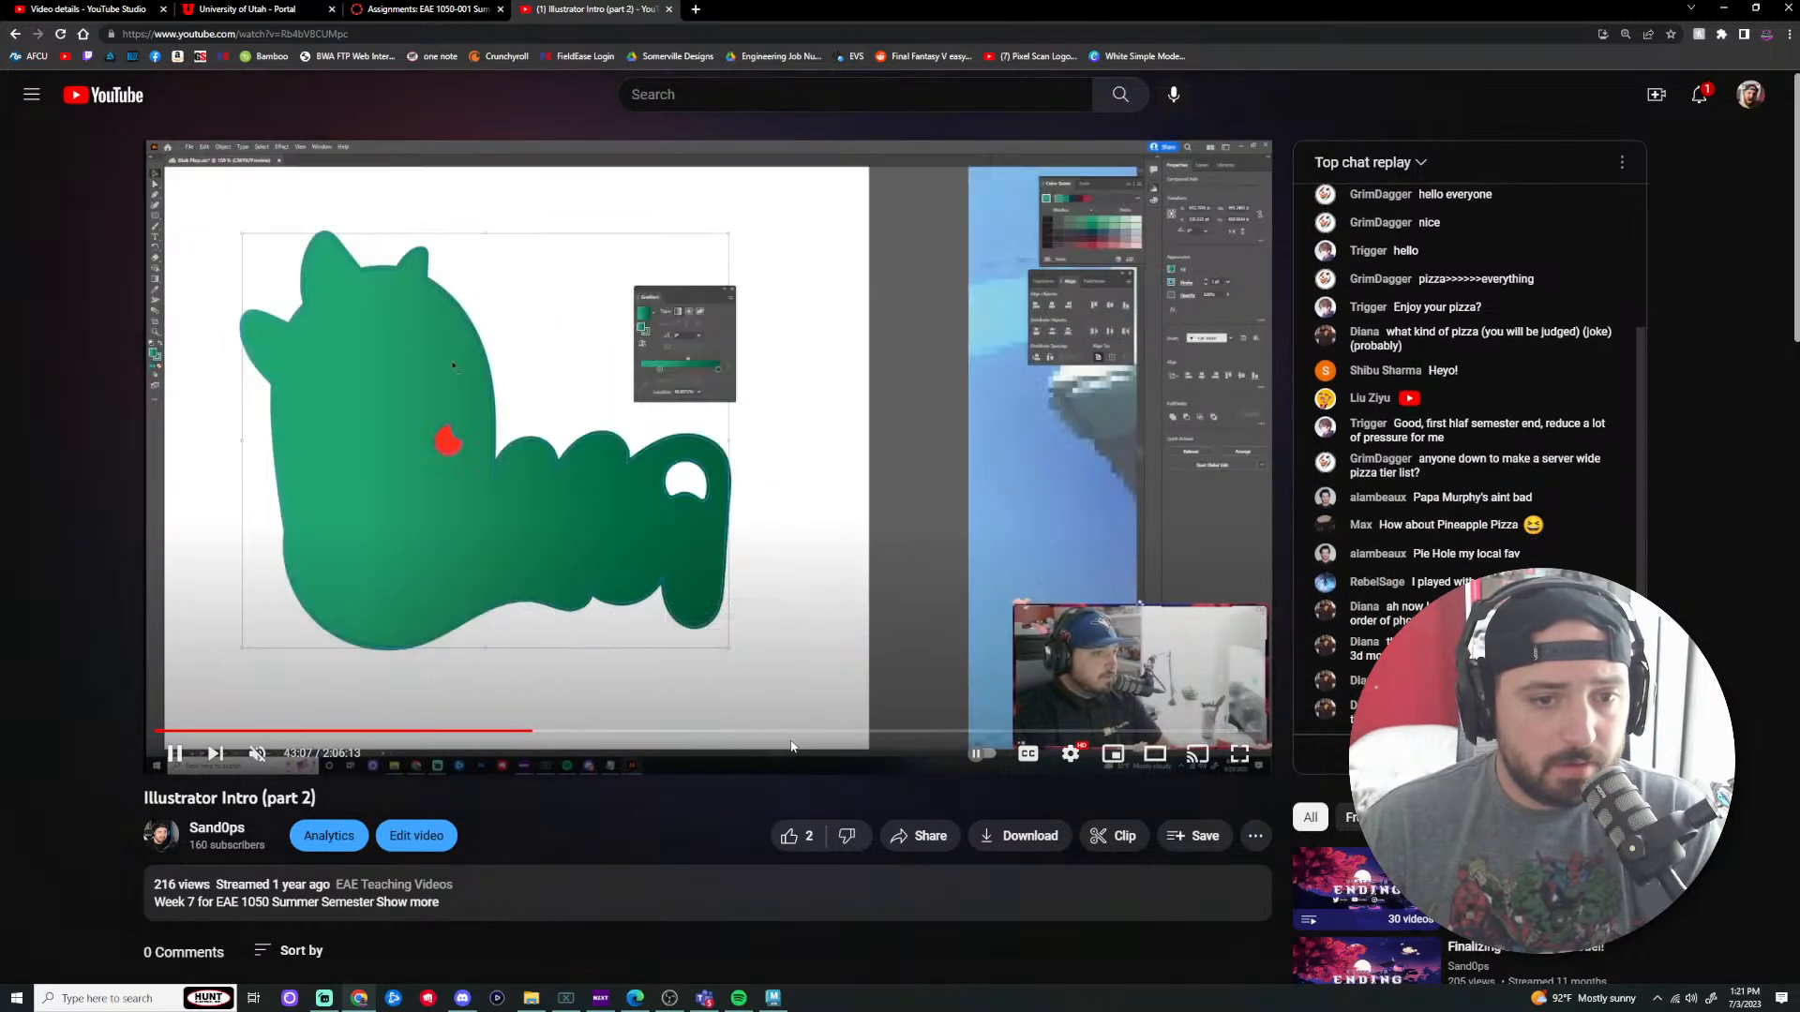
{"action": "left_click", "coordinate": [841, 732]}
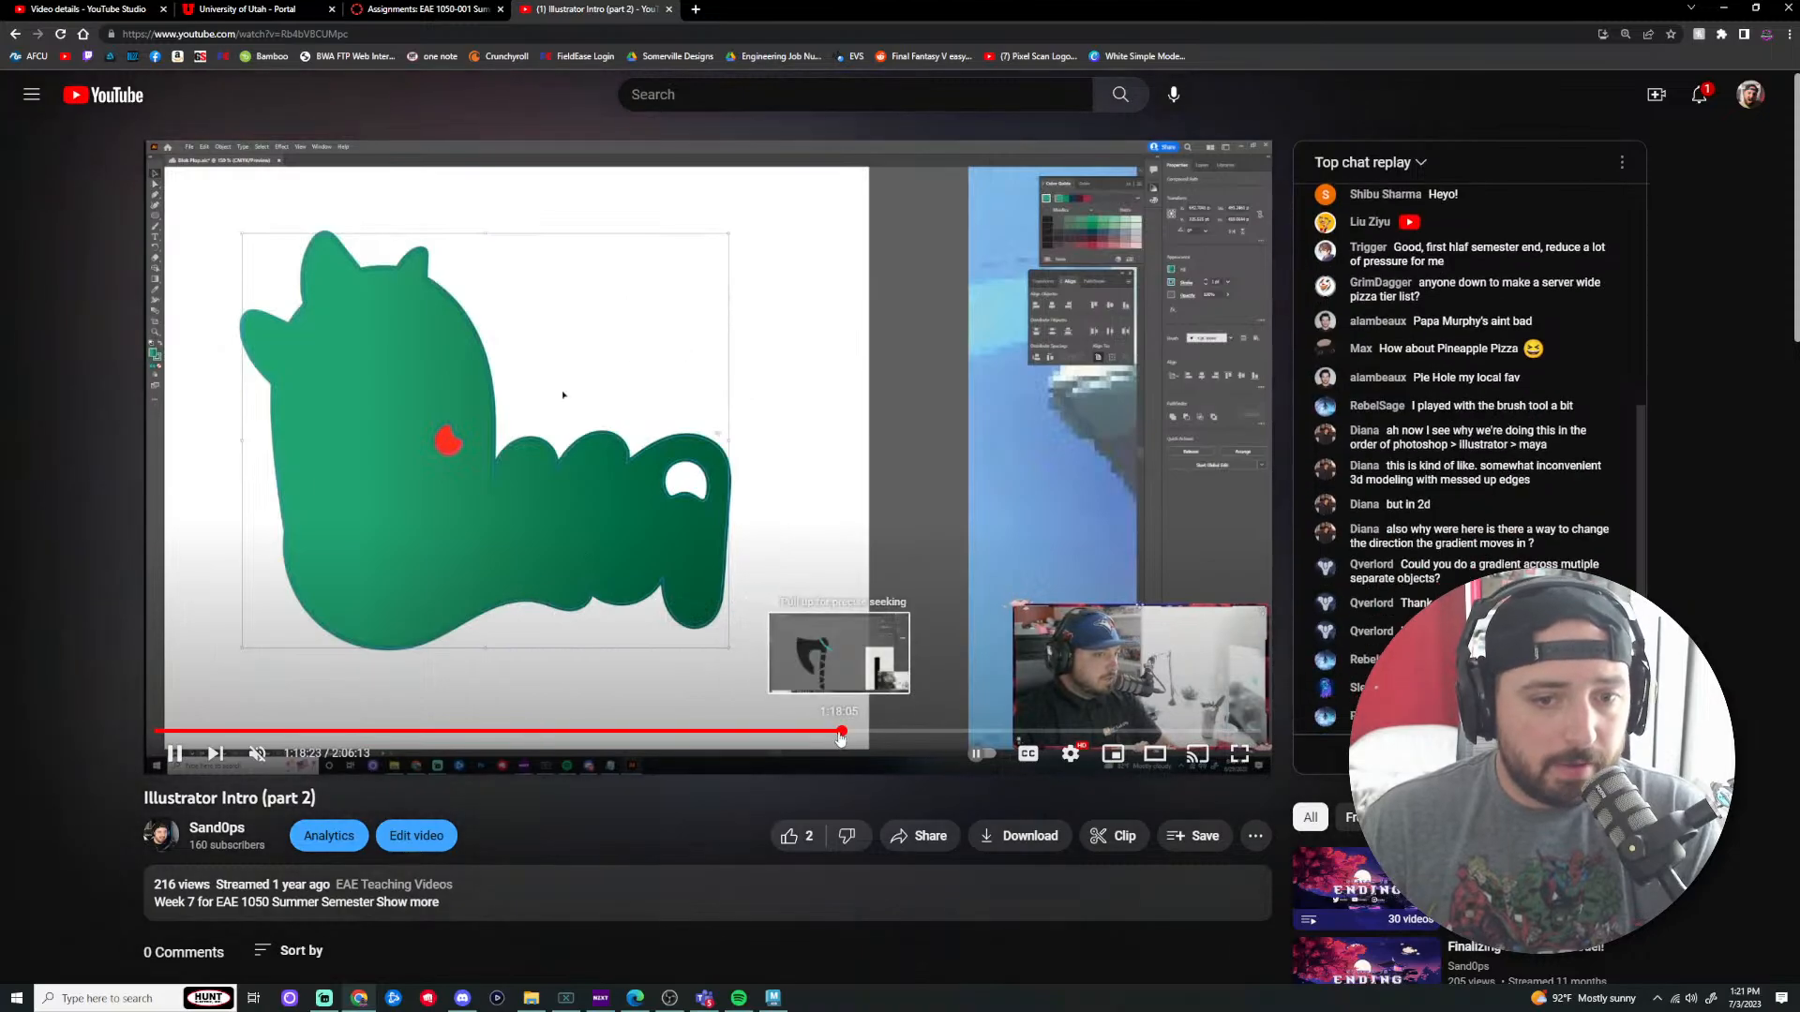
{"action": "left_click", "coordinate": [805, 733]}
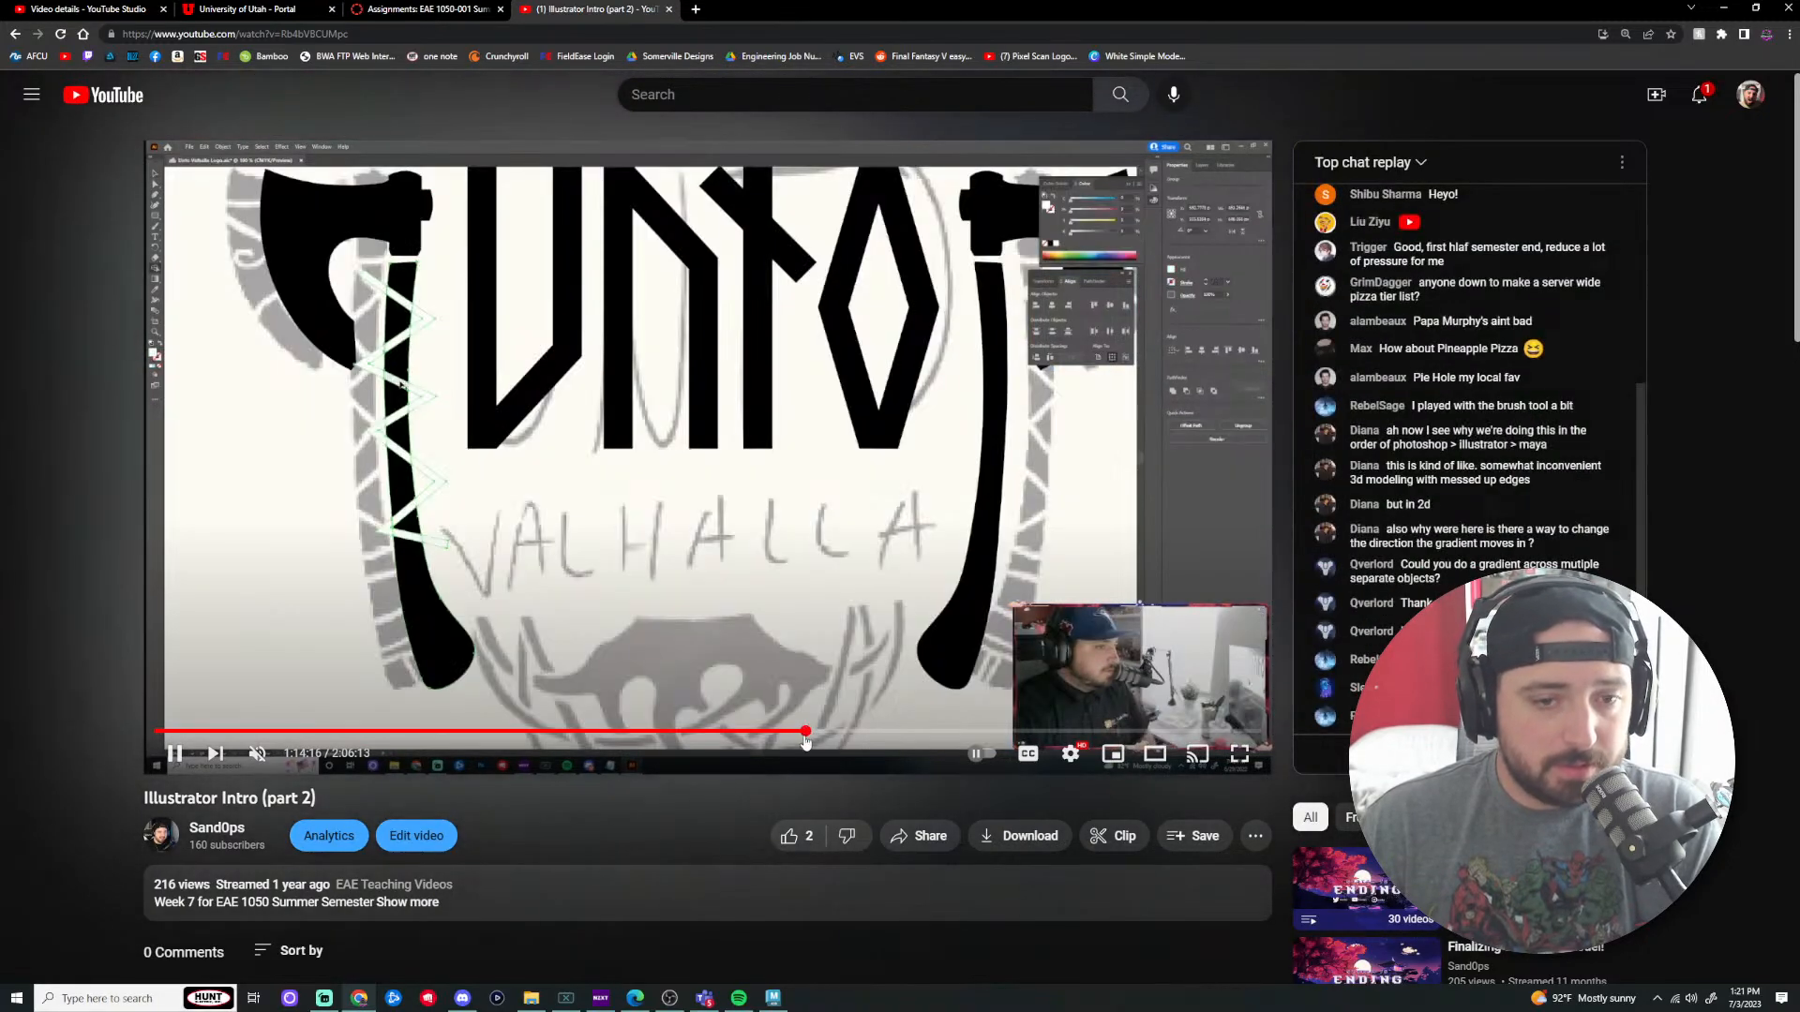
{"action": "left_click", "coordinate": [705, 735]}
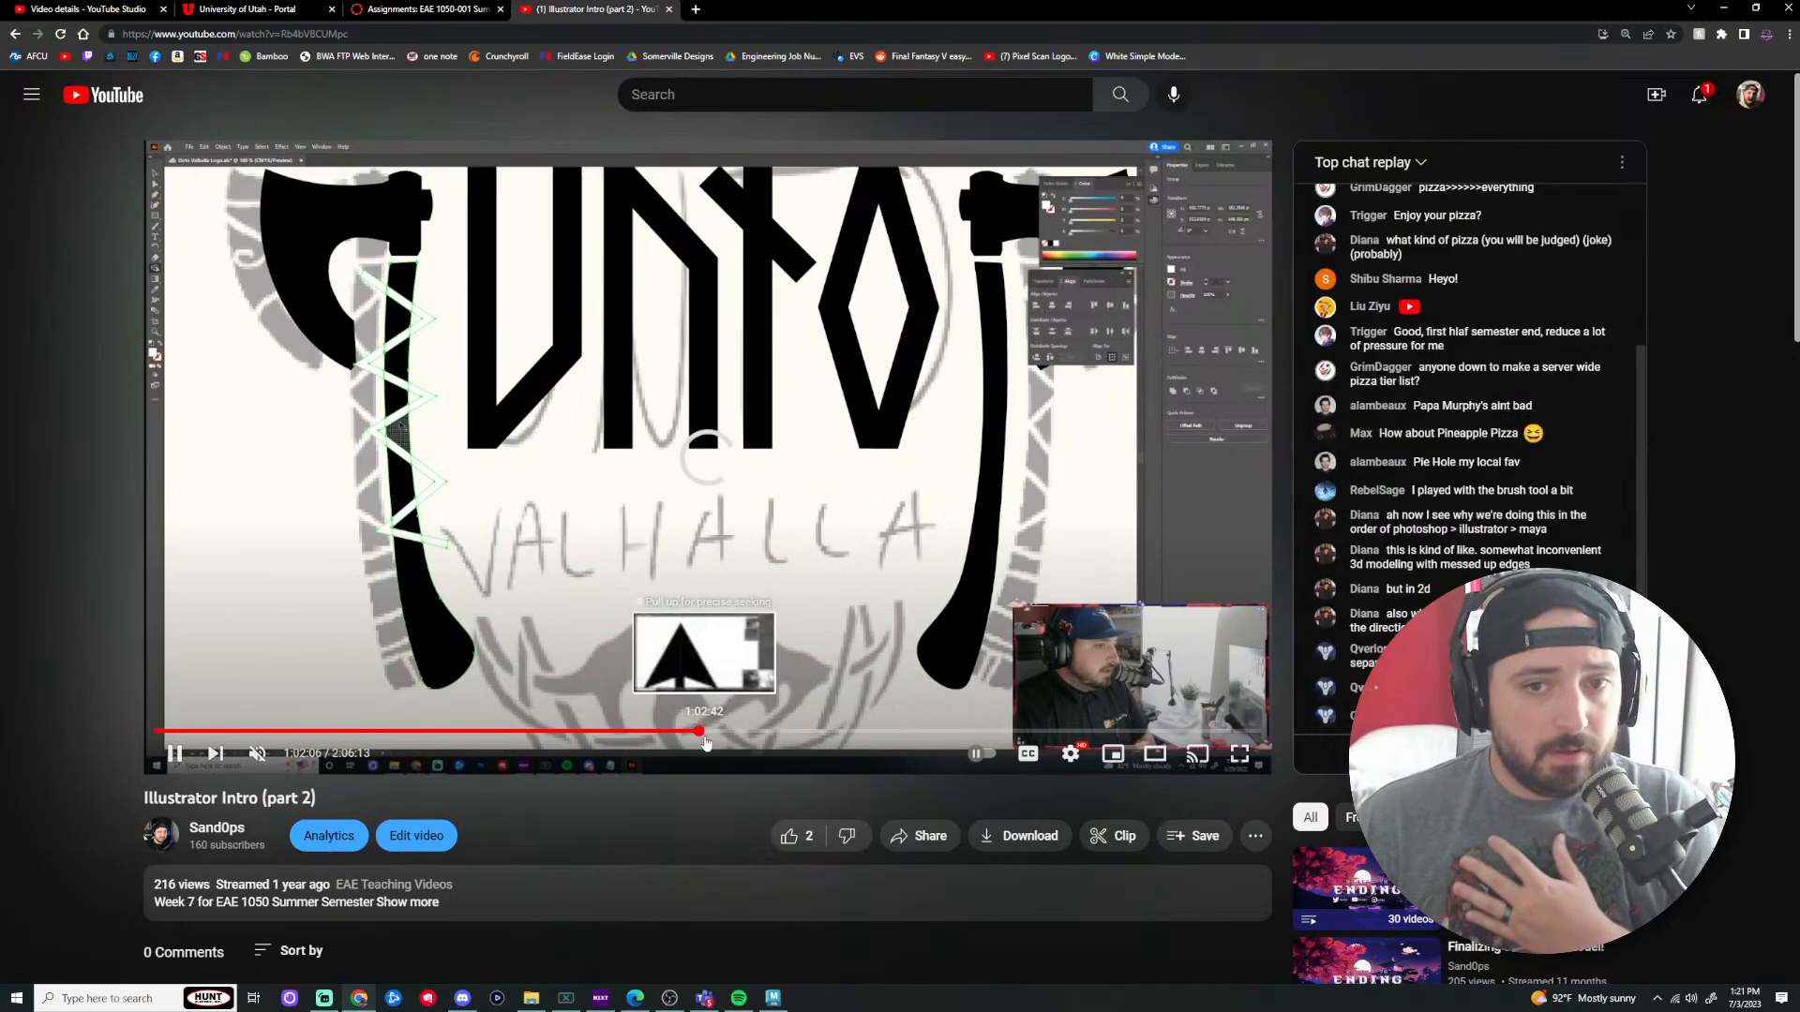
{"action": "left_click_drag", "start_coordinate": [704, 739], "coordinate": [644, 736]}
{"action": "left_click", "coordinate": [562, 735]}
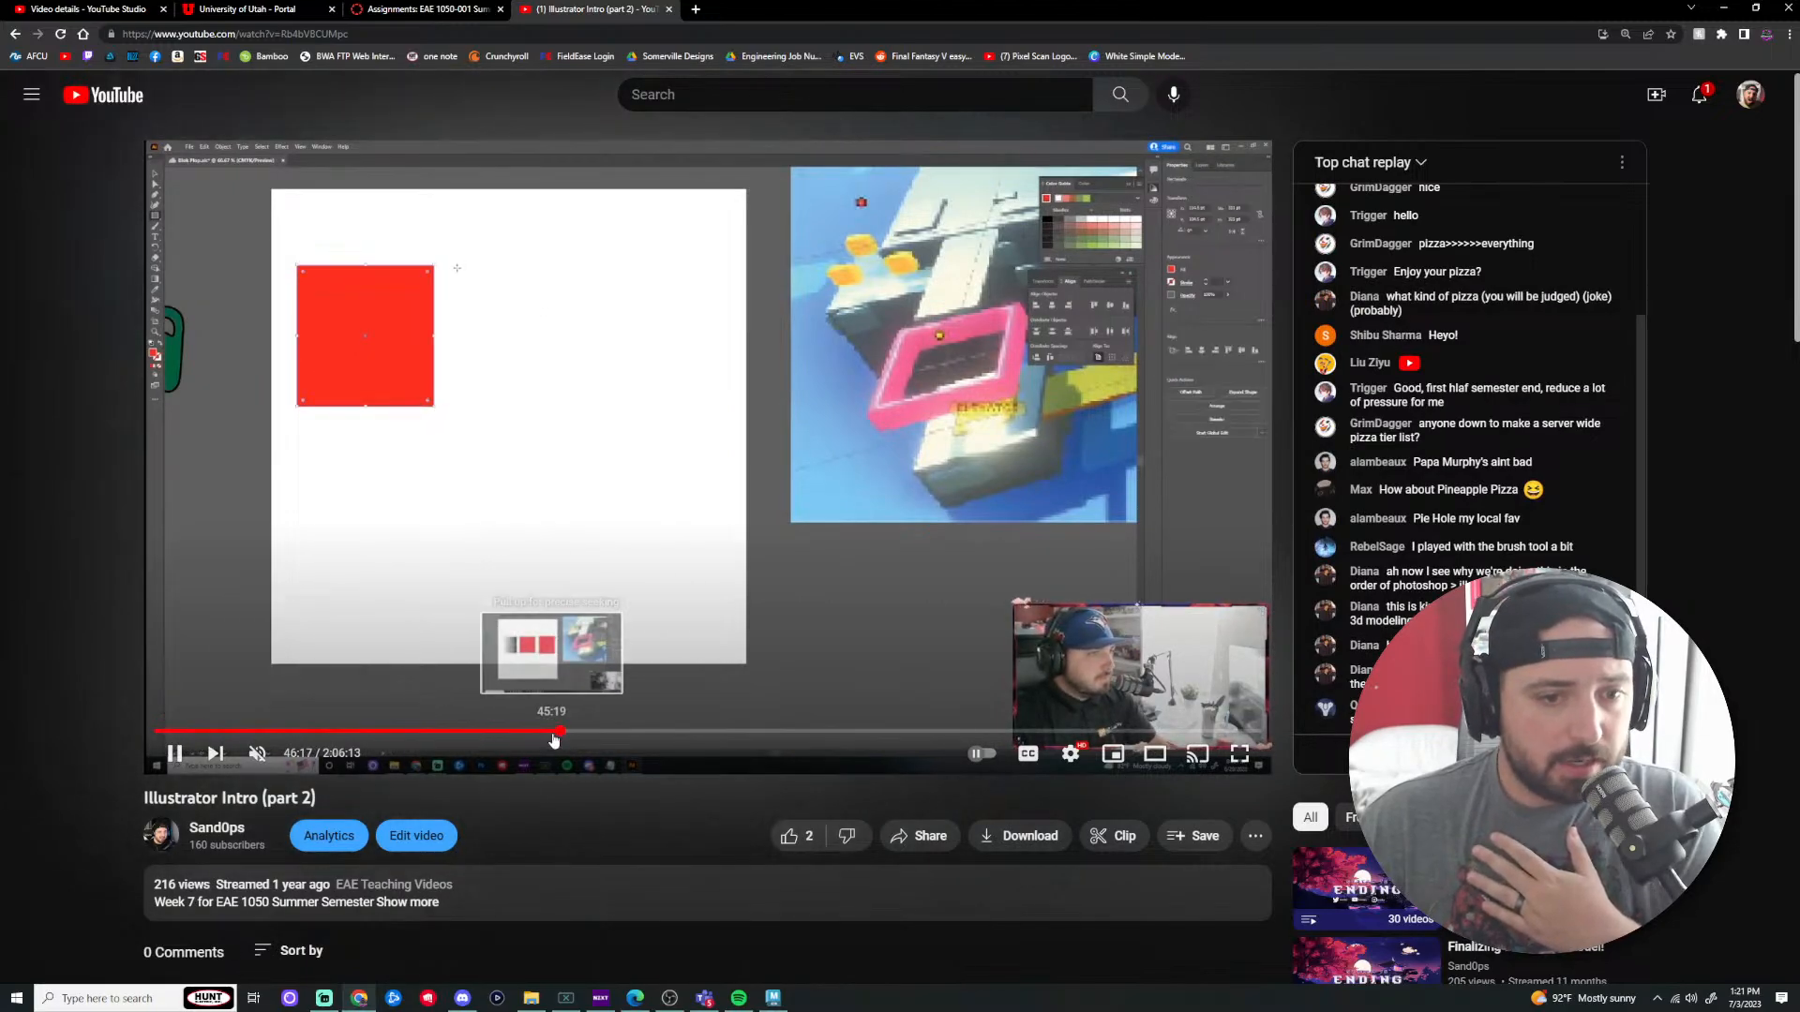
{"action": "left_click", "coordinate": [378, 732]}
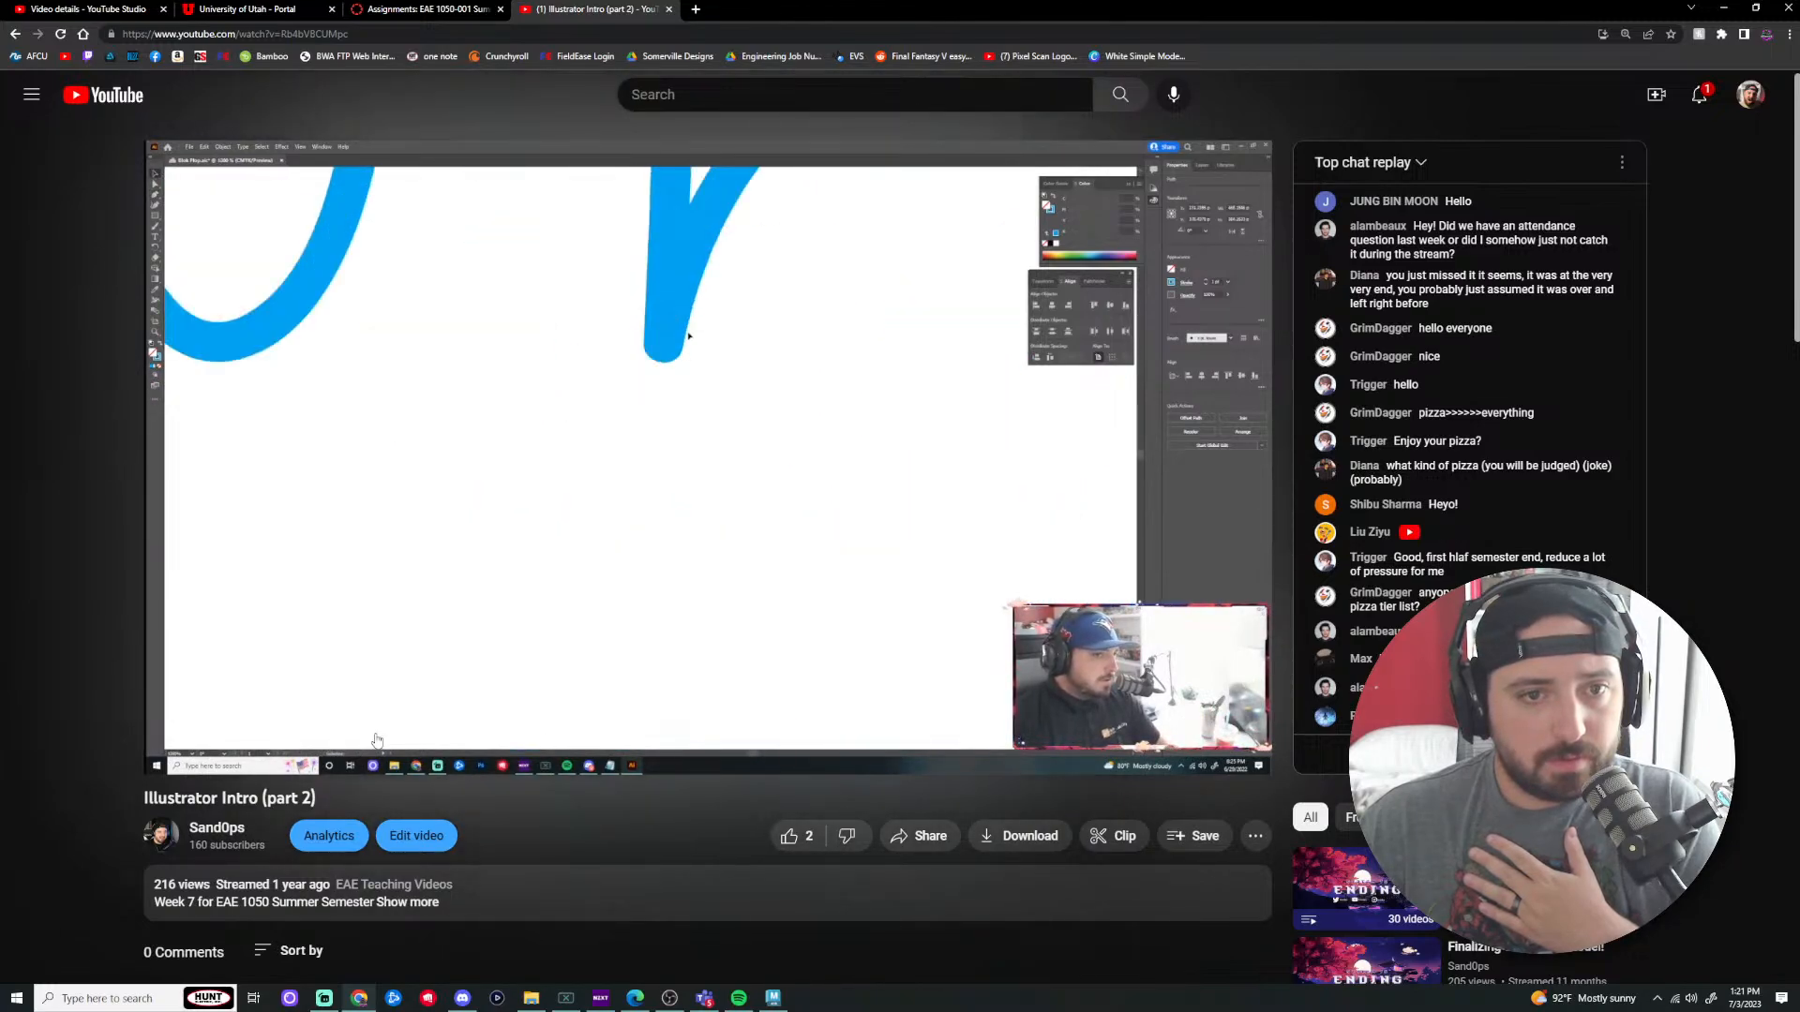
{"action": "mouse_move", "coordinate": [377, 740]}
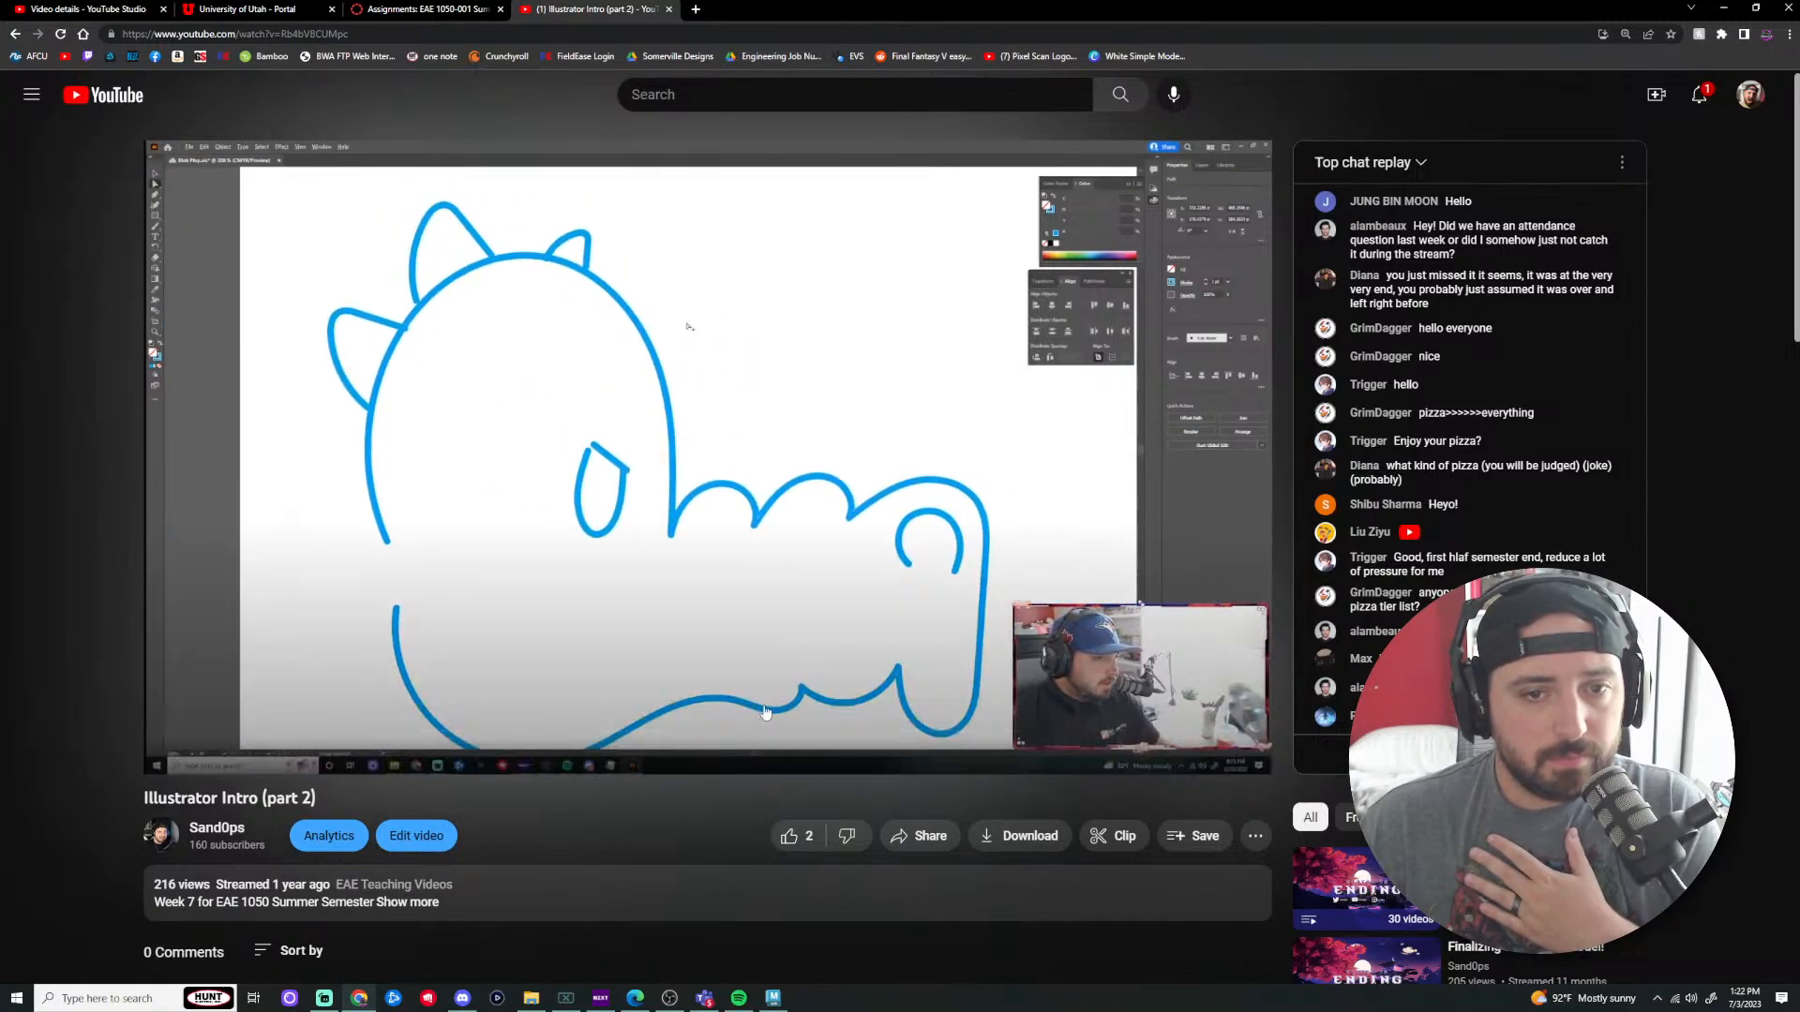
Step: Pause the stream at 0:00, copy its share link, and return to the Canvas assignments
{"action": "left_click", "coordinate": [766, 712]}
{"action": "left_click", "coordinate": [161, 730]}
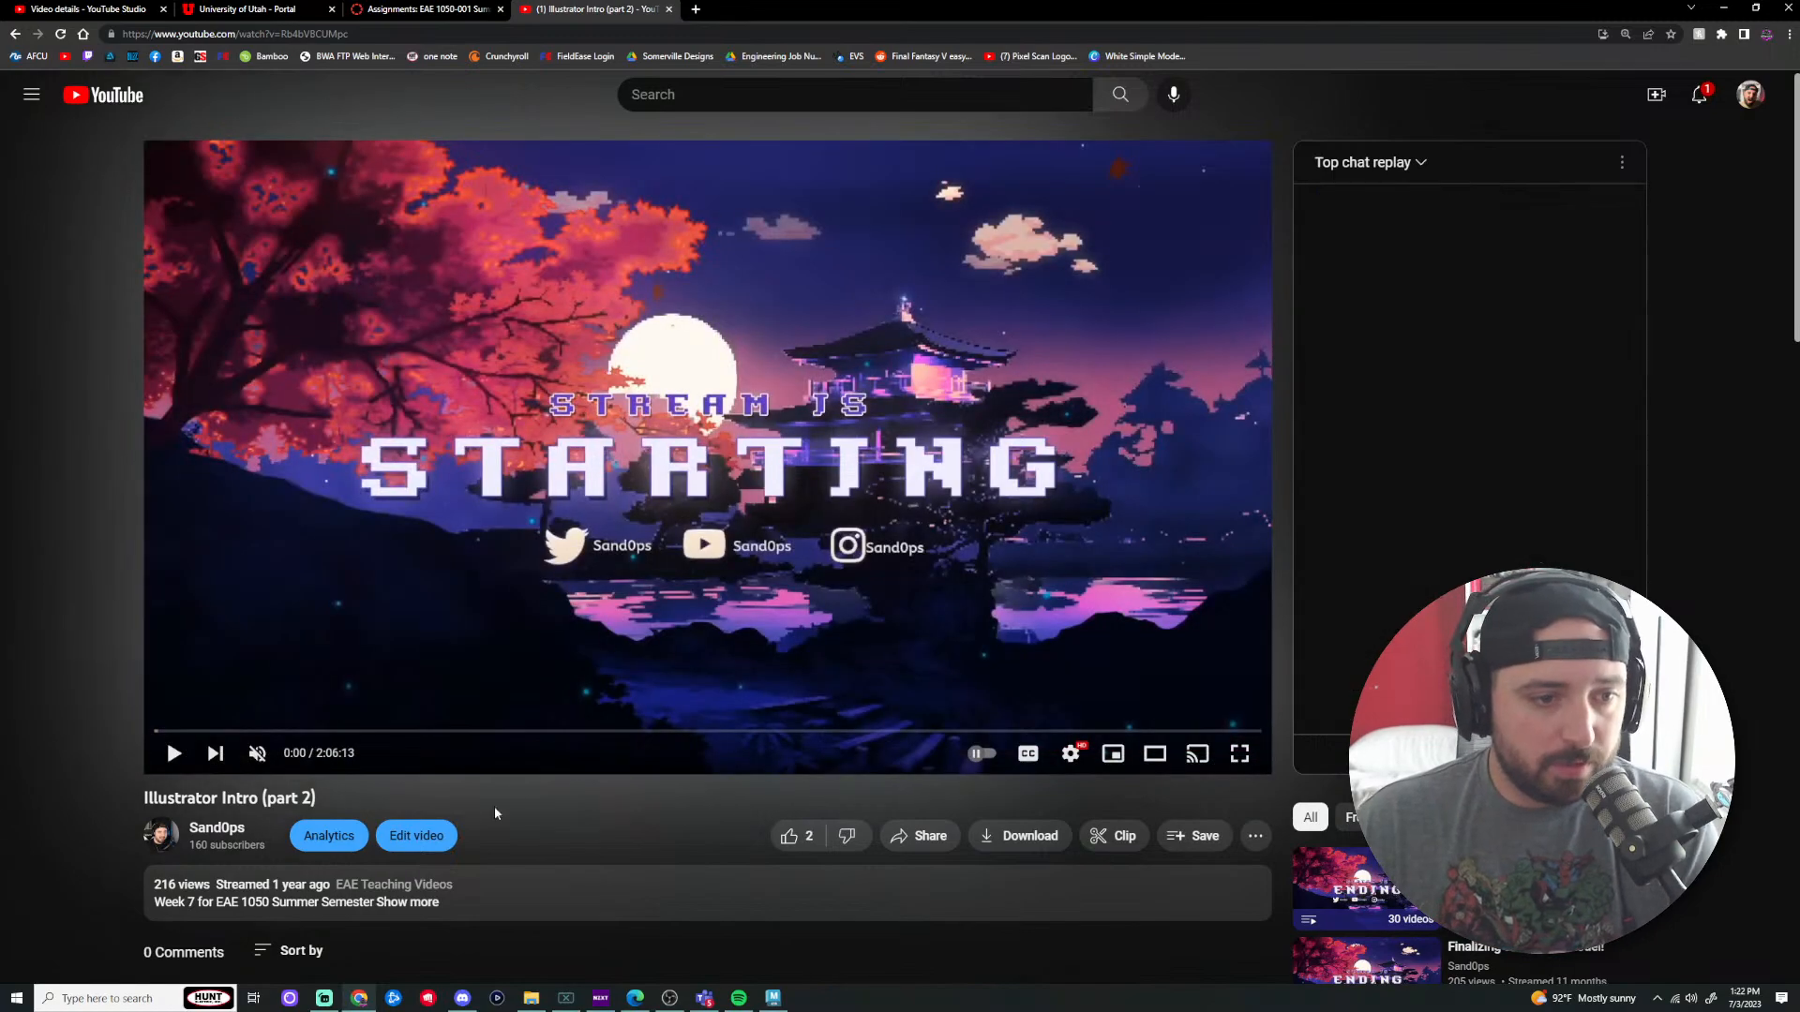
{"action": "left_click", "coordinate": [923, 835]}
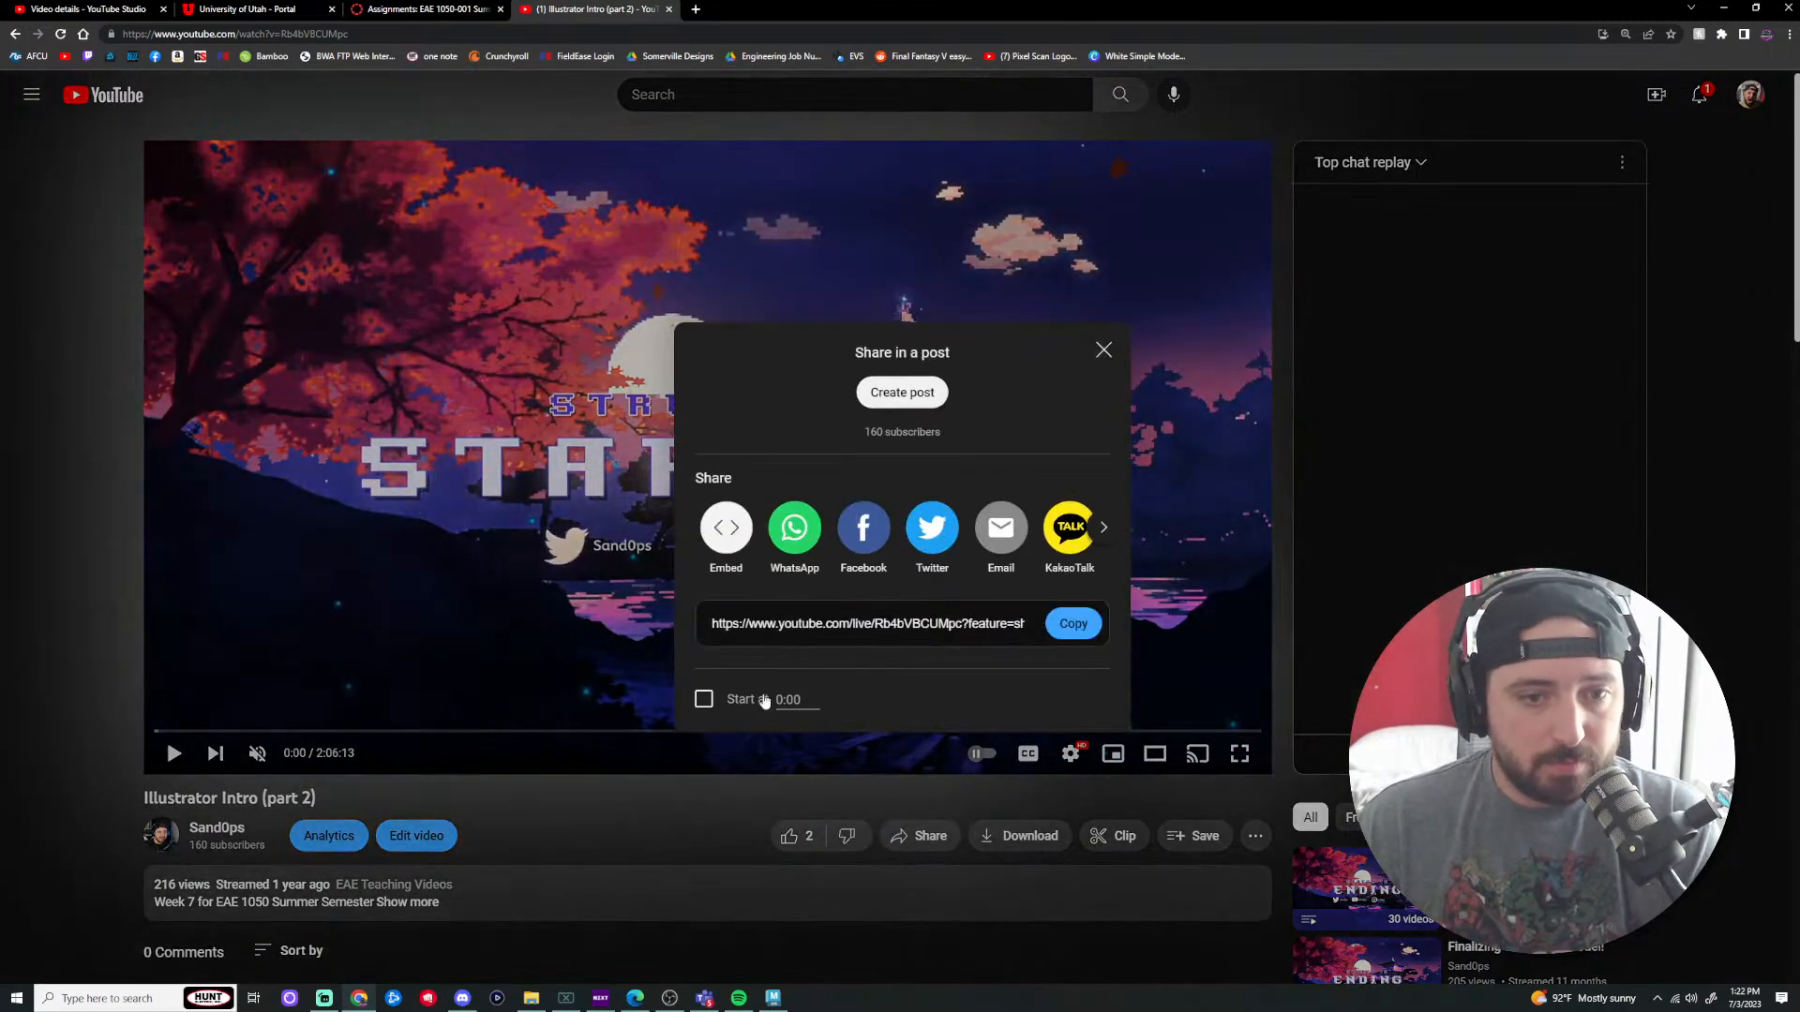
{"action": "left_click", "coordinate": [1073, 623]}
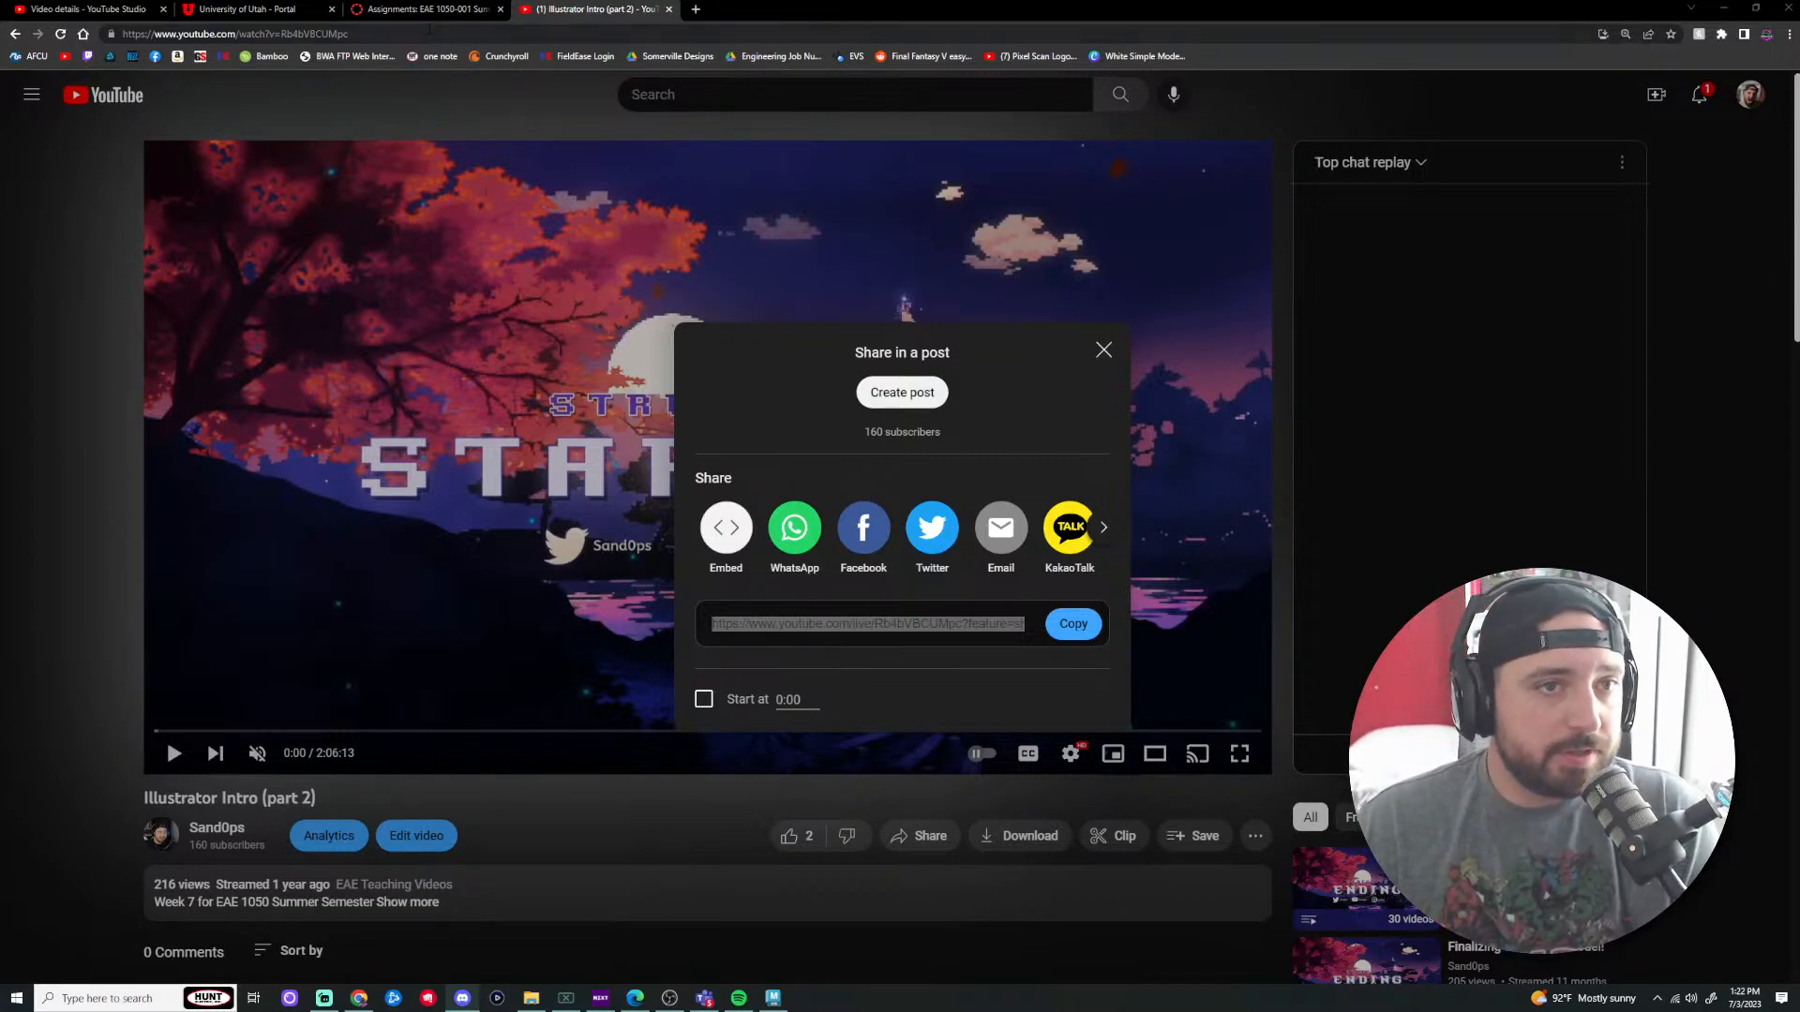
{"action": "left_click", "coordinate": [427, 9]}
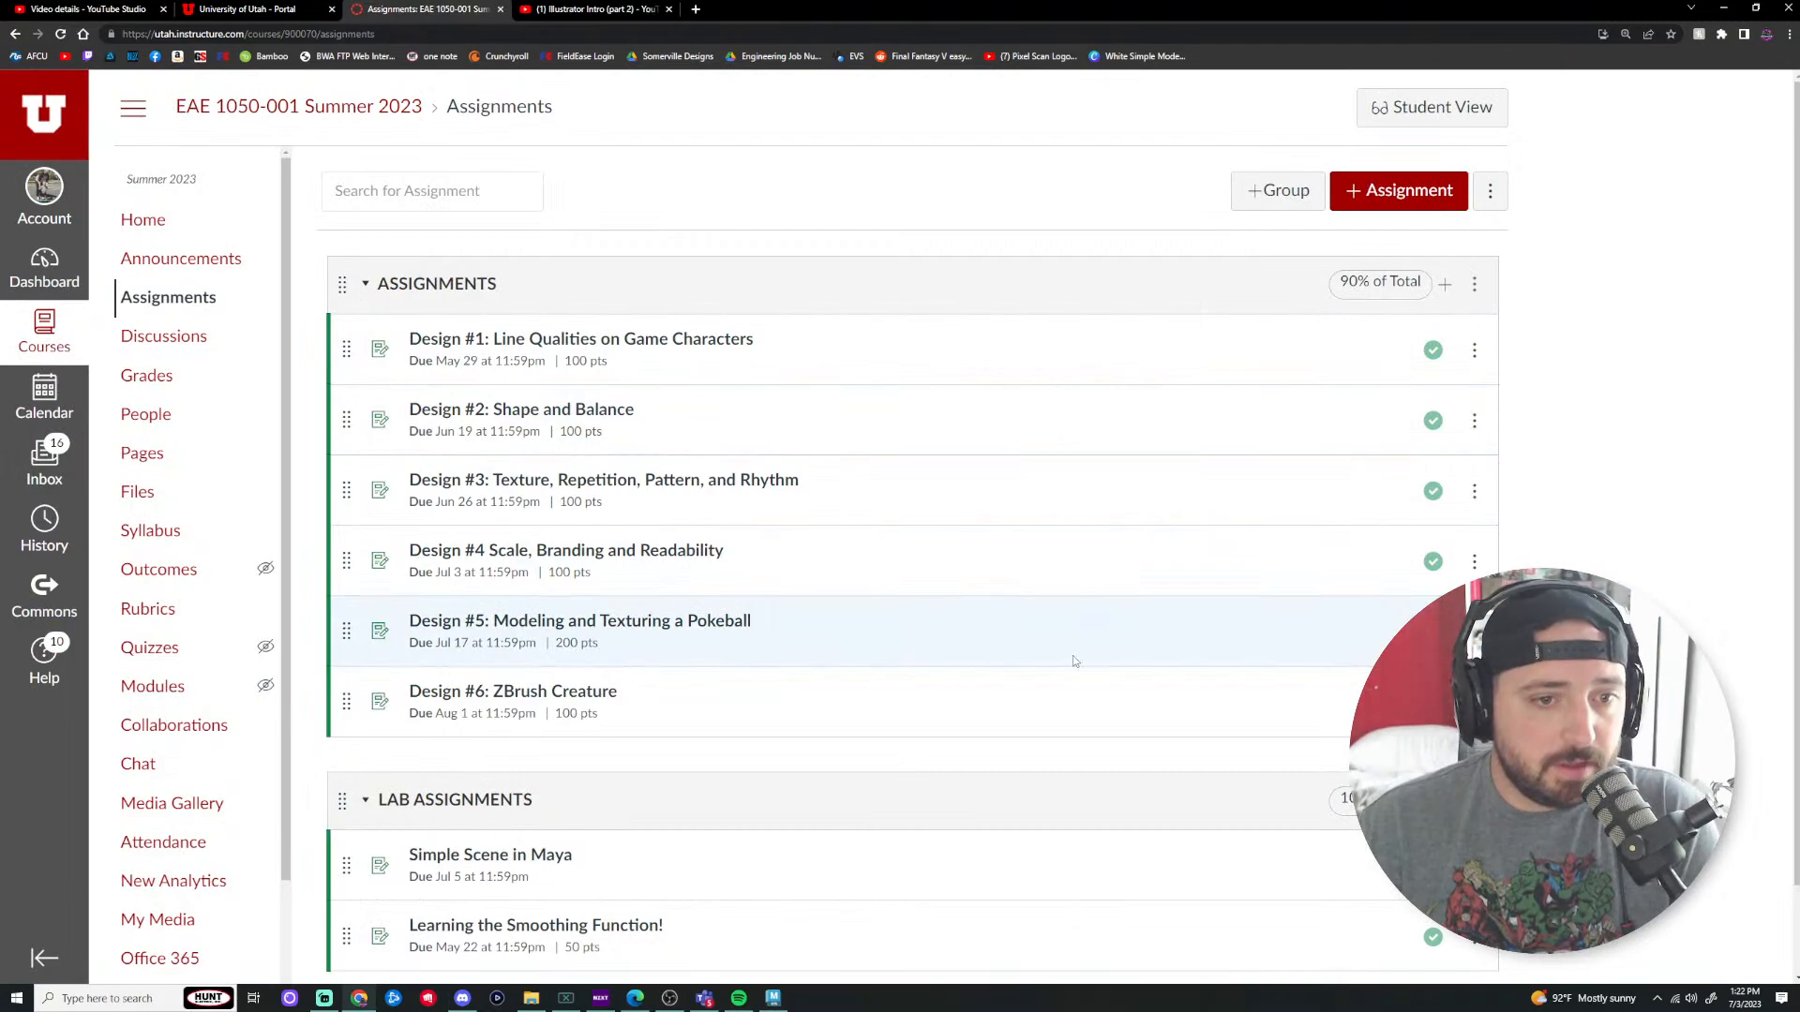
Step: Change the Design #4 assignment's due date to Jul 24 at 11:59pm and save it
{"action": "scroll", "coordinate": [941, 631], "scroll_direction": "down", "scroll_amount": 1}
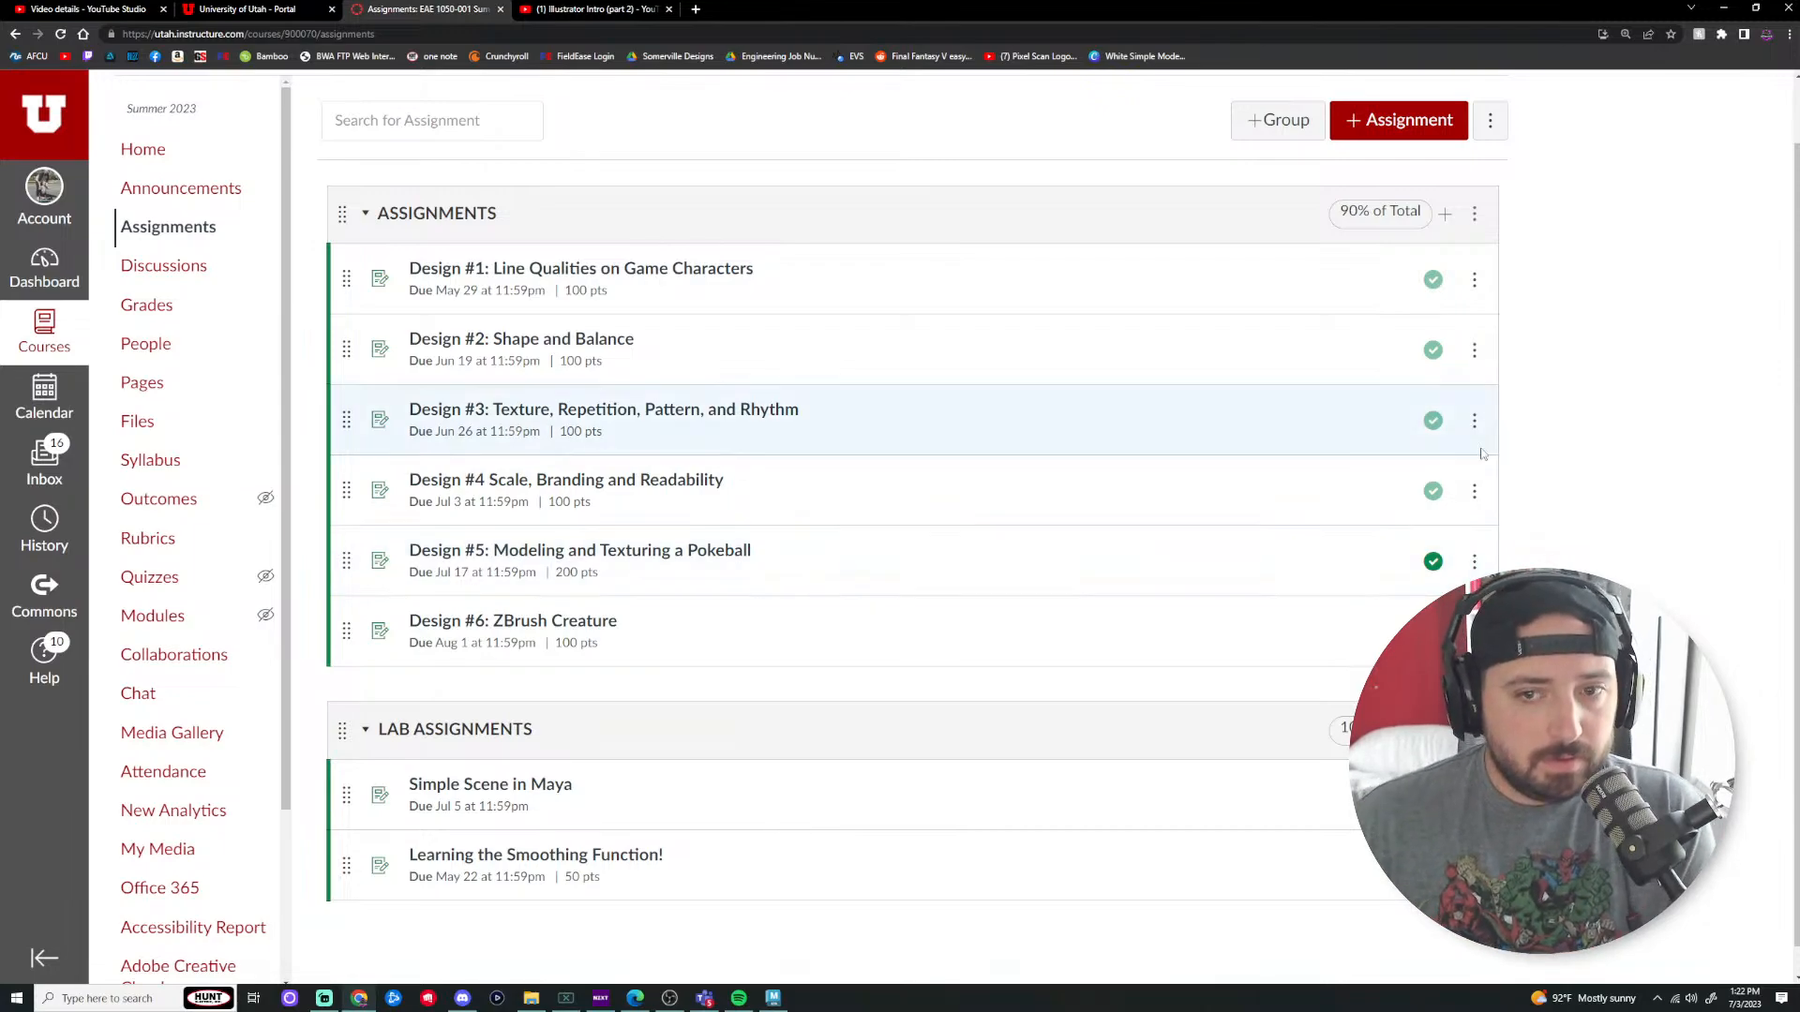
{"action": "left_click", "coordinate": [1474, 491]}
{"action": "left_click", "coordinate": [1389, 548]}
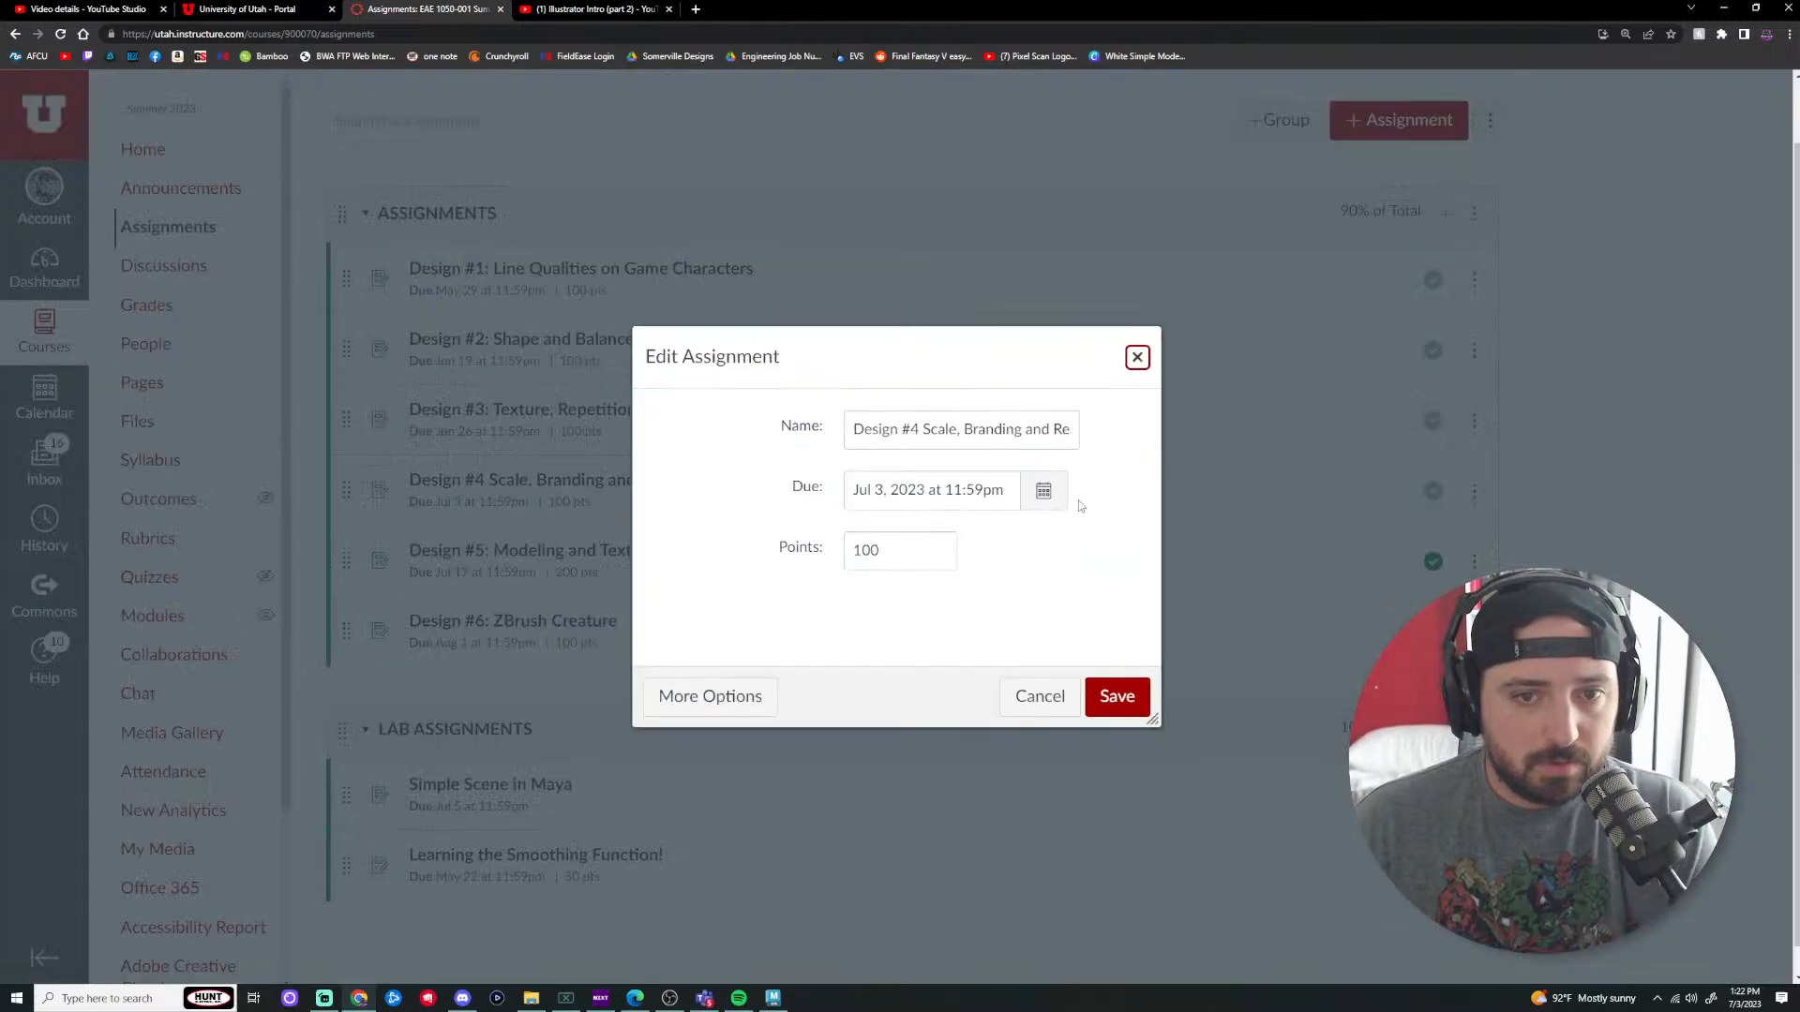
{"action": "left_click", "coordinate": [1043, 490]}
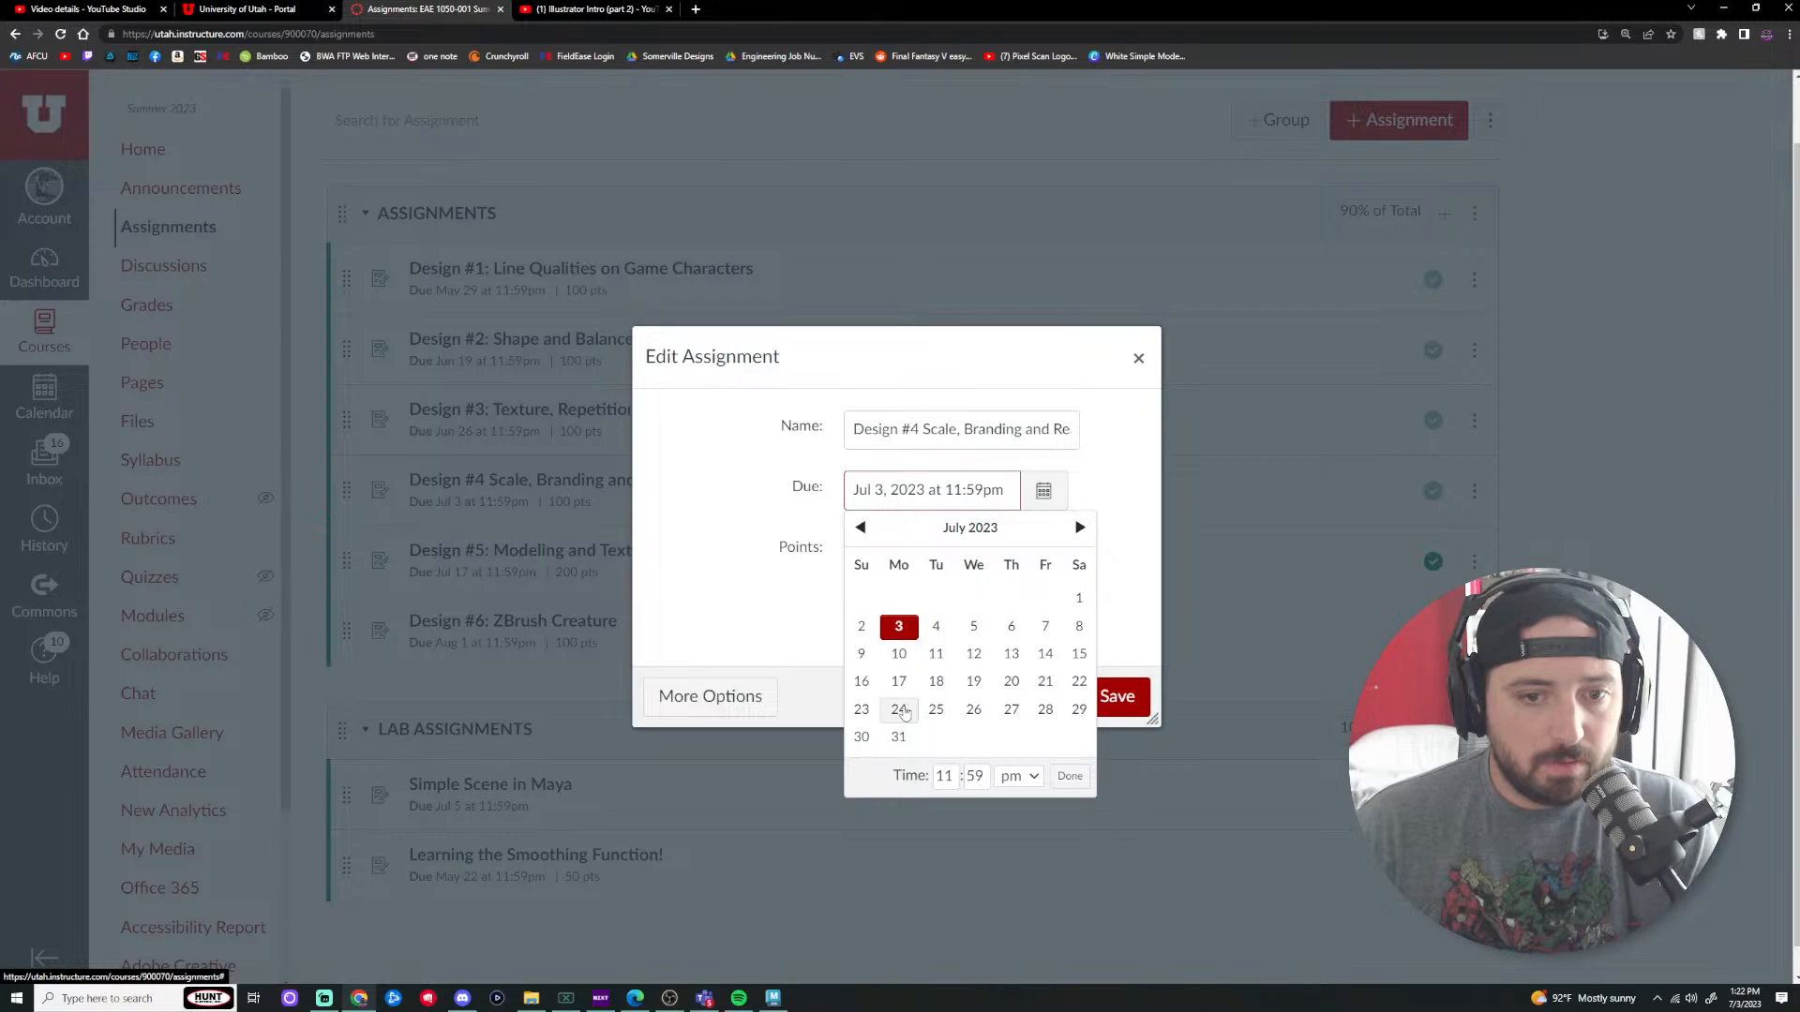
{"action": "left_click", "coordinate": [900, 710]}
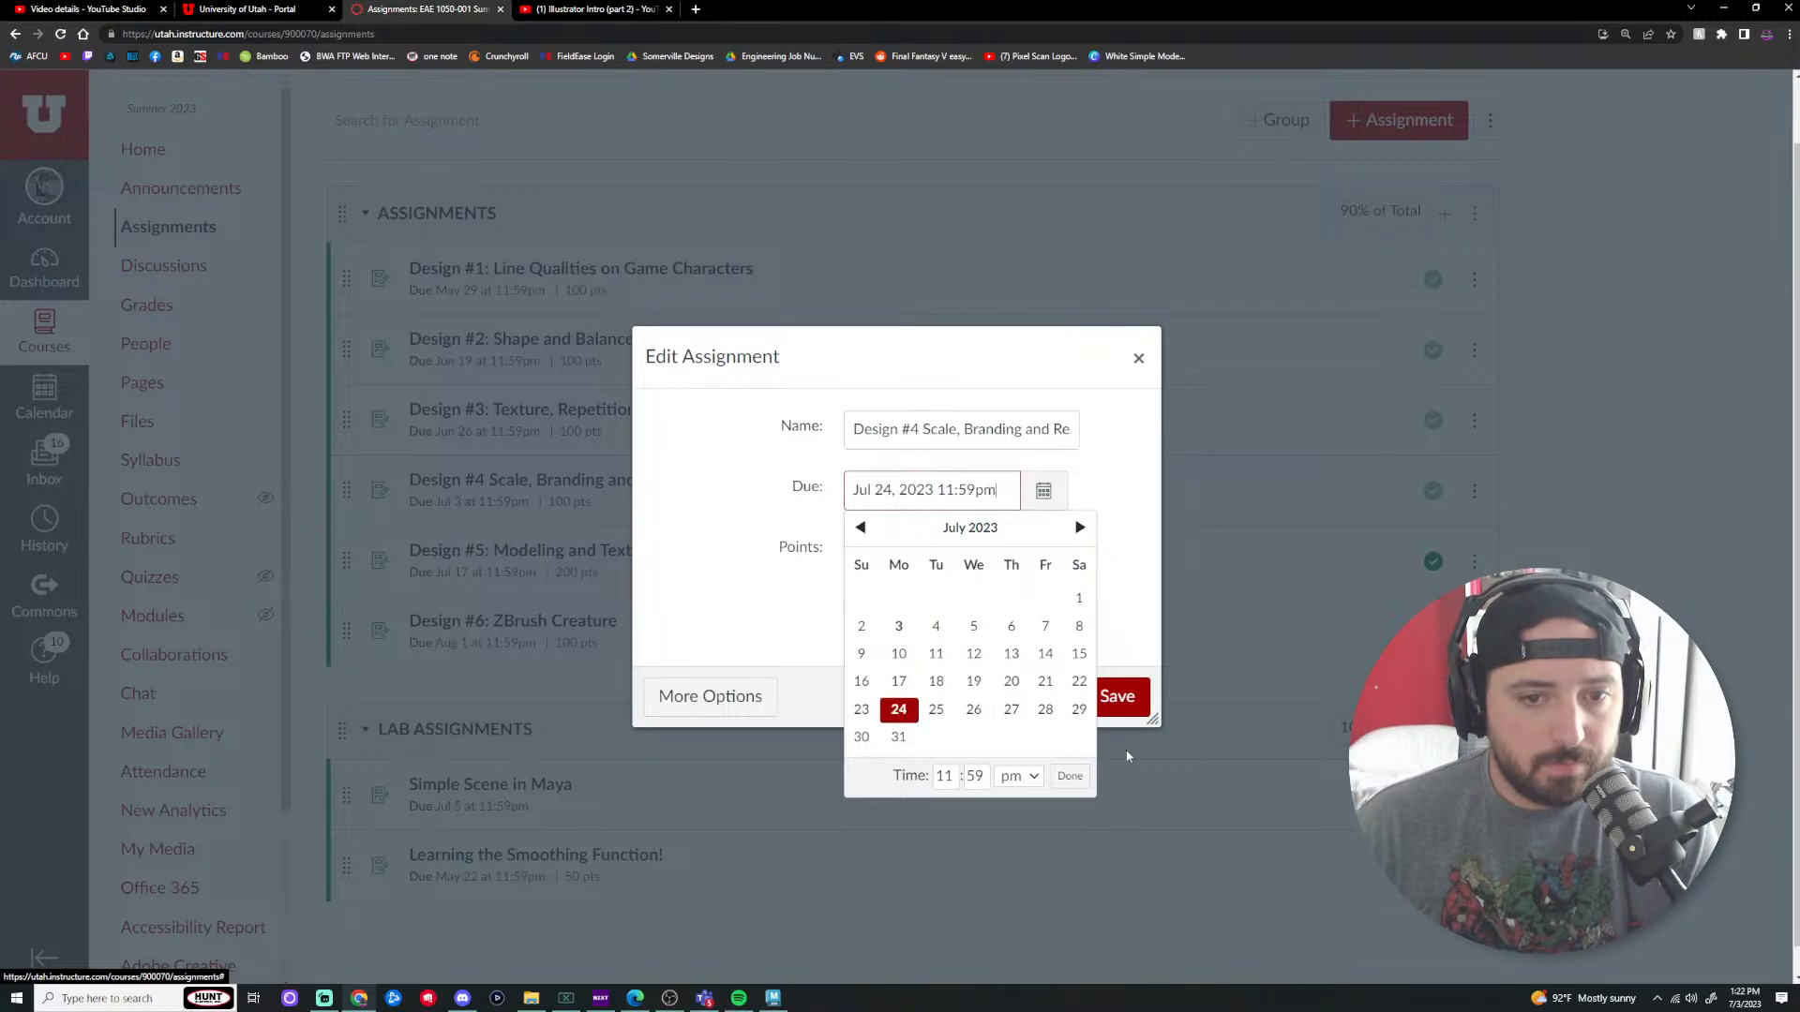
{"action": "left_click", "coordinate": [1068, 776]}
{"action": "left_click", "coordinate": [1127, 695]}
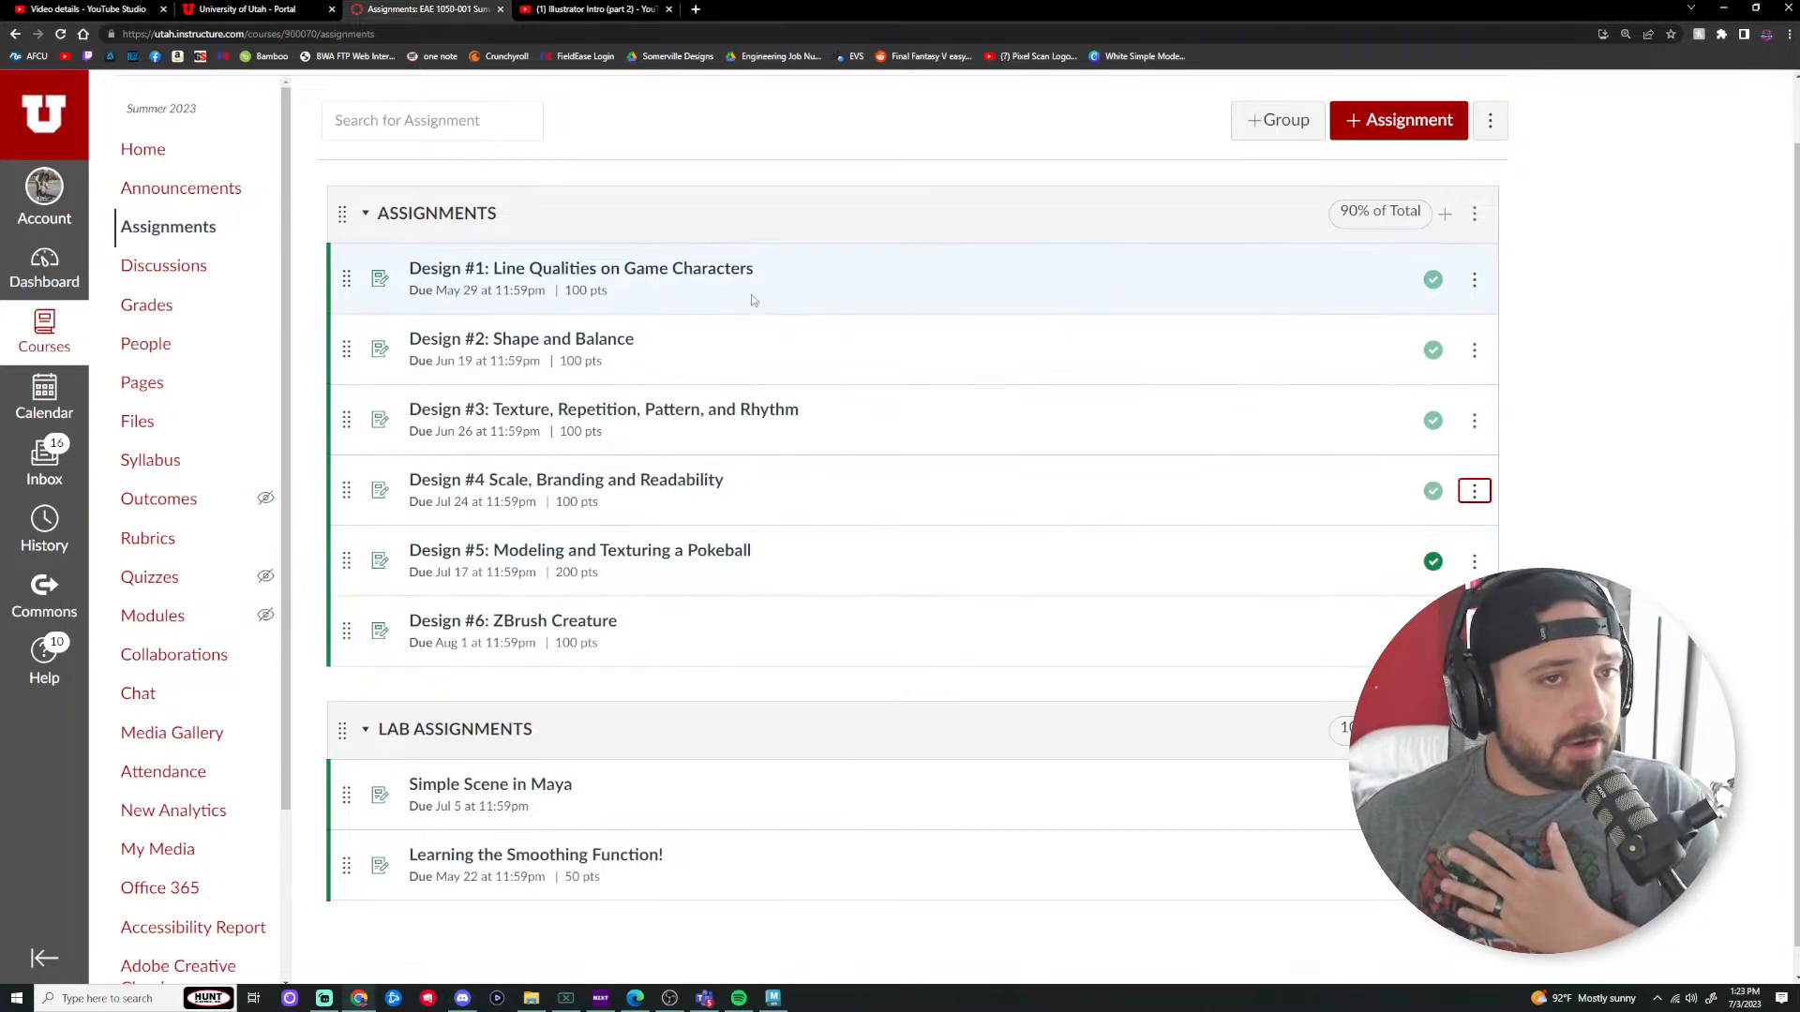
Step: Search 'autodesk student software', open the Autodesk Education page, and copy its URL
{"action": "left_click", "coordinate": [694, 10]}
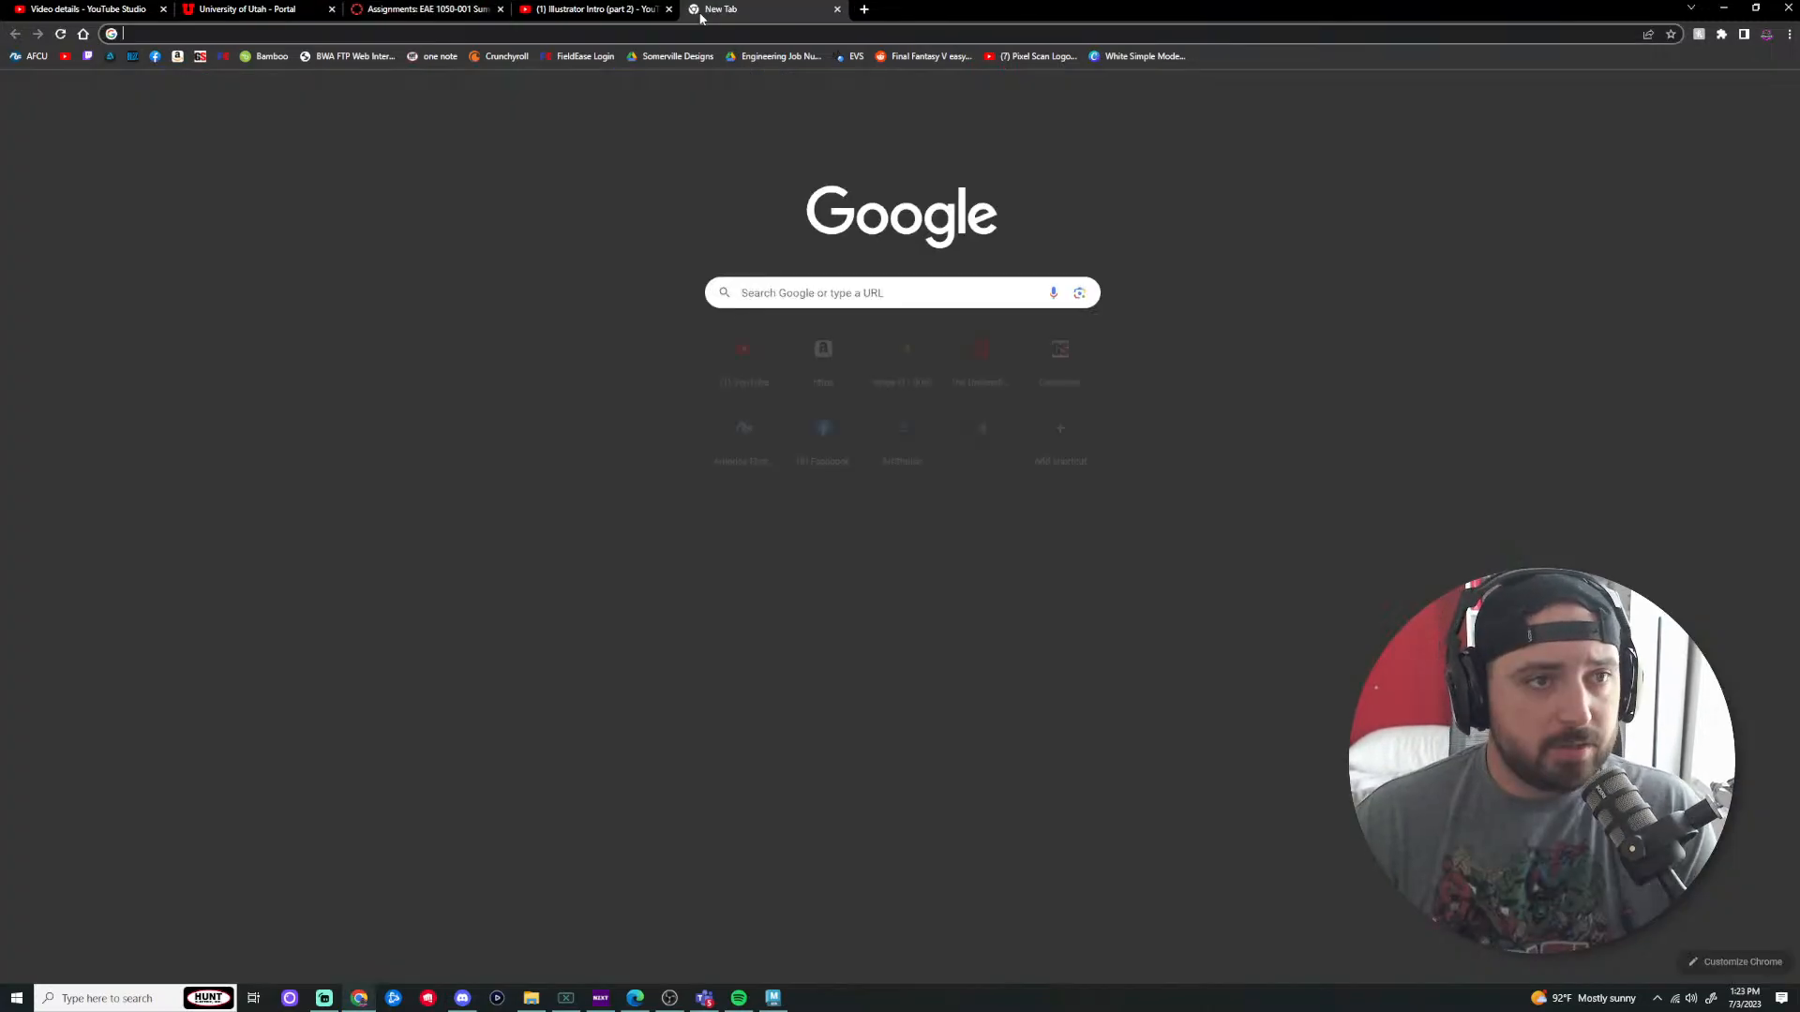
{"action": "type", "text": "autode"}
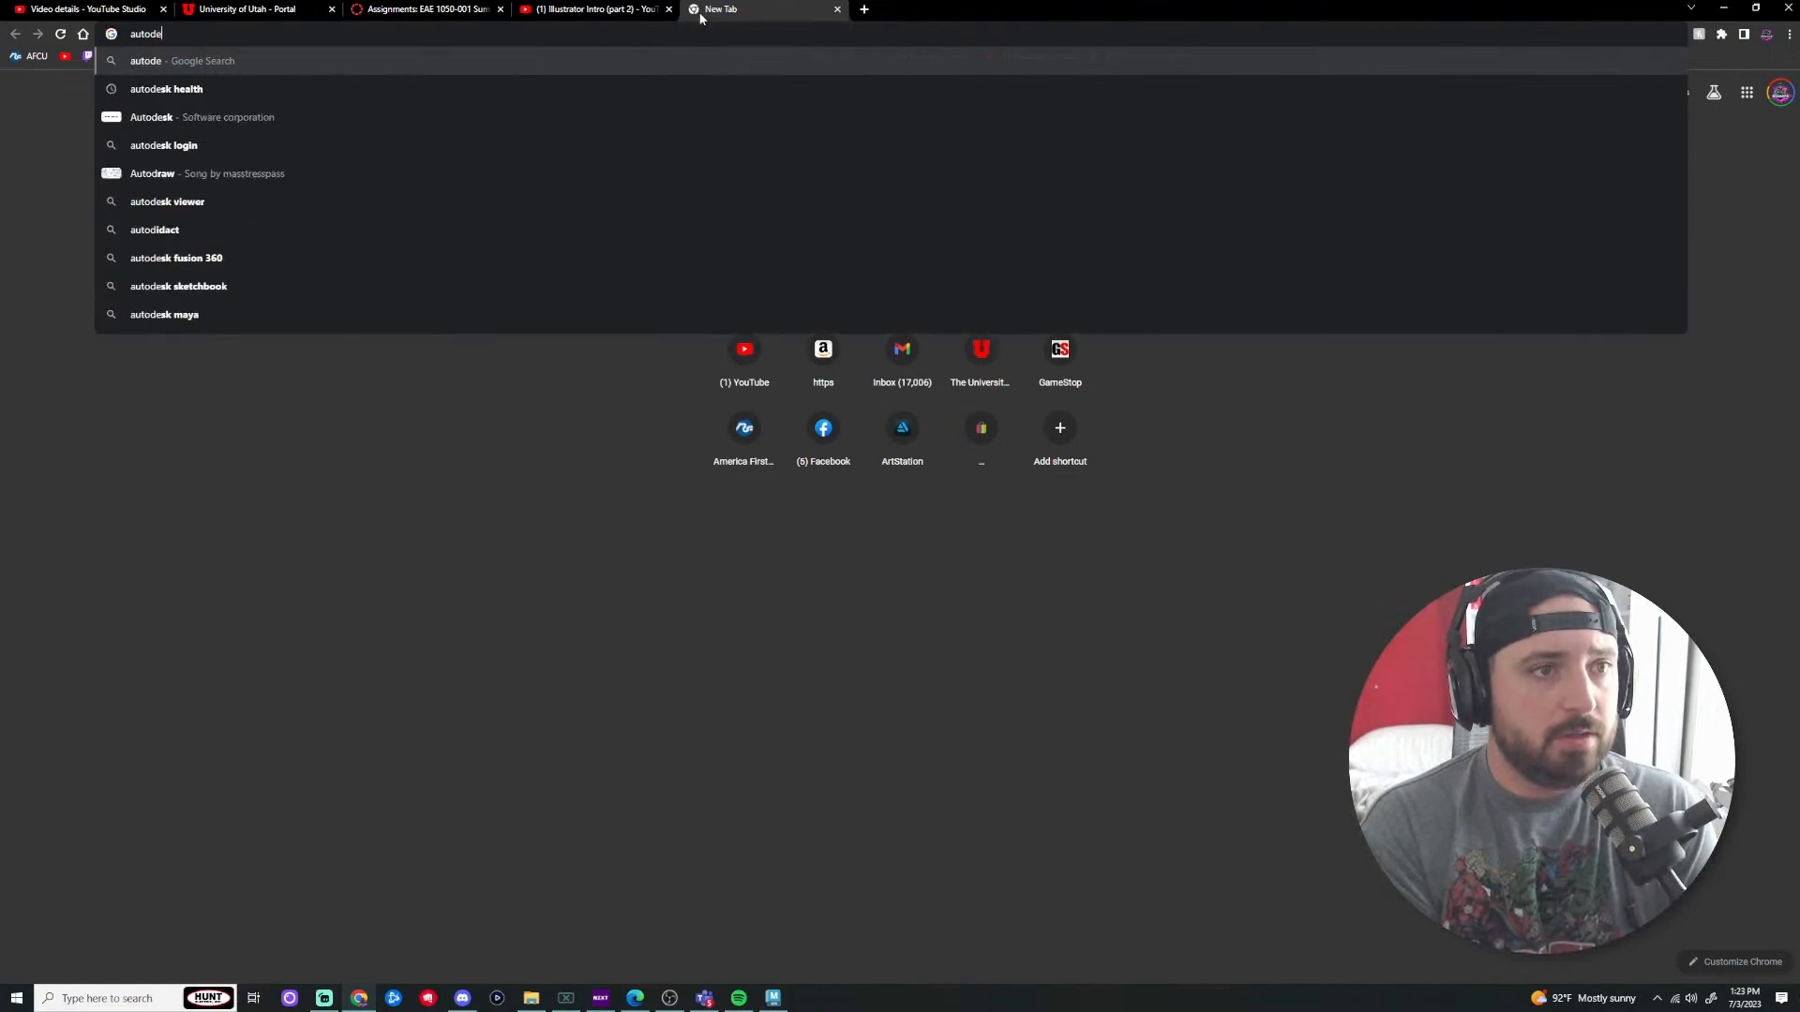
{"action": "type", "text": "sk student softwar"}
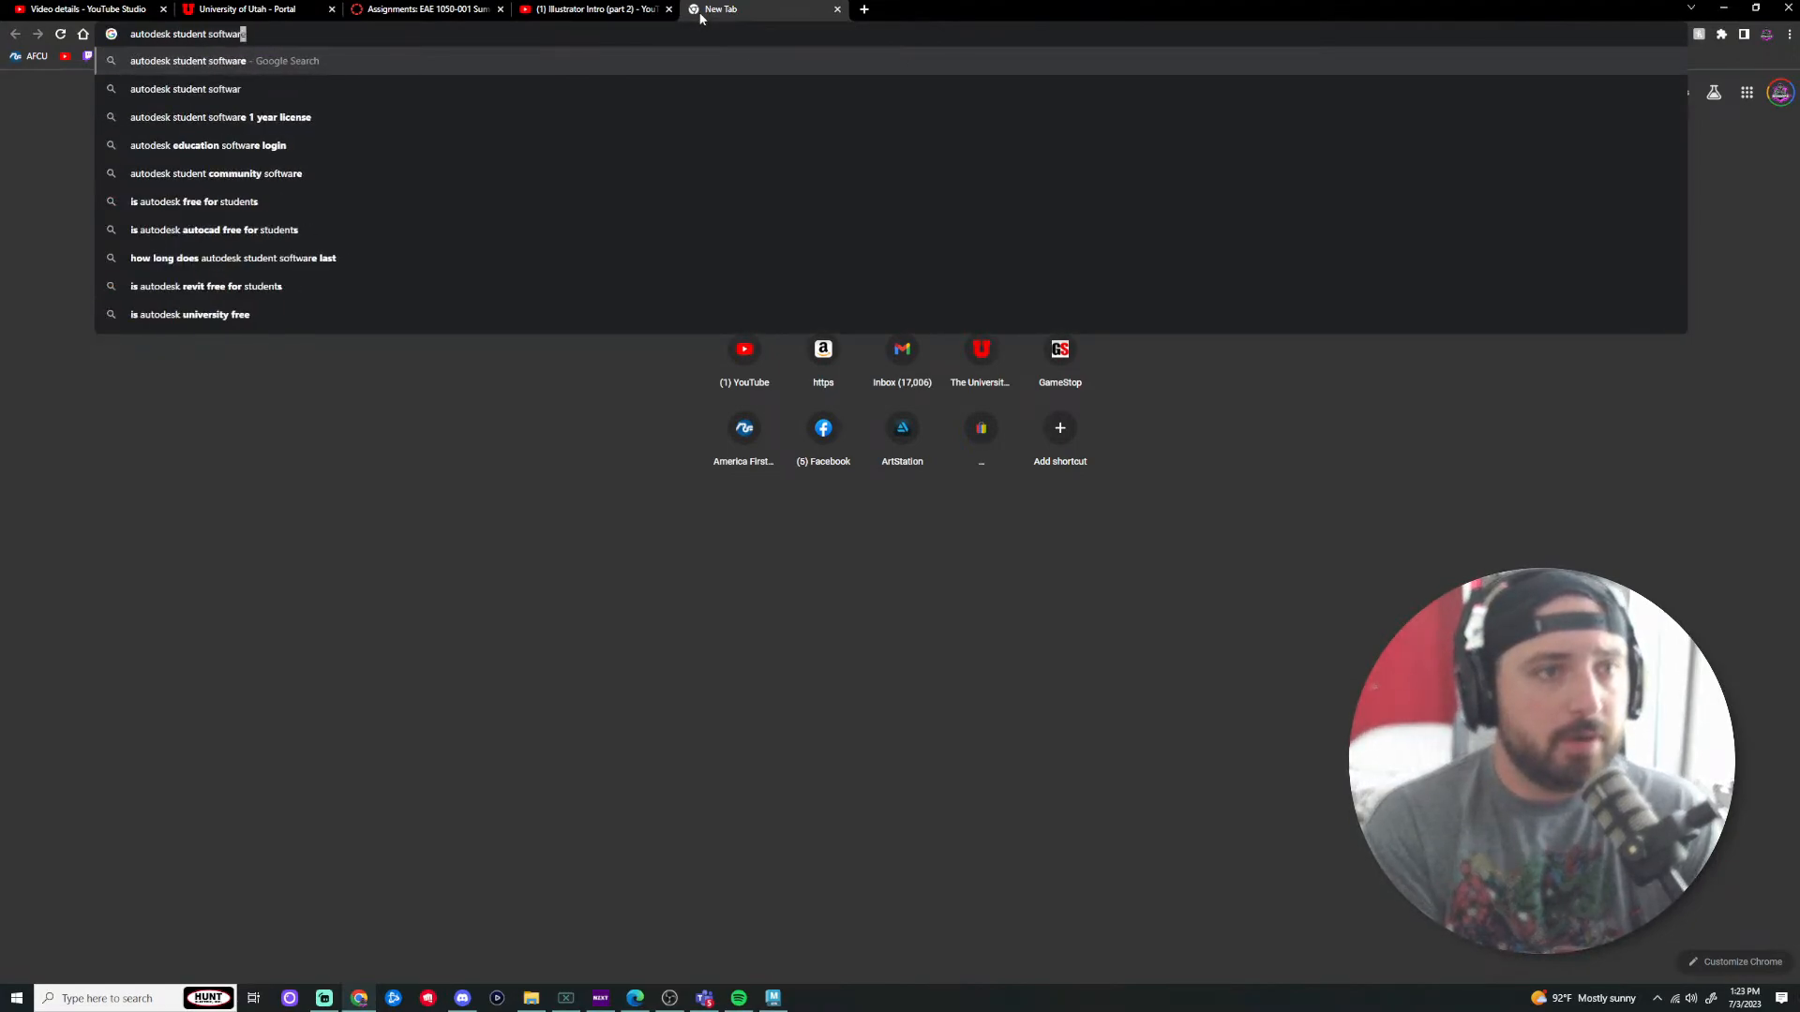
{"action": "key", "text": "Return"}
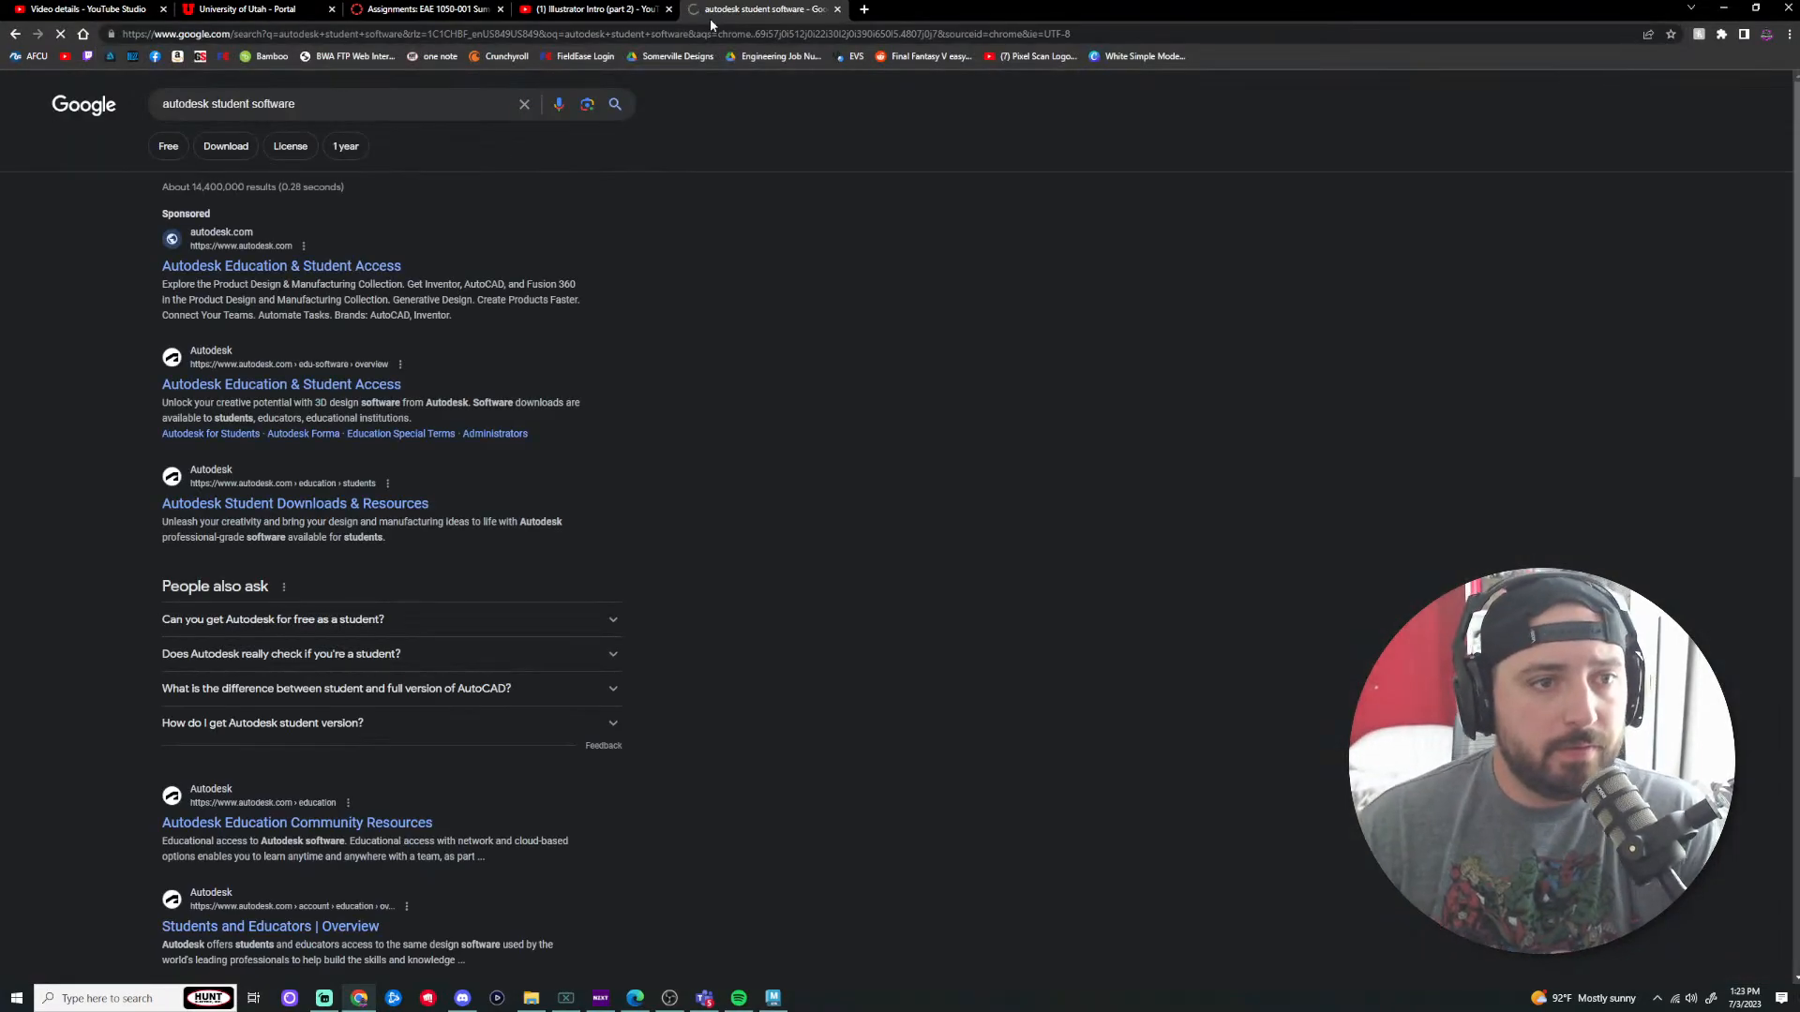
{"action": "left_click", "coordinate": [285, 268]}
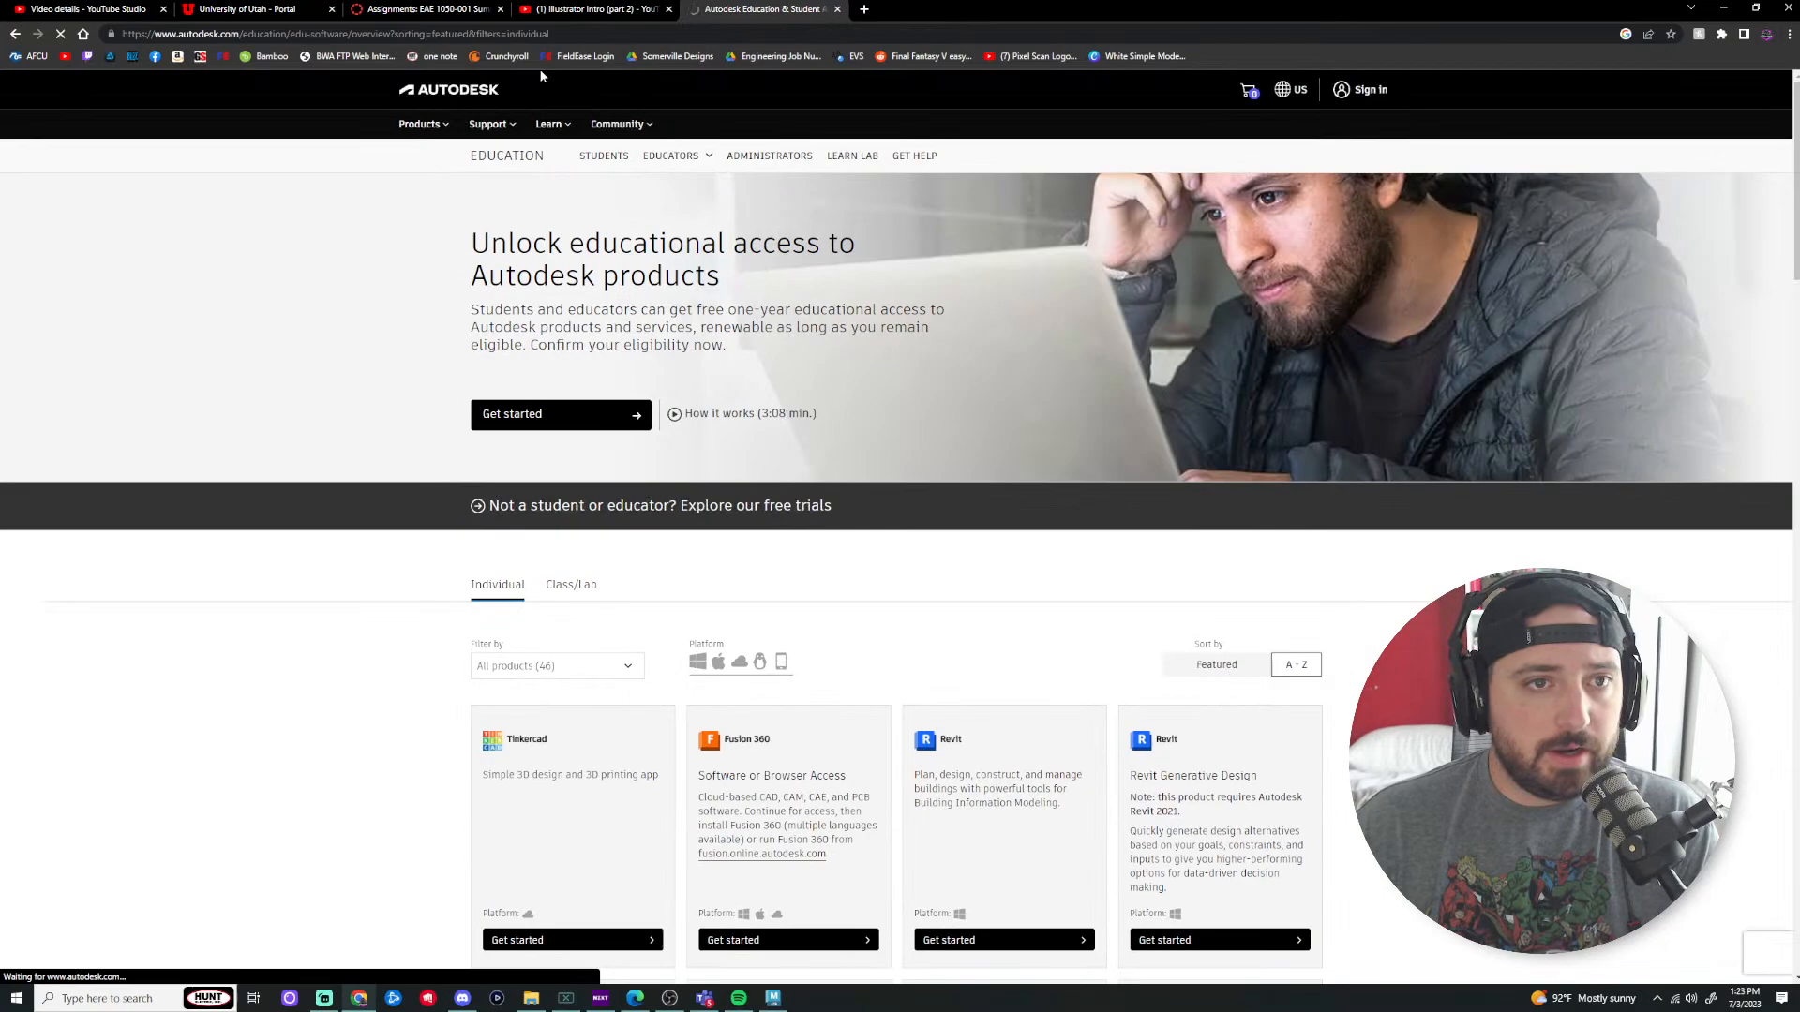
{"action": "left_click", "coordinate": [530, 38]}
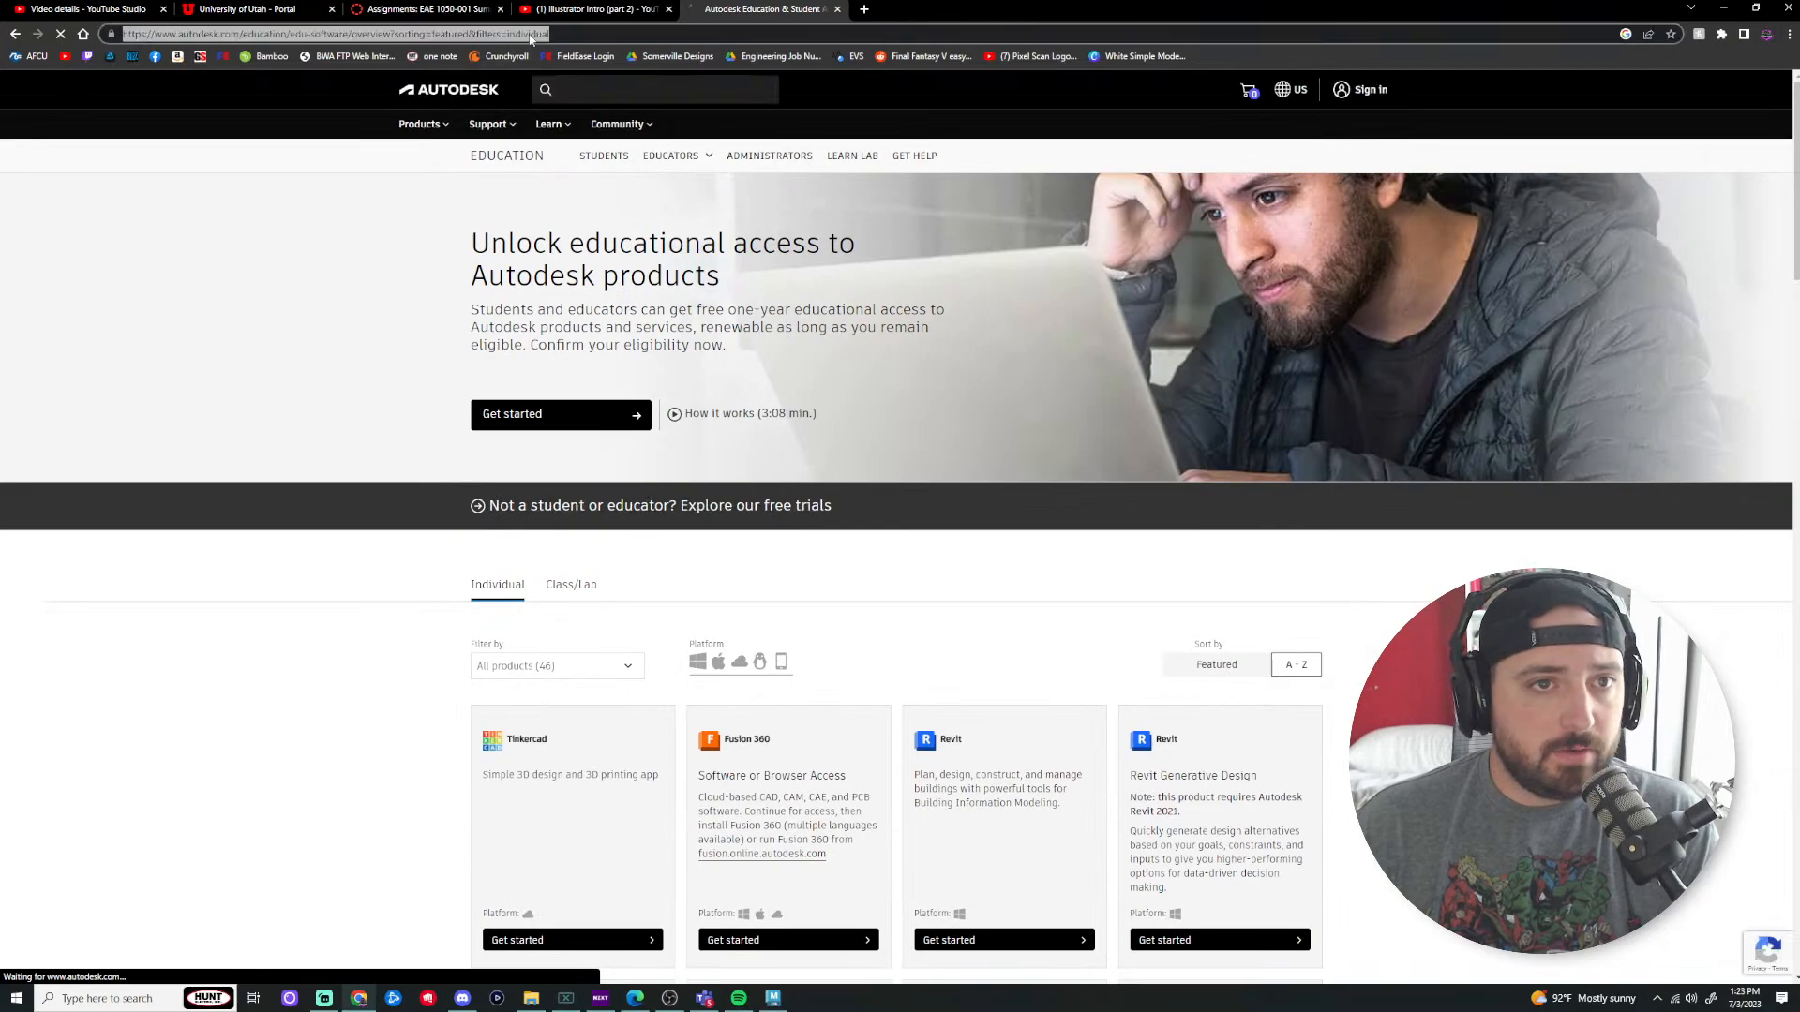
{"action": "right_click", "coordinate": [531, 38]}
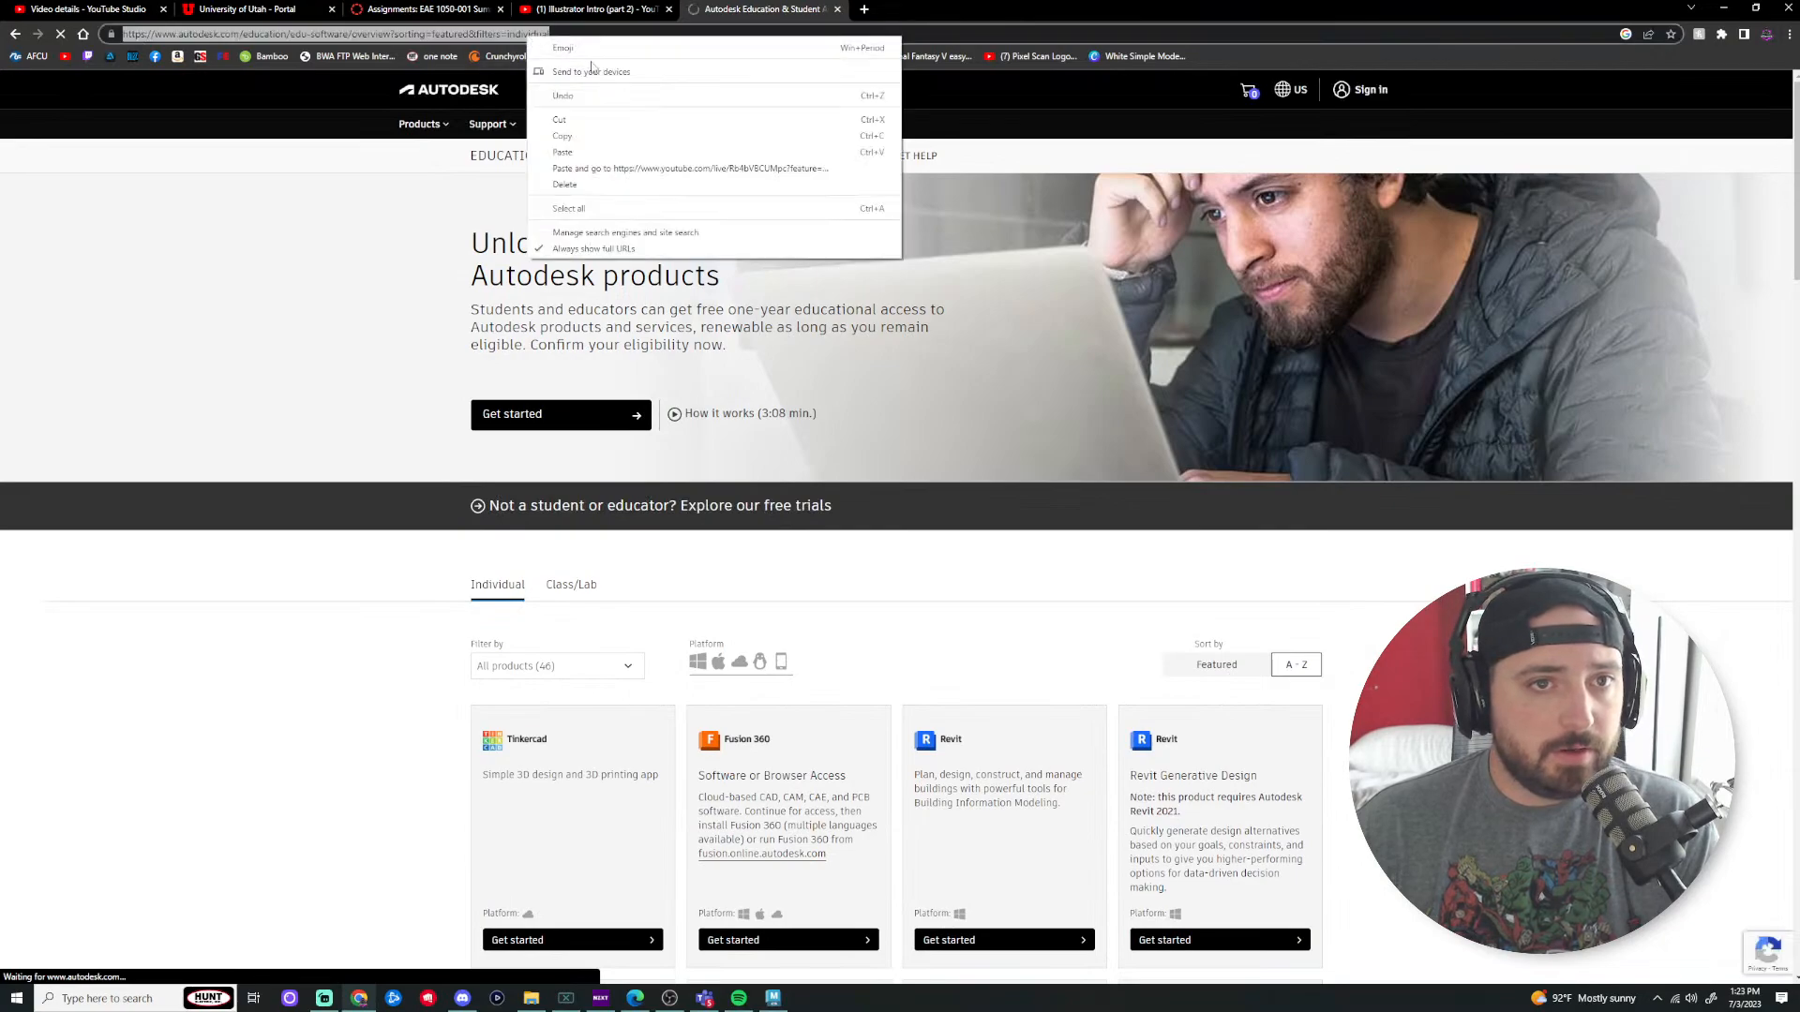
{"action": "left_click", "coordinate": [588, 135]}
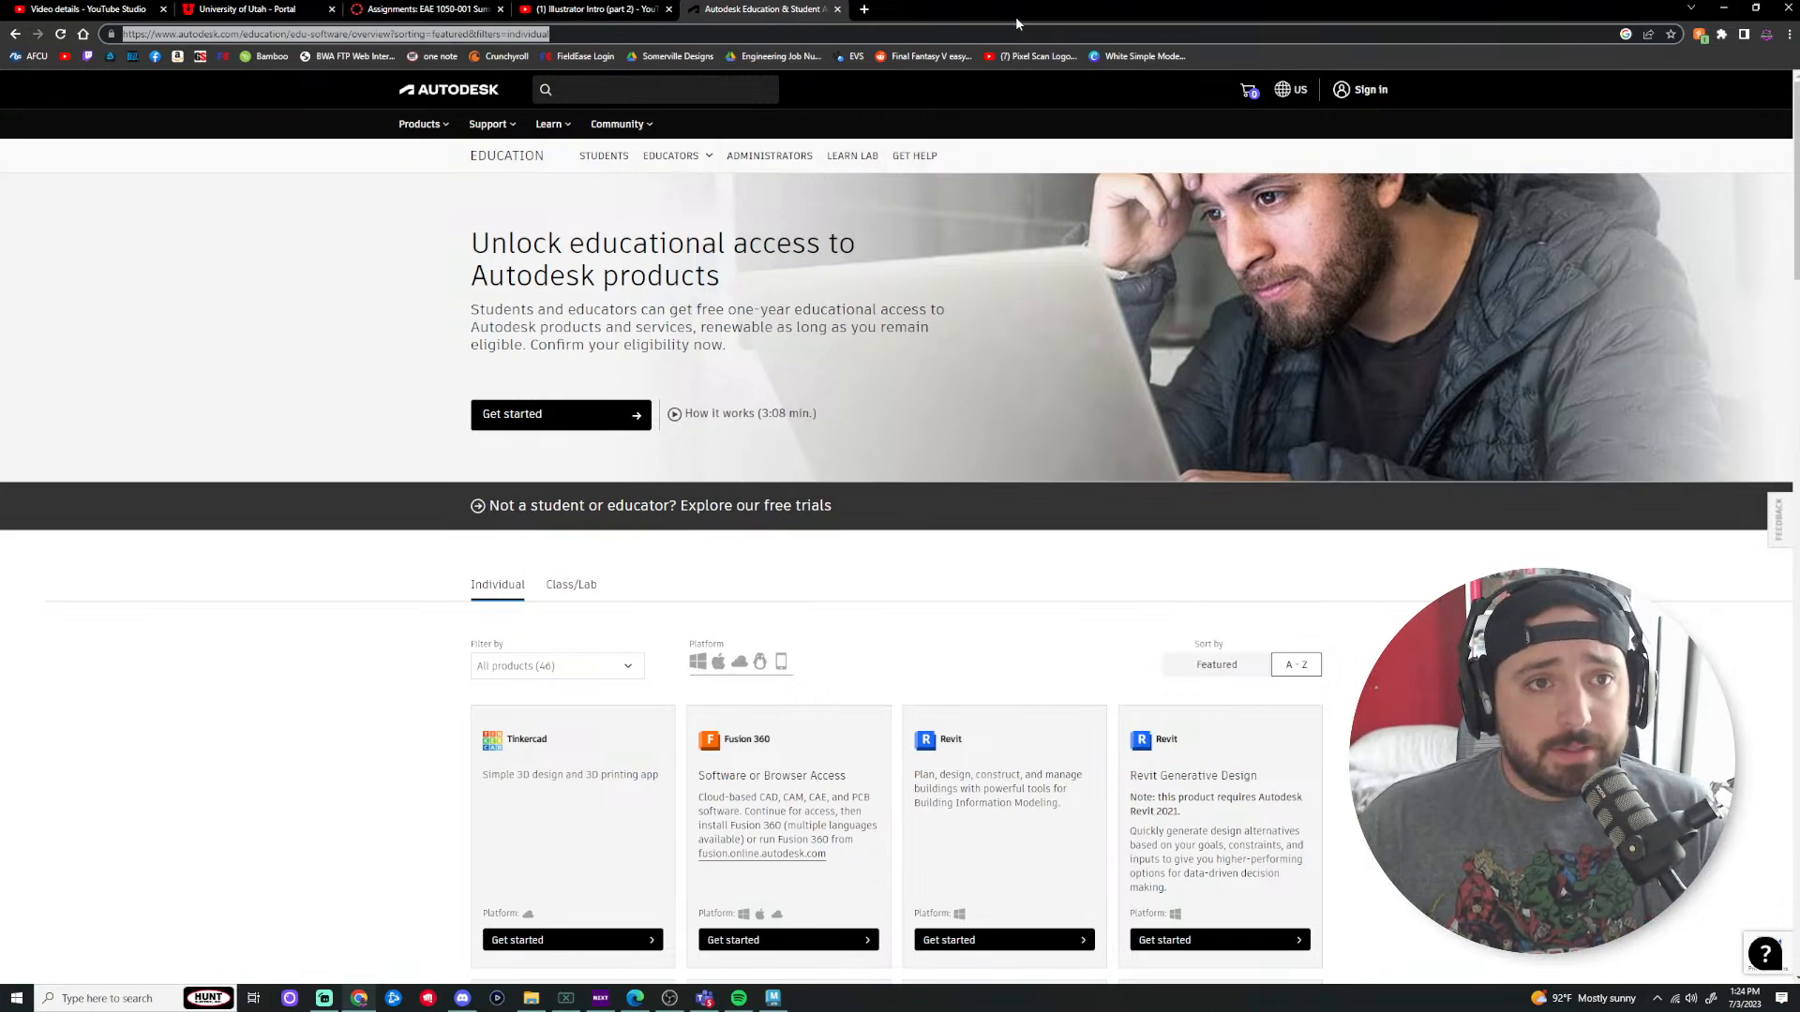
Step: Dismiss the live chat's moderation notice and pull the chat out into its own window
{"action": "left_click", "coordinate": [488, 13]}
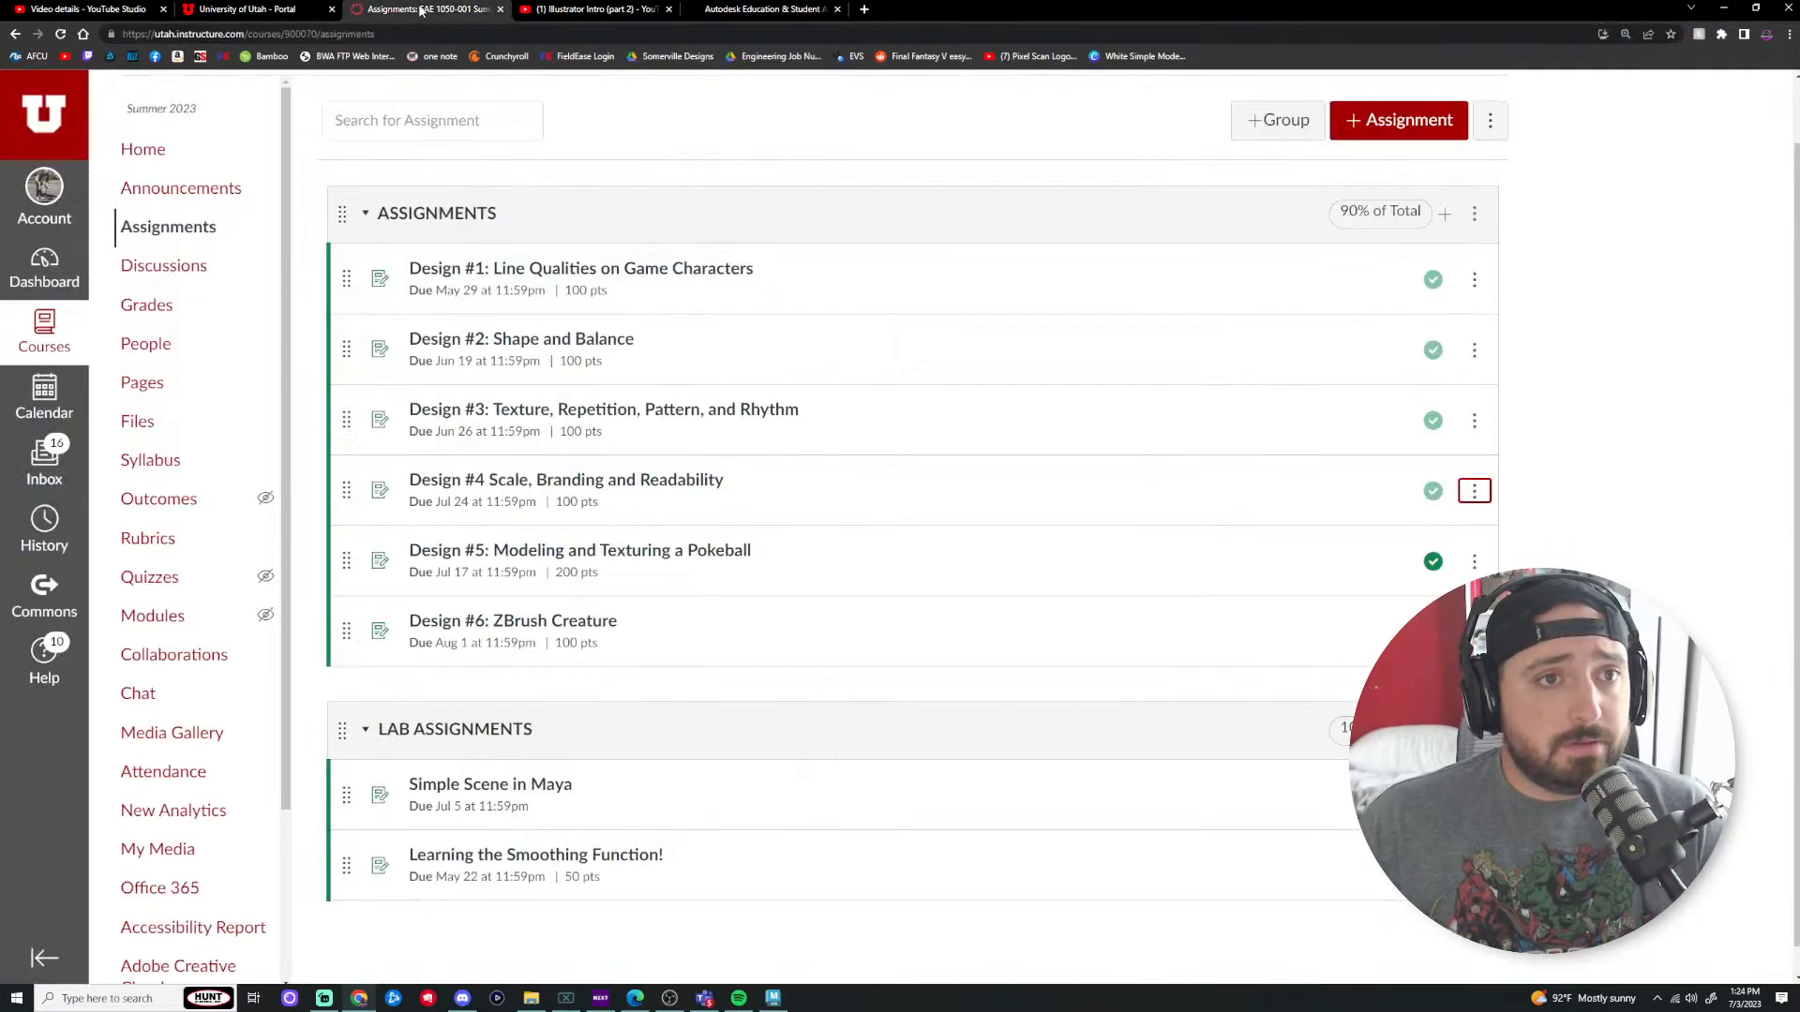
{"action": "left_click", "coordinate": [769, 12]}
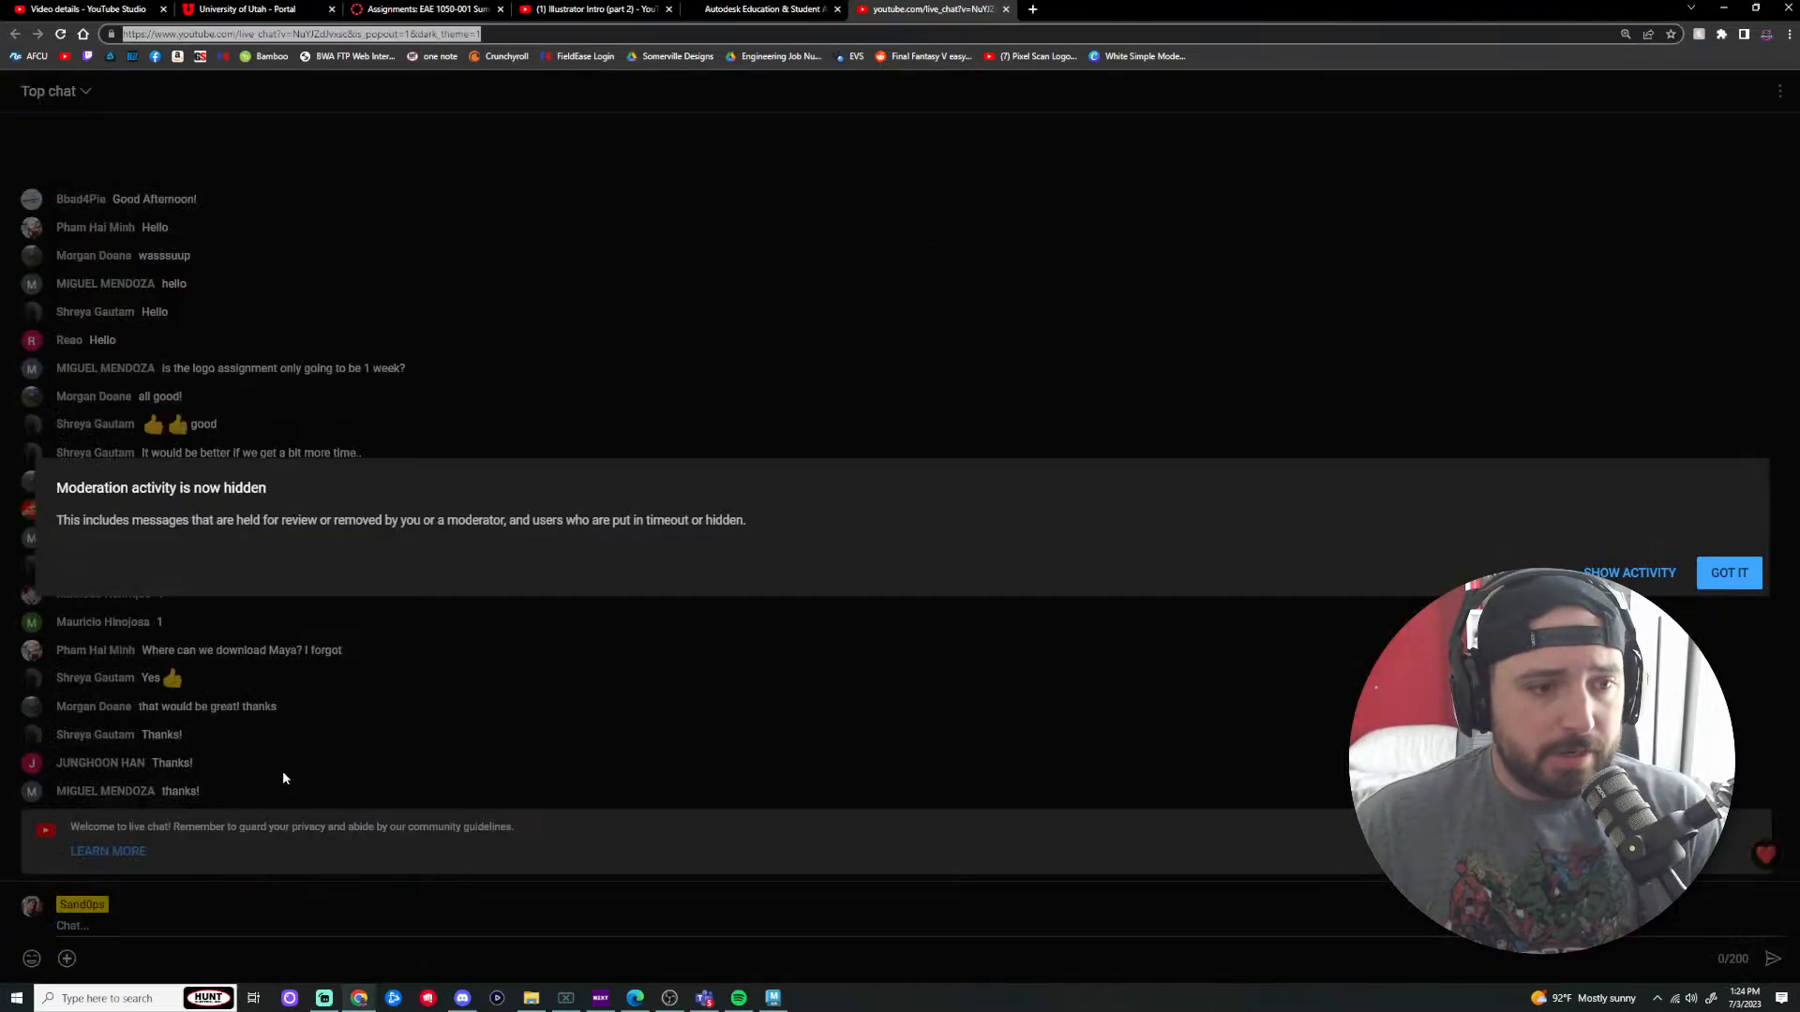
{"action": "left_click", "coordinate": [1734, 579]}
{"action": "left_click_drag", "start_coordinate": [928, 9], "coordinate": [1798, 334]}
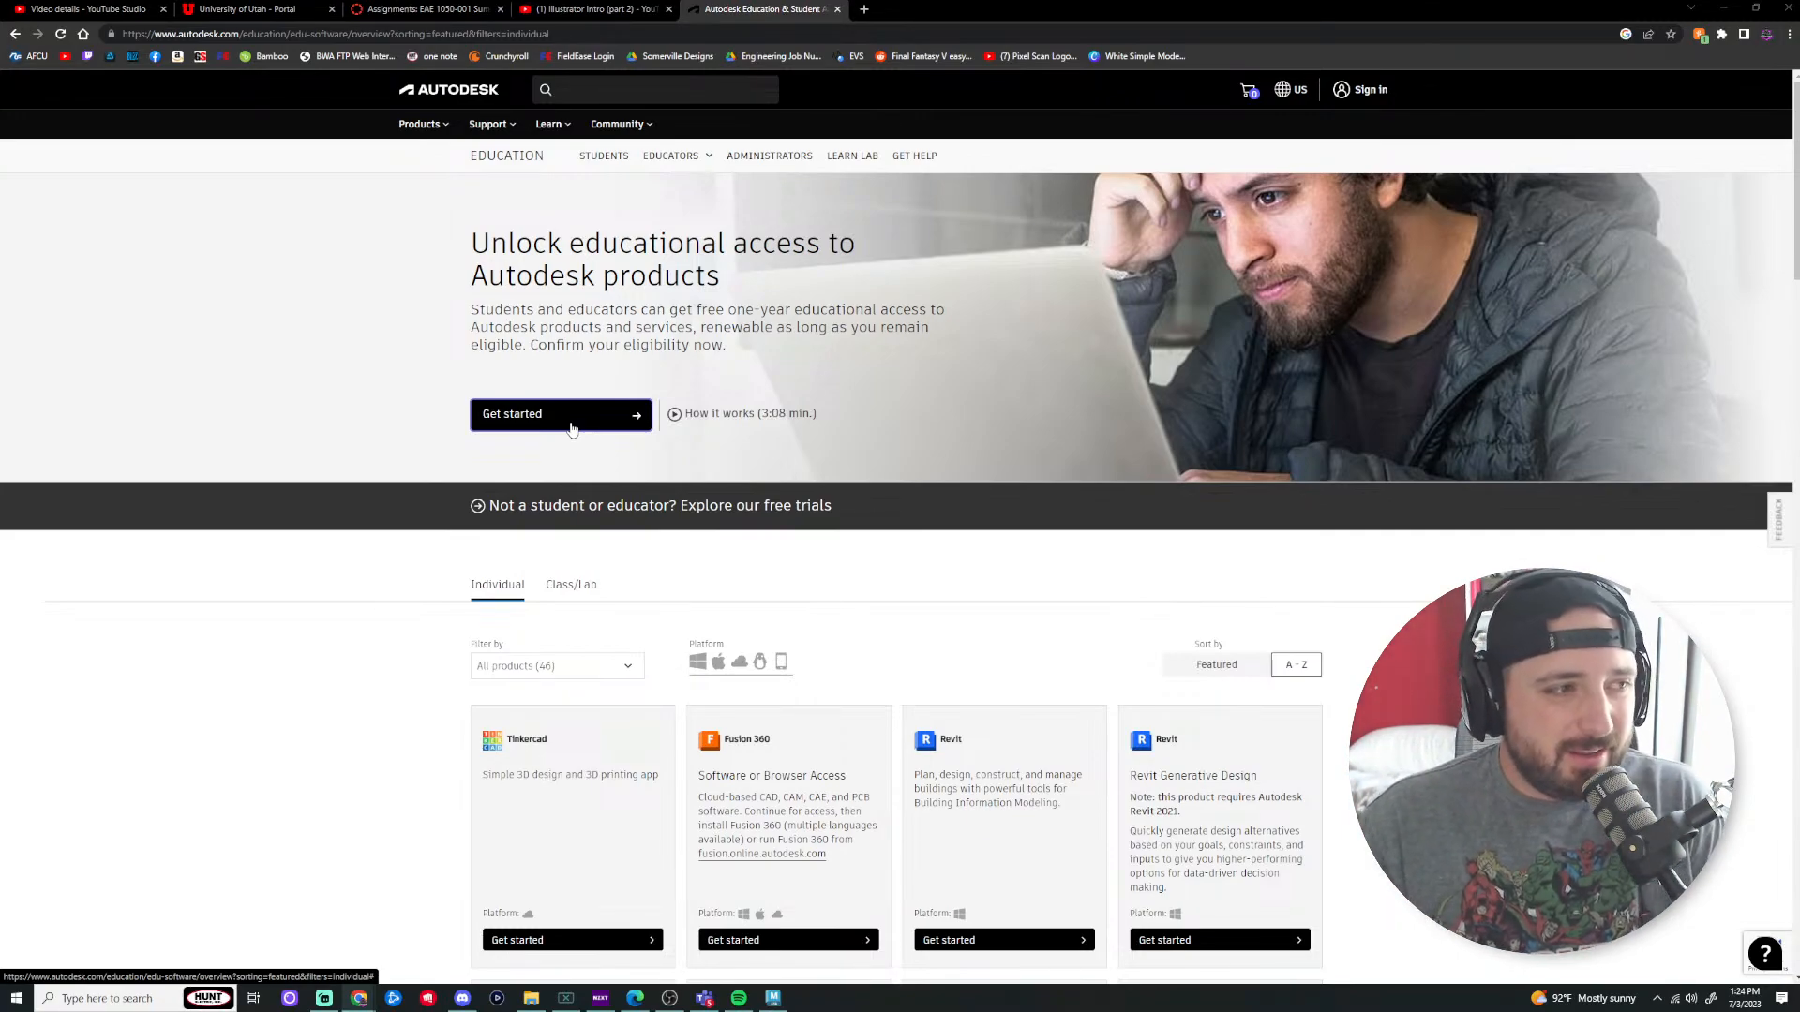
Step: Close the Autodesk Education and Illustrator Intro tabs and minimize Chrome
{"action": "left_click", "coordinate": [837, 9]}
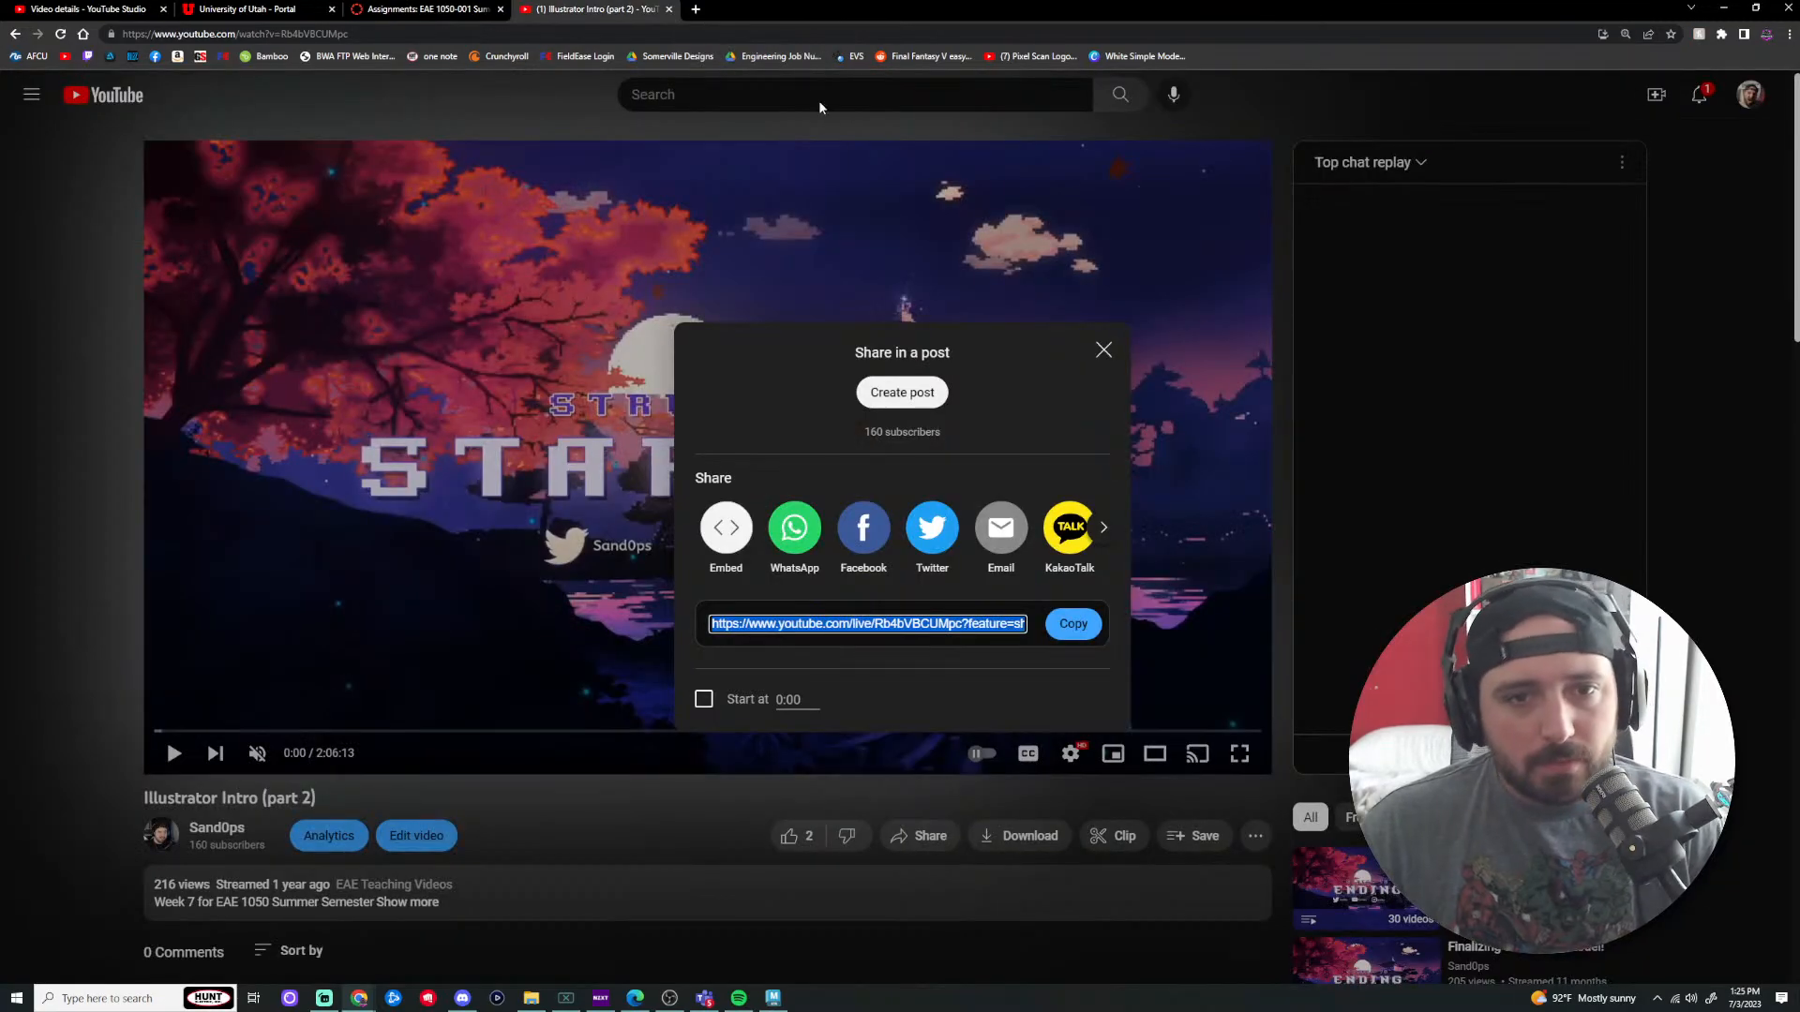
{"action": "left_click", "coordinate": [668, 8]}
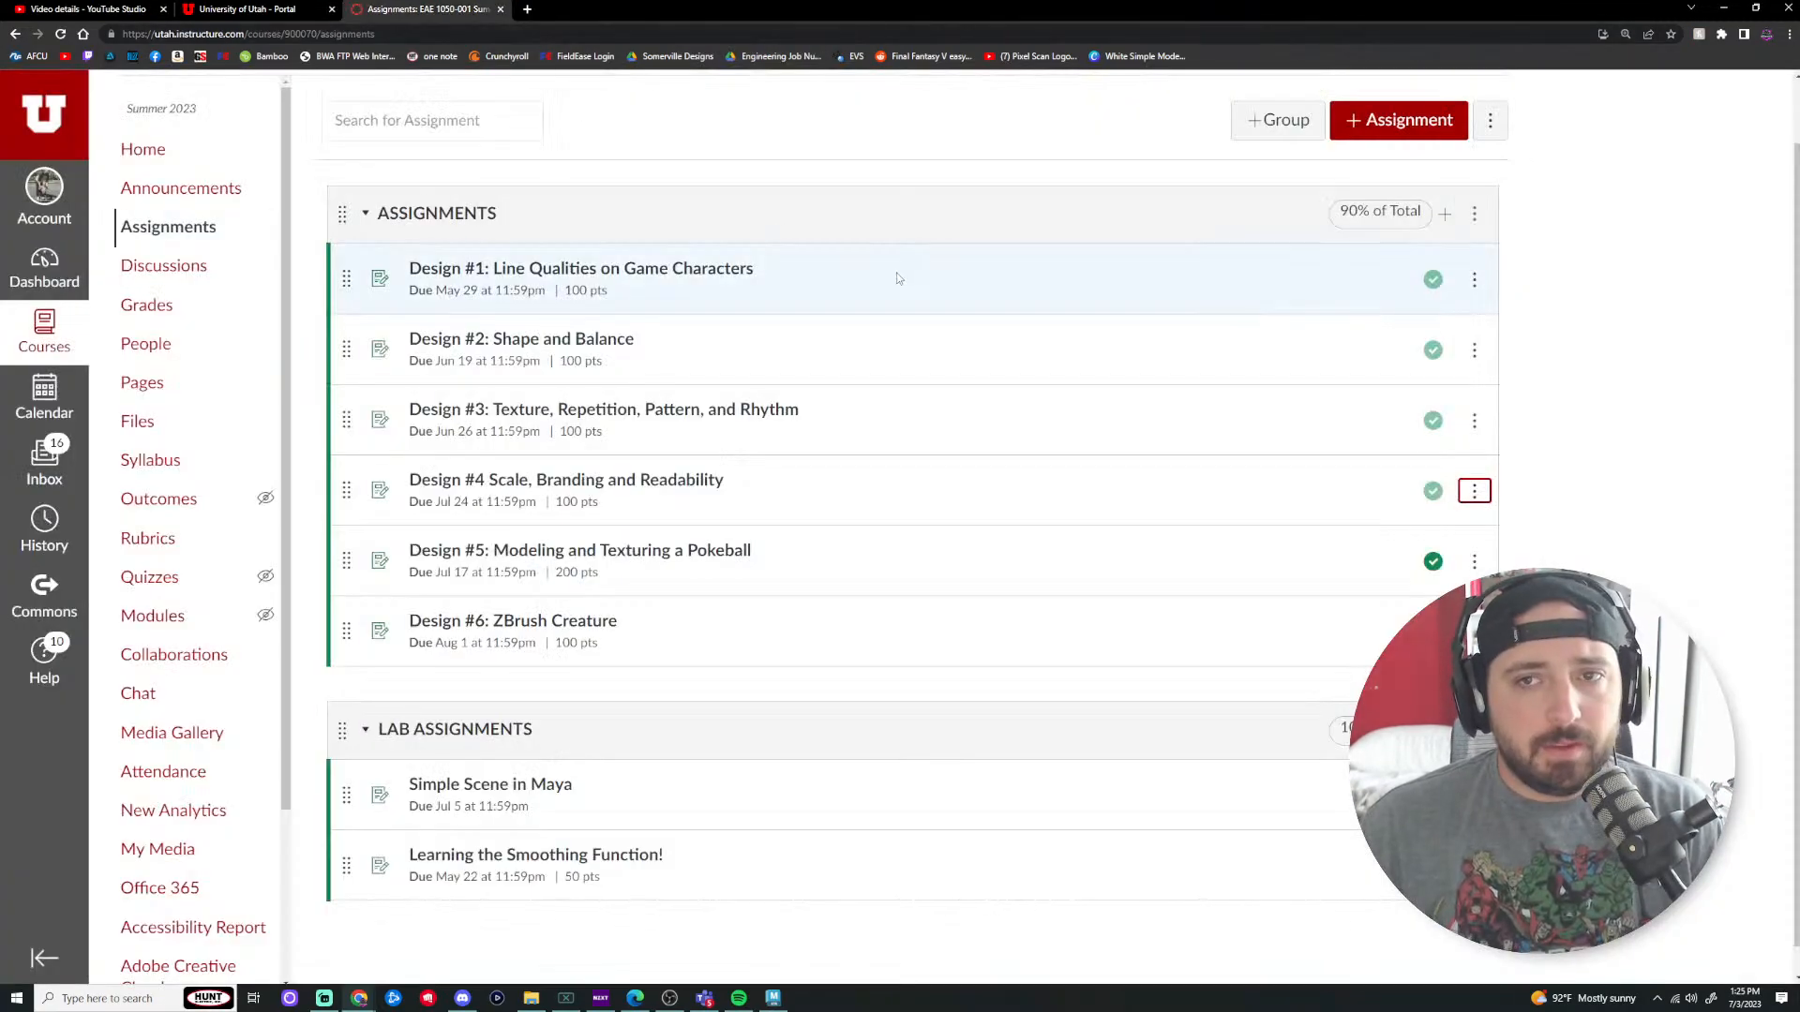
{"action": "left_click", "coordinate": [1723, 7]}
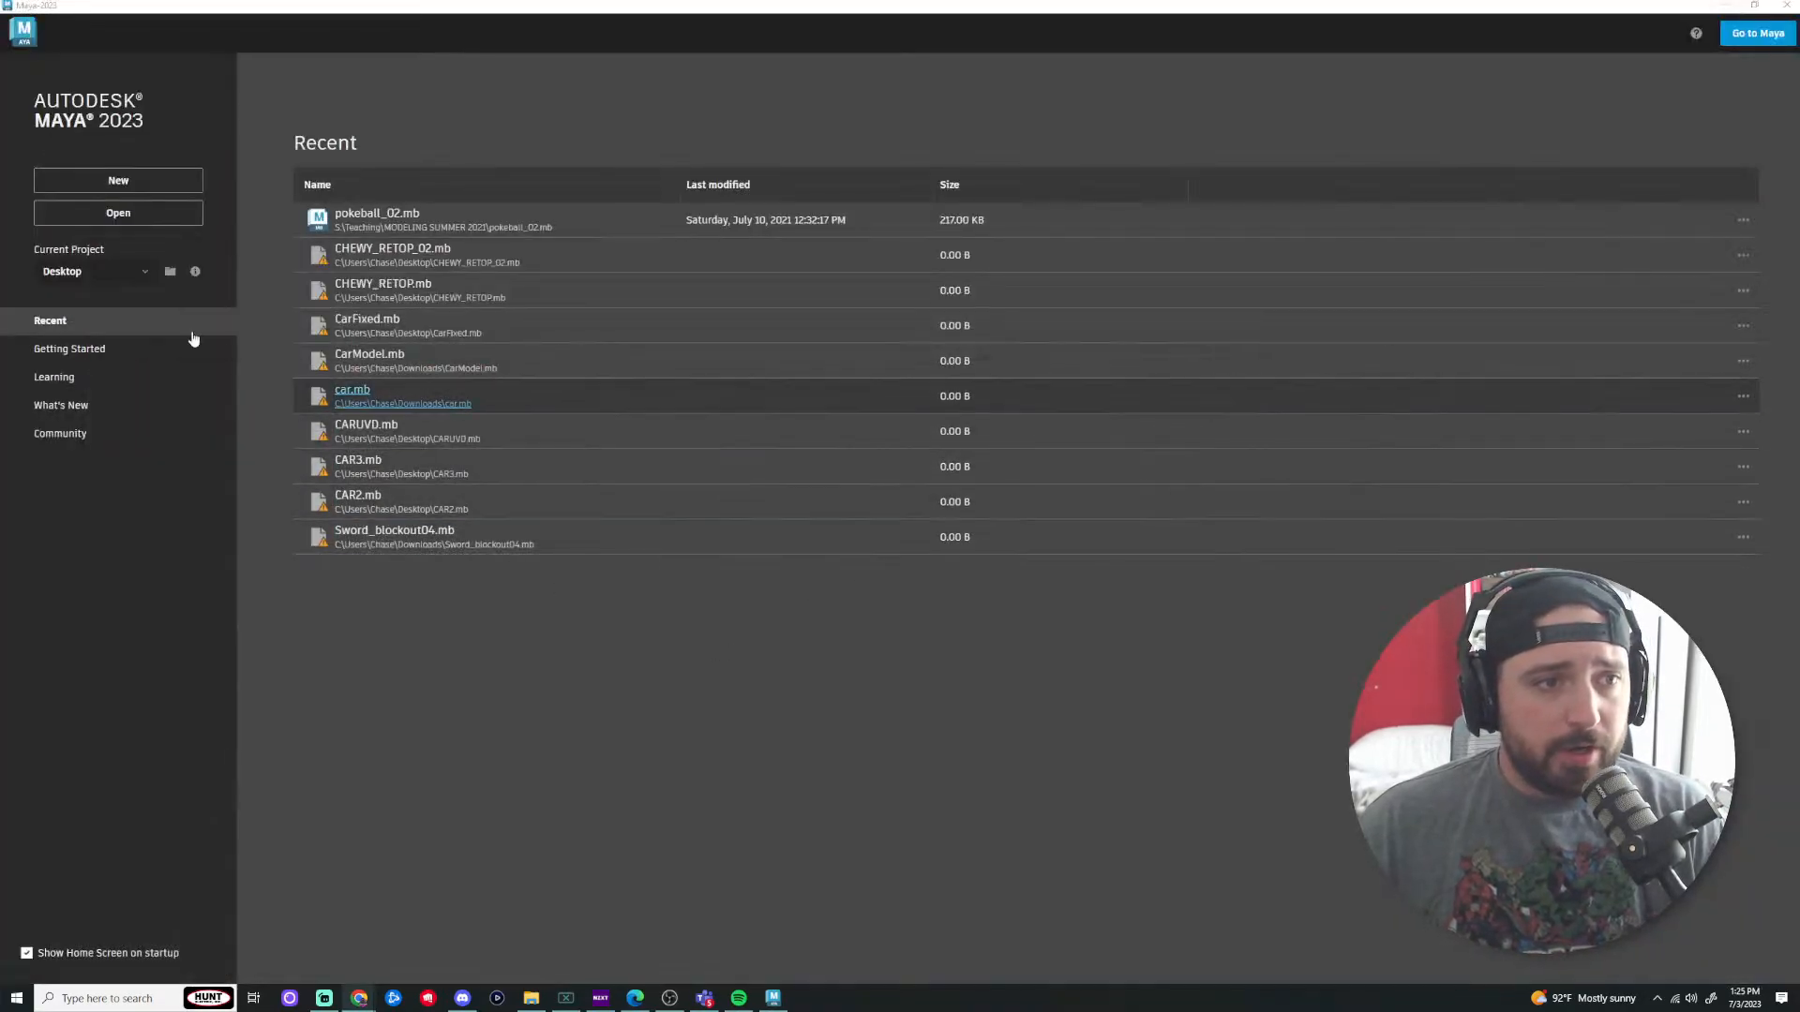
Step: Open pokeball_02.mb and move the whole pokeball to the left along X
{"action": "left_click", "coordinate": [413, 223]}
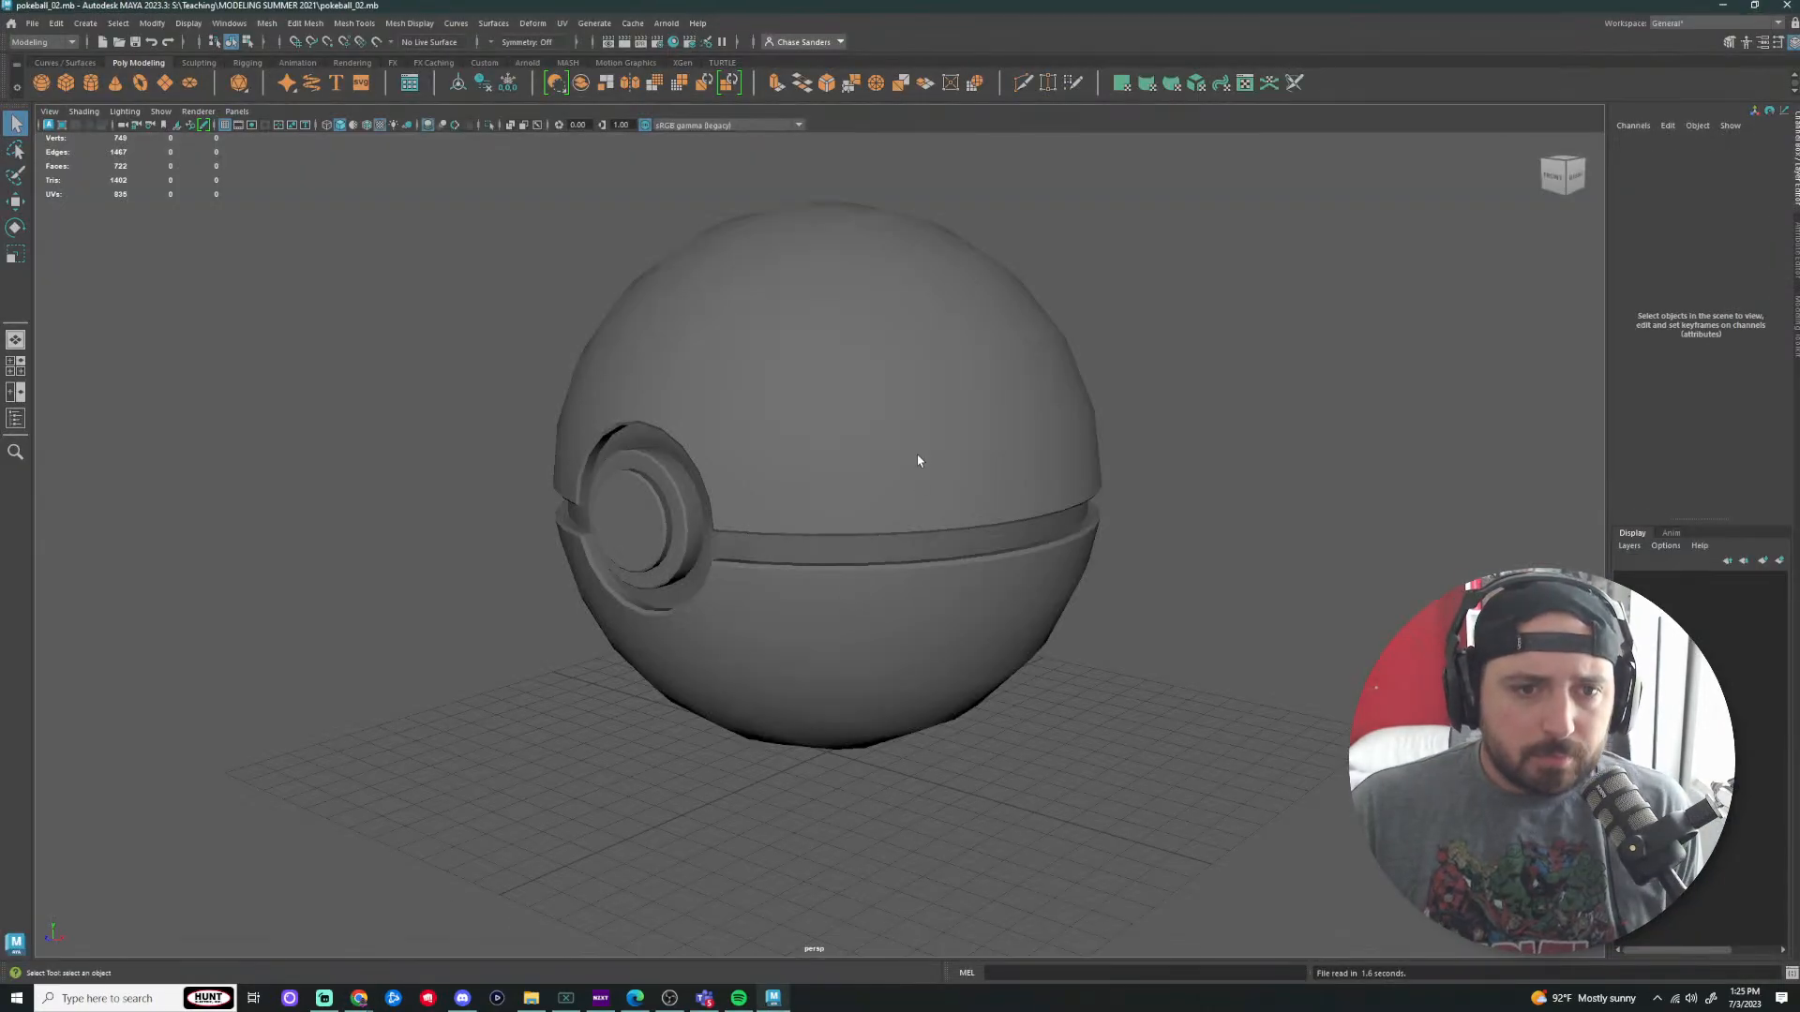
{"action": "left_click_drag", "start_coordinate": [1078, 345], "coordinate": [626, 621]}
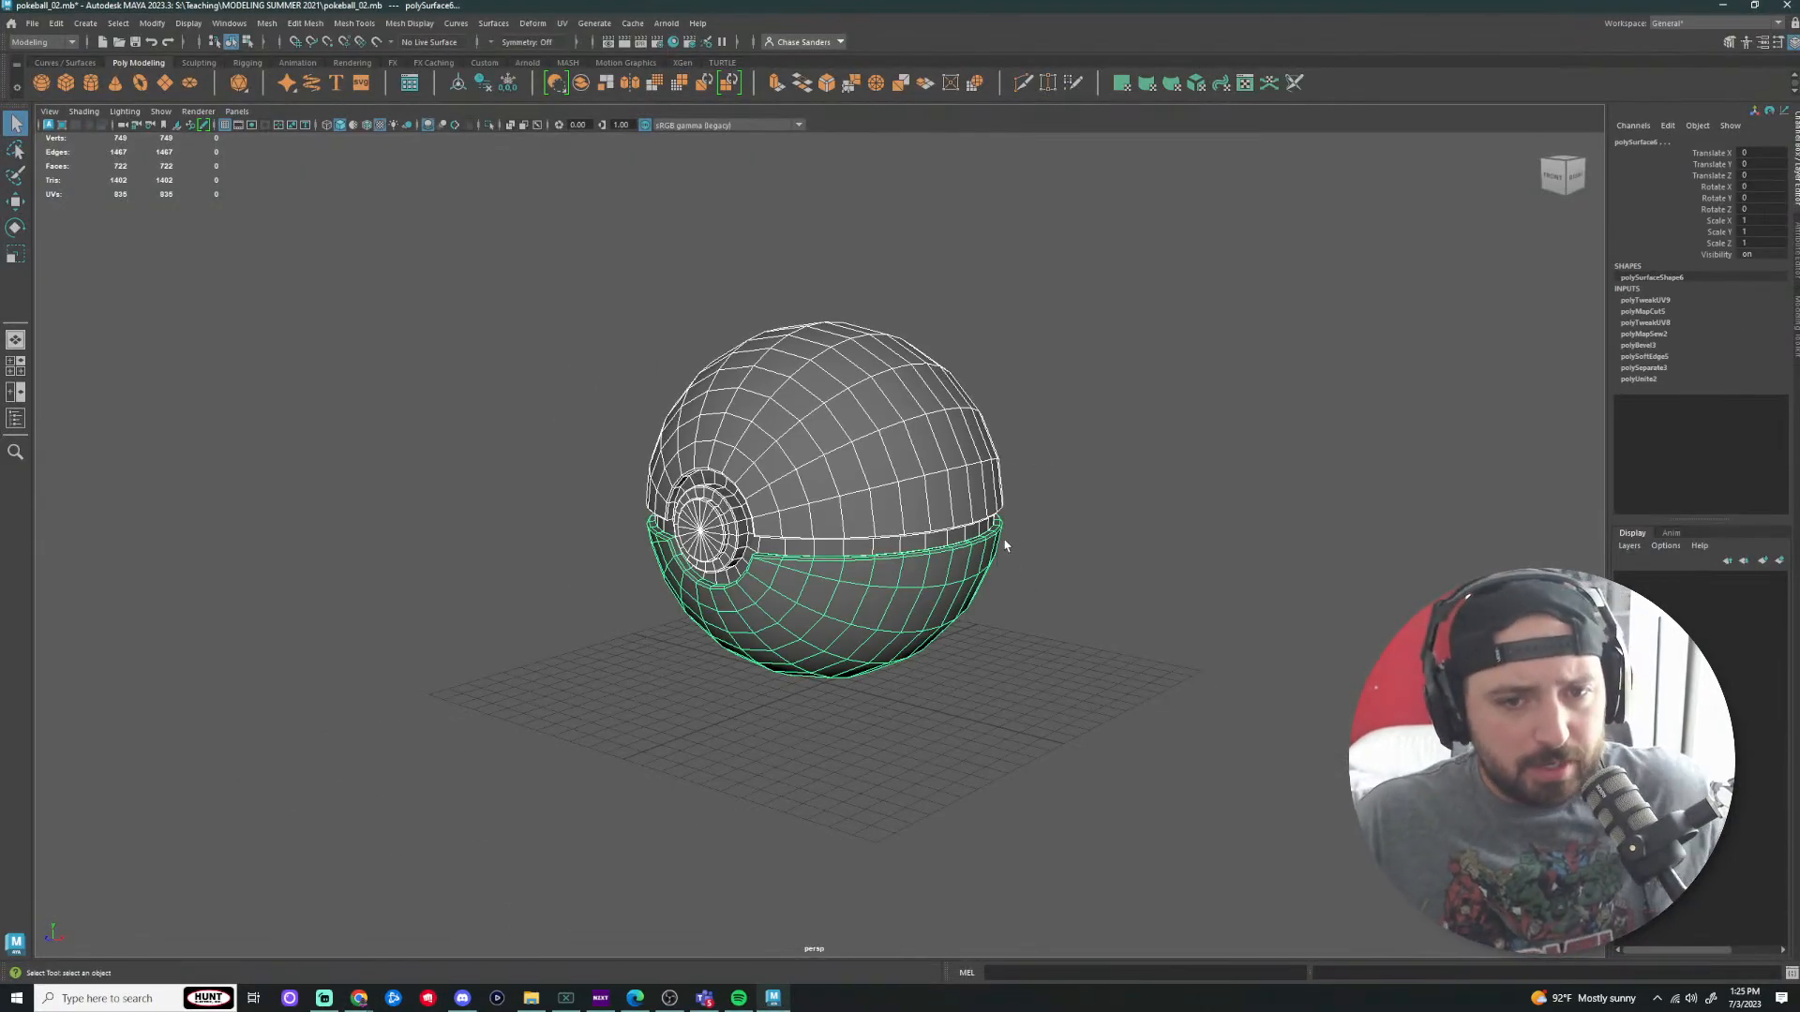
{"action": "scroll", "coordinate": [992, 555], "scroll_direction": "down", "scroll_amount": 3}
{"action": "key", "text": "w"}
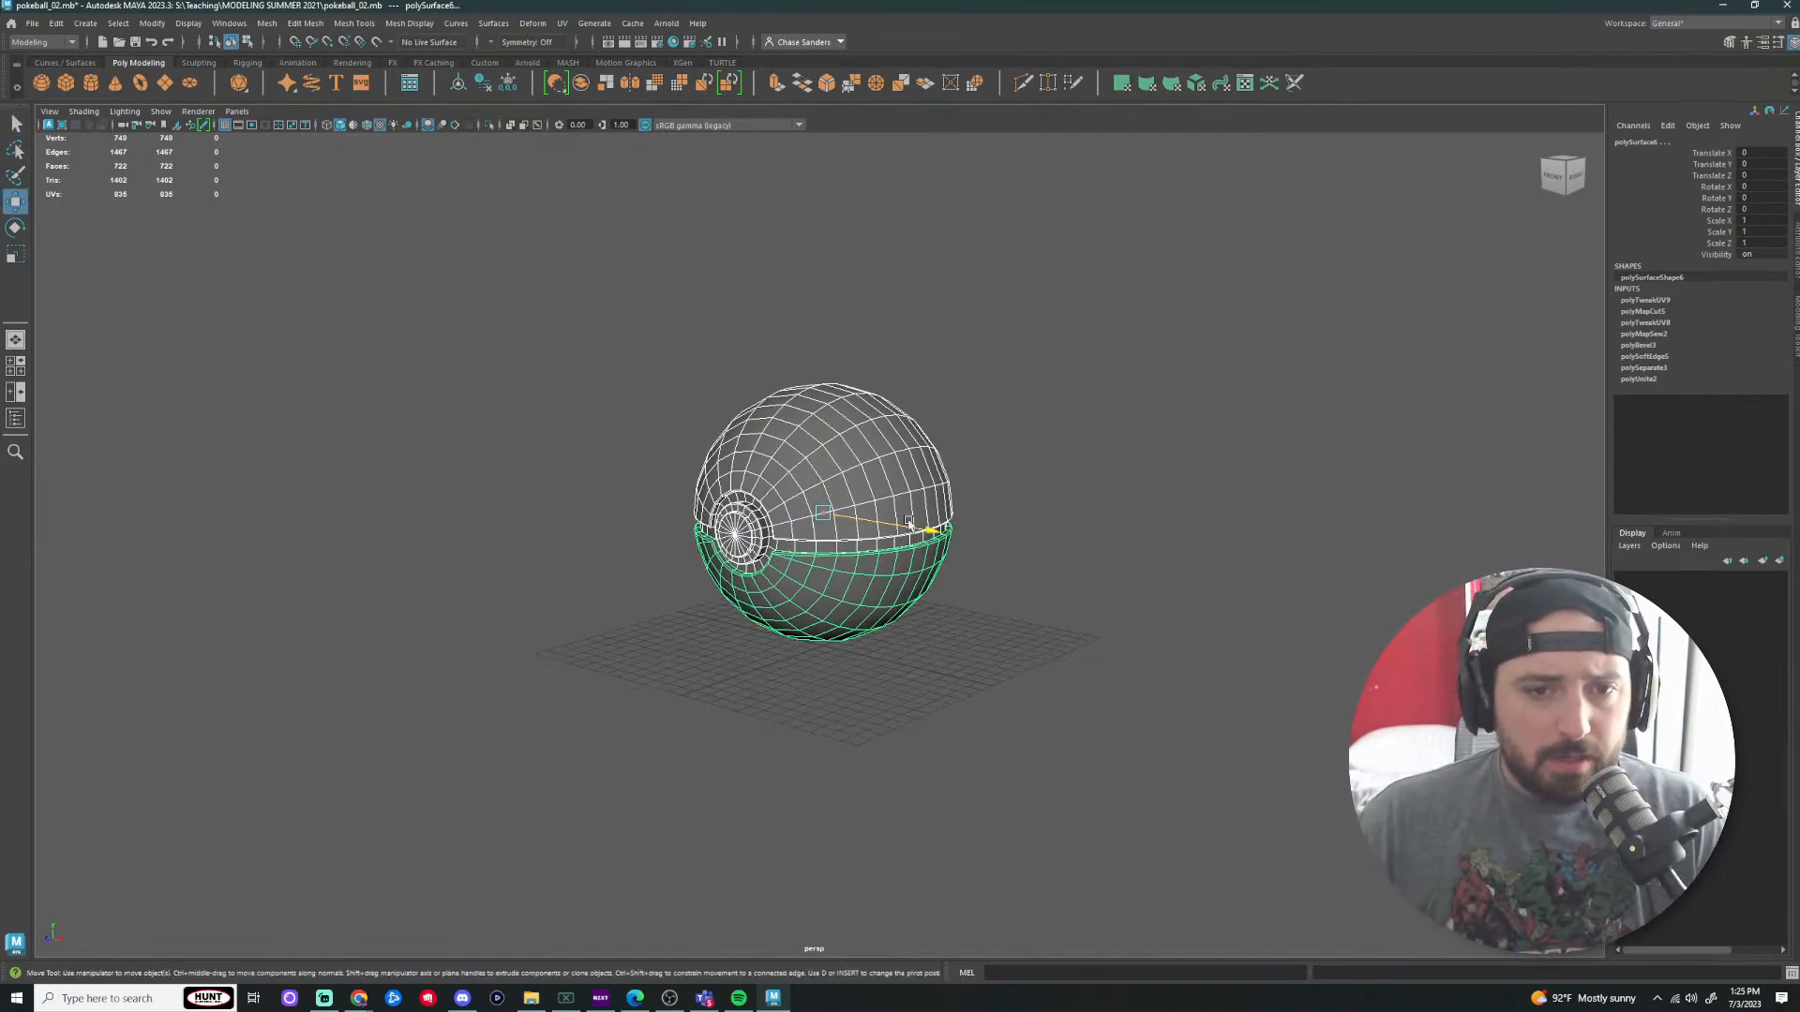
{"action": "left_click_drag", "start_coordinate": [924, 522], "coordinate": [565, 468]}
{"action": "left_click", "coordinate": [789, 429]}
{"action": "left_click_drag", "start_coordinate": [680, 551], "coordinate": [840, 560], "text": "alt"}
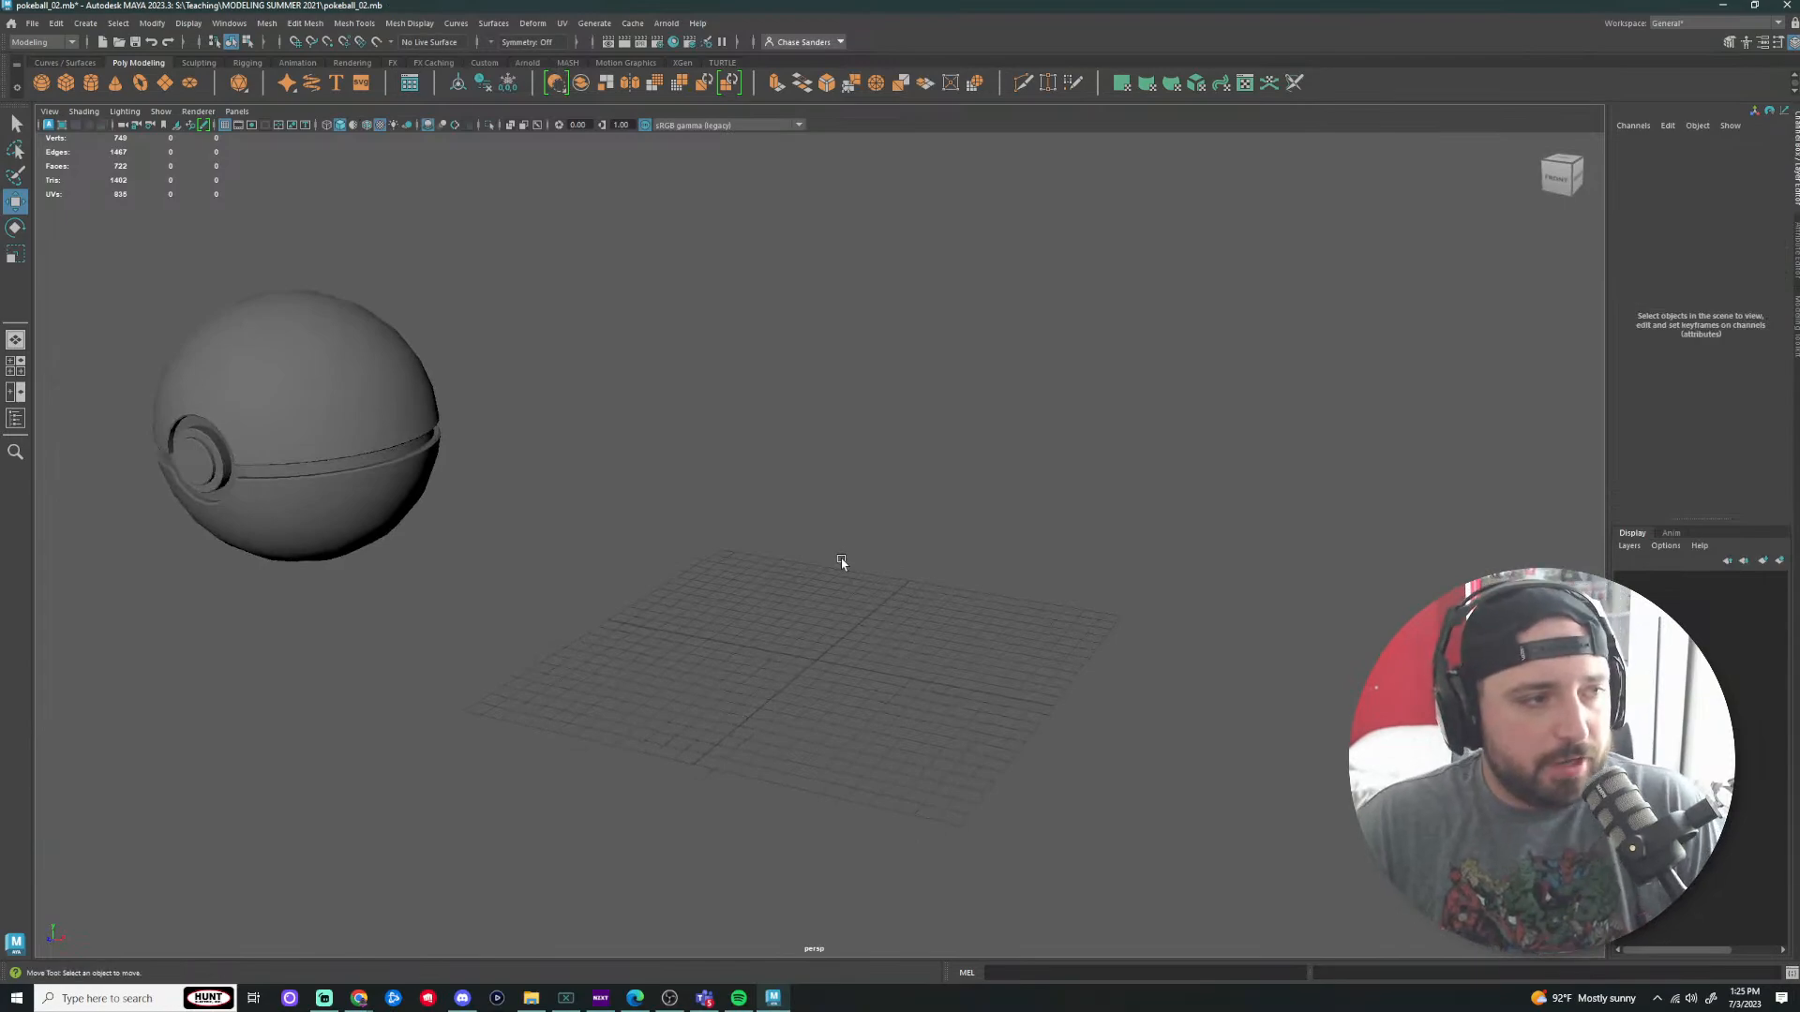
Step: Hide the pokeball from the perspective view with Isolate Select (Ctrl+1)
{"action": "left_click_drag", "start_coordinate": [655, 269], "coordinate": [281, 450]}
{"action": "key", "text": "super"}
{"action": "left_click", "coordinate": [667, 482]}
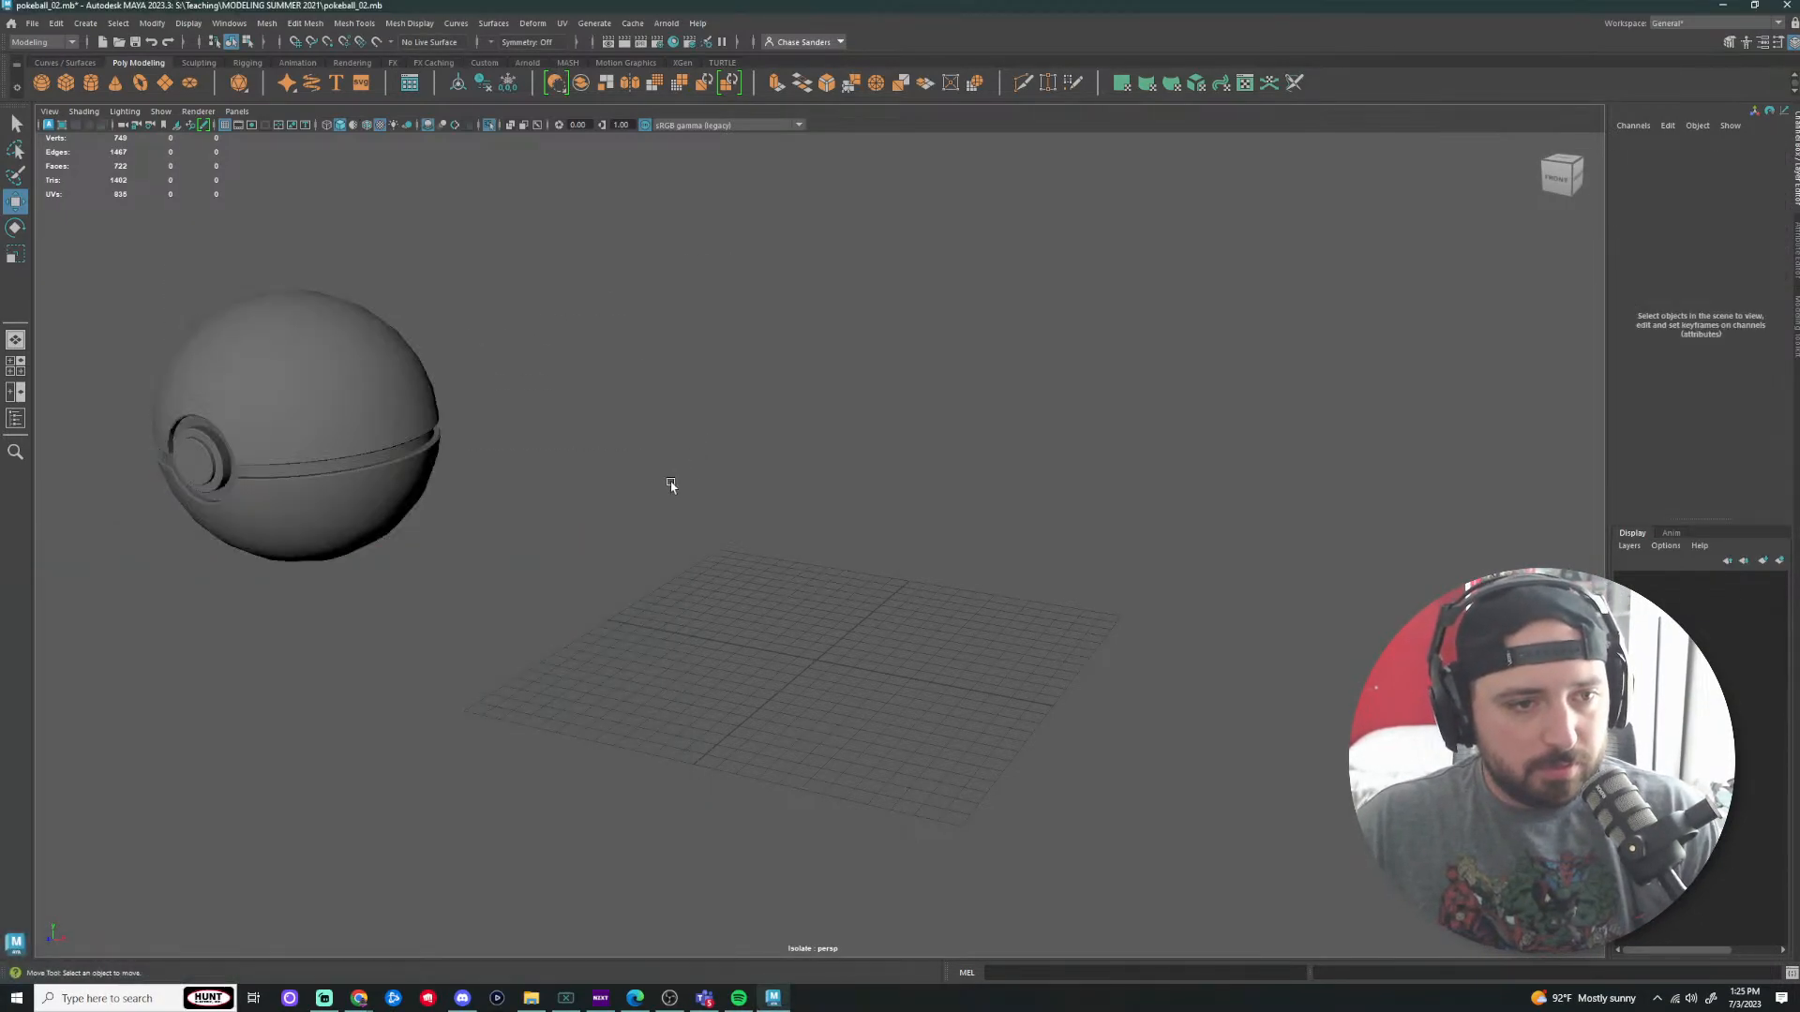
{"action": "left_click", "coordinate": [419, 523]}
{"action": "left_click", "coordinate": [711, 510]}
{"action": "key", "text": "ctrl+1"}
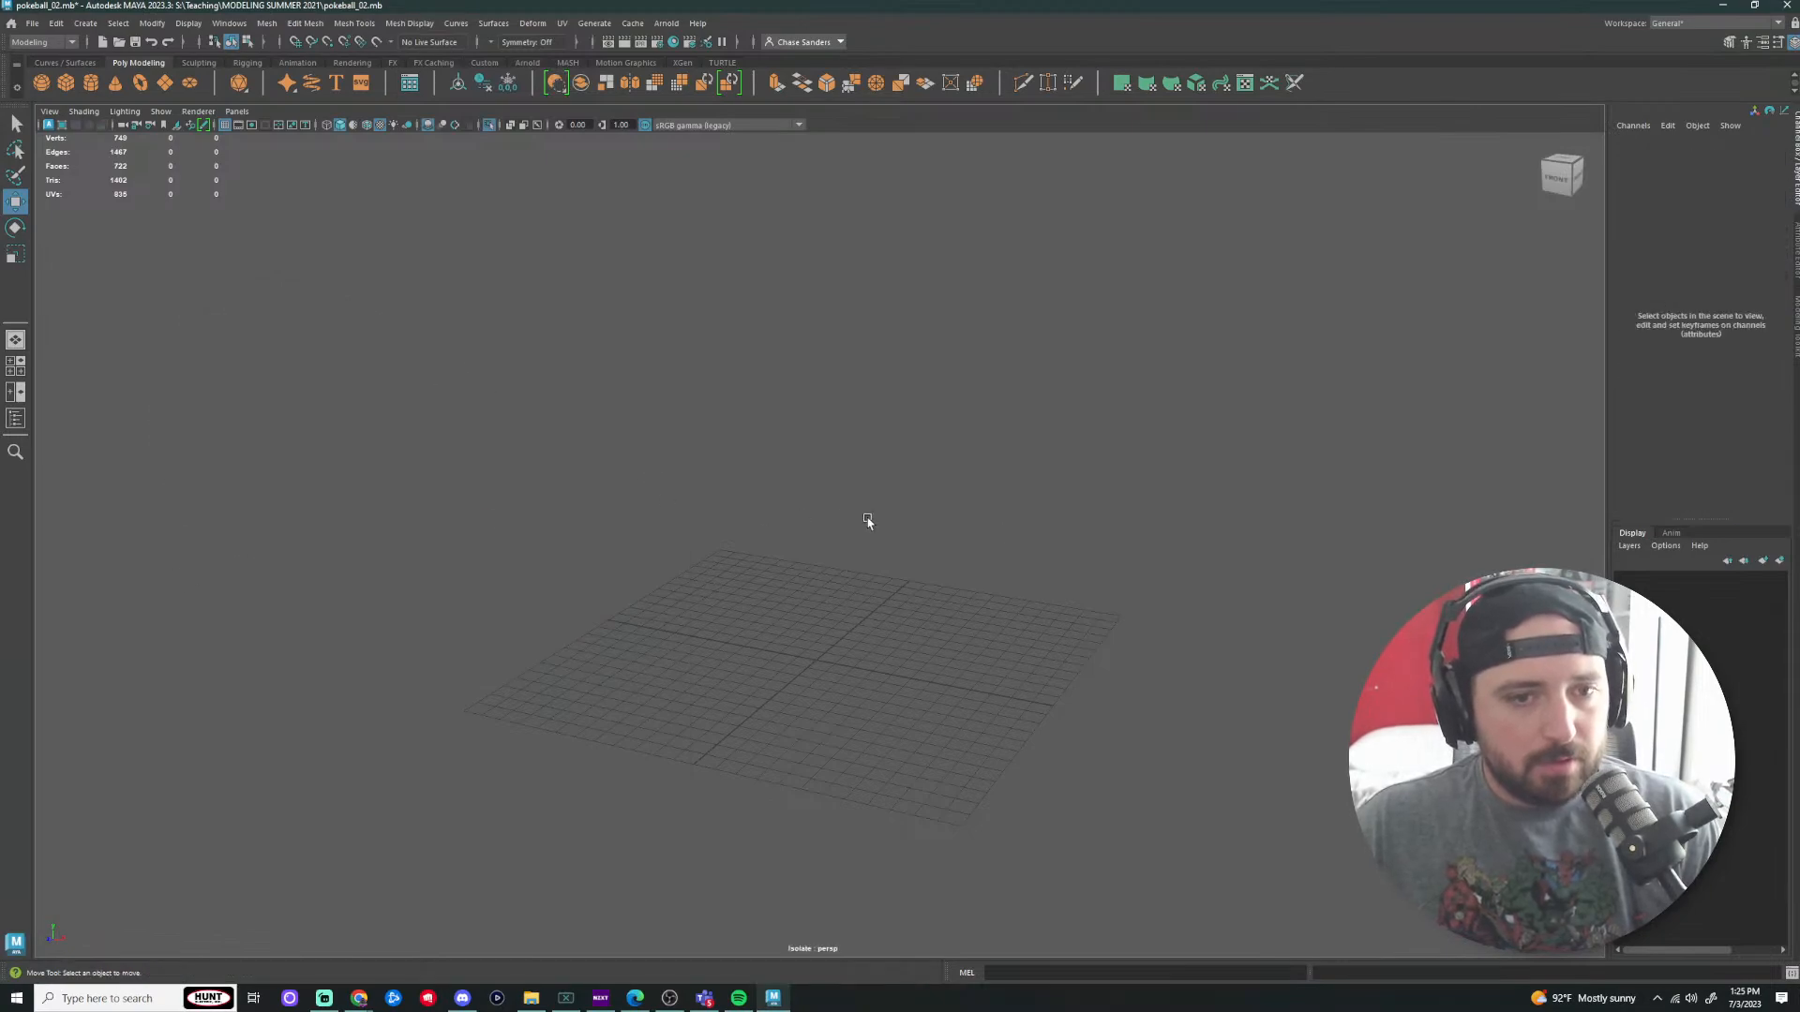
Step: Orbit, zoom and pan the view around the now-empty grid
{"action": "left_click_drag", "start_coordinate": [1033, 522], "coordinate": [824, 673], "text": "alt"}
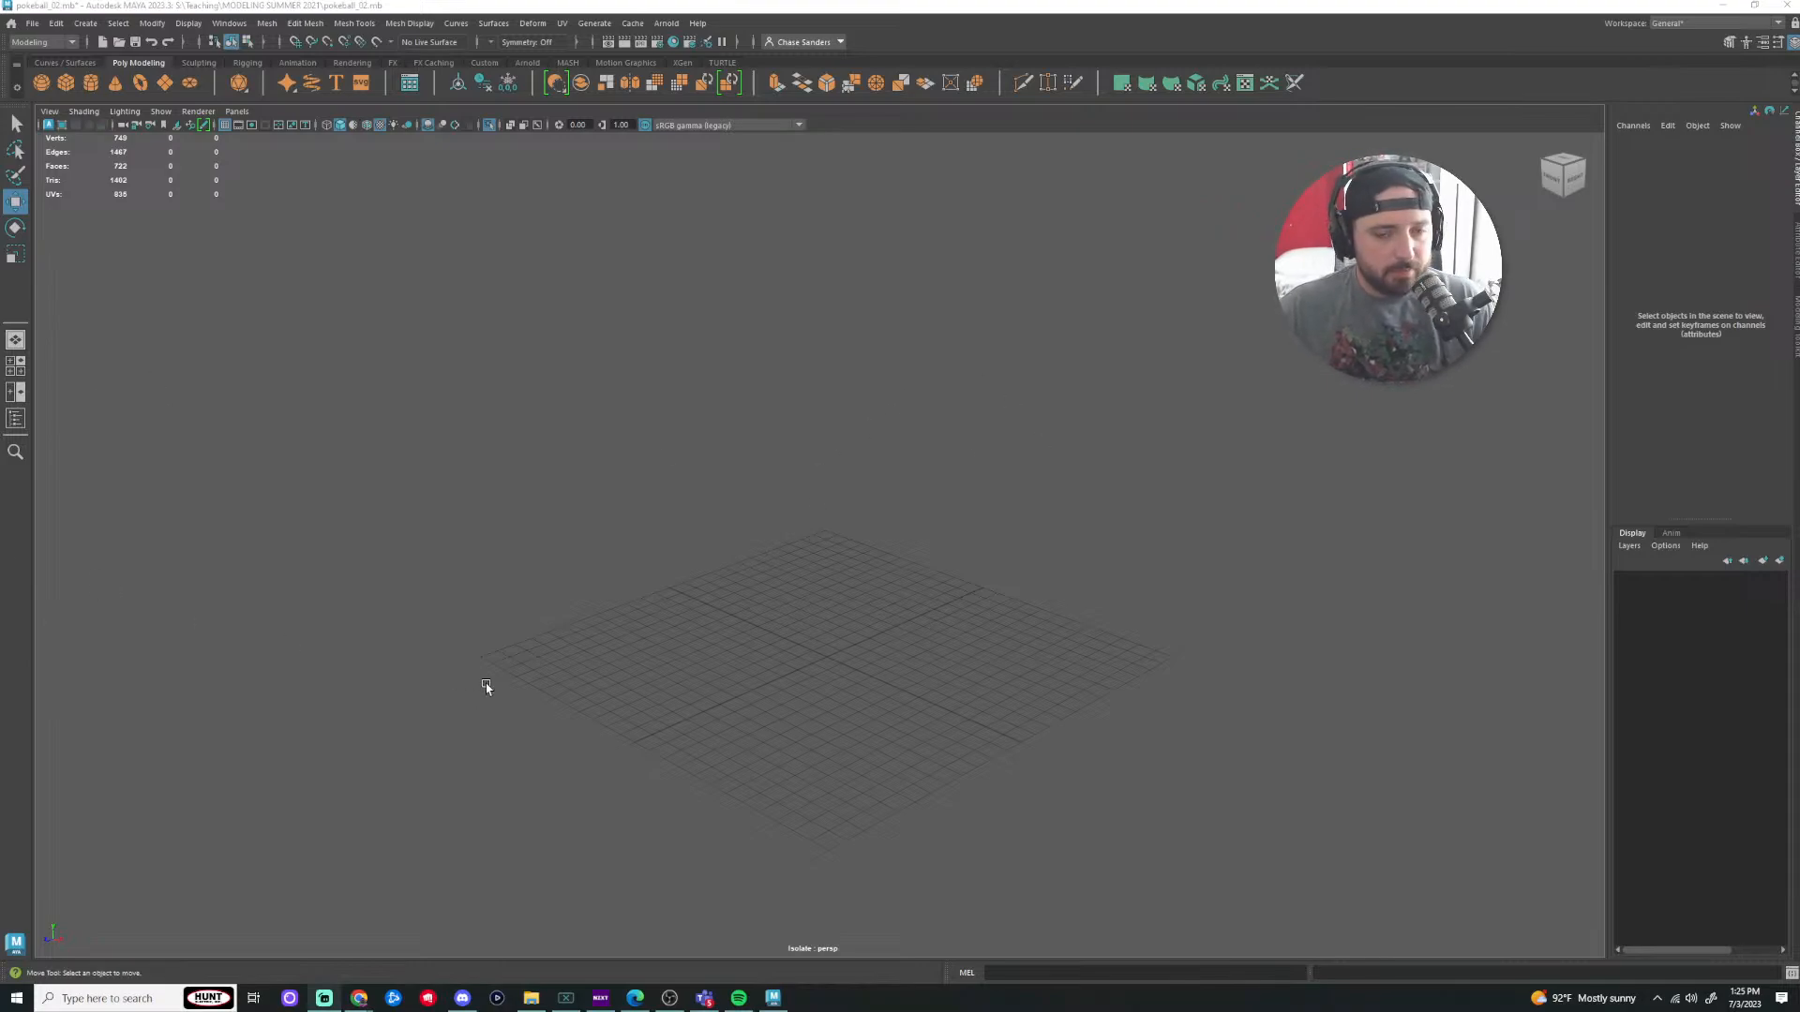
{"action": "scroll", "coordinate": [814, 600], "scroll_direction": "down", "scroll_amount": 5}
{"action": "scroll", "coordinate": [840, 641], "scroll_direction": "up", "scroll_amount": 10}
{"action": "left_click_drag", "start_coordinate": [965, 594], "coordinate": [1025, 569], "text": "alt"}
{"action": "scroll", "coordinate": [980, 629], "scroll_direction": "down", "scroll_amount": 8}
{"action": "left_click_drag", "start_coordinate": [945, 611], "coordinate": [936, 656], "text": "alt"}
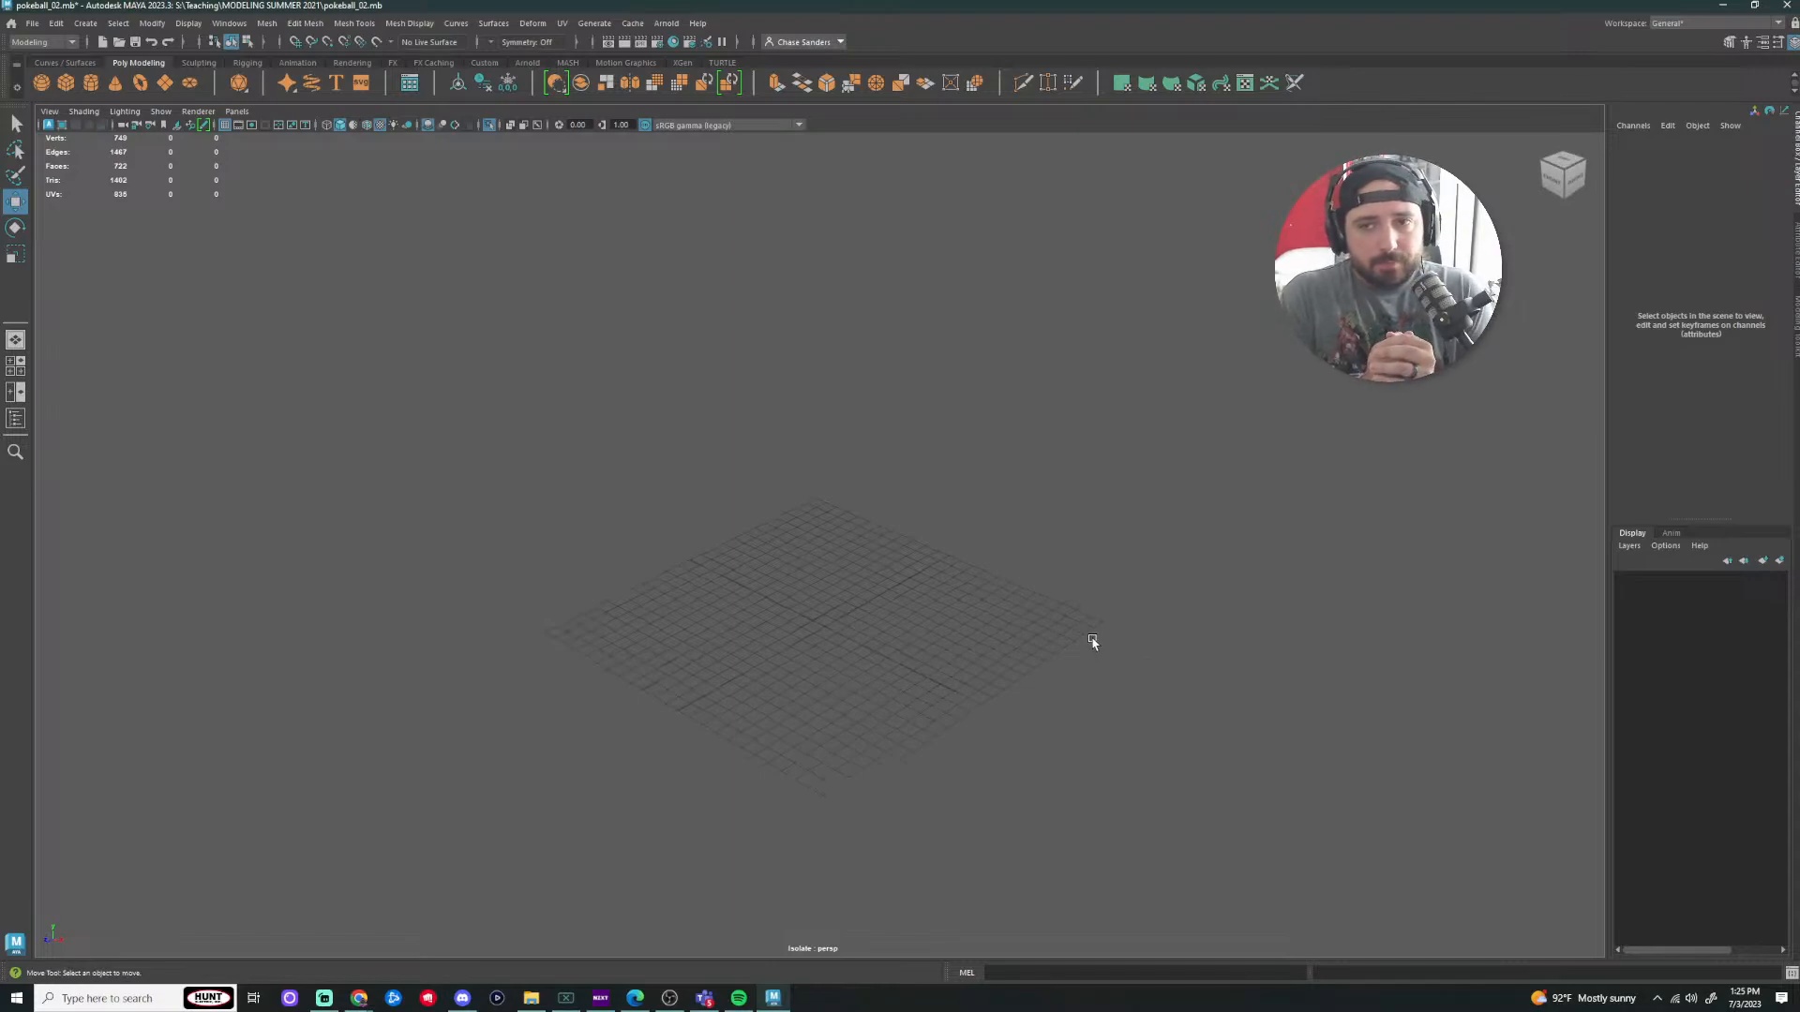
{"action": "left_click_drag", "start_coordinate": [1004, 615], "coordinate": [1032, 671], "text": "alt"}
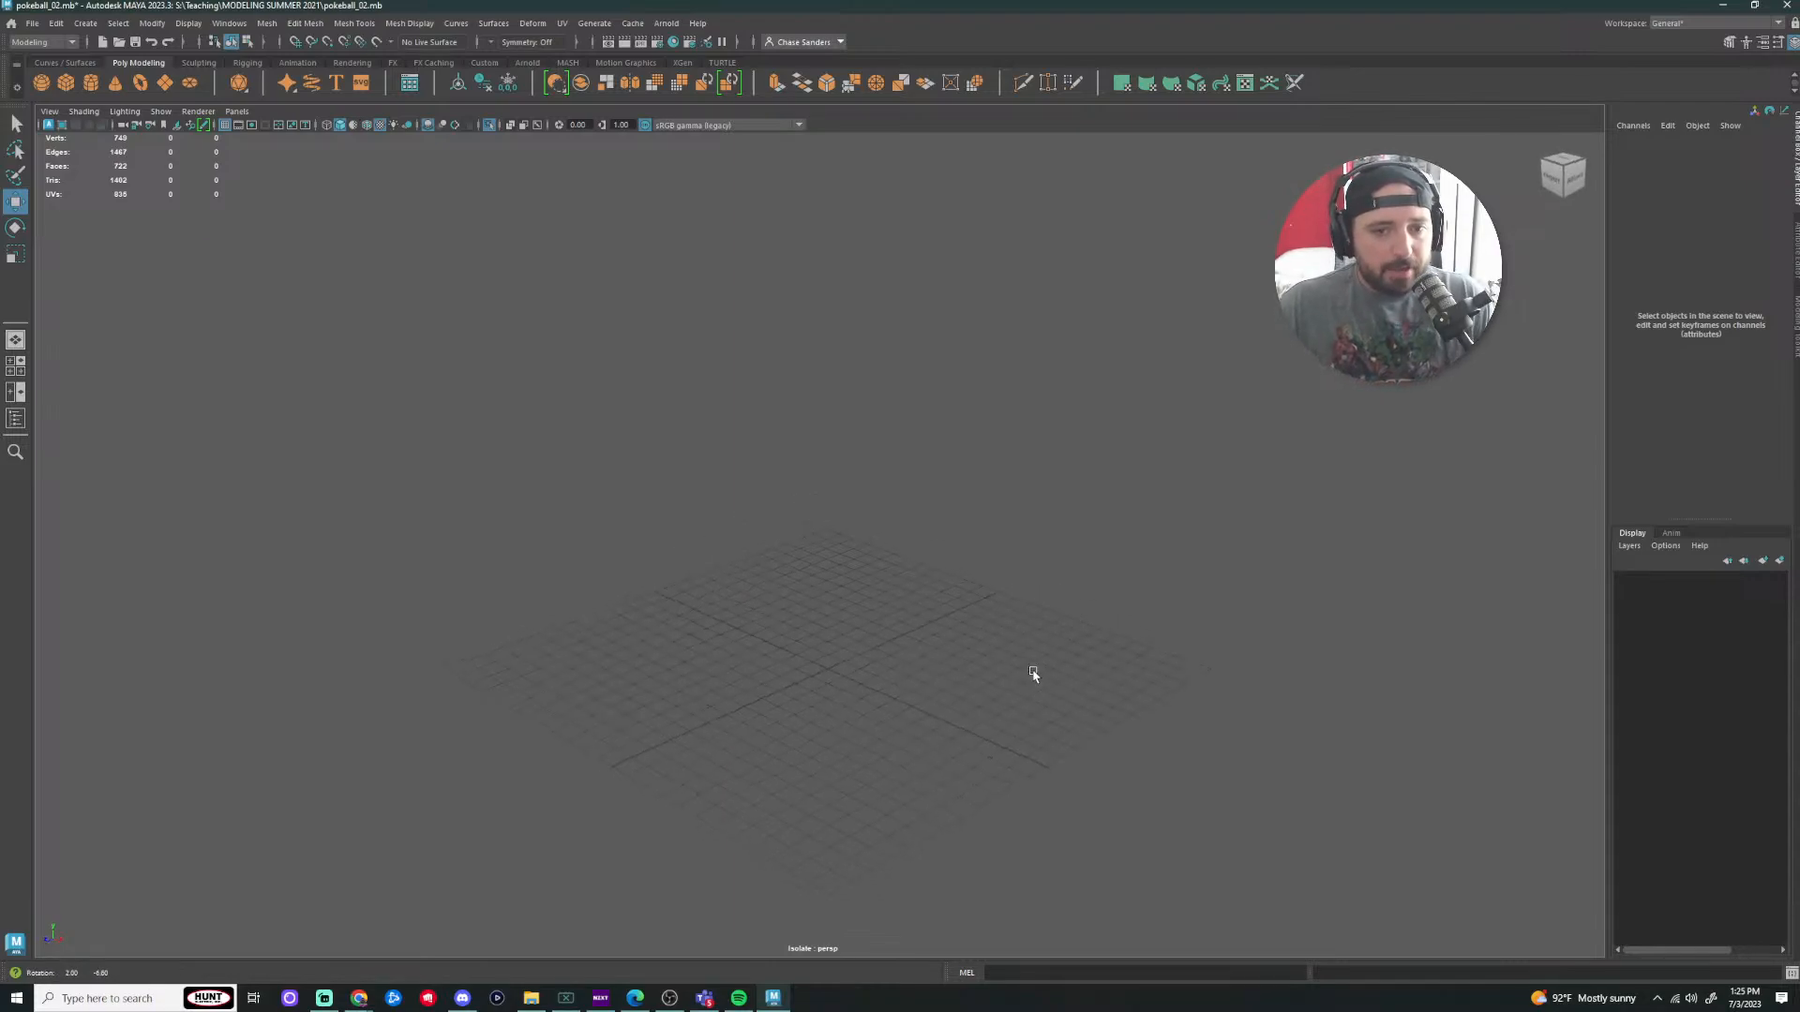
{"action": "scroll", "coordinate": [1059, 697], "scroll_direction": "up", "scroll_amount": 2}
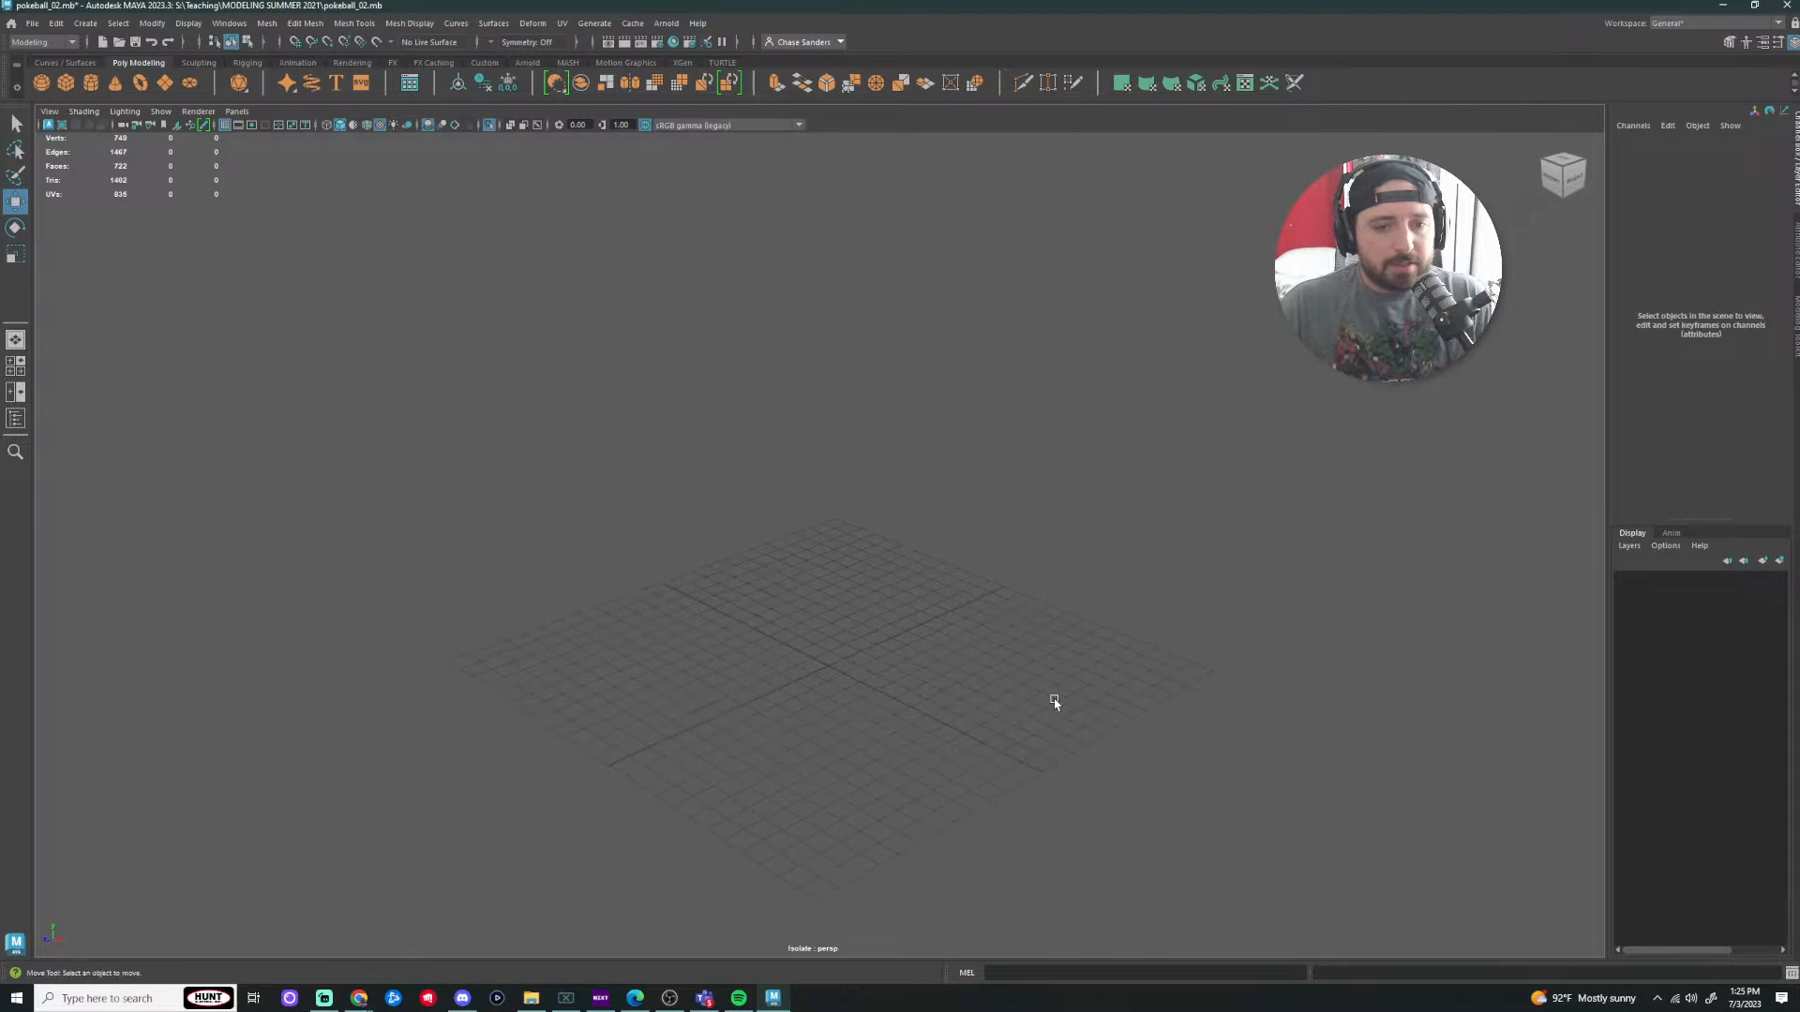
{"action": "middle_click_drag", "start_coordinate": [1032, 744], "coordinate": [1038, 598], "text": "alt"}
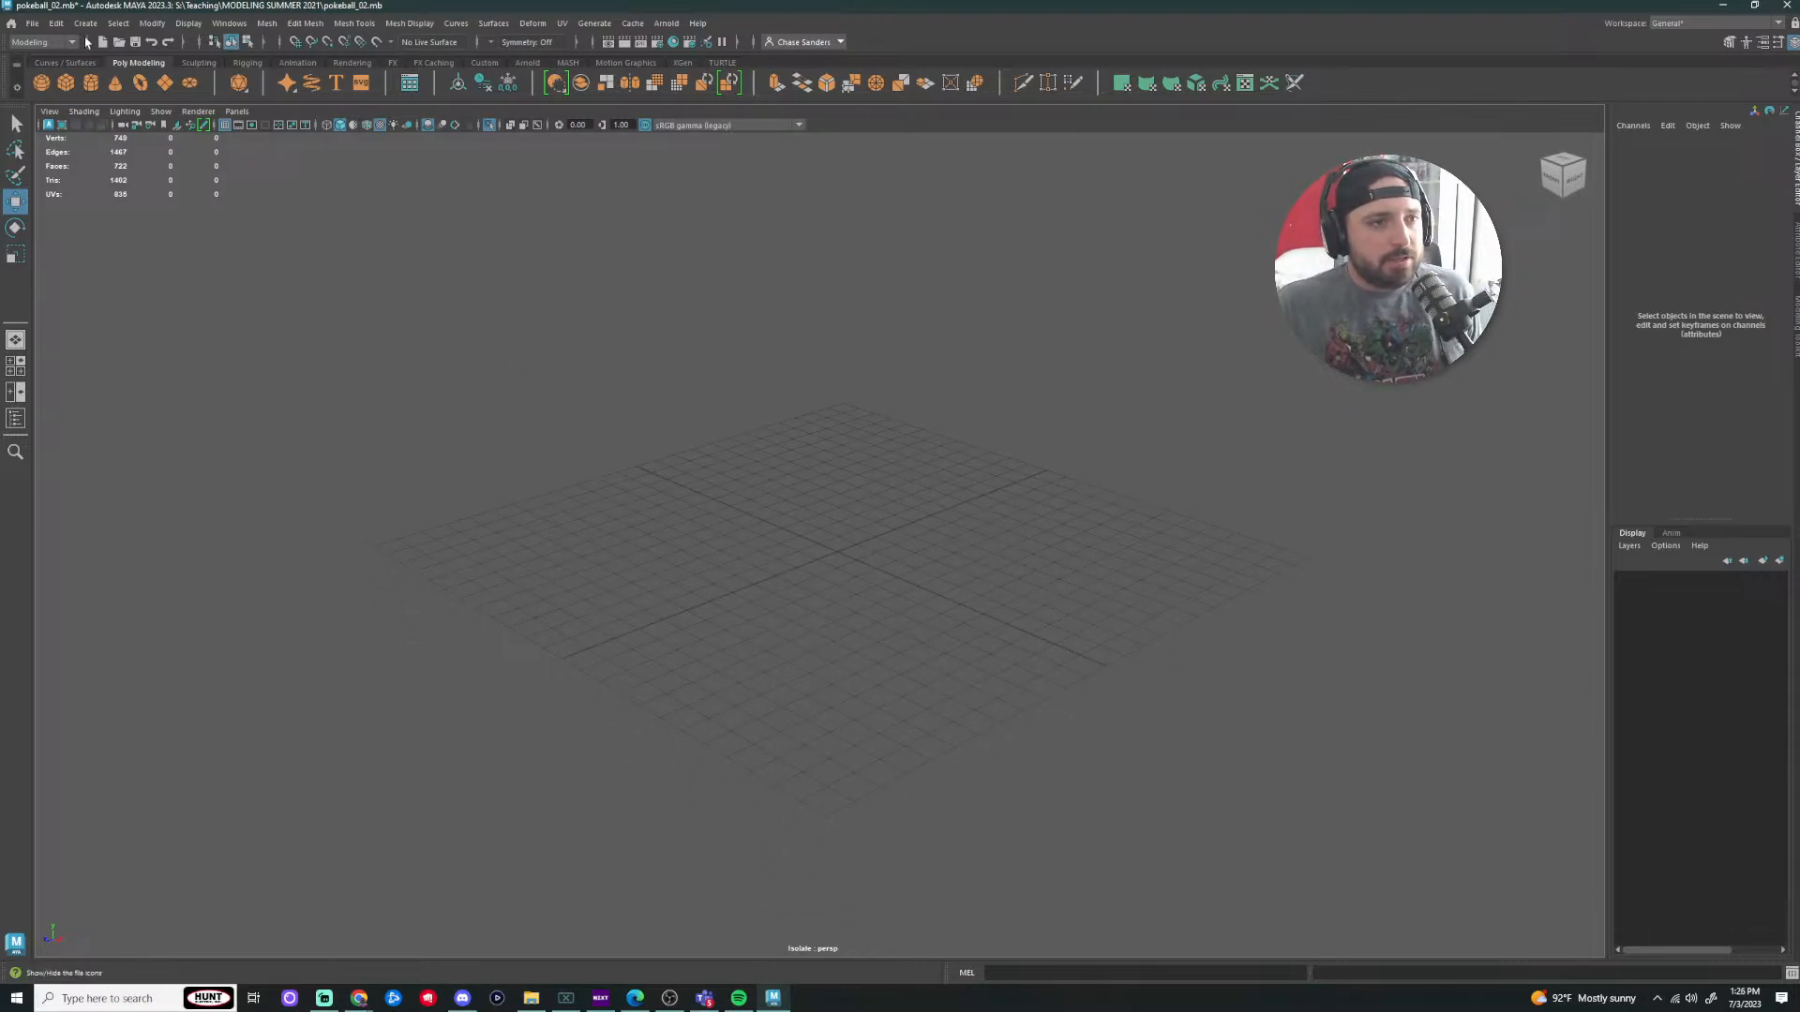
Step: Create a new scene via File > New Scene, answering the Save Changes prompt
{"action": "left_click", "coordinate": [36, 23]}
{"action": "left_click", "coordinate": [58, 52]}
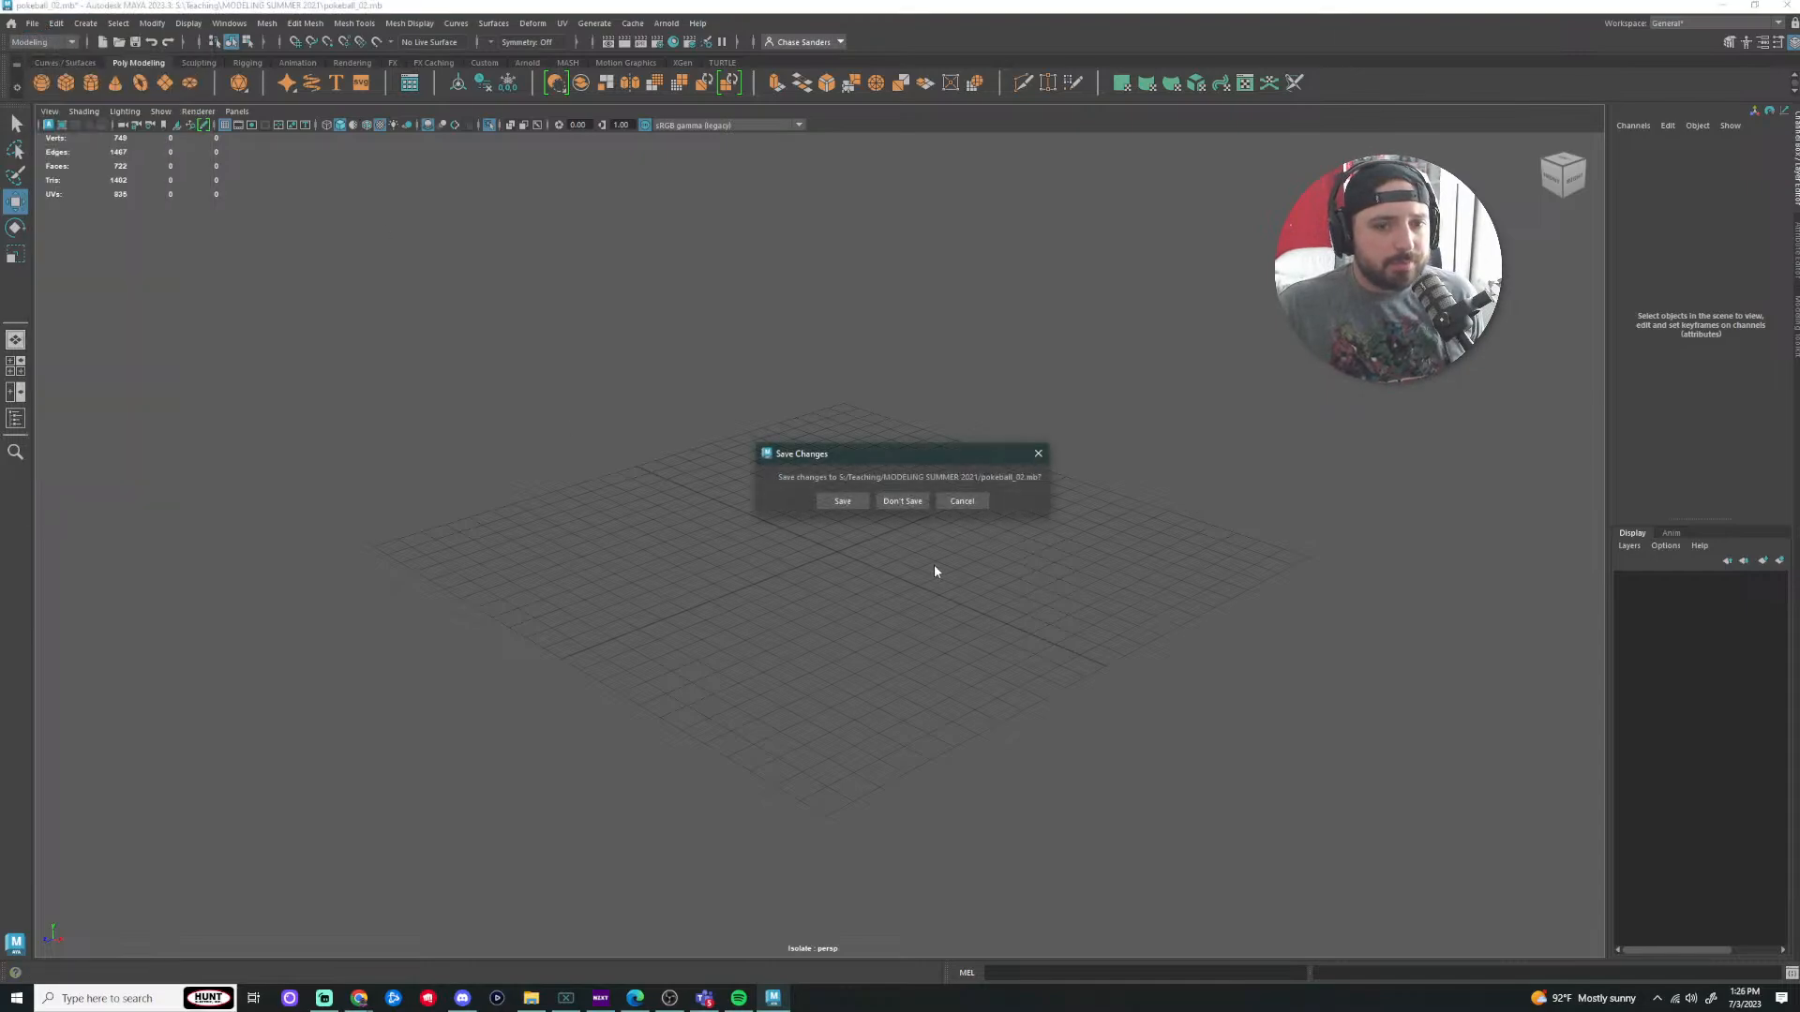
{"action": "left_click", "coordinate": [901, 502]}
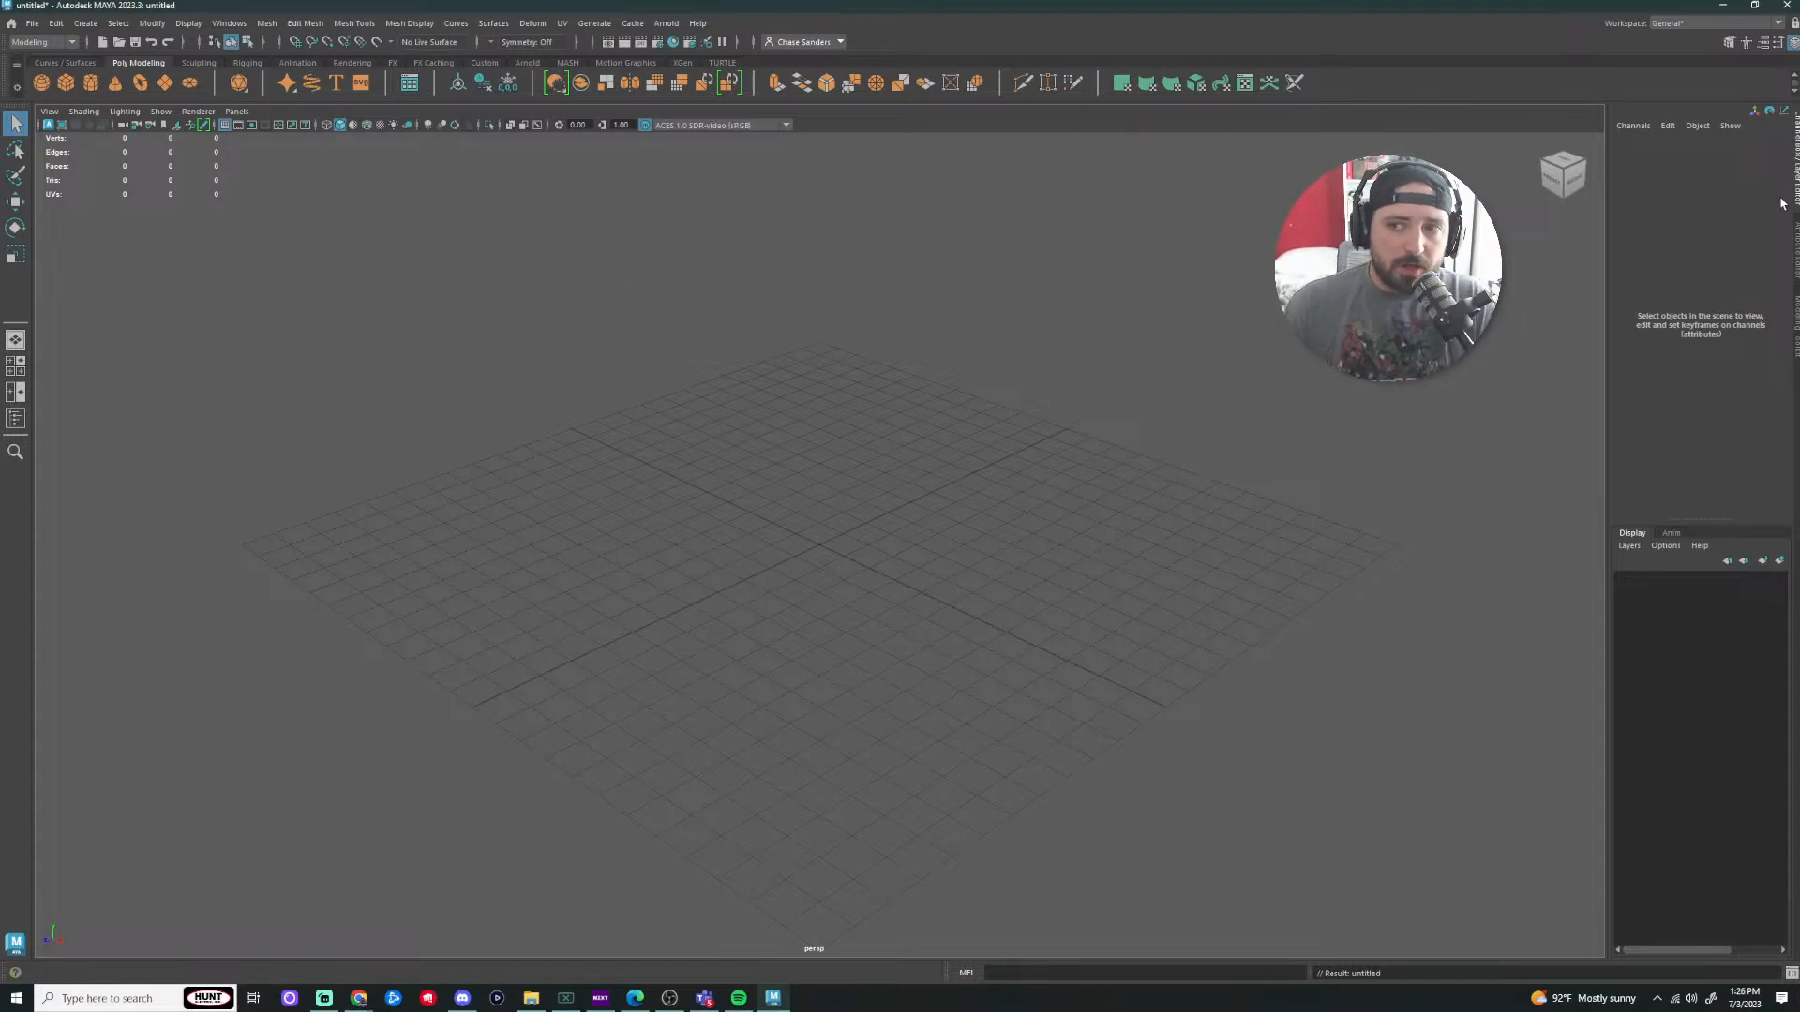
Step: Toggle the Channel Box/Layer Editor panel a few times, leaving it collapsed
{"action": "left_click", "coordinate": [1795, 161]}
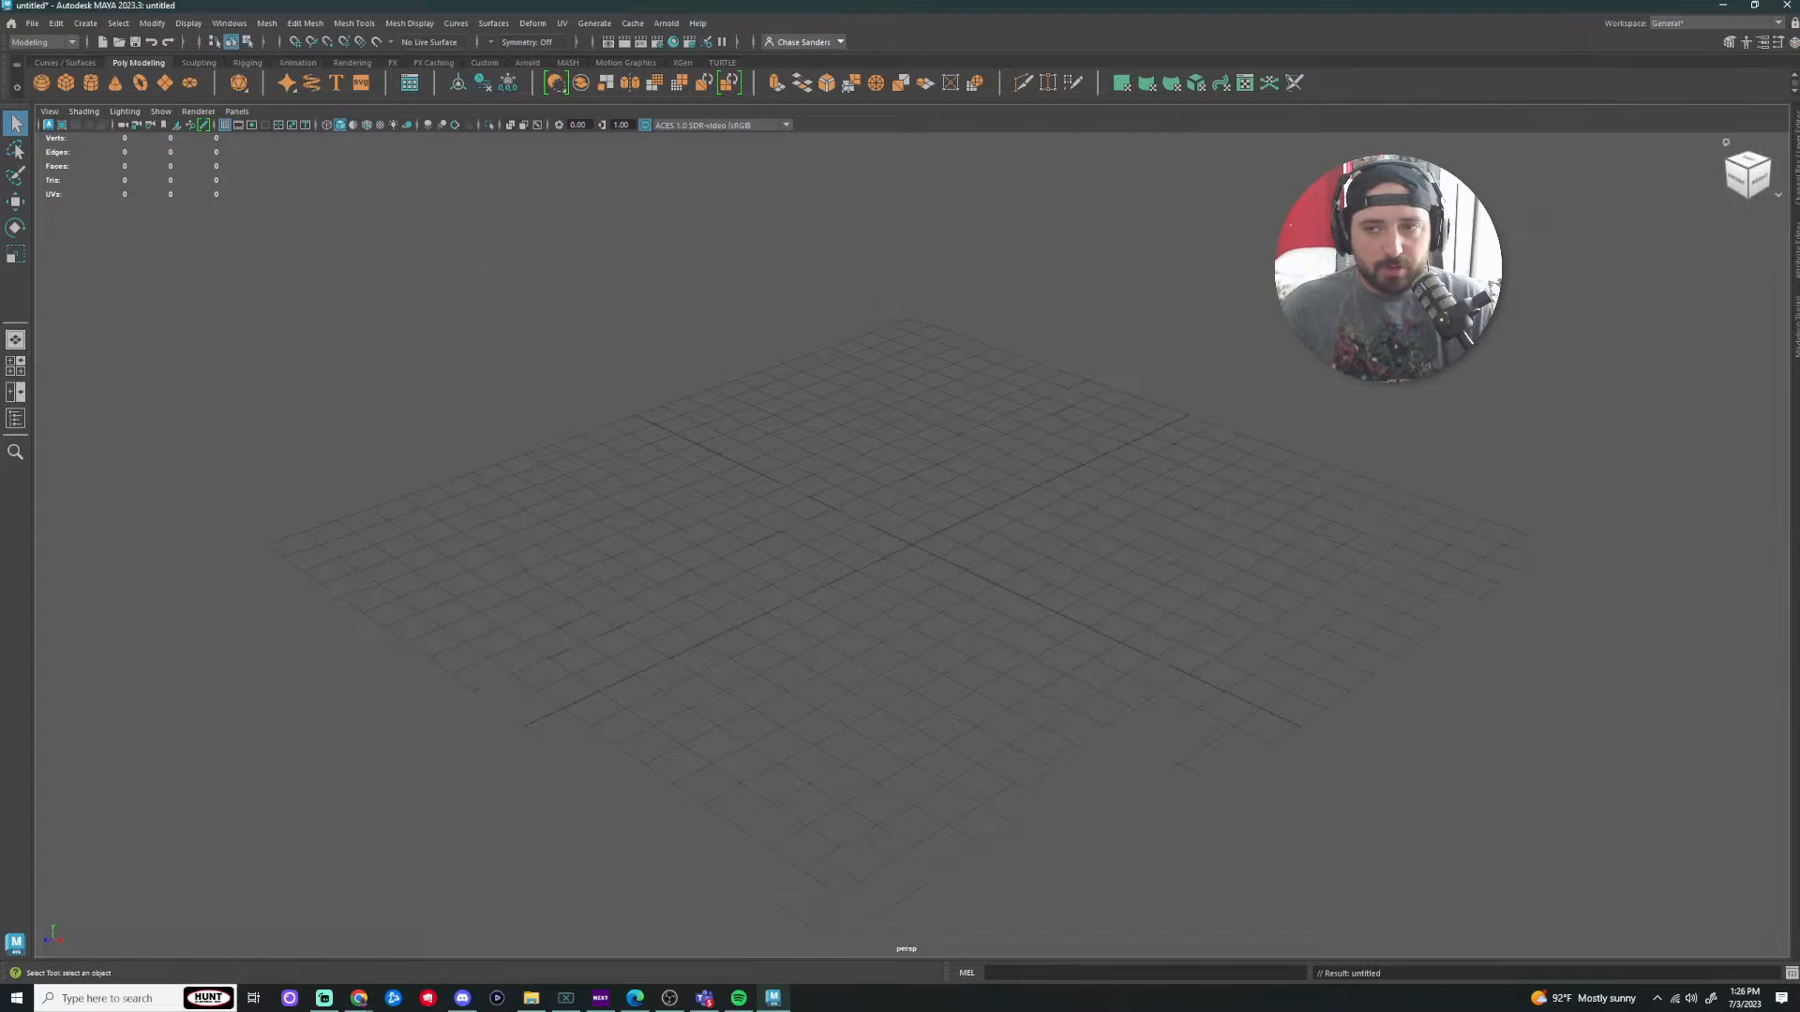
{"action": "left_click", "coordinate": [1795, 188]}
{"action": "left_click", "coordinate": [1795, 191]}
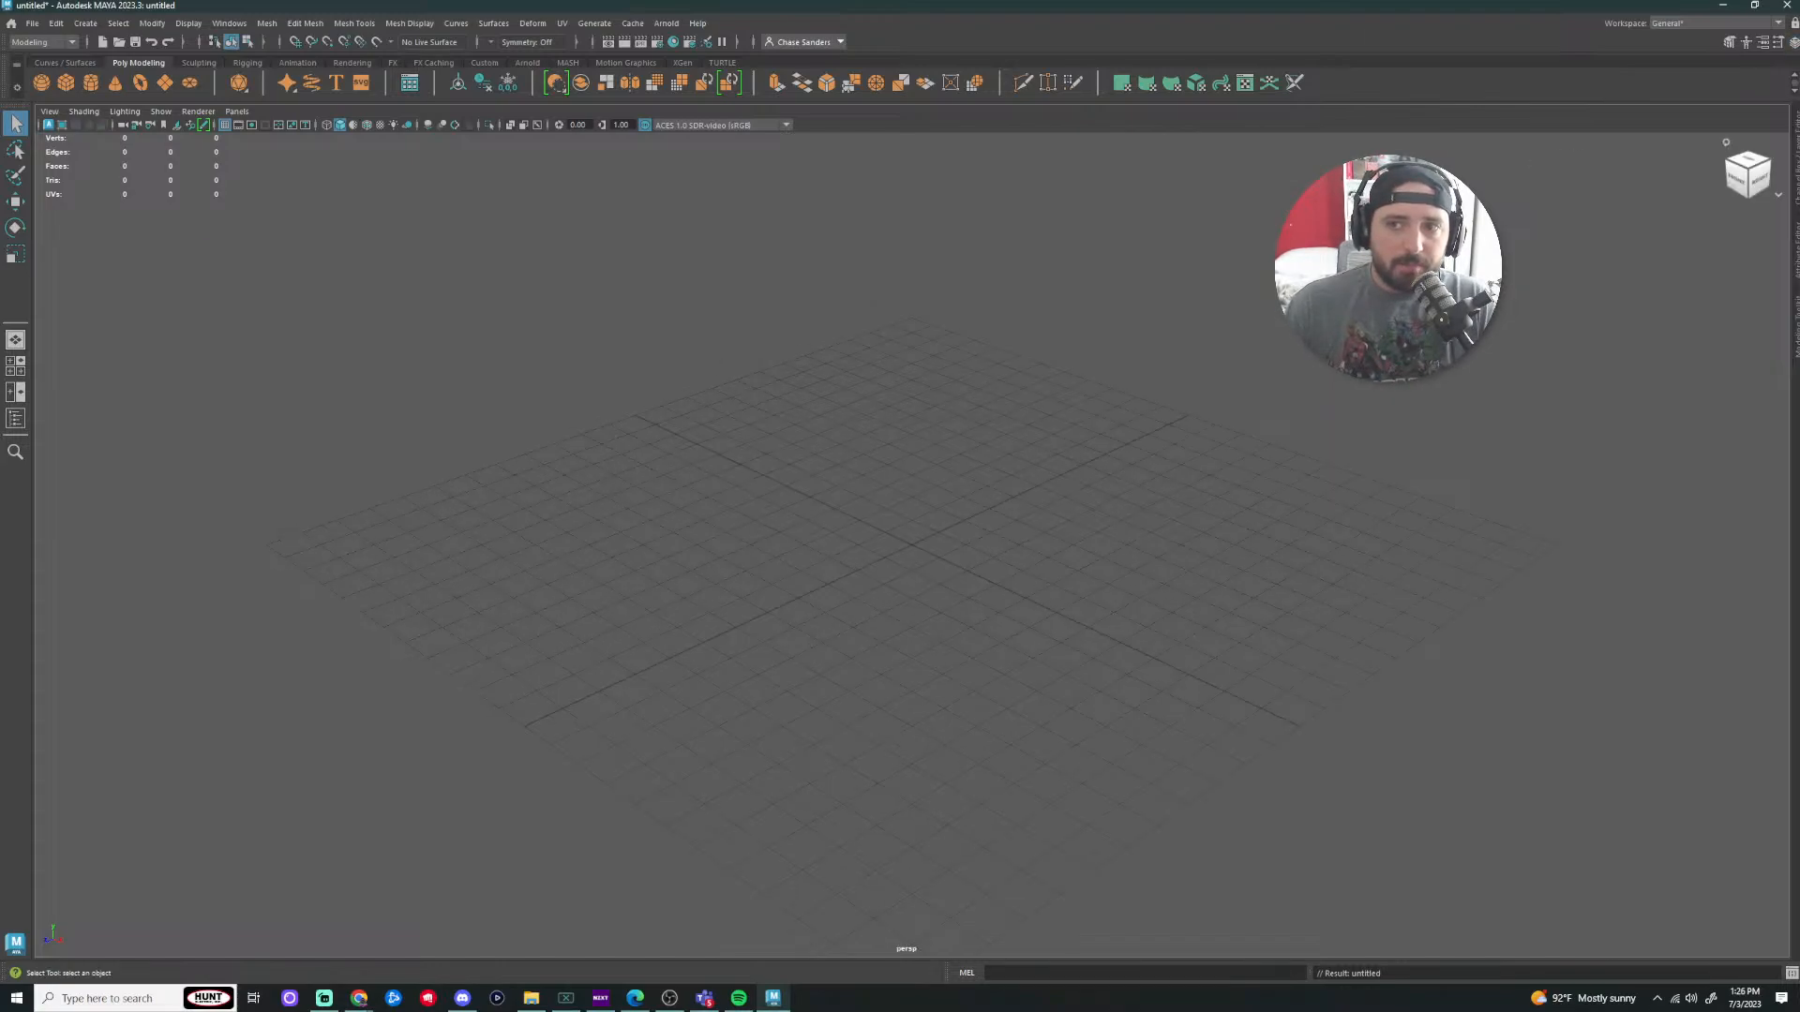
{"action": "left_click", "coordinate": [1797, 193]}
{"action": "left_click", "coordinate": [1797, 192]}
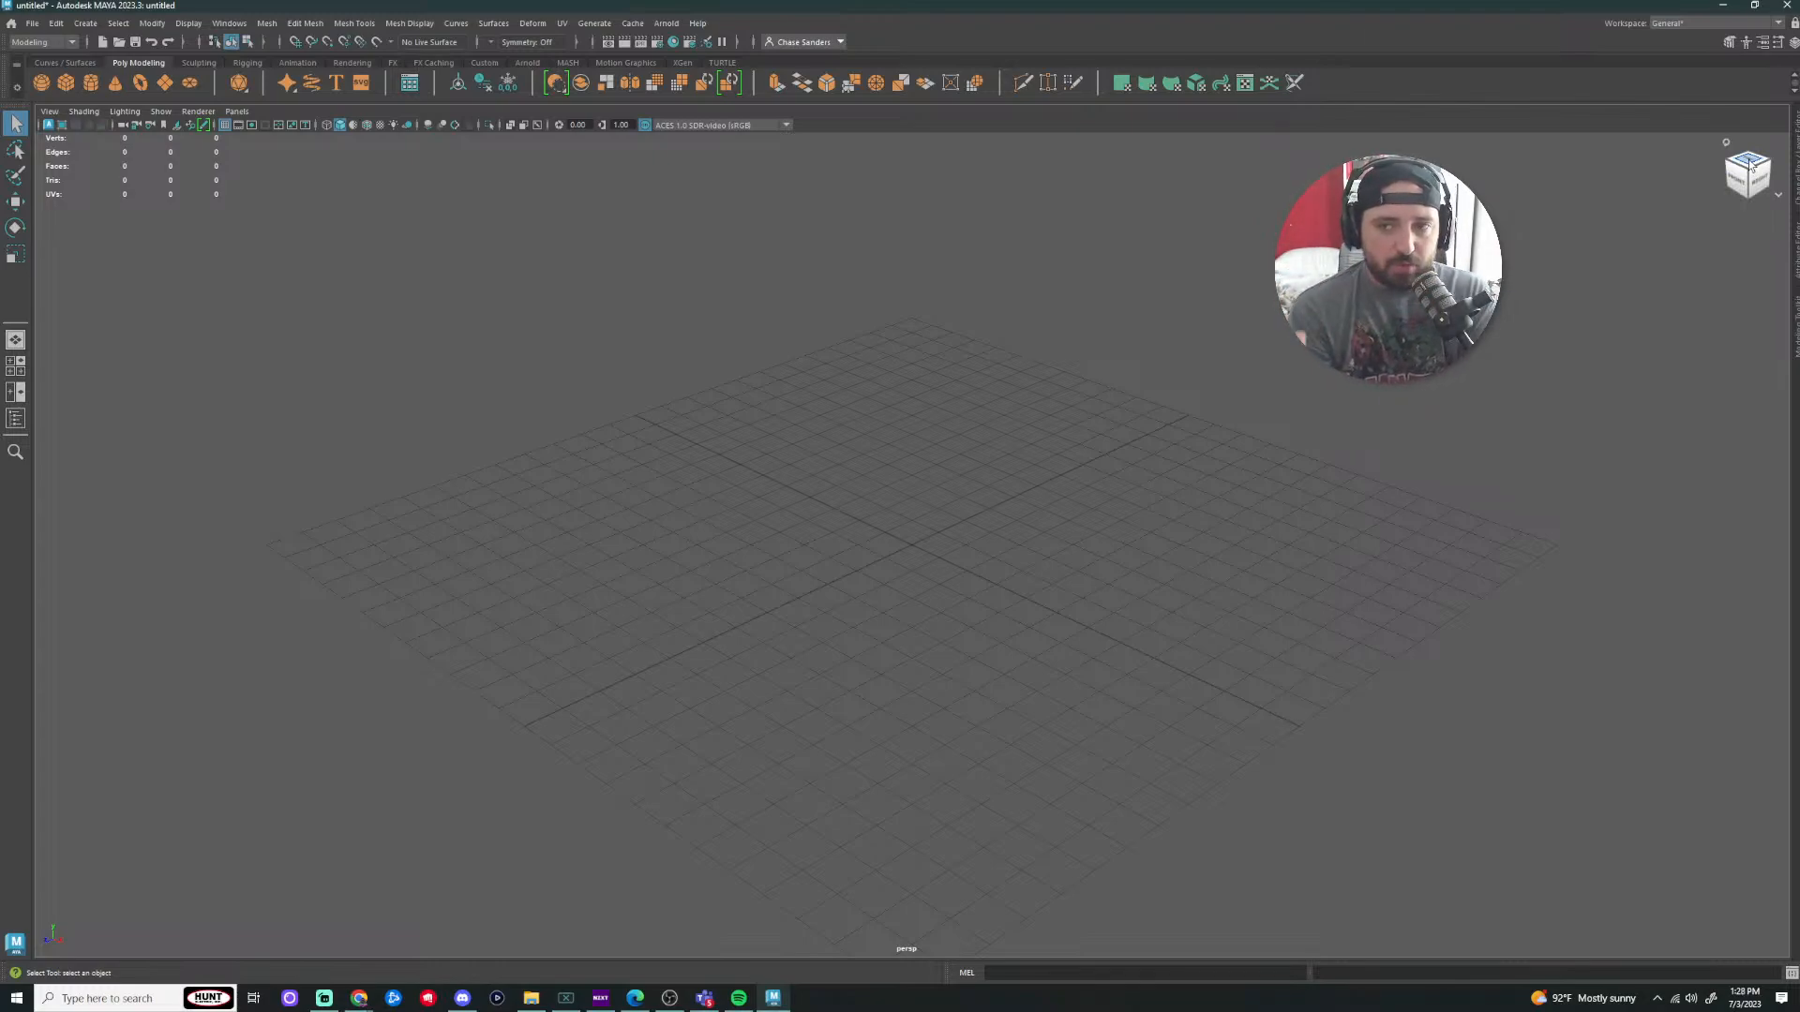
{"action": "mouse_move", "coordinate": [1750, 165]}
{"action": "left_mouse_down"}
{"action": "mouse_move", "coordinate": [1709, 177]}
{"action": "mouse_move", "coordinate": [1734, 173]}
{"action": "mouse_move", "coordinate": [1715, 205]}
{"action": "mouse_move", "coordinate": [1679, 142]}
{"action": "mouse_move", "coordinate": [1737, 161]}
{"action": "mouse_move", "coordinate": [1753, 182]}
{"action": "mouse_move", "coordinate": [1734, 192]}
{"action": "left_mouse_up"}
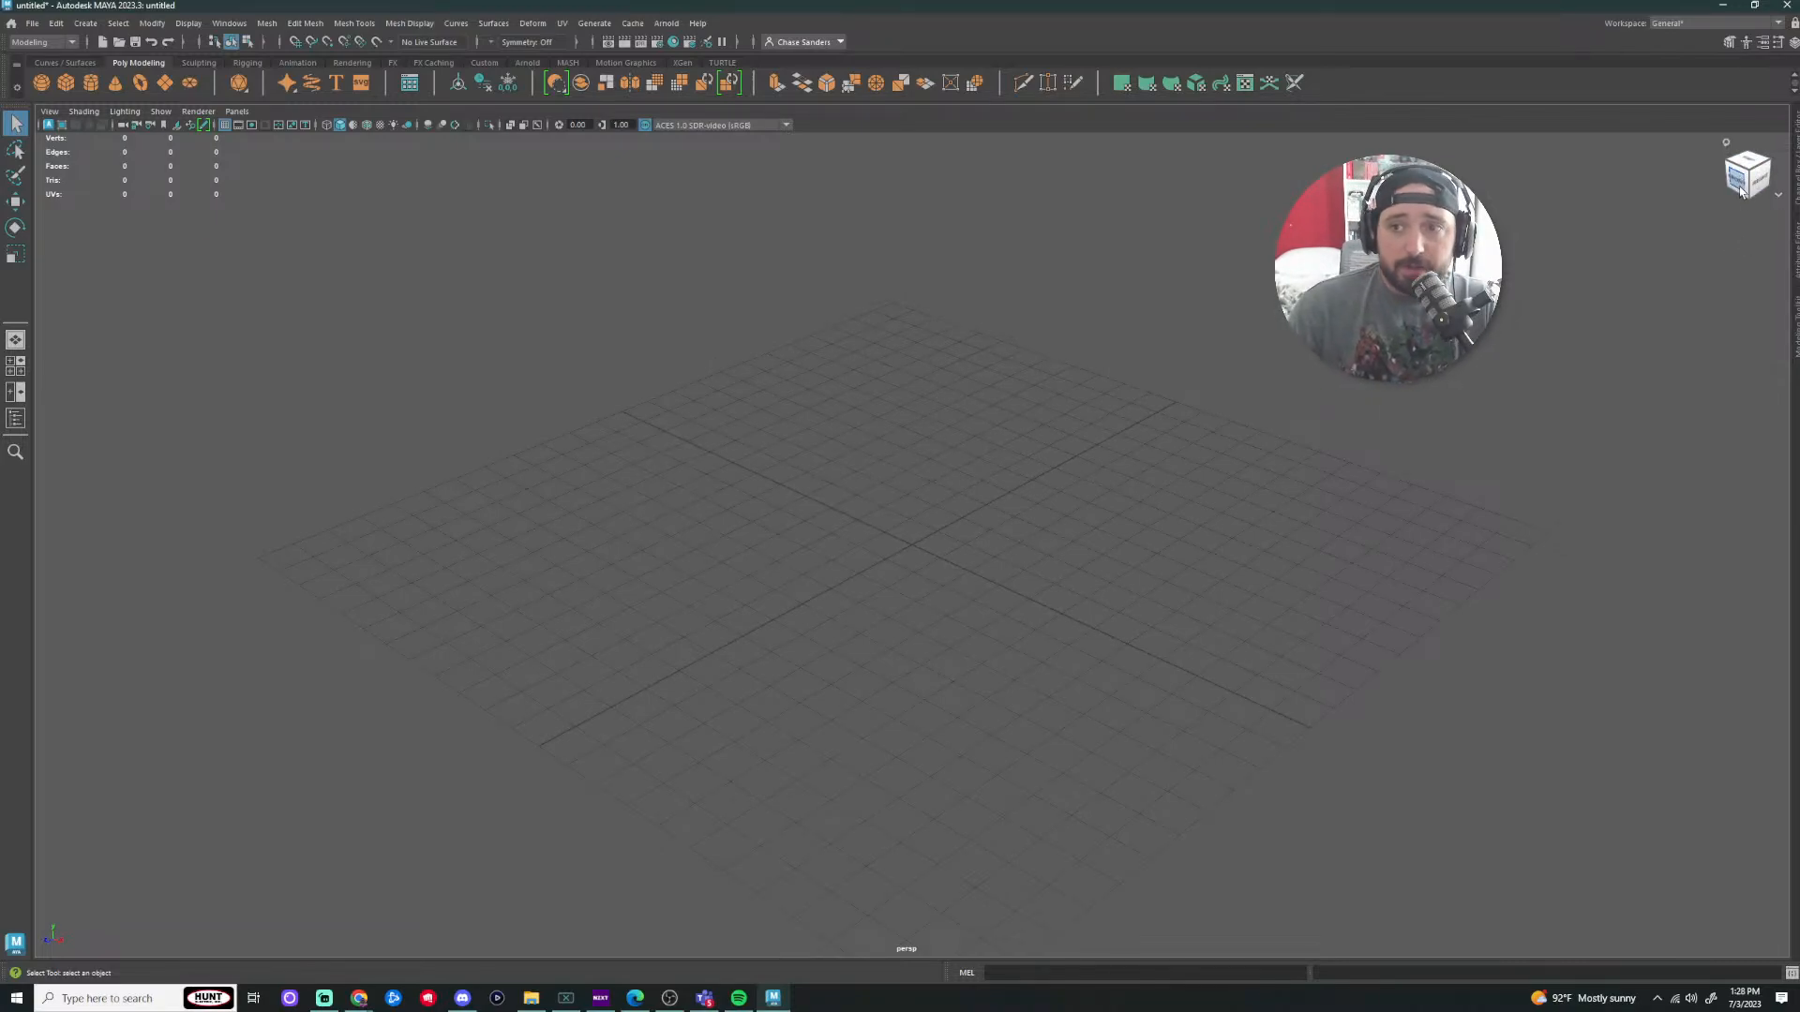
{"action": "left_click", "coordinate": [1740, 190]}
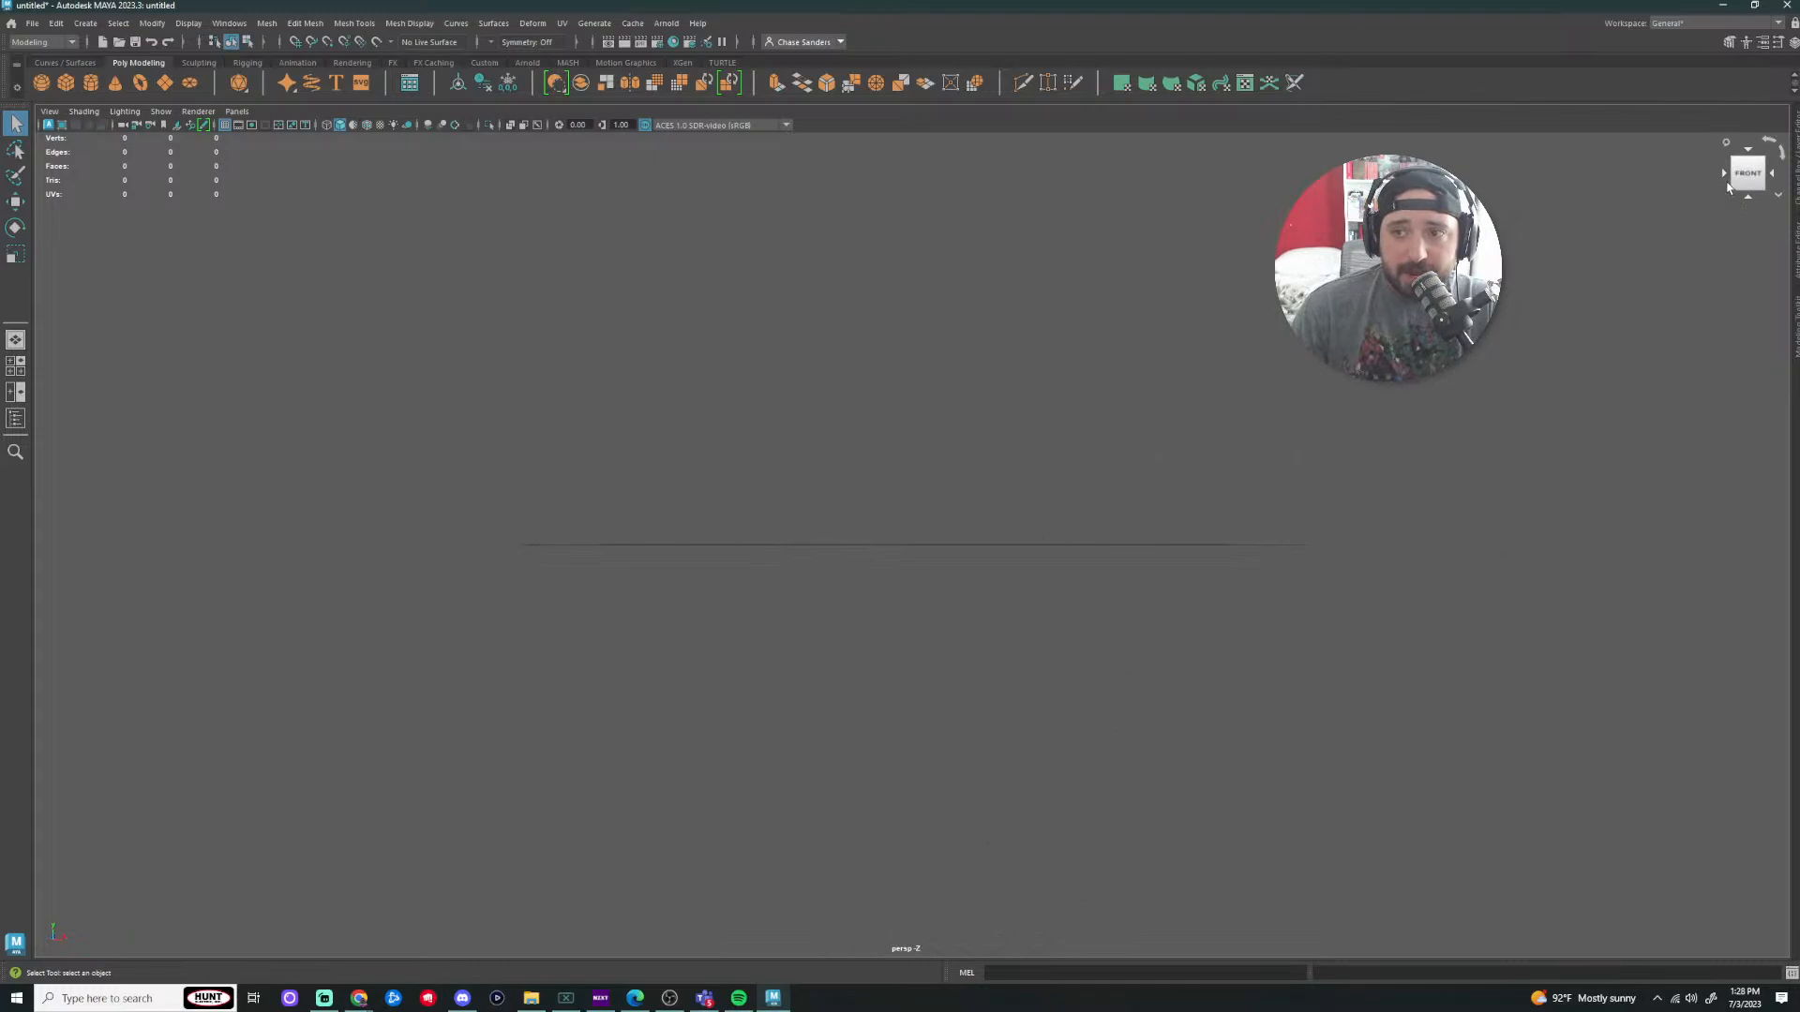
{"action": "left_click", "coordinate": [1724, 174]}
{"action": "left_click", "coordinate": [1732, 161]}
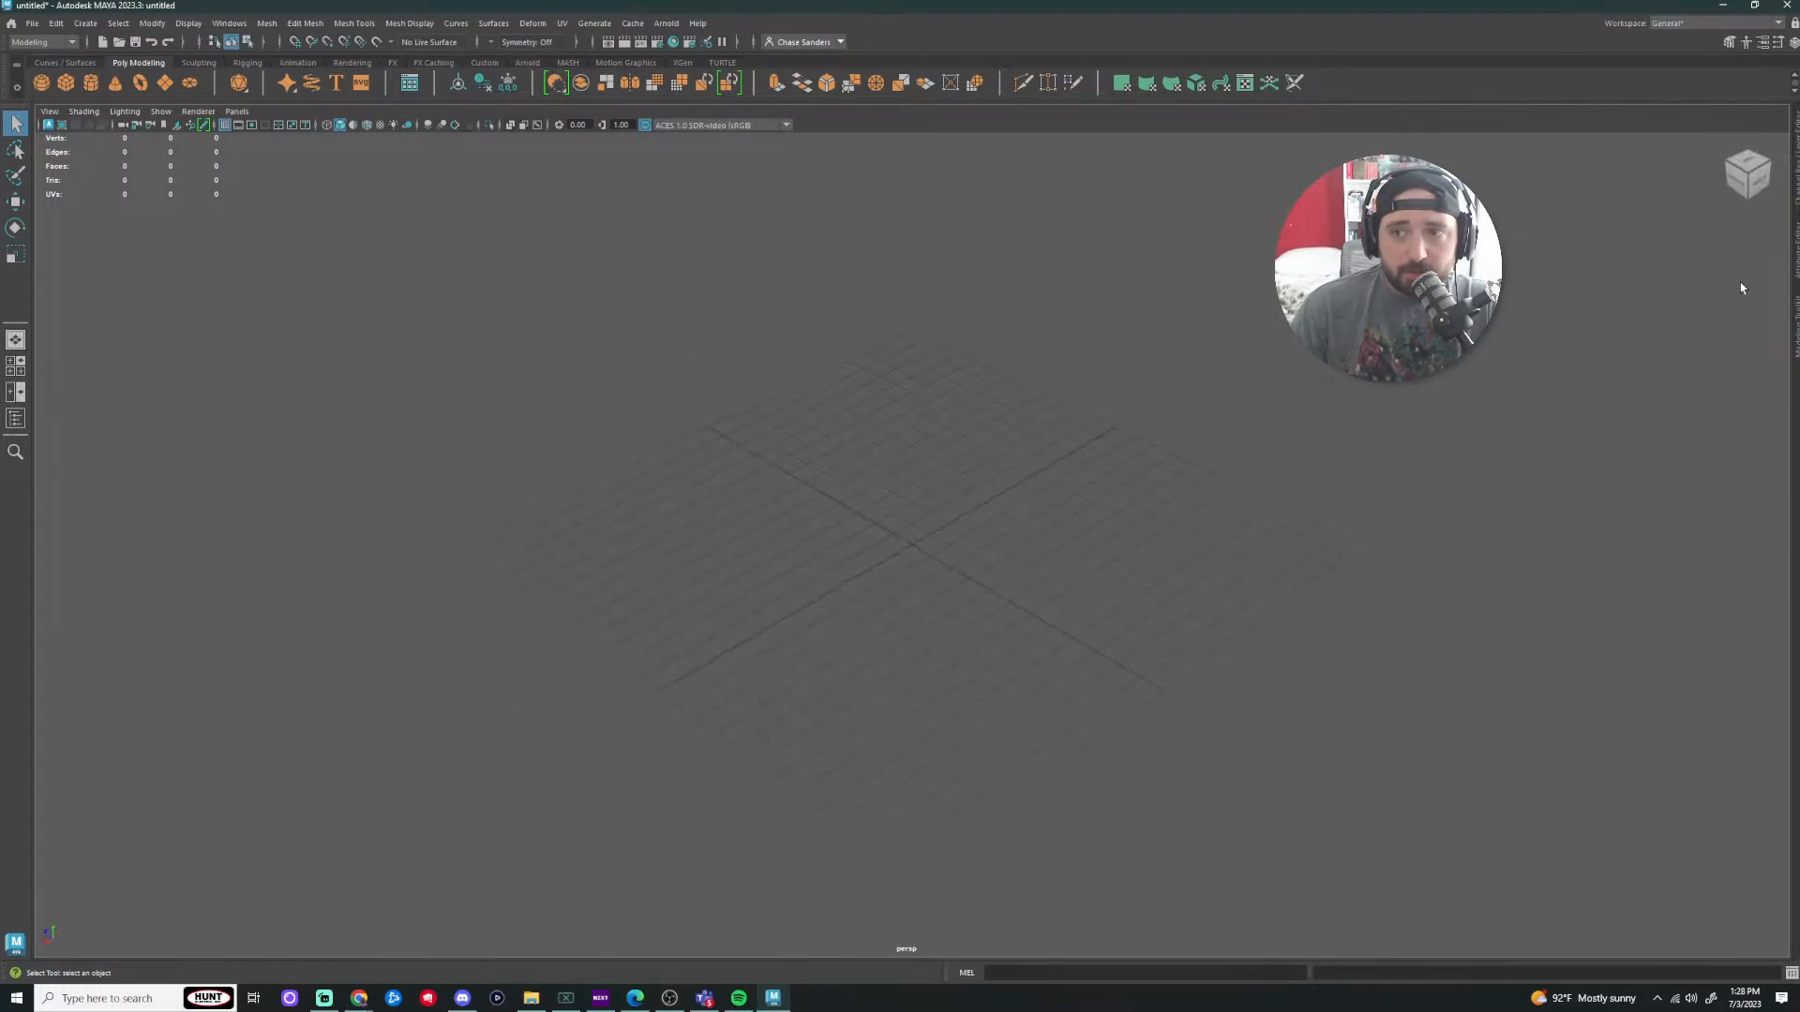
{"action": "left_click", "coordinate": [1746, 174]}
{"action": "mouse_move", "coordinate": [1745, 174]}
{"action": "left_mouse_down"}
{"action": "mouse_move", "coordinate": [1727, 161]}
{"action": "mouse_move", "coordinate": [1779, 194]}
{"action": "mouse_move", "coordinate": [1751, 187]}
{"action": "left_mouse_up"}
{"action": "left_click", "coordinate": [1729, 146]}
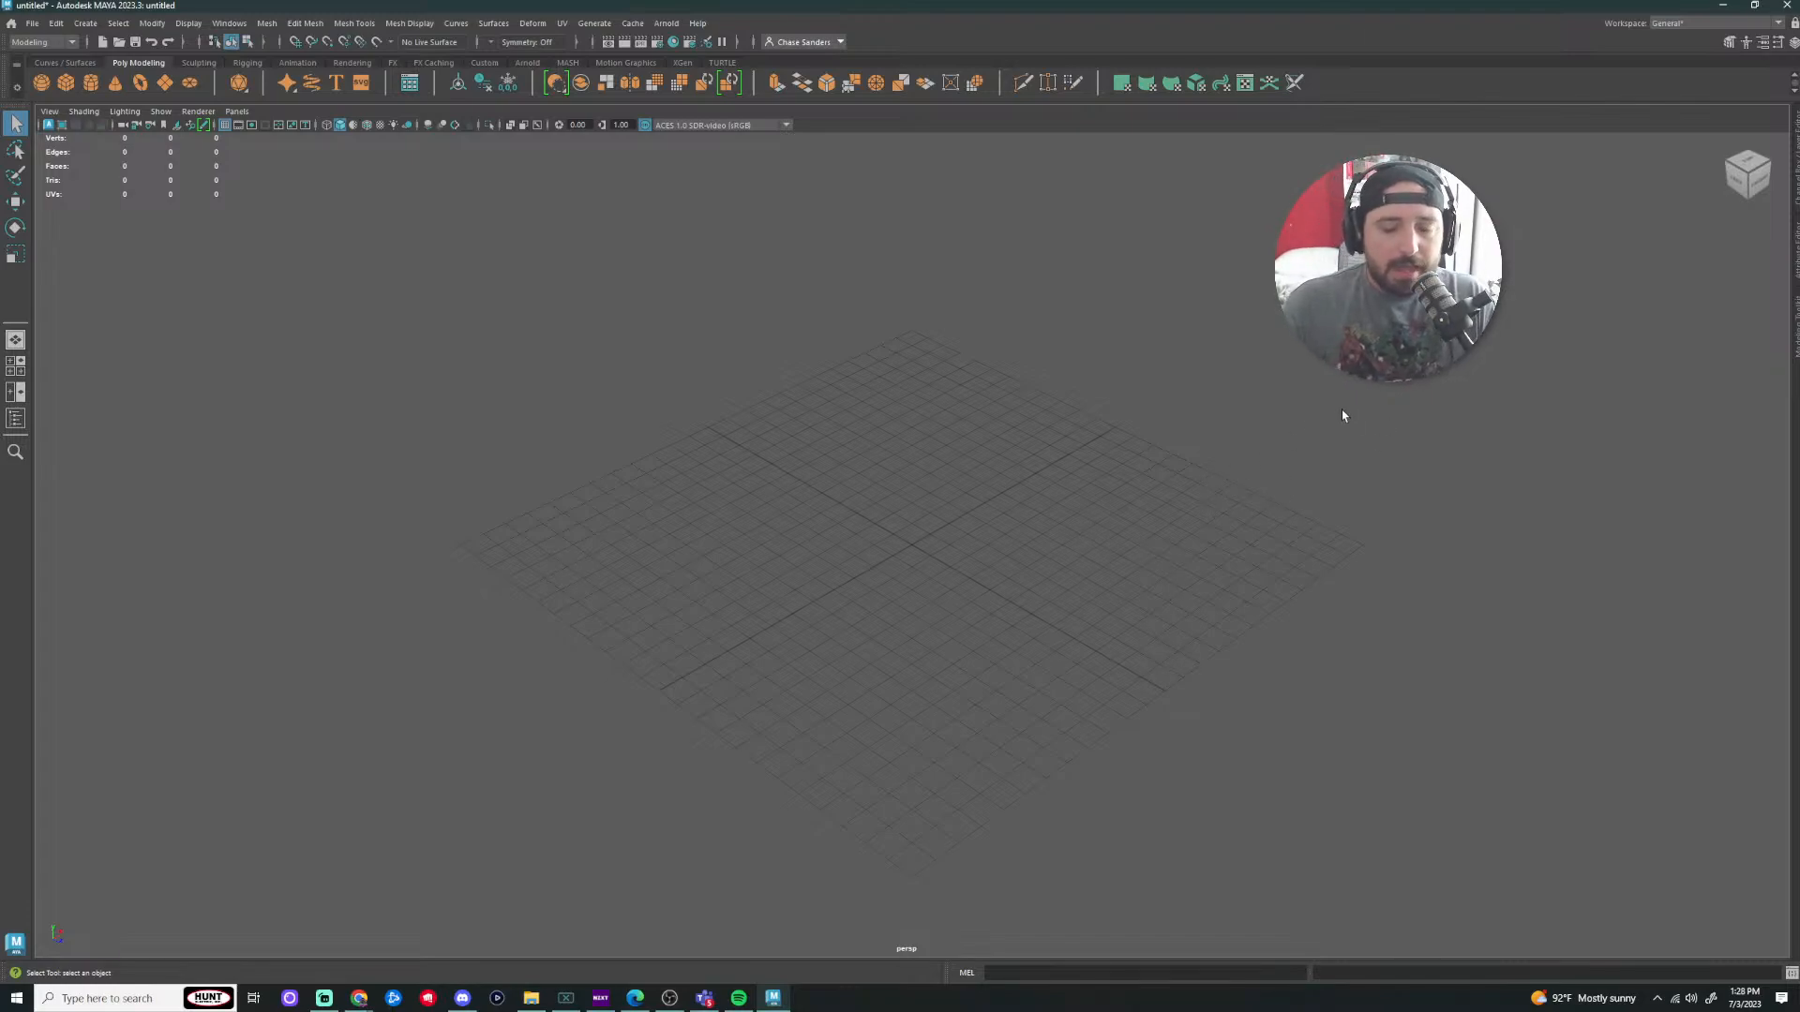
{"action": "left_click_drag", "start_coordinate": [1390, 402], "coordinate": [1323, 462], "text": "alt"}
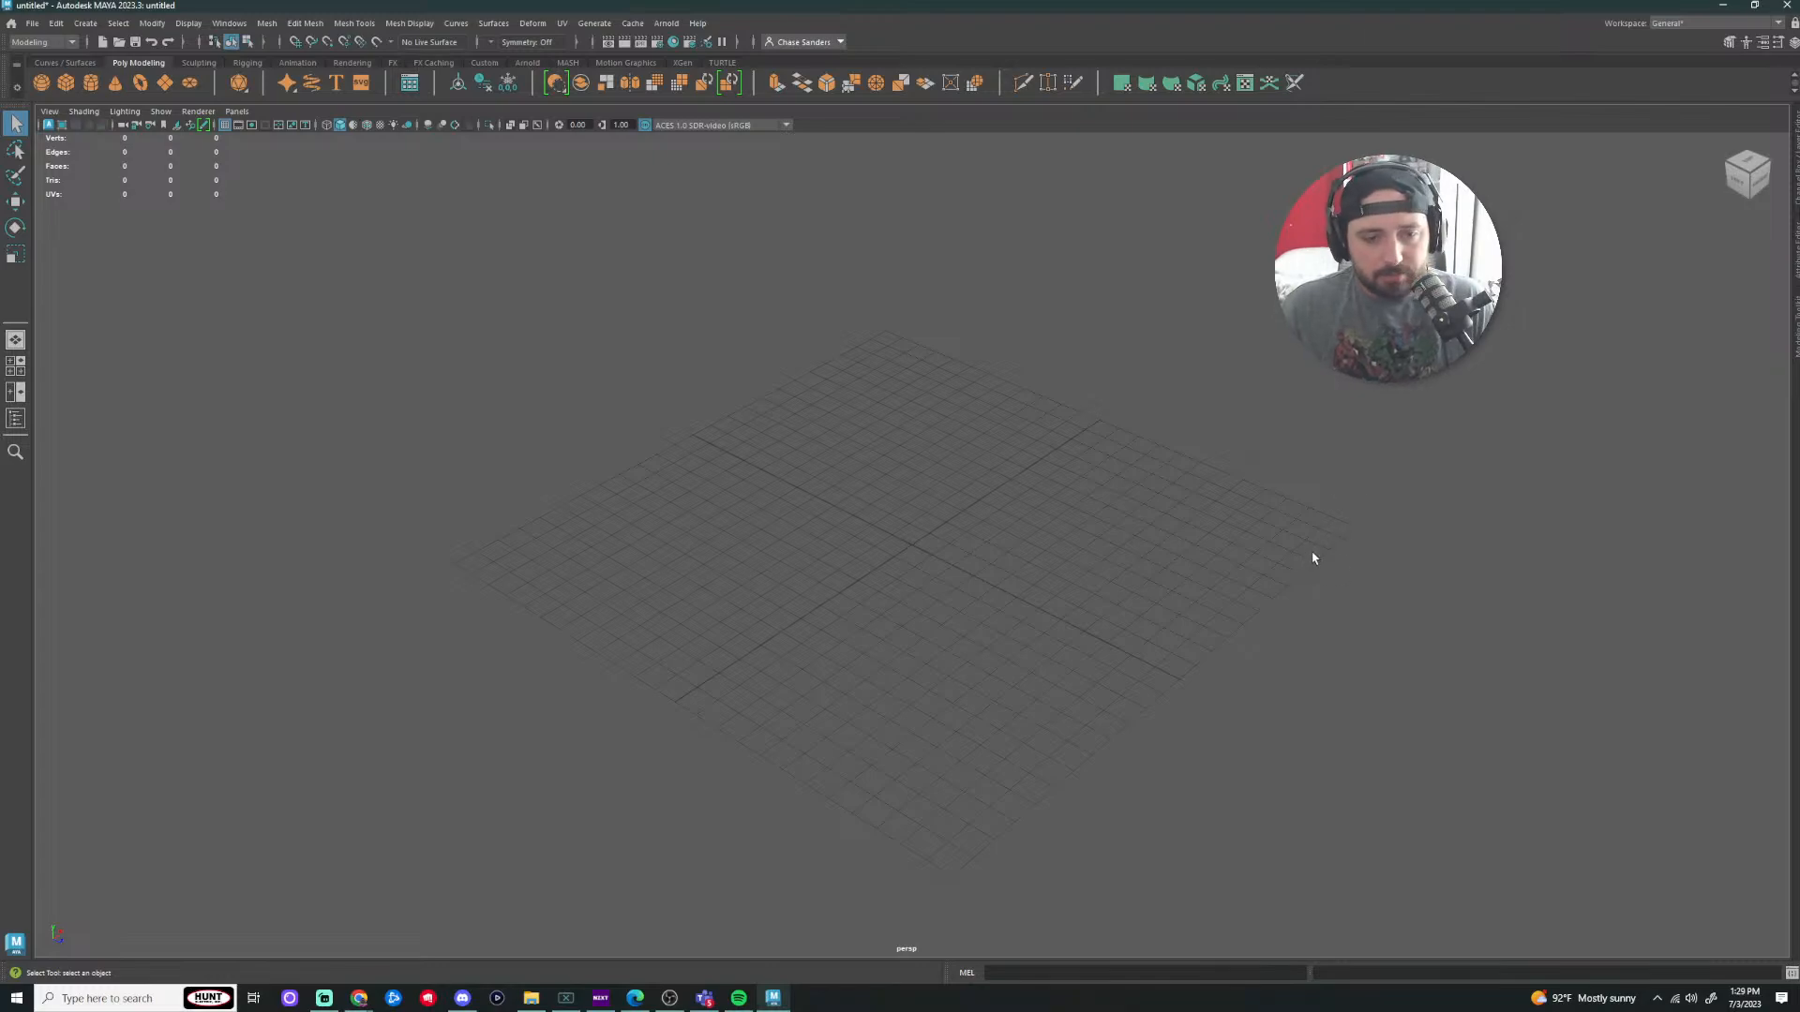
{"action": "mouse_move", "coordinate": [1322, 571]}
{"action": "left_mouse_down", "text": "alt"}
{"action": "mouse_move", "coordinate": [1257, 538]}
{"action": "mouse_move", "coordinate": [1297, 560]}
{"action": "left_mouse_up", "text": "alt"}
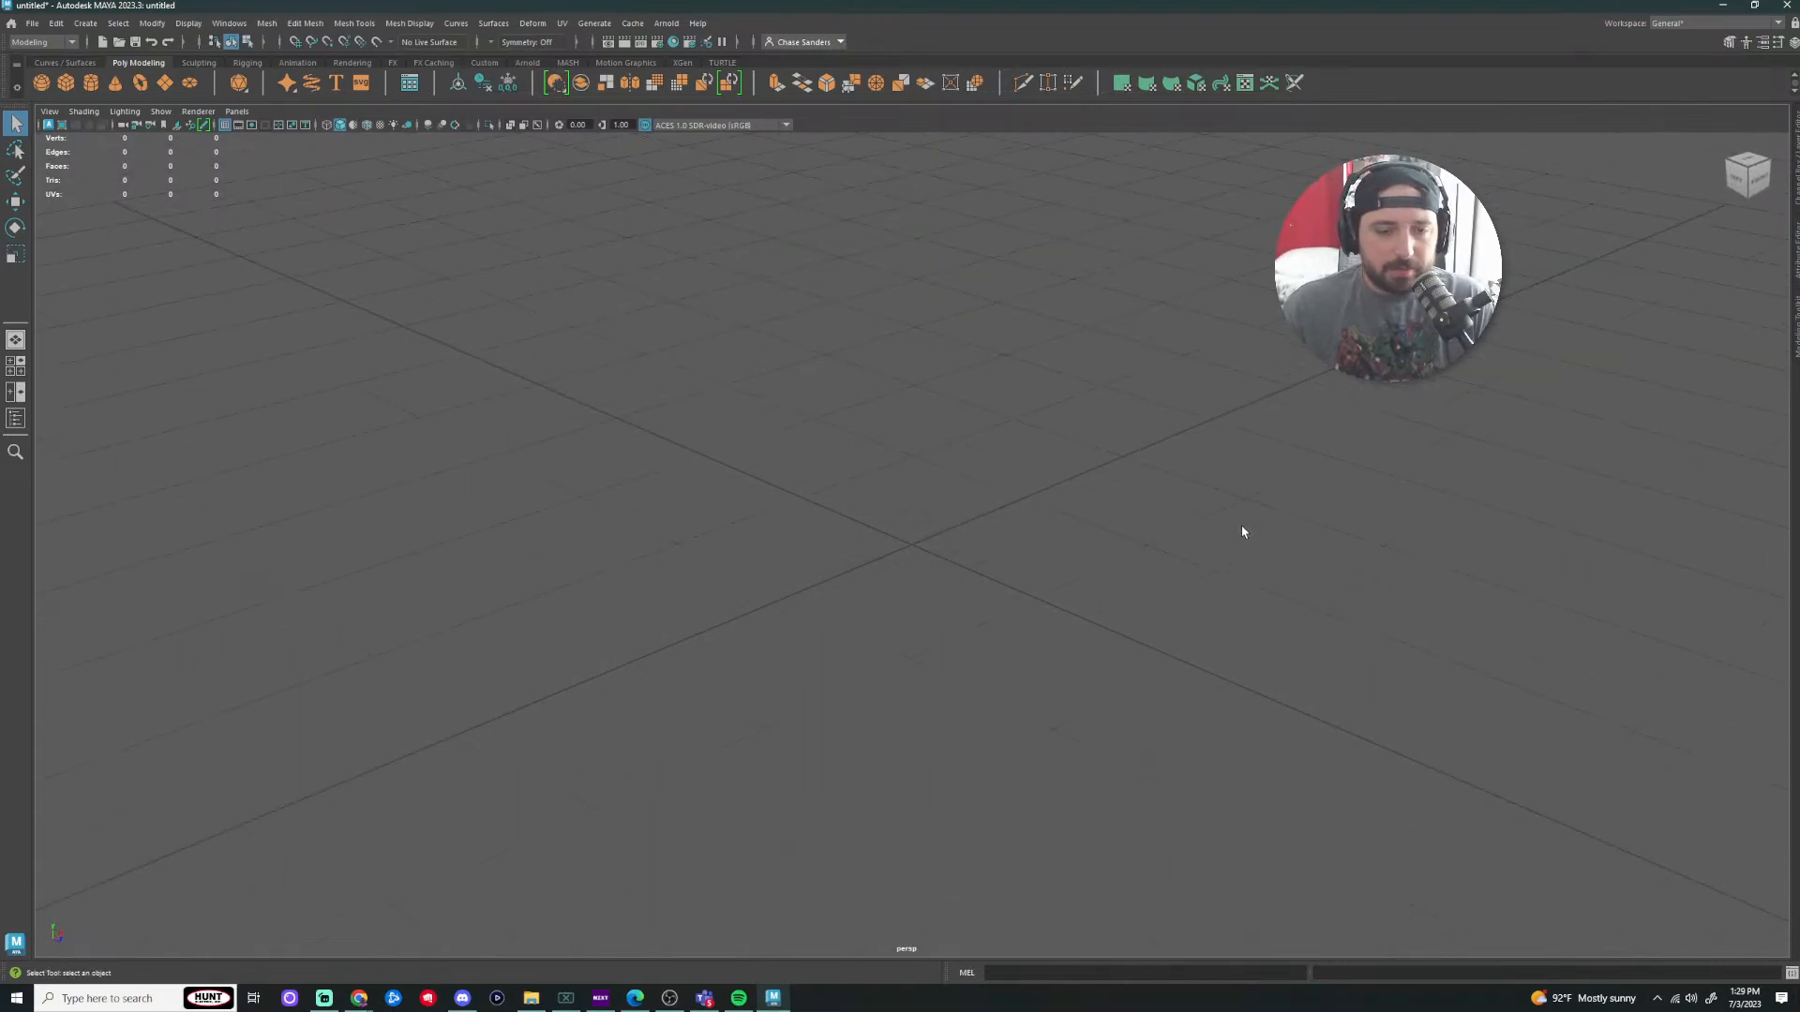
{"action": "scroll", "coordinate": [1241, 531], "scroll_direction": "down", "scroll_amount": 5}
{"action": "left_click_drag", "start_coordinate": [1241, 534], "coordinate": [1150, 563], "text": "alt"}
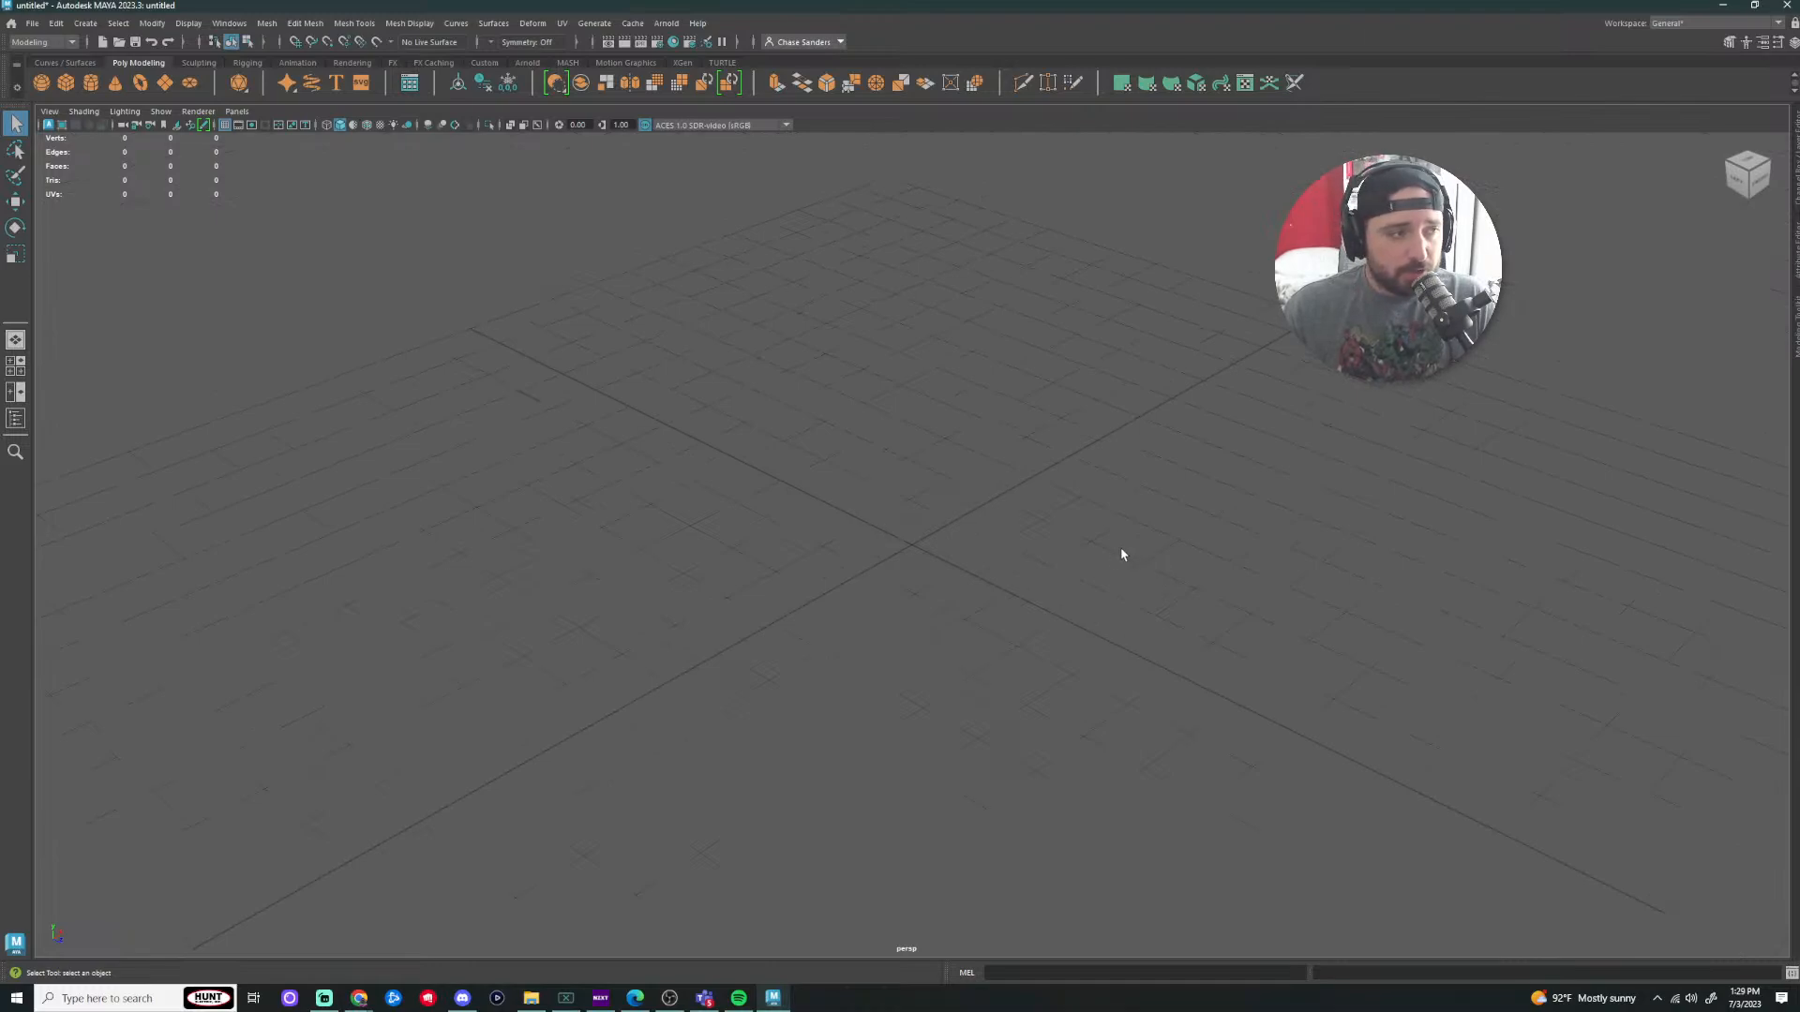
{"action": "scroll", "coordinate": [1131, 580], "scroll_direction": "down", "scroll_amount": 10}
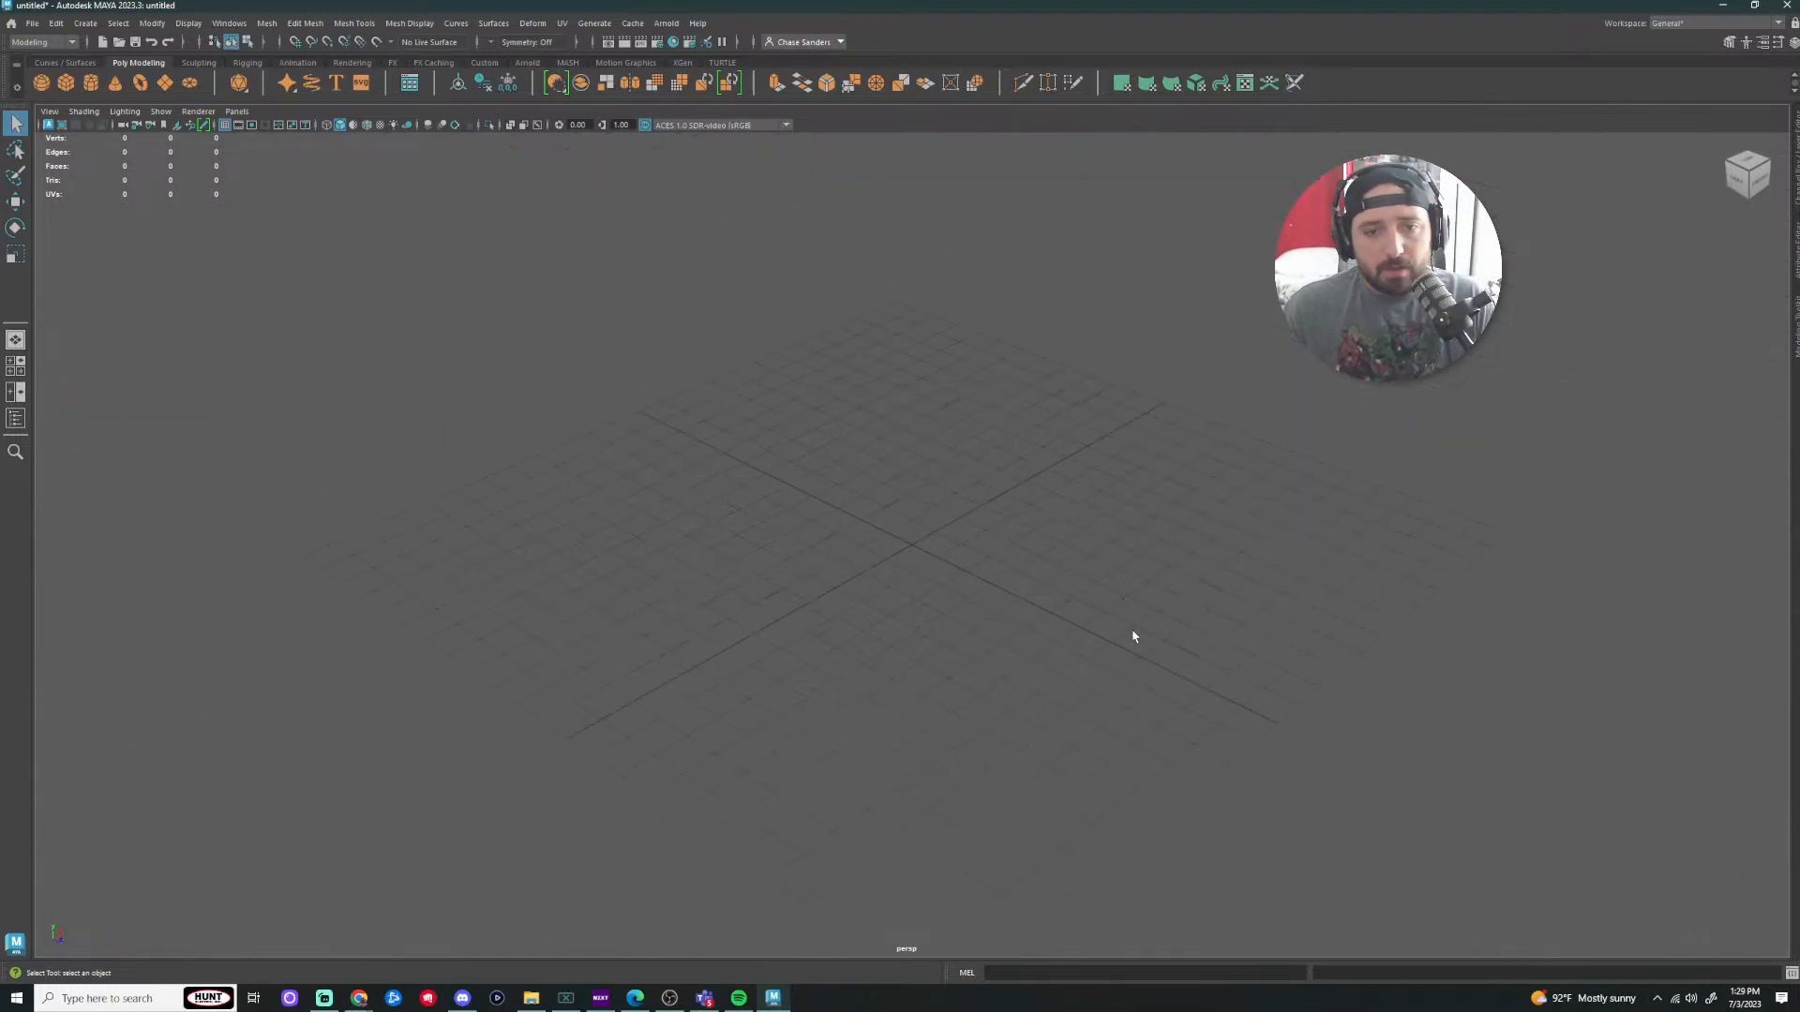
{"action": "mouse_move", "coordinate": [1132, 637]}
{"action": "left_mouse_down", "text": "alt"}
{"action": "mouse_move", "coordinate": [1100, 602]}
{"action": "mouse_move", "coordinate": [1173, 595]}
{"action": "mouse_move", "coordinate": [1144, 631]}
{"action": "mouse_move", "coordinate": [1128, 605]}
{"action": "mouse_move", "coordinate": [1151, 618]}
{"action": "left_mouse_up", "text": "alt"}
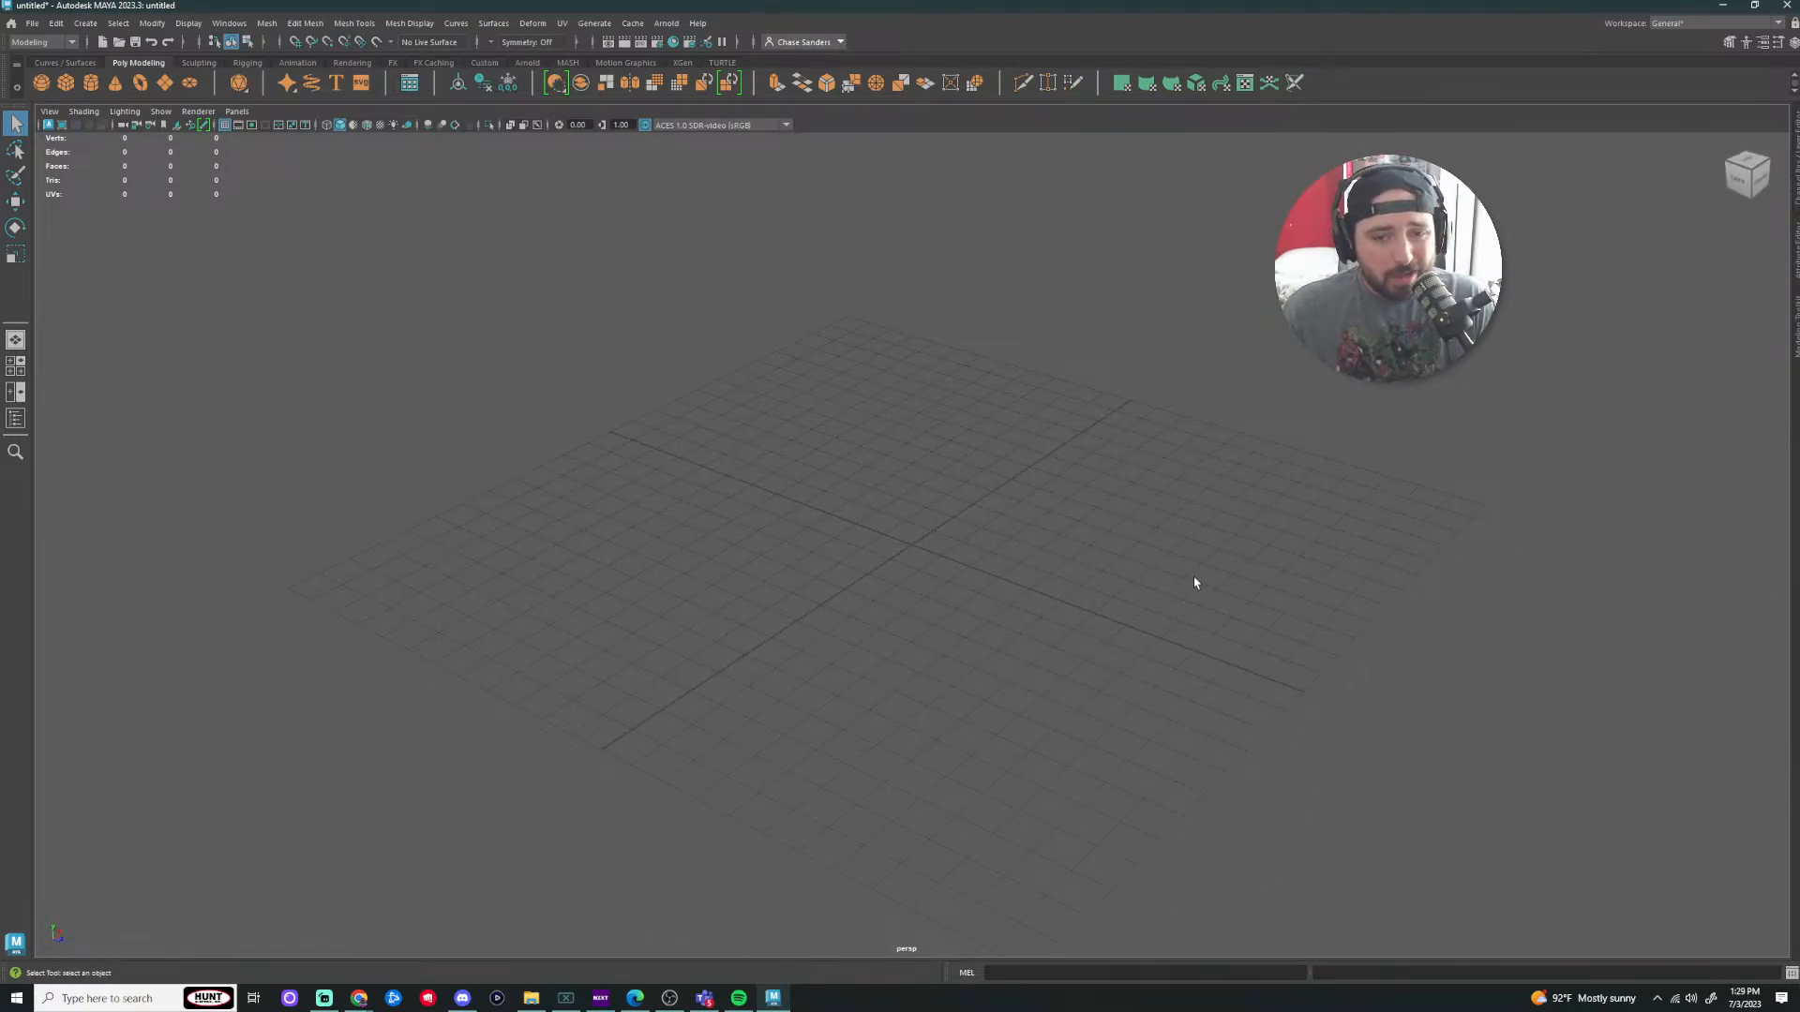
{"action": "middle_click_drag", "start_coordinate": [1195, 582], "coordinate": [1331, 652], "text": "alt"}
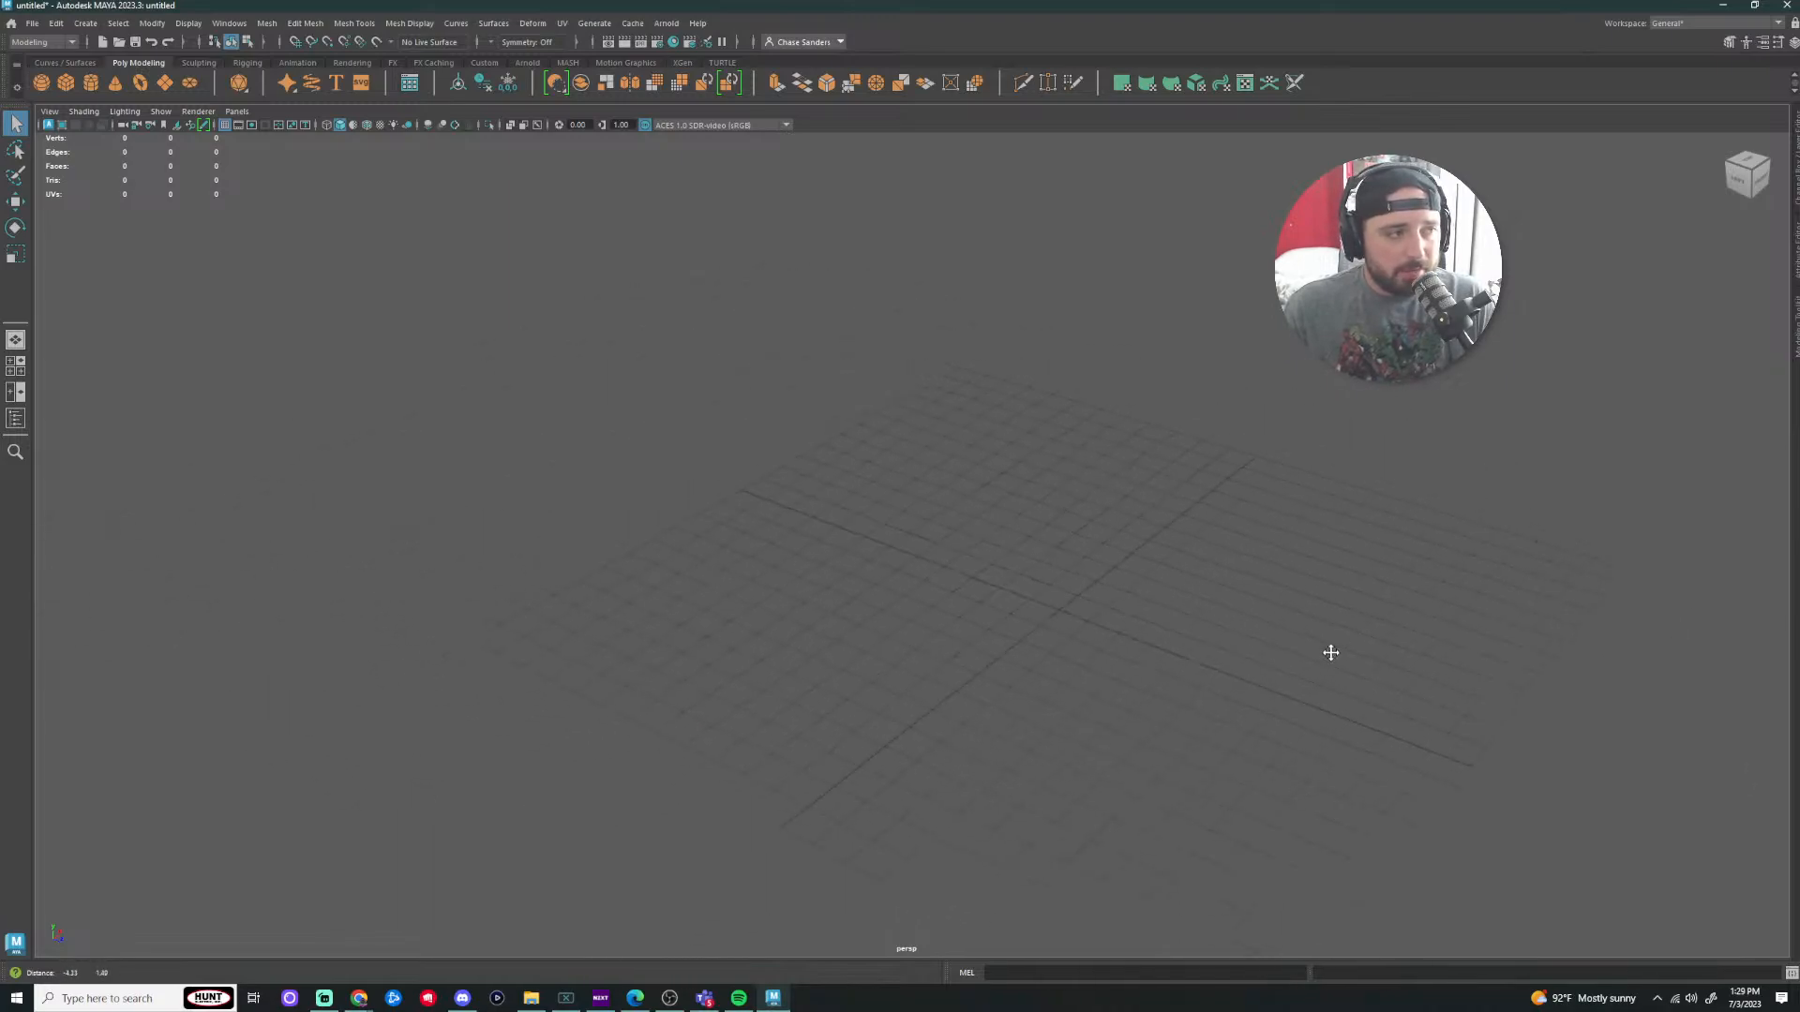
{"action": "left_click_drag", "start_coordinate": [1218, 631], "coordinate": [1184, 610], "text": "alt"}
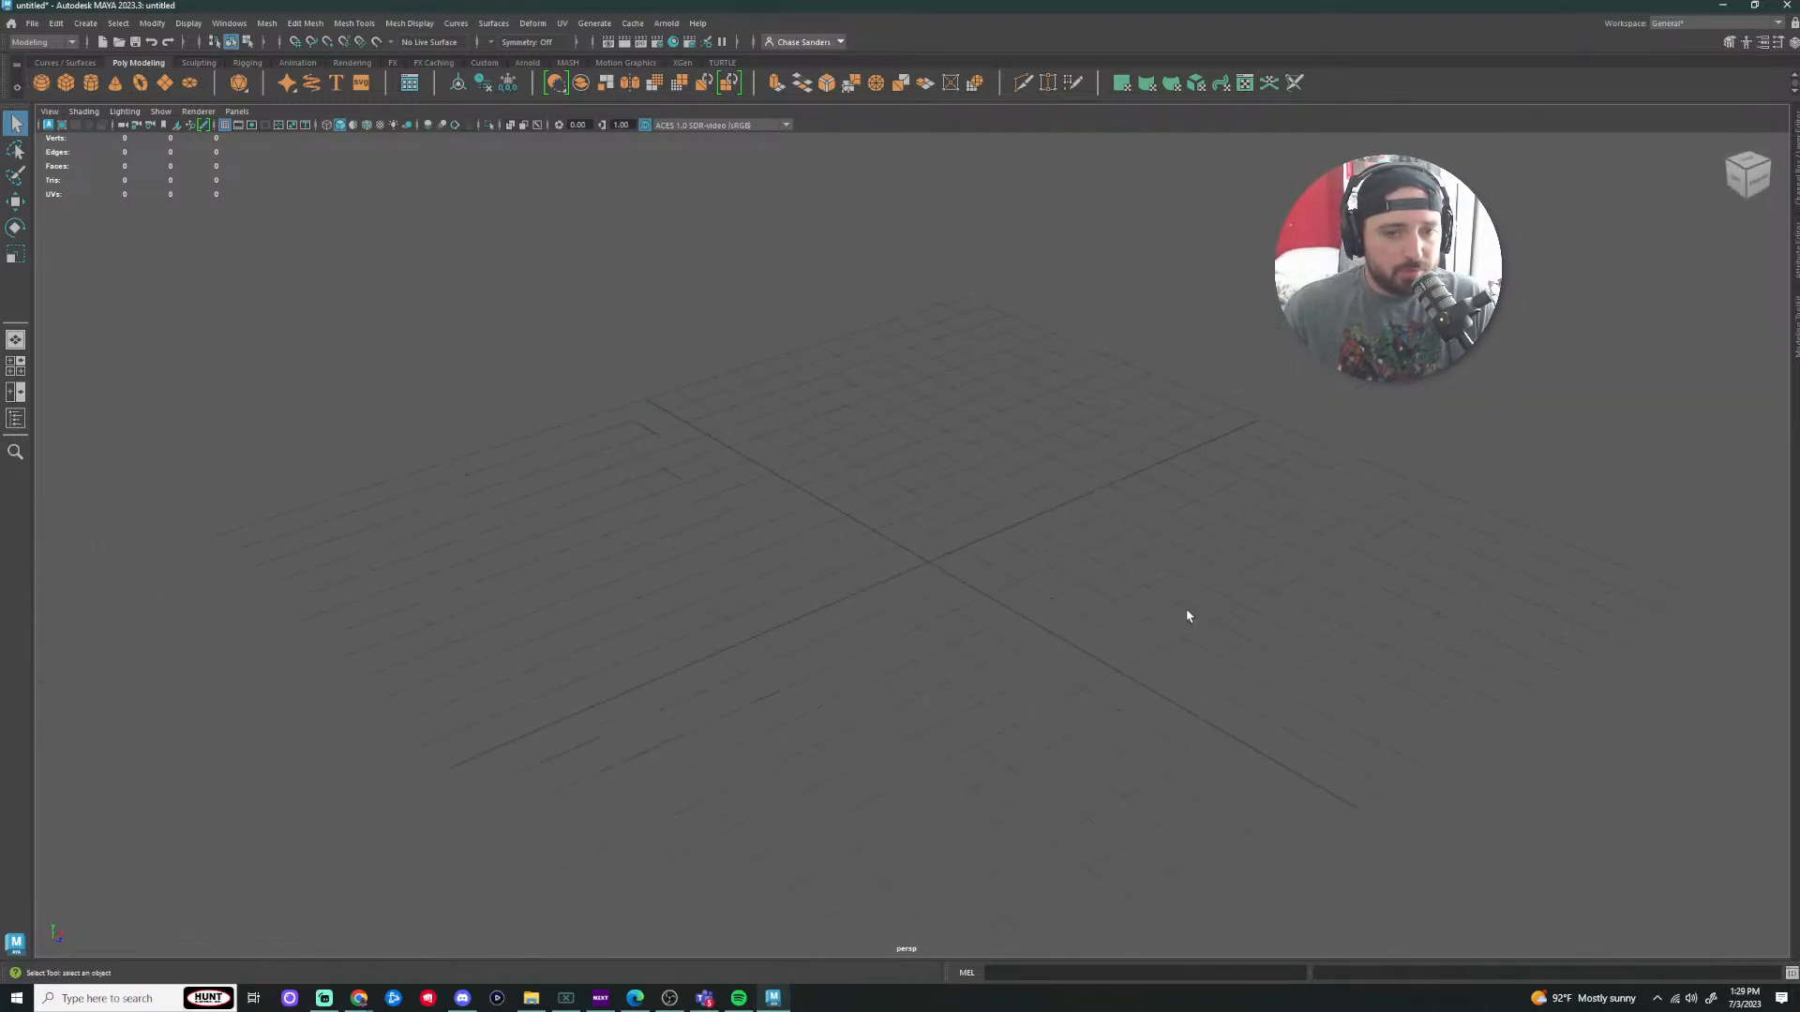
{"action": "middle_click_drag", "start_coordinate": [1187, 616], "coordinate": [1231, 531], "text": "alt"}
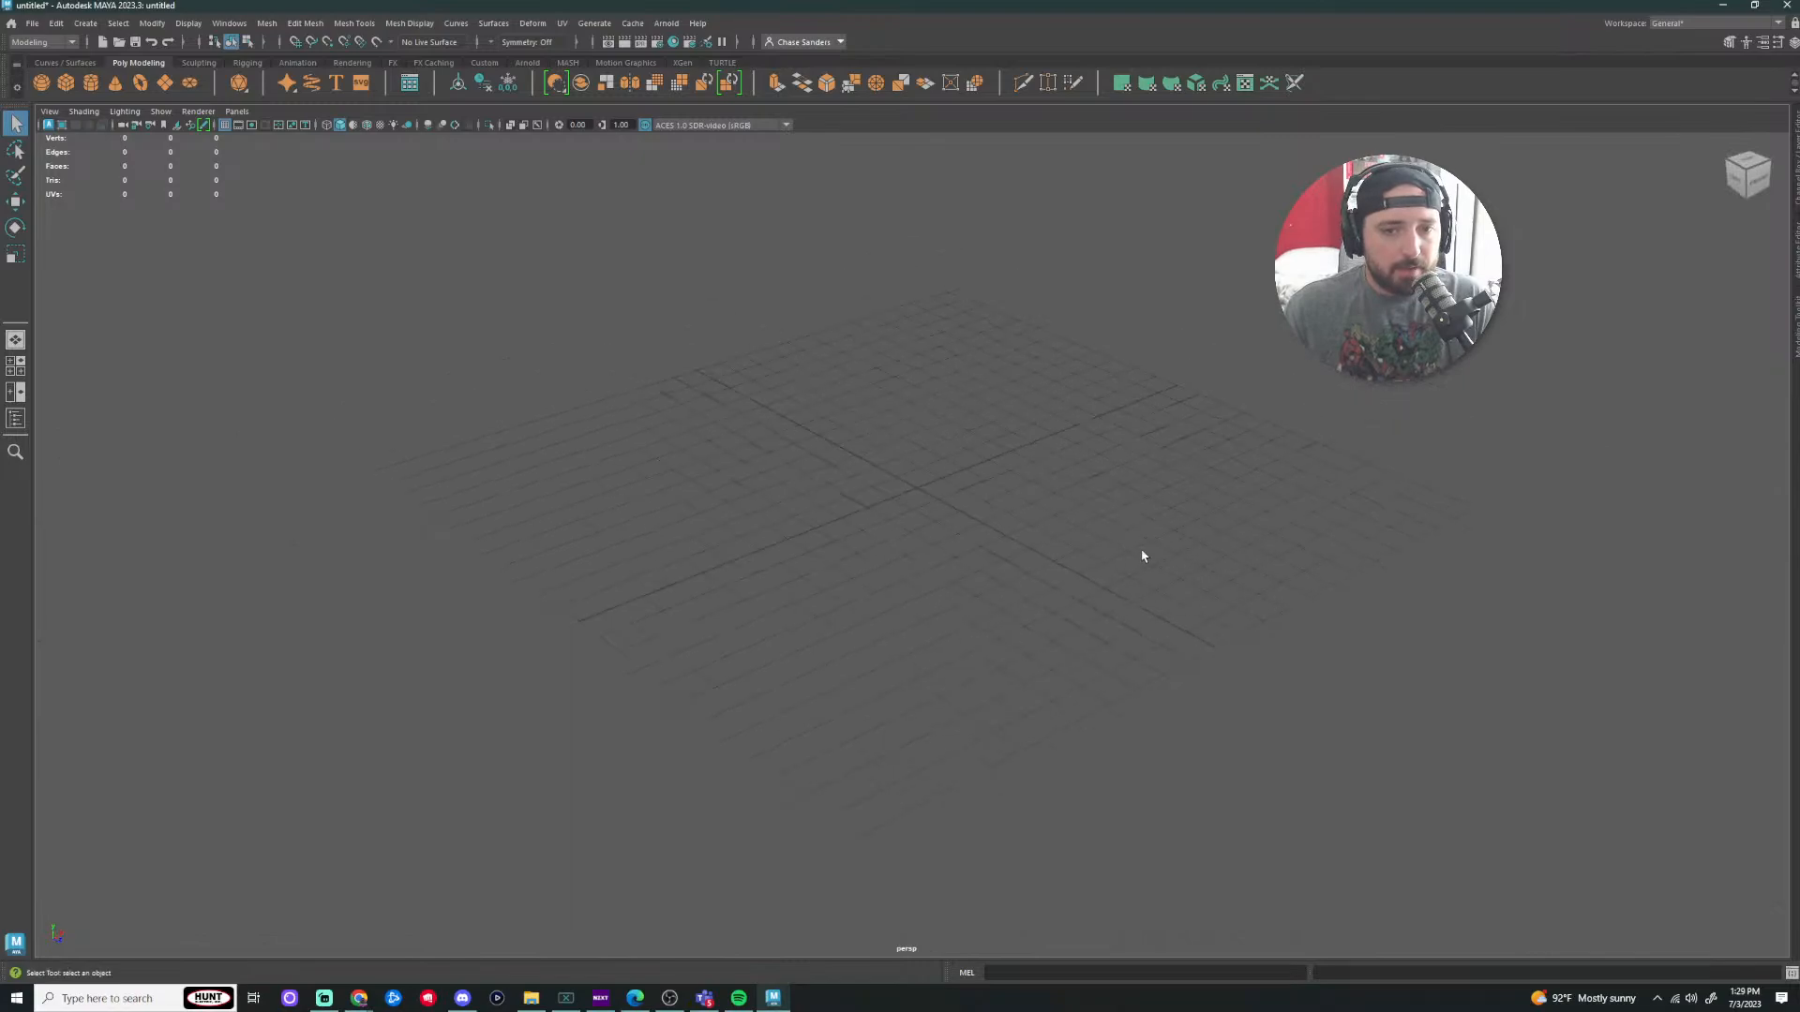
{"action": "left_click_drag", "start_coordinate": [1142, 556], "coordinate": [1093, 585], "text": "alt"}
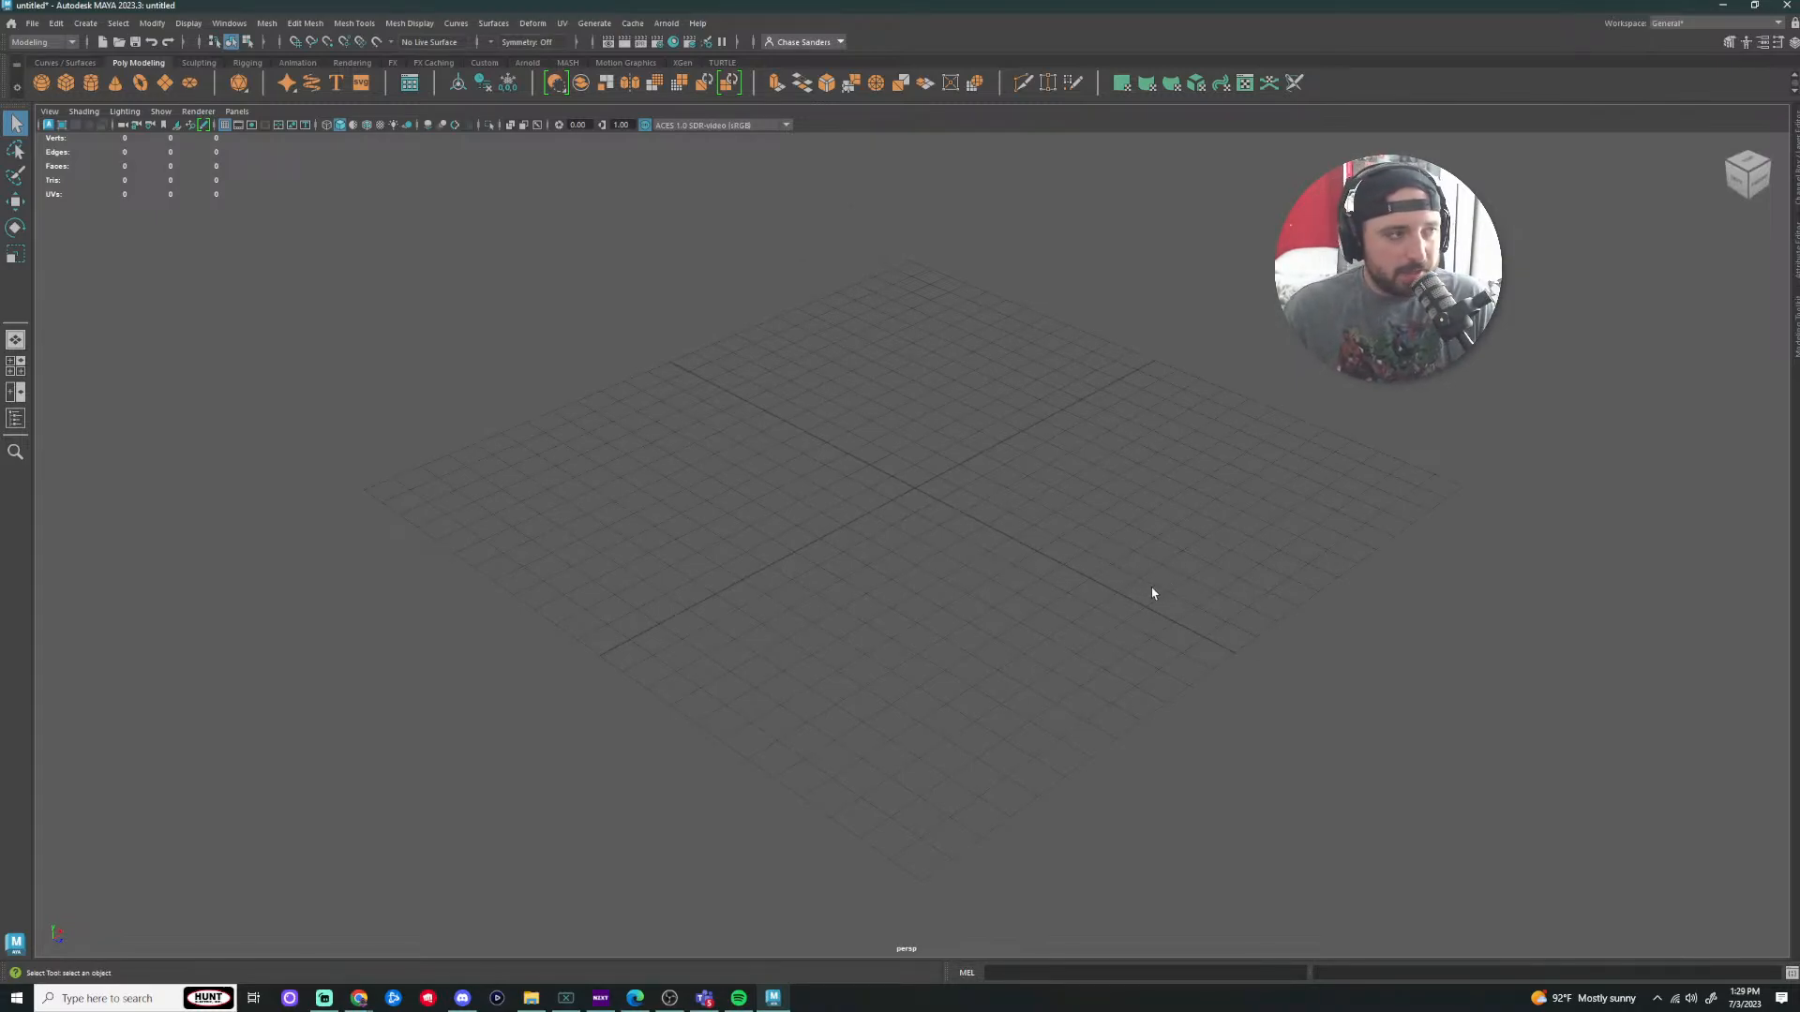
{"action": "scroll", "coordinate": [1002, 594], "scroll_direction": "up", "scroll_amount": 3}
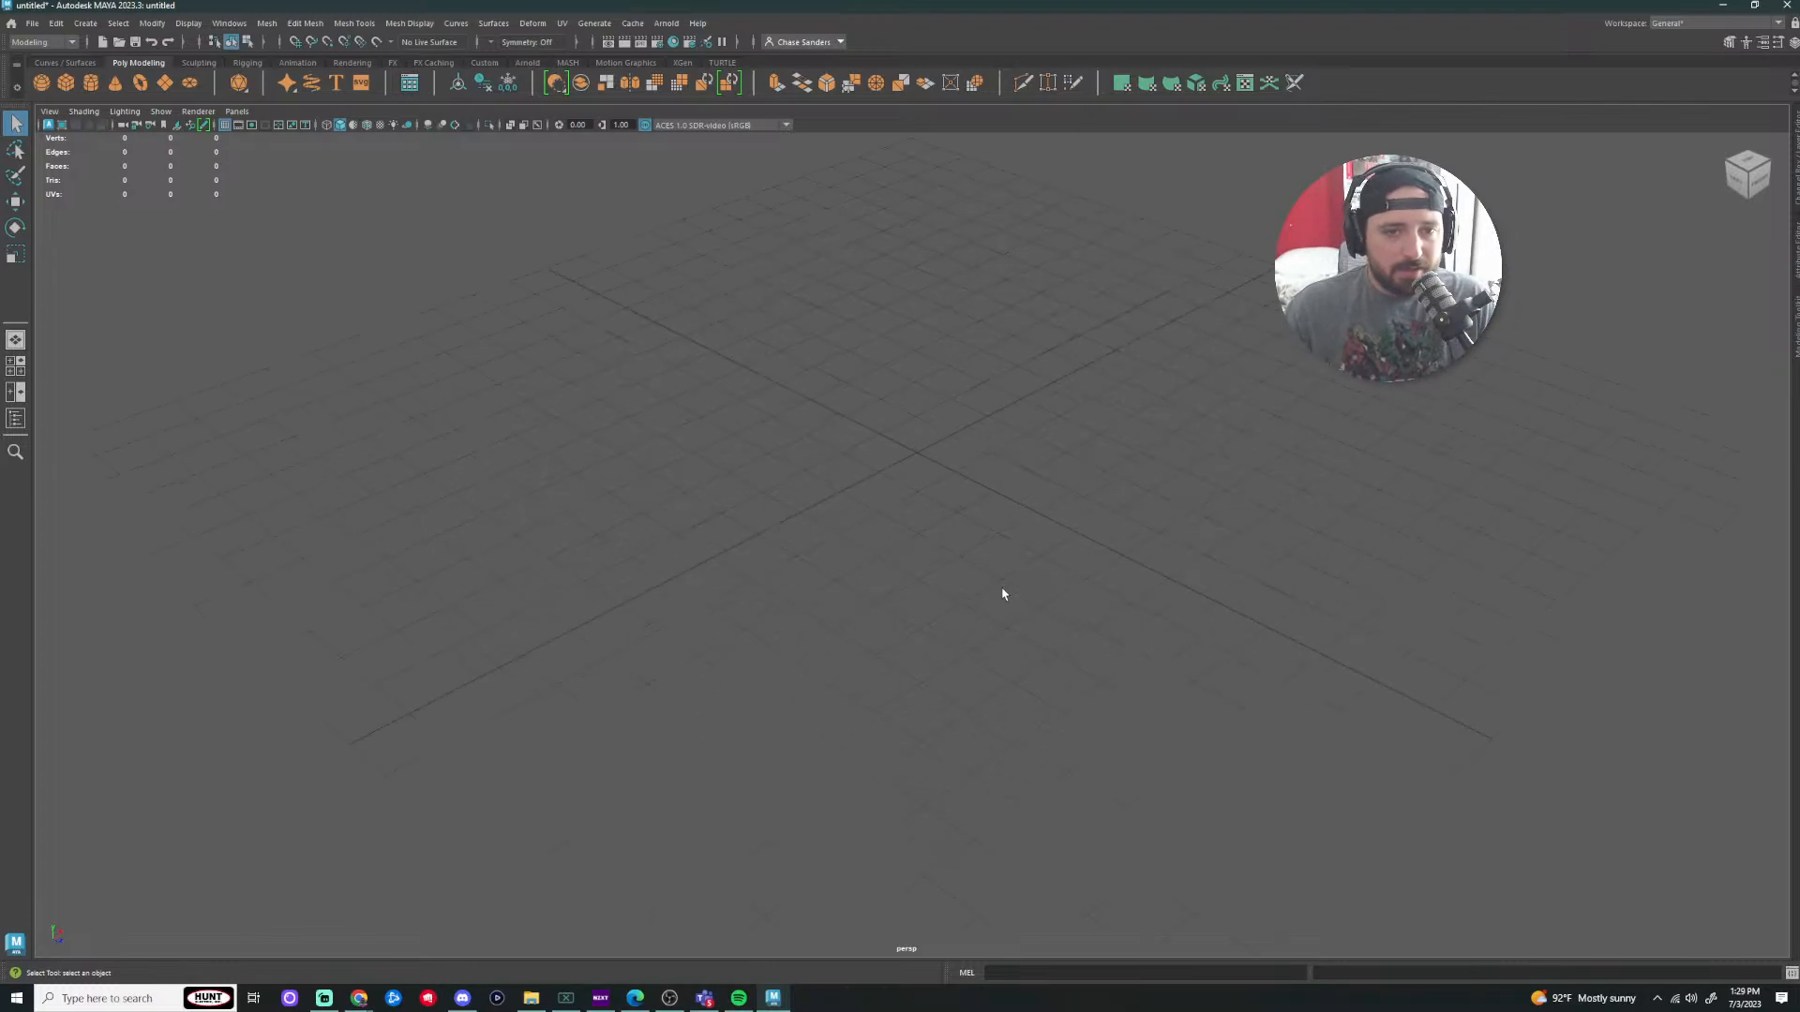
{"action": "scroll", "coordinate": [1018, 589], "scroll_direction": "down", "scroll_amount": 2}
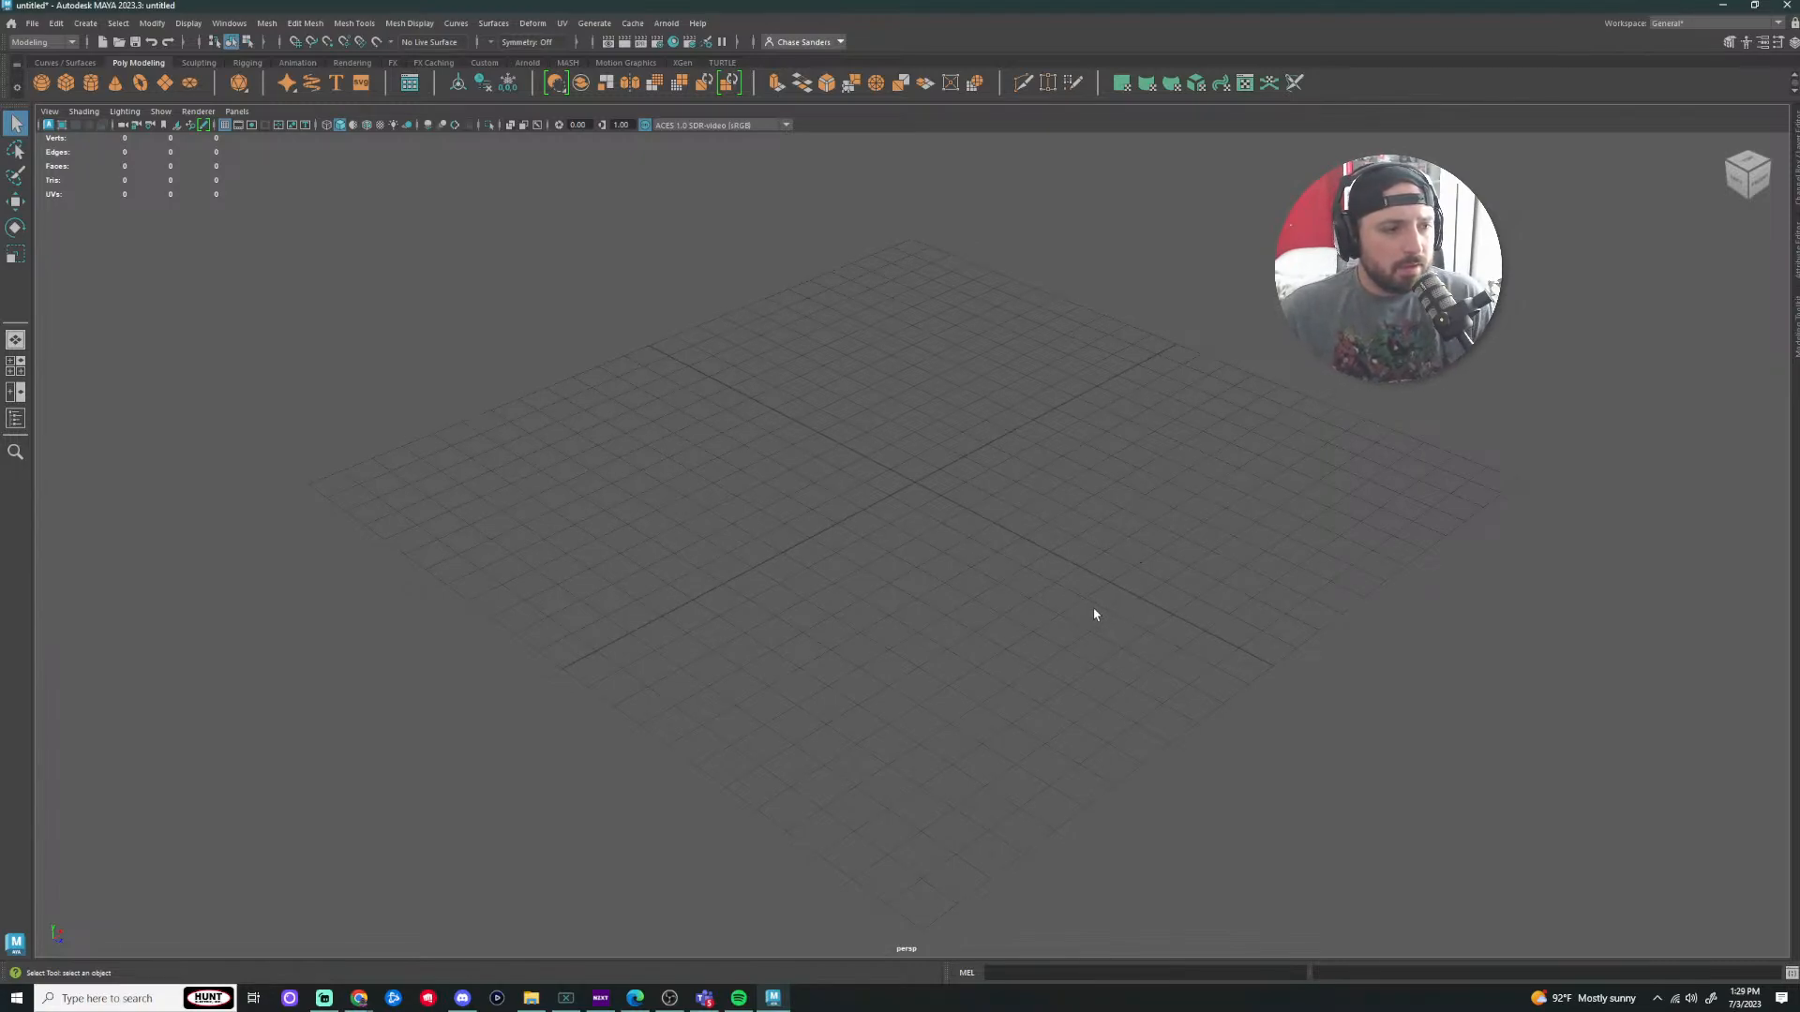
{"action": "scroll", "coordinate": [1047, 588], "scroll_direction": "up", "scroll_amount": 3}
{"action": "mouse_move", "coordinate": [986, 607]}
{"action": "left_mouse_down", "text": "alt"}
{"action": "mouse_move", "coordinate": [1036, 635]}
{"action": "mouse_move", "coordinate": [1032, 579]}
{"action": "mouse_move", "coordinate": [952, 510]}
{"action": "mouse_move", "coordinate": [895, 624]}
{"action": "mouse_move", "coordinate": [981, 562]}
{"action": "mouse_move", "coordinate": [960, 602]}
{"action": "left_mouse_up", "text": "alt"}
{"action": "middle_click_drag", "start_coordinate": [1055, 610], "coordinate": [1025, 616], "text": "alt"}
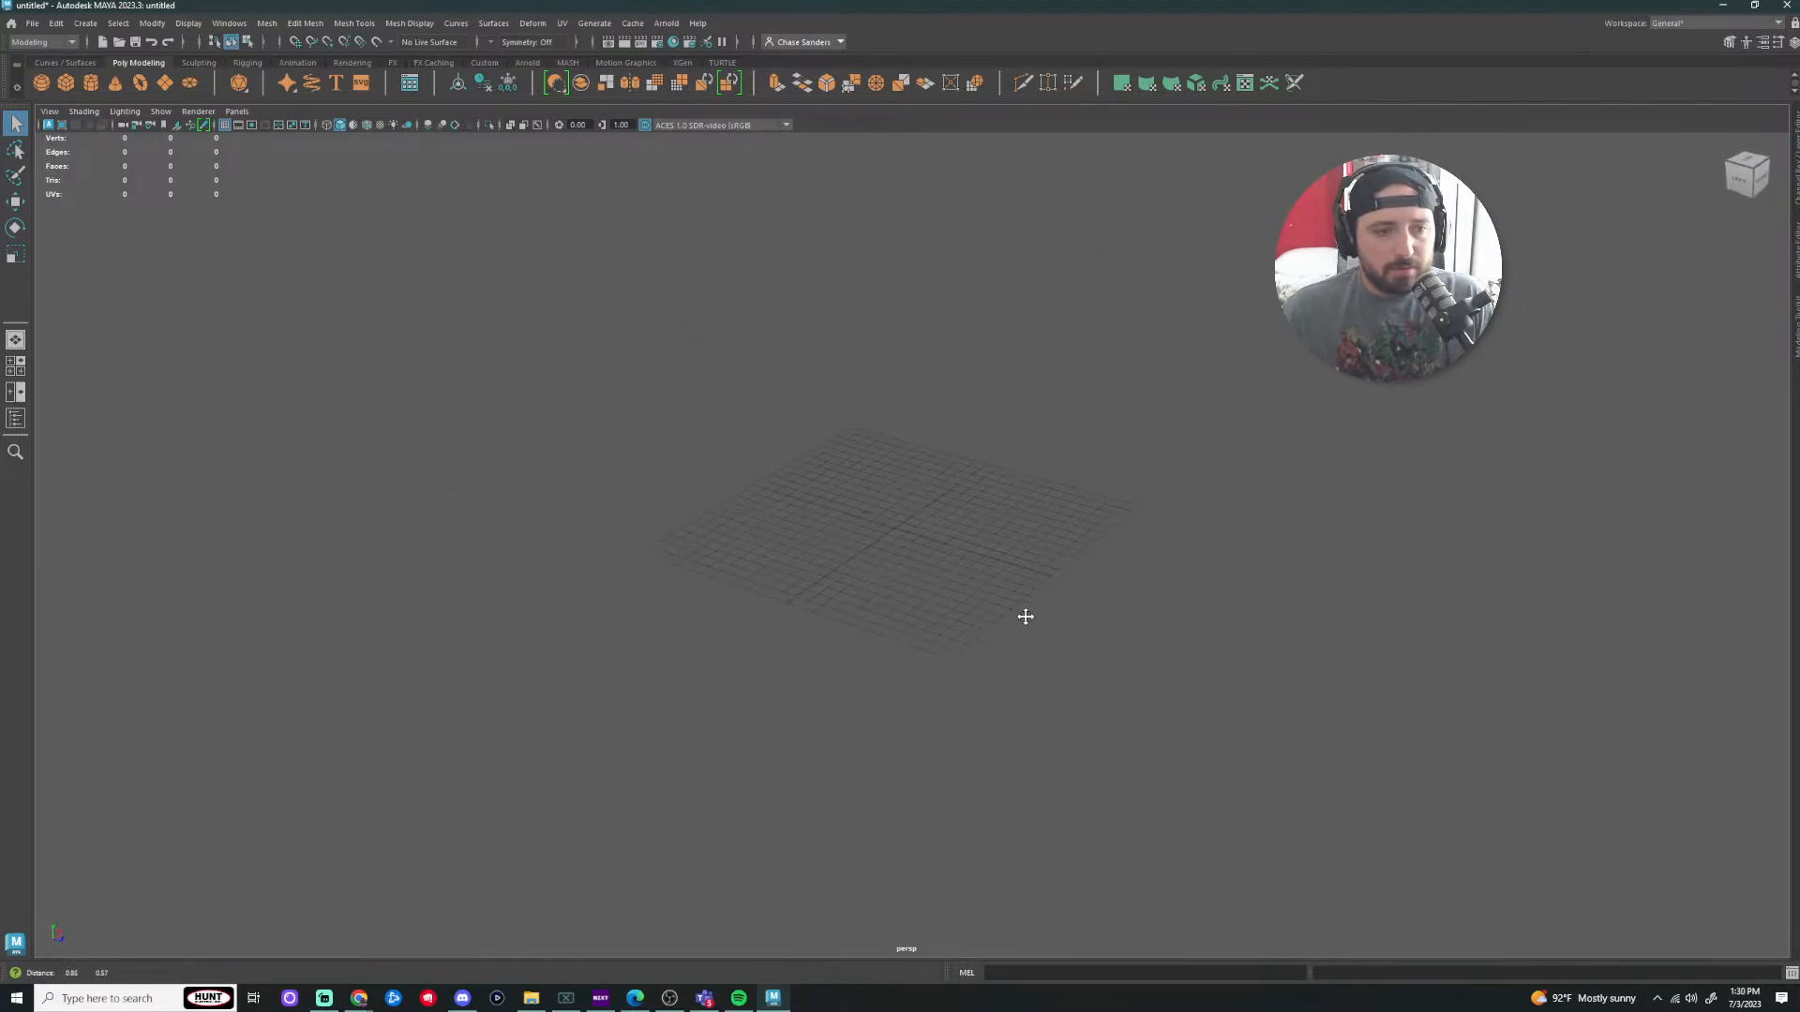
{"action": "left_click_drag", "start_coordinate": [984, 603], "coordinate": [1080, 563], "text": "alt"}
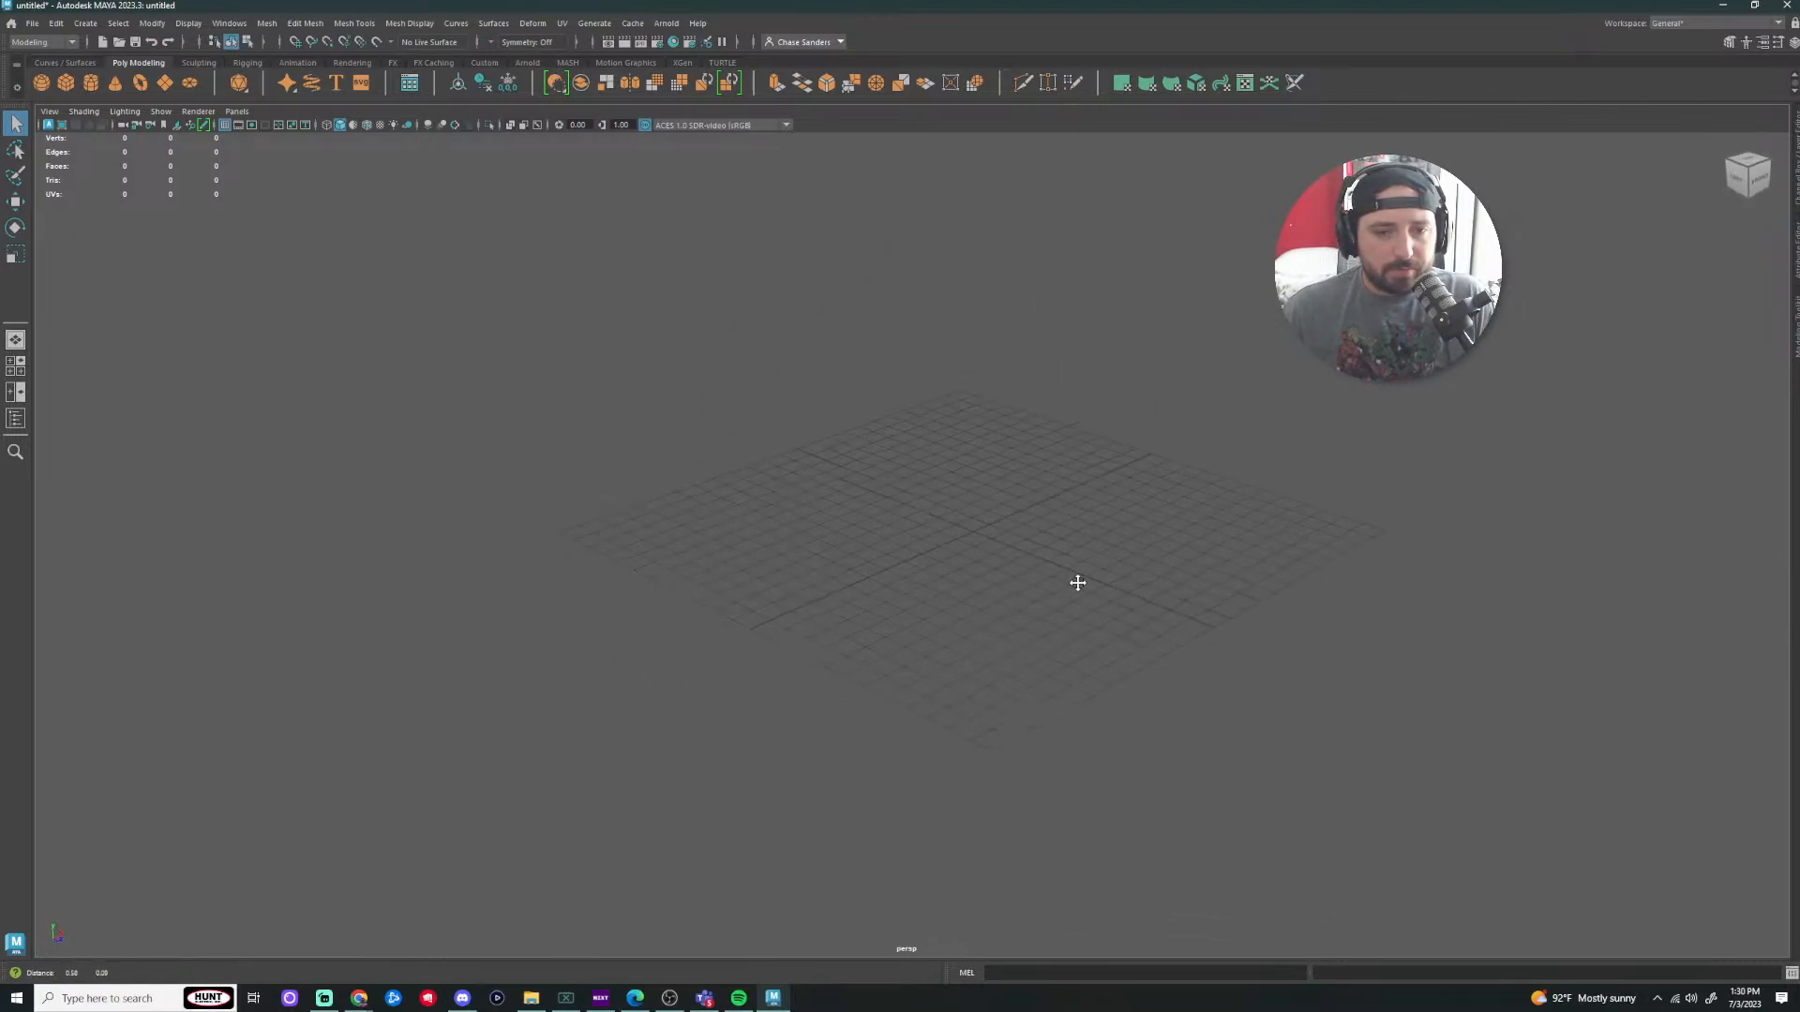
{"action": "left_click_drag", "start_coordinate": [975, 605], "coordinate": [947, 646], "text": "alt"}
{"action": "scroll", "coordinate": [967, 635], "scroll_direction": "up", "scroll_amount": 5}
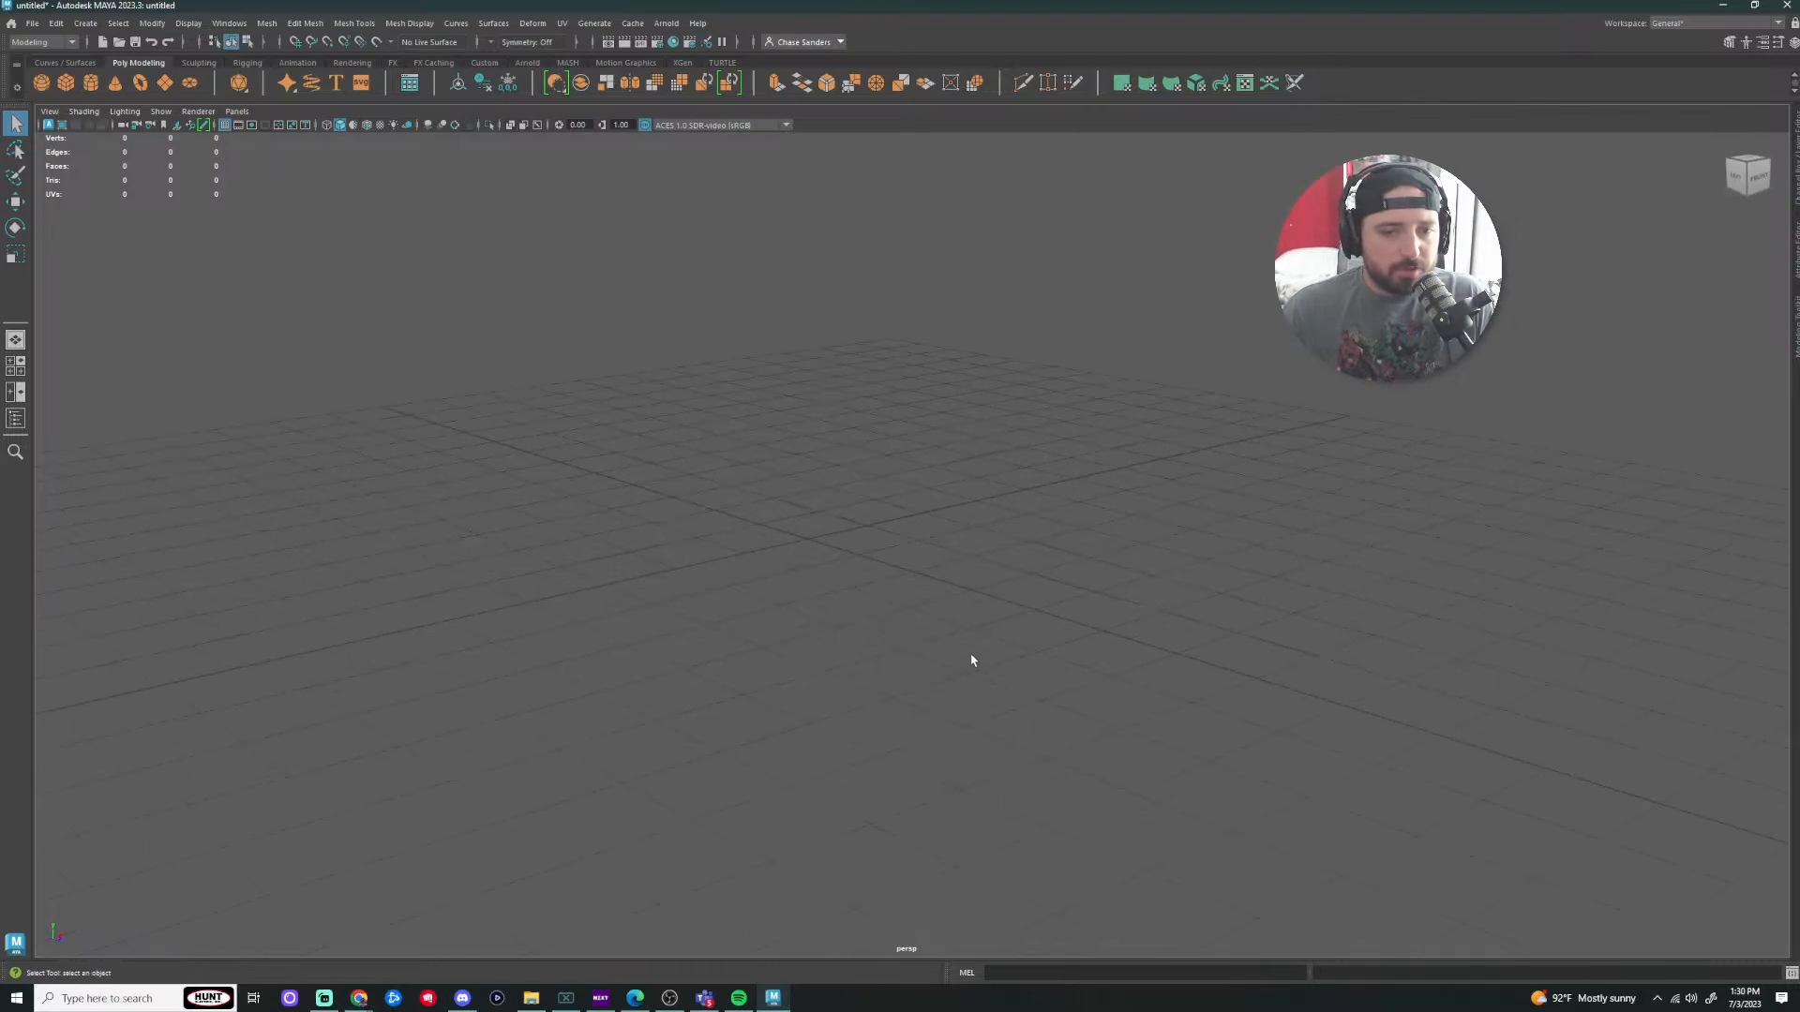
{"action": "scroll", "coordinate": [976, 677], "scroll_direction": "down", "scroll_amount": 7}
{"action": "left_click_drag", "start_coordinate": [980, 609], "coordinate": [1034, 634], "text": "alt"}
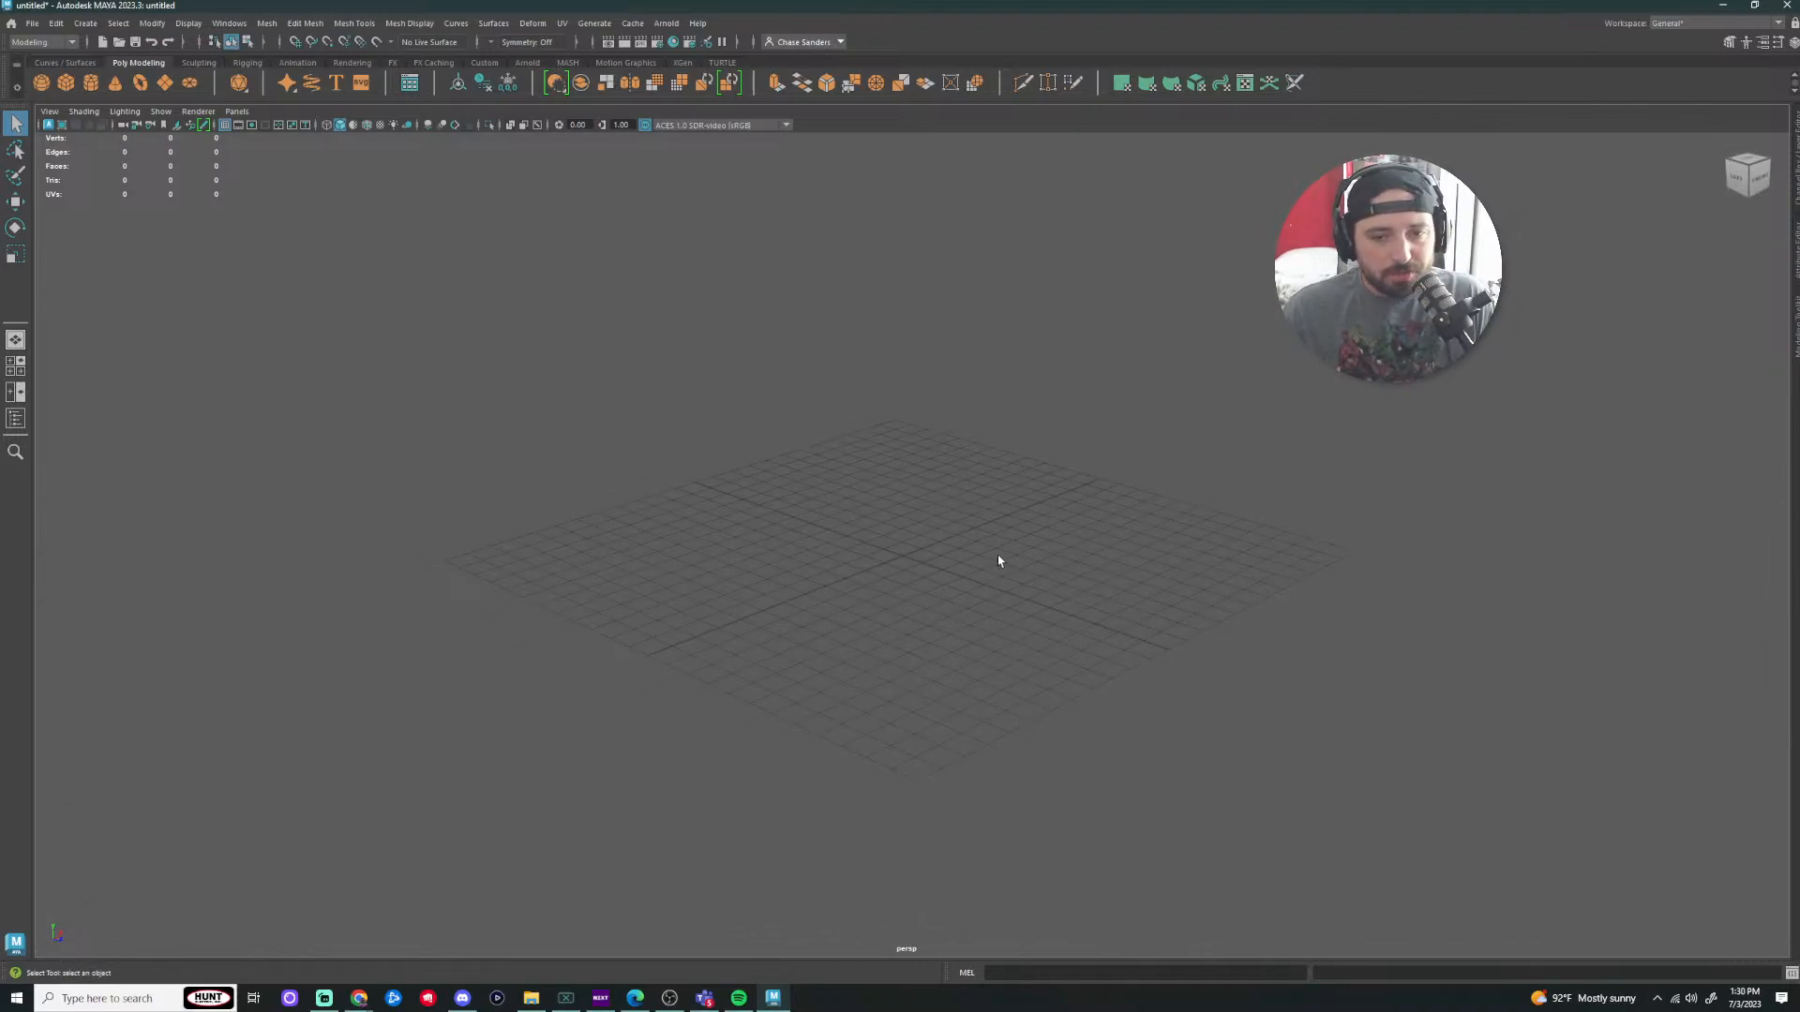
{"action": "right_click_drag", "start_coordinate": [997, 555], "coordinate": [1213, 563], "text": "alt"}
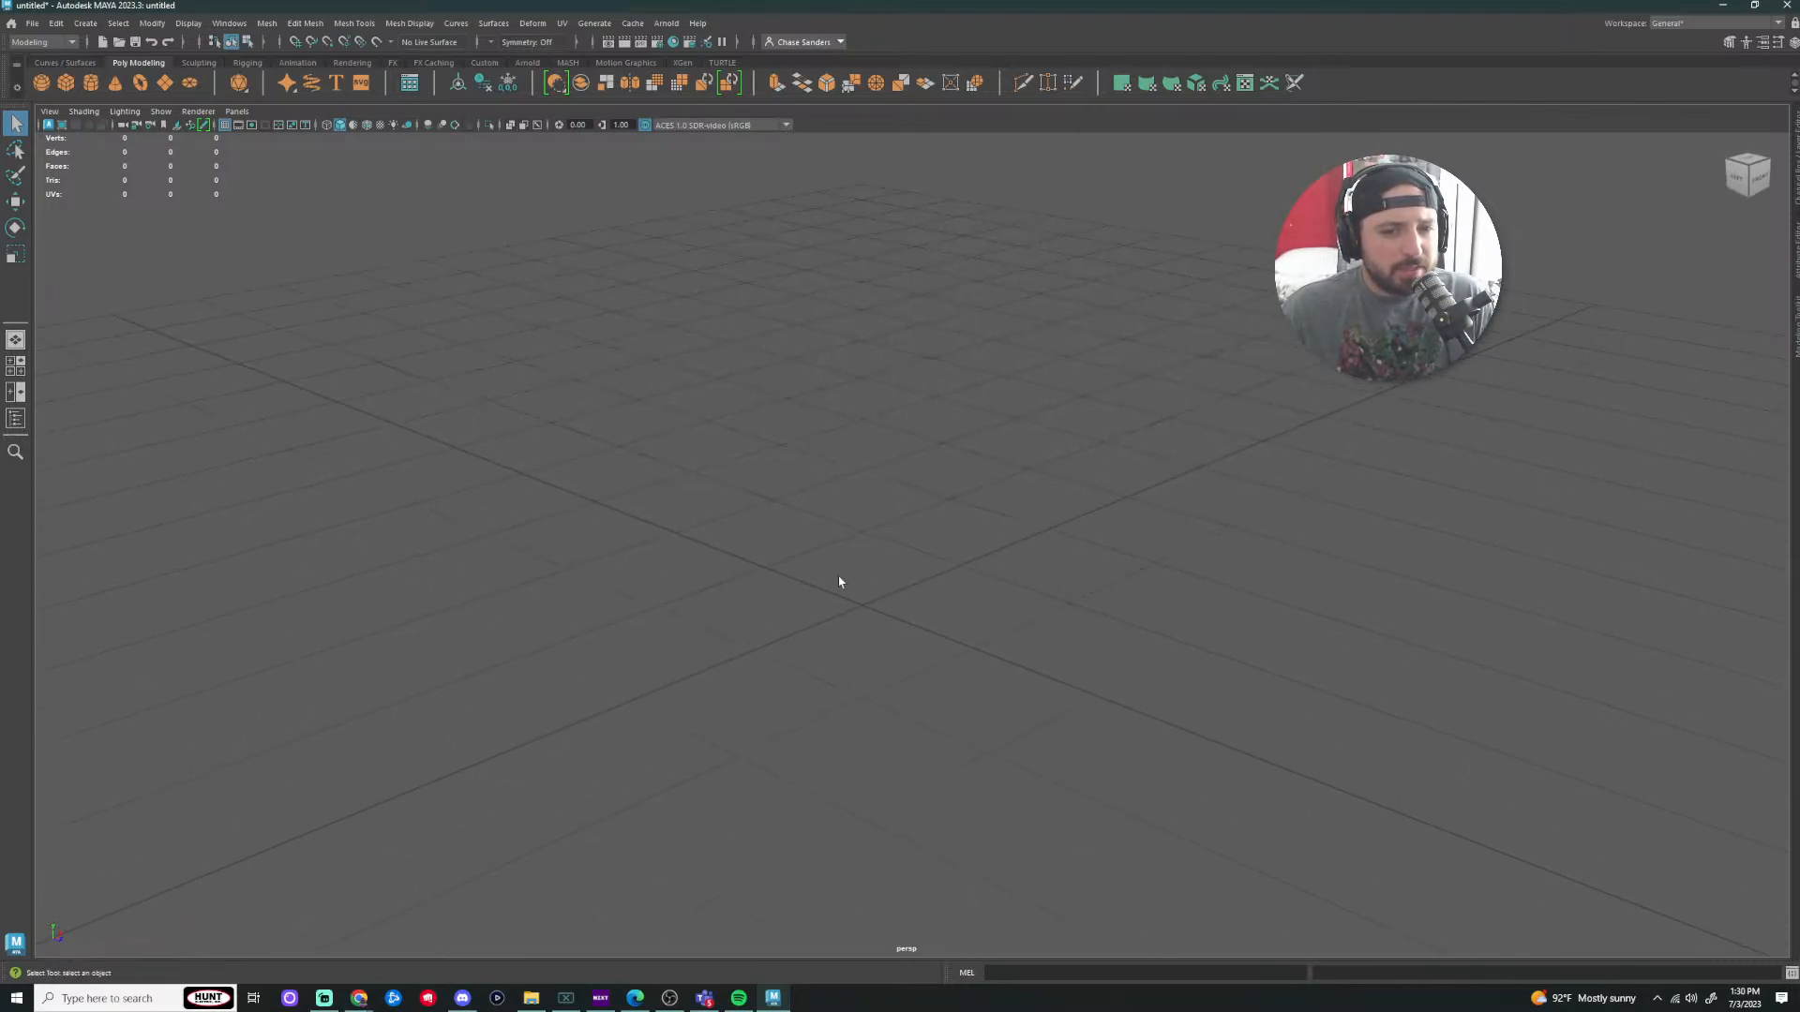
{"action": "right_click_drag", "start_coordinate": [839, 582], "coordinate": [1078, 558], "text": "alt"}
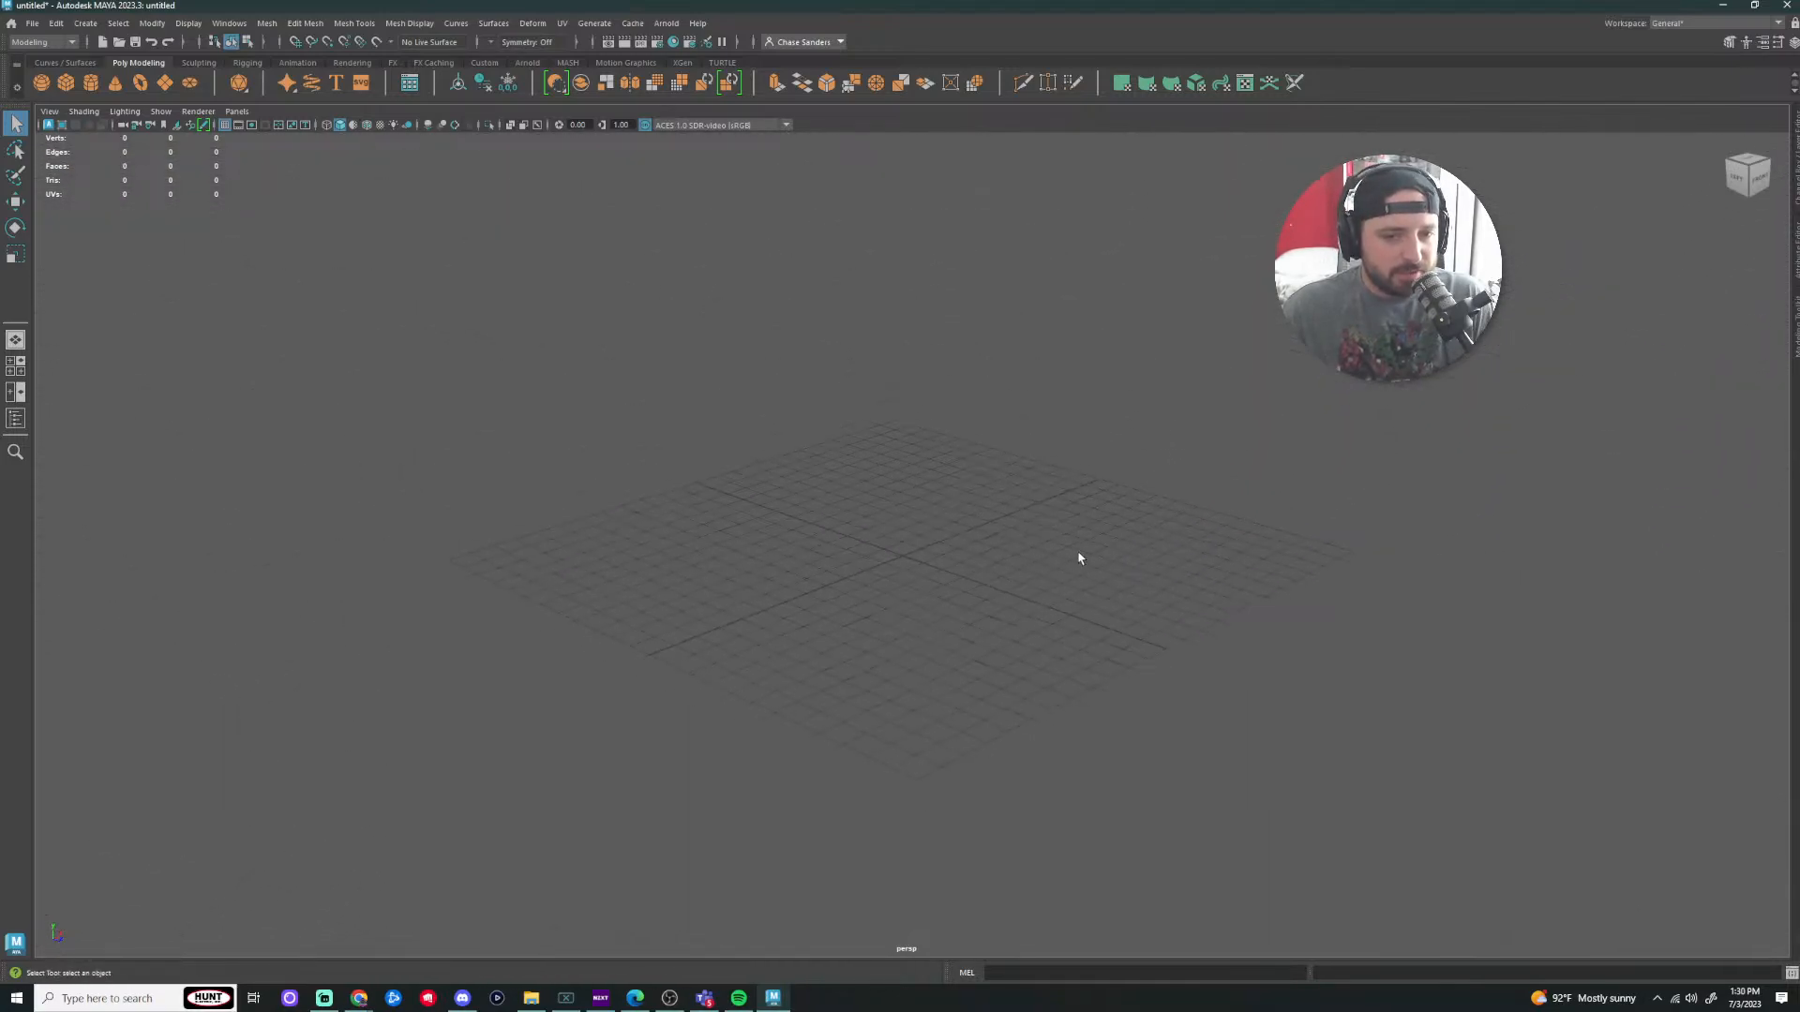
{"action": "scroll", "coordinate": [1020, 564], "scroll_direction": "up", "scroll_amount": 5}
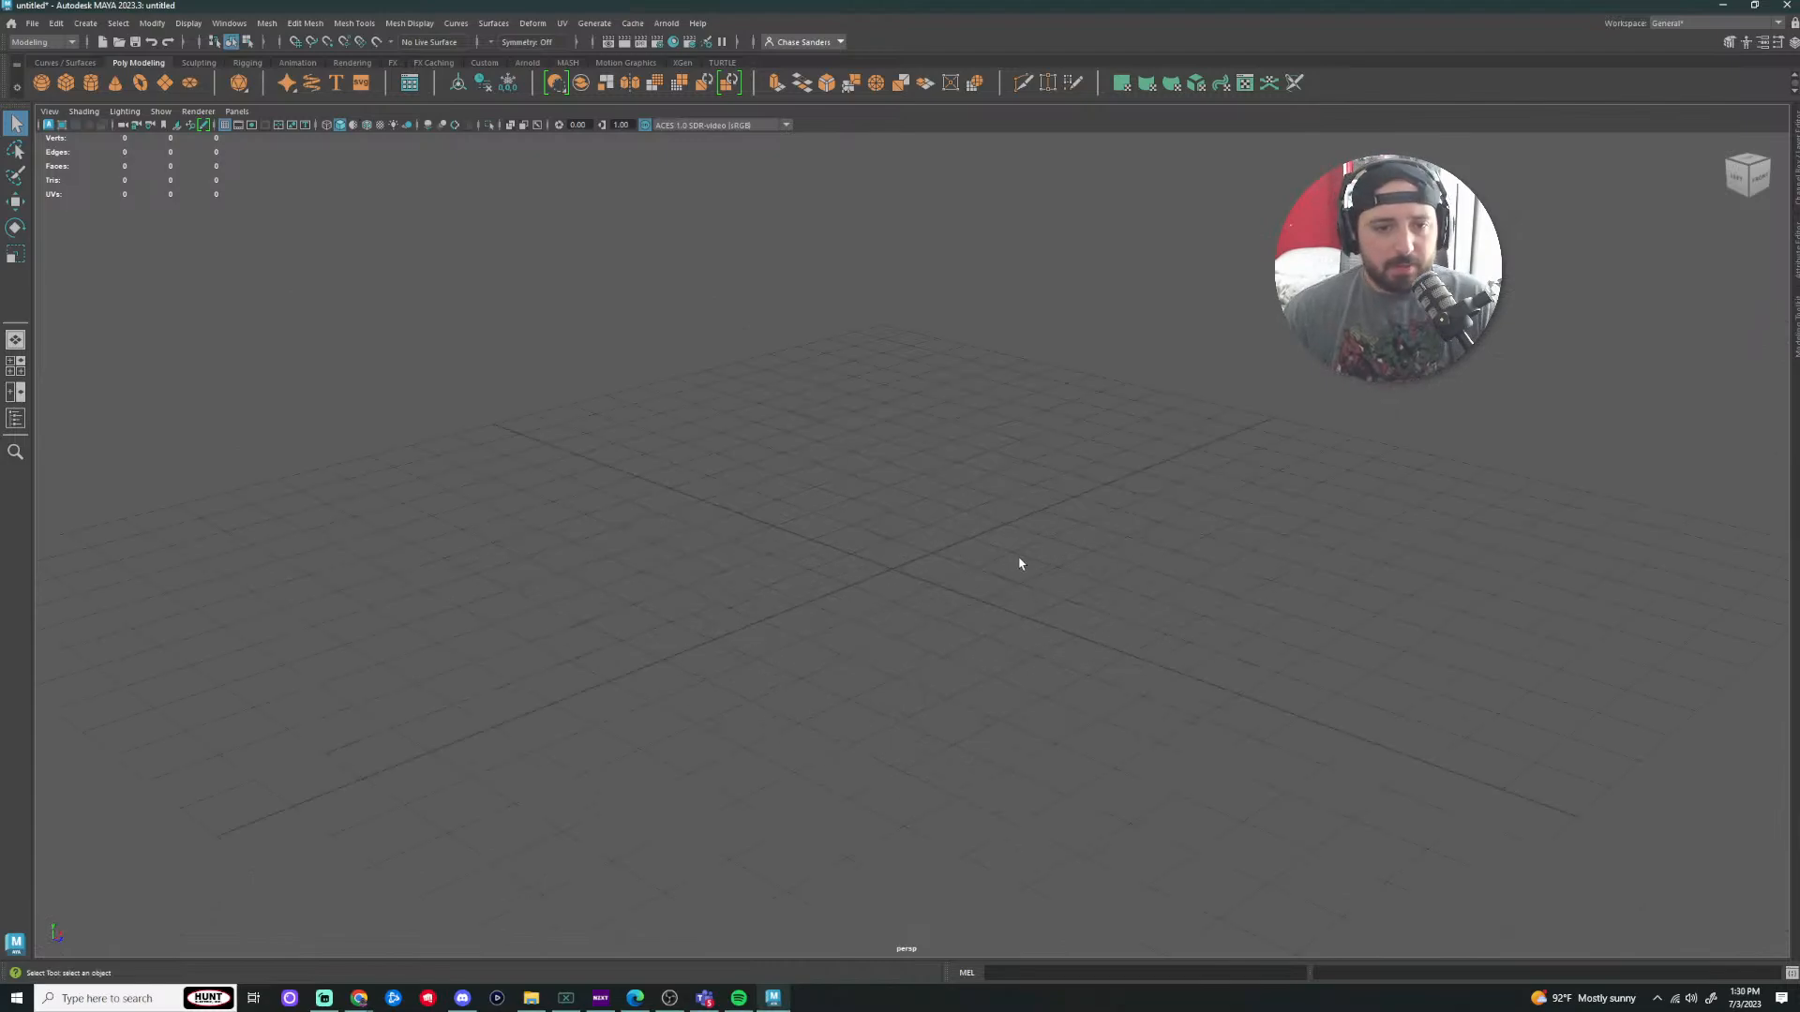
{"action": "scroll", "coordinate": [1020, 573], "scroll_direction": "up", "scroll_amount": 1}
{"action": "scroll", "coordinate": [1020, 572], "scroll_direction": "down", "scroll_amount": 1}
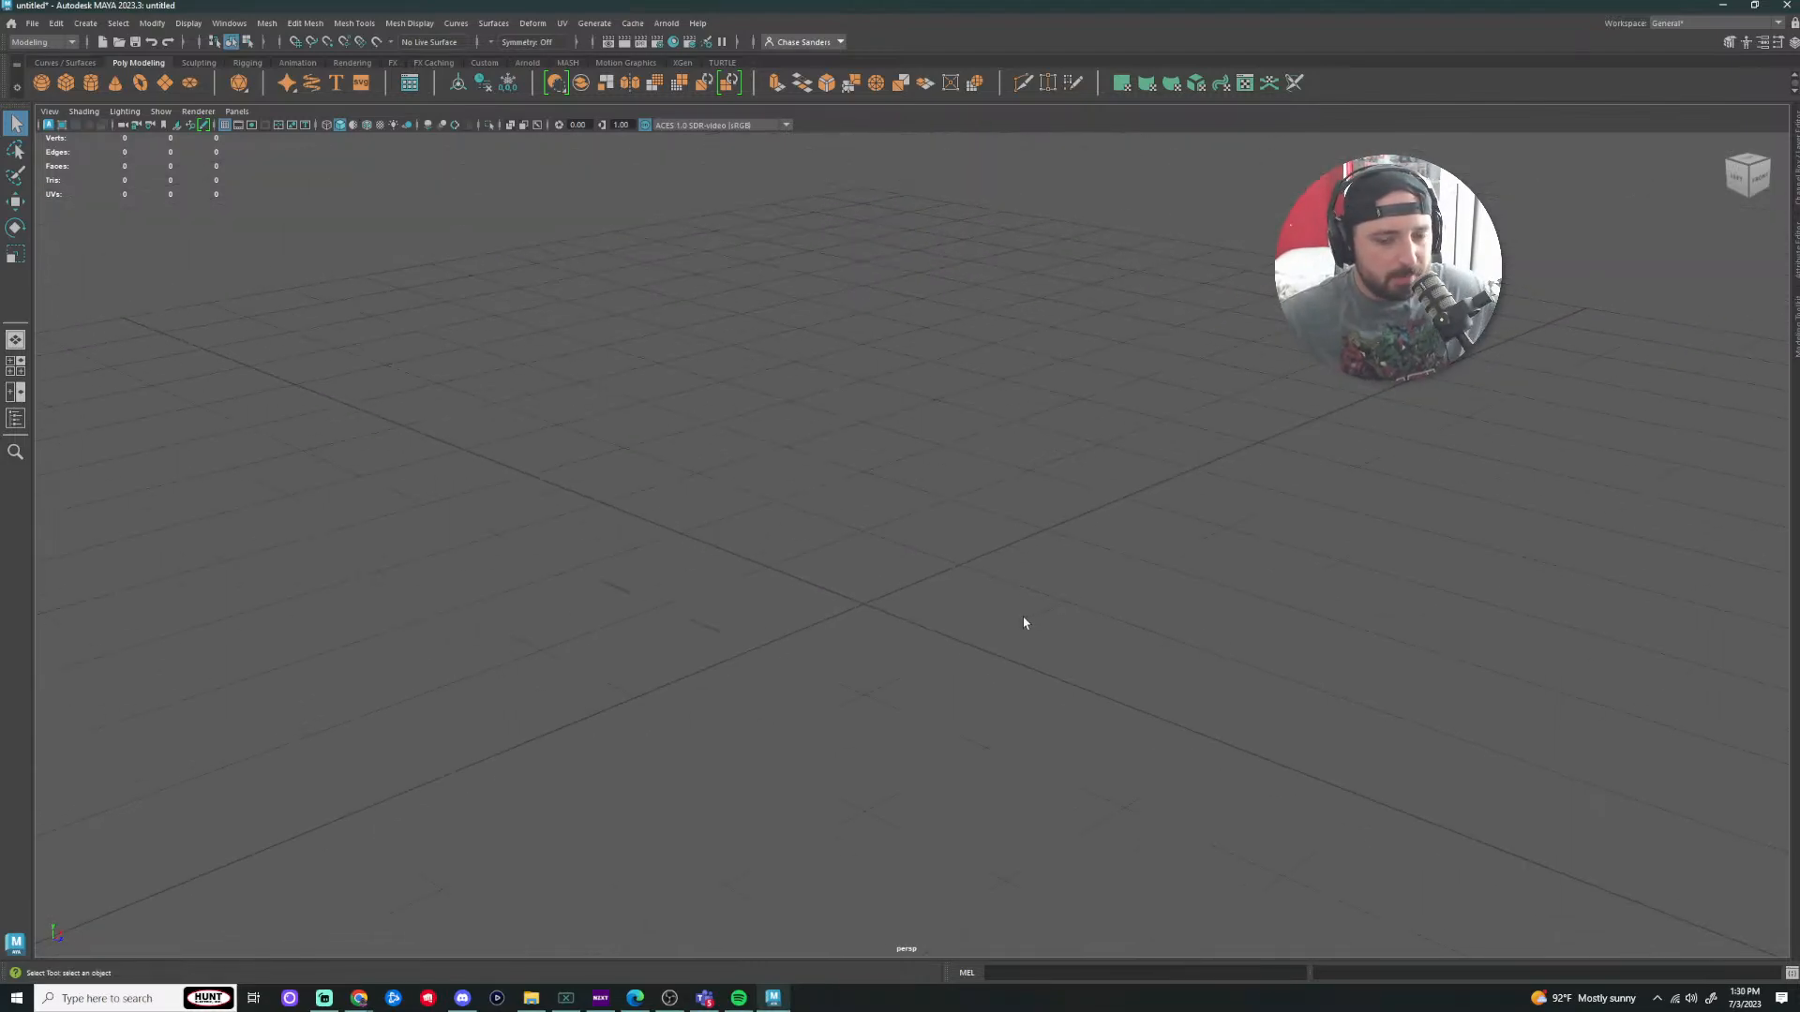
{"action": "scroll", "coordinate": [1015, 604], "scroll_direction": "up", "scroll_amount": 1}
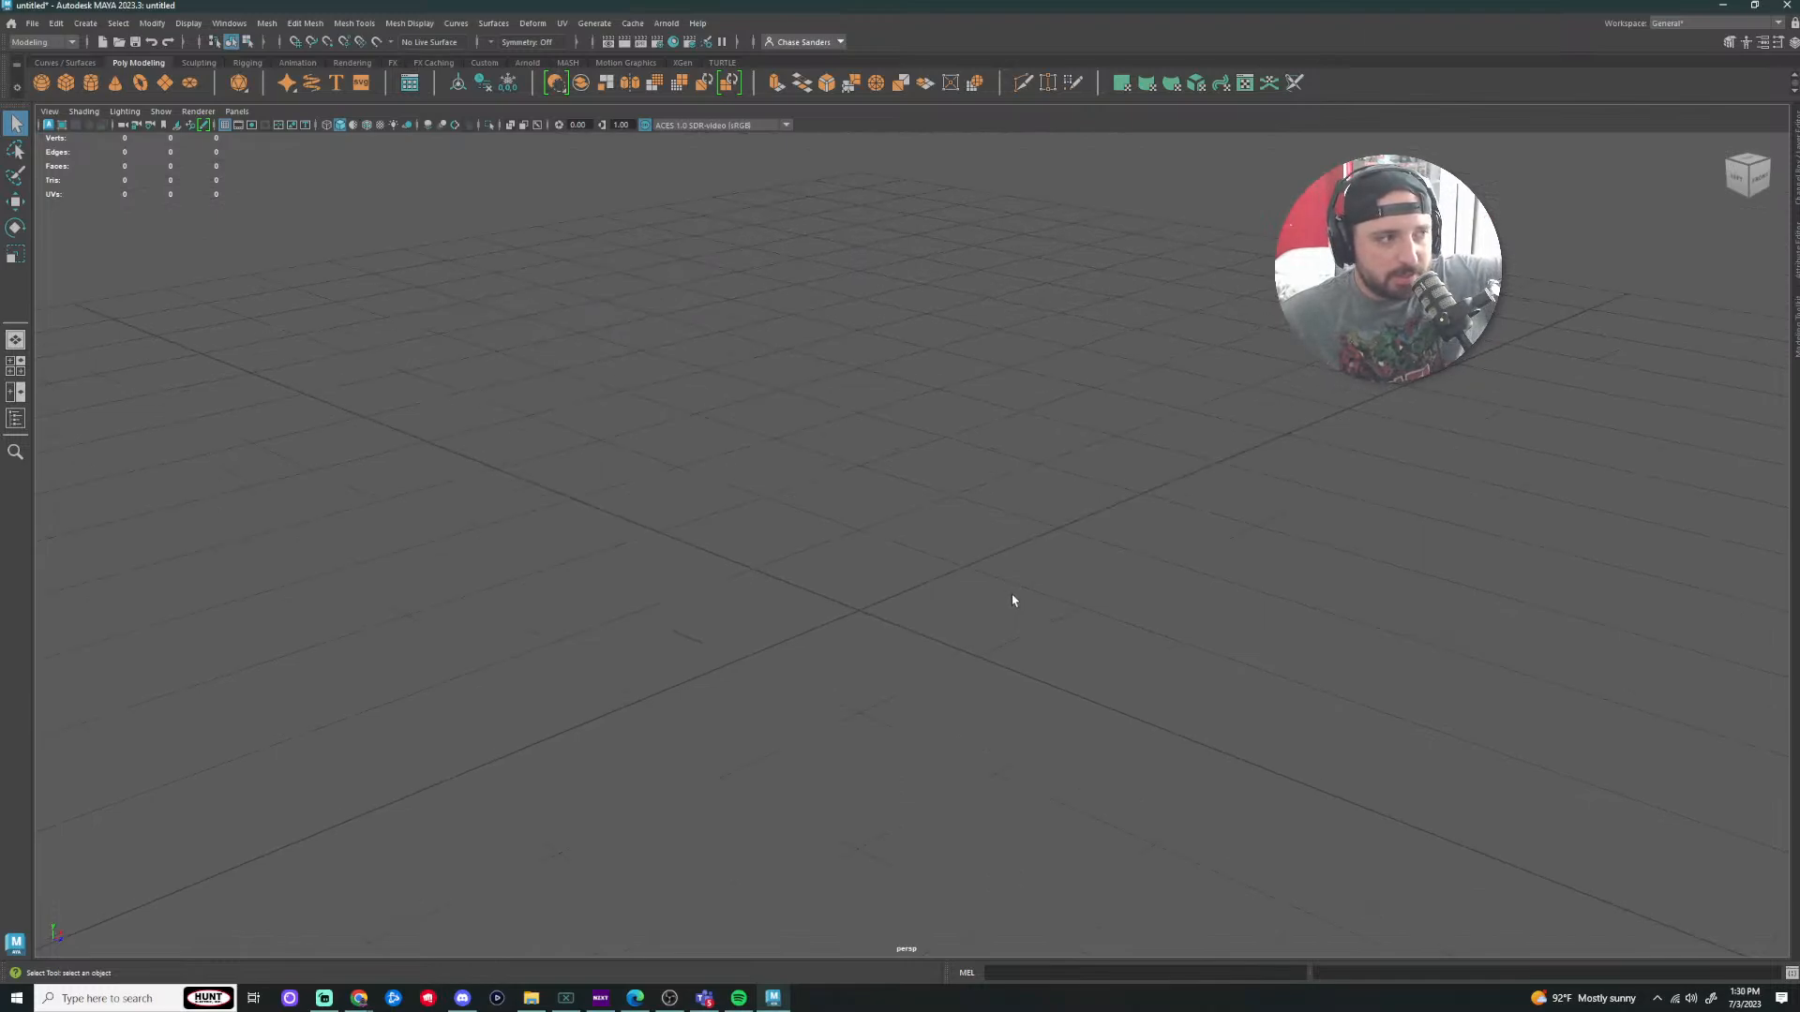
{"action": "scroll", "coordinate": [1011, 600], "scroll_direction": "up", "scroll_amount": 1}
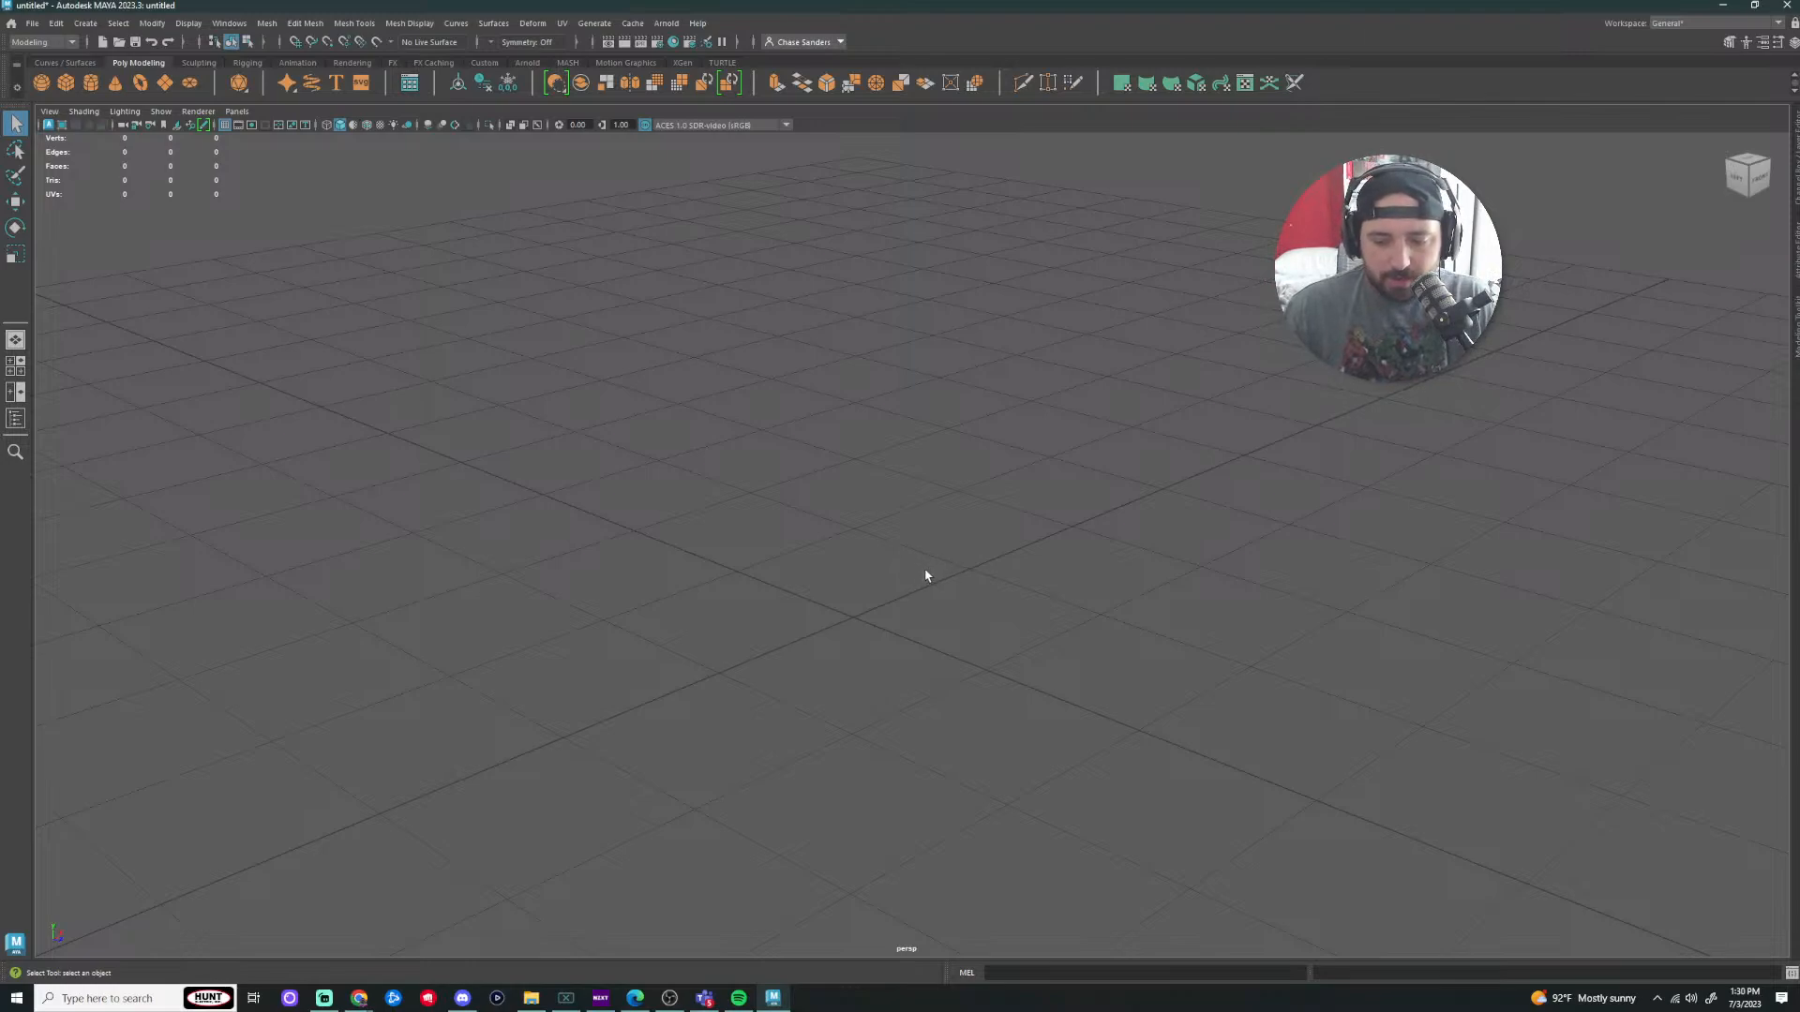
{"action": "scroll", "coordinate": [956, 563], "scroll_direction": "up", "scroll_amount": 5}
{"action": "scroll", "coordinate": [947, 576], "scroll_direction": "down", "scroll_amount": 4}
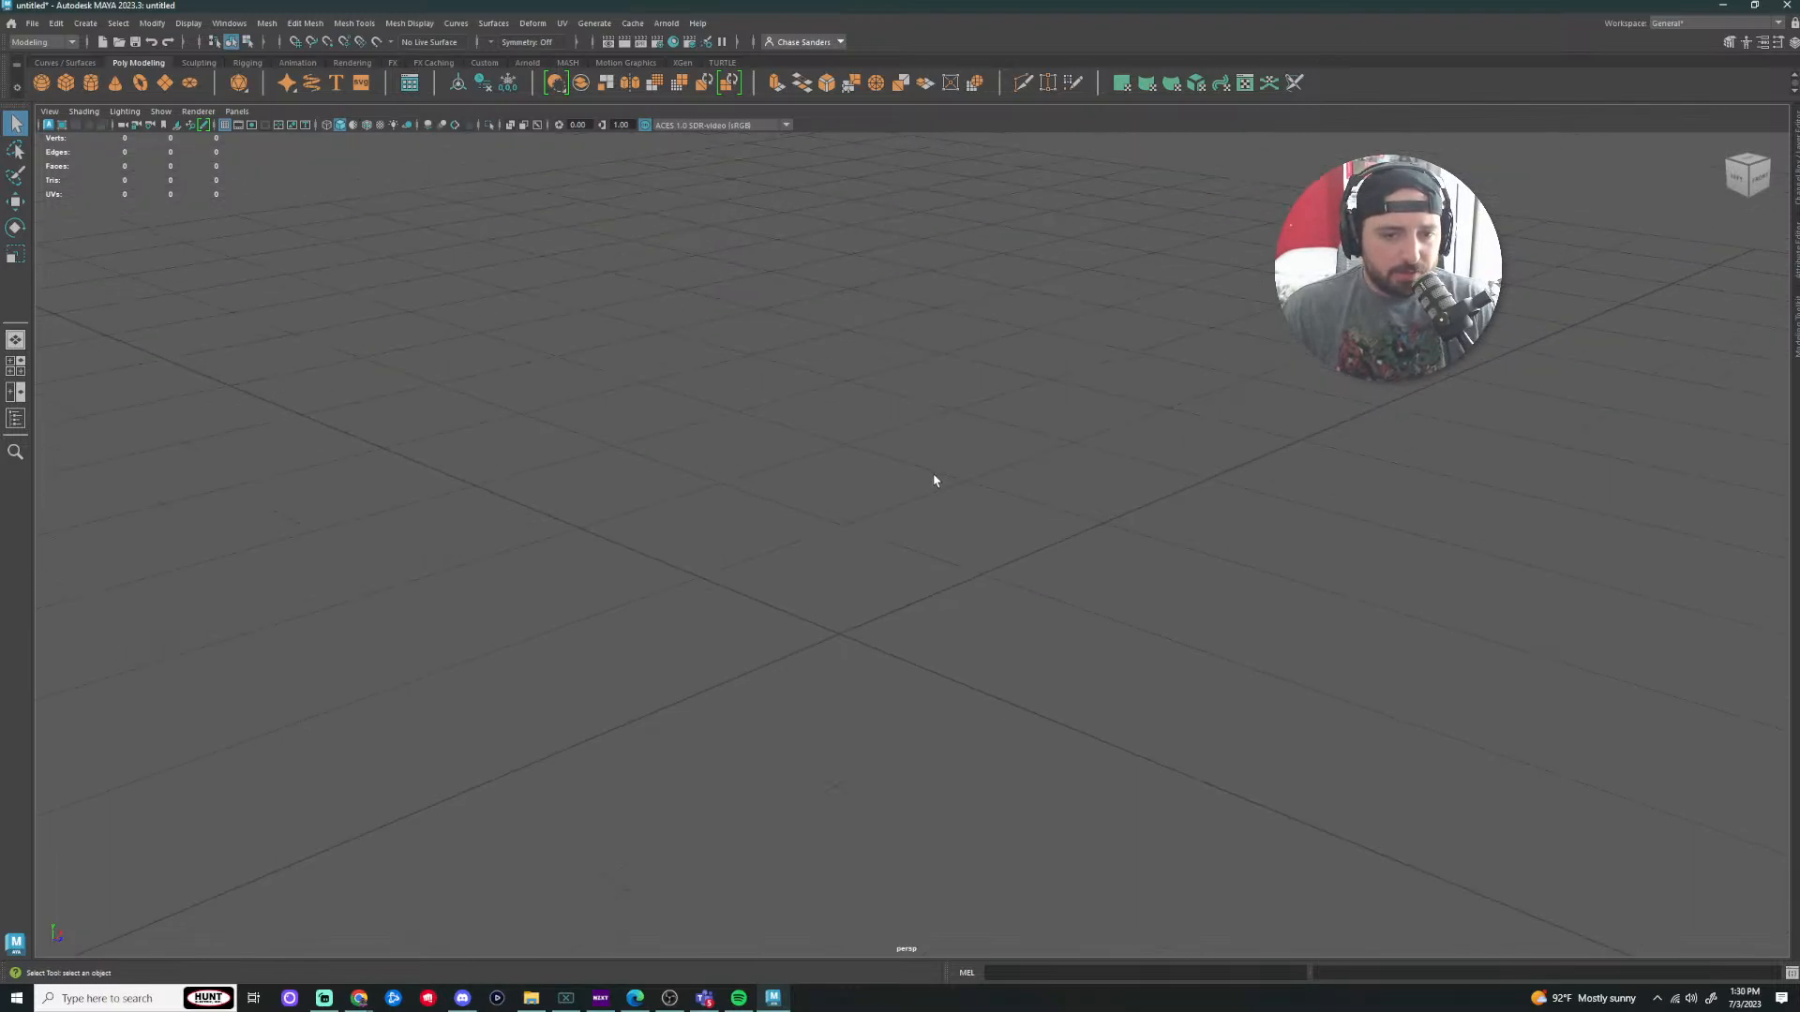
{"action": "scroll", "coordinate": [933, 478], "scroll_direction": "up", "scroll_amount": 3}
{"action": "scroll", "coordinate": [934, 480], "scroll_direction": "down", "scroll_amount": 2}
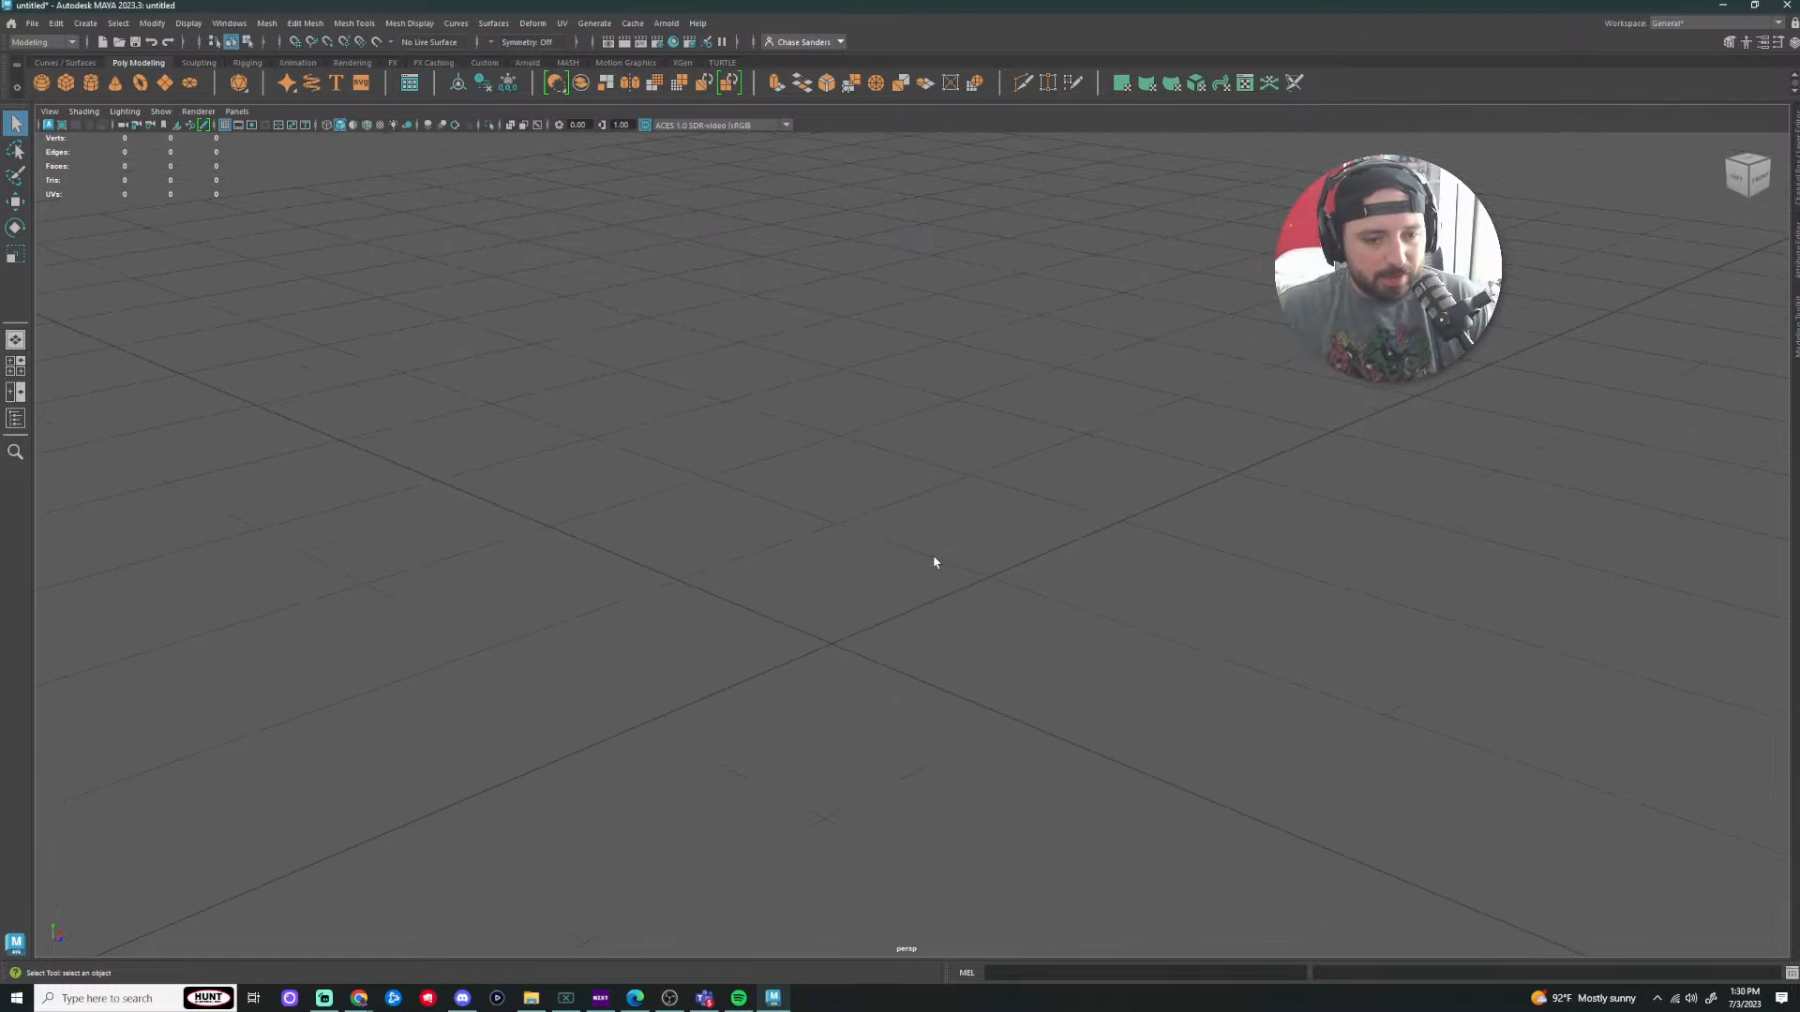
{"action": "right_click_drag", "start_coordinate": [812, 586], "coordinate": [1051, 559], "text": "alt"}
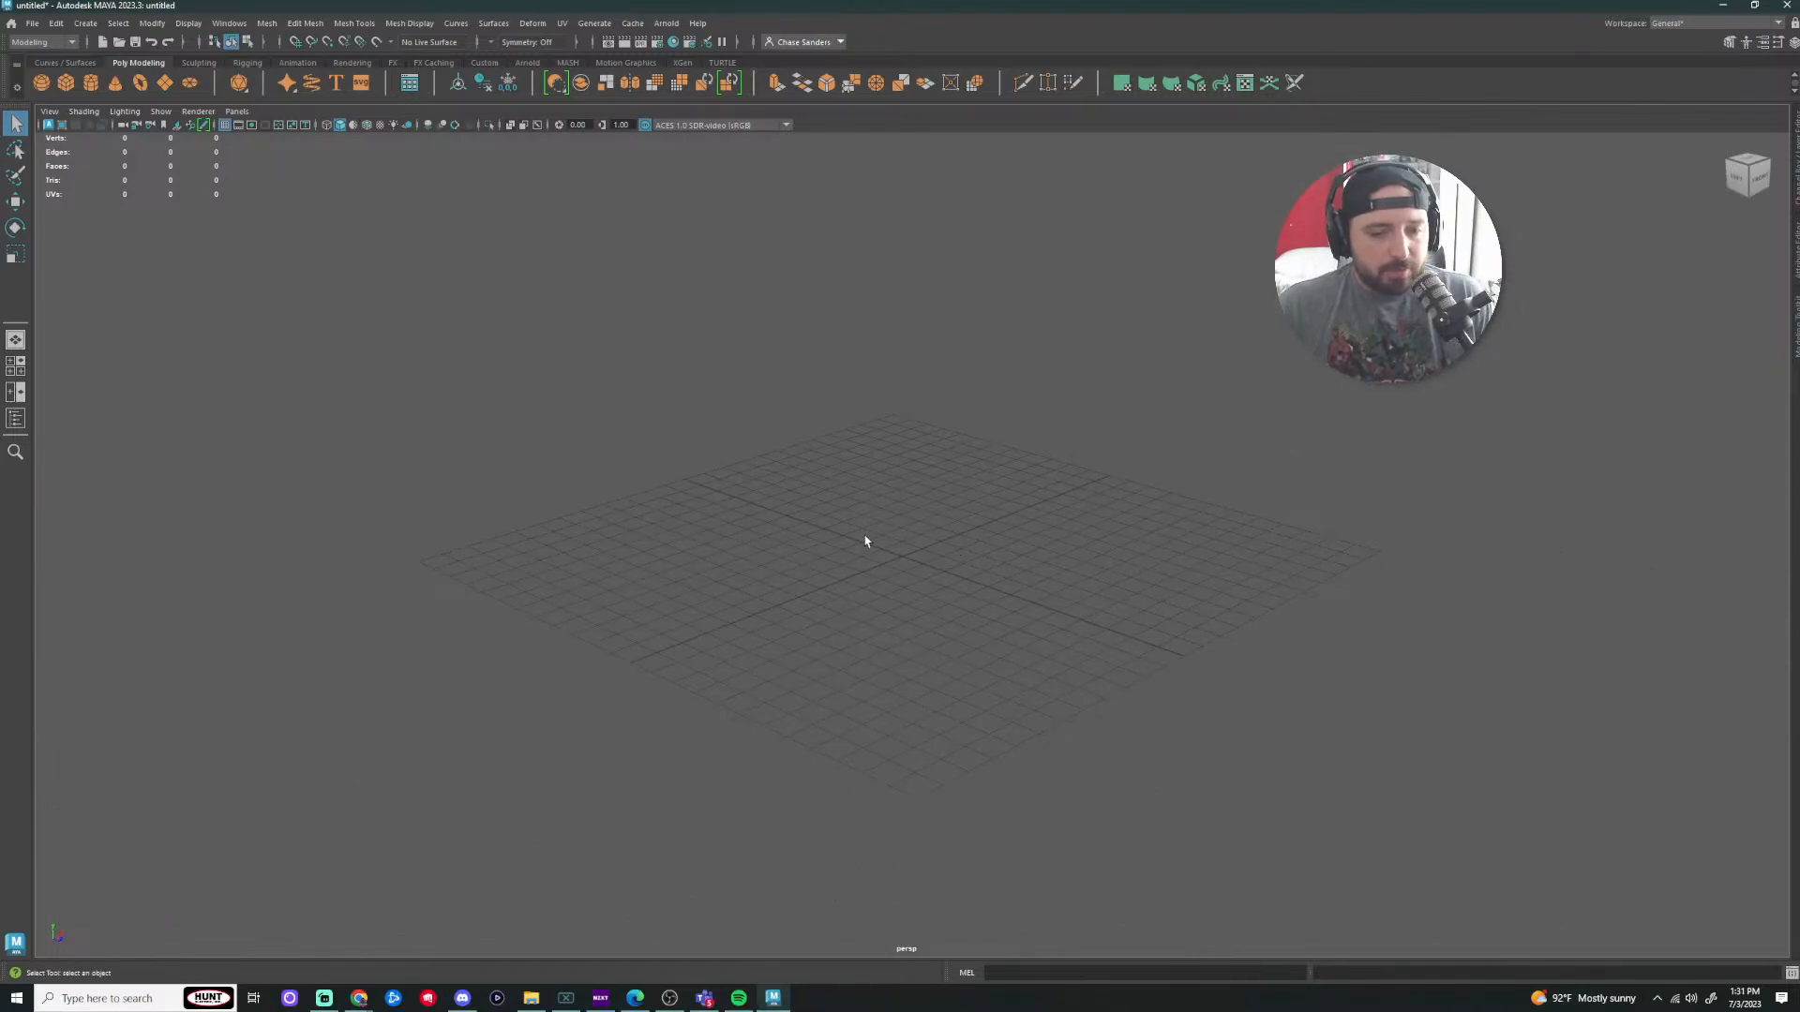
{"action": "left_click_drag", "start_coordinate": [865, 542], "coordinate": [880, 588], "text": "alt"}
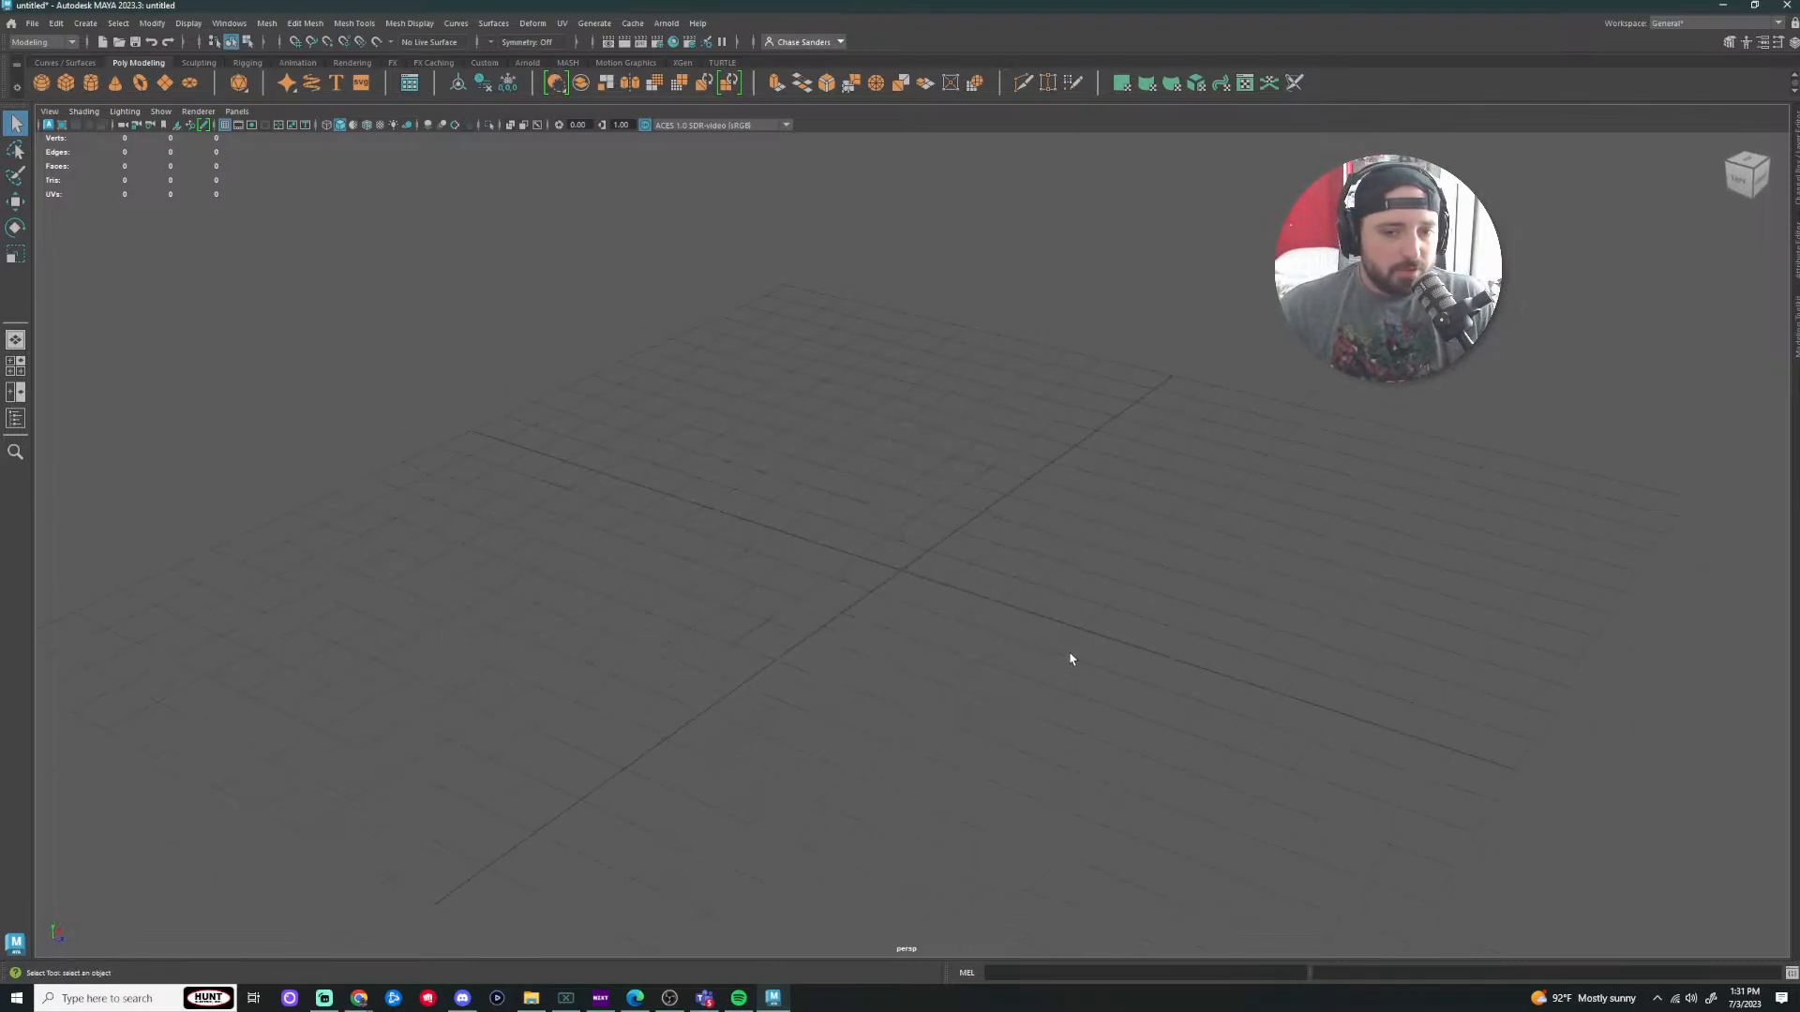
{"action": "scroll", "coordinate": [1071, 656], "scroll_direction": "down", "scroll_amount": 4}
{"action": "right_click_drag", "start_coordinate": [1097, 554], "coordinate": [1390, 584], "text": "alt"}
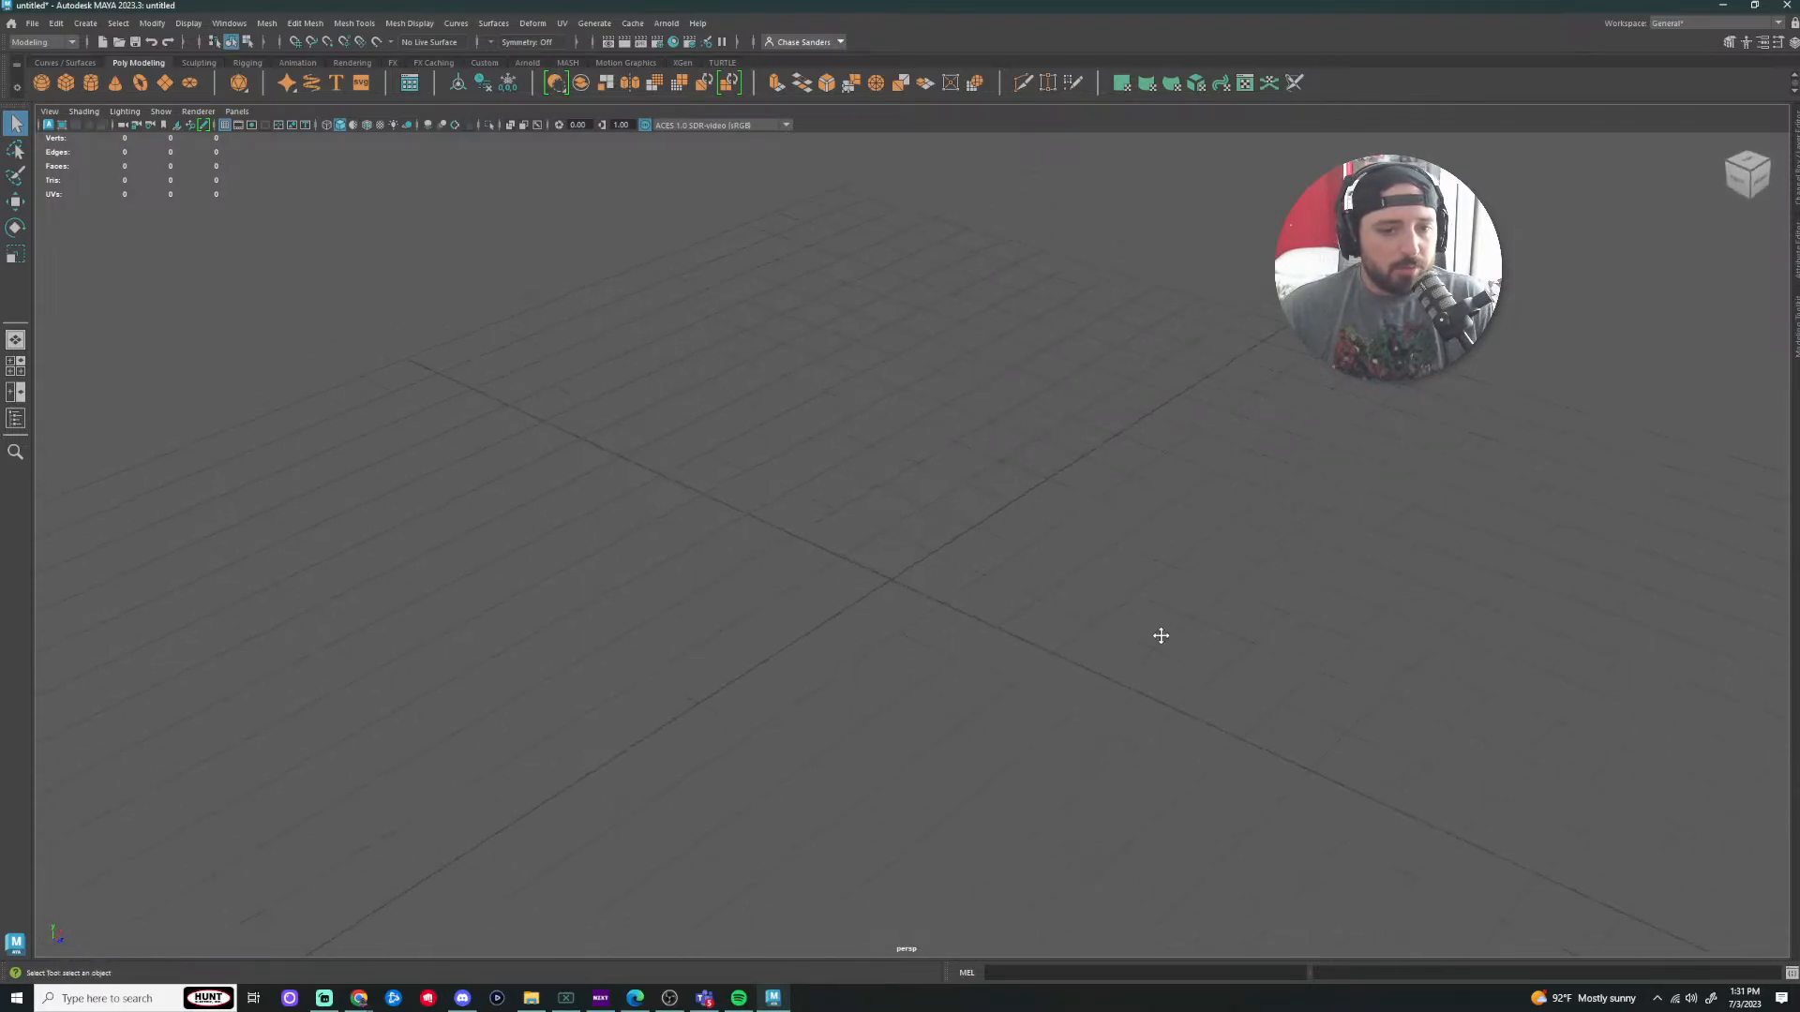
{"action": "middle_click_drag", "start_coordinate": [1162, 634], "coordinate": [1303, 625], "text": "alt"}
{"action": "left_click_drag", "start_coordinate": [1213, 631], "coordinate": [1224, 634], "text": "alt"}
{"action": "scroll", "coordinate": [1218, 647], "scroll_direction": "down", "scroll_amount": 3}
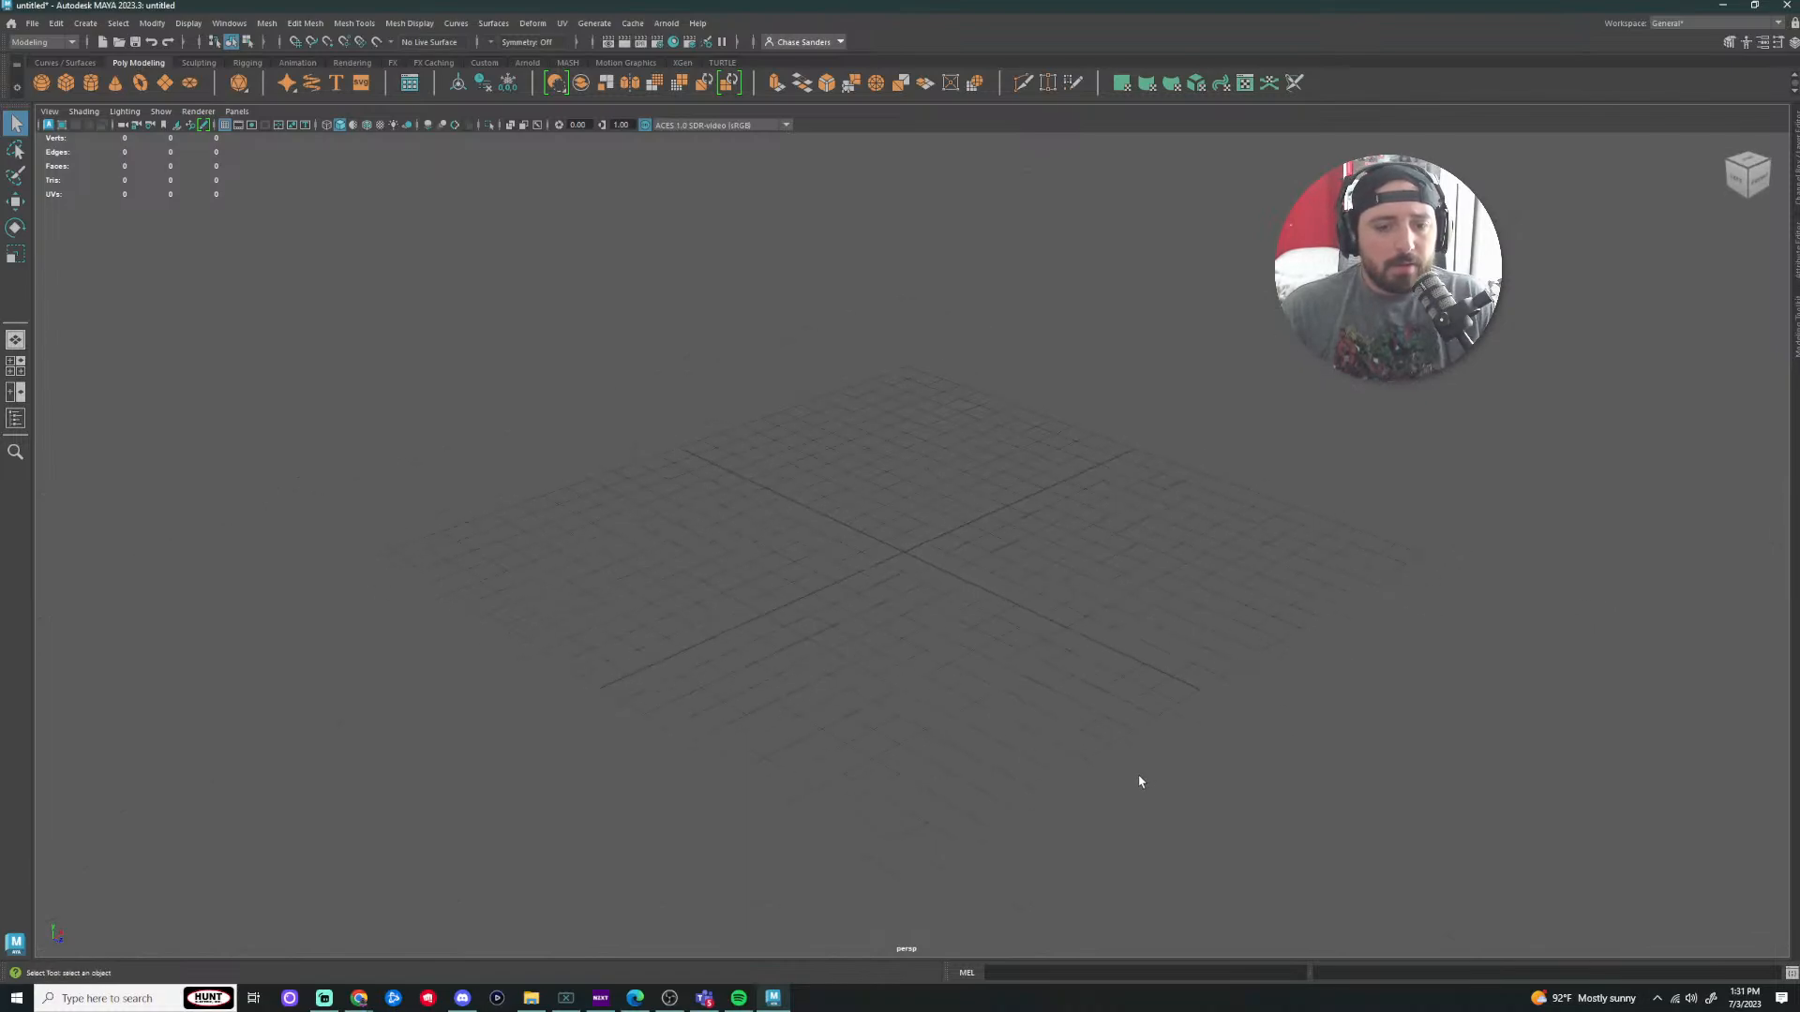
{"action": "middle_click_drag", "start_coordinate": [1137, 779], "coordinate": [1135, 745], "text": "alt"}
{"action": "scroll", "coordinate": [1136, 748], "scroll_direction": "up", "scroll_amount": 2}
{"action": "left_click_drag", "start_coordinate": [1134, 748], "coordinate": [1107, 715], "text": "alt"}
{"action": "left_click_drag", "start_coordinate": [1110, 717], "coordinate": [1108, 717], "text": "alt"}
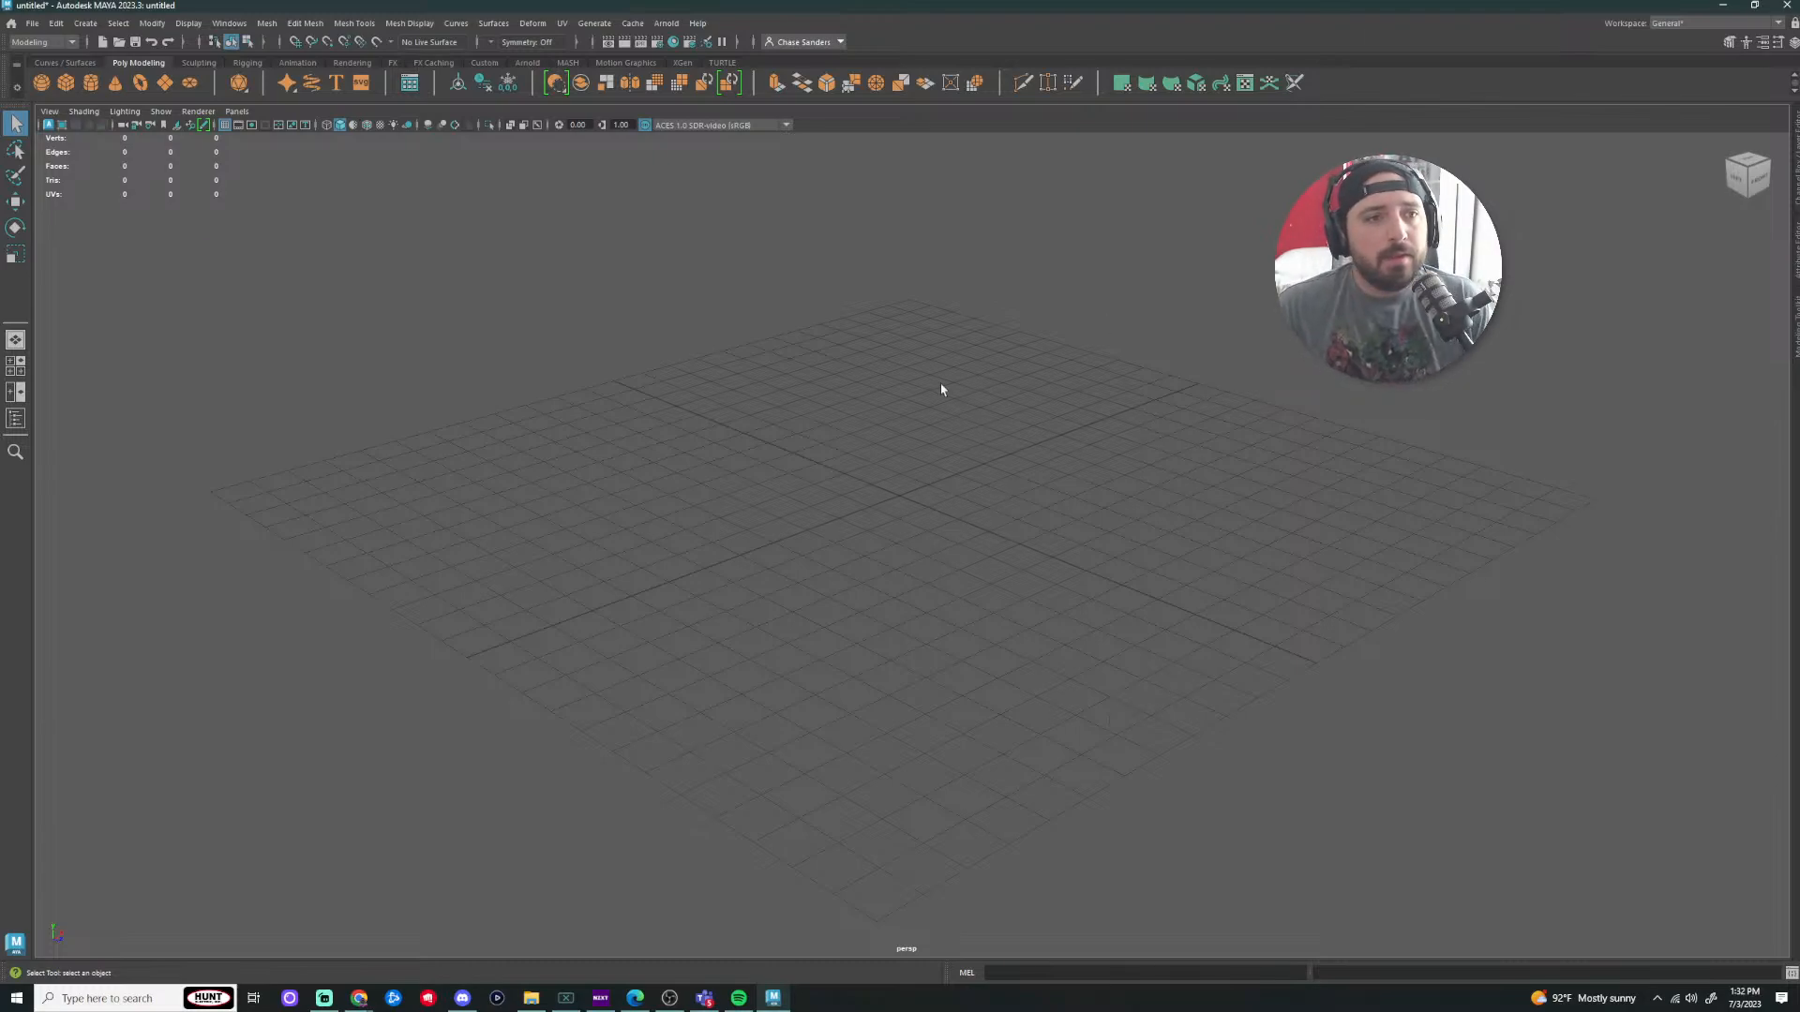
{"action": "left_click_drag", "start_coordinate": [920, 478], "coordinate": [926, 483], "text": "alt"}
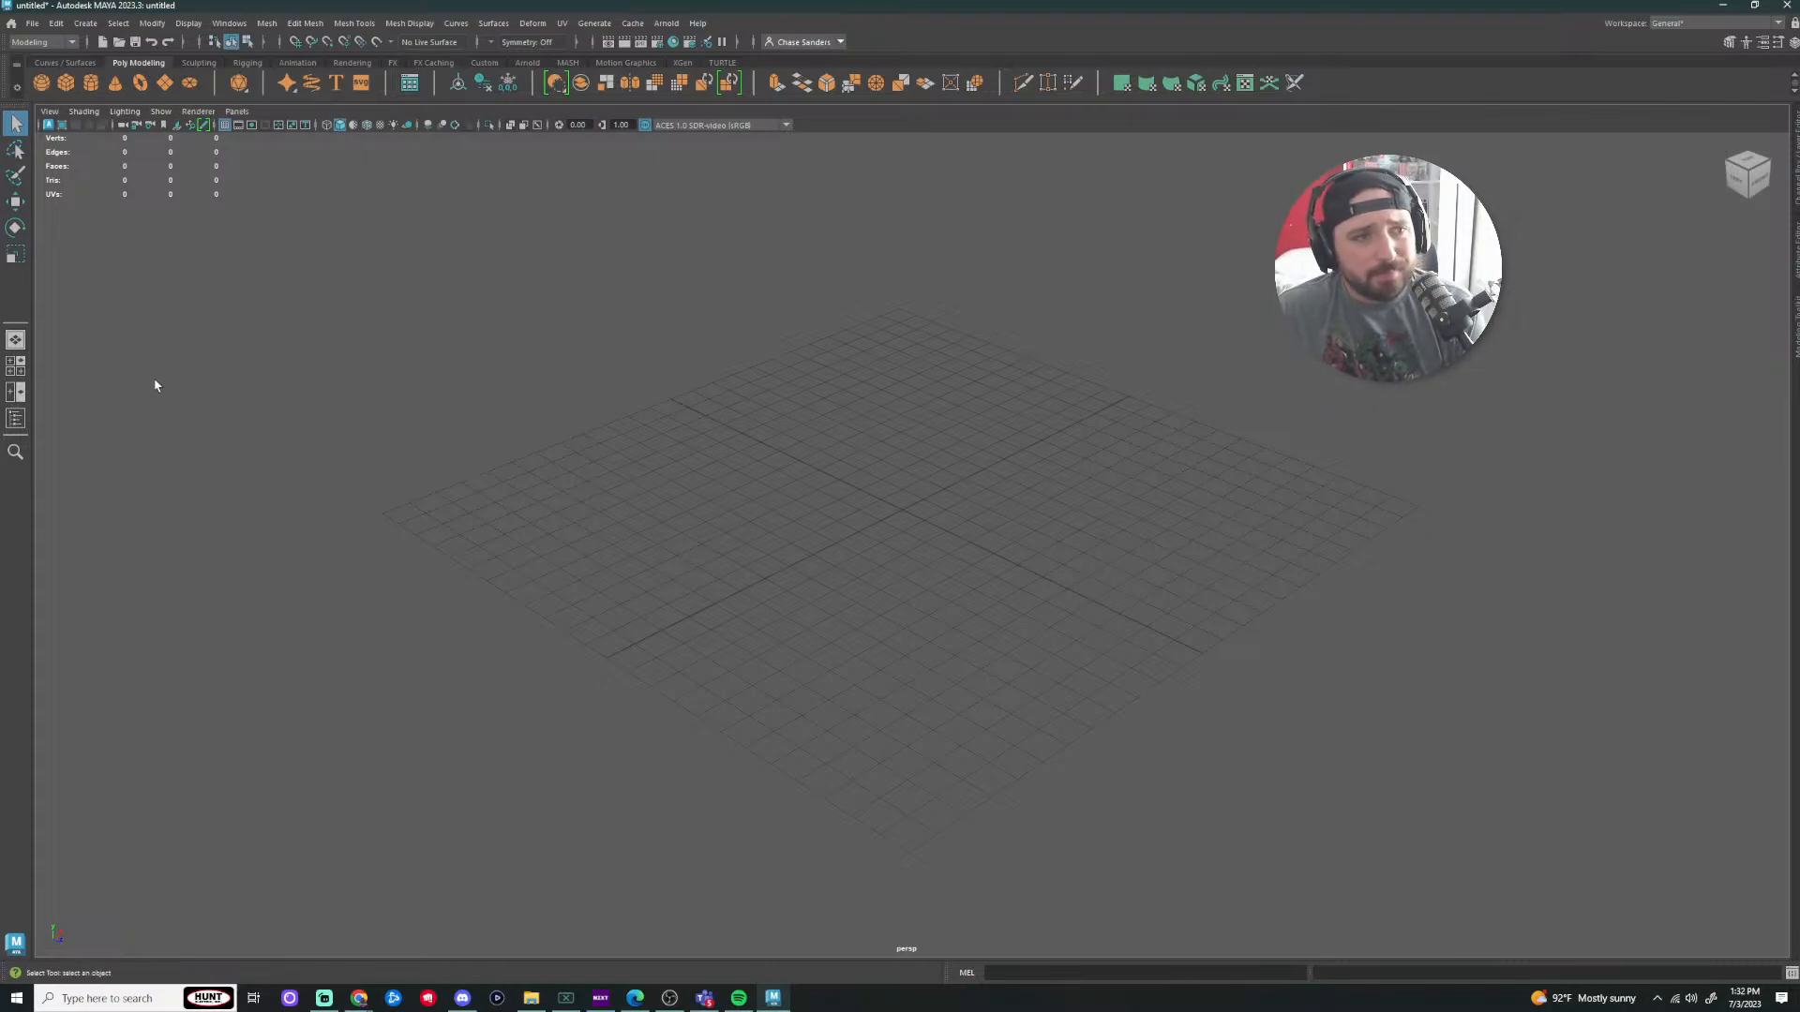
Step: Create polygon cube pCube1 from the Poly Modeling shelf and inspect it from several angles
{"action": "left_click", "coordinate": [64, 87]}
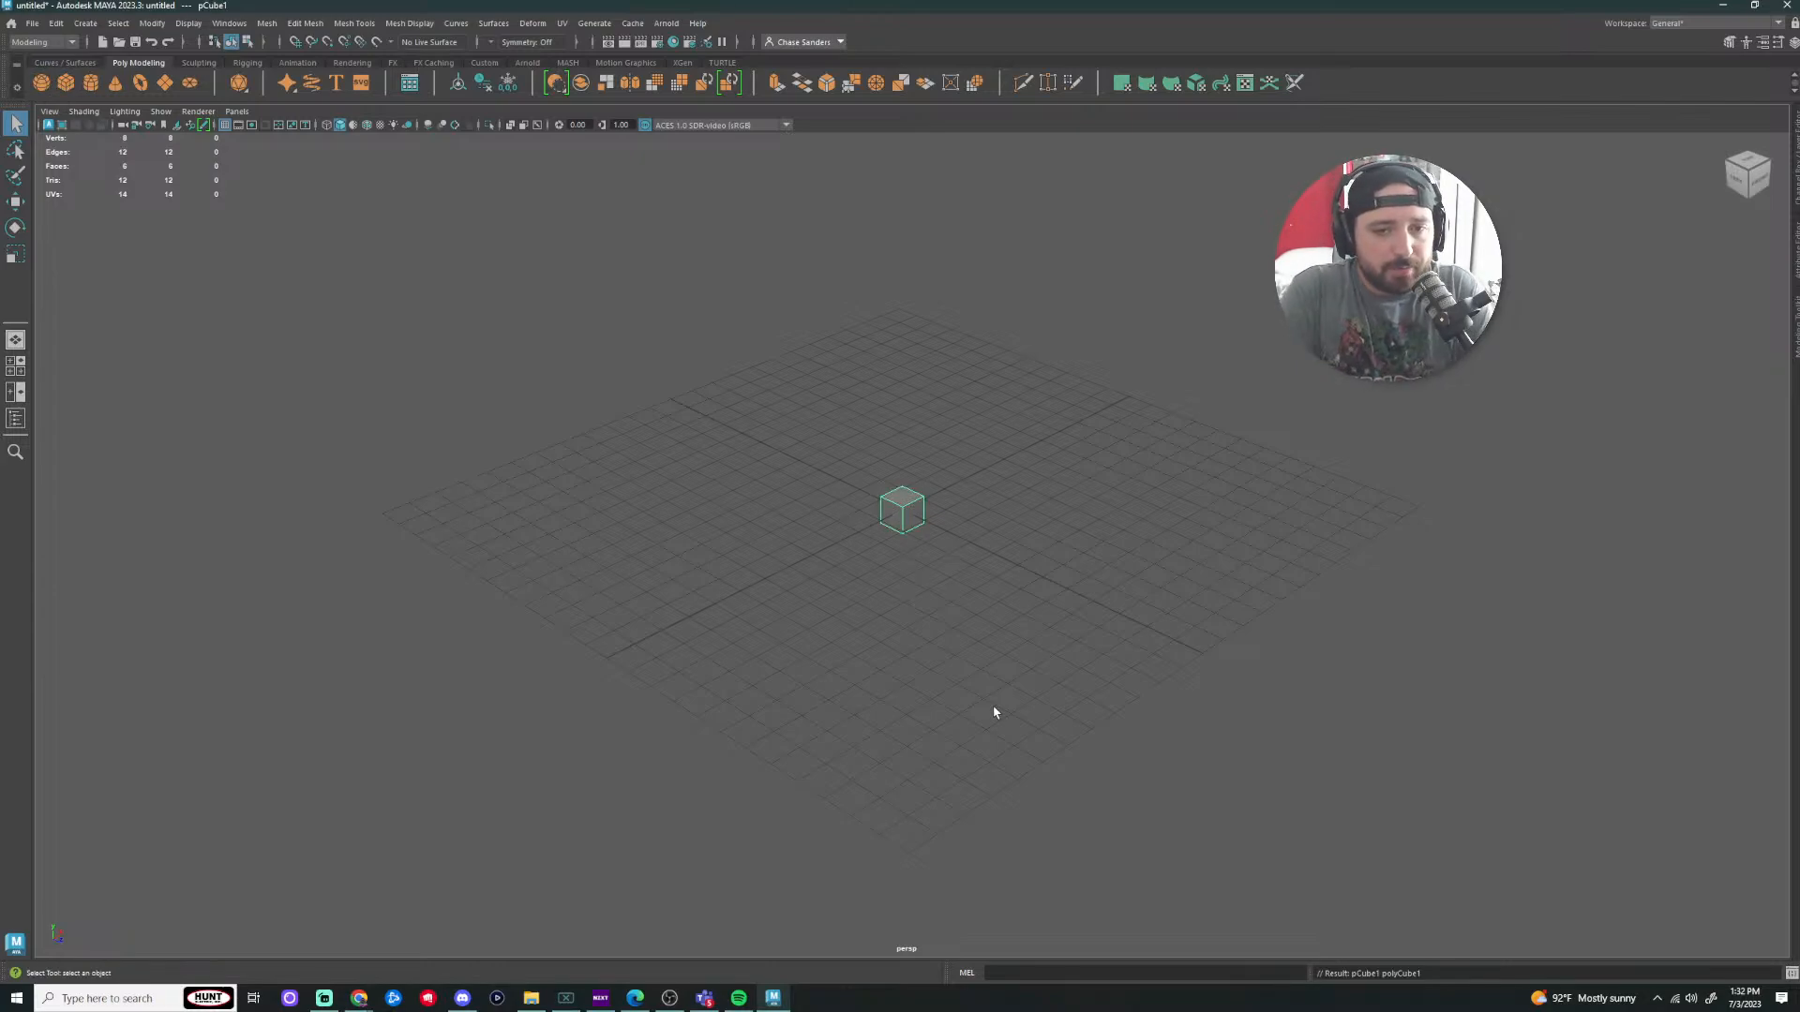
{"action": "scroll", "coordinate": [923, 537], "scroll_direction": "up", "scroll_amount": 8}
{"action": "scroll", "coordinate": [1000, 502], "scroll_direction": "down", "scroll_amount": 6}
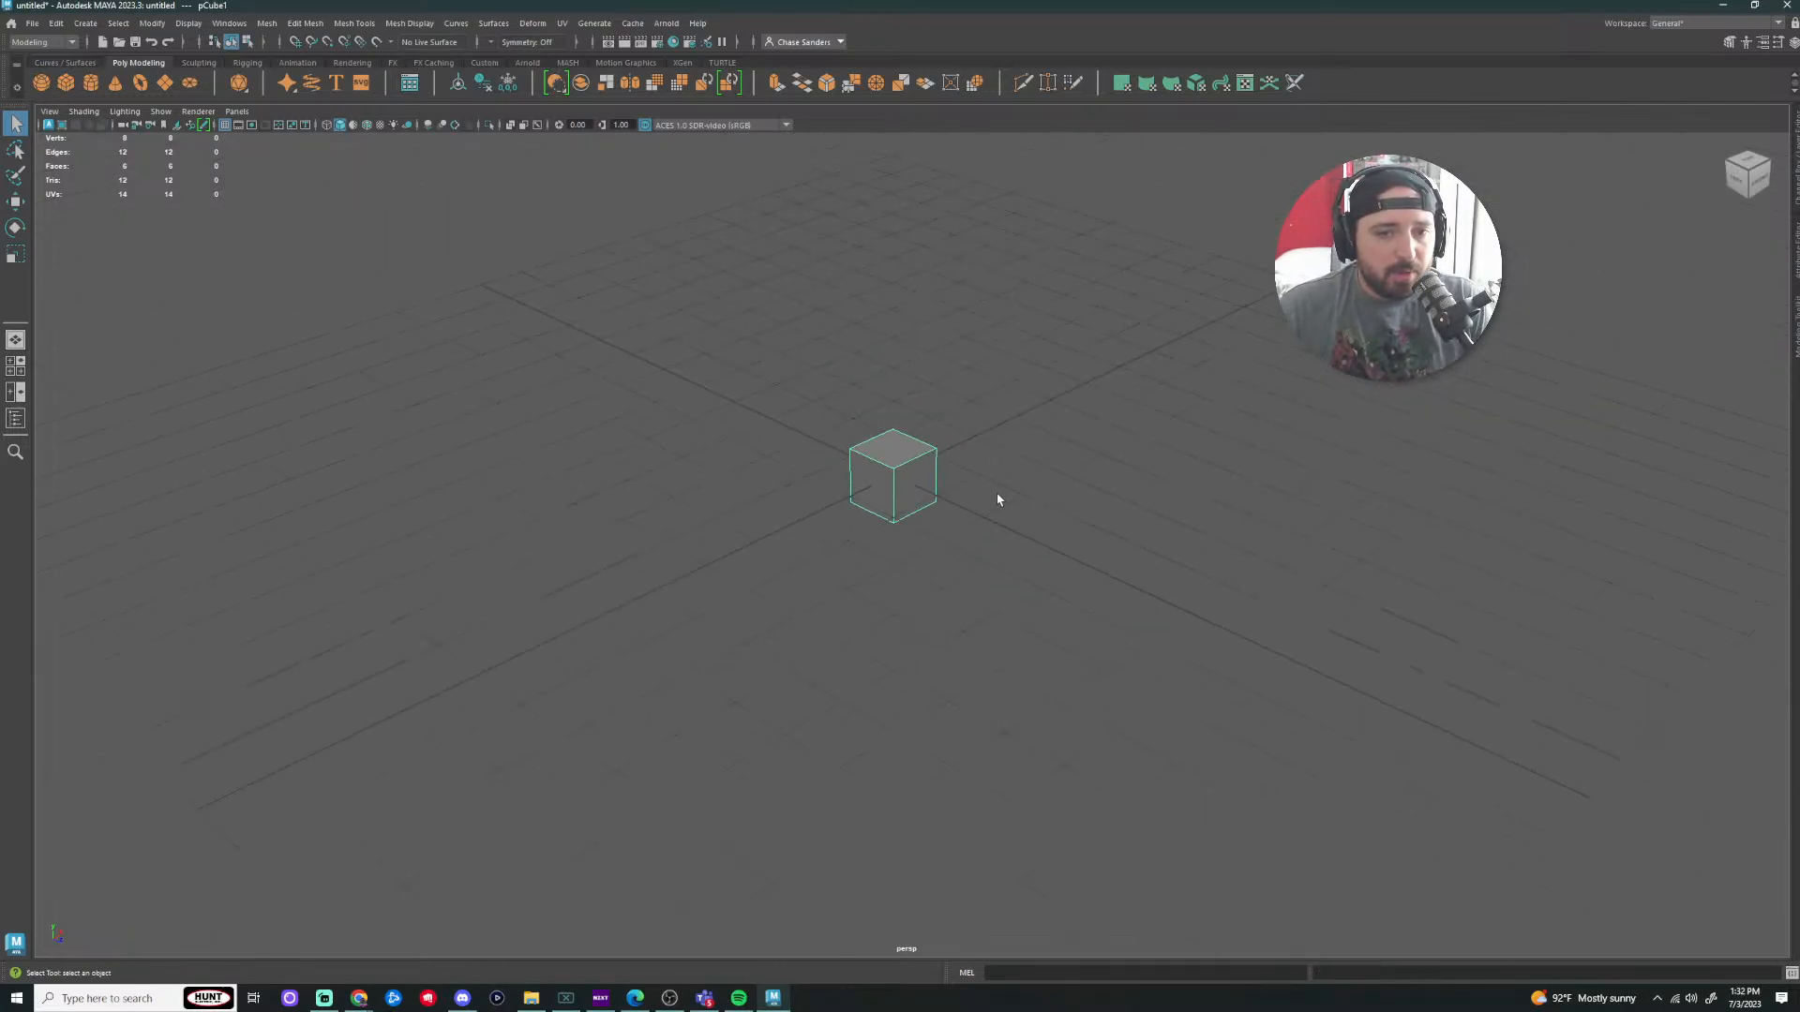
{"action": "left_click_drag", "start_coordinate": [911, 594], "coordinate": [948, 438], "text": "alt"}
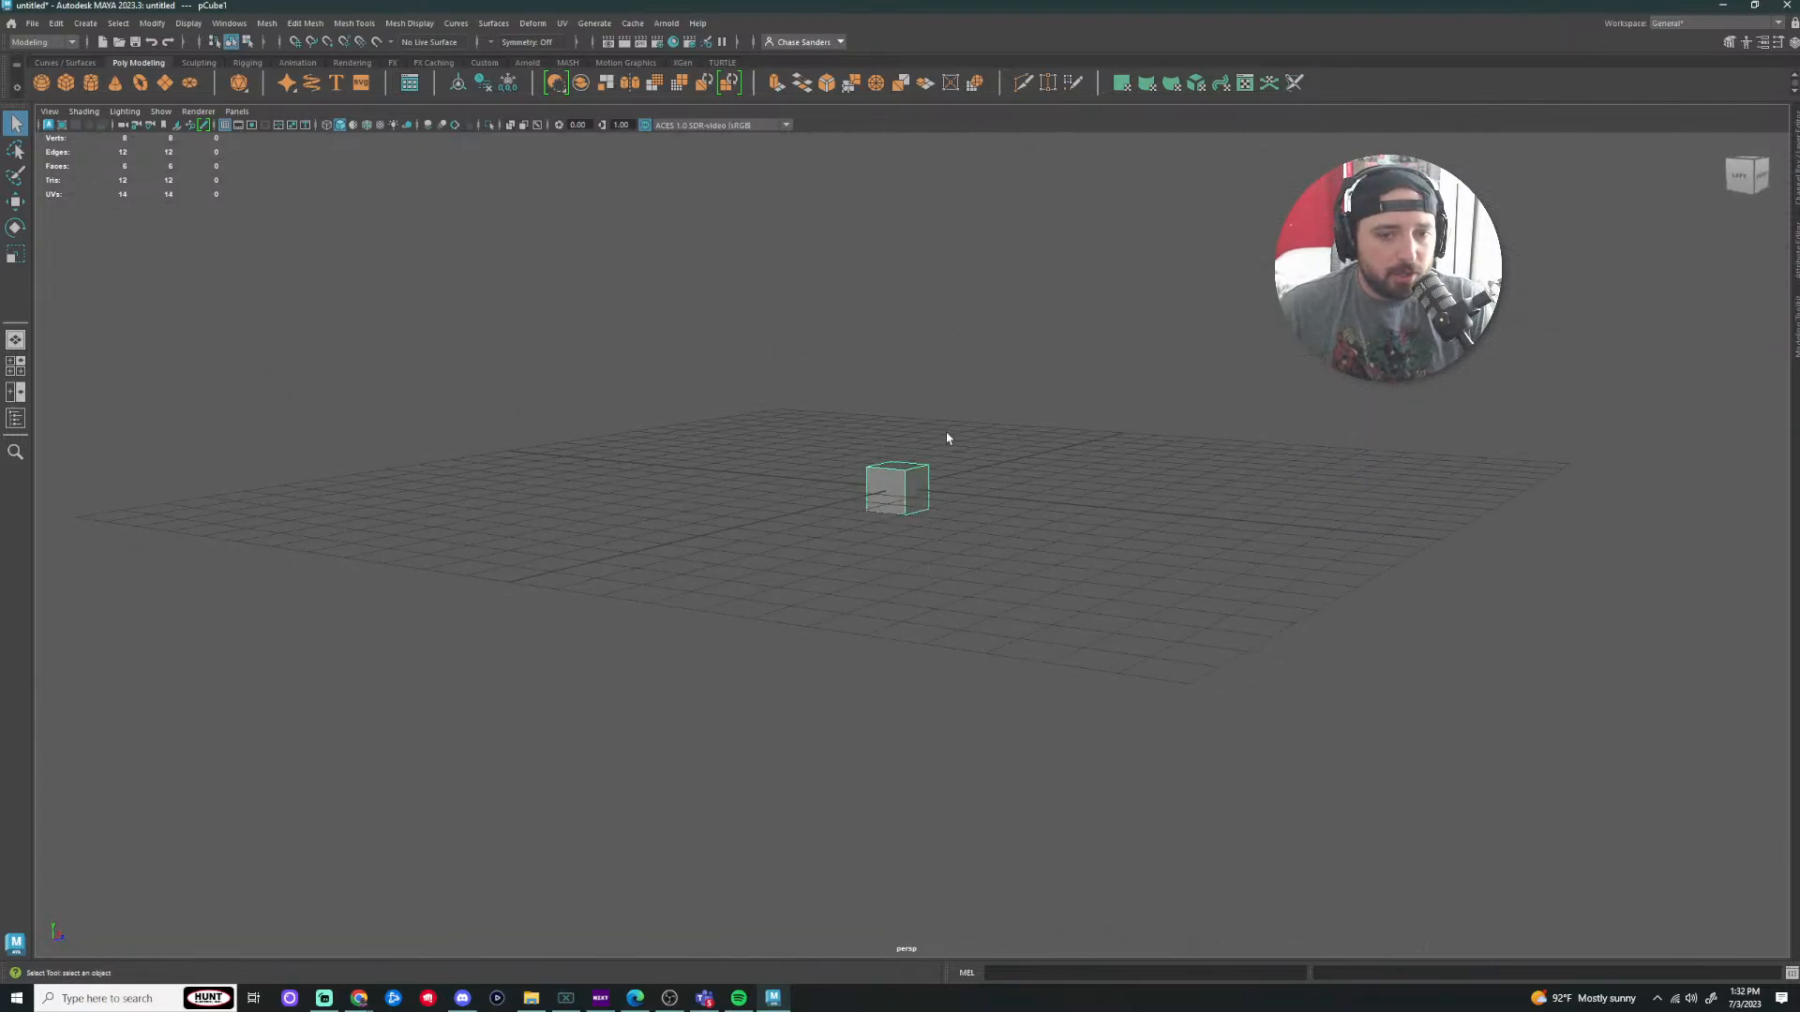
{"action": "scroll", "coordinate": [957, 447], "scroll_direction": "up", "scroll_amount": 5}
{"action": "scroll", "coordinate": [1137, 429], "scroll_direction": "down", "scroll_amount": 5}
{"action": "left_click_drag", "start_coordinate": [1137, 429], "coordinate": [1043, 505], "text": "alt"}
{"action": "scroll", "coordinate": [1043, 505], "scroll_direction": "up", "scroll_amount": 3}
{"action": "left_click_drag", "start_coordinate": [972, 678], "coordinate": [975, 515], "text": "alt"}
{"action": "scroll", "coordinate": [974, 629], "scroll_direction": "down", "scroll_amount": 4}
{"action": "middle_click_drag", "start_coordinate": [953, 474], "coordinate": [996, 595], "text": "alt"}
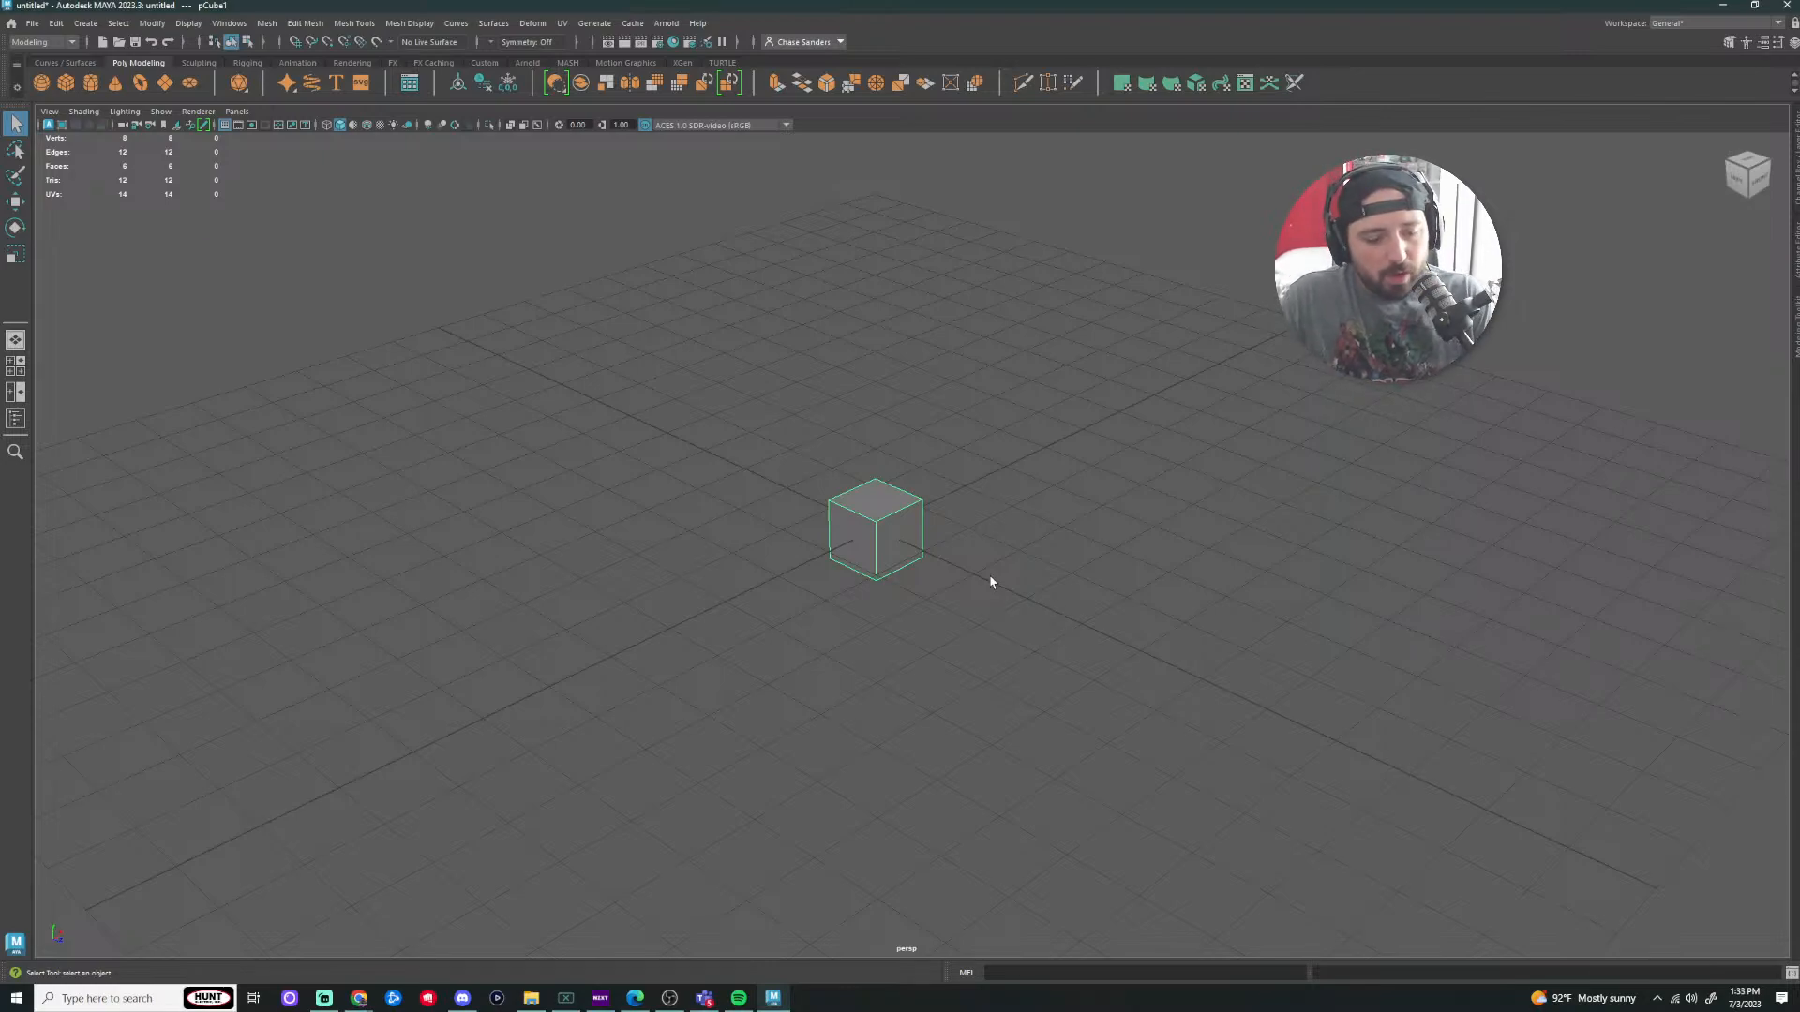
Step: Scale the cube up uniformly with the centre scale handle (R)
{"action": "key", "text": "r"}
{"action": "left_click_drag", "start_coordinate": [878, 532], "coordinate": [1243, 558]}
{"action": "left_click", "coordinate": [1563, 459]}
{"action": "right_click_drag", "start_coordinate": [1500, 480], "coordinate": [1129, 611], "text": "alt"}
{"action": "mouse_move", "coordinate": [1129, 610]}
{"action": "left_mouse_down", "text": "alt"}
{"action": "mouse_move", "coordinate": [1087, 561]}
{"action": "mouse_move", "coordinate": [1134, 595]}
{"action": "left_mouse_up", "text": "alt"}
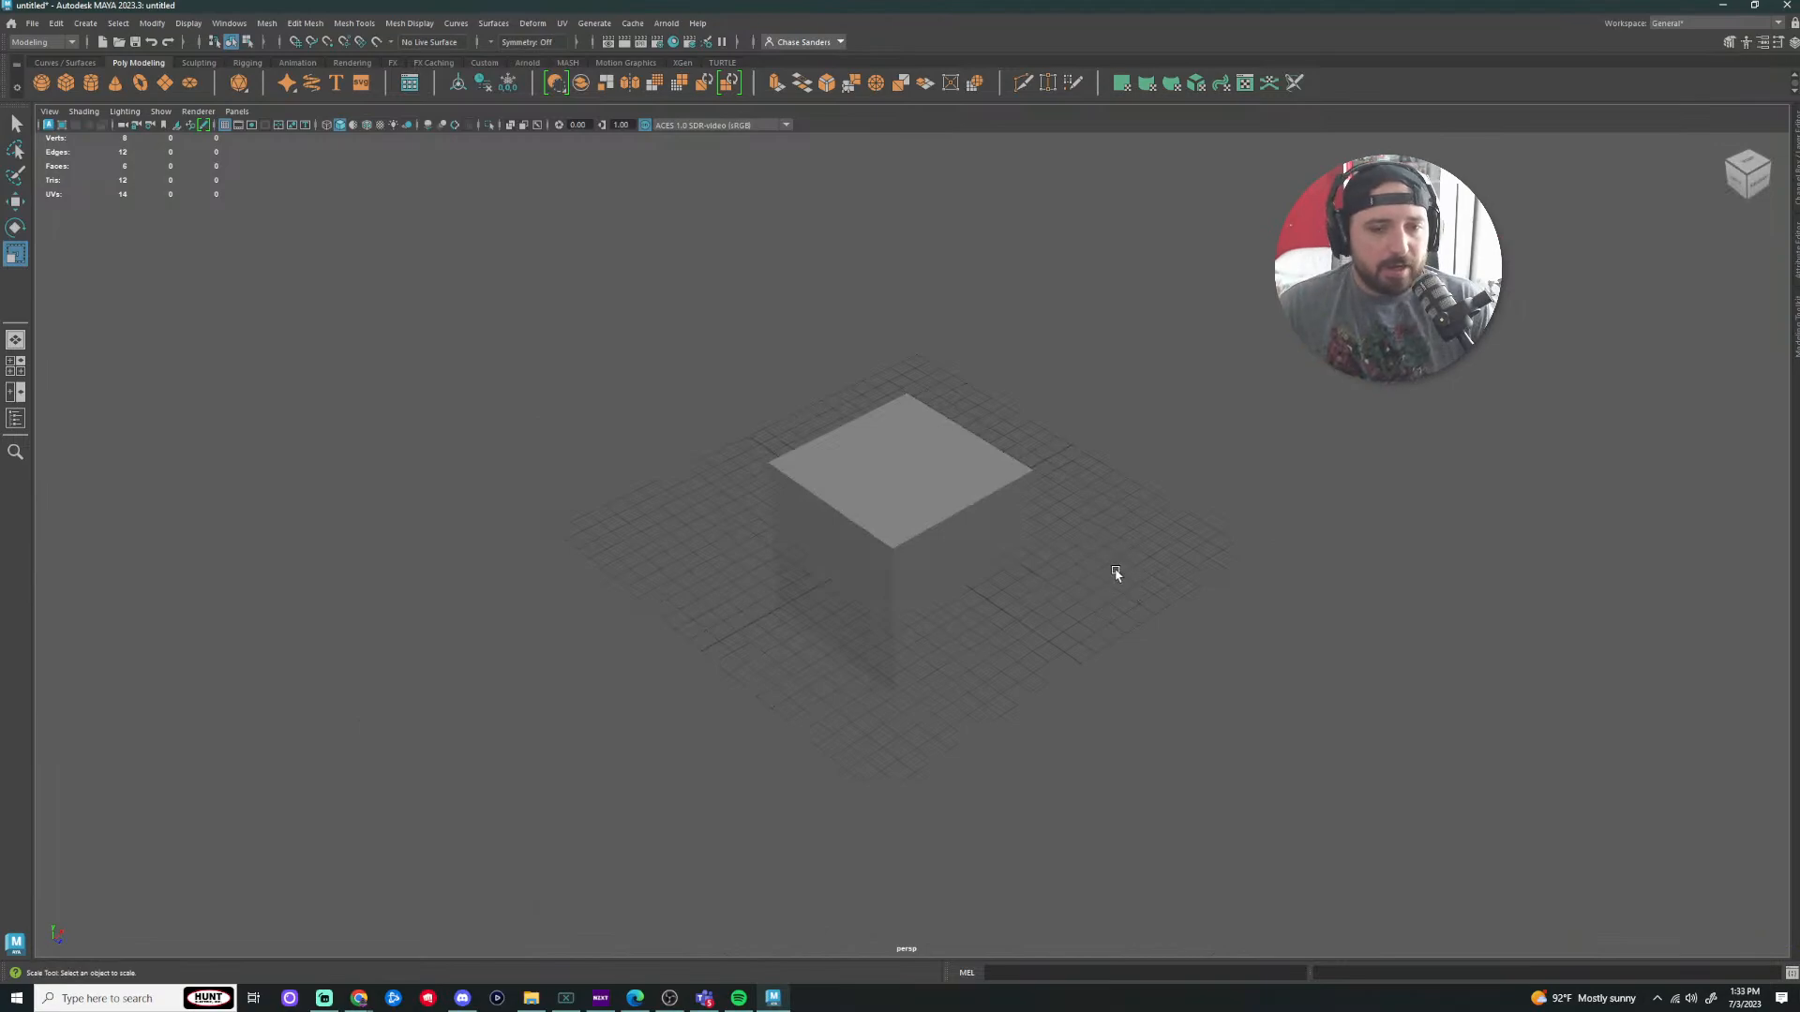
{"action": "scroll", "coordinate": [928, 546], "scroll_direction": "up", "scroll_amount": 3}
Step: Lift the cube upward along Y with the move tool (W), then reselect it
{"action": "left_click", "coordinate": [993, 667]}
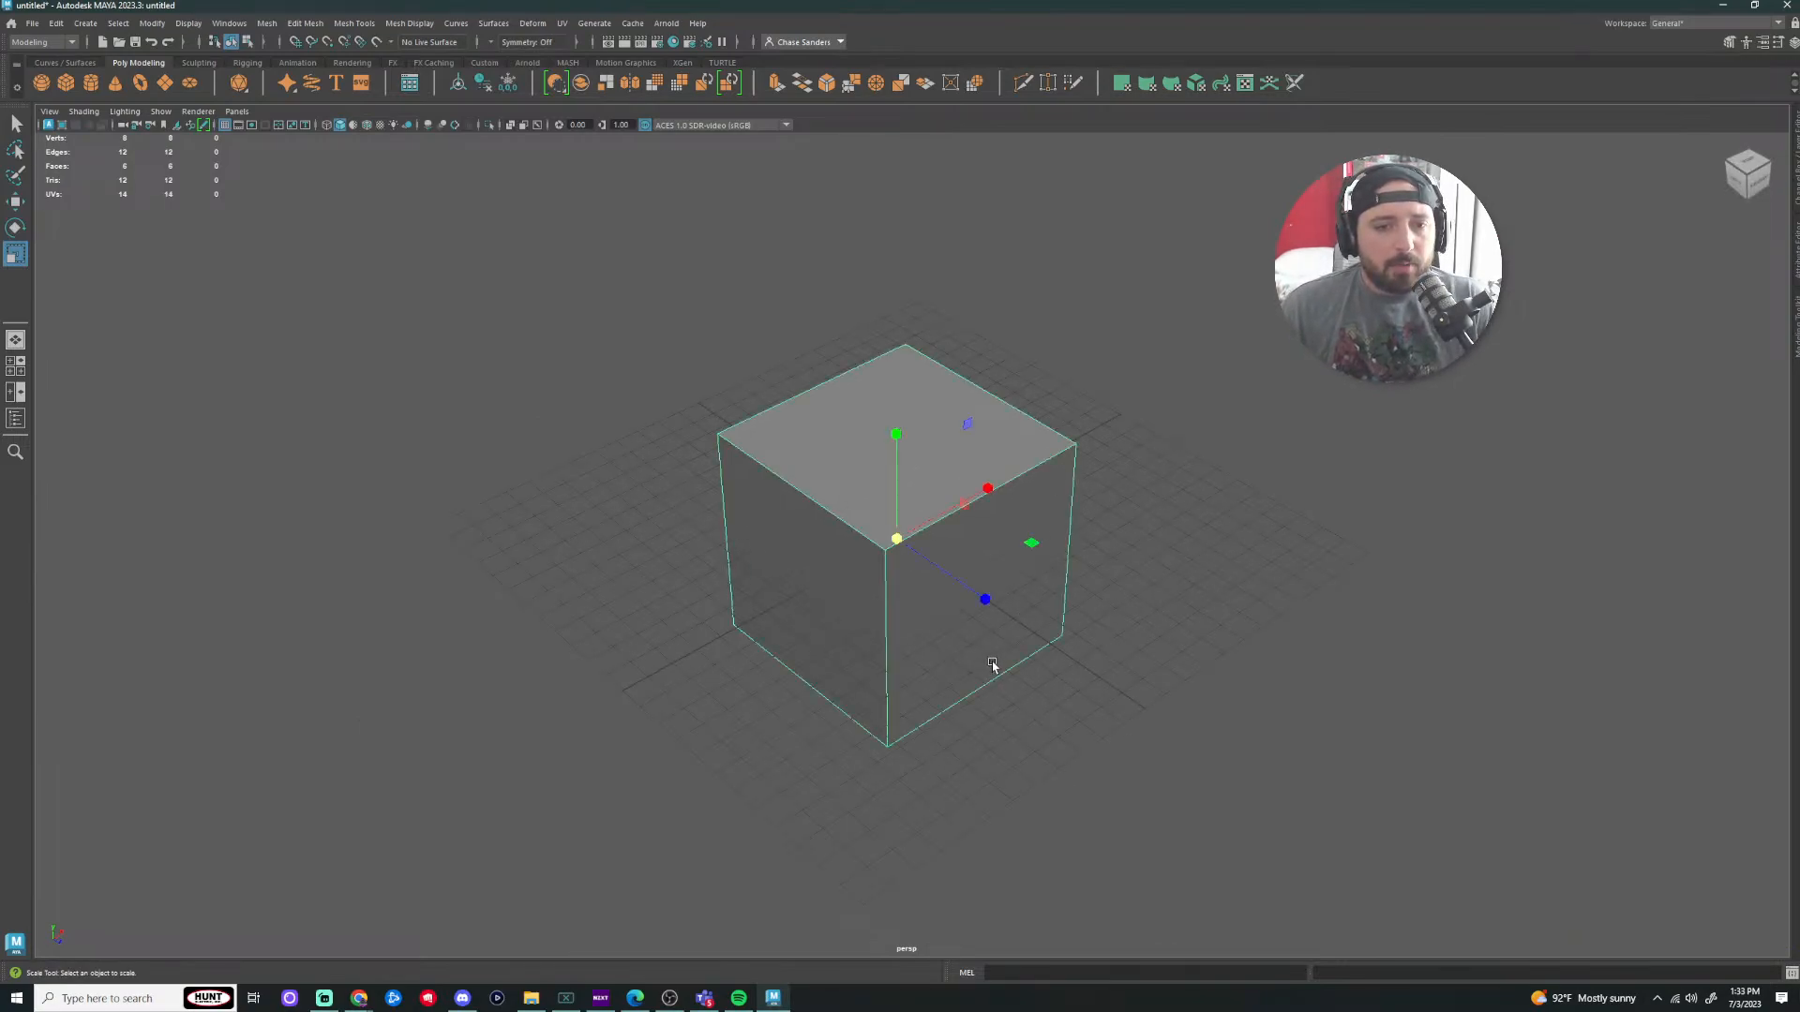
{"action": "key", "text": "w"}
{"action": "left_click_drag", "start_coordinate": [897, 434], "coordinate": [896, 255]}
{"action": "left_click", "coordinate": [1121, 528]}
{"action": "scroll", "coordinate": [1120, 528], "scroll_direction": "up", "scroll_amount": 1}
{"action": "left_click_drag", "start_coordinate": [1002, 535], "coordinate": [1221, 506], "text": "alt"}
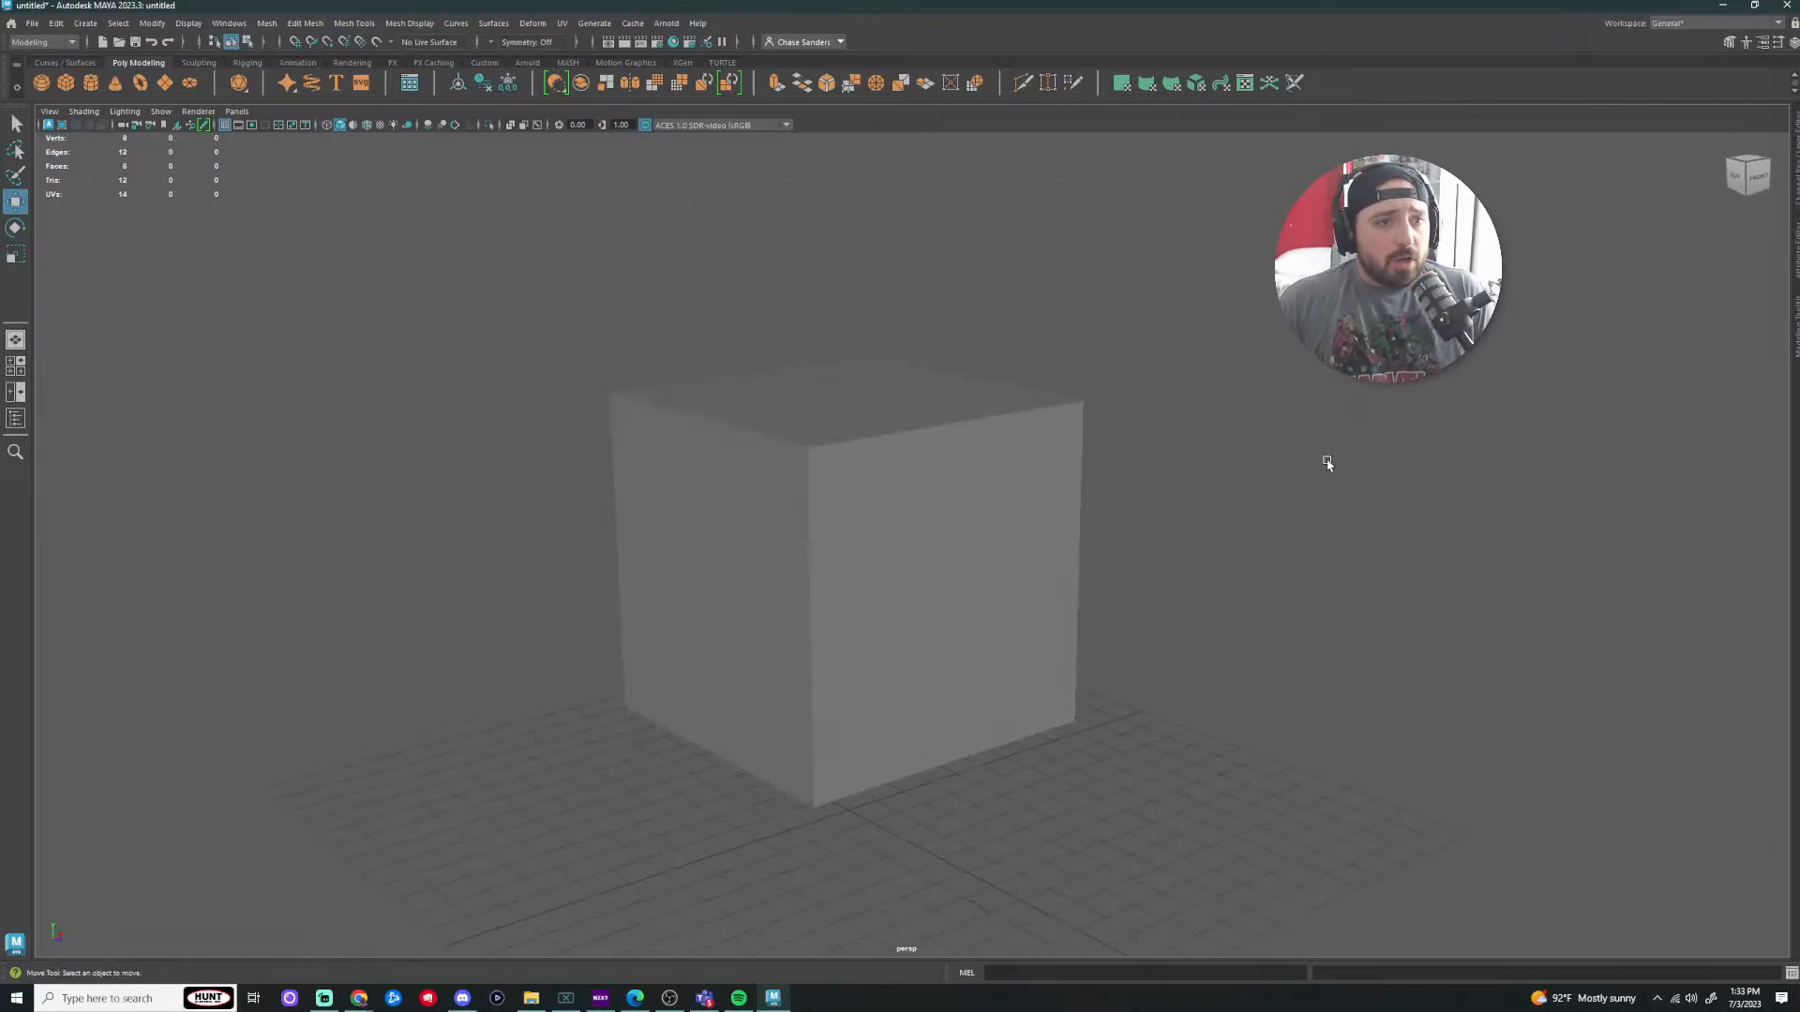
{"action": "left_click", "coordinate": [427, 125]}
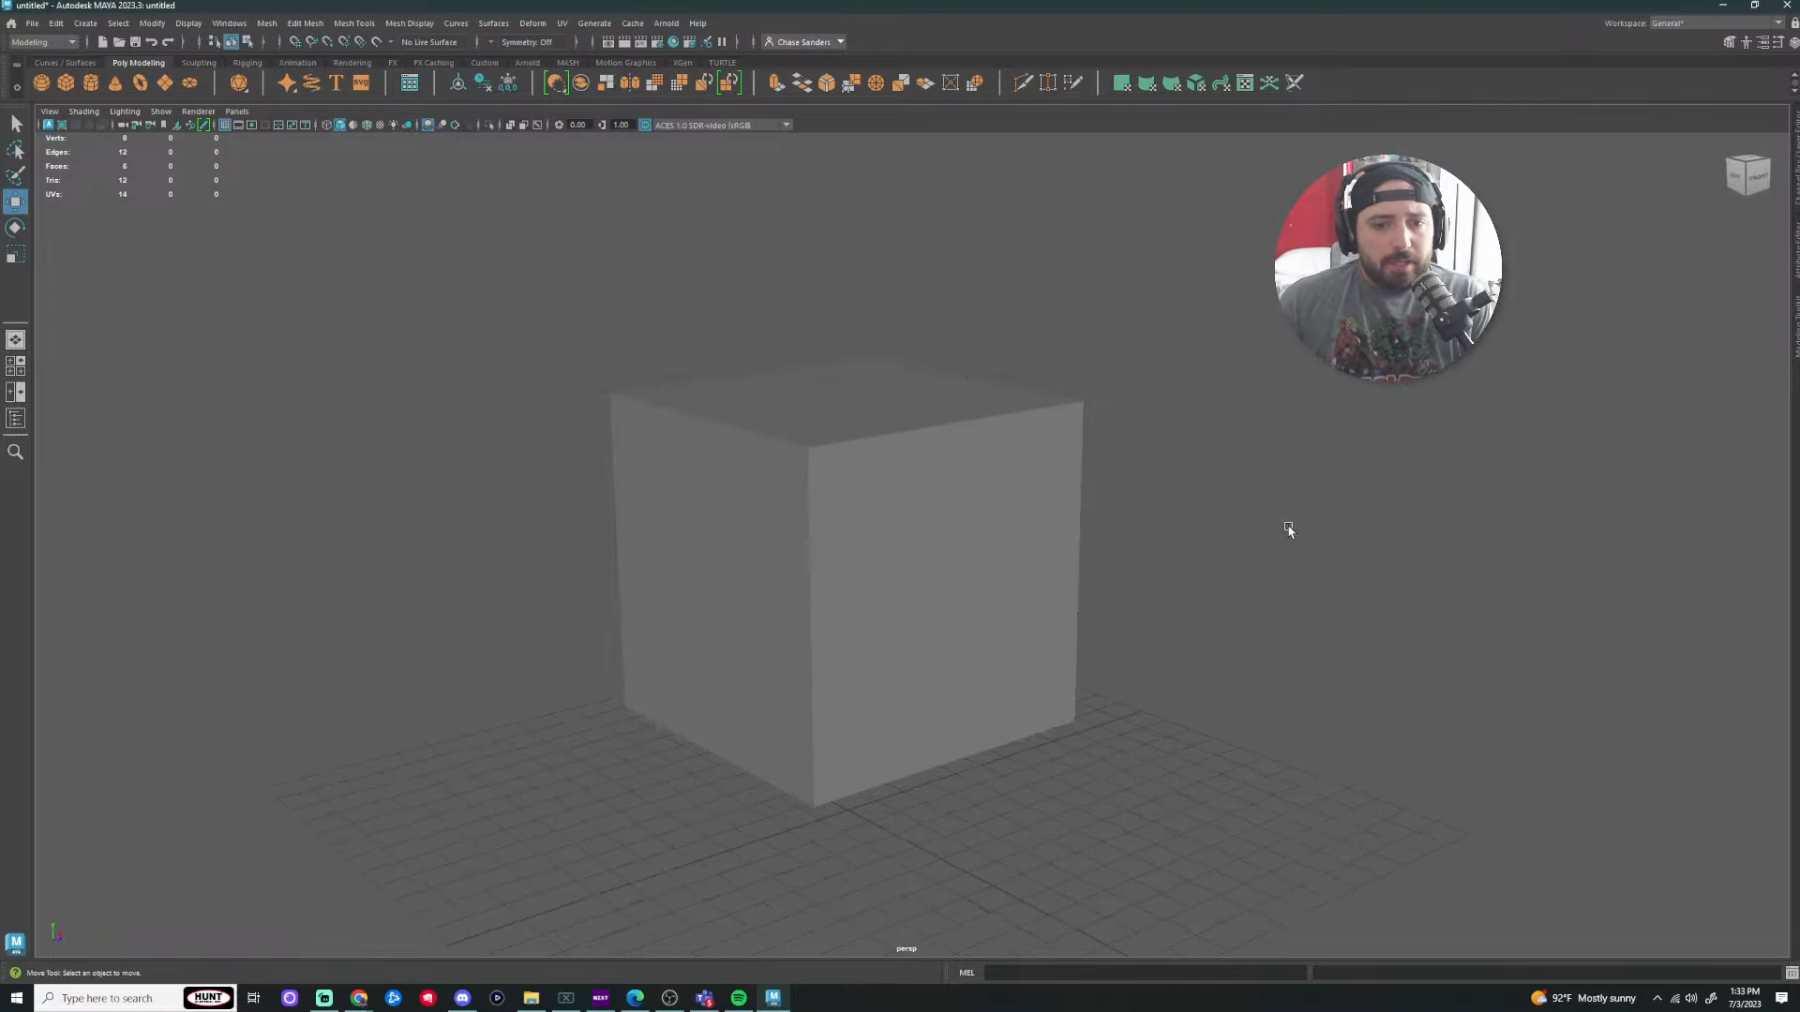
{"action": "scroll", "coordinate": [1209, 512], "scroll_direction": "up", "scroll_amount": 1}
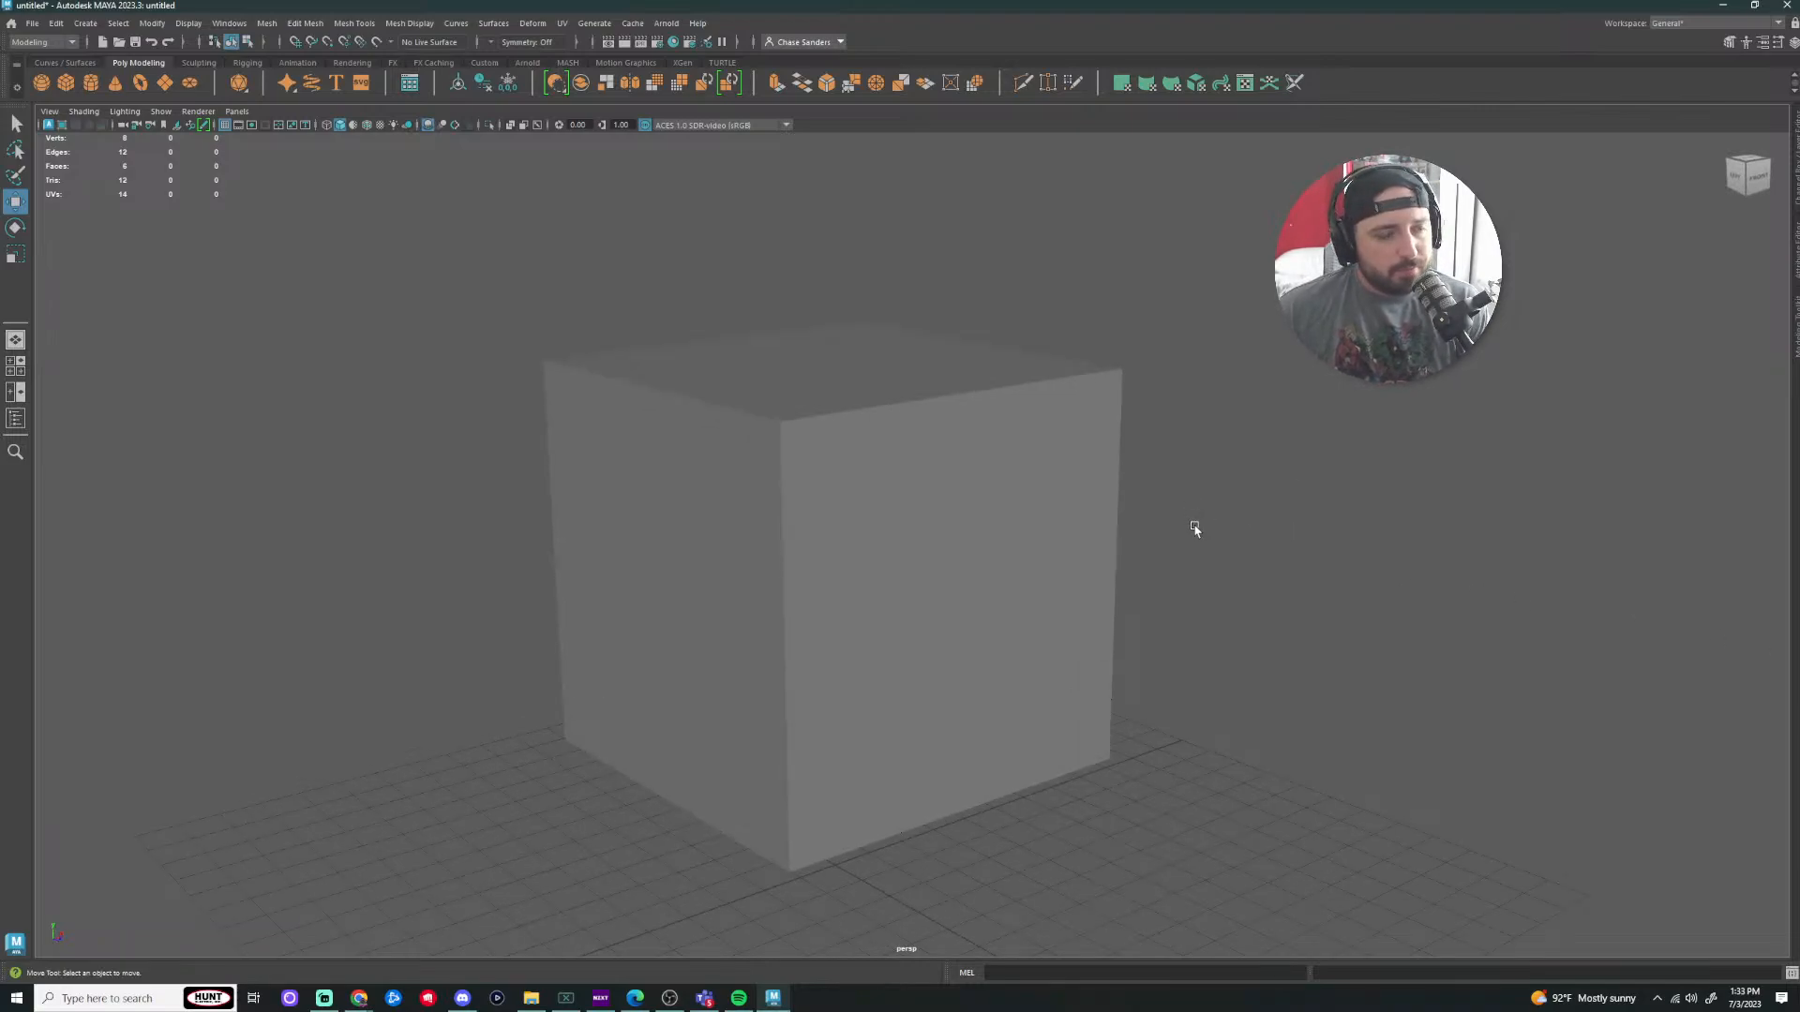
{"action": "left_click", "coordinate": [853, 563]}
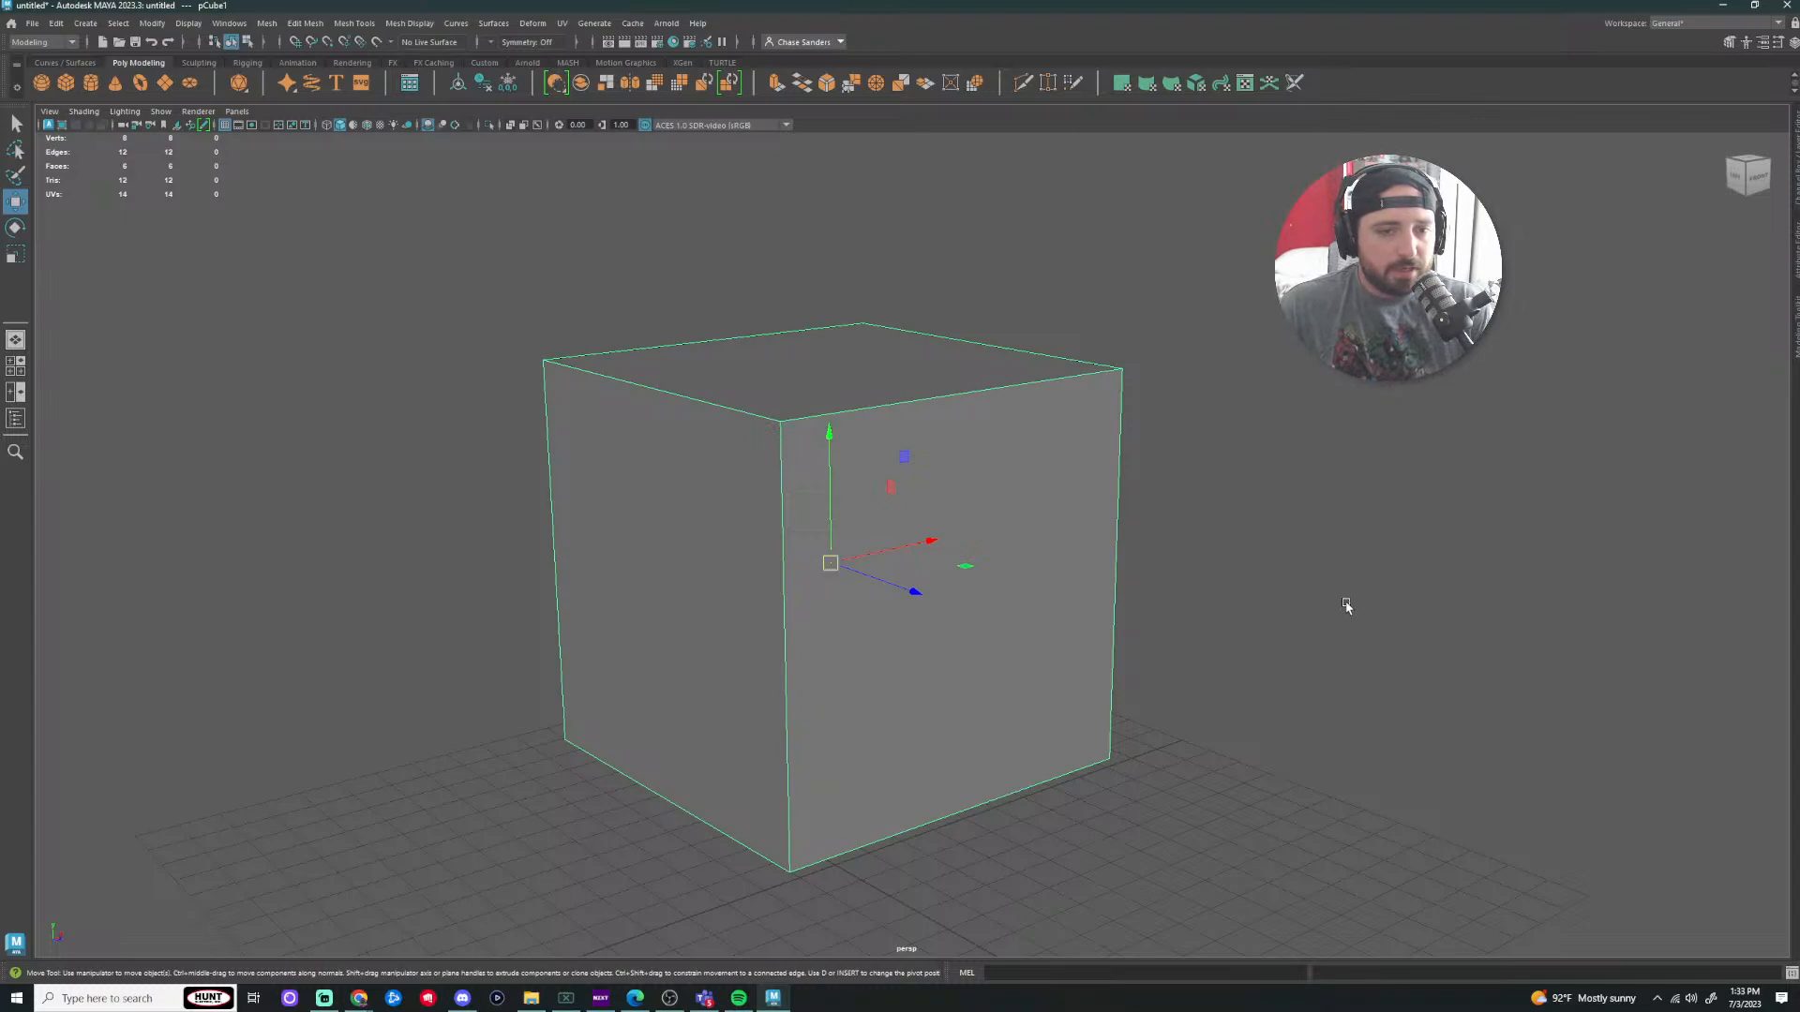
Step: Cycle the cube through the move, rotate and scale tools (W, E, R)
{"action": "key", "text": "e"}
{"action": "key", "text": "r"}
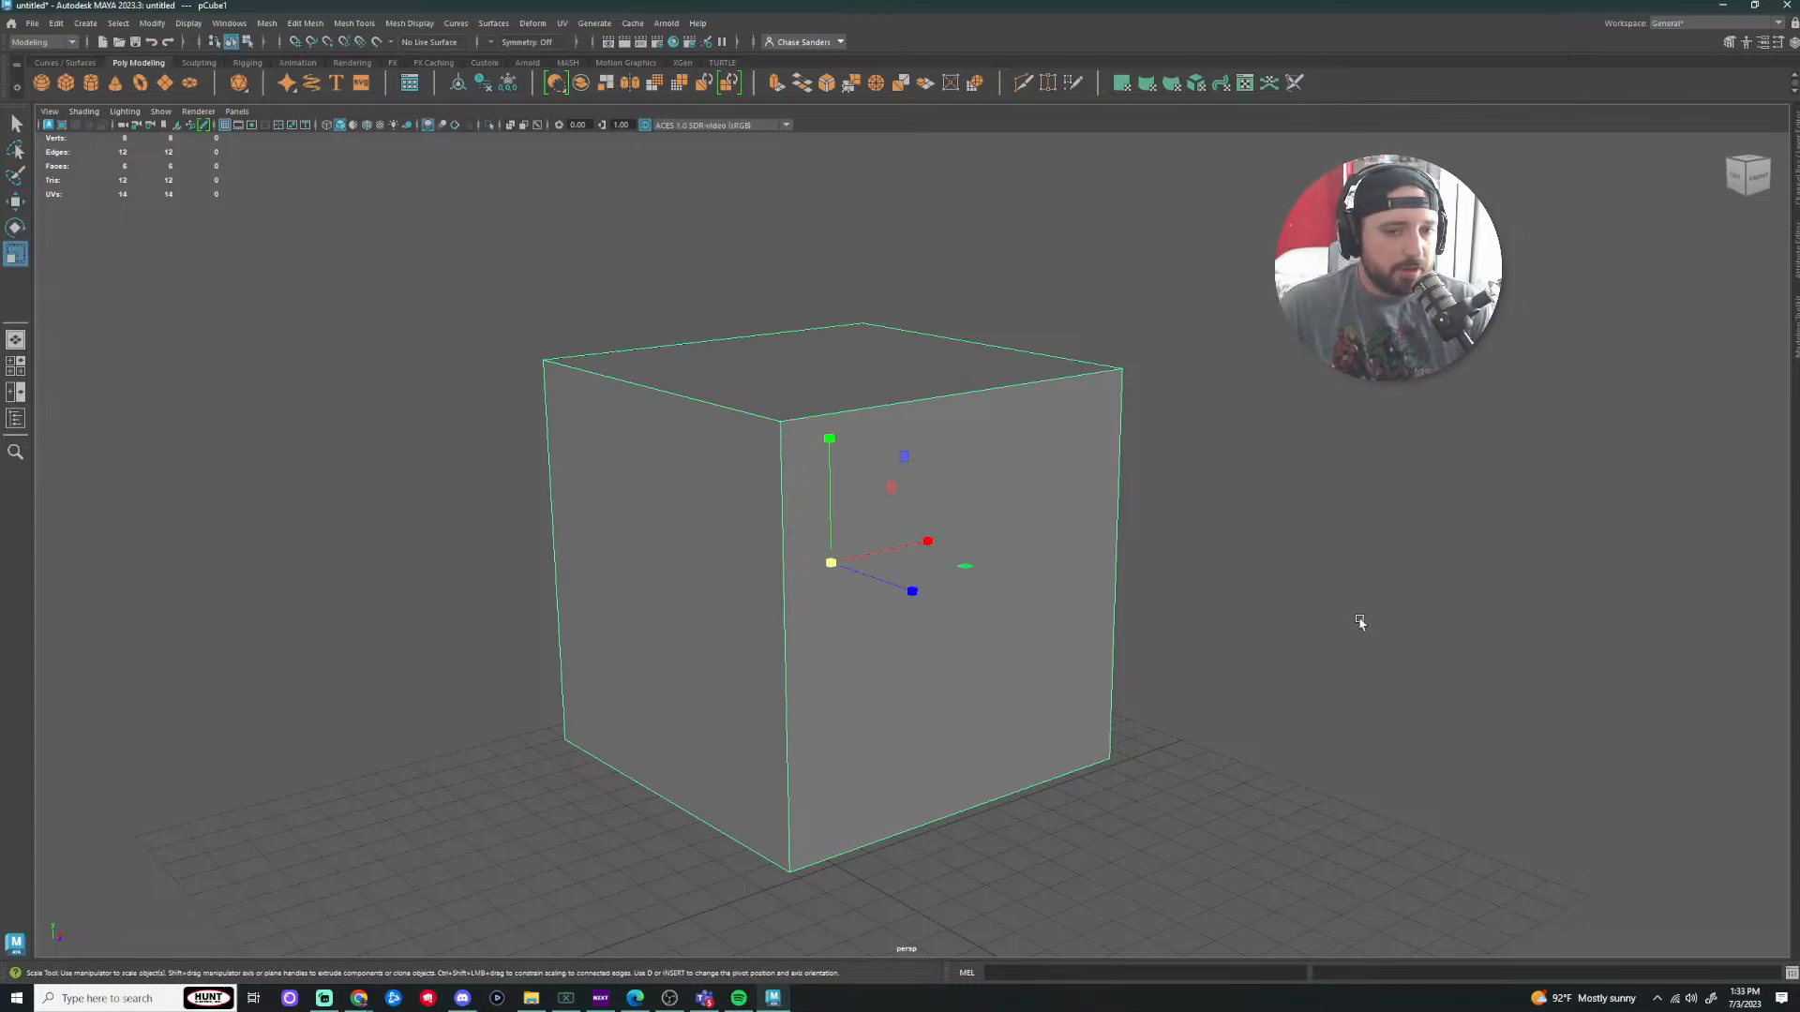
{"action": "key", "text": "q"}
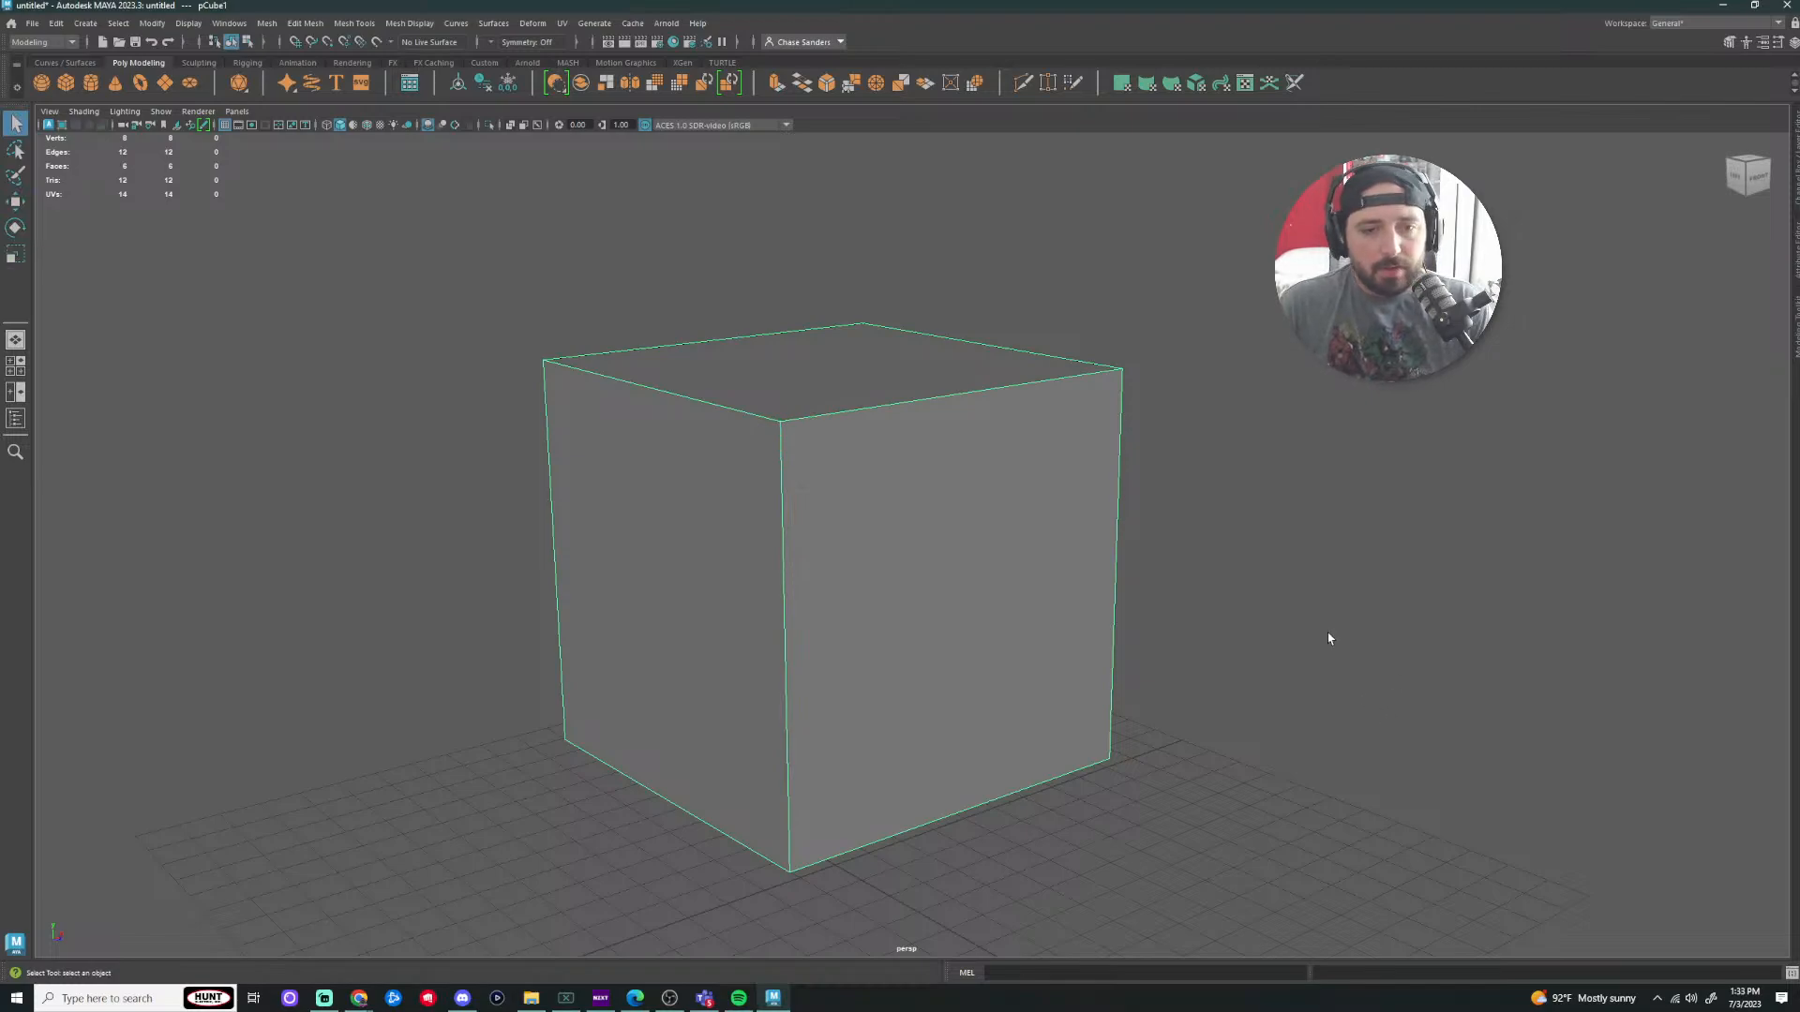
{"action": "key", "text": "w"}
{"action": "key", "text": "e"}
{"action": "key", "text": "r"}
{"action": "key", "text": "w"}
{"action": "key", "text": "r"}
{"action": "key", "text": "w"}
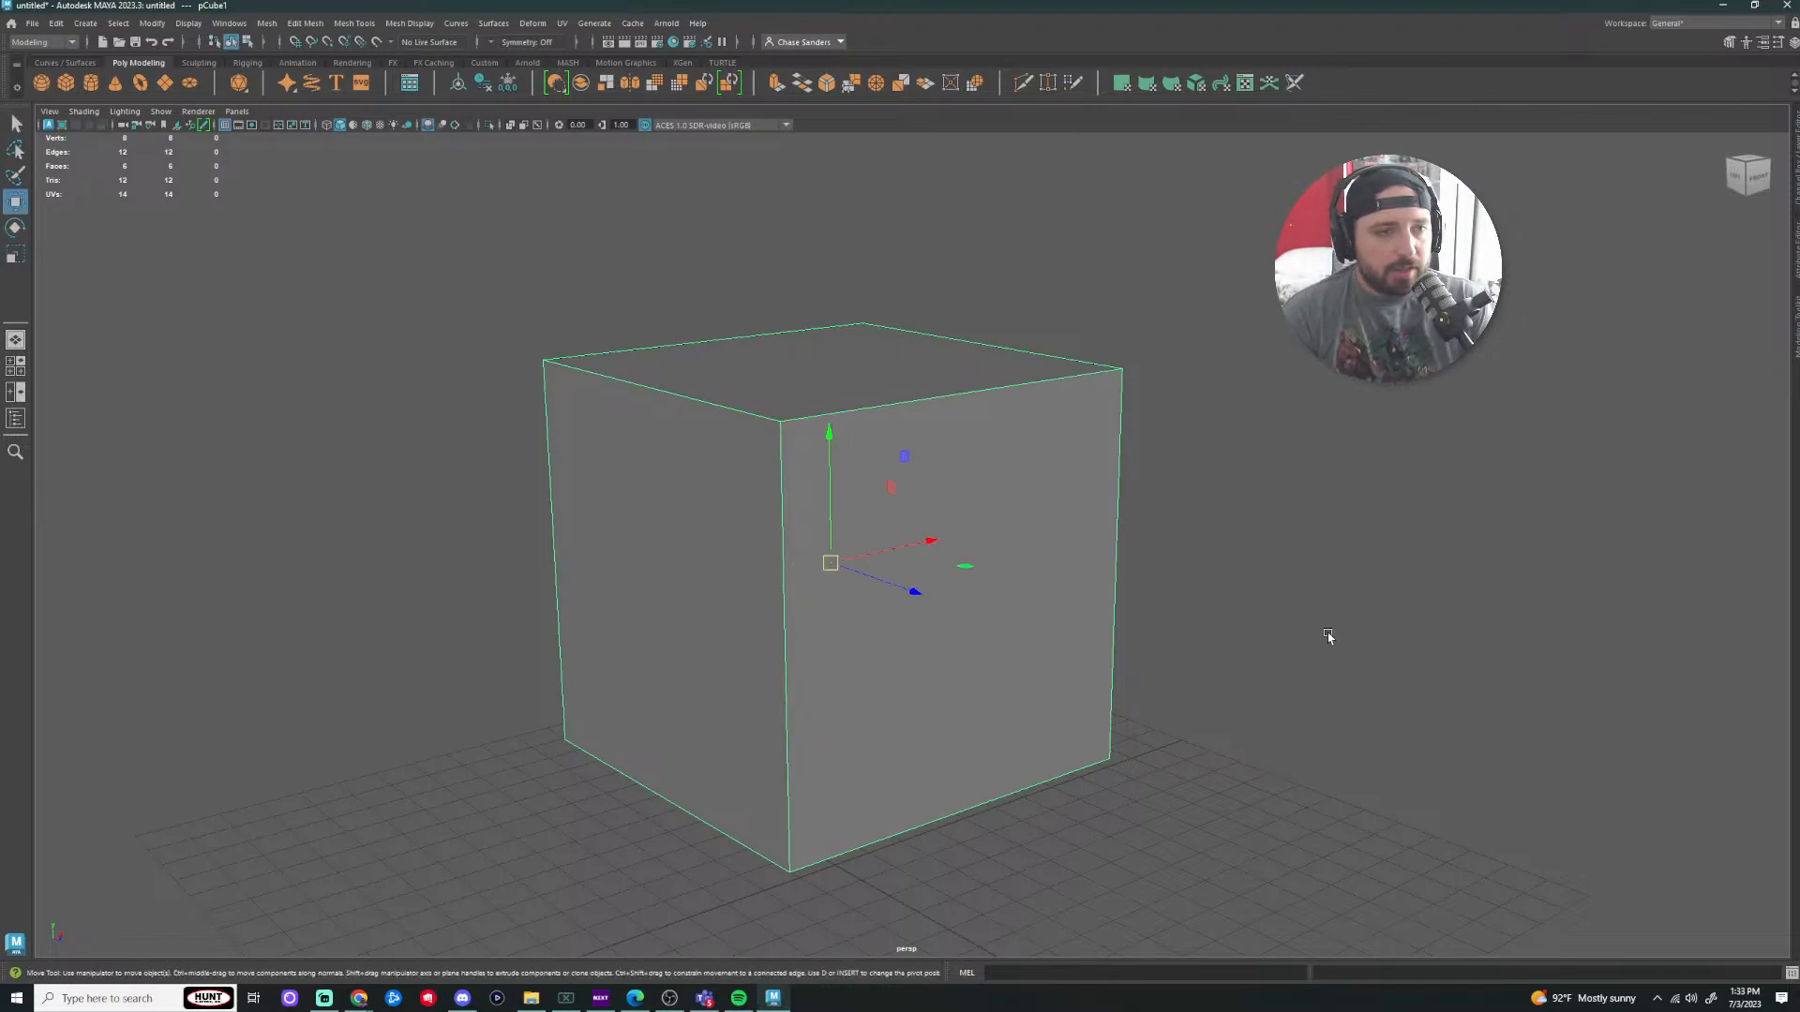
{"action": "key", "text": "r"}
{"action": "key", "text": "w"}
{"action": "key", "text": "r"}
{"action": "key", "text": "w"}
{"action": "key", "text": "r"}
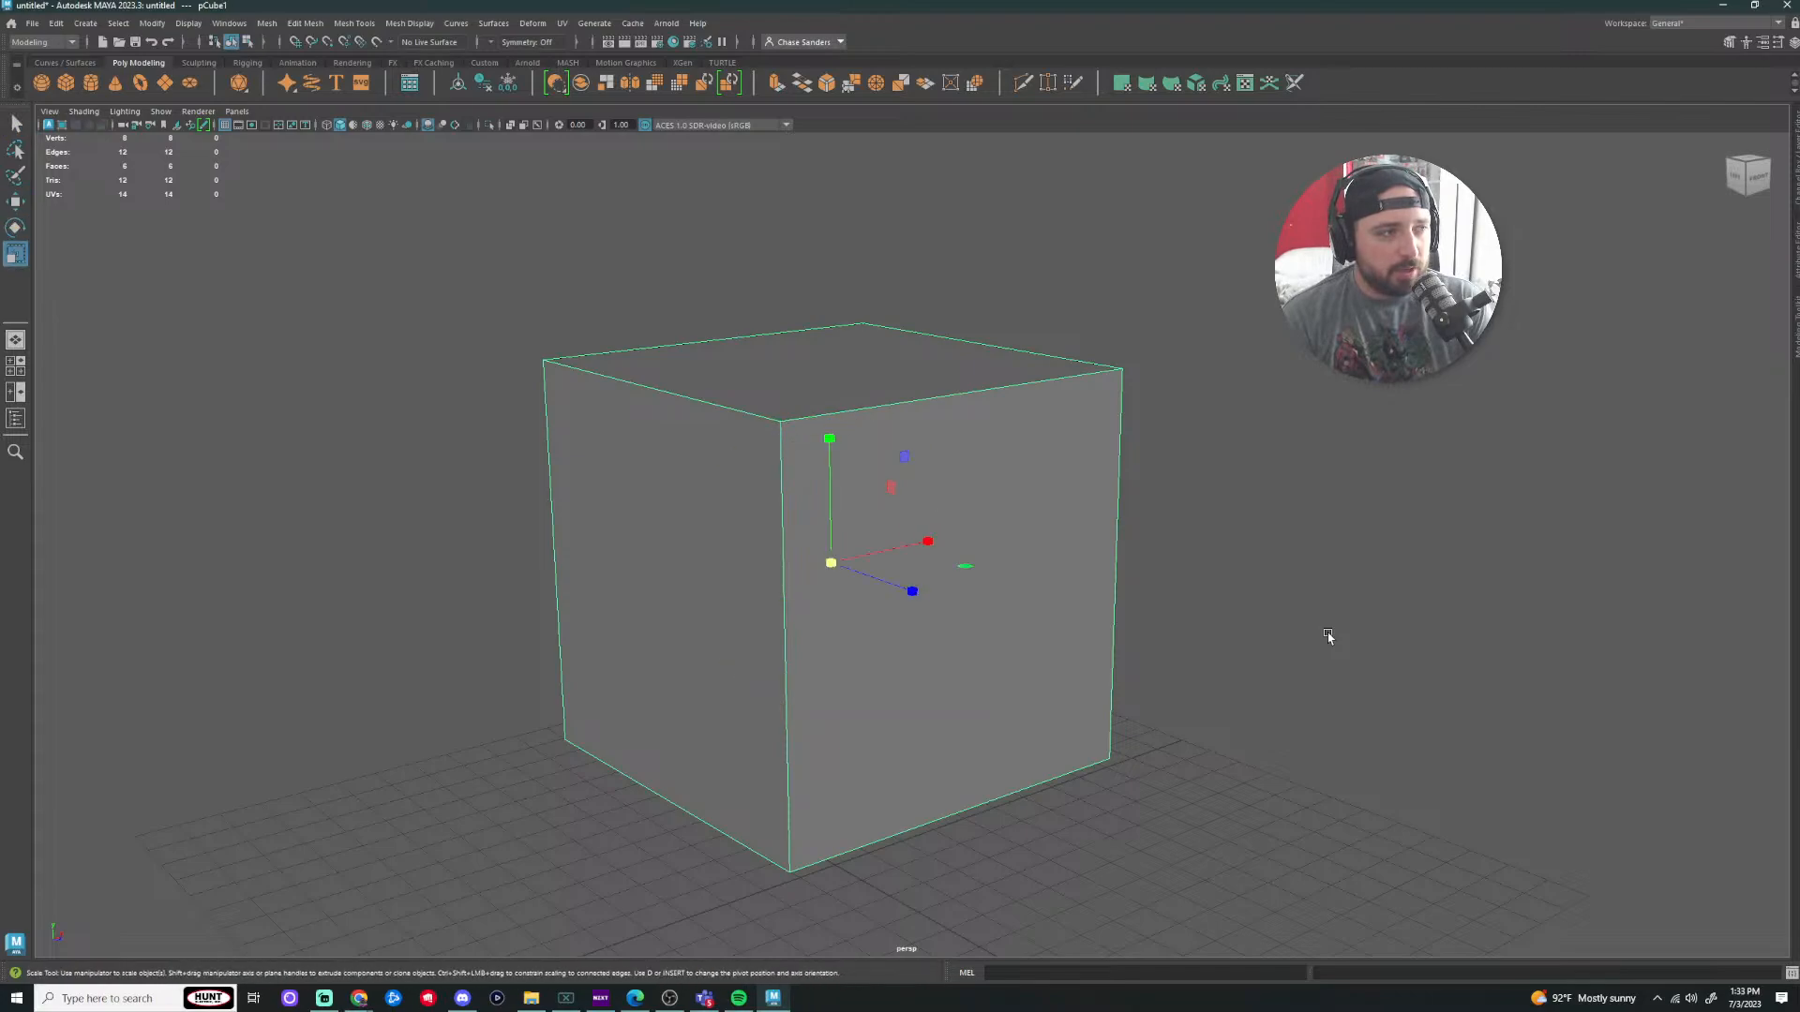
{"action": "key", "text": "e"}
{"action": "key", "text": "r"}
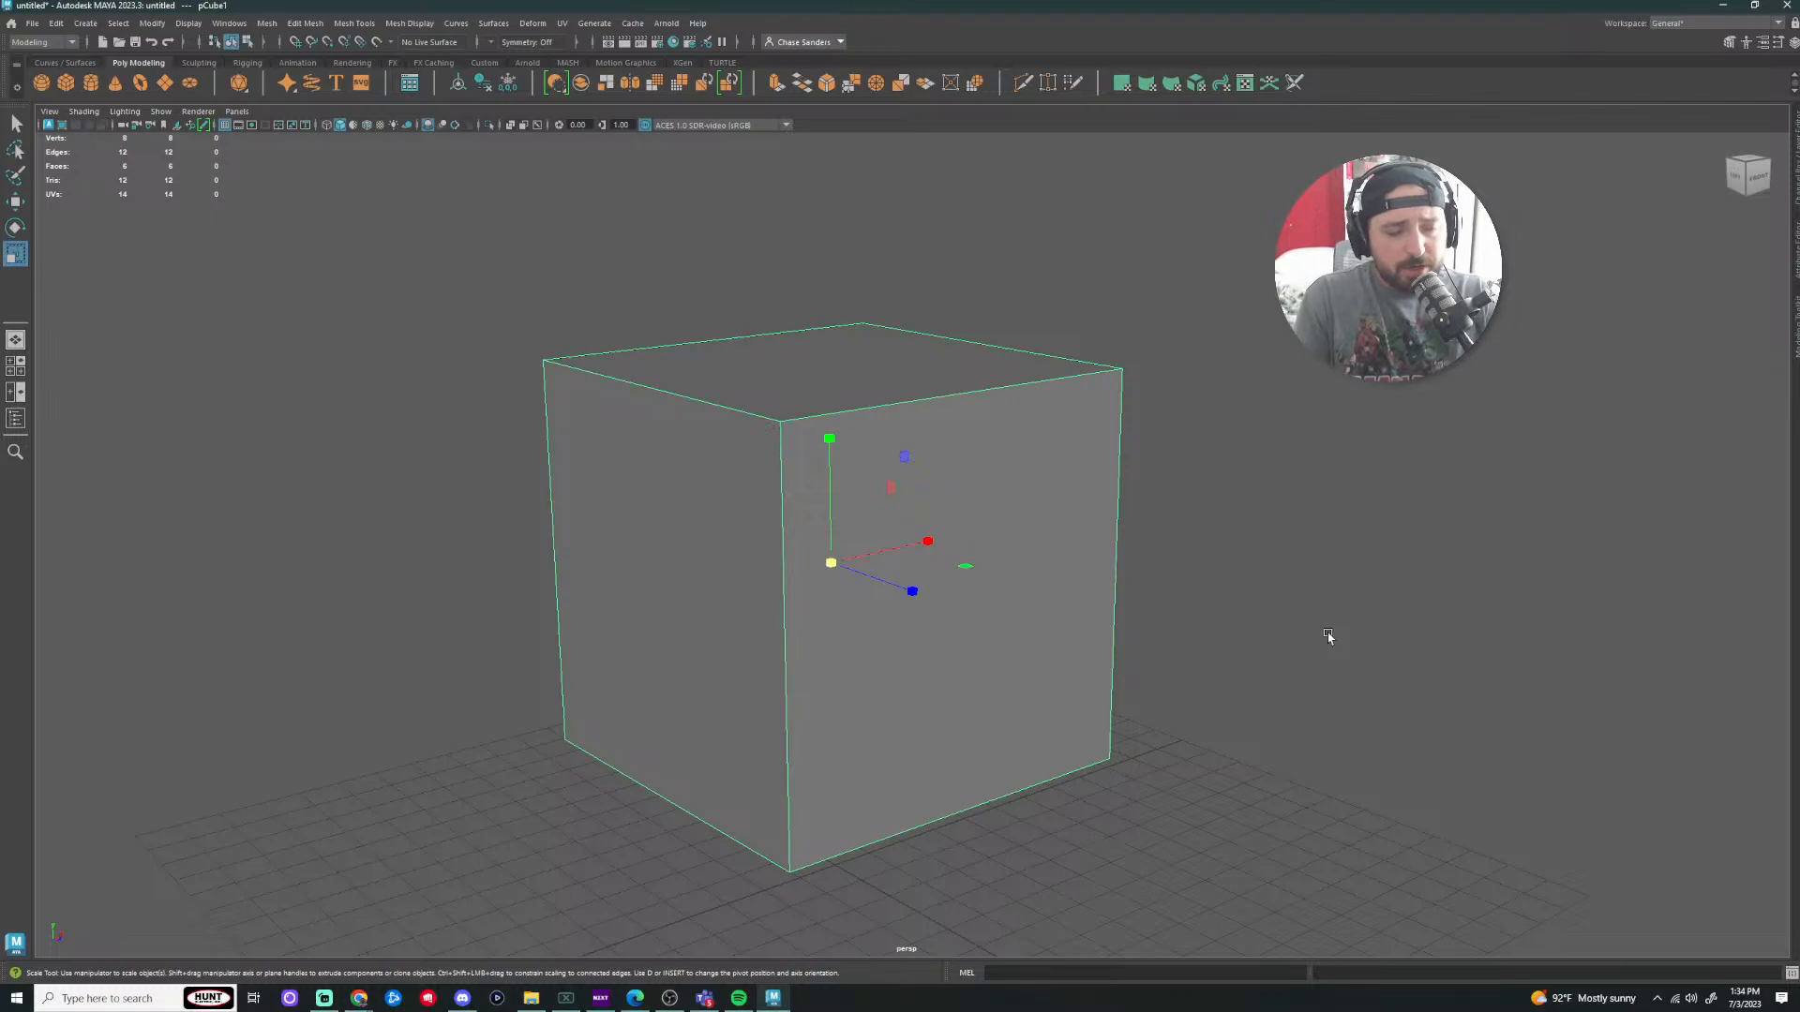
{"action": "key", "text": "w"}
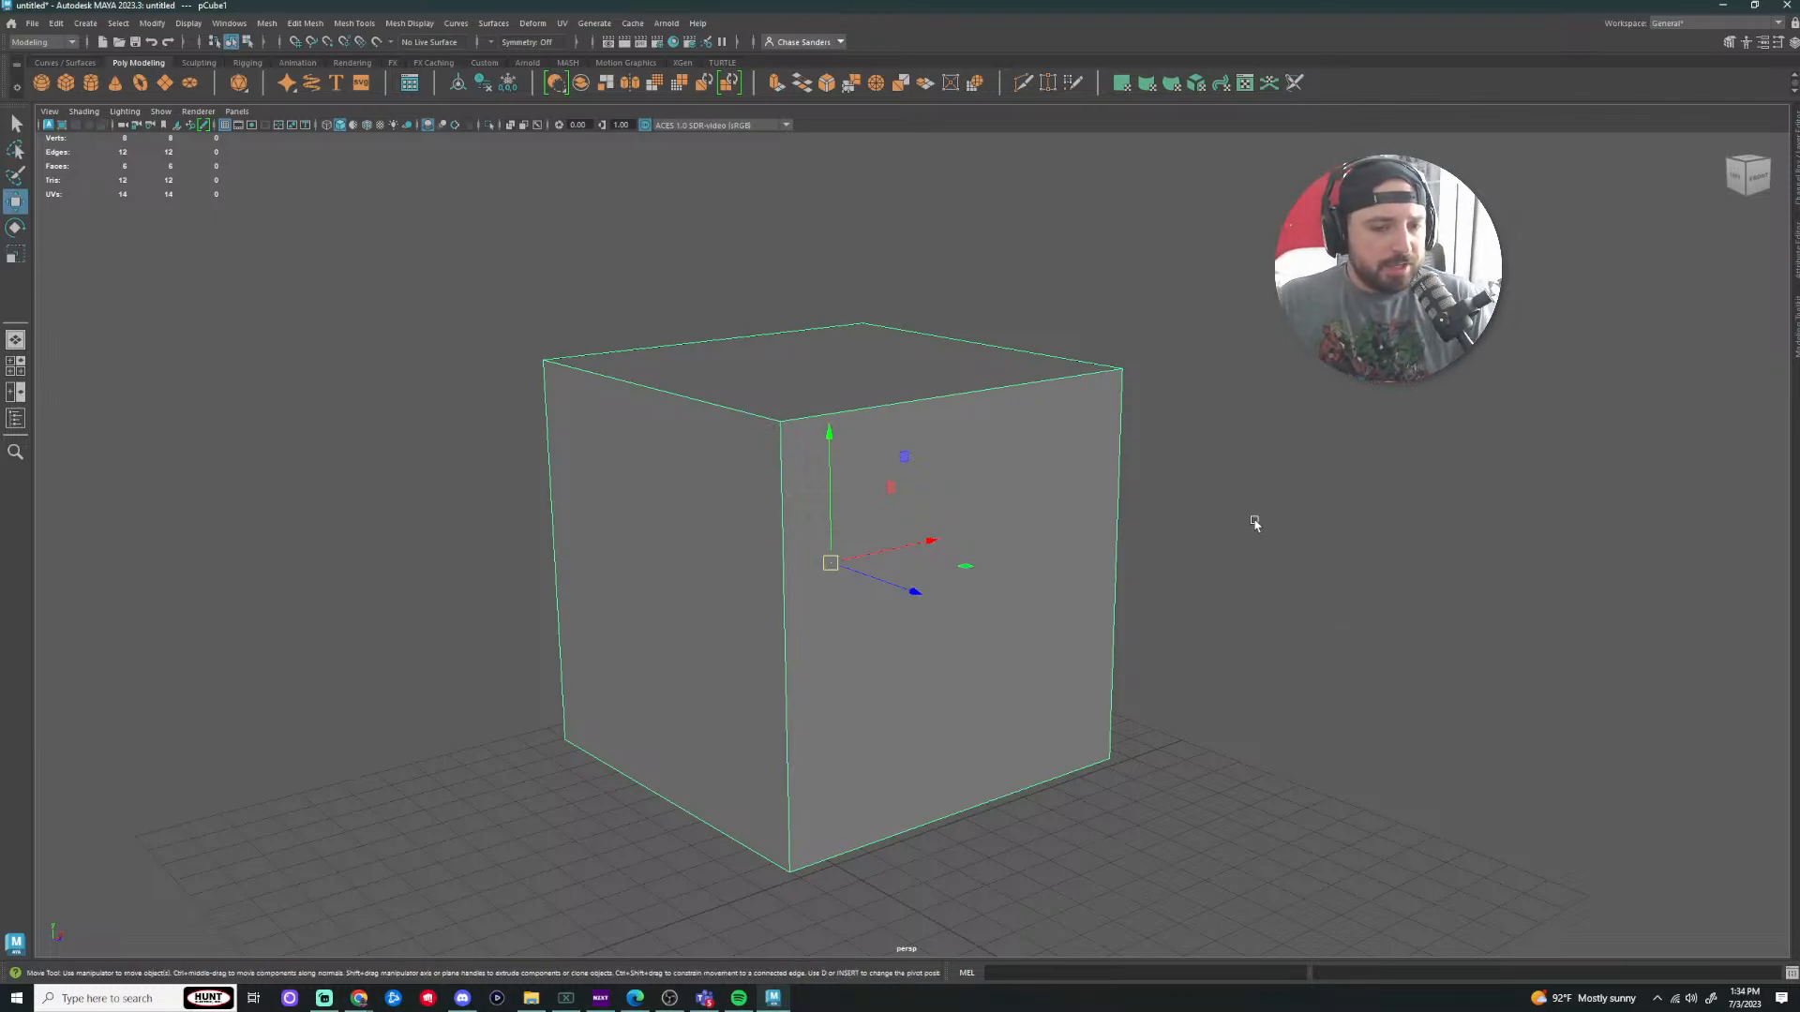
{"action": "key", "text": "e"}
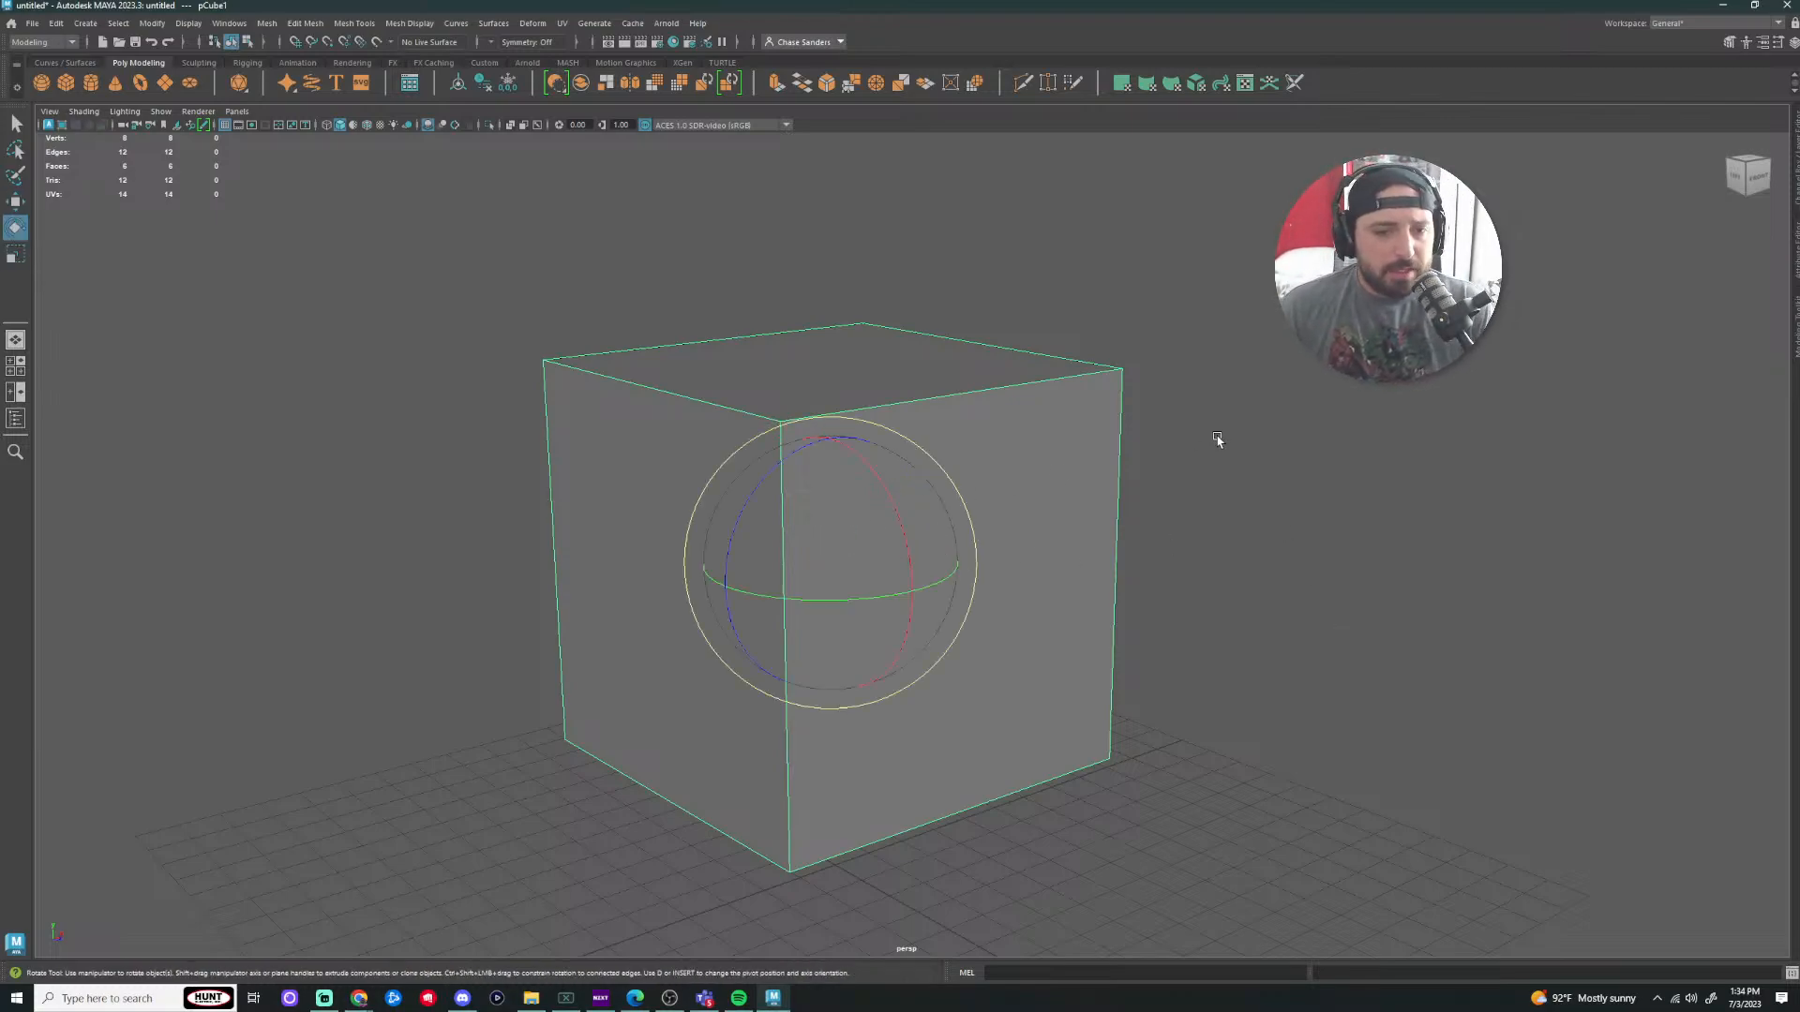
{"action": "key", "text": "r"}
Step: Reselect the cube, switch to the Select tool (Q), and open the Modeling Toolkit
{"action": "left_click", "coordinate": [1354, 521]}
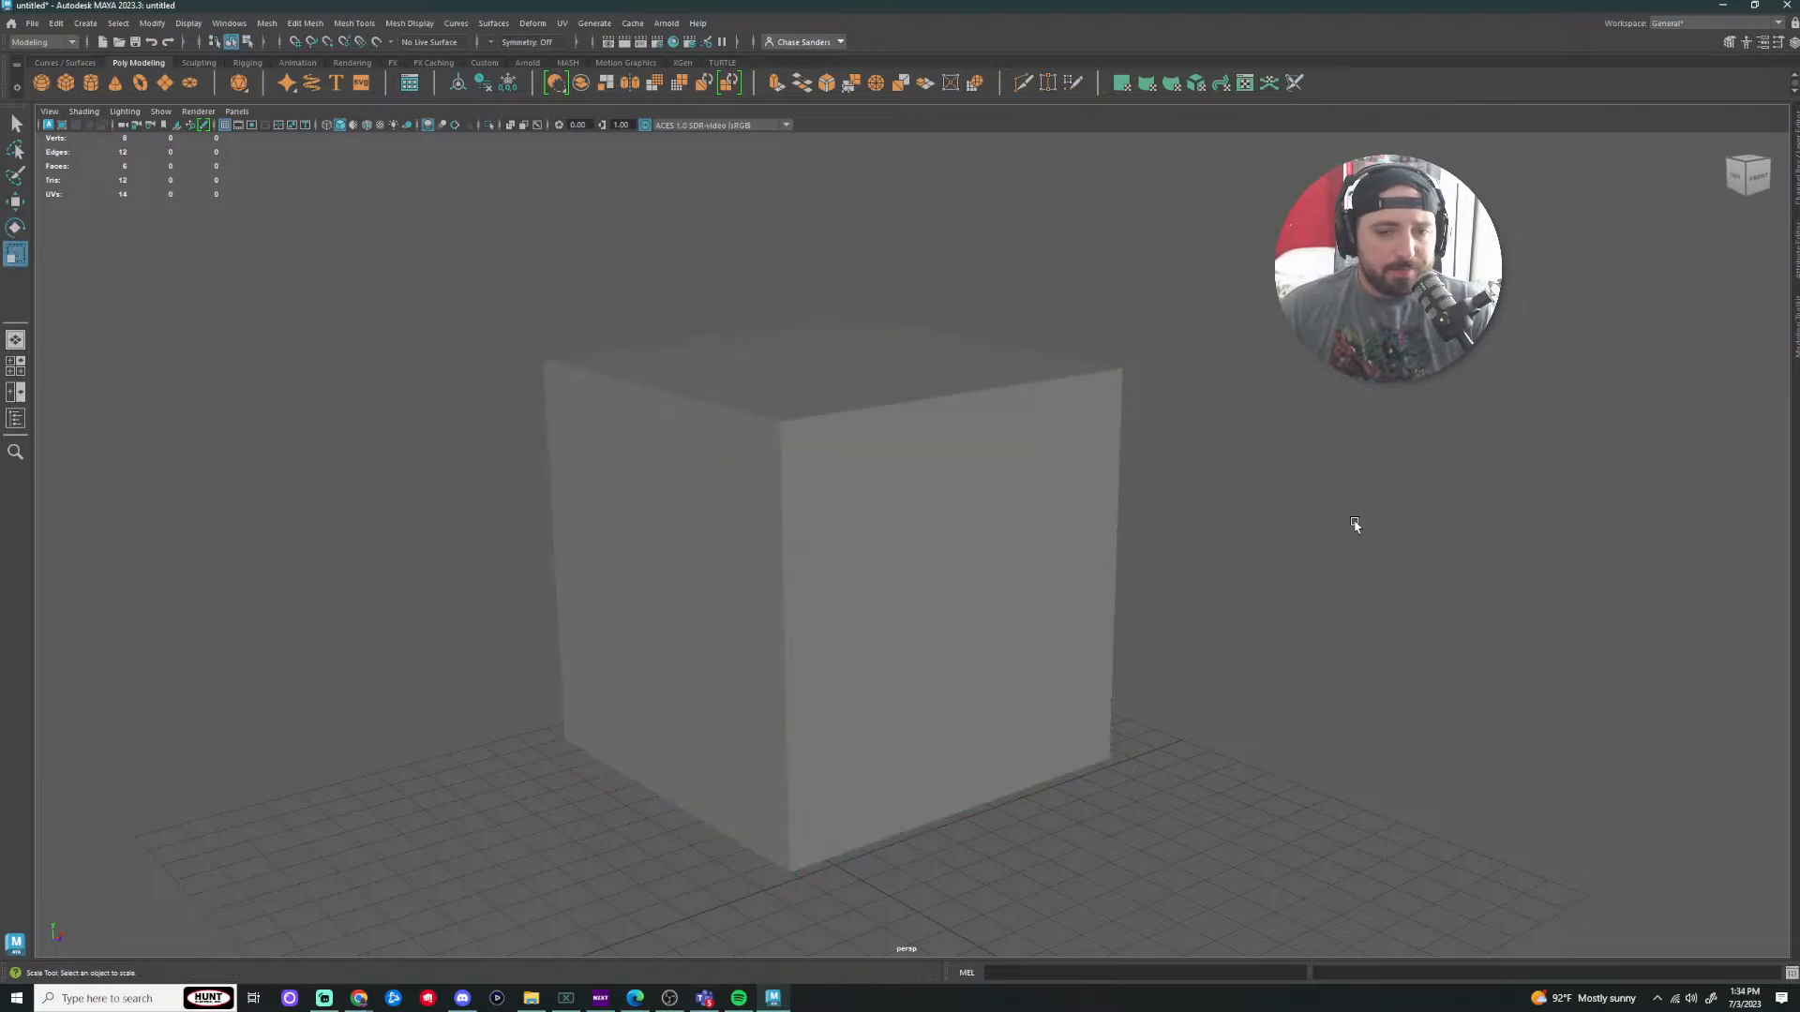
{"action": "left_click", "coordinate": [812, 492]}
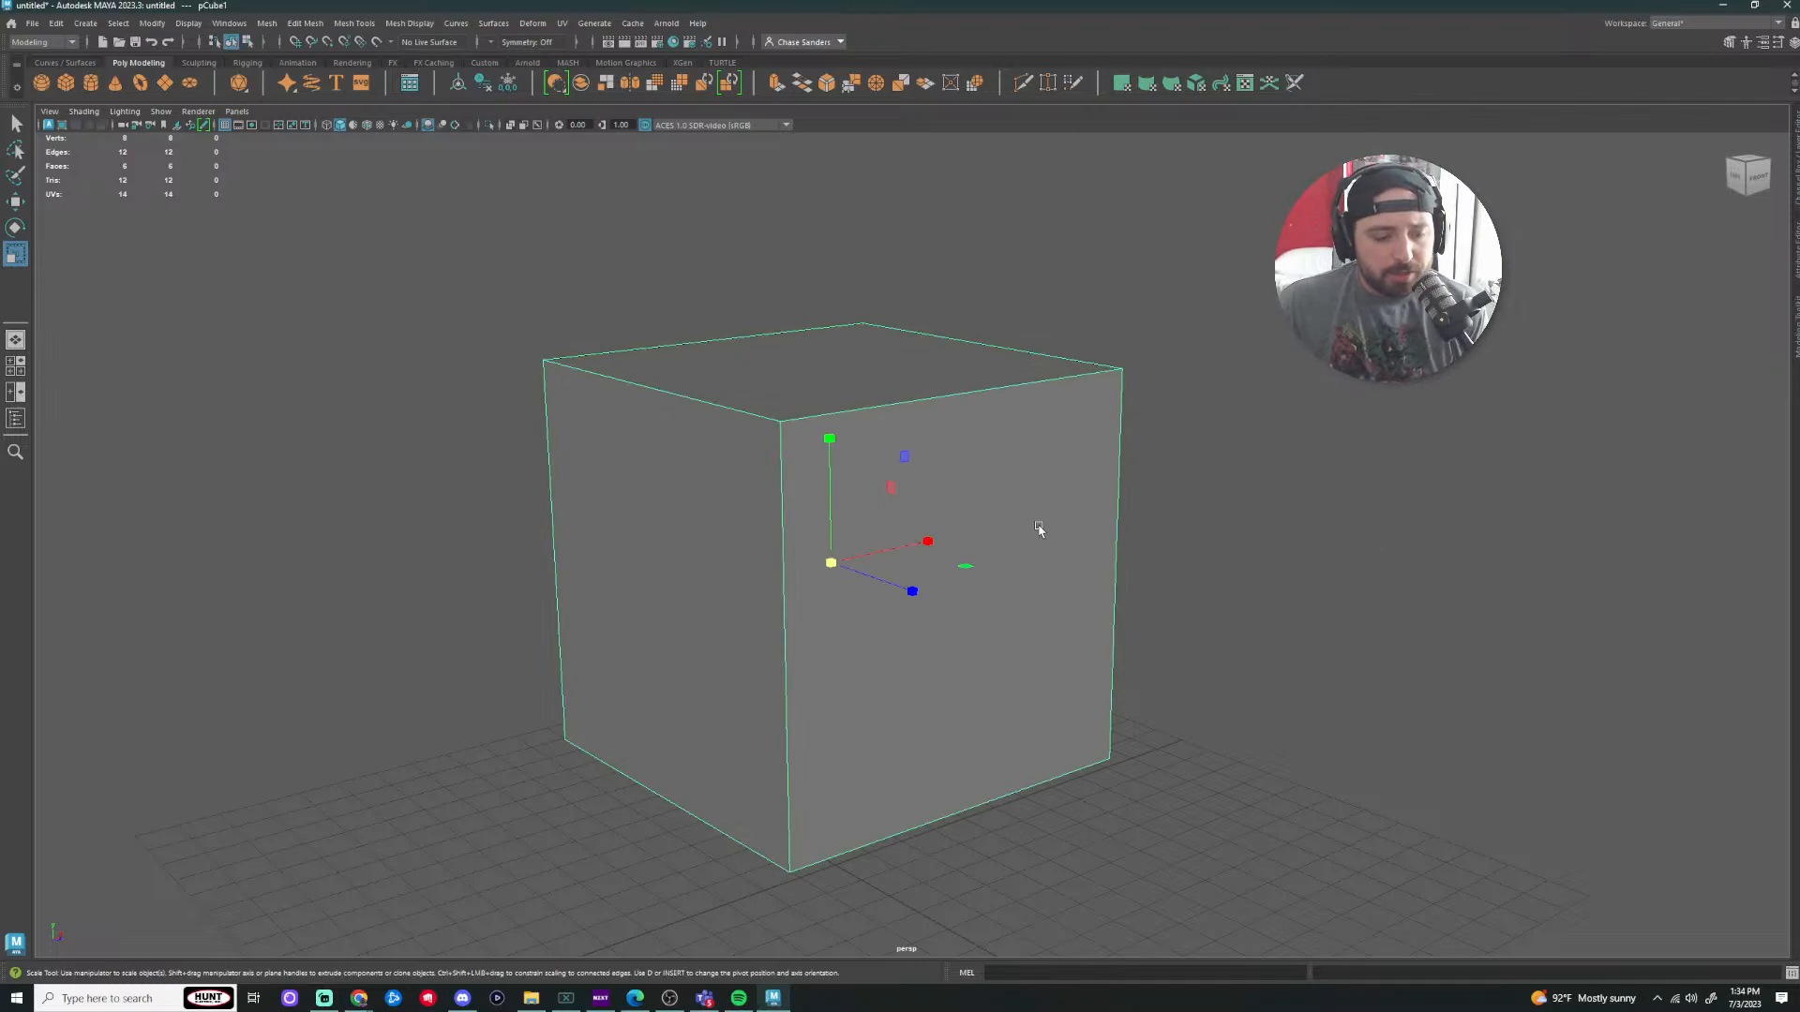
{"action": "key", "text": "q"}
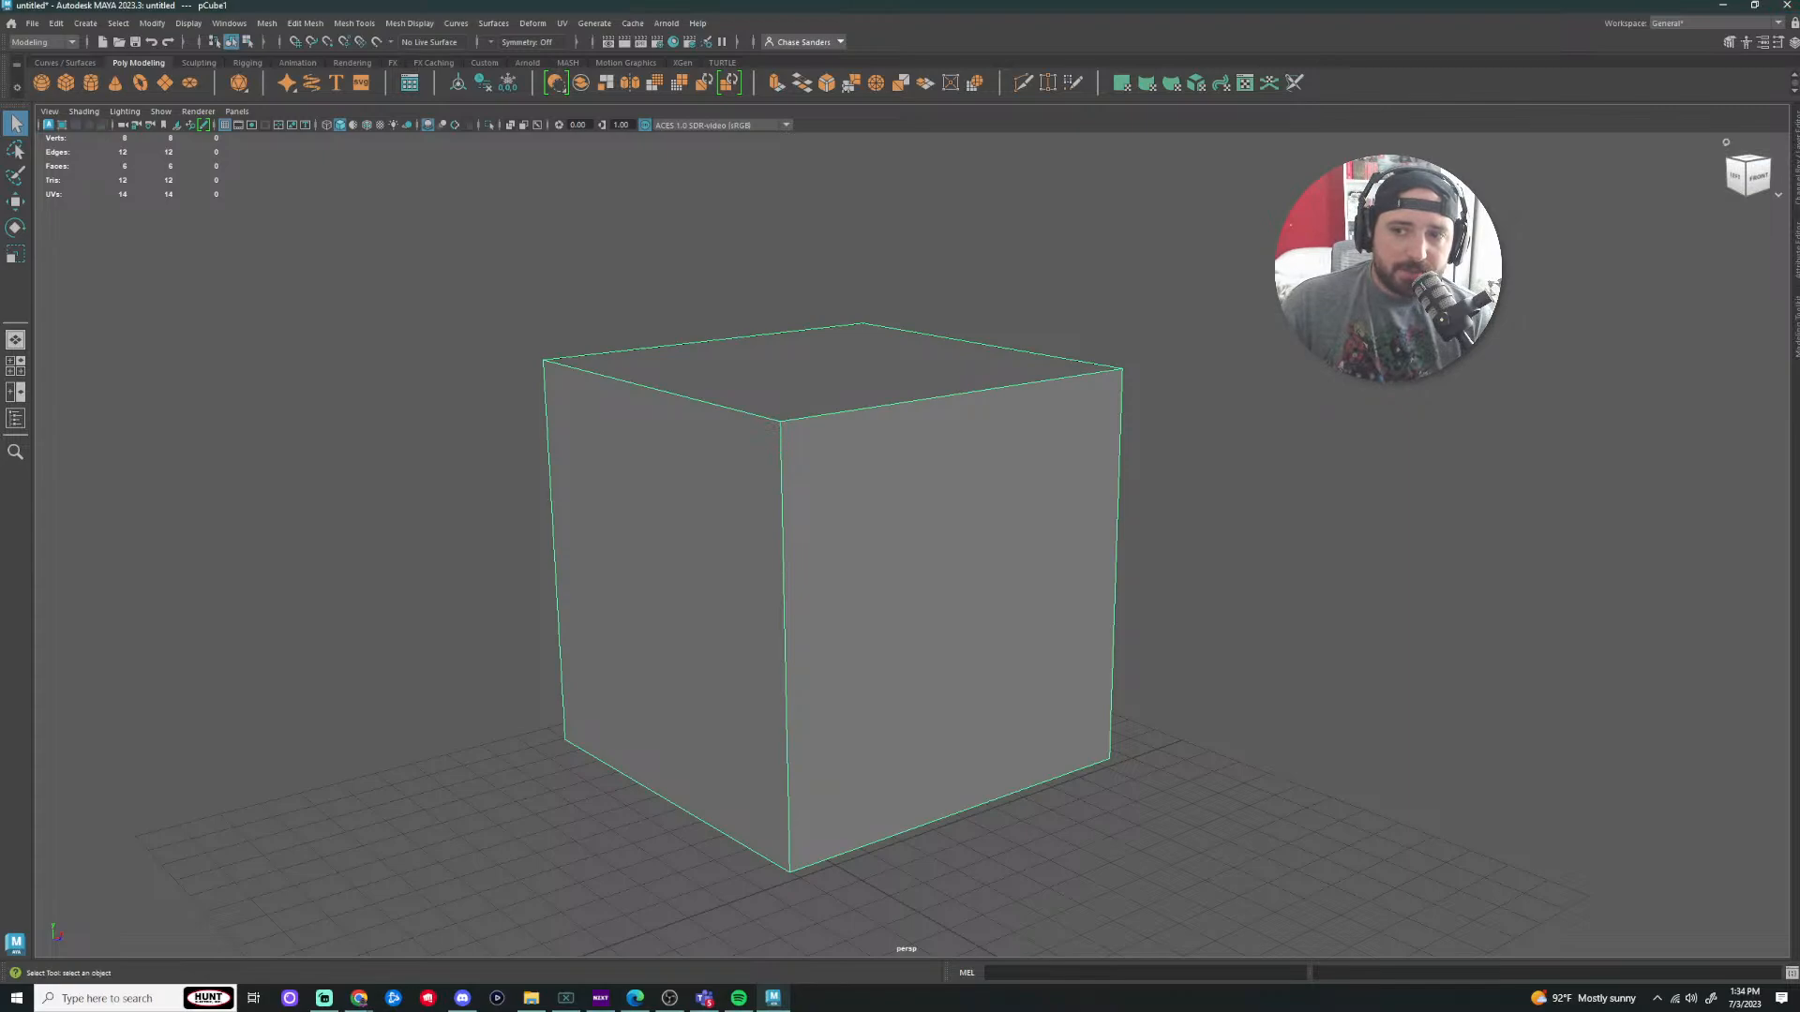
{"action": "left_click", "coordinate": [1797, 327]}
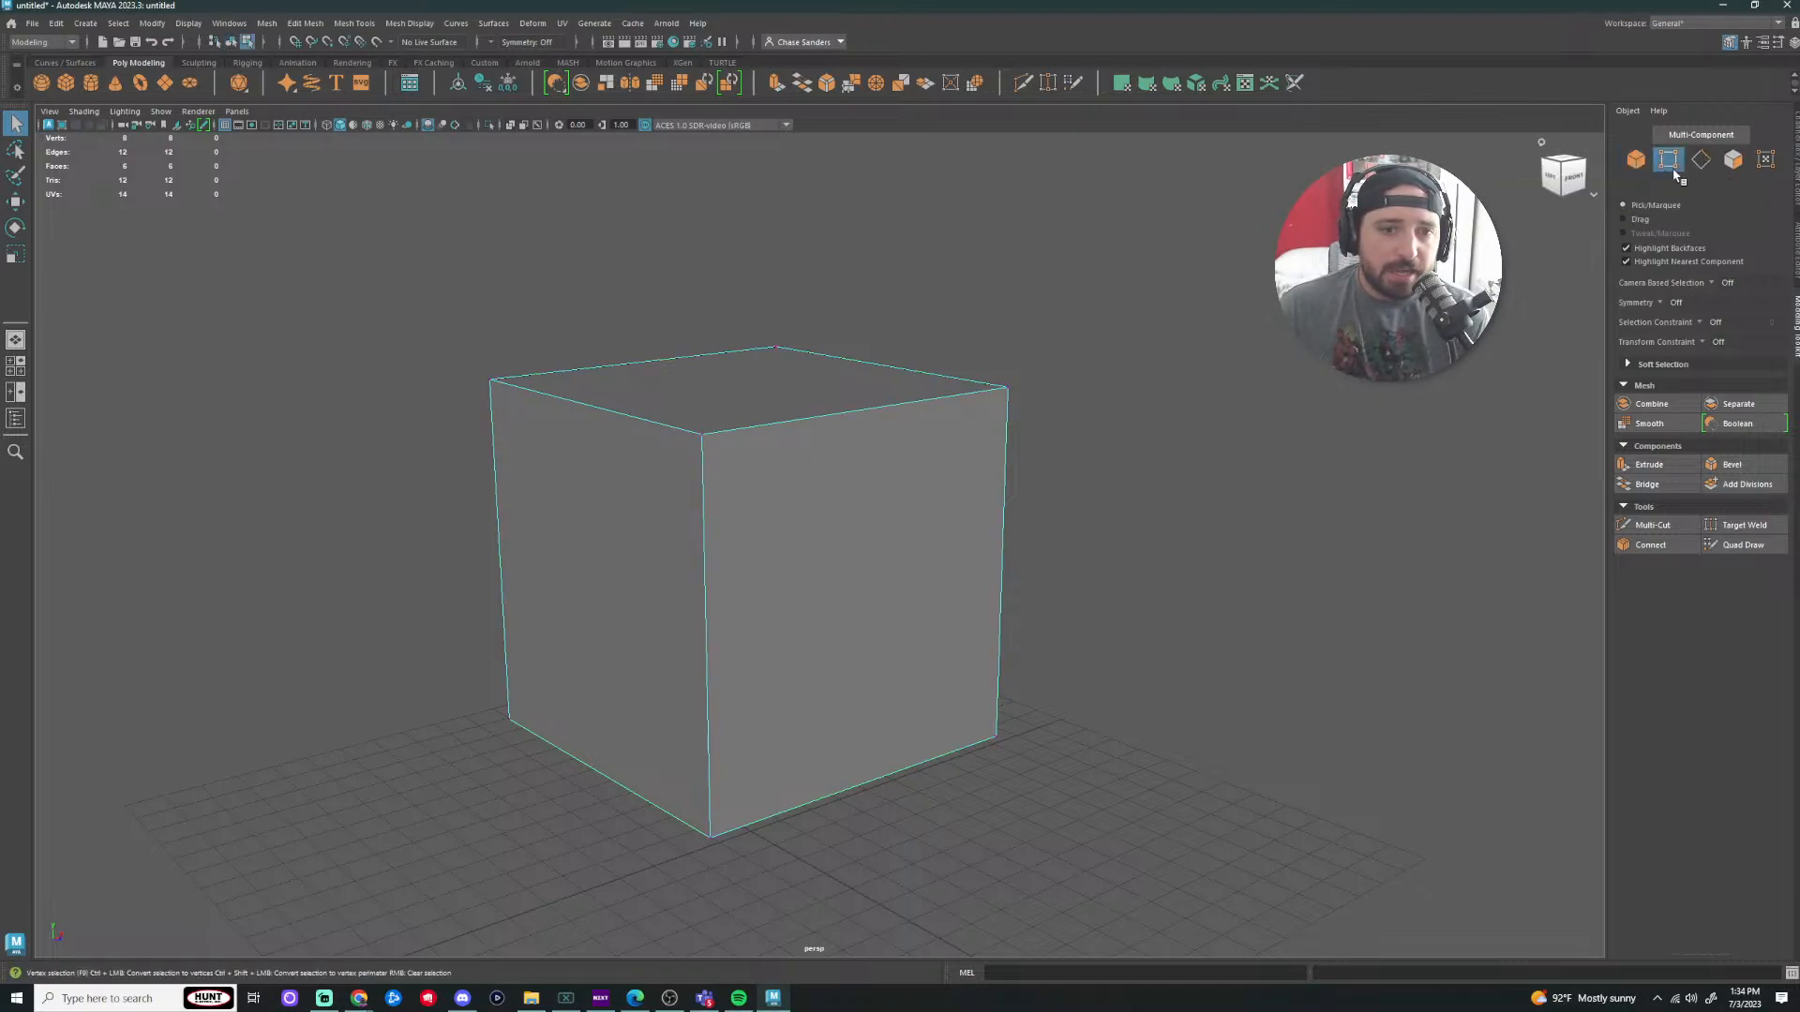
{"action": "left_click", "coordinate": [1700, 160]}
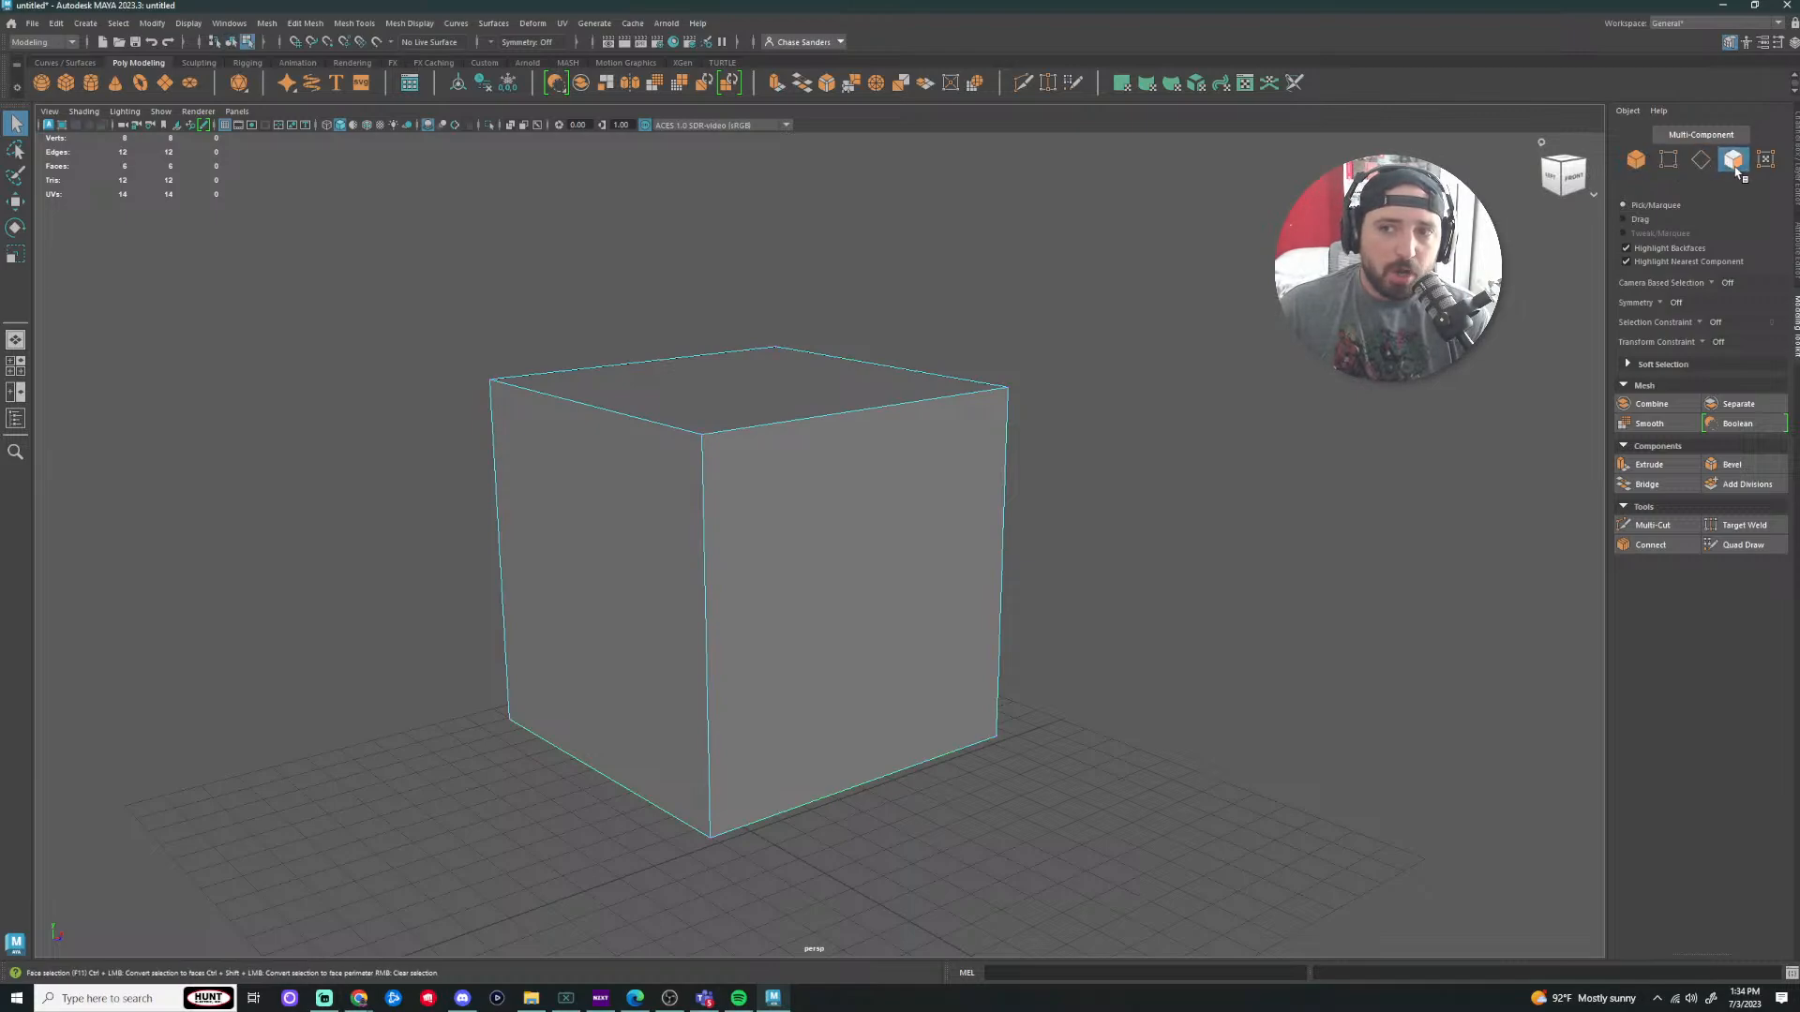
{"action": "left_click", "coordinate": [1671, 162]}
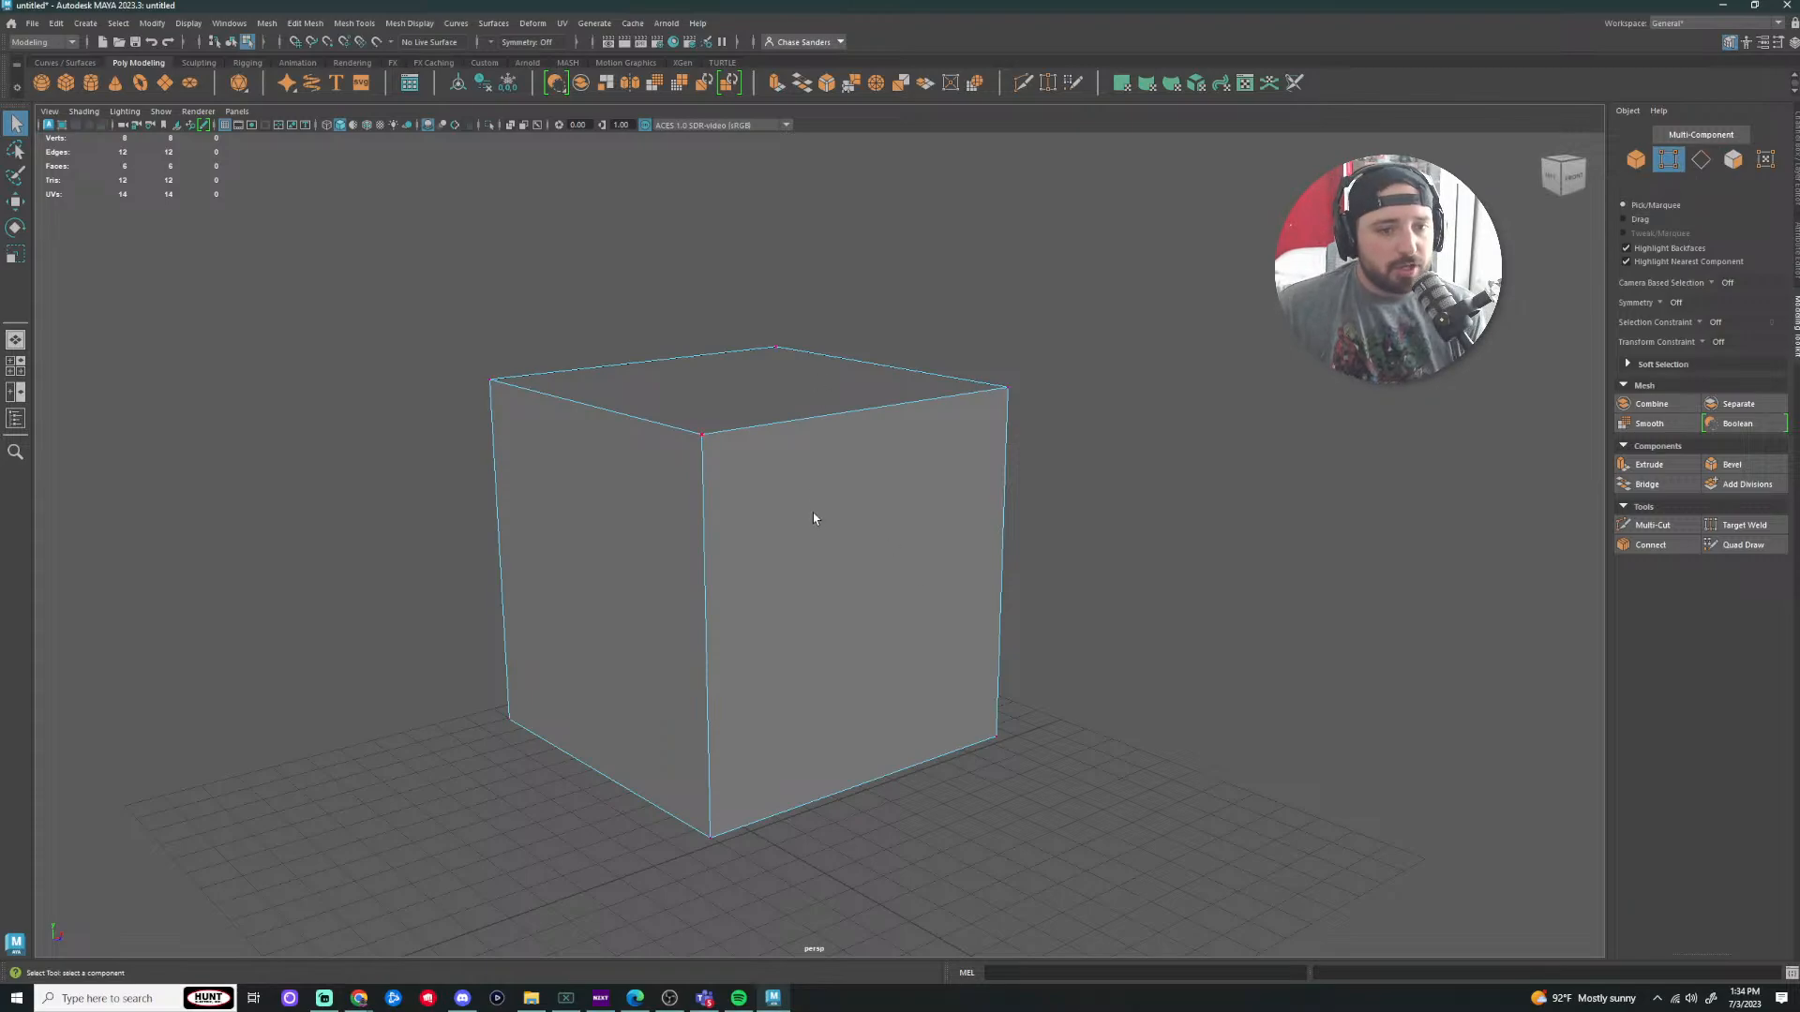
{"action": "right_click_drag", "start_coordinate": [843, 476], "coordinate": [1257, 313]}
{"action": "right_click_drag", "start_coordinate": [1238, 379], "coordinate": [1152, 380]}
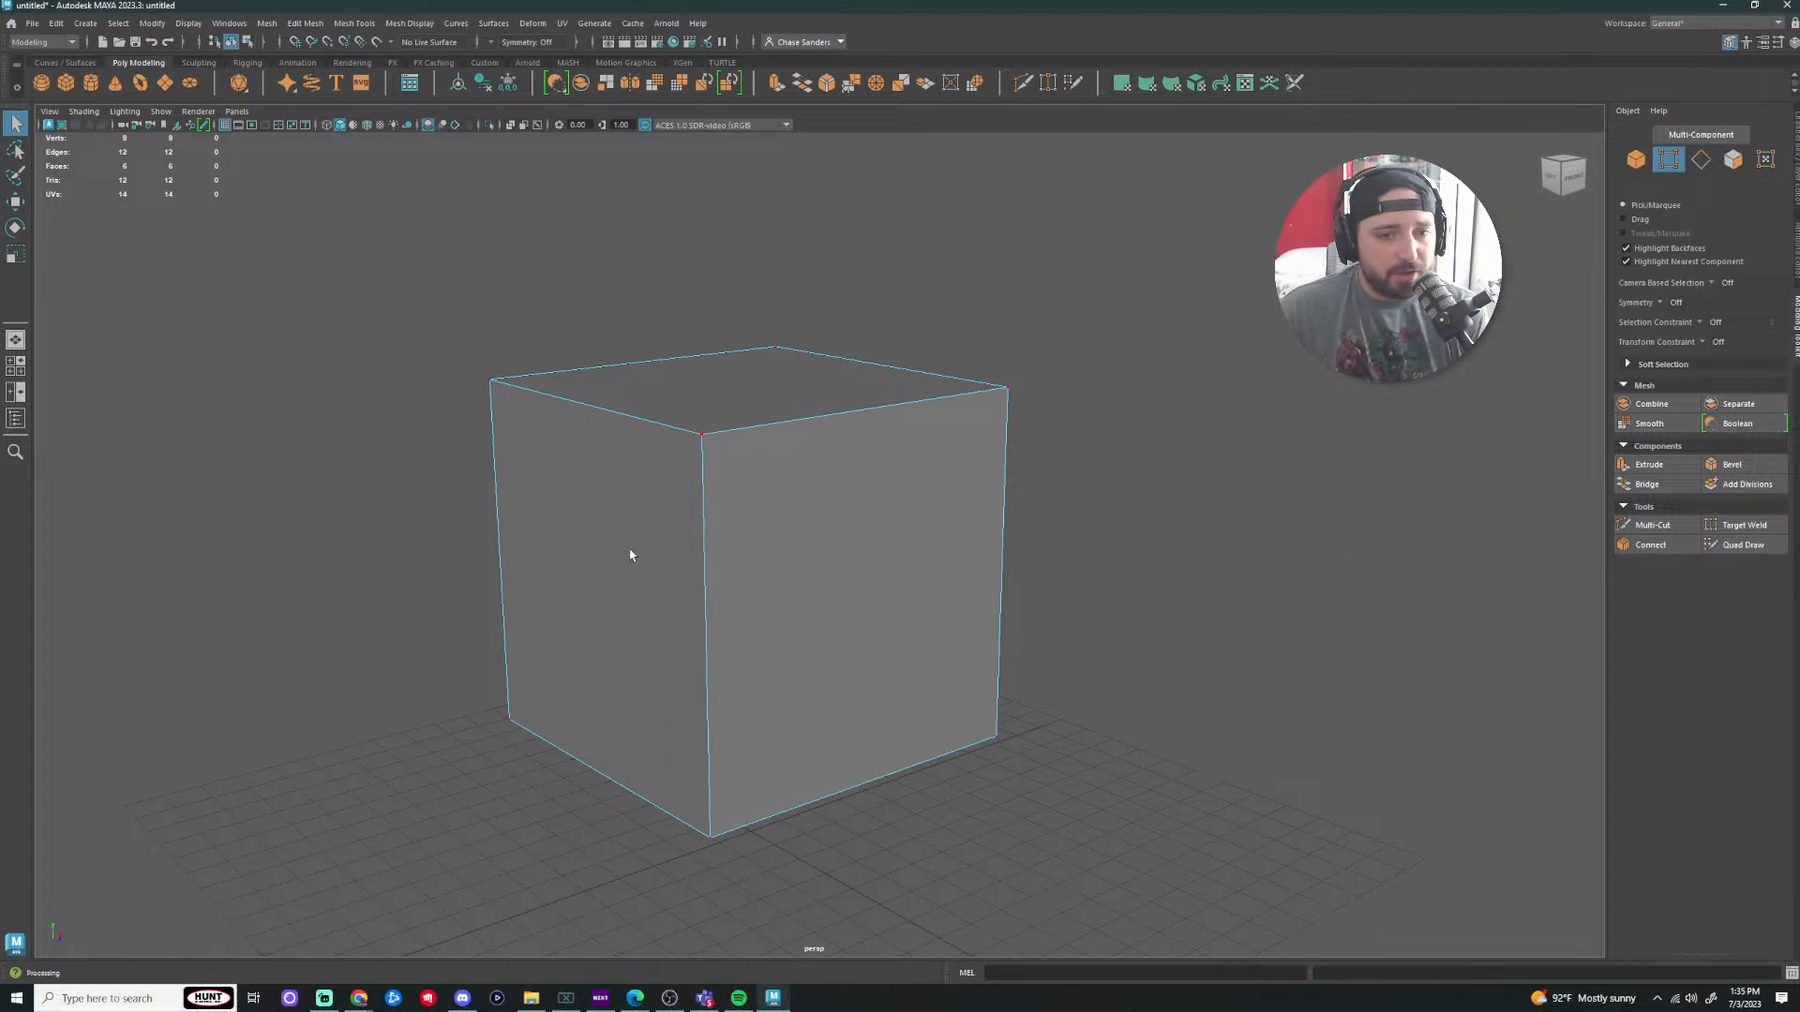
{"action": "right_click_drag", "start_coordinate": [631, 554], "coordinate": [561, 552]}
{"action": "right_click_drag", "start_coordinate": [907, 504], "coordinate": [635, 537]}
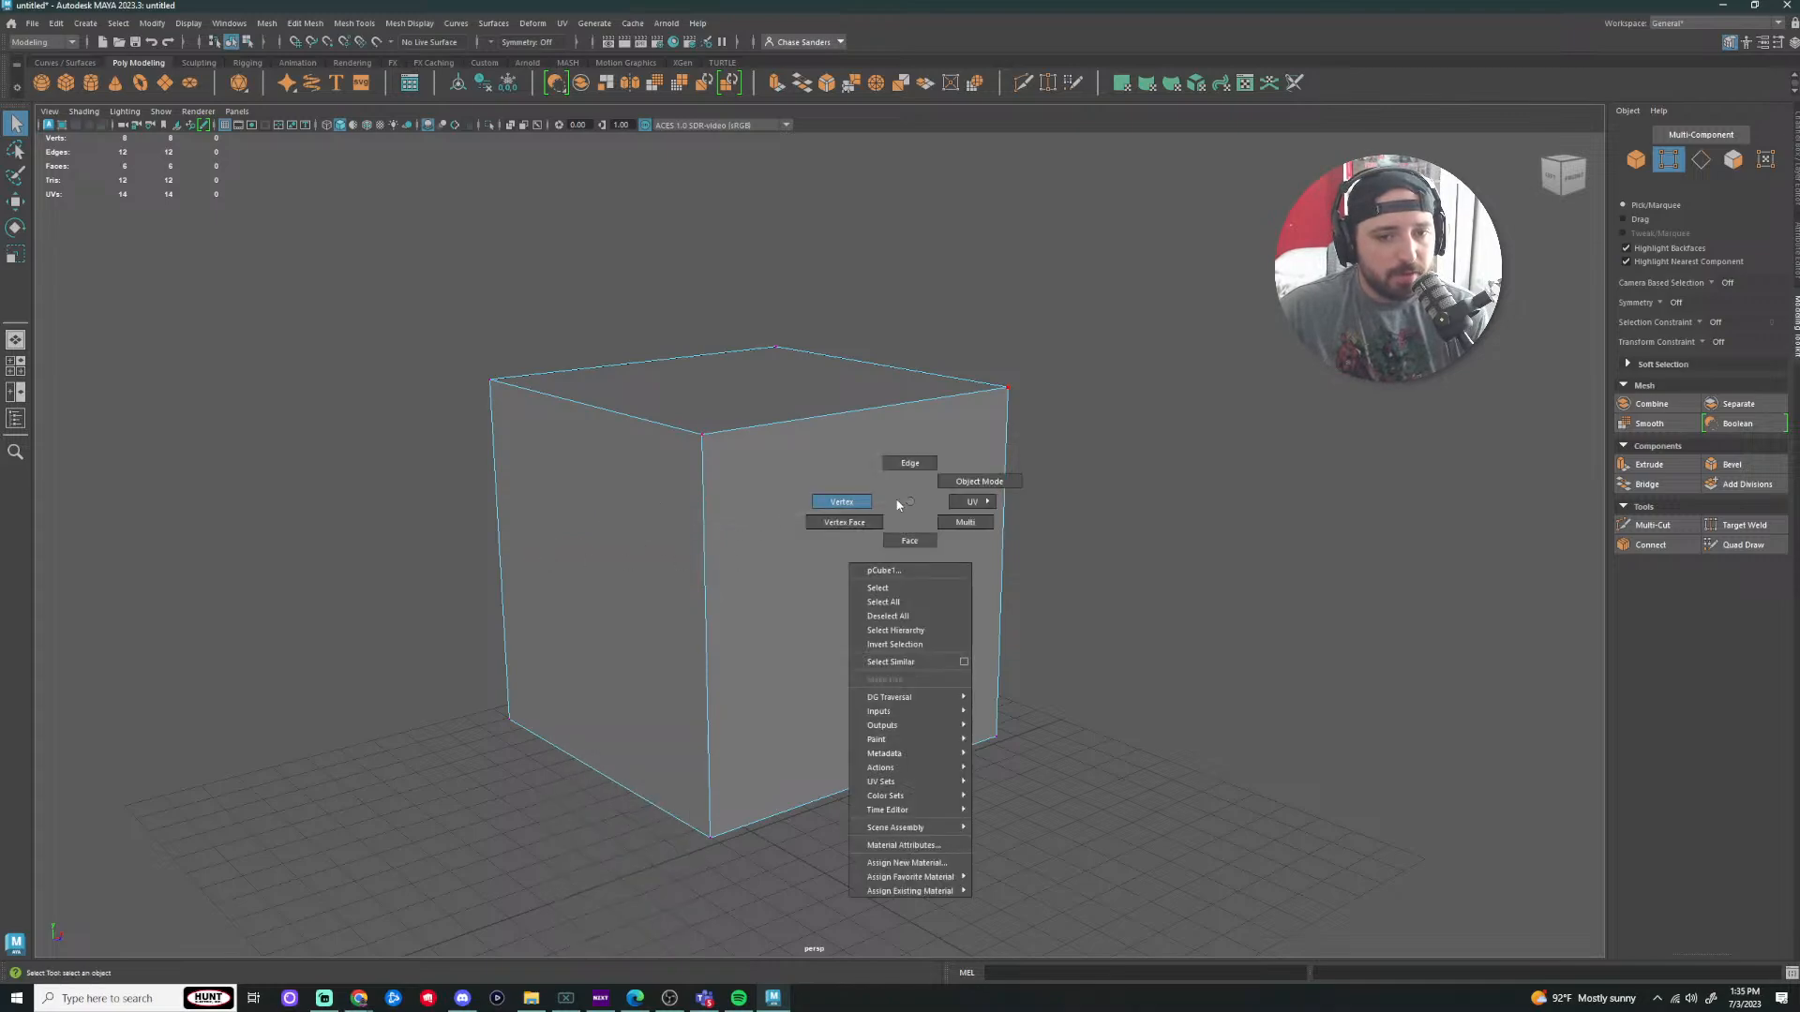
{"action": "right_click_drag", "start_coordinate": [897, 505], "coordinate": [897, 504]}
{"action": "left_click", "coordinate": [1700, 161]}
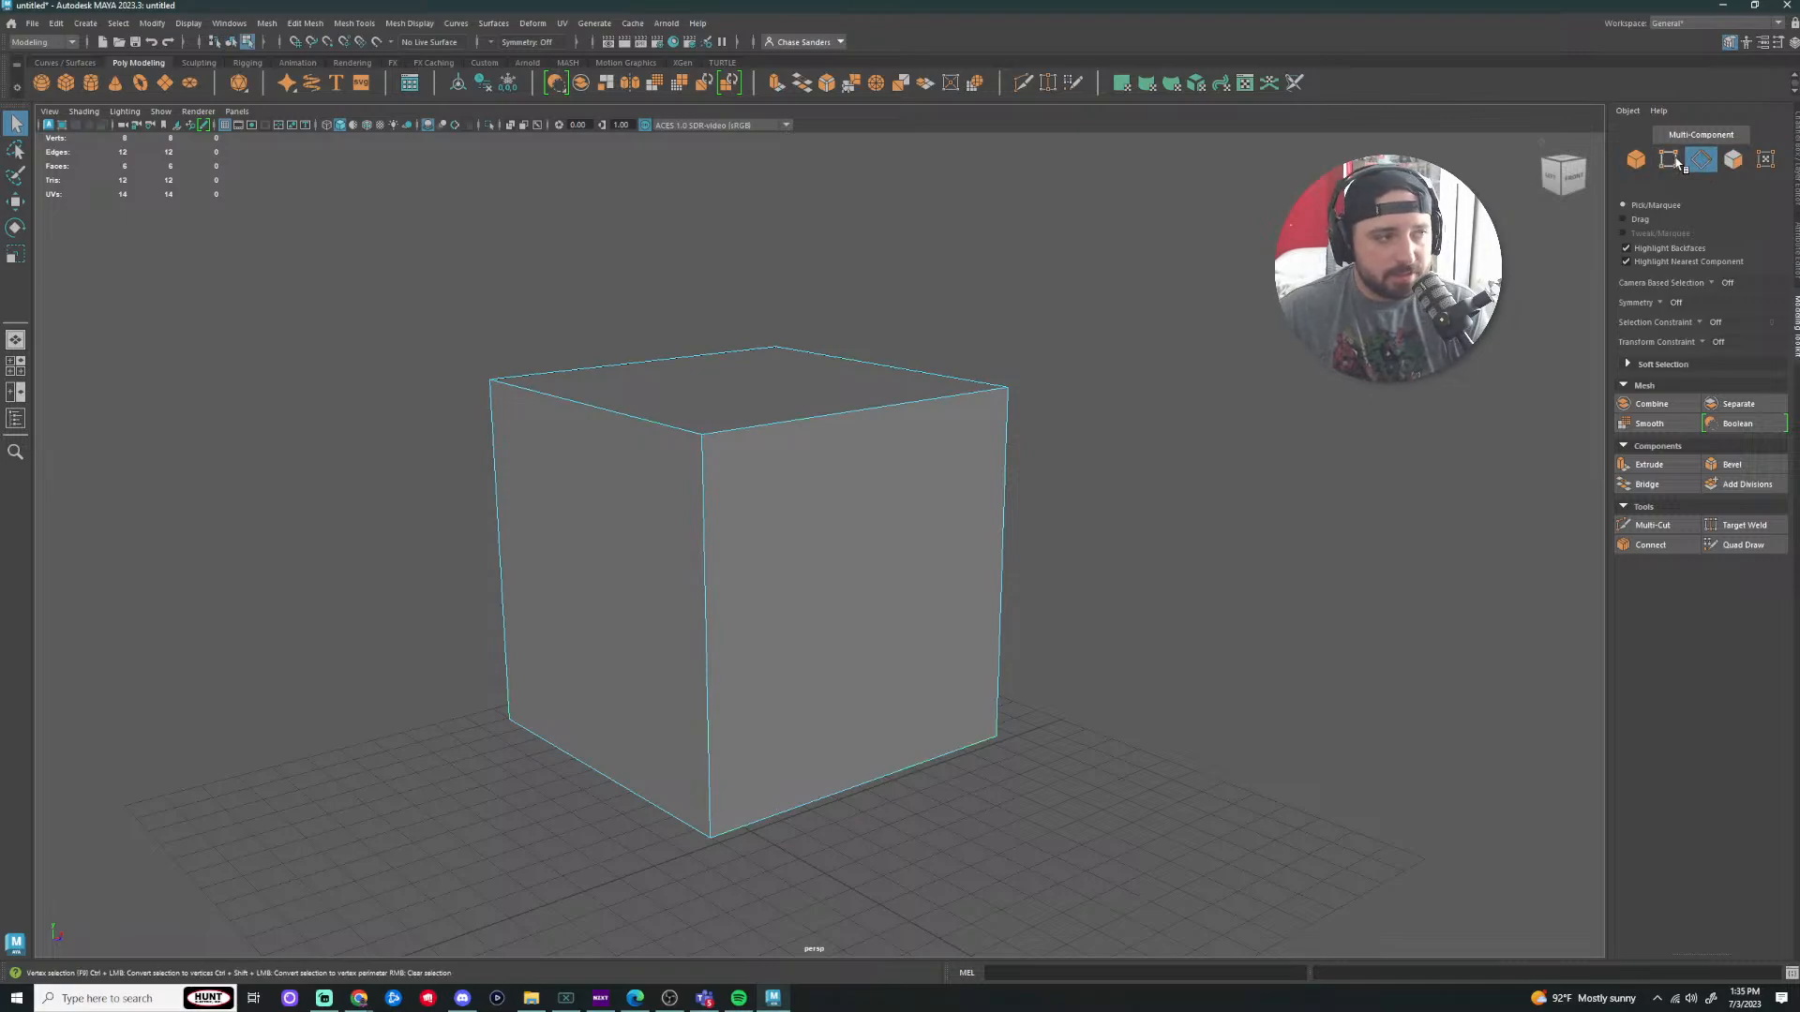
{"action": "left_click", "coordinate": [1636, 159]}
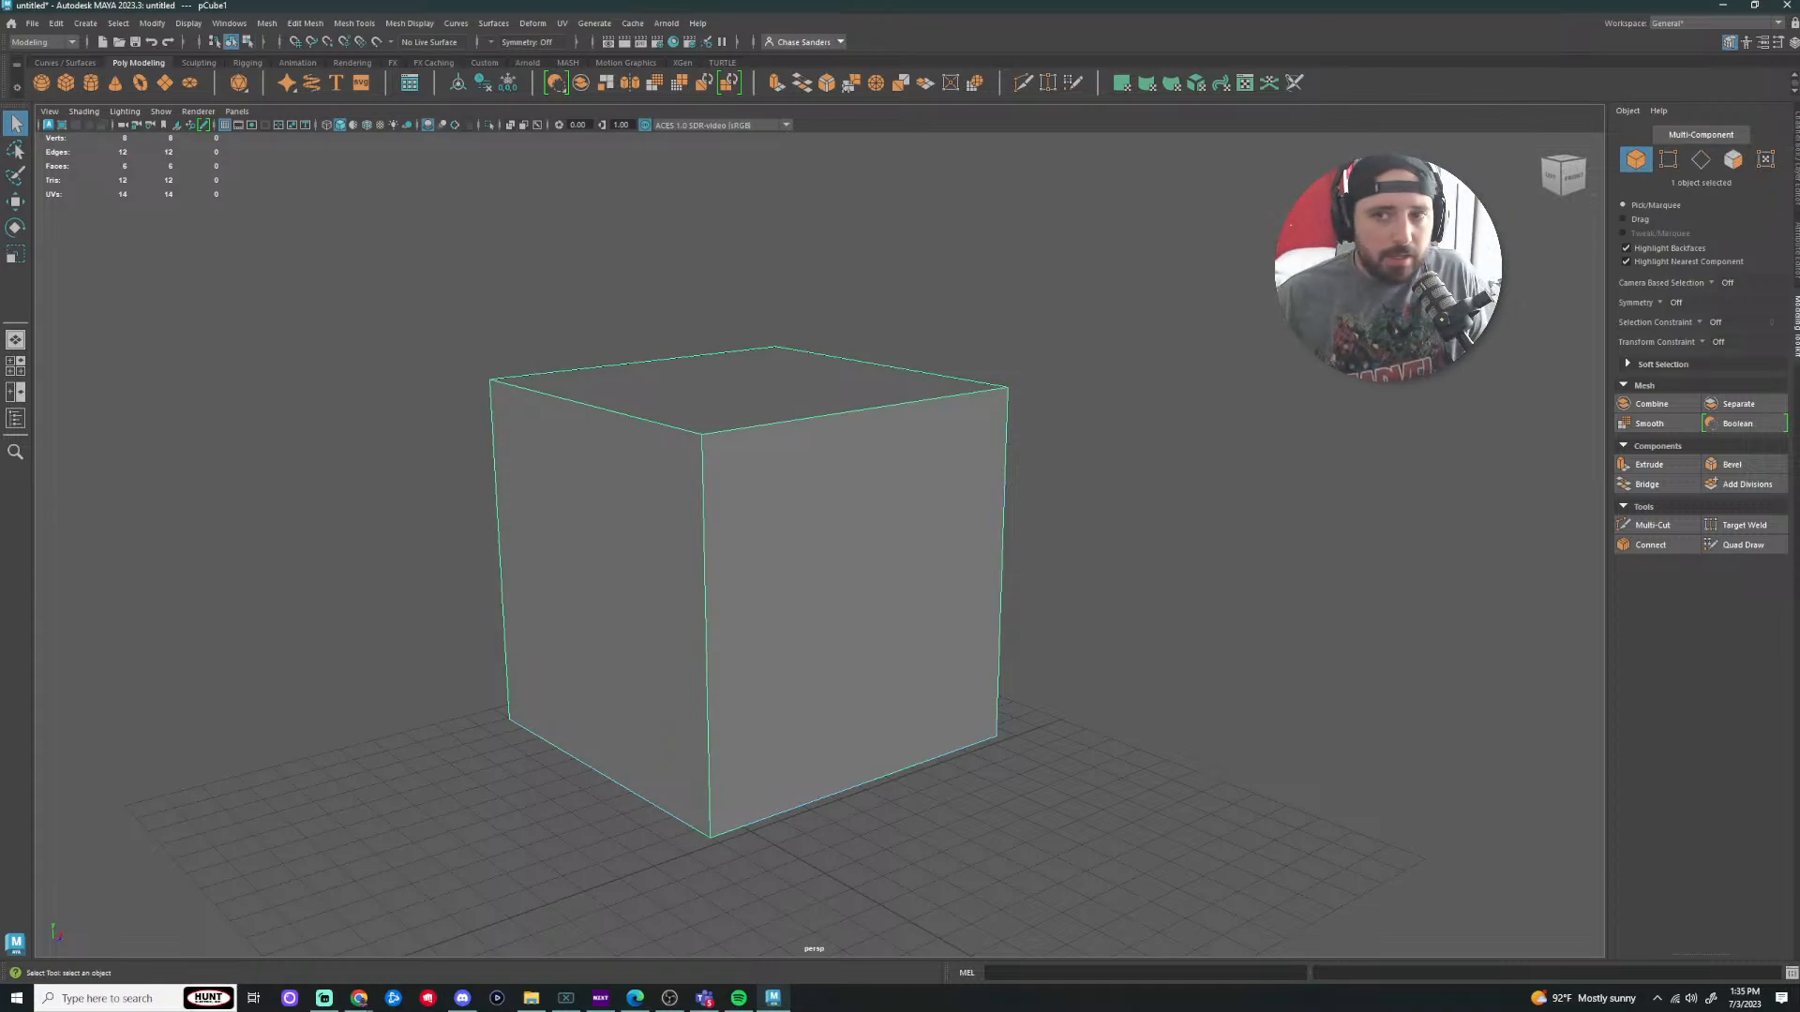
{"action": "left_click", "coordinate": [1671, 161]}
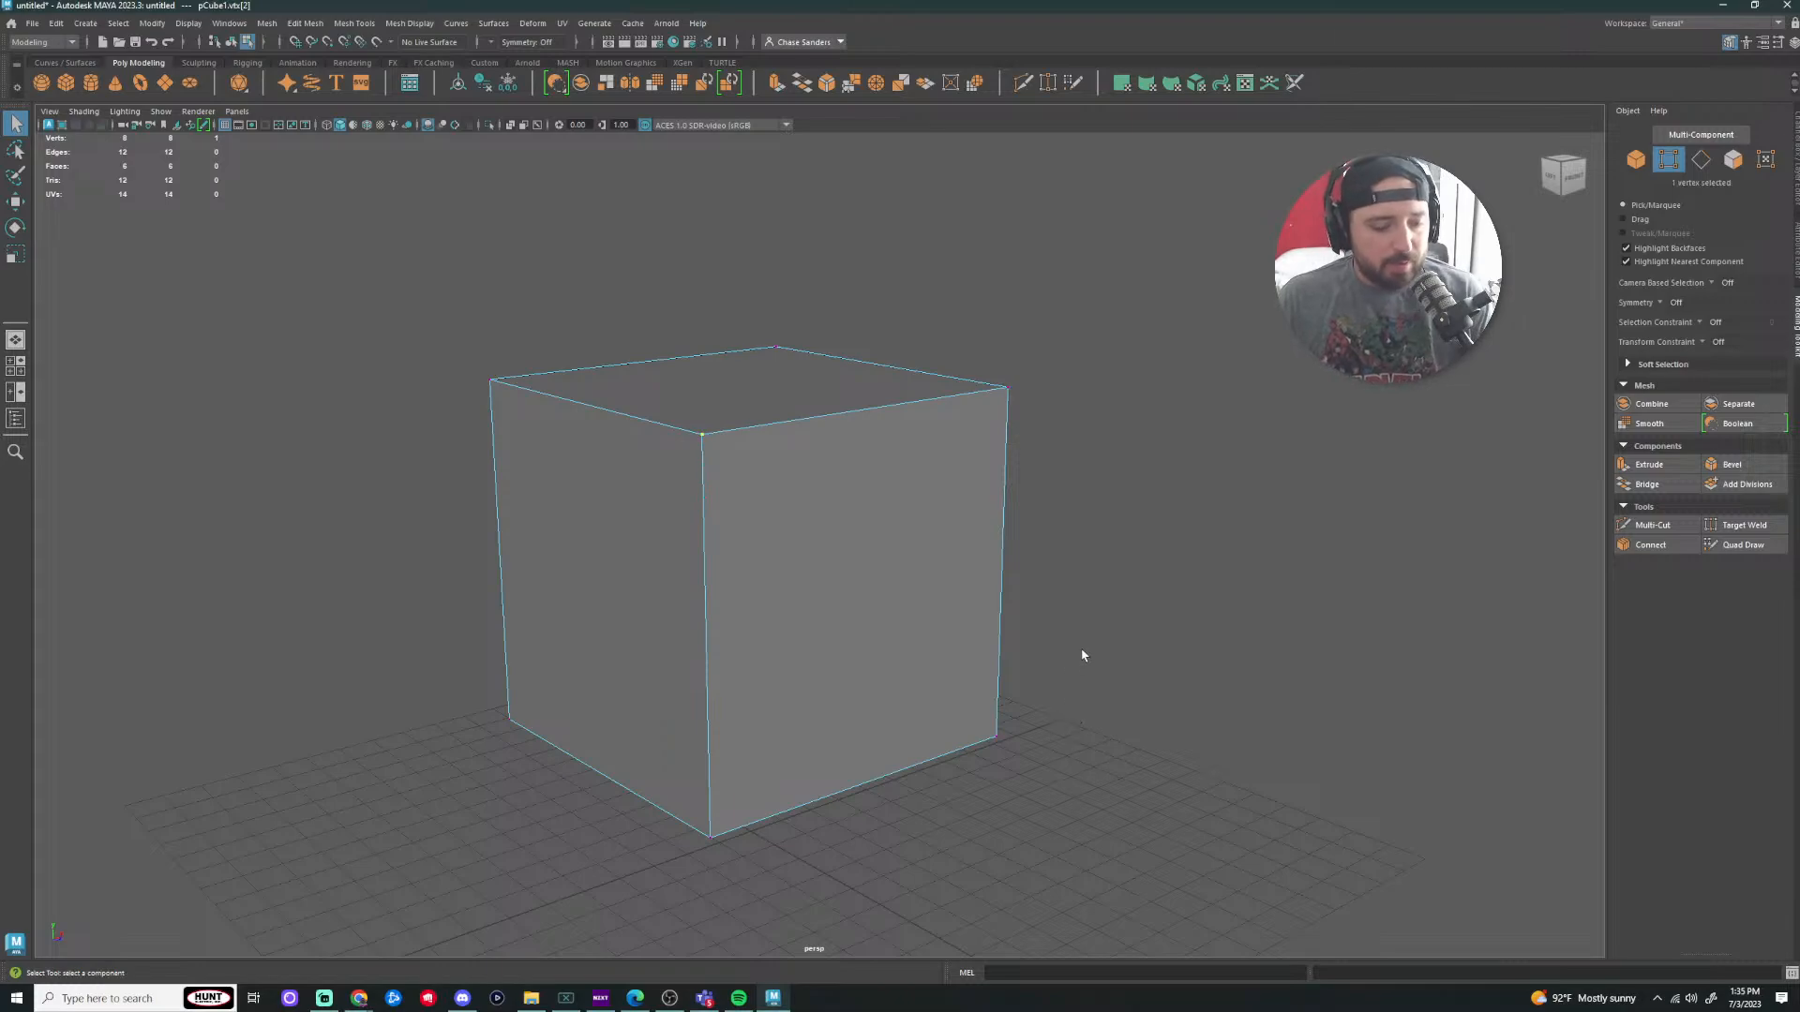
Step: Drag the cube's top-right corner vertex with the Move tool, then undo the moves and deselect
{"action": "key", "text": "w"}
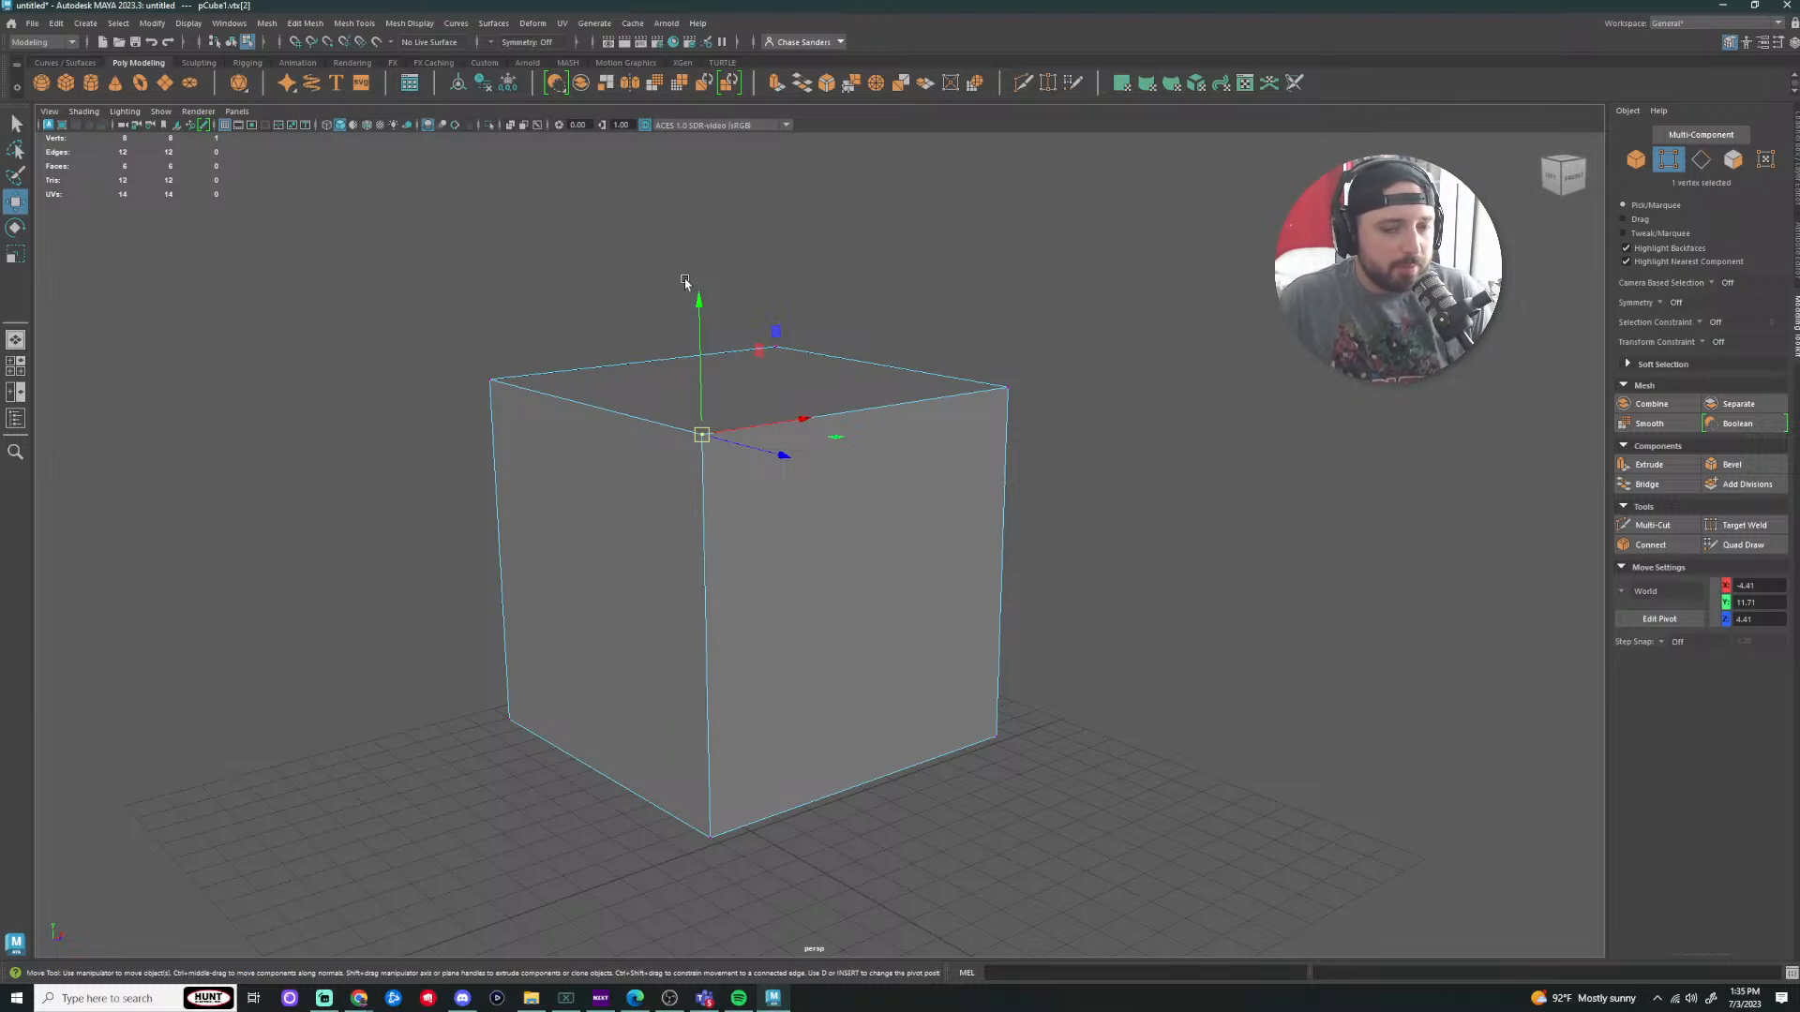
{"action": "left_click", "coordinate": [1005, 389]}
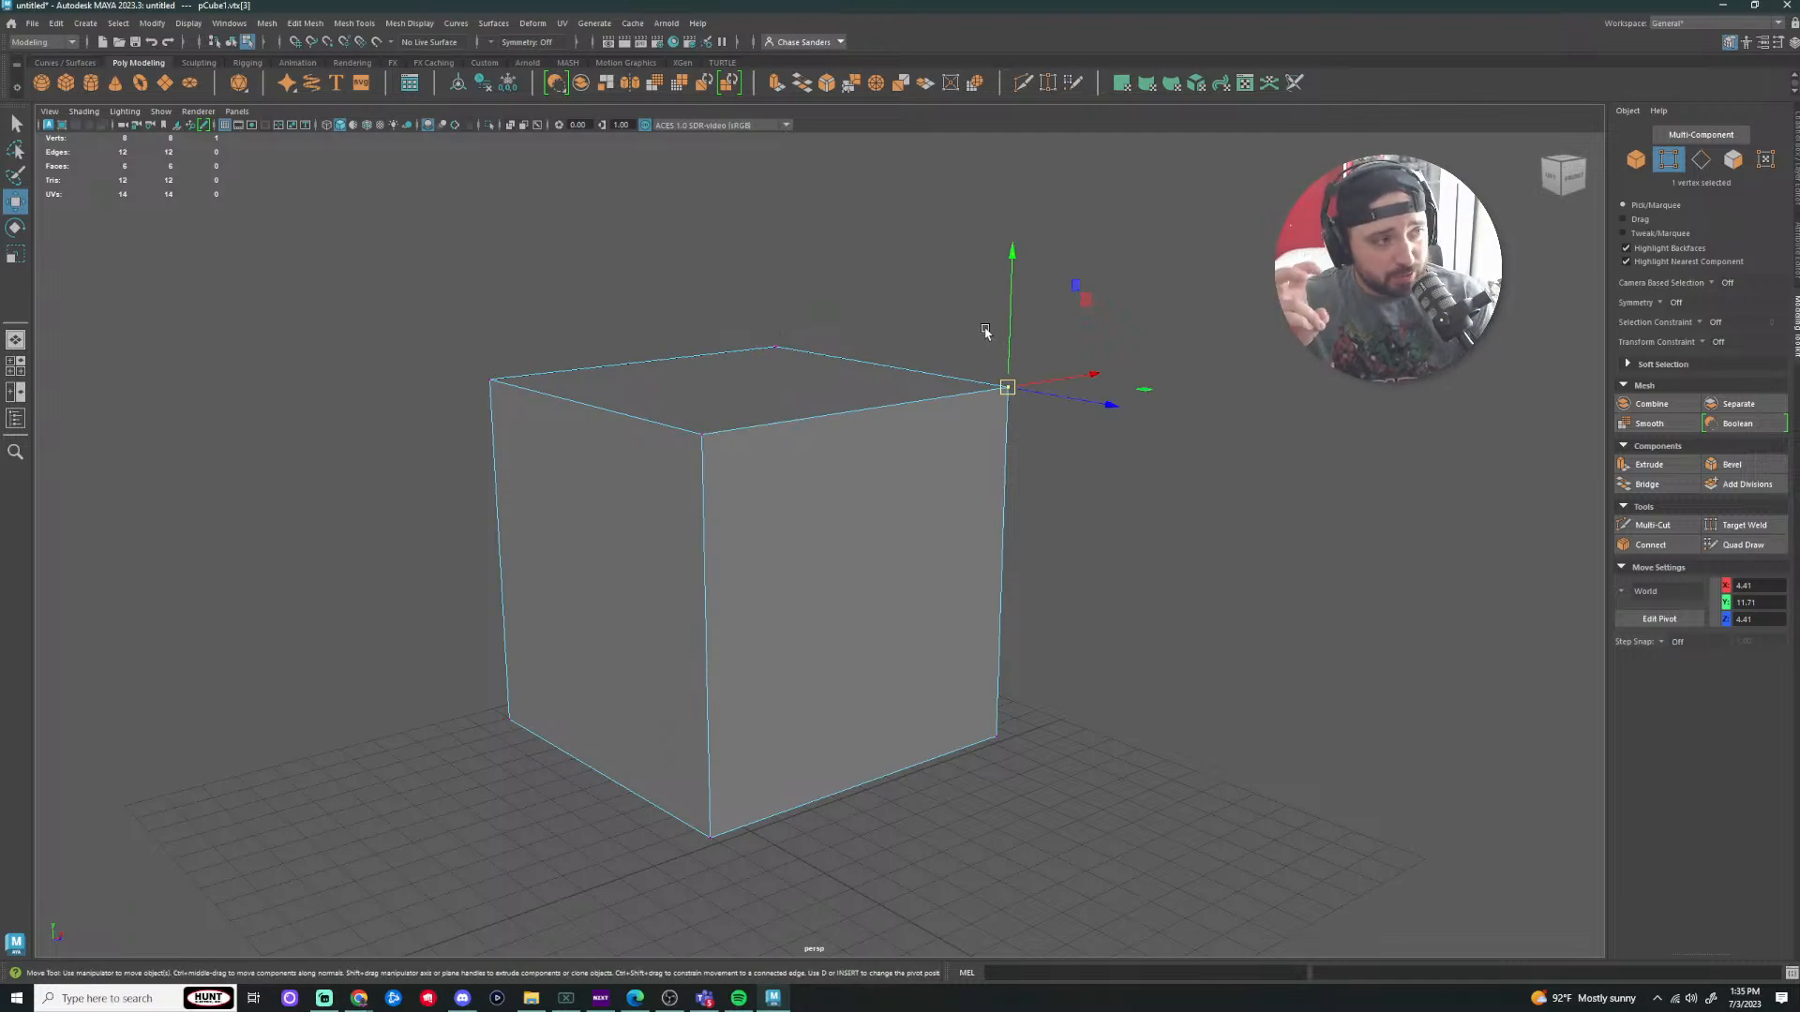
{"action": "mouse_move", "coordinate": [1015, 245]}
{"action": "left_mouse_down"}
{"action": "mouse_move", "coordinate": [1009, 442]}
{"action": "mouse_move", "coordinate": [998, 218]}
{"action": "left_mouse_up"}
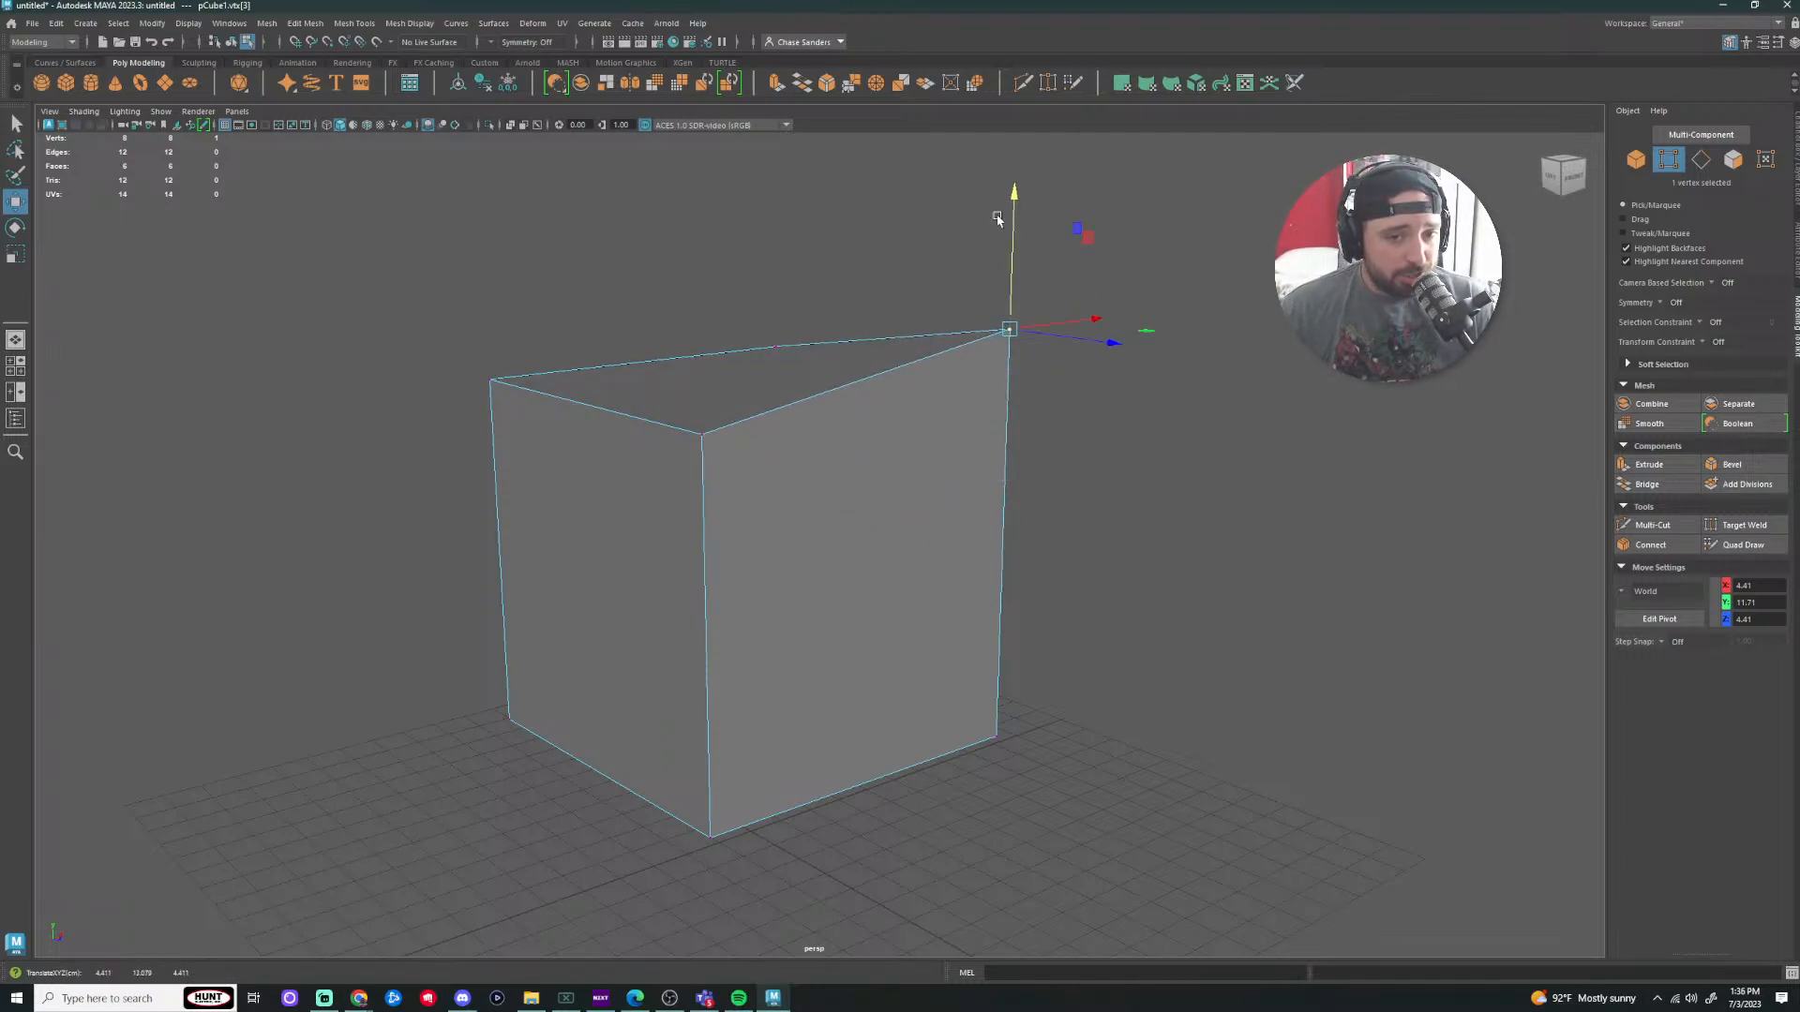
{"action": "left_click_drag", "start_coordinate": [1087, 313], "coordinate": [1045, 330]}
{"action": "left_click_drag", "start_coordinate": [958, 225], "coordinate": [986, 375]}
{"action": "key", "text": "ctrl+z"}
{"action": "key", "text": "ctrl+z"}
{"action": "key", "text": "ctrl+z"}
{"action": "key", "text": "ctrl+z"}
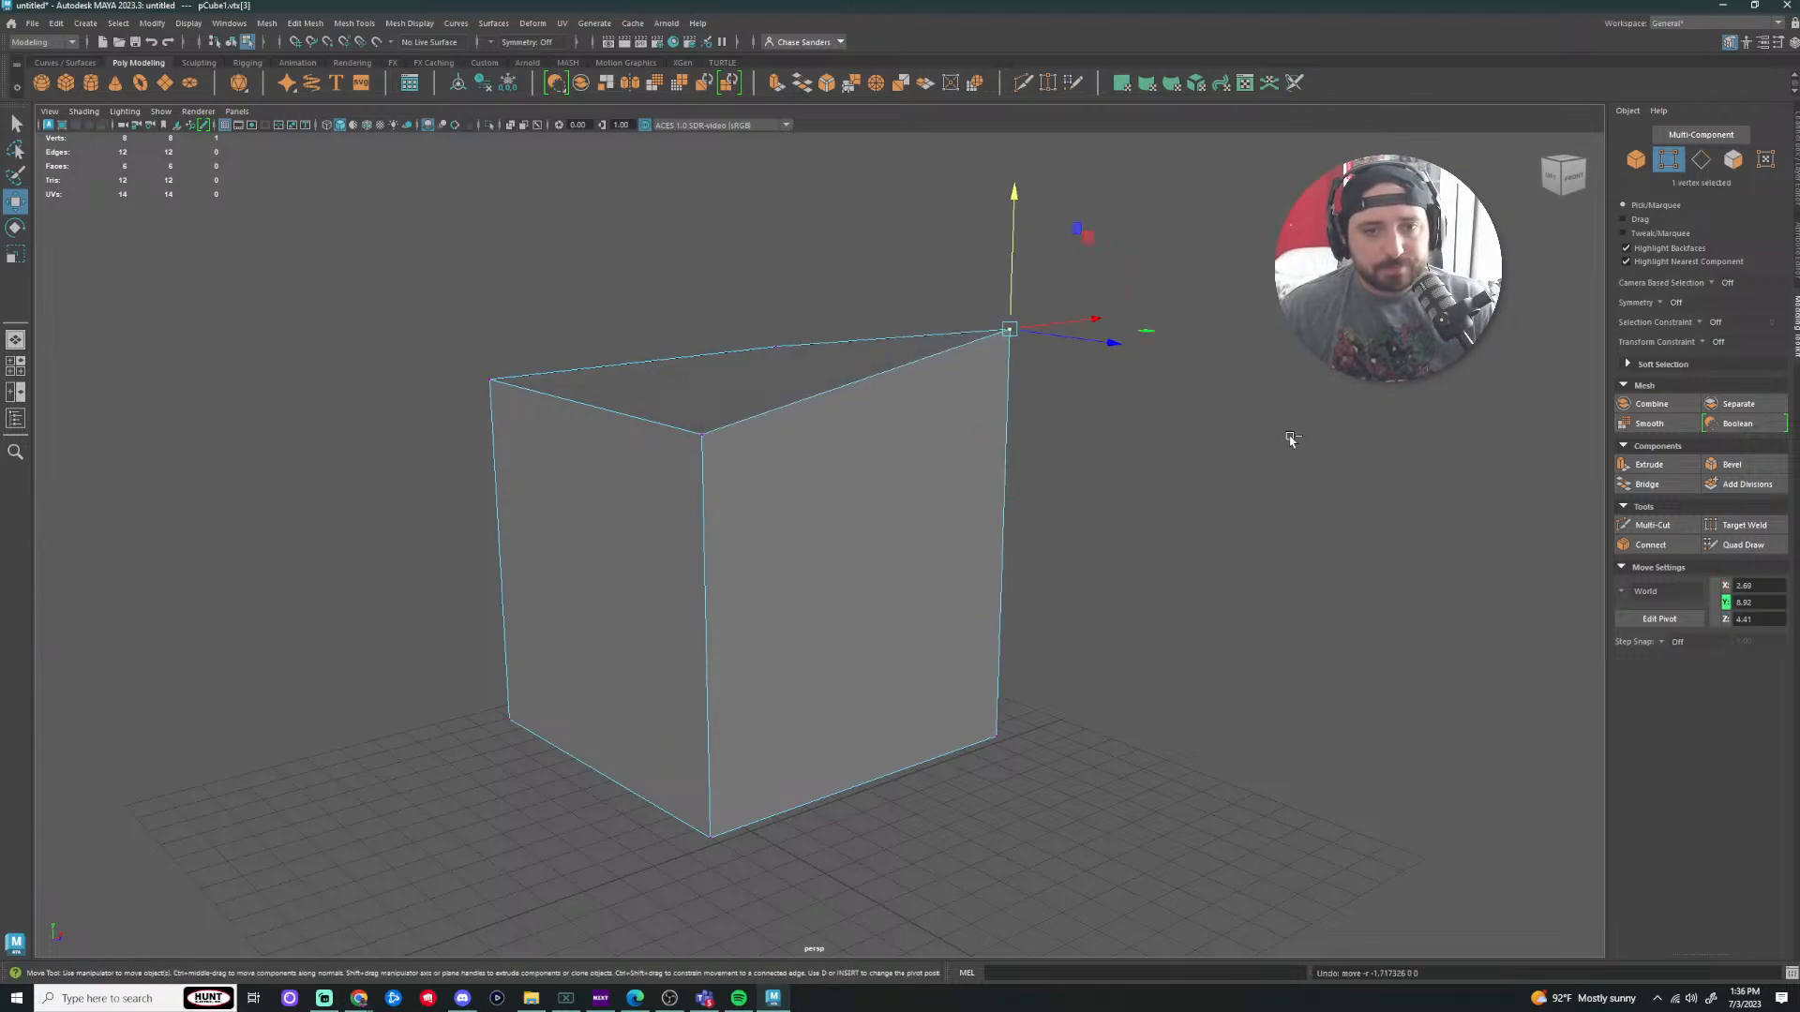
{"action": "left_click", "coordinate": [1310, 419]}
Step: Select the four top vertices and drag them down, then back up to set the box height
{"action": "left_click_drag", "start_coordinate": [1101, 296], "coordinate": [153, 598]}
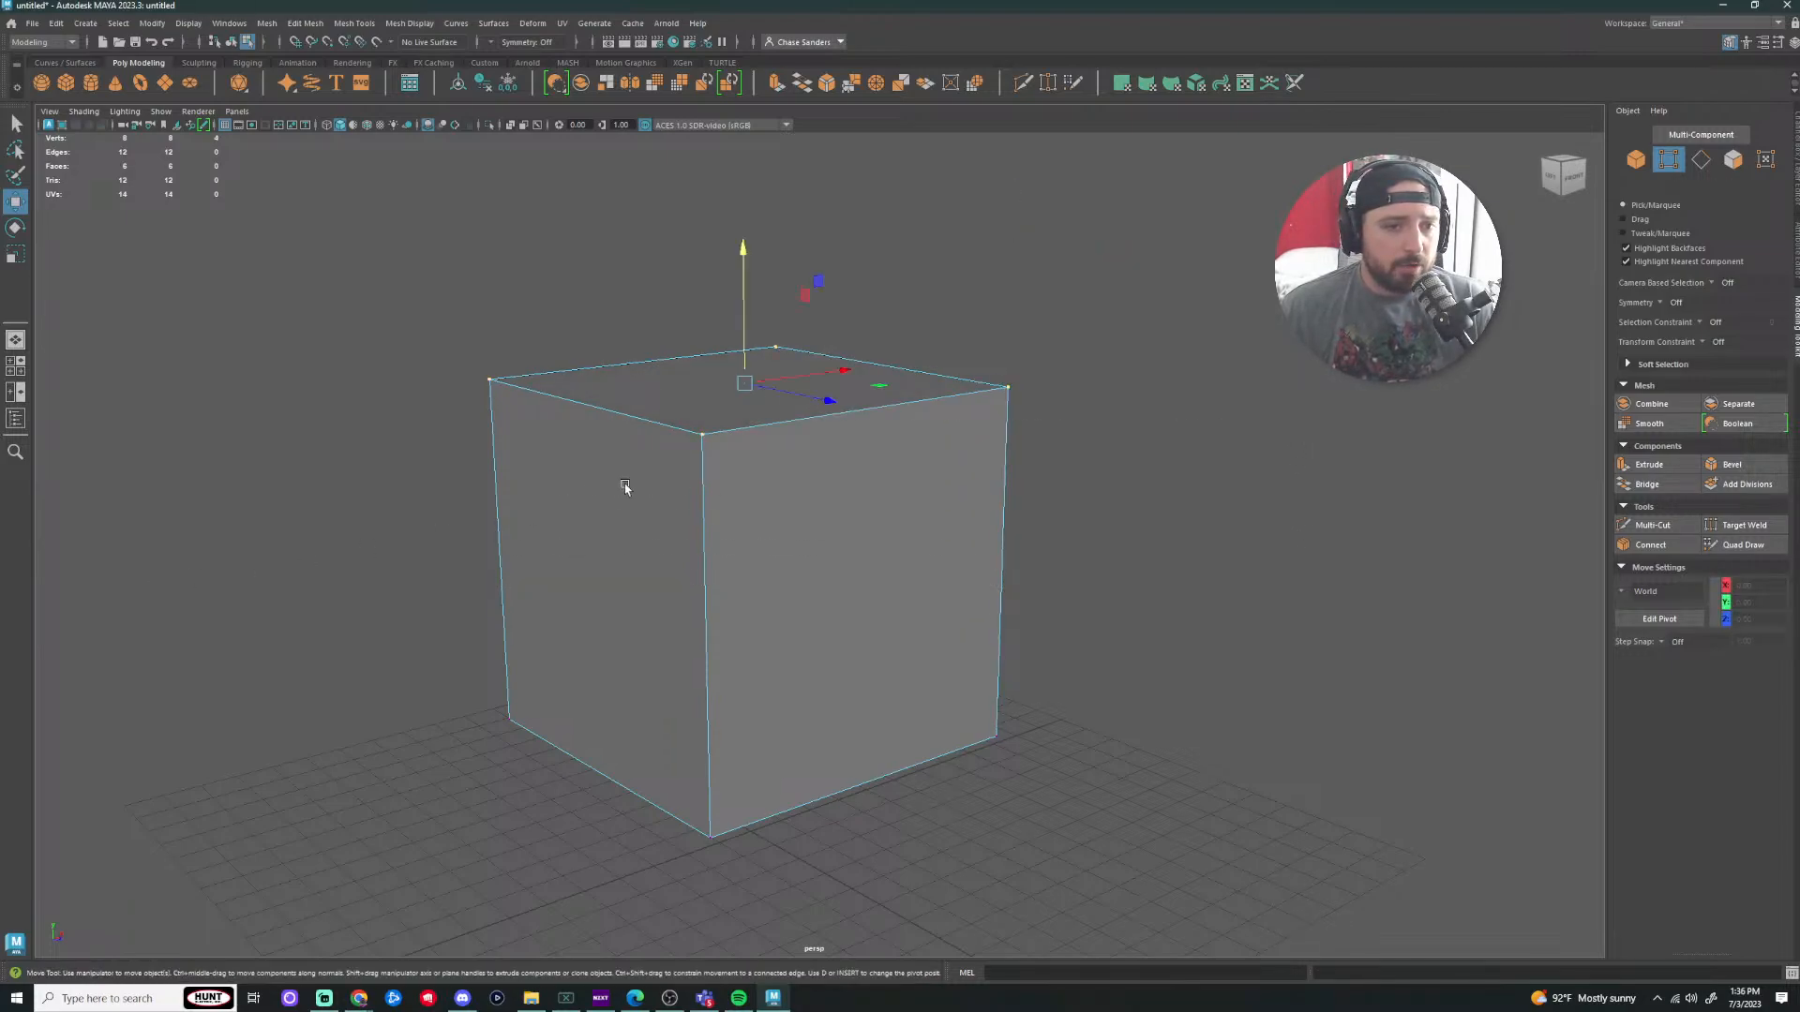
{"action": "left_click", "coordinate": [1148, 339]}
{"action": "left_click_drag", "start_coordinate": [1203, 279], "coordinate": [286, 489]}
{"action": "left_click", "coordinate": [1397, 434]}
{"action": "left_click", "coordinate": [705, 438]}
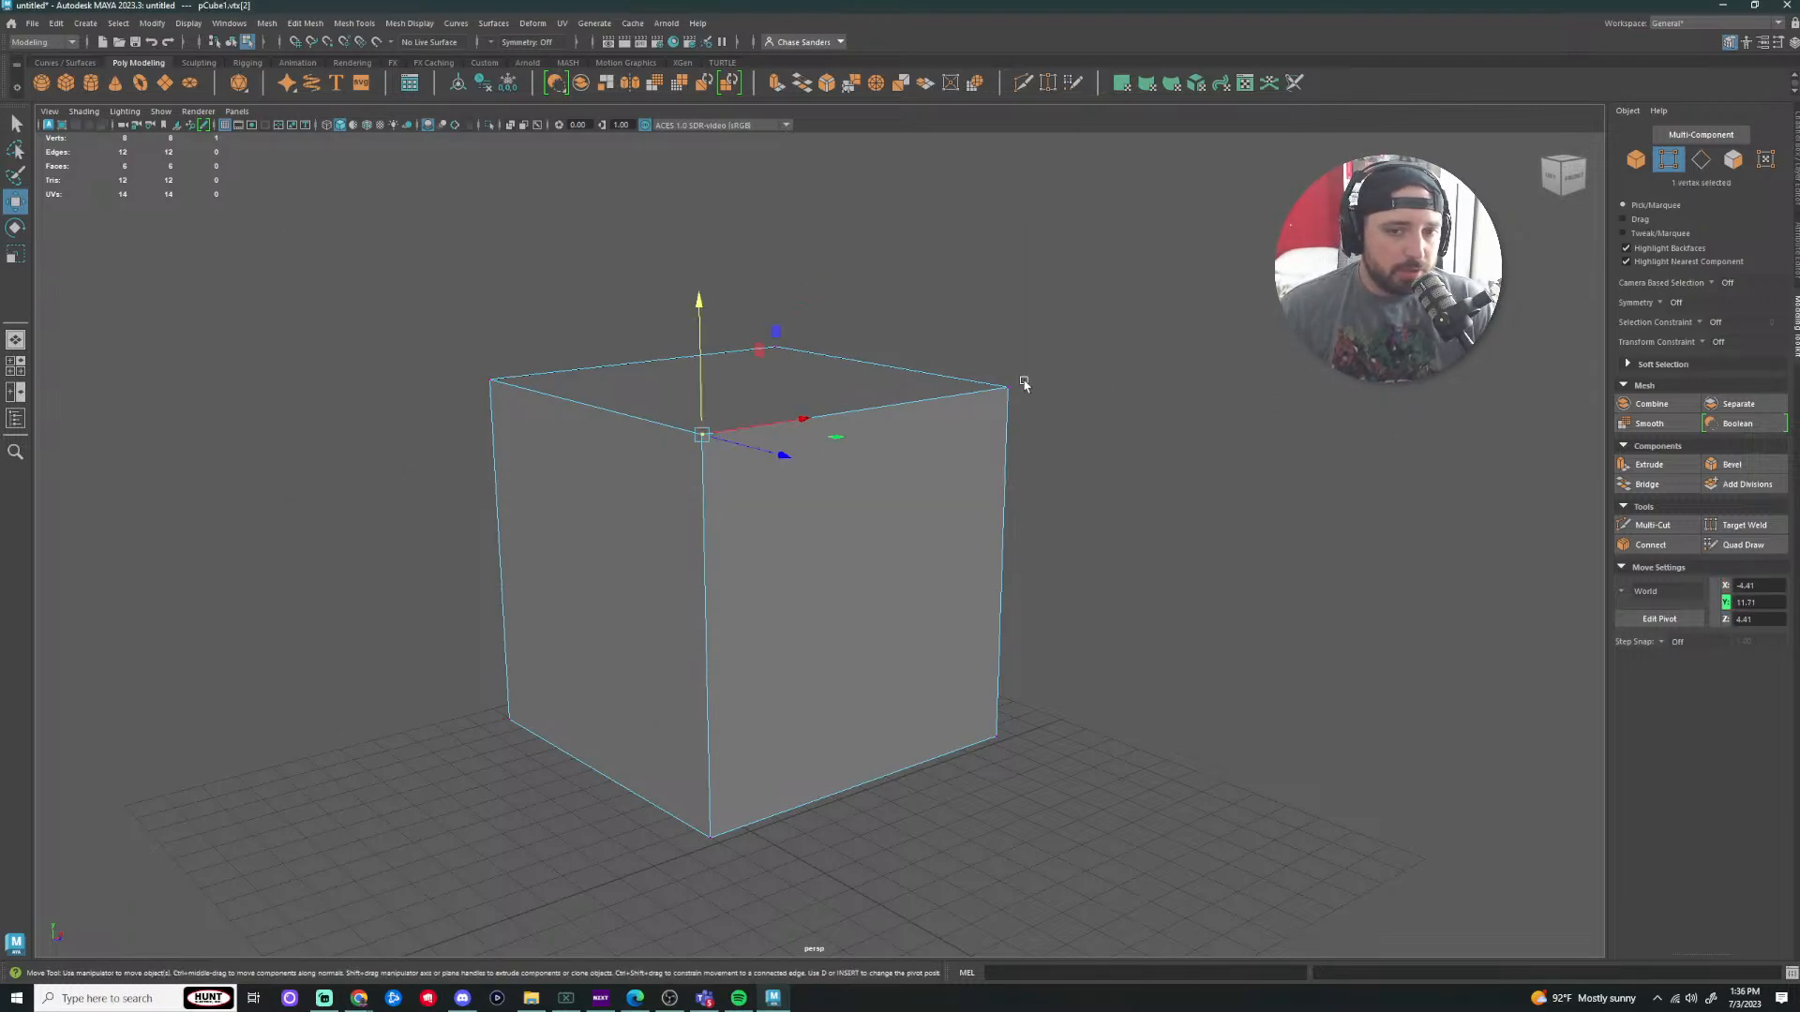
{"action": "left_click", "coordinate": [985, 394], "text": "shift"}
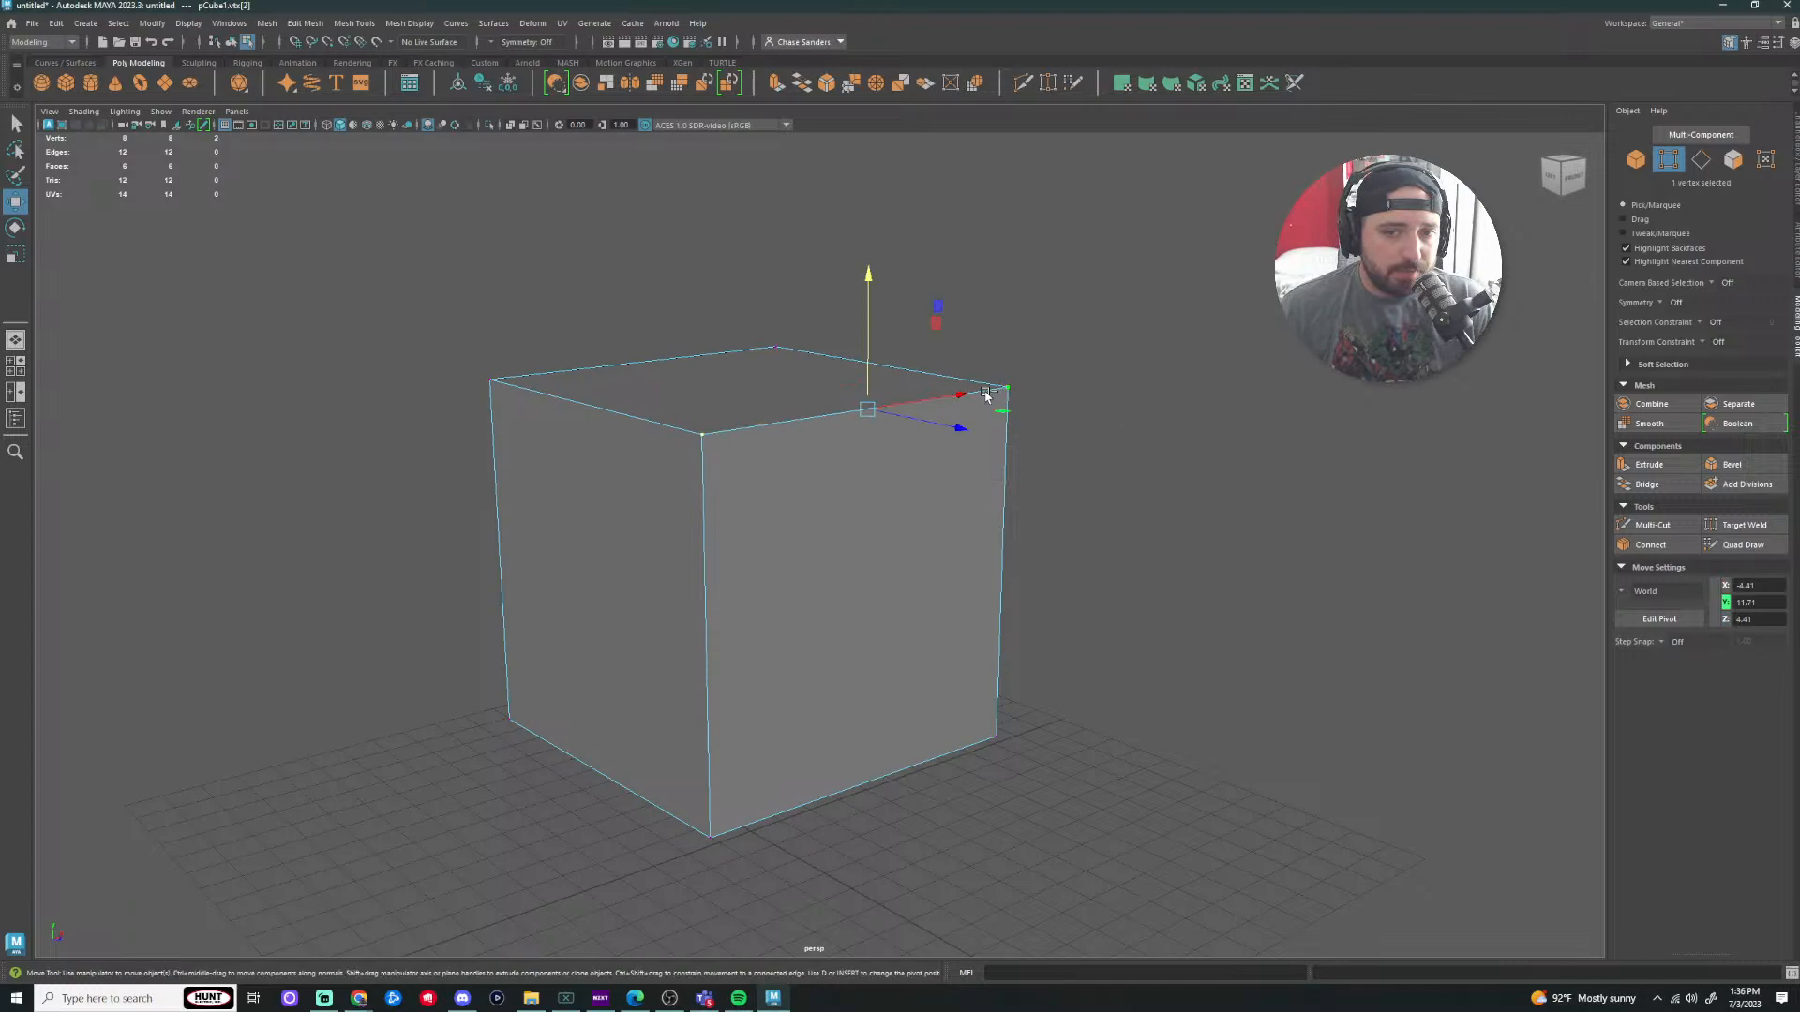
{"action": "left_click", "coordinate": [797, 340], "text": "shift"}
{"action": "middle_click_drag", "start_coordinate": [787, 260], "coordinate": [773, 569]}
{"action": "left_click_drag", "start_coordinate": [773, 569], "coordinate": [779, 369]}
{"action": "left_click", "coordinate": [1285, 482]}
Step: Stretch the top-right corner vertex outward, then undo the stretch and deselect
{"action": "left_click", "coordinate": [1004, 486]}
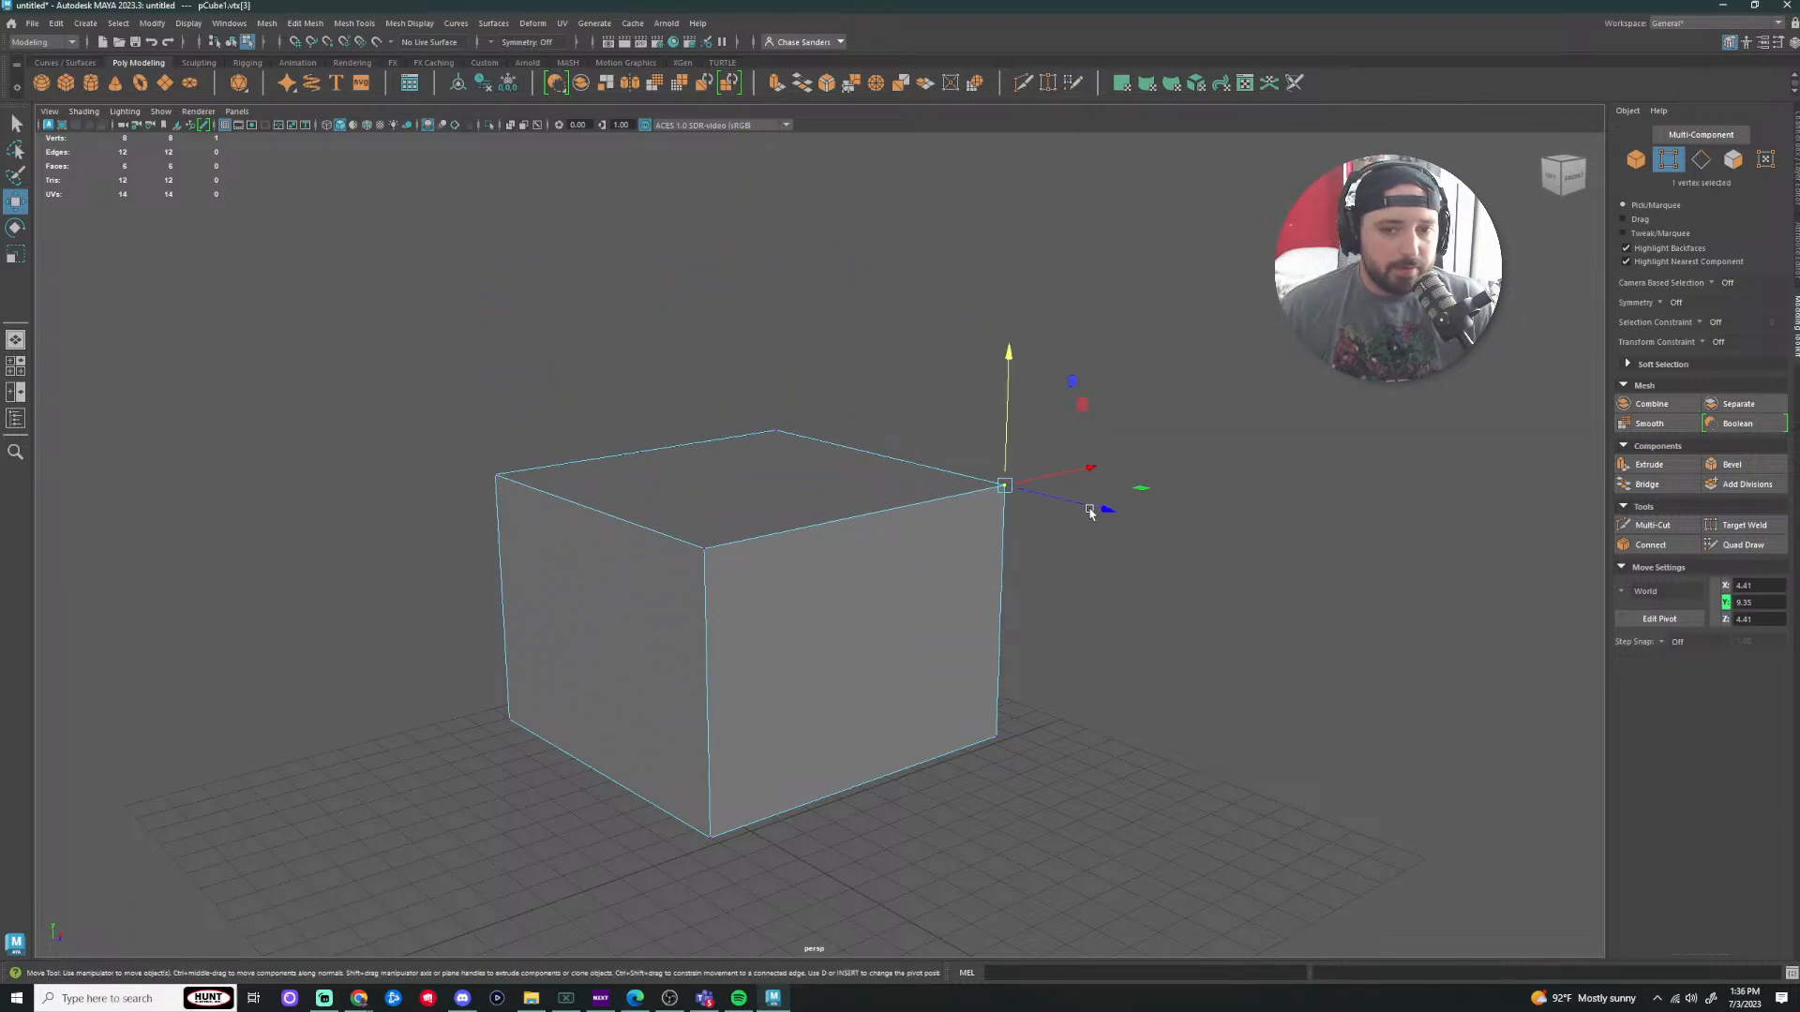
{"action": "left_click_drag", "start_coordinate": [1090, 469], "coordinate": [1237, 456]}
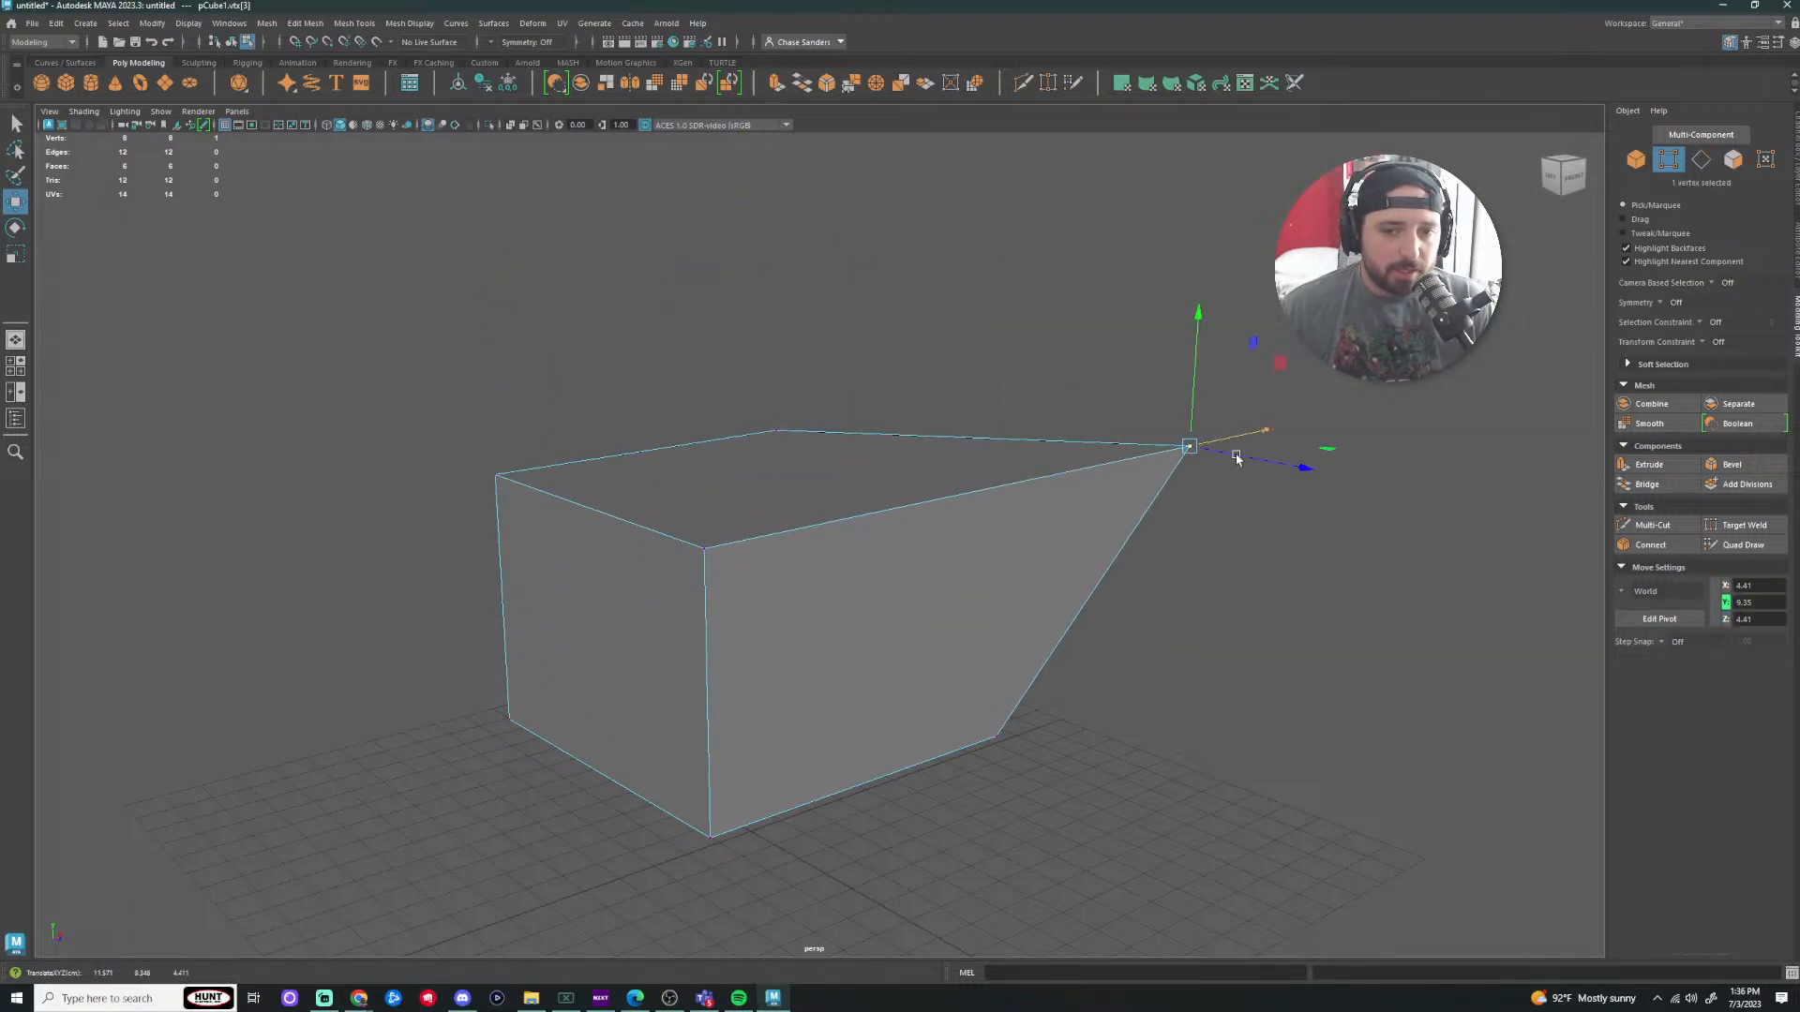
{"action": "mouse_move", "coordinate": [1193, 309]}
{"action": "left_mouse_down"}
{"action": "mouse_move", "coordinate": [1190, 535]}
{"action": "mouse_move", "coordinate": [1190, 323]}
{"action": "left_mouse_up"}
{"action": "left_click_drag", "start_coordinate": [1265, 462], "coordinate": [1350, 486]}
{"action": "key", "text": "ctrl+z"}
{"action": "key", "text": "ctrl+z"}
{"action": "key", "text": "ctrl+z"}
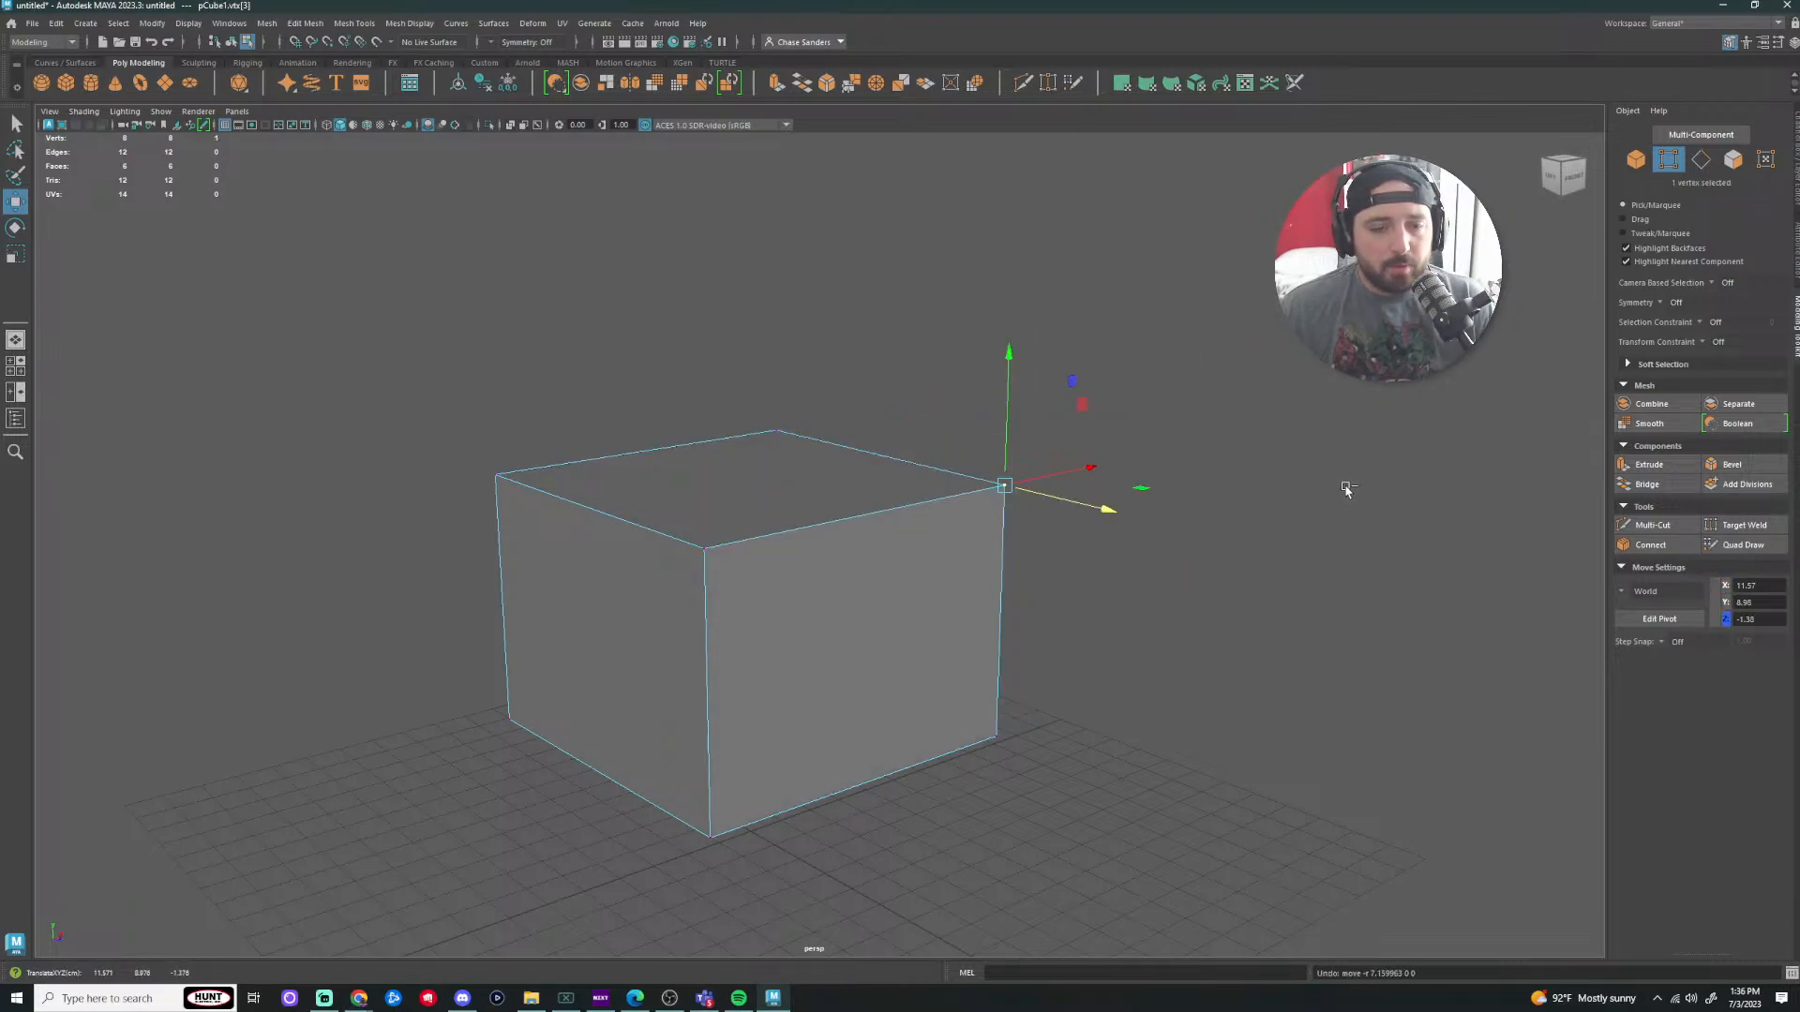
{"action": "left_click_drag", "start_coordinate": [1334, 328], "coordinate": [1186, 569]}
Step: Skew the box by sliding the top-right corner sideways, undo it, and view the box at three-quarters
{"action": "left_click", "coordinate": [1004, 486]}
{"action": "left_click_drag", "start_coordinate": [1039, 722], "coordinate": [854, 711]}
{"action": "left_click_drag", "start_coordinate": [1184, 529], "coordinate": [1201, 476], "text": "alt"}
{"action": "key", "text": "ctrl+z"}
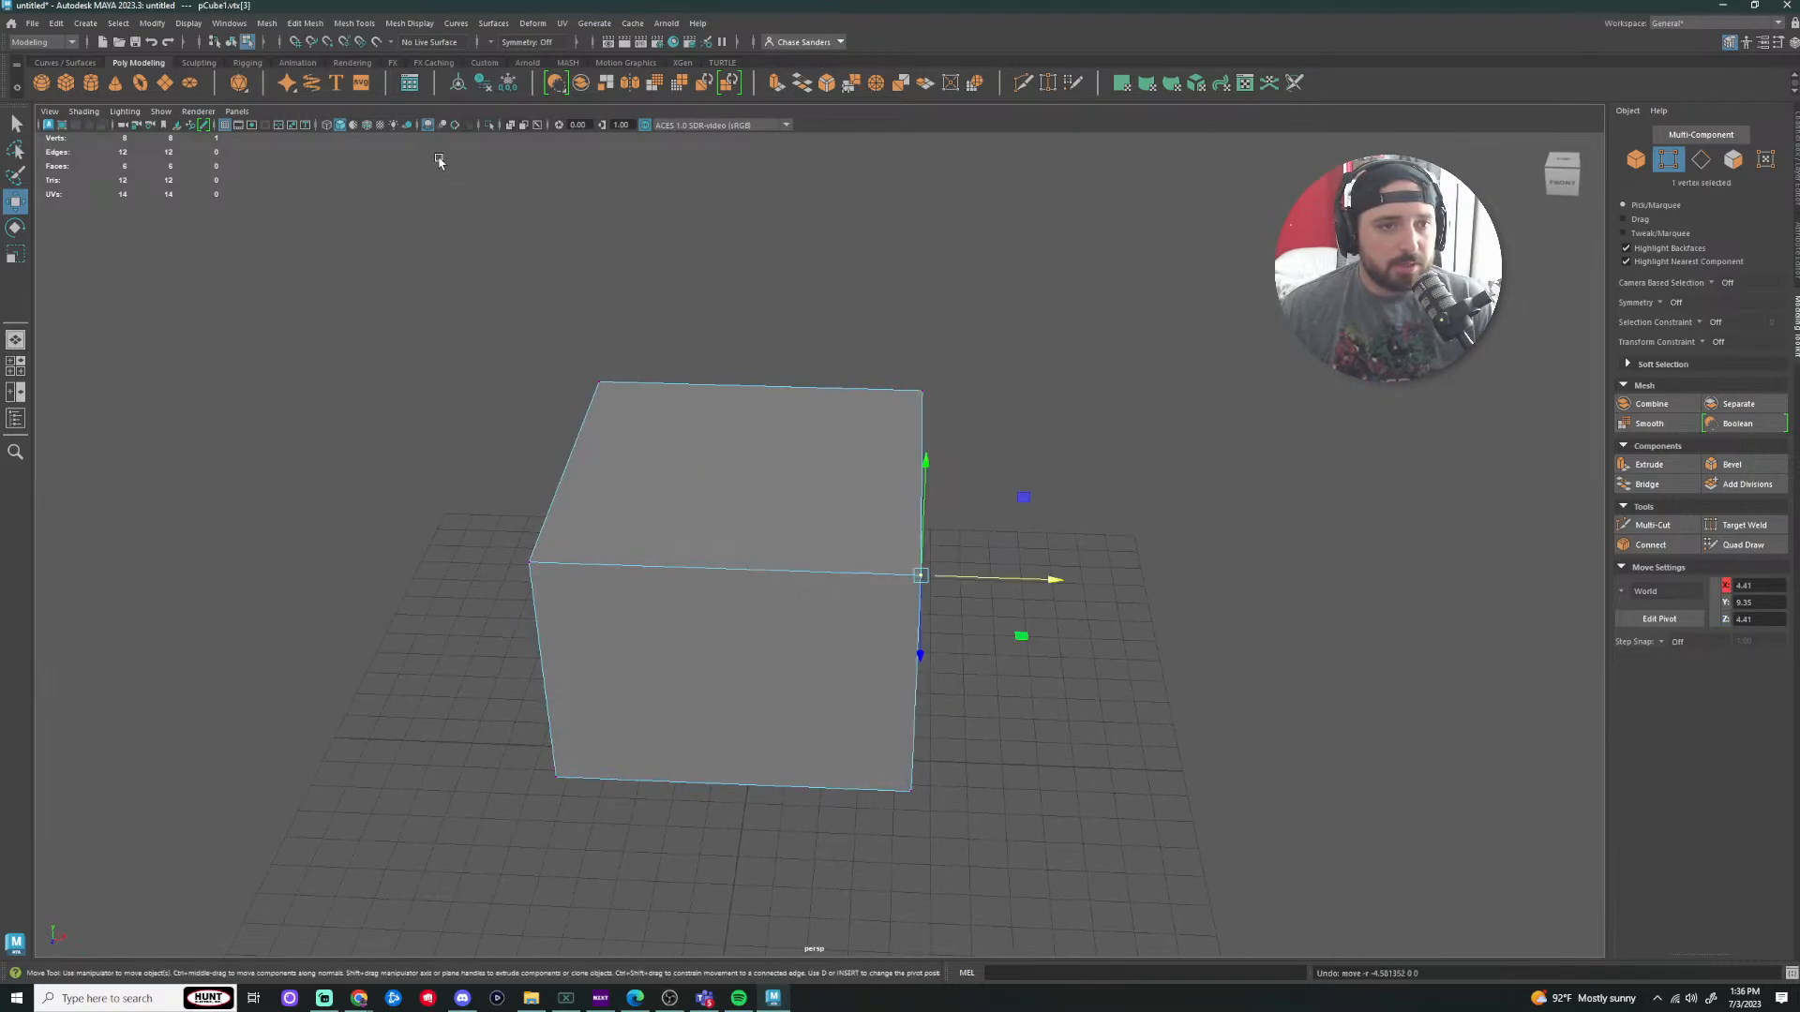
{"action": "left_click", "coordinate": [1285, 413]}
{"action": "left_click_drag", "start_coordinate": [1285, 413], "coordinate": [984, 395], "text": "alt"}
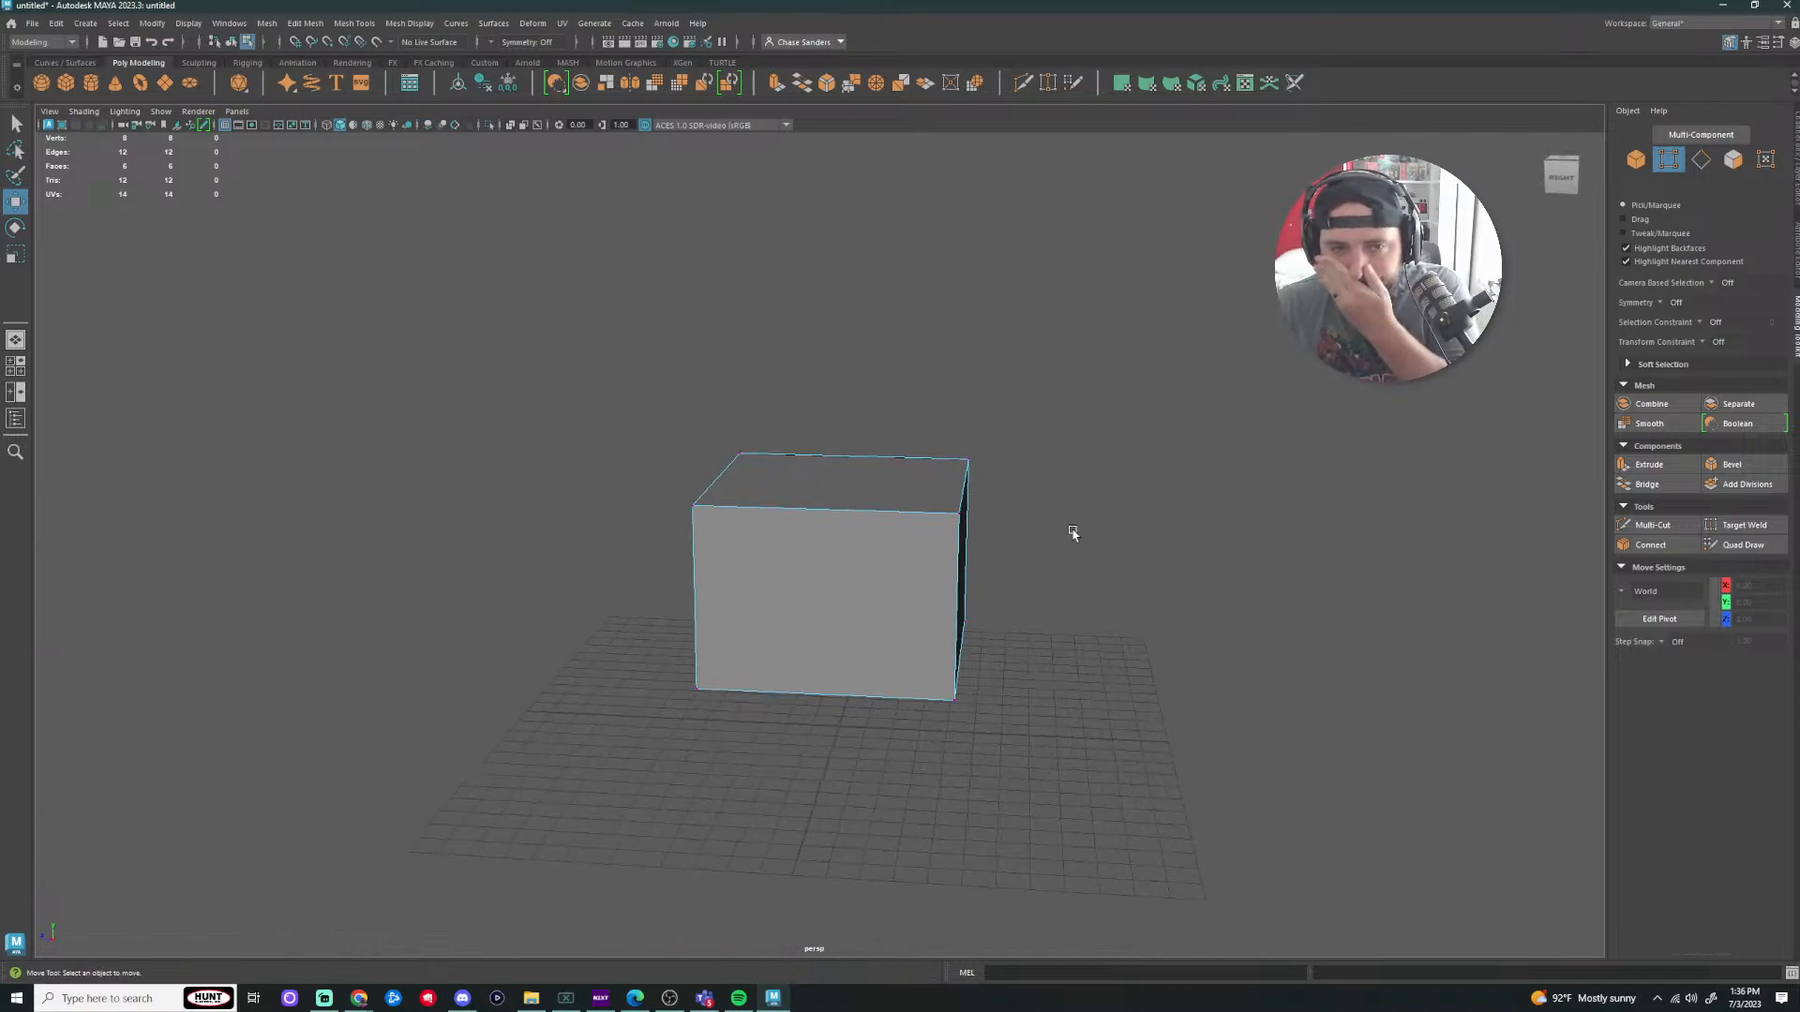
{"action": "left_click_drag", "start_coordinate": [1117, 511], "coordinate": [1160, 548], "text": "alt"}
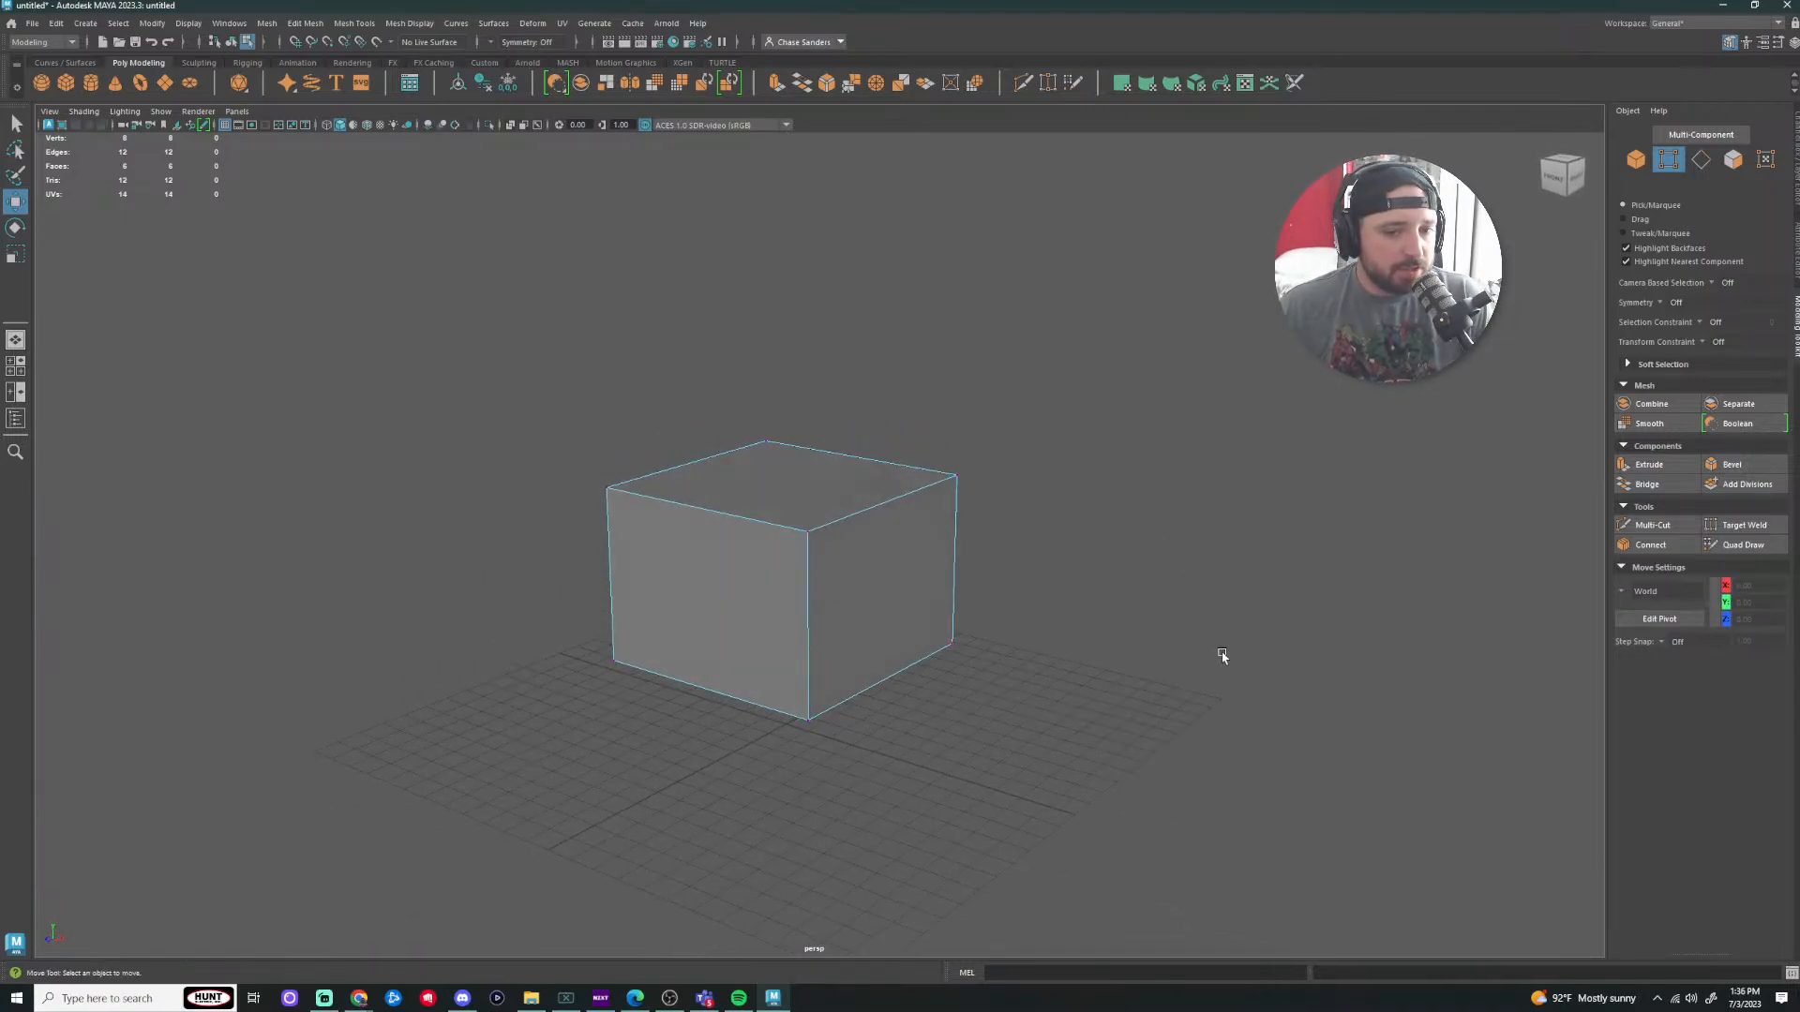
Step: Select the four top edges of the box in edge mode
{"action": "mouse_move", "coordinate": [1032, 651]}
{"action": "left_mouse_down", "text": "alt"}
{"action": "mouse_move", "coordinate": [1016, 651]}
{"action": "mouse_move", "coordinate": [1031, 652]}
{"action": "left_mouse_up", "text": "alt"}
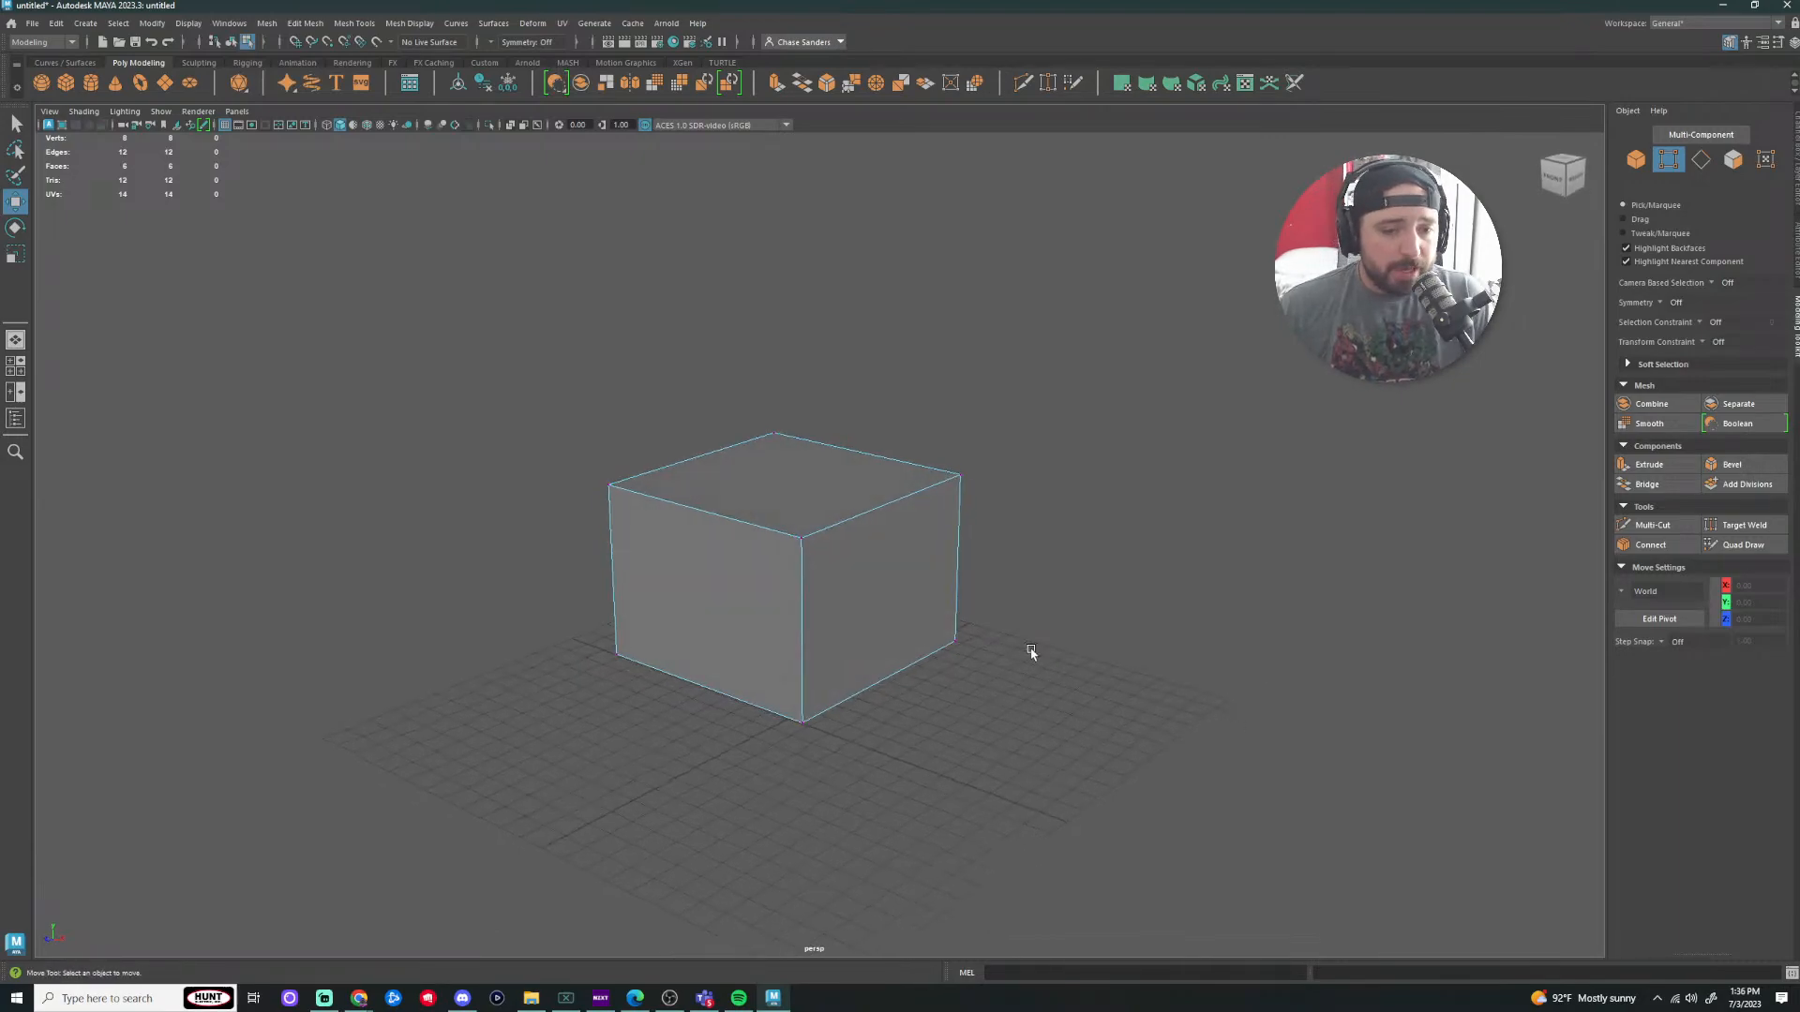
{"action": "left_click", "coordinate": [1701, 159]}
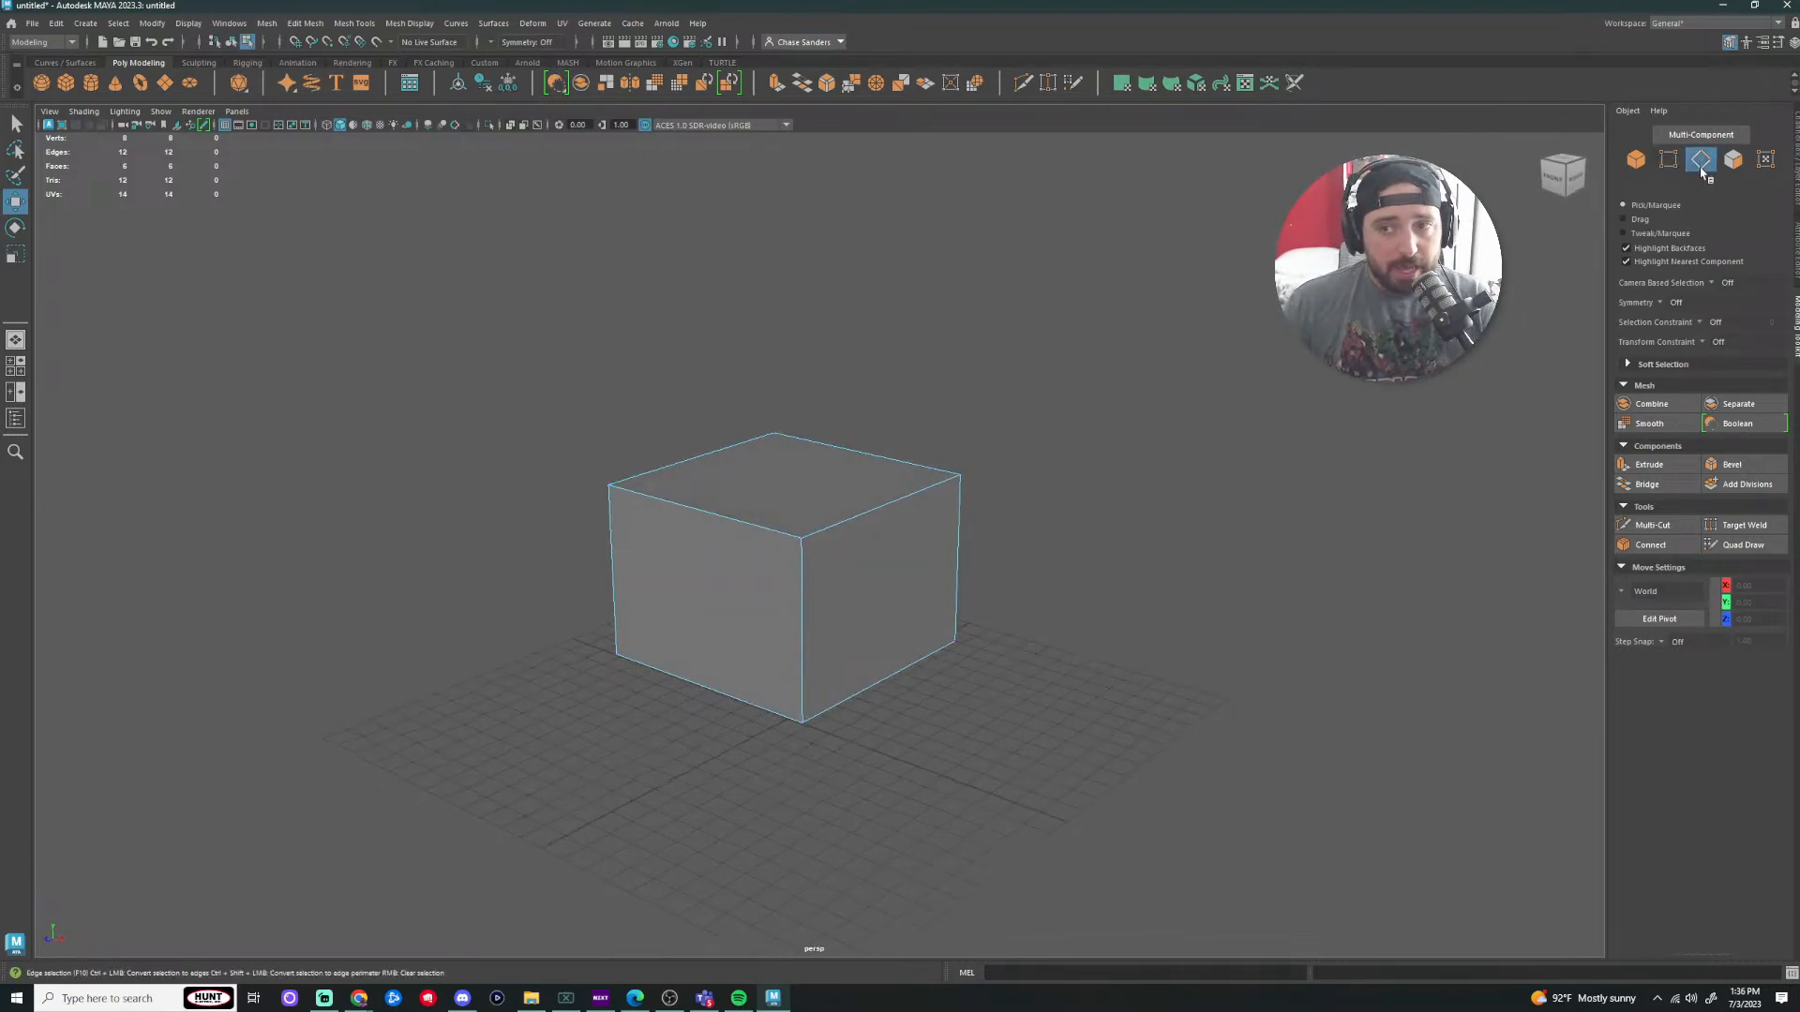
{"action": "left_click", "coordinate": [873, 512]}
{"action": "left_click", "coordinate": [858, 454]}
{"action": "left_click", "coordinate": [729, 449]}
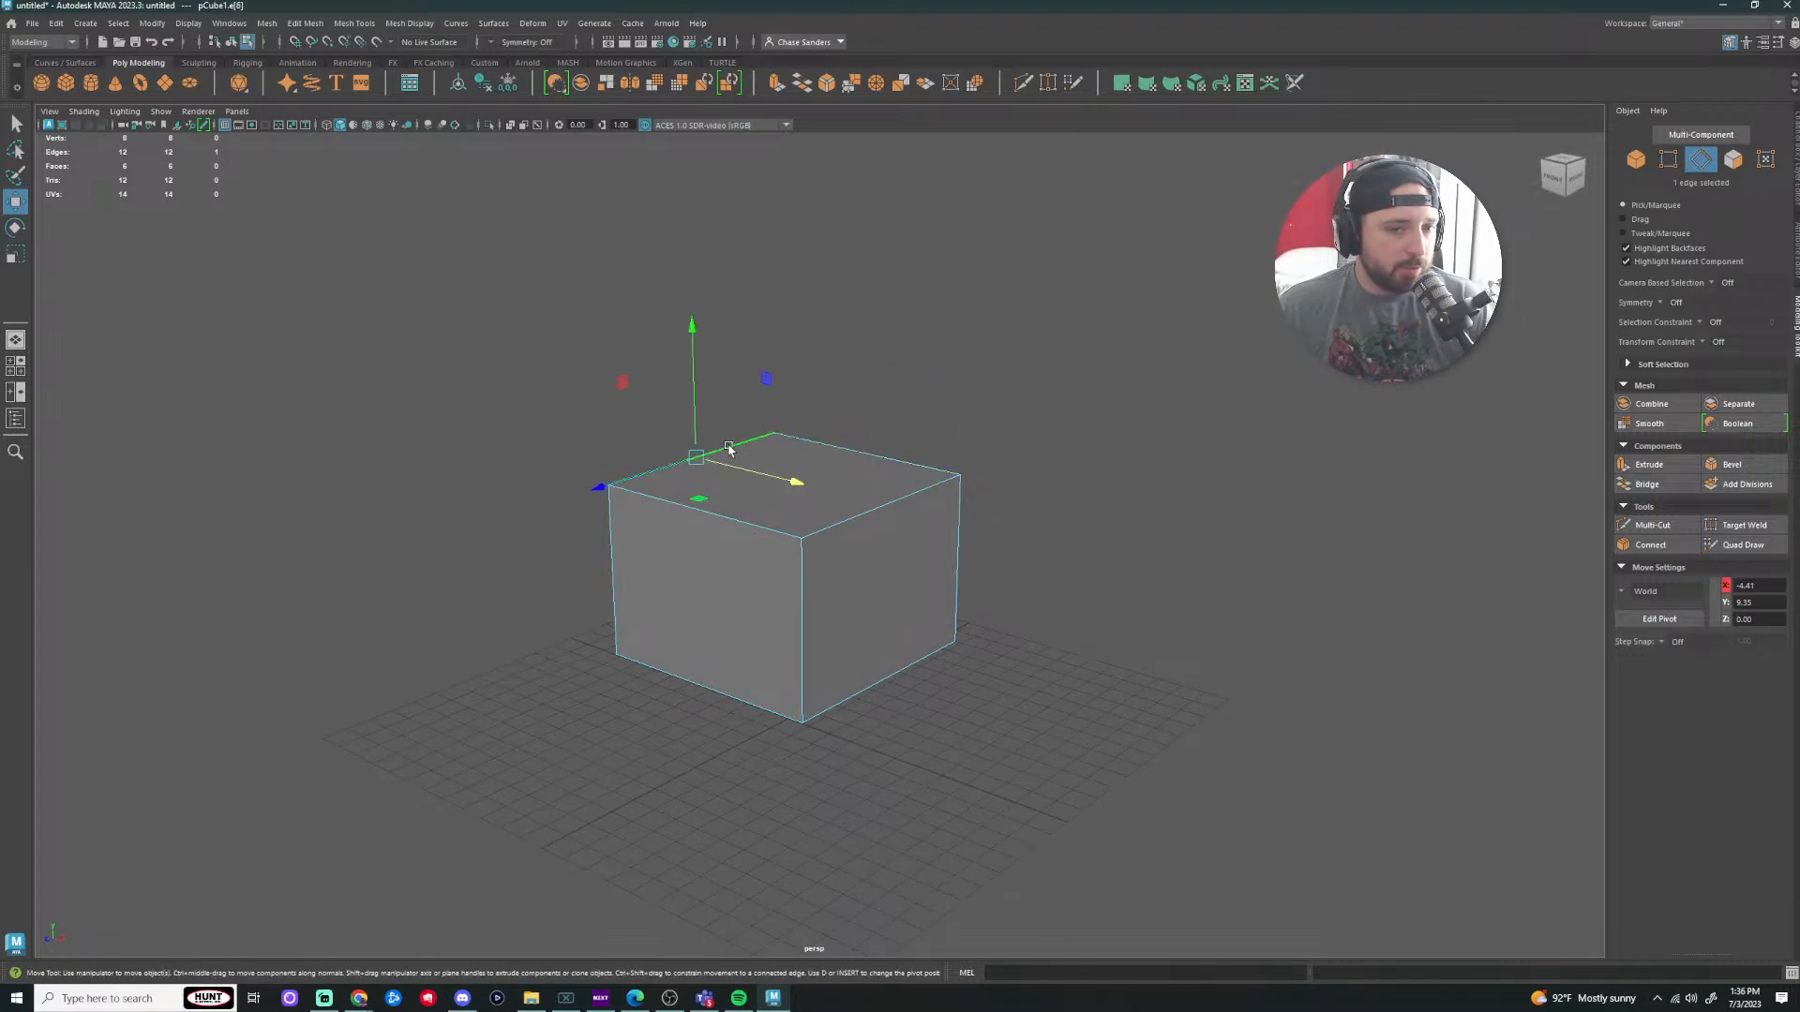
{"action": "left_click", "coordinate": [714, 517]}
Step: Raise and lower top edges, pull out the front vertical edge and raise the bottom right edge
{"action": "left_click_drag", "start_coordinate": [701, 387], "coordinate": [709, 323]}
{"action": "left_click", "coordinate": [900, 484]}
{"action": "left_click_drag", "start_coordinate": [889, 360], "coordinate": [887, 478]}
{"action": "left_click", "coordinate": [801, 693]}
{"action": "left_click_drag", "start_coordinate": [713, 712], "coordinate": [633, 755]}
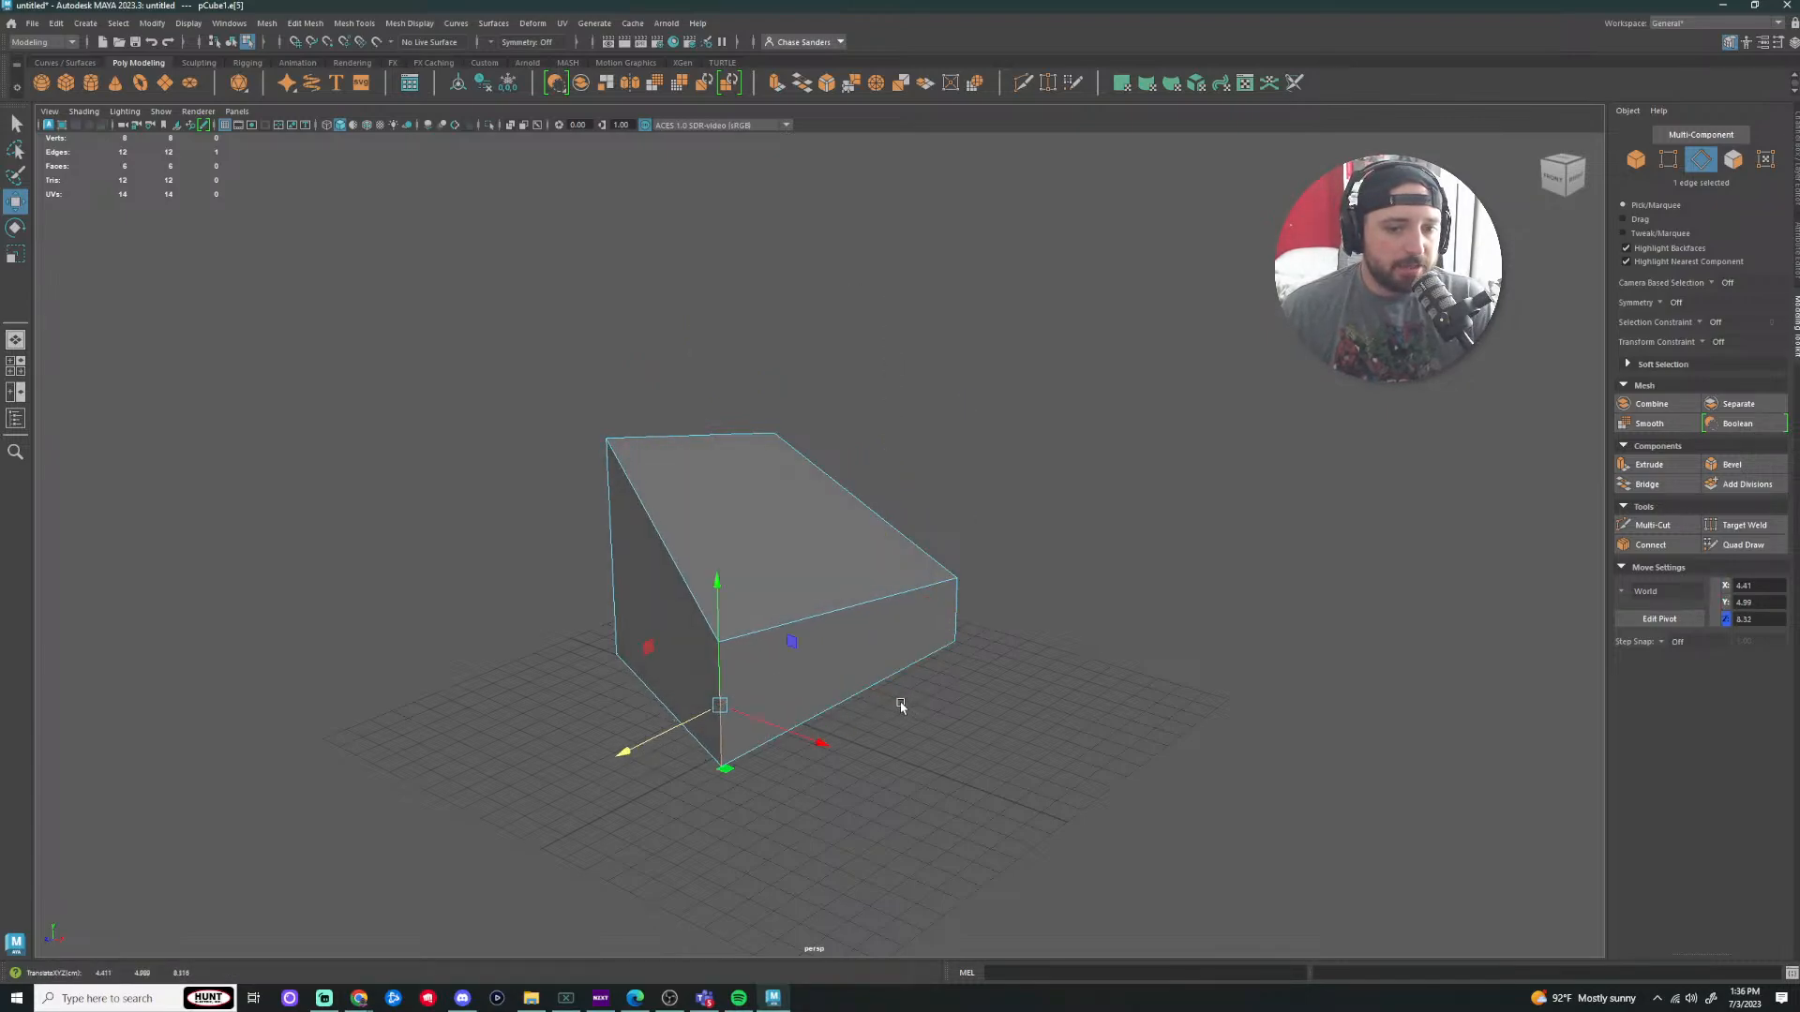
{"action": "left_click", "coordinate": [880, 685]}
{"action": "left_click_drag", "start_coordinate": [849, 588], "coordinate": [850, 537]}
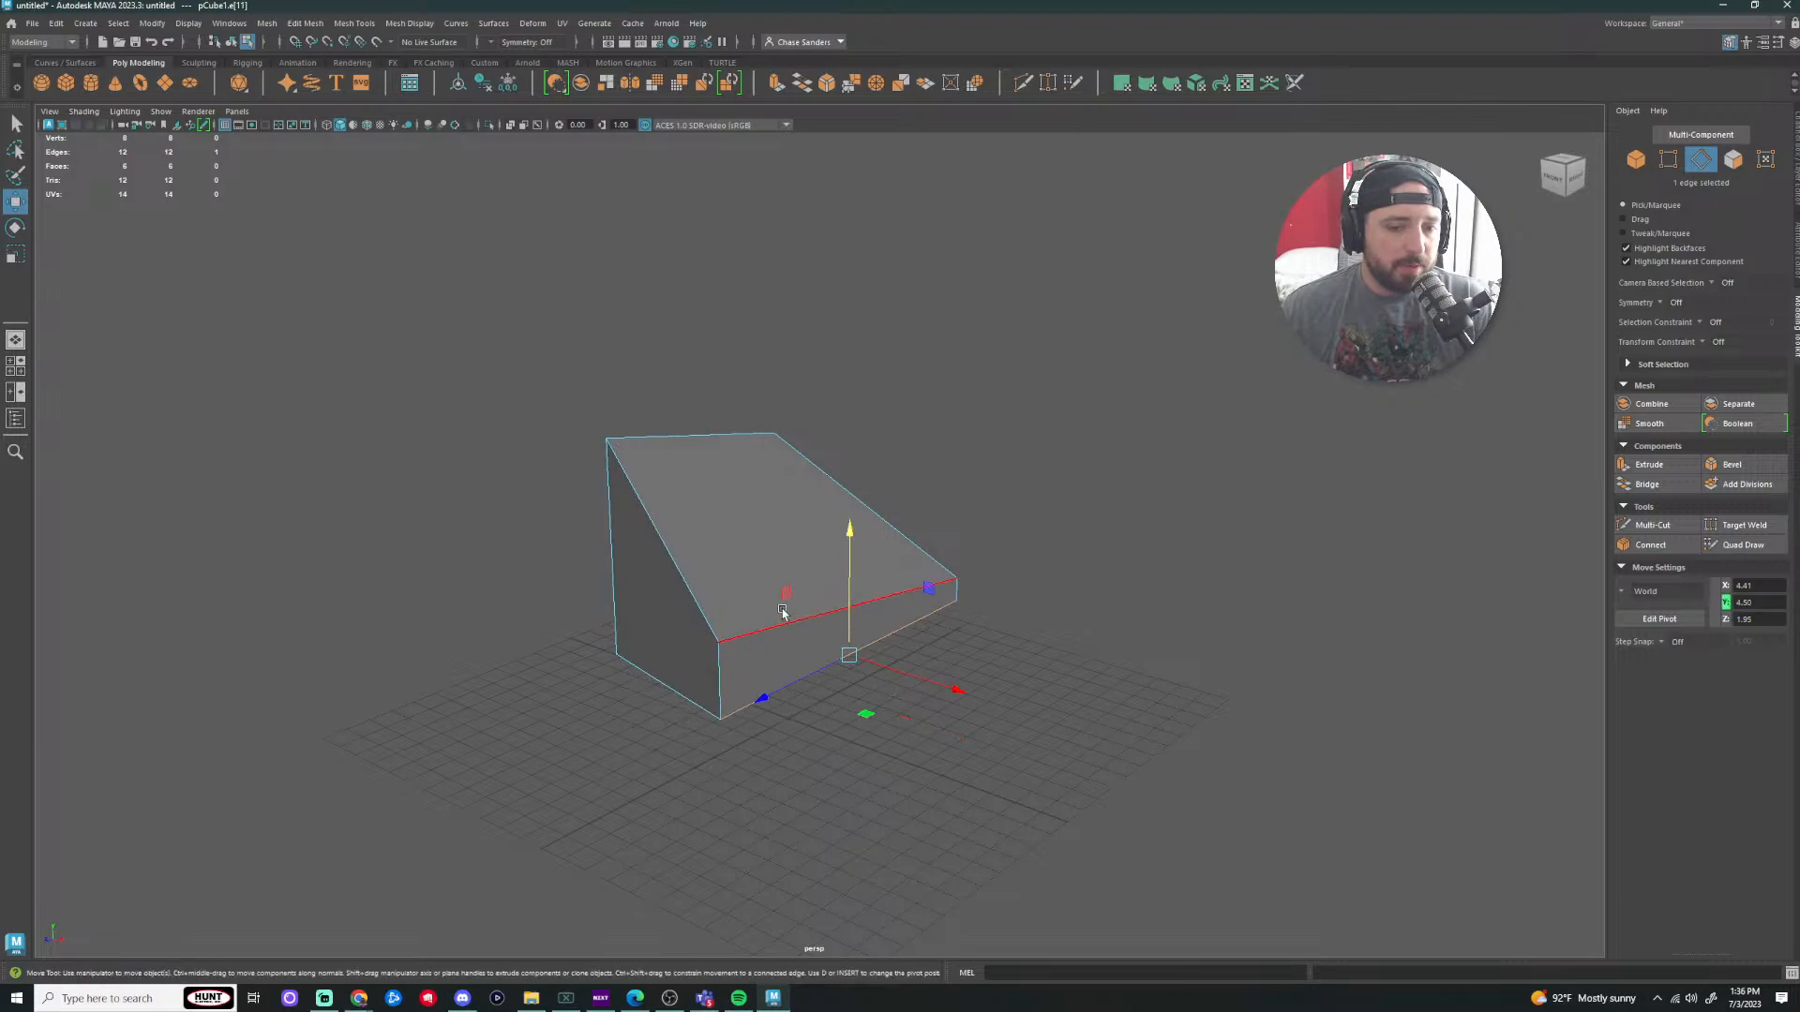
{"action": "left_click", "coordinate": [804, 555]}
Step: Undo the edge moves with Ctrl+Z until the box is a regular cube
{"action": "left_click_drag", "start_coordinate": [1145, 498], "coordinate": [948, 455], "text": "alt"}
{"action": "key", "text": "ctrl+z"}
{"action": "key", "text": "ctrl+z"}
{"action": "key", "text": "ctrl+z"}
{"action": "key", "text": "ctrl+z"}
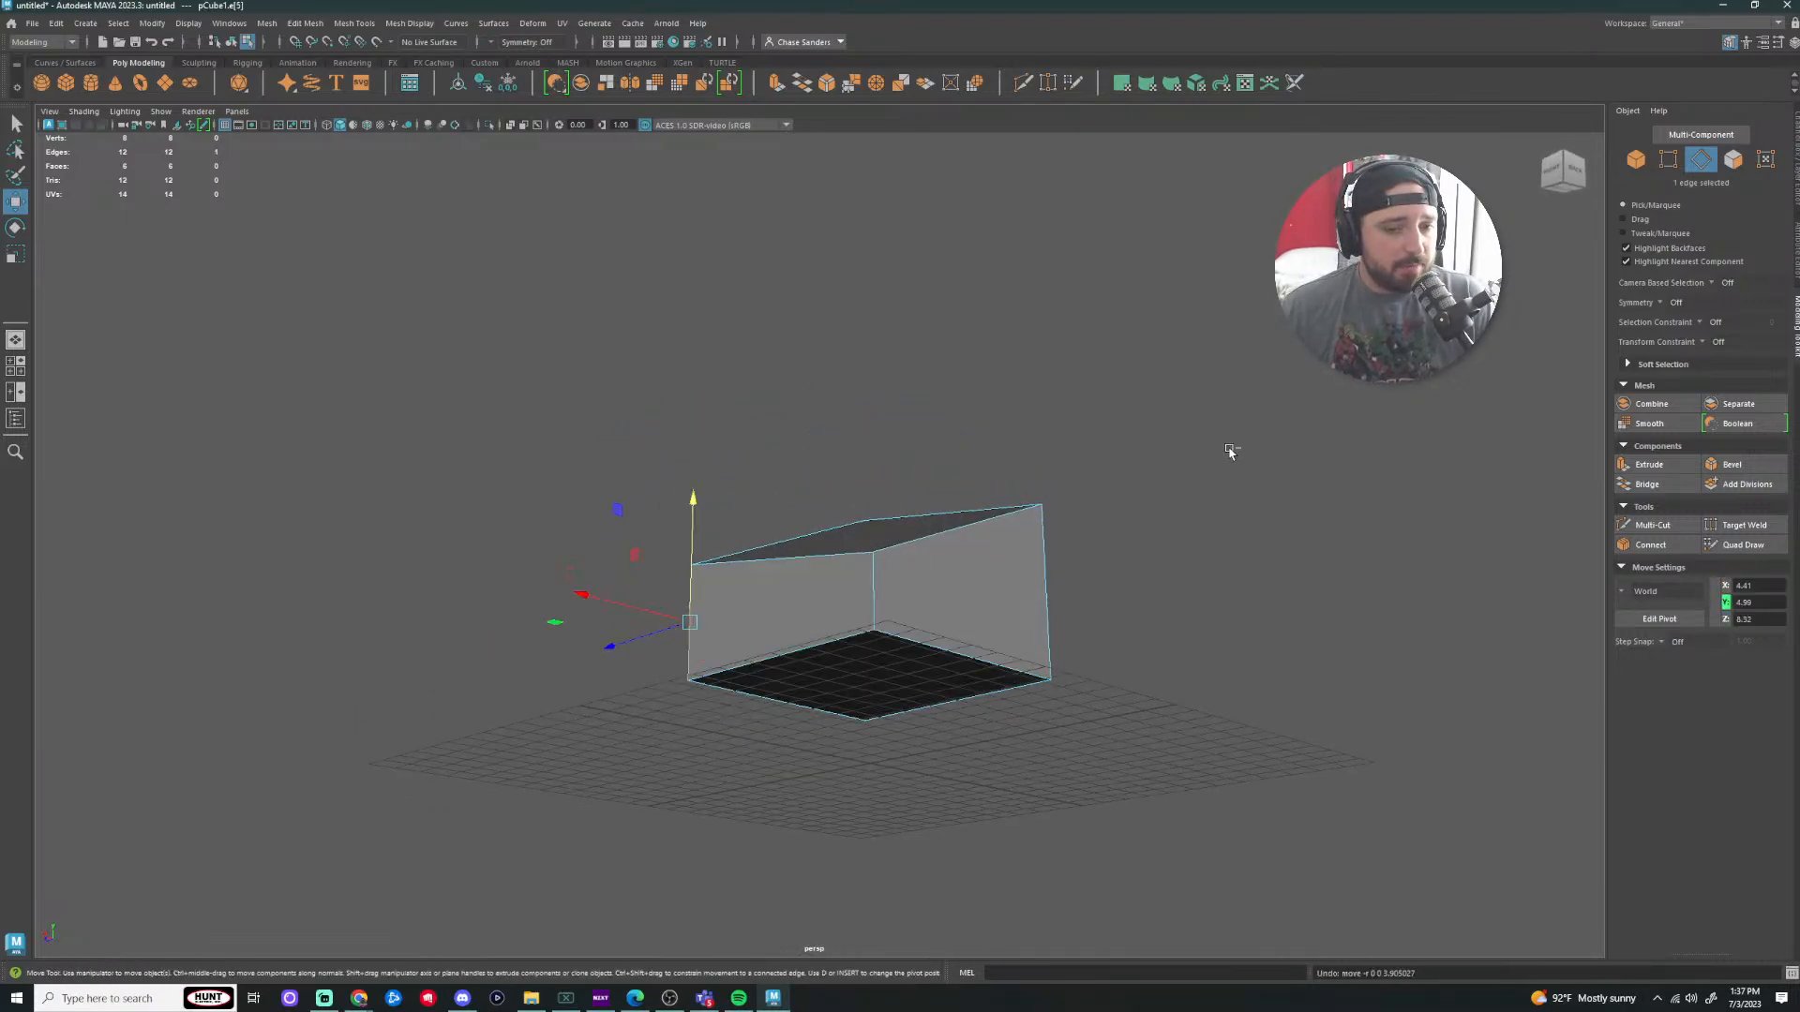
{"action": "key", "text": "ctrl+z"}
{"action": "key", "text": "ctrl+z"}
{"action": "mouse_move", "coordinate": [1238, 422]}
{"action": "left_mouse_down", "text": "alt"}
{"action": "mouse_move", "coordinate": [1116, 381]}
{"action": "mouse_move", "coordinate": [1263, 403]}
{"action": "left_mouse_up", "text": "alt"}
Step: Rotate, scale and slide the selected top edge to the right
{"action": "key", "text": "e"}
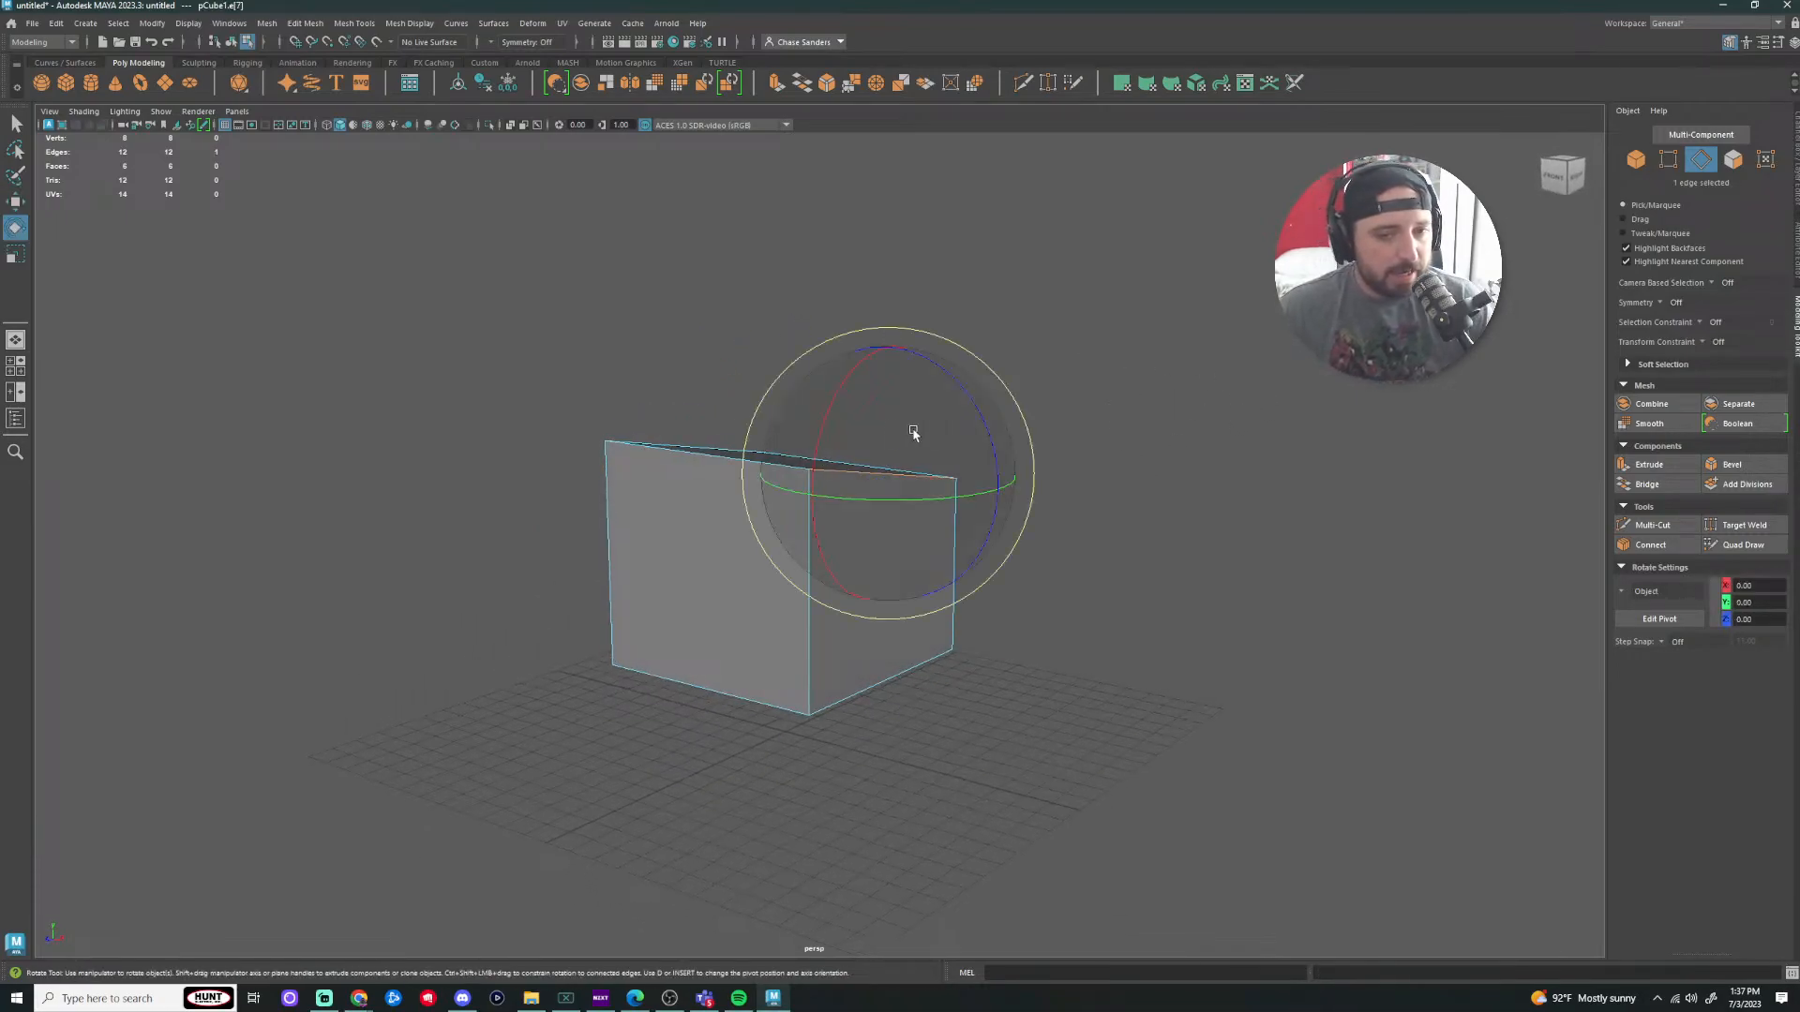
{"action": "left_click_drag", "start_coordinate": [916, 434], "coordinate": [831, 431]}
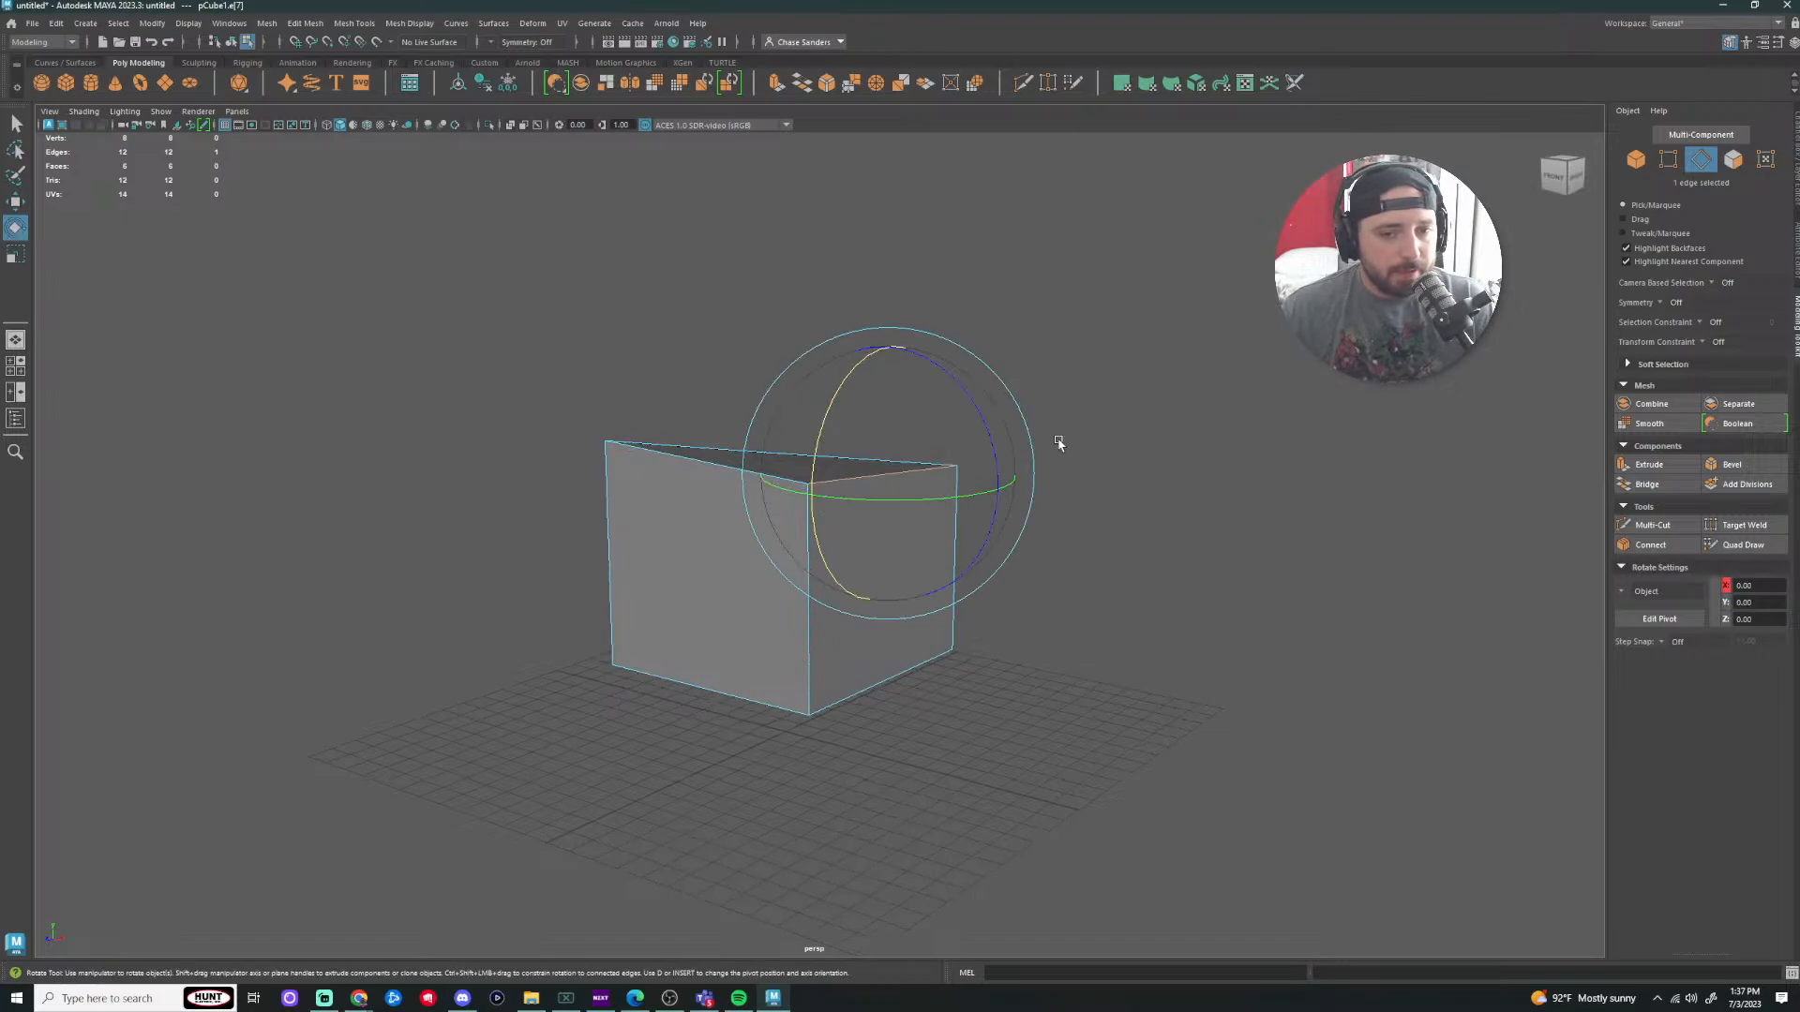
{"action": "key", "text": "r"}
{"action": "mouse_move", "coordinate": [811, 496]}
{"action": "left_mouse_down"}
{"action": "mouse_move", "coordinate": [843, 488]}
{"action": "mouse_move", "coordinate": [811, 497]}
{"action": "left_mouse_up"}
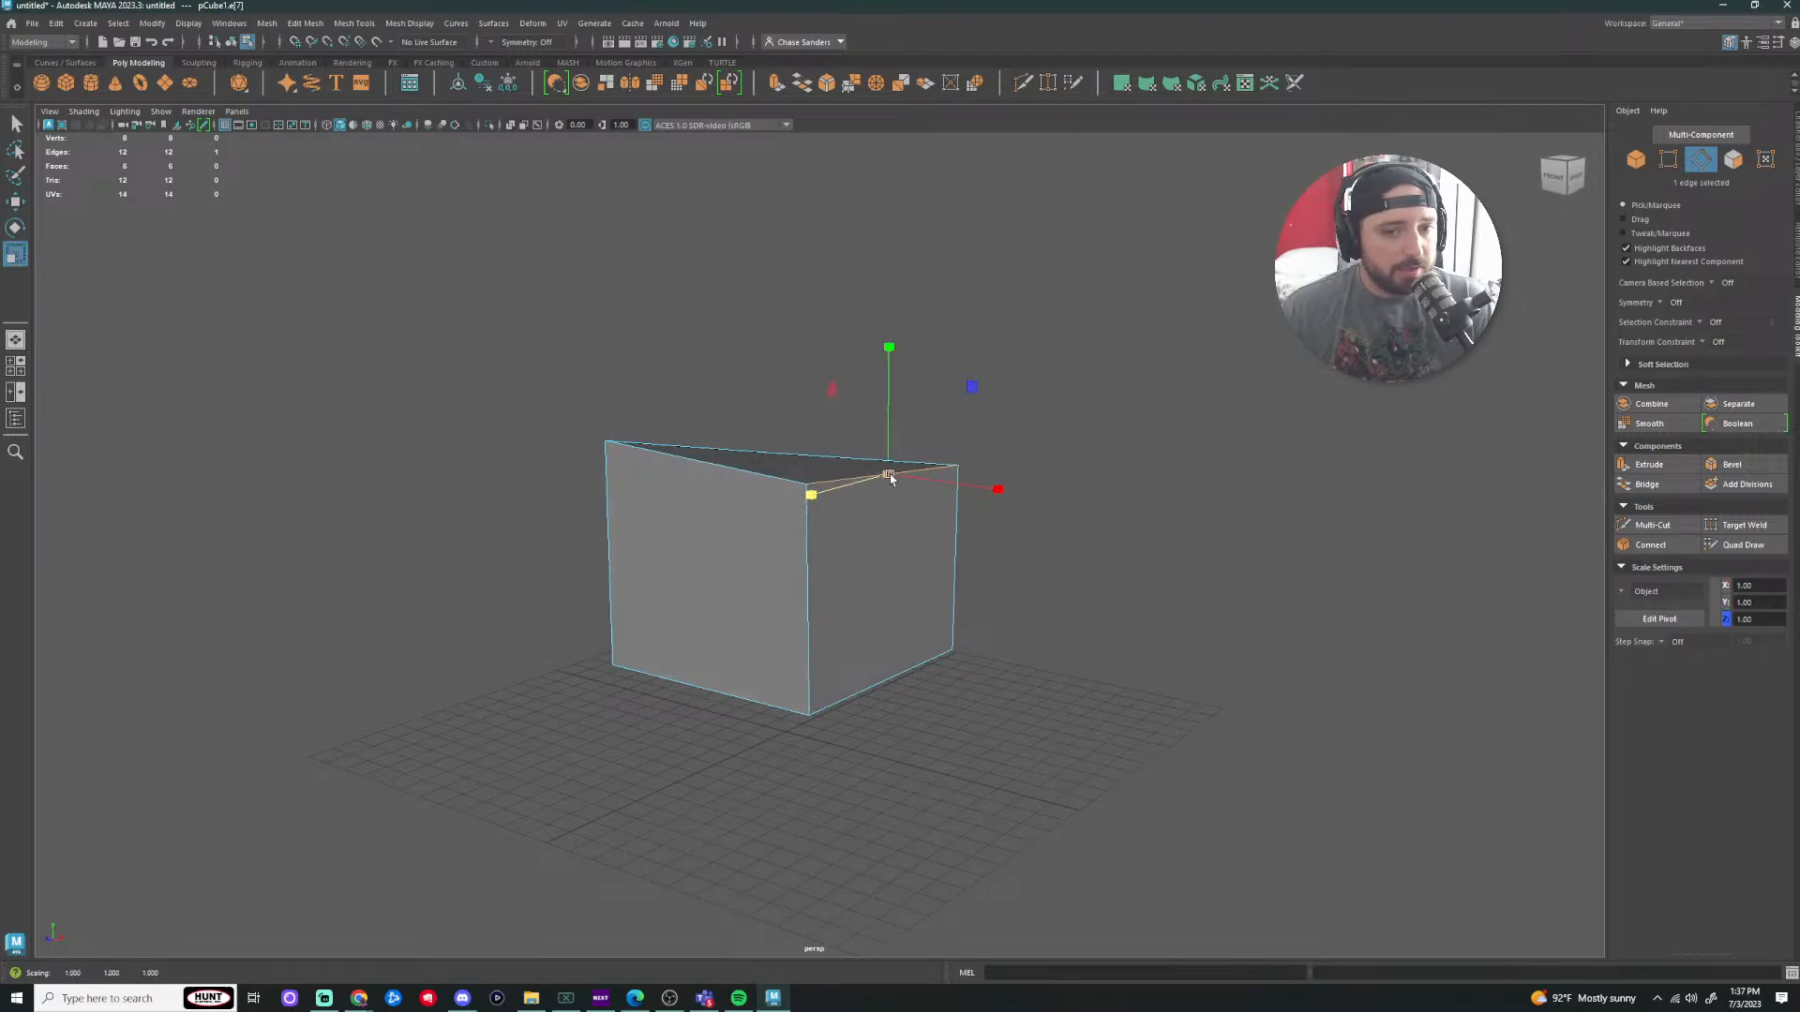
{"action": "key", "text": "w"}
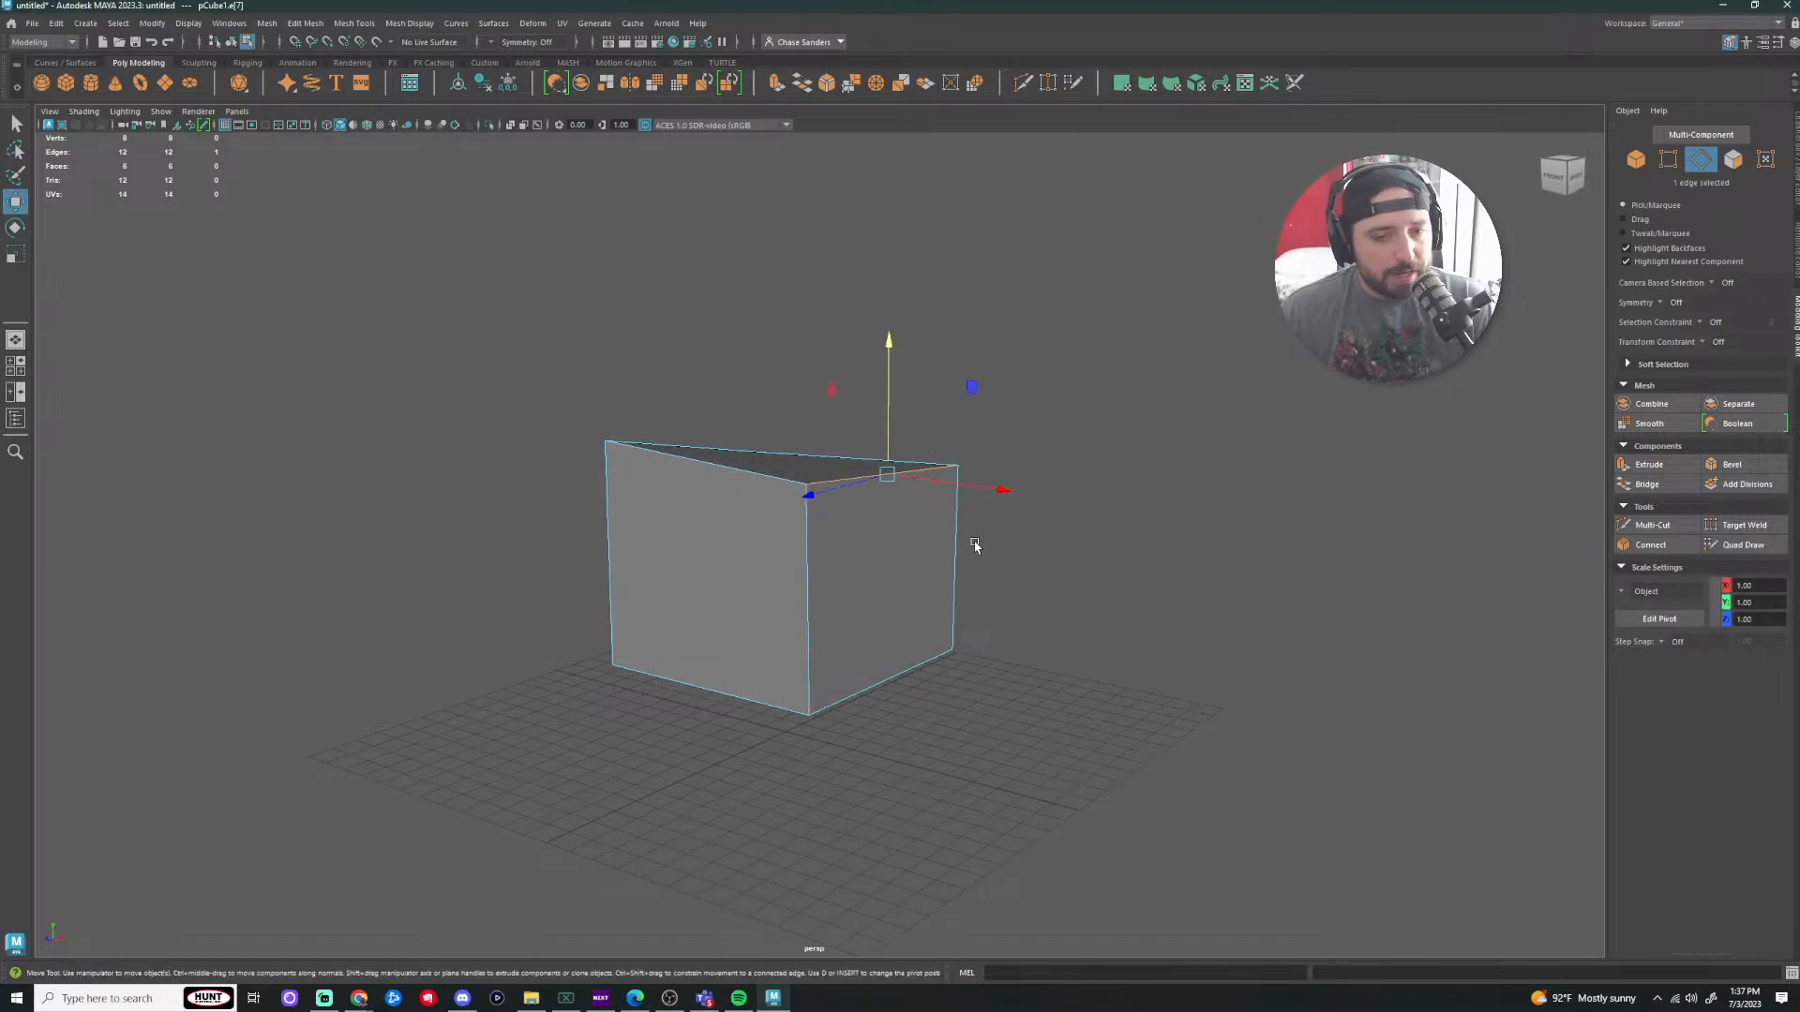
{"action": "left_click_drag", "start_coordinate": [1003, 489], "coordinate": [1037, 498]}
Step: Select both vertices of a top edge and scale them to widen the edge slightly
{"action": "left_click", "coordinate": [1669, 159]}
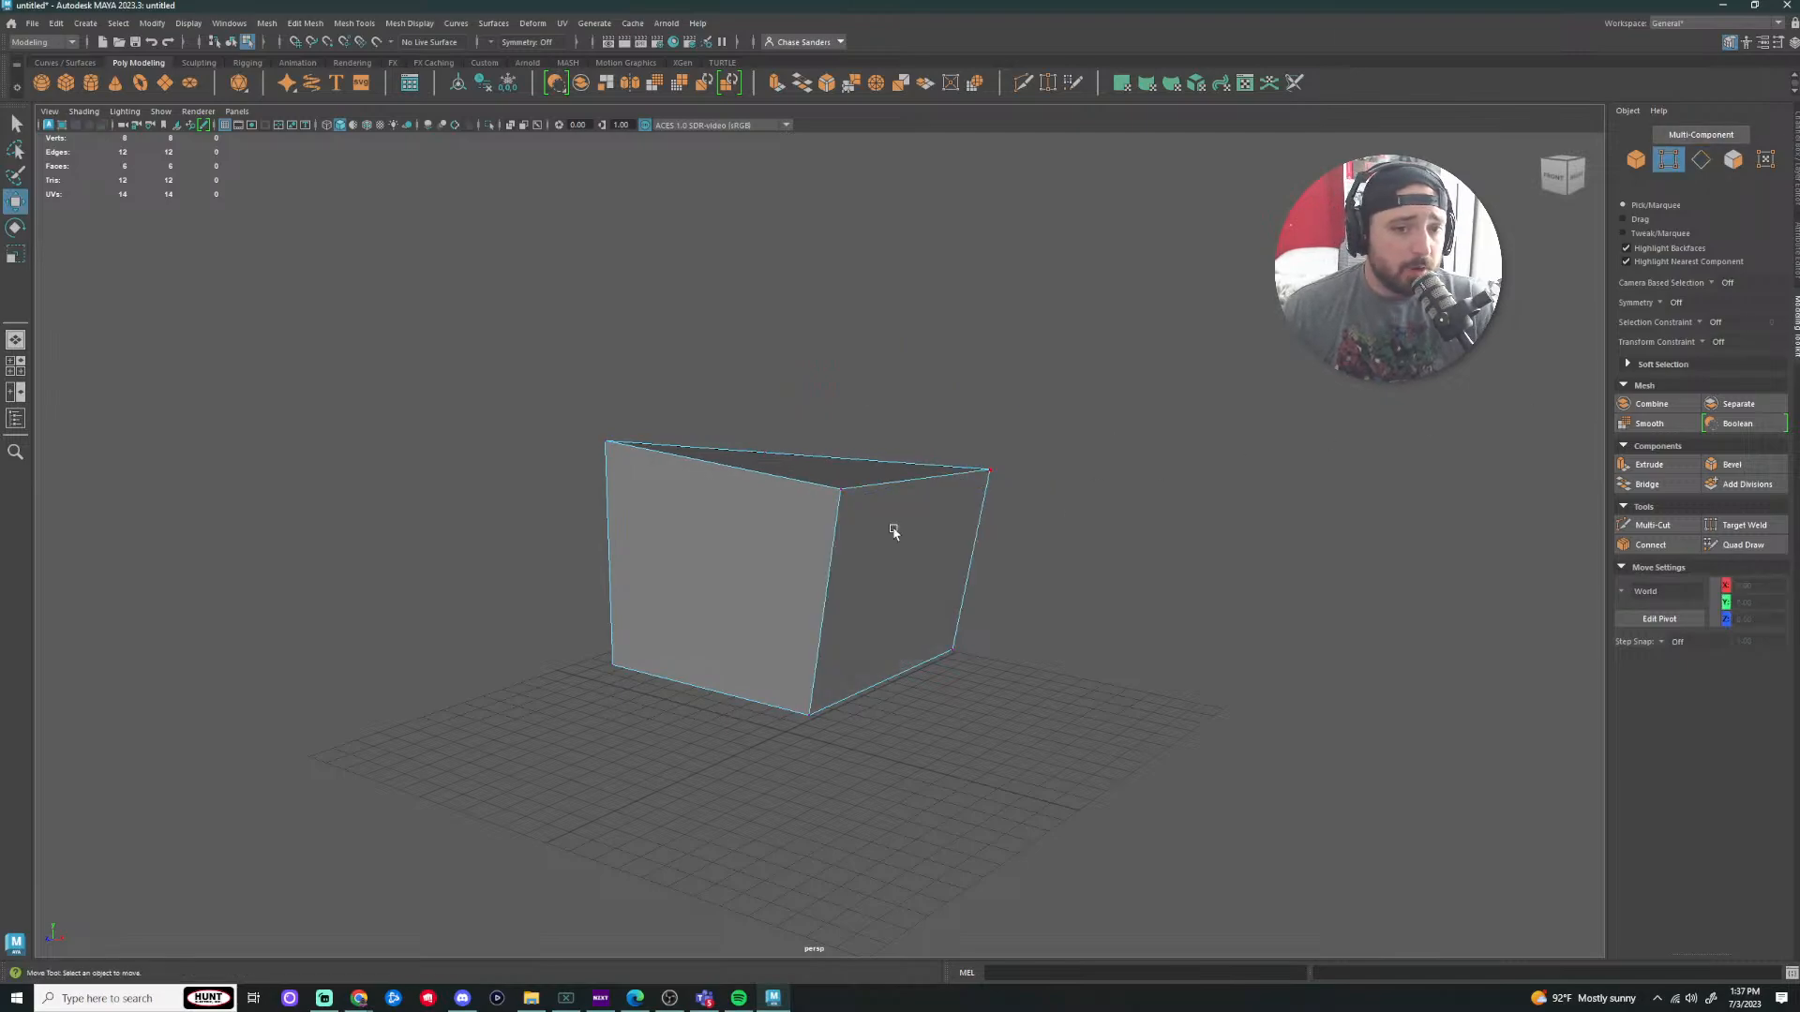
{"action": "left_click", "coordinate": [827, 502]}
{"action": "key", "text": "r"}
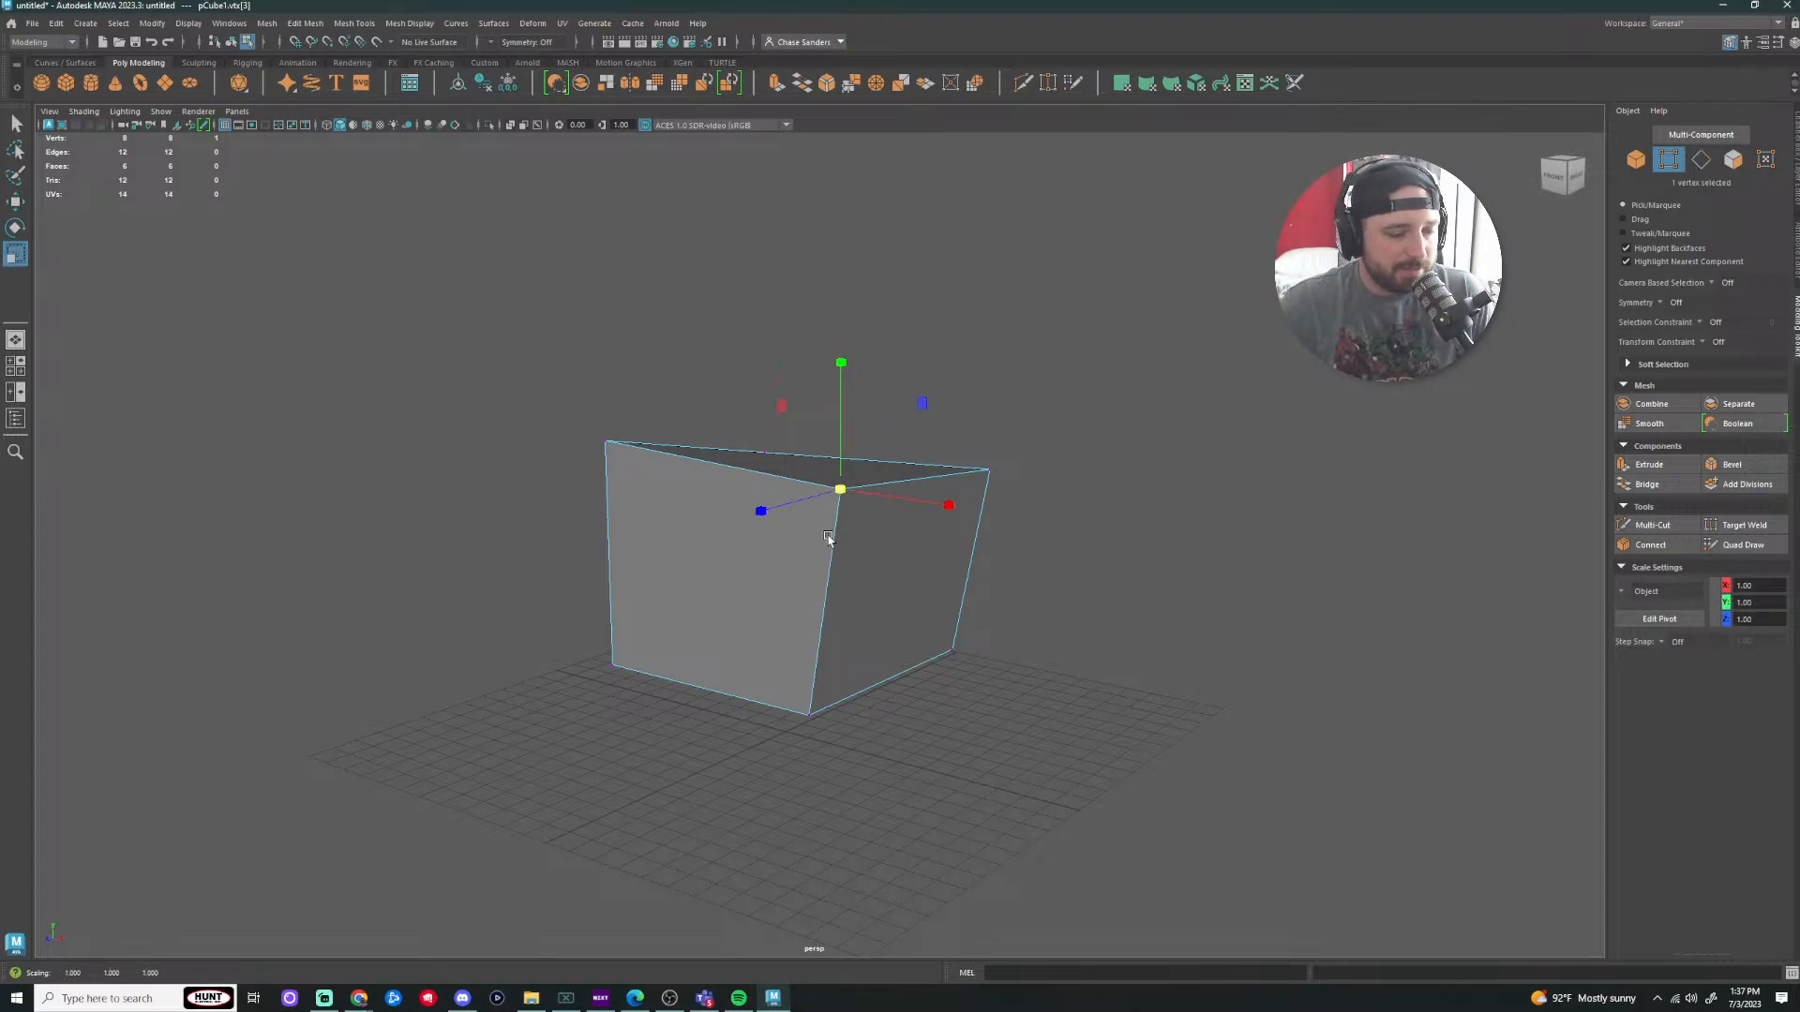
{"action": "left_click_drag", "start_coordinate": [1028, 418], "coordinate": [803, 522]}
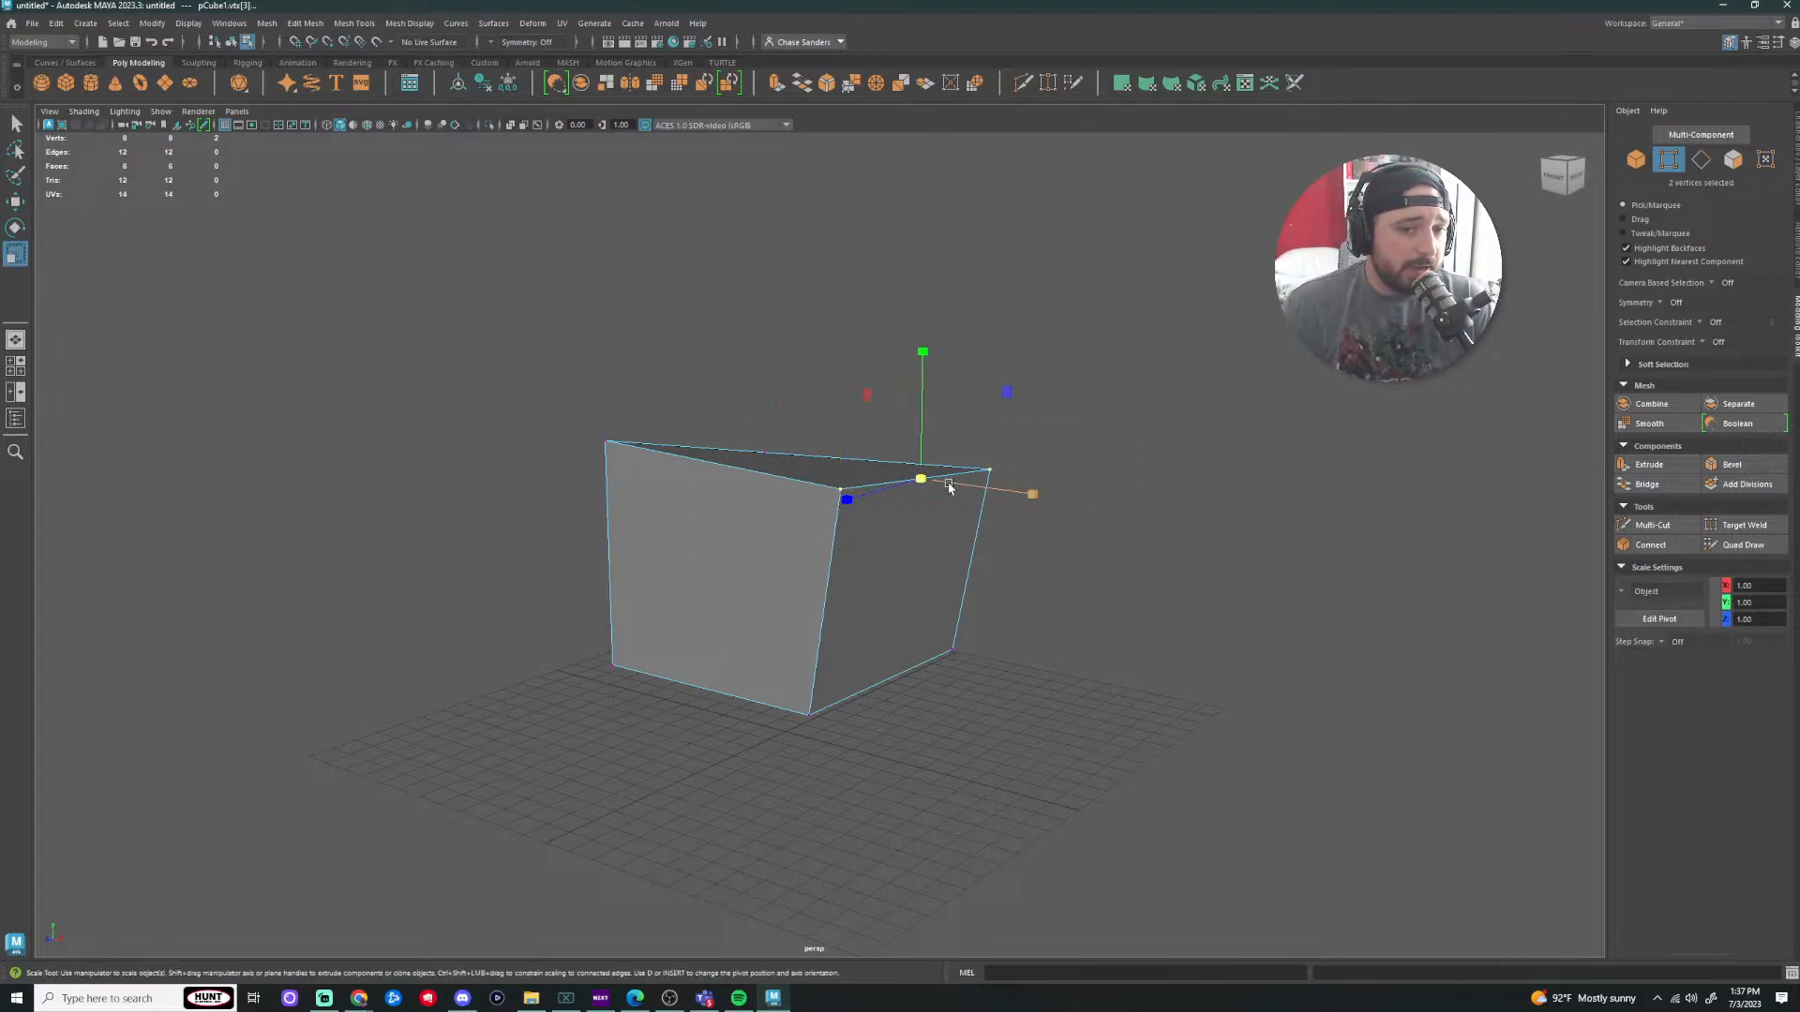
{"action": "mouse_move", "coordinate": [915, 484]}
{"action": "left_mouse_down"}
{"action": "mouse_move", "coordinate": [942, 484]}
{"action": "mouse_move", "coordinate": [921, 486]}
{"action": "left_mouse_up"}
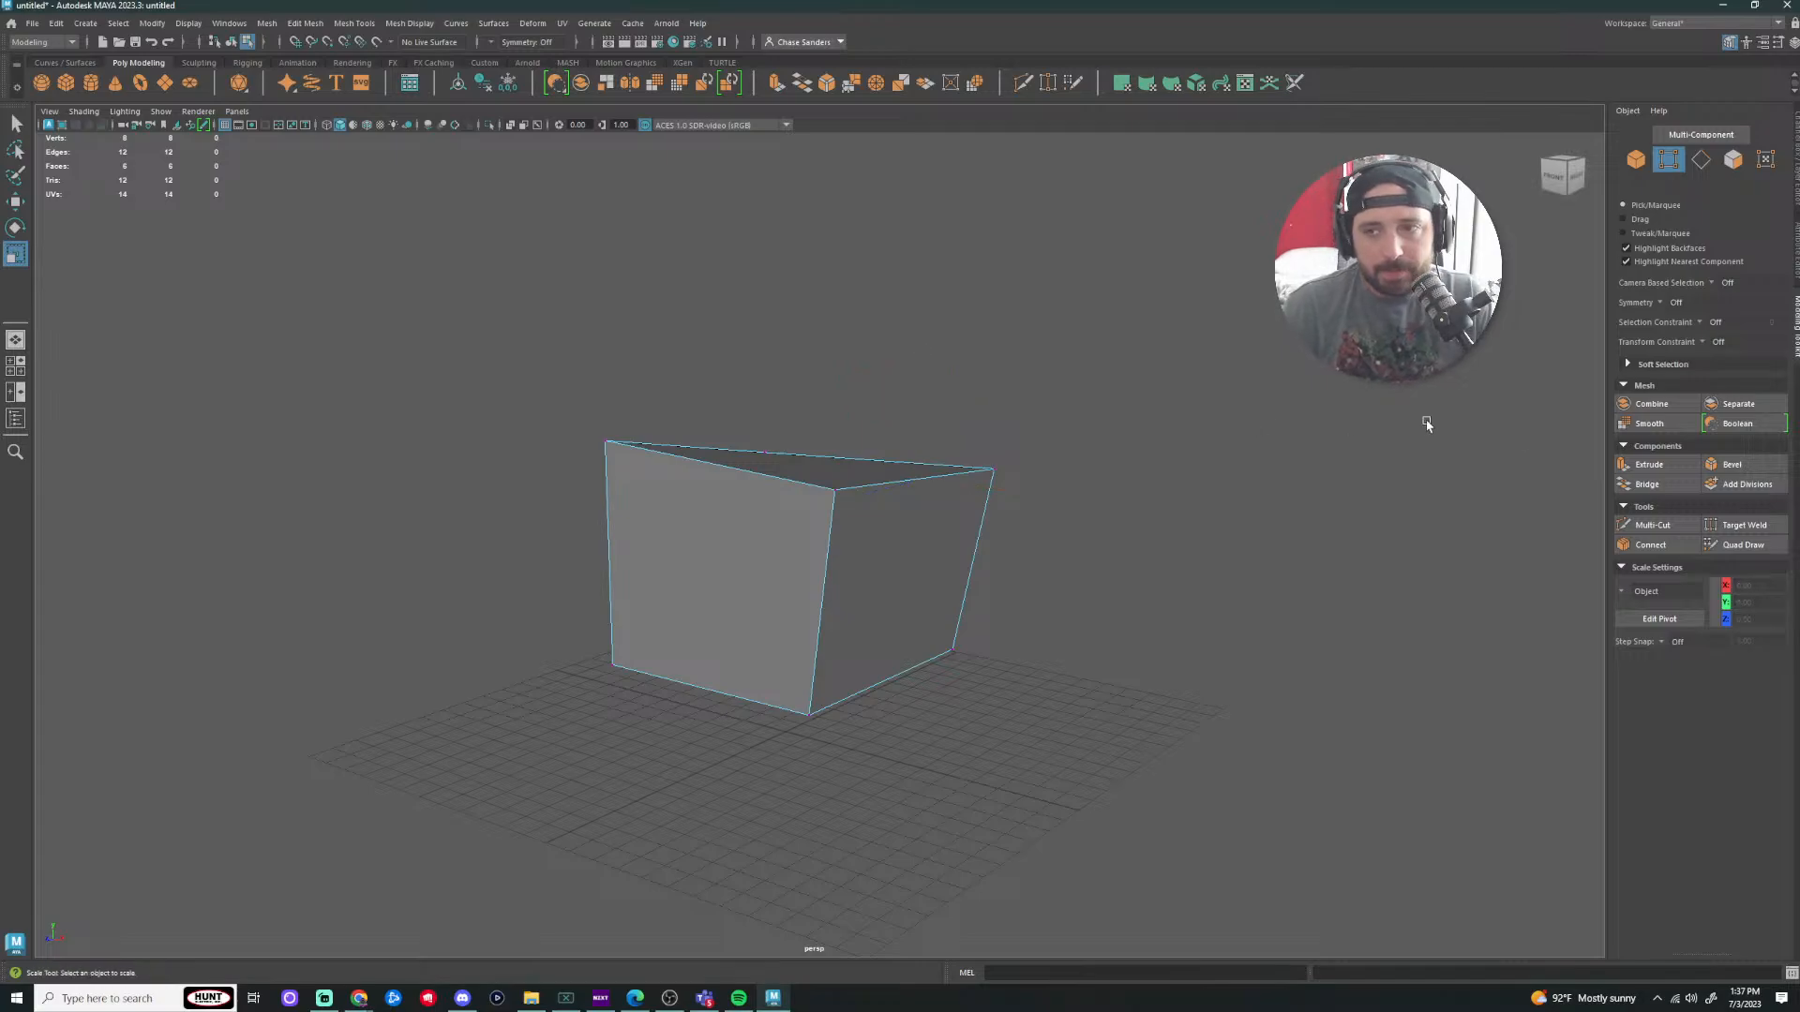
Step: Click-select several top and front vertical edges, then clear the selection
{"action": "key", "text": "F10"}
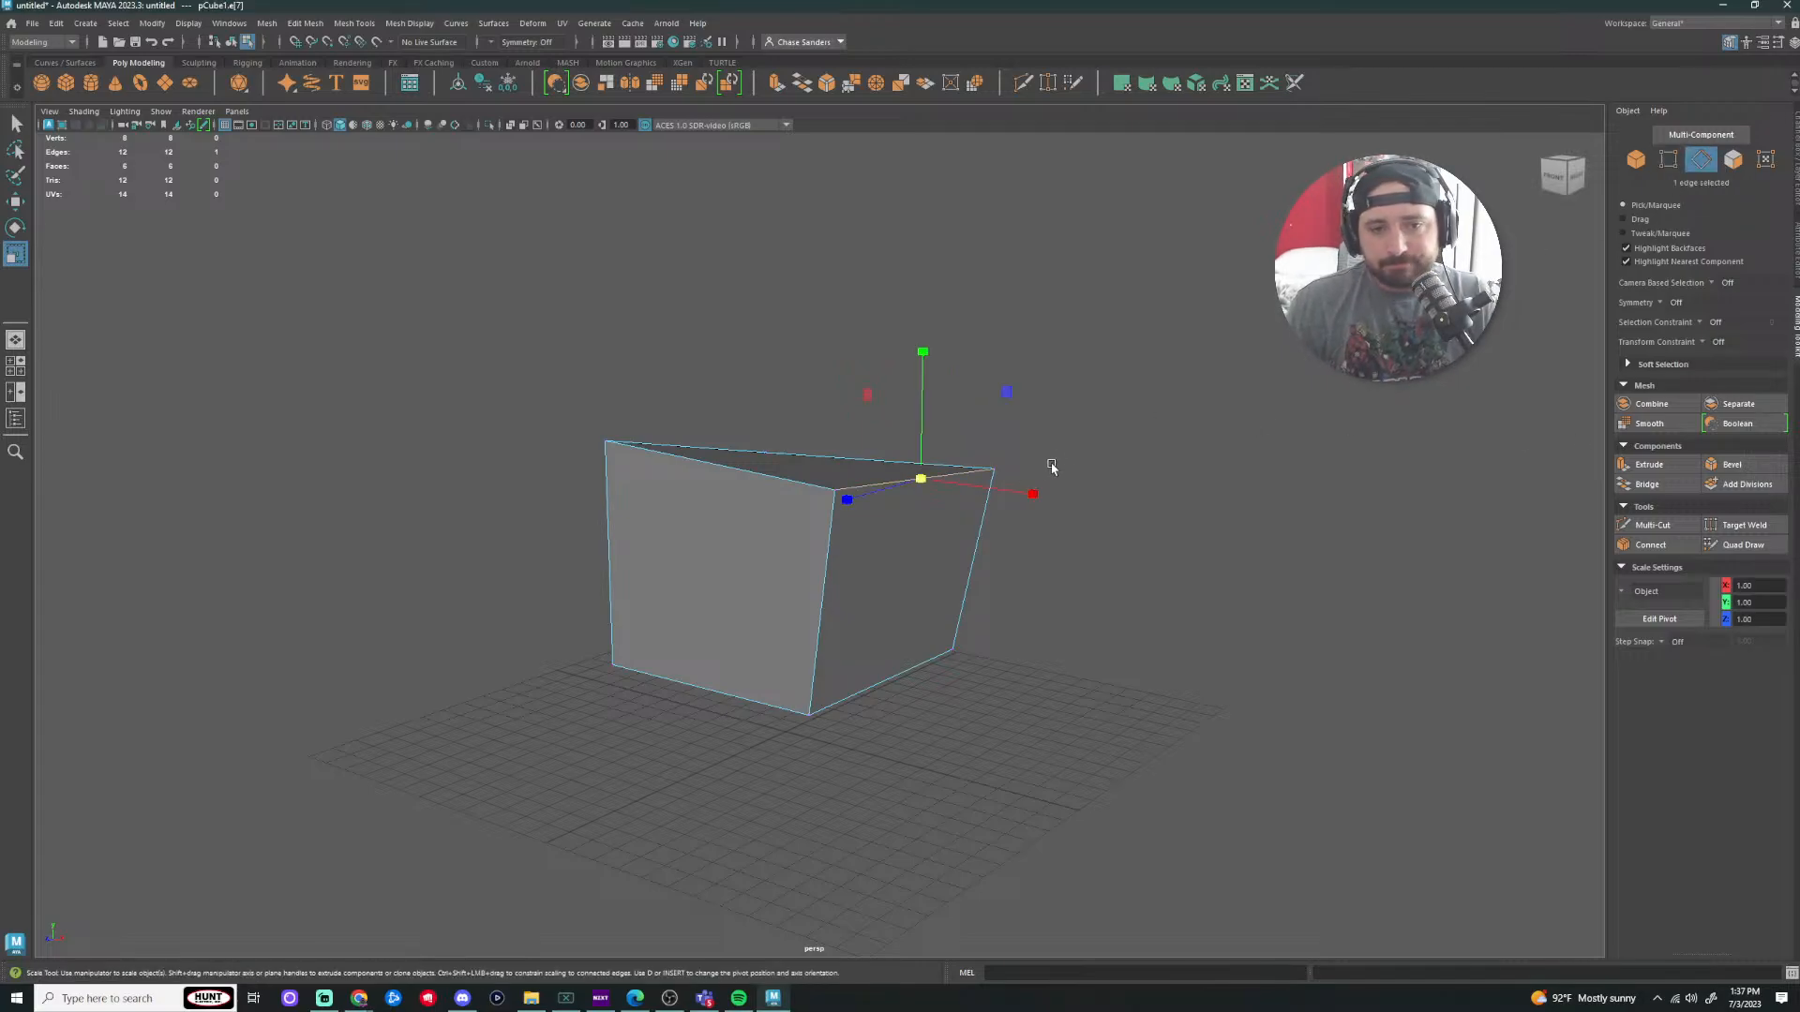
{"action": "left_click", "coordinate": [1052, 466]}
{"action": "left_click", "coordinate": [723, 475]}
{"action": "left_click", "coordinate": [830, 585], "text": "shift"}
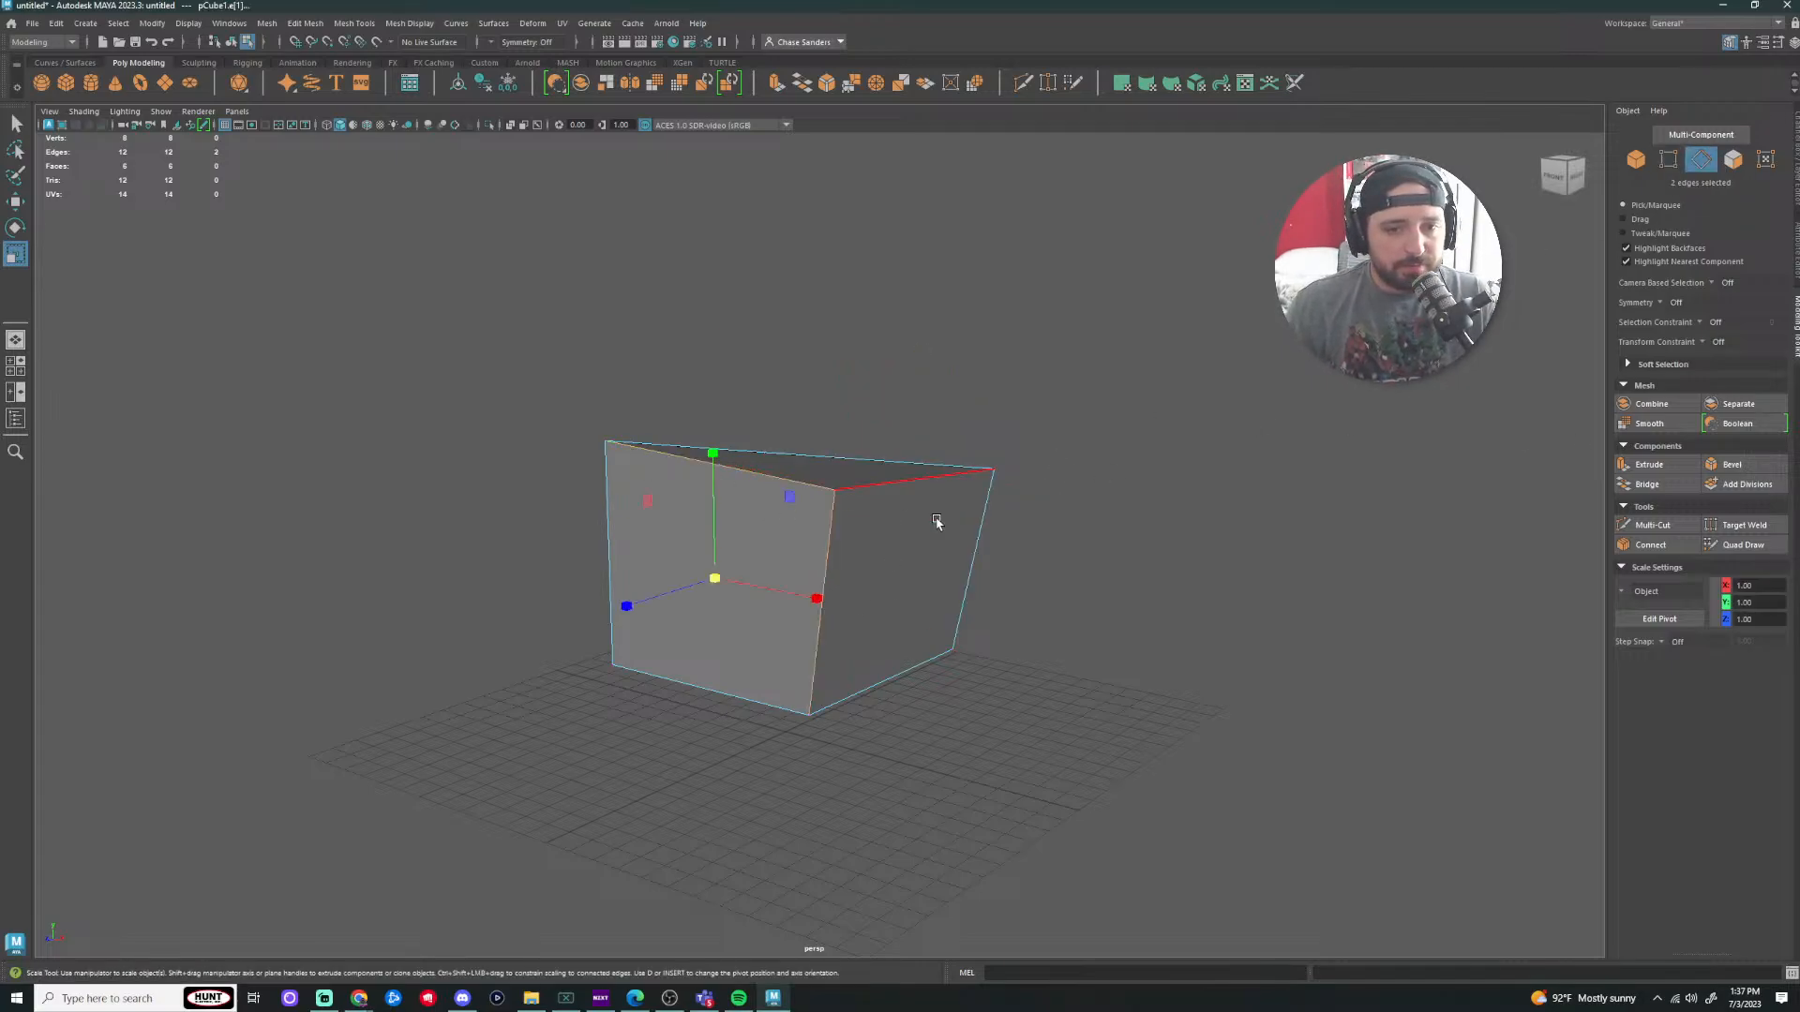
{"action": "left_click_drag", "start_coordinate": [1097, 417], "coordinate": [1297, 446]}
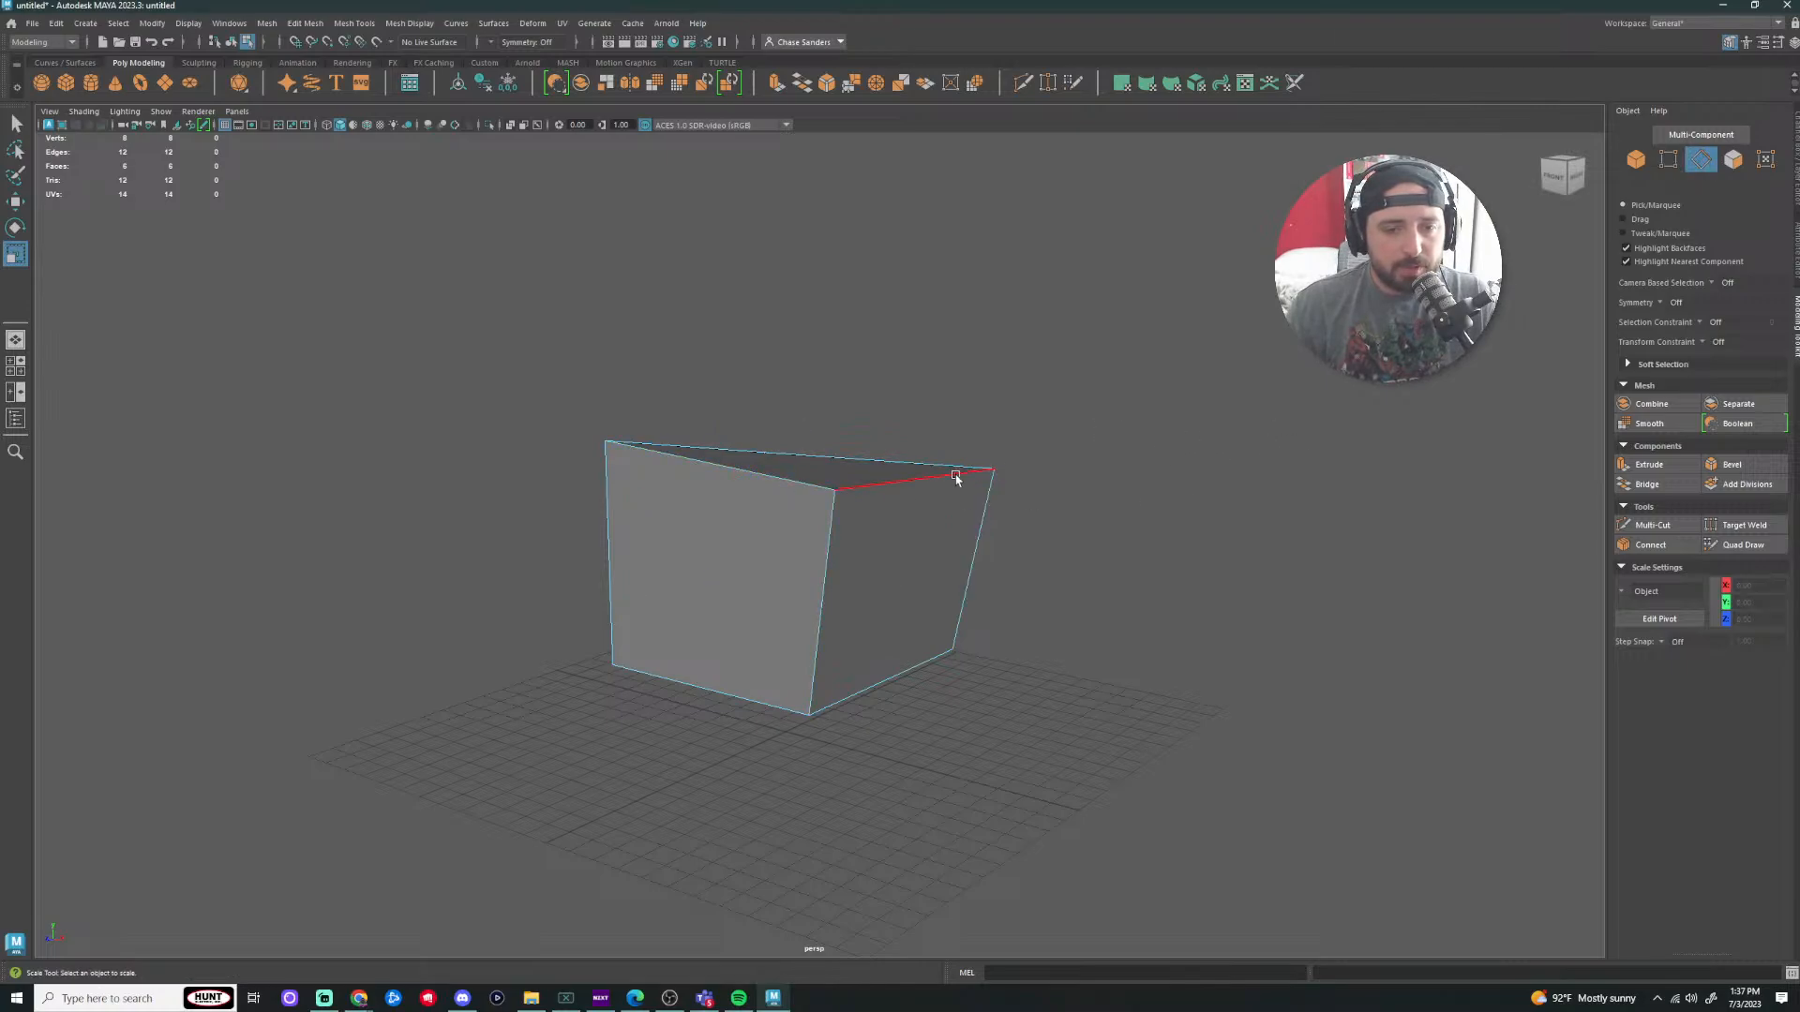
{"action": "left_click", "coordinate": [755, 483], "text": "shift"}
{"action": "left_click", "coordinate": [828, 568], "text": "shift"}
{"action": "left_click", "coordinate": [874, 481], "text": "shift"}
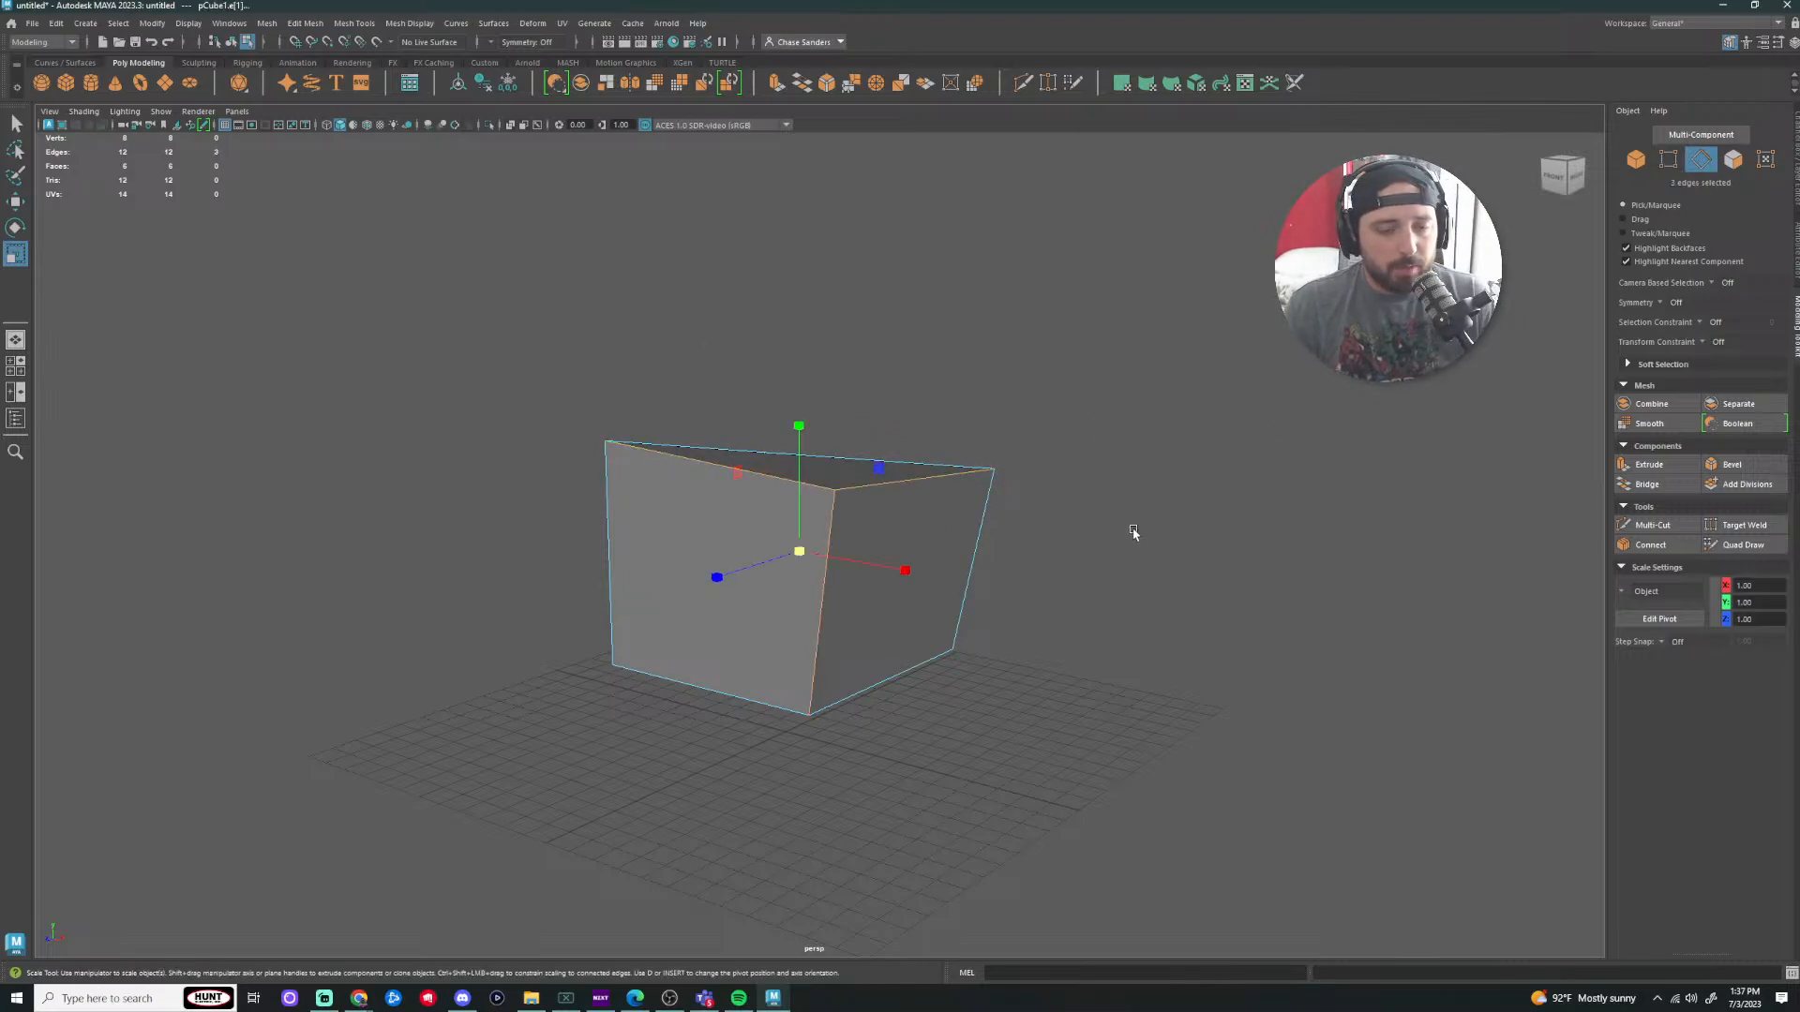
{"action": "left_click", "coordinate": [1081, 523]}
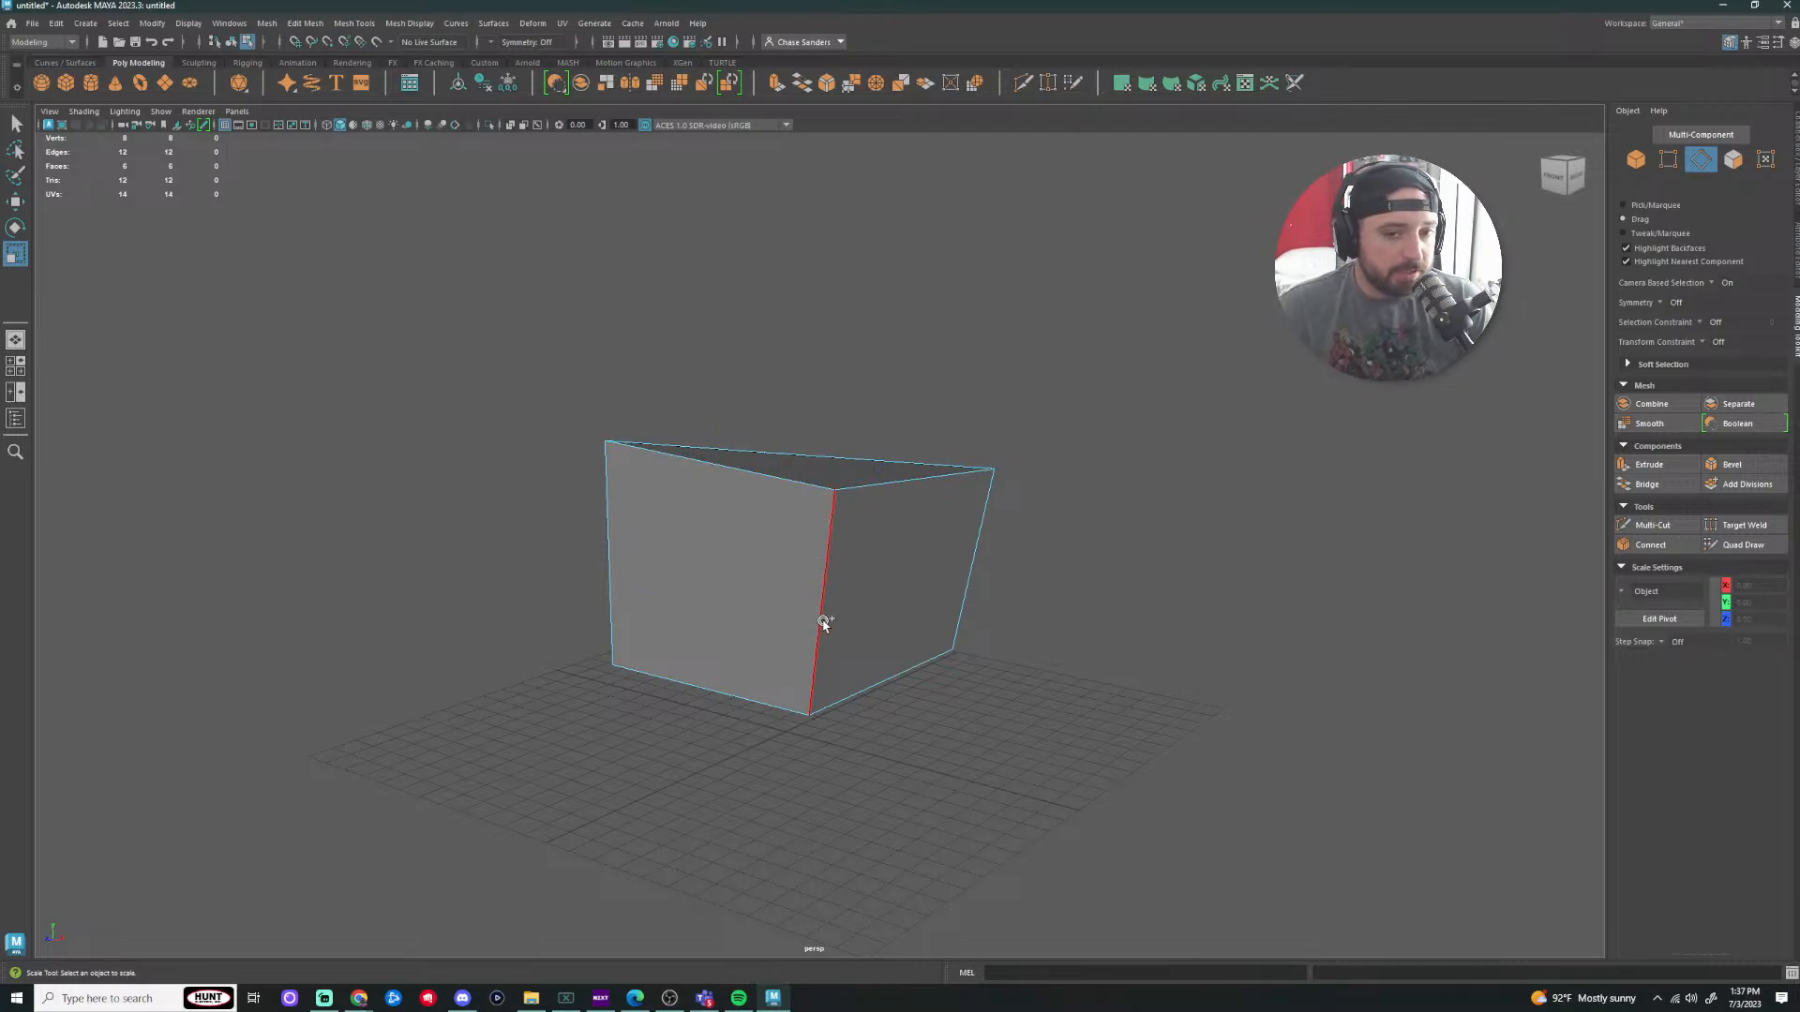
Step: Paint-select the vertical and top front edges with Tab held, twice
{"action": "key", "text": "Tab"}
{"action": "mouse_move", "coordinate": [822, 620]}
{"action": "left_mouse_down"}
{"action": "mouse_move", "coordinate": [798, 482]}
{"action": "mouse_move", "coordinate": [881, 483]}
{"action": "left_mouse_up"}
{"action": "left_click", "coordinate": [1093, 543]}
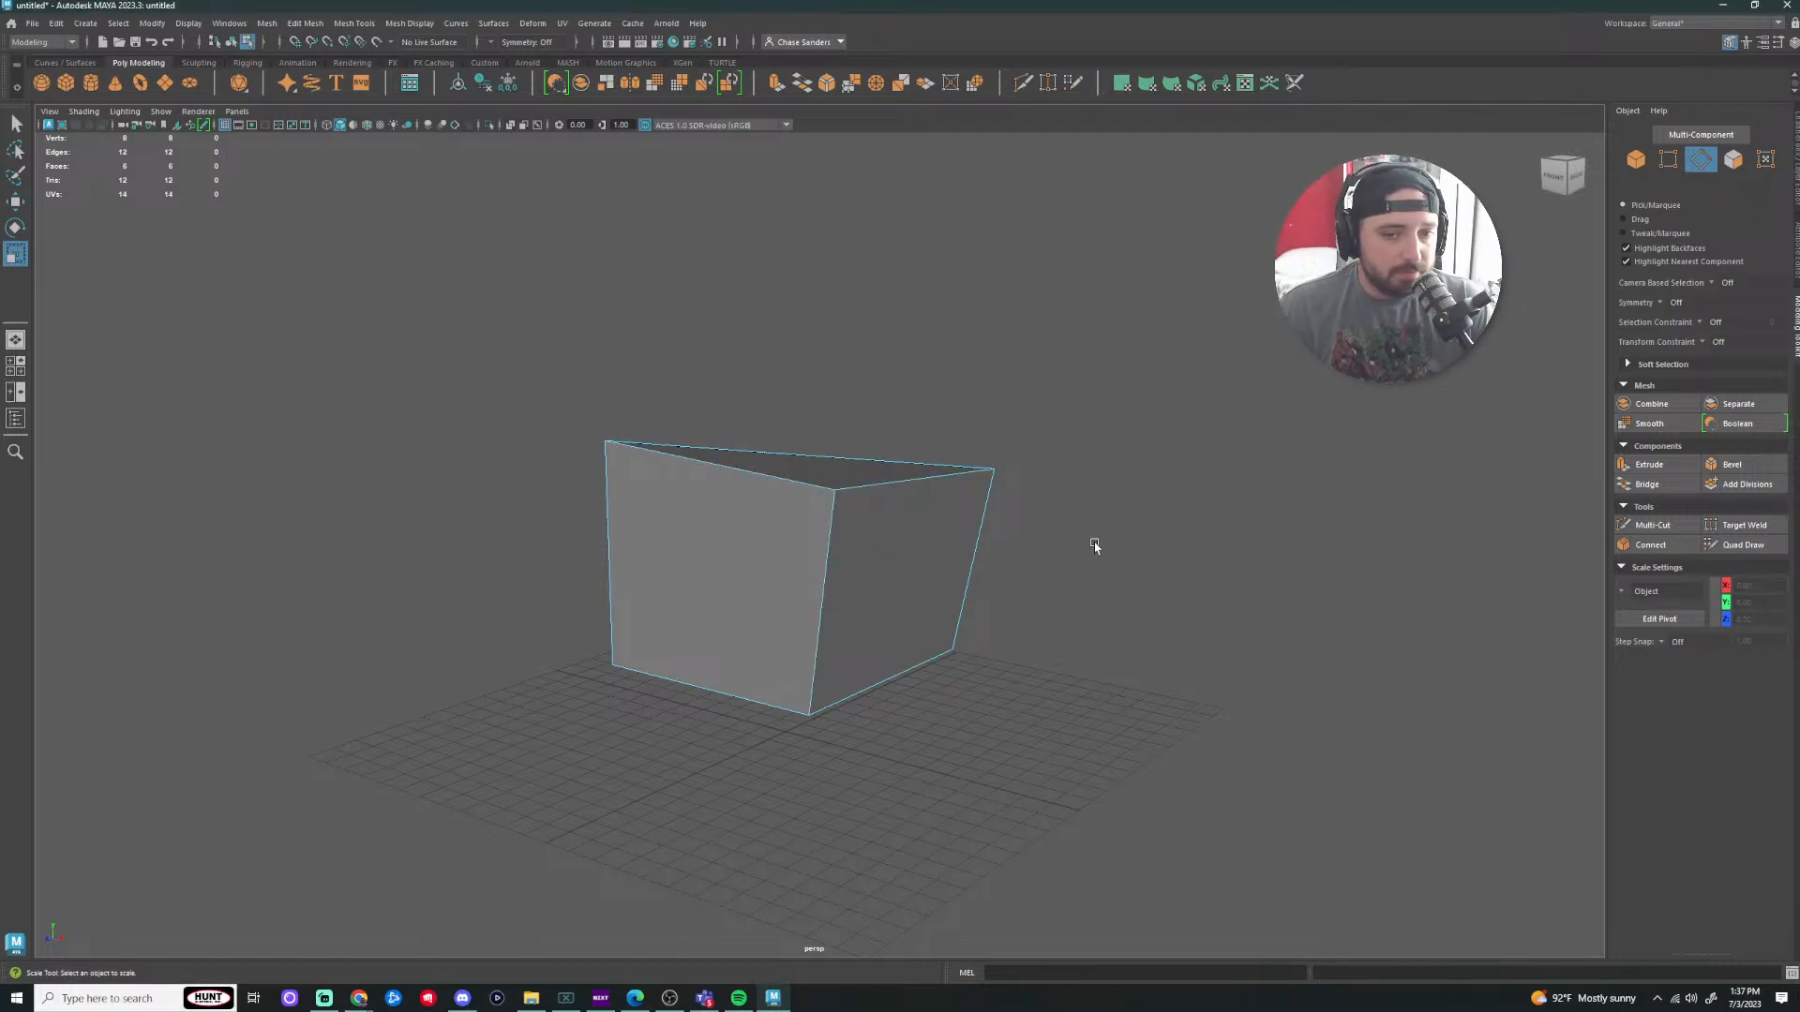
{"action": "mouse_move", "coordinate": [824, 562]}
{"action": "left_mouse_down"}
{"action": "mouse_move", "coordinate": [803, 481]}
{"action": "mouse_move", "coordinate": [873, 483]}
{"action": "left_mouse_up"}
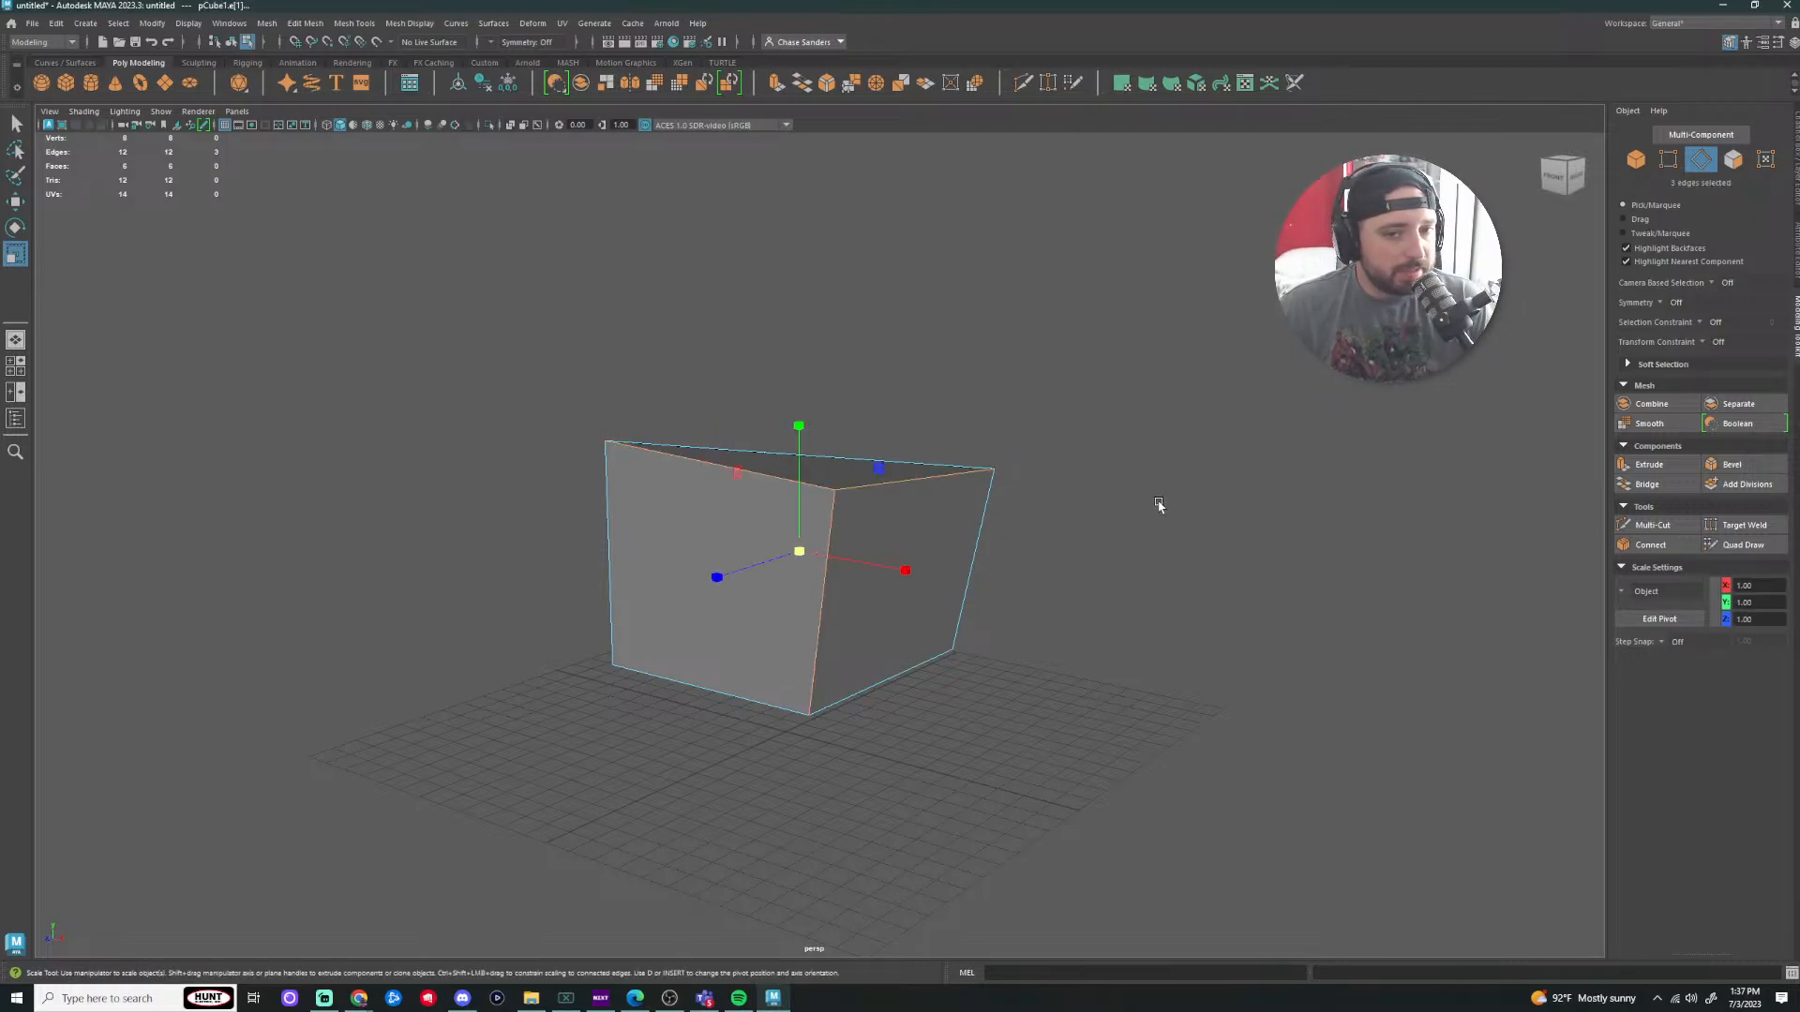
{"action": "left_click", "coordinate": [1240, 506]}
Step: Paint-select the front, left and top faces, then undo the face selection
{"action": "left_click", "coordinate": [1733, 159]}
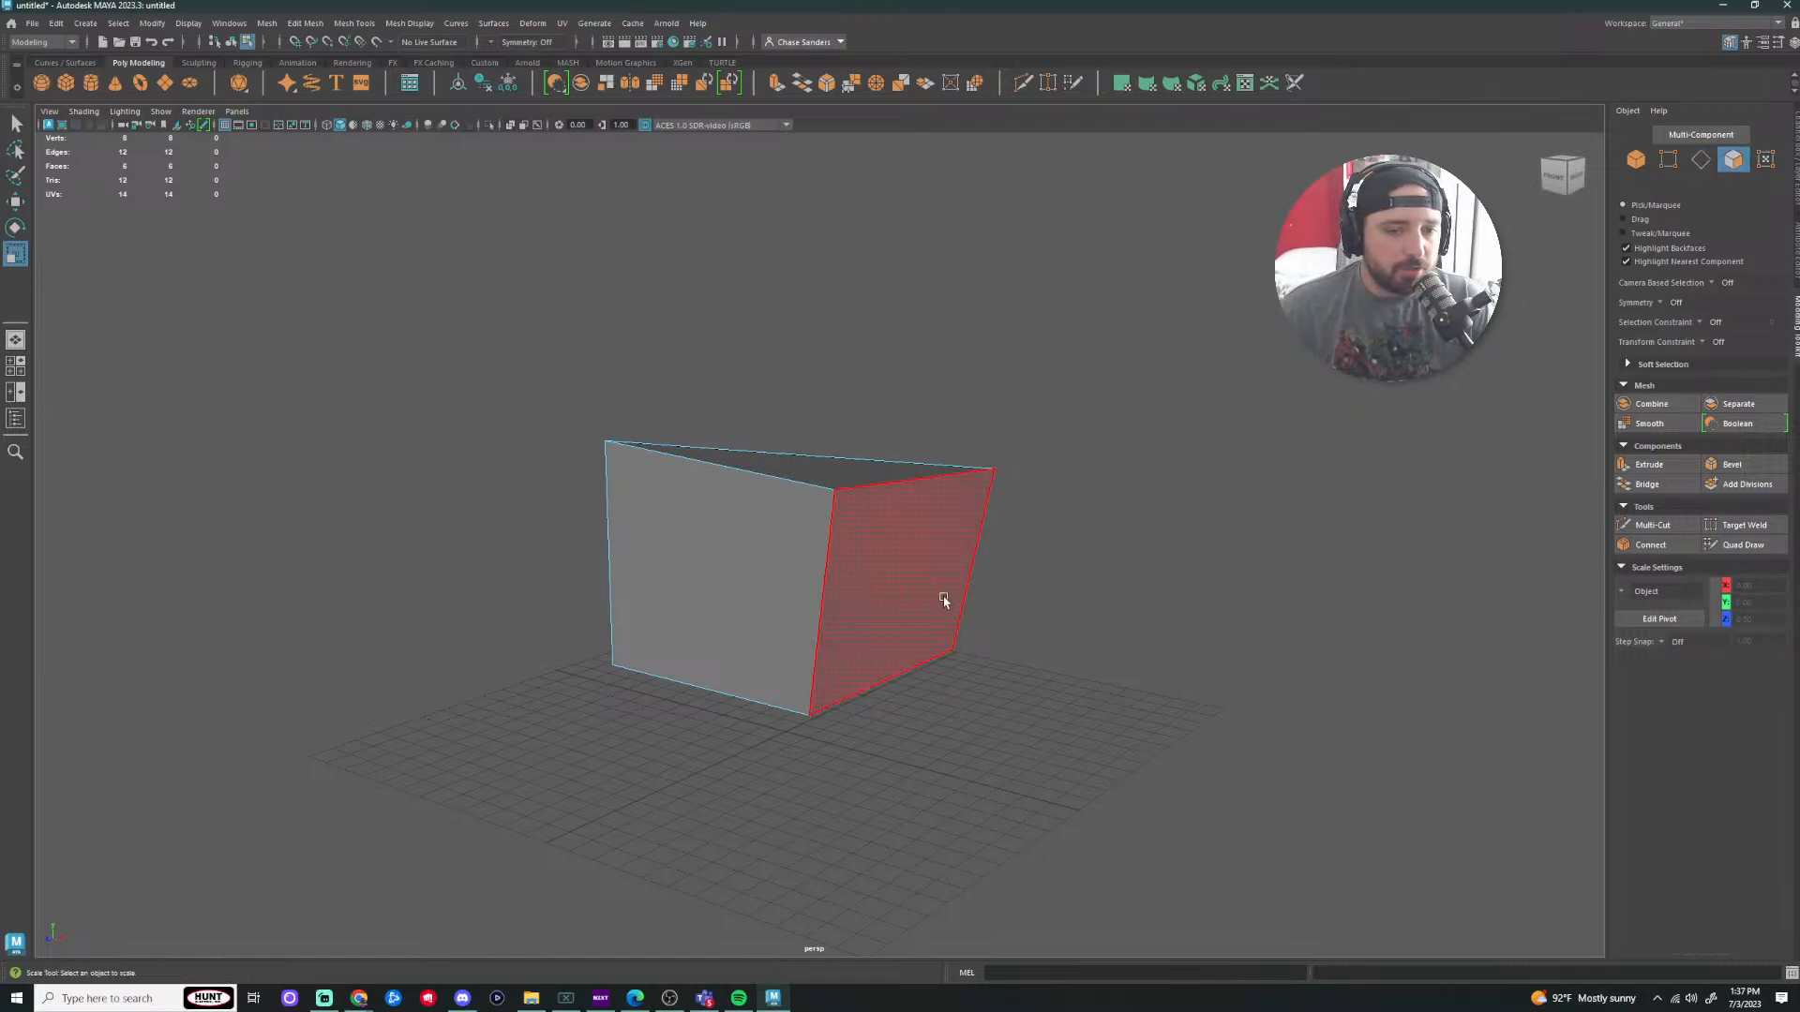
{"action": "left_click_drag", "start_coordinate": [1381, 430], "coordinate": [1093, 538], "text": "alt"}
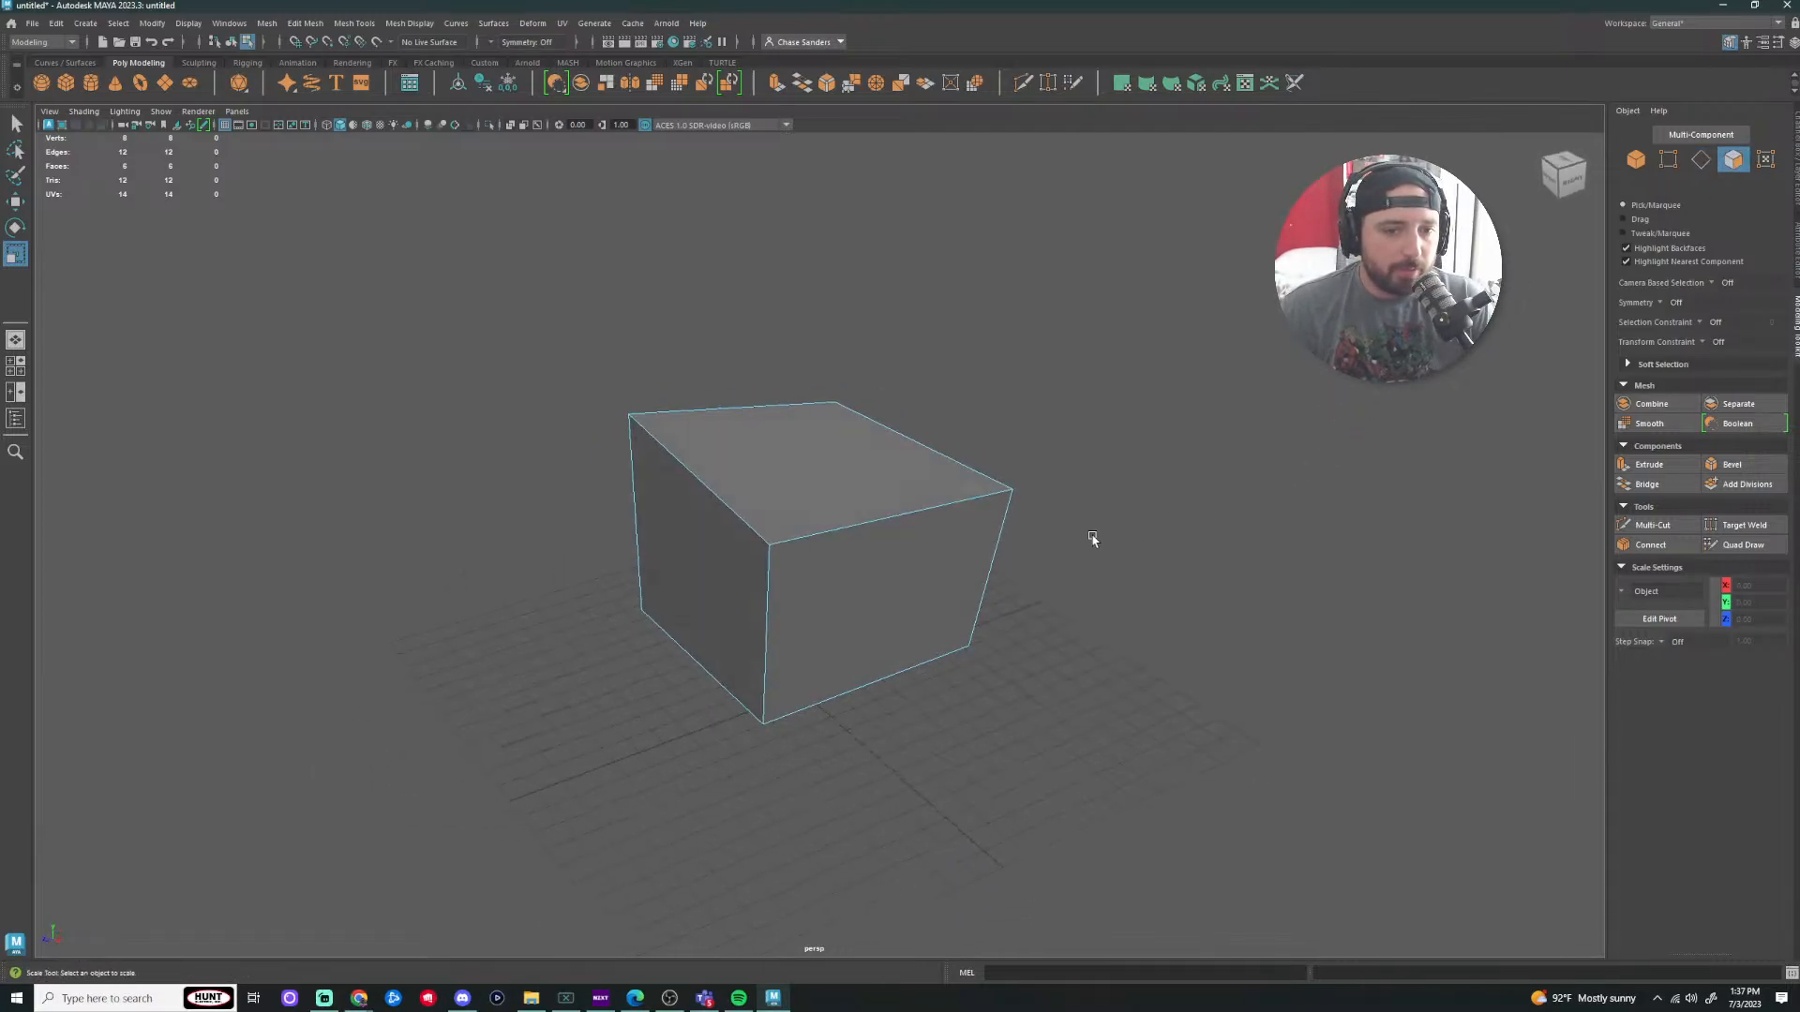
{"action": "left_click_drag", "start_coordinate": [900, 595], "coordinate": [856, 462]}
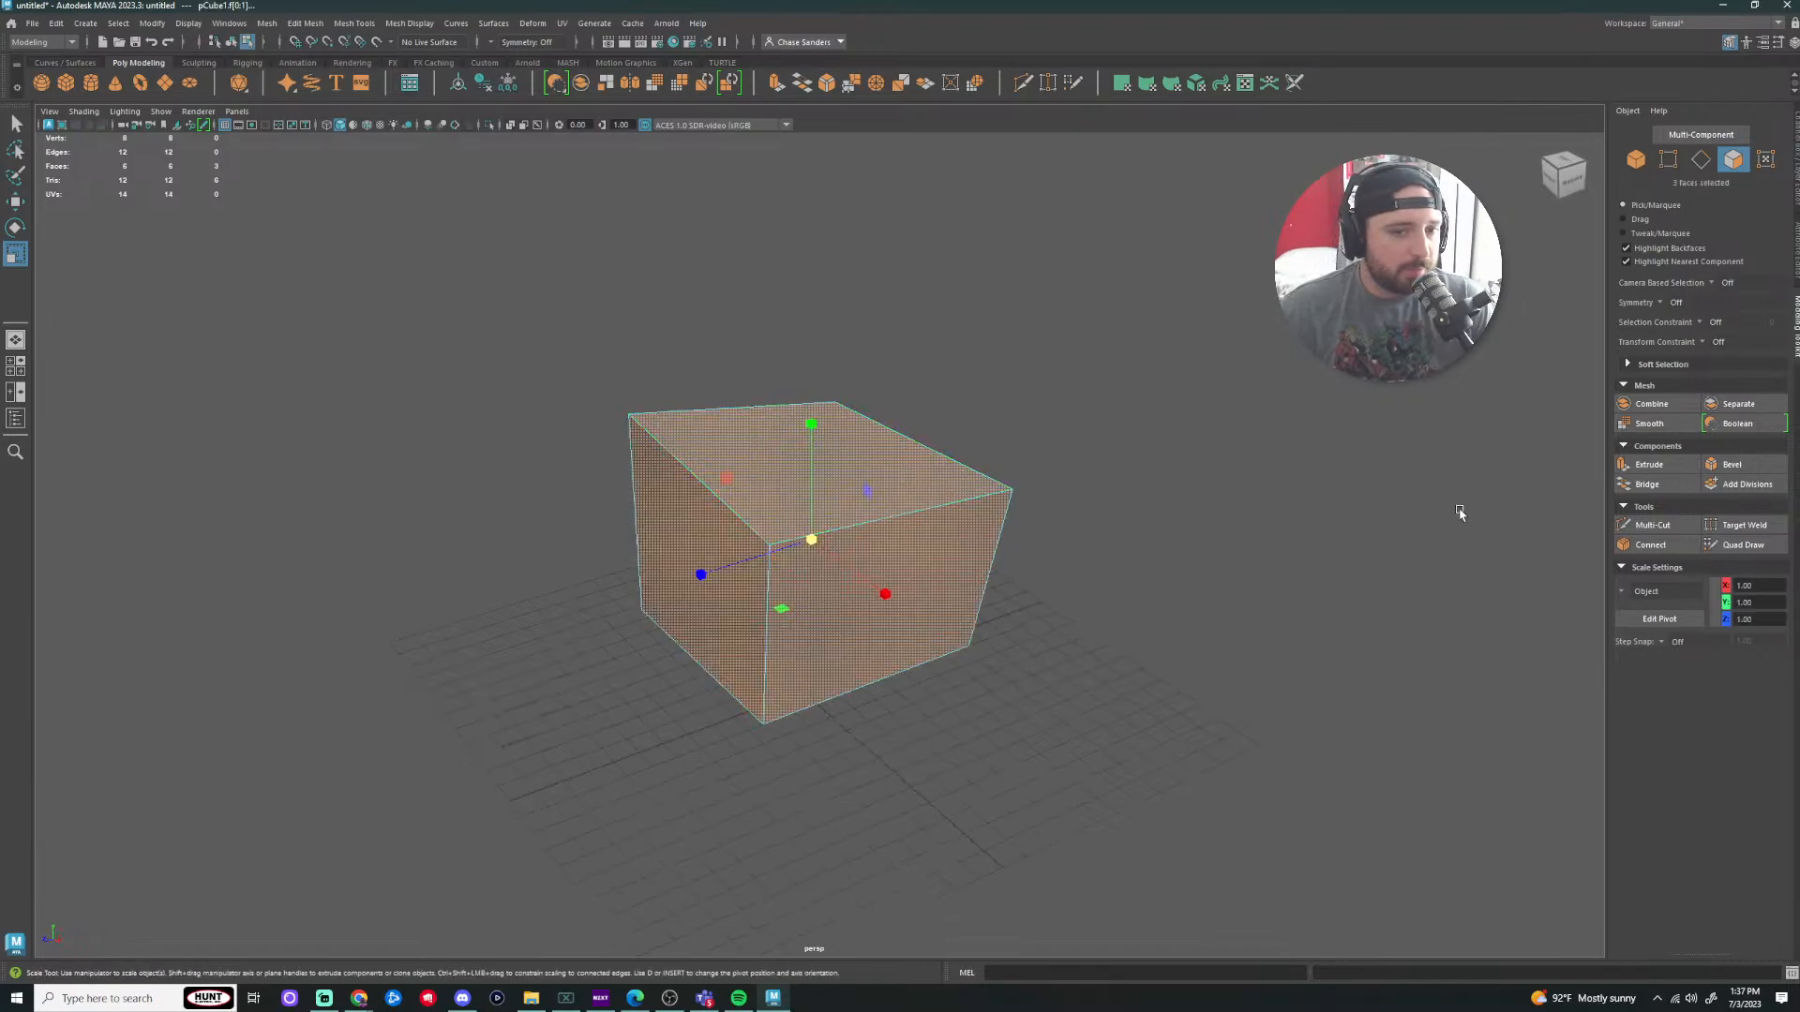
{"action": "key", "text": "ctrl+z"}
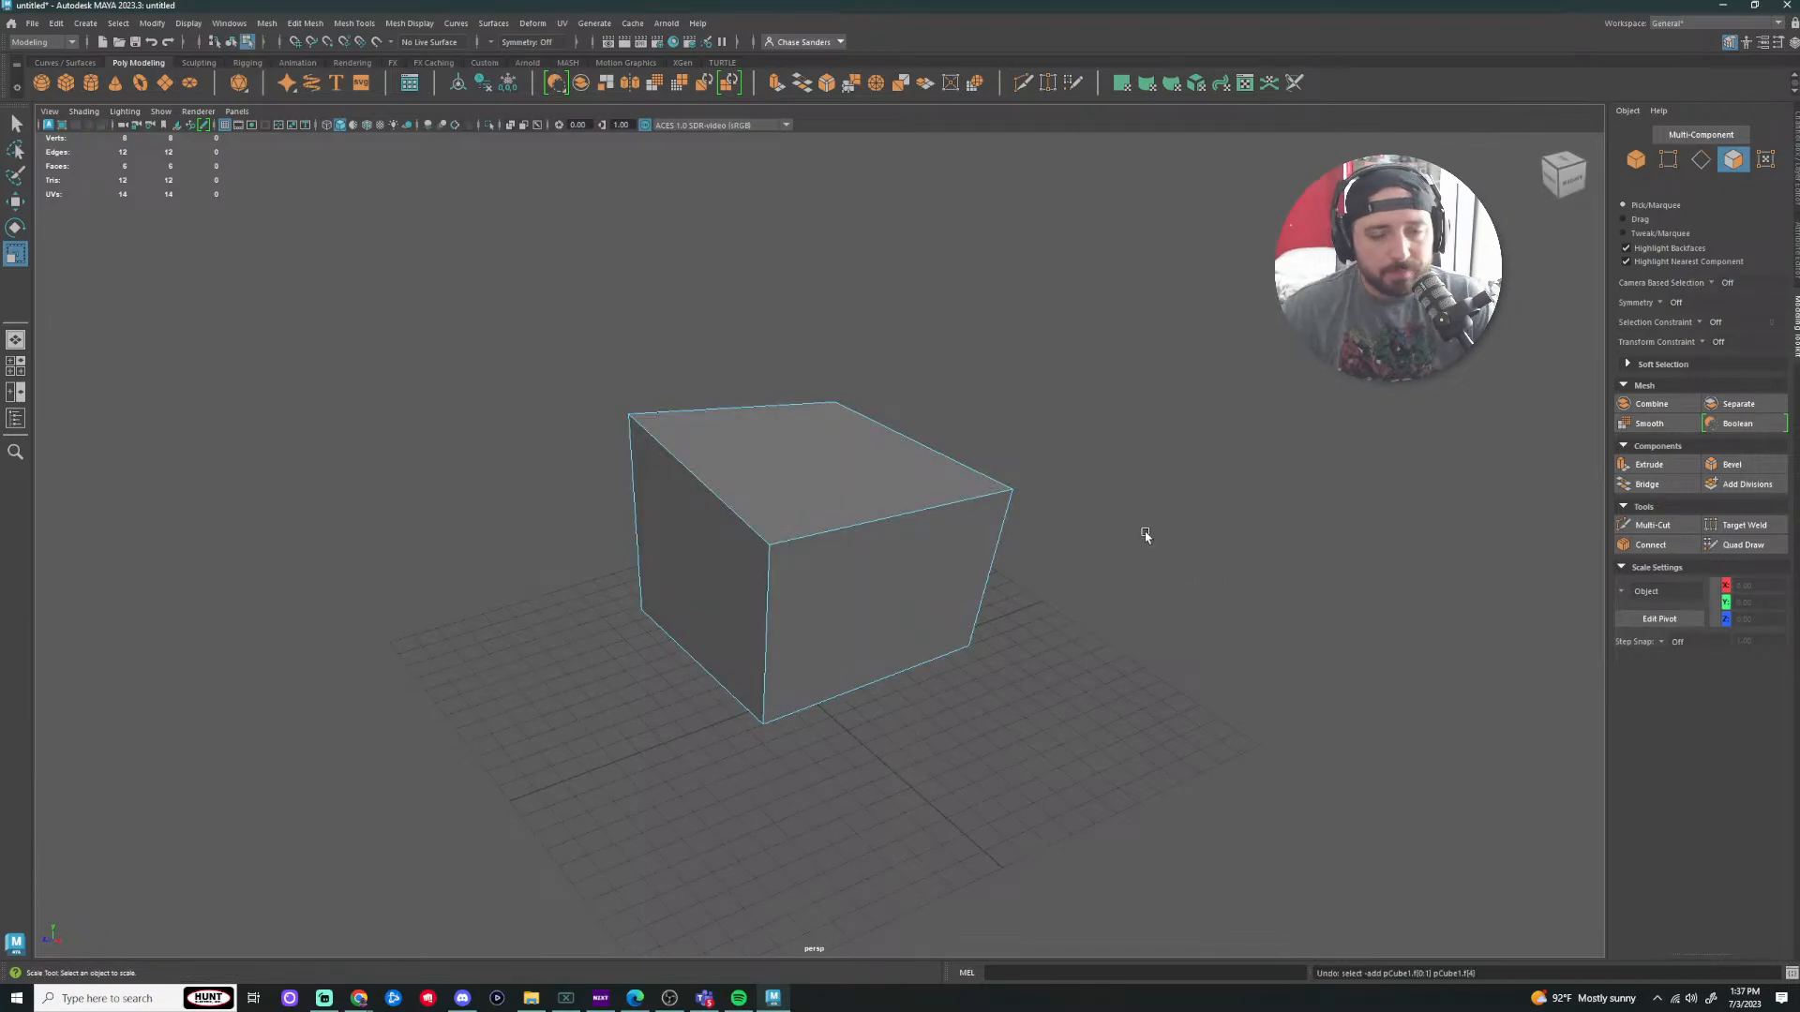
{"action": "left_click_drag", "start_coordinate": [1146, 535], "coordinate": [1165, 522], "text": "alt"}
Step: Select the cube's top edge and raise it with the Move tool to slant the top
{"action": "key", "text": "F10"}
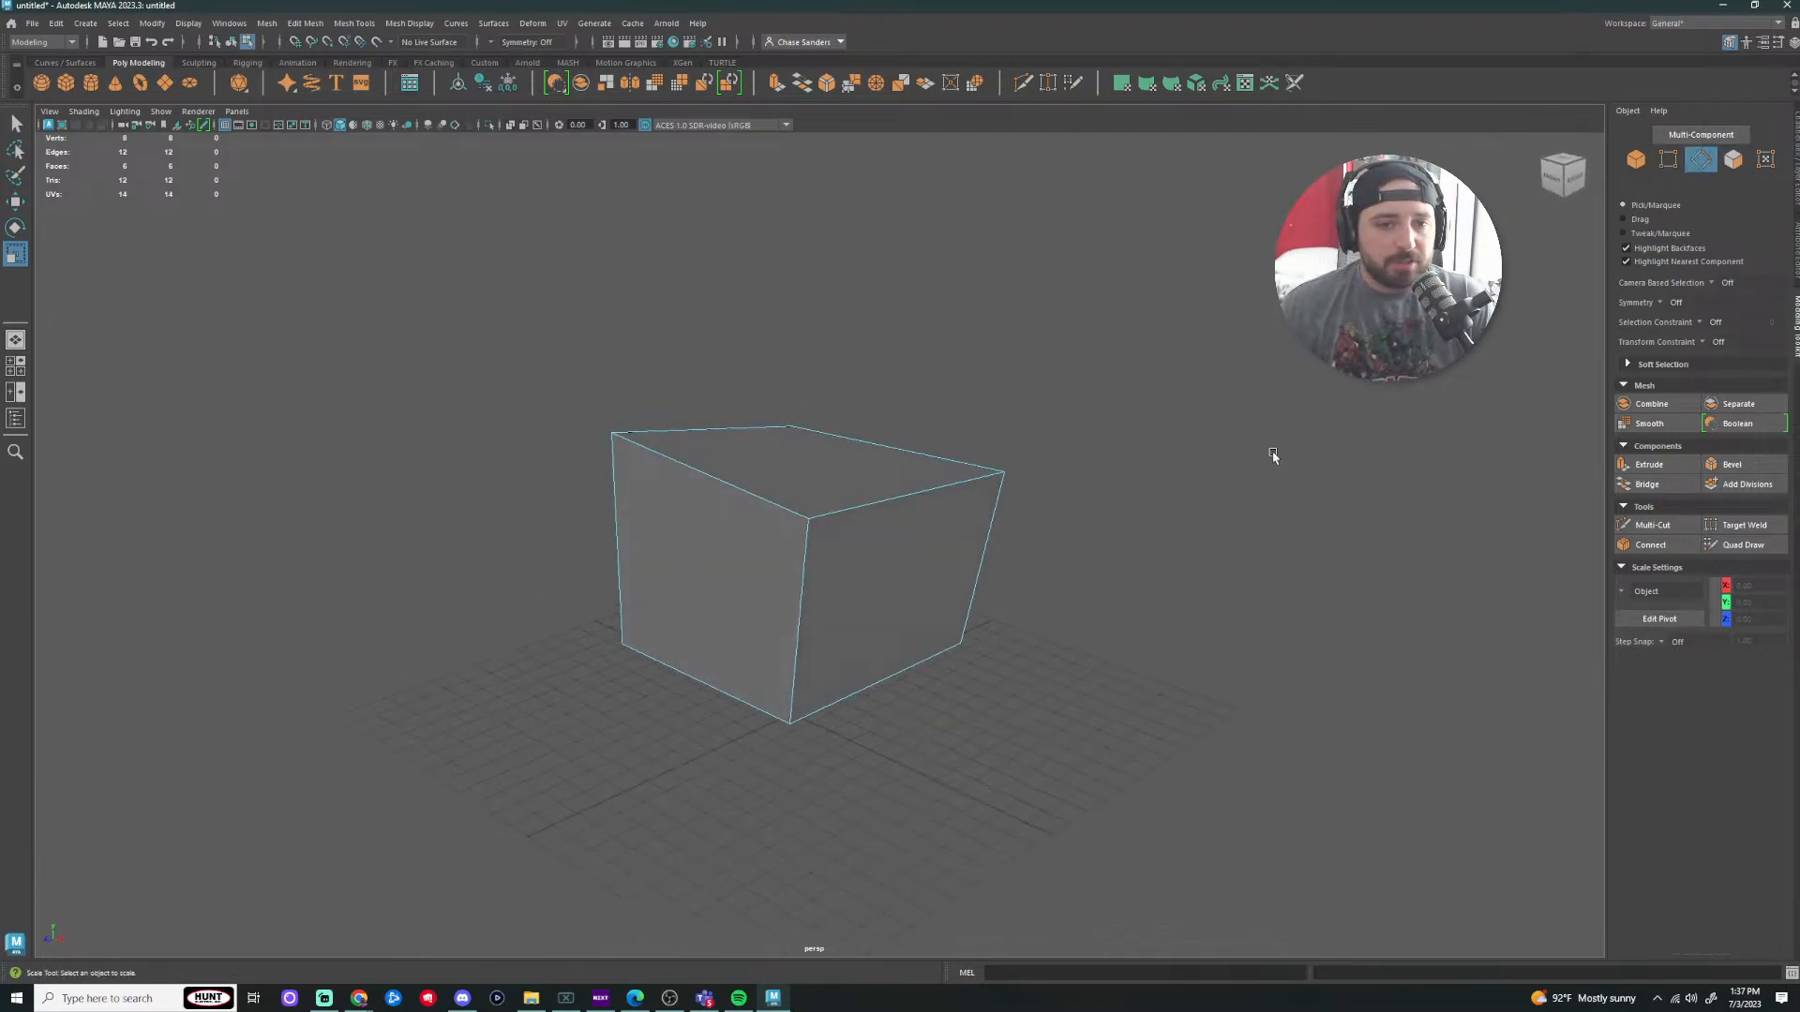
{"action": "left_click", "coordinate": [863, 514]}
{"action": "key", "text": "F9"}
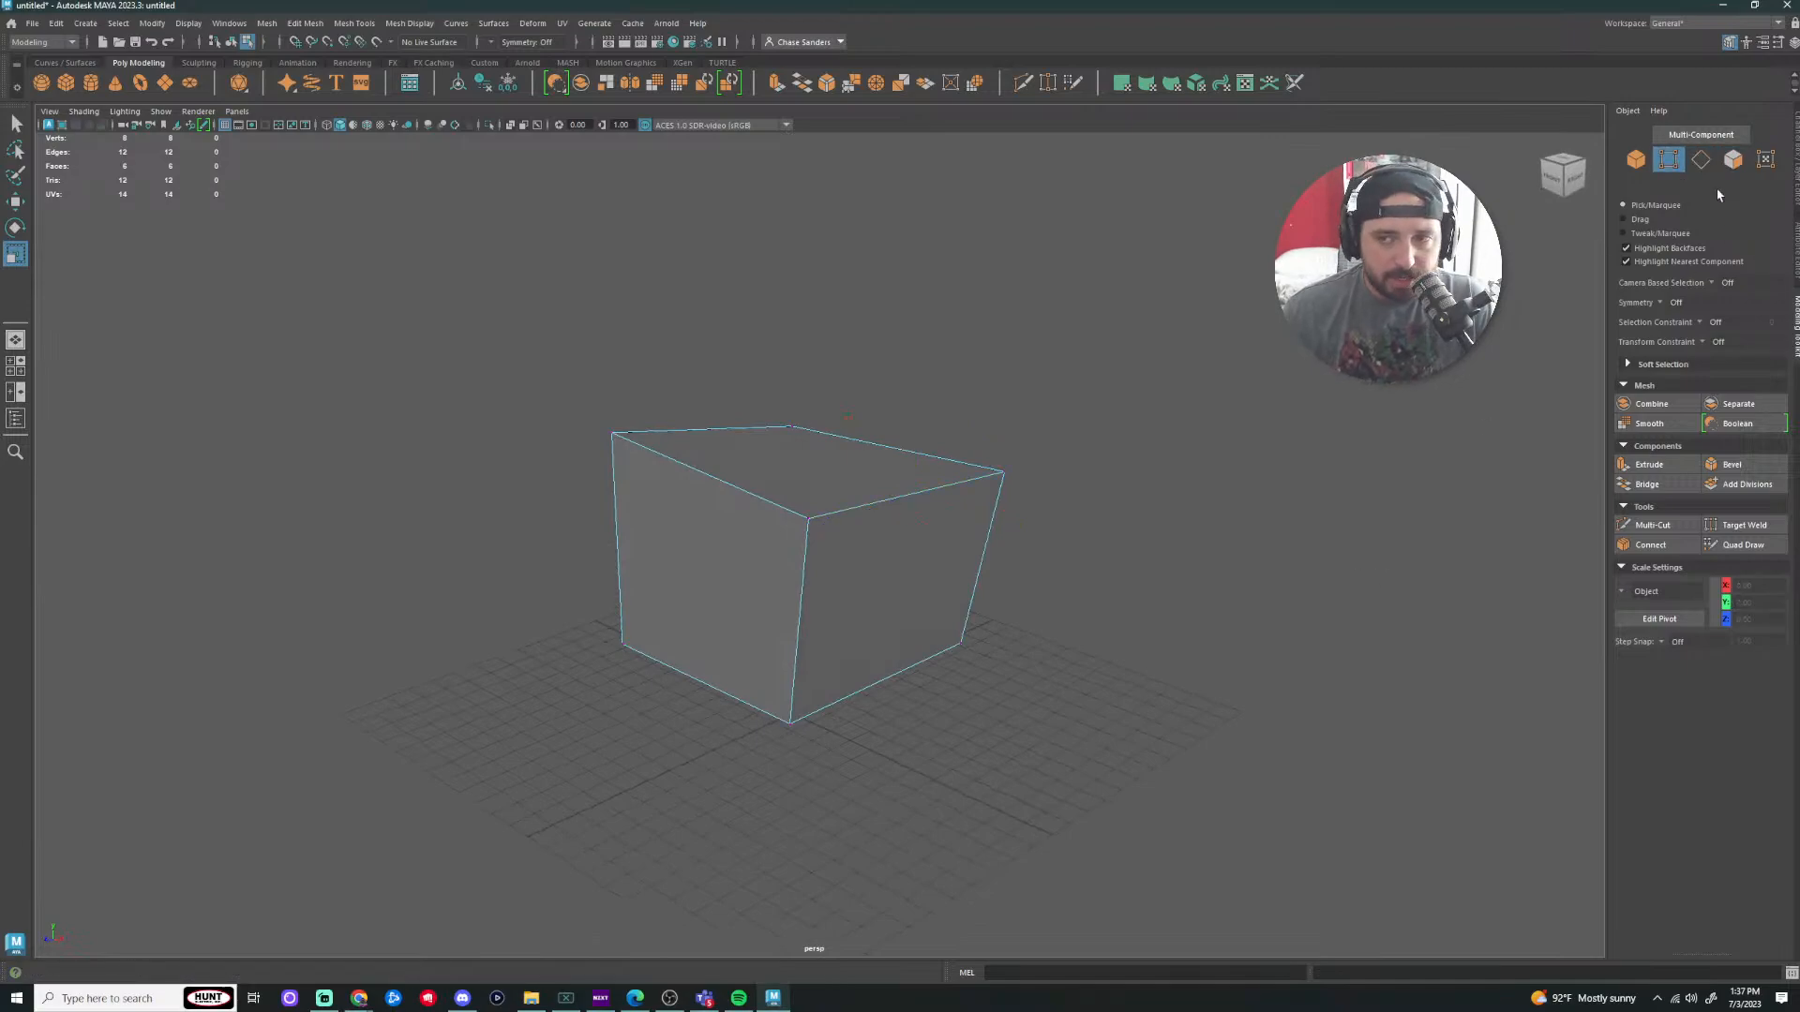
{"action": "key", "text": "F10"}
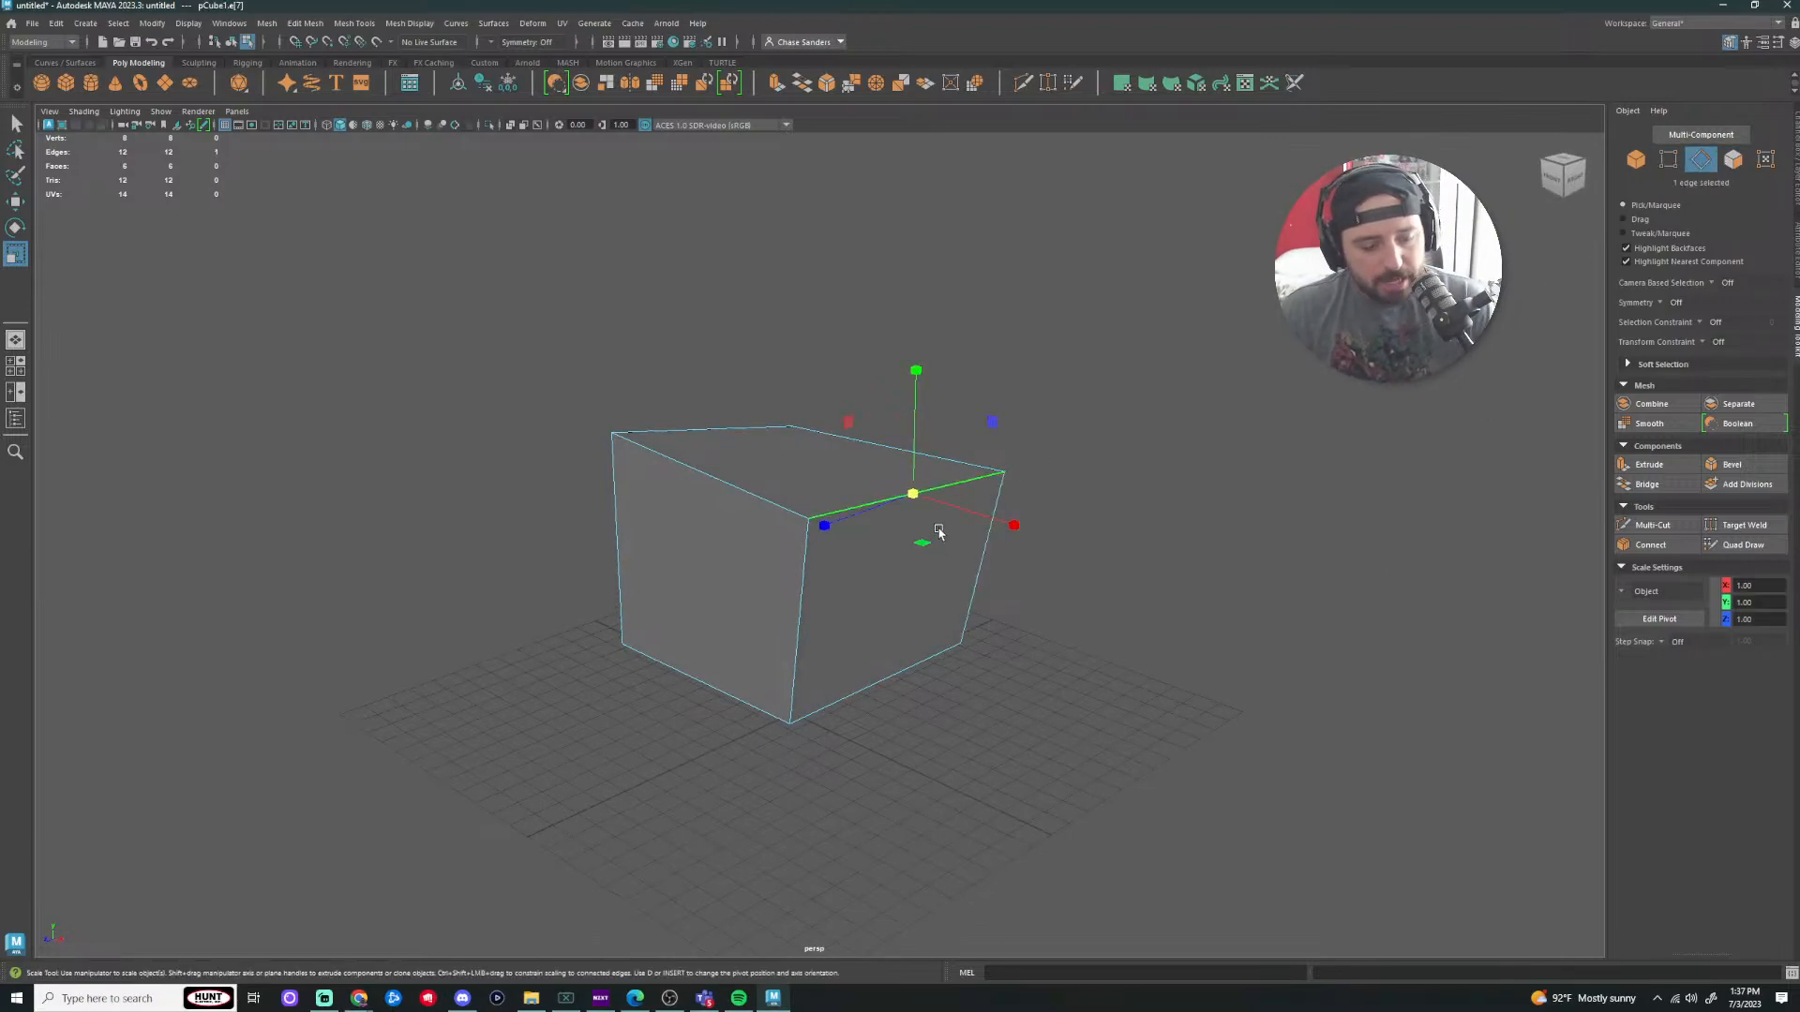
{"action": "key", "text": "w"}
{"action": "left_click_drag", "start_coordinate": [914, 368], "coordinate": [917, 353]}
{"action": "left_click_drag", "start_coordinate": [911, 164], "coordinate": [917, 313]}
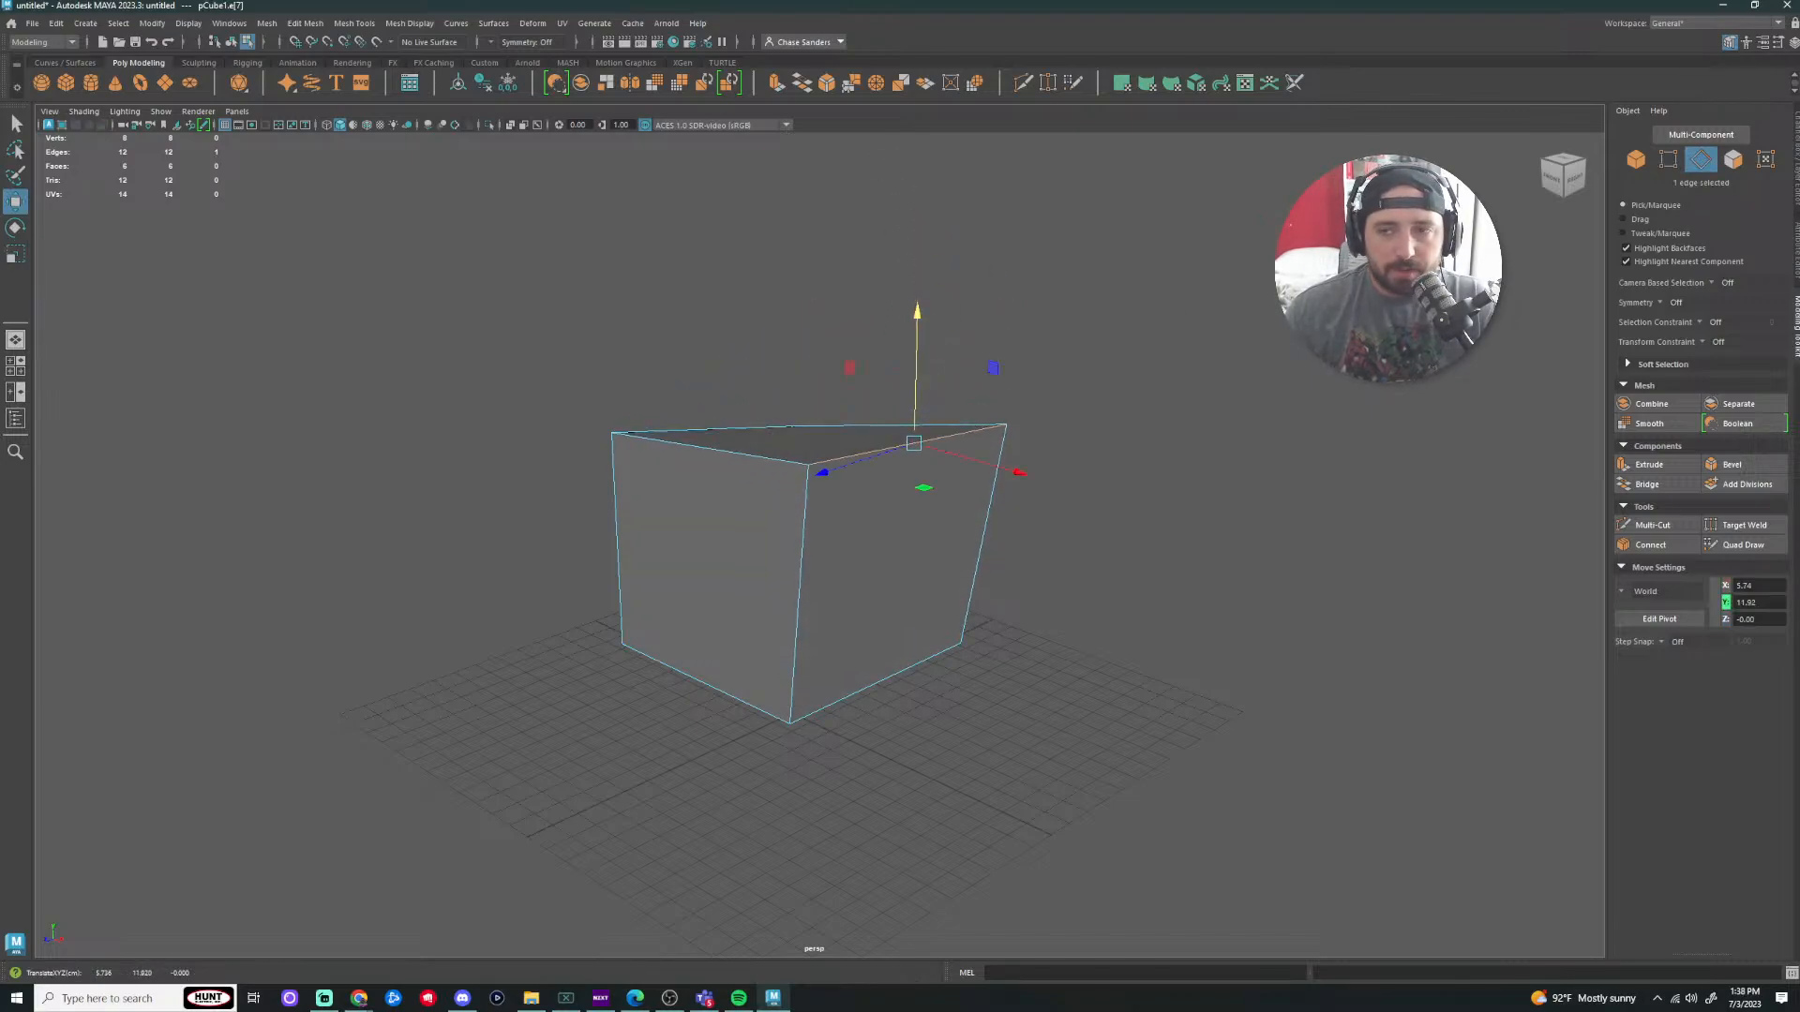
{"action": "left_click", "coordinate": [1736, 160]}
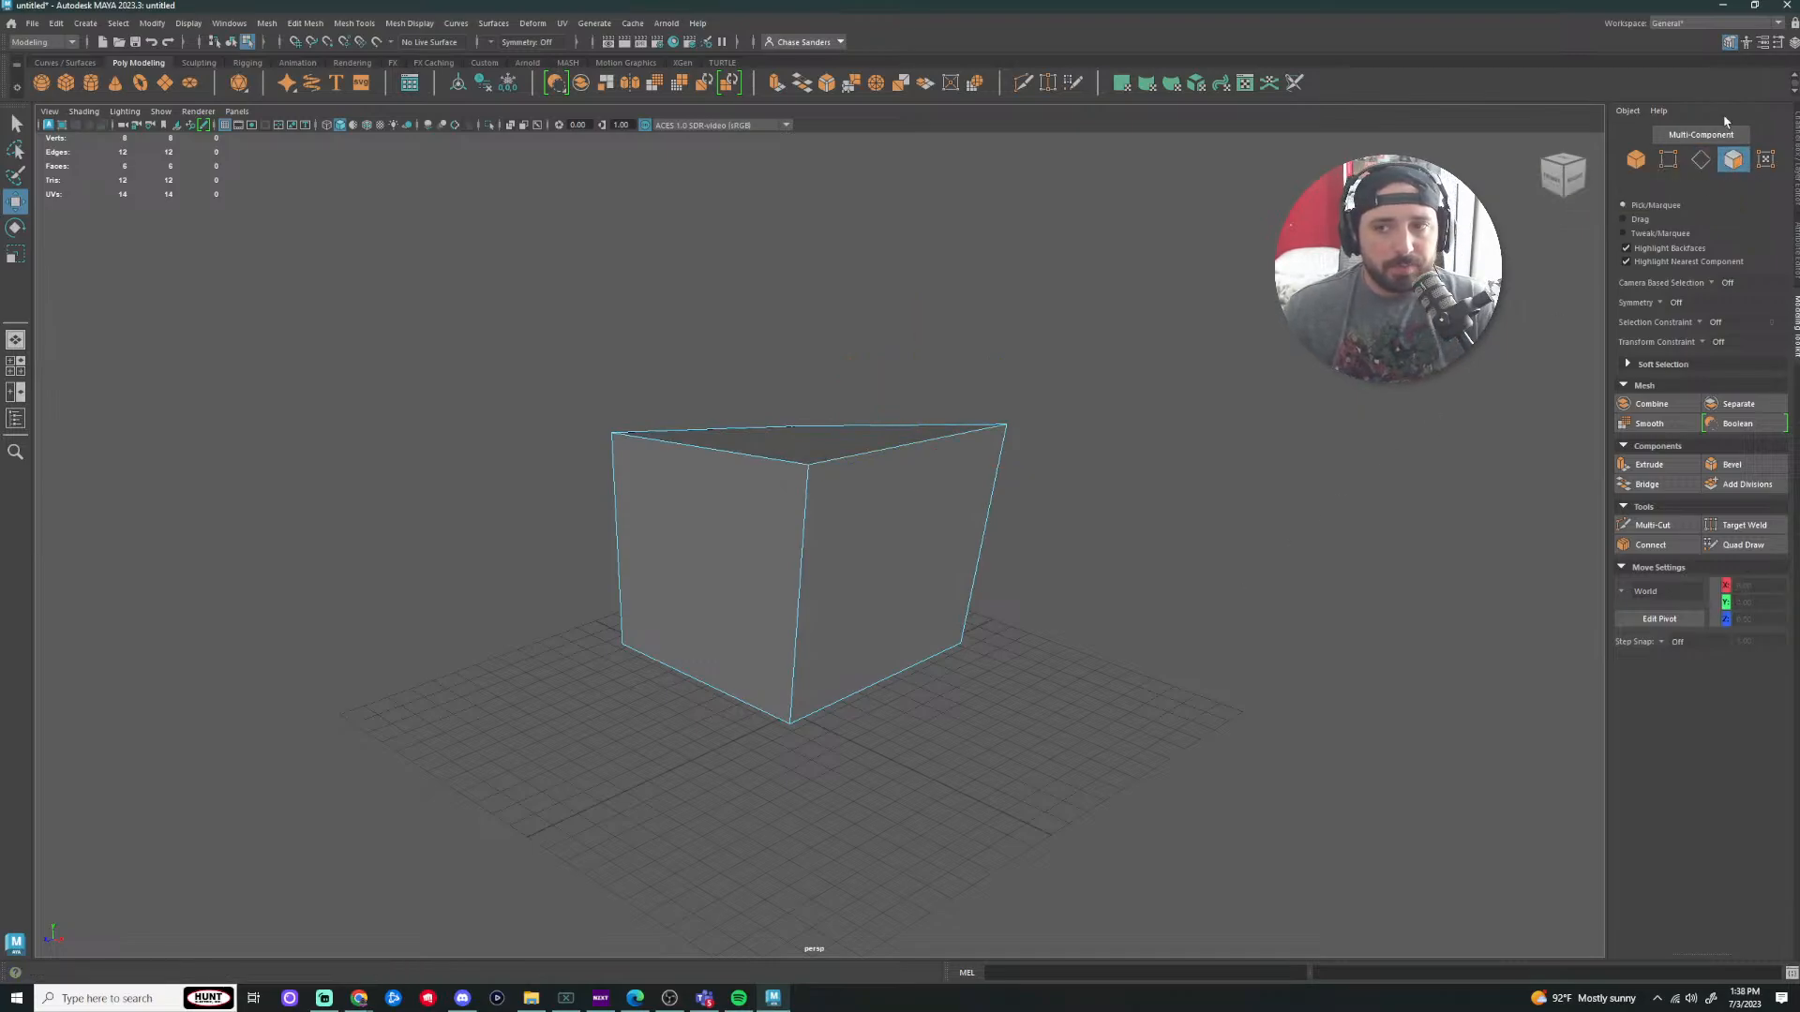
Step: Select the right and top faces and move them along Z
{"action": "left_click", "coordinate": [875, 624]}
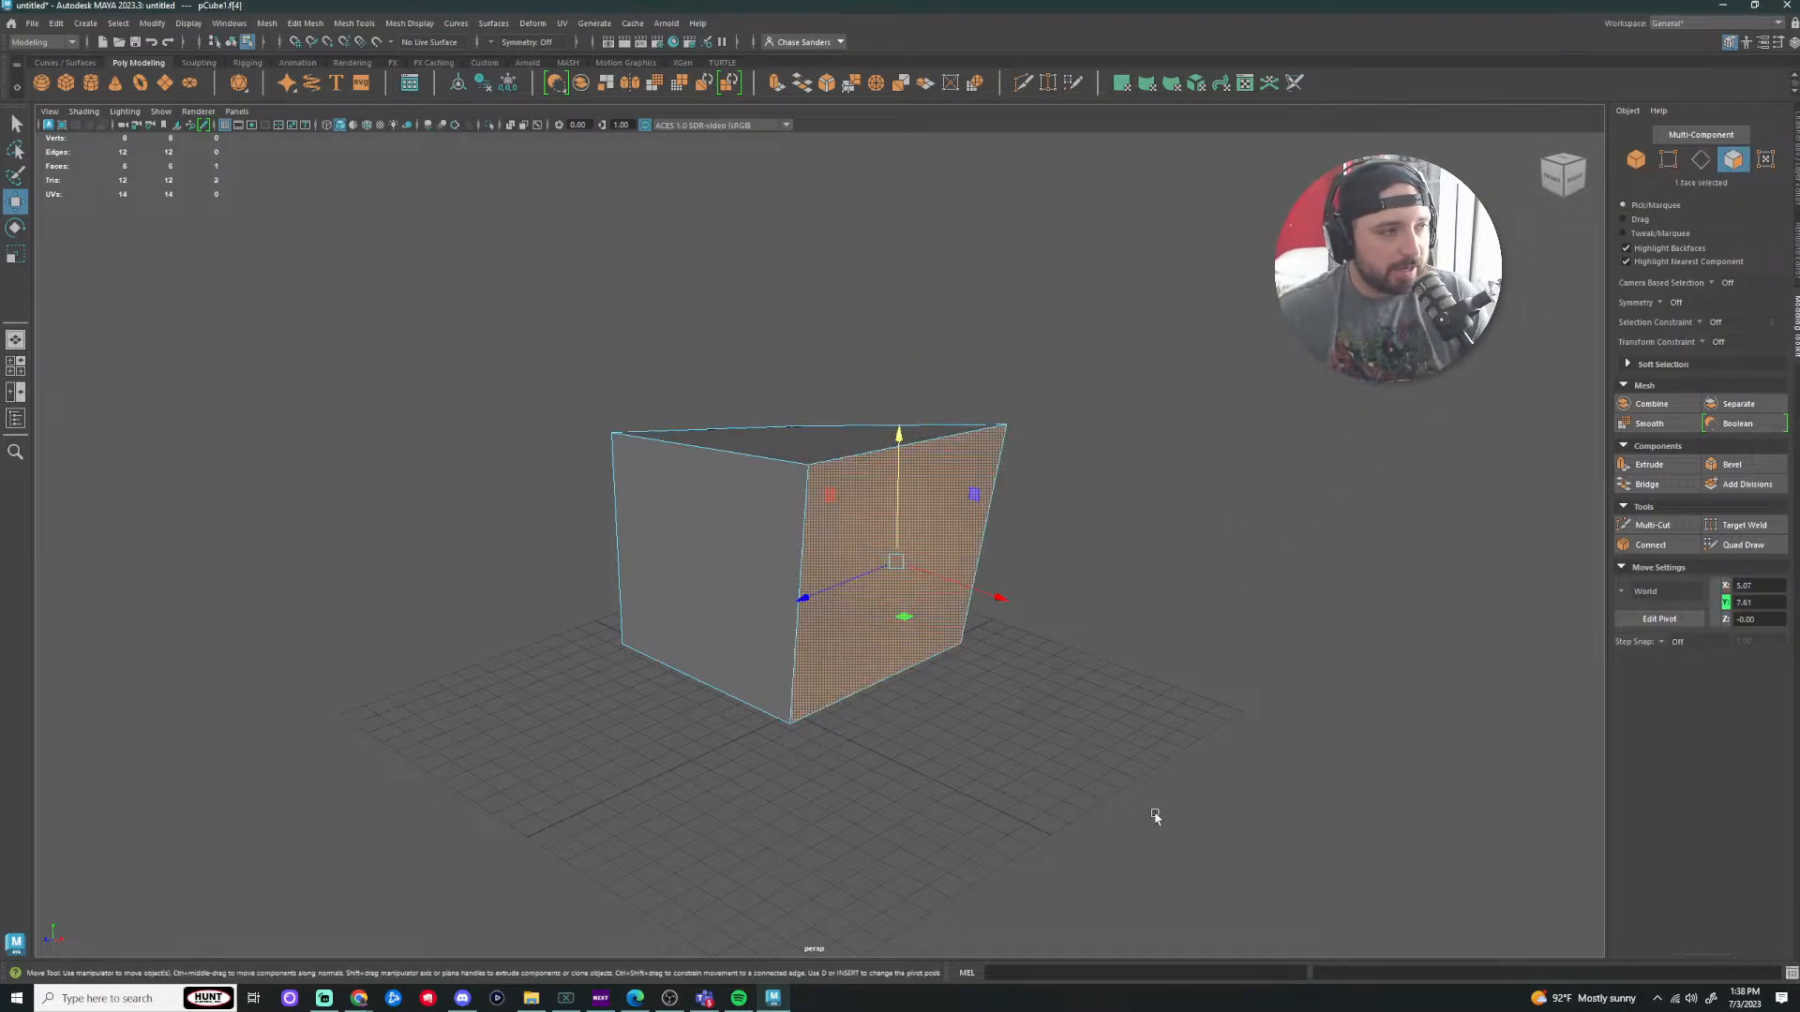
{"action": "left_click", "coordinate": [690, 571]}
{"action": "left_click", "coordinate": [988, 550]}
{"action": "left_click_drag", "start_coordinate": [1235, 598], "coordinate": [1088, 695], "text": "alt"}
{"action": "left_click", "coordinate": [905, 525]}
{"action": "left_click_drag", "start_coordinate": [1269, 610], "coordinate": [1134, 496], "text": "alt"}
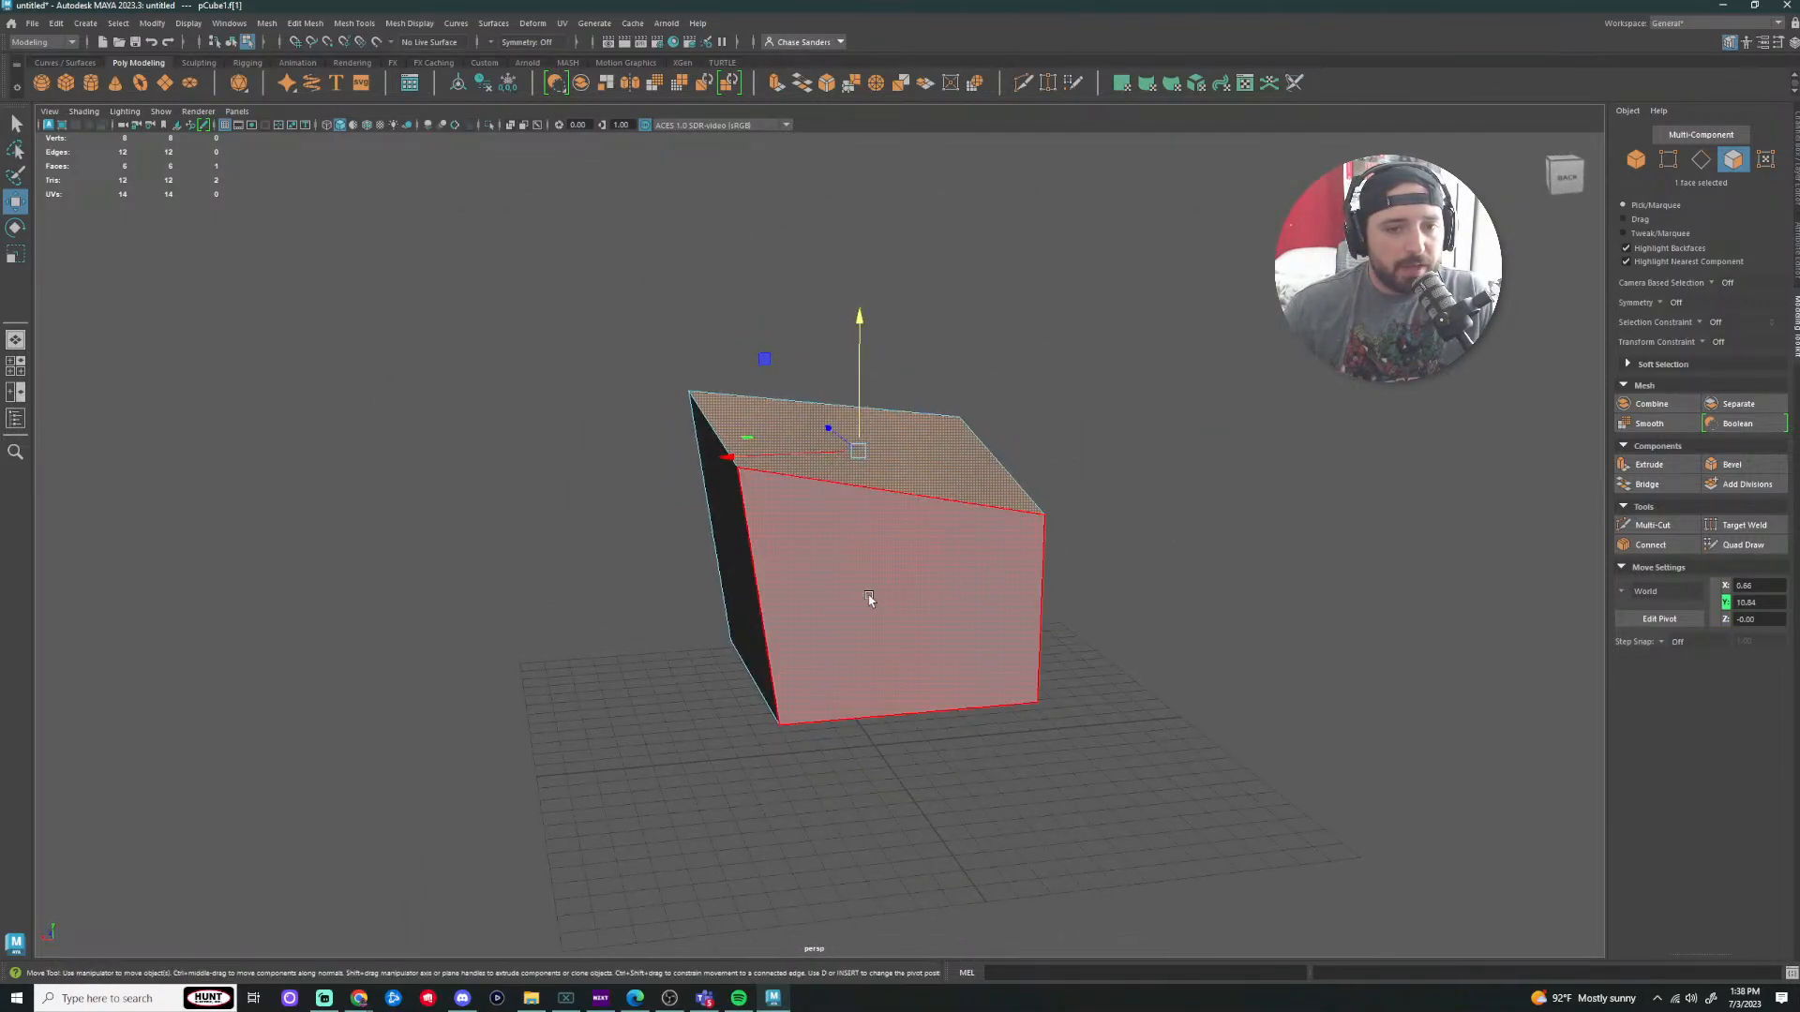
{"action": "left_click", "coordinate": [869, 600]}
{"action": "left_click_drag", "start_coordinate": [1097, 727], "coordinate": [1300, 830], "text": "alt"}
{"action": "left_click_drag", "start_coordinate": [717, 493], "coordinate": [615, 477]}
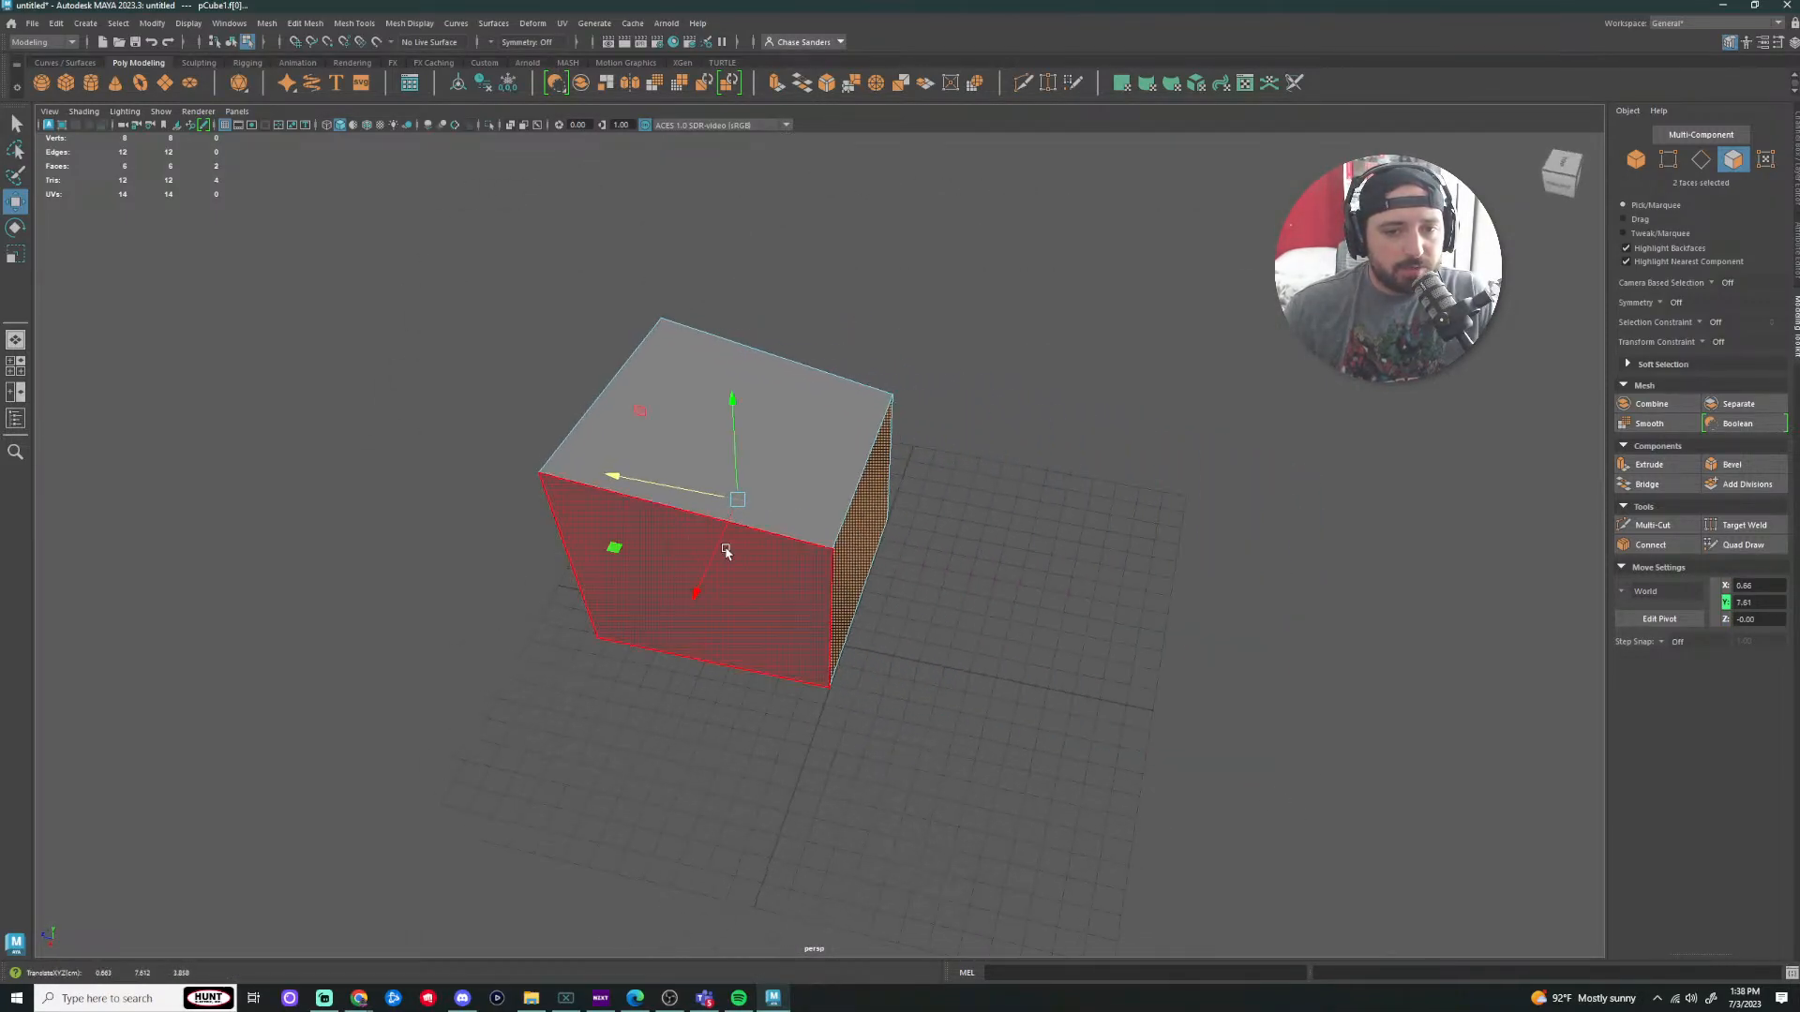
Step: Pull the front face out to lengthen the cube
{"action": "left_click_drag", "start_coordinate": [725, 552], "coordinate": [1140, 582], "text": "alt"}
{"action": "left_click", "coordinate": [844, 562]}
{"action": "left_click", "coordinate": [745, 536]}
{"action": "left_click_drag", "start_coordinate": [745, 536], "coordinate": [965, 618]}
{"action": "left_click", "coordinate": [1326, 654]}
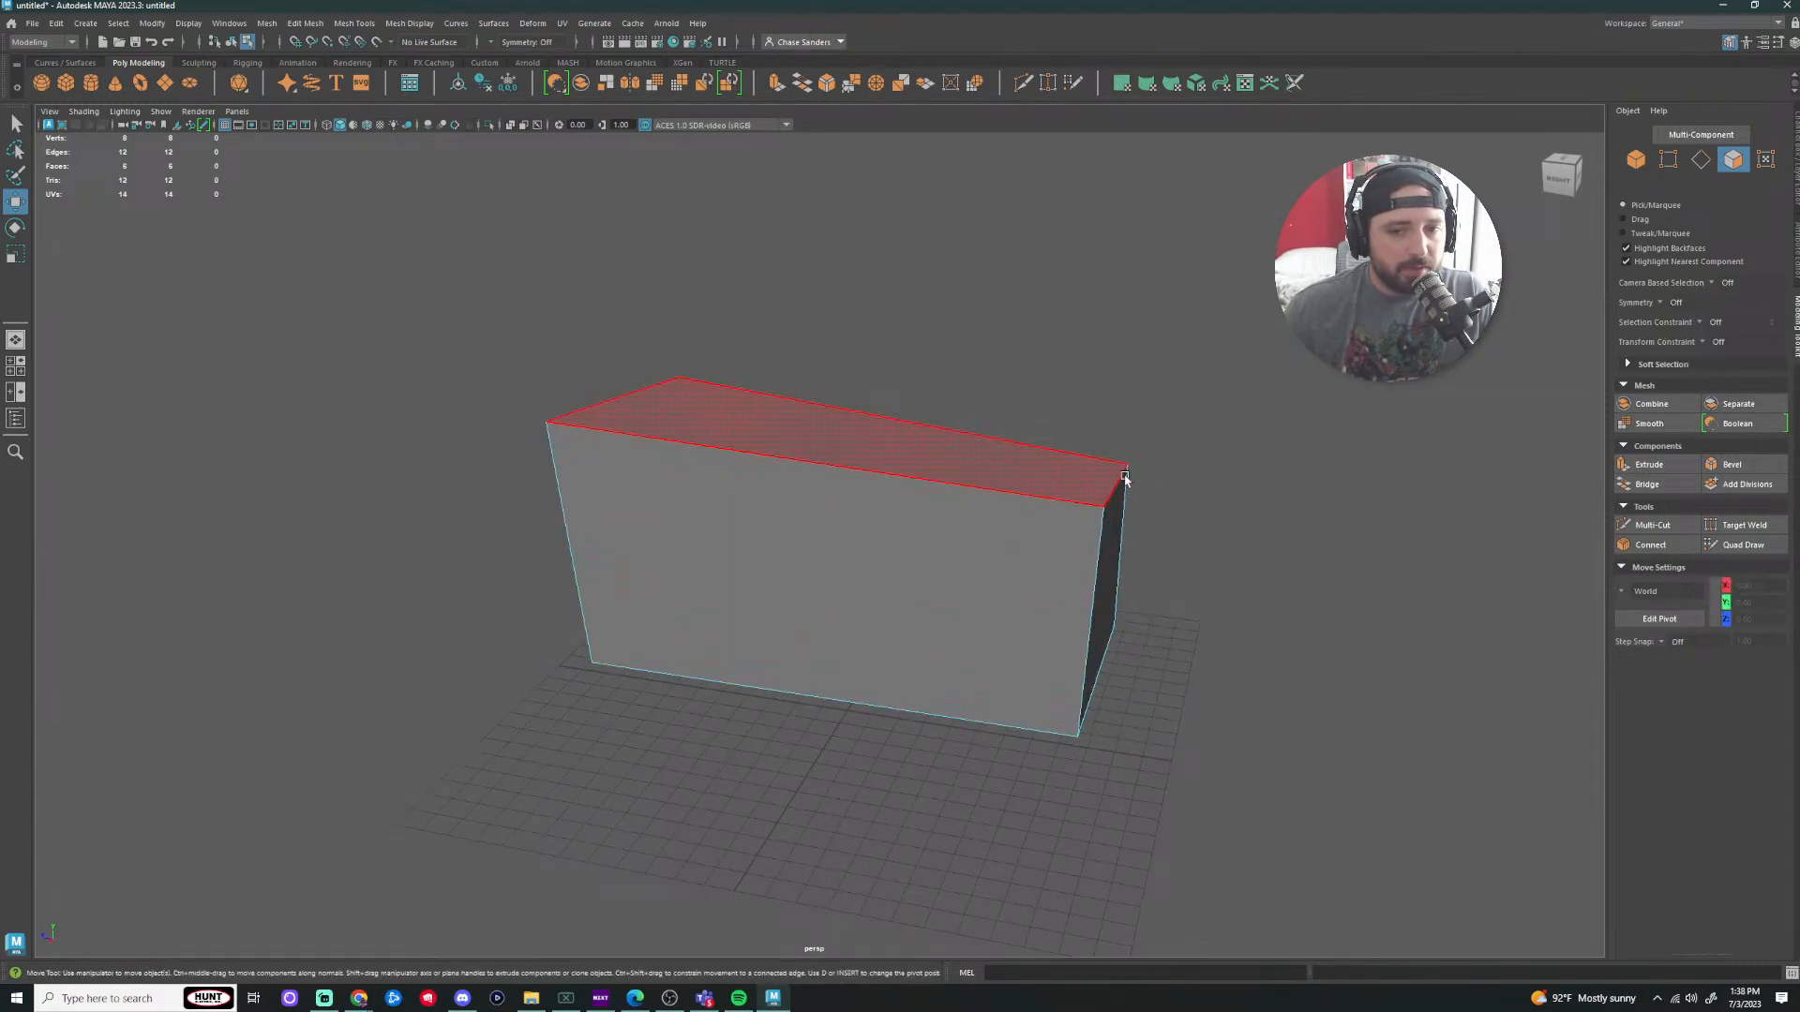
{"action": "left_click", "coordinate": [1124, 478]}
{"action": "left_click_drag", "start_coordinate": [1125, 479], "coordinate": [895, 195], "text": "alt"}
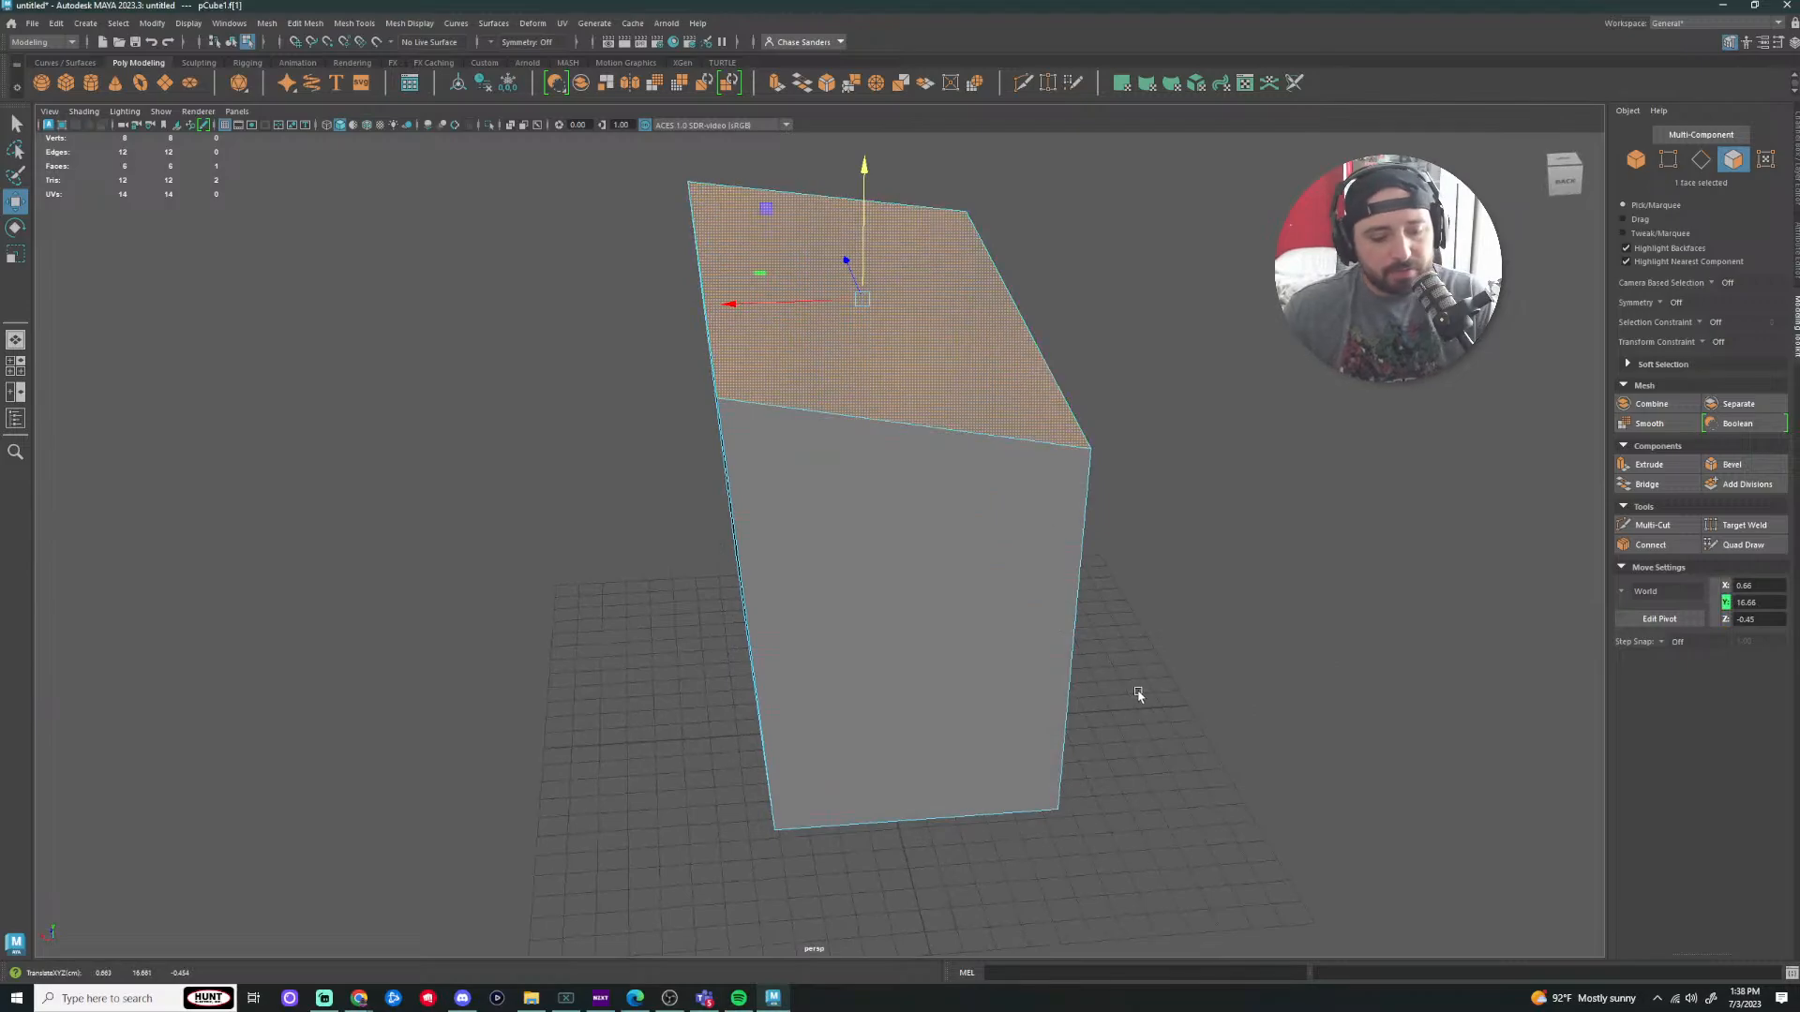
Step: Push a side face outward along X, rotate it nearly edge-on, then shrink it uniformly
{"action": "key", "text": "r"}
{"action": "left_click_drag", "start_coordinate": [1138, 694], "coordinate": [960, 427], "text": "alt"}
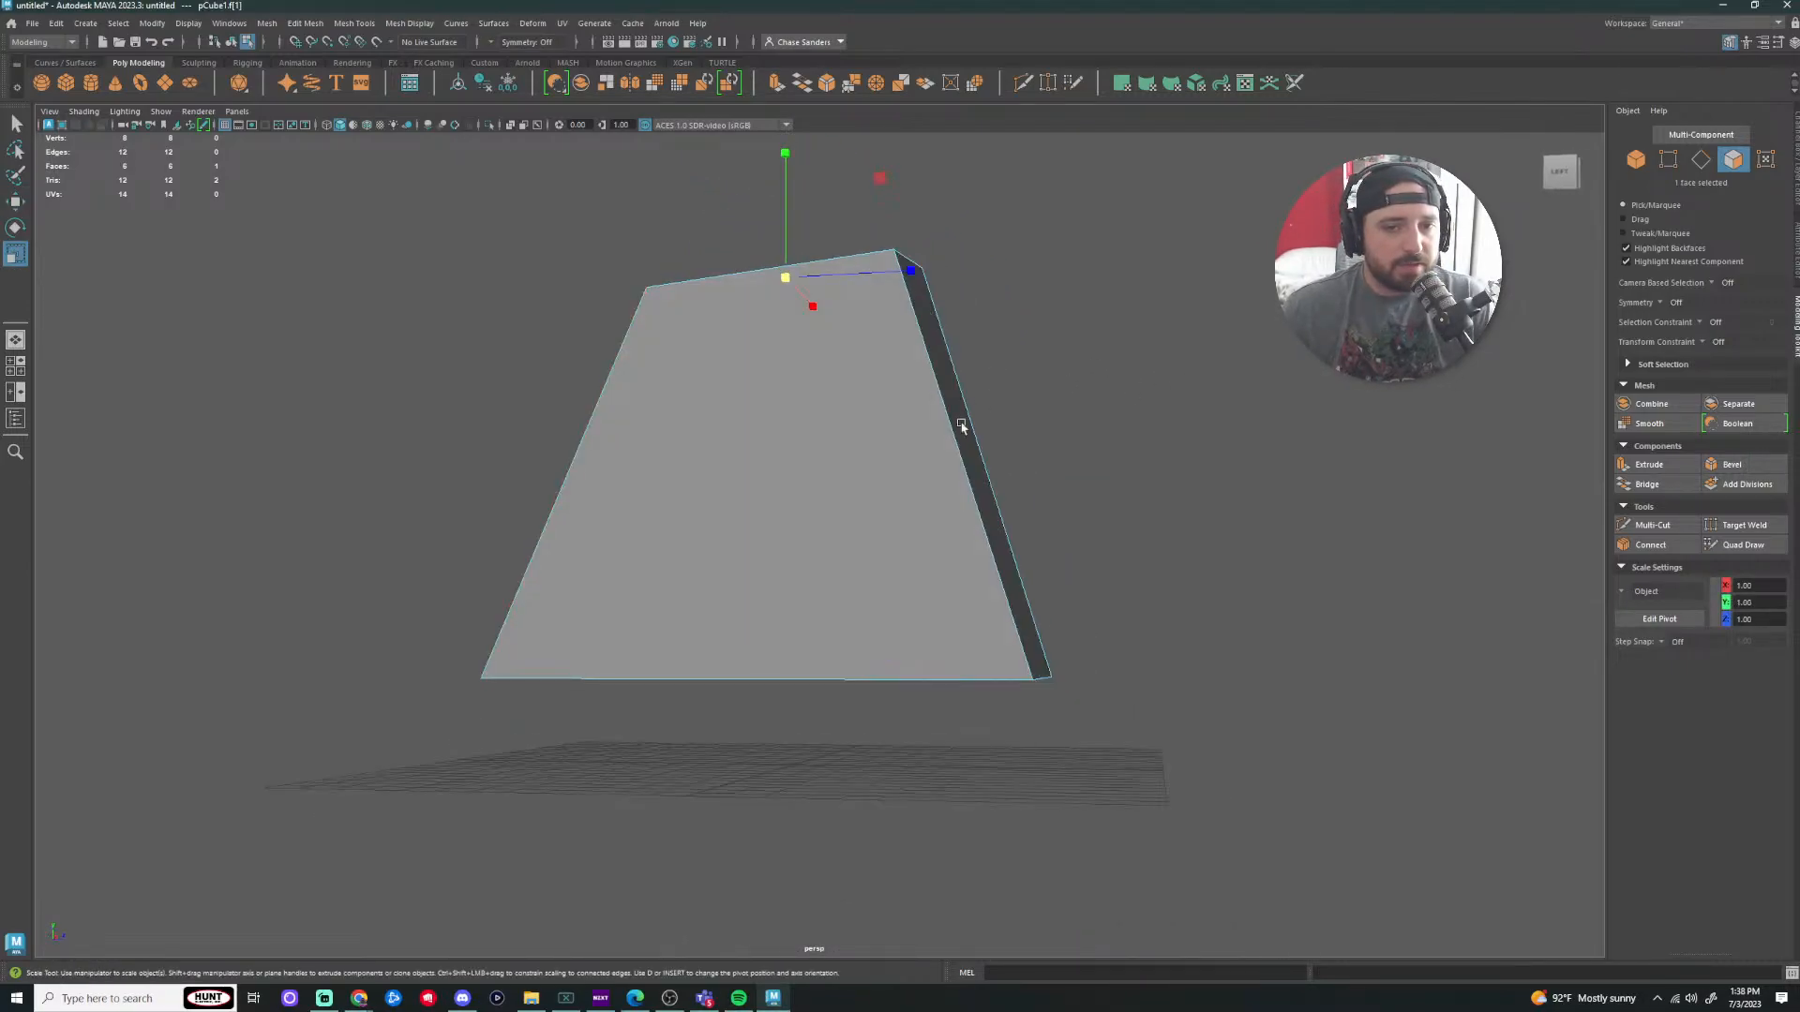
{"action": "left_click", "coordinate": [909, 560]}
{"action": "left_click_drag", "start_coordinate": [909, 560], "coordinate": [1226, 638], "text": "alt"}
{"action": "key", "text": "w"}
{"action": "left_click_drag", "start_coordinate": [839, 499], "coordinate": [1045, 537]}
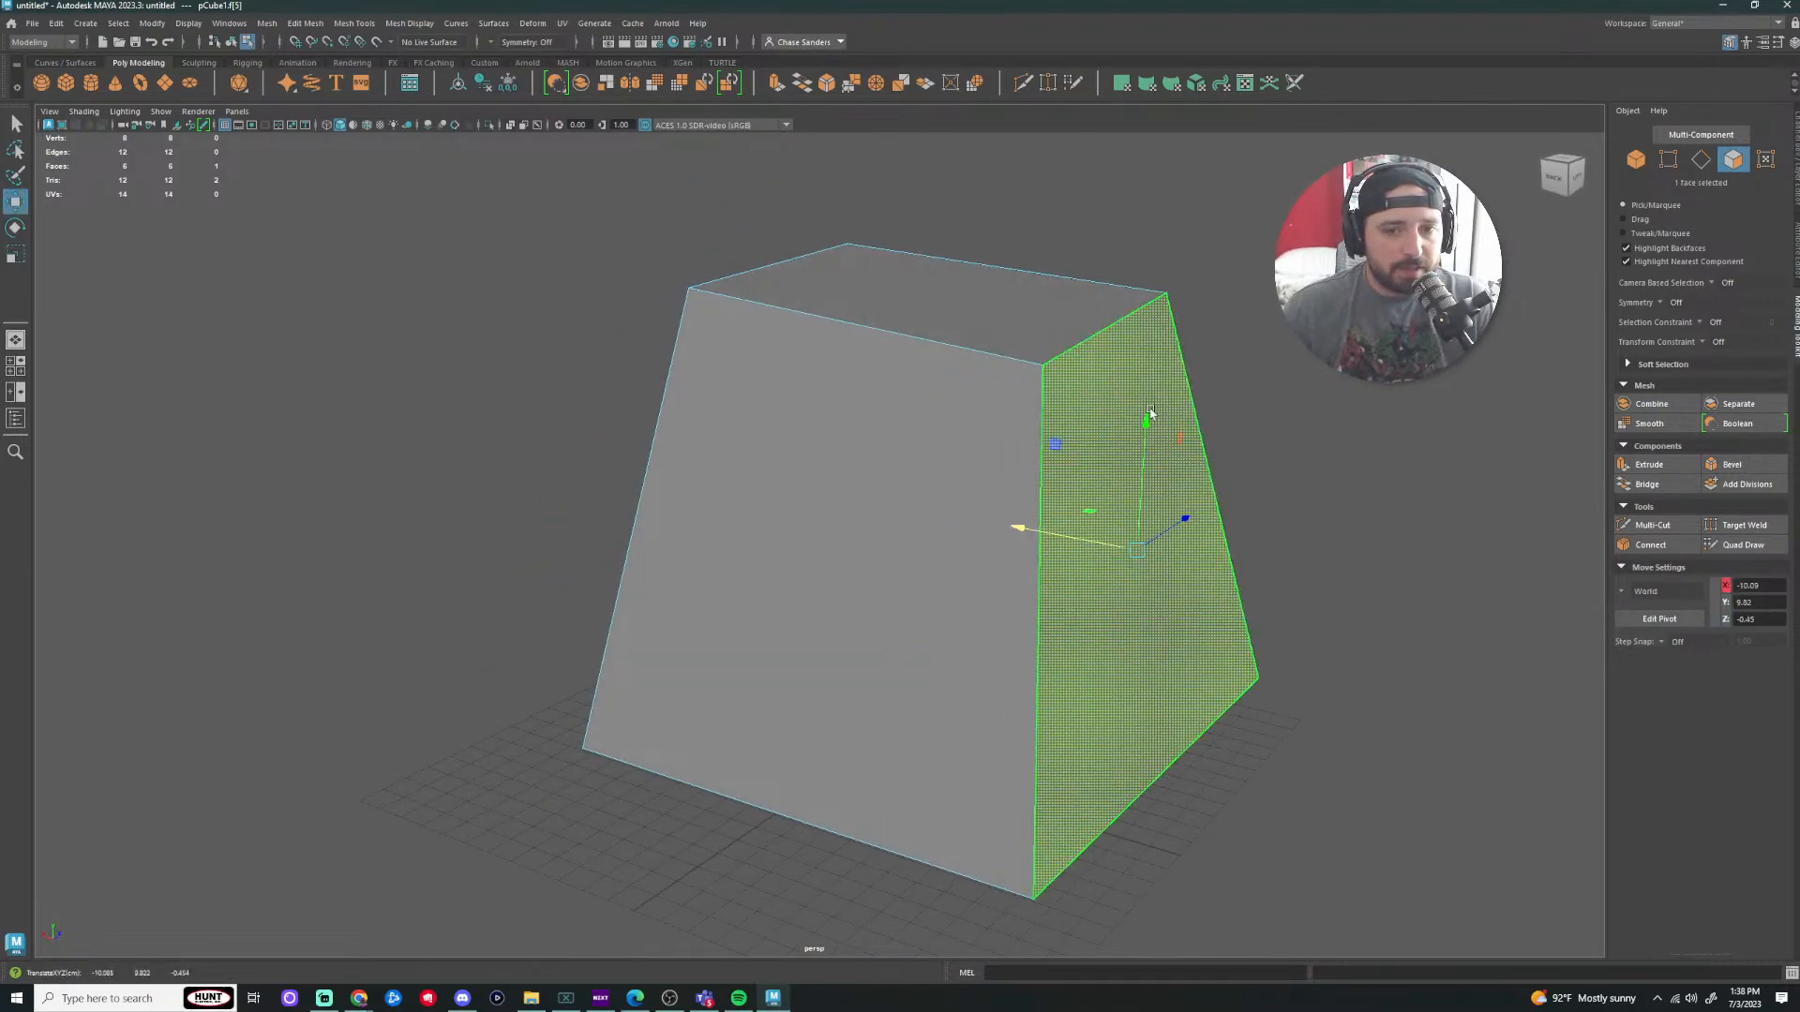
{"action": "key", "text": "e"}
{"action": "left_click_drag", "start_coordinate": [1167, 413], "coordinate": [1260, 469]}
{"action": "key", "text": "w"}
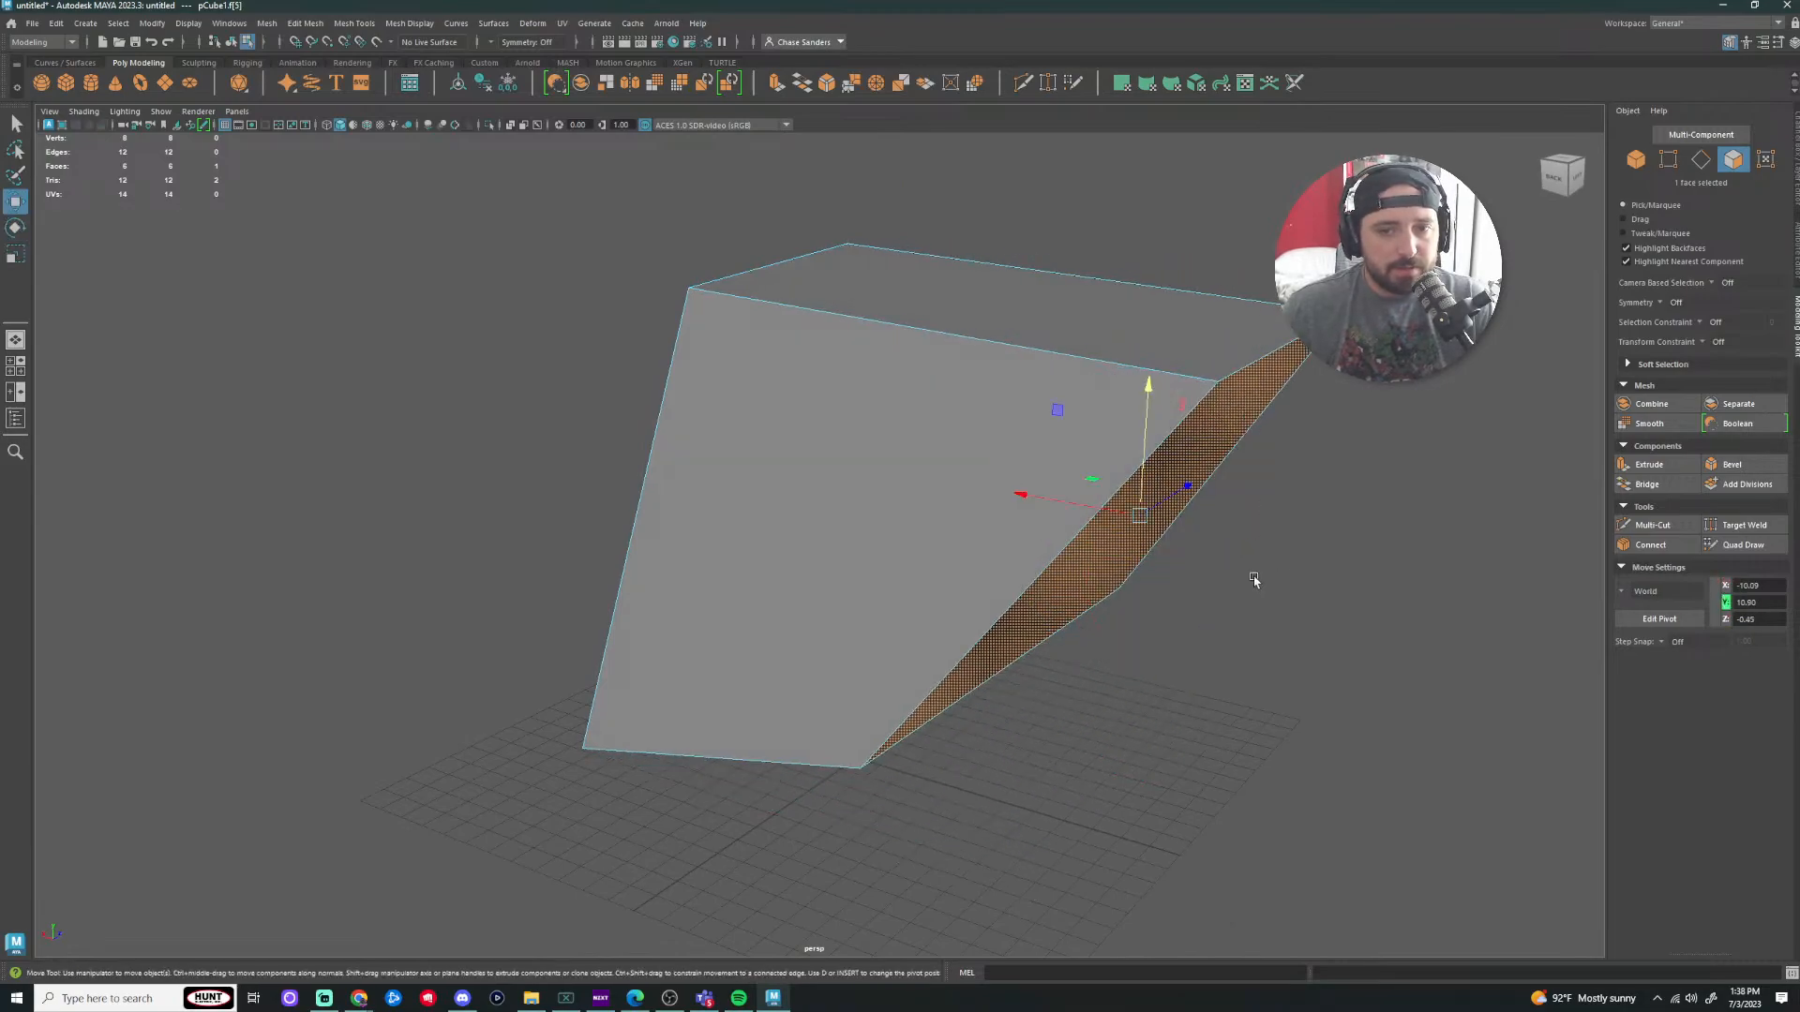
{"action": "key", "text": "r"}
{"action": "left_click_drag", "start_coordinate": [1138, 514], "coordinate": [948, 583]}
{"action": "key", "text": "w"}
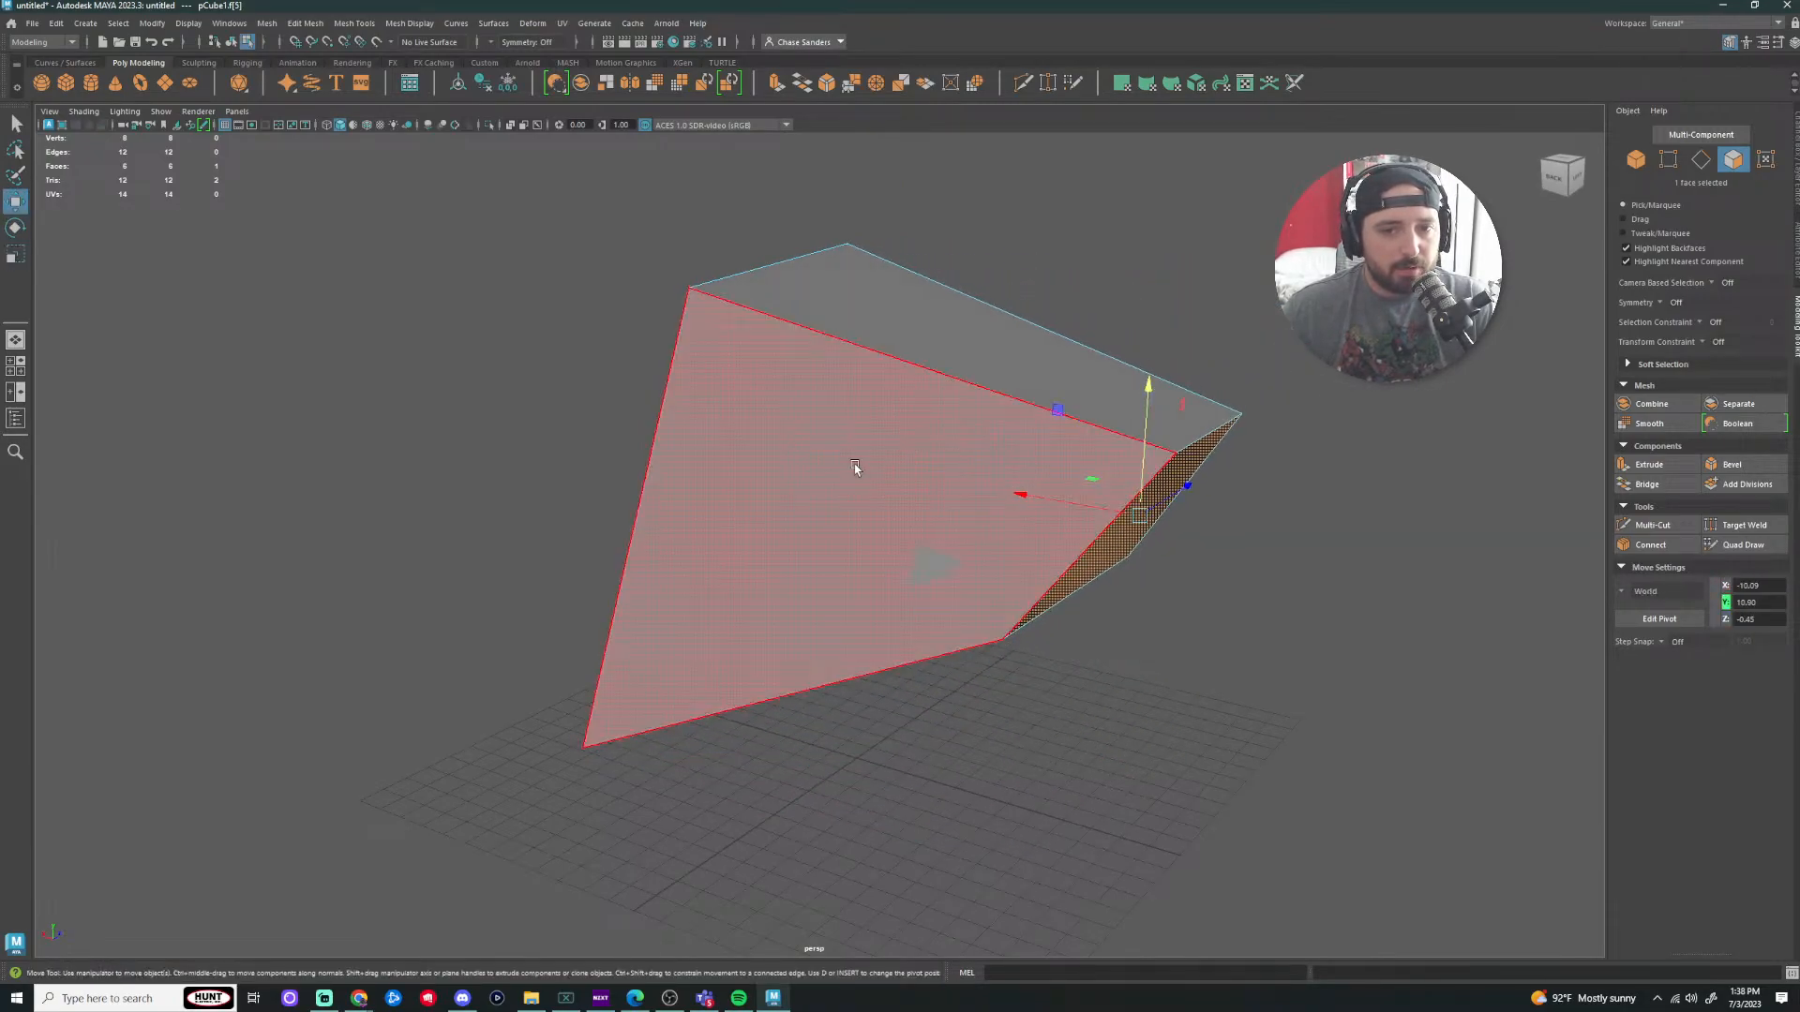
Step: Undo the face edits, leaving a single trapezoid face, and return to object mode
{"action": "left_click", "coordinate": [1258, 676]}
{"action": "mouse_move", "coordinate": [1258, 676]}
{"action": "left_mouse_down", "text": "alt"}
{"action": "mouse_move", "coordinate": [1100, 661]}
{"action": "mouse_move", "coordinate": [1218, 627]}
{"action": "mouse_move", "coordinate": [1378, 666]}
{"action": "mouse_move", "coordinate": [1229, 673]}
{"action": "left_mouse_up", "text": "alt"}
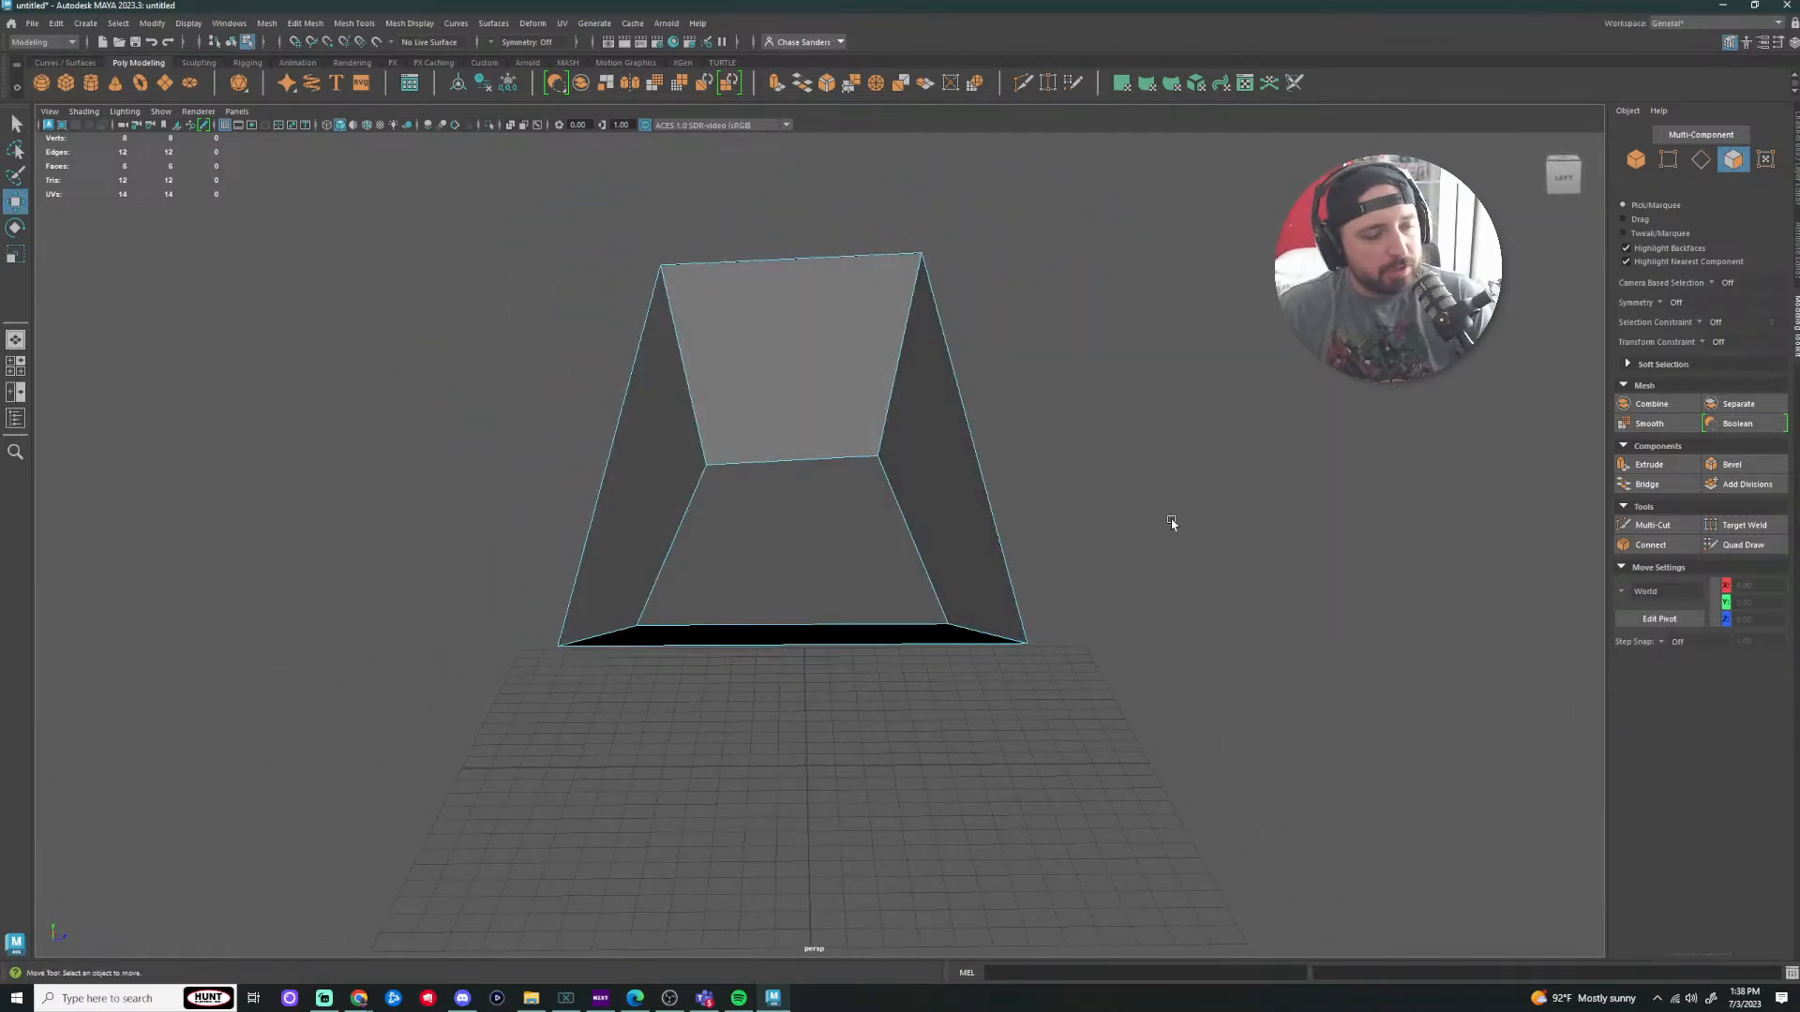
{"action": "left_click_drag", "start_coordinate": [1172, 522], "coordinate": [351, 445], "text": "alt"}
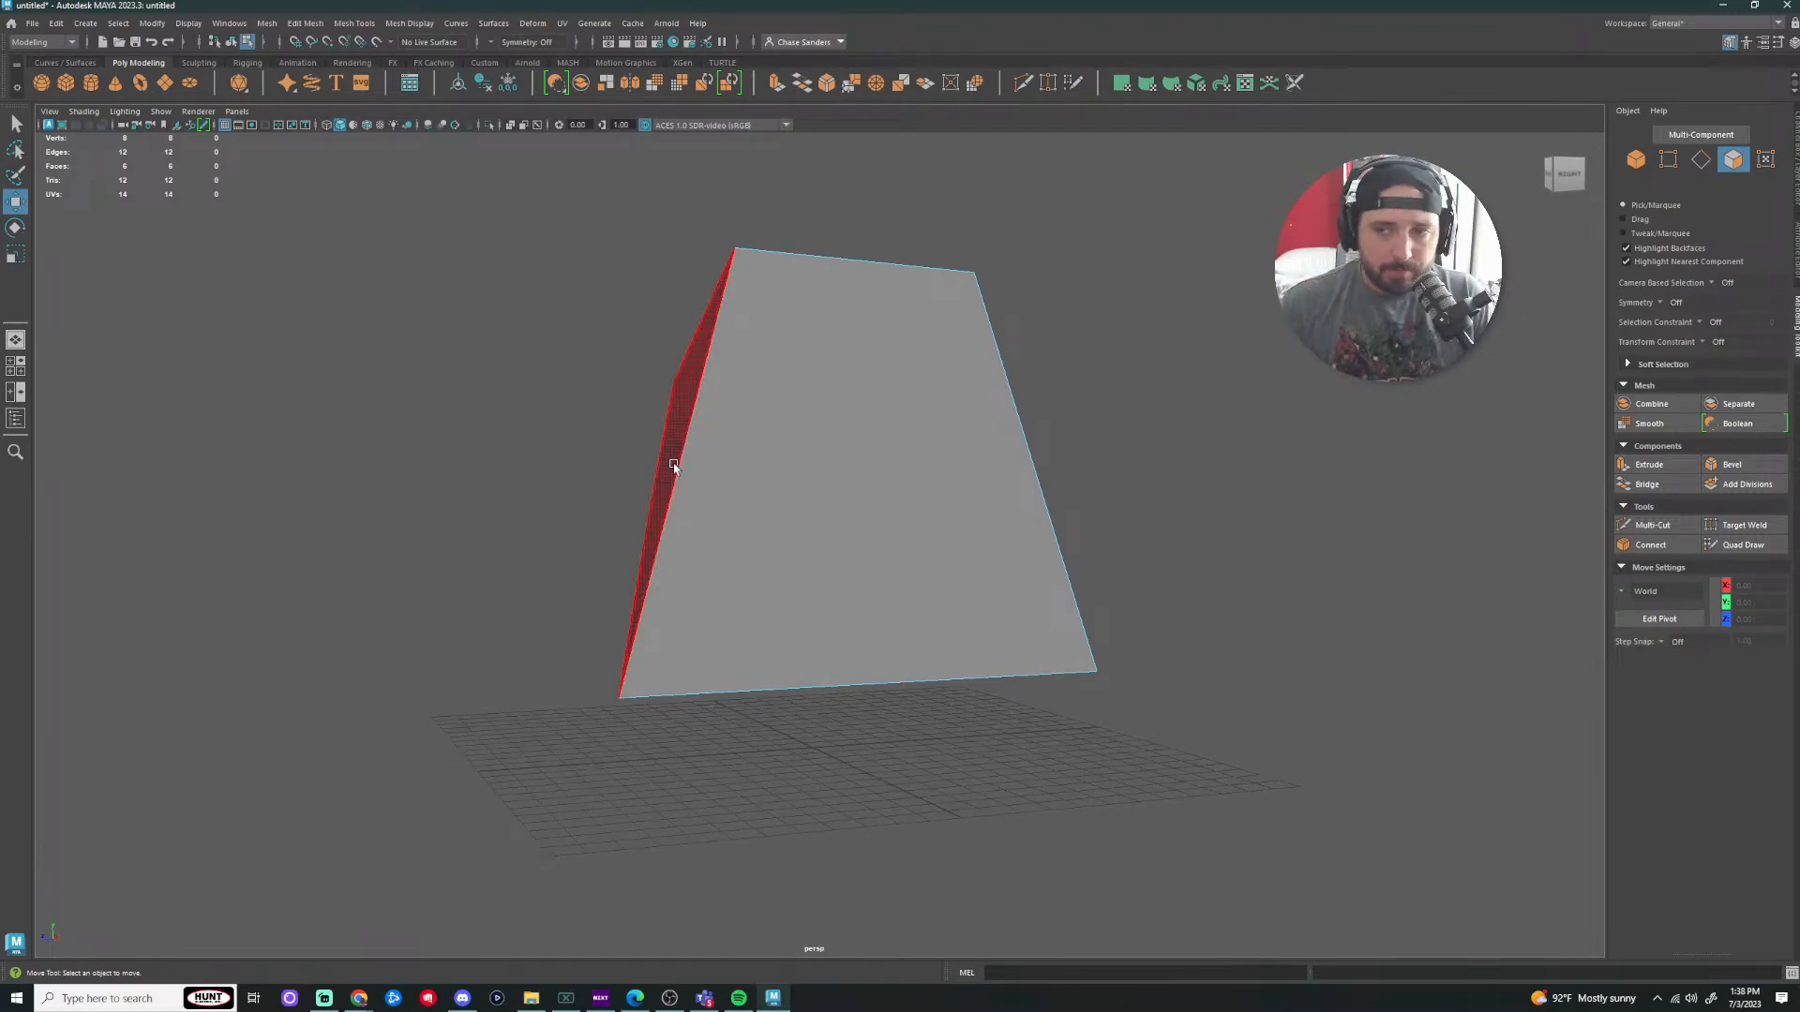
{"action": "left_click_drag", "start_coordinate": [1239, 148], "coordinate": [148, 872]}
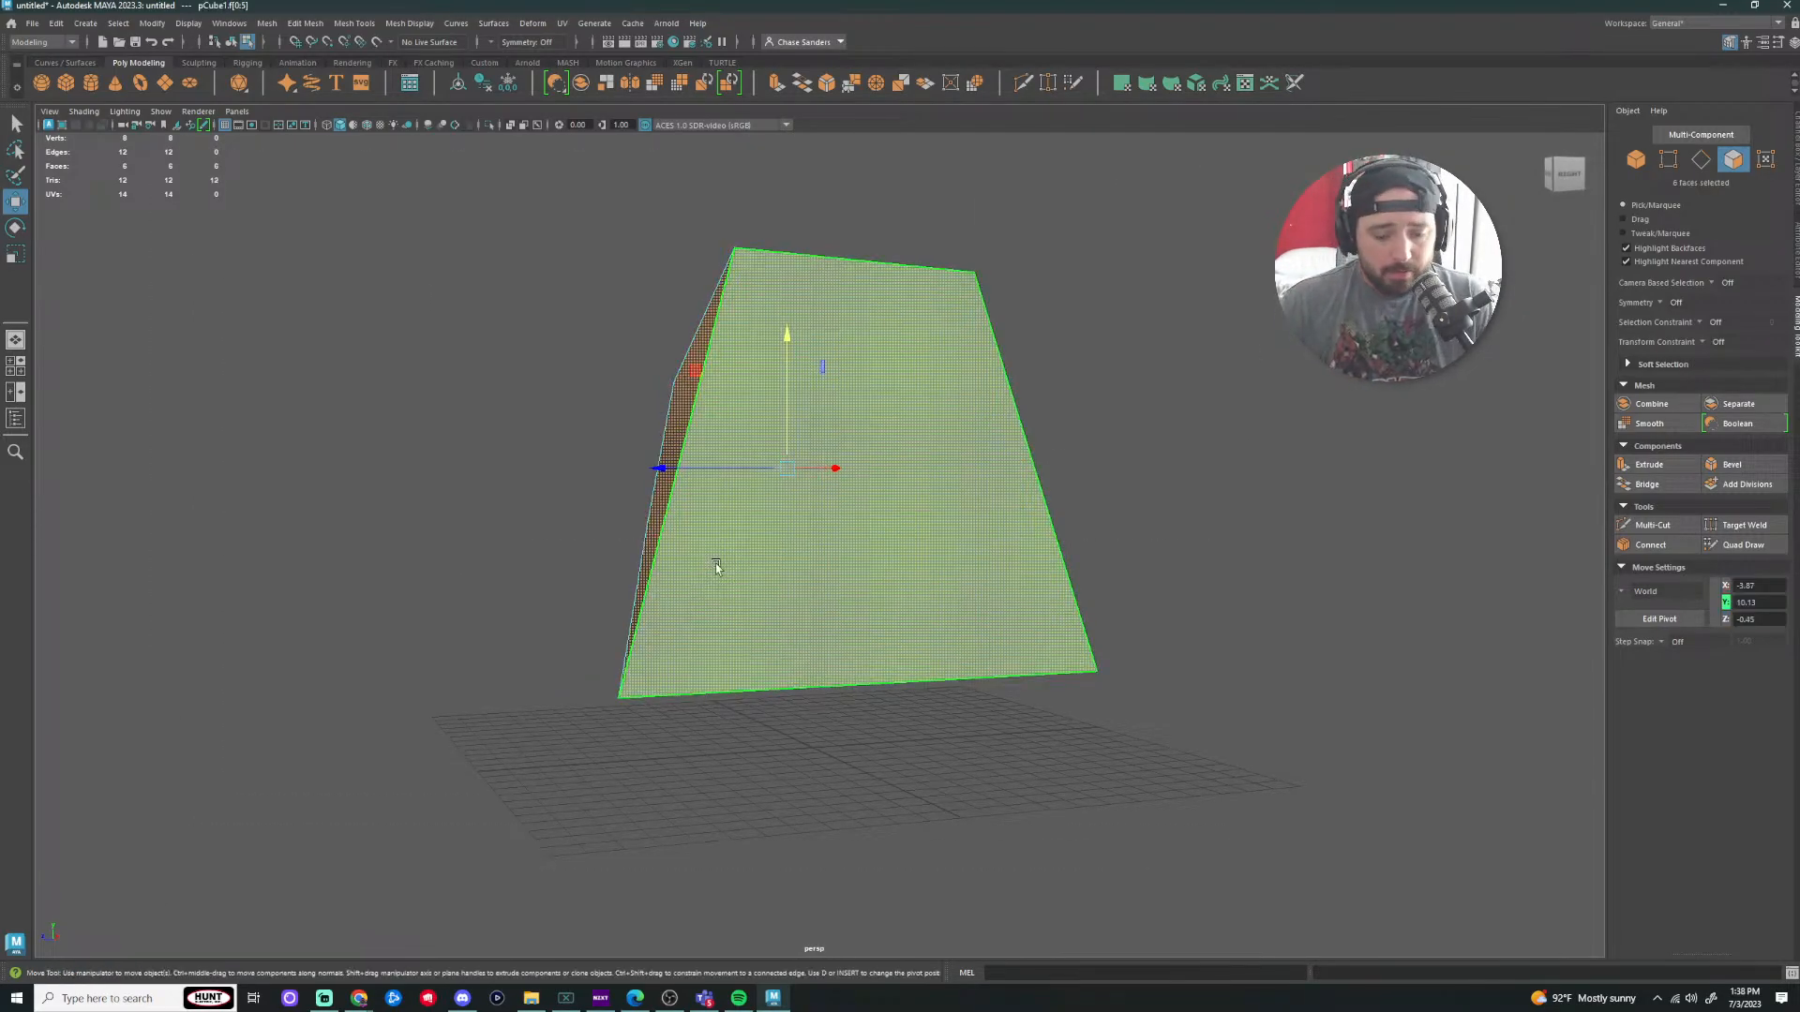
{"action": "key", "text": "ctrl+z"}
{"action": "left_click", "coordinate": [798, 476]}
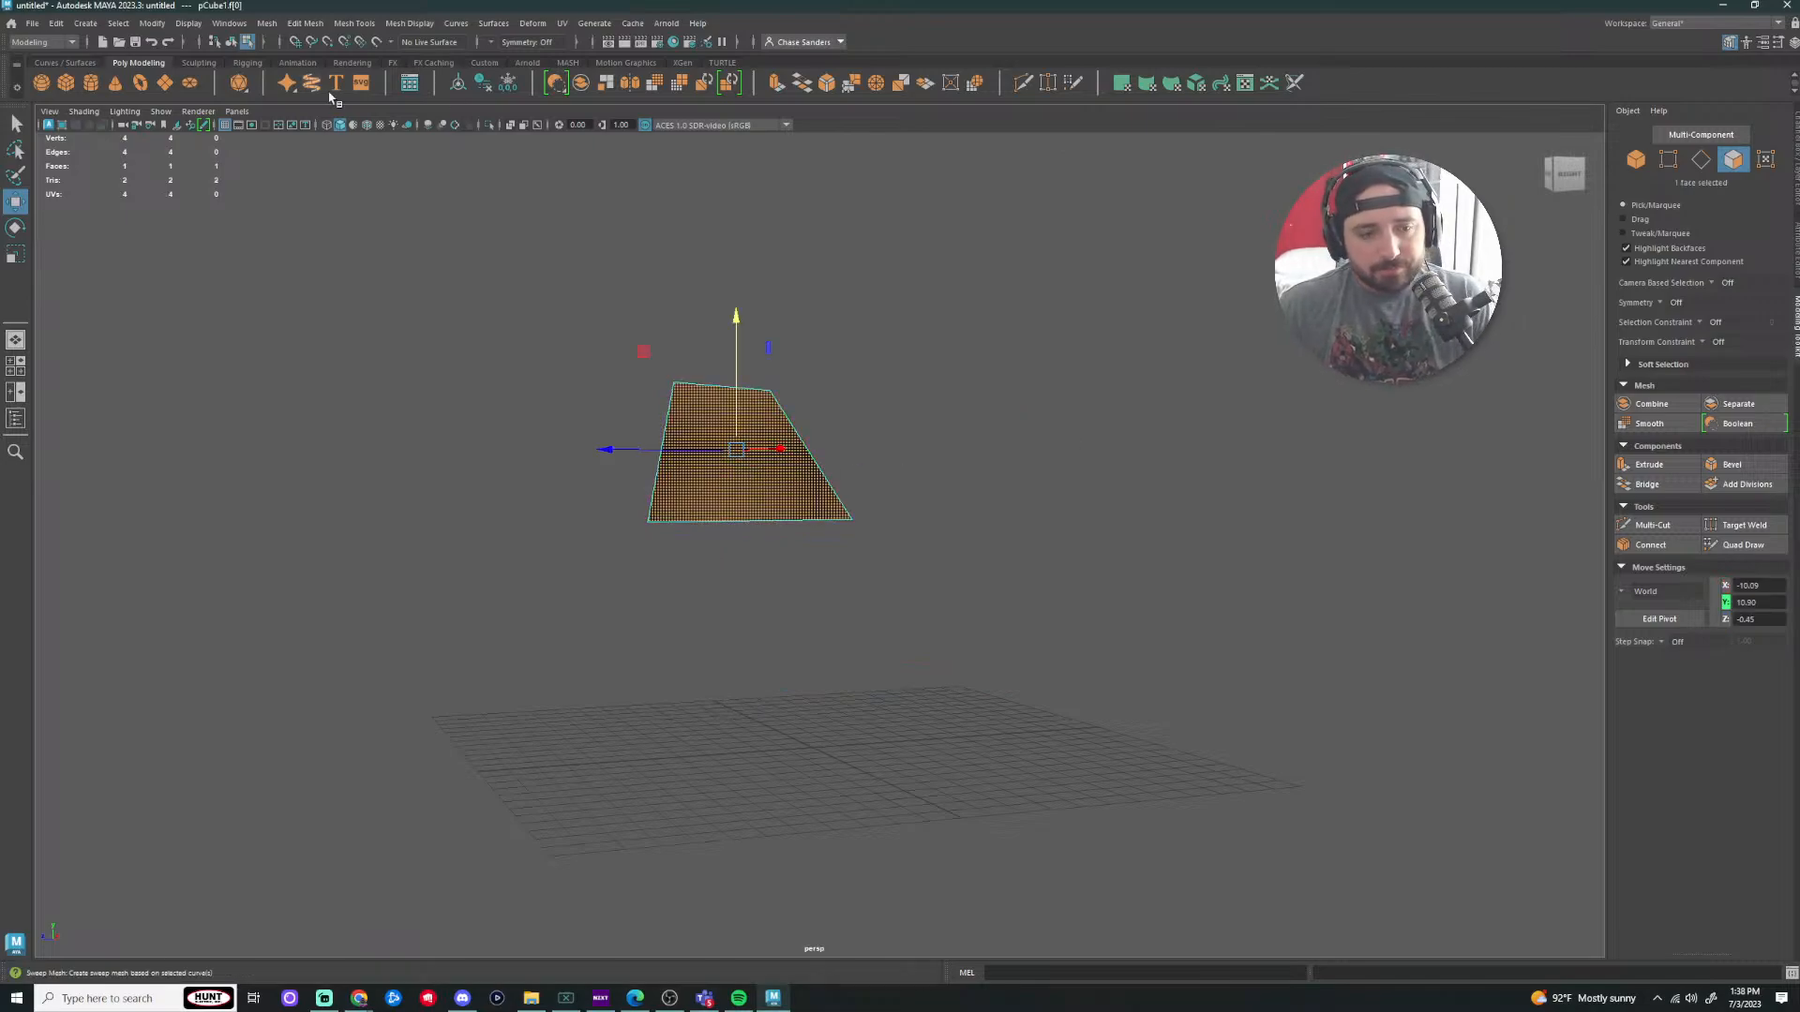
{"action": "left_click", "coordinate": [759, 357]}
{"action": "right_click_drag", "start_coordinate": [764, 464], "coordinate": [824, 446]}
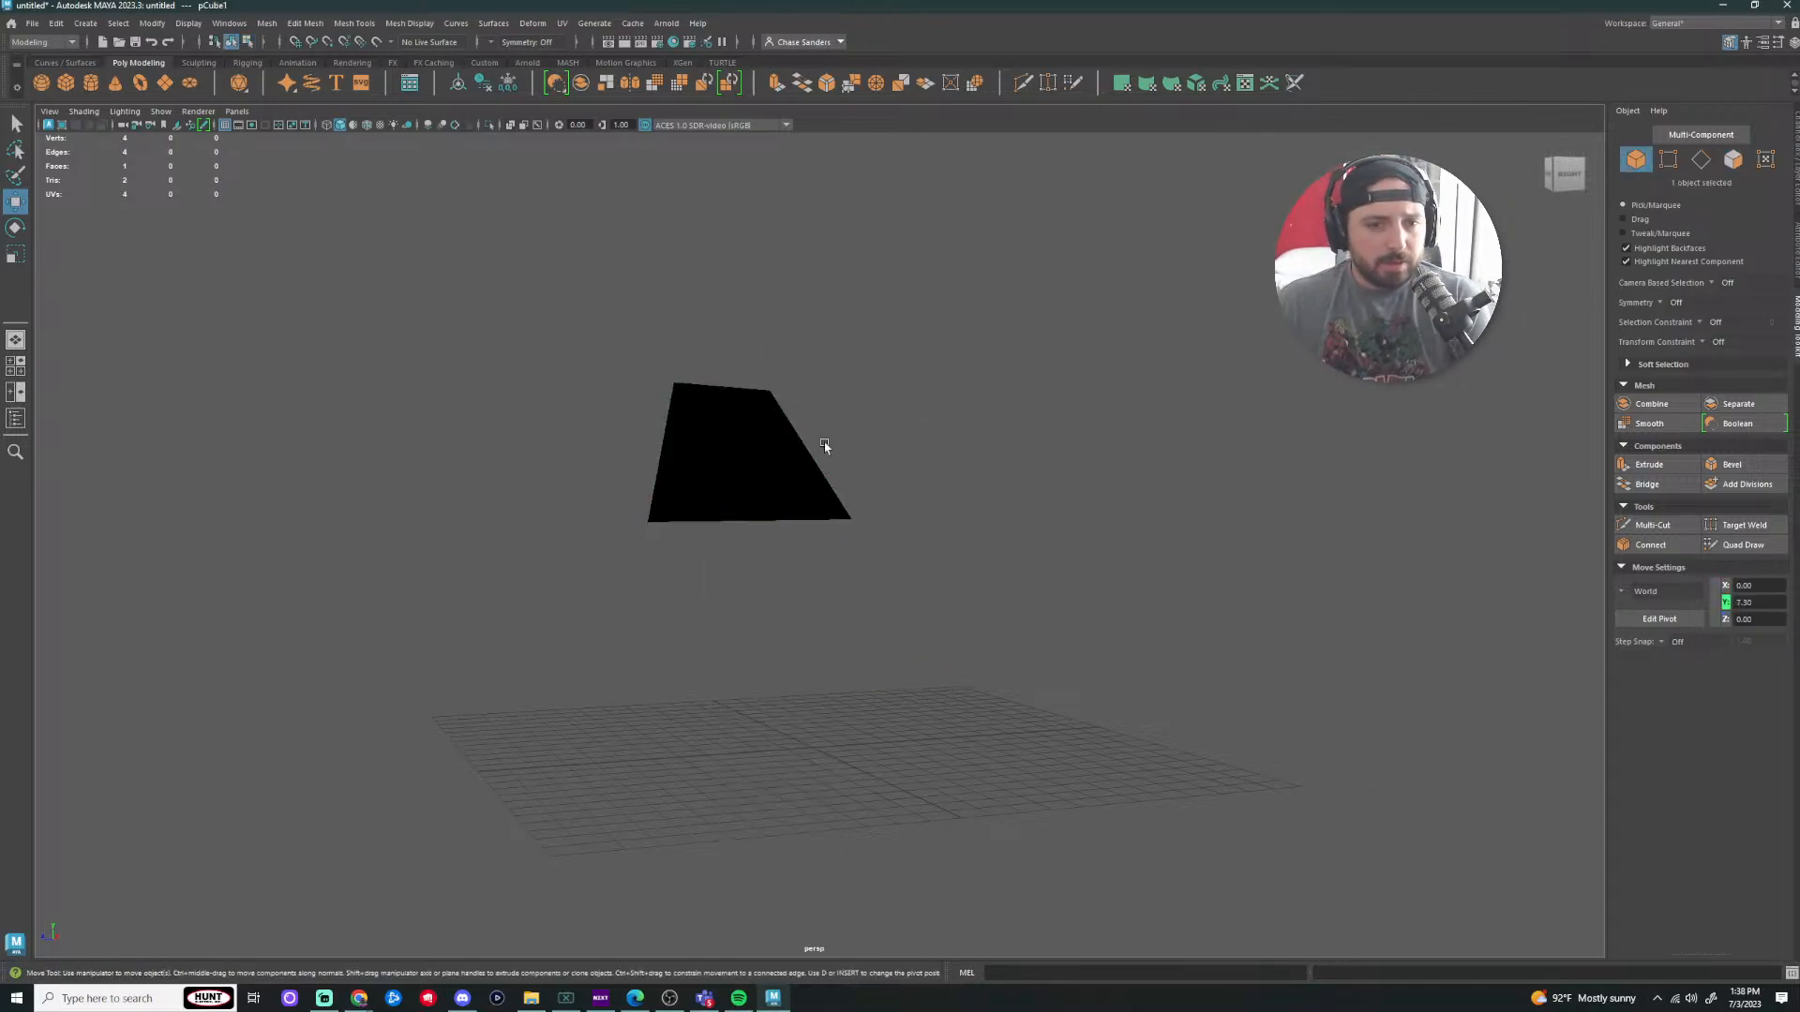
Step: Delete the single face and create a new polygon cube, scaled up and raised above the grid
{"action": "key", "text": "Delete"}
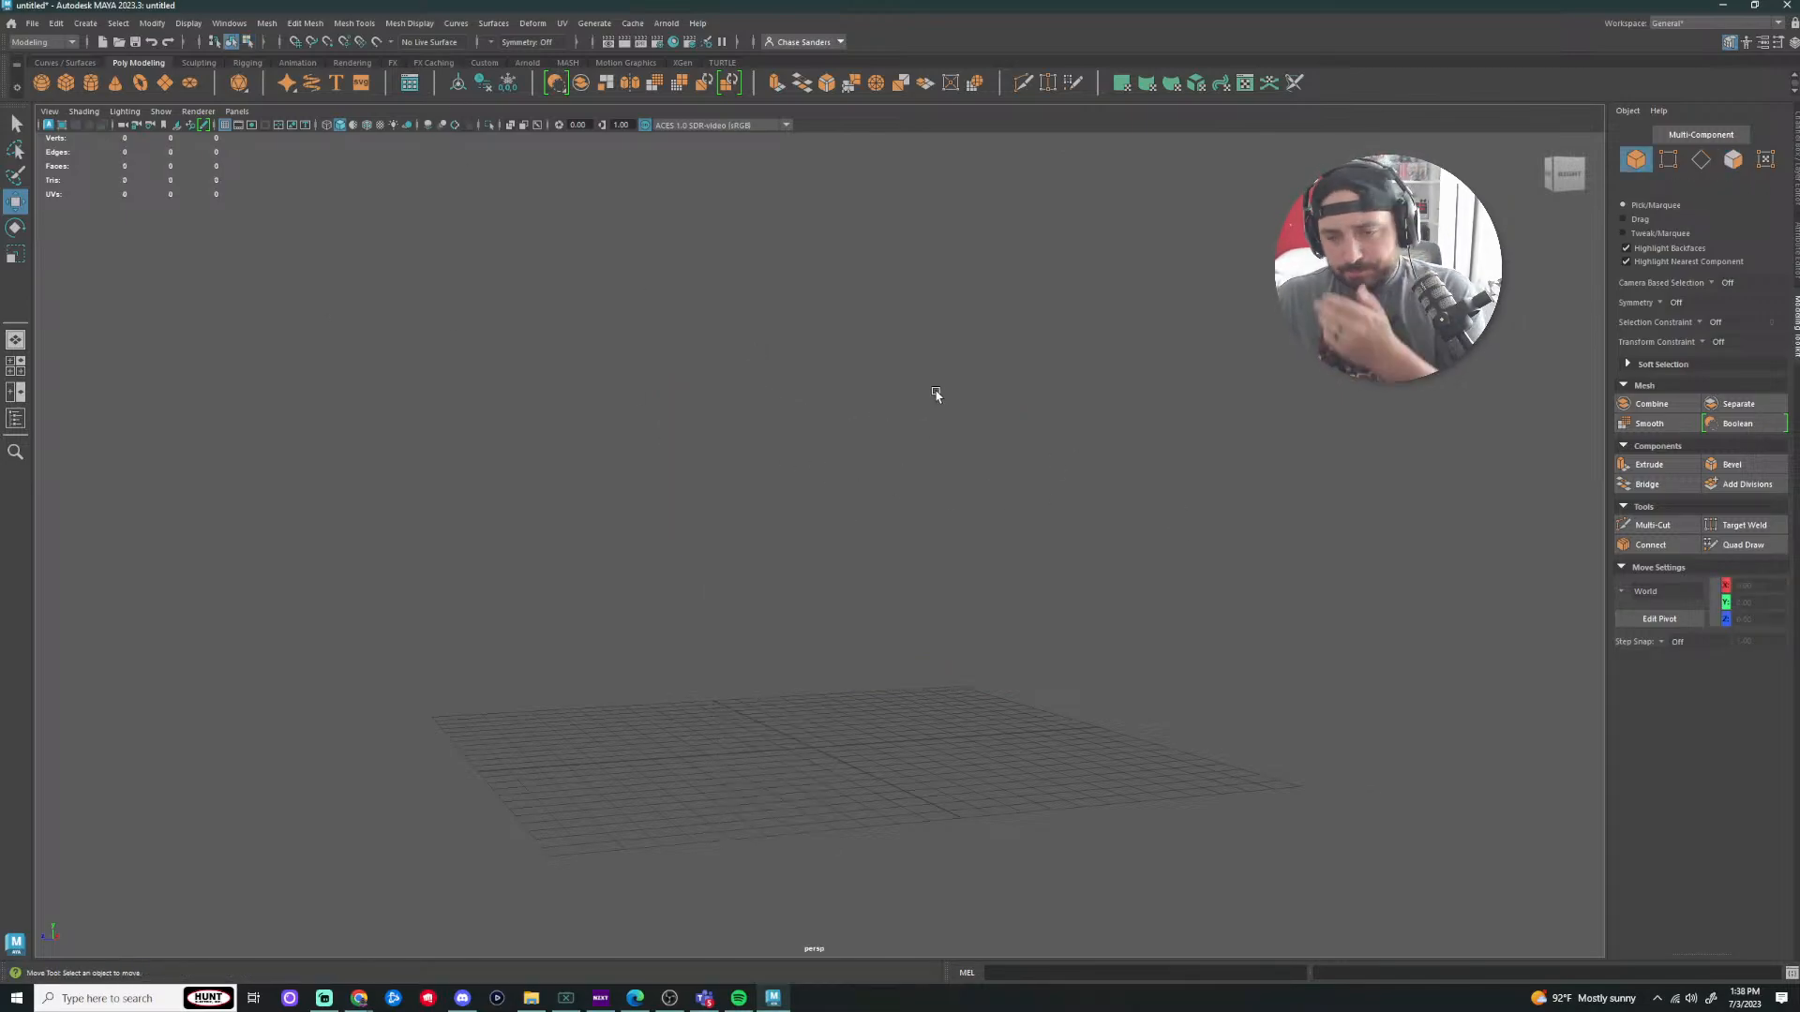
{"action": "left_click", "coordinate": [66, 82]}
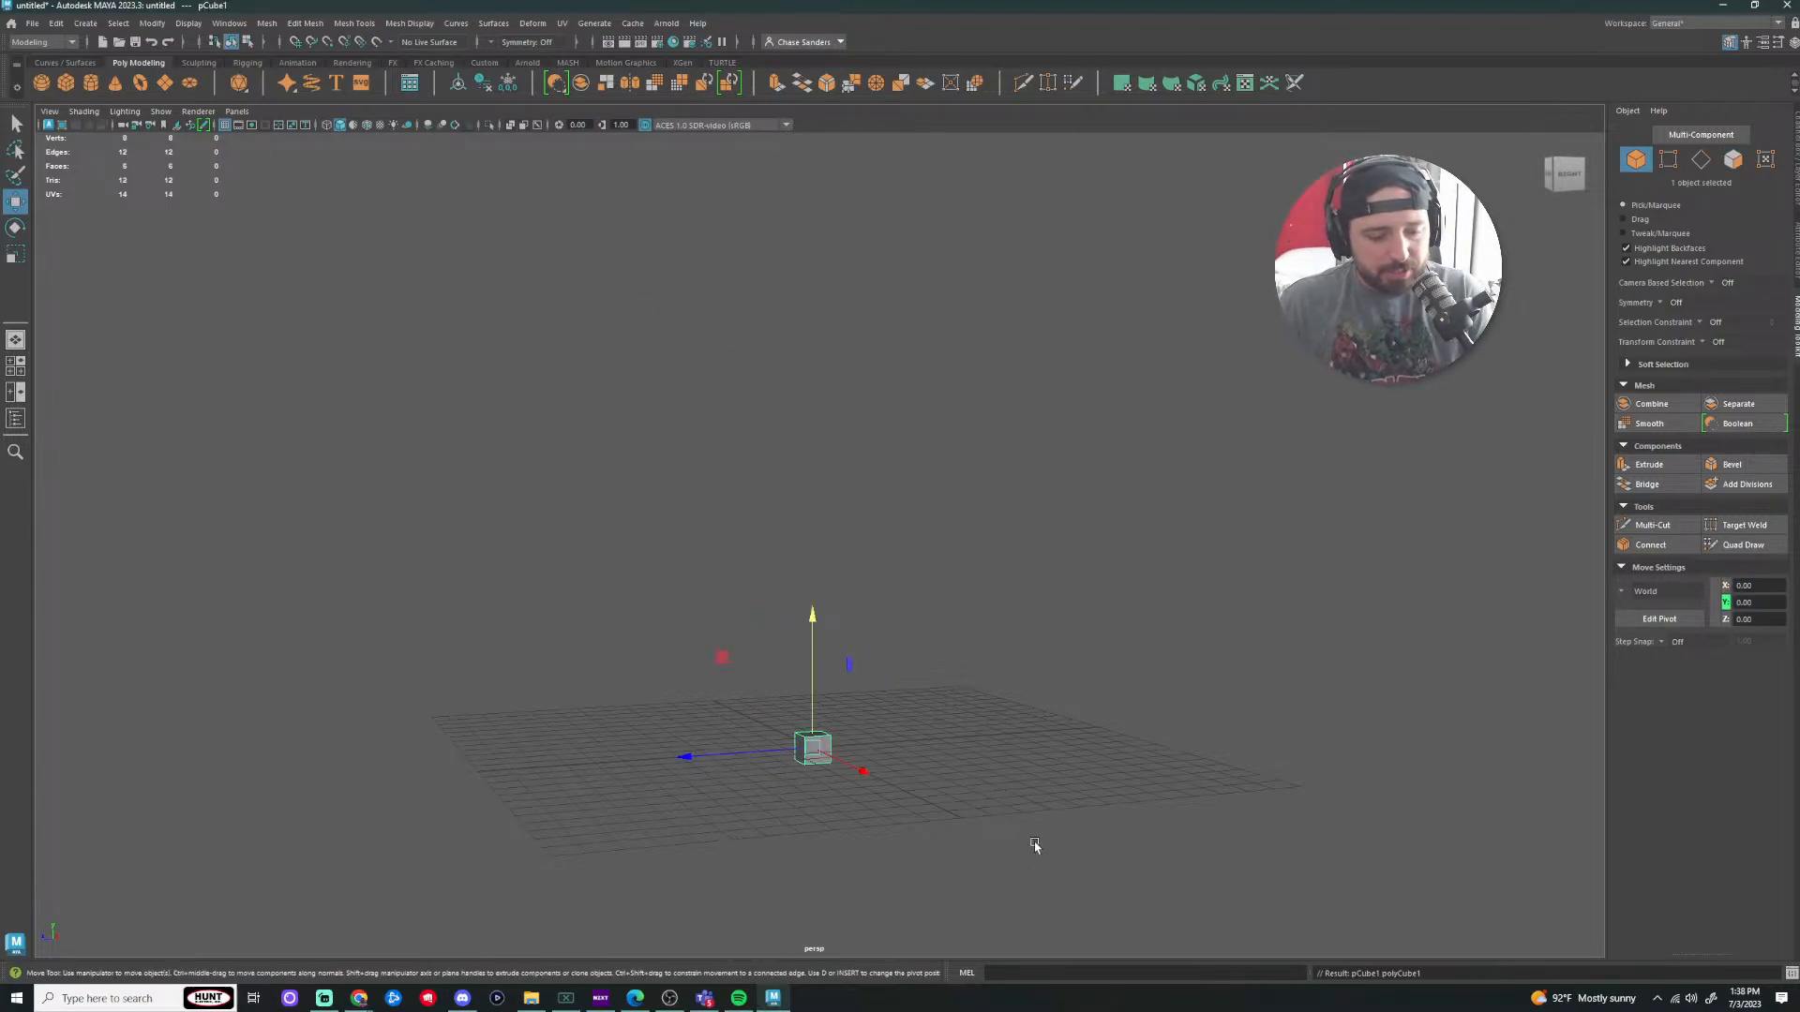
{"action": "key", "text": "r"}
{"action": "left_click_drag", "start_coordinate": [811, 747], "coordinate": [1074, 759]}
{"action": "key", "text": "w"}
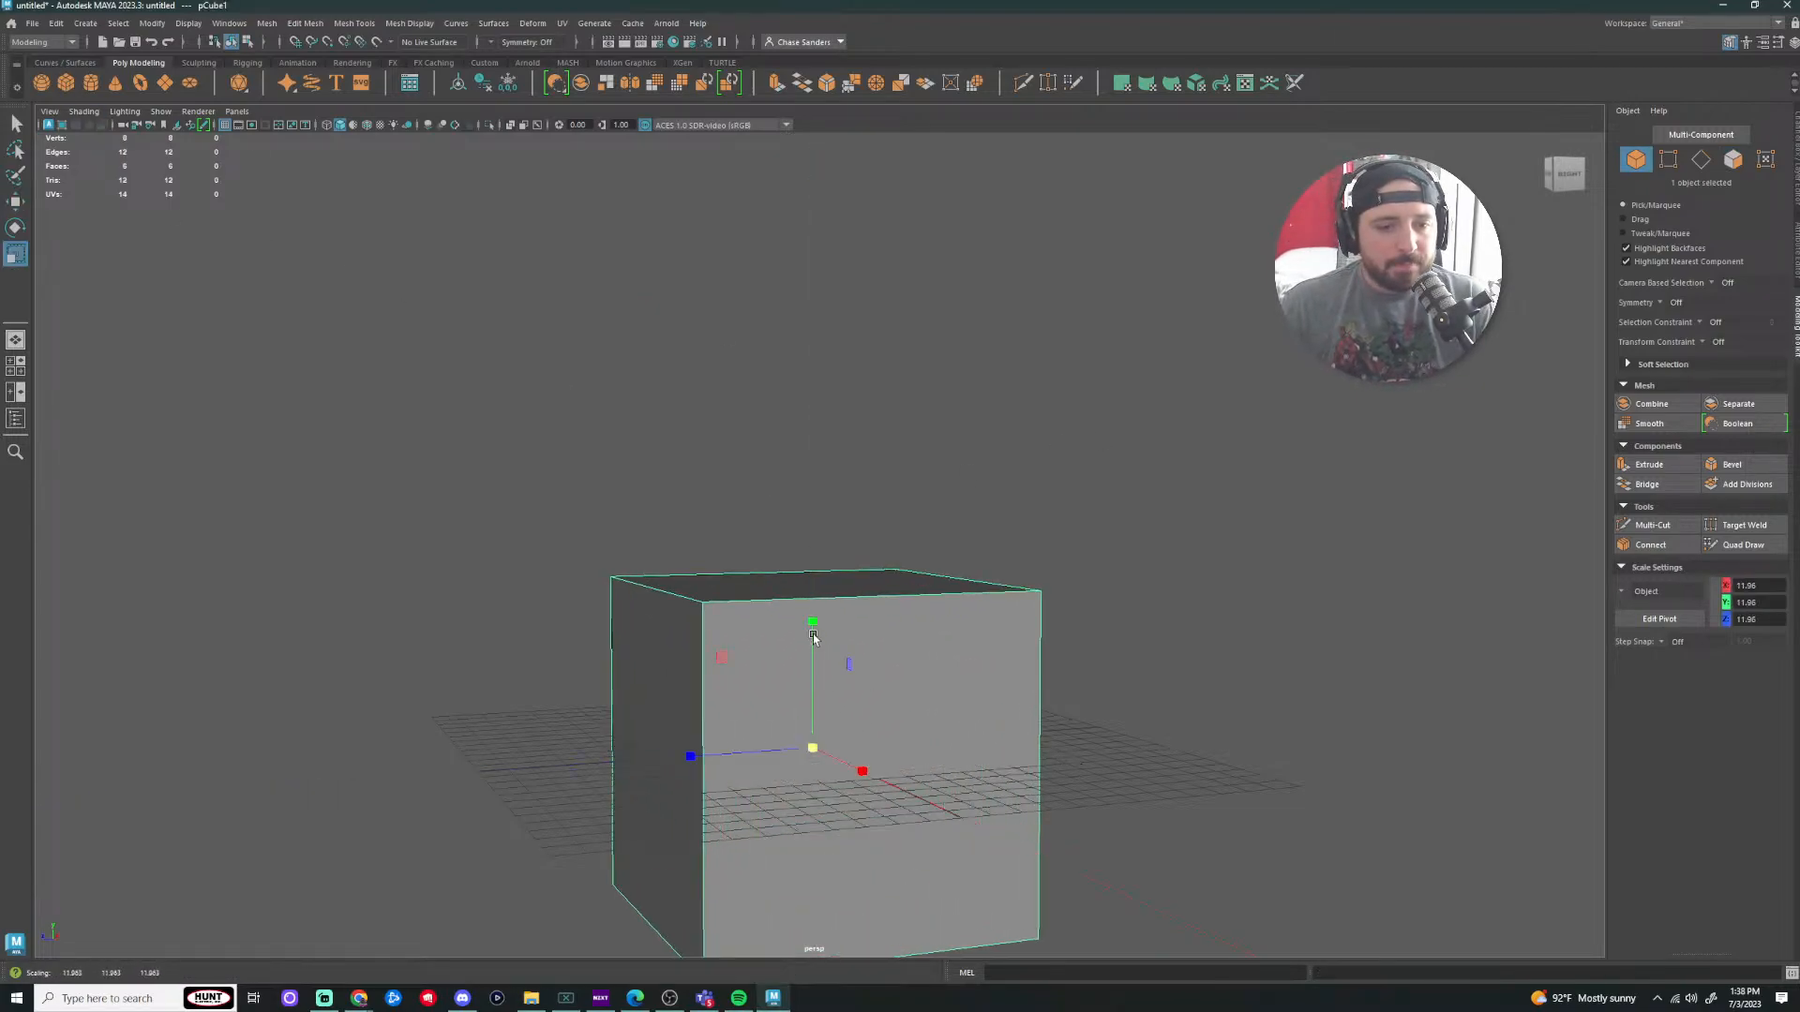
{"action": "left_click_drag", "start_coordinate": [814, 647], "coordinate": [823, 381]}
Step: Reselect the new cube and switch to edge selection
{"action": "left_click", "coordinate": [1204, 471]}
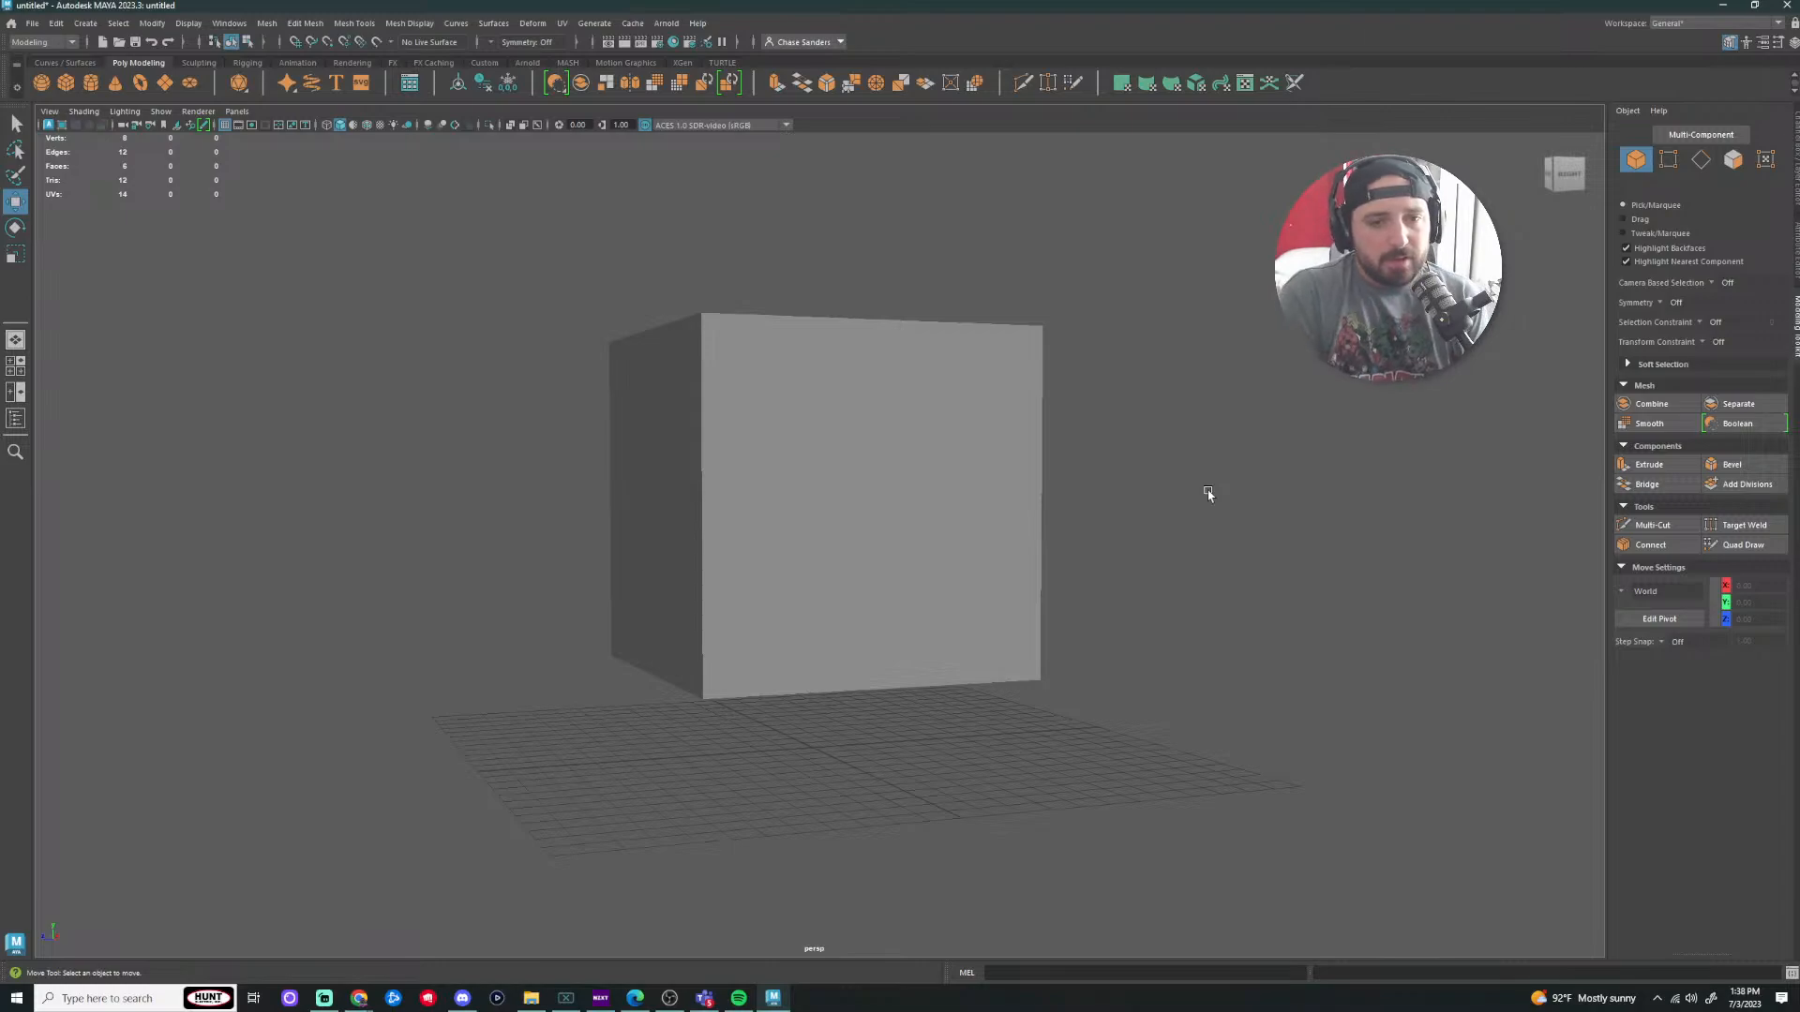
{"action": "left_click", "coordinate": [895, 549]}
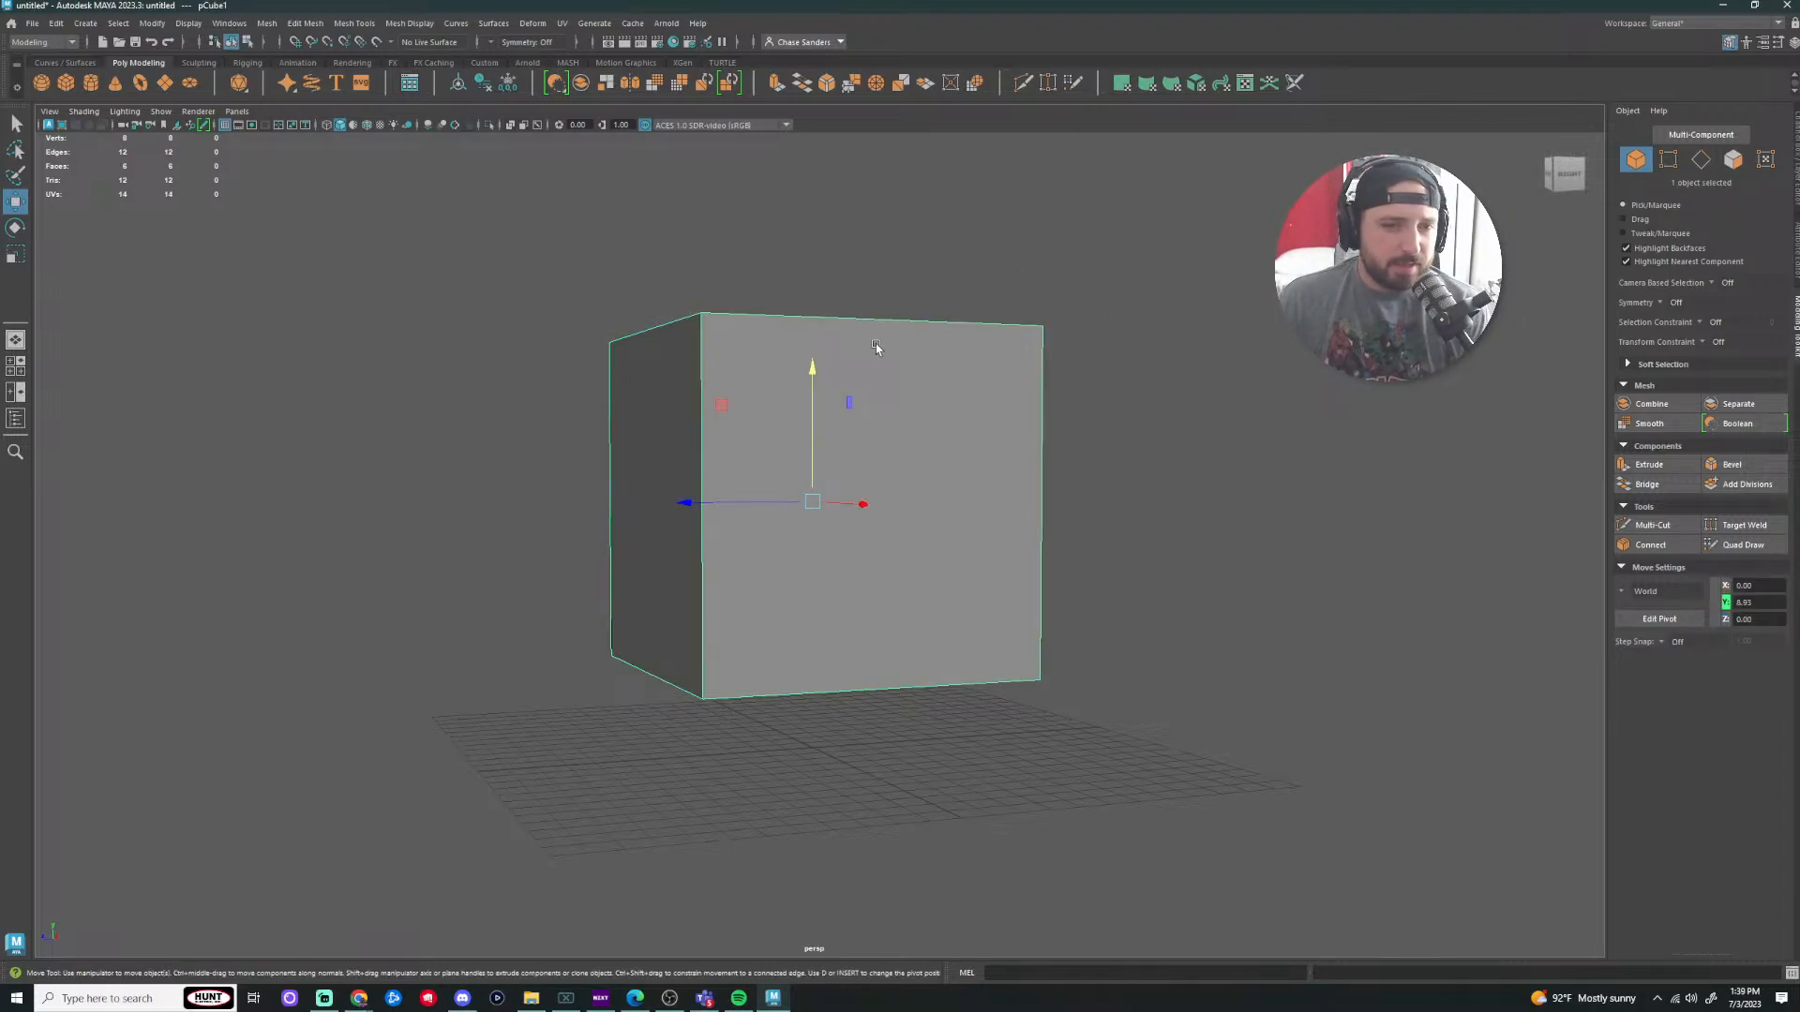
{"action": "right_click_drag", "start_coordinate": [863, 324], "coordinate": [871, 265]}
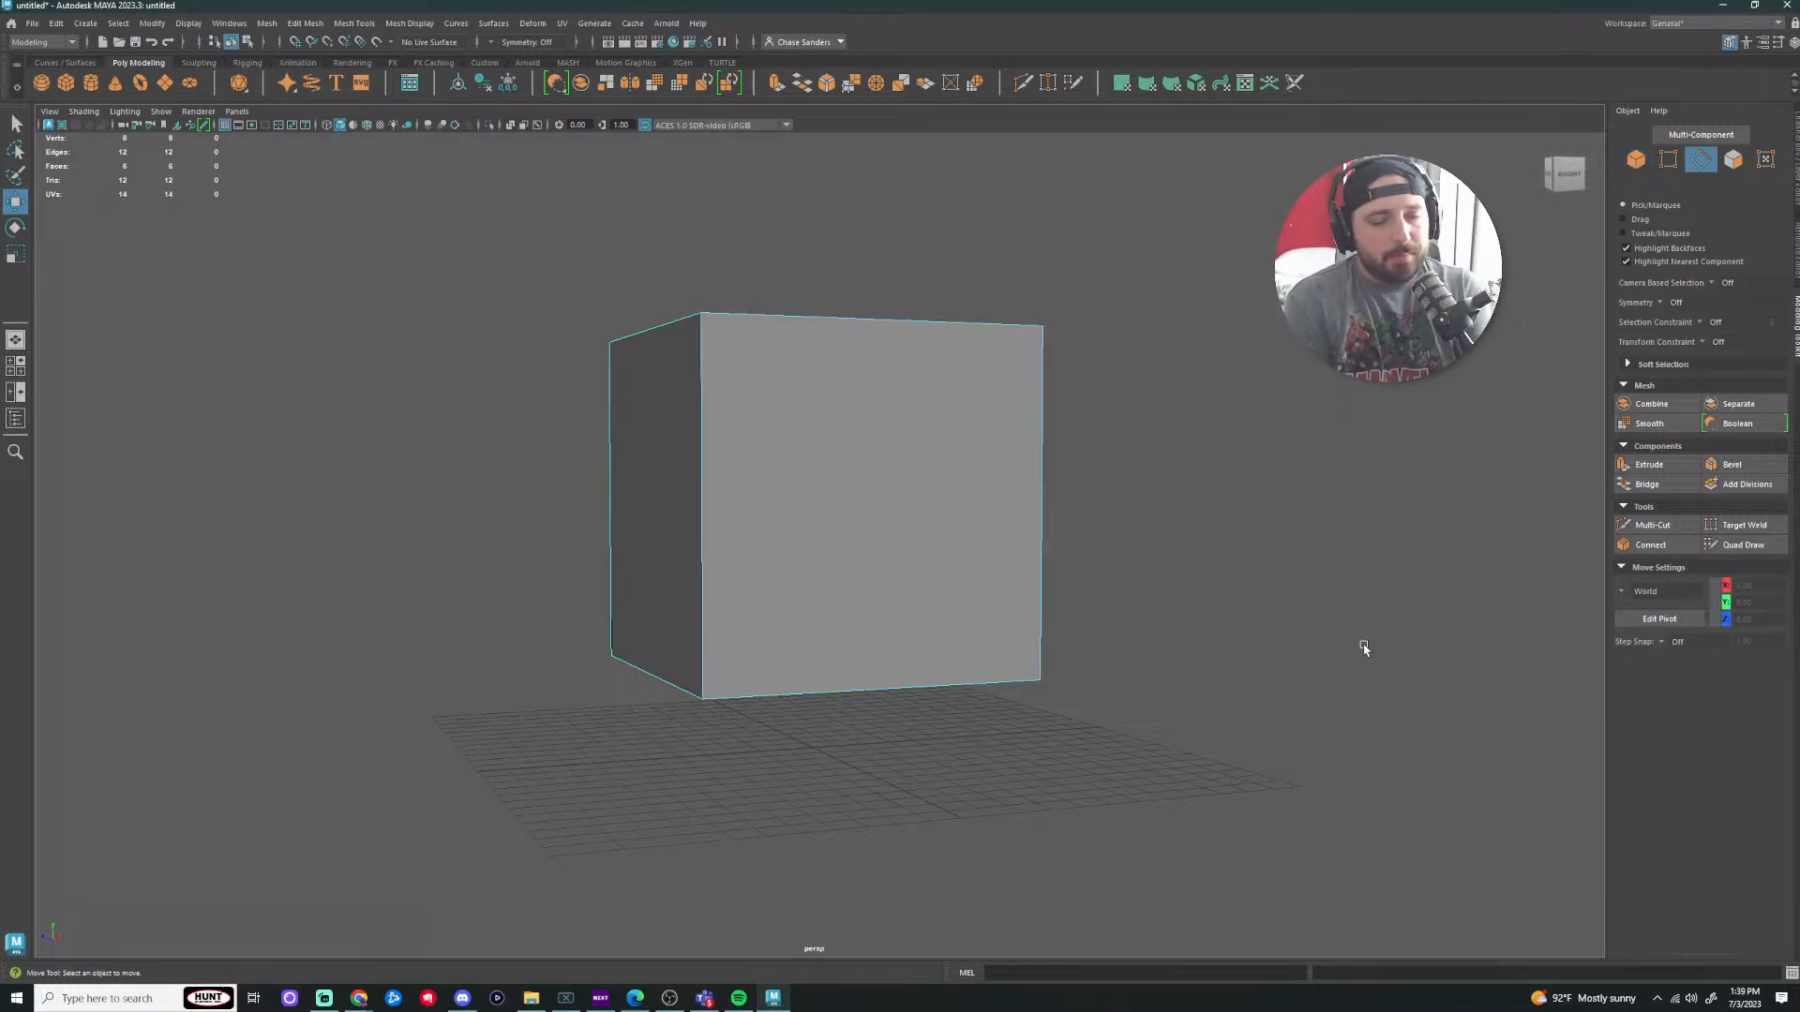
{"action": "left_click", "coordinate": [1024, 83]}
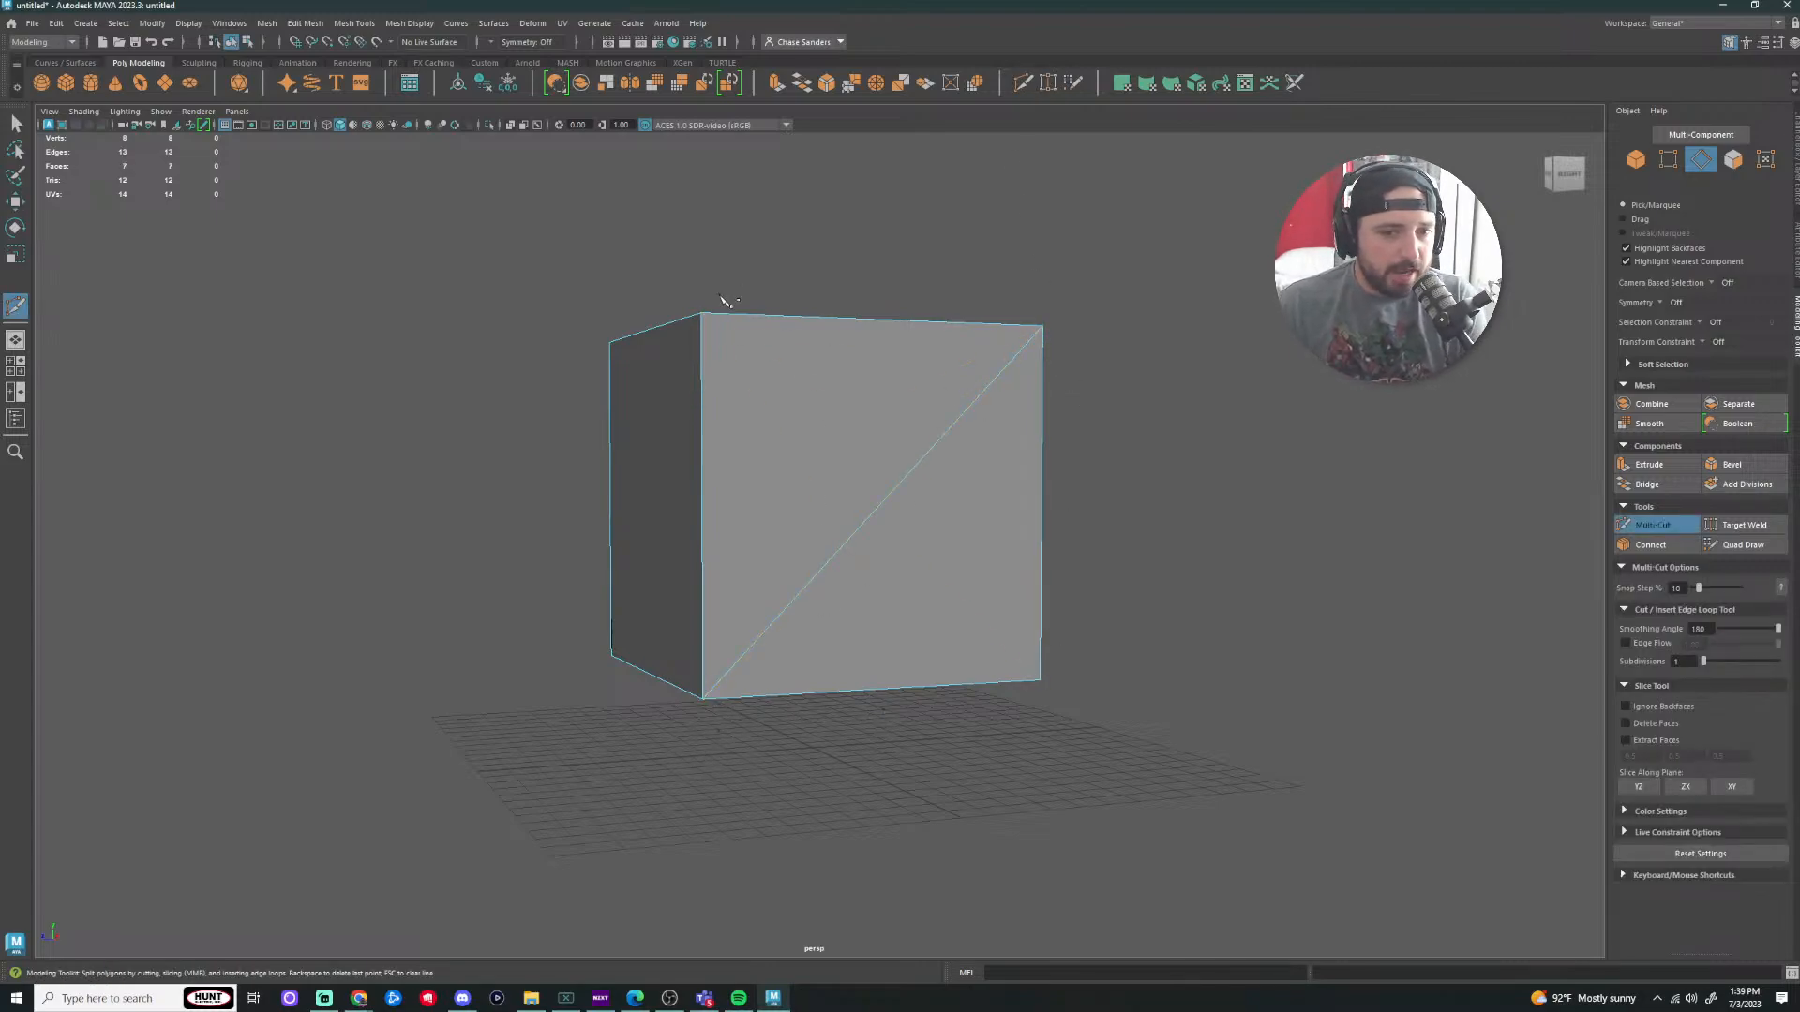
{"action": "left_click_drag", "start_coordinate": [1272, 638], "coordinate": [961, 495], "text": "alt"}
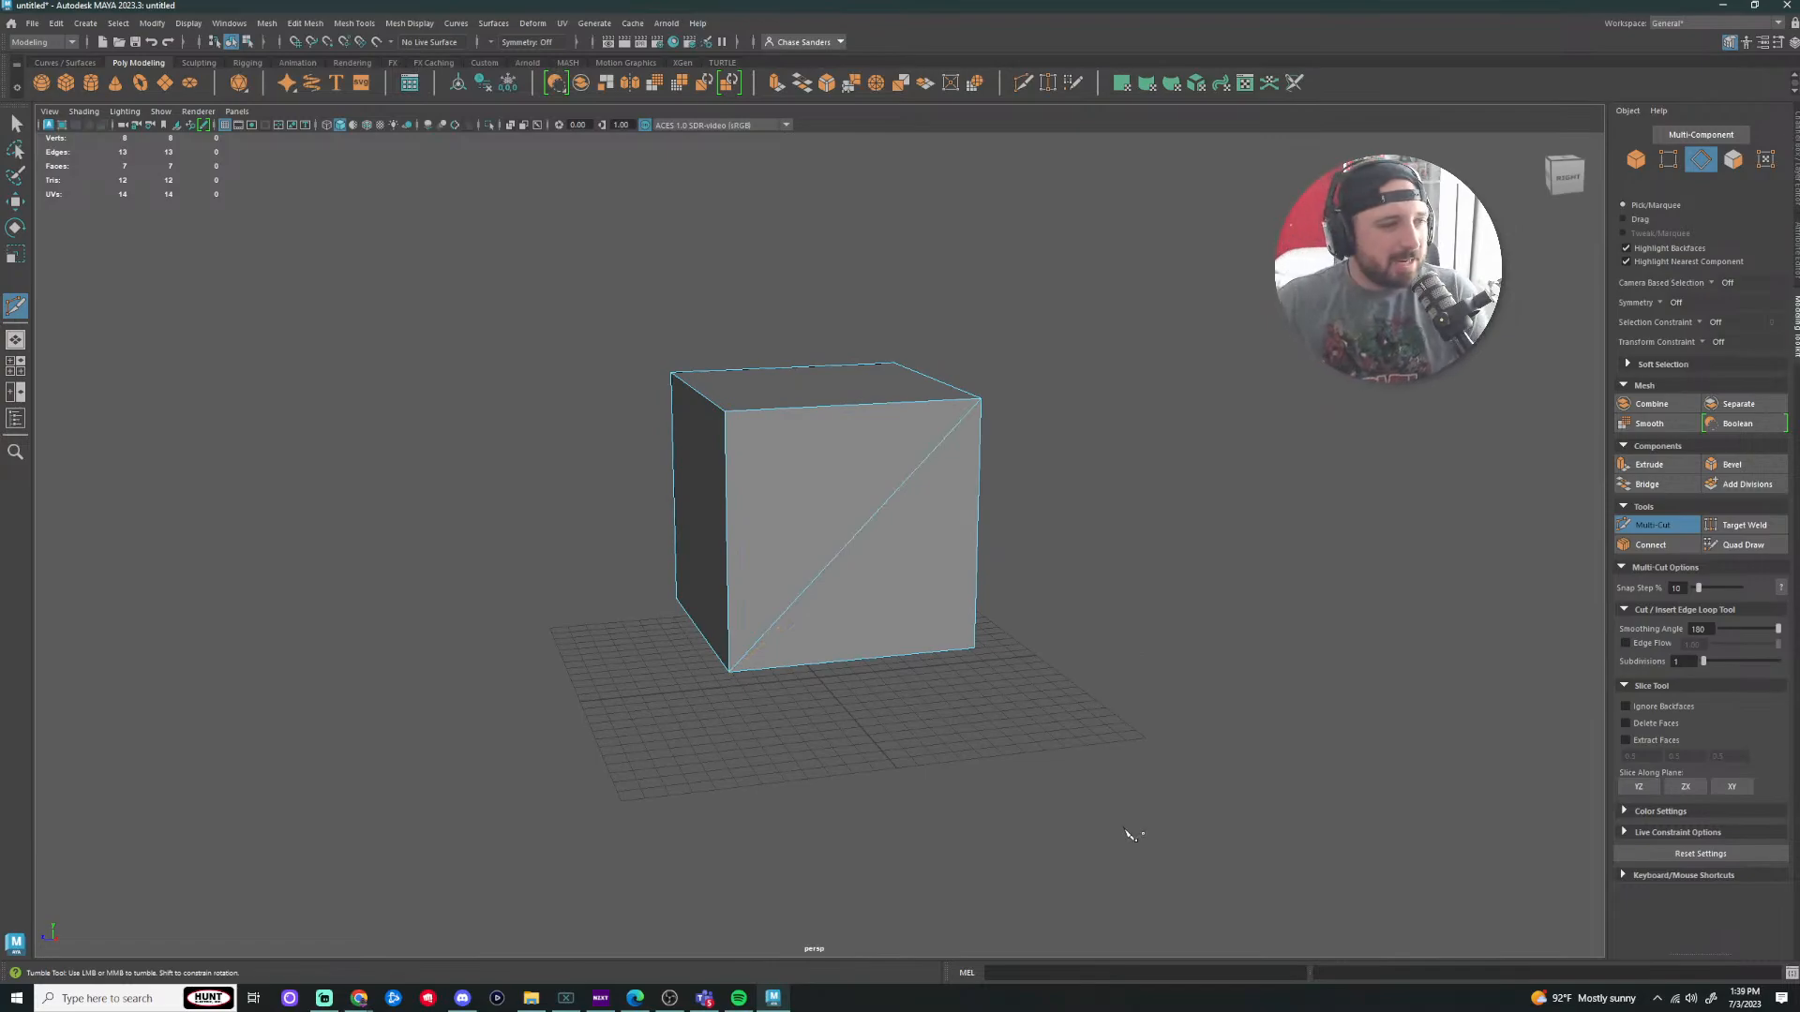
{"action": "key", "text": "ctrl+z"}
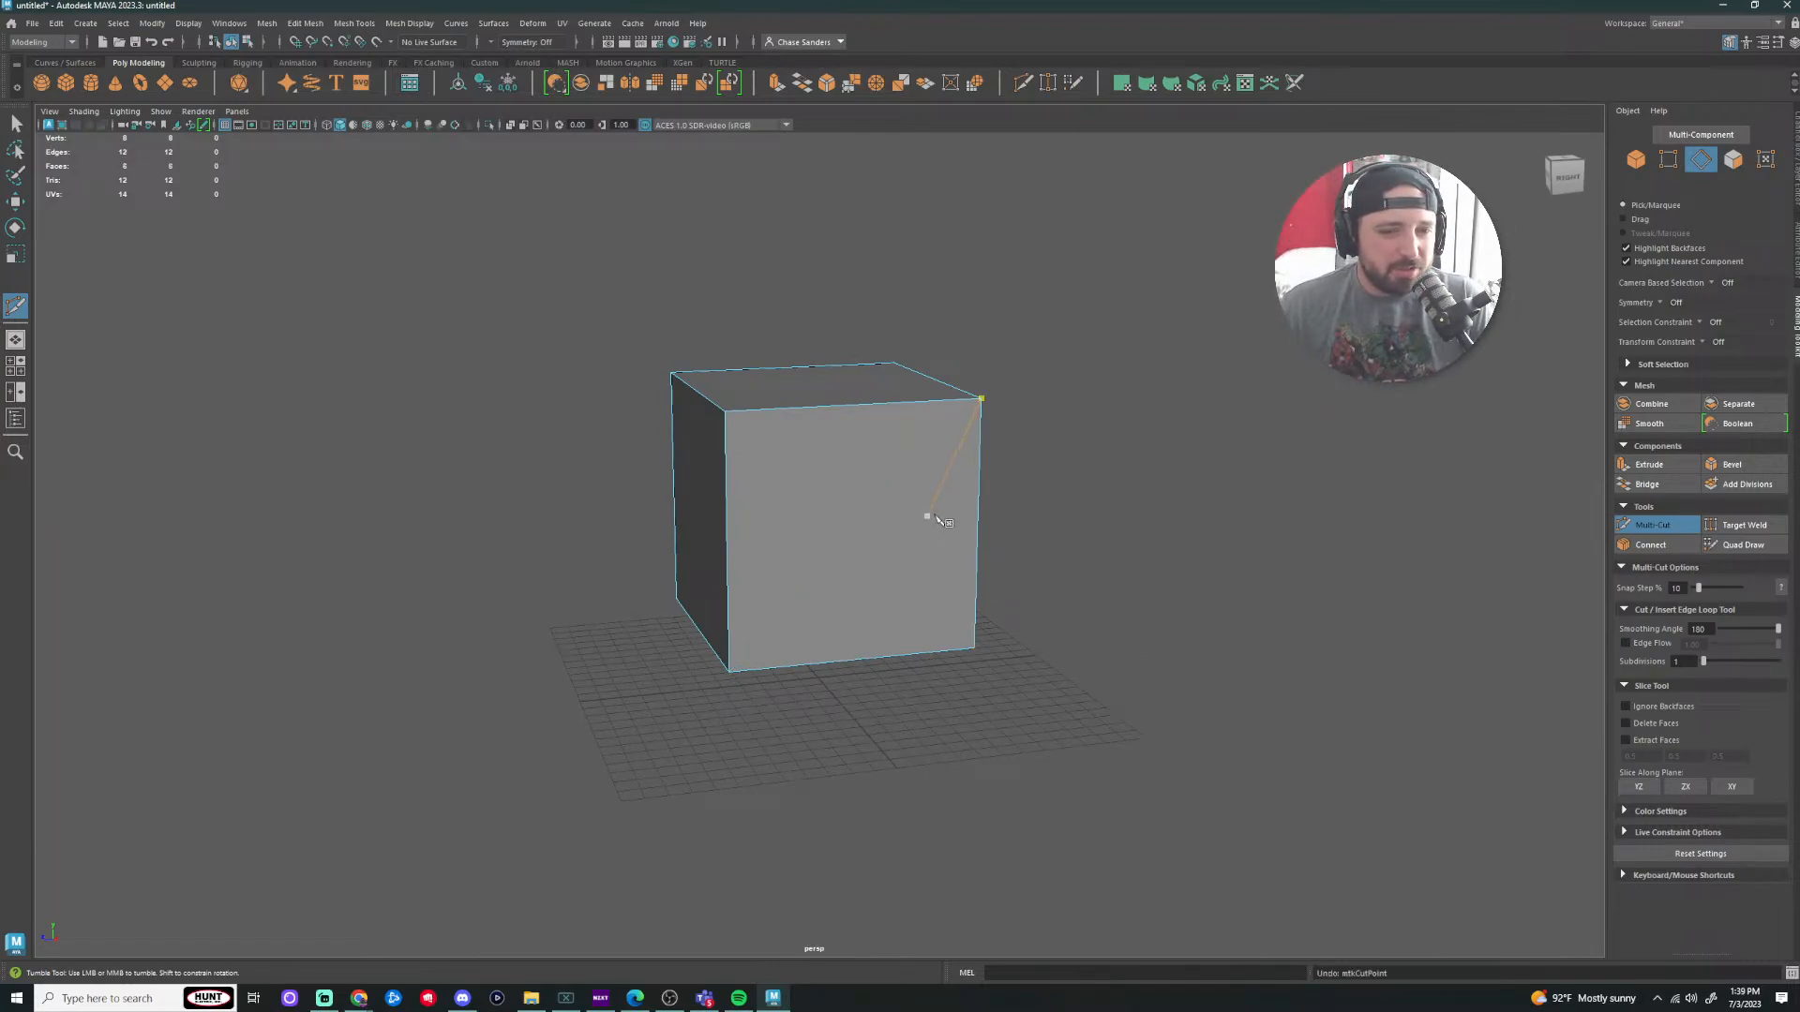
{"action": "key", "text": "q"}
{"action": "mouse_move", "coordinate": [1103, 515]}
{"action": "left_mouse_down", "text": "alt"}
{"action": "mouse_move", "coordinate": [1162, 448]}
{"action": "mouse_move", "coordinate": [1091, 491]}
{"action": "left_mouse_up", "text": "alt"}
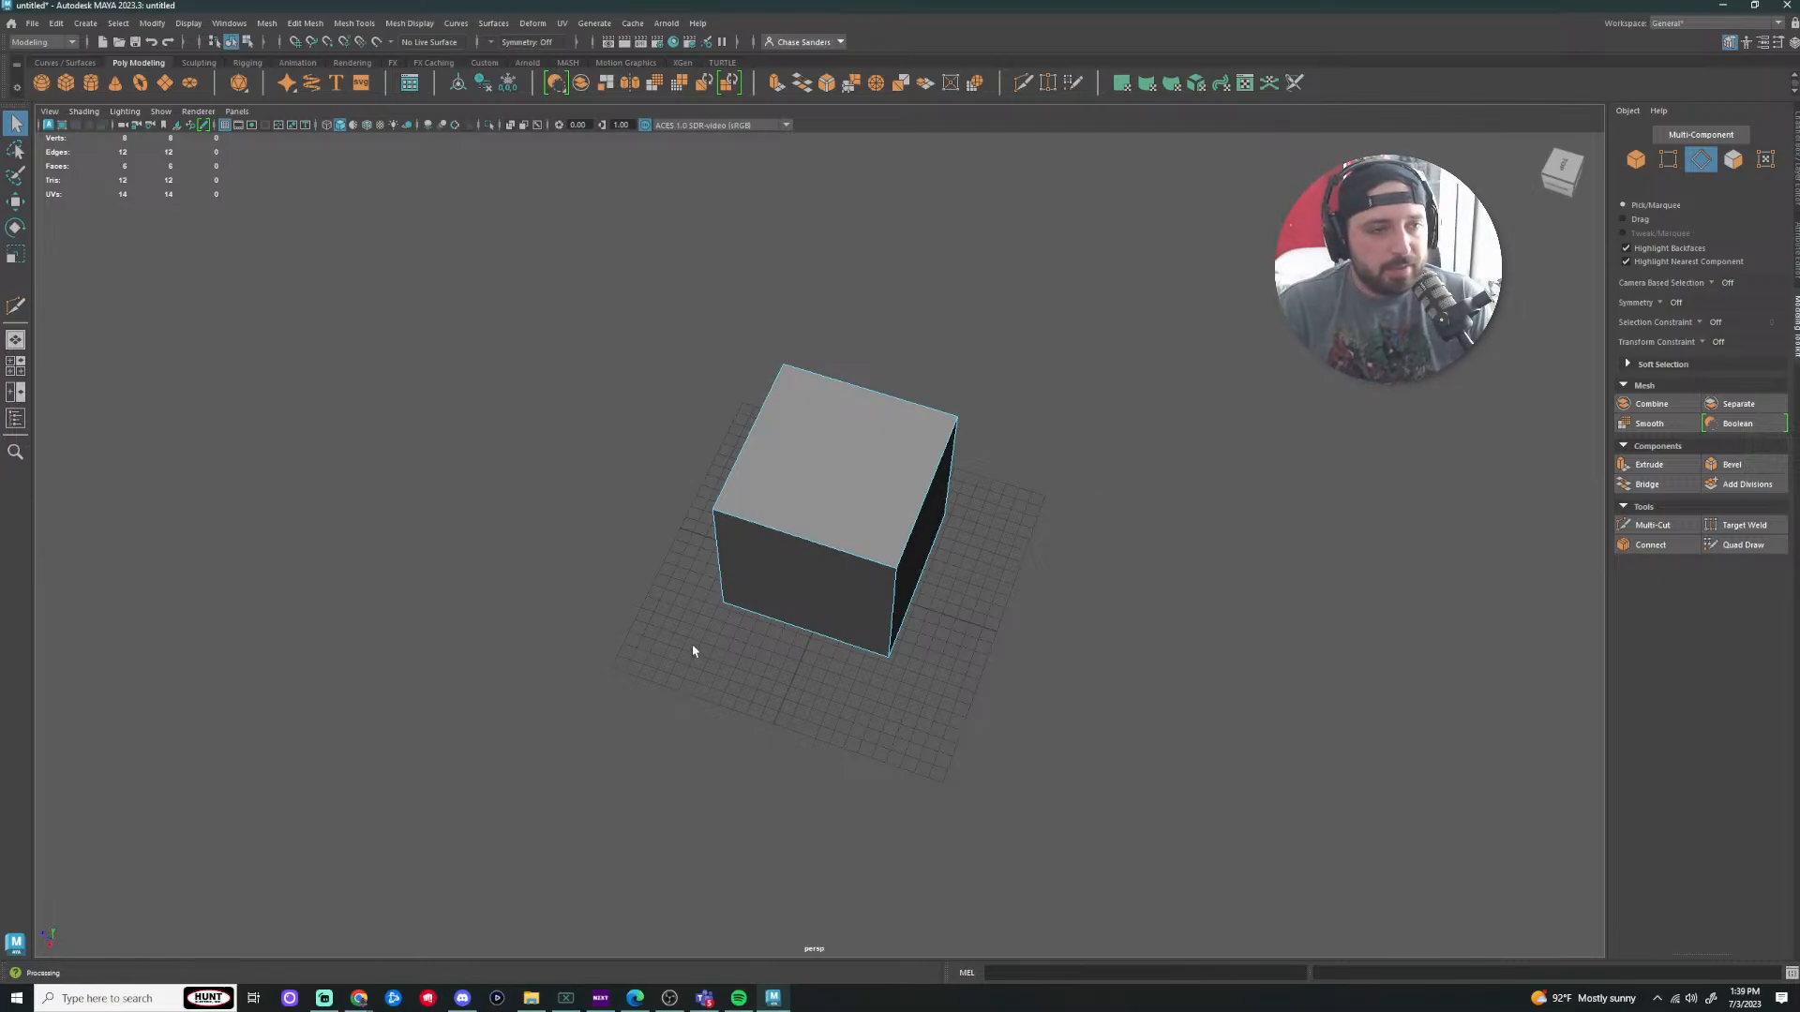
Step: Scale pCube1 uniformly to 11.96 in object mode and orbit around to inspect it
{"action": "left_click_drag", "start_coordinate": [943, 702], "coordinate": [1028, 635], "text": "alt"}
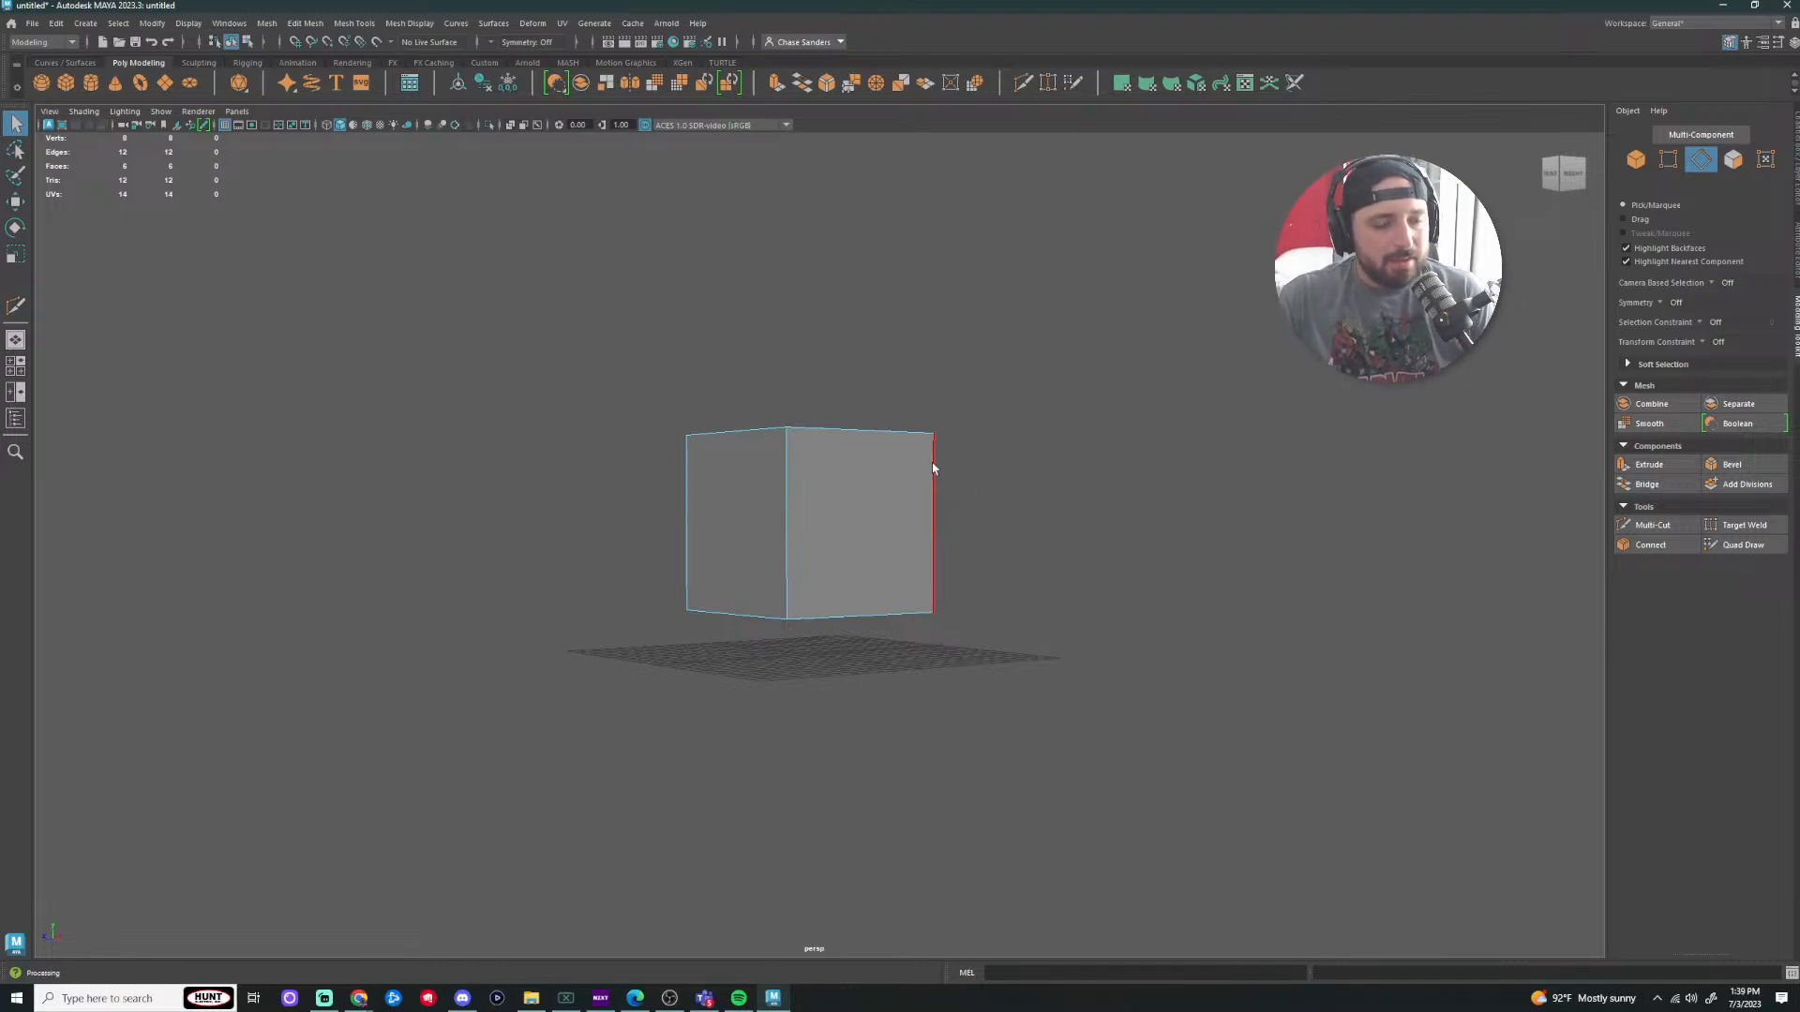
{"action": "key", "text": "r"}
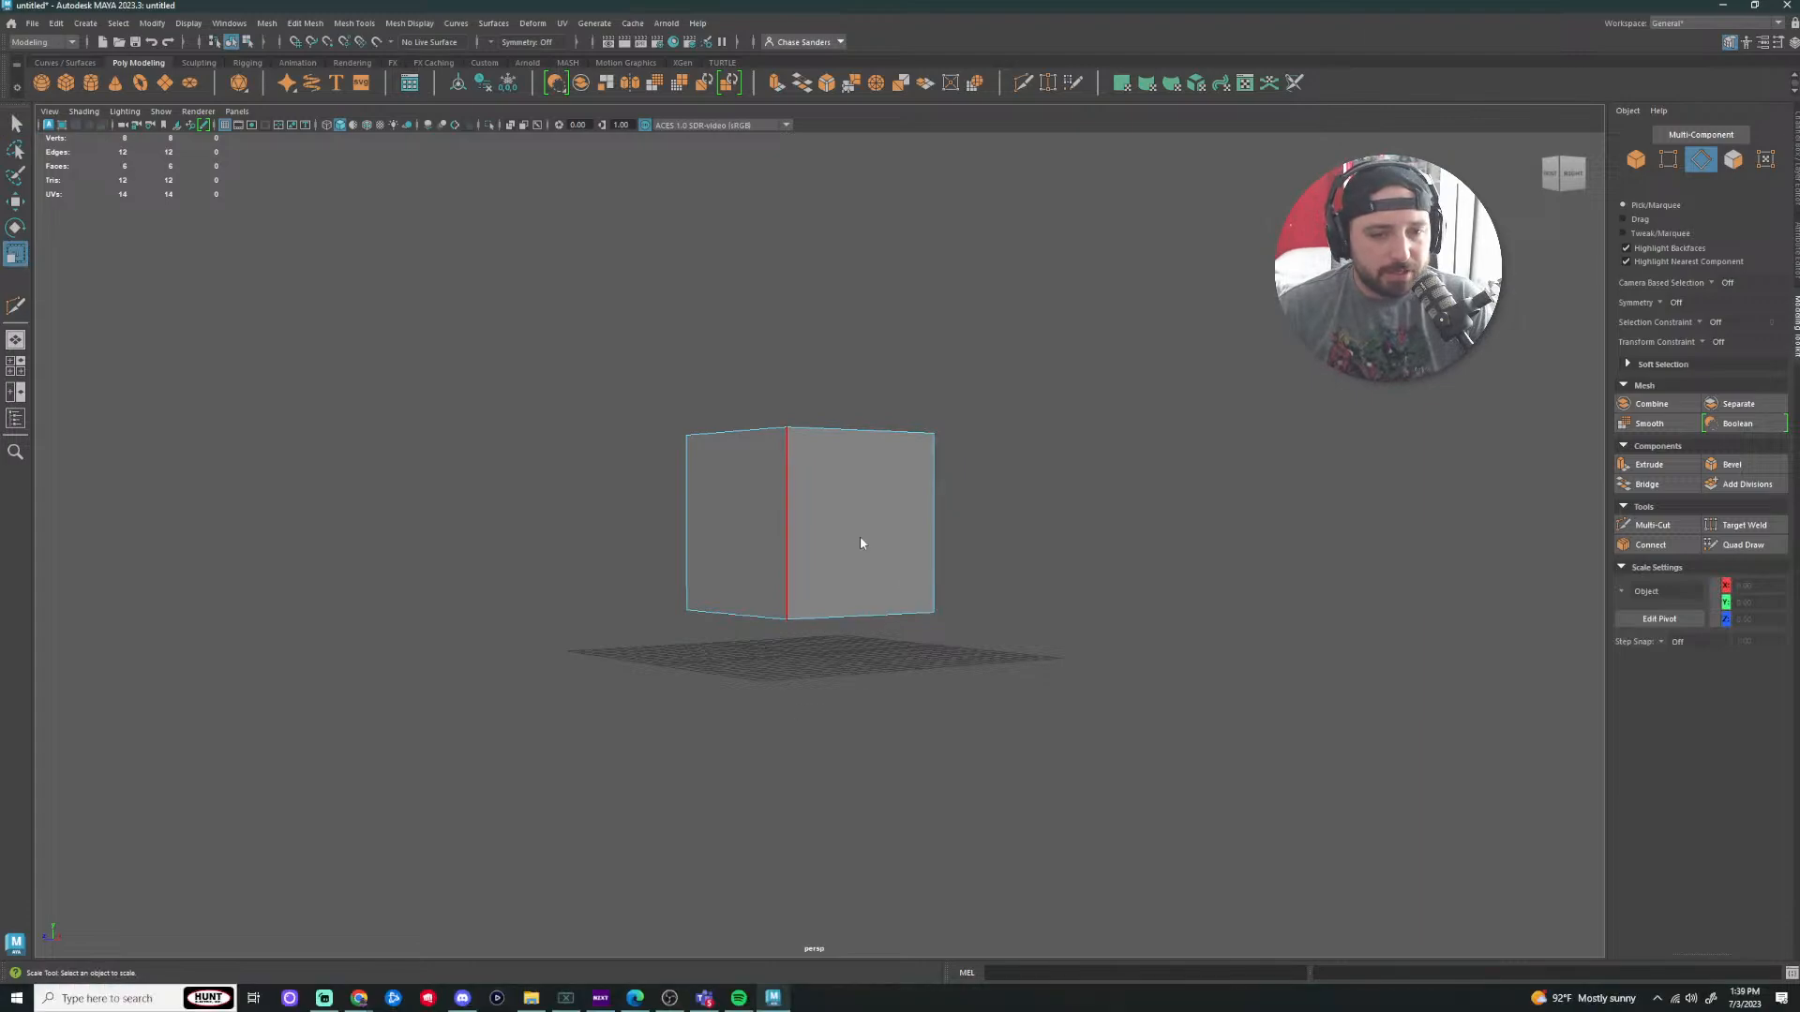
{"action": "right_click_drag", "start_coordinate": [860, 539], "coordinate": [1000, 513]}
{"action": "left_click_drag", "start_coordinate": [808, 522], "coordinate": [784, 573]}
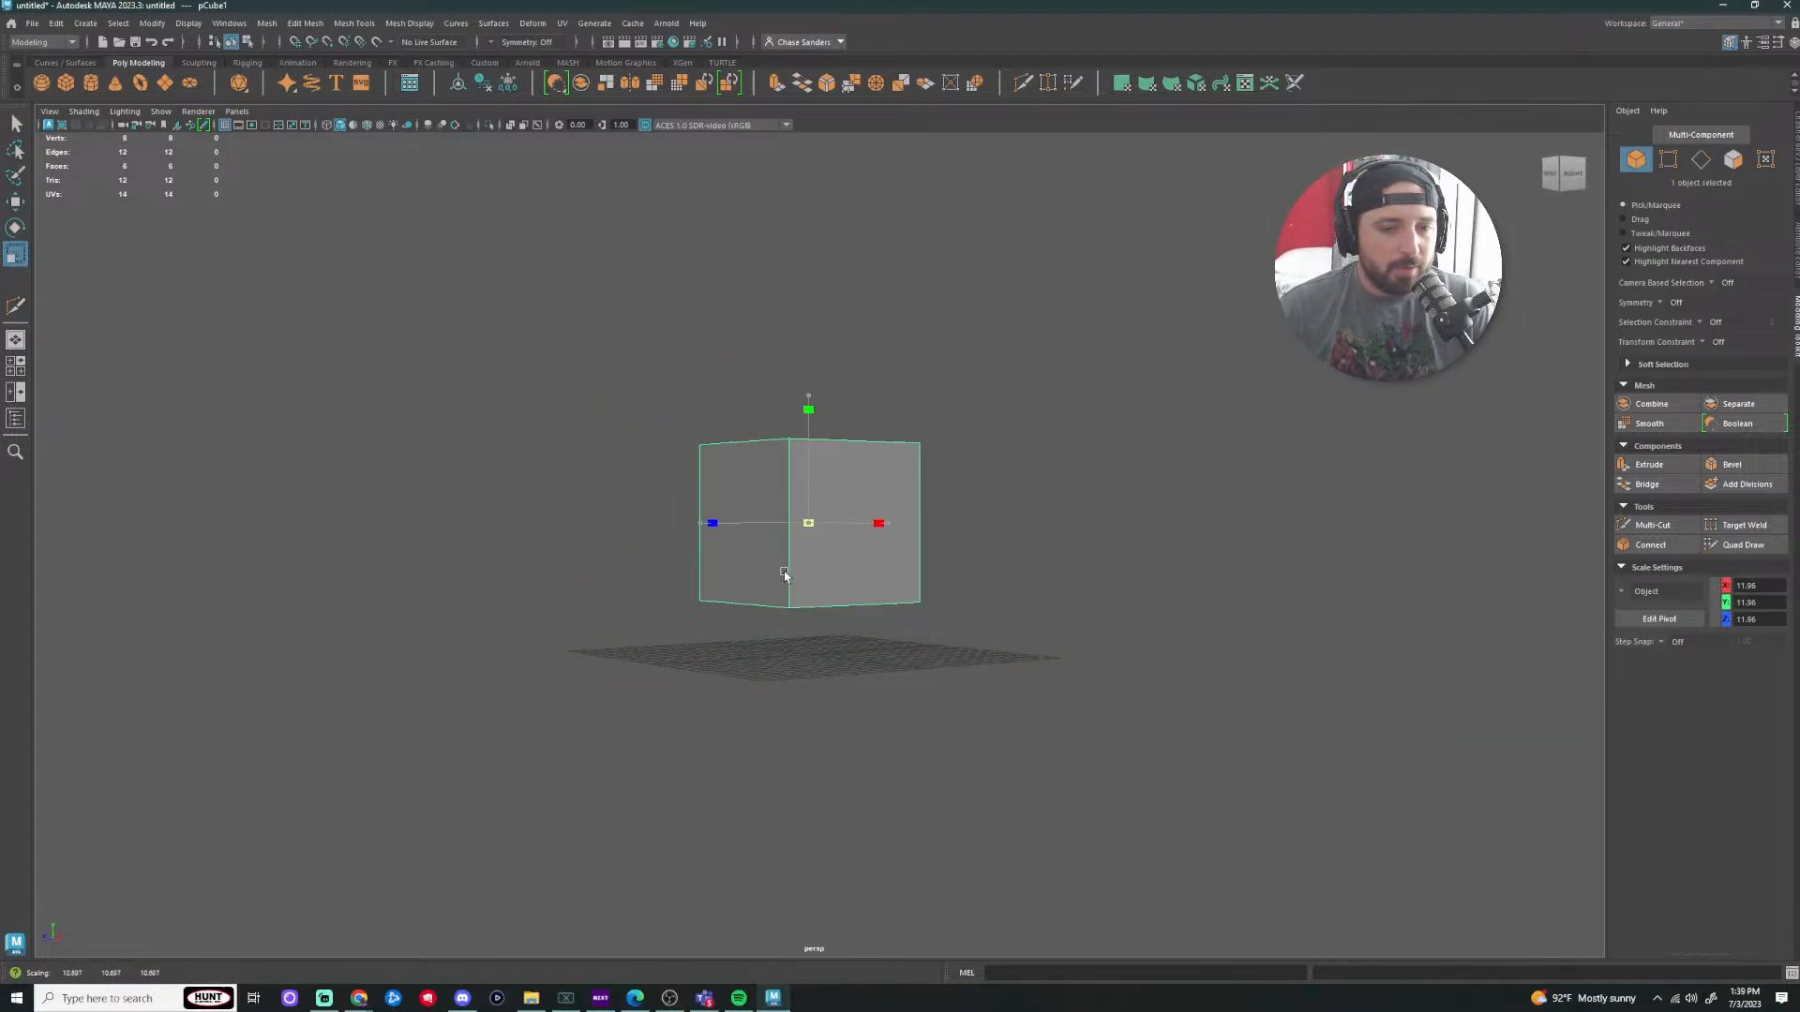
{"action": "left_click_drag", "start_coordinate": [1025, 546], "coordinate": [1032, 574], "text": "alt"}
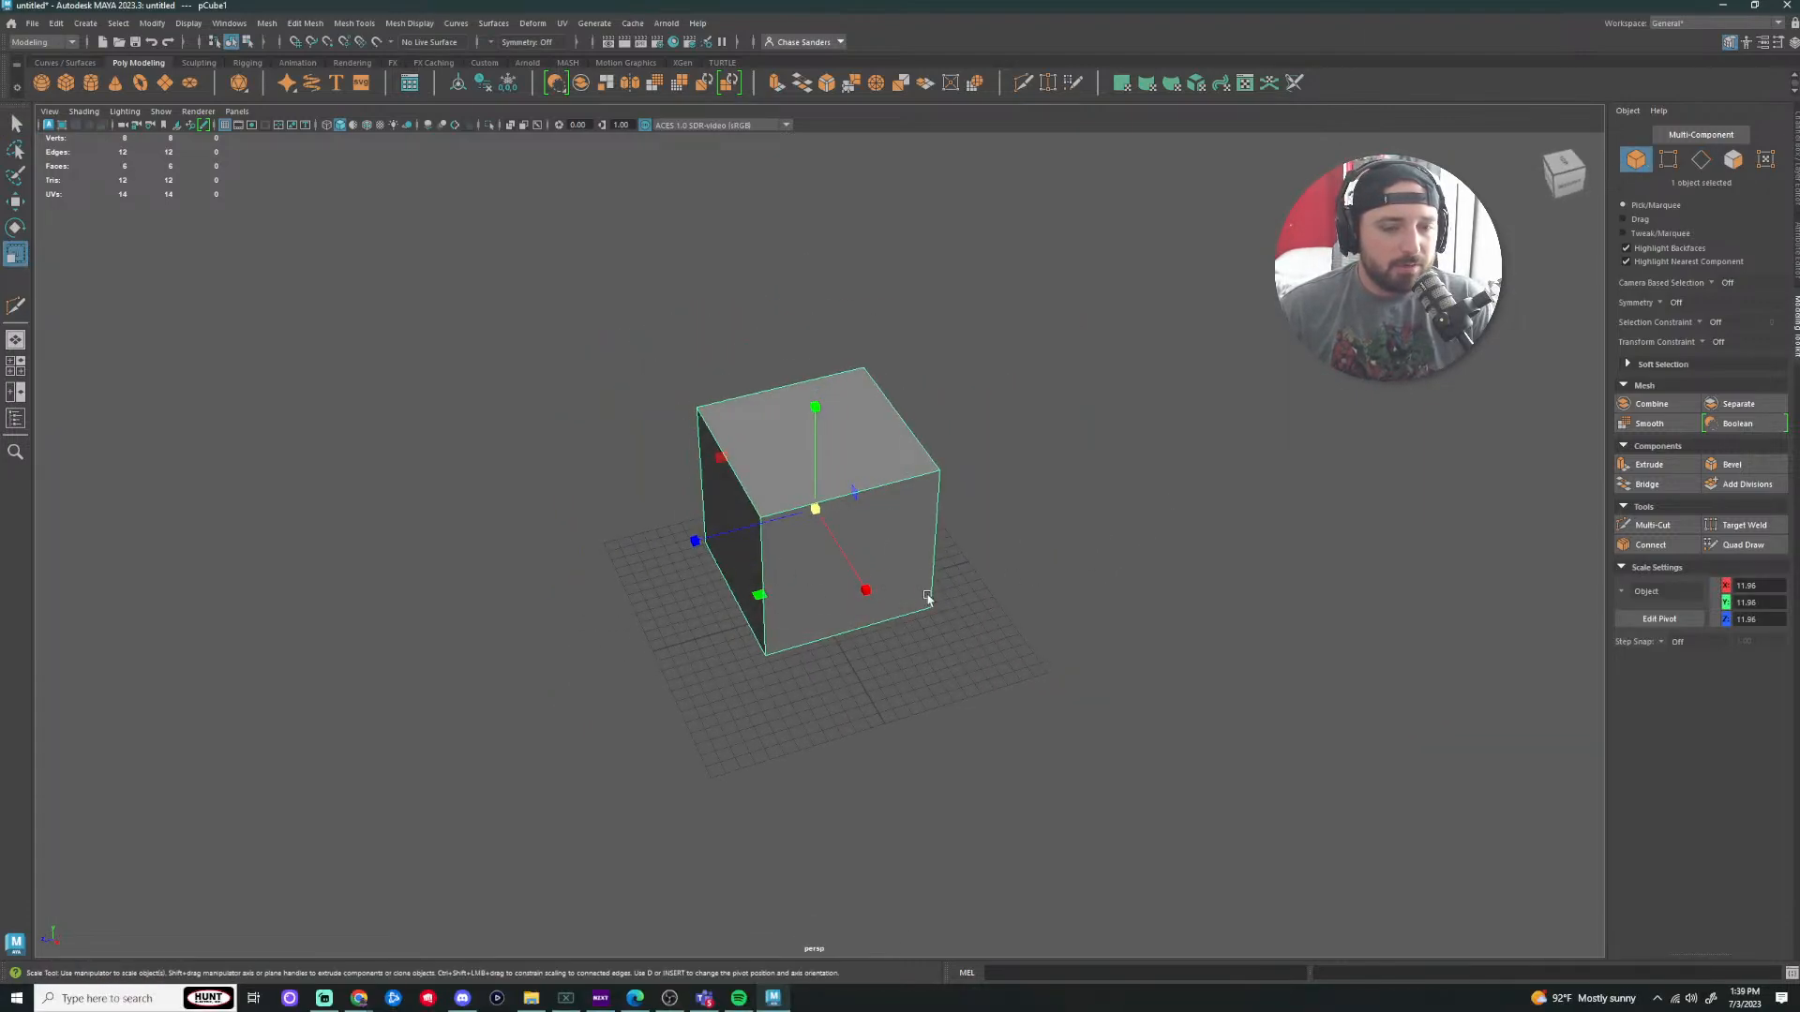
{"action": "left_click_drag", "start_coordinate": [927, 597], "coordinate": [1011, 572], "text": "alt"}
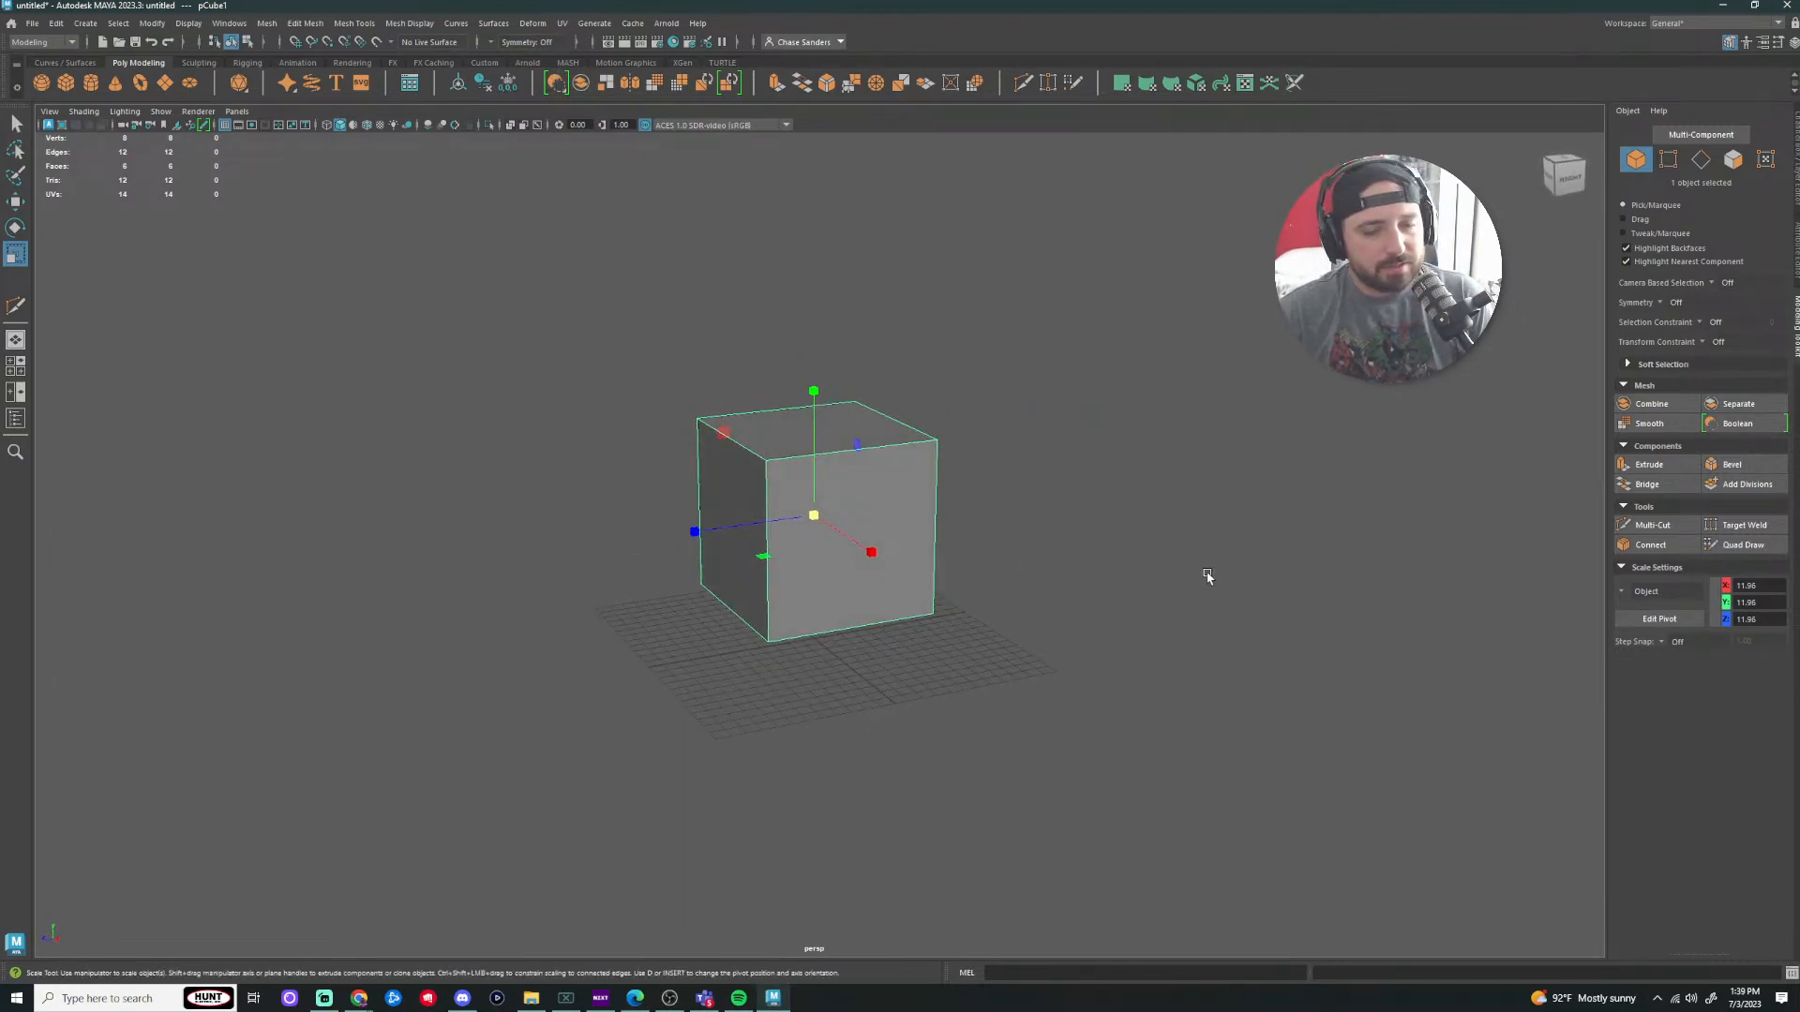
{"action": "left_click", "coordinate": [1126, 526]}
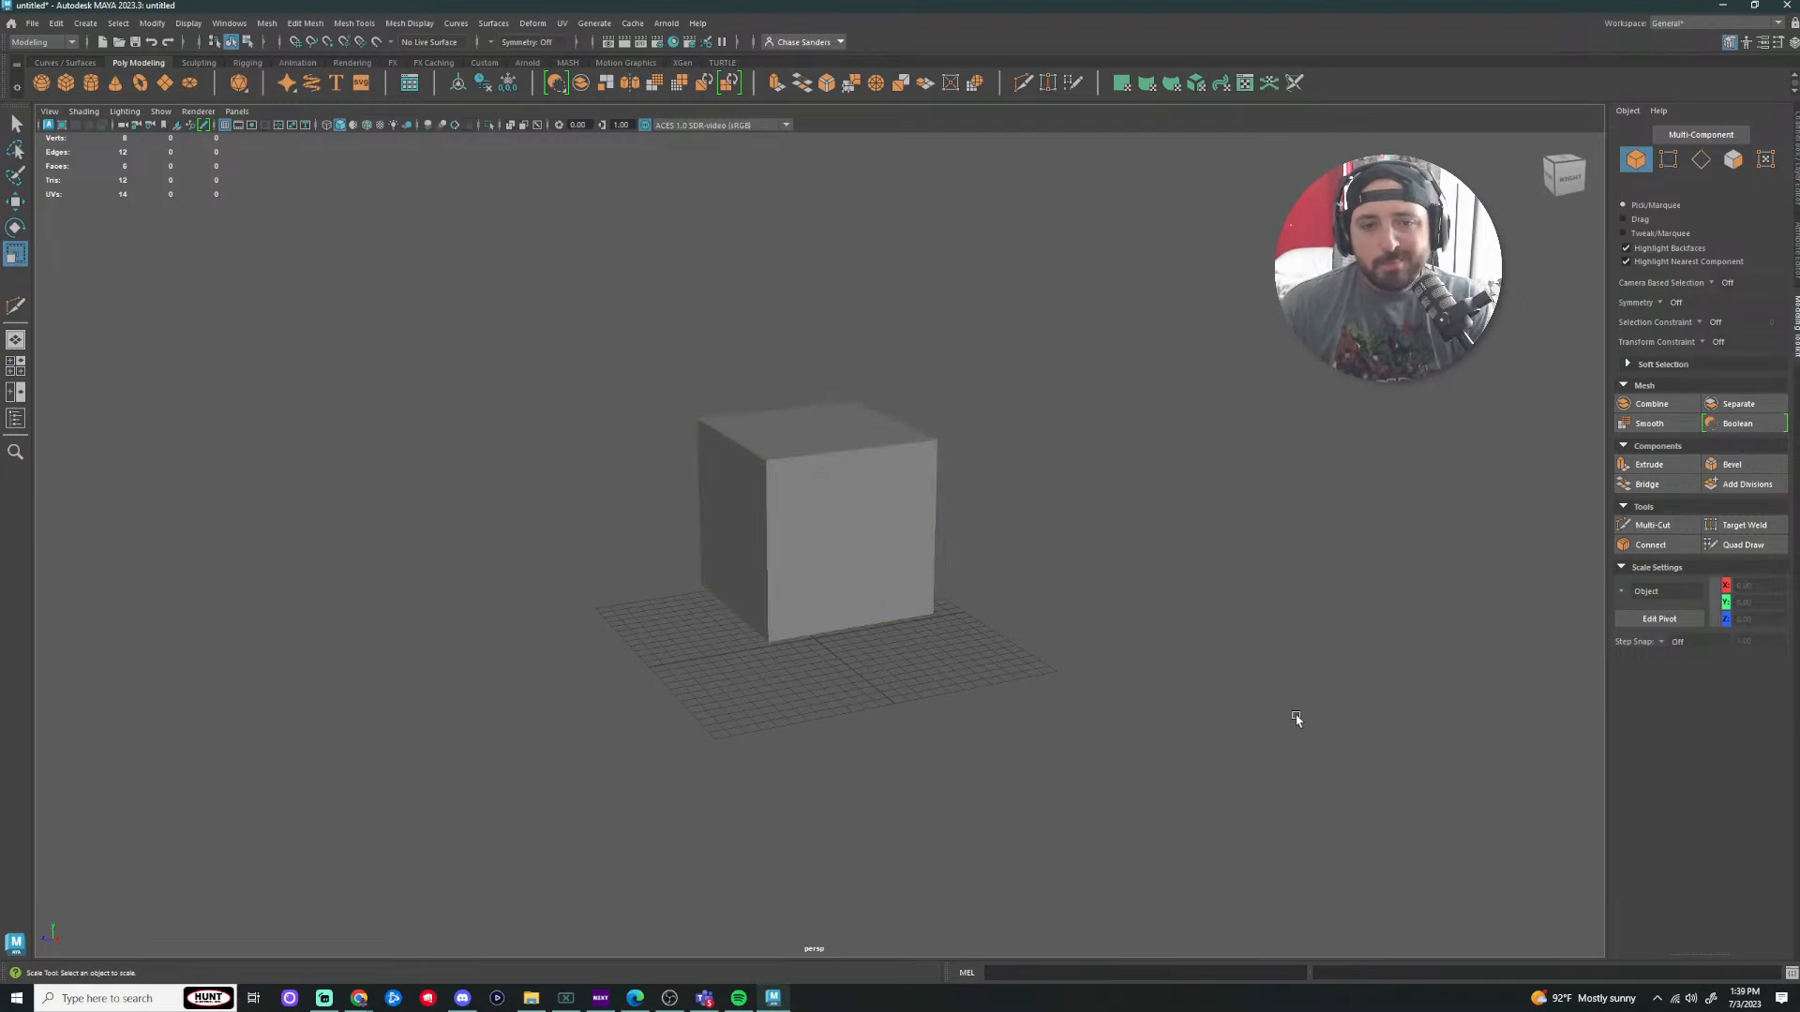
{"action": "left_click", "coordinate": [723, 485]}
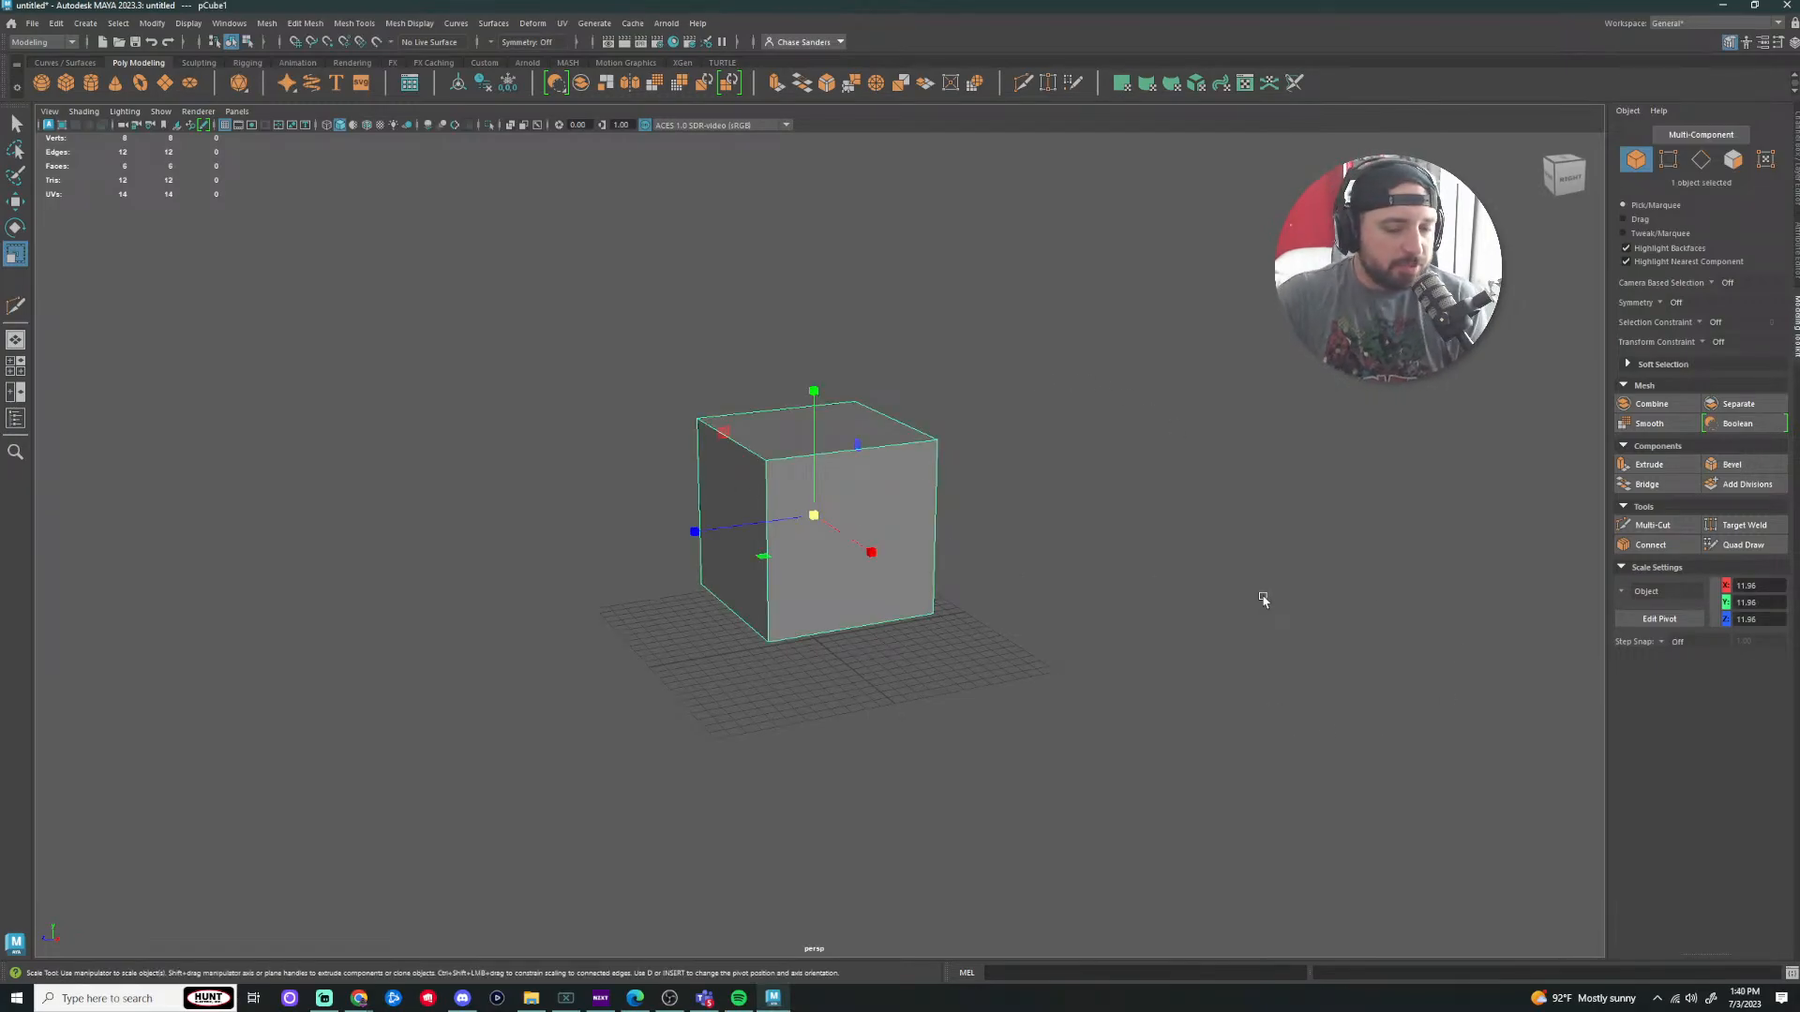
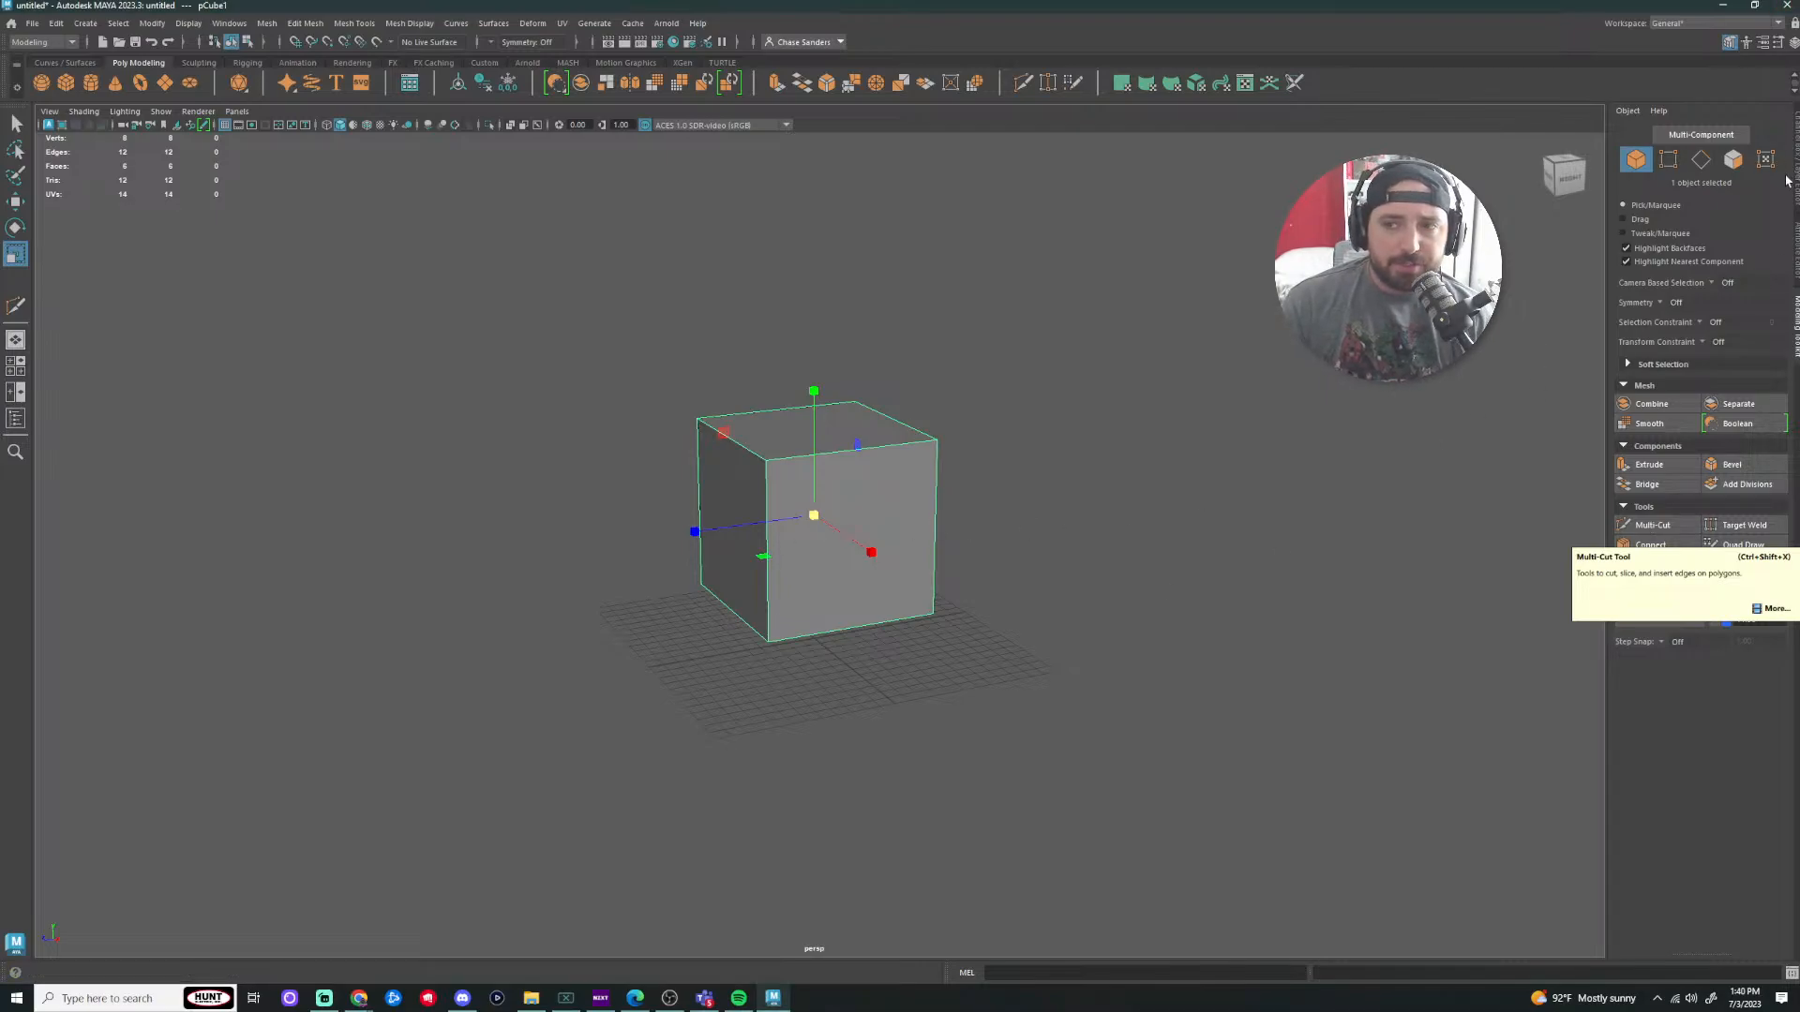
Step: Widen the side panel and show the cube's polyCube1 construction settings in the Attribute Editor
{"action": "left_click", "coordinate": [1796, 176]}
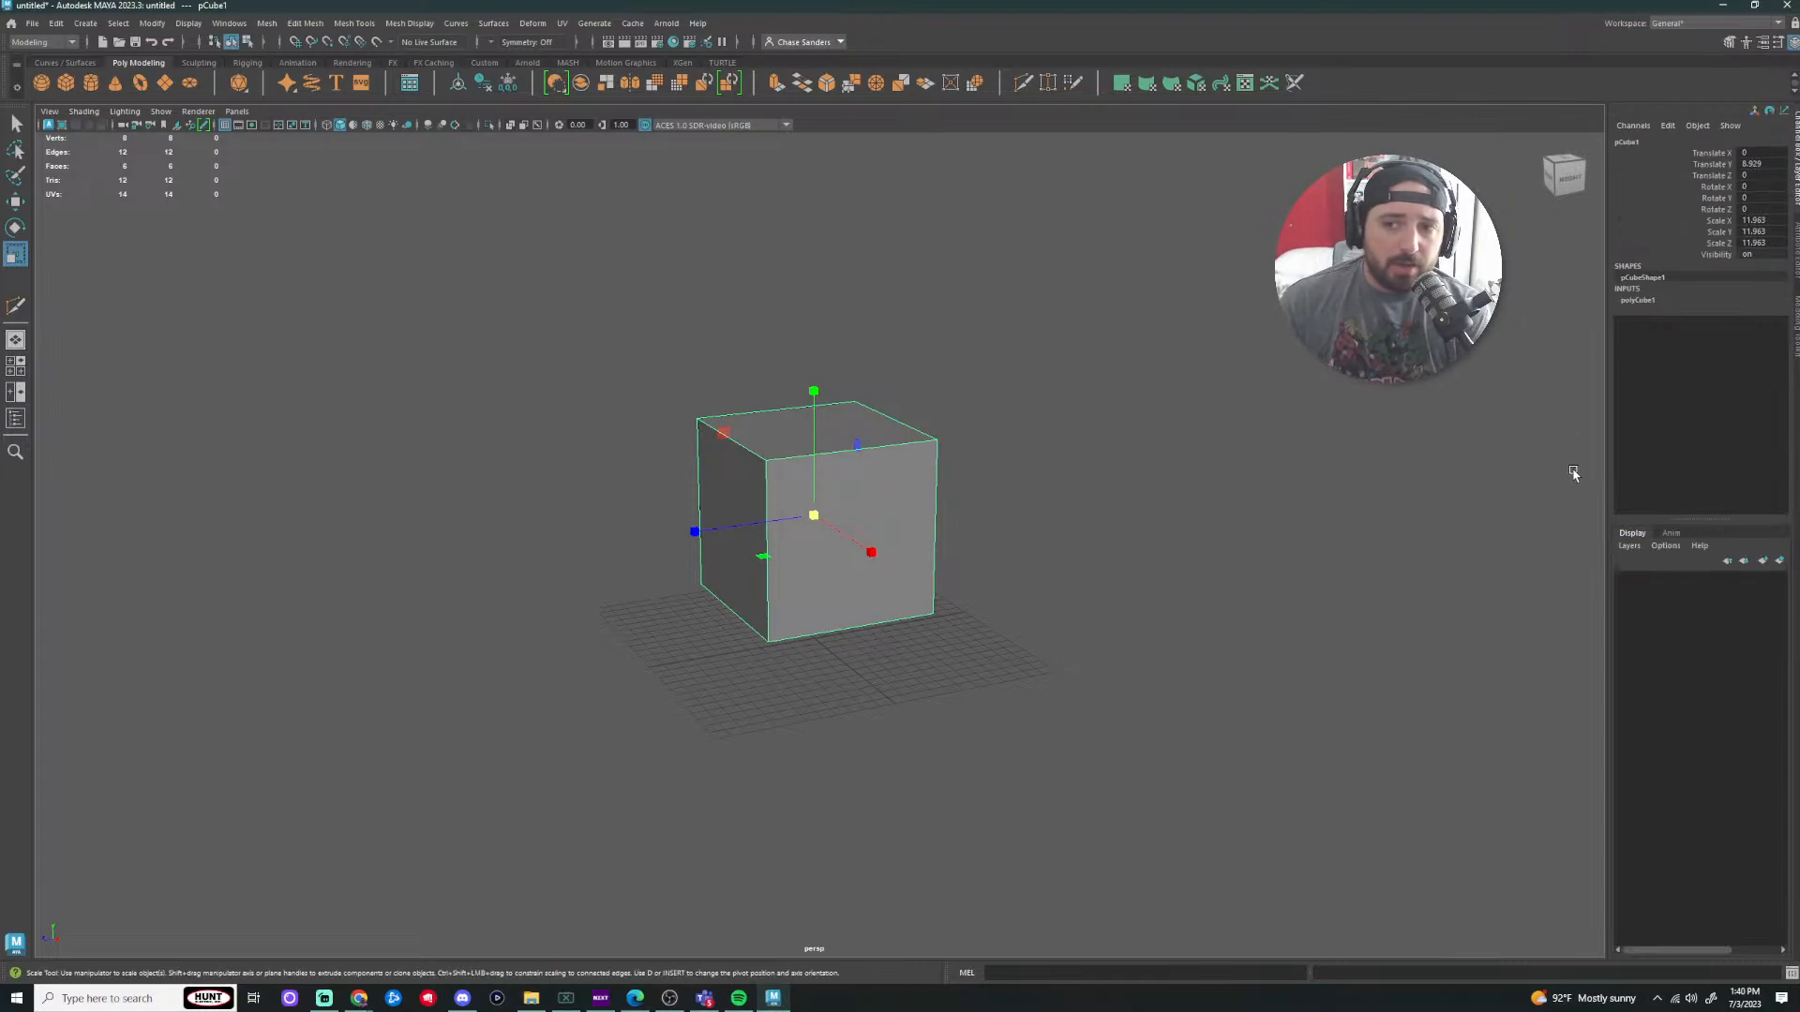
{"action": "left_click_drag", "start_coordinate": [1609, 420], "coordinate": [1444, 416]}
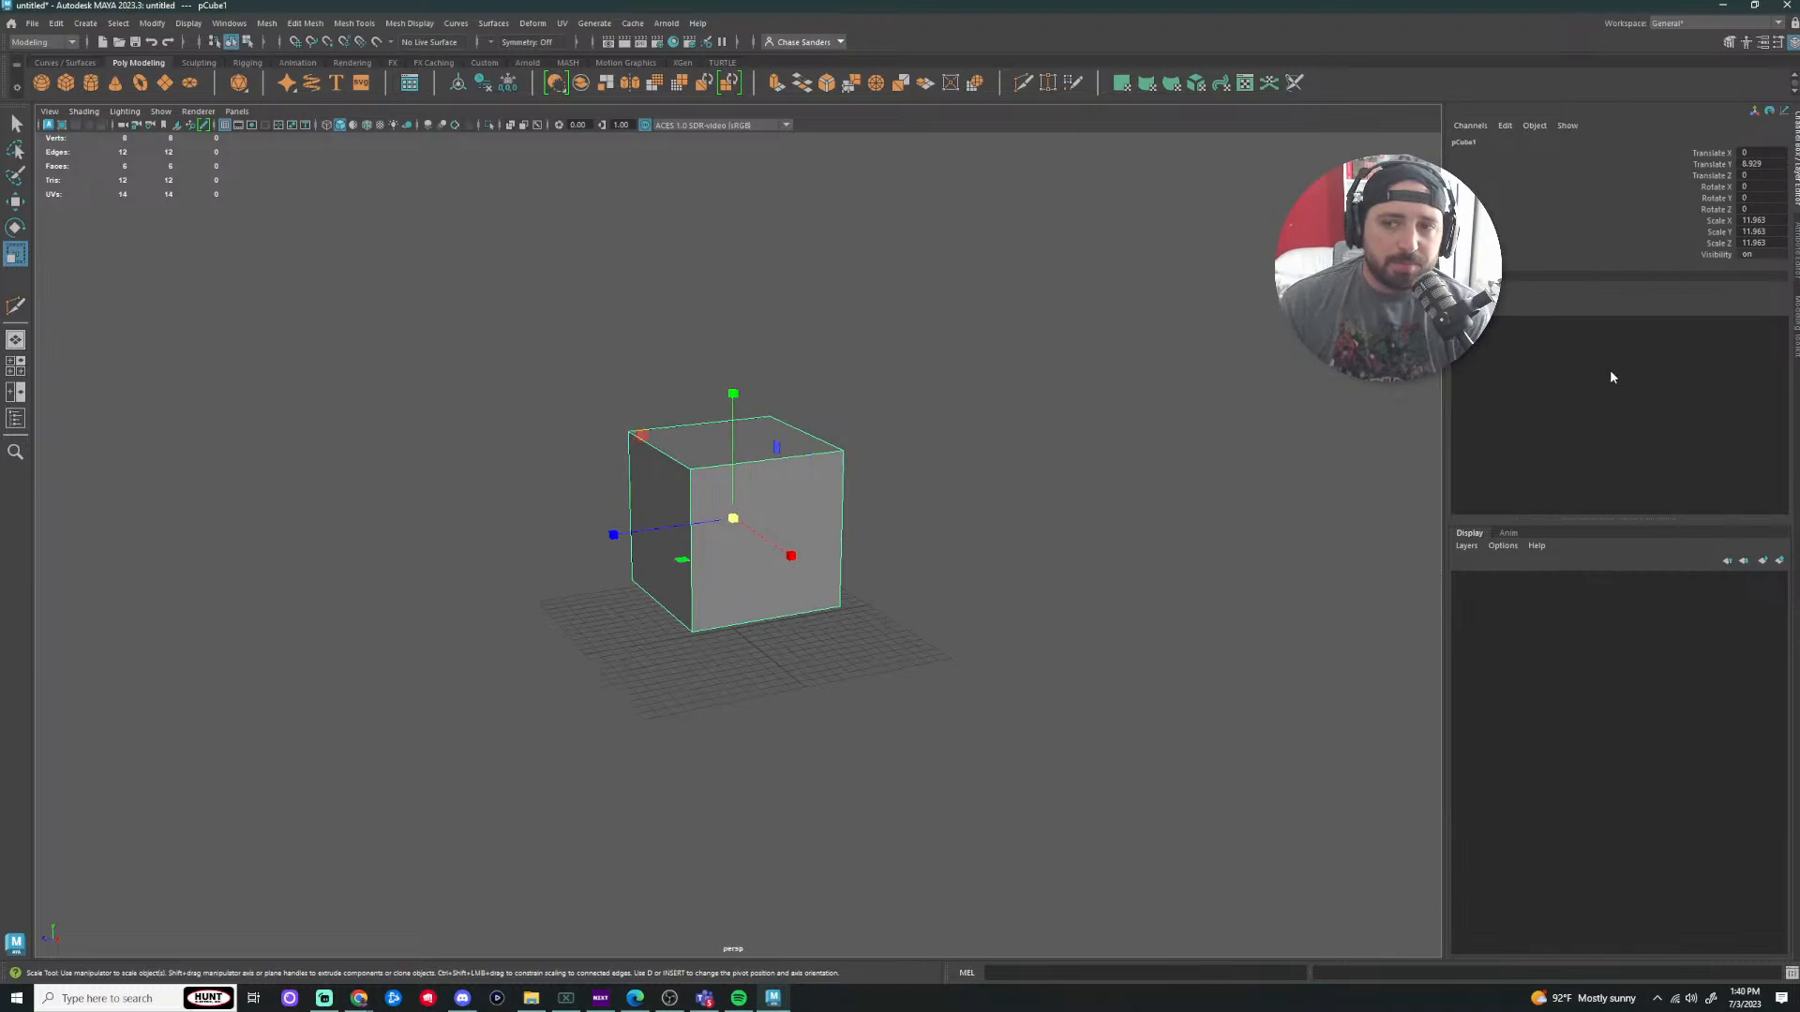
{"action": "left_click", "coordinate": [1795, 229]}
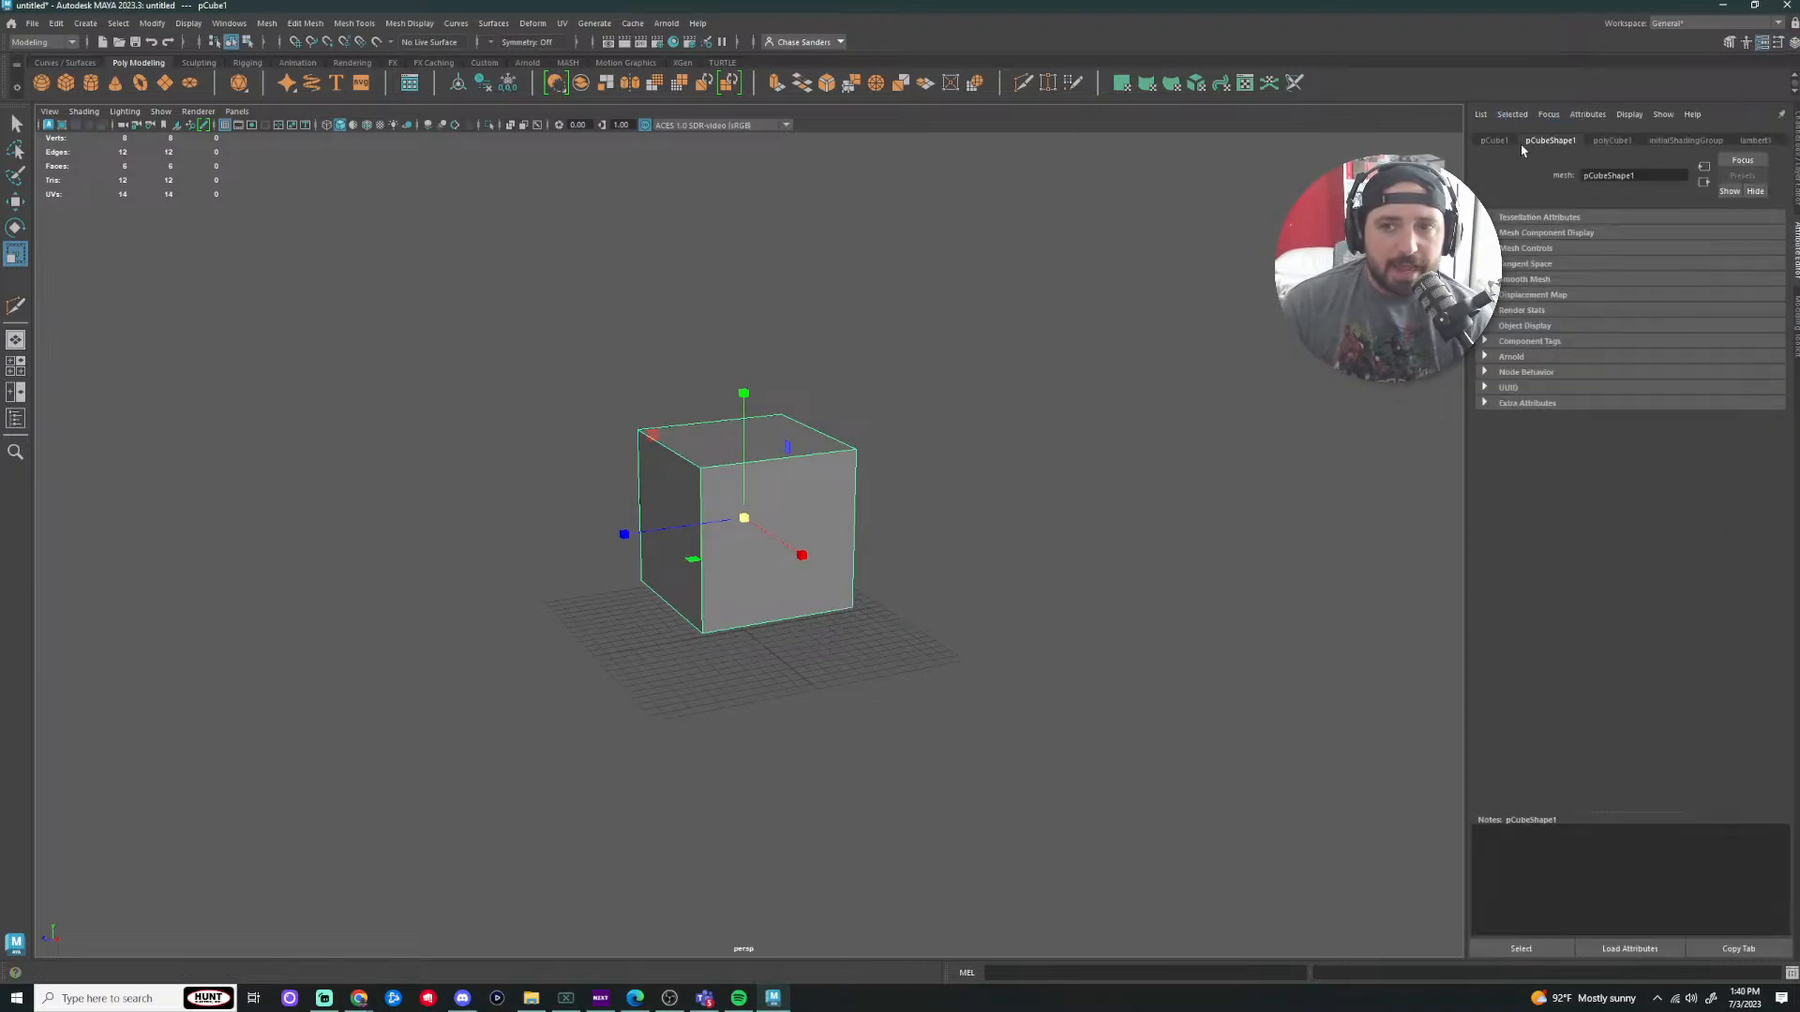
{"action": "left_click", "coordinate": [1494, 141]}
{"action": "left_click", "coordinate": [1608, 141]}
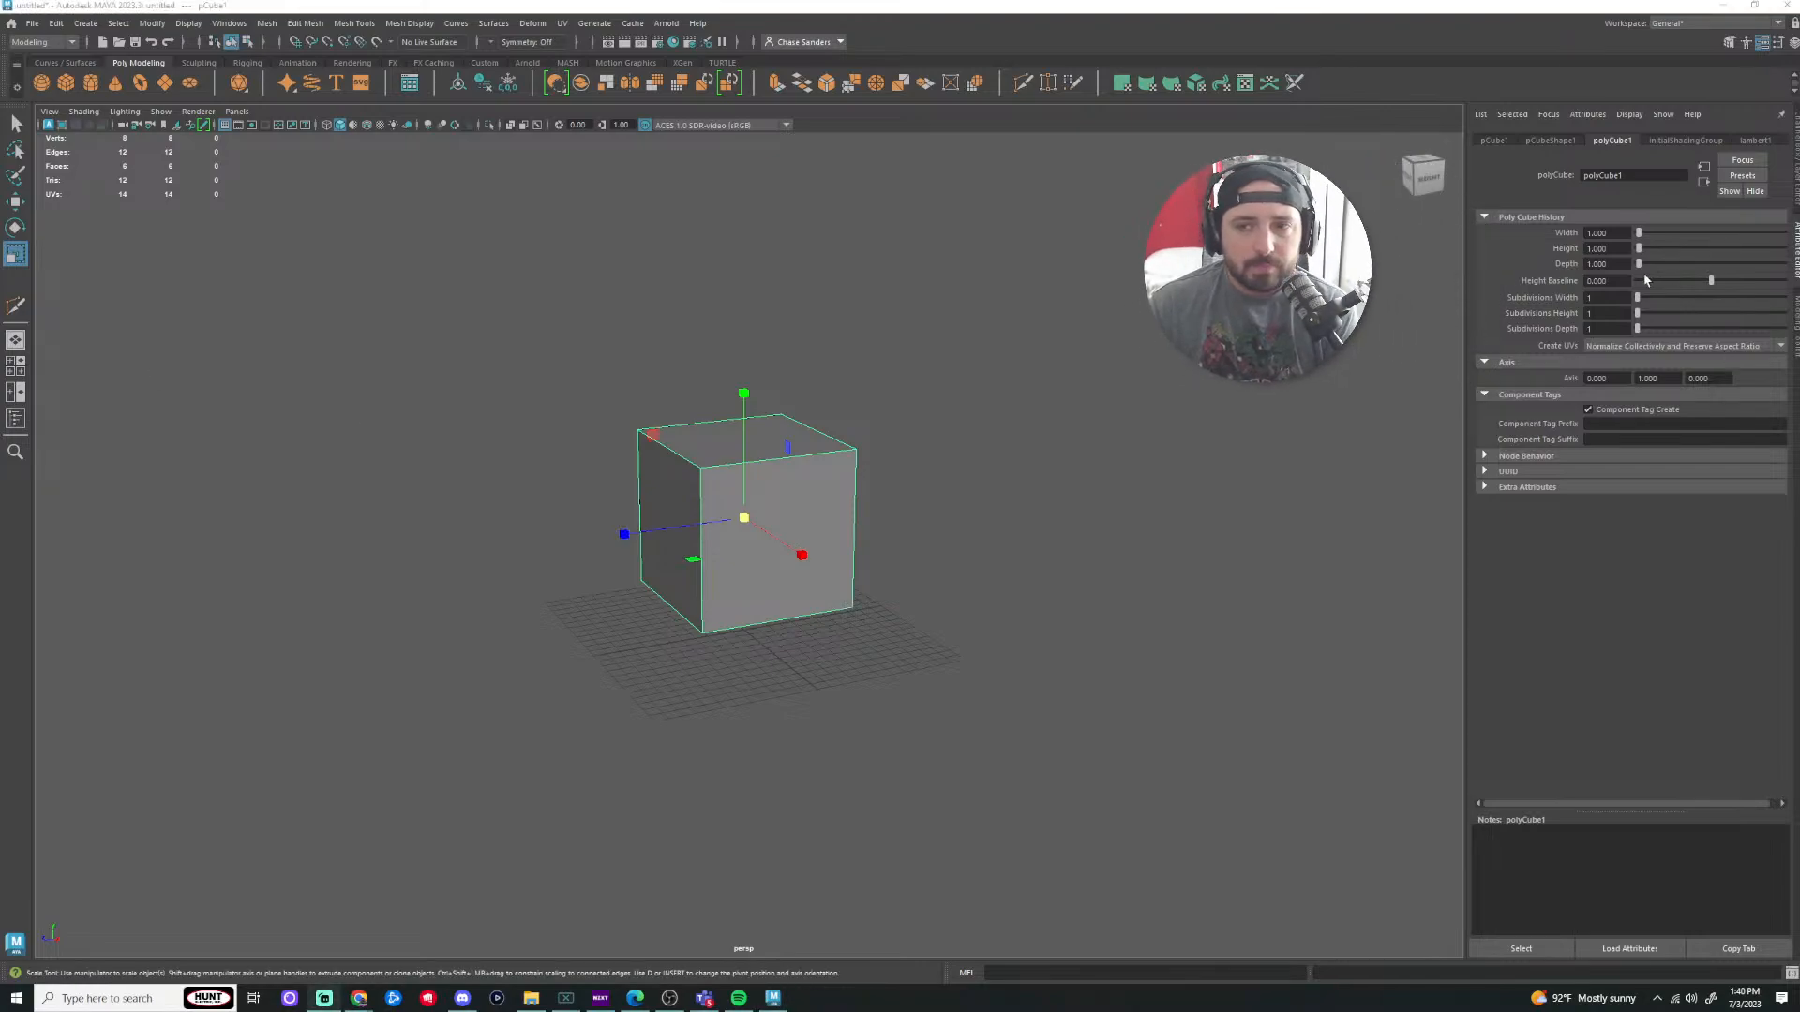
{"action": "left_click", "coordinate": [1350, 354]}
{"action": "left_click", "coordinate": [716, 550]}
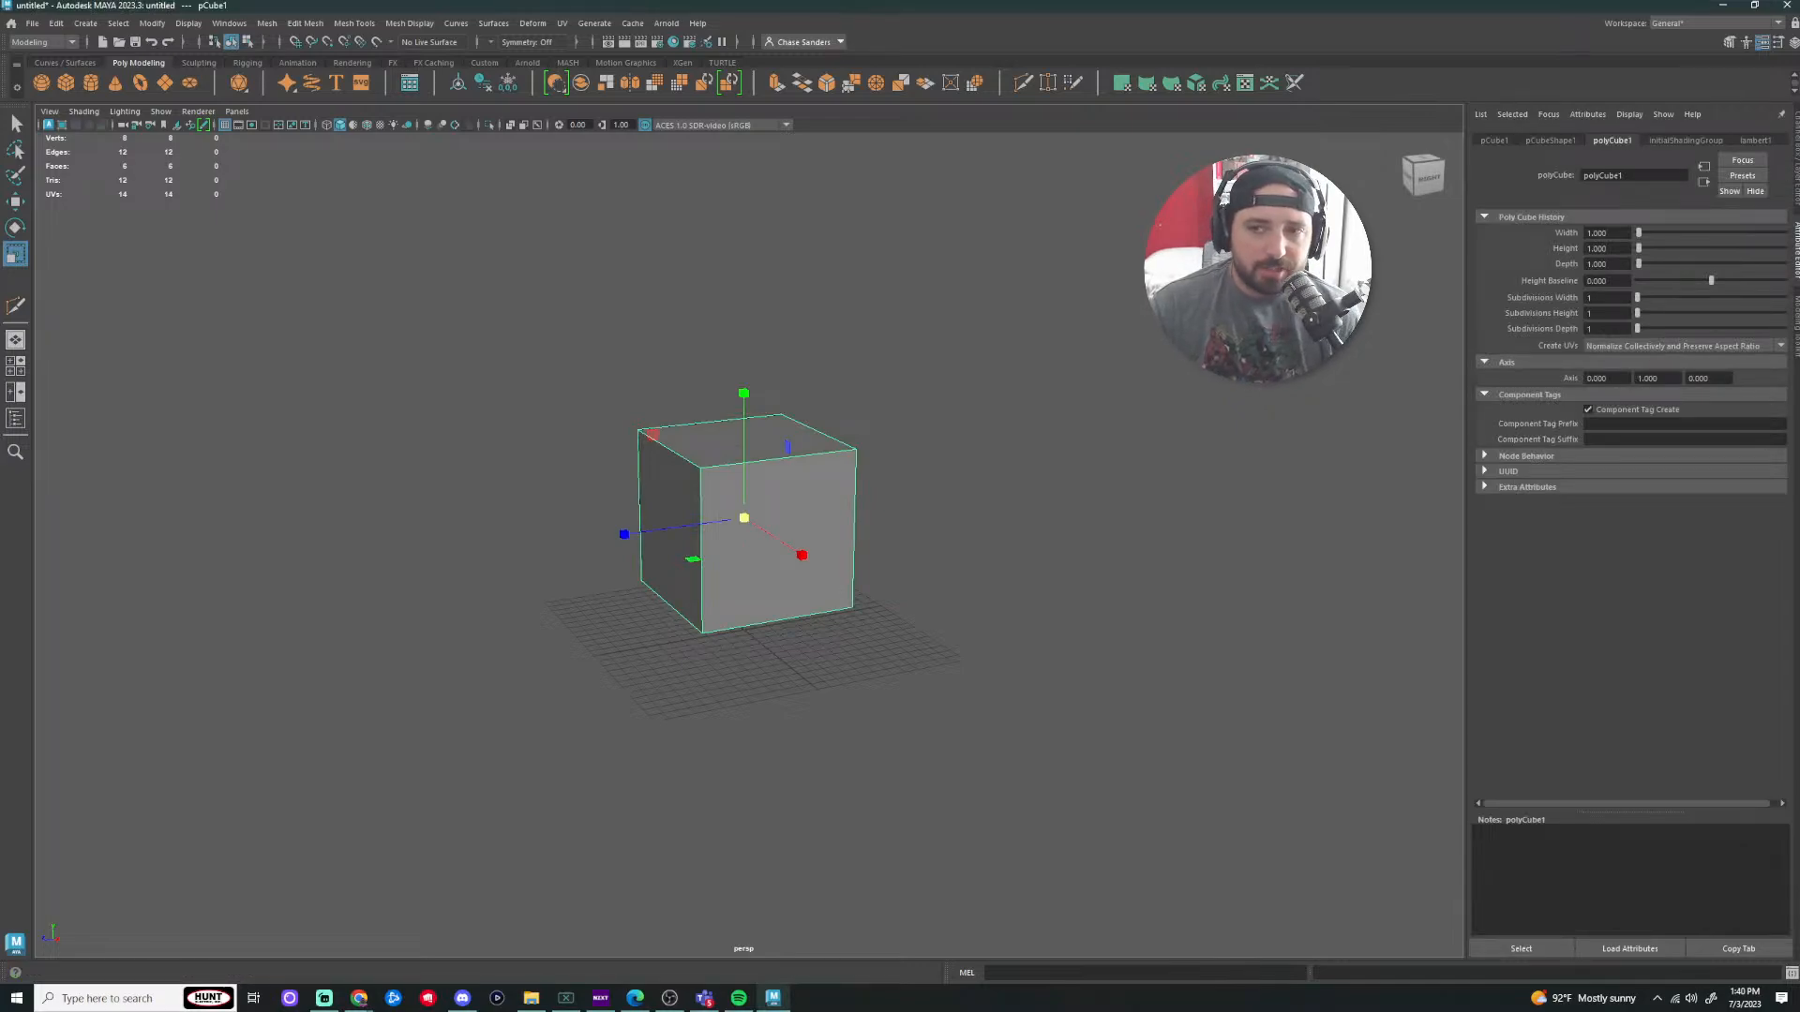
{"action": "left_click", "coordinate": [1581, 143]}
{"action": "left_click", "coordinate": [1603, 145]}
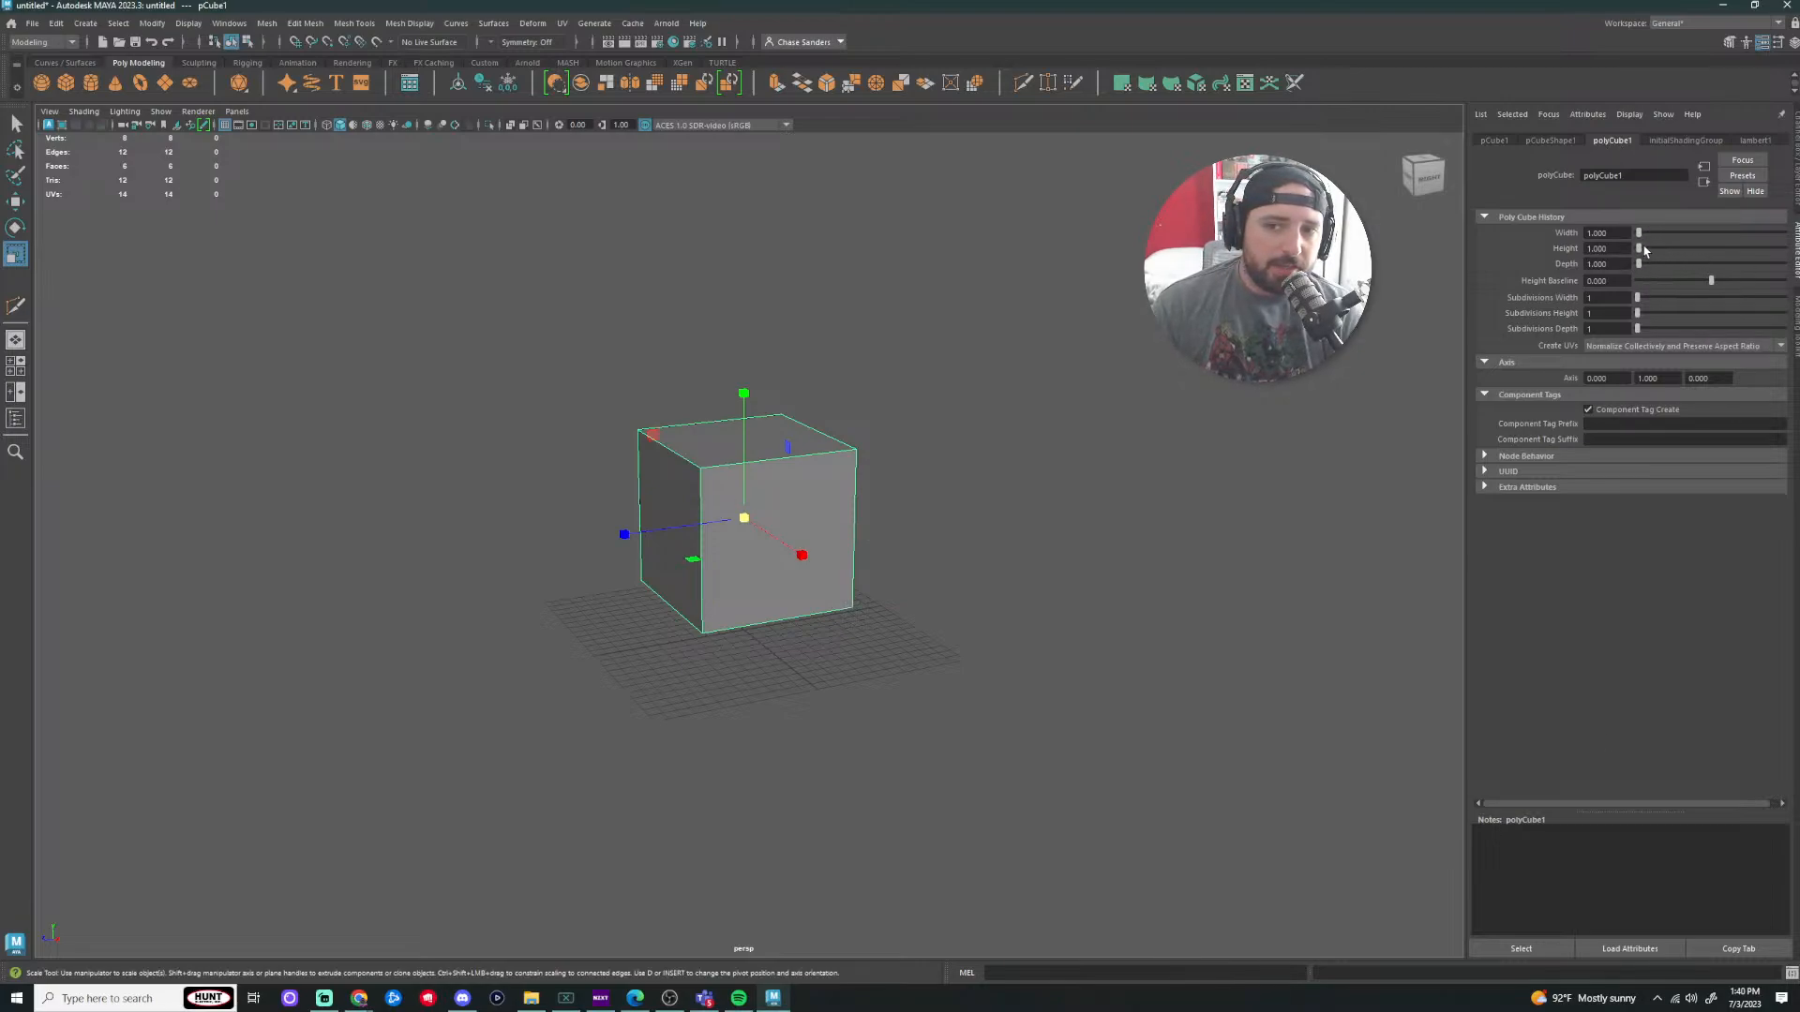
Step: Test a cube Width of 2, then reset Width back to 1
{"action": "left_click_drag", "start_coordinate": [1640, 235], "coordinate": [1642, 236]}
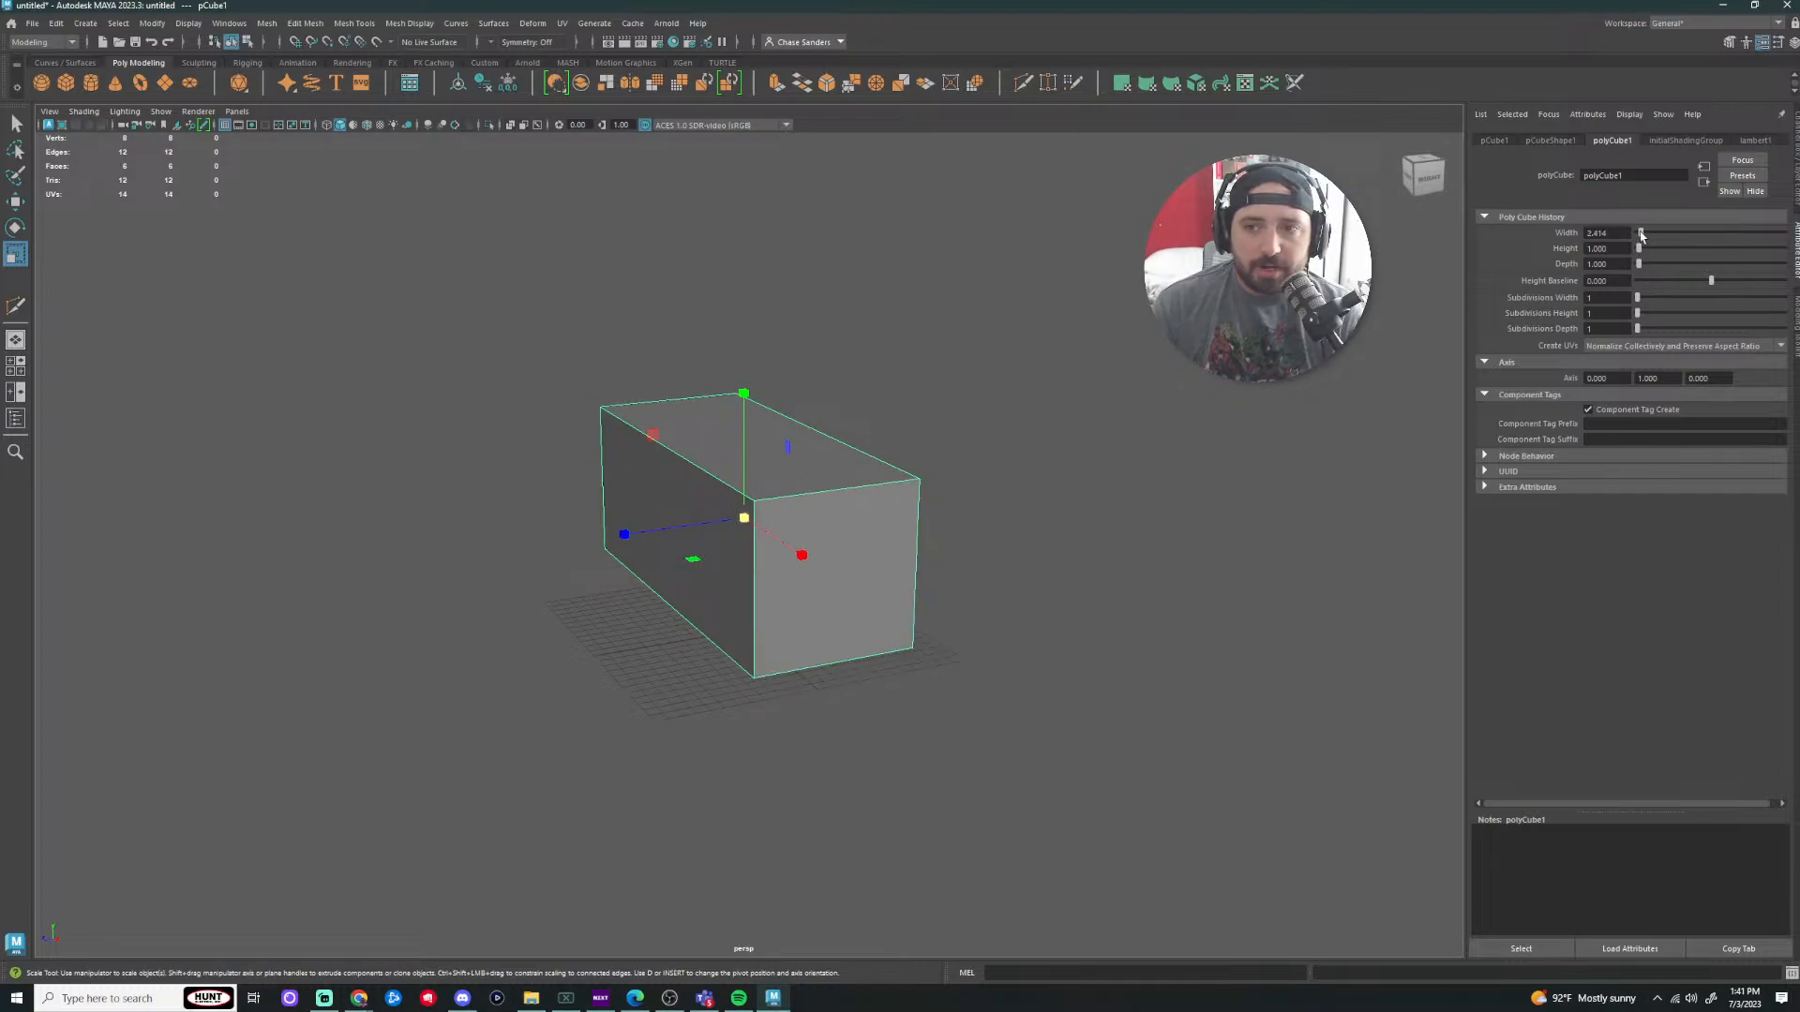
{"action": "left_click", "coordinate": [1614, 234]}
{"action": "type", "text": "2"}
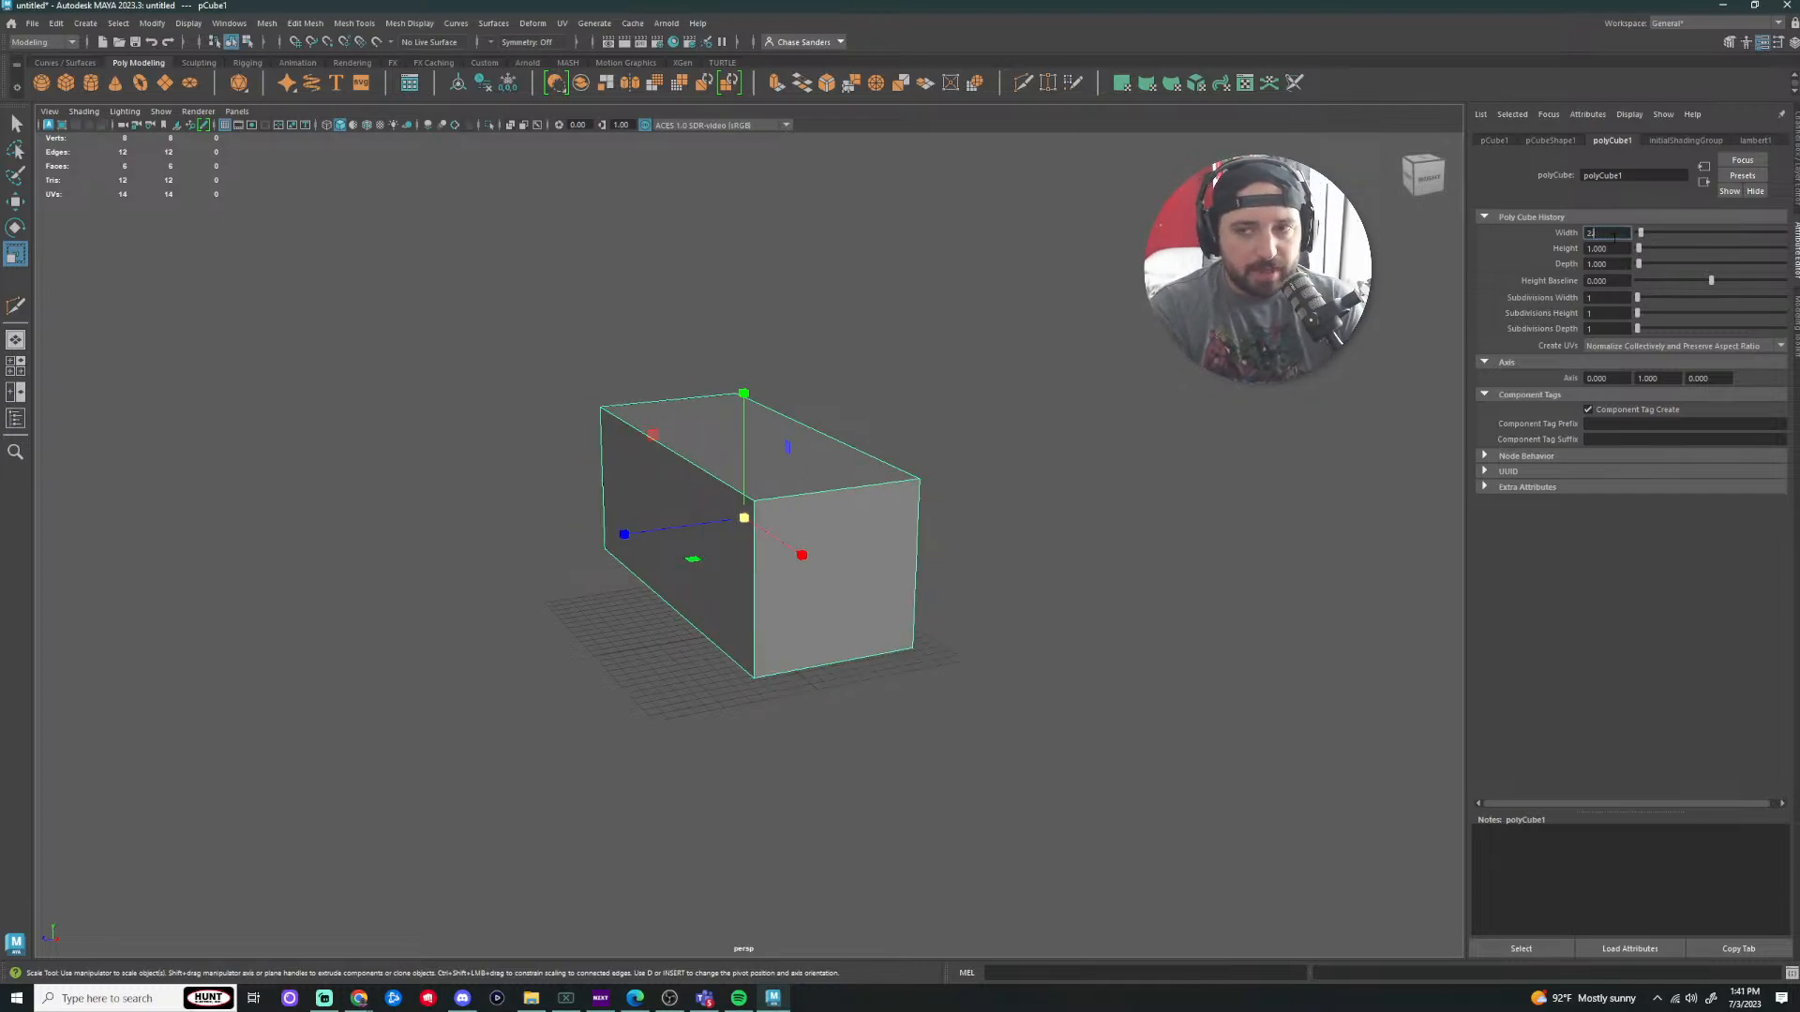
{"action": "key", "text": "Return"}
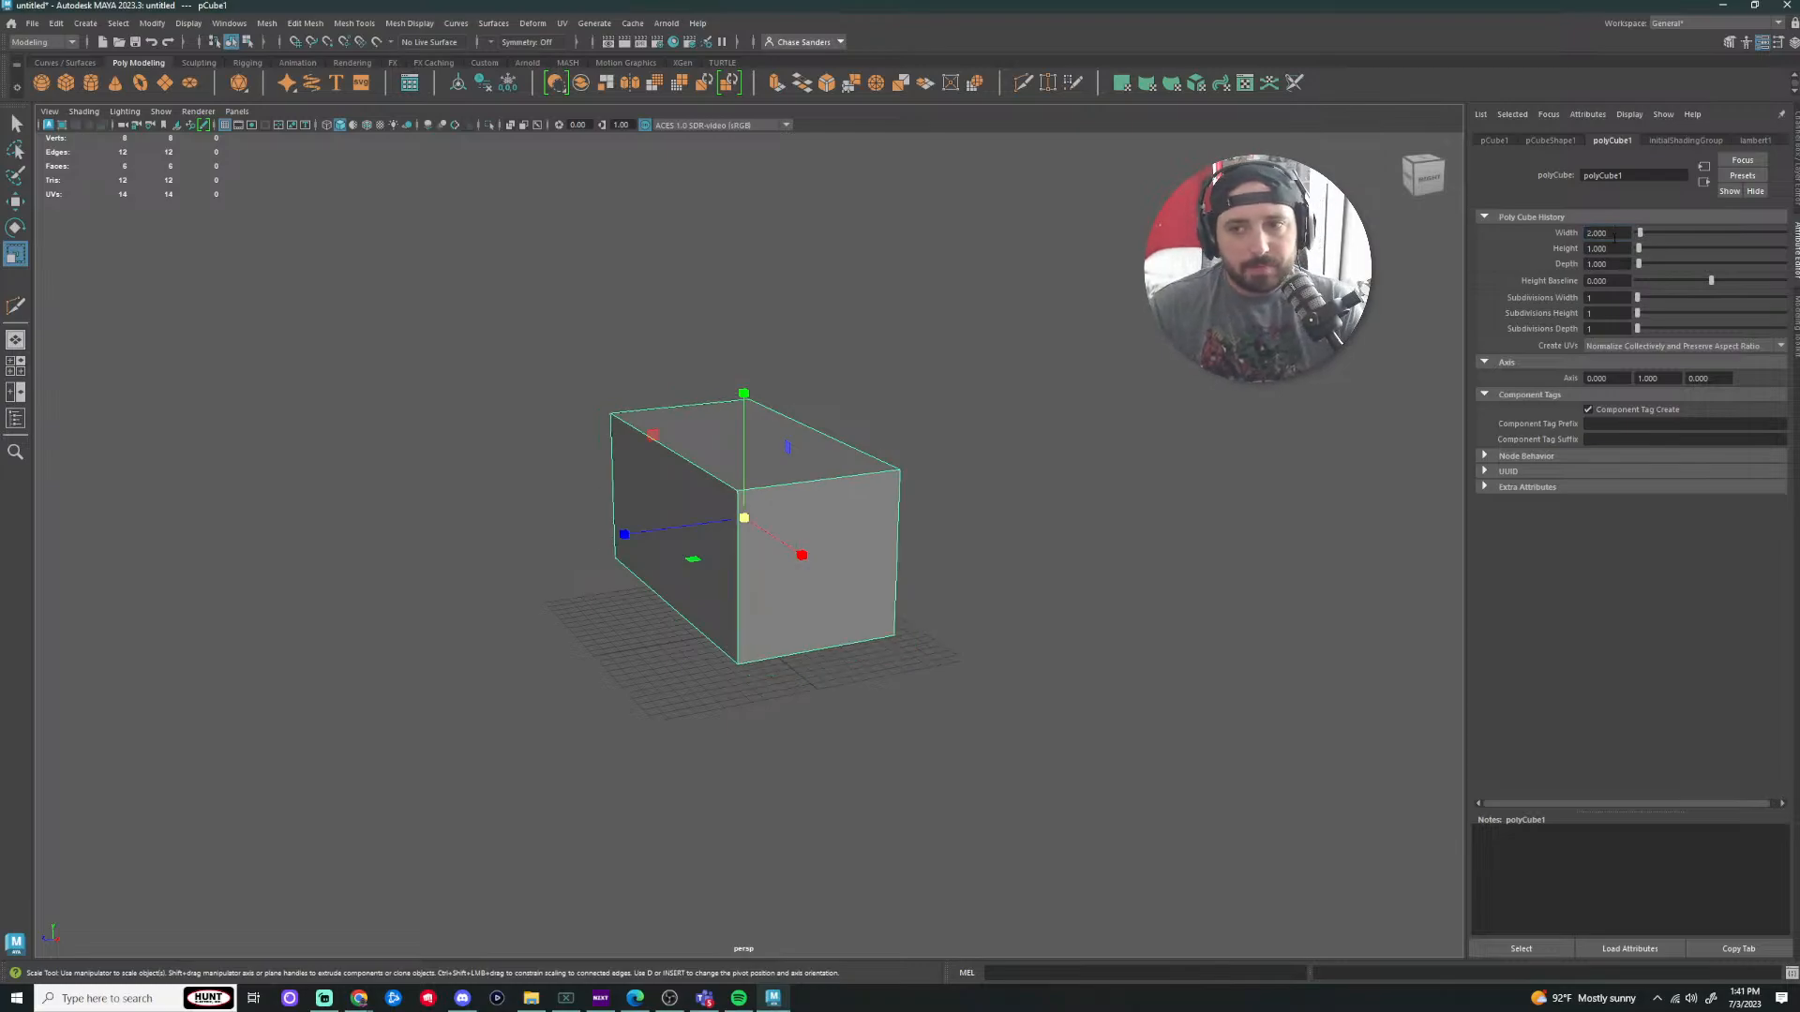
{"action": "double_click", "coordinate": [1607, 234]}
{"action": "type", "text": "1"}
{"action": "key", "text": "Return"}
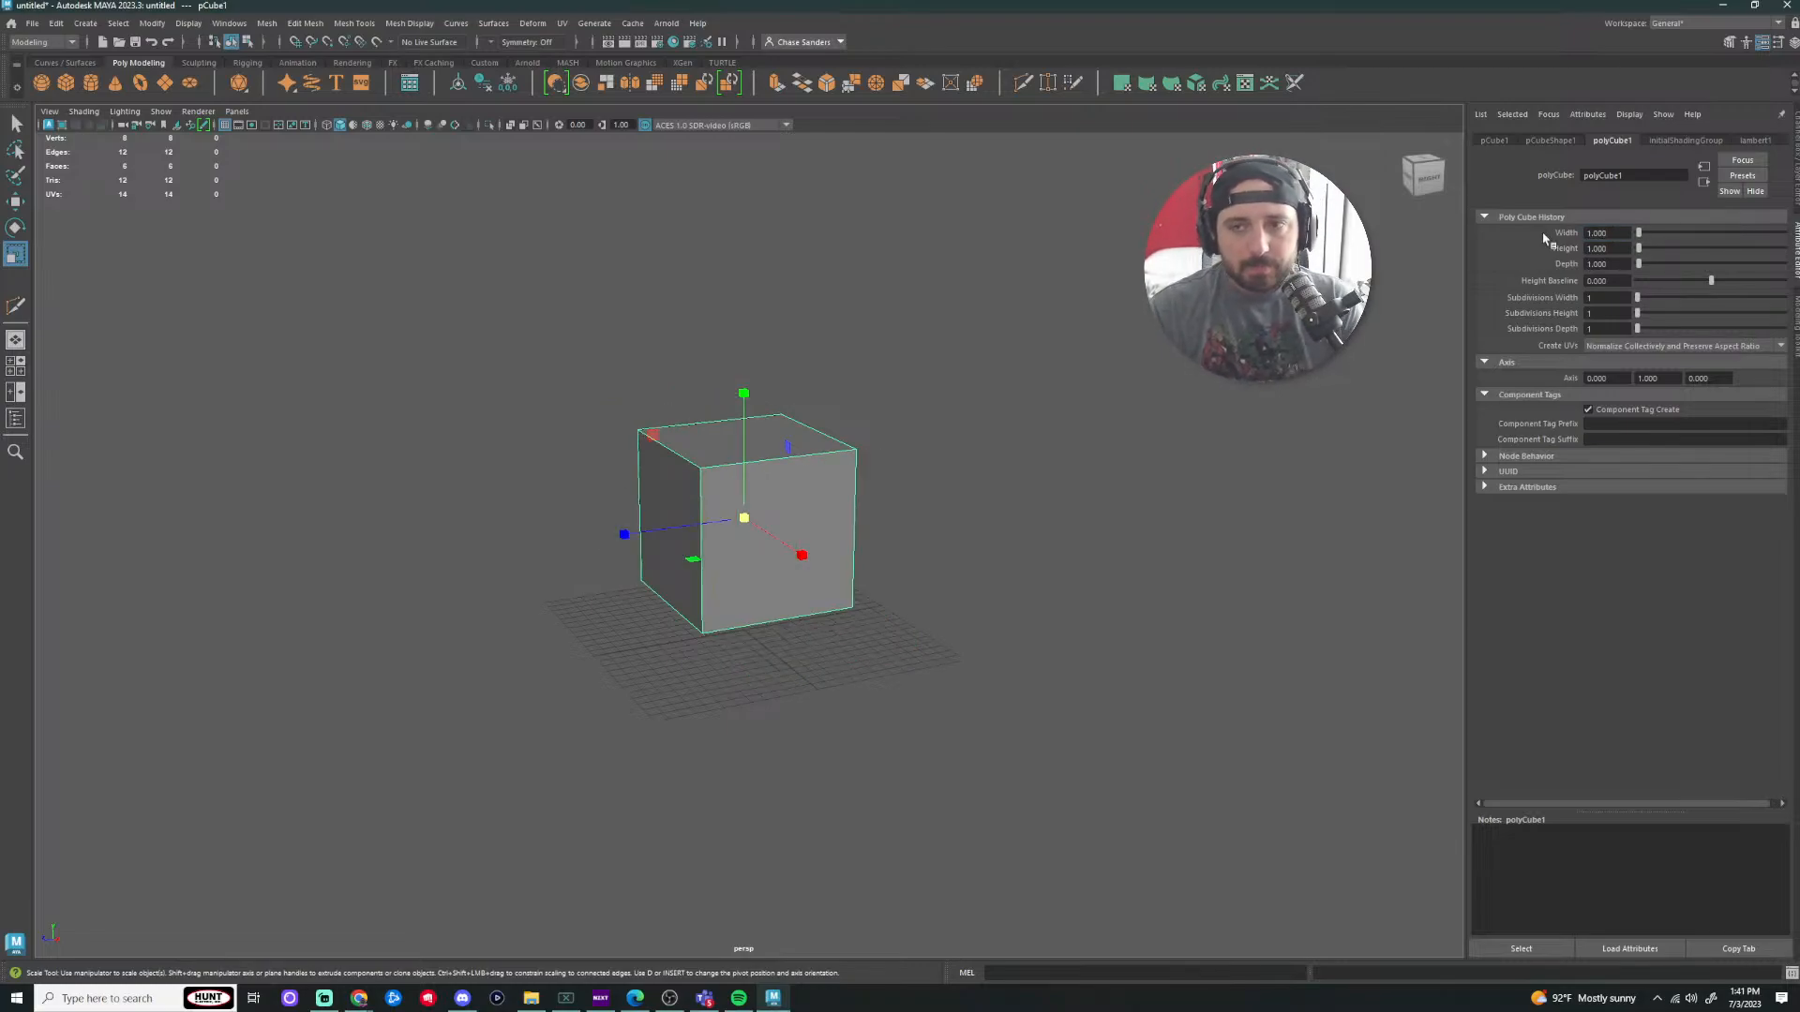
Step: Set Subdivisions Width, Height and Depth to 3
{"action": "left_click_drag", "start_coordinate": [1637, 301], "coordinate": [1643, 302]}
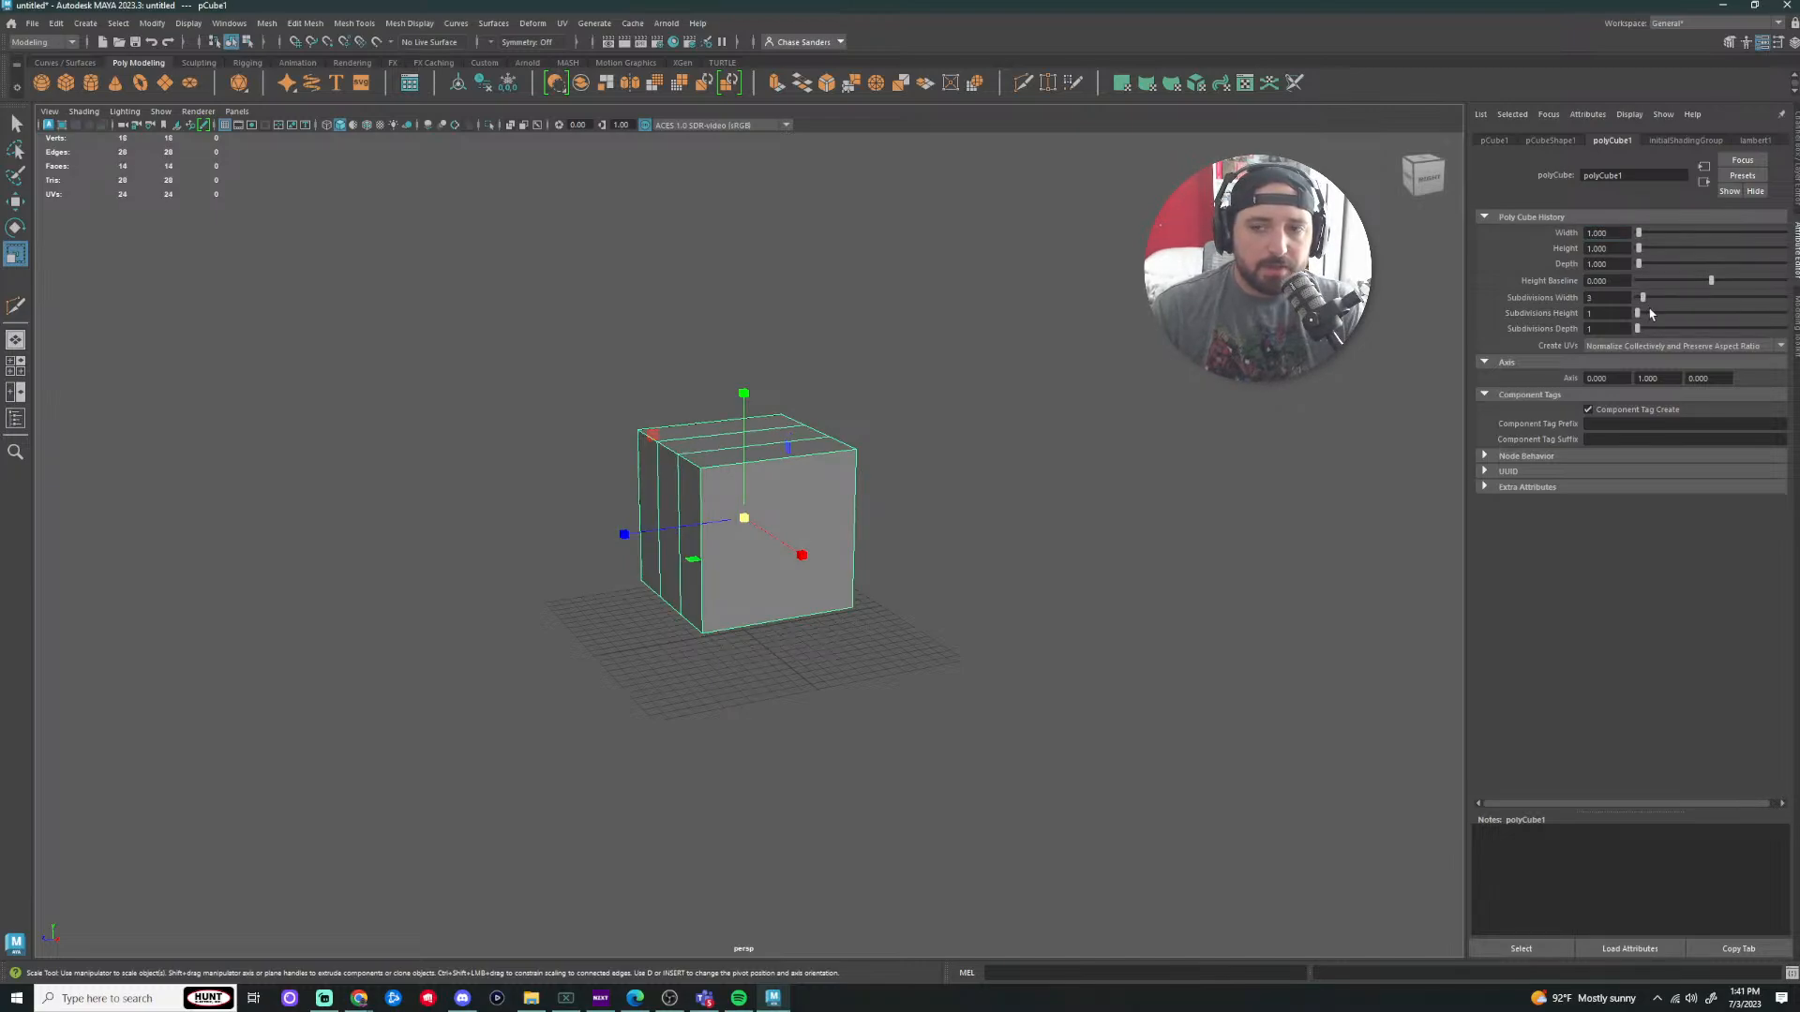
{"action": "left_click_drag", "start_coordinate": [1640, 314], "coordinate": [1642, 330]}
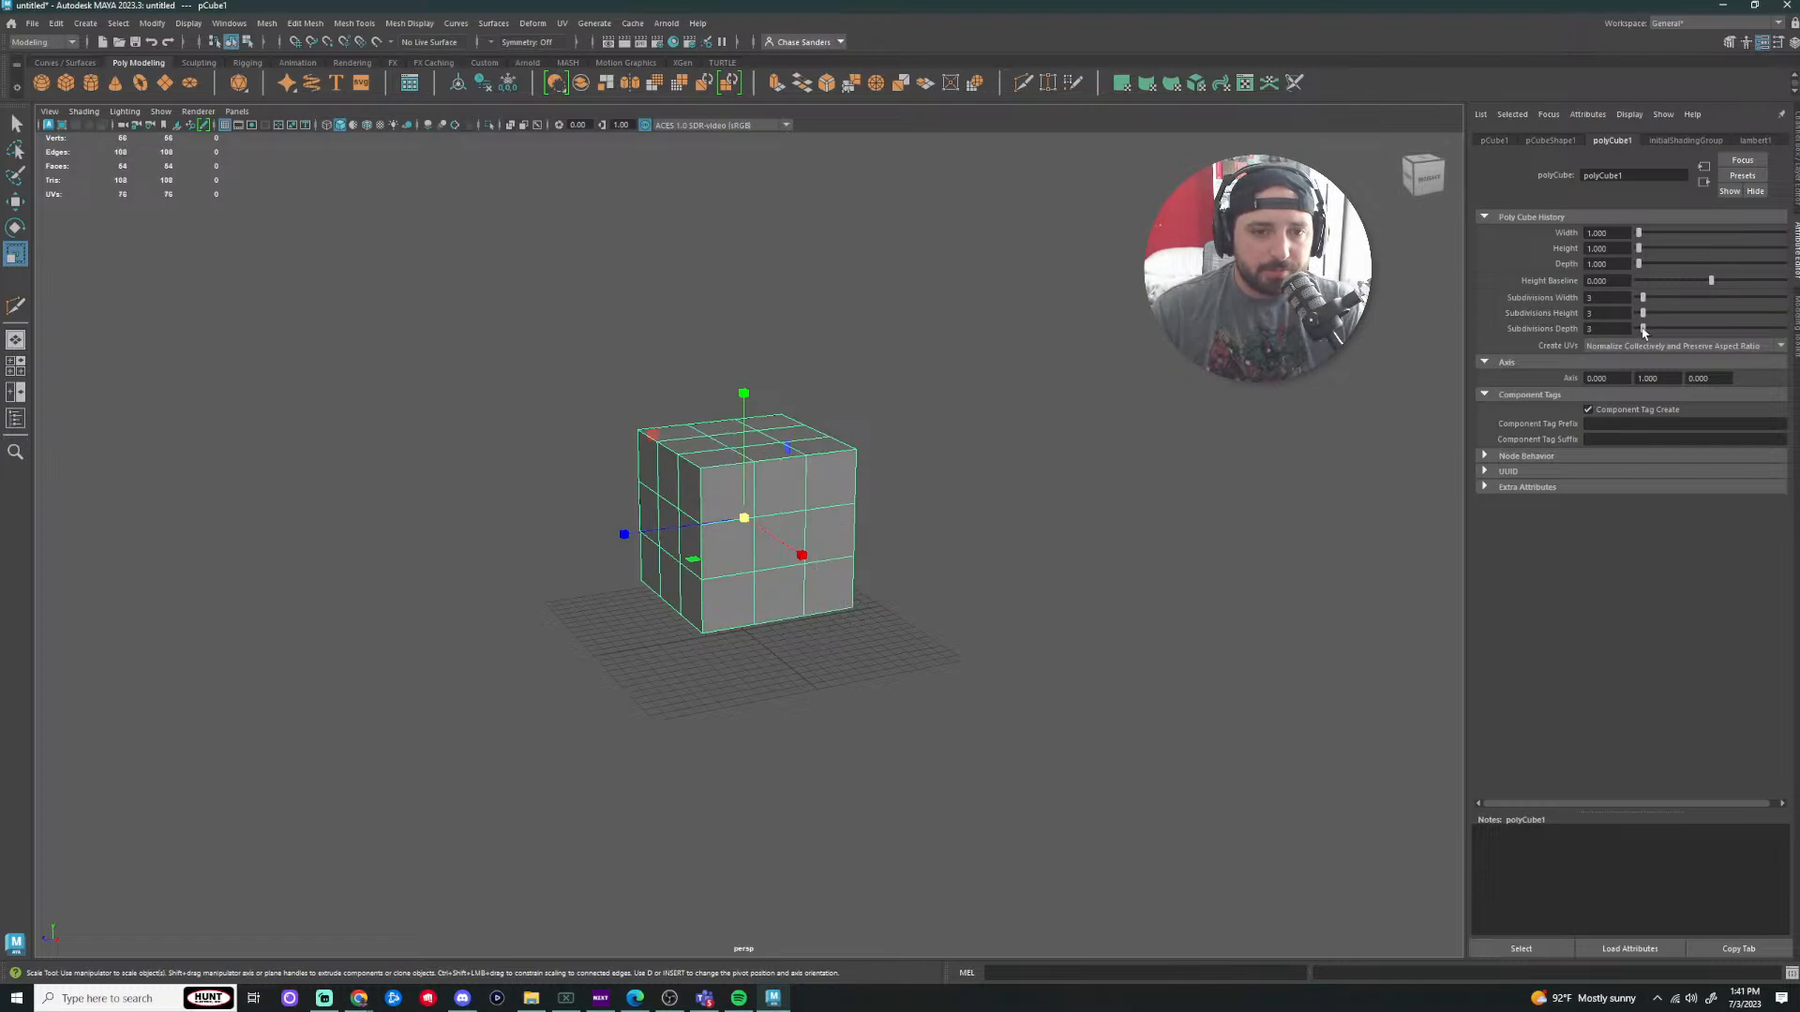
{"action": "left_click_drag", "start_coordinate": [1057, 562], "coordinate": [1197, 574], "text": "alt"}
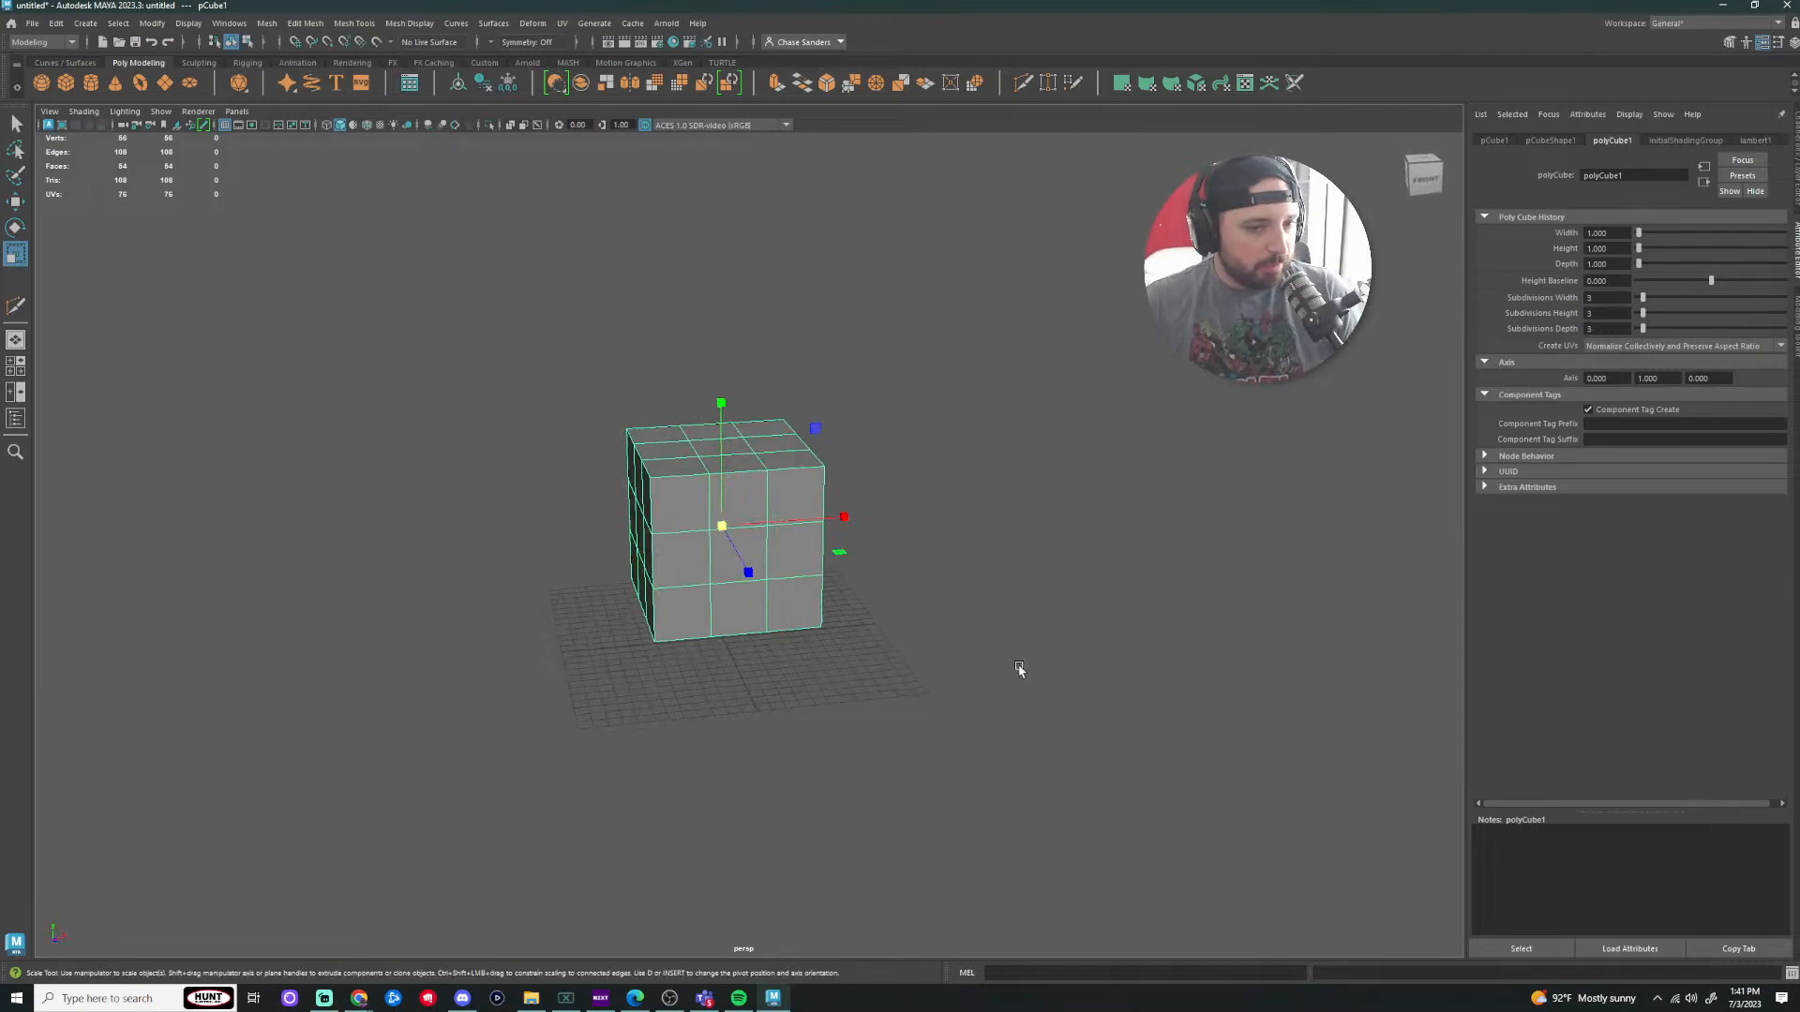
Step: In vertex mode, push the cube's side vertices inward and pull the front vertices outward
{"action": "left_click", "coordinate": [977, 547]}
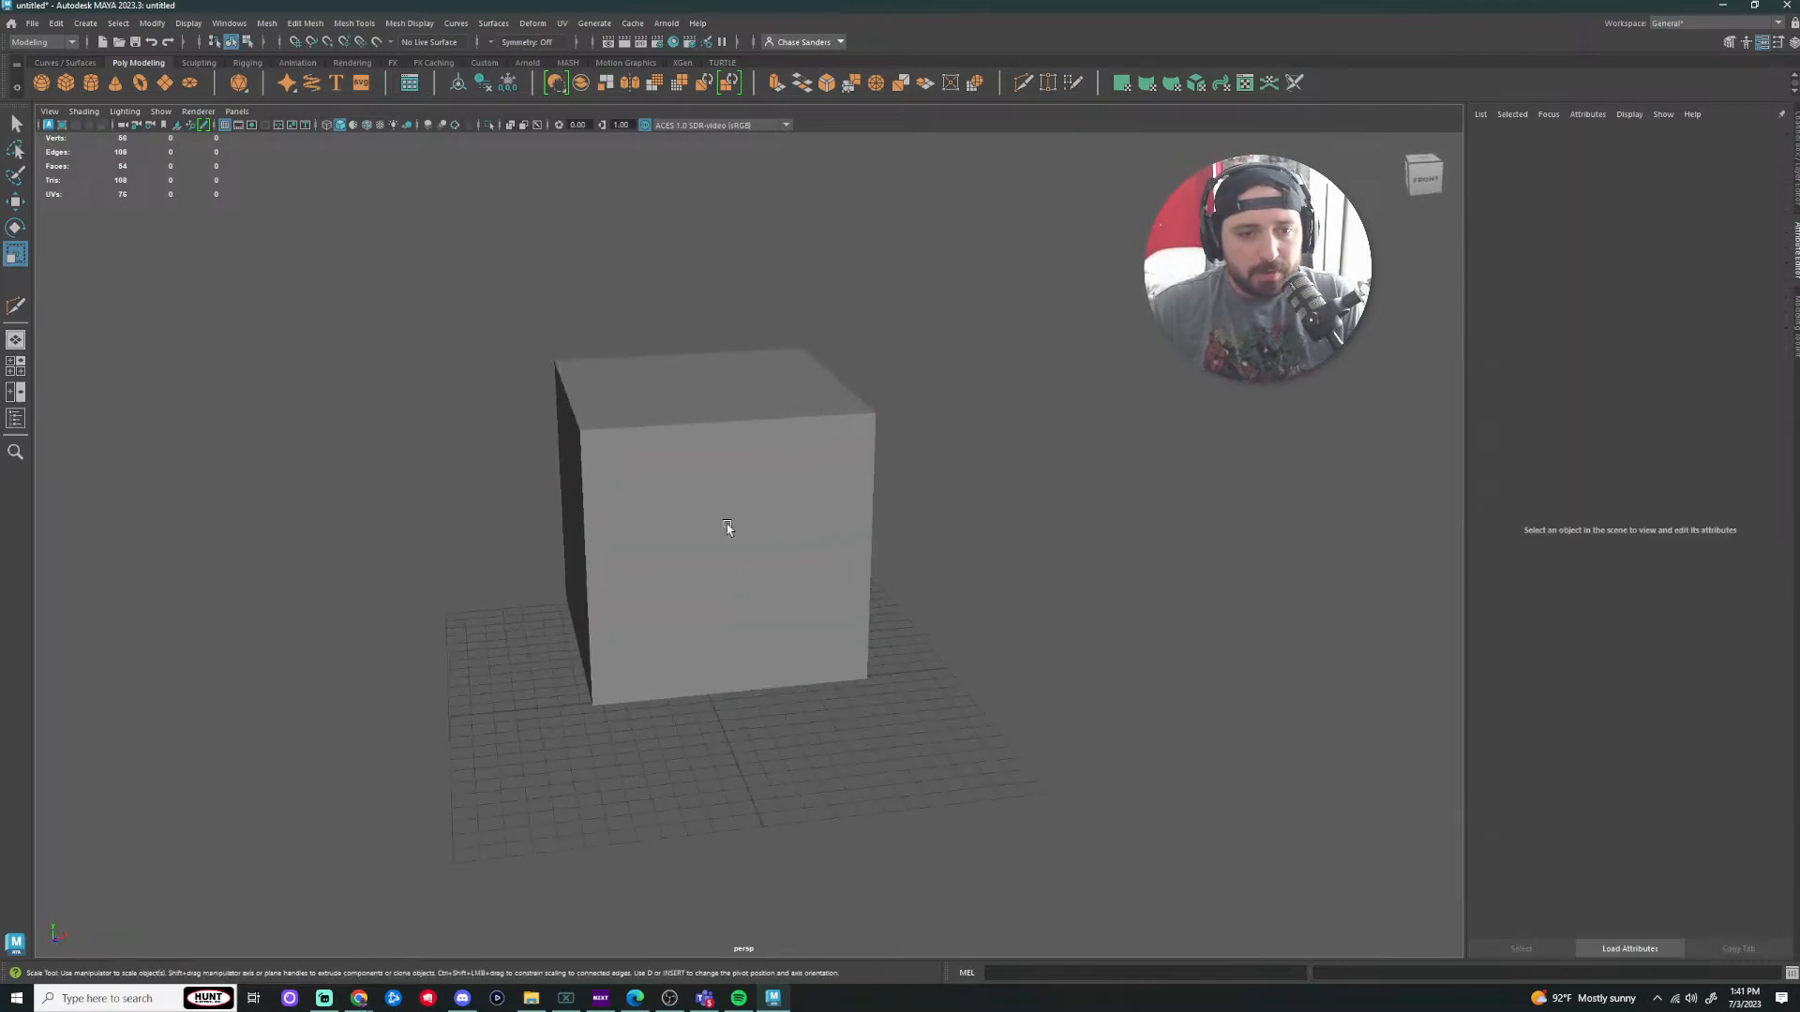
{"action": "left_click", "coordinate": [728, 525]}
{"action": "right_click_drag", "start_coordinate": [761, 539], "coordinate": [734, 539]}
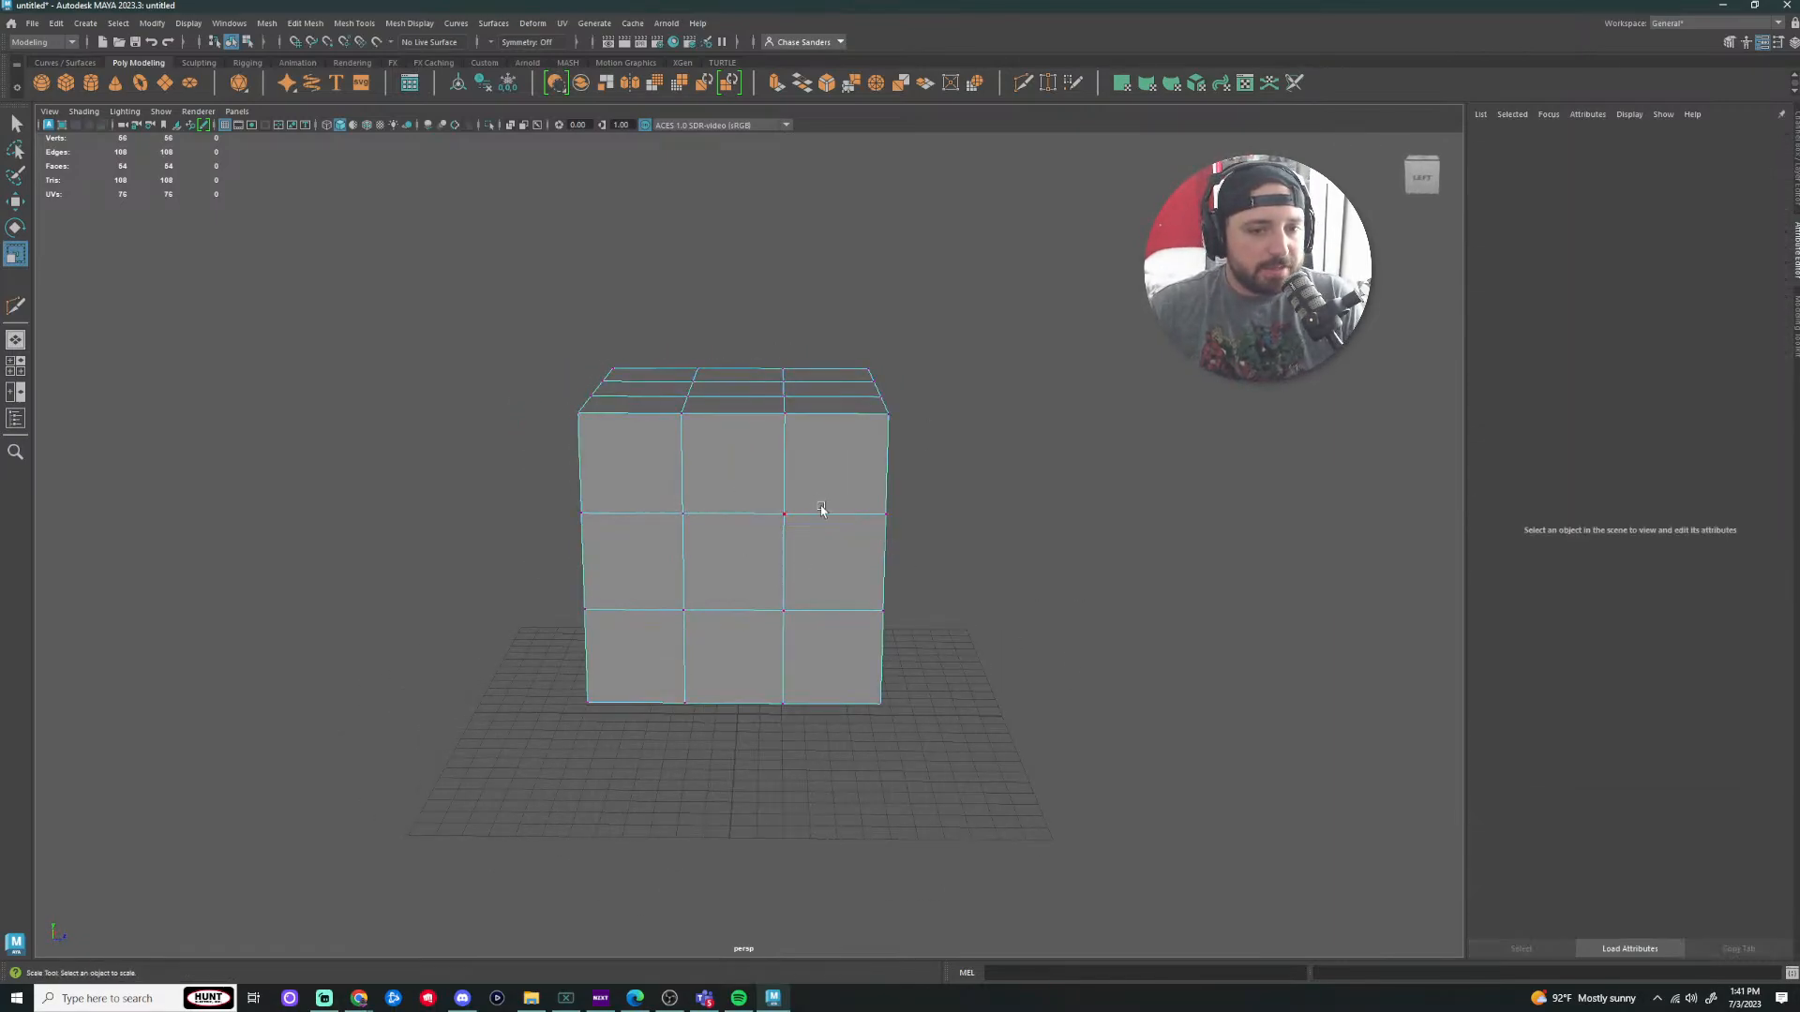
{"action": "left_click_drag", "start_coordinate": [822, 507], "coordinate": [992, 622]}
{"action": "key", "text": "w"}
{"action": "left_click_drag", "start_coordinate": [786, 517], "coordinate": [753, 546]}
{"action": "left_click_drag", "start_coordinate": [856, 499], "coordinate": [741, 645]}
{"action": "left_click_drag", "start_coordinate": [880, 640], "coordinate": [935, 665]}
Step: Lower the middle top vertices into a notch and shift the lower-middle row sideways
{"action": "left_click", "coordinate": [1246, 595]}
{"action": "left_click_drag", "start_coordinate": [1284, 567], "coordinate": [1177, 474], "text": "alt"}
{"action": "left_click_drag", "start_coordinate": [741, 332], "coordinate": [763, 422], "text": "alt"}
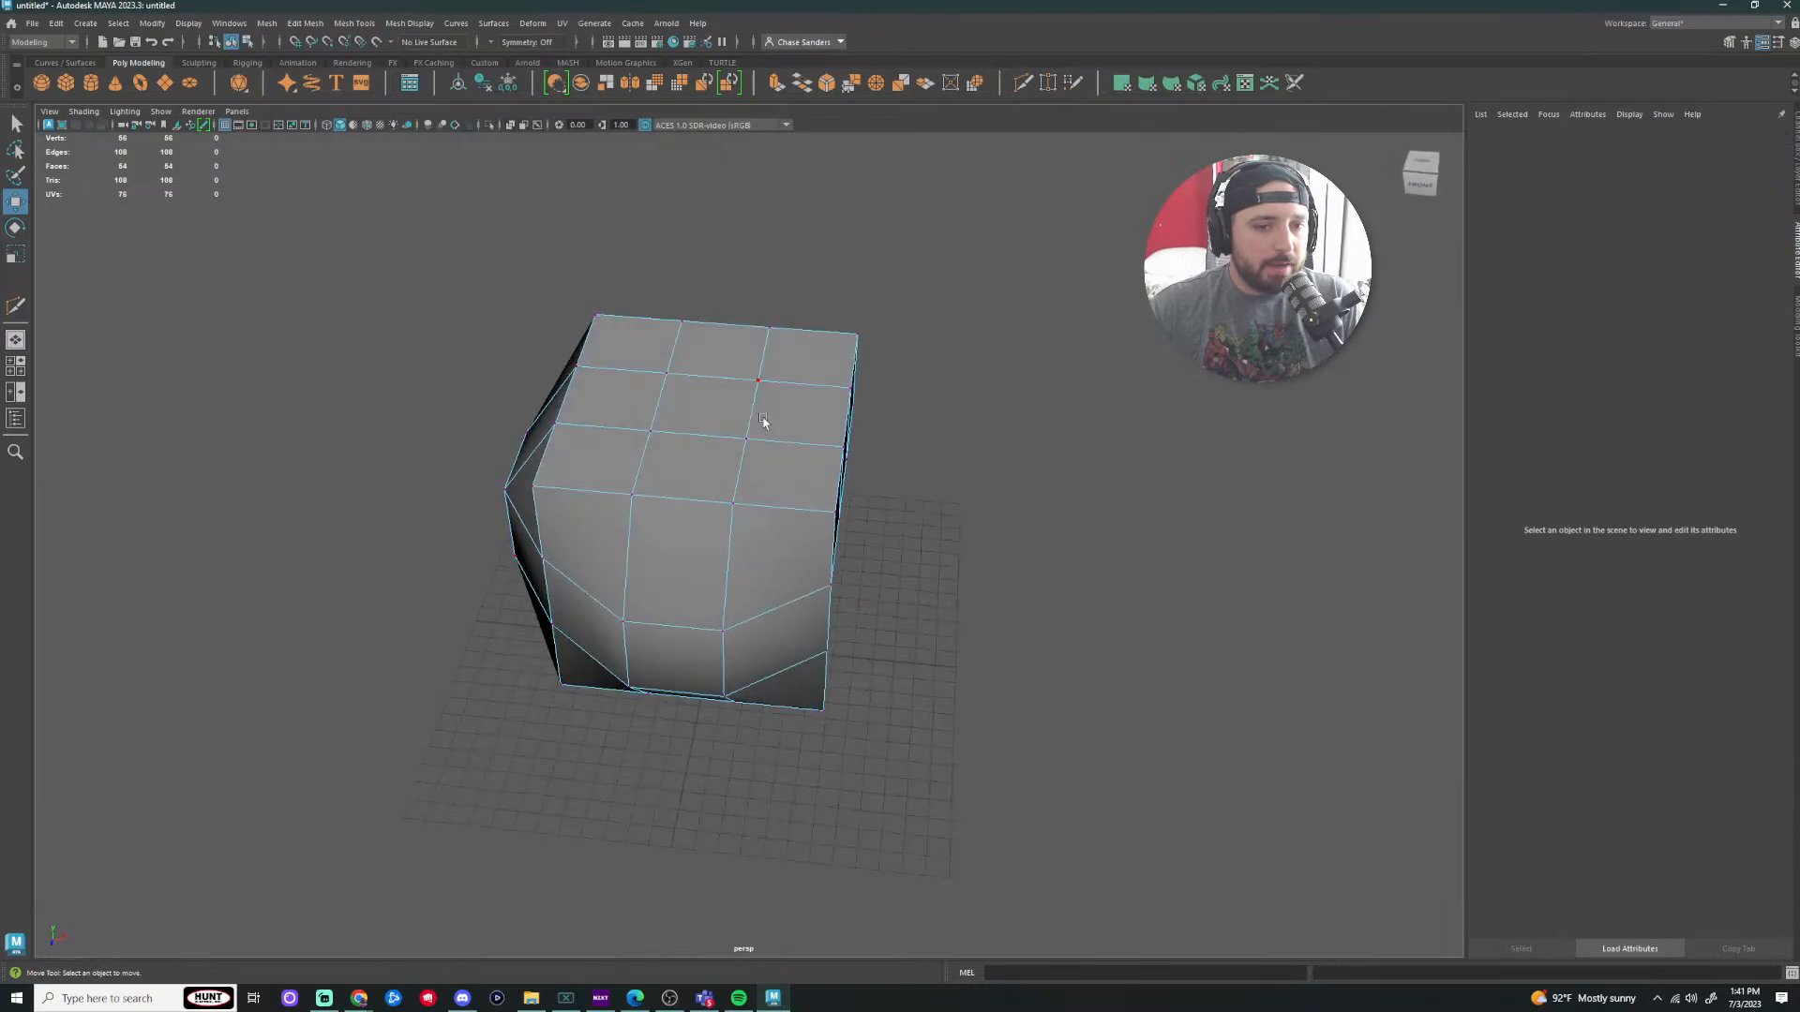
{"action": "mouse_move", "coordinate": [796, 270]}
{"action": "left_mouse_down", "text": "alt"}
{"action": "mouse_move", "coordinate": [811, 245]}
{"action": "mouse_move", "coordinate": [795, 250]}
{"action": "left_mouse_up", "text": "alt"}
{"action": "left_click_drag", "start_coordinate": [783, 263], "coordinate": [622, 434]}
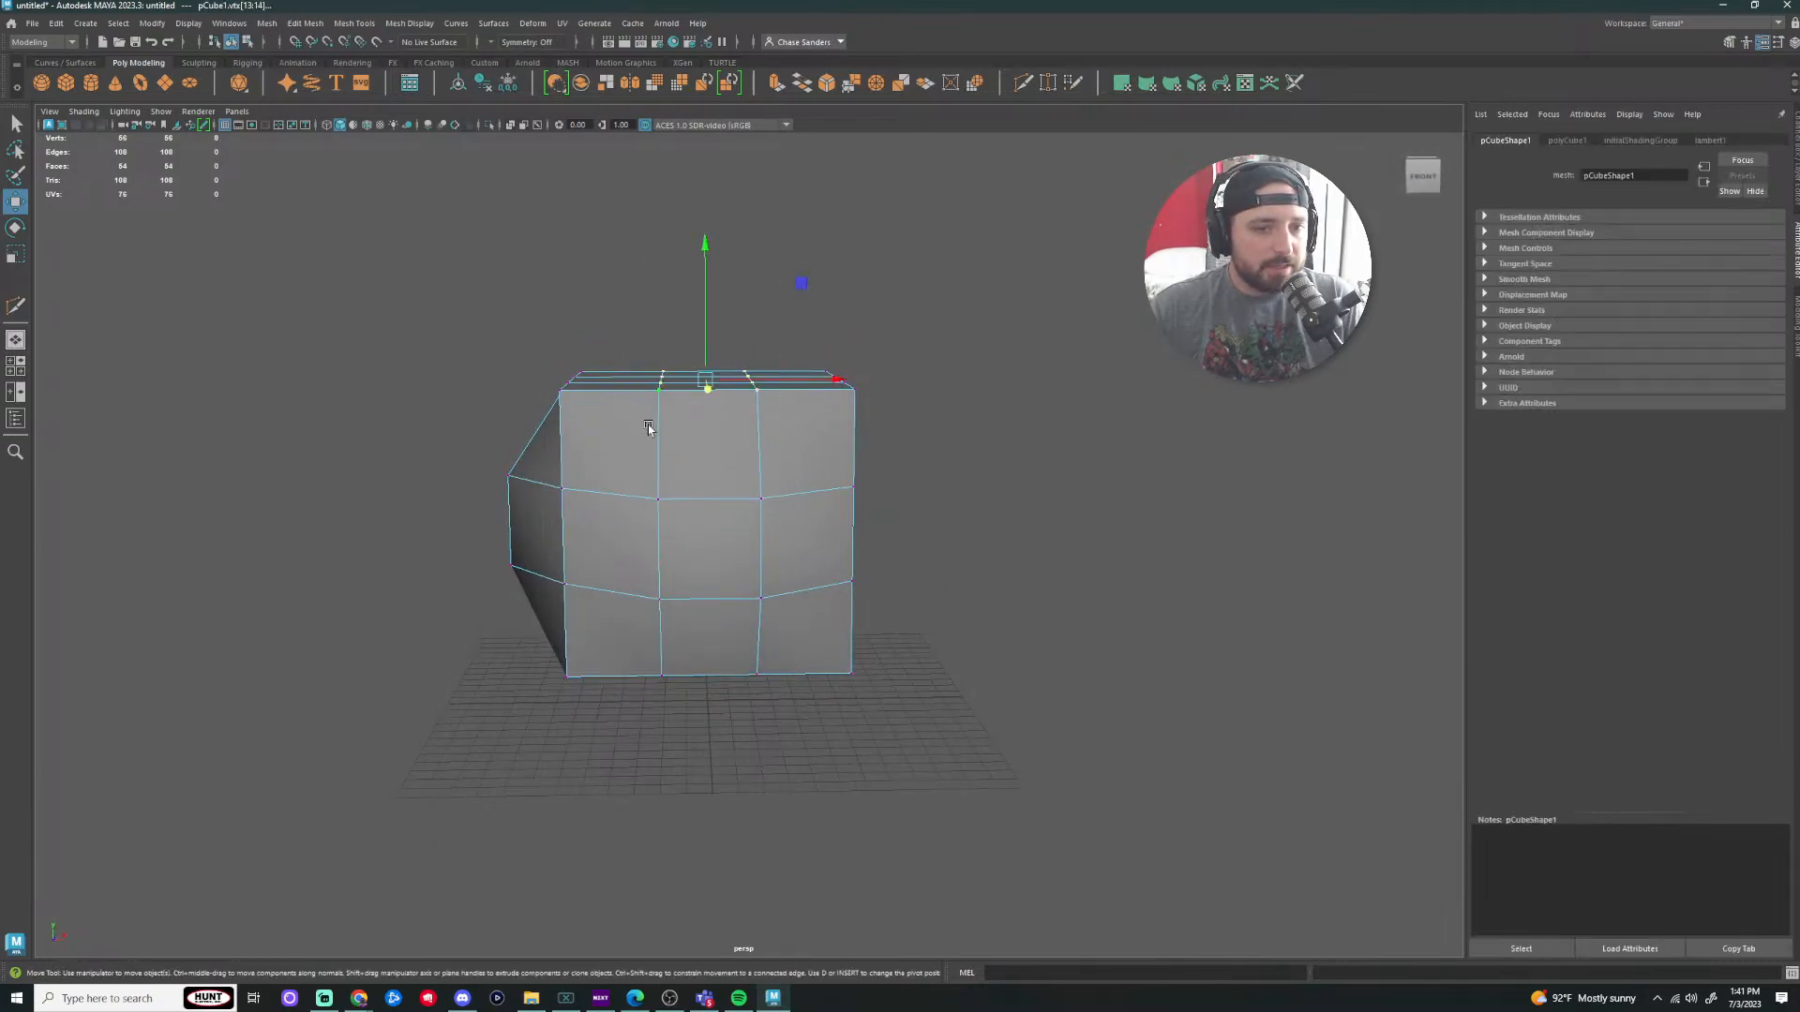
{"action": "left_click_drag", "start_coordinate": [704, 249], "coordinate": [709, 291]}
{"action": "left_click_drag", "start_coordinate": [1142, 347], "coordinate": [1138, 580], "text": "alt"}
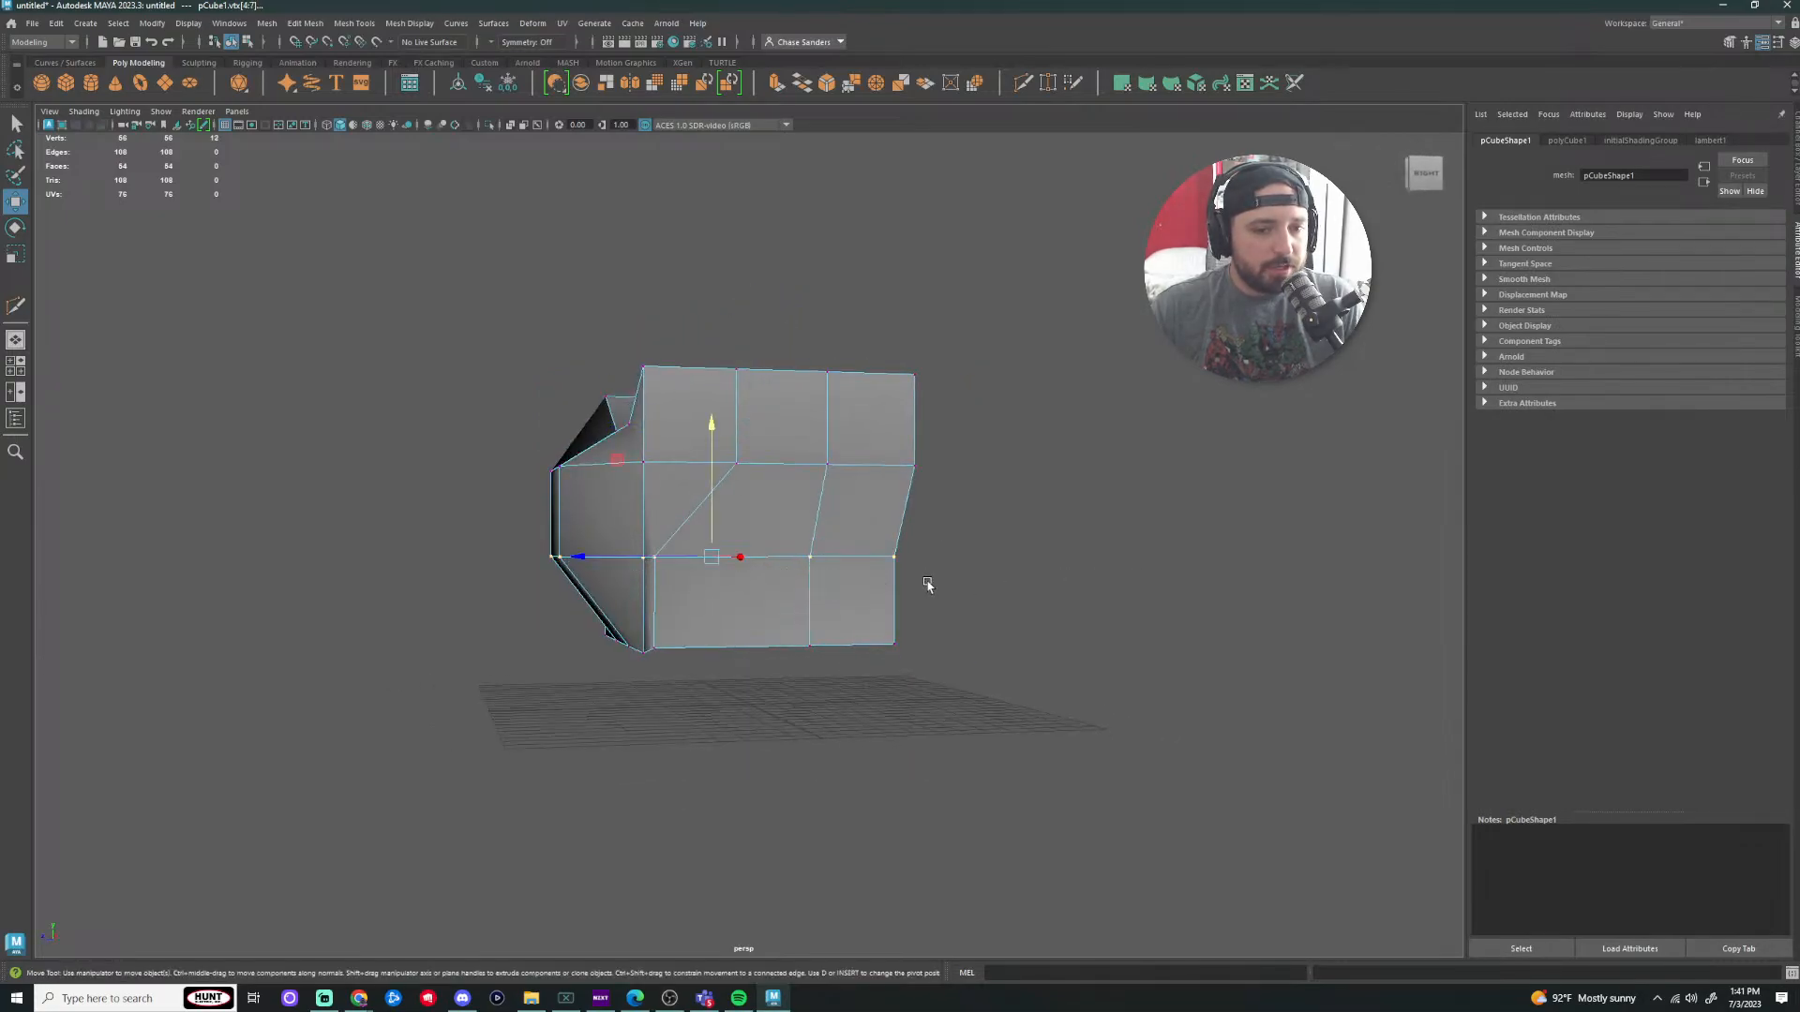
{"action": "left_click_drag", "start_coordinate": [609, 560], "coordinate": [677, 562]}
Step: Inspect the warped mesh from above and the side, then return to Object Mode
{"action": "left_click", "coordinate": [1269, 453]}
{"action": "scroll", "coordinate": [1264, 450], "scroll_direction": "down", "scroll_amount": 1}
{"action": "left_click_drag", "start_coordinate": [1265, 451], "coordinate": [1318, 514], "text": "alt"}
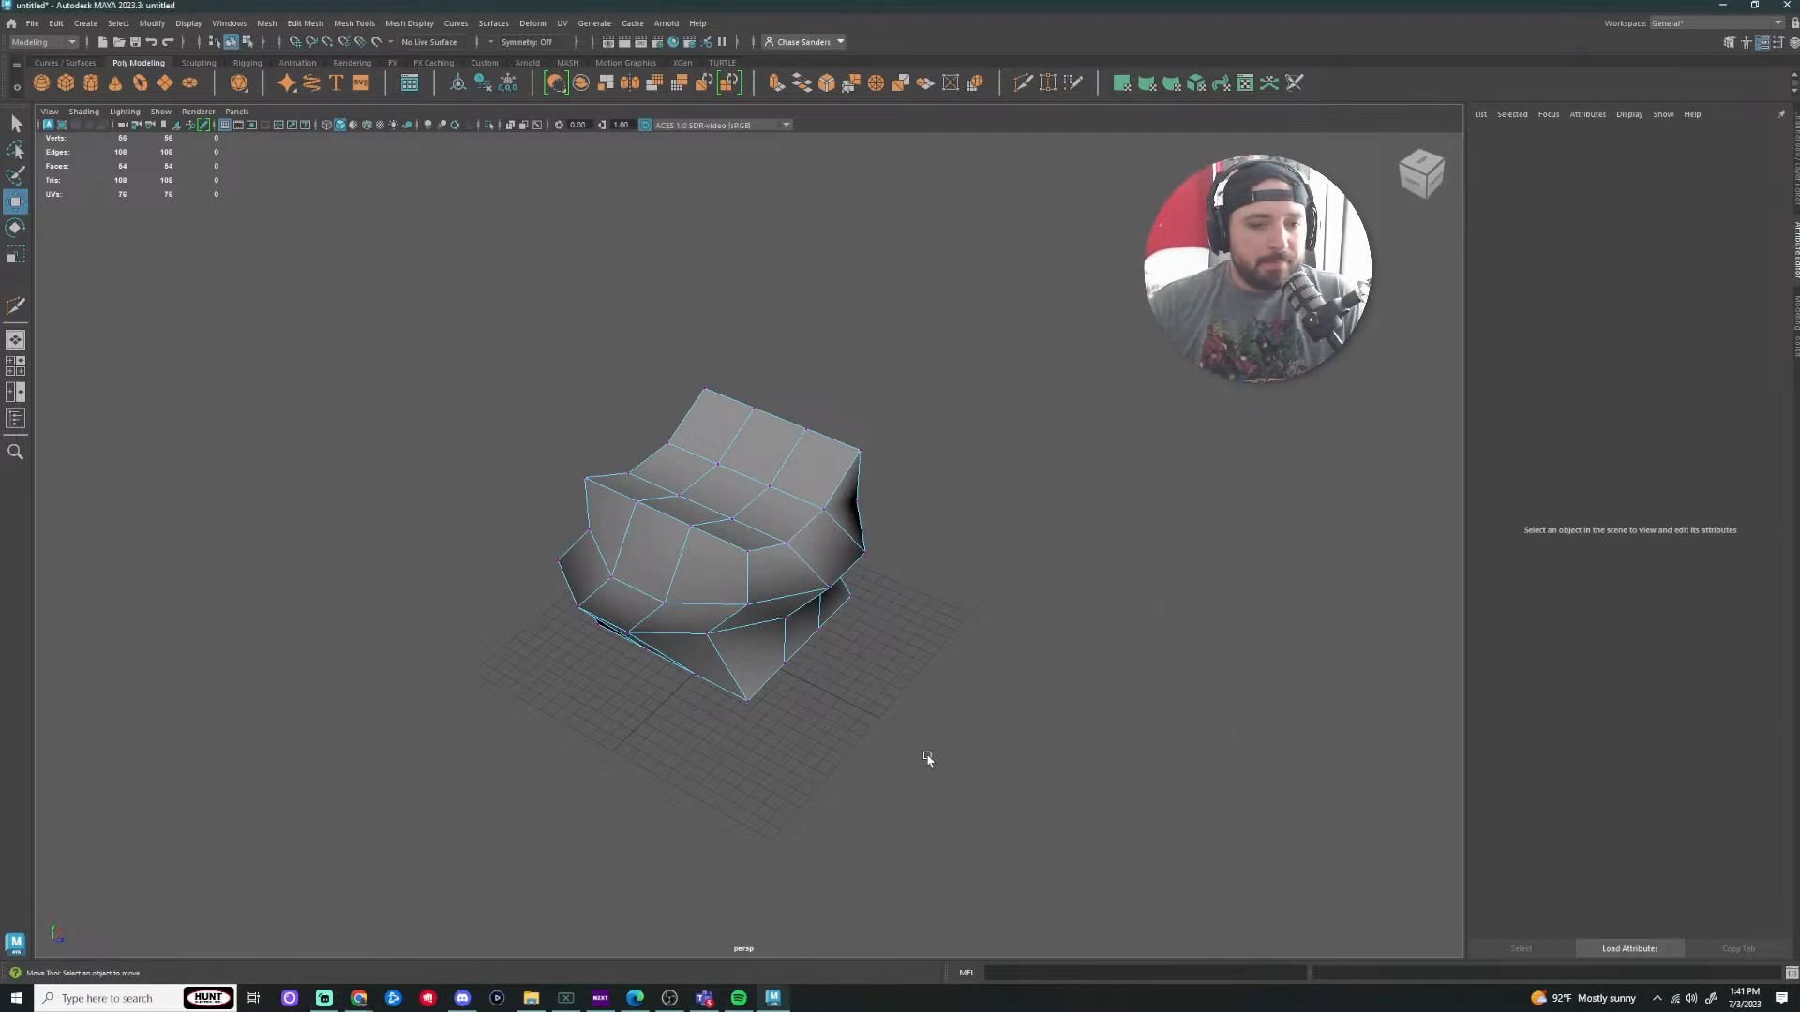
{"action": "left_click_drag", "start_coordinate": [928, 756], "coordinate": [1048, 550], "text": "alt"}
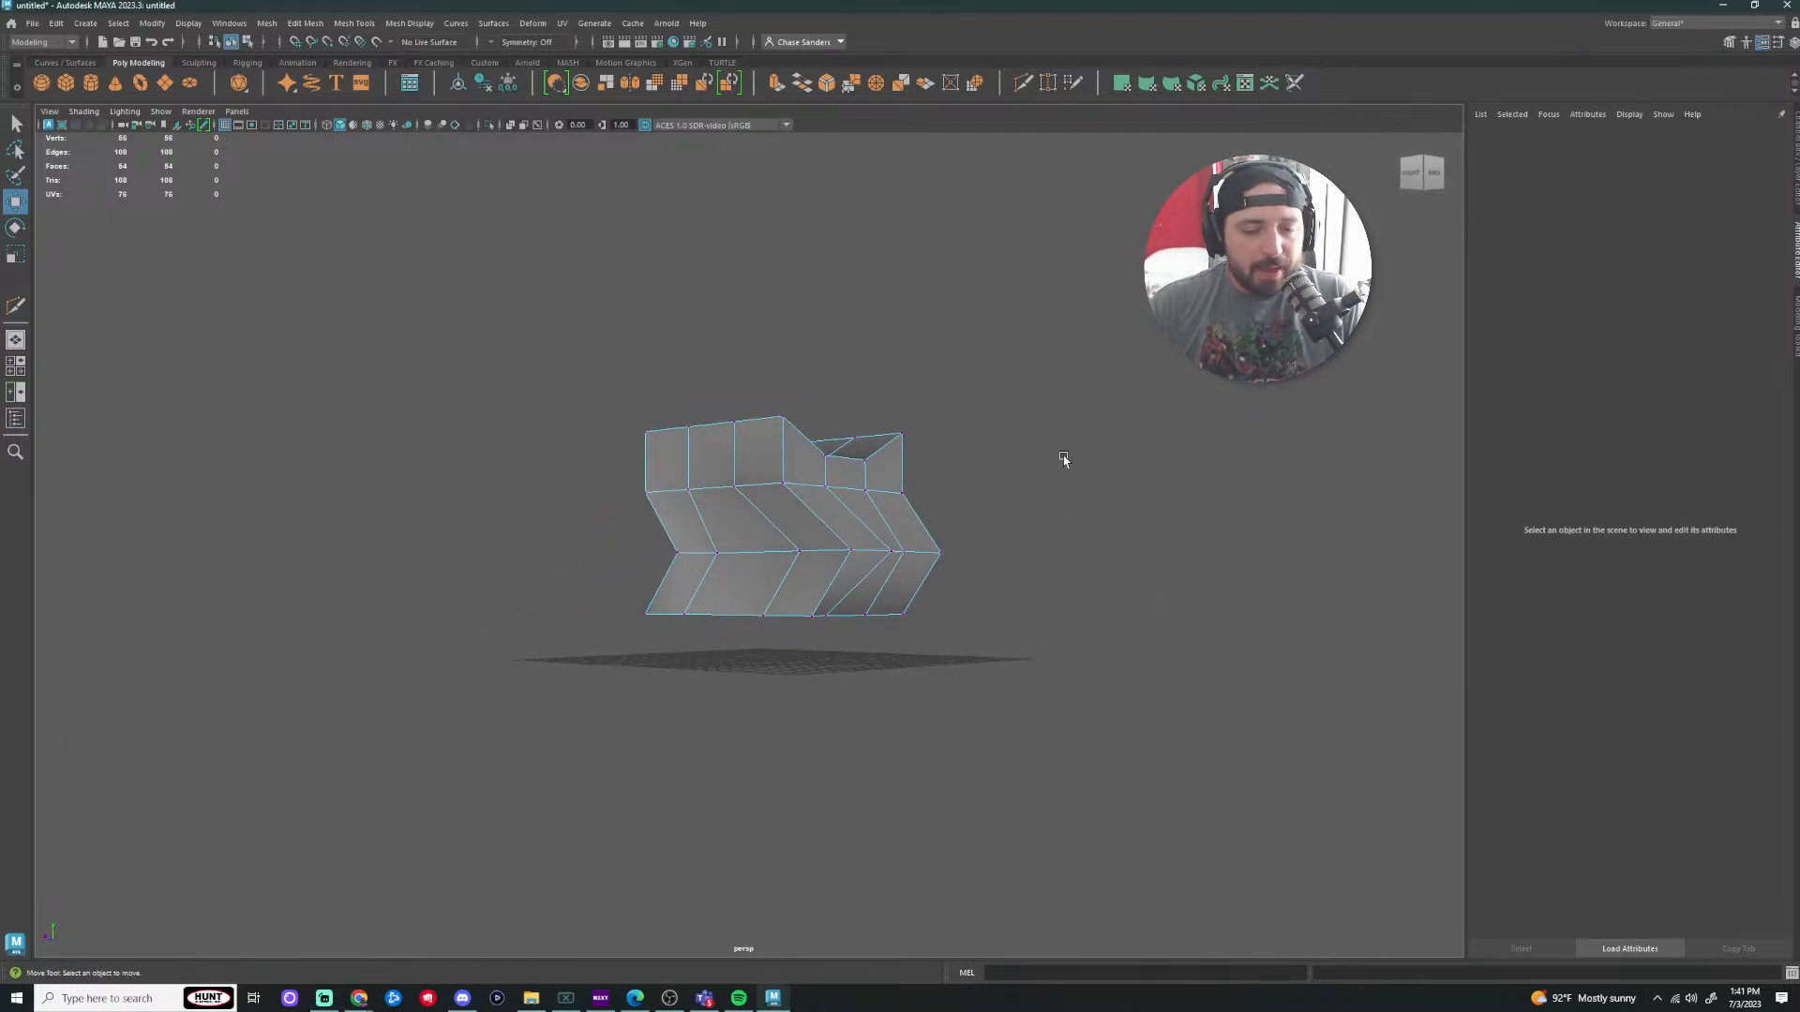
{"action": "left_click_drag", "start_coordinate": [1065, 394], "coordinate": [329, 807]}
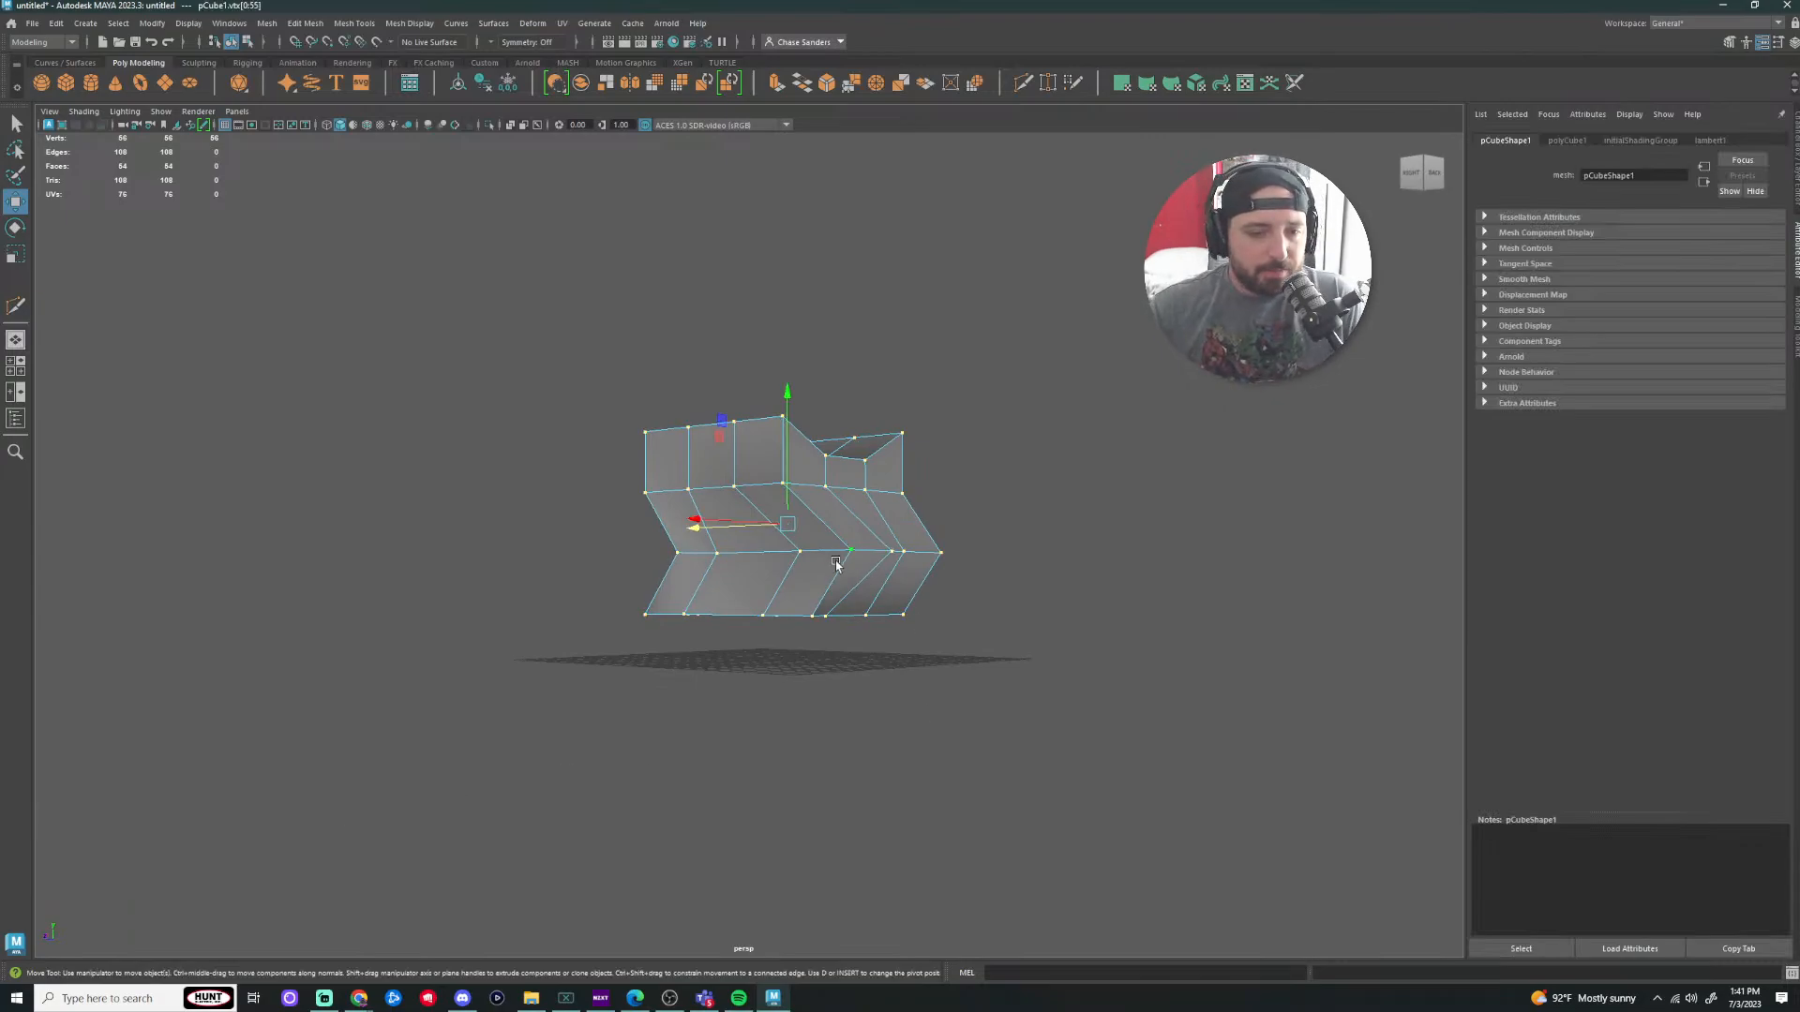
{"action": "right_click_drag", "start_coordinate": [832, 525], "coordinate": [829, 497]}
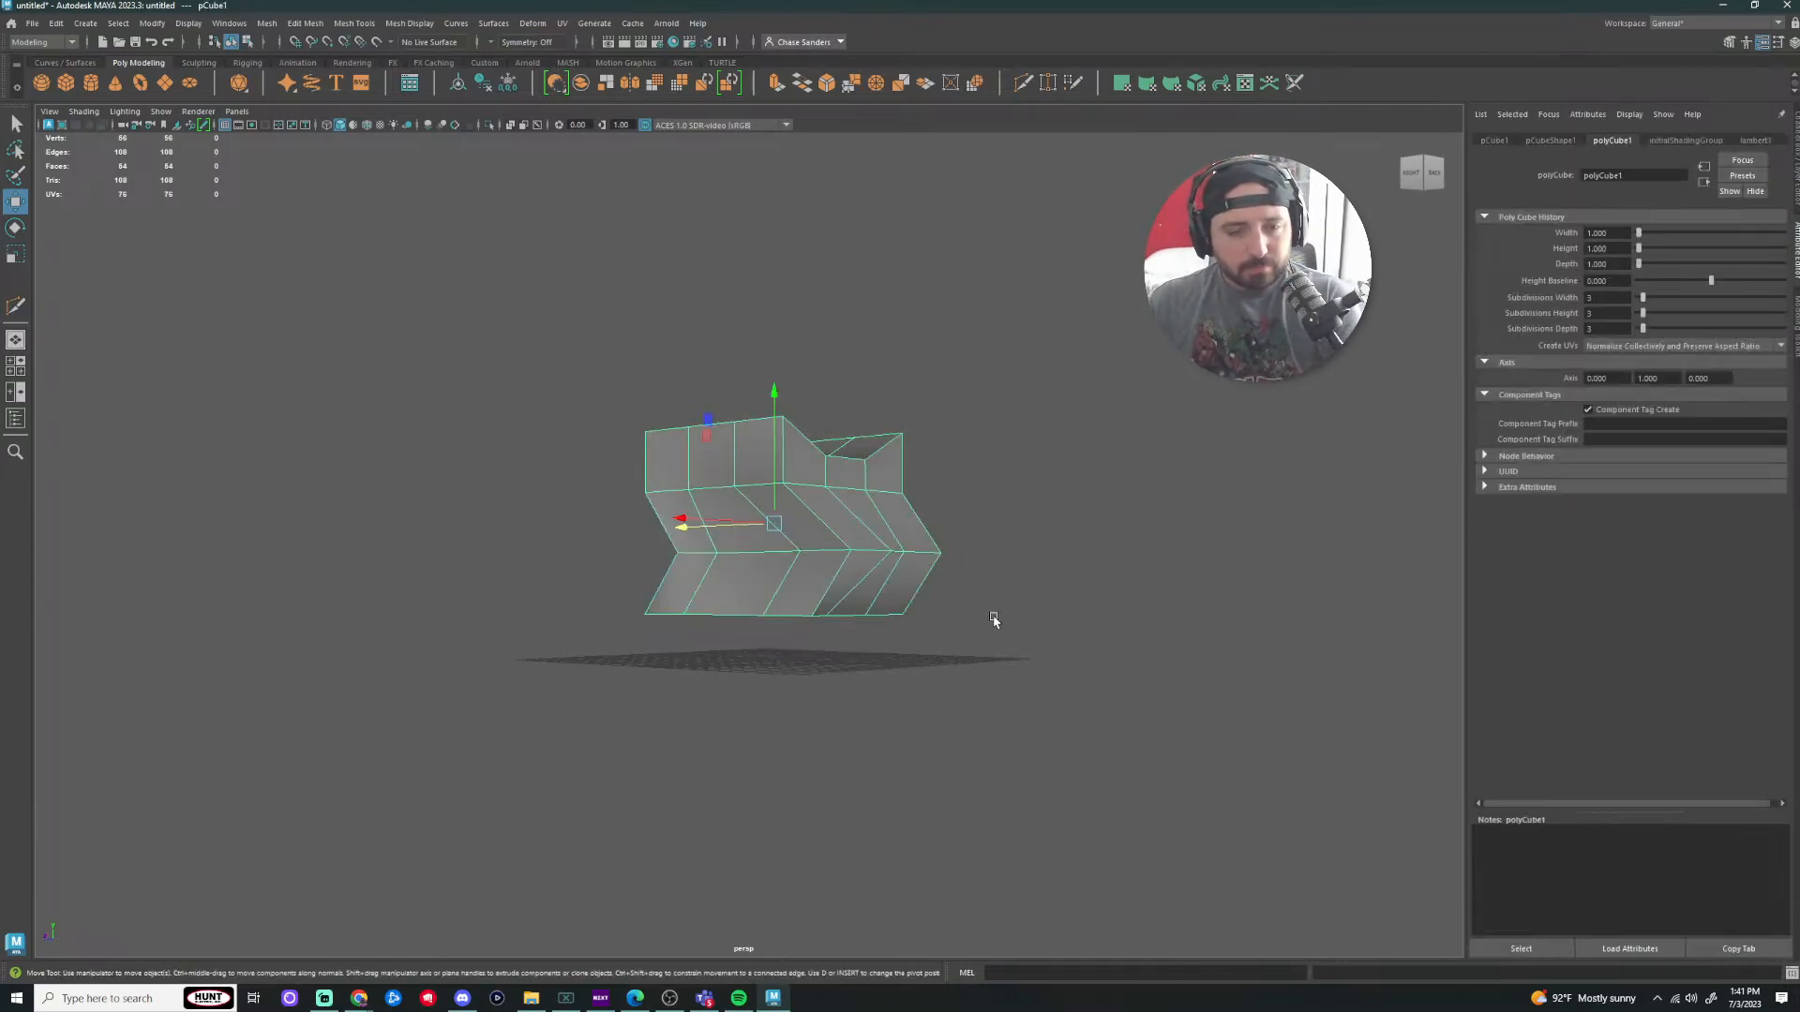
Step: Delete the warped mesh and create a new poly cube scaled up into a box
{"action": "key", "text": "Delete"}
{"action": "left_click", "coordinate": [66, 84]}
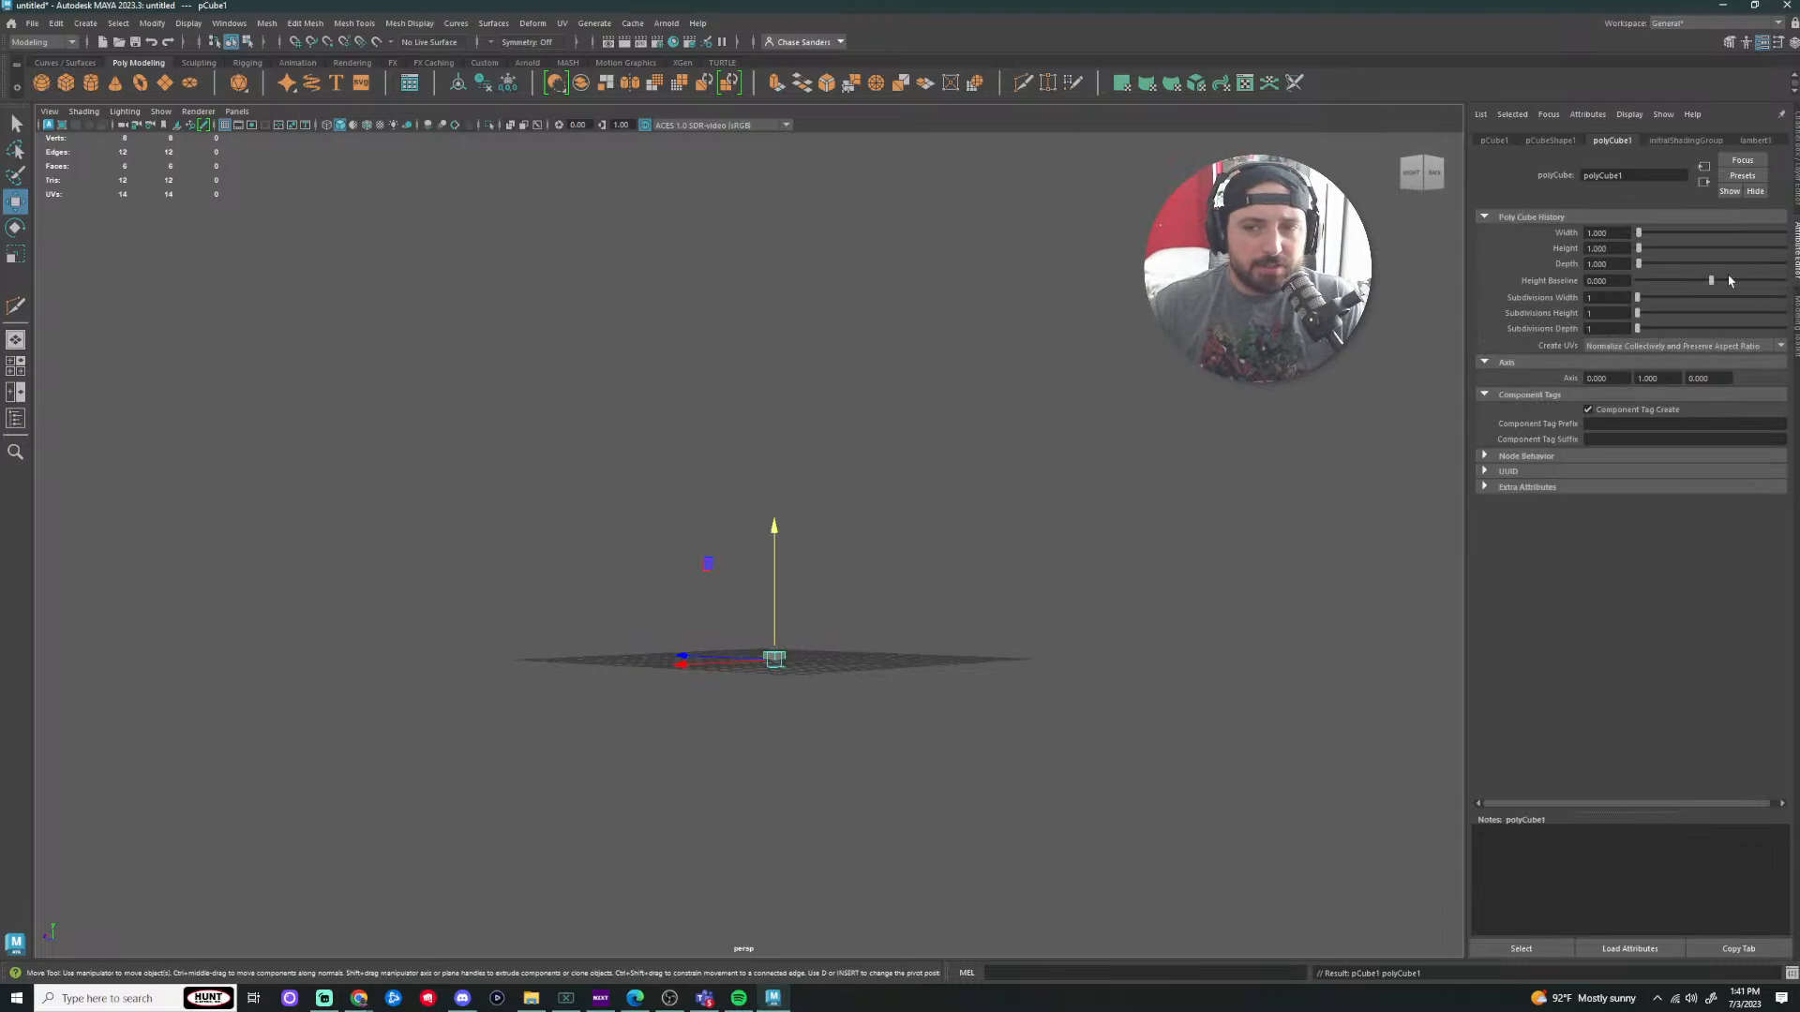
{"action": "key", "text": "r"}
{"action": "left_click_drag", "start_coordinate": [783, 662], "coordinate": [799, 363]}
{"action": "key", "text": "w"}
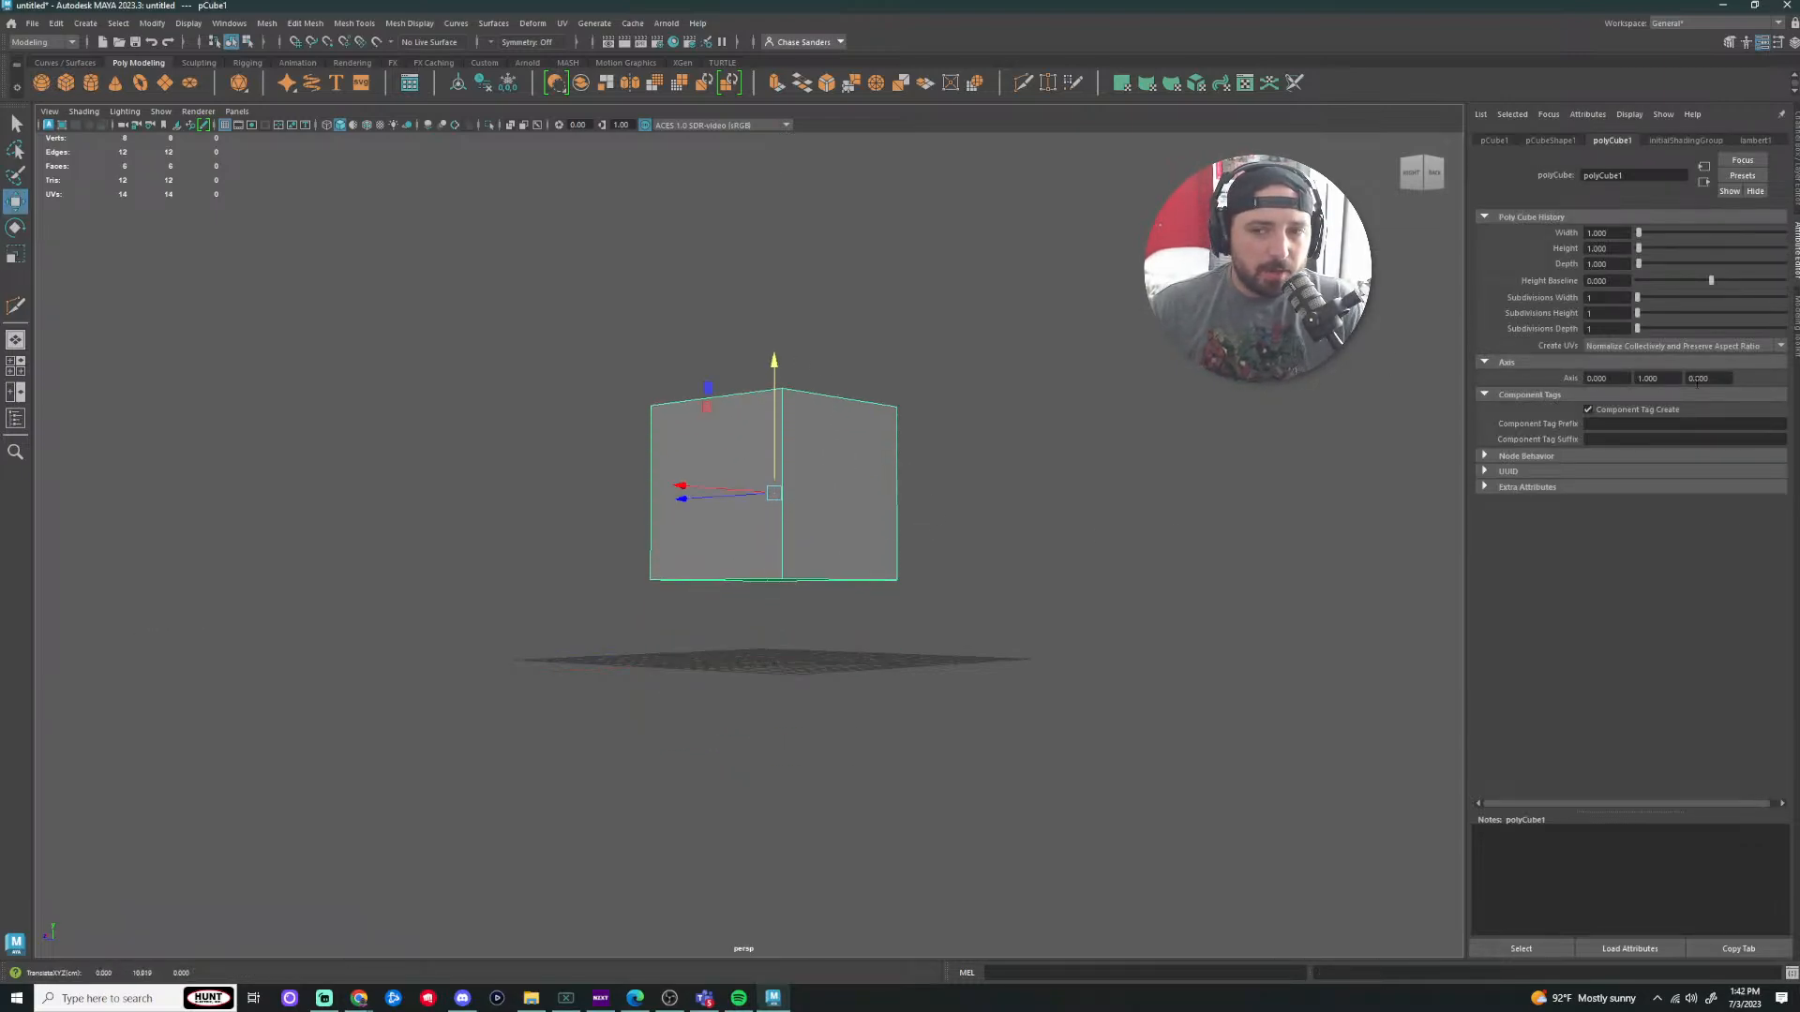
Step: Give the new cube 3 subdivisions on width, height and depth, then enter edge mode
{"action": "left_click_drag", "start_coordinate": [1638, 300], "coordinate": [1643, 332]}
{"action": "left_click", "coordinate": [984, 466]}
{"action": "scroll", "coordinate": [979, 464], "scroll_direction": "up", "scroll_amount": 3}
{"action": "left_click", "coordinate": [810, 495]}
{"action": "left_click_drag", "start_coordinate": [810, 495], "coordinate": [1021, 501], "text": "alt"}
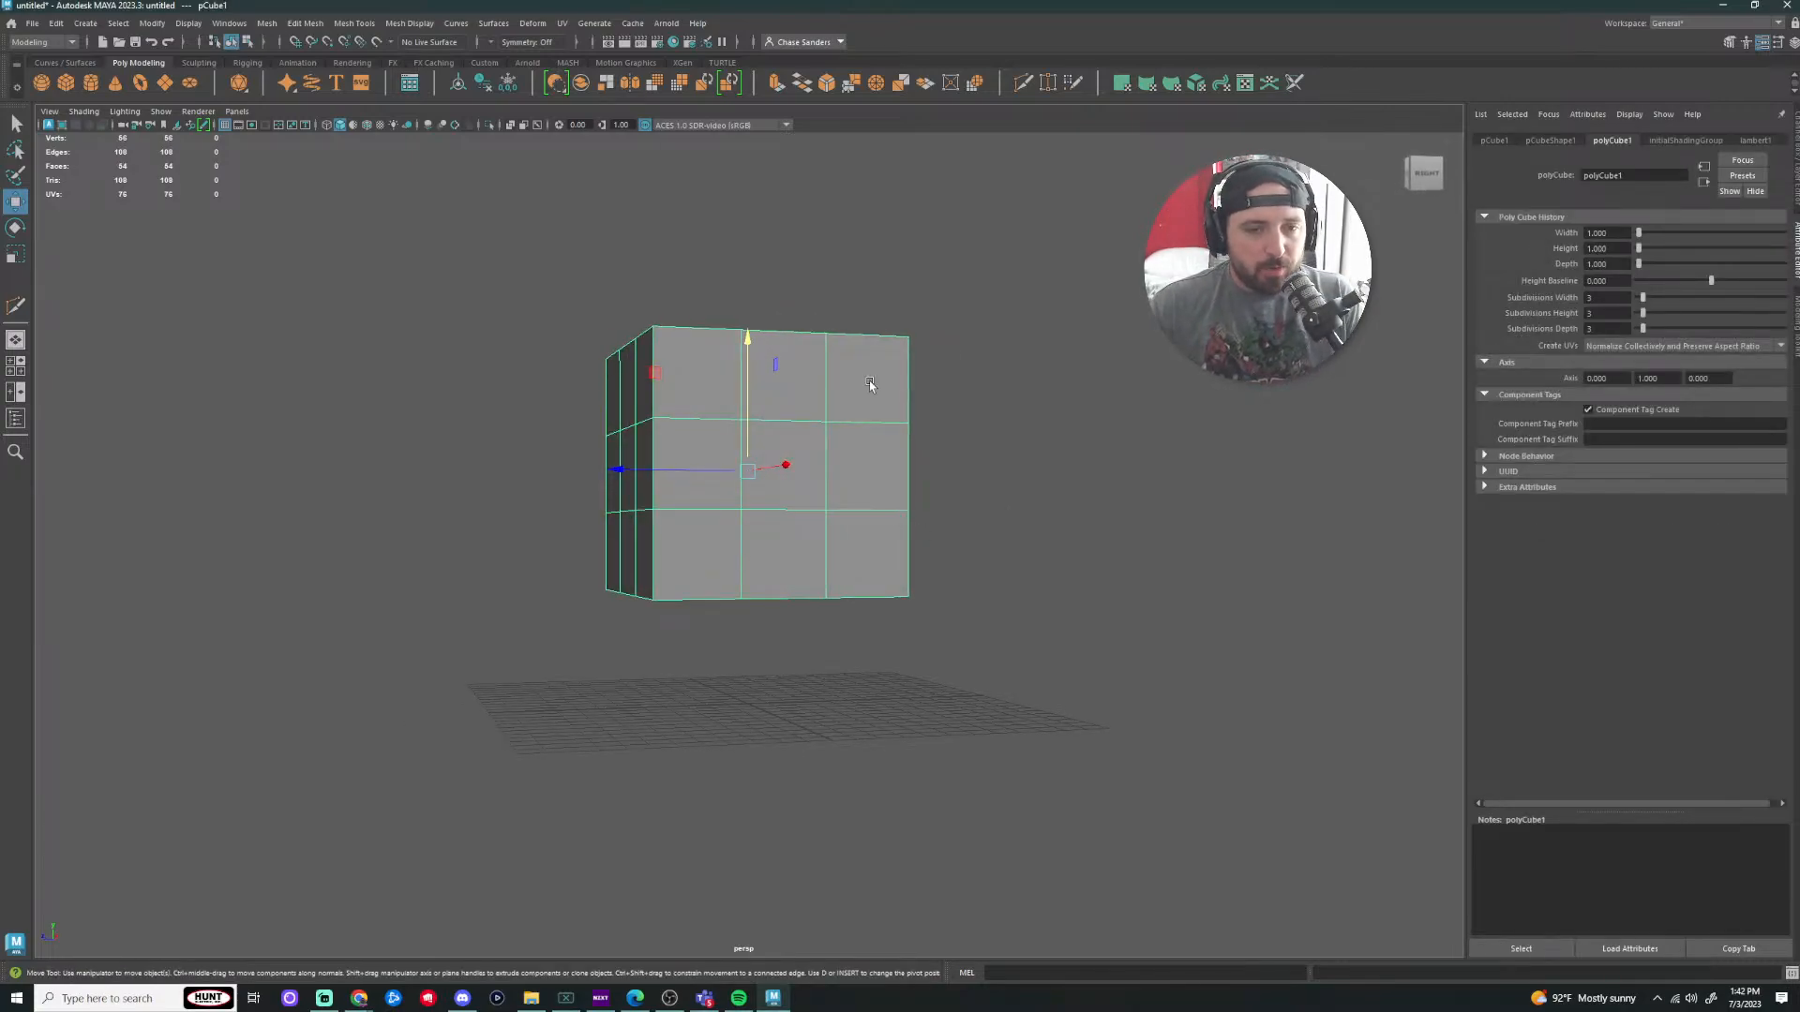
{"action": "right_click_drag", "start_coordinate": [811, 498], "coordinate": [860, 462]}
Step: Delete the middle-right vertical edge on the cube's front side
{"action": "scroll", "coordinate": [903, 459], "scroll_direction": "up", "scroll_amount": 2}
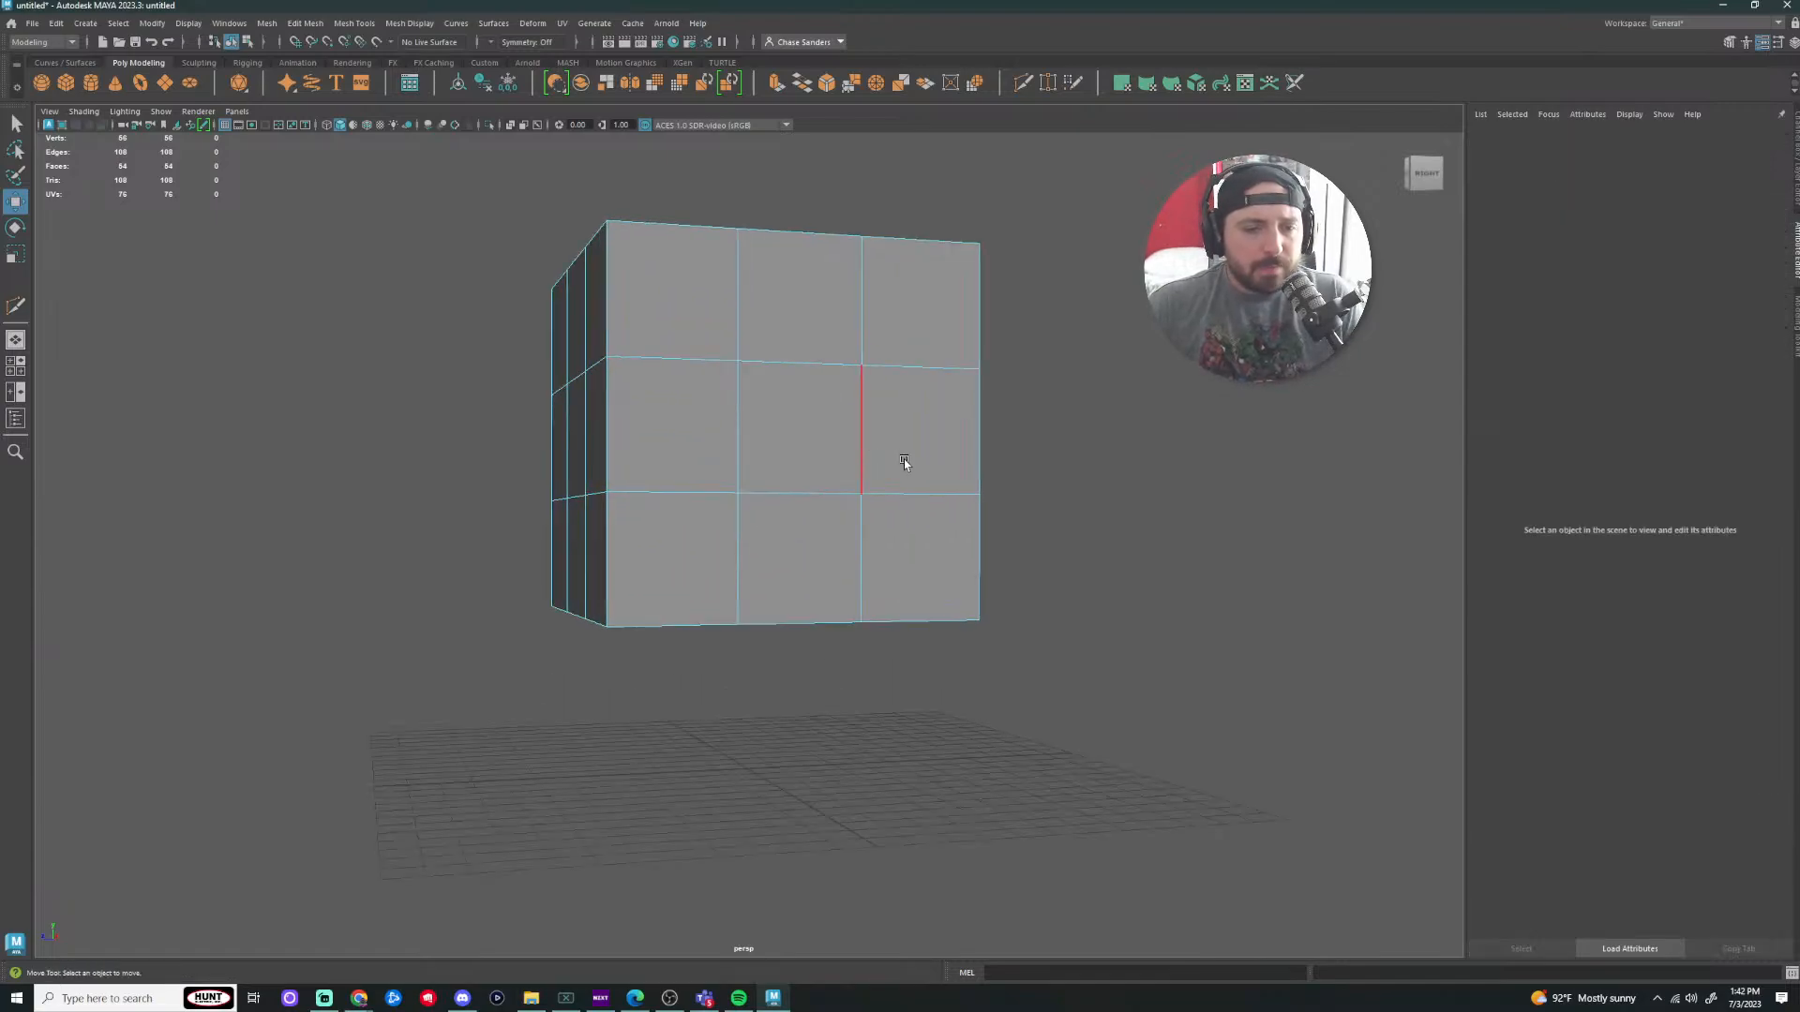
{"action": "left_click_drag", "start_coordinate": [904, 460], "coordinate": [928, 450], "text": "alt"}
{"action": "left_click", "coordinate": [846, 434]}
{"action": "key", "text": "Delete"}
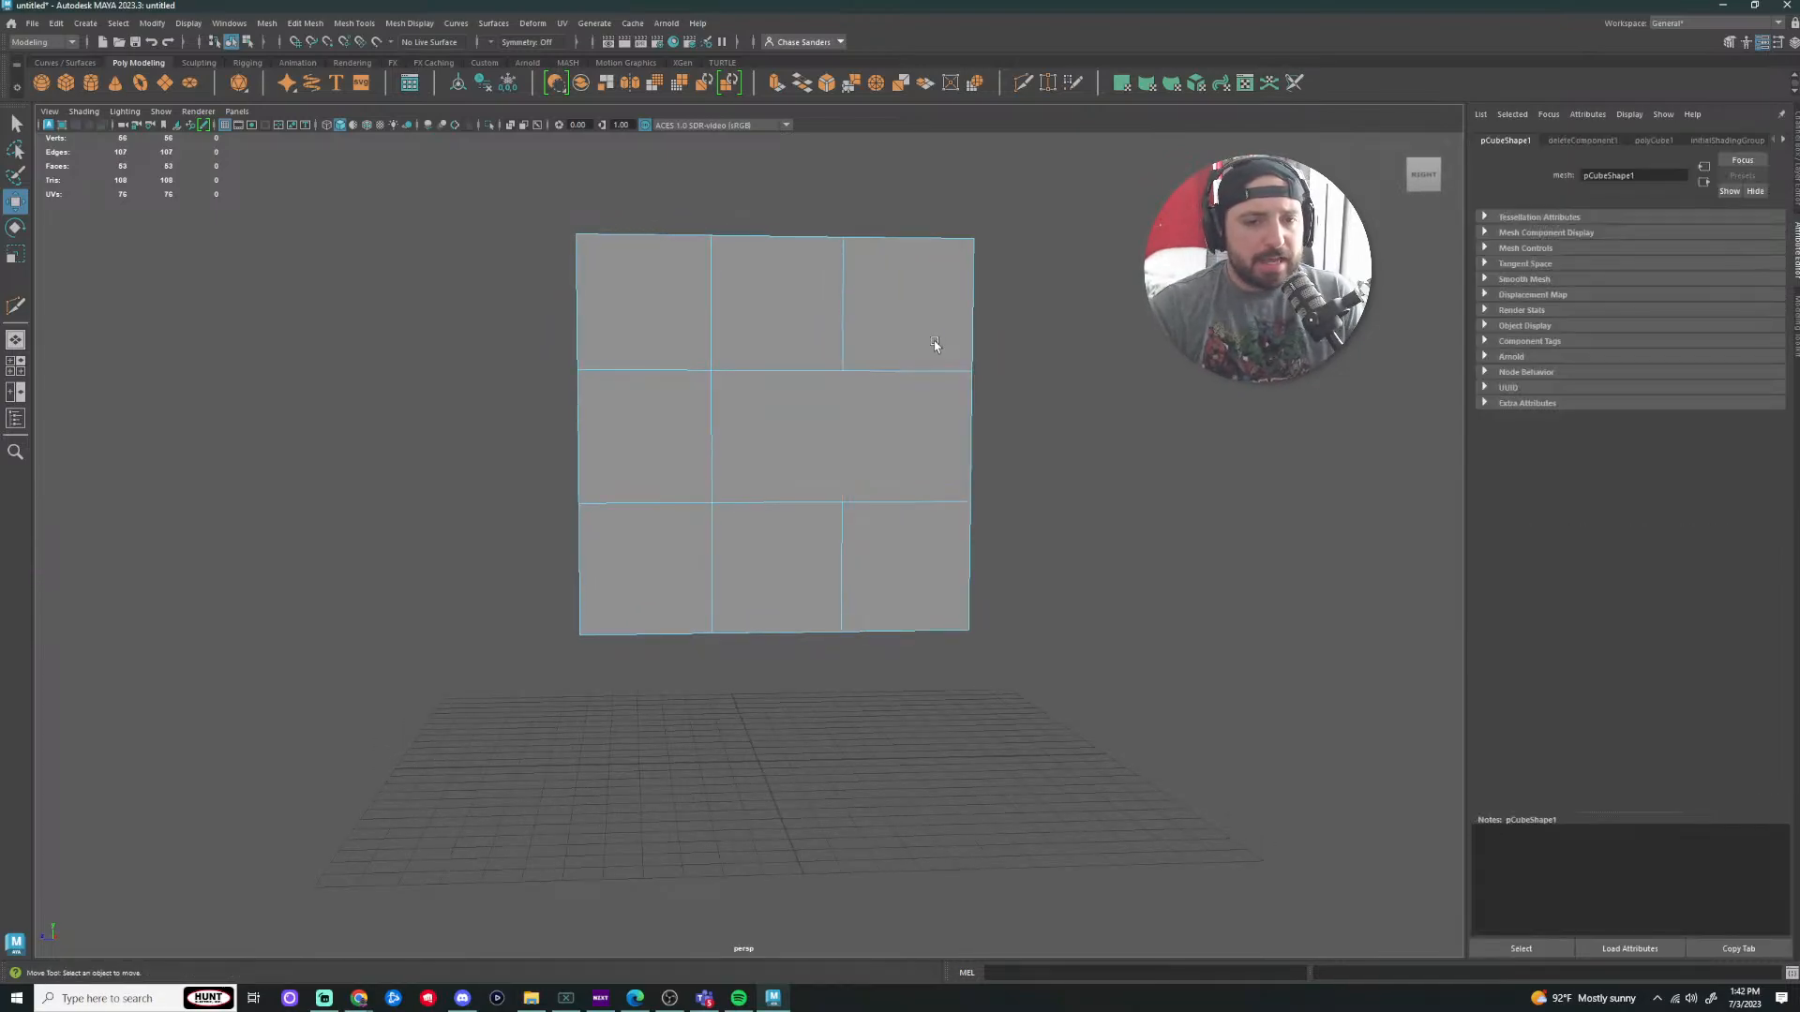
{"action": "right_click_drag", "start_coordinate": [856, 414], "coordinate": [873, 443]}
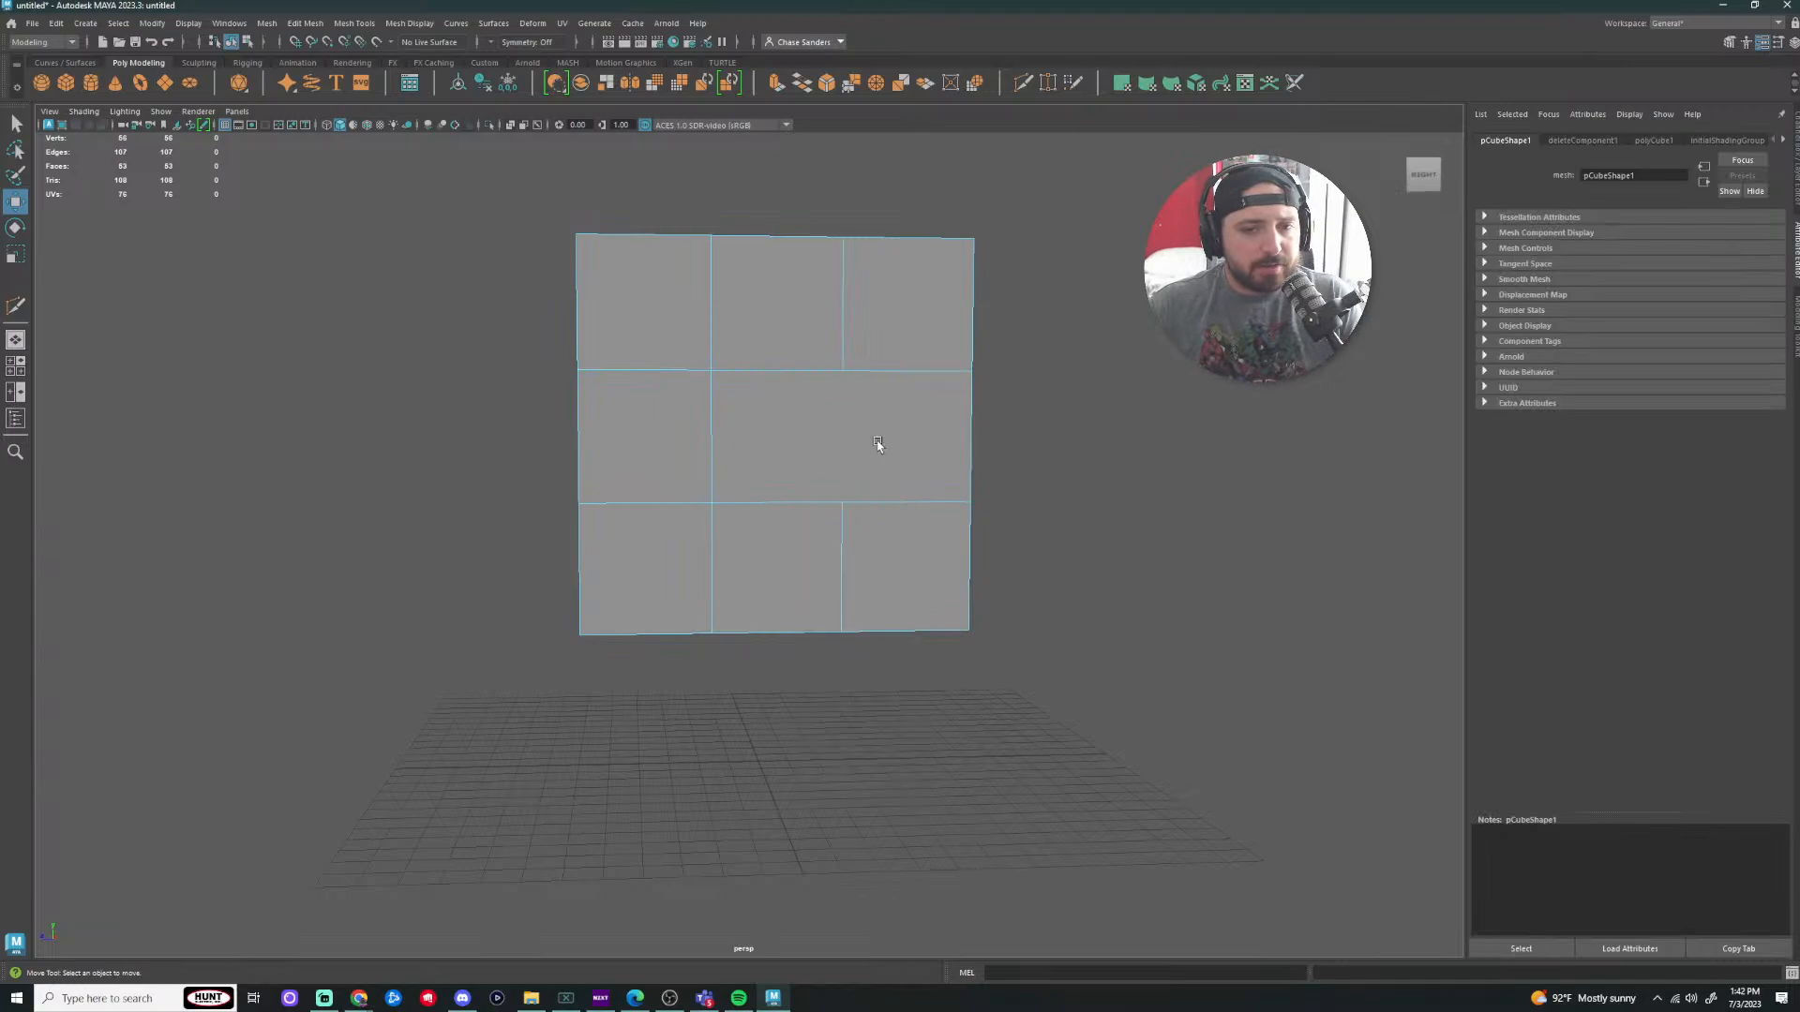
{"action": "left_click", "coordinate": [864, 453]}
{"action": "left_click", "coordinate": [1237, 553]}
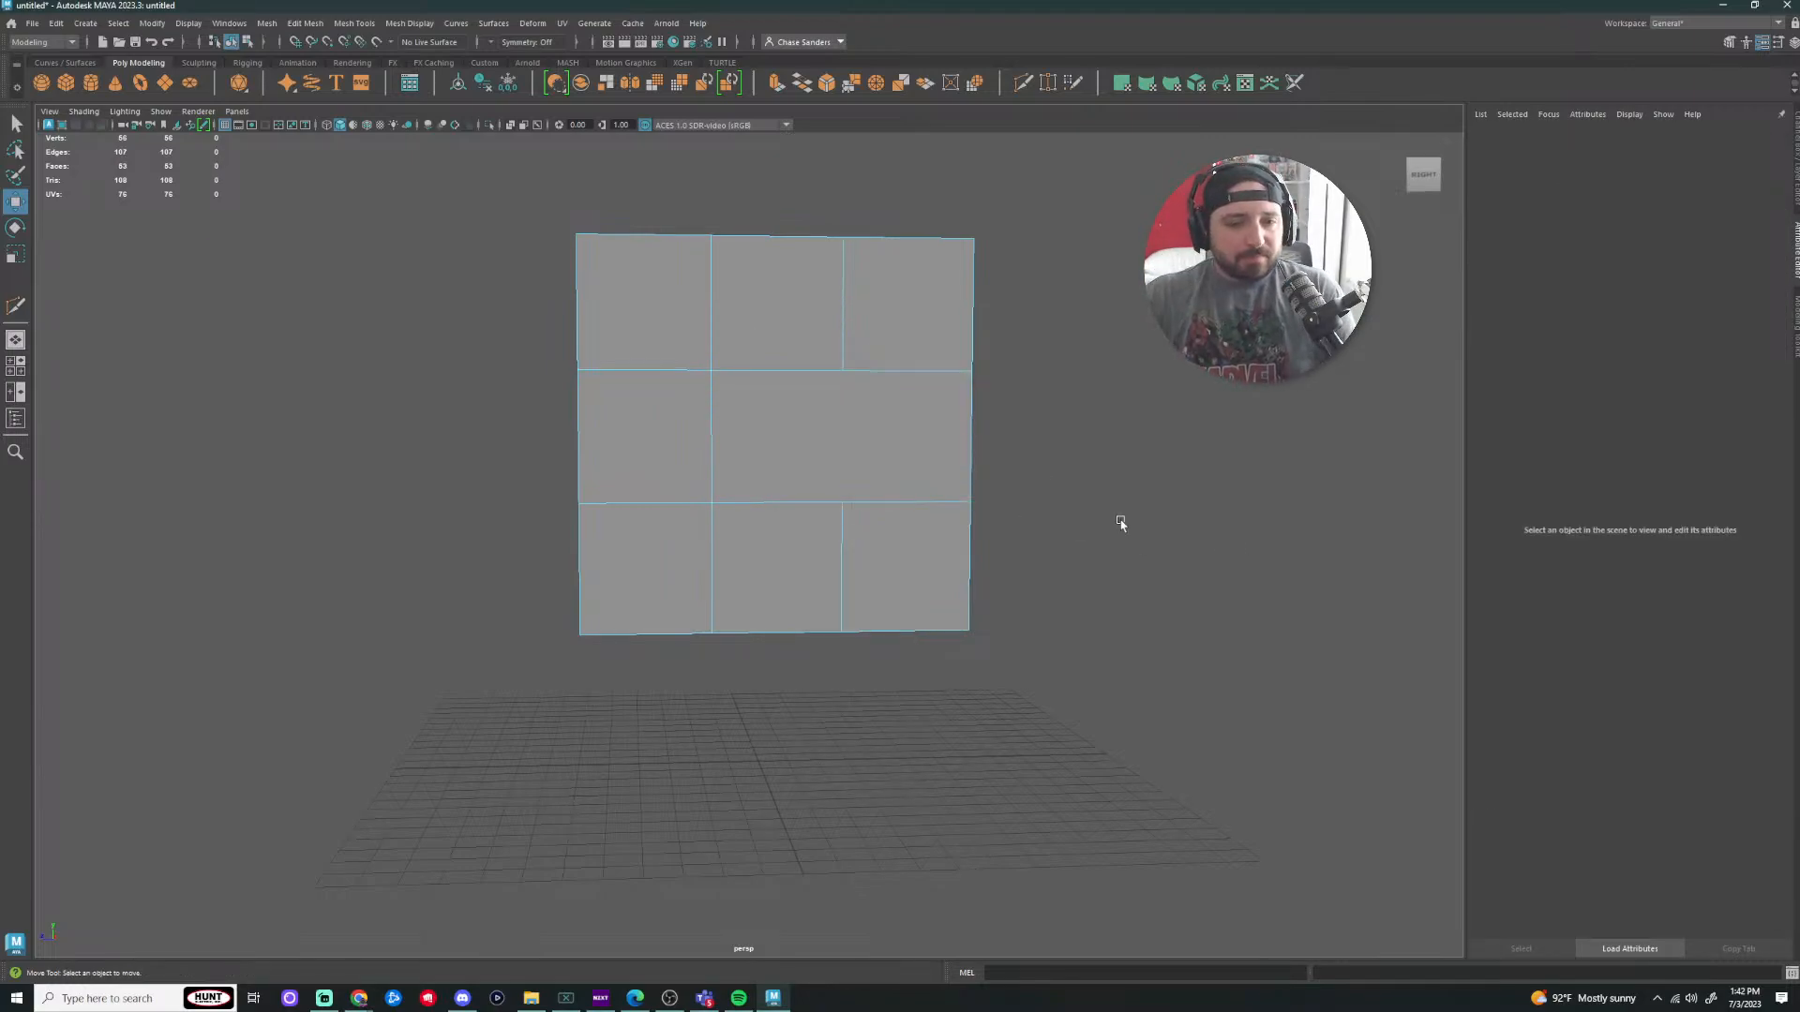
Step: Scale the centre-right and lower-centre-right vertices apart vertically
{"action": "right_click_drag", "start_coordinate": [852, 353], "coordinate": [875, 341]}
{"action": "left_click", "coordinate": [842, 370]}
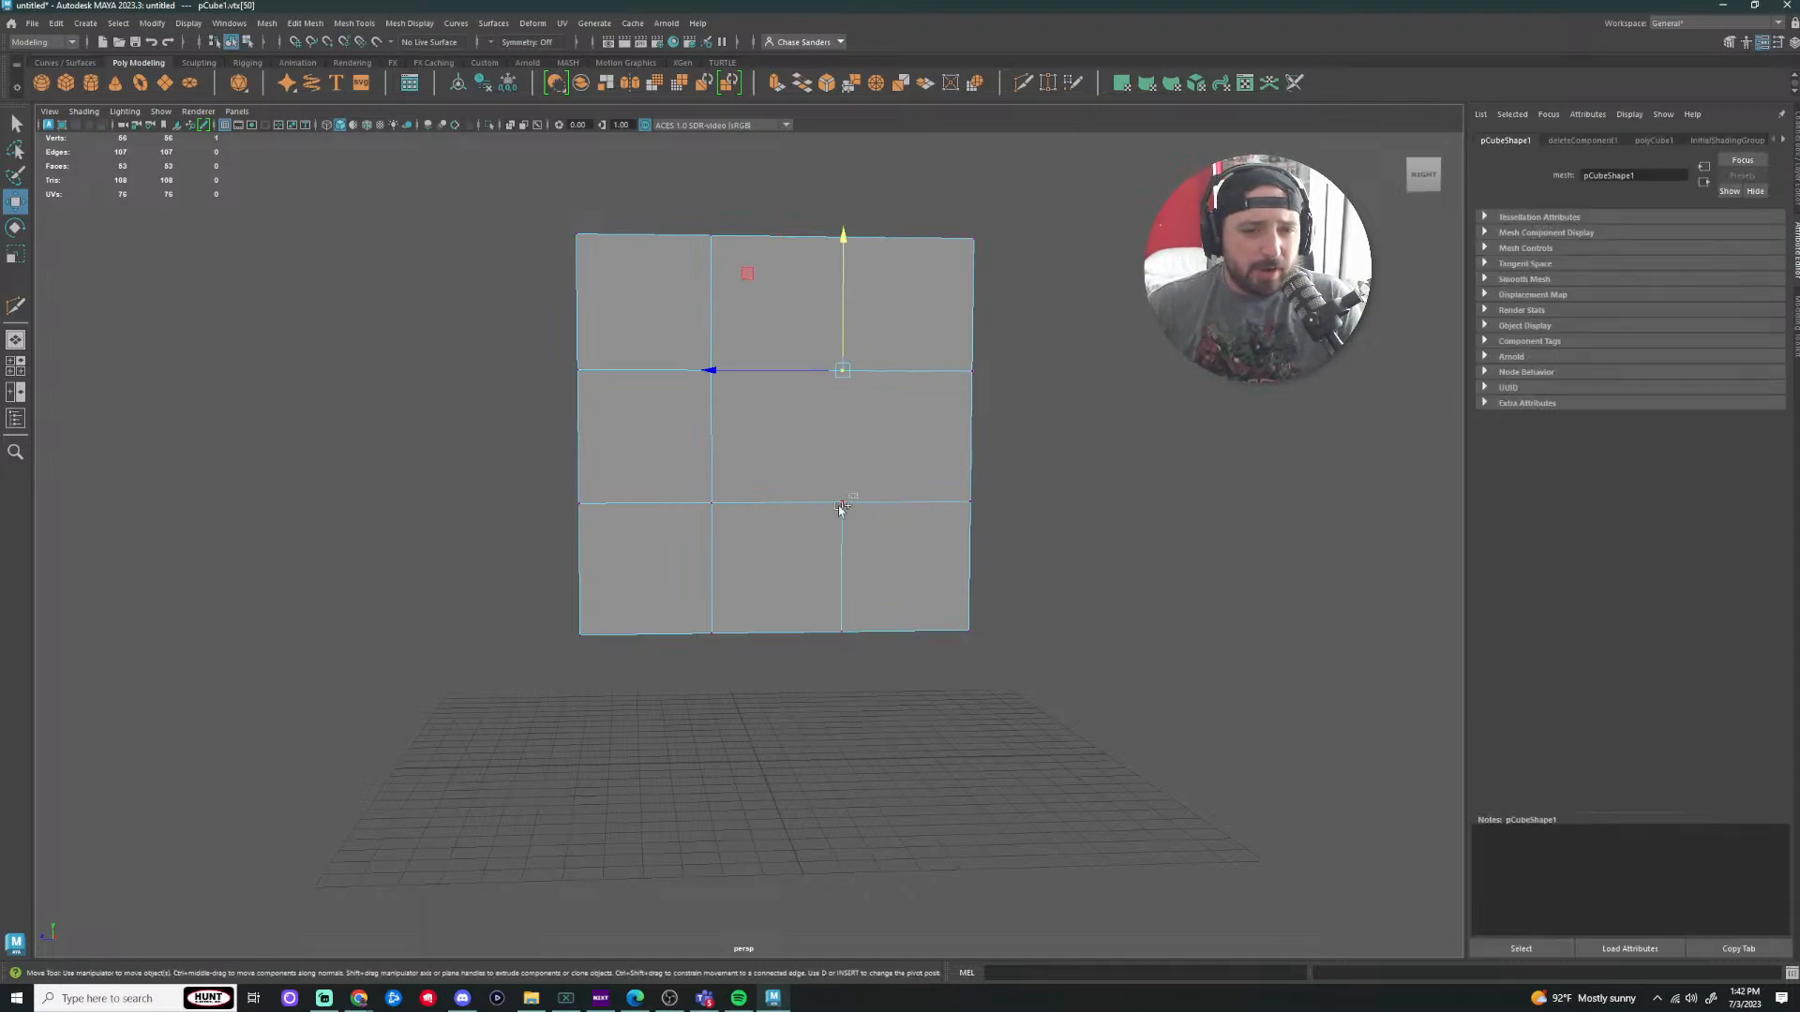
{"action": "left_click", "coordinate": [842, 502], "text": "shift"}
{"action": "key", "text": "r"}
{"action": "left_click_drag", "start_coordinate": [843, 310], "coordinate": [840, 192]}
{"action": "left_click", "coordinate": [1134, 456]}
Step: Inspect the distorted hexagon side, then undo the vertex scaling and deleted edge
{"action": "left_click_drag", "start_coordinate": [1134, 456], "coordinate": [1004, 523], "text": "alt"}
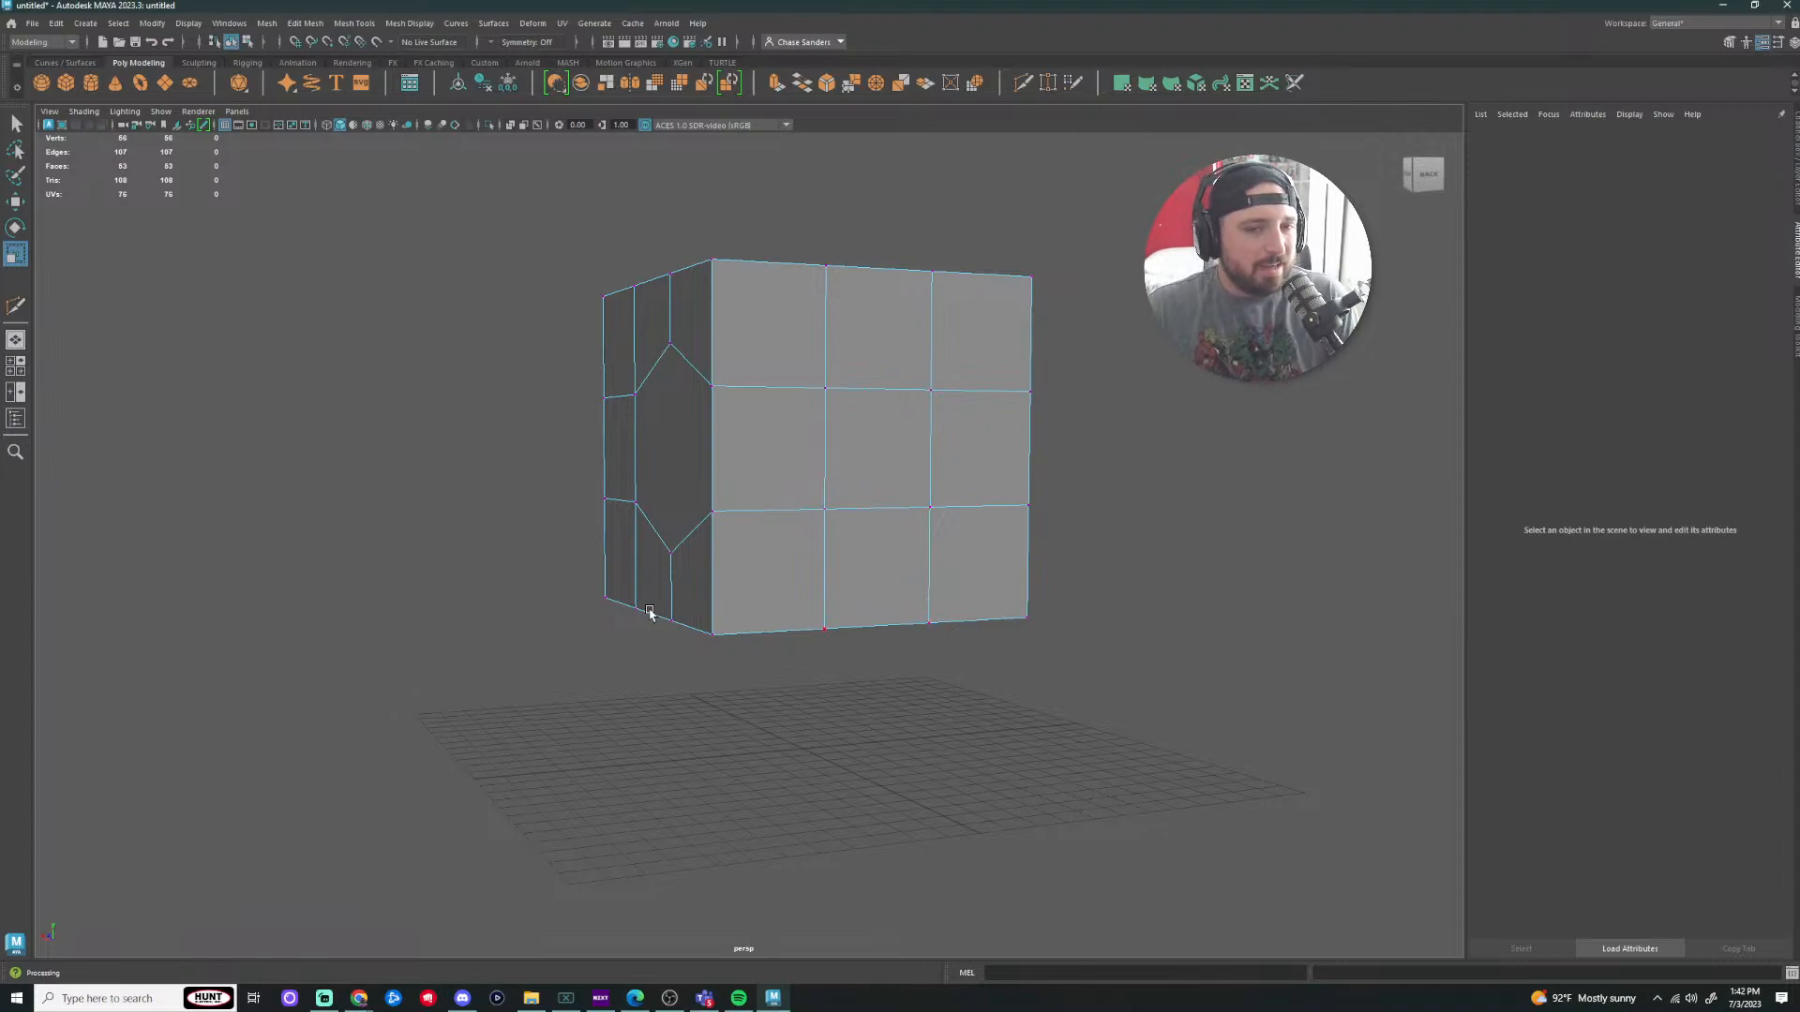
{"action": "left_click_drag", "start_coordinate": [647, 610], "coordinate": [895, 457], "text": "alt"}
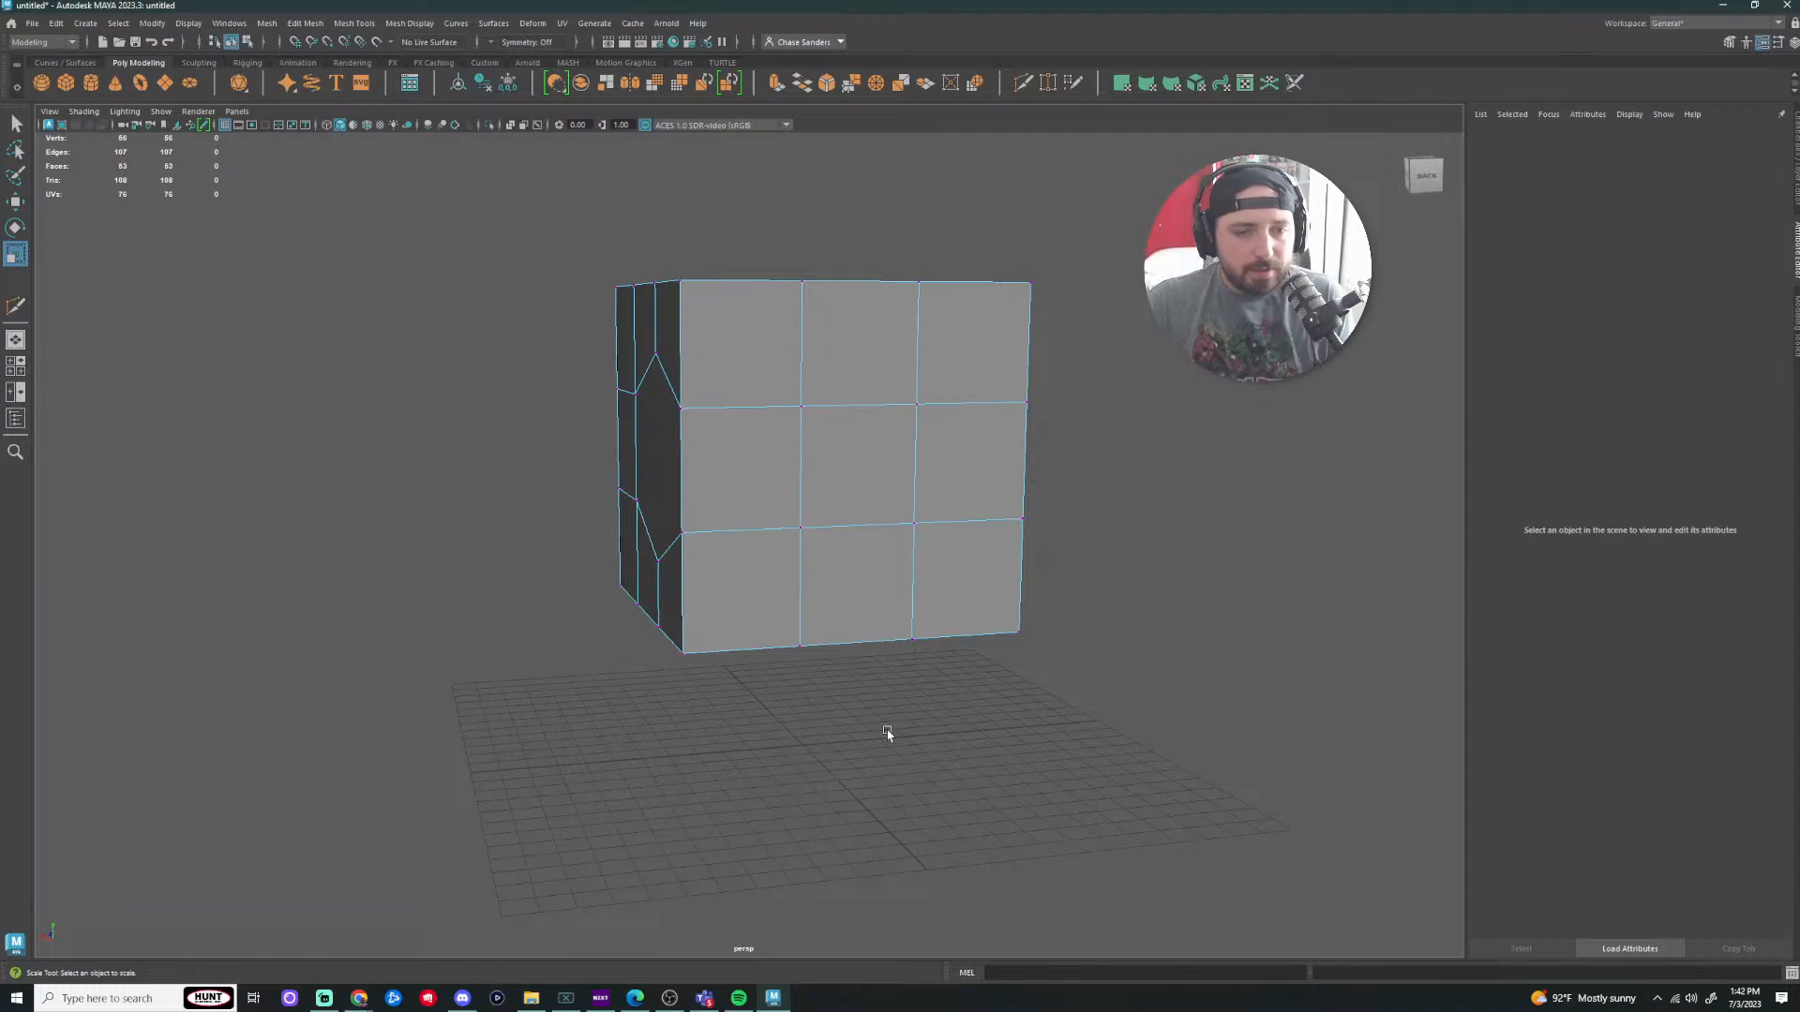
{"action": "left_click_drag", "start_coordinate": [643, 655], "coordinate": [916, 450], "text": "alt"}
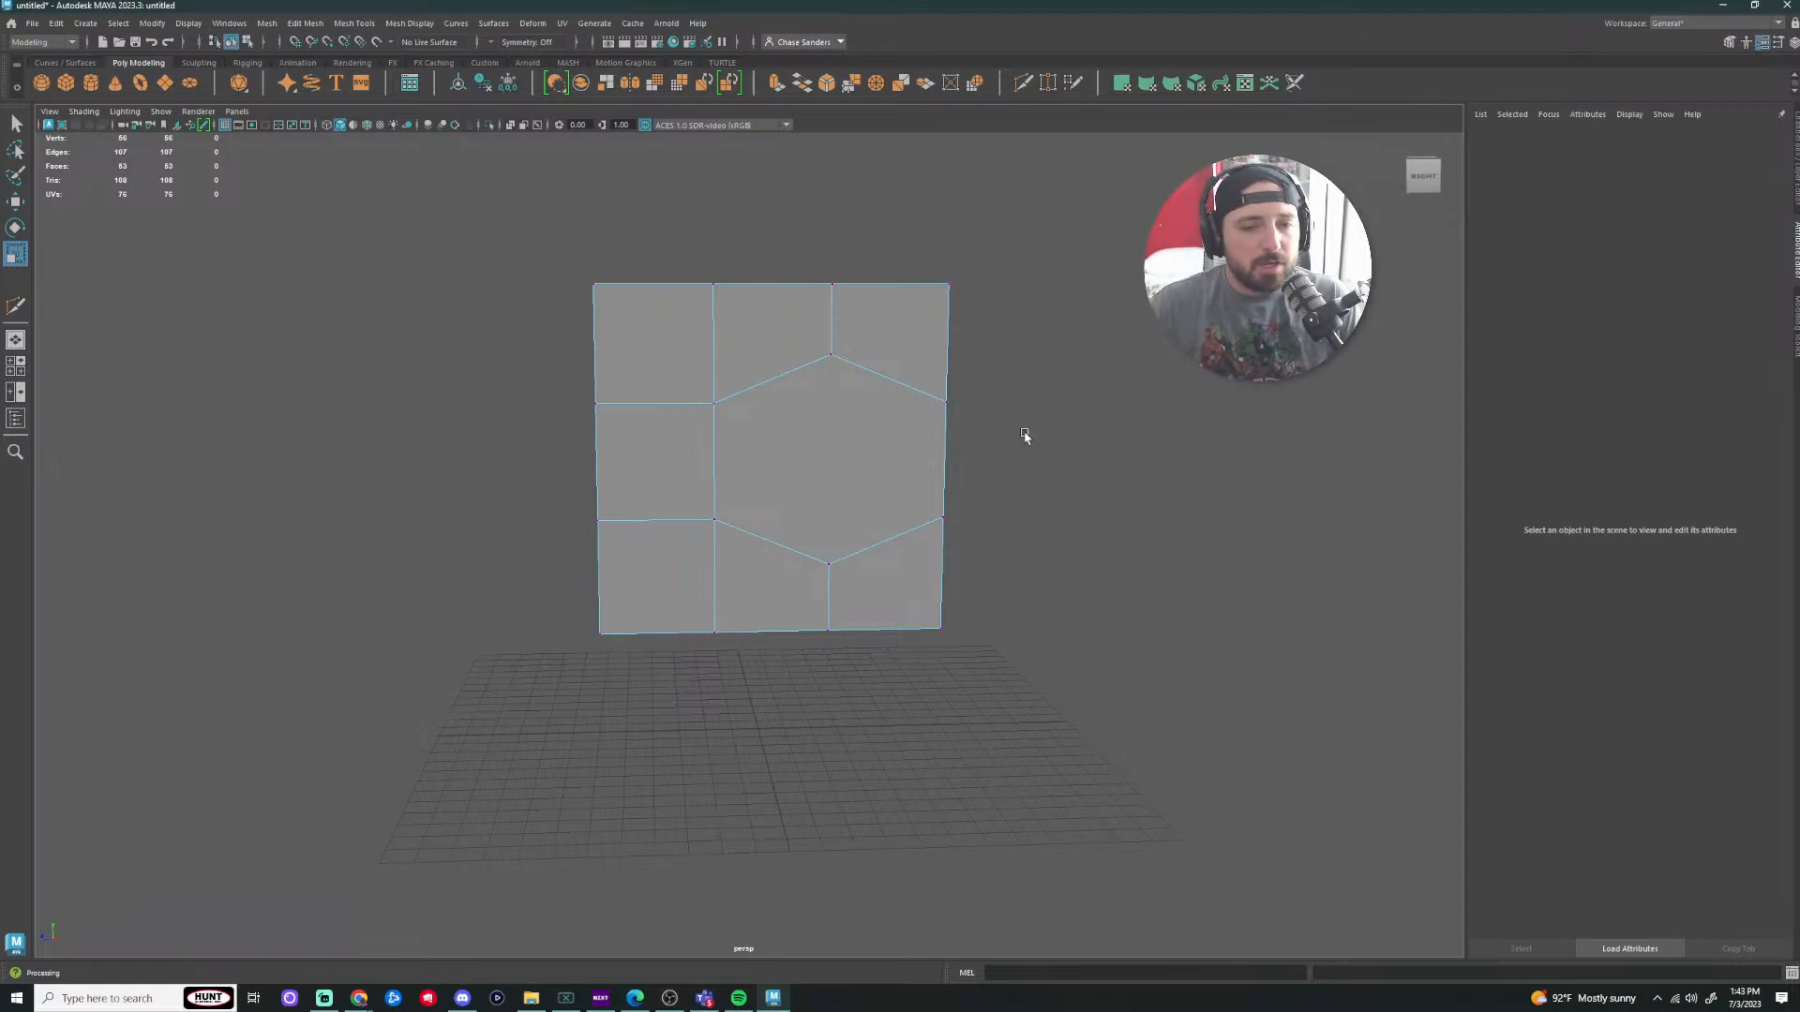
{"action": "left_click_drag", "start_coordinate": [1025, 434], "coordinate": [1111, 459], "text": "alt"}
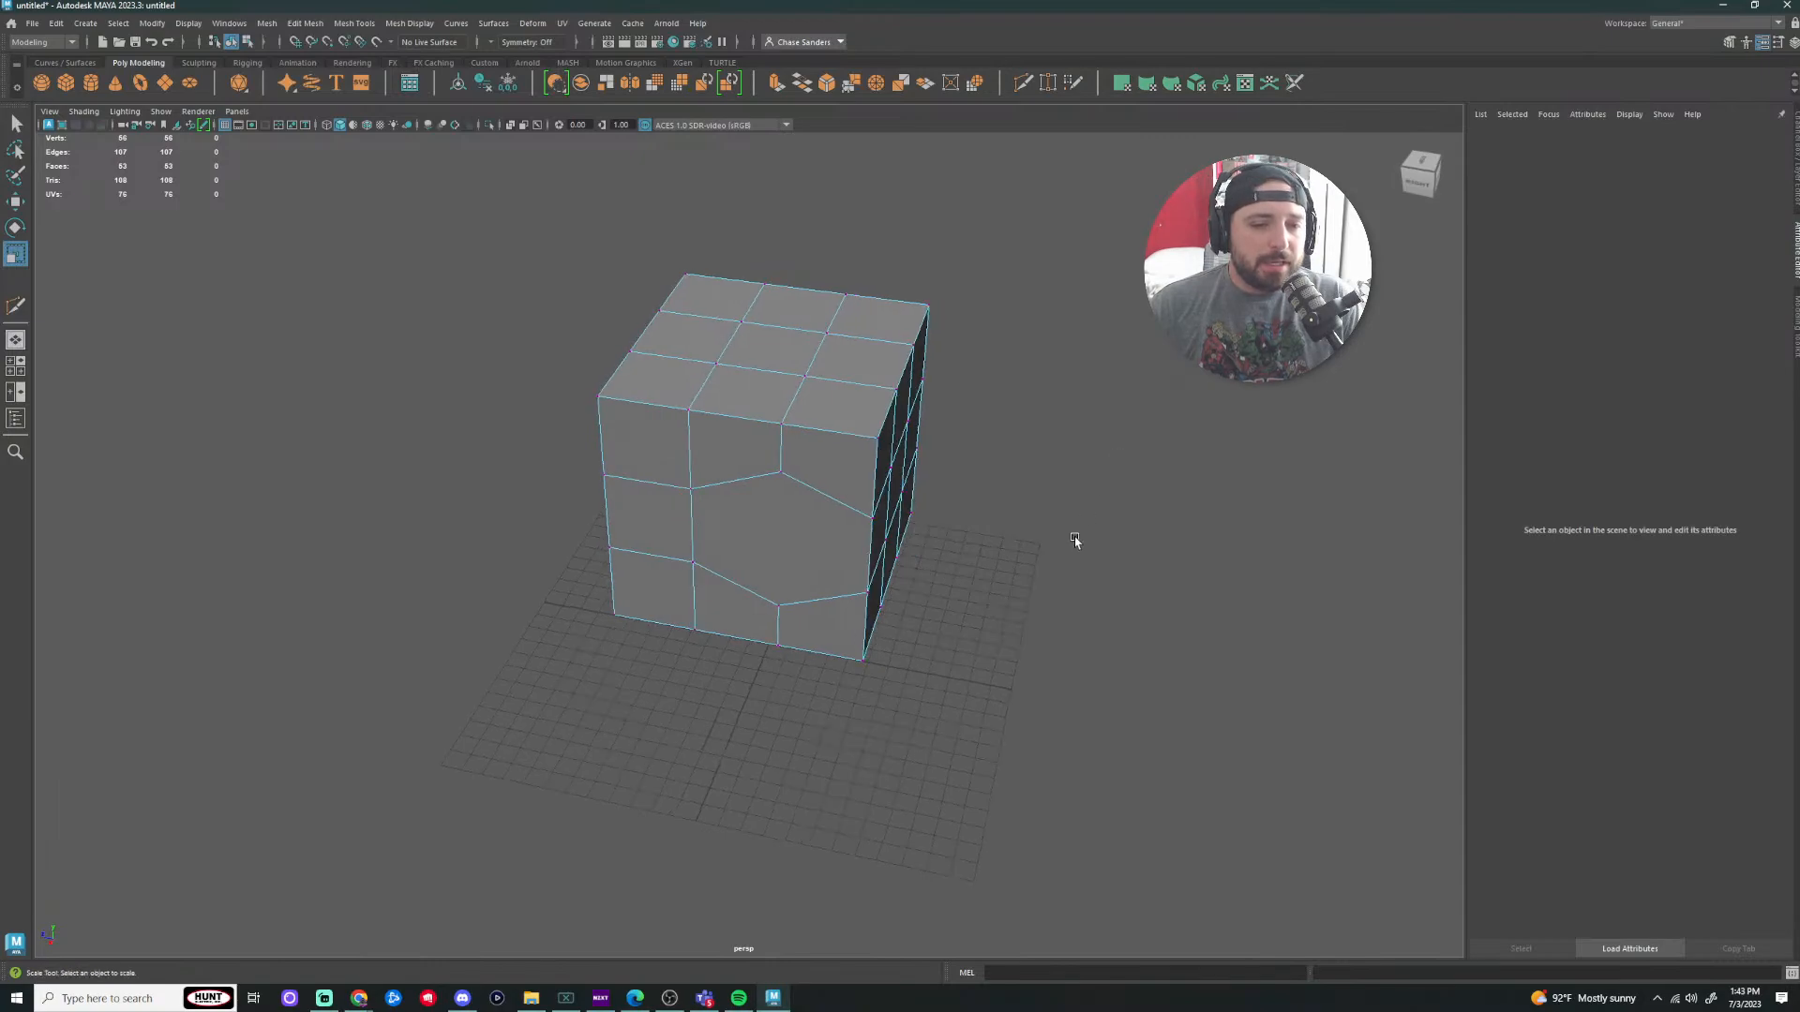
{"action": "left_click_drag", "start_coordinate": [1072, 535], "coordinate": [1072, 518], "text": "alt"}
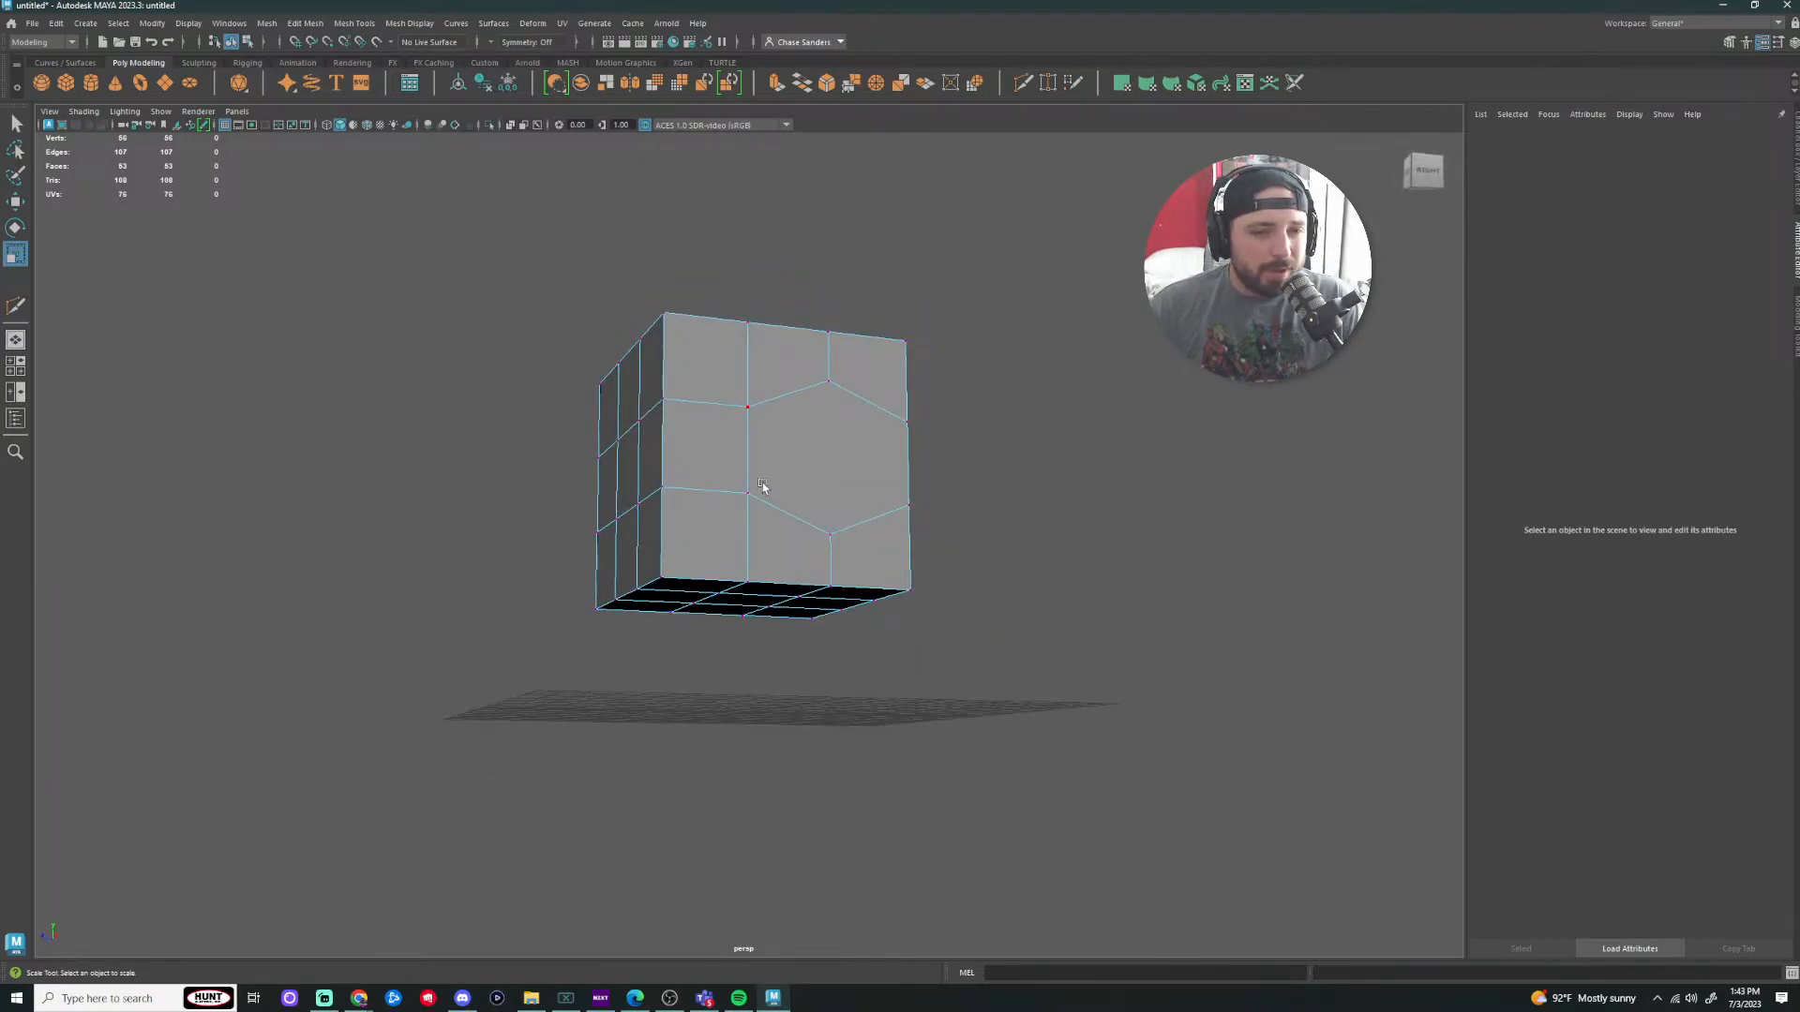
{"action": "key", "text": "ctrl+z"}
{"action": "key", "text": "ctrl+z"}
{"action": "key", "text": "ctrl+z"}
{"action": "key", "text": "ctrl+z"}
{"action": "key", "text": "ctrl+z"}
{"action": "key", "text": "ctrl+z"}
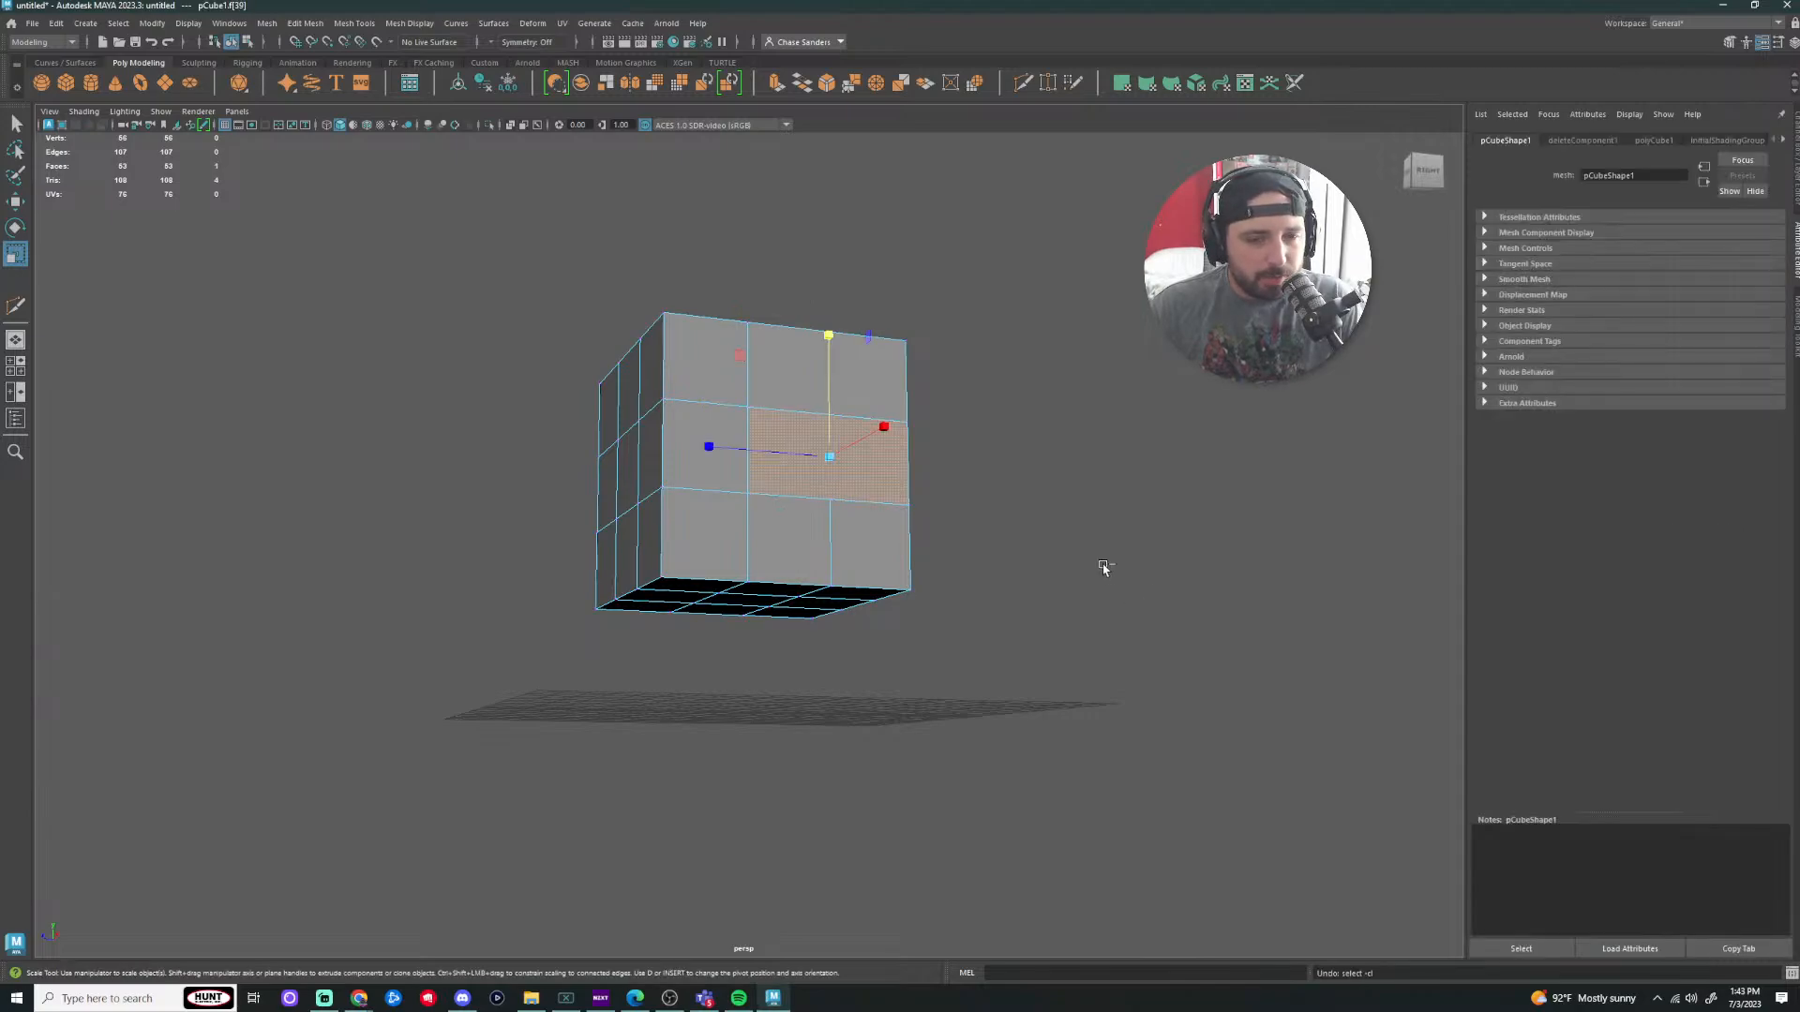
{"action": "key", "text": "ctrl+z"}
{"action": "key", "text": "ctrl+z"}
{"action": "key", "text": "ctrl+z"}
Step: Clear the component selection, return to Object Mode and select the whole 3×3 cube
{"action": "left_click_drag", "start_coordinate": [1136, 435], "coordinate": [1055, 483]}
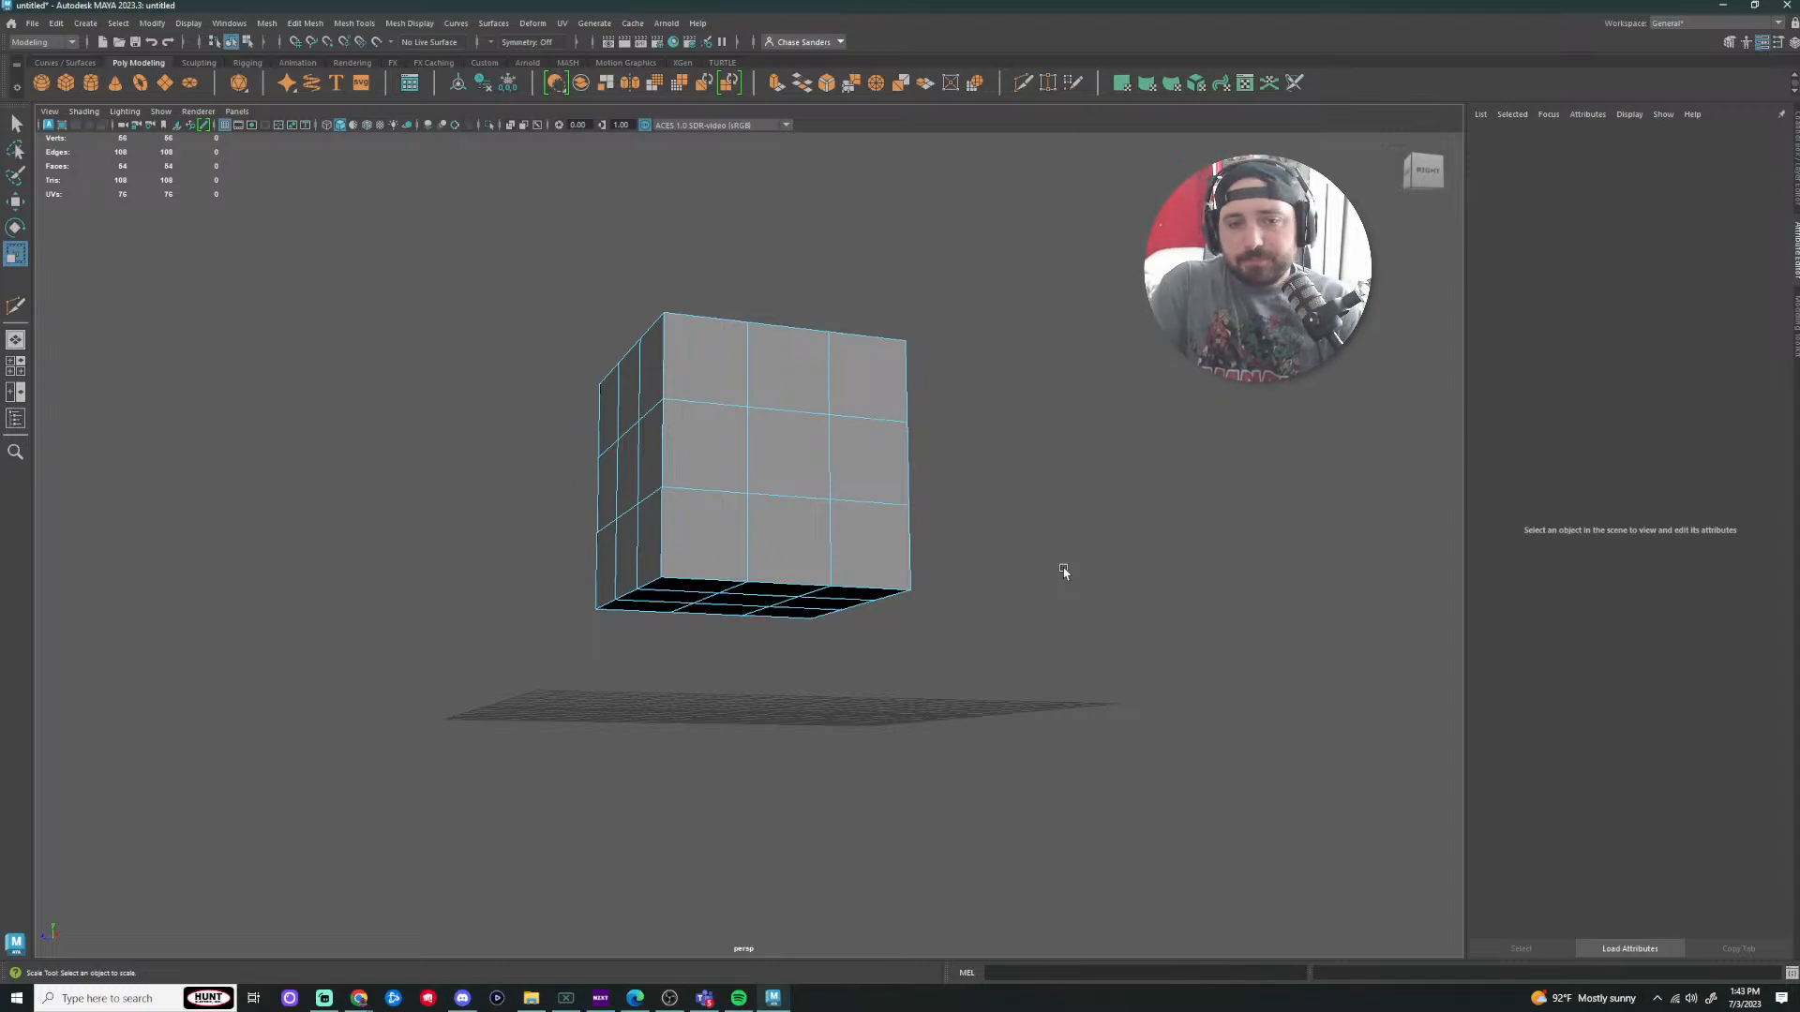
{"action": "right_click_drag", "start_coordinate": [697, 413], "coordinate": [781, 401]}
{"action": "left_click", "coordinate": [1092, 422]}
{"action": "scroll", "coordinate": [1029, 566], "scroll_direction": "down", "scroll_amount": 3}
{"action": "left_click", "coordinate": [845, 476]}
{"action": "left_click_drag", "start_coordinate": [916, 491], "coordinate": [983, 588], "text": "alt"}
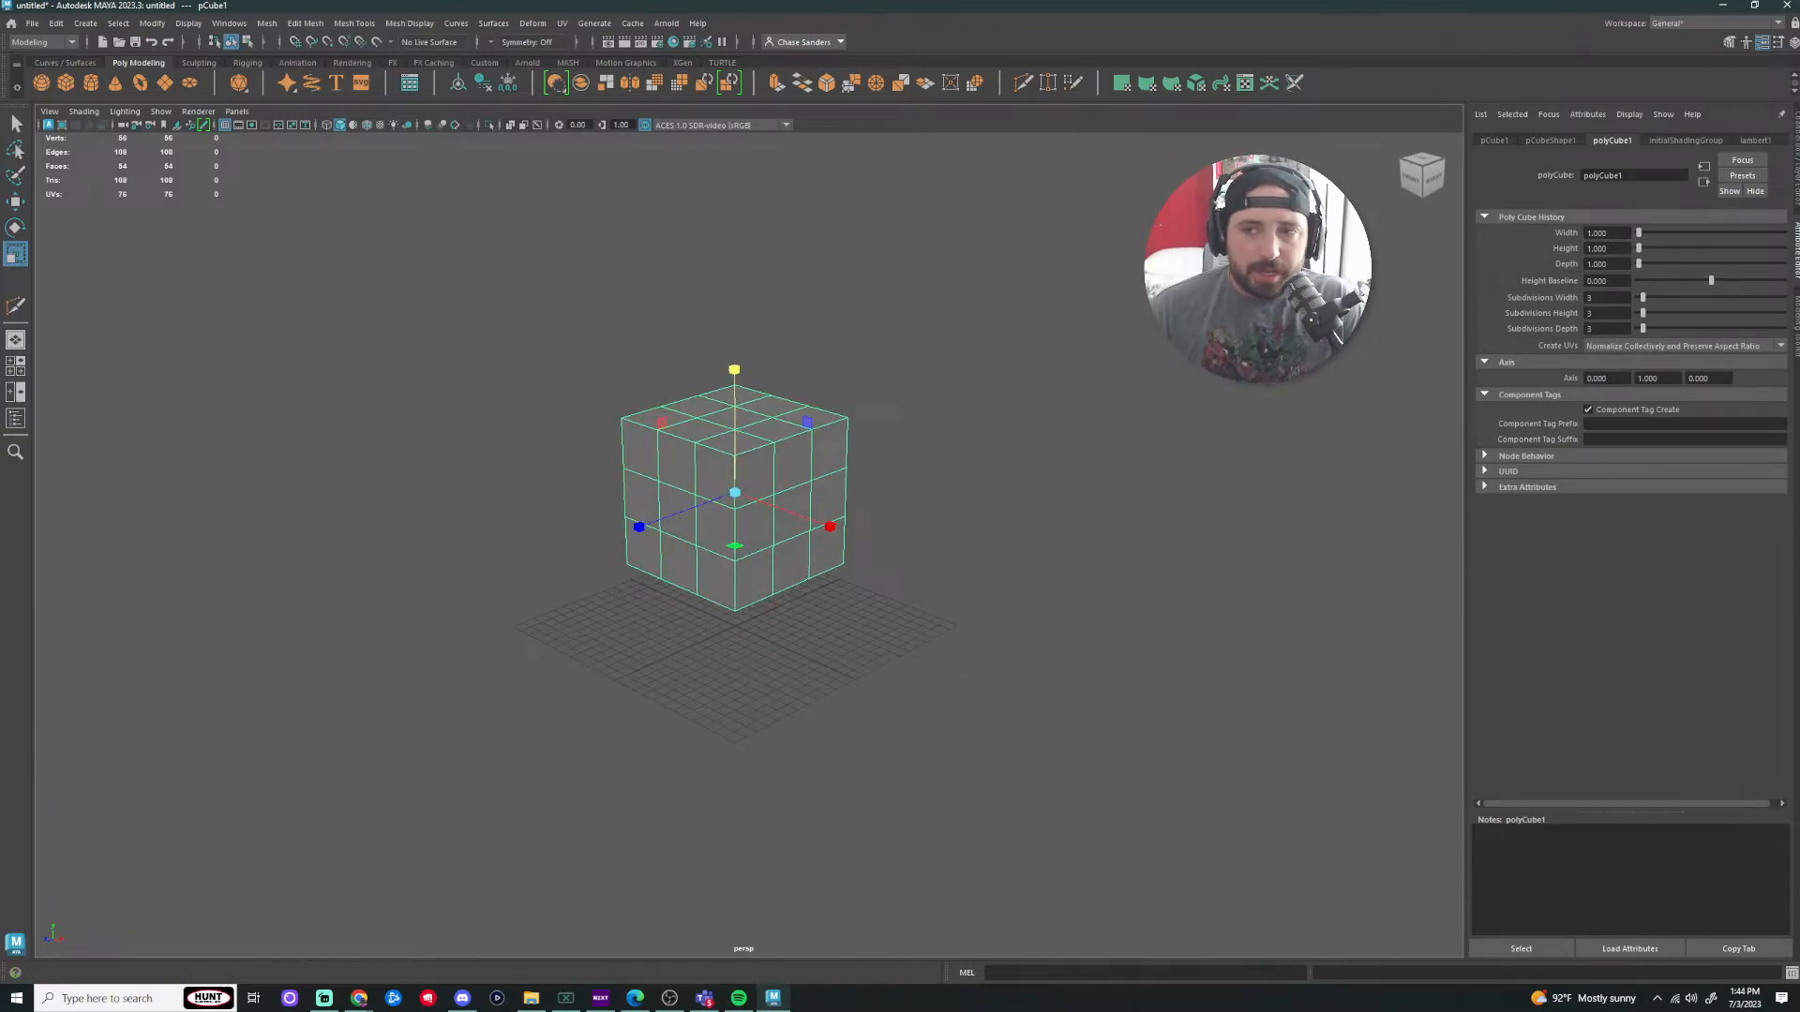
Step: Delete the subdivided cube
{"action": "left_click", "coordinate": [1796, 345]}
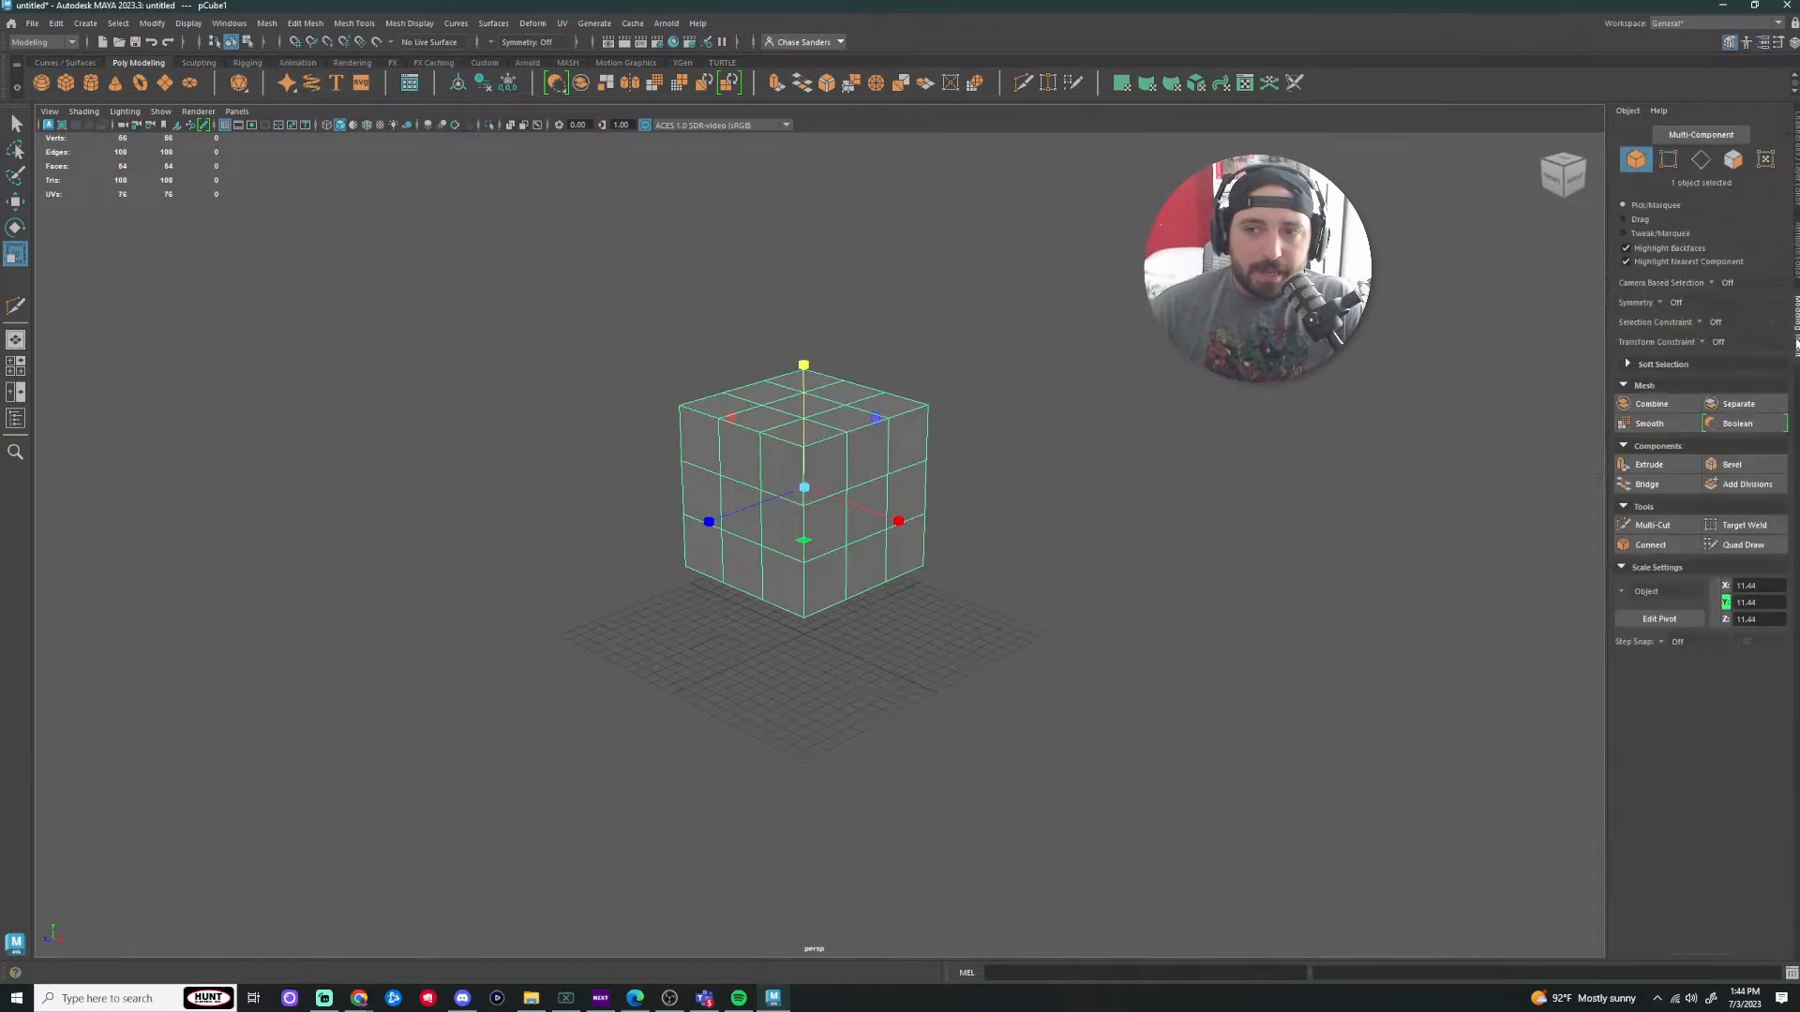
{"action": "left_click", "coordinate": [1668, 530]}
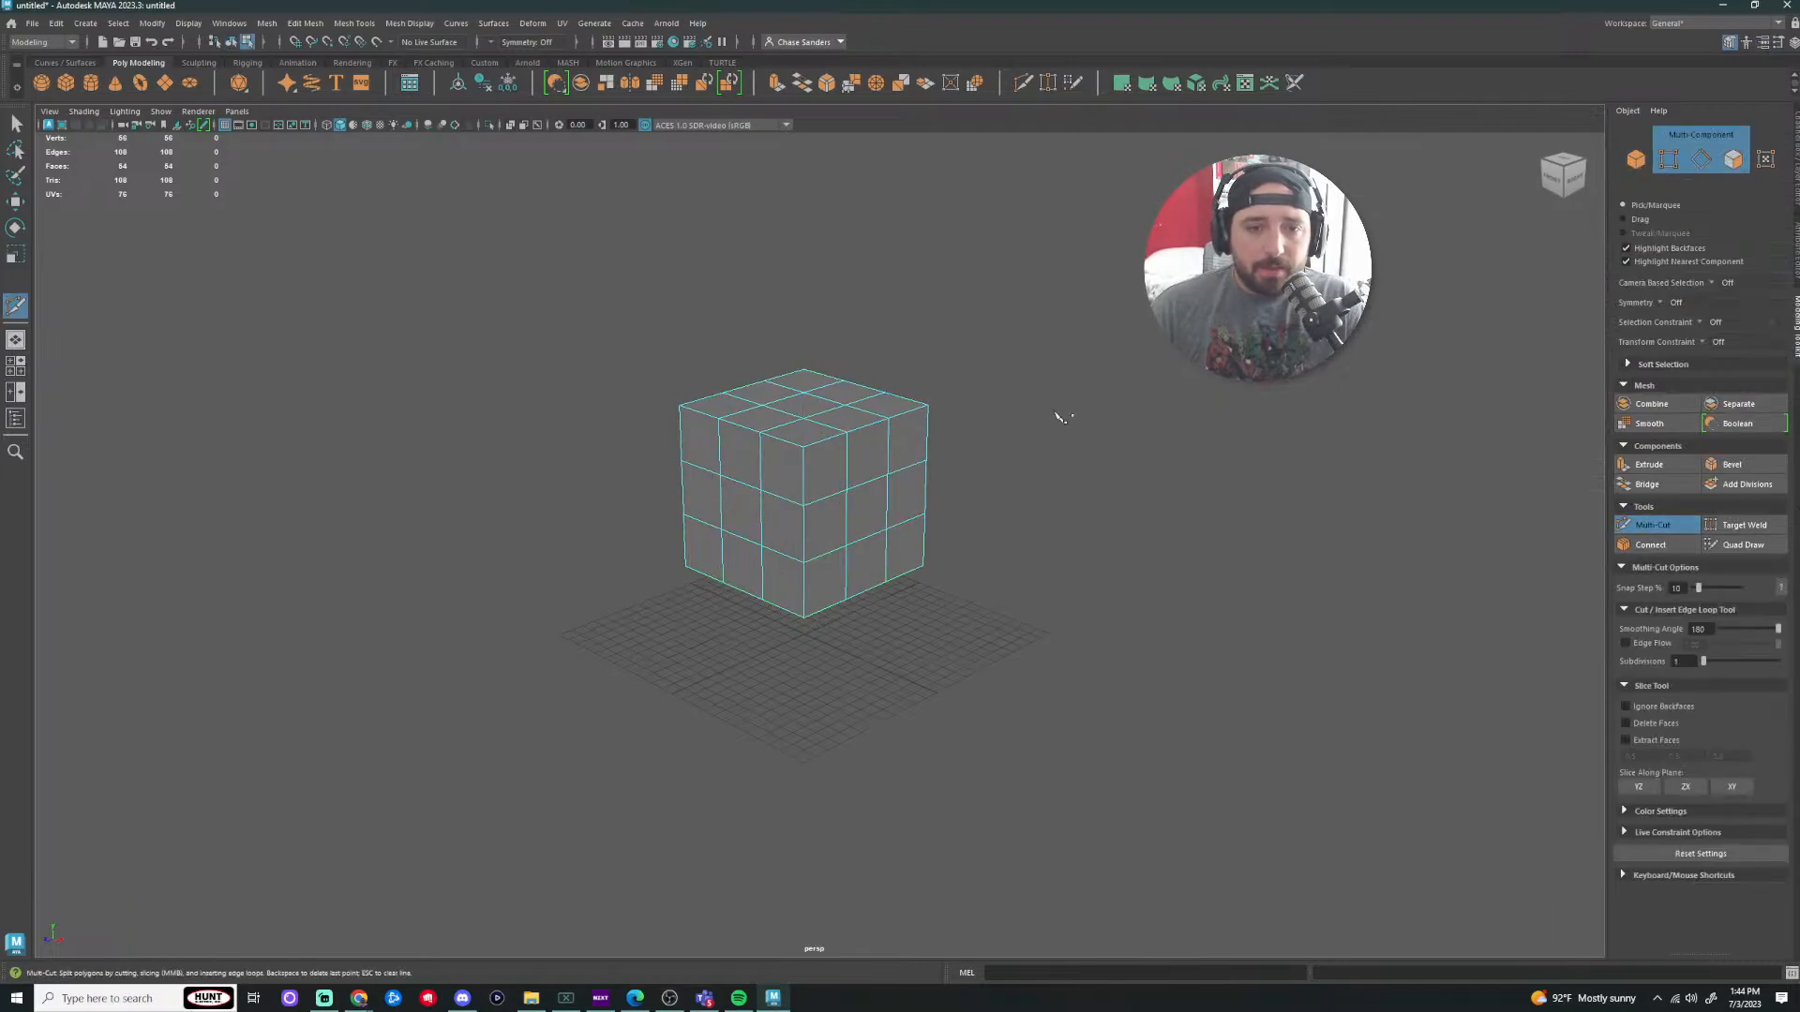
{"action": "left_click", "coordinate": [1795, 262]}
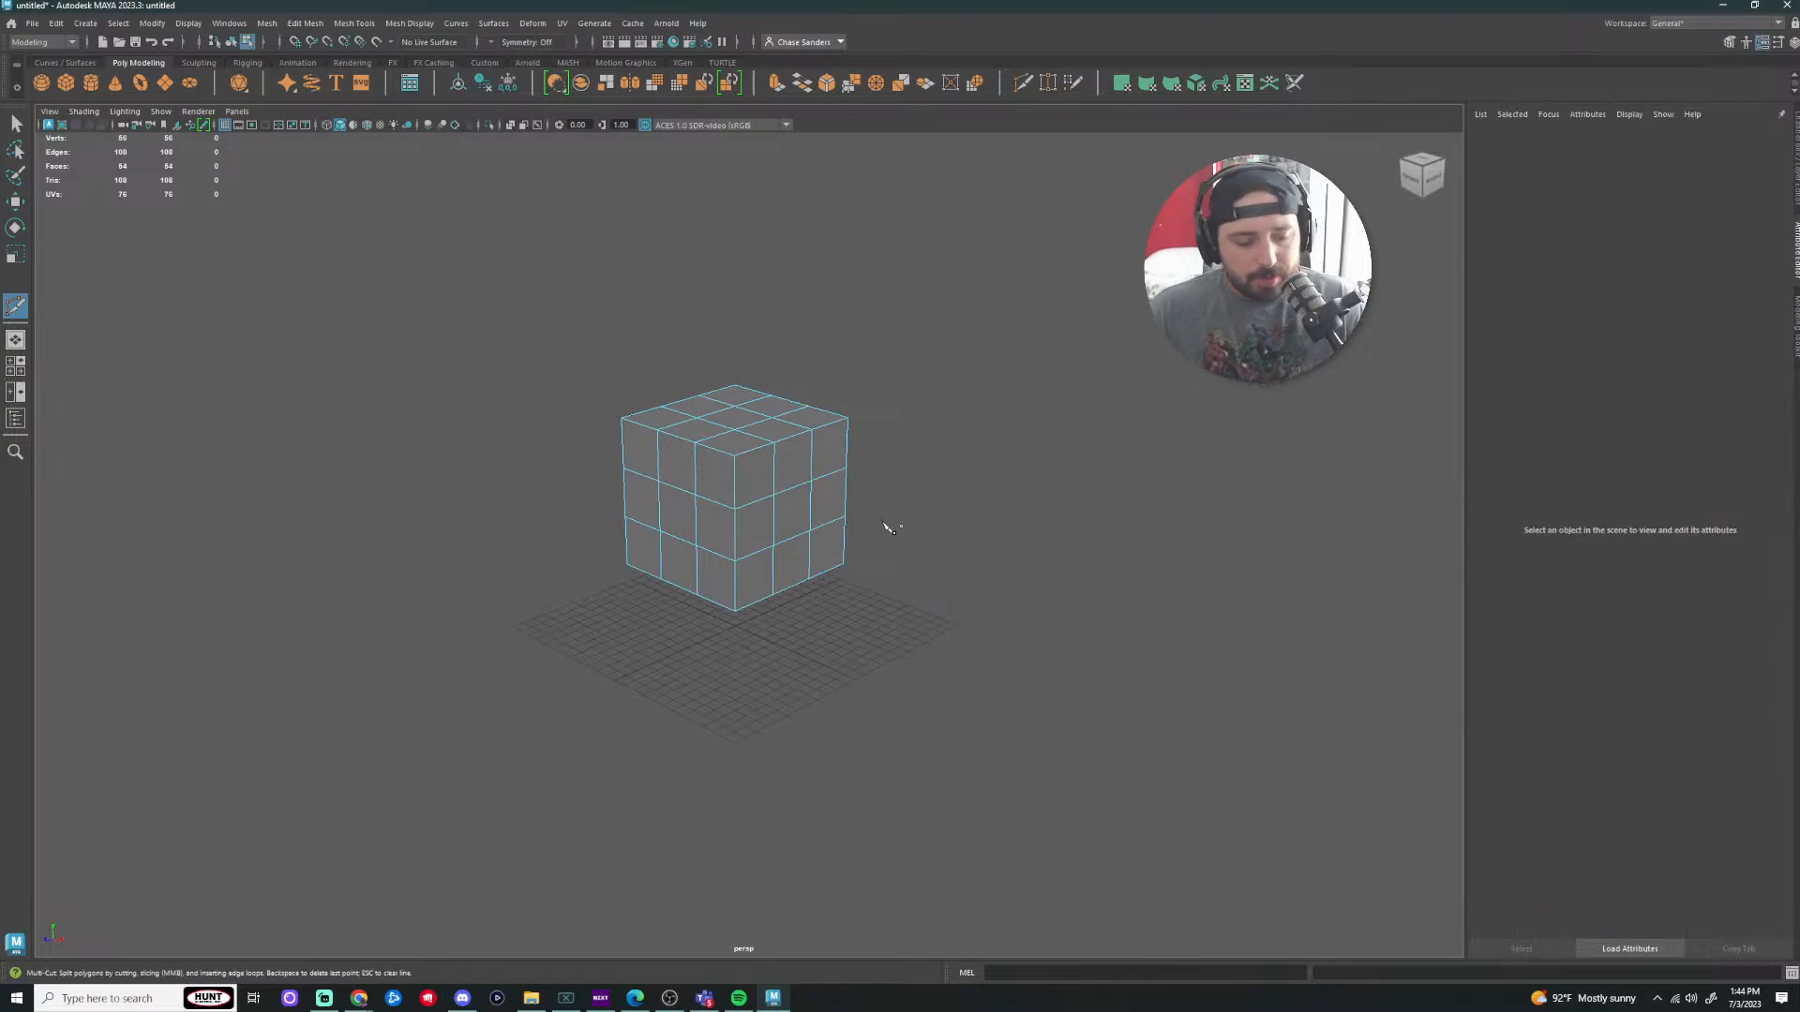
{"action": "right_click_drag", "start_coordinate": [791, 507], "coordinate": [710, 474]}
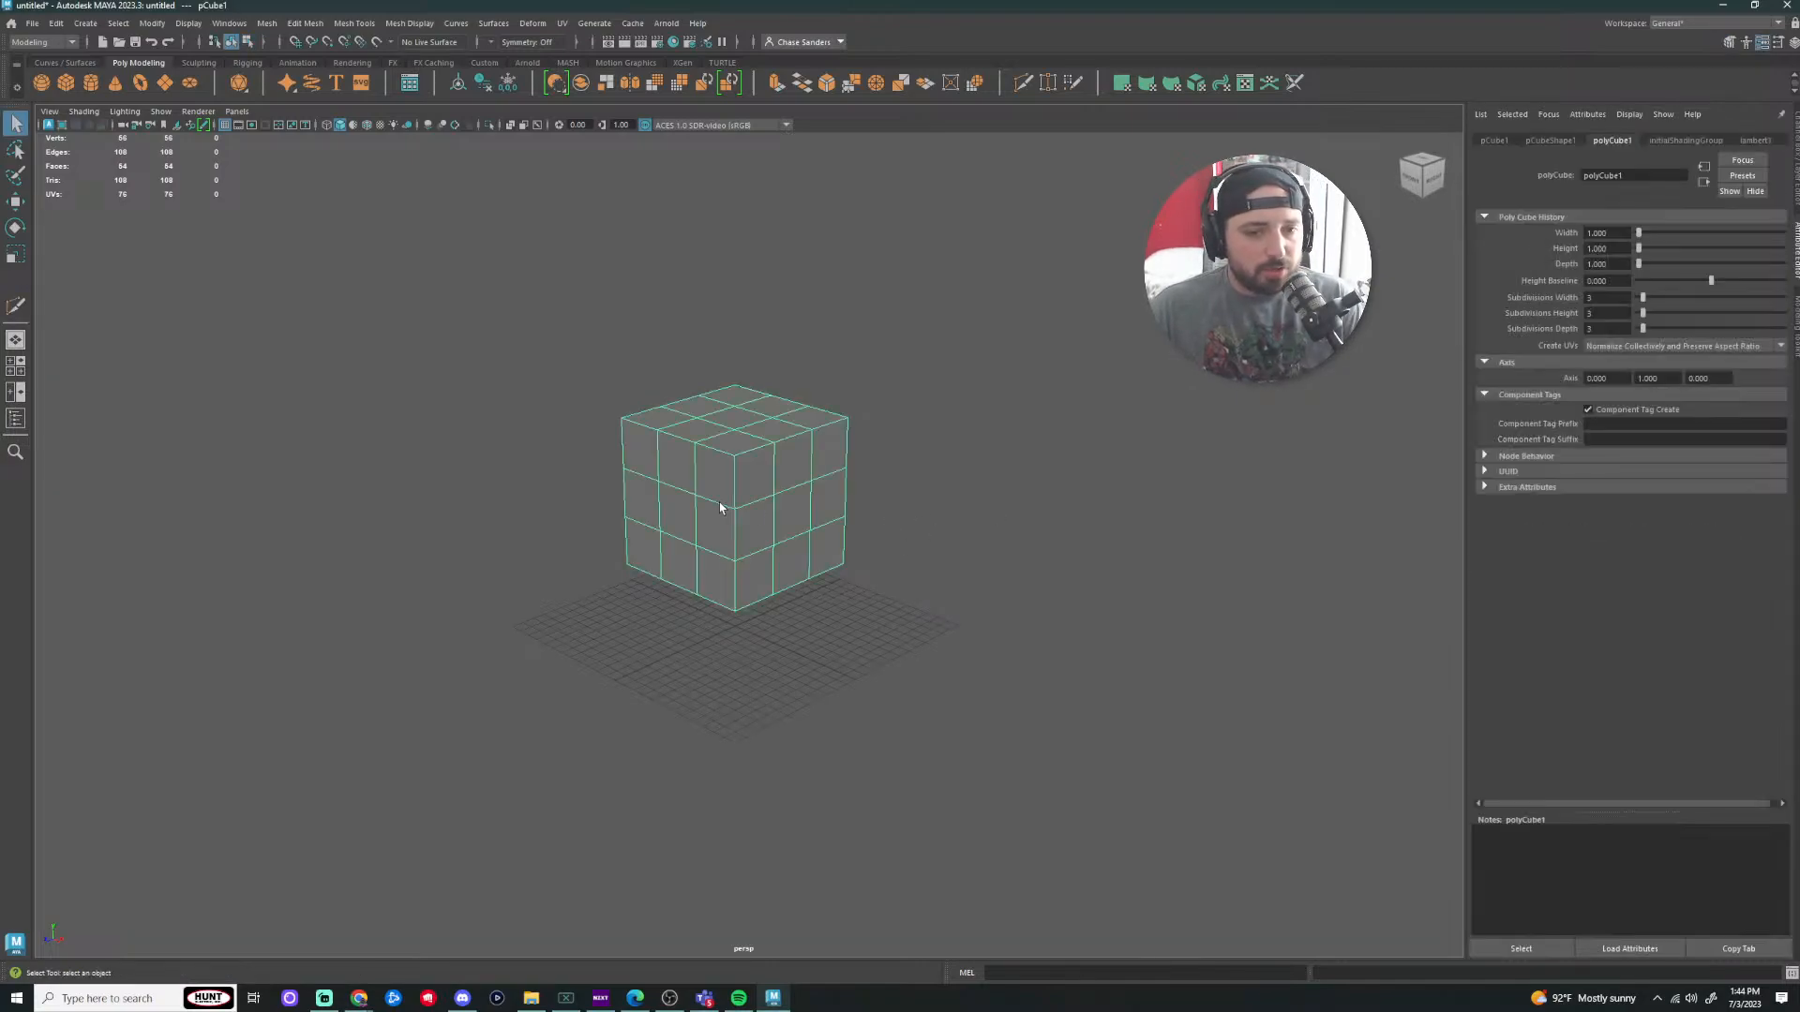
{"action": "key", "text": "Delete"}
Step: Create a default poly cube, scale it to full size and raise it onto the grid
{"action": "left_click", "coordinate": [65, 82]}
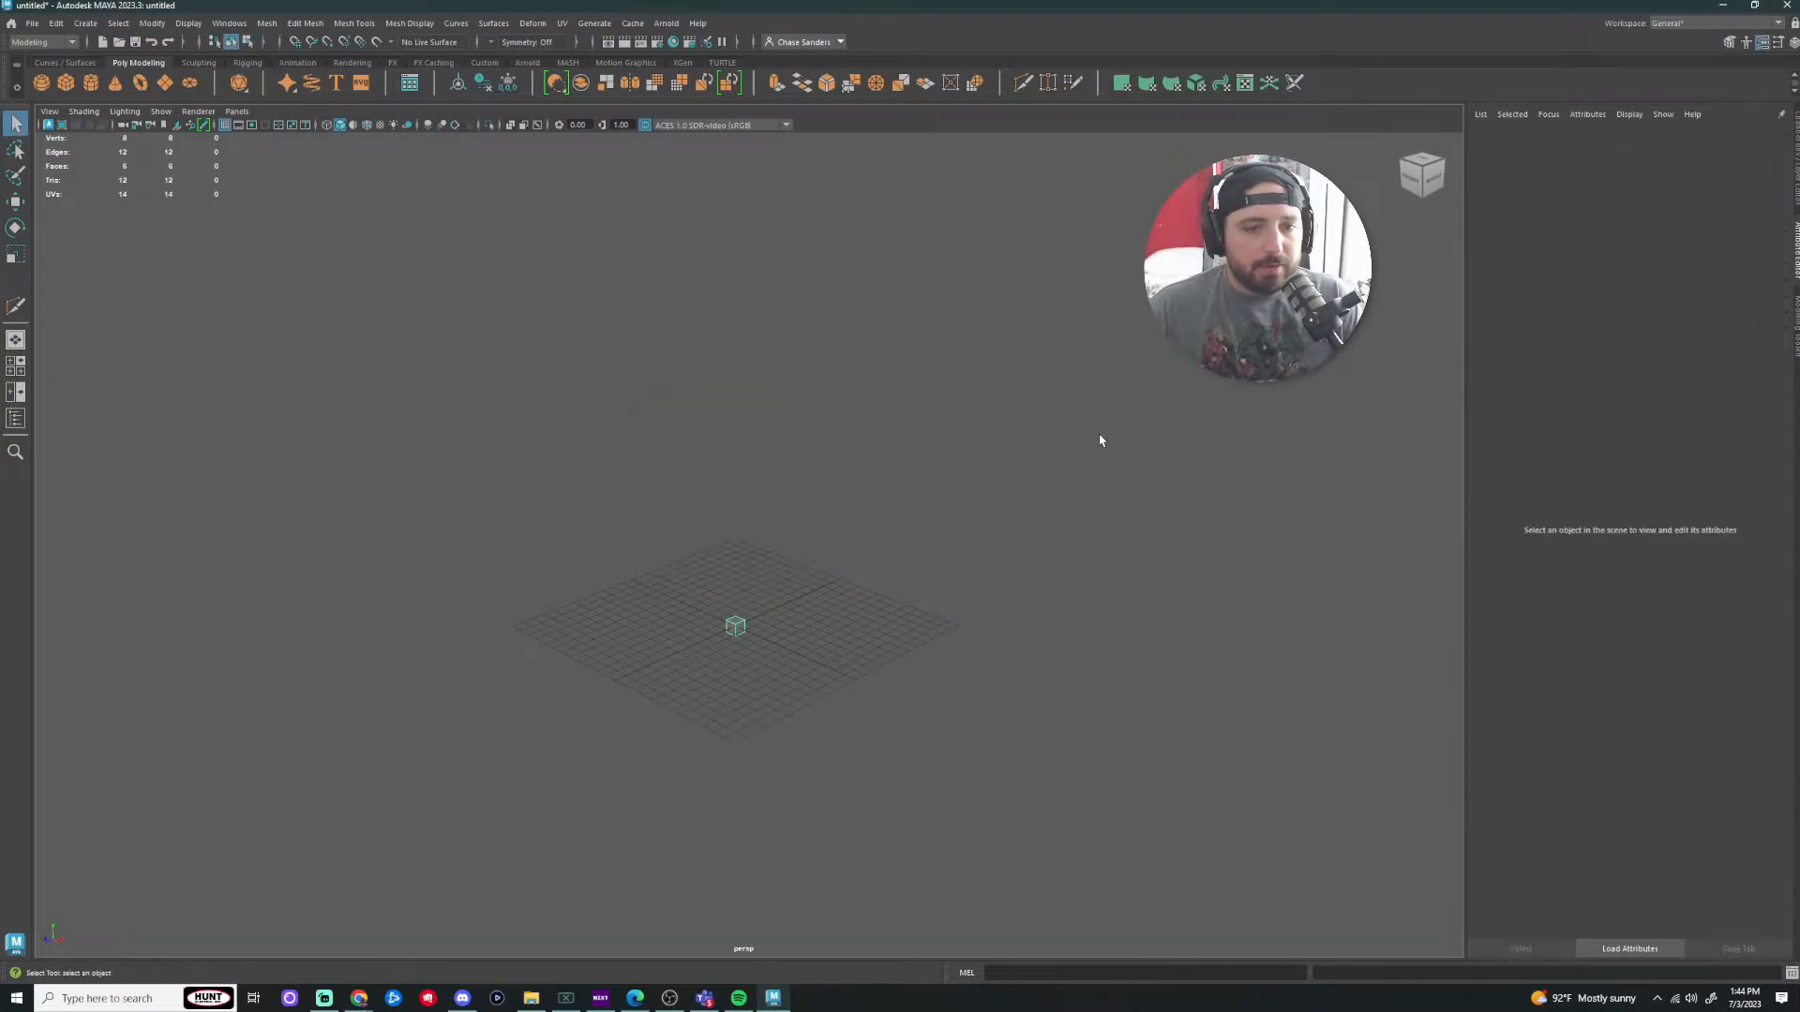
{"action": "key", "text": "r"}
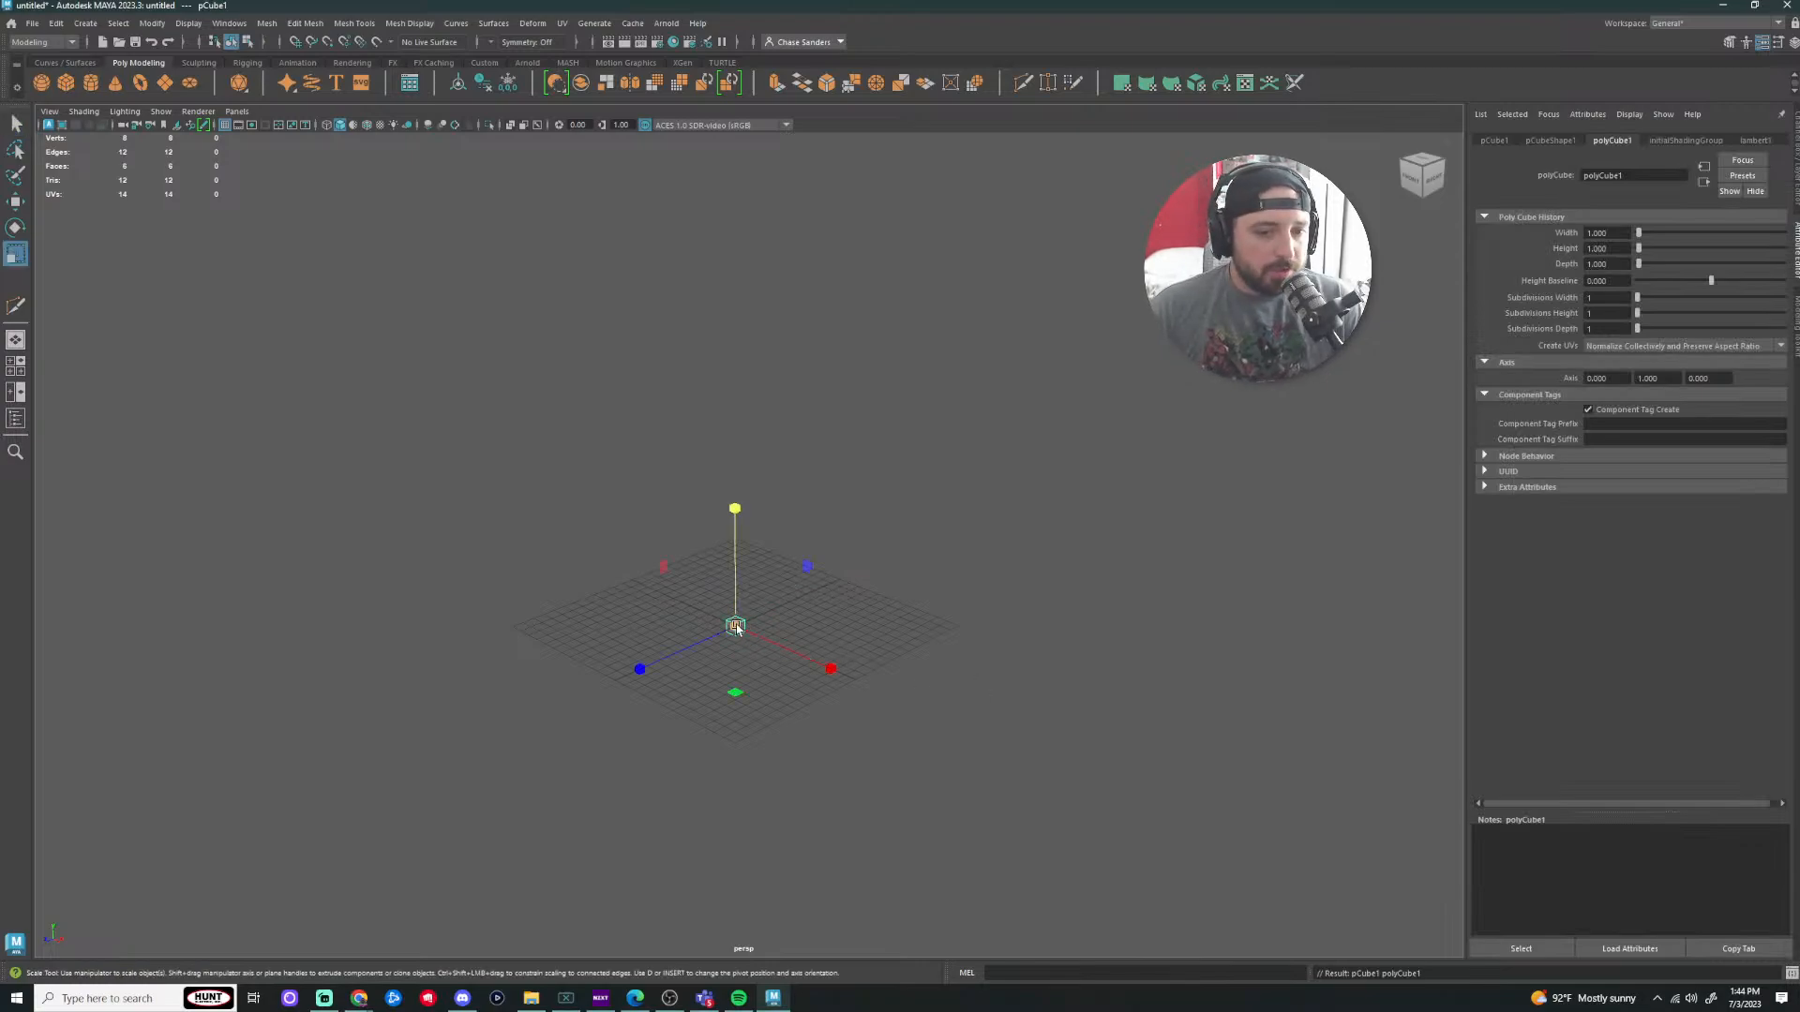
{"action": "left_click_drag", "start_coordinate": [736, 626], "coordinate": [843, 631]}
{"action": "key", "text": "w"}
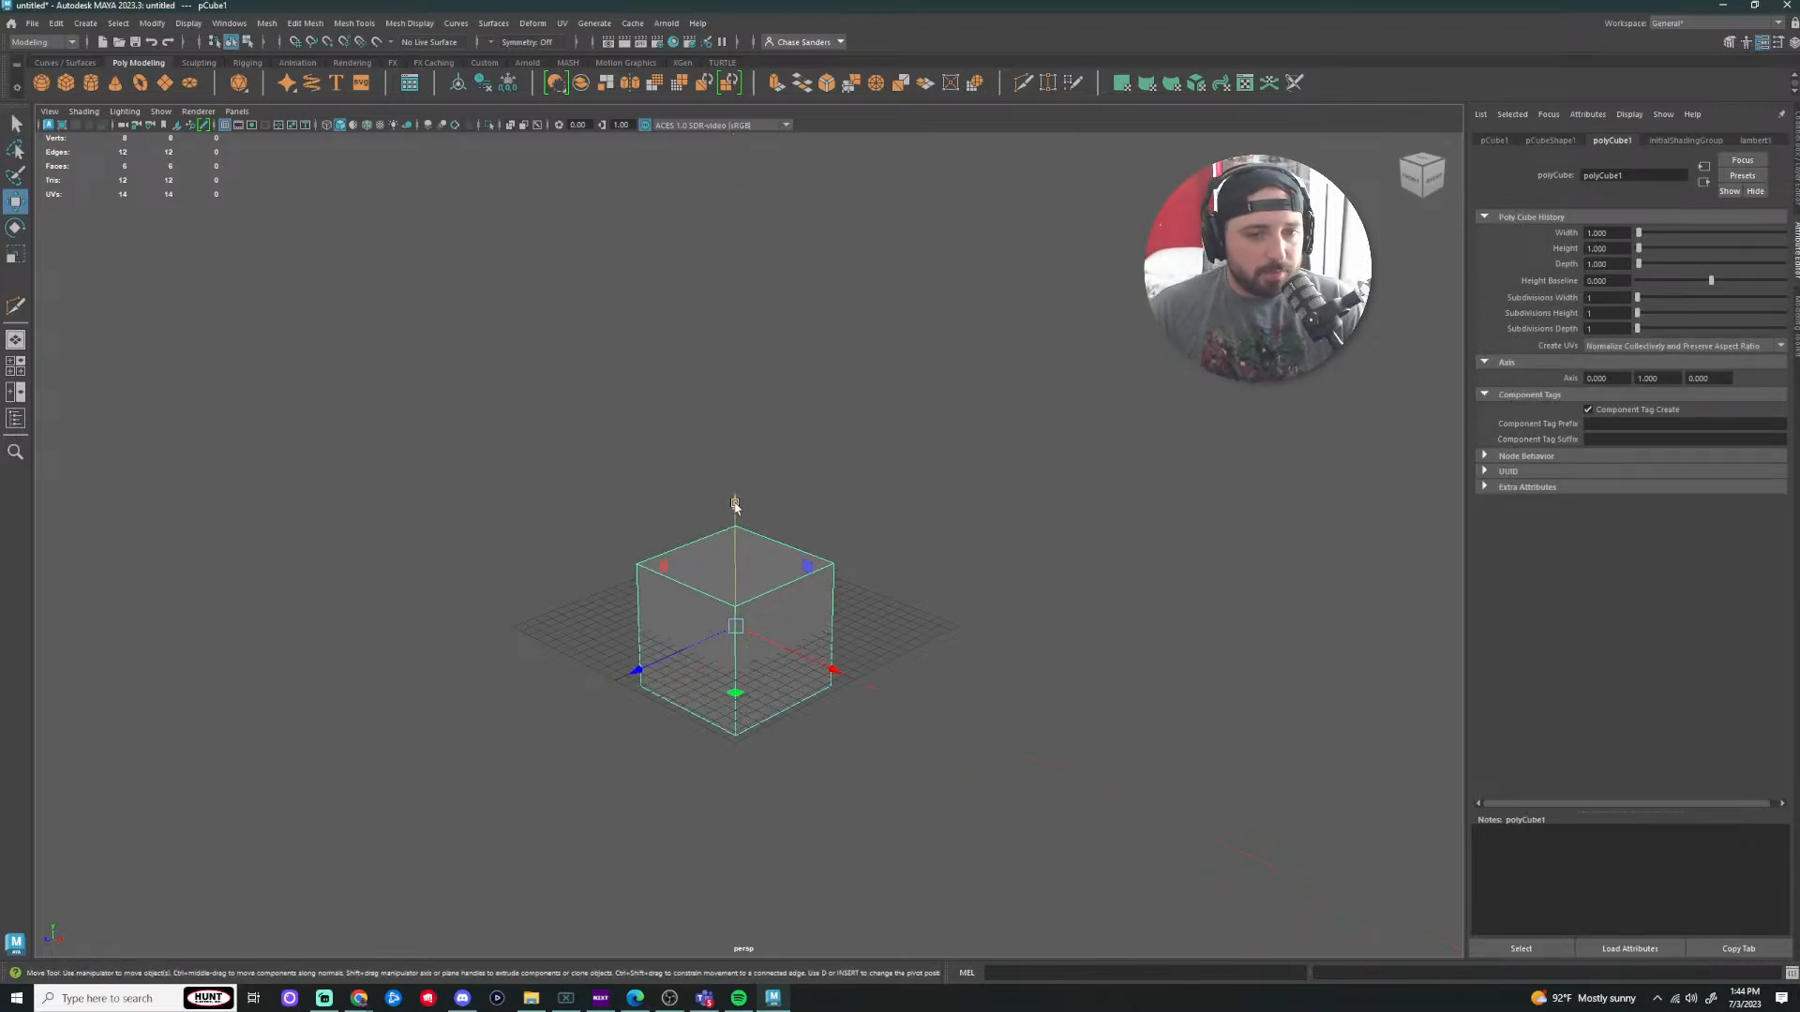
{"action": "left_click_drag", "start_coordinate": [735, 504], "coordinate": [737, 373]}
{"action": "left_click", "coordinate": [1206, 498]}
{"action": "left_click", "coordinate": [786, 494]}
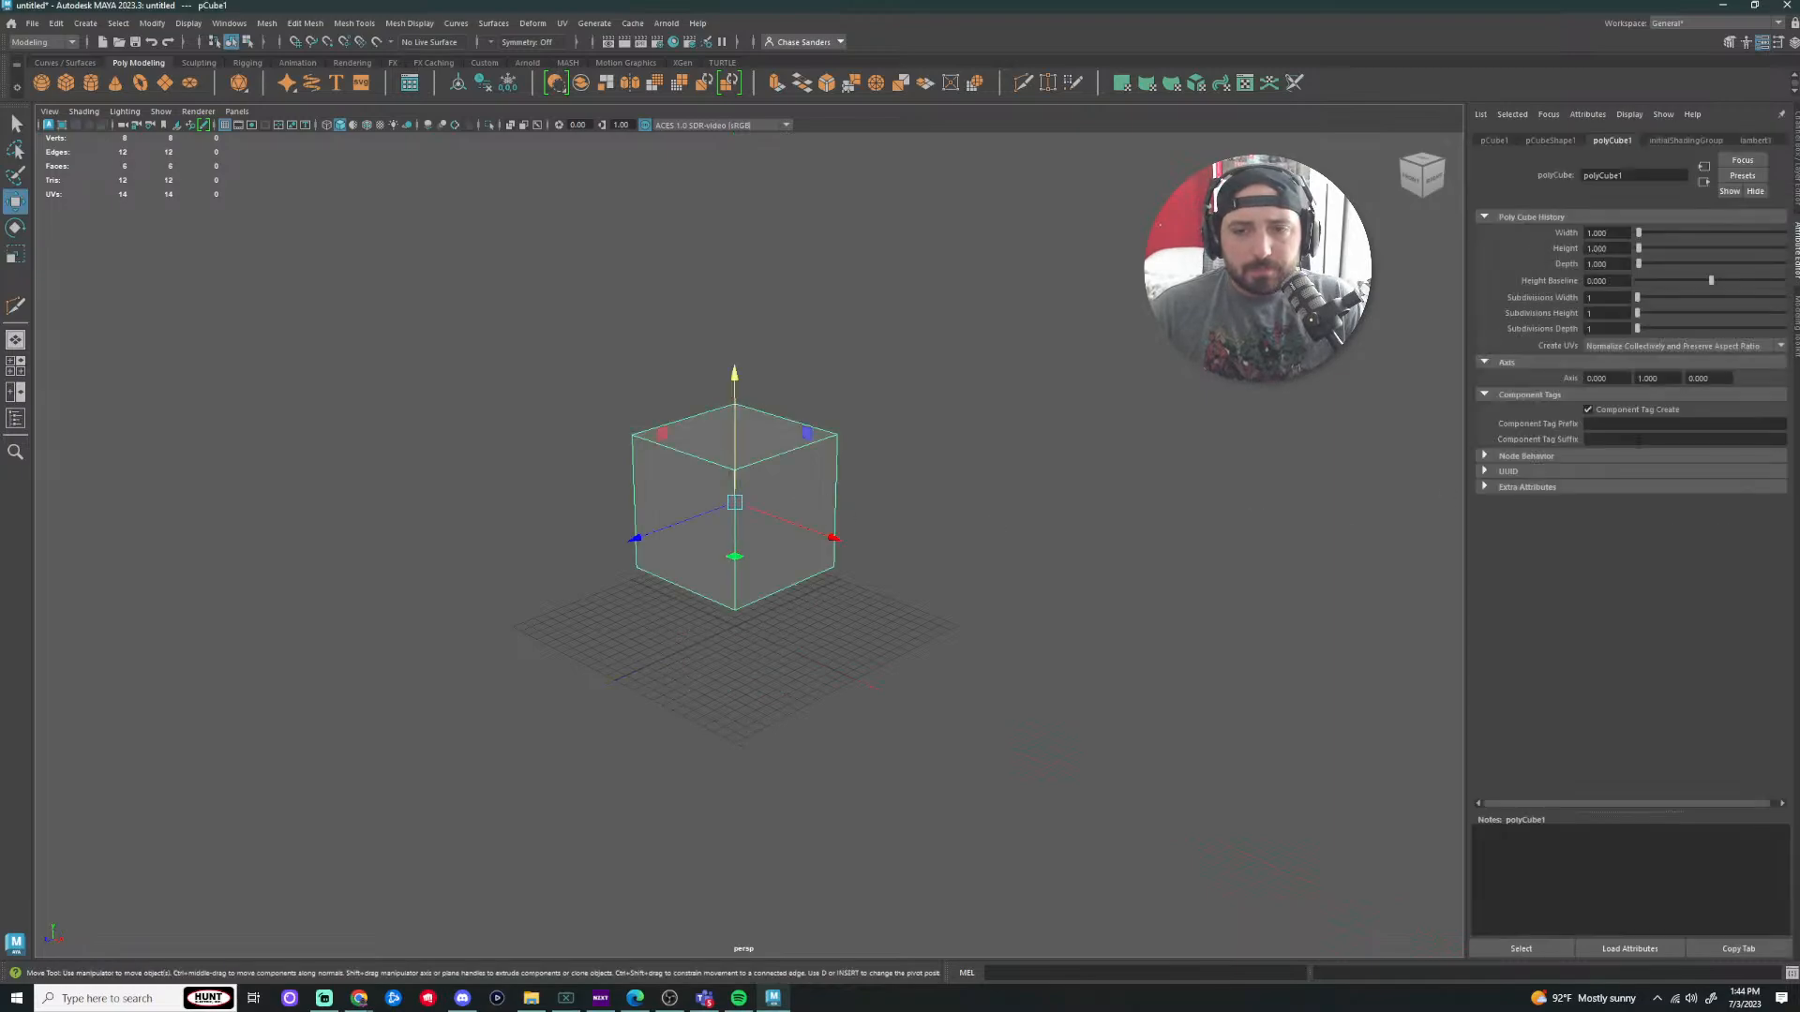
Step: Use Multi-Cut to insert two horizontal edge loops around the cube
{"action": "left_click", "coordinate": [1793, 337]}
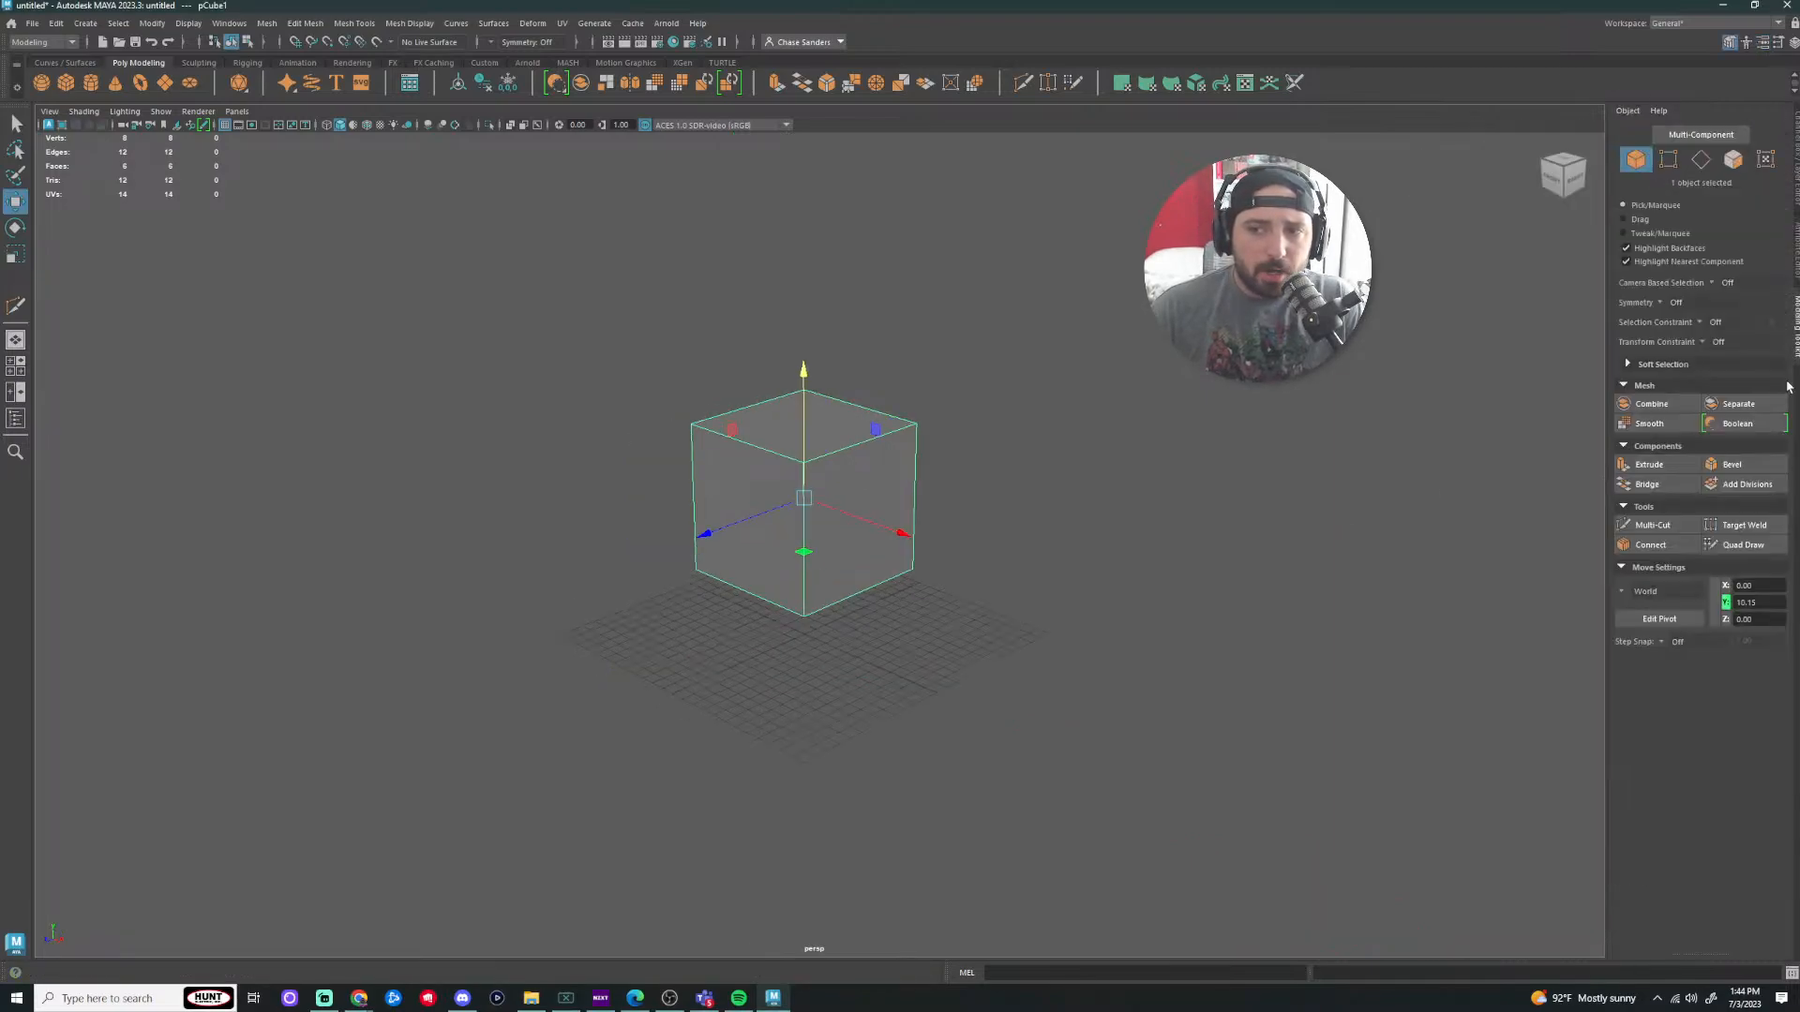
{"action": "left_click", "coordinate": [1653, 525]}
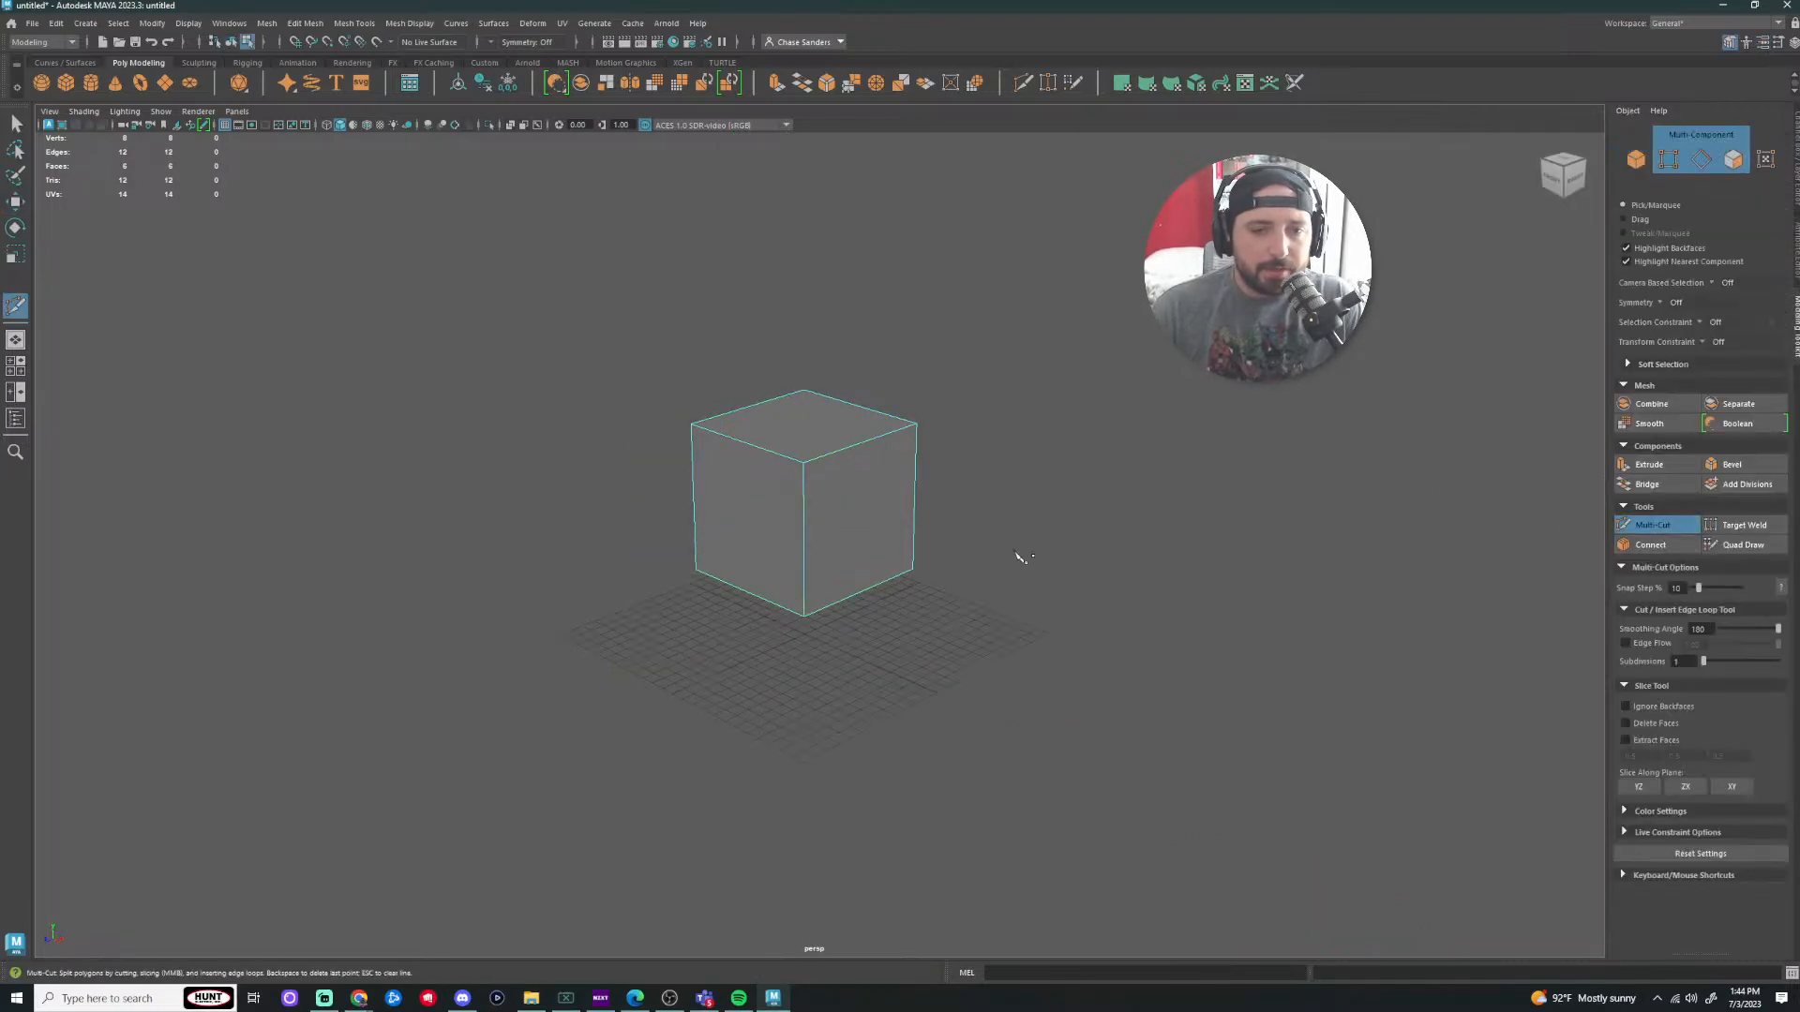
{"action": "scroll", "coordinate": [1031, 525], "scroll_direction": "up", "scroll_amount": 3}
{"action": "left_click_drag", "start_coordinate": [1080, 478], "coordinate": [999, 432], "text": "alt"}
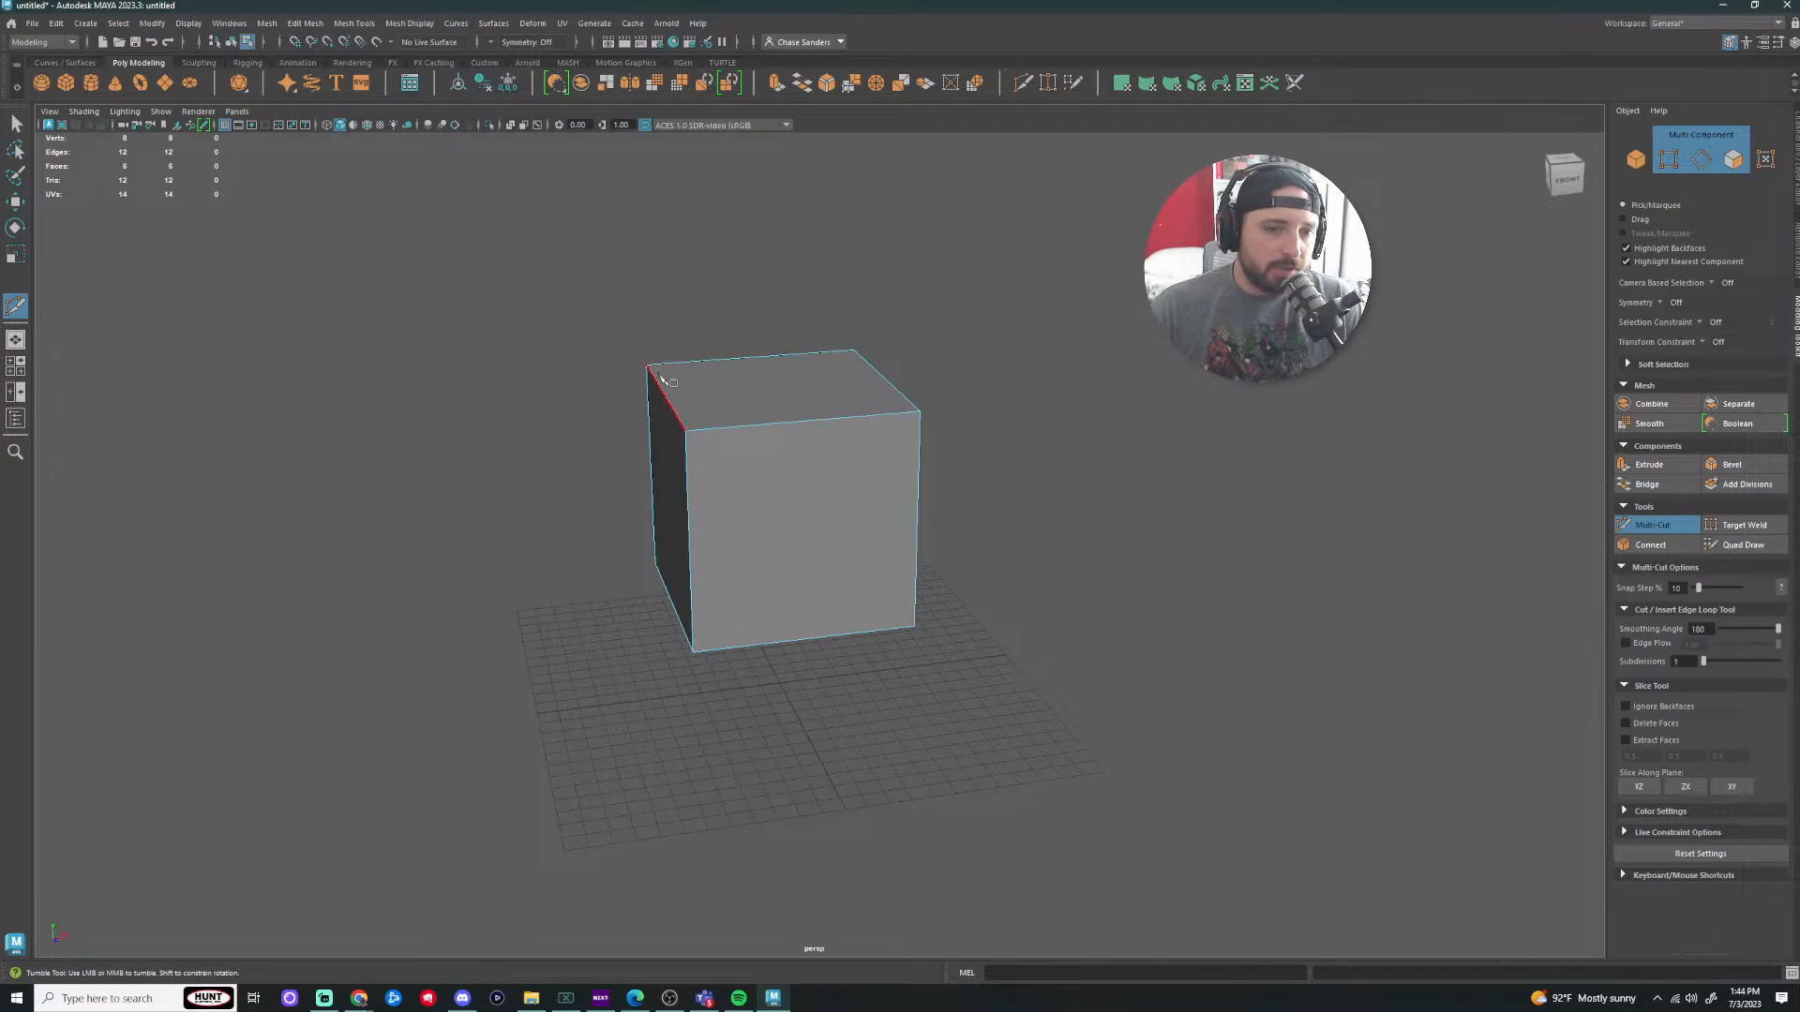
{"action": "left_click", "coordinate": [914, 625]}
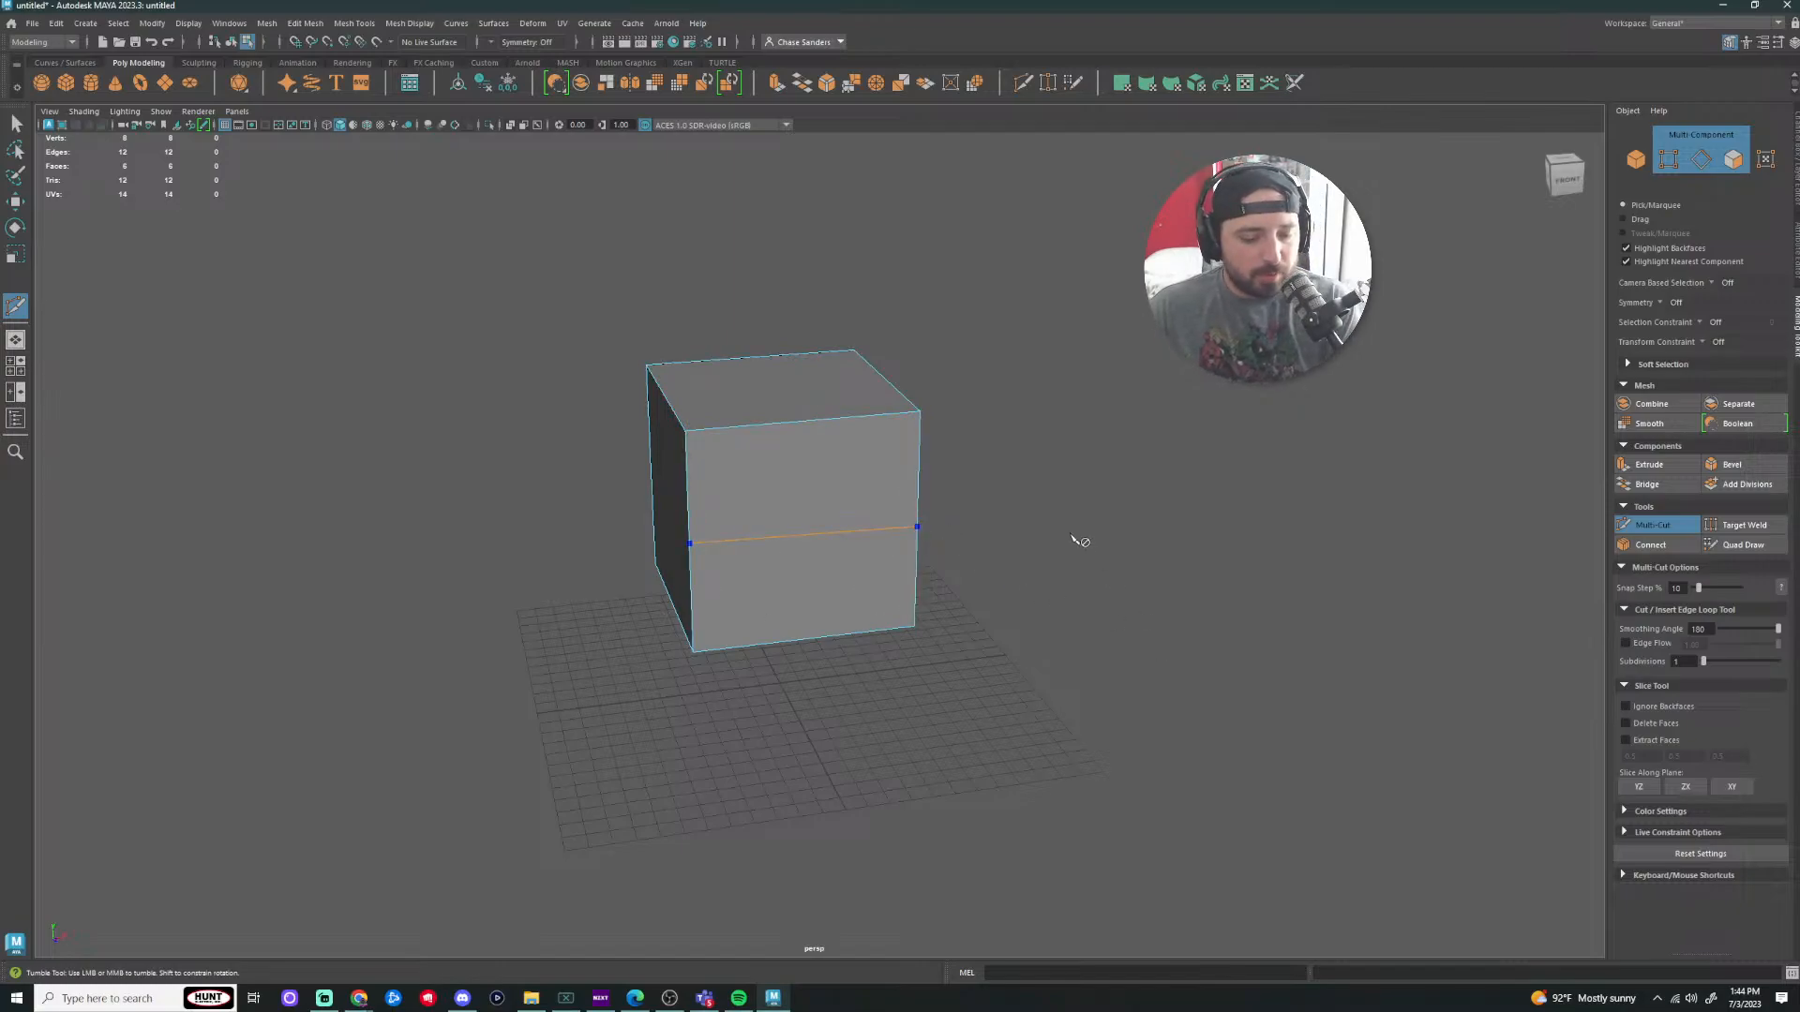
{"action": "scroll", "coordinate": [1069, 557], "scroll_direction": "down", "scroll_amount": 2}
{"action": "left_click_drag", "start_coordinate": [902, 546], "coordinate": [1148, 575], "text": "alt"}
{"action": "key", "text": "ctrl+z"}
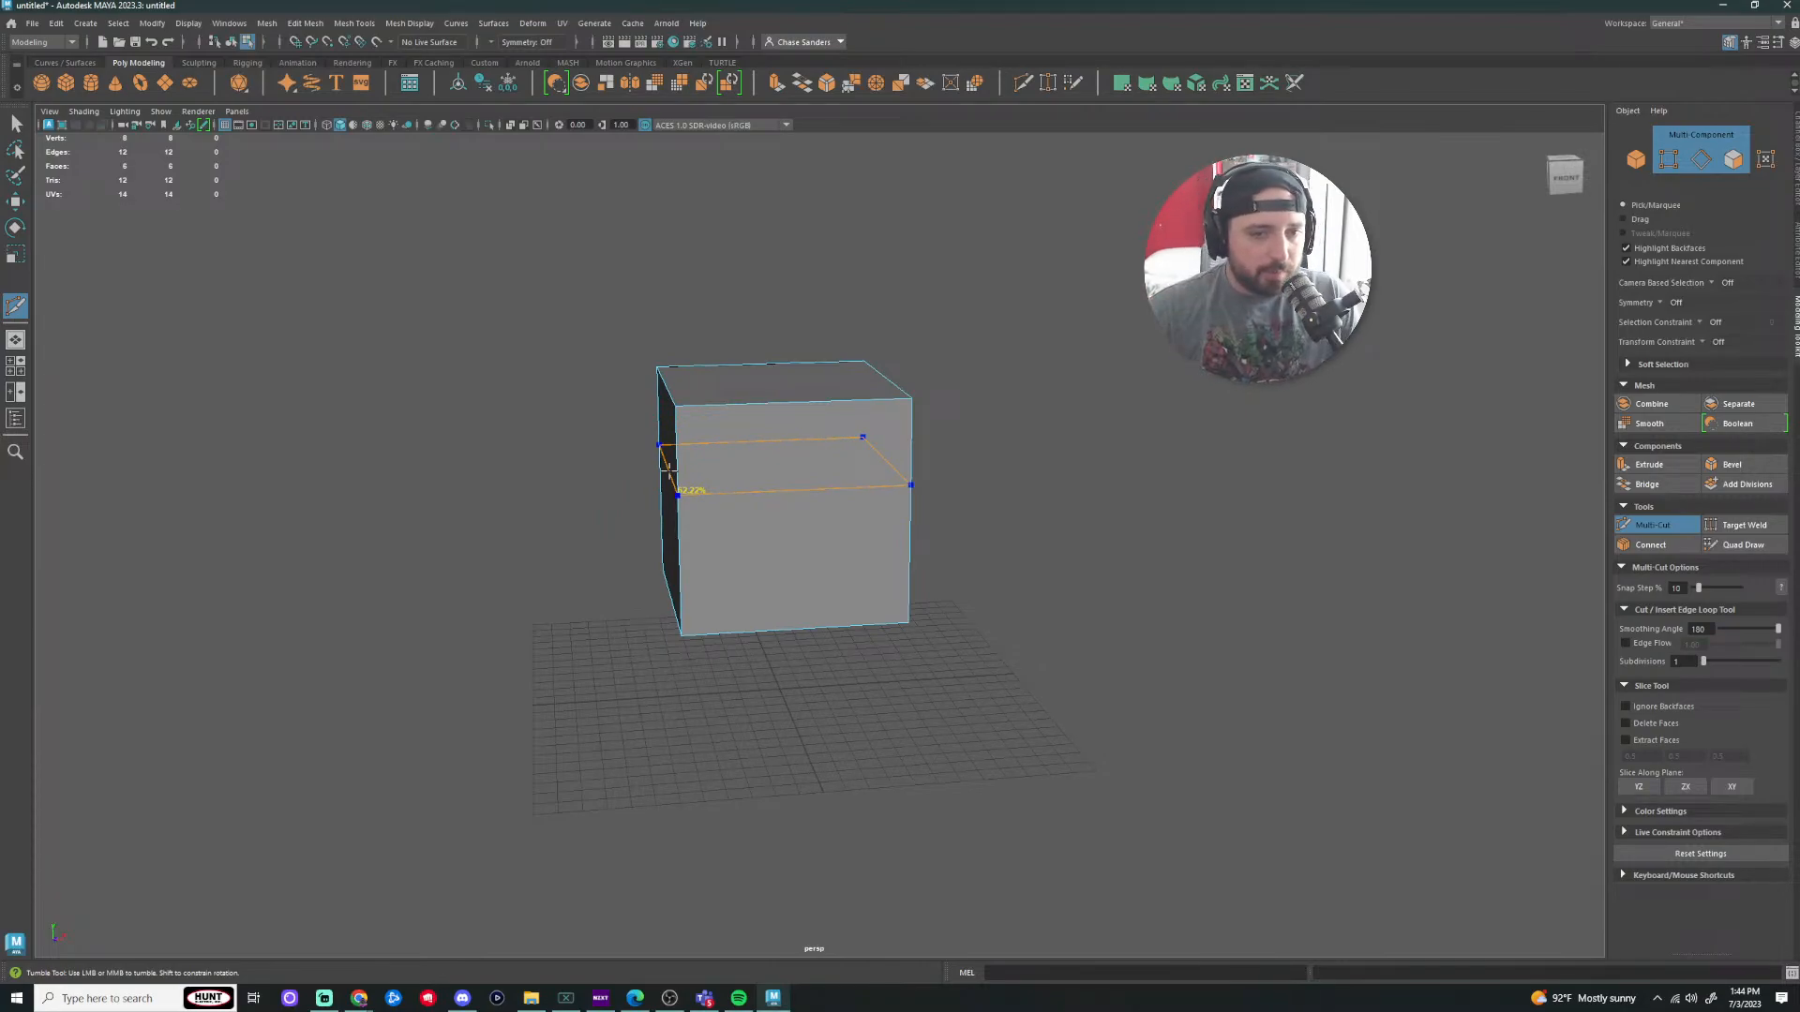
{"action": "left_click", "coordinate": [666, 433], "text": "ctrl"}
{"action": "left_click", "coordinate": [671, 525], "text": "ctrl"}
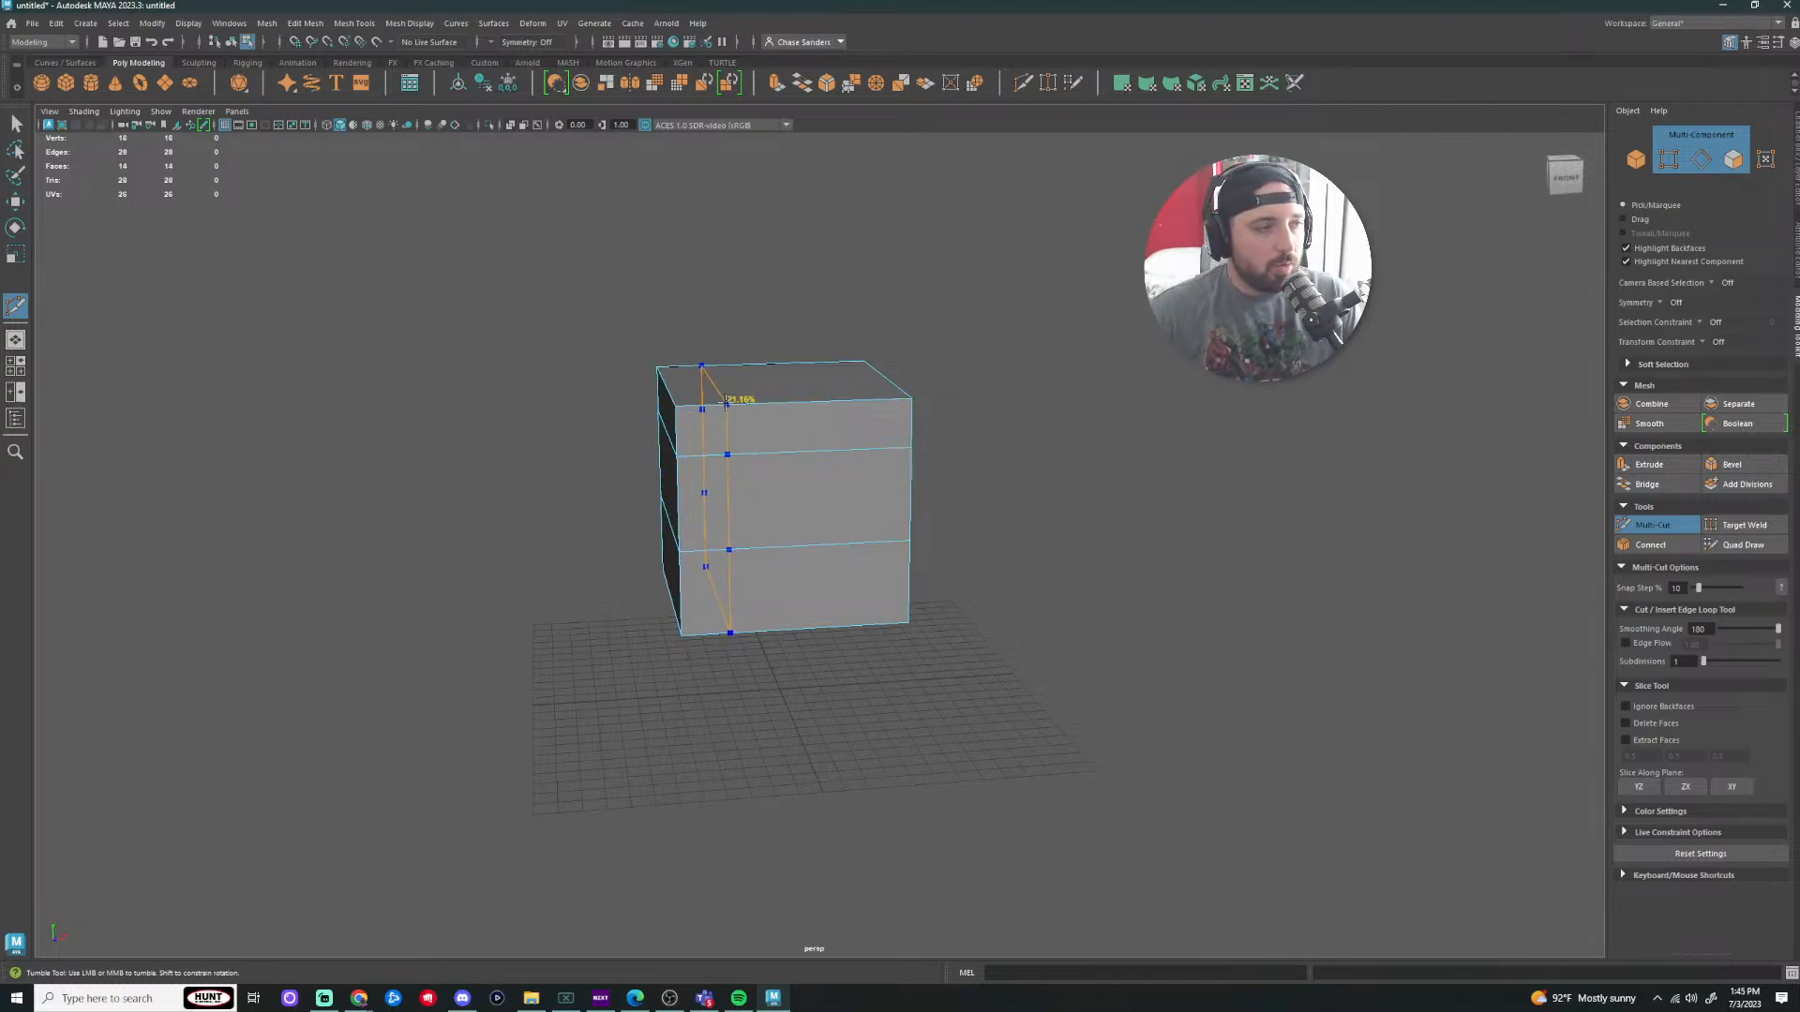
Step: Cut several vertical edge loops across the cube with Multi-Cut
{"action": "left_click", "coordinate": [726, 403], "text": "ctrl"}
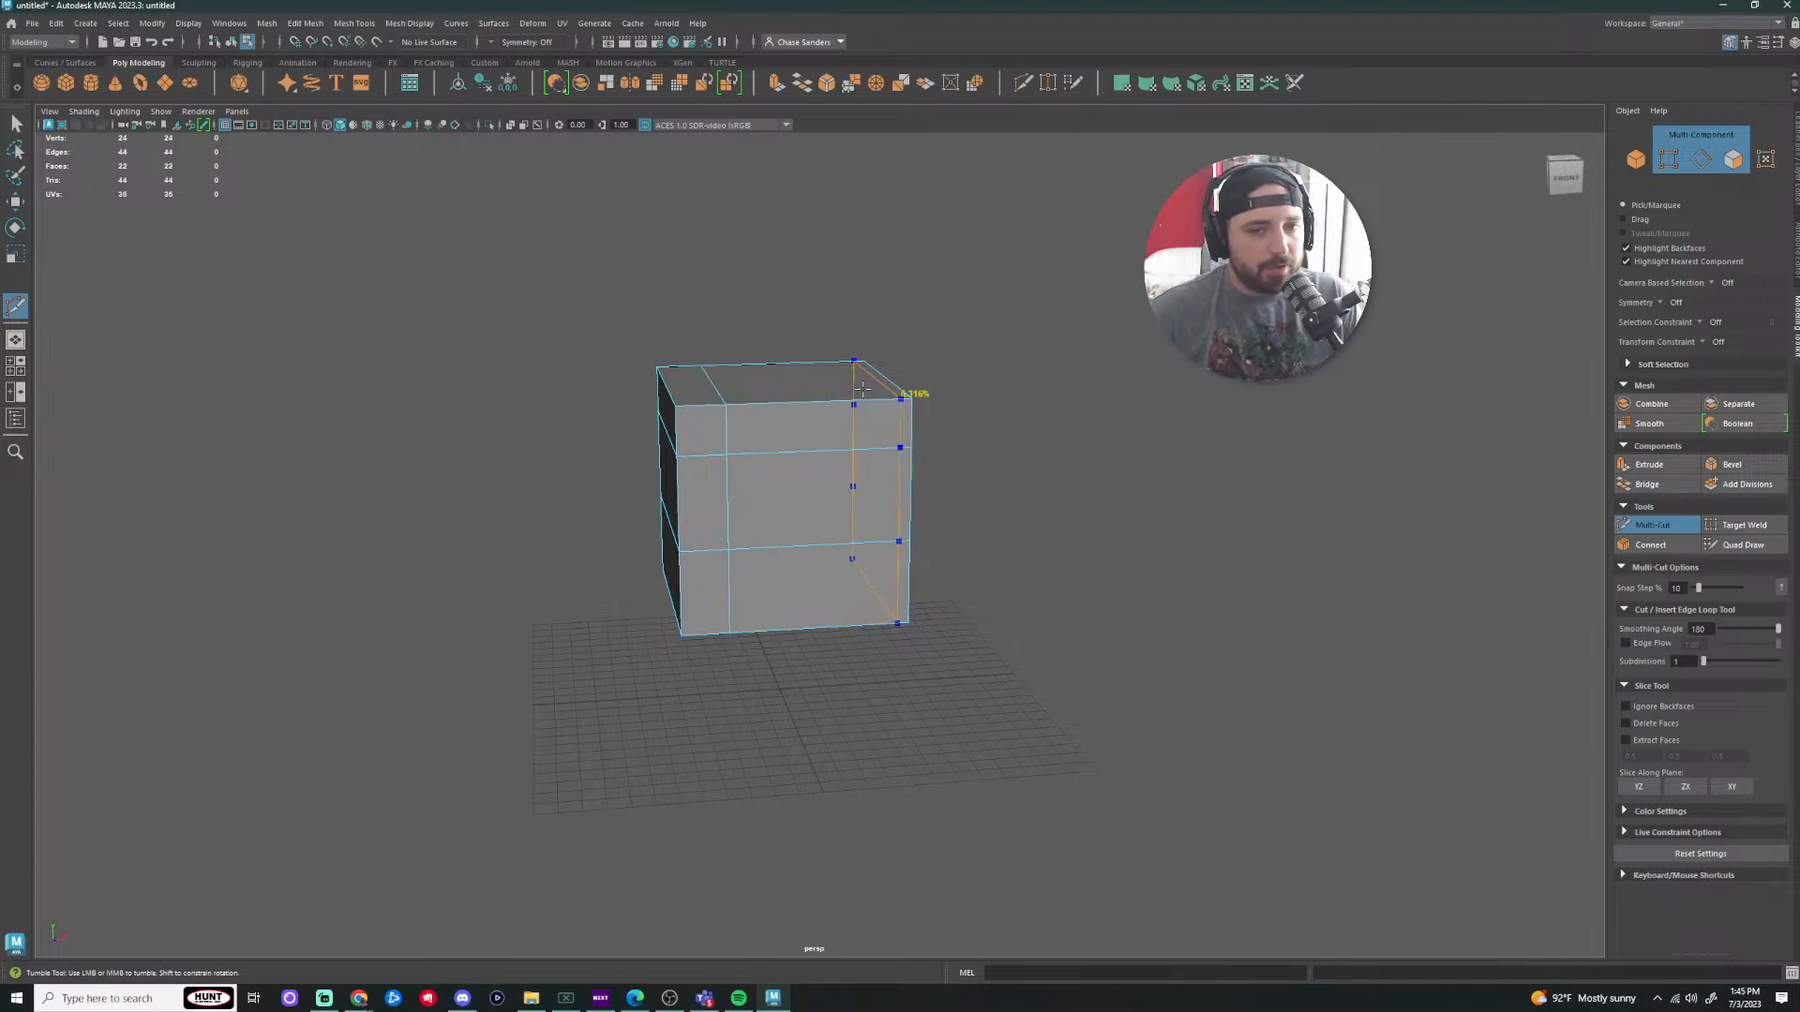
{"action": "left_click", "coordinate": [831, 402], "text": "ctrl"}
{"action": "left_click_drag", "start_coordinate": [1129, 494], "coordinate": [994, 487], "text": "alt"}
{"action": "key", "text": "super"}
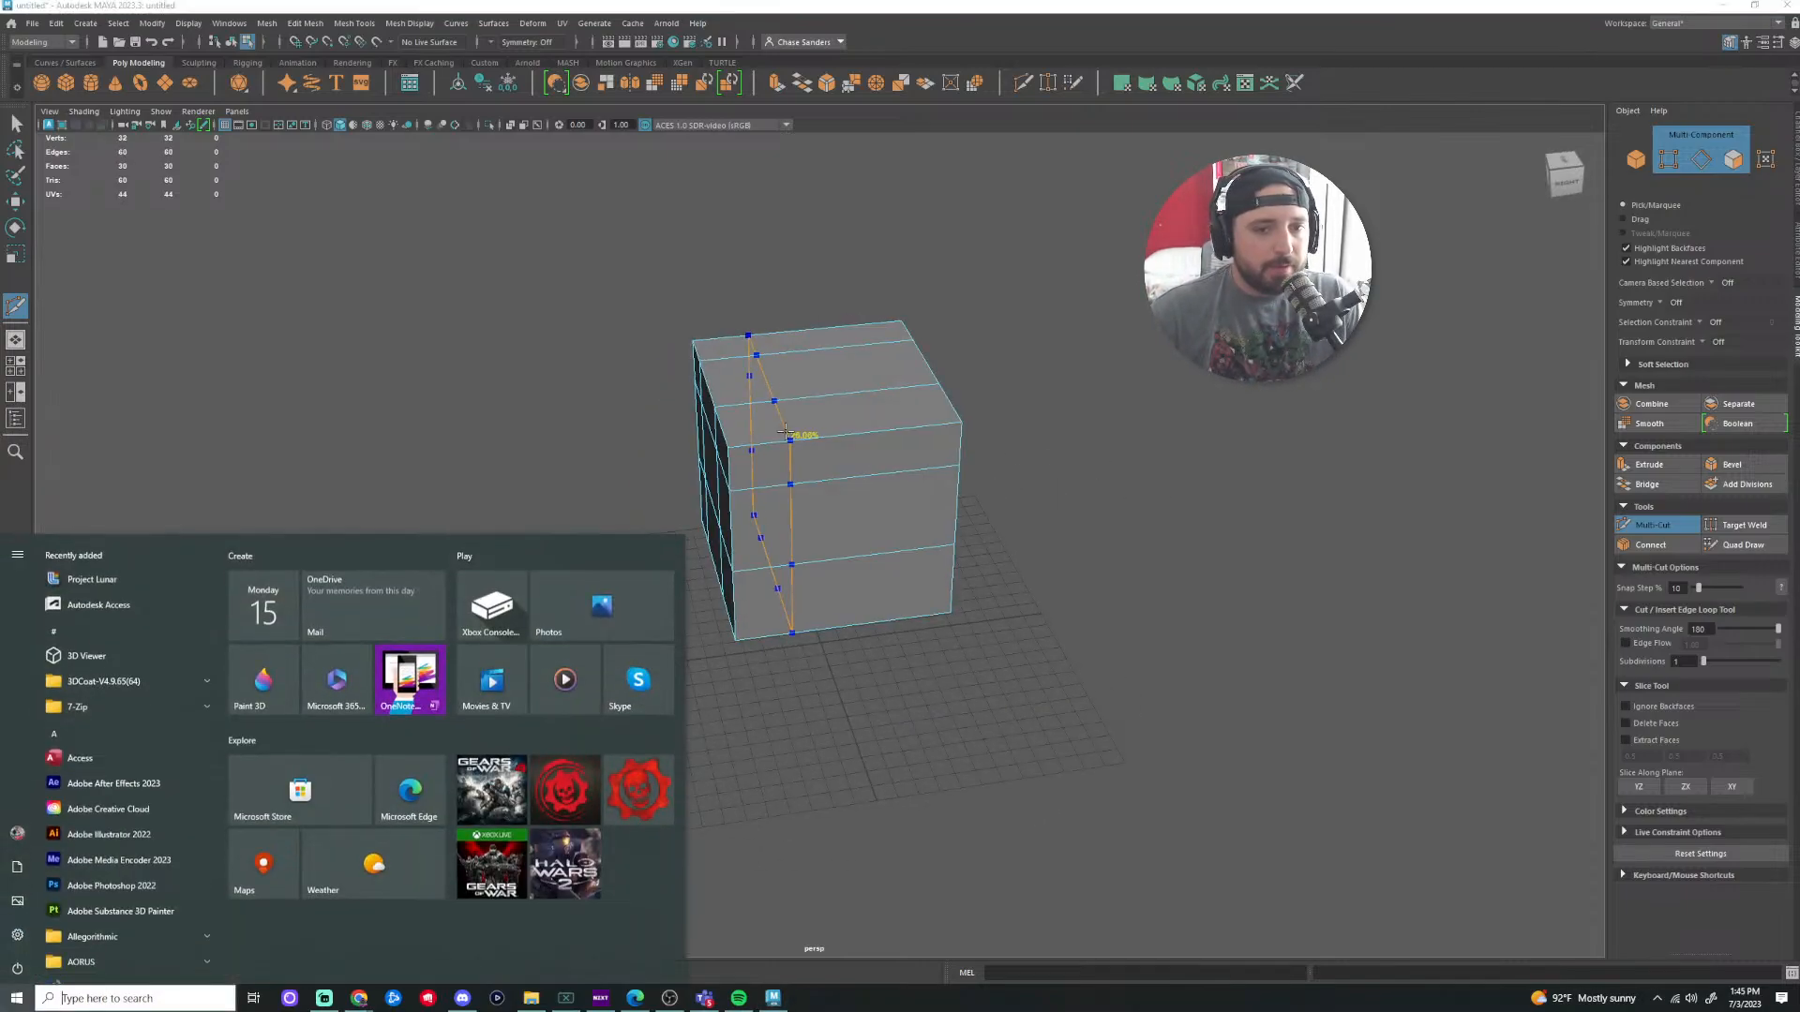
{"action": "left_click", "coordinate": [804, 437], "text": "ctrl"}
{"action": "left_click", "coordinate": [872, 430], "text": "ctrl"}
Step: Undo the vertical edge loops, keeping only the two horizontal ones
{"action": "scroll", "coordinate": [1058, 407], "scroll_direction": "down", "scroll_amount": 2}
{"action": "scroll", "coordinate": [1058, 407], "scroll_direction": "down", "scroll_amount": 1}
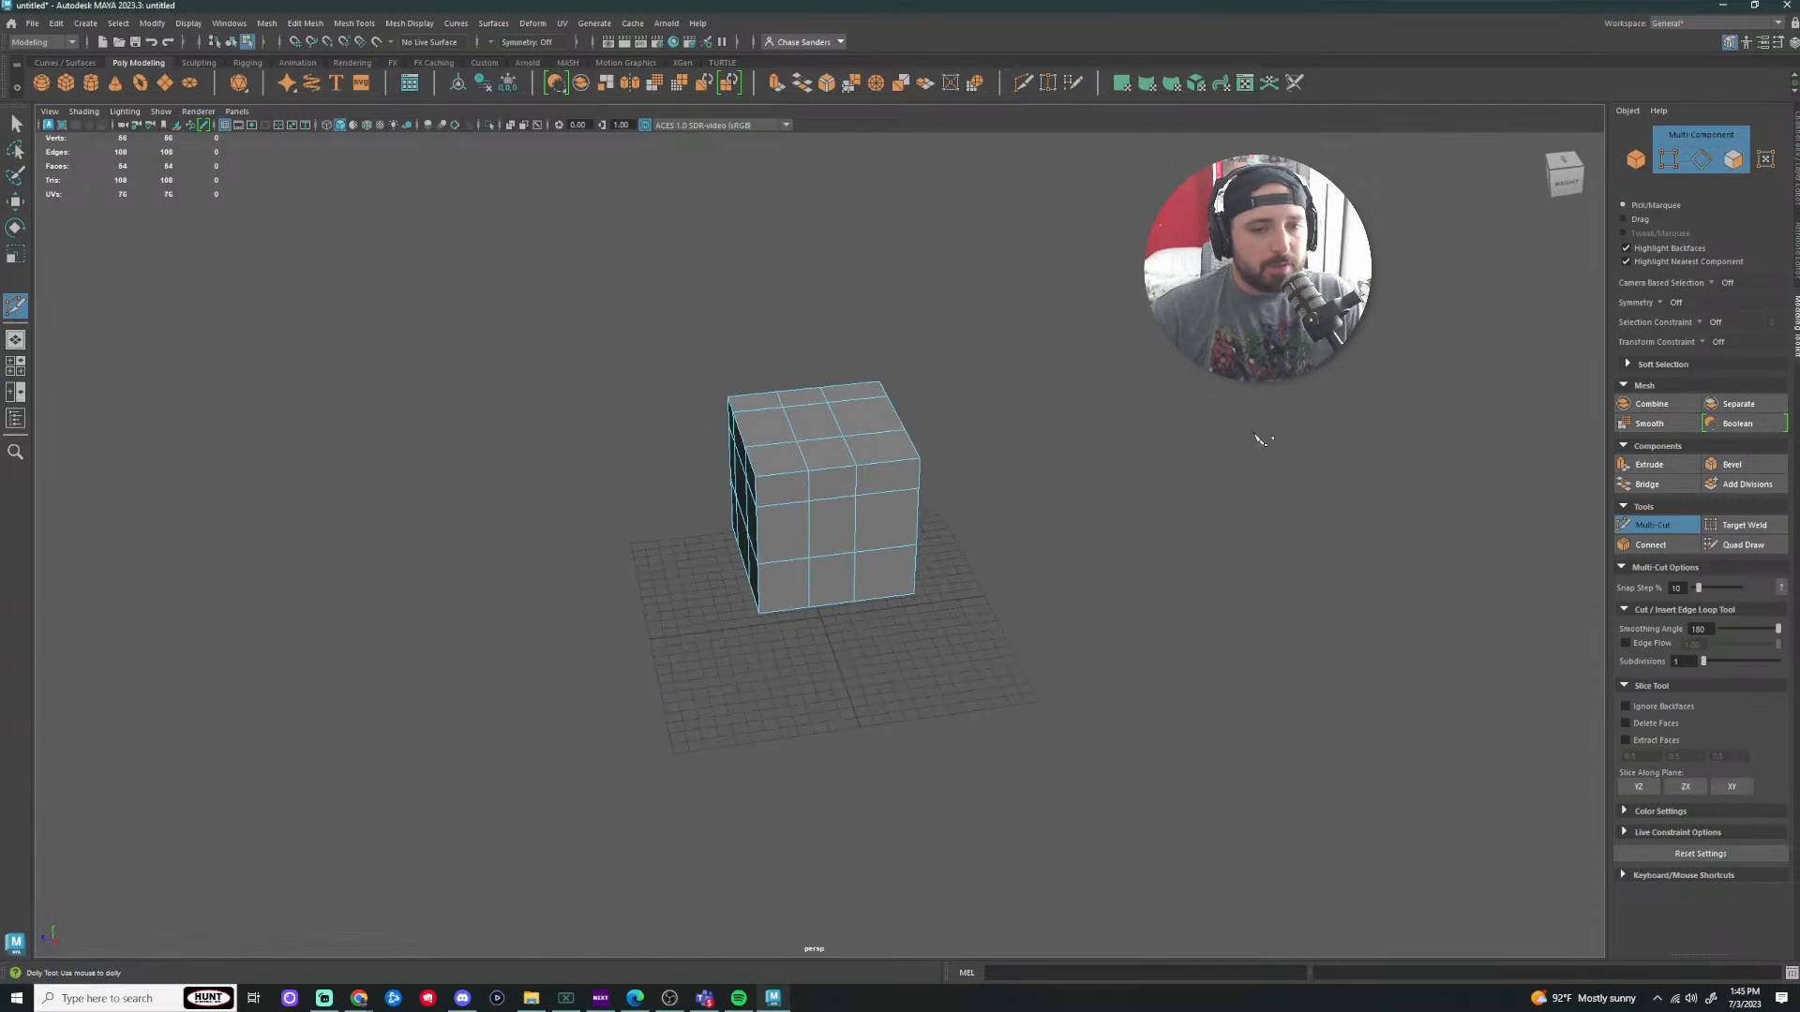
{"action": "scroll", "coordinate": [1016, 445], "scroll_direction": "down", "scroll_amount": 2}
{"action": "key", "text": "super"}
{"action": "left_click_drag", "start_coordinate": [1016, 445], "coordinate": [1272, 423], "text": "alt"}
{"action": "key", "text": "super"}
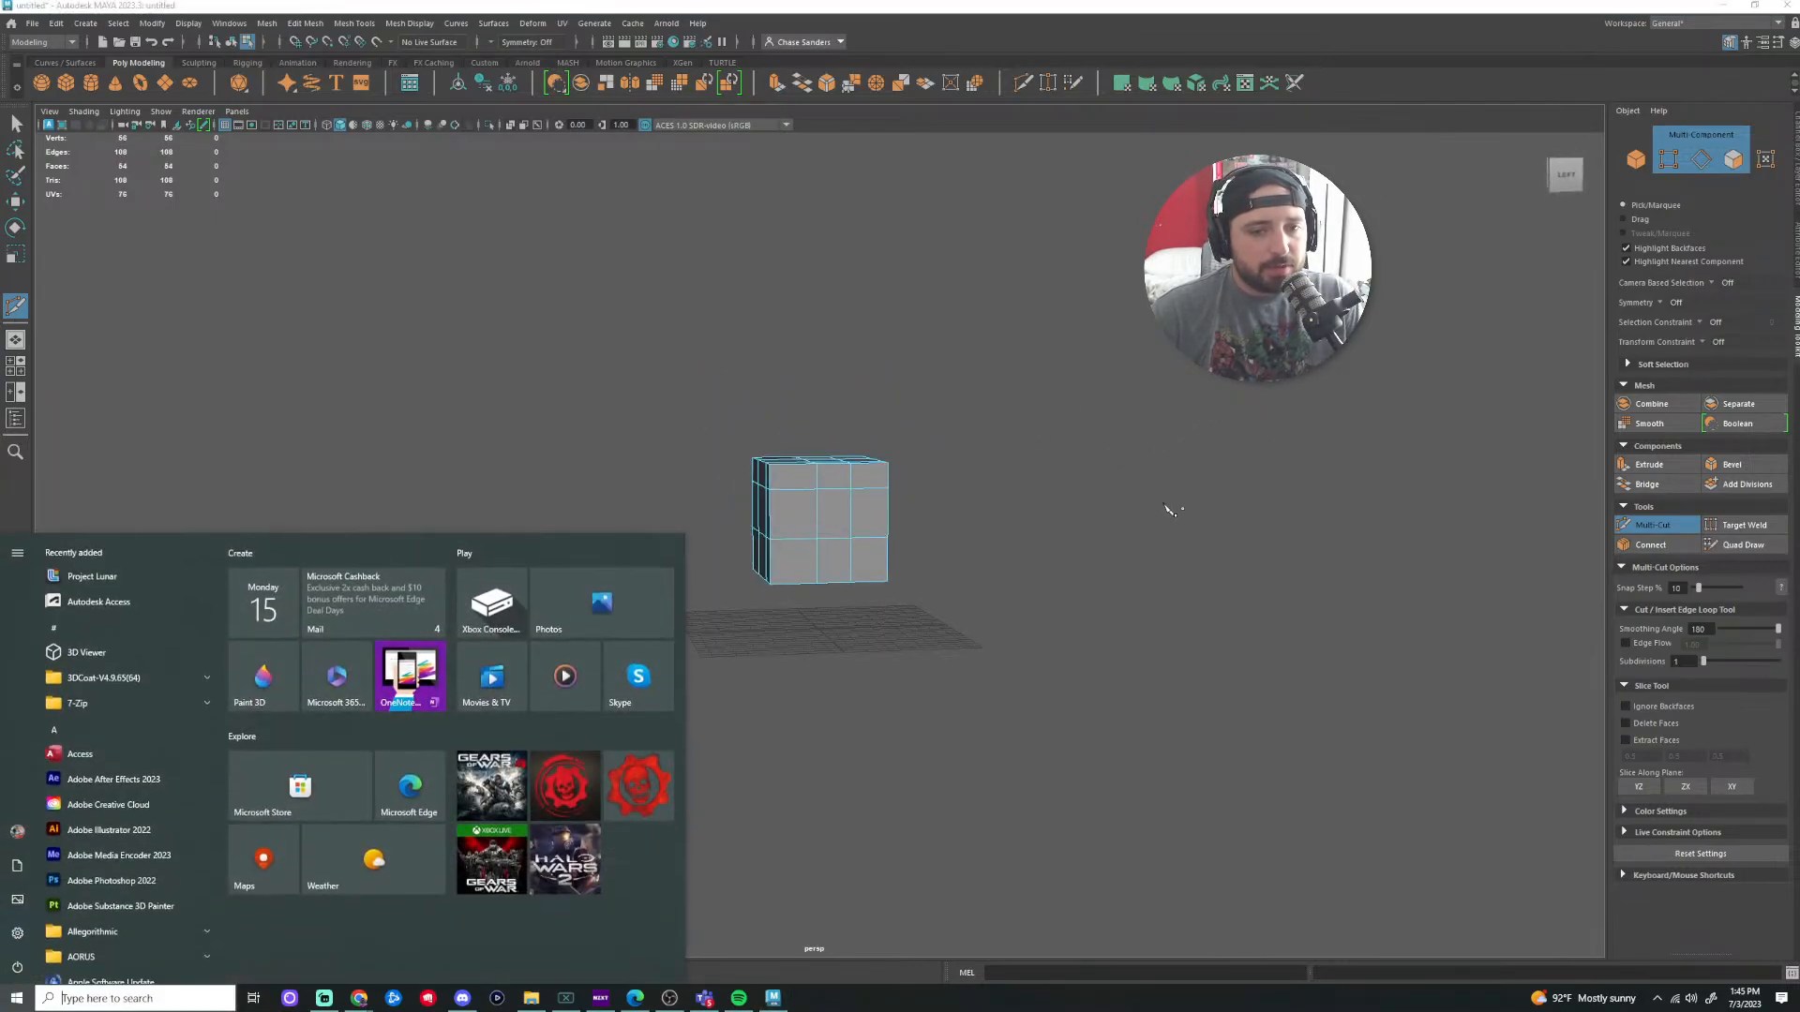
{"action": "type", "text": "2023"}
{"action": "scroll", "coordinate": [1053, 499], "scroll_direction": "up", "scroll_amount": 3}
{"action": "key", "text": "Escape"}
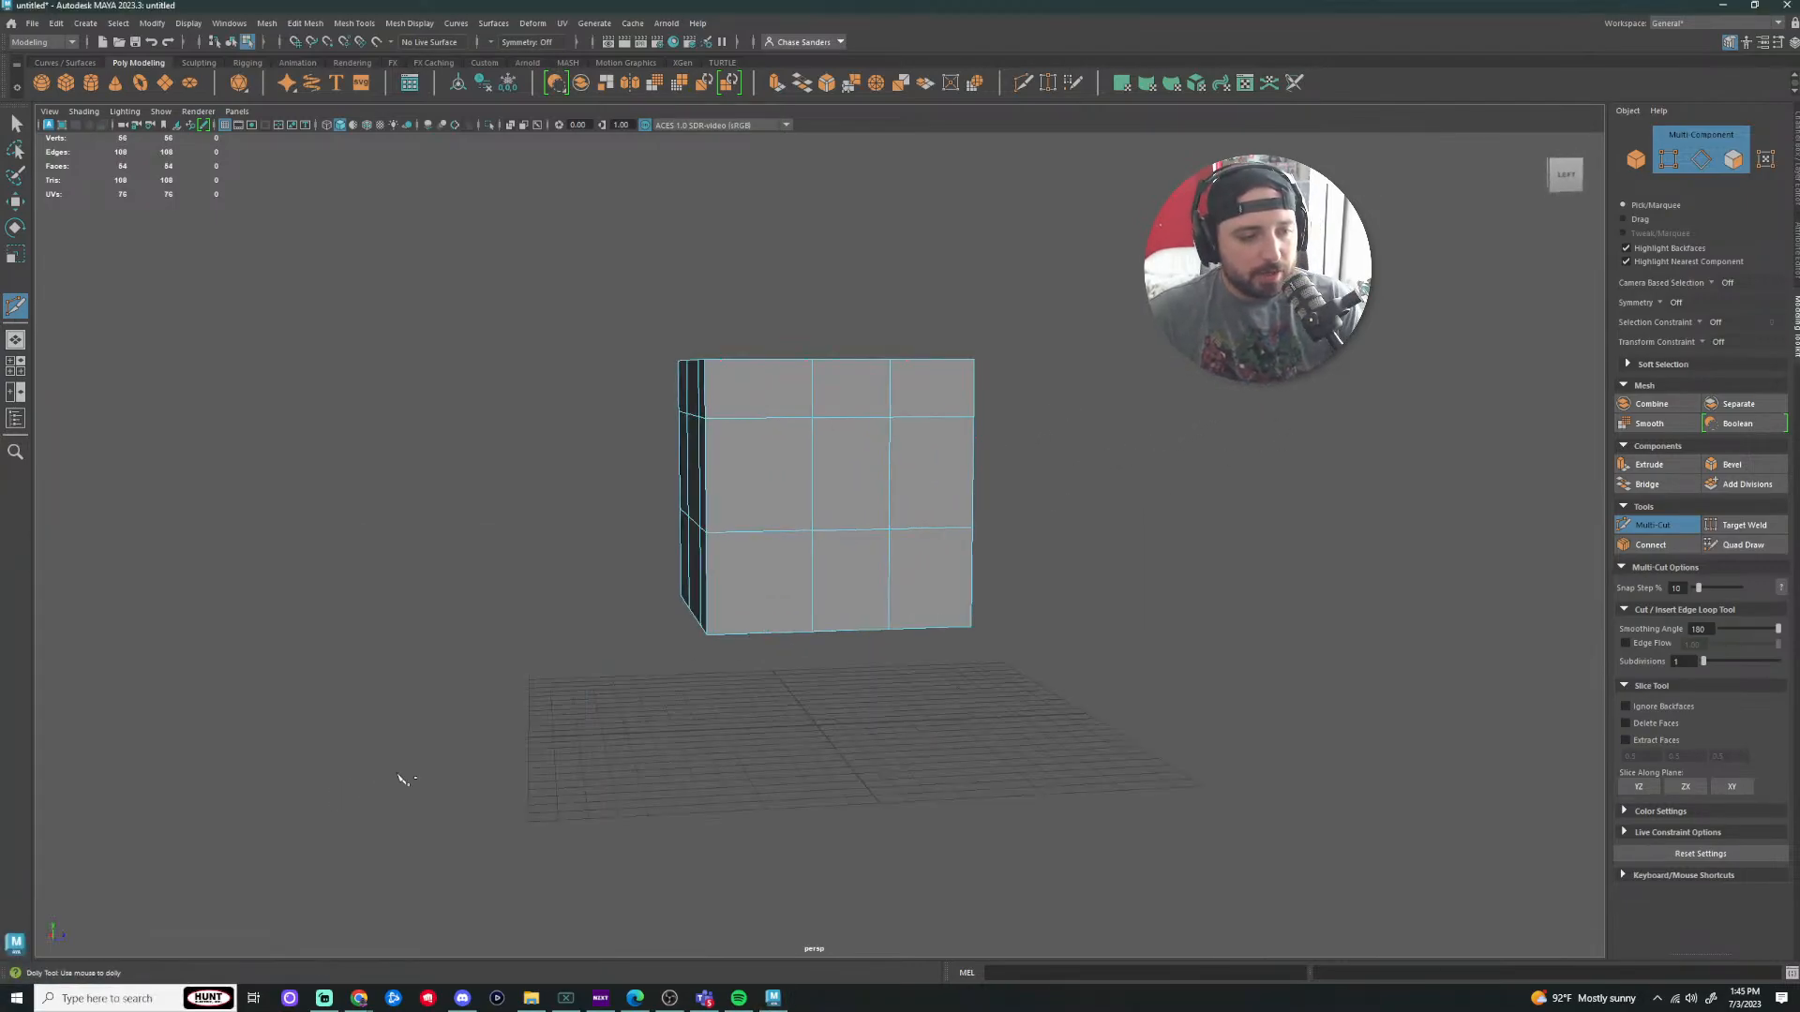
{"action": "key", "text": "ctrl+z"}
{"action": "key", "text": "ctrl+z"}
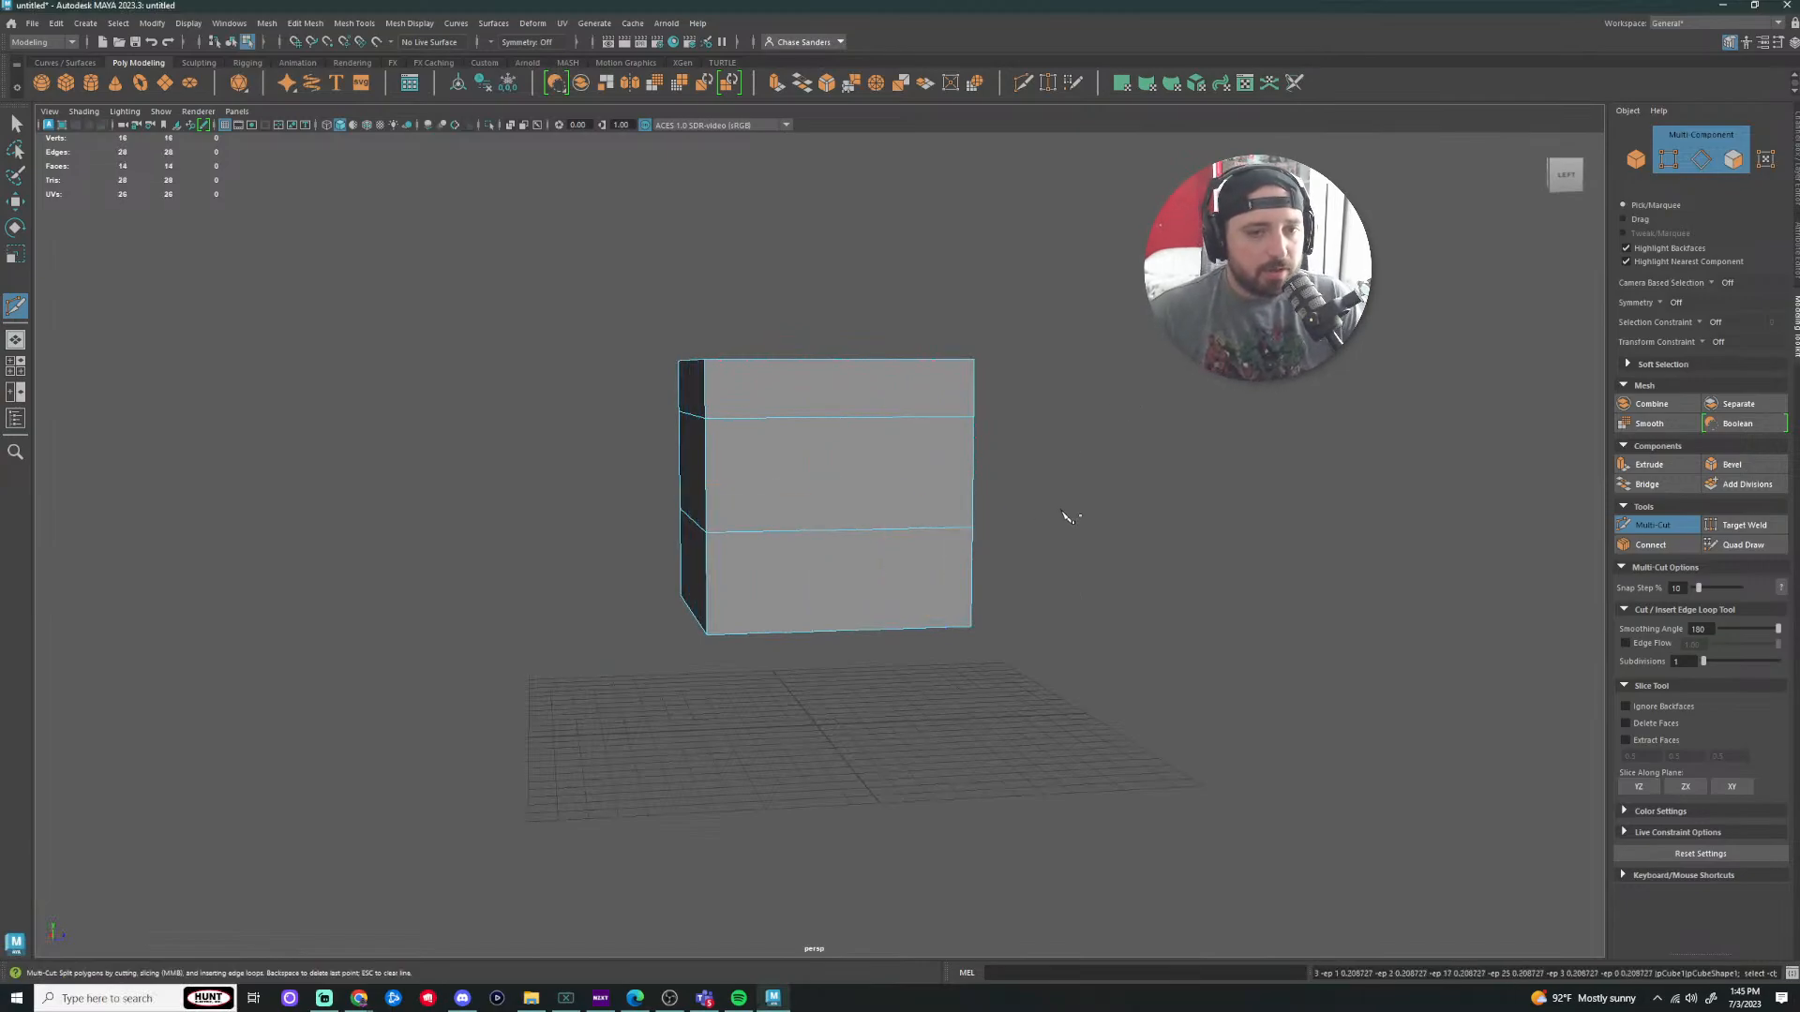
Step: Undo the horizontal edge loops and cancel the pending cut point
{"action": "key", "text": "ctrl+z"}
{"action": "key", "text": "ctrl+z"}
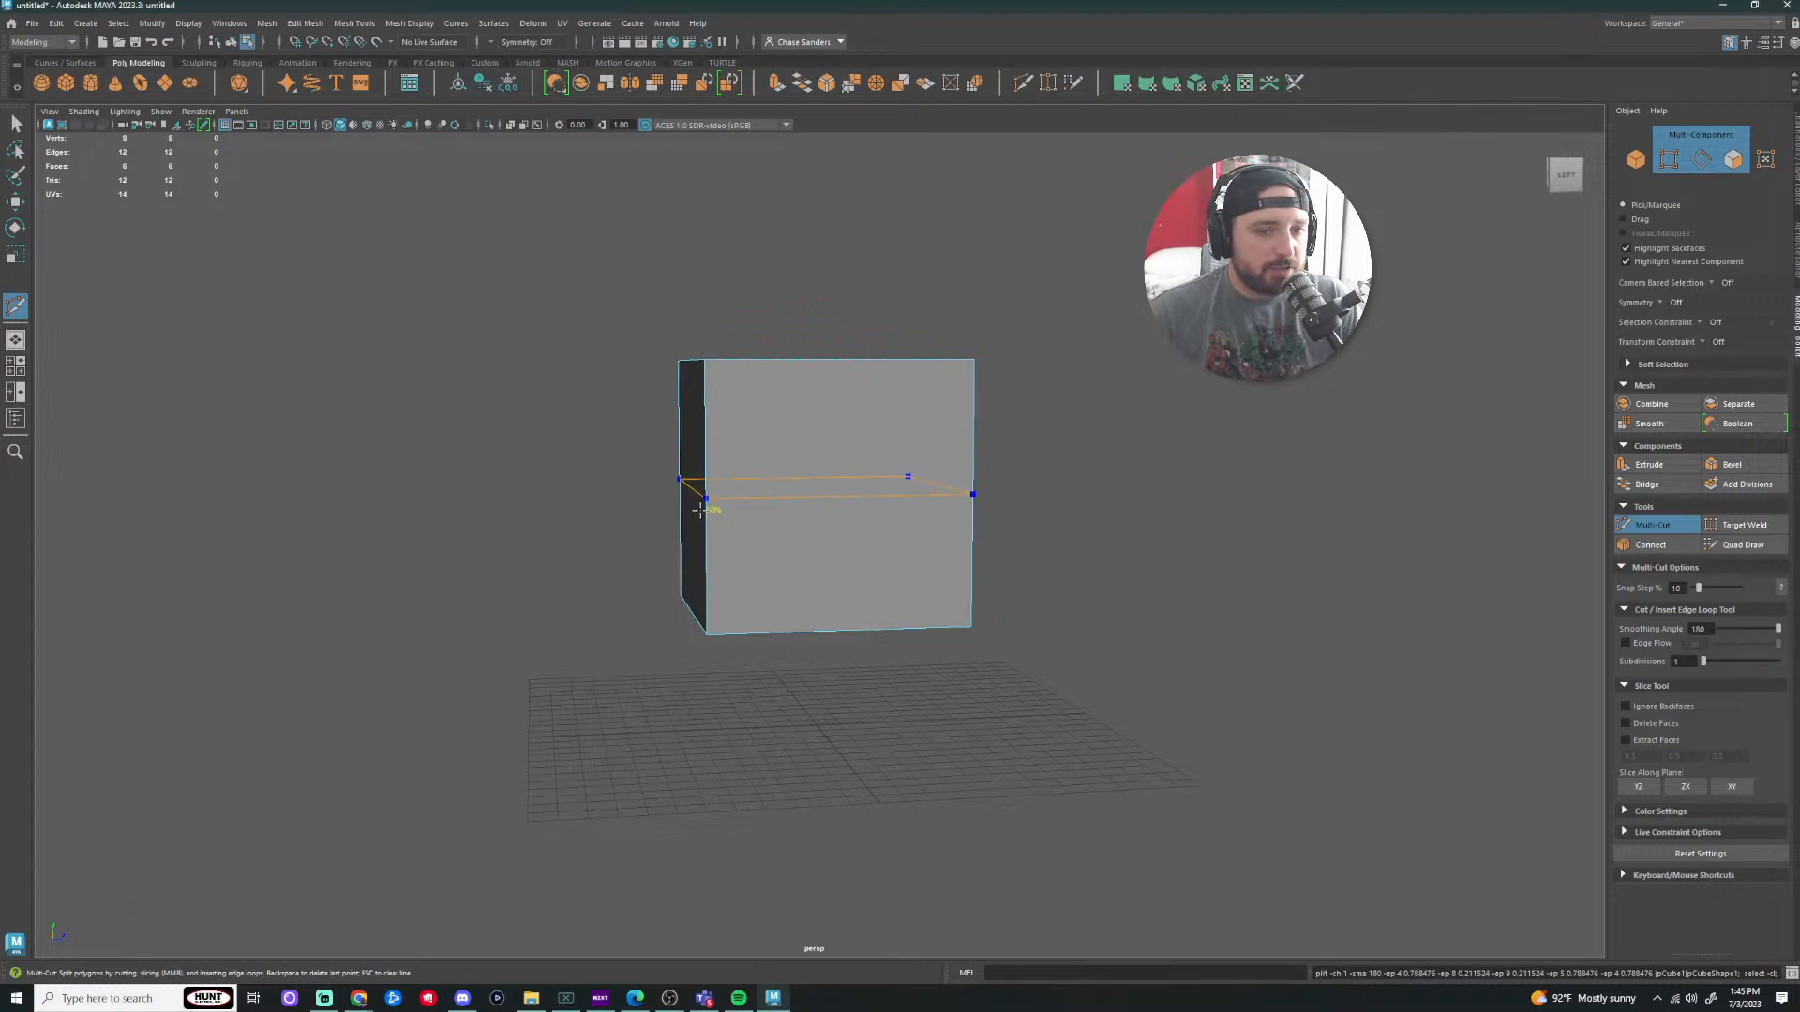
{"action": "scroll", "coordinate": [705, 511], "scroll_direction": "up", "scroll_amount": 7}
{"action": "middle_click_drag", "start_coordinate": [1453, 399], "coordinate": [1212, 488], "text": "alt"}
{"action": "right_click_drag", "start_coordinate": [1212, 488], "coordinate": [980, 602], "text": "alt"}
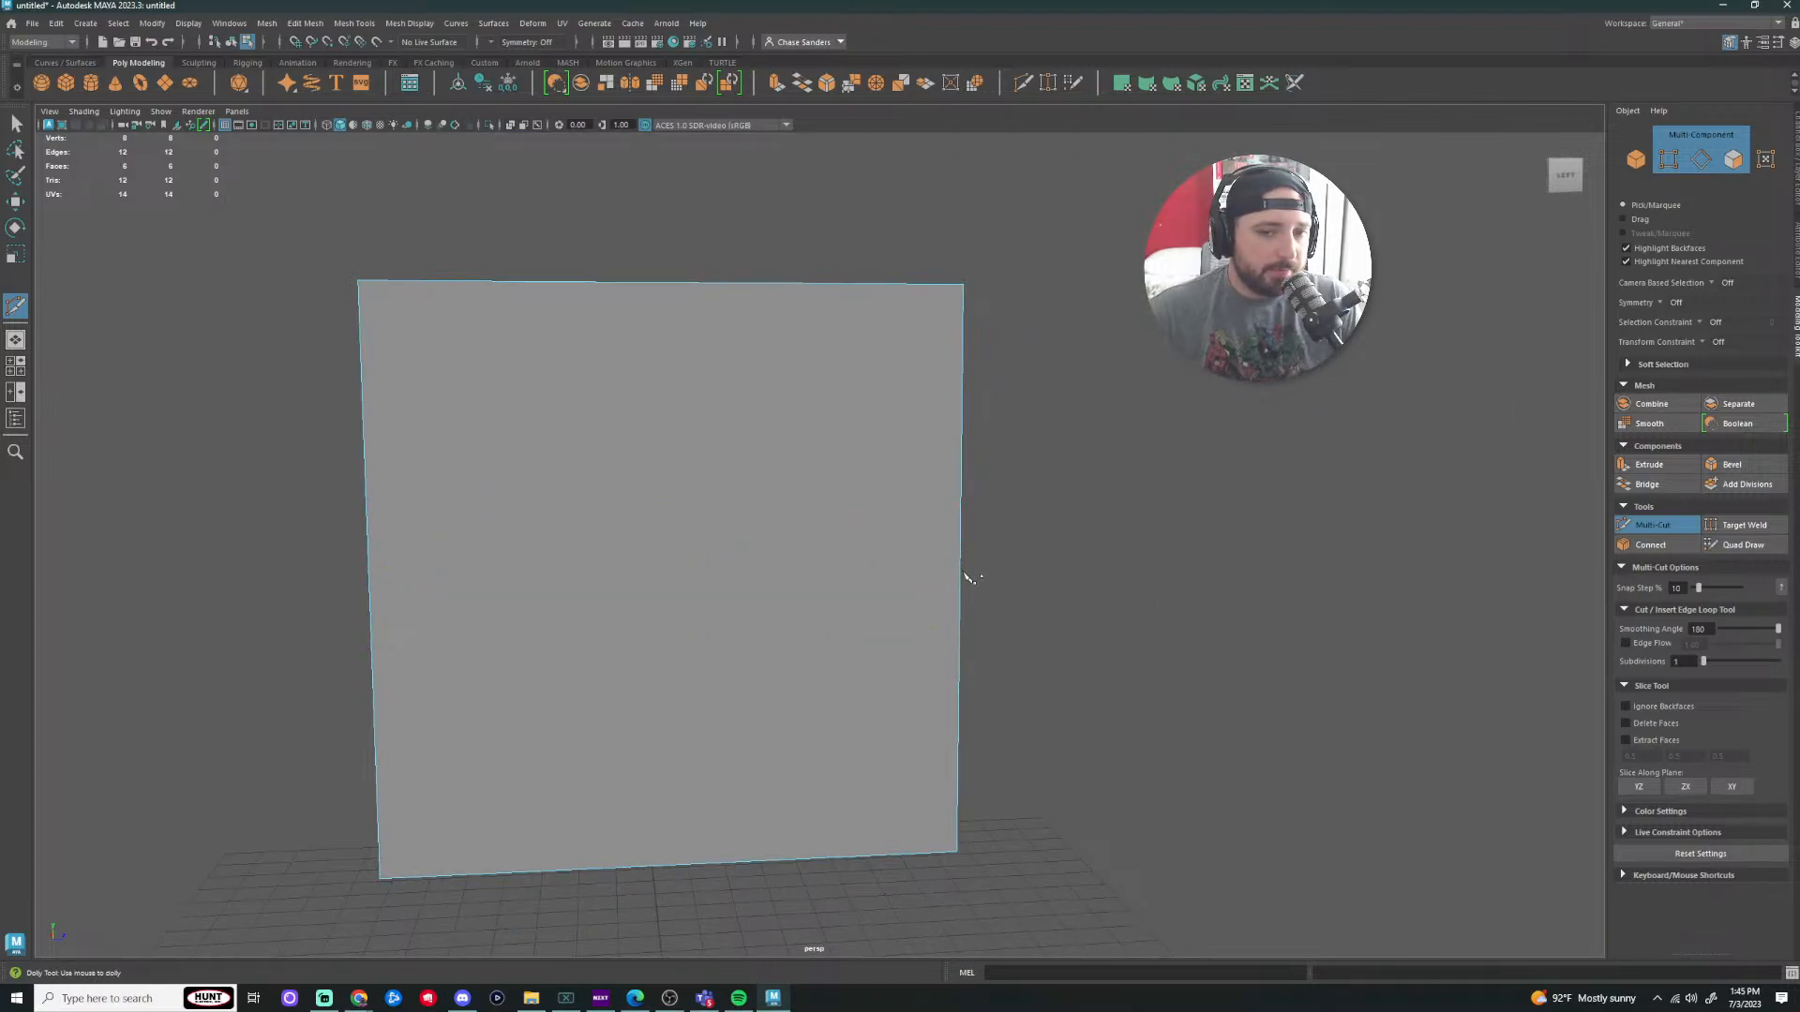
{"action": "key", "text": "ctrl"}
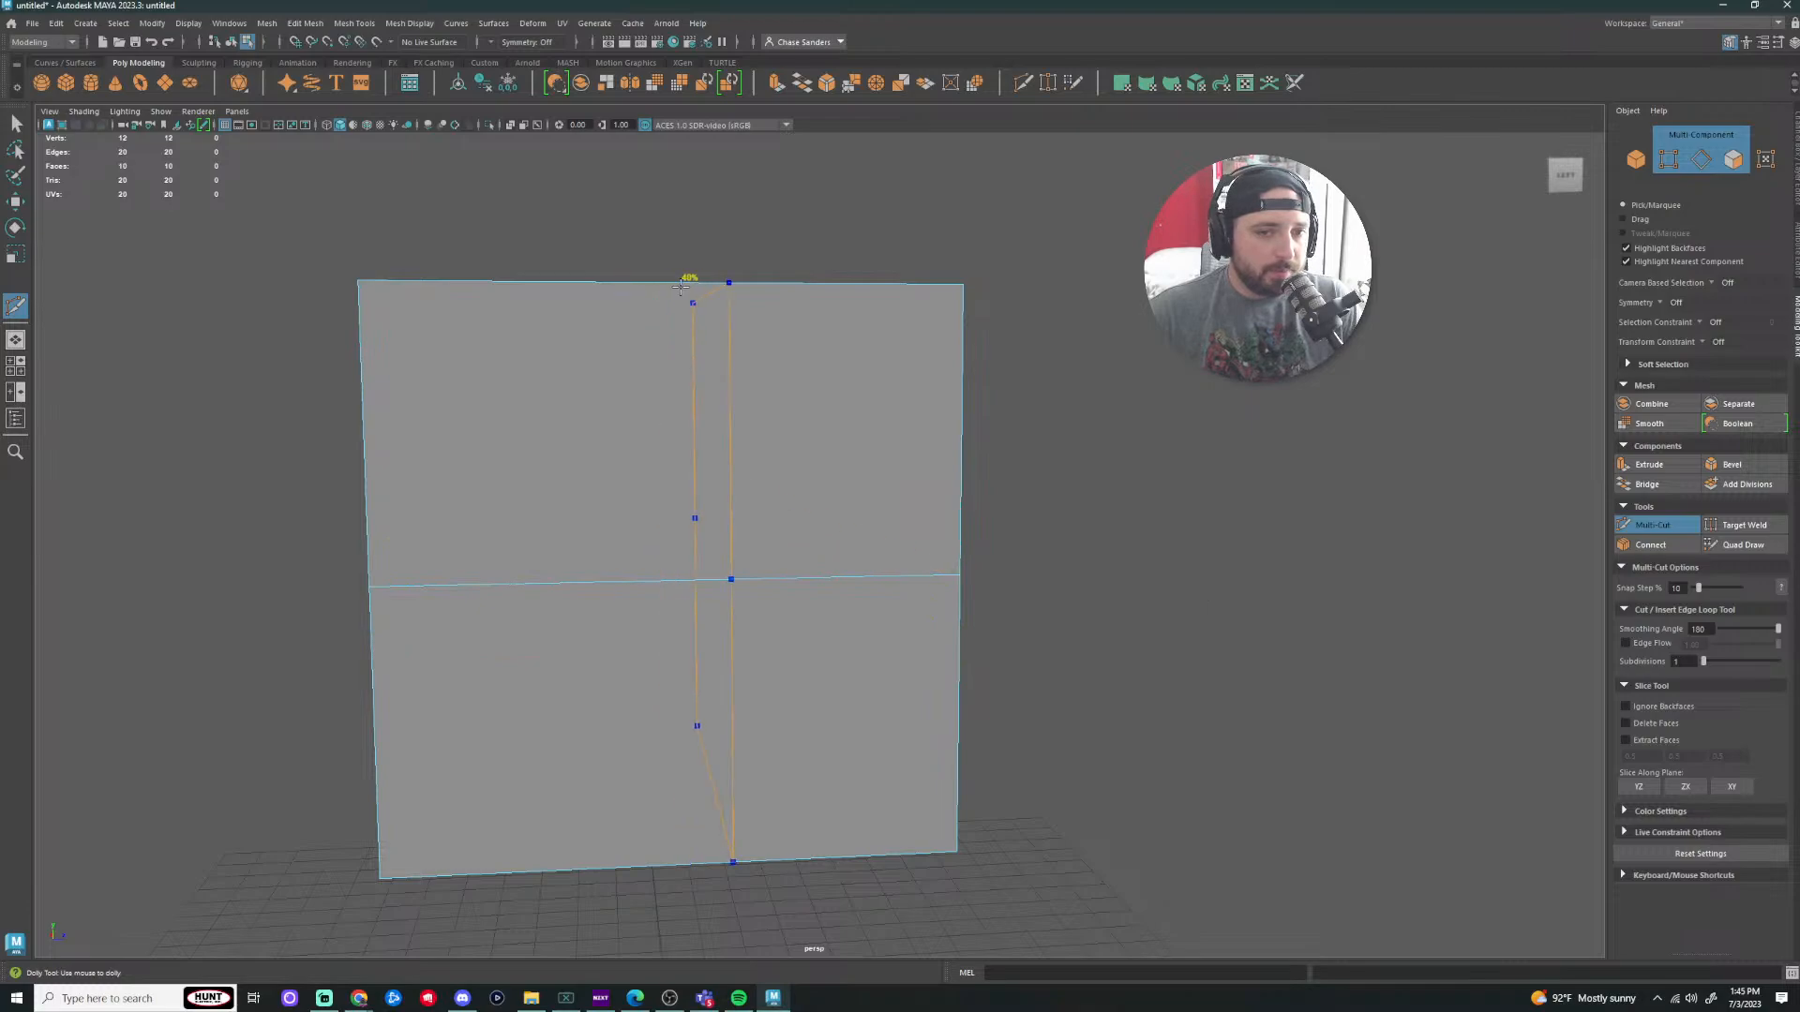
Step: Insert vertical edge loops so each visible side becomes a 2×2 grid of quads
{"action": "left_click", "coordinate": [669, 284], "text": "ctrl"}
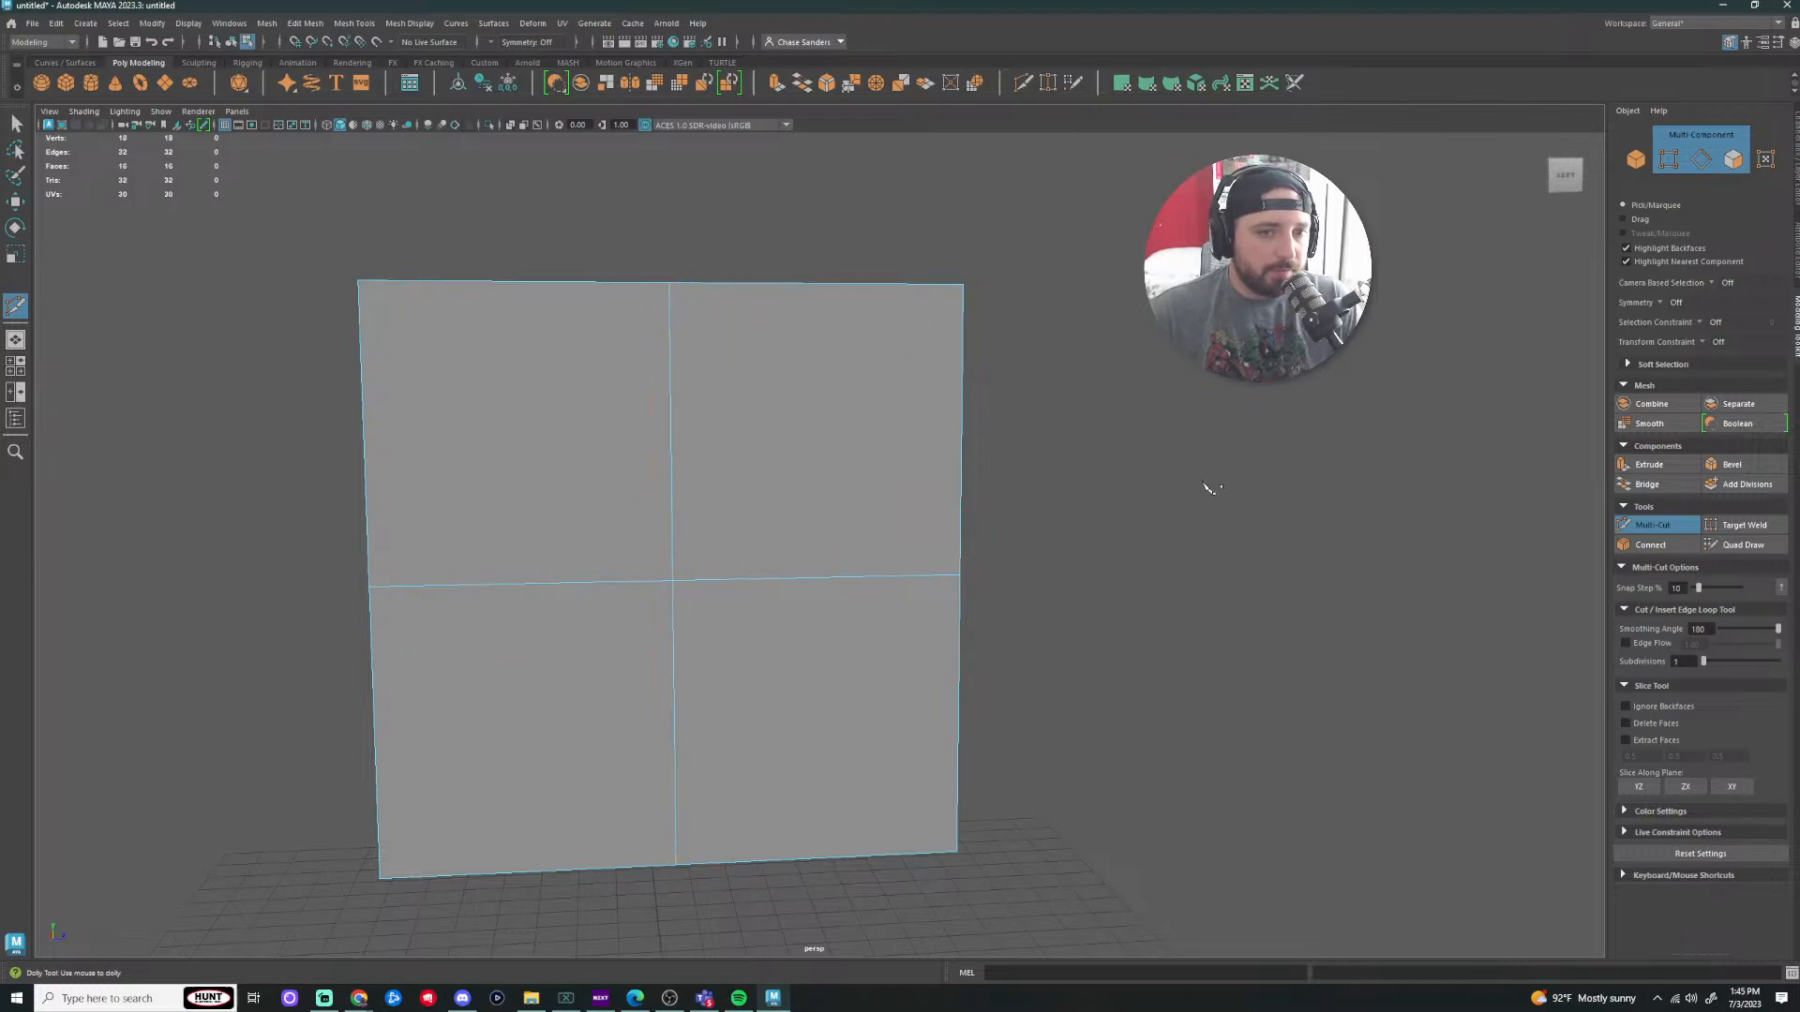
{"action": "right_click_drag", "start_coordinate": [1205, 491], "coordinate": [1133, 469], "text": "alt"}
{"action": "left_click_drag", "start_coordinate": [1134, 470], "coordinate": [973, 513], "text": "alt"}
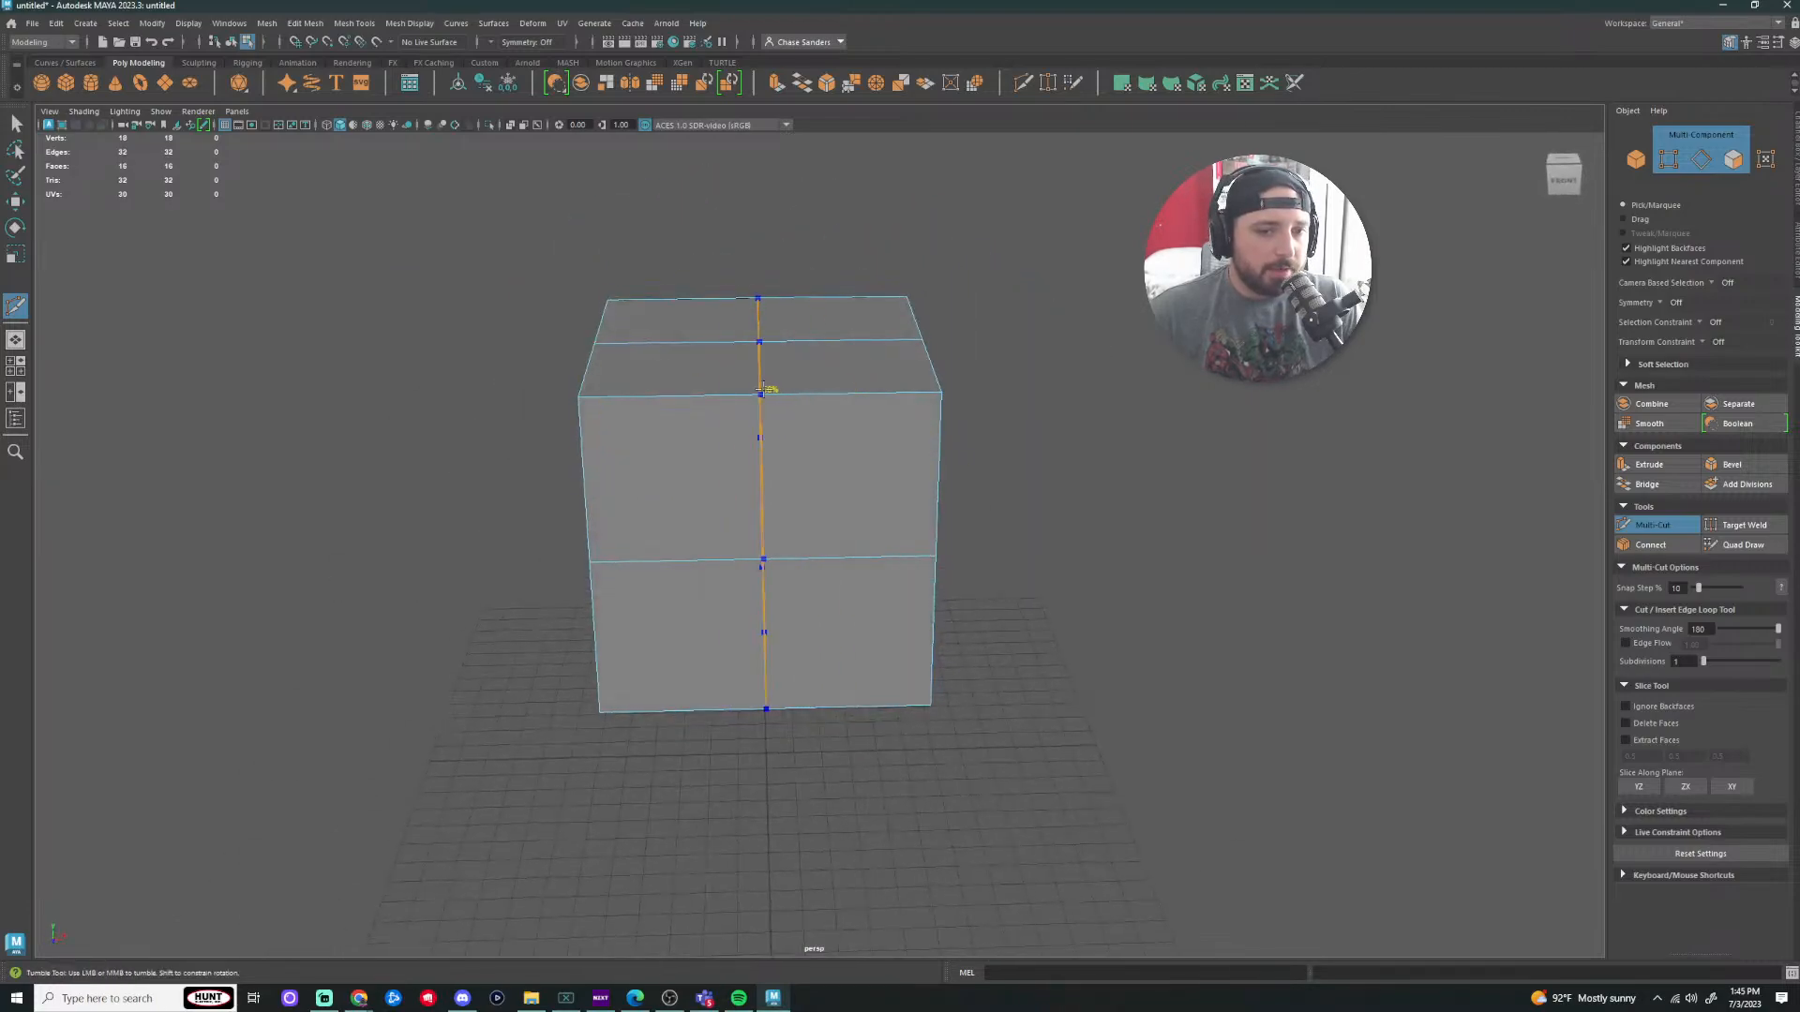
{"action": "left_click", "coordinate": [769, 389], "text": "ctrl"}
{"action": "right_click_drag", "start_coordinate": [1064, 511], "coordinate": [983, 528], "text": "alt"}
{"action": "left_click_drag", "start_coordinate": [984, 531], "coordinate": [900, 518], "text": "alt"}
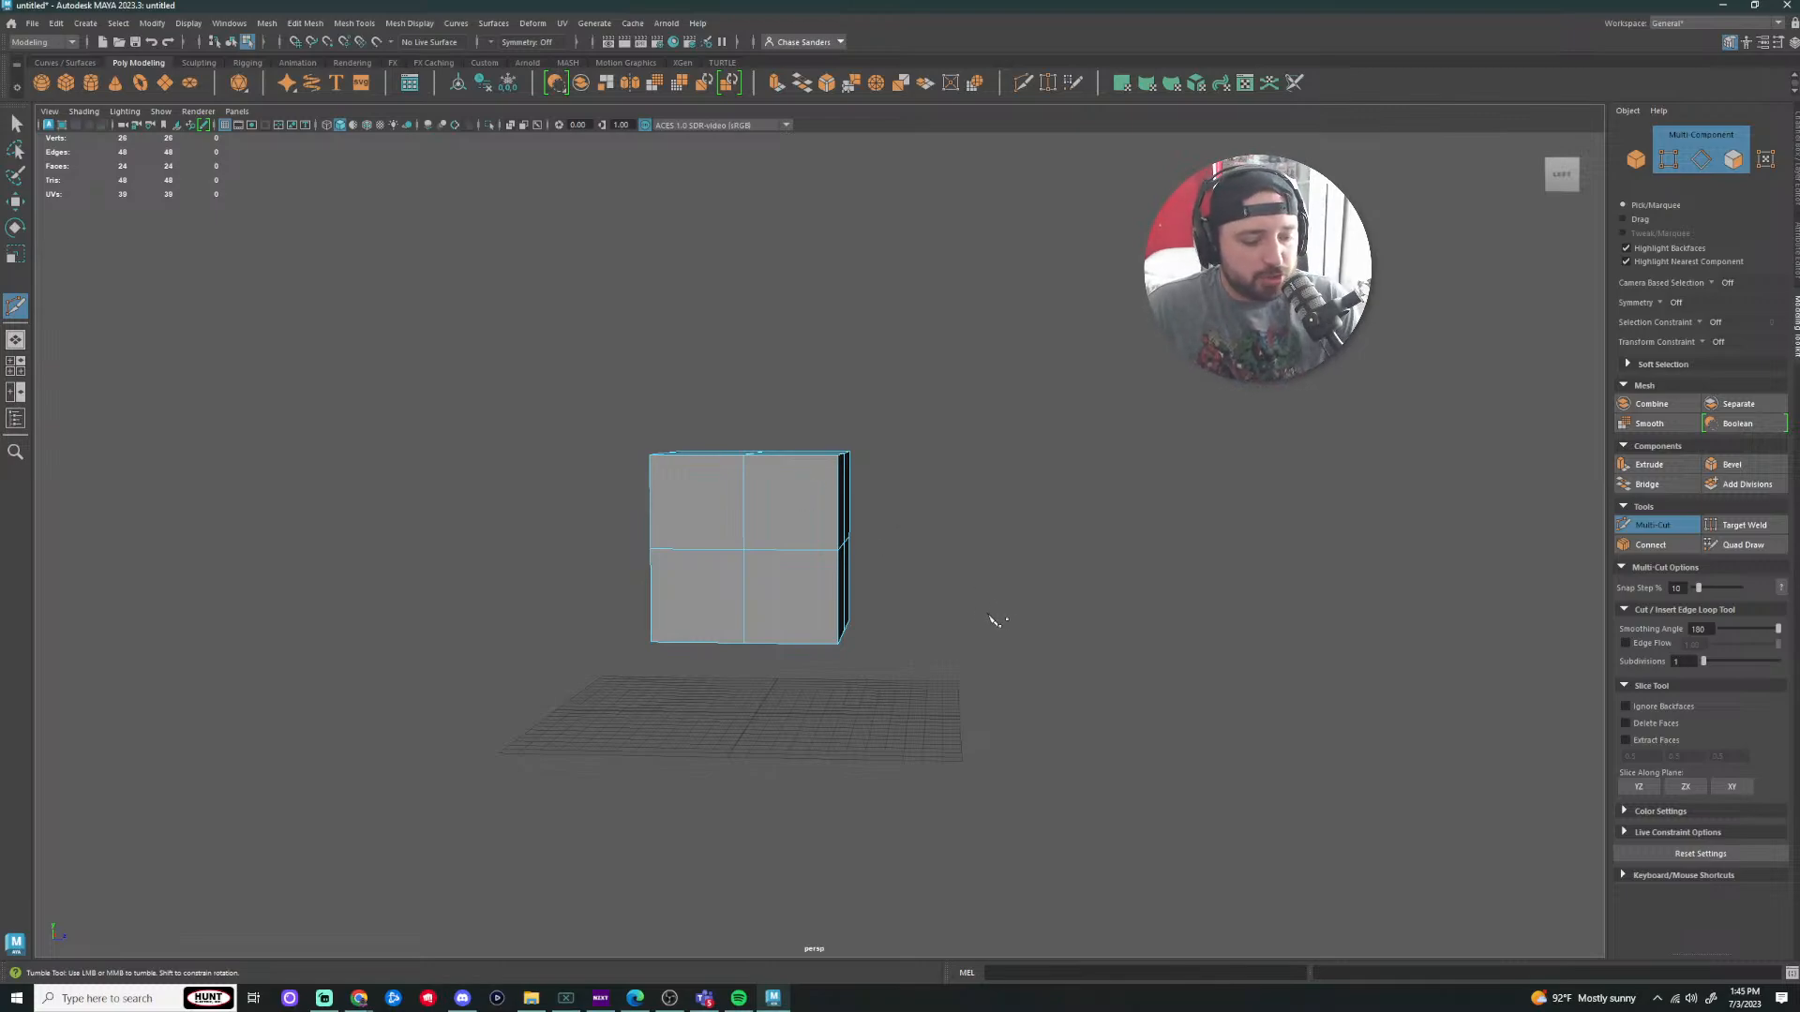
Step: Test a peaked roof by raising the top centre vertex, then undo it
{"action": "key", "text": "q"}
{"action": "left_click_drag", "start_coordinate": [991, 427], "coordinate": [998, 459], "text": "alt"}
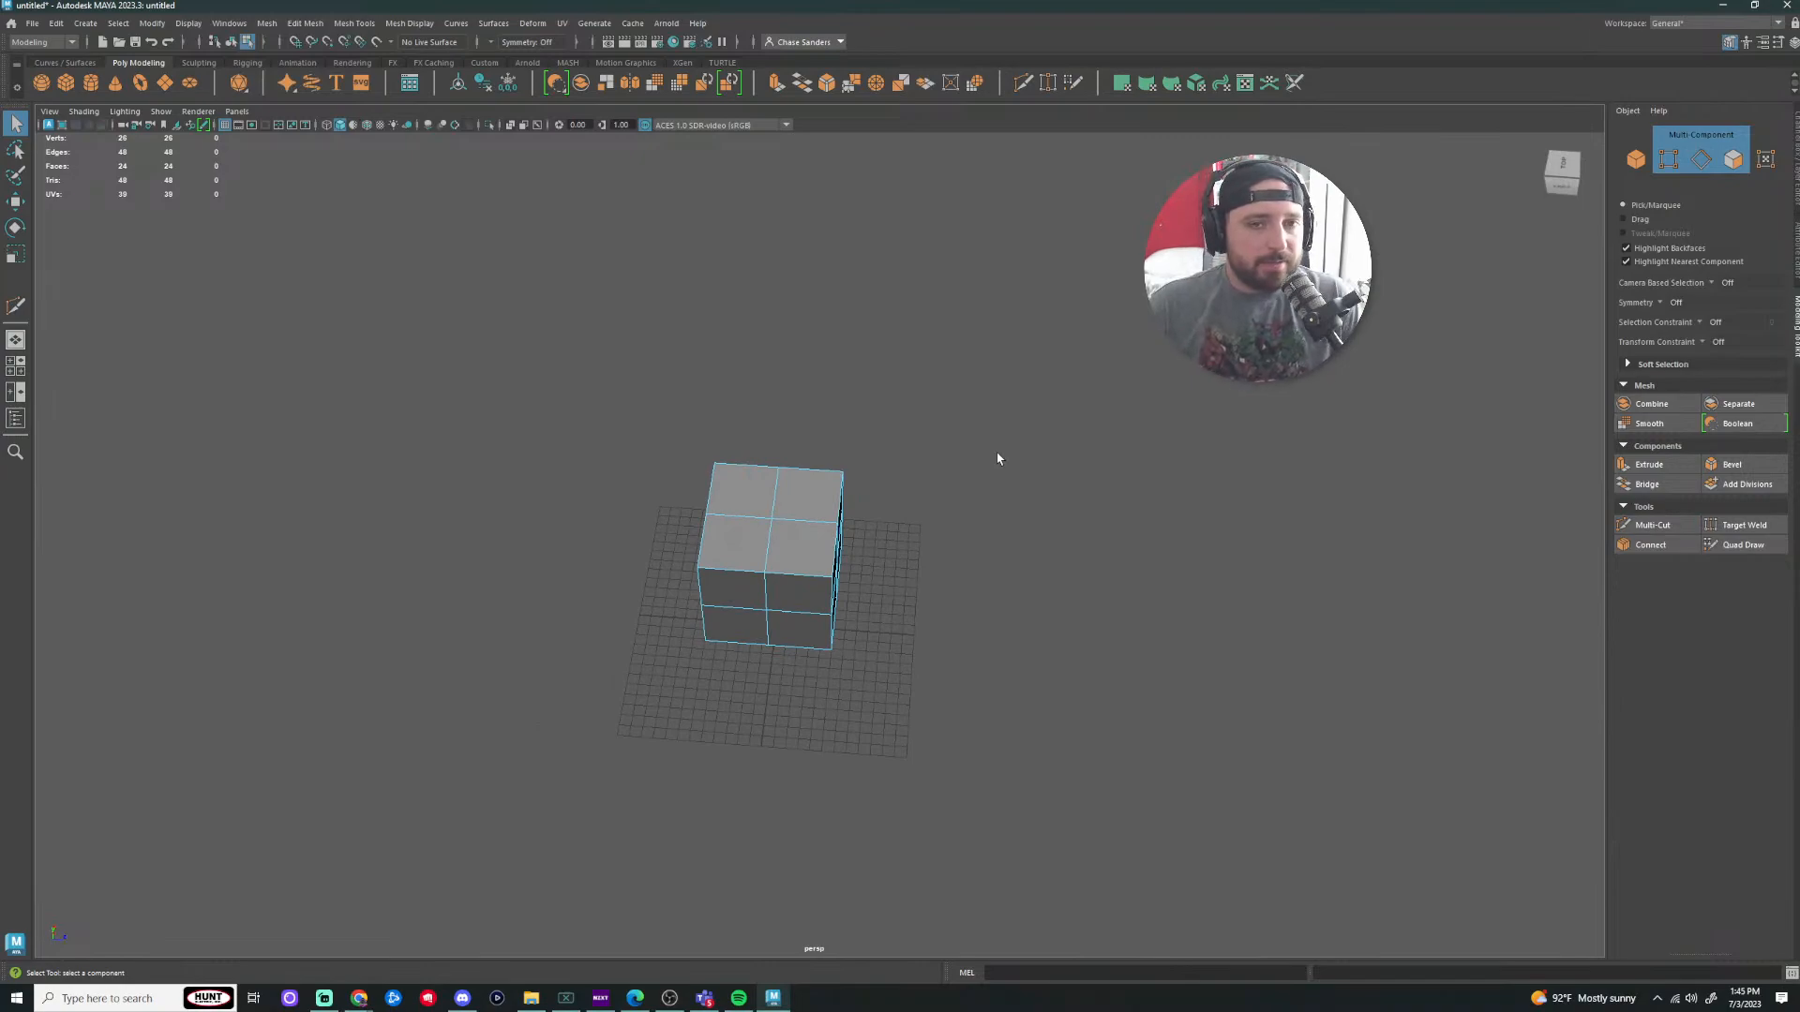
{"action": "left_click_drag", "start_coordinate": [928, 590], "coordinate": [948, 470], "text": "alt"}
{"action": "left_click_drag", "start_coordinate": [960, 575], "coordinate": [812, 468], "text": "alt"}
{"action": "left_click", "coordinate": [816, 434]}
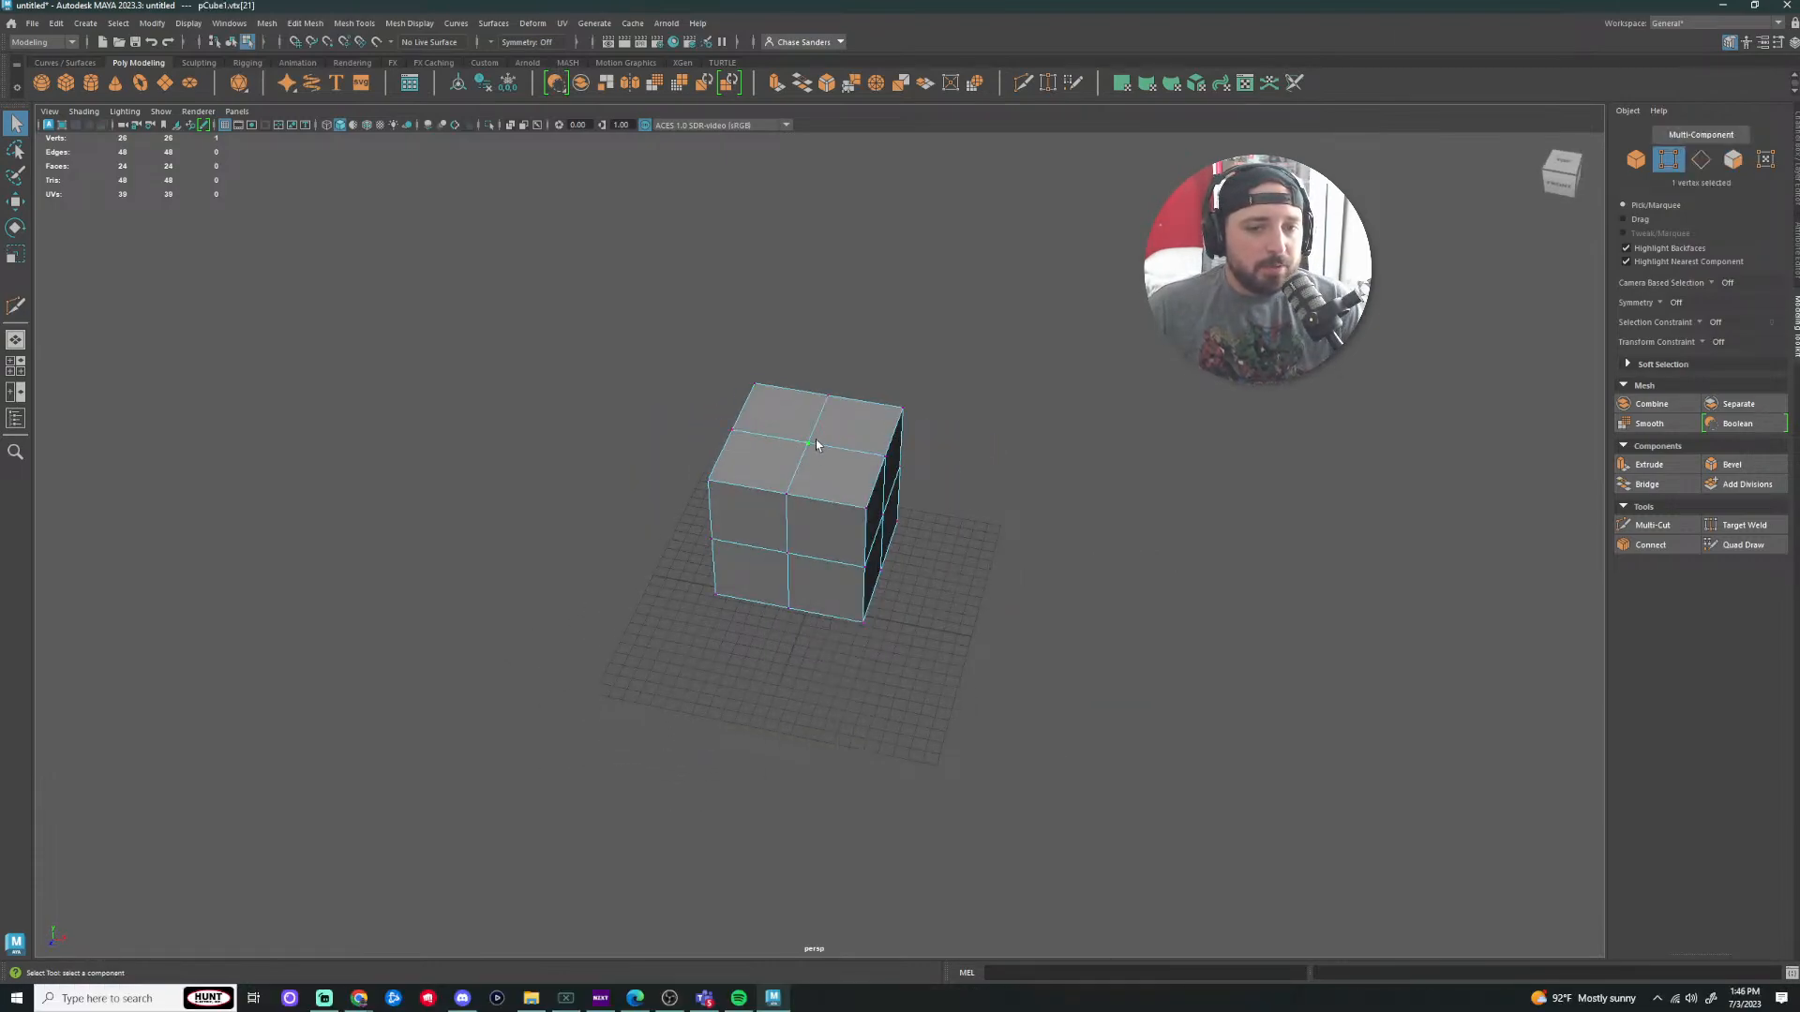
{"action": "key", "text": "w"}
{"action": "left_click_drag", "start_coordinate": [807, 339], "coordinate": [814, 245]}
{"action": "left_click_drag", "start_coordinate": [1036, 398], "coordinate": [1093, 365], "text": "alt"}
{"action": "key", "text": "ctrl+z"}
Step: Switch to face selection and pick four faces on the cube's right side
{"action": "left_click_drag", "start_coordinate": [1162, 422], "coordinate": [1332, 434], "text": "alt"}
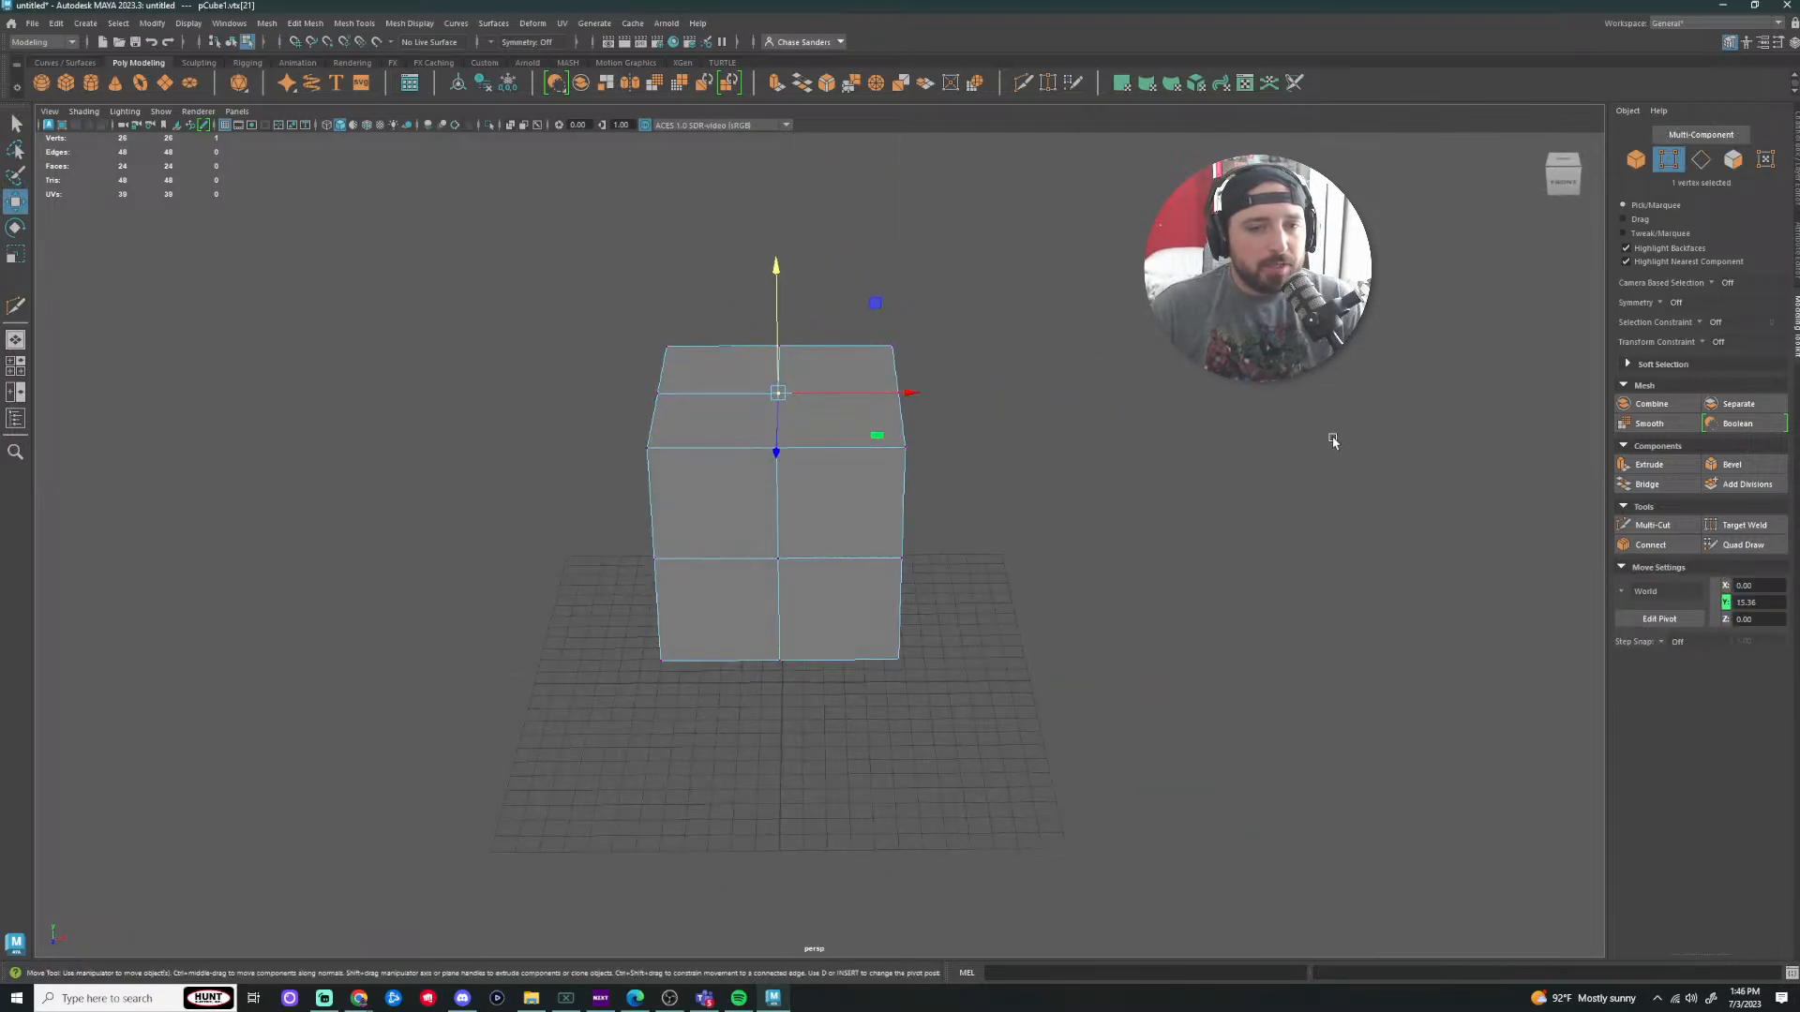
{"action": "left_click_drag", "start_coordinate": [1213, 441], "coordinate": [997, 546], "text": "alt"}
{"action": "right_click", "coordinate": [898, 583]}
{"action": "right_click_drag", "start_coordinate": [899, 603], "coordinate": [898, 621]}
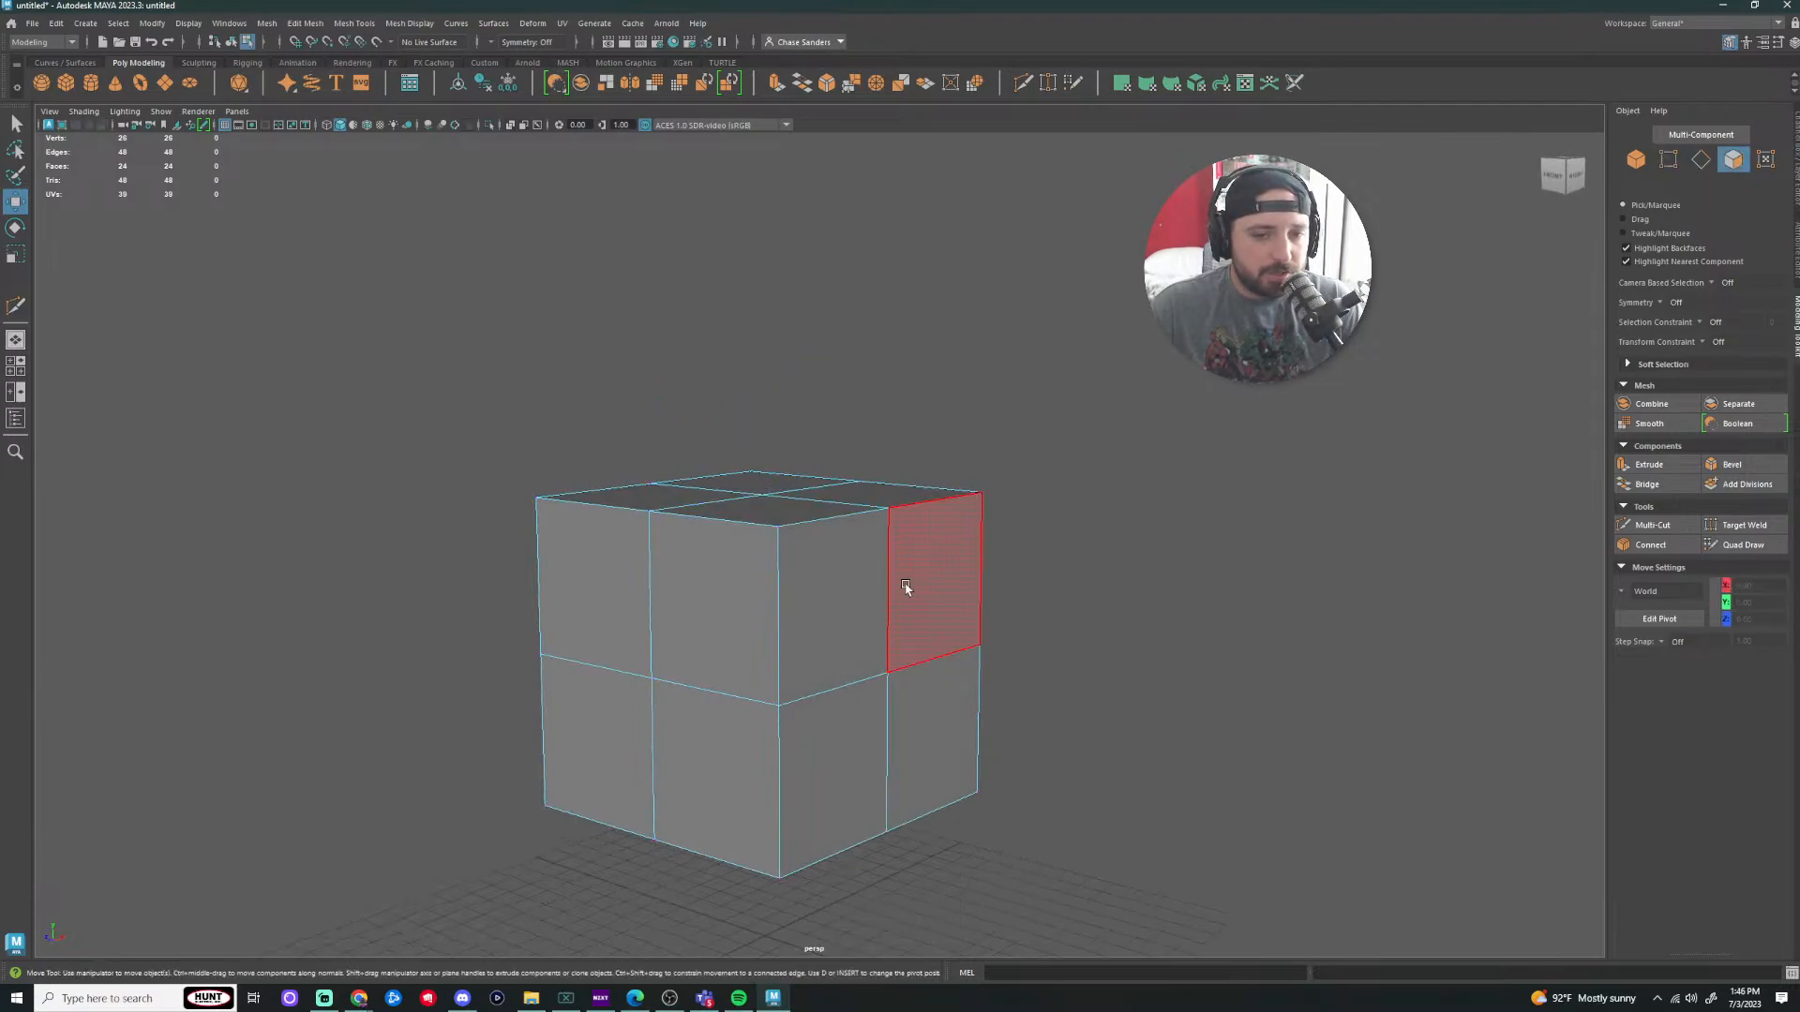
{"action": "left_click", "coordinate": [908, 591]}
{"action": "left_click", "coordinate": [837, 610], "text": "shift"}
{"action": "left_click", "coordinate": [841, 761], "text": "shift"}
{"action": "left_click", "coordinate": [926, 734], "text": "shift"}
Step: Frame the cube and try selecting four faces on its top
{"action": "left_click_drag", "start_coordinate": [1180, 609], "coordinate": [749, 489], "text": "alt"}
{"action": "left_click", "coordinate": [826, 455]}
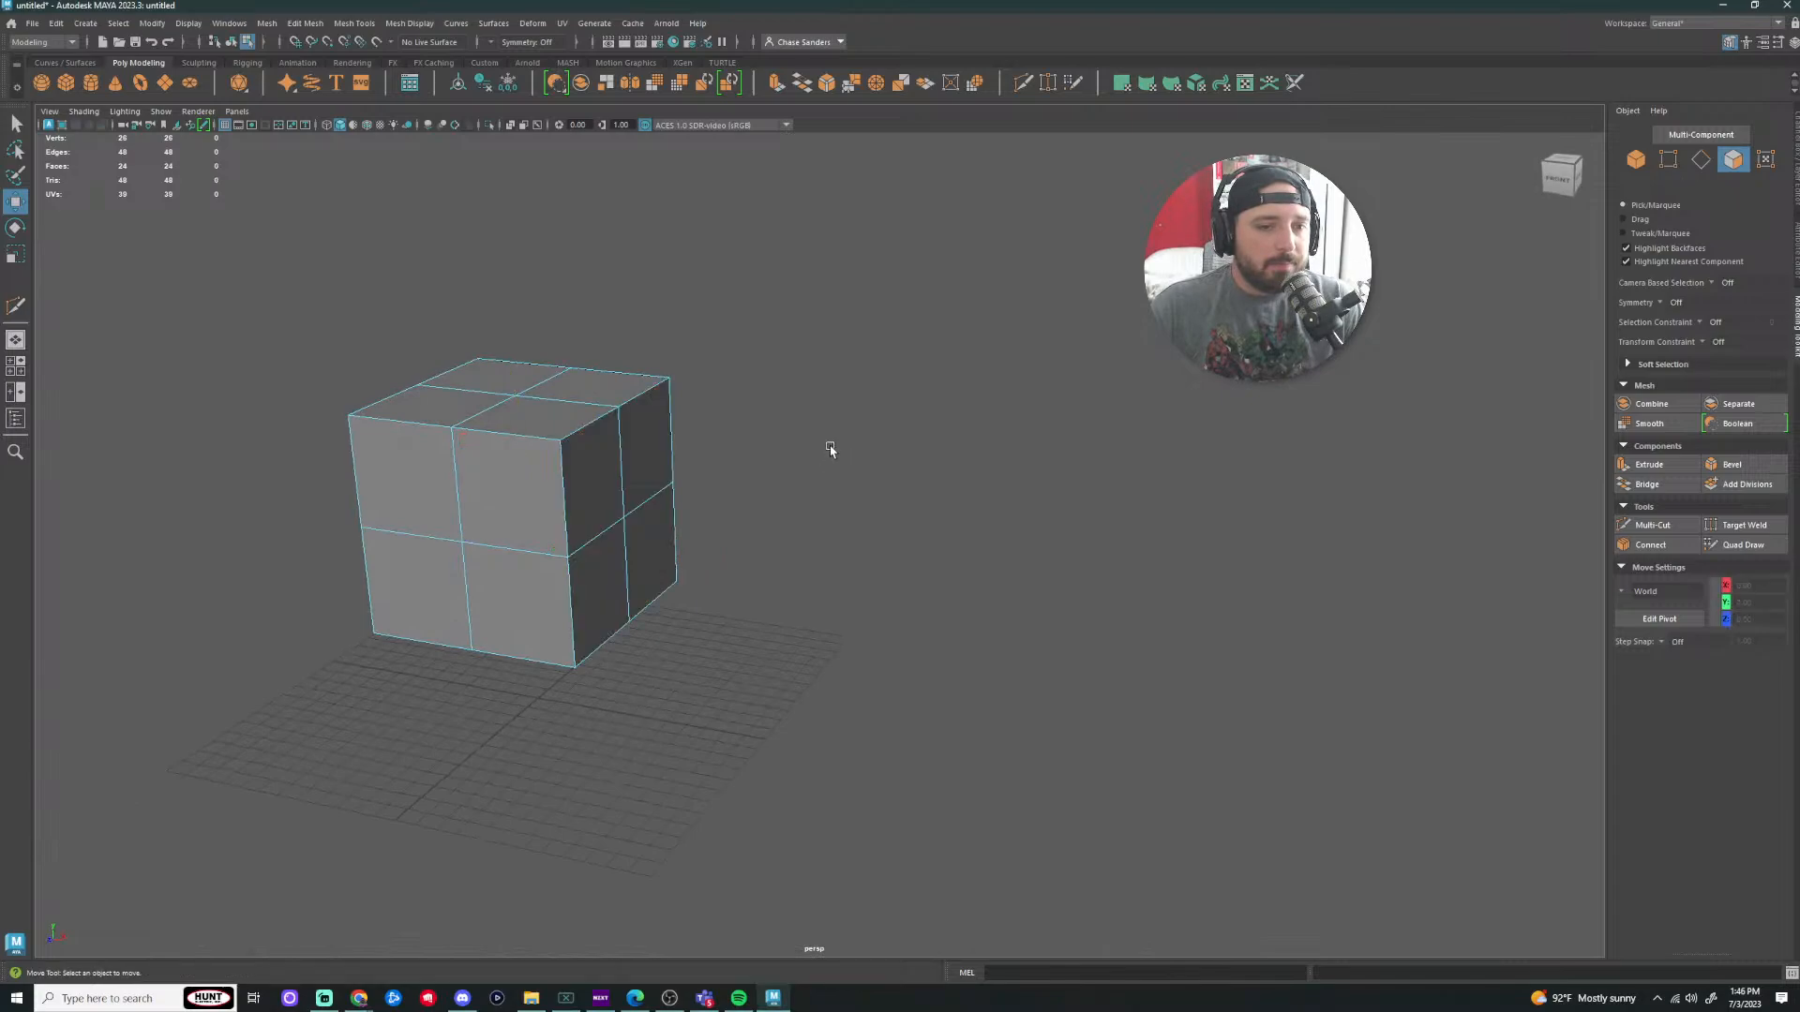
{"action": "key", "text": "f"}
{"action": "left_click", "coordinate": [827, 532]}
{"action": "left_click", "coordinate": [784, 581], "text": "shift"}
{"action": "left_click", "coordinate": [920, 607], "text": "shift"}
{"action": "left_click", "coordinate": [961, 549], "text": "shift"}
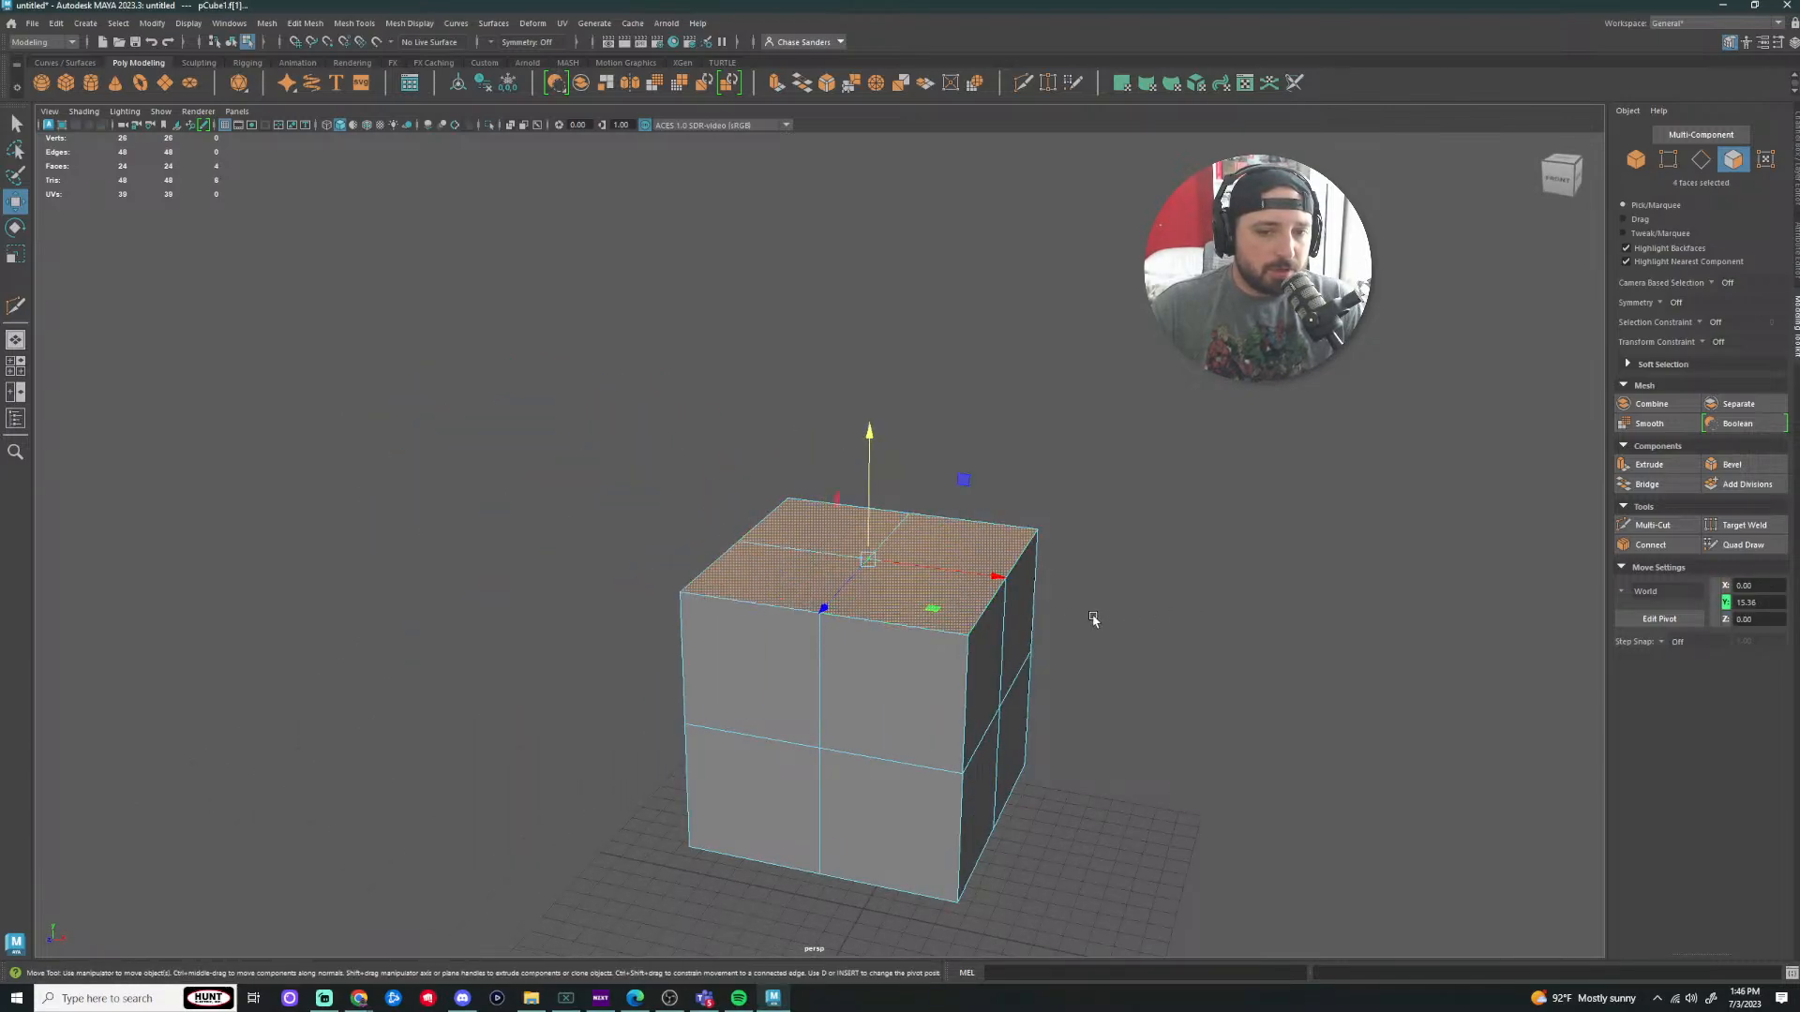
{"action": "left_click_drag", "start_coordinate": [1091, 617], "coordinate": [1100, 625], "text": "alt"}
{"action": "left_click_drag", "start_coordinate": [1103, 533], "coordinate": [1105, 592], "text": "alt"}
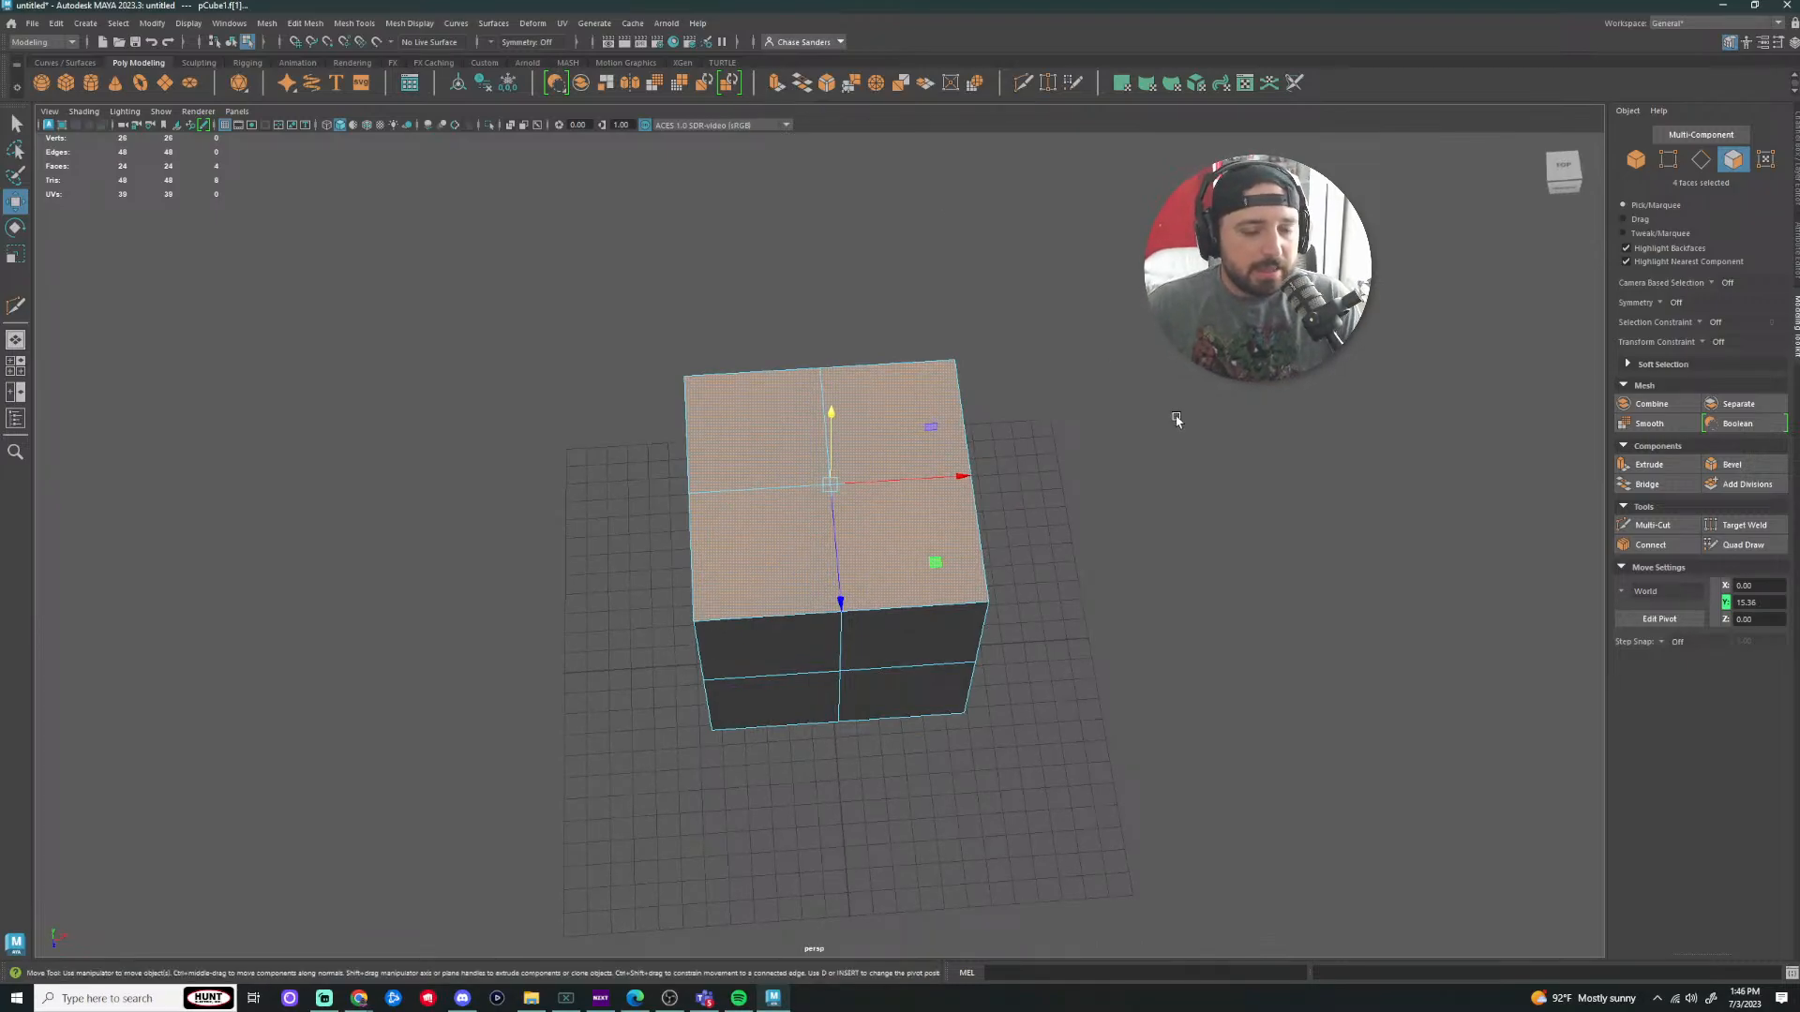
Step: Clear and reselect until exactly the four top quads are selected
{"action": "left_click", "coordinate": [1088, 518]}
{"action": "left_click_drag", "start_coordinate": [1085, 522], "coordinate": [1113, 442], "text": "alt"}
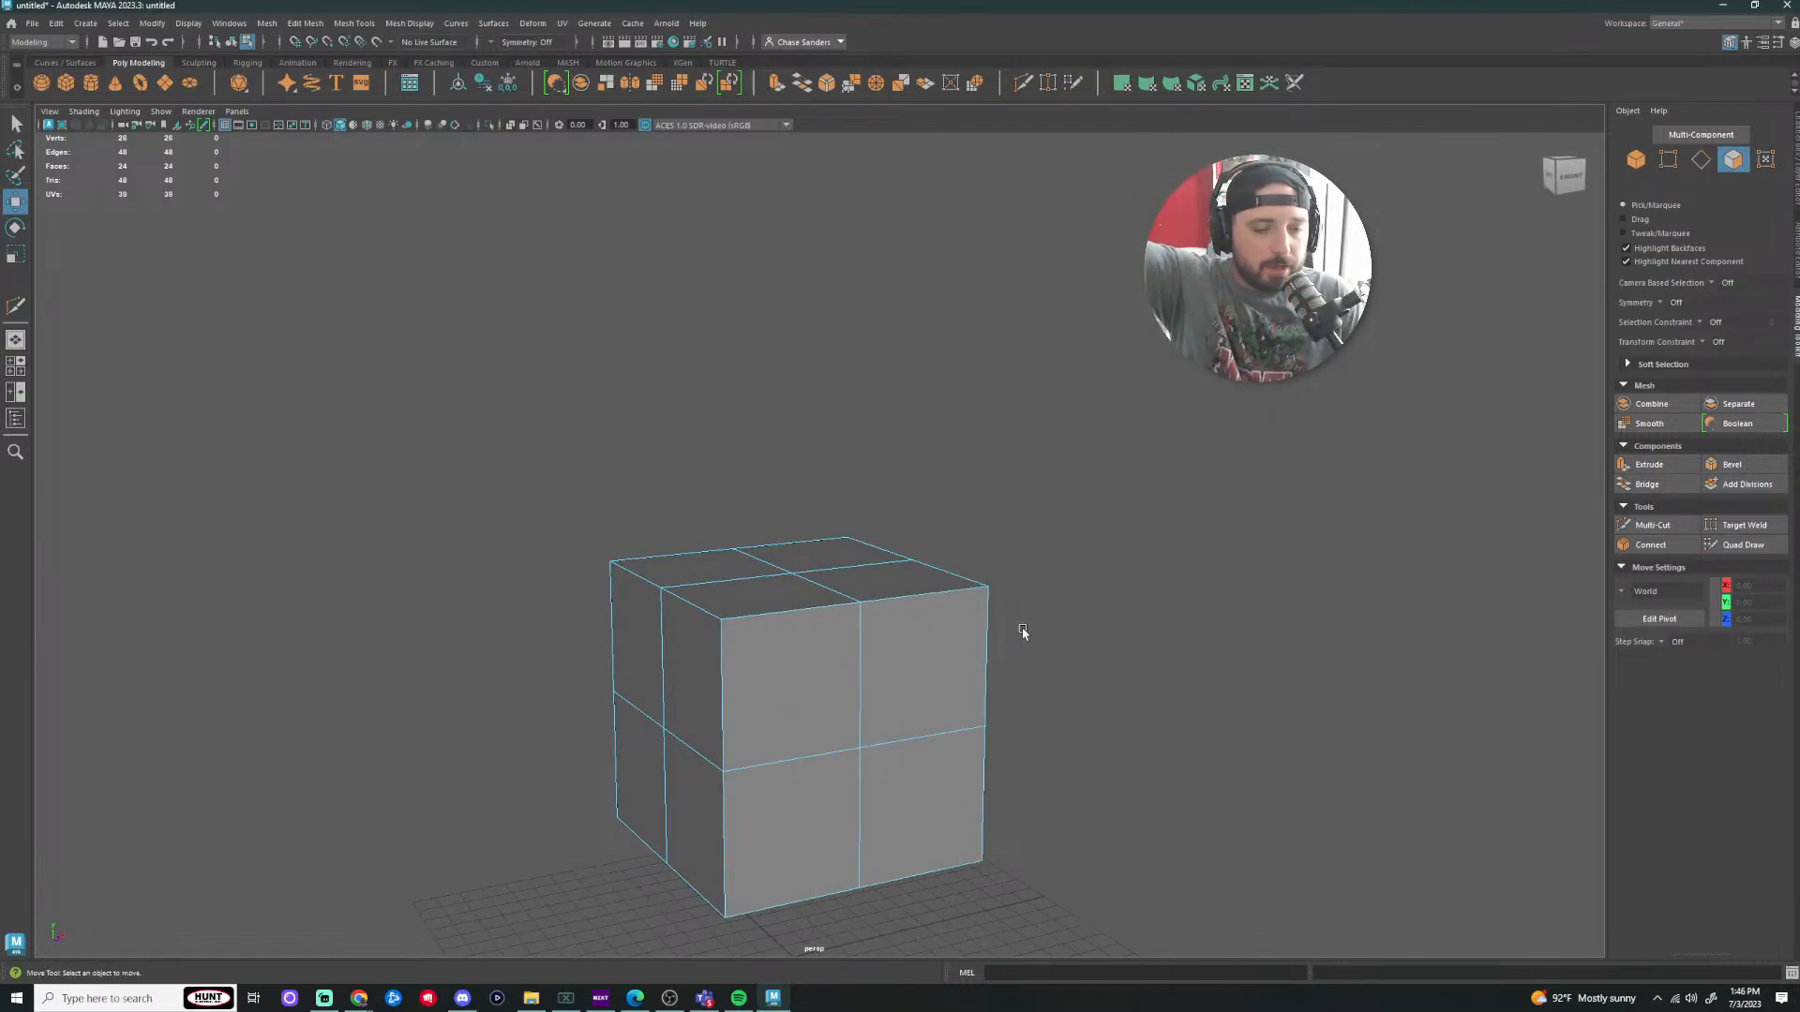
{"action": "left_click", "coordinate": [699, 565]}
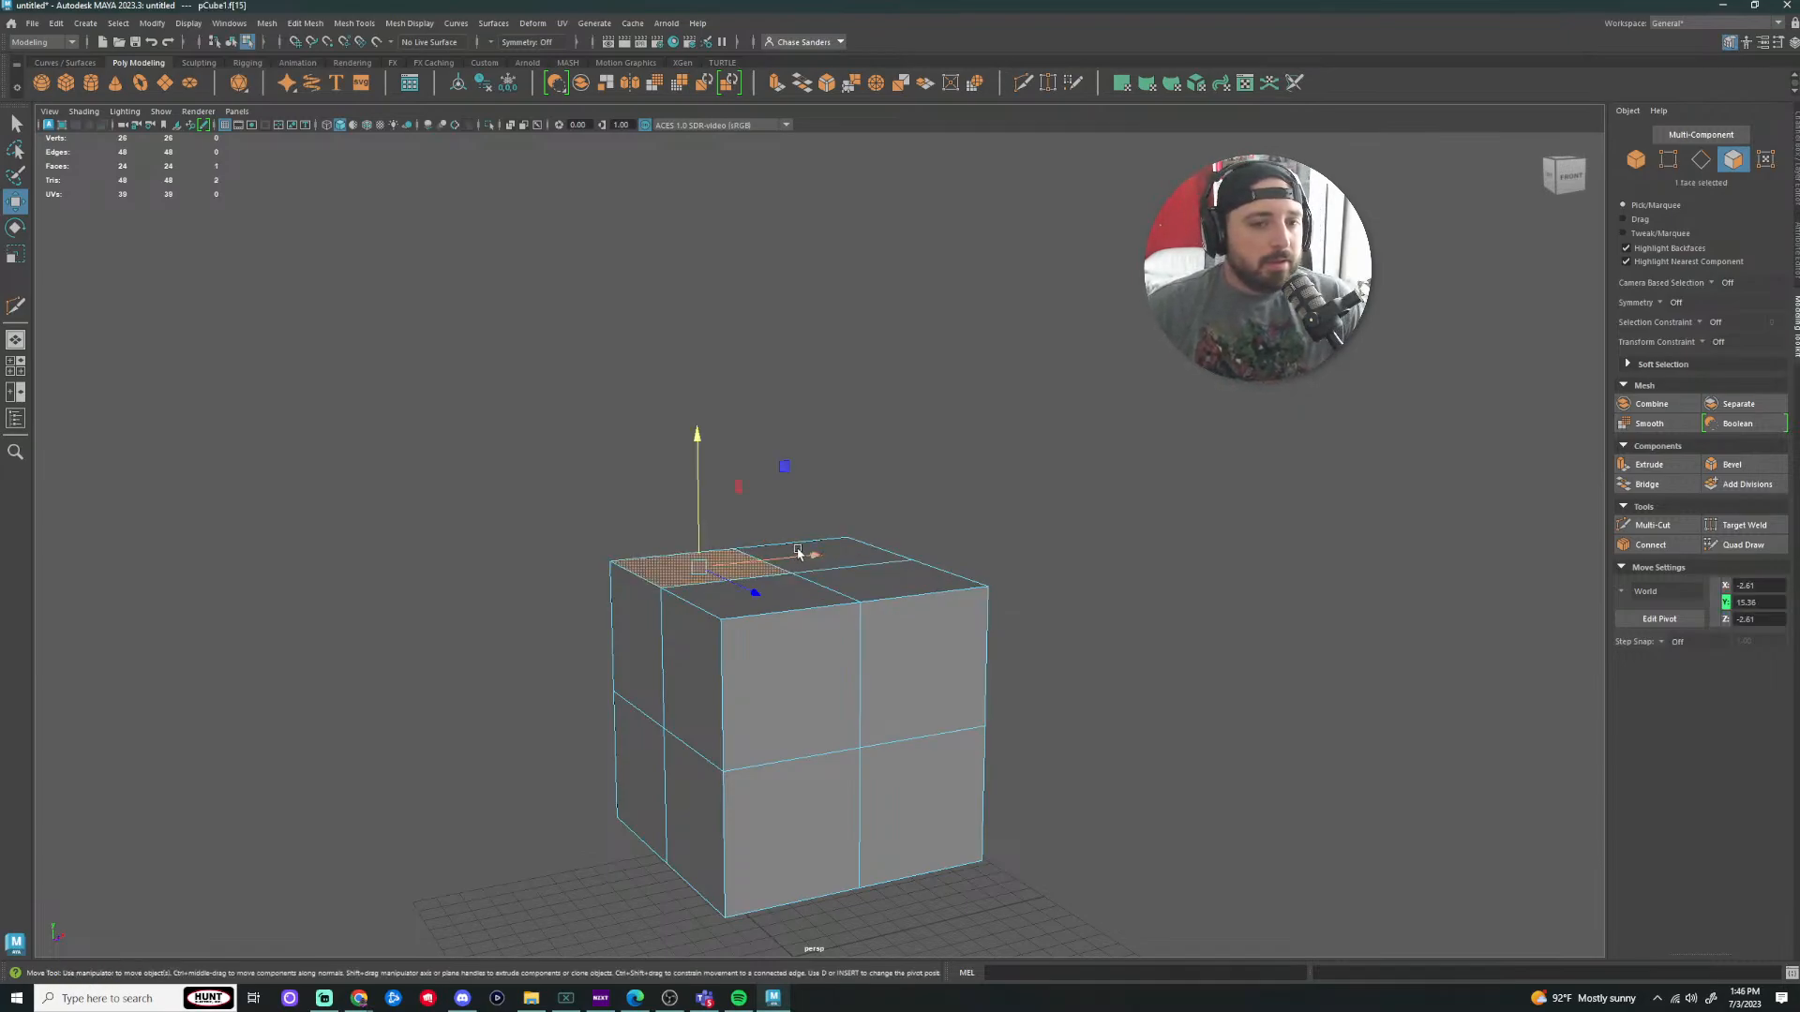
{"action": "left_click", "coordinate": [849, 553], "text": "shift"}
{"action": "mouse_move", "coordinate": [1184, 610]}
{"action": "left_mouse_down", "text": "alt"}
{"action": "mouse_move", "coordinate": [1188, 563]}
{"action": "mouse_move", "coordinate": [1177, 578]}
{"action": "left_mouse_up", "text": "alt"}
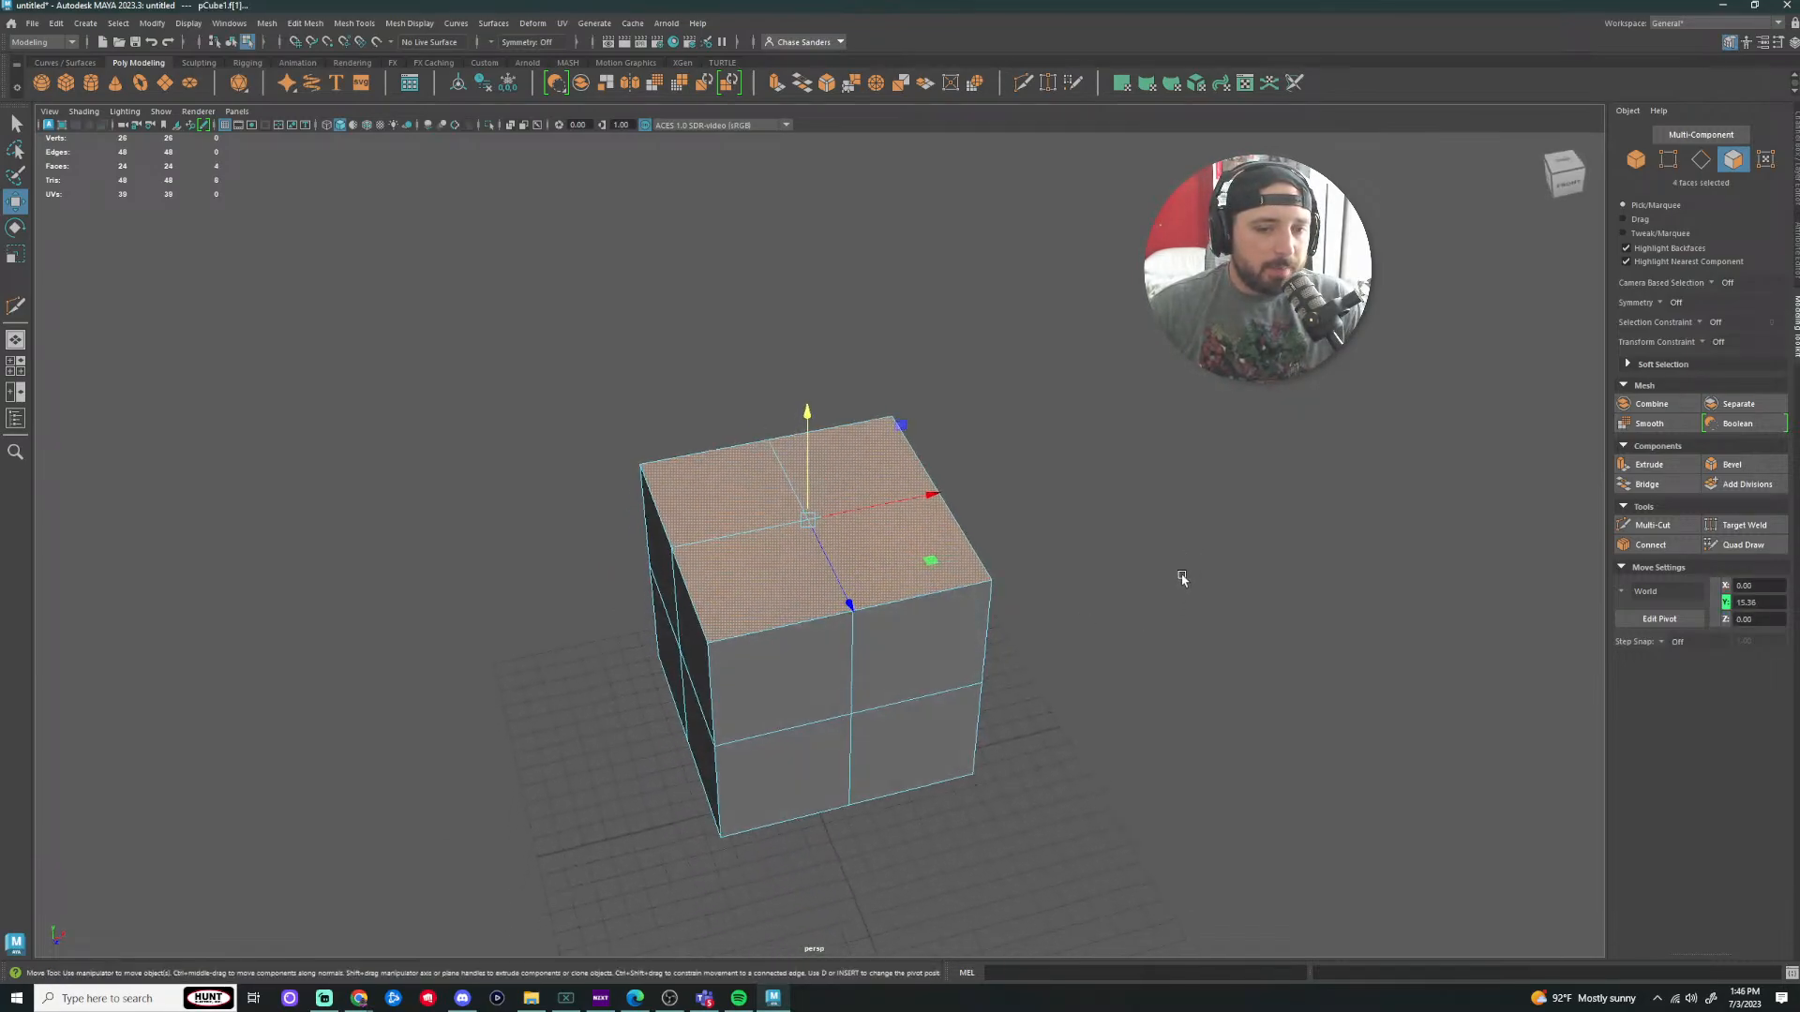
{"action": "left_click", "coordinate": [1178, 579]}
{"action": "left_click", "coordinate": [699, 493], "text": "shift"}
{"action": "left_click", "coordinate": [872, 472], "text": "shift"}
{"action": "left_click", "coordinate": [803, 587], "text": "shift"}
{"action": "left_click", "coordinate": [897, 566], "text": "shift"}
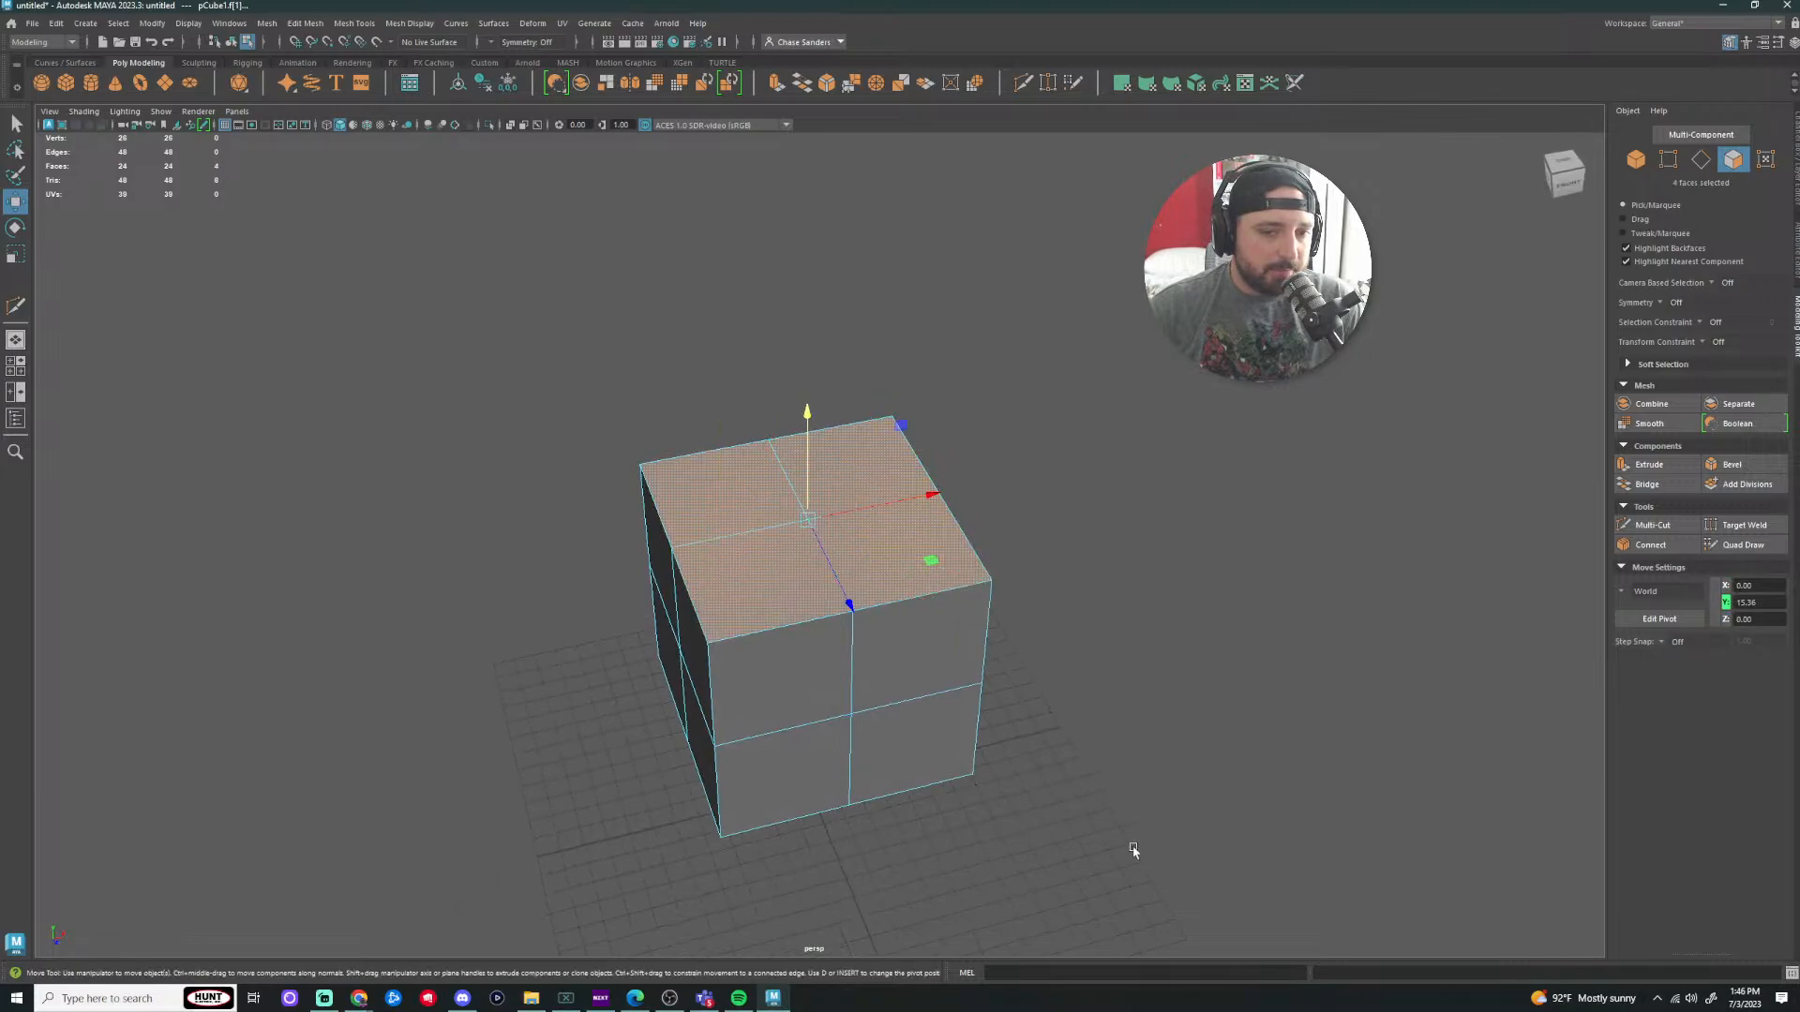
{"action": "left_click", "coordinate": [776, 82]}
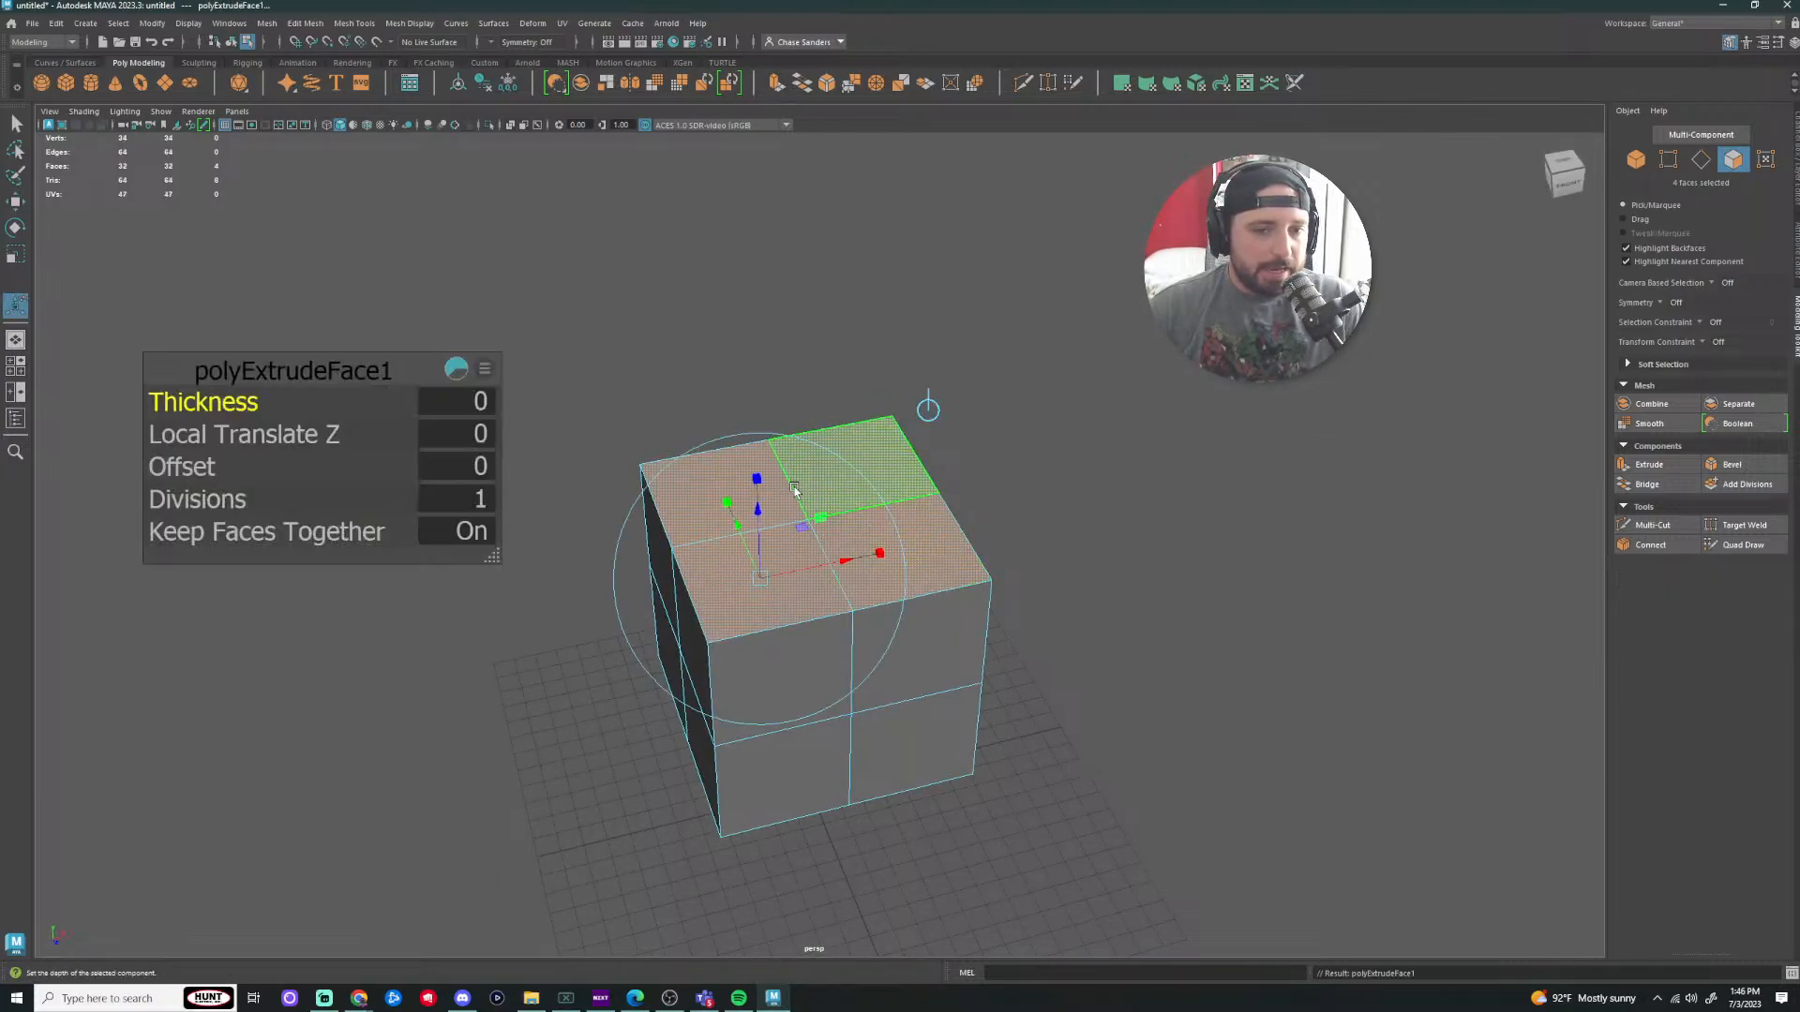
{"action": "key", "text": "w"}
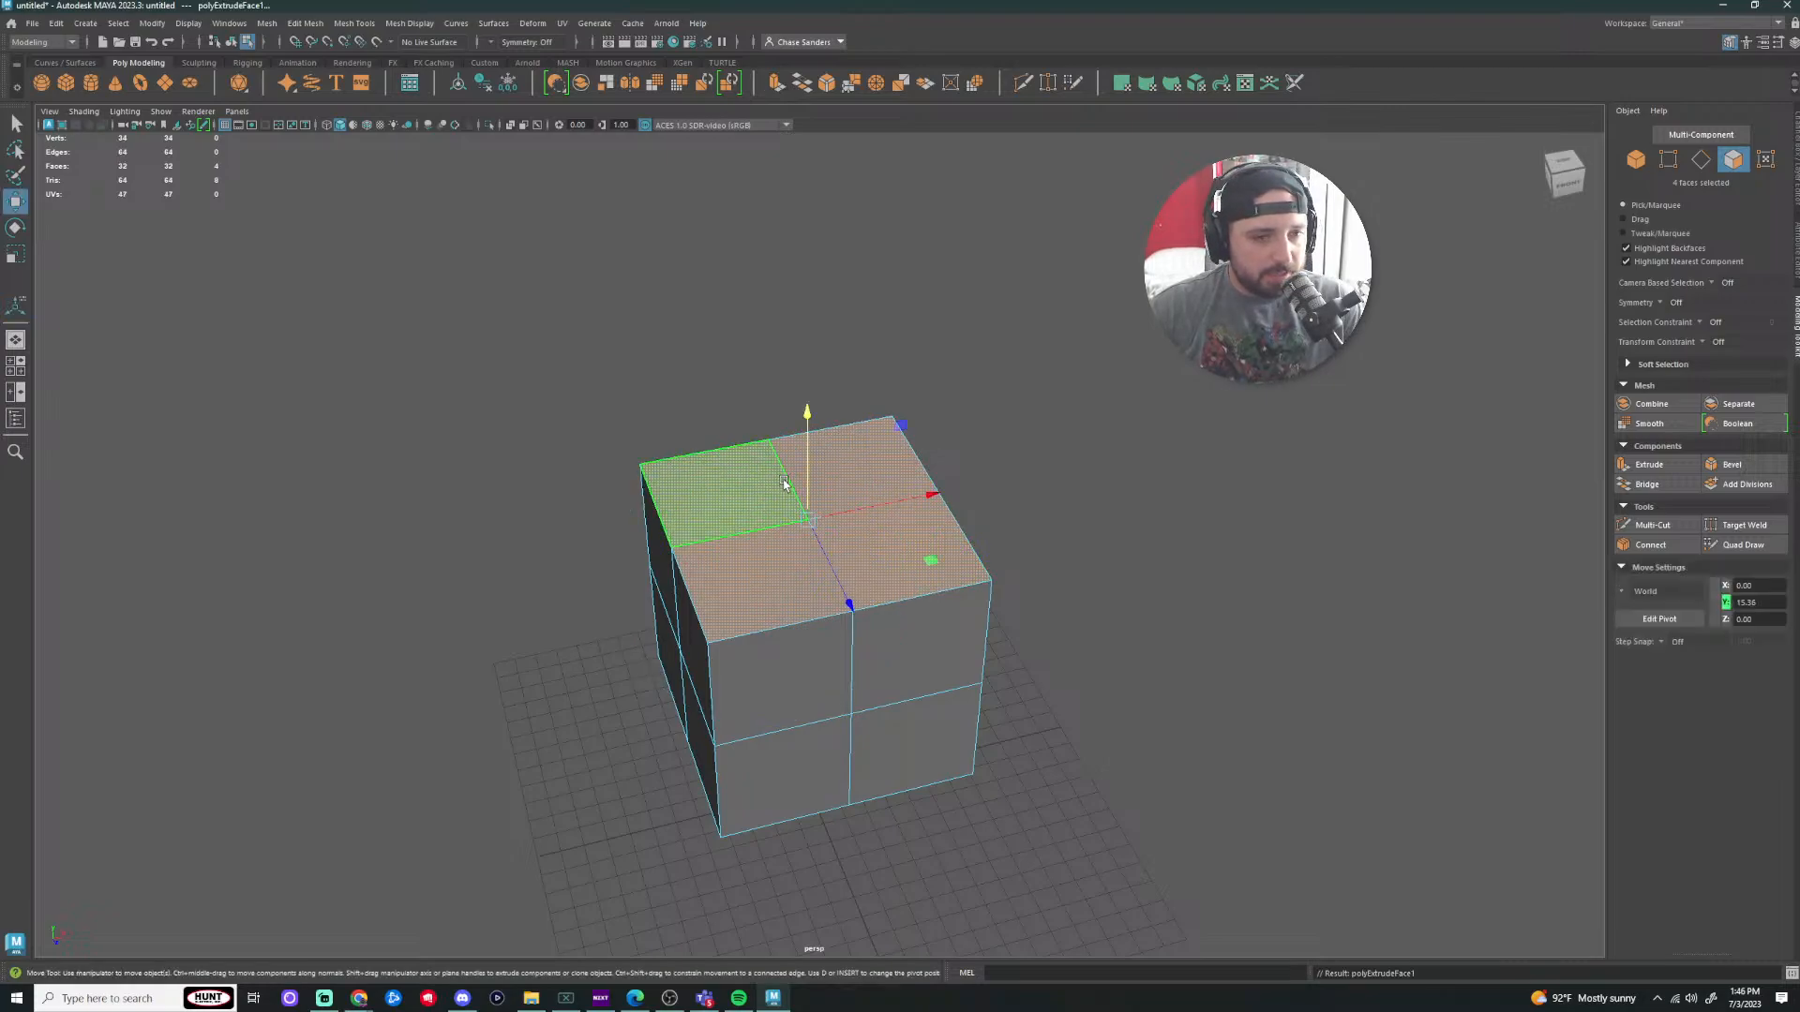
{"action": "left_click_drag", "start_coordinate": [808, 412], "coordinate": [805, 148]}
{"action": "scroll", "coordinate": [1141, 386], "scroll_direction": "down", "scroll_amount": 3}
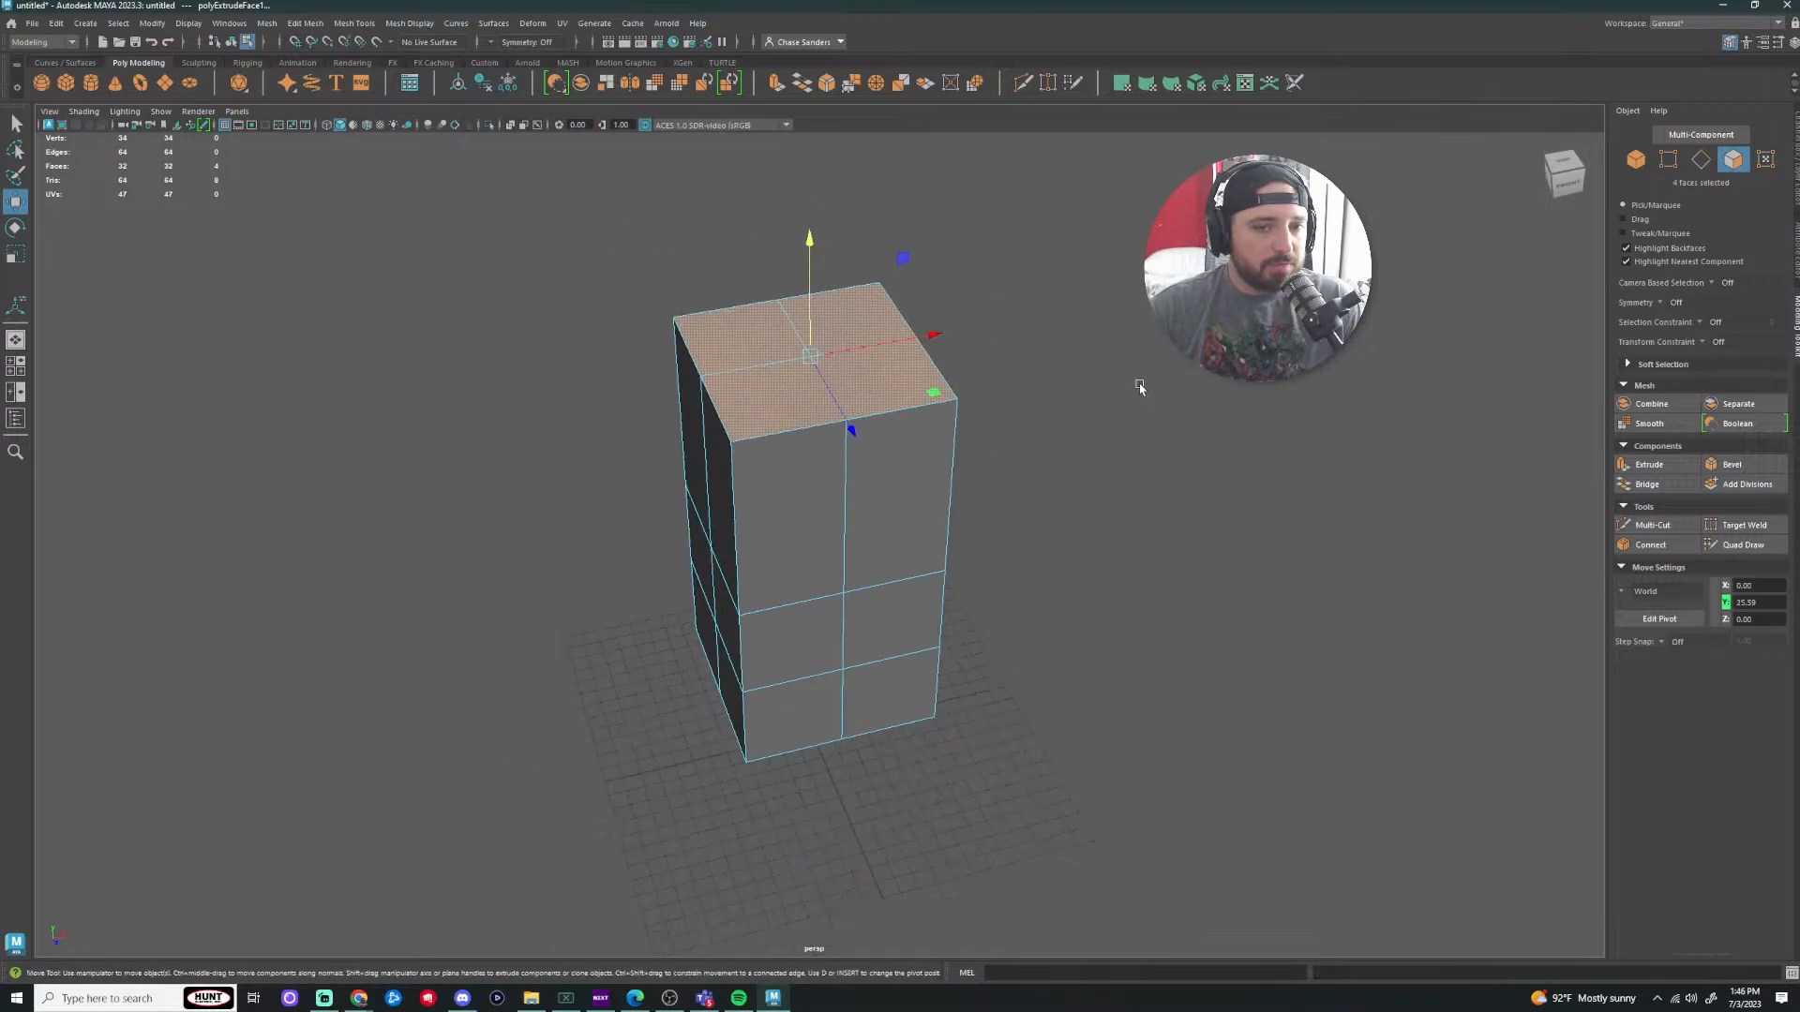
{"action": "left_click_drag", "start_coordinate": [1141, 385], "coordinate": [1149, 452], "text": "alt"}
{"action": "scroll", "coordinate": [1156, 425], "scroll_direction": "down", "scroll_amount": 5}
{"action": "left_click_drag", "start_coordinate": [804, 327], "coordinate": [803, 144]}
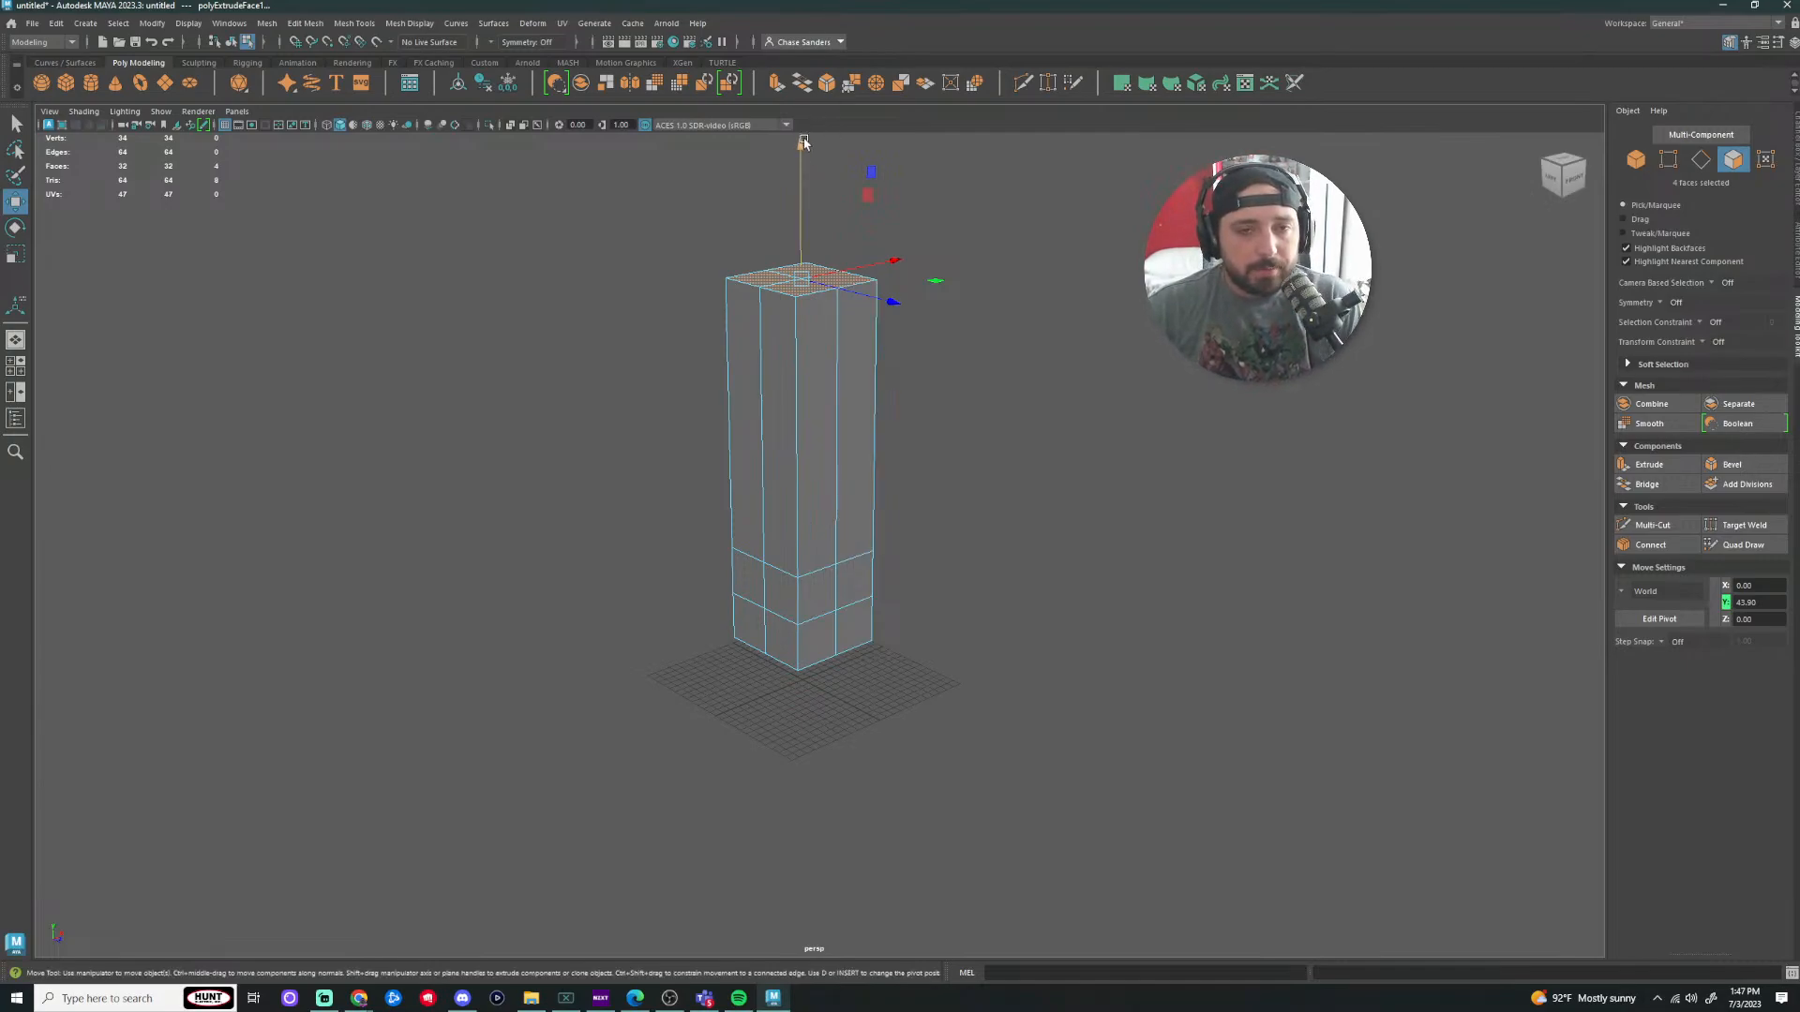
{"action": "left_click_drag", "start_coordinate": [803, 142], "coordinate": [774, 257]}
{"action": "key", "text": "ctrl+z"}
{"action": "key", "text": "ctrl+z"}
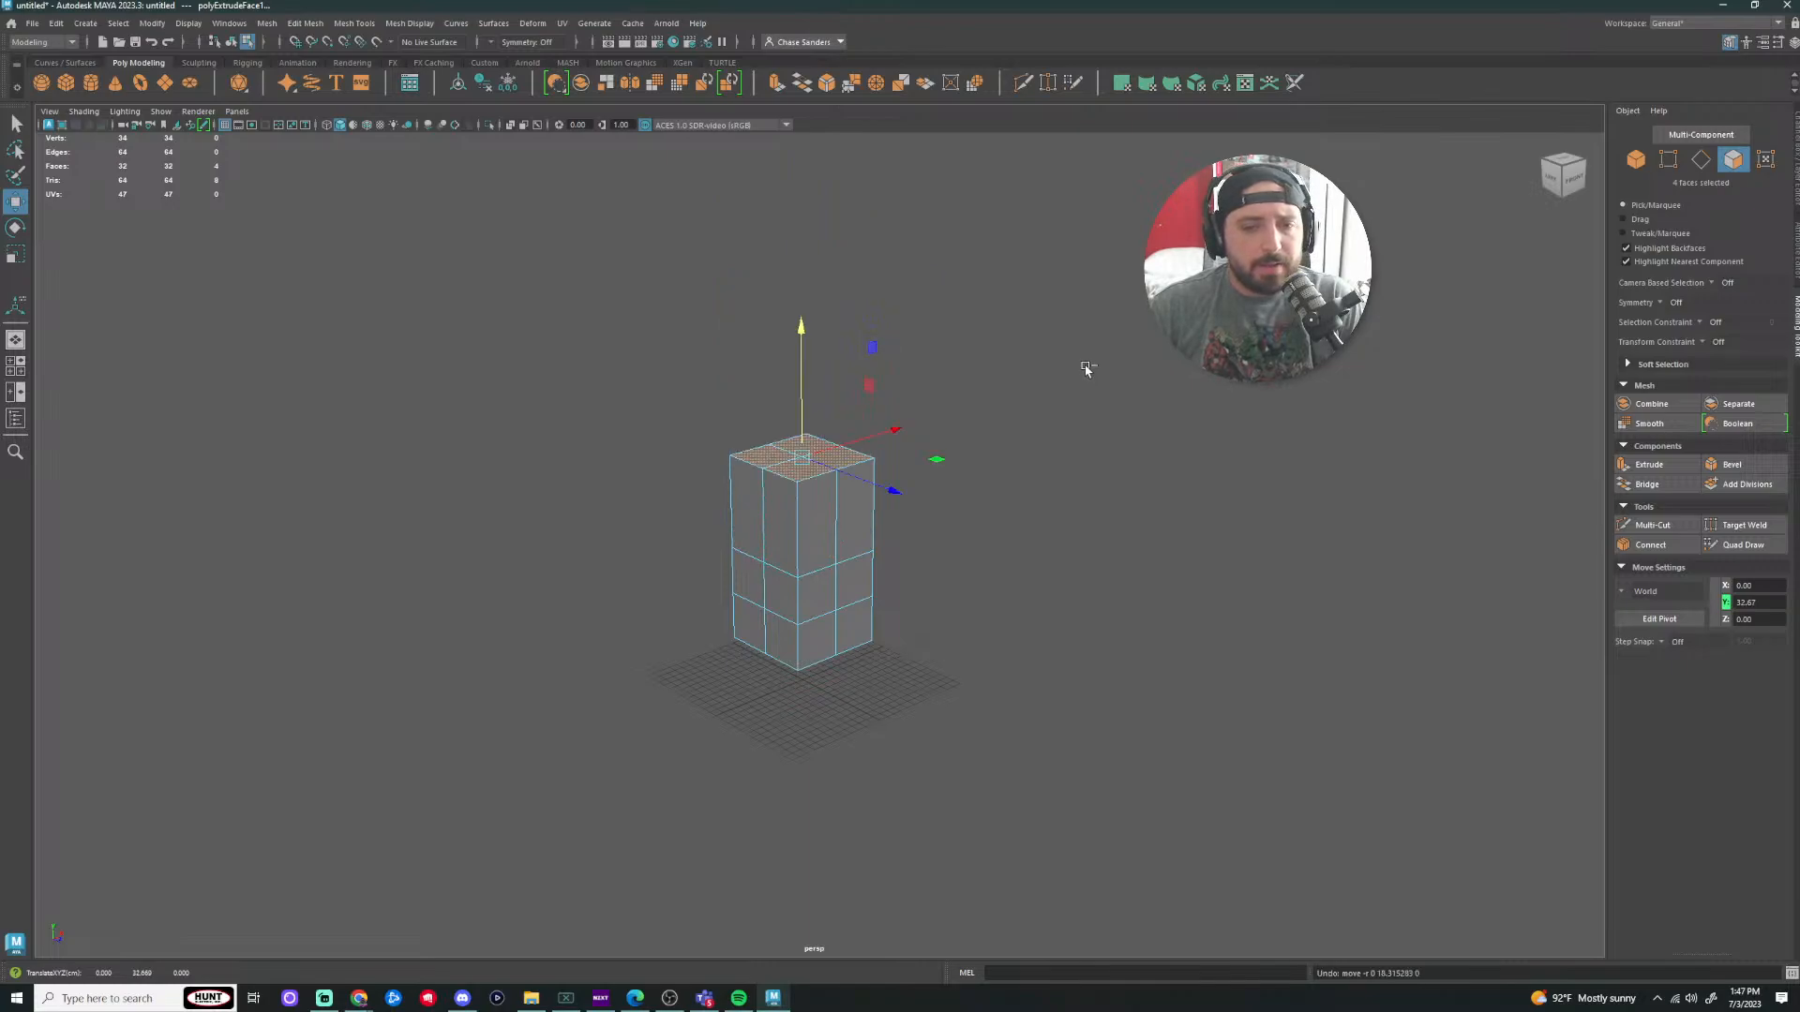
{"action": "key", "text": "ctrl+z"}
{"action": "key", "text": "ctrl+z"}
{"action": "key", "text": "ctrl+z"}
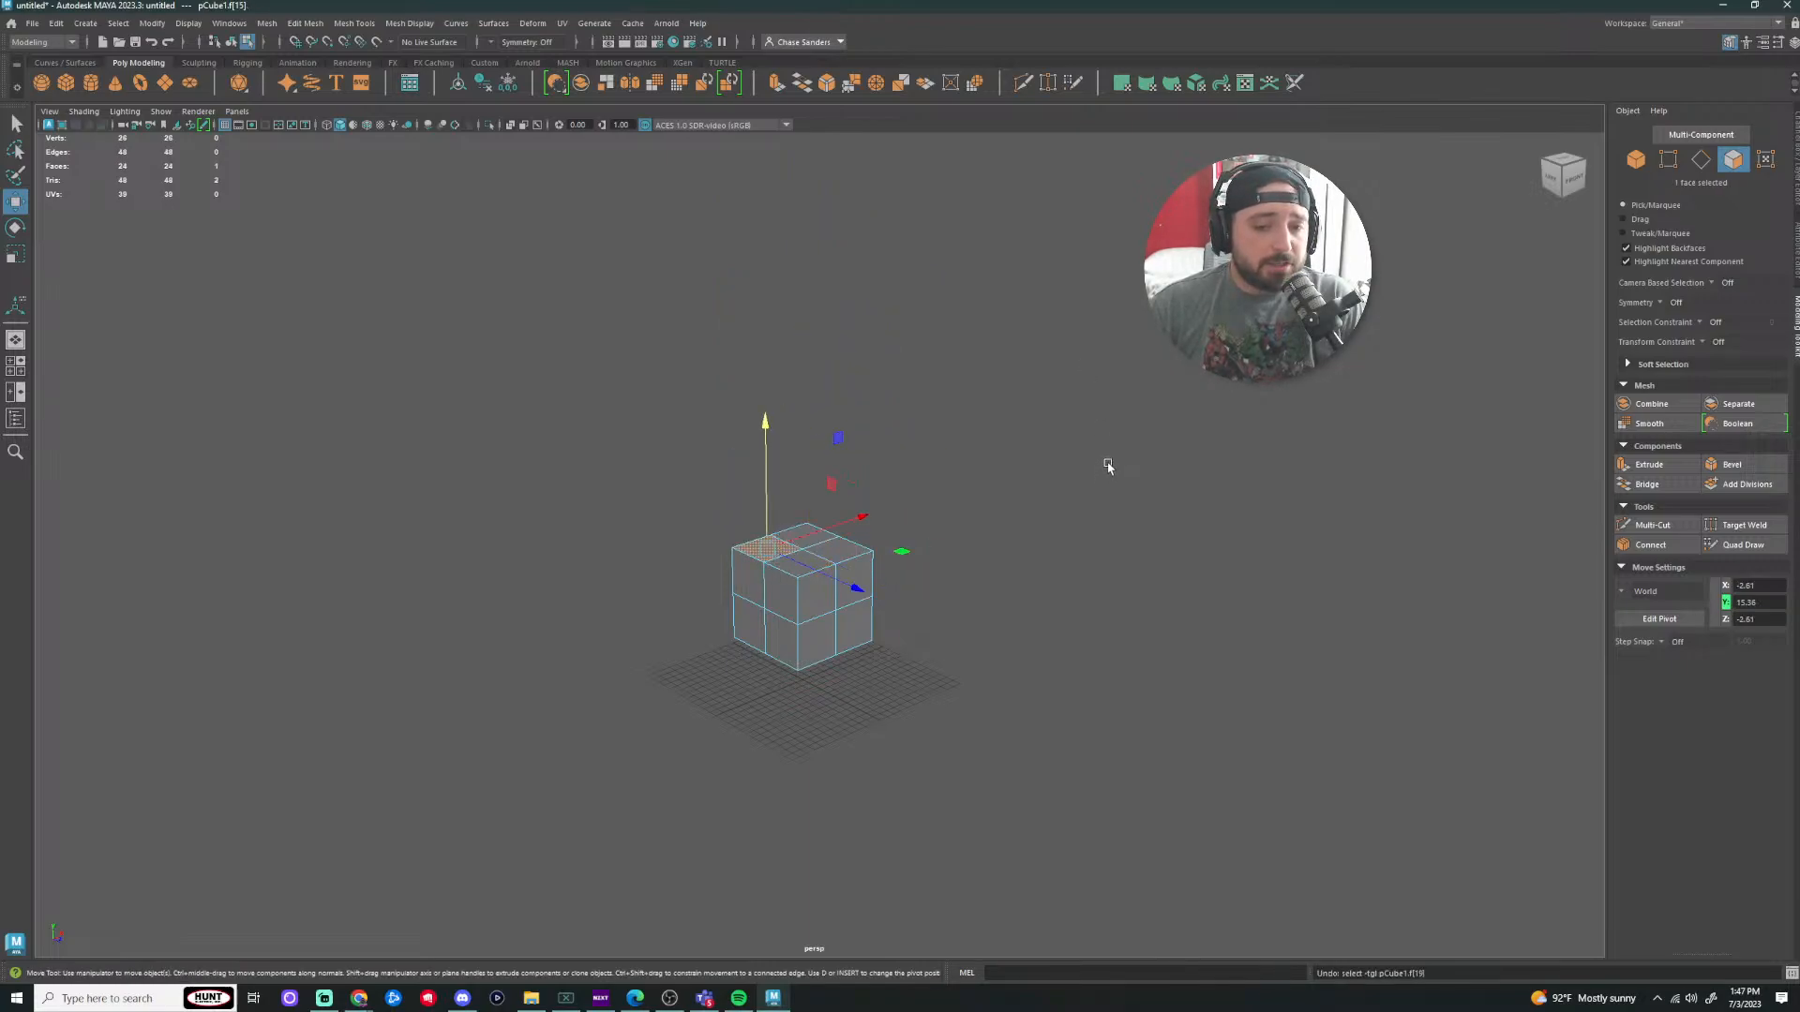
{"action": "key", "text": "ctrl+z"}
Step: Select four top faces, then undo the picks and clear the selection
{"action": "scroll", "coordinate": [960, 482], "scroll_direction": "up", "scroll_amount": 4}
{"action": "left_click_drag", "start_coordinate": [1111, 281], "coordinate": [1054, 358], "text": "alt"}
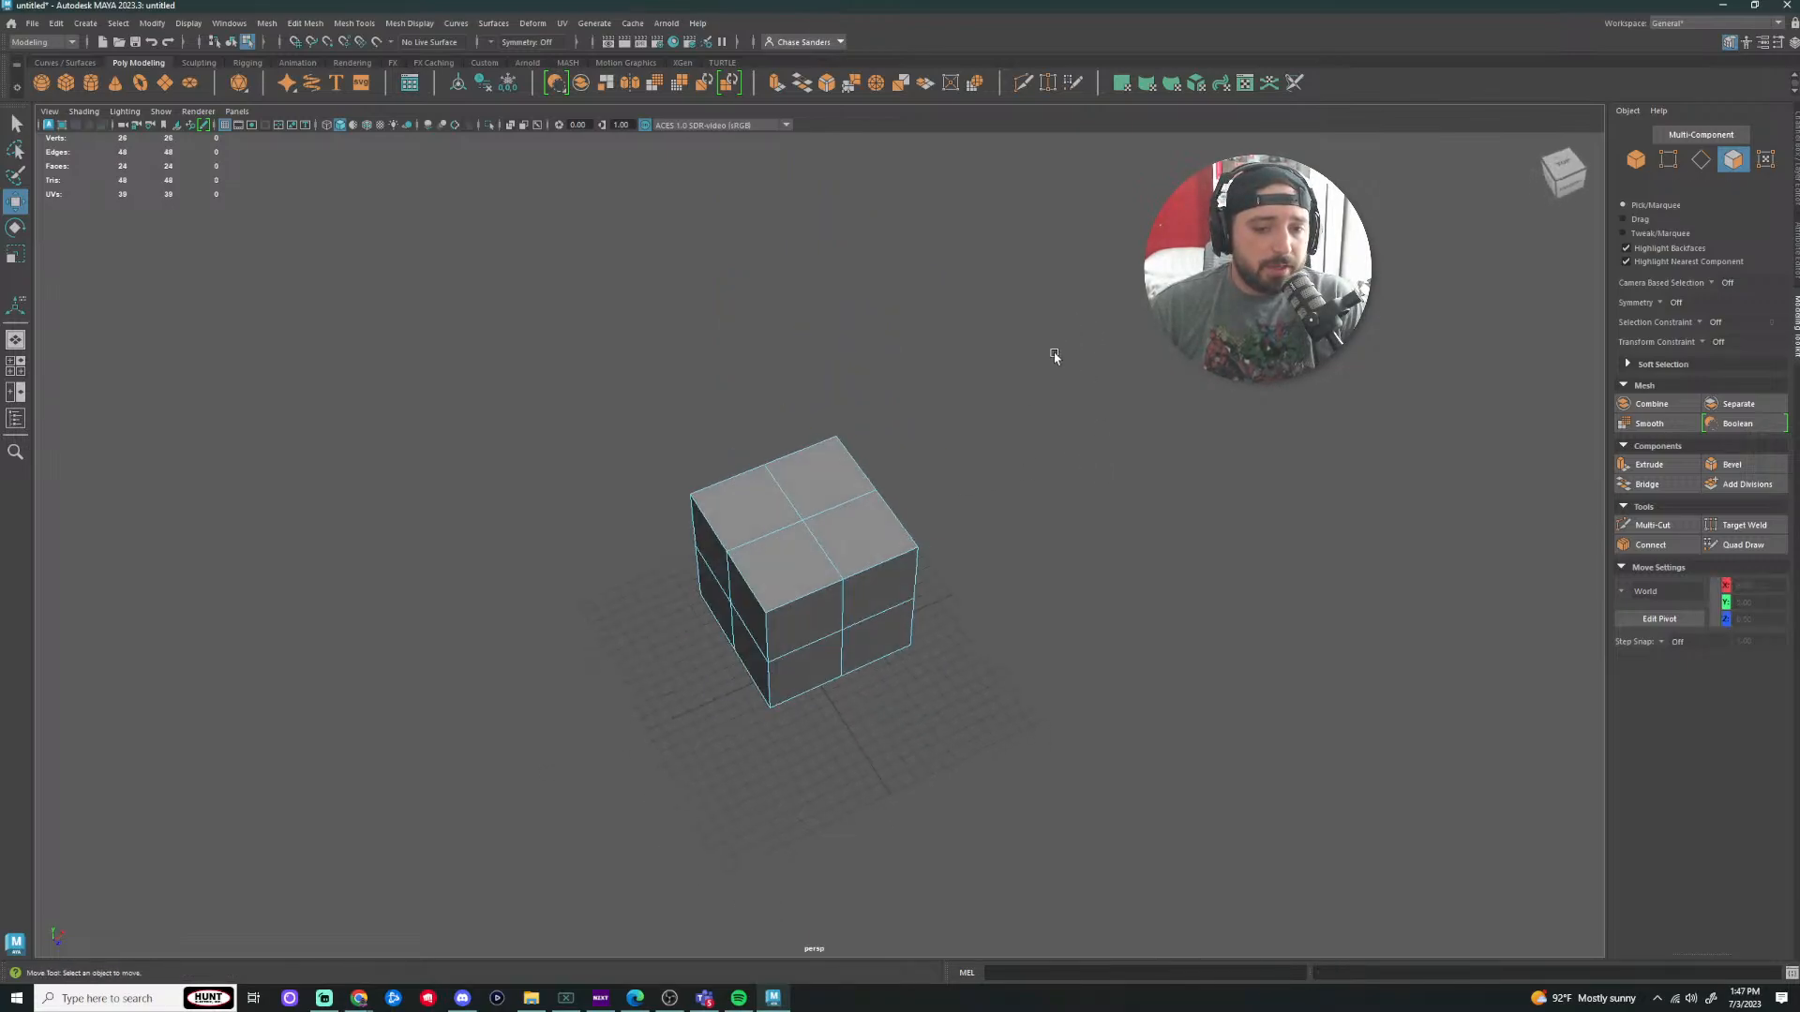
{"action": "left_click", "coordinate": [818, 486]}
{"action": "left_click", "coordinate": [752, 511], "text": "shift"}
{"action": "left_click", "coordinate": [782, 583], "text": "shift"}
{"action": "left_click", "coordinate": [860, 549], "text": "shift"}
{"action": "key", "text": "ctrl+z"}
{"action": "key", "text": "ctrl+z"}
{"action": "key", "text": "ctrl+z"}
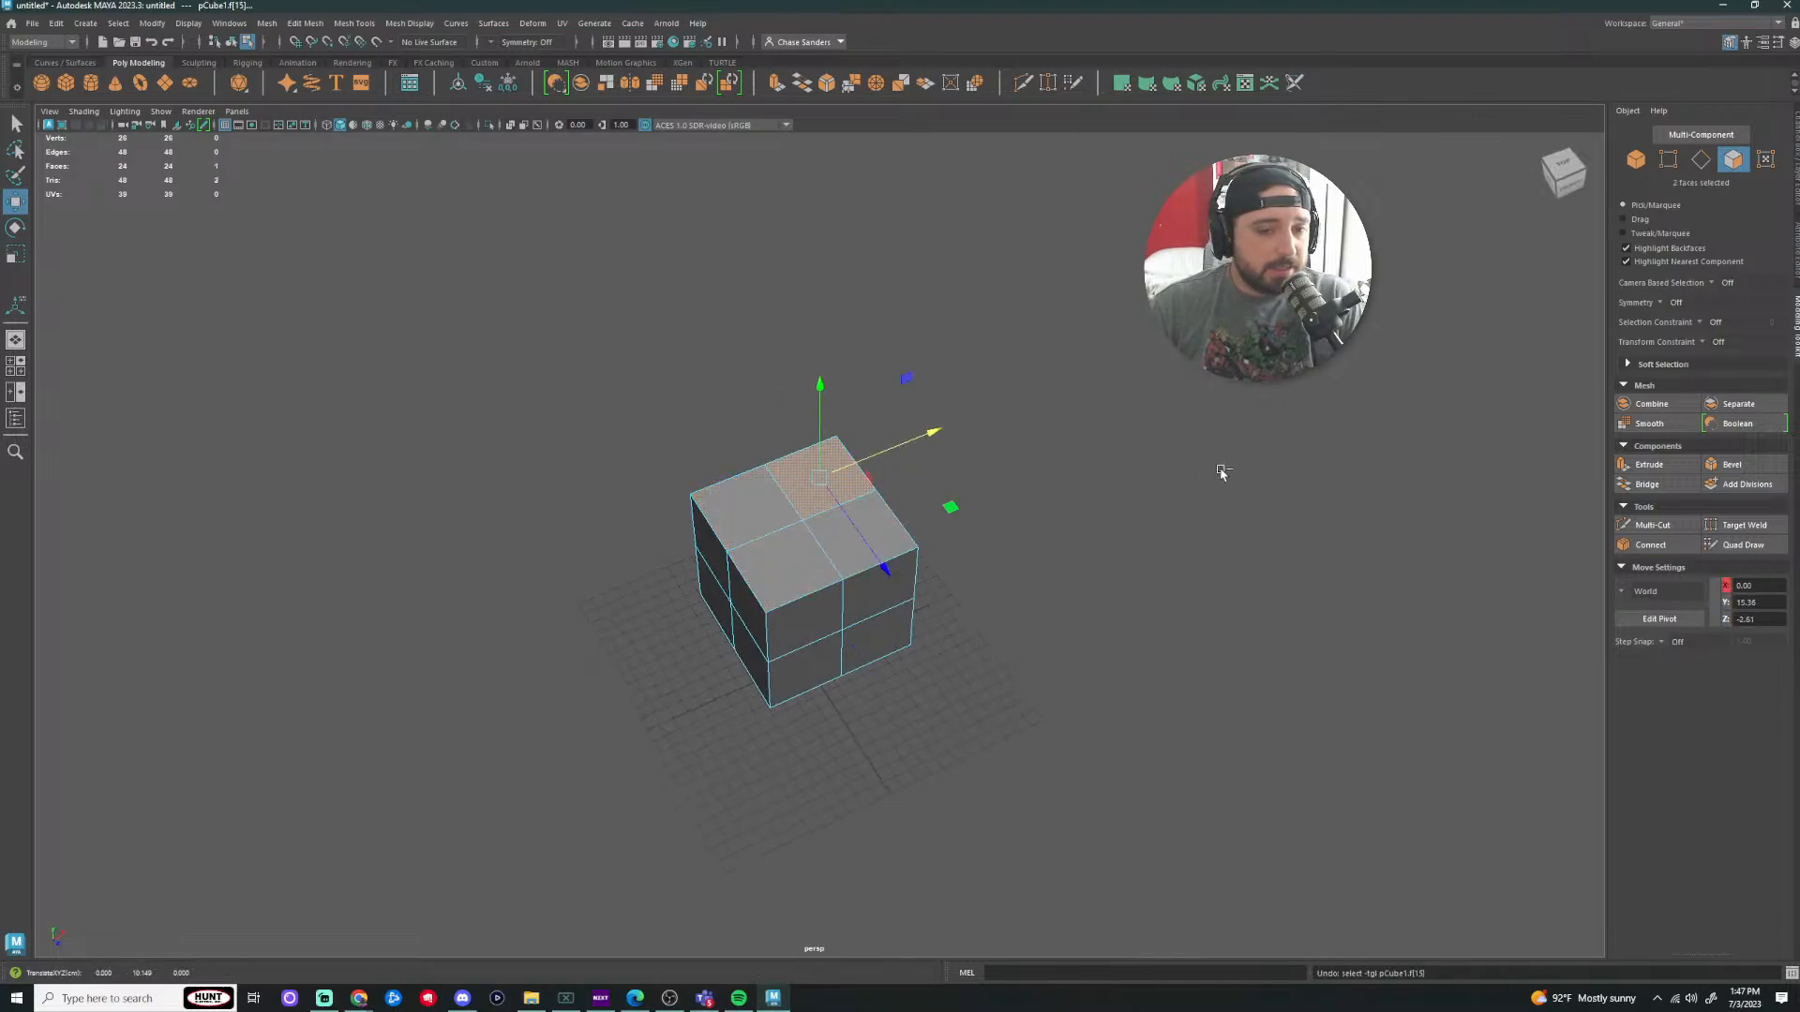
{"action": "key", "text": "ctrl+z"}
{"action": "key", "text": "ctrl+z"}
{"action": "key", "text": "ctrl+z"}
{"action": "key", "text": "ctrl+z"}
{"action": "key", "text": "ctrl+z"}
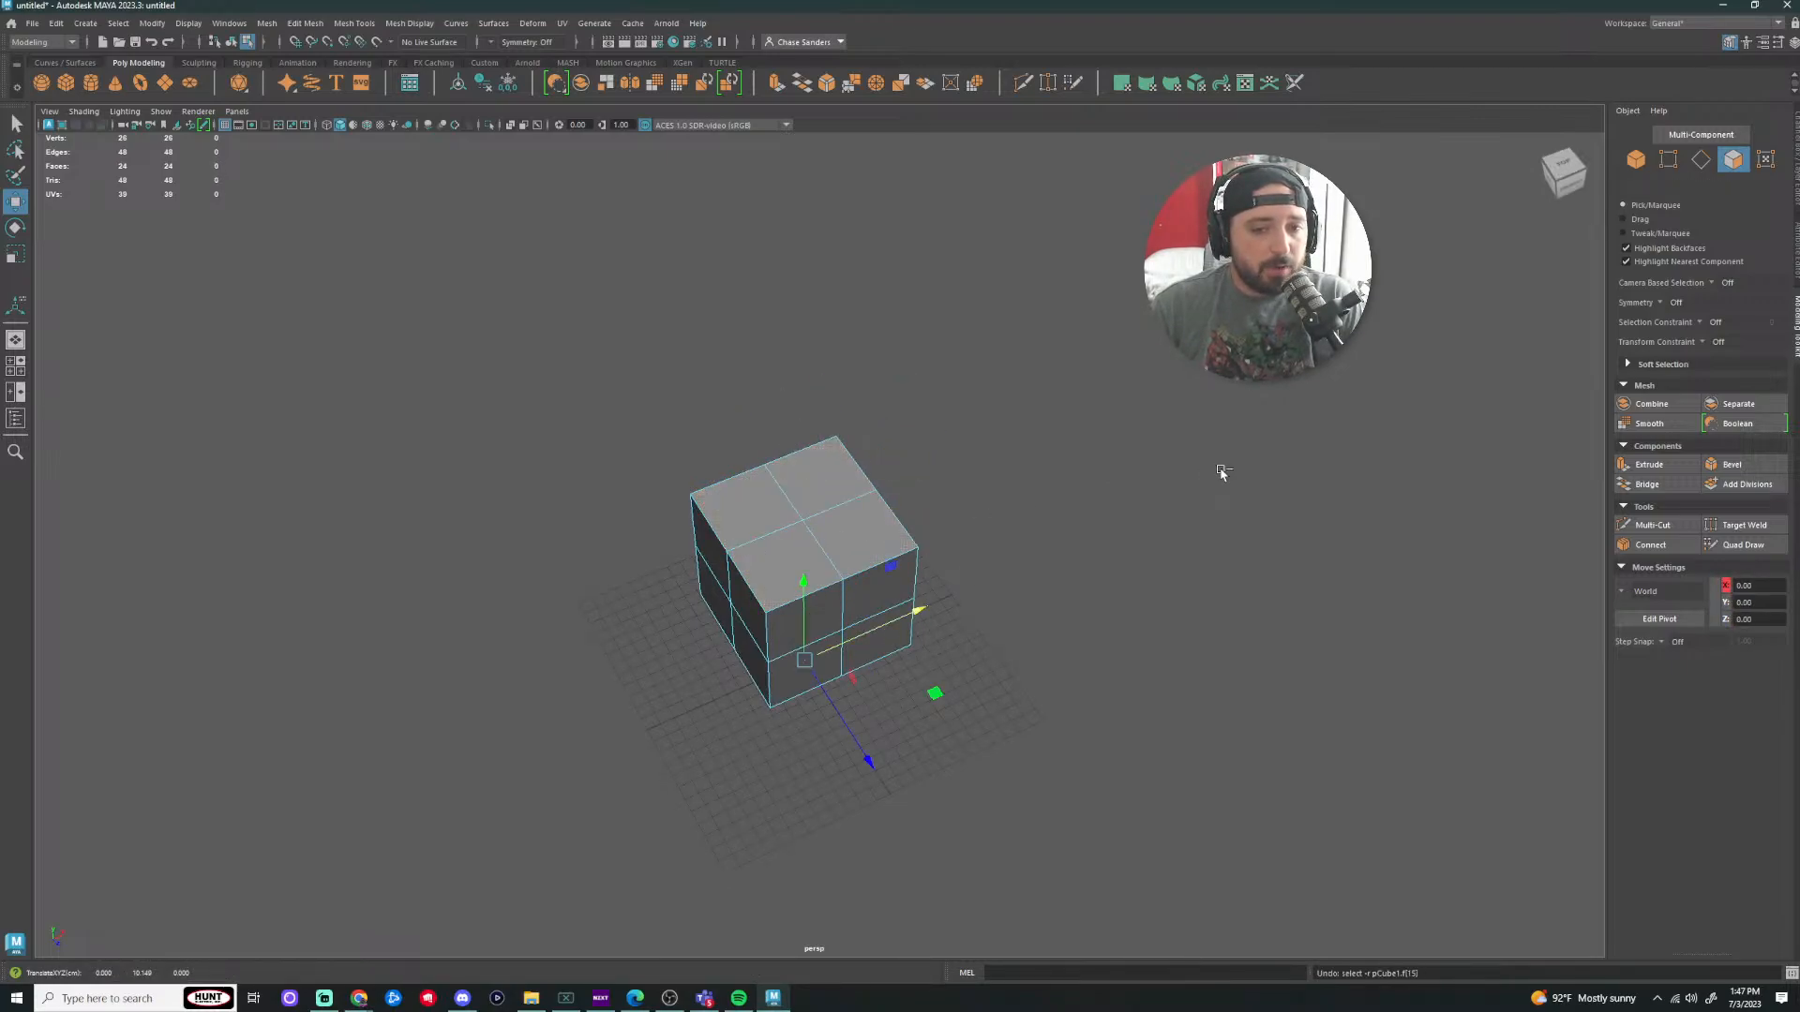
{"action": "key", "text": "ctrl+z"}
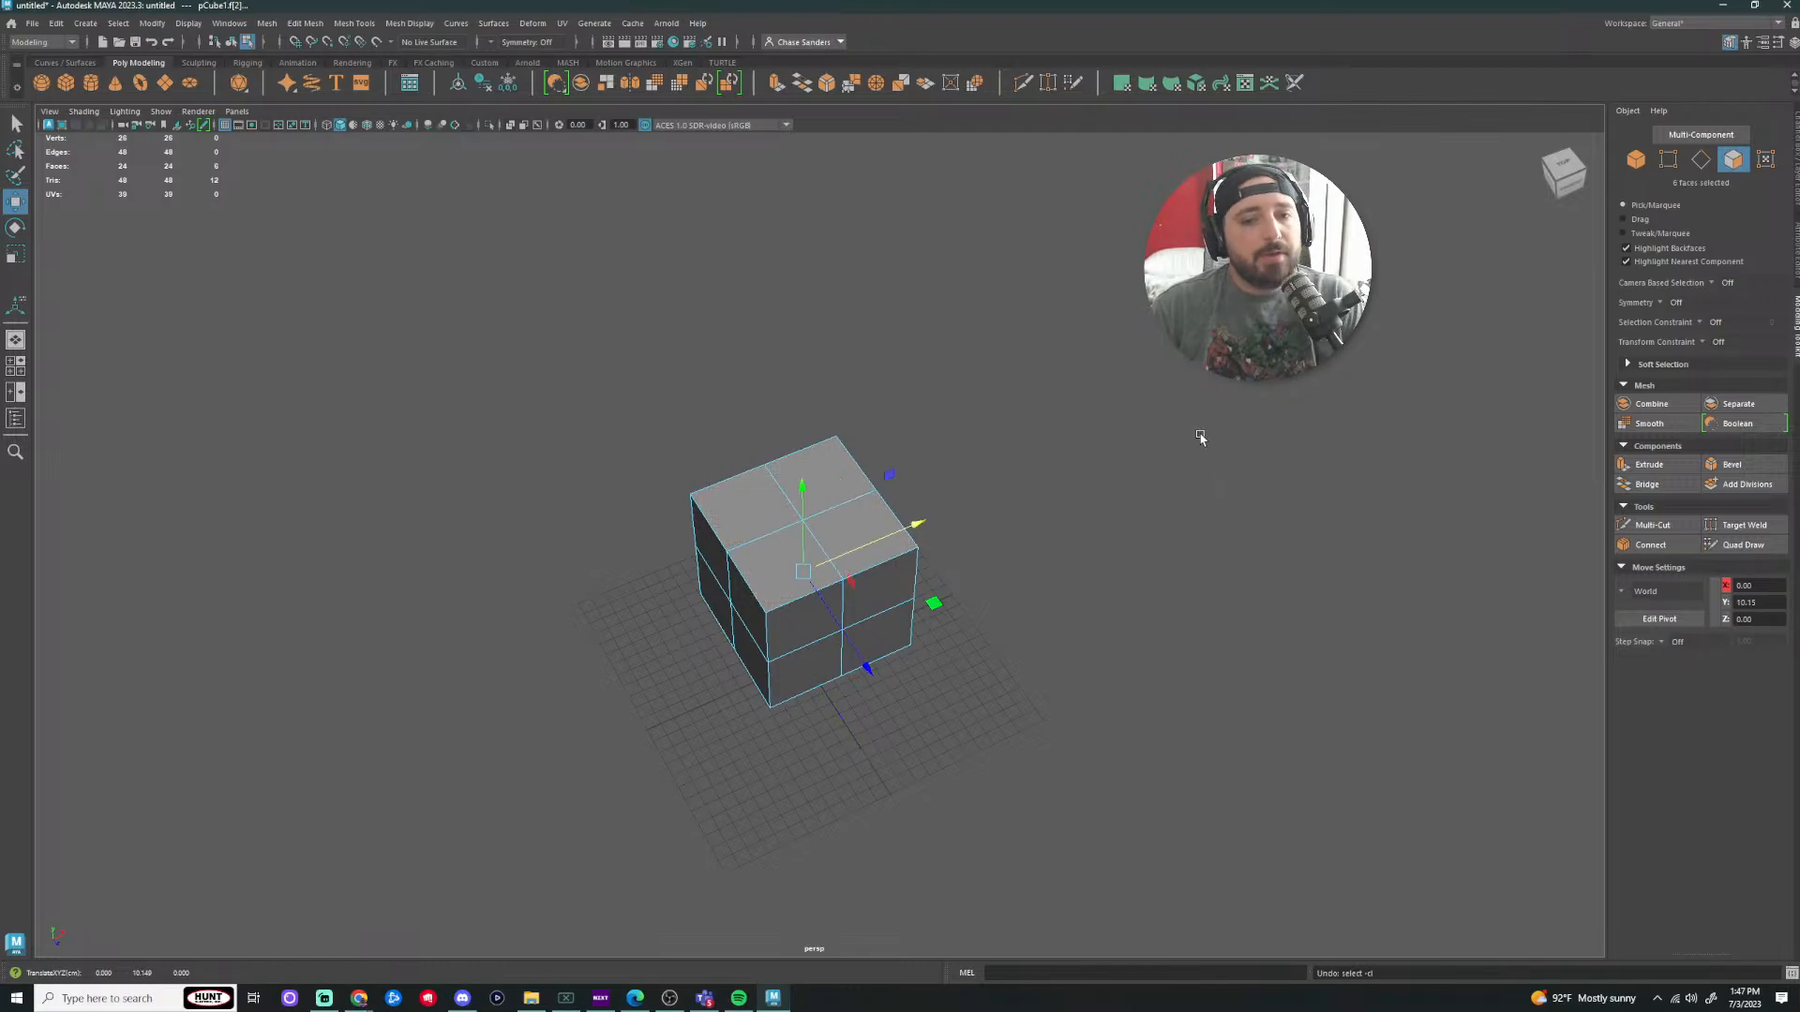
{"action": "left_click", "coordinate": [1200, 438]}
Step: Select the back, left, front and right top faces and extrude them in place
{"action": "scroll", "coordinate": [1125, 450], "scroll_direction": "up", "scroll_amount": 3}
{"action": "left_click_drag", "start_coordinate": [1125, 450], "coordinate": [1141, 490], "text": "alt"}
{"action": "left_click", "coordinate": [783, 470]}
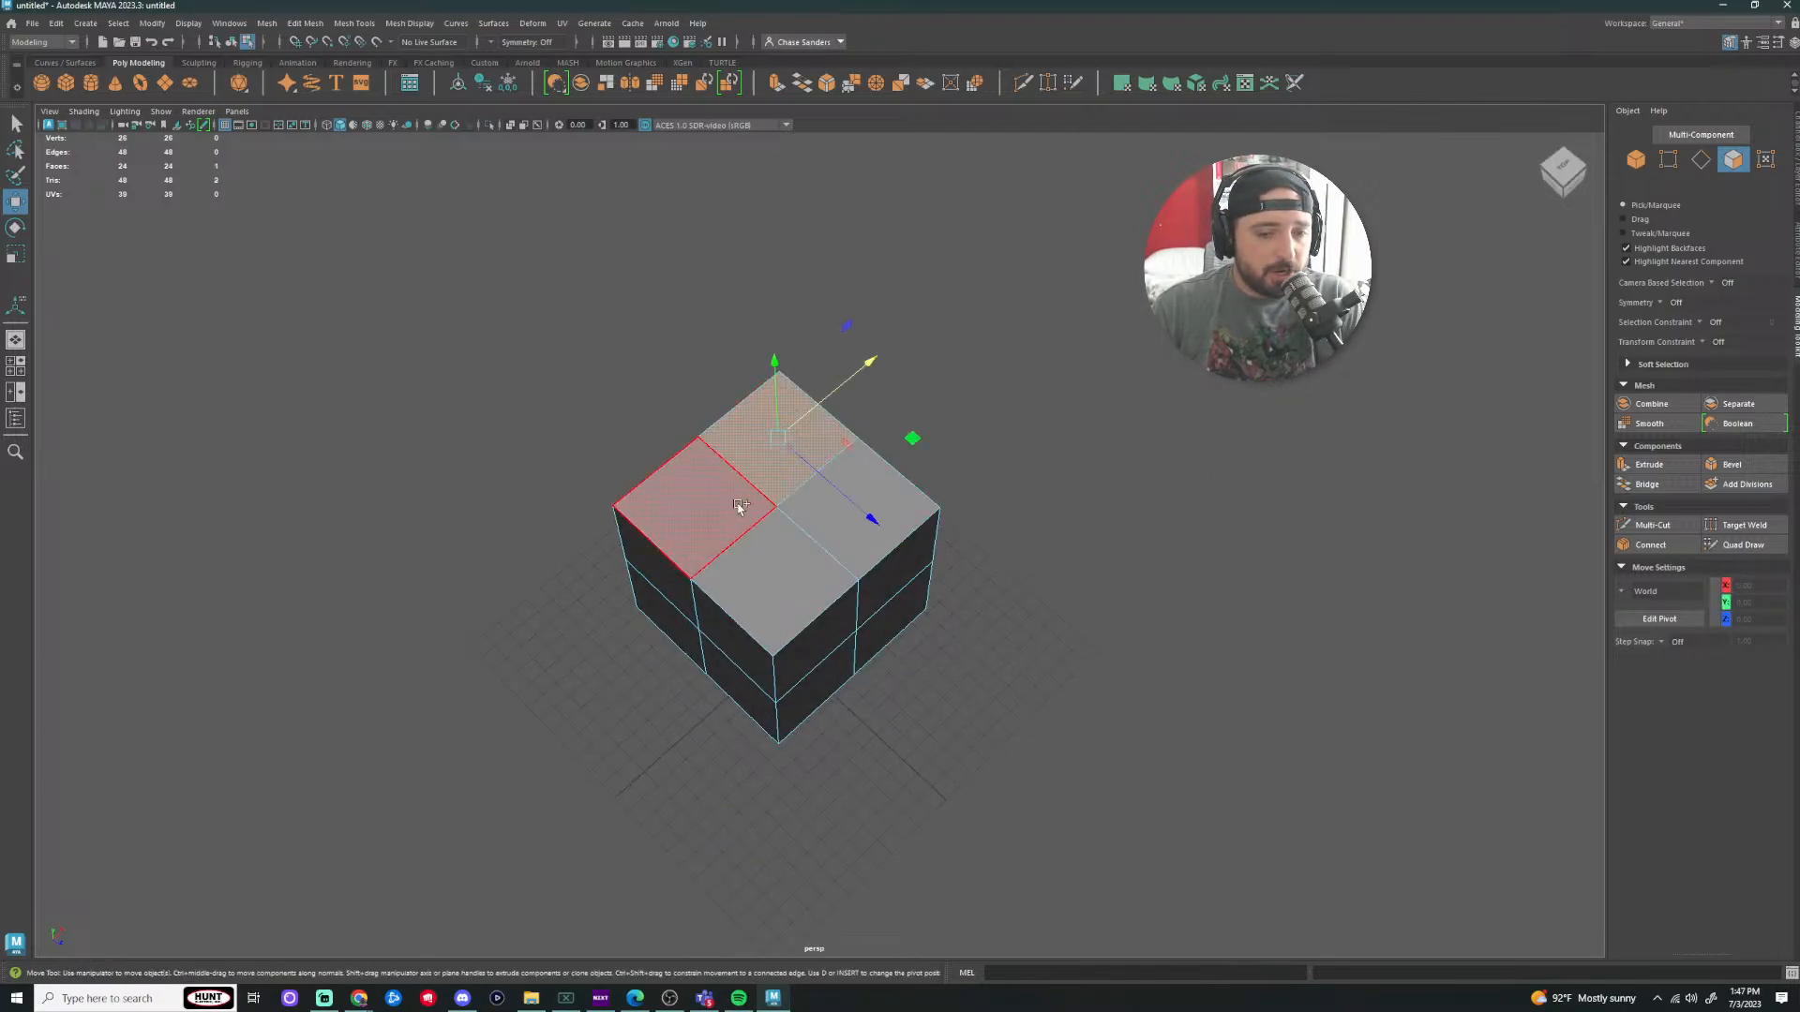
{"action": "left_click", "coordinate": [740, 506], "text": "shift"}
{"action": "left_click", "coordinate": [767, 570], "text": "shift"}
{"action": "left_click", "coordinate": [848, 506], "text": "shift"}
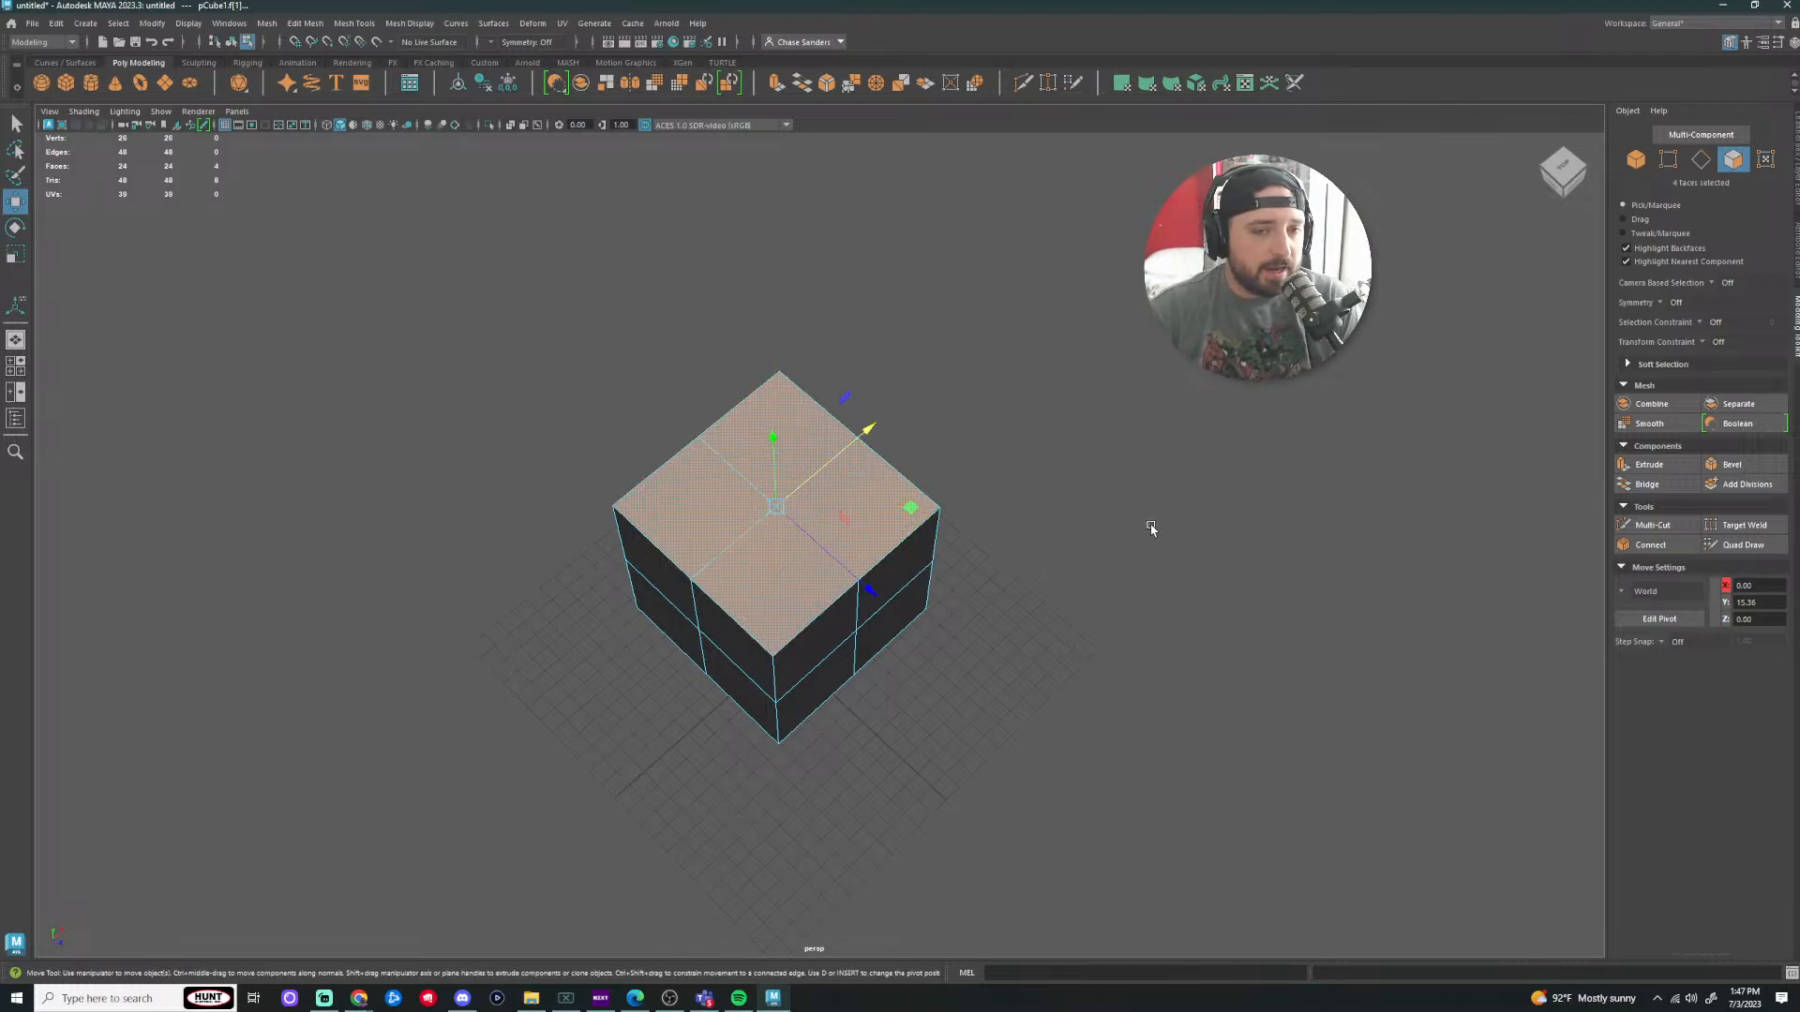
{"action": "left_click", "coordinate": [777, 83]}
Step: Re-extrude the four top faces and pull them up into a tall column
{"action": "left_click", "coordinate": [847, 220]}
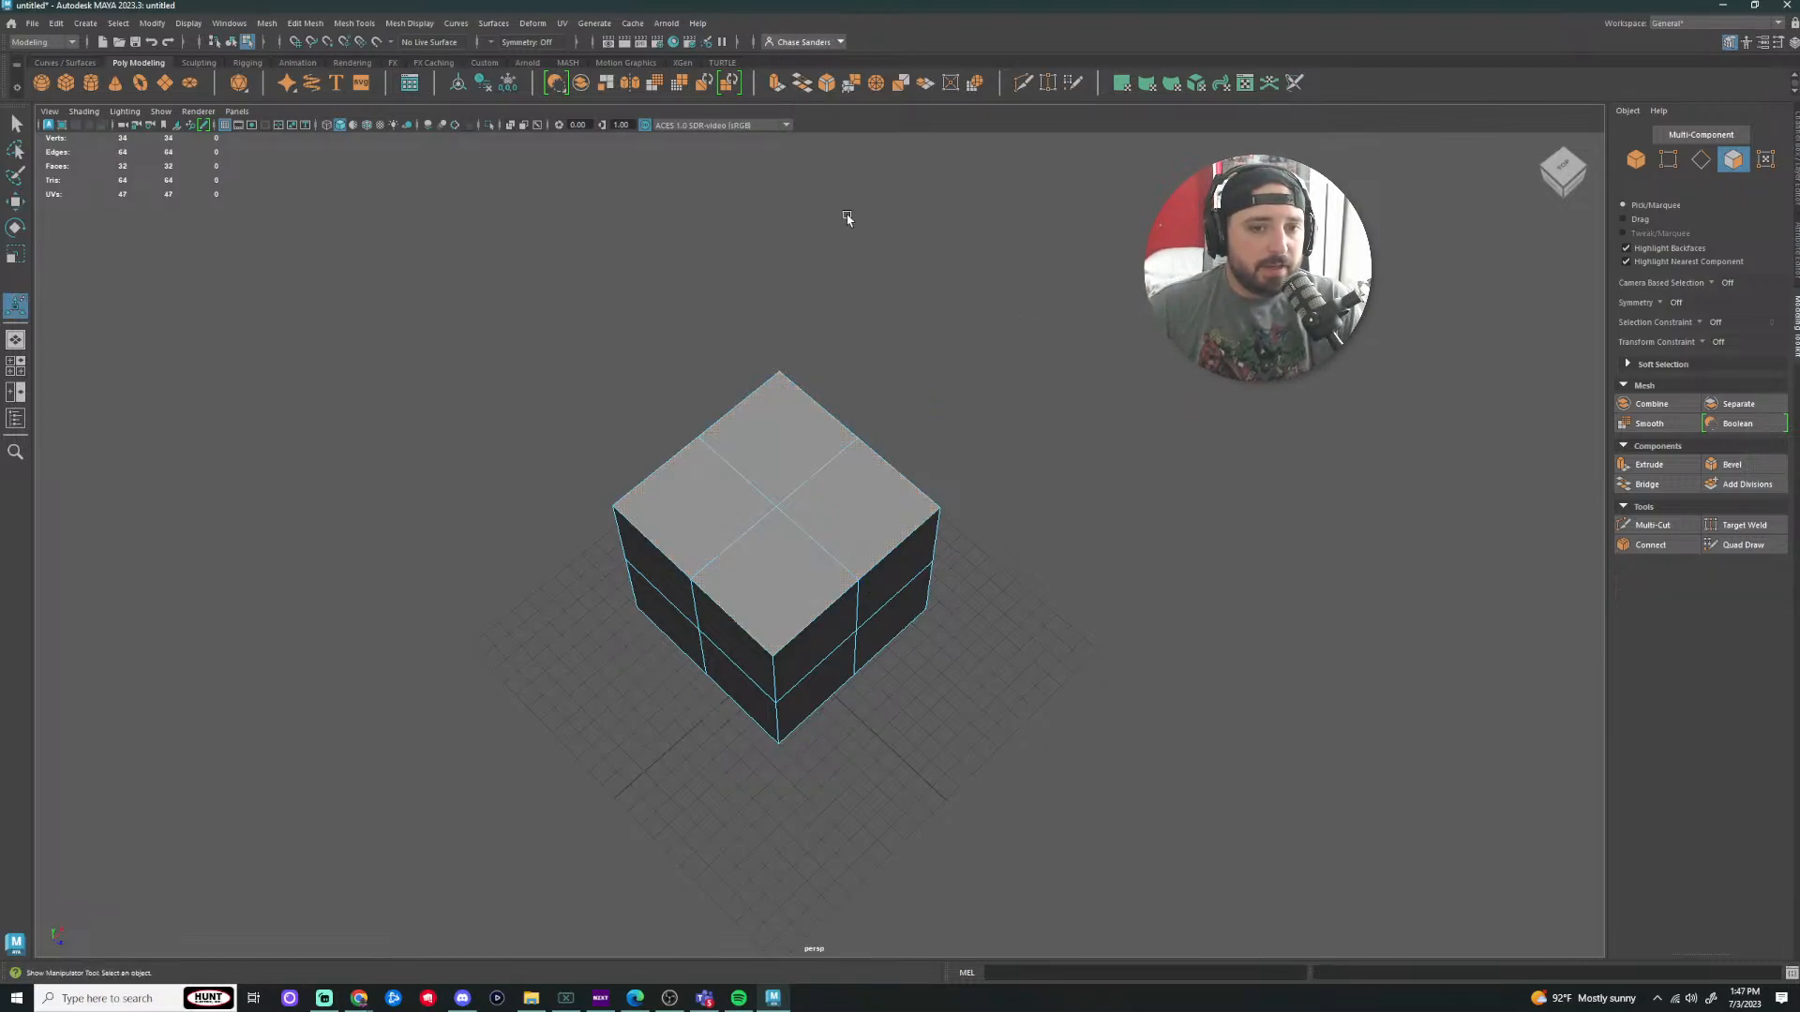
{"action": "key", "text": "ctrl+z"}
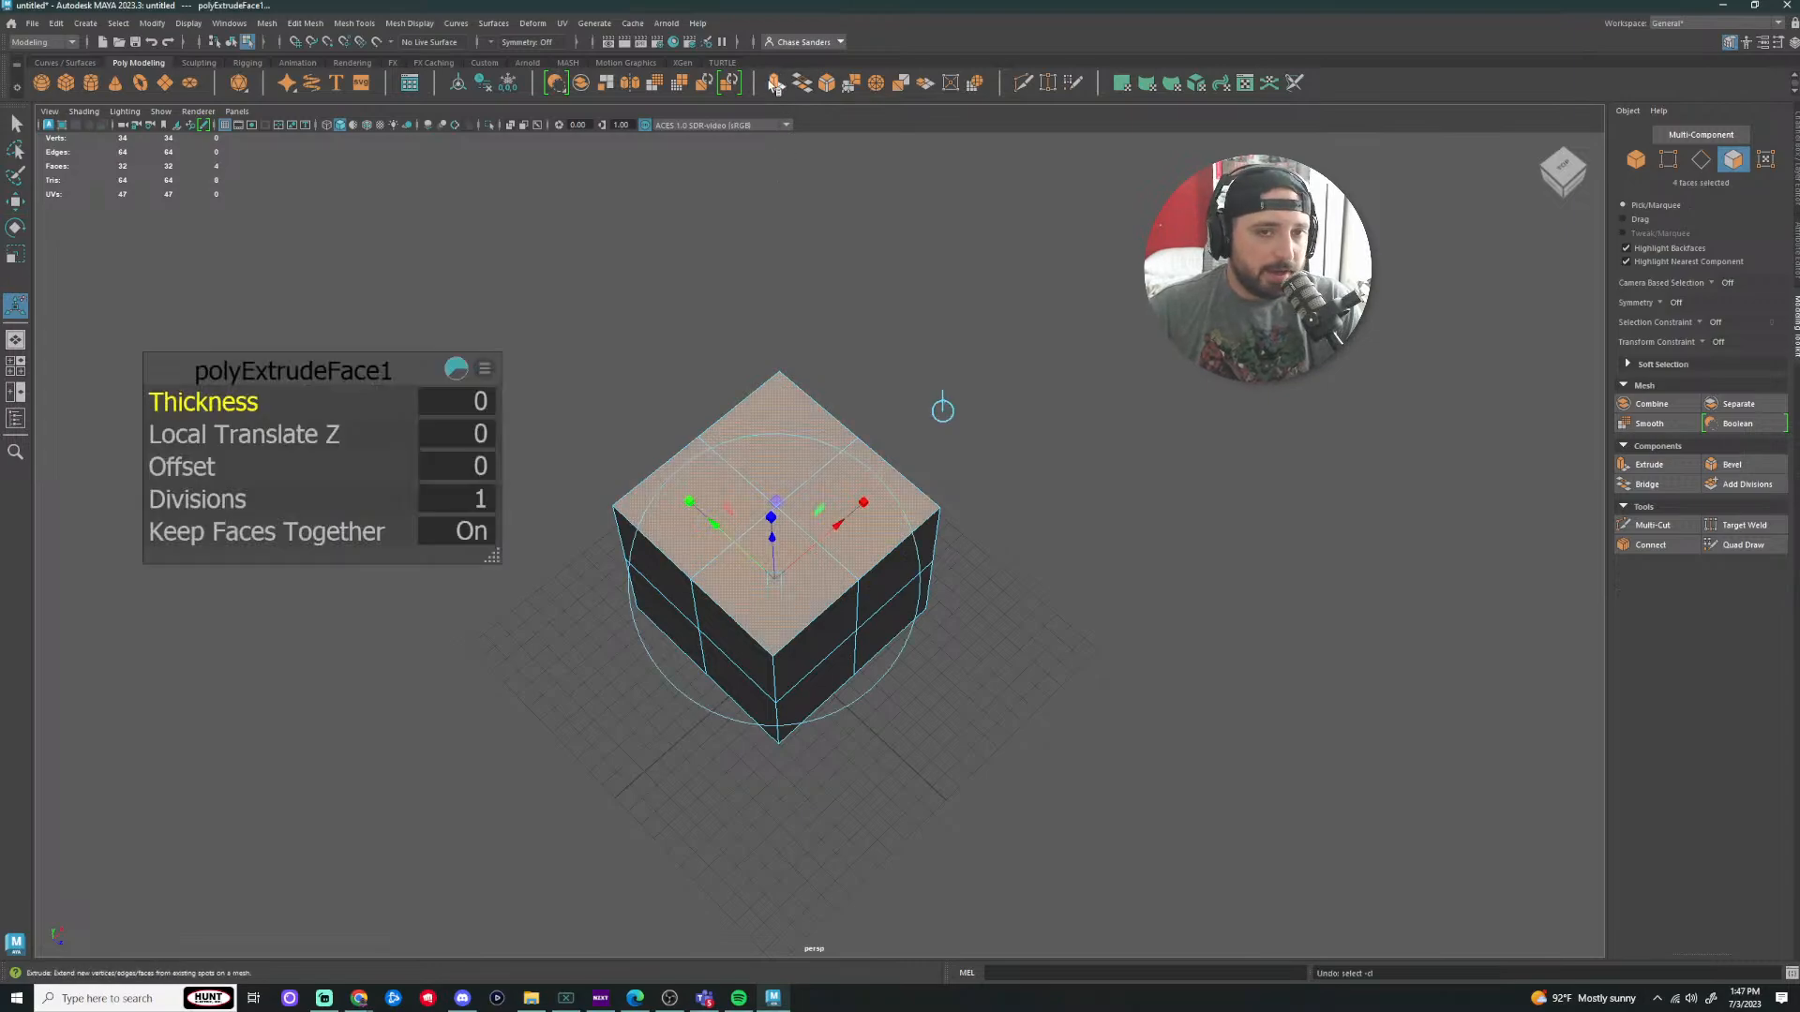
{"action": "left_click", "coordinate": [776, 83]}
{"action": "key", "text": "r"}
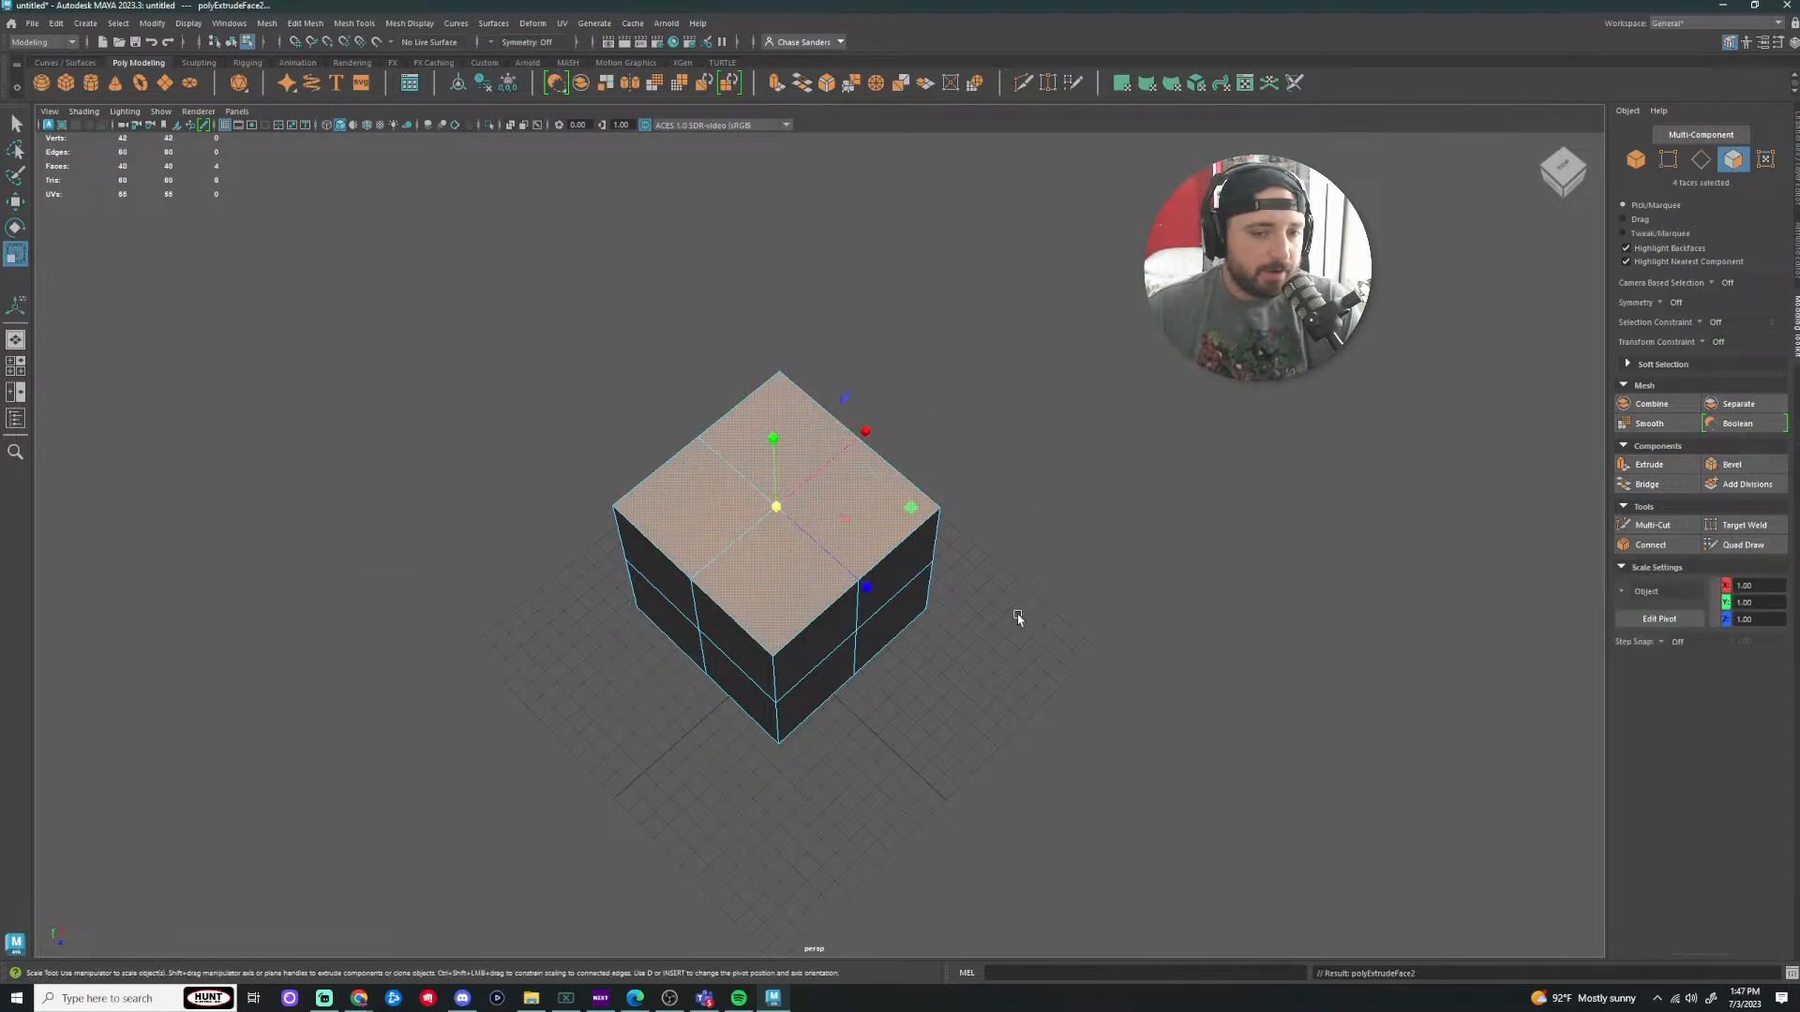
{"action": "left_click", "coordinate": [1045, 537]}
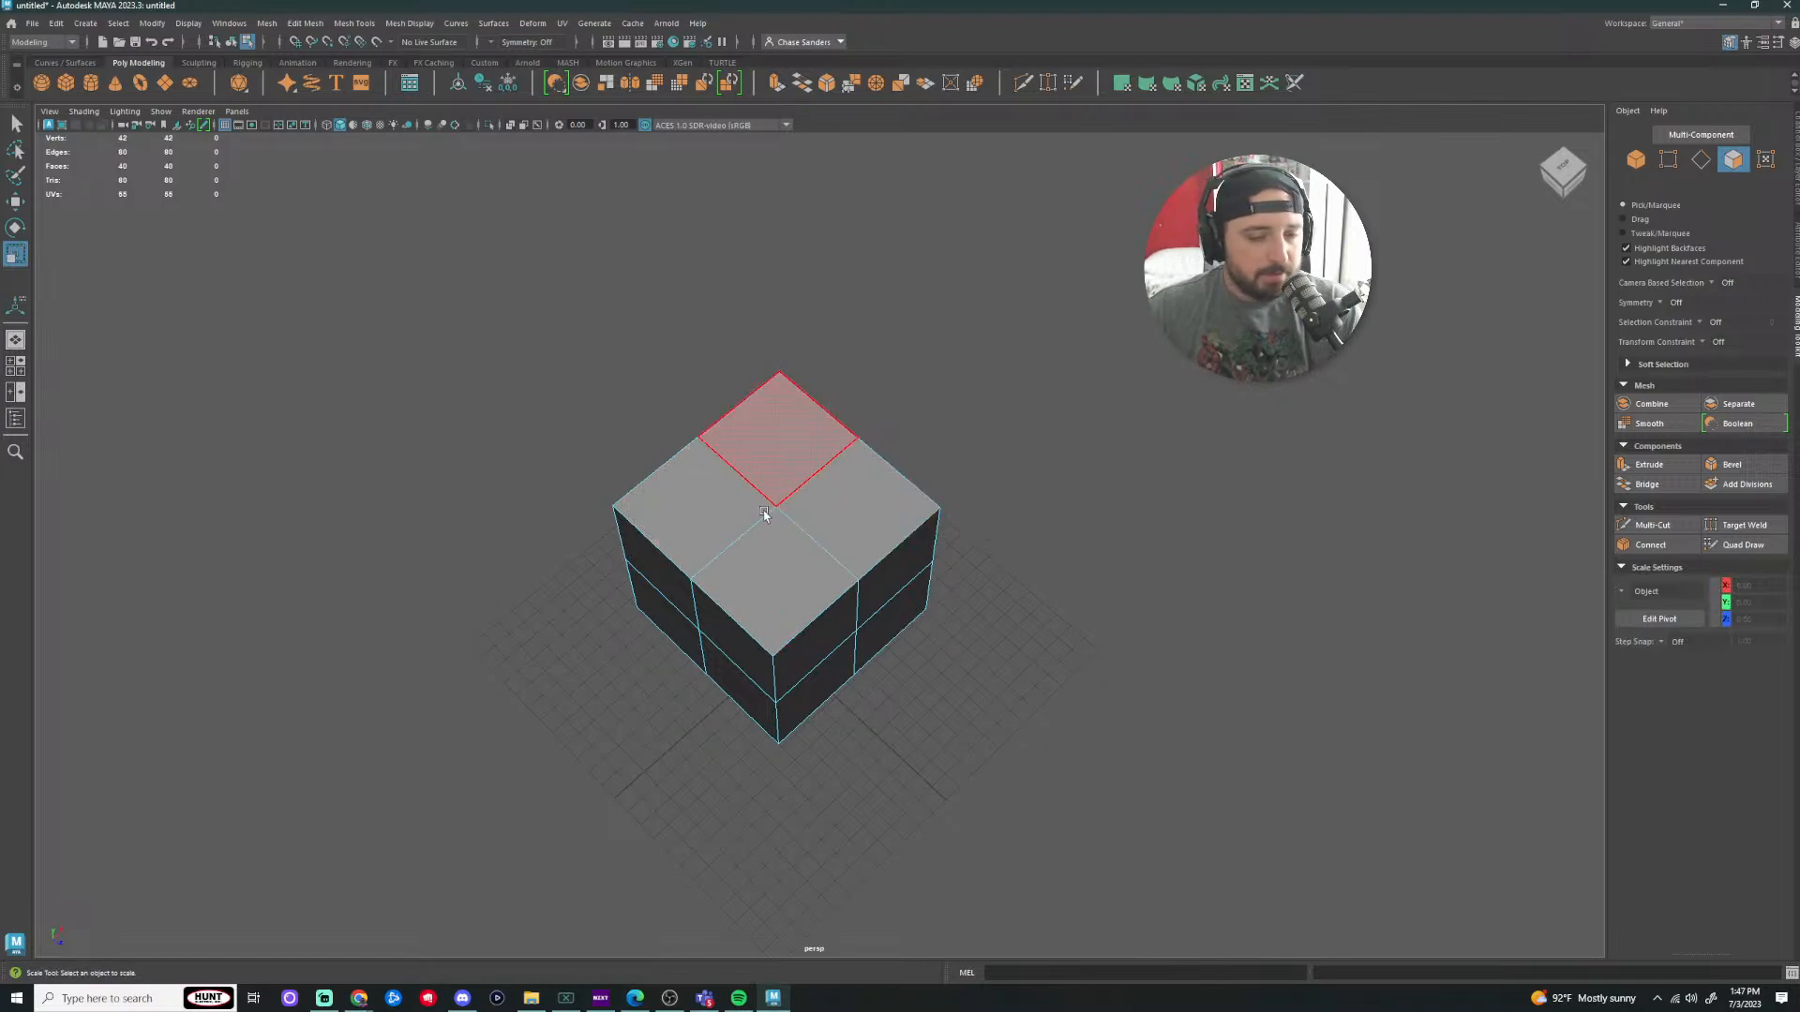
{"action": "left_click", "coordinate": [735, 508]}
{"action": "left_click", "coordinate": [795, 466], "text": "shift"}
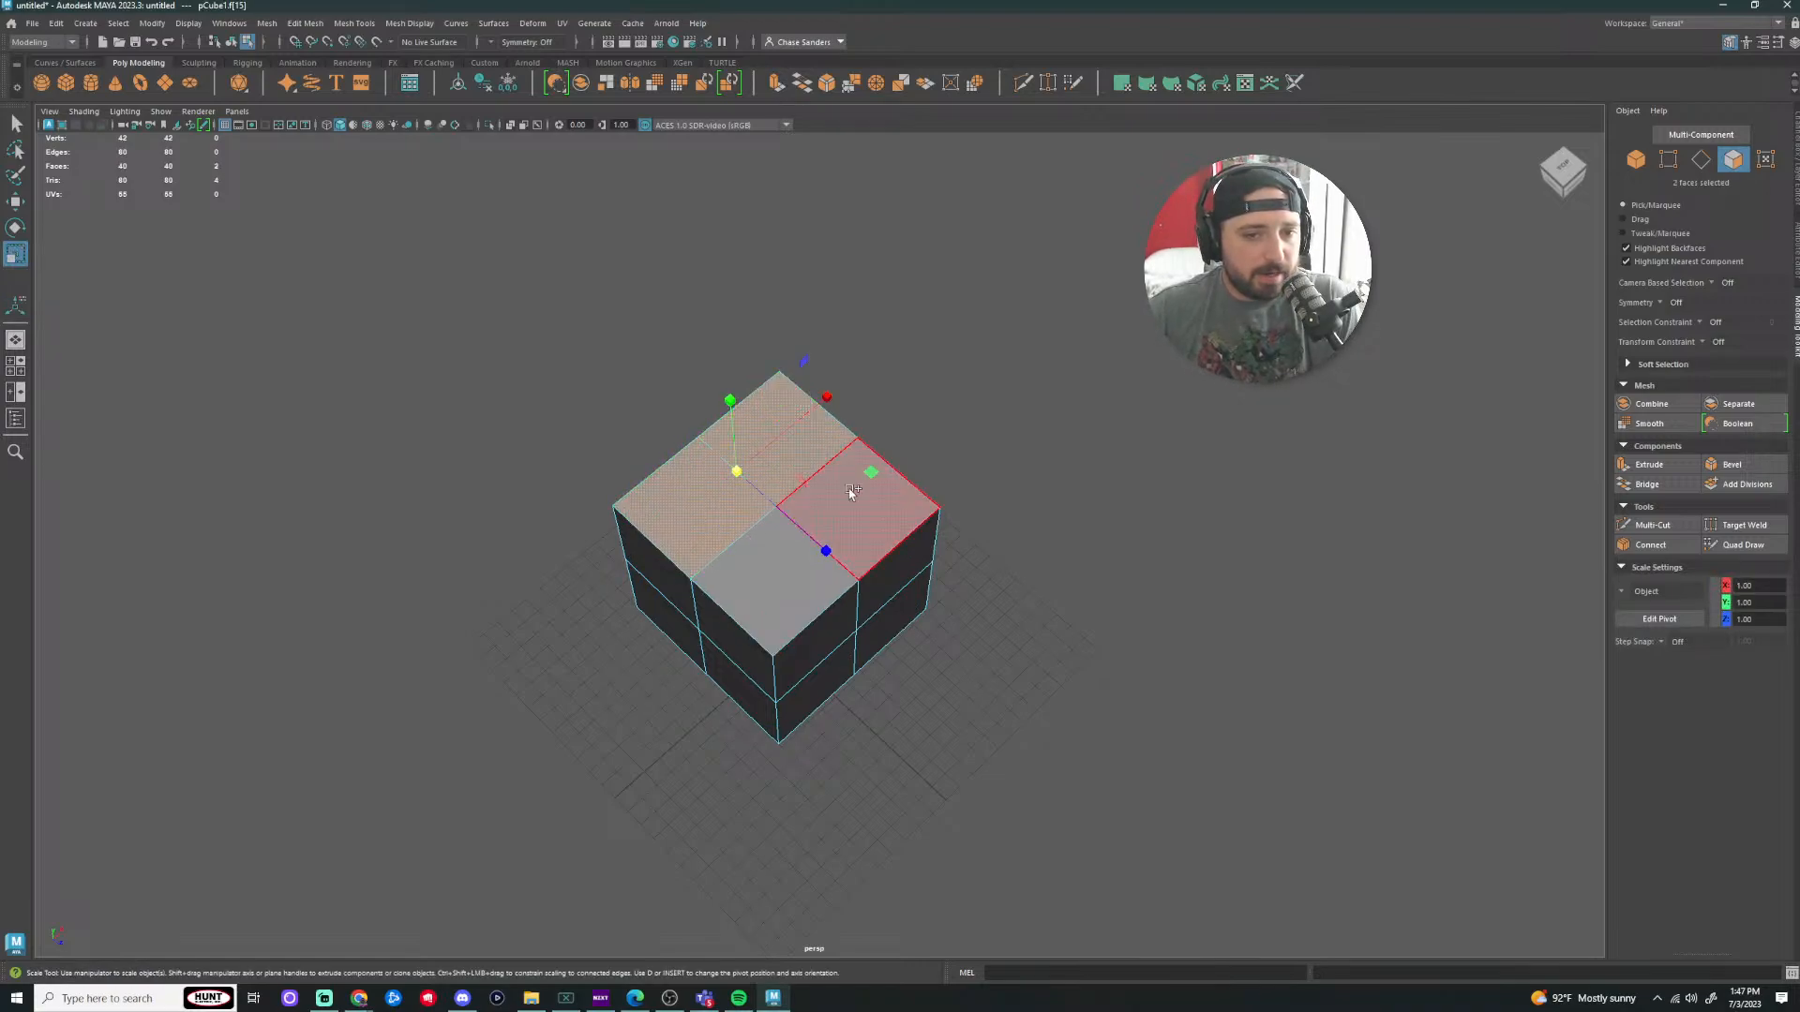
{"action": "left_click", "coordinate": [858, 510], "text": "shift"}
{"action": "left_click", "coordinate": [778, 562], "text": "shift"}
{"action": "key", "text": "w"}
{"action": "left_click_drag", "start_coordinate": [774, 433], "coordinate": [750, 255]}
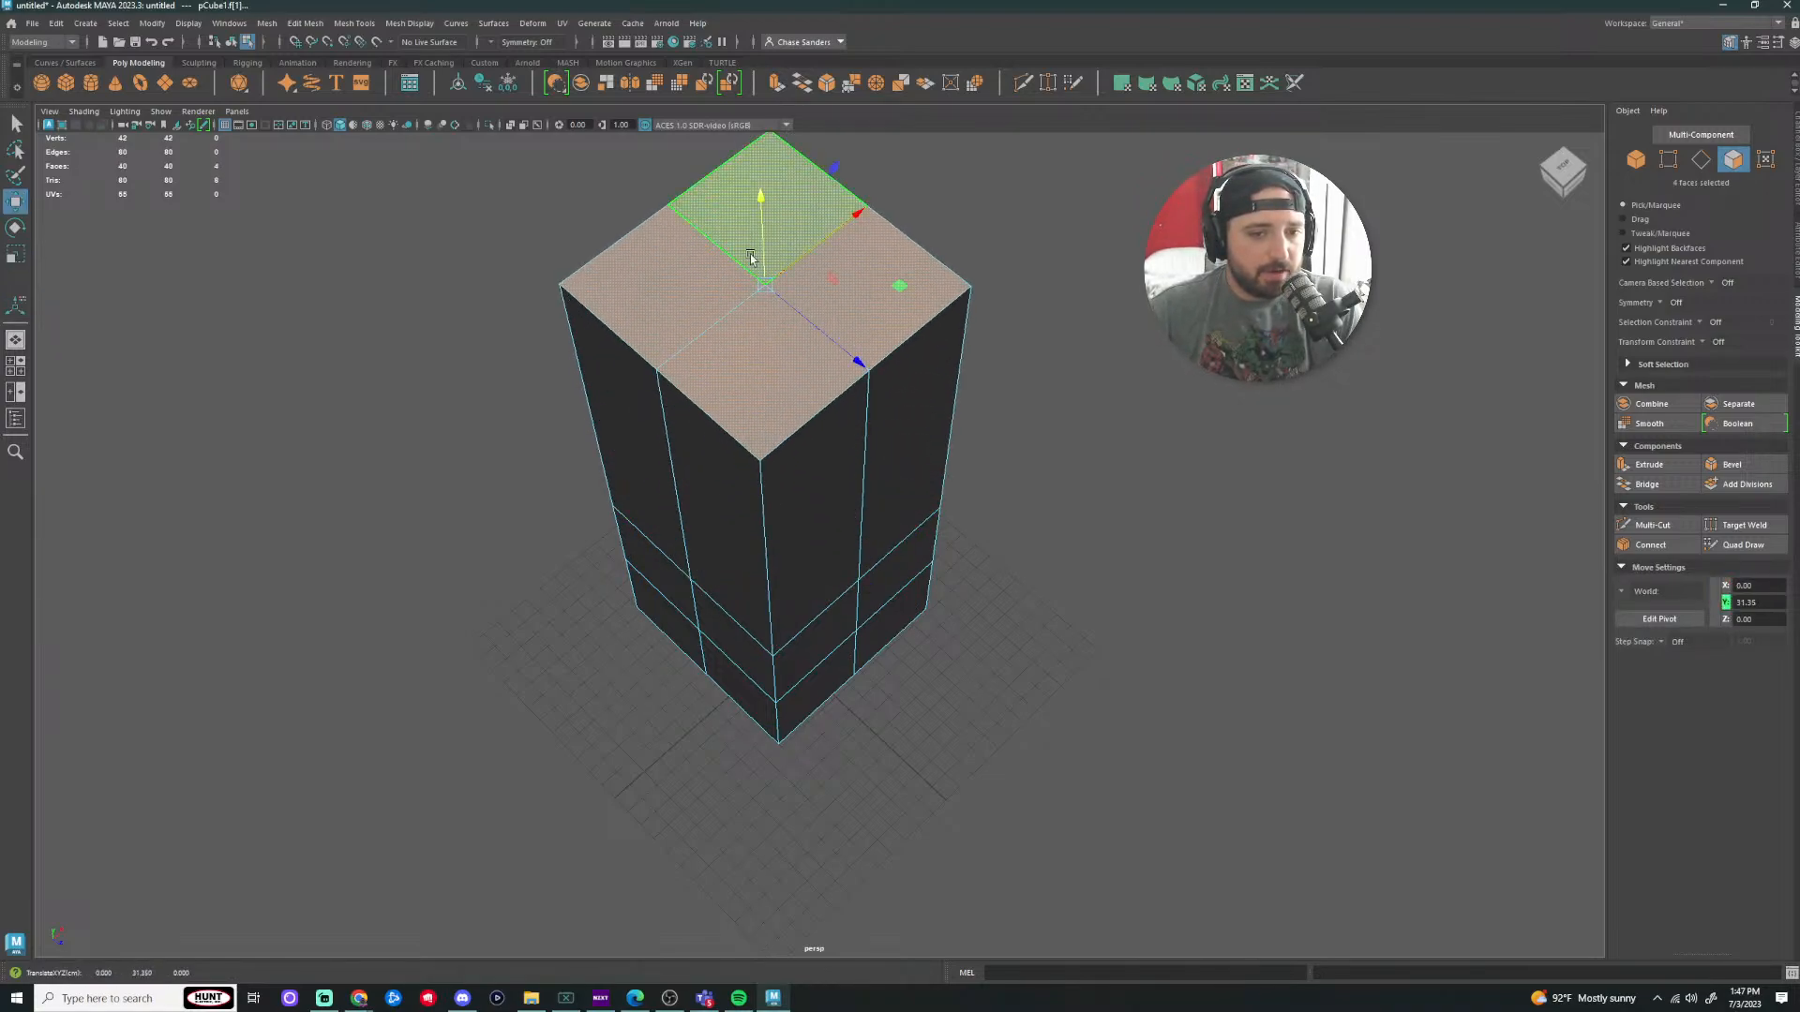
Step: Select the column's top face and preview the mesh smoothed with key 3
{"action": "left_click", "coordinate": [1077, 623]}
{"action": "scroll", "coordinate": [812, 614], "scroll_direction": "up", "scroll_amount": 5}
{"action": "scroll", "coordinate": [812, 614], "scroll_direction": "up", "scroll_amount": 6}
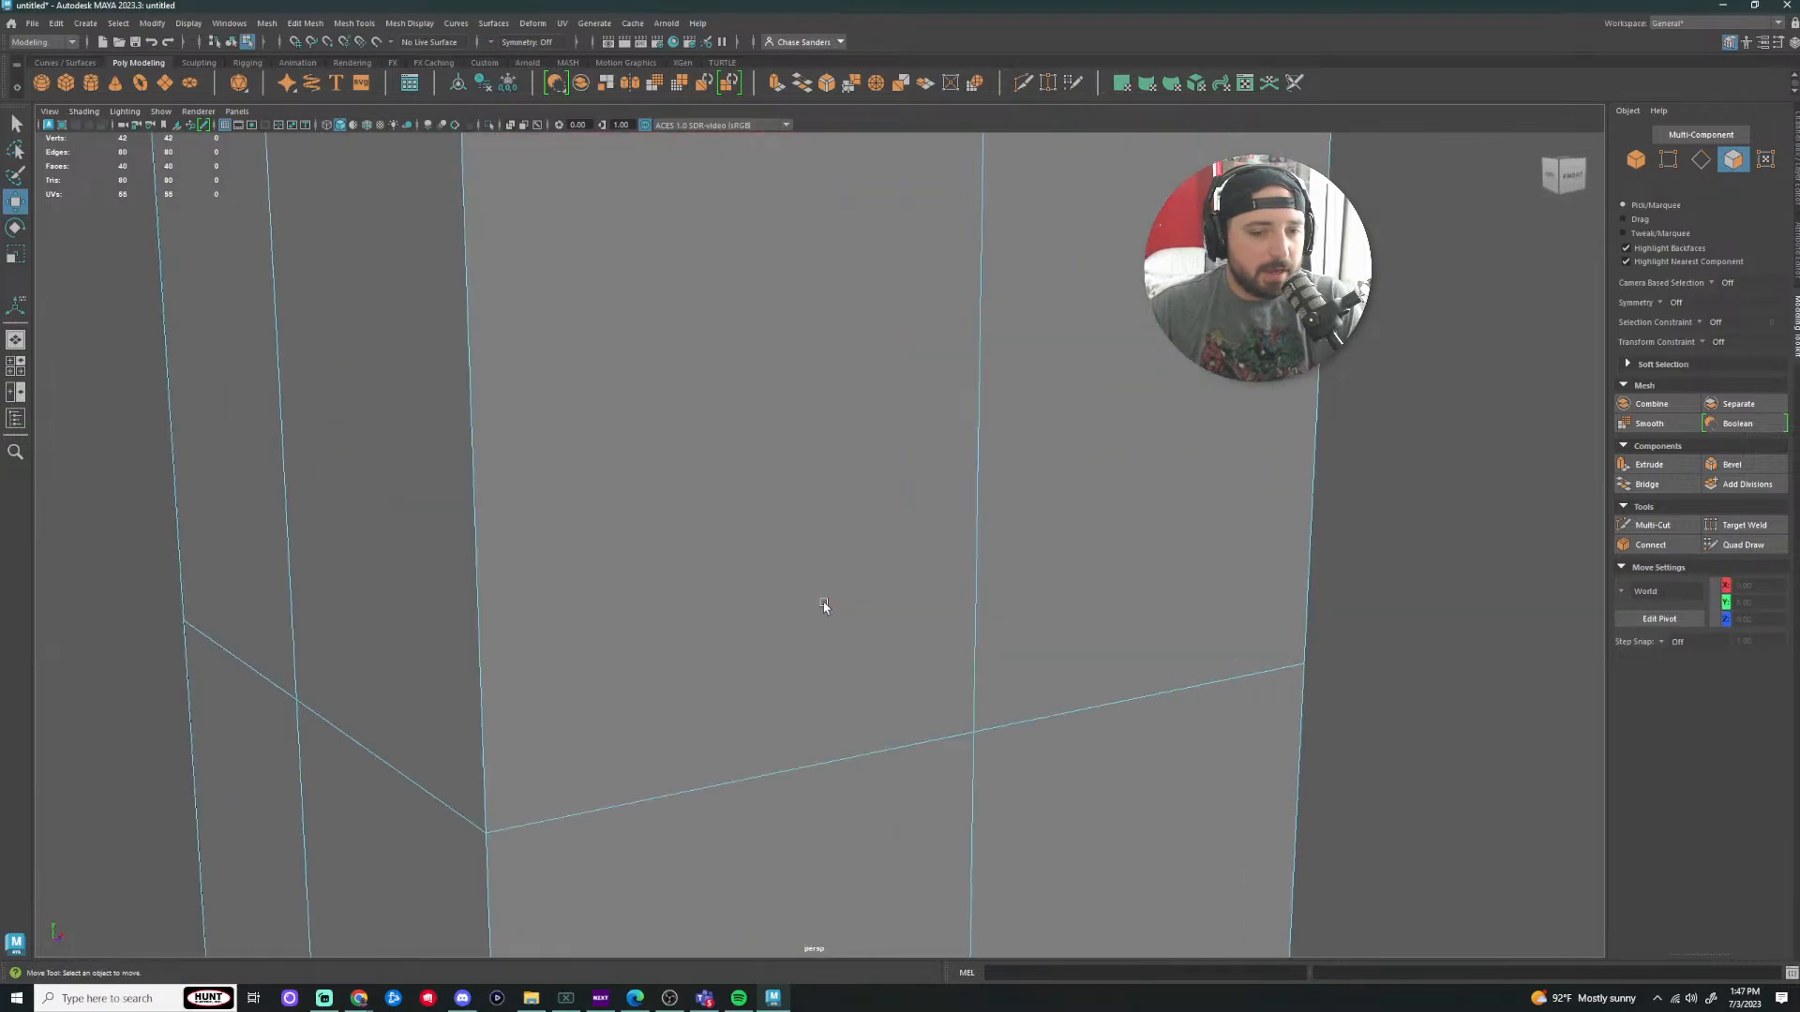
{"action": "left_click_drag", "start_coordinate": [888, 537], "coordinate": [993, 462], "text": "alt"}
{"action": "left_click", "coordinate": [728, 348]}
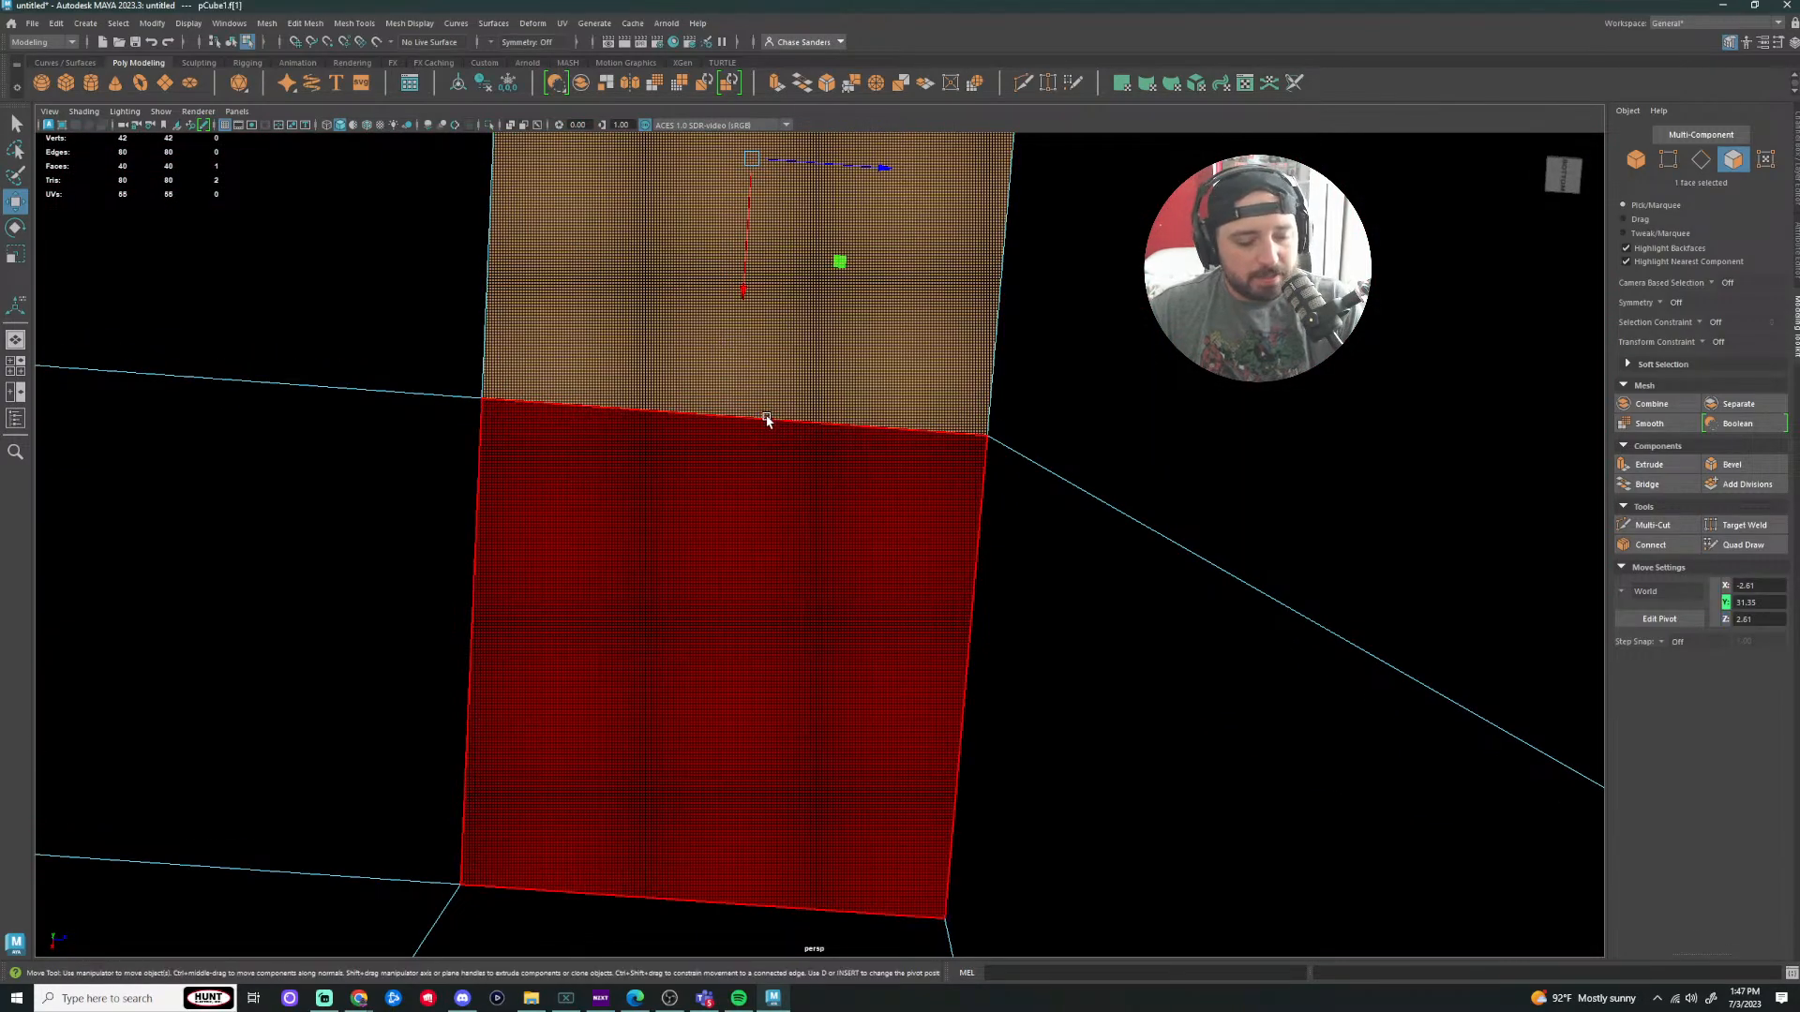
{"action": "key", "text": "3"}
{"action": "scroll", "coordinate": [796, 466], "scroll_direction": "down", "scroll_amount": 6}
{"action": "scroll", "coordinate": [767, 529], "scroll_direction": "down", "scroll_amount": 8}
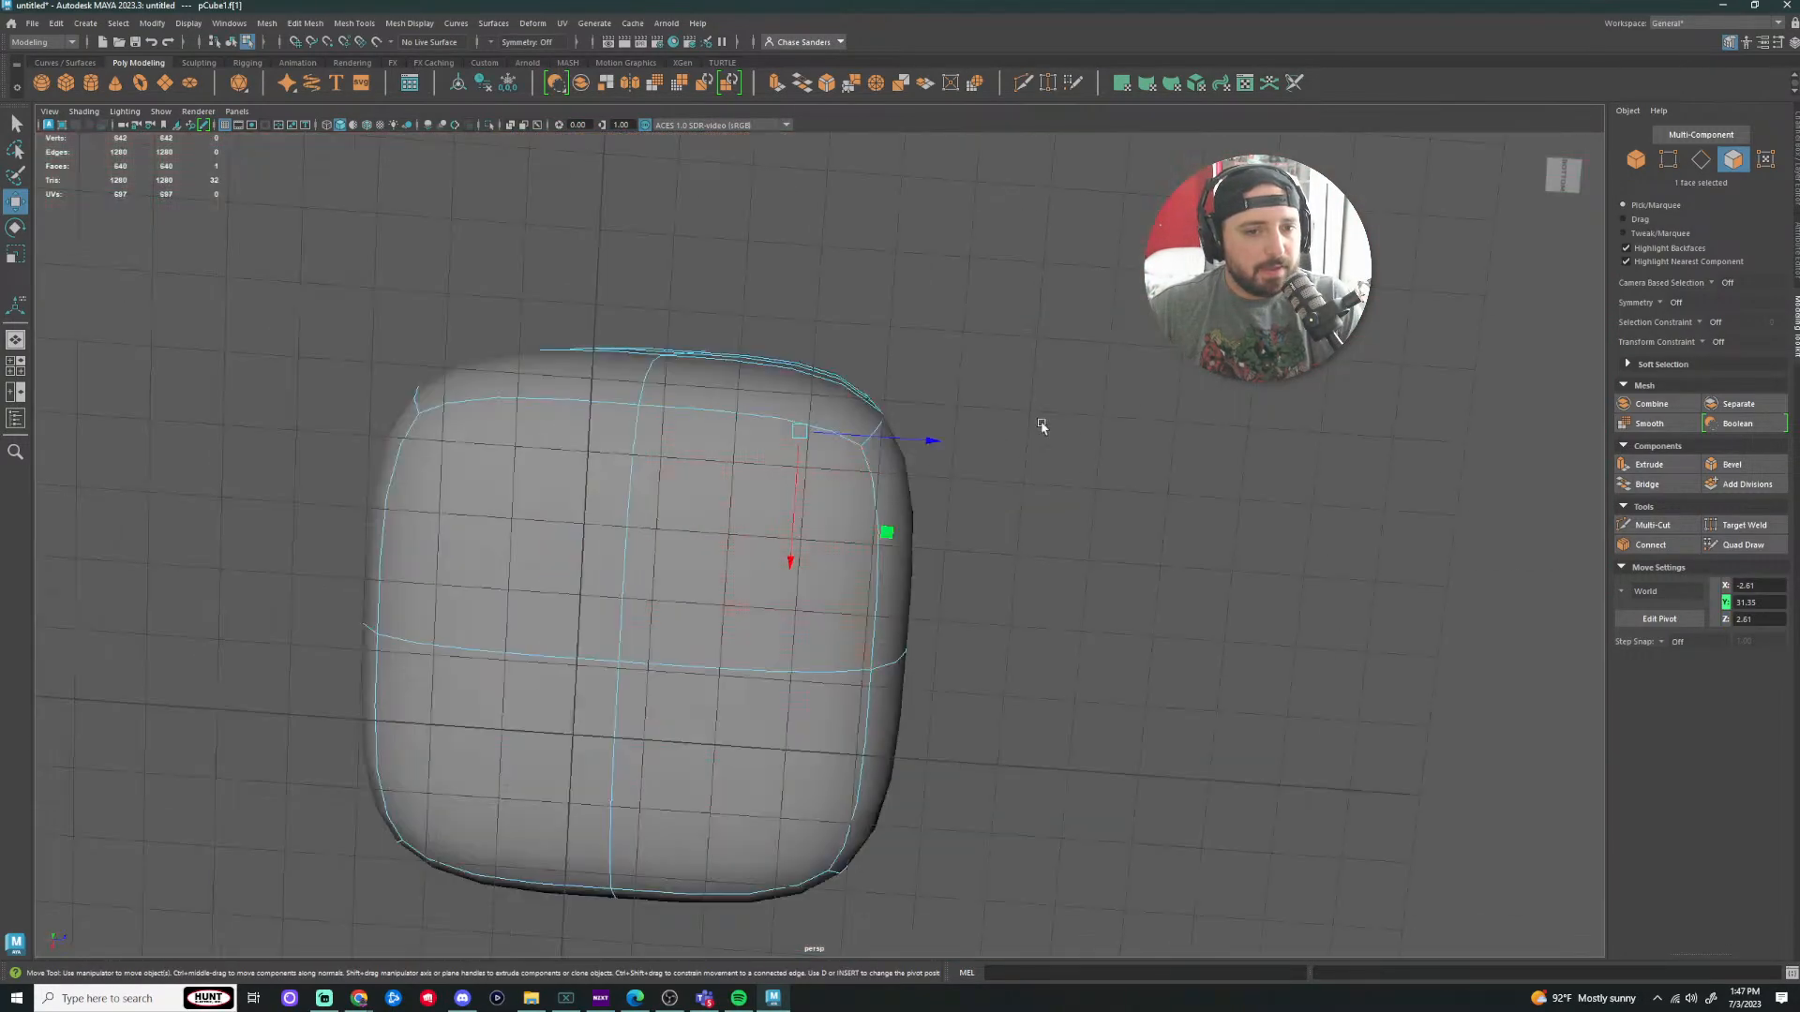
{"action": "left_click_drag", "start_coordinate": [1040, 426], "coordinate": [936, 523], "text": "alt"}
{"action": "scroll", "coordinate": [935, 522], "scroll_direction": "down", "scroll_amount": 4}
Step: Return to sharp display and undo the extrusions back to the divided cube
{"action": "key", "text": "ctrl+z"}
{"action": "key", "text": "ctrl+z"}
{"action": "key", "text": "ctrl+z"}
{"action": "key", "text": "ctrl+z"}
{"action": "key", "text": "ctrl+z"}
{"action": "key", "text": "ctrl+z"}
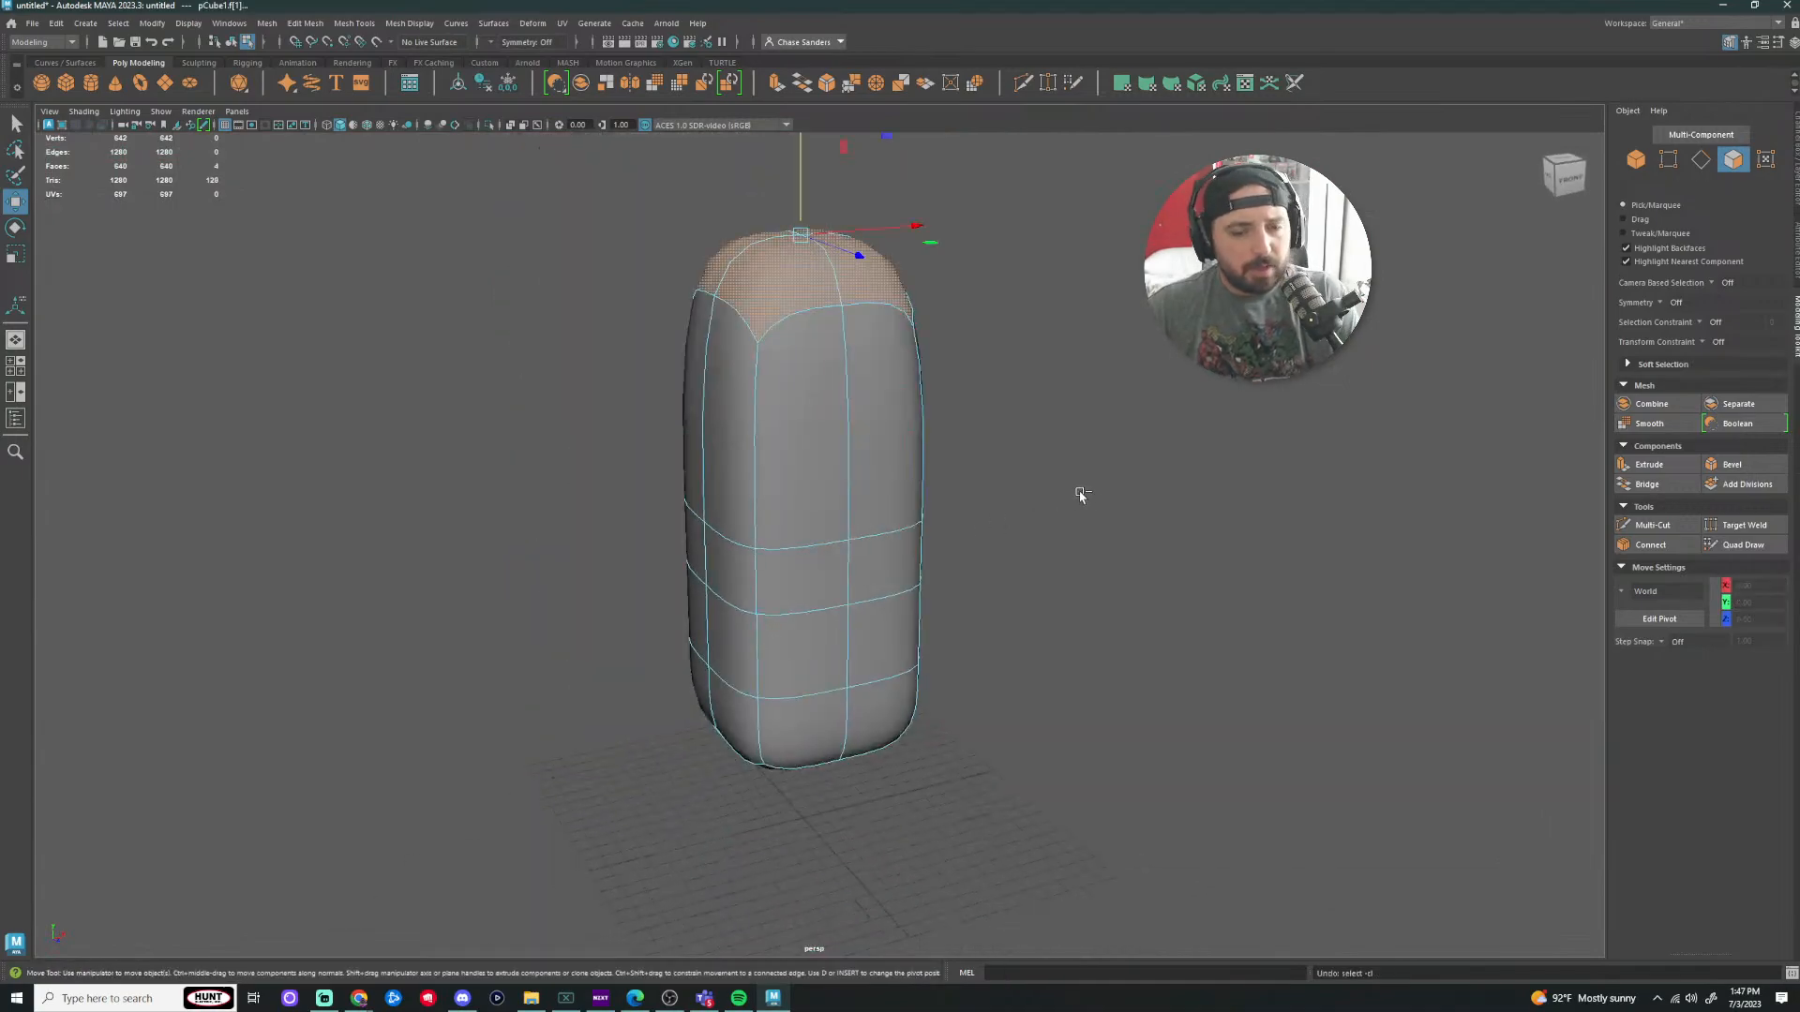
{"action": "key", "text": "ctrl+z"}
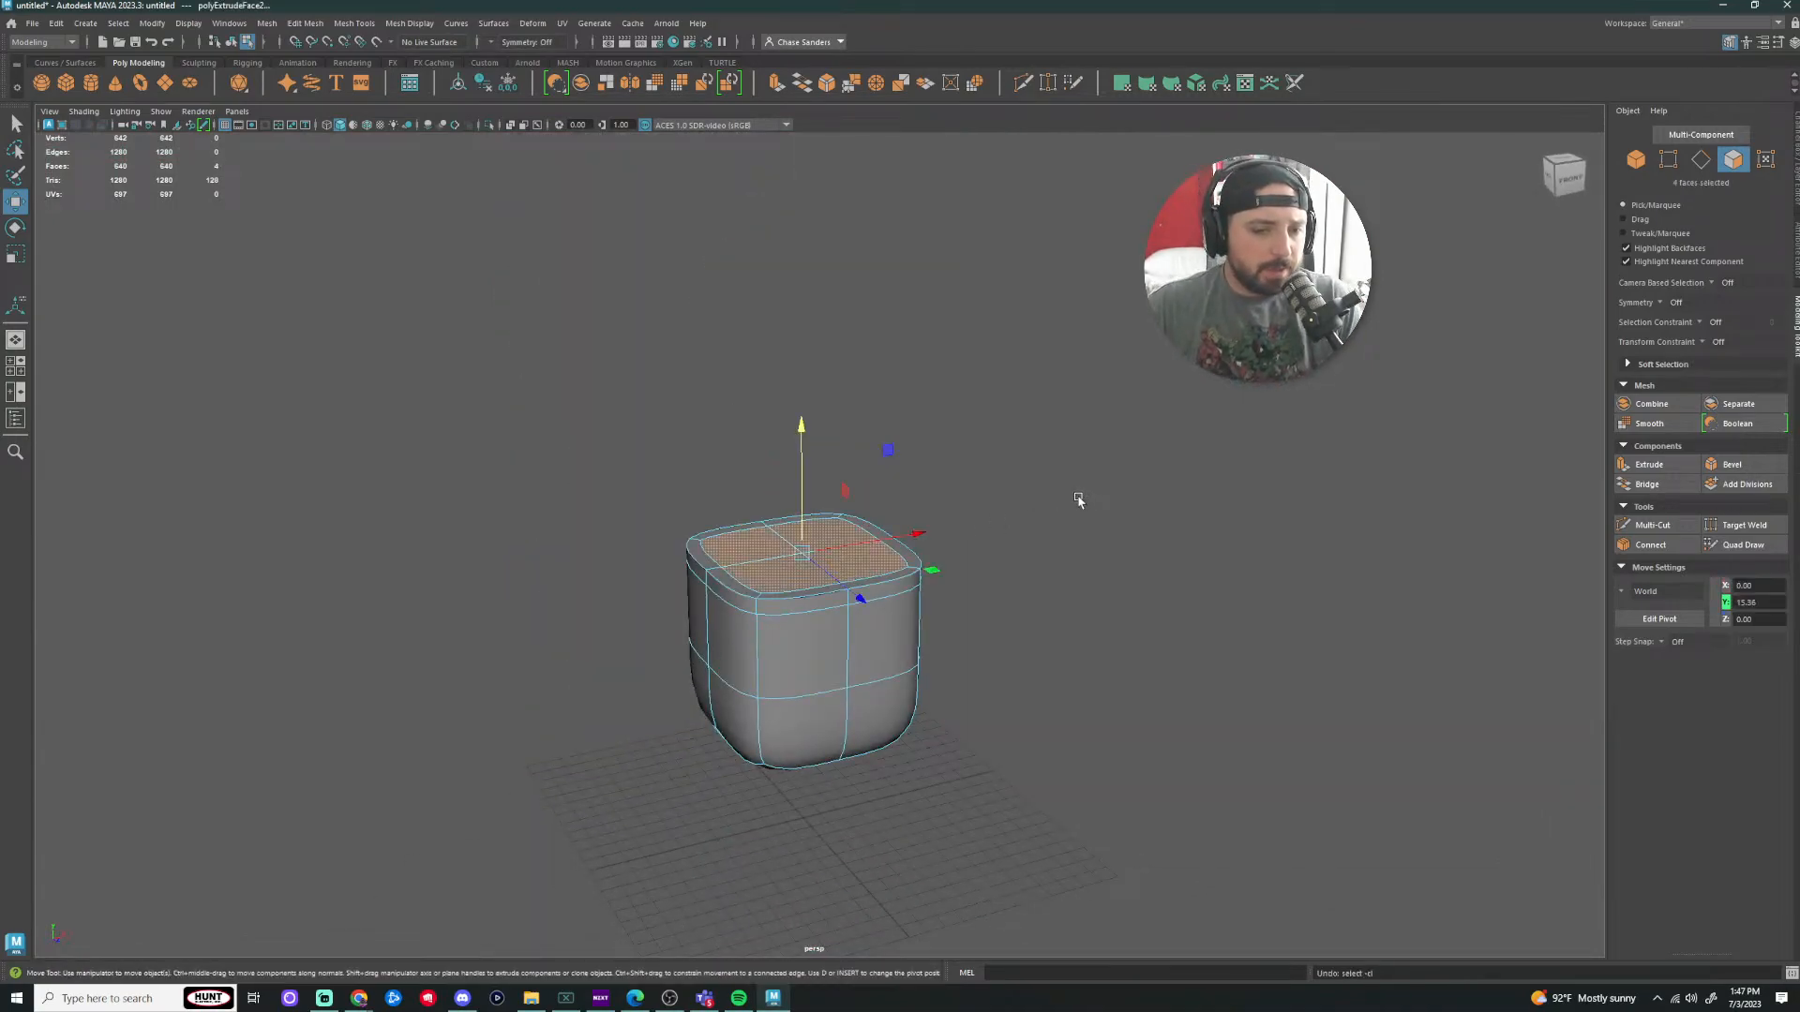
{"action": "key", "text": "1"}
{"action": "key", "text": "ctrl+z"}
{"action": "key", "text": "ctrl+z"}
{"action": "key", "text": "ctrl+z"}
{"action": "key", "text": "ctrl+z"}
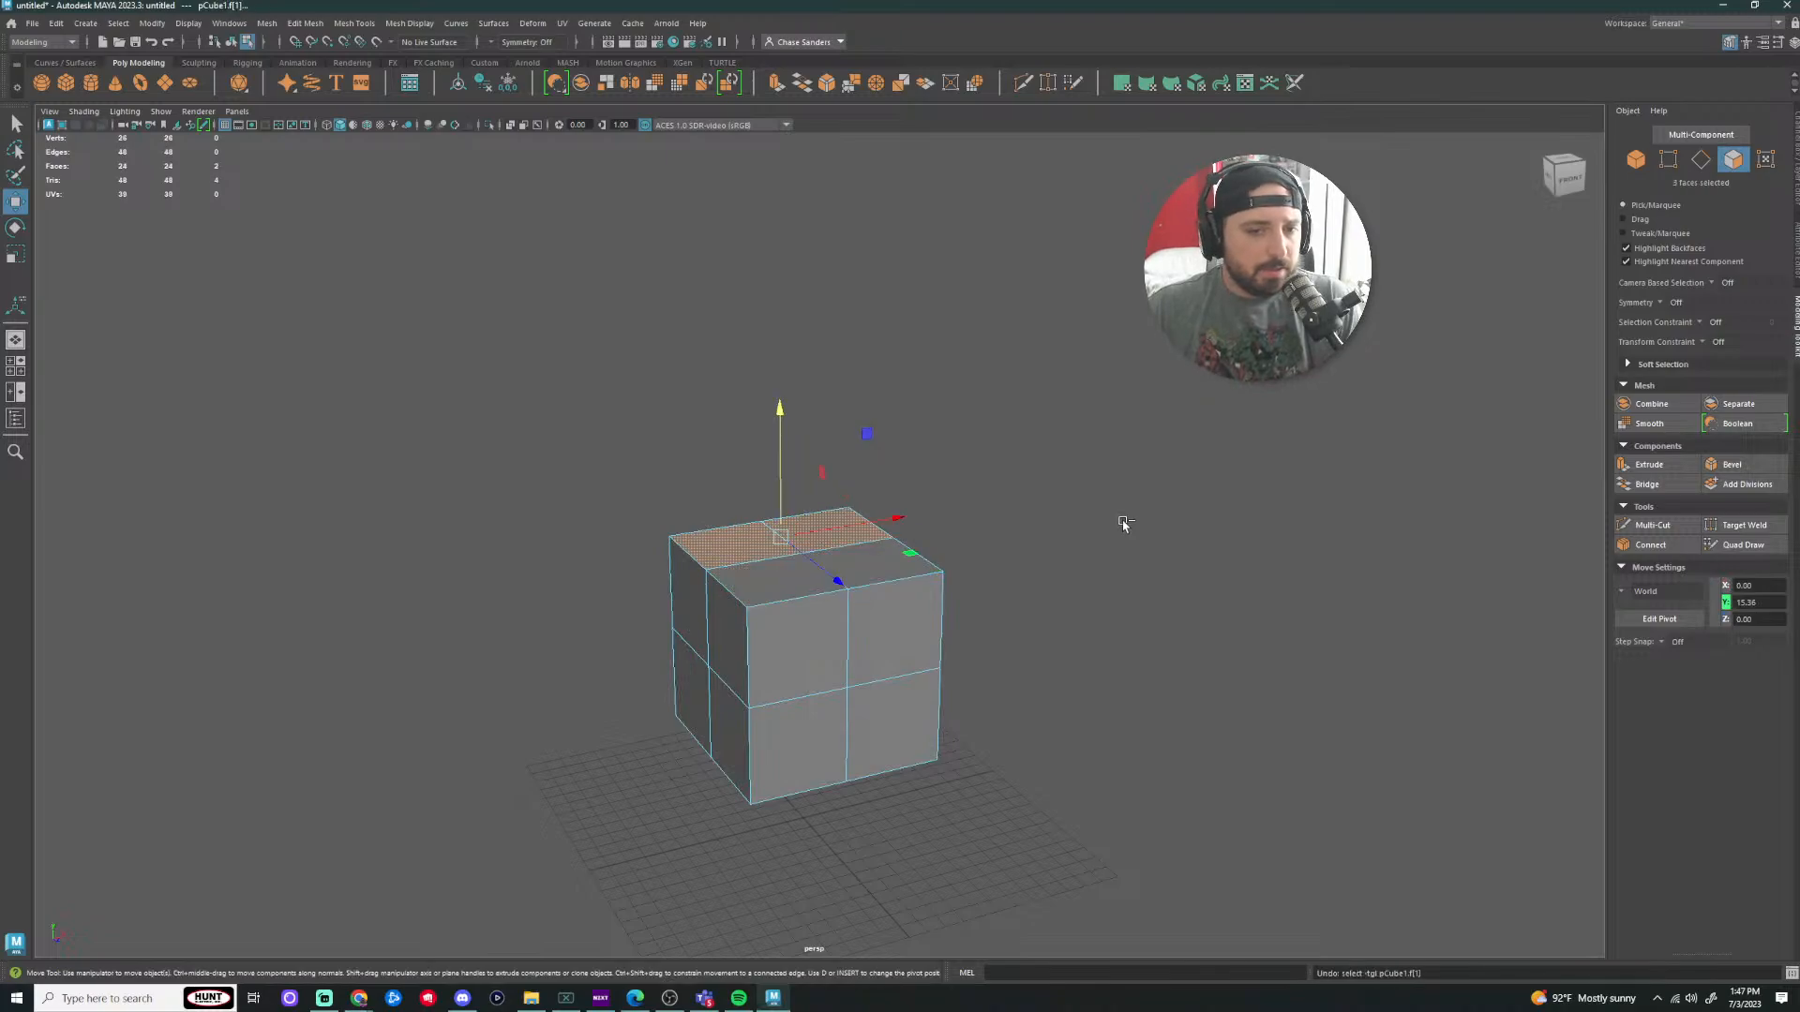
{"action": "key", "text": "ctrl+z"}
{"action": "key", "text": "ctrl+z"}
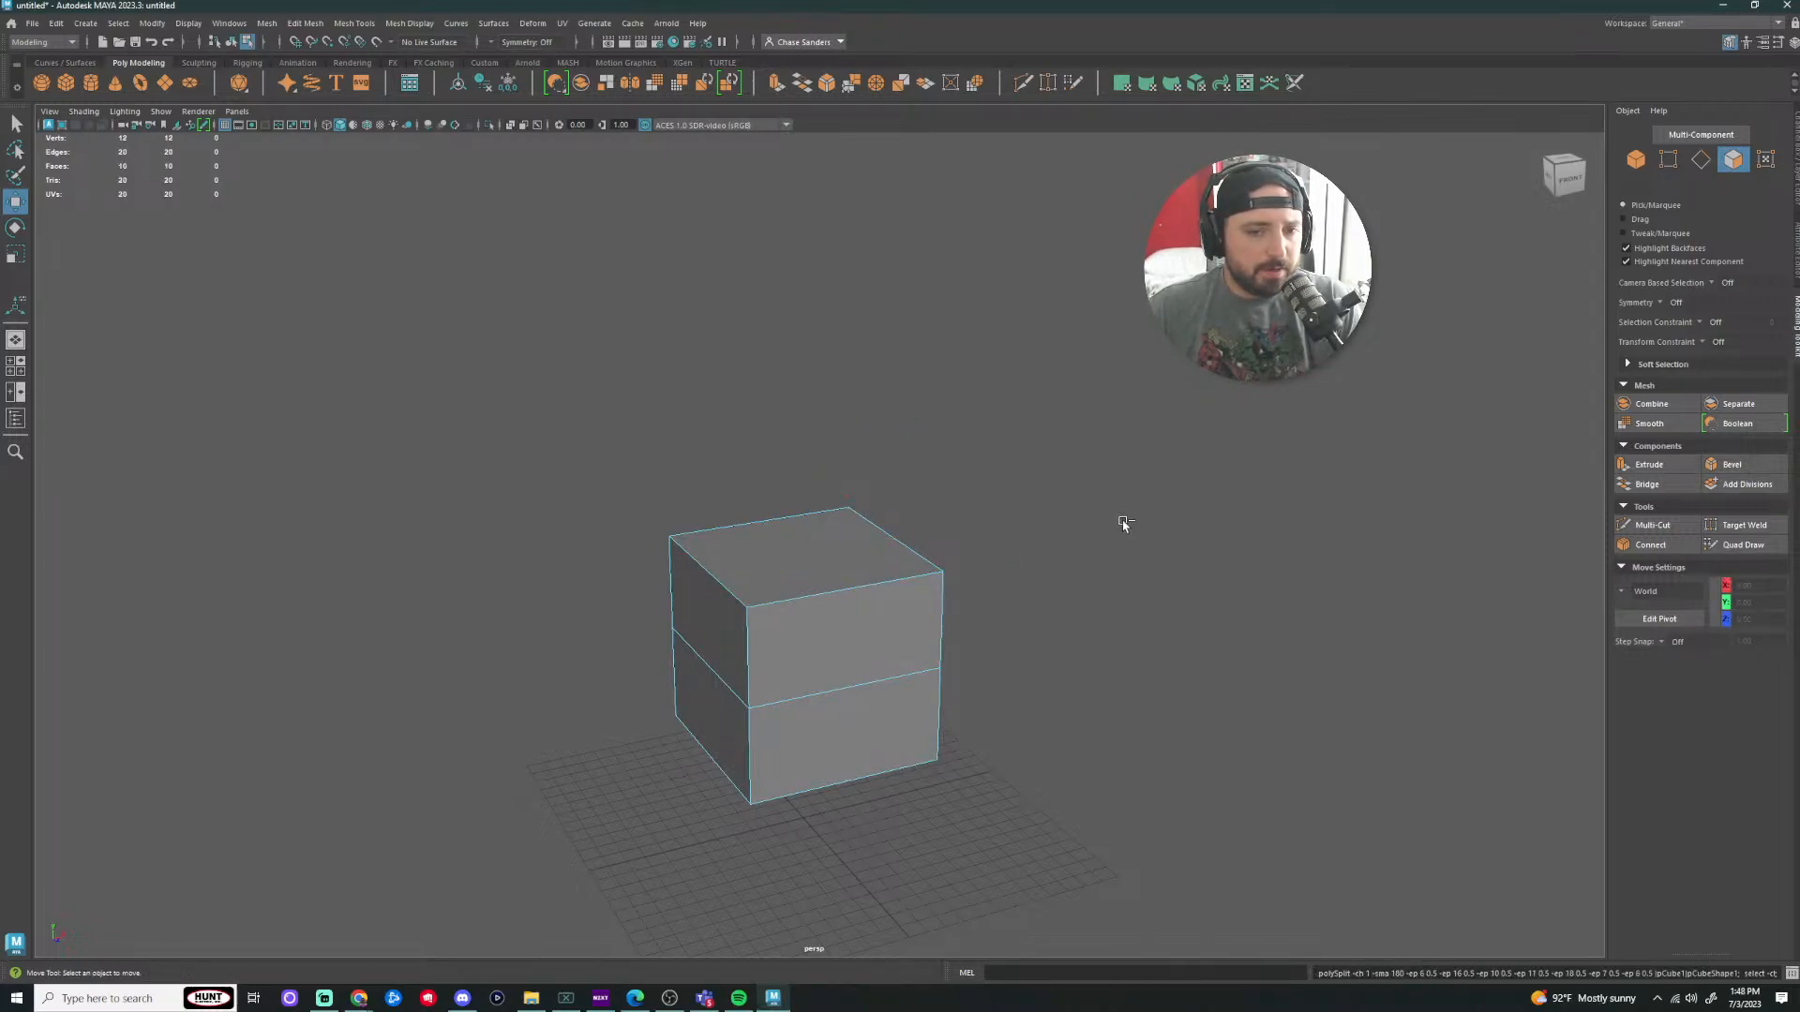
Step: Cut two edge loops into the cube with Multi-Cut
{"action": "left_click", "coordinate": [1024, 83]}
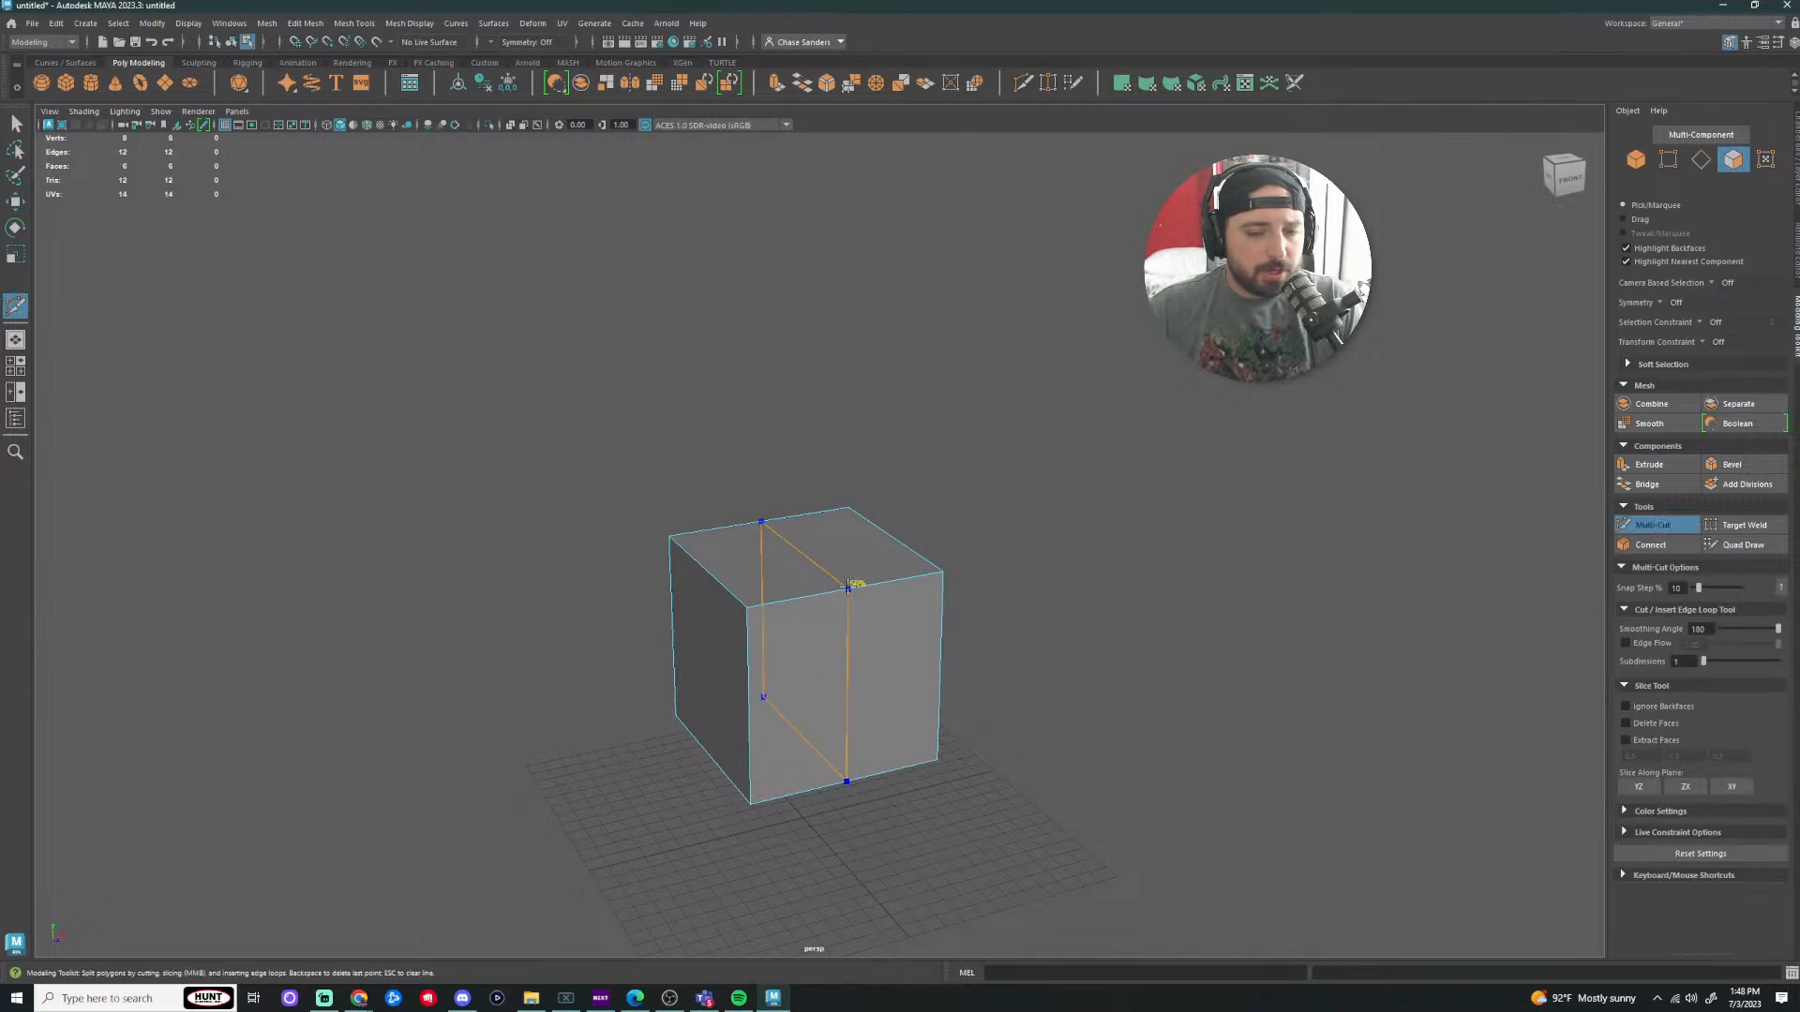
{"action": "left_click", "coordinate": [848, 586], "text": "ctrl"}
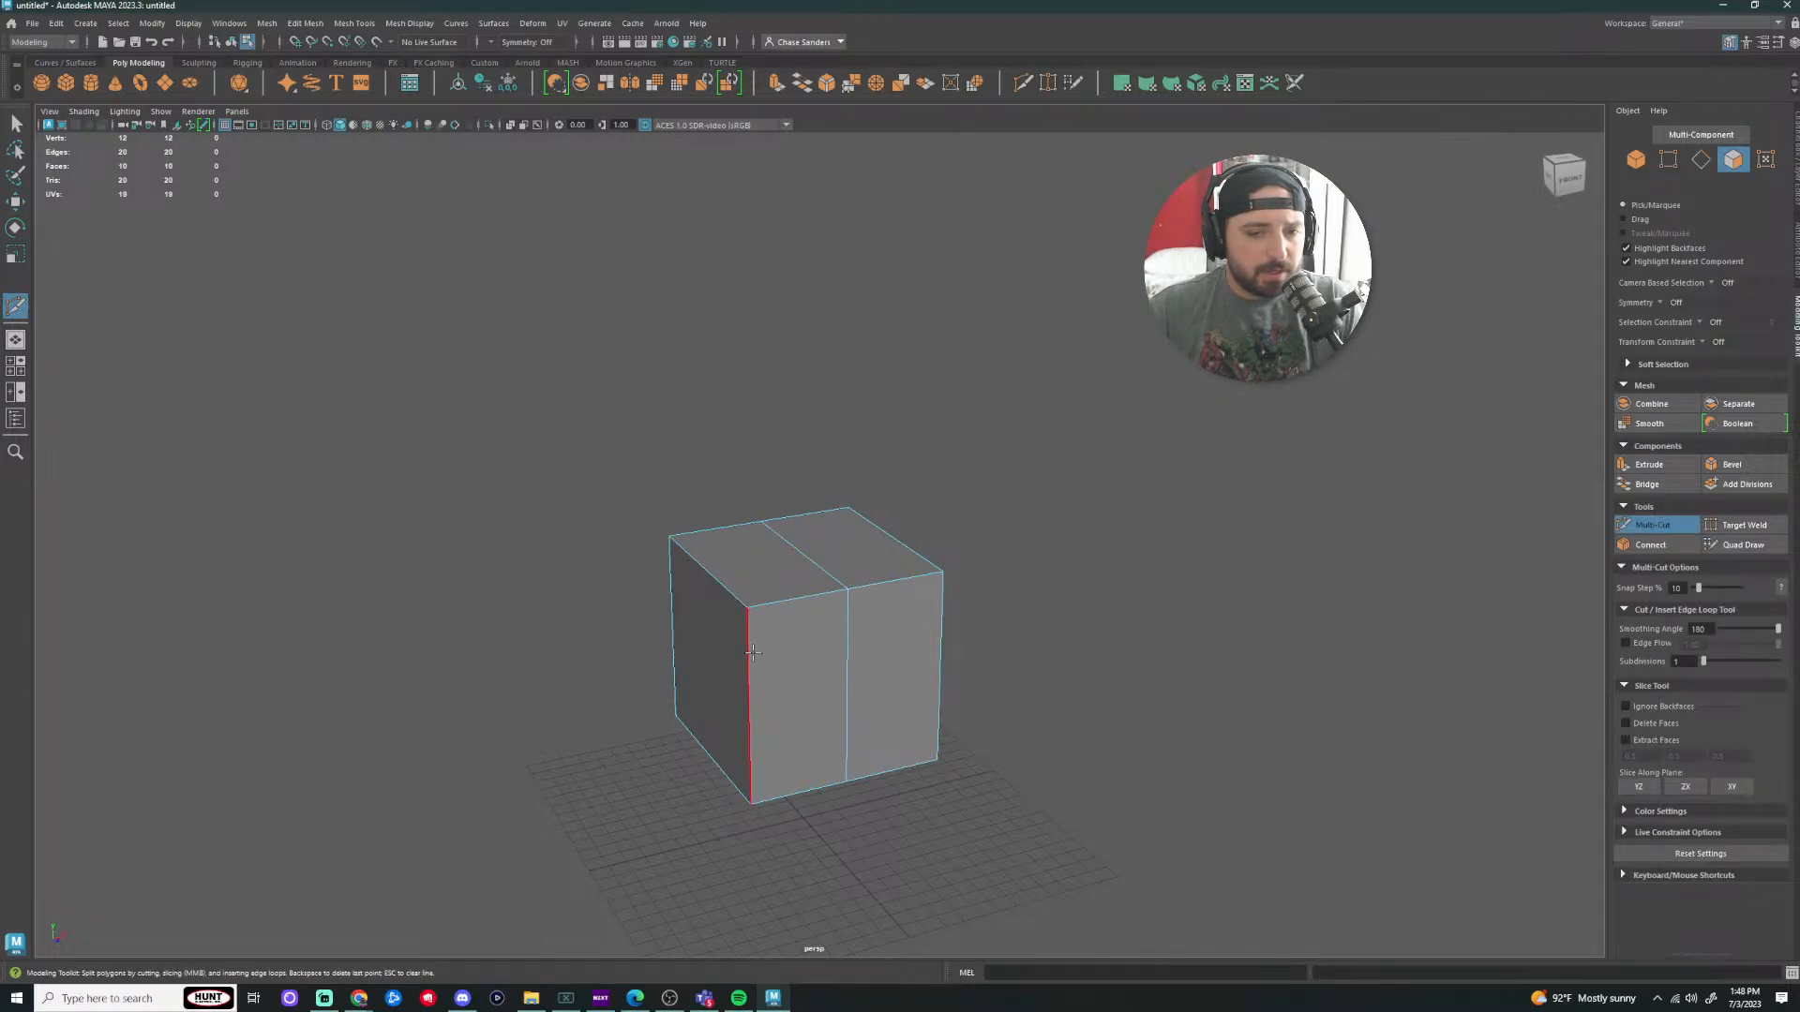
{"action": "left_click", "coordinate": [703, 576], "text": "ctrl"}
{"action": "left_click_drag", "start_coordinate": [1060, 675], "coordinate": [851, 661], "text": "alt"}
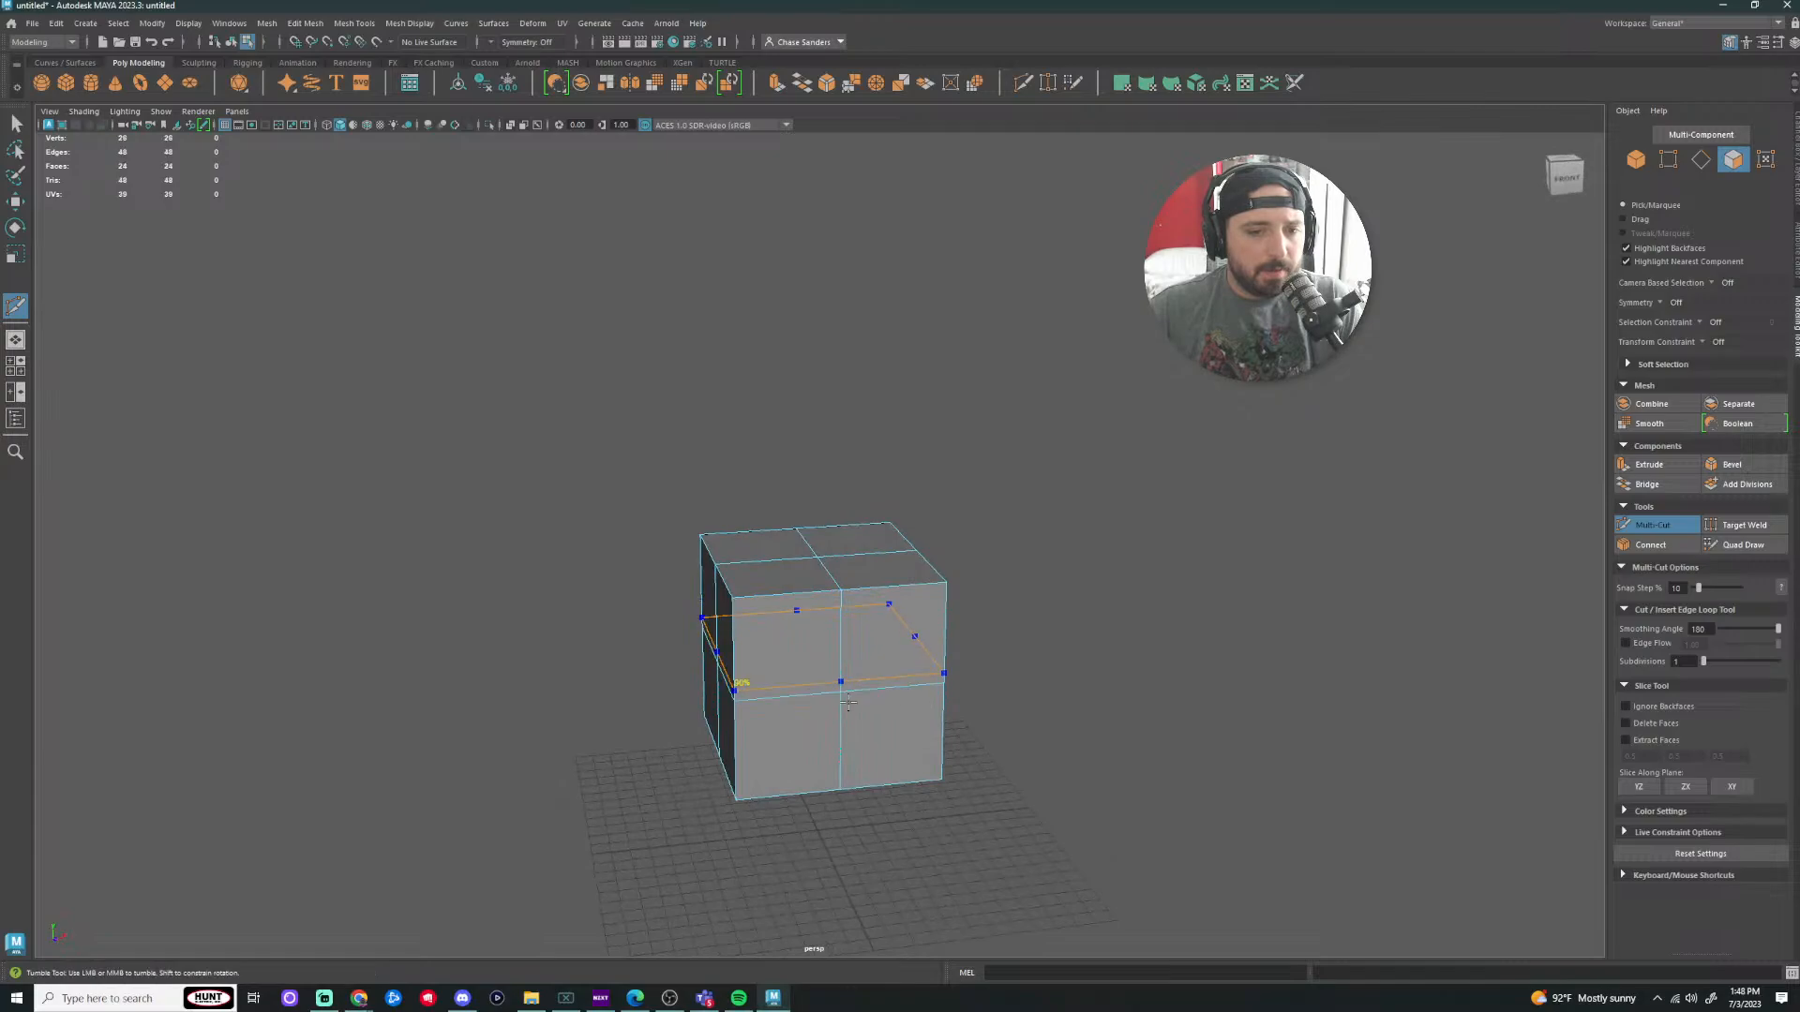
{"action": "left_click_drag", "start_coordinate": [1125, 615], "coordinate": [976, 656], "text": "alt"}
{"action": "key", "text": "q"}
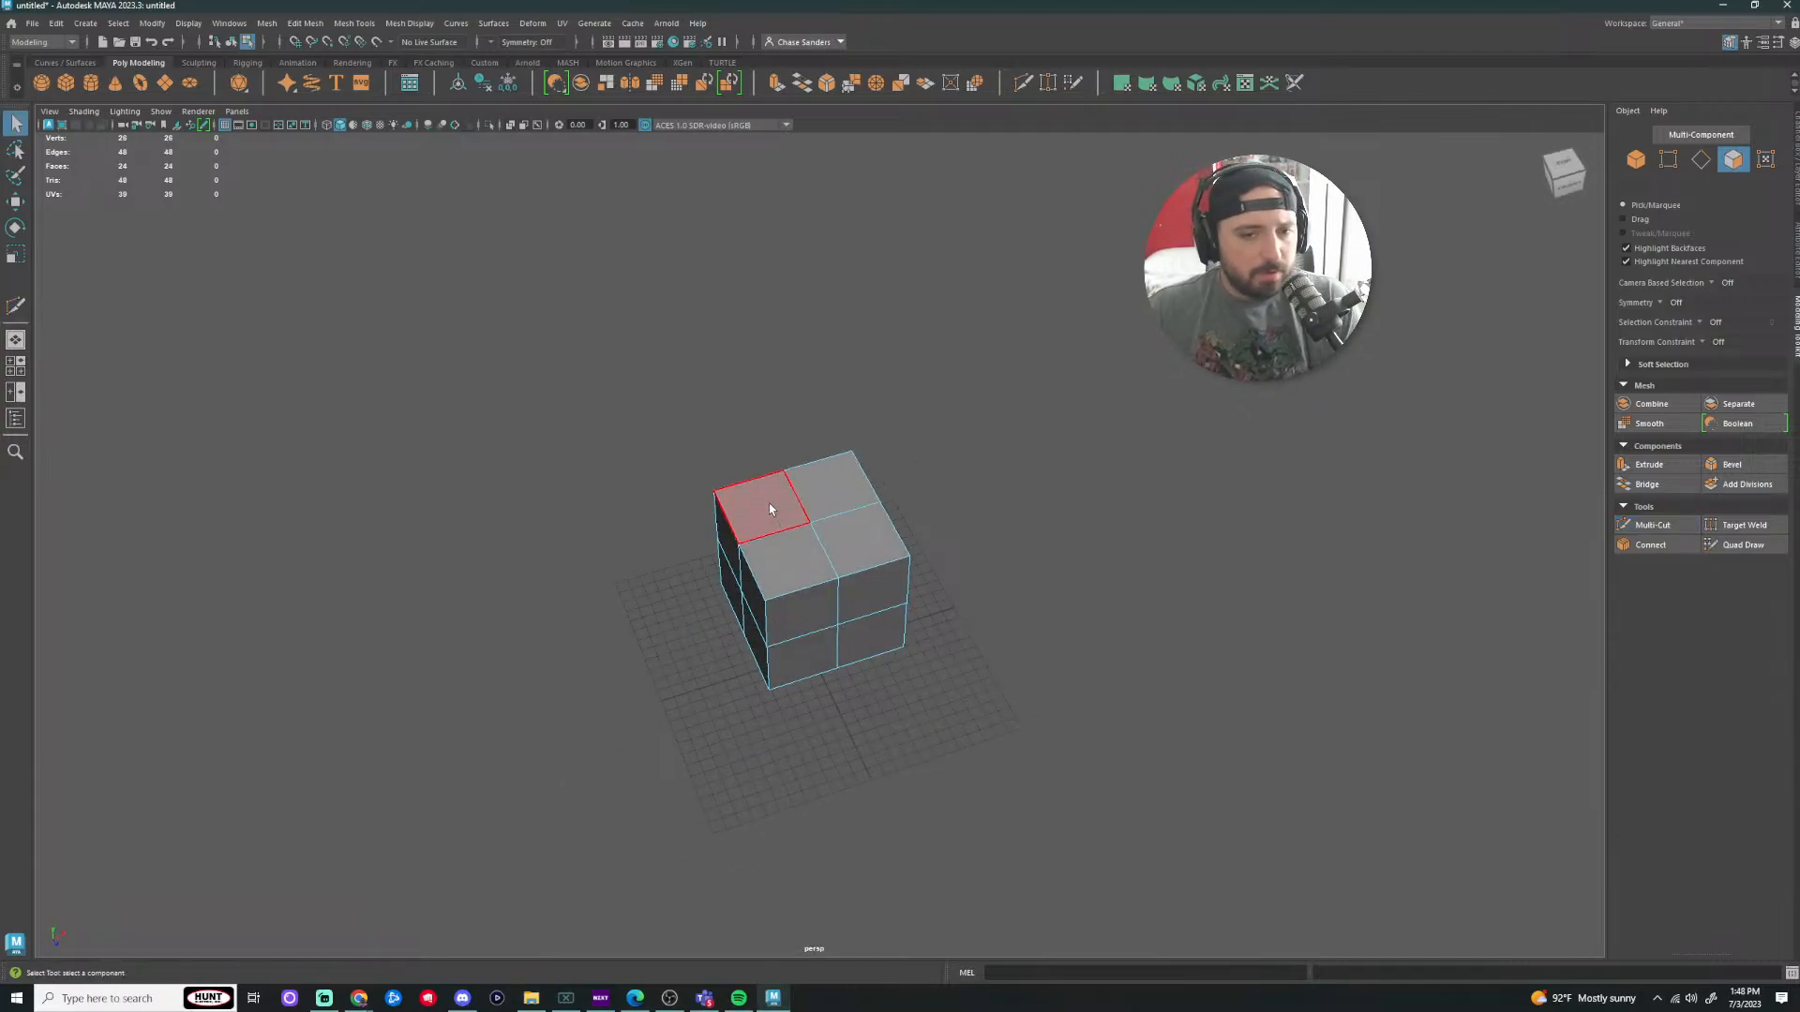
Step: Extrude and shrink a top face, then undo everything back to the plain box
{"action": "left_click", "coordinate": [770, 509]}
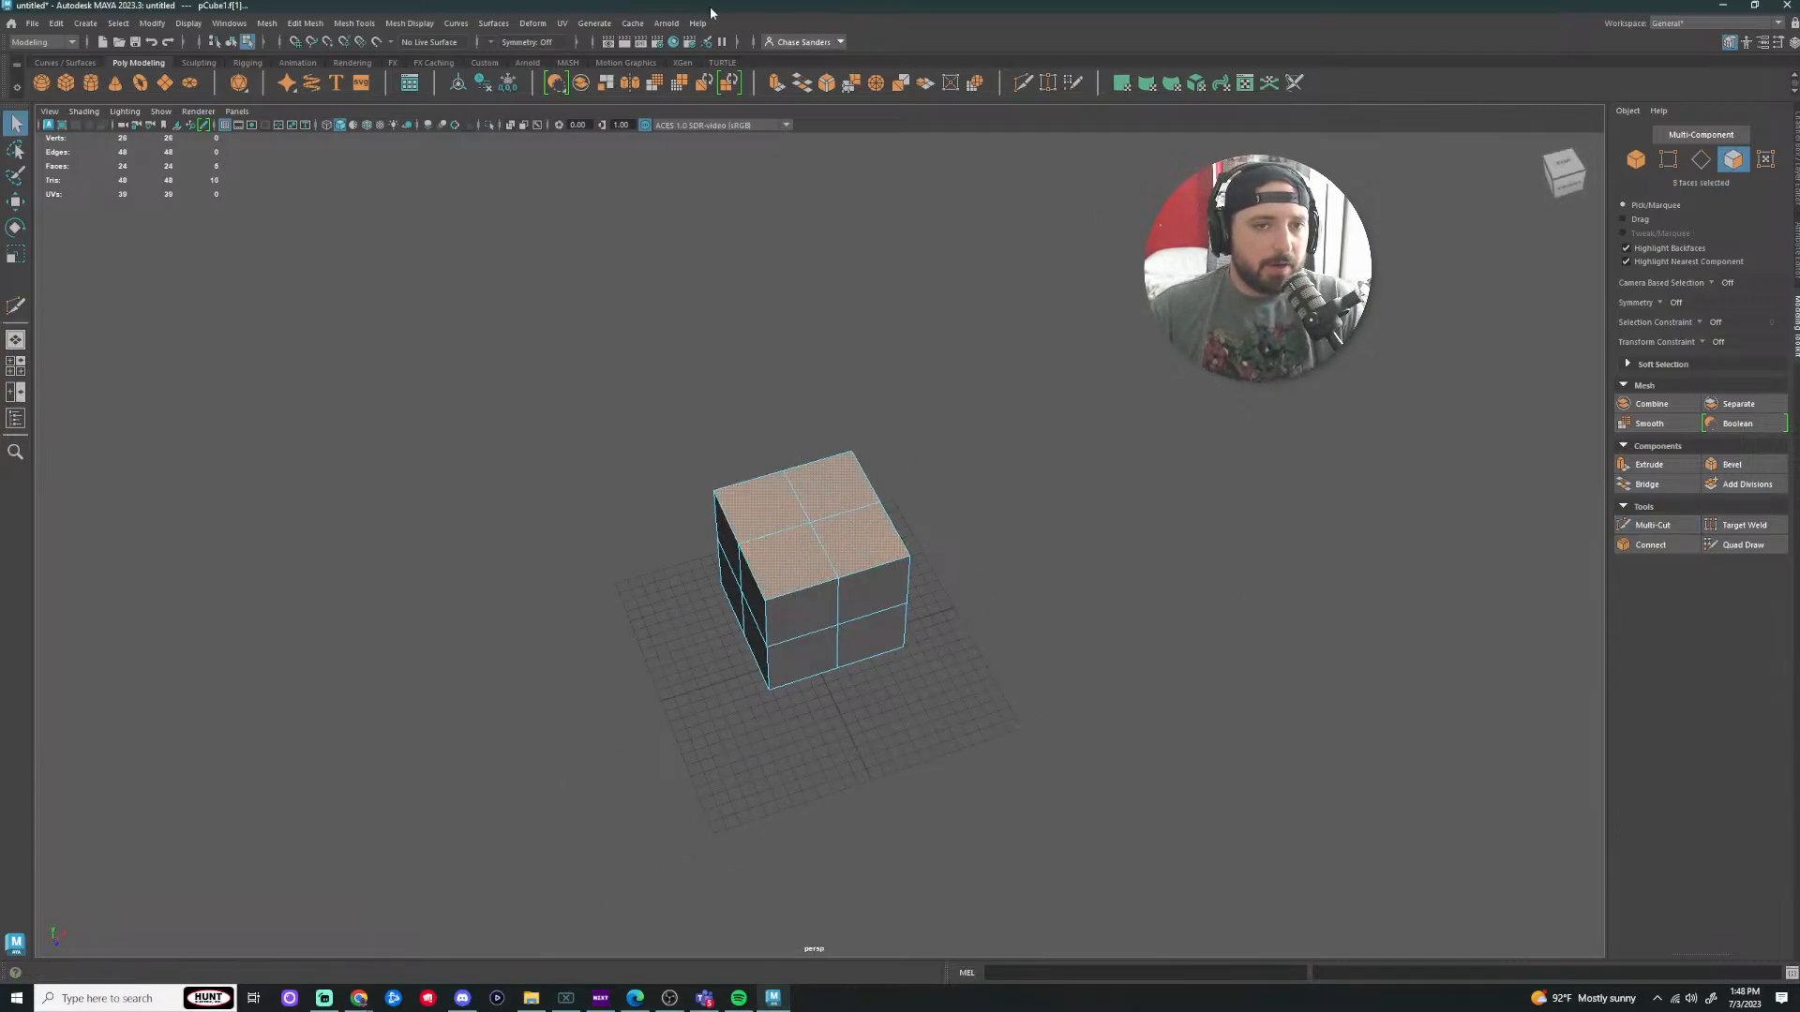
{"action": "key", "text": "ctrl+e"}
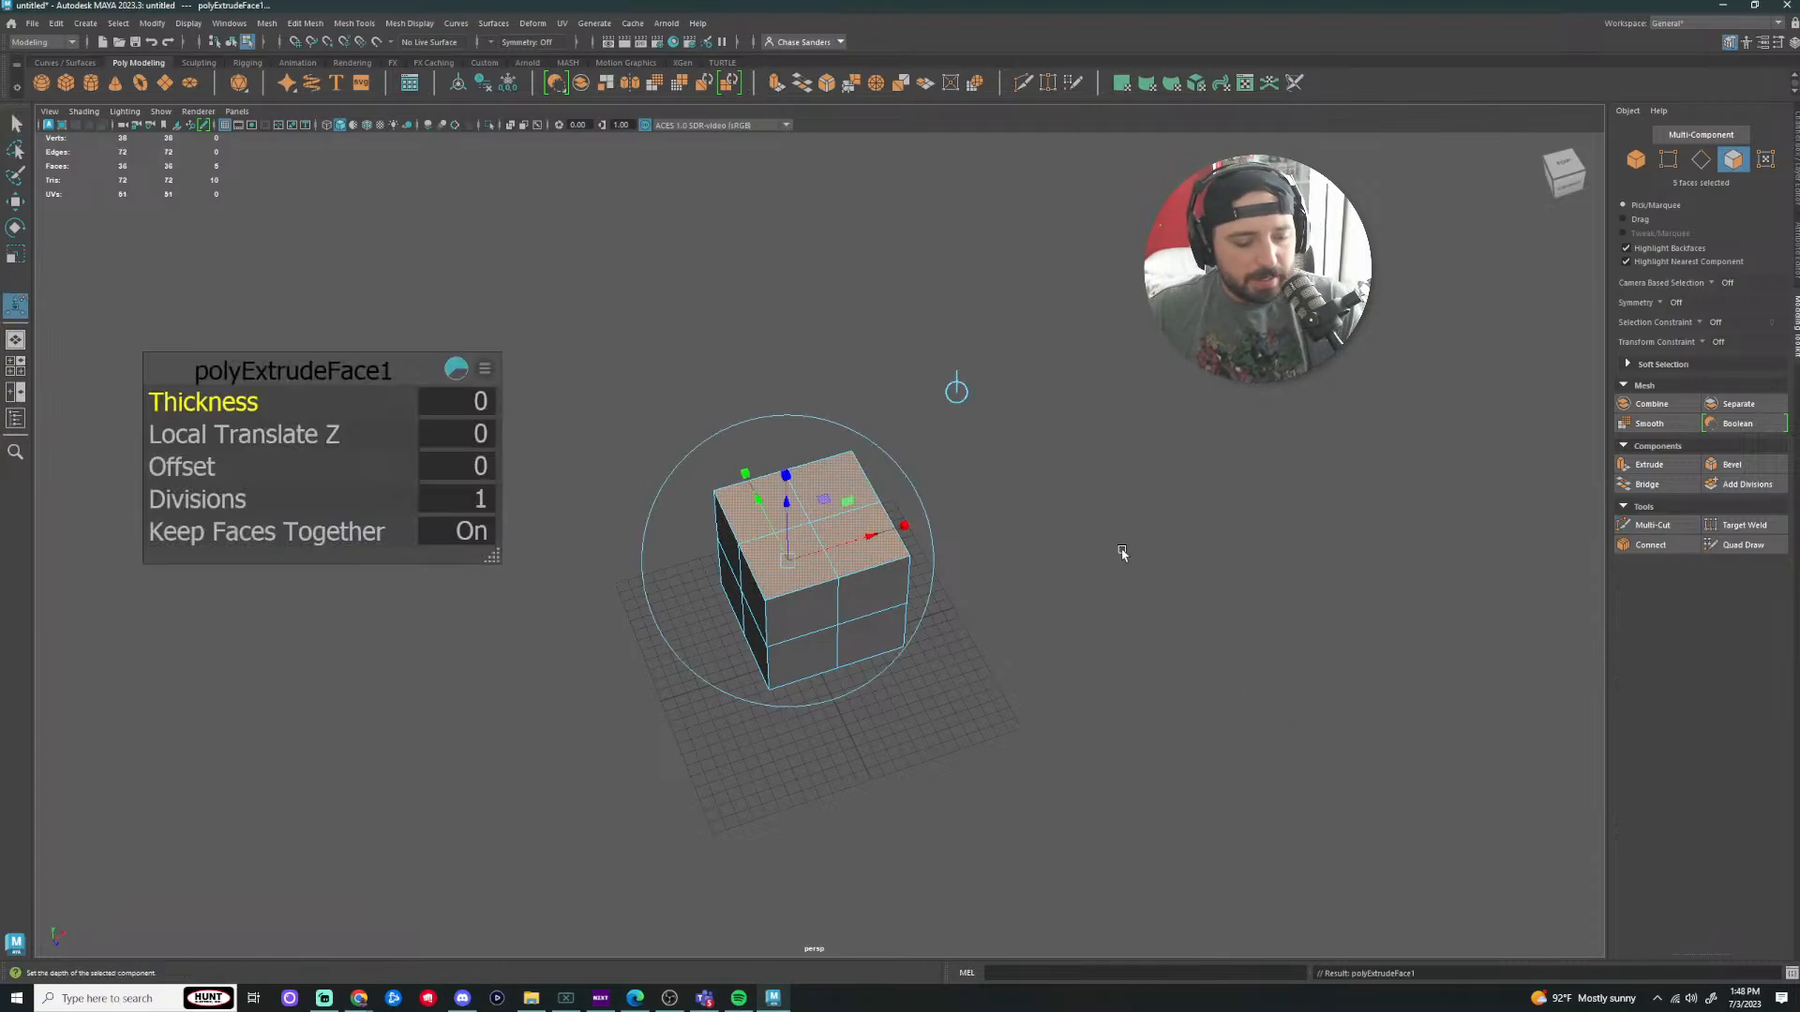
{"action": "key", "text": "r"}
{"action": "left_click_drag", "start_coordinate": [808, 569], "coordinate": [1389, 458]}
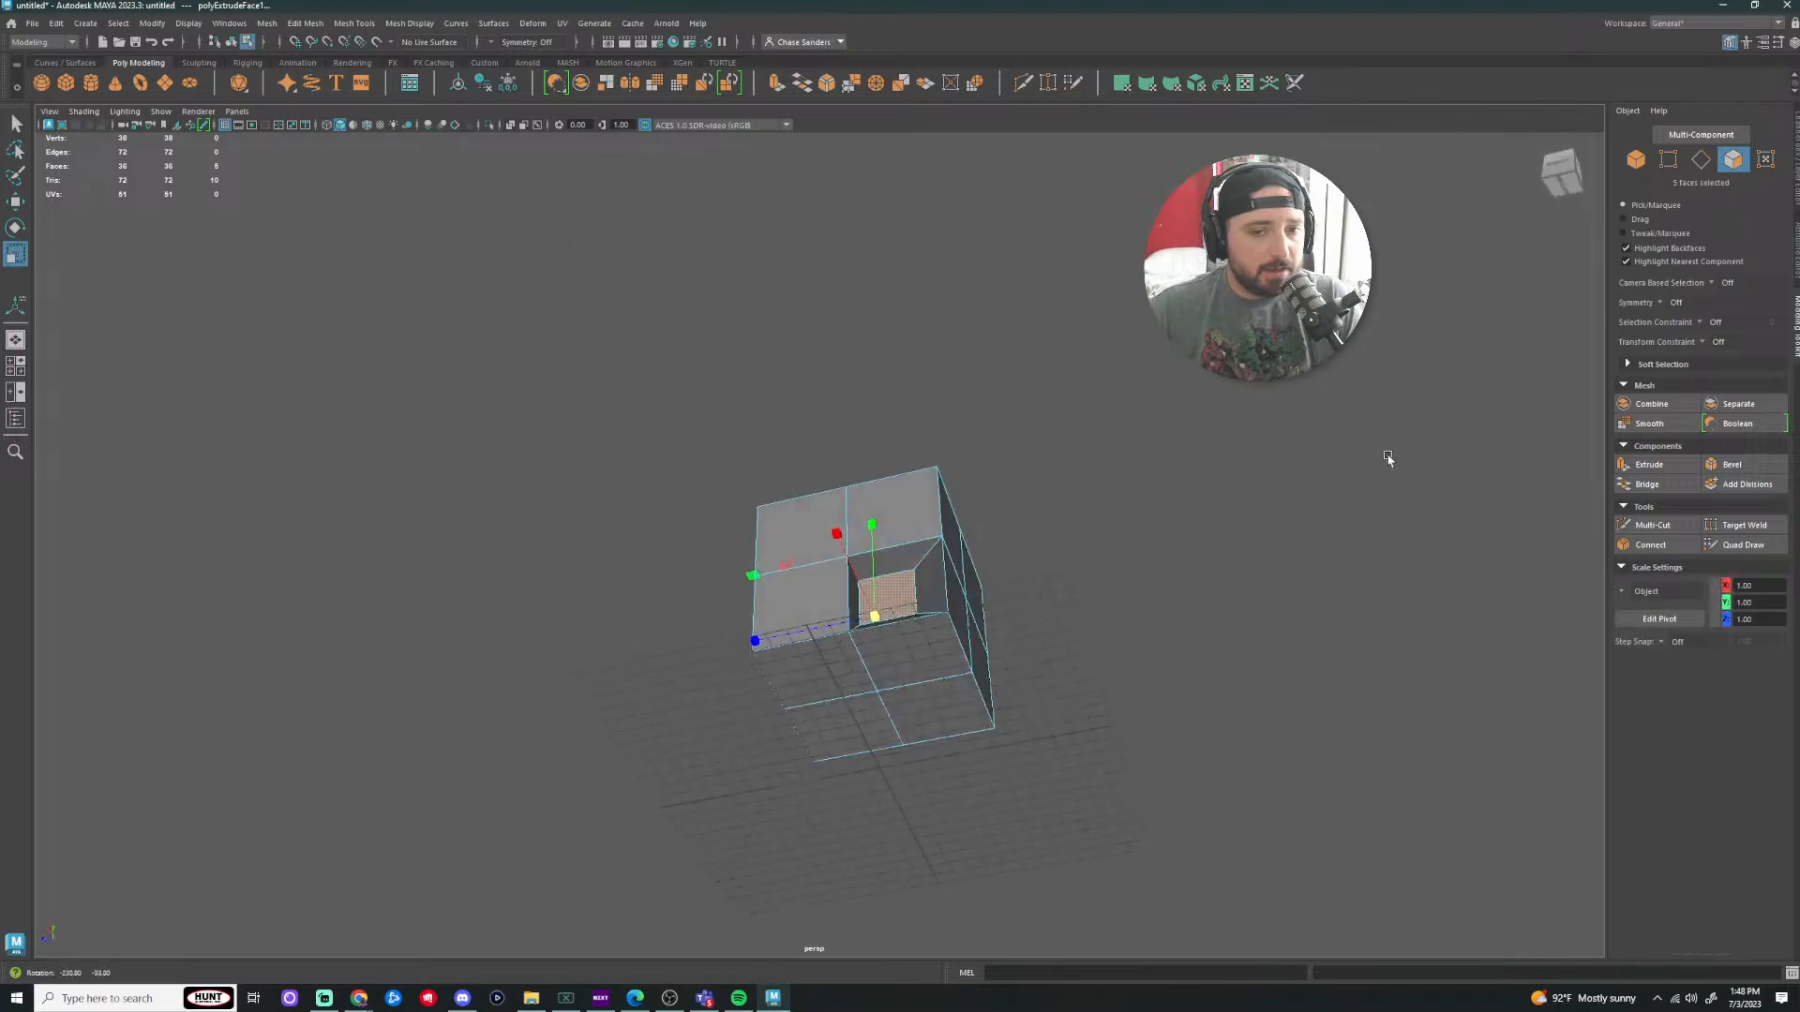
{"action": "key", "text": "ctrl+z"}
{"action": "key", "text": "ctrl+z"}
{"action": "key", "text": "ctrl+z"}
{"action": "key", "text": "ctrl+z"}
{"action": "key", "text": "ctrl+z"}
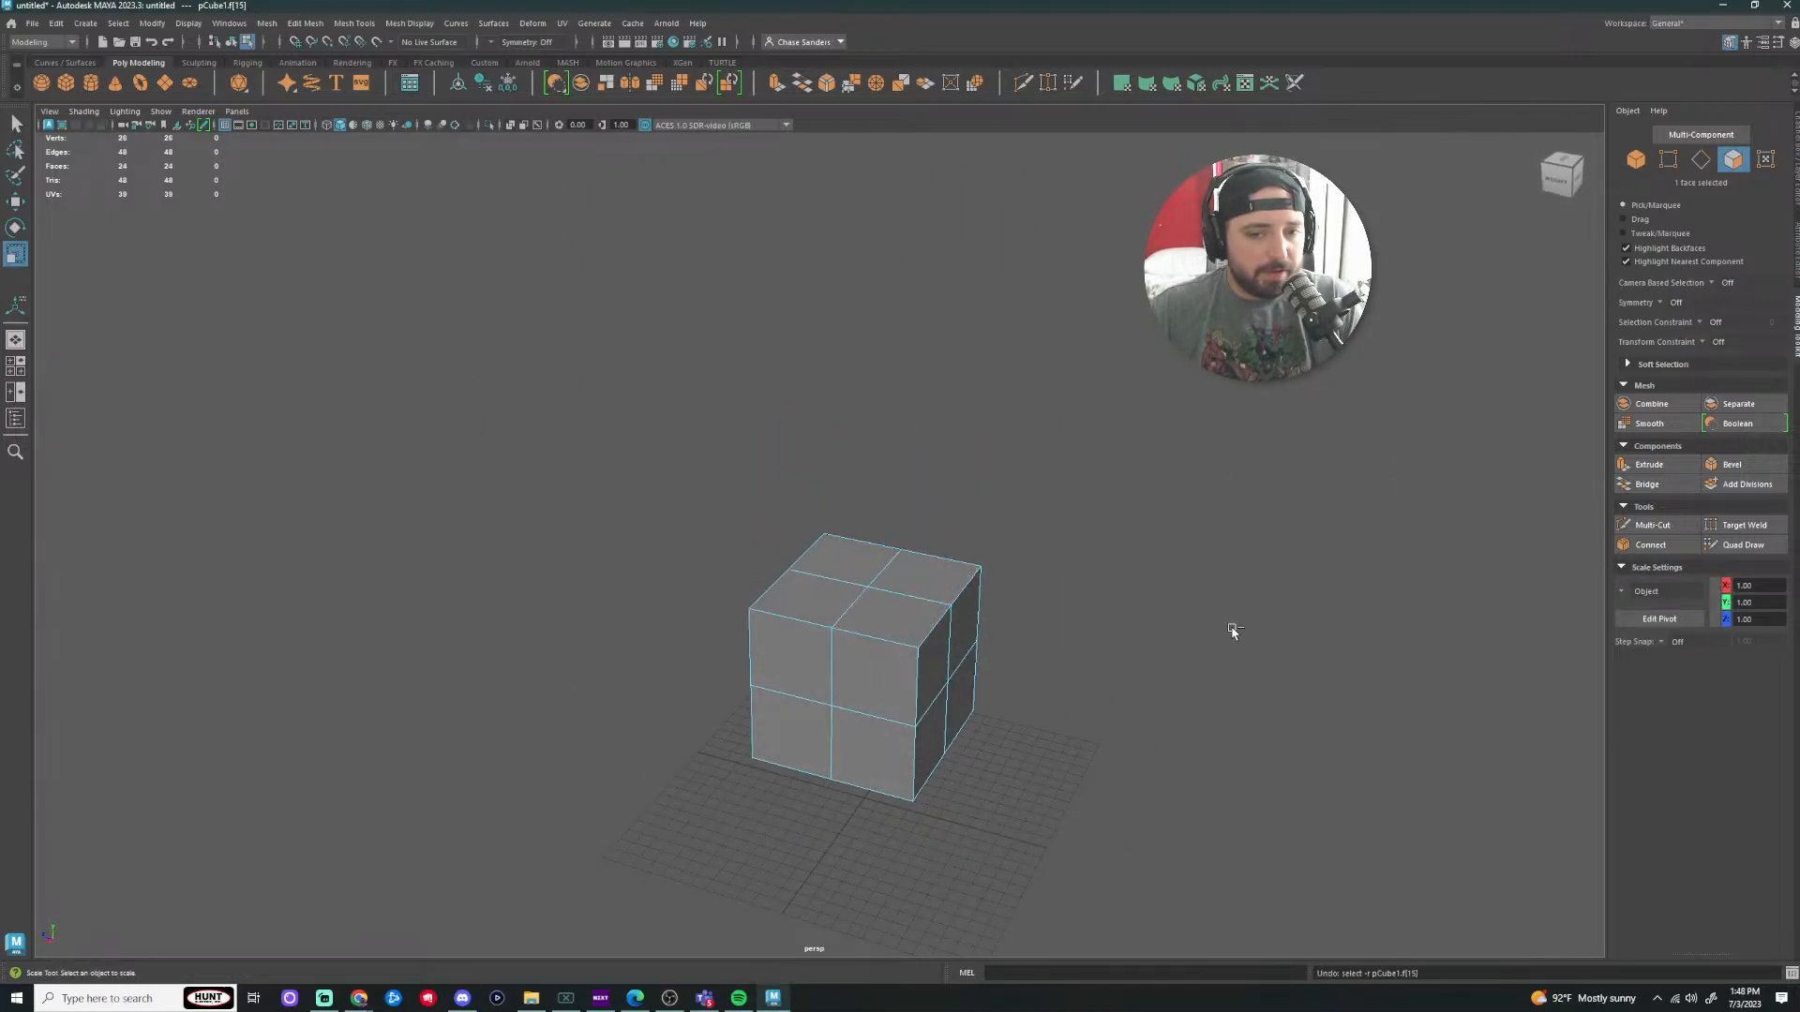
{"action": "key", "text": "ctrl+z"}
Step: Cut three edge loops into the cube with Multi-Cut
{"action": "left_click", "coordinate": [1023, 83]}
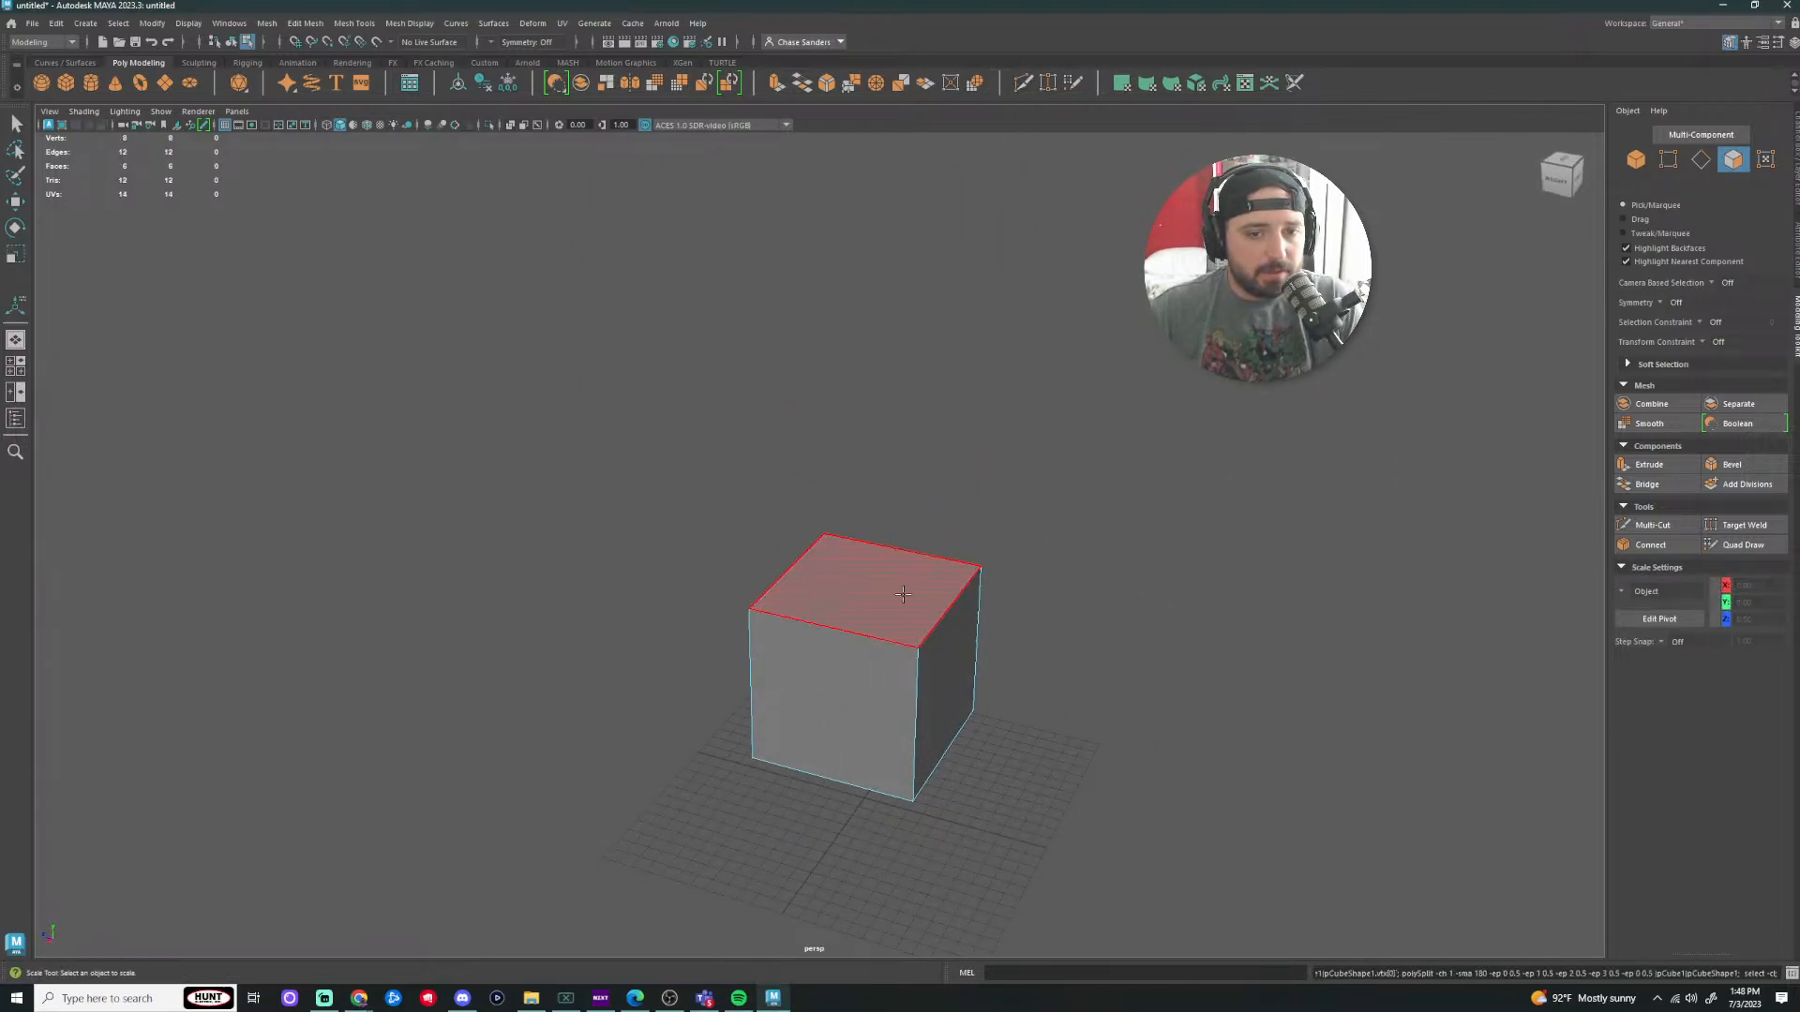
{"action": "left_click", "coordinate": [834, 634], "text": "ctrl"}
{"action": "left_click_drag", "start_coordinate": [837, 635], "coordinate": [872, 684], "text": "alt"}
{"action": "left_click", "coordinate": [818, 665], "text": "ctrl"}
{"action": "left_click", "coordinate": [930, 680], "text": "ctrl"}
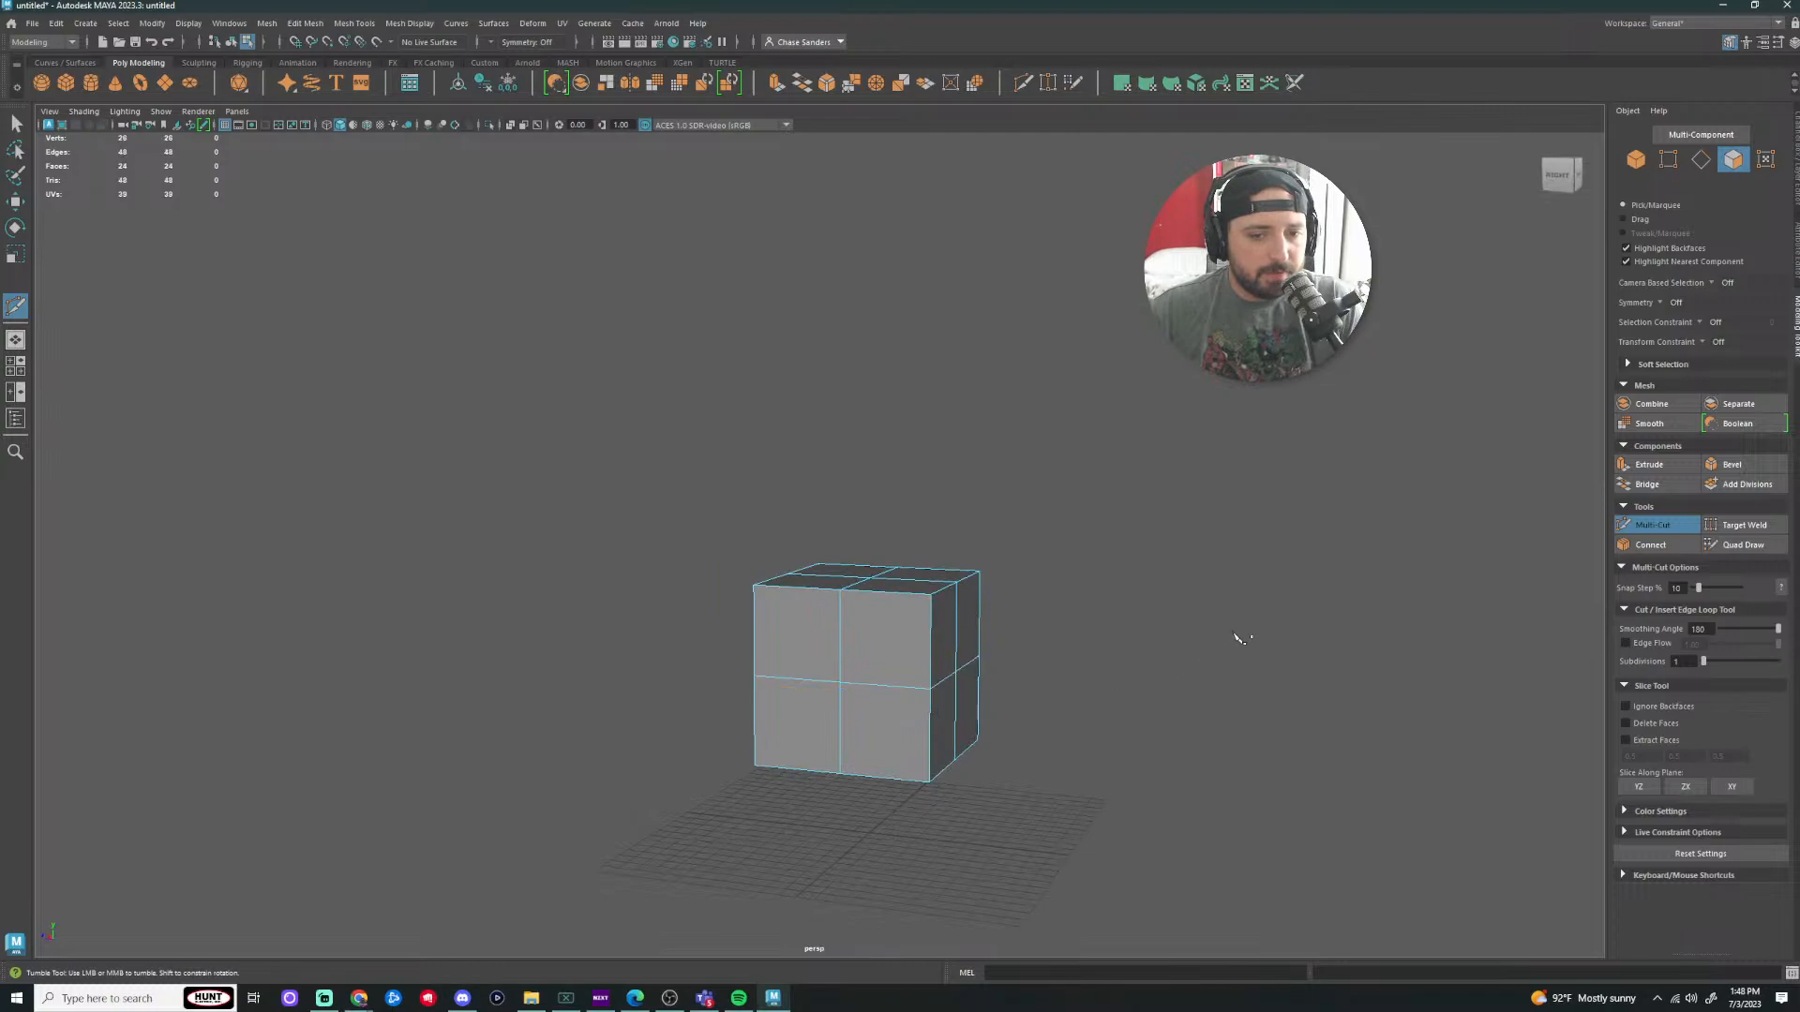
{"action": "left_click_drag", "start_coordinate": [1236, 633], "coordinate": [1097, 695], "text": "alt"}
{"action": "key", "text": "q"}
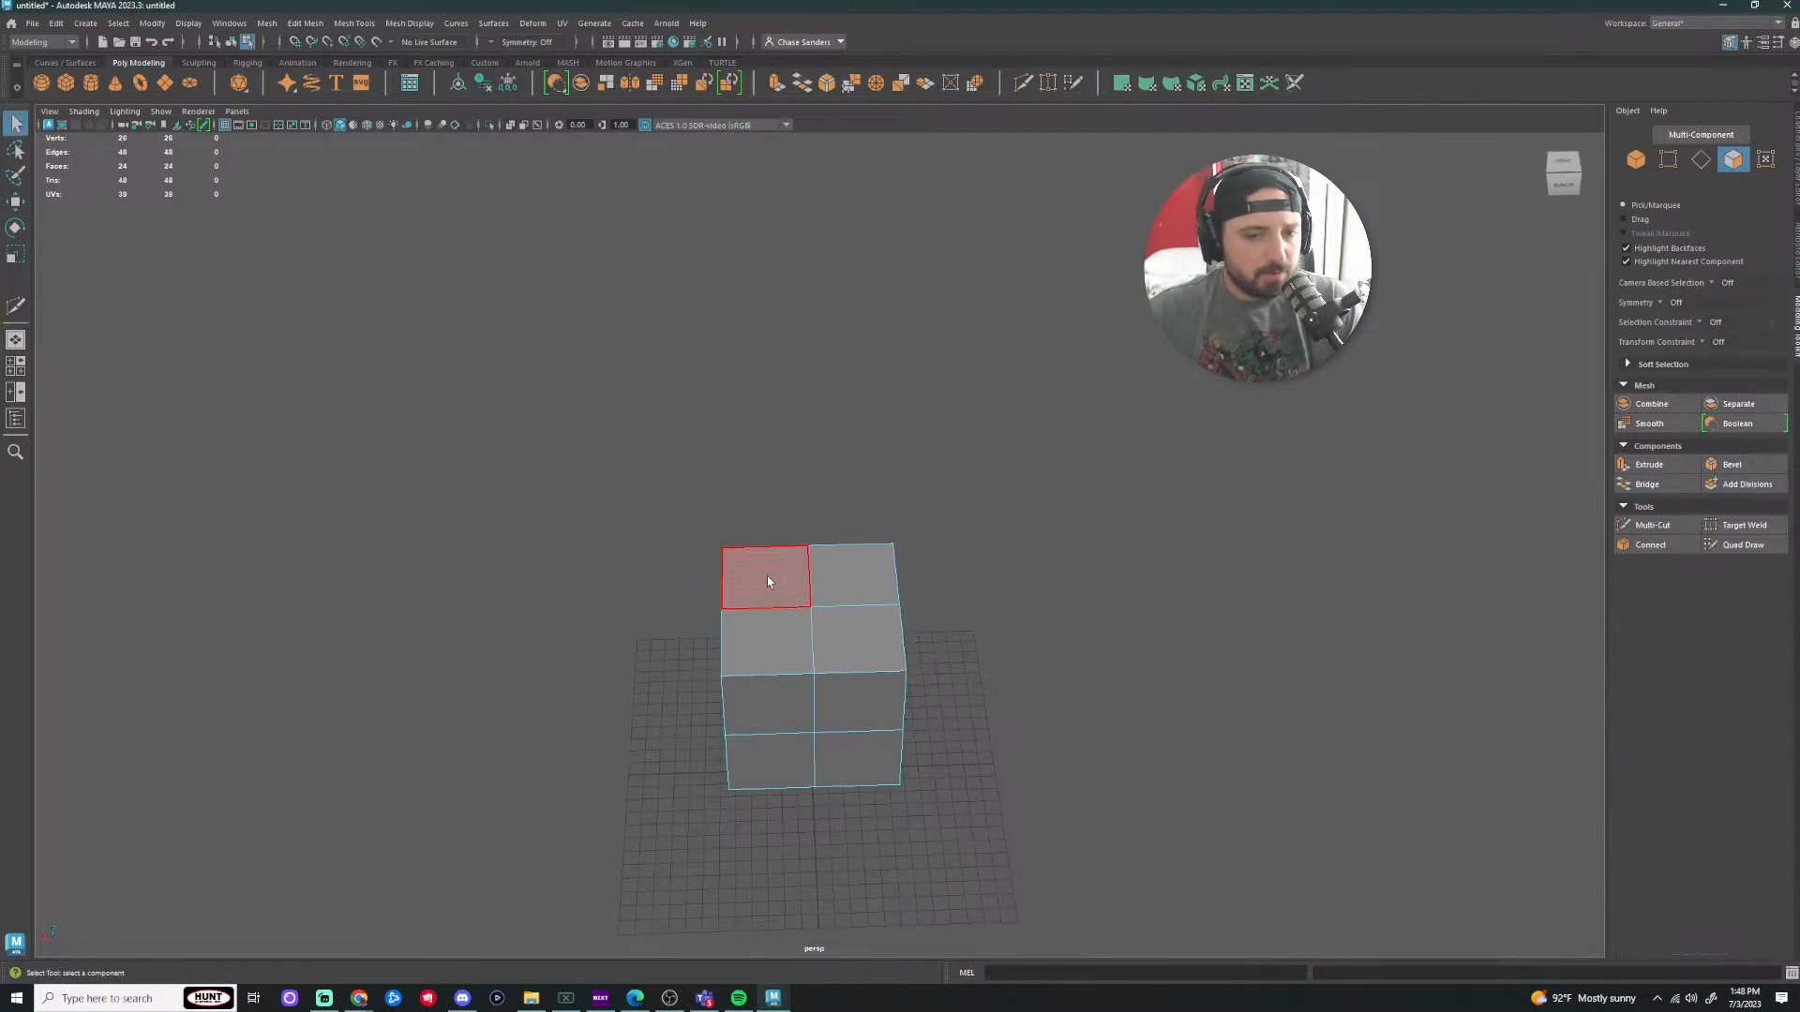
Step: Try extruding and shrinking three top faces, then undo the scale and extrusion
{"action": "left_click_drag", "start_coordinate": [766, 577], "coordinate": [842, 585]}
{"action": "left_click", "coordinate": [842, 637], "text": "shift"}
{"action": "left_click", "coordinate": [776, 642], "text": "shift"}
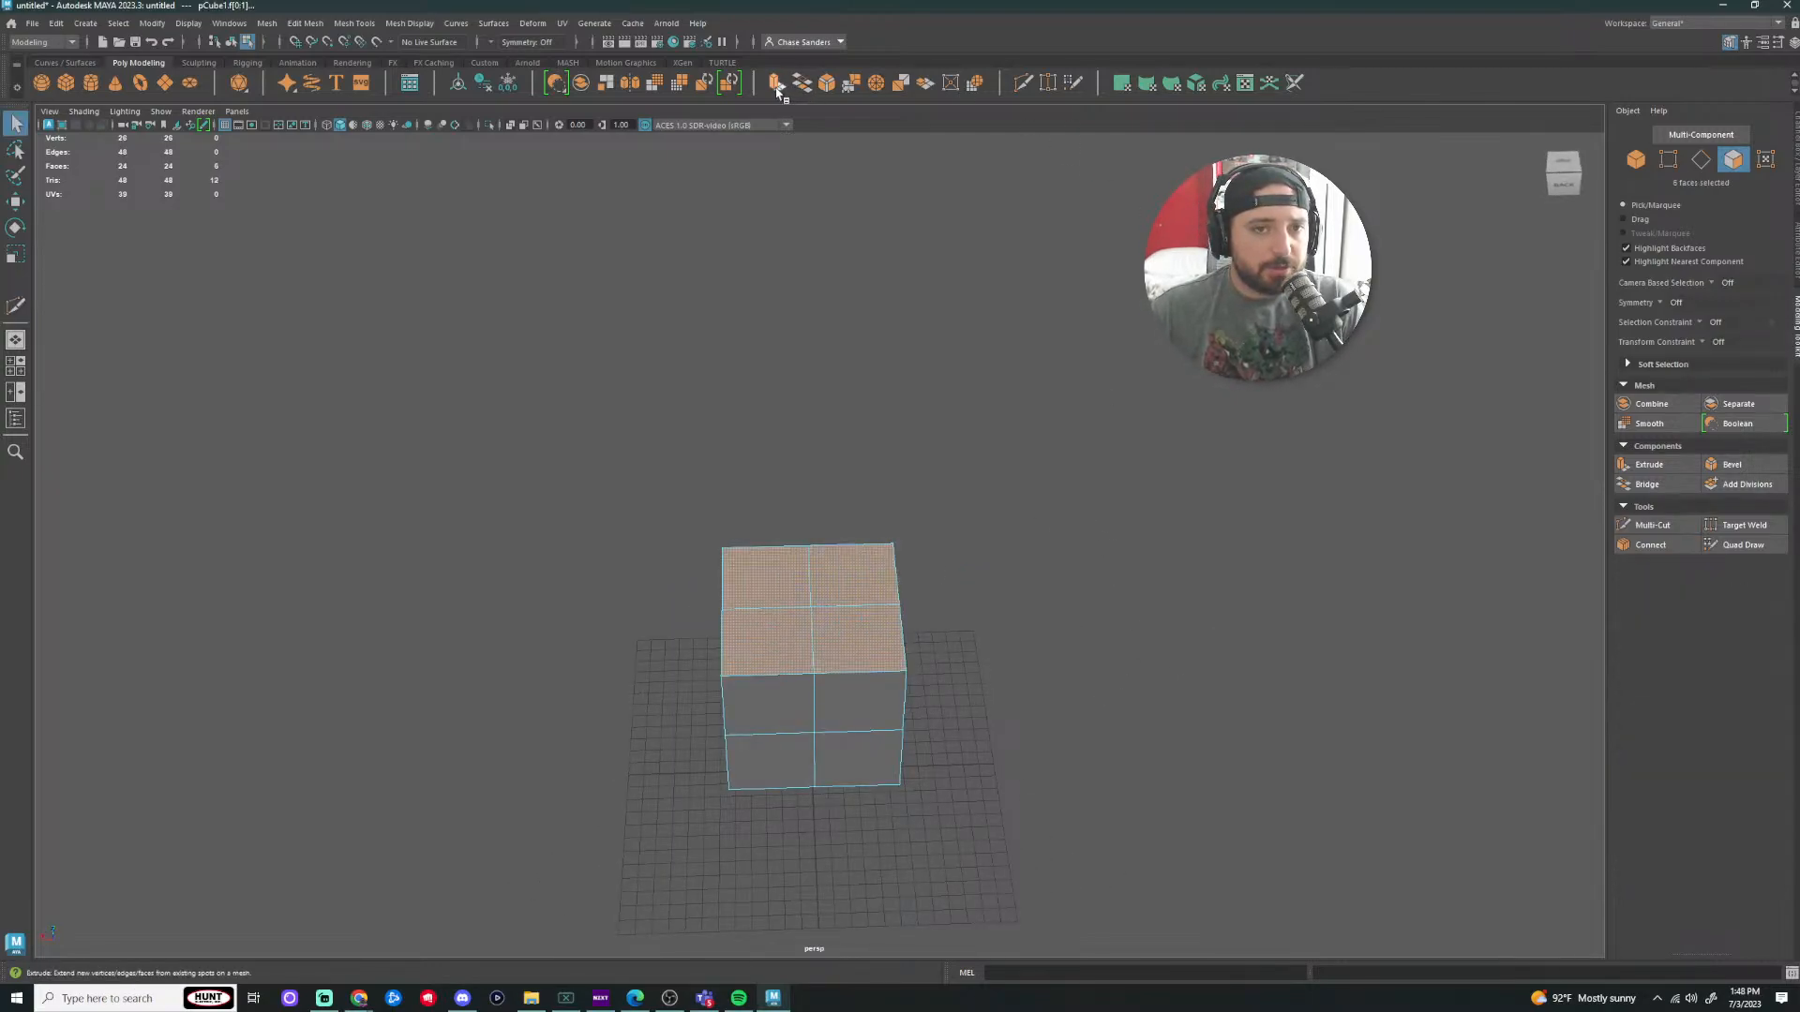
{"action": "key", "text": "ctrl+e"}
{"action": "key", "text": "r"}
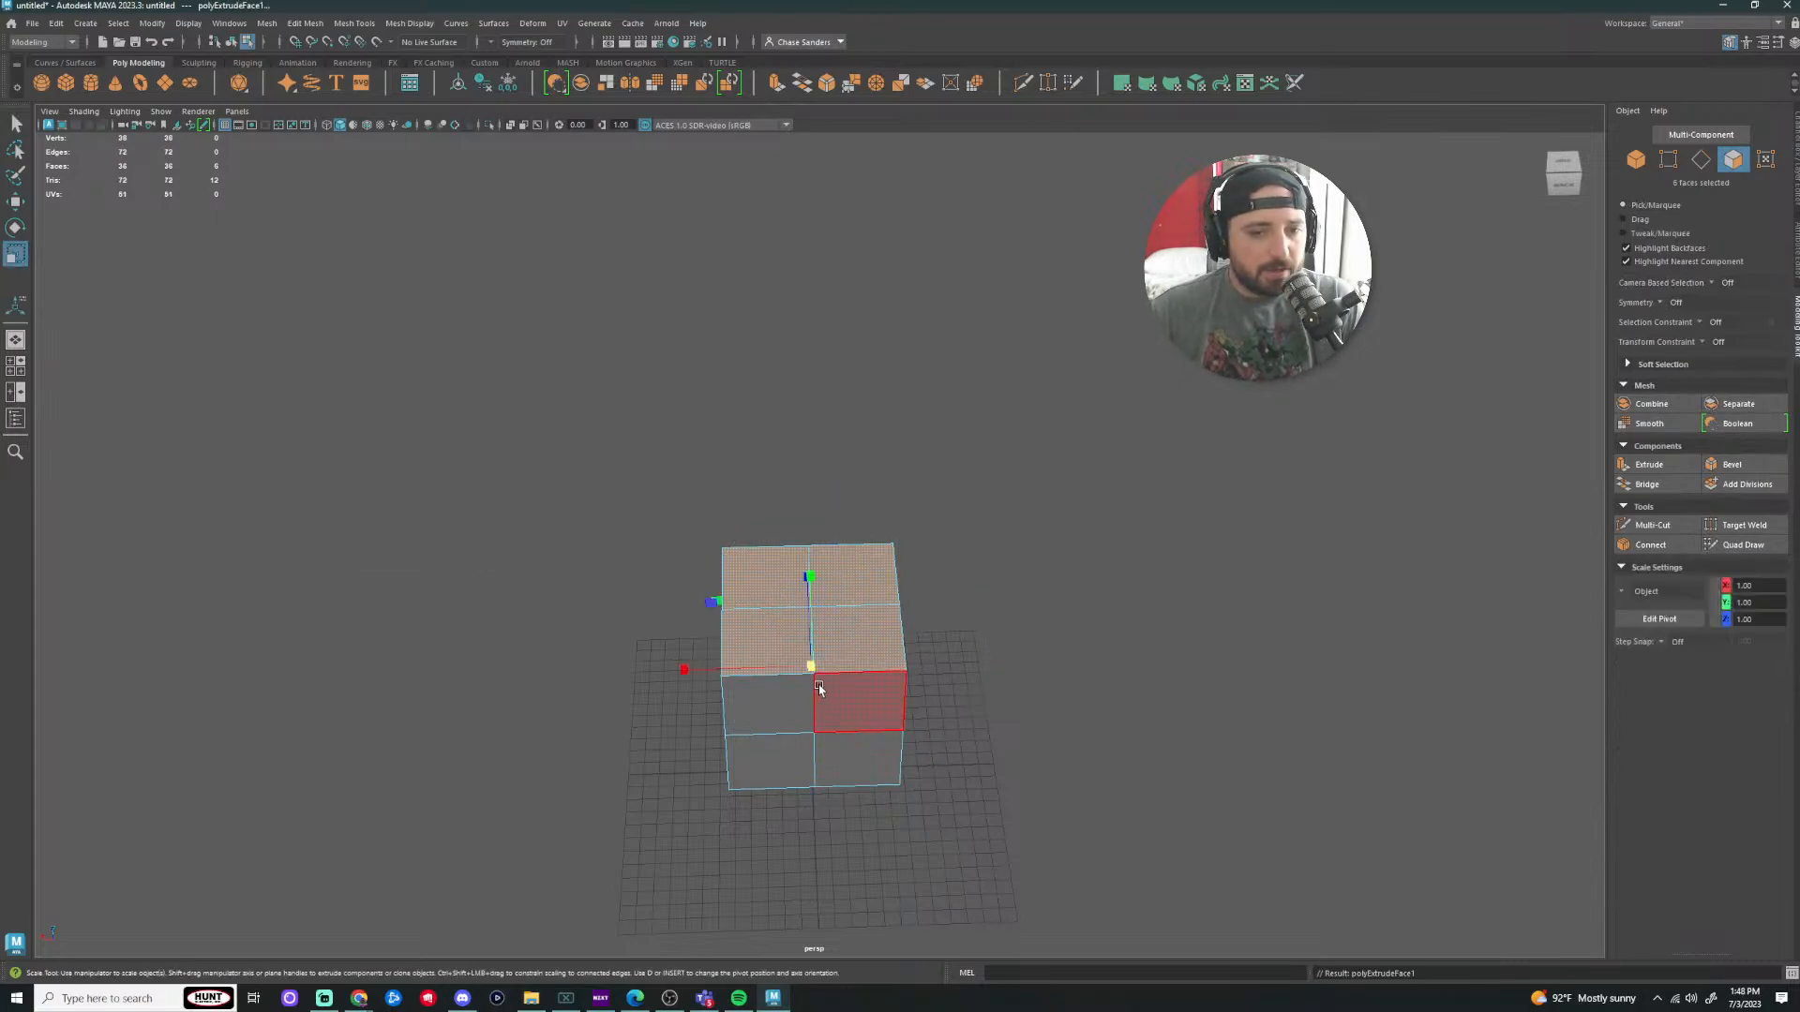
{"action": "left_click_drag", "start_coordinate": [812, 668], "coordinate": [784, 666]}
{"action": "key", "text": "ctrl+z"}
{"action": "key", "text": "ctrl+z"}
{"action": "key", "text": "ctrl+z"}
{"action": "key", "text": "ctrl+z"}
{"action": "key", "text": "ctrl+z"}
{"action": "key", "text": "ctrl+z"}
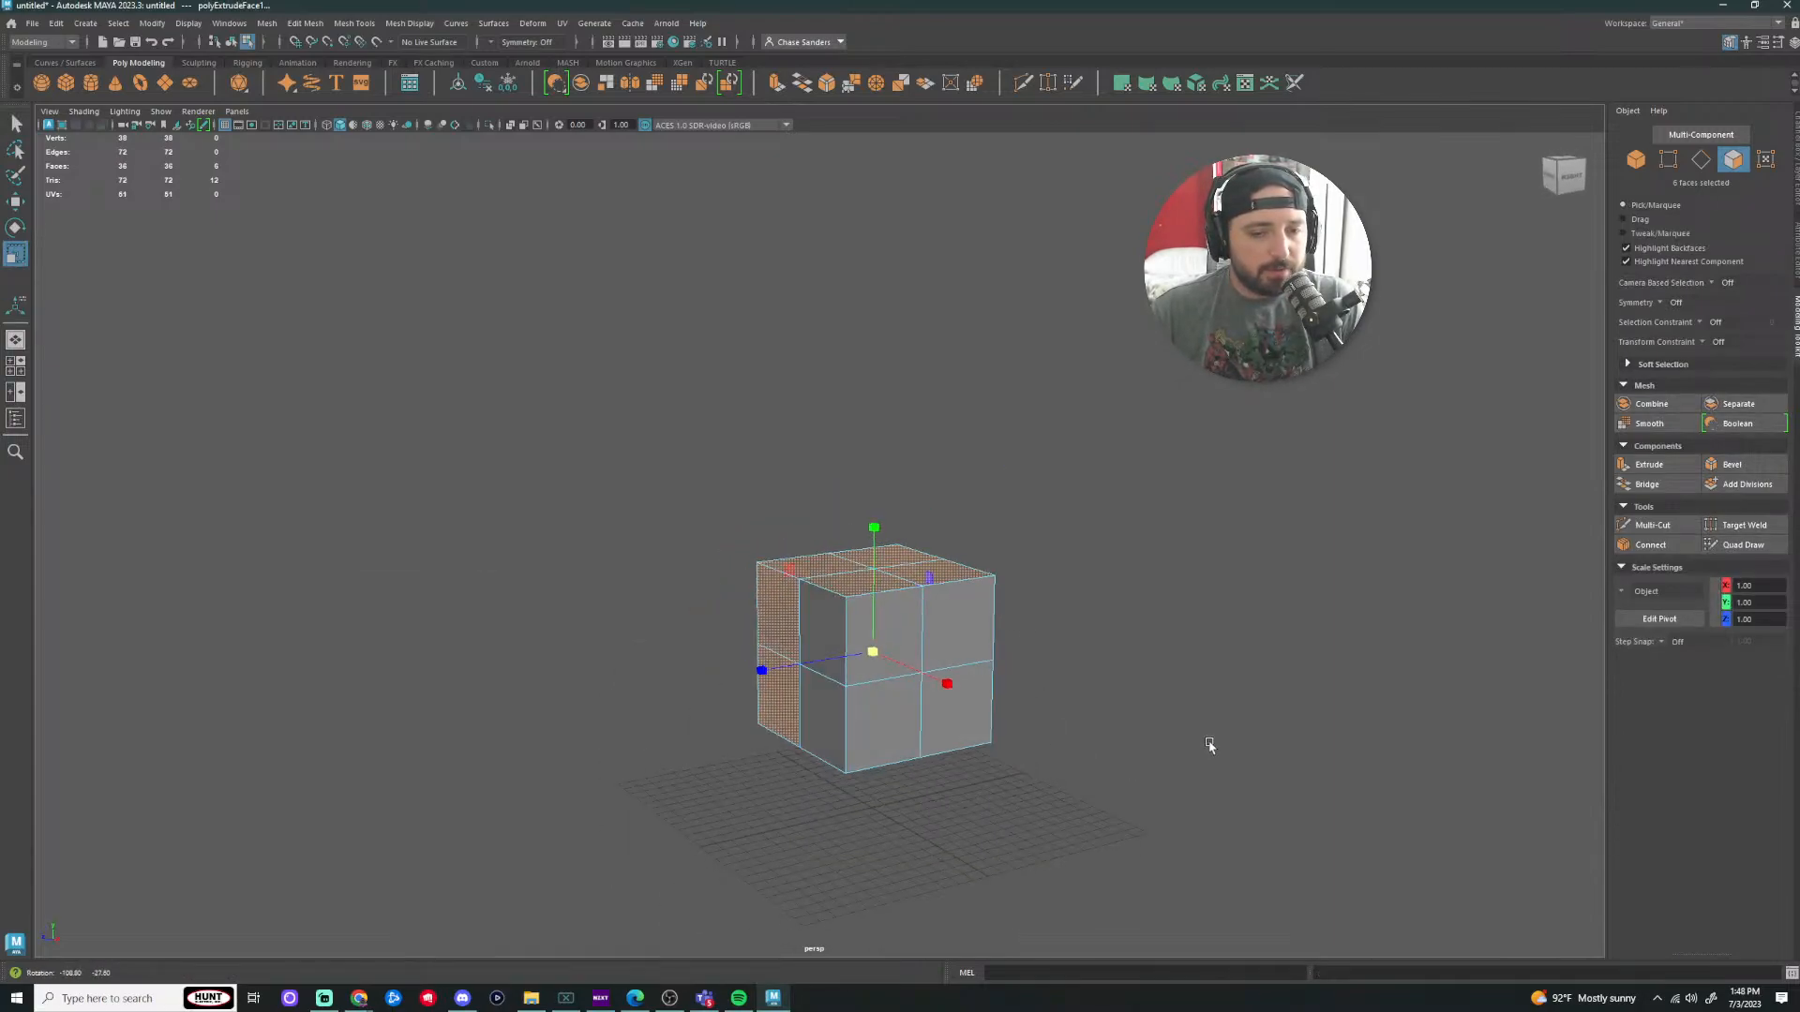
{"action": "key", "text": "ctrl+z"}
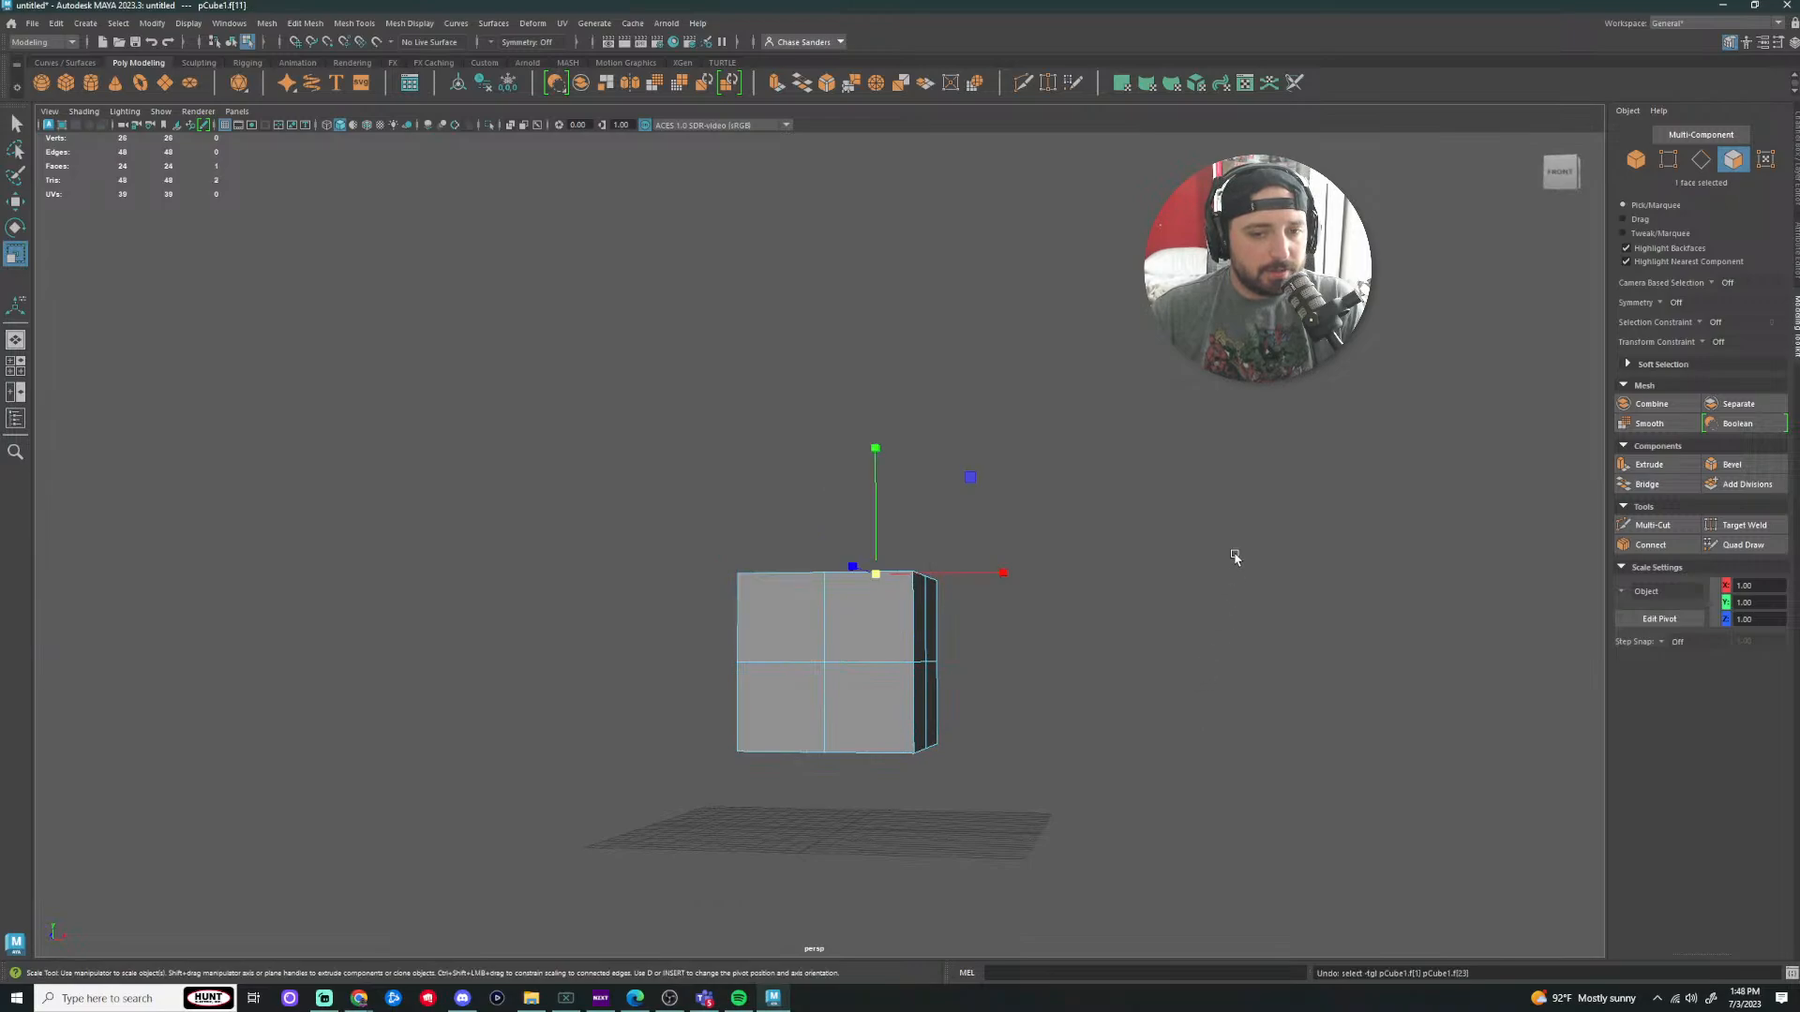
Step: Complete the four-face top selection, extrude it, and scale it inward into an inset
{"action": "left_click_drag", "start_coordinate": [1235, 557], "coordinate": [1232, 614], "text": "alt"}
{"action": "left_click", "coordinate": [798, 521], "text": "shift"}
{"action": "left_click", "coordinate": [809, 468], "text": "shift"}
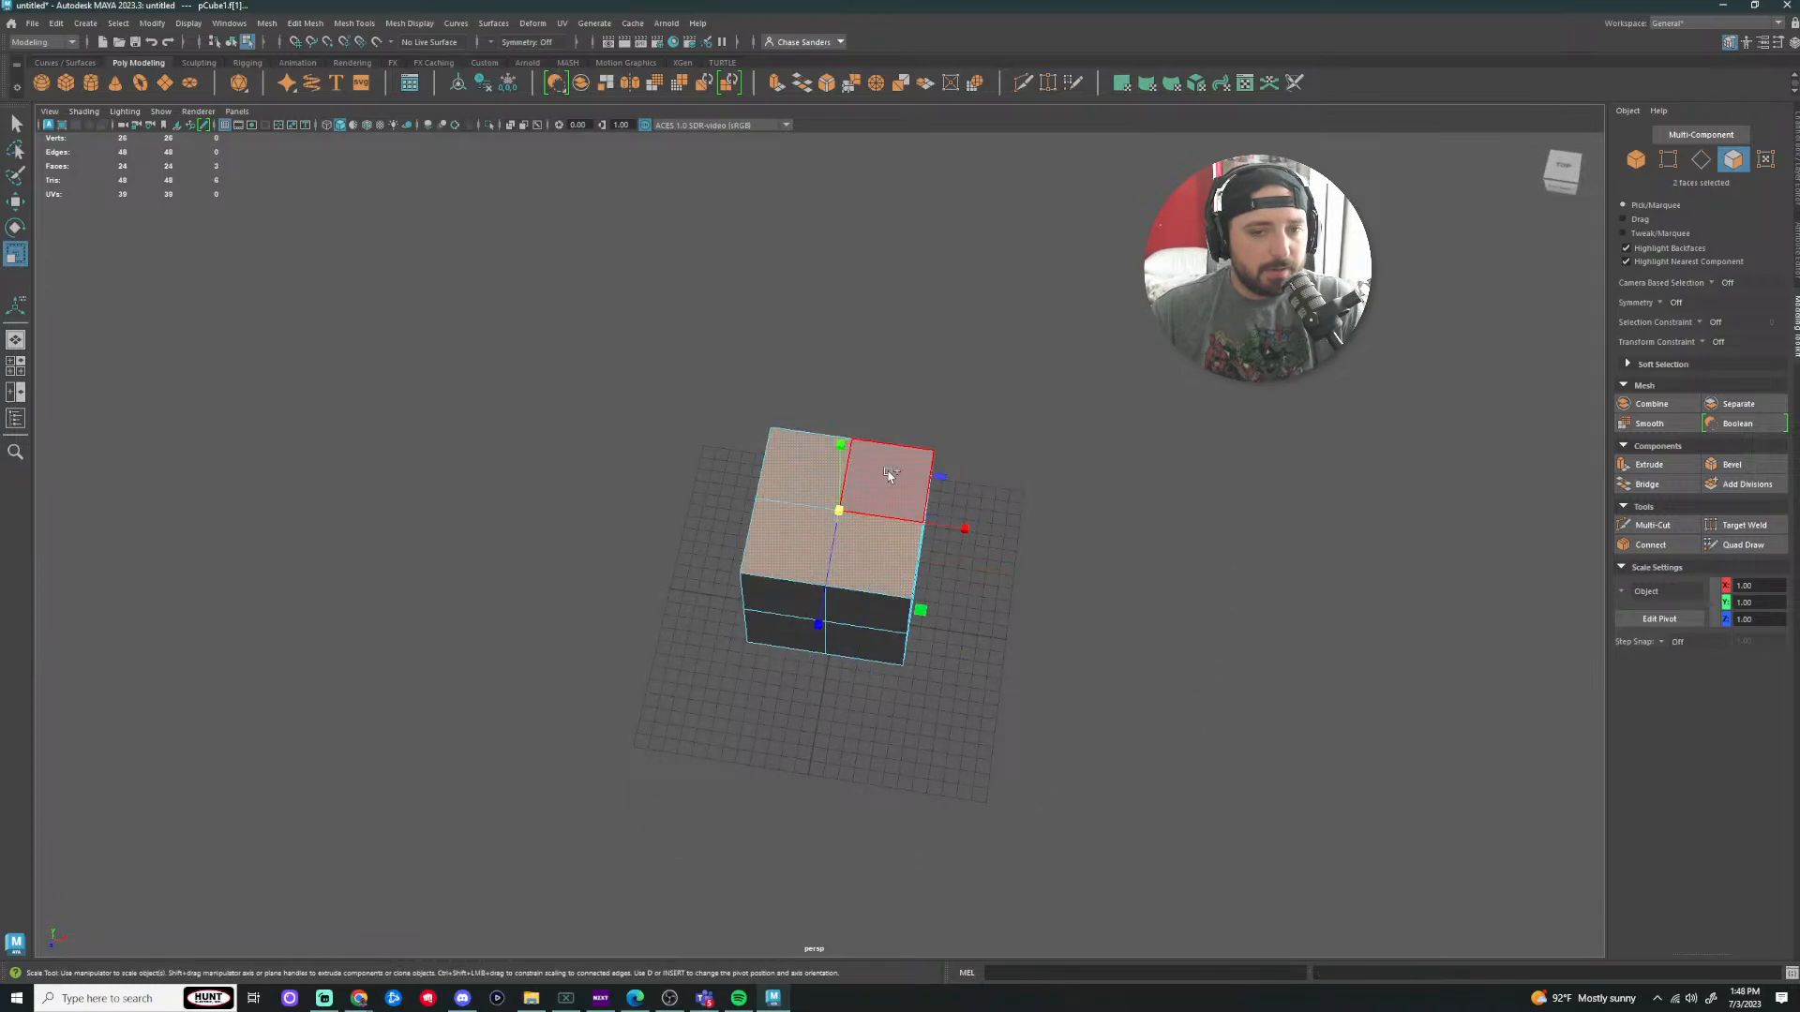
{"action": "left_click", "coordinate": [888, 478], "text": "shift"}
{"action": "left_click_drag", "start_coordinate": [1170, 536], "coordinate": [1560, 502], "text": "alt"}
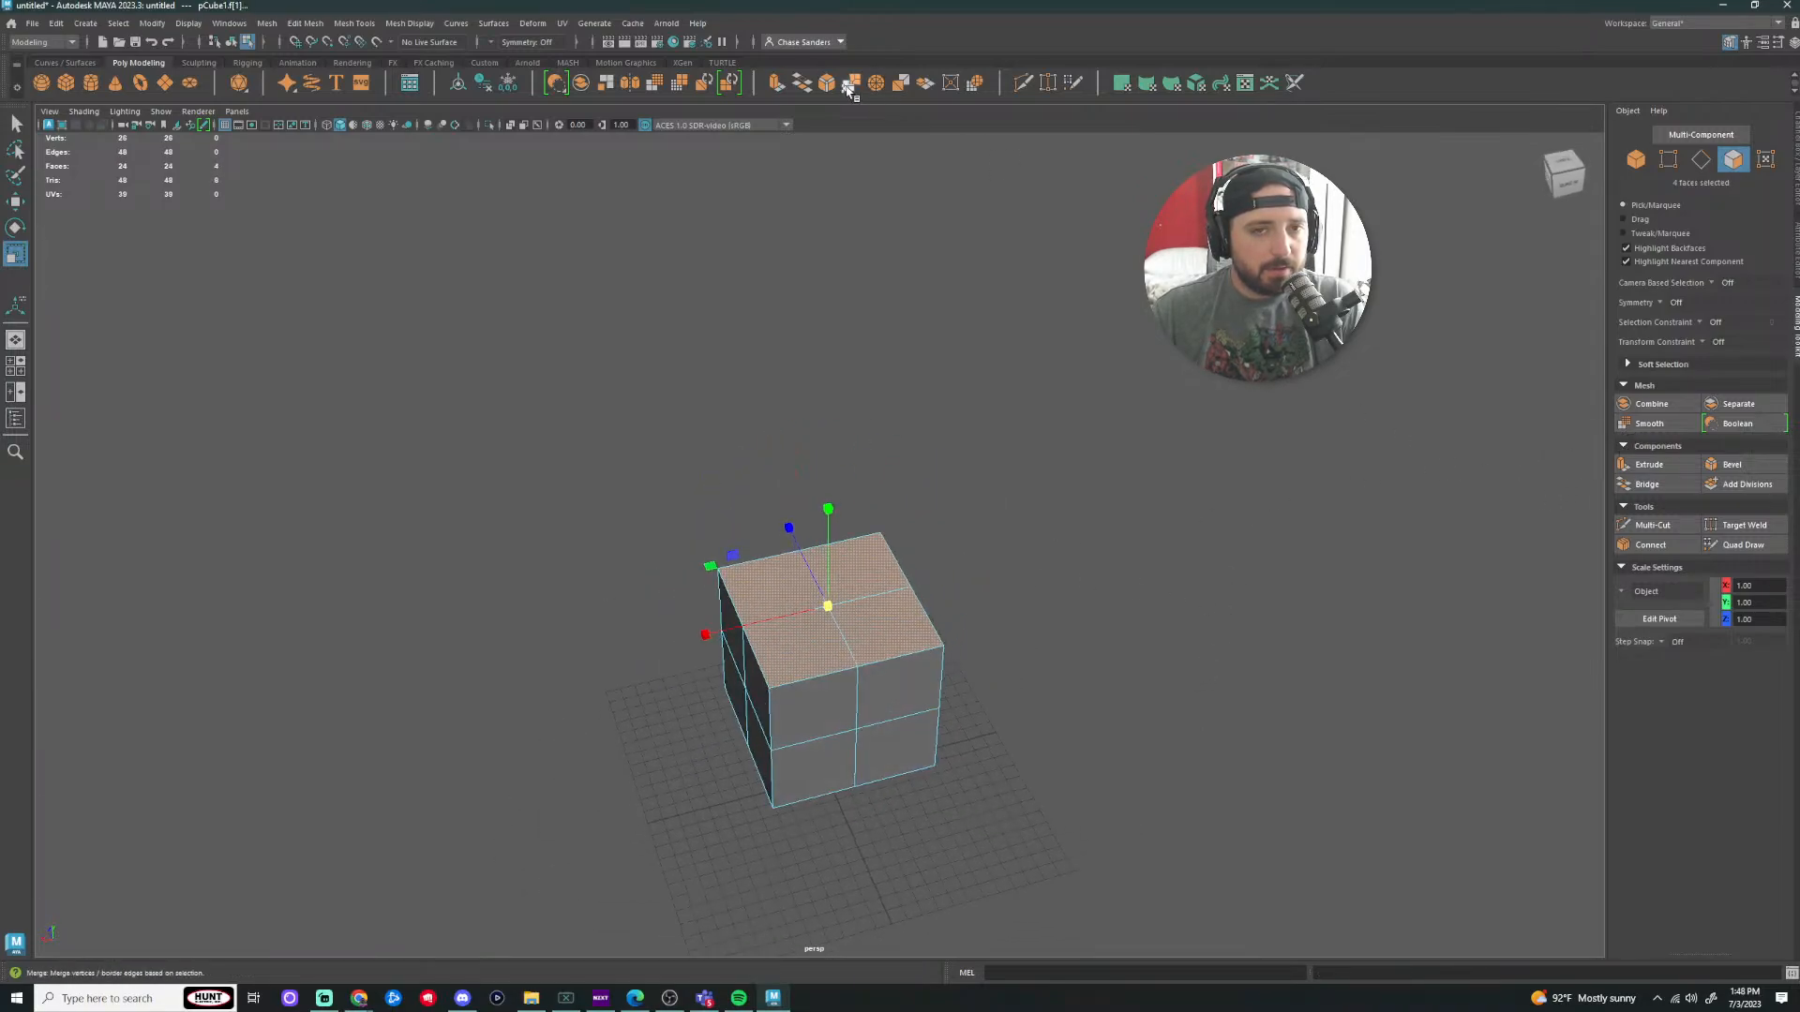
{"action": "left_click", "coordinate": [777, 83]}
{"action": "key", "text": "r"}
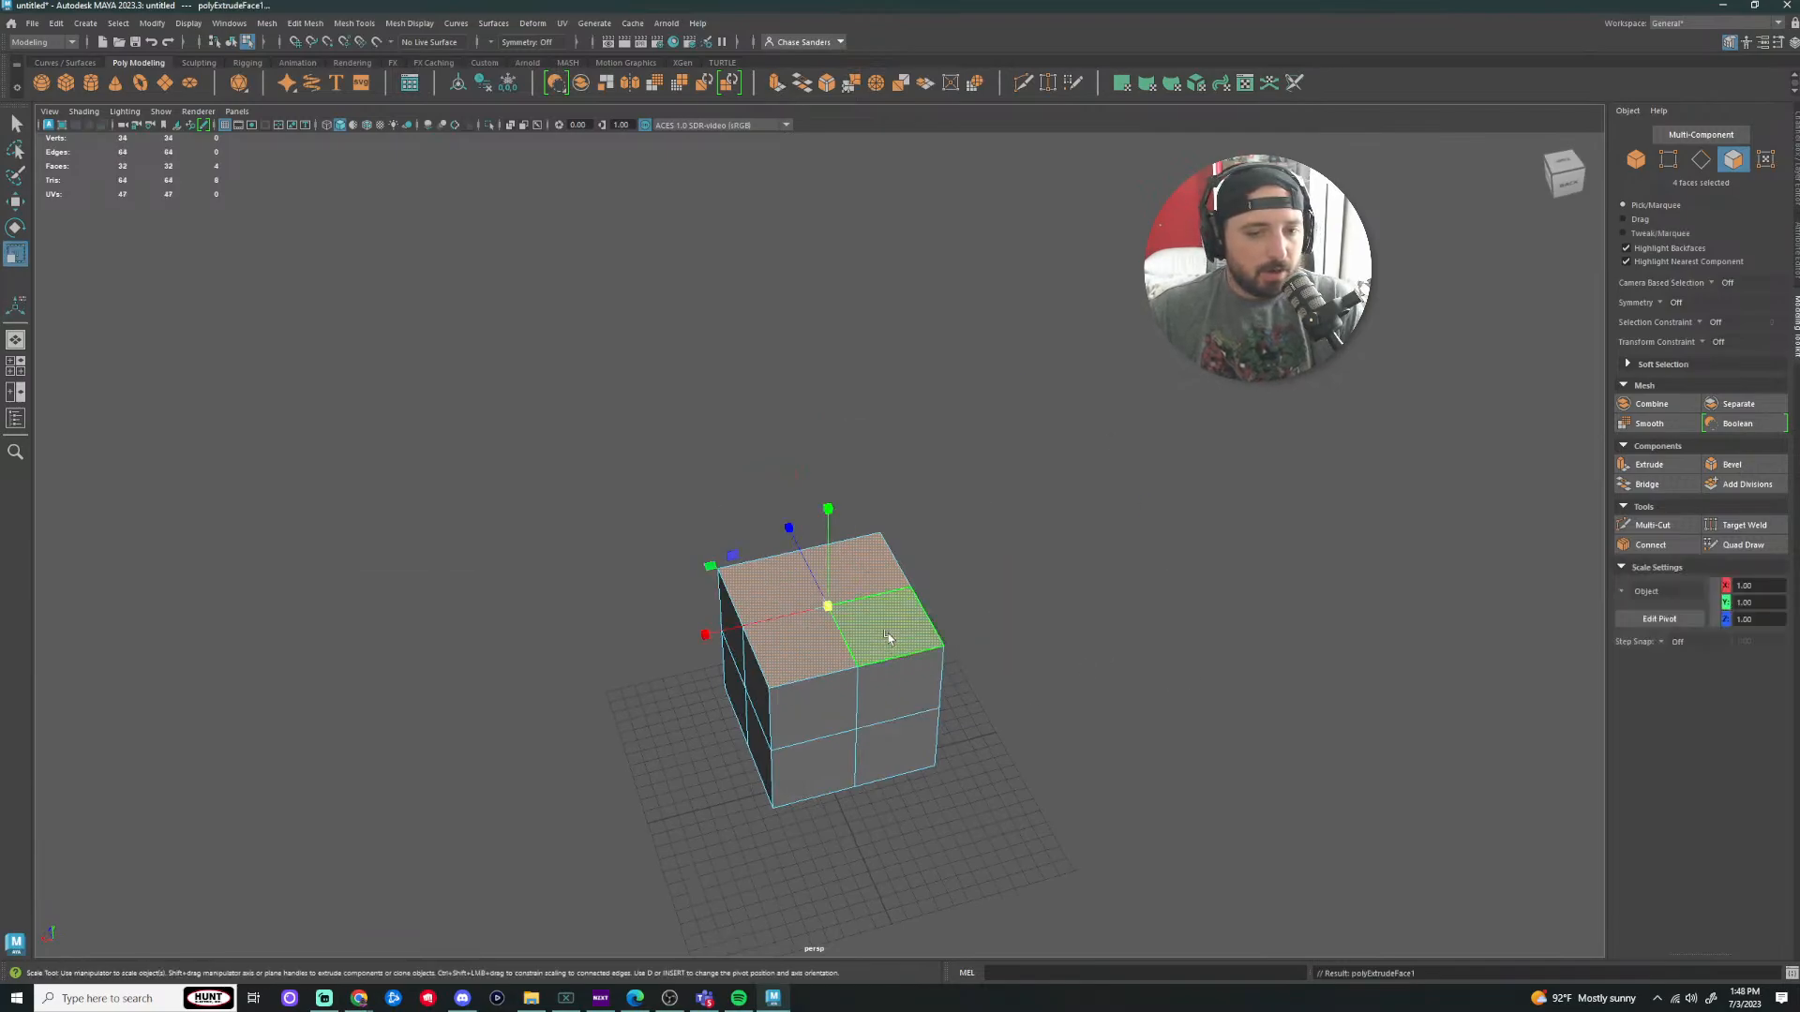
{"action": "left_click_drag", "start_coordinate": [827, 607], "coordinate": [1341, 562]}
{"action": "scroll", "coordinate": [1162, 628], "scroll_direction": "up", "scroll_amount": 5}
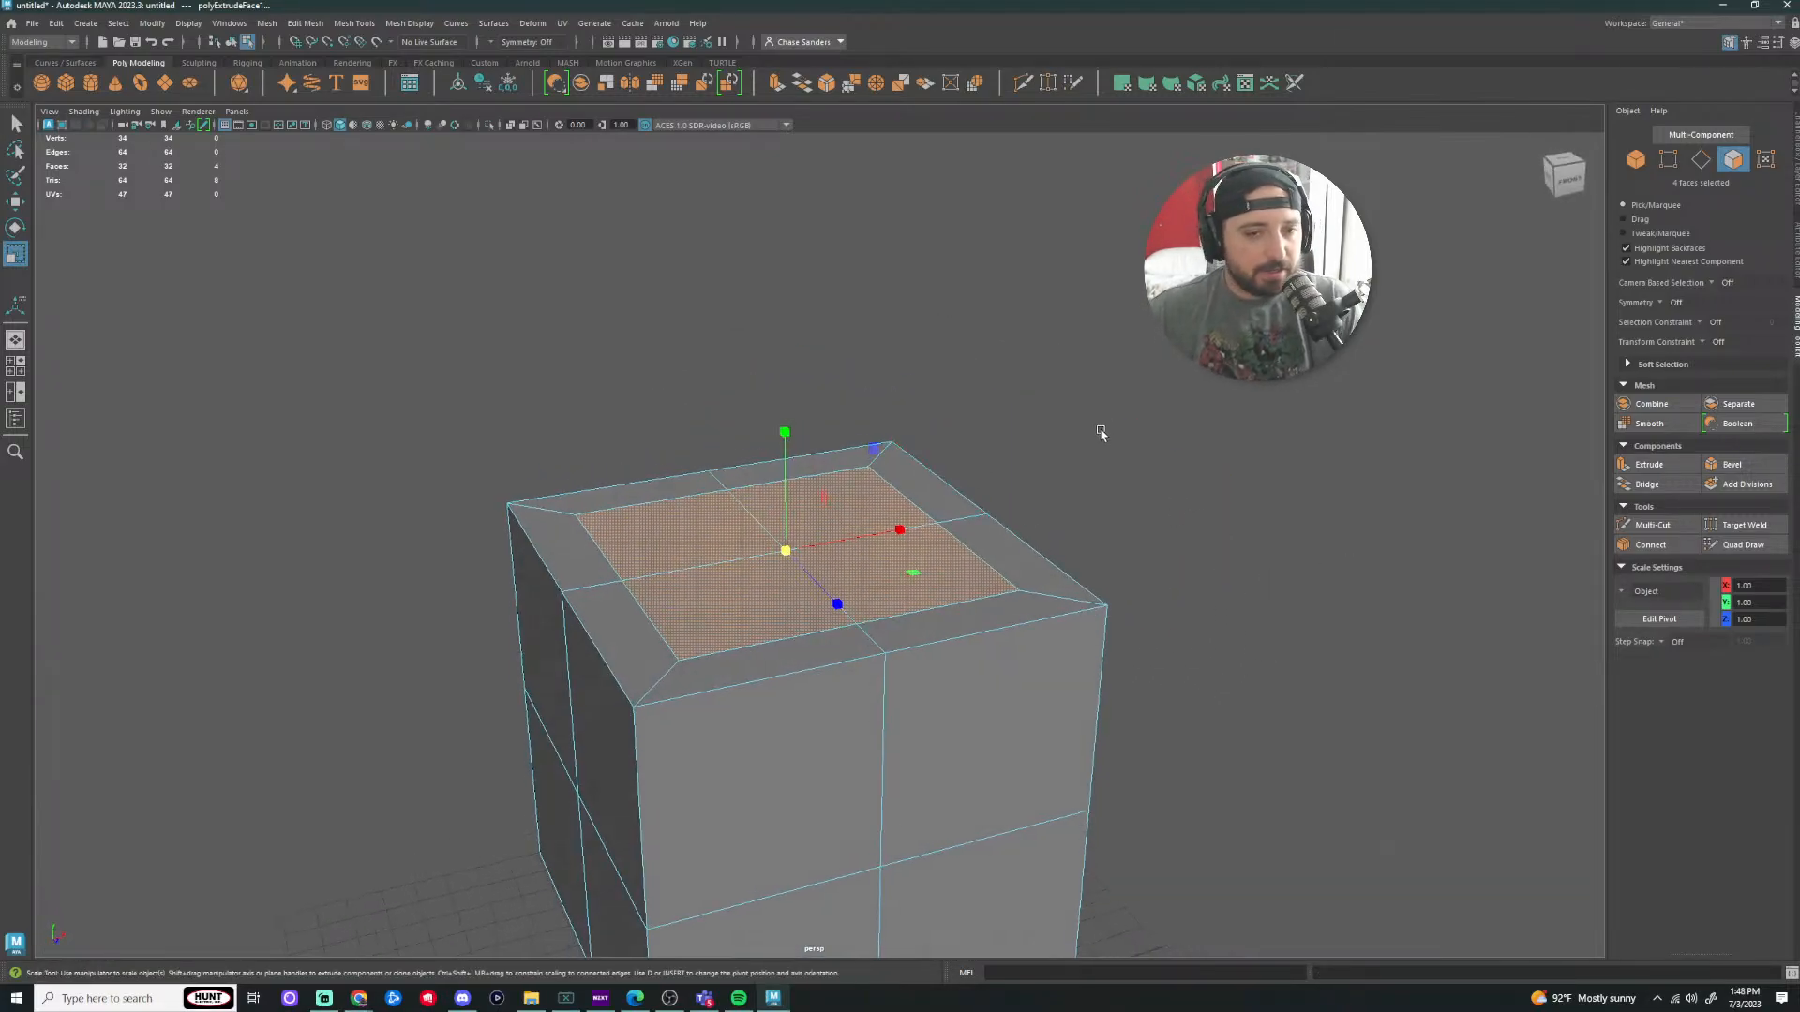
Step: Extrude the inset top faces and pull them high up into a tall block
{"action": "key", "text": "ctrl+e"}
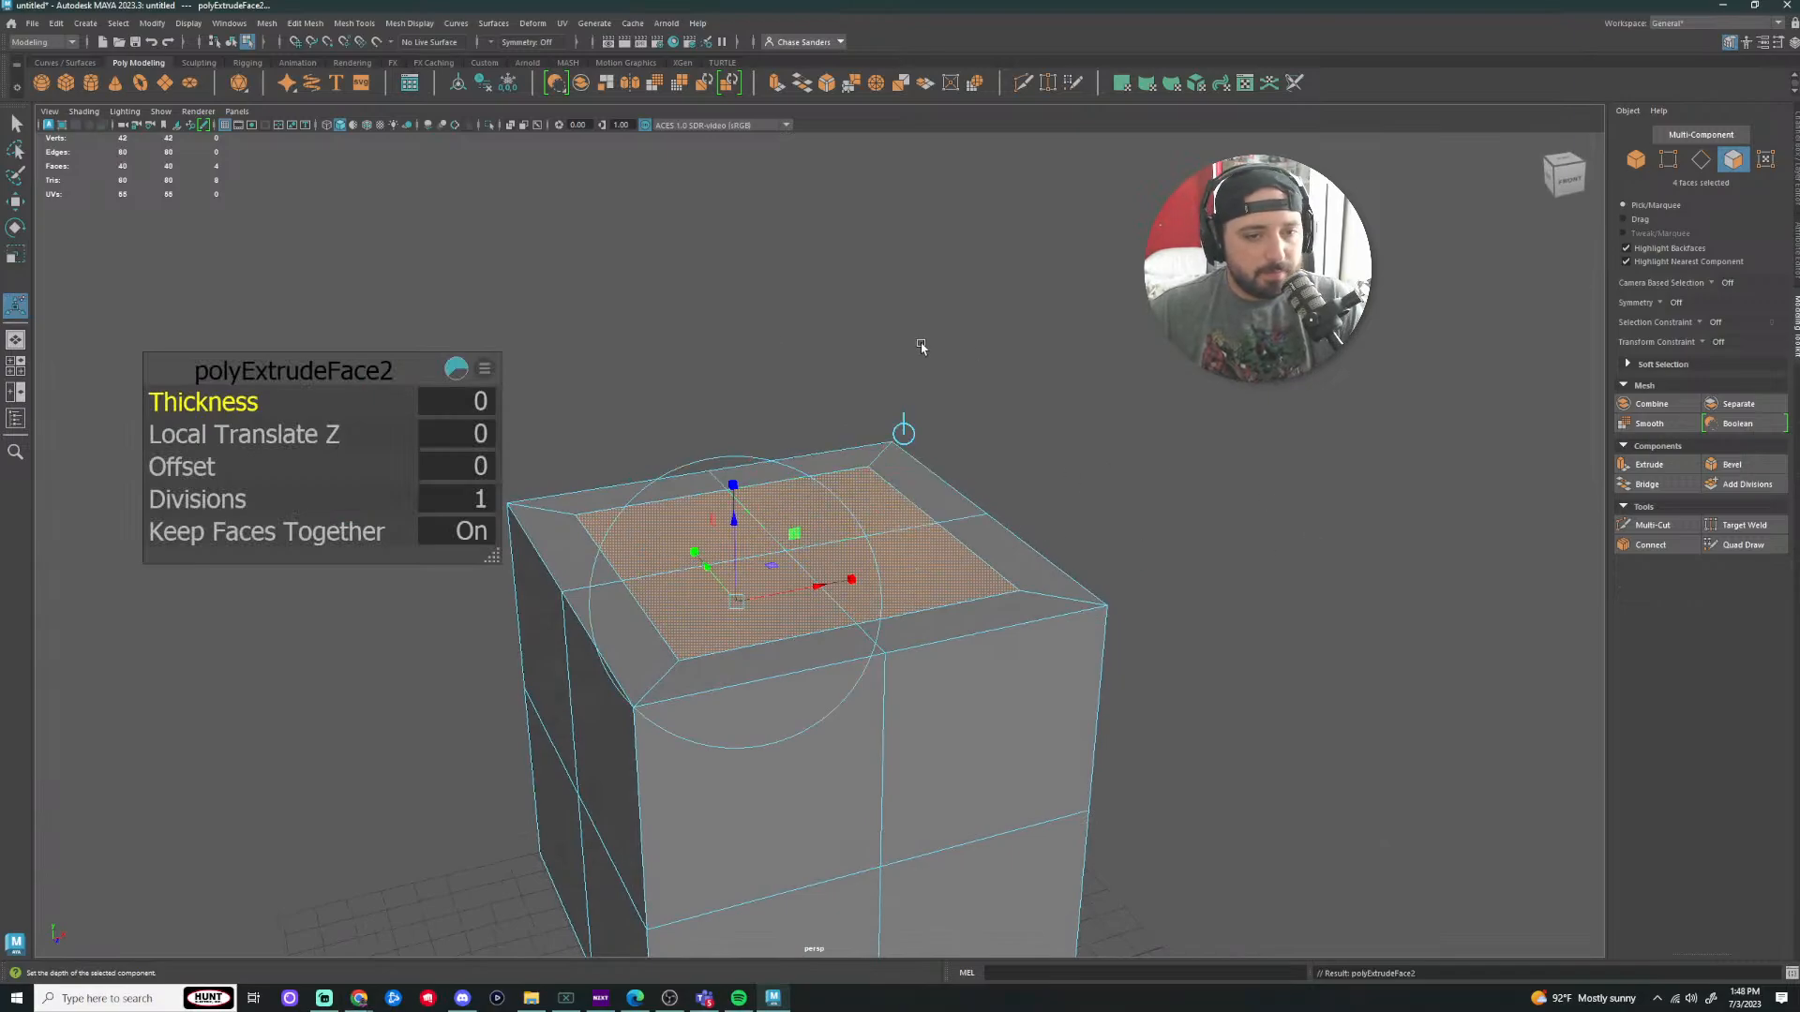
{"action": "key", "text": "w"}
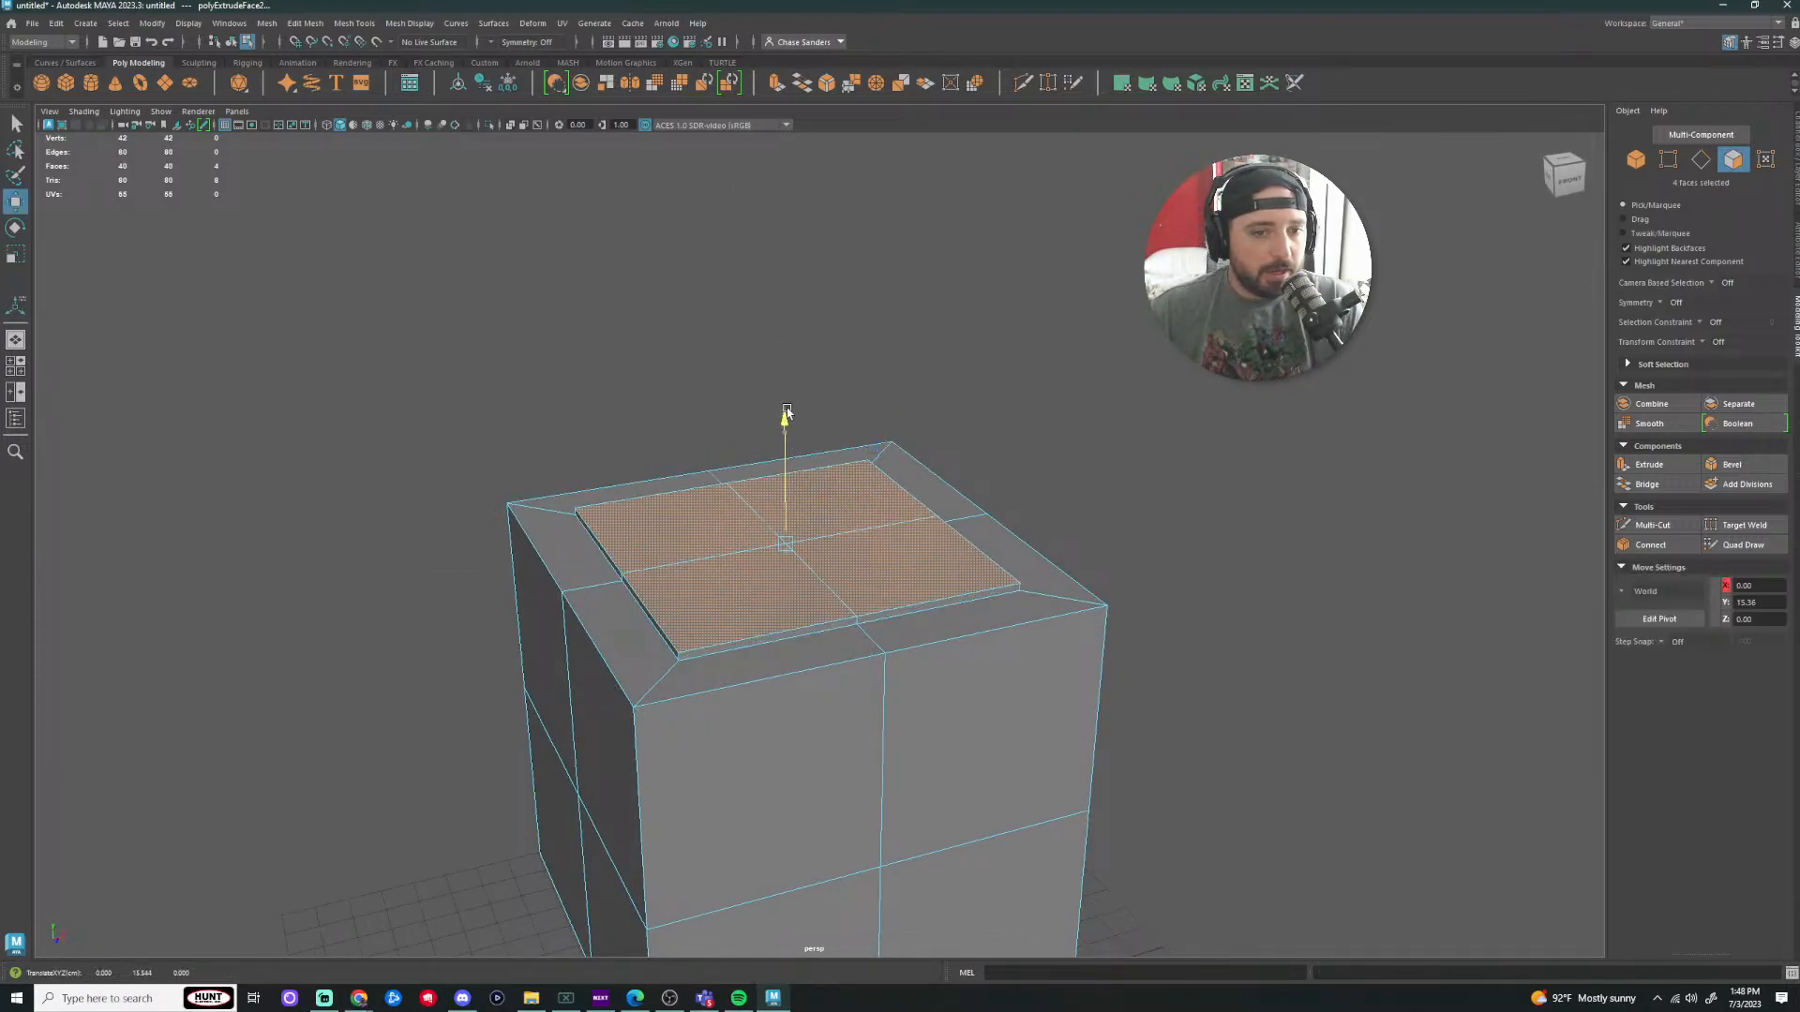
{"action": "left_click_drag", "start_coordinate": [786, 412], "coordinate": [783, 169]}
{"action": "scroll", "coordinate": [843, 361], "scroll_direction": "down", "scroll_amount": 5}
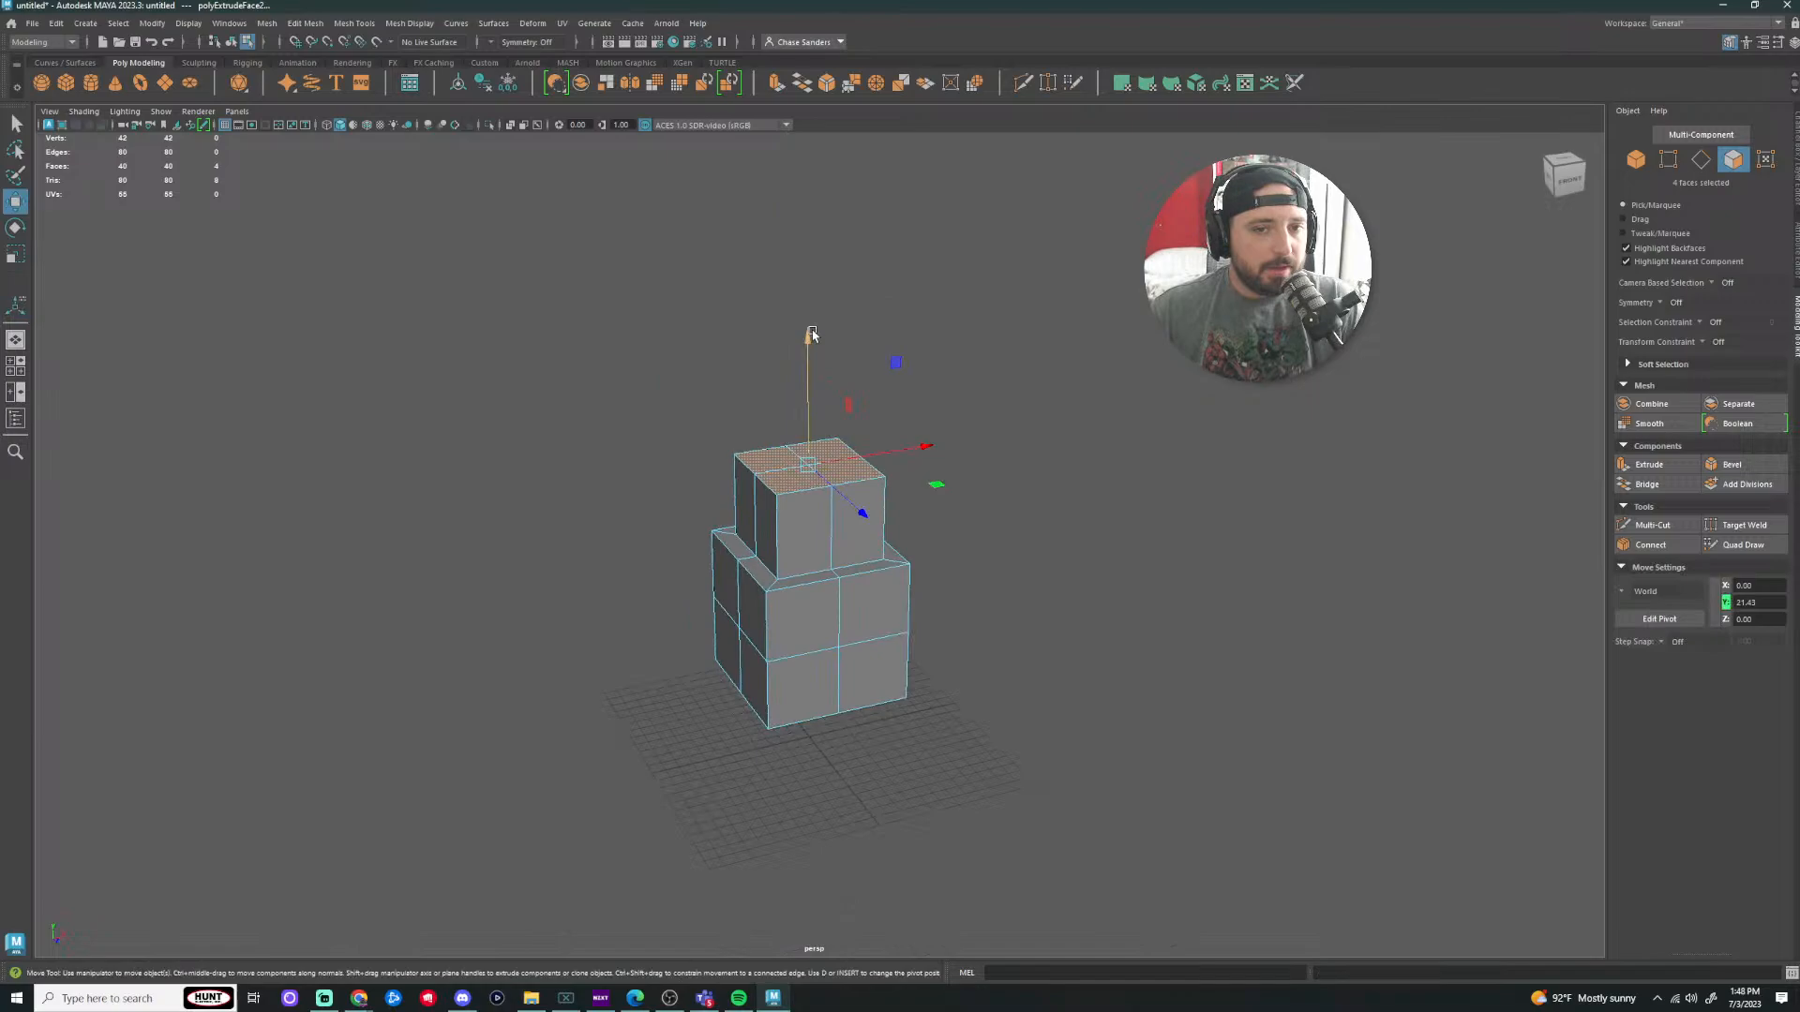
{"action": "left_click_drag", "start_coordinate": [812, 334], "coordinate": [808, 41]}
{"action": "left_click", "coordinate": [1066, 502]}
{"action": "scroll", "coordinate": [1029, 450], "scroll_direction": "up", "scroll_amount": 5}
{"action": "left_click_drag", "start_coordinate": [1029, 450], "coordinate": [1318, 498], "text": "alt"}
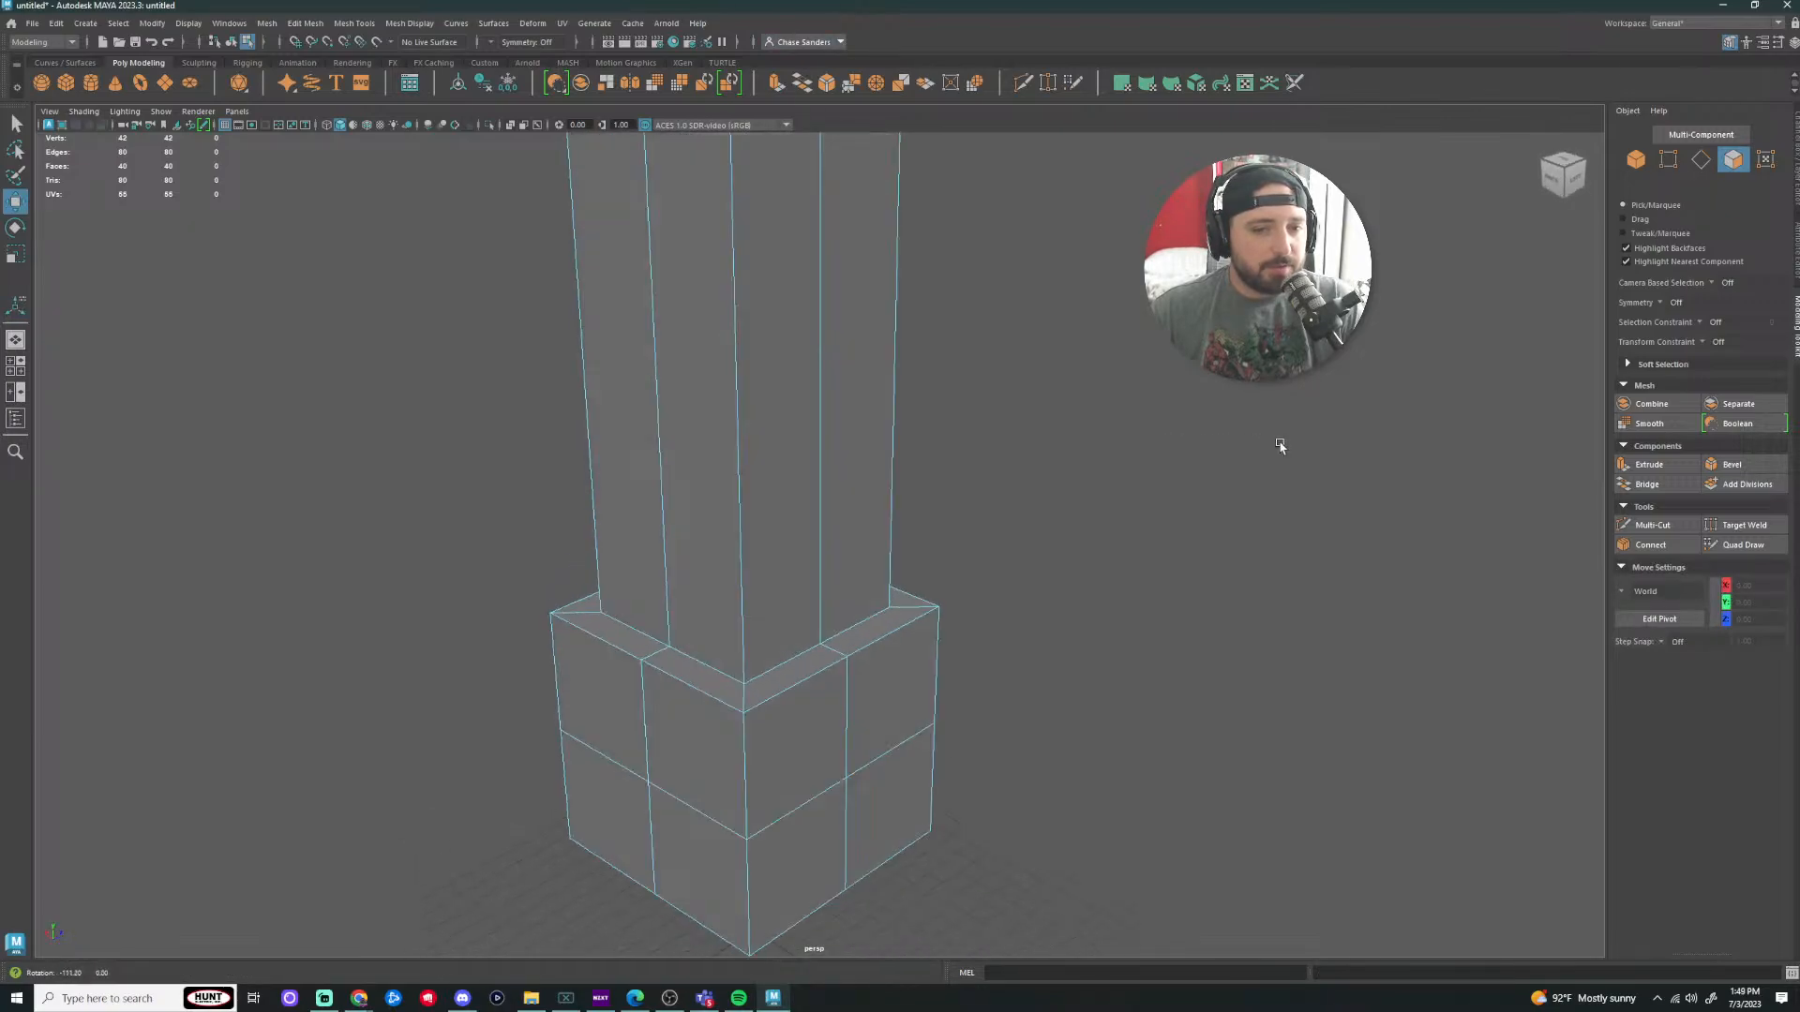
Step: Extrude the block's four top faces and scale them inward into a rim
{"action": "left_click", "coordinate": [822, 276]}
{"action": "left_click", "coordinate": [905, 236], "text": "shift"}
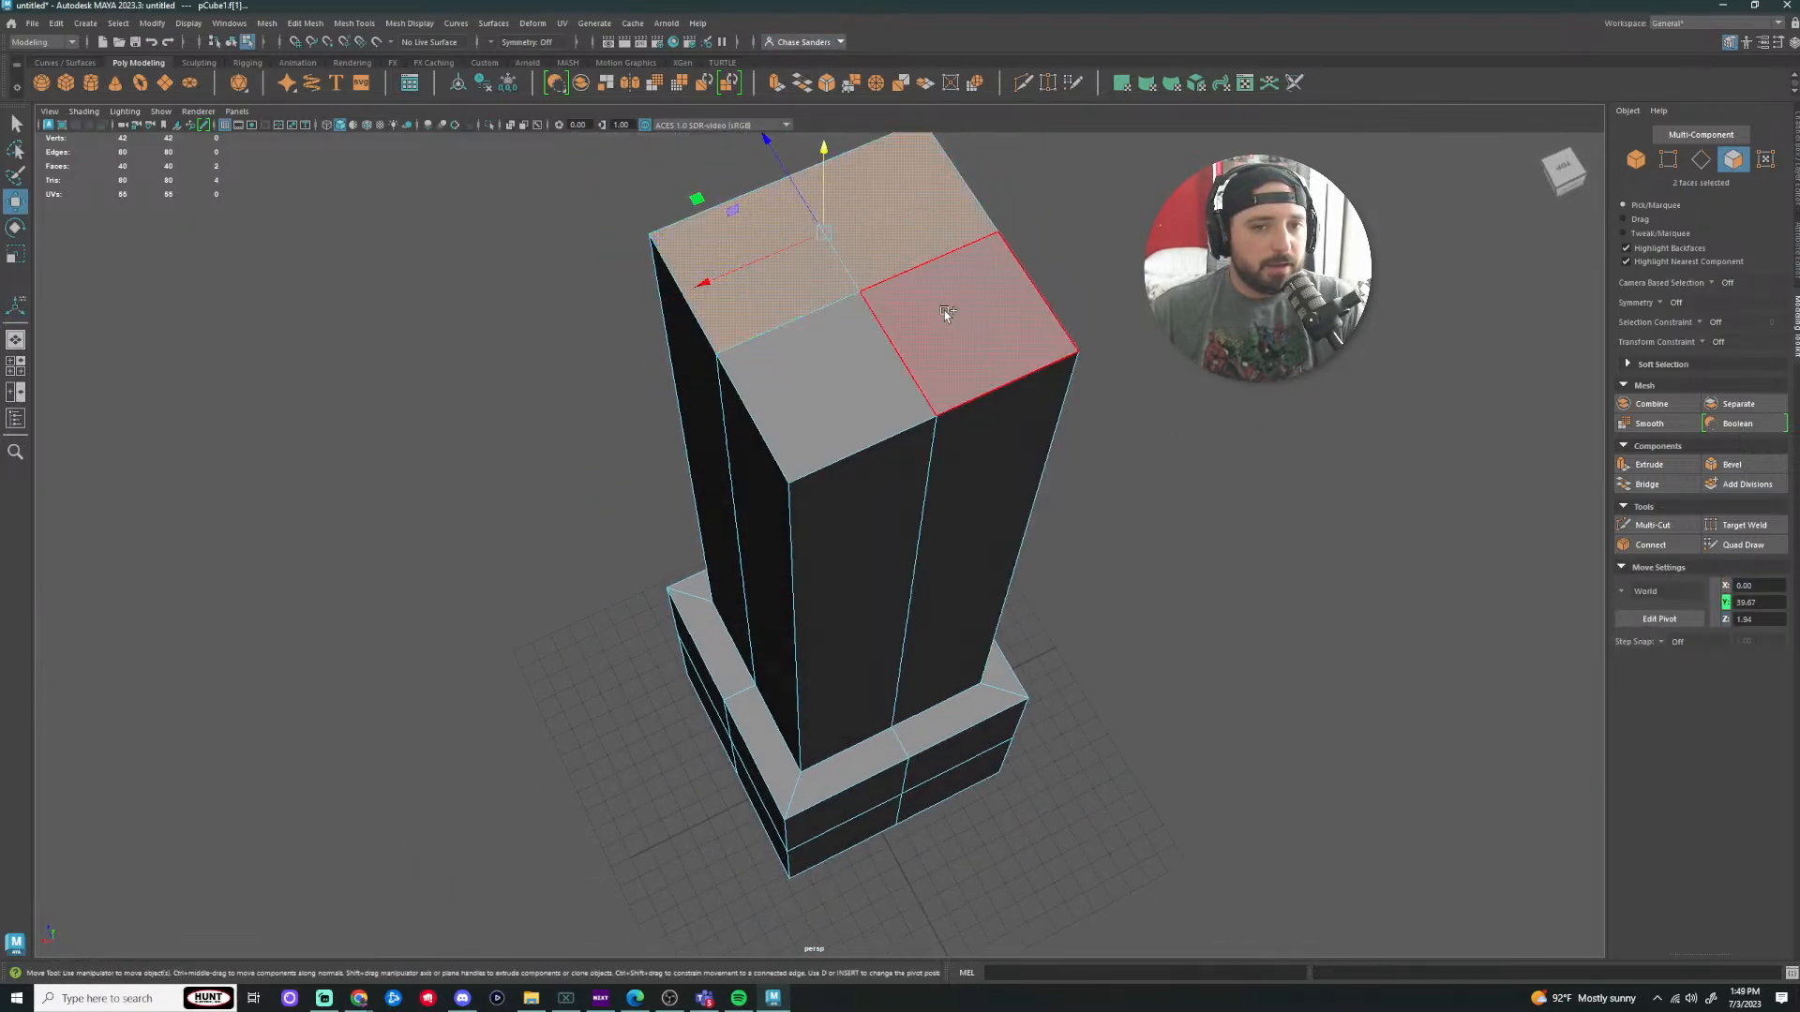
{"action": "left_click", "coordinate": [944, 313], "text": "shift"}
{"action": "left_click", "coordinate": [834, 386], "text": "shift"}
{"action": "key", "text": "ctrl+e"}
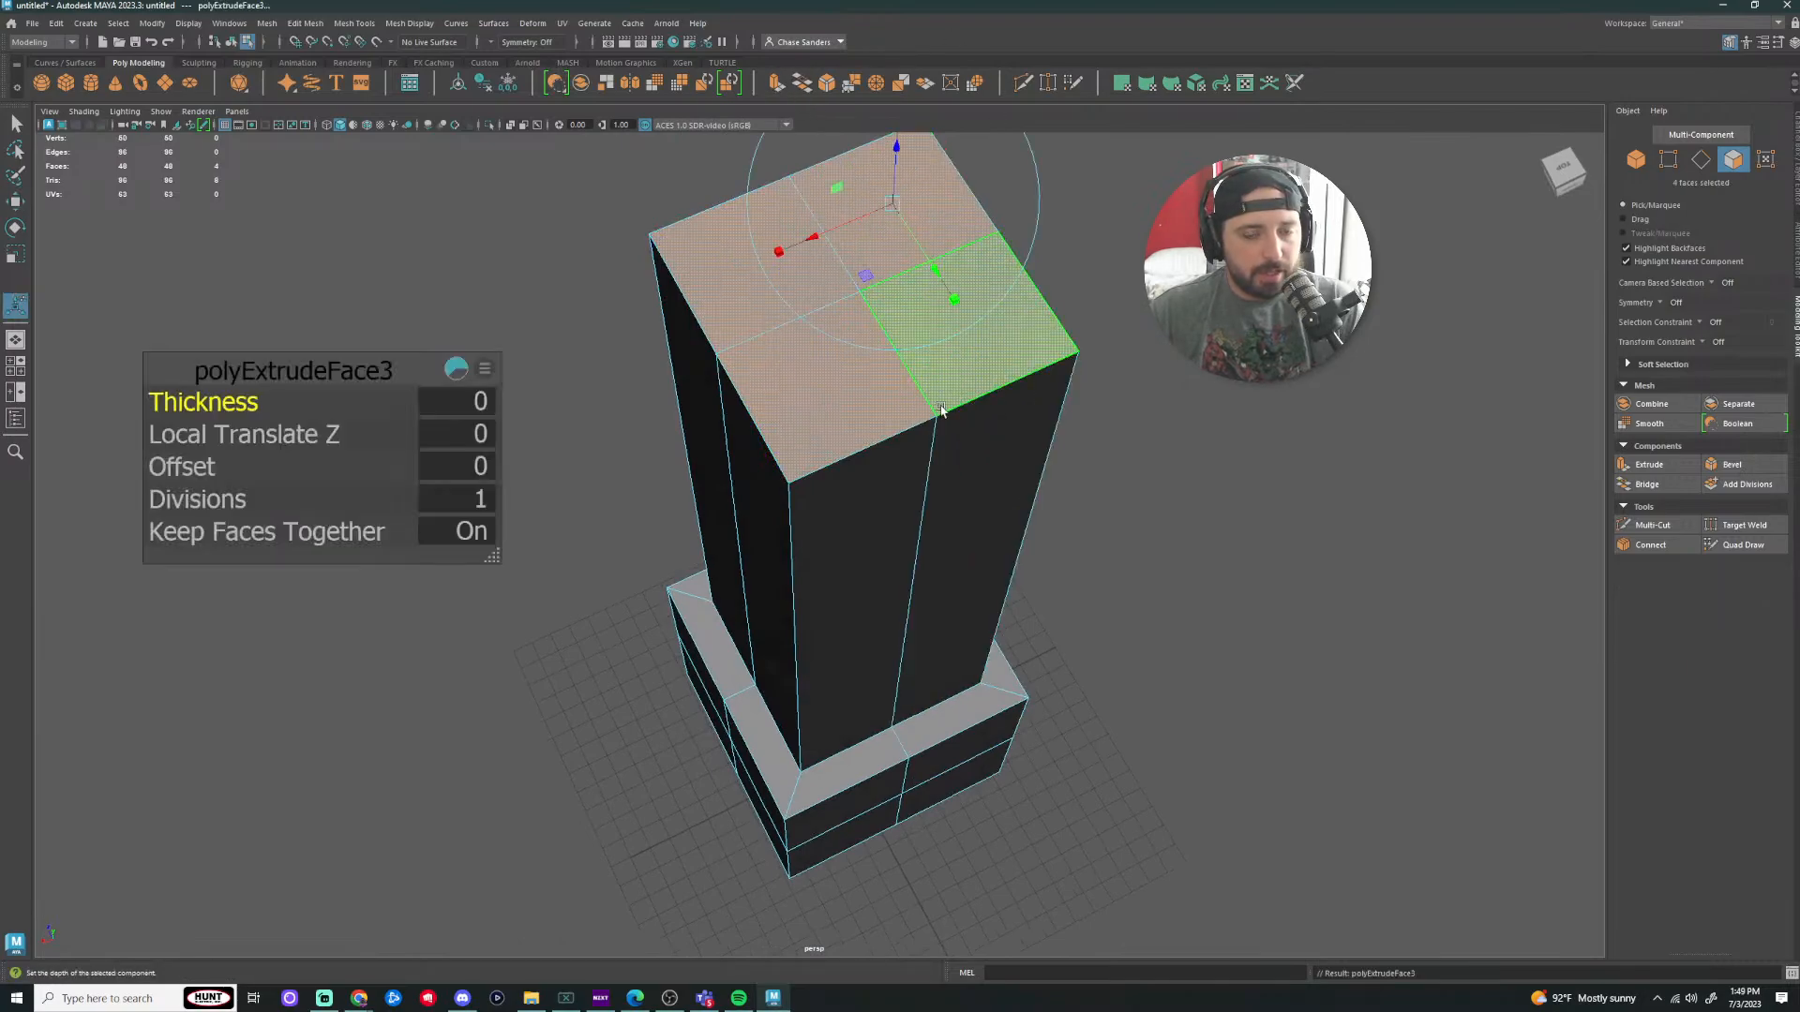
{"action": "key", "text": "r"}
{"action": "left_click_drag", "start_coordinate": [860, 291], "coordinate": [772, 307]}
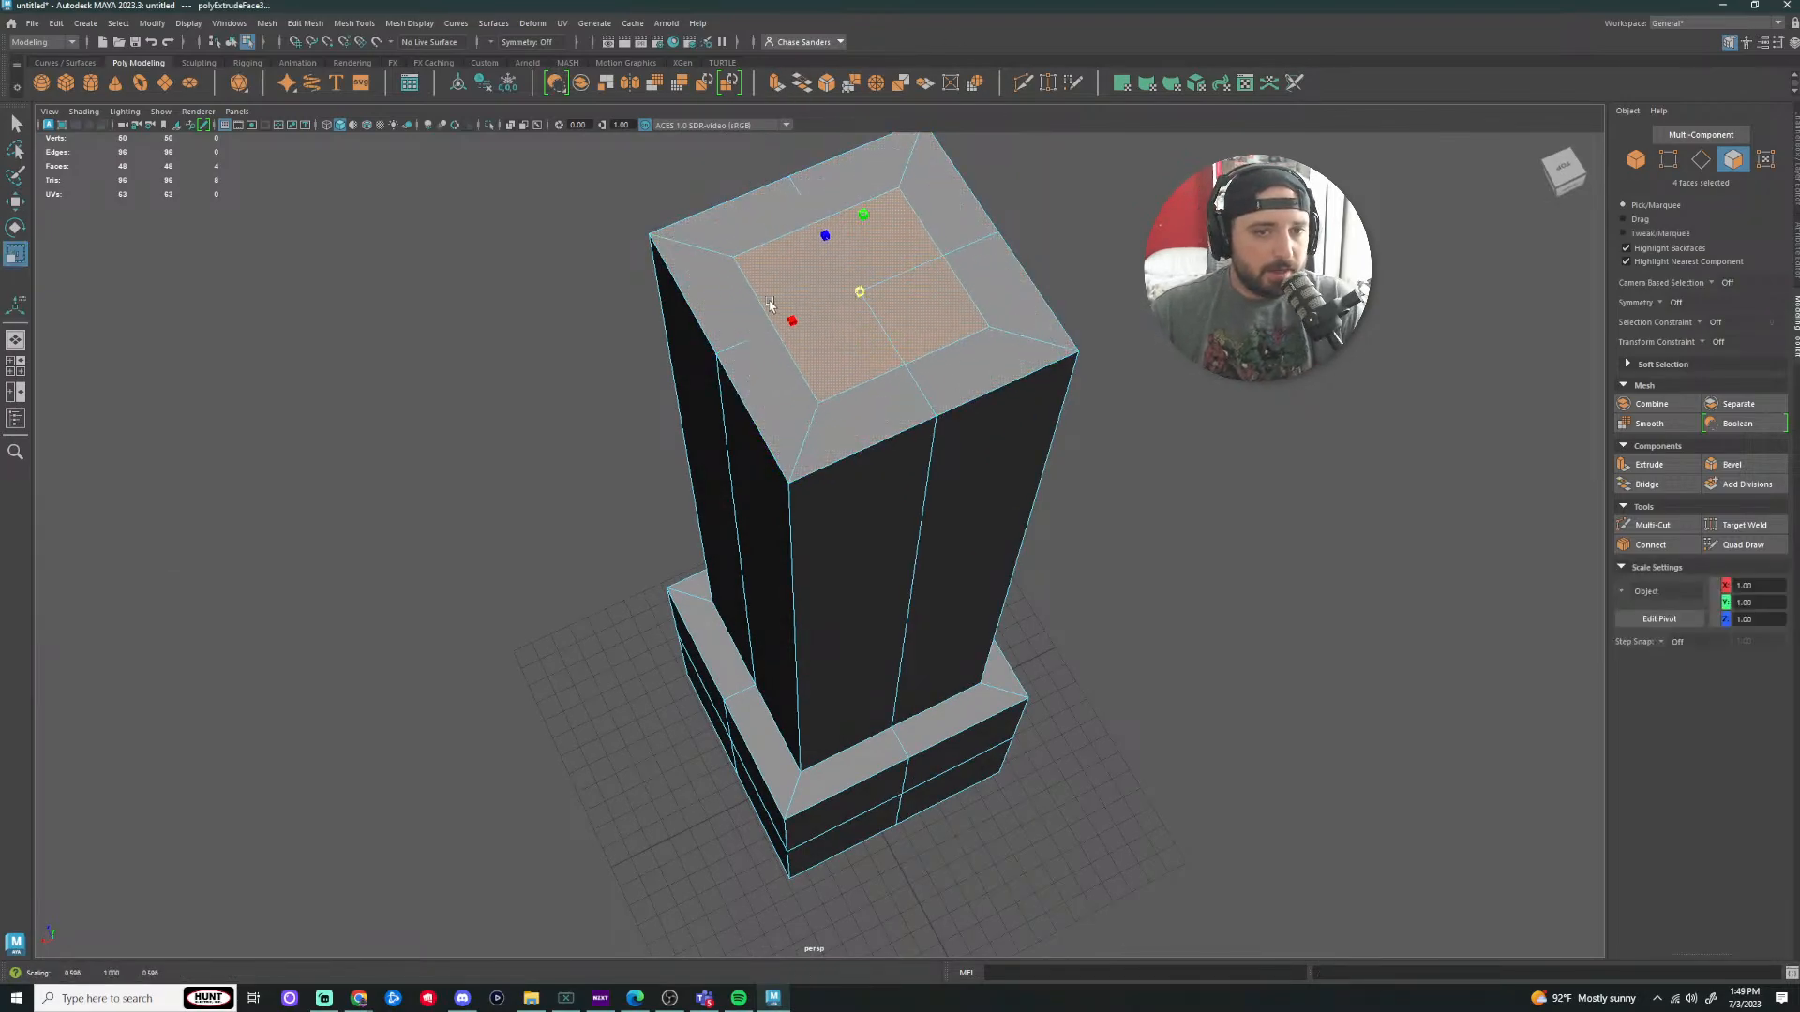
{"action": "left_click_drag", "start_coordinate": [1251, 448], "coordinate": [1237, 358], "text": "alt"}
Step: Extrude the inset faces again and sink them down into the column as a shaft
{"action": "key", "text": "ctrl+e"}
{"action": "left_click_drag", "start_coordinate": [1166, 424], "coordinate": [1159, 525], "text": "alt"}
{"action": "key", "text": "w"}
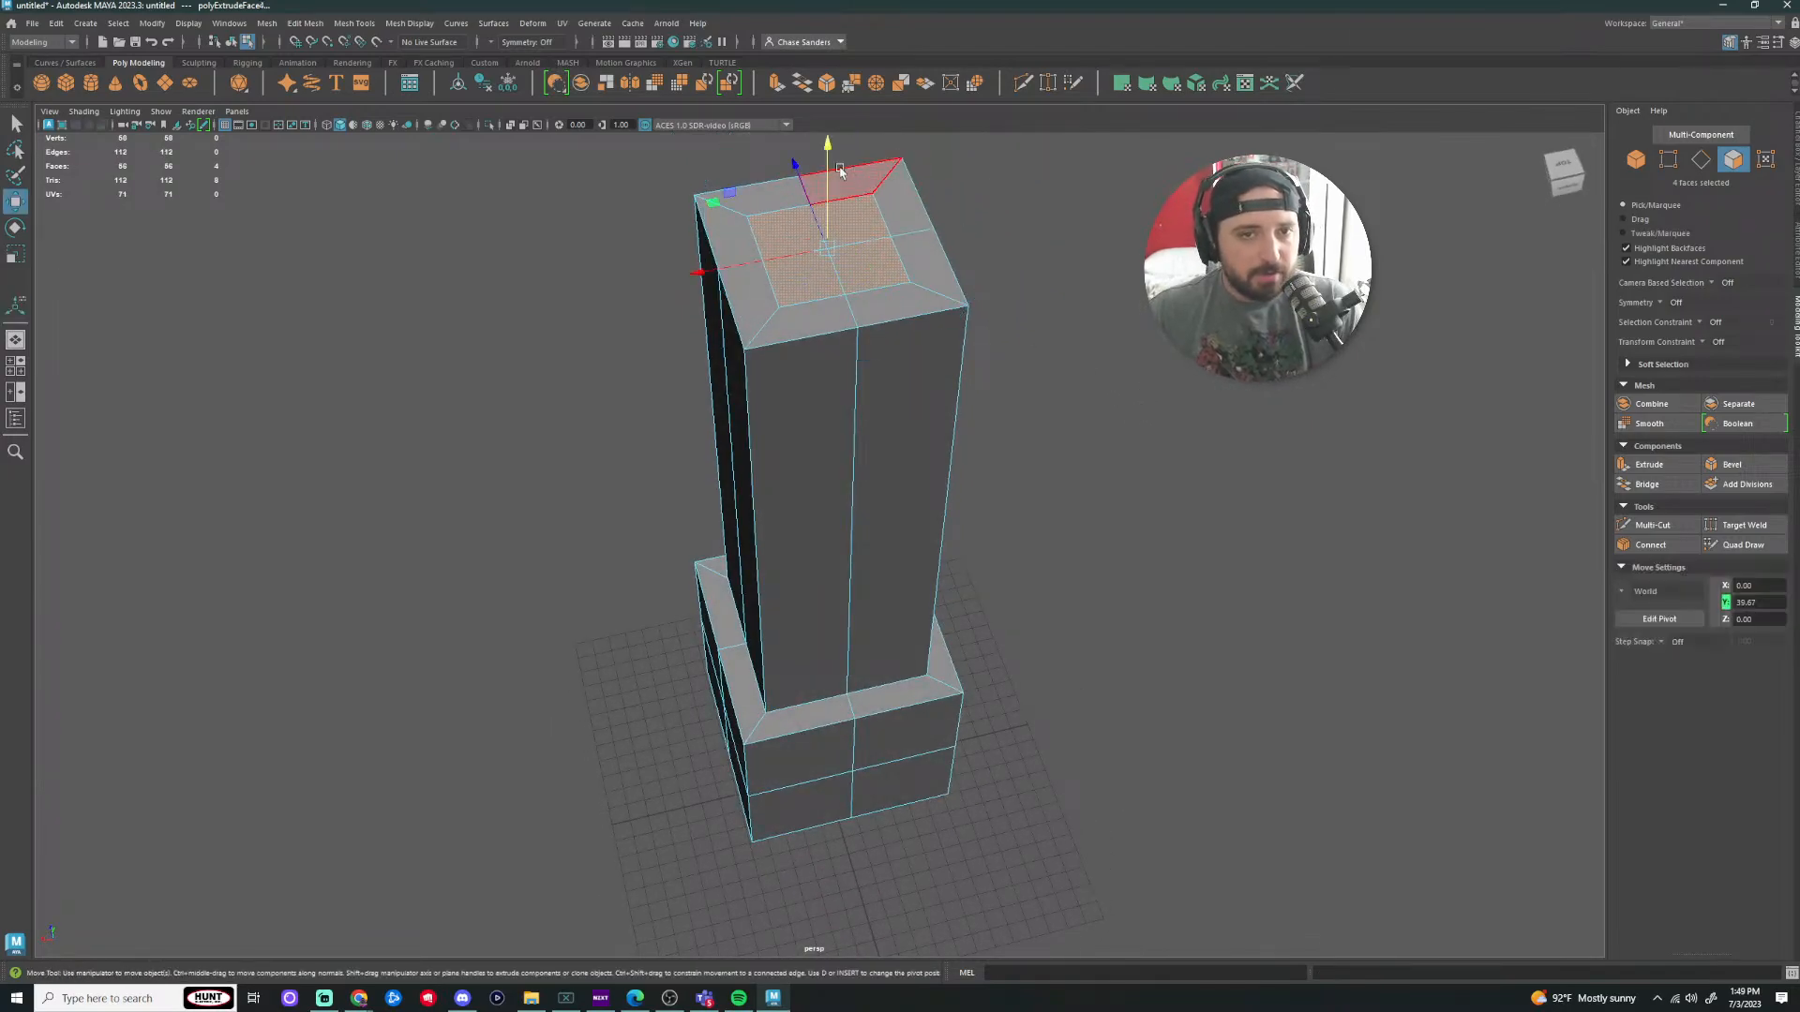
{"action": "left_click_drag", "start_coordinate": [830, 185], "coordinate": [827, 558]}
{"action": "scroll", "coordinate": [1003, 441], "scroll_direction": "down", "scroll_amount": 5}
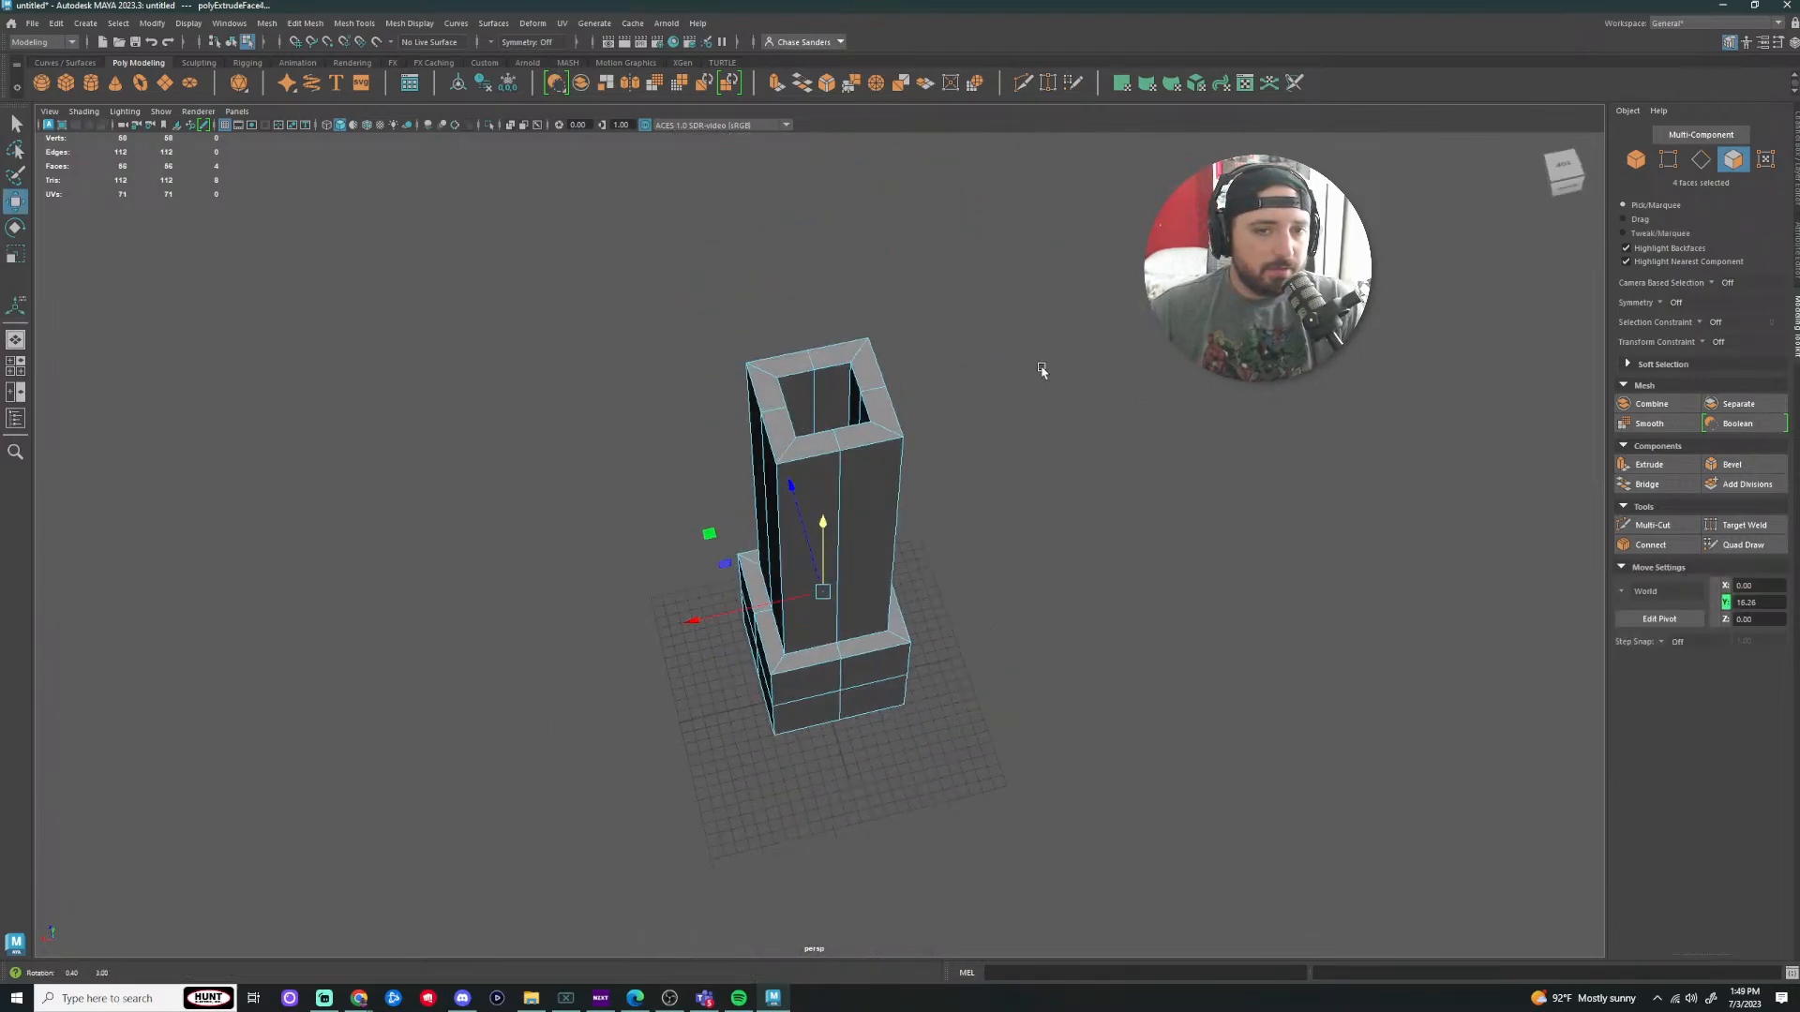
{"action": "left_click_drag", "start_coordinate": [1041, 370], "coordinate": [996, 551], "text": "alt"}
{"action": "left_click", "coordinate": [1041, 469]}
Step: Extrude a side face of the lower block outward into a horizontal arm
{"action": "left_click", "coordinate": [872, 596]}
{"action": "key", "text": "ctrl+e"}
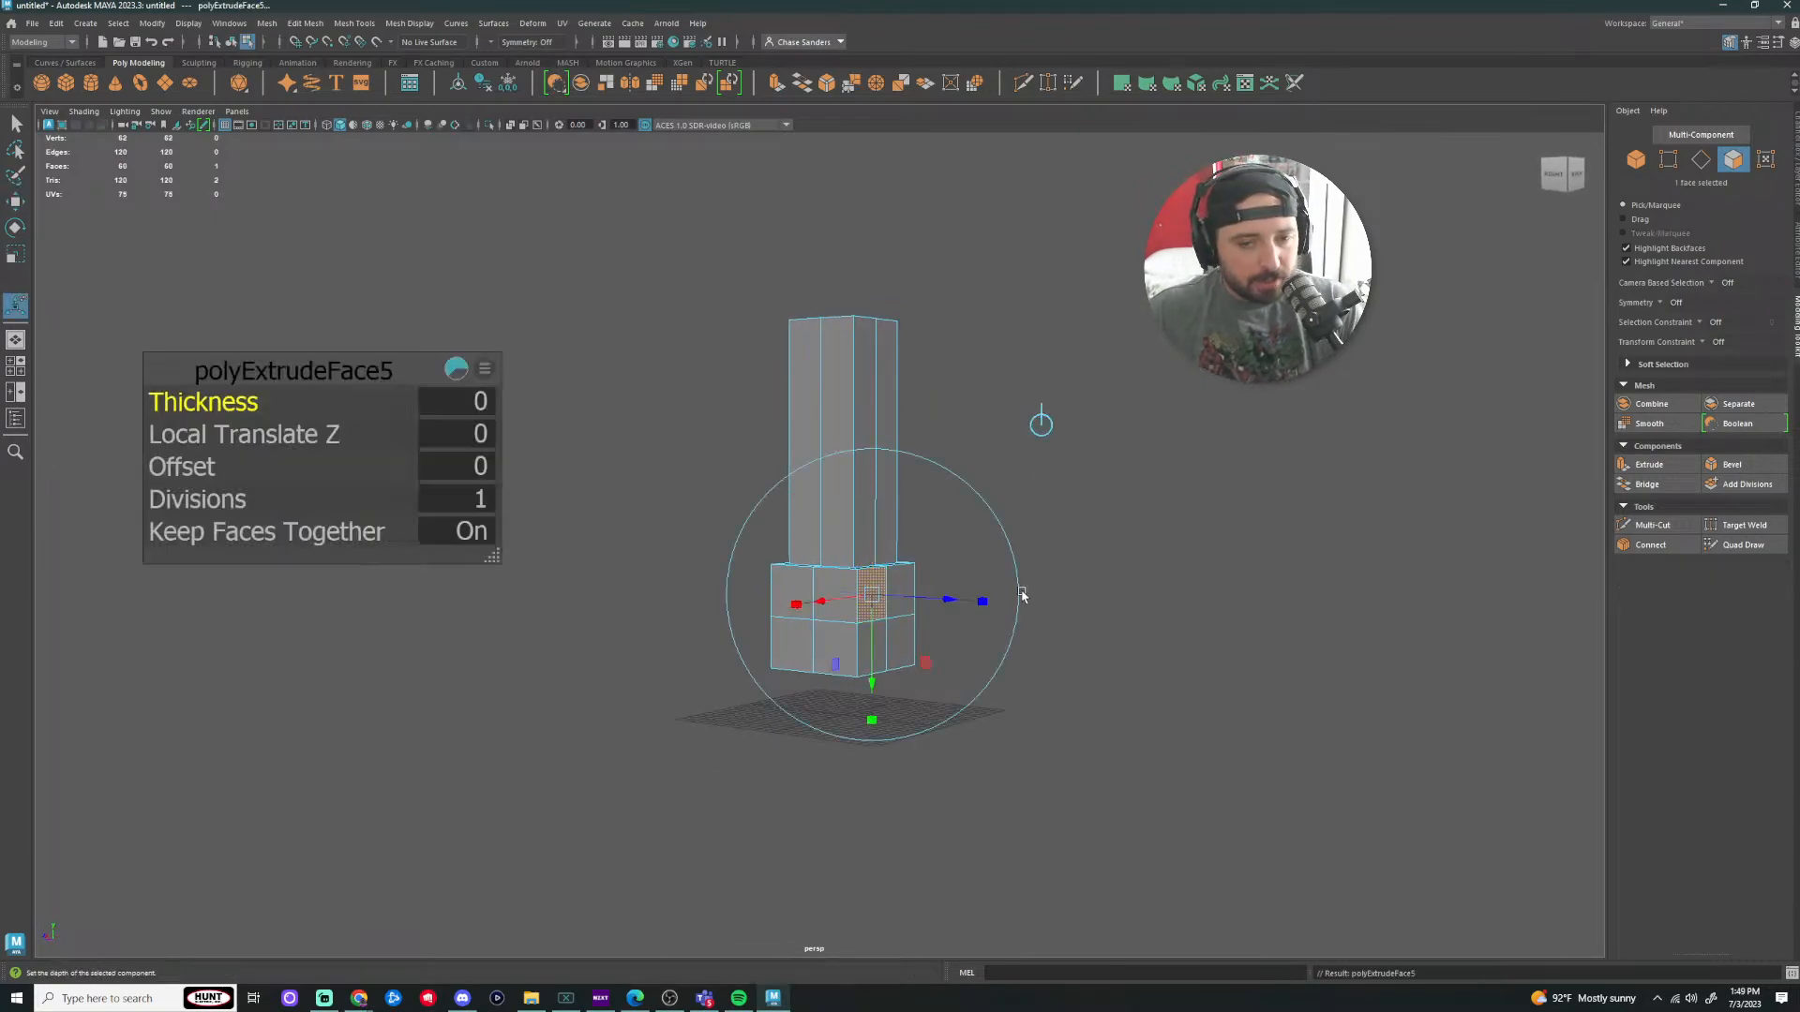
{"action": "key", "text": "w"}
{"action": "left_click_drag", "start_coordinate": [766, 592], "coordinate": [860, 703]}
Step: Extrude a second lower-block face into another side arm and orbit around the cross
{"action": "left_click", "coordinate": [857, 587]}
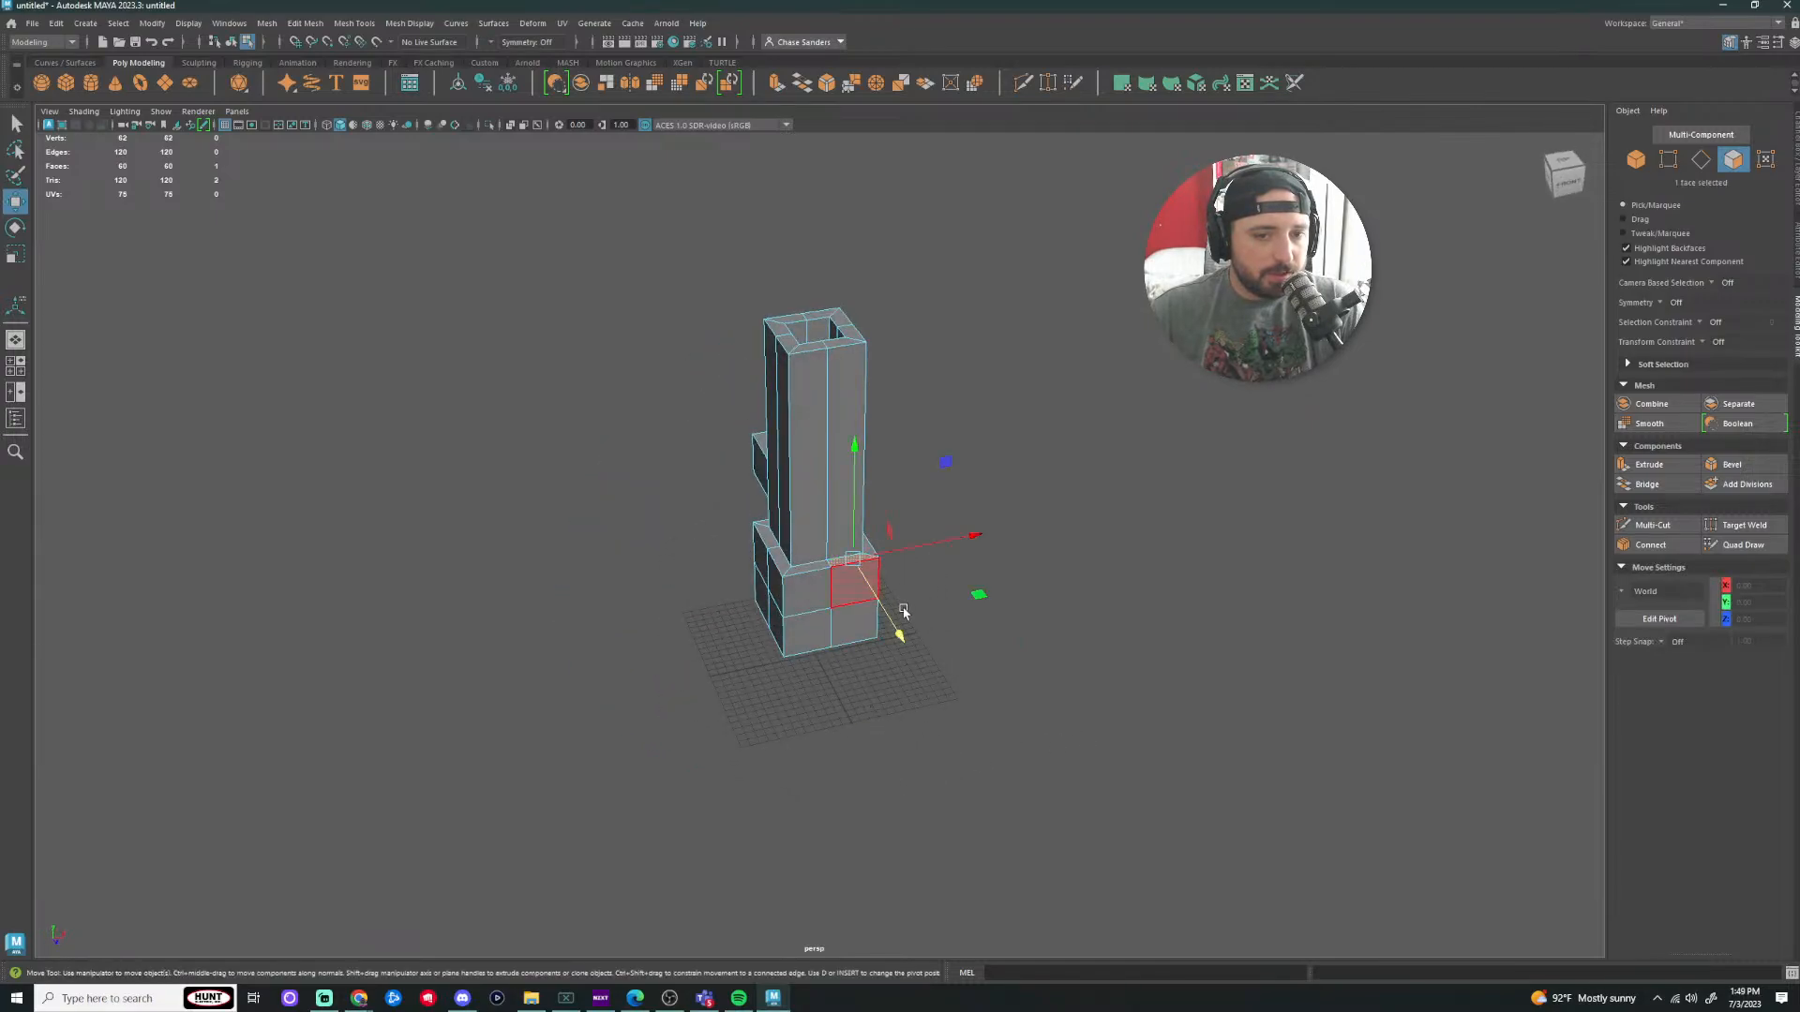
{"action": "key", "text": "ctrl+e"}
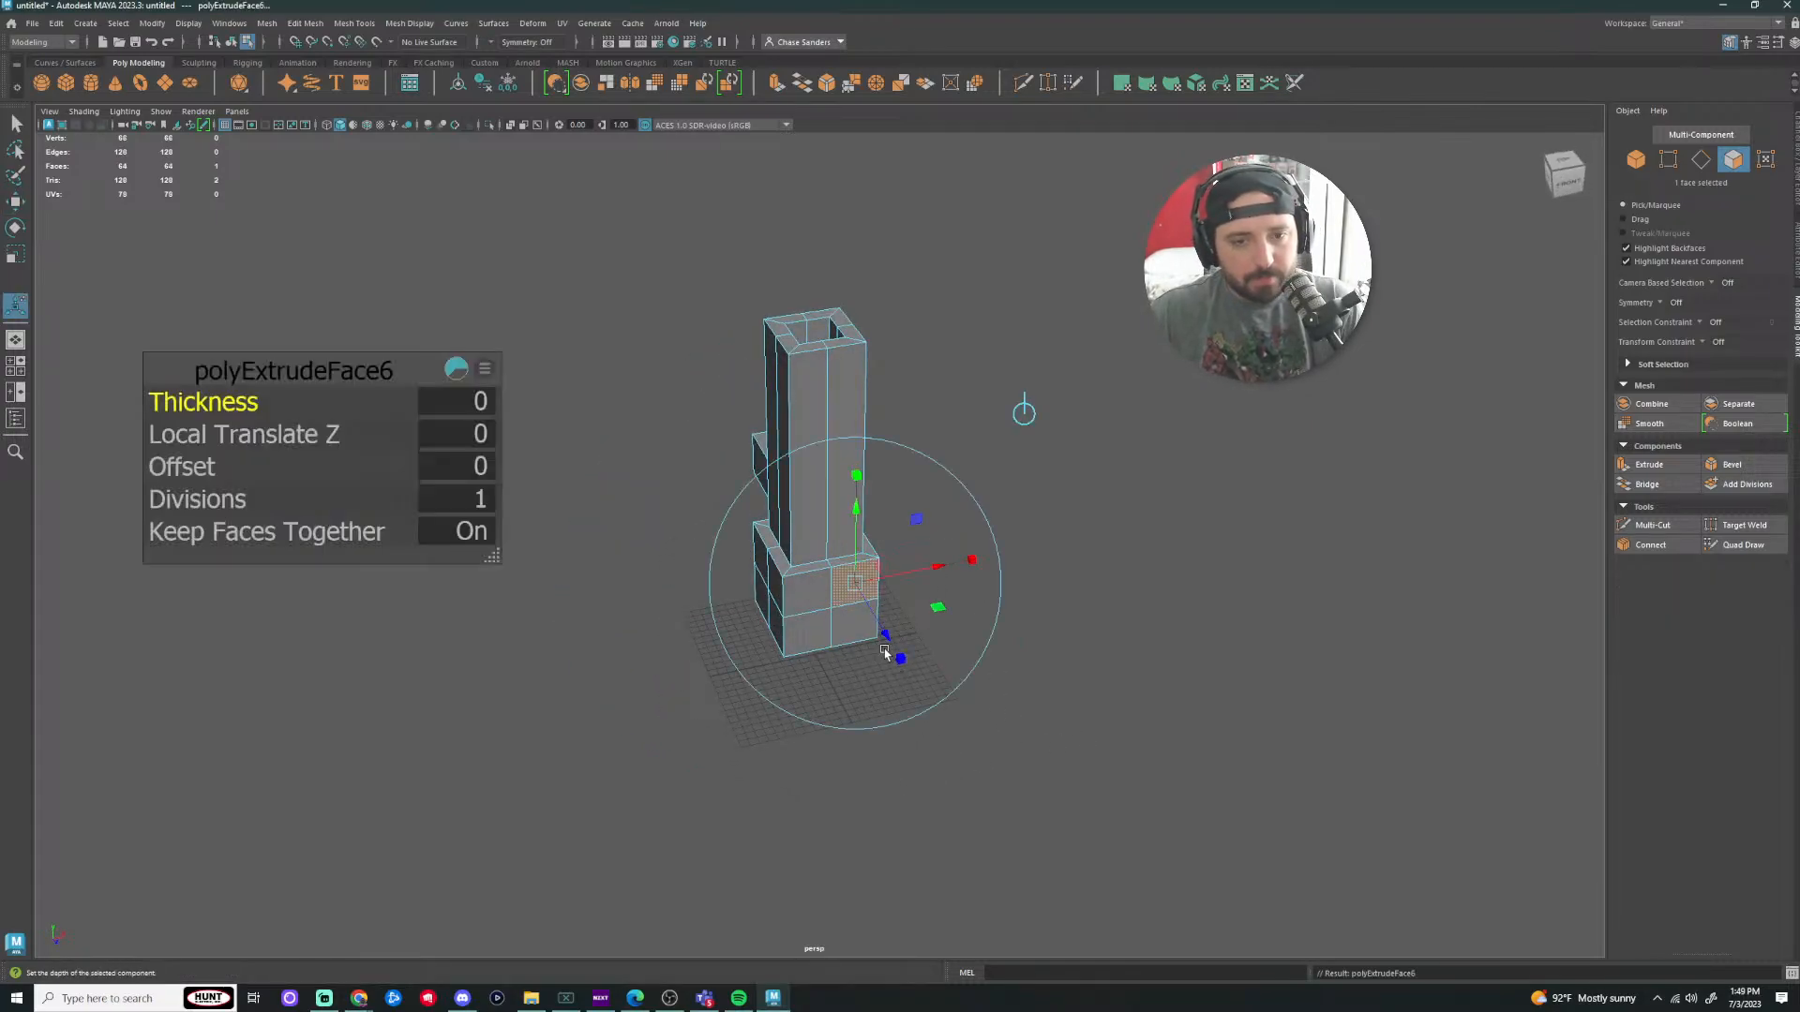
{"action": "left_click_drag", "start_coordinate": [887, 638], "coordinate": [961, 756]}
{"action": "left_click_drag", "start_coordinate": [1197, 643], "coordinate": [1077, 651], "text": "alt"}
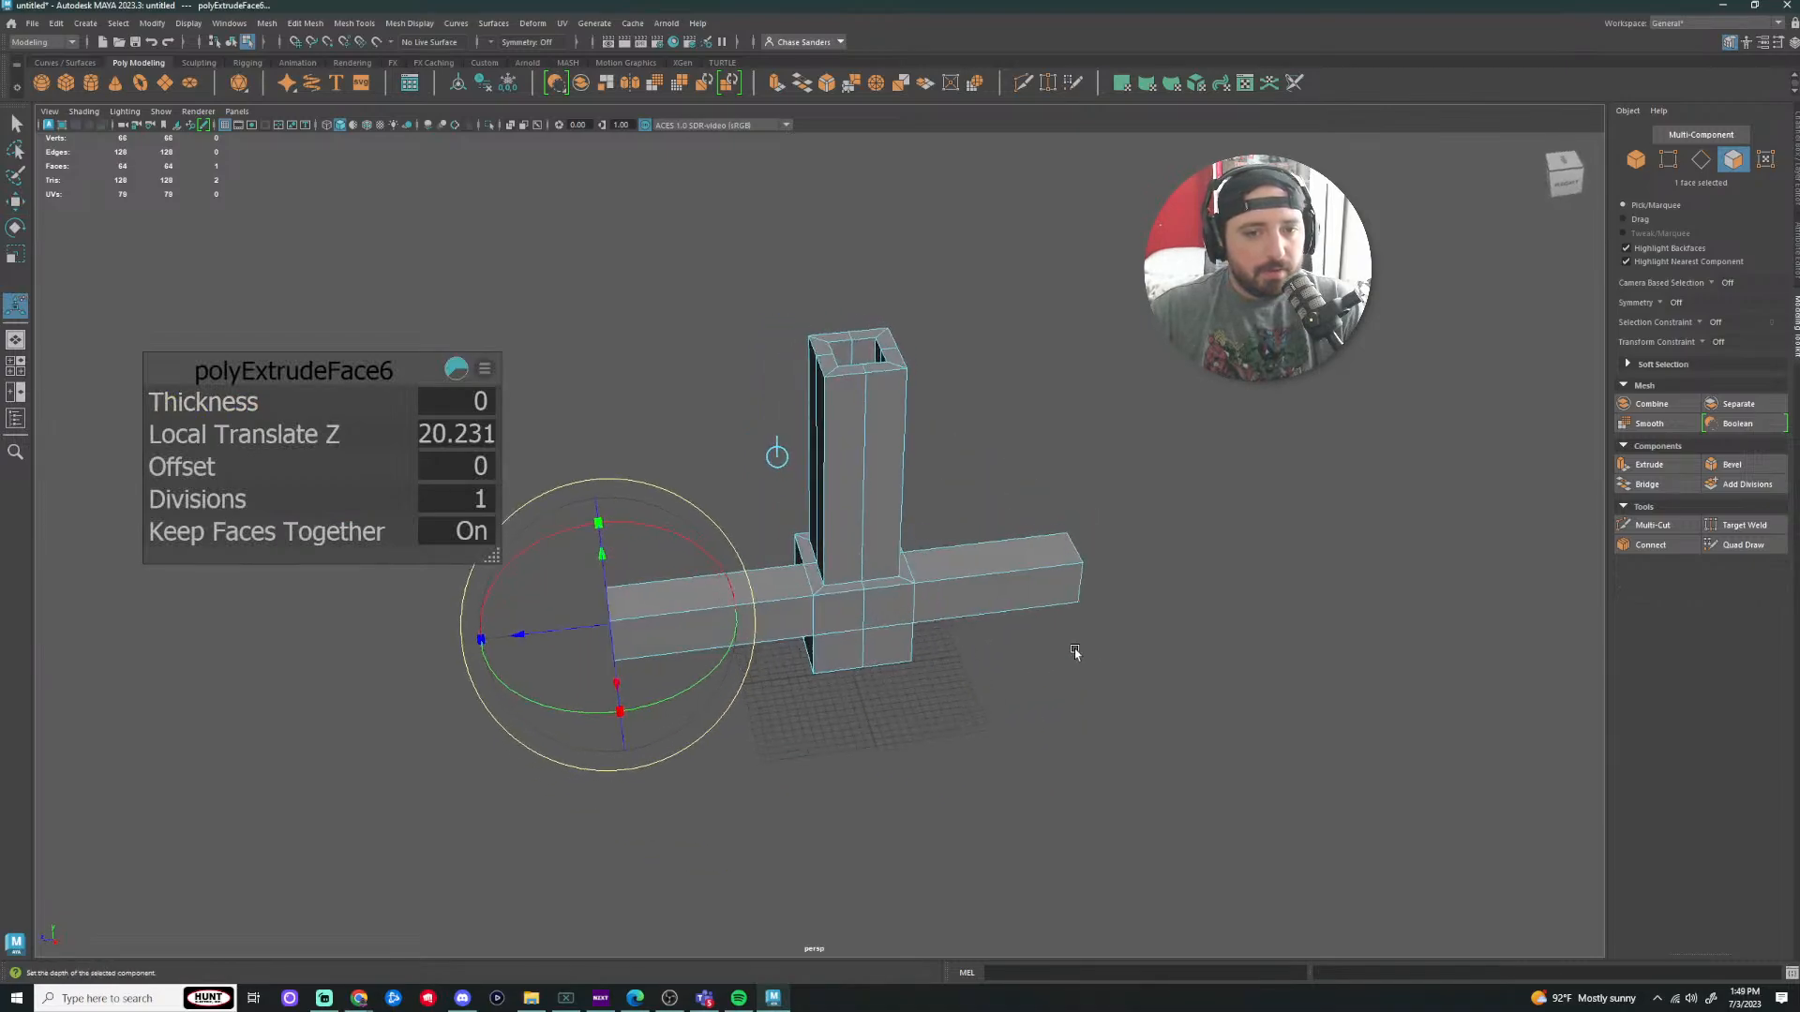
{"action": "left_click", "coordinate": [1164, 779]}
{"action": "left_click_drag", "start_coordinate": [1095, 748], "coordinate": [994, 422], "text": "alt"}
{"action": "left_click_drag", "start_coordinate": [843, 717], "coordinate": [1078, 619], "text": "alt"}
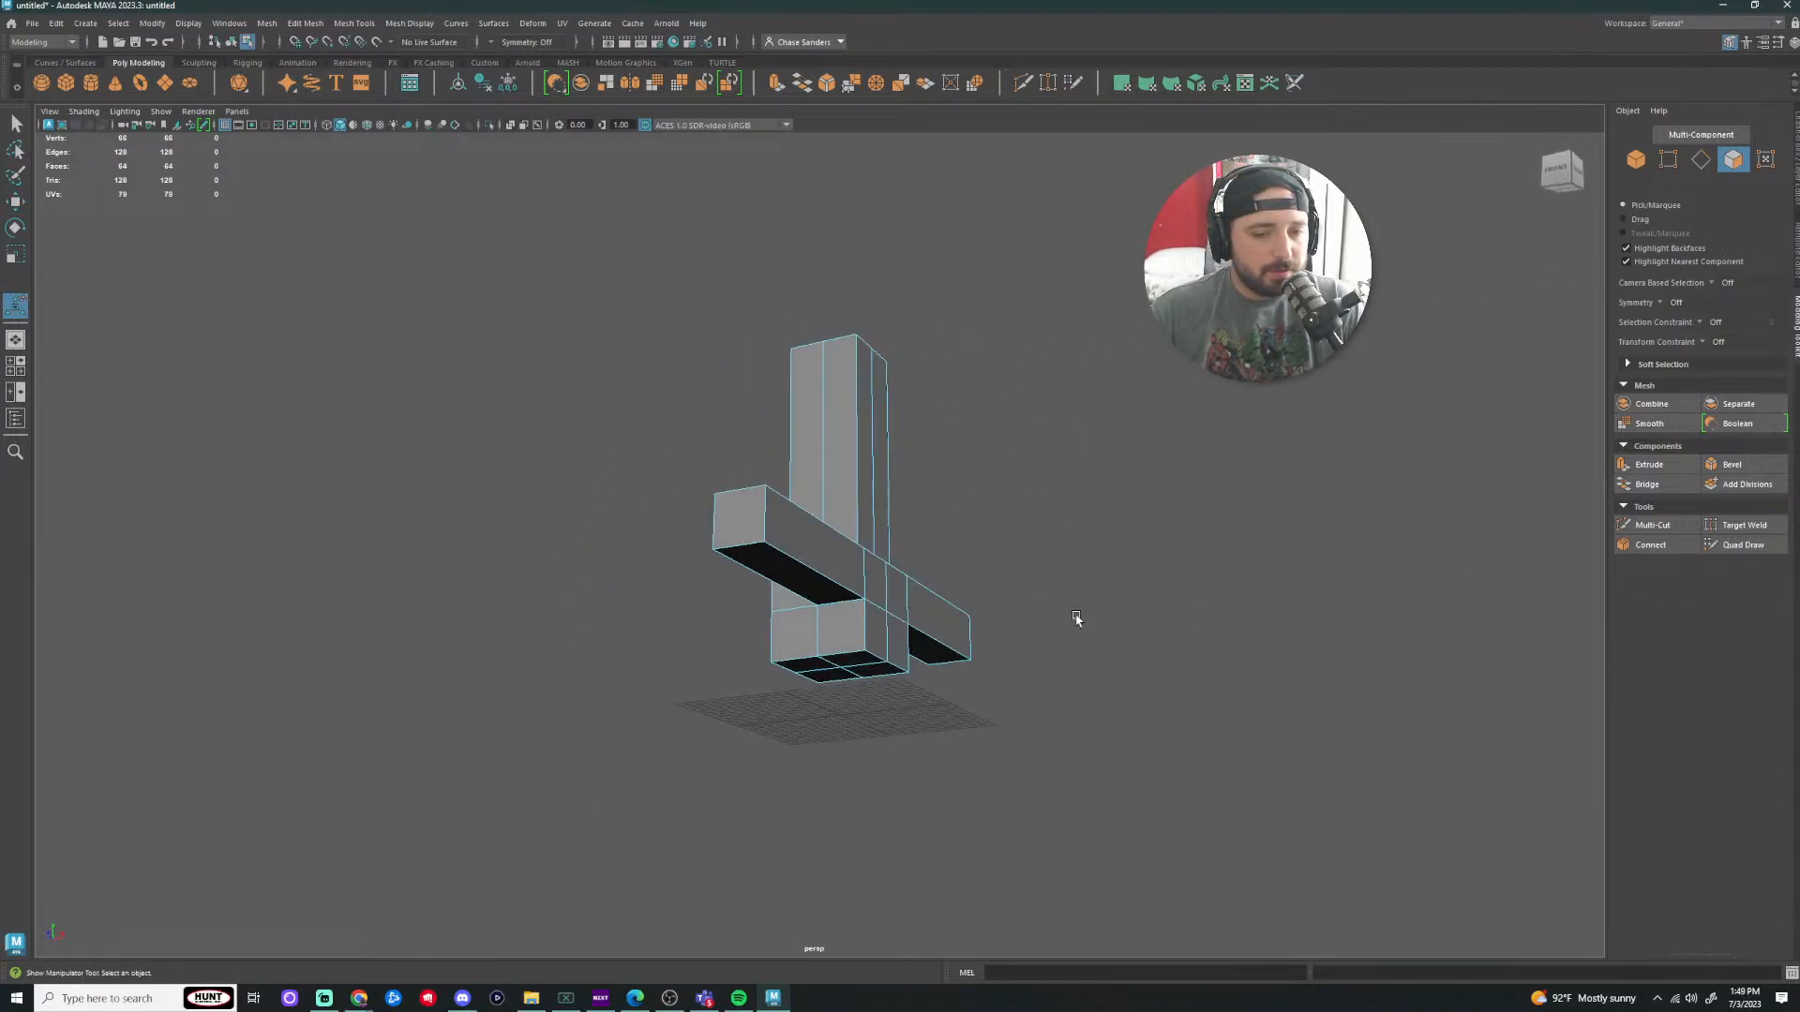
{"action": "right_click_drag", "start_coordinate": [852, 579], "coordinate": [941, 557]}
Step: Delete the cross mesh pCube1, leaving only the grid with 0 vertices
{"action": "key", "text": "Delete"}
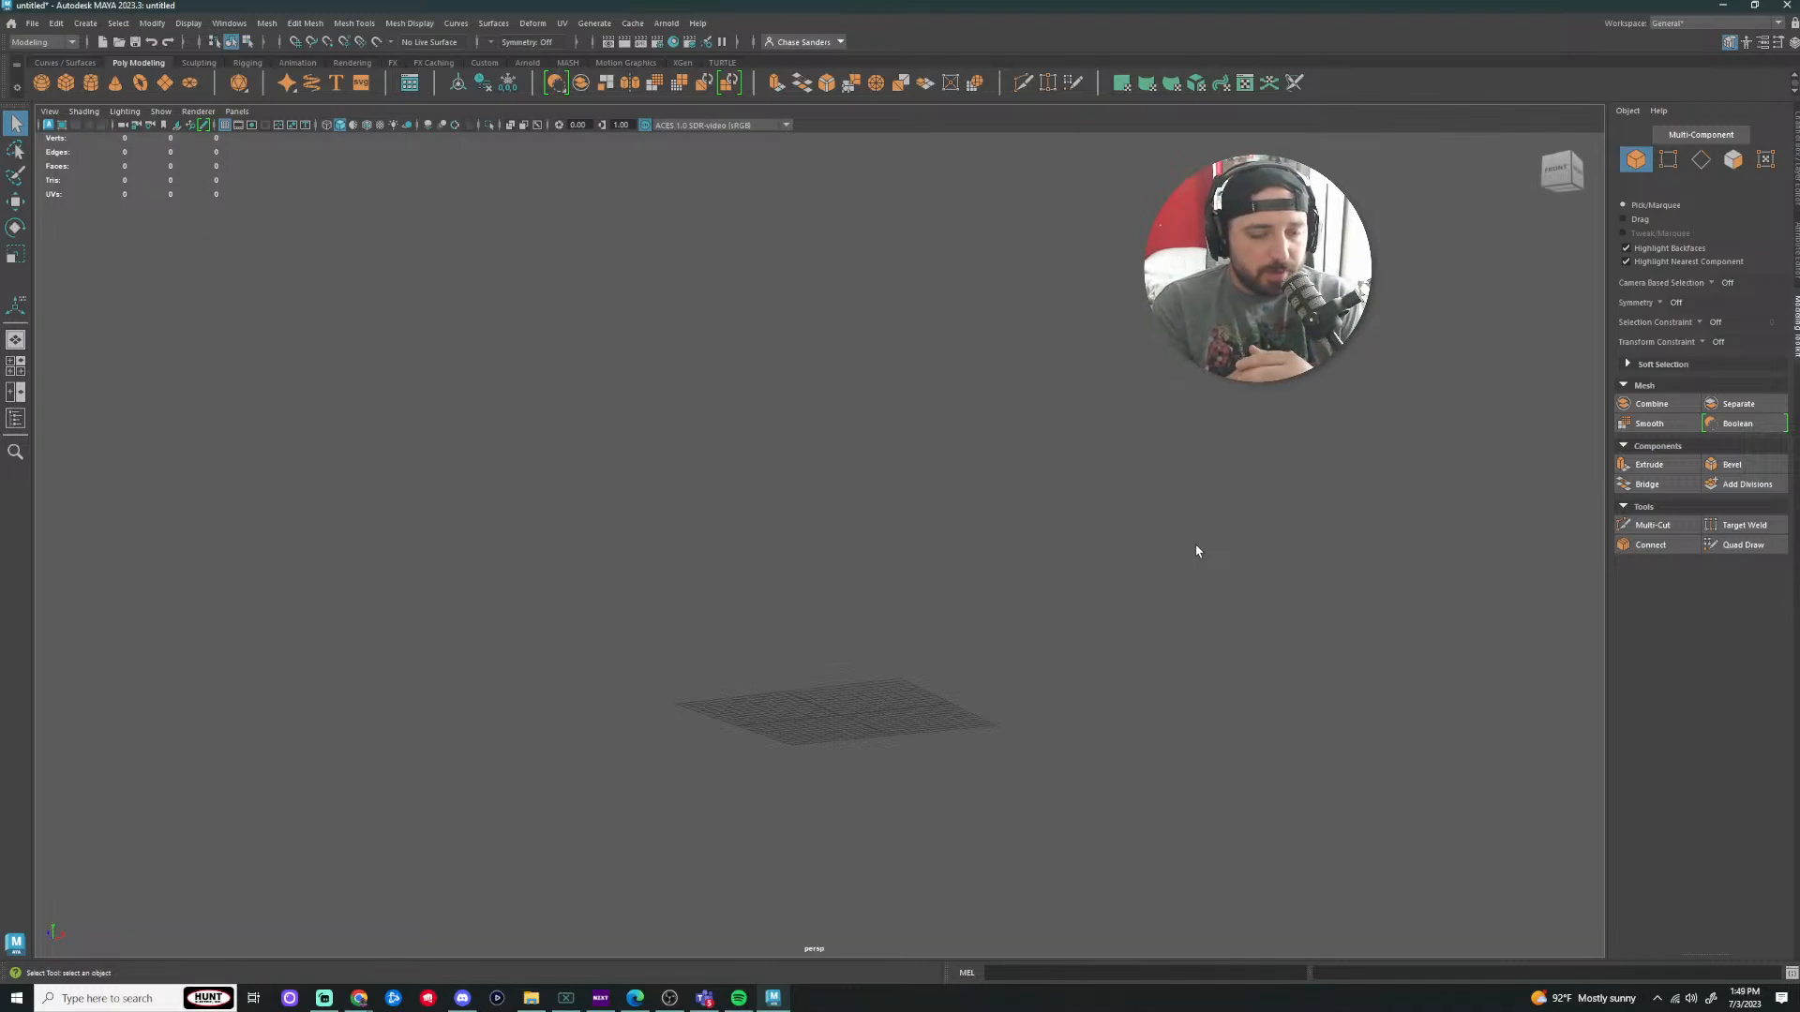
{"action": "left_click", "coordinate": [362, 1007]}
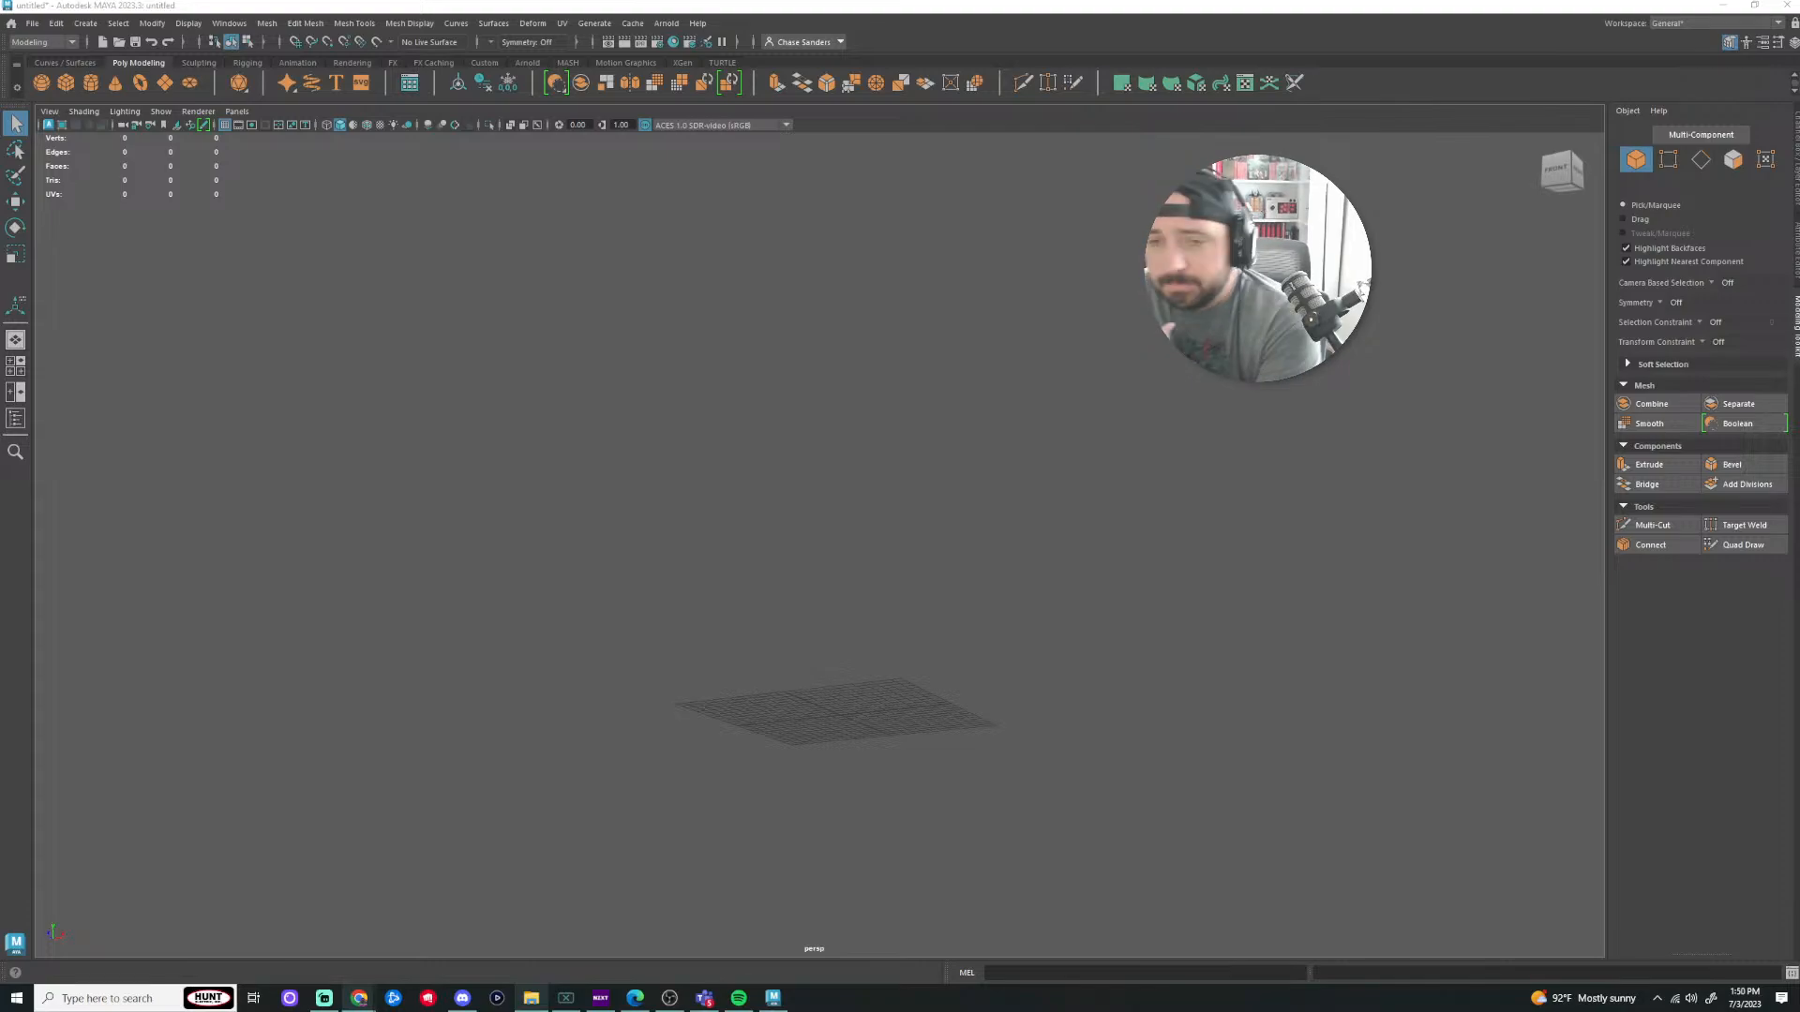
Step: Move File Explorer over Maya and browse back up to the Teaching folder
{"action": "left_click_drag", "start_coordinate": [1798, 281], "coordinate": [740, 185]}
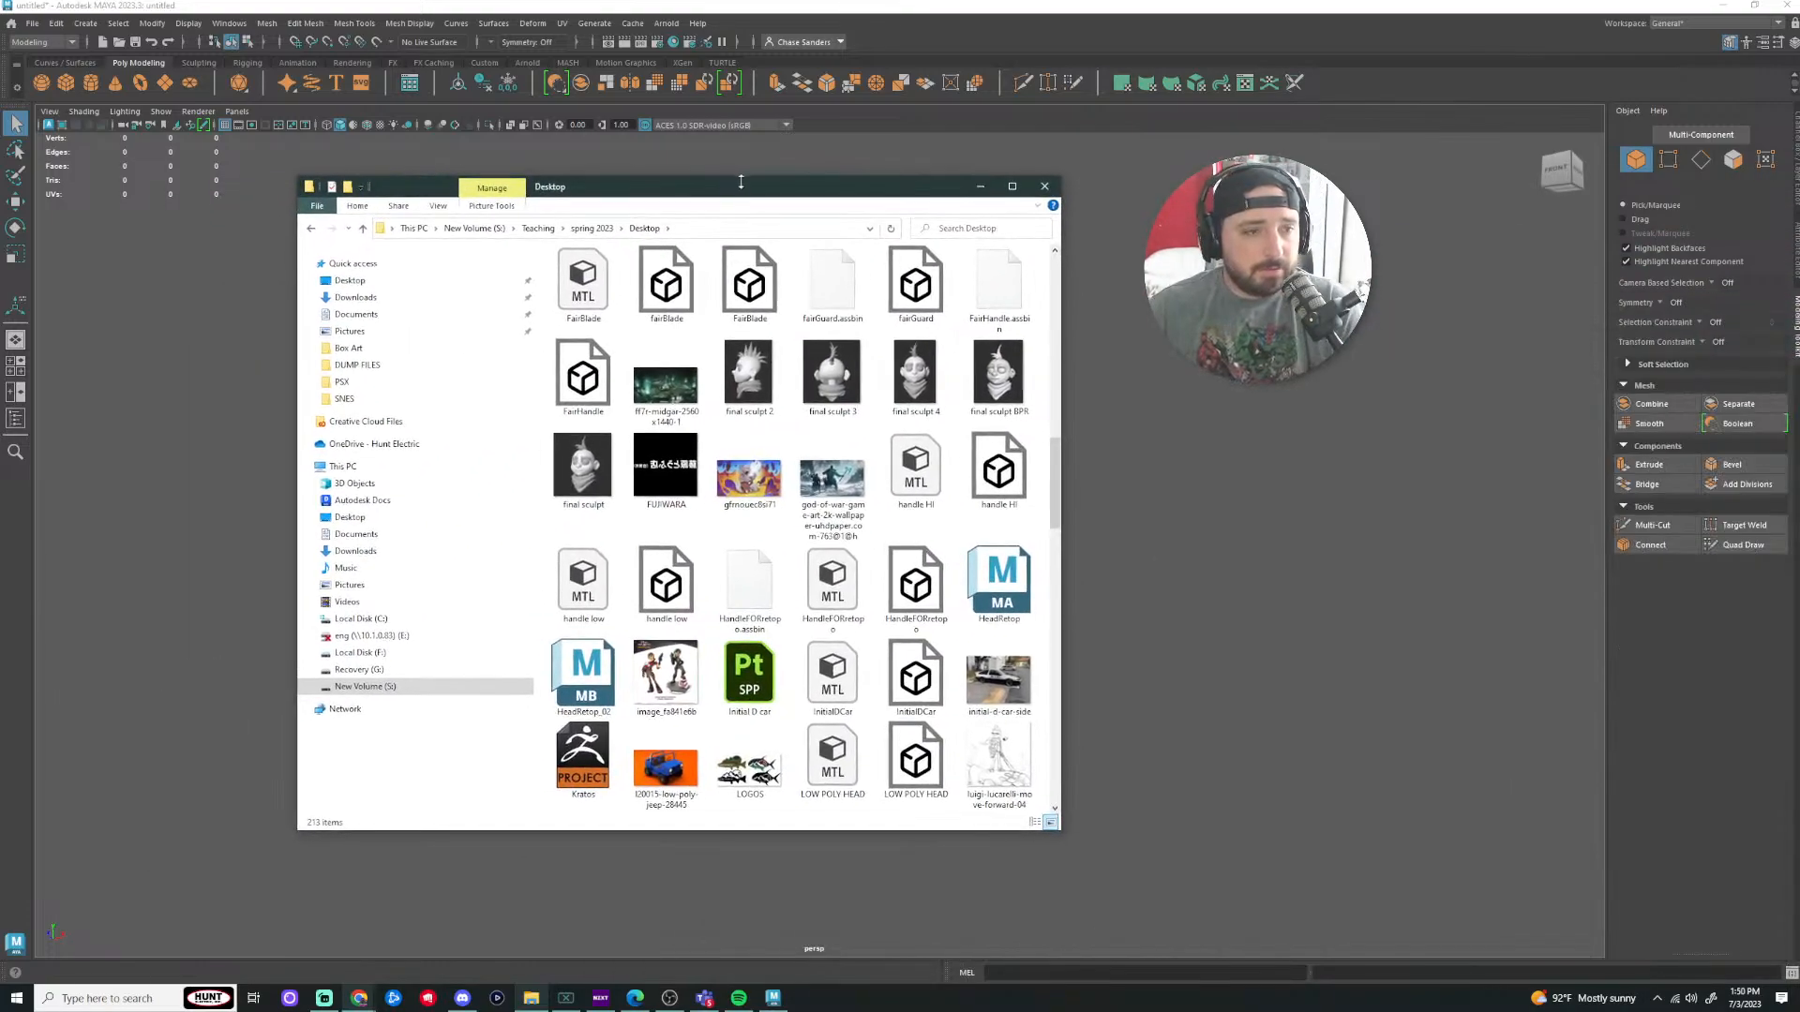
{"action": "scroll", "coordinate": [798, 339], "scroll_direction": "down", "scroll_amount": 5}
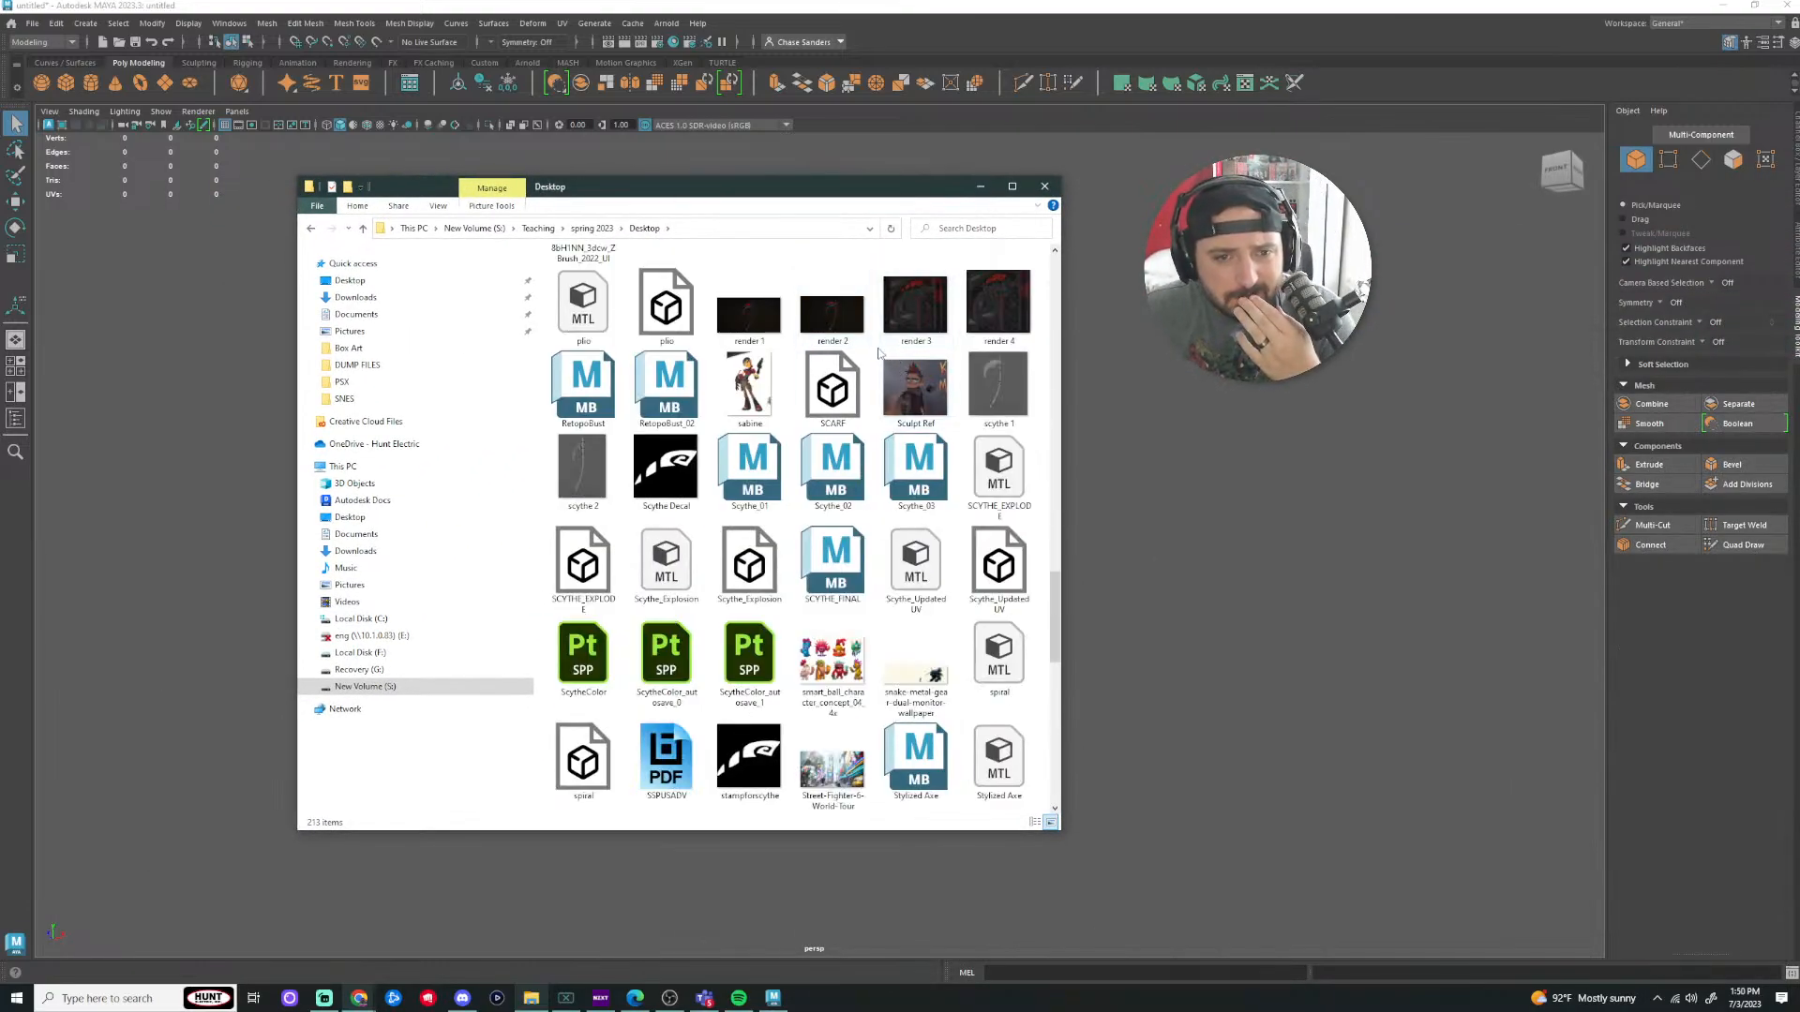
{"action": "scroll", "coordinate": [879, 350], "scroll_direction": "down", "scroll_amount": 1}
{"action": "scroll", "coordinate": [876, 362], "scroll_direction": "down", "scroll_amount": 3}
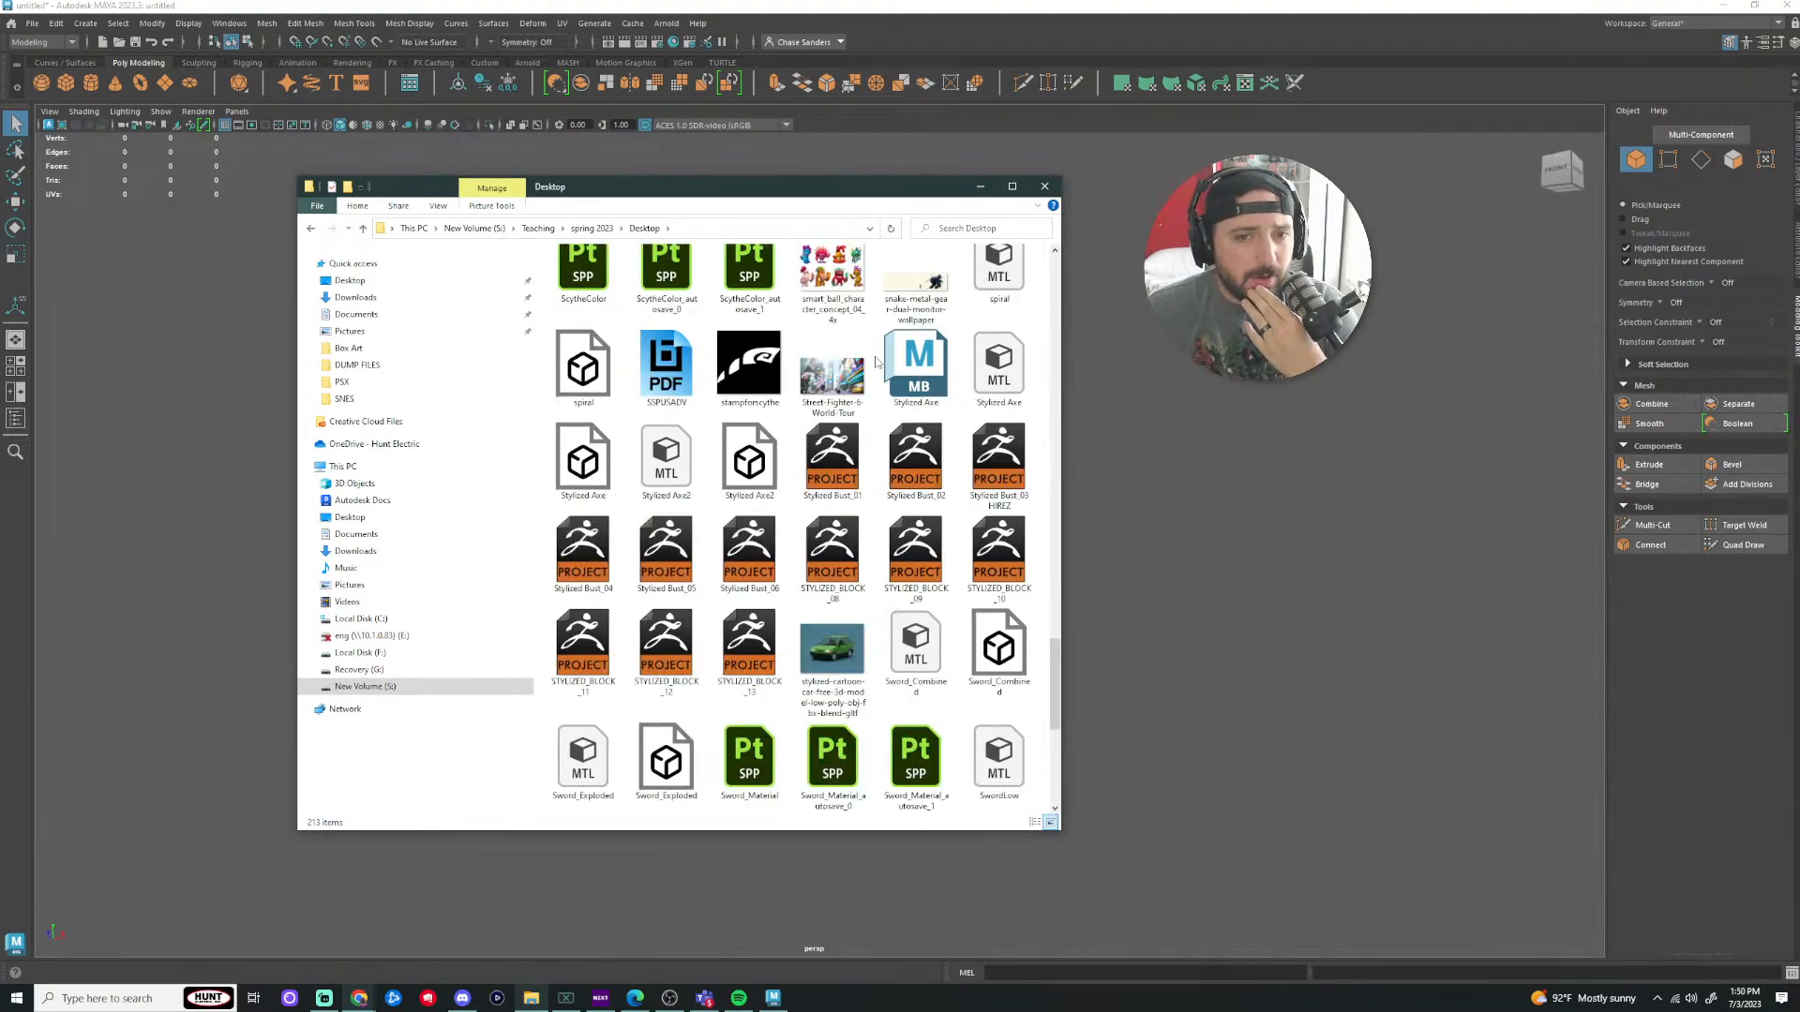
{"action": "scroll", "coordinate": [876, 359], "scroll_direction": "down", "scroll_amount": 5}
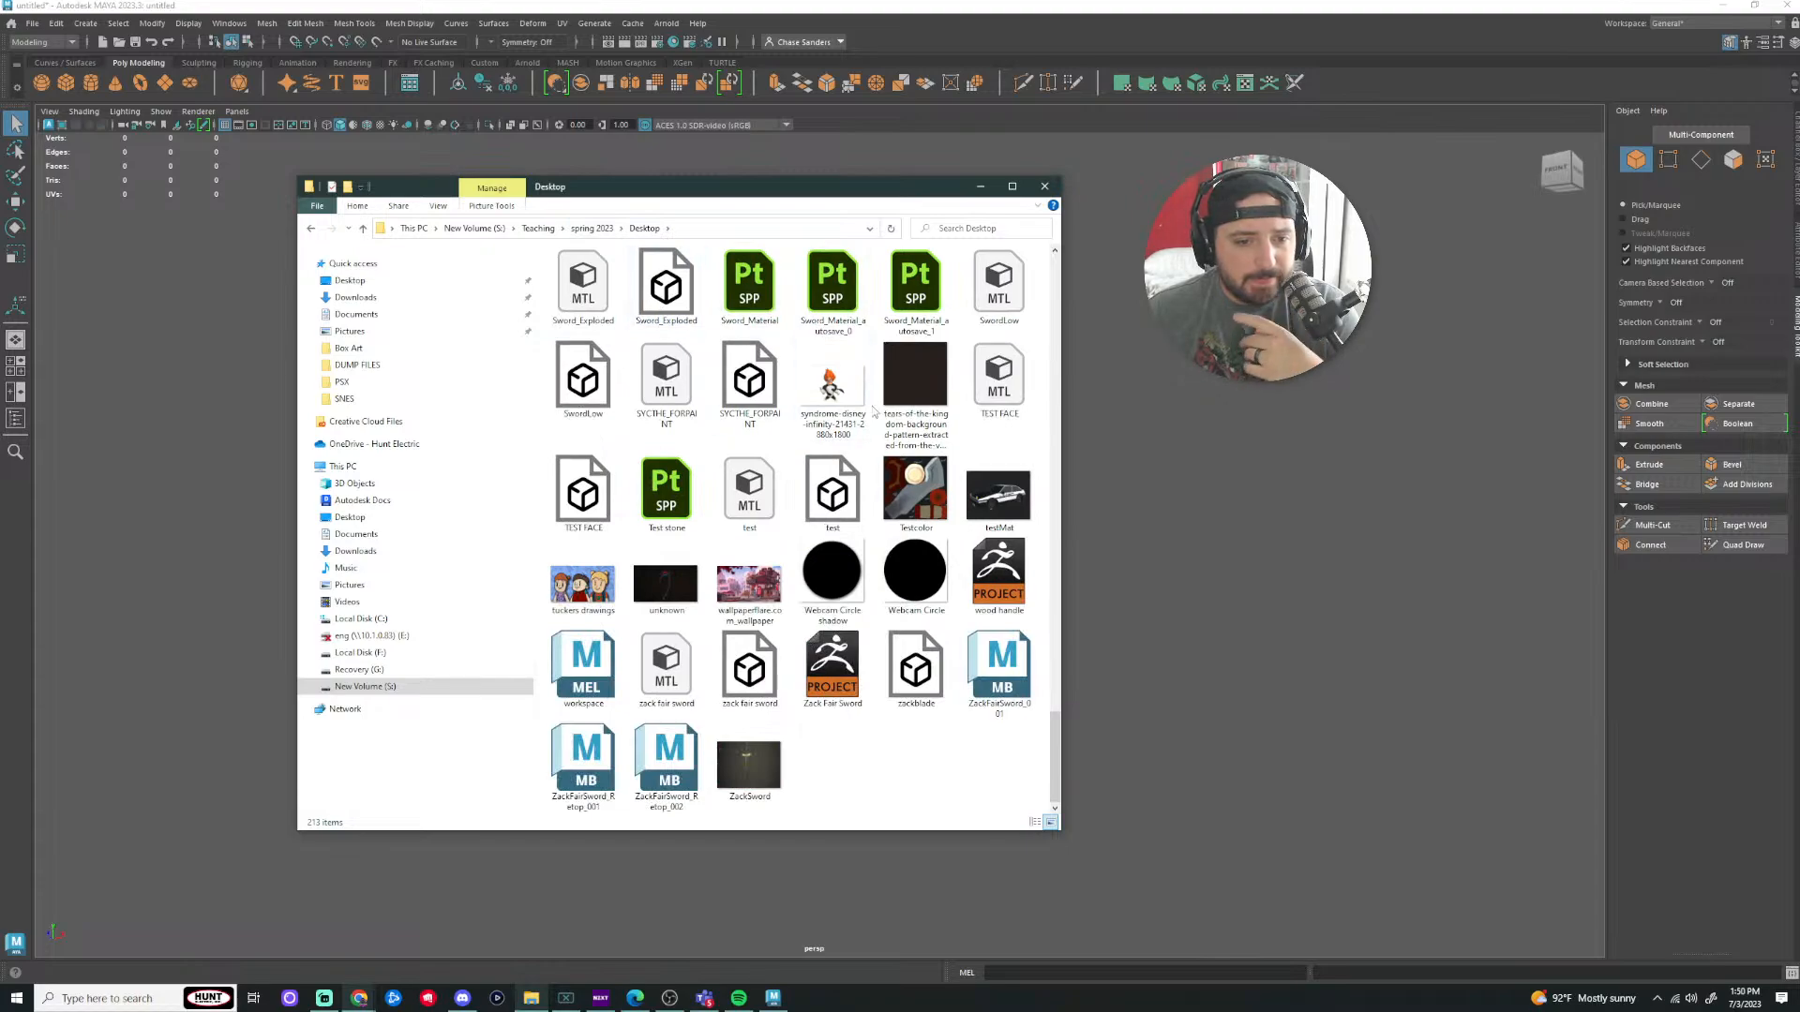
{"action": "left_click", "coordinate": [310, 228]}
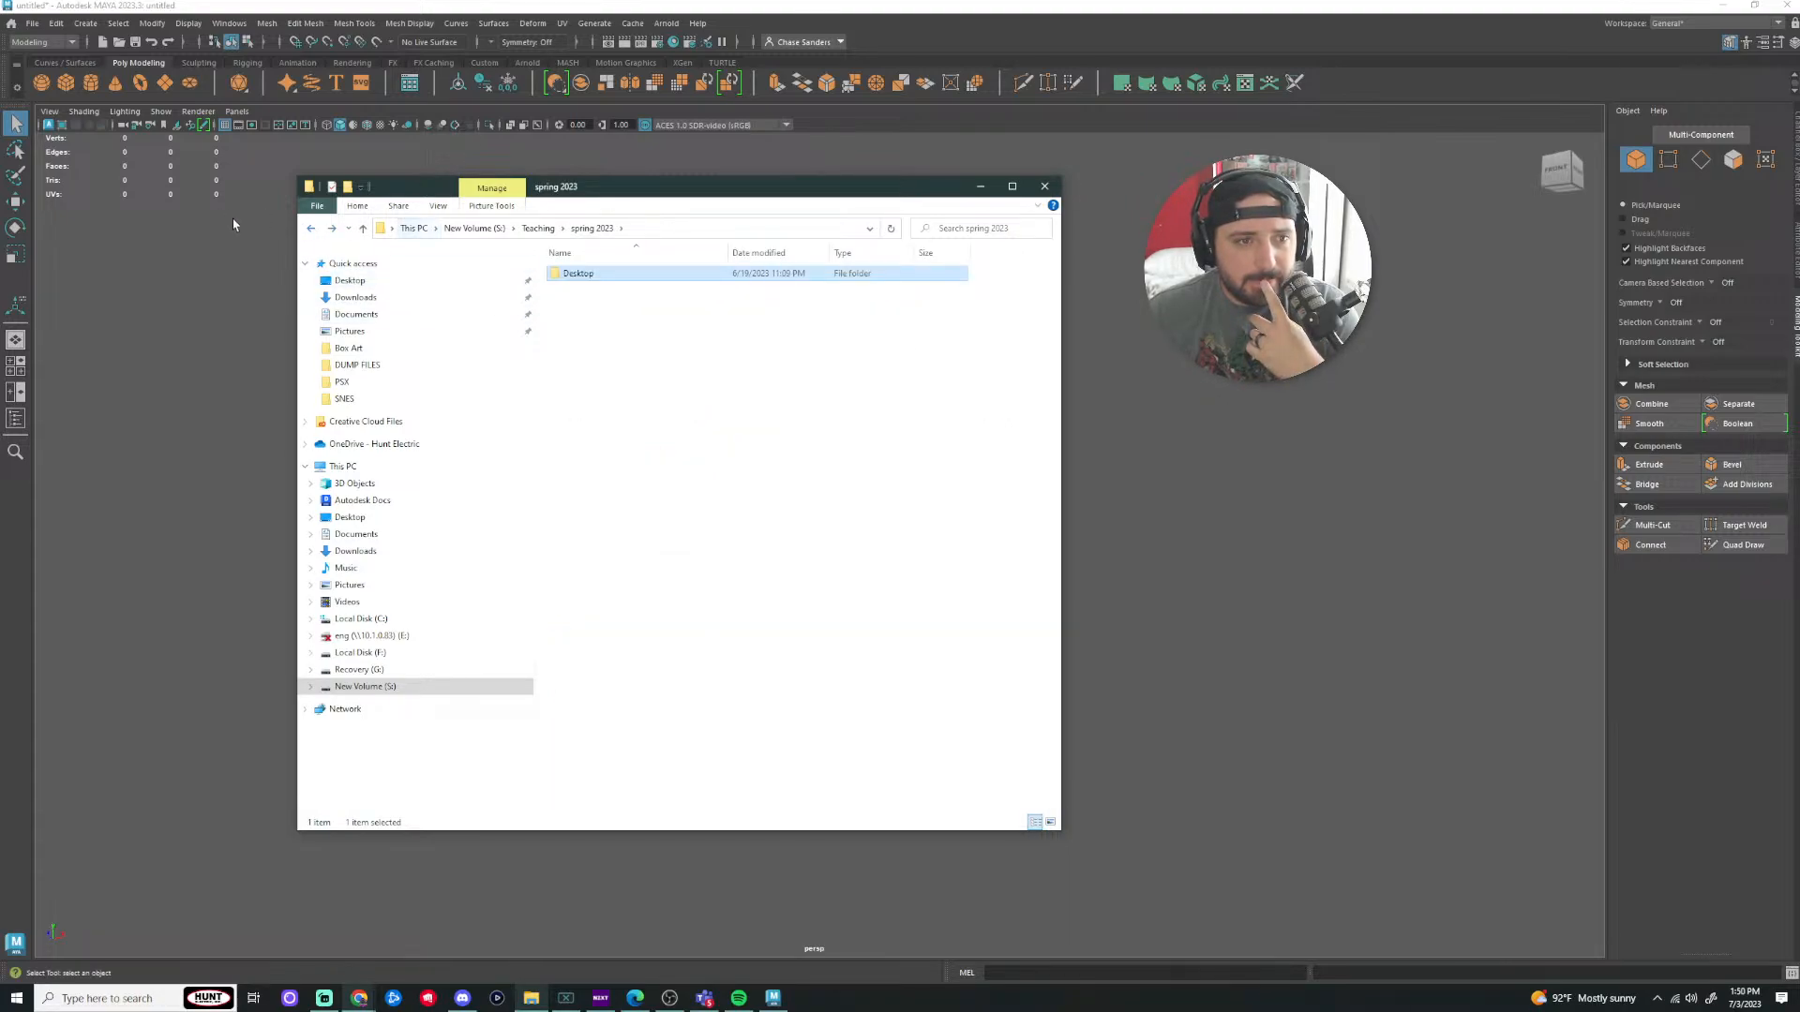
{"action": "left_click", "coordinate": [310, 231]}
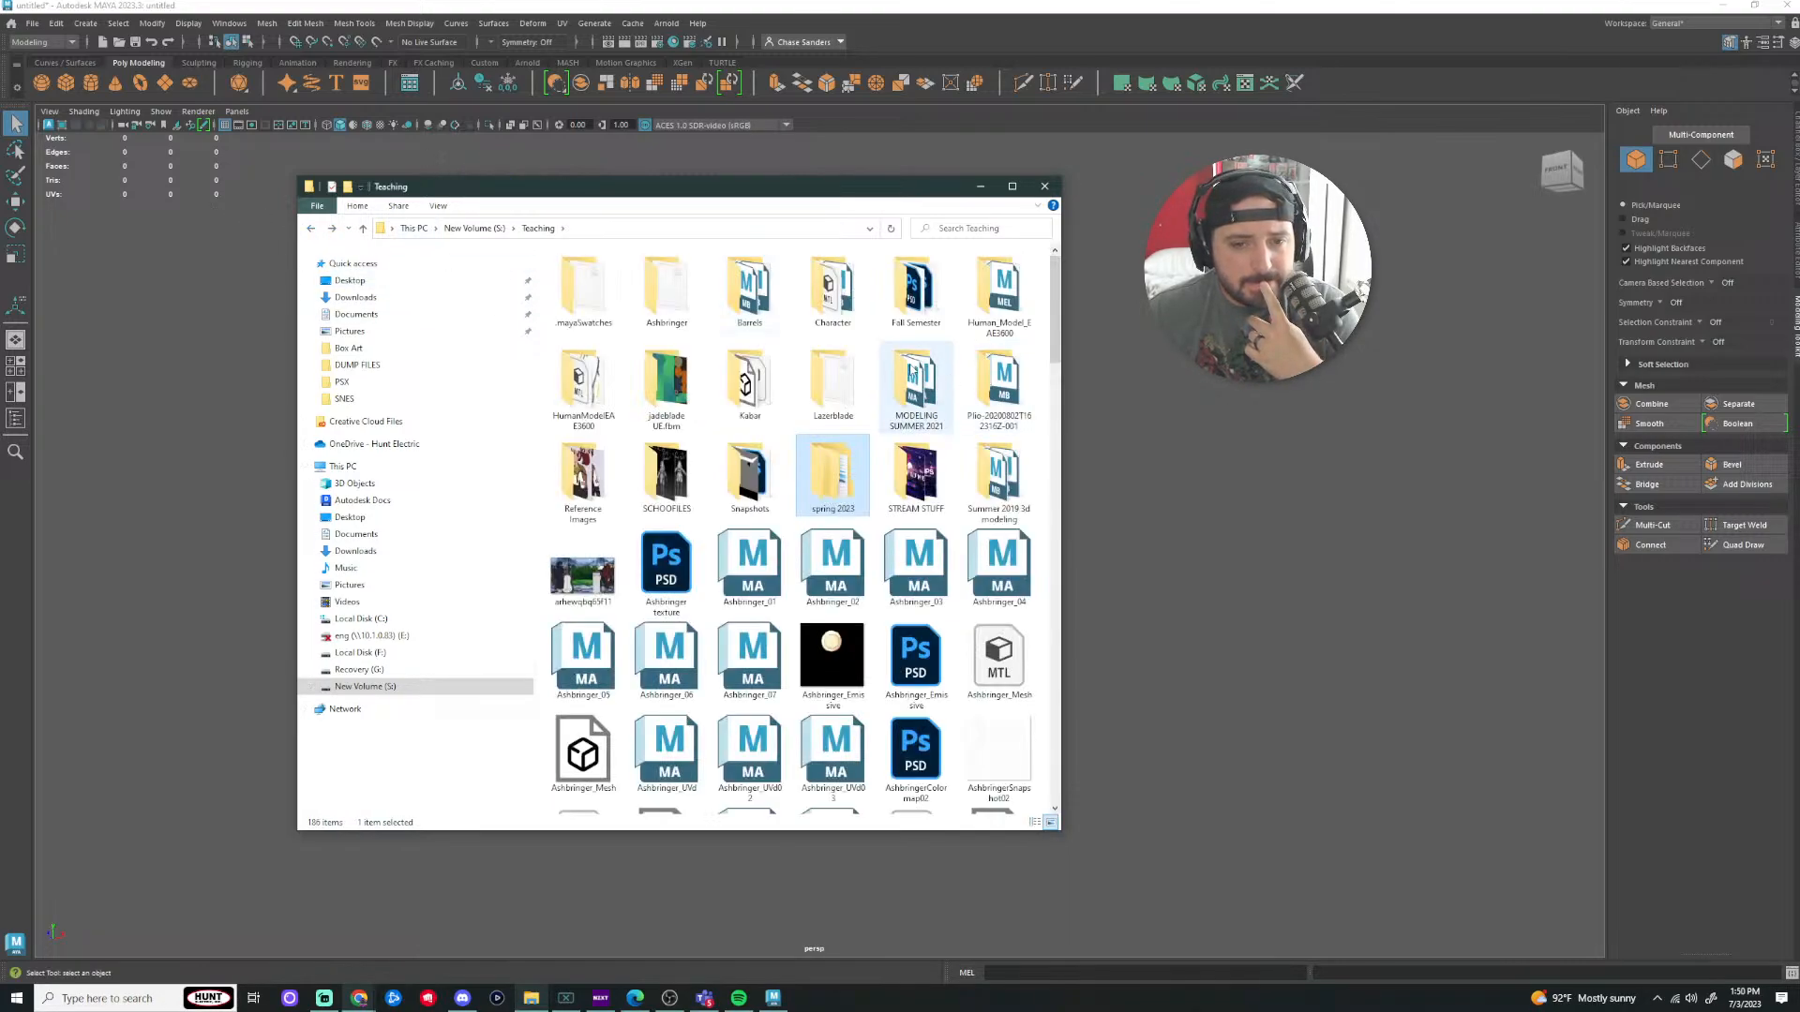
Step: Find and open the MODELING SUMMER 2021 folder inside Teaching
{"action": "scroll", "coordinate": [911, 373], "scroll_direction": "down", "scroll_amount": 5}
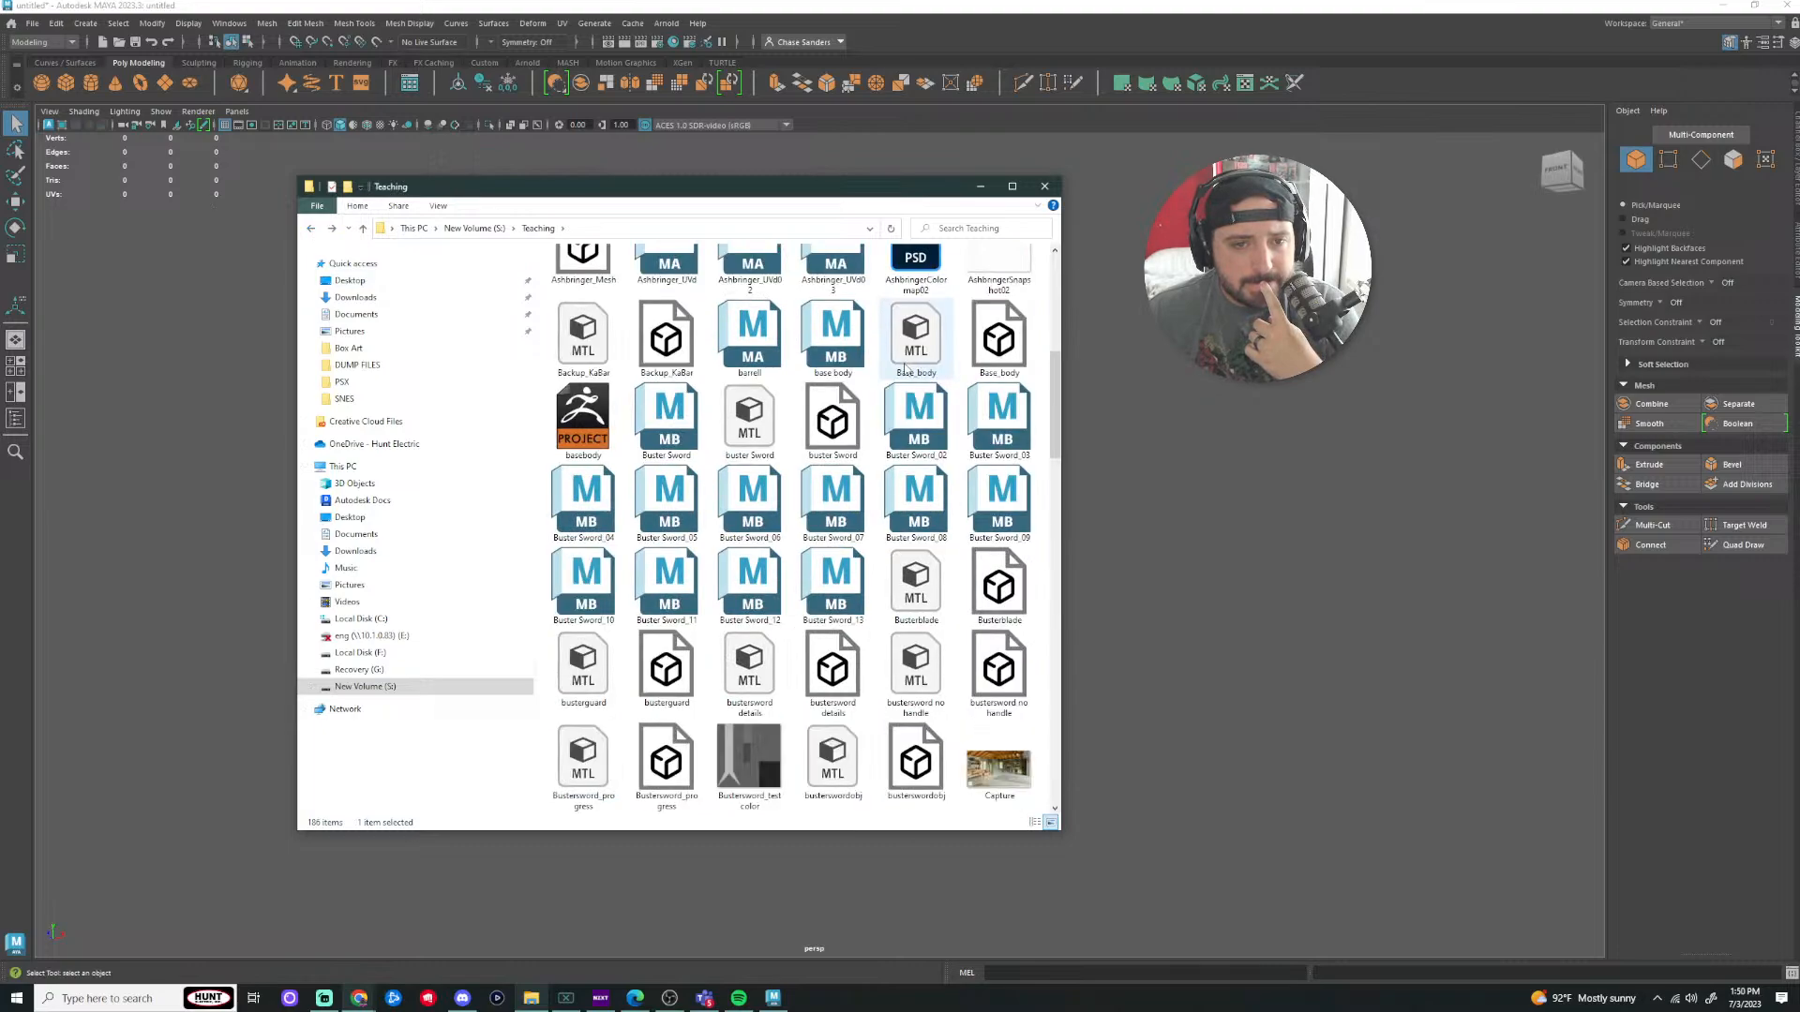
{"action": "scroll", "coordinate": [904, 368], "scroll_direction": "up", "scroll_amount": 5}
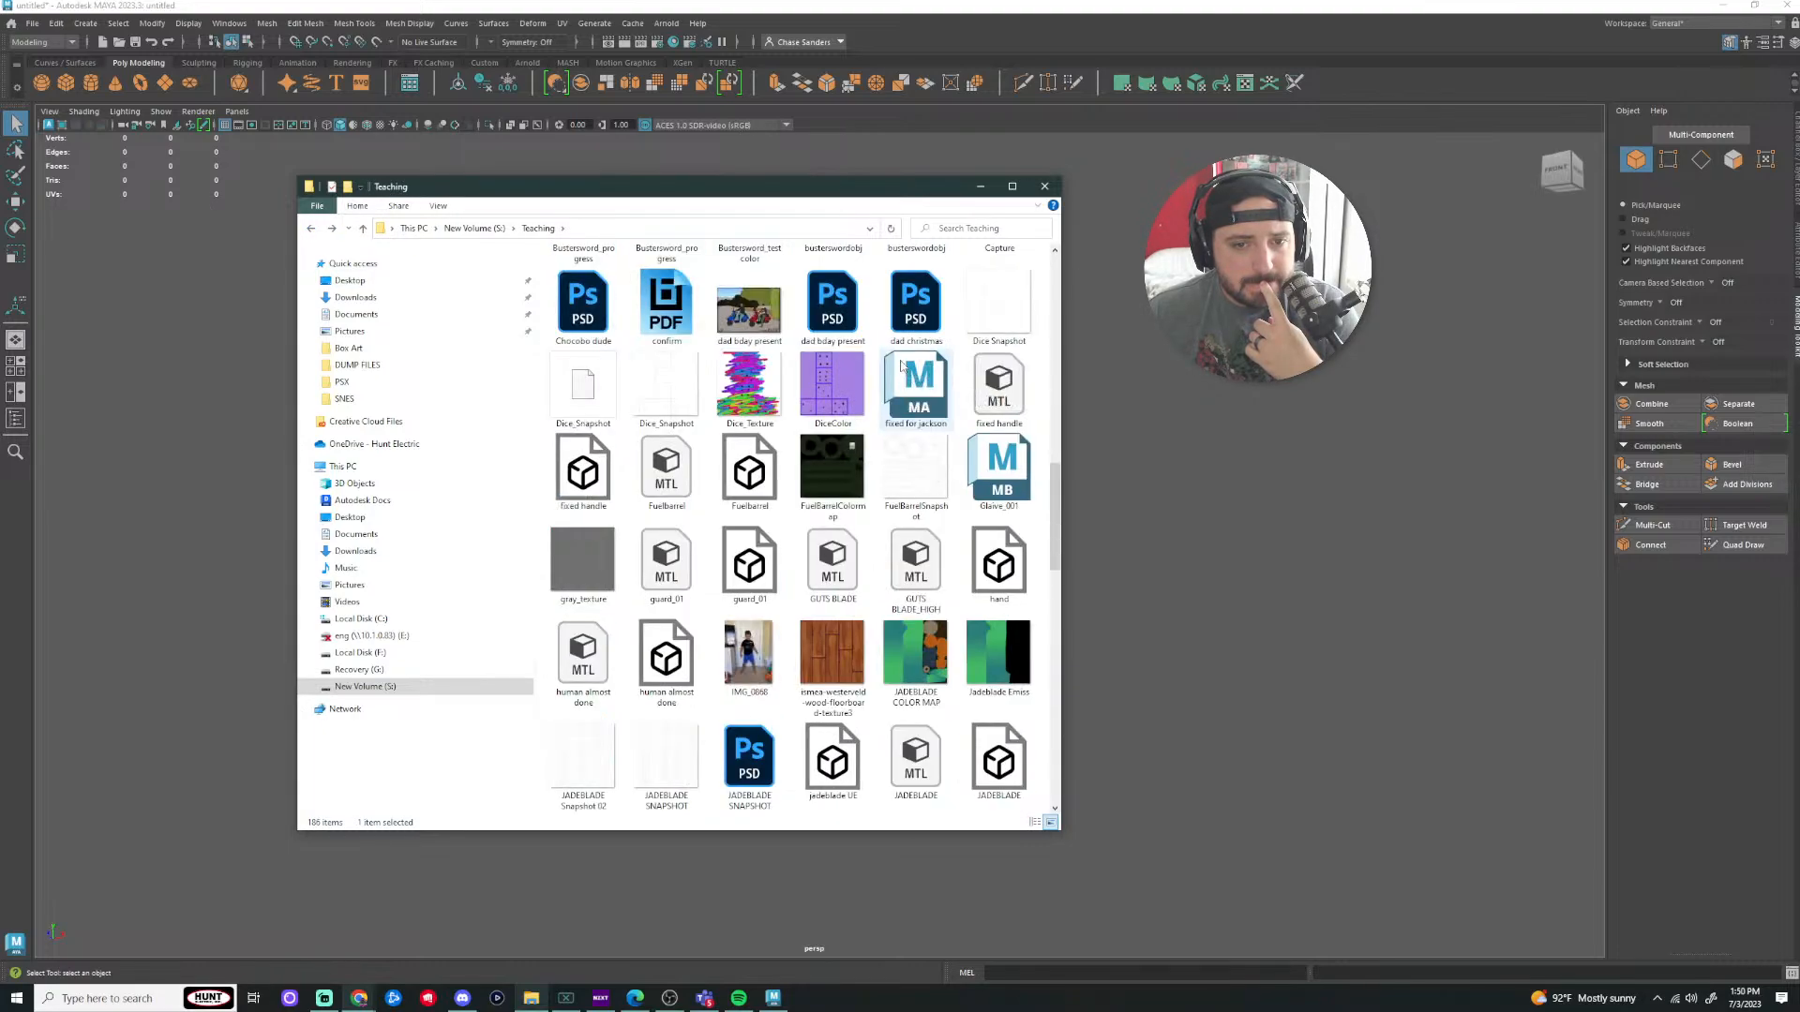
{"action": "scroll", "coordinate": [891, 422], "scroll_direction": "down", "scroll_amount": 2}
{"action": "scroll", "coordinate": [884, 472], "scroll_direction": "down", "scroll_amount": 1}
{"action": "scroll", "coordinate": [884, 471], "scroll_direction": "up", "scroll_amount": 3}
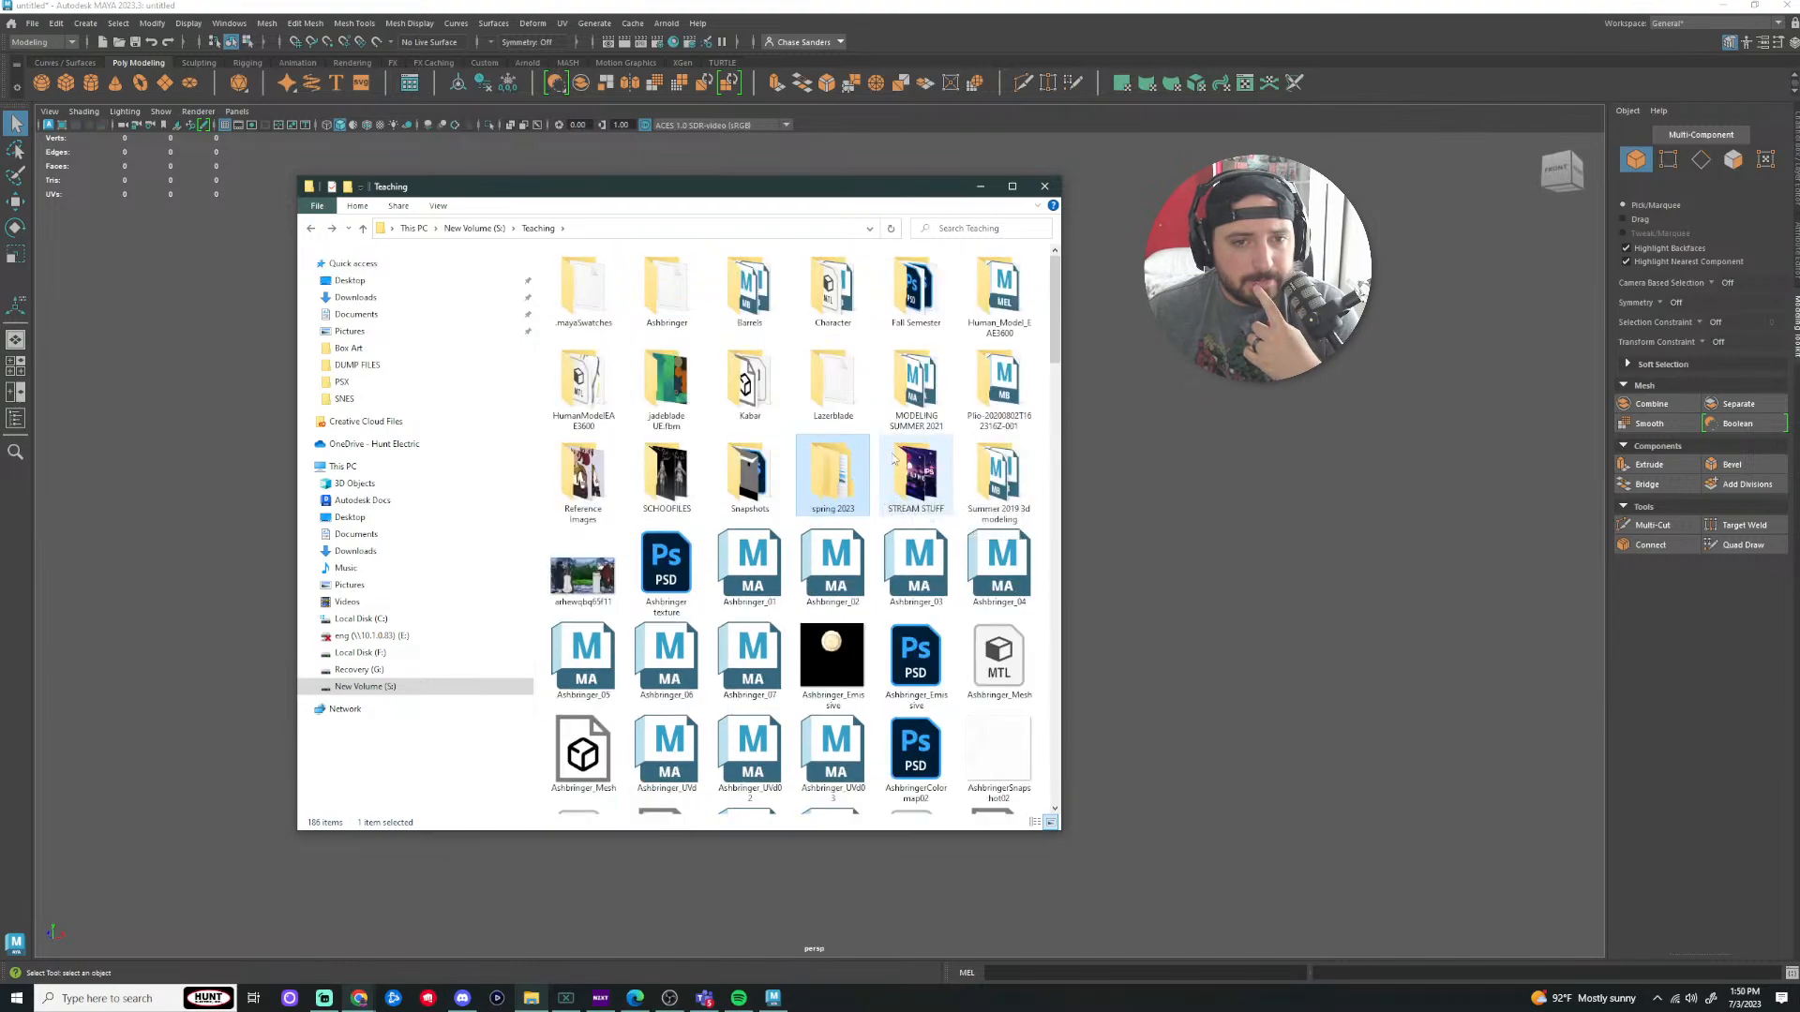
{"action": "double_click", "coordinate": [923, 292]}
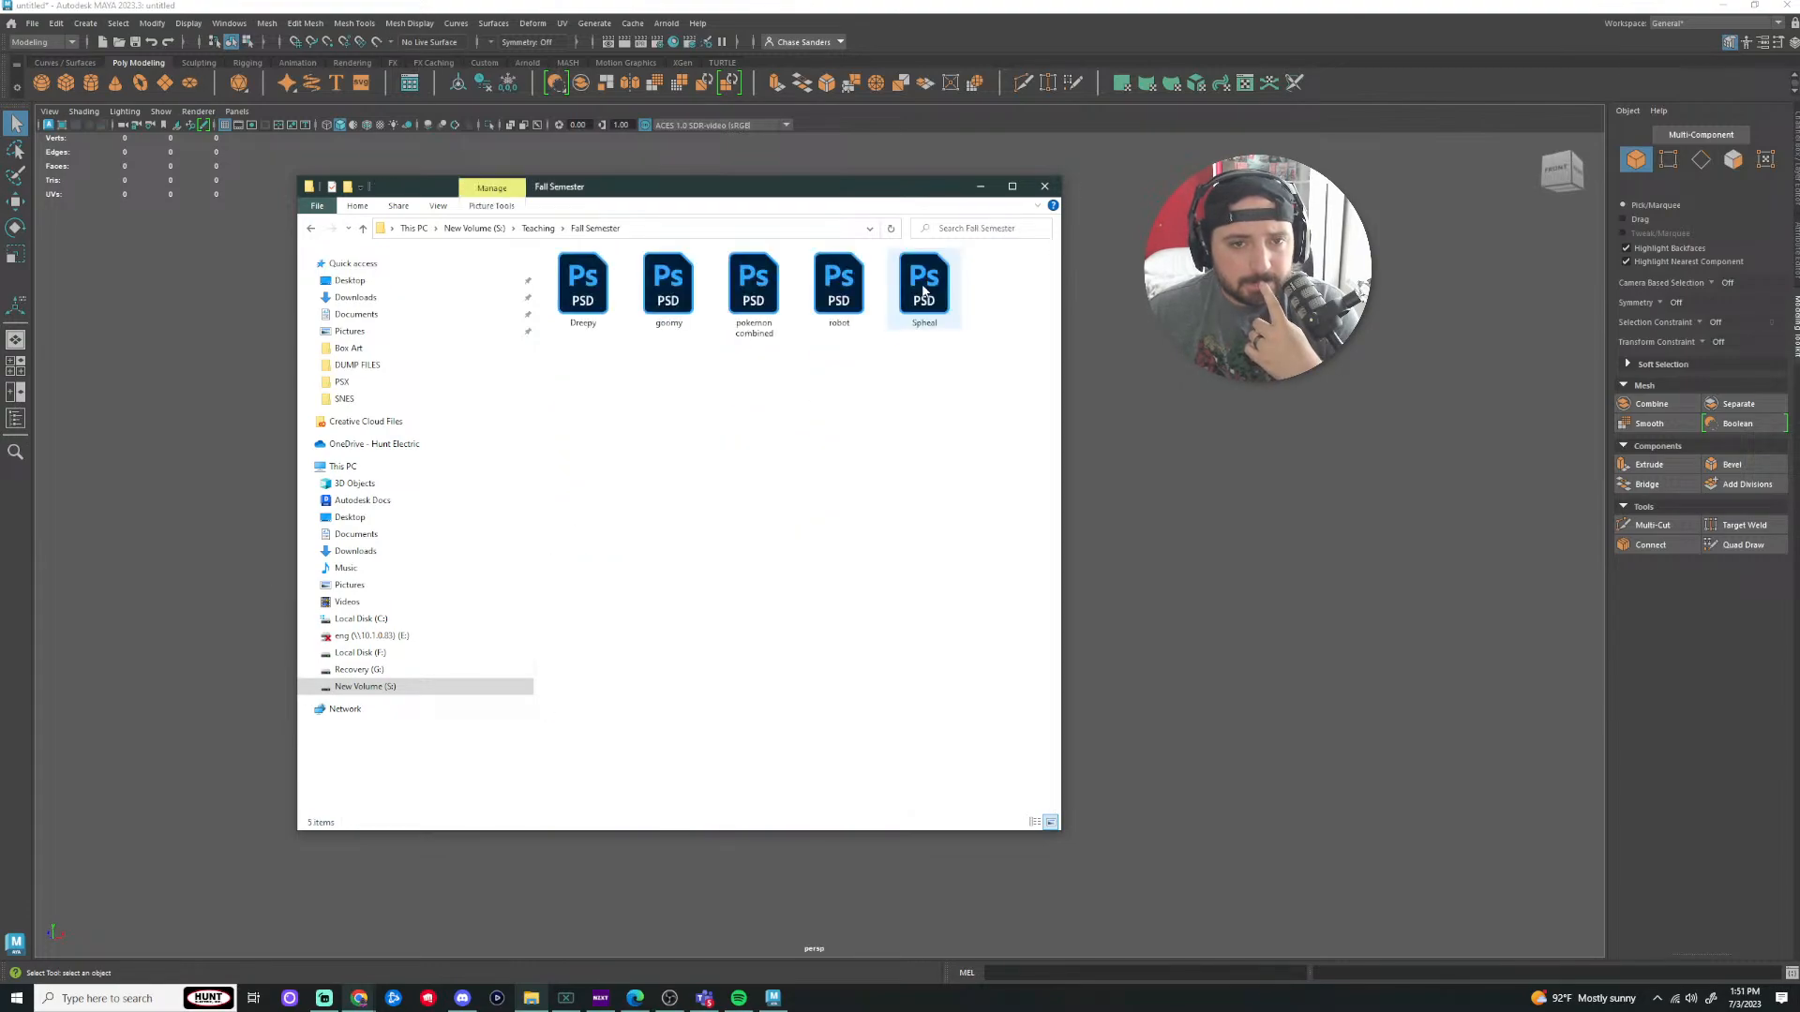
{"action": "left_click", "coordinate": [310, 230]}
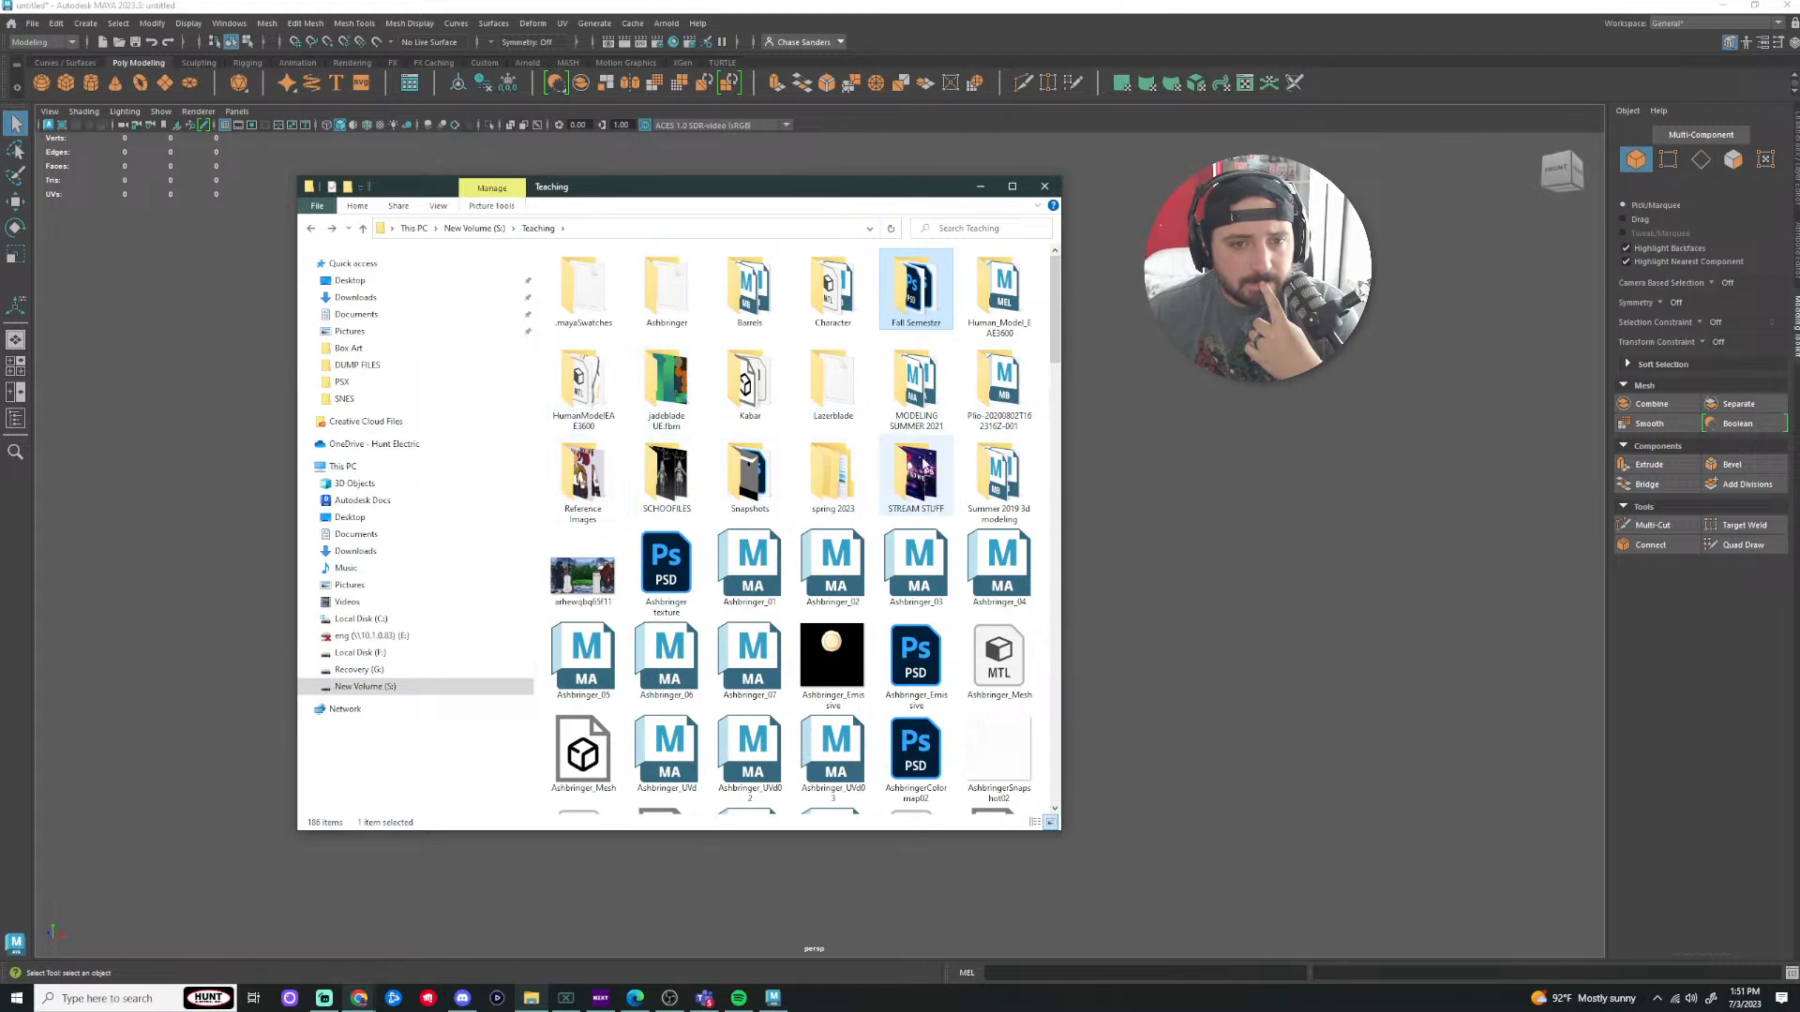
{"action": "left_click", "coordinate": [893, 400]}
{"action": "double_click", "coordinate": [894, 400]}
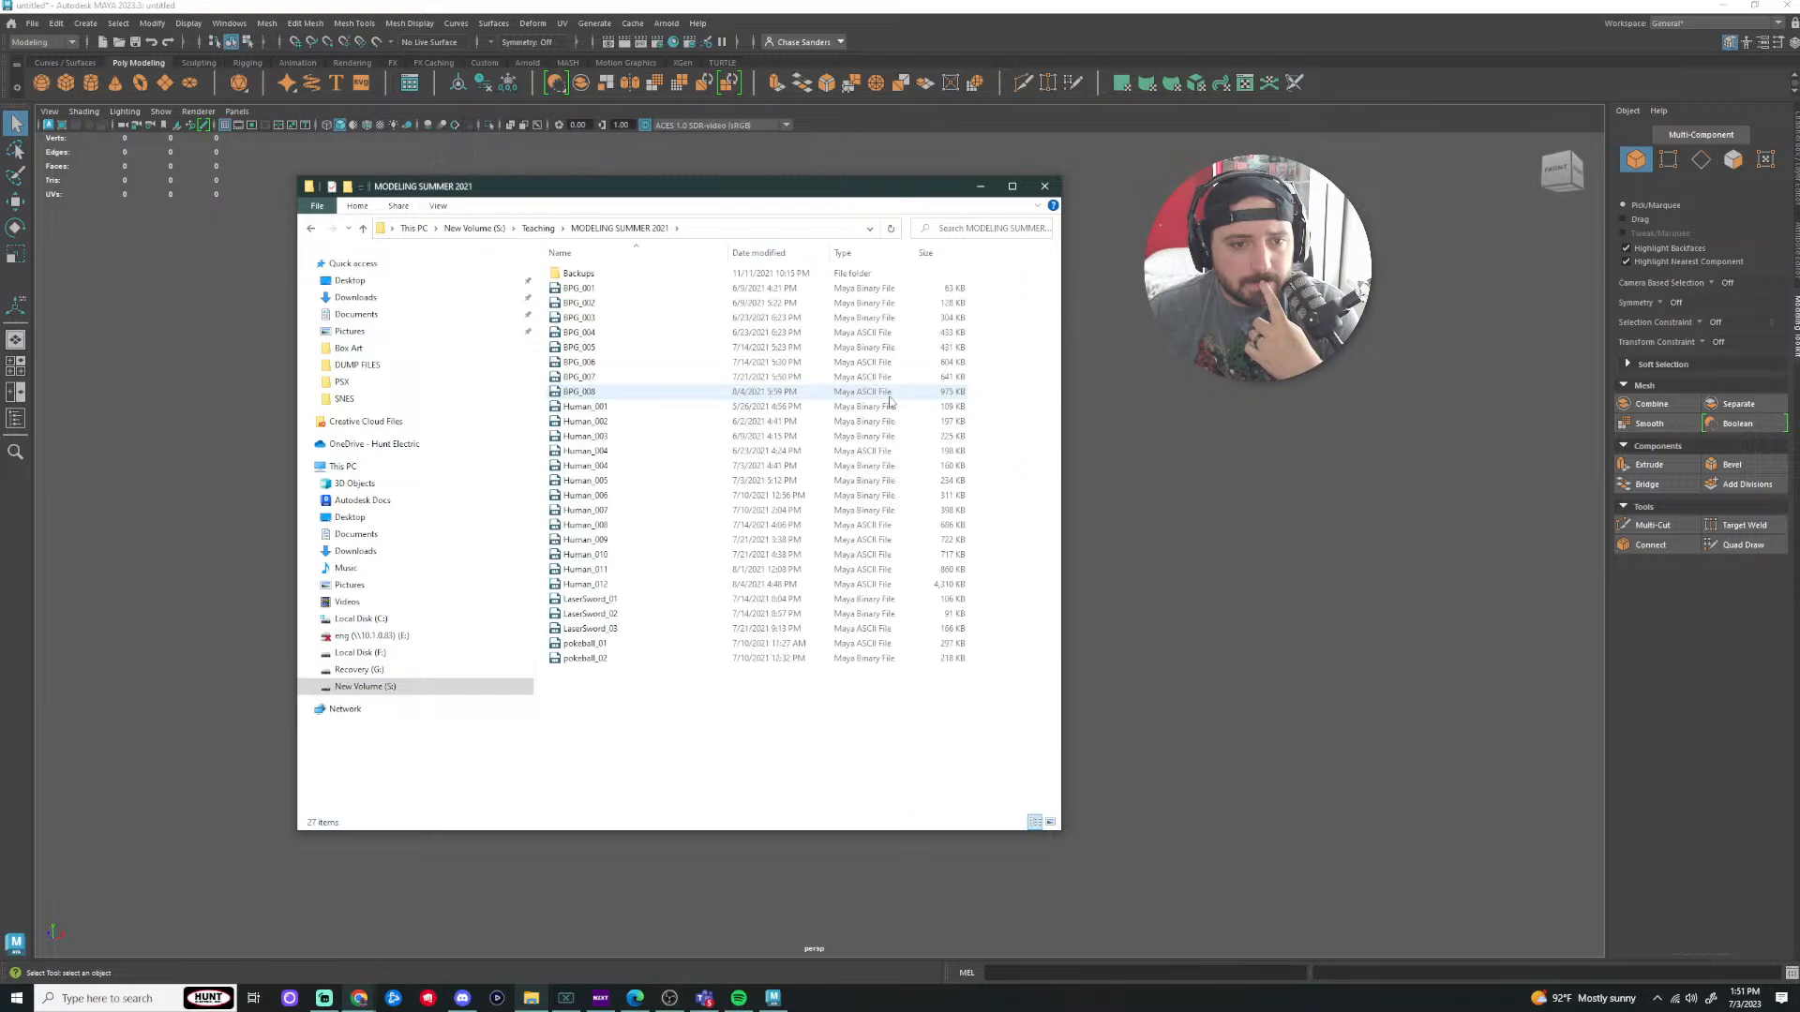
Step: Drag pokeball_02.mb into Maya's viewport and close File Explorer
{"action": "left_click", "coordinate": [813, 658]}
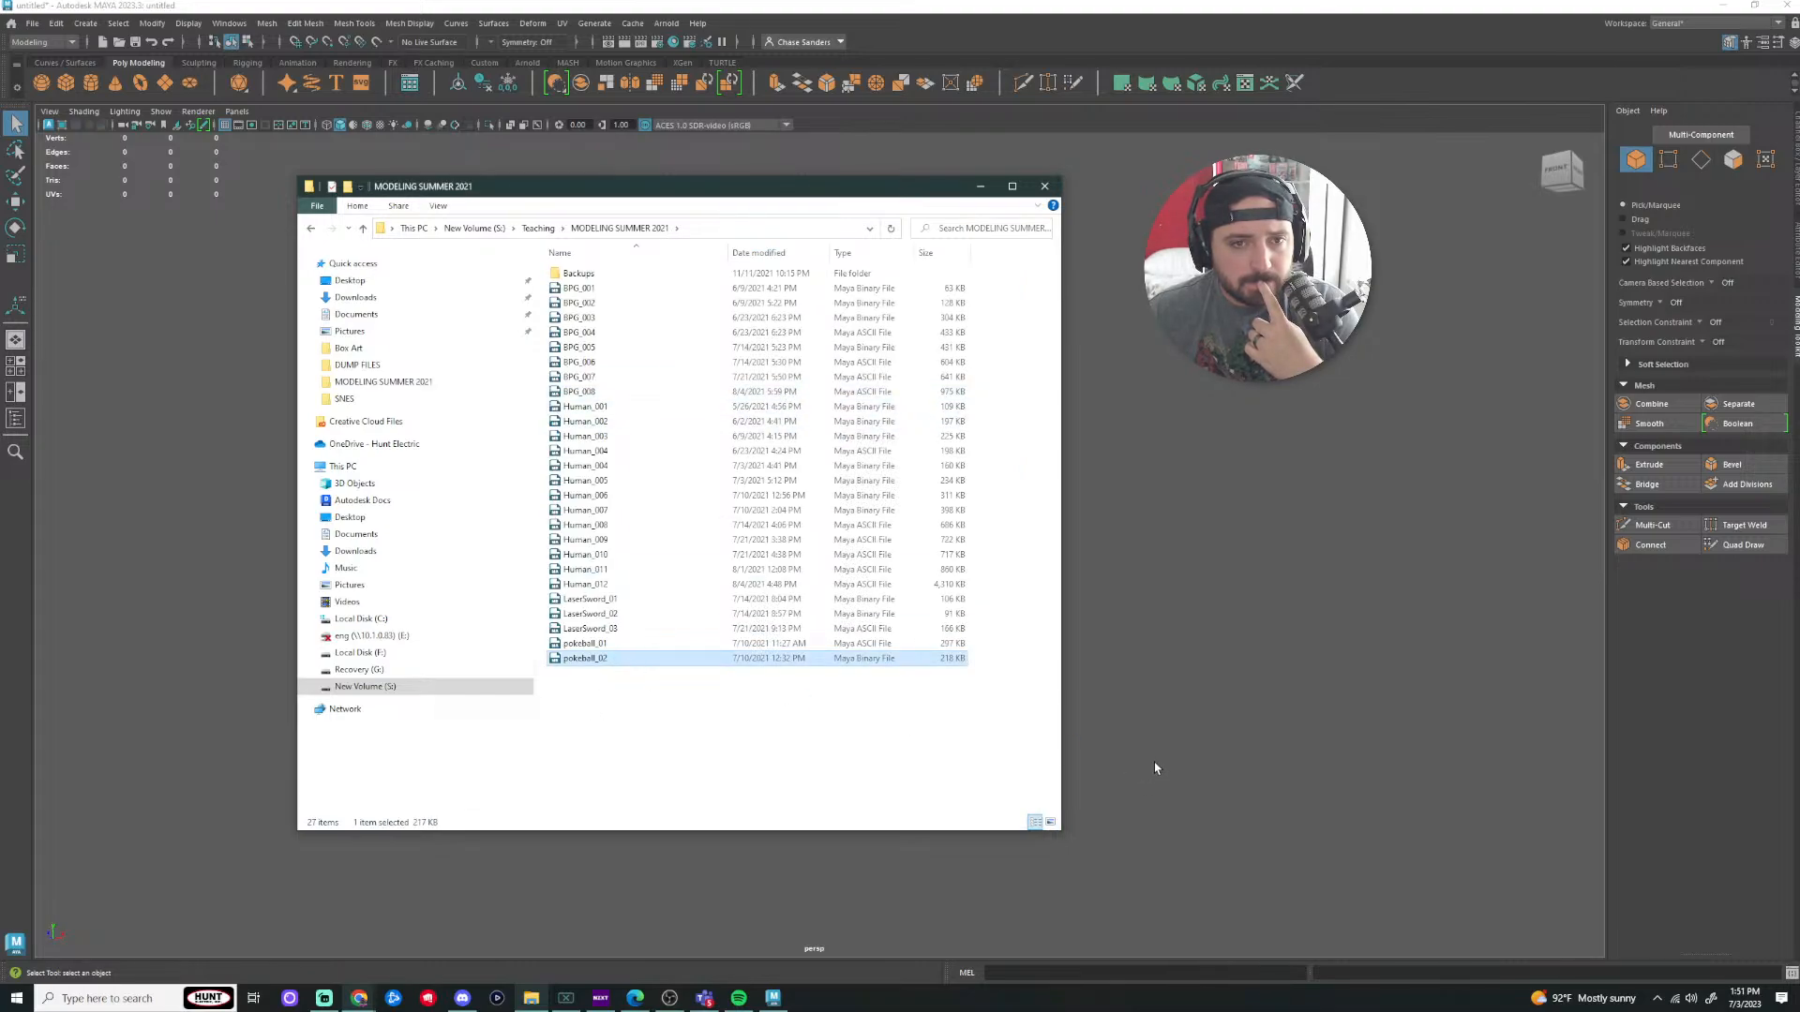
{"action": "left_click", "coordinate": [1046, 186]}
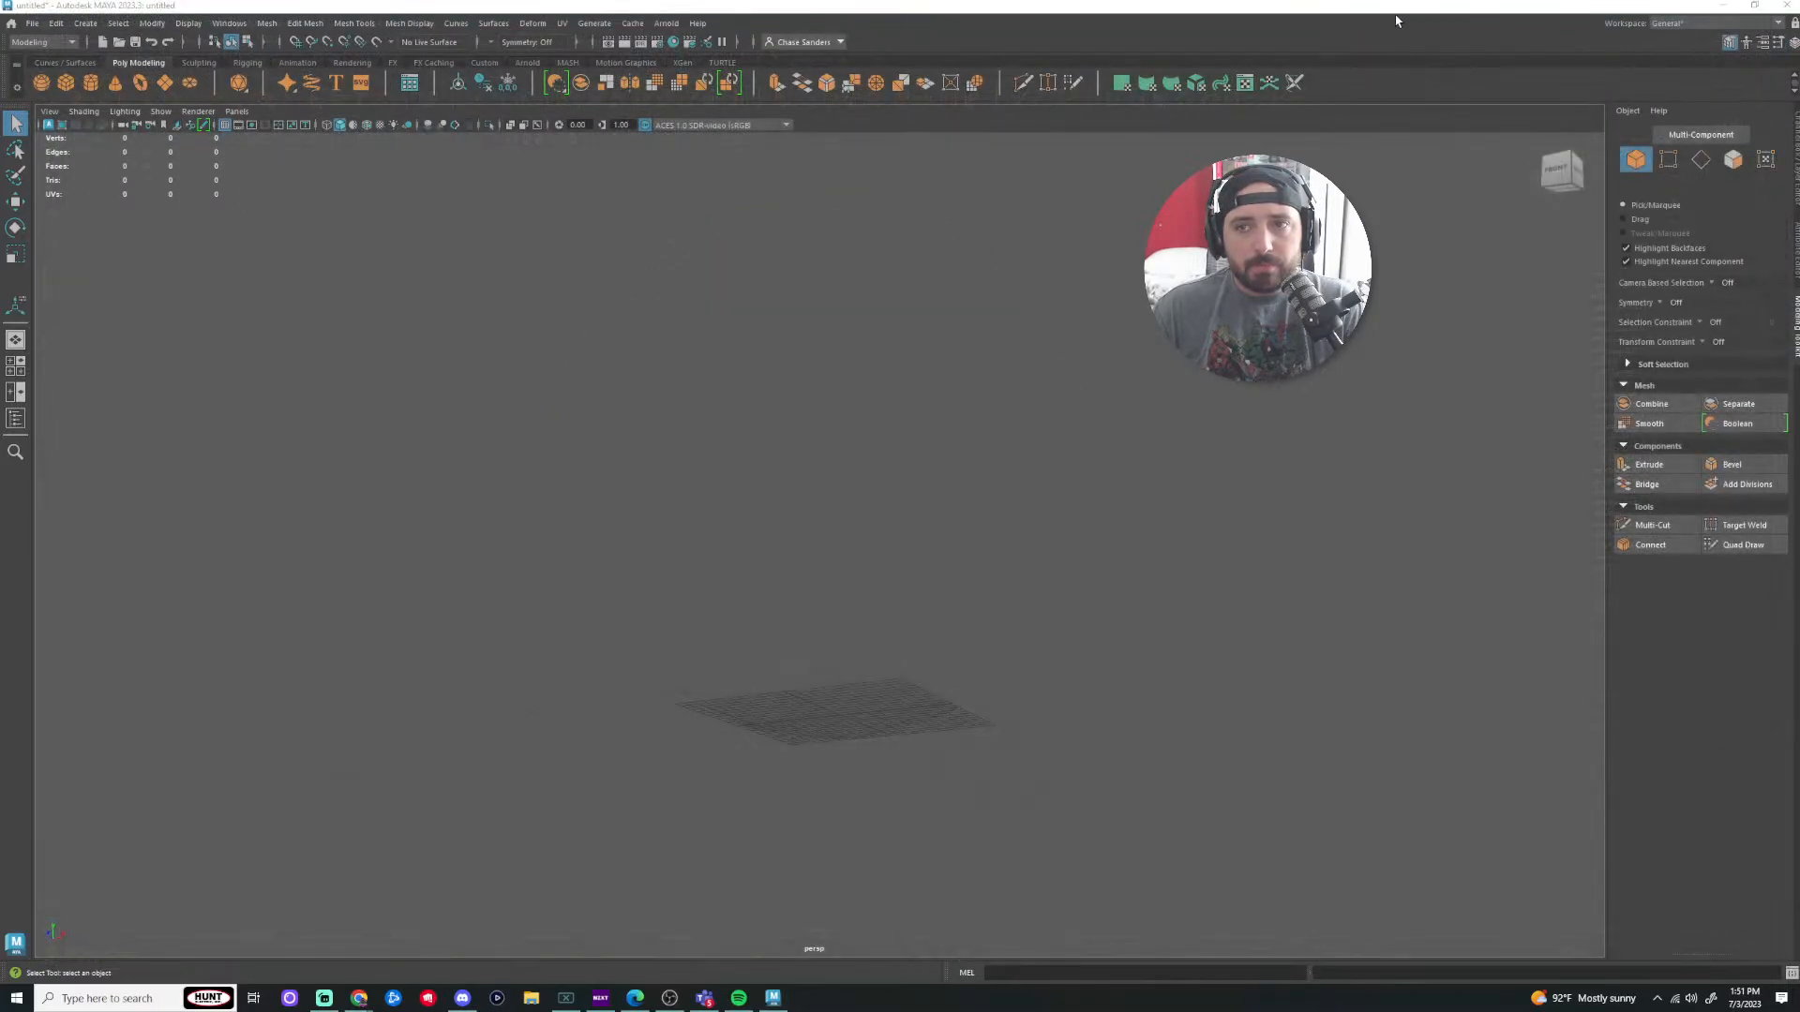
{"action": "left_click_drag", "start_coordinate": [937, 610], "coordinate": [981, 514], "text": "alt"}
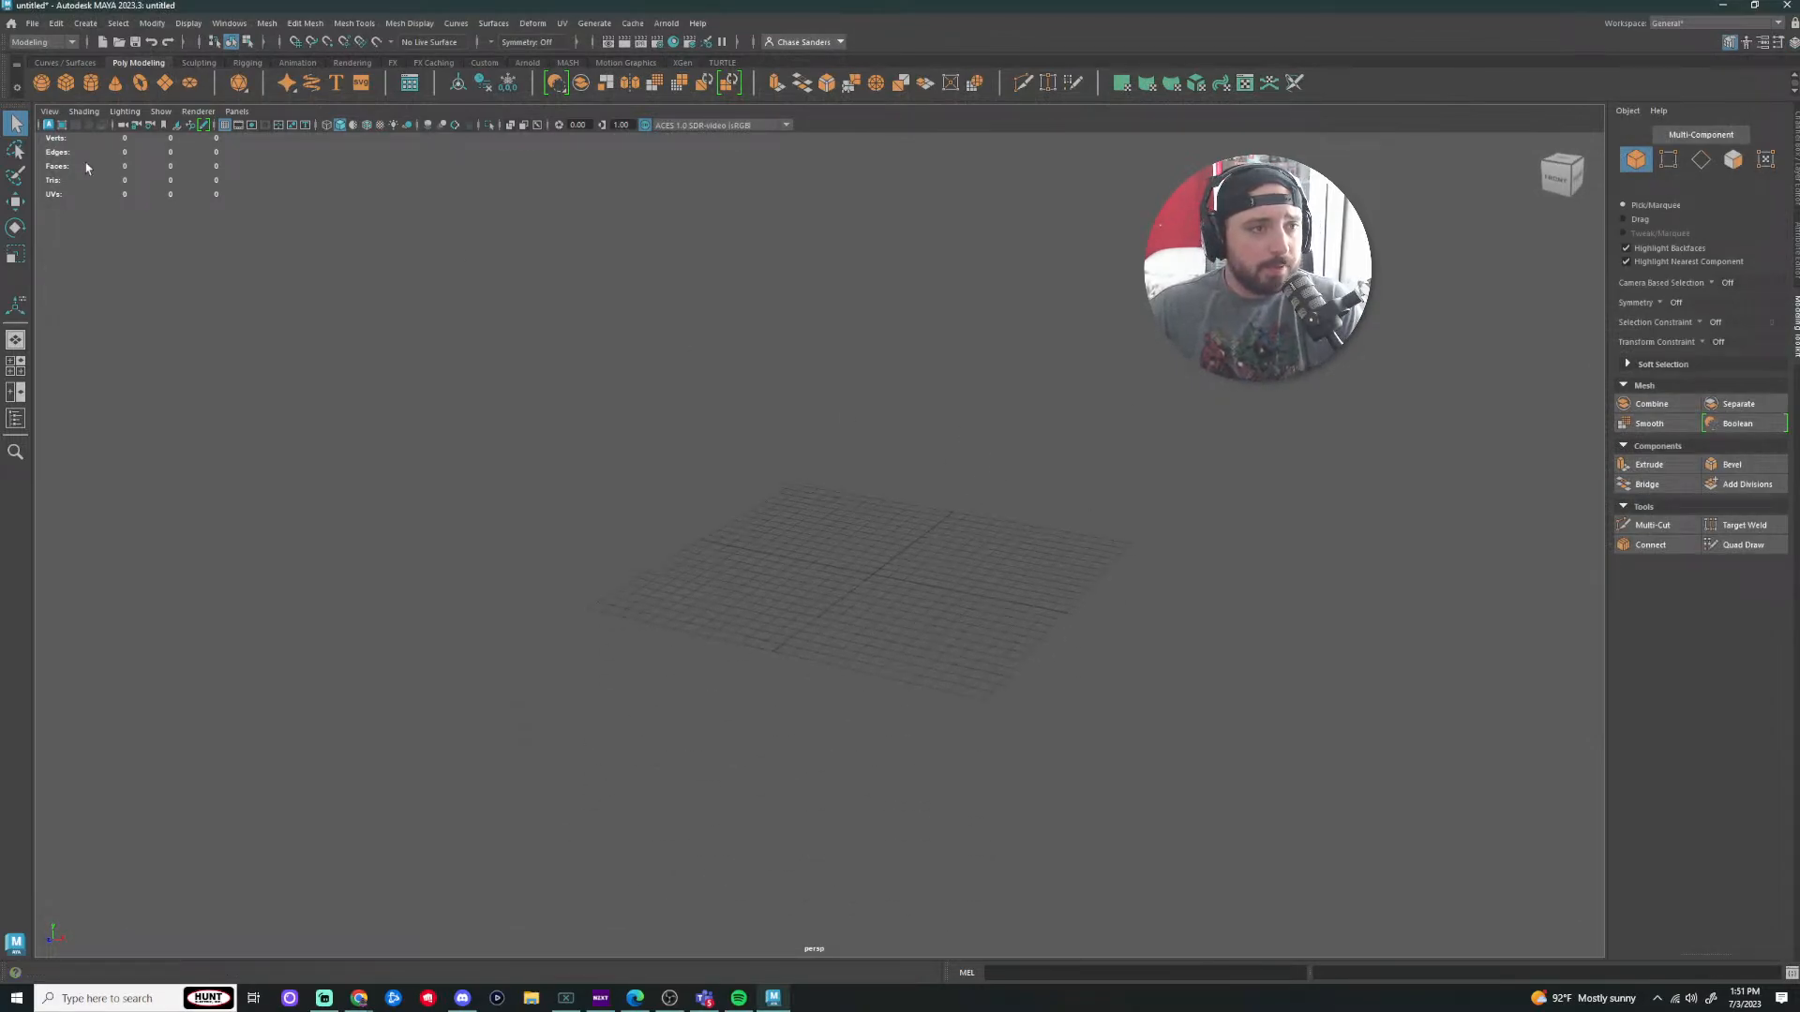
{"action": "left_click", "coordinate": [530, 997]}
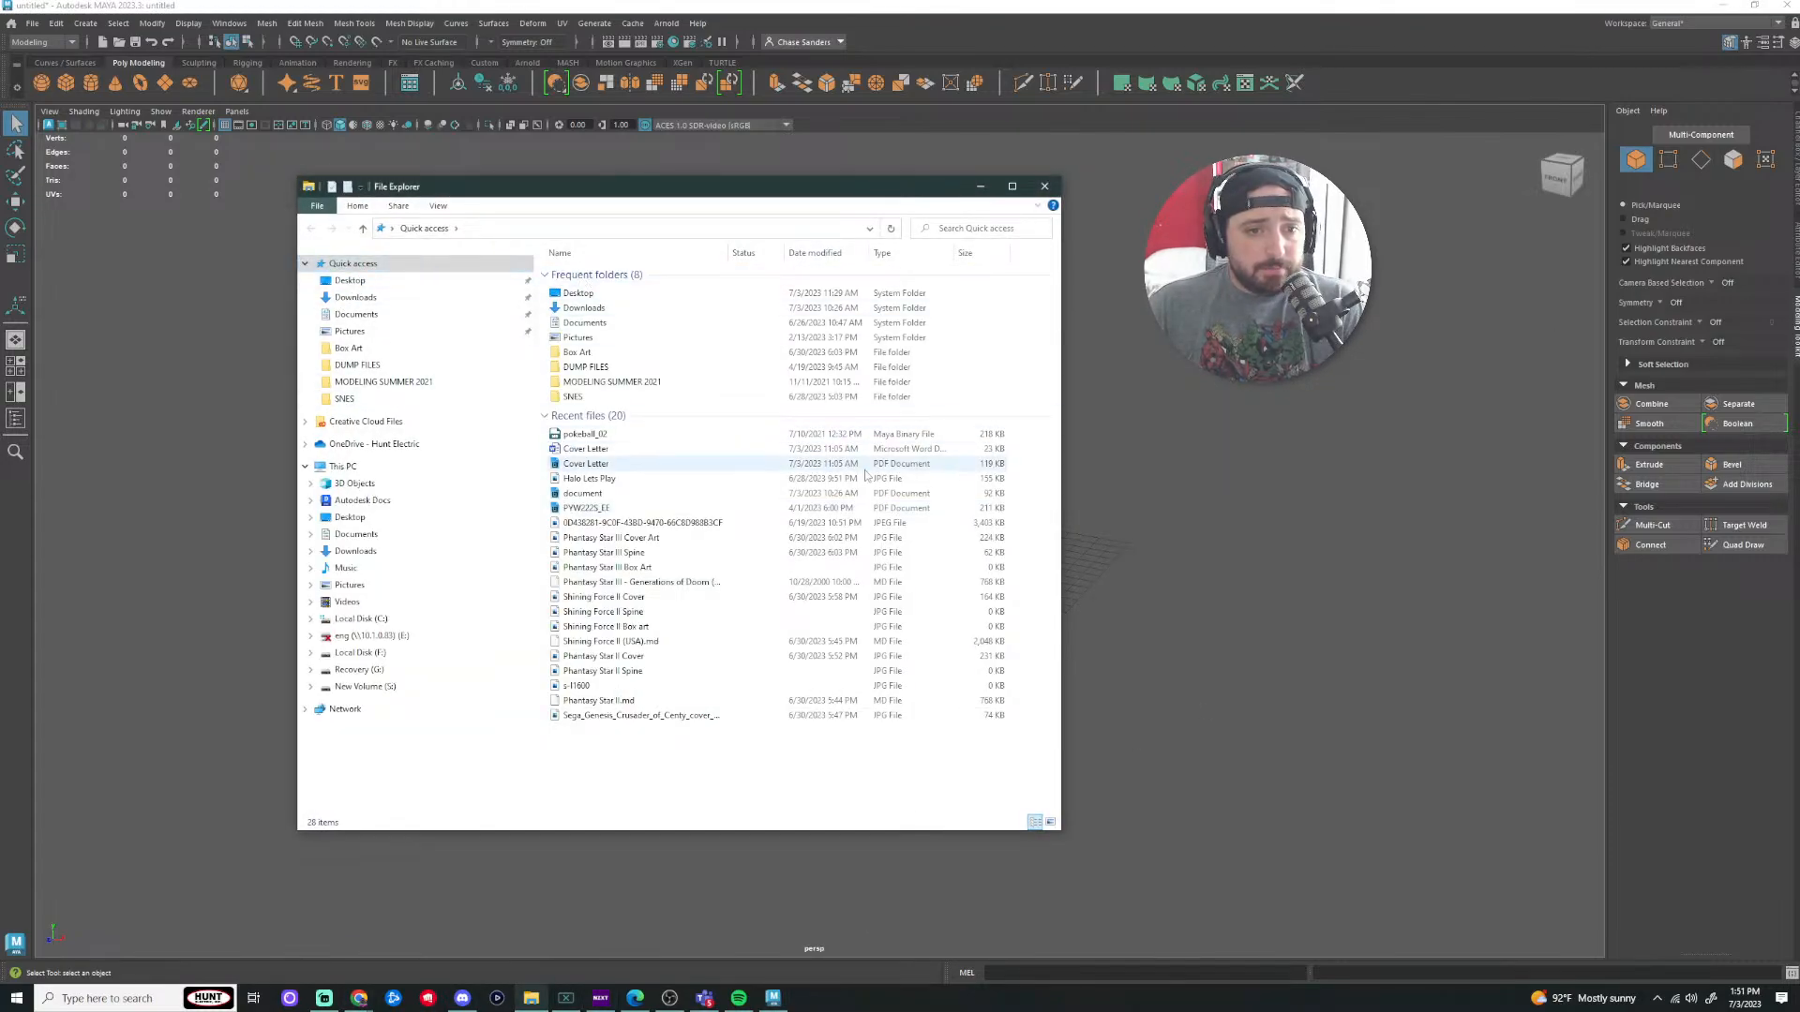
{"action": "left_click_drag", "start_coordinate": [567, 431], "coordinate": [1242, 610]}
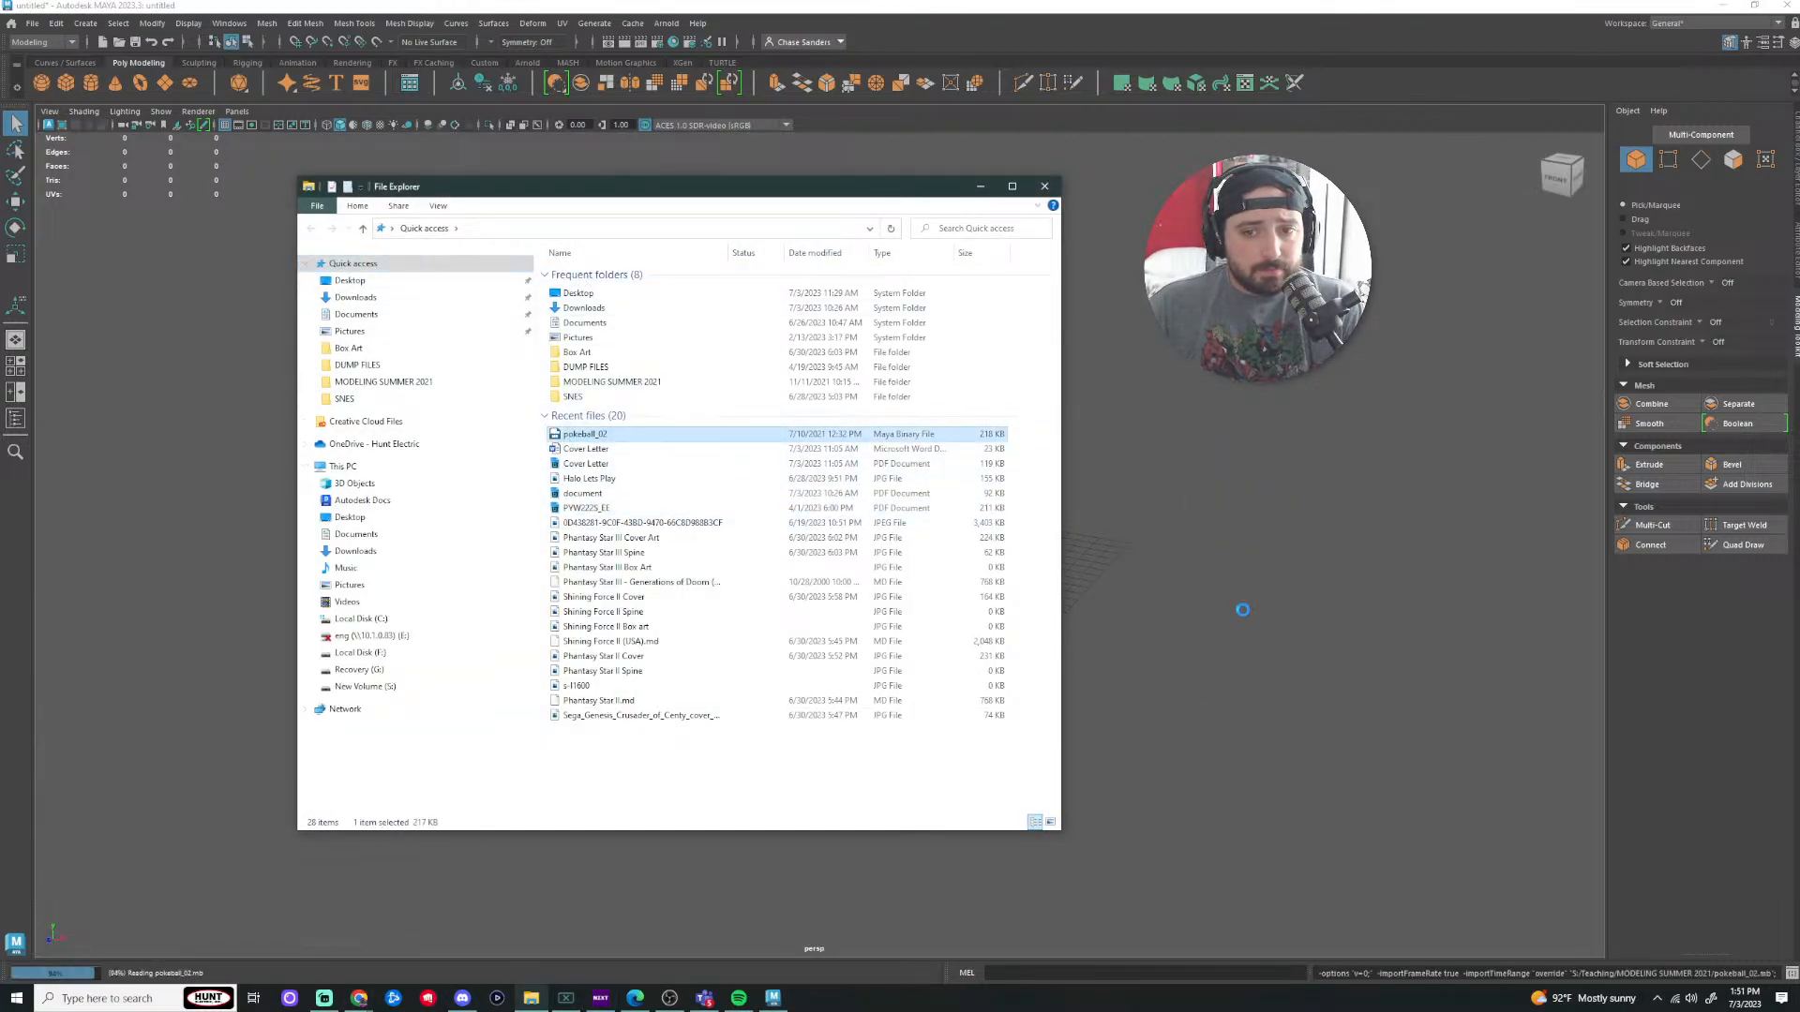
{"action": "left_click", "coordinate": [1035, 187]}
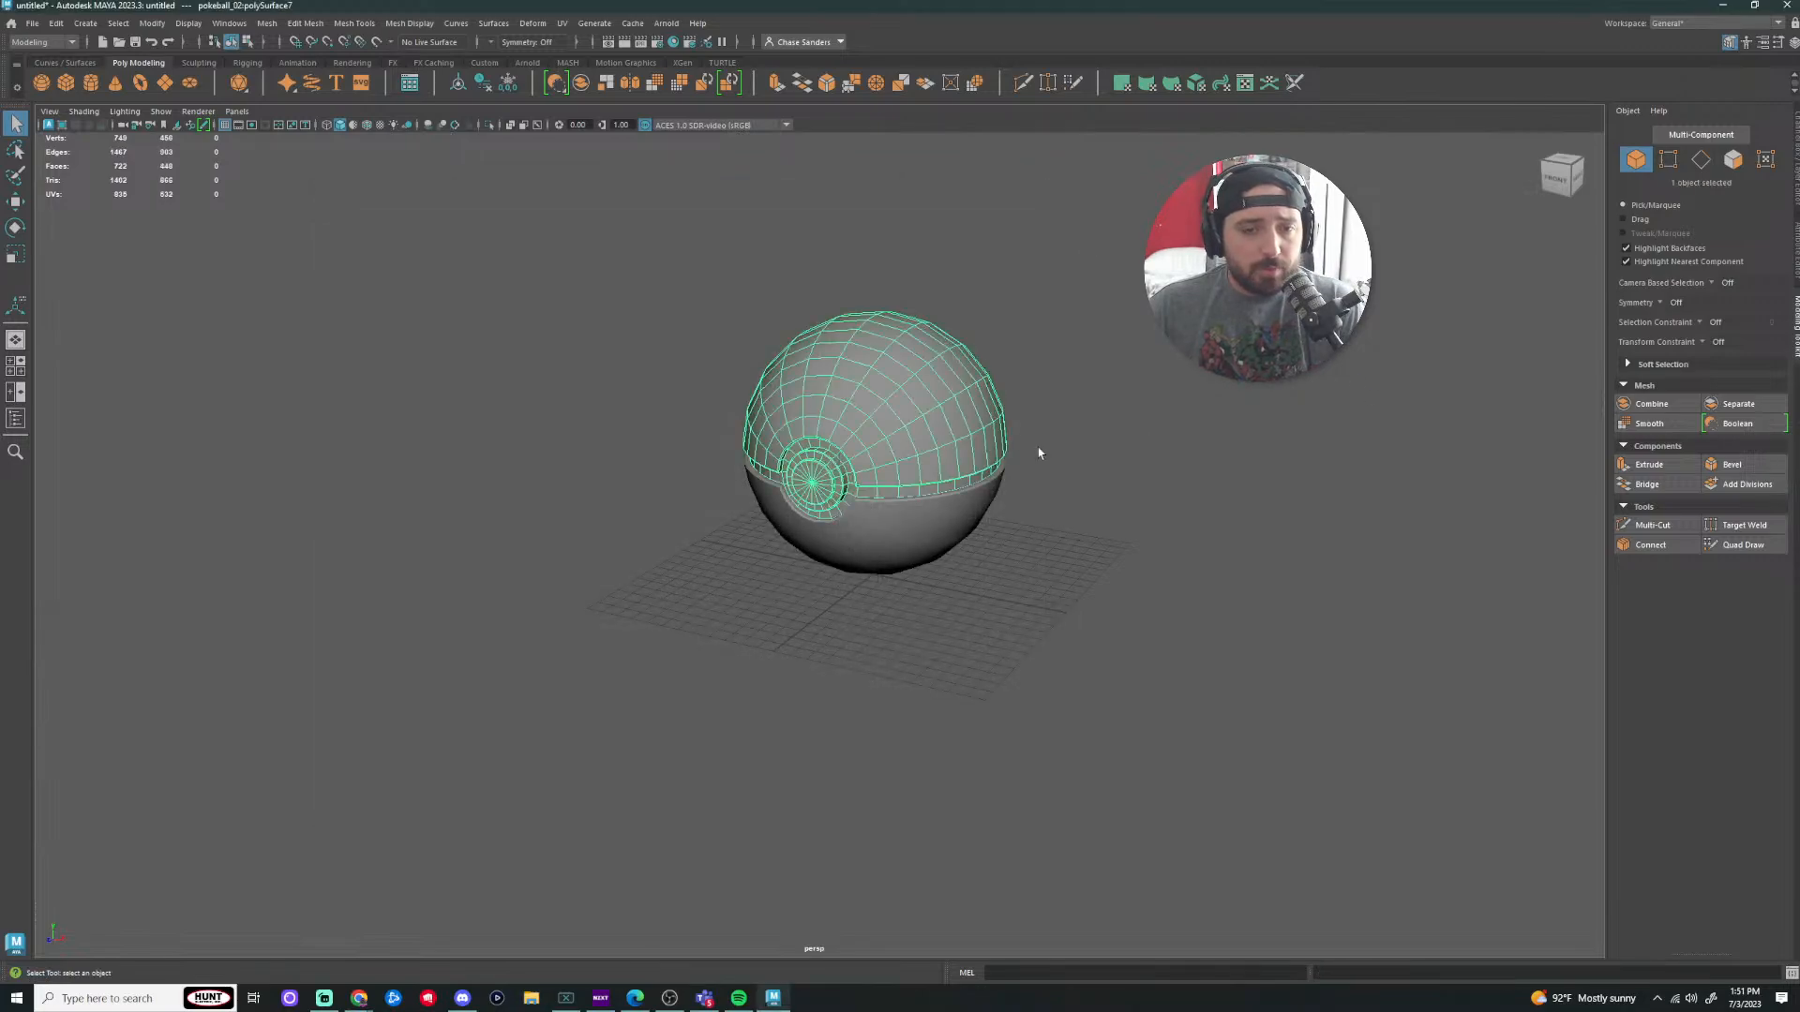
Step: Slide the pokeball to the left along the X axis
{"action": "key", "text": "w"}
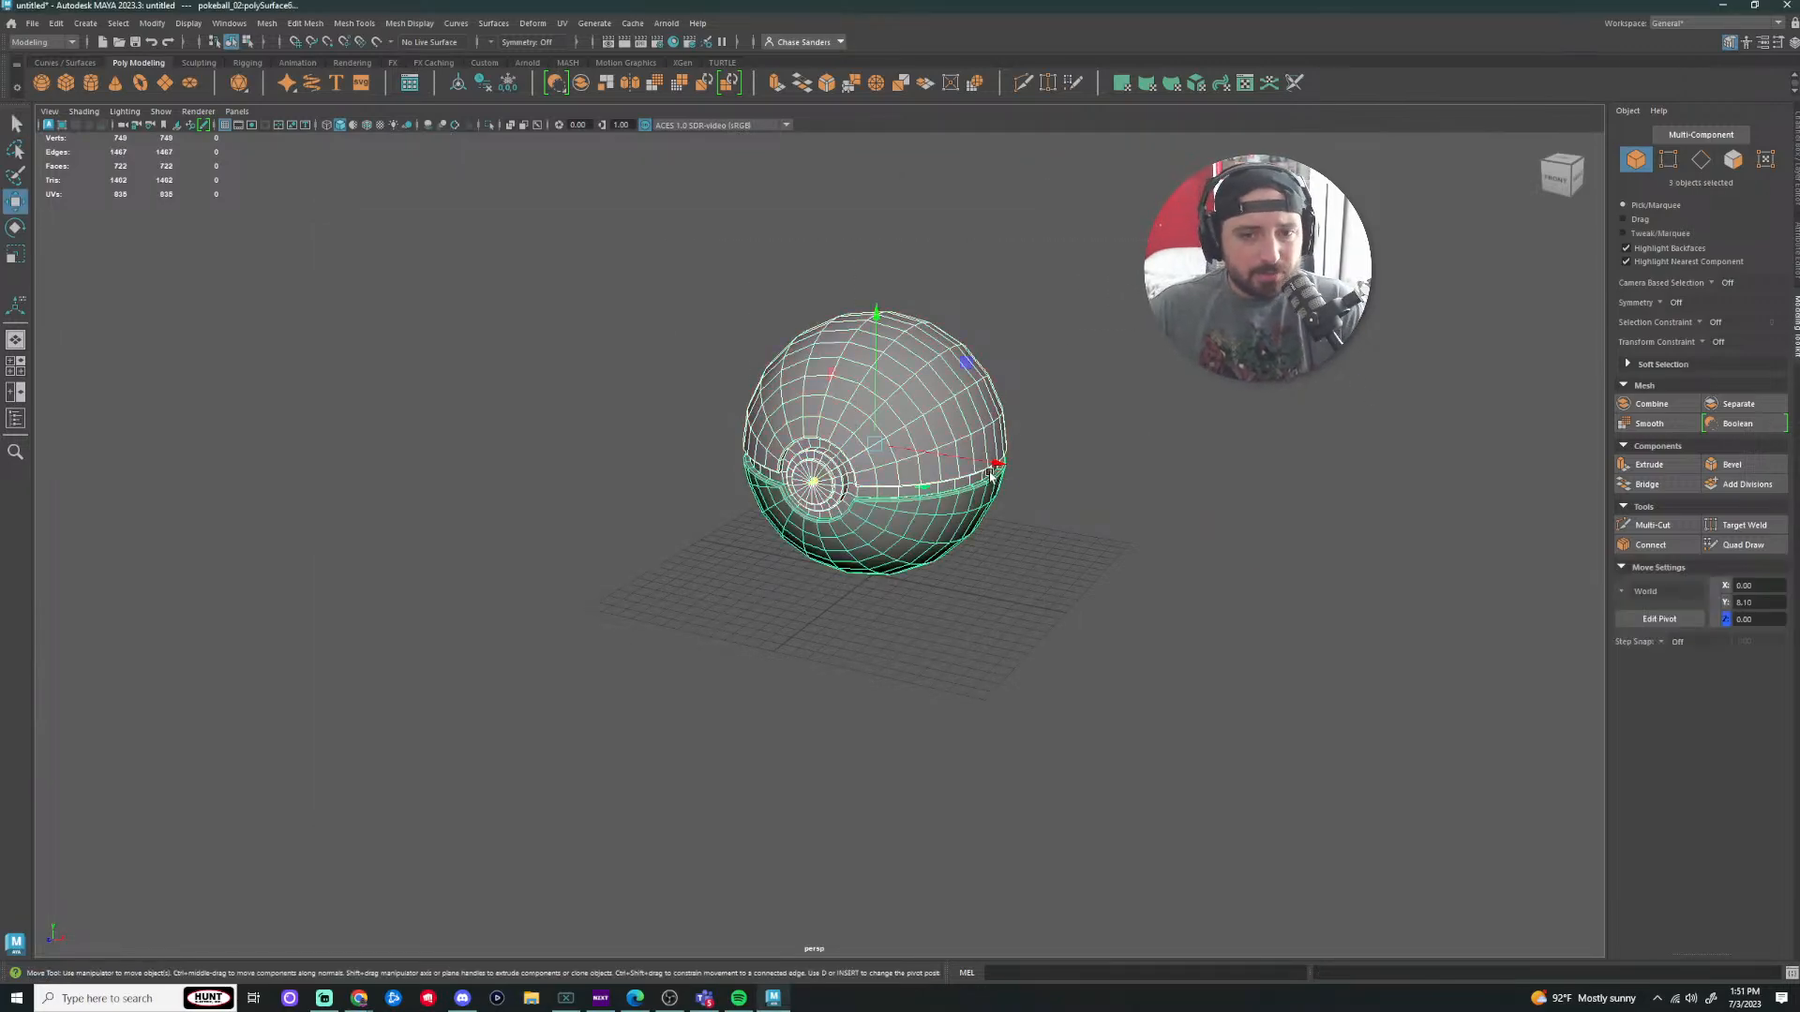
{"action": "left_click_drag", "start_coordinate": [997, 465], "coordinate": [618, 404]}
{"action": "left_click", "coordinate": [612, 308]}
{"action": "scroll", "coordinate": [613, 308], "scroll_direction": "up", "scroll_amount": 4}
{"action": "left_click_drag", "start_coordinate": [488, 364], "coordinate": [551, 378], "text": "alt"}
{"action": "middle_click_drag", "start_coordinate": [551, 377], "coordinate": [884, 492], "text": "alt"}
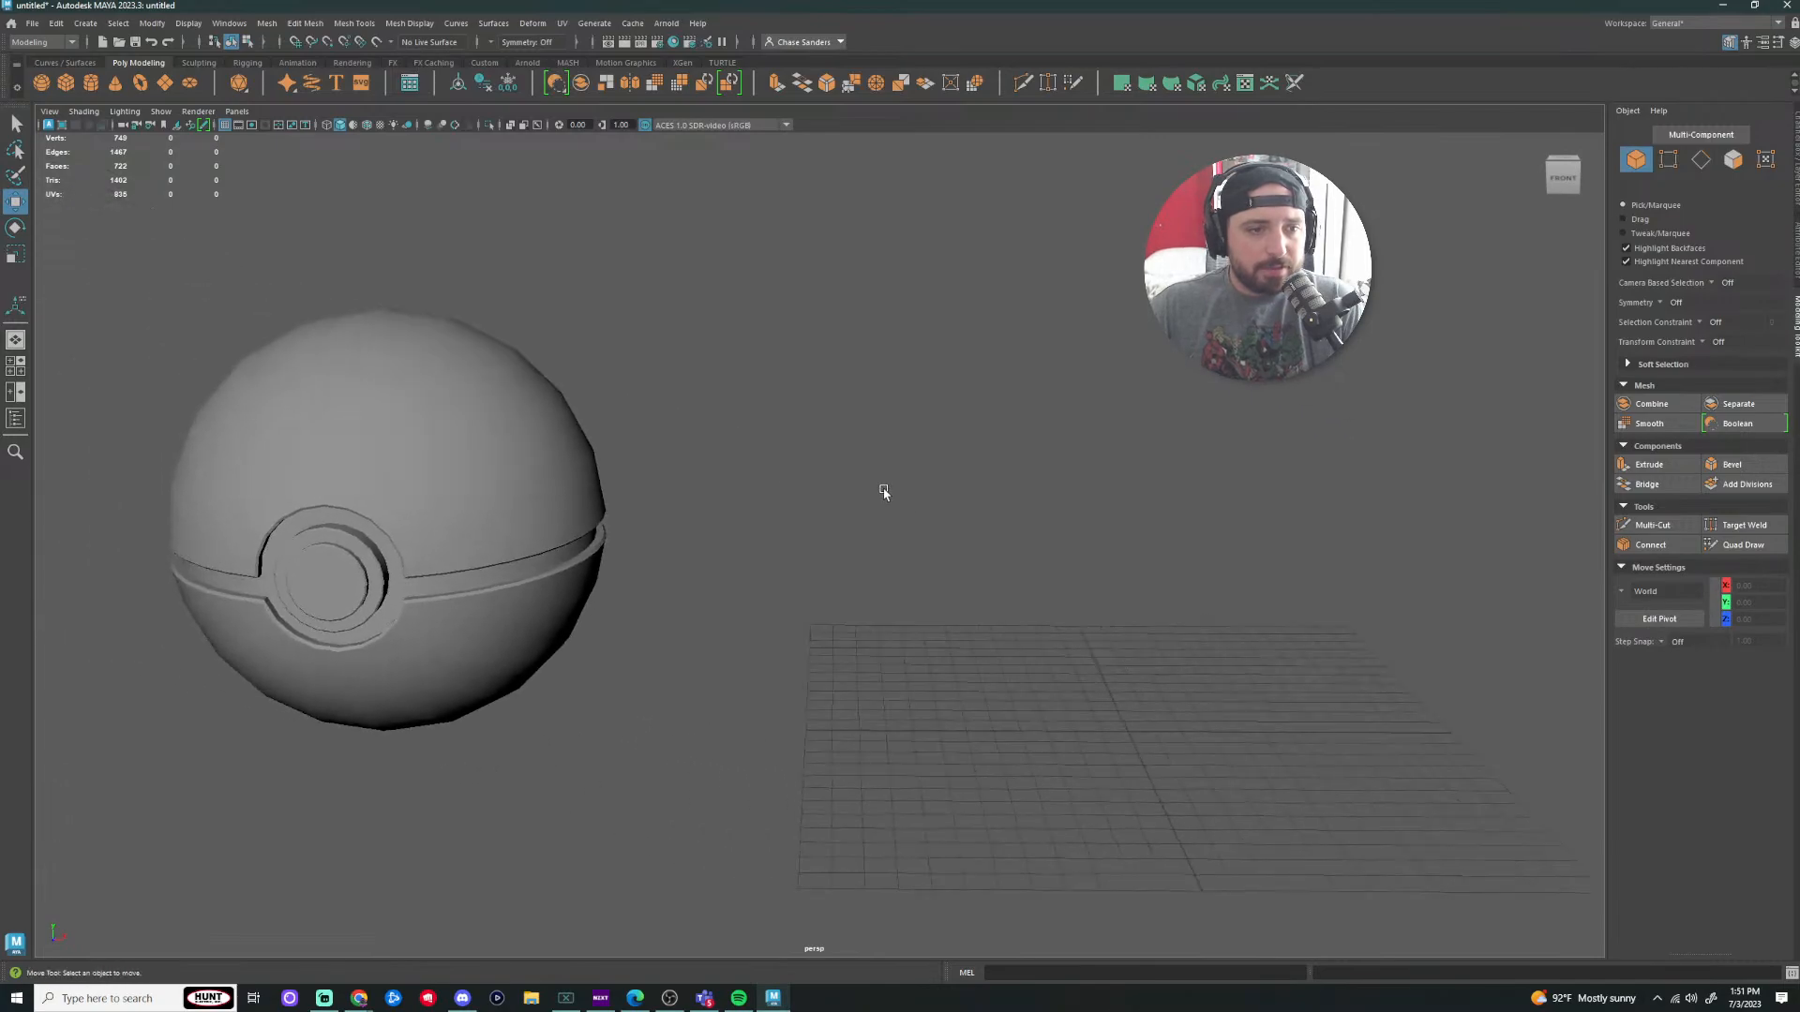
Step: Check the pokeball's upper and lower halves, then add a new cube at the origin
{"action": "left_click", "coordinate": [575, 494]}
{"action": "left_click", "coordinate": [471, 703]}
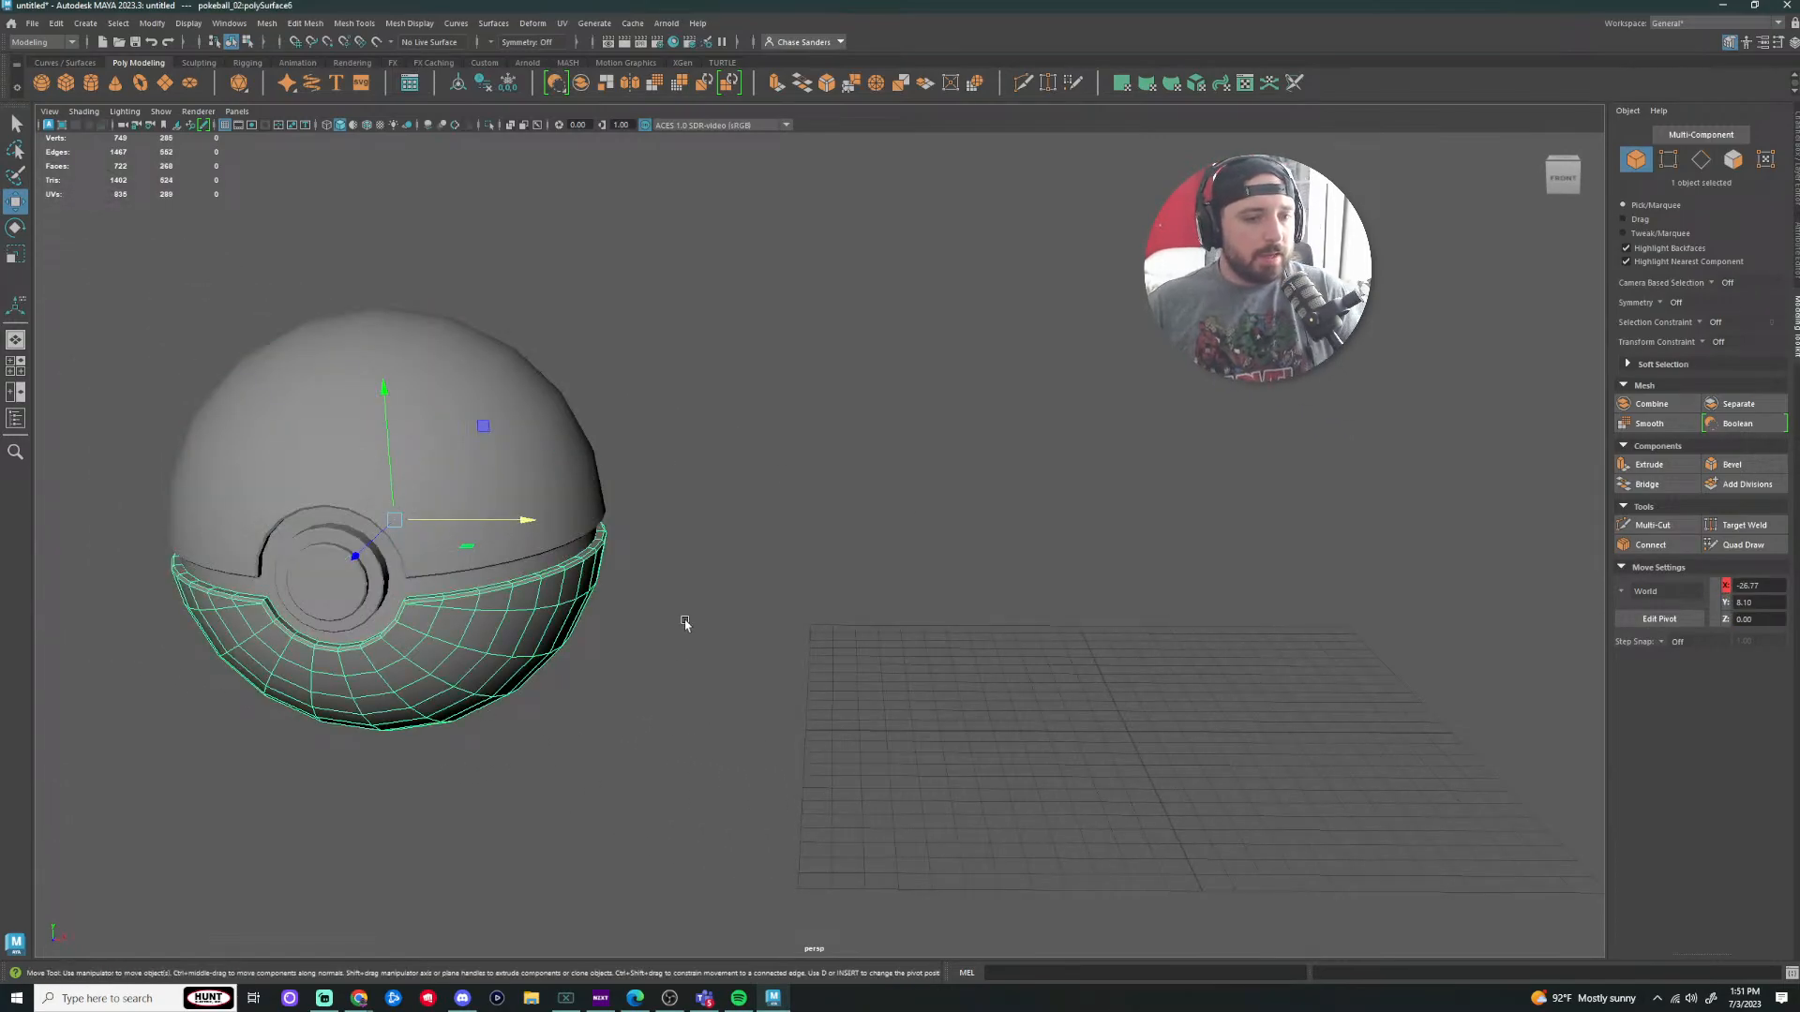
{"action": "scroll", "coordinate": [525, 574], "scroll_direction": "up", "scroll_amount": 6}
{"action": "middle_click_drag", "start_coordinate": [461, 485], "coordinate": [868, 420], "text": "alt"}
{"action": "scroll", "coordinate": [825, 459], "scroll_direction": "down", "scroll_amount": 1}
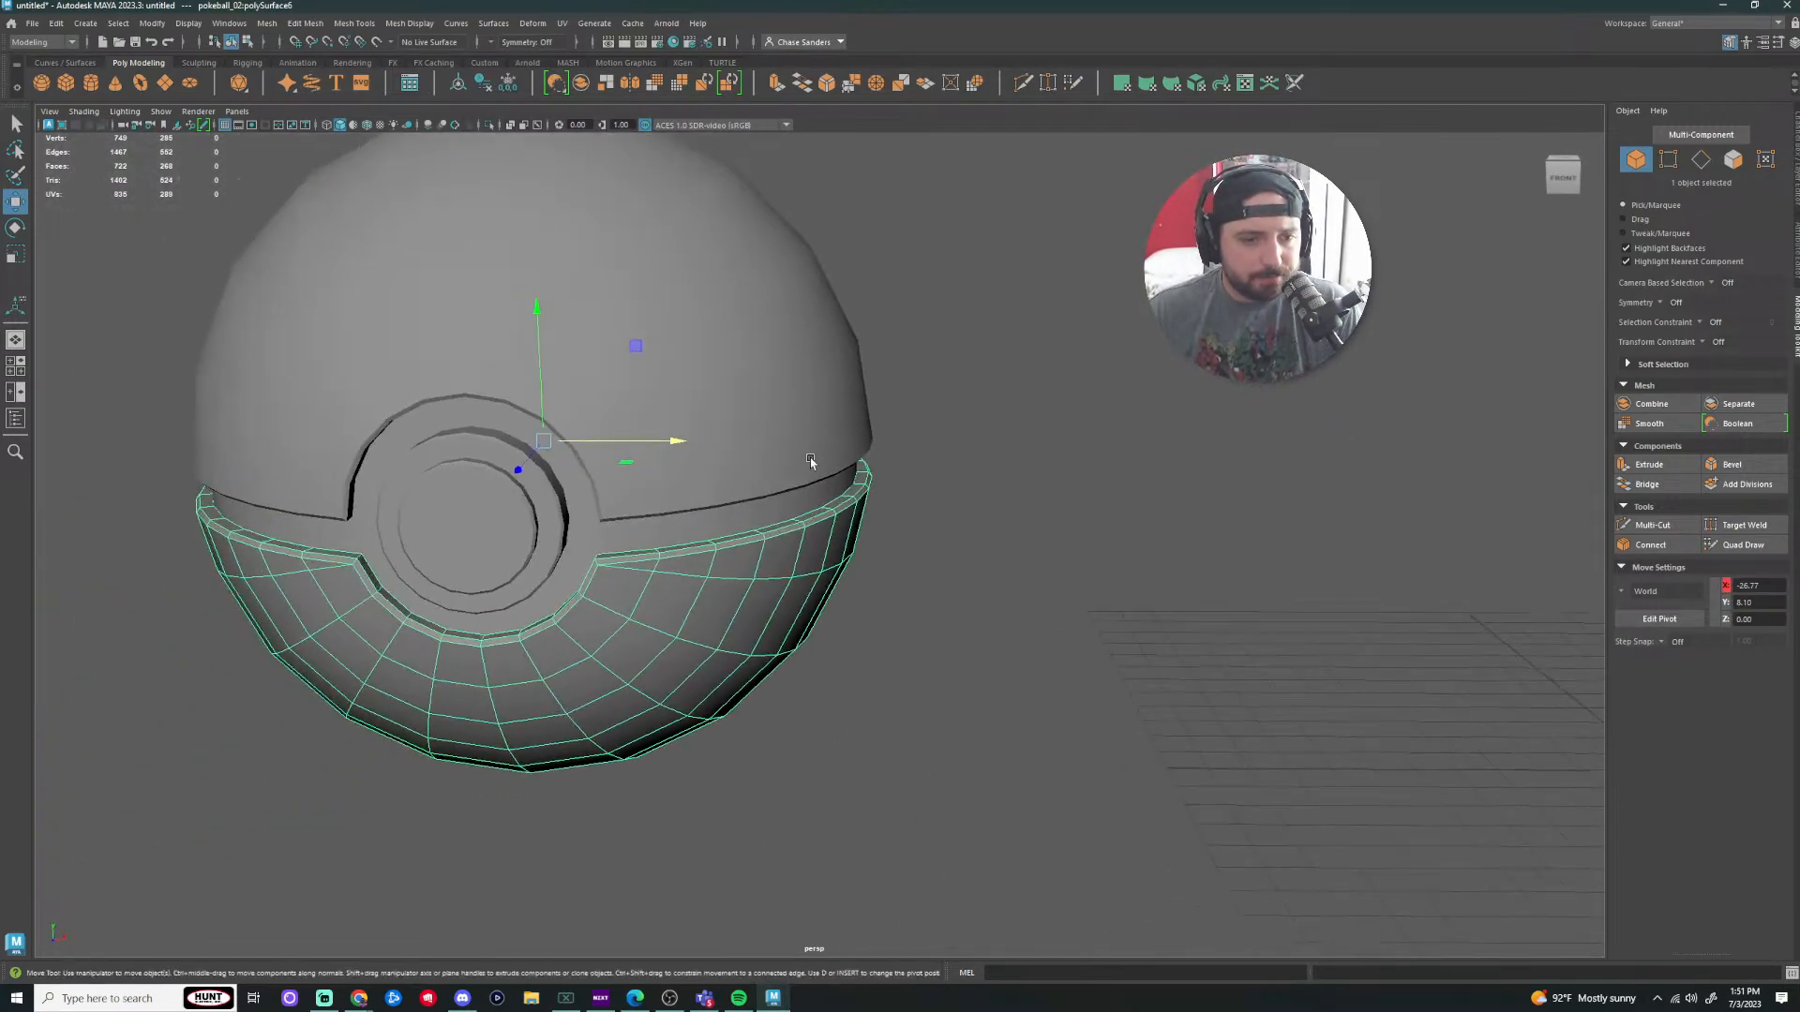
{"action": "left_click_drag", "start_coordinate": [540, 548], "coordinate": [678, 538], "text": "alt"}
{"action": "left_click", "coordinate": [437, 582]}
{"action": "scroll", "coordinate": [656, 539], "scroll_direction": "down", "scroll_amount": 3}
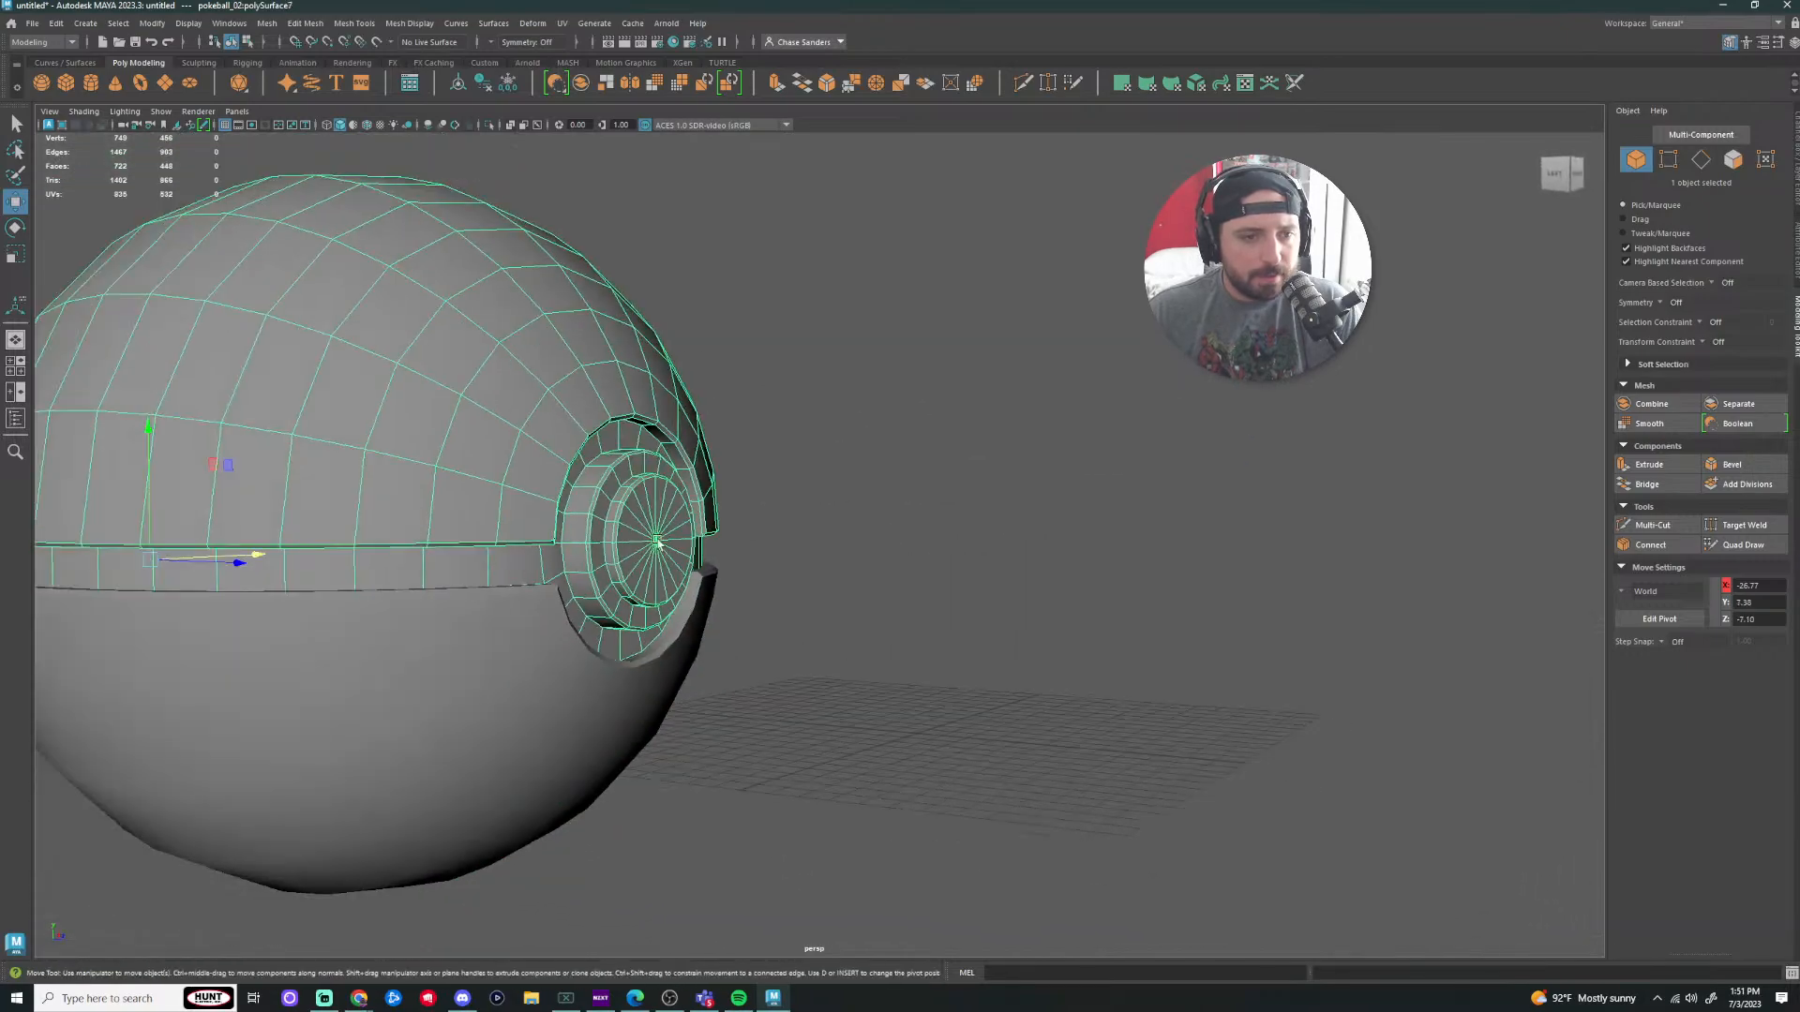
{"action": "scroll", "coordinate": [801, 412], "scroll_direction": "down", "scroll_amount": 4}
{"action": "left_click_drag", "start_coordinate": [799, 409], "coordinate": [821, 473], "text": "alt"}
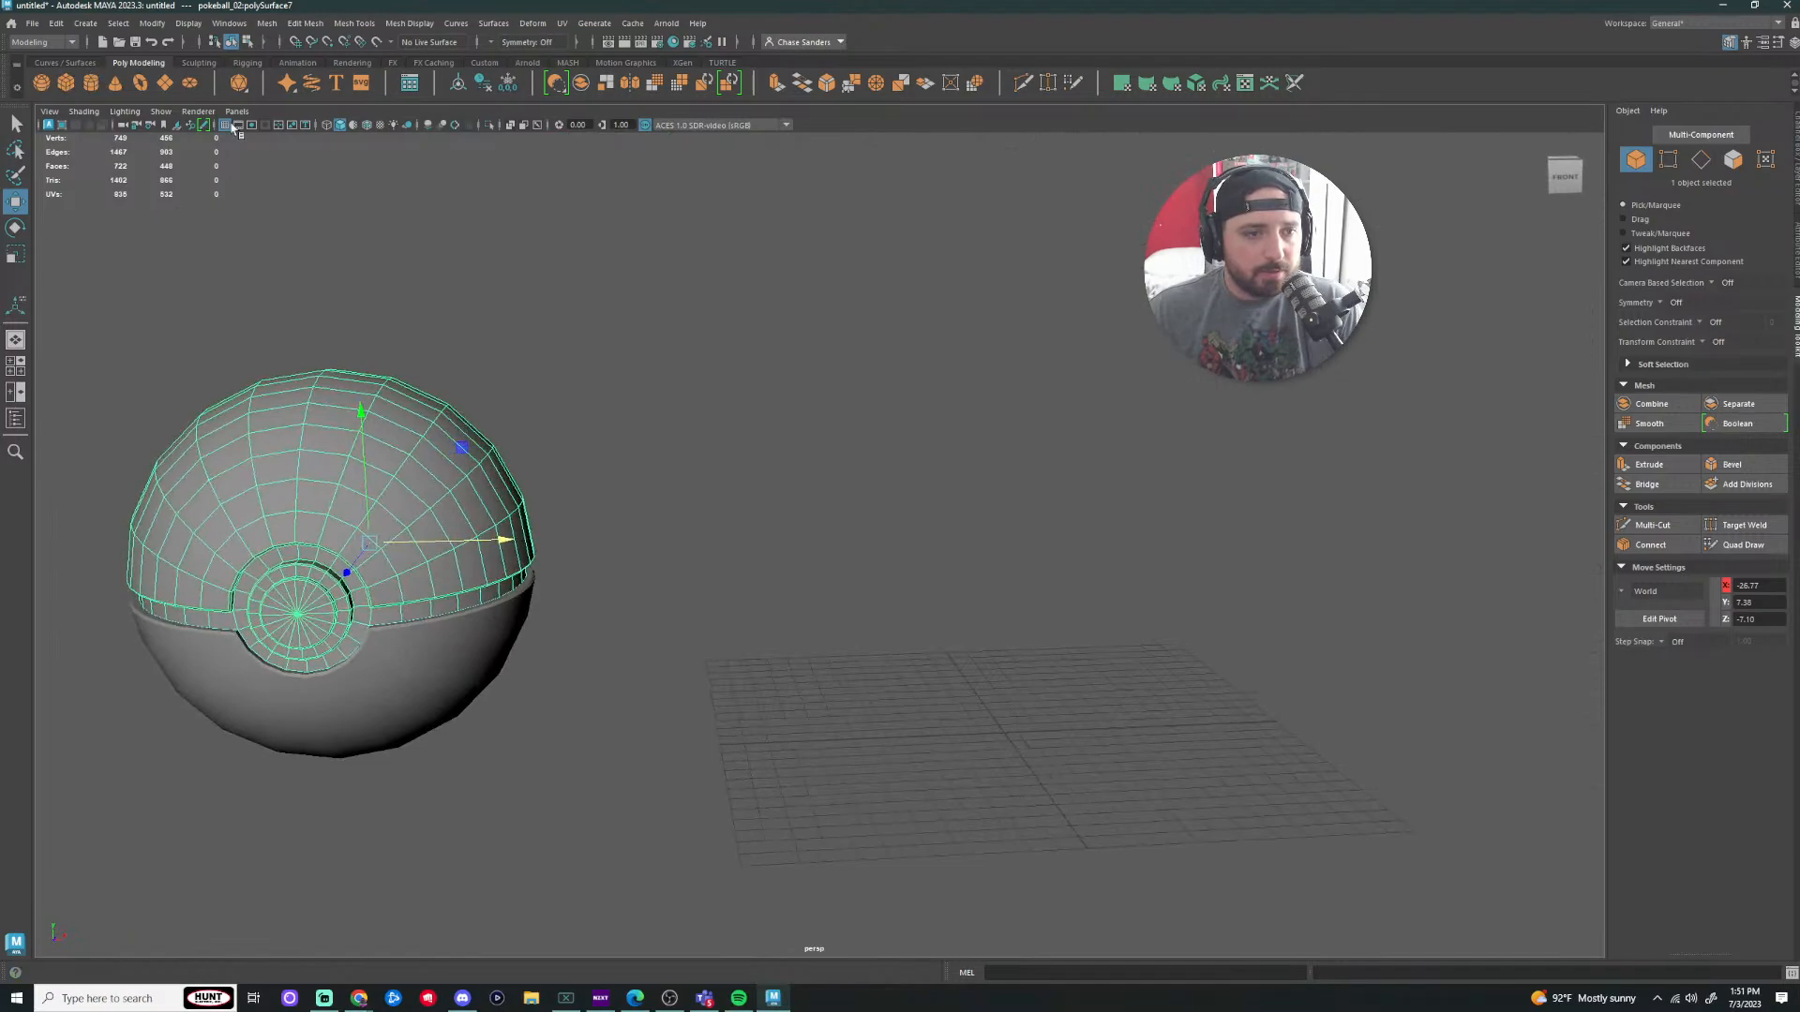
{"action": "left_click", "coordinate": [66, 83]}
{"action": "middle_click_drag", "start_coordinate": [1074, 709], "coordinate": [1000, 666], "text": "alt"}
Step: Scale the cube up into a large box and raise it along Y
{"action": "key", "text": "r"}
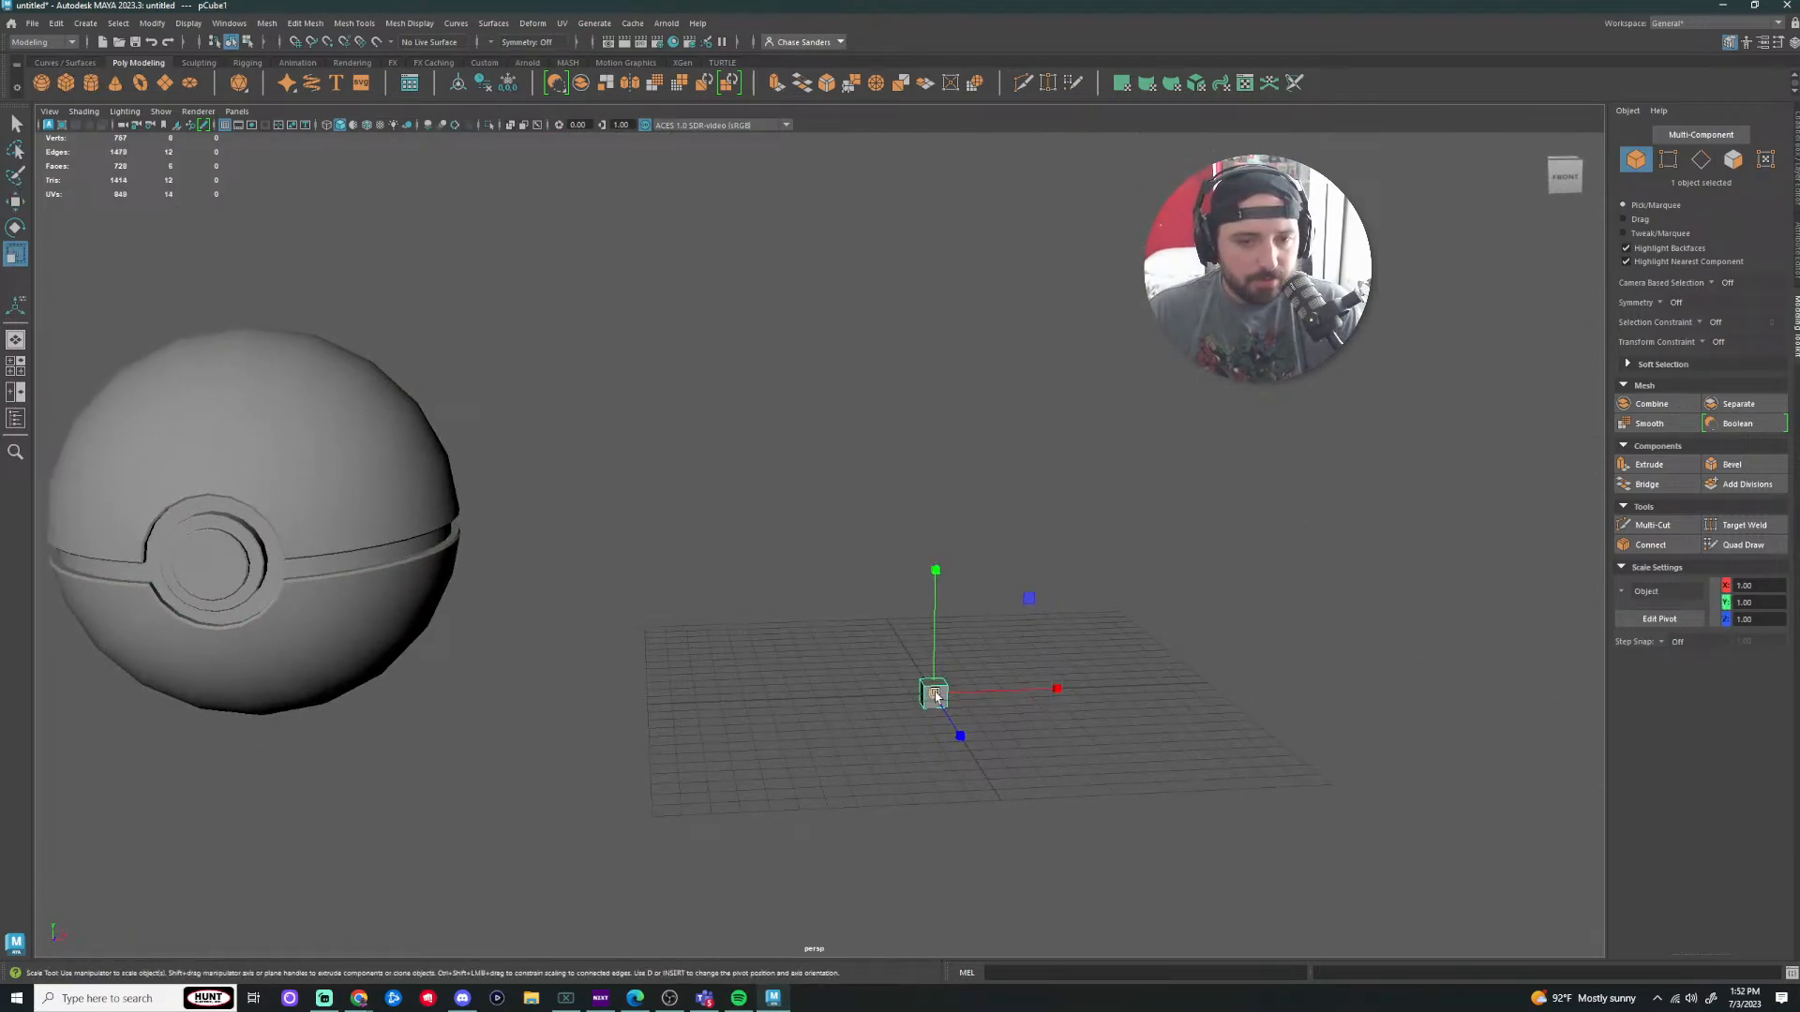
{"action": "left_click_drag", "start_coordinate": [935, 693], "coordinate": [1172, 712]}
{"action": "key", "text": "w"}
{"action": "left_click_drag", "start_coordinate": [938, 558], "coordinate": [941, 394]}
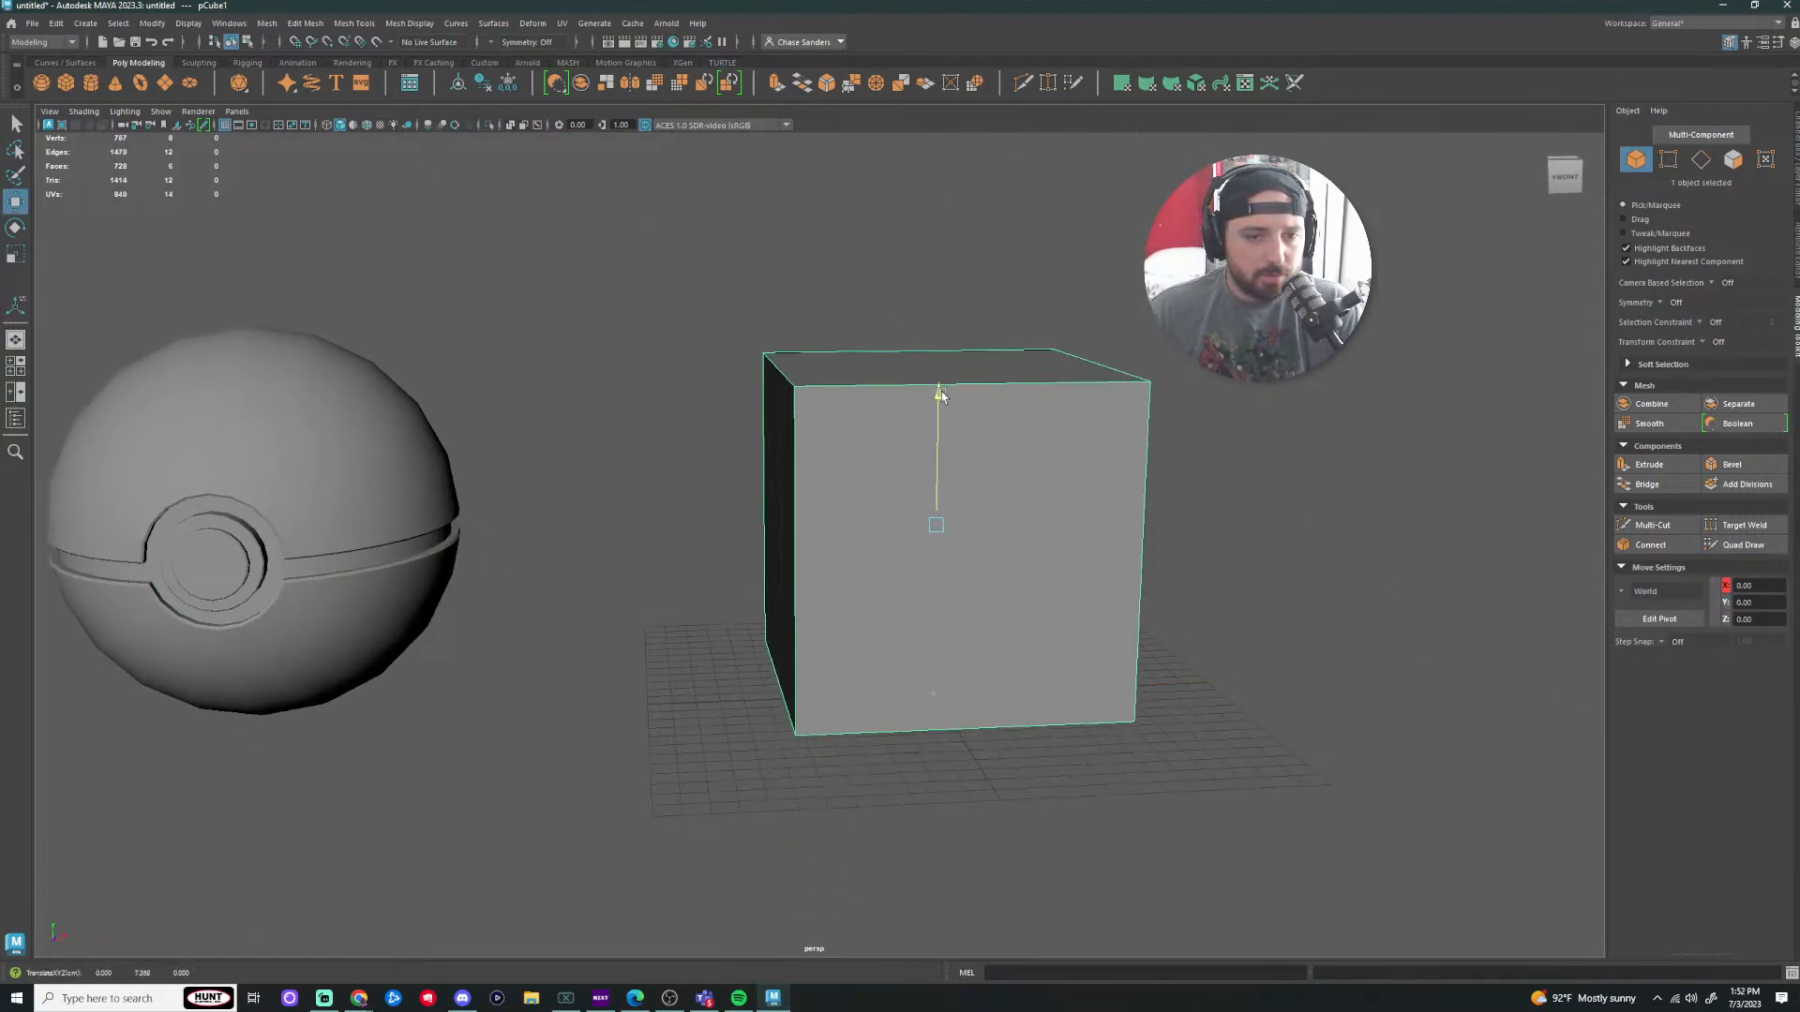
Step: Apply Mesh > Smooth, repeat it with G, and orbit to inspect the sphere
{"action": "left_click", "coordinate": [266, 23]}
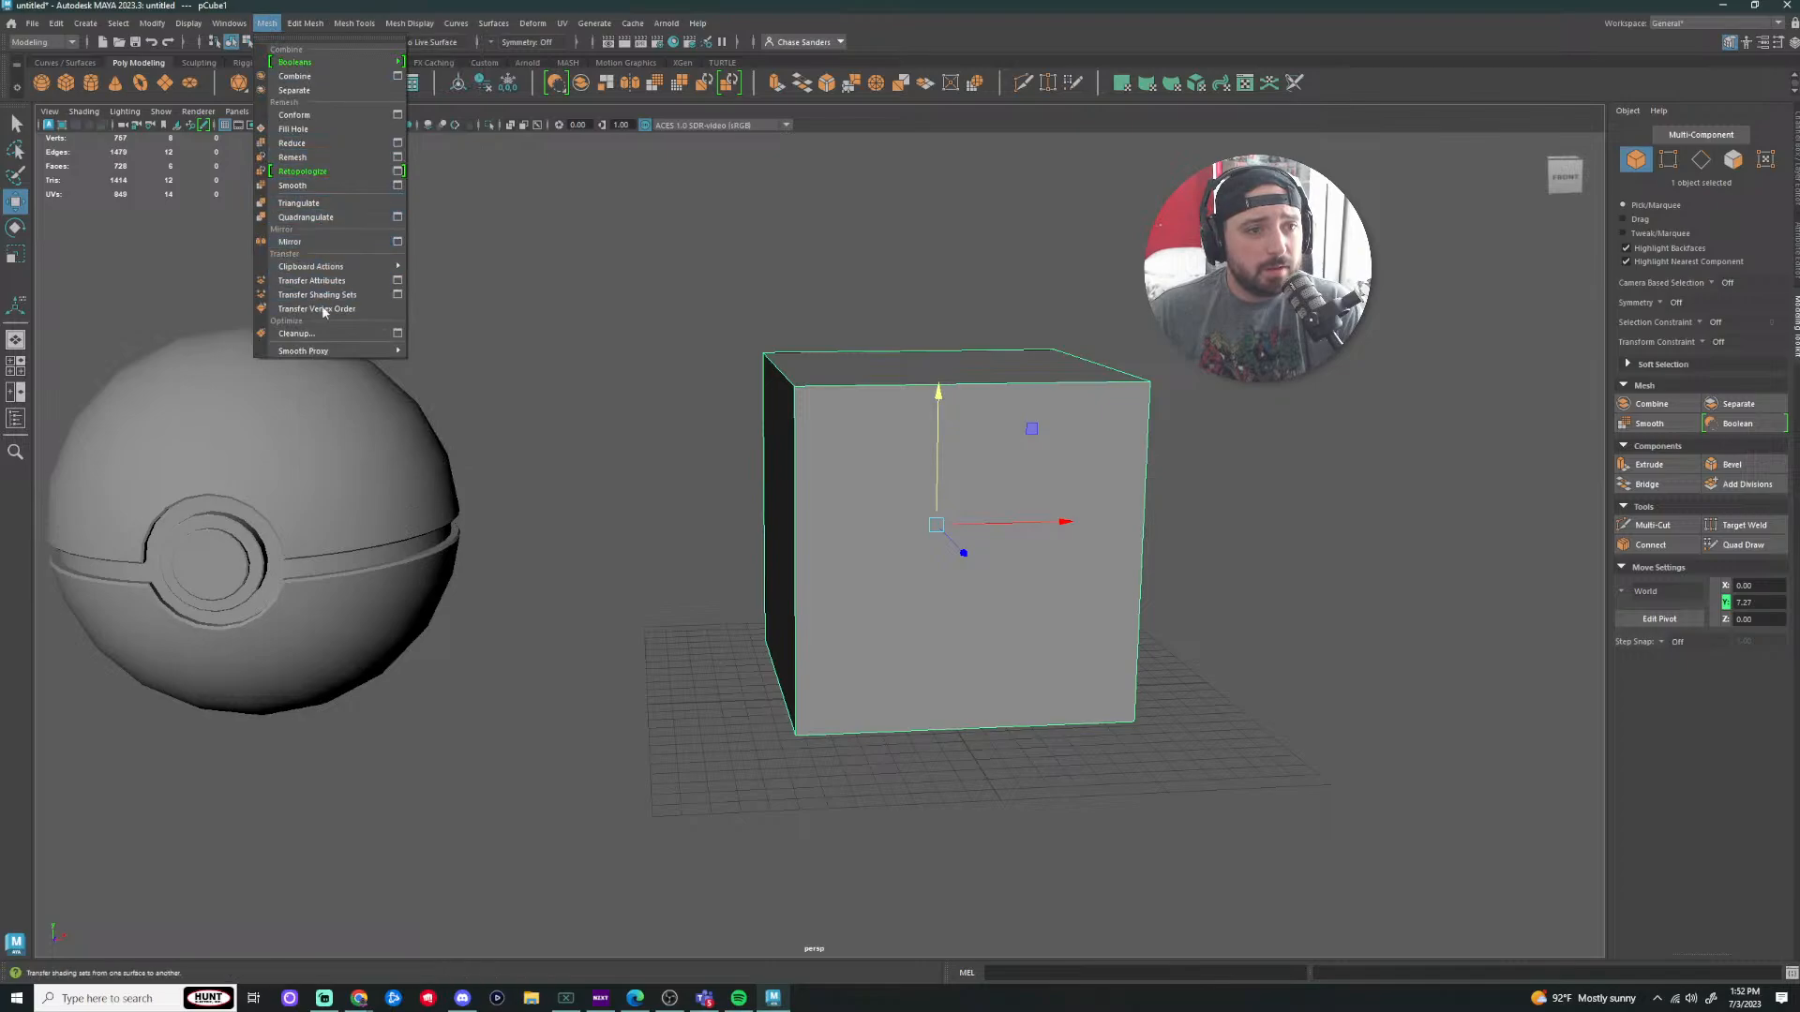
{"action": "left_click", "coordinate": [312, 186]}
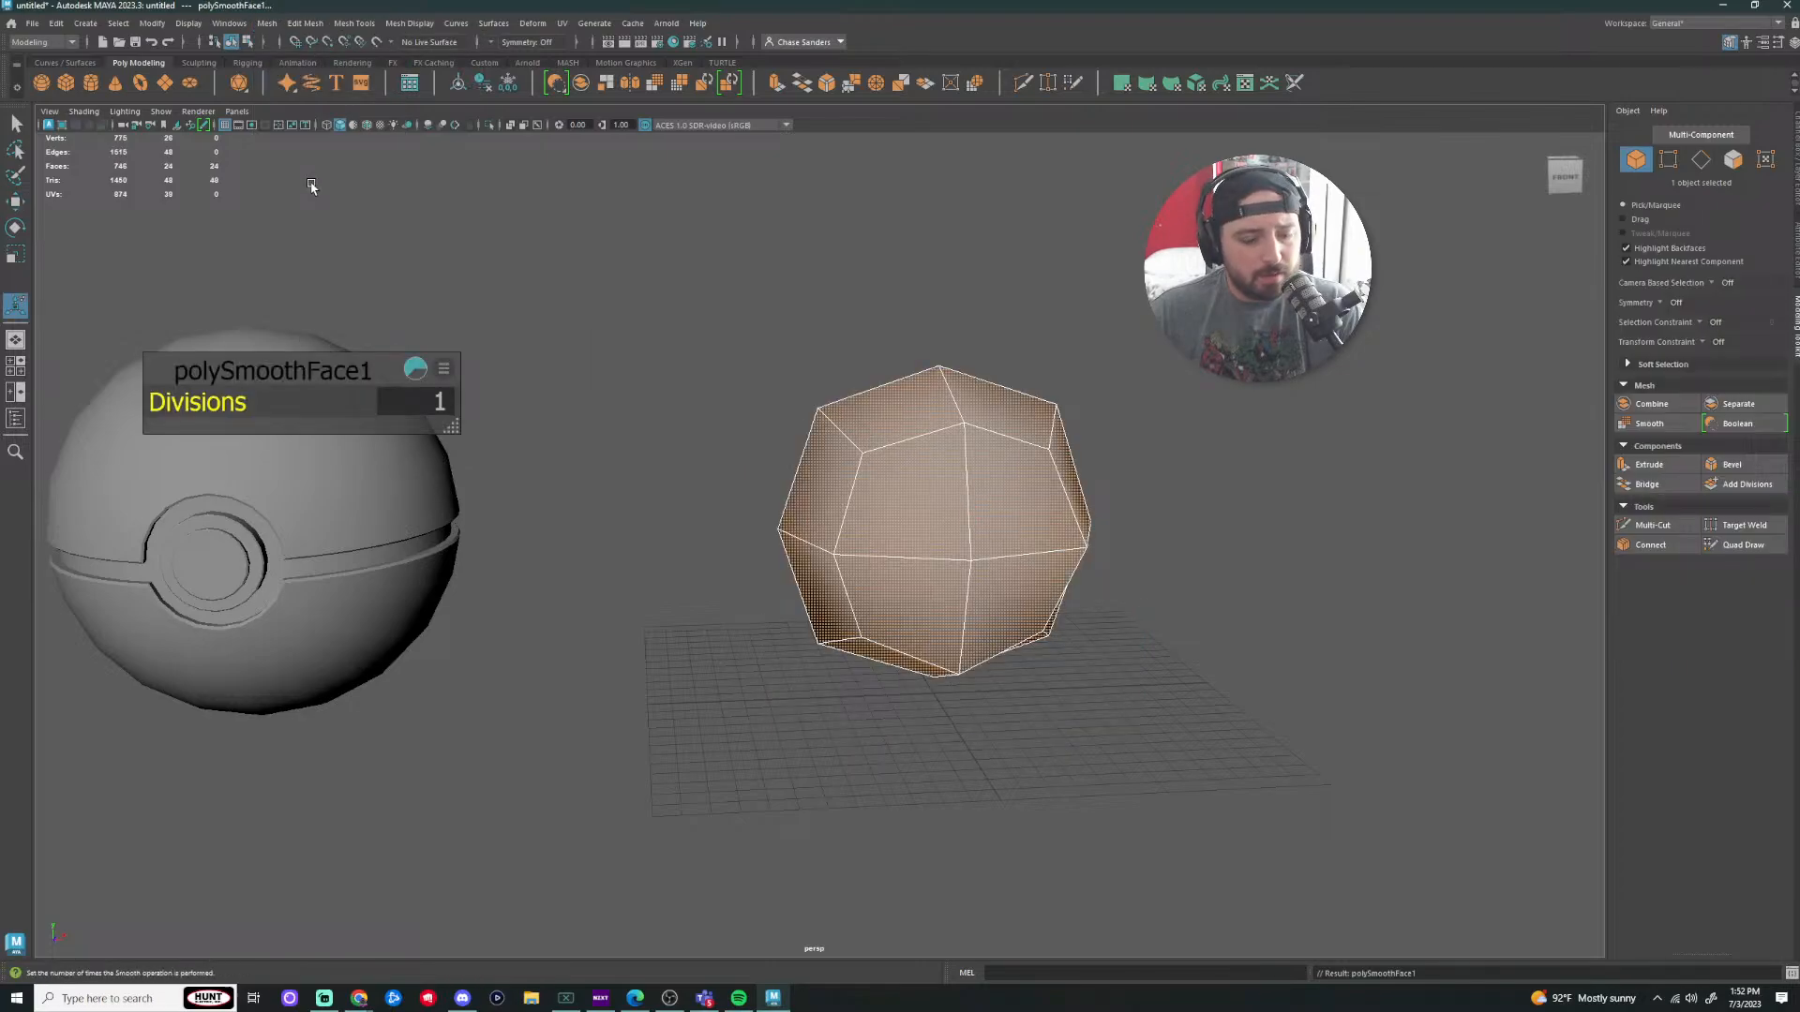
{"action": "key", "text": "g"}
{"action": "key", "text": "g"}
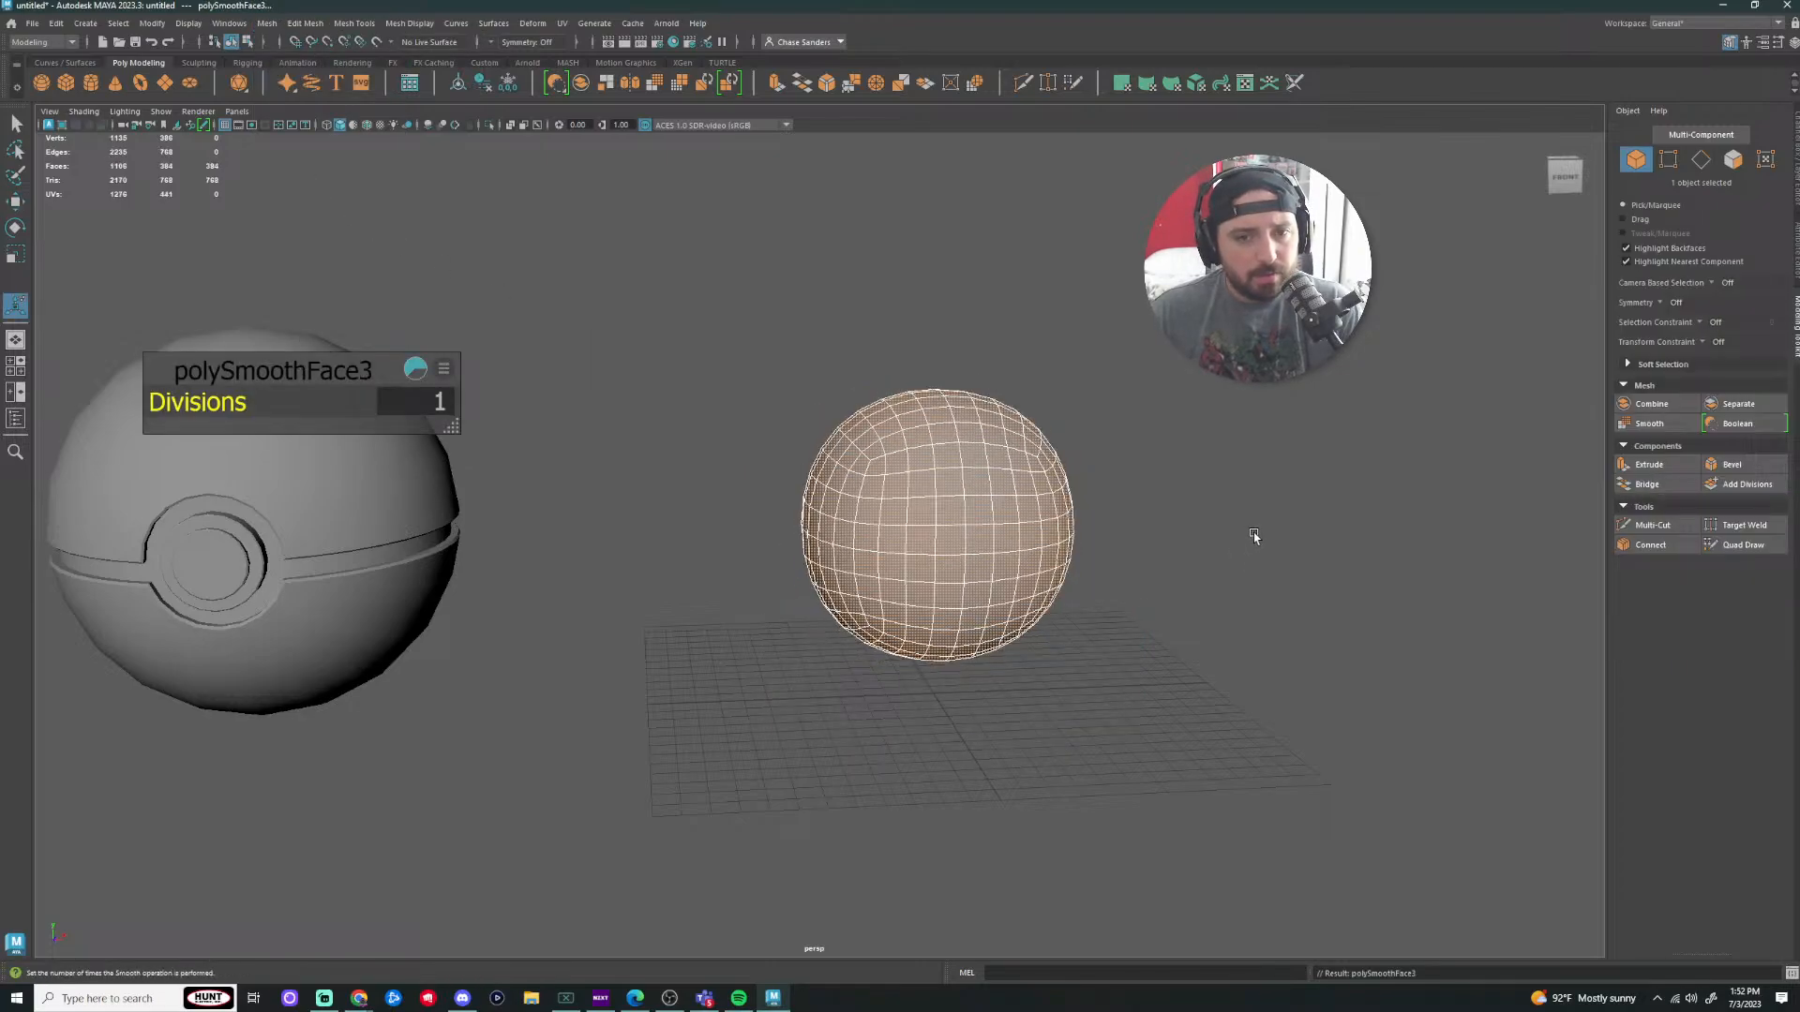
{"action": "scroll", "coordinate": [1209, 532], "scroll_direction": "up", "scroll_amount": 1}
{"action": "left_click", "coordinate": [1198, 528]}
{"action": "left_click_drag", "start_coordinate": [1183, 535], "coordinate": [1380, 584], "text": "alt"}
{"action": "left_click", "coordinate": [1168, 675]}
{"action": "left_click_drag", "start_coordinate": [1113, 679], "coordinate": [1145, 604], "text": "alt"}
{"action": "right_click_drag", "start_coordinate": [1032, 455], "coordinate": [1099, 431]}
{"action": "left_click", "coordinate": [1246, 597]}
{"action": "left_click_drag", "start_coordinate": [1168, 647], "coordinate": [1169, 600], "text": "alt"}
{"action": "middle_click_drag", "start_coordinate": [1169, 600], "coordinate": [967, 601], "text": "alt"}
Step: Raise the small sphere into the large one, then move it to the right
{"action": "scroll", "coordinate": [967, 601], "scroll_direction": "up", "scroll_amount": 4}
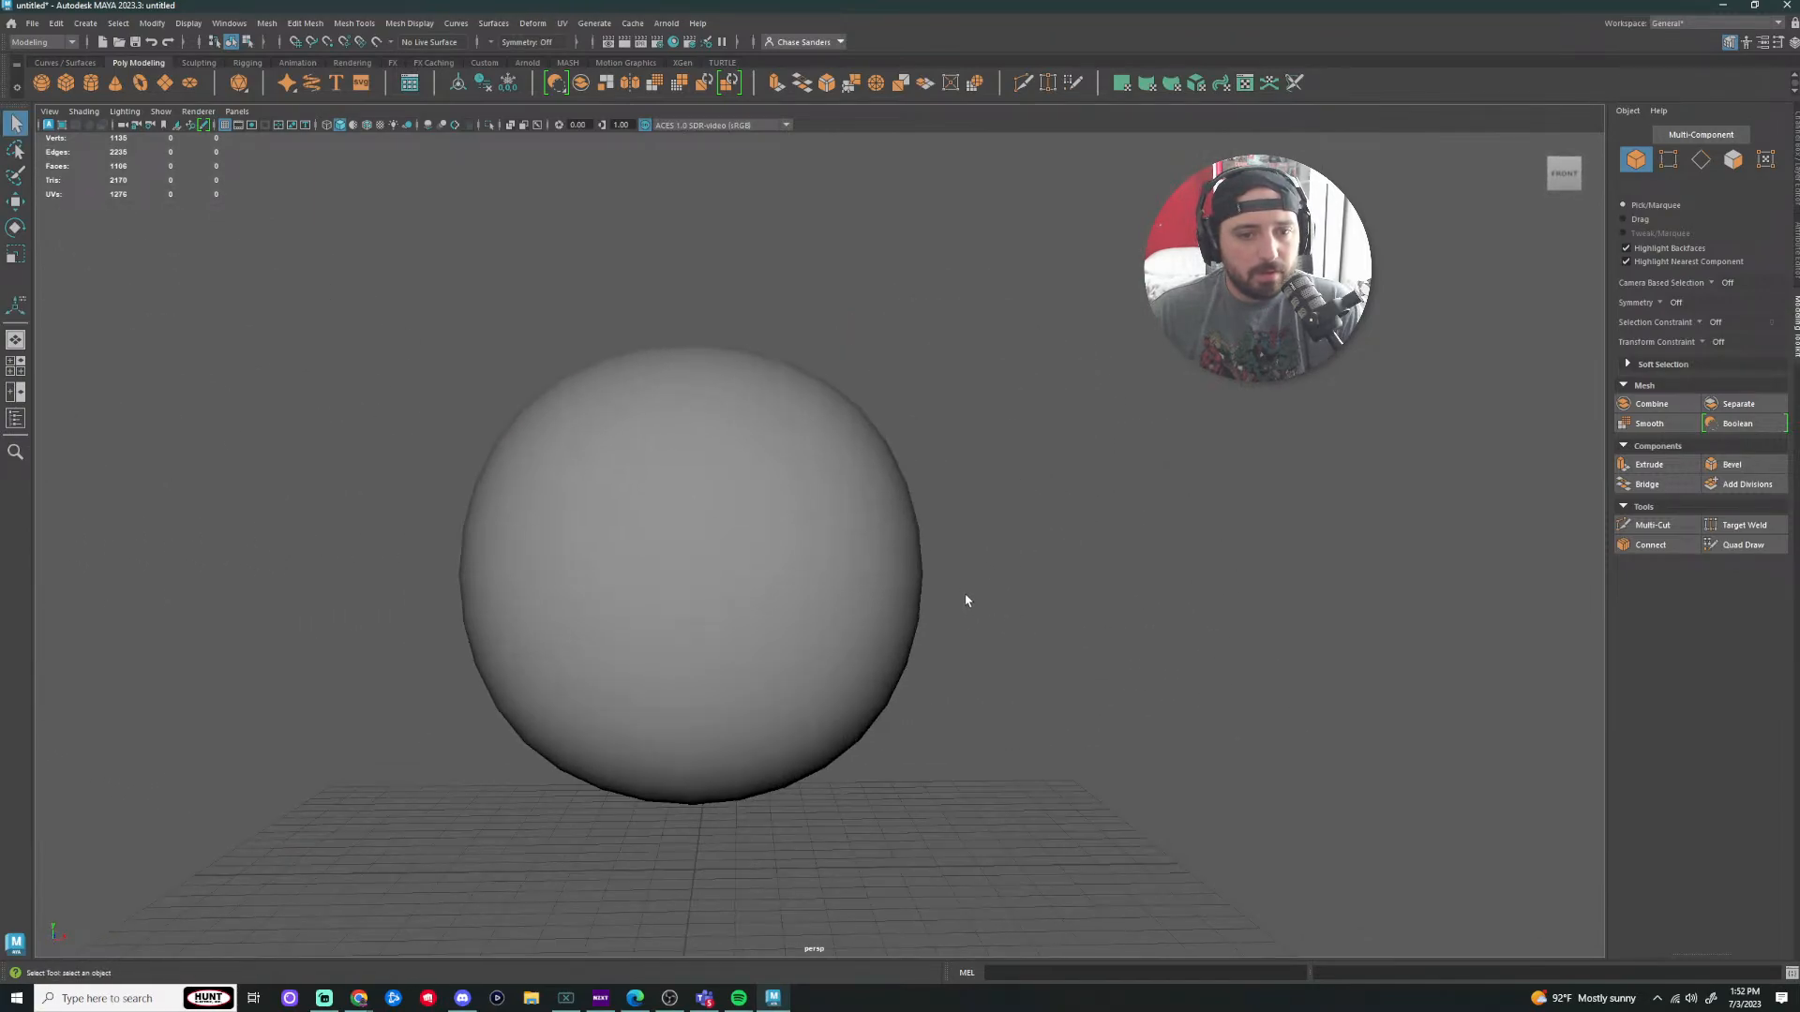
{"action": "scroll", "coordinate": [968, 600], "scroll_direction": "up", "scroll_amount": 4}
{"action": "left_click", "coordinate": [919, 487]}
{"action": "middle_click_drag", "start_coordinate": [1014, 465], "coordinate": [1161, 457], "text": "alt"}
{"action": "left_click", "coordinate": [1317, 507]}
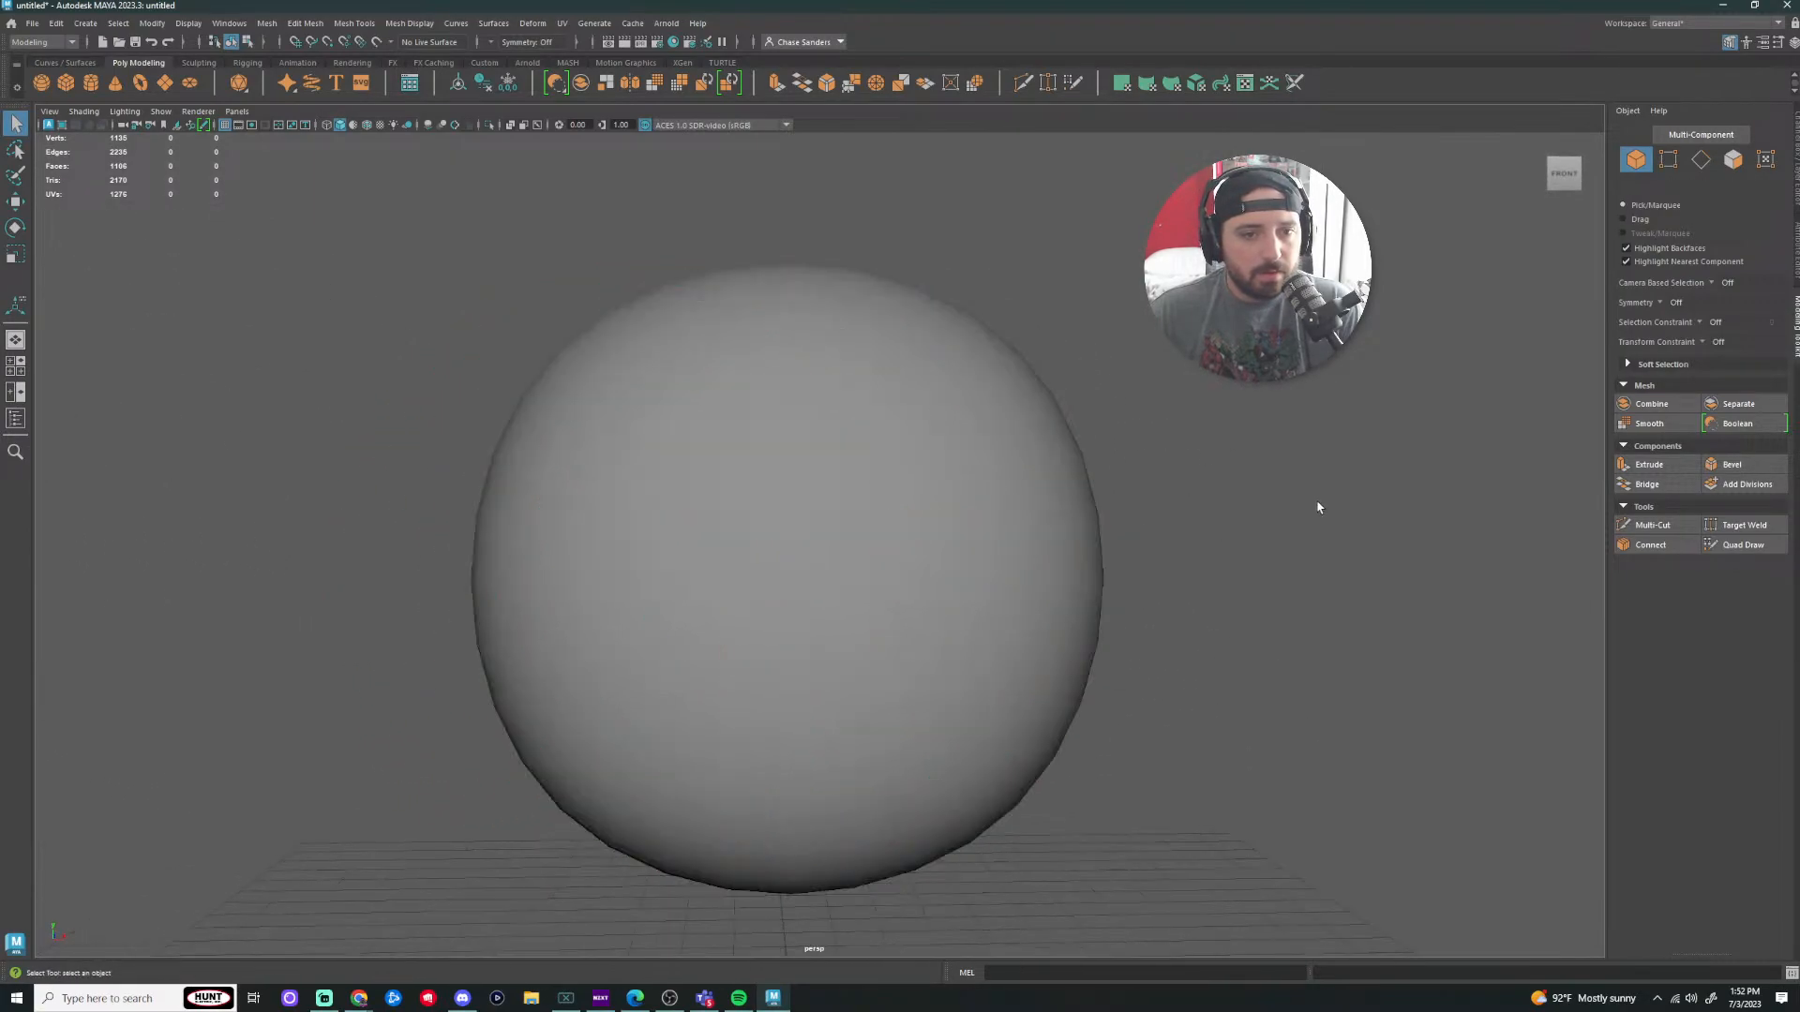
{"action": "scroll", "coordinate": [1317, 507], "scroll_direction": "down", "scroll_amount": 5}
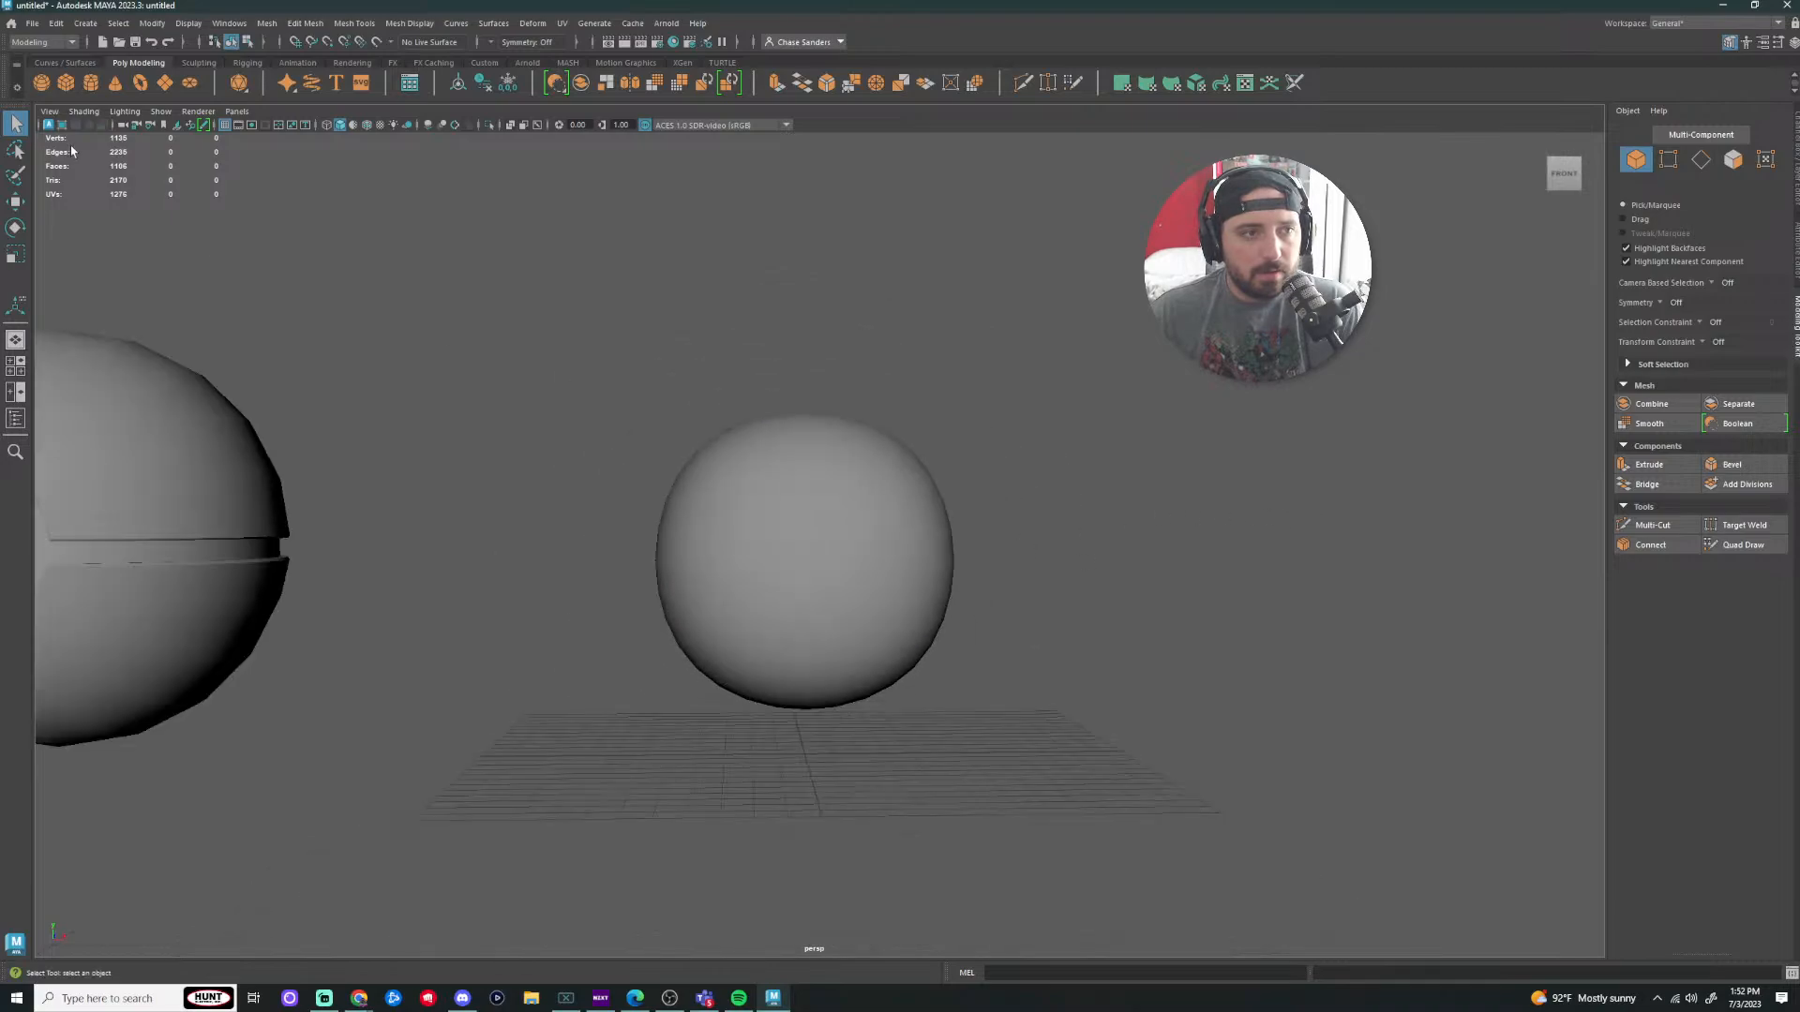
{"action": "key", "text": "w"}
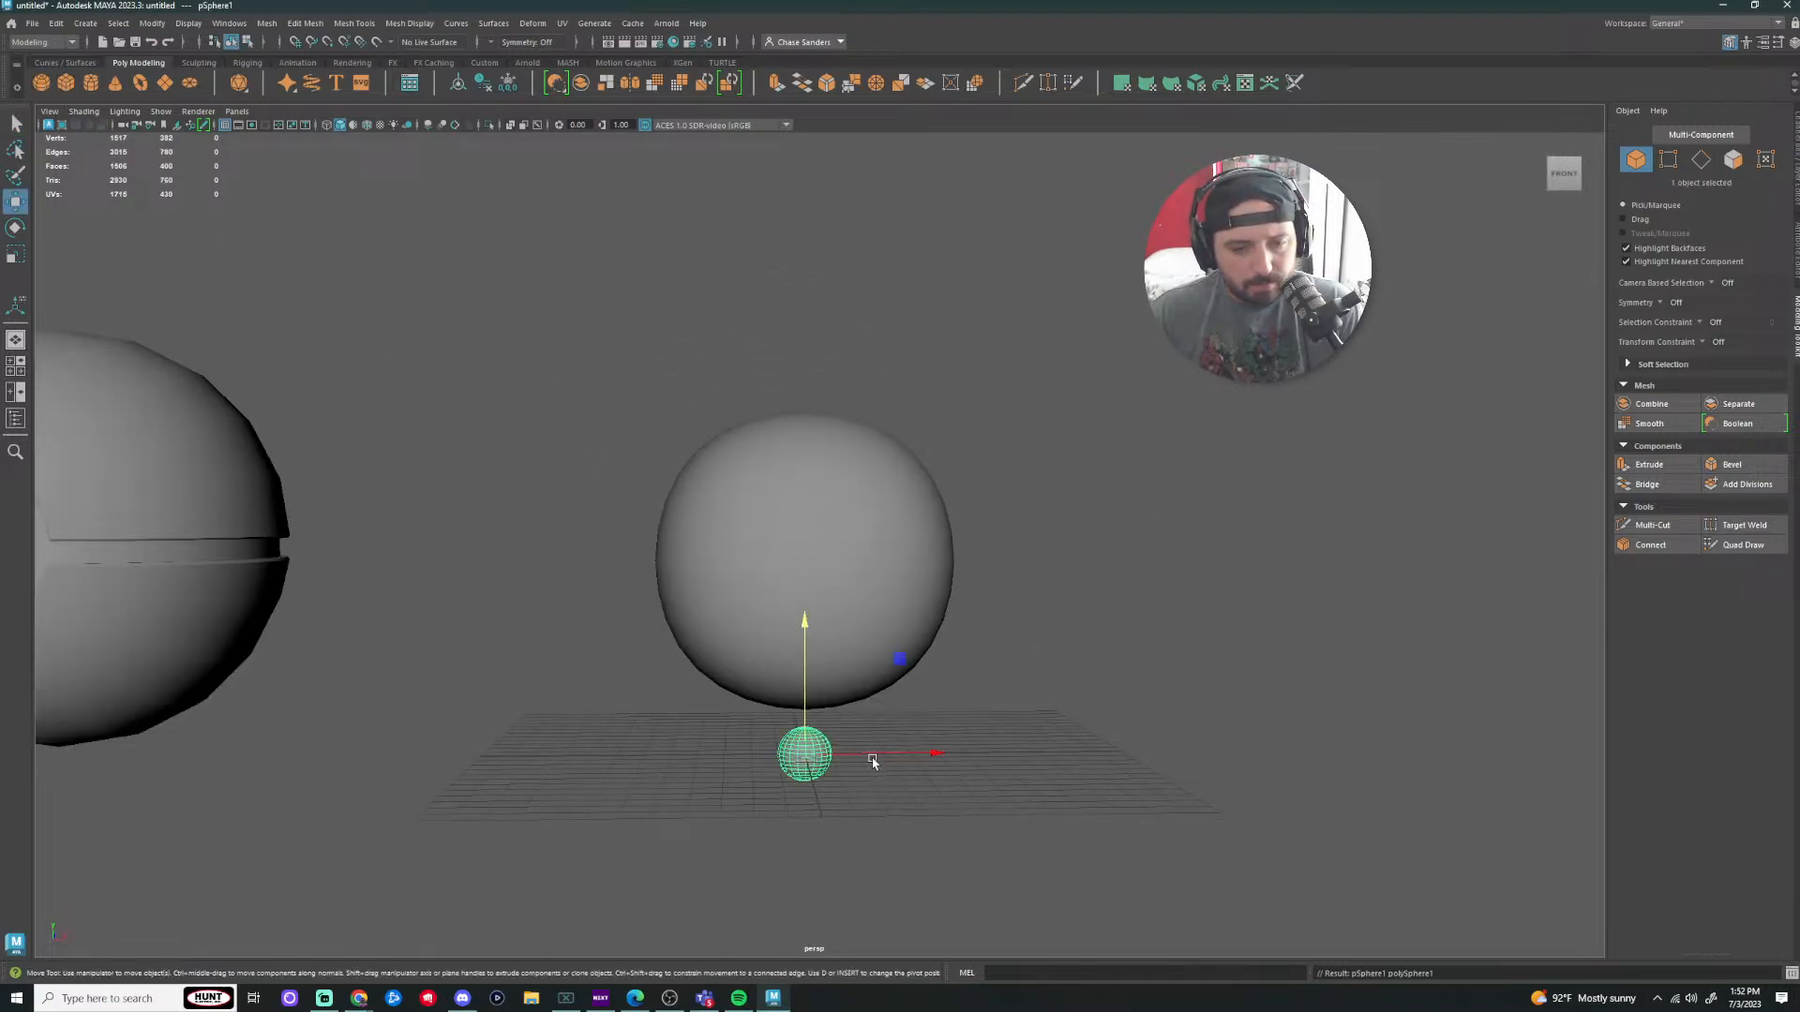
{"action": "left_click_drag", "start_coordinate": [804, 620], "coordinate": [821, 398]}
{"action": "left_click_drag", "start_coordinate": [946, 547], "coordinate": [1302, 566]}
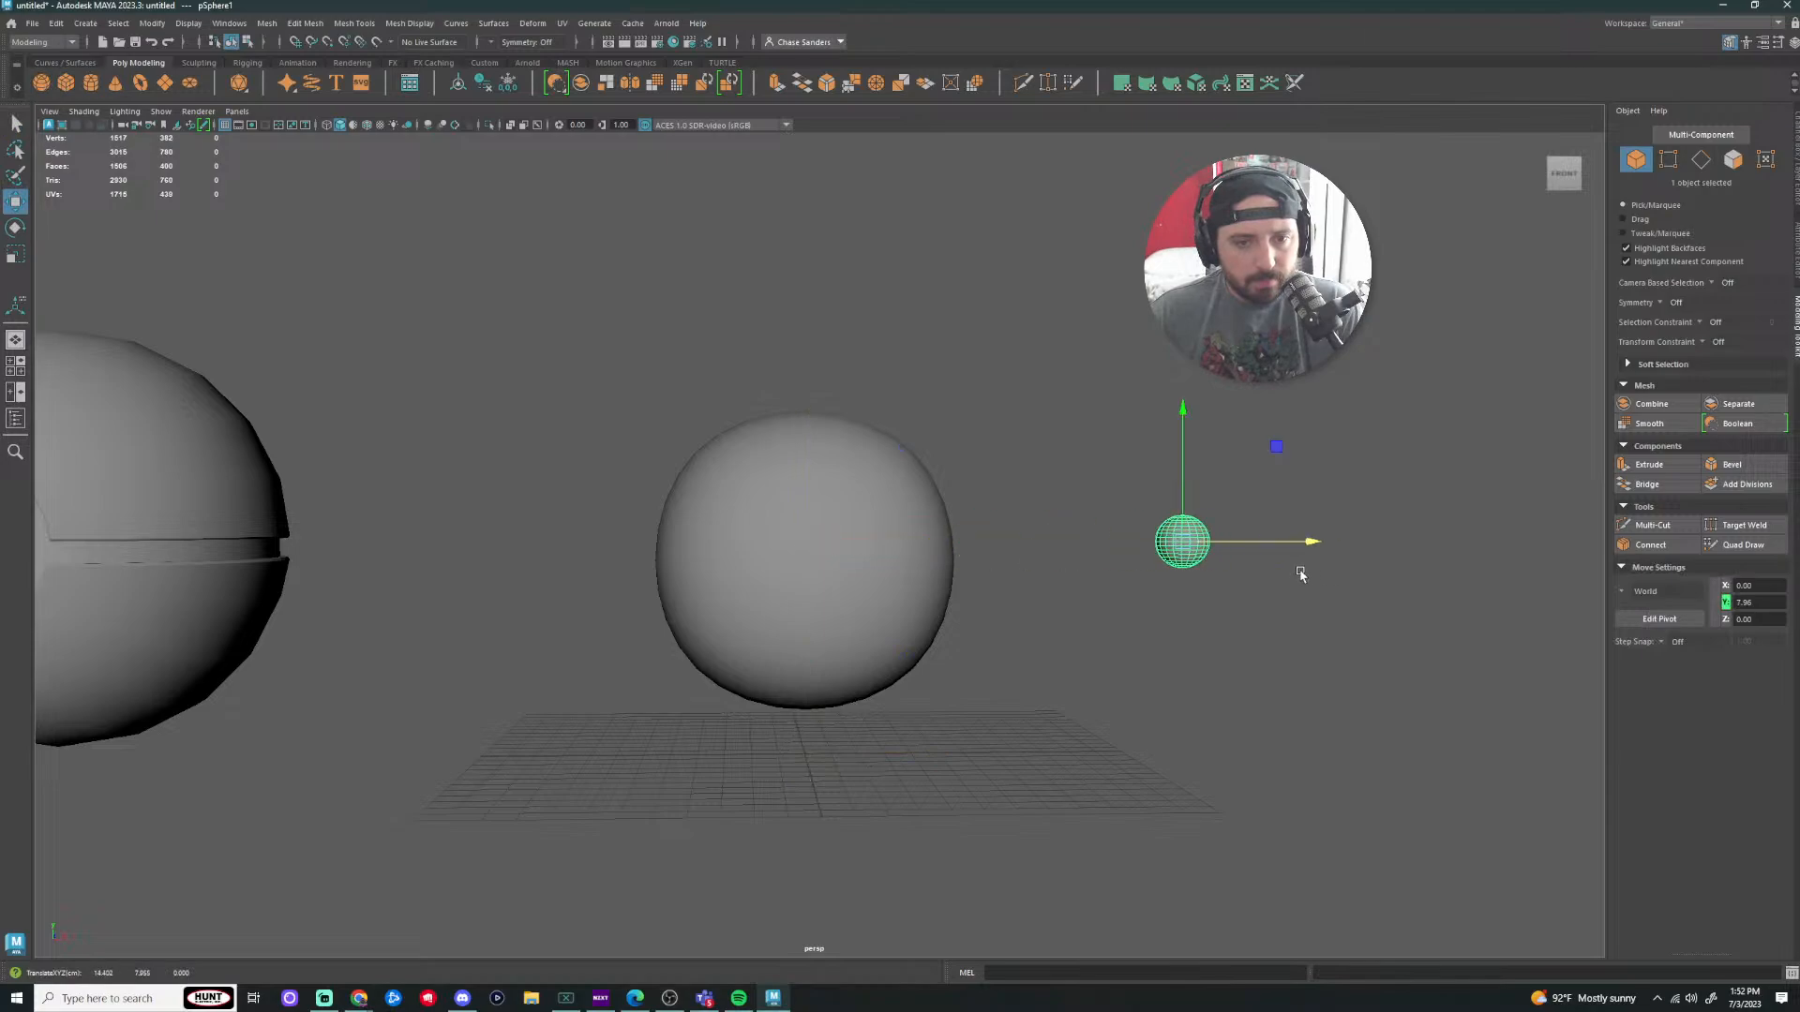
{"action": "middle_click_drag", "start_coordinate": [1302, 566], "coordinate": [1098, 596], "text": "alt"}
{"action": "scroll", "coordinate": [860, 638], "scroll_direction": "up", "scroll_amount": 1}
Step: Delete the right-hand and middle spheres
{"action": "key", "text": "r"}
{"action": "left_click", "coordinate": [1098, 596]}
{"action": "left_click_drag", "start_coordinate": [1098, 597], "coordinate": [1159, 685], "text": "alt"}
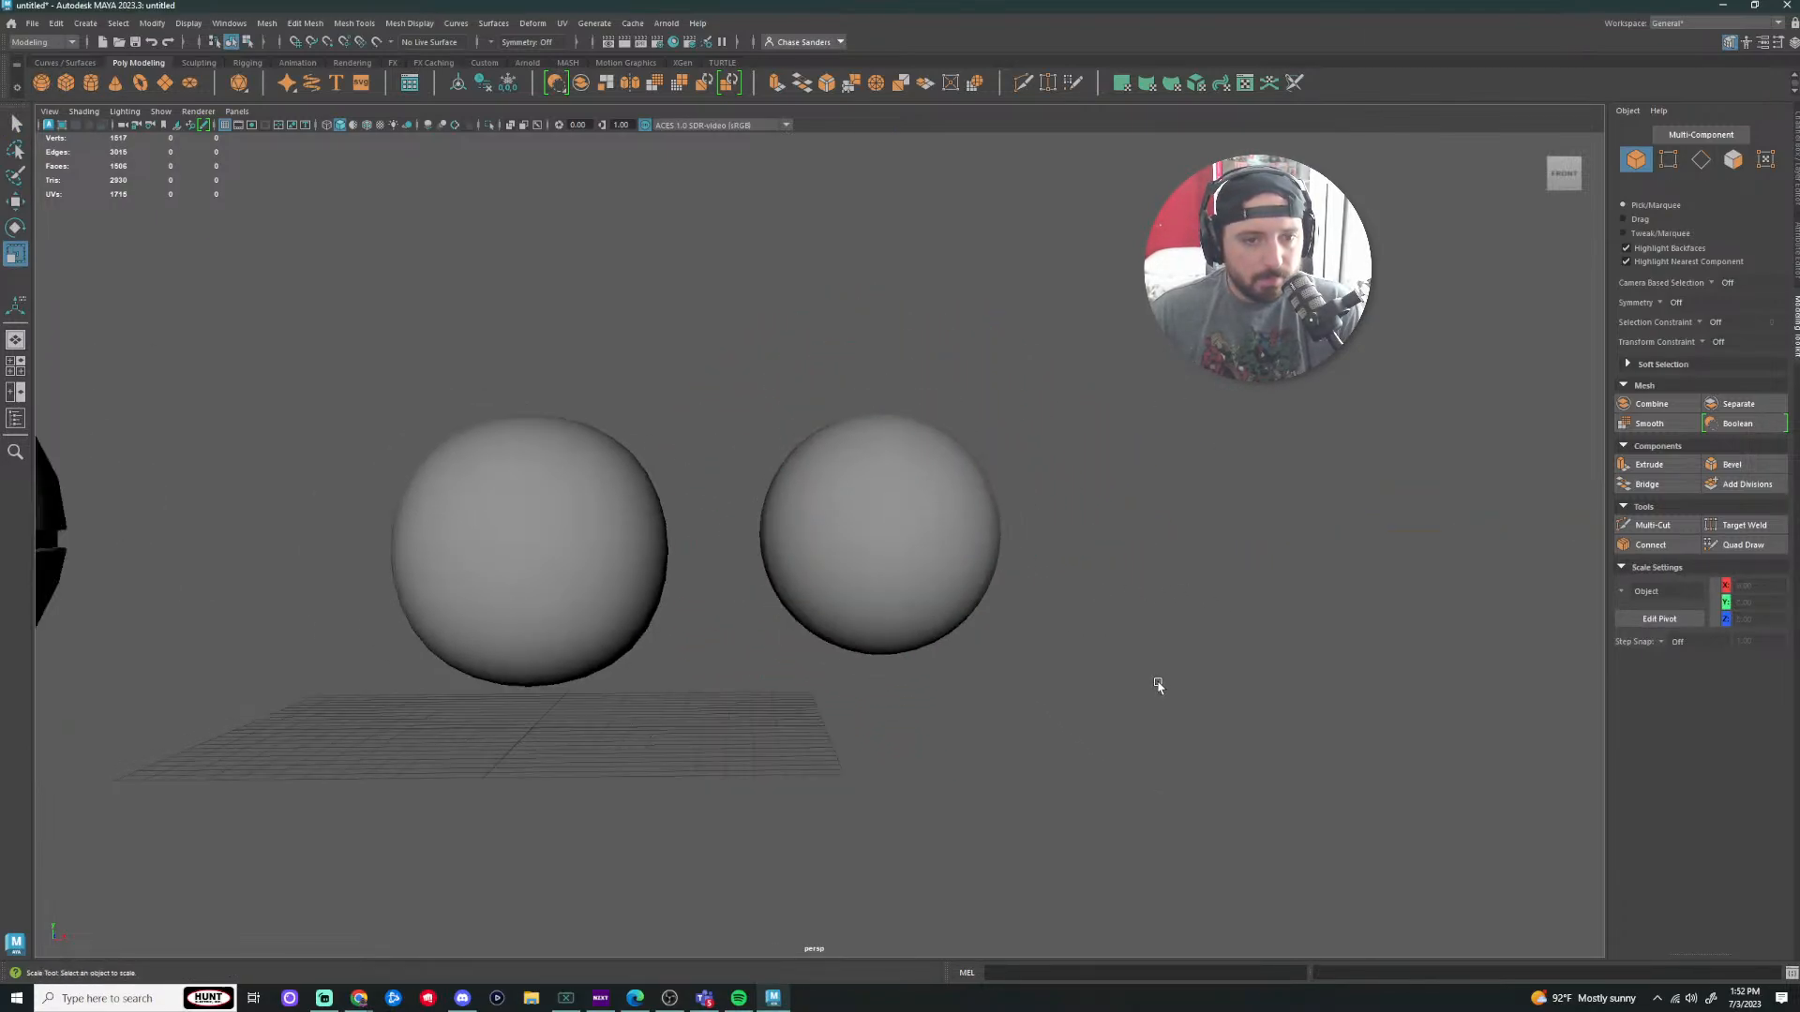
{"action": "scroll", "coordinate": [1159, 685], "scroll_direction": "down", "scroll_amount": 3}
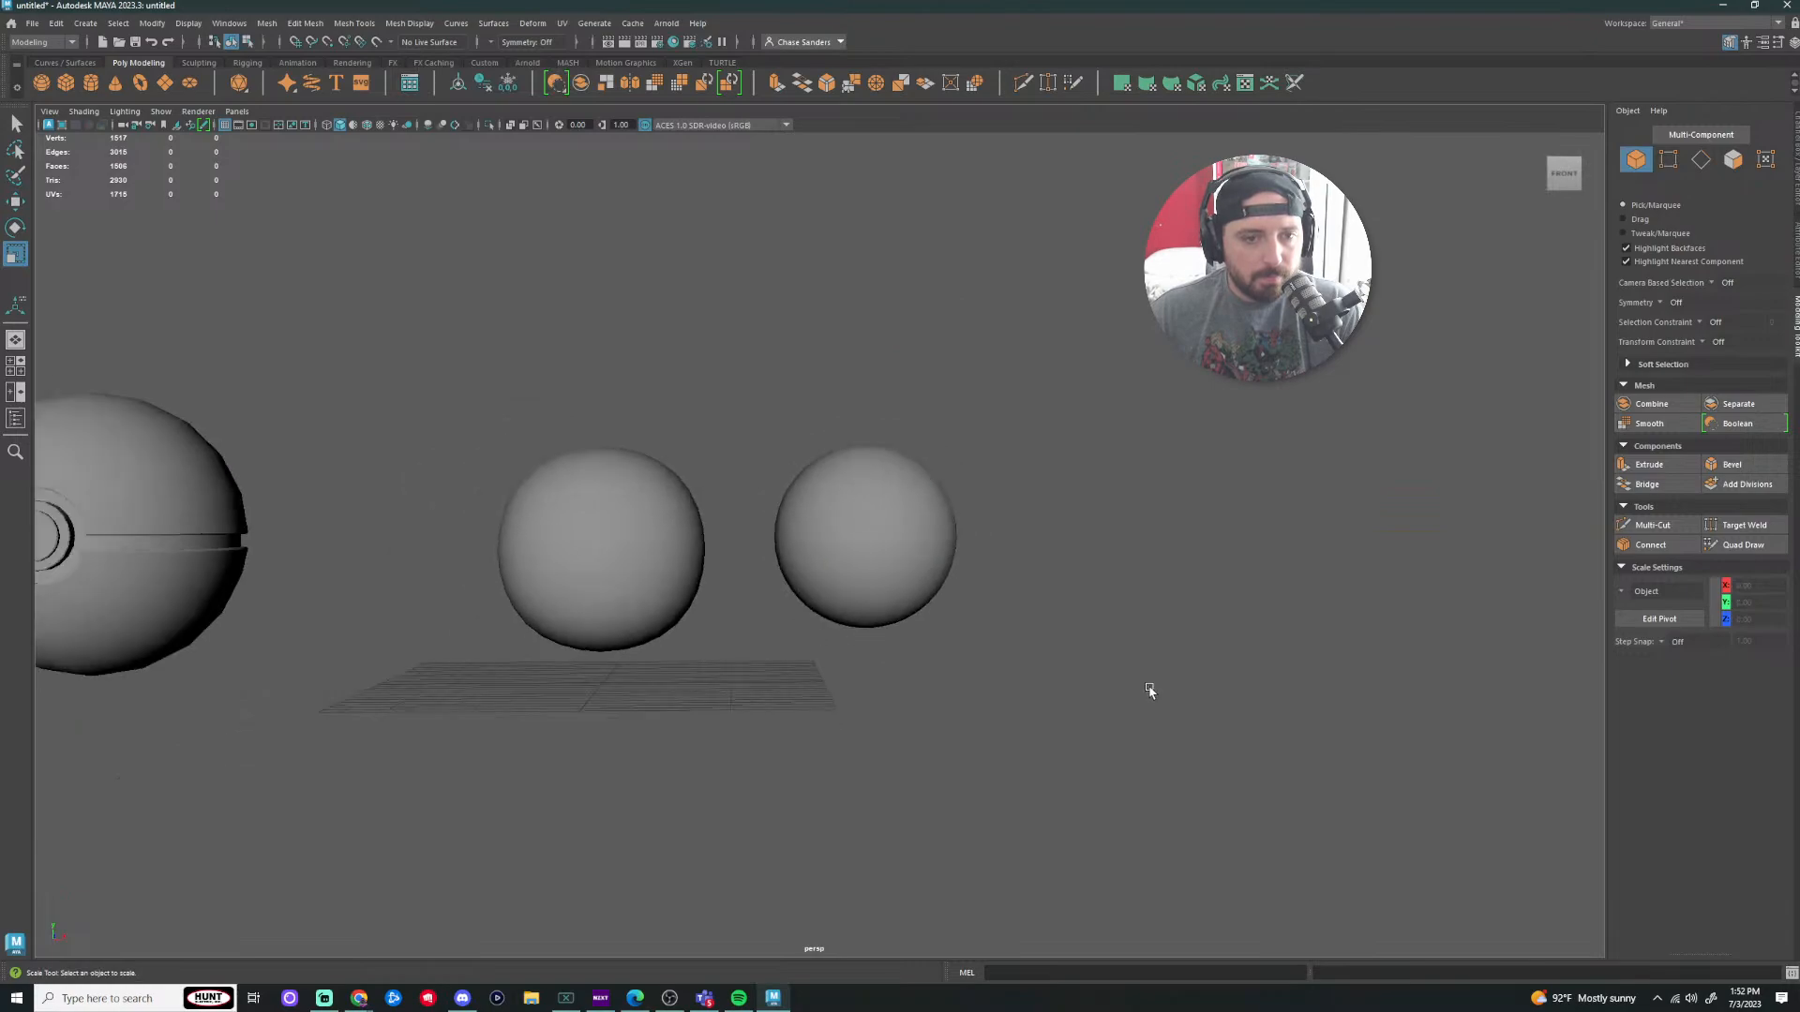
{"action": "left_click", "coordinate": [881, 557]}
{"action": "key", "text": "Delete"}
{"action": "left_click", "coordinate": [606, 647]}
{"action": "key", "text": "Delete"}
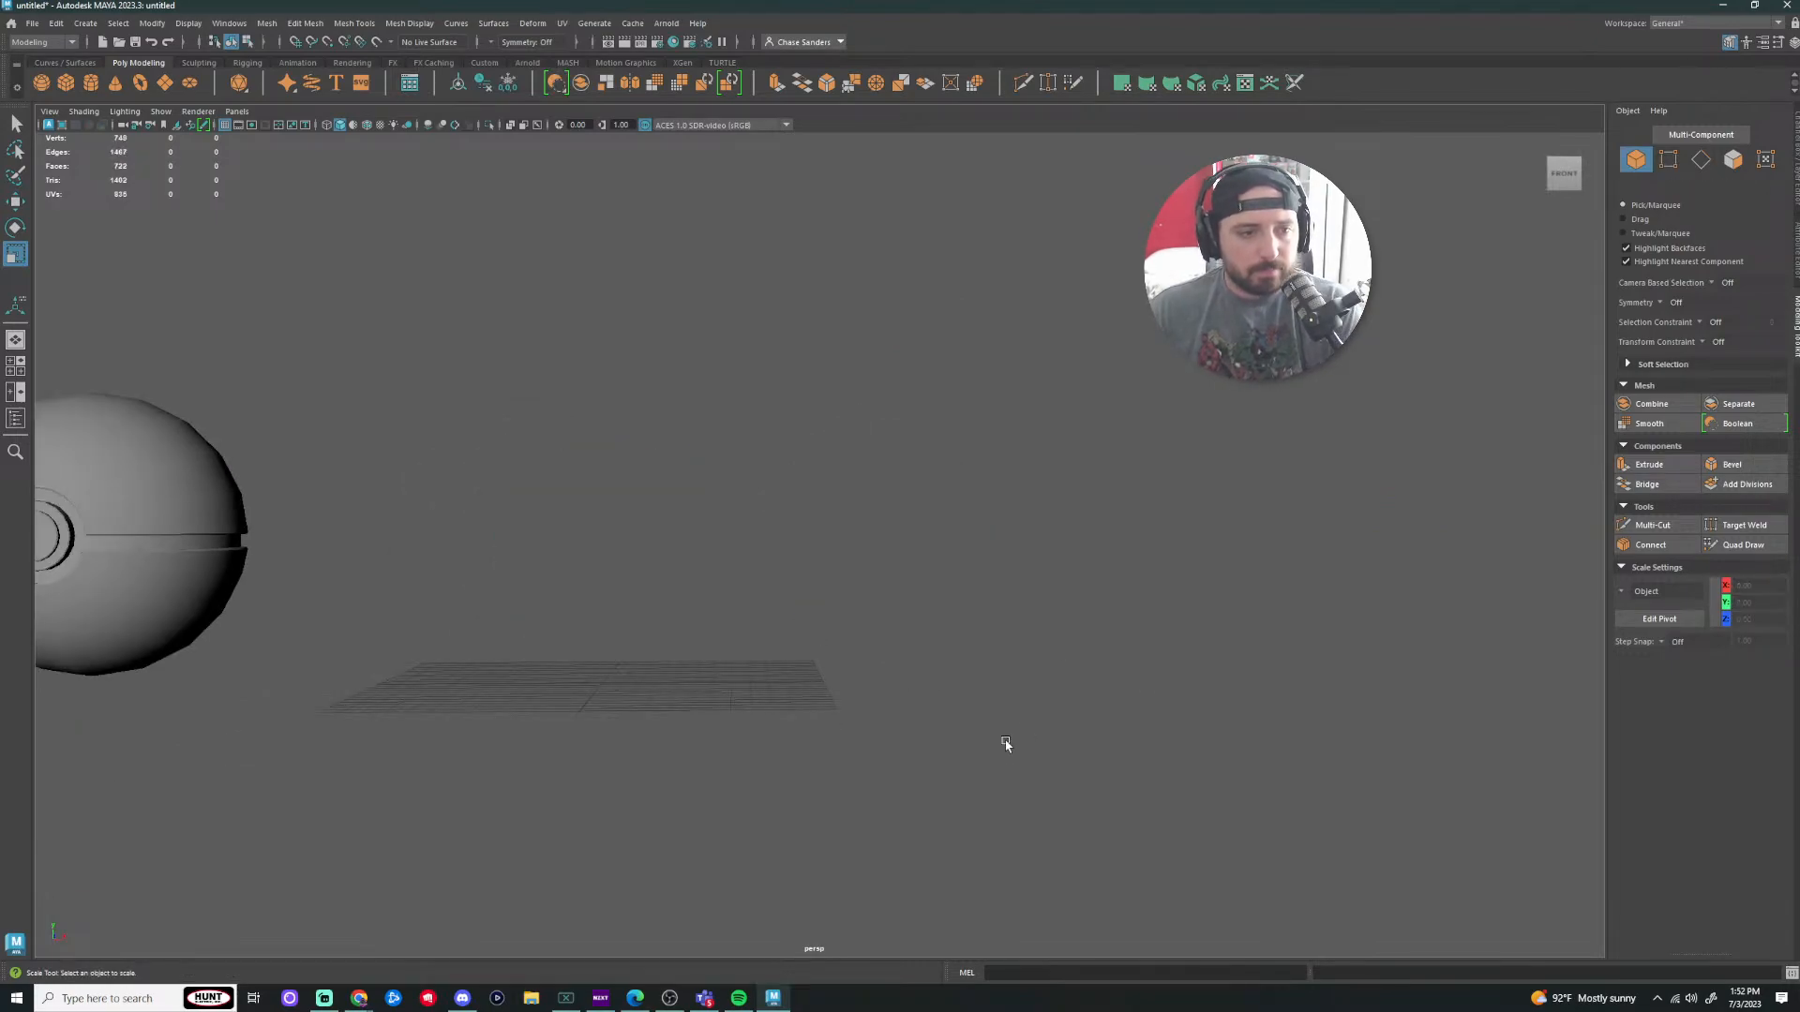
Step: Add a test polygon sphere beside the Pokeball and delete it
{"action": "left_click_drag", "start_coordinate": [1004, 739], "coordinate": [666, 637], "text": "alt"}
{"action": "middle_click_drag", "start_coordinate": [609, 561], "coordinate": [993, 607], "text": "alt"}
{"action": "left_click", "coordinate": [694, 539]}
{"action": "scroll", "coordinate": [784, 574], "scroll_direction": "up", "scroll_amount": 4}
{"action": "left_click_drag", "start_coordinate": [750, 549], "coordinate": [1019, 732], "text": "alt"}
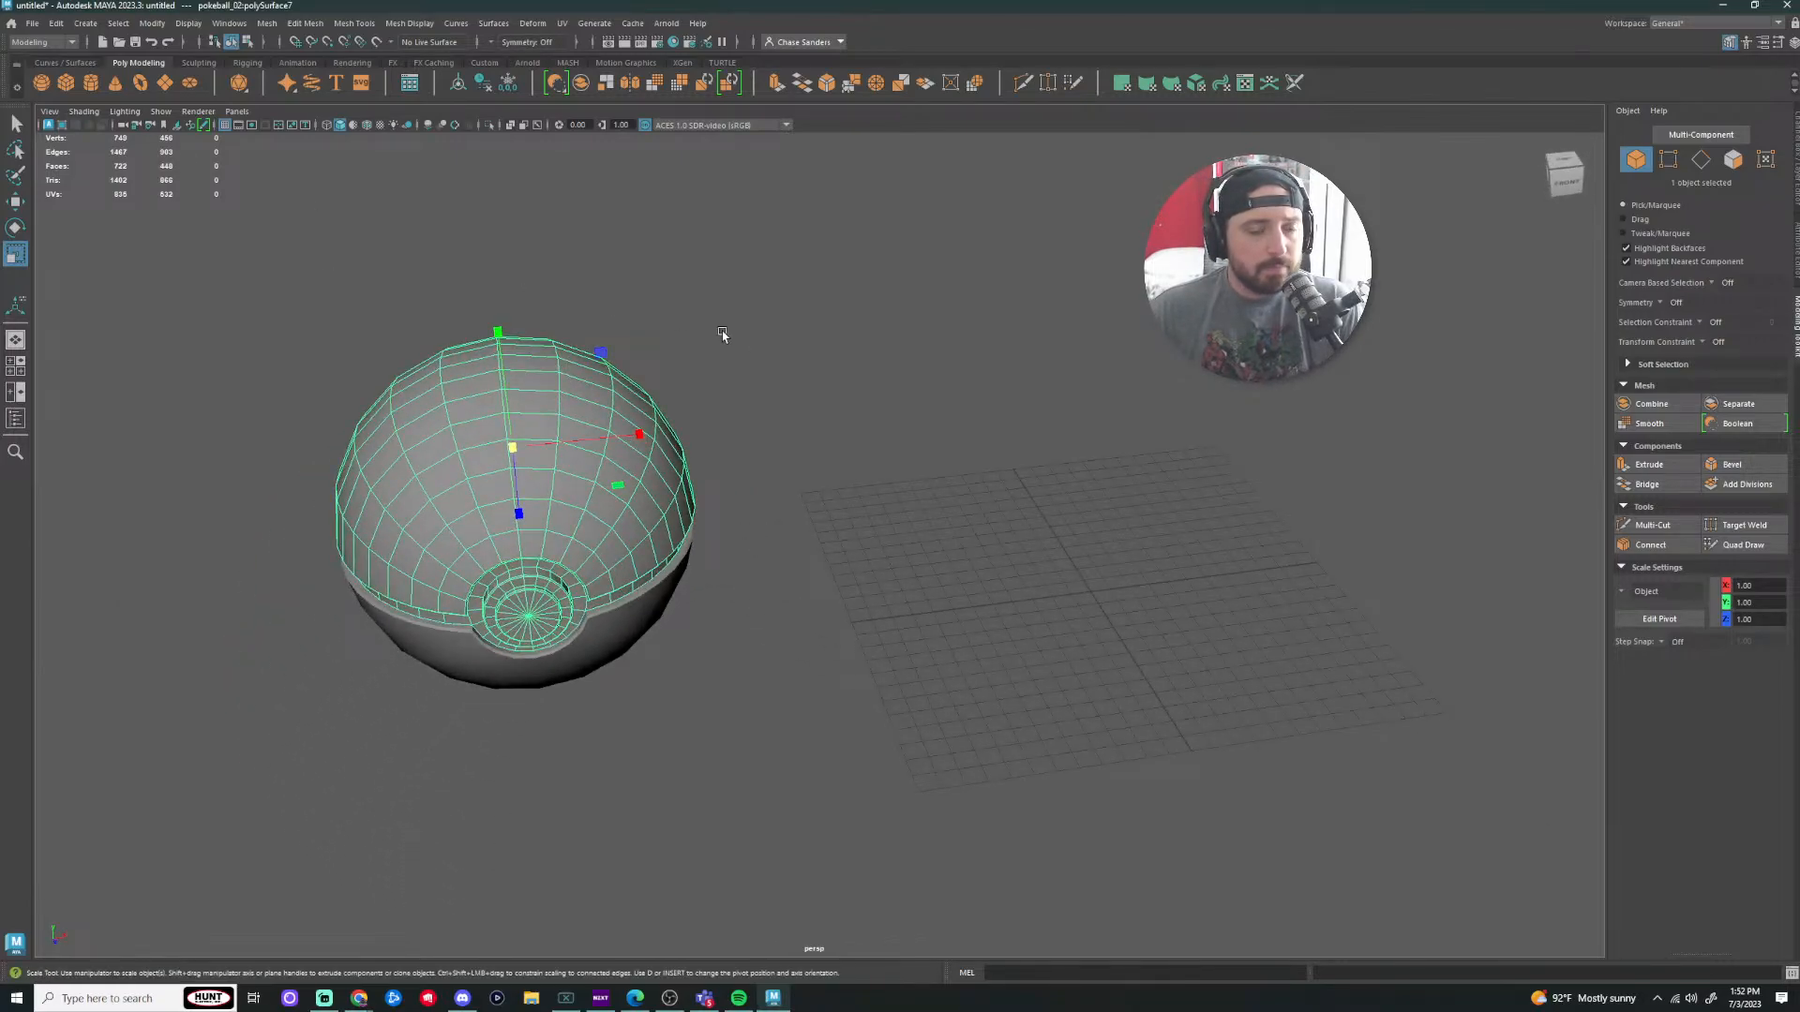
{"action": "left_click", "coordinate": [41, 83]}
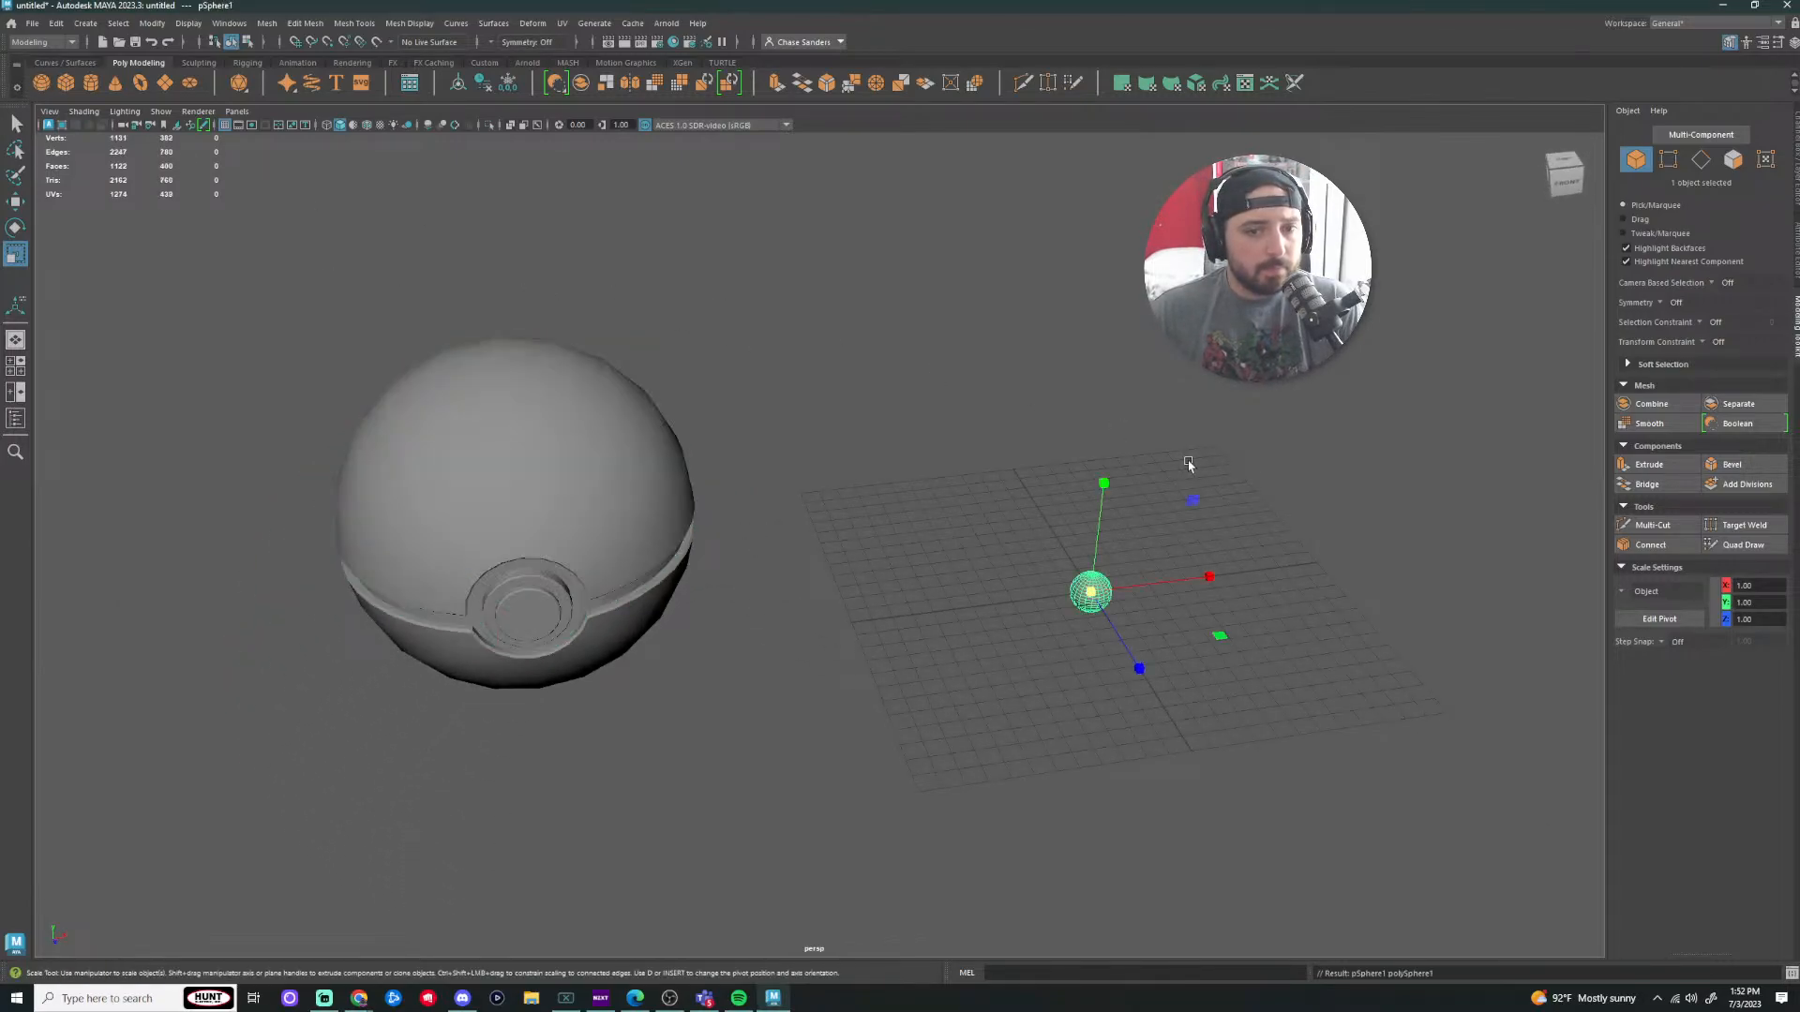
{"action": "mouse_move", "coordinate": [1153, 595]}
{"action": "left_mouse_down", "text": "alt"}
{"action": "mouse_move", "coordinate": [1149, 610]}
{"action": "mouse_move", "coordinate": [1156, 583]}
{"action": "left_mouse_up", "text": "alt"}
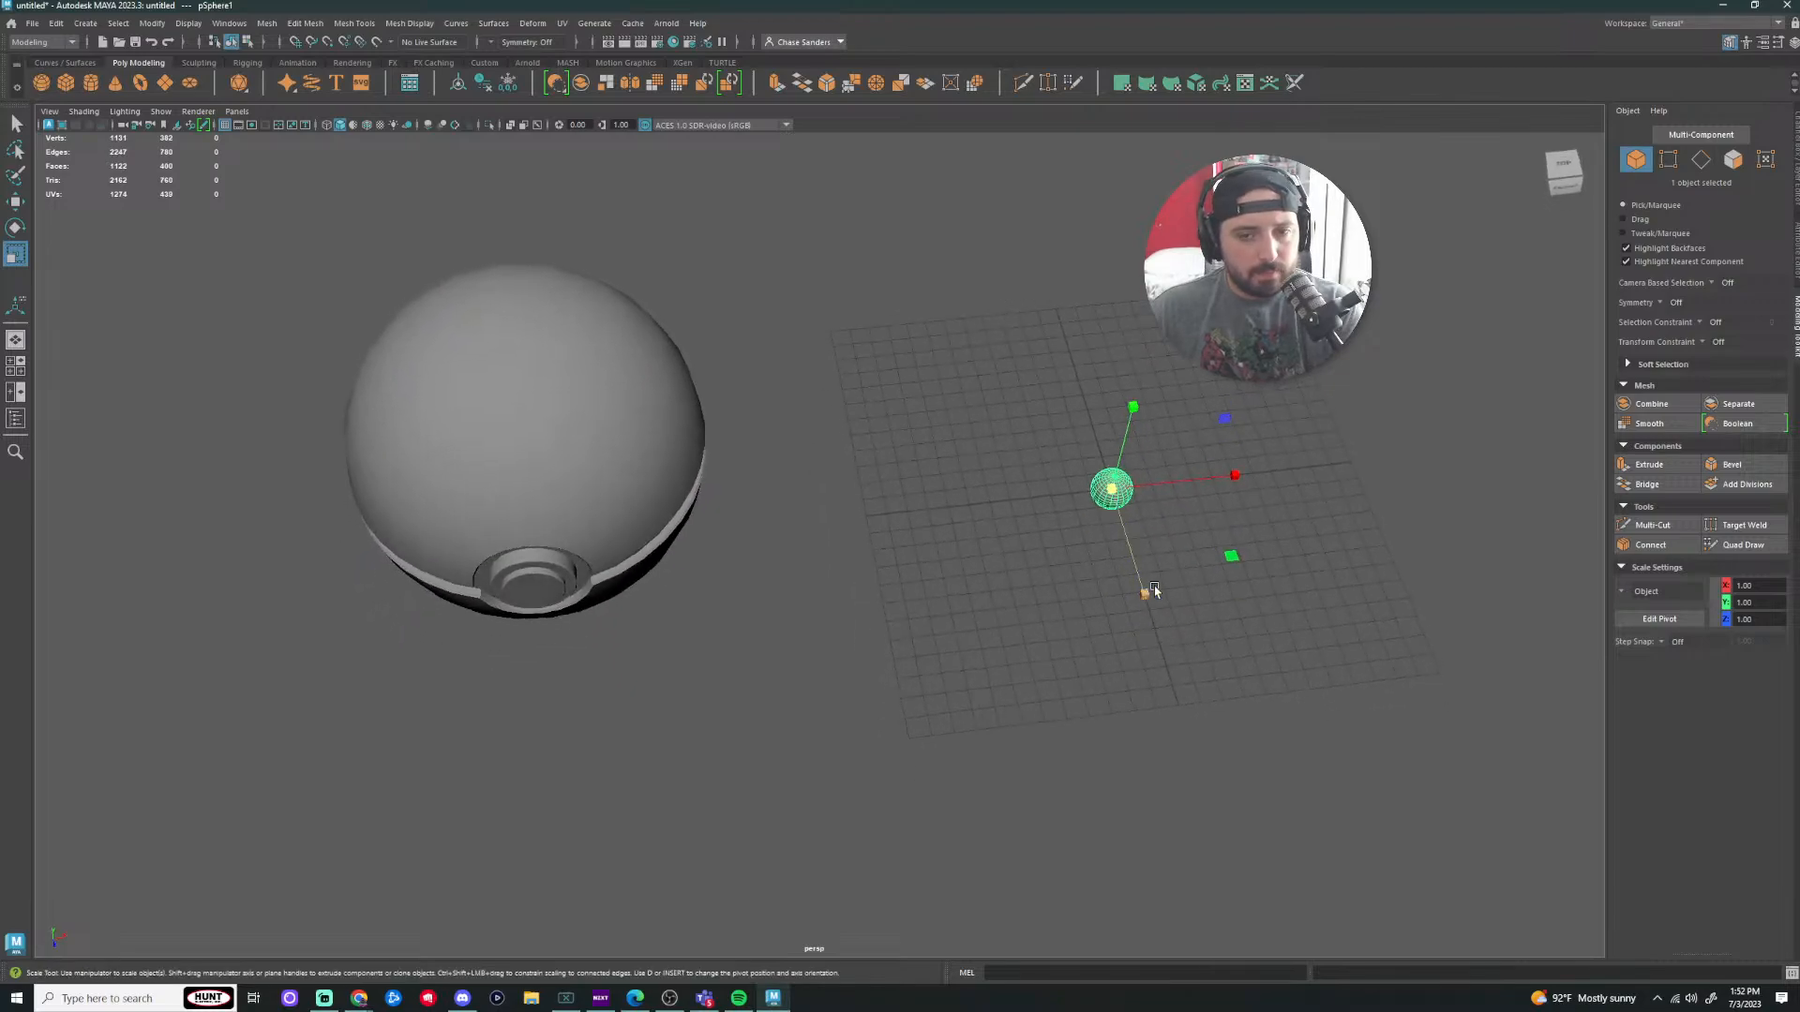
{"action": "key", "text": "Delete"}
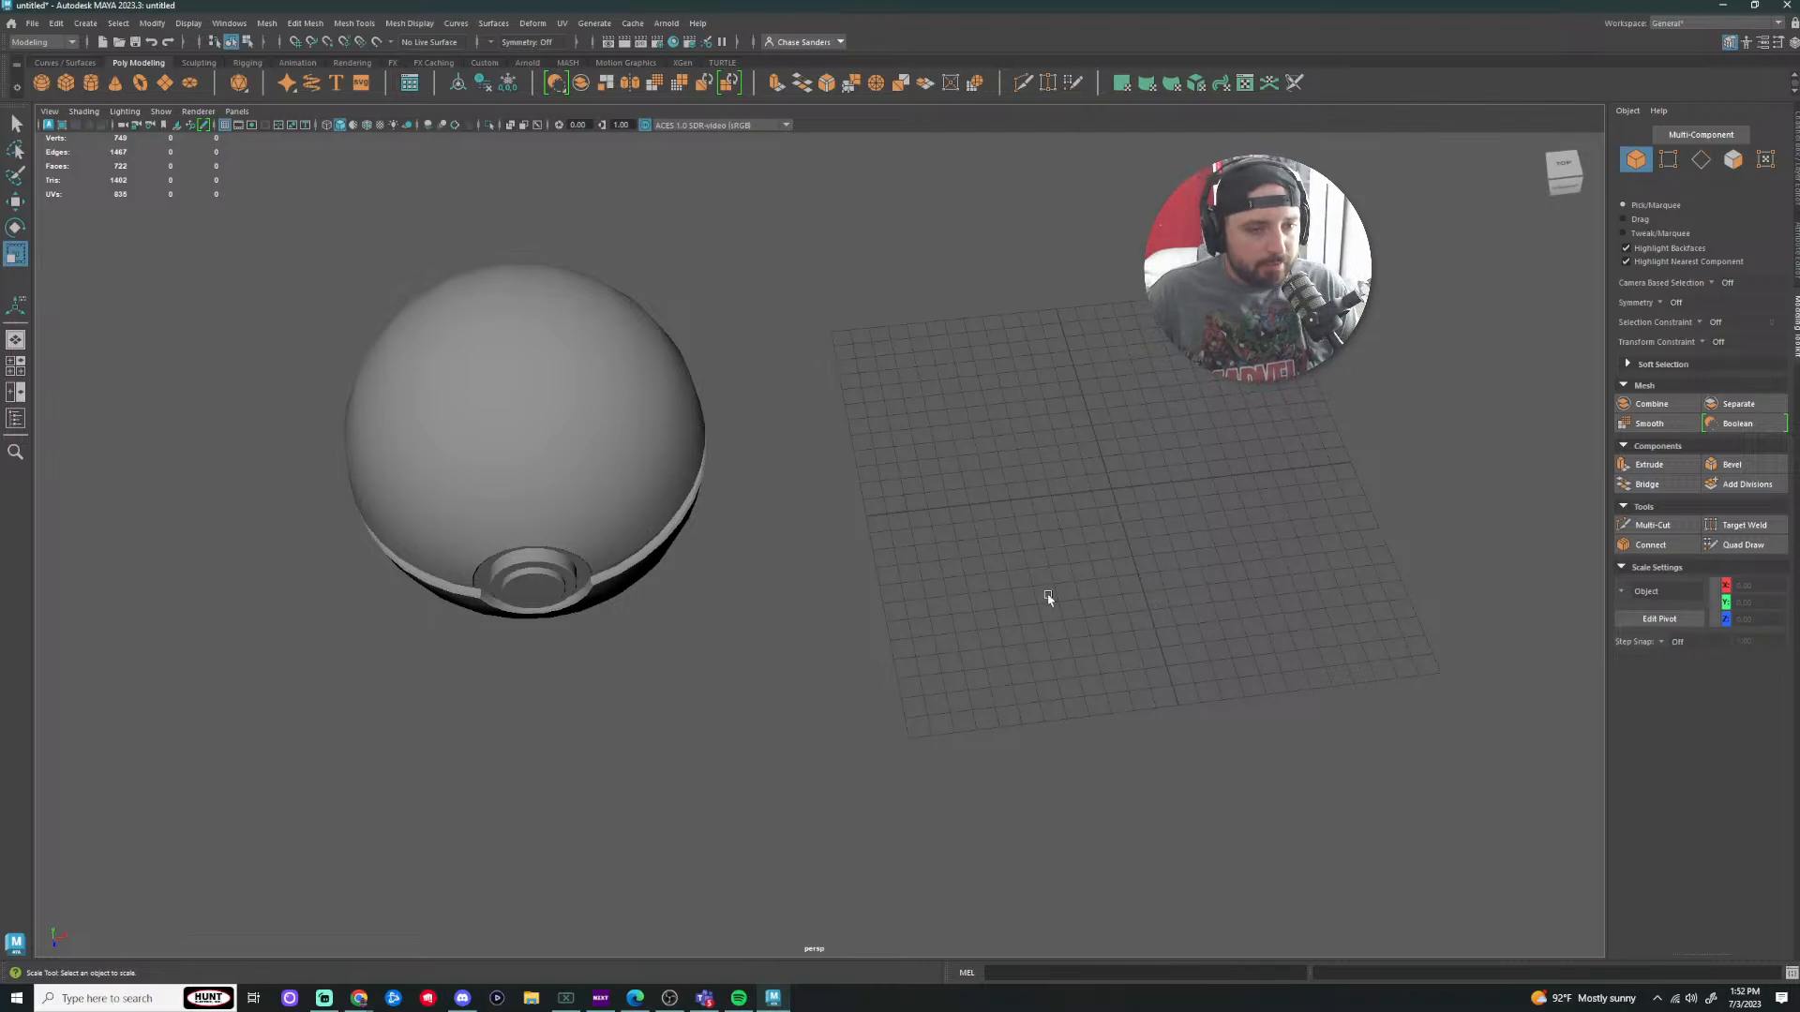
Step: Rotate the Pokeball lid open
{"action": "left_click", "coordinate": [600, 440]}
{"action": "left_click_drag", "start_coordinate": [600, 441], "coordinate": [788, 537], "text": "alt"}
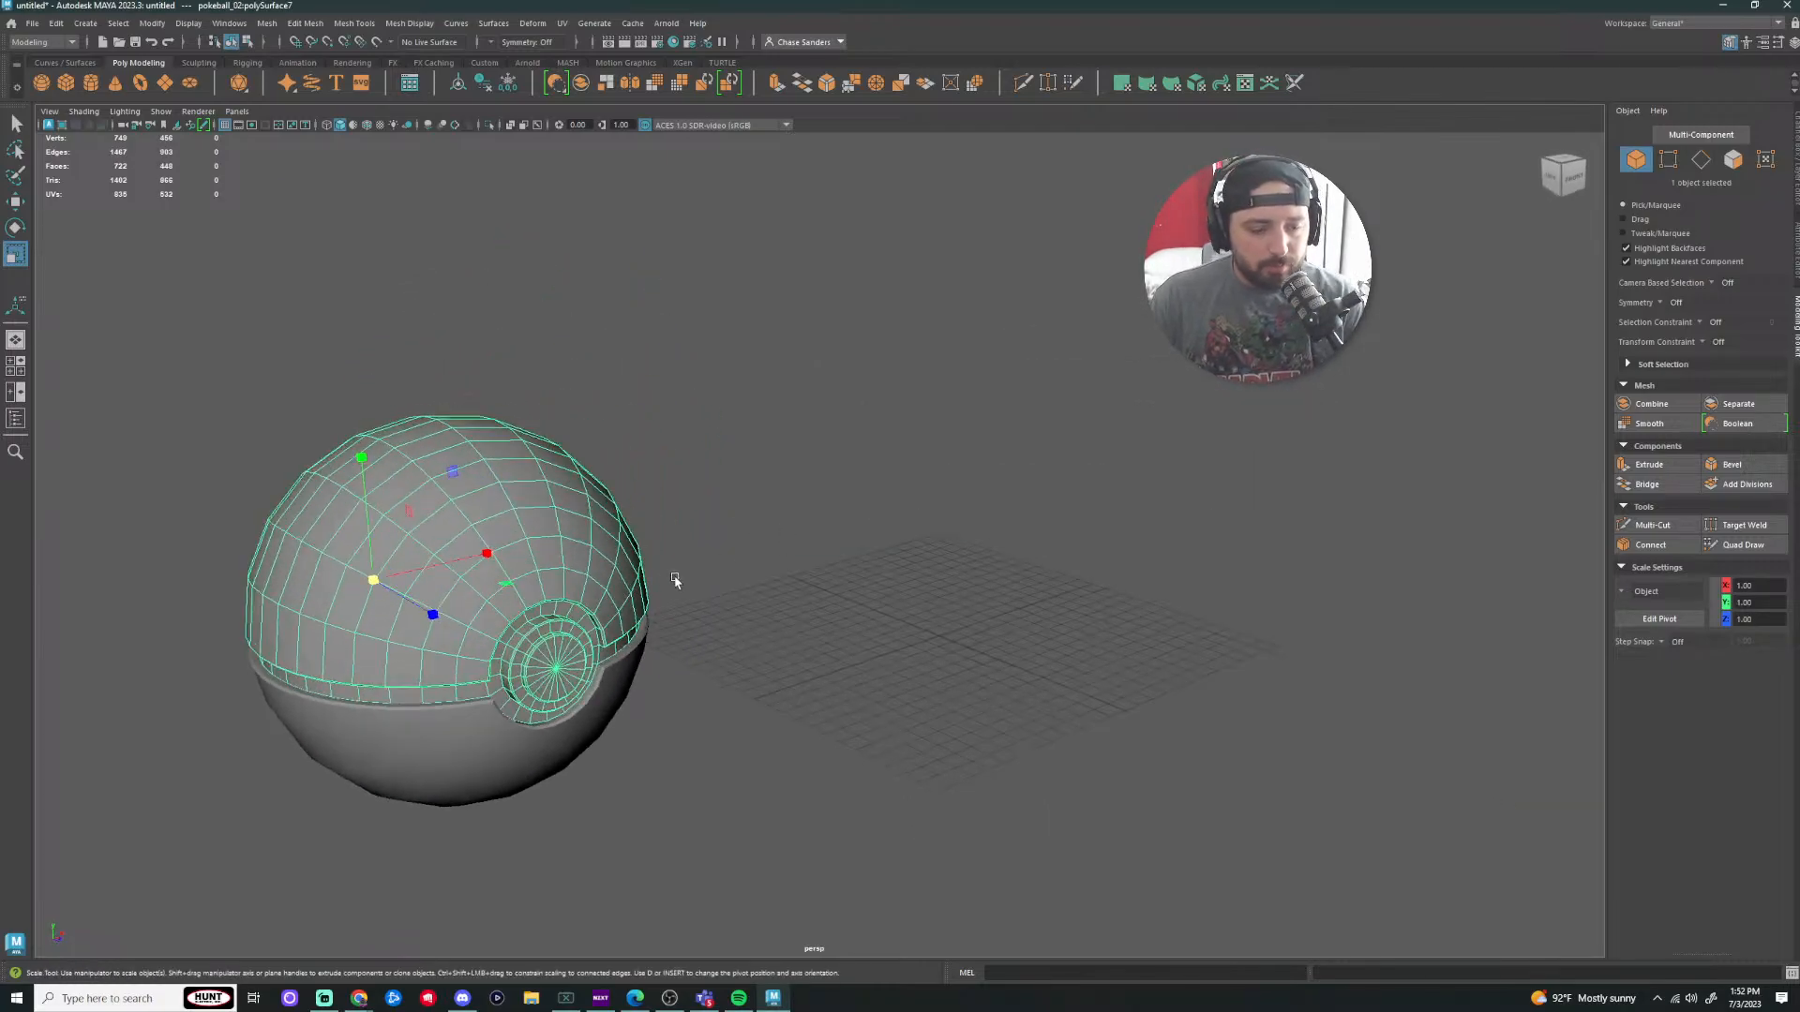
{"action": "key", "text": "e"}
{"action": "left_click_drag", "start_coordinate": [424, 580], "coordinate": [501, 609]}
{"action": "left_click", "coordinate": [749, 498]}
{"action": "left_click_drag", "start_coordinate": [749, 499], "coordinate": [656, 553], "text": "alt"}
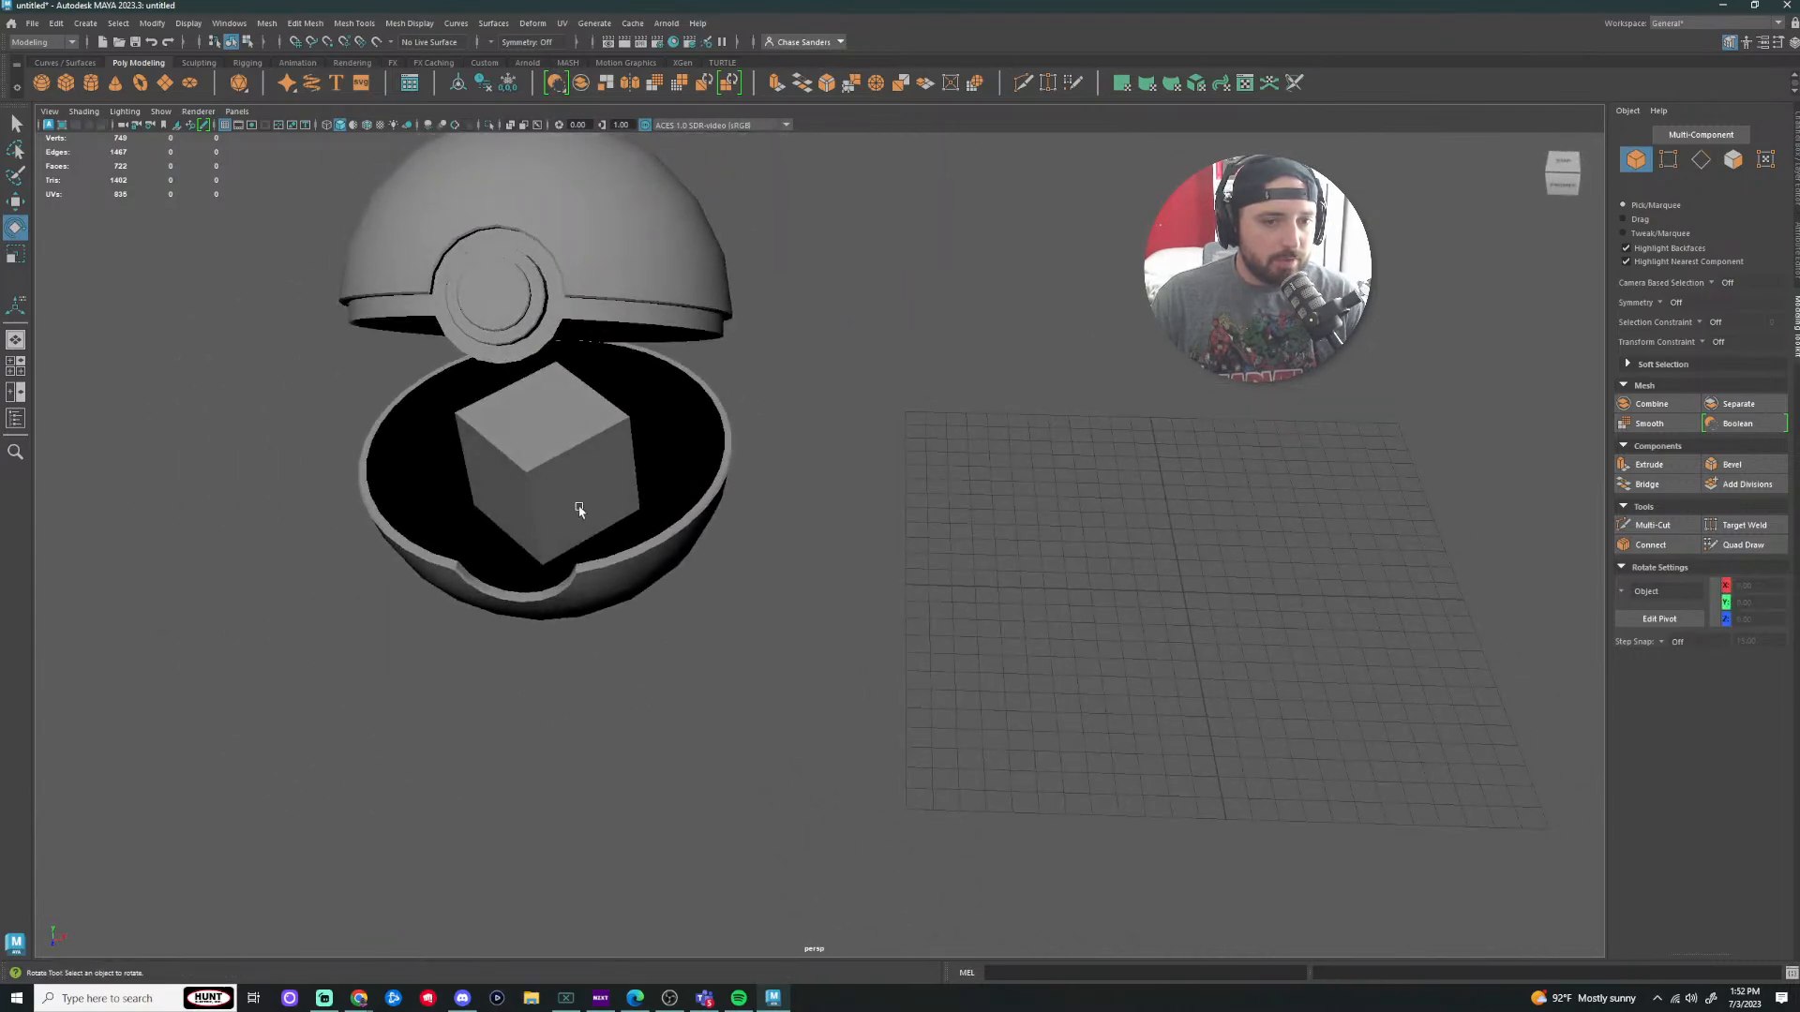
Step: Delete the cube sitting inside the Pokeball
{"action": "left_click", "coordinate": [578, 510]}
{"action": "left_click", "coordinate": [680, 507], "text": "shift"}
{"action": "left_click", "coordinate": [847, 339]}
{"action": "left_click", "coordinate": [592, 457]}
{"action": "key", "text": "Delete"}
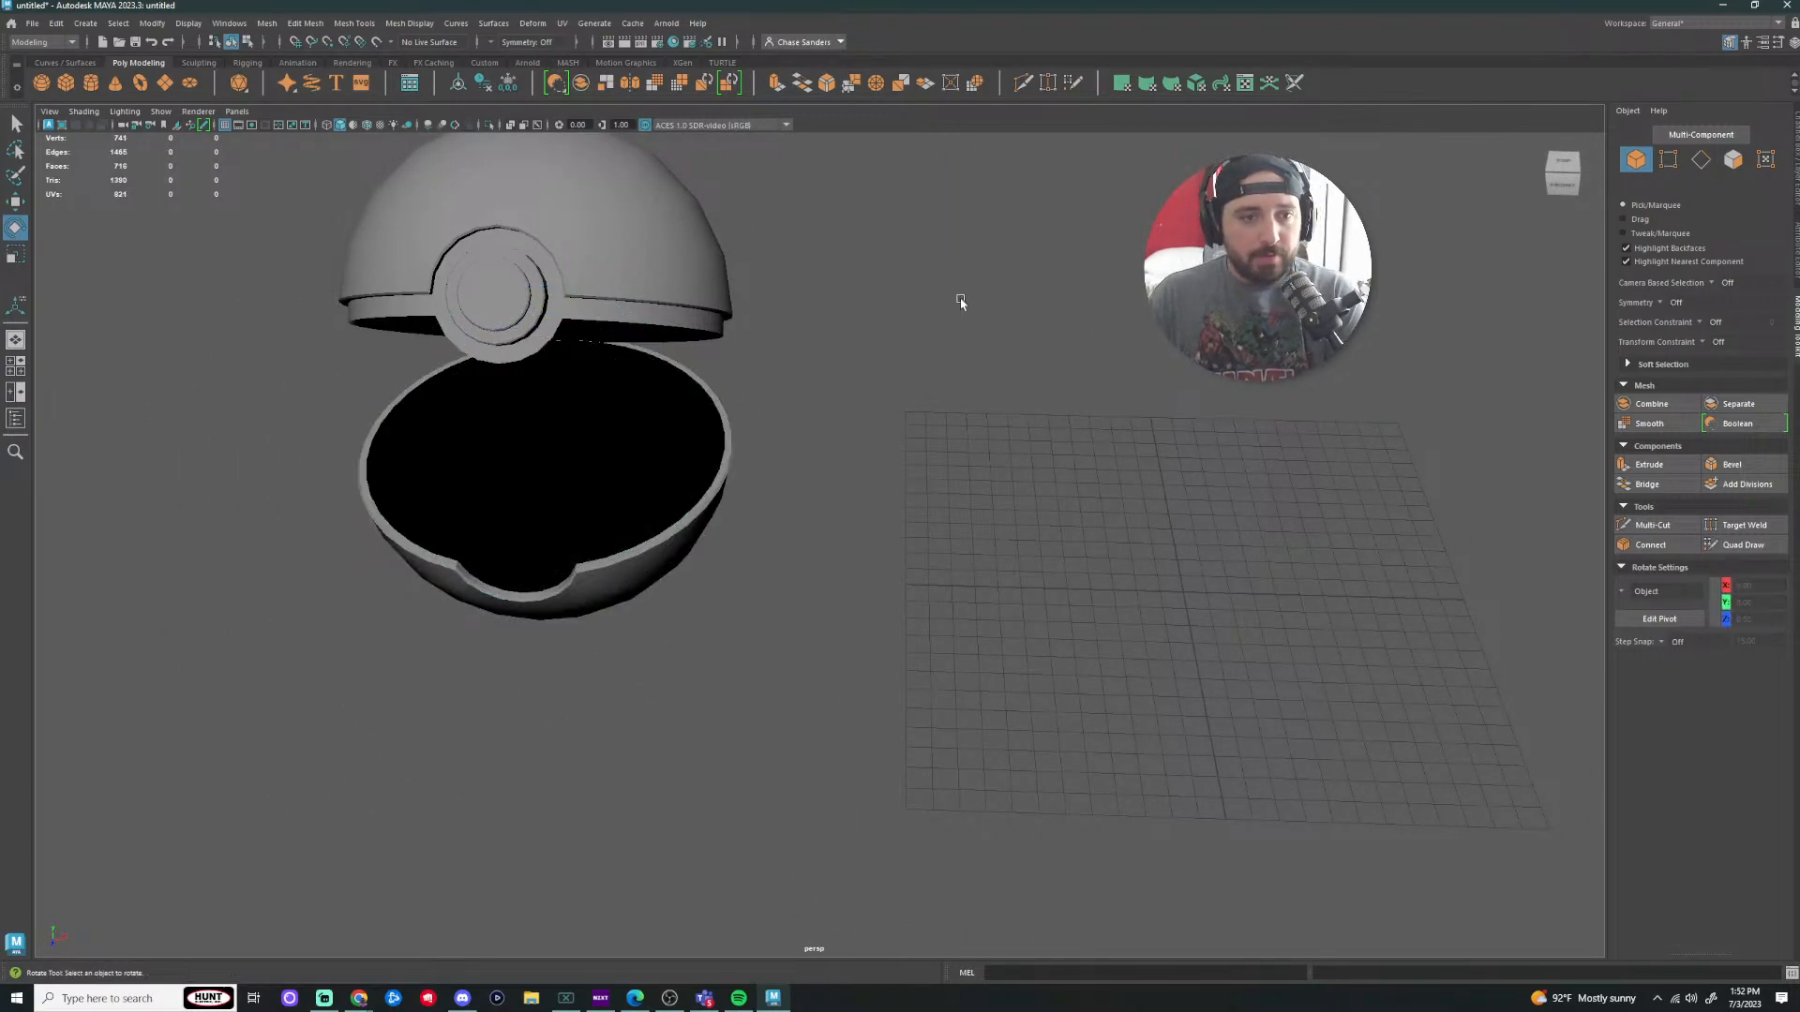
{"action": "scroll", "coordinate": [750, 440], "scroll_direction": "down", "scroll_amount": 4}
Step: Tumble around the open Pokeball to inspect the lower bowl from both sides
{"action": "left_click_drag", "start_coordinate": [747, 467], "coordinate": [926, 443], "text": "alt"}
{"action": "left_click", "coordinate": [784, 650]}
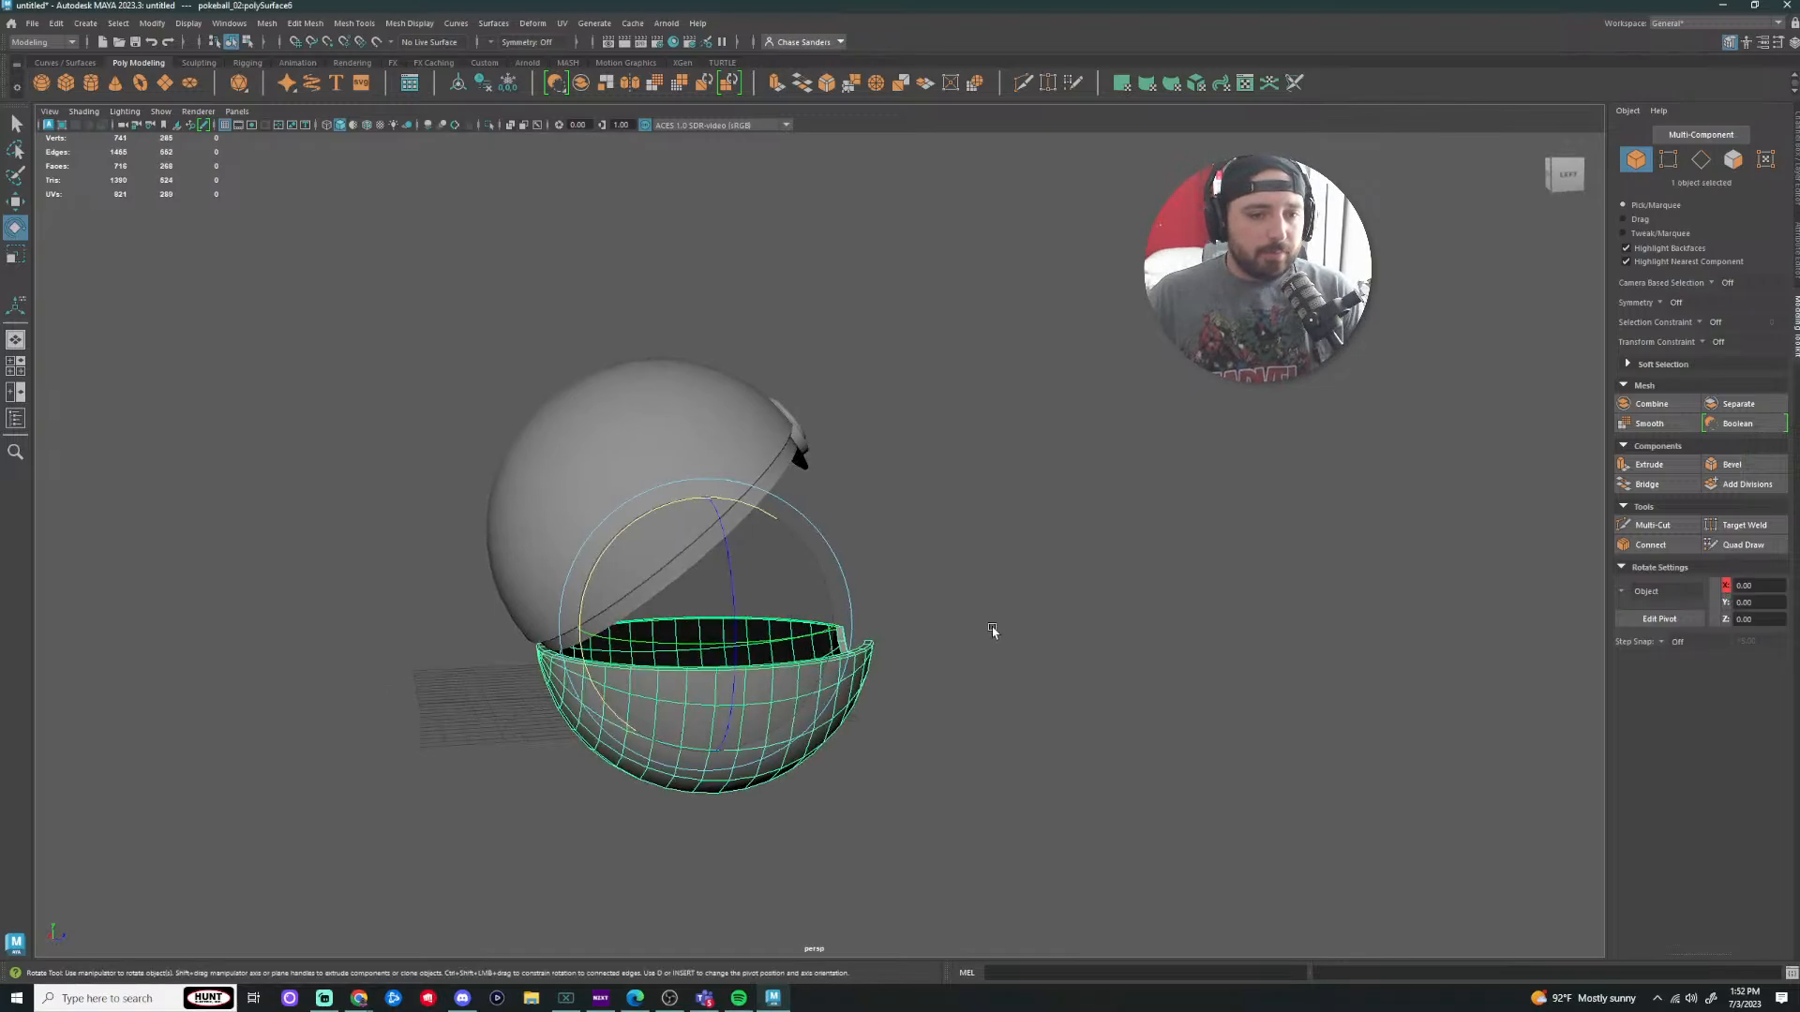
{"action": "left_click_drag", "start_coordinate": [992, 626], "coordinate": [1121, 615], "text": "alt"}
{"action": "left_click", "coordinate": [1254, 775]}
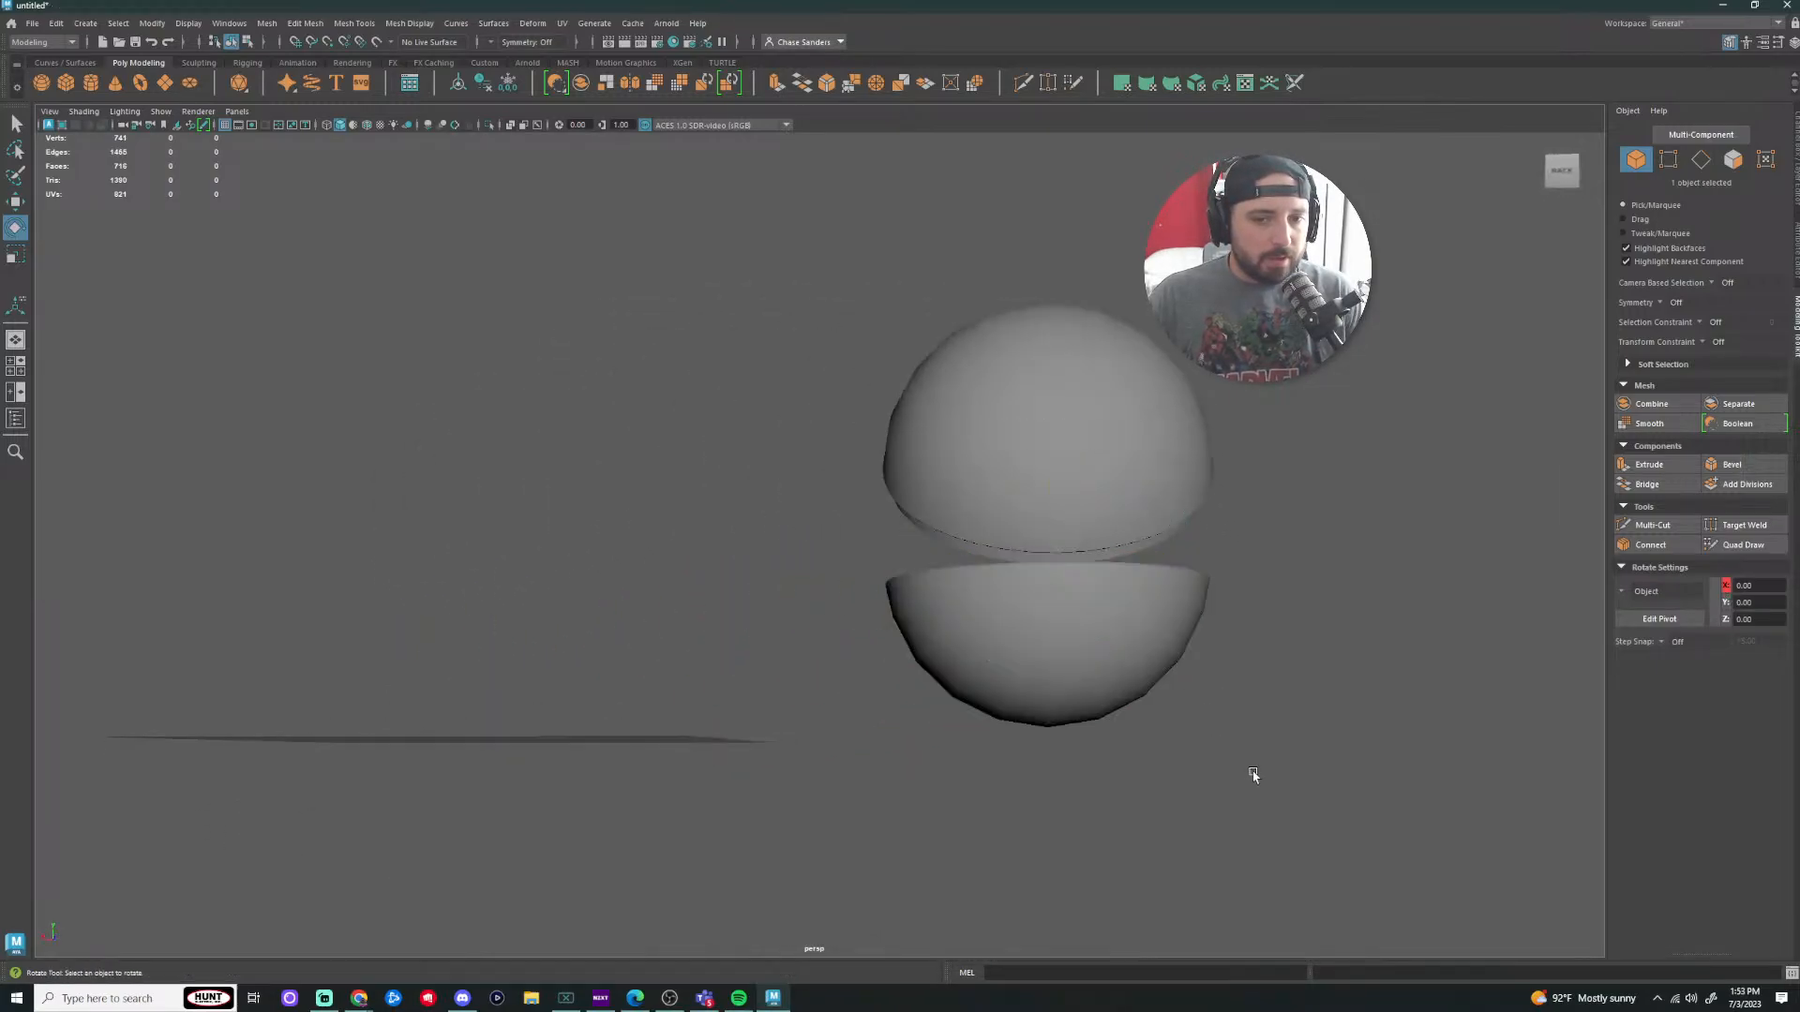
{"action": "scroll", "coordinate": [1312, 774], "scroll_direction": "up", "scroll_amount": 4}
{"action": "left_click", "coordinate": [1279, 741]}
{"action": "left_click_drag", "start_coordinate": [1370, 772], "coordinate": [923, 617], "text": "alt"}
{"action": "left_click", "coordinate": [1093, 610]}
Step: Create a polygon sphere, raise it above the grid, and rotate it 75 degrees
{"action": "left_click", "coordinate": [41, 82]}
{"action": "middle_click_drag", "start_coordinate": [1092, 564], "coordinate": [726, 602], "text": "alt"}
{"action": "scroll", "coordinate": [922, 559], "scroll_direction": "up", "scroll_amount": 2}
{"action": "key", "text": "w"}
{"action": "left_click_drag", "start_coordinate": [854, 461], "coordinate": [858, 259]}
{"action": "key", "text": "e"}
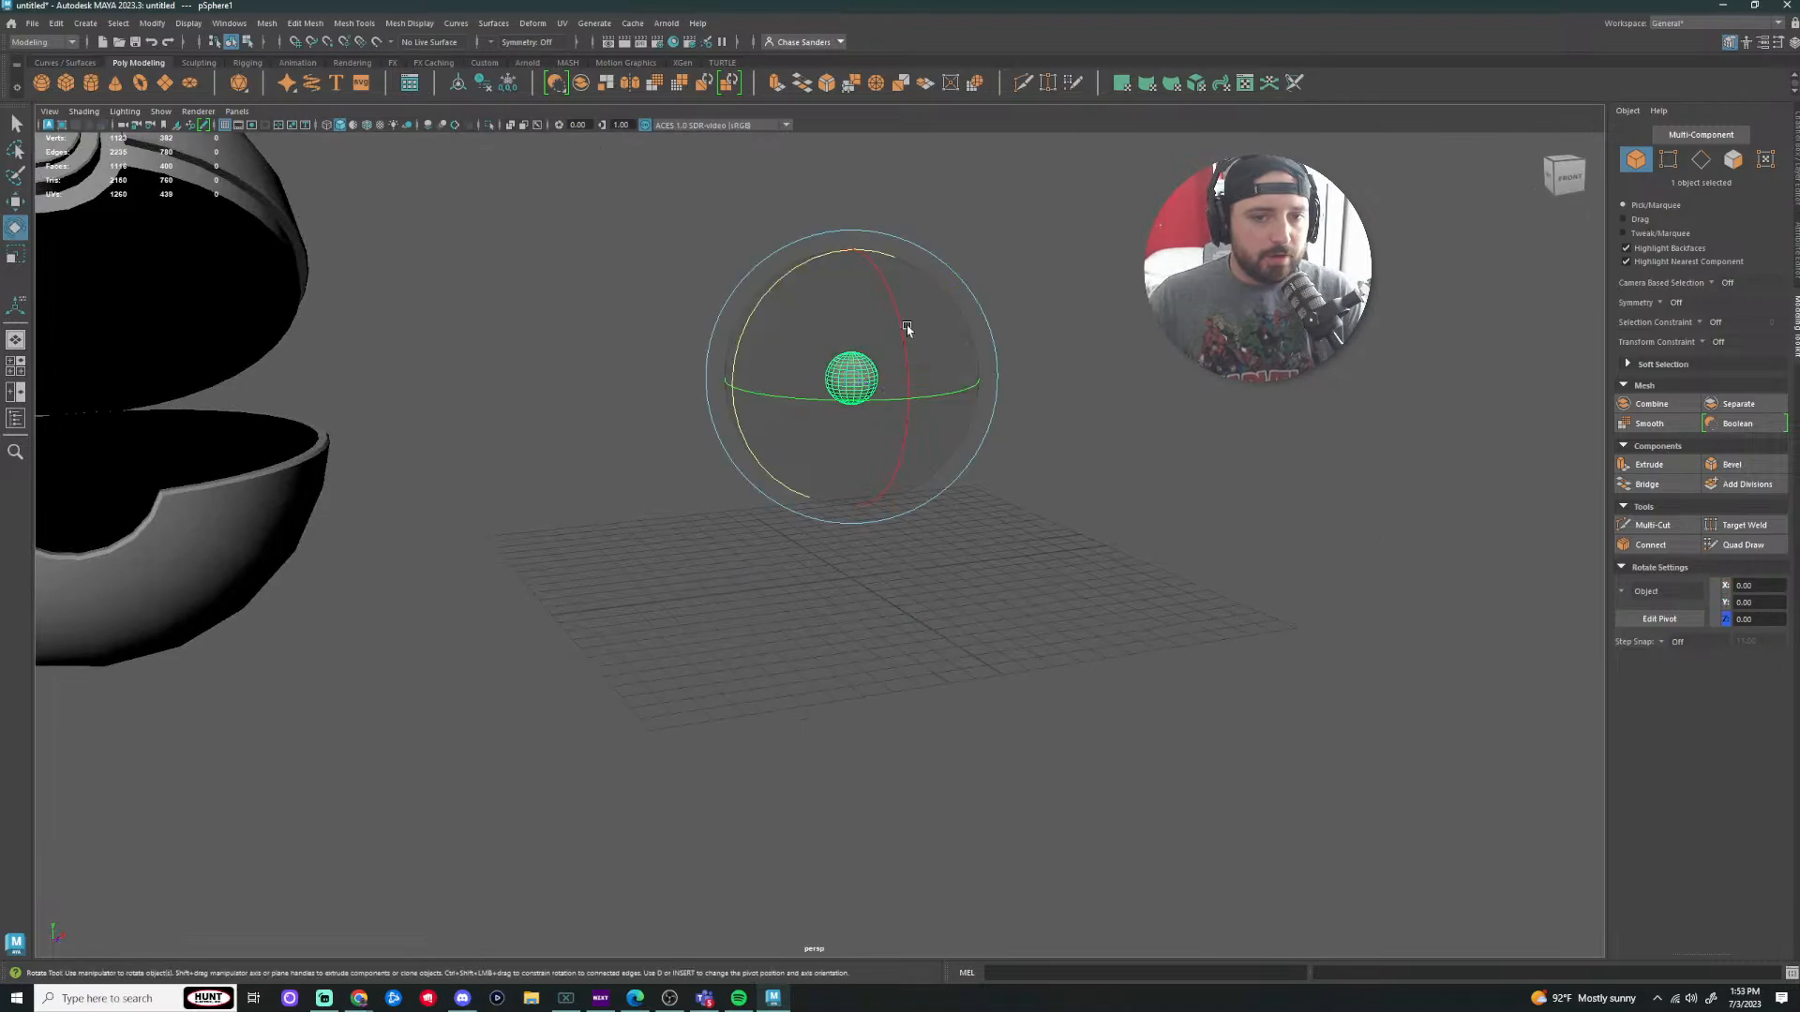
{"action": "left_click_drag", "start_coordinate": [902, 317], "coordinate": [925, 402]}
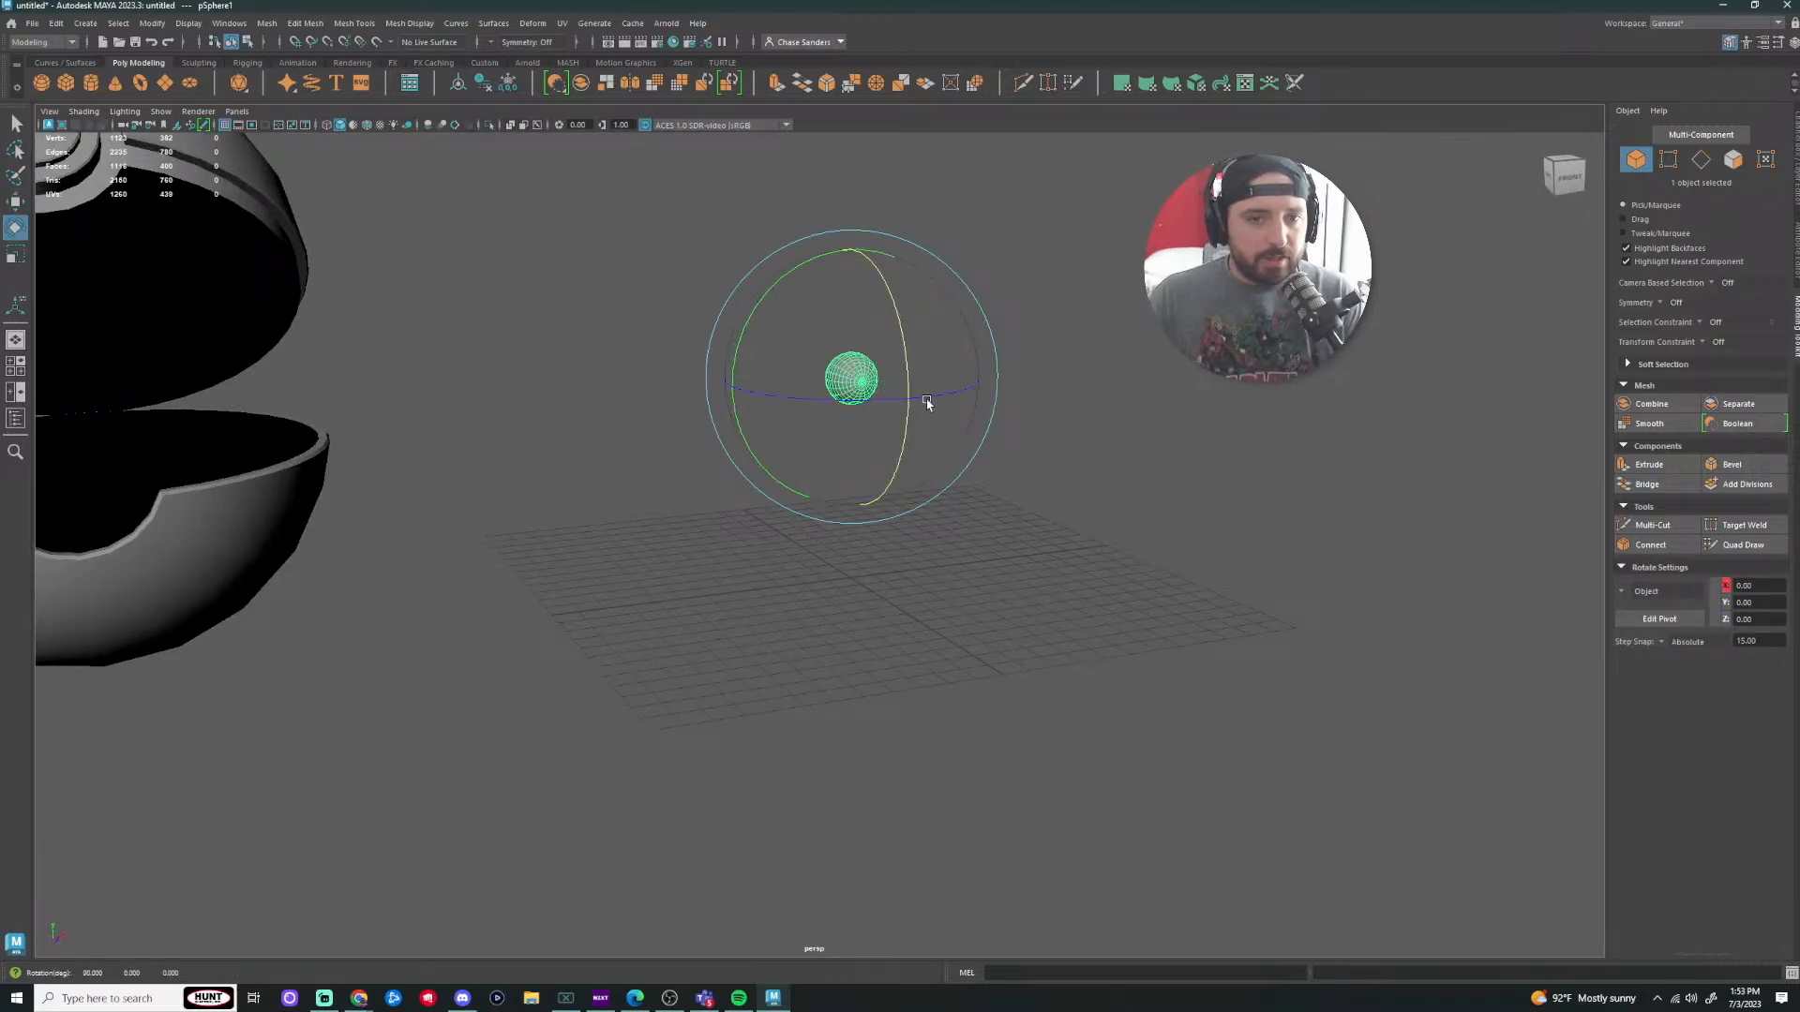
Step: Scale the new sphere up uniformly
{"action": "left_click", "coordinate": [1148, 465]}
{"action": "scroll", "coordinate": [1147, 465], "scroll_direction": "up", "scroll_amount": 2}
{"action": "left_click", "coordinate": [873, 328]}
{"action": "key", "text": "r"}
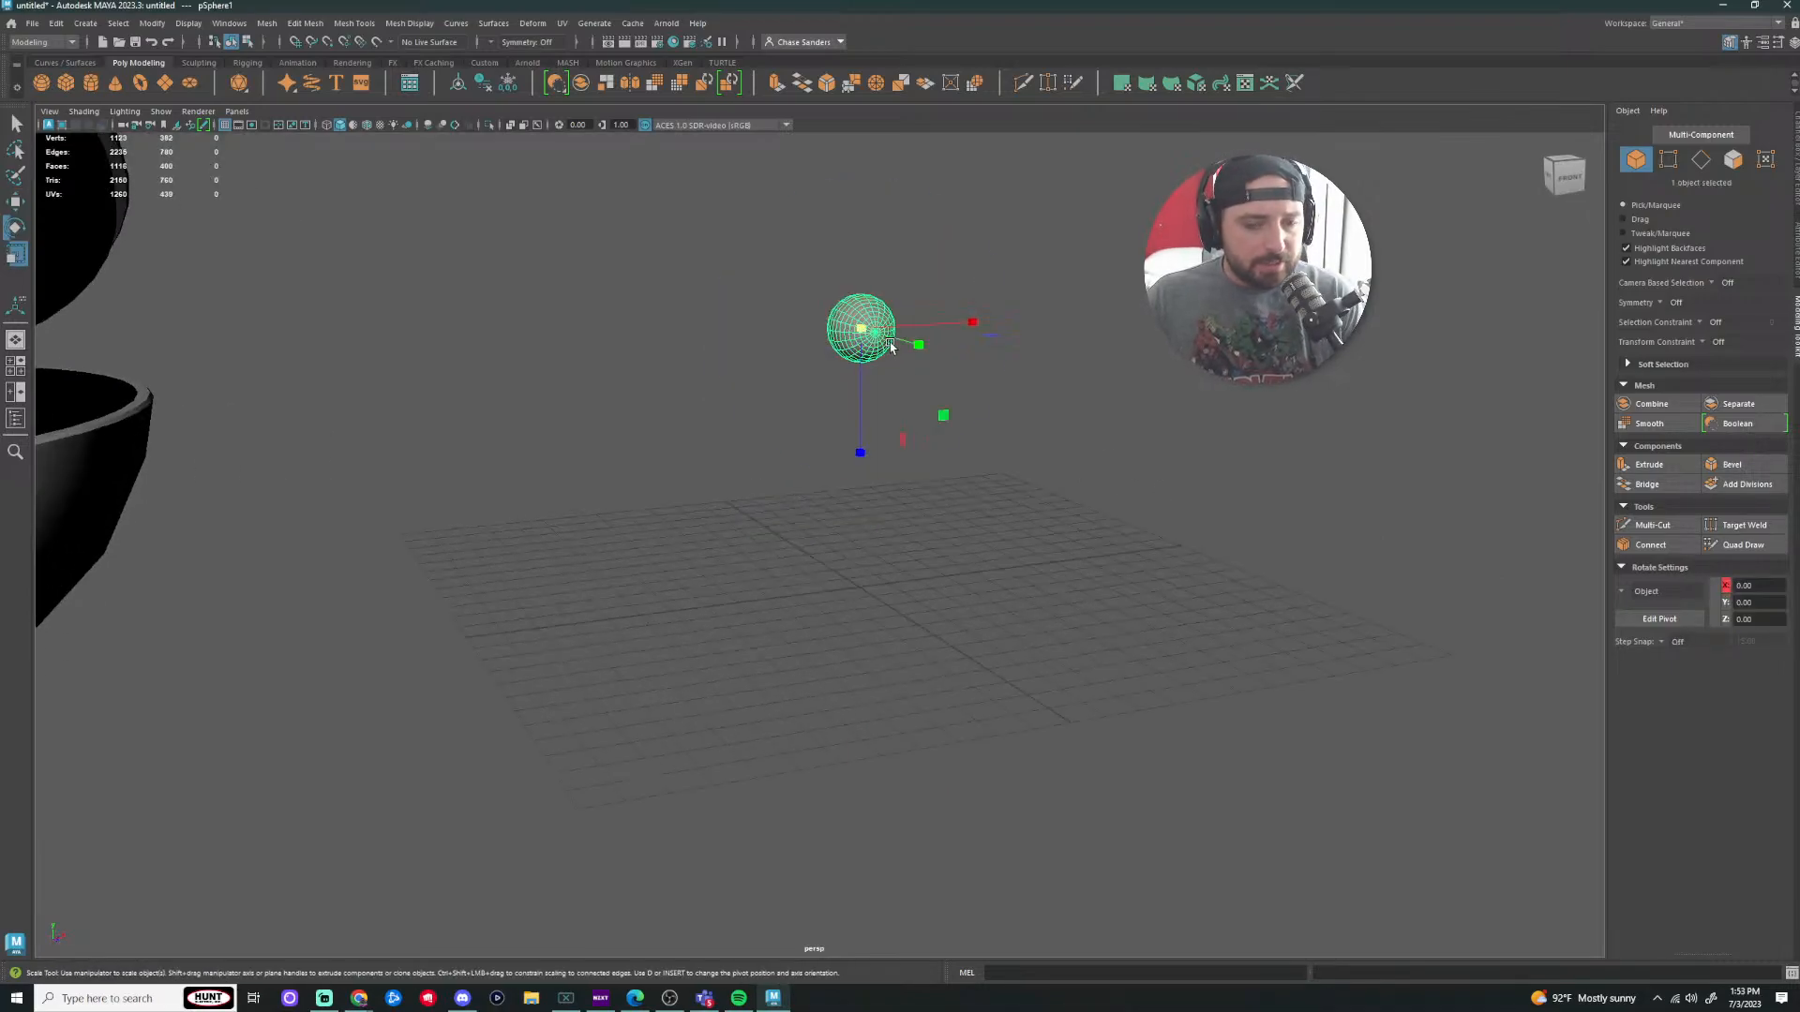
{"action": "left_click_drag", "start_coordinate": [867, 329], "coordinate": [1185, 405]}
Step: Frame the sphere and move it right along X, beside the open Pokeball
{"action": "left_click", "coordinate": [1306, 498]}
{"action": "scroll", "coordinate": [1358, 382], "scroll_direction": "down", "scroll_amount": 2}
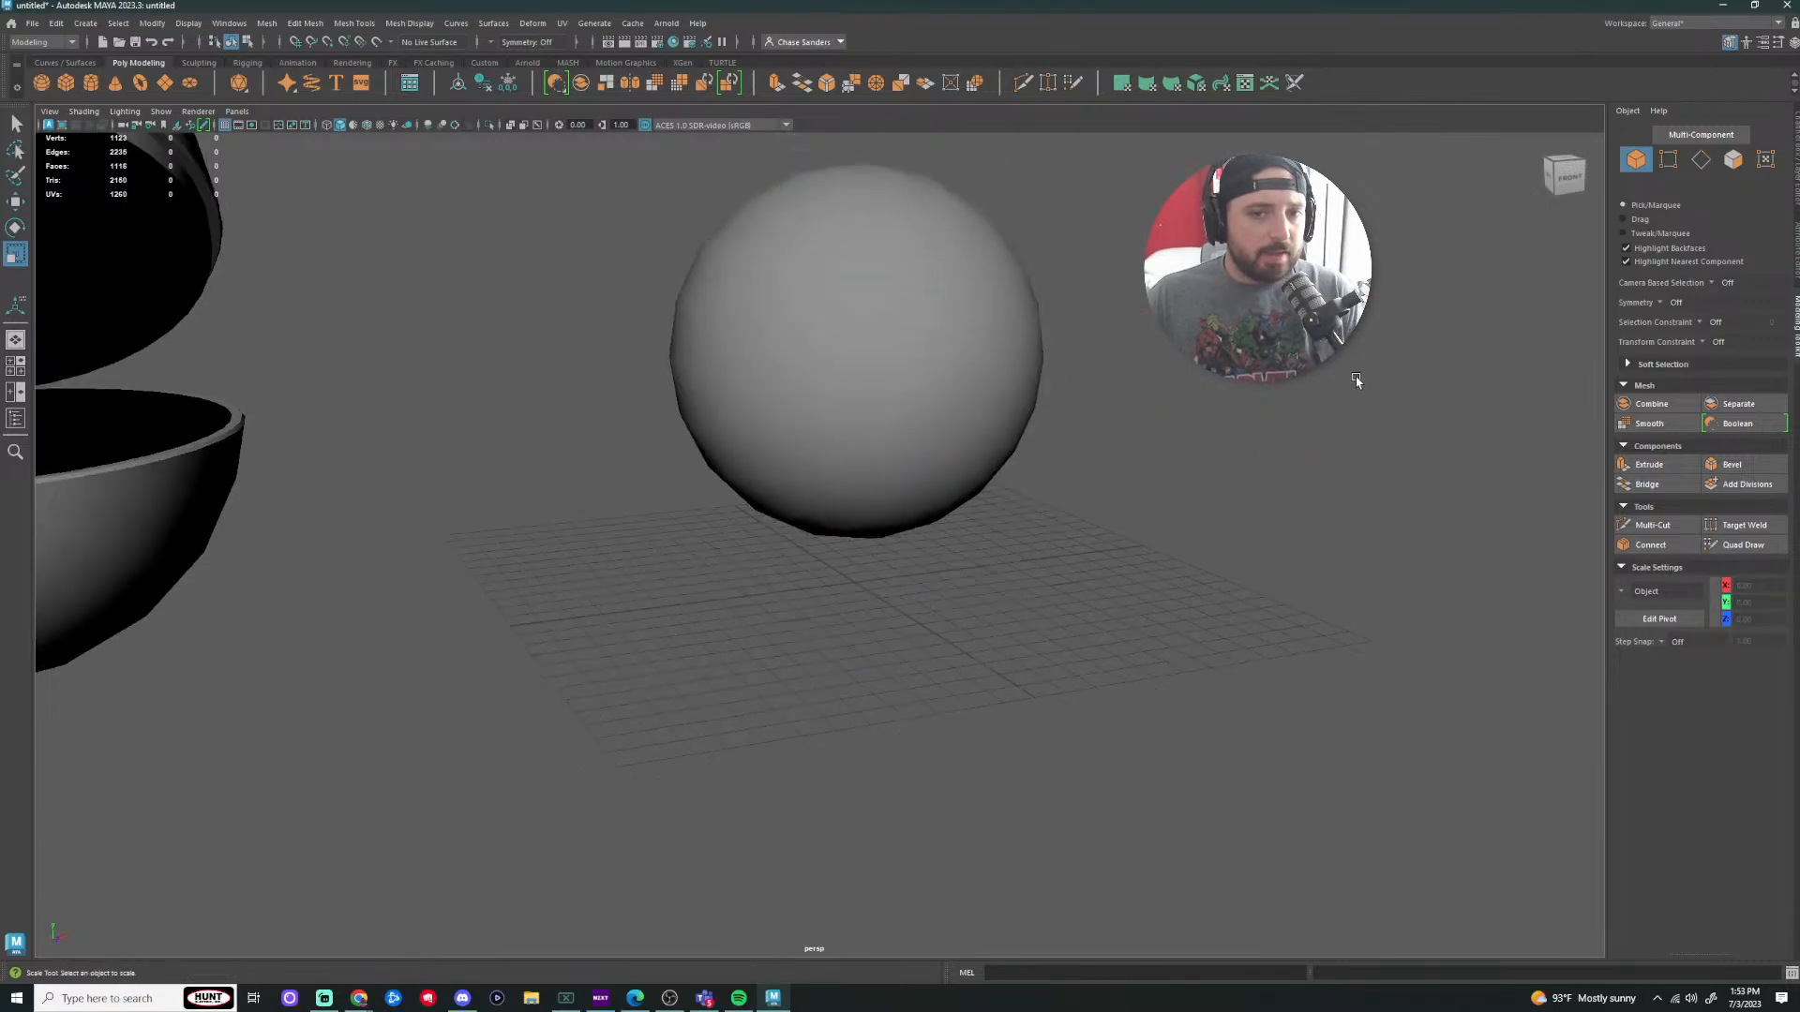
{"action": "left_click_drag", "start_coordinate": [1358, 382], "coordinate": [1292, 379], "text": "alt"}
{"action": "scroll", "coordinate": [1292, 380], "scroll_direction": "down", "scroll_amount": 3}
{"action": "left_click", "coordinate": [1291, 394]}
{"action": "key", "text": "f"}
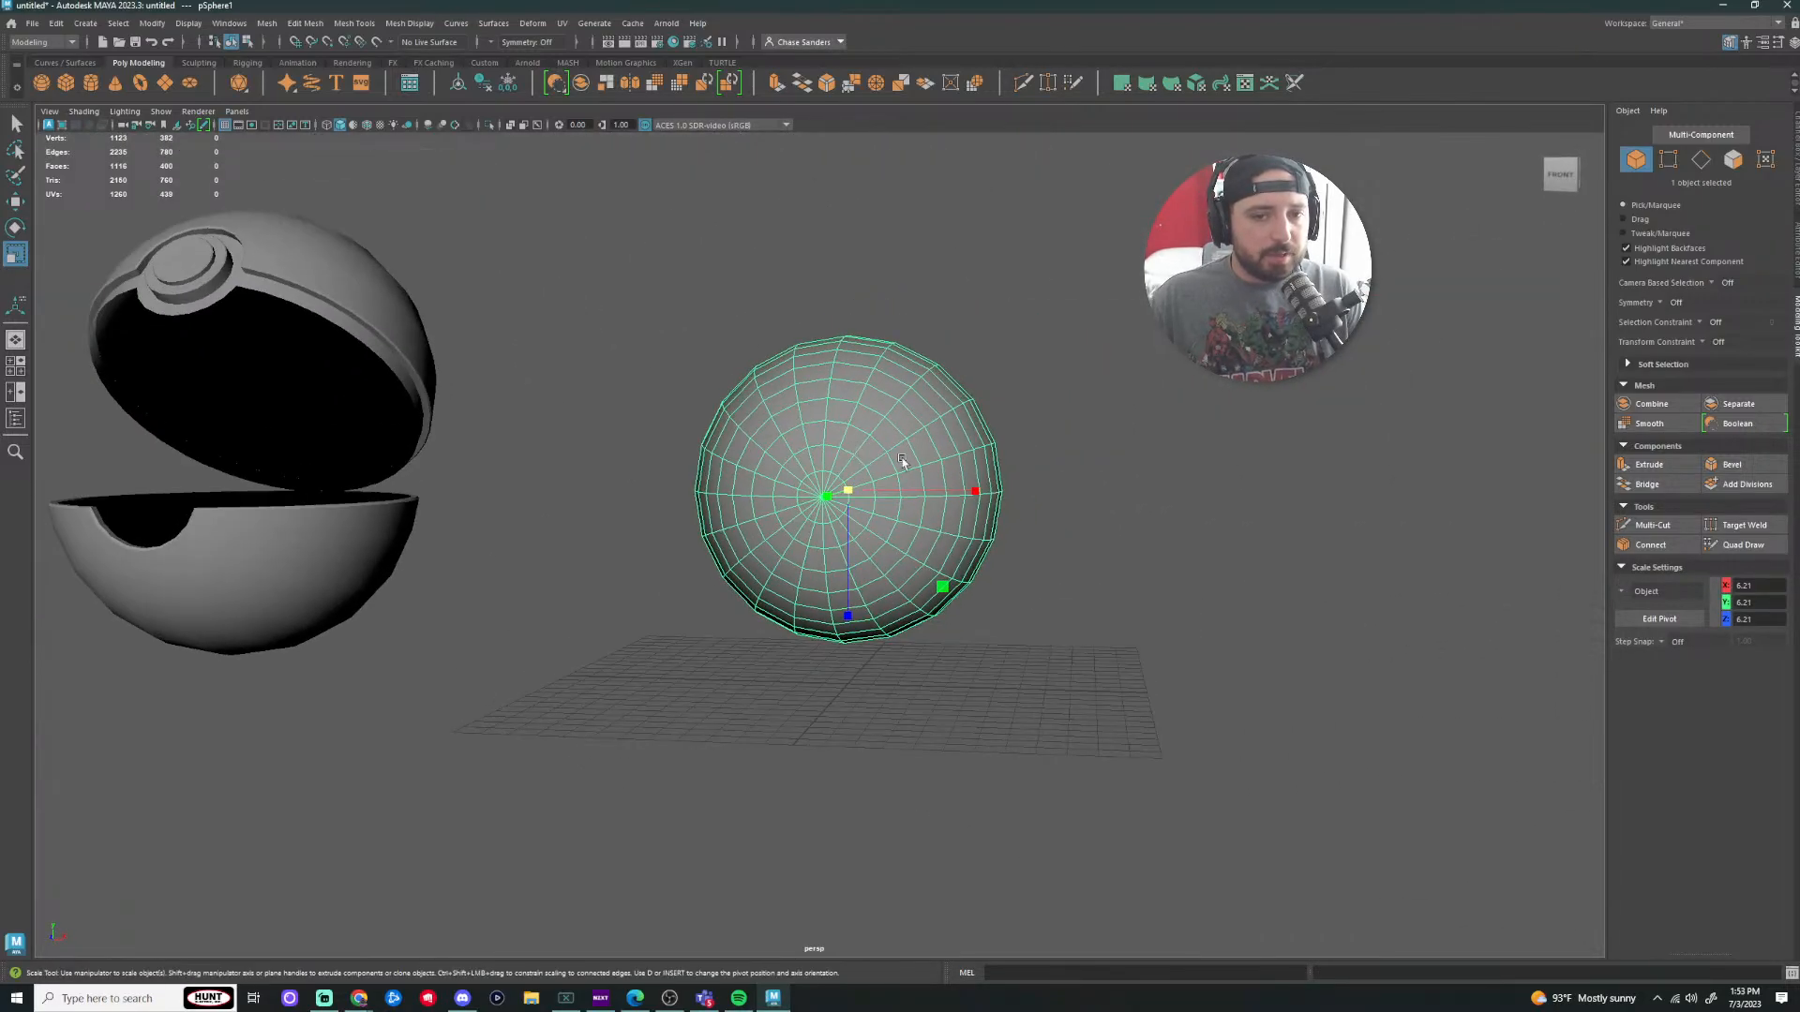
{"action": "key", "text": "w"}
{"action": "left_click_drag", "start_coordinate": [966, 509], "coordinate": [1331, 543]}
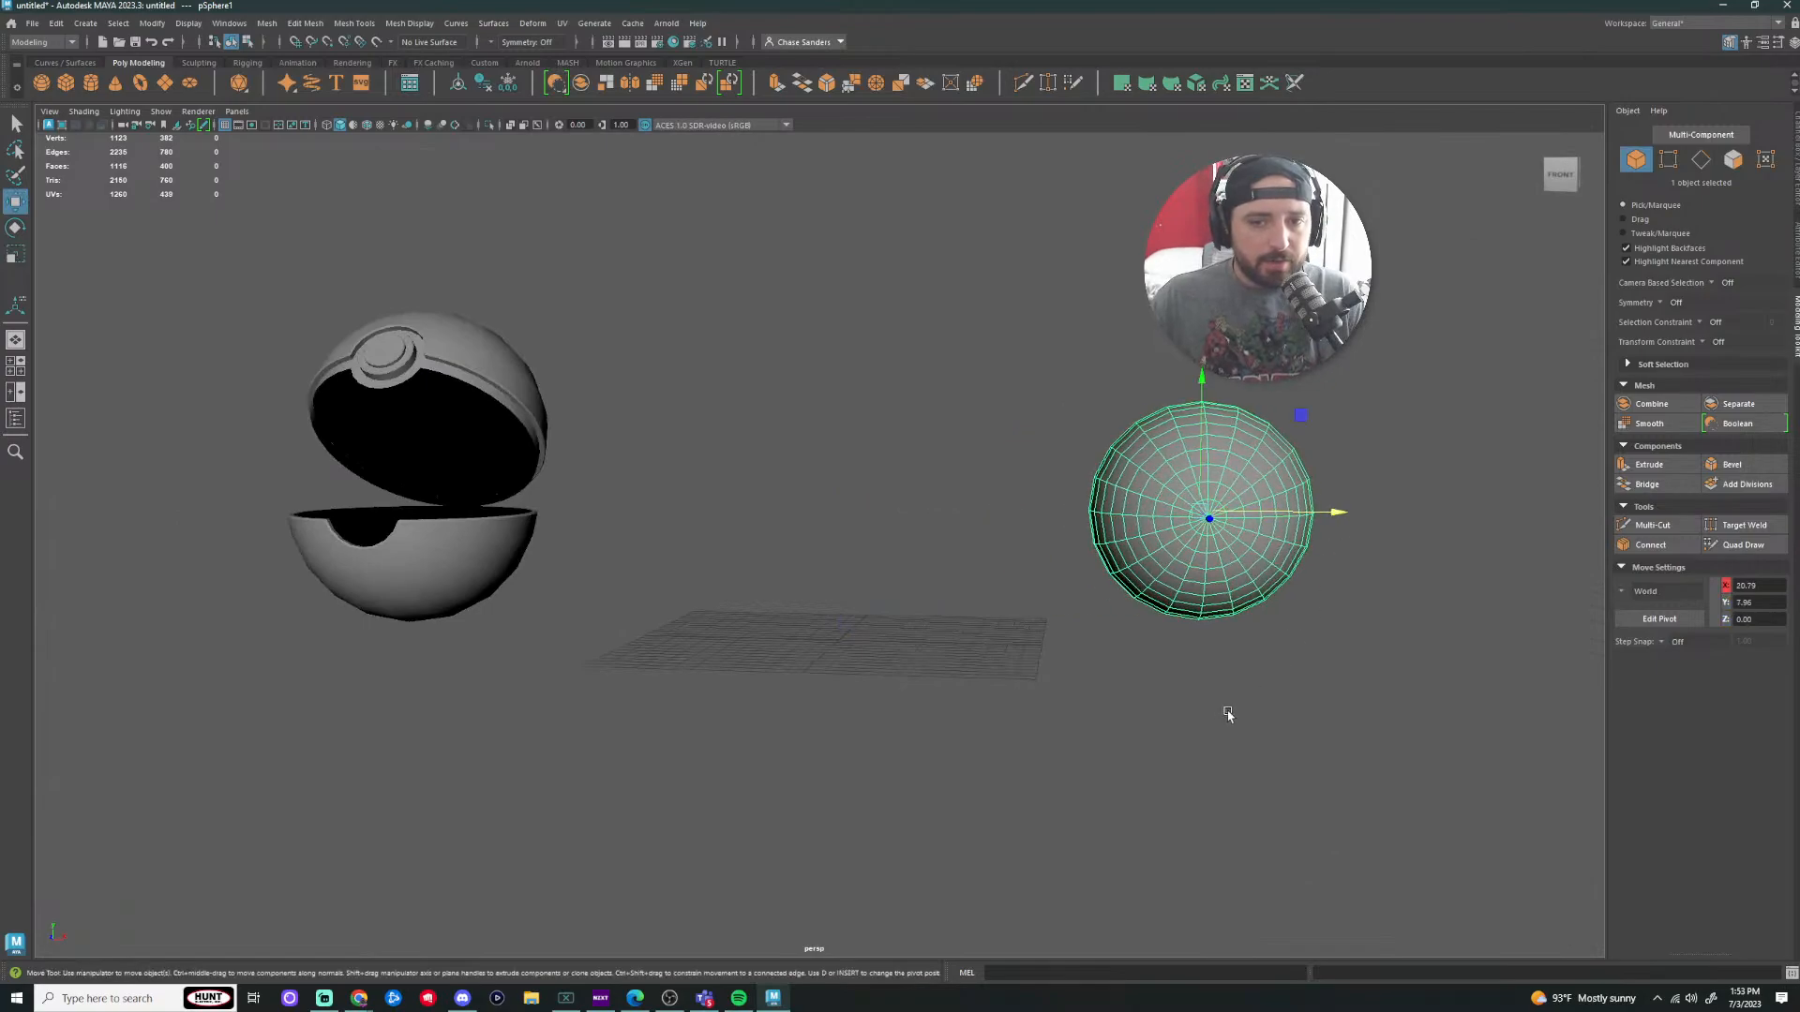
Step: Orbit and pan around the moved sphere to check it from several sides
{"action": "left_click", "coordinate": [1223, 712]}
{"action": "middle_click_drag", "start_coordinate": [1089, 544], "coordinate": [733, 496], "text": "alt"}
{"action": "left_click", "coordinate": [797, 525]}
{"action": "scroll", "coordinate": [816, 510], "scroll_direction": "up", "scroll_amount": 3}
{"action": "left_click_drag", "start_coordinate": [783, 557], "coordinate": [719, 532], "text": "alt"}
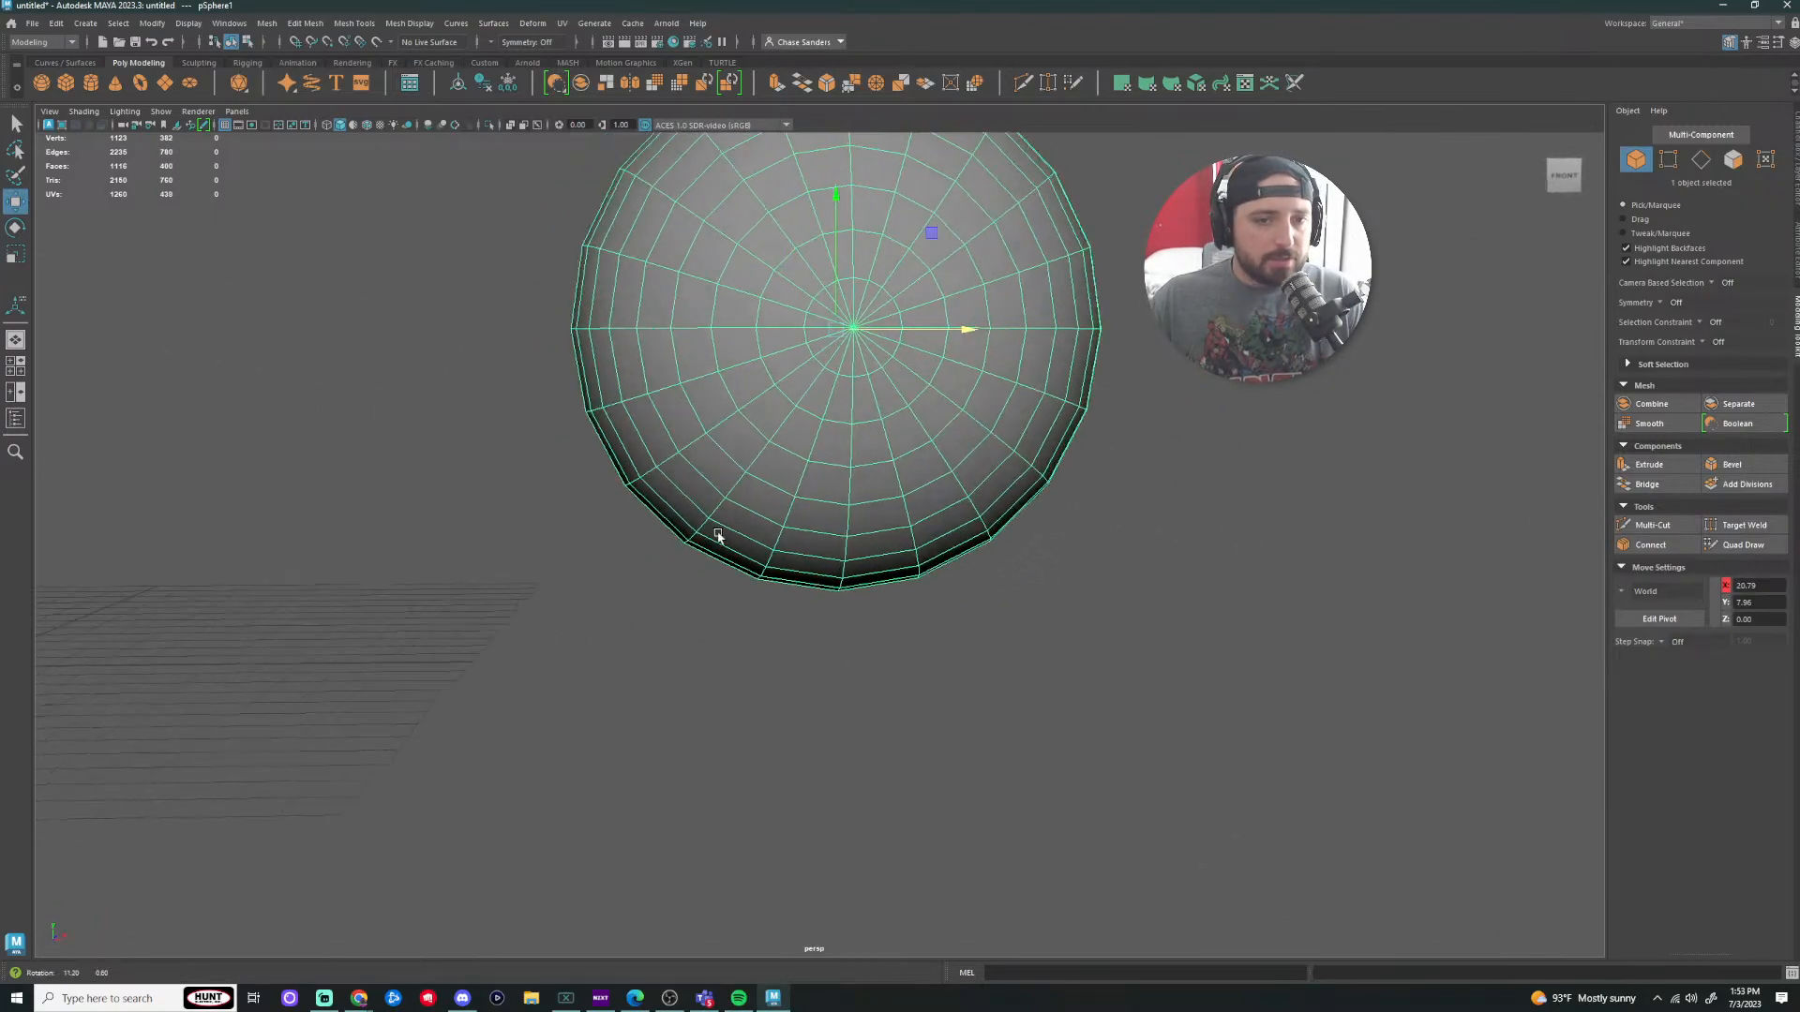
{"action": "middle_click_drag", "start_coordinate": [701, 448], "coordinate": [727, 615], "text": "alt"}
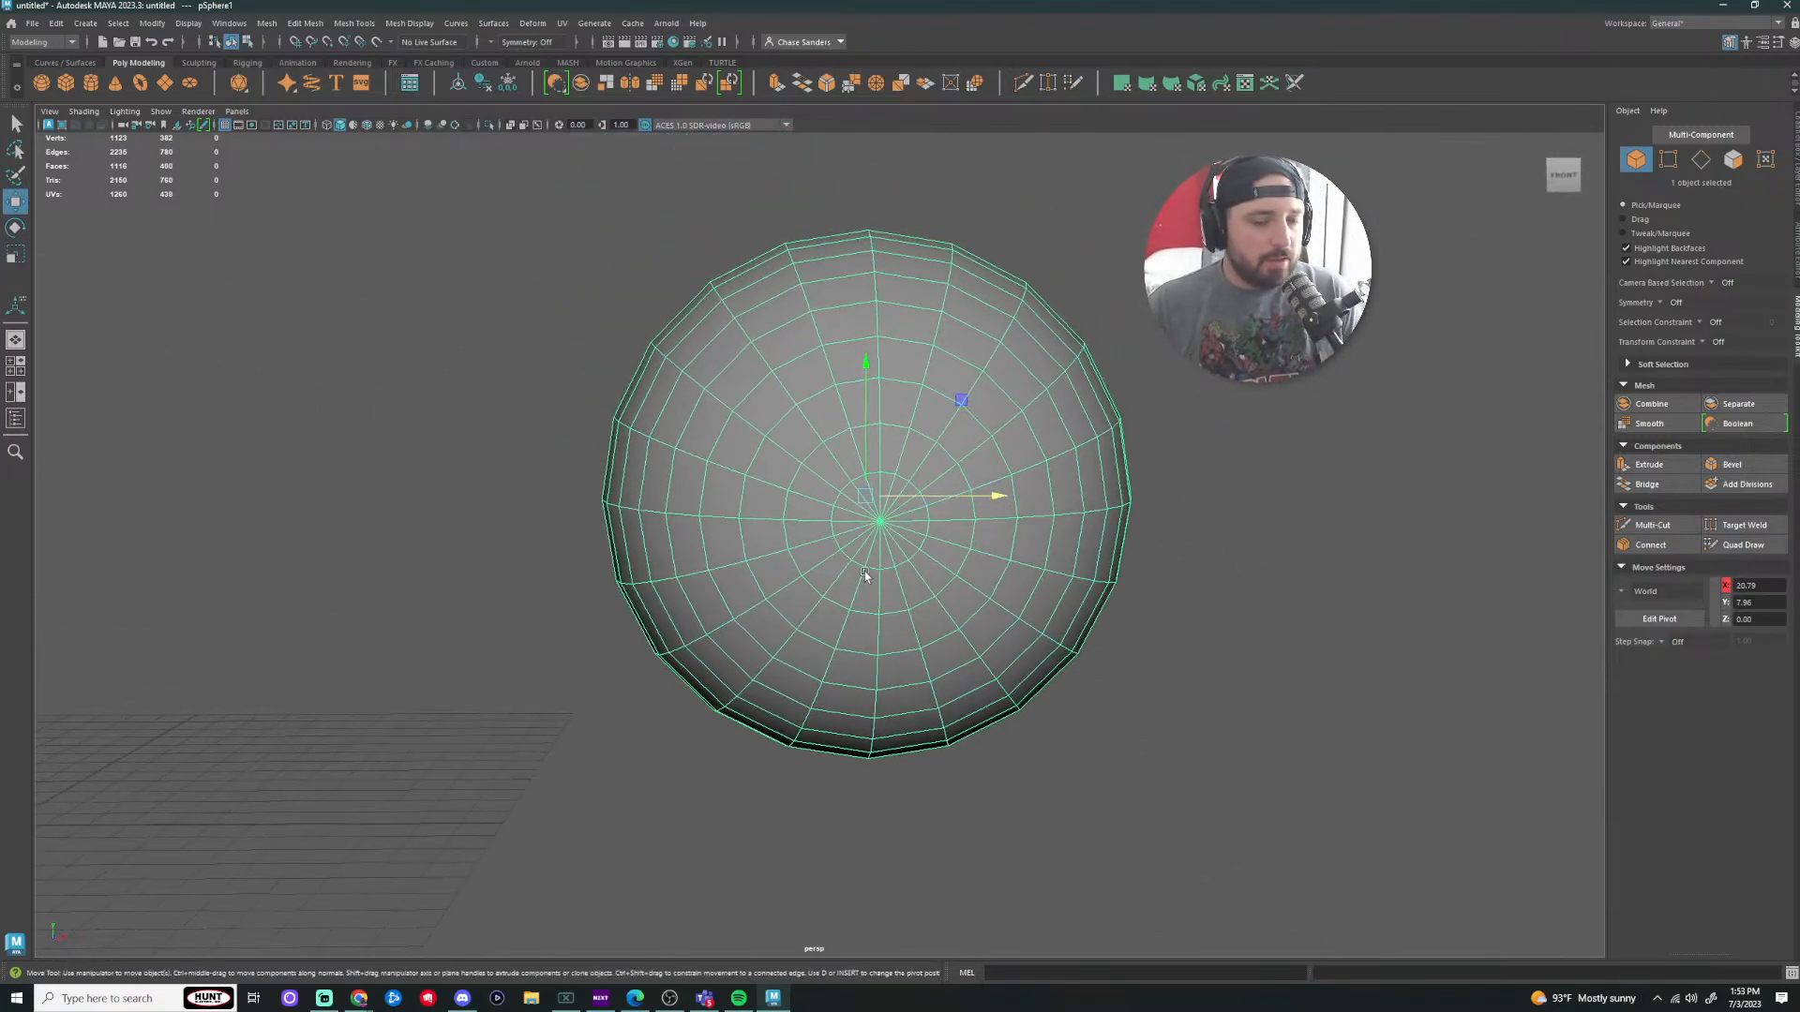
{"action": "left_click_drag", "start_coordinate": [999, 402], "coordinate": [946, 503], "text": "alt"}
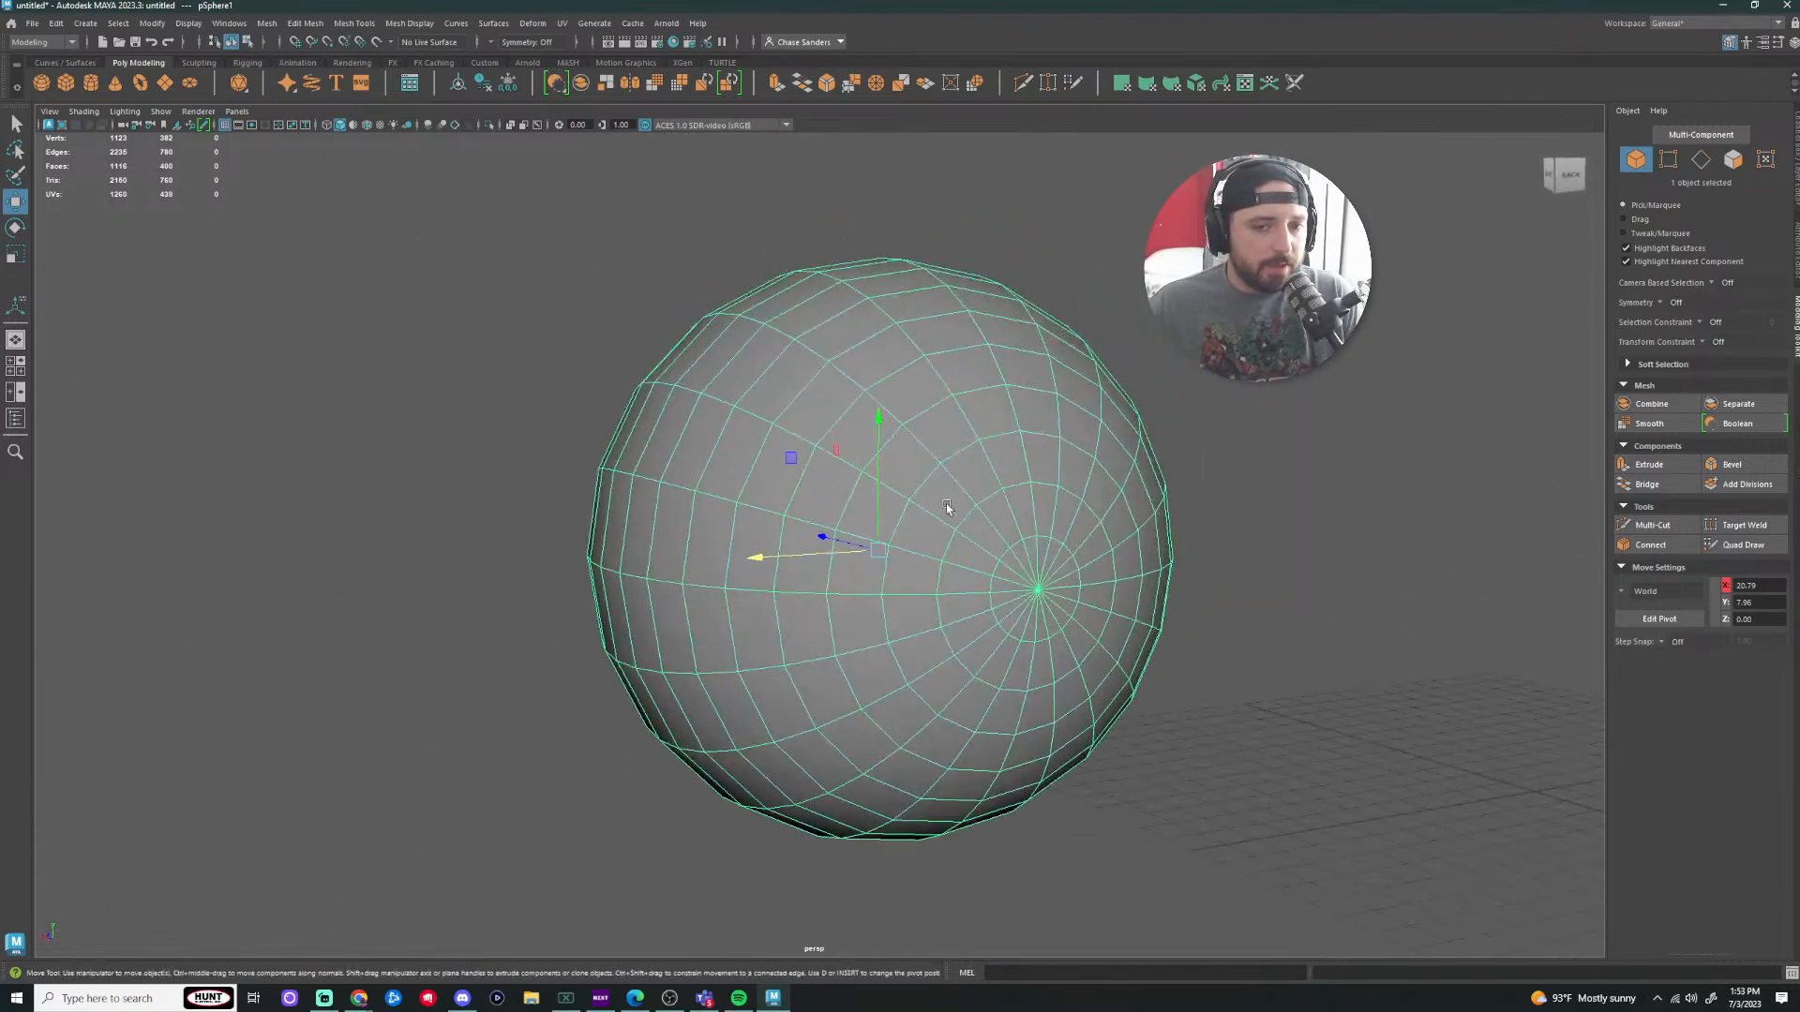
{"action": "scroll", "coordinate": [947, 507], "scroll_direction": "down", "scroll_amount": 4}
{"action": "middle_click_drag", "start_coordinate": [1247, 480], "coordinate": [412, 444], "text": "alt"}
{"action": "scroll", "coordinate": [1388, 506], "scroll_direction": "up", "scroll_amount": 2}
Step: Return to a front view of the Pokeball and add a polygon cube at the origin
{"action": "left_click", "coordinate": [1405, 512]}
{"action": "middle_click_drag", "start_coordinate": [1405, 512], "coordinate": [681, 548], "text": "alt"}
{"action": "scroll", "coordinate": [681, 547], "scroll_direction": "up", "scroll_amount": 3}
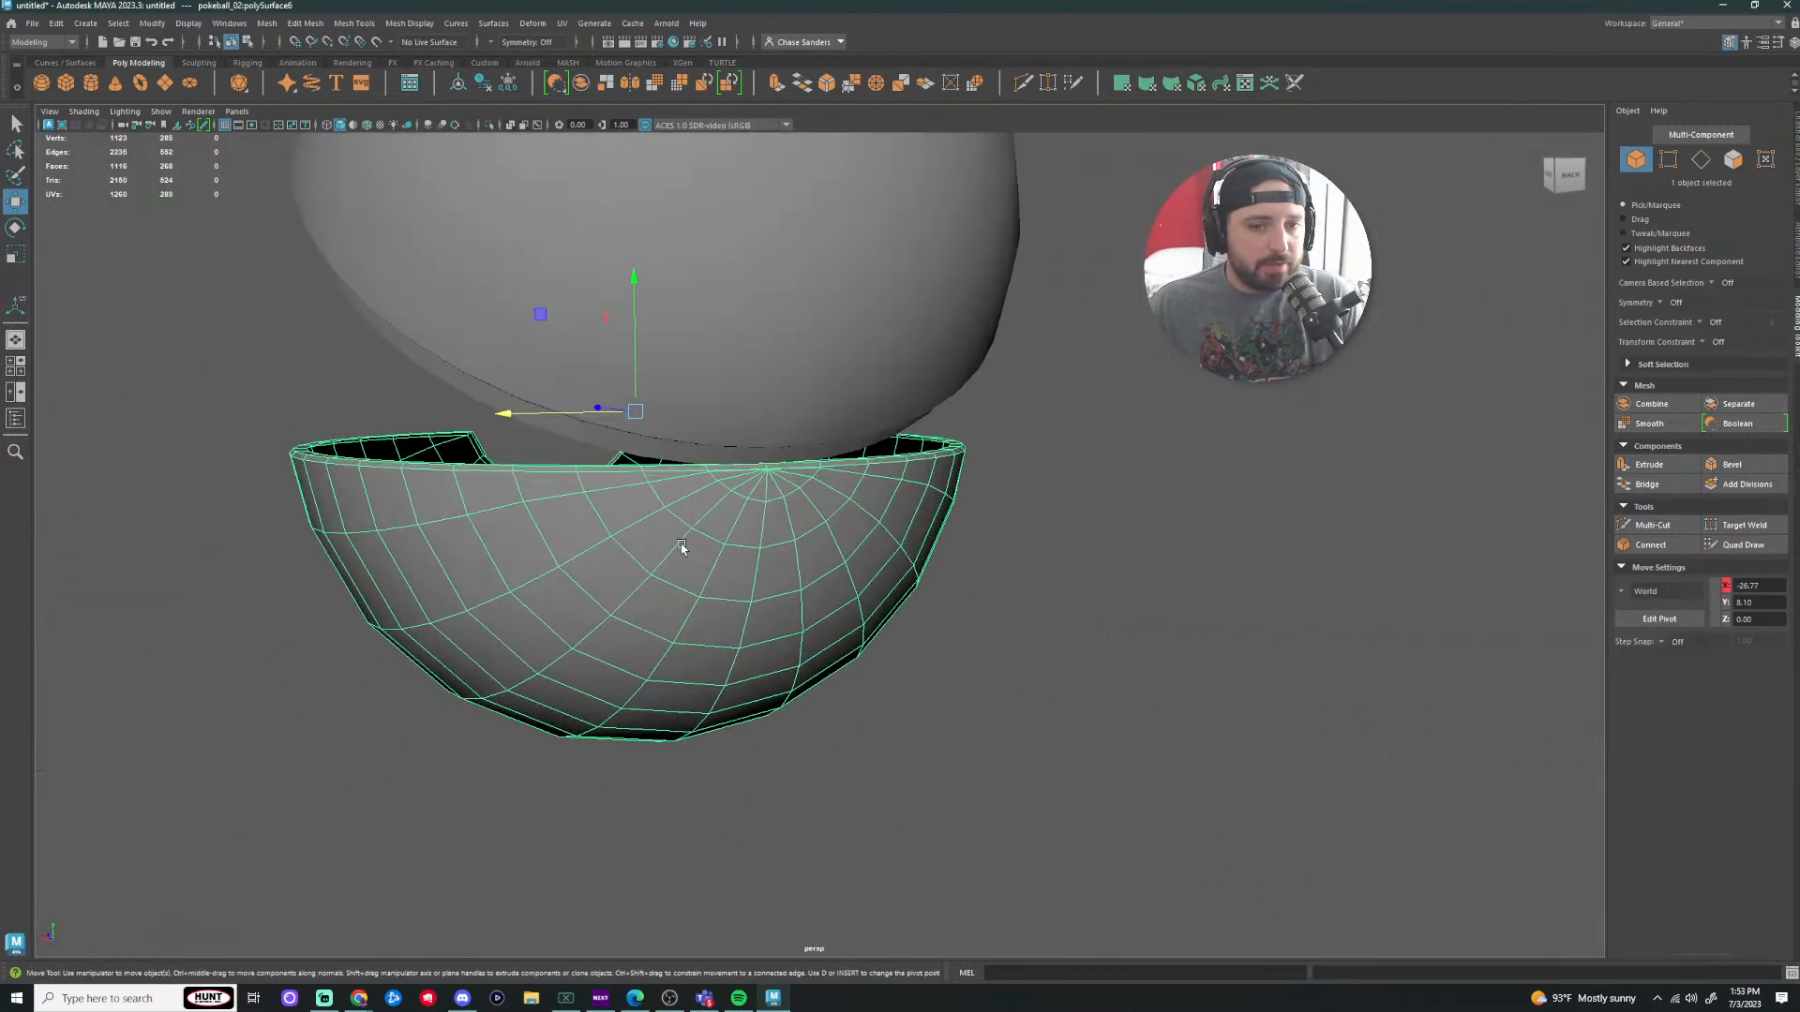
{"action": "scroll", "coordinate": [821, 483], "scroll_direction": "down", "scroll_amount": 6}
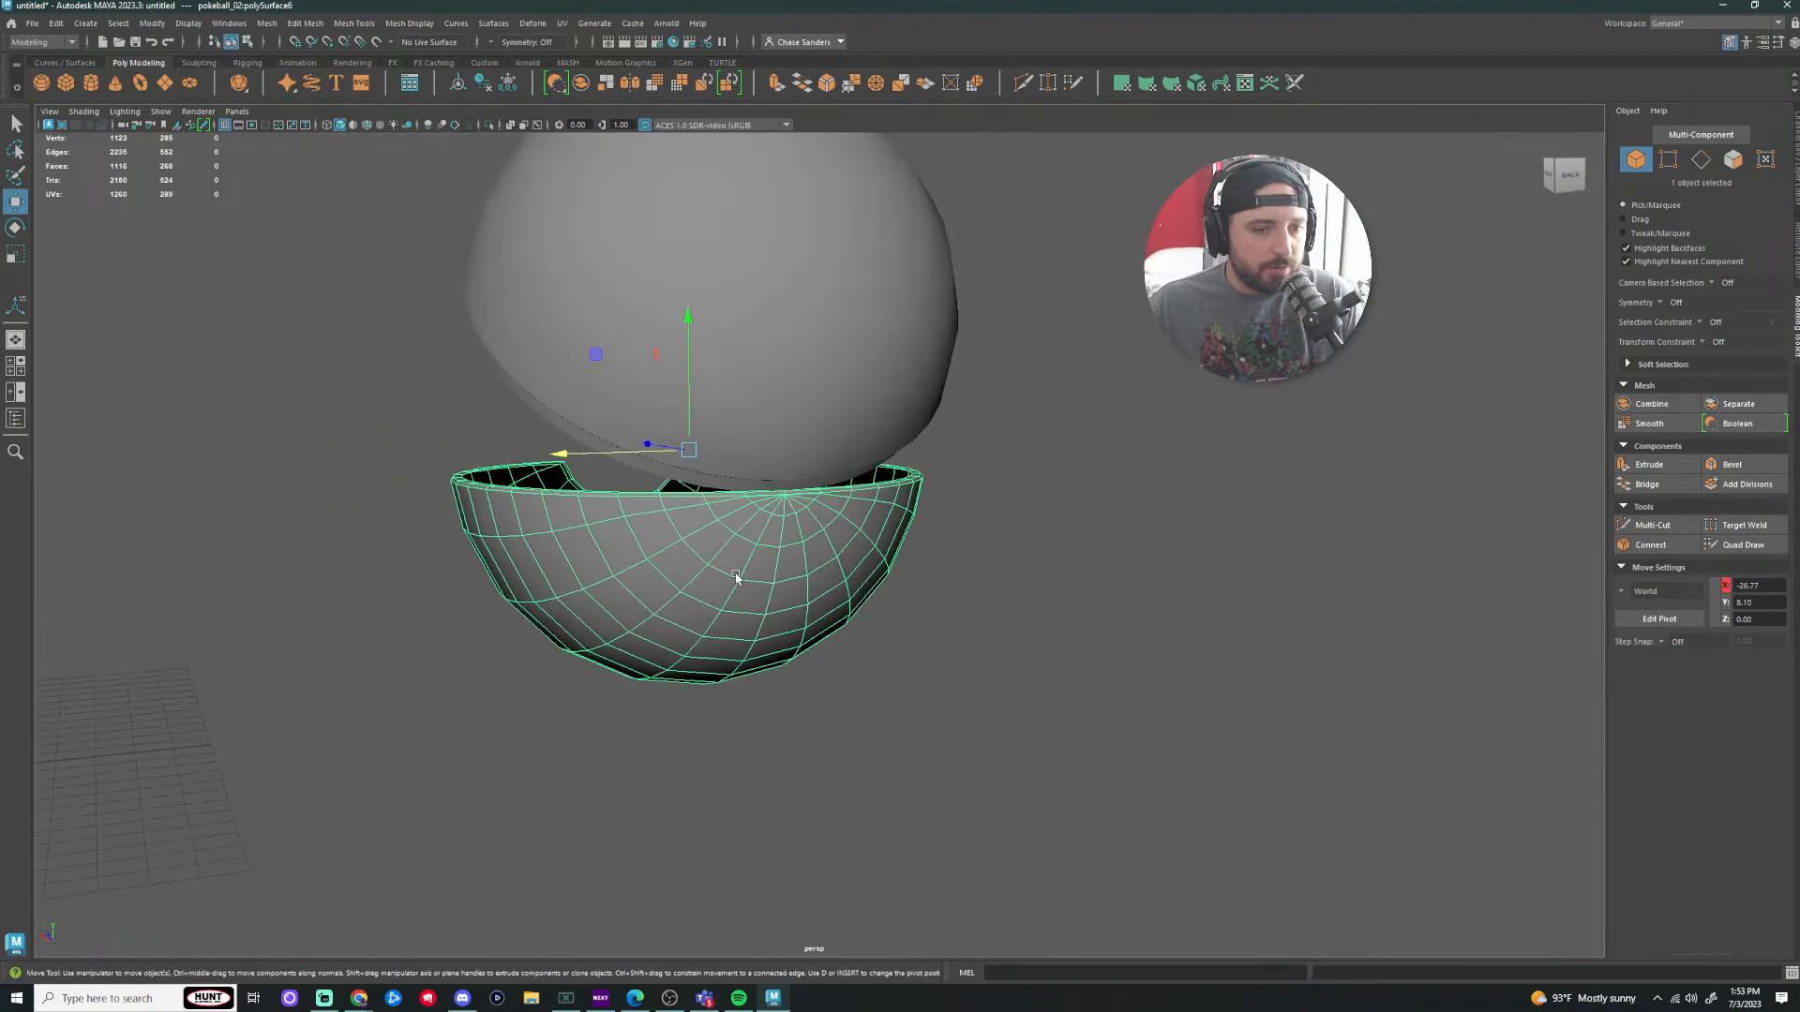
{"action": "left_click_drag", "start_coordinate": [406, 671], "coordinate": [784, 637], "text": "alt"}
{"action": "middle_click_drag", "start_coordinate": [783, 636], "coordinate": [424, 634], "text": "alt"}
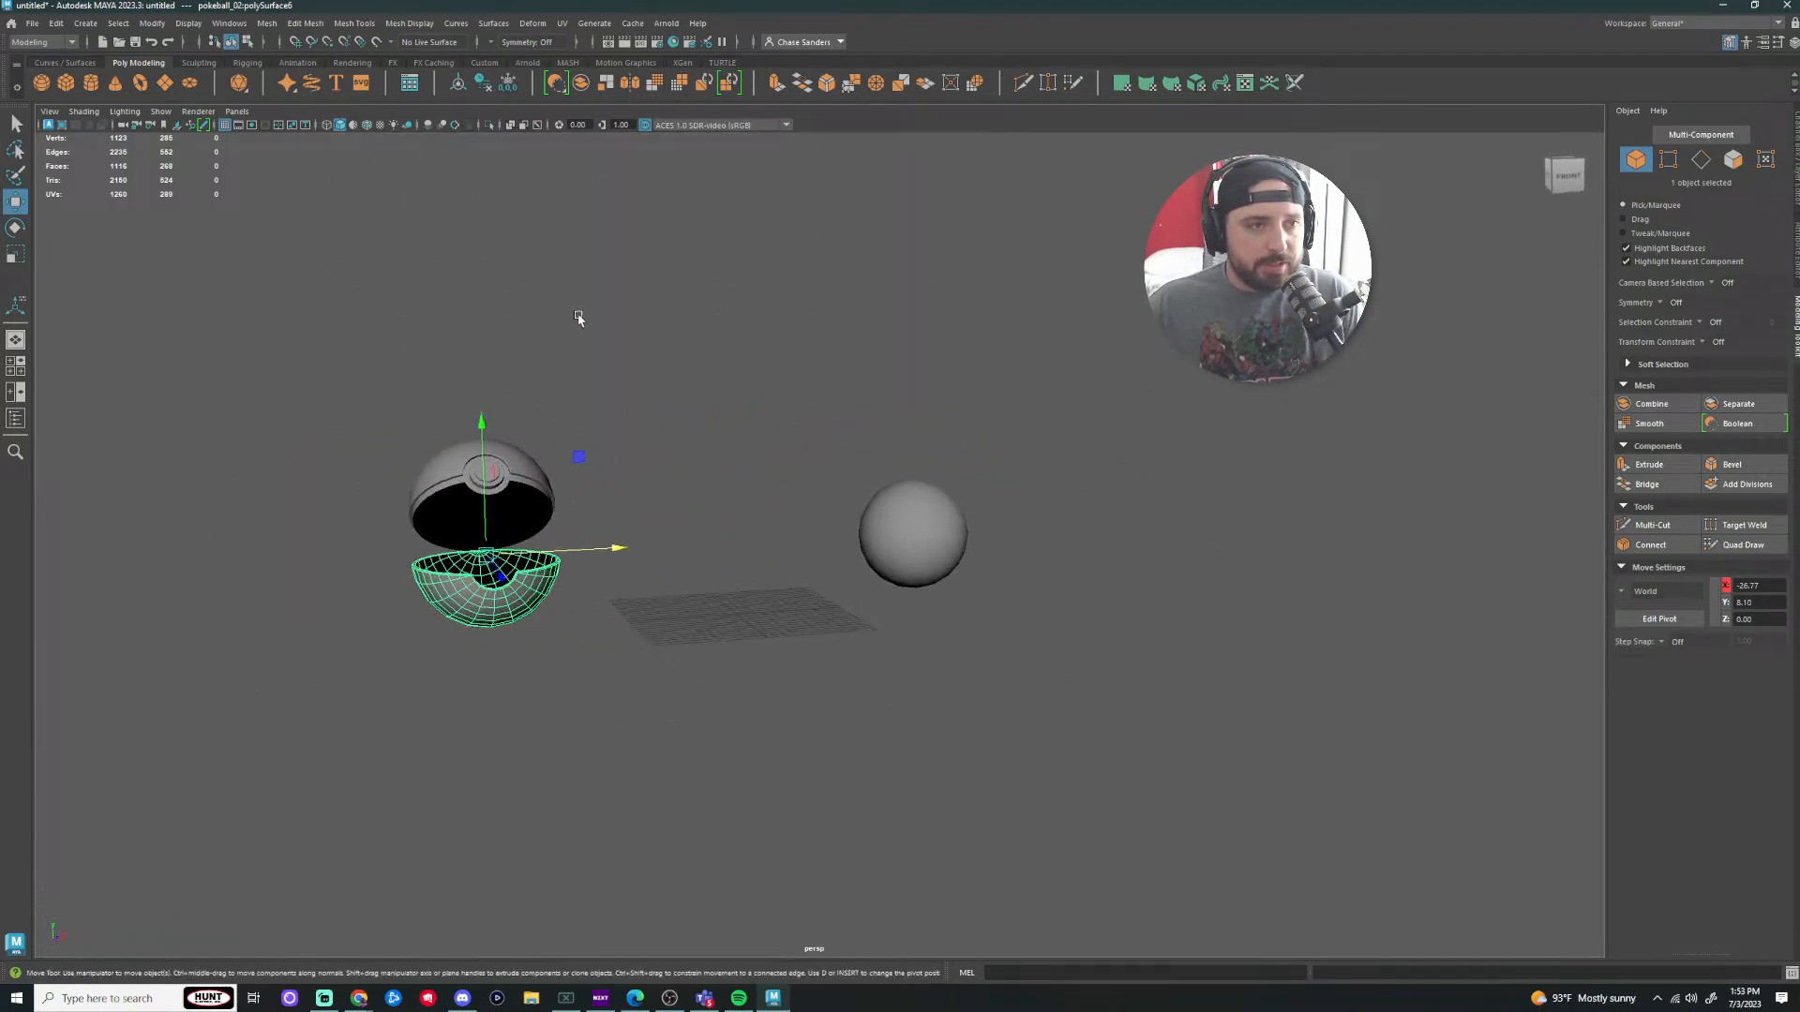
{"action": "left_click", "coordinate": [65, 83]}
{"action": "scroll", "coordinate": [716, 628], "scroll_direction": "up", "scroll_amount": 6}
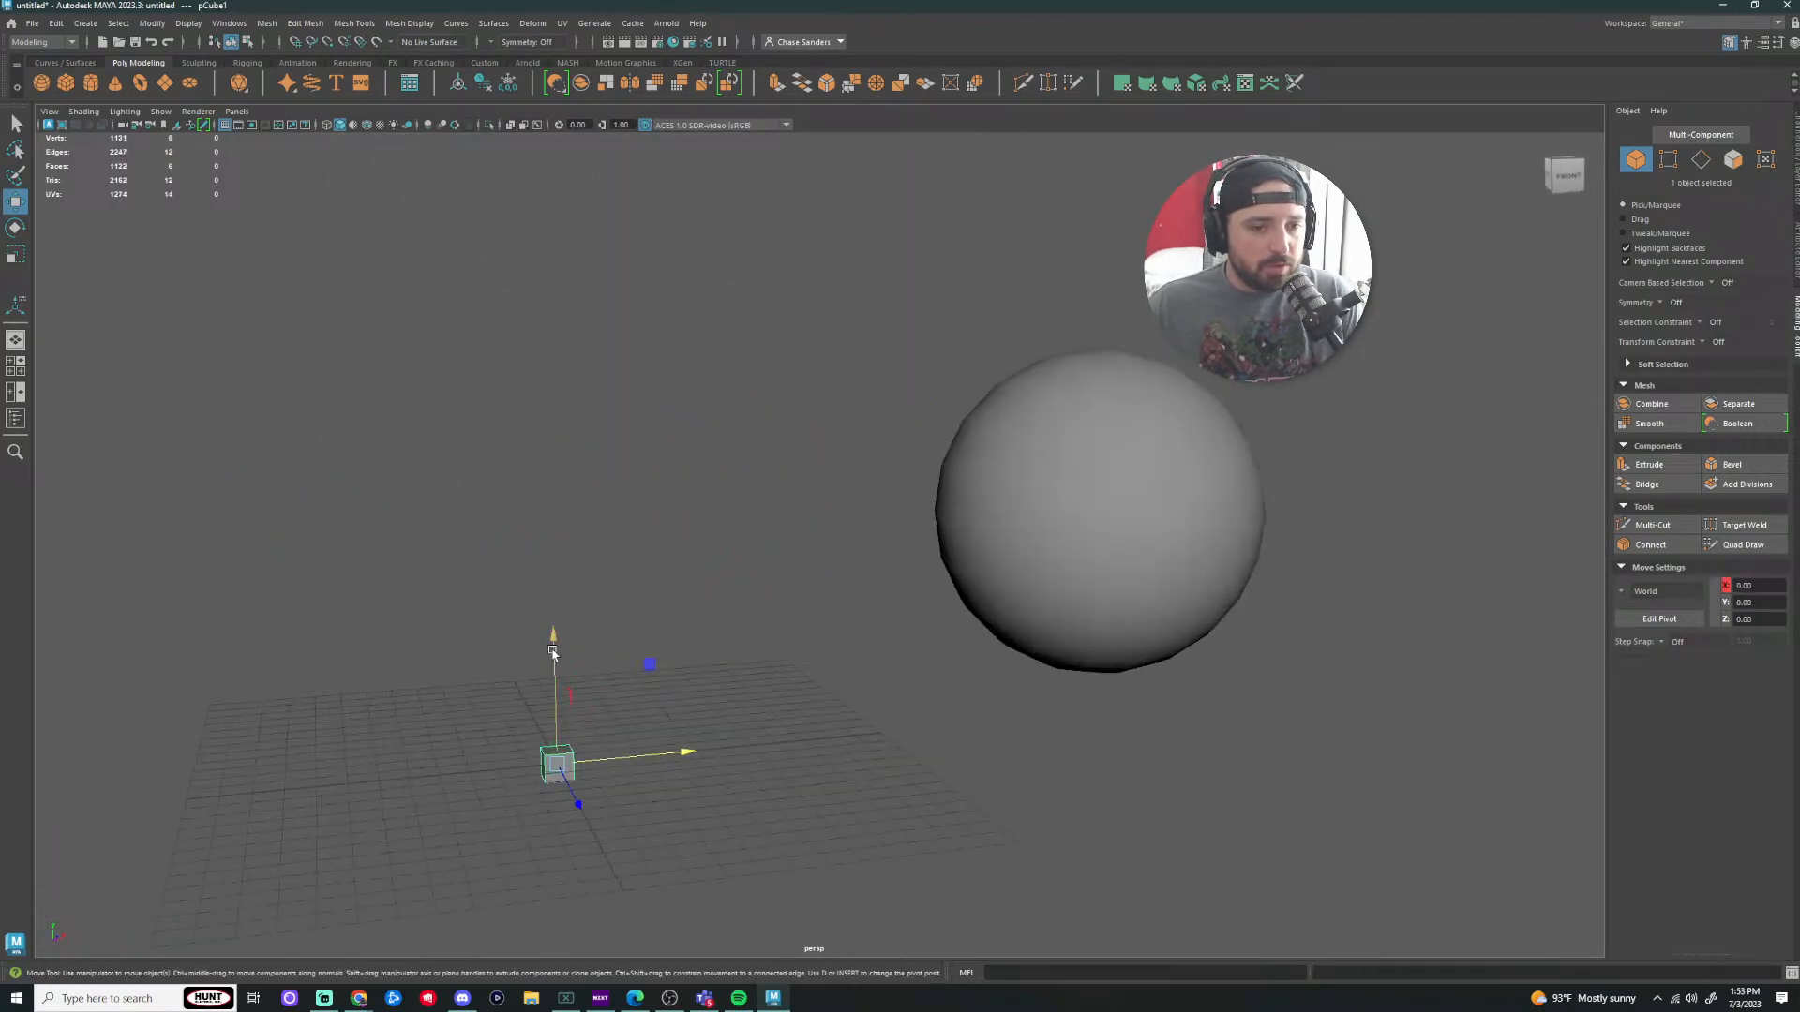
Step: Scale the new cube up to a large size and lift it above the grid
{"action": "left_click_drag", "start_coordinate": [554, 645], "coordinate": [546, 436]}
{"action": "key", "text": "r"}
{"action": "left_click_drag", "start_coordinate": [562, 579], "coordinate": [734, 603]}
{"action": "key", "text": "w"}
{"action": "left_click_drag", "start_coordinate": [554, 444], "coordinate": [549, 390]}
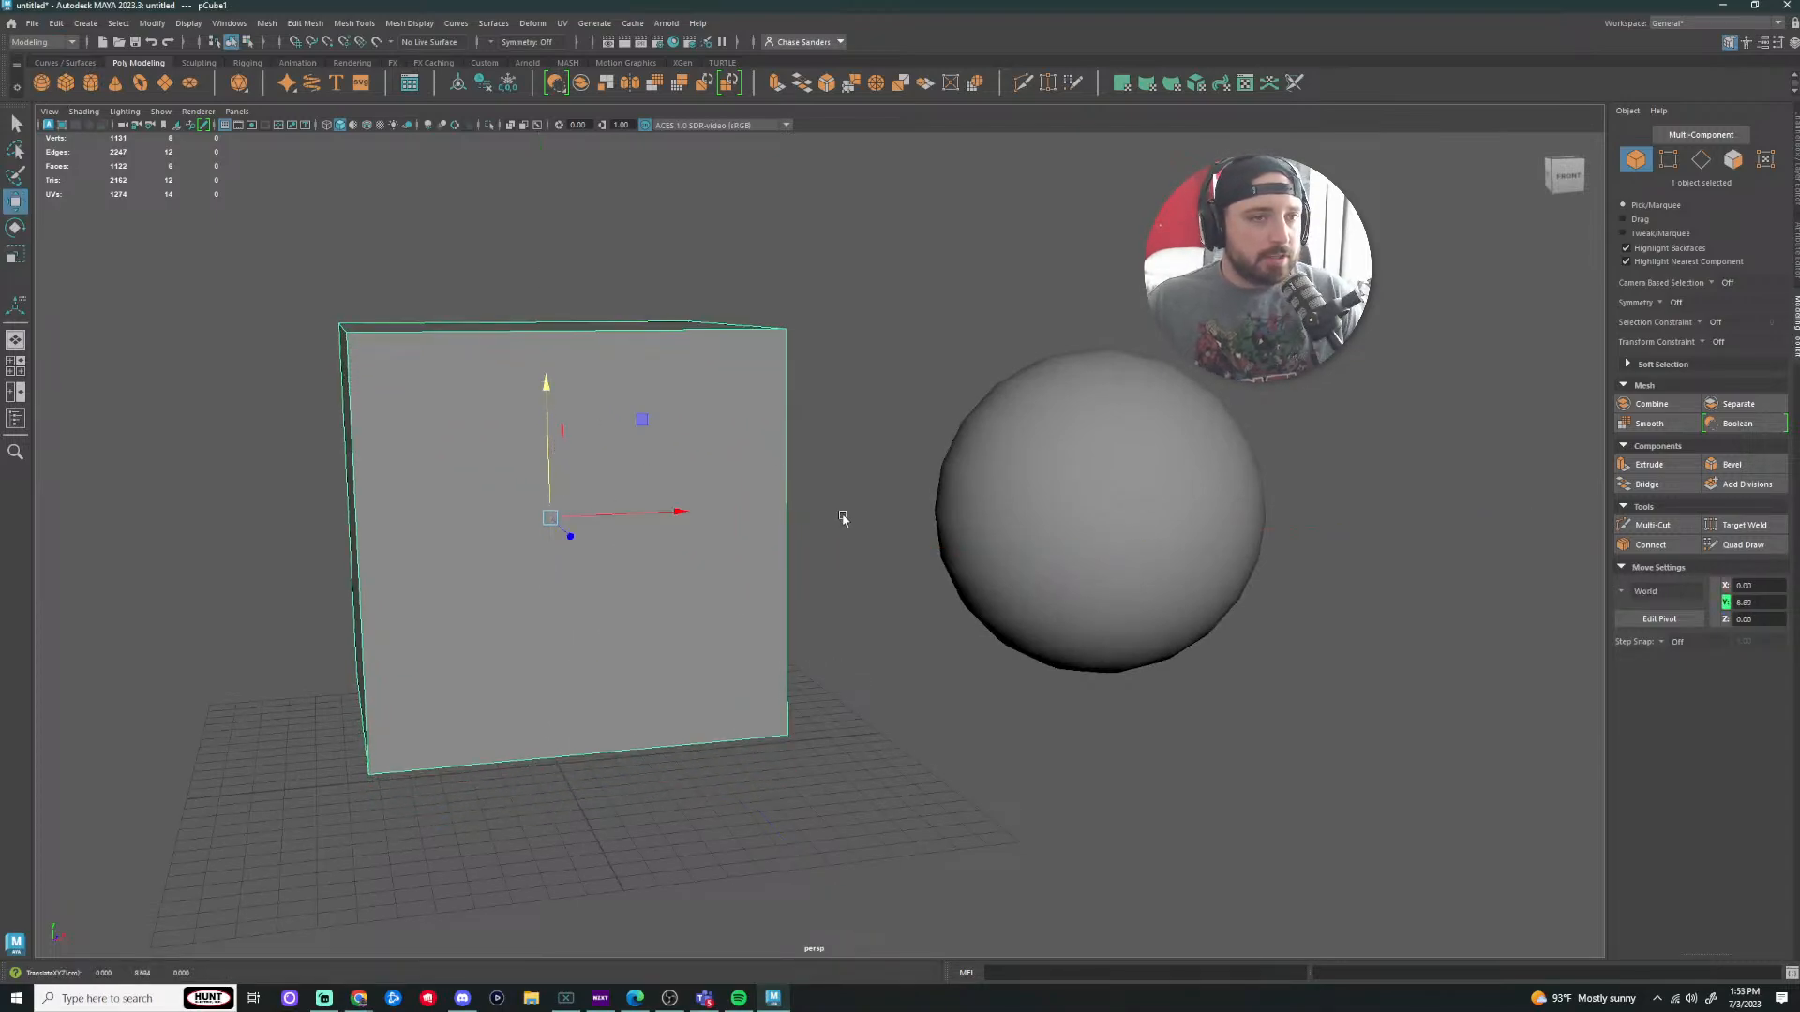
Step: Apply Mesh > Smooth three times to round the cube into a sphere
{"action": "left_click", "coordinate": [268, 24]}
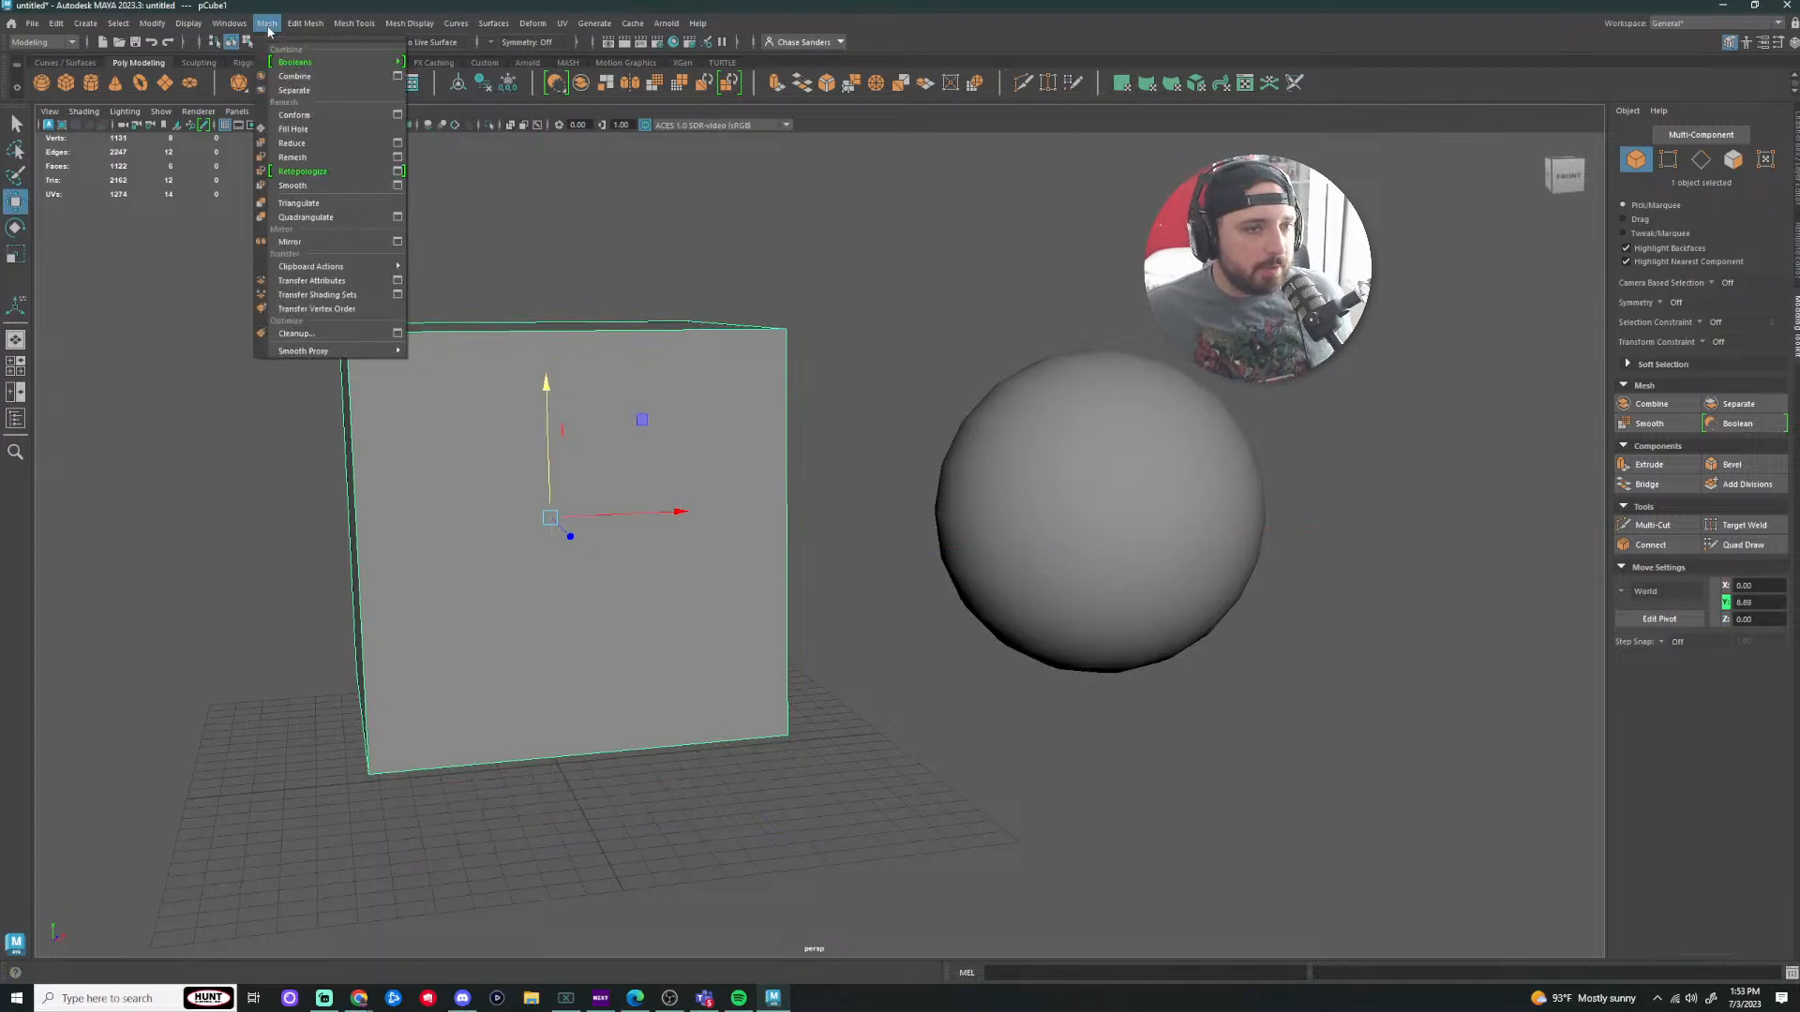
{"action": "left_click", "coordinate": [312, 186]}
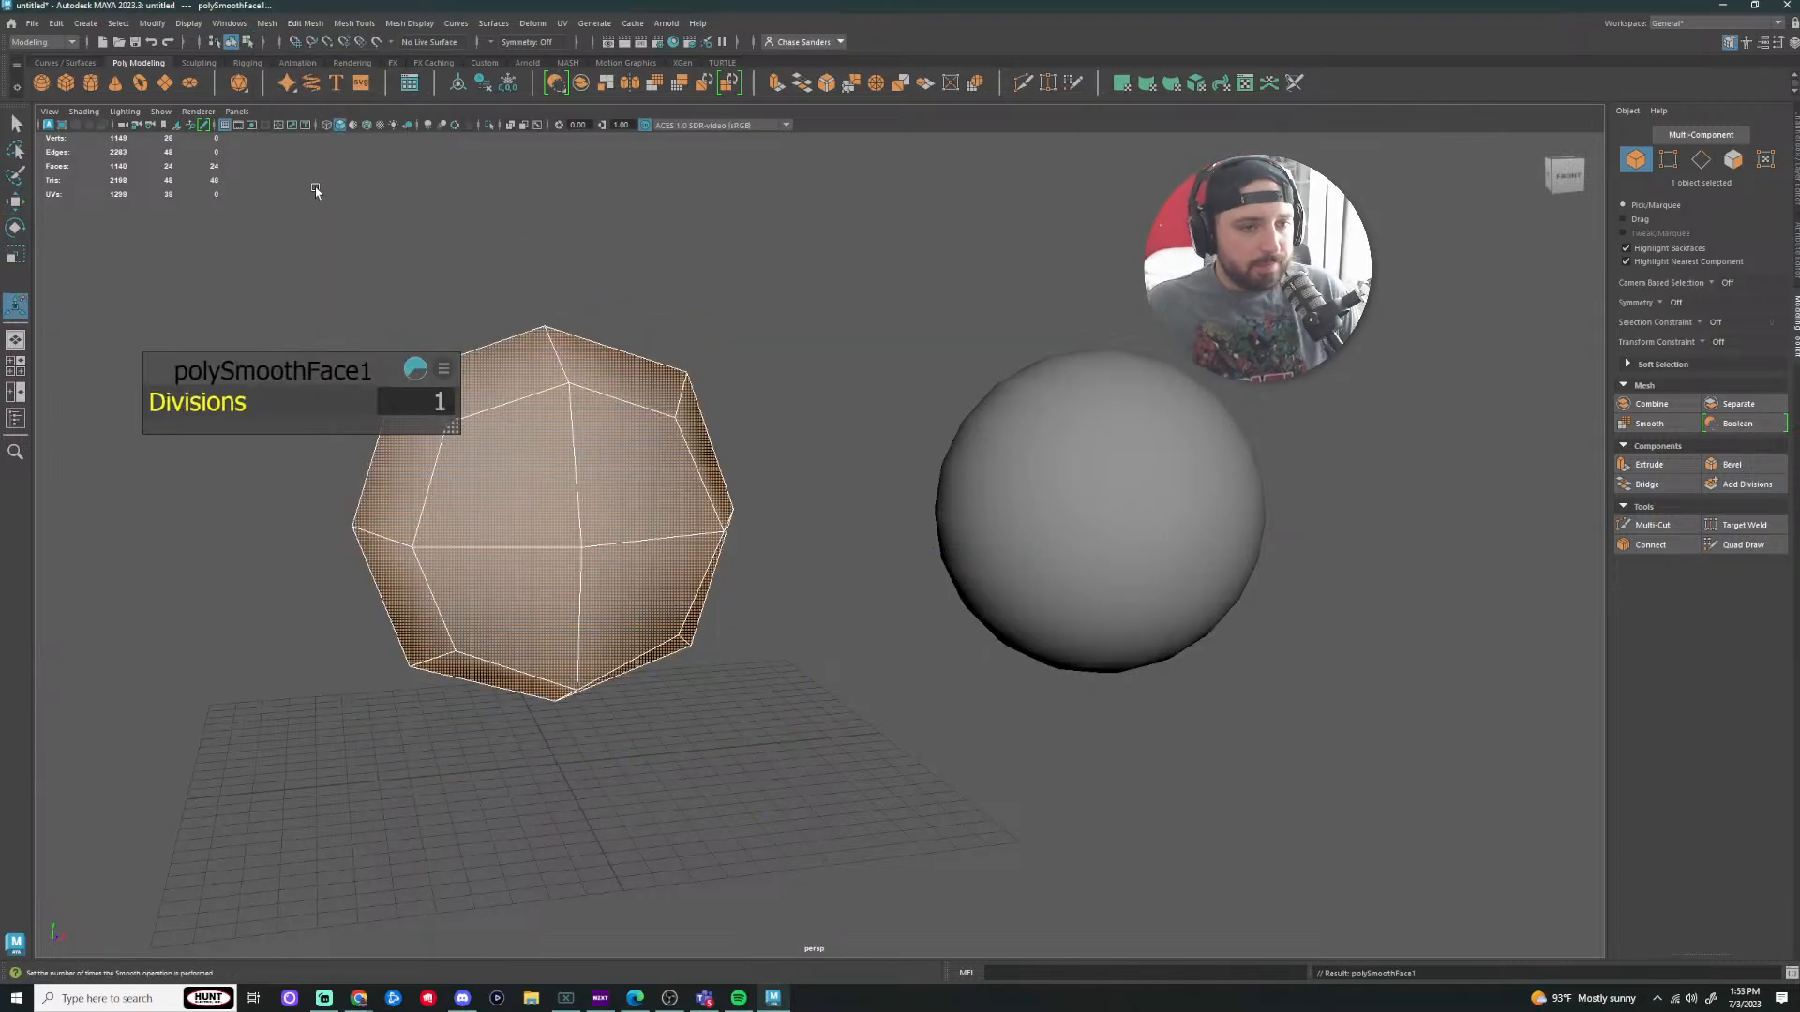
{"action": "left_click", "coordinate": [262, 31]}
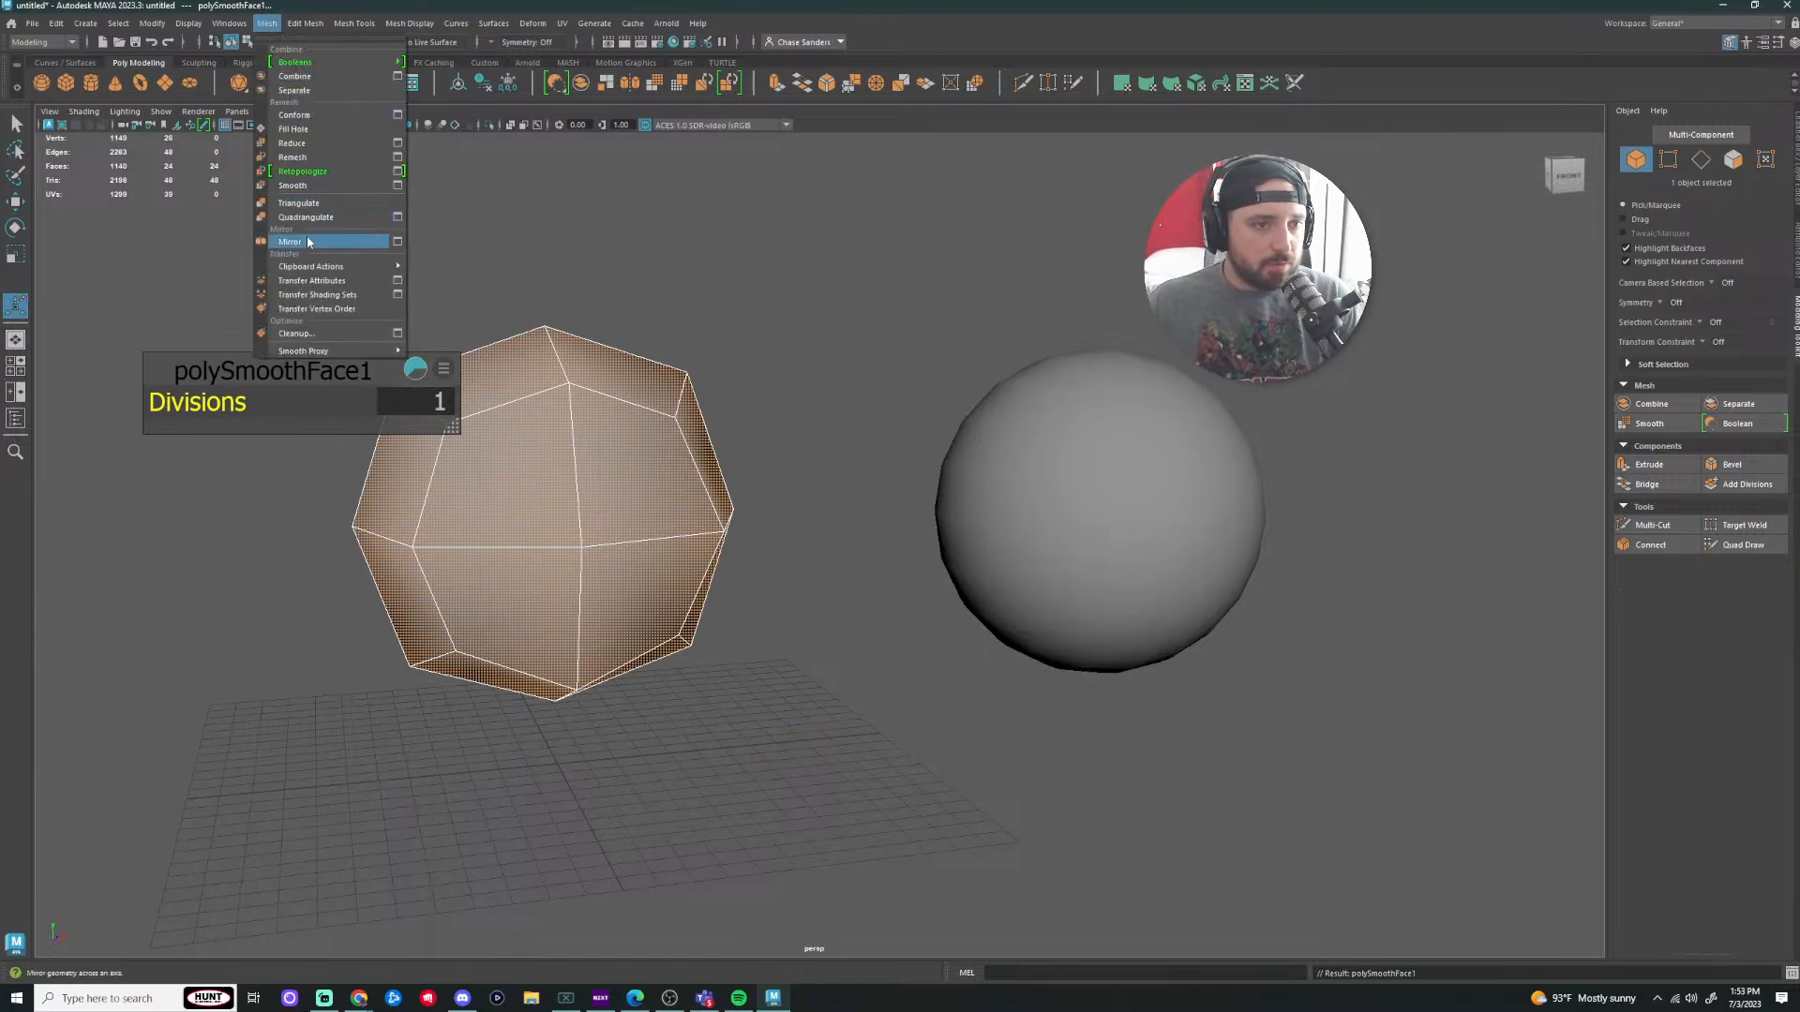
{"action": "left_click", "coordinate": [309, 184]}
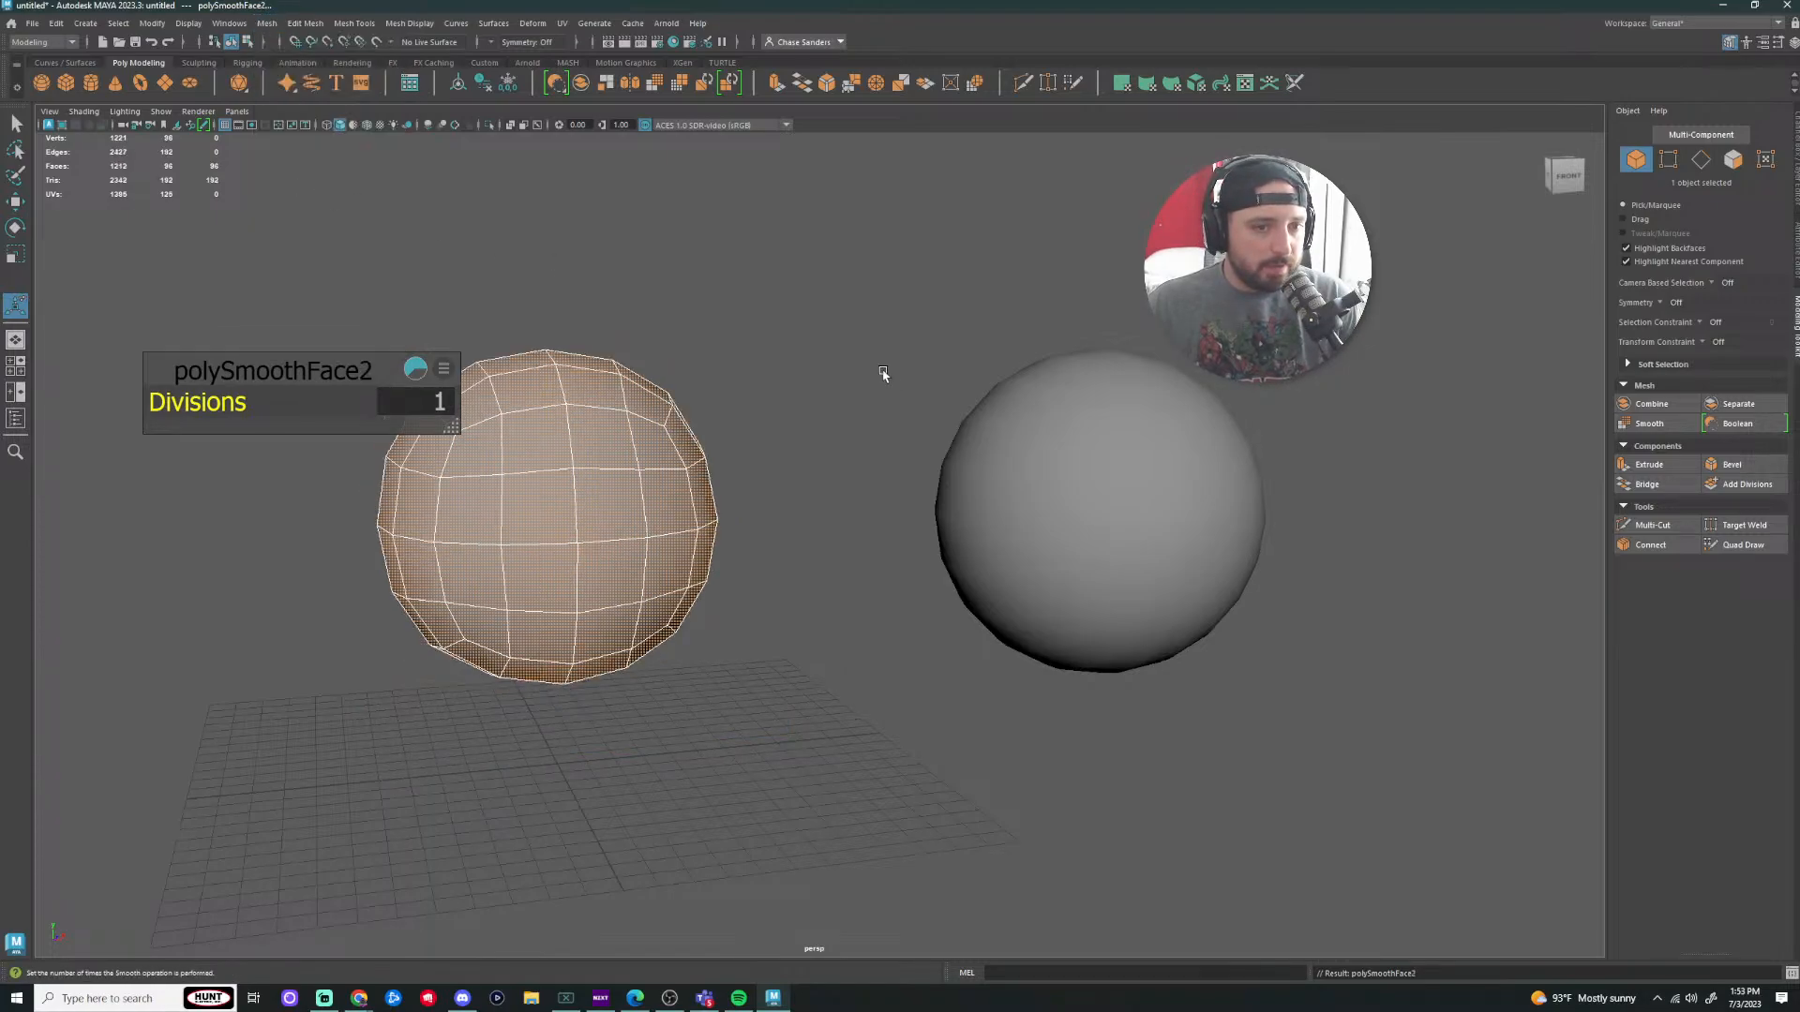
{"action": "left_click", "coordinate": [265, 28]}
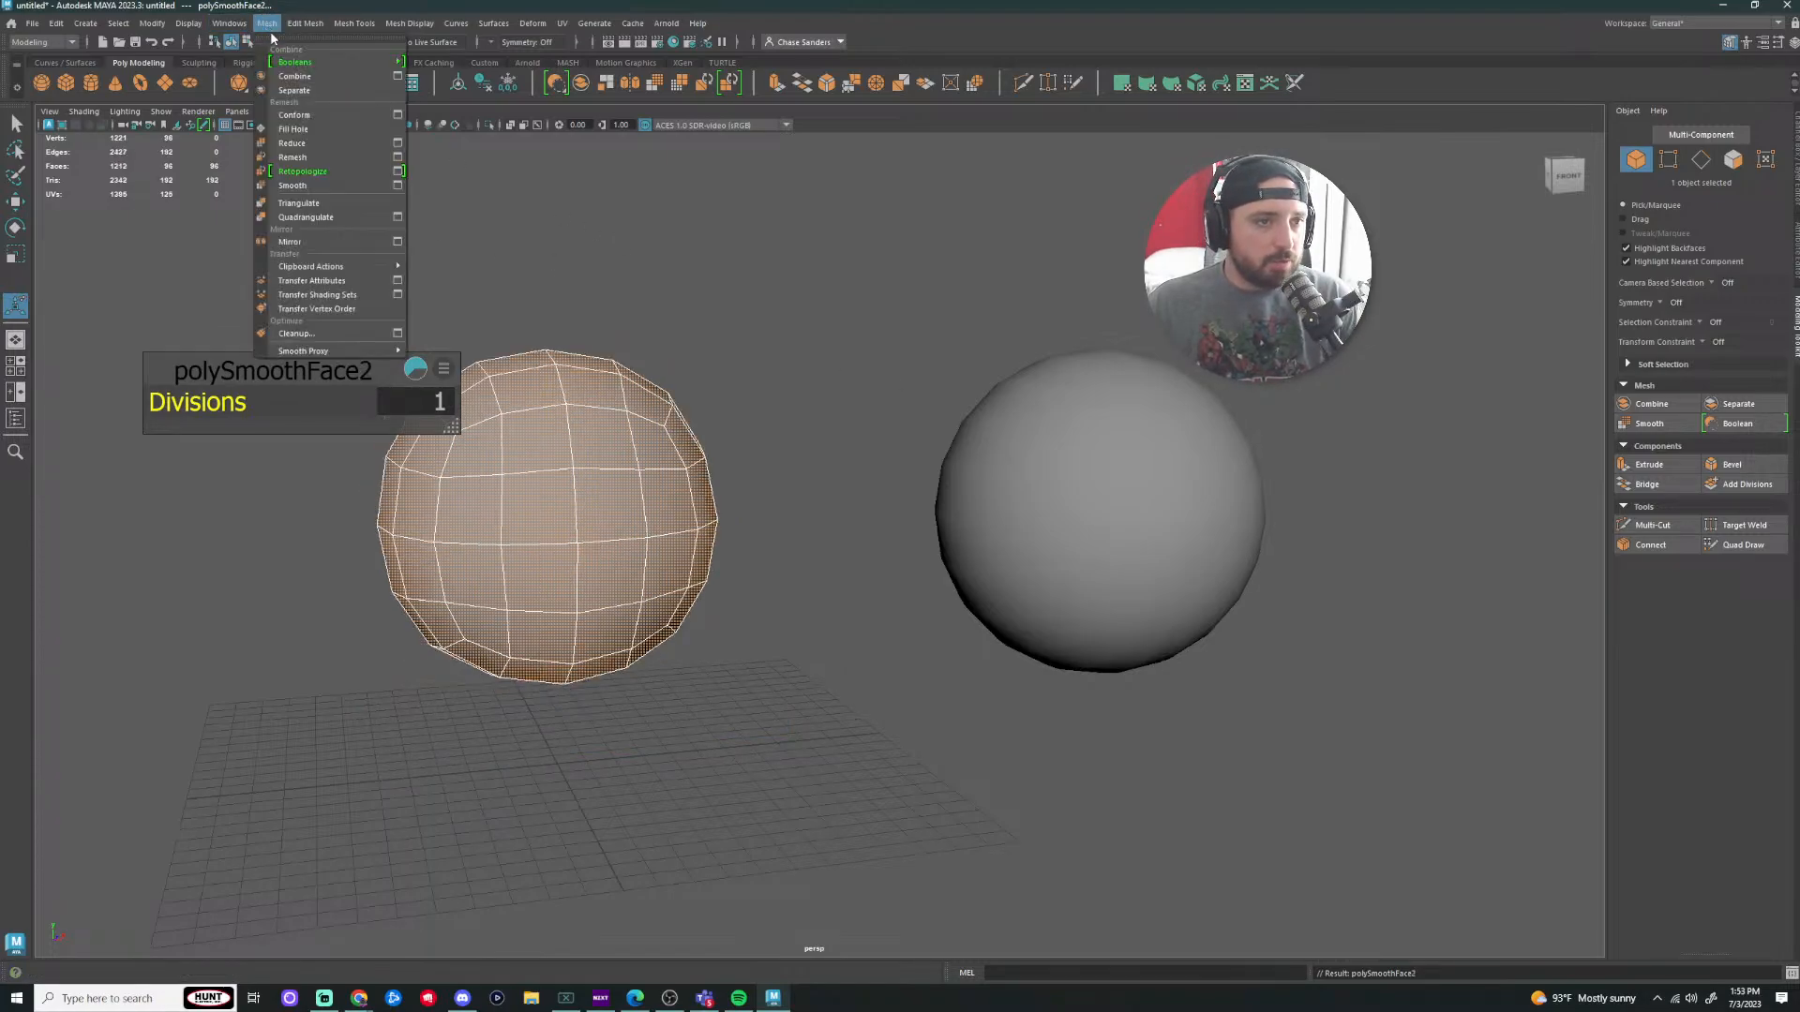
{"action": "left_click", "coordinate": [314, 186]}
Step: Orbit around the smoothed sphere, then select the plain sphere on the right
{"action": "left_click", "coordinate": [724, 324]}
{"action": "left_click_drag", "start_coordinate": [839, 397], "coordinate": [816, 480], "text": "alt"}
{"action": "left_click", "coordinate": [694, 562]}
{"action": "scroll", "coordinate": [772, 498], "scroll_direction": "up", "scroll_amount": 3}
{"action": "middle_click_drag", "start_coordinate": [705, 438], "coordinate": [867, 402], "text": "alt"}
{"action": "scroll", "coordinate": [797, 368], "scroll_direction": "up", "scroll_amount": 3}
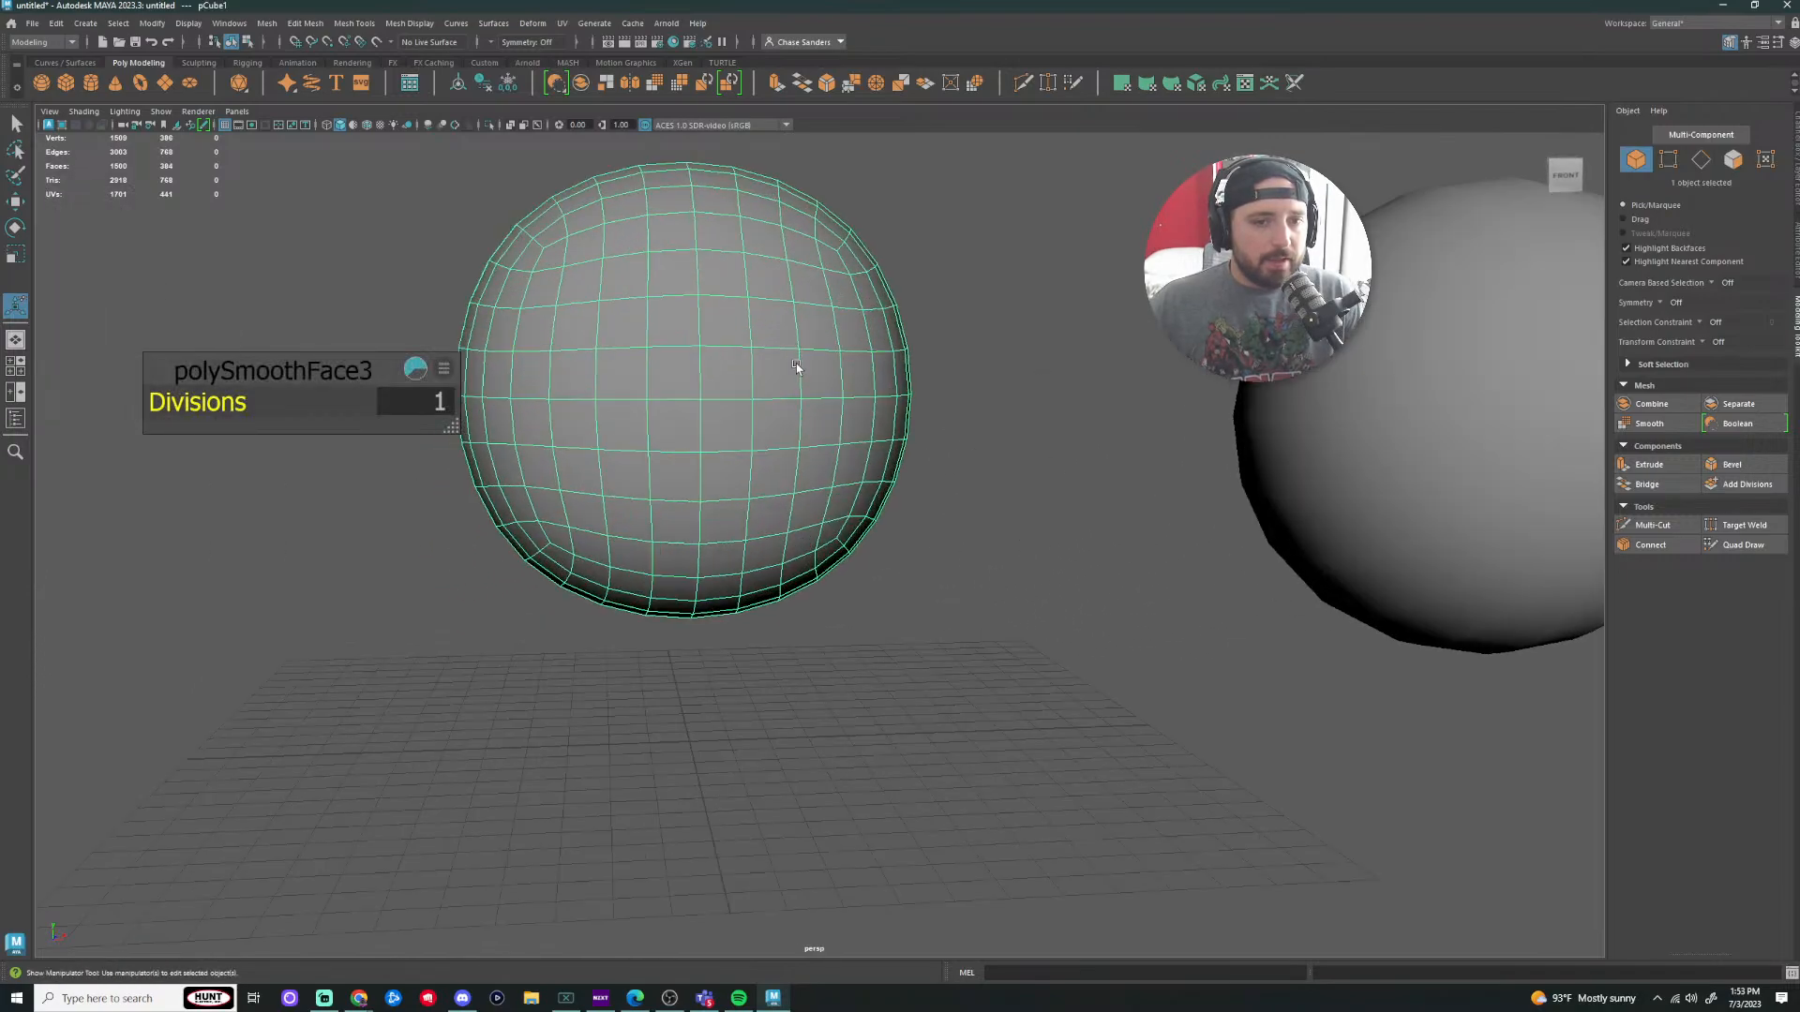
{"action": "scroll", "coordinate": [690, 365], "scroll_direction": "down", "scroll_amount": 3}
{"action": "left_click", "coordinate": [1286, 510]}
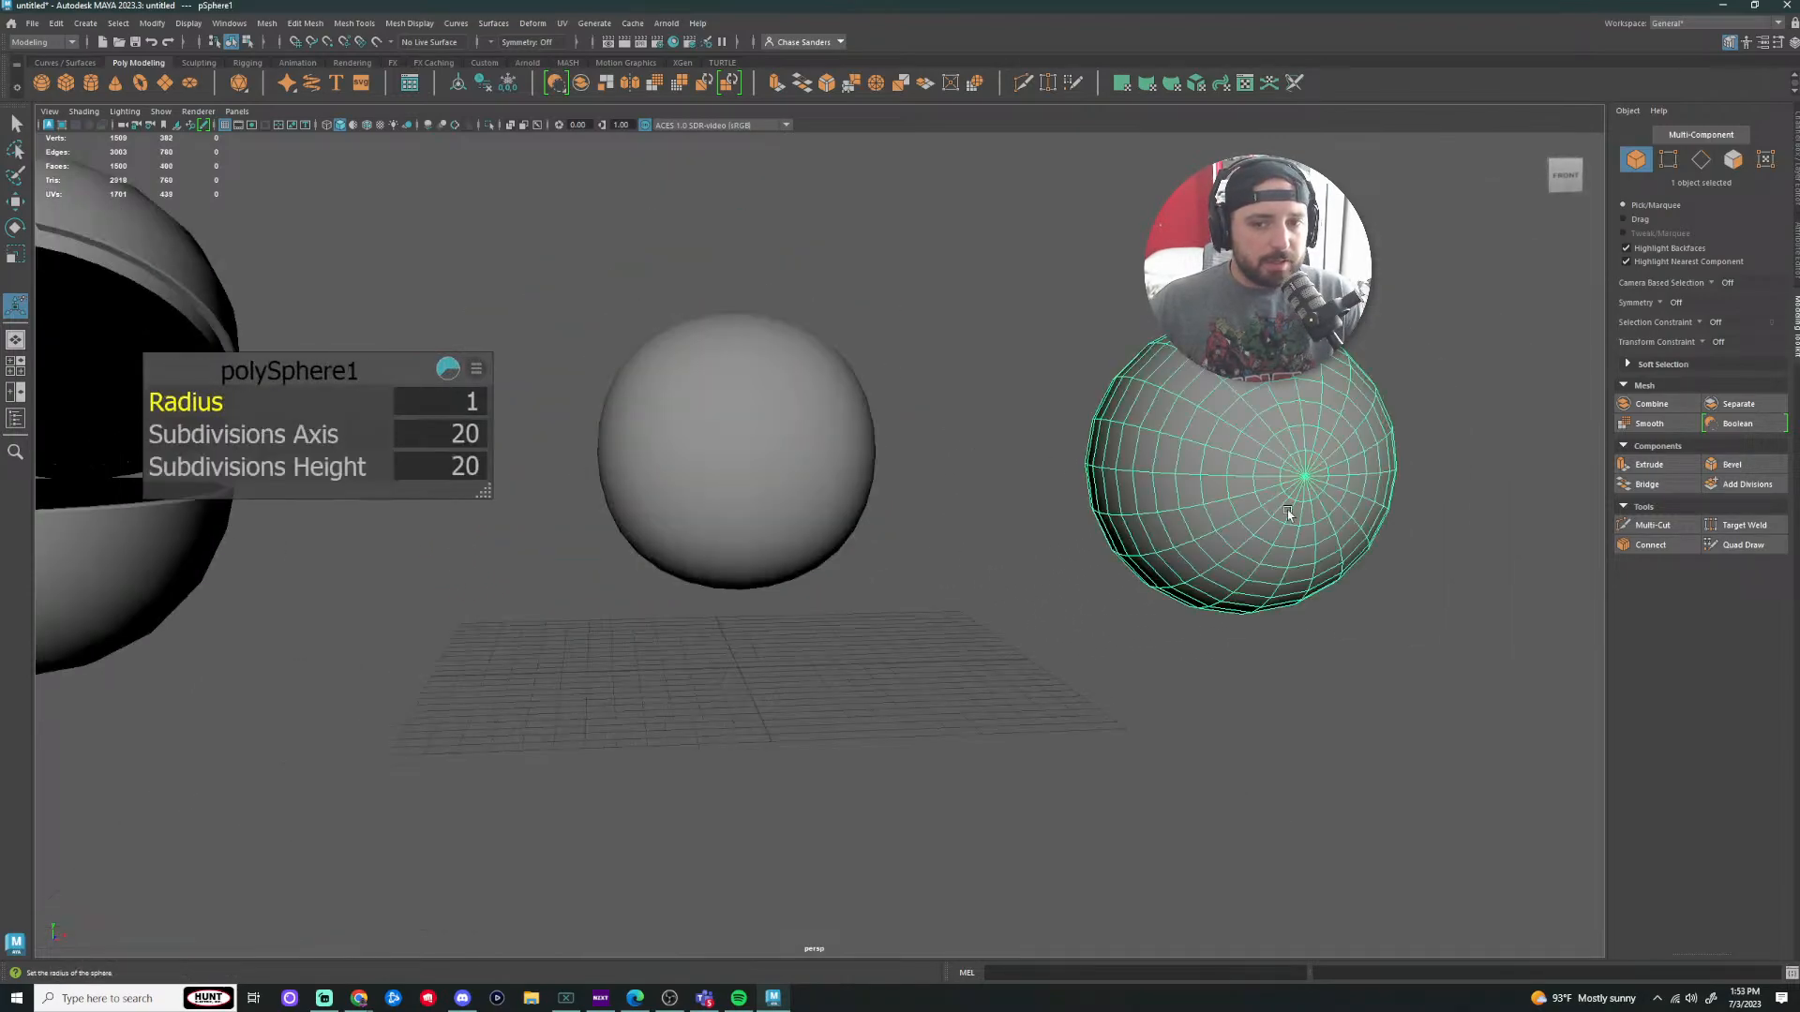
Step: Select a 4x4 patch of faces on the smoothed middle sphere
{"action": "left_click", "coordinate": [801, 467]}
{"action": "scroll", "coordinate": [724, 382], "scroll_direction": "up", "scroll_amount": 3}
{"action": "right_click_drag", "start_coordinate": [707, 377], "coordinate": [717, 403]}
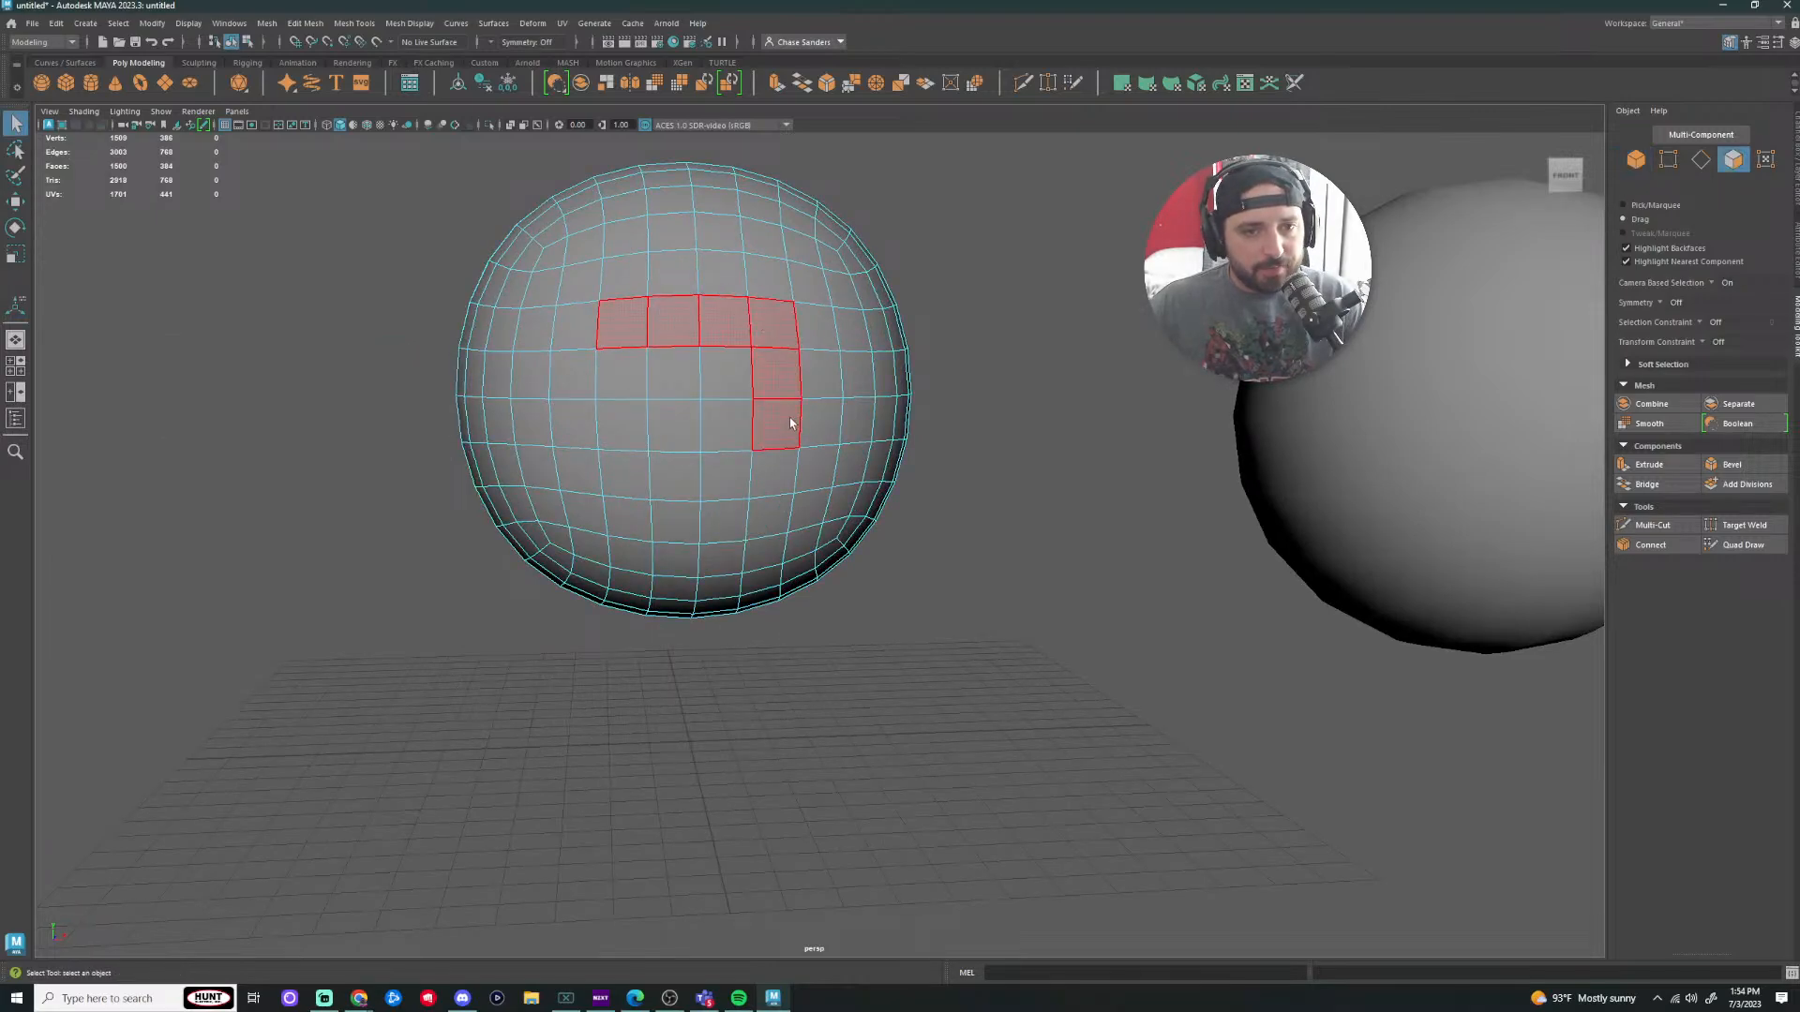
{"action": "left_click_drag", "start_coordinate": [733, 405], "coordinate": [698, 419]}
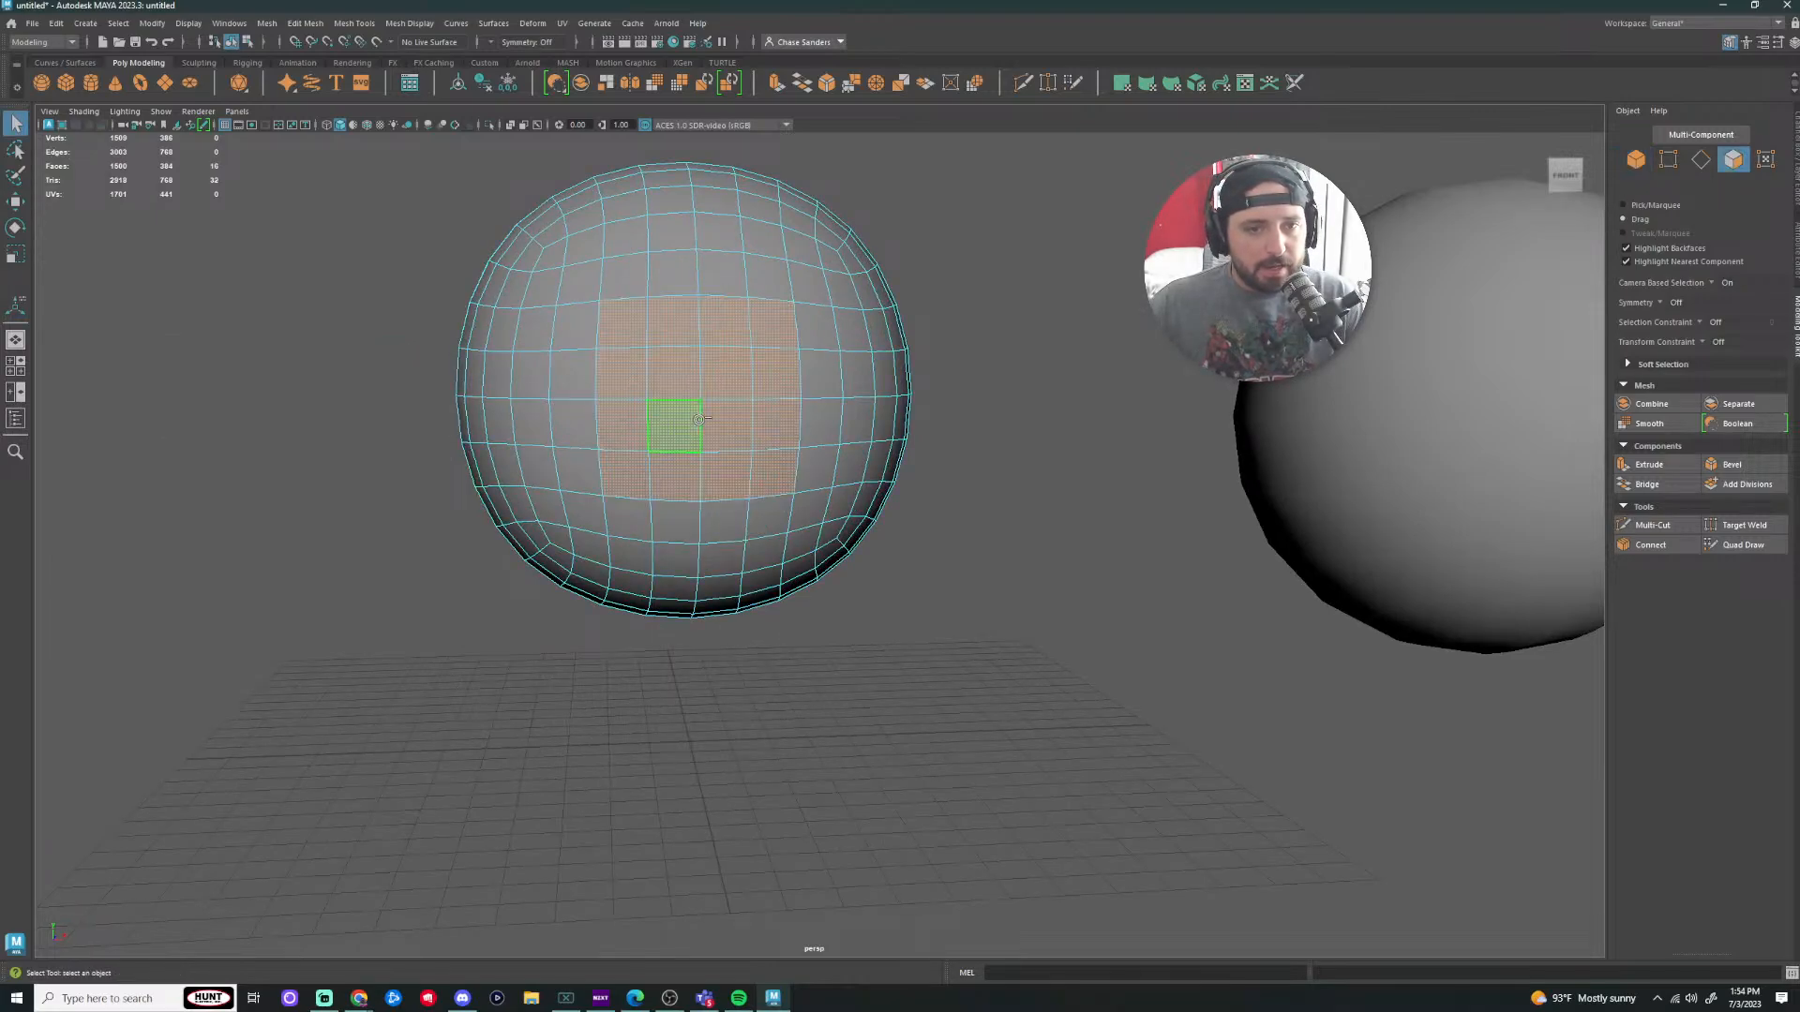
Step: Apply Edit Mesh > Circularize to round the selected faces into a circle
{"action": "left_click", "coordinate": [266, 24]}
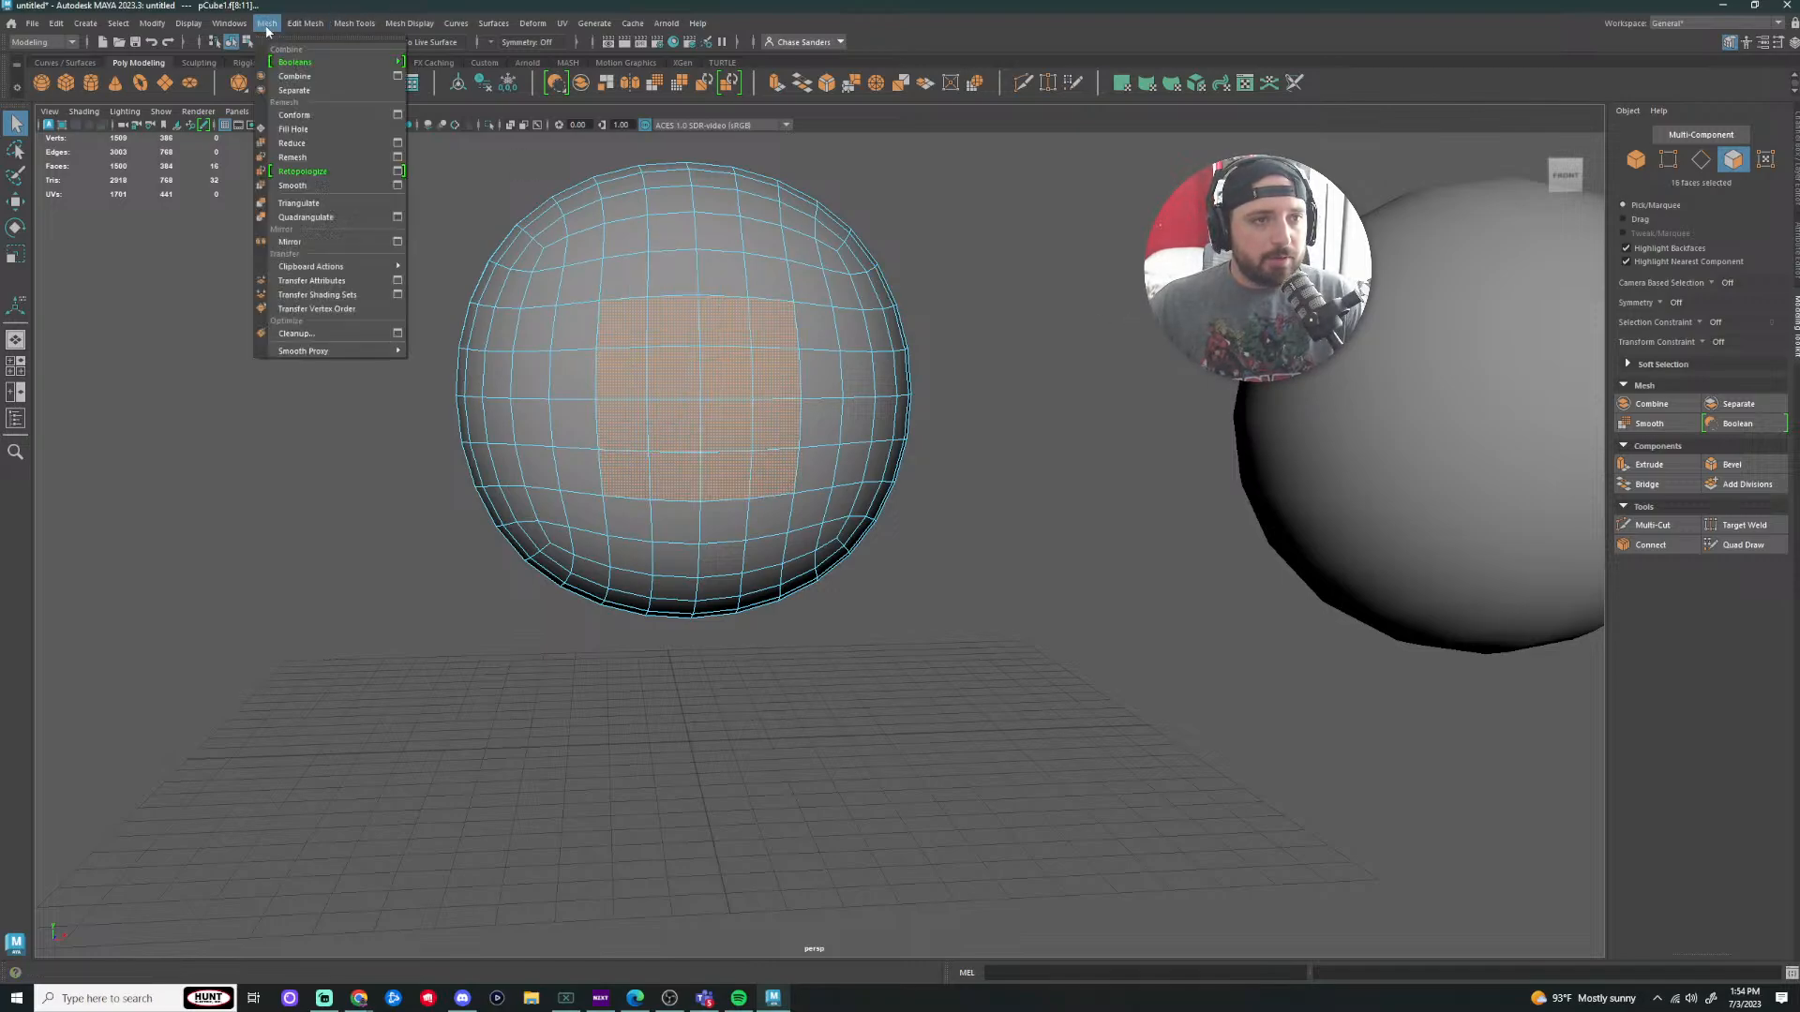
{"action": "mouse_move", "coordinate": [323, 64]}
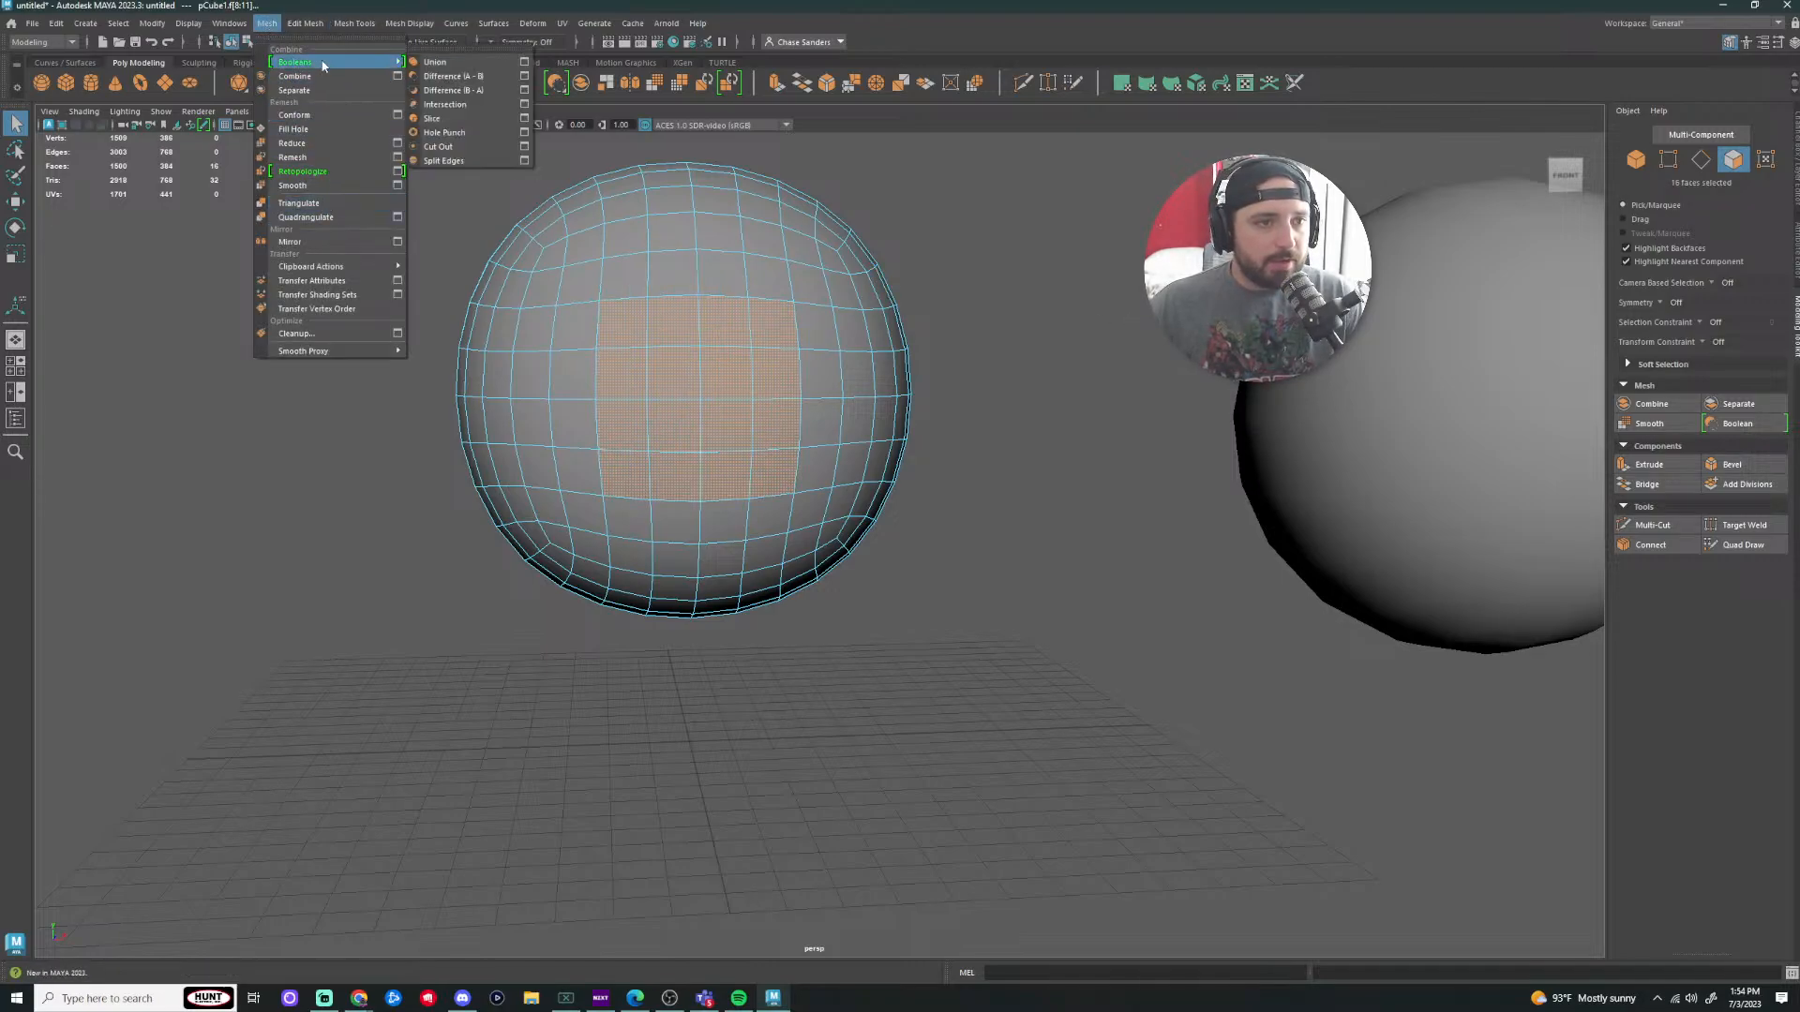
{"action": "mouse_move", "coordinate": [307, 24]}
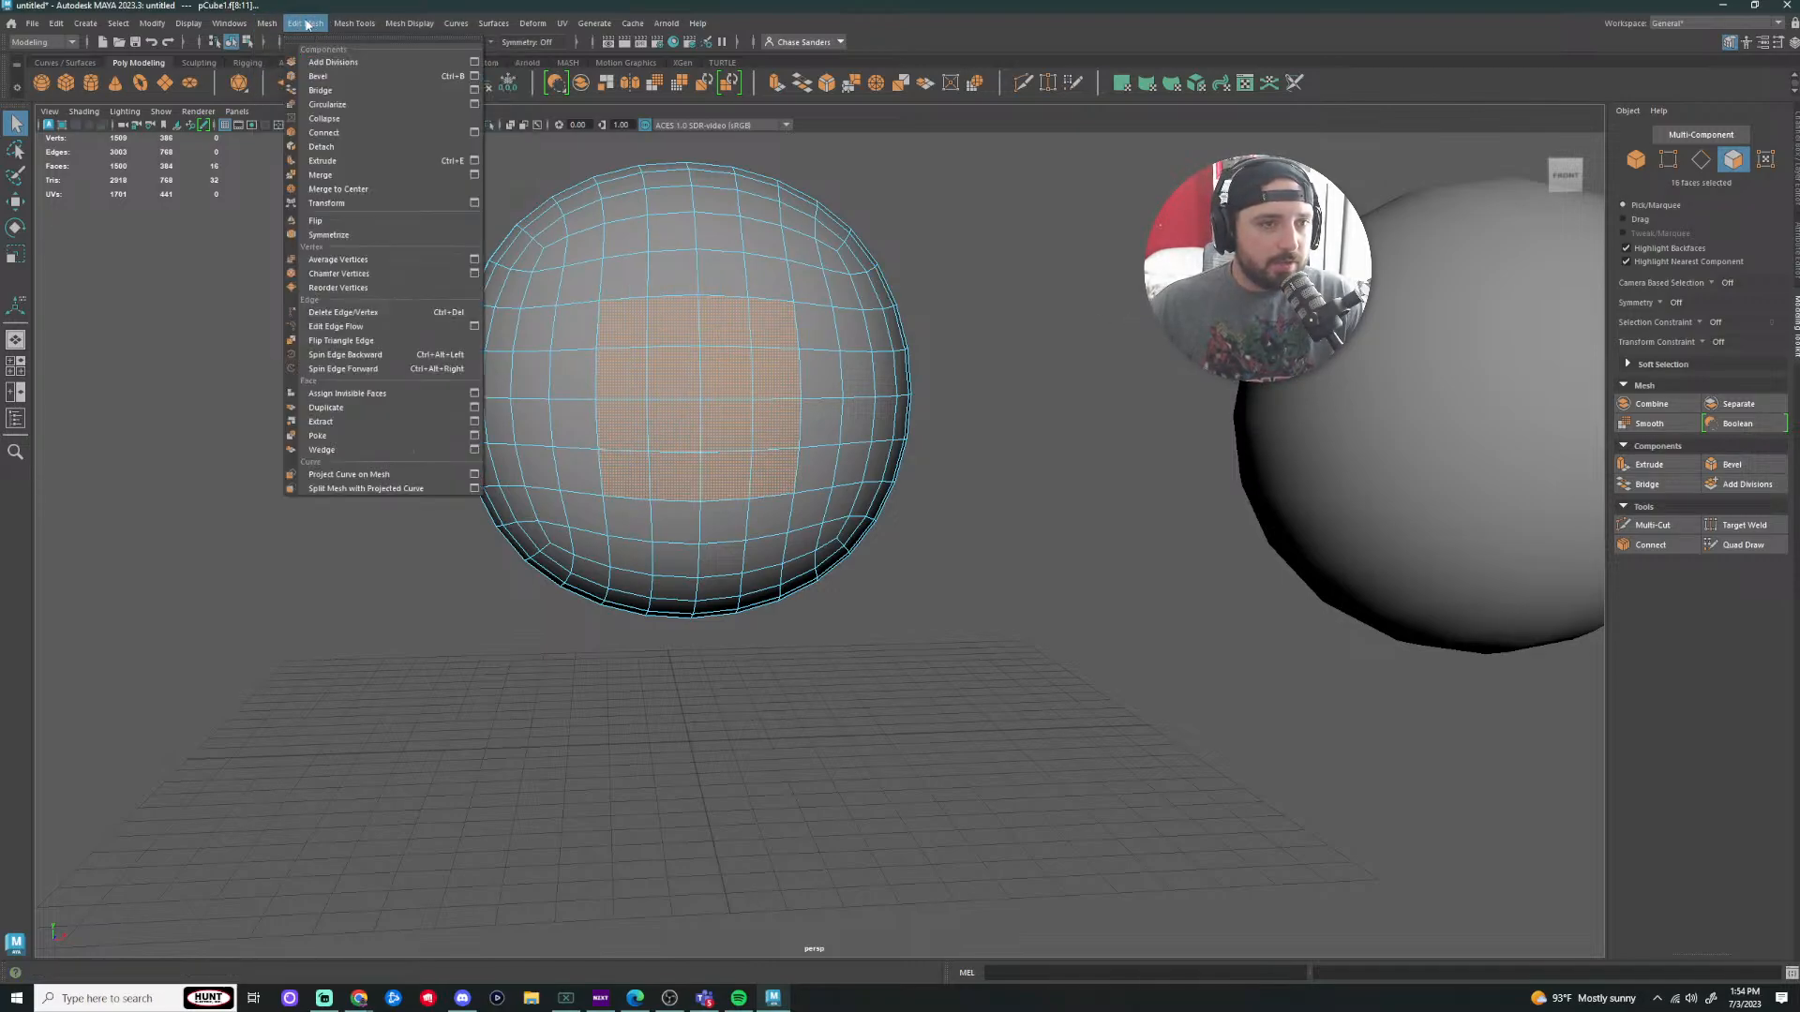
{"action": "left_click", "coordinate": [327, 104]}
{"action": "left_click", "coordinate": [1009, 343]}
Step: Slide the circular patch of faces slightly along X
{"action": "left_click_drag", "start_coordinate": [1009, 341], "coordinate": [822, 410], "text": "alt"}
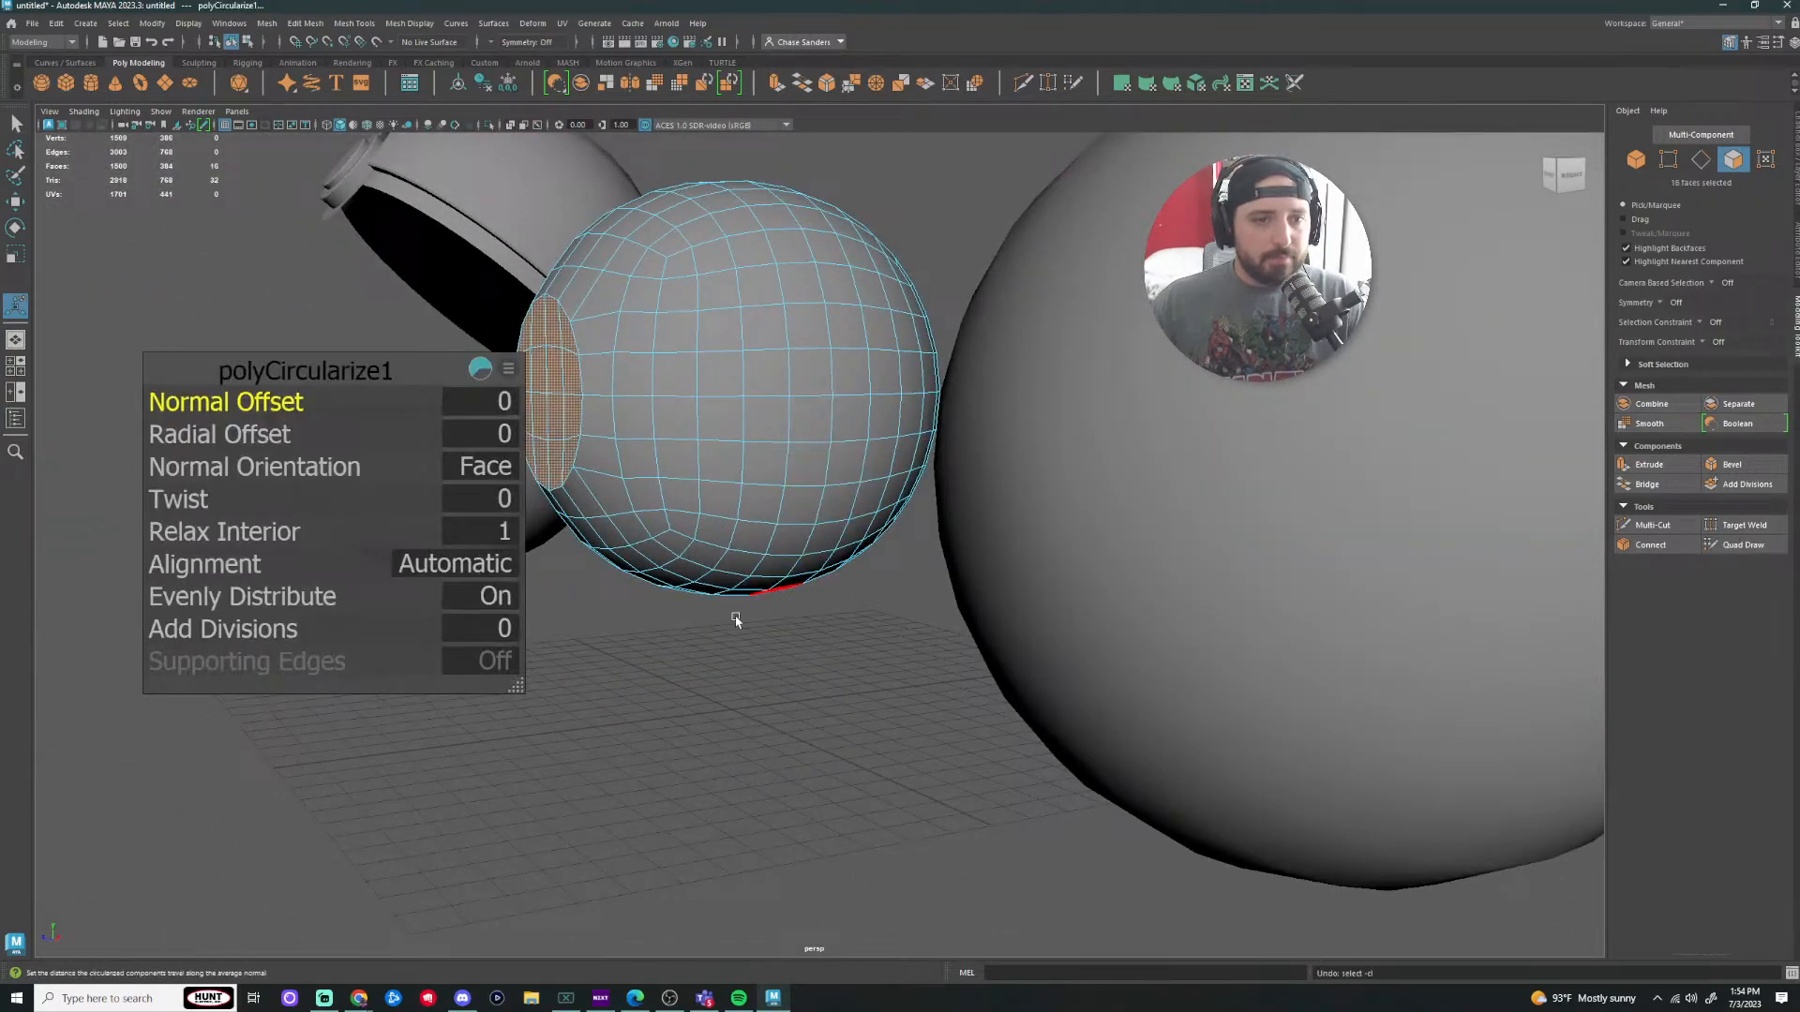
{"action": "left_click_drag", "start_coordinate": [735, 610], "coordinate": [936, 655], "text": "alt"}
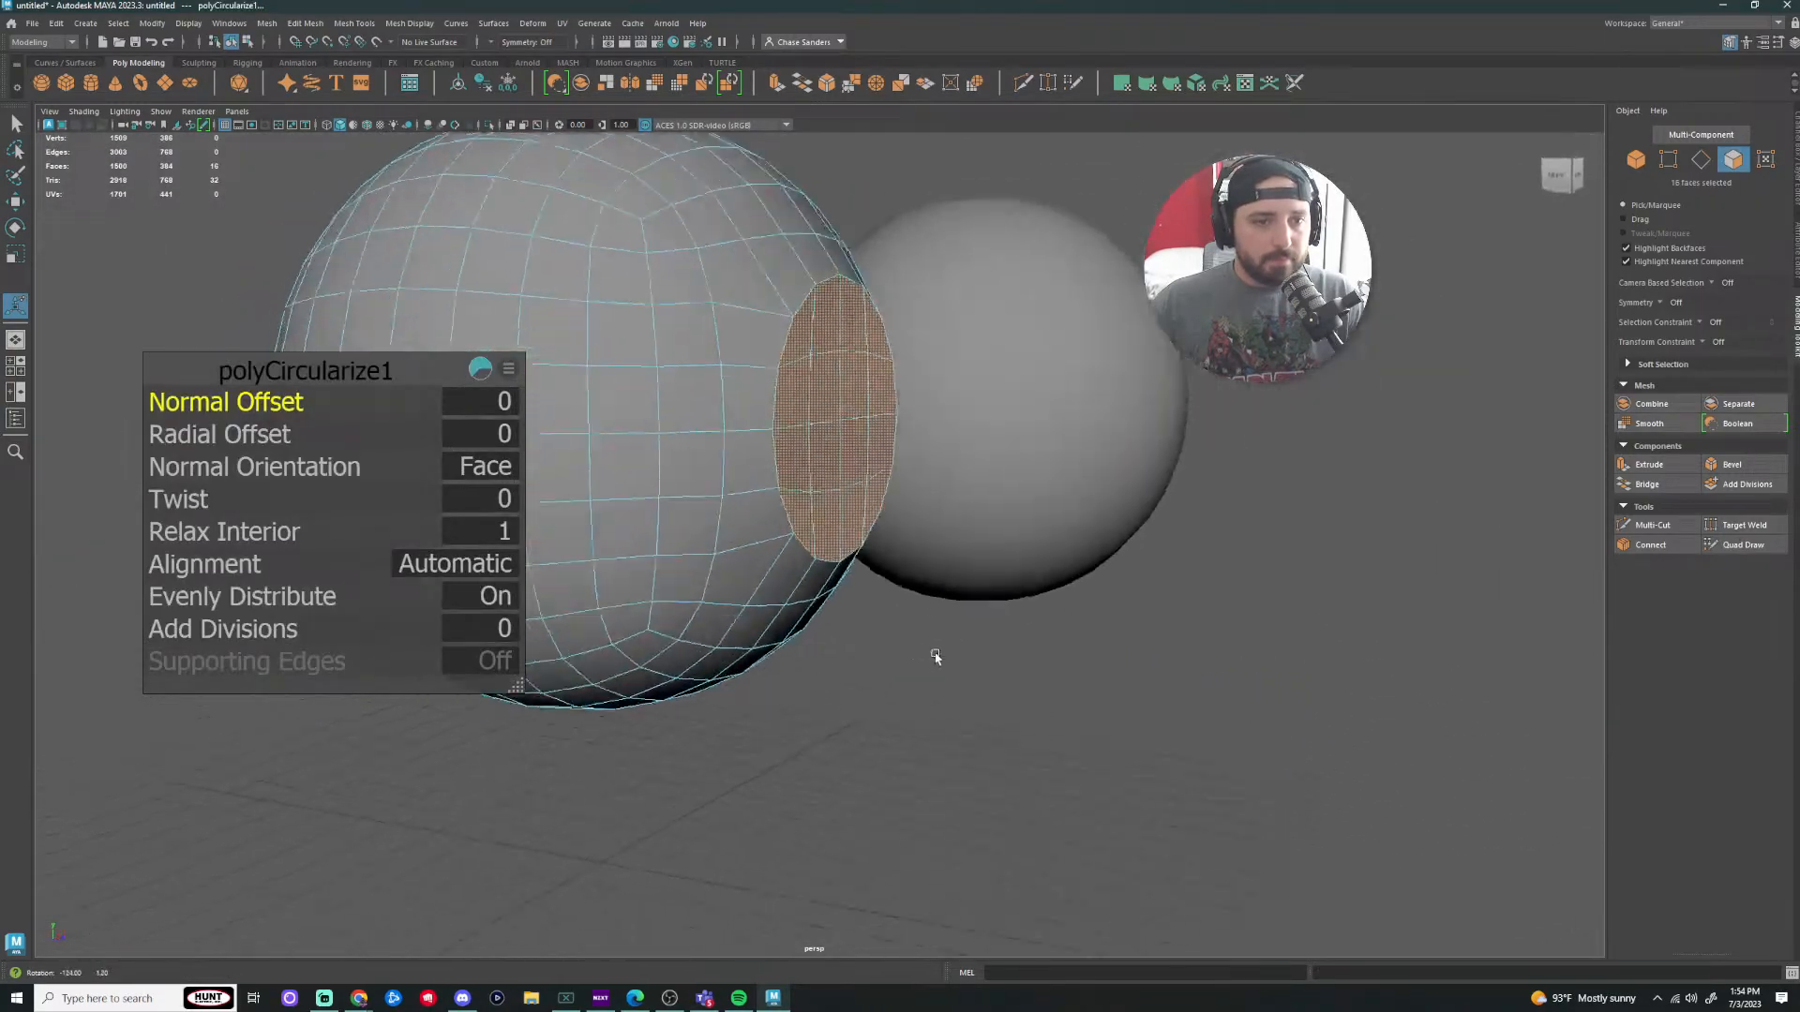
{"action": "key", "text": "w"}
{"action": "left_click_drag", "start_coordinate": [969, 385], "coordinate": [958, 386]}
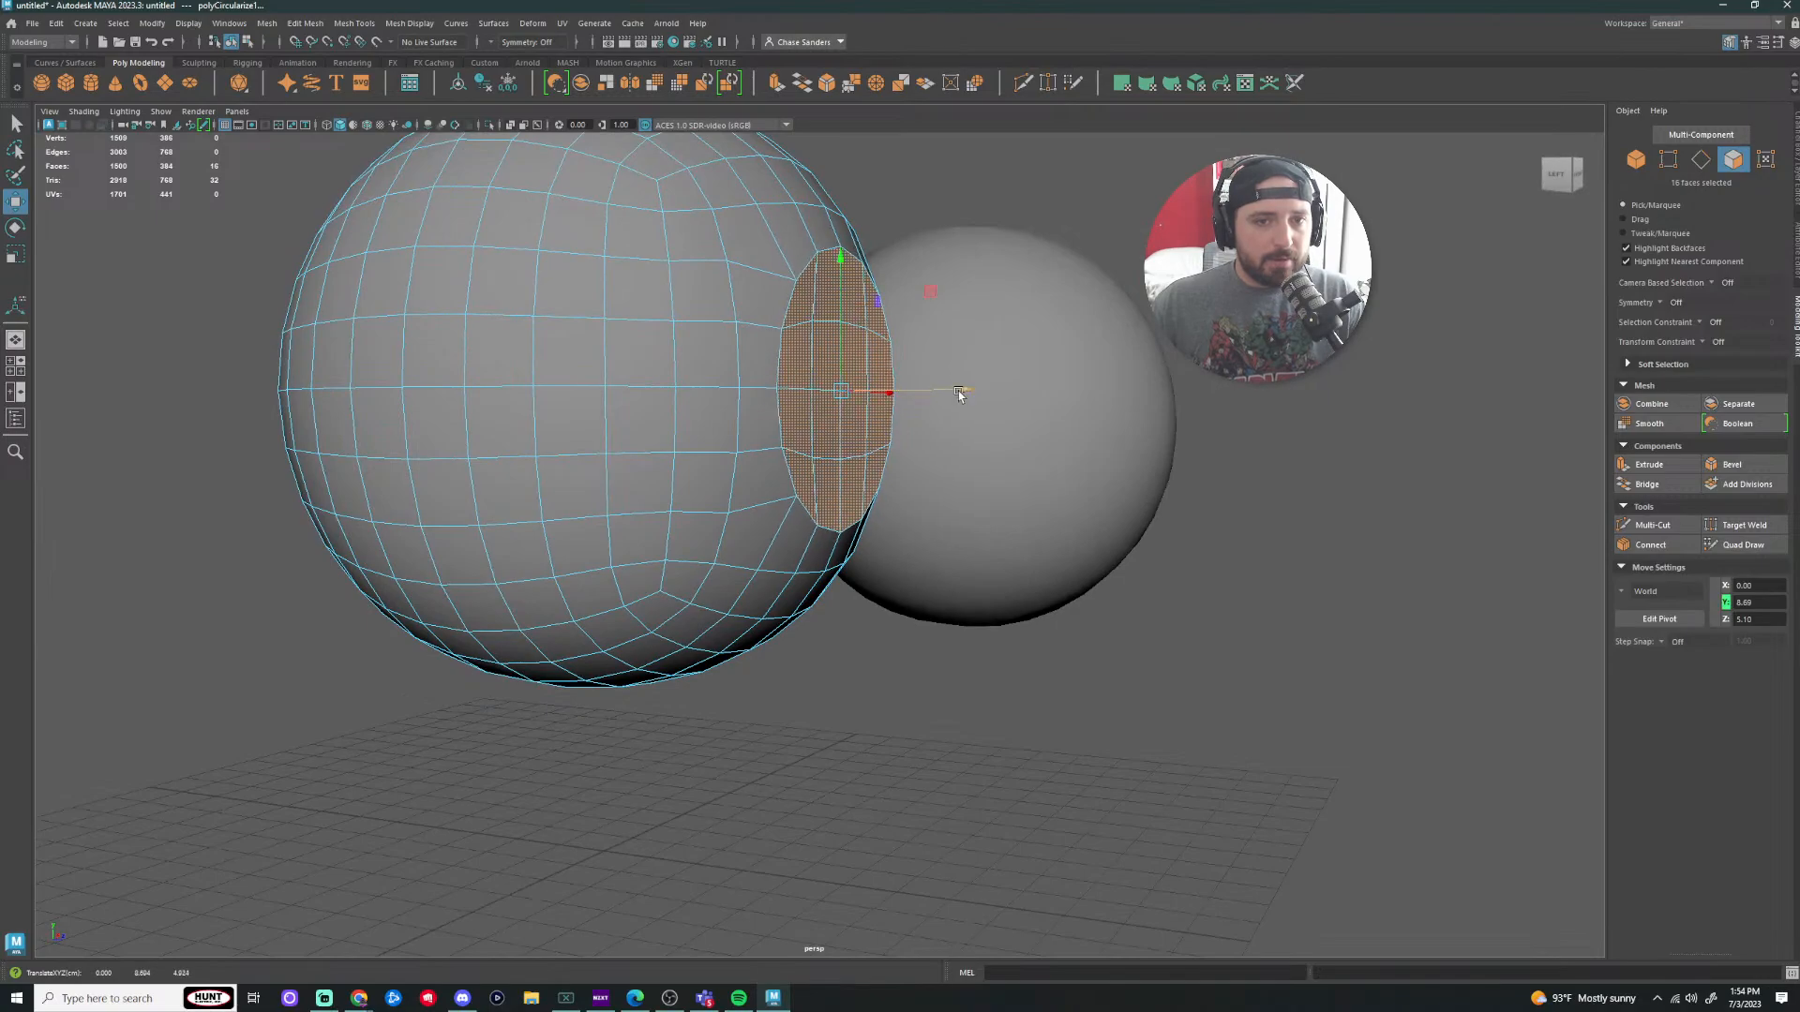
{"action": "left_click", "coordinate": [1044, 655]}
Step: Select the smoothed sphere on the left and hide it with Ctrl+H
{"action": "left_click_drag", "start_coordinate": [1044, 655], "coordinate": [935, 665], "text": "alt"}
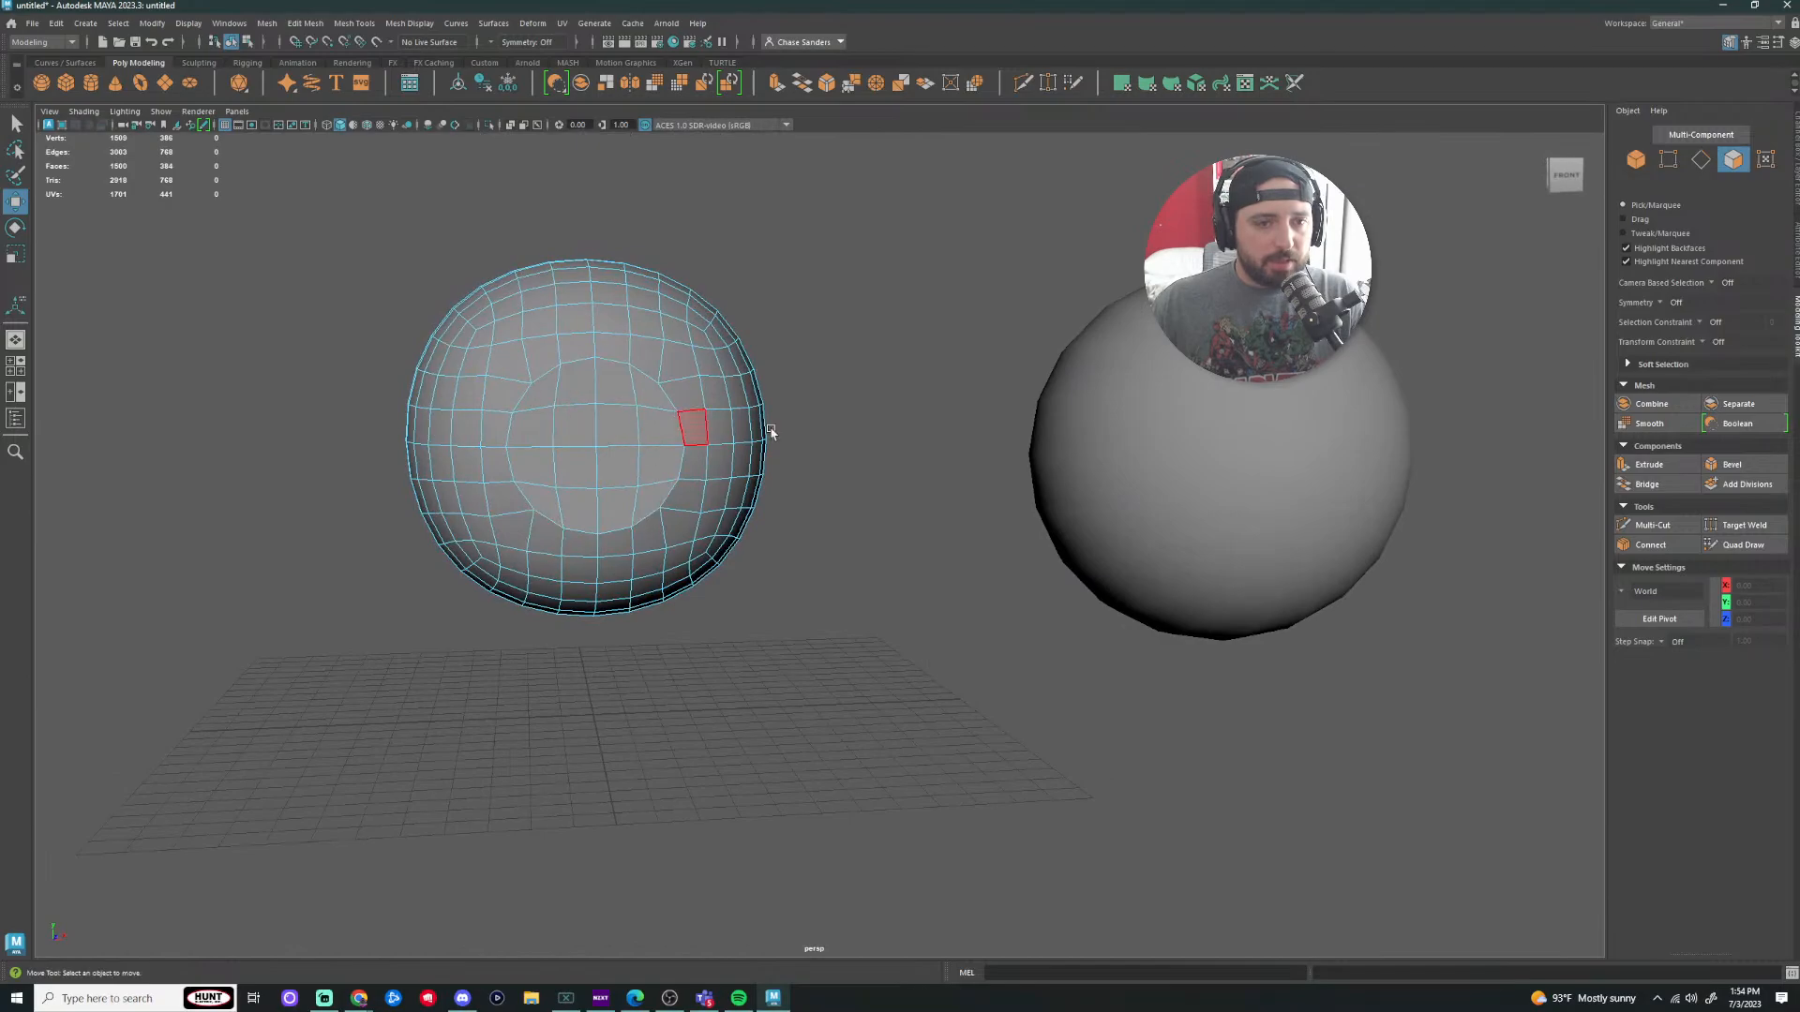
{"action": "scroll", "coordinate": [861, 429], "scroll_direction": "down", "scroll_amount": 5}
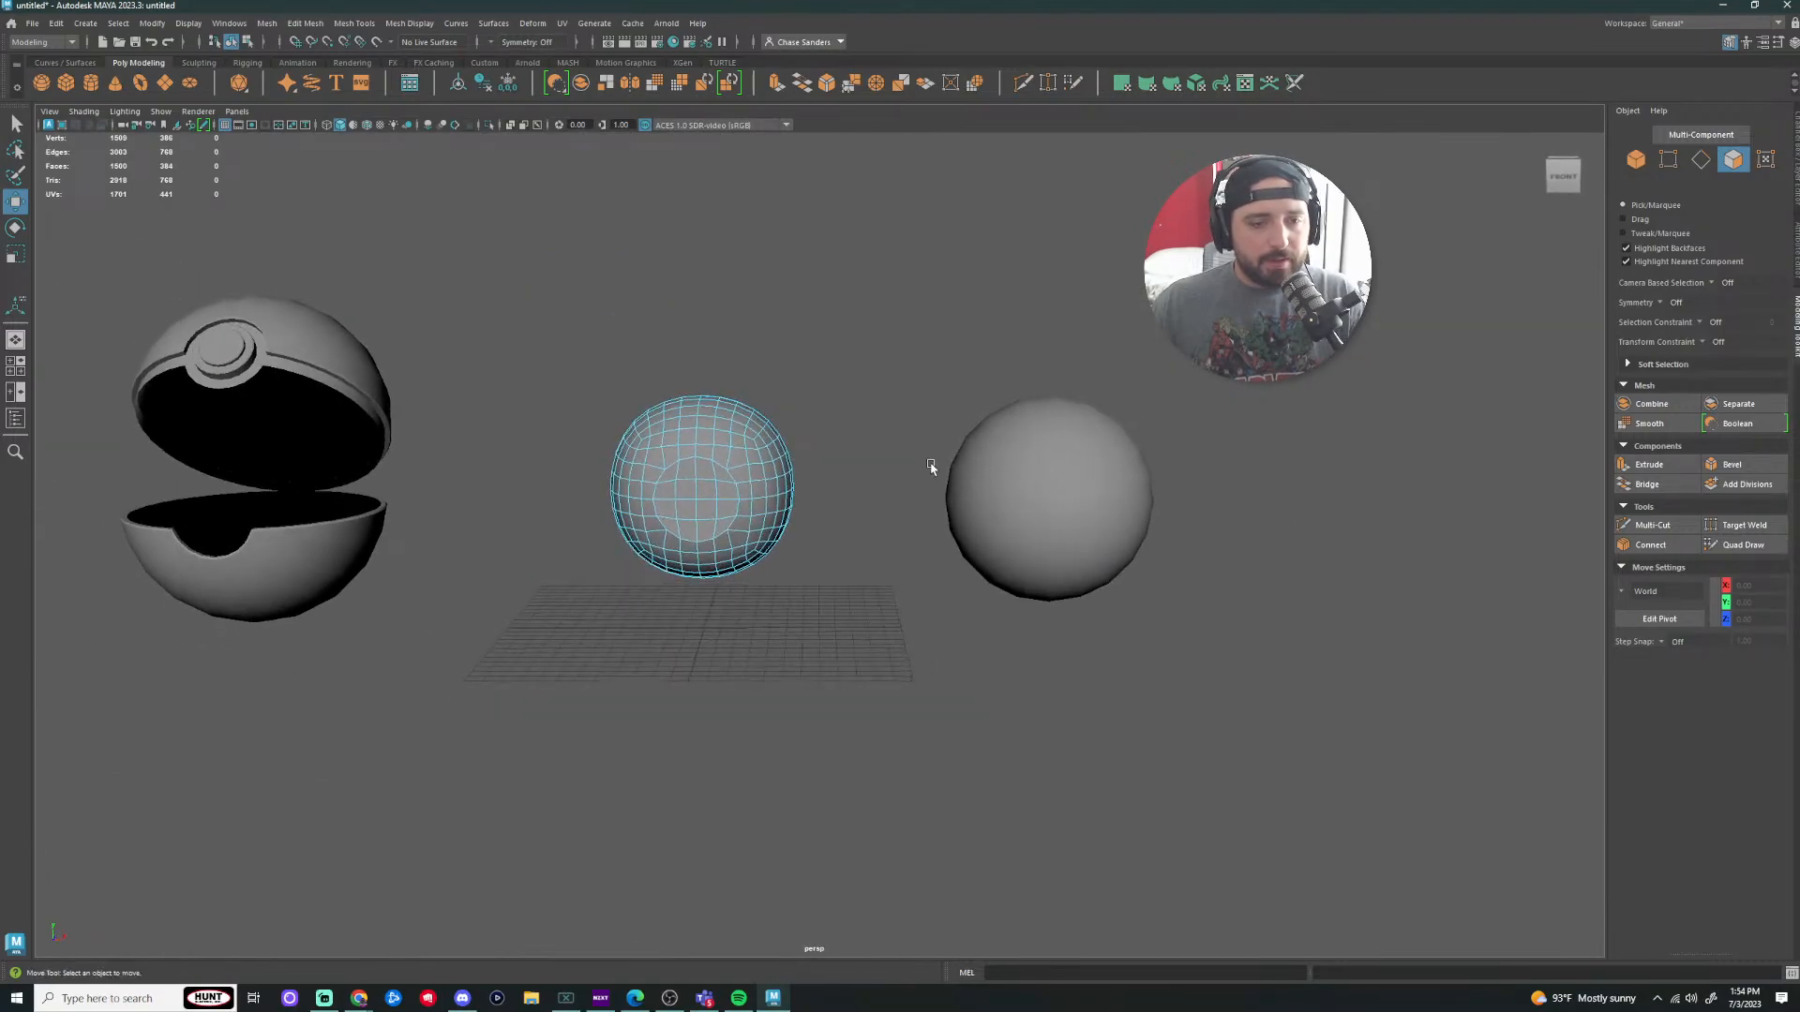
{"action": "scroll", "coordinate": [808, 494], "scroll_direction": "up", "scroll_amount": 6}
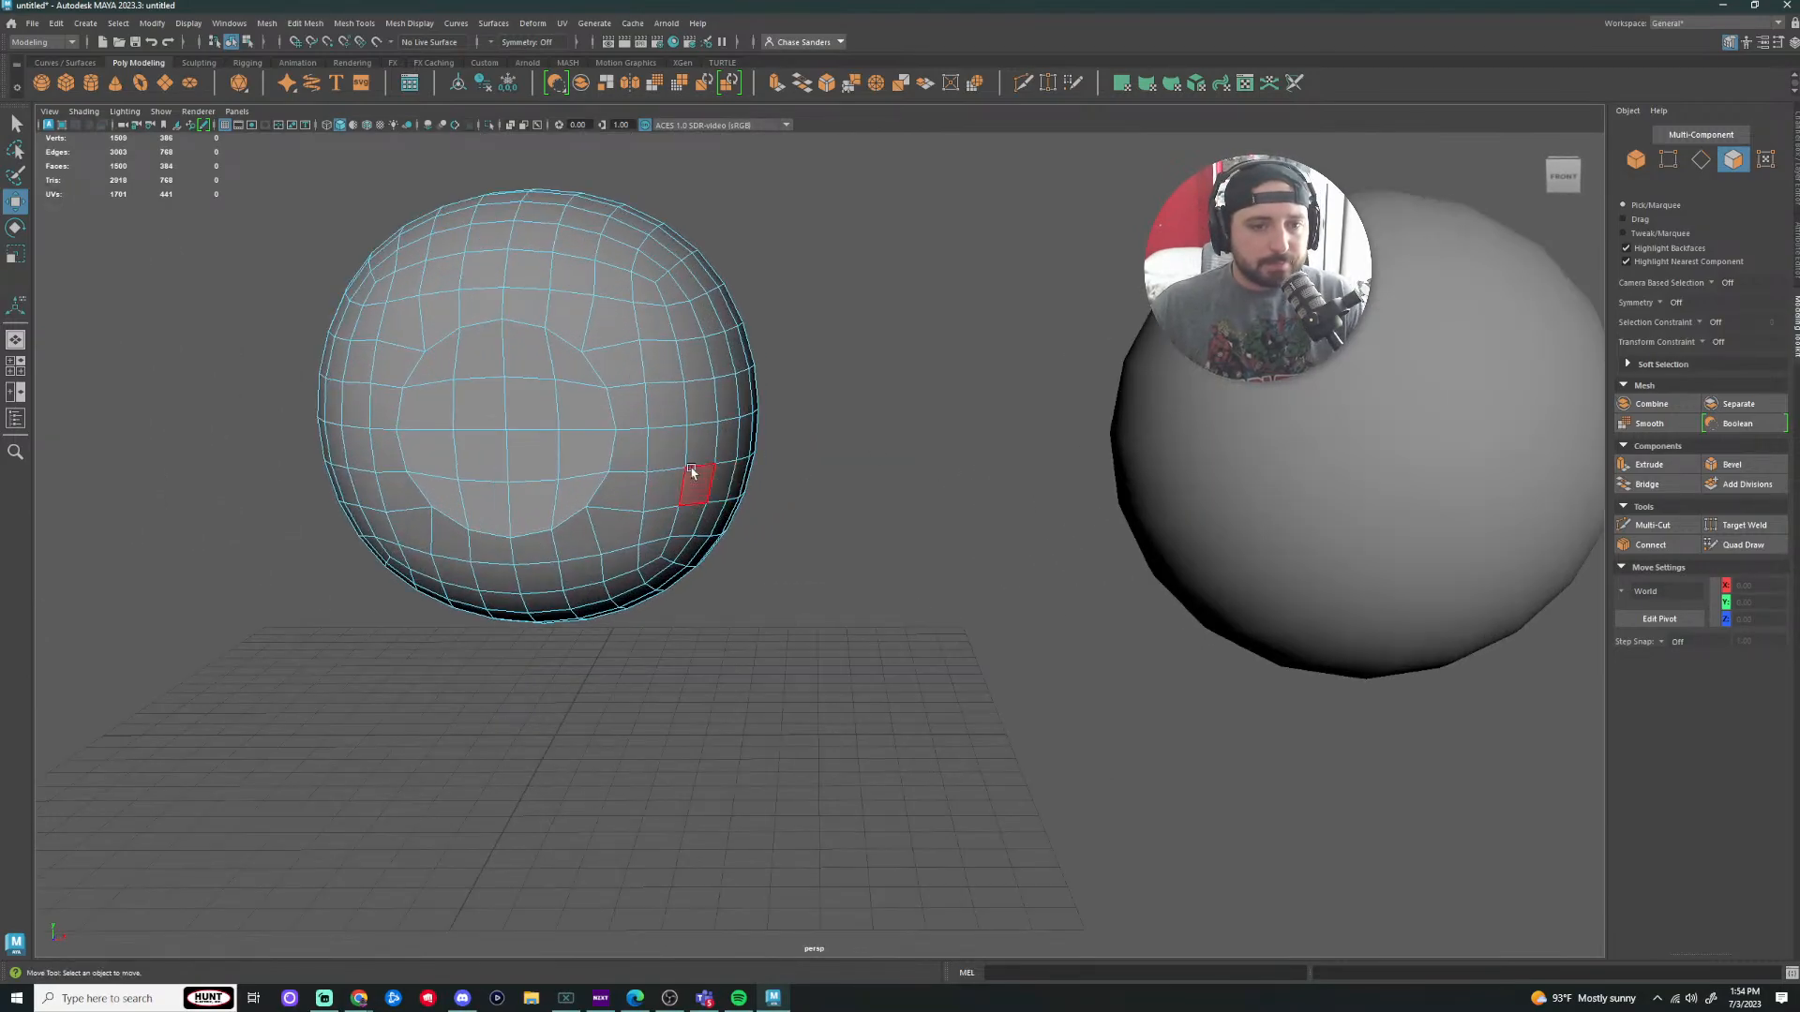
{"action": "left_click_drag", "start_coordinate": [796, 364], "coordinate": [908, 417], "text": "alt"}
{"action": "scroll", "coordinate": [1041, 394], "scroll_direction": "down", "scroll_amount": 4}
{"action": "scroll", "coordinate": [825, 450], "scroll_direction": "up", "scroll_amount": 6}
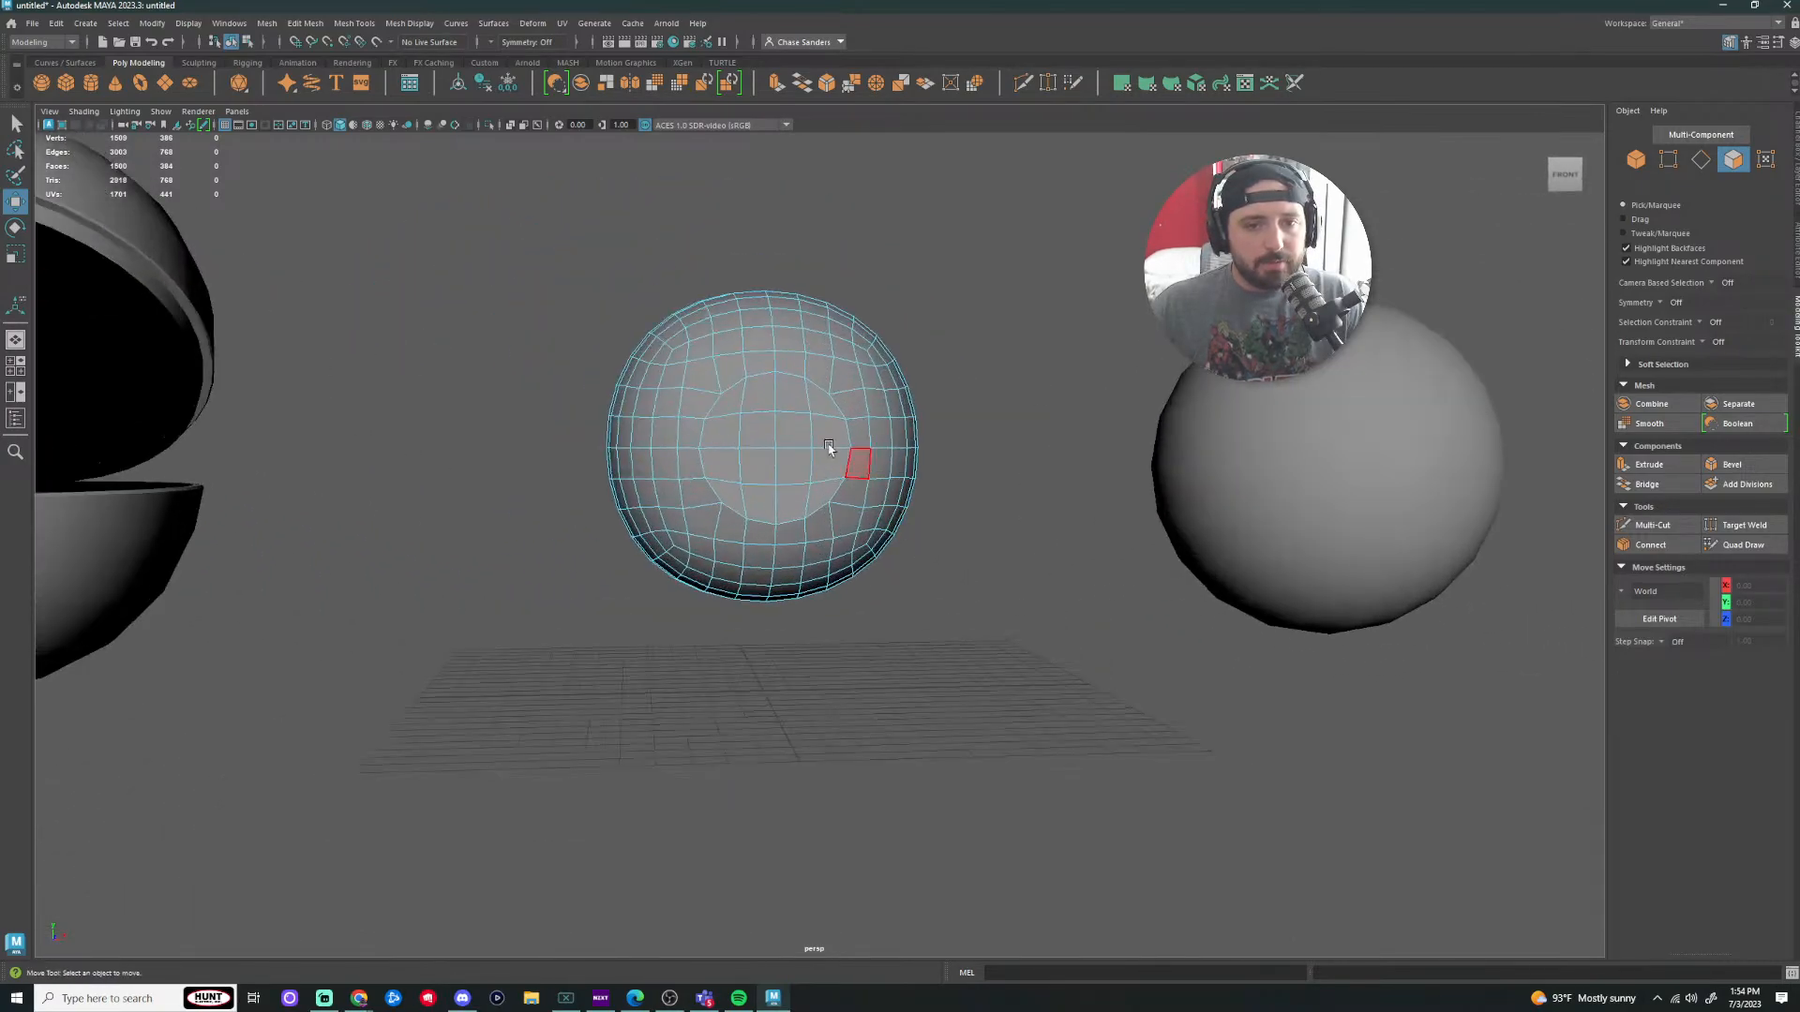
{"action": "left_click_drag", "start_coordinate": [1018, 454], "coordinate": [1086, 457], "text": "alt"}
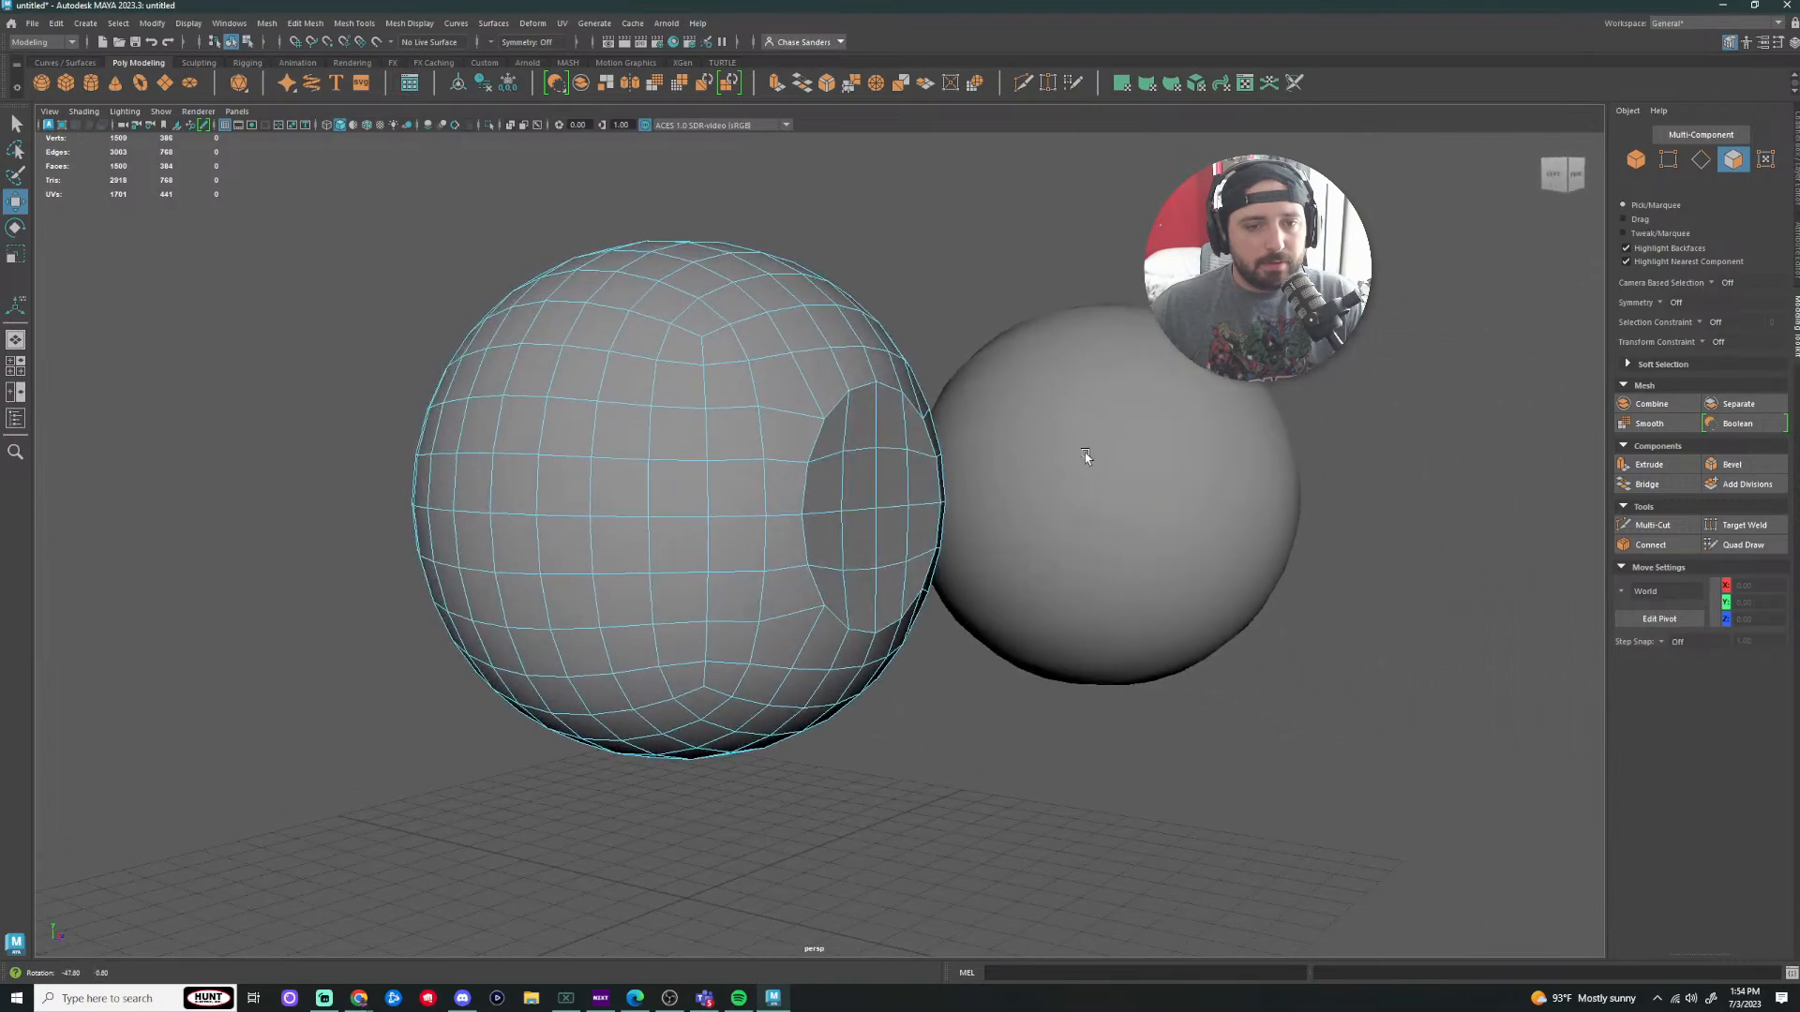
{"action": "left_click_drag", "start_coordinate": [1076, 549], "coordinate": [1038, 579], "text": "alt"}
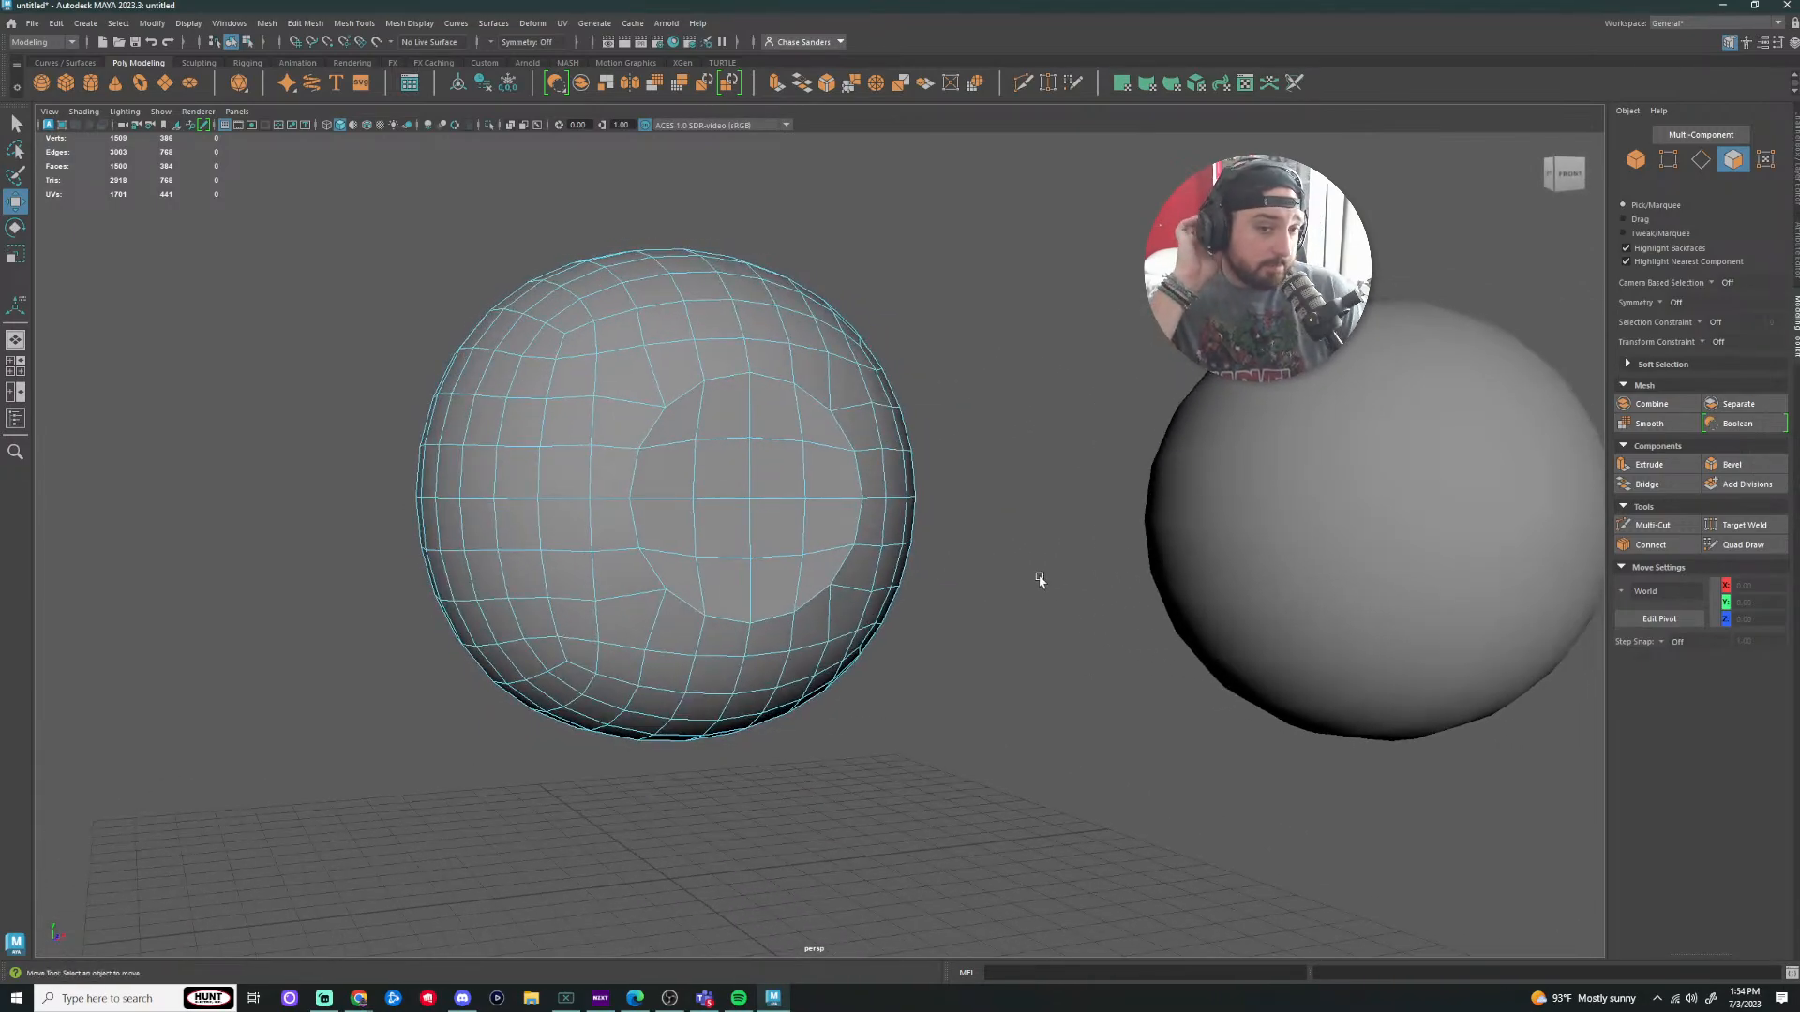
{"action": "left_click", "coordinate": [726, 403]}
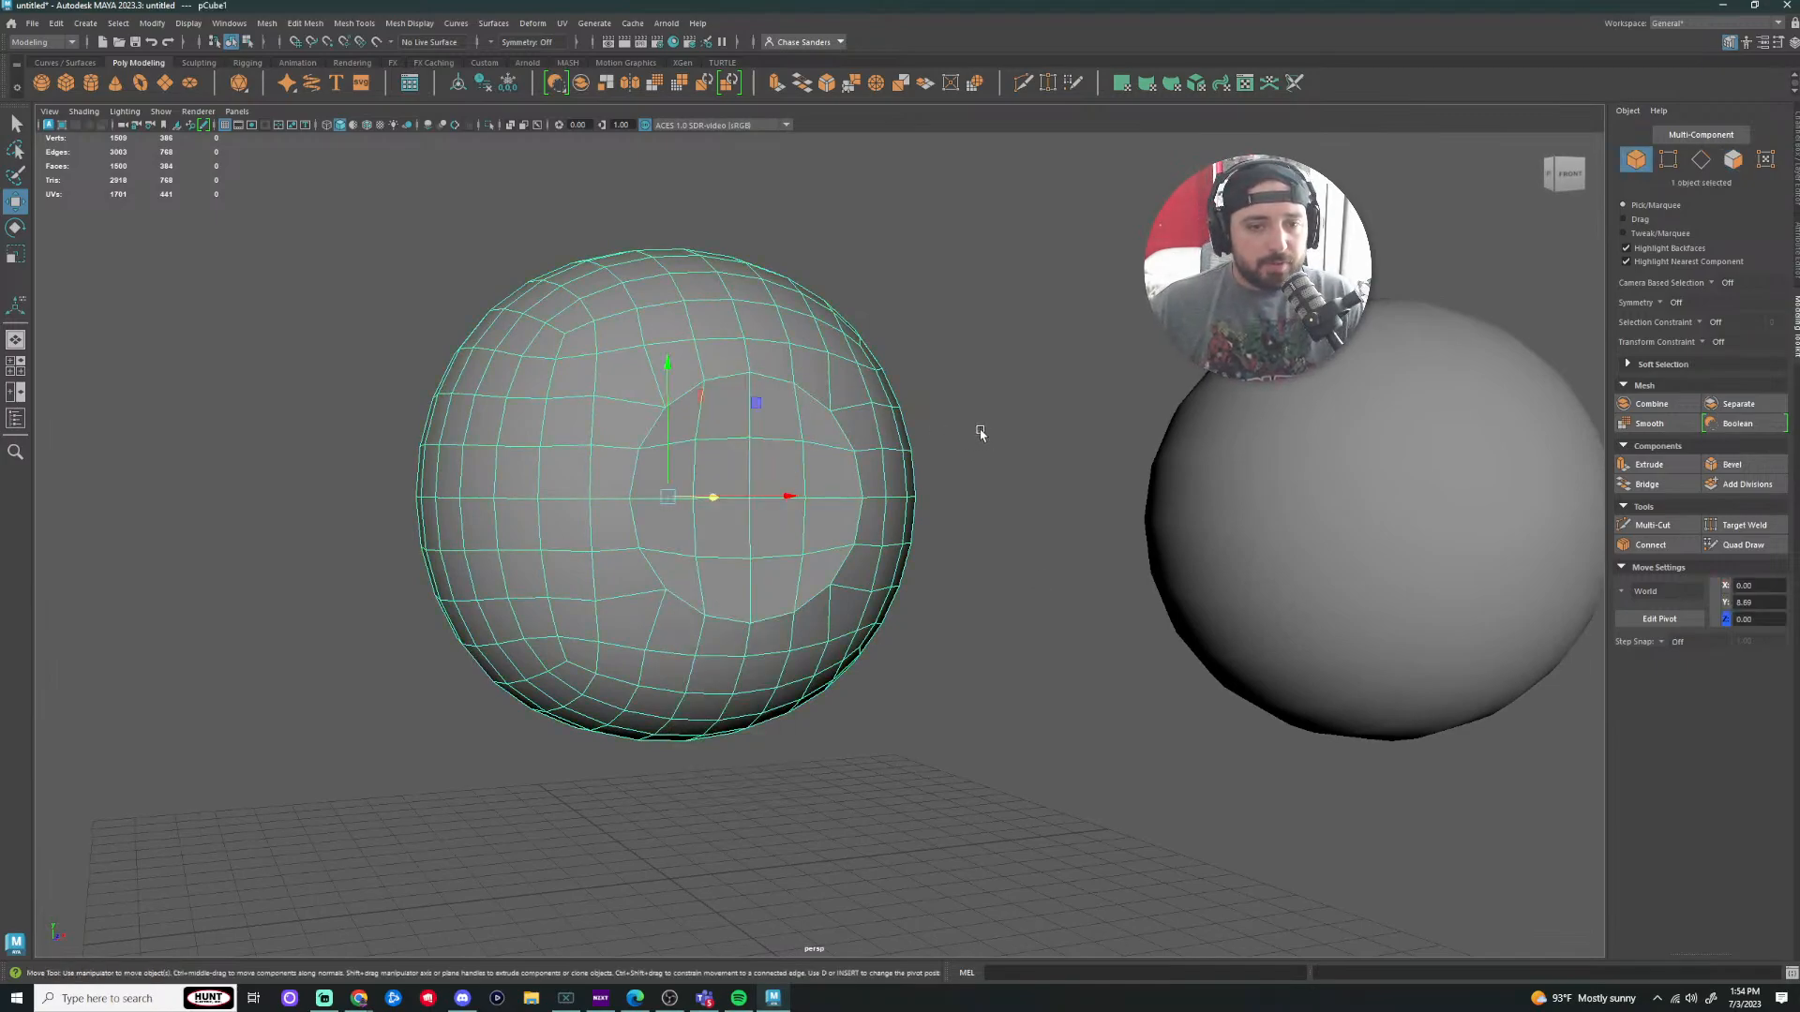
{"action": "key", "text": "ctrl+h"}
{"action": "left_click", "coordinate": [870, 457]}
Step: Create a polygon cube, scale it up, and raise it to a height of 12.93
{"action": "scroll", "coordinate": [755, 578], "scroll_direction": "down", "scroll_amount": 5}
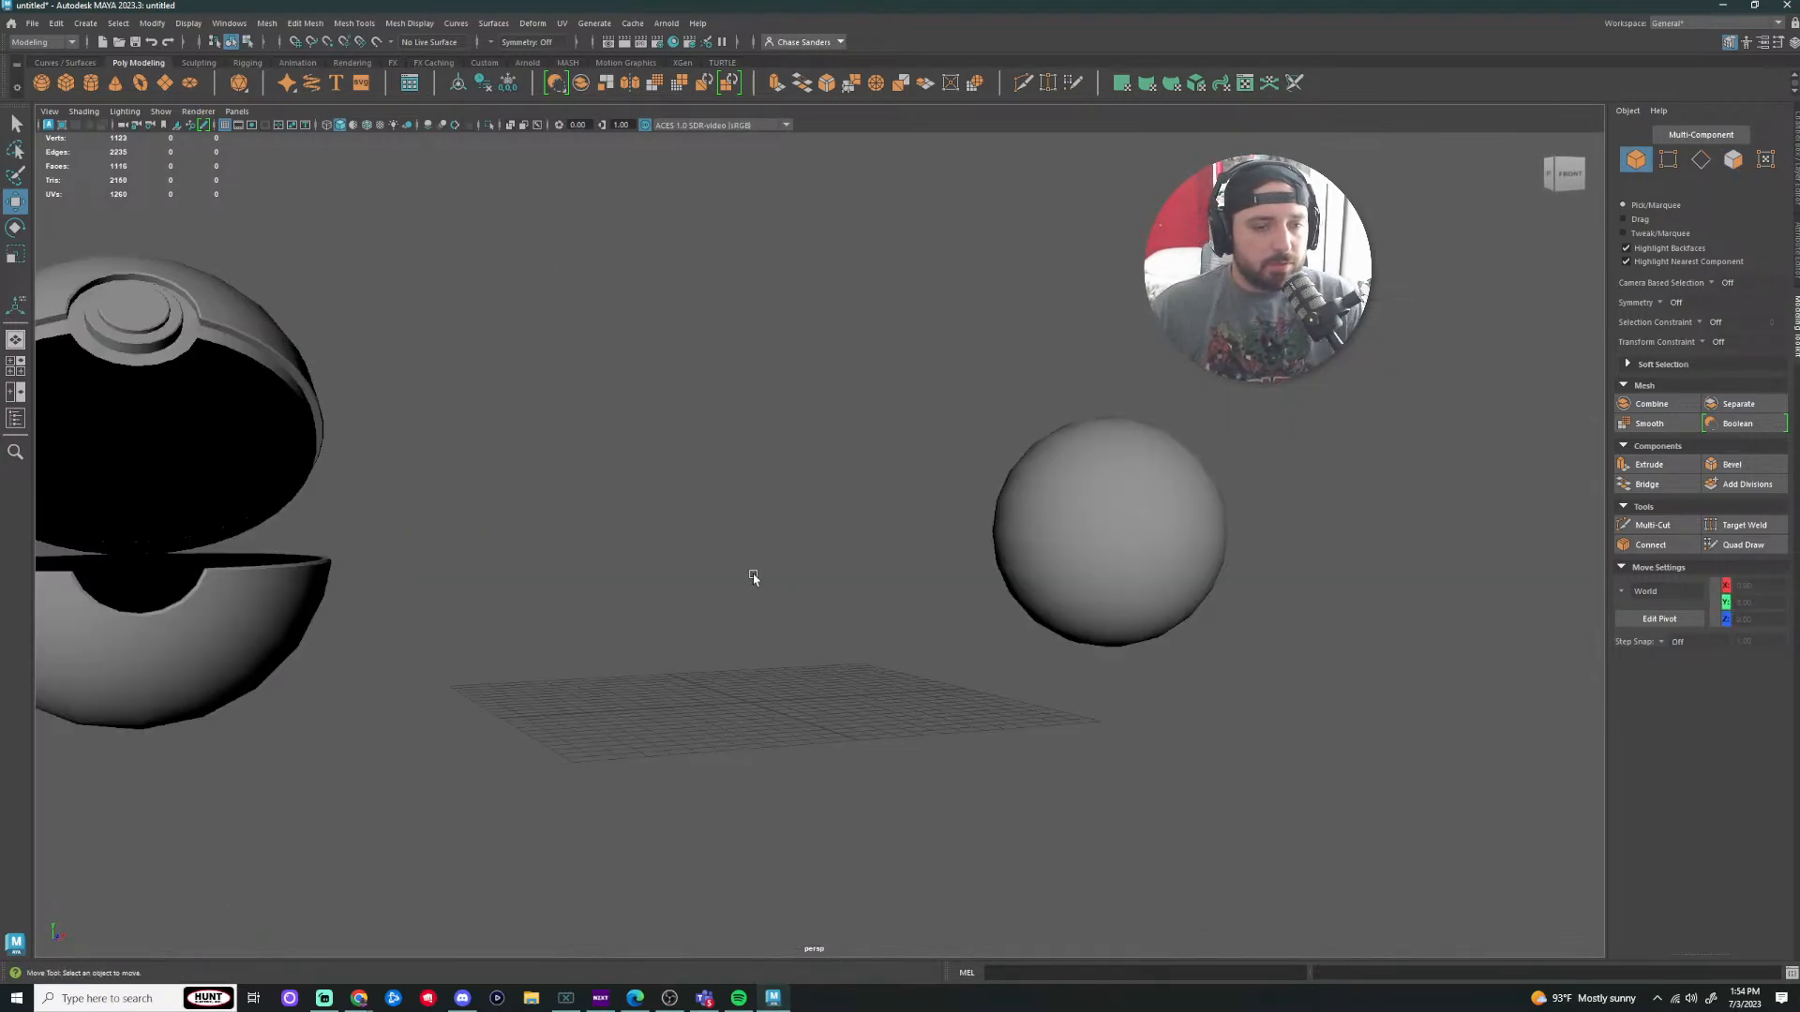
{"action": "left_click", "coordinate": [65, 82]}
{"action": "key", "text": "r"}
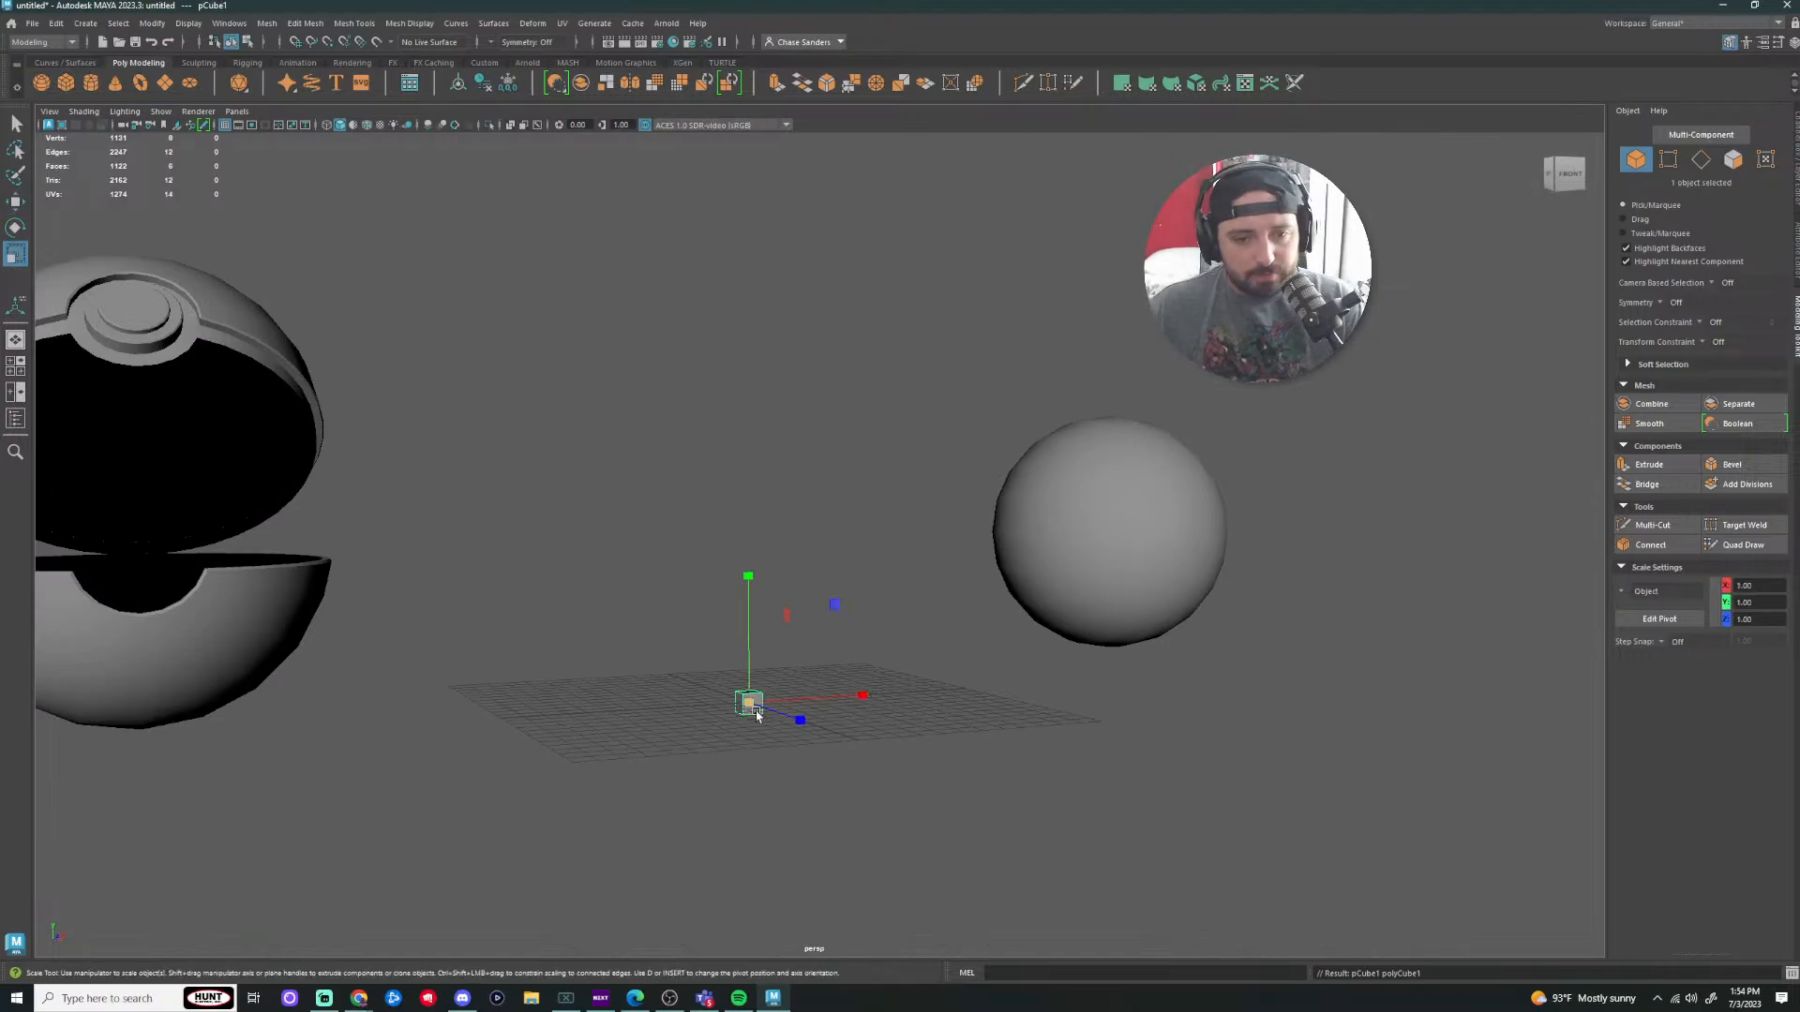
{"action": "left_click_drag", "start_coordinate": [748, 704], "coordinate": [999, 727]}
{"action": "key", "text": "w"}
{"action": "left_click_drag", "start_coordinate": [749, 570], "coordinate": [750, 298]}
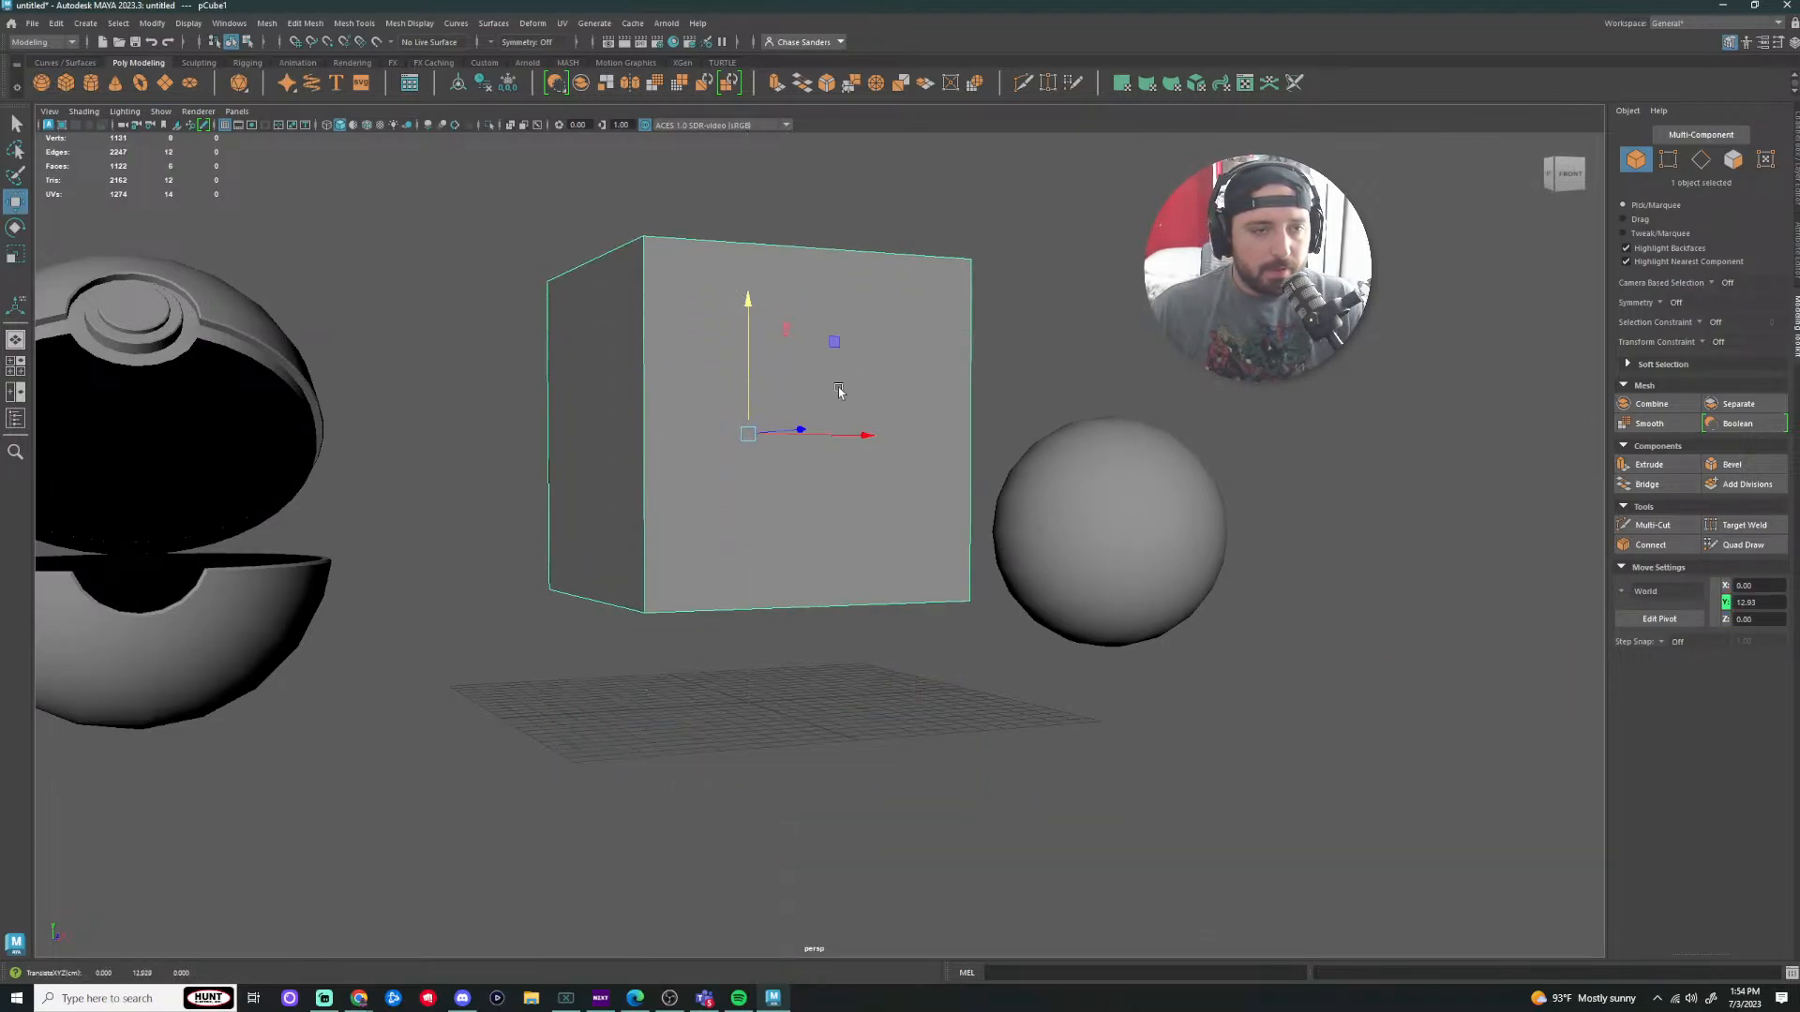
Step: Smooth the cube with Mesh > Smooth, then repeat it with G for a dense sphere
{"action": "left_click", "coordinate": [267, 22]}
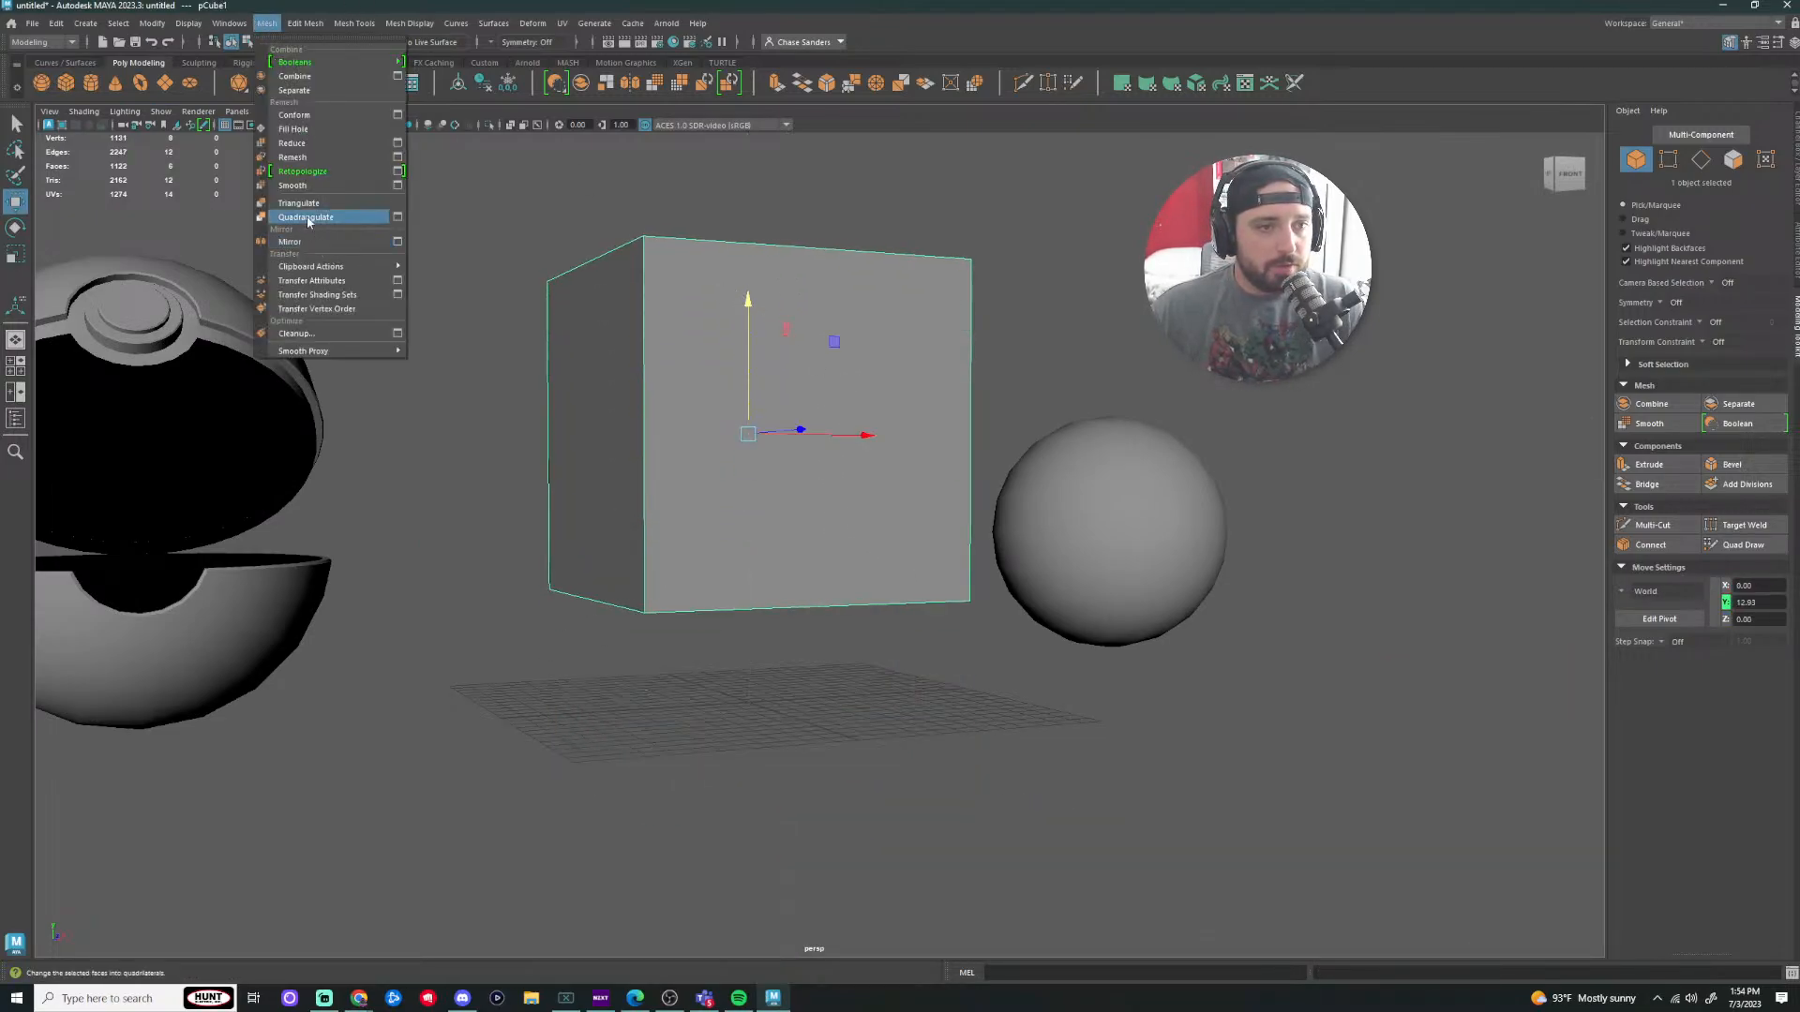
{"action": "left_click", "coordinate": [300, 188]}
{"action": "key", "text": "g"}
{"action": "key", "text": "g"}
{"action": "key", "text": "g"}
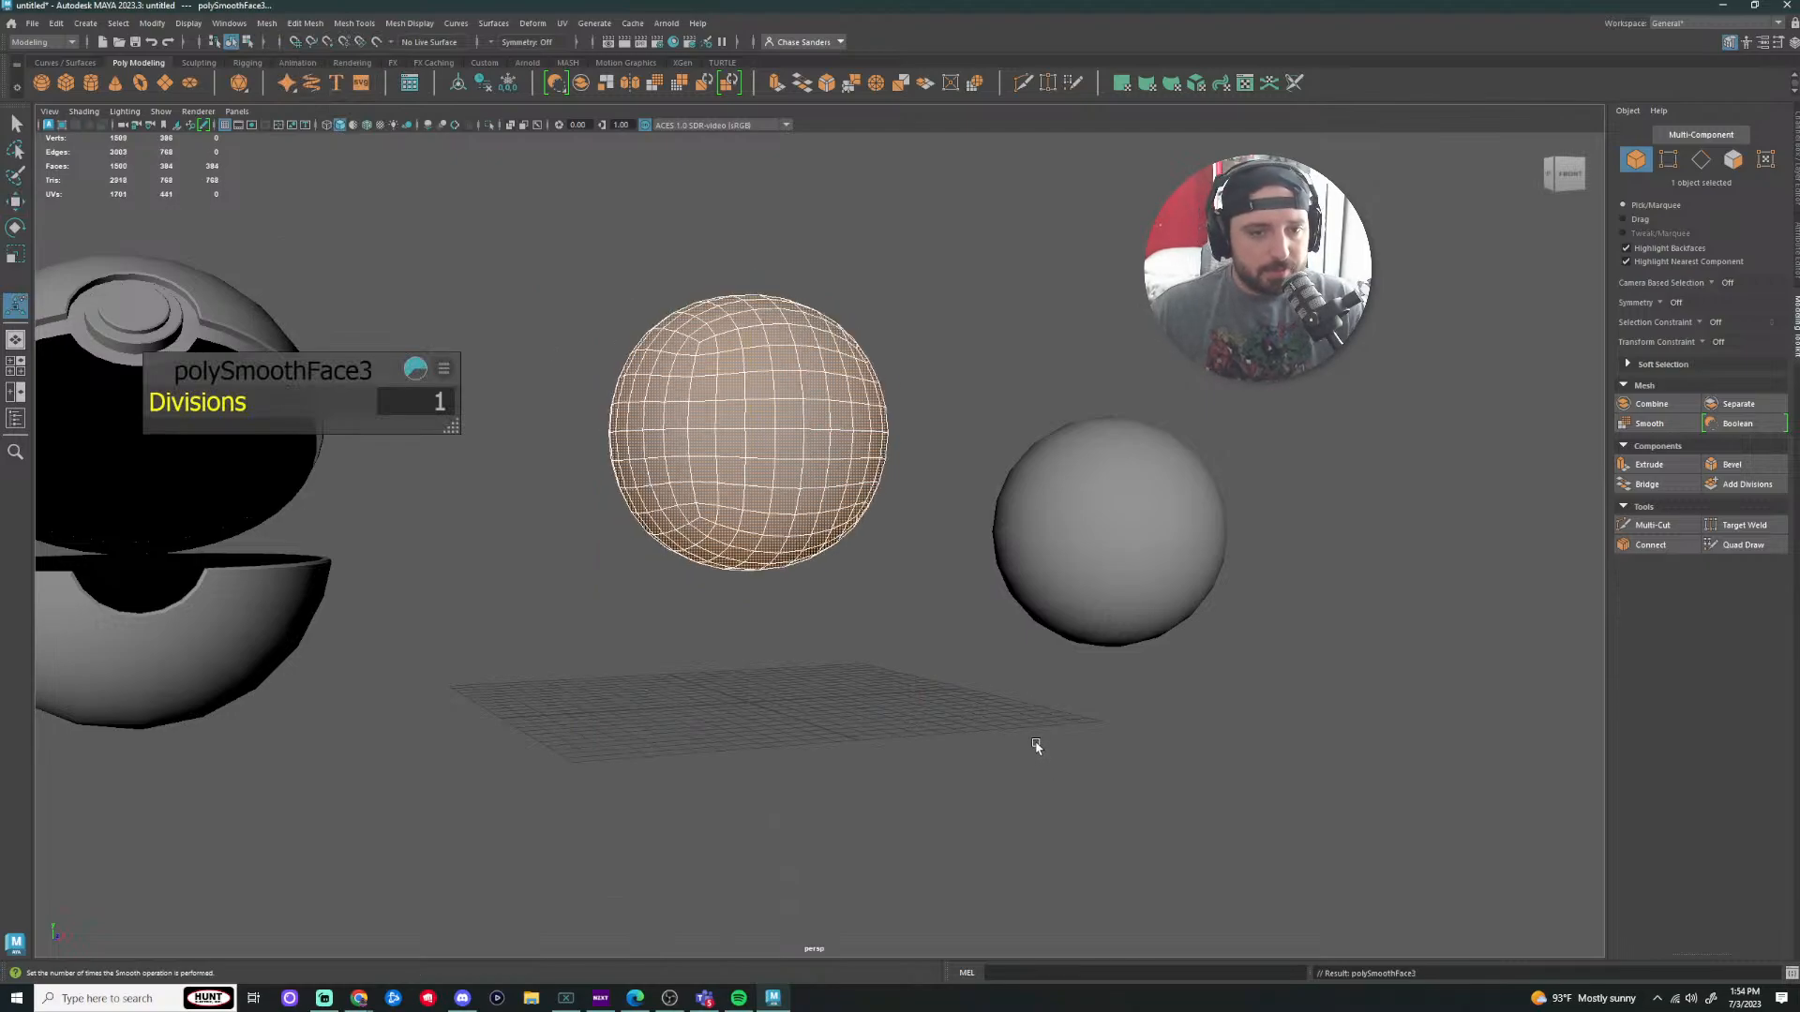
{"action": "left_click", "coordinate": [958, 565]}
{"action": "scroll", "coordinate": [891, 522], "scroll_direction": "up", "scroll_amount": 2}
{"action": "left_click", "coordinate": [839, 506]}
{"action": "left_click_drag", "start_coordinate": [835, 563], "coordinate": [909, 626], "text": "alt"}
Step: Scale the dense sphere up uniformly to 23.65
{"action": "key", "text": "r"}
{"action": "left_click_drag", "start_coordinate": [742, 406], "coordinate": [901, 480]}
{"action": "left_click", "coordinate": [989, 567]}
{"action": "middle_click_drag", "start_coordinate": [1060, 568], "coordinate": [1158, 654], "text": "alt"}
{"action": "left_click", "coordinate": [976, 567]}
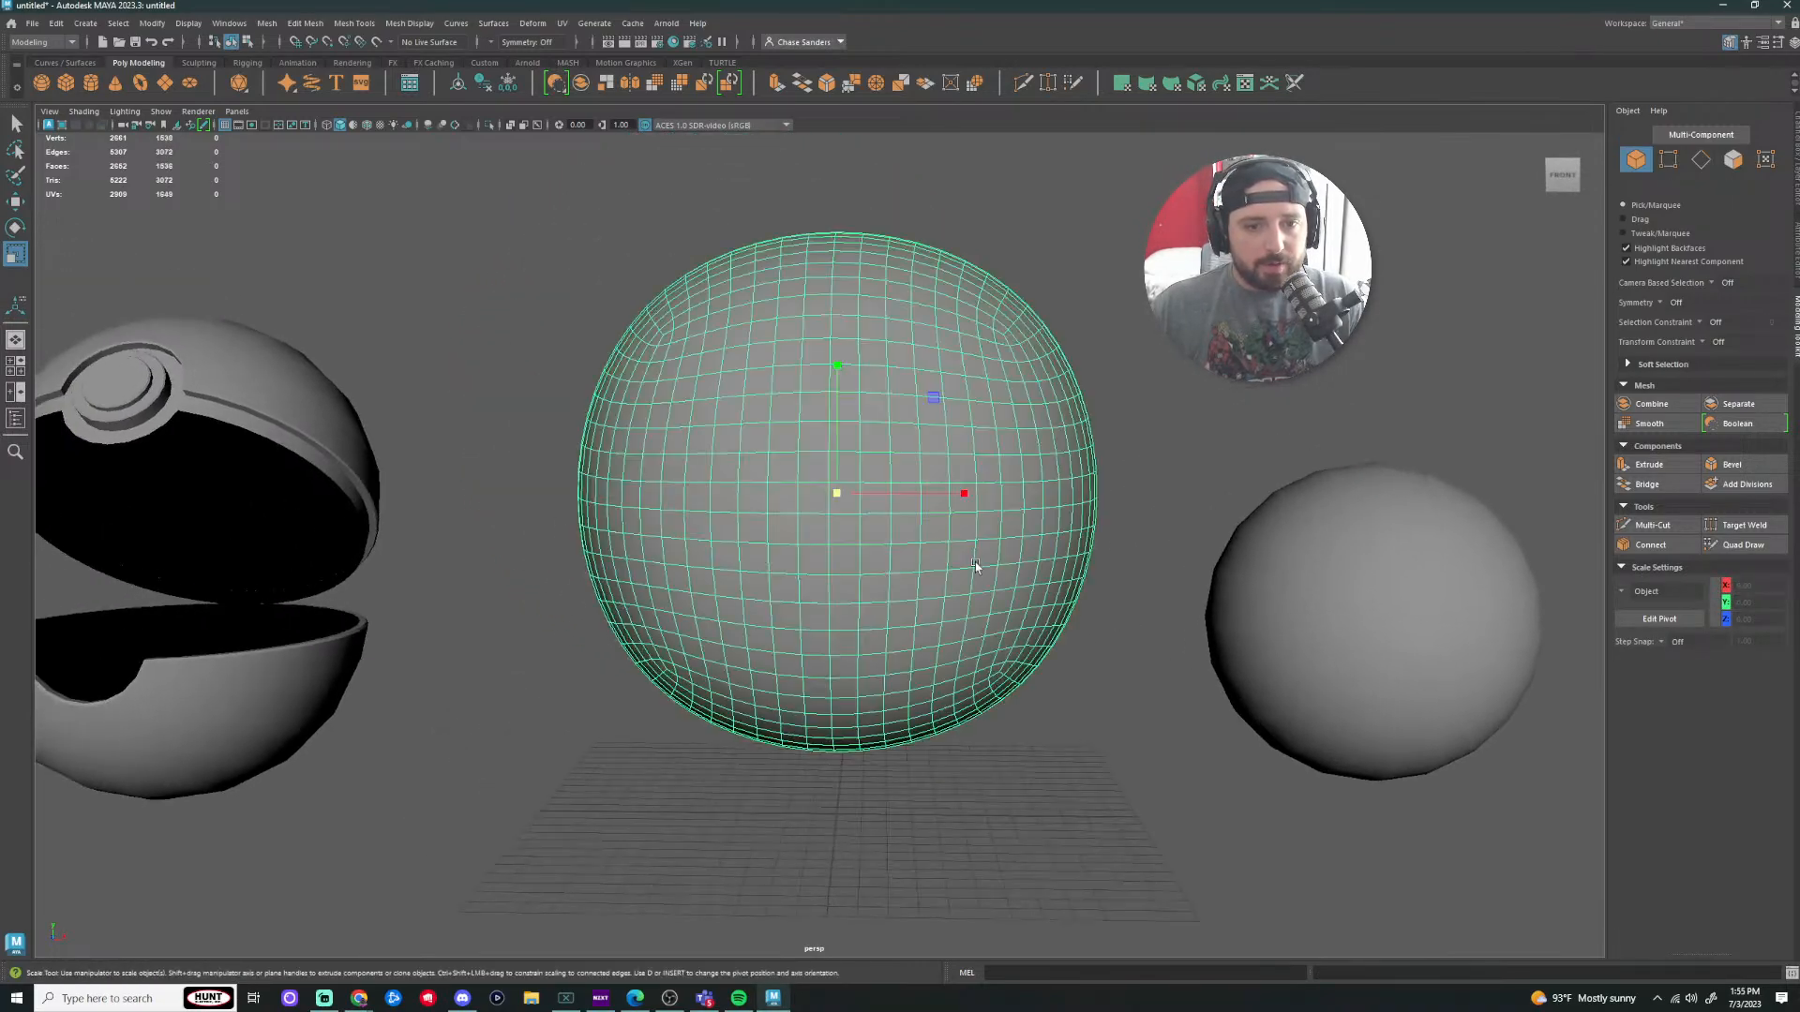
Step: Select a 4x4 block of front faces plus a surrounding ring of faces
{"action": "middle_click_drag", "start_coordinate": [915, 532], "coordinate": [857, 490], "text": "alt"}
{"action": "scroll", "coordinate": [830, 502], "scroll_direction": "up", "scroll_amount": 1}
{"action": "left_click_drag", "start_coordinate": [800, 514], "coordinate": [812, 517], "text": "alt"}
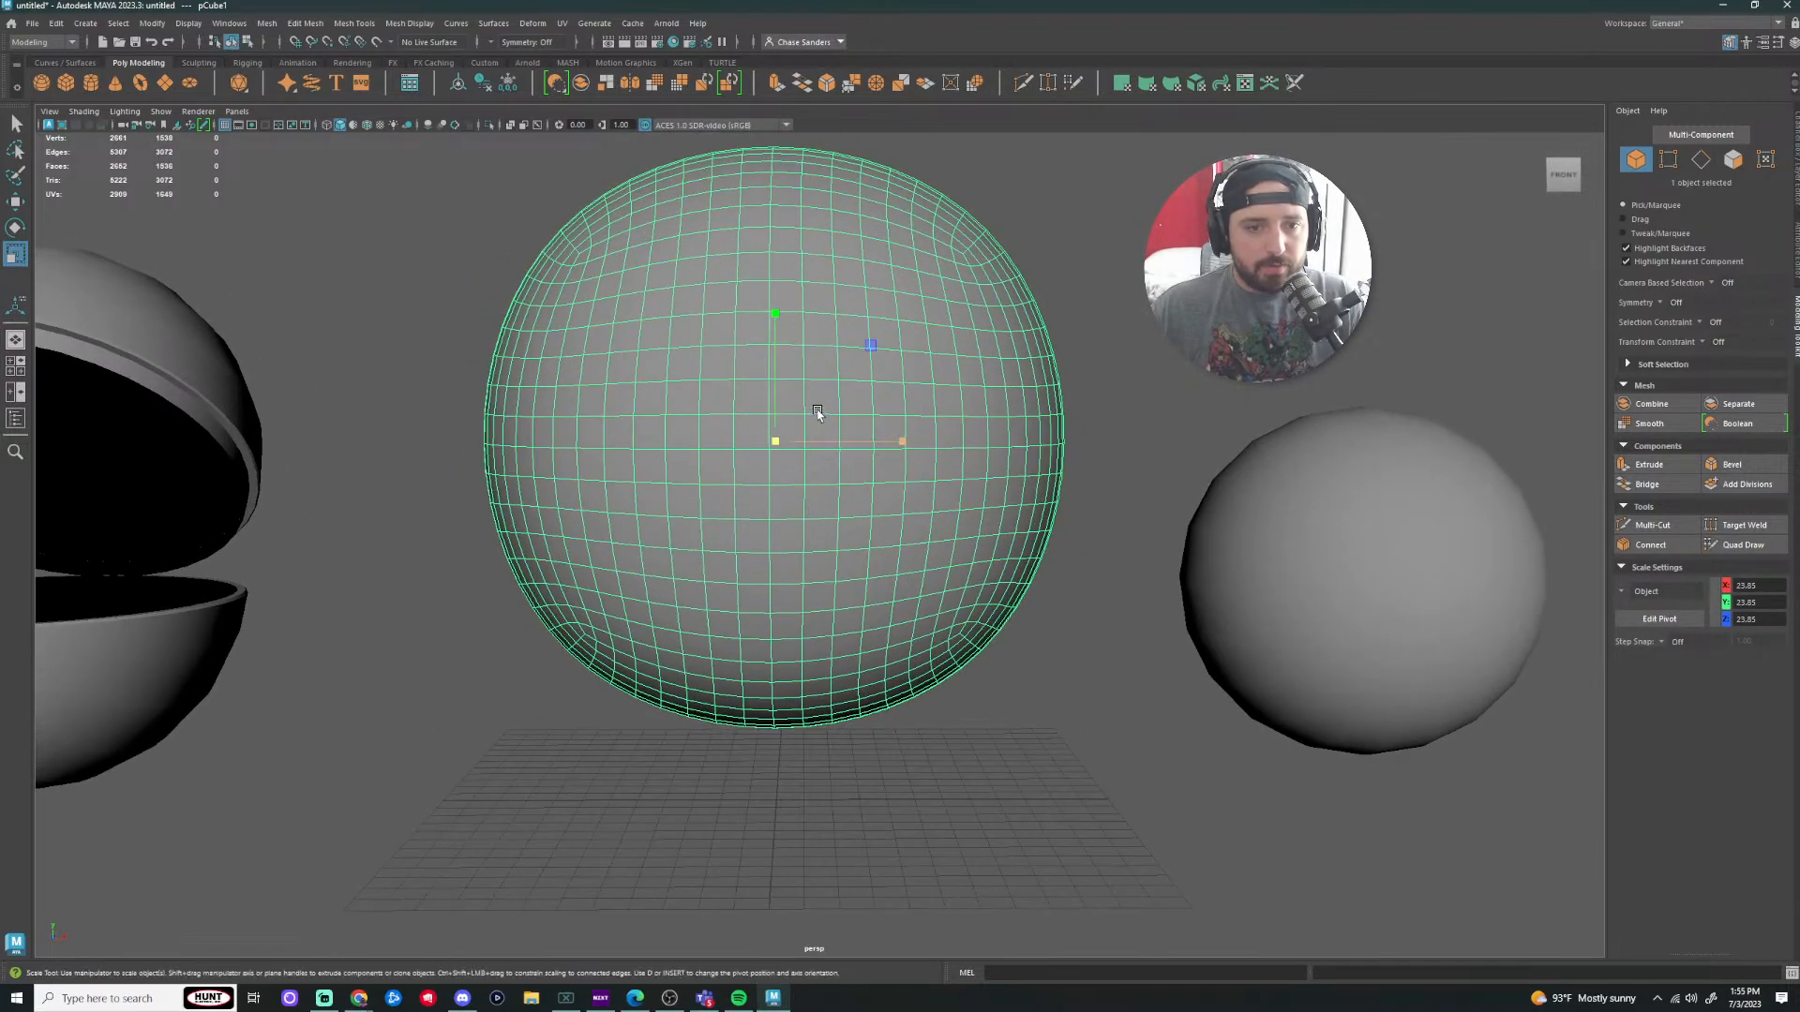
{"action": "right_click_drag", "start_coordinate": [752, 391], "coordinate": [725, 394]}
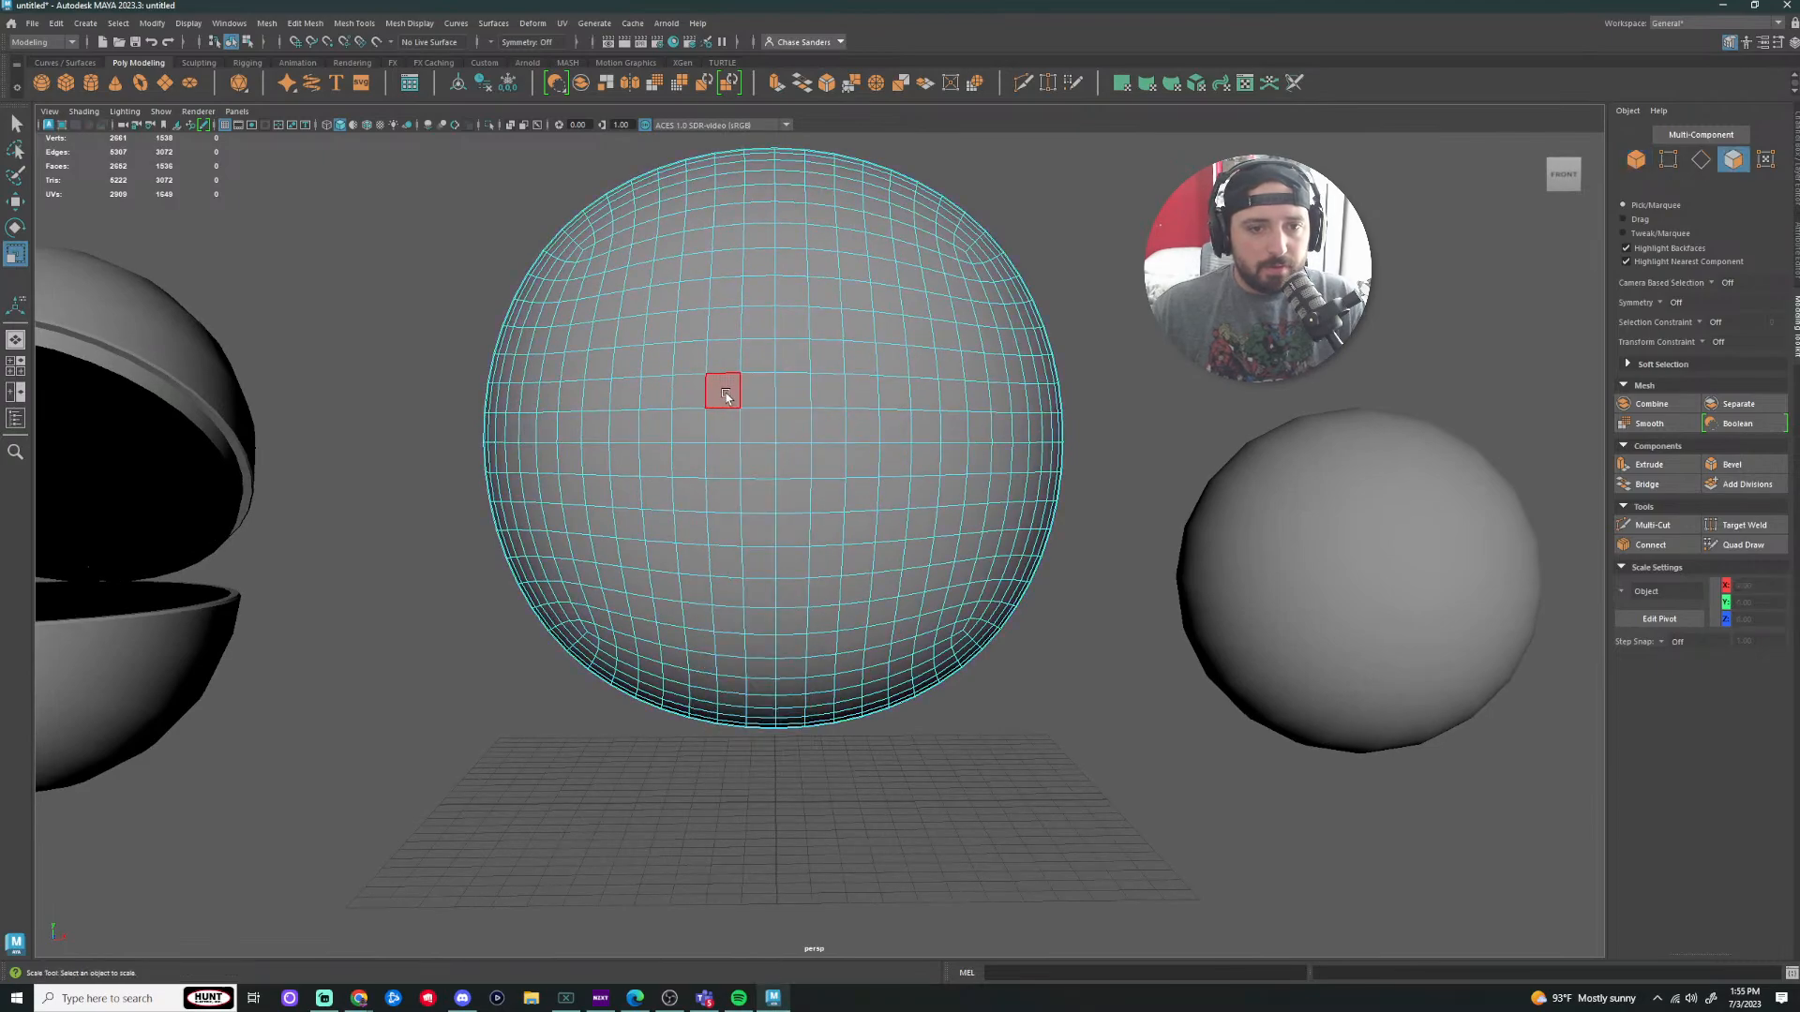
{"action": "mouse_move", "coordinate": [766, 392]}
{"action": "left_mouse_down"}
{"action": "mouse_move", "coordinate": [824, 466]}
{"action": "mouse_move", "coordinate": [712, 495]}
{"action": "mouse_move", "coordinate": [712, 424]}
{"action": "mouse_move", "coordinate": [748, 456]}
{"action": "left_mouse_up"}
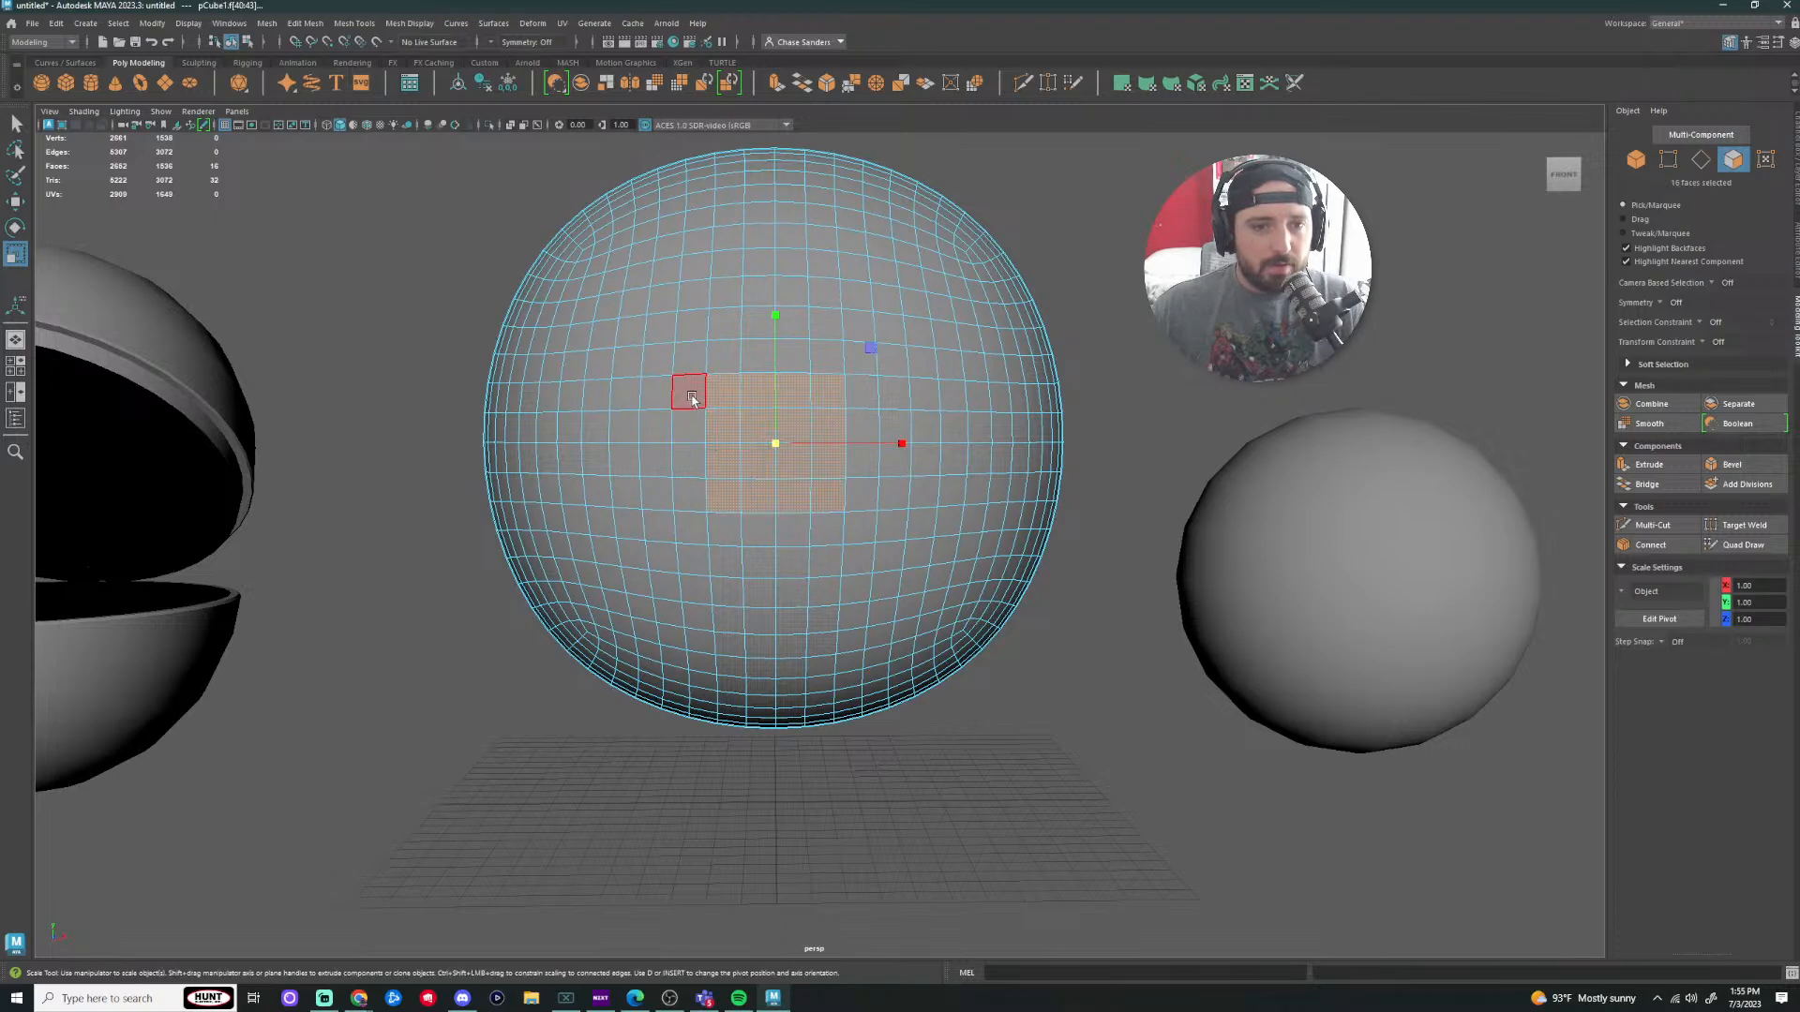
{"action": "mouse_move", "coordinate": [689, 367]}
{"action": "left_mouse_down"}
{"action": "mouse_move", "coordinate": [860, 398]}
{"action": "mouse_move", "coordinate": [863, 501]}
{"action": "mouse_move", "coordinate": [684, 460]}
{"action": "mouse_move", "coordinate": [687, 529]}
{"action": "mouse_move", "coordinate": [877, 530]}
{"action": "left_mouse_up"}
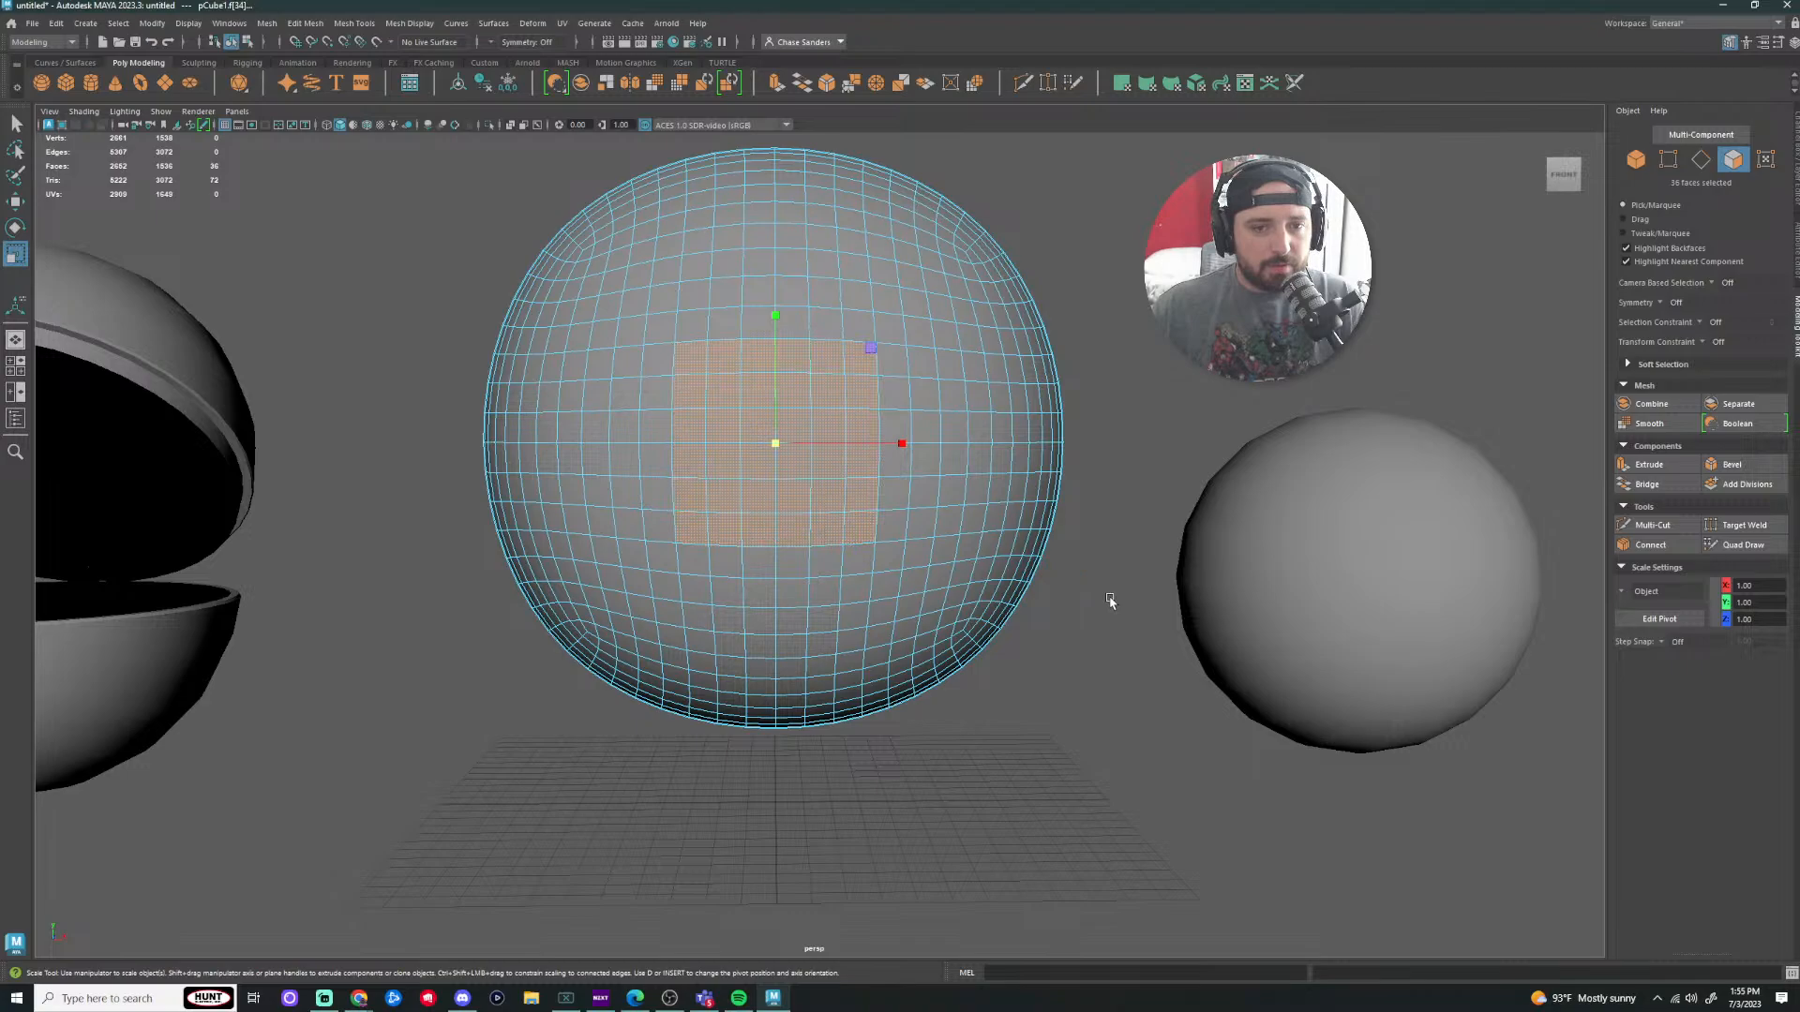
Step: Circularize the square face patch and set its Twist to 3.5
{"action": "left_click", "coordinate": [267, 22]}
{"action": "mouse_move", "coordinate": [305, 22]}
{"action": "left_click", "coordinate": [338, 104]}
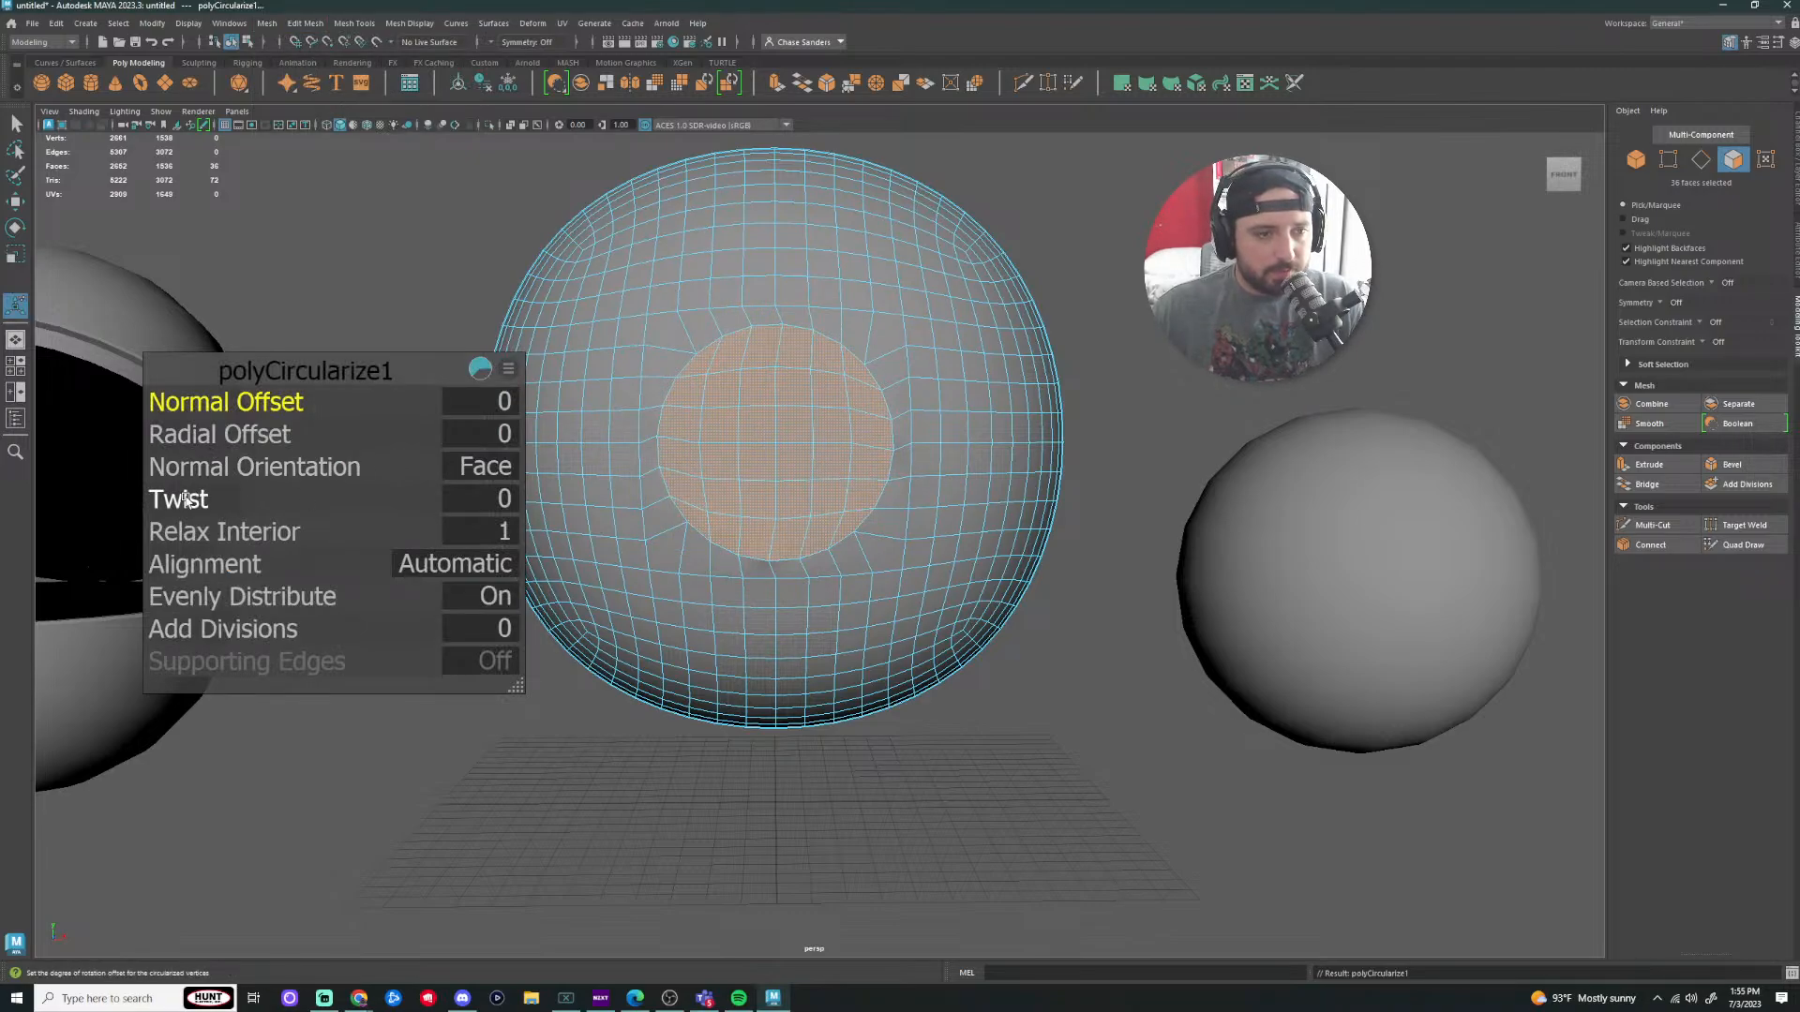
{"action": "left_click_drag", "start_coordinate": [184, 433], "coordinate": [221, 433]}
{"action": "key", "text": "ctrl+z"}
{"action": "left_click_drag", "start_coordinate": [214, 503], "coordinate": [215, 502]}
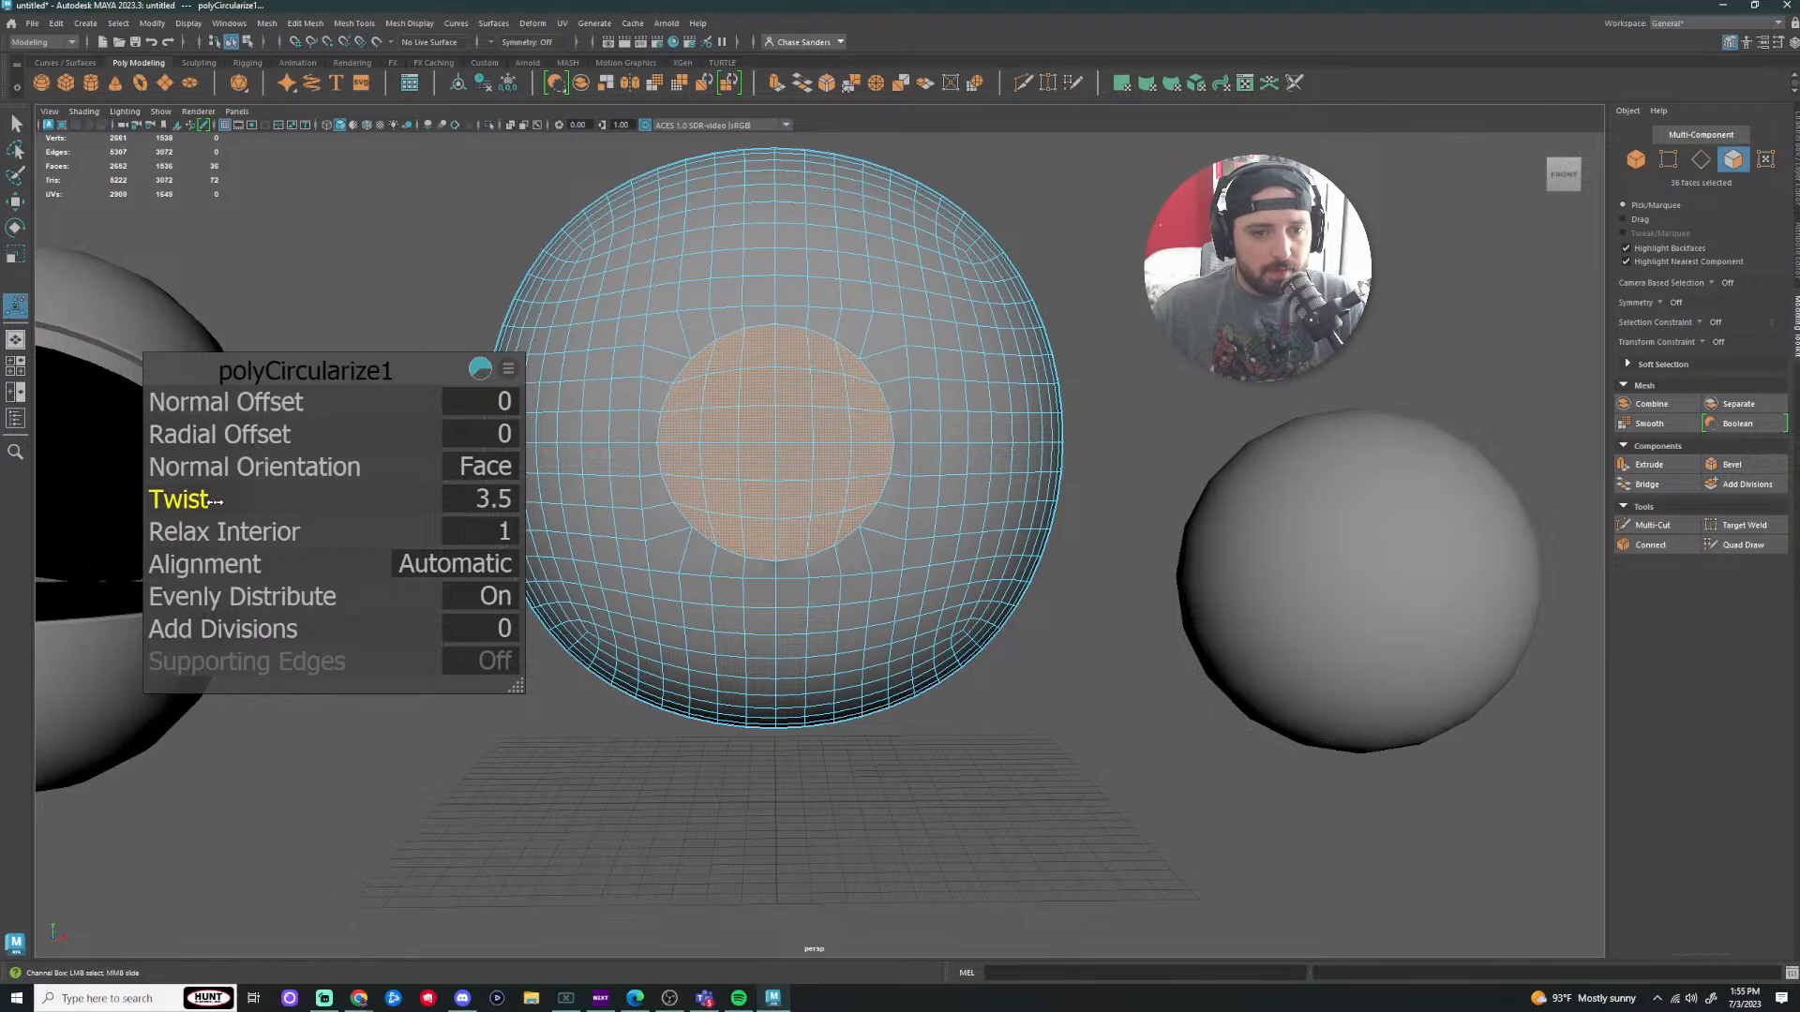
Step: Inspect the twisted circle from the left-front, then clear the face selection
{"action": "left_click", "coordinate": [1144, 763]}
{"action": "scroll", "coordinate": [1077, 458], "scroll_direction": "up", "scroll_amount": 3}
{"action": "left_click_drag", "start_coordinate": [1077, 457], "coordinate": [1227, 385], "text": "alt"}
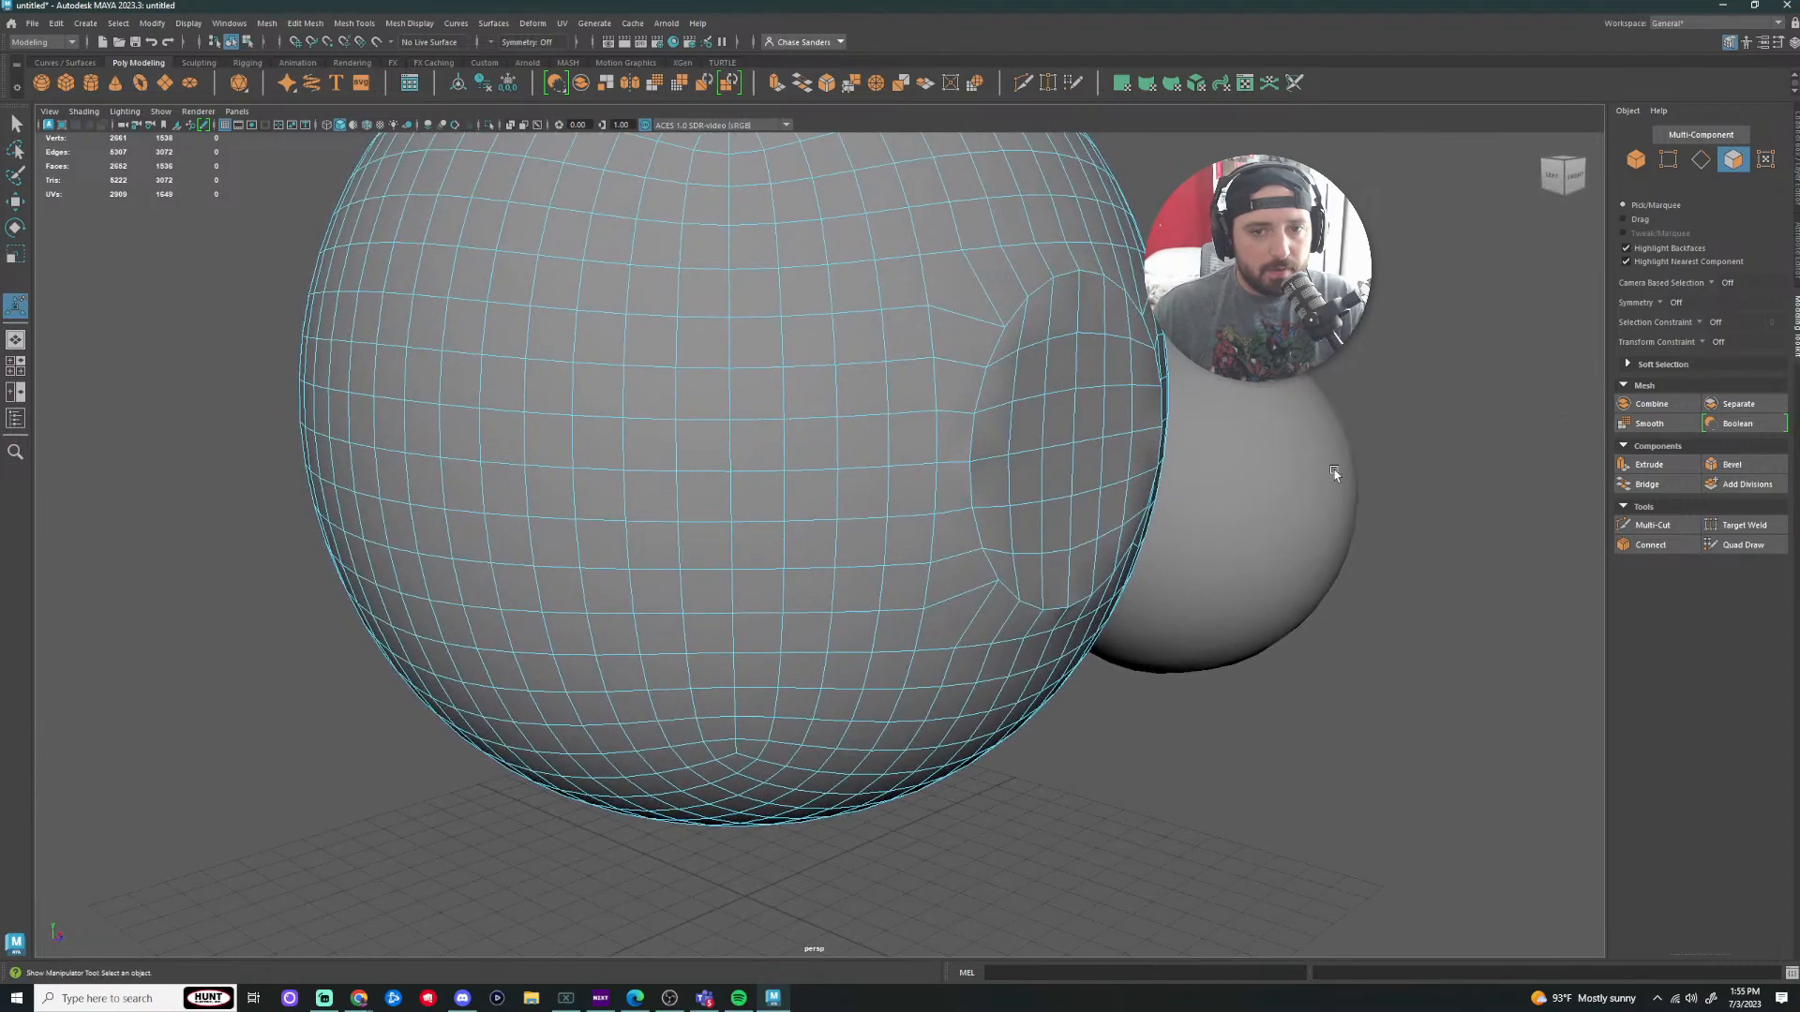
{"action": "key", "text": "ctrl+z"}
{"action": "key", "text": "w"}
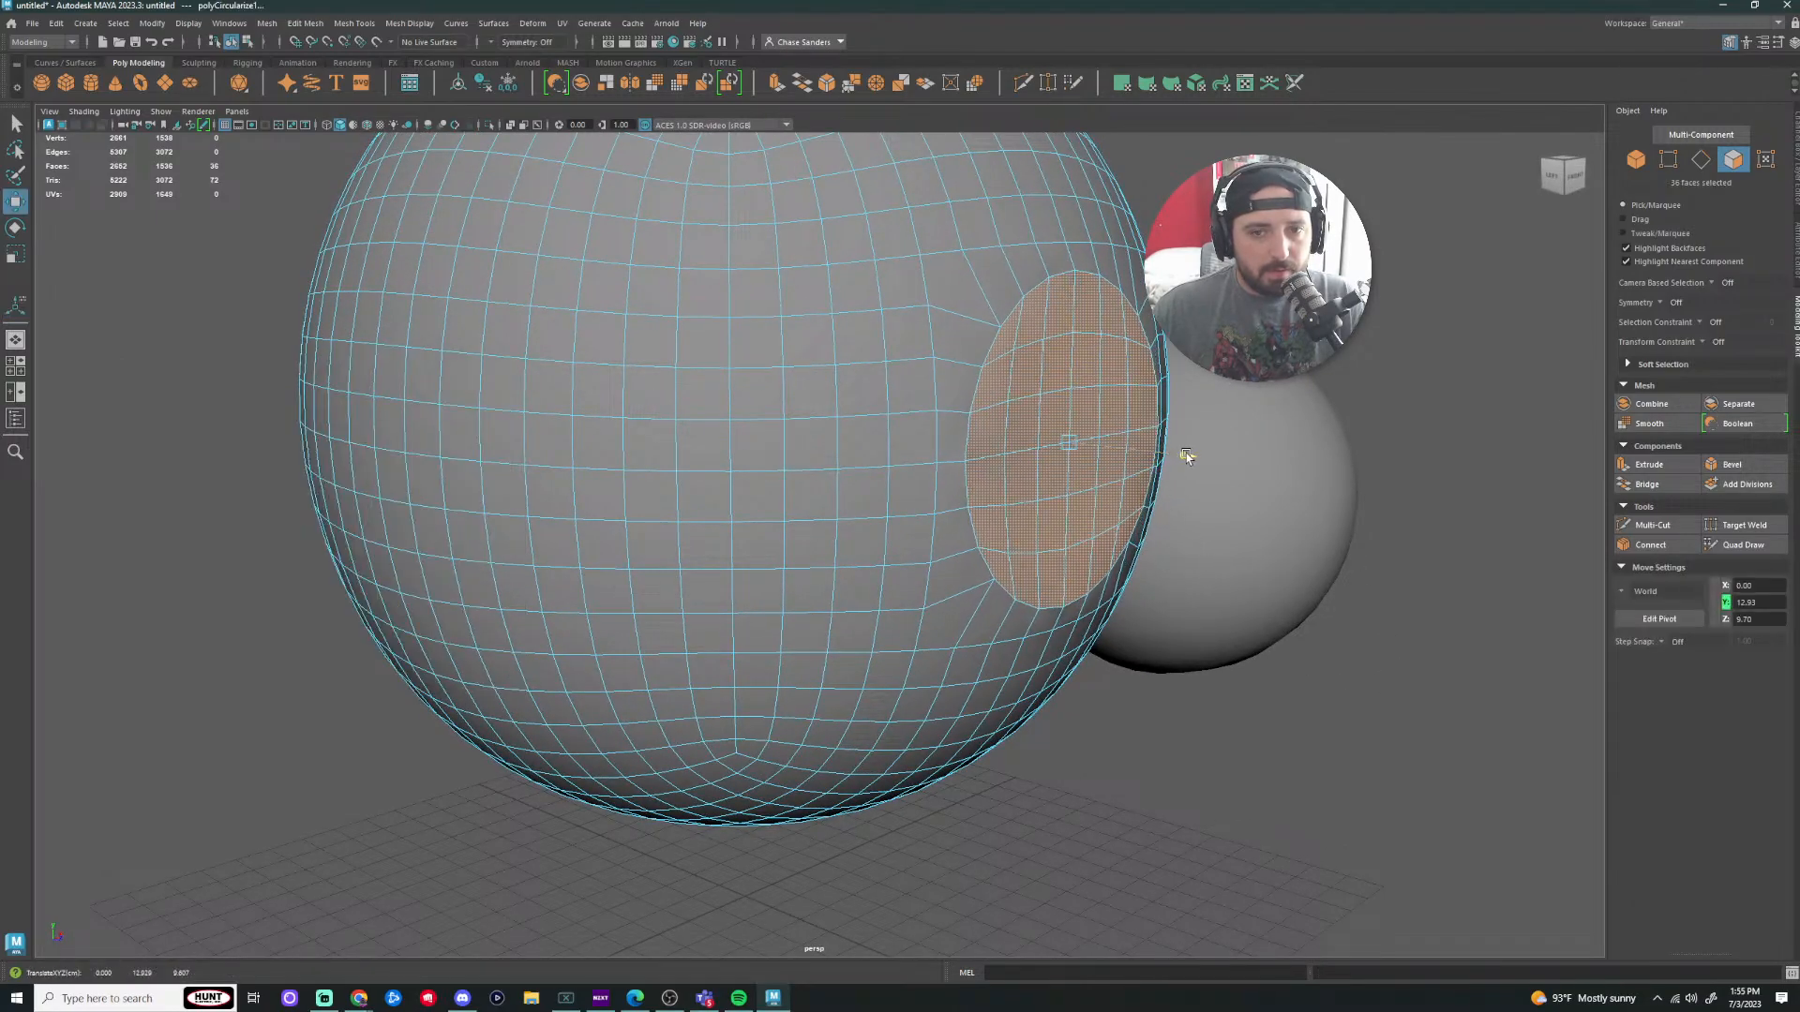
{"action": "left_click", "coordinate": [1174, 762]}
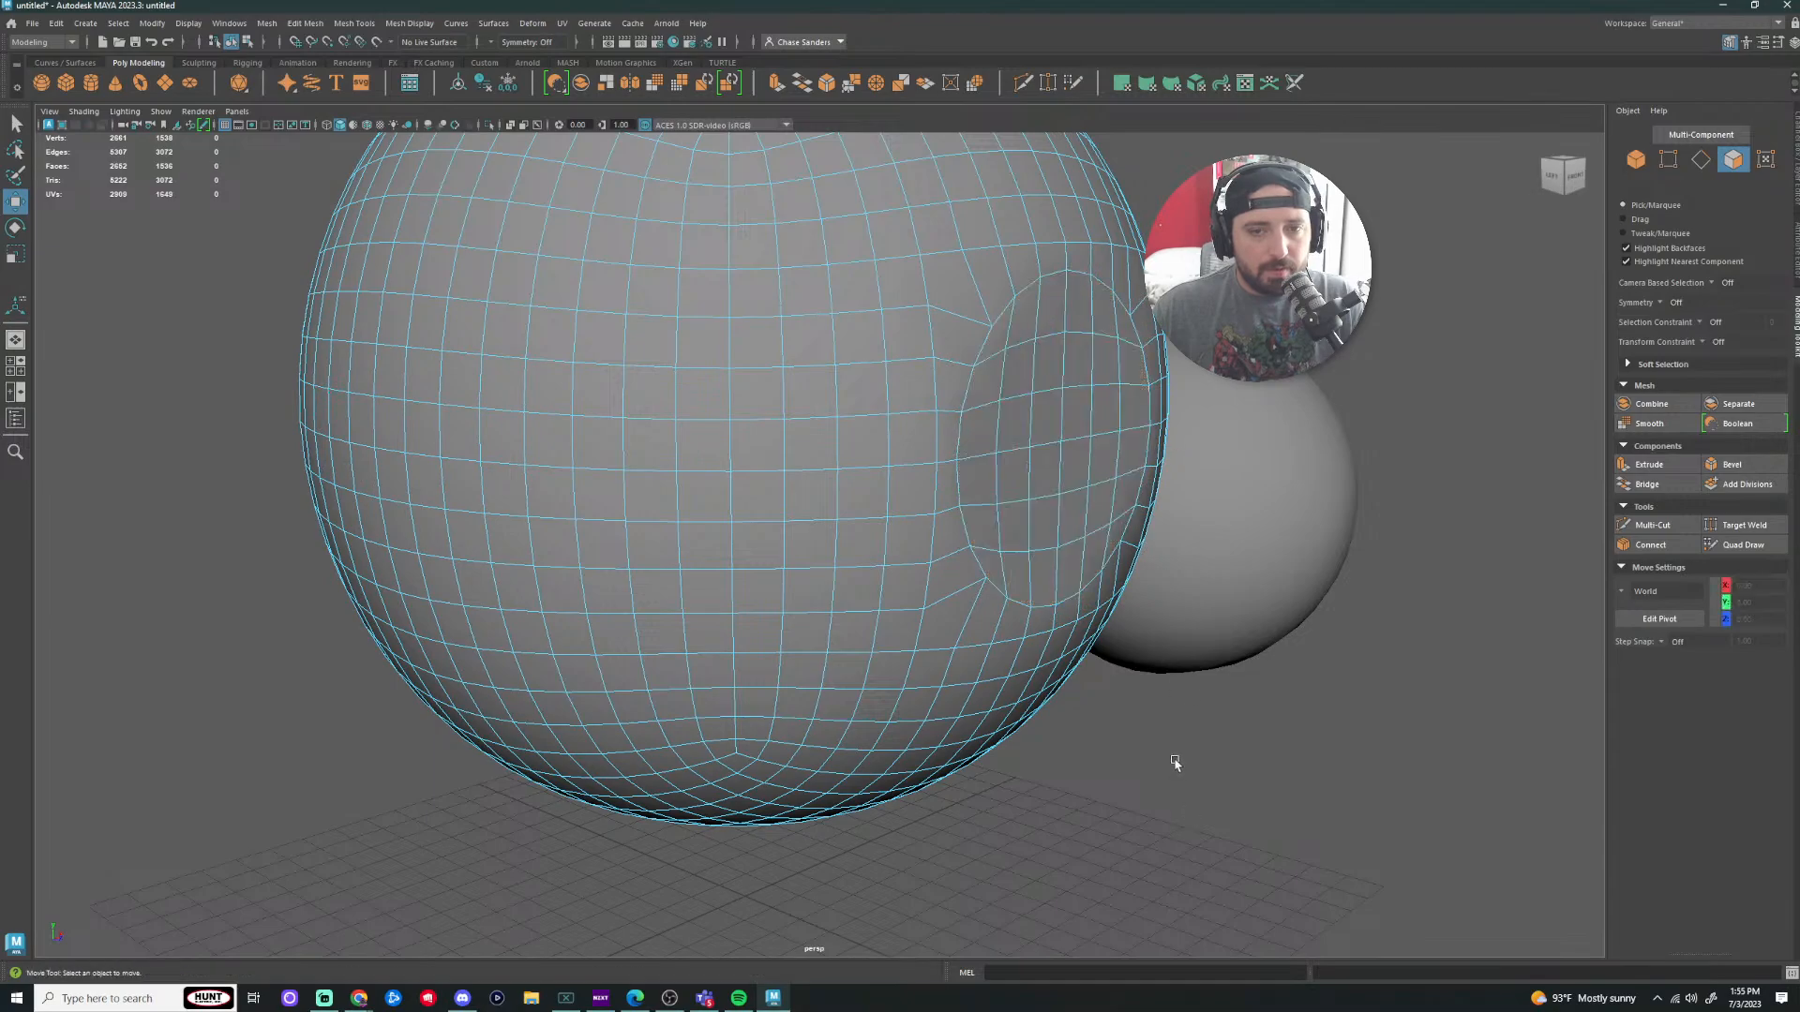
{"action": "scroll", "coordinate": [1175, 762], "scroll_direction": "down", "scroll_amount": 3}
{"action": "left_click_drag", "start_coordinate": [1095, 722], "coordinate": [1005, 705]}
{"action": "scroll", "coordinate": [1090, 645], "scroll_direction": "down", "scroll_amount": 3}
{"action": "mouse_move", "coordinate": [1089, 645]}
{"action": "left_mouse_down", "text": "alt"}
{"action": "mouse_move", "coordinate": [981, 615]}
{"action": "mouse_move", "coordinate": [815, 622]}
{"action": "mouse_move", "coordinate": [953, 627]}
{"action": "mouse_move", "coordinate": [912, 585]}
{"action": "left_mouse_up", "text": "alt"}
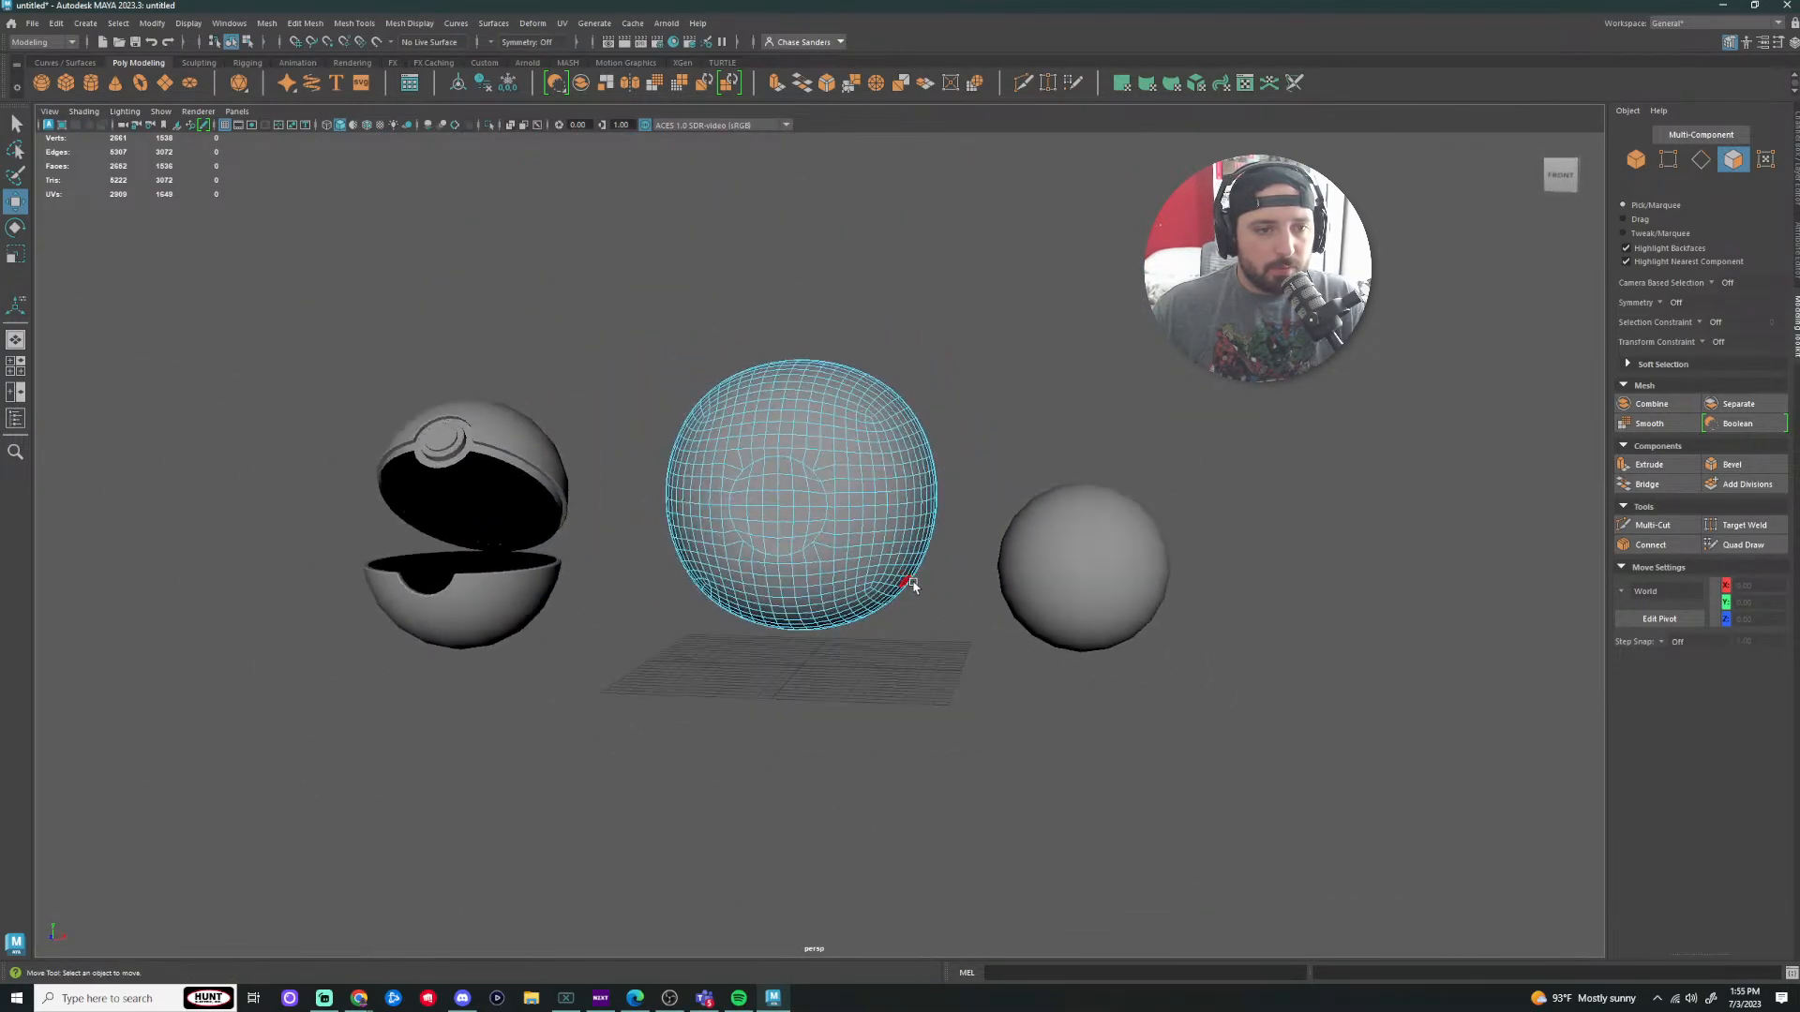
Step: Select the whole central sphere in Object Mode and delete it
{"action": "left_click", "coordinate": [761, 528]}
{"action": "right_click_drag", "start_coordinate": [836, 454], "coordinate": [963, 418]}
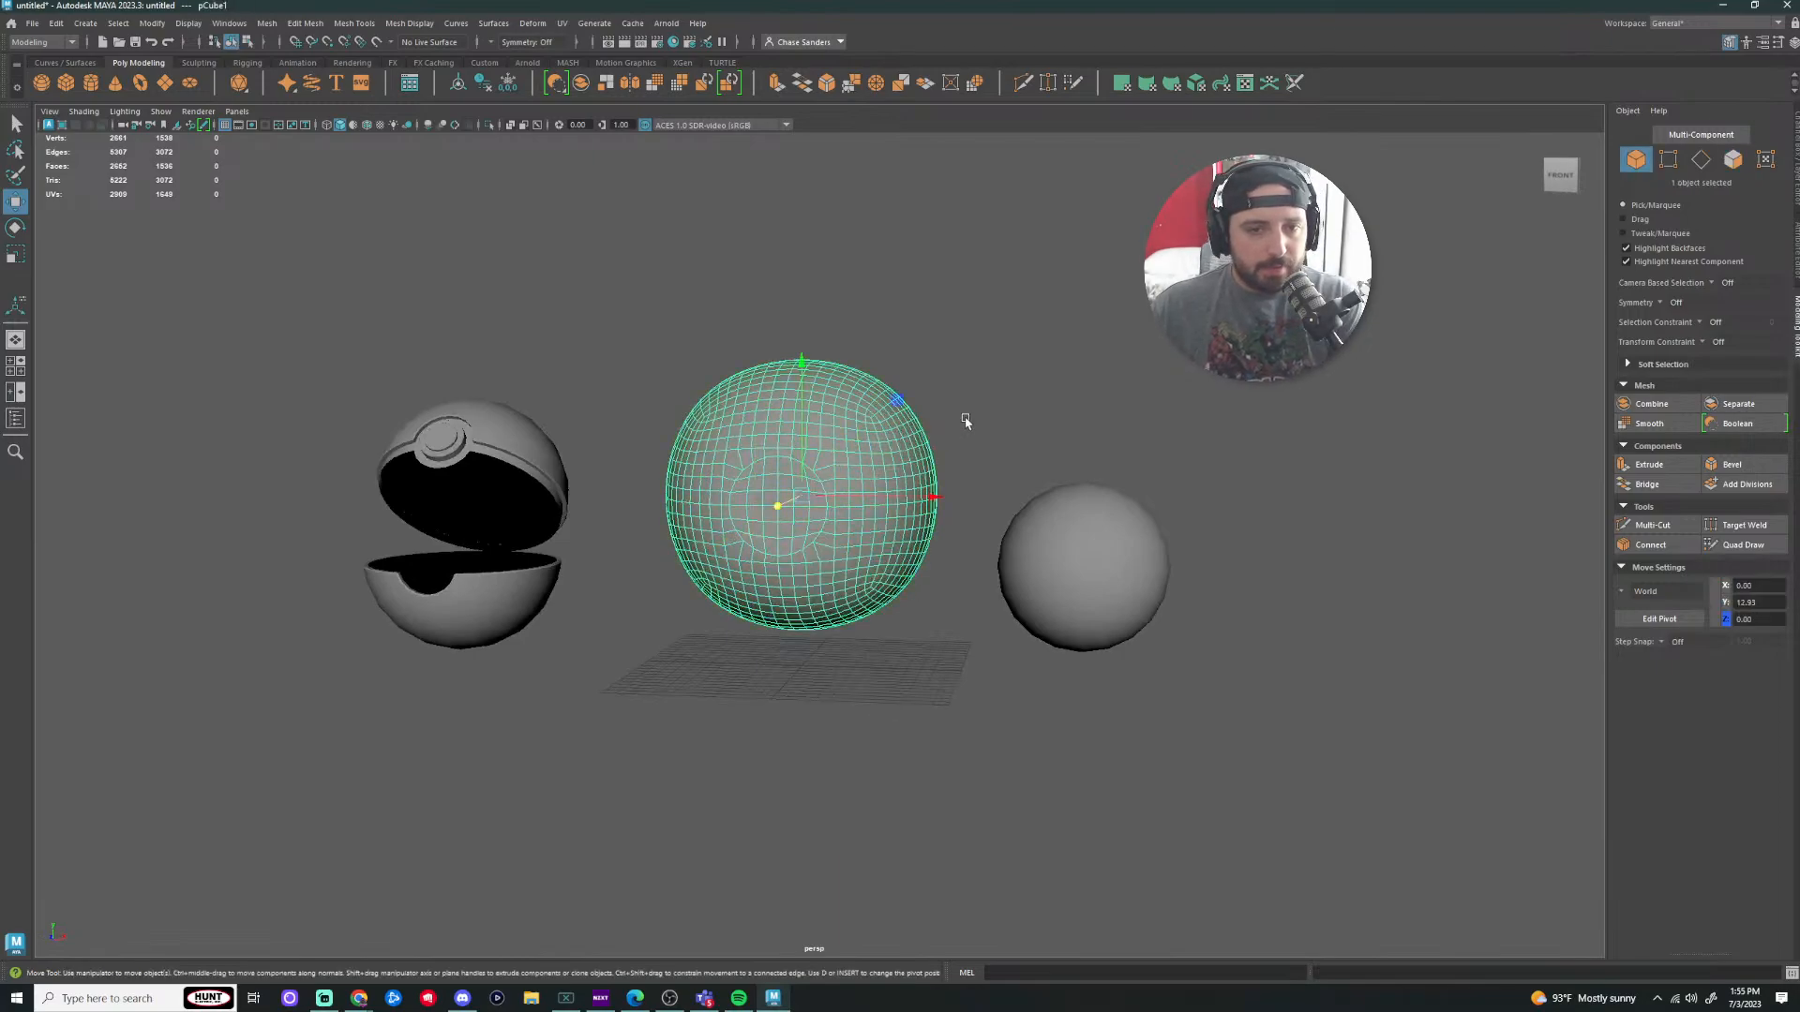
{"action": "scroll", "coordinate": [990, 407], "scroll_direction": "up", "scroll_amount": 3}
{"action": "scroll", "coordinate": [1003, 397], "scroll_direction": "up", "scroll_amount": 2}
{"action": "scroll", "coordinate": [1126, 310], "scroll_direction": "down", "scroll_amount": 2}
{"action": "left_click_drag", "start_coordinate": [1190, 266], "coordinate": [989, 490], "text": "alt"}
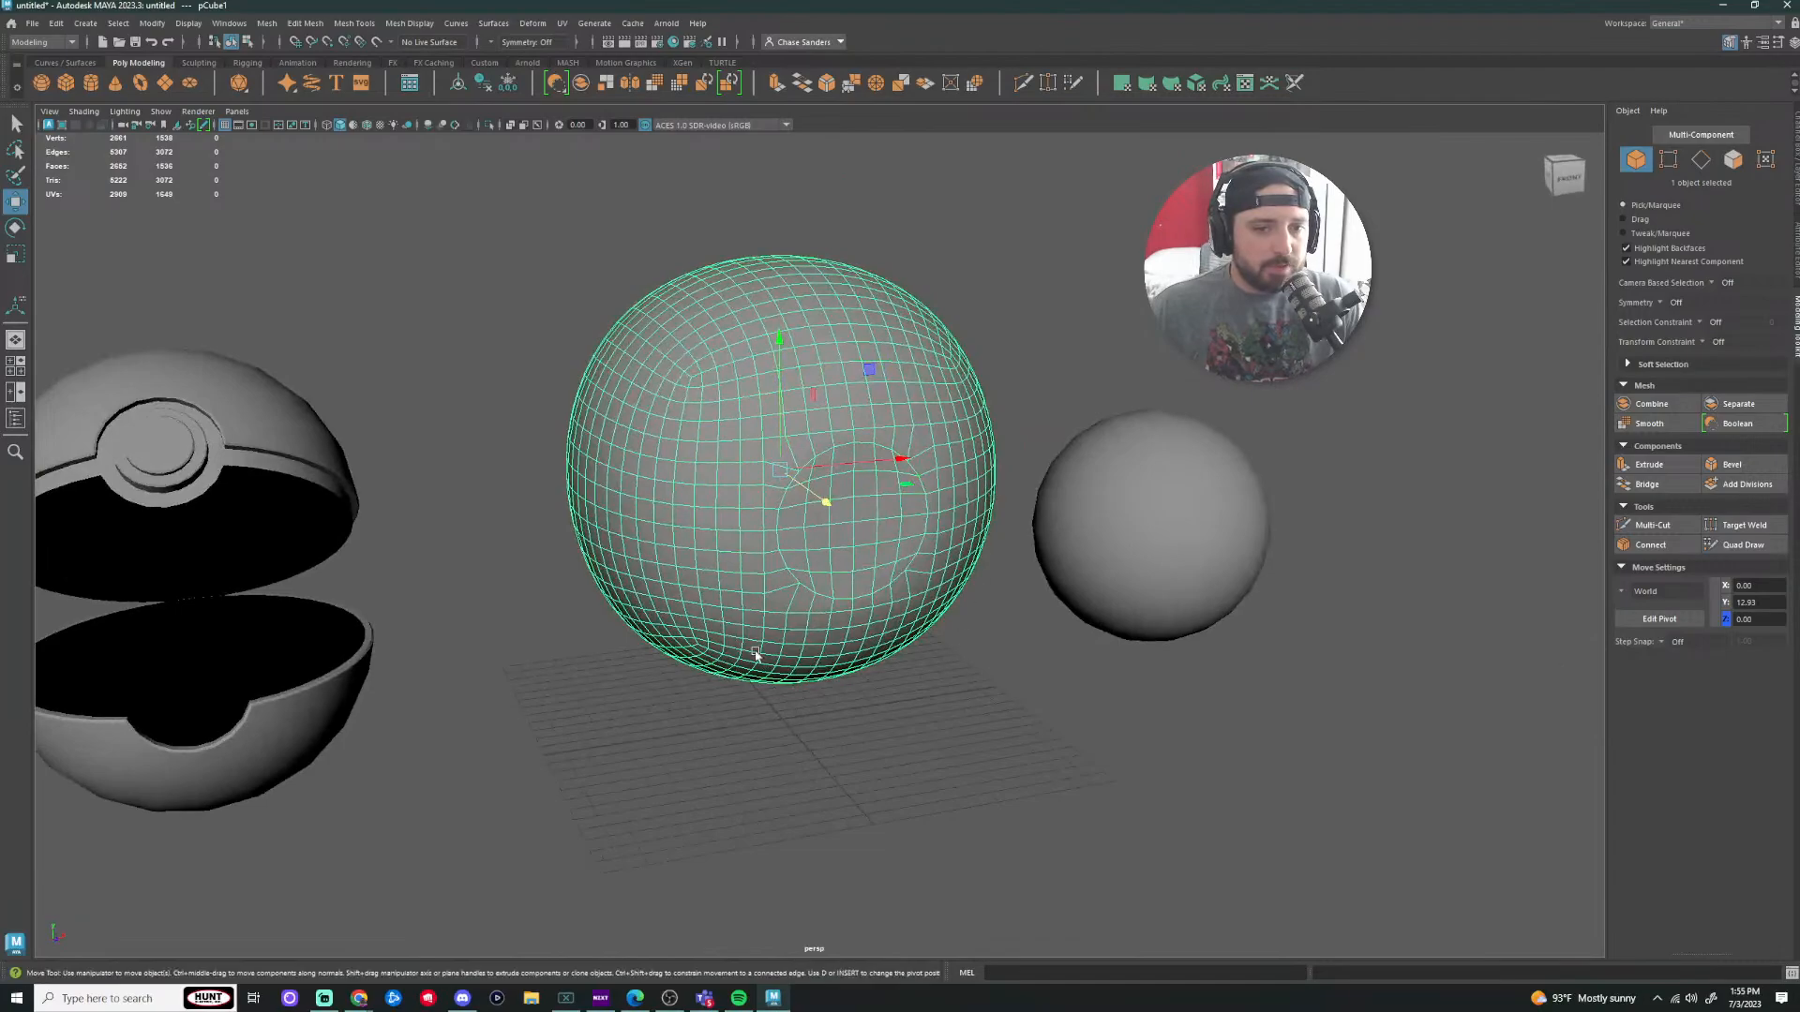
{"action": "left_click_drag", "start_coordinate": [410, 500], "coordinate": [1016, 683], "text": "alt"}
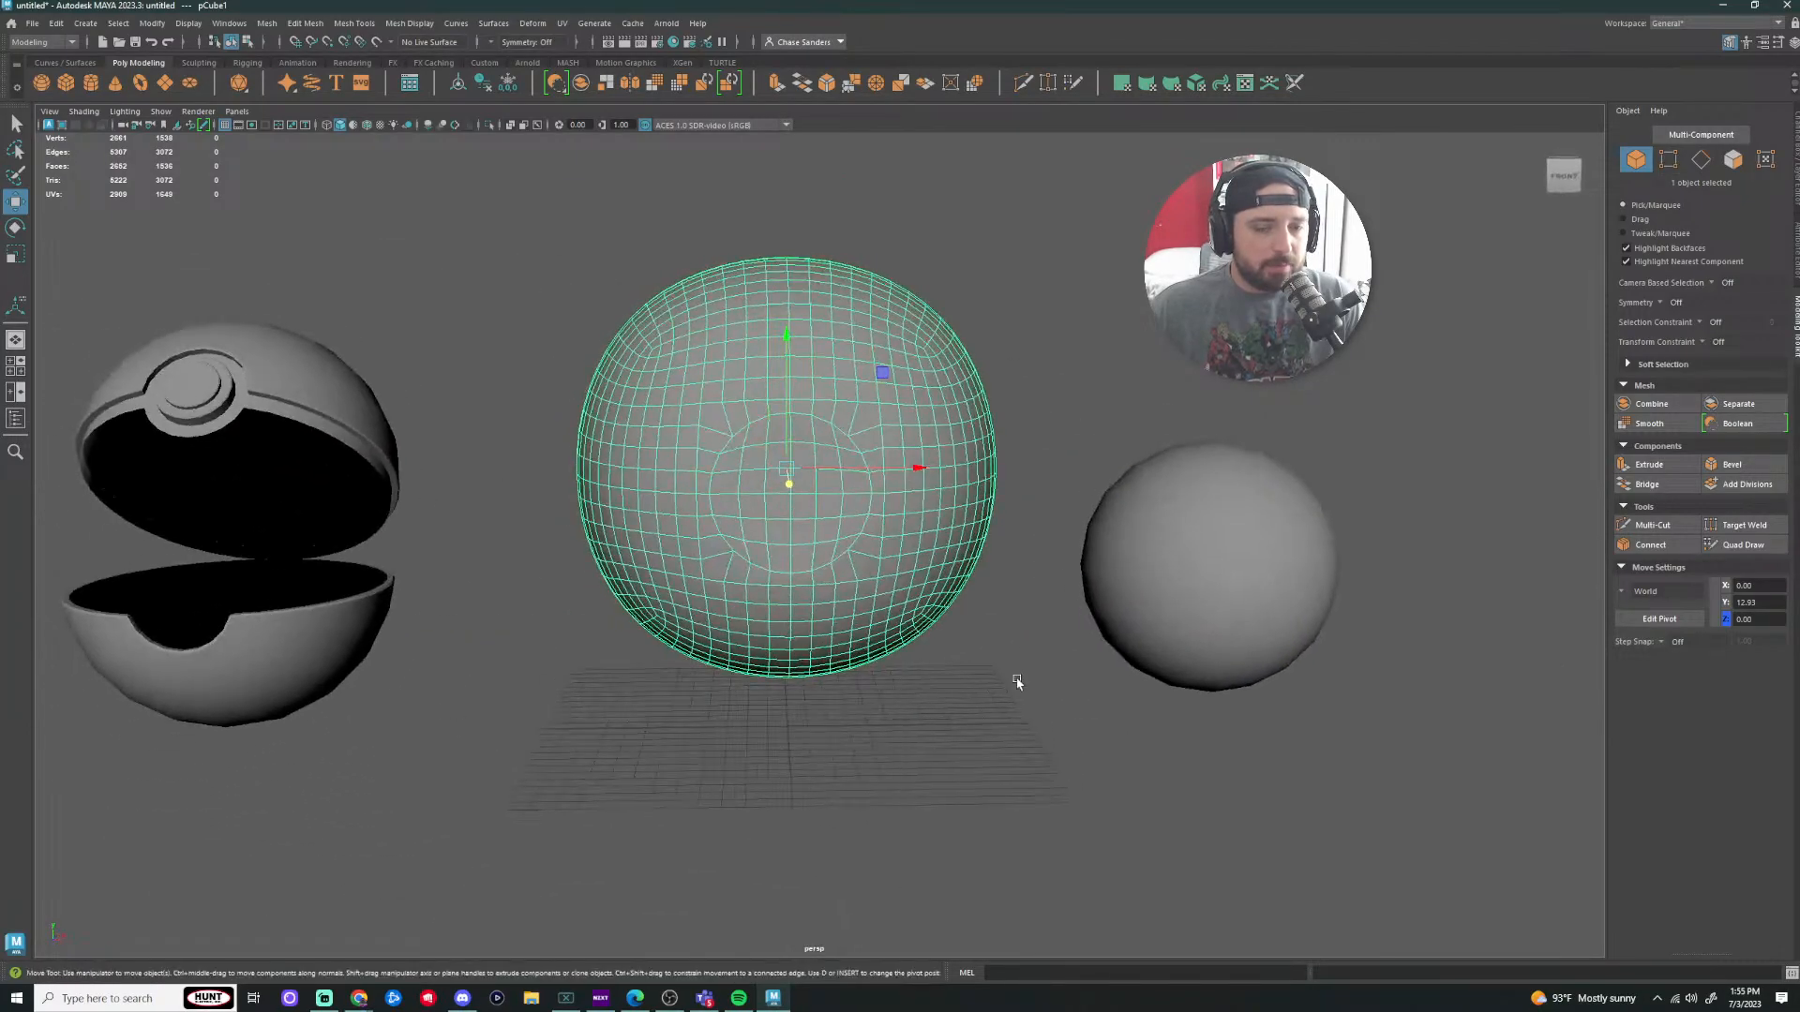
{"action": "left_click", "coordinate": [1024, 382]}
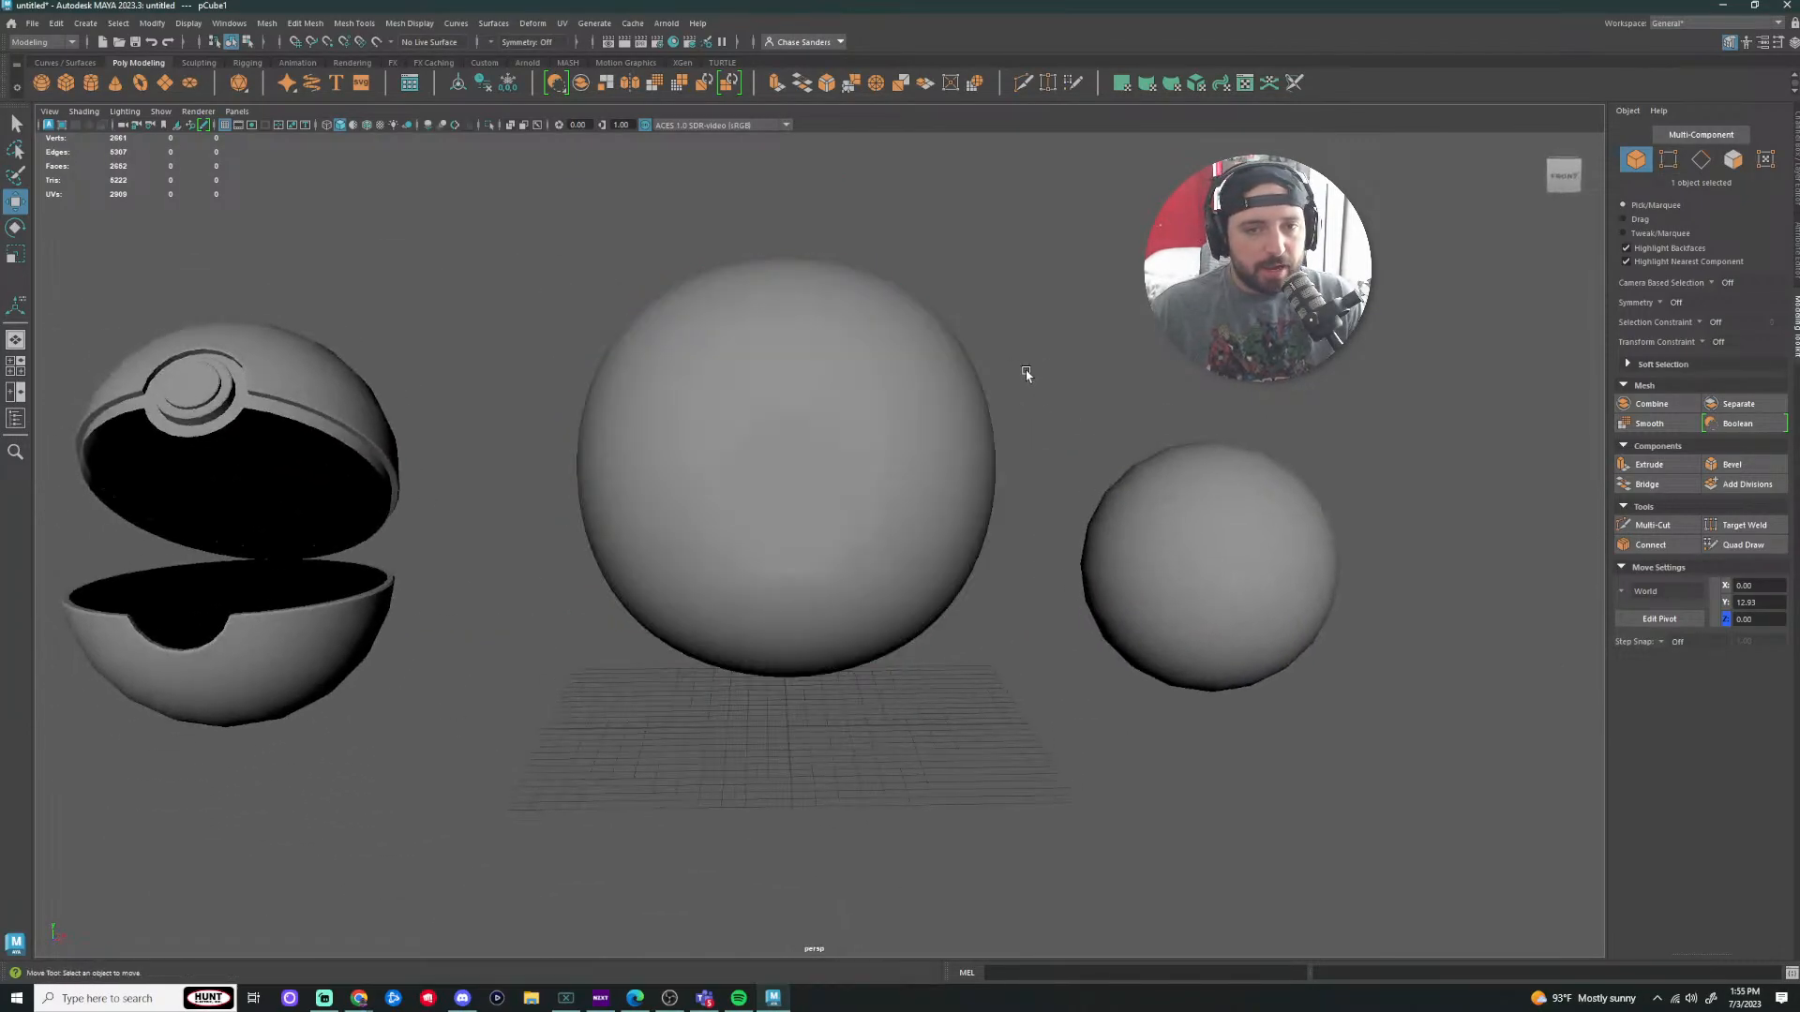
{"action": "left_click", "coordinate": [885, 394]}
{"action": "key", "text": "Delete"}
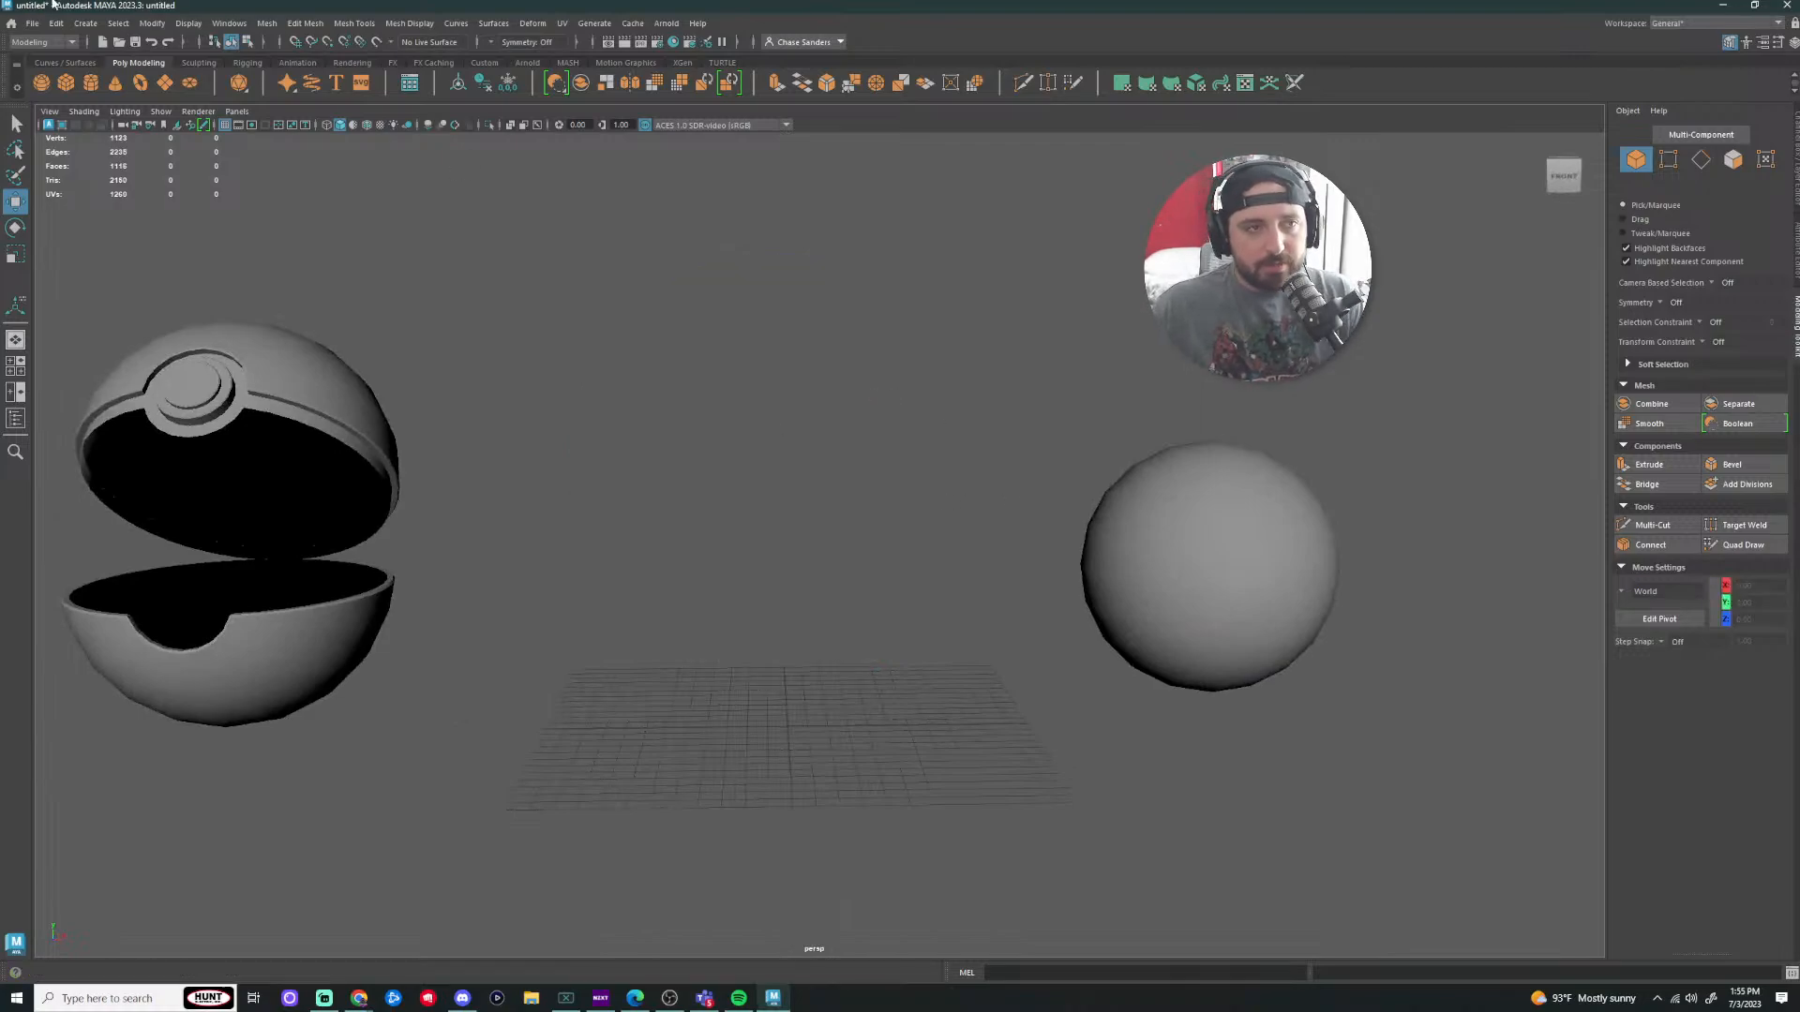
Step: Select the plain sphere pSphere1 on the right, frame it, and delete it
{"action": "left_click", "coordinate": [1239, 597]}
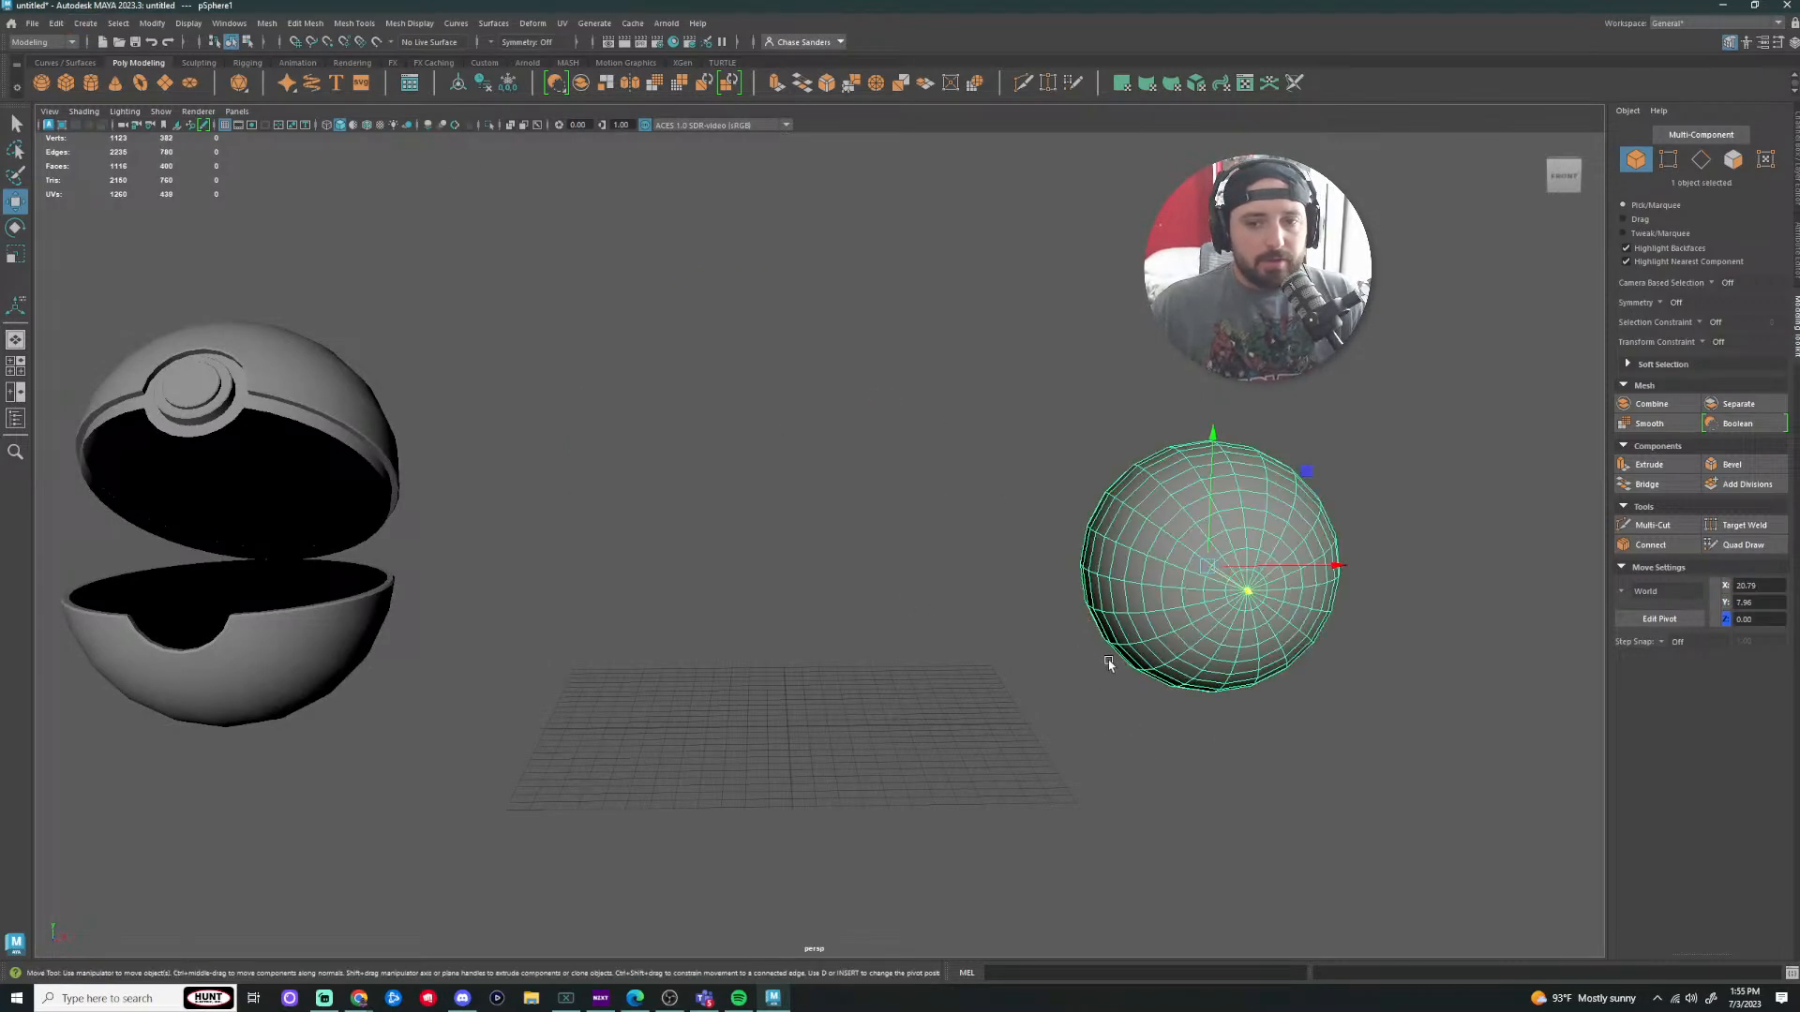
{"action": "key", "text": "f"}
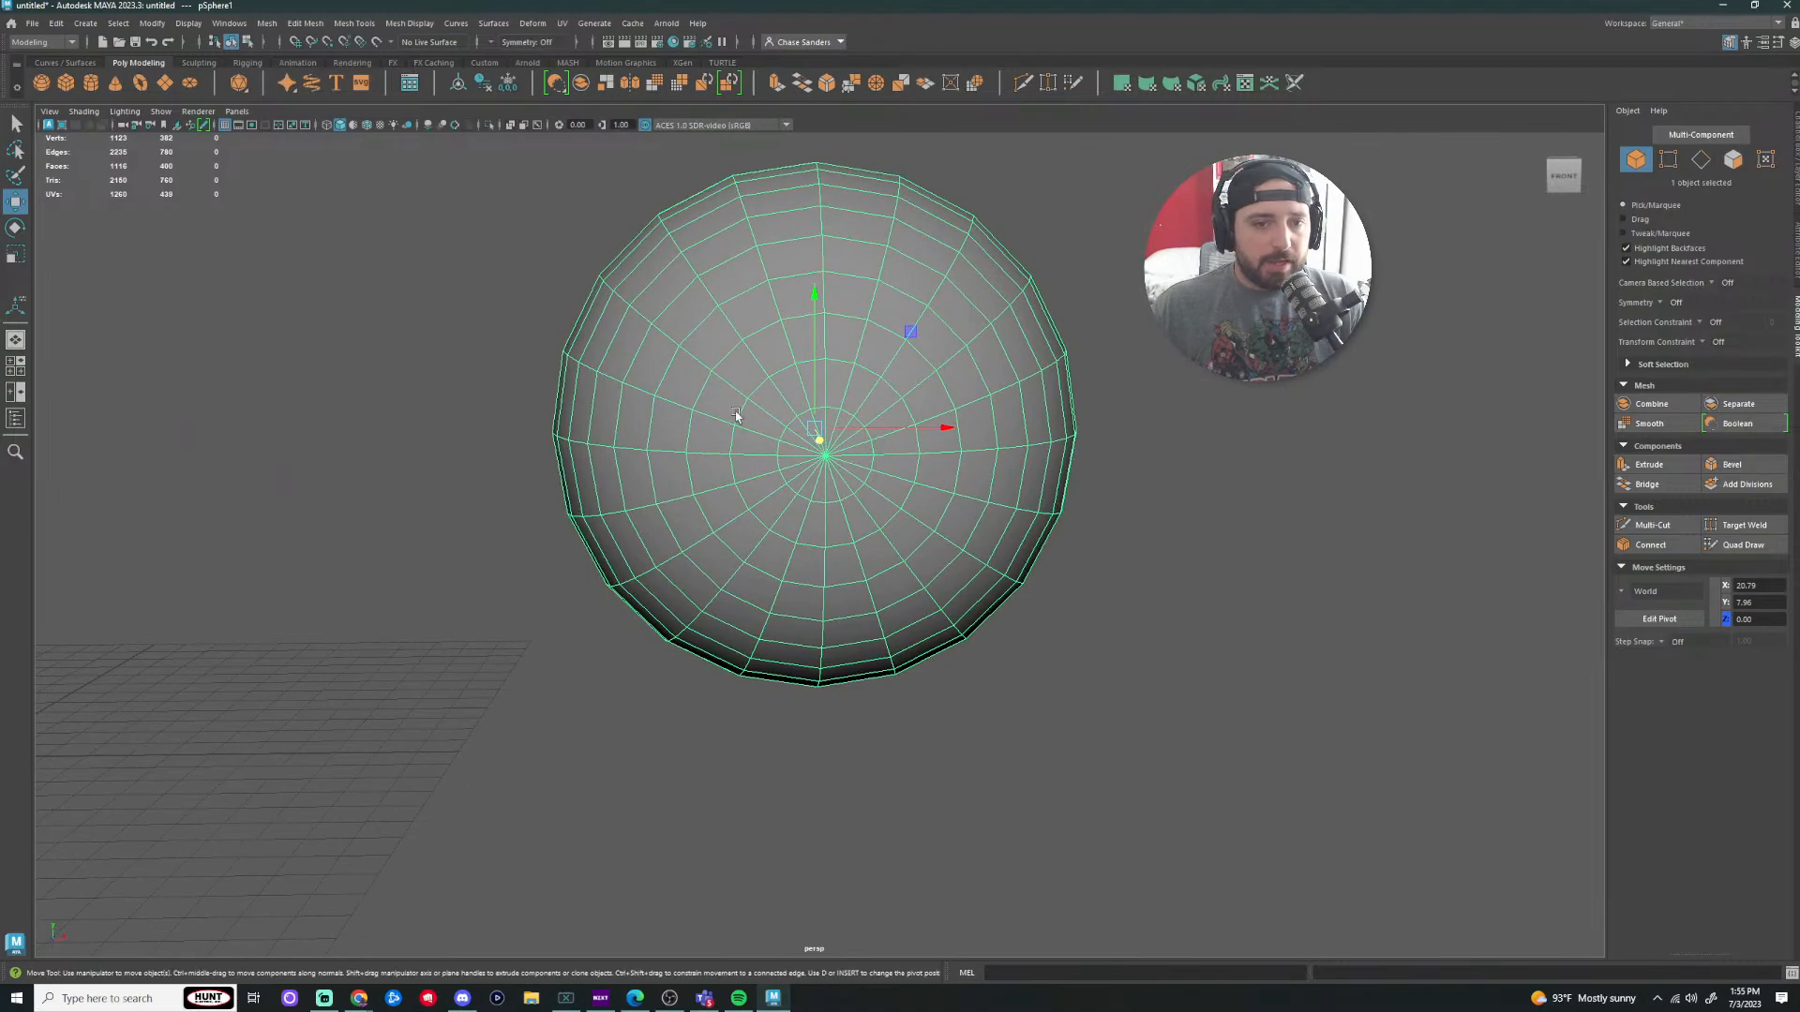
{"action": "right_click_drag", "start_coordinate": [808, 438], "coordinate": [384, 534], "text": "alt"}
{"action": "middle_click_drag", "start_coordinate": [384, 534], "coordinate": [1037, 510], "text": "alt"}
{"action": "right_click_drag", "start_coordinate": [1037, 510], "coordinate": [885, 509], "text": "alt"}
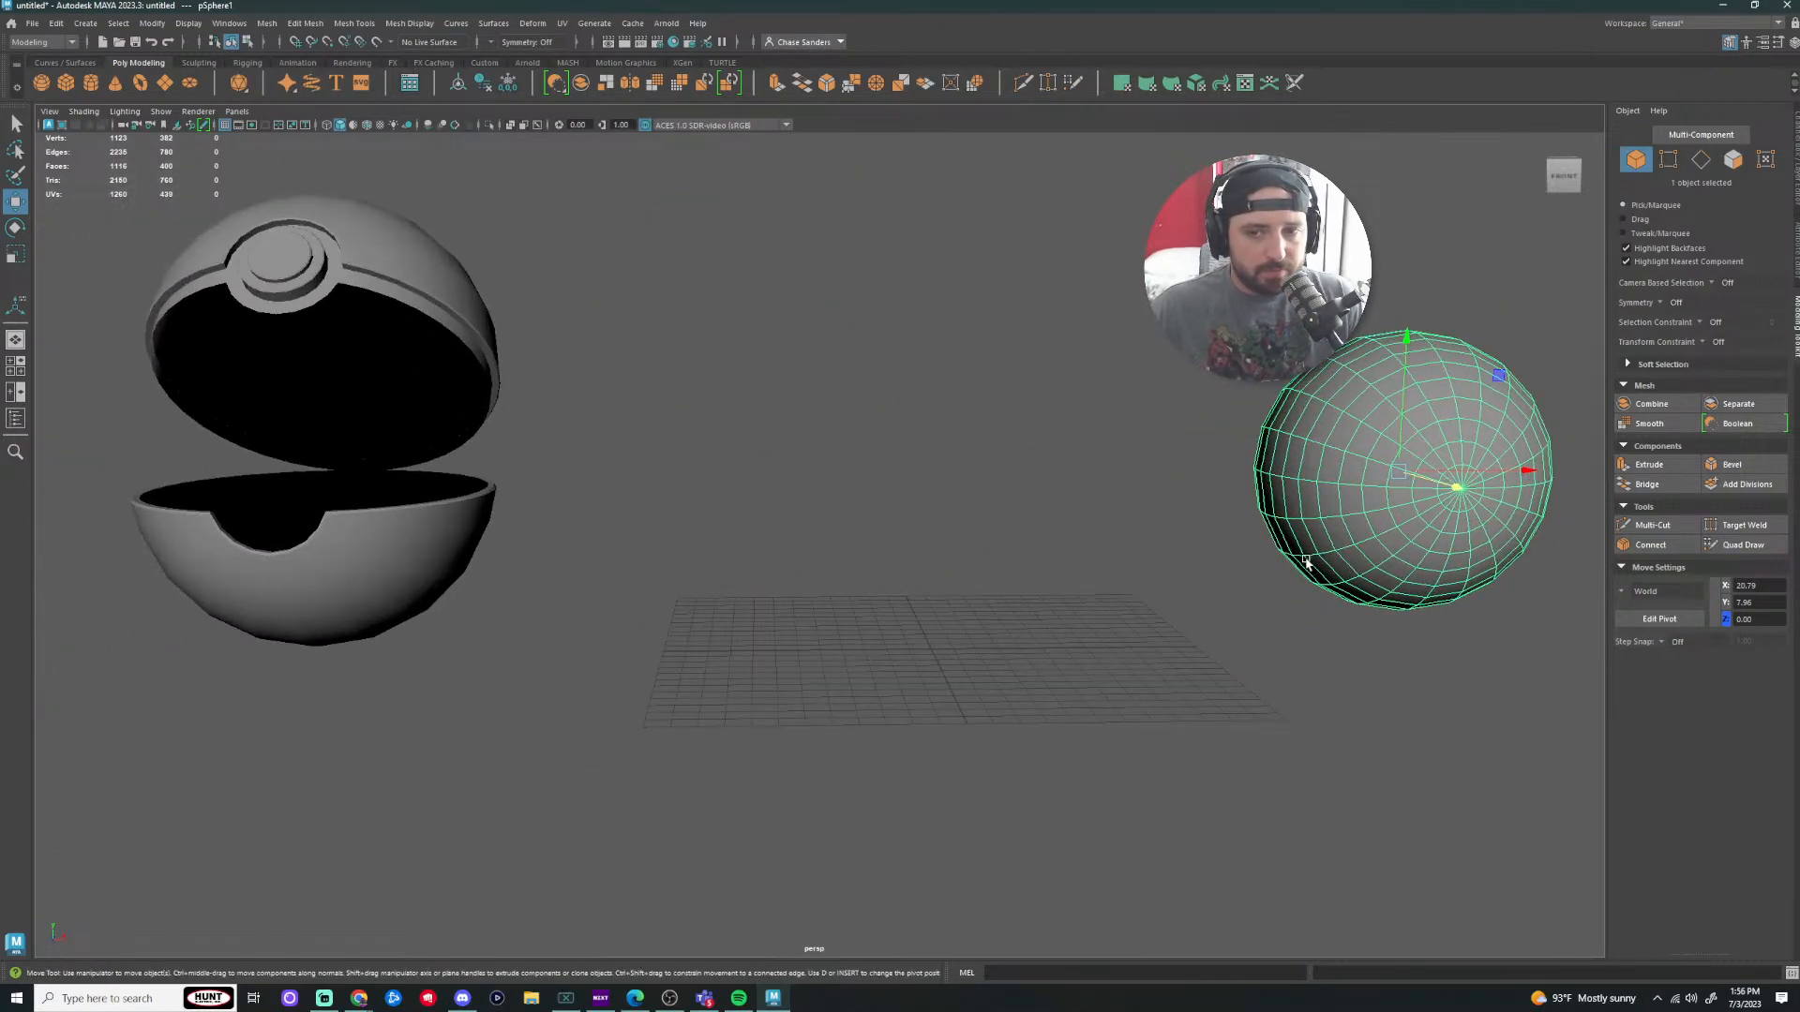
{"action": "key", "text": "f"}
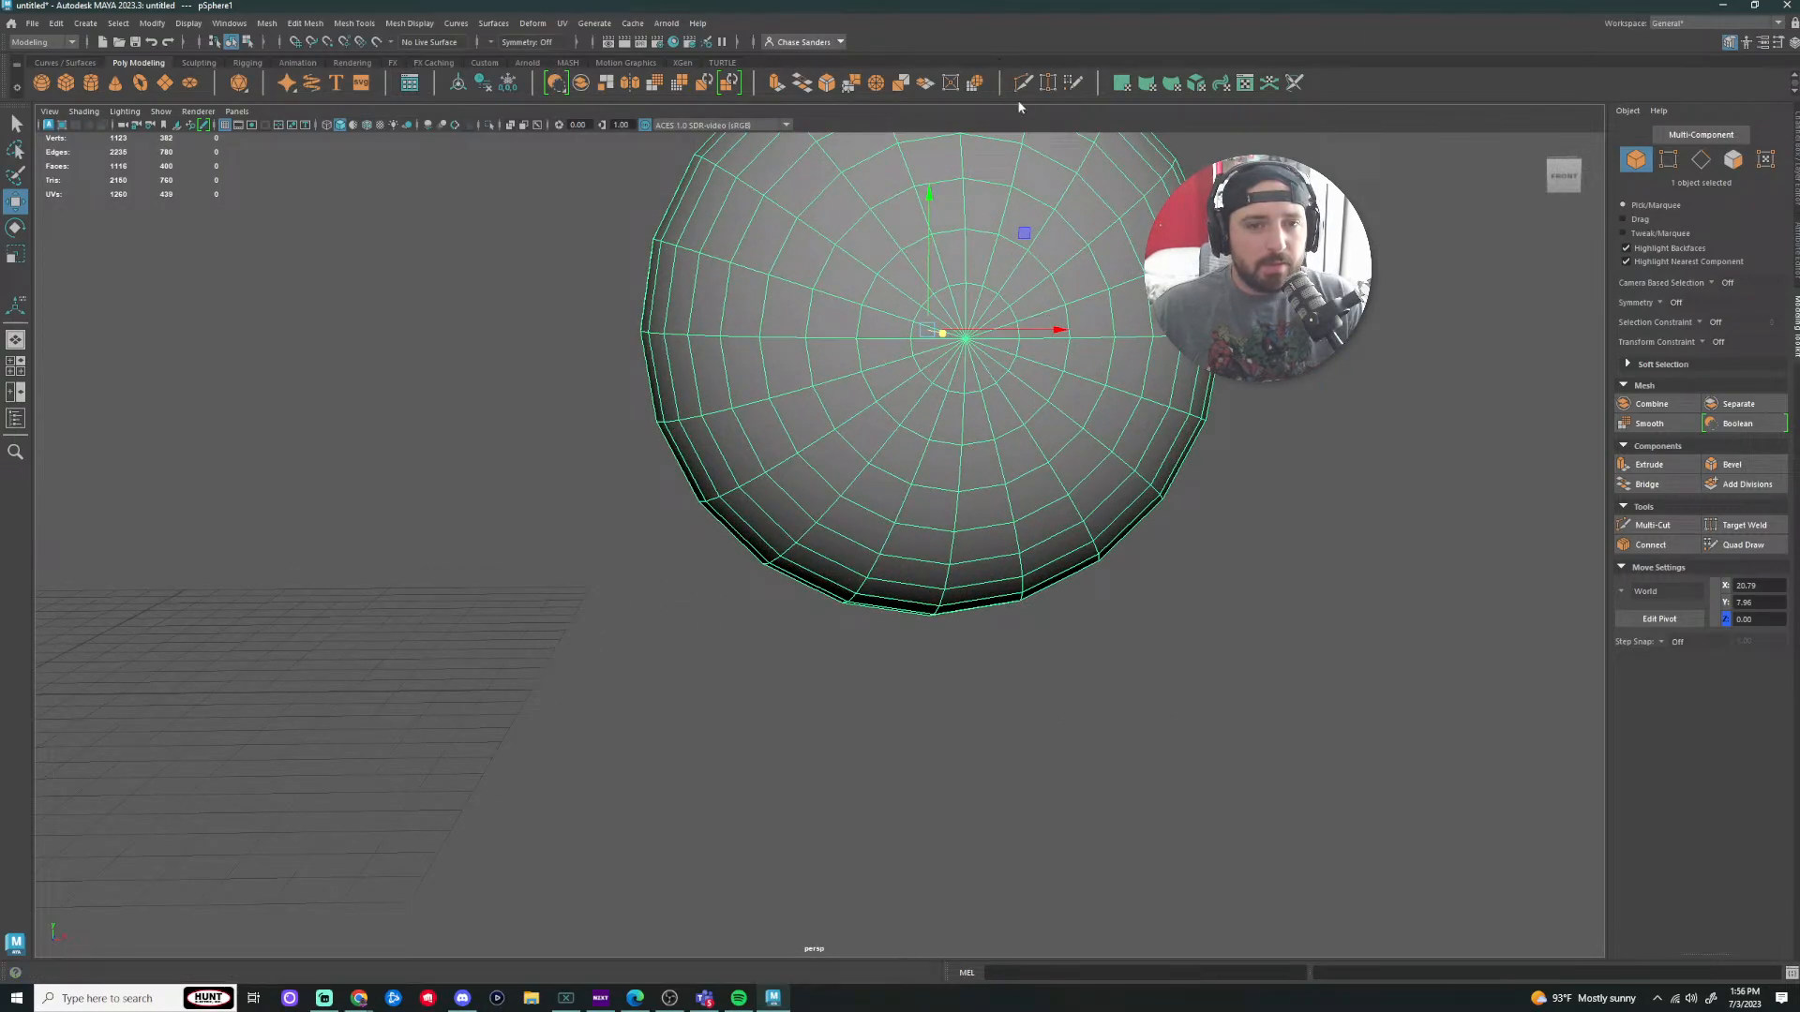
{"action": "middle_click_drag", "start_coordinate": [924, 283], "coordinate": [746, 351], "text": "alt"}
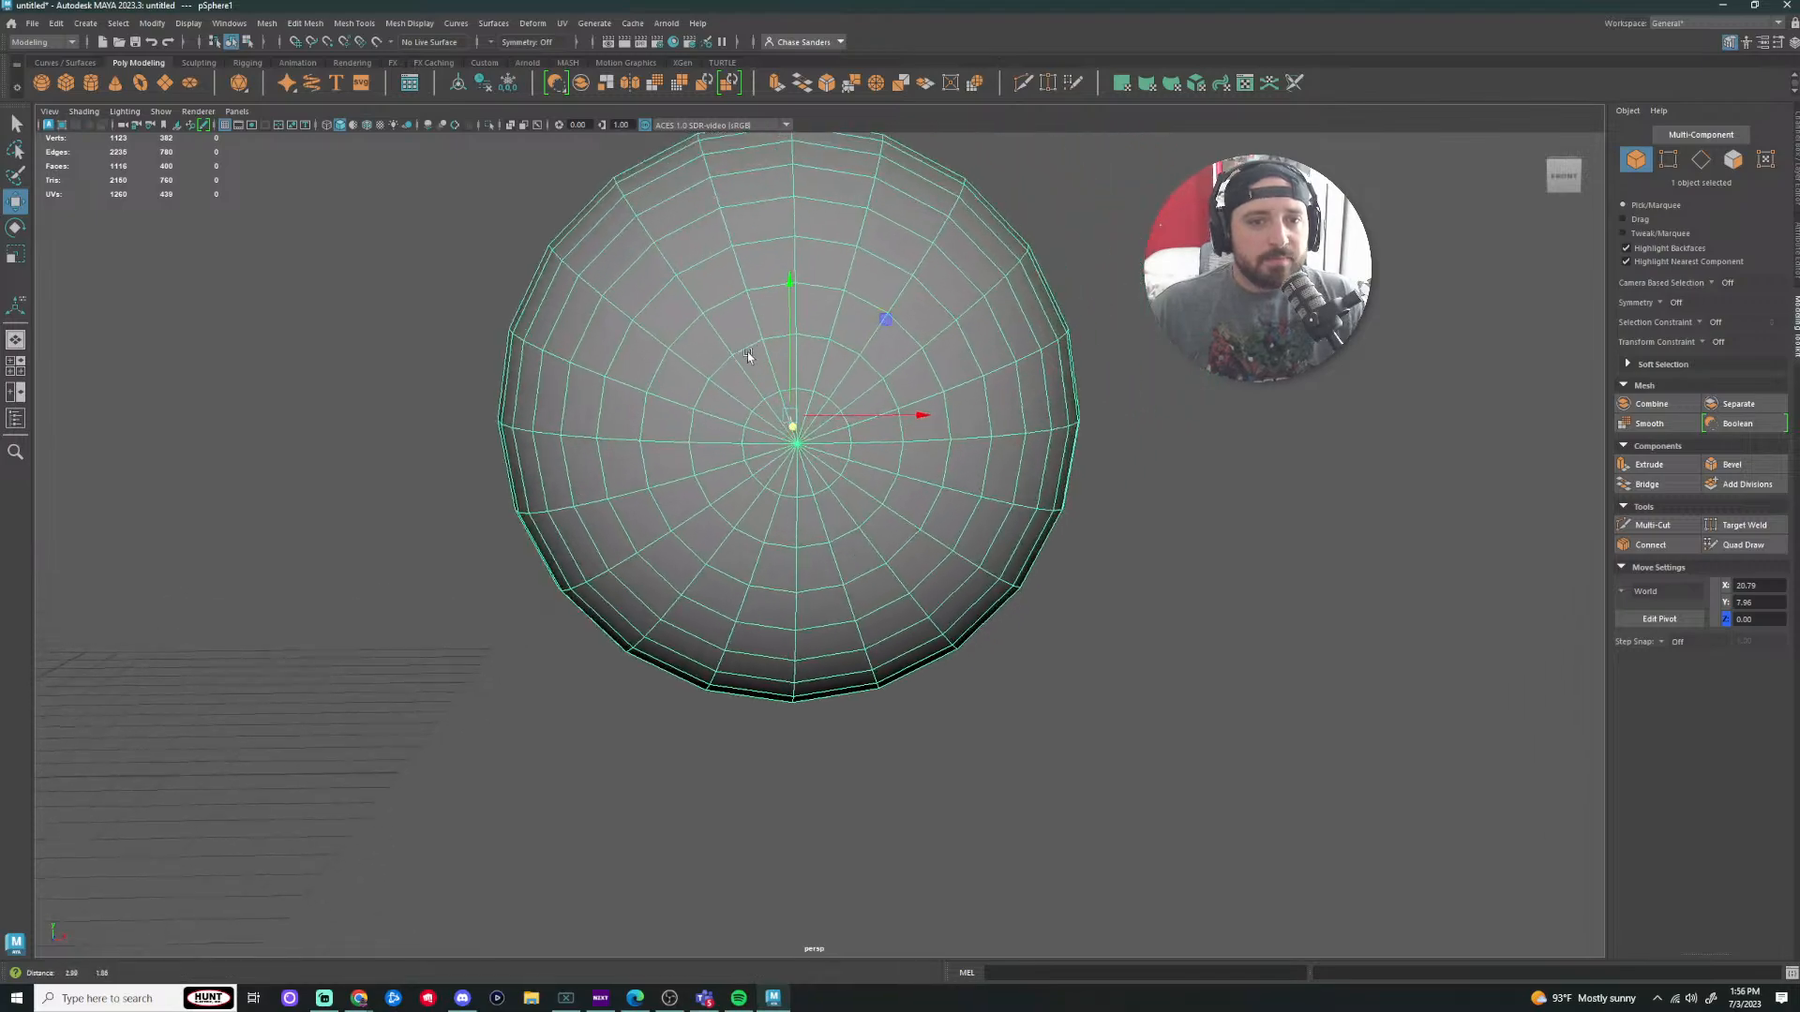
{"action": "scroll", "coordinate": [746, 352], "scroll_direction": "up", "scroll_amount": 3}
{"action": "scroll", "coordinate": [846, 384], "scroll_direction": "down", "scroll_amount": 3}
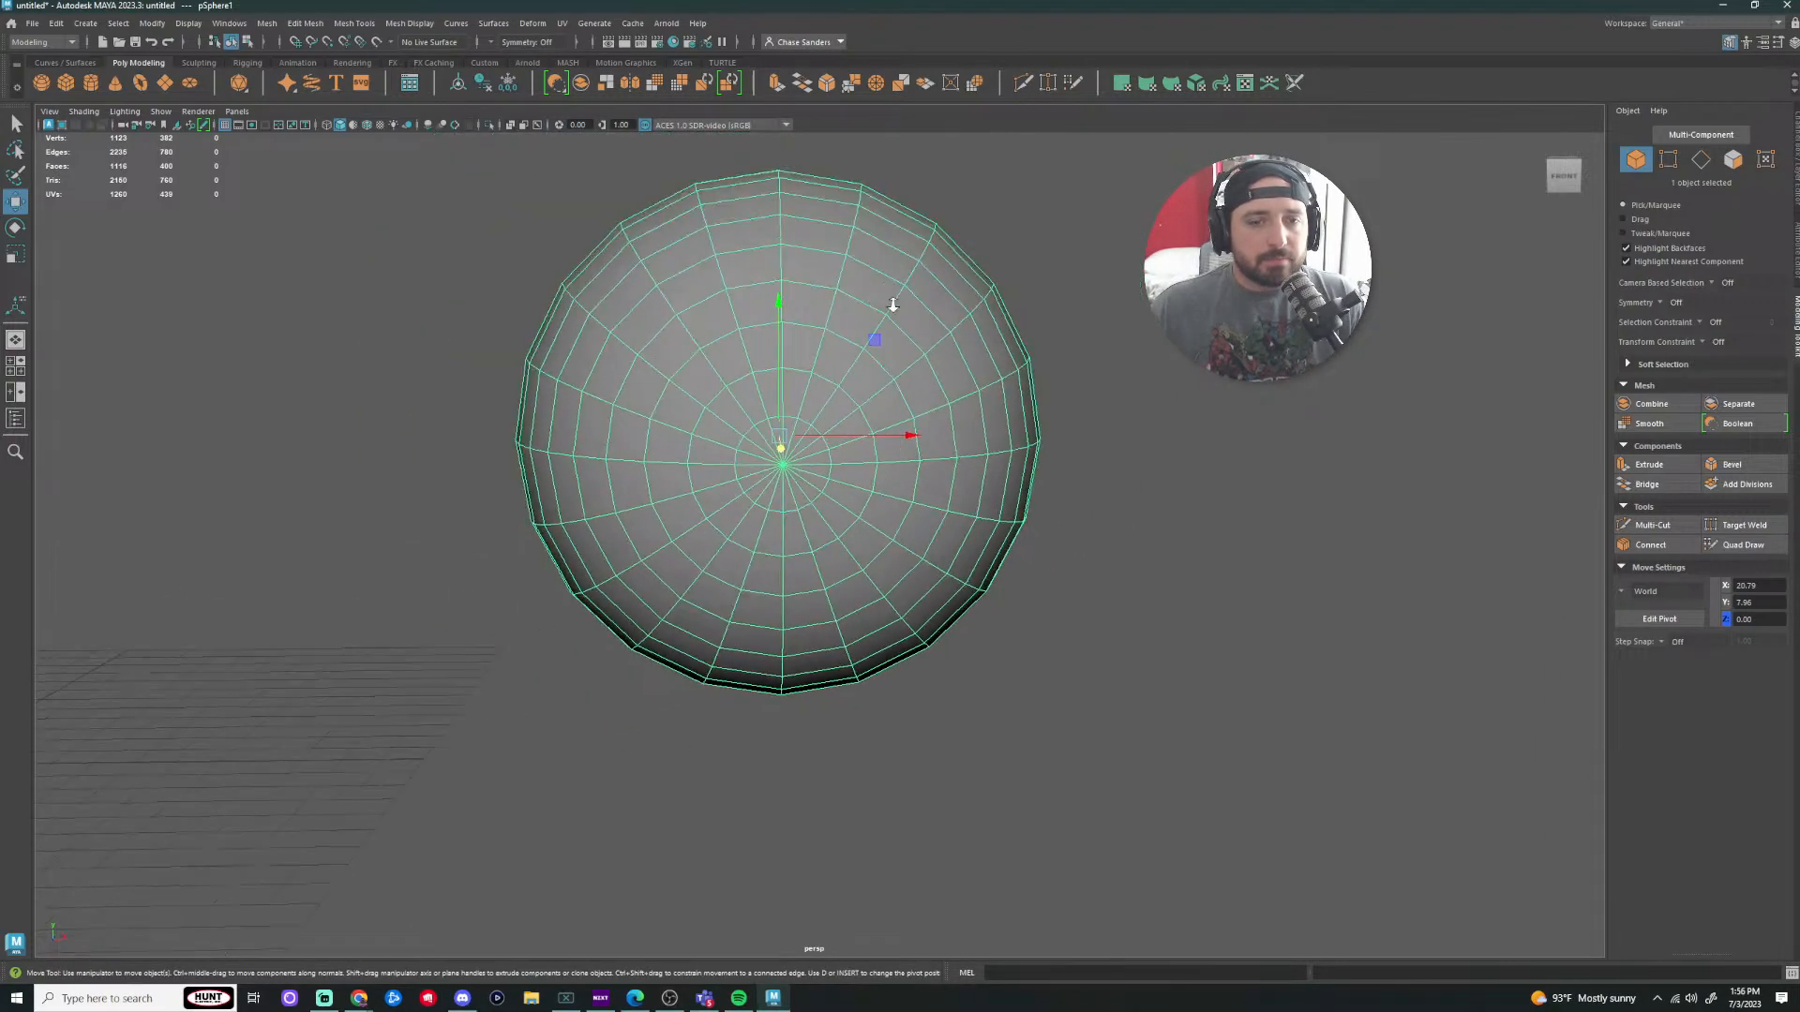
{"action": "key", "text": "Delete"}
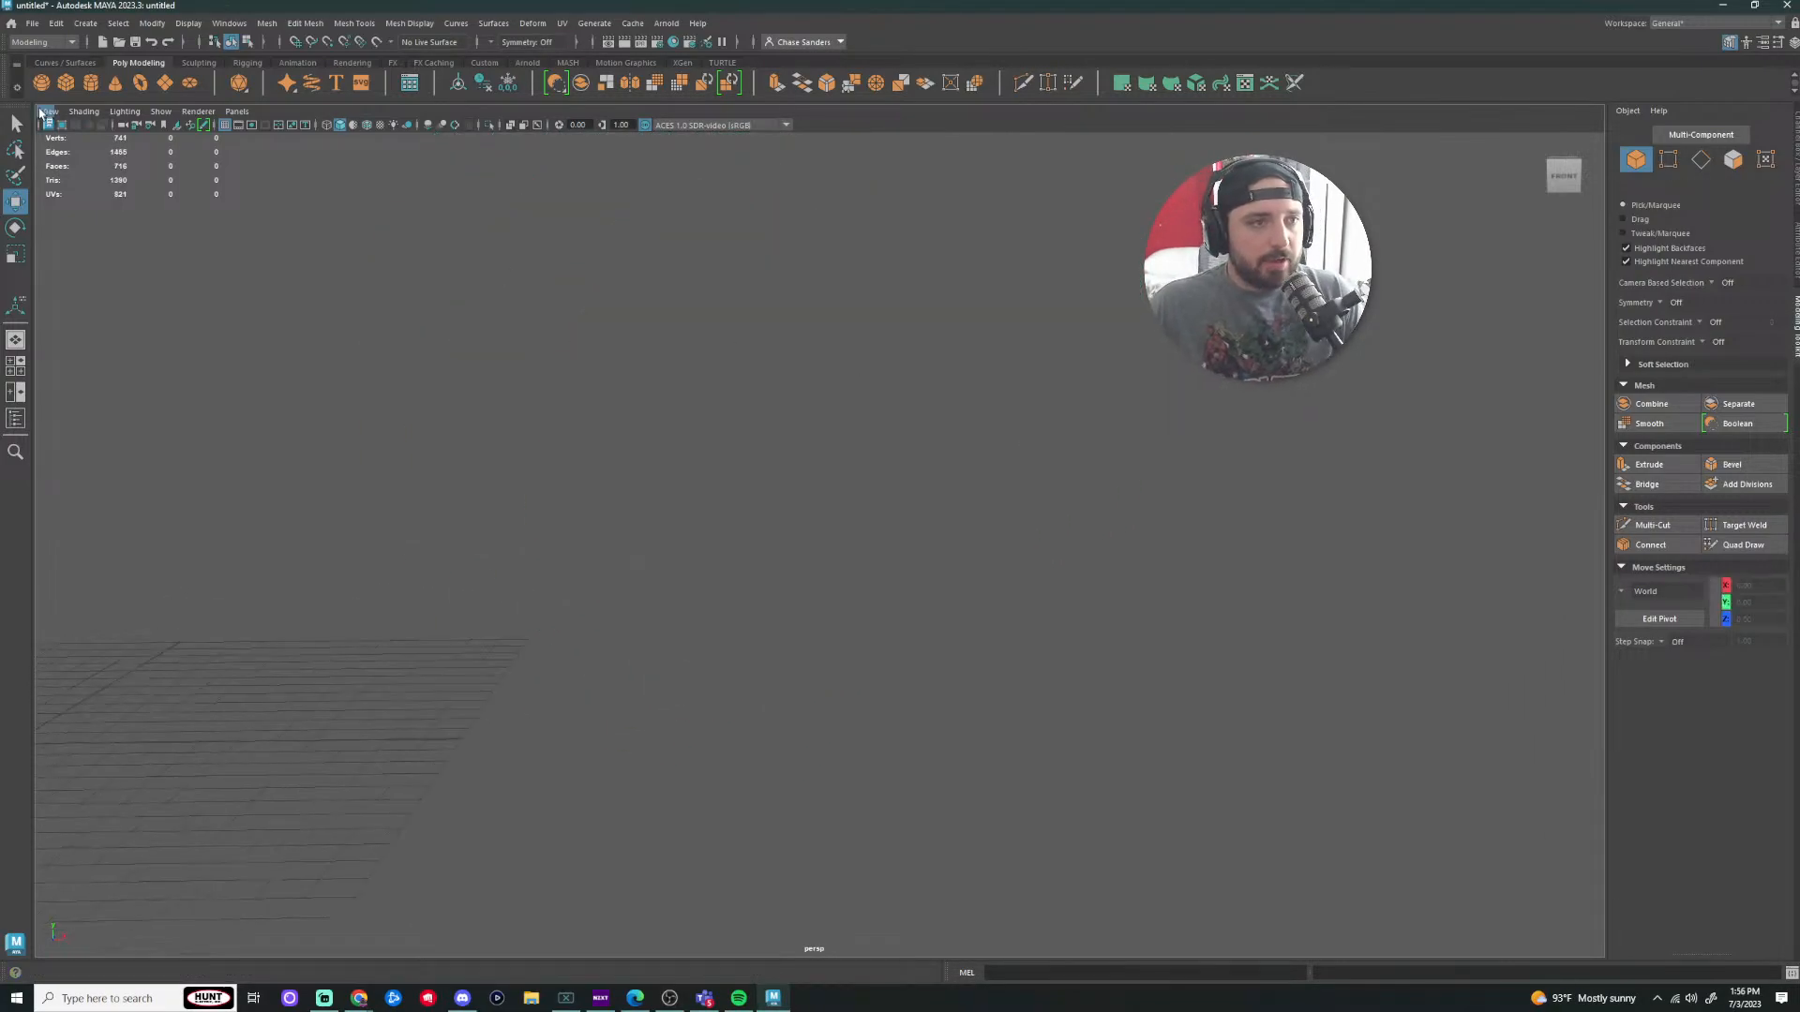
Step: Create a polygon cube at the origin, undoing an accidental deletion of both Pokeball halves
{"action": "left_click", "coordinate": [68, 85]}
{"action": "scroll", "coordinate": [500, 378], "scroll_direction": "down", "scroll_amount": 5}
{"action": "left_click_drag", "start_coordinate": [500, 379], "coordinate": [933, 634], "text": "alt"}
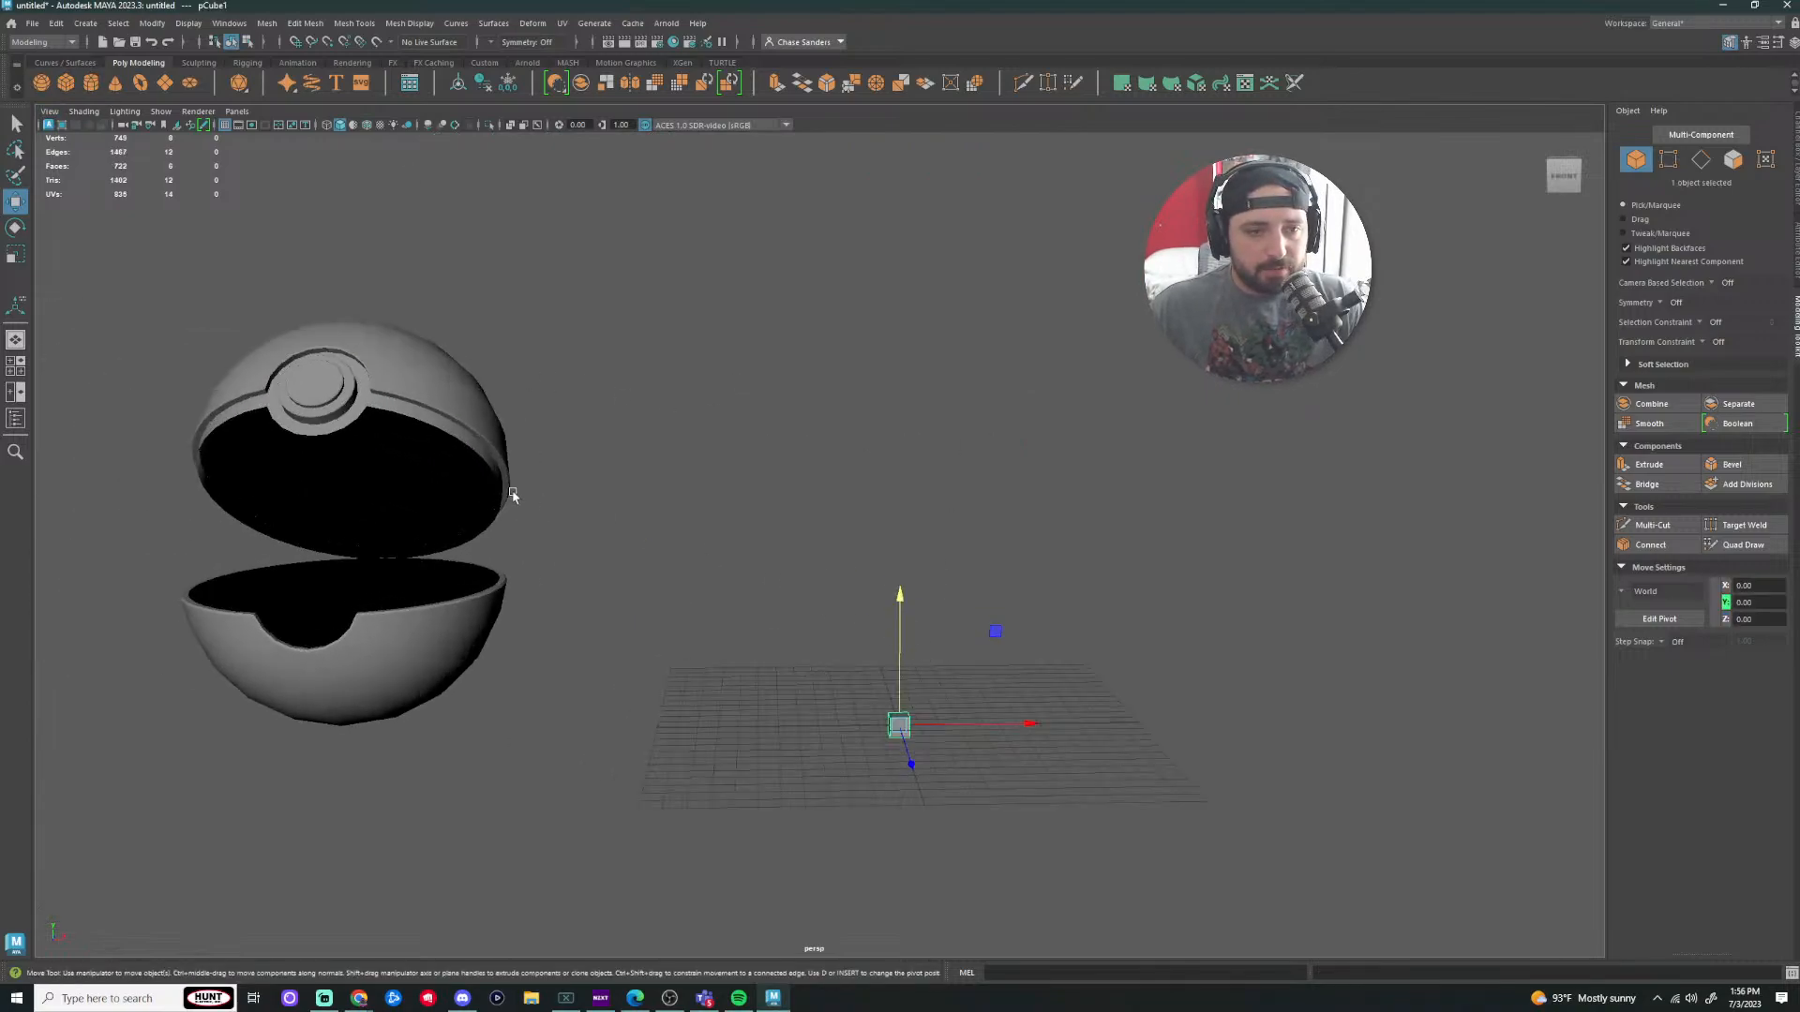
{"action": "left_click", "coordinate": [310, 394]}
{"action": "left_click_drag", "start_coordinate": [654, 297], "coordinate": [187, 873]}
{"action": "key", "text": "Delete"}
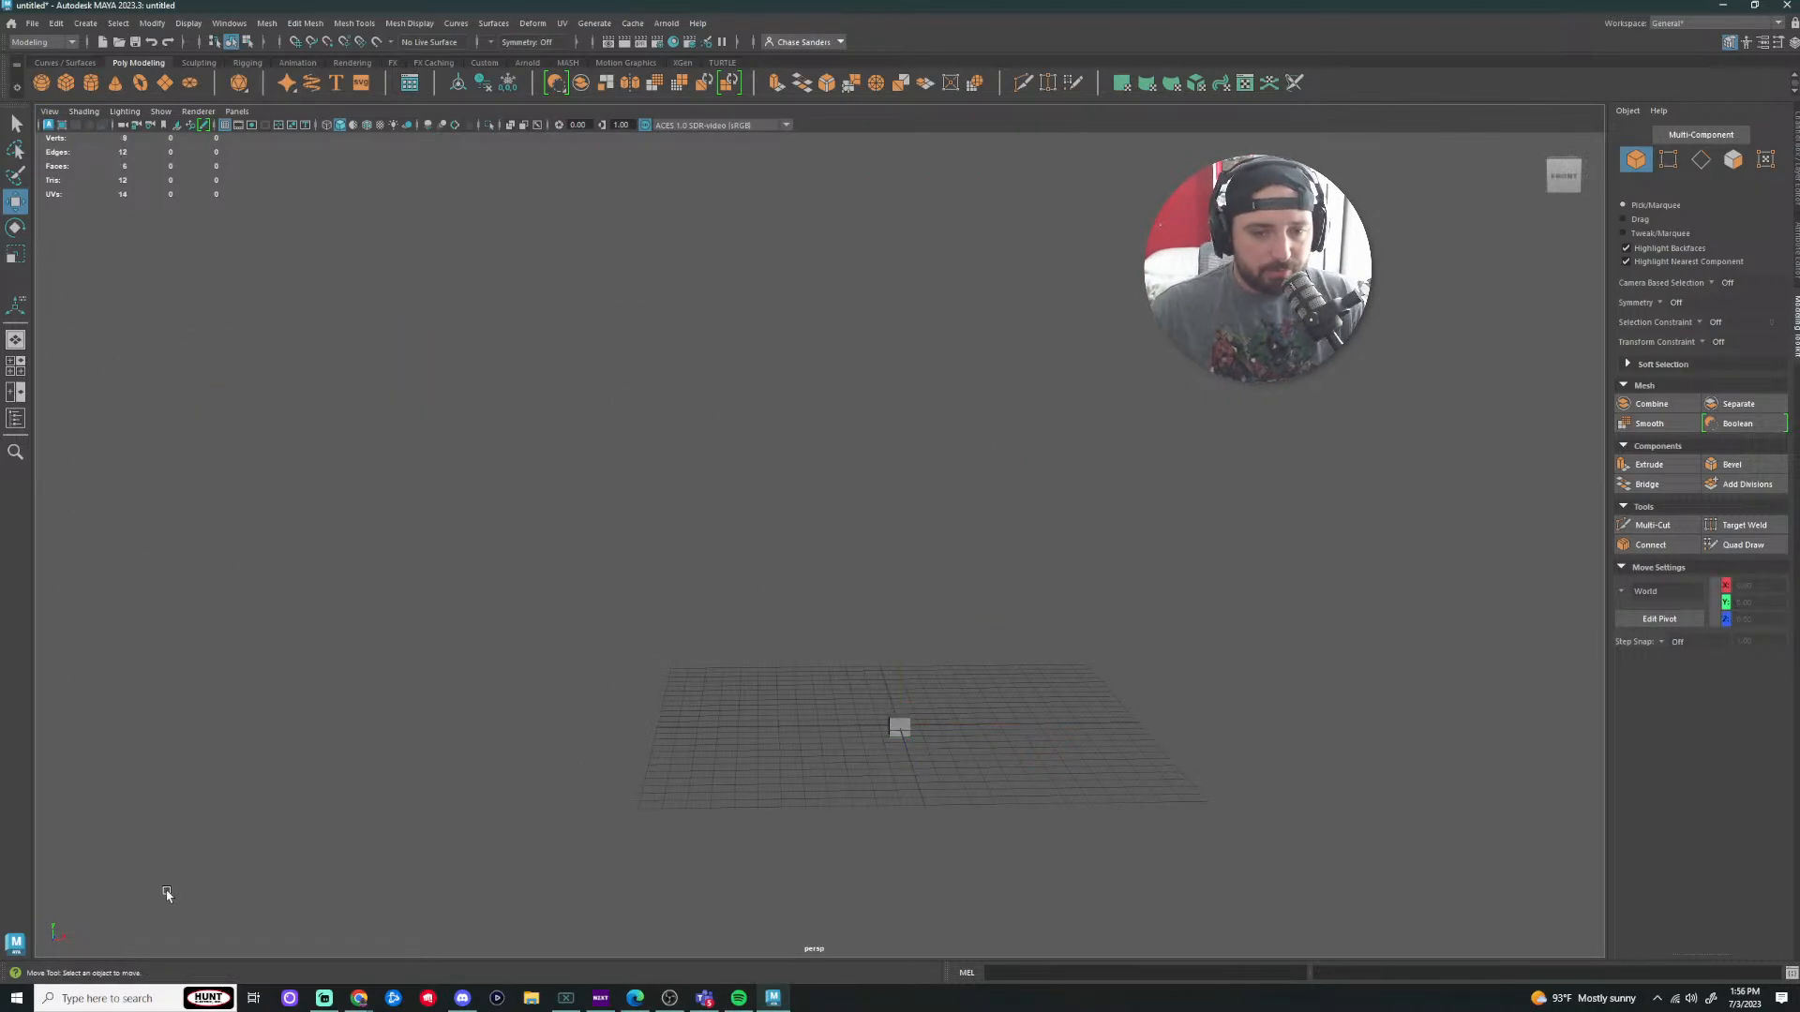
{"action": "left_click", "coordinate": [899, 726]}
{"action": "key", "text": "ctrl+z"}
{"action": "key", "text": "ctrl+z"}
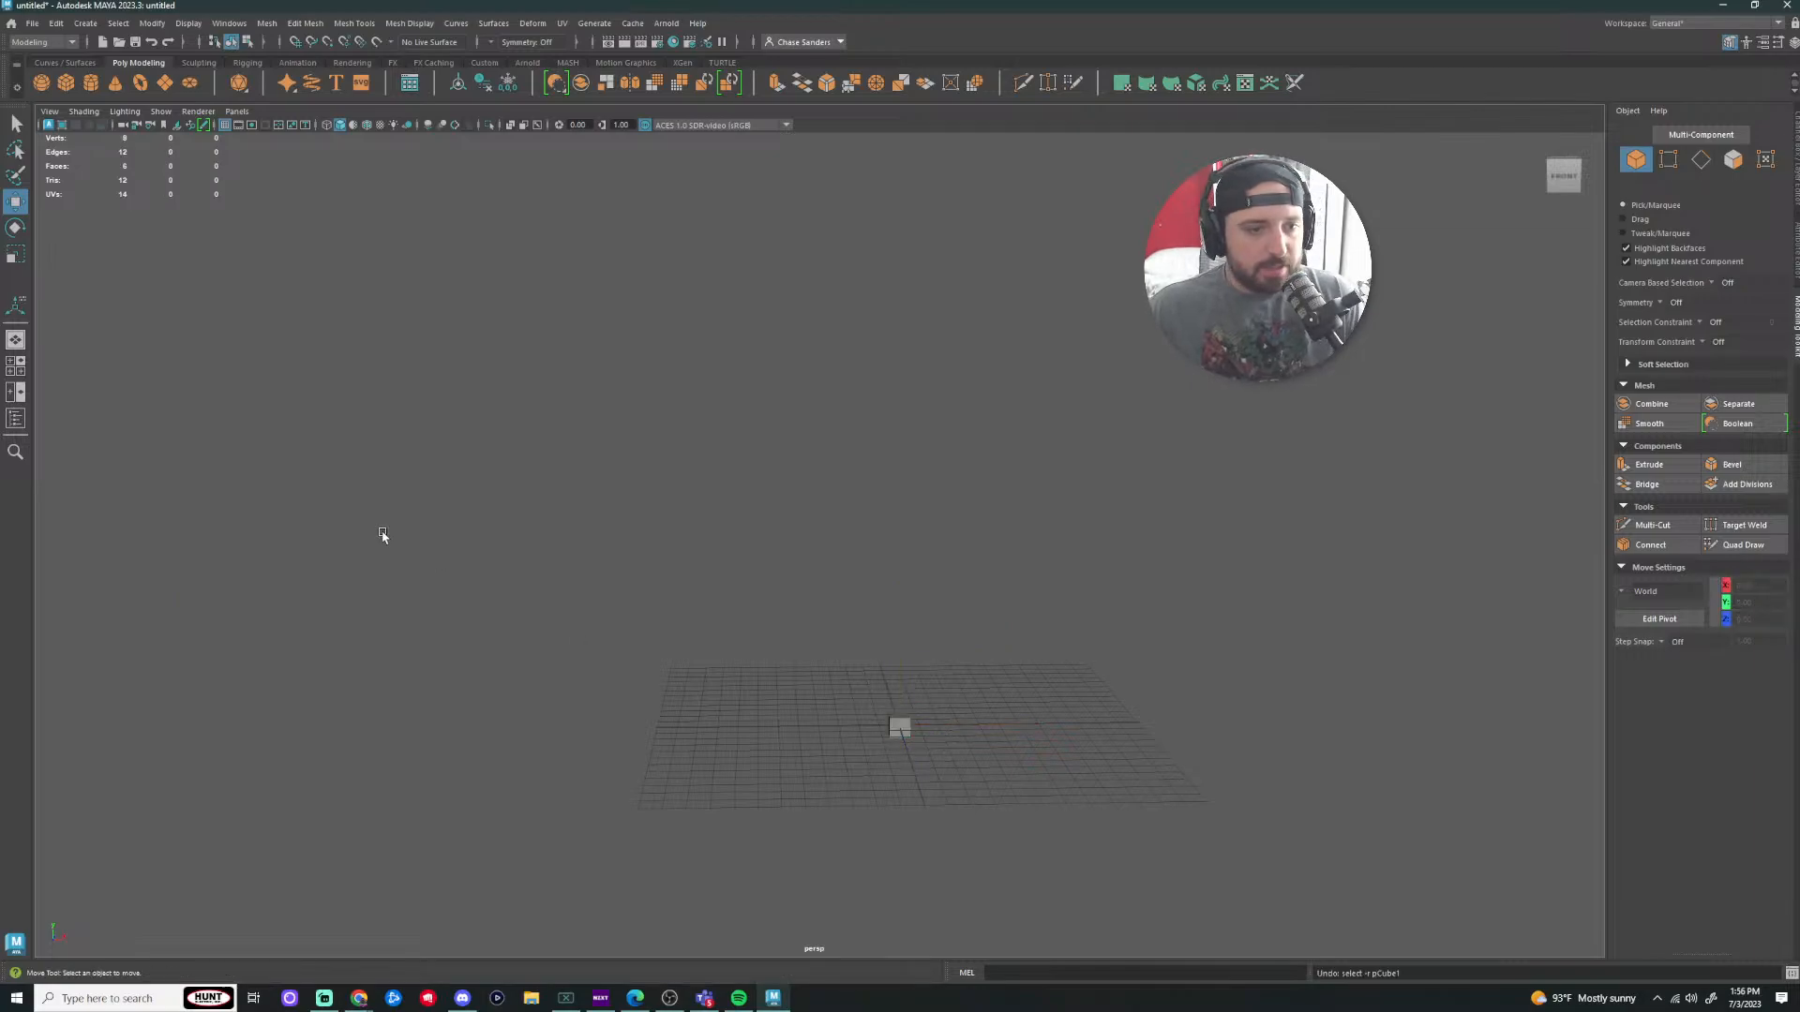
Step: Rotate the Pokeball's upper half down onto the lower half to close the lid
{"action": "left_click", "coordinate": [399, 418]}
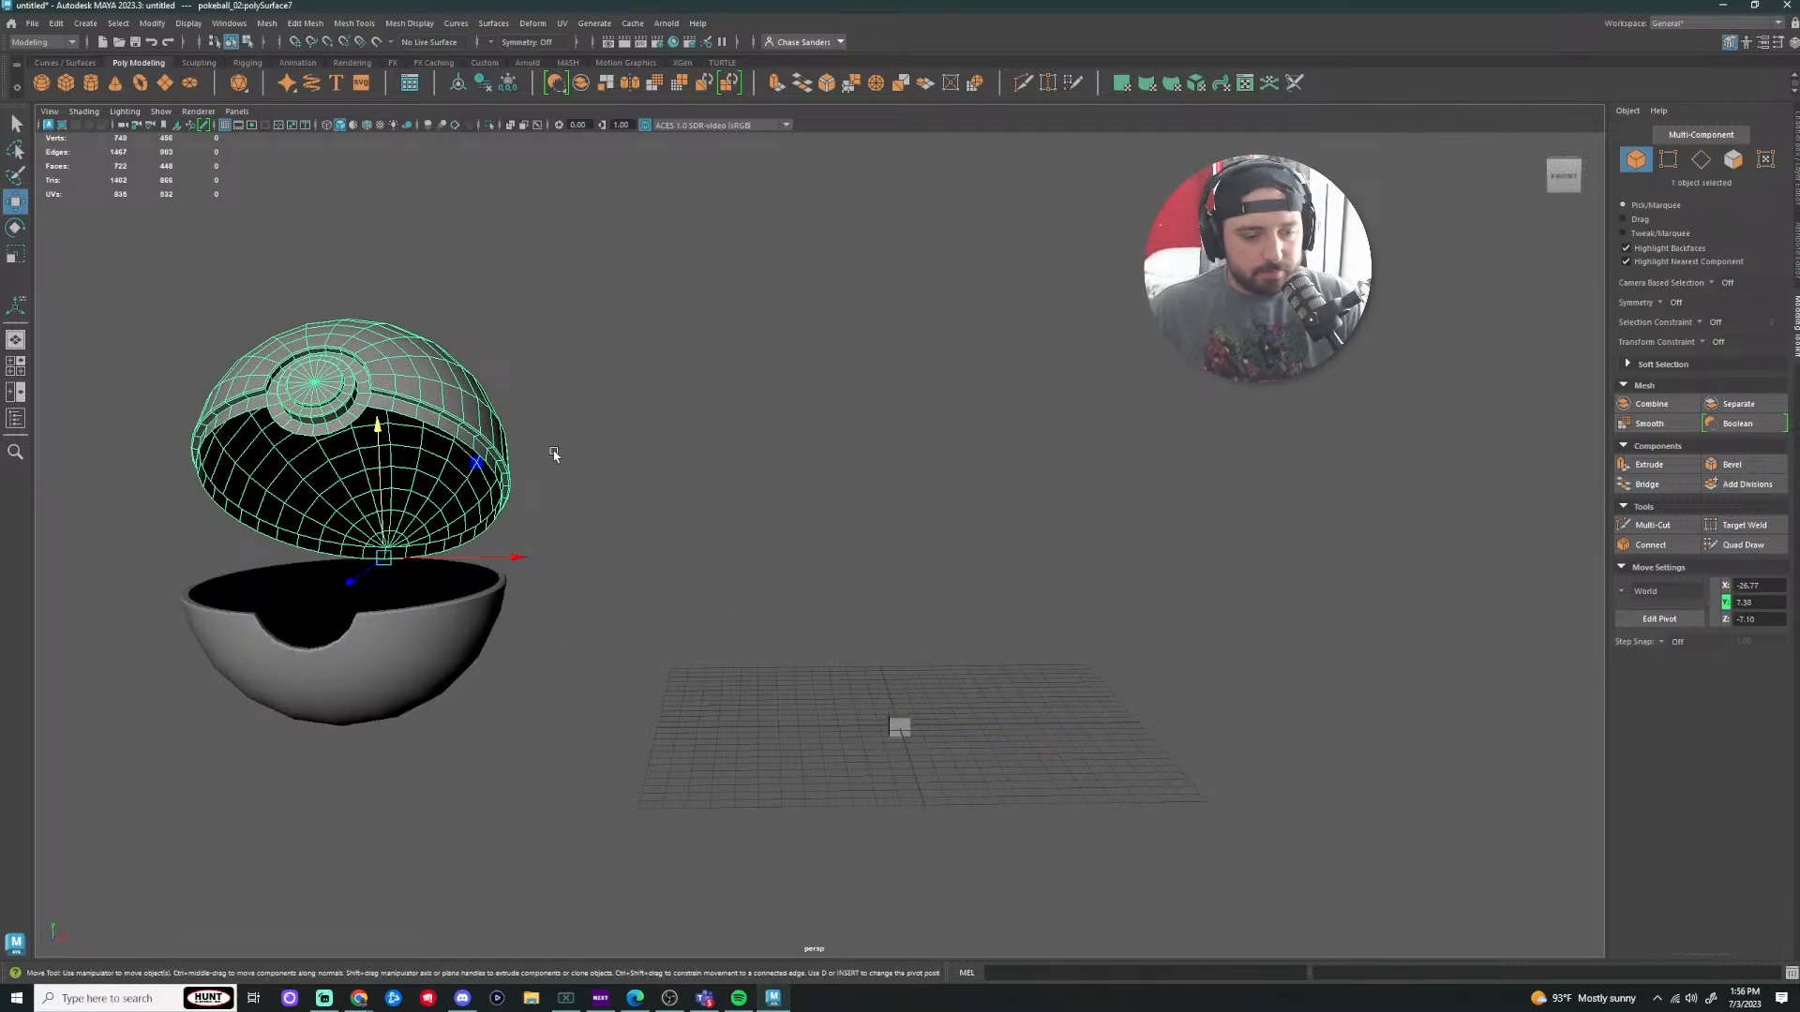
{"action": "key", "text": "e"}
{"action": "left_click_drag", "start_coordinate": [354, 454], "coordinate": [353, 509]}
{"action": "key", "text": "ctrl+z"}
{"action": "middle_click_drag", "start_coordinate": [675, 452], "coordinate": [1038, 439], "text": "alt"}
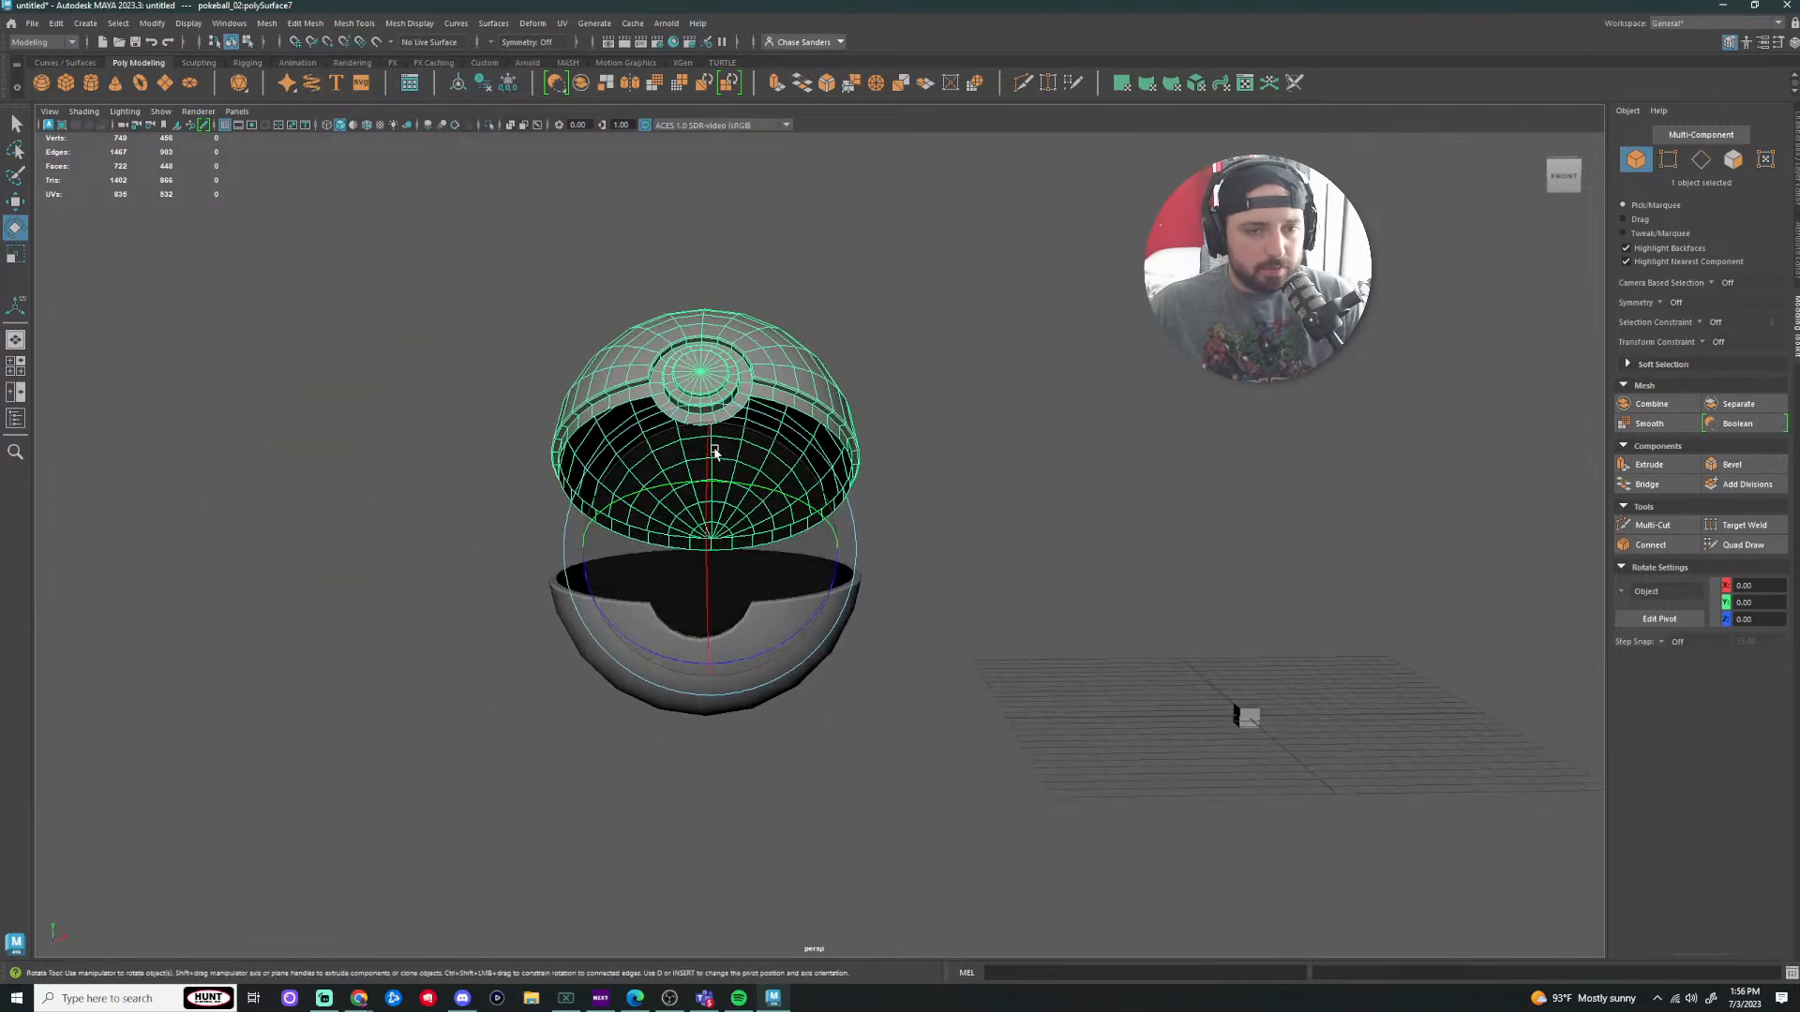
{"action": "left_click_drag", "start_coordinate": [707, 445], "coordinate": [711, 409]}
Step: Select the new cube and scale it up uniformly to about 14
{"action": "left_click", "coordinate": [973, 420]}
{"action": "middle_click_drag", "start_coordinate": [1023, 591], "coordinate": [872, 401], "text": "alt"}
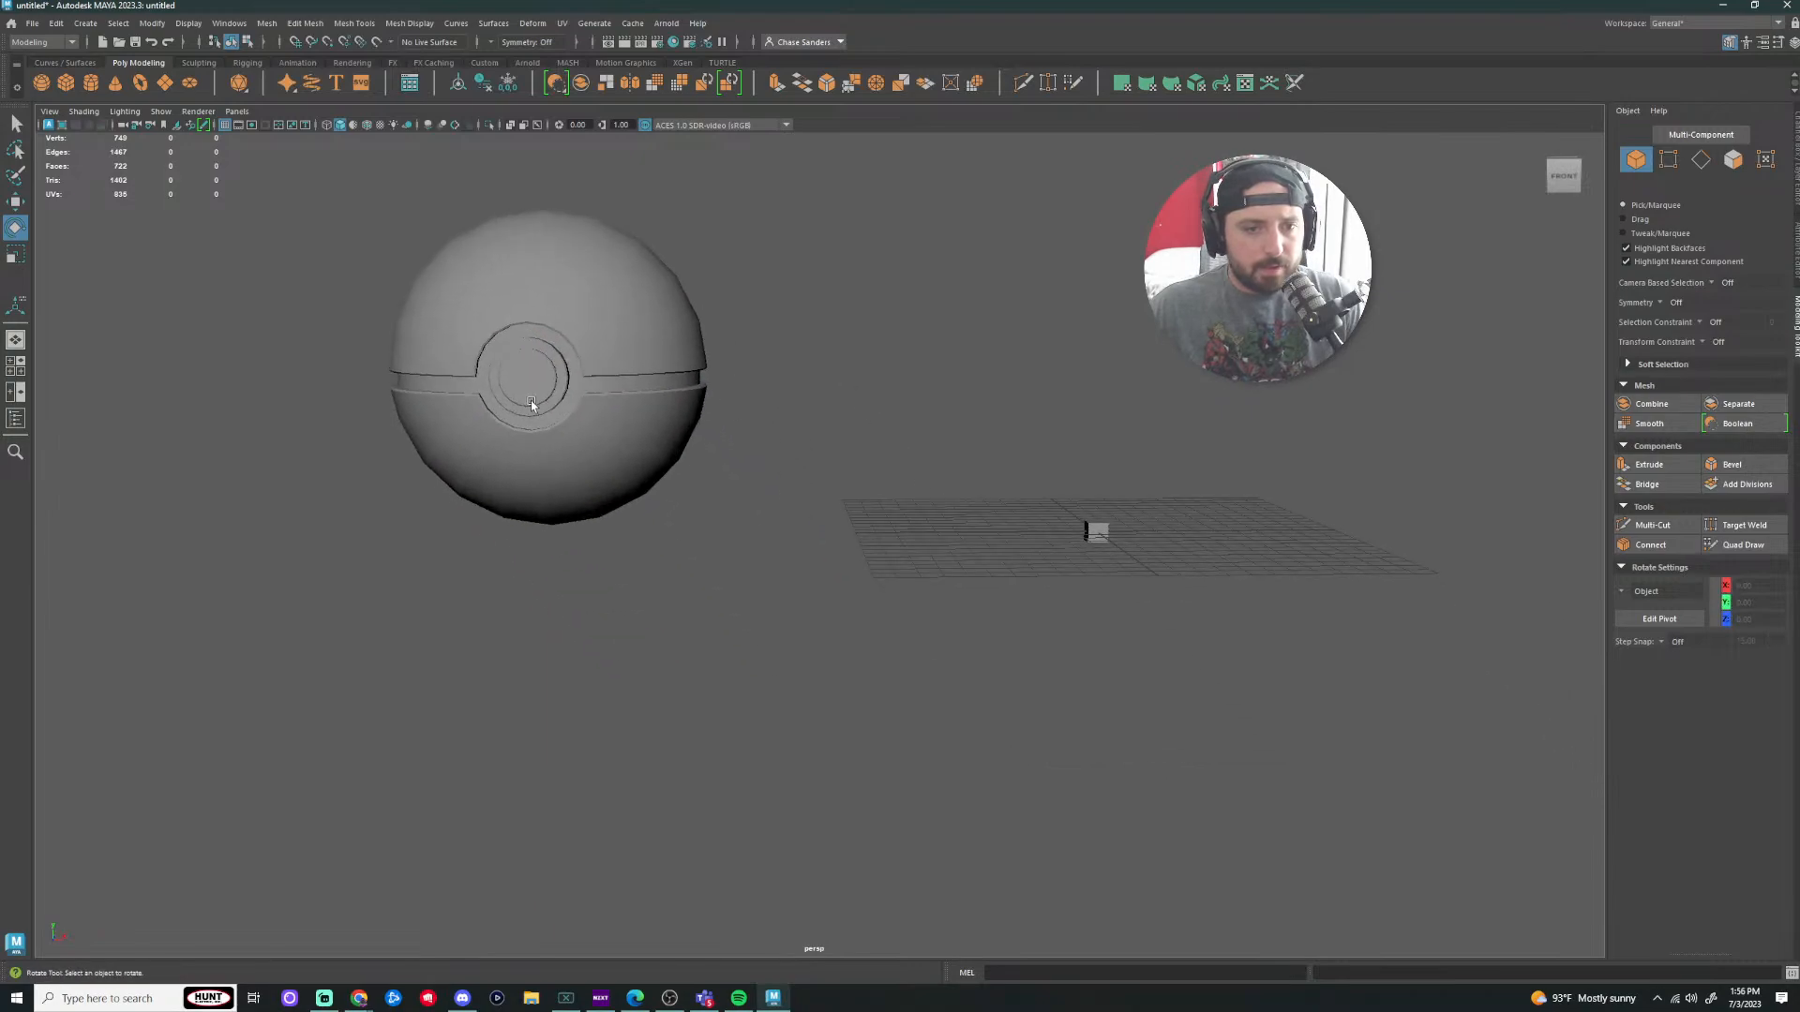
{"action": "left_click", "coordinate": [531, 404]}
{"action": "middle_click_drag", "start_coordinate": [921, 498], "coordinate": [696, 490], "text": "alt"}
{"action": "left_click", "coordinate": [880, 512]}
{"action": "middle_click_drag", "start_coordinate": [1142, 410], "coordinate": [1035, 460], "text": "alt"}
{"action": "middle_click_drag", "start_coordinate": [923, 466], "coordinate": [1016, 454], "text": "alt"}
{"action": "key", "text": "r"}
{"action": "left_click_drag", "start_coordinate": [811, 570], "coordinate": [1021, 587]}
Step: Raise the cube above the grid and apply Mesh > Smooth to it twice
{"action": "key", "text": "w"}
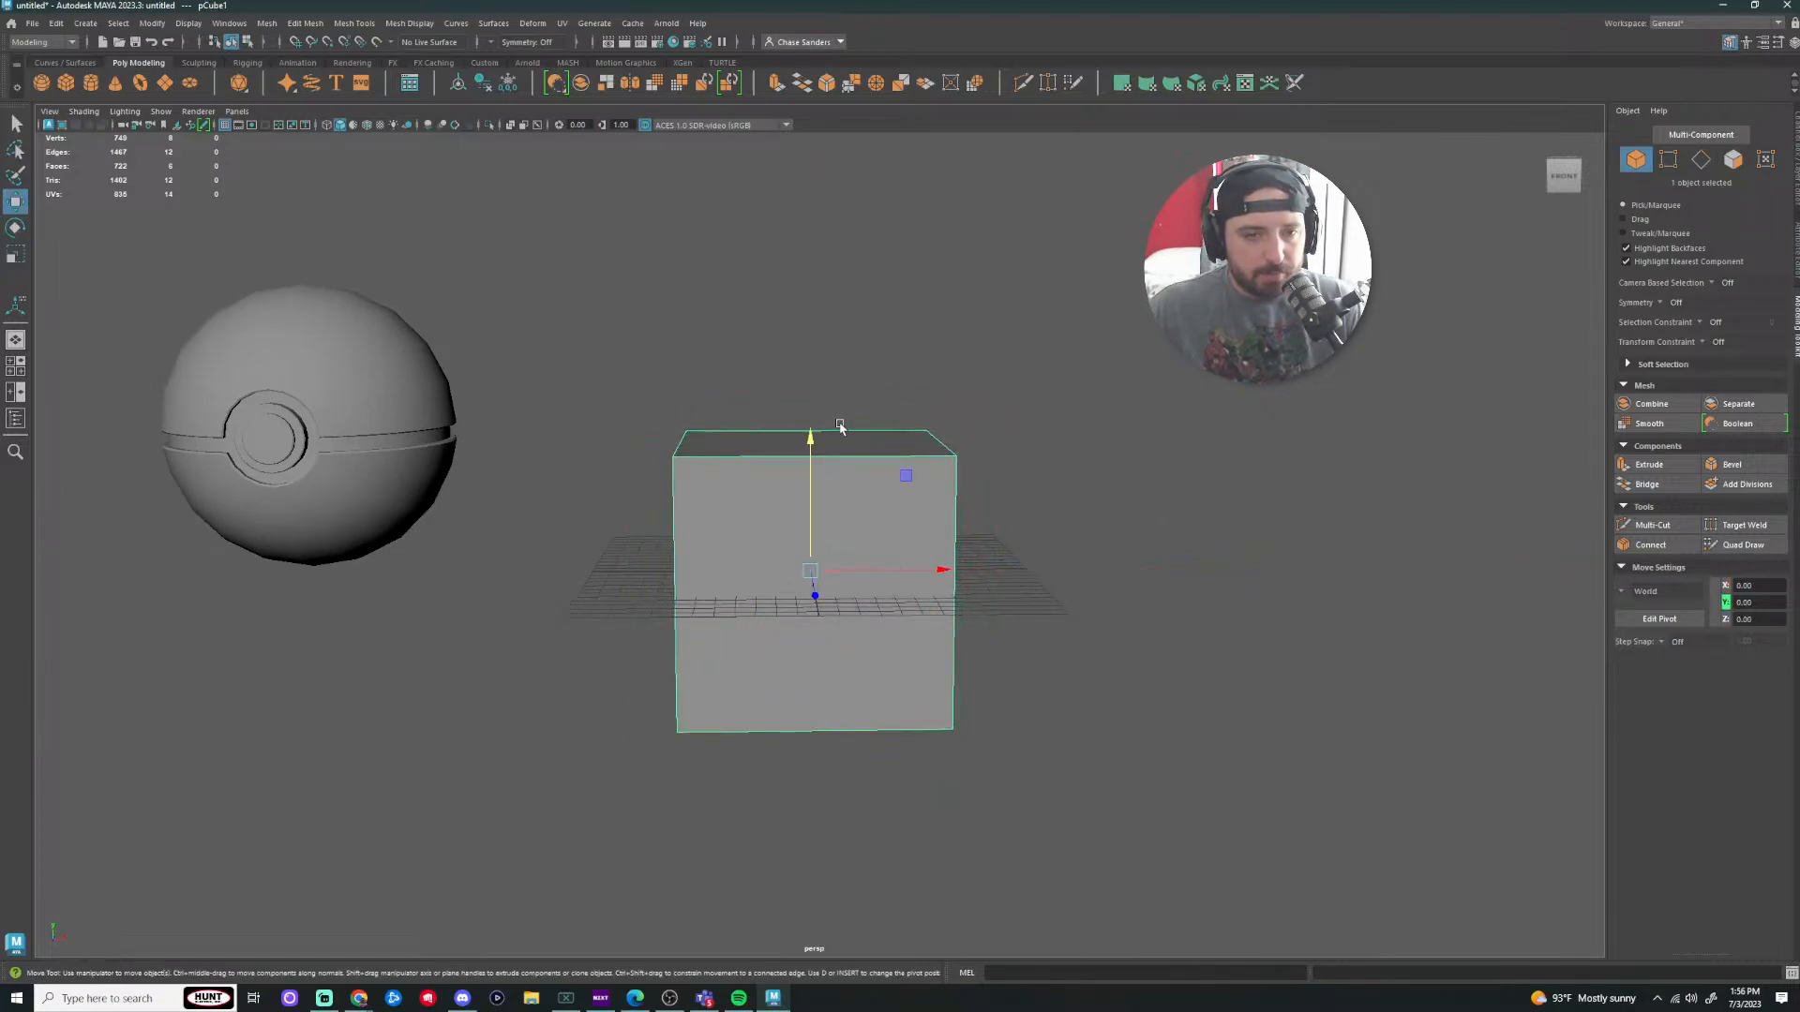
{"action": "left_click_drag", "start_coordinate": [809, 435], "coordinate": [810, 271]}
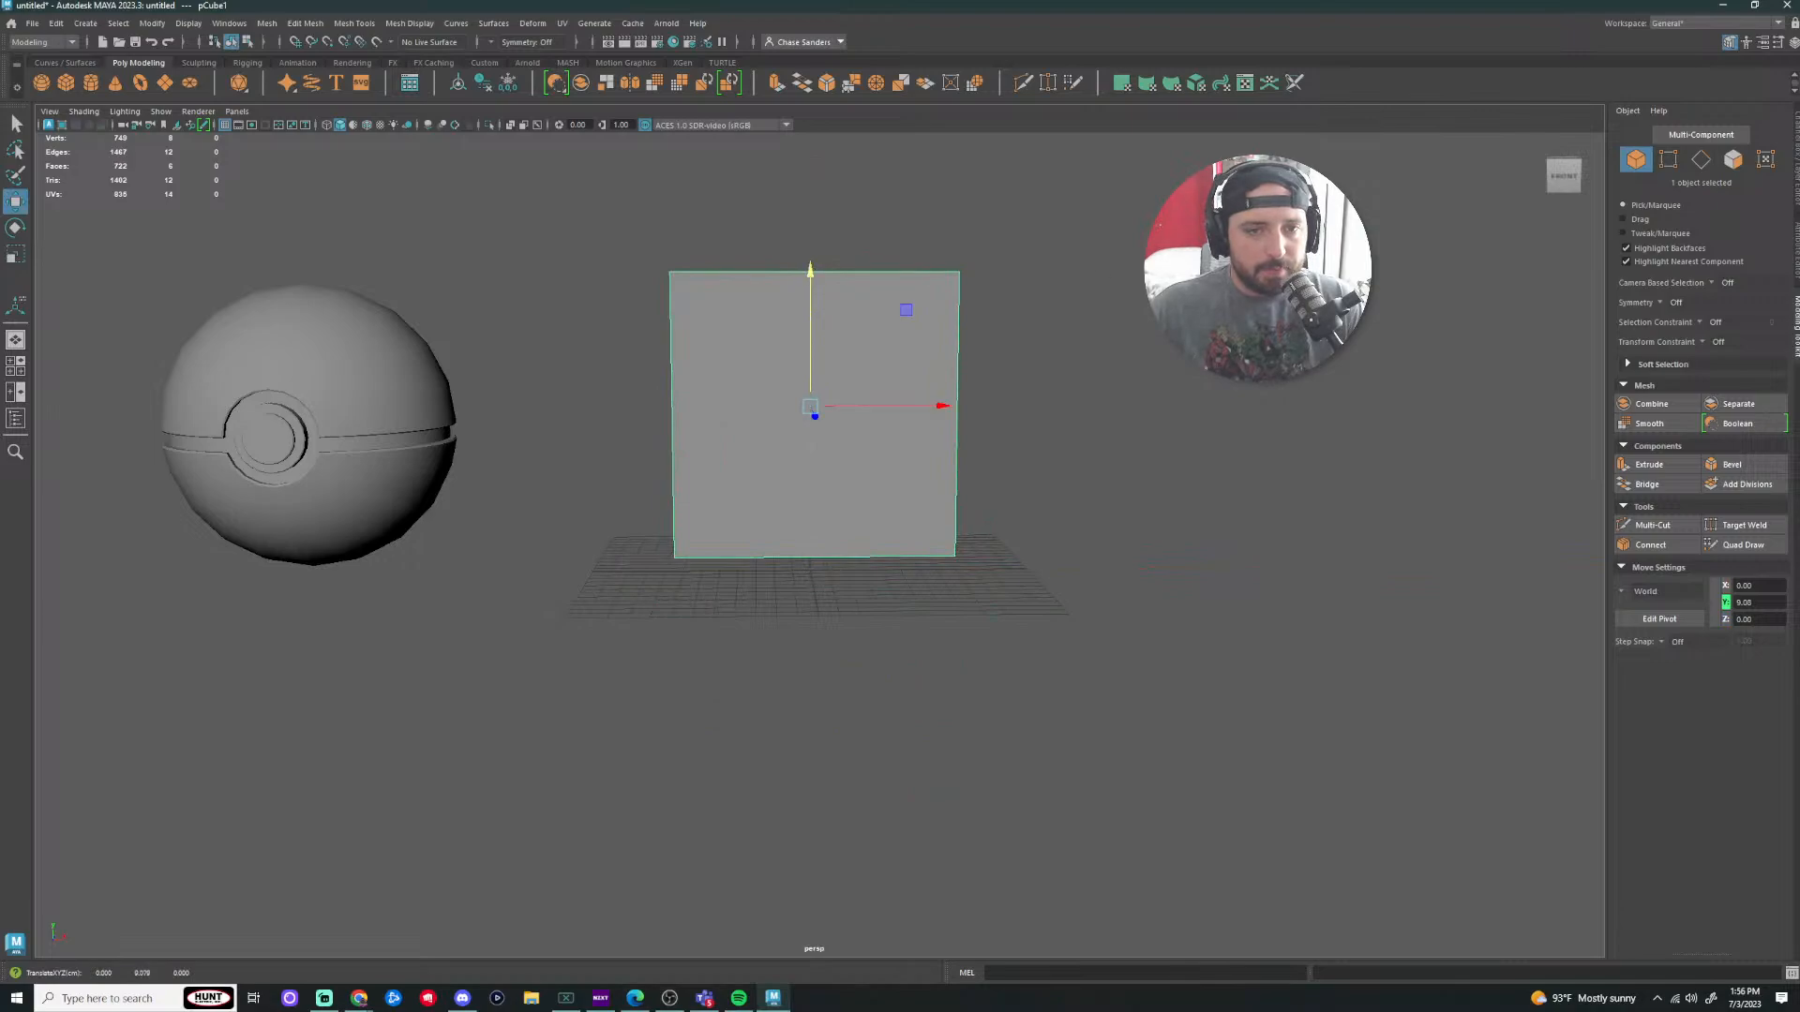
{"action": "left_click", "coordinate": [267, 22]}
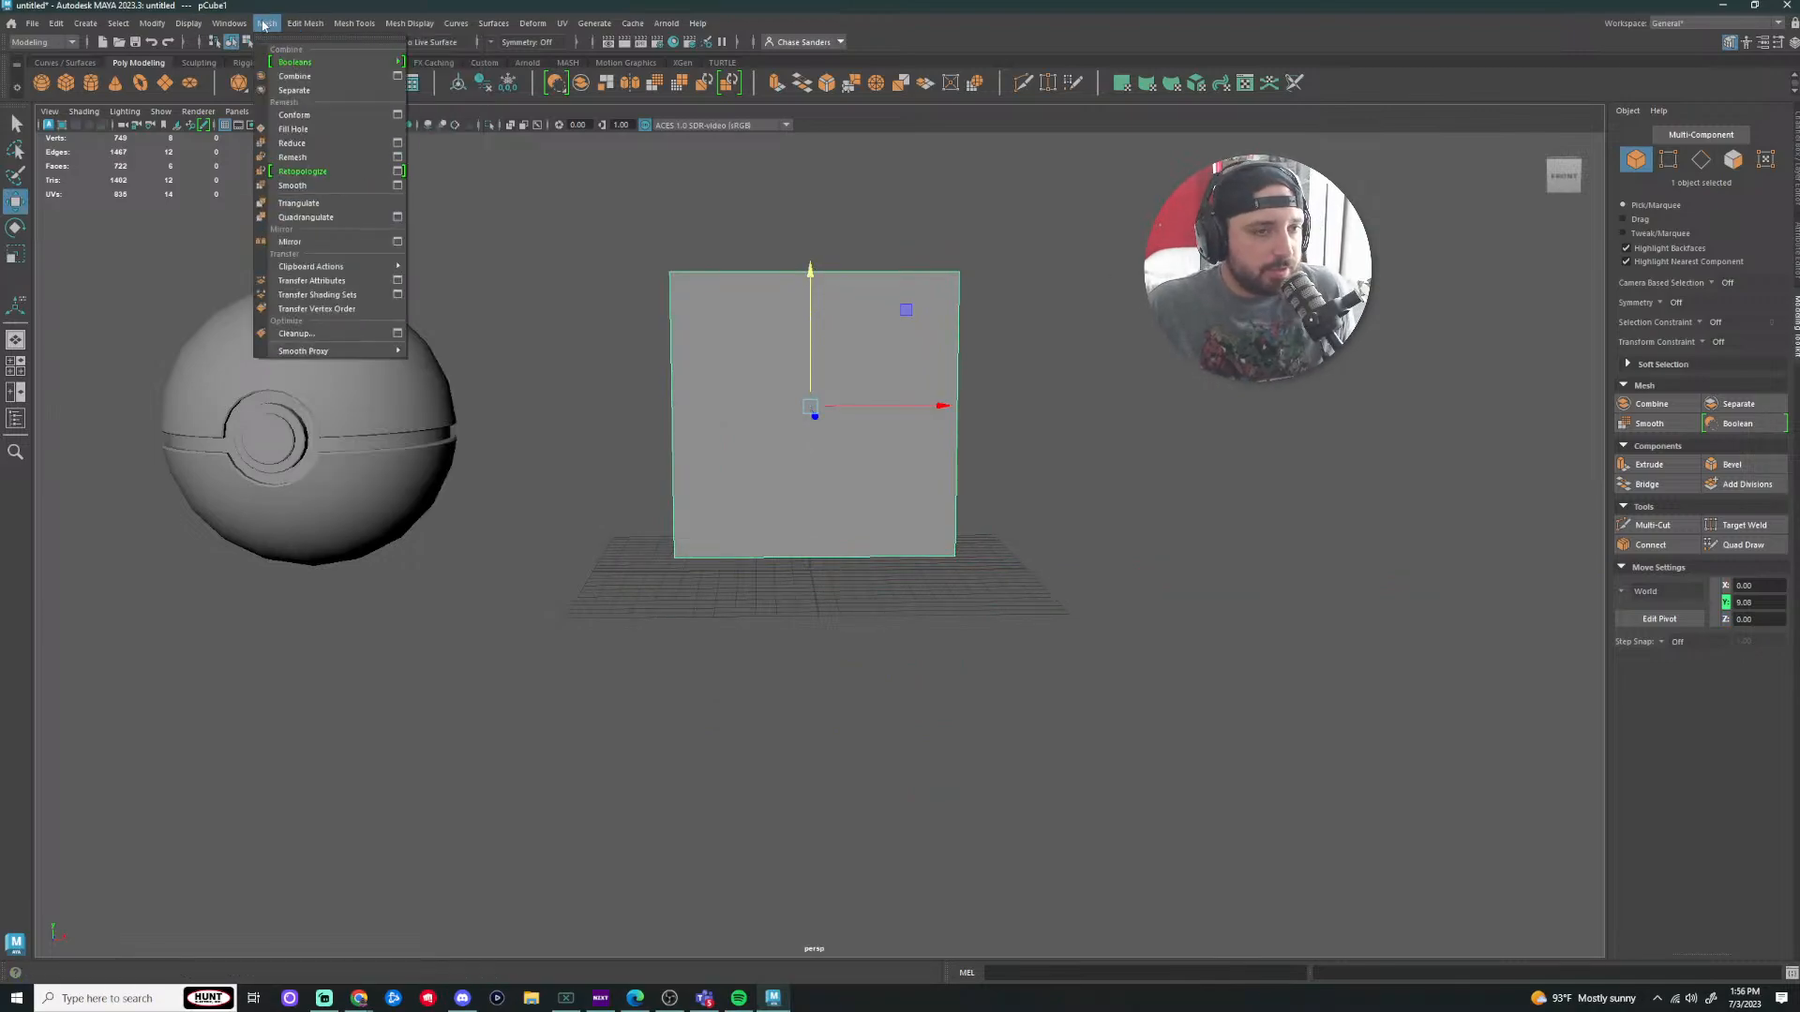
{"action": "left_click", "coordinate": [313, 186]}
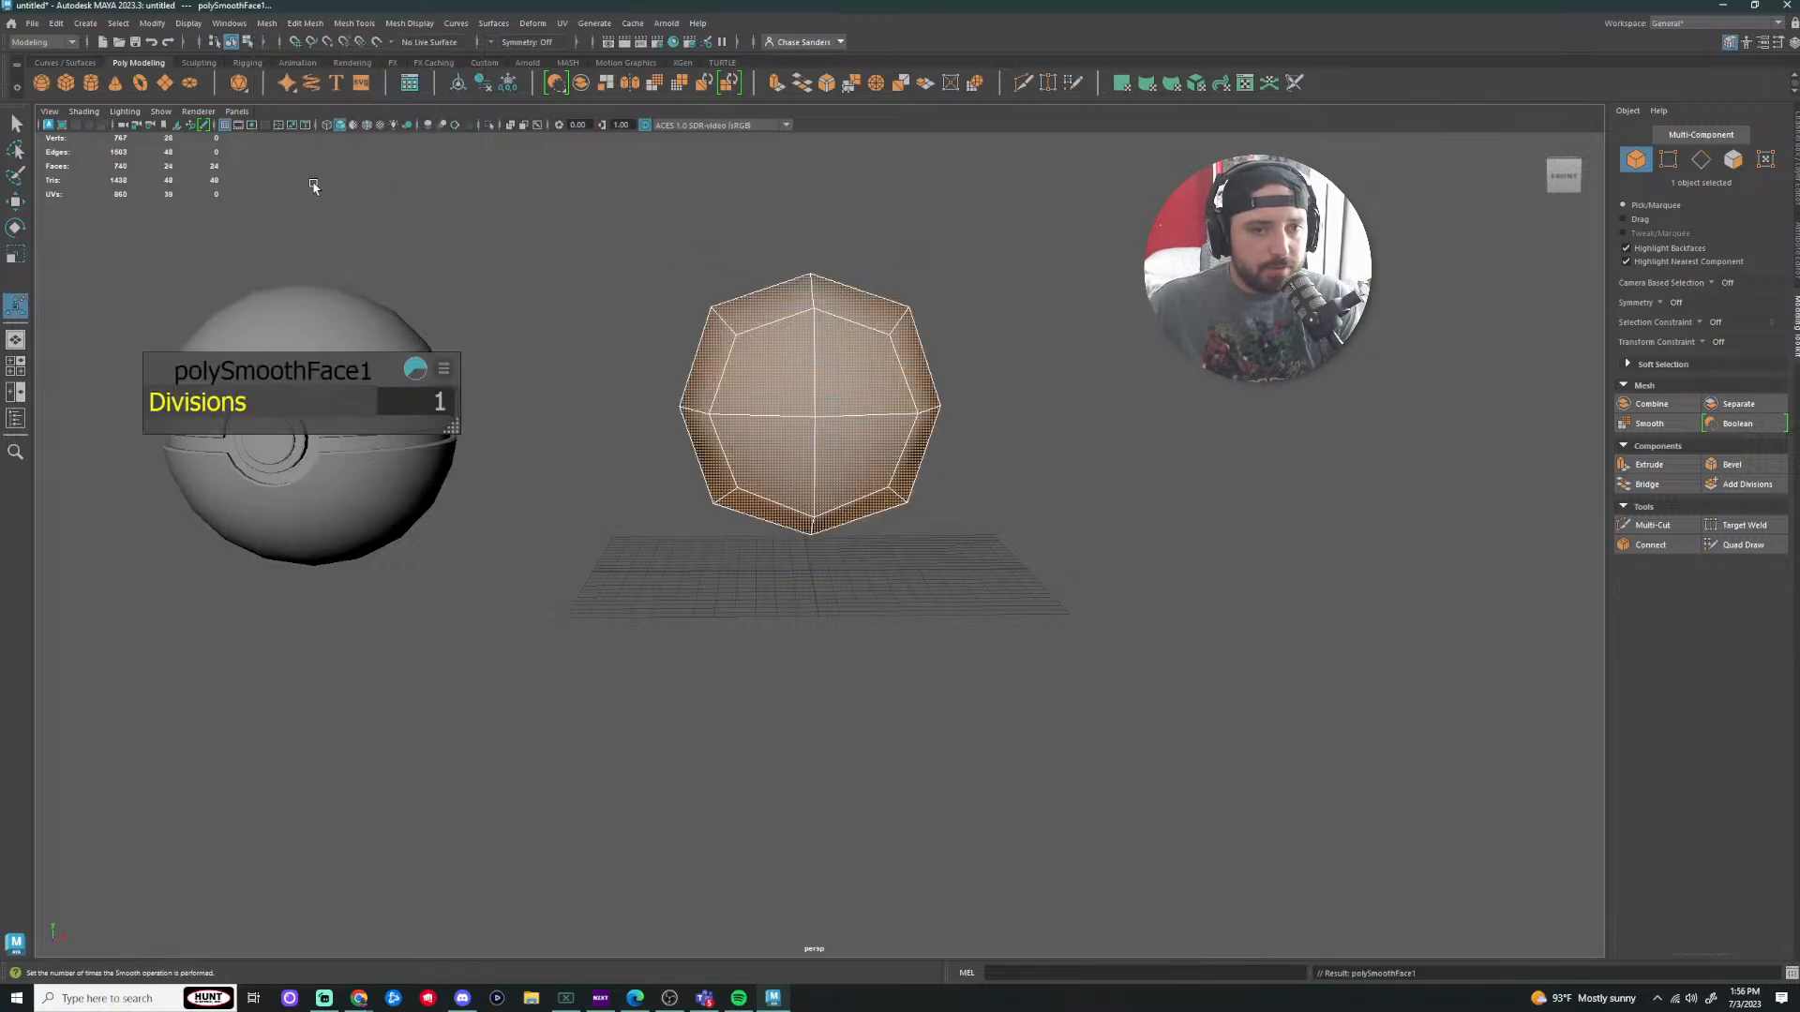
{"action": "left_click", "coordinate": [267, 23]}
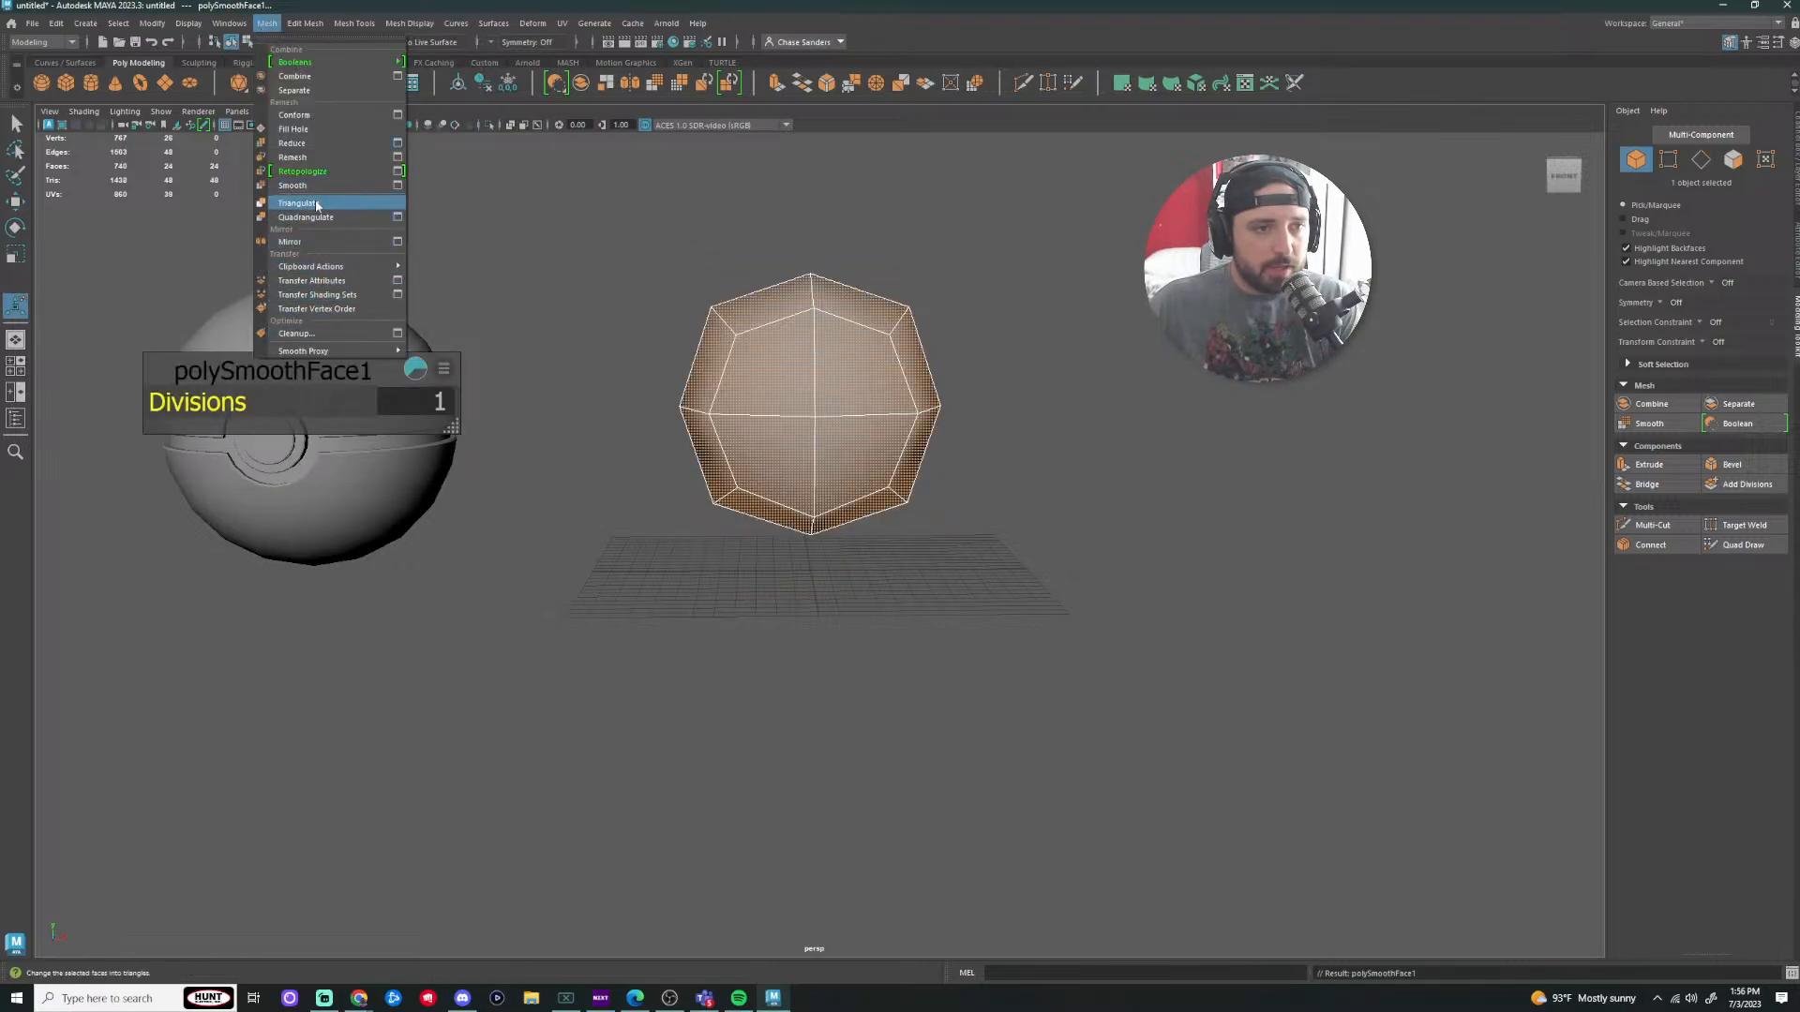
{"action": "left_click", "coordinate": [326, 188]}
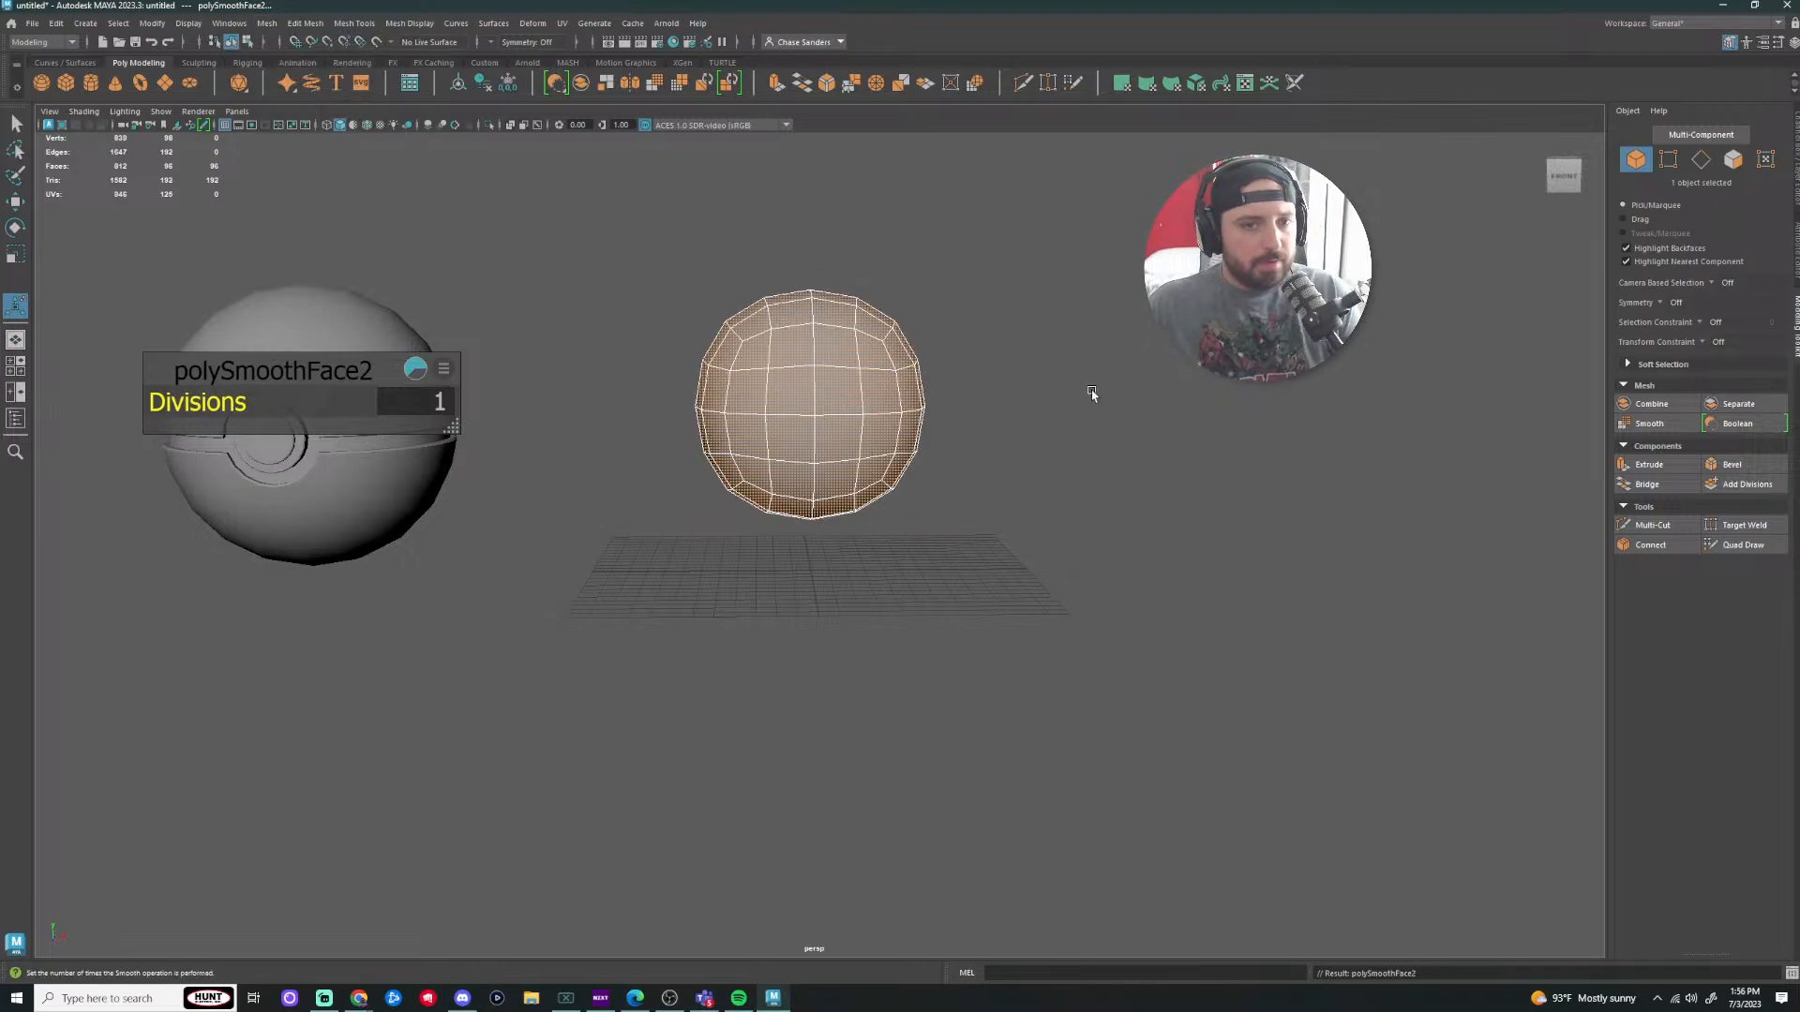
Step: Reselect the smoothed sphere and smooth it a third time with G
{"action": "left_click_drag", "start_coordinate": [1012, 395], "coordinate": [1265, 394], "text": "alt"}
{"action": "right_click_drag", "start_coordinate": [827, 369], "coordinate": [893, 349]}
{"action": "left_click", "coordinate": [1074, 330]}
{"action": "scroll", "coordinate": [1096, 281], "scroll_direction": "up", "scroll_amount": 4}
{"action": "left_click_drag", "start_coordinate": [1107, 272], "coordinate": [856, 269], "text": "alt"}
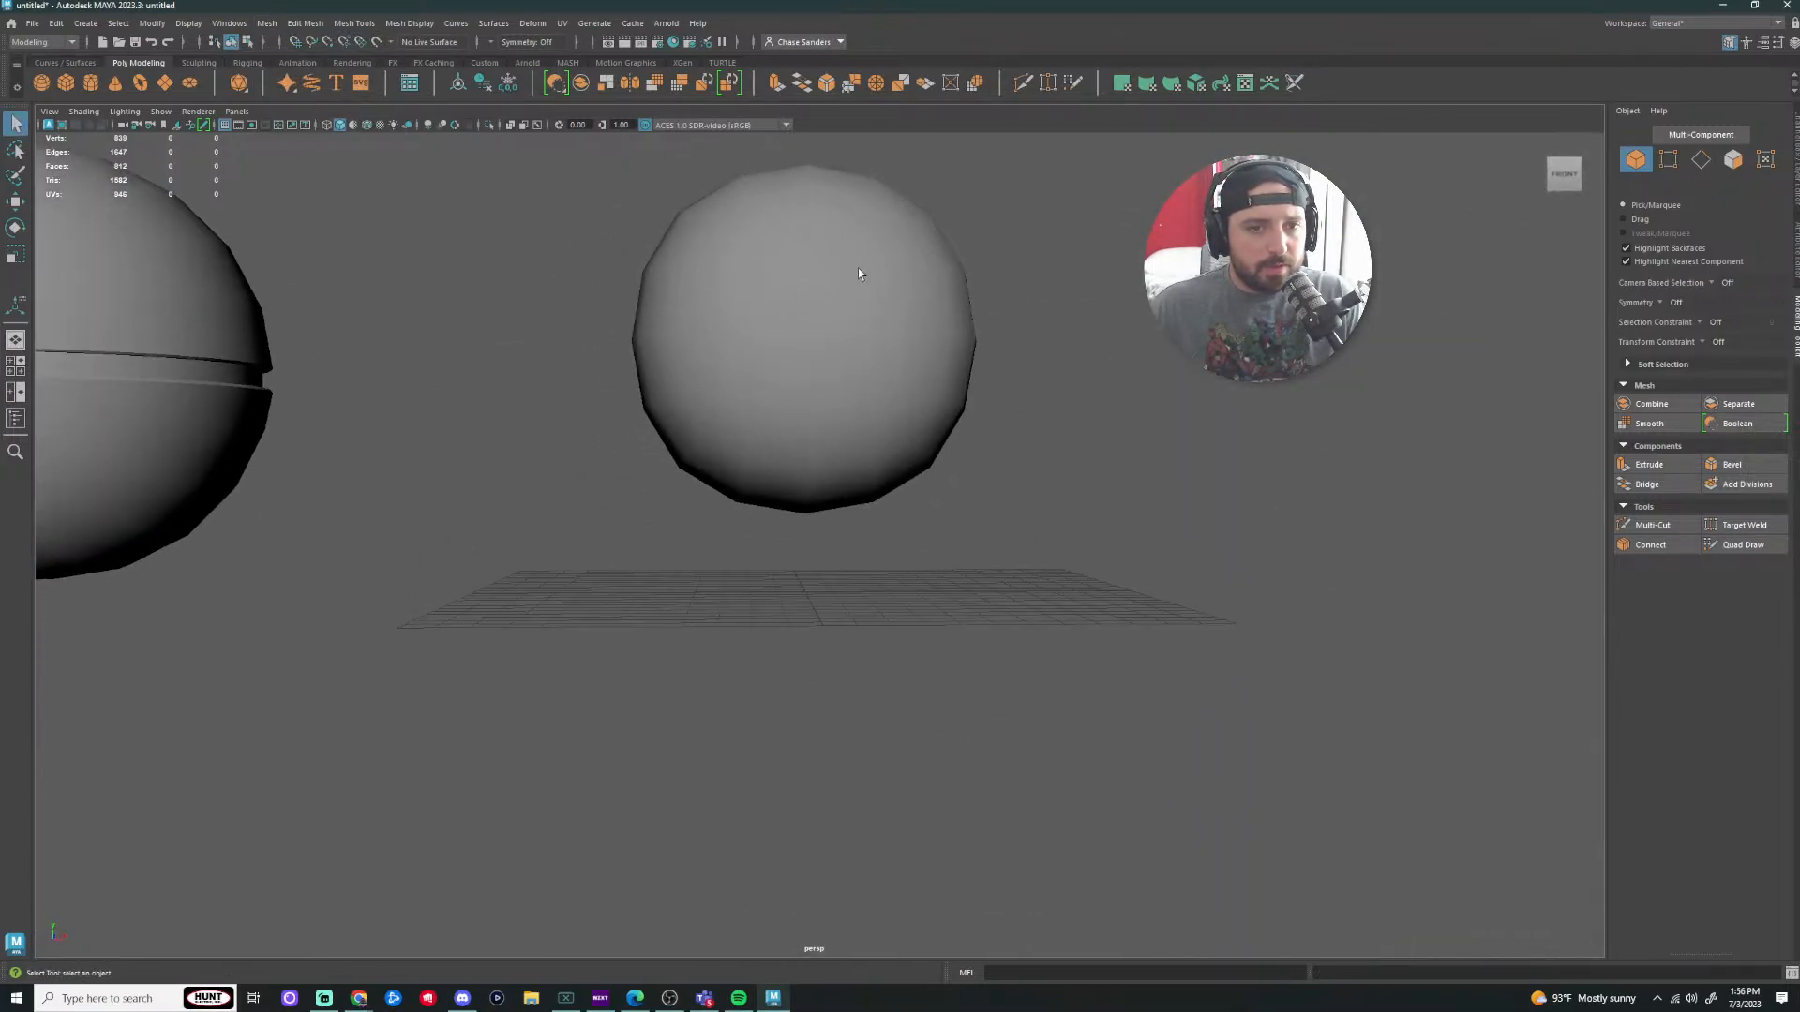
{"action": "left_click", "coordinate": [913, 348]}
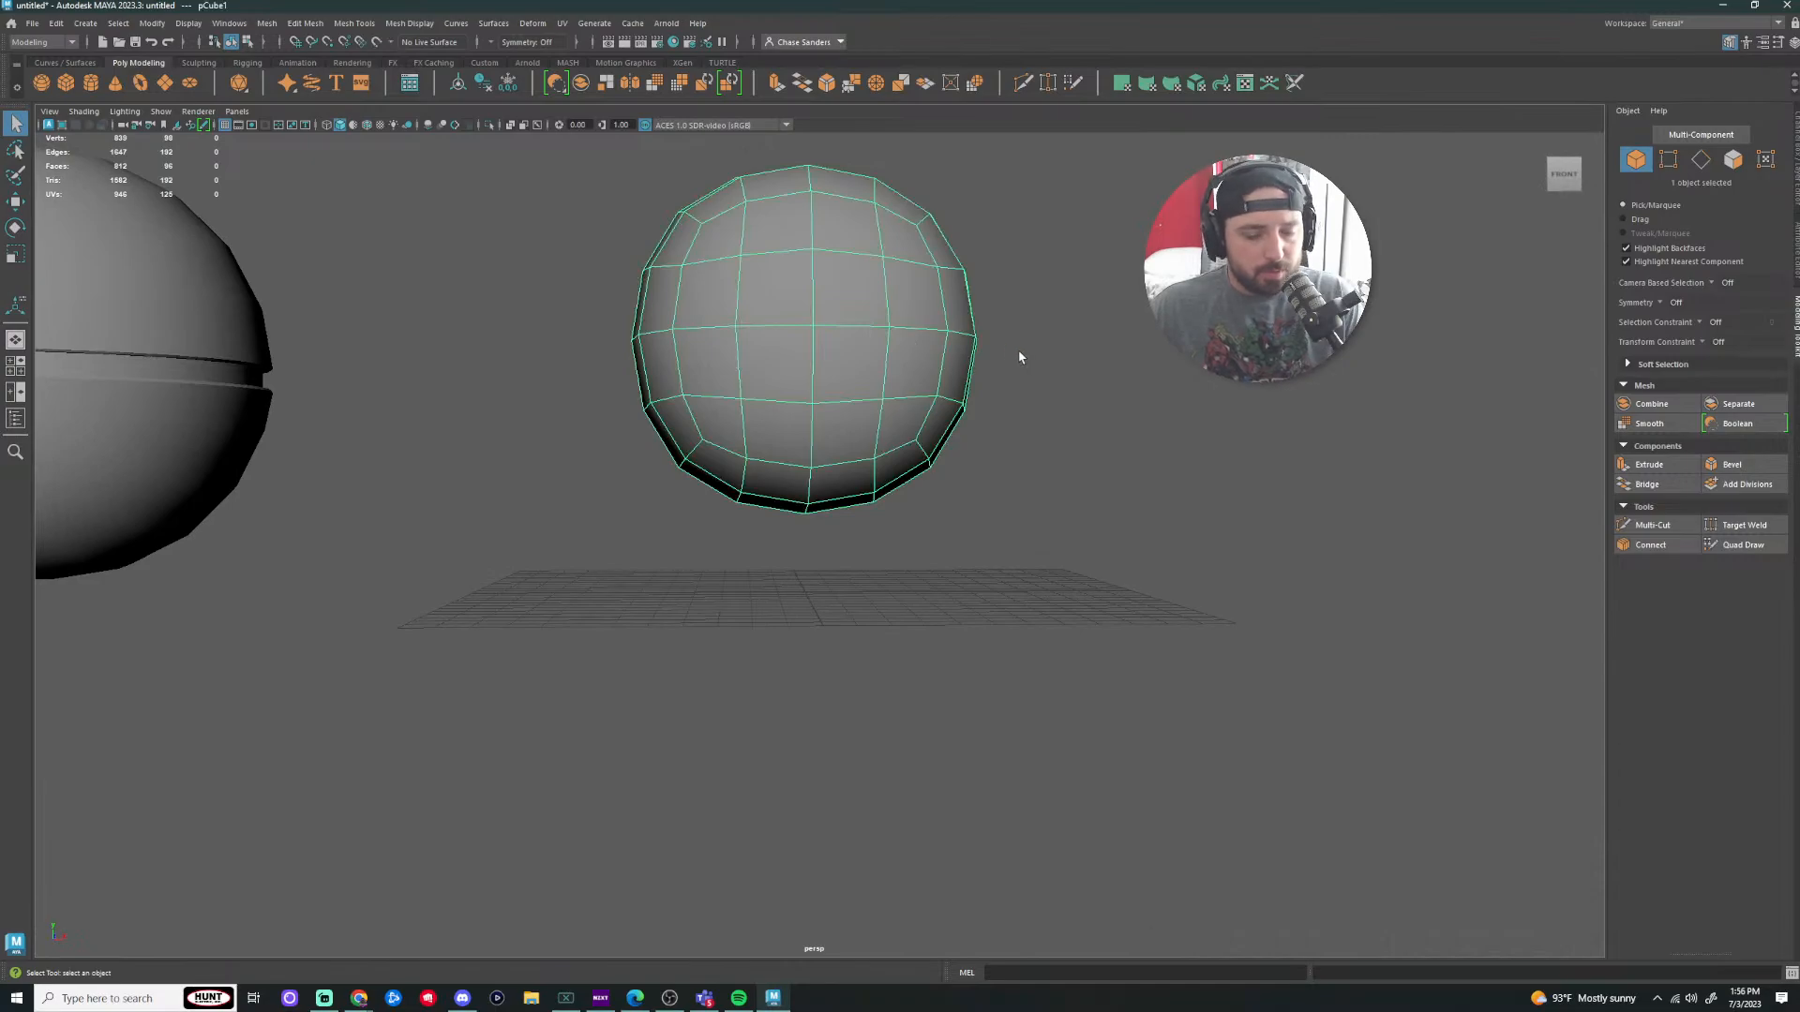
{"action": "key", "text": "g"}
Step: Center the sphere in view, switch it to face mode and select one front face
{"action": "left_click", "coordinate": [1124, 378]}
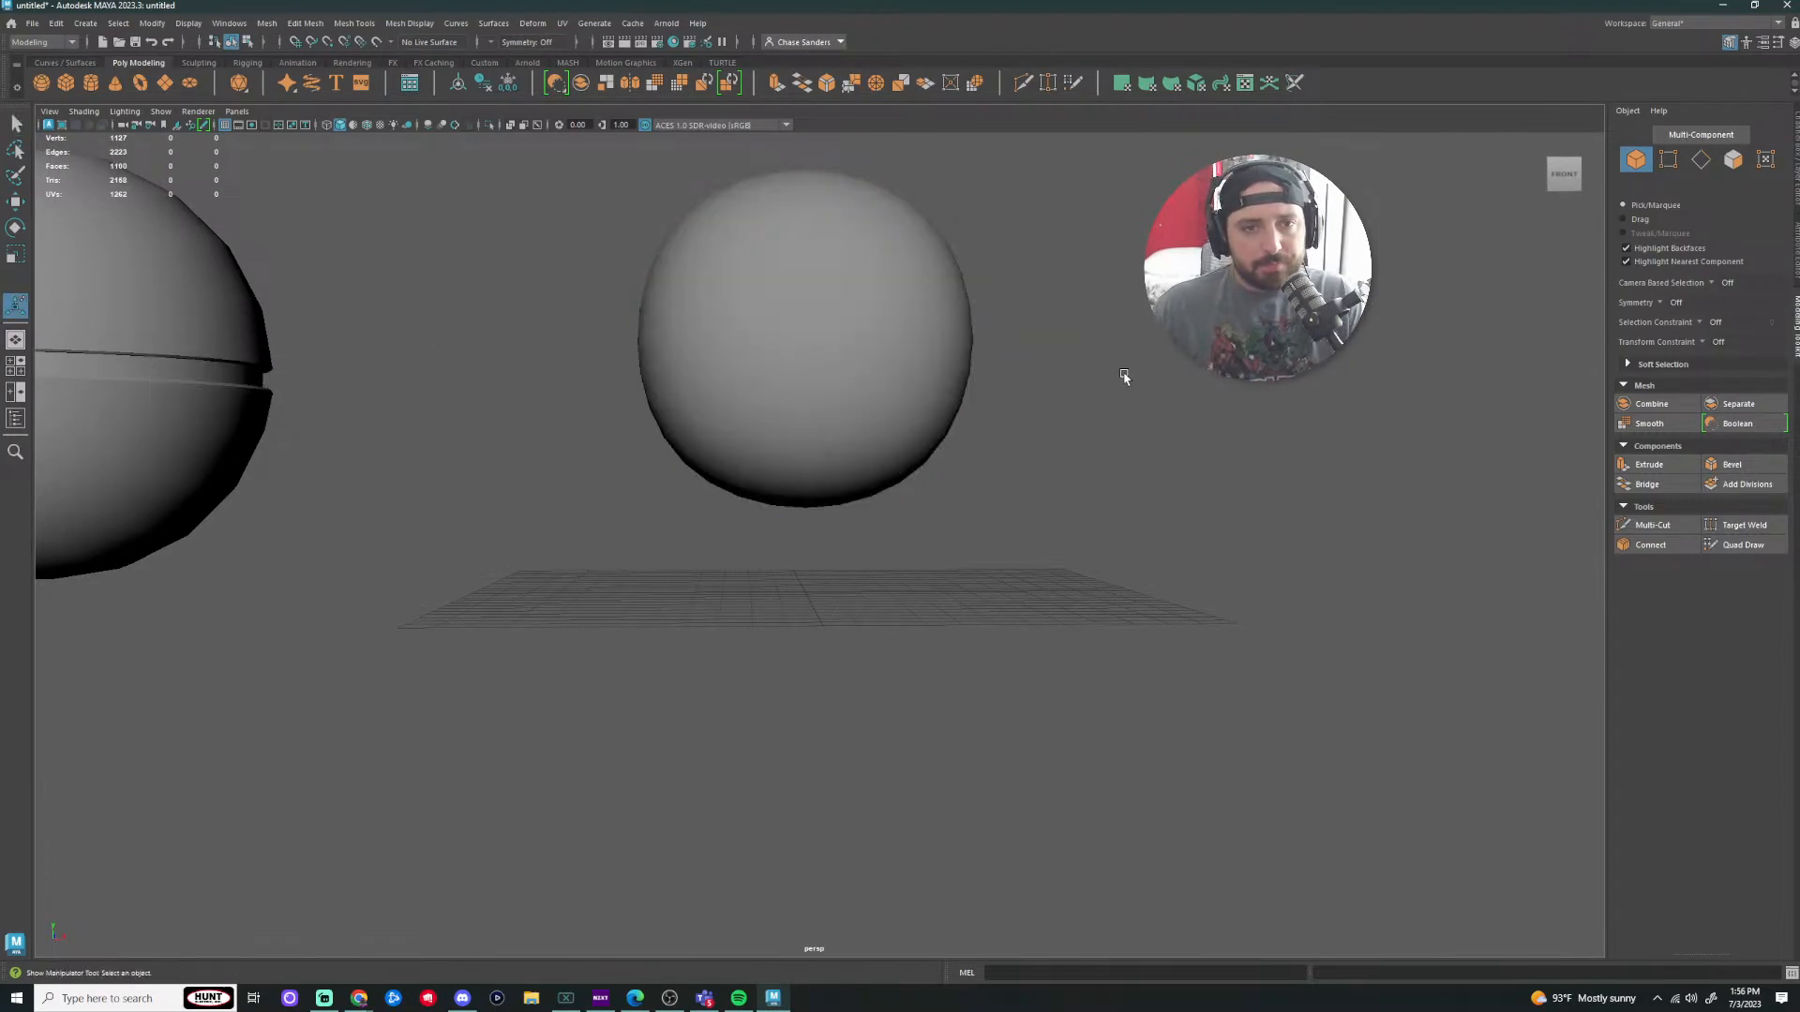
{"action": "scroll", "coordinate": [1124, 350], "scroll_direction": "up", "scroll_amount": 2}
{"action": "left_click", "coordinate": [871, 292]}
{"action": "middle_click_drag", "start_coordinate": [1123, 319], "coordinate": [1110, 562], "text": "alt"}
{"action": "scroll", "coordinate": [1093, 516], "scroll_direction": "up", "scroll_amount": 2}
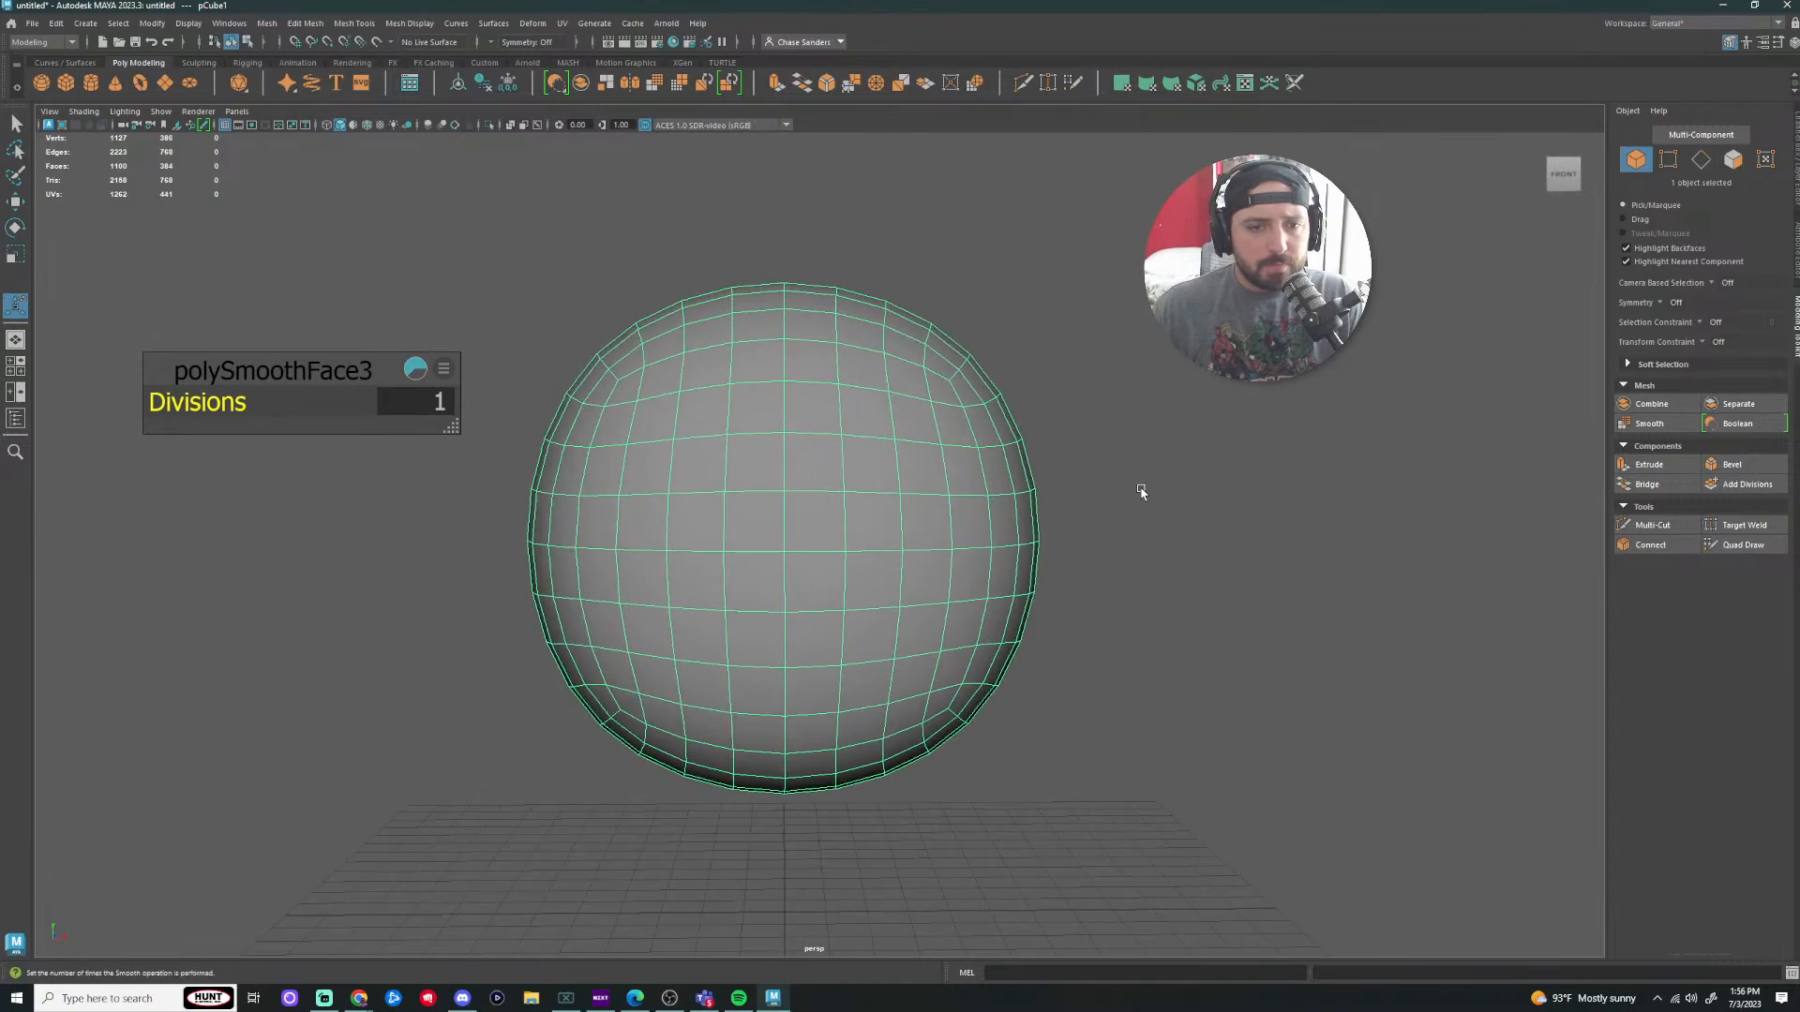
{"action": "scroll", "coordinate": [1120, 491], "scroll_direction": "down", "scroll_amount": 4}
{"action": "scroll", "coordinate": [945, 506], "scroll_direction": "up", "scroll_amount": 3}
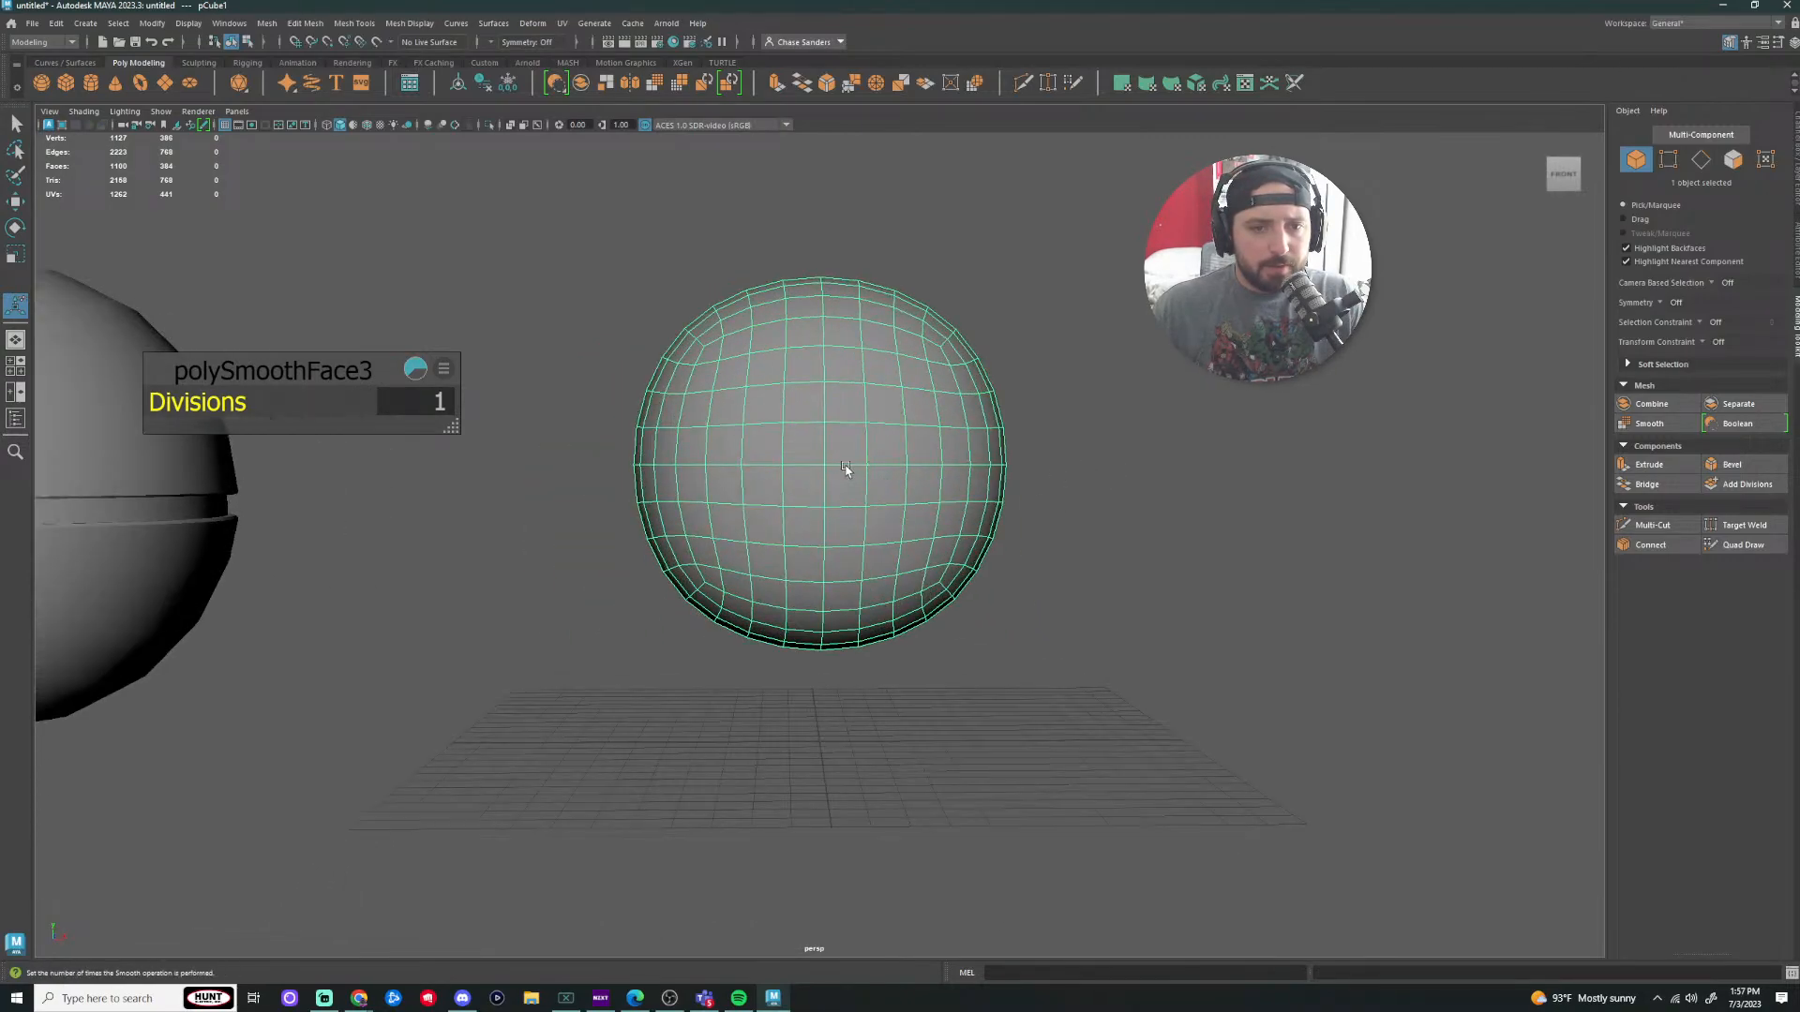
{"action": "right_click_drag", "start_coordinate": [804, 455], "coordinate": [806, 466]}
{"action": "left_click", "coordinate": [850, 447]}
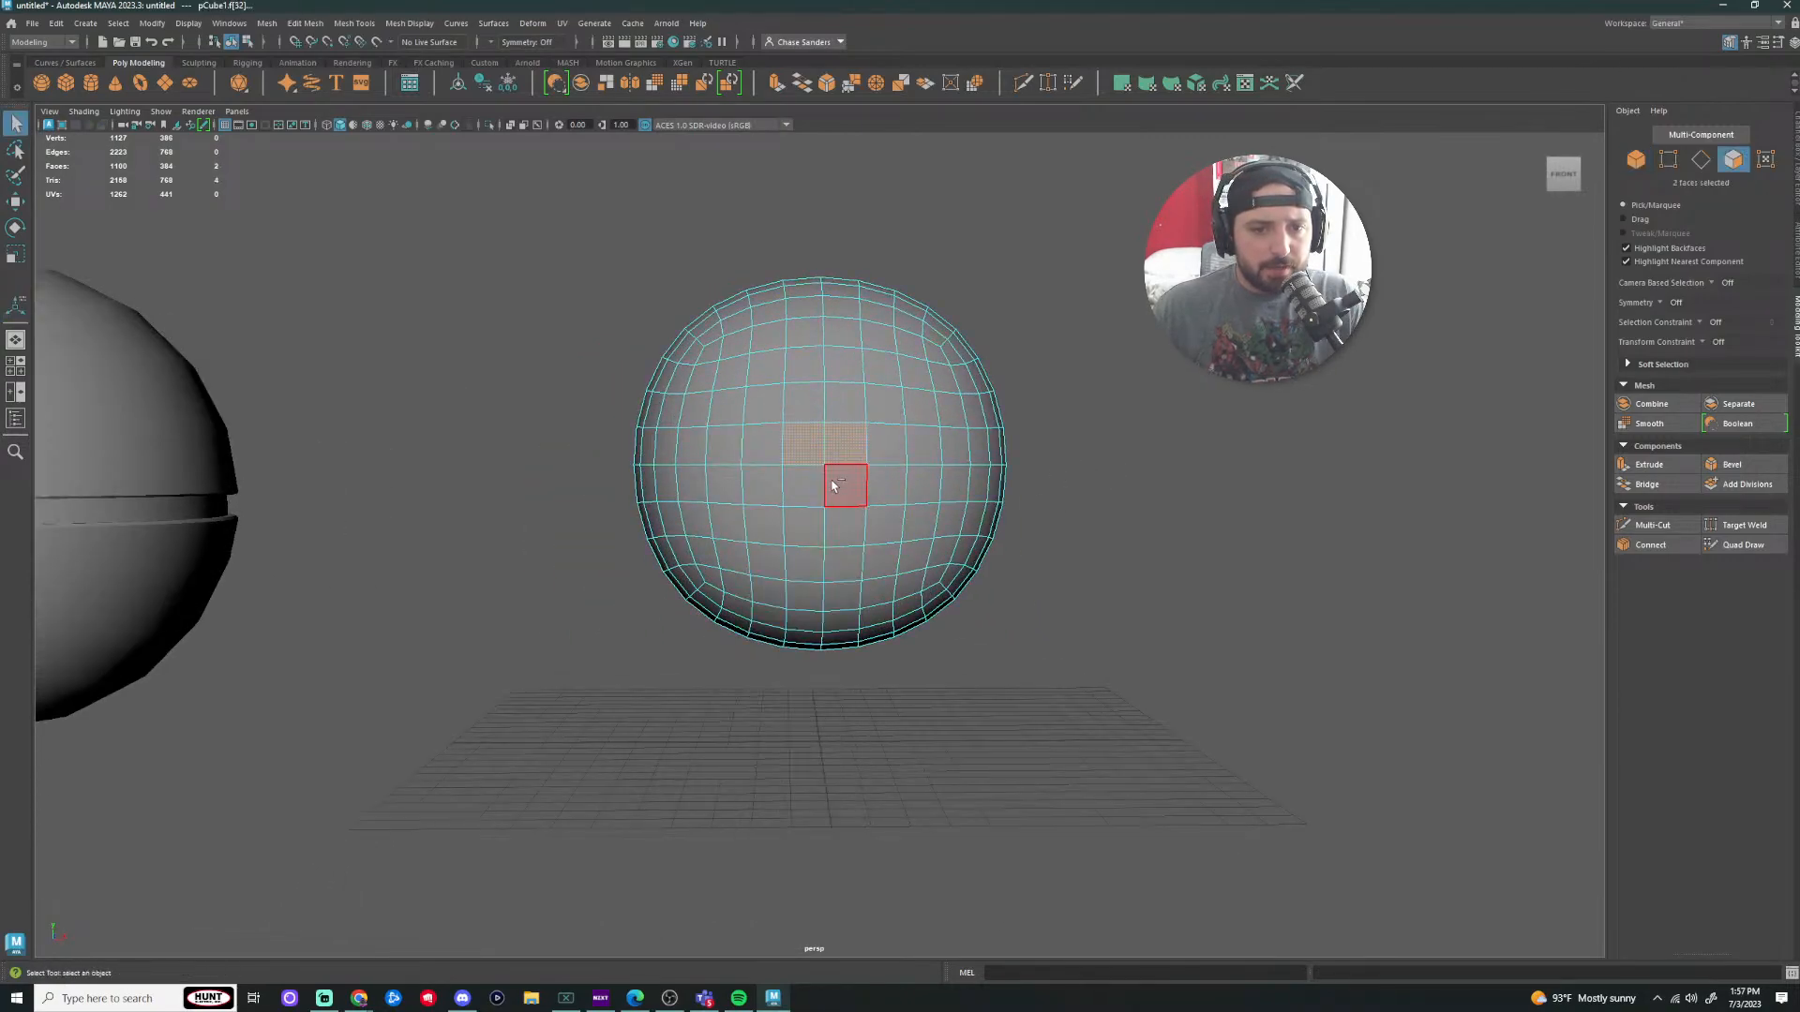
Step: Add lower front faces to the selection, then dismiss the Mesh menu and clear the faces
{"action": "left_click", "coordinate": [833, 481], "text": "shift"}
{"action": "left_click", "coordinate": [809, 484], "text": "shift"}
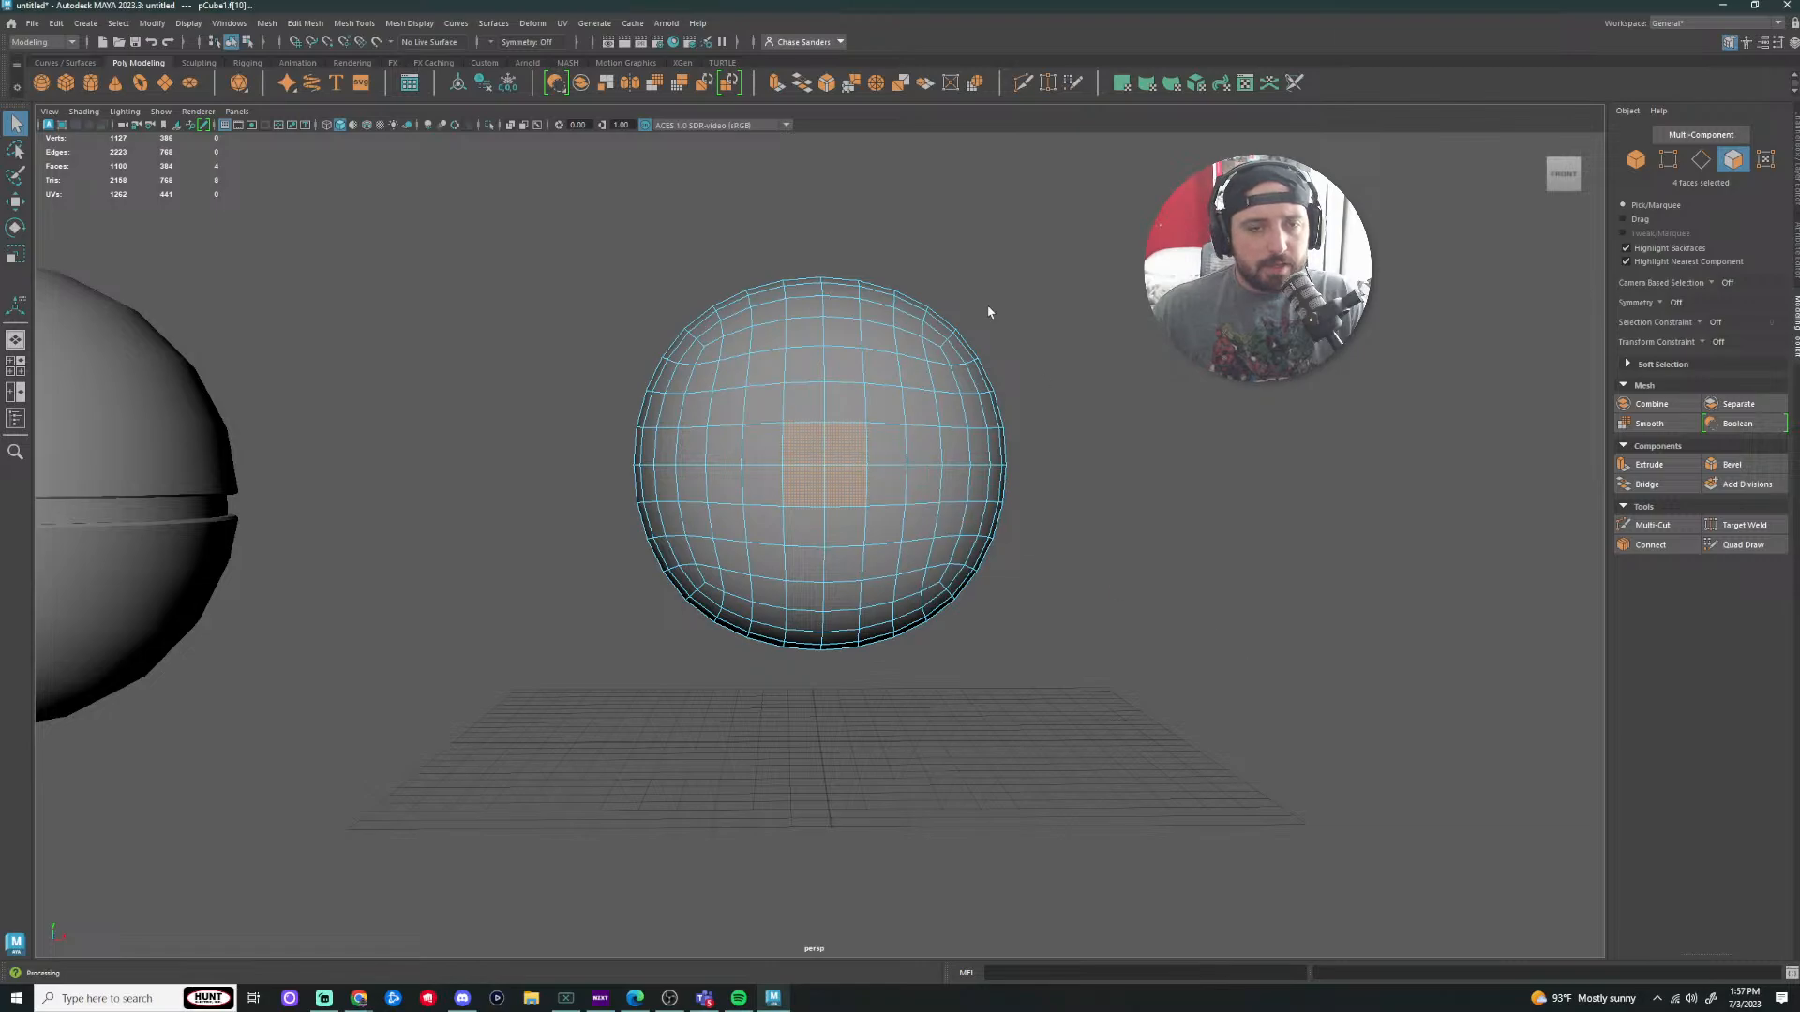
{"action": "left_click", "coordinate": [308, 25]}
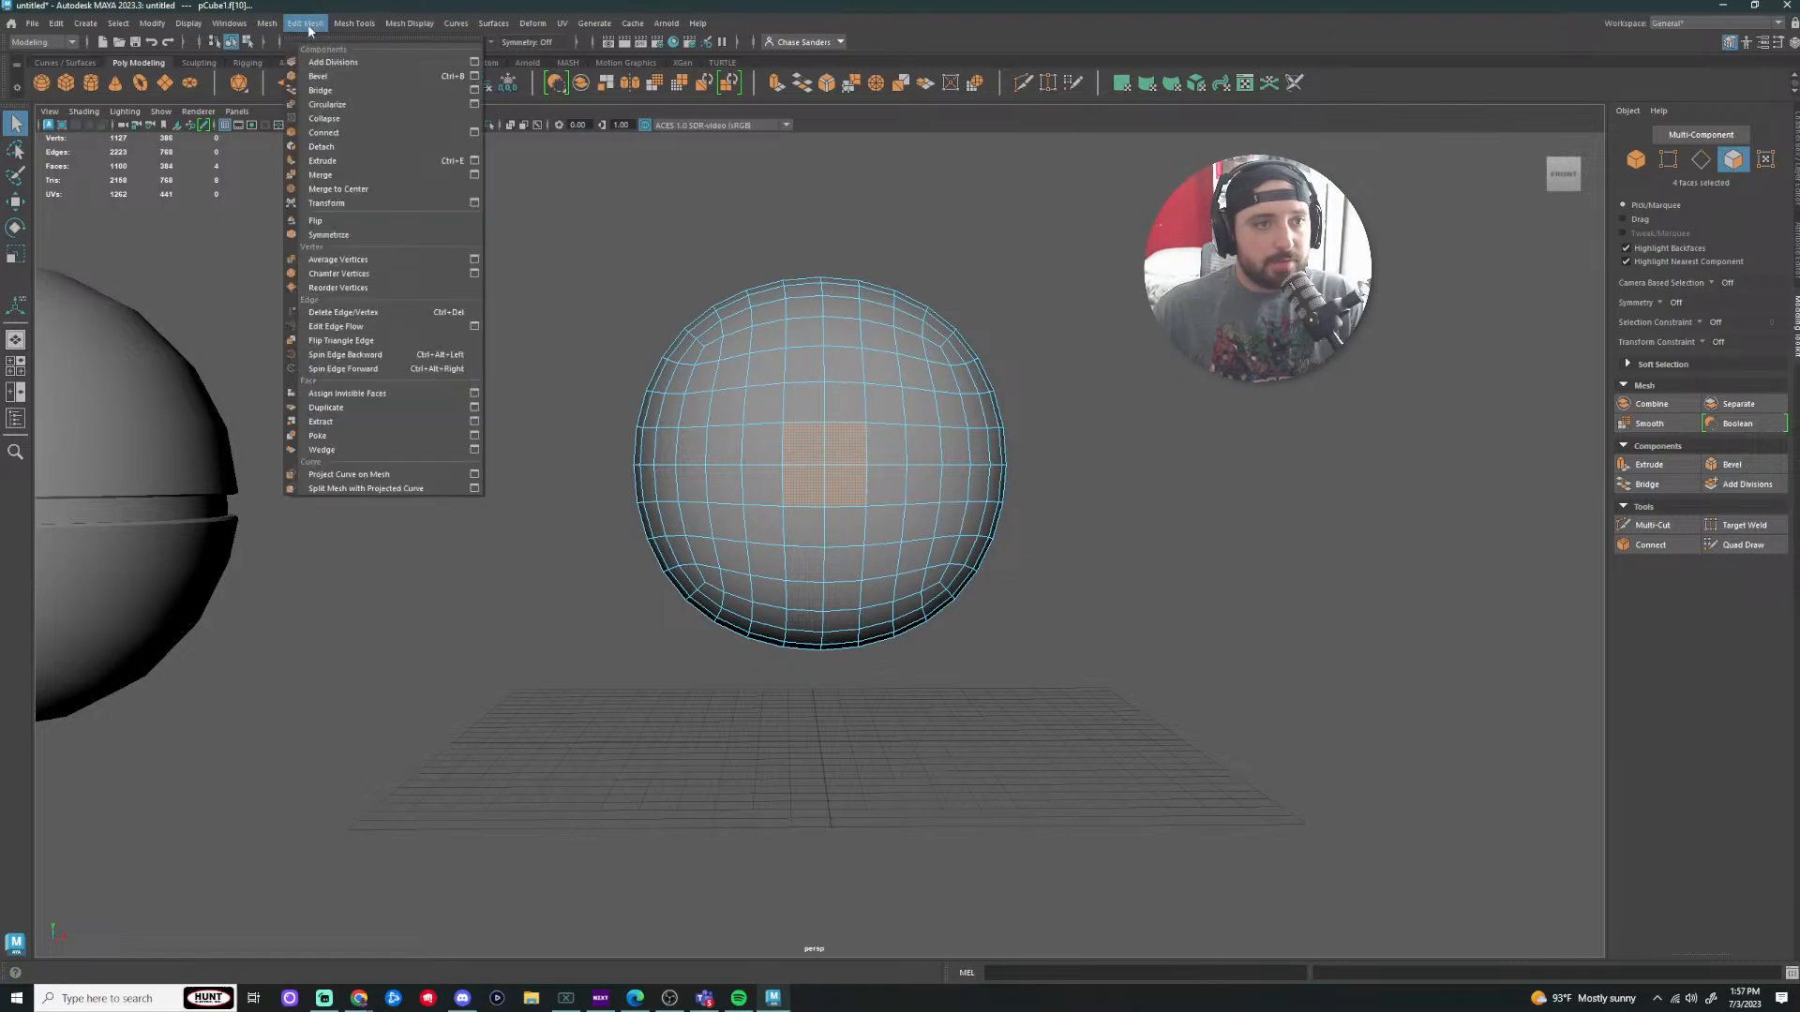
{"action": "mouse_move", "coordinate": [353, 30]}
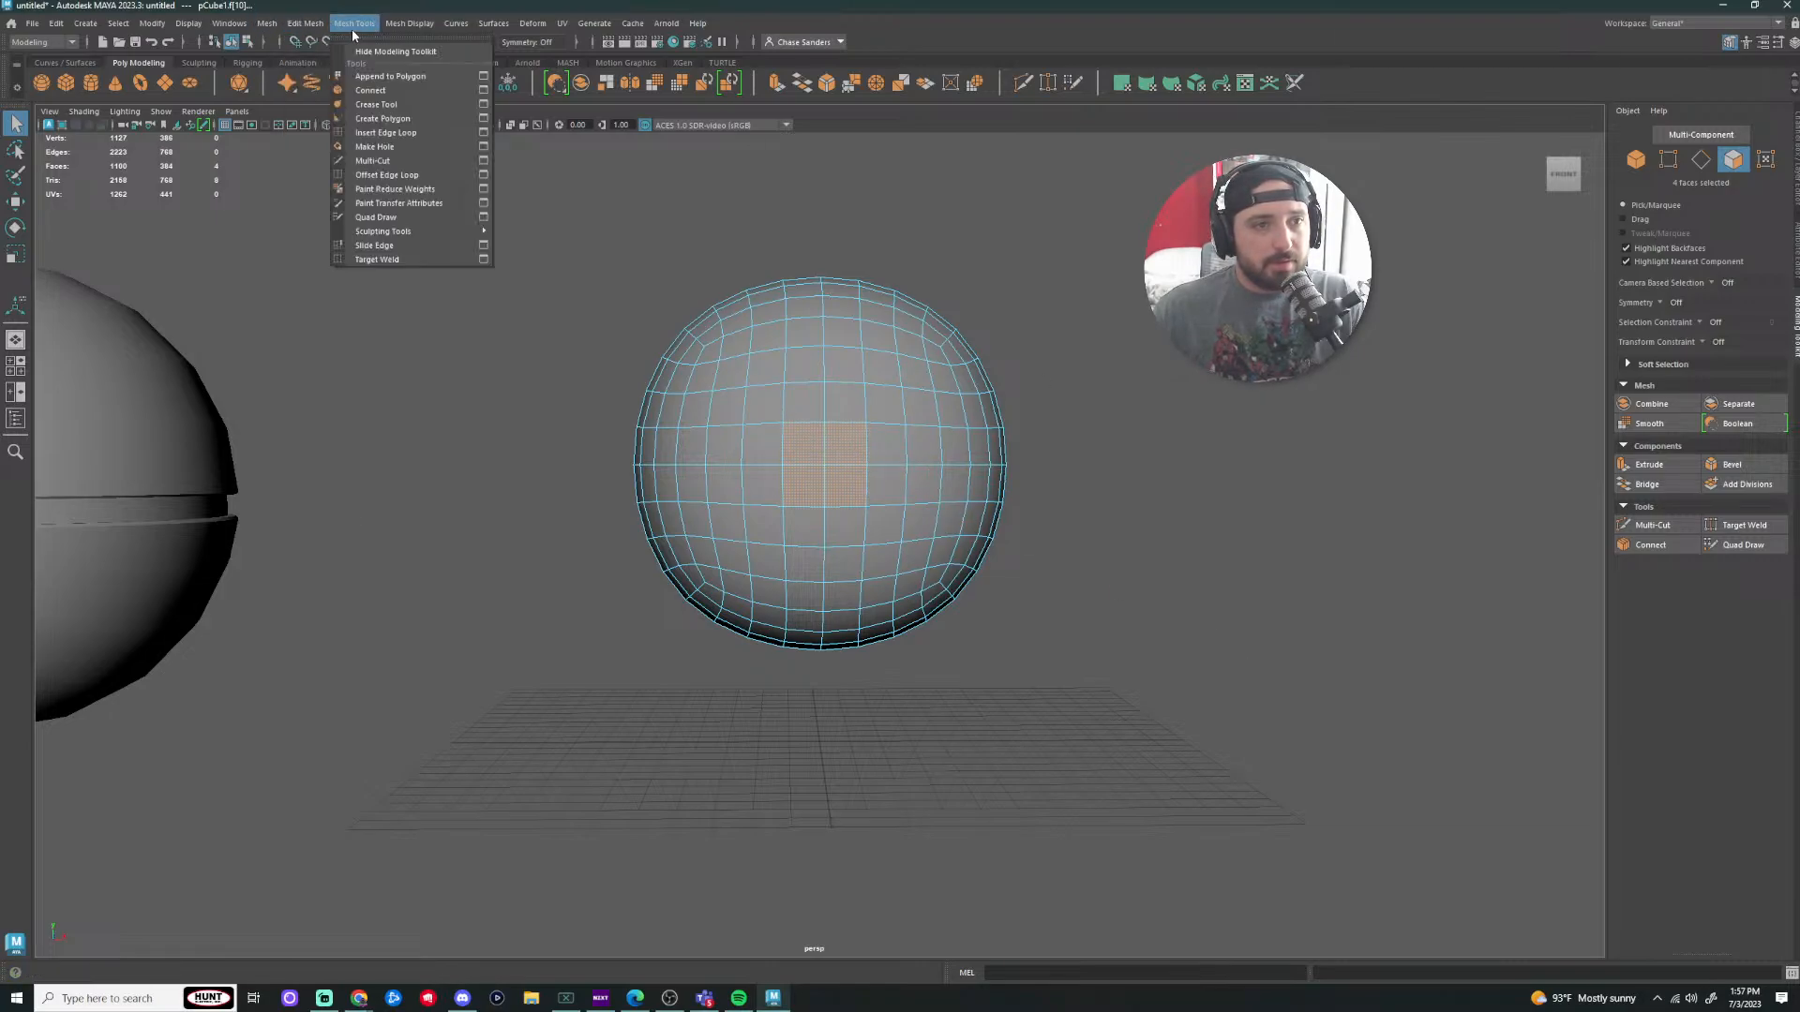
{"action": "left_click", "coordinate": [1370, 615]}
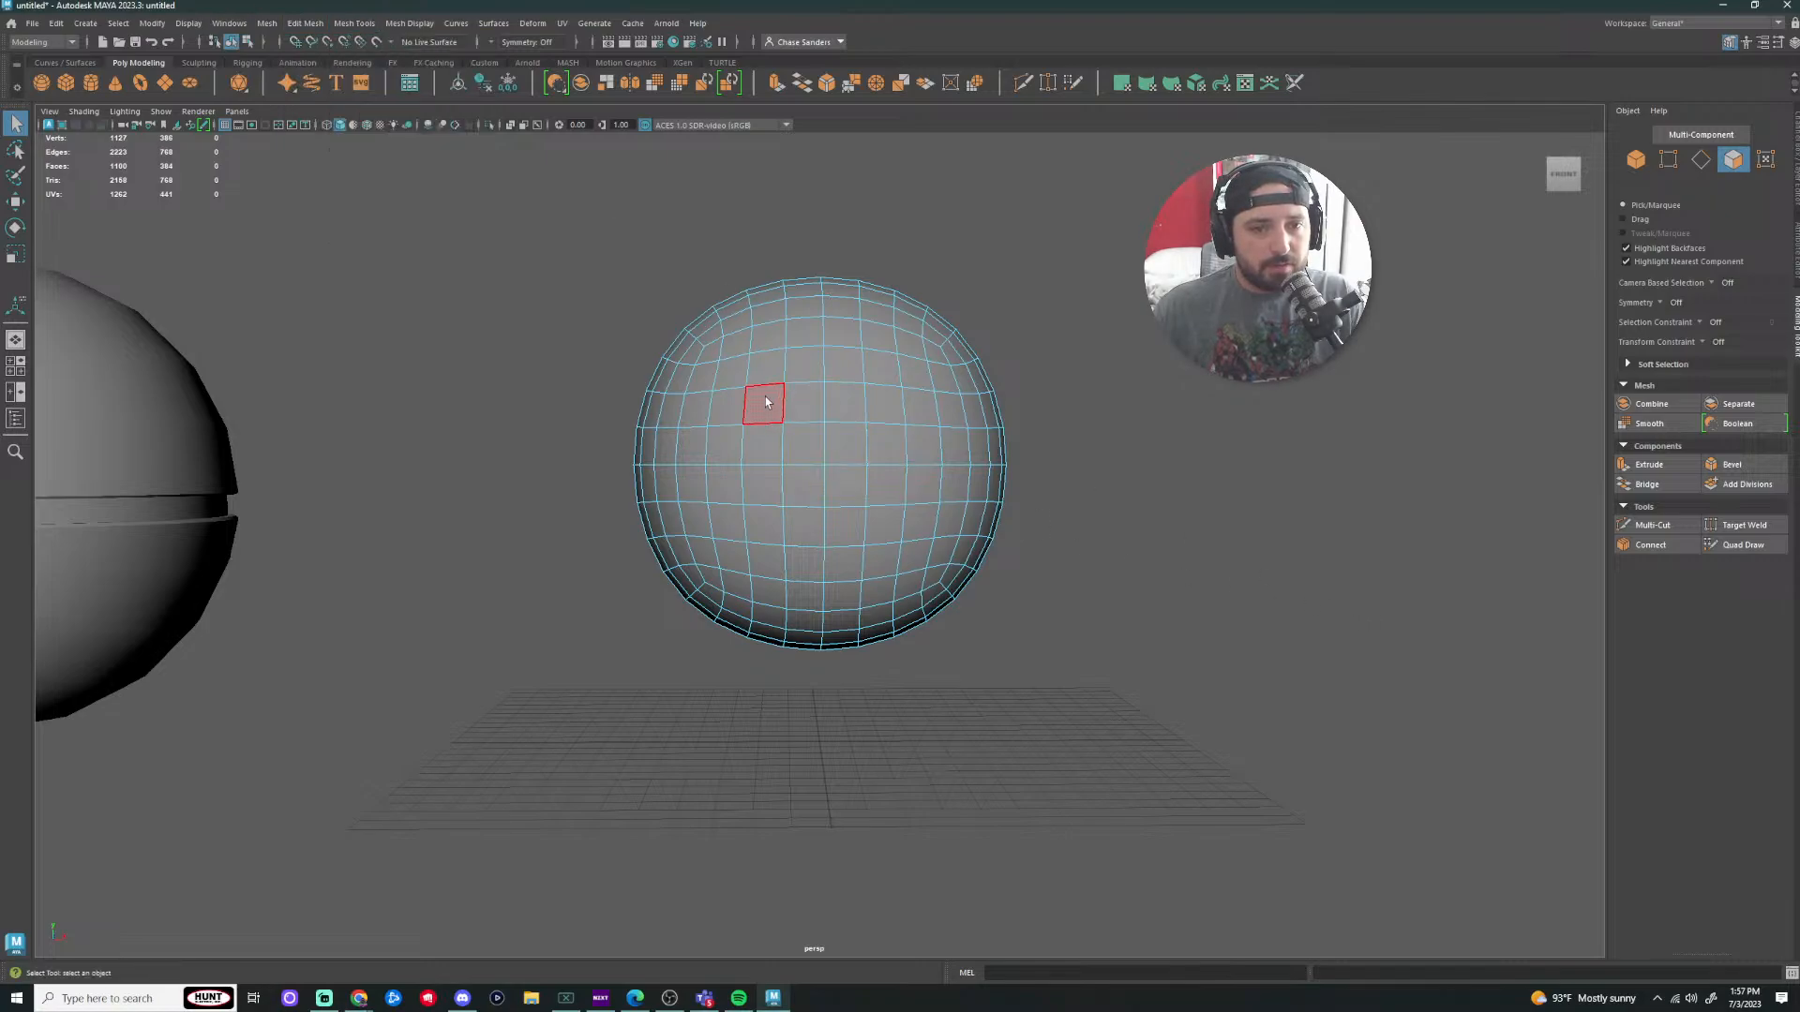
Step: Apply Mesh > Smooth again and return the sphere to object selection mode
{"action": "scroll", "coordinate": [766, 403], "scroll_direction": "down", "scroll_amount": 4}
{"action": "scroll", "coordinate": [763, 407], "scroll_direction": "up", "scroll_amount": 3}
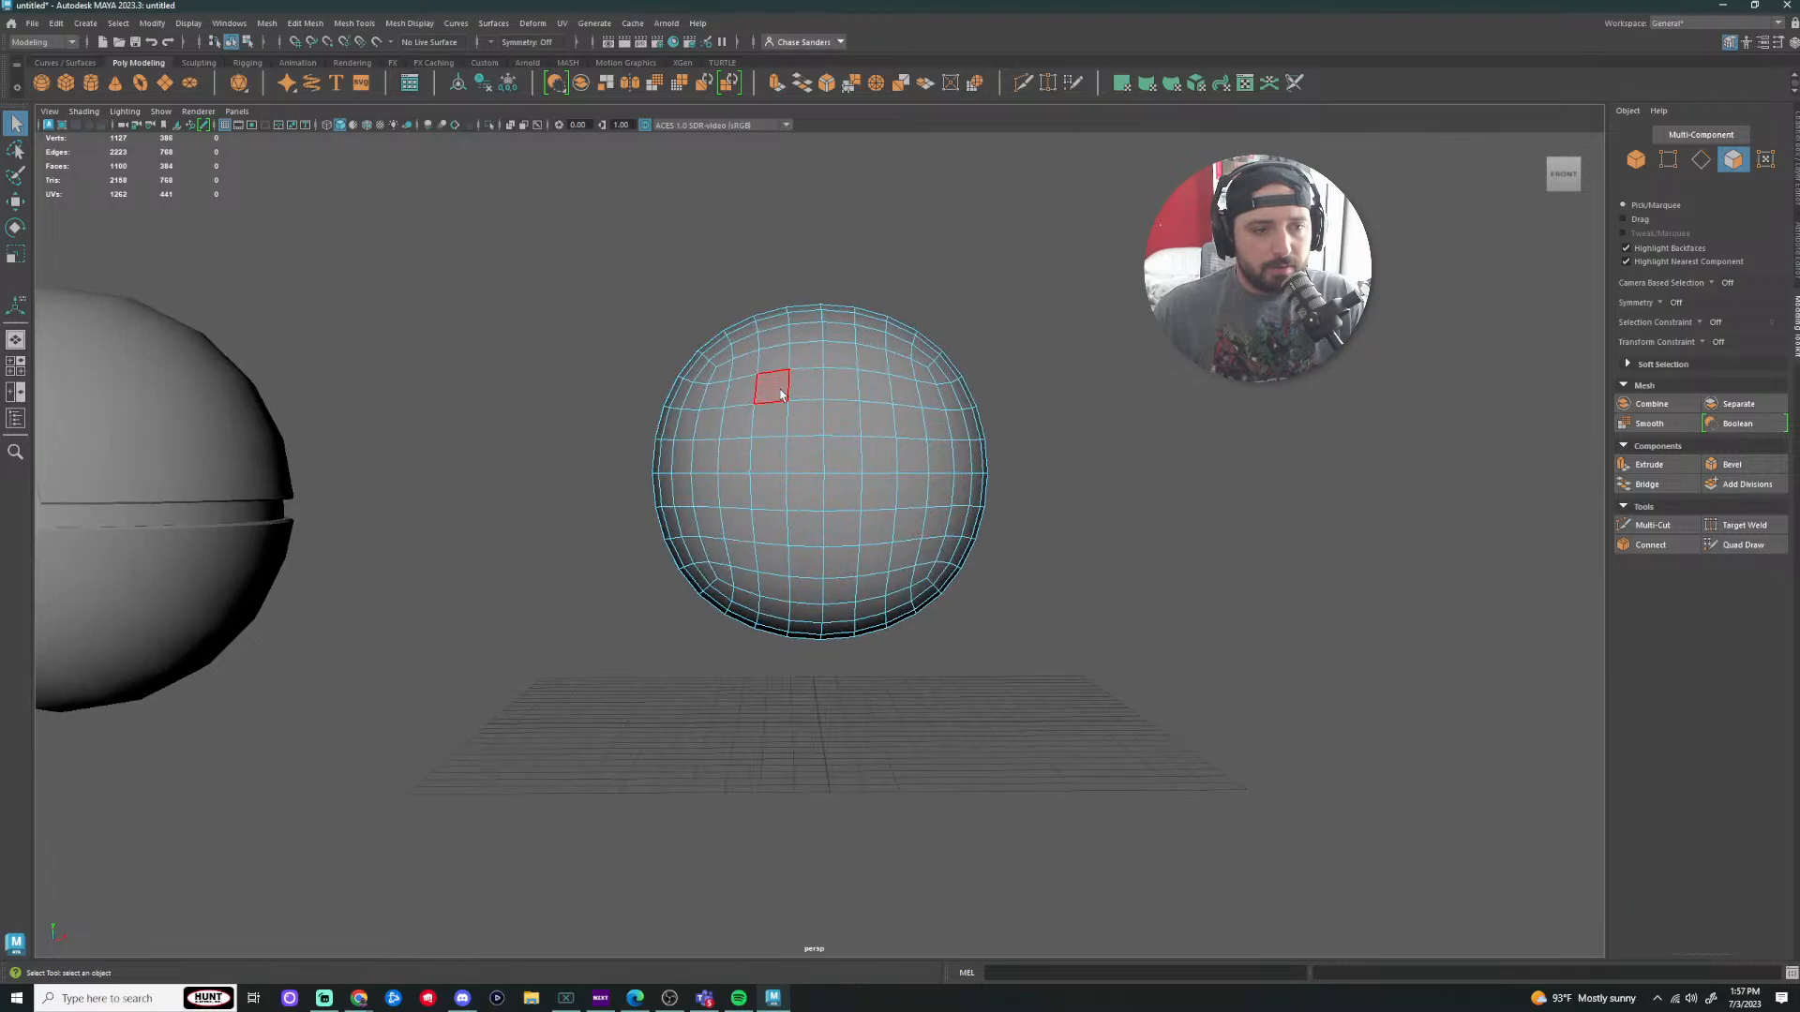
{"action": "scroll", "coordinate": [780, 394], "scroll_direction": "down", "scroll_amount": 3}
{"action": "scroll", "coordinate": [785, 403], "scroll_direction": "up", "scroll_amount": 5}
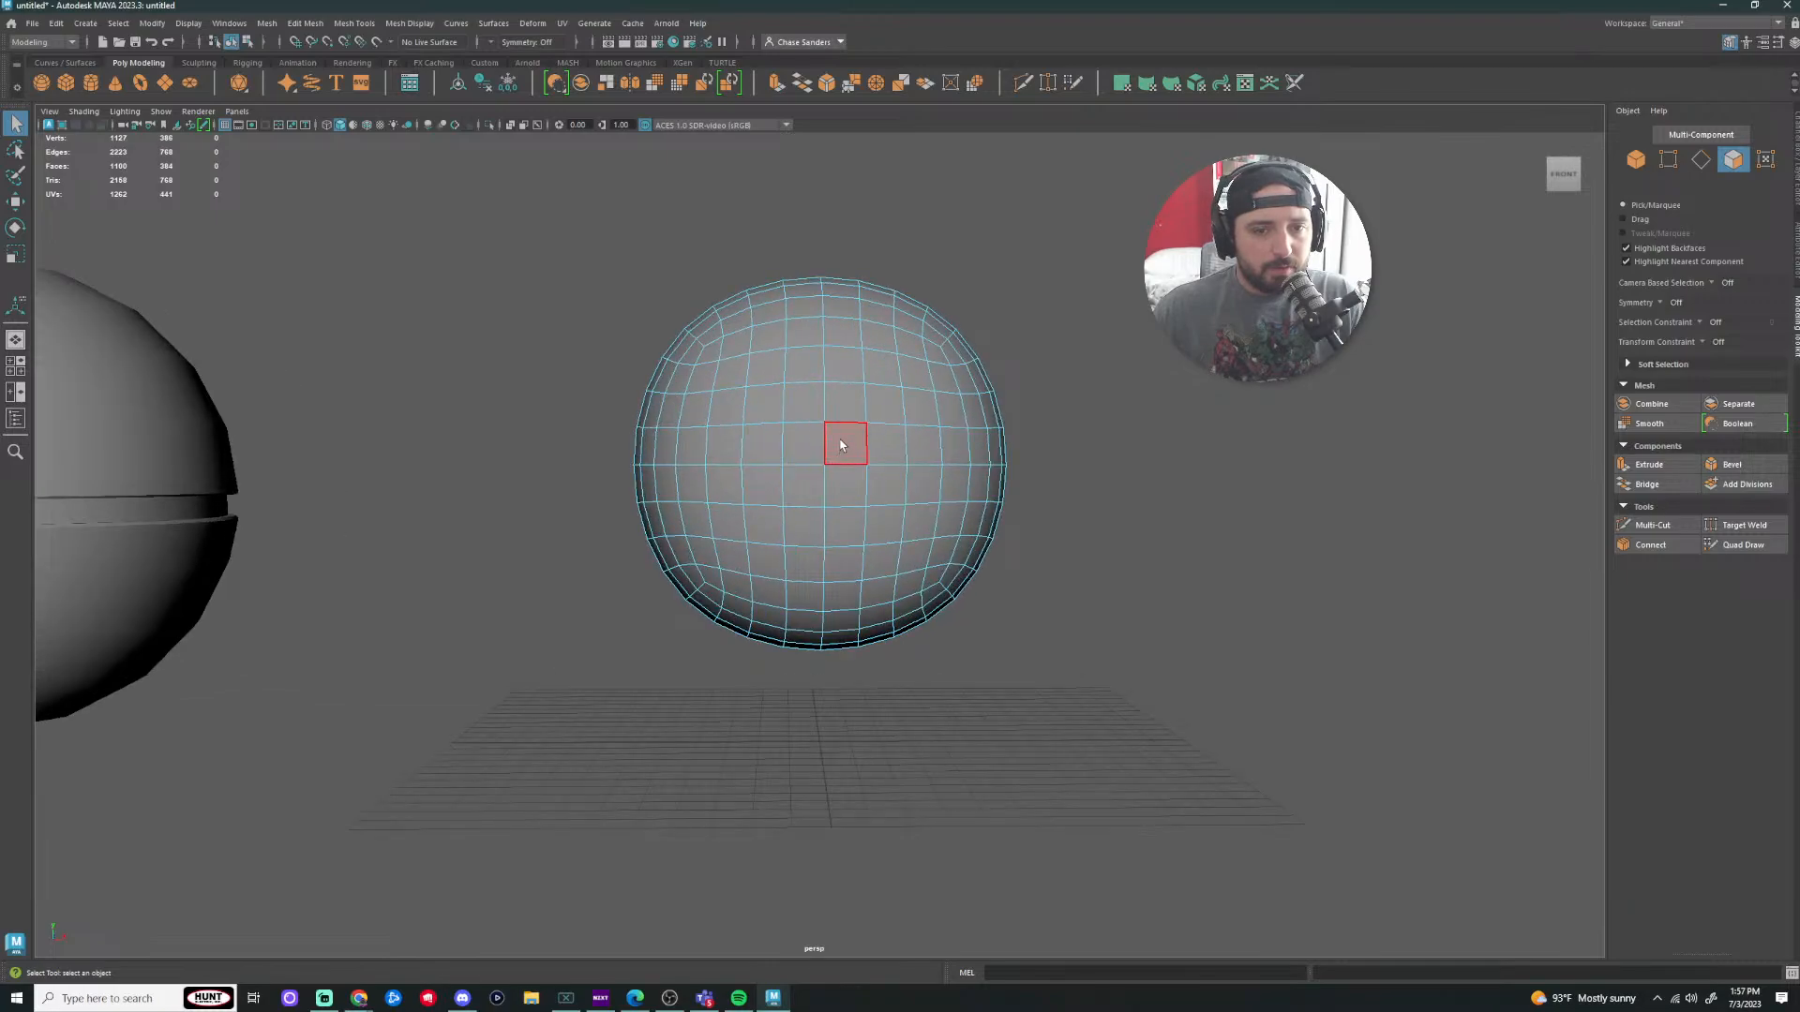
{"action": "left_click", "coordinate": [267, 22]}
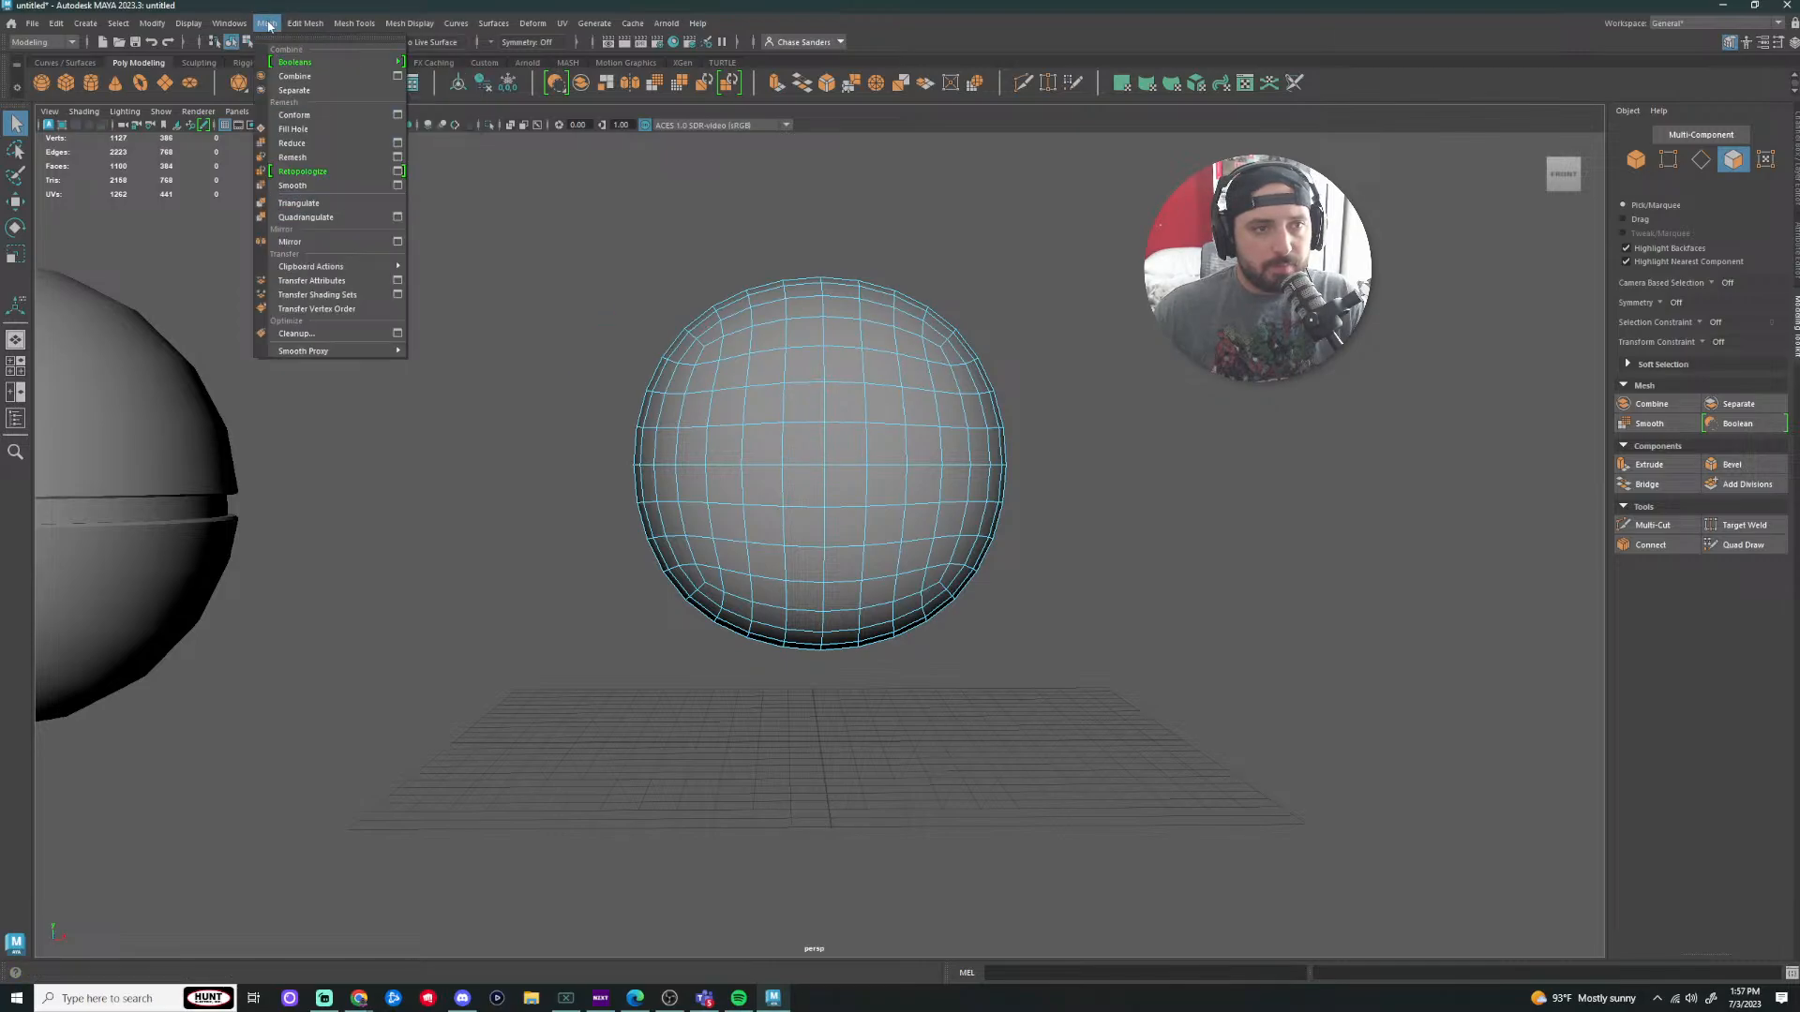
{"action": "left_click", "coordinate": [293, 184]}
{"action": "right_click_drag", "start_coordinate": [830, 406], "coordinate": [897, 388]}
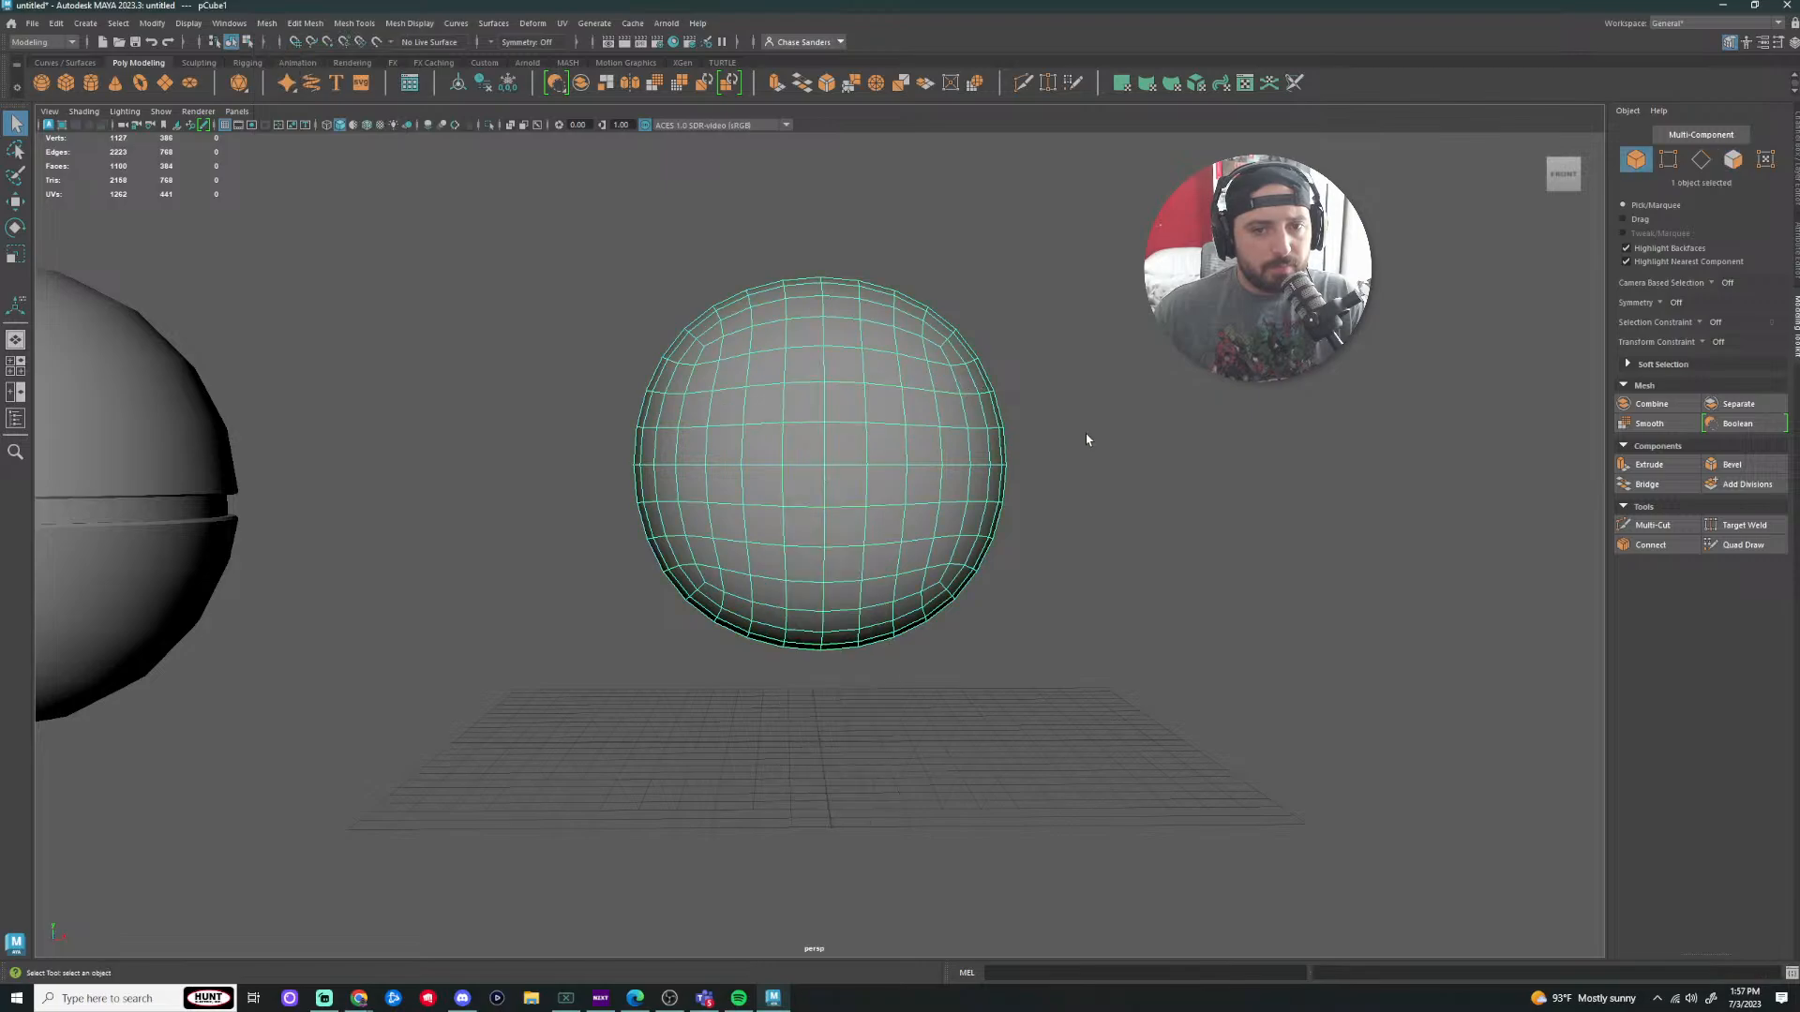
Step: Smooth the whole sphere once more with G and reselect it
{"action": "key", "text": "g"}
{"action": "left_click", "coordinate": [1022, 437]}
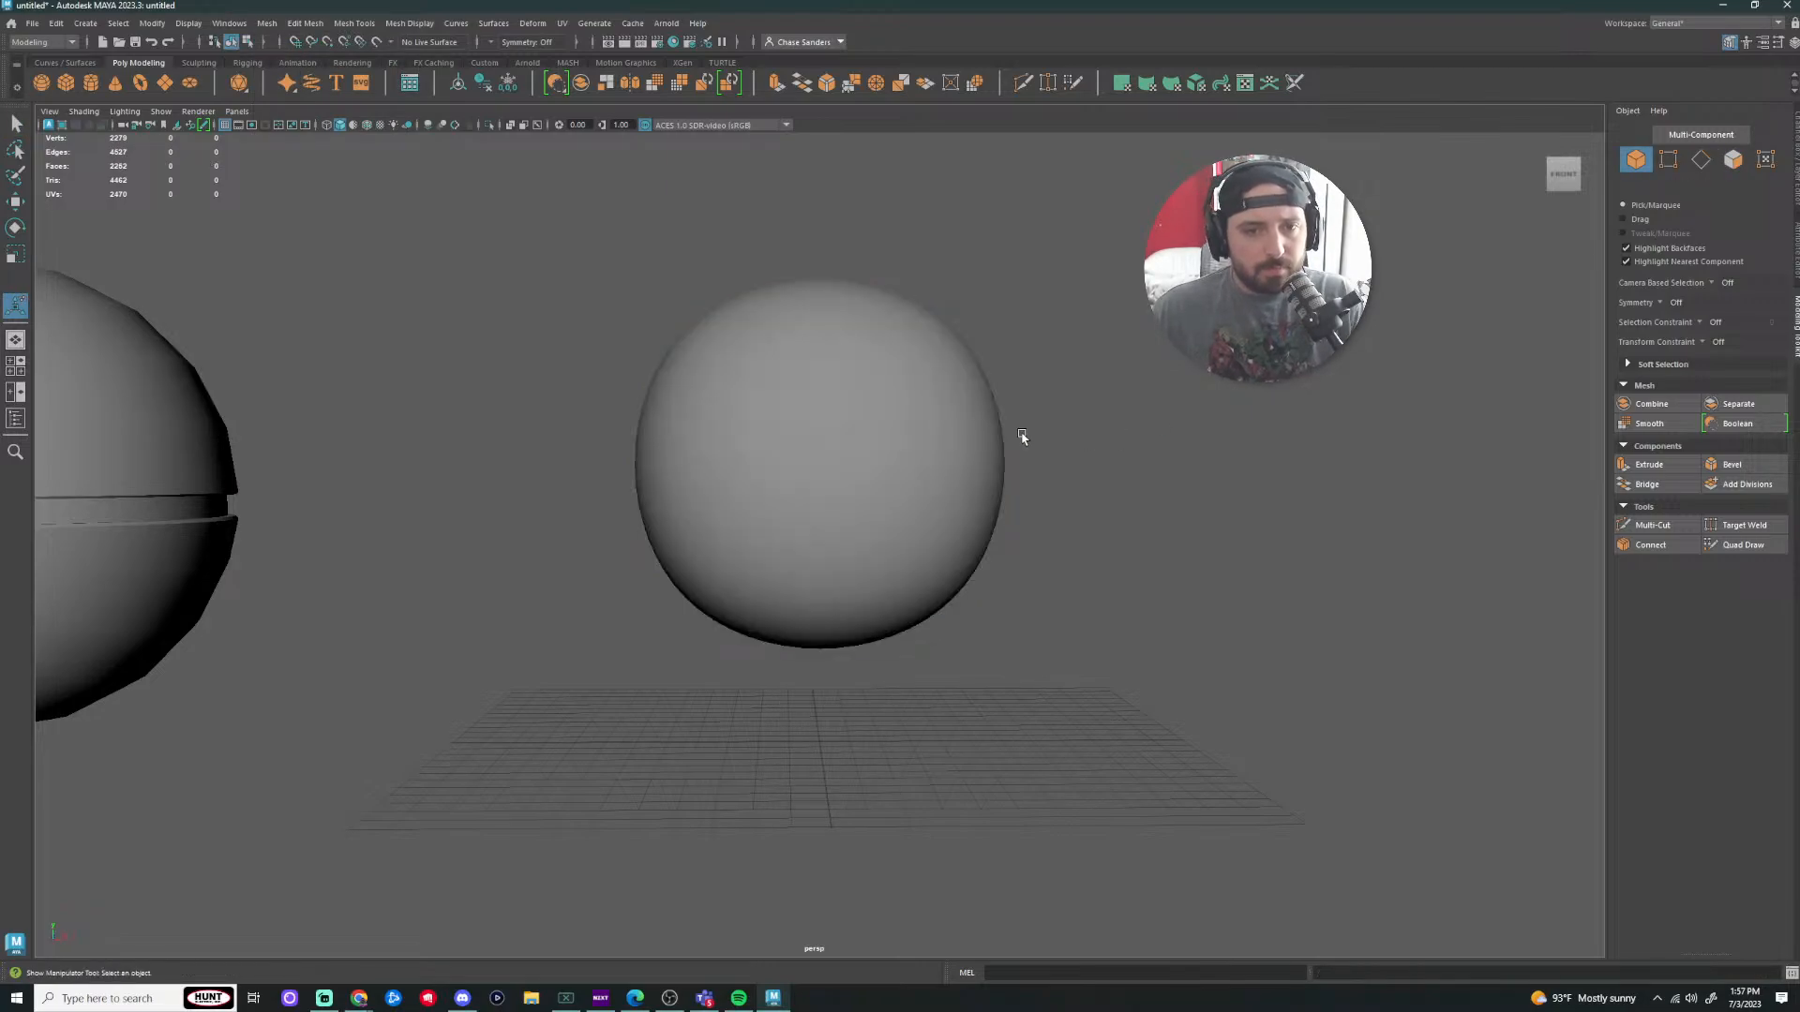
{"action": "left_click", "coordinate": [865, 453]}
{"action": "scroll", "coordinate": [1136, 482], "scroll_direction": "down", "scroll_amount": 4}
{"action": "scroll", "coordinate": [966, 653], "scroll_direction": "up", "scroll_amount": 6}
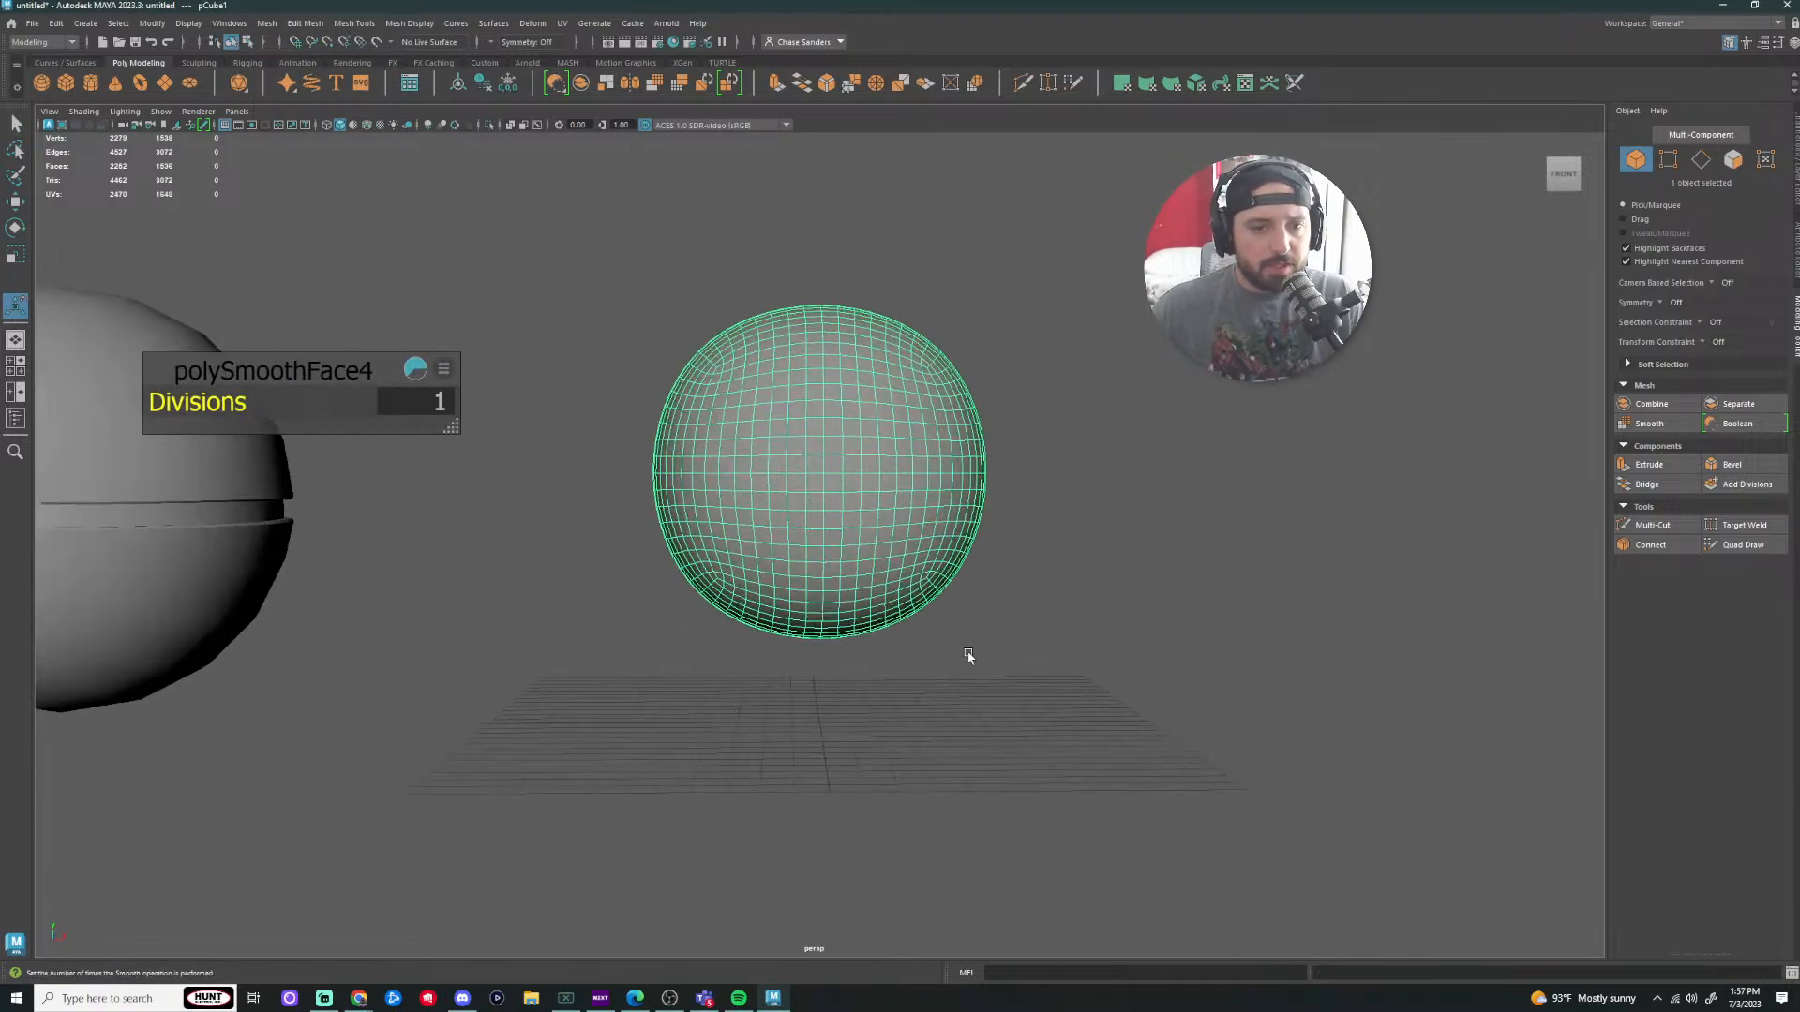
{"action": "scroll", "coordinate": [847, 421], "scroll_direction": "down", "scroll_amount": 3}
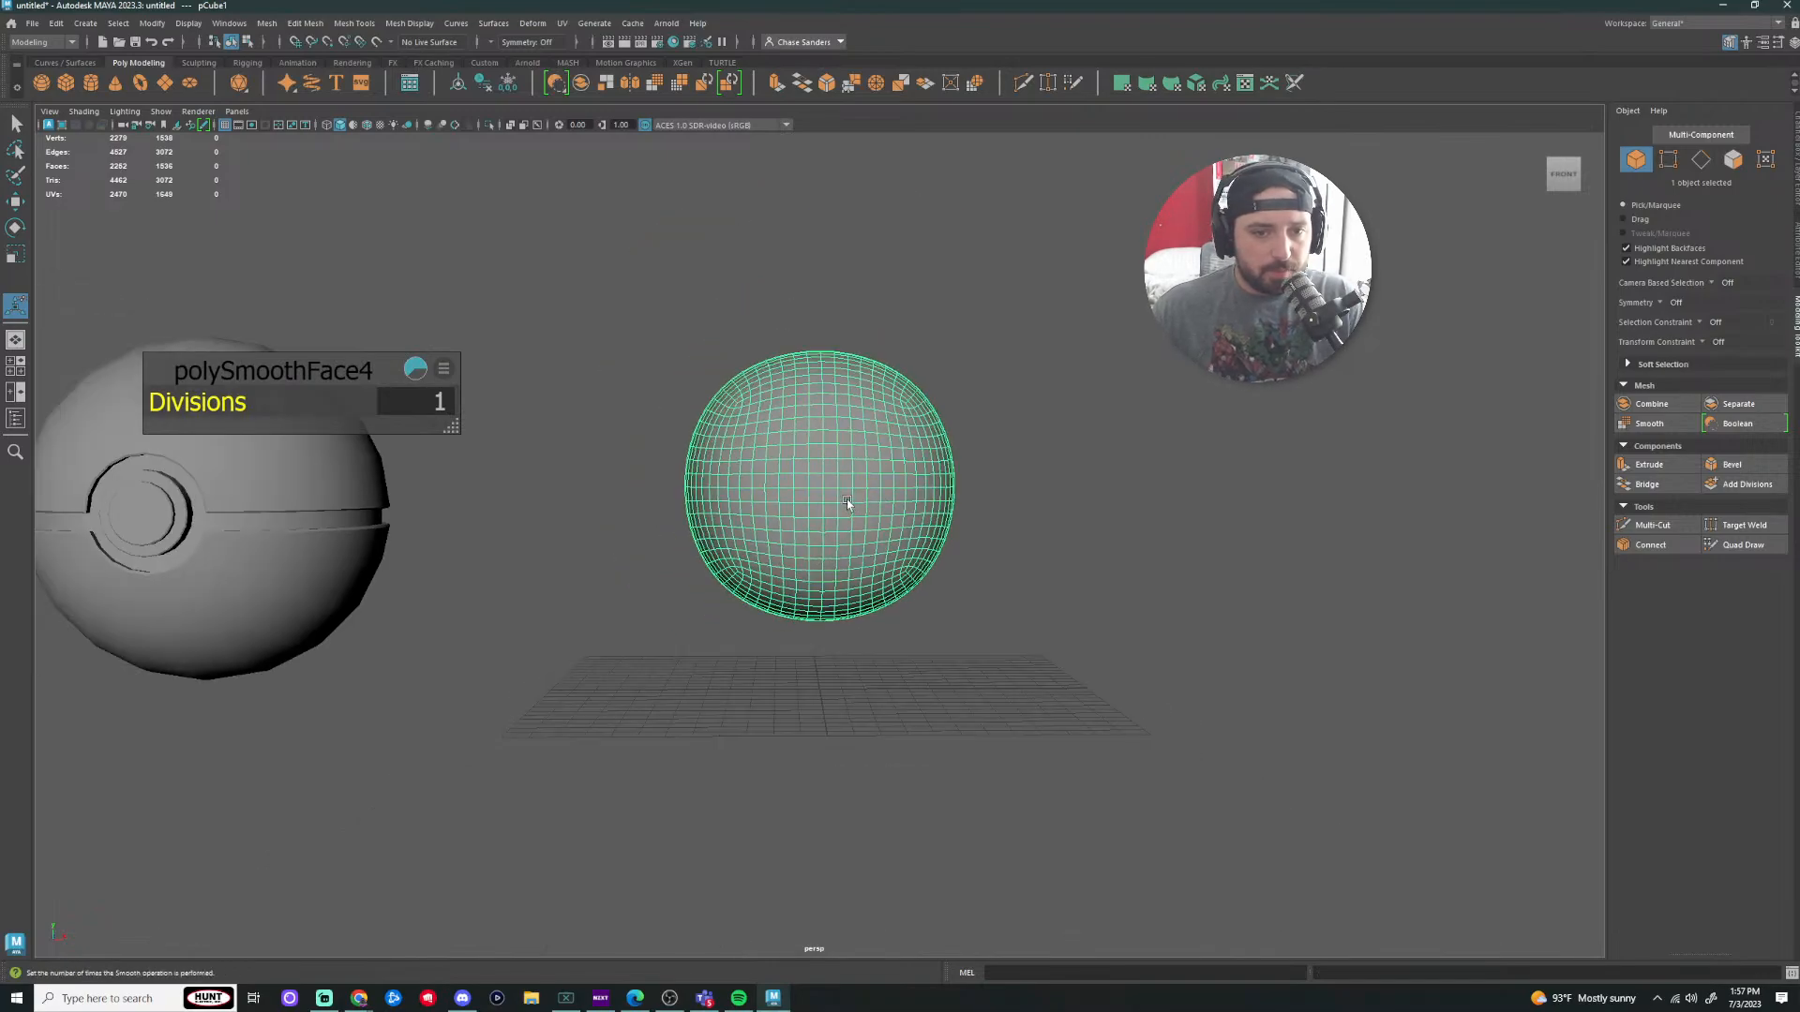
{"action": "scroll", "coordinate": [847, 499], "scroll_direction": "up", "scroll_amount": 3}
Step: Switch the sphere to face mode and try out front face selections, including a 30-face block
{"action": "right_click_drag", "start_coordinate": [788, 429], "coordinate": [792, 454]}
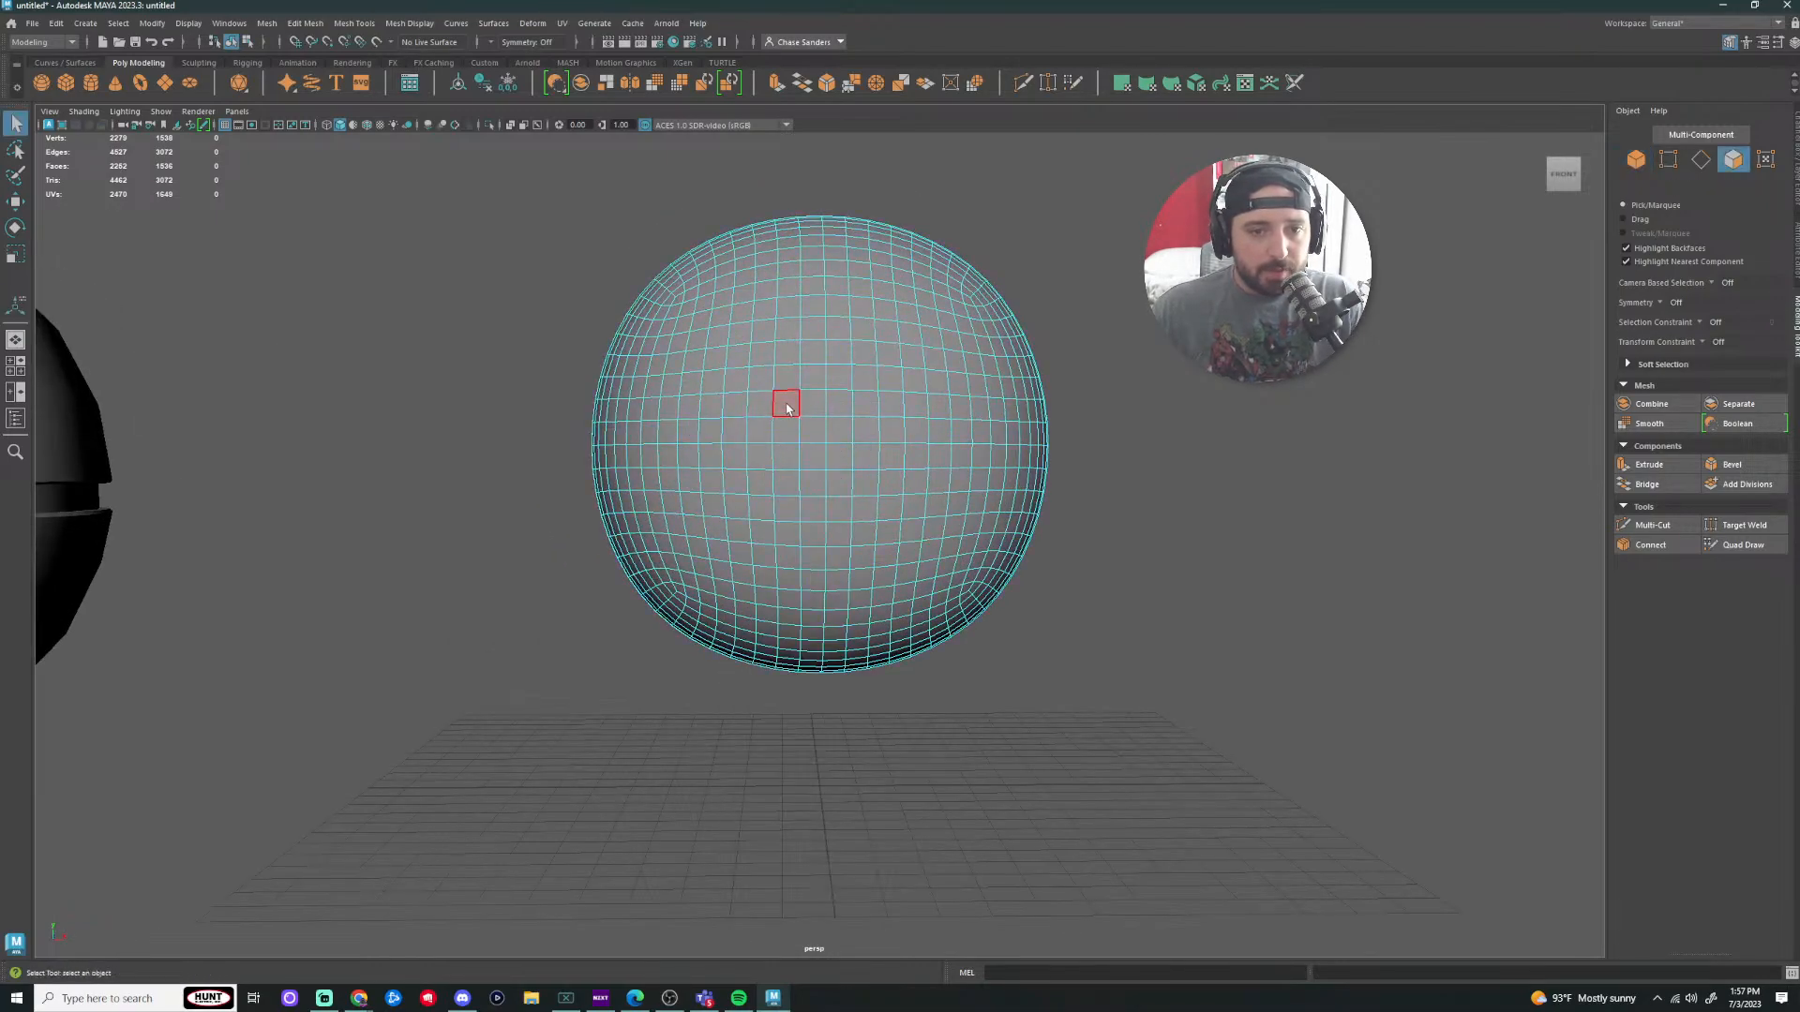
{"action": "left_click_drag", "start_coordinate": [790, 517], "coordinate": [791, 519]}
{"action": "left_click", "coordinate": [1097, 506]}
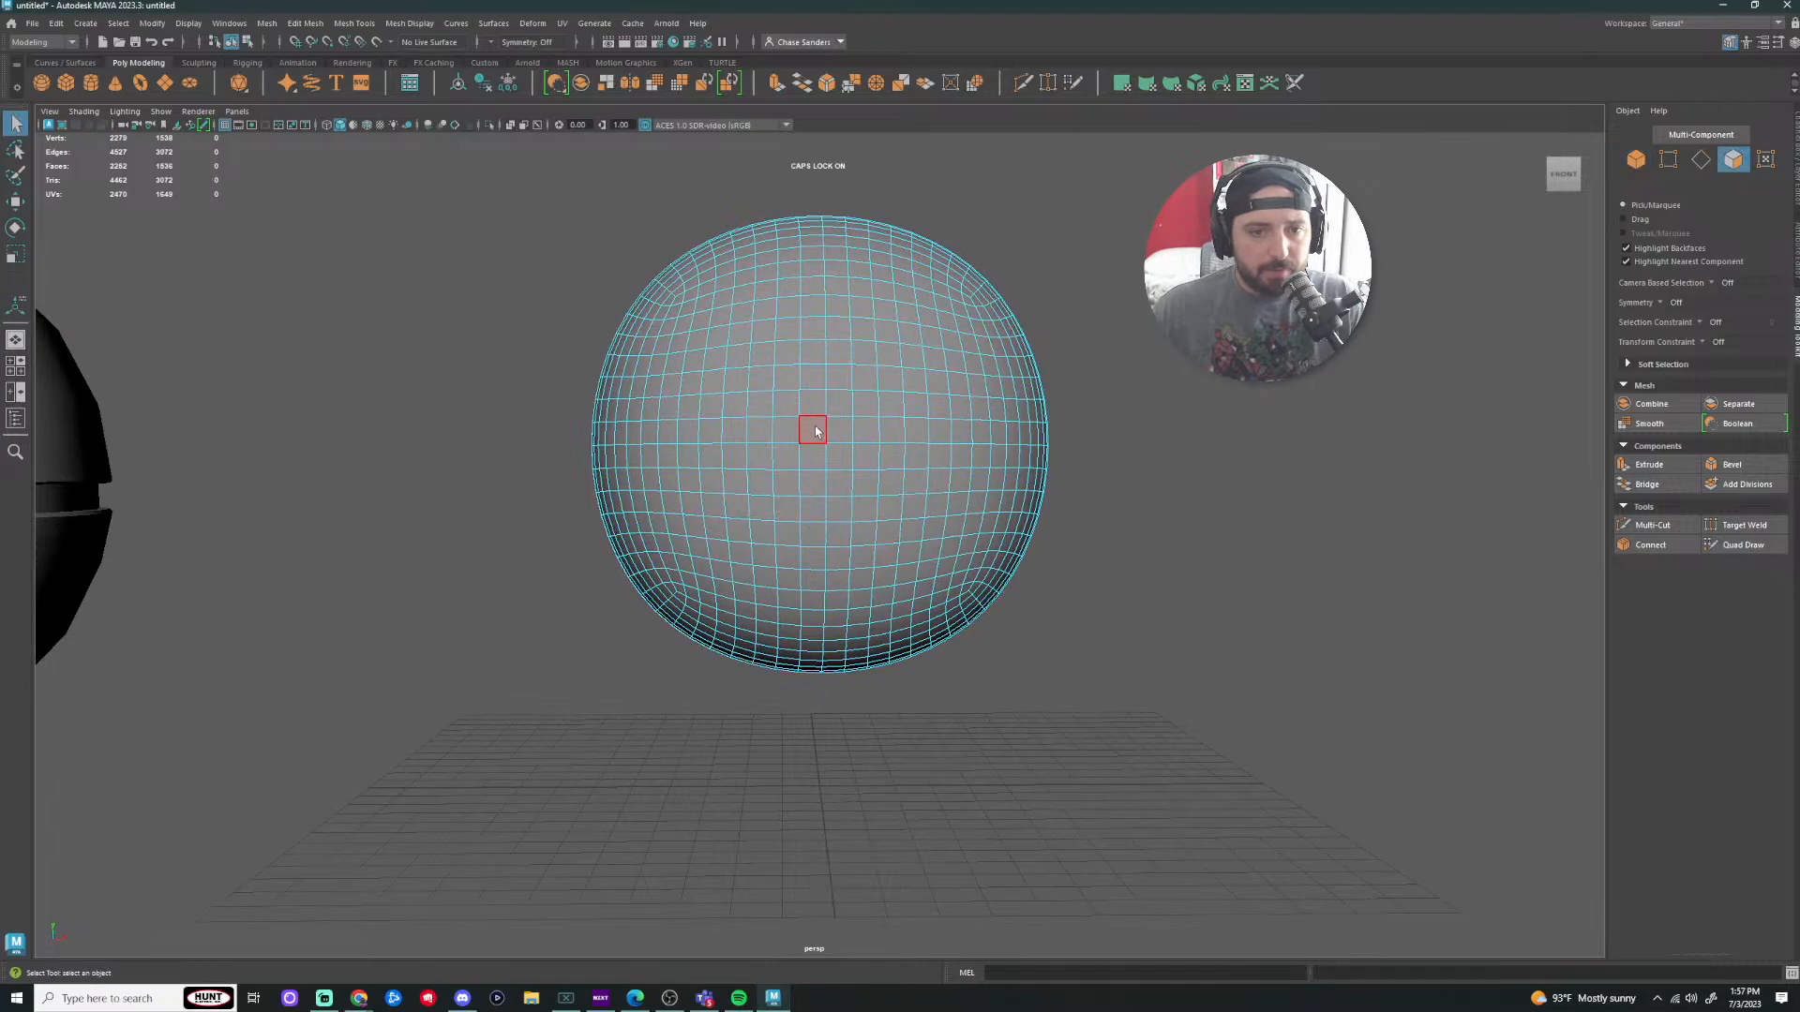
{"action": "left_click_drag", "start_coordinate": [789, 410], "coordinate": [871, 411]}
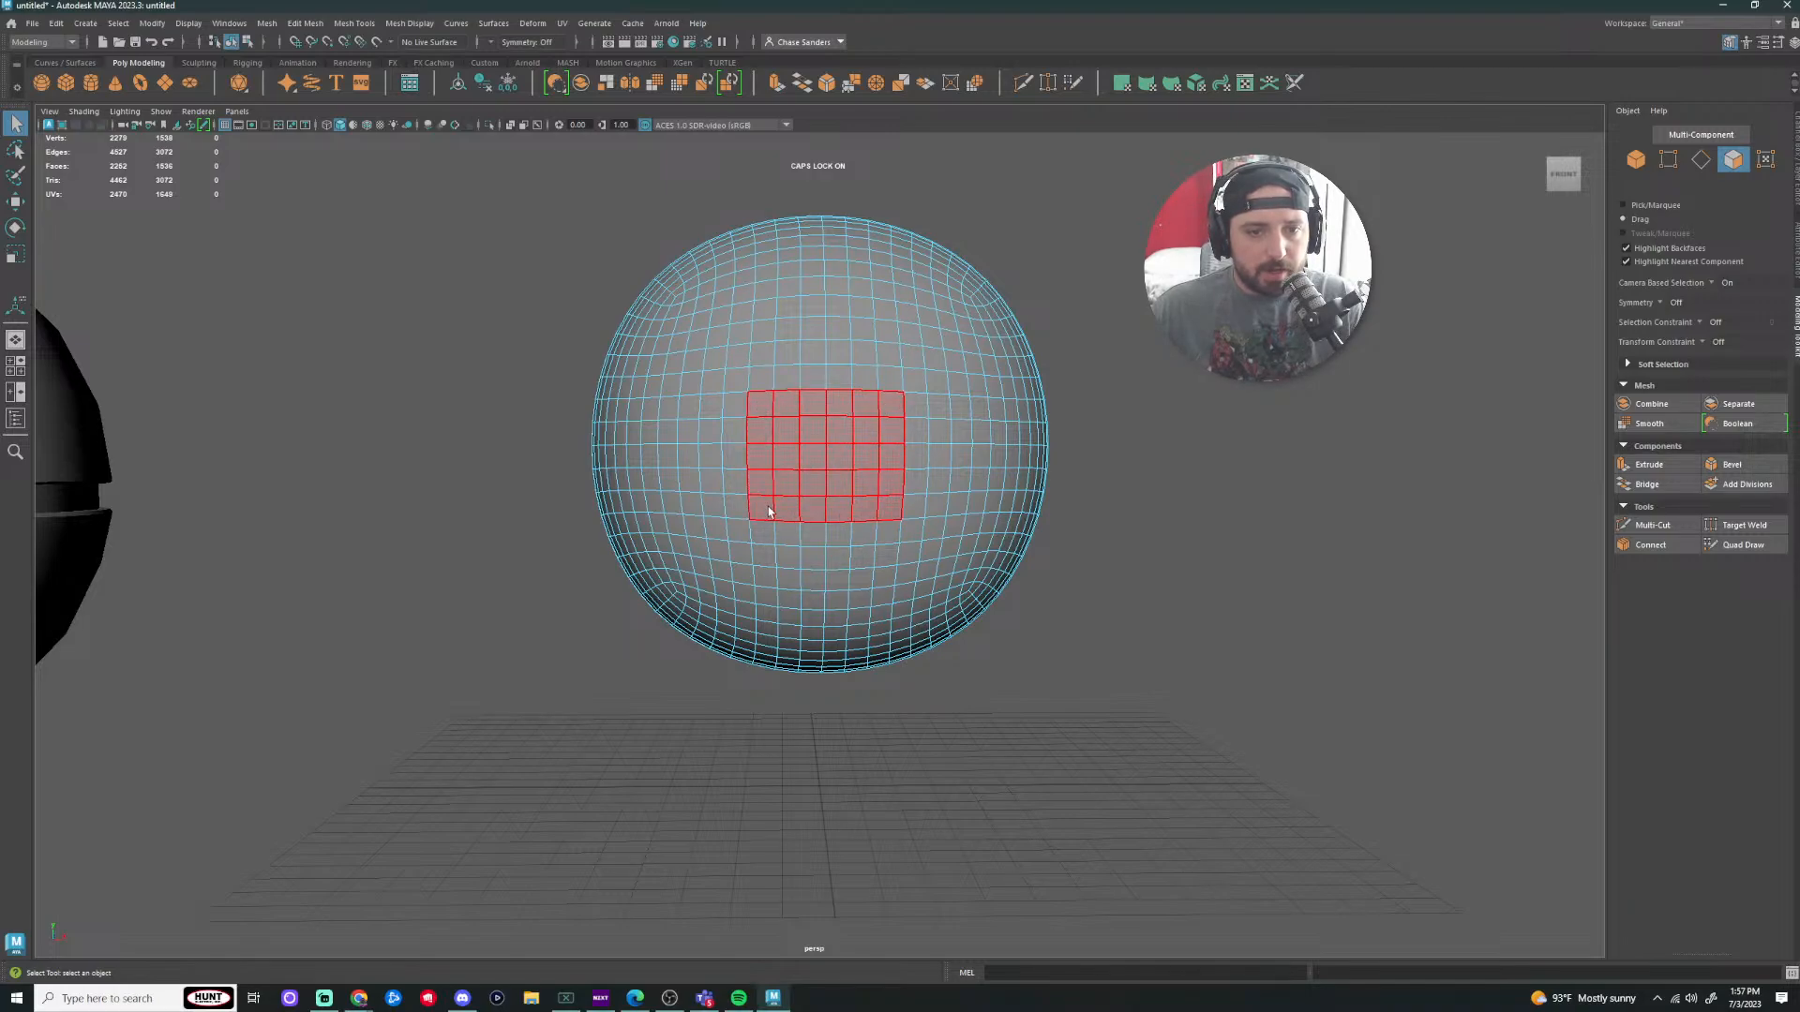
{"action": "left_click_drag", "start_coordinate": [768, 511], "coordinate": [769, 512]}
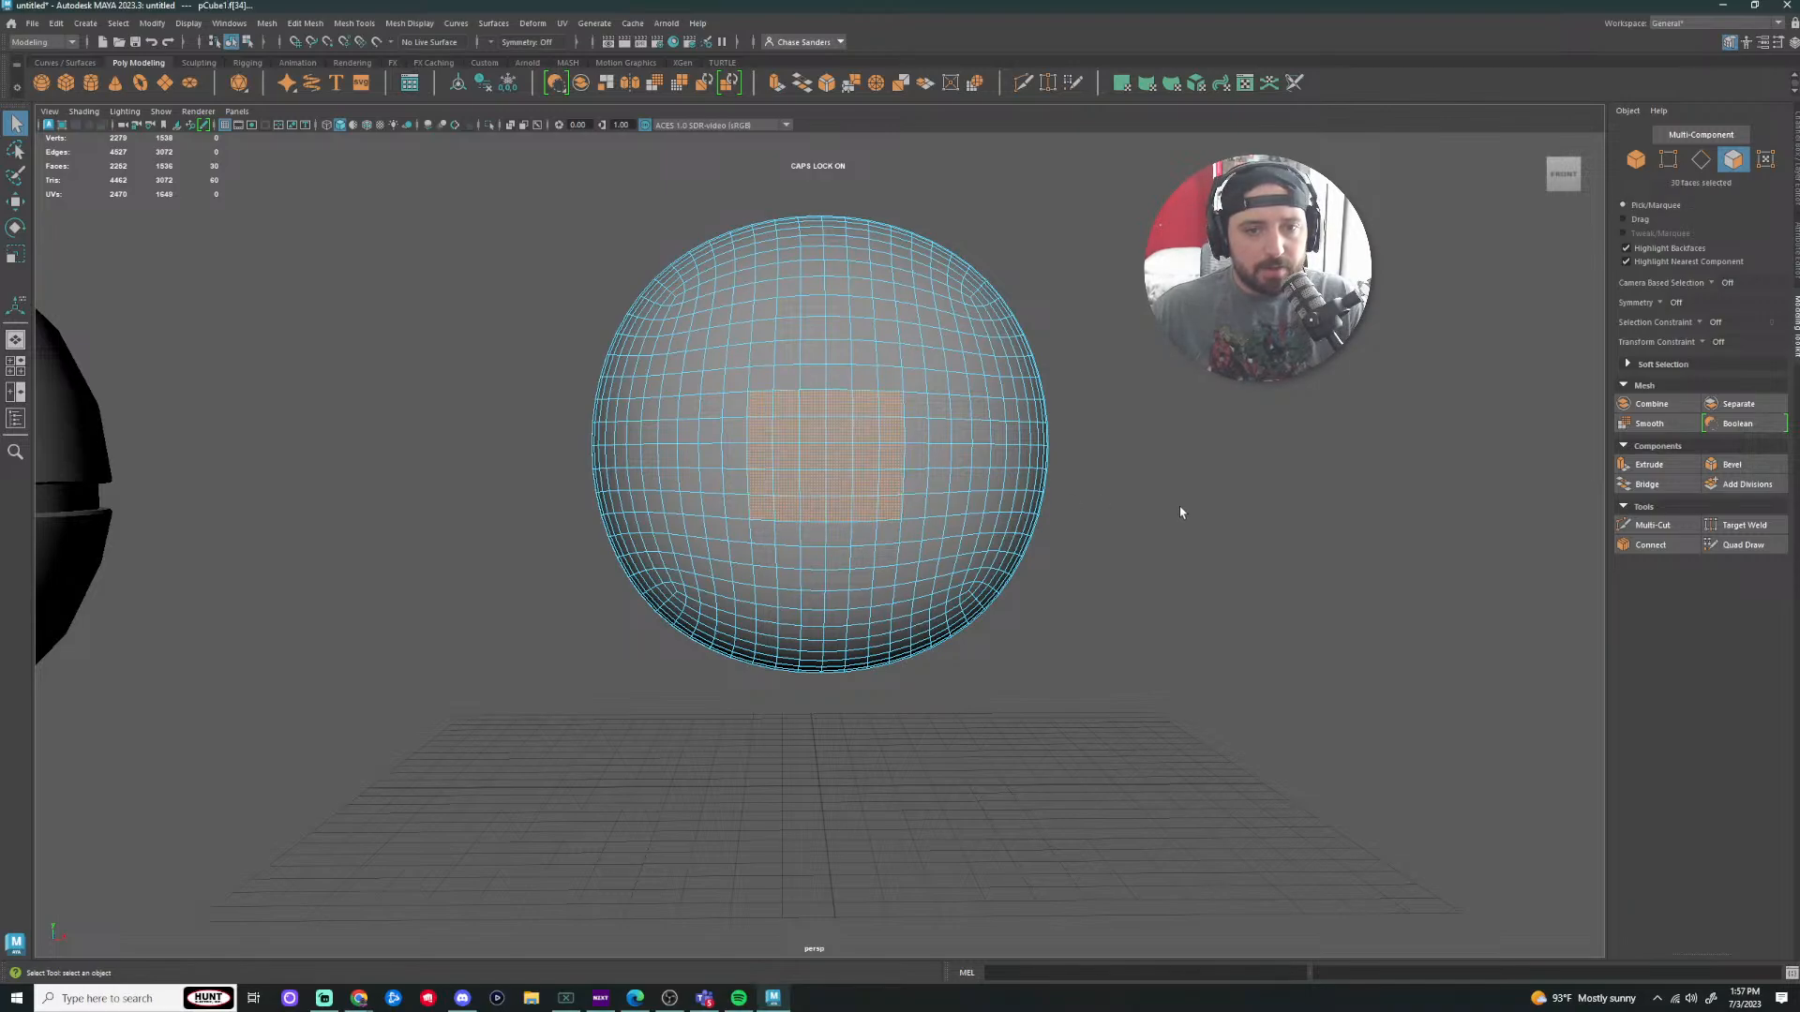
{"action": "left_click", "coordinate": [1216, 589]}
Step: Select a 16-face square ring on the front and fill its centre to 25 faces
{"action": "left_click_drag", "start_coordinate": [765, 408], "coordinate": [768, 497]}
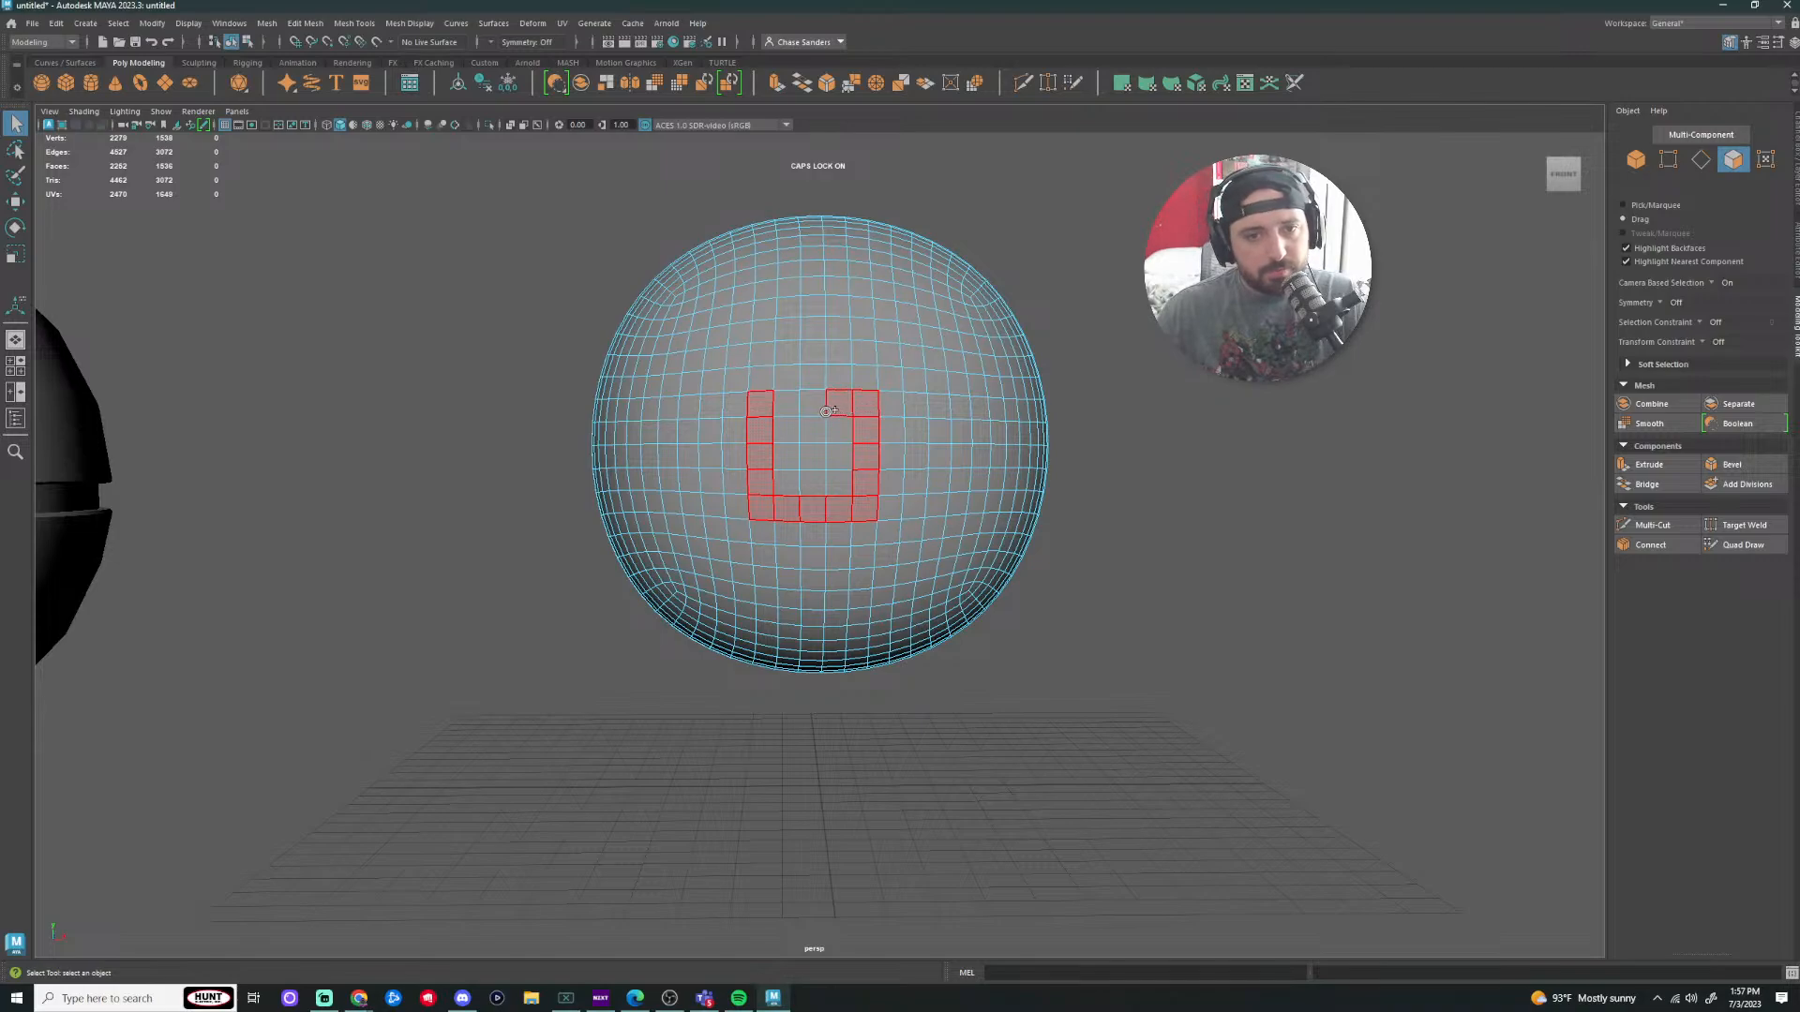
{"action": "left_click_drag", "start_coordinate": [792, 413], "coordinate": [795, 414]}
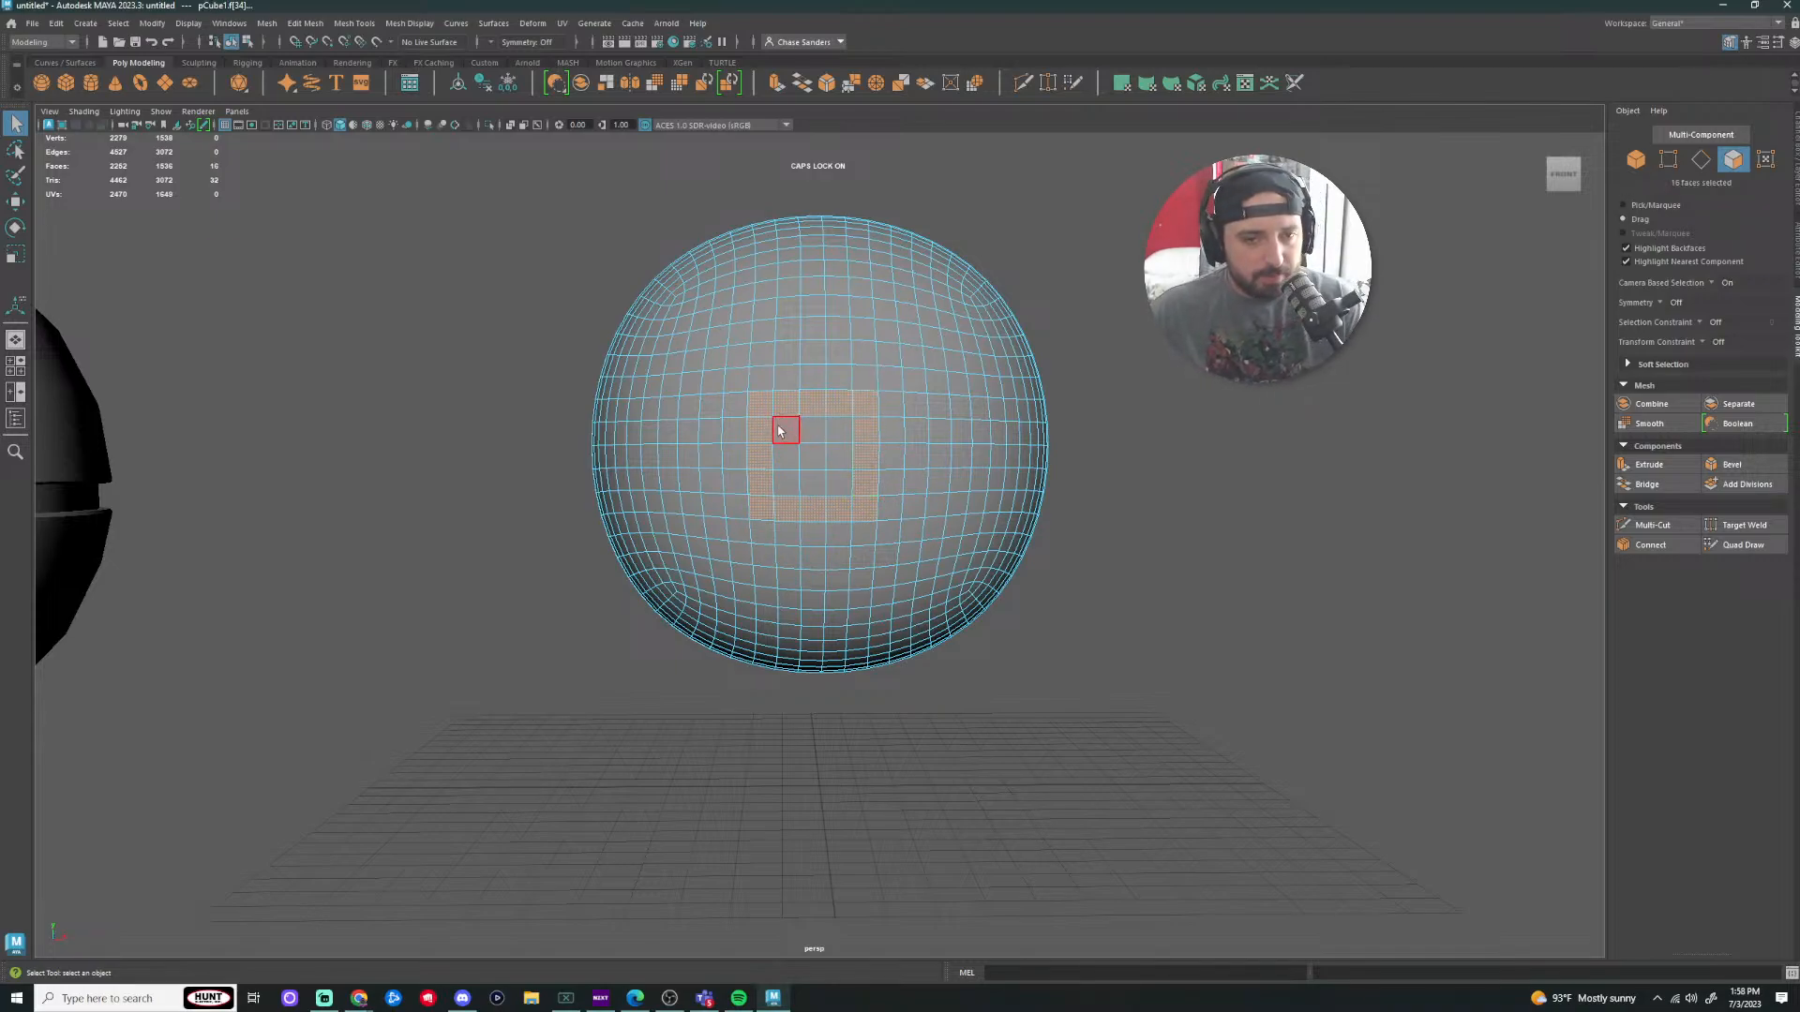
{"action": "left_click_drag", "start_coordinate": [814, 429], "coordinate": [816, 458], "text": "shift"}
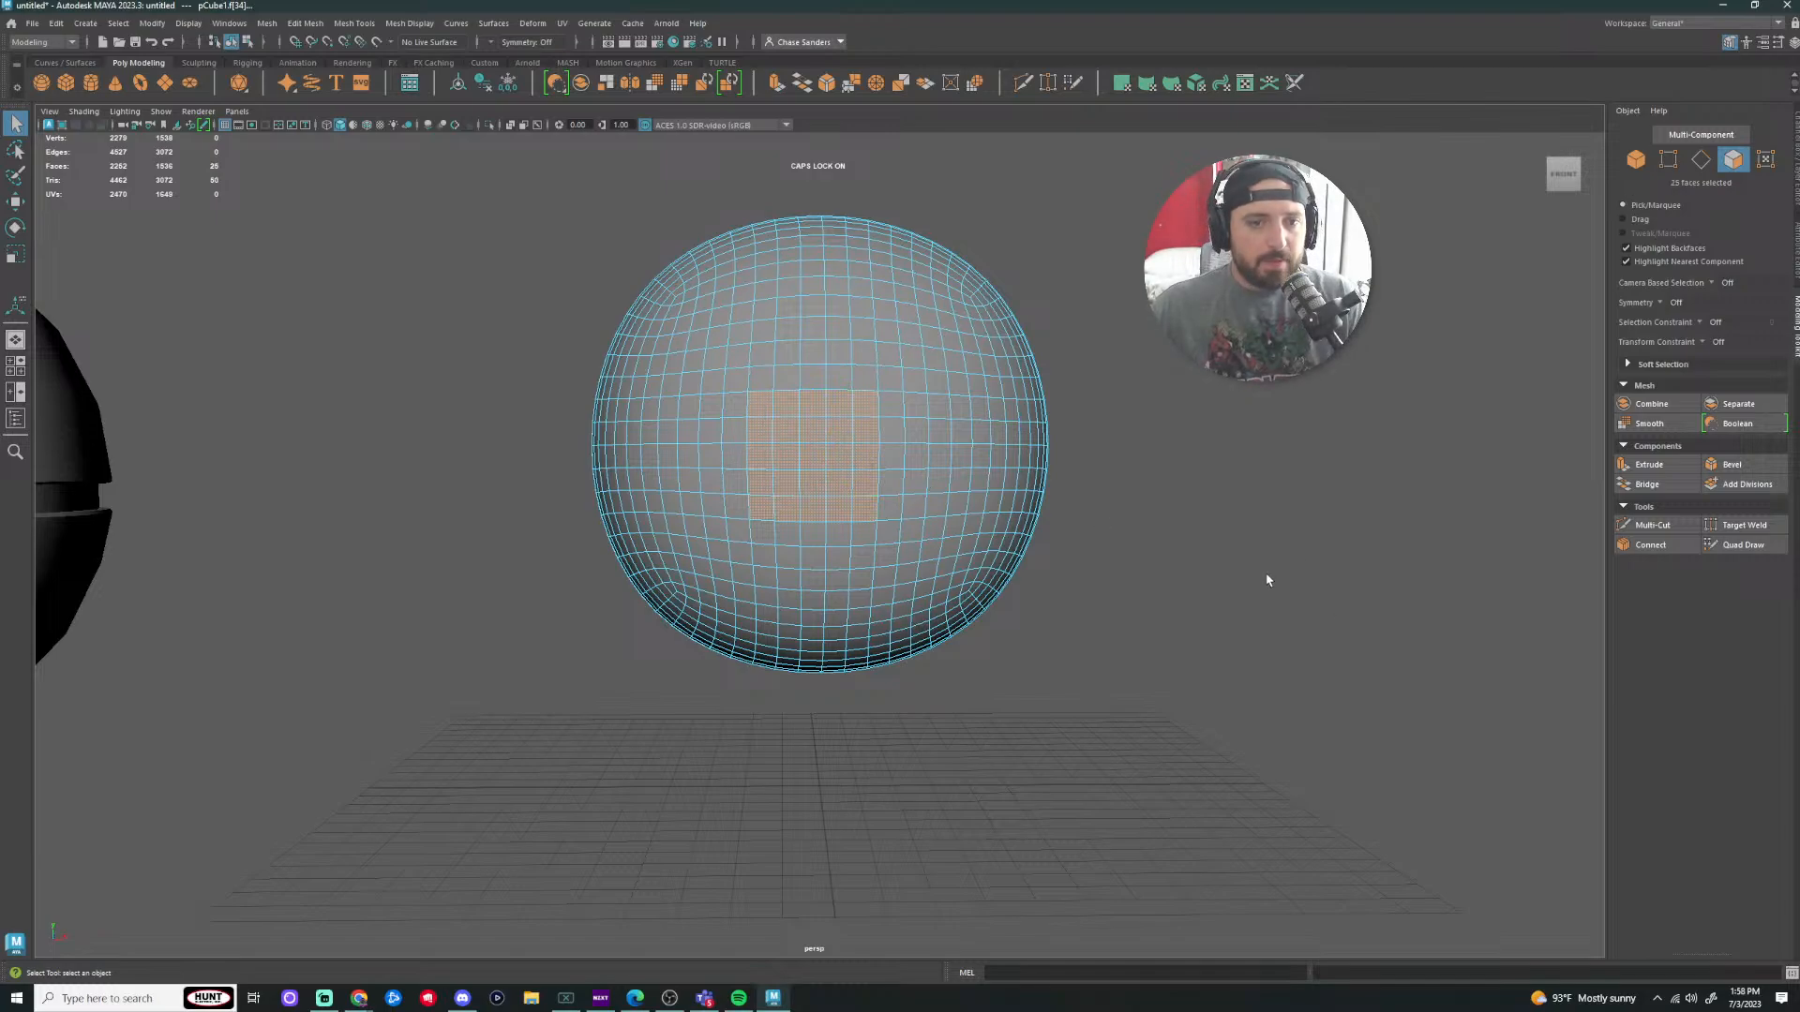
{"action": "scroll", "coordinate": [1160, 604], "scroll_direction": "down", "scroll_amount": 5}
{"action": "scroll", "coordinate": [1160, 603], "scroll_direction": "up", "scroll_amount": 3}
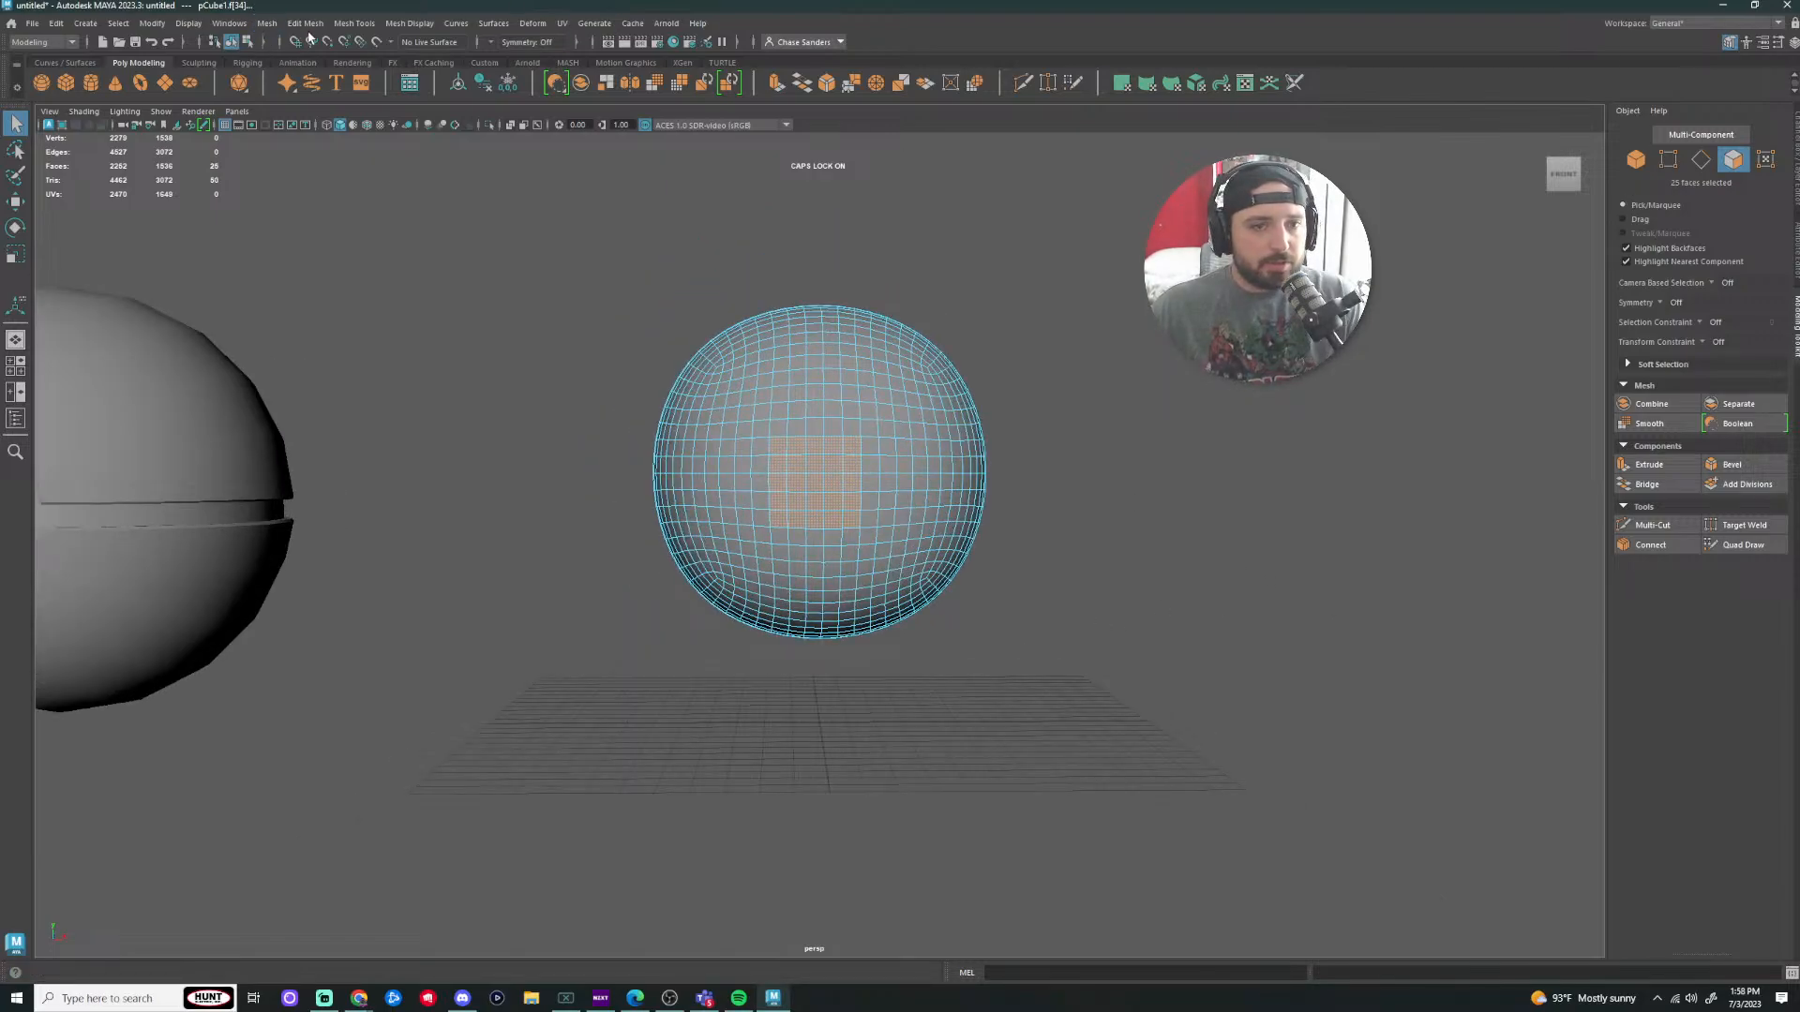
{"action": "left_click", "coordinate": [267, 23]}
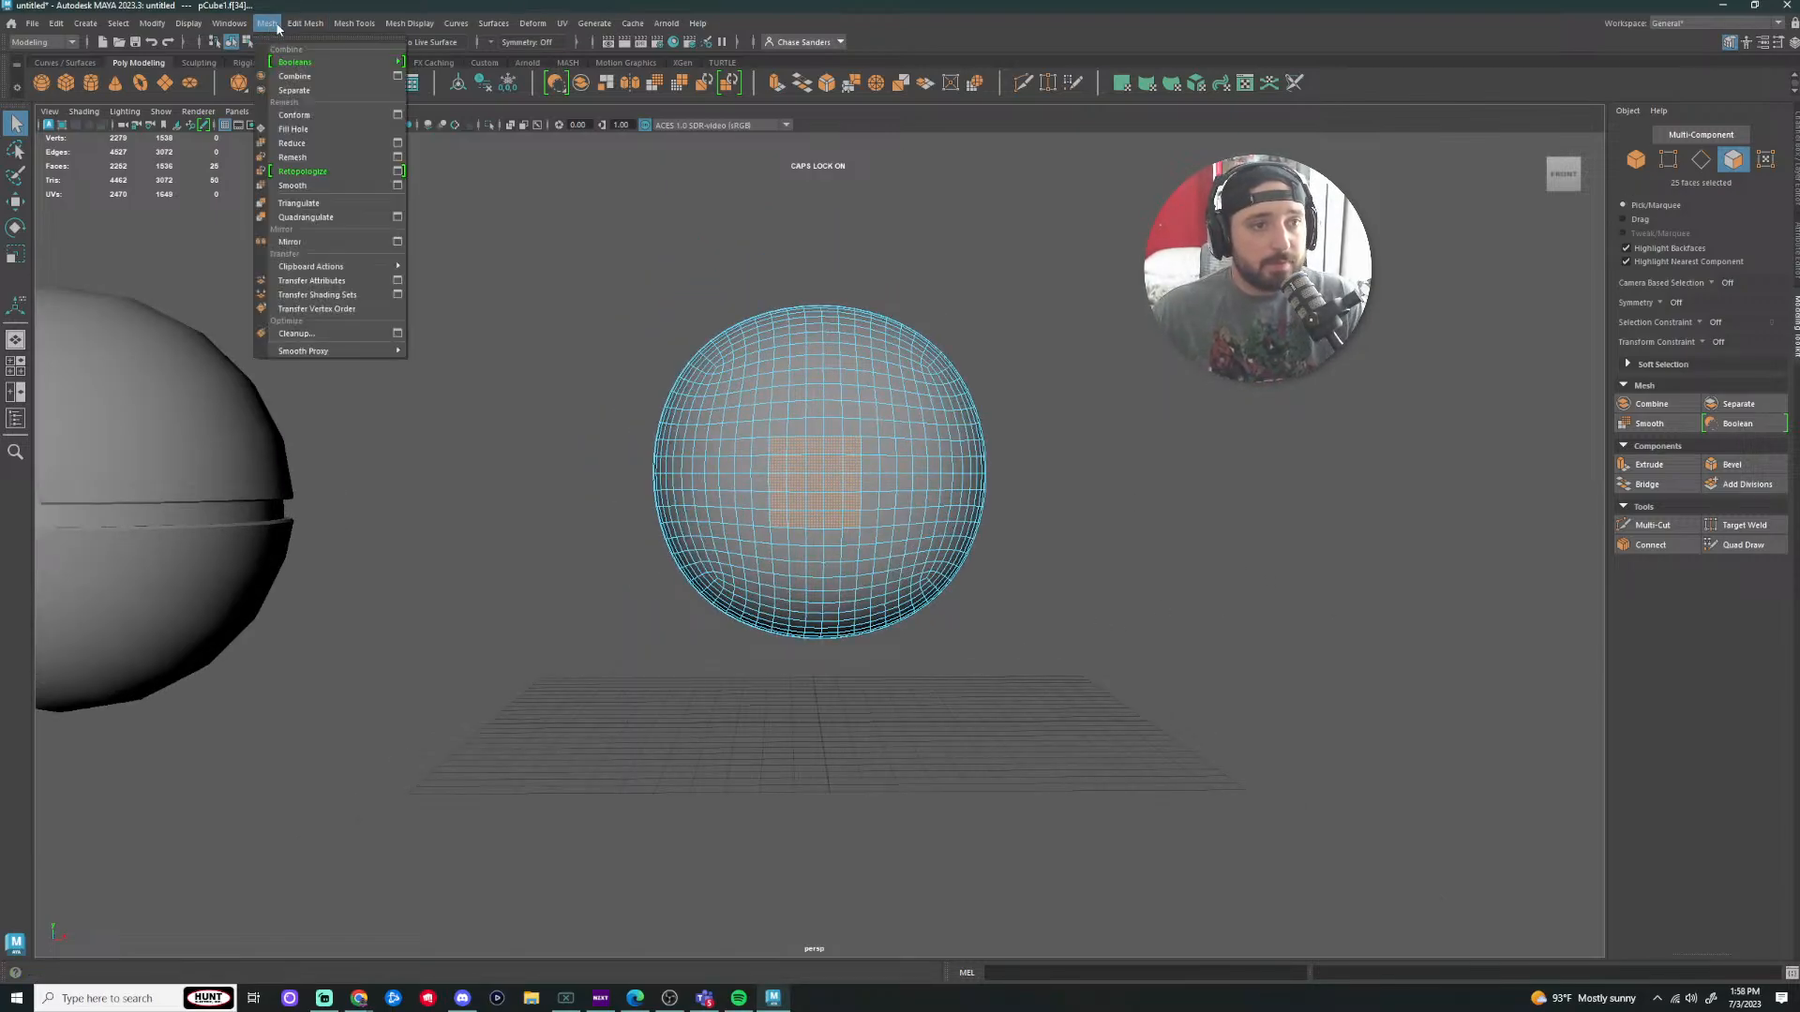
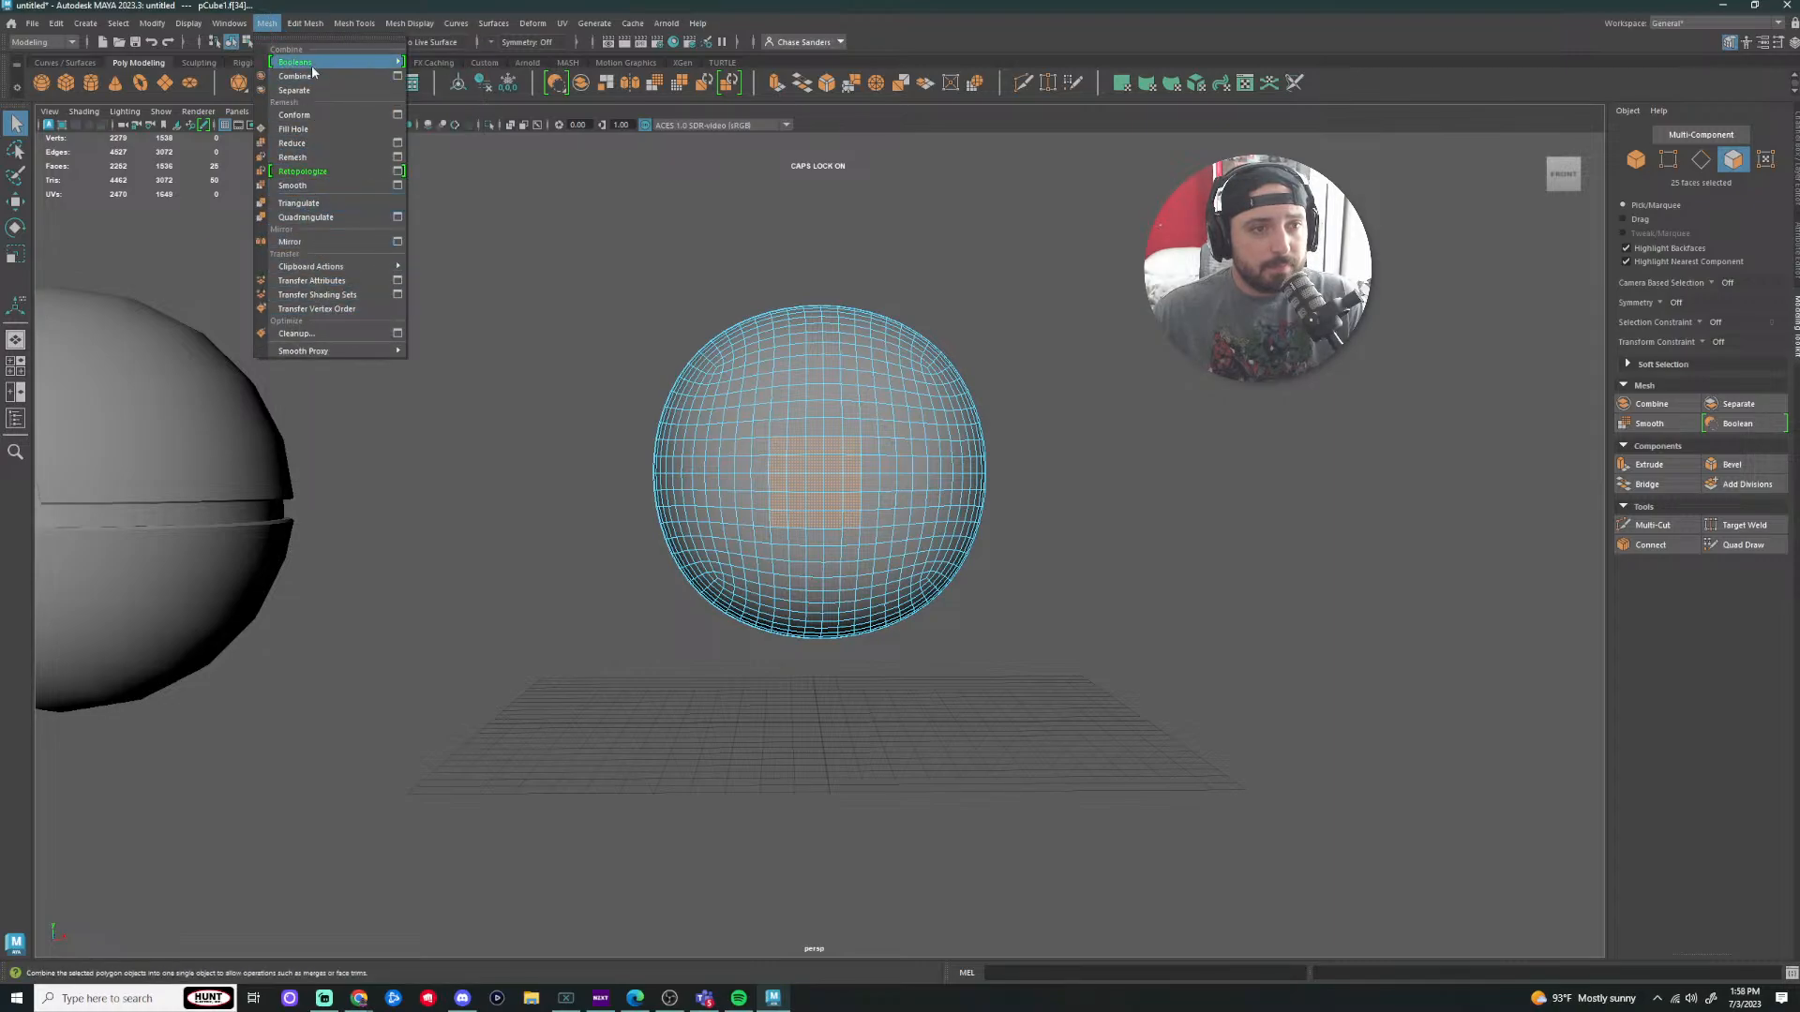
Step: Apply Circularize to the front face patch, test a Twist value, then undo it
{"action": "mouse_move", "coordinate": [306, 24]}
{"action": "left_click", "coordinate": [332, 104]}
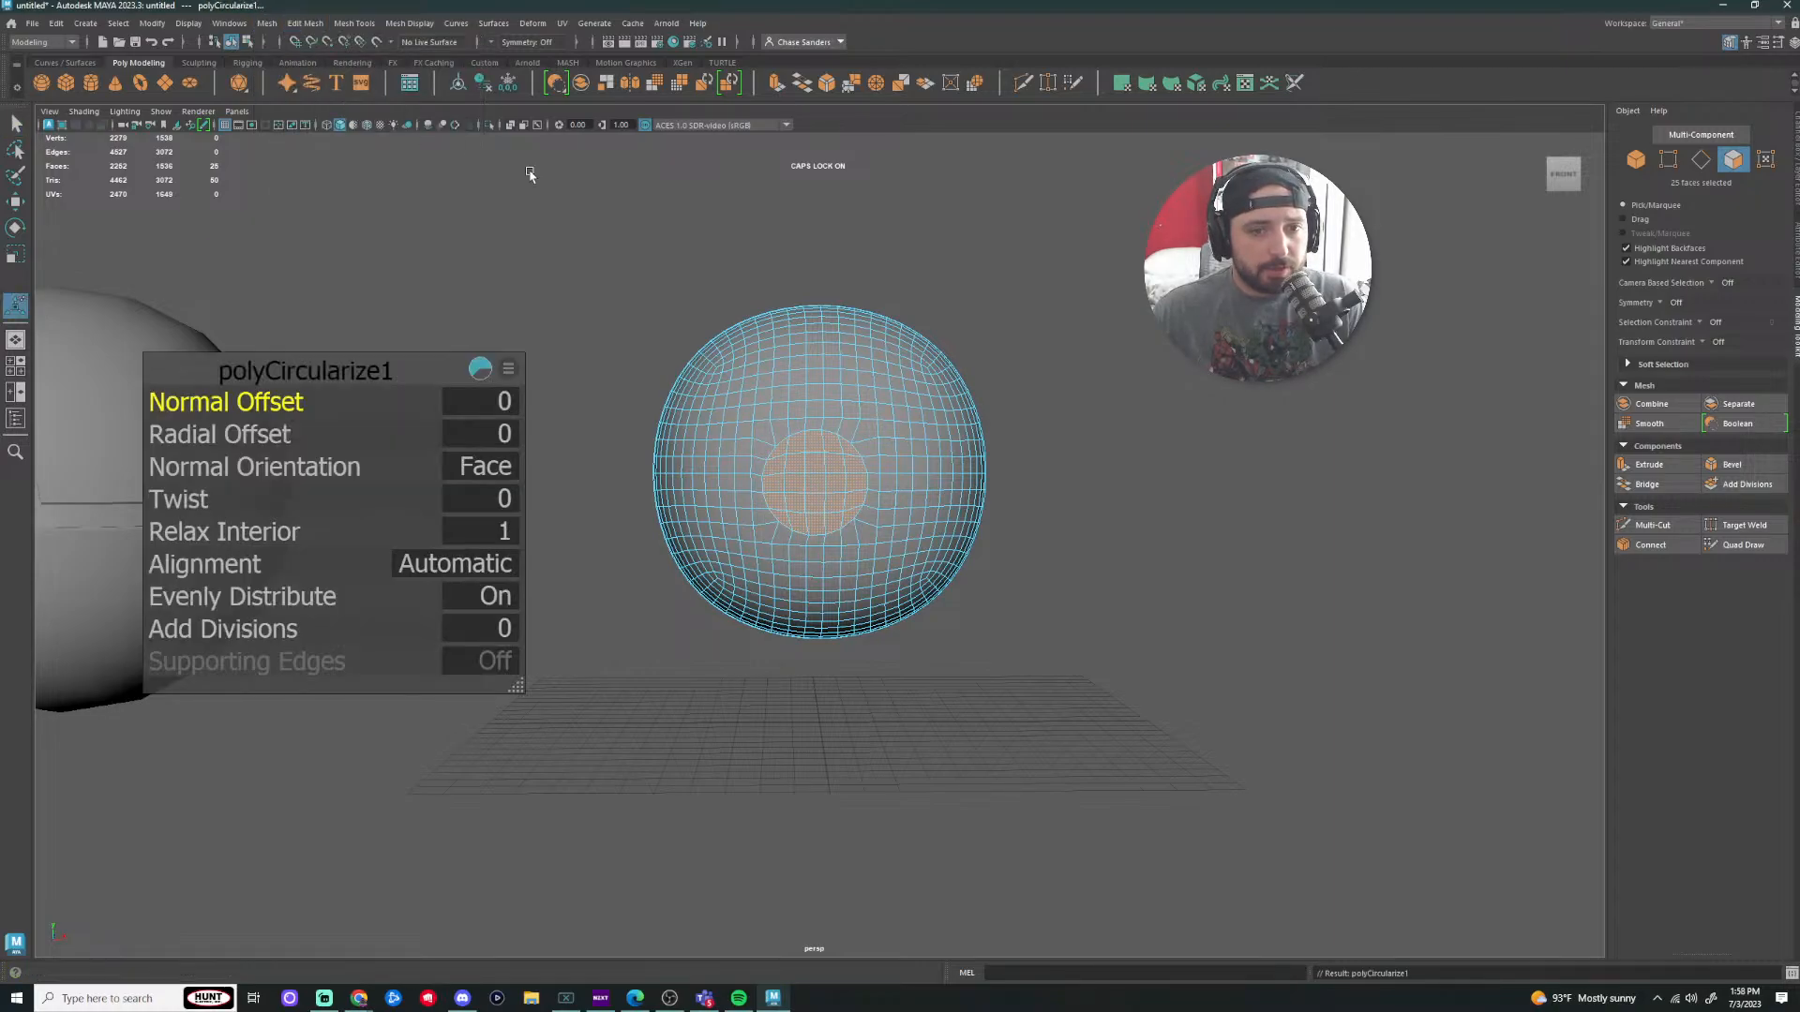
{"action": "left_click_drag", "start_coordinate": [401, 371], "coordinate": [491, 290]}
{"action": "scroll", "coordinate": [819, 544], "scroll_direction": "up", "scroll_amount": 5}
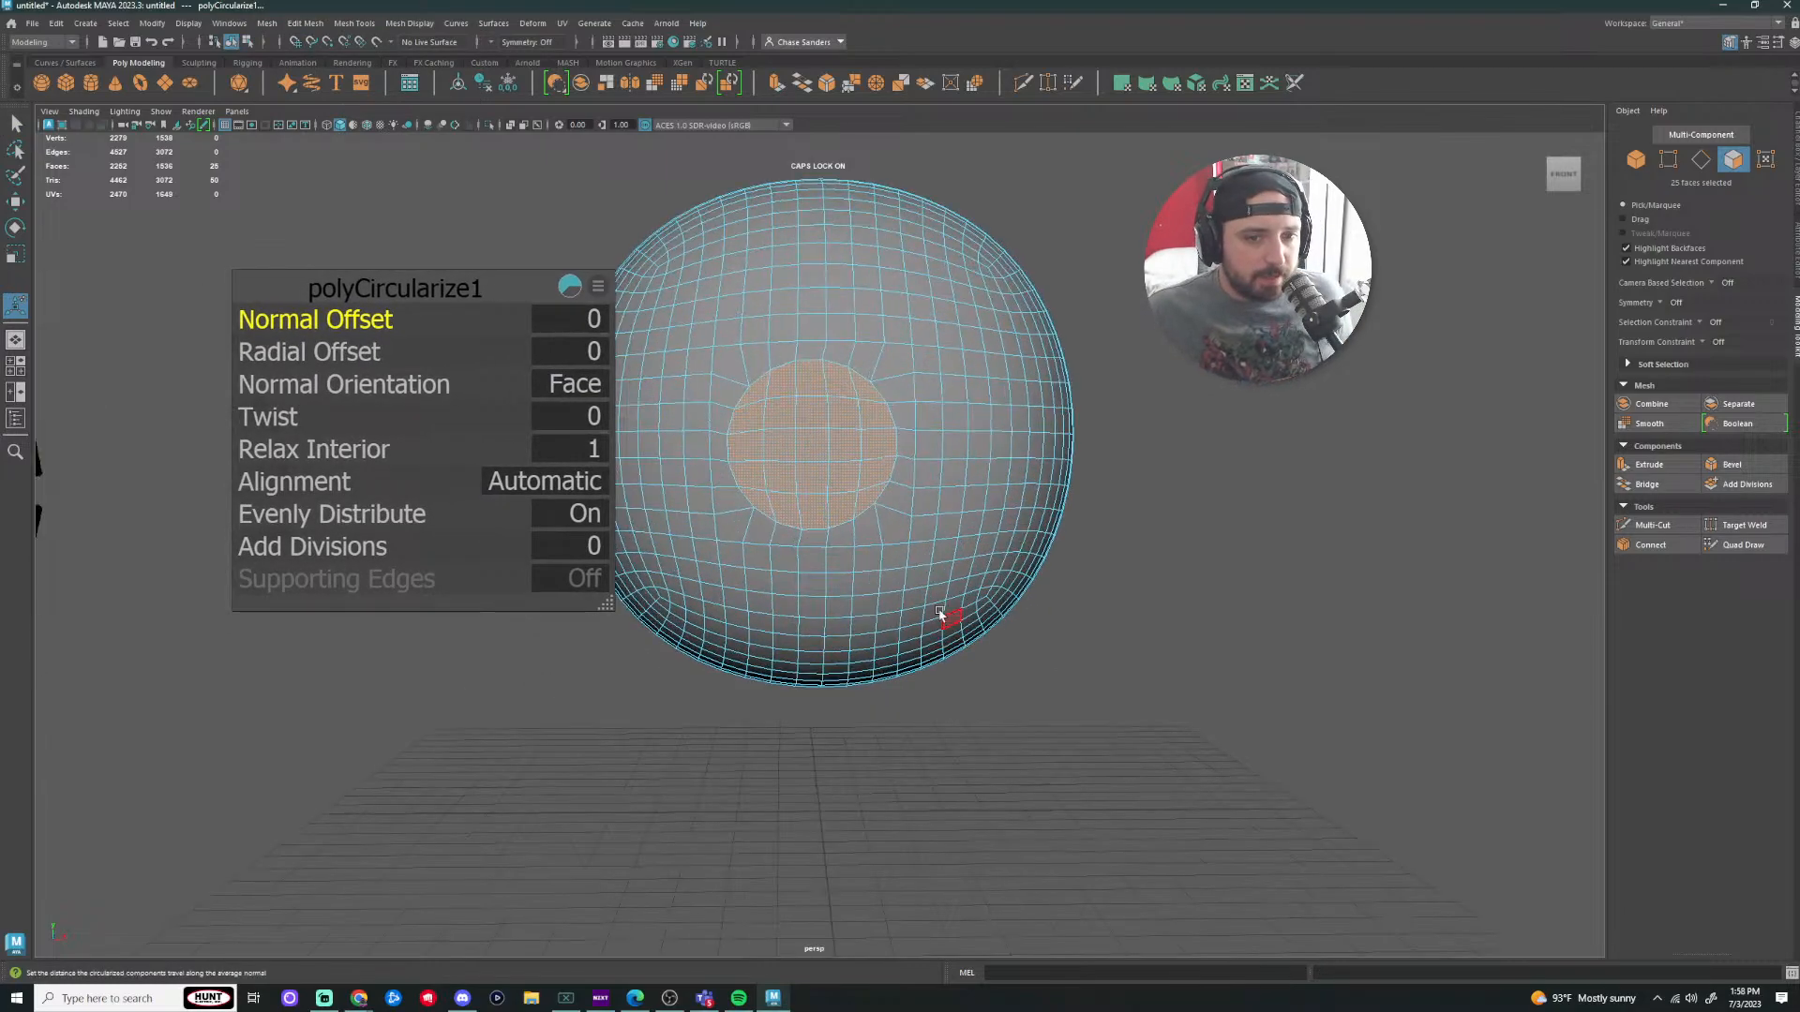
{"action": "scroll", "coordinate": [1213, 460], "scroll_direction": "down", "scroll_amount": 3}
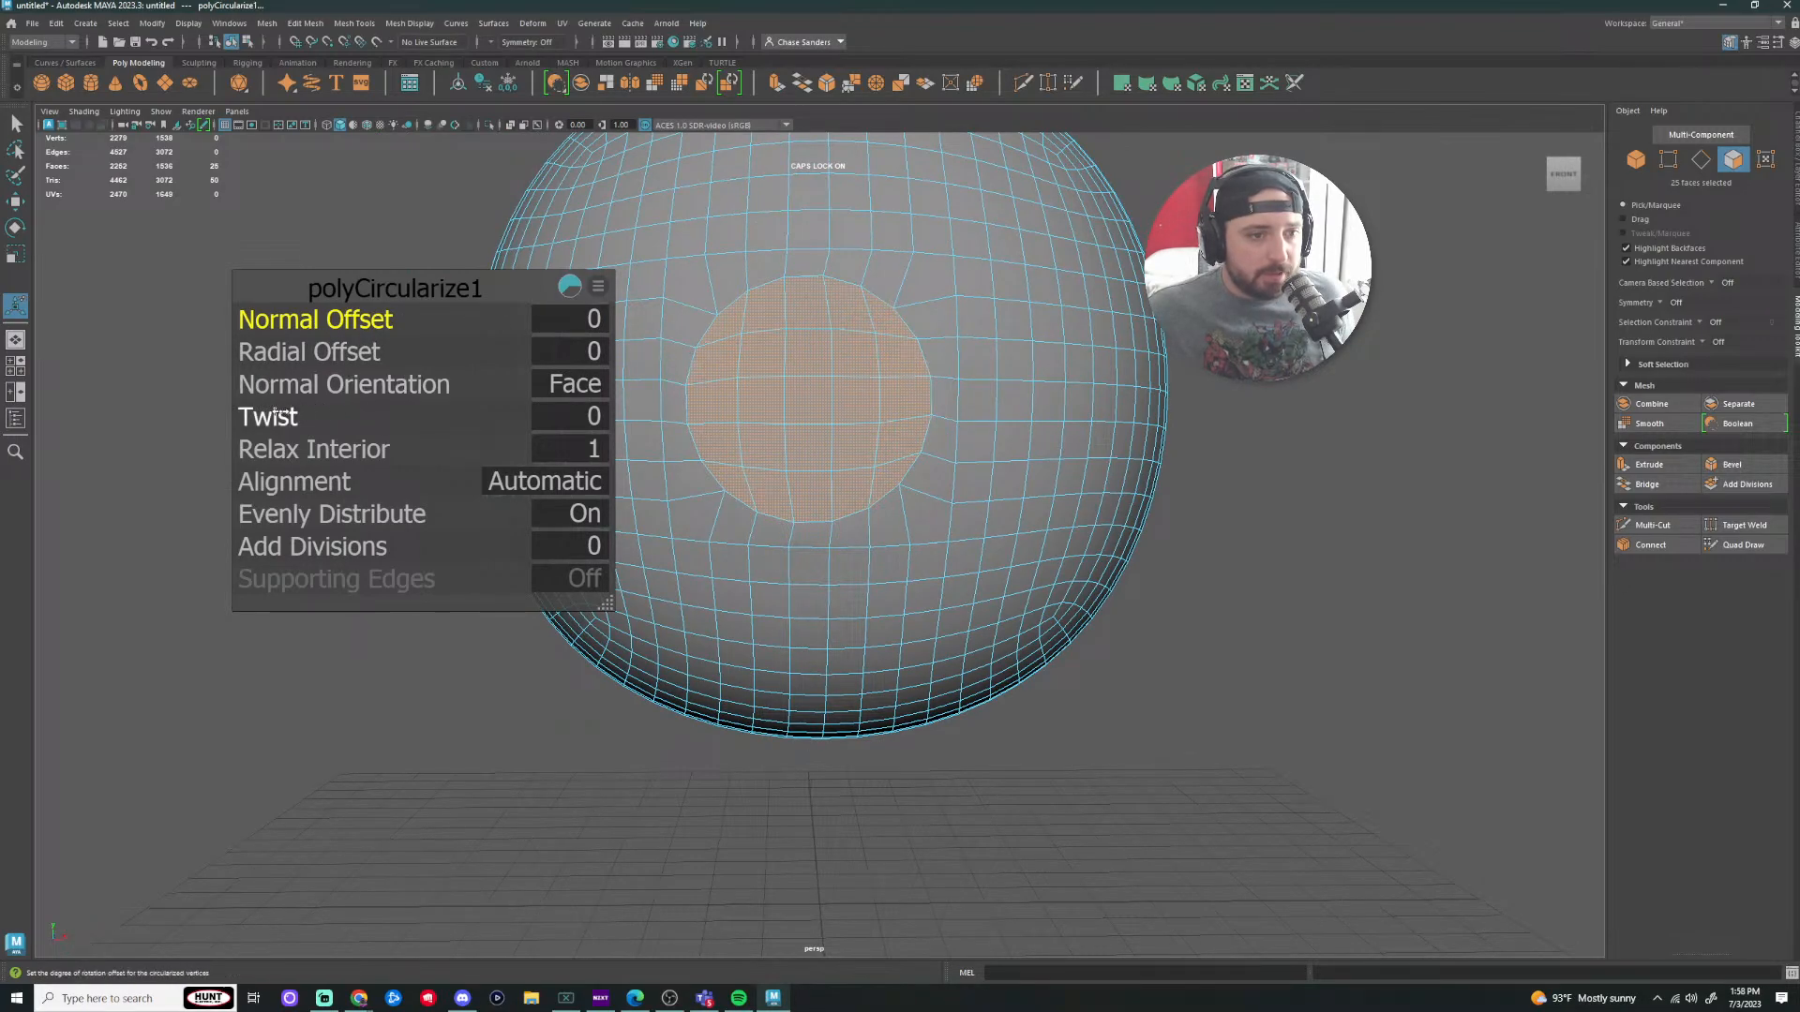
{"action": "left_click_drag", "start_coordinate": [282, 414], "coordinate": [271, 412]}
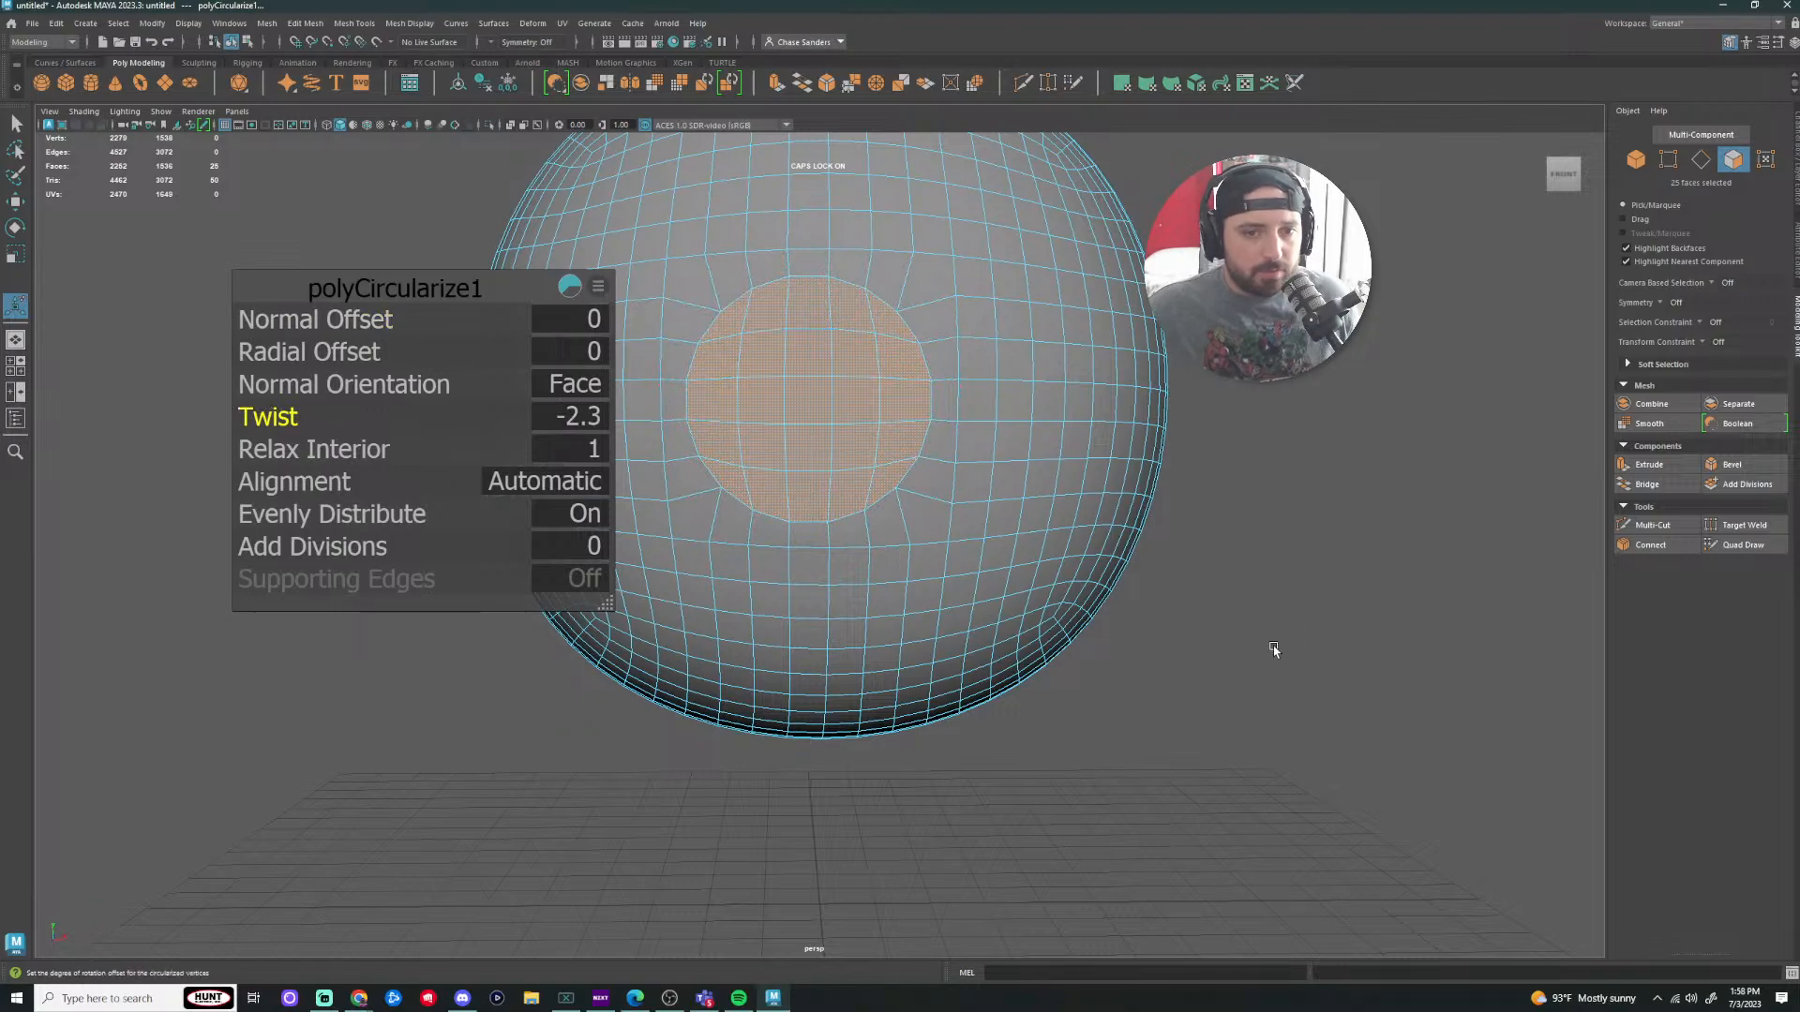
{"action": "scroll", "coordinate": [1170, 573], "scroll_direction": "down", "scroll_amount": 3}
{"action": "scroll", "coordinate": [1171, 489], "scroll_direction": "down", "scroll_amount": 2}
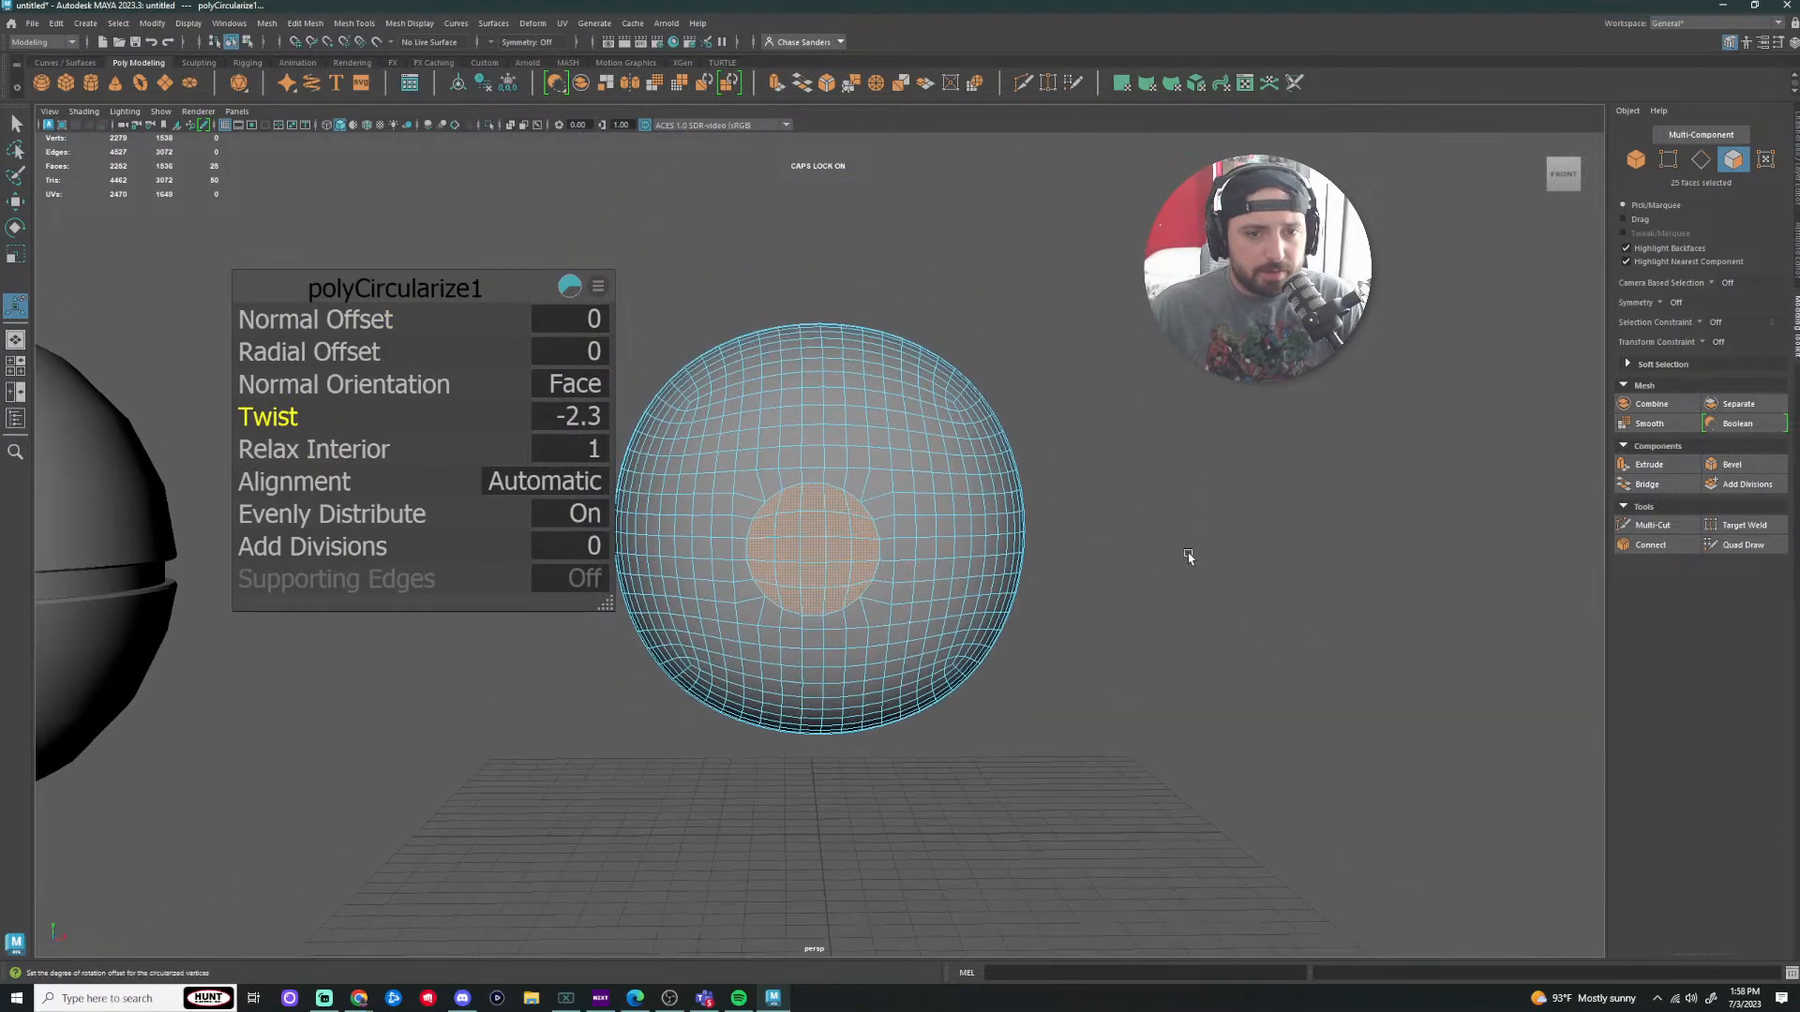
{"action": "key", "text": "ctrl+z"}
{"action": "key", "text": "ctrl+z"}
{"action": "key", "text": "ctrl+z"}
{"action": "scroll", "coordinate": [1121, 631], "scroll_direction": "up", "scroll_amount": 4}
Step: Step back and rebuild a square ring of front faces, including its centre face
{"action": "key", "text": "ctrl+z"}
{"action": "key", "text": "ctrl+z"}
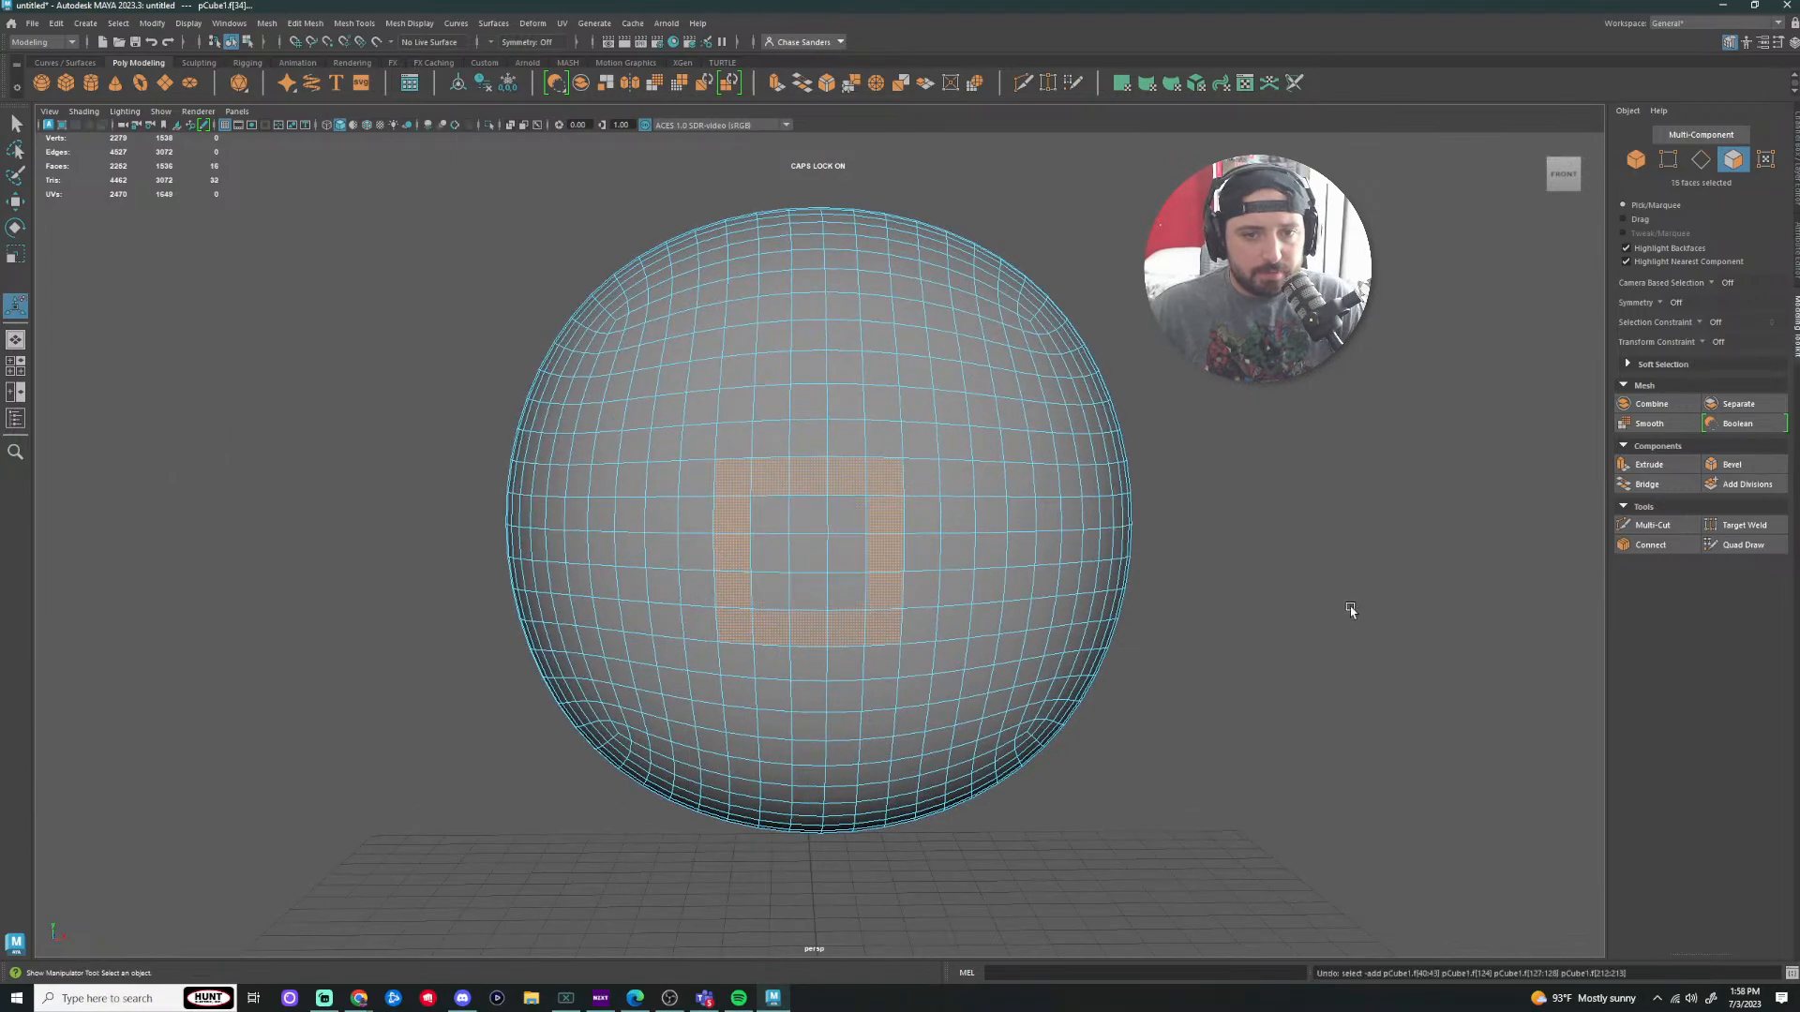
{"action": "middle_click_drag", "start_coordinate": [1289, 548], "coordinate": [1257, 490], "text": "alt"}
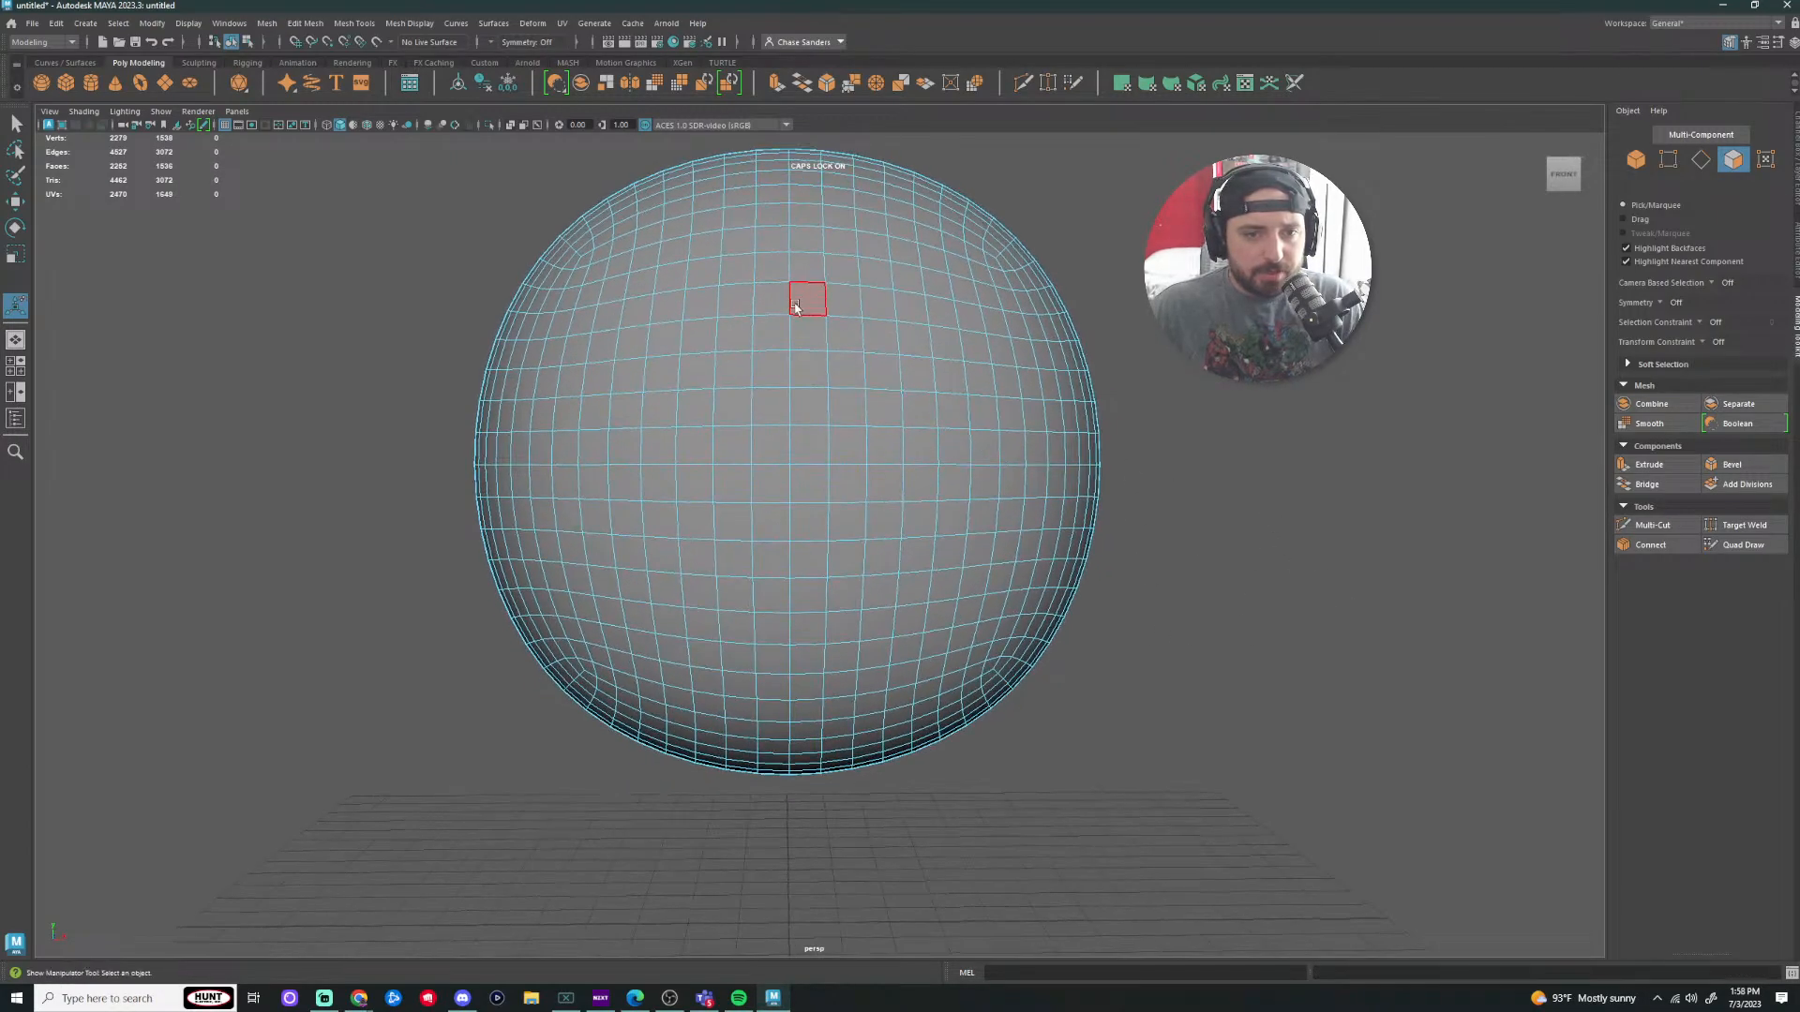
{"action": "left_click", "coordinate": [802, 408], "text": "shift"}
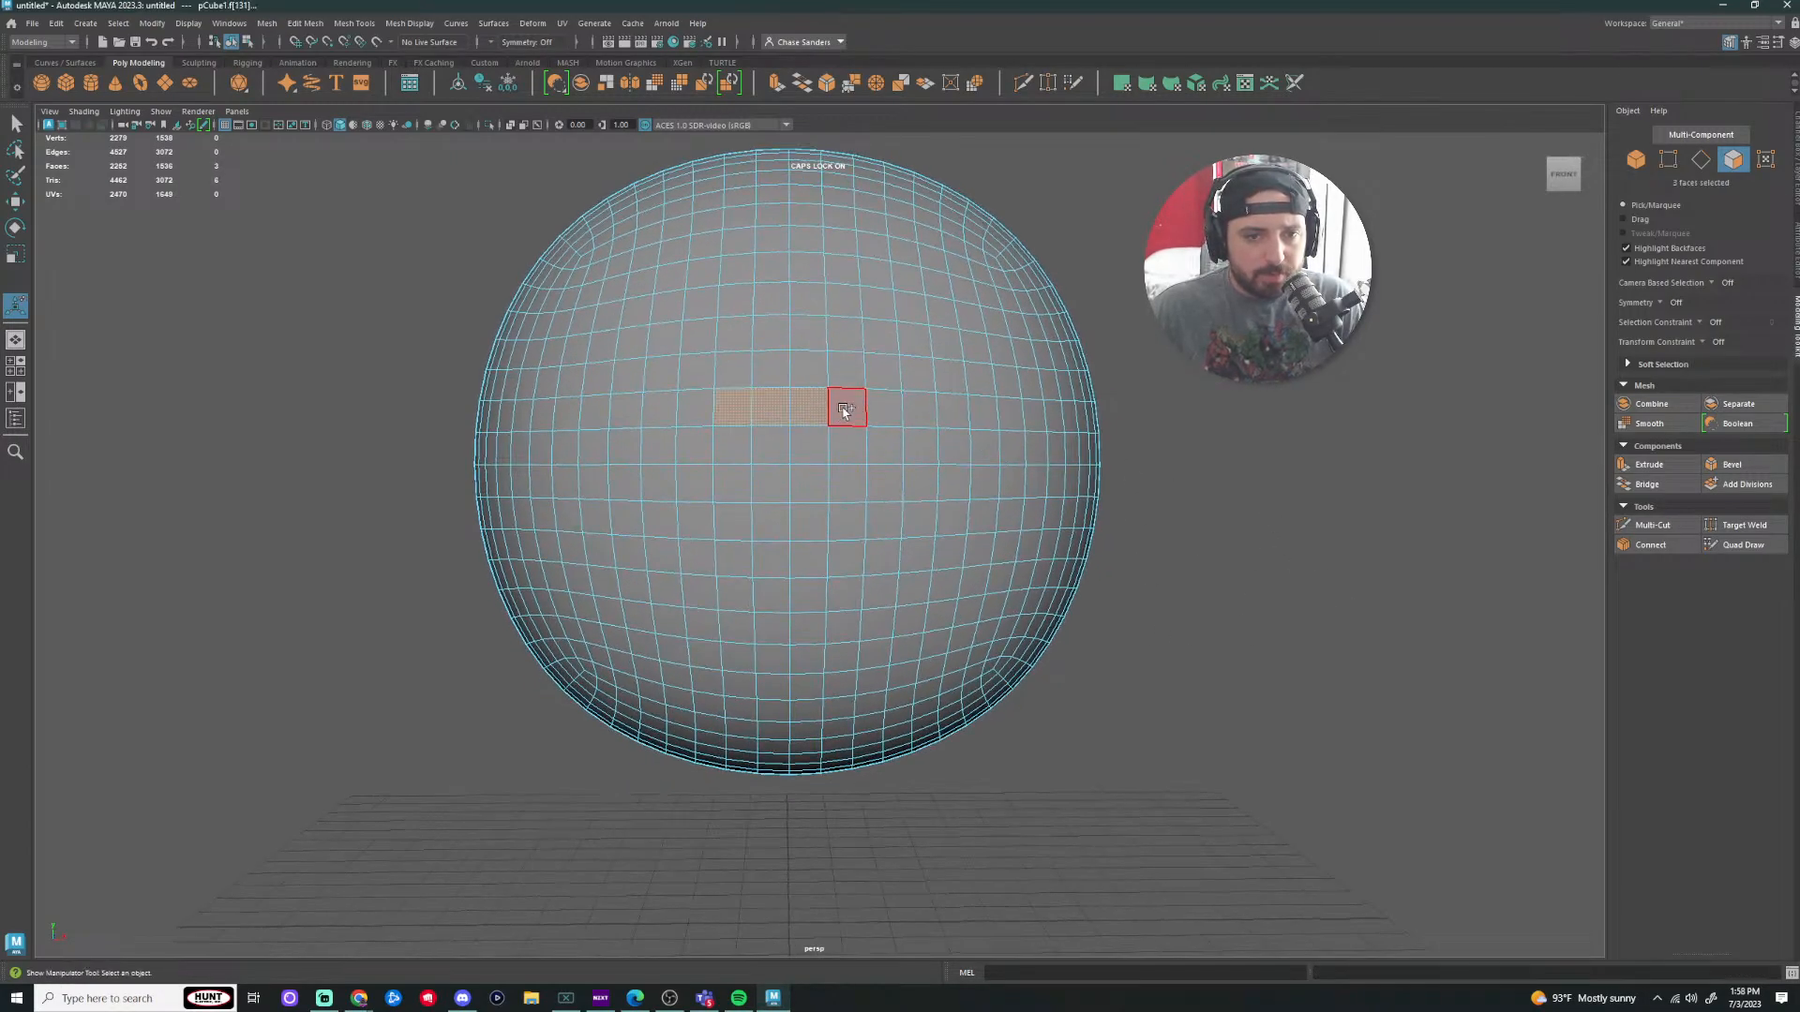
{"action": "left_click", "coordinate": [852, 528], "text": "shift"}
{"action": "left_click", "coordinate": [812, 530], "text": "shift"}
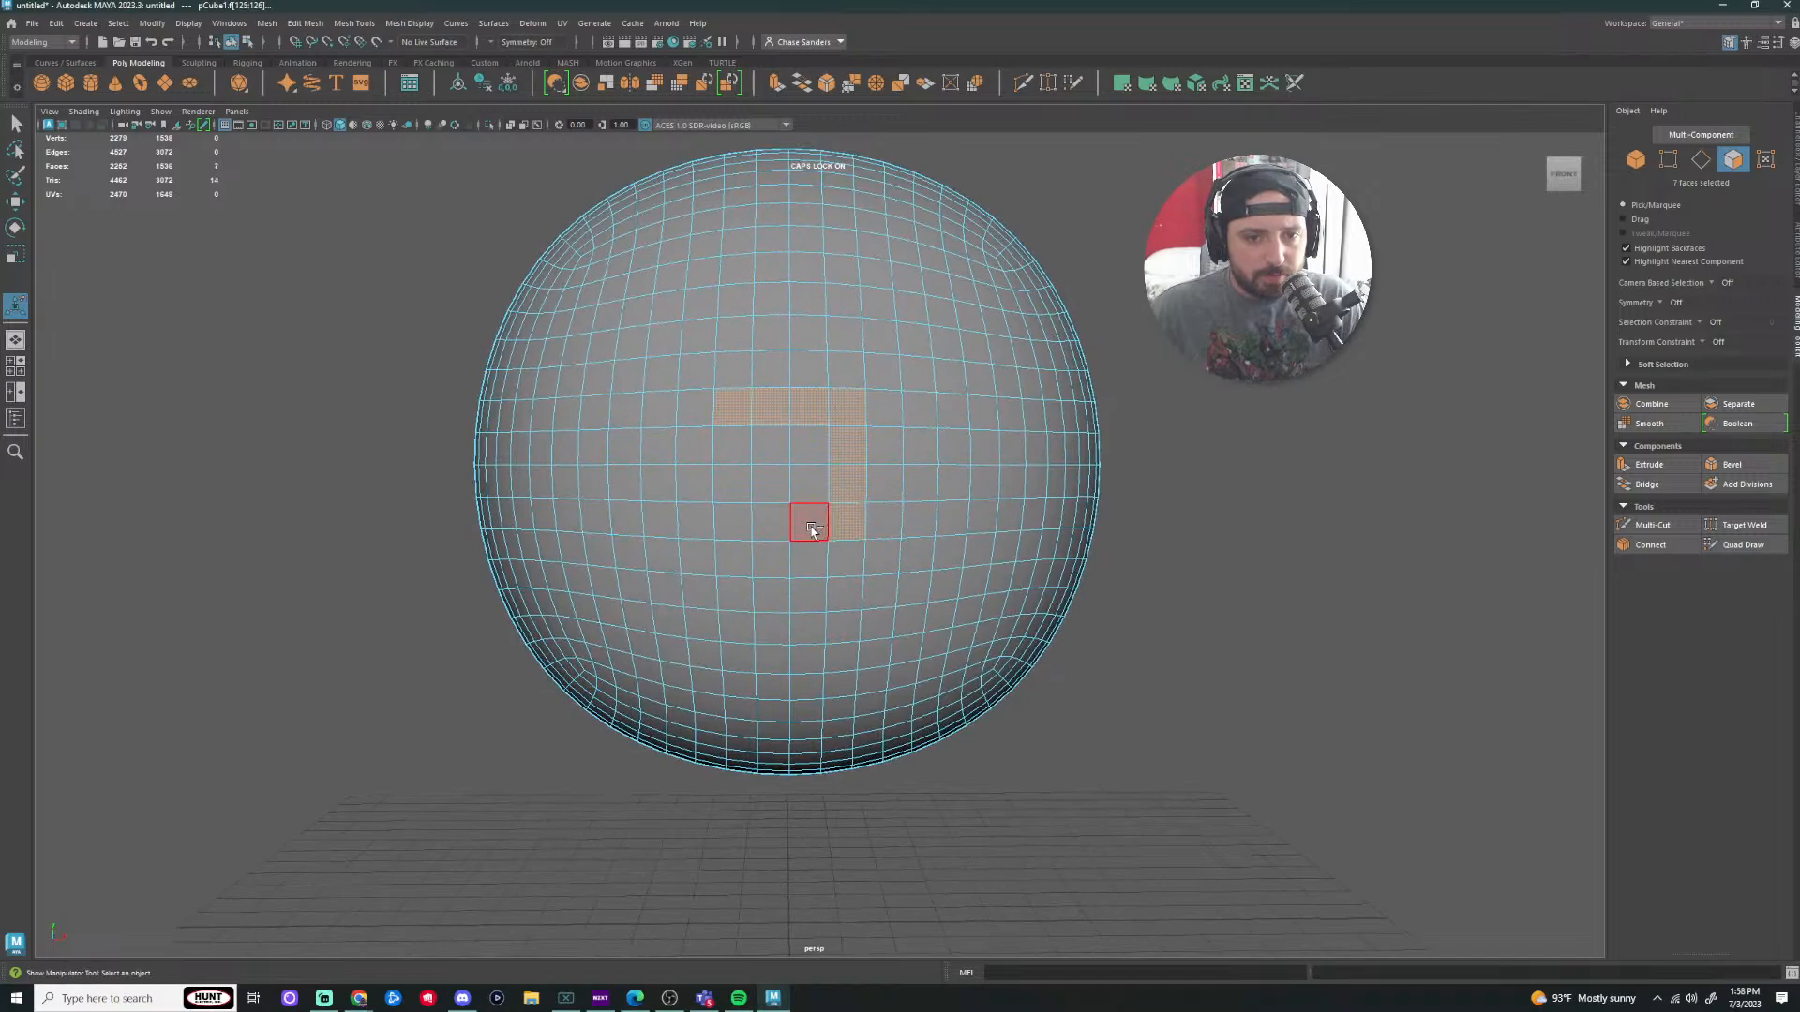
{"action": "left_click", "coordinate": [771, 530], "text": "shift"}
{"action": "left_click", "coordinate": [728, 530], "text": "shift"}
{"action": "left_click", "coordinate": [733, 446], "text": "shift"}
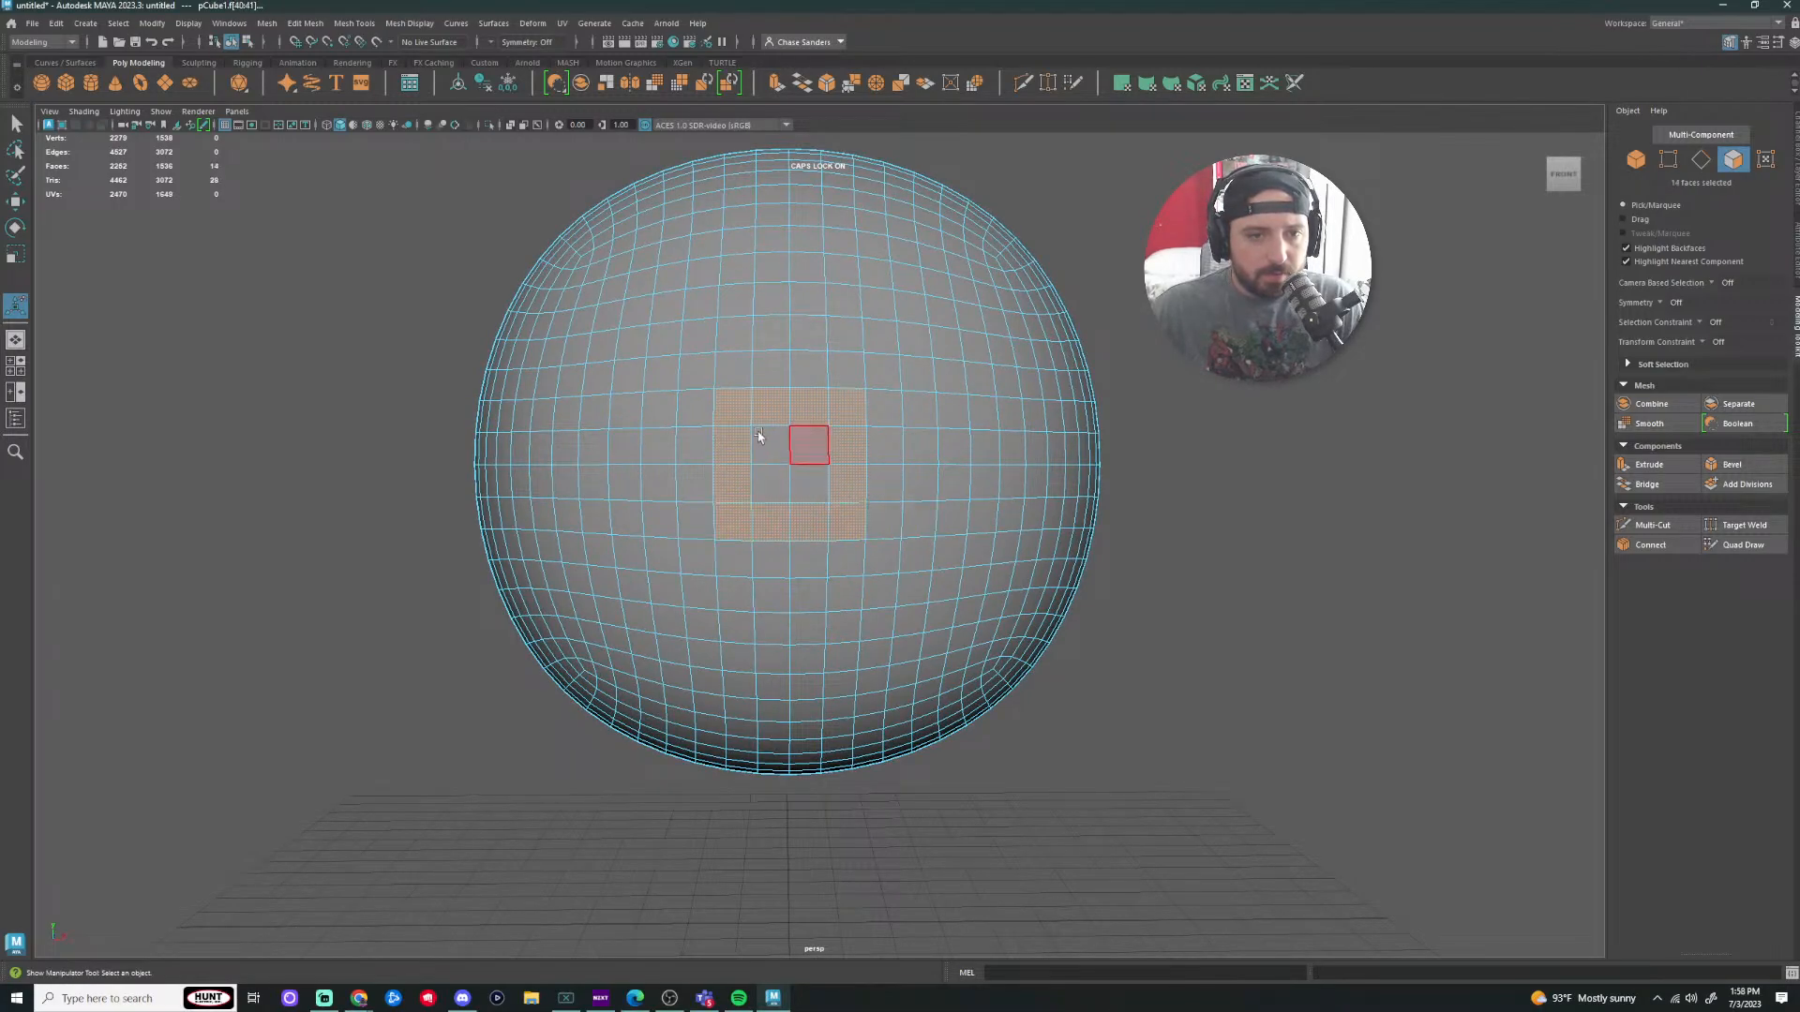
{"action": "left_click", "coordinate": [808, 485], "text": "shift"}
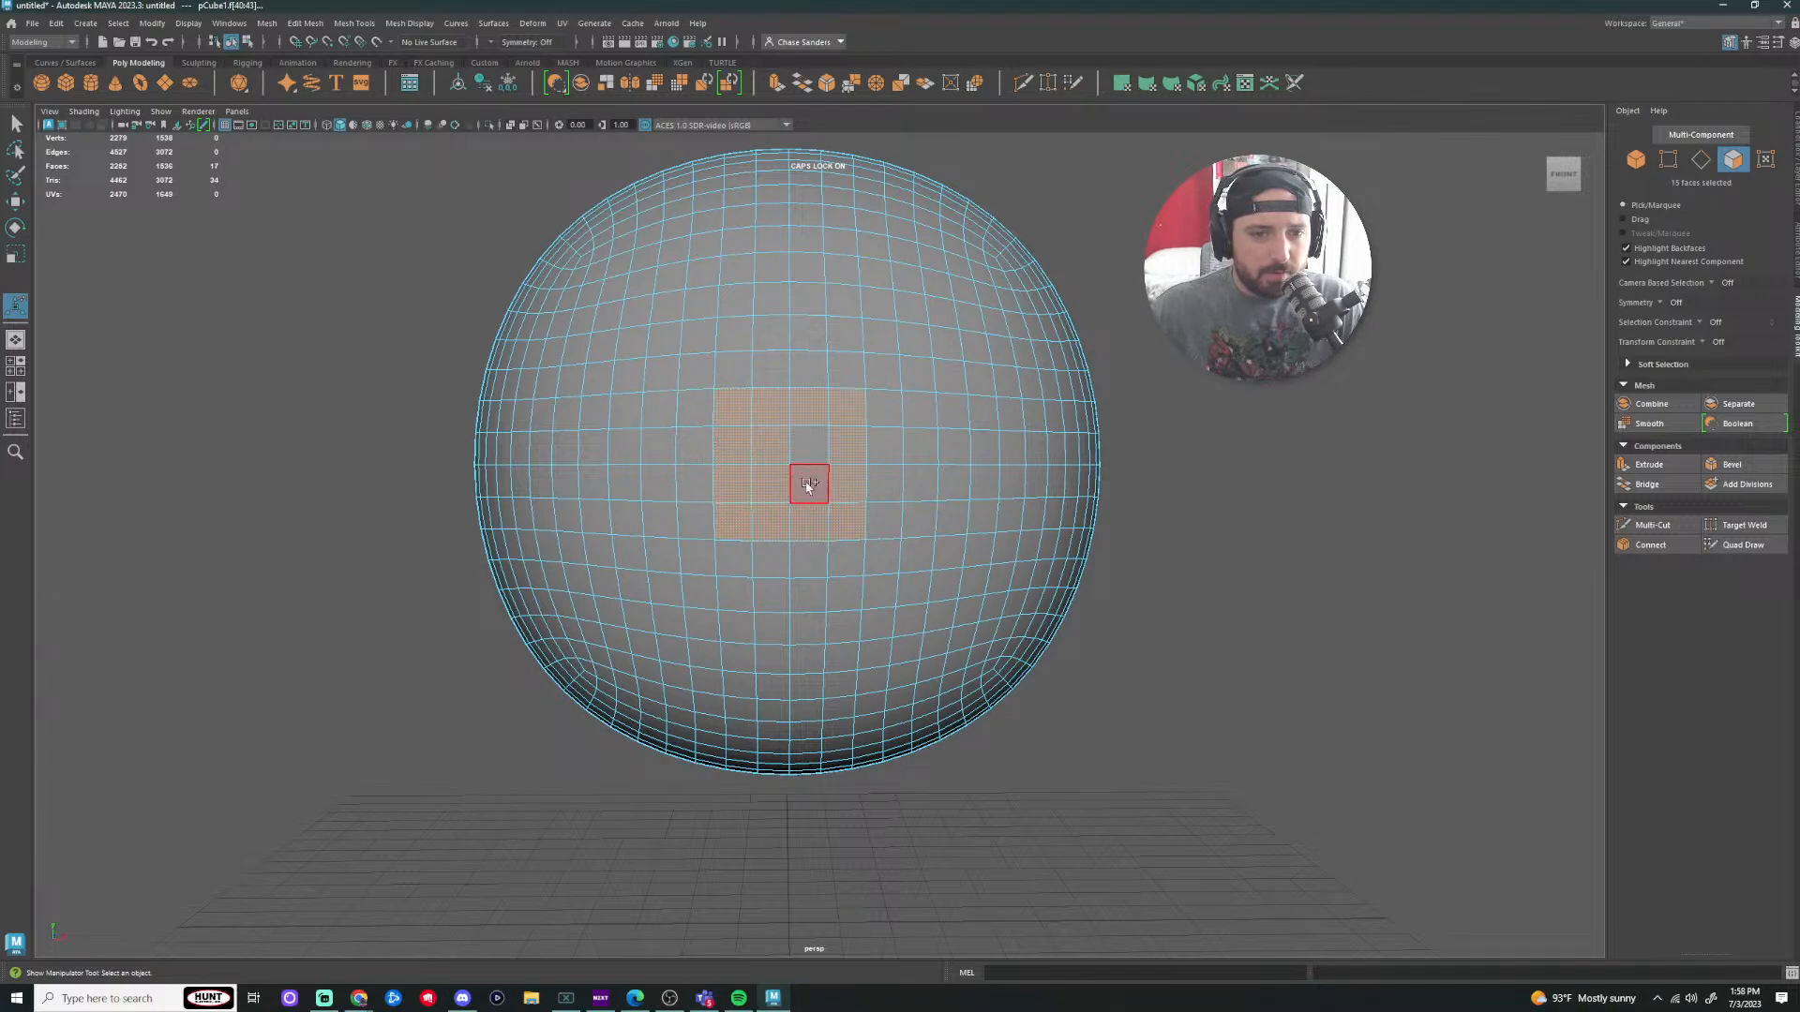
Step: Extend the front selection to a 40-face square block and check it from another angle
{"action": "scroll", "coordinate": [1228, 548], "scroll_direction": "down", "scroll_amount": 8}
{"action": "mouse_move", "coordinate": [1049, 631]}
{"action": "left_mouse_down", "text": "alt"}
{"action": "mouse_move", "coordinate": [1000, 627]}
{"action": "mouse_move", "coordinate": [1065, 631]}
{"action": "left_mouse_up", "text": "alt"}
{"action": "scroll", "coordinate": [920, 559], "scroll_direction": "up", "scroll_amount": 6}
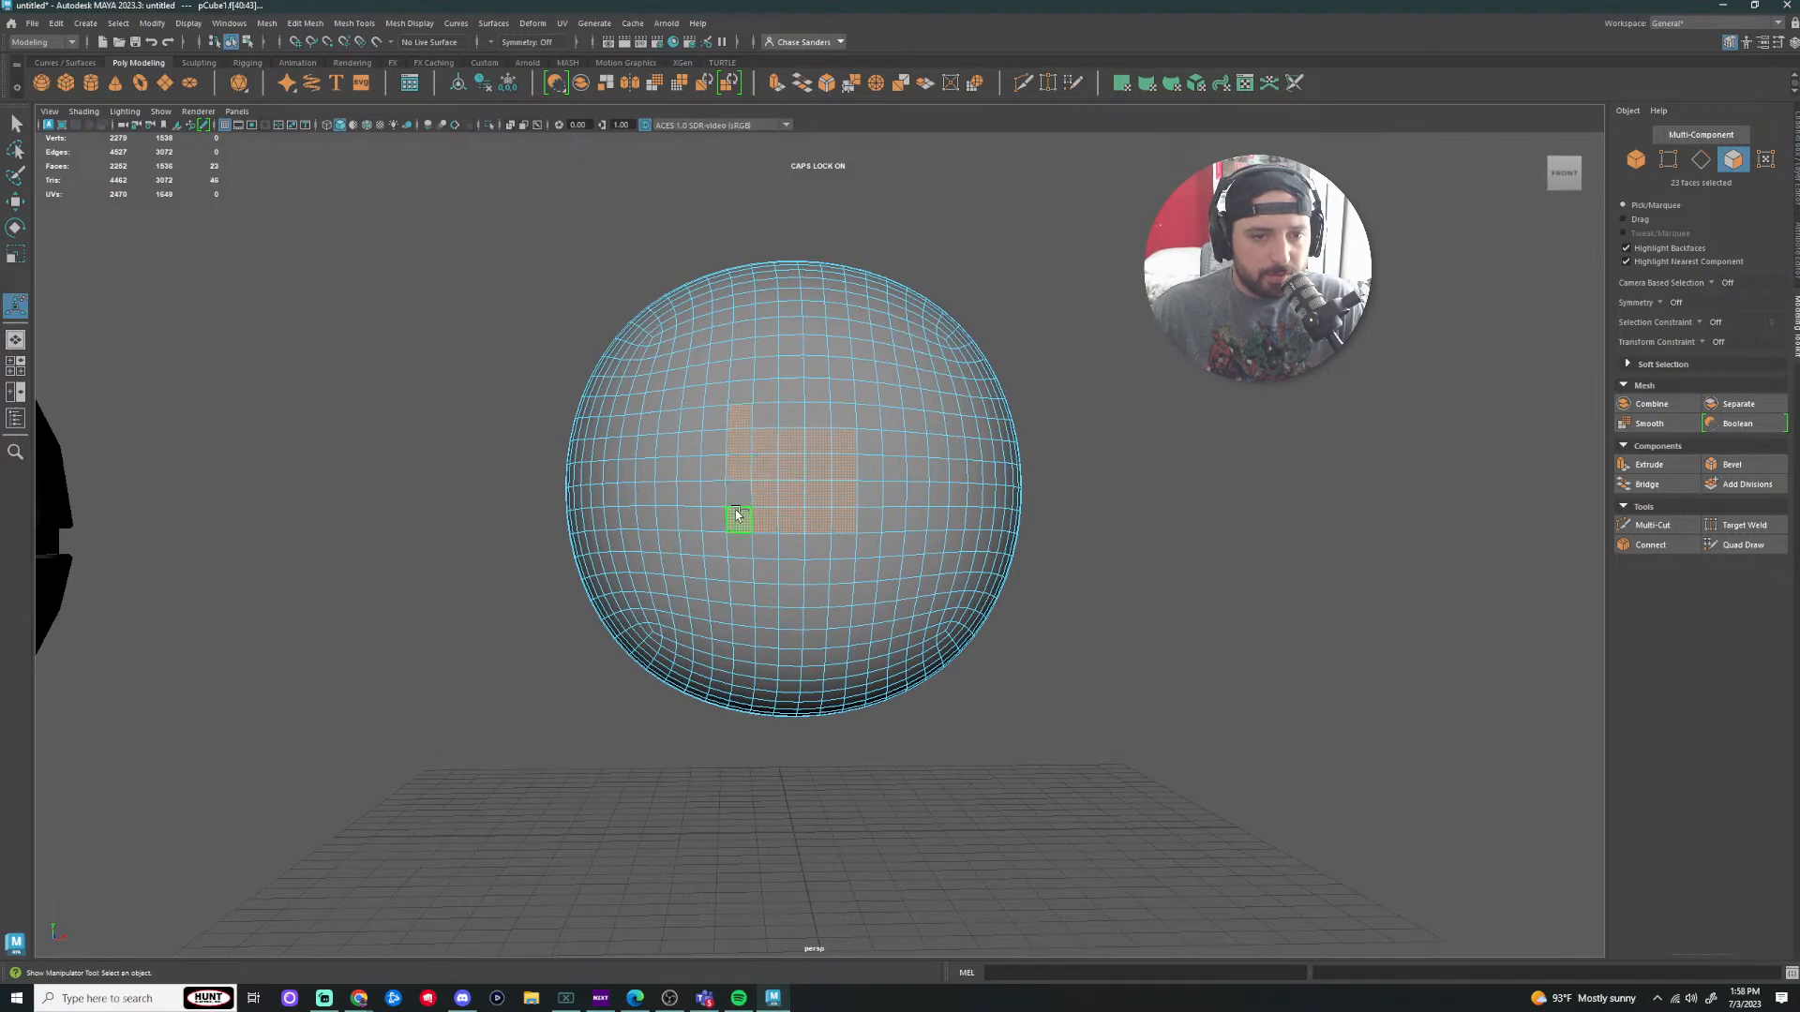
{"action": "mouse_move", "coordinate": [736, 515]}
{"action": "left_mouse_down", "text": "shift"}
{"action": "mouse_move", "coordinate": [763, 546]}
{"action": "mouse_move", "coordinate": [853, 546]}
{"action": "mouse_move", "coordinate": [872, 436]}
{"action": "mouse_move", "coordinate": [786, 407]}
{"action": "left_mouse_up", "text": "shift"}
{"action": "left_click_drag", "start_coordinate": [1148, 595], "coordinate": [1208, 519], "text": "alt"}
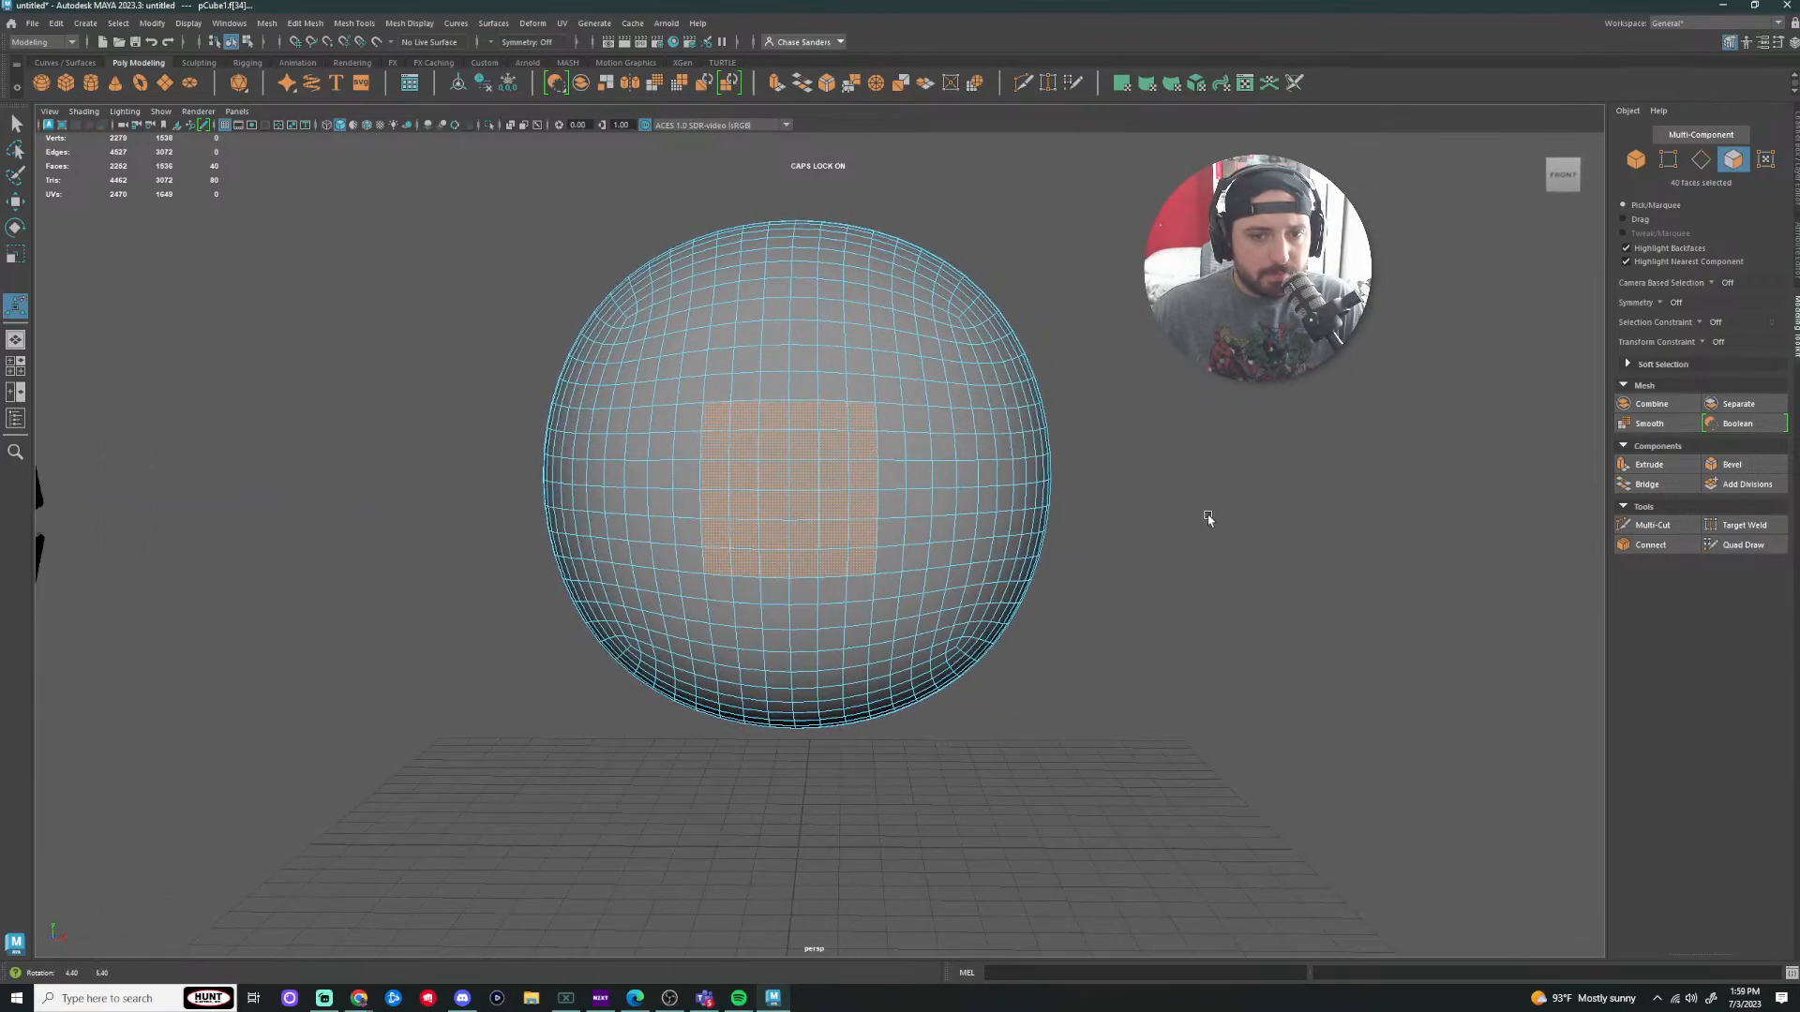
{"action": "scroll", "coordinate": [1178, 615], "scroll_direction": "up", "scroll_amount": 2}
{"action": "scroll", "coordinate": [884, 381], "scroll_direction": "up", "scroll_amount": 1}
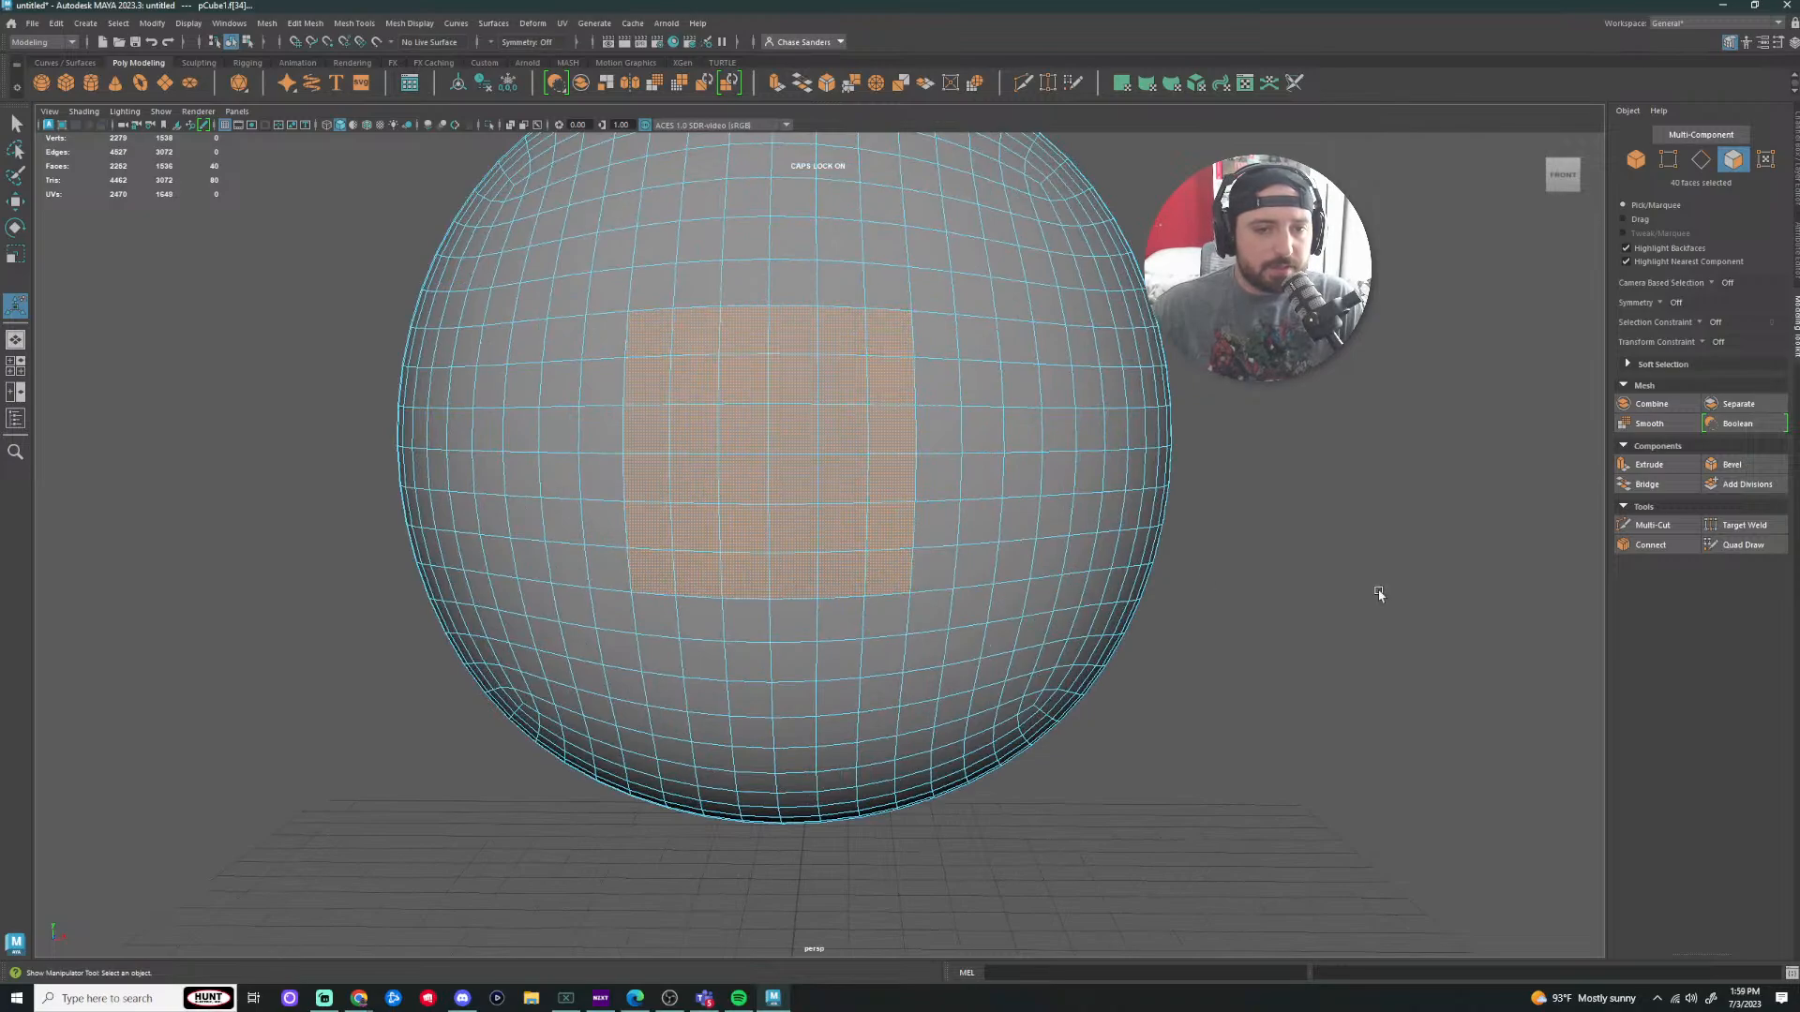
{"action": "scroll", "coordinate": [835, 494], "scroll_direction": "down", "scroll_amount": 1}
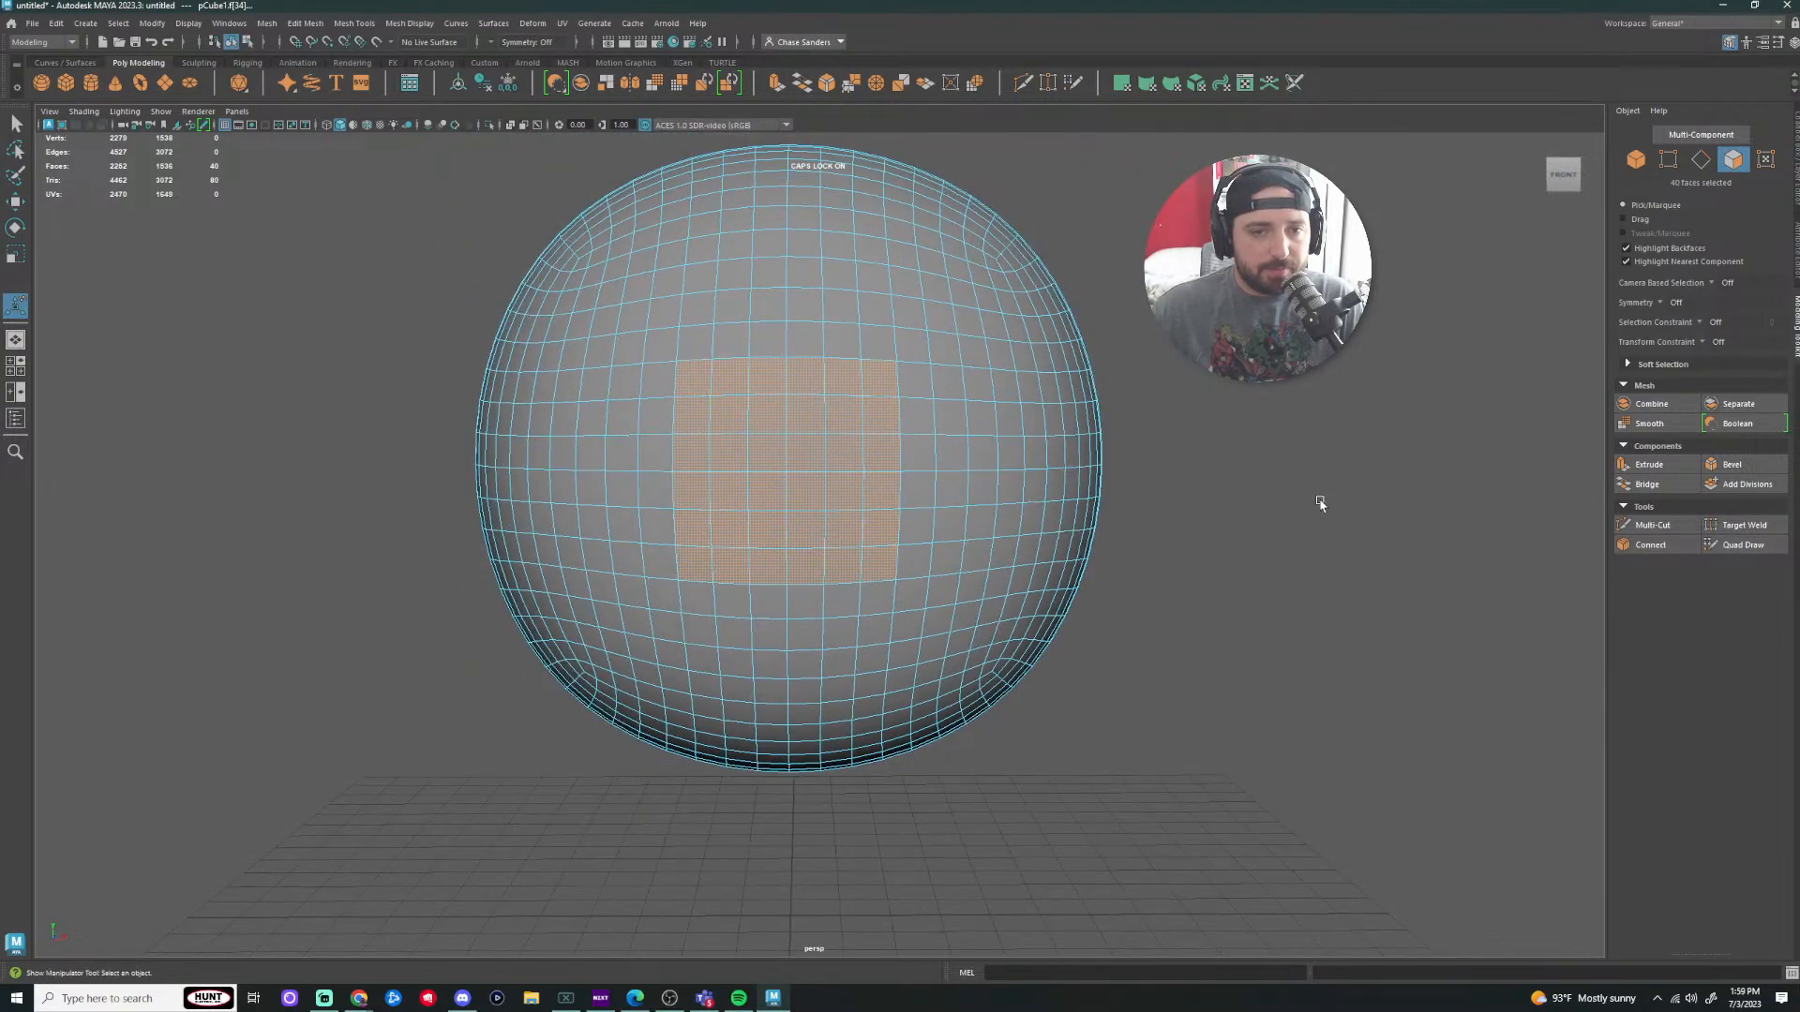
Step: Circularize the 40 selected front faces with a slight Twist
{"action": "left_click", "coordinate": [303, 31]}
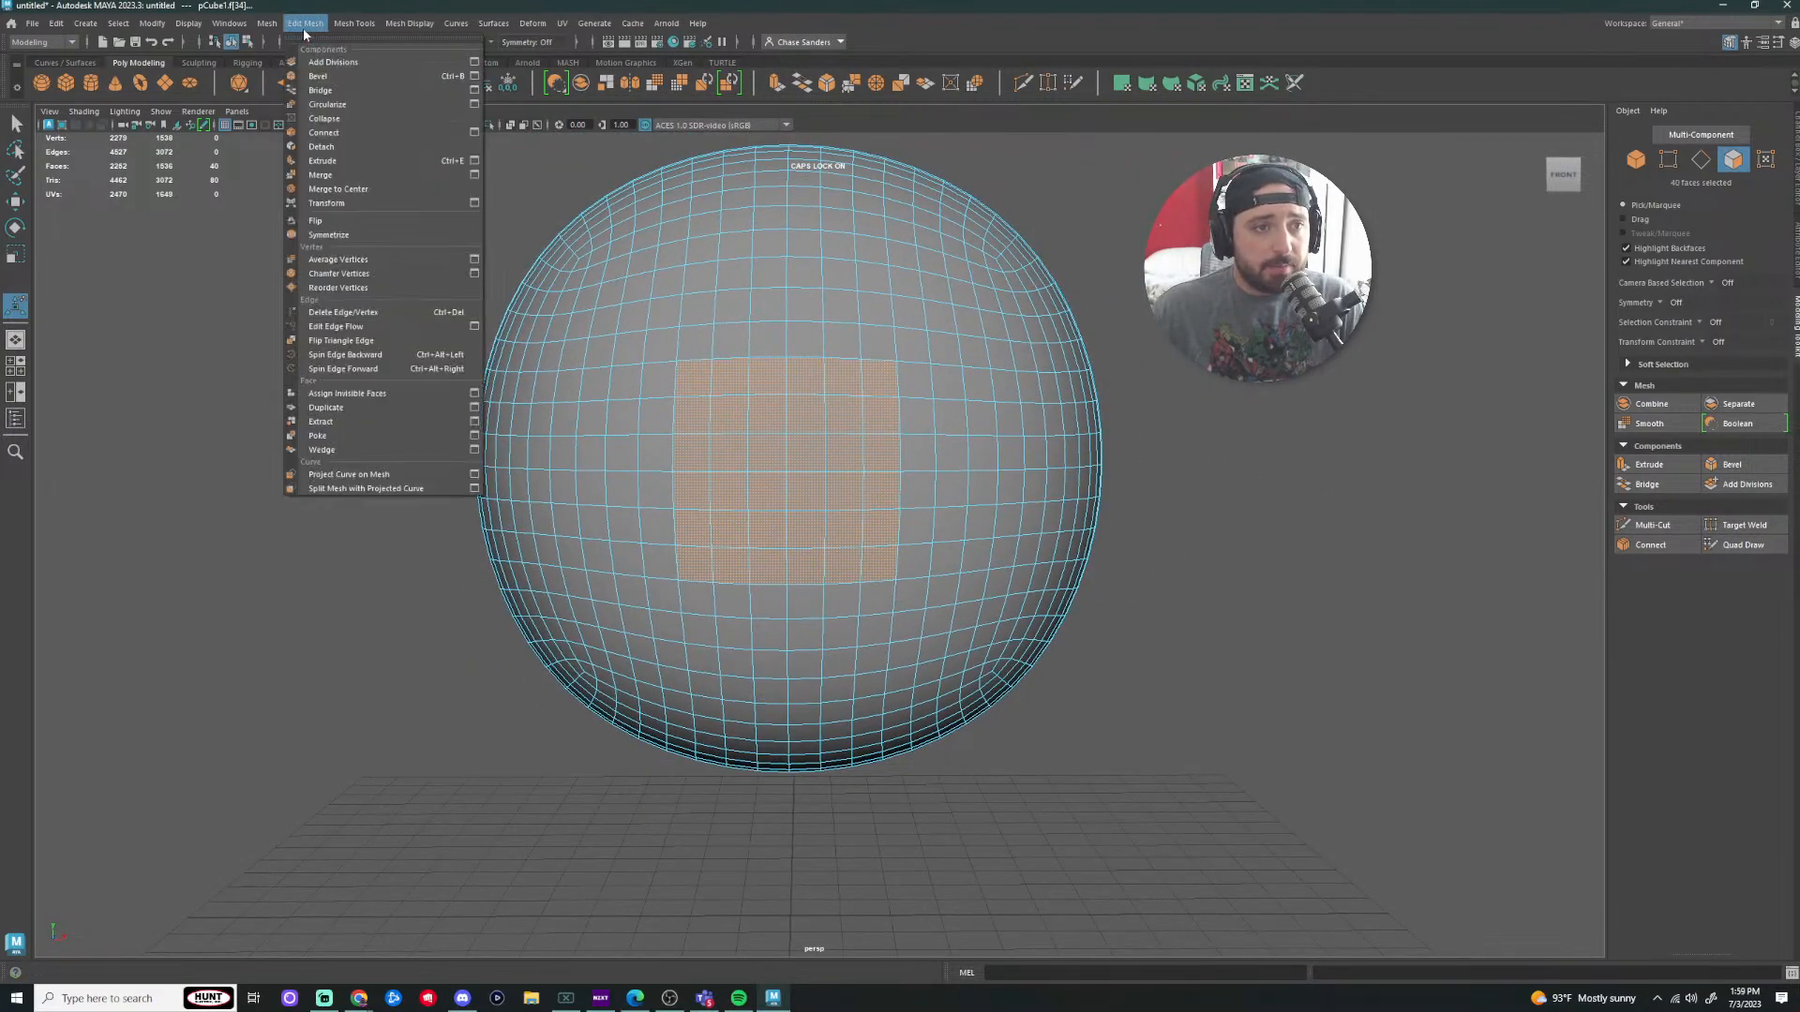
{"action": "left_click", "coordinate": [327, 104]}
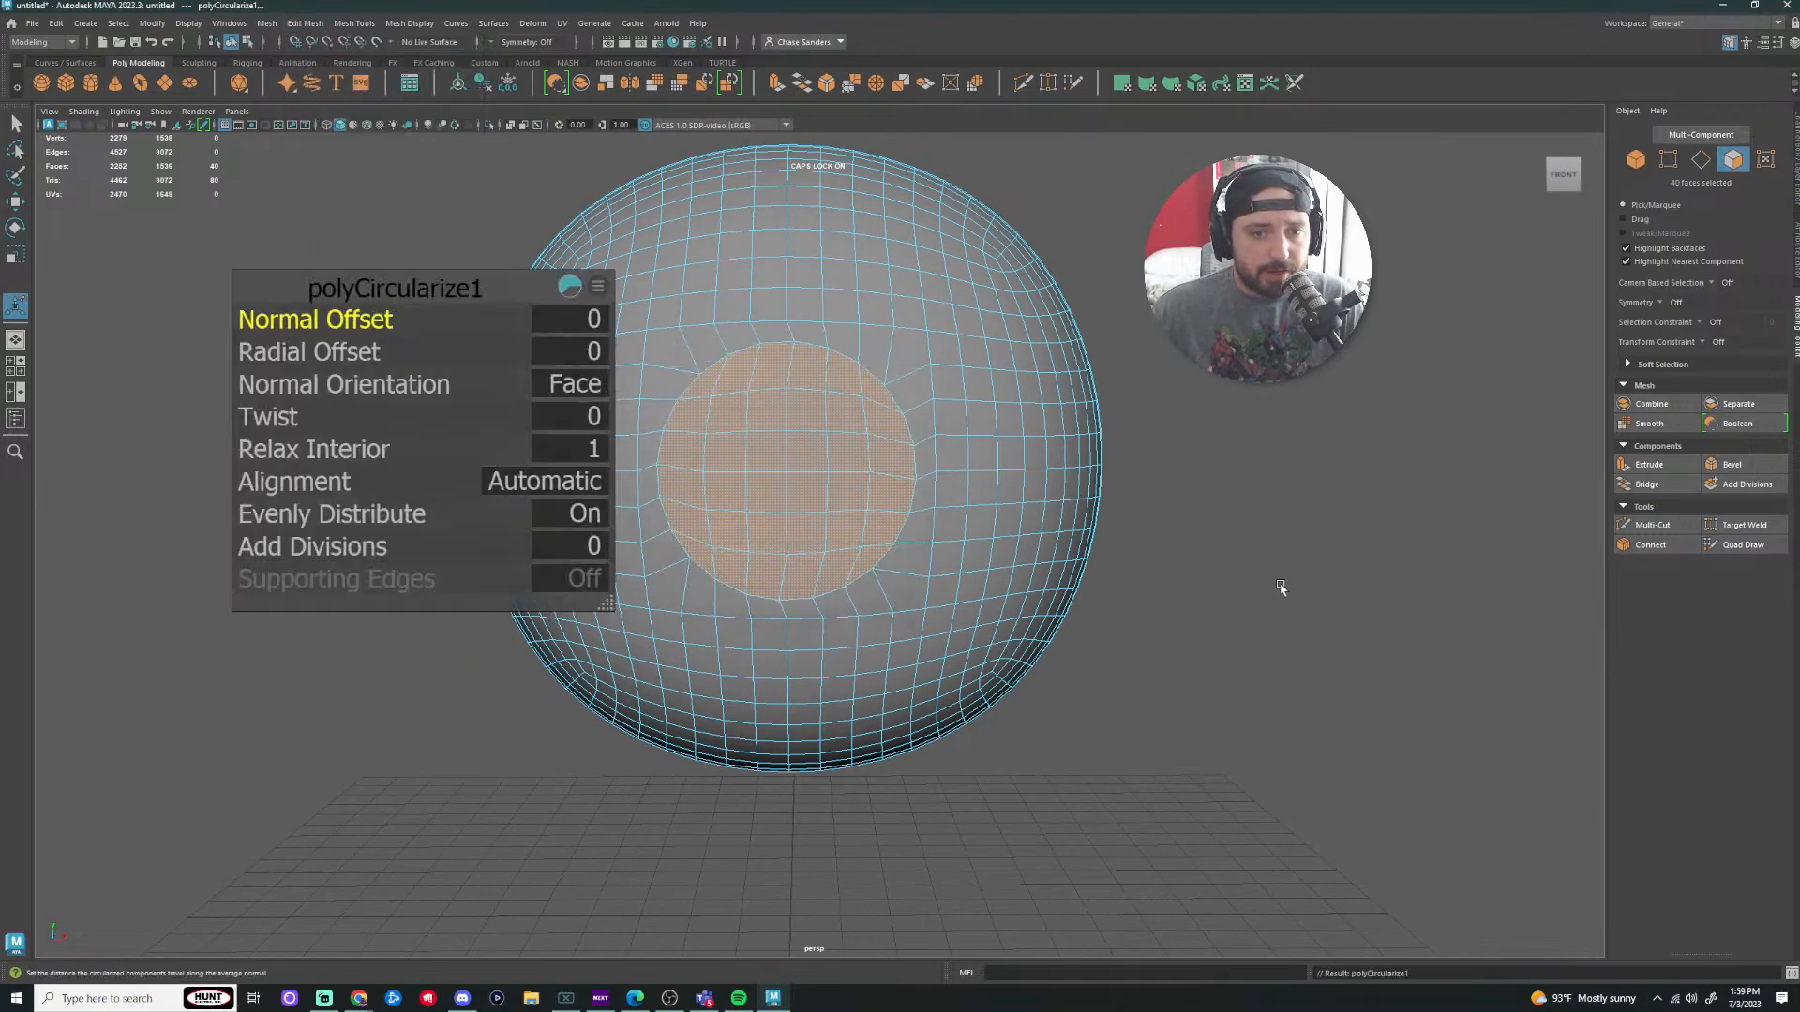
{"action": "left_click_drag", "start_coordinate": [273, 413], "coordinate": [275, 413]}
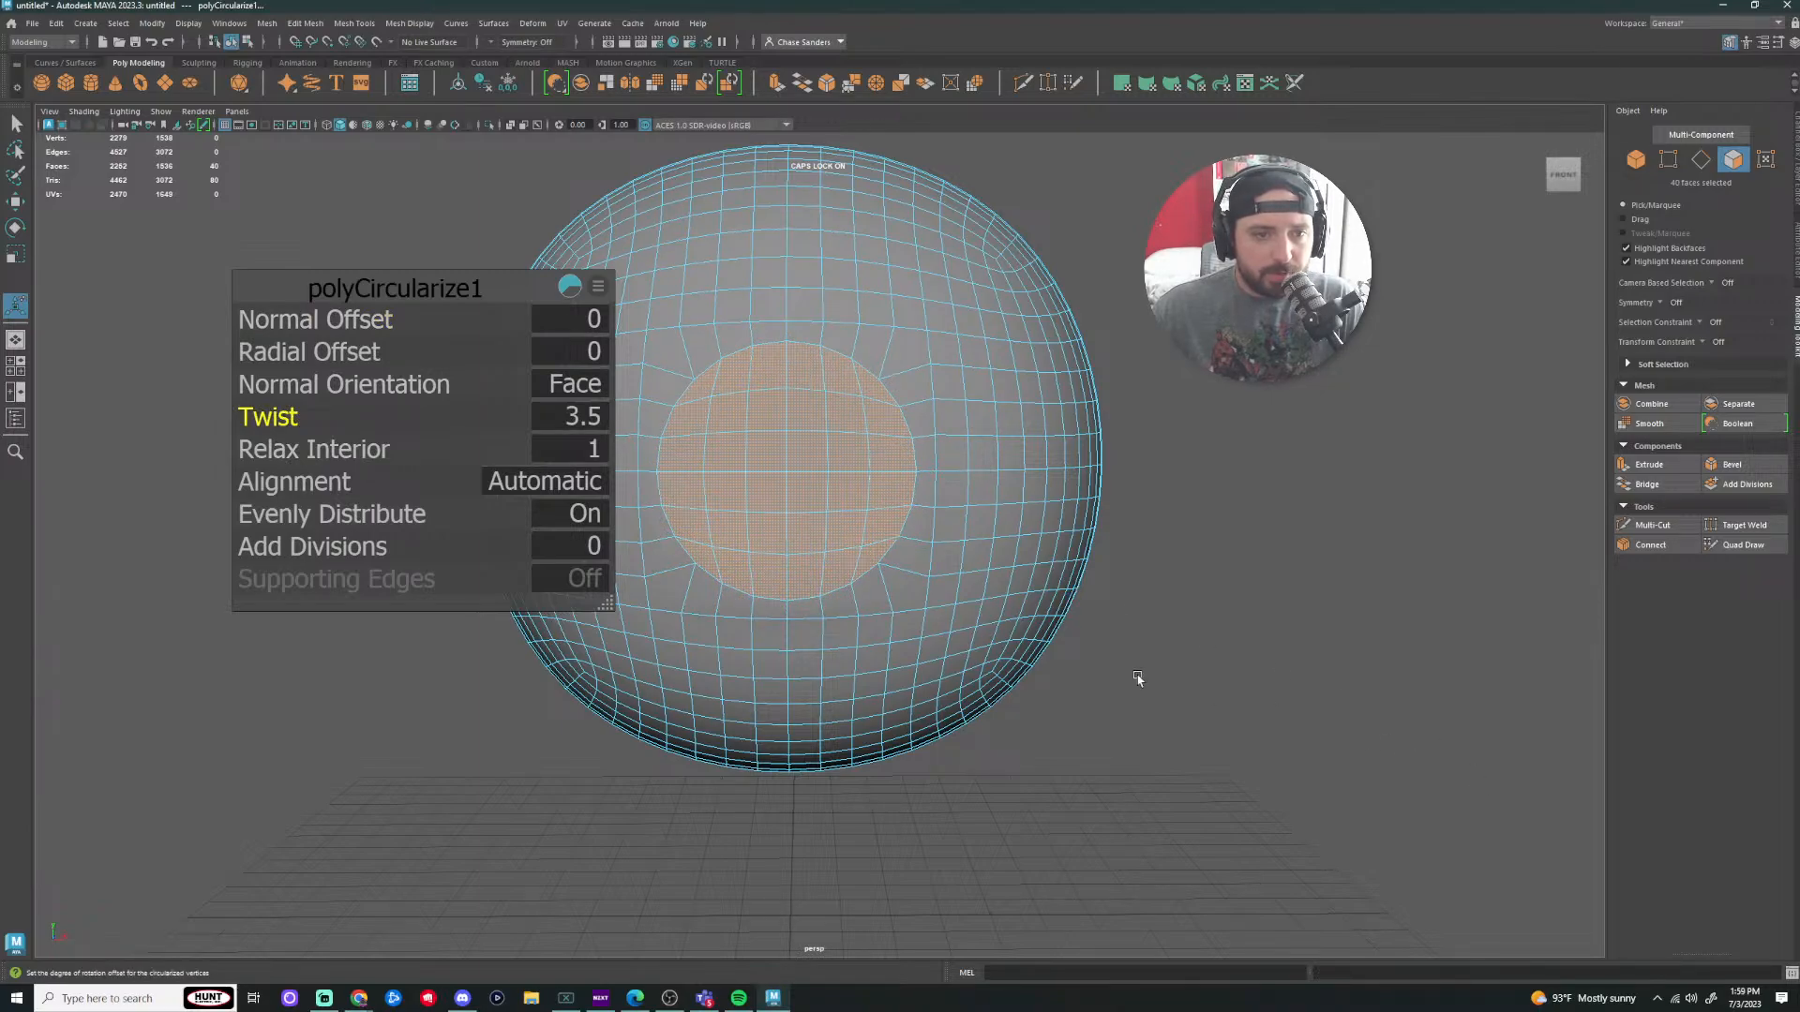
{"action": "left_click_drag", "start_coordinate": [393, 287], "coordinate": [197, 263]}
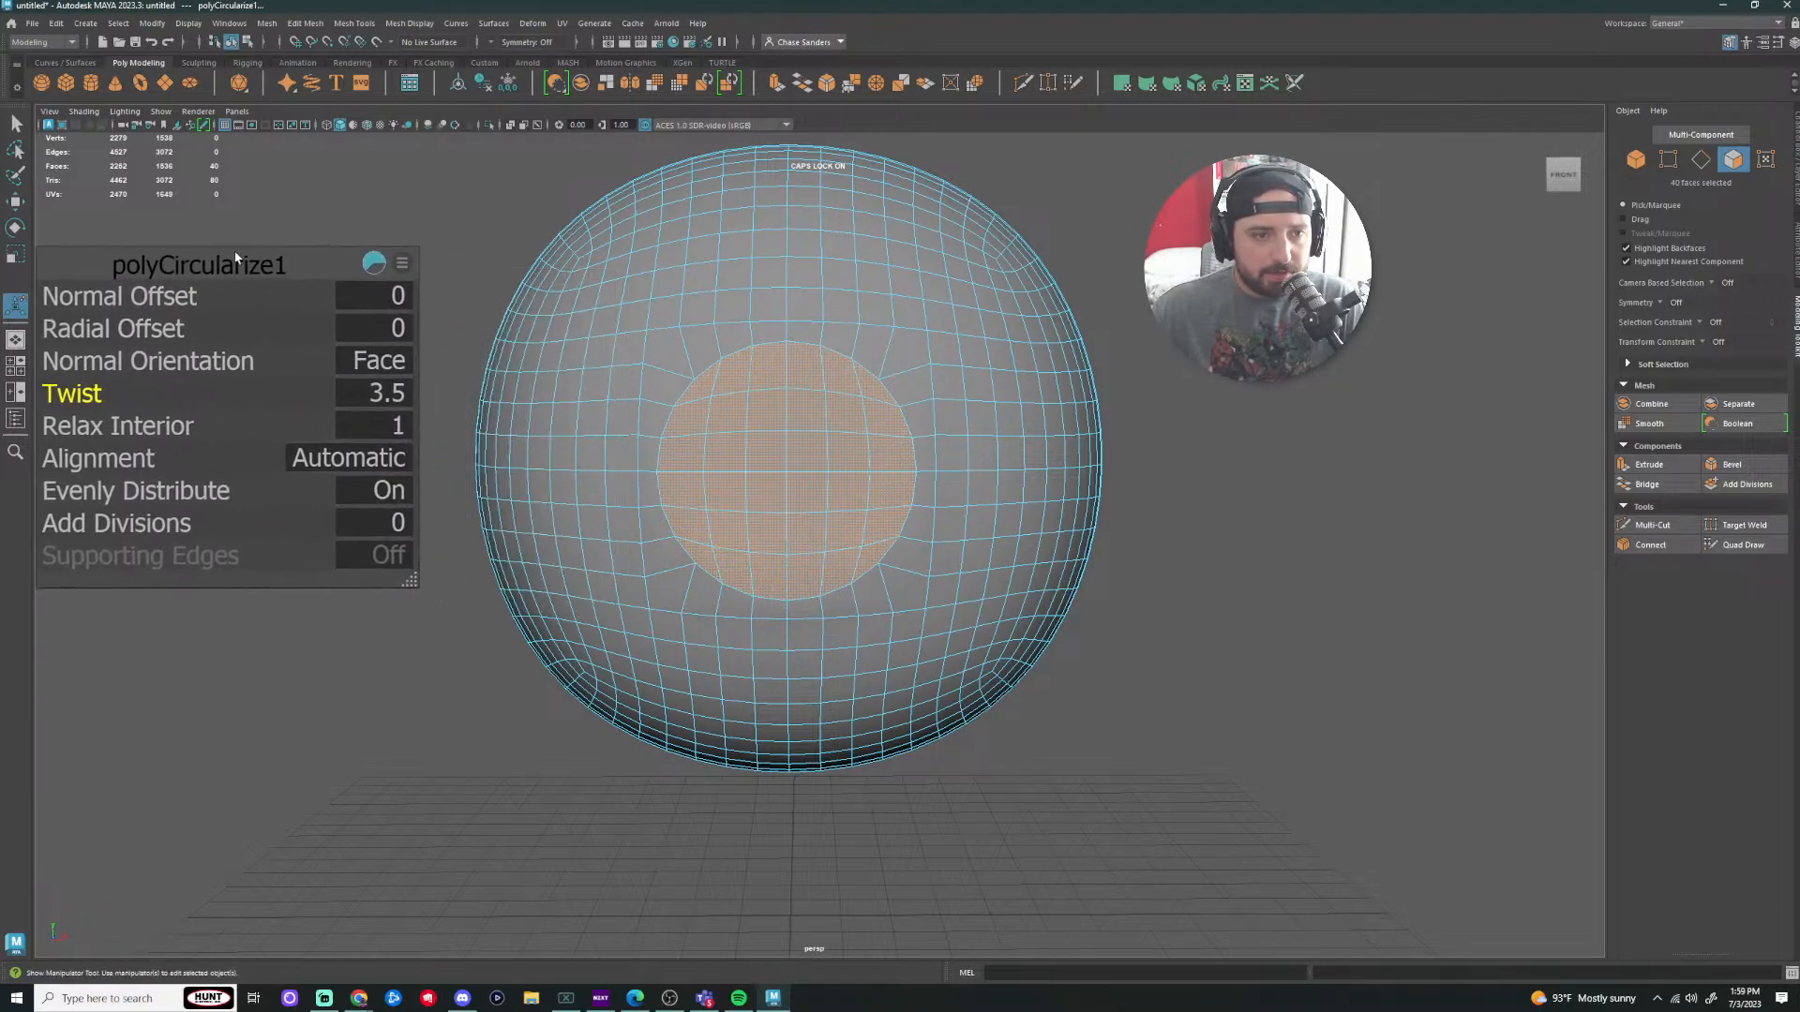
{"action": "left_click", "coordinate": [1210, 619]}
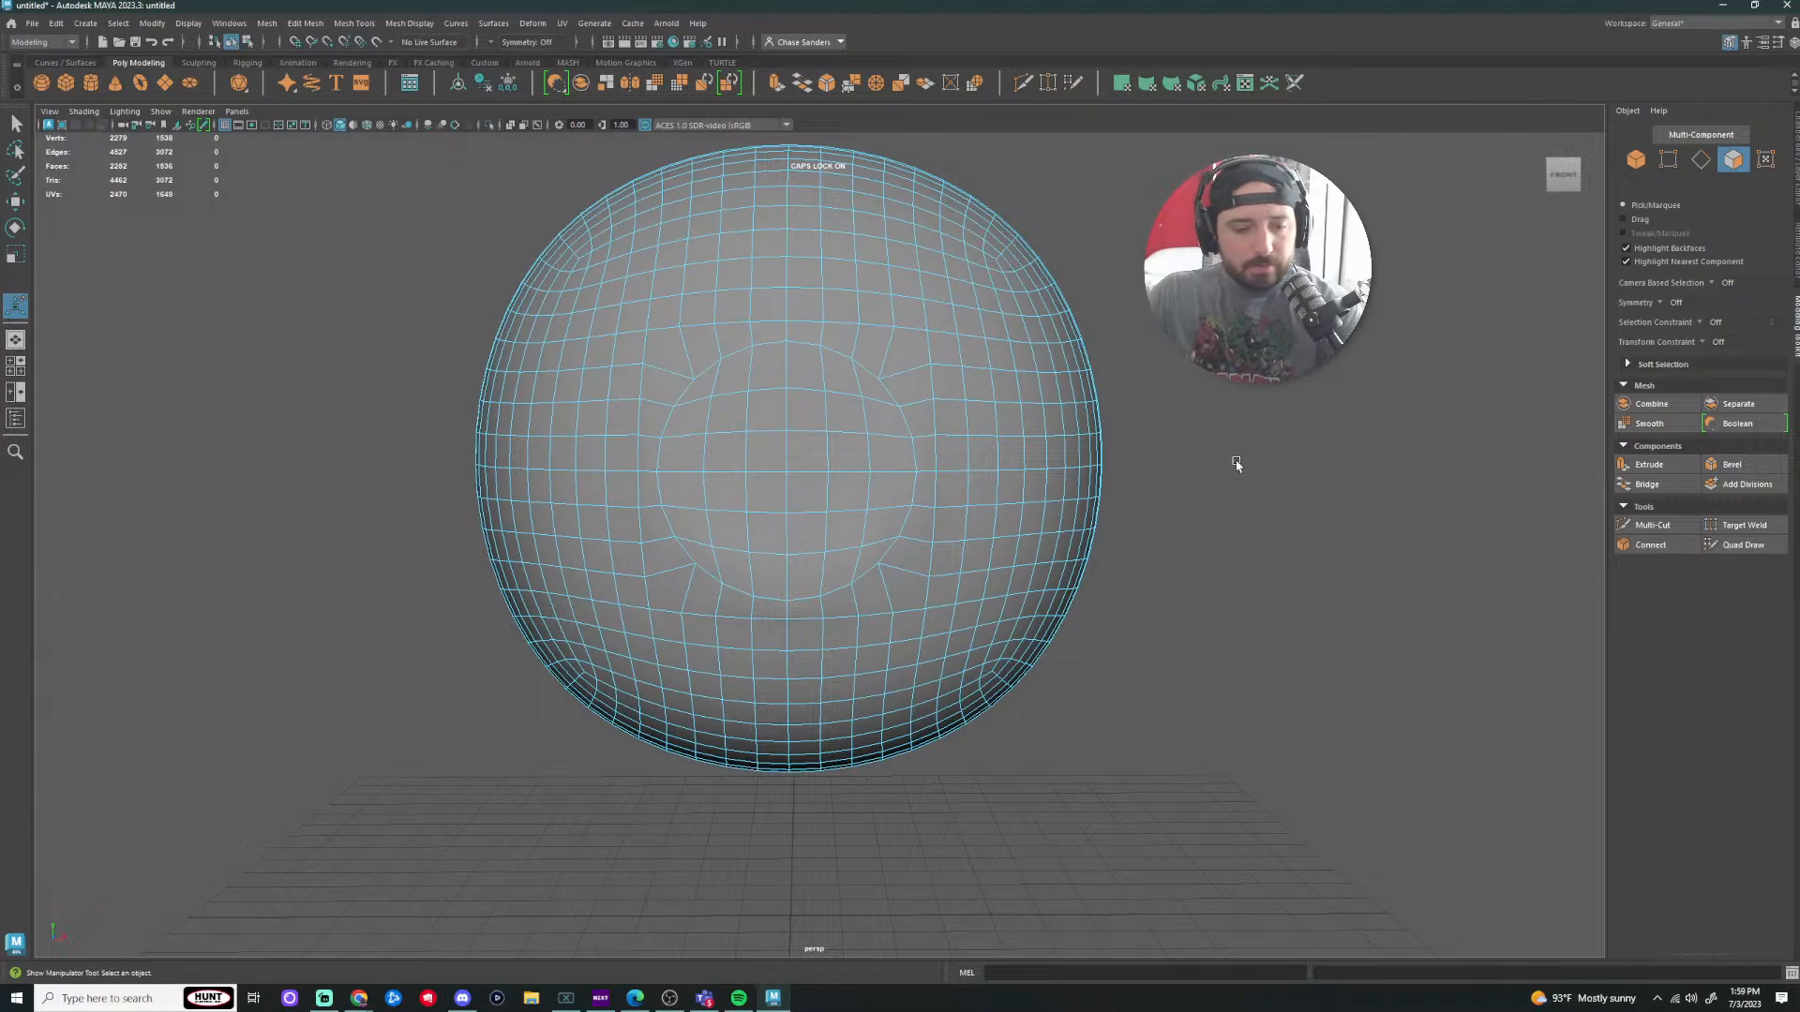
{"action": "scroll", "coordinate": [807, 448], "scroll_direction": "up", "scroll_amount": 1}
{"action": "scroll", "coordinate": [807, 448], "scroll_direction": "down", "scroll_amount": 3}
{"action": "left_click_drag", "start_coordinate": [1309, 402], "coordinate": [1185, 498], "text": "alt"}
Step: Restore the circular eye faces and push them slightly into the sphere along Z
{"action": "key", "text": "ctrl+z"}
{"action": "key", "text": "w"}
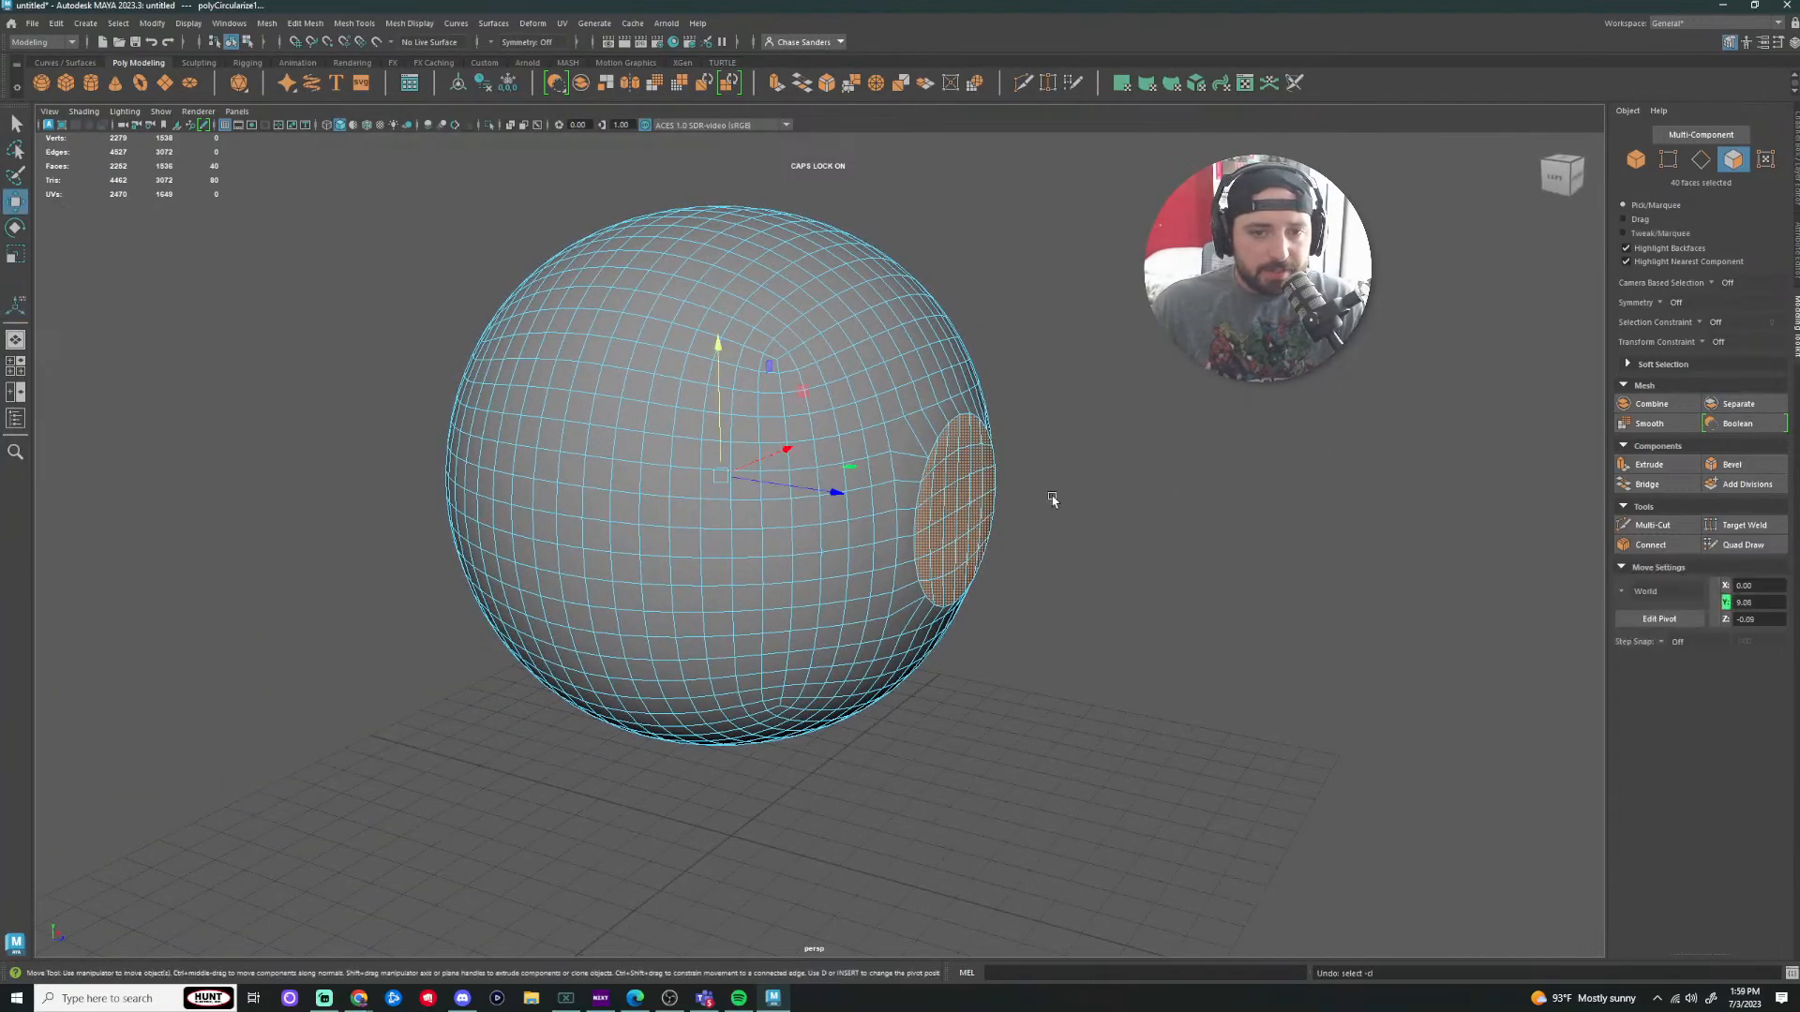
{"action": "left_click_drag", "start_coordinate": [841, 490], "coordinate": [828, 490]}
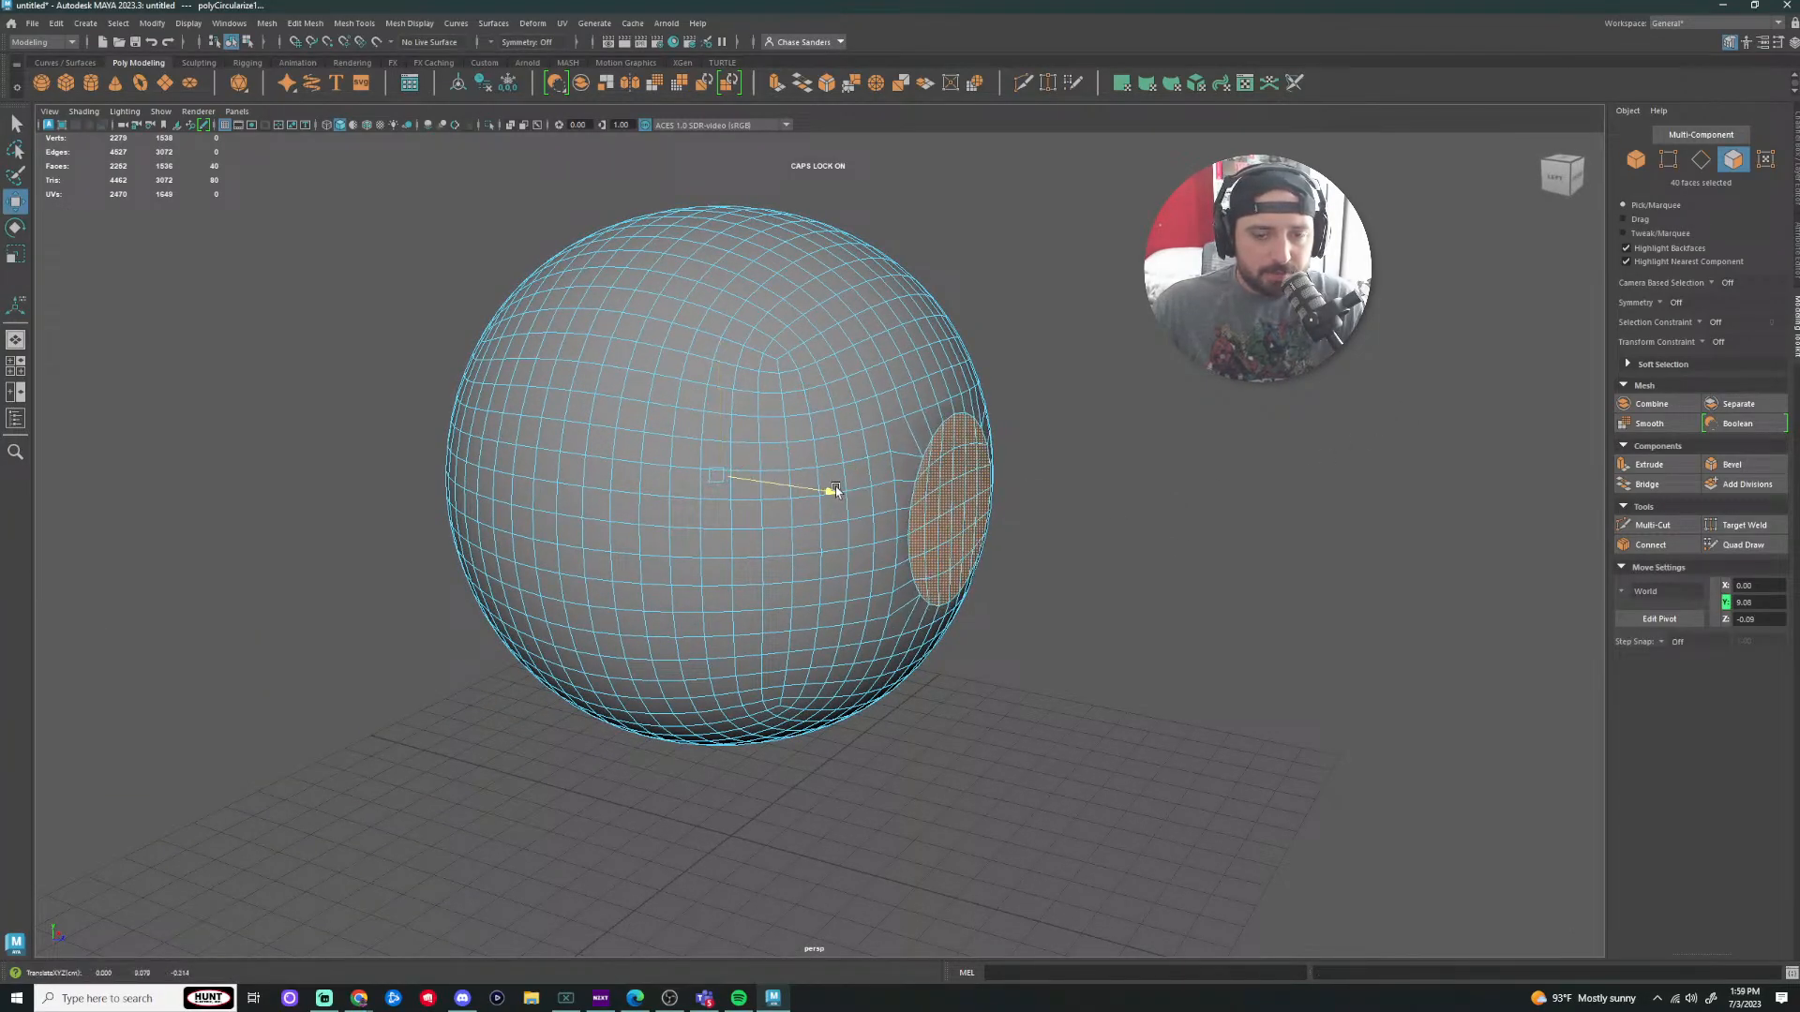
{"action": "scroll", "coordinate": [1247, 409], "scroll_direction": "up", "scroll_amount": 2}
{"action": "left_click_drag", "start_coordinate": [1246, 409], "coordinate": [1197, 415], "text": "alt"}
{"action": "left_click", "coordinate": [1298, 492]}
{"action": "left_click_drag", "start_coordinate": [1370, 540], "coordinate": [1327, 535], "text": "alt"}
{"action": "scroll", "coordinate": [665, 466], "scroll_direction": "up", "scroll_amount": 2}
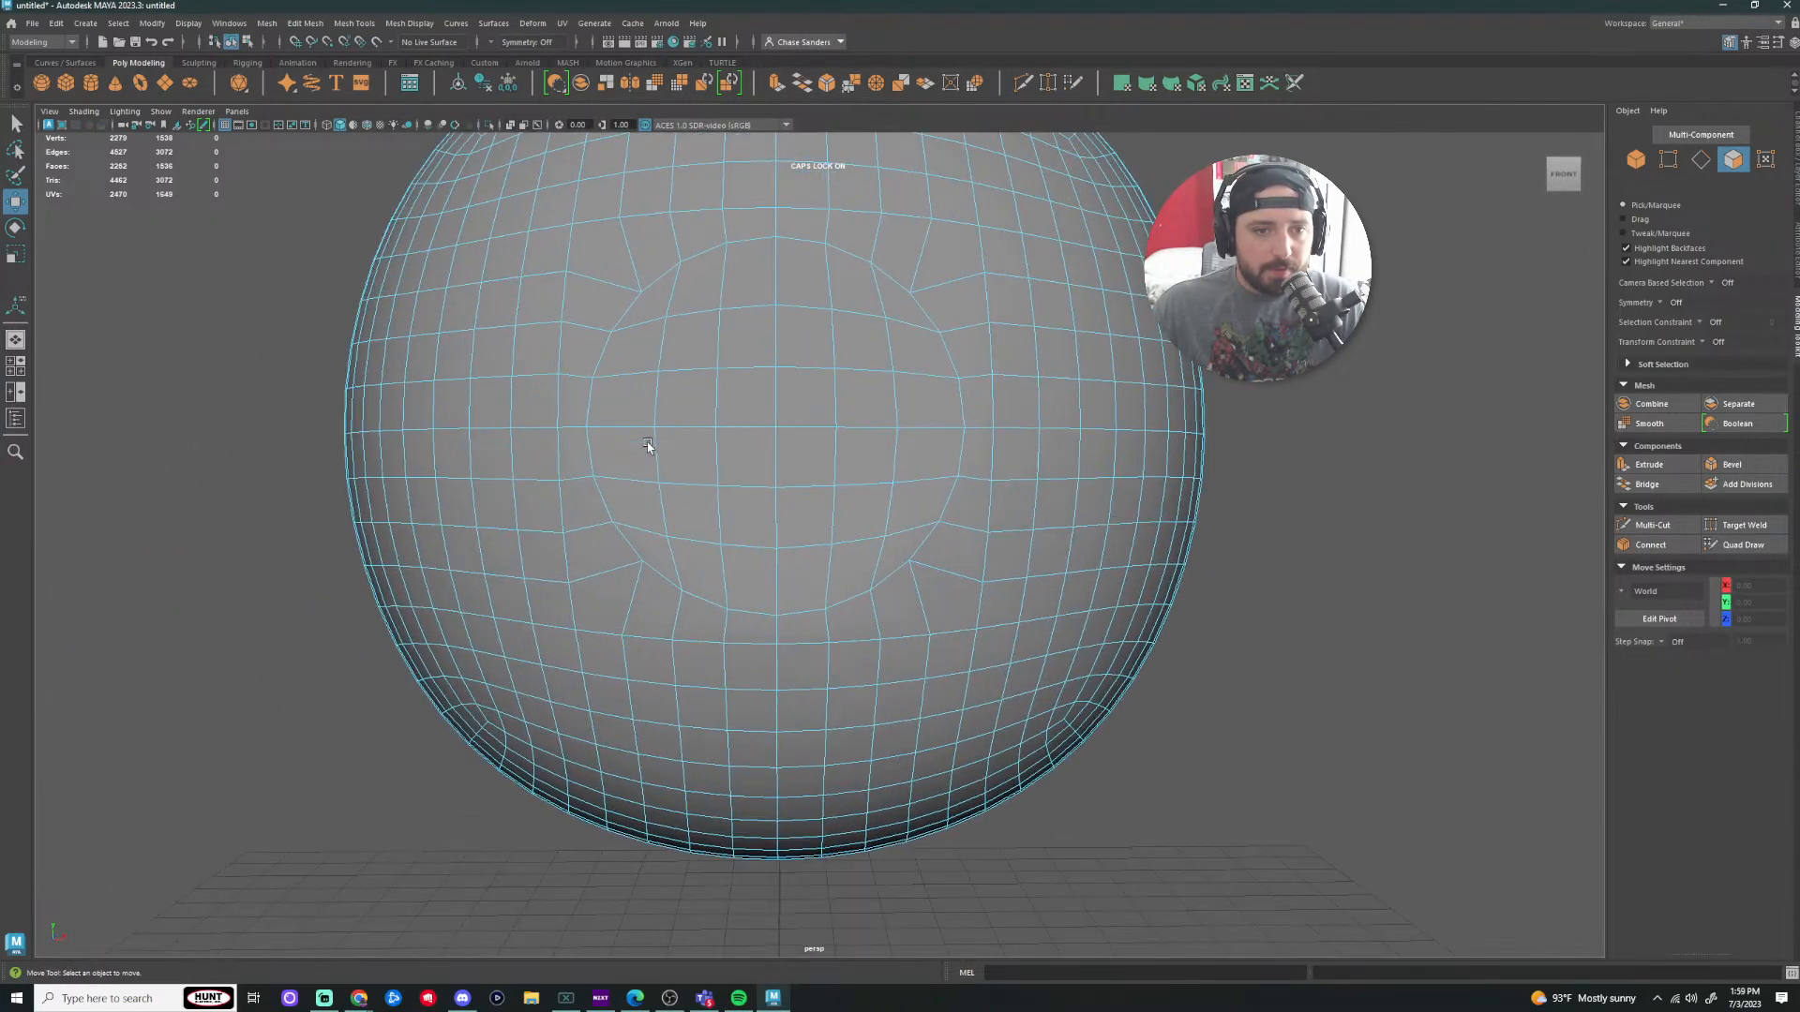
Step: Switch to edges and try selecting and scaling horizontal edge loops across the front
{"action": "right_click_drag", "start_coordinate": [615, 375], "coordinate": [620, 340]}
{"action": "double_click", "coordinate": [611, 384]}
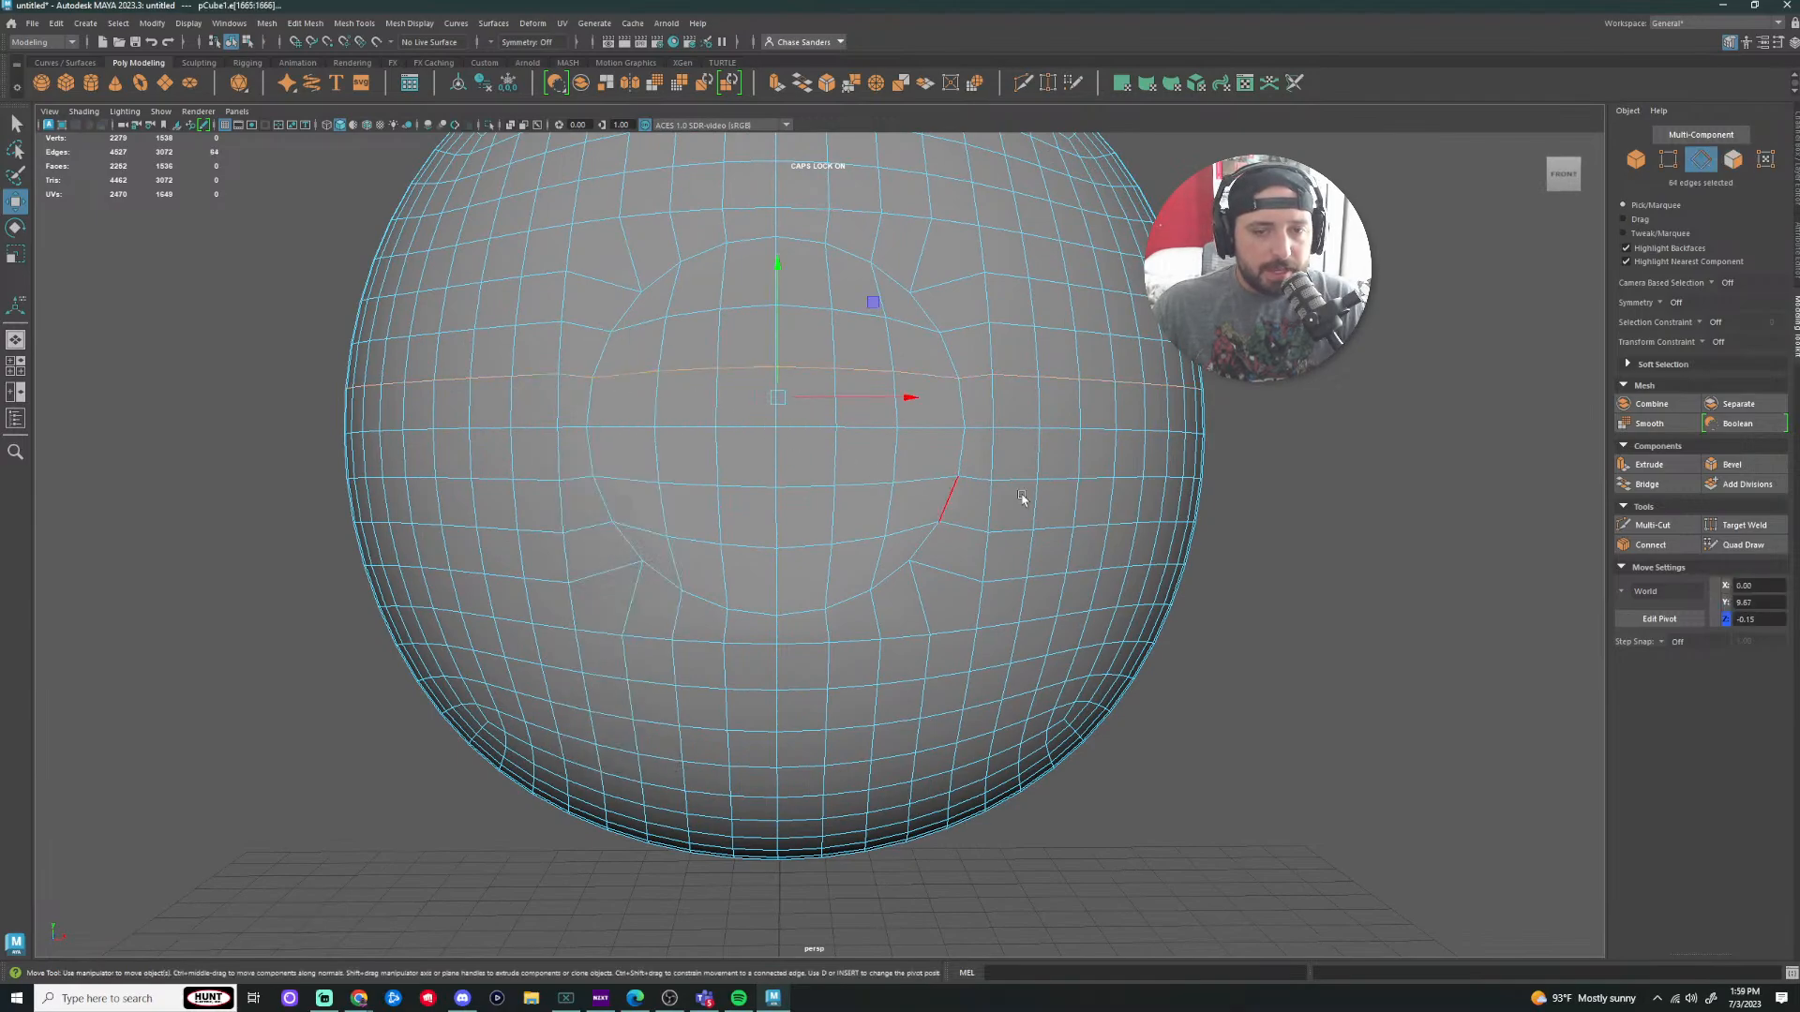
{"action": "double_click", "coordinate": [974, 480], "text": "shift"}
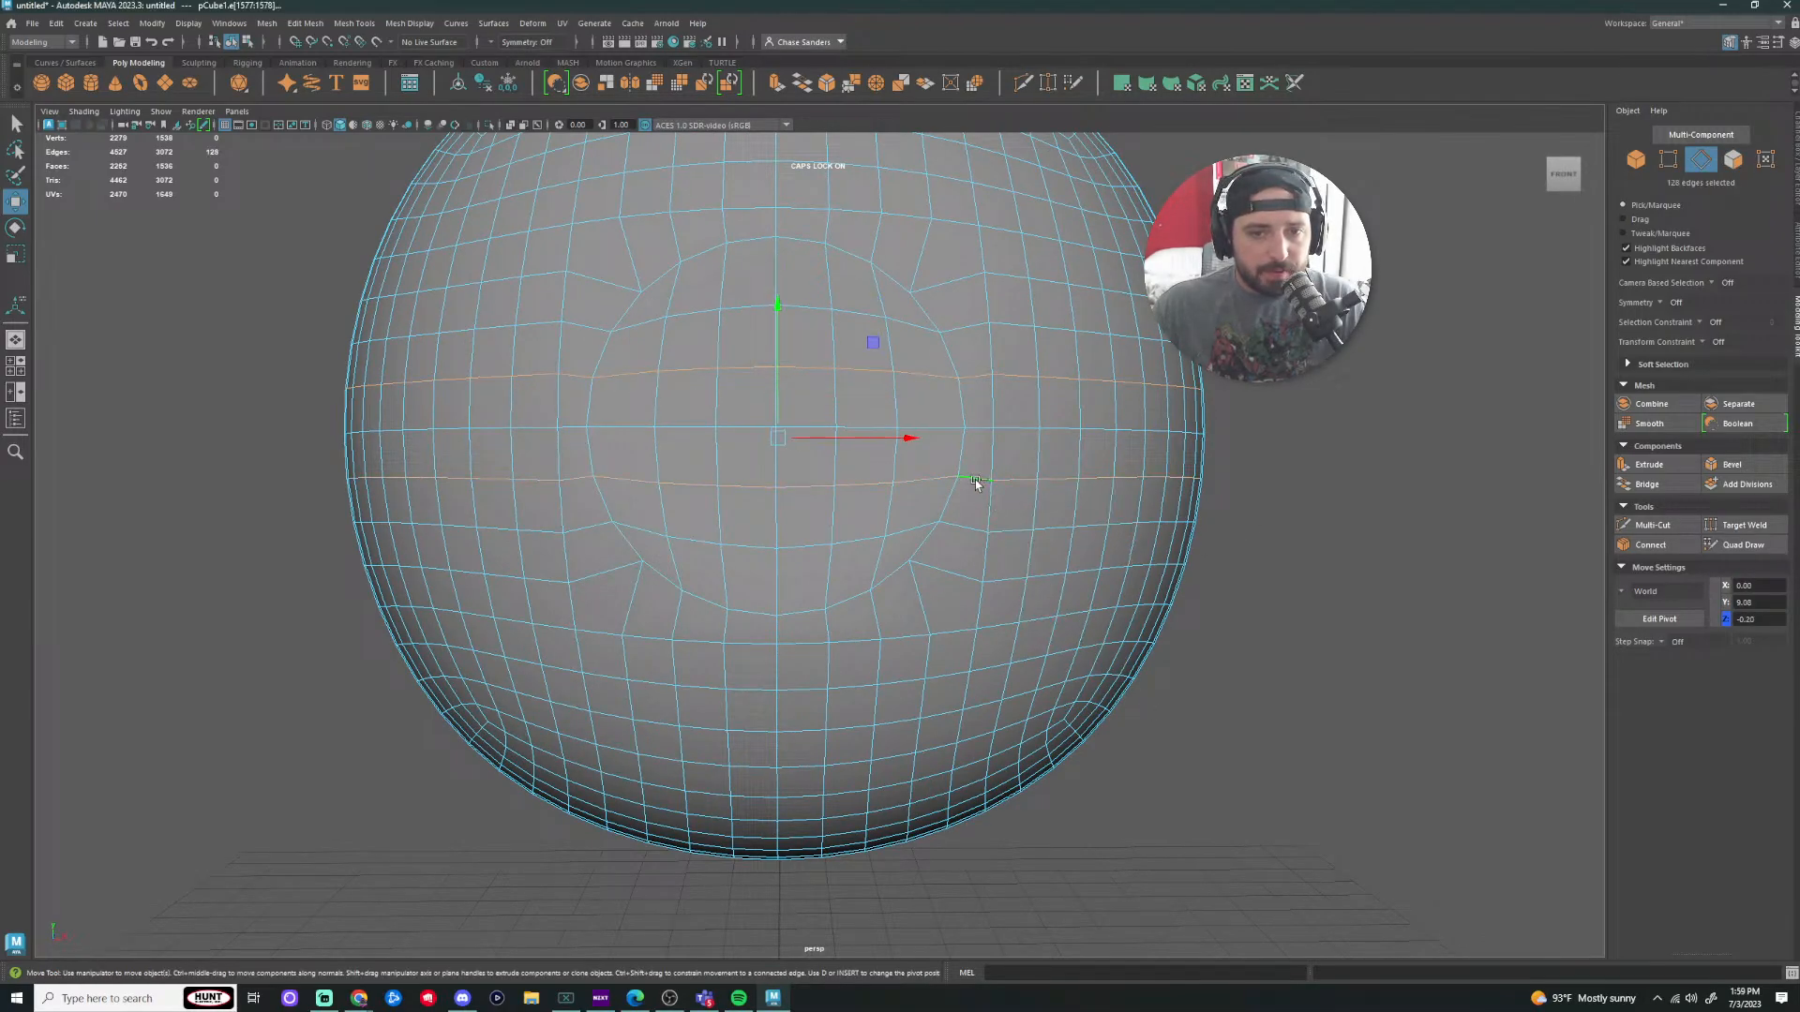
{"action": "left_click", "coordinate": [1481, 472]}
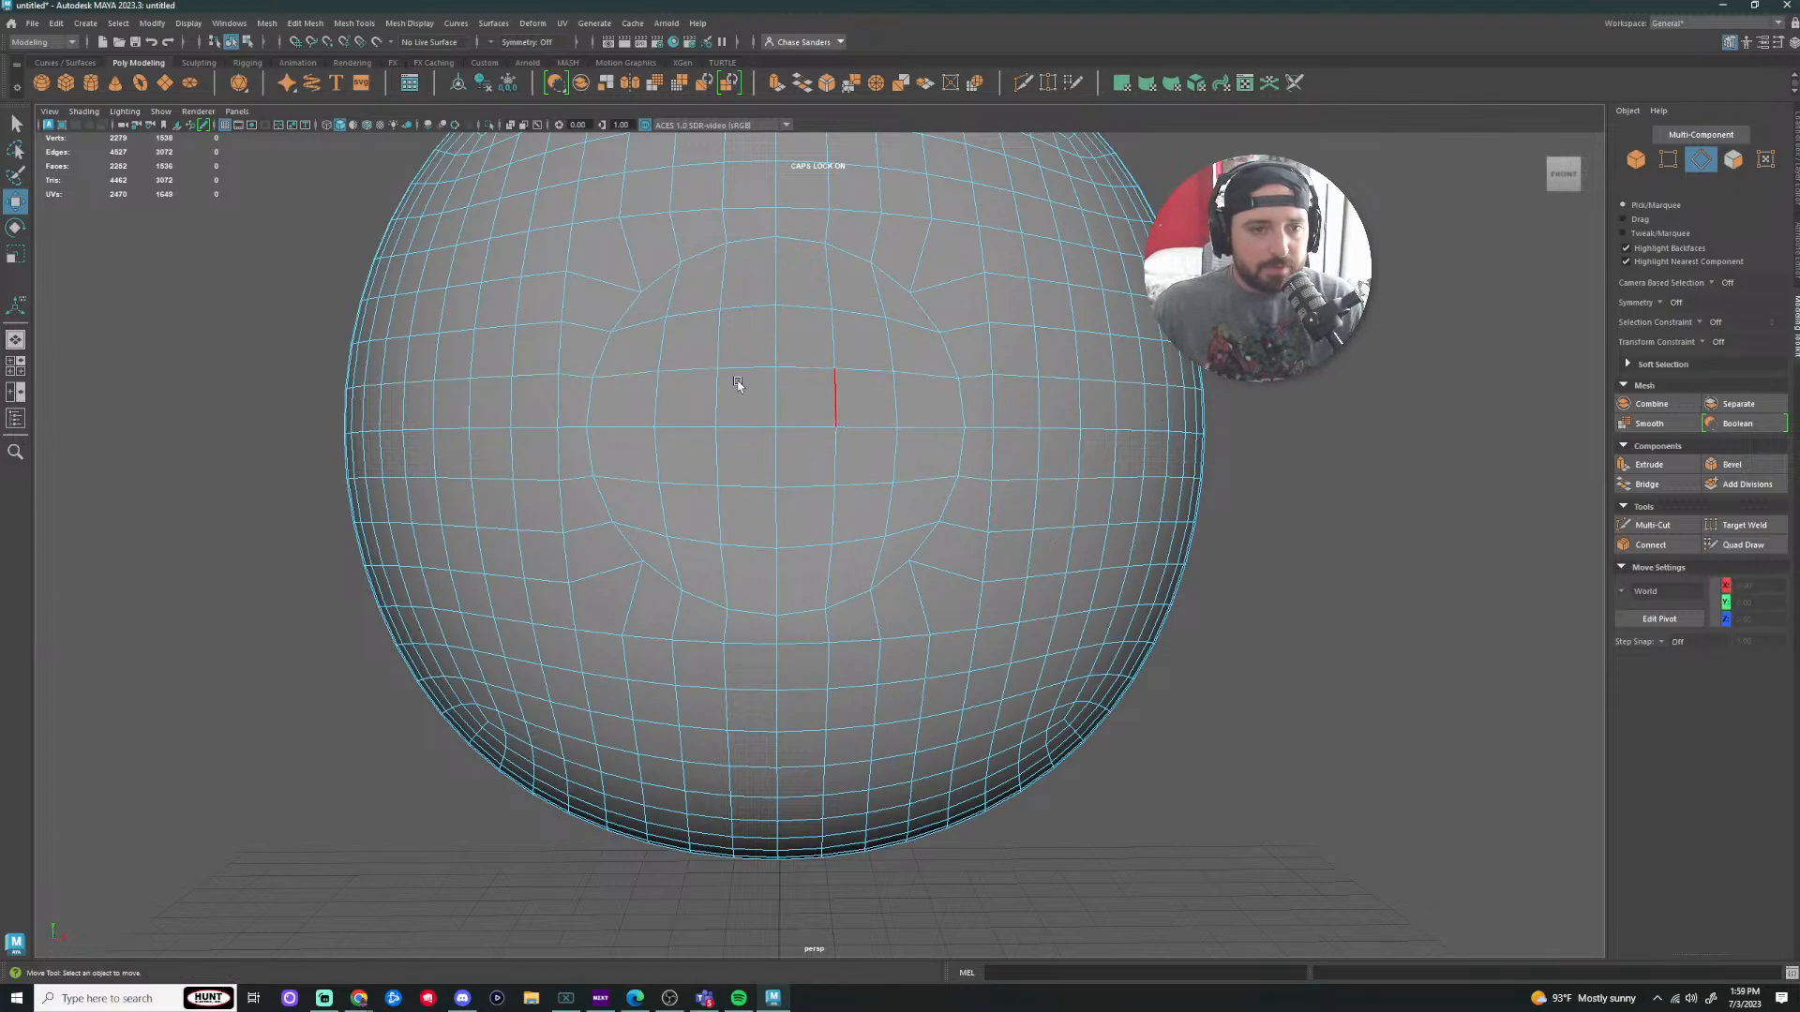
{"action": "double_click", "coordinate": [572, 378]}
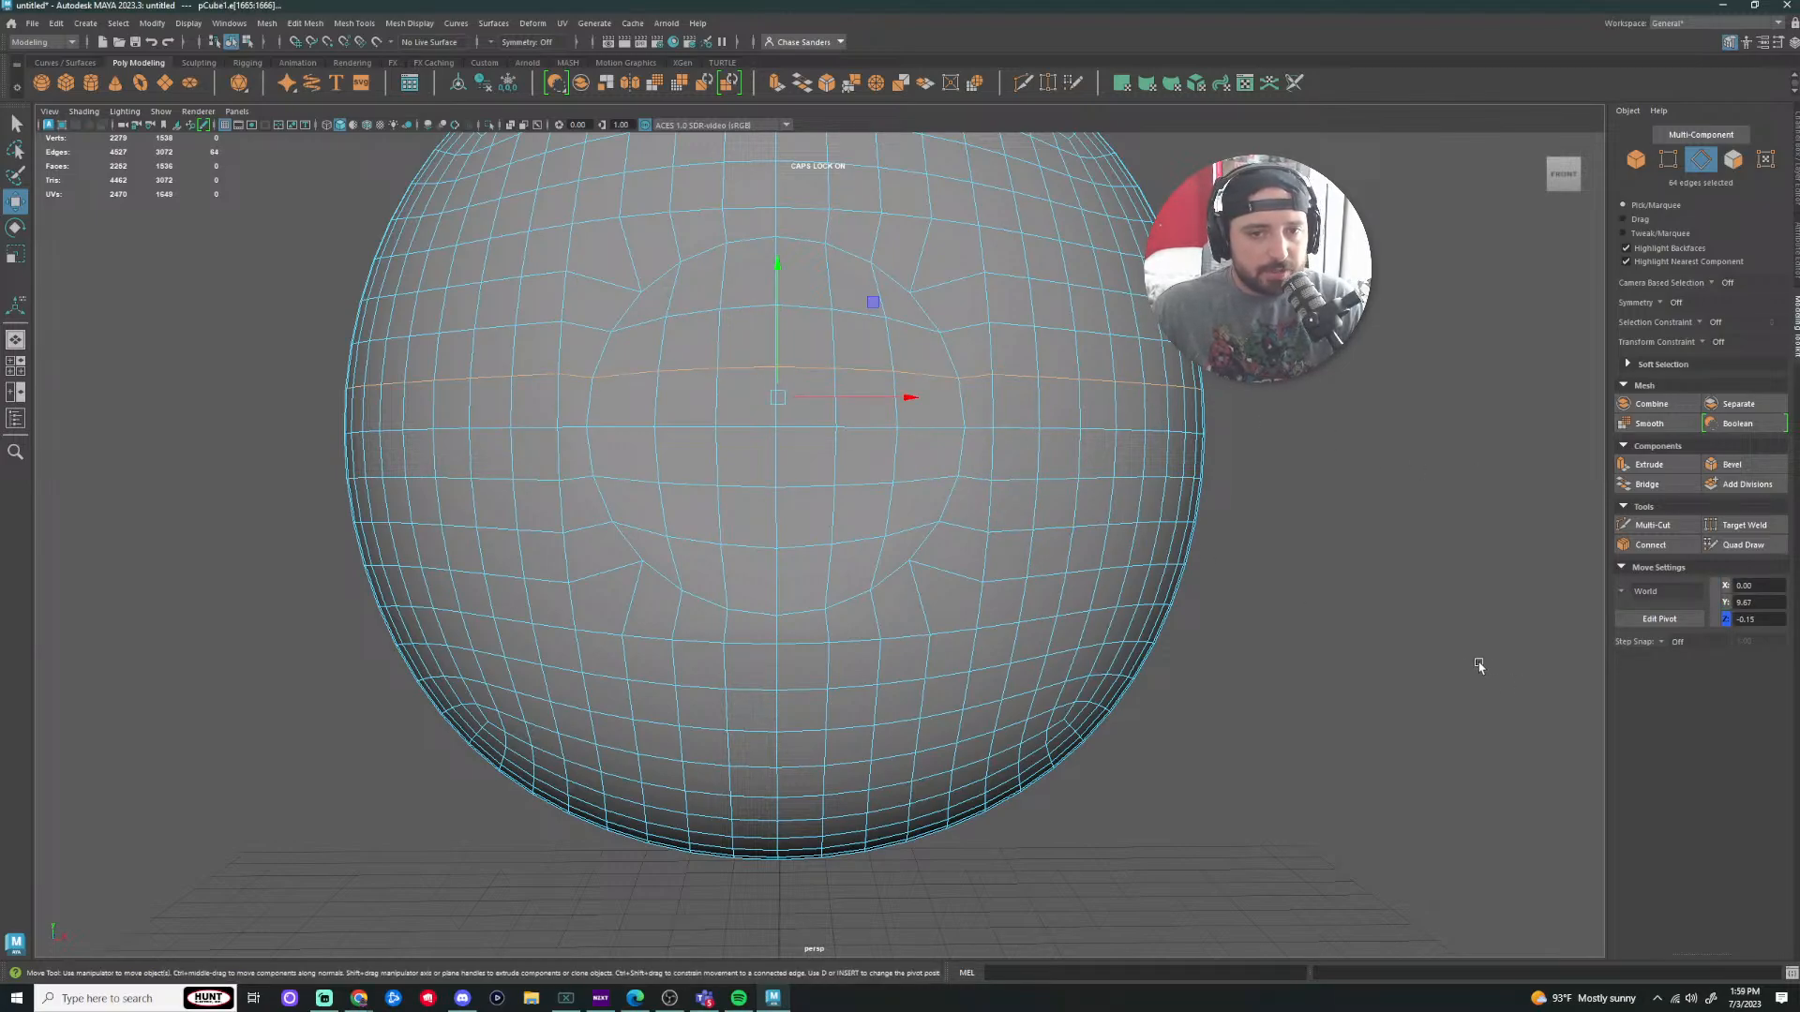
{"action": "left_click", "coordinate": [1260, 578]}
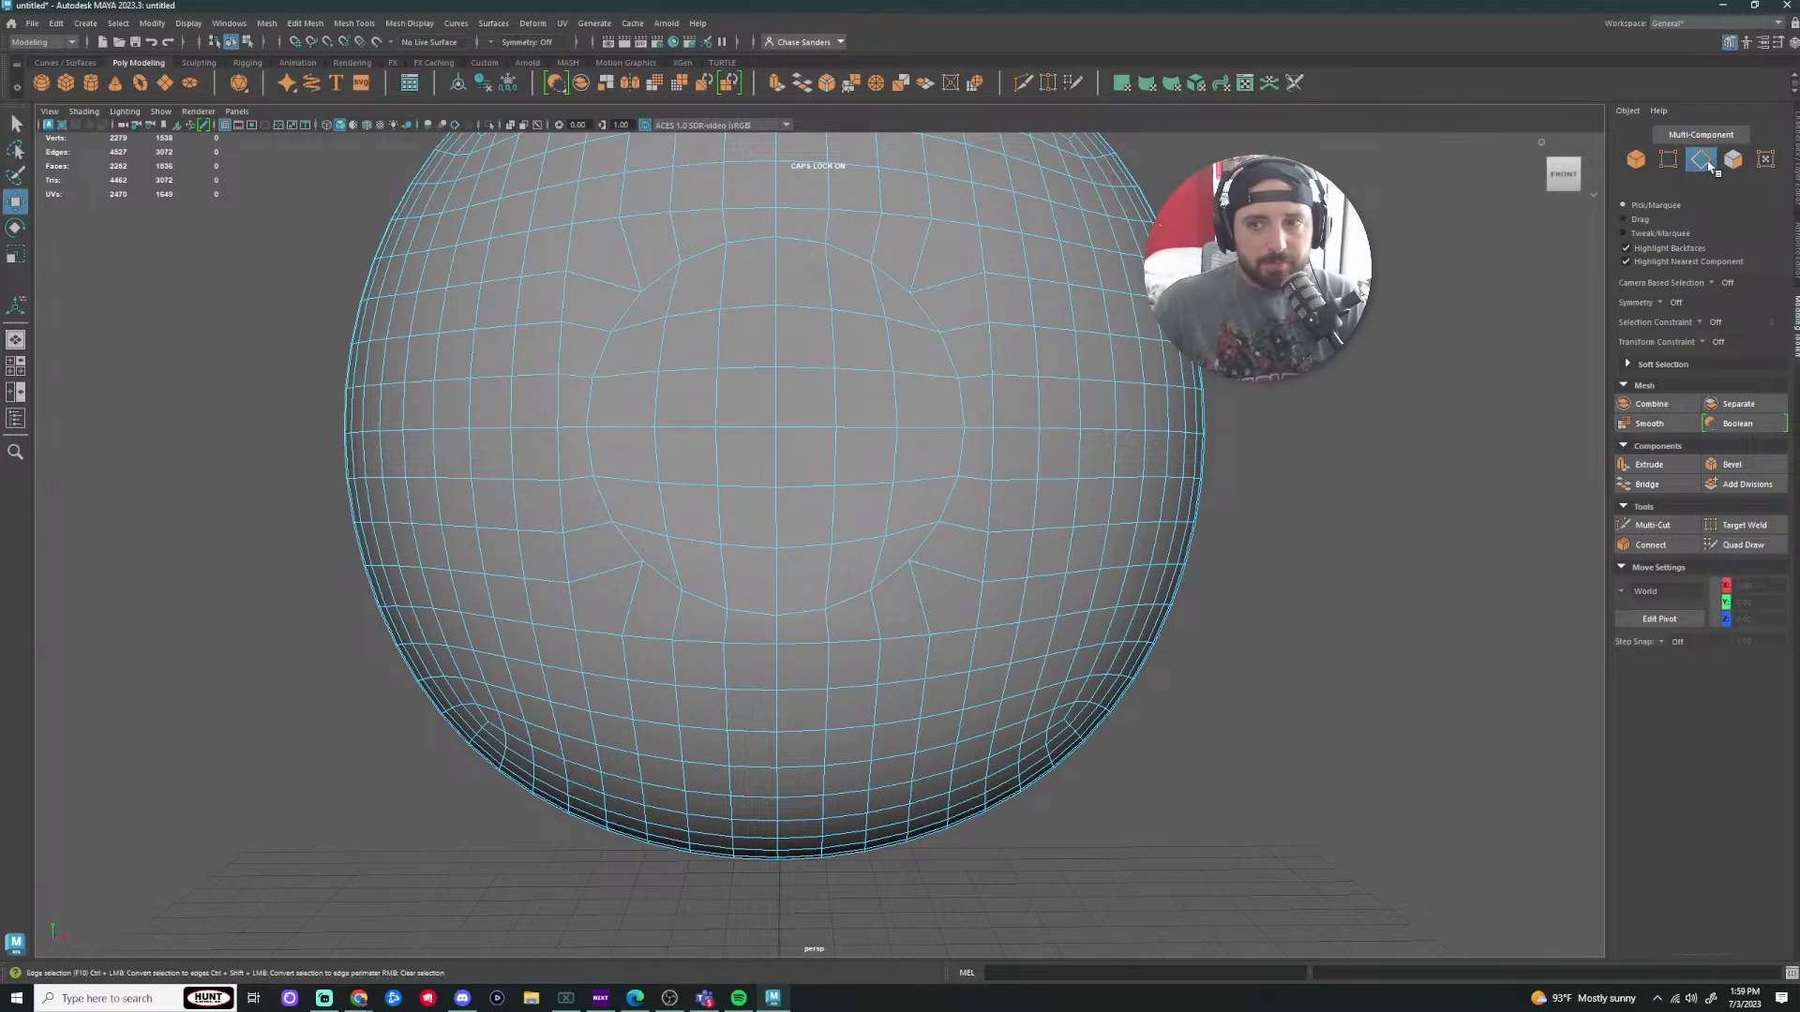
{"action": "double_click", "coordinate": [945, 377]}
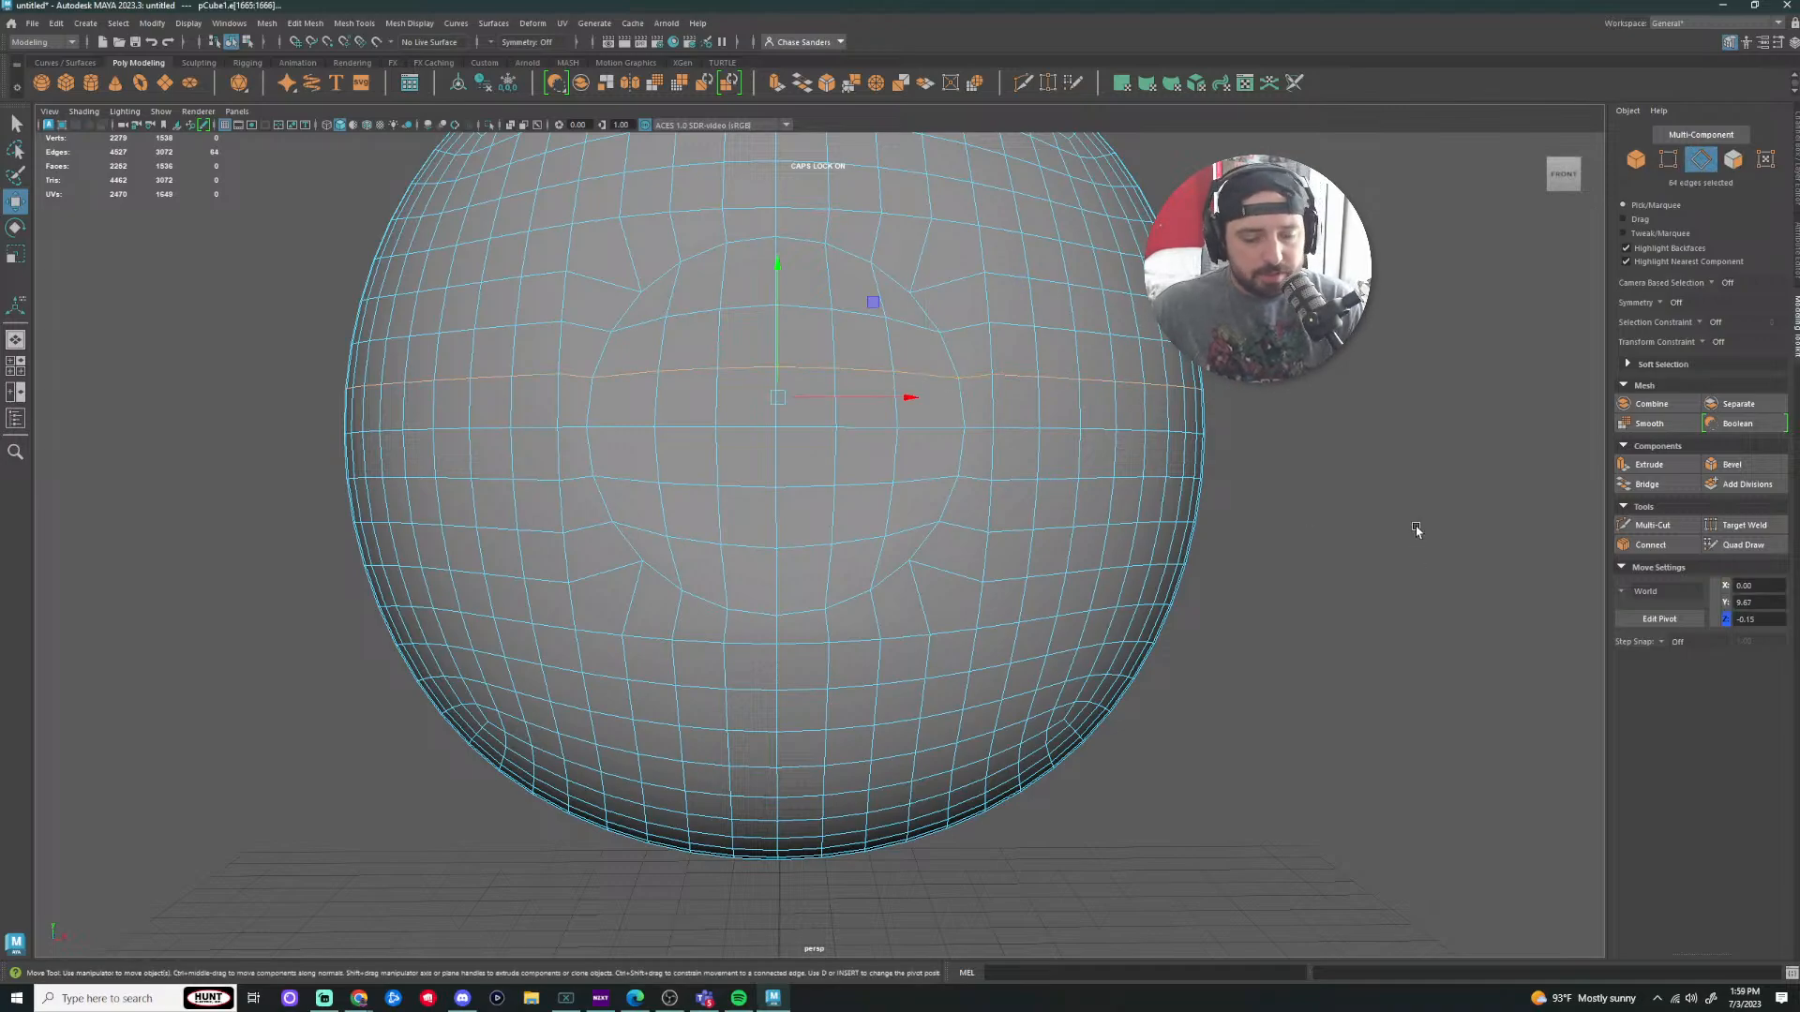
{"action": "key", "text": "r"}
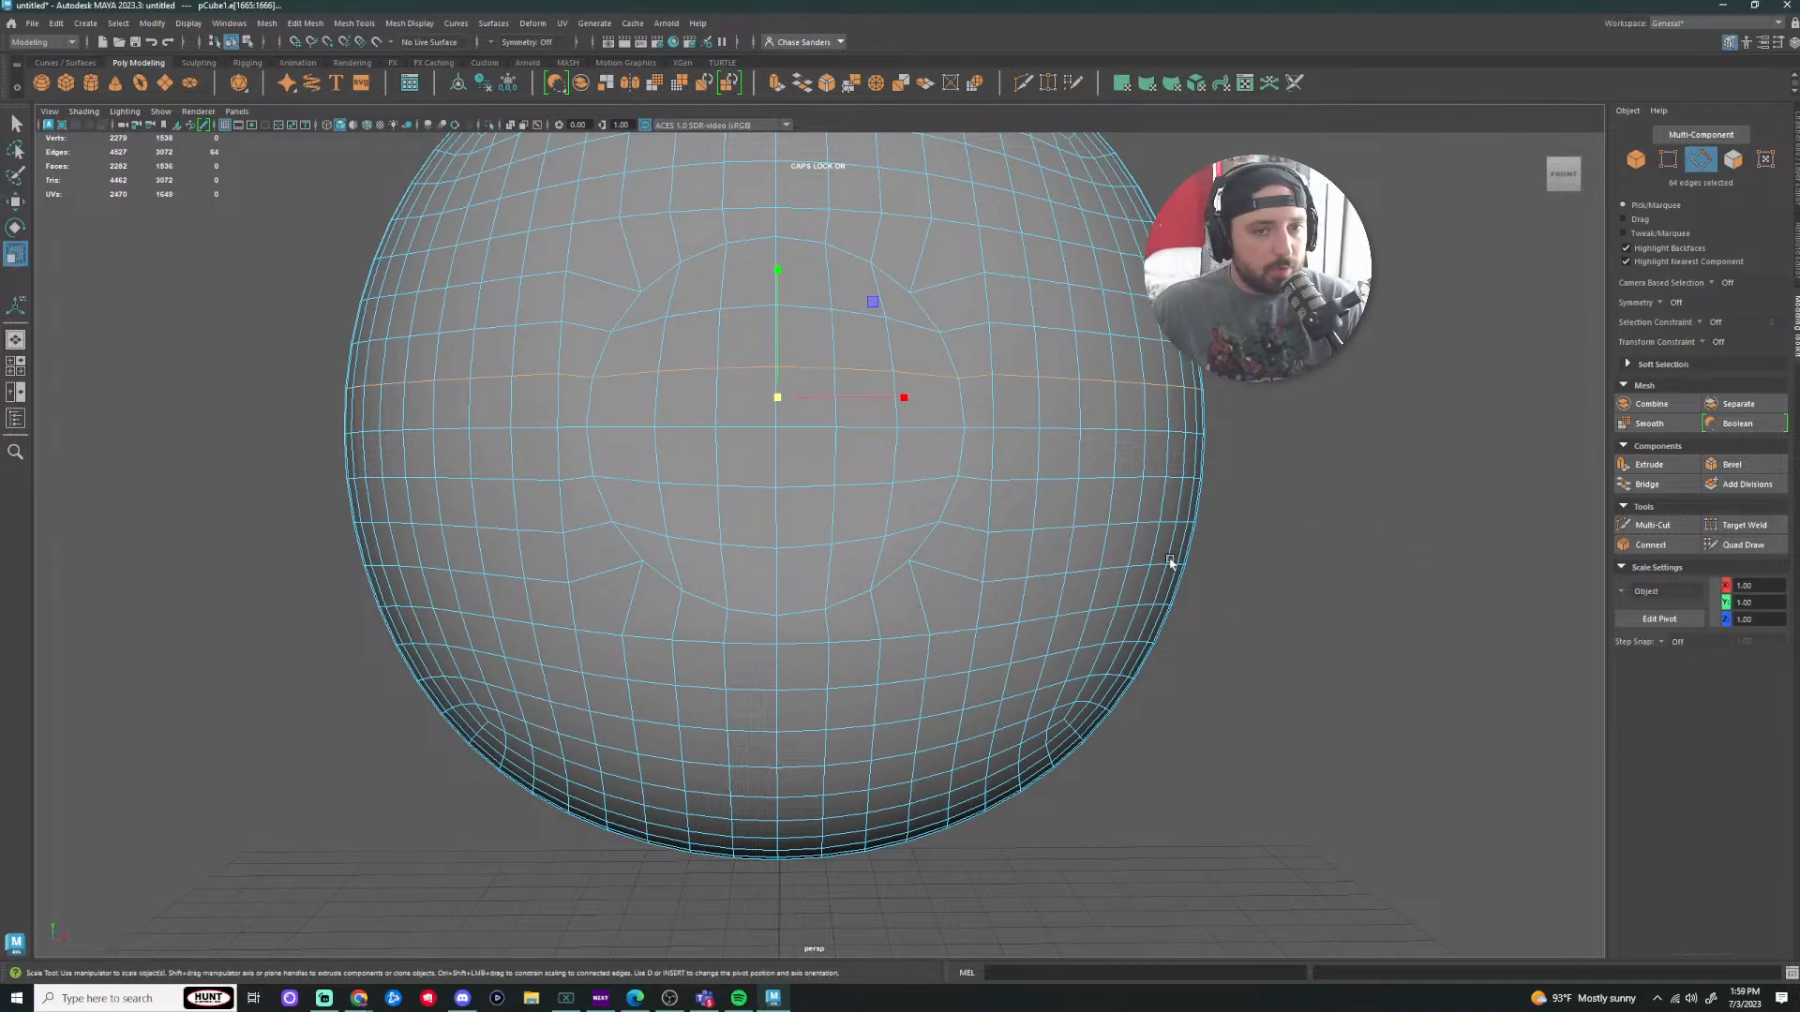
{"action": "left_click", "coordinate": [777, 271]}
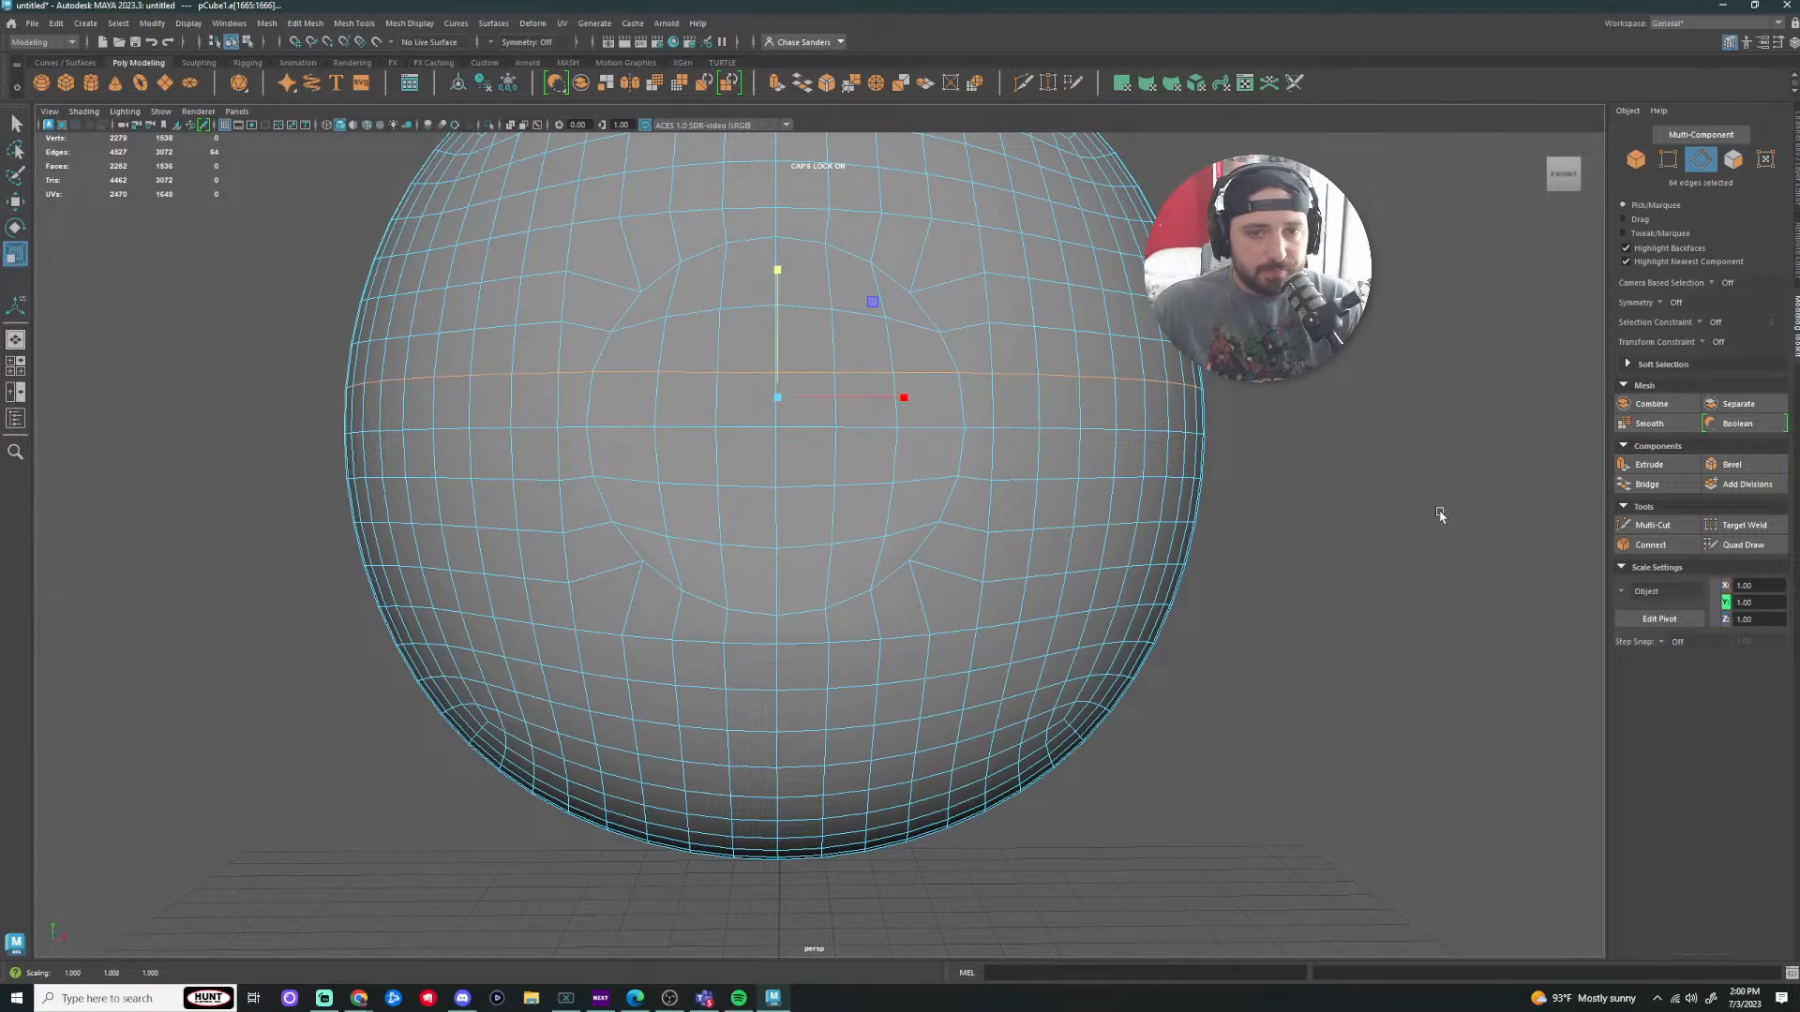
Step: Squash the equator edge loop to 0.978 in Y, then deselect it
{"action": "left_click", "coordinate": [1354, 495]}
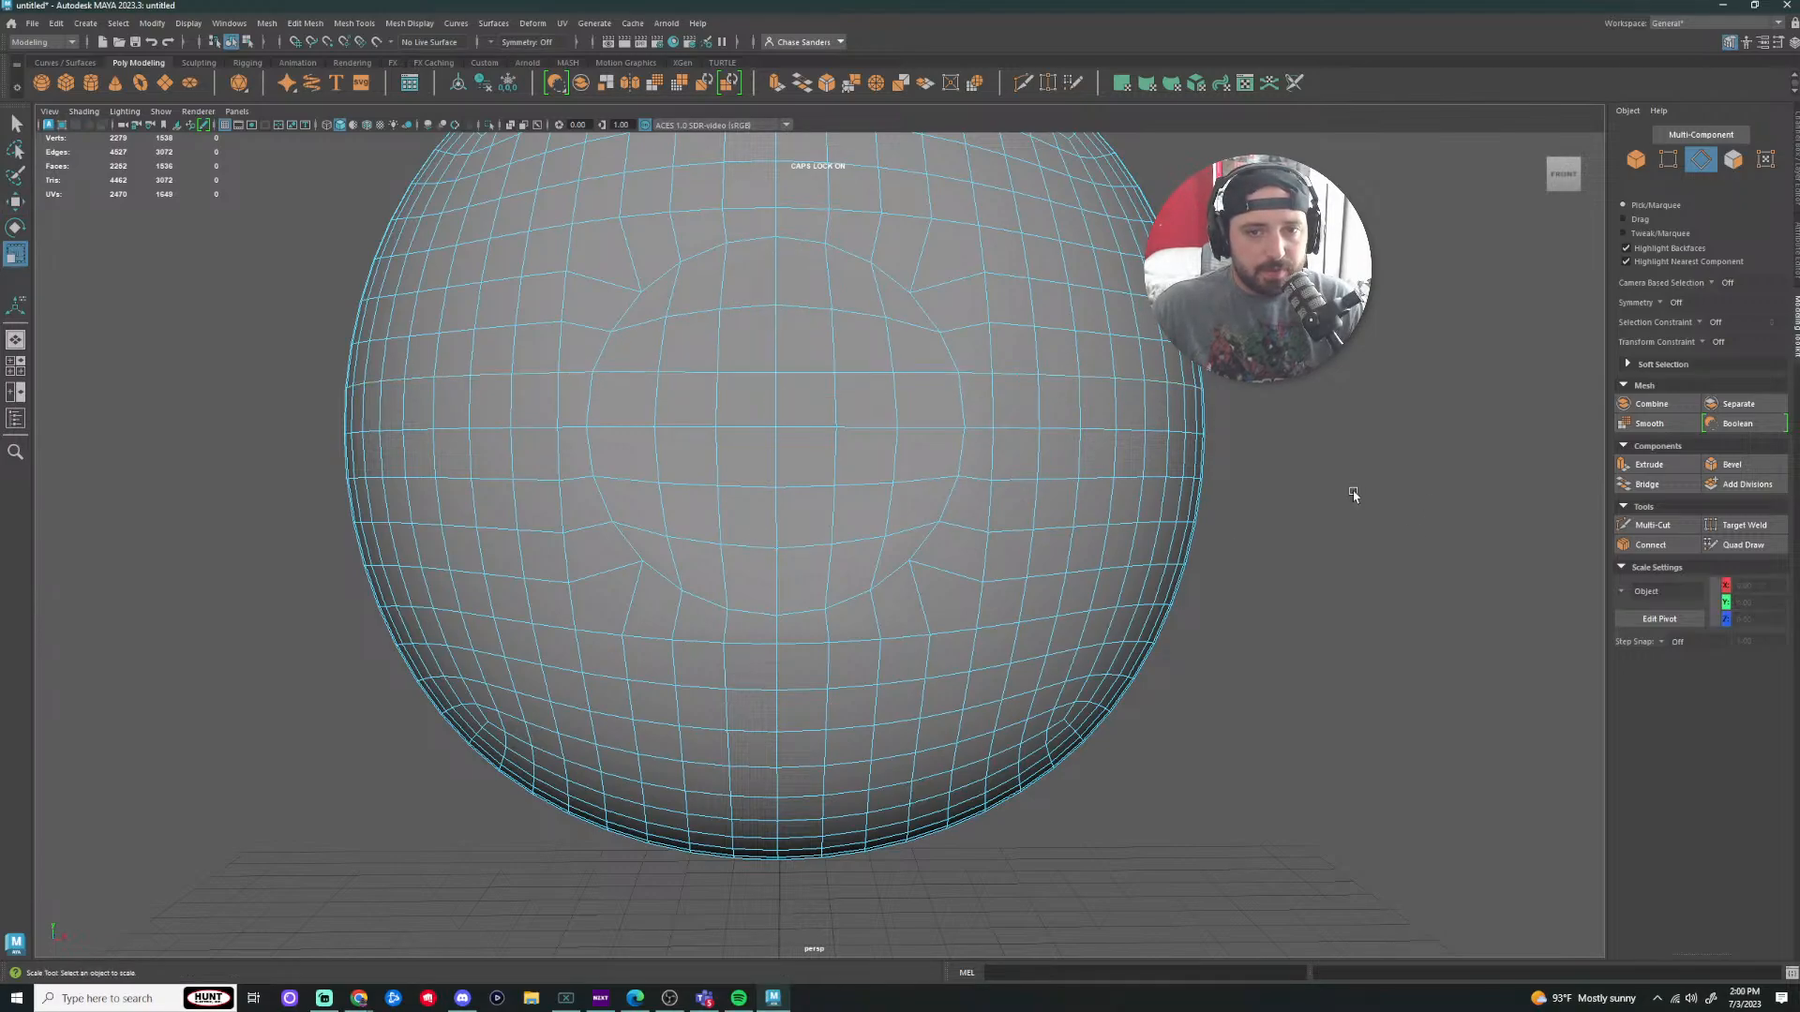
{"action": "double_click", "coordinate": [974, 479]}
{"action": "left_click_drag", "start_coordinate": [777, 350], "coordinate": [776, 353]}
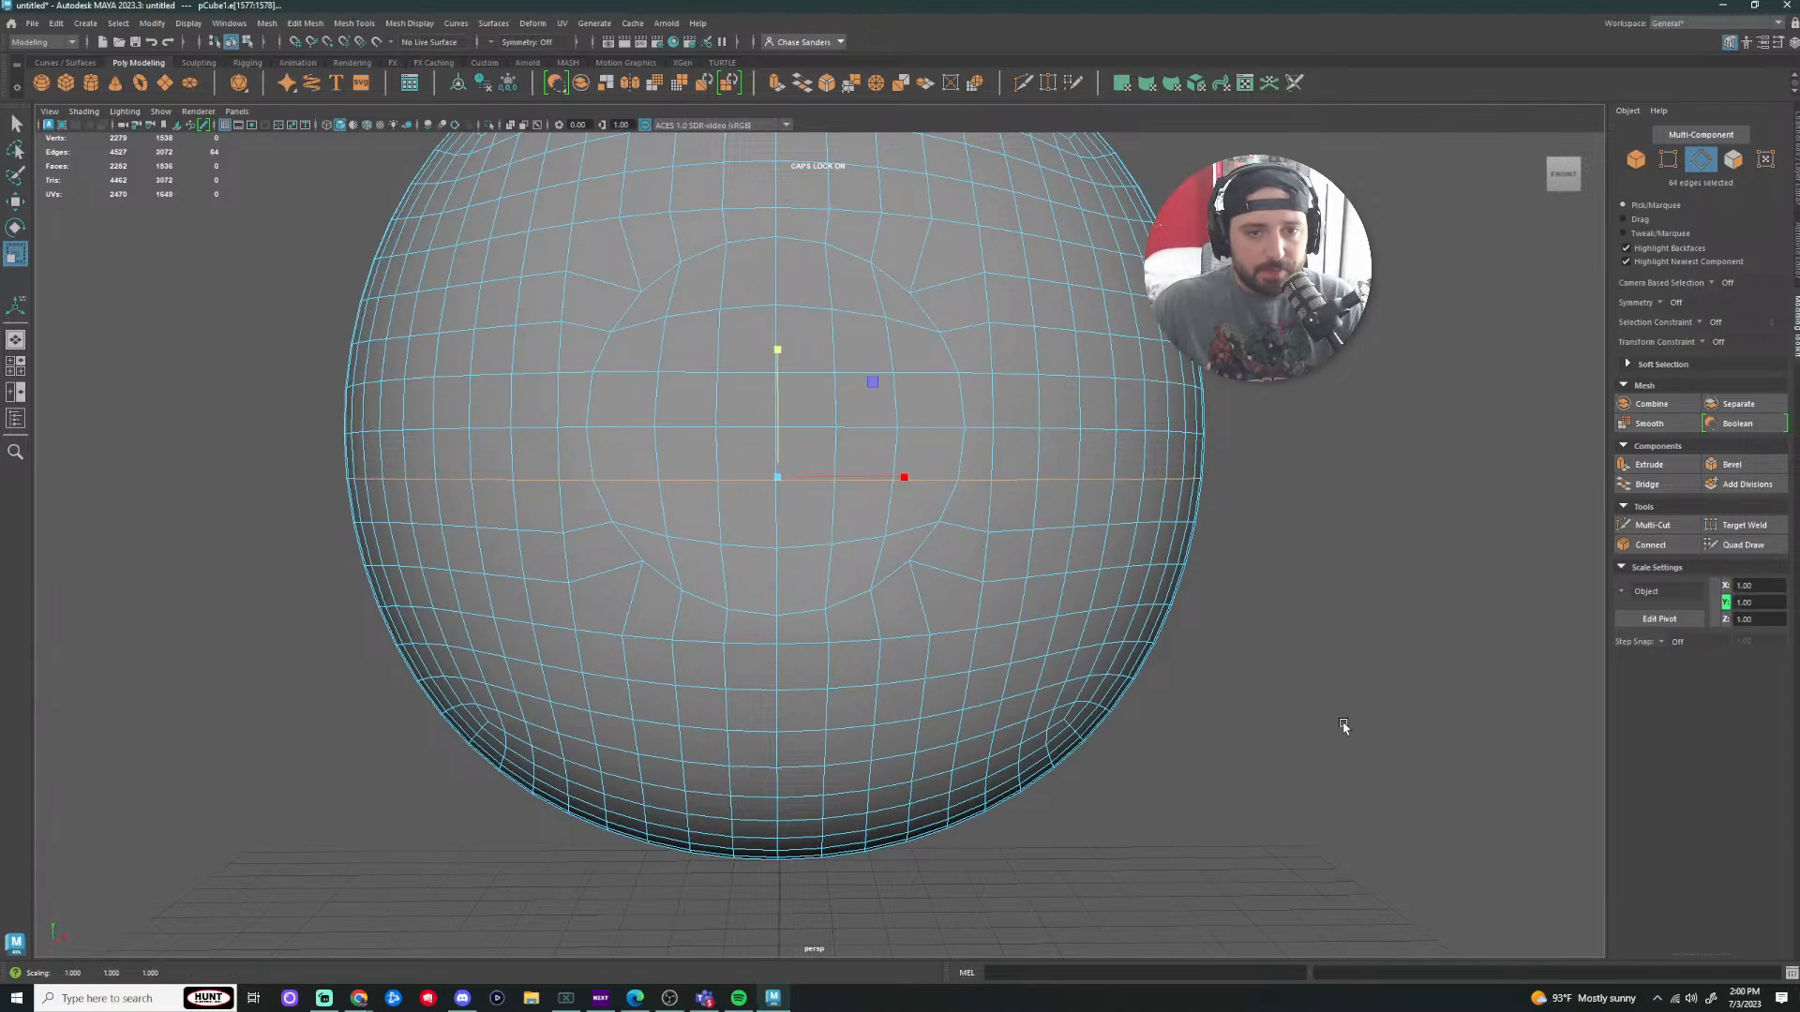
{"action": "left_click", "coordinate": [1292, 581]}
{"action": "scroll", "coordinate": [1290, 578], "scroll_direction": "down", "scroll_amount": 3}
{"action": "mouse_move", "coordinate": [1289, 578]}
{"action": "left_mouse_down", "text": "alt"}
{"action": "mouse_move", "coordinate": [1156, 559]}
{"action": "mouse_move", "coordinate": [1273, 560]}
{"action": "left_mouse_up", "text": "alt"}
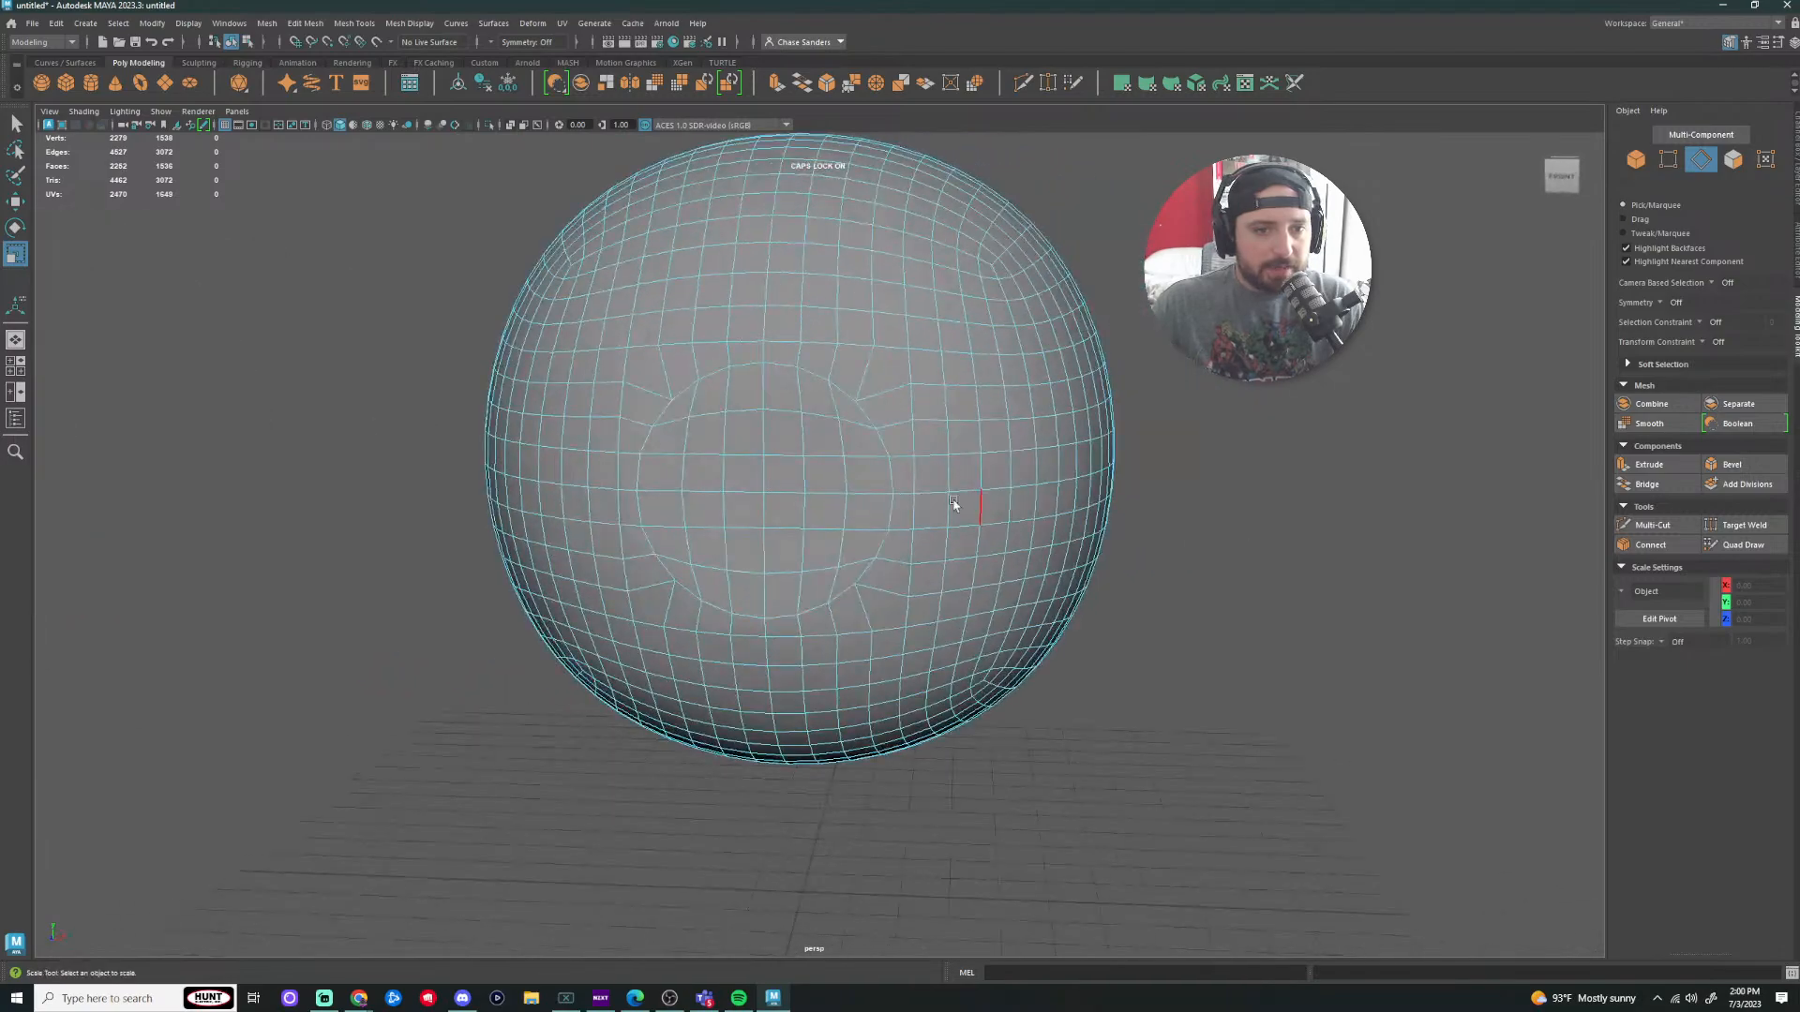
{"action": "scroll", "coordinate": [938, 503], "scroll_direction": "down", "scroll_amount": 4}
Step: Select the two adjacent equator face loops in face mode
{"action": "scroll", "coordinate": [724, 512], "scroll_direction": "up", "scroll_amount": 3}
{"action": "right_click_drag", "start_coordinate": [700, 490], "coordinate": [701, 527]}
{"action": "left_click", "coordinate": [676, 484]}
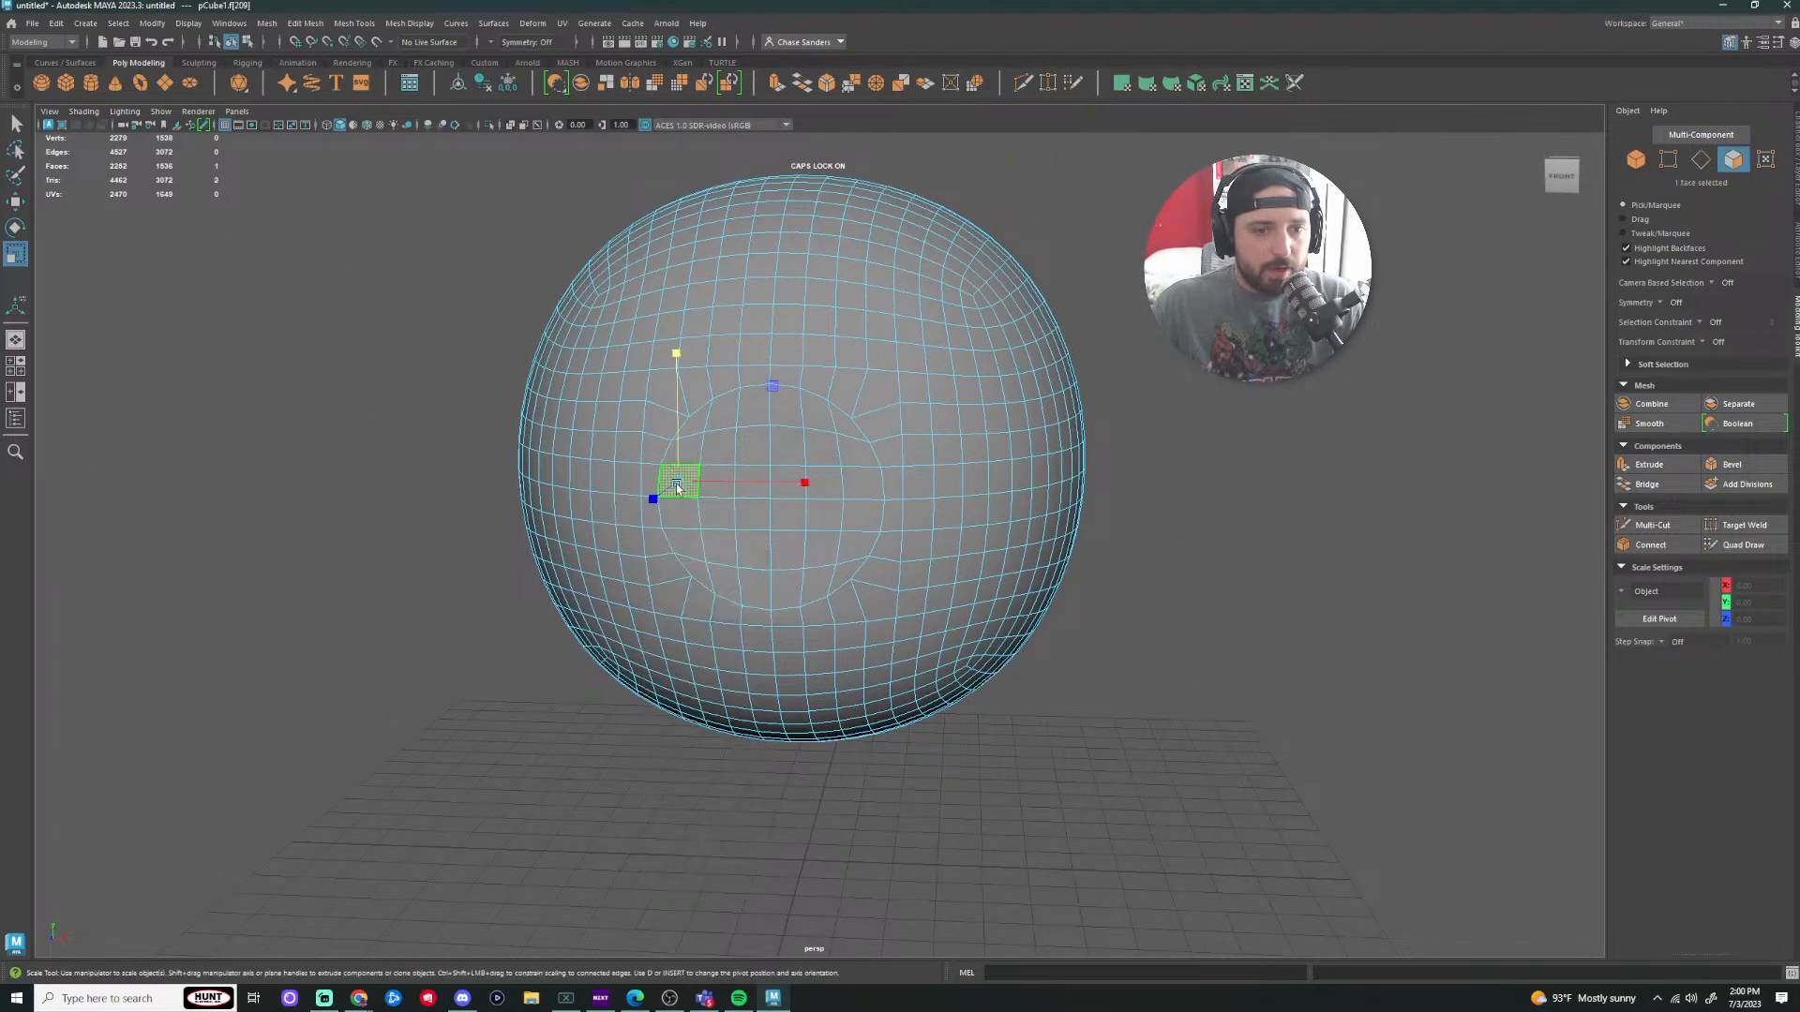
{"action": "double_click", "coordinate": [645, 484], "text": "shift"}
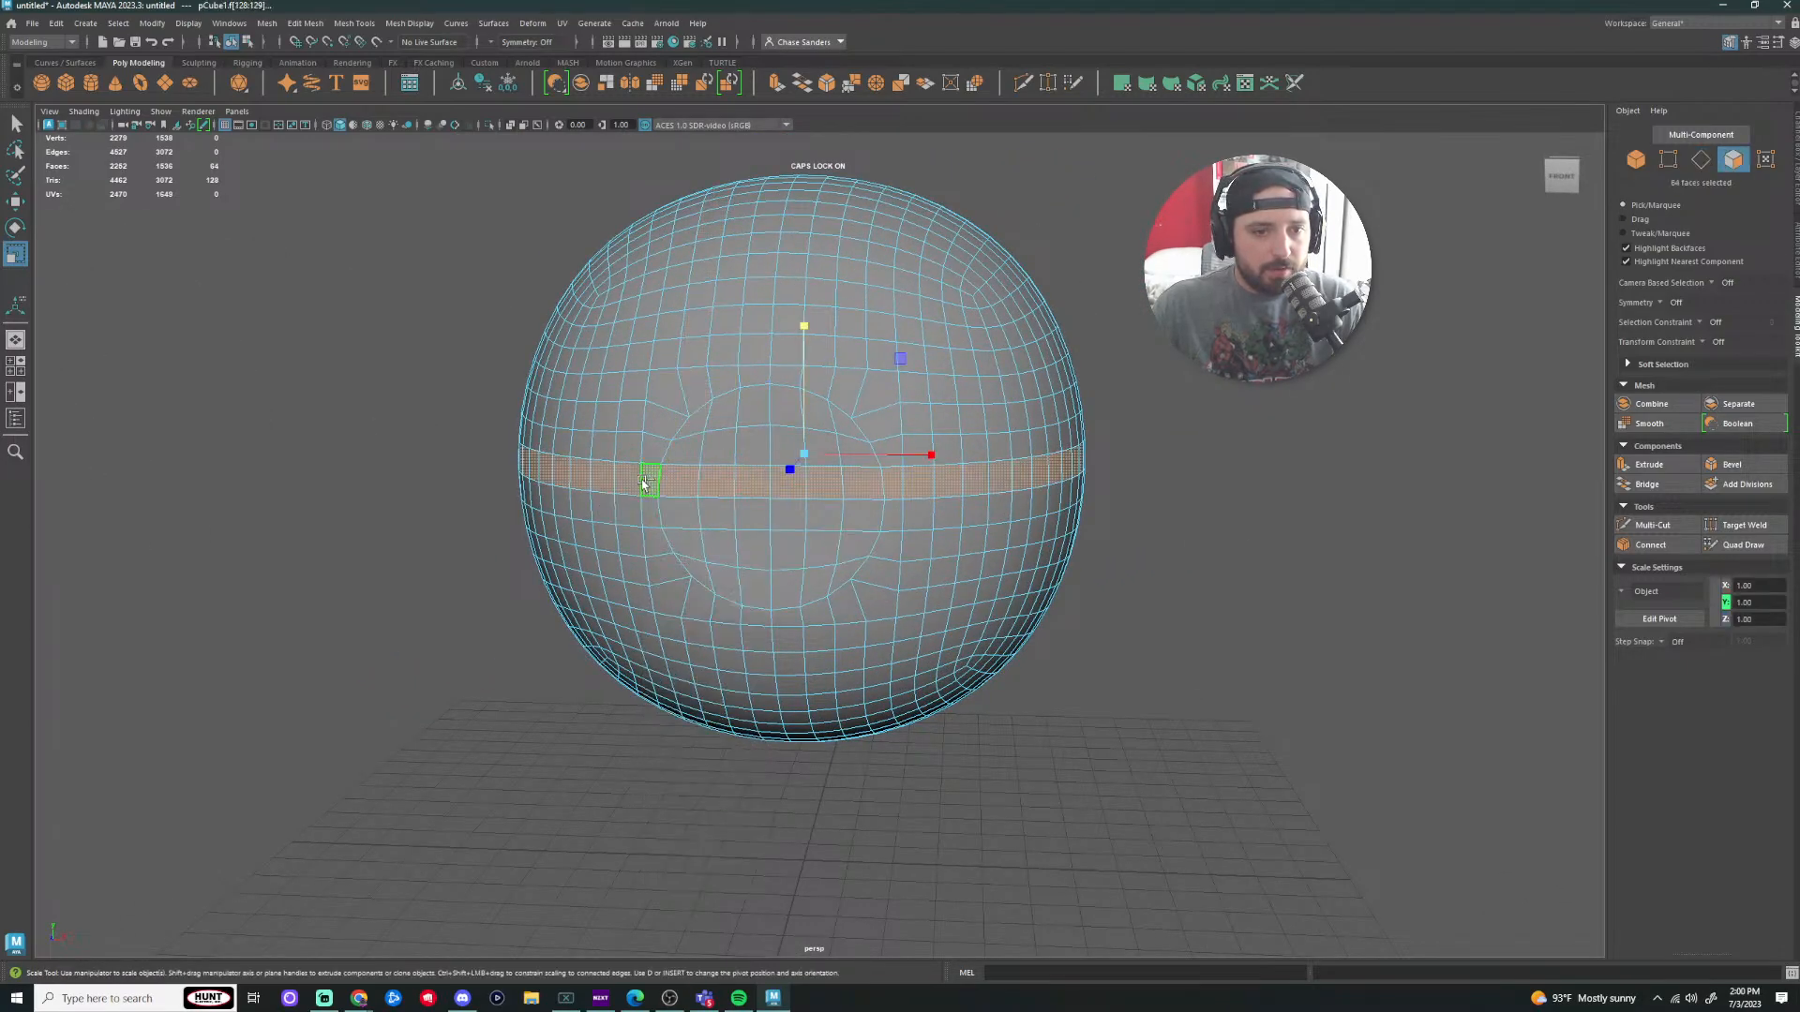
{"action": "double_click", "coordinate": [638, 513], "text": "shift"}
{"action": "scroll", "coordinate": [851, 538], "scroll_direction": "down", "scroll_amount": 3}
{"action": "left_click_drag", "start_coordinate": [852, 538], "coordinate": [1302, 566], "text": "alt"}
{"action": "scroll", "coordinate": [1053, 543], "scroll_direction": "up", "scroll_amount": 3}
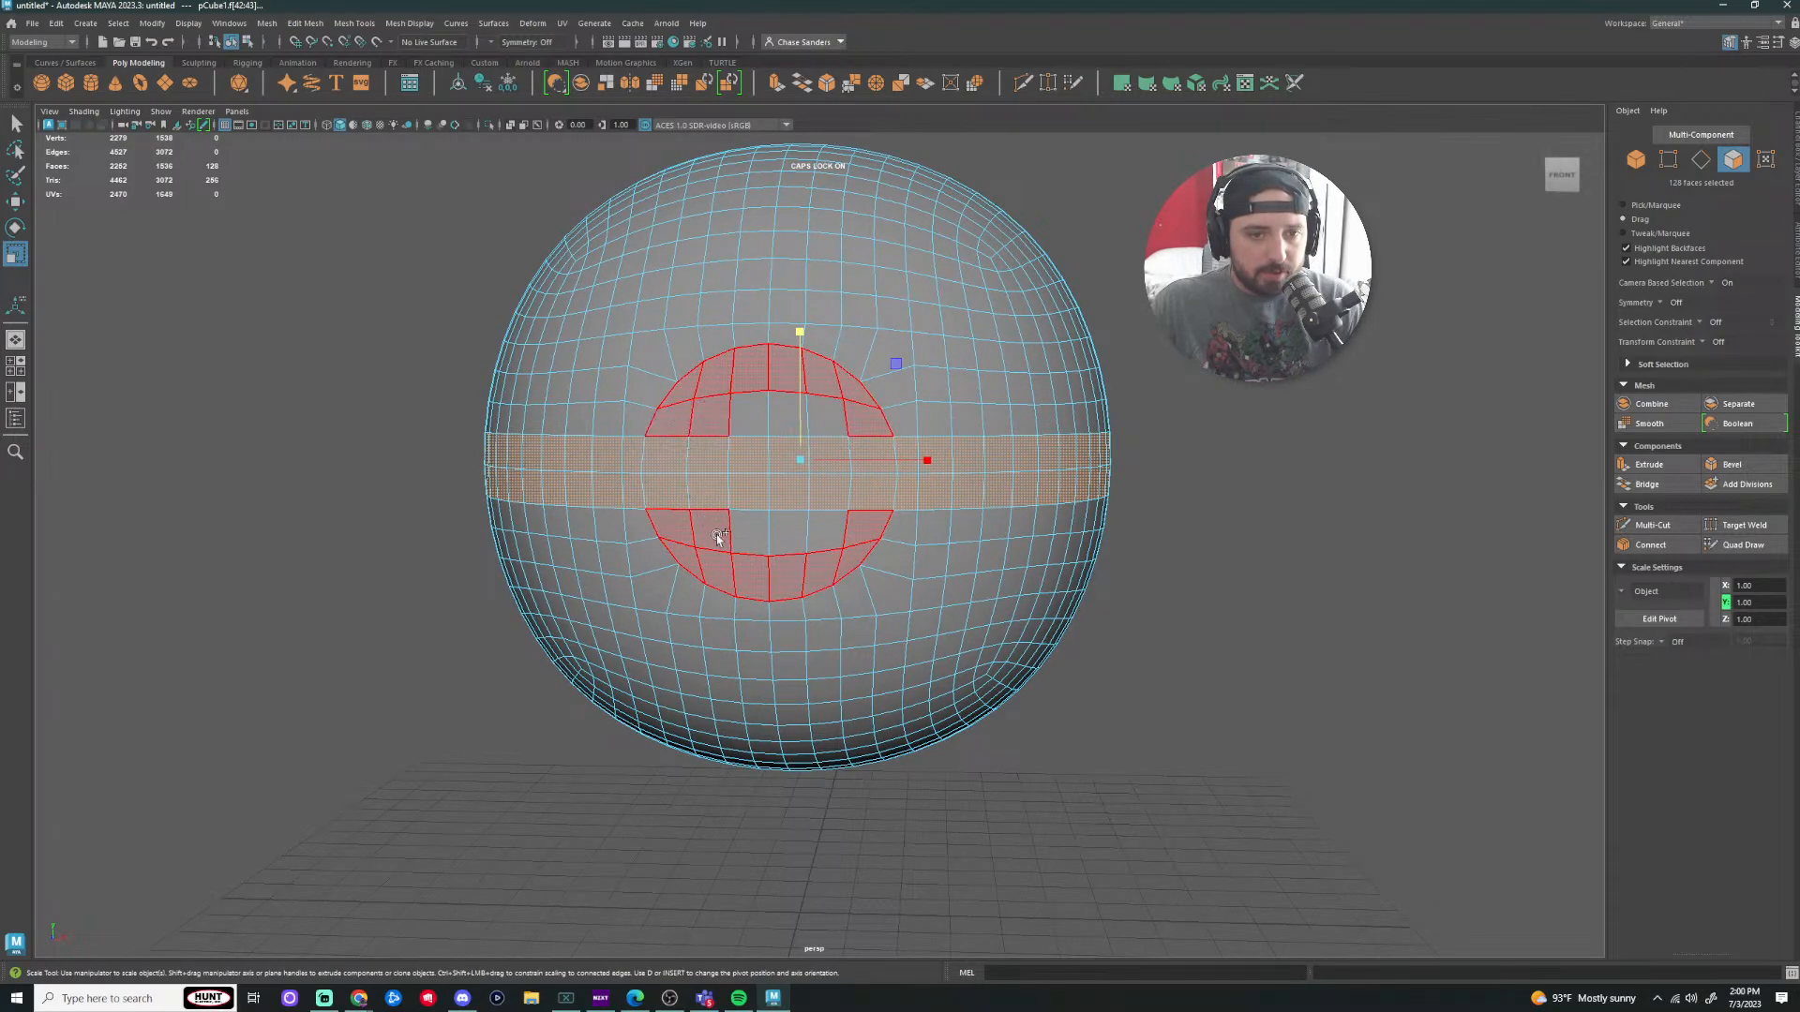
Step: Add the round front button faces to the band, frame them, and extrude
{"action": "left_click_drag", "start_coordinate": [837, 525], "coordinate": [841, 527], "text": "shift"}
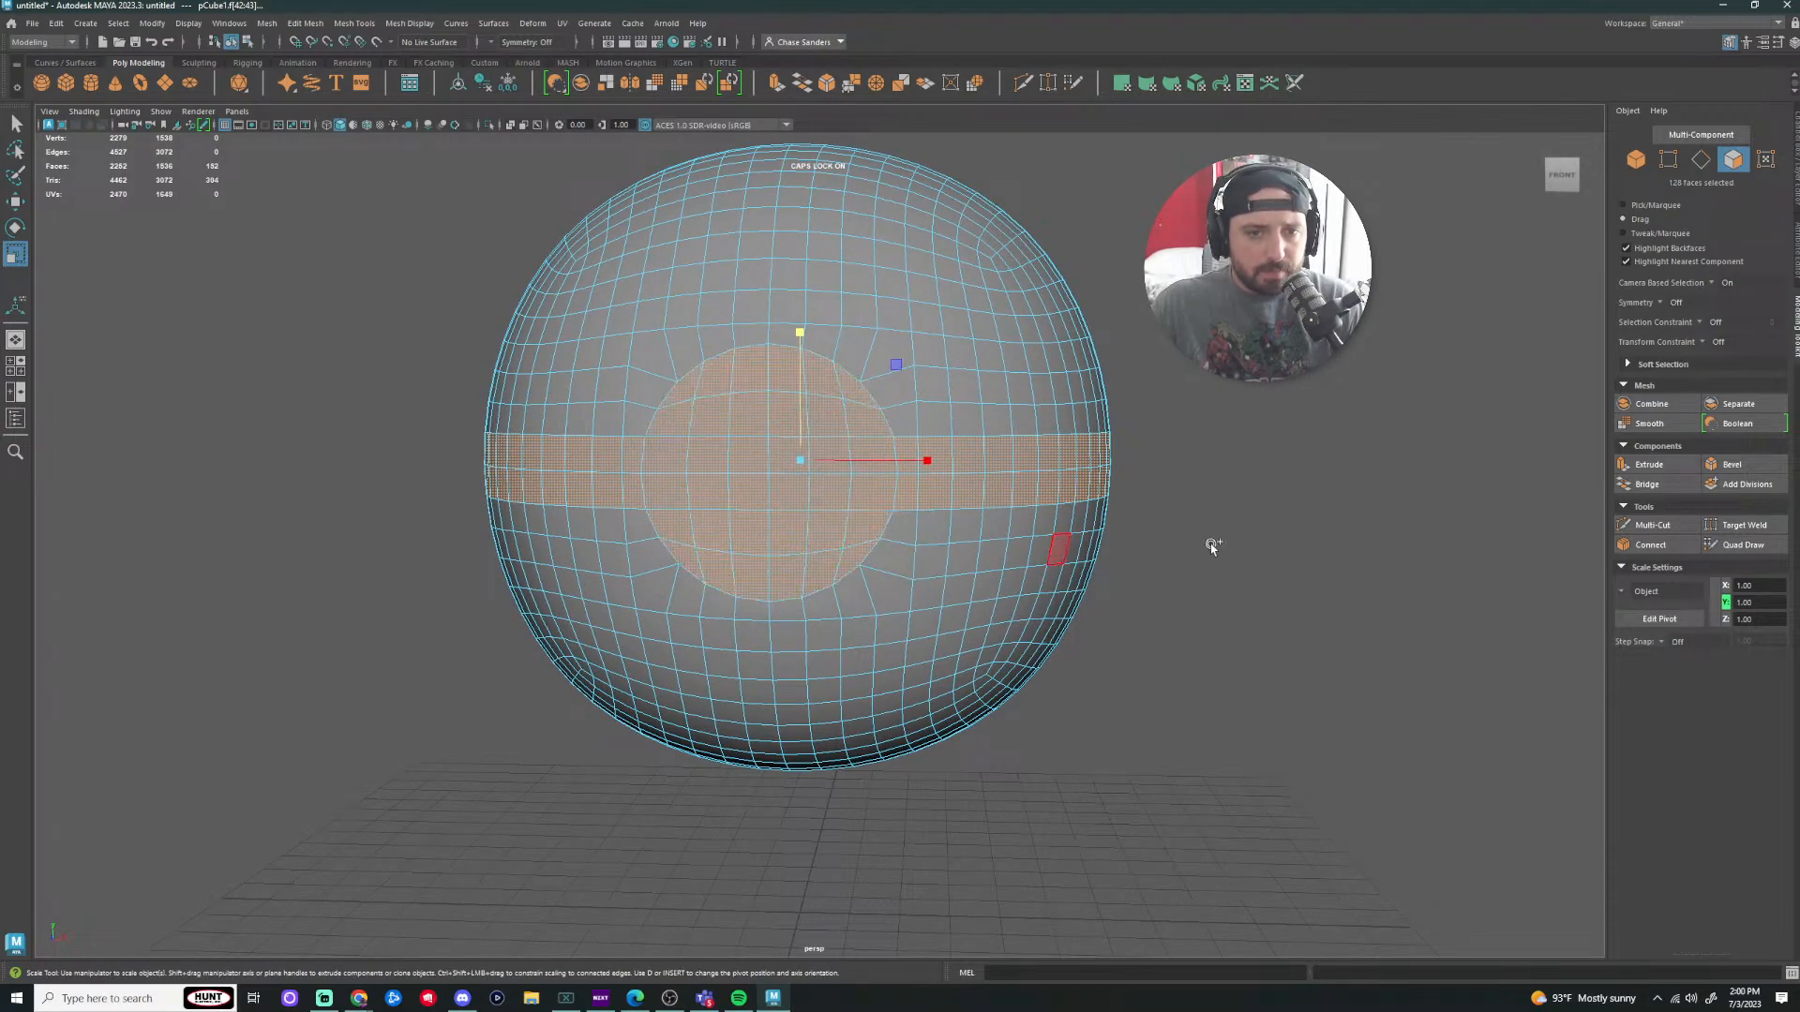
{"action": "scroll", "coordinate": [1210, 521], "scroll_direction": "down", "scroll_amount": 5}
{"action": "left_click_drag", "start_coordinate": [1206, 559], "coordinate": [1245, 553], "text": "alt"}
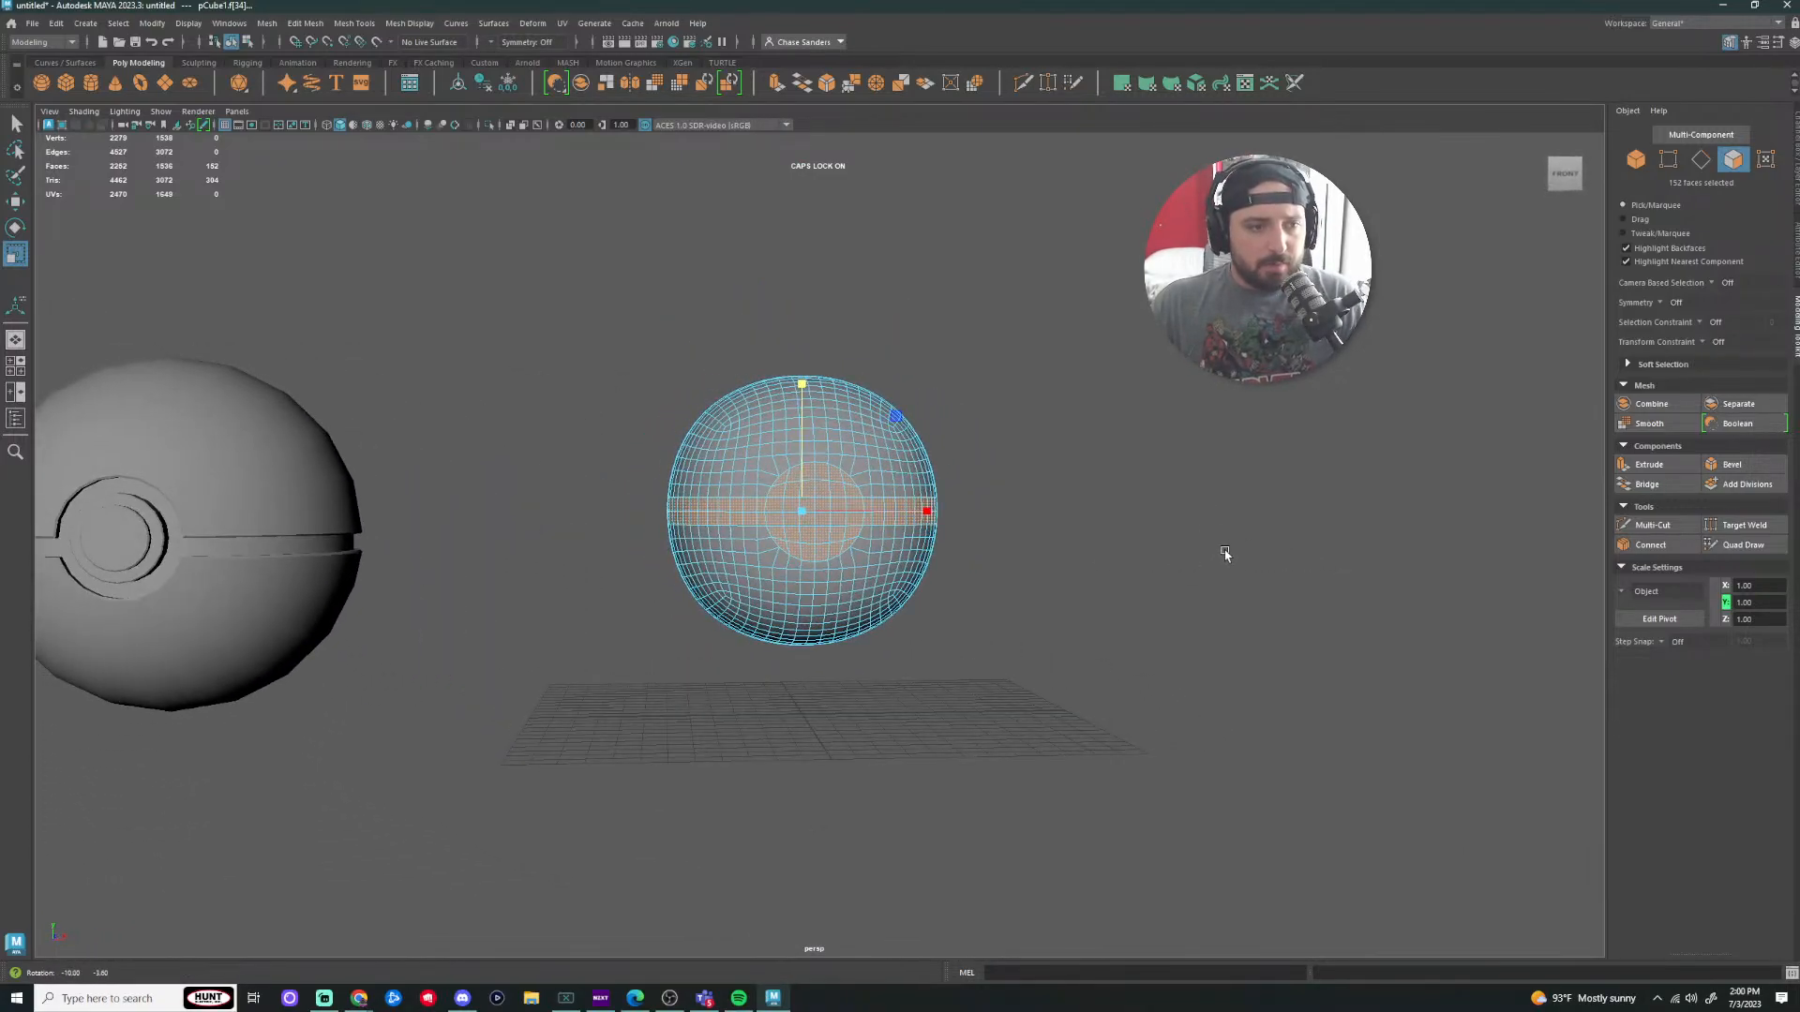
{"action": "key", "text": "f"}
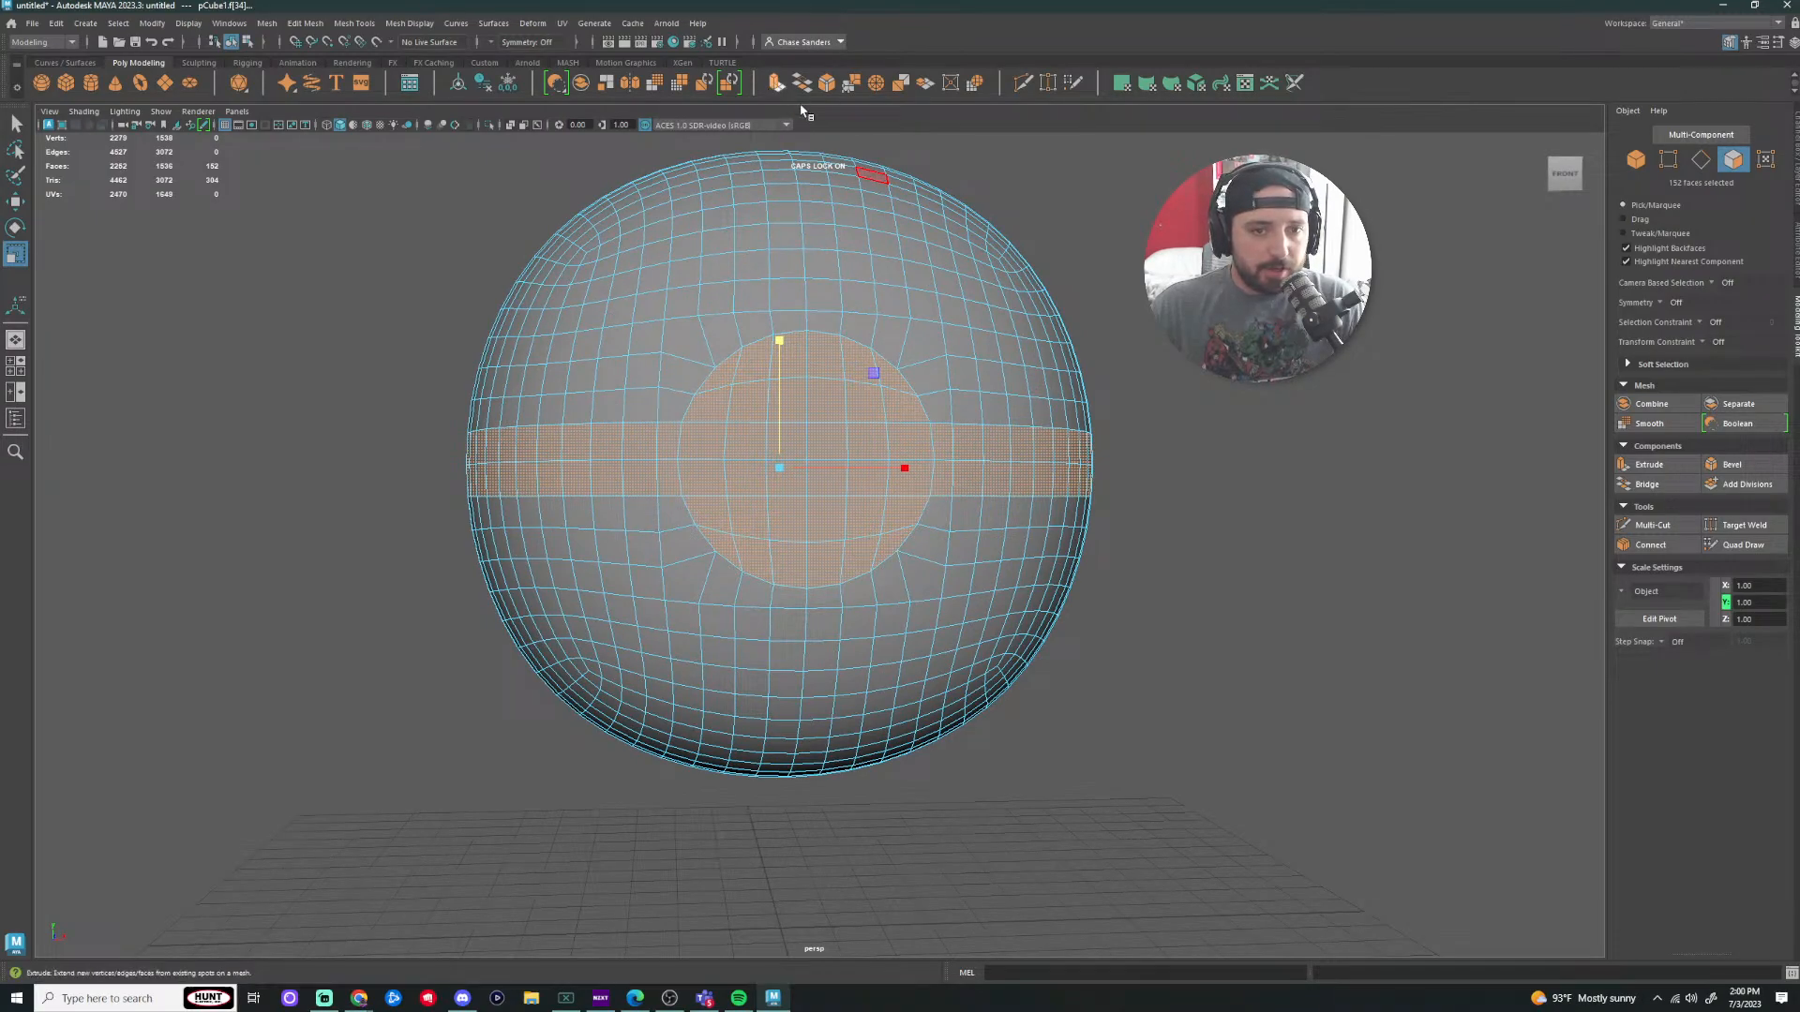
{"action": "left_click", "coordinate": [801, 86]}
Step: Scale the extruded band and eye faces slightly inward, checking from around the sphere
{"action": "key", "text": "r"}
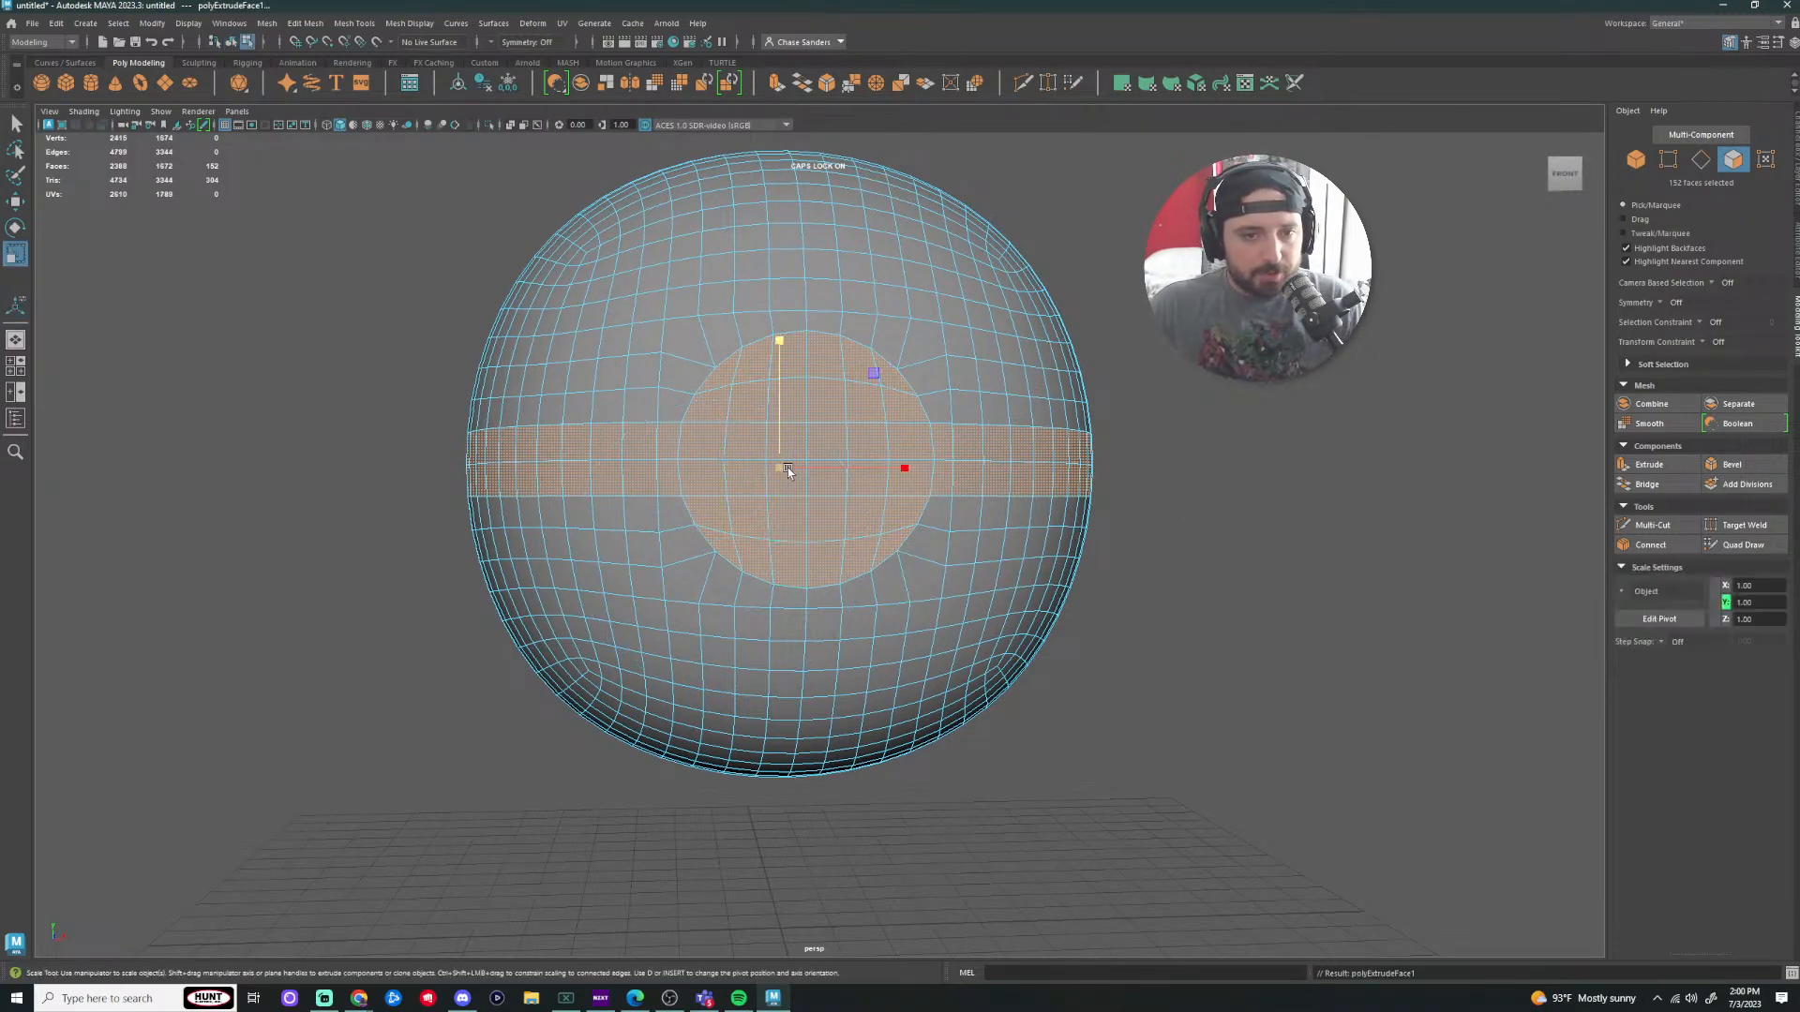
{"action": "left_click_drag", "start_coordinate": [787, 469], "coordinate": [755, 471]}
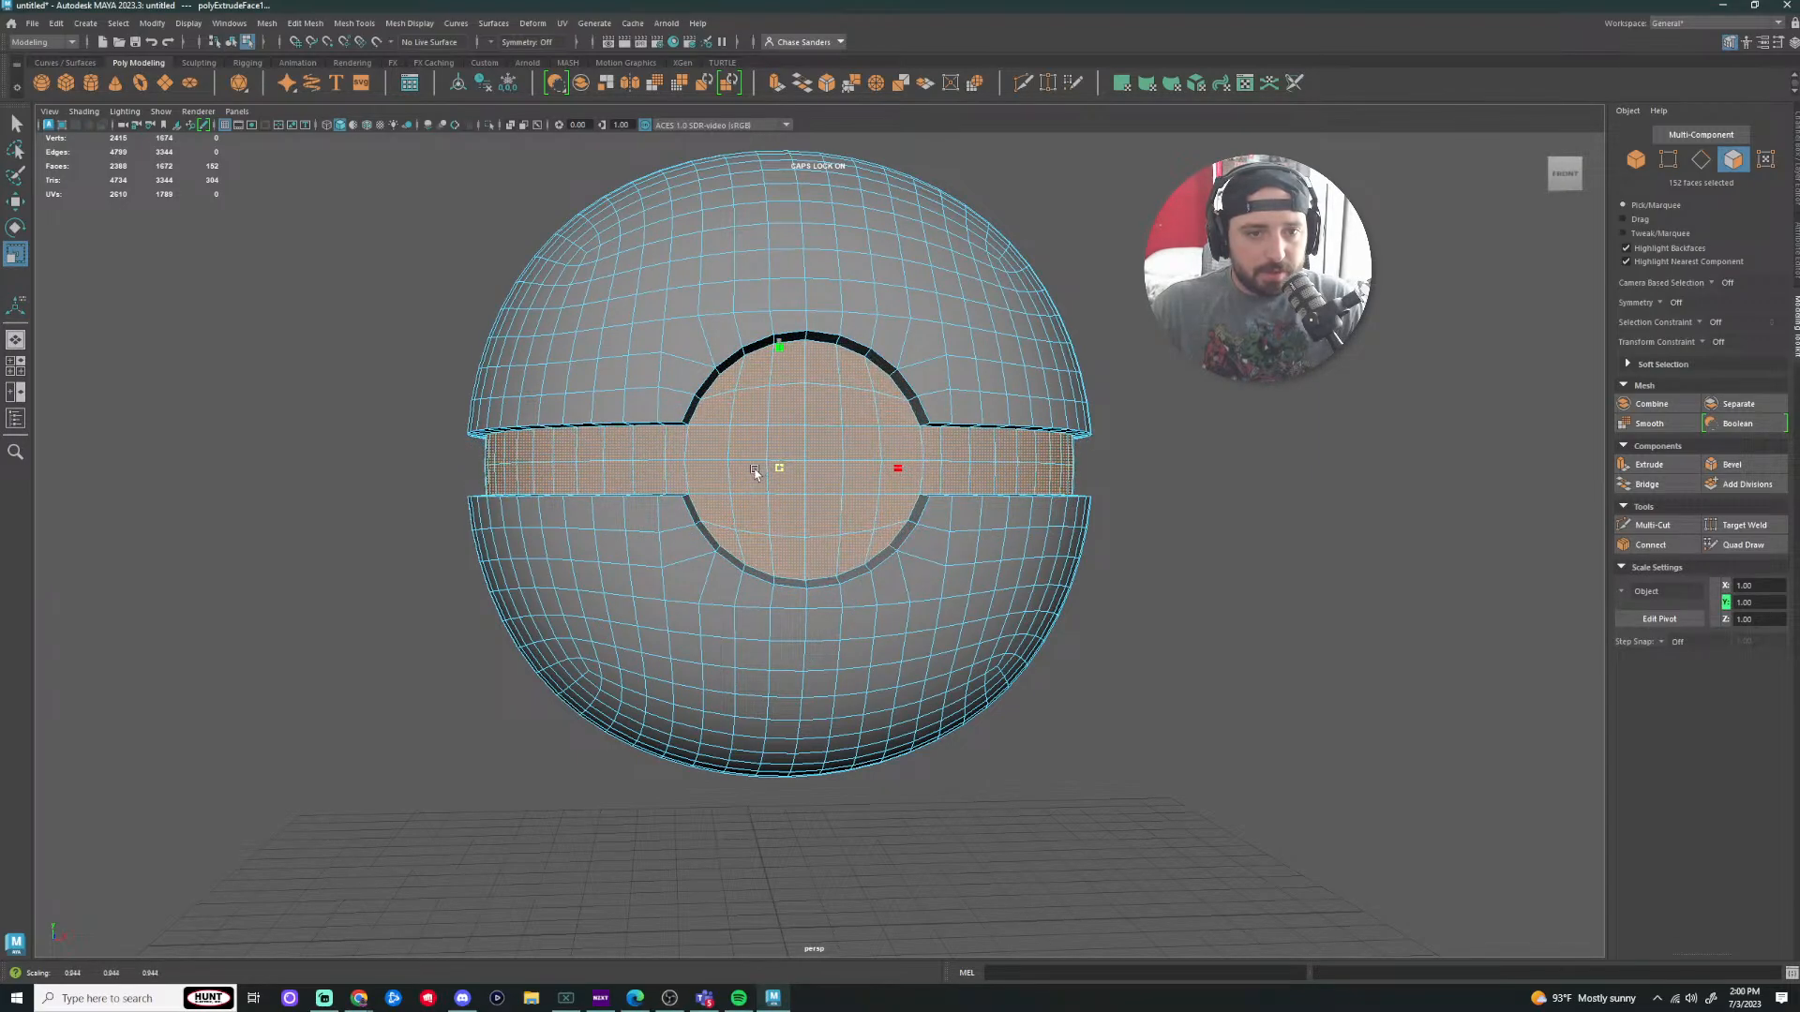
{"action": "scroll", "coordinate": [1054, 552], "scroll_direction": "down", "scroll_amount": 3}
{"action": "left_click_drag", "start_coordinate": [1191, 551], "coordinate": [1262, 559], "text": "alt"}
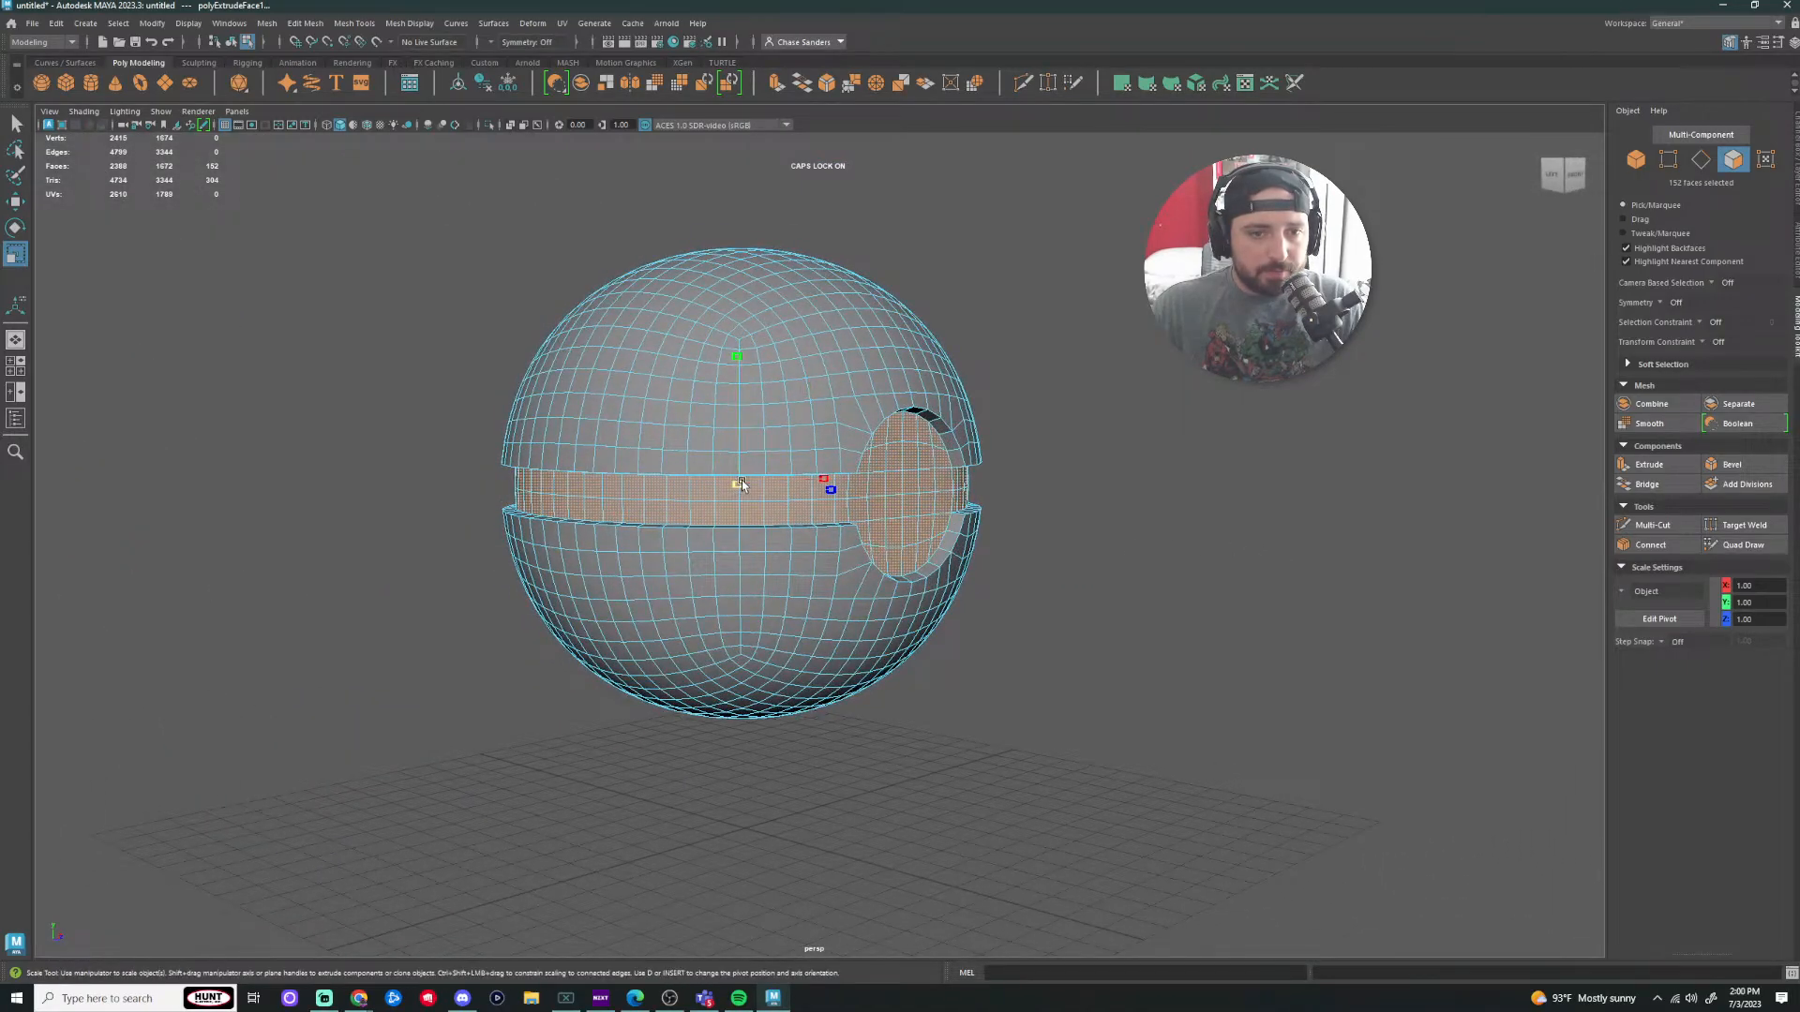
{"action": "left_click_drag", "start_coordinate": [742, 485], "coordinate": [744, 484]}
{"action": "scroll", "coordinate": [1125, 531], "scroll_direction": "up", "scroll_amount": 4}
{"action": "left_click_drag", "start_coordinate": [1321, 573], "coordinate": [976, 554], "text": "alt"}
Step: Undo the extrusion and scaling, then deselect the four leftover stray faces
{"action": "key", "text": "ctrl+z"}
{"action": "key", "text": "ctrl+z"}
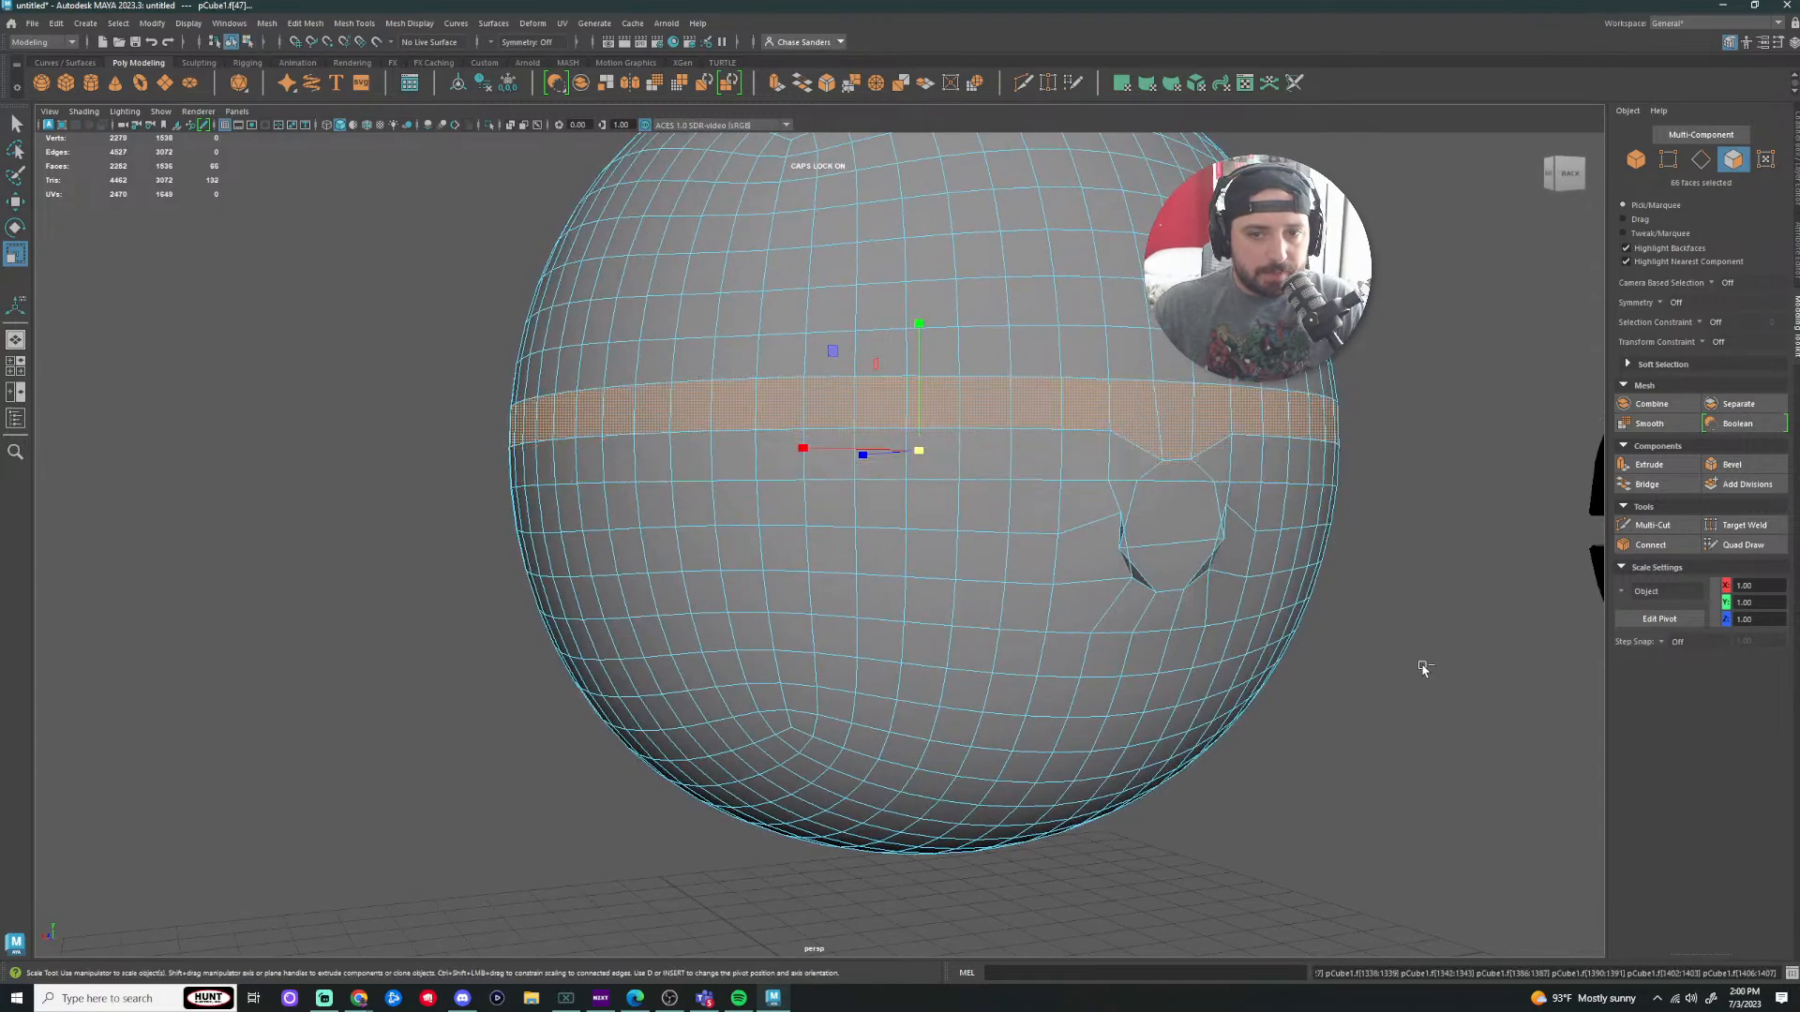
{"action": "key", "text": "ctrl+z"}
{"action": "key", "text": "ctrl+z"}
{"action": "key", "text": "ctrl+z"}
{"action": "key", "text": "ctrl+z"}
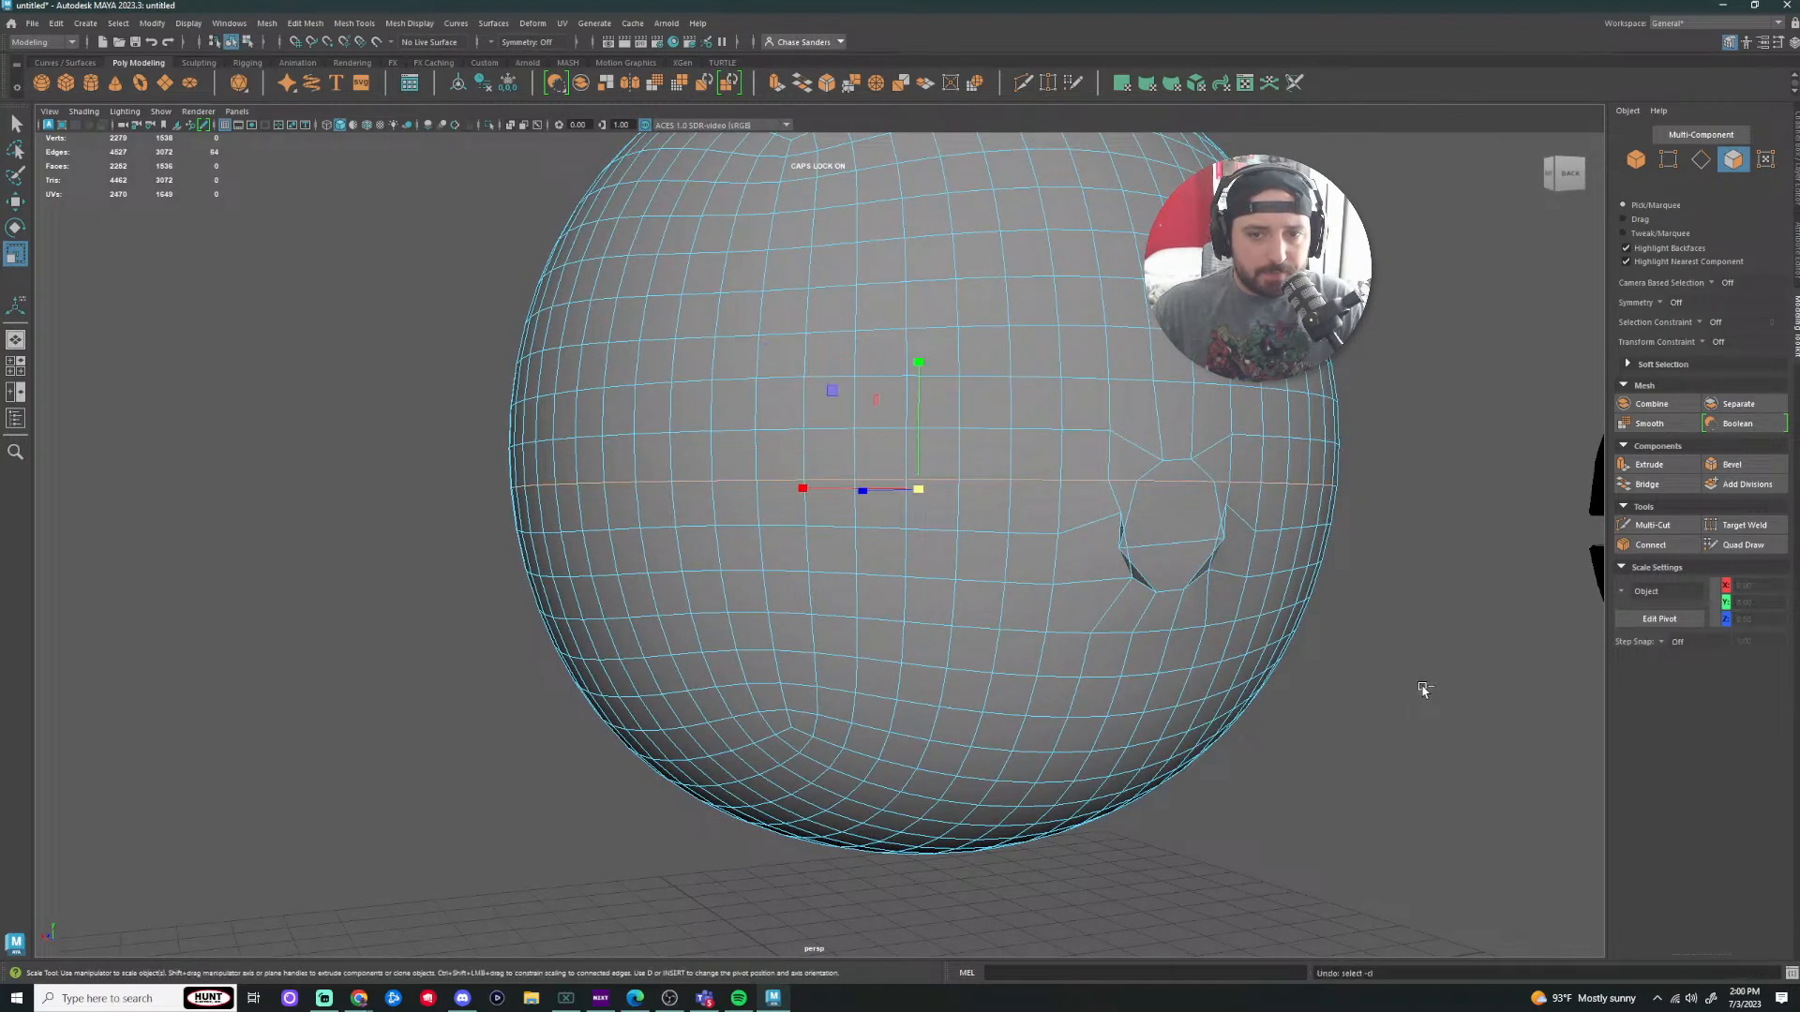
{"action": "key", "text": "ctrl+z"}
{"action": "key", "text": "ctrl+z"}
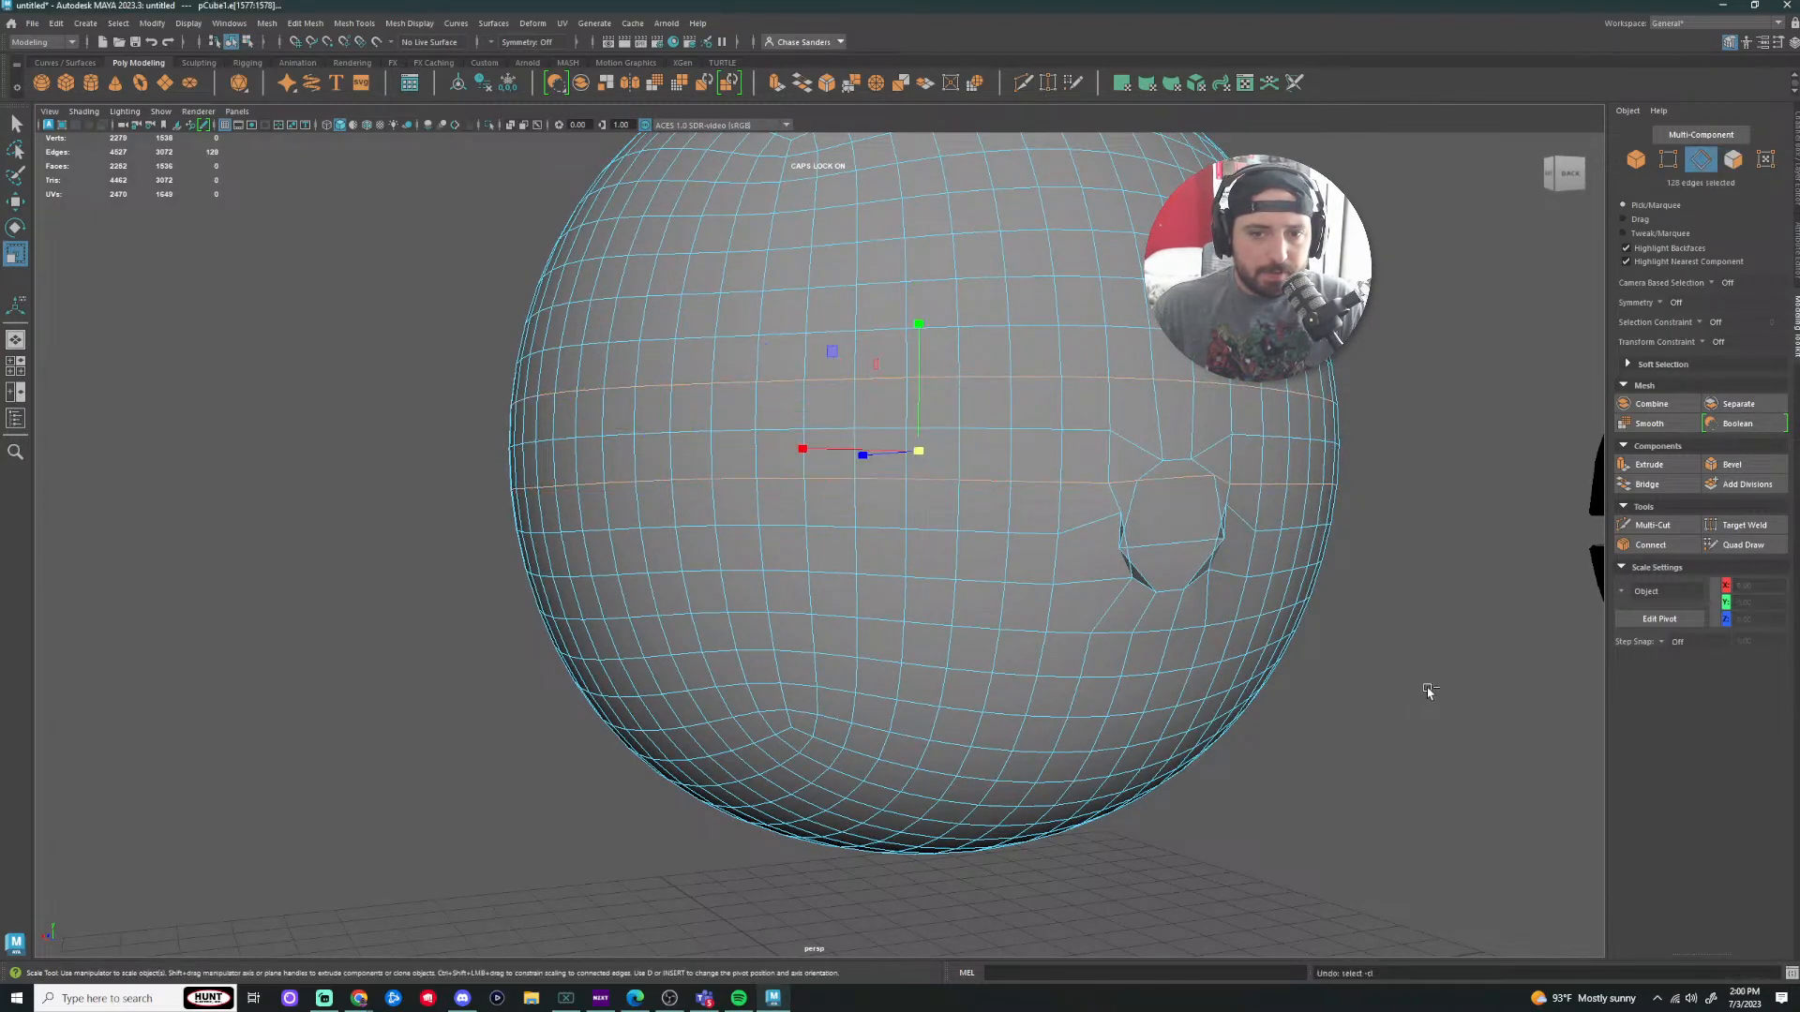
{"action": "key", "text": "ctrl+z"}
{"action": "key", "text": "ctrl+z"}
{"action": "key", "text": "ctrl+z"}
{"action": "key", "text": "ctrl+z"}
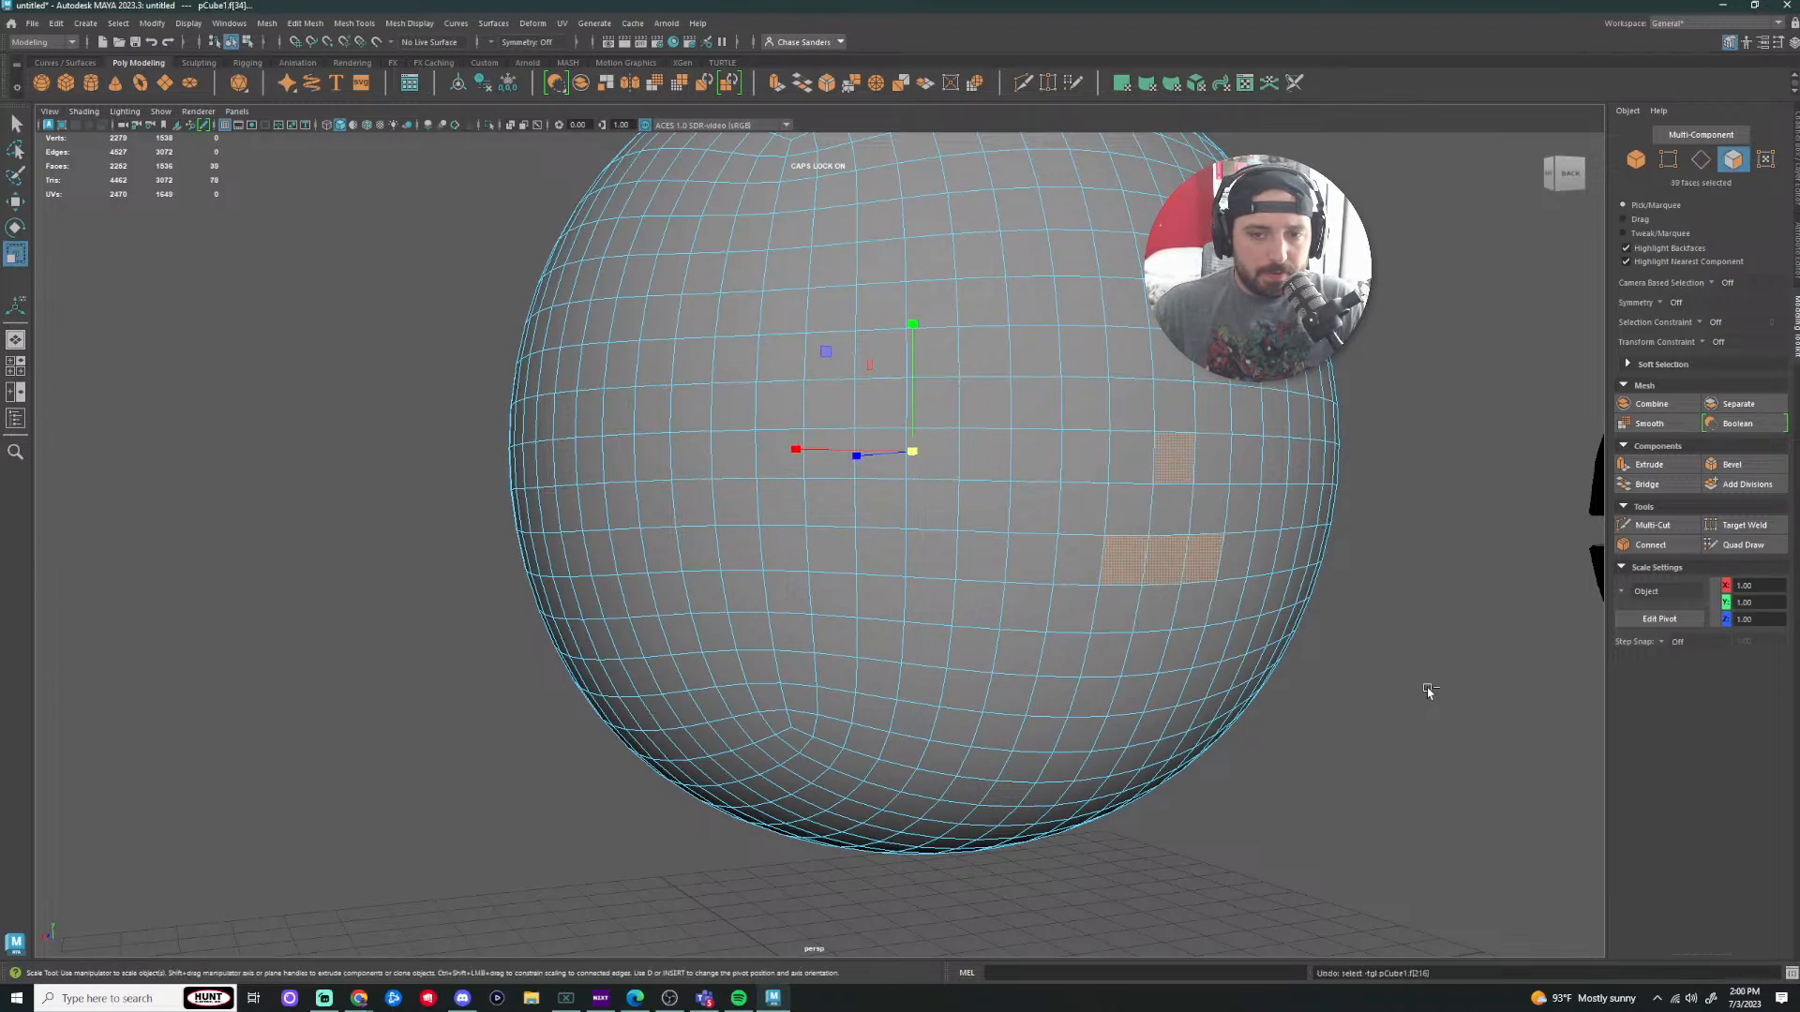
{"action": "right_click_drag", "start_coordinate": [1415, 691], "coordinate": [1341, 662], "text": "alt"}
{"action": "left_click_drag", "start_coordinate": [1342, 663], "coordinate": [906, 776], "text": "alt"}
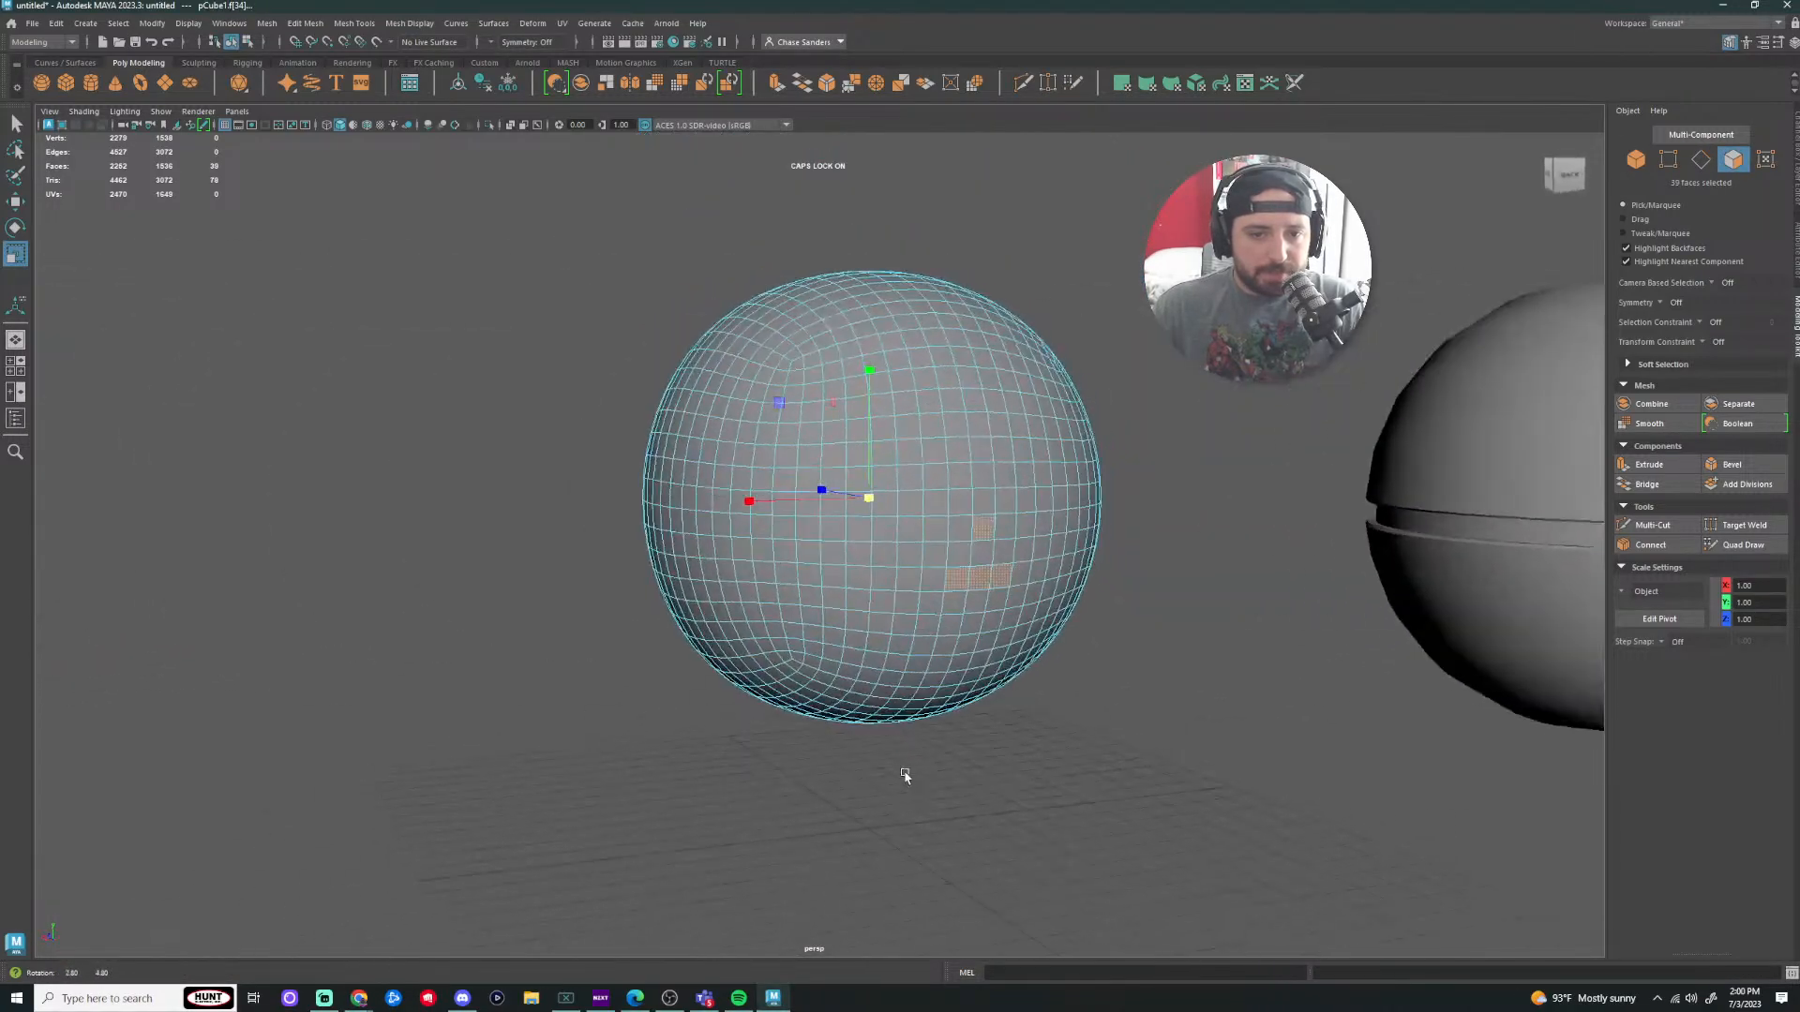
{"action": "right_click_drag", "start_coordinate": [905, 776], "coordinate": [1085, 645], "text": "alt"}
{"action": "left_click", "coordinate": [1146, 623], "text": "shift"}
{"action": "left_click", "coordinate": [1114, 623], "text": "shift"}
{"action": "left_click", "coordinate": [1076, 624], "text": "shift"}
{"action": "left_click", "coordinate": [1127, 518], "text": "shift"}
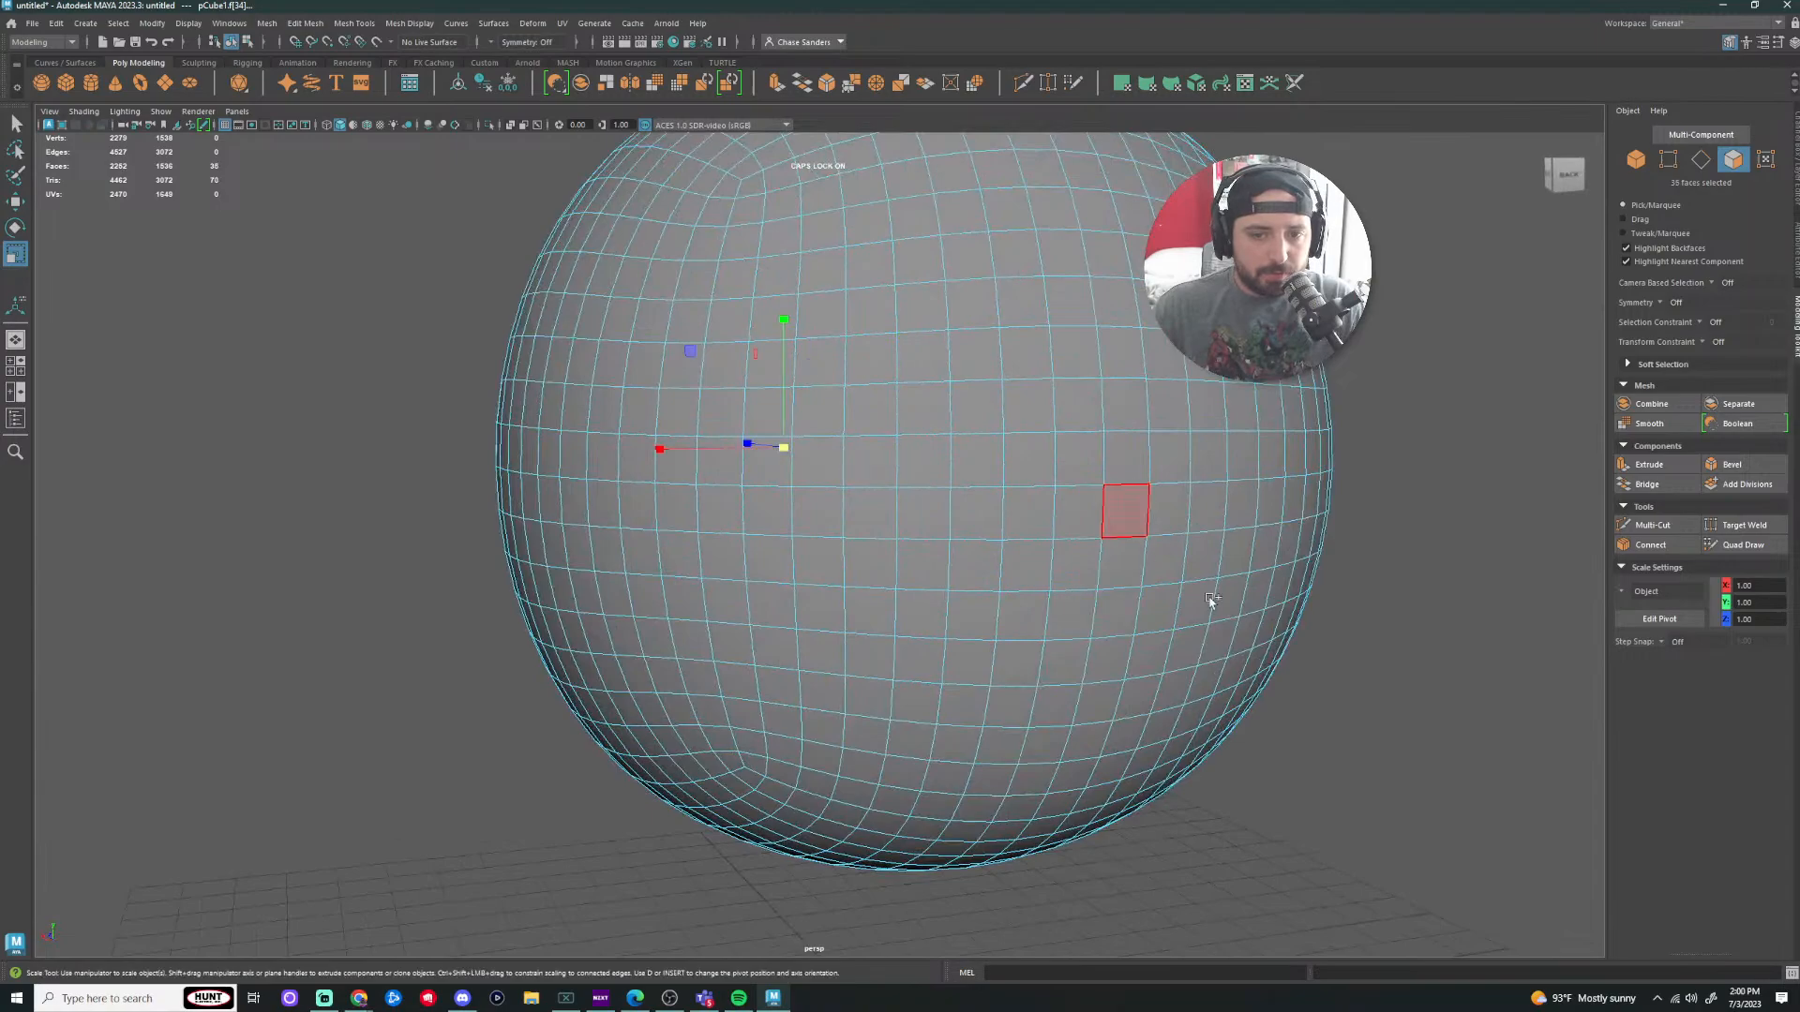
Step: Marquee-select a 6x6, 36-face square block on the sphere's front
{"action": "right_click_drag", "start_coordinate": [1209, 600], "coordinate": [1121, 703], "text": "alt"}
{"action": "left_click_drag", "start_coordinate": [1121, 703], "coordinate": [1261, 645], "text": "alt"}
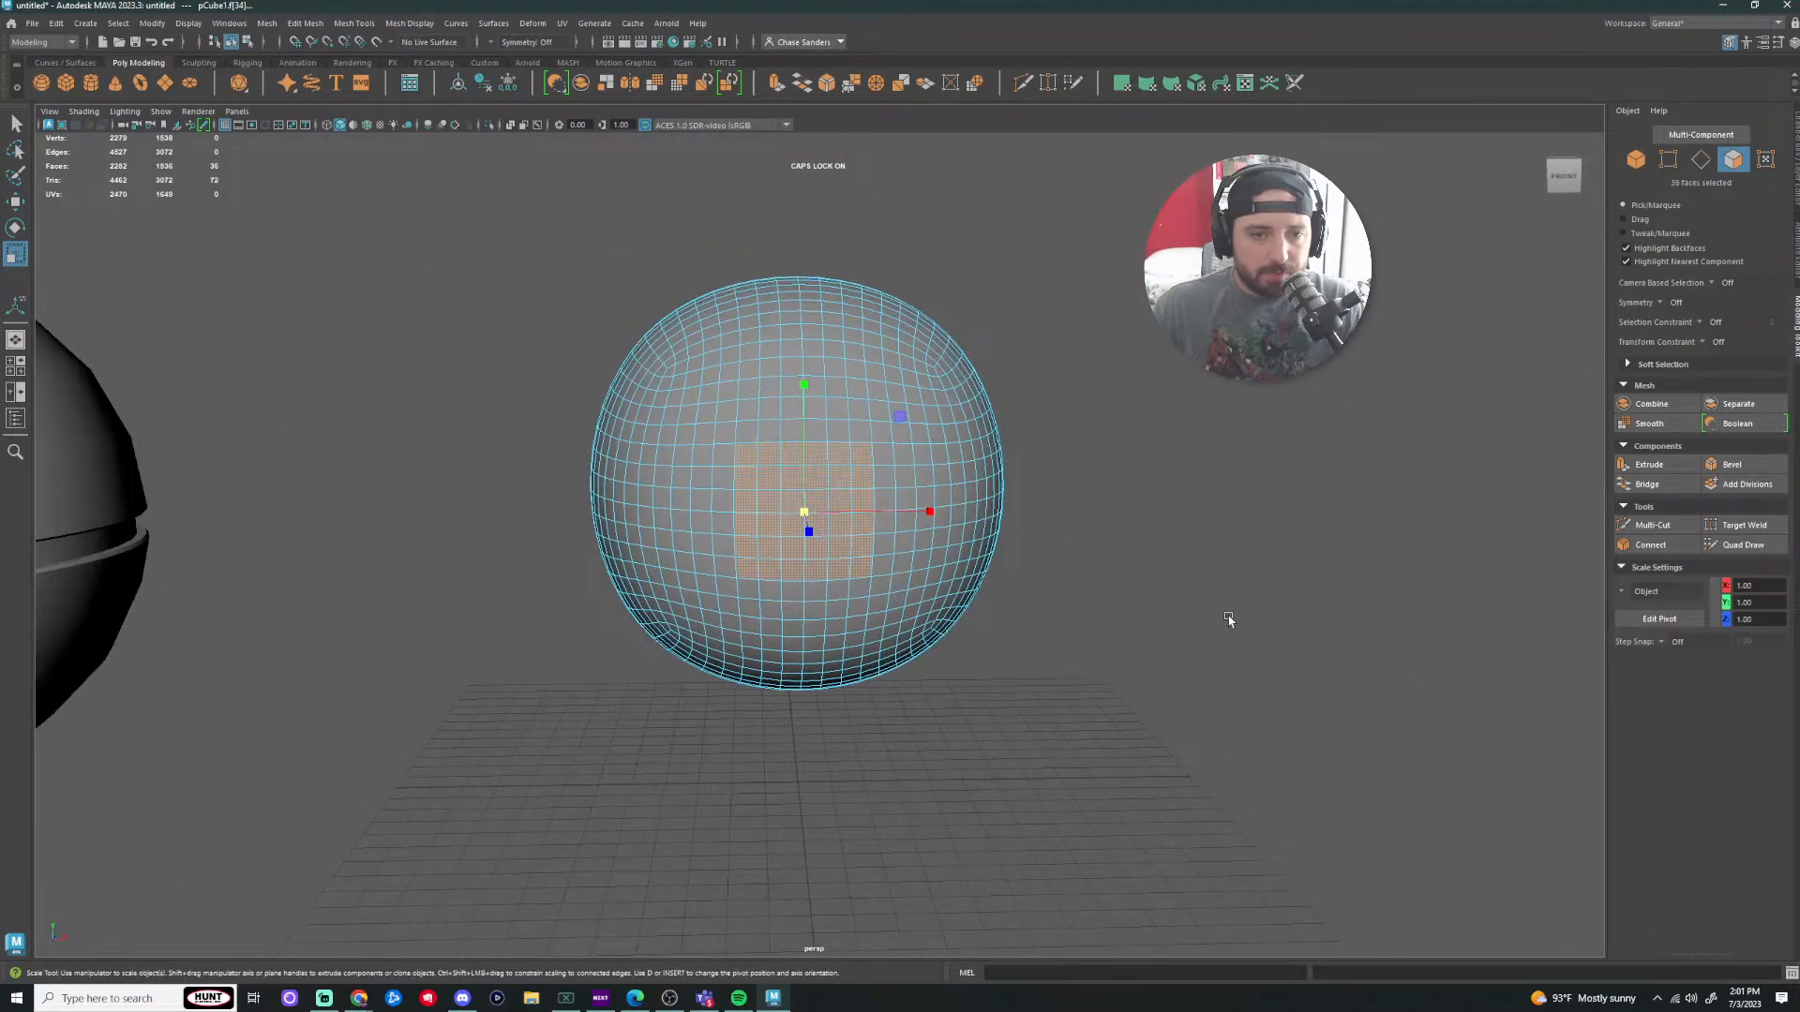
{"action": "right_click_drag", "start_coordinate": [1012, 670], "coordinate": [1089, 636], "text": "alt"}
{"action": "left_click", "coordinate": [1237, 649]}
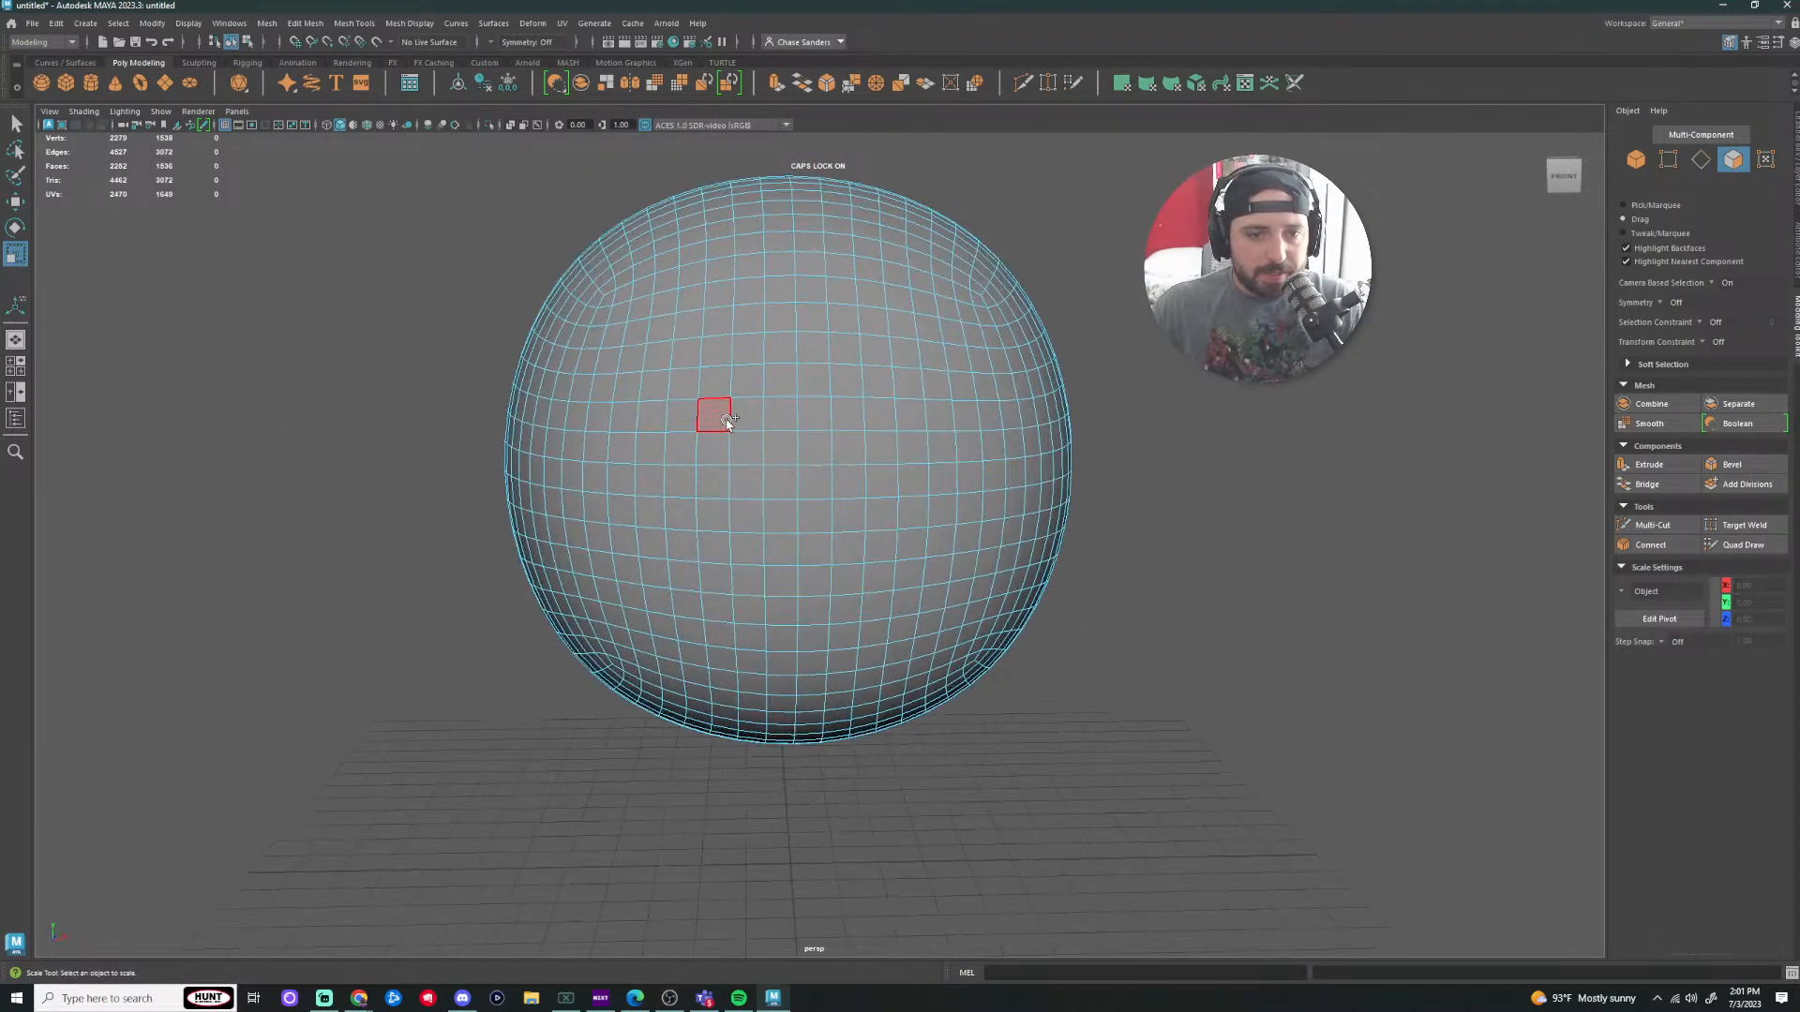
{"action": "mouse_move", "coordinate": [876, 455]}
{"action": "left_mouse_down"}
{"action": "mouse_move", "coordinate": [887, 553]}
{"action": "mouse_move", "coordinate": [747, 553]}
{"action": "left_mouse_up"}
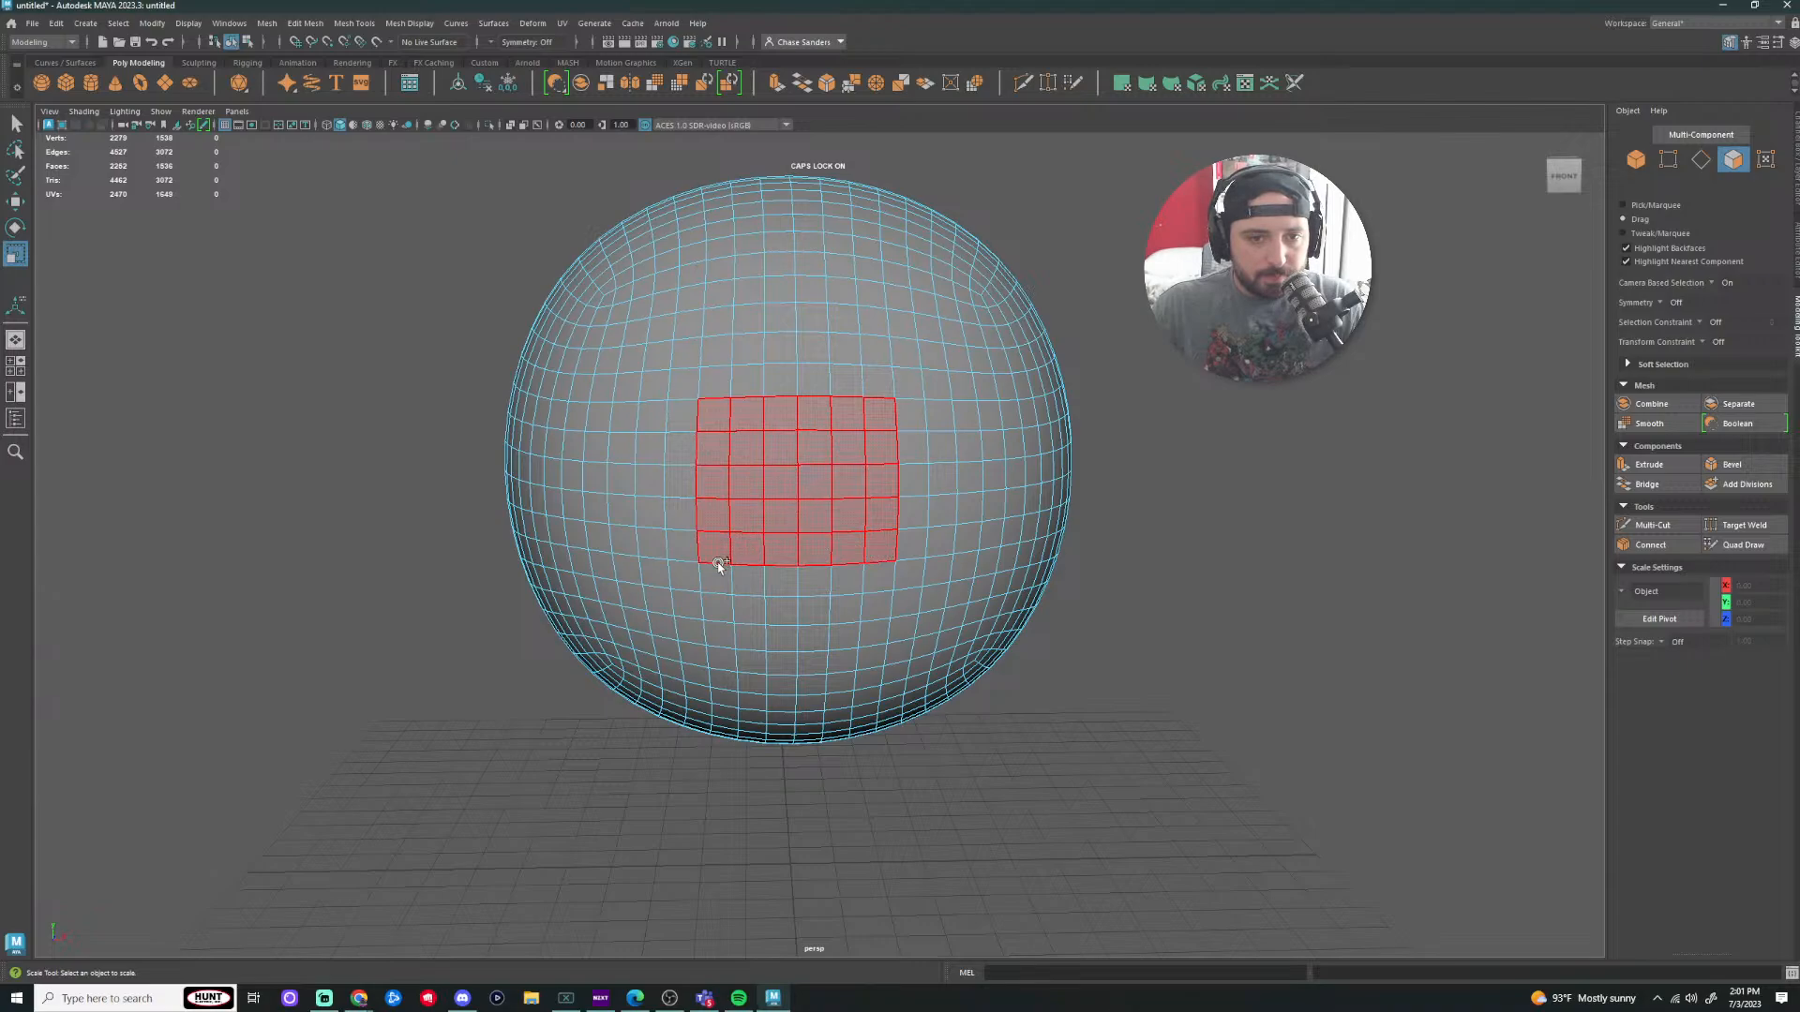
{"action": "left_click_drag", "start_coordinate": [860, 578], "coordinate": [863, 580]}
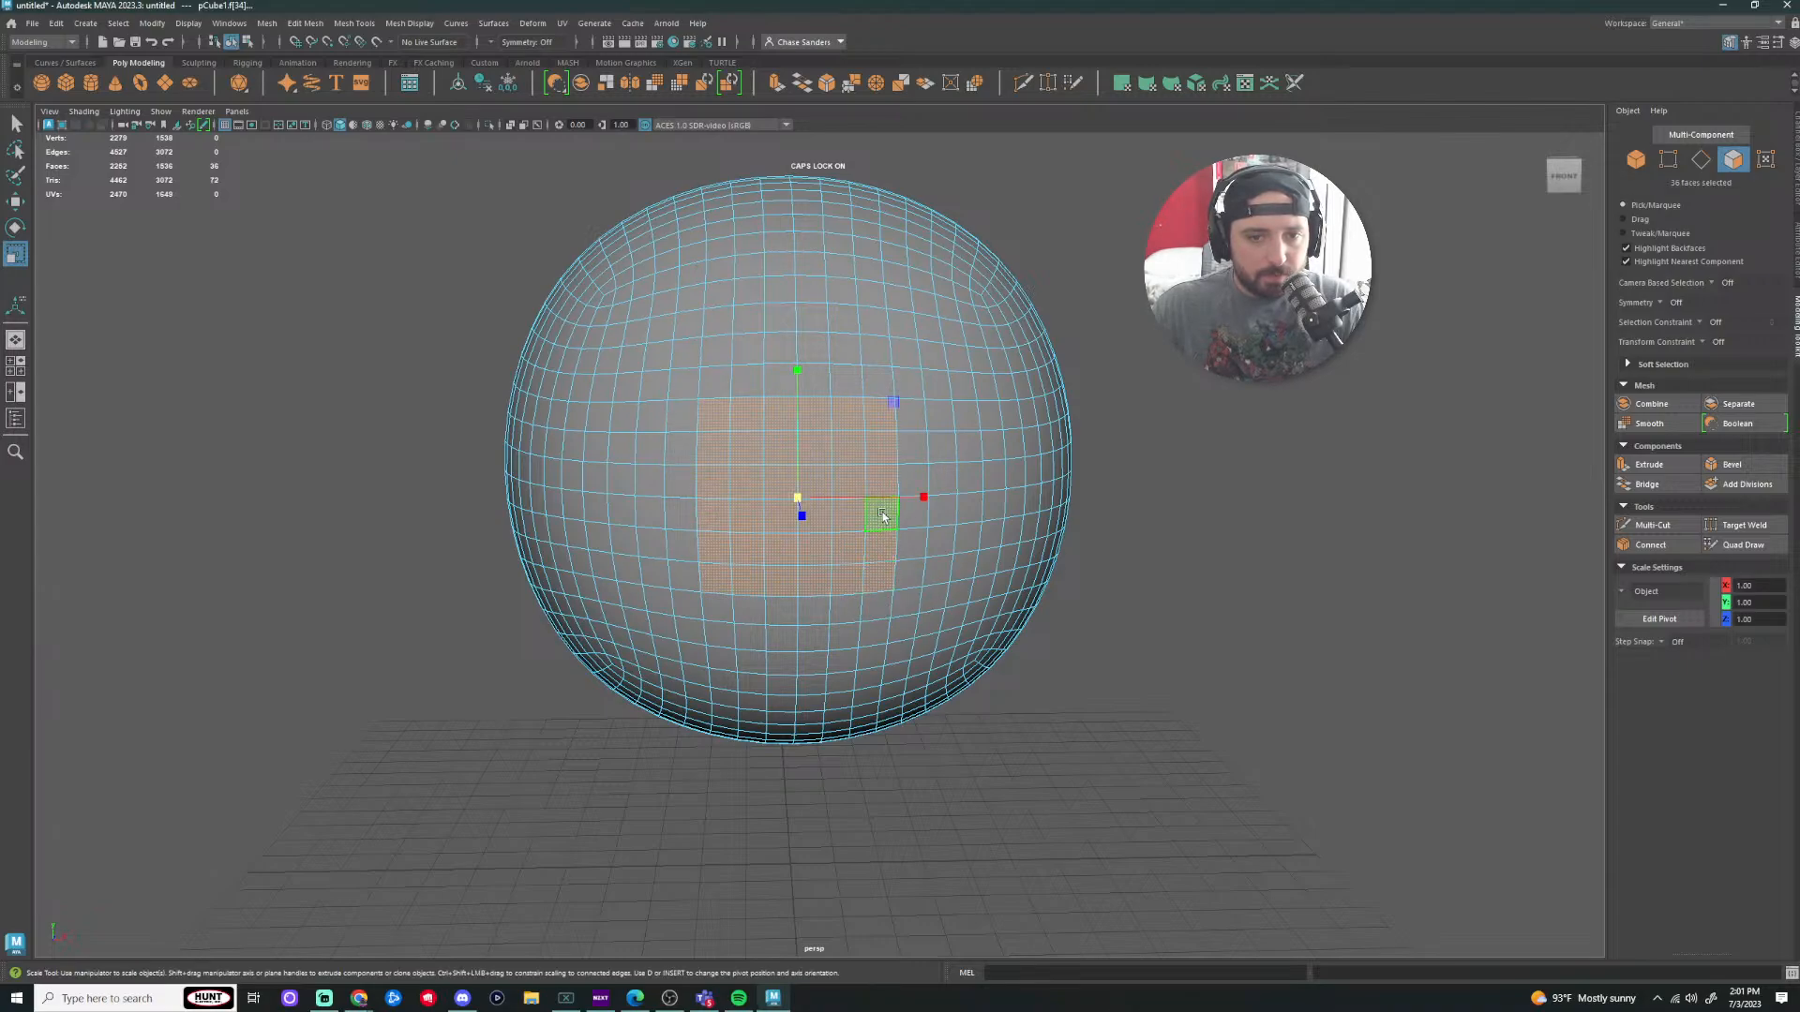
{"action": "left_click_drag", "start_coordinate": [1237, 418], "coordinate": [1116, 518], "text": "alt"}
Step: Circularize the 36-face patch with Twist 3.5 and move it flush along X
{"action": "left_click", "coordinate": [267, 23]}
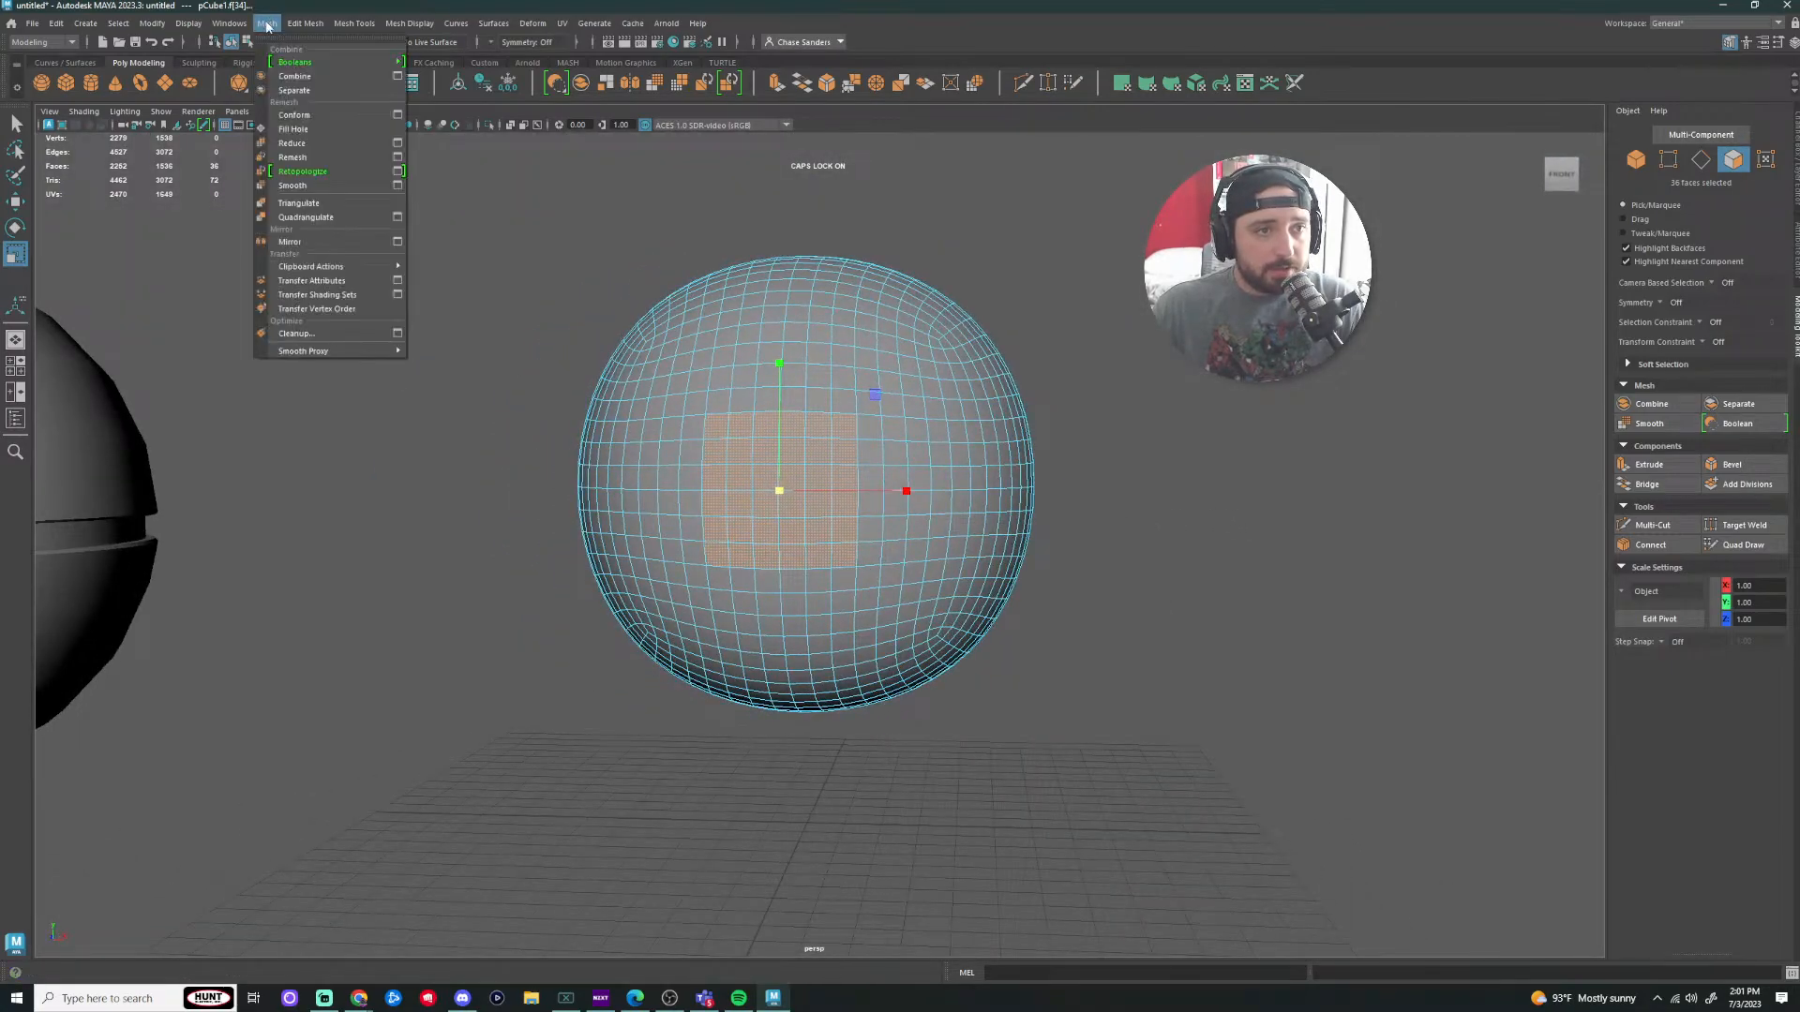
{"action": "left_click", "coordinate": [326, 106]}
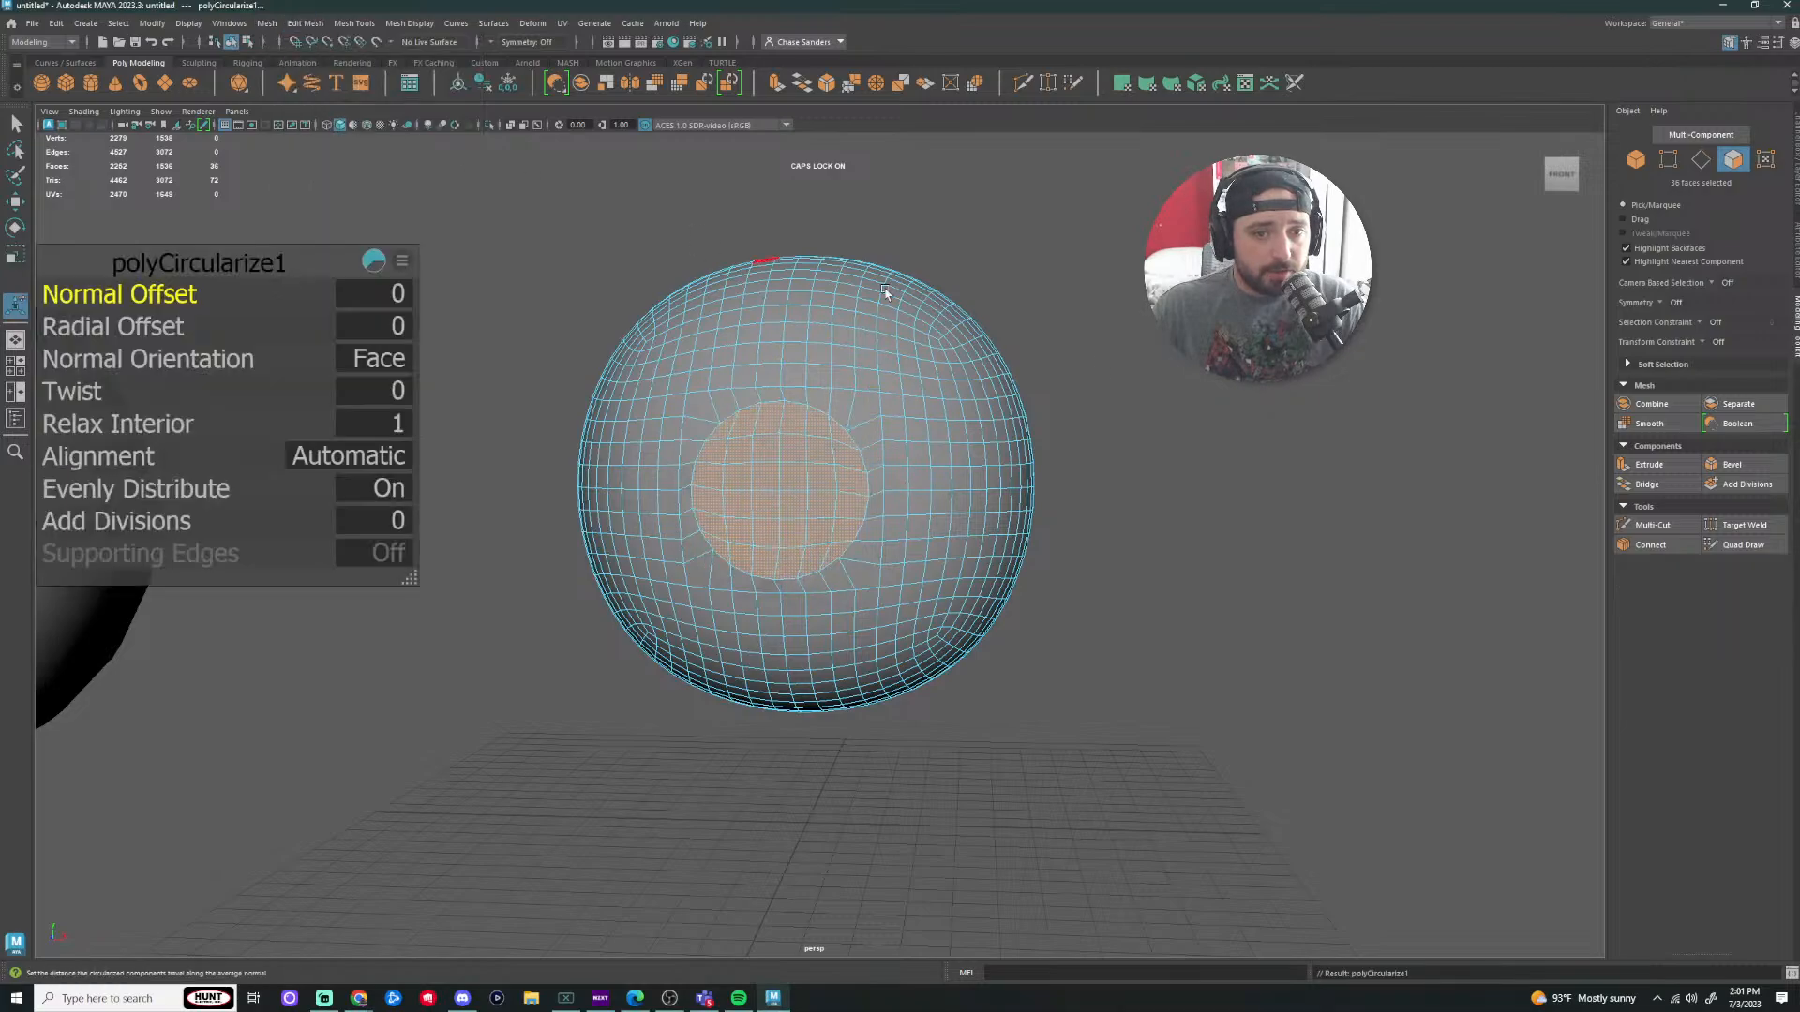
{"action": "left_click", "coordinate": [86, 393]}
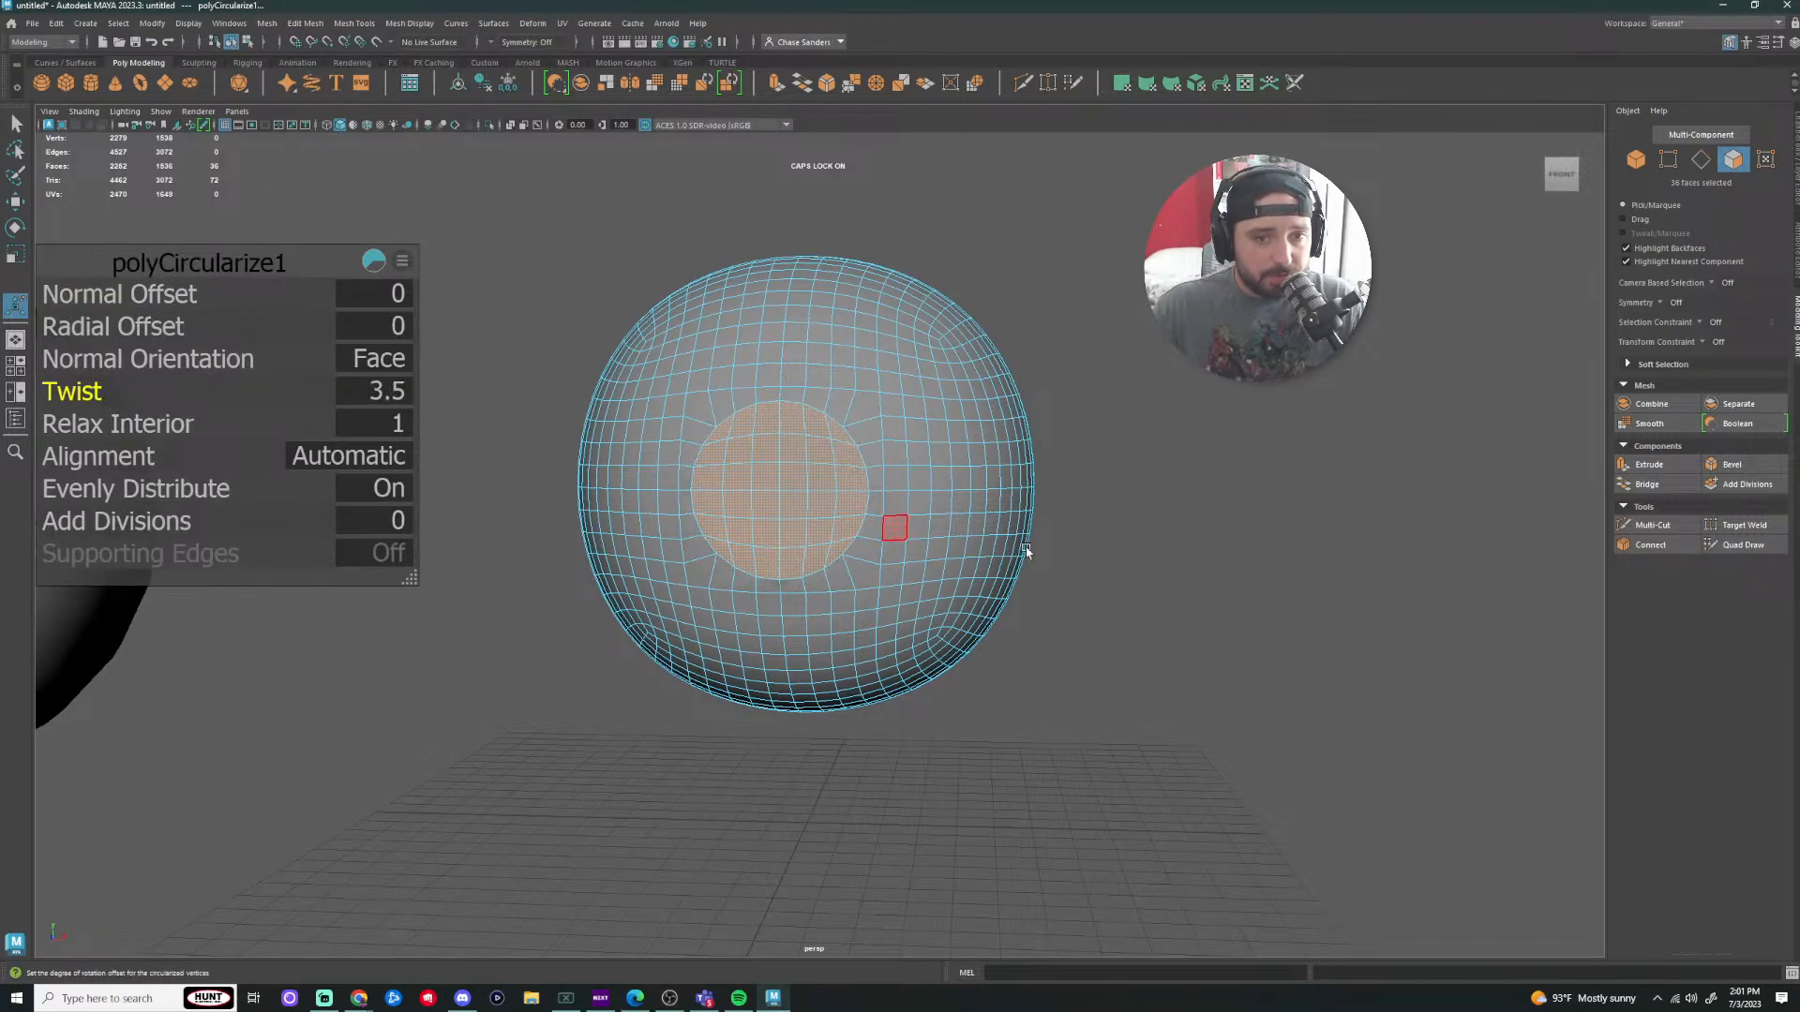
{"action": "right_click_drag", "start_coordinate": [1025, 549], "coordinate": [1229, 542], "text": "alt"}
{"action": "left_click_drag", "start_coordinate": [1229, 541], "coordinate": [1274, 526], "text": "alt"}
{"action": "key", "text": "w"}
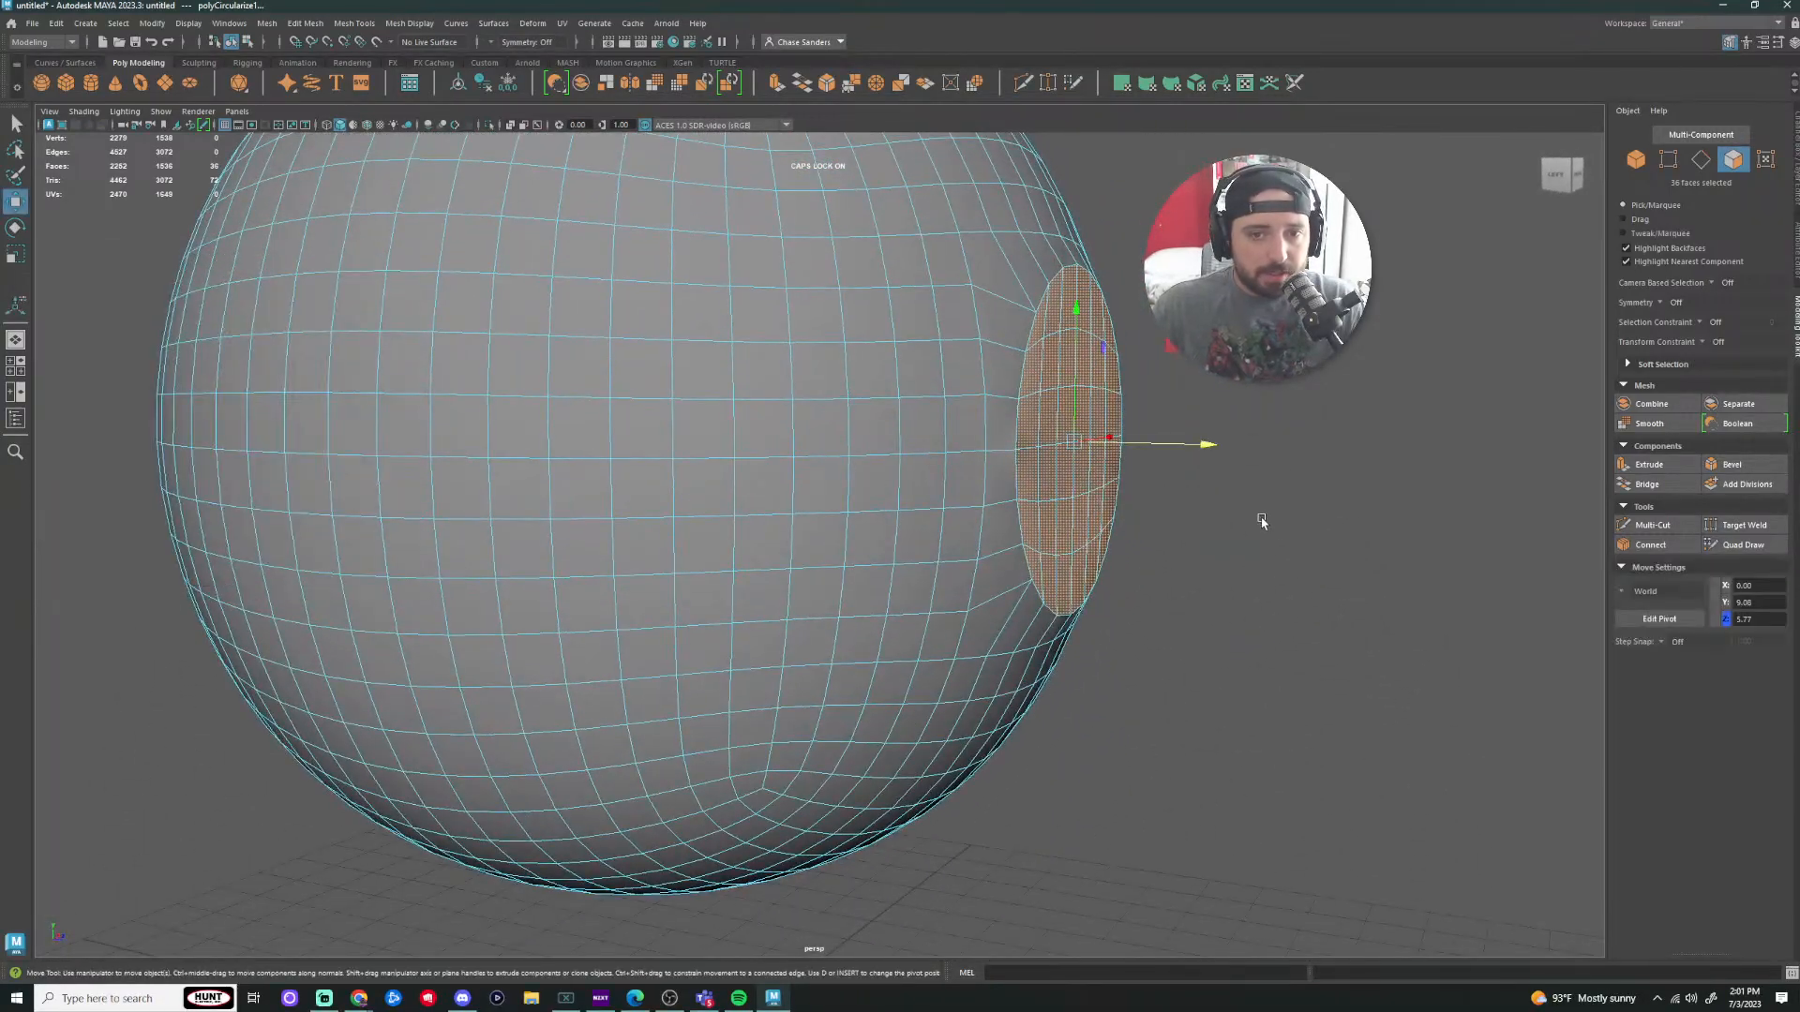
{"action": "mouse_move", "coordinate": [1212, 447]}
{"action": "left_mouse_down"}
{"action": "mouse_move", "coordinate": [1194, 441]}
{"action": "mouse_move", "coordinate": [1322, 418]}
{"action": "mouse_move", "coordinate": [1228, 447]}
{"action": "left_mouse_up"}
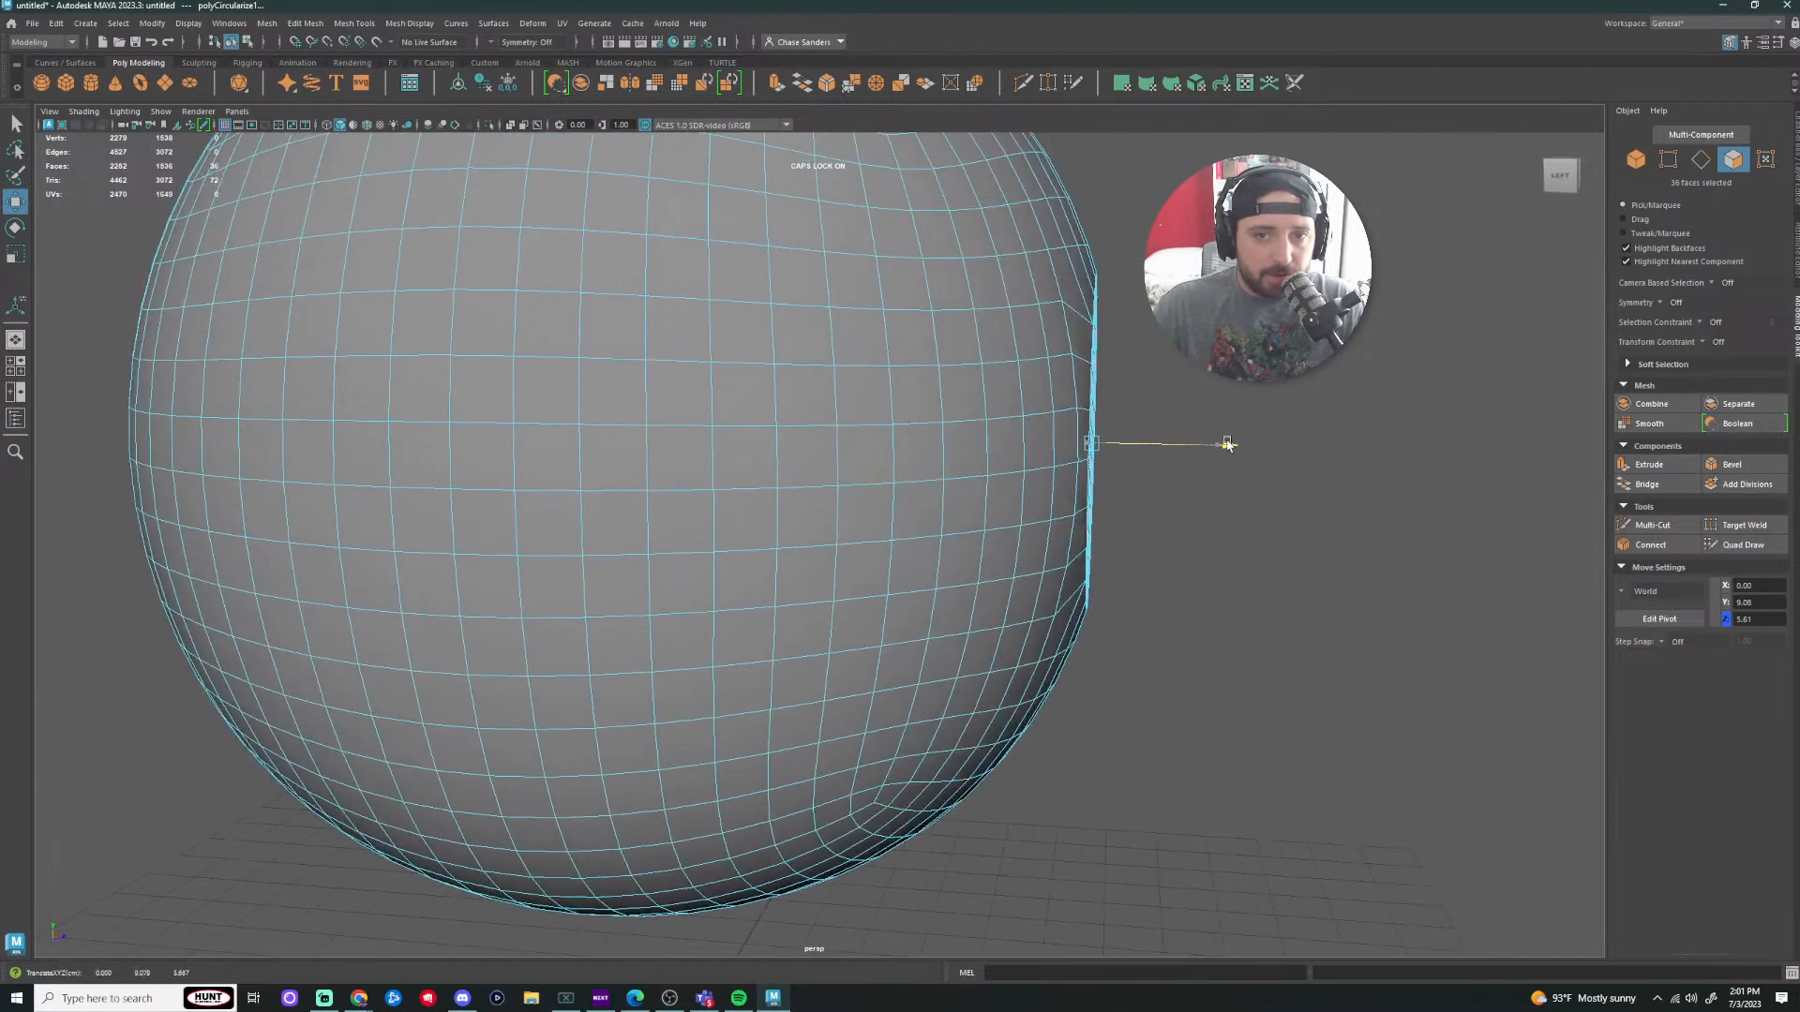
{"action": "left_click_drag", "start_coordinate": [1303, 387], "coordinate": [1188, 366], "text": "alt"}
{"action": "left_click", "coordinate": [1312, 468]}
Step: Switch to edges and scale the upper equator edge loop flat in Y
{"action": "left_click_drag", "start_coordinate": [1204, 512], "coordinate": [1228, 515], "text": "alt"}
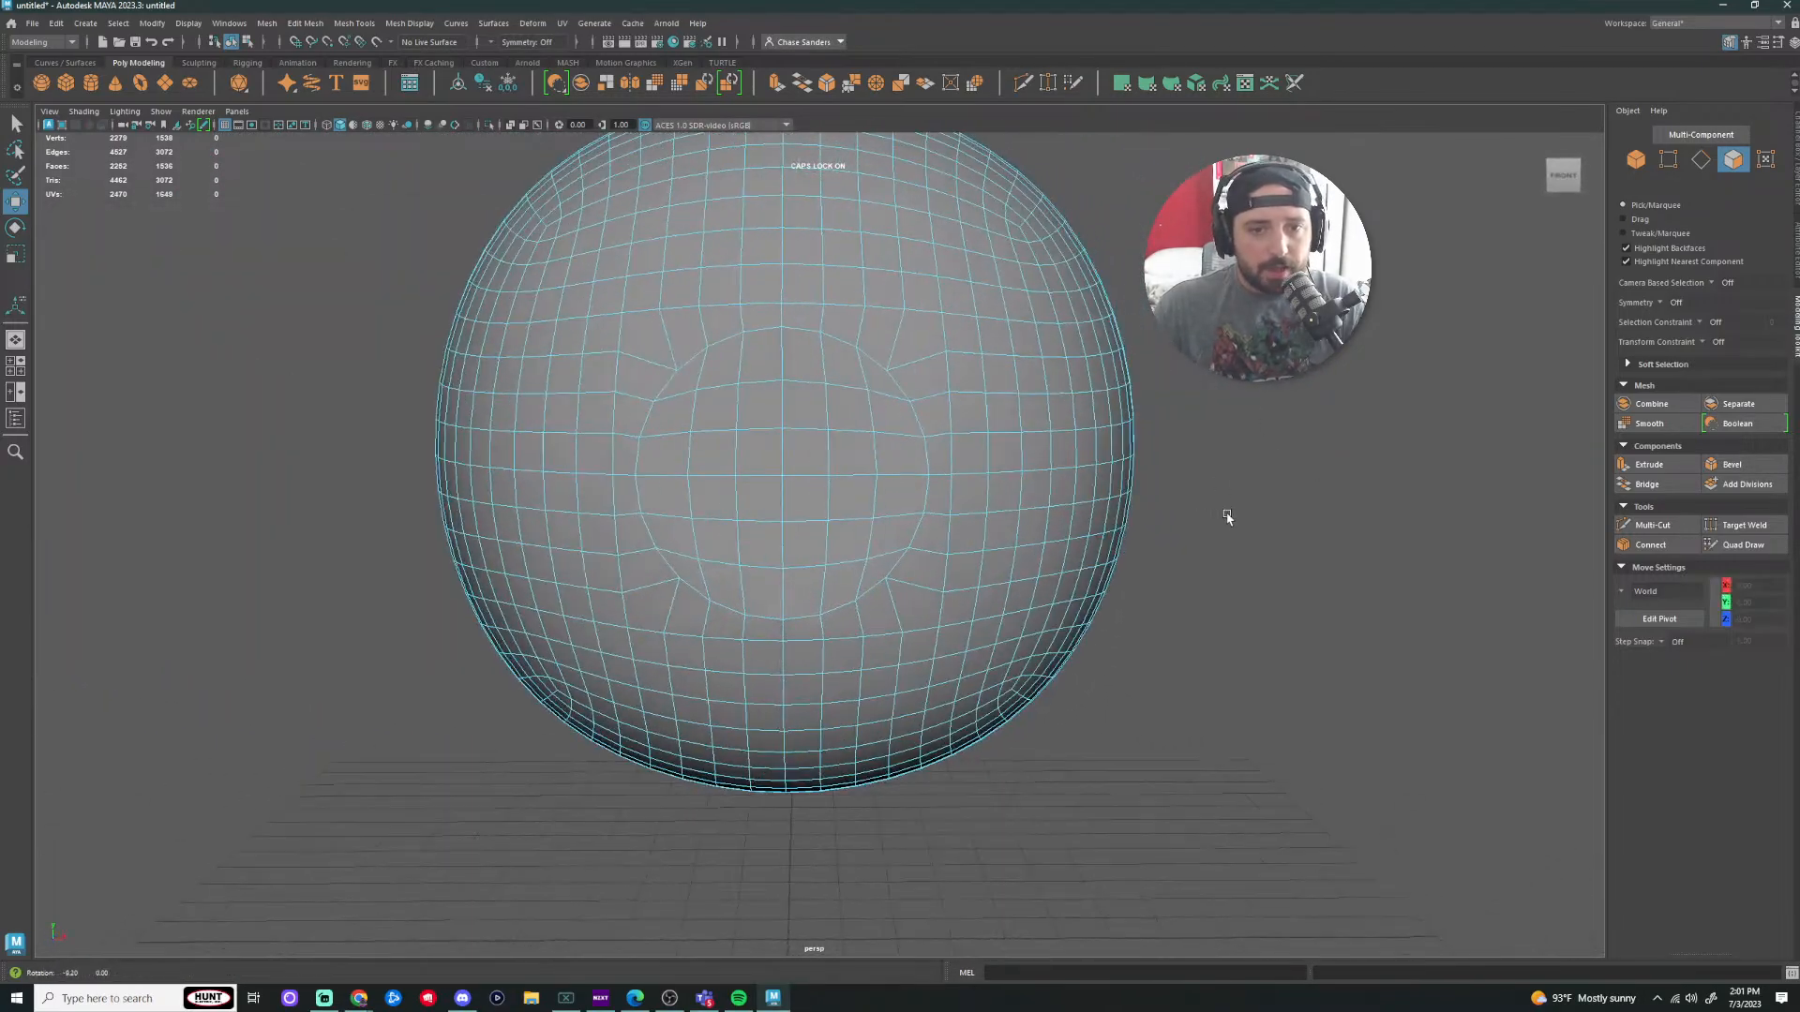
{"action": "right_click", "coordinate": [737, 419]}
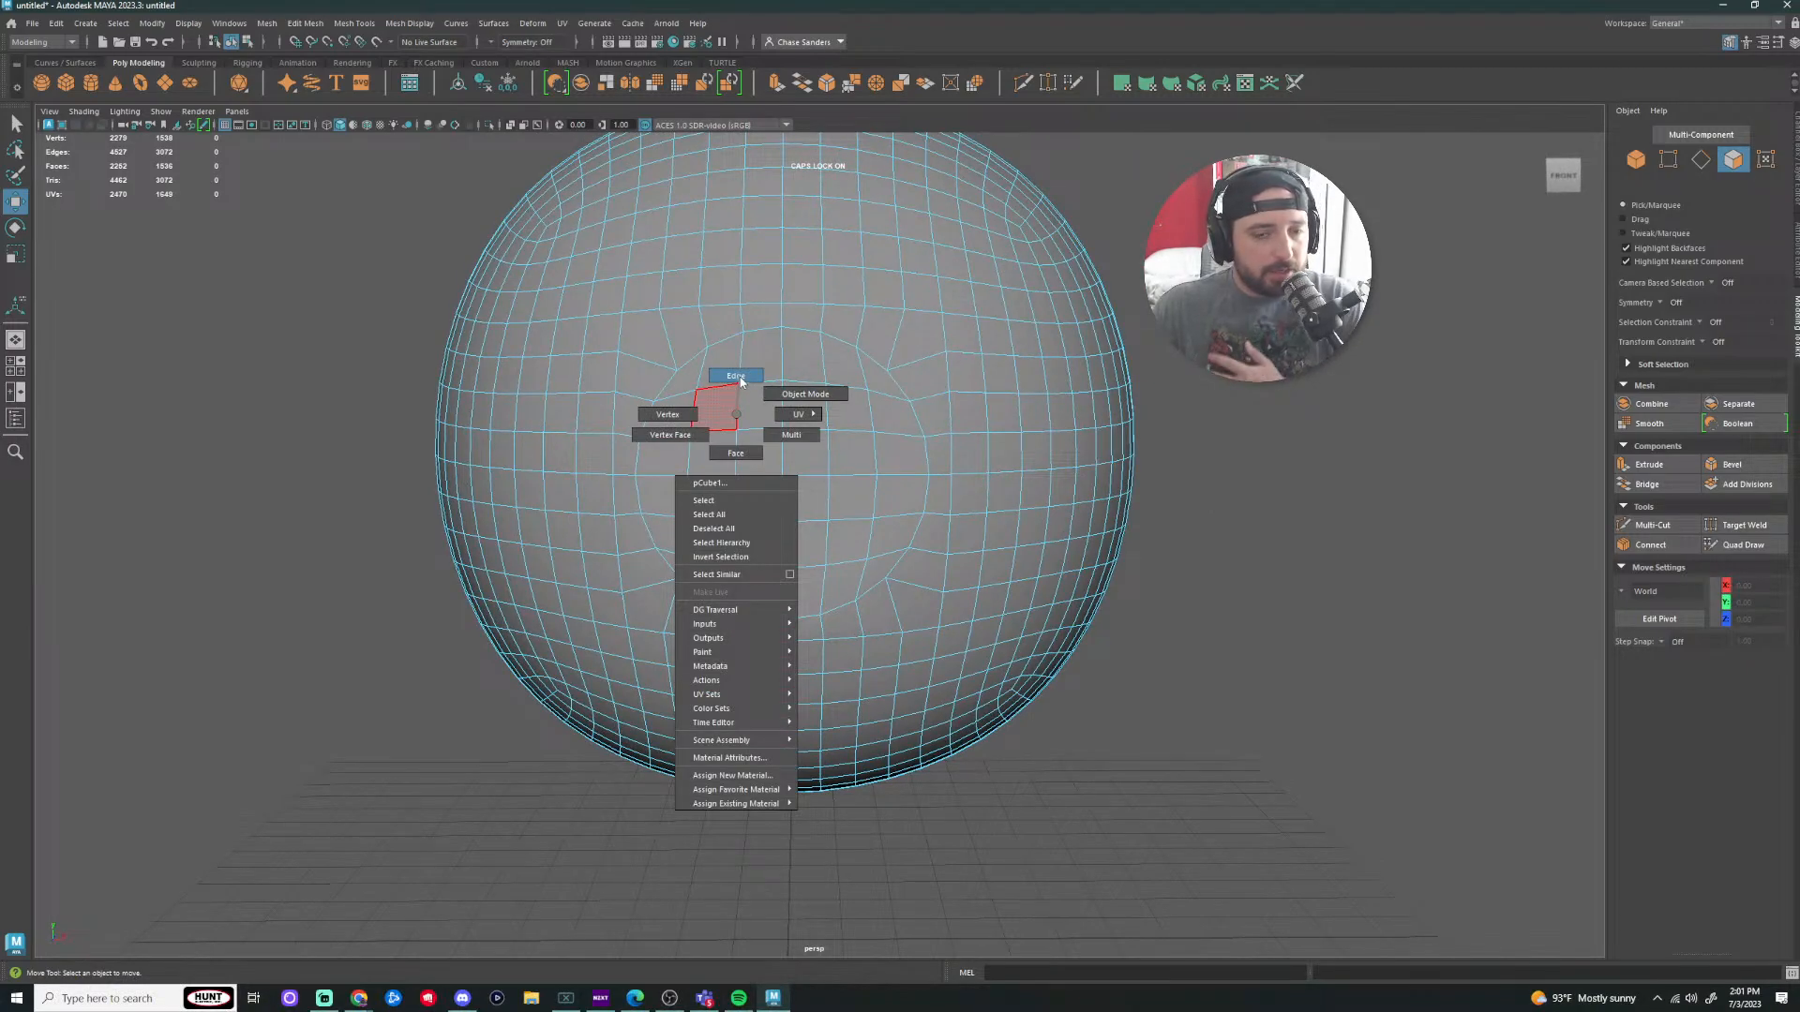
{"action": "left_click", "coordinate": [738, 377]}
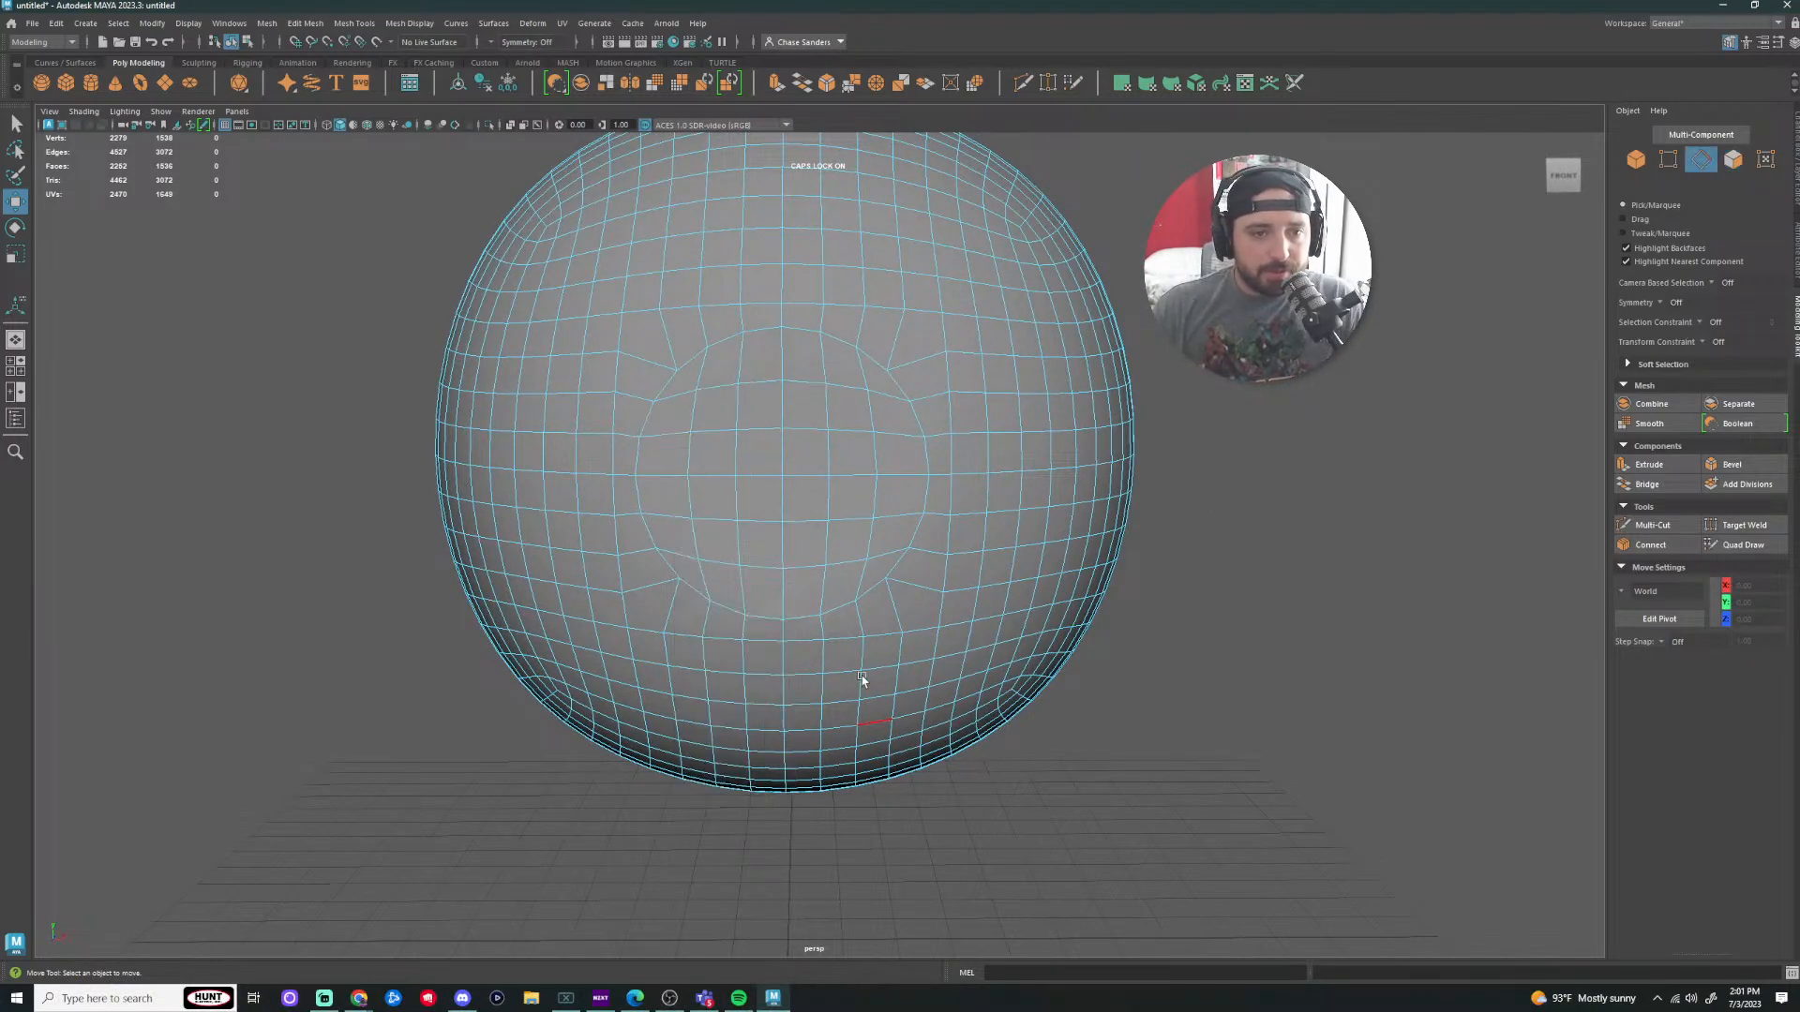
{"action": "scroll", "coordinate": [720, 443], "scroll_direction": "up", "scroll_amount": 1}
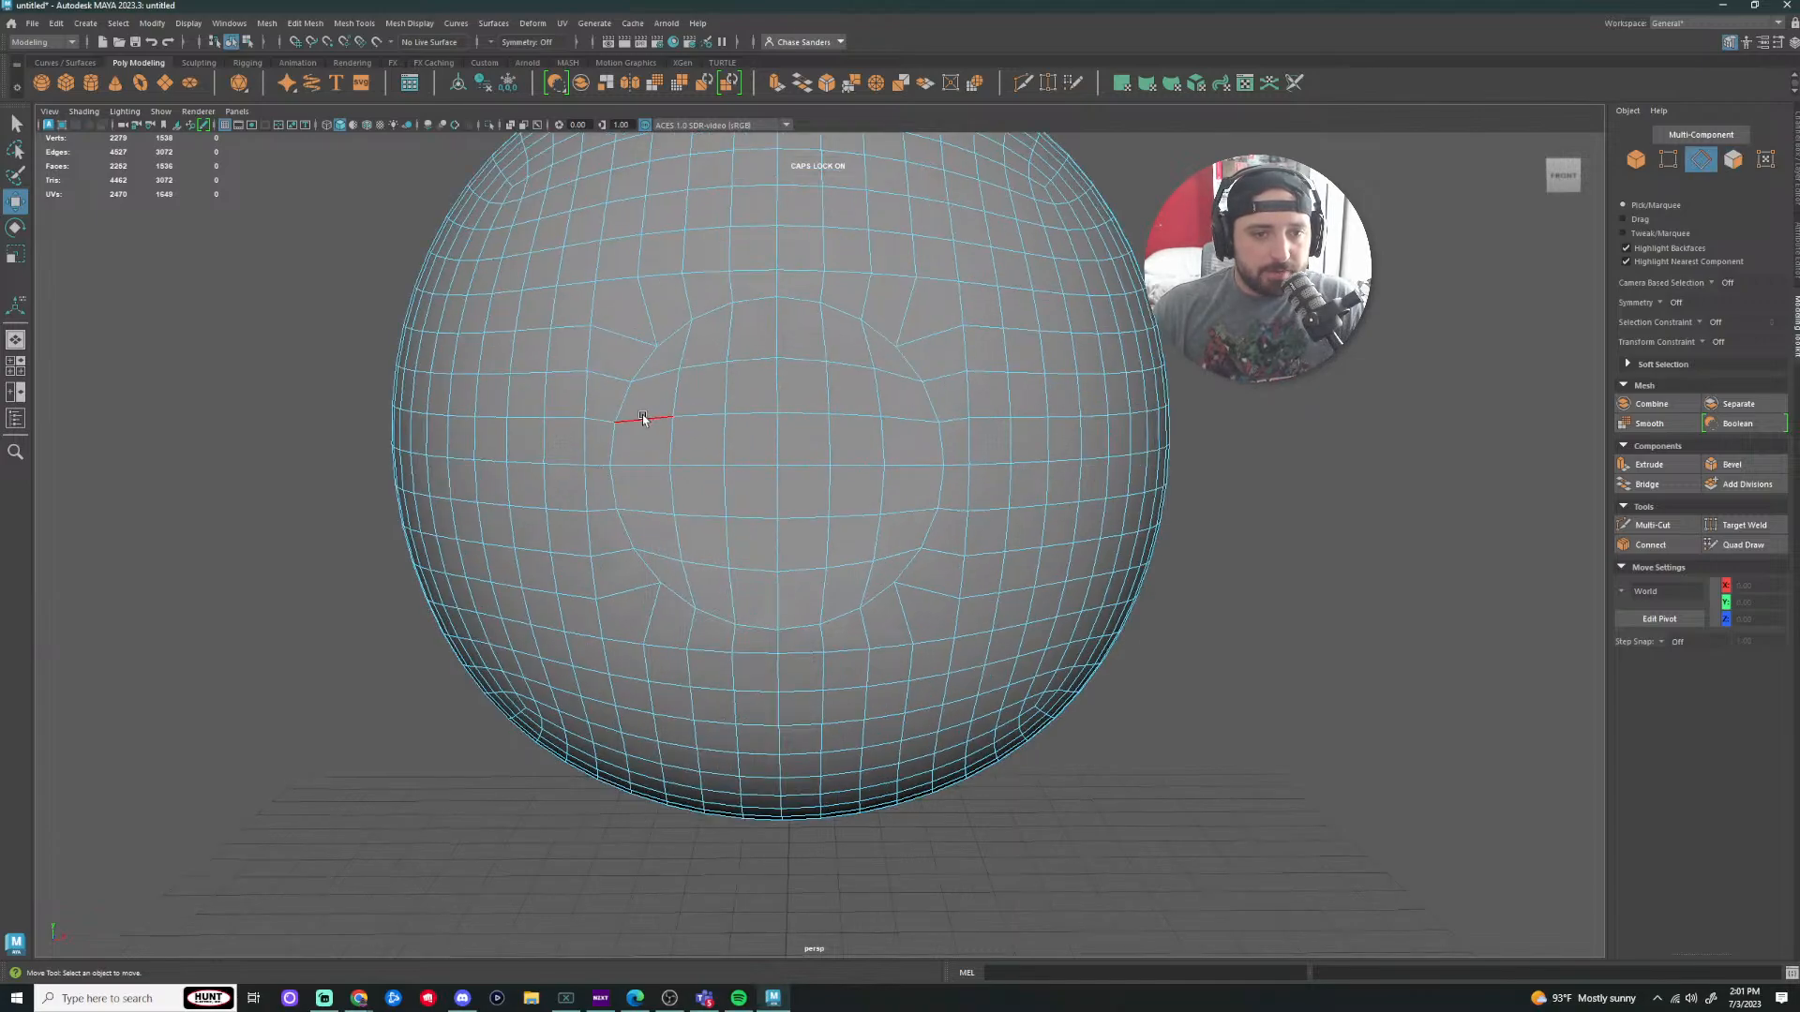
{"action": "double_click", "coordinate": [643, 418]}
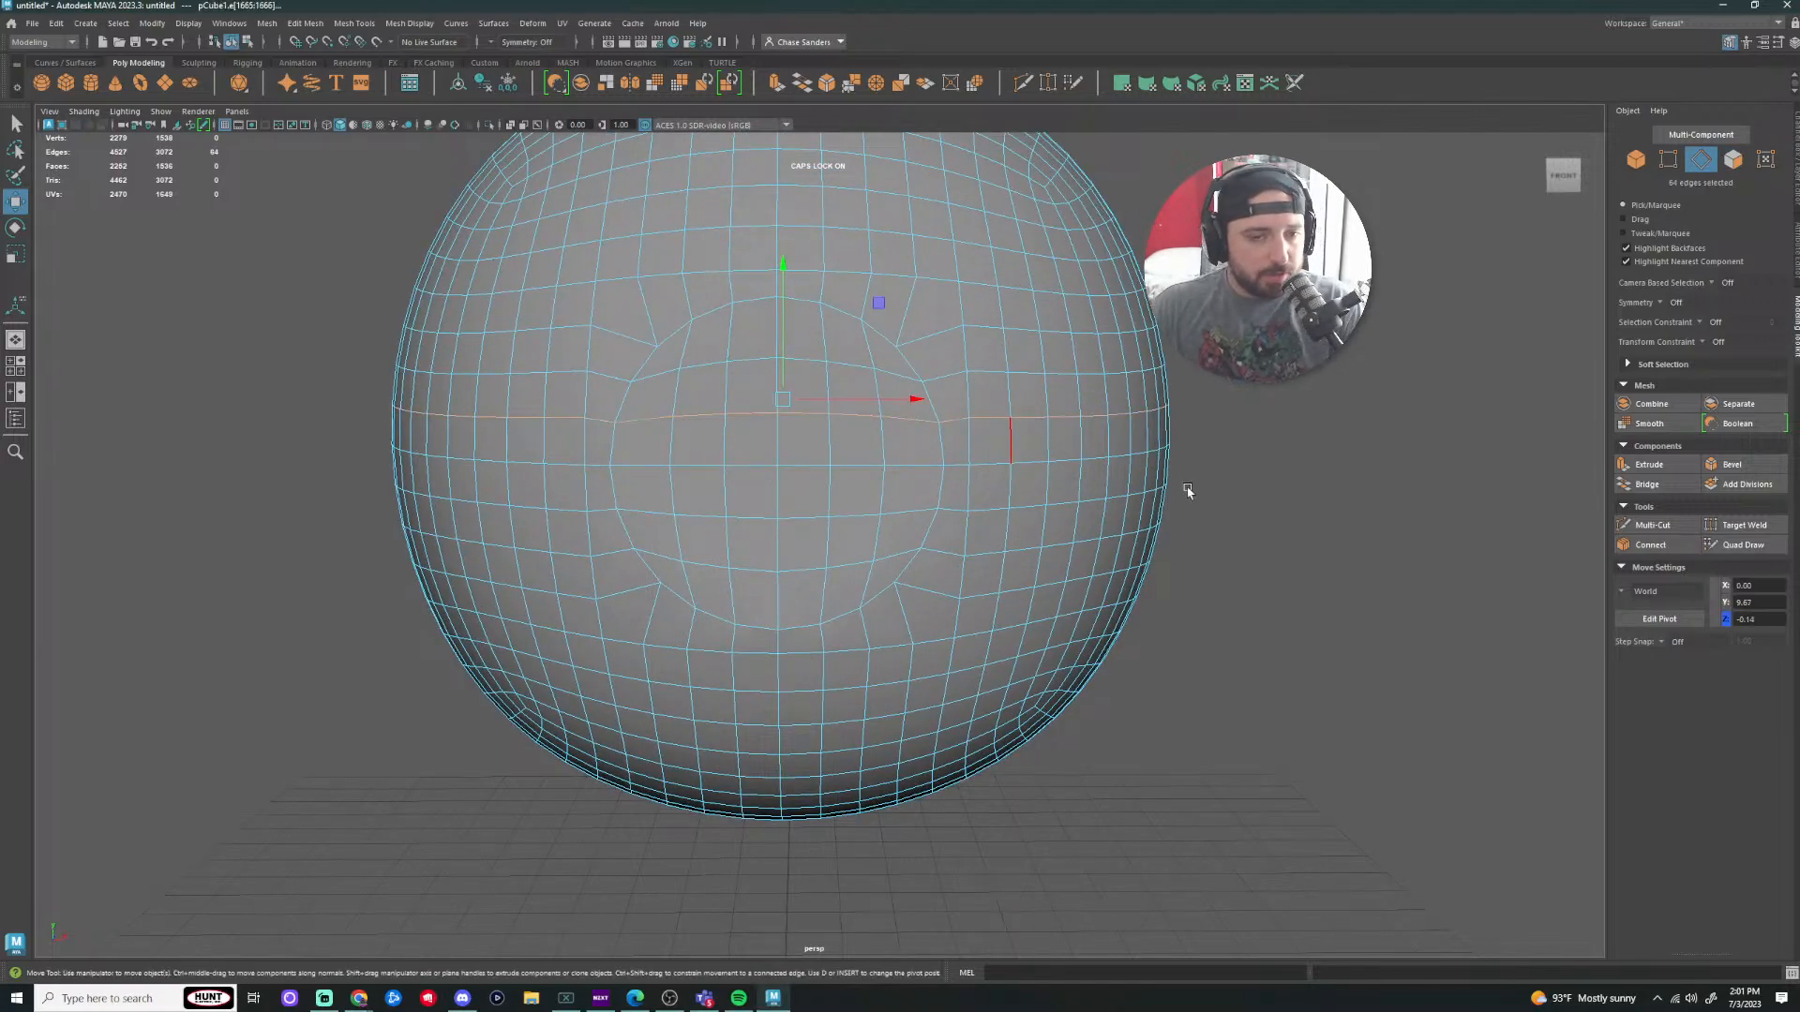
{"action": "left_click", "coordinate": [1593, 555]}
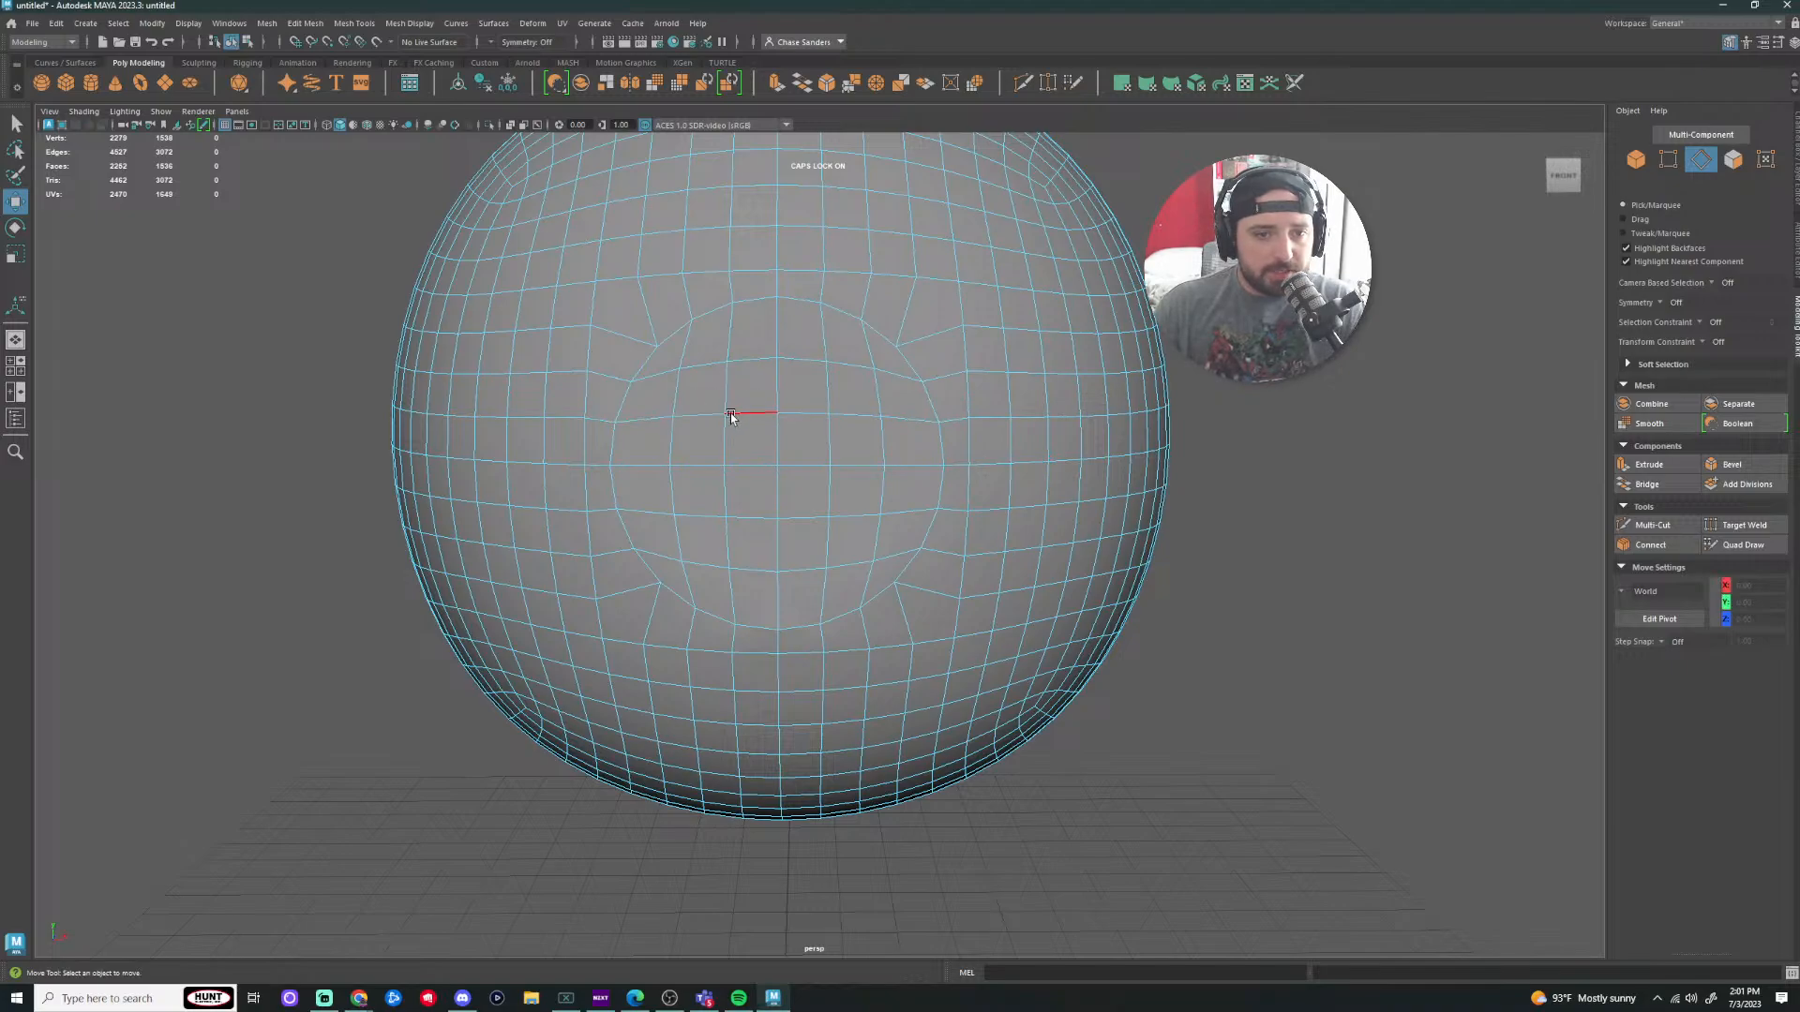
{"action": "double_click", "coordinate": [805, 415]}
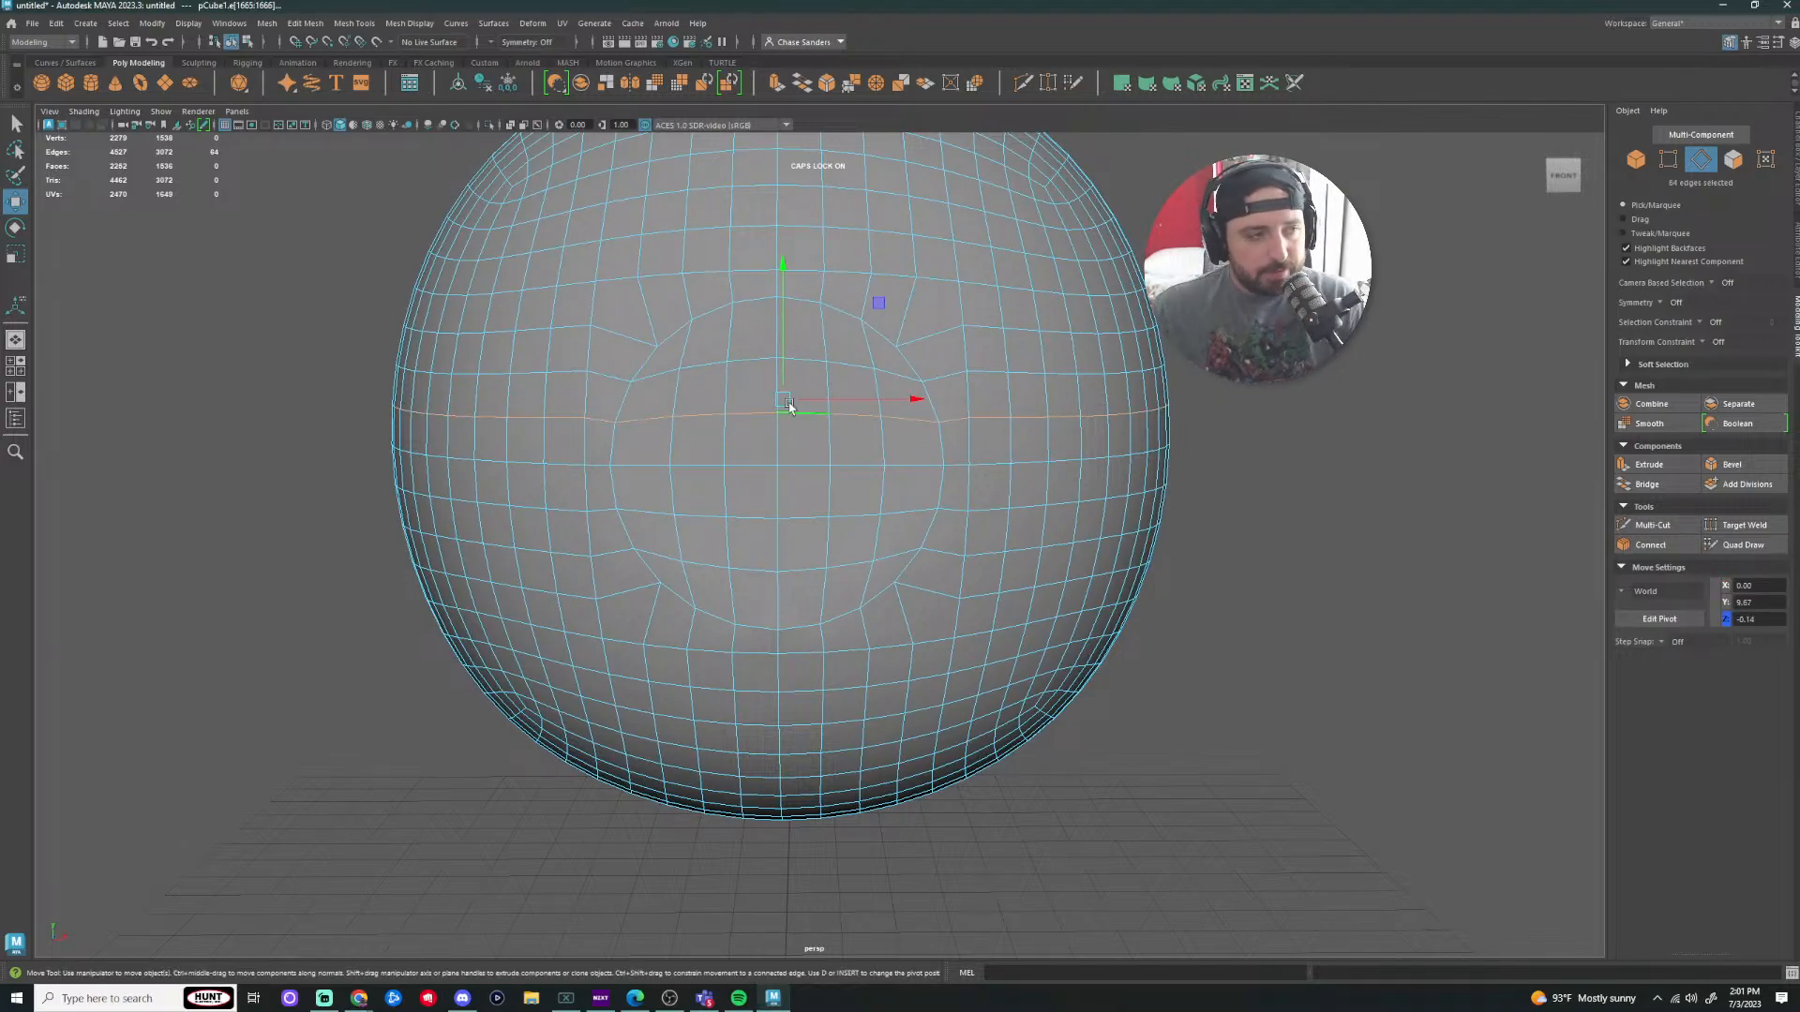
{"action": "key", "text": "r"}
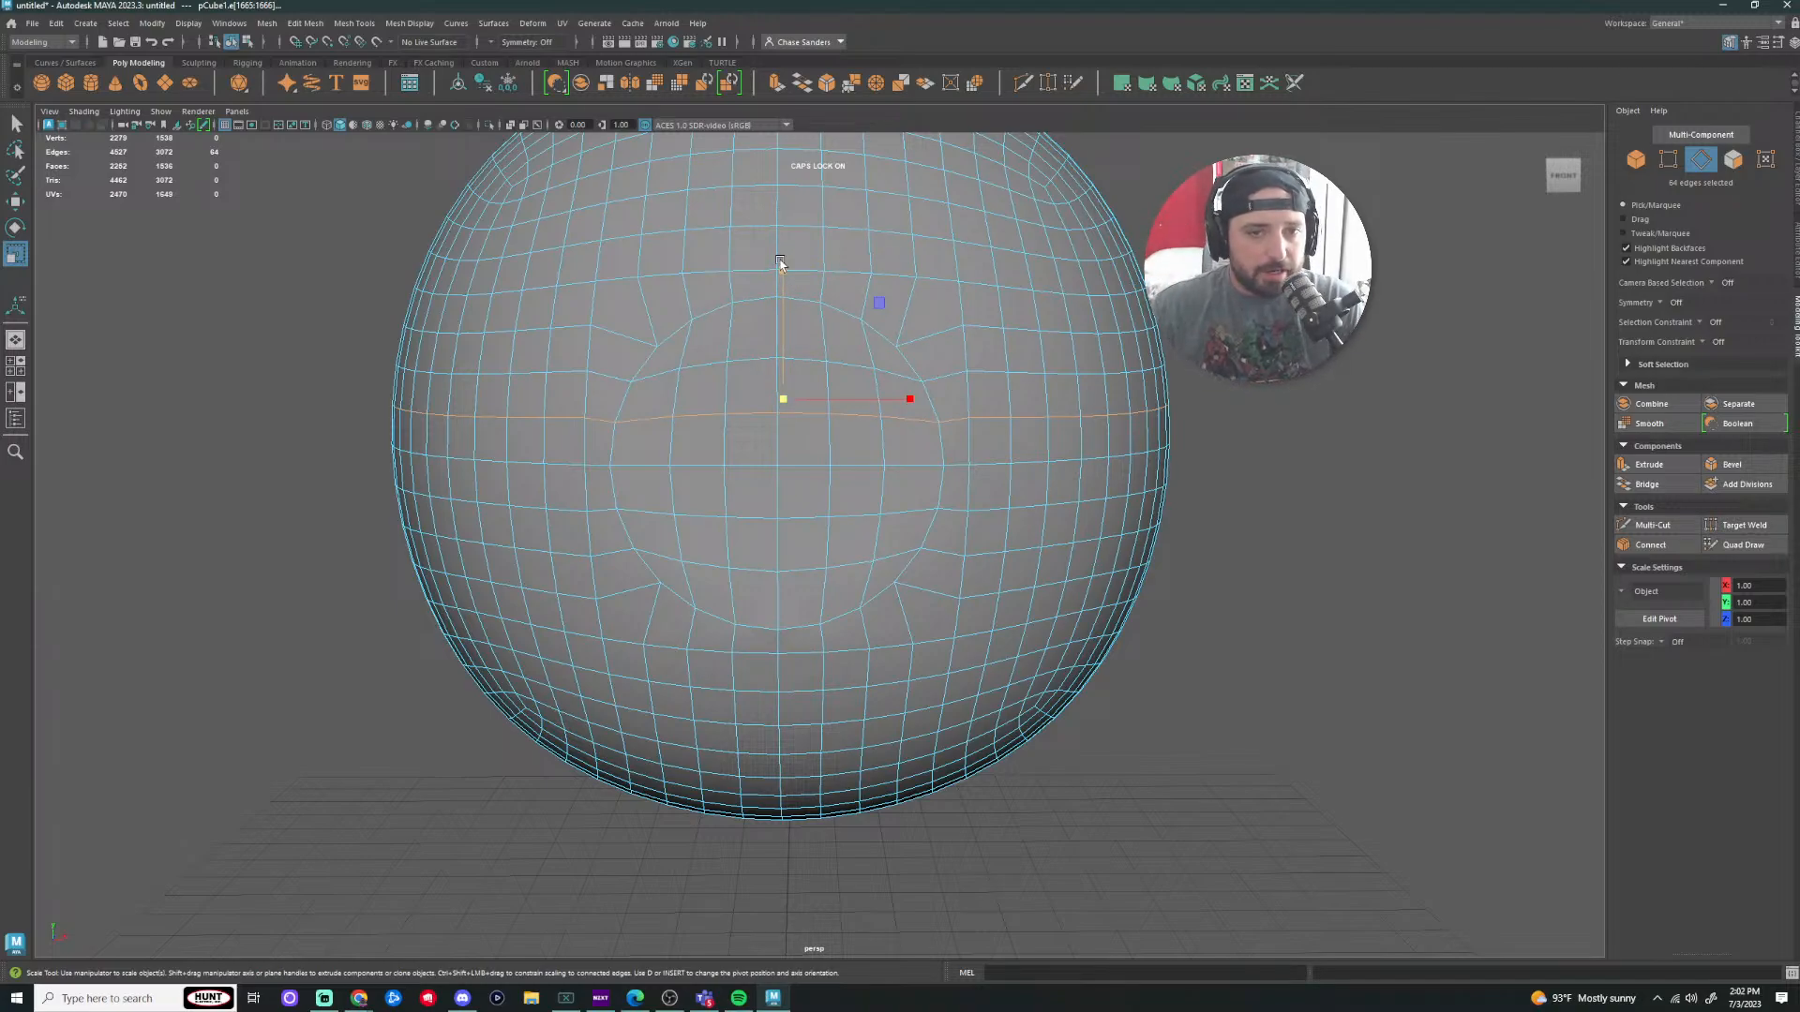
{"action": "left_click_drag", "start_coordinate": [780, 263], "coordinate": [784, 274]}
{"action": "left_click_drag", "start_coordinate": [785, 338], "coordinate": [751, 512]}
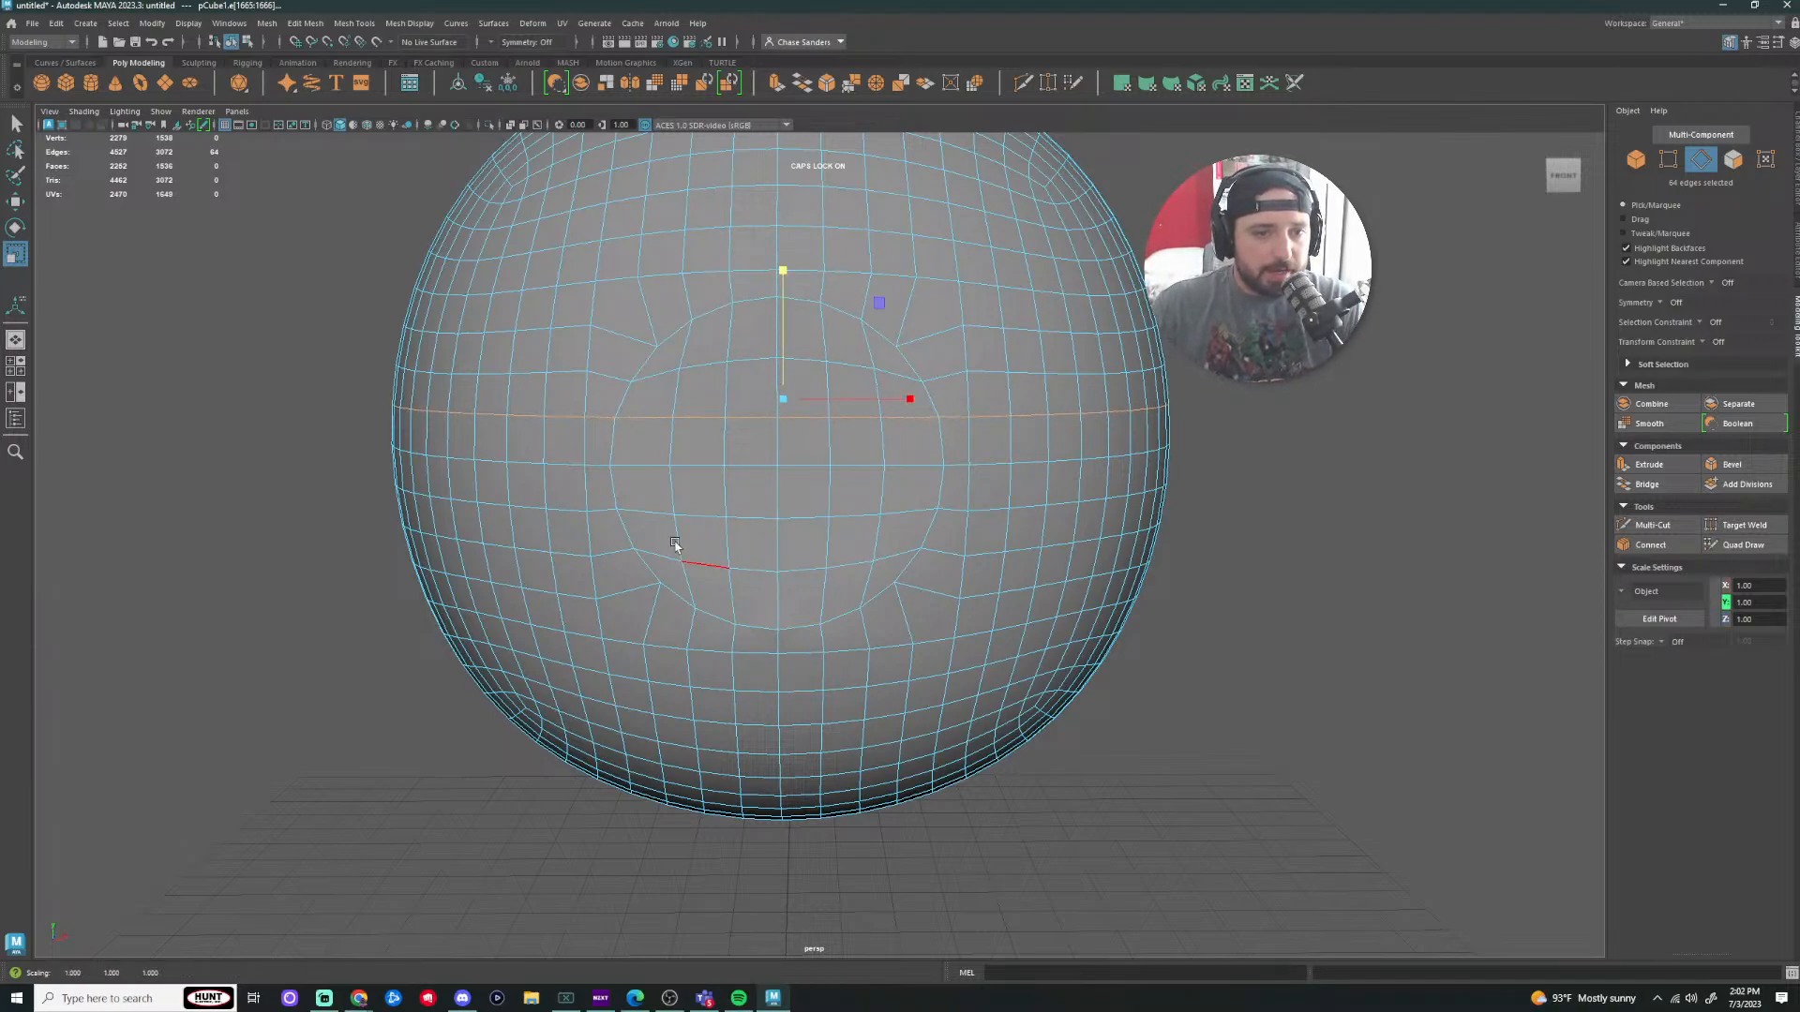
Step: Flatten the edge loop just below it vertically as well
{"action": "double_click", "coordinate": [653, 513]}
{"action": "left_click_drag", "start_coordinate": [788, 348], "coordinate": [749, 672]}
{"action": "scroll", "coordinate": [1286, 483], "scroll_direction": "down", "scroll_amount": 2}
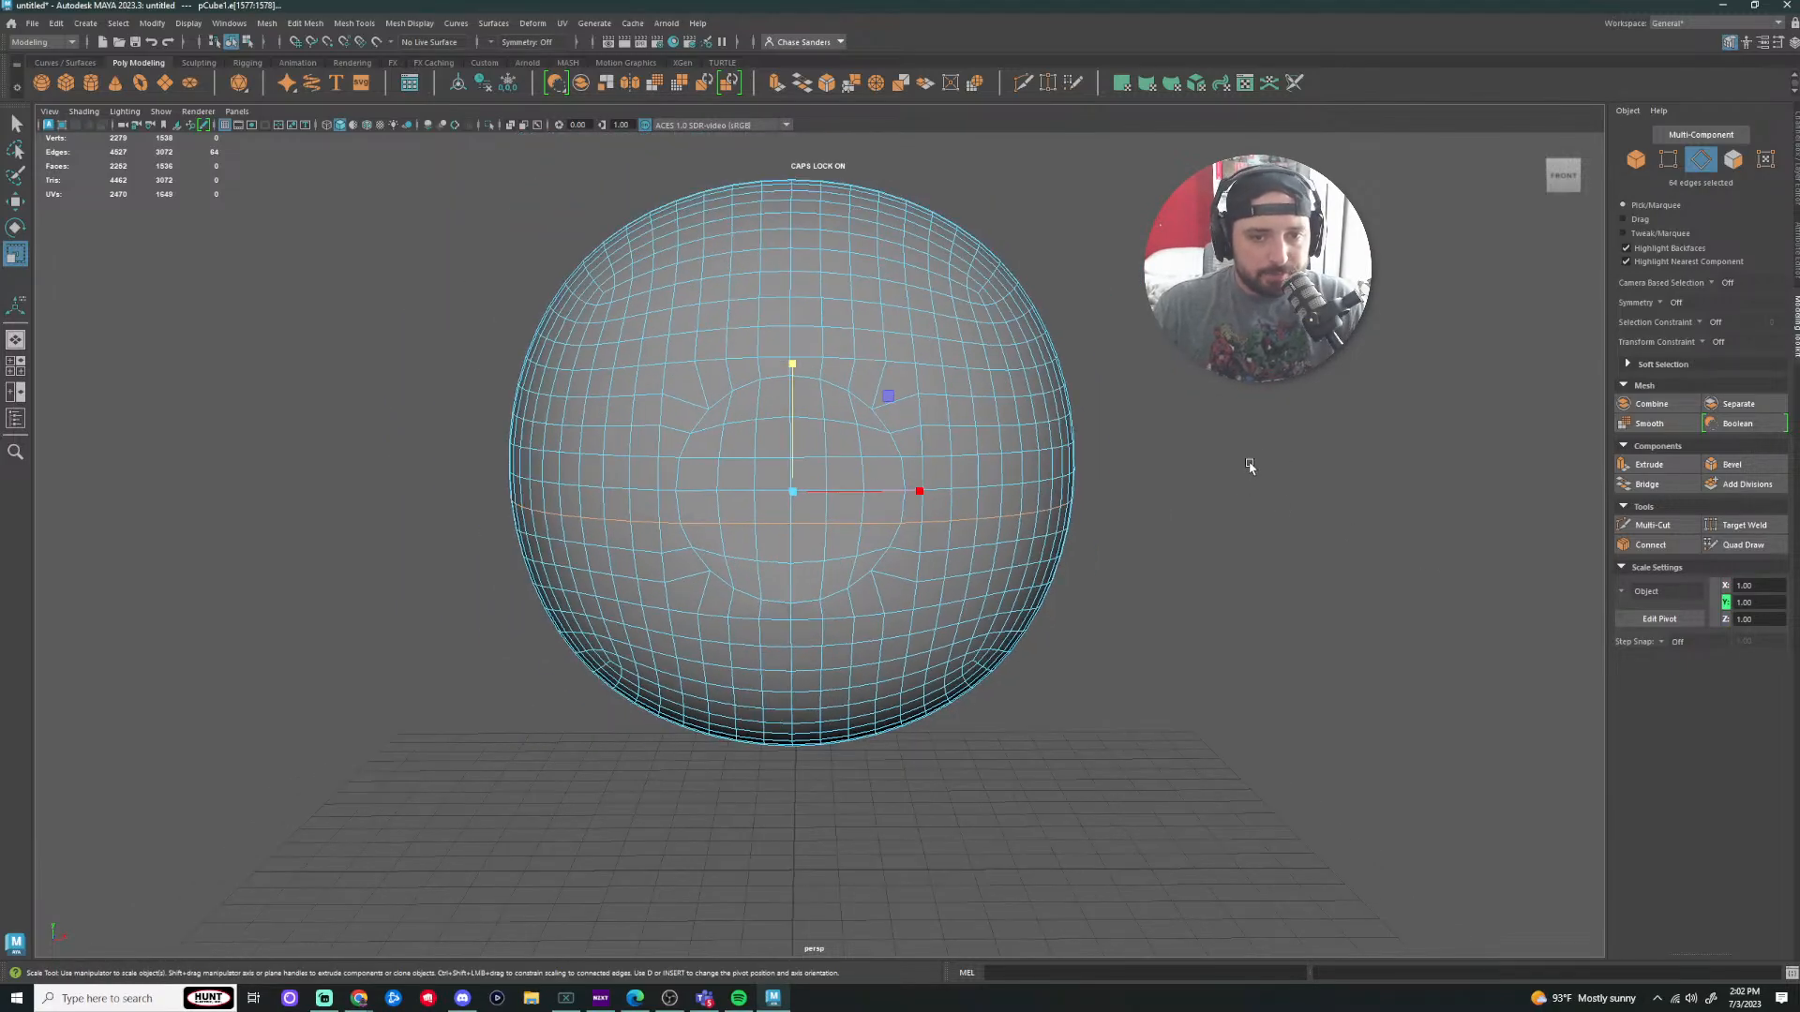
{"action": "left_click_drag", "start_coordinate": [1249, 466], "coordinate": [684, 433], "text": "alt"}
Step: Switch to face mode and trial-select the equator face loops and a painted row
{"action": "left_click", "coordinate": [1245, 597]}
{"action": "scroll", "coordinate": [1121, 559], "scroll_direction": "up", "scroll_amount": 1}
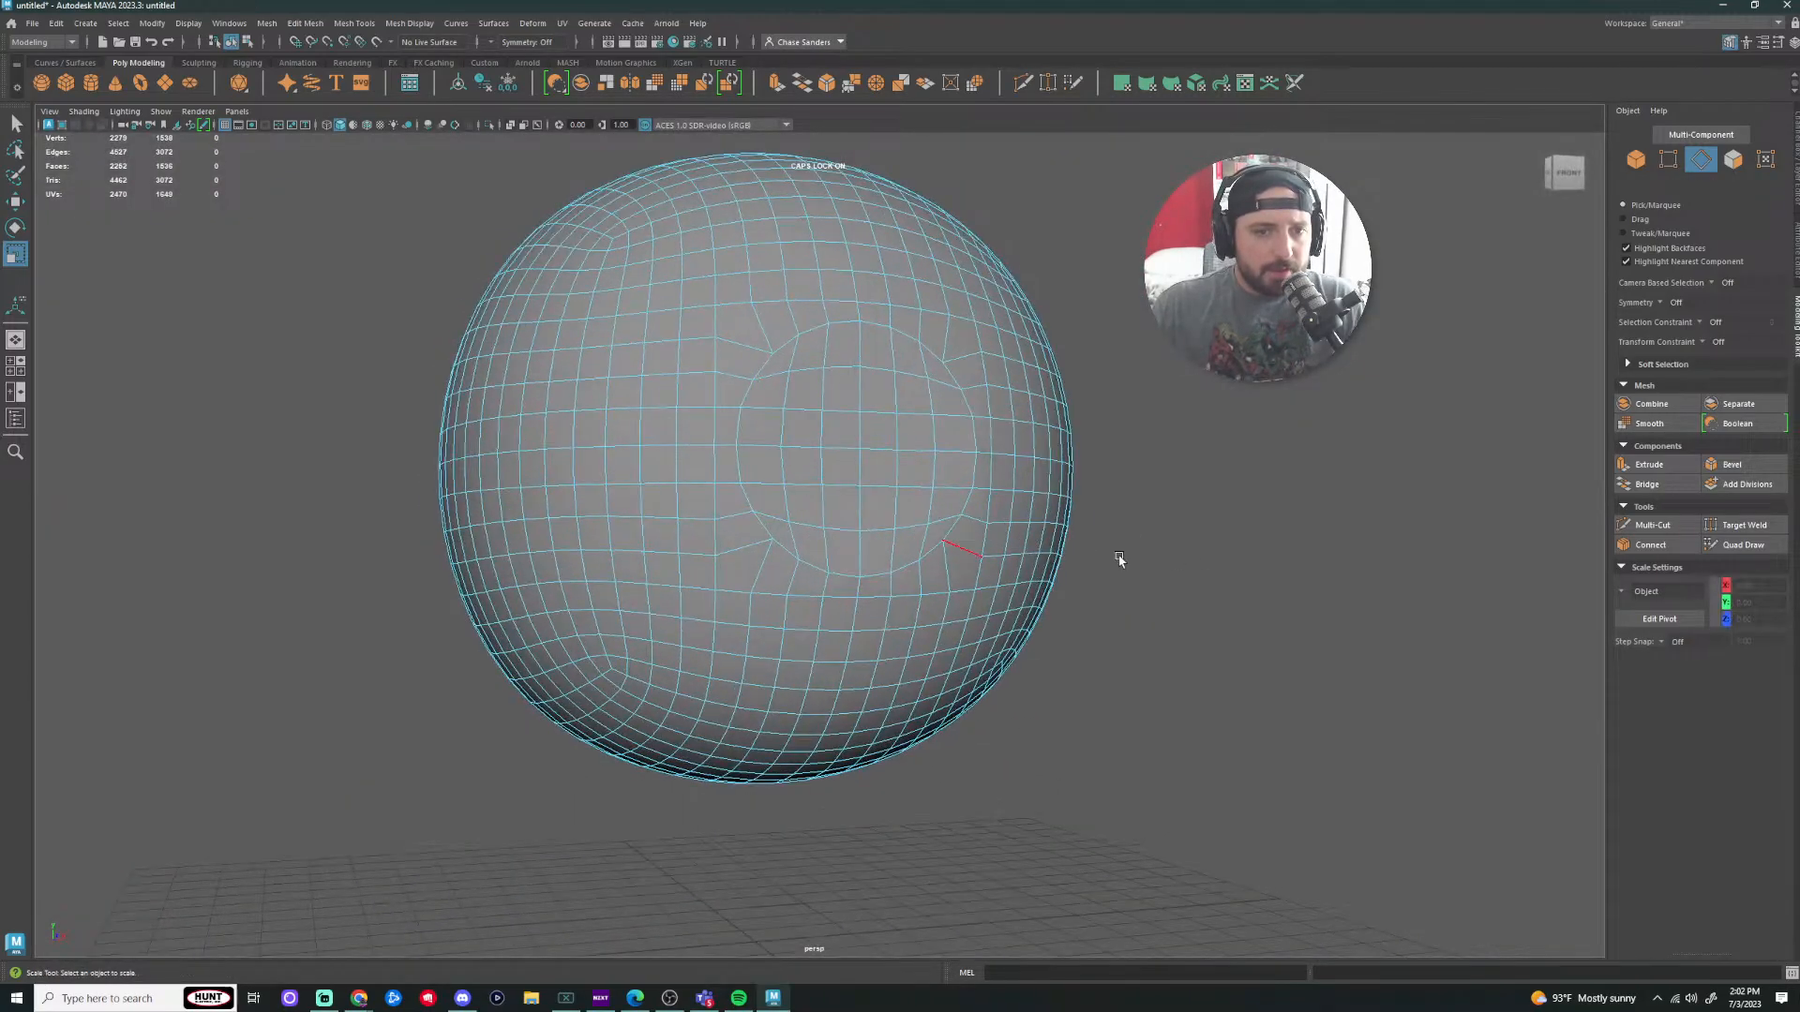
{"action": "left_click_drag", "start_coordinate": [1142, 561], "coordinate": [1135, 565], "text": "alt"}
{"action": "right_click_drag", "start_coordinate": [808, 451], "coordinate": [807, 489]}
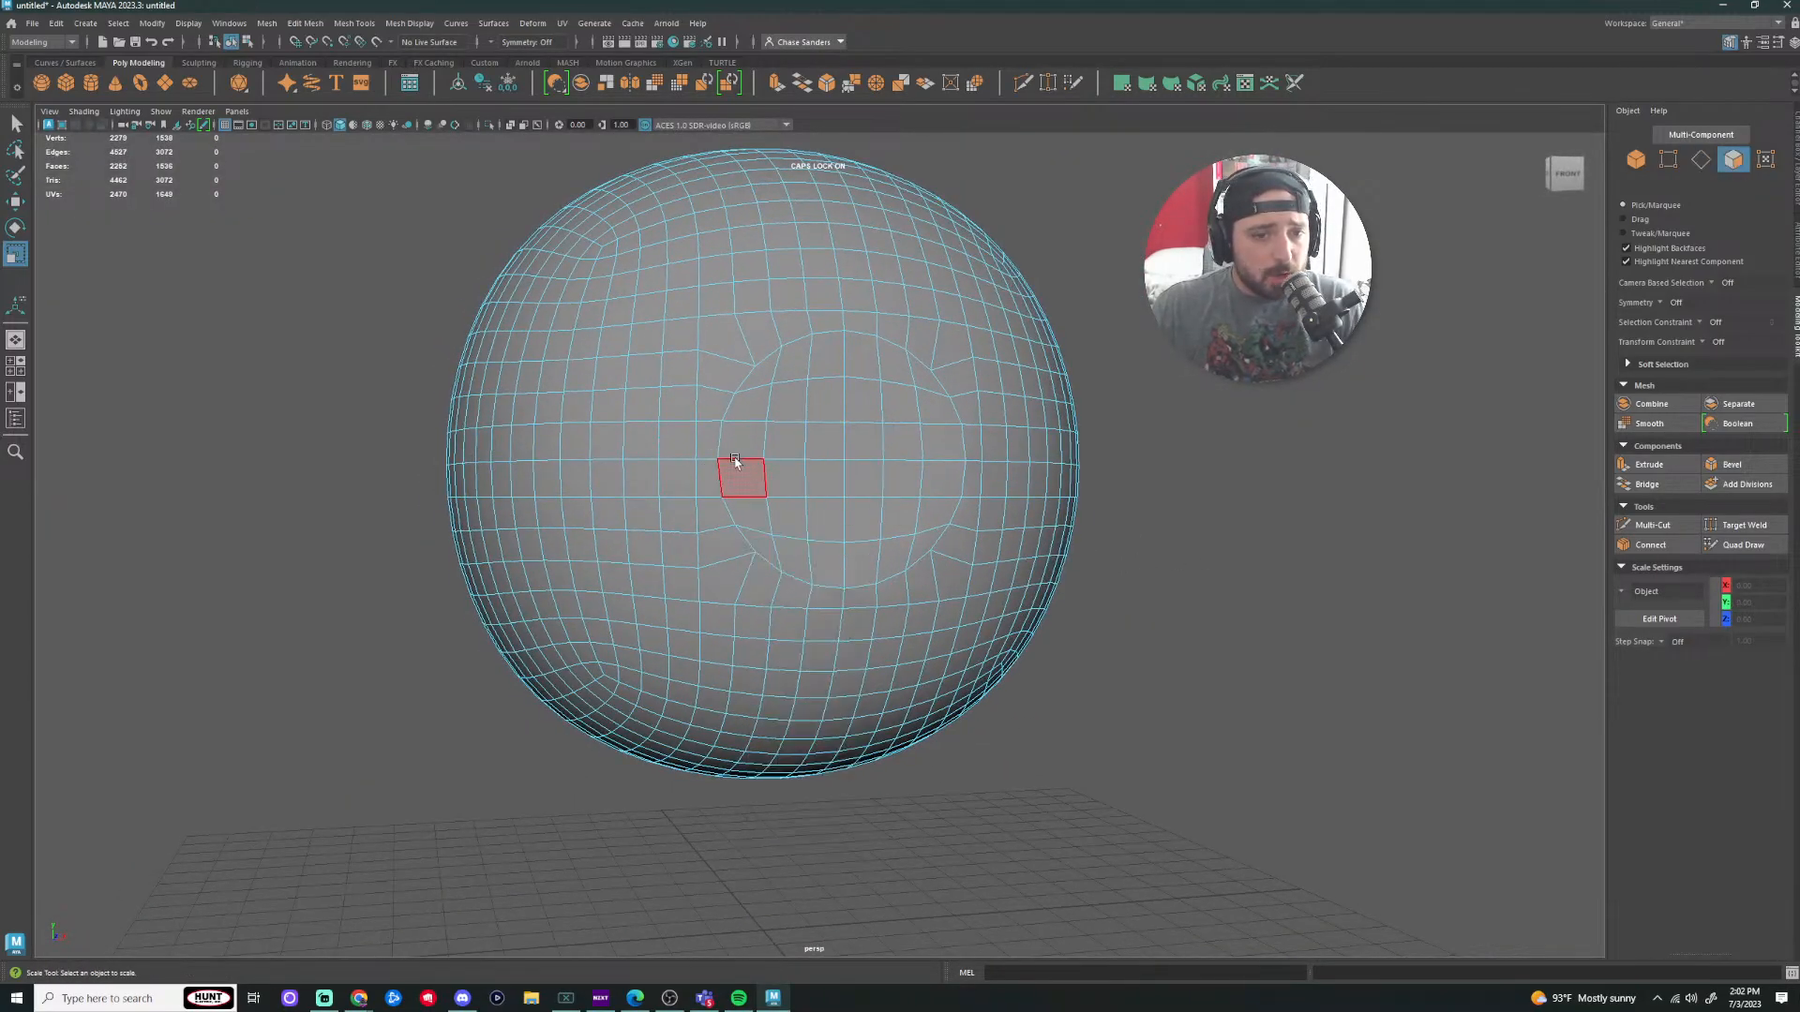
{"action": "left_click", "coordinate": [675, 440]}
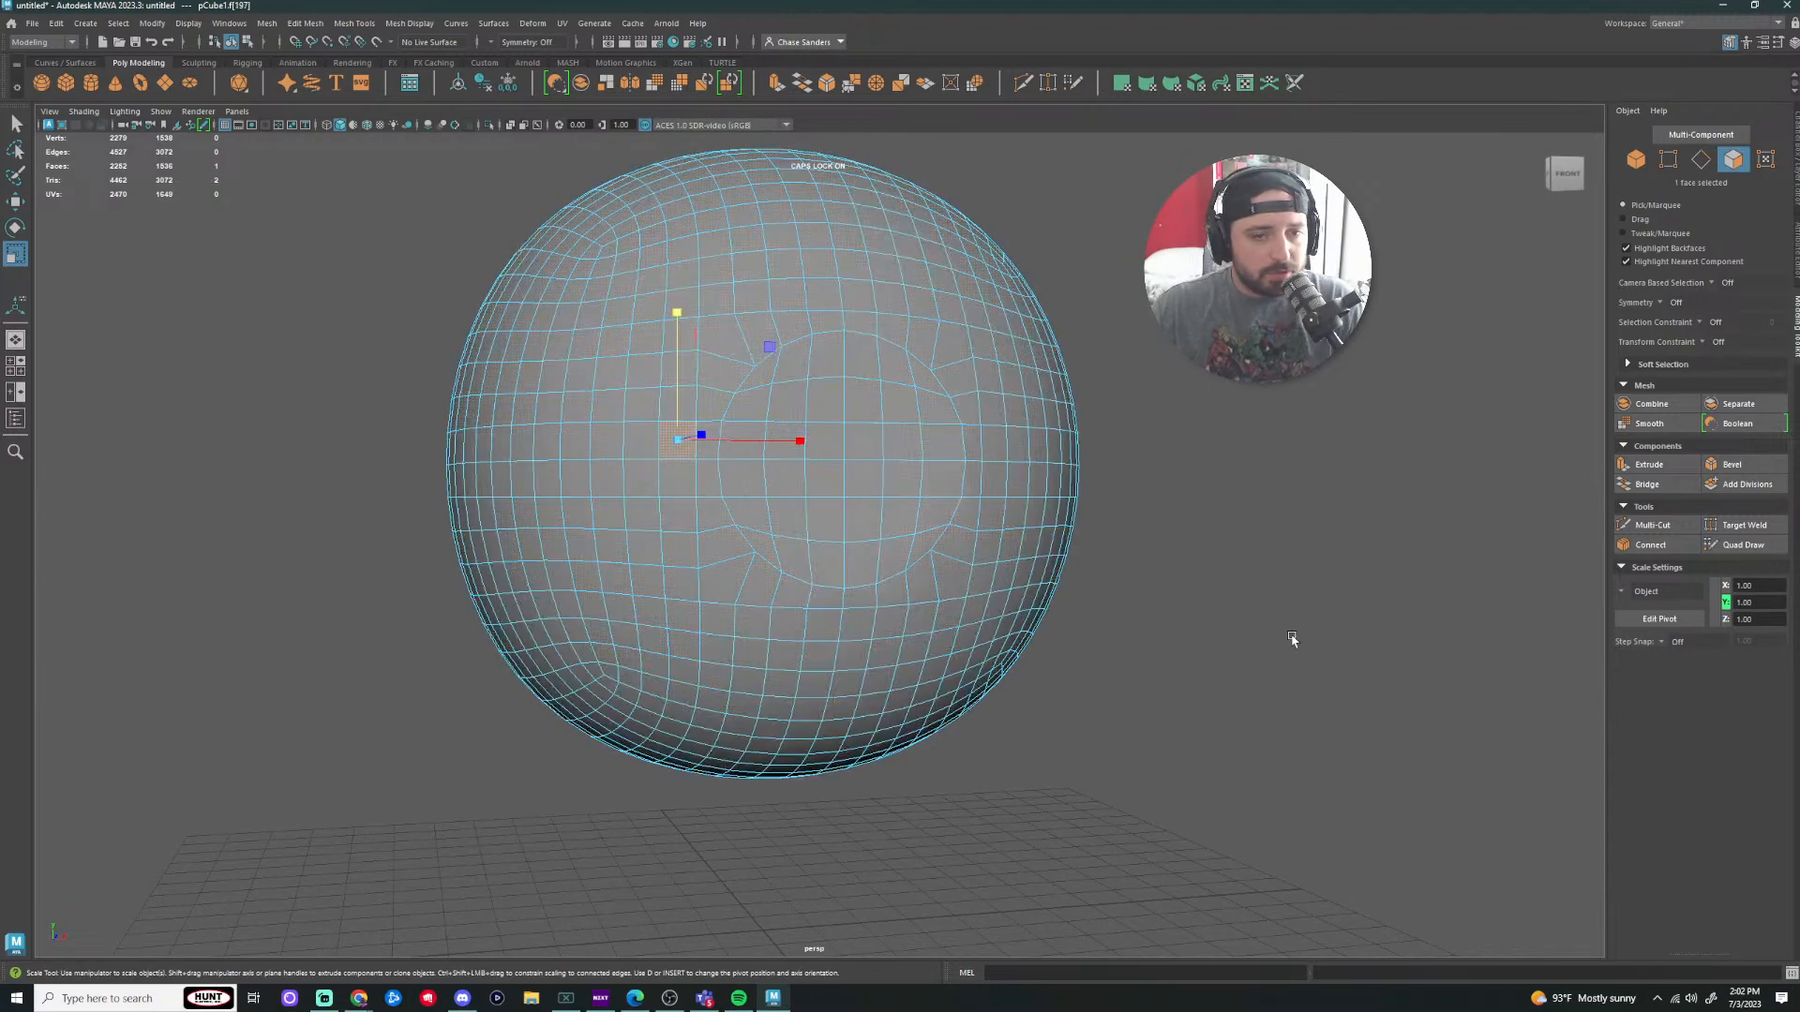
{"action": "left_click", "coordinate": [1291, 637]}
{"action": "left_click", "coordinate": [673, 442]}
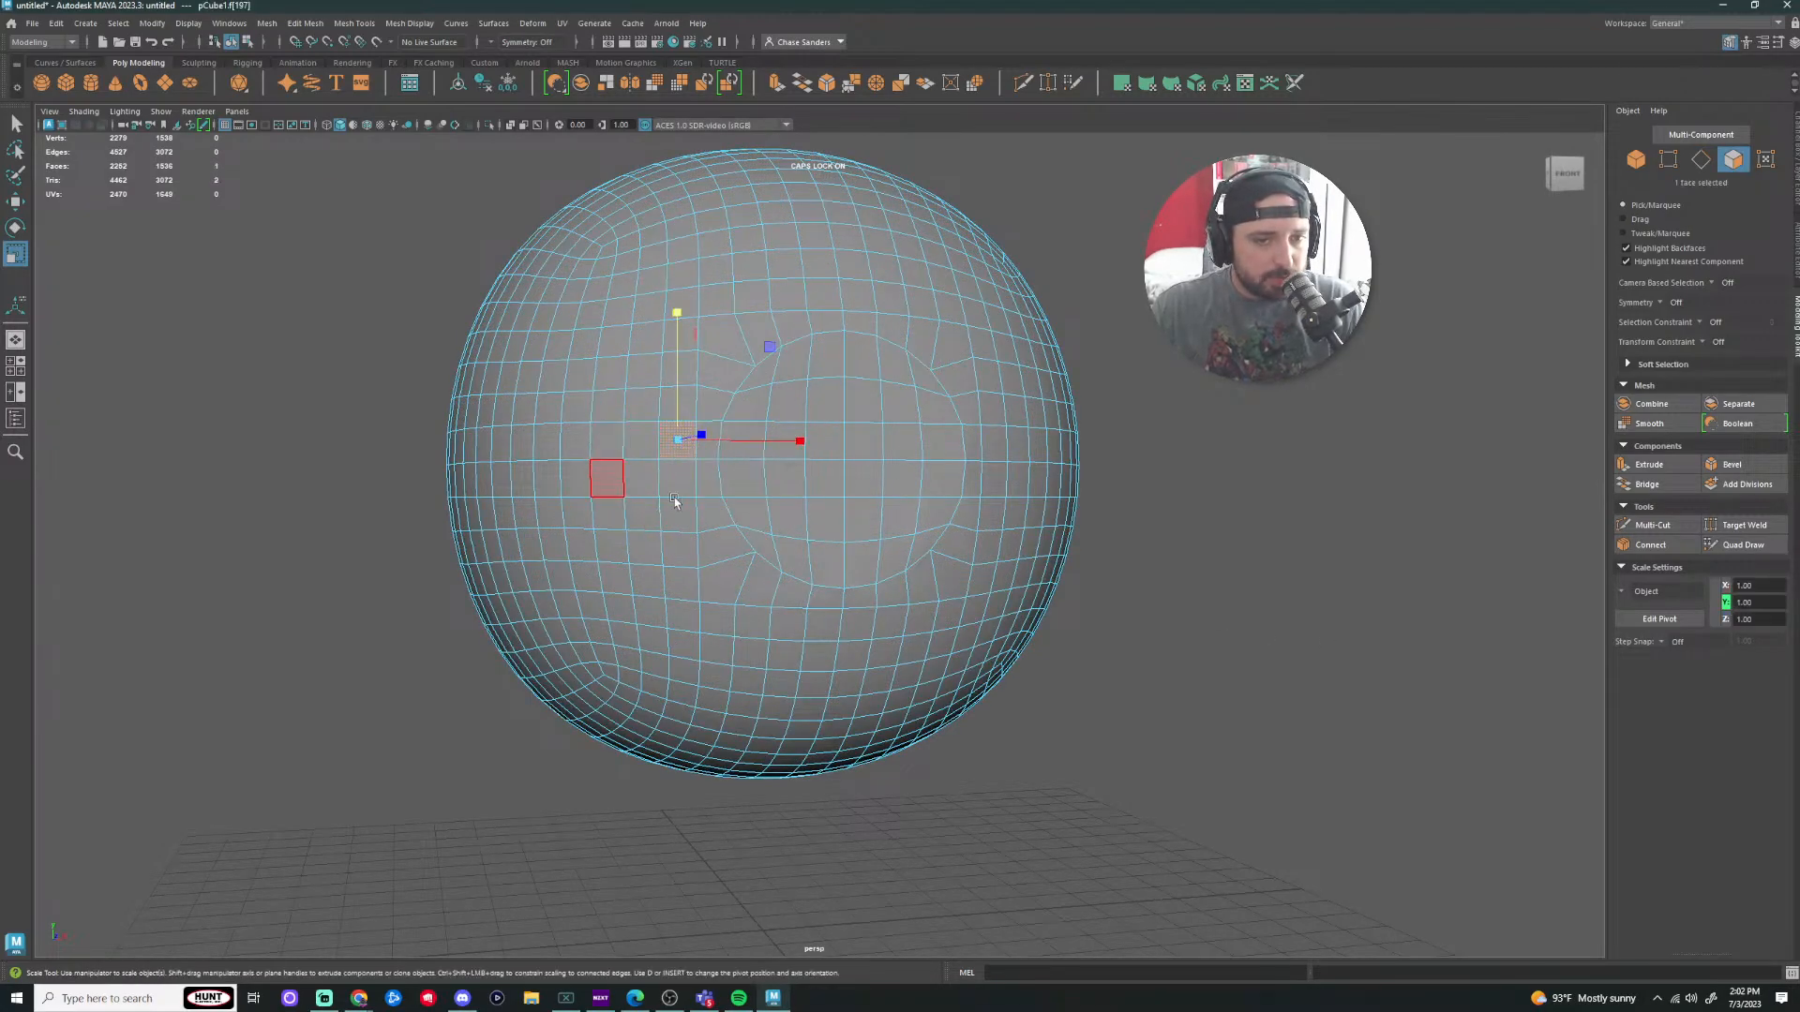
{"action": "double_click", "coordinate": [644, 444], "text": "shift"}
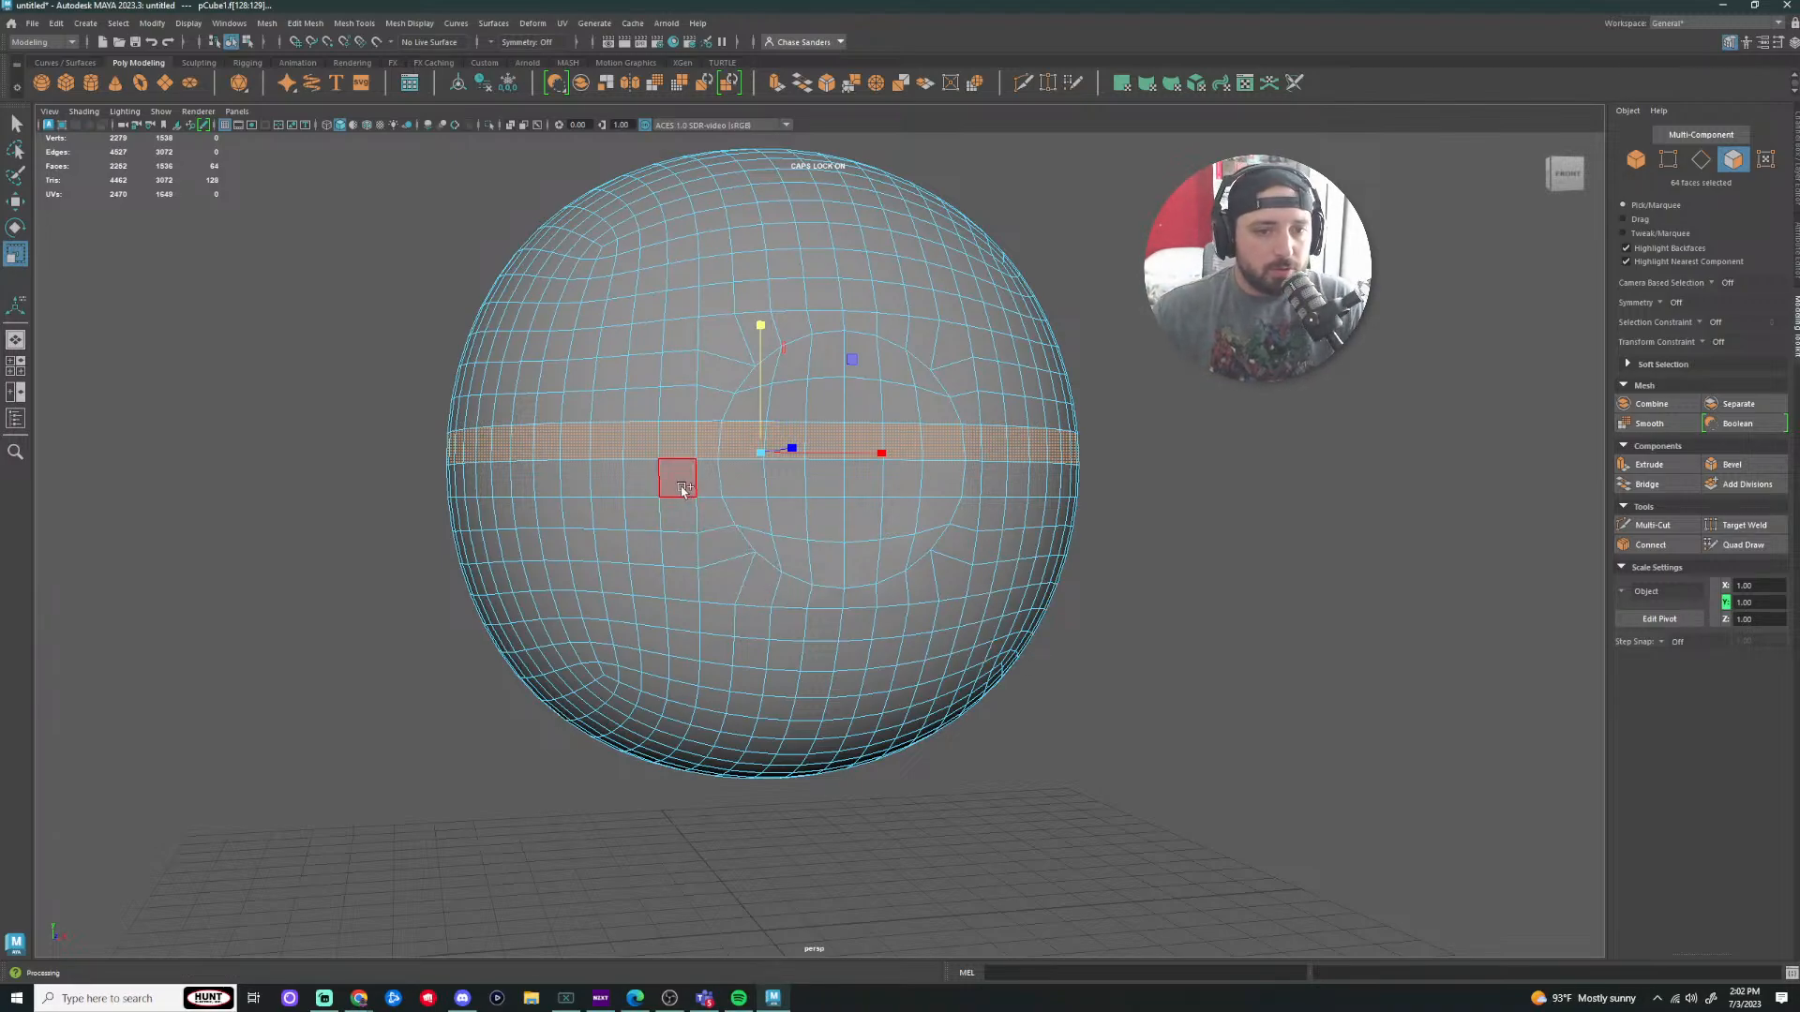
{"action": "double_click", "coordinate": [637, 480], "text": "shift"}
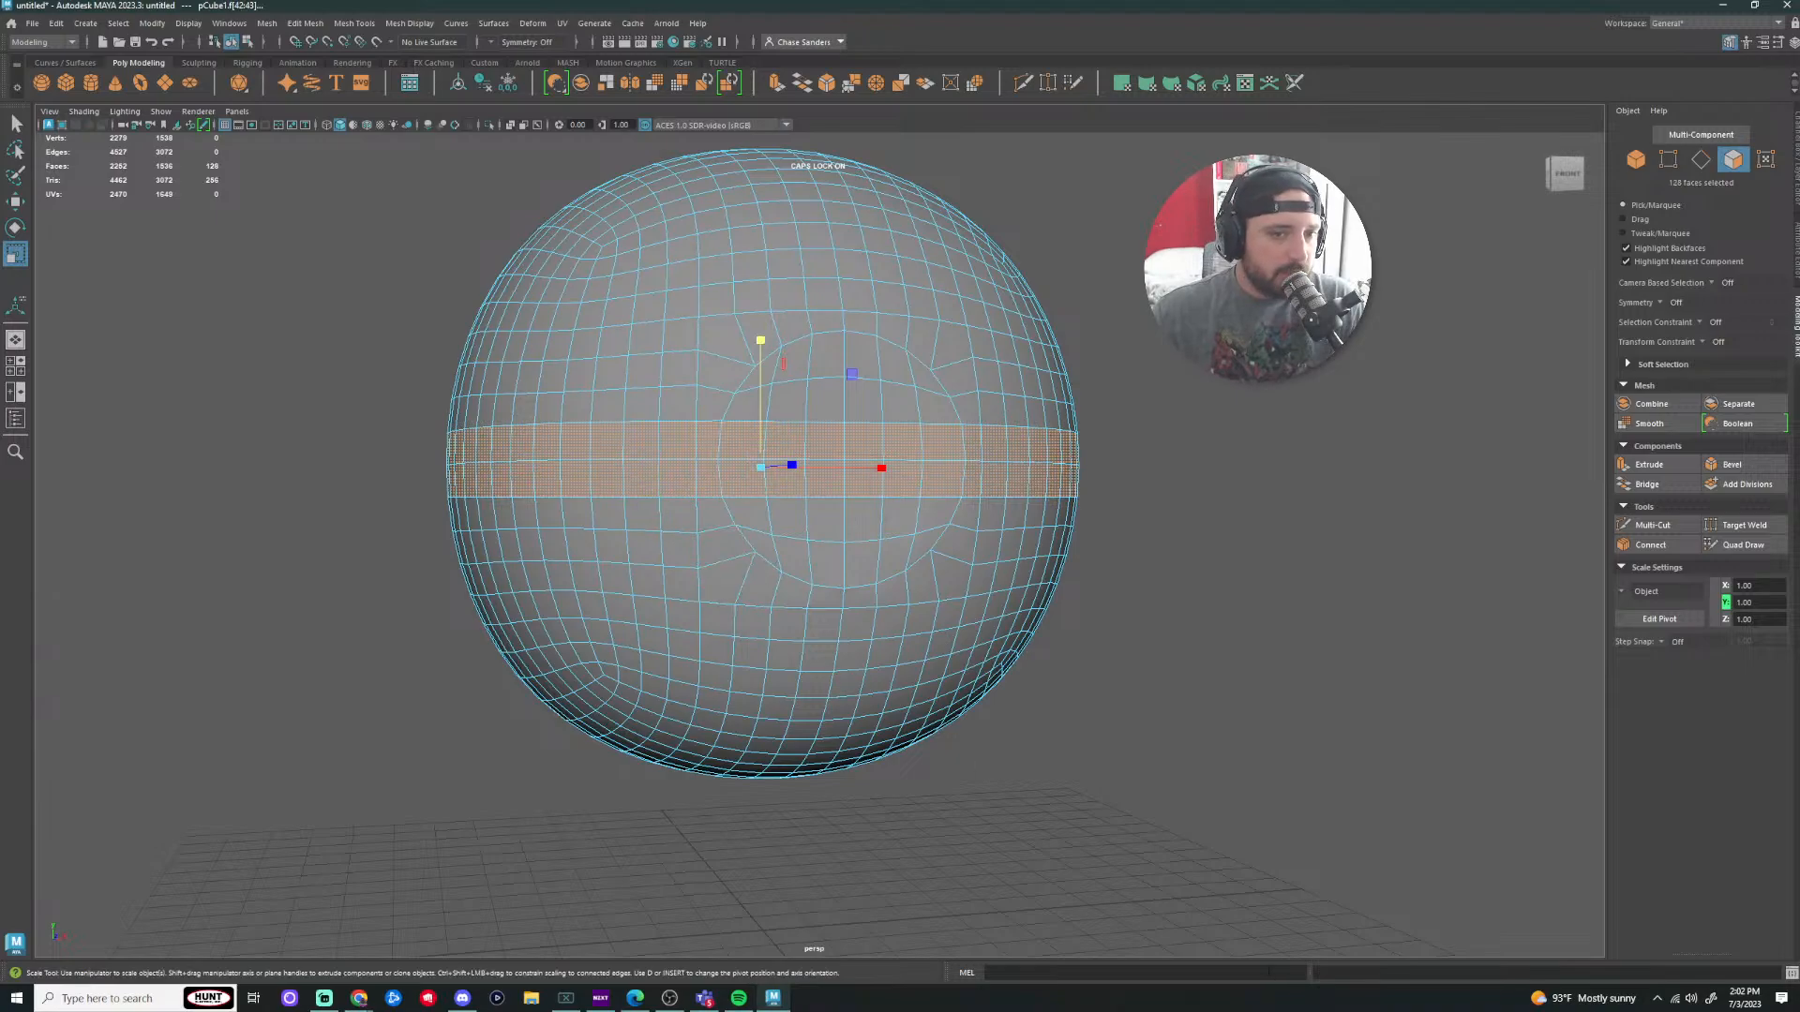
{"action": "left_click", "coordinate": [1271, 616]}
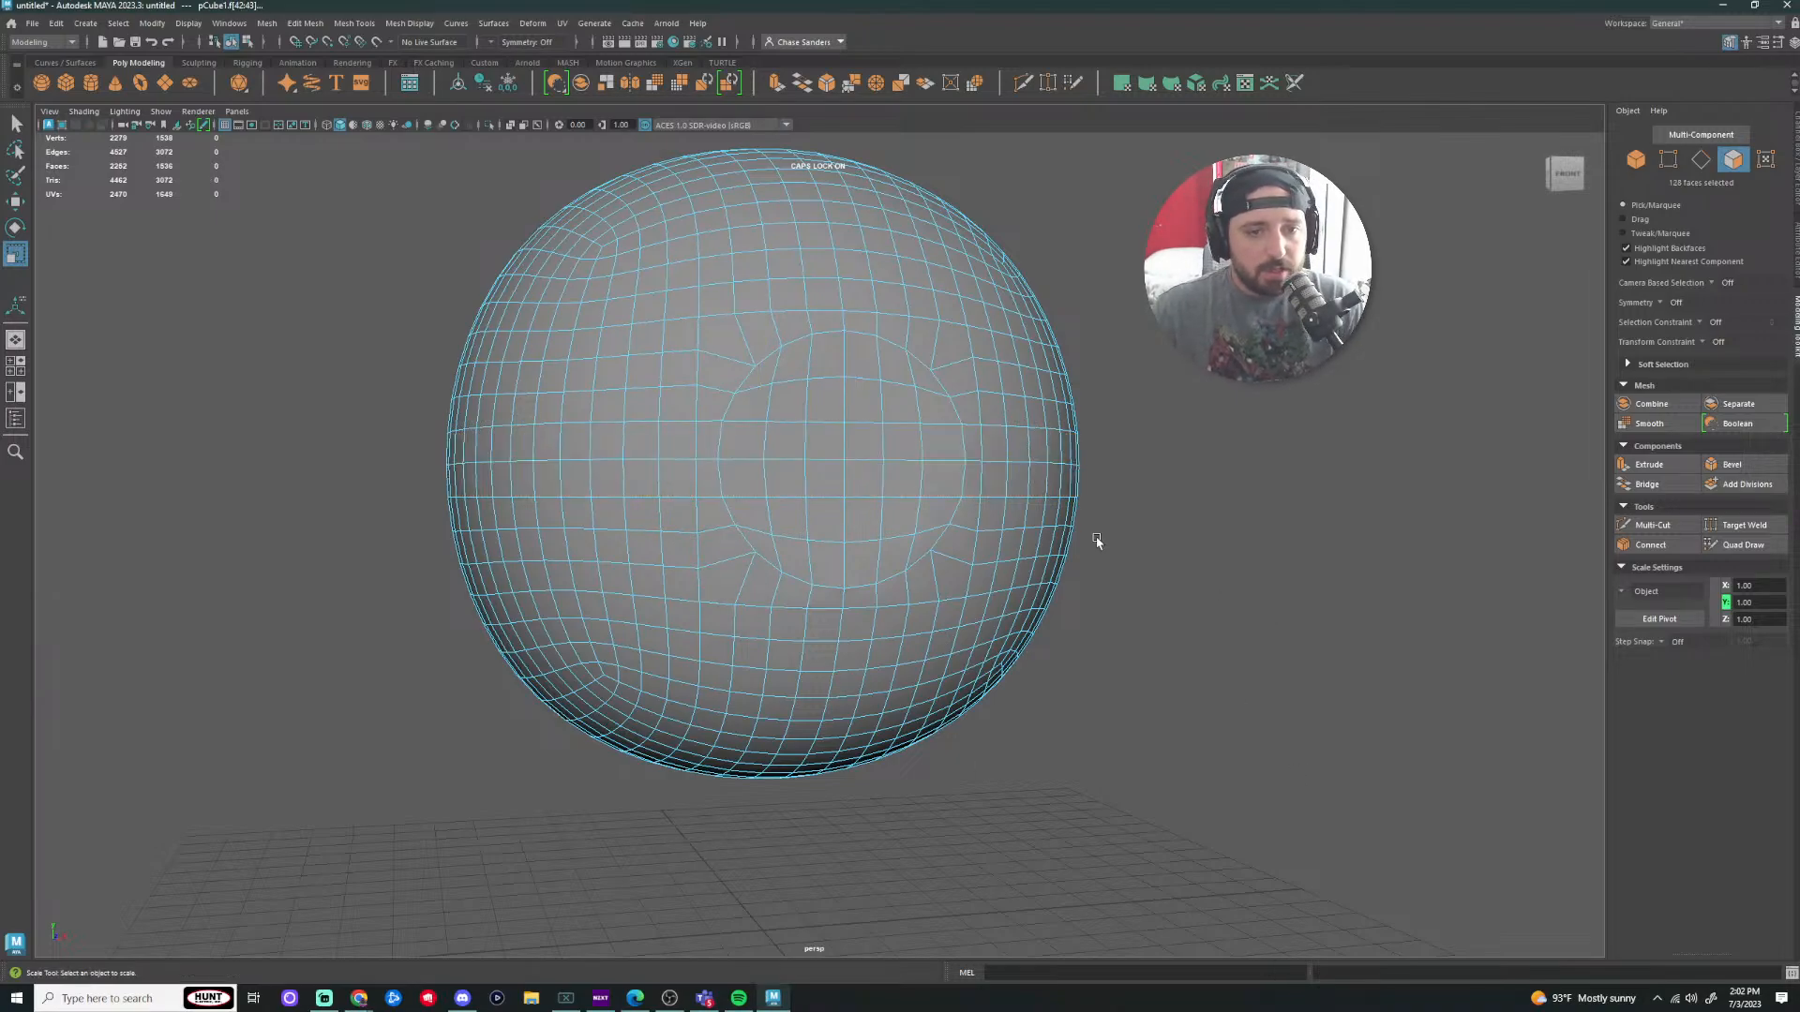
{"action": "left_click_drag", "start_coordinate": [501, 443], "coordinate": [1046, 448]}
{"action": "left_click", "coordinate": [1263, 553]}
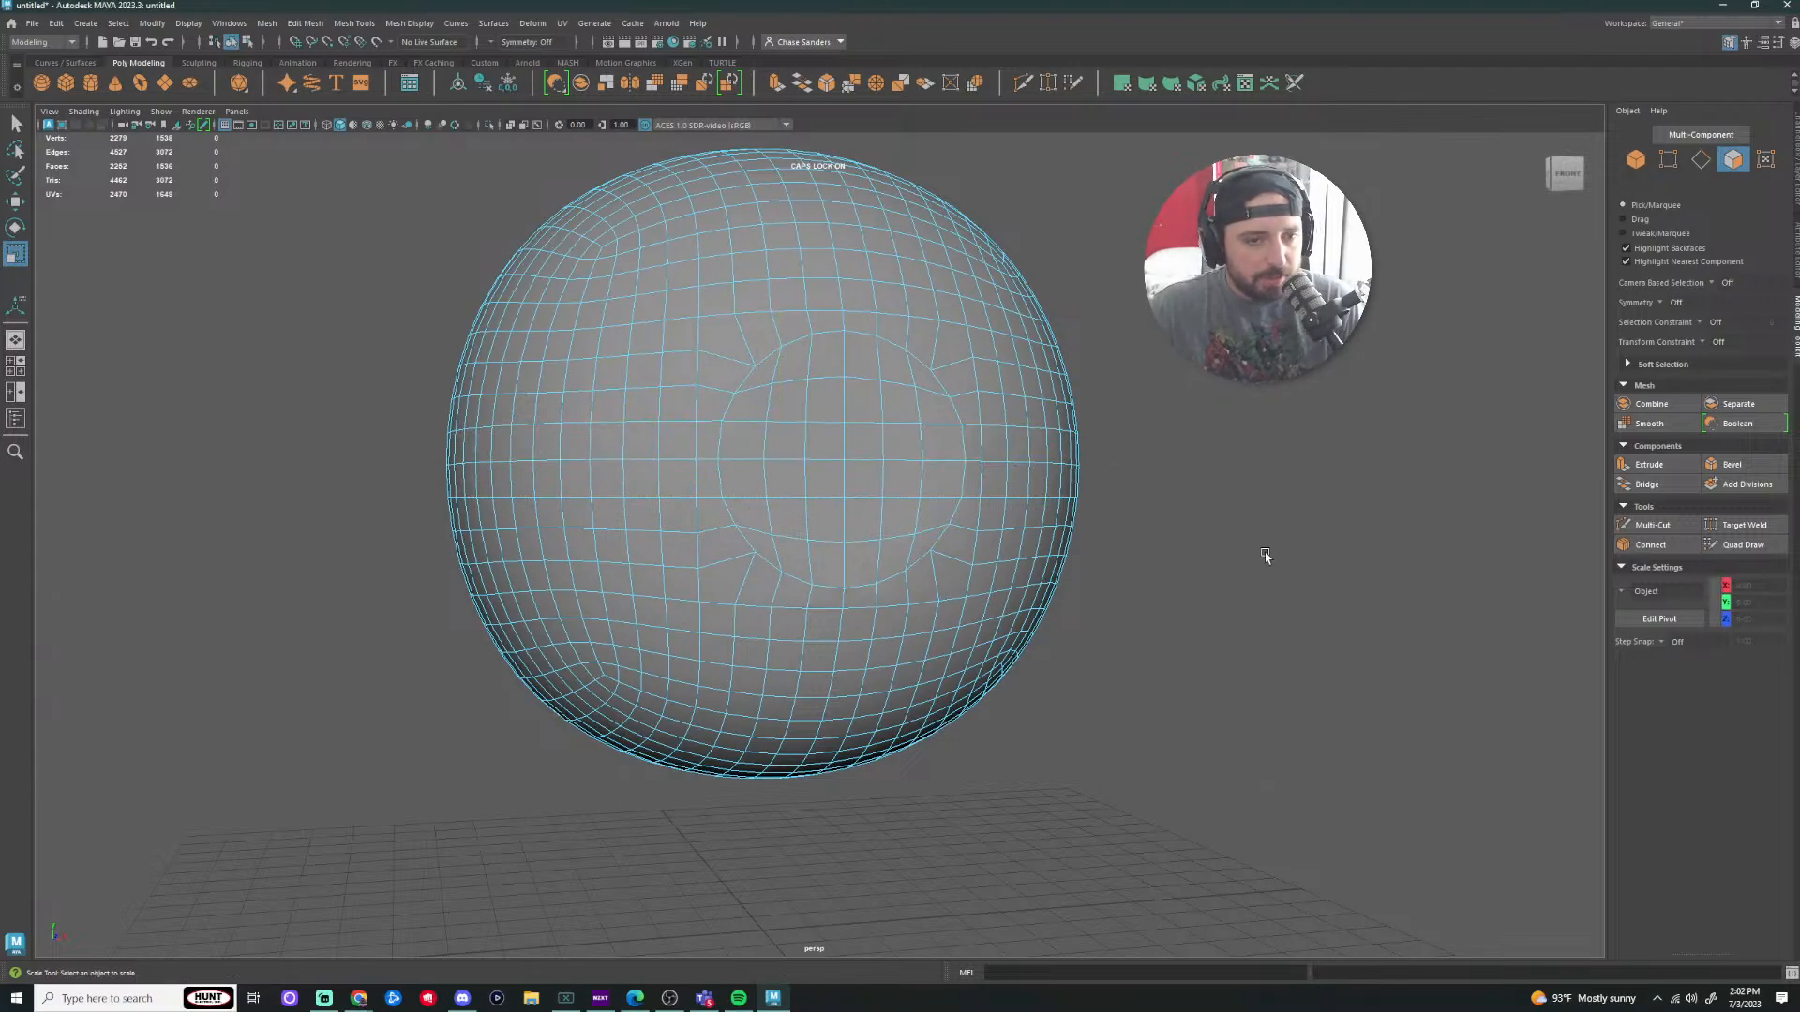
Step: Select both equator face loops and paint in the front circle faces with drag selection
{"action": "double_click", "coordinate": [677, 442]}
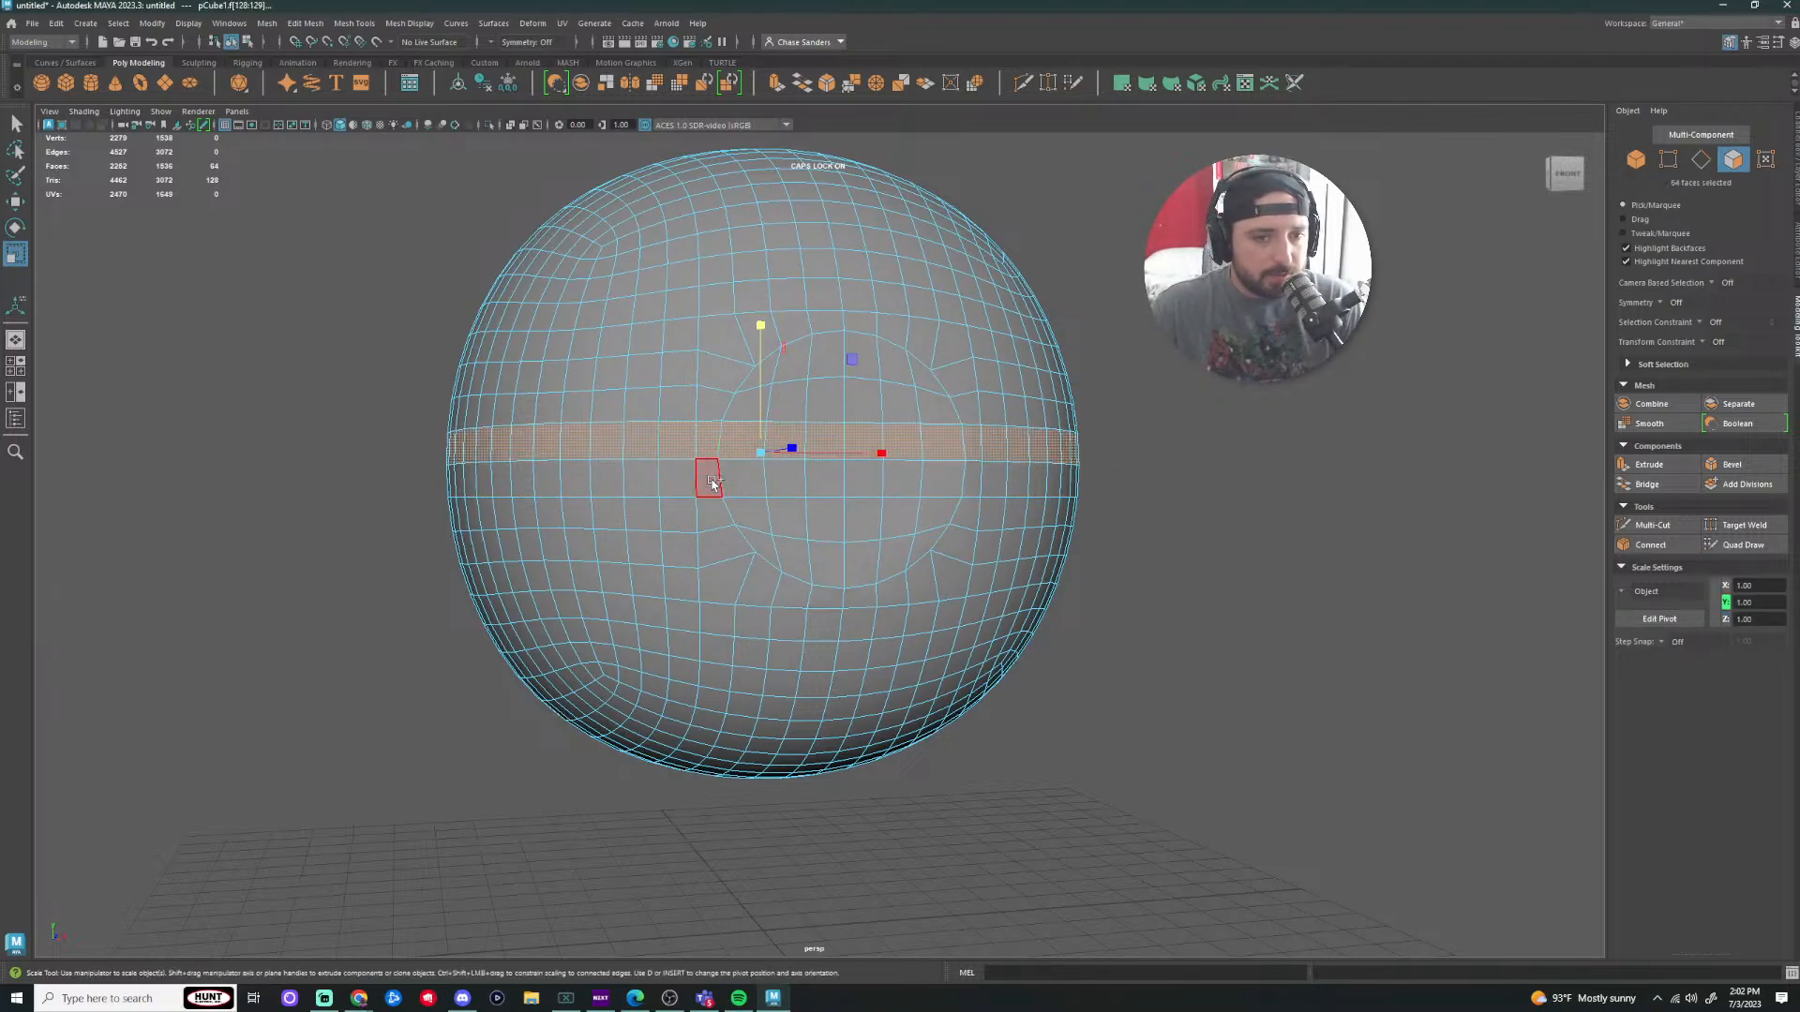
{"action": "double_click", "coordinate": [677, 474], "text": "shift"}
{"action": "left_click_drag", "start_coordinate": [1197, 615], "coordinate": [1315, 628], "text": "alt"}
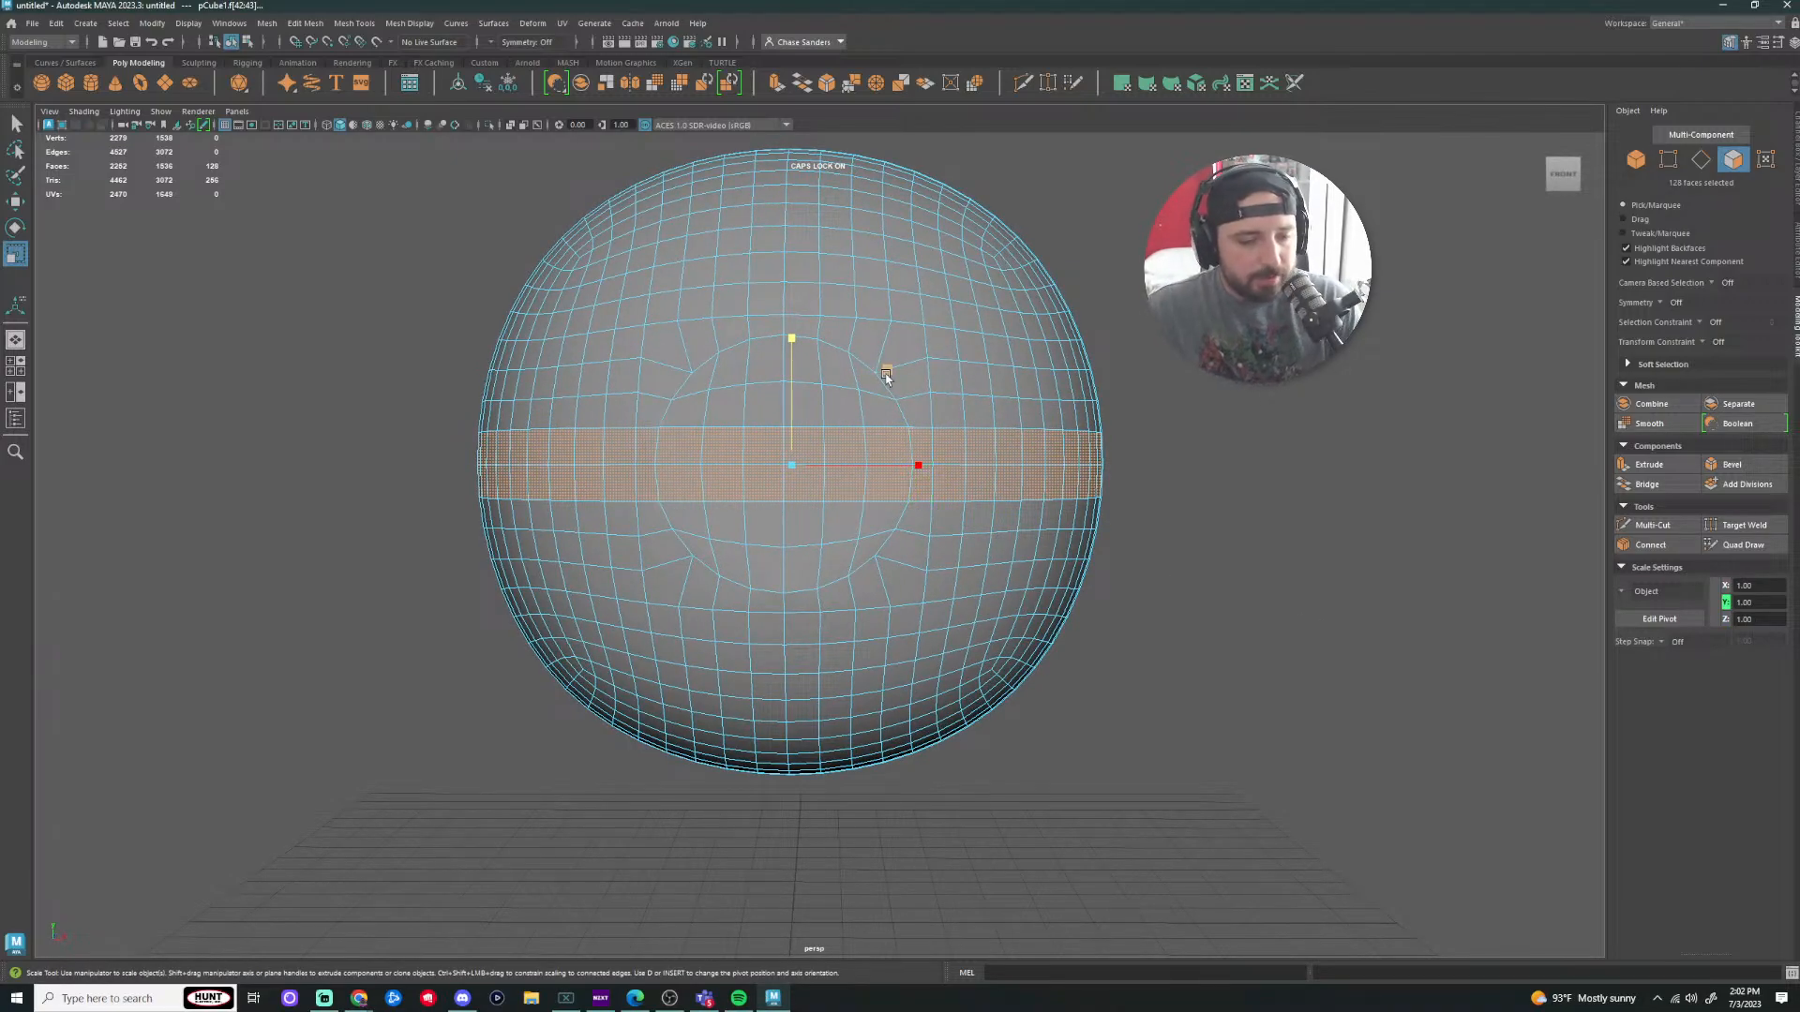
{"action": "key", "text": "Tab"}
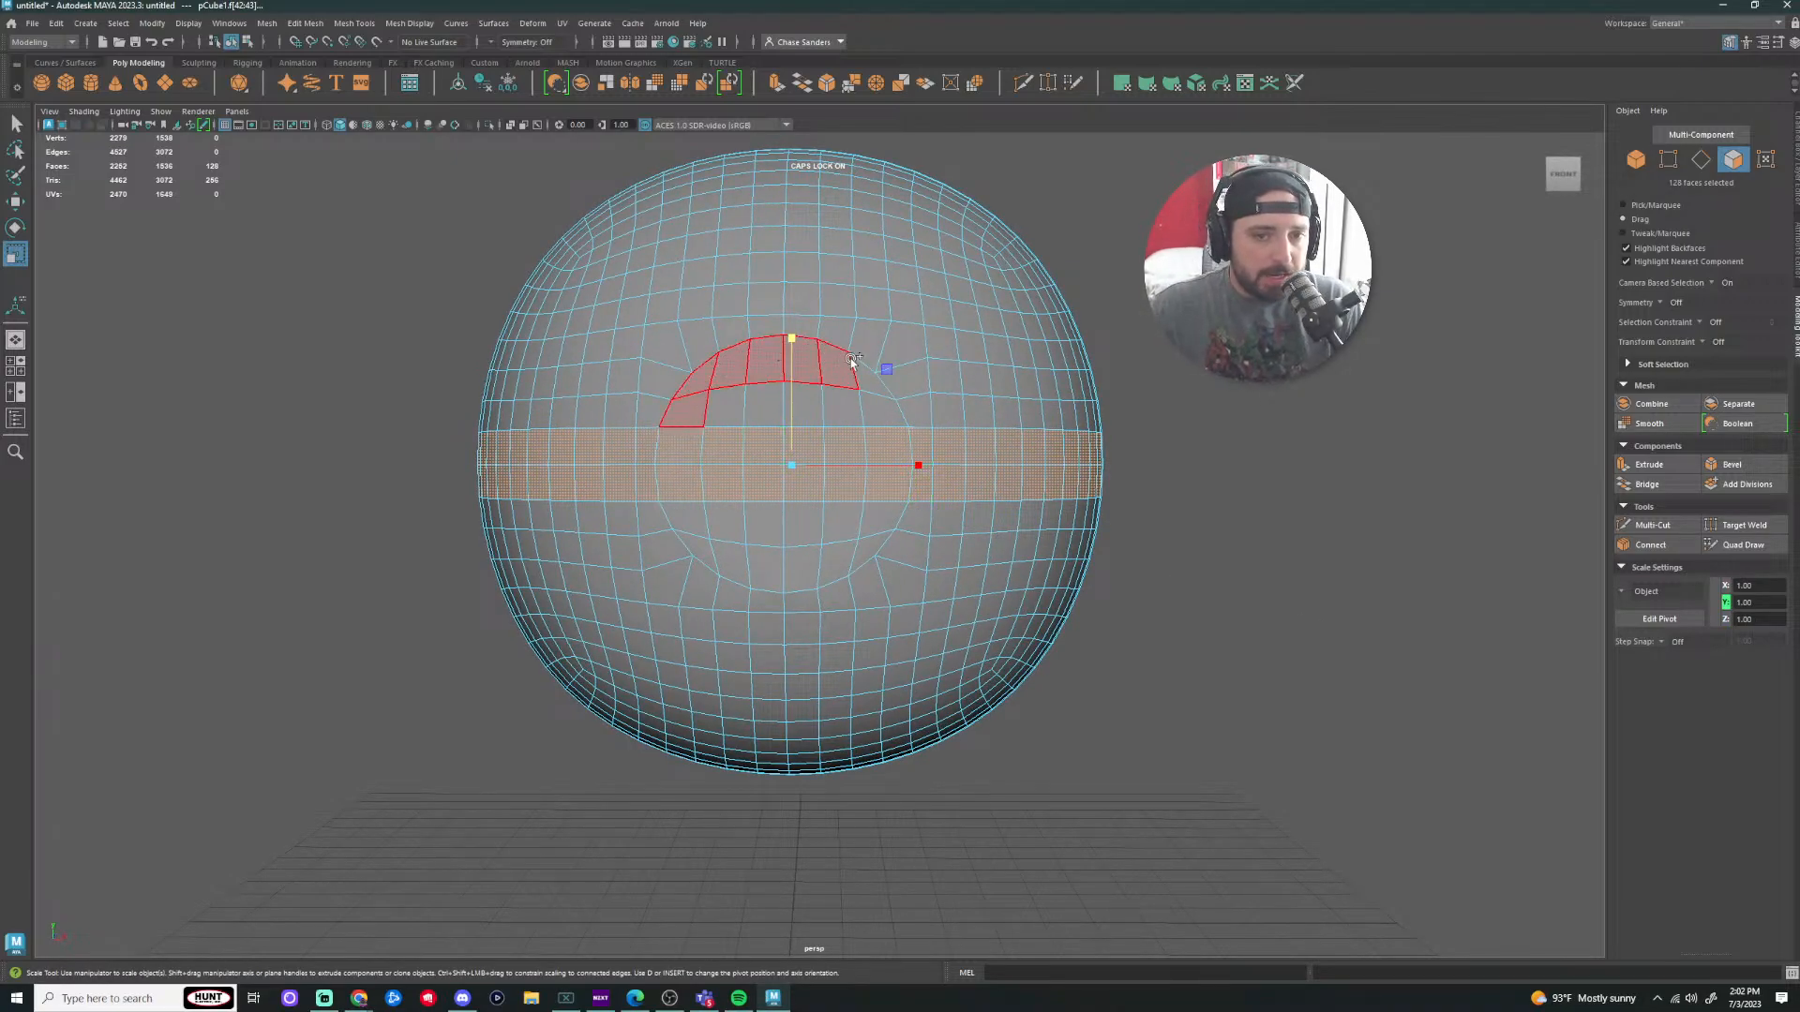
{"action": "left_click_drag", "start_coordinate": [879, 411], "coordinate": [676, 422]}
{"action": "left_click_drag", "start_coordinate": [675, 523], "coordinate": [809, 580]}
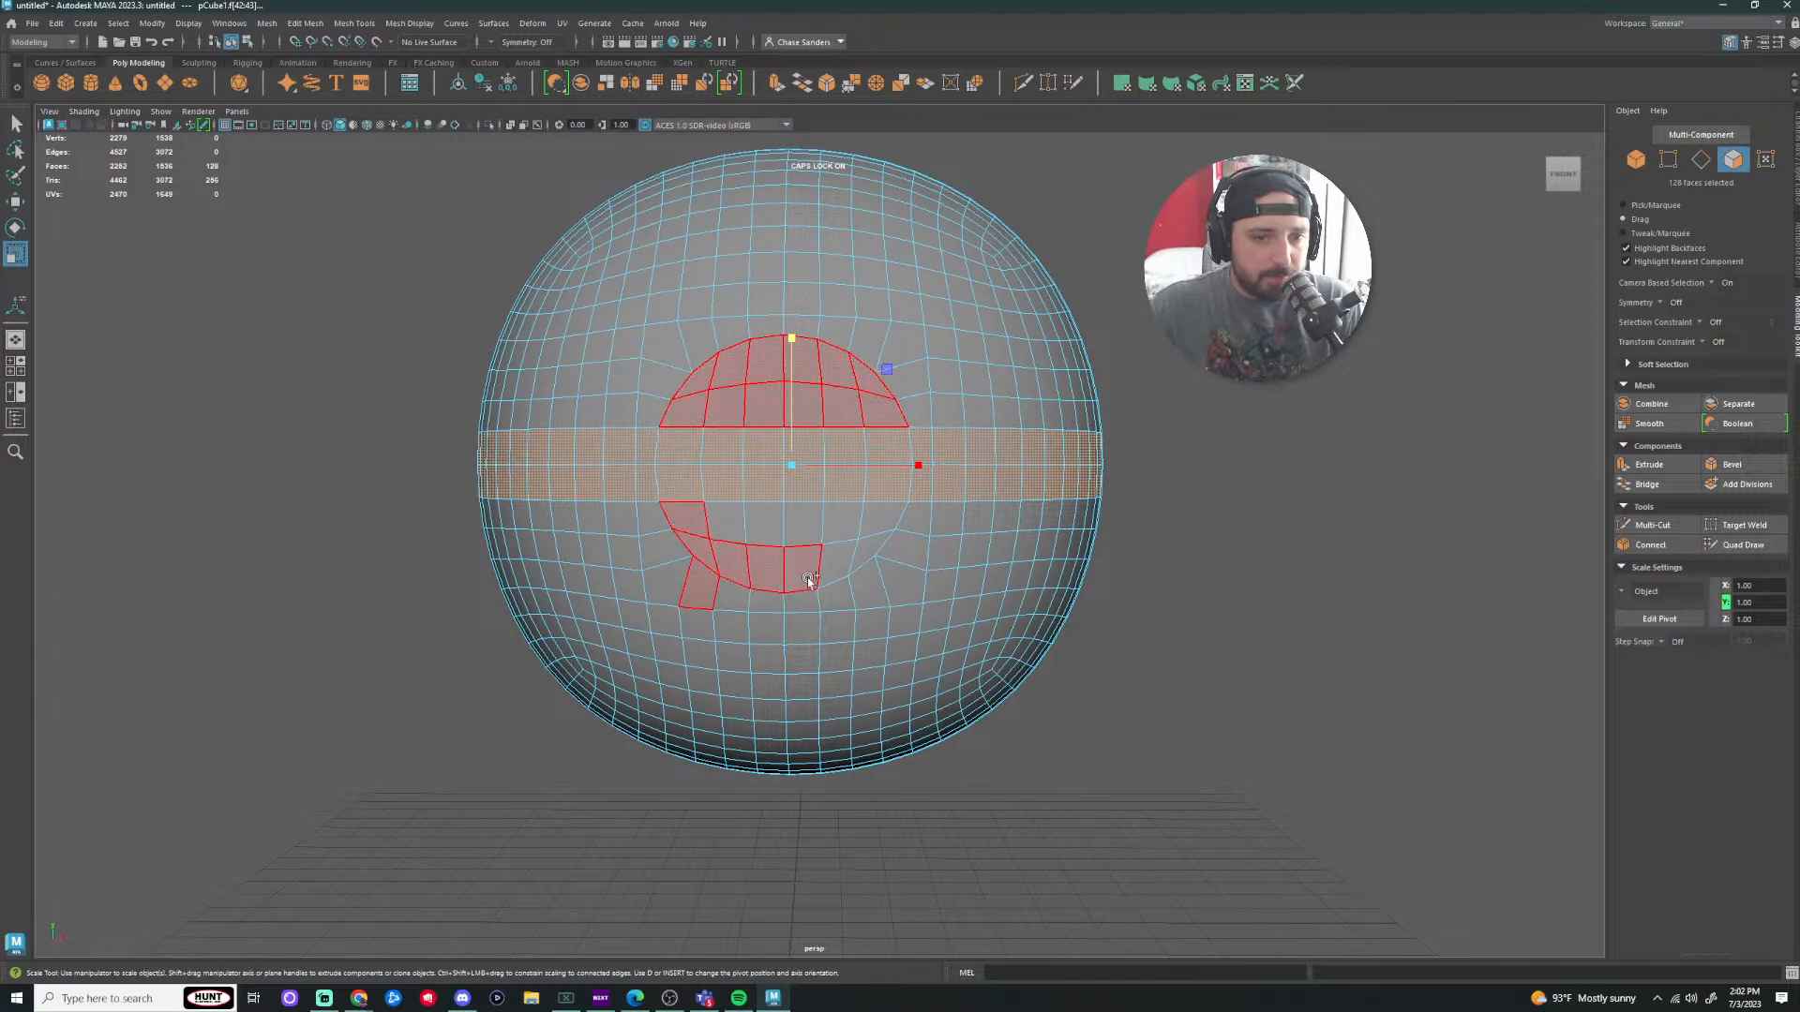
{"action": "mouse_move", "coordinate": [888, 508]}
{"action": "left_mouse_down"}
{"action": "mouse_move", "coordinate": [707, 523]}
{"action": "mouse_move", "coordinate": [722, 600]}
{"action": "left_mouse_up"}
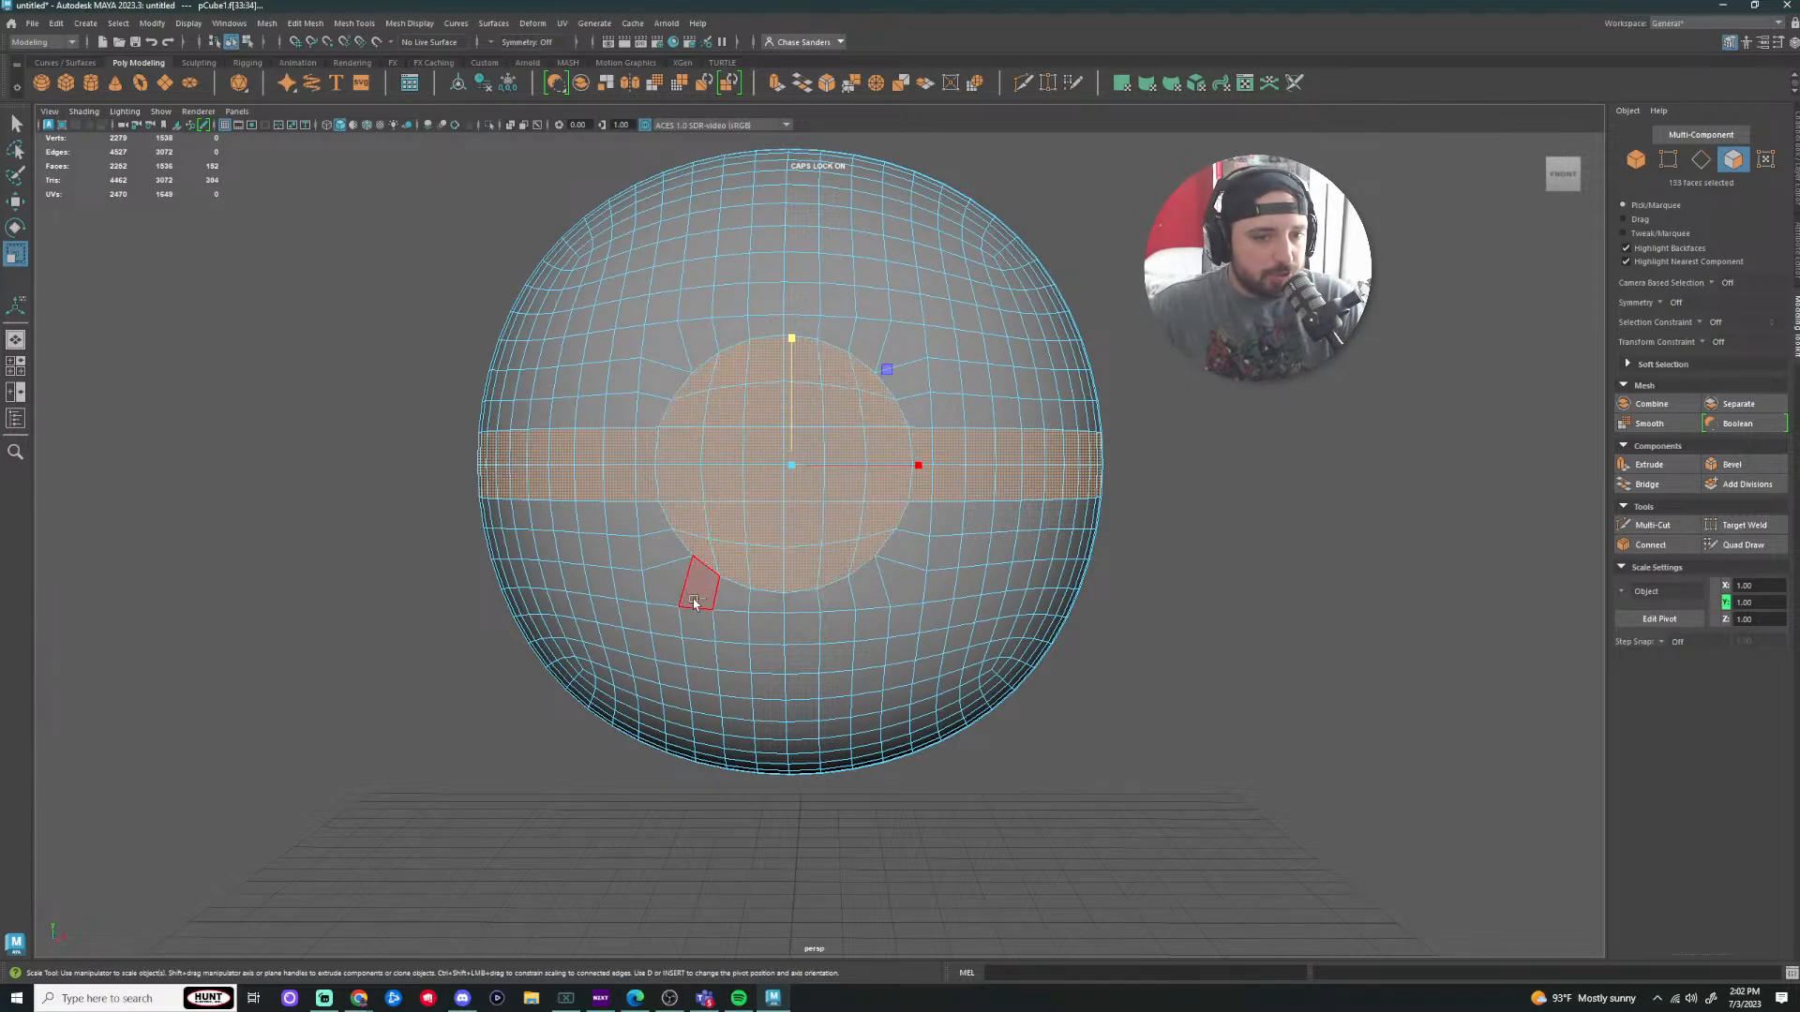
{"action": "scroll", "coordinate": [1273, 670], "scroll_direction": "down", "scroll_amount": 1}
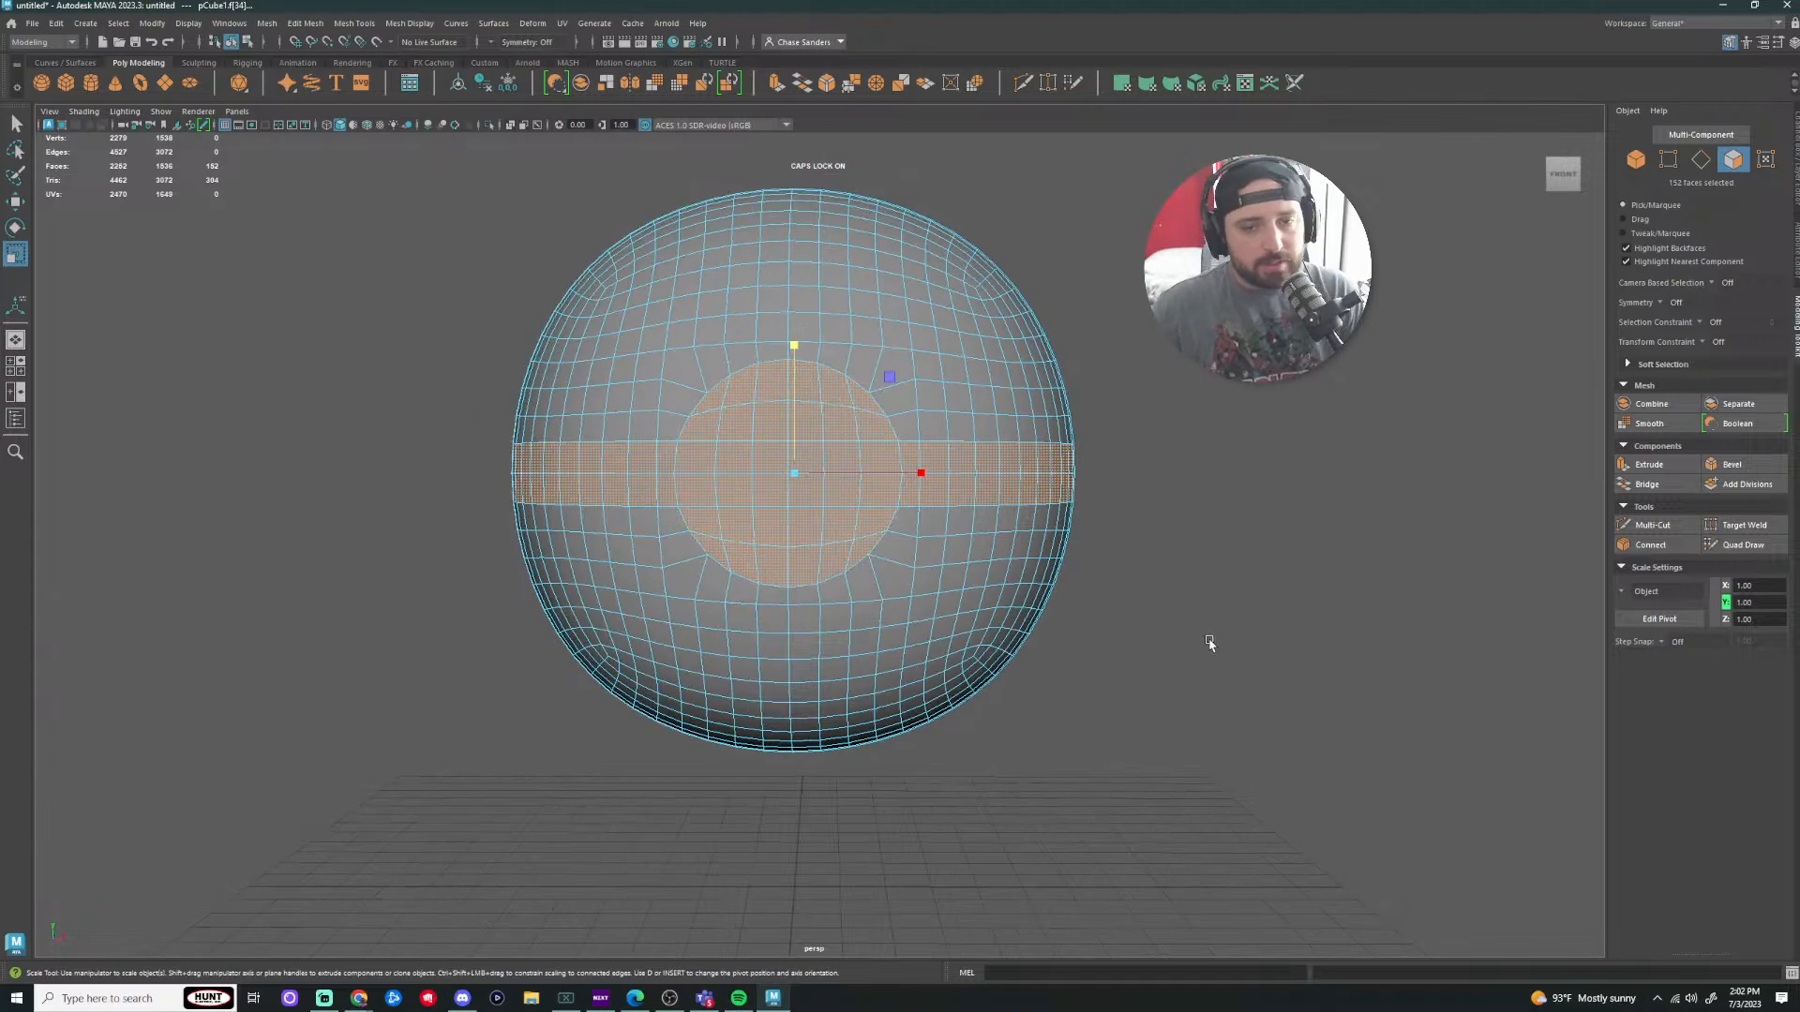
Step: Extrude the selected equator band and front circle faces and shrink them uniformly
{"action": "scroll", "coordinate": [1173, 426], "scroll_direction": "down", "scroll_amount": 4}
{"action": "left_click_drag", "start_coordinate": [1165, 487], "coordinate": [1228, 464], "text": "alt"}
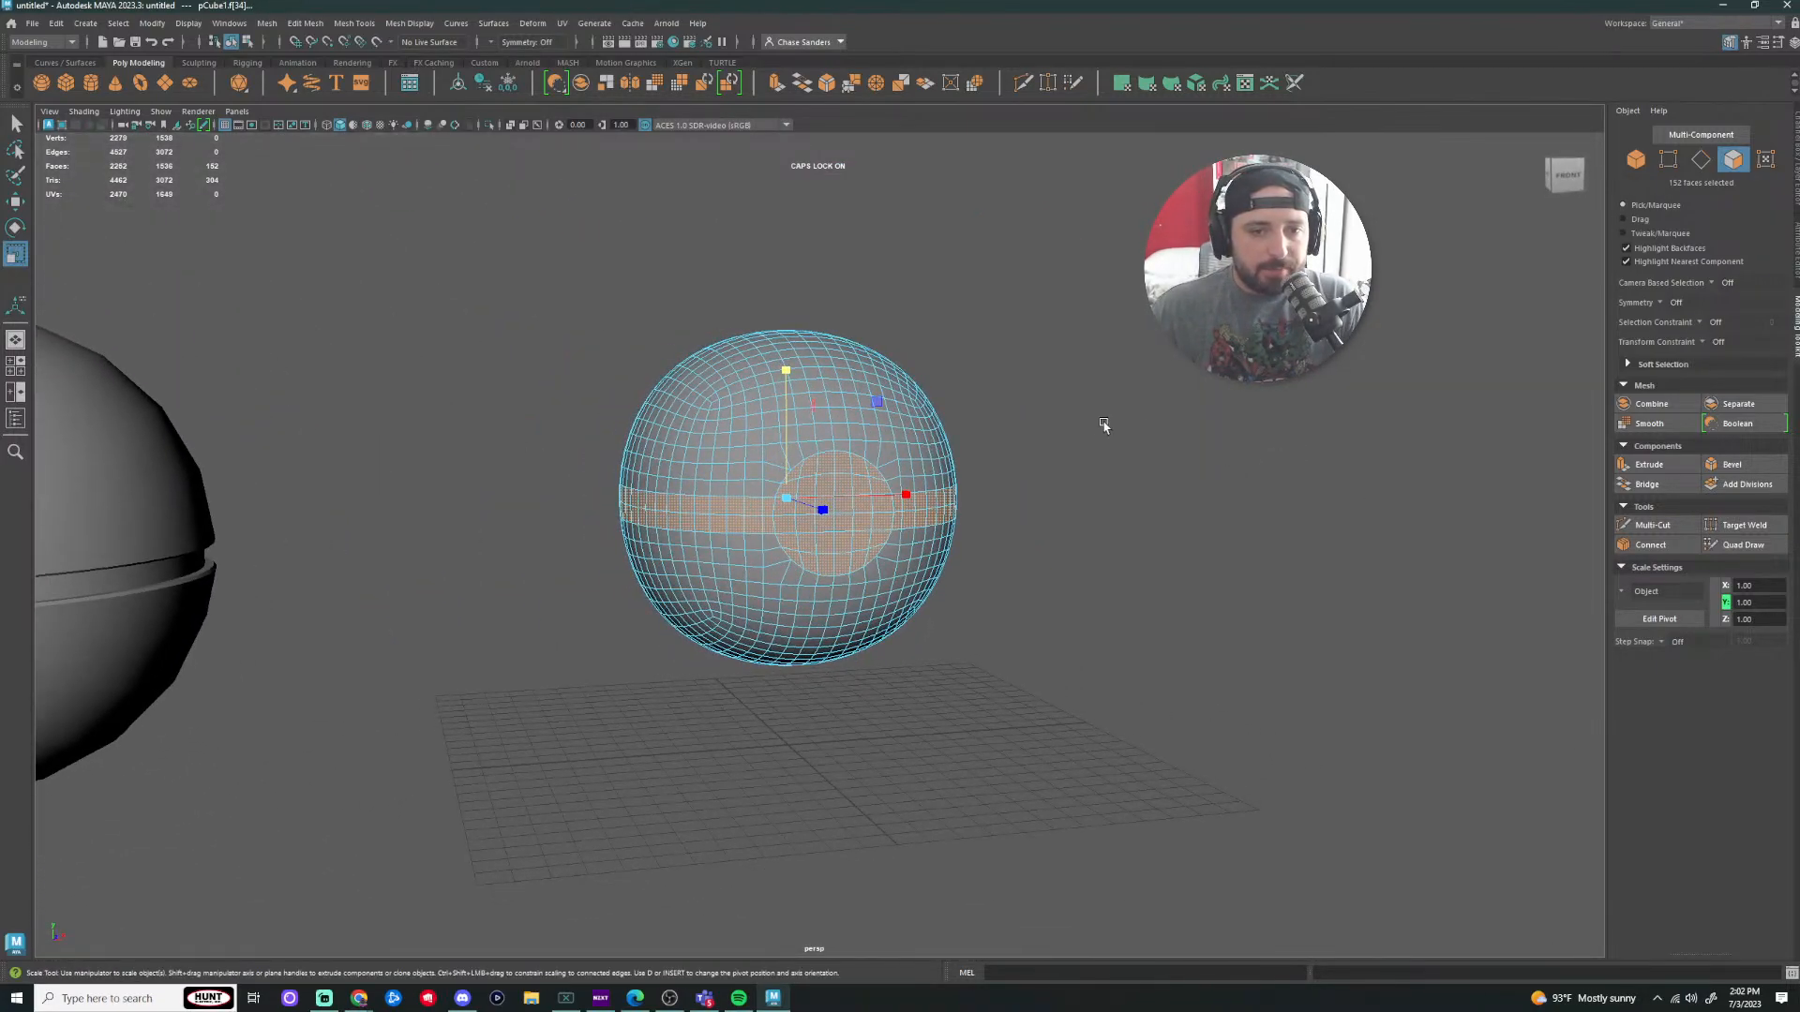
{"action": "scroll", "coordinate": [1117, 434], "scroll_direction": "up", "scroll_amount": 5}
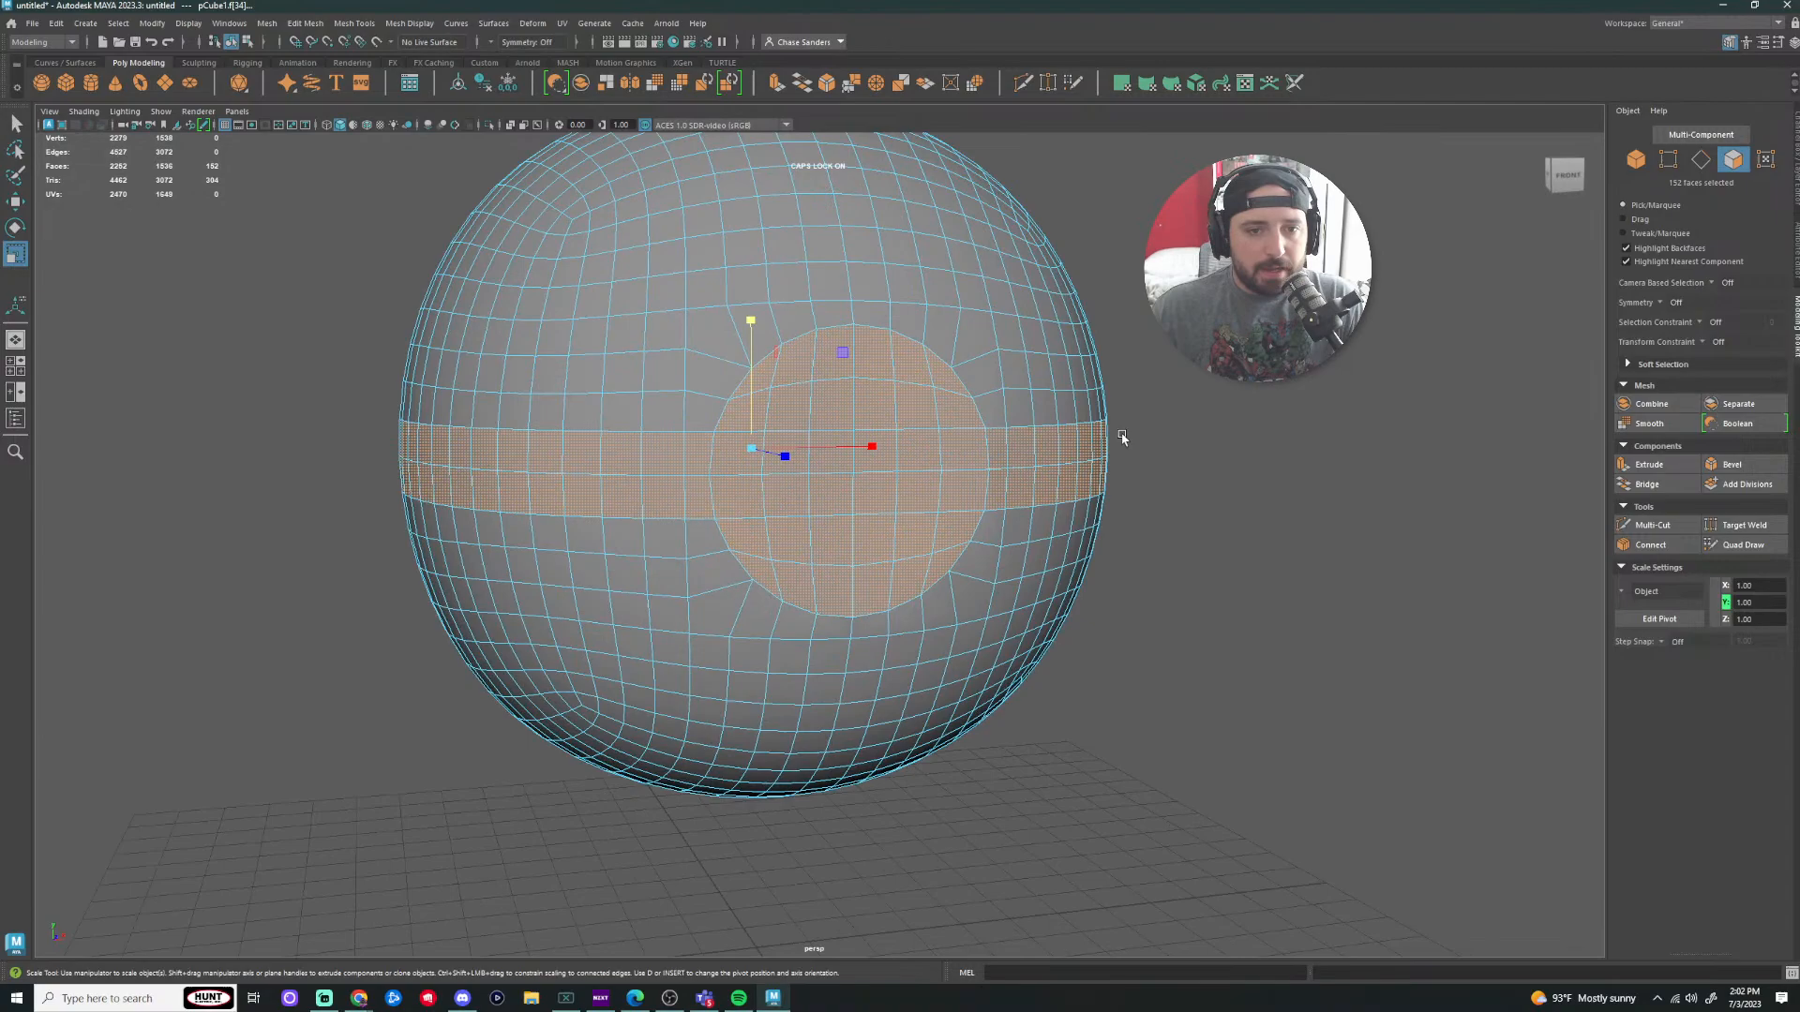
{"action": "left_click", "coordinate": [776, 84]}
{"action": "left_click", "coordinate": [785, 455]}
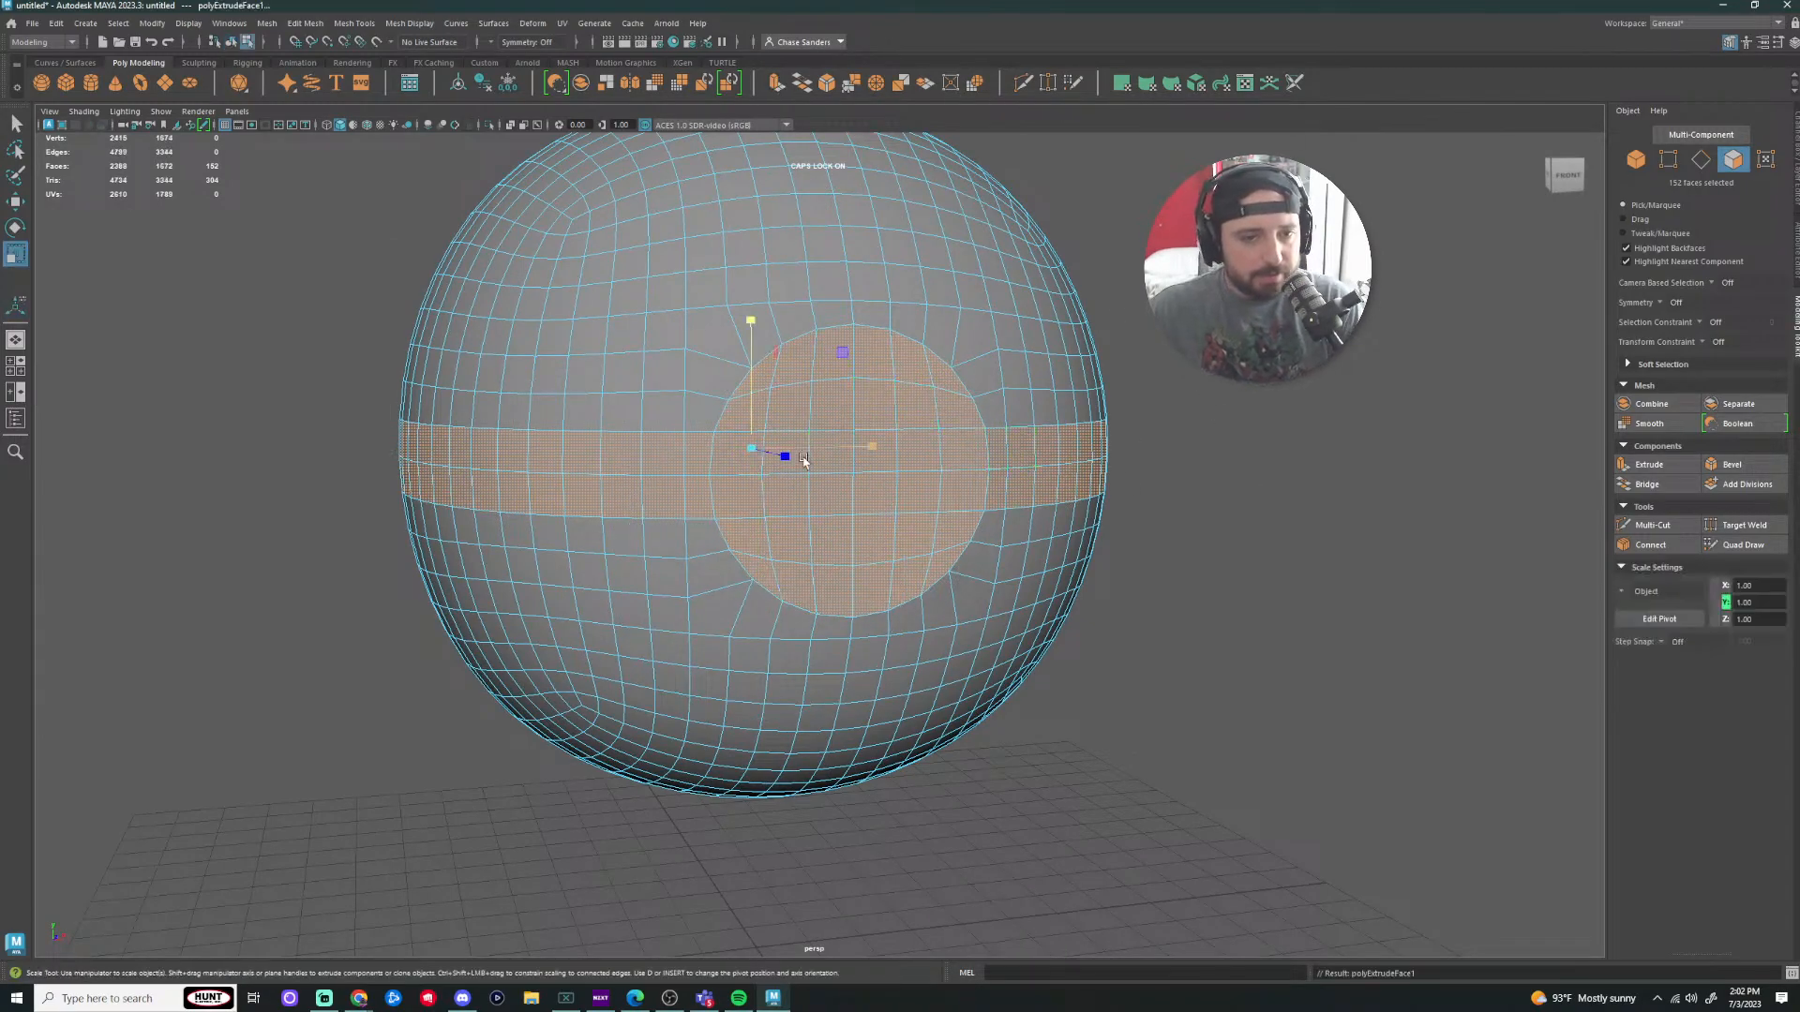
{"action": "left_click_drag", "start_coordinate": [752, 455], "coordinate": [710, 459]}
Step: Squash the extruded faces vertically, then undo both the squash and the shrink
{"action": "scroll", "coordinate": [1029, 476], "scroll_direction": "down", "scroll_amount": 1}
{"action": "left_click_drag", "start_coordinate": [1294, 470], "coordinate": [636, 466], "text": "alt"}
{"action": "scroll", "coordinate": [767, 572], "scroll_direction": "down", "scroll_amount": 4}
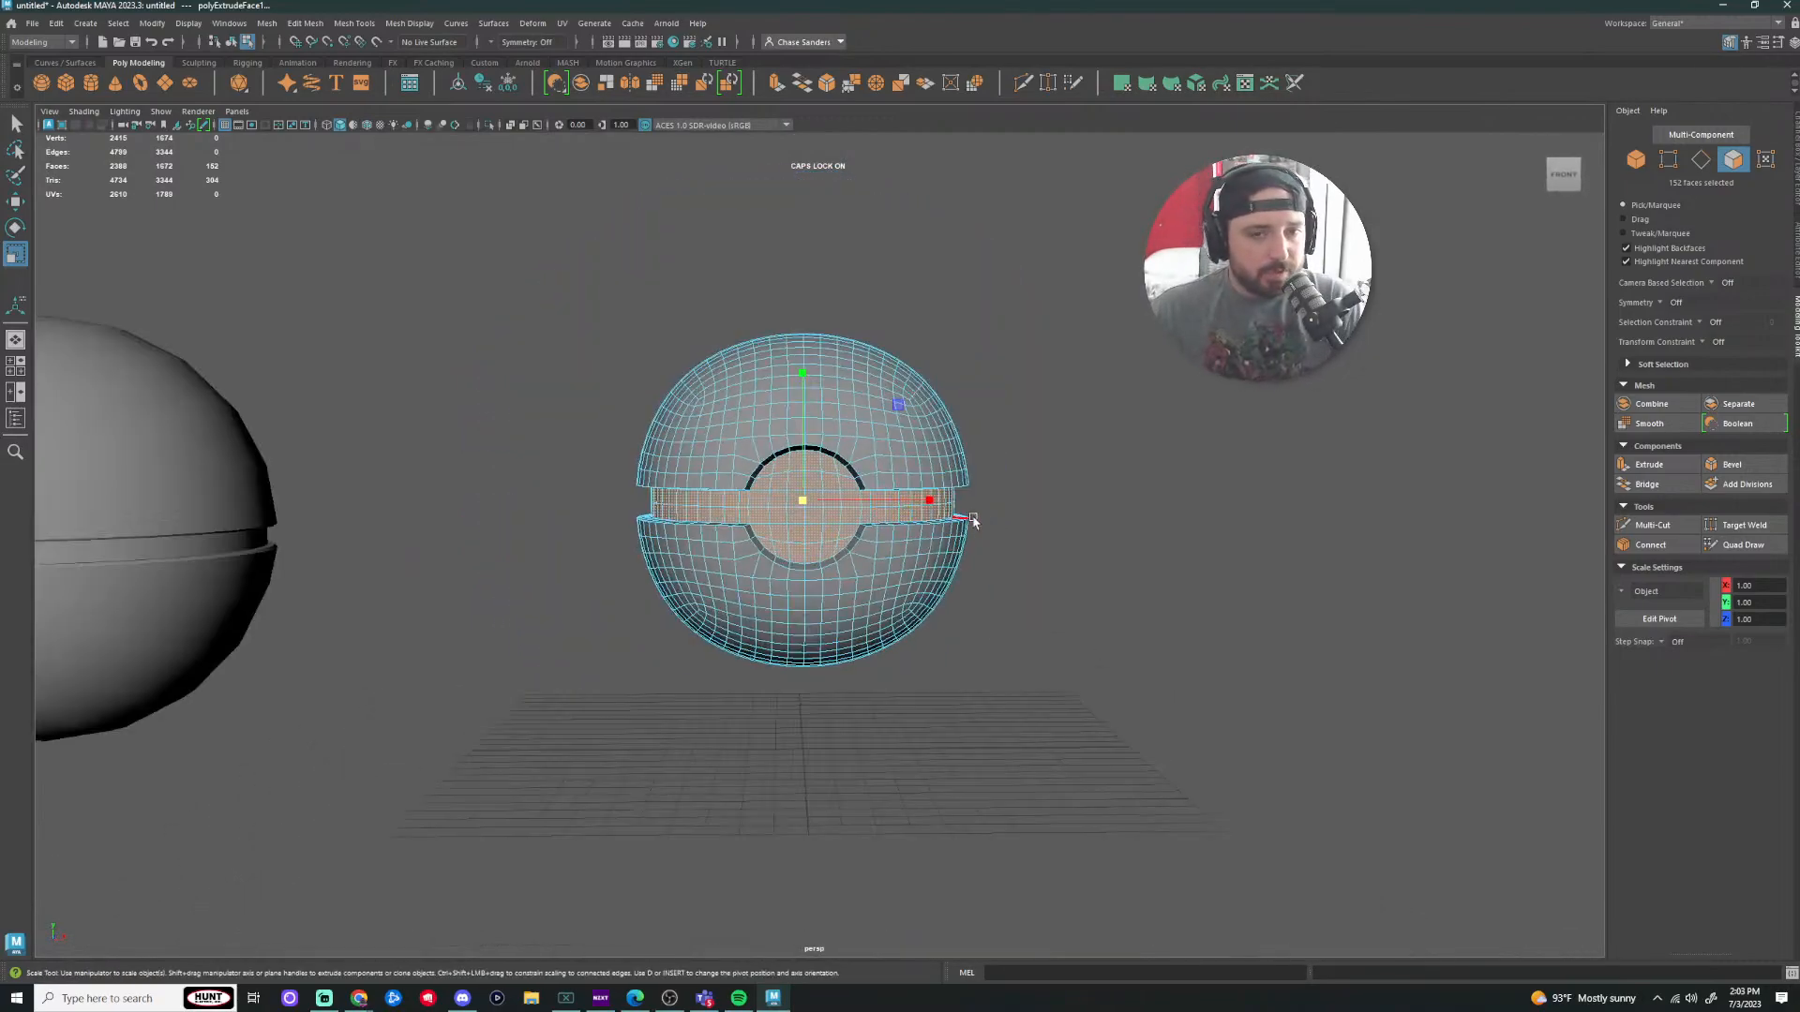
{"action": "scroll", "coordinate": [881, 409], "scroll_direction": "up", "scroll_amount": 4}
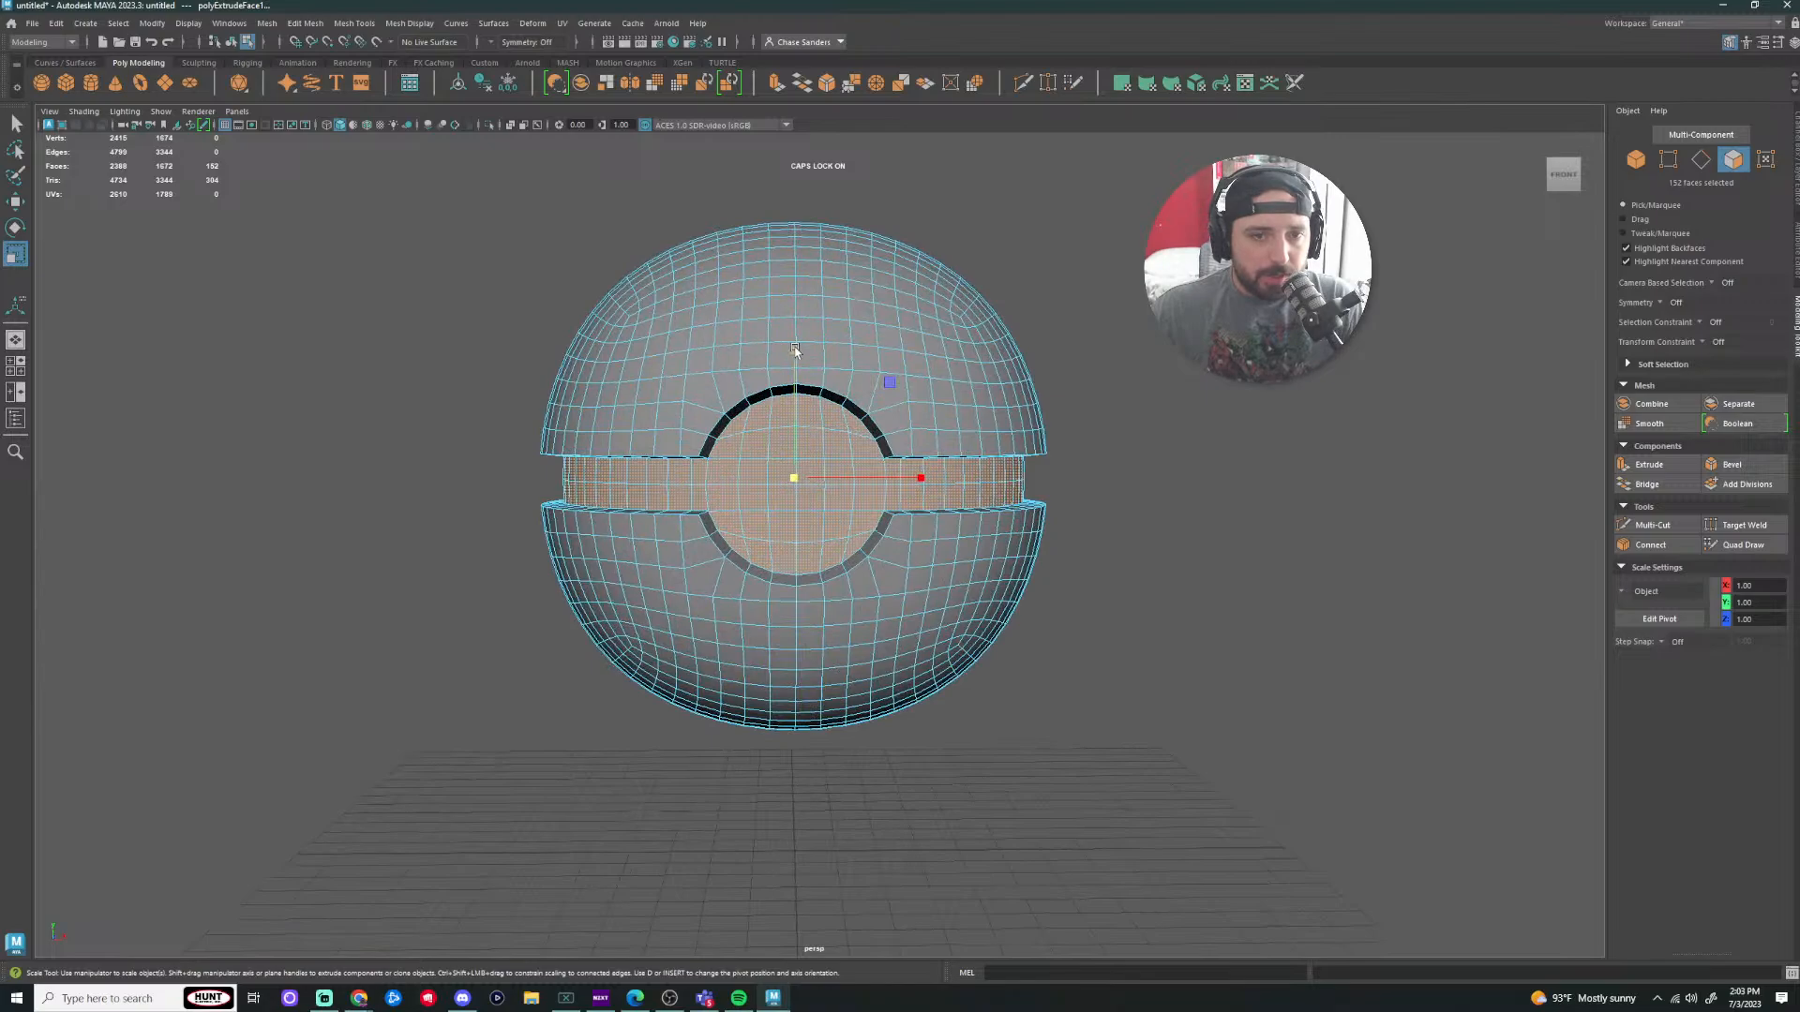
{"action": "left_click_drag", "start_coordinate": [795, 349], "coordinate": [802, 377]}
{"action": "key", "text": "ctrl+z"}
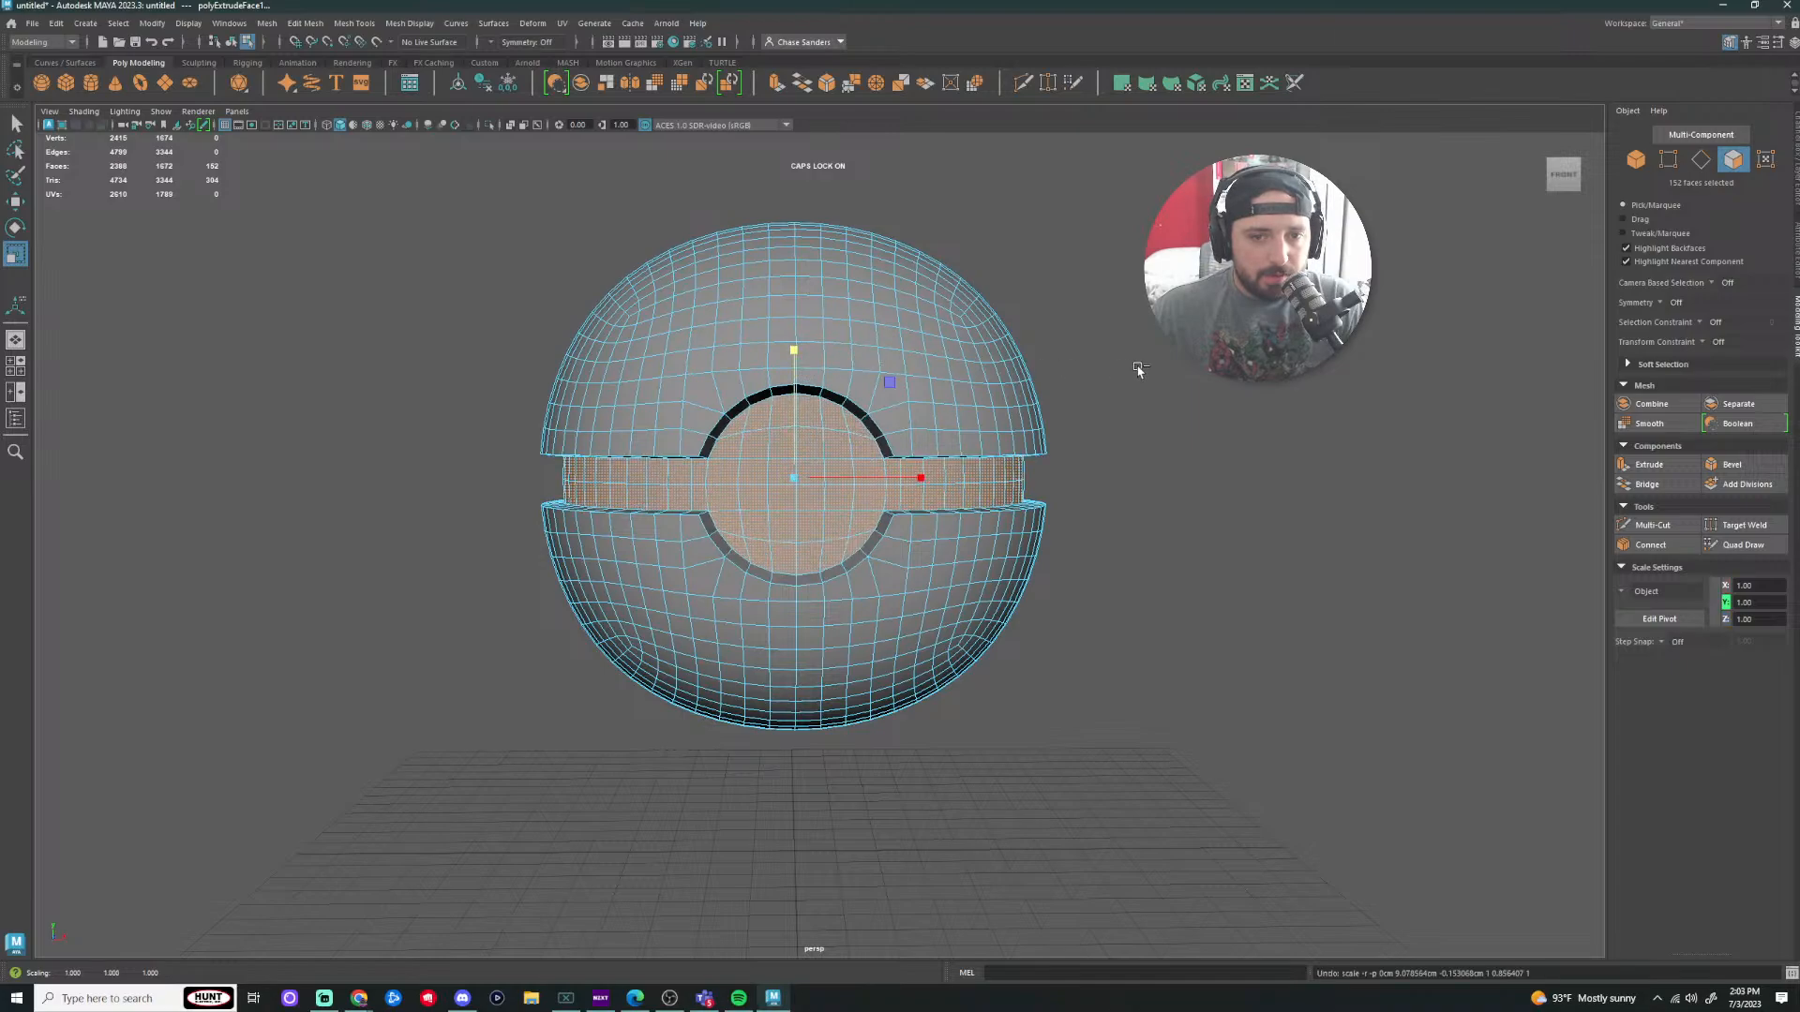
{"action": "key", "text": "ctrl+z"}
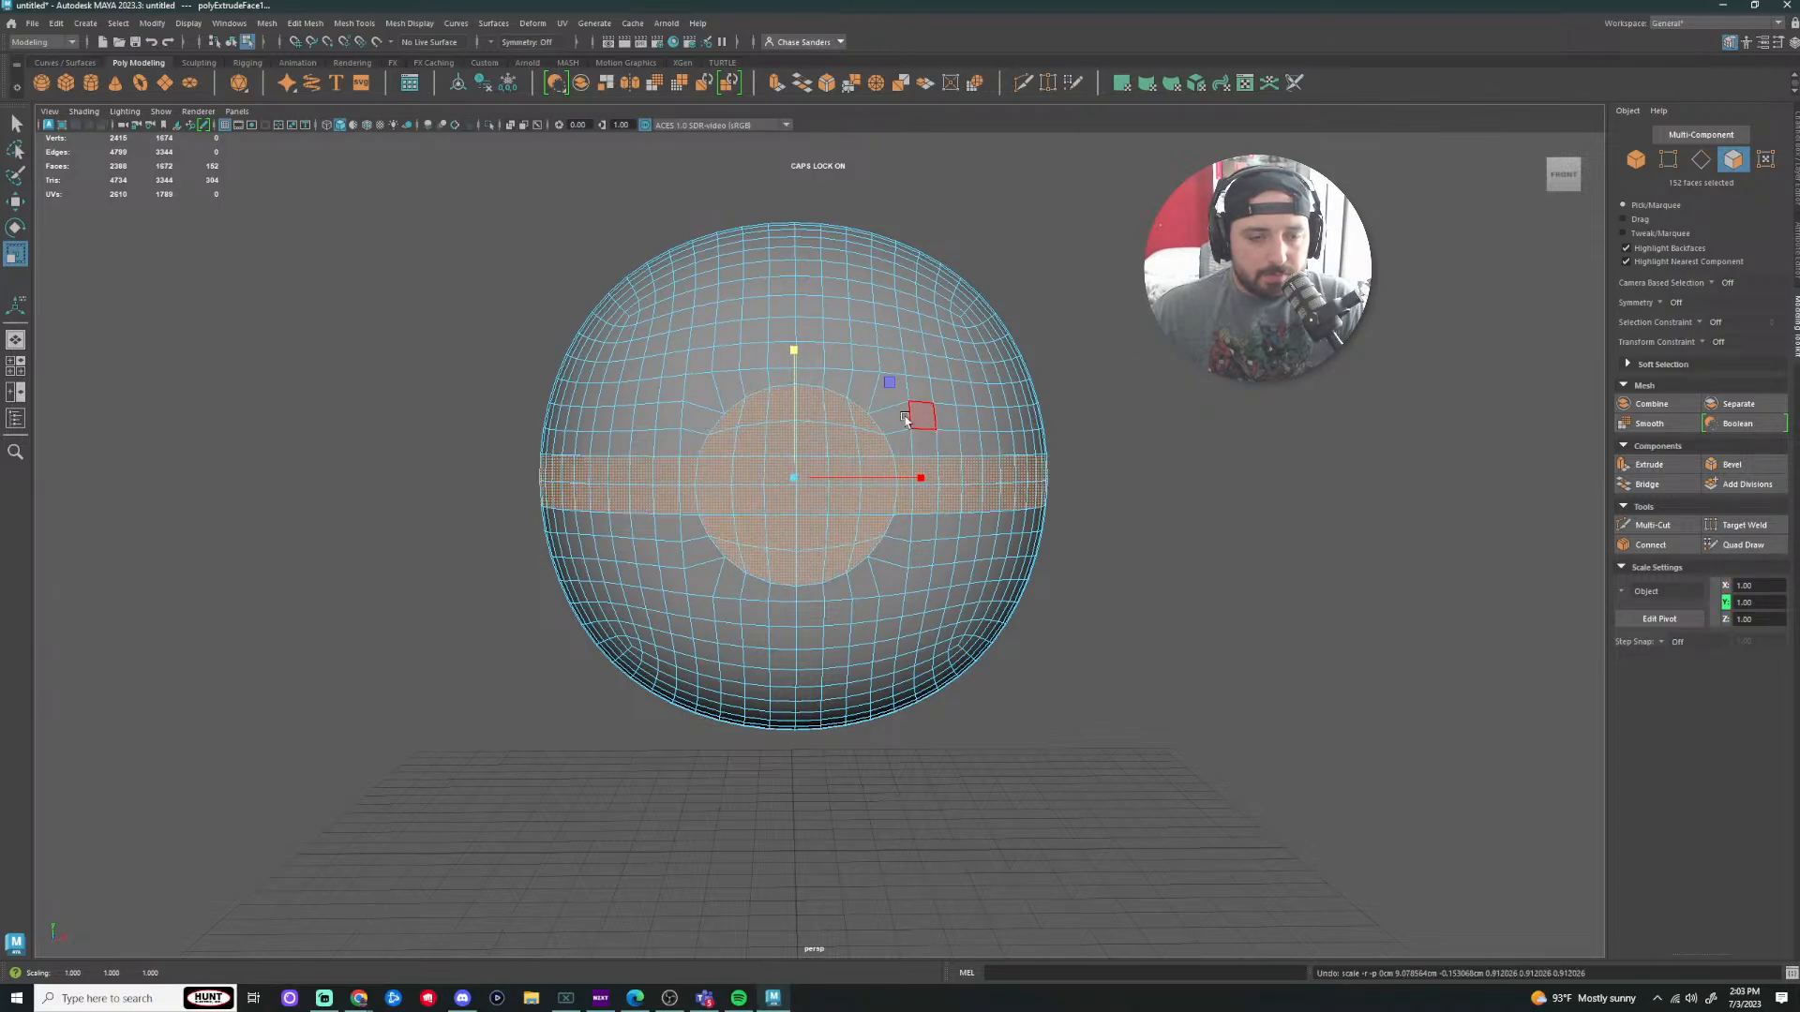
Step: Shrink the extruded faces uniformly to about 0.917
{"action": "left_click_drag", "start_coordinate": [794, 478], "coordinate": [768, 482]}
{"action": "right_click_drag", "start_coordinate": [804, 491], "coordinate": [1254, 650], "text": "alt"}
{"action": "left_click_drag", "start_coordinate": [1253, 651], "coordinate": [1324, 620], "text": "alt"}
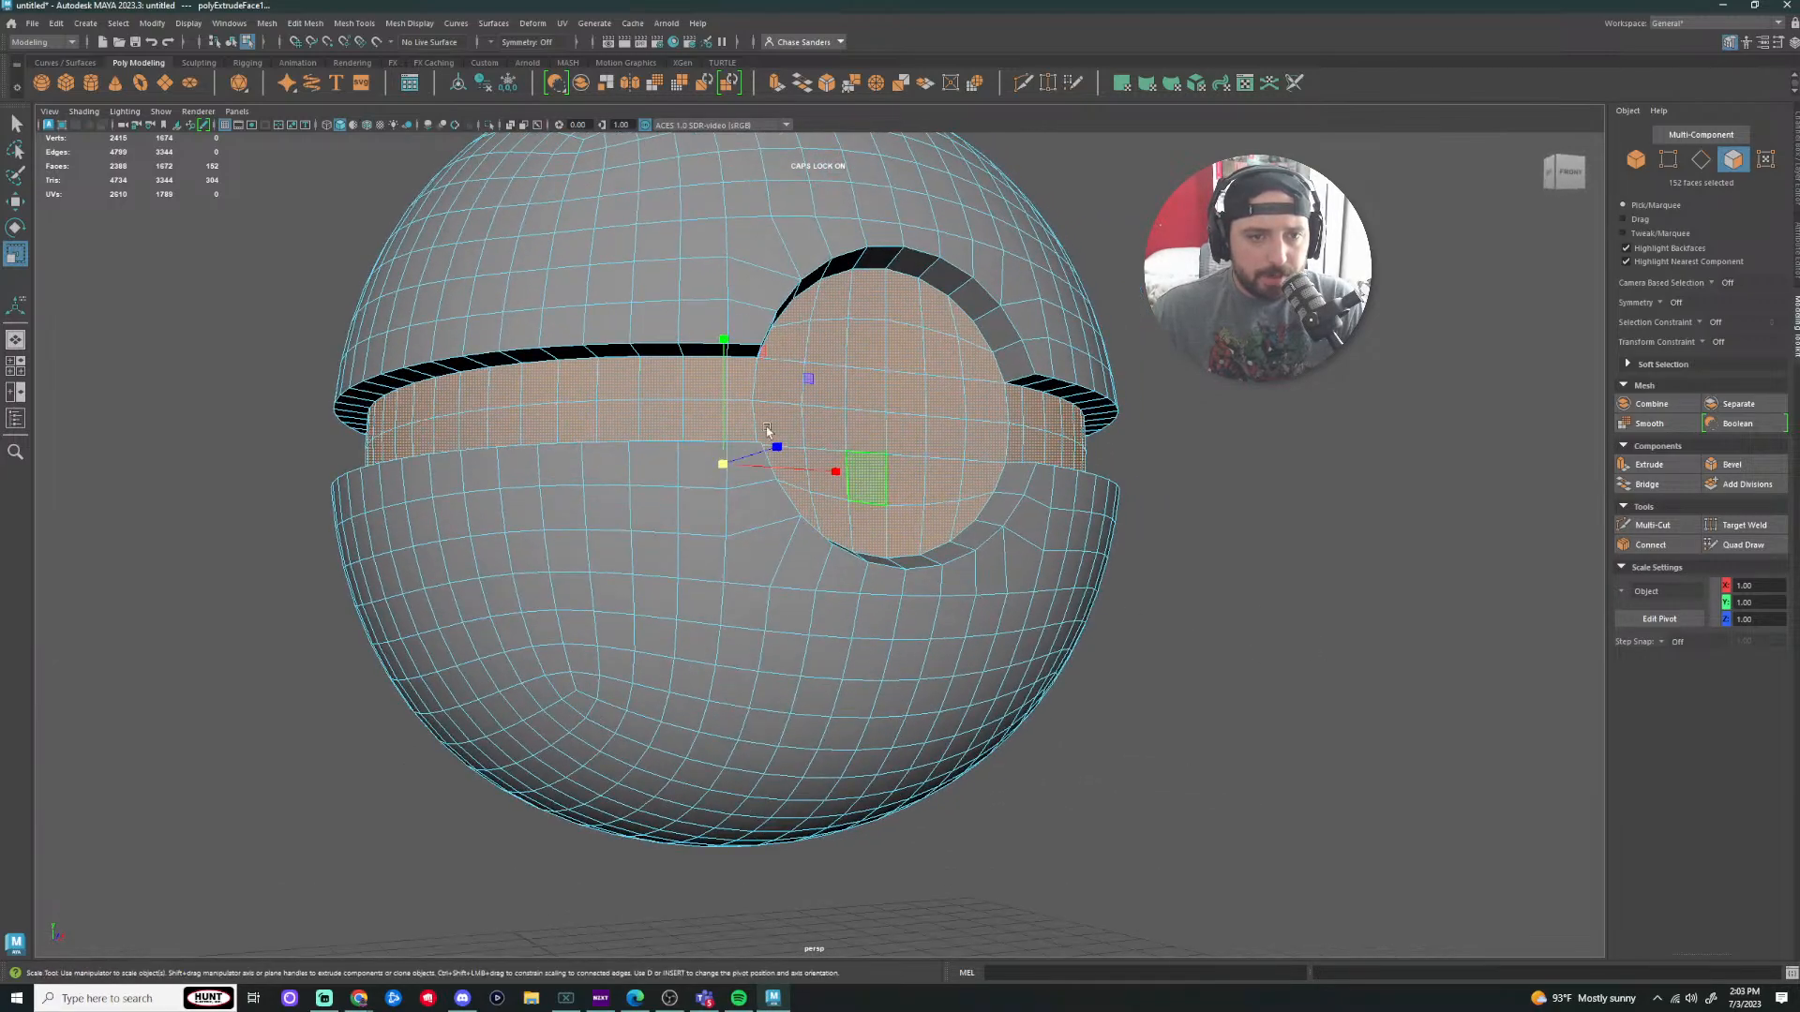
Step: Select the lower seam edge loop, squash it vertically, then undo the squash
{"action": "right_click_drag", "start_coordinate": [740, 361], "coordinate": [740, 363]}
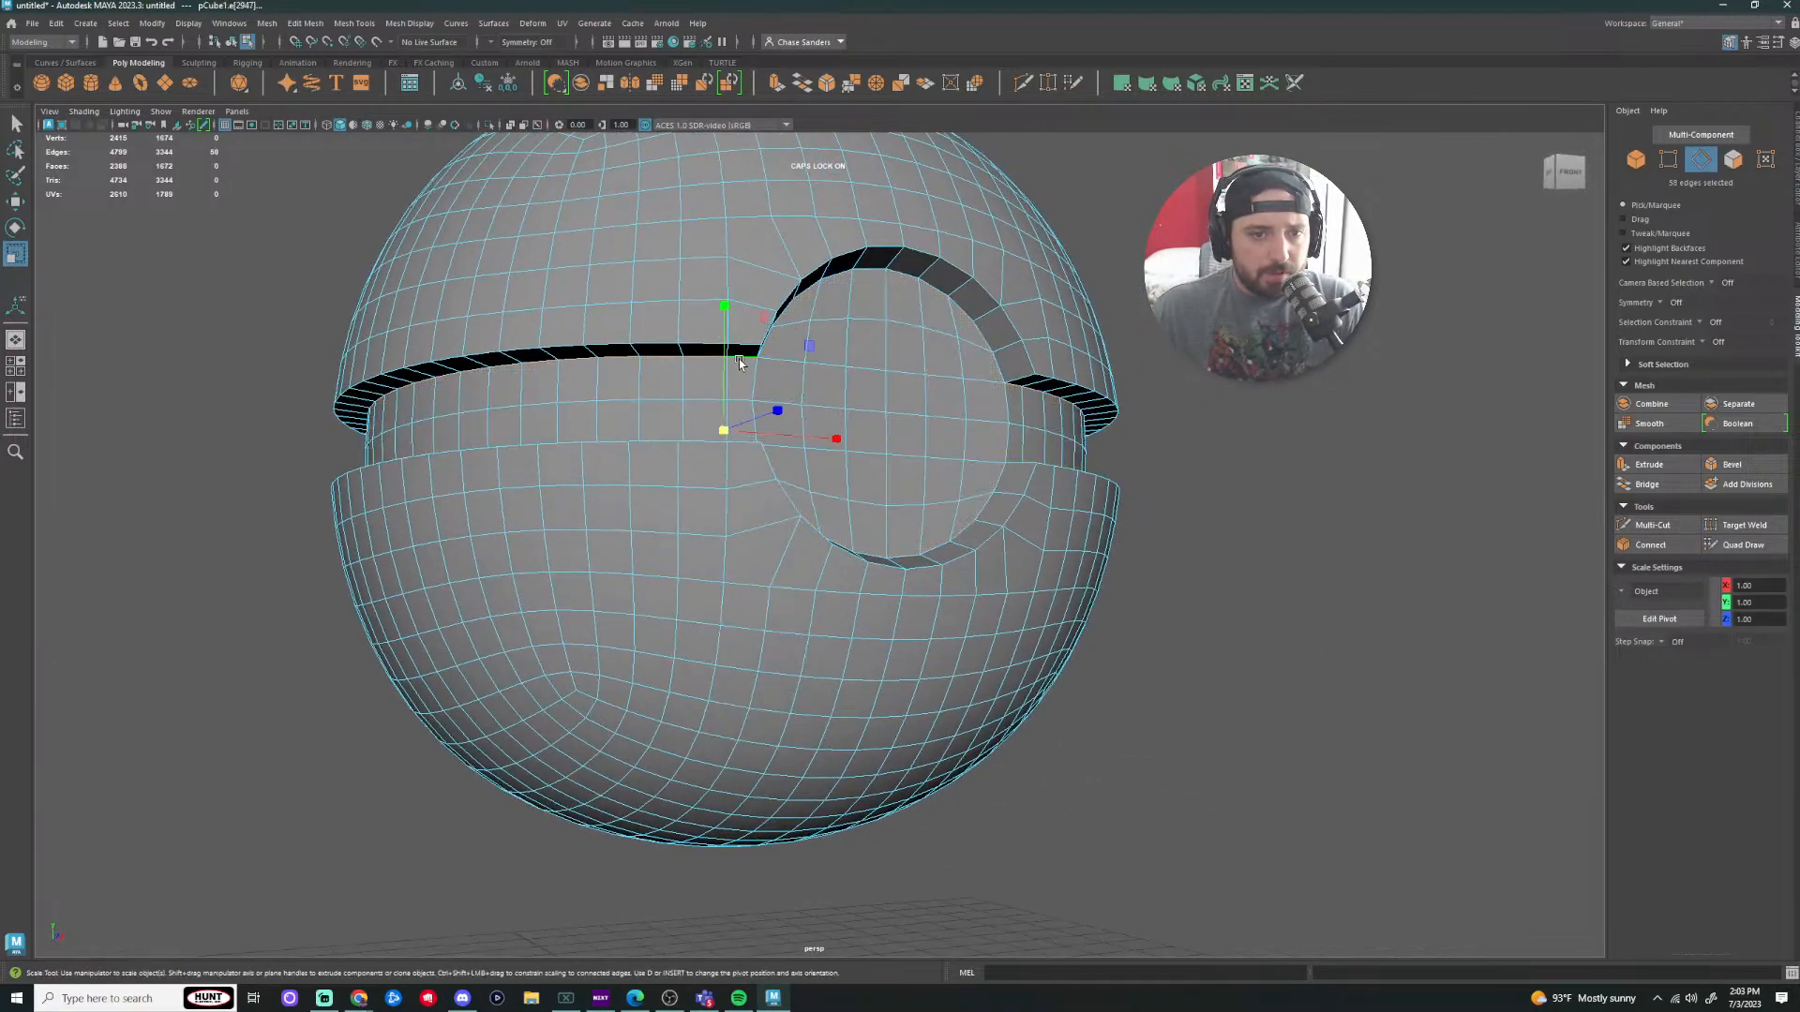
{"action": "left_click_drag", "start_coordinate": [1133, 483], "coordinate": [1089, 533], "text": "alt"}
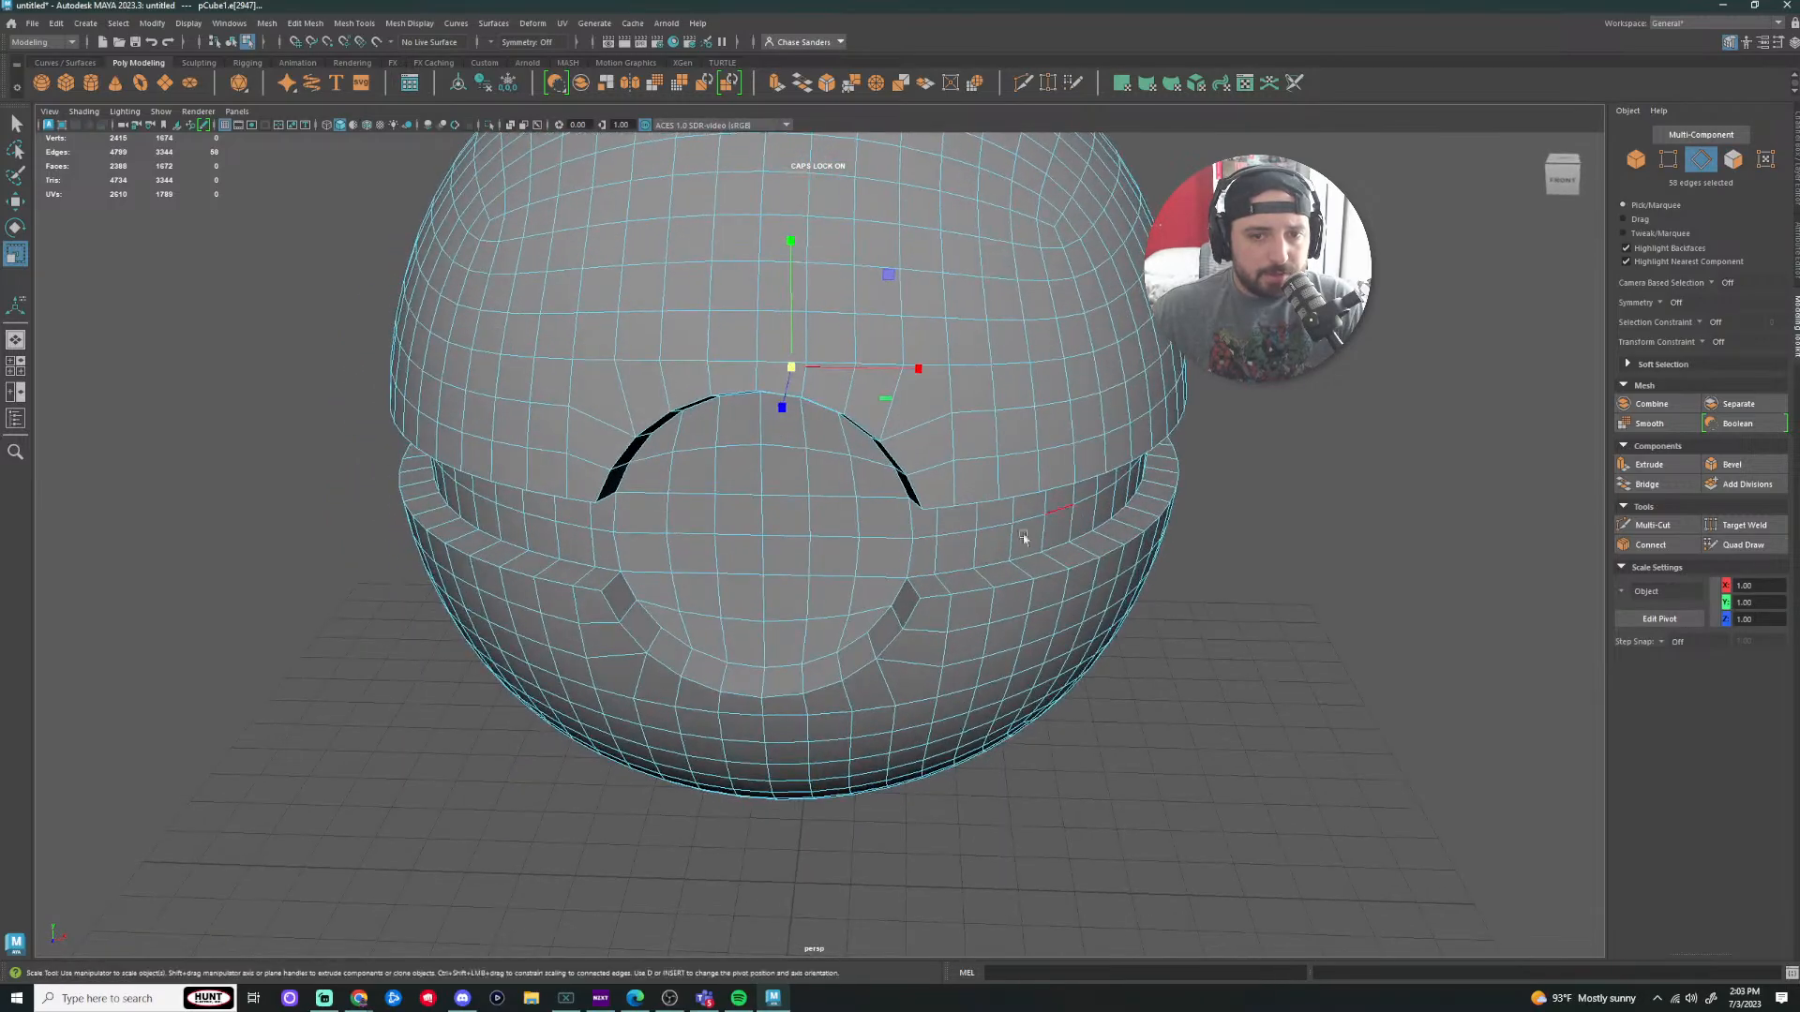
{"action": "double_click", "coordinate": [923, 577], "text": "shift"}
{"action": "left_click_drag", "start_coordinate": [923, 577], "coordinate": [1134, 513], "text": "alt"}
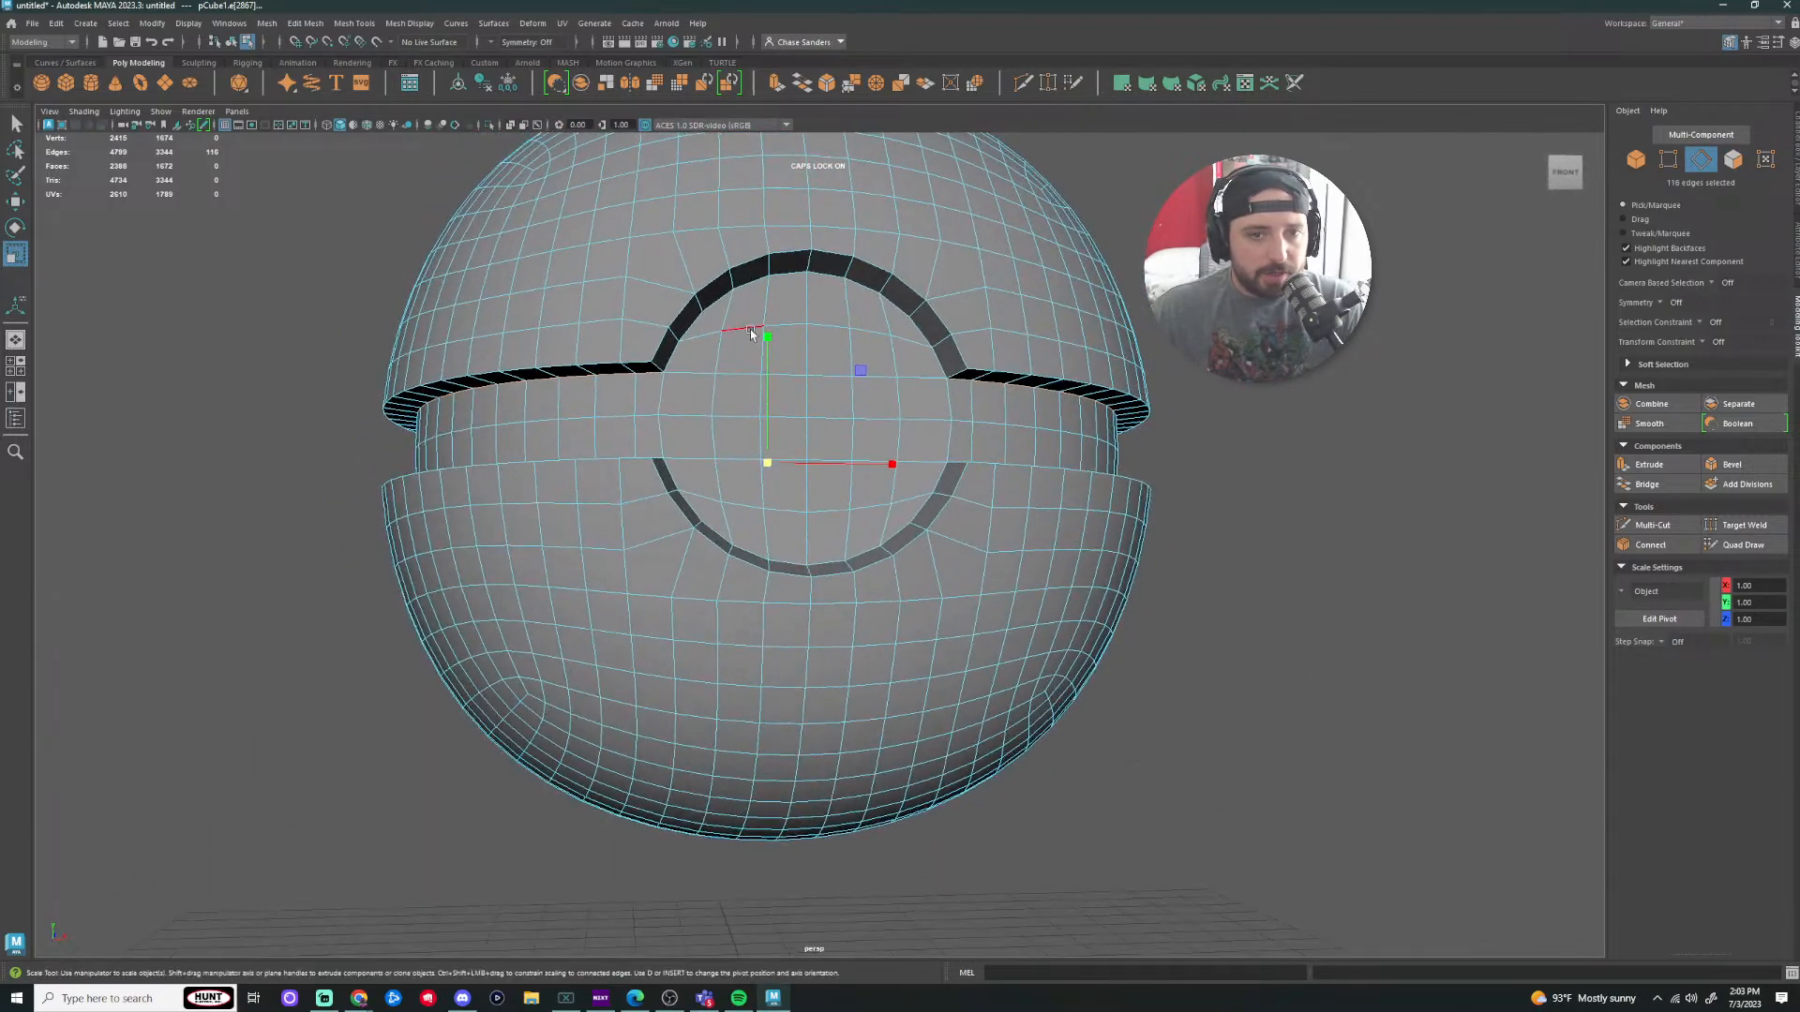
{"action": "left_click_drag", "start_coordinate": [767, 335], "coordinate": [778, 382]}
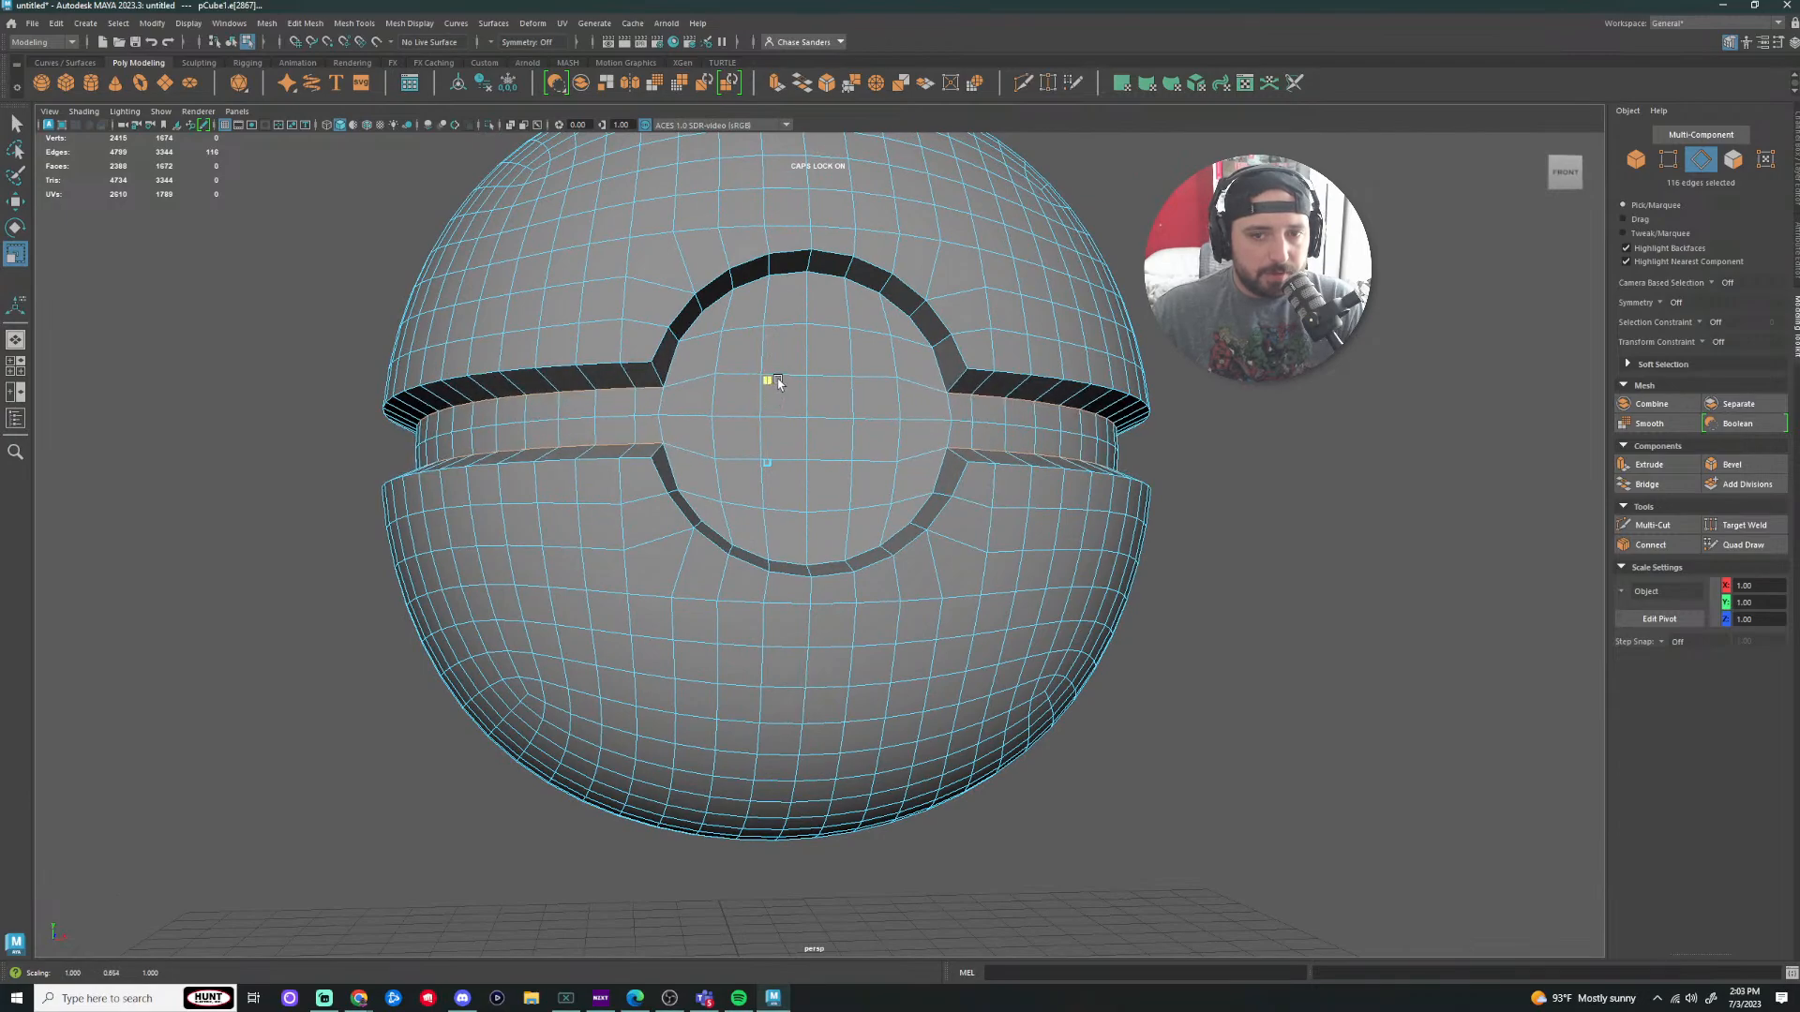
{"action": "key", "text": "ctrl+z"}
Step: Select the upper seam face loop, leaving out the six upper button-arch faces
{"action": "right_click_drag", "start_coordinate": [979, 375], "coordinate": [981, 422]}
{"action": "left_click", "coordinate": [996, 399]}
{"action": "double_click", "coordinate": [1004, 385], "text": "shift"}
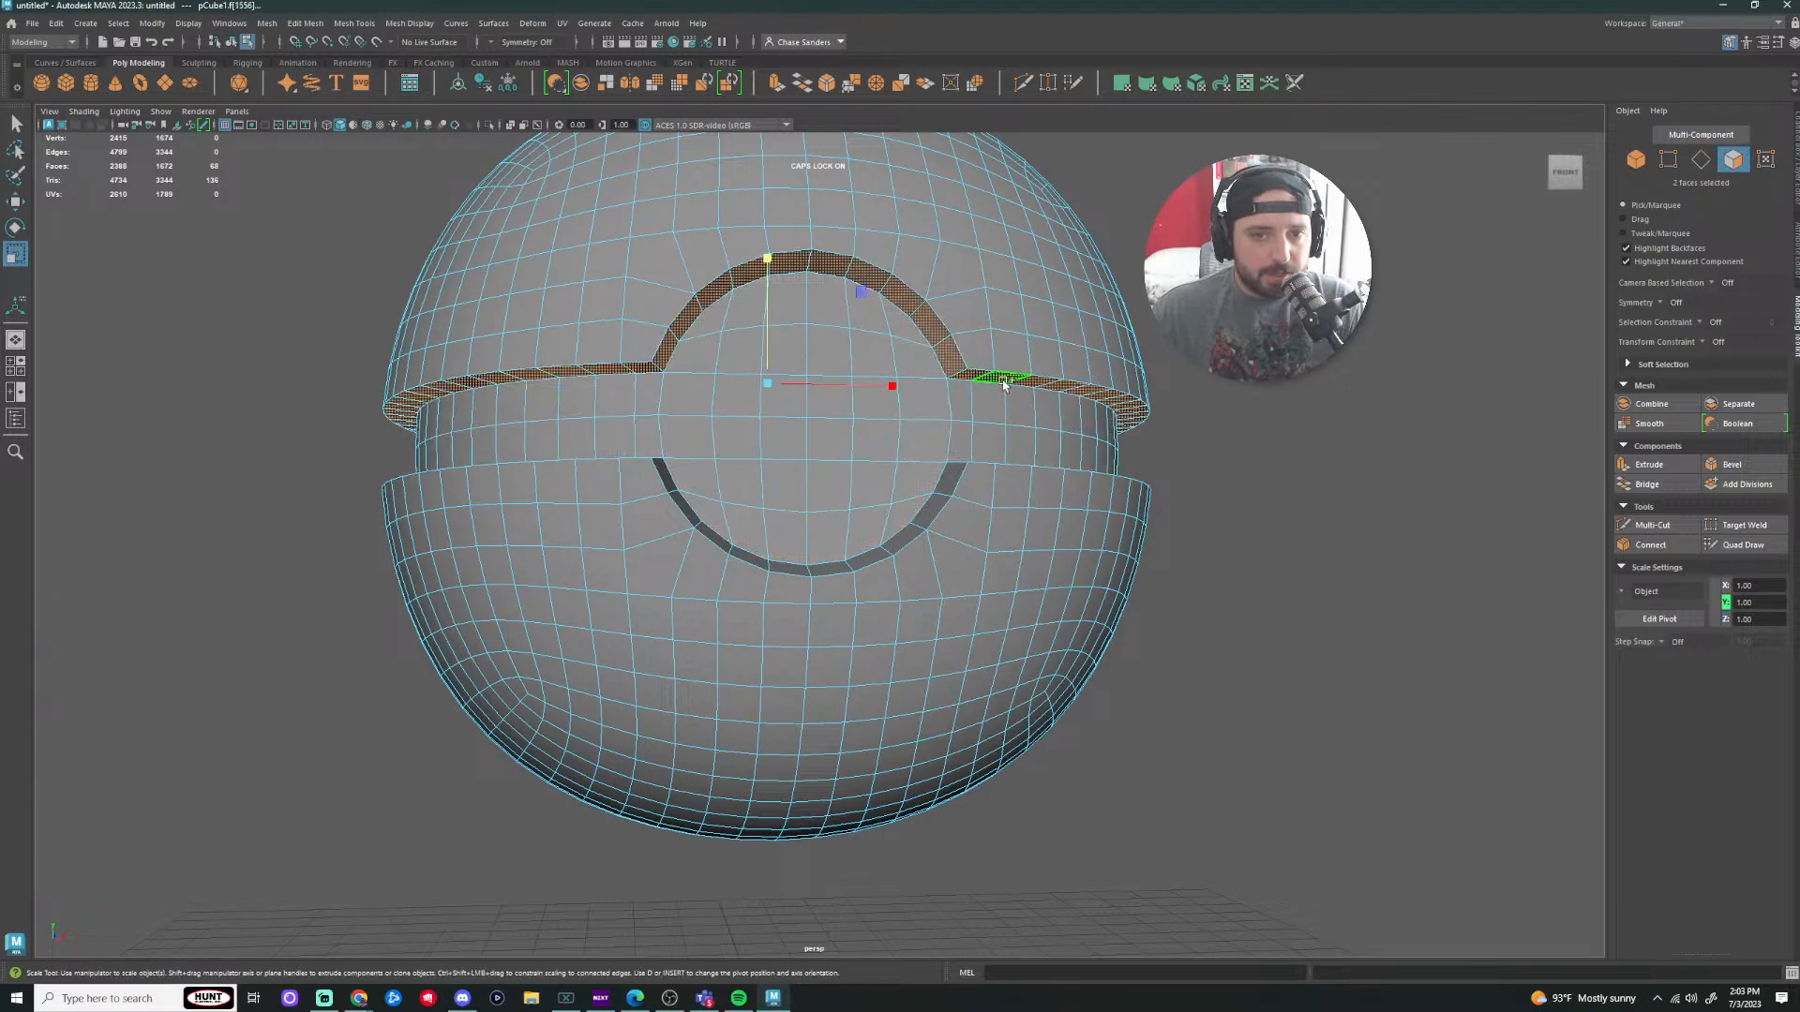
{"action": "left_click", "coordinate": [868, 277], "text": "ctrl"}
{"action": "left_click", "coordinate": [830, 266], "text": "ctrl"}
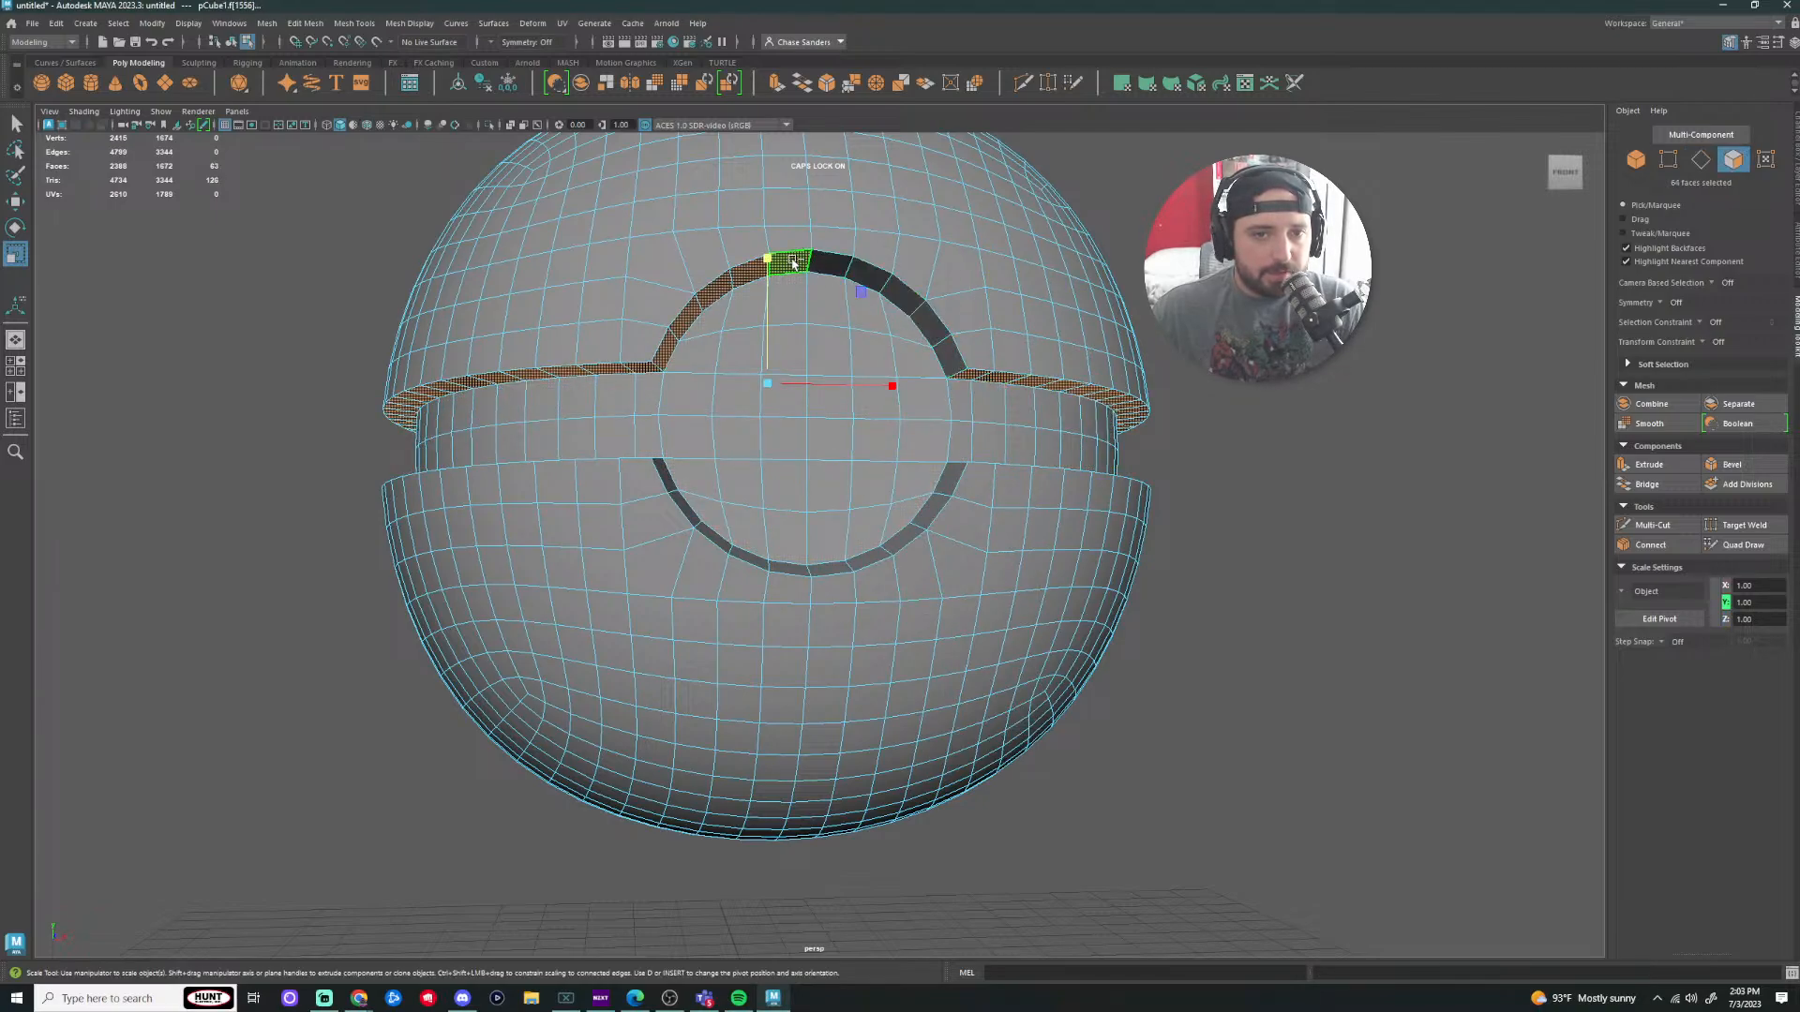
{"action": "left_click", "coordinate": [789, 263], "text": "ctrl"}
{"action": "left_click", "coordinate": [747, 275], "text": "ctrl"}
{"action": "left_click", "coordinate": [714, 293], "text": "ctrl"}
{"action": "left_click", "coordinate": [686, 317], "text": "ctrl"}
Step: Add the lower seam face loop, leaving out the ten lower button-arch faces
{"action": "left_click_drag", "start_coordinate": [665, 349], "coordinate": [643, 554], "text": "alt"}
{"action": "double_click", "coordinate": [641, 532], "text": "shift"}
{"action": "left_click", "coordinate": [982, 541], "text": "ctrl"}
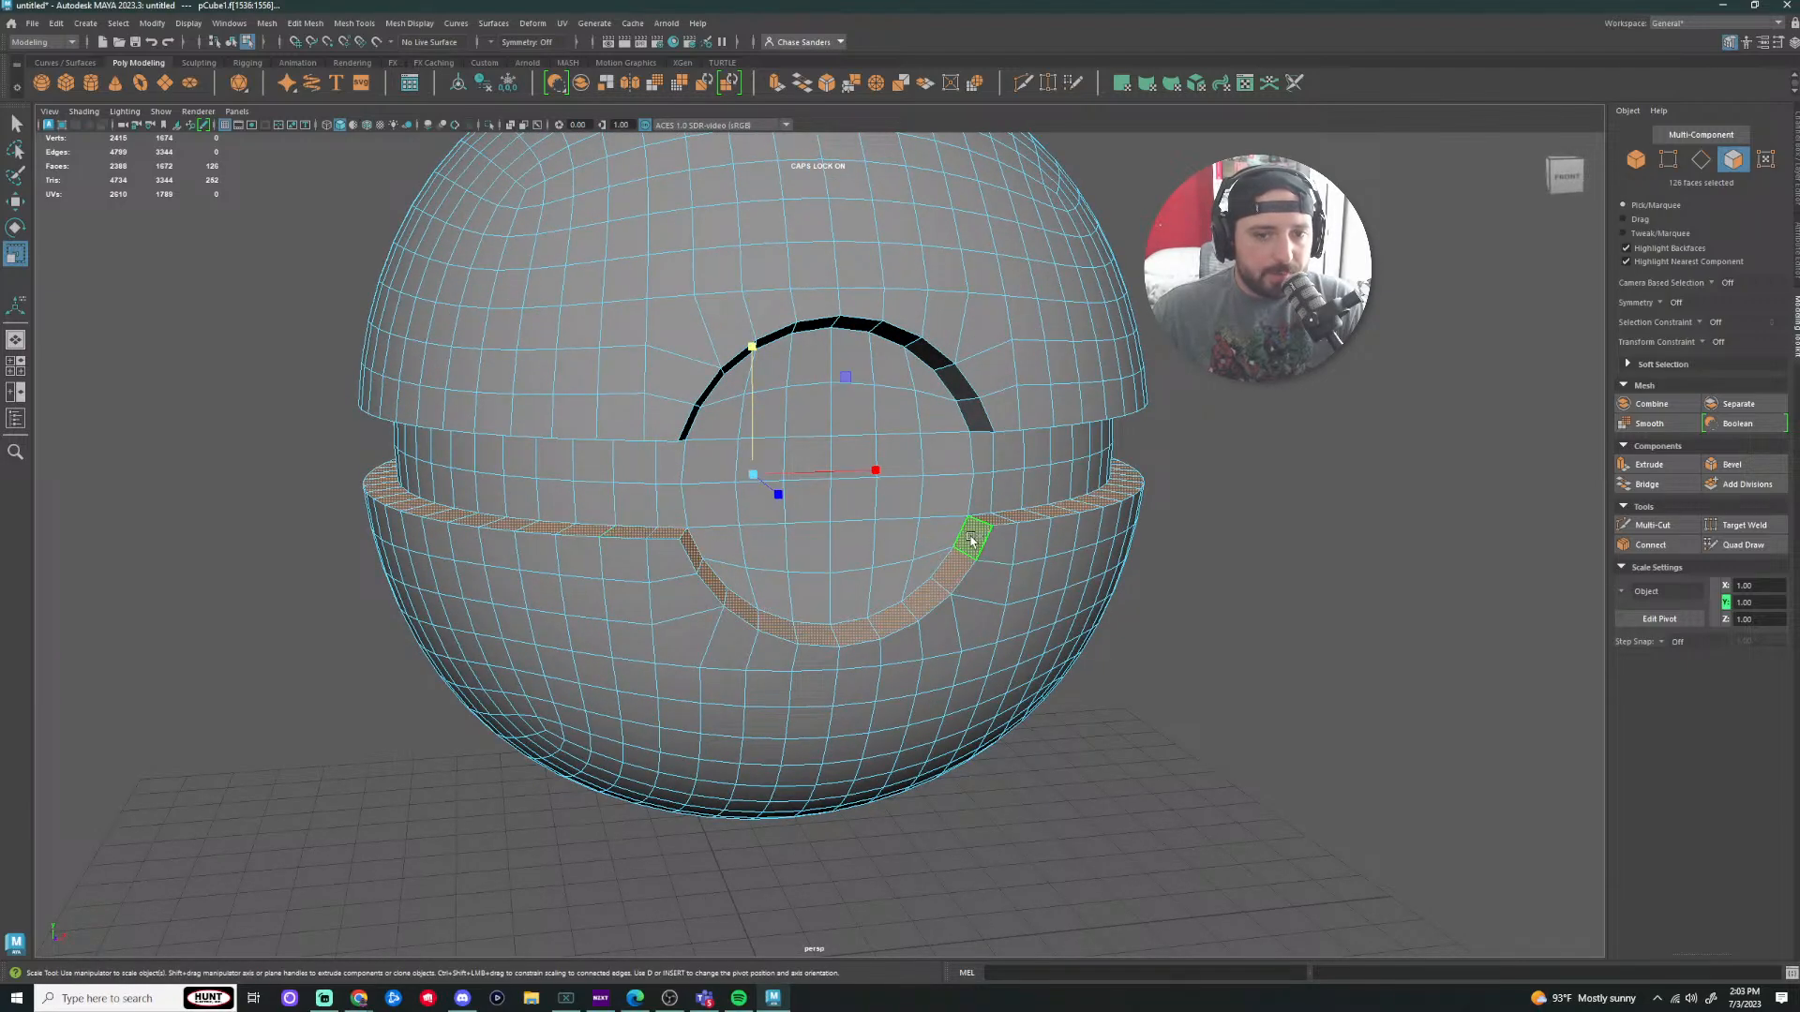
{"action": "left_click", "coordinate": [956, 574], "text": "ctrl"}
{"action": "left_click", "coordinate": [928, 603], "text": "ctrl"}
{"action": "left_click", "coordinate": [890, 621], "text": "ctrl"}
{"action": "left_click", "coordinate": [852, 633], "text": "ctrl"}
{"action": "left_click", "coordinate": [773, 623], "text": "ctrl"}
{"action": "left_click", "coordinate": [745, 609], "text": "ctrl"}
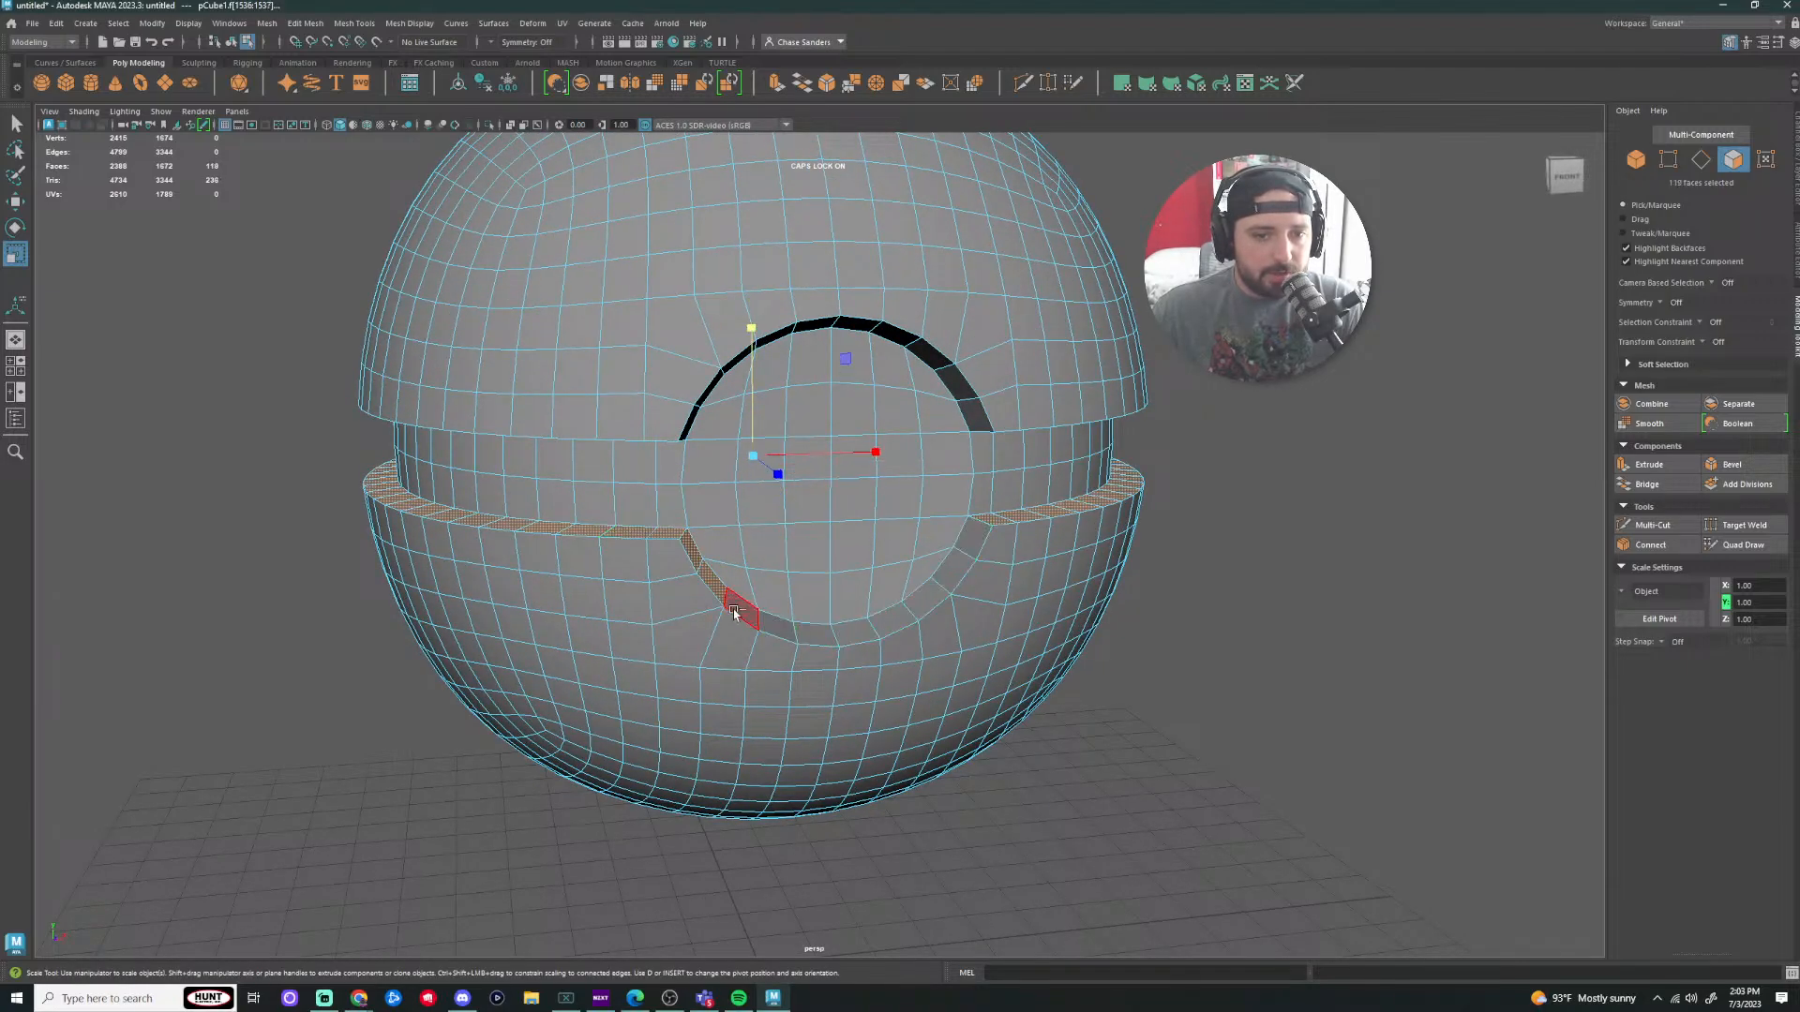
{"action": "left_click", "coordinate": [723, 593], "text": "ctrl"}
{"action": "left_click", "coordinate": [708, 574], "text": "ctrl"}
{"action": "left_click", "coordinate": [700, 555], "text": "ctrl"}
Step: Squash the selected seam faces vertically
{"action": "left_click_drag", "start_coordinate": [1162, 608], "coordinate": [1113, 598], "text": "alt"}
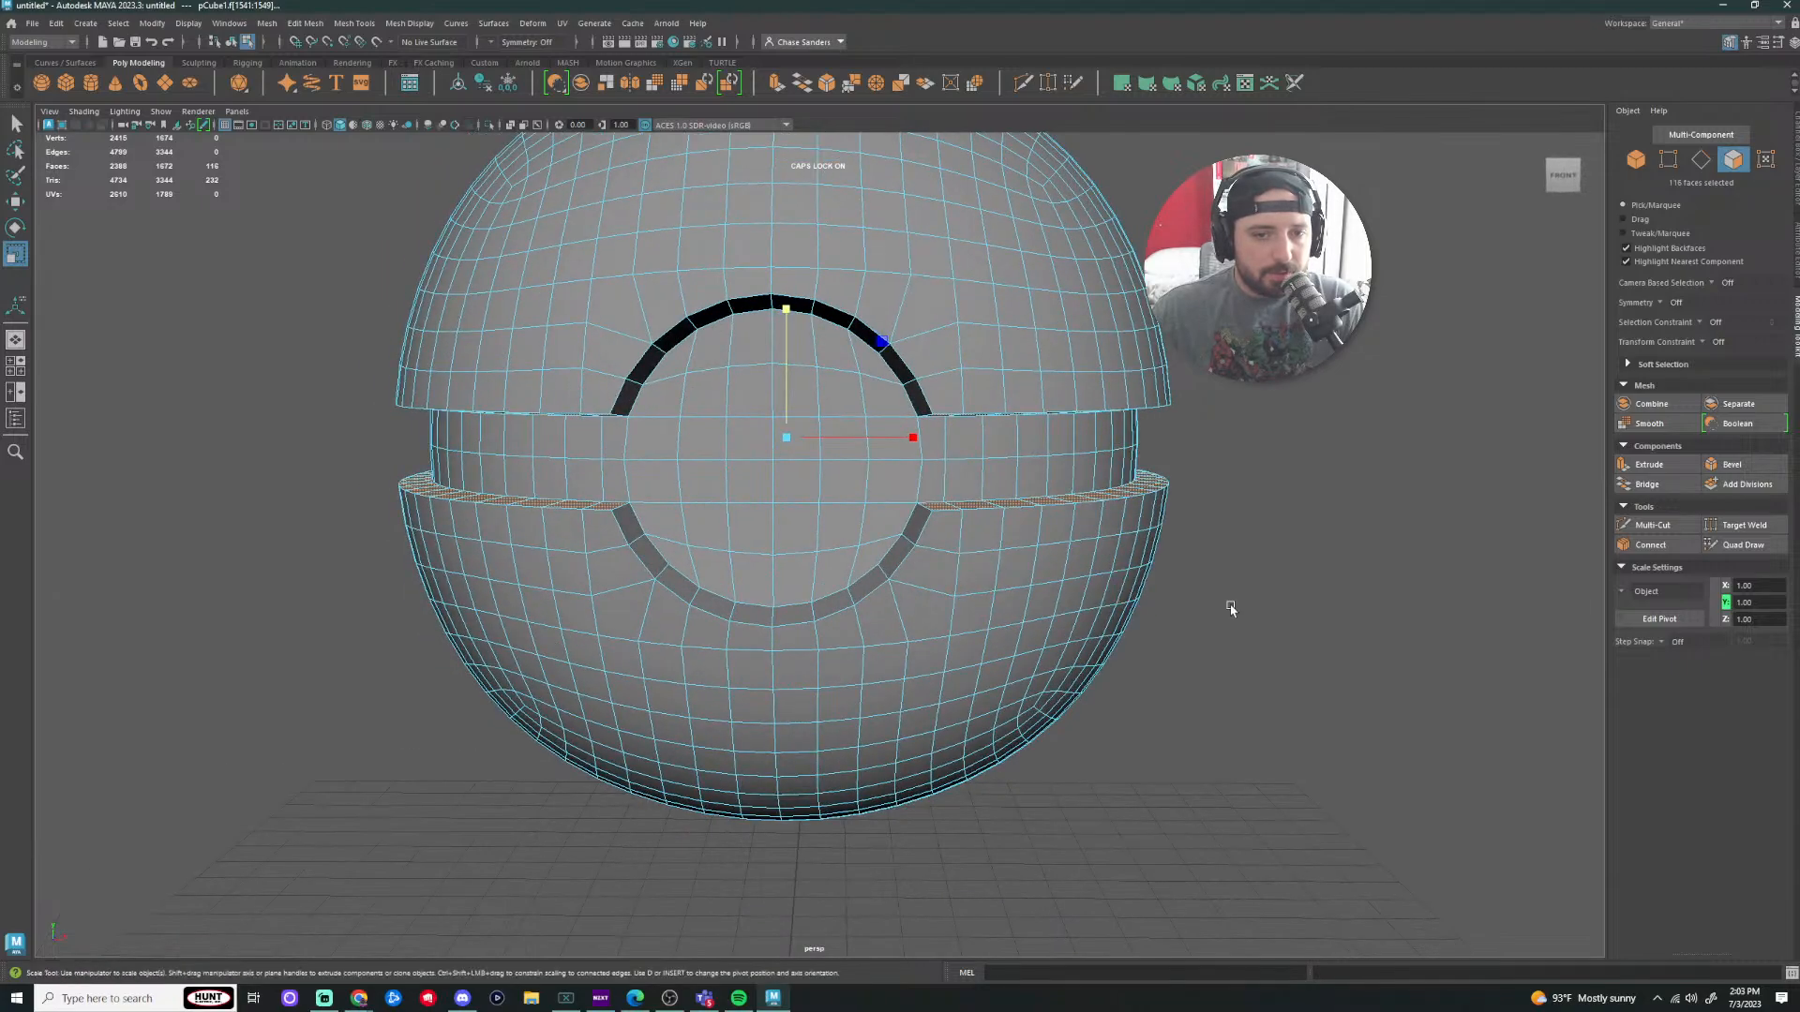
{"action": "left_click_drag", "start_coordinate": [1232, 610], "coordinate": [1226, 561], "text": "alt"}
{"action": "left_click_drag", "start_coordinate": [788, 322], "coordinate": [792, 363]}
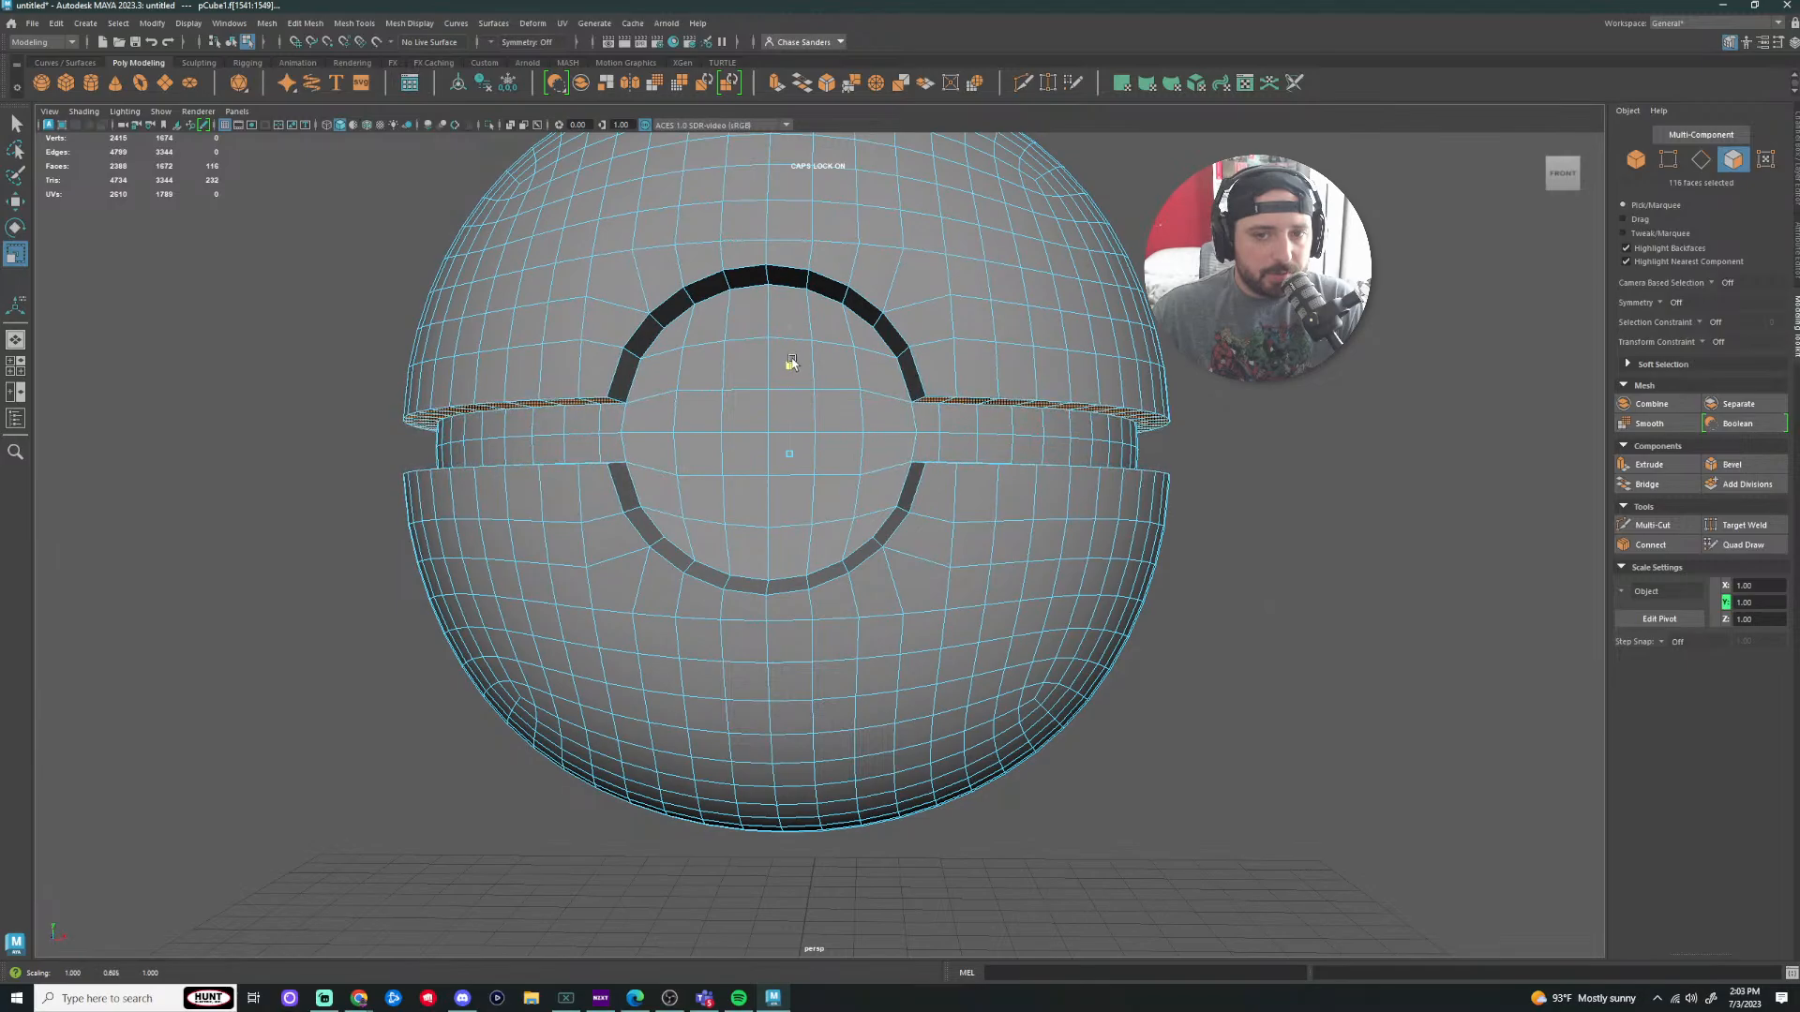
{"action": "scroll", "coordinate": [1406, 479], "scroll_direction": "down", "scroll_amount": 3}
{"action": "left_click_drag", "start_coordinate": [1372, 504], "coordinate": [1318, 534], "text": "alt"}
{"action": "left_click", "coordinate": [1316, 533]}
{"action": "scroll", "coordinate": [1097, 530], "scroll_direction": "down", "scroll_amount": 5}
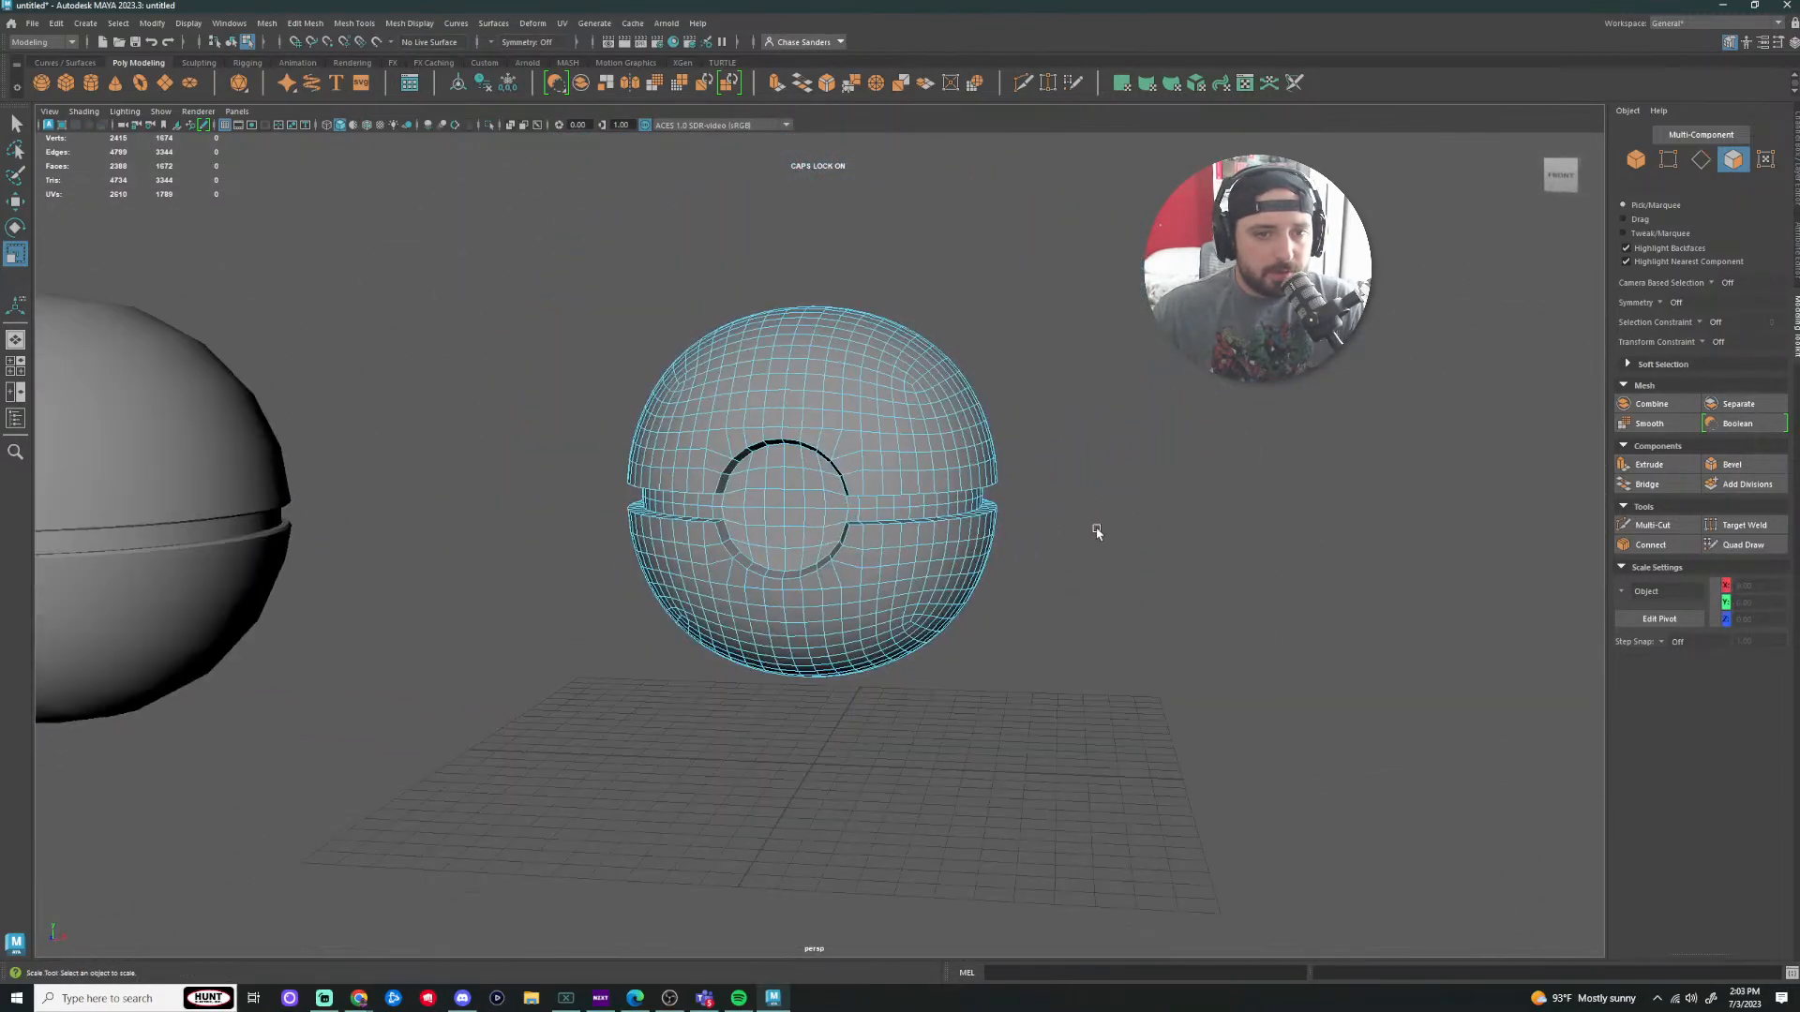
{"action": "left_click_drag", "start_coordinate": [839, 656], "coordinate": [726, 459], "text": "alt"}
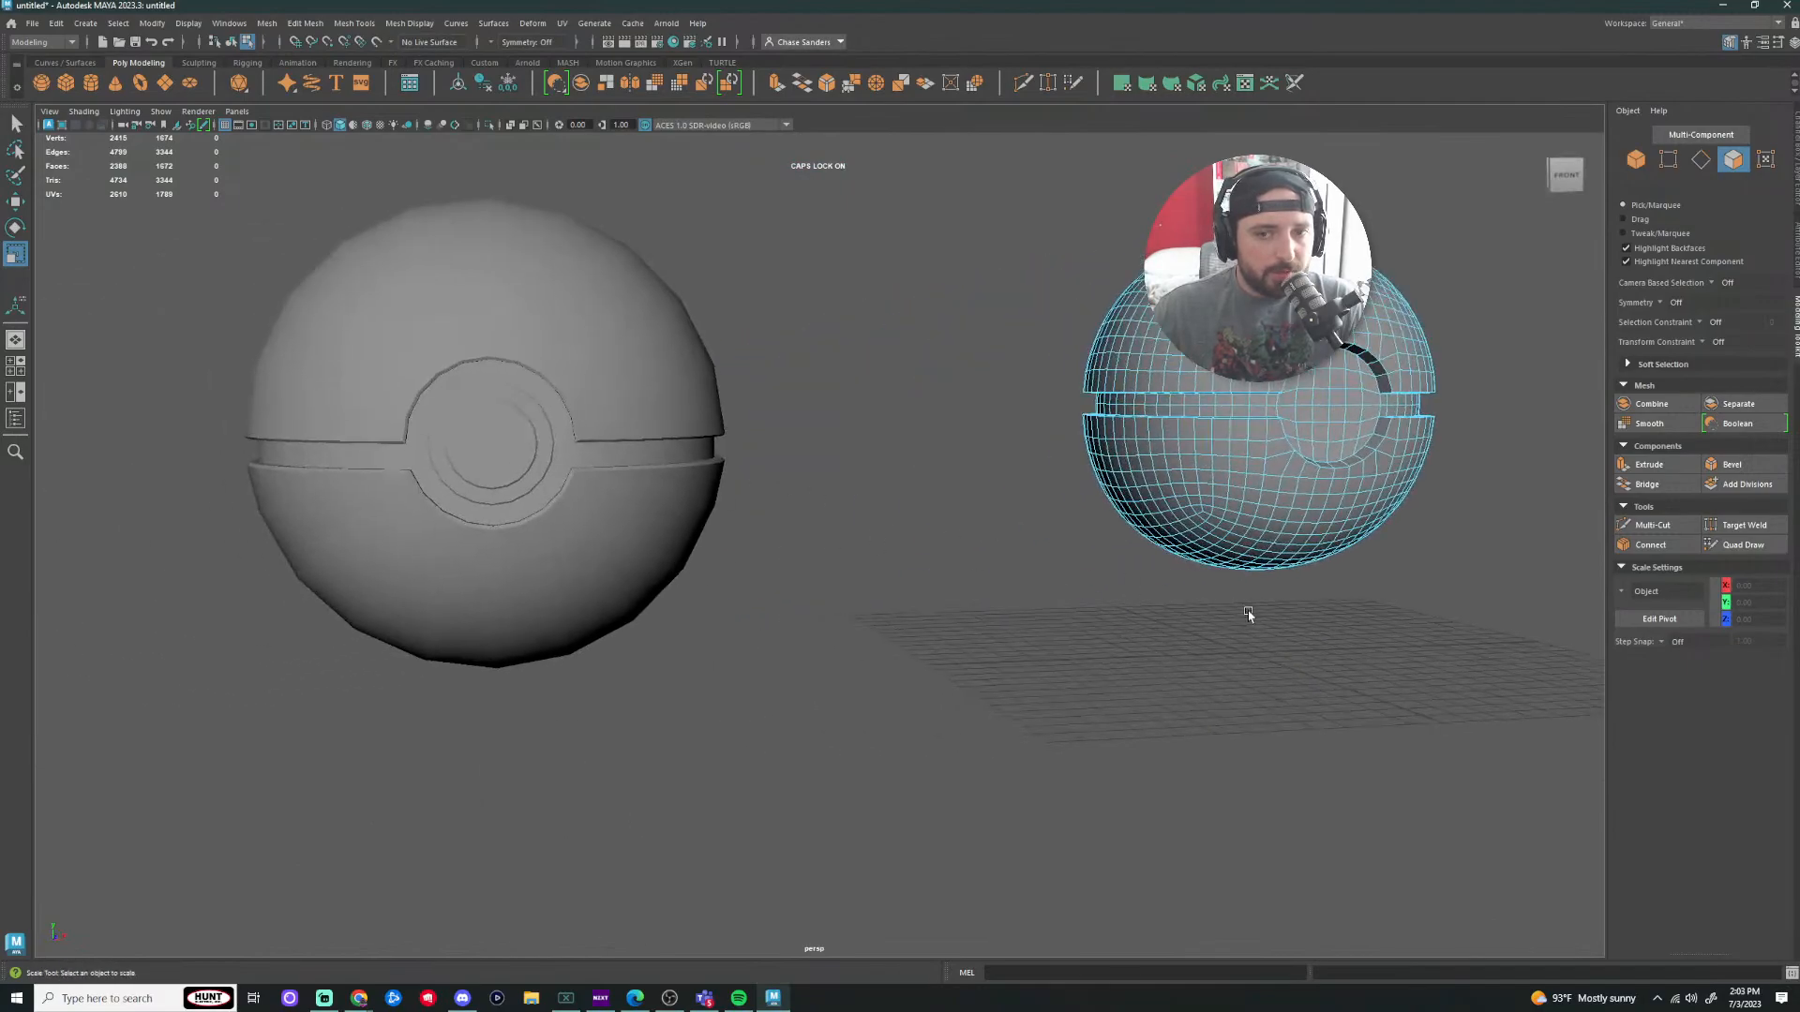
{"action": "middle_click_drag", "start_coordinate": [1366, 636], "coordinate": [840, 699], "text": "alt"}
{"action": "scroll", "coordinate": [1002, 534], "scroll_direction": "up", "scroll_amount": 6}
{"action": "left_click_drag", "start_coordinate": [1260, 509], "coordinate": [1312, 525], "text": "alt"}
{"action": "scroll", "coordinate": [1181, 514], "scroll_direction": "down", "scroll_amount": 8}
{"action": "left_click_drag", "start_coordinate": [1149, 610], "coordinate": [1121, 590], "text": "alt"}
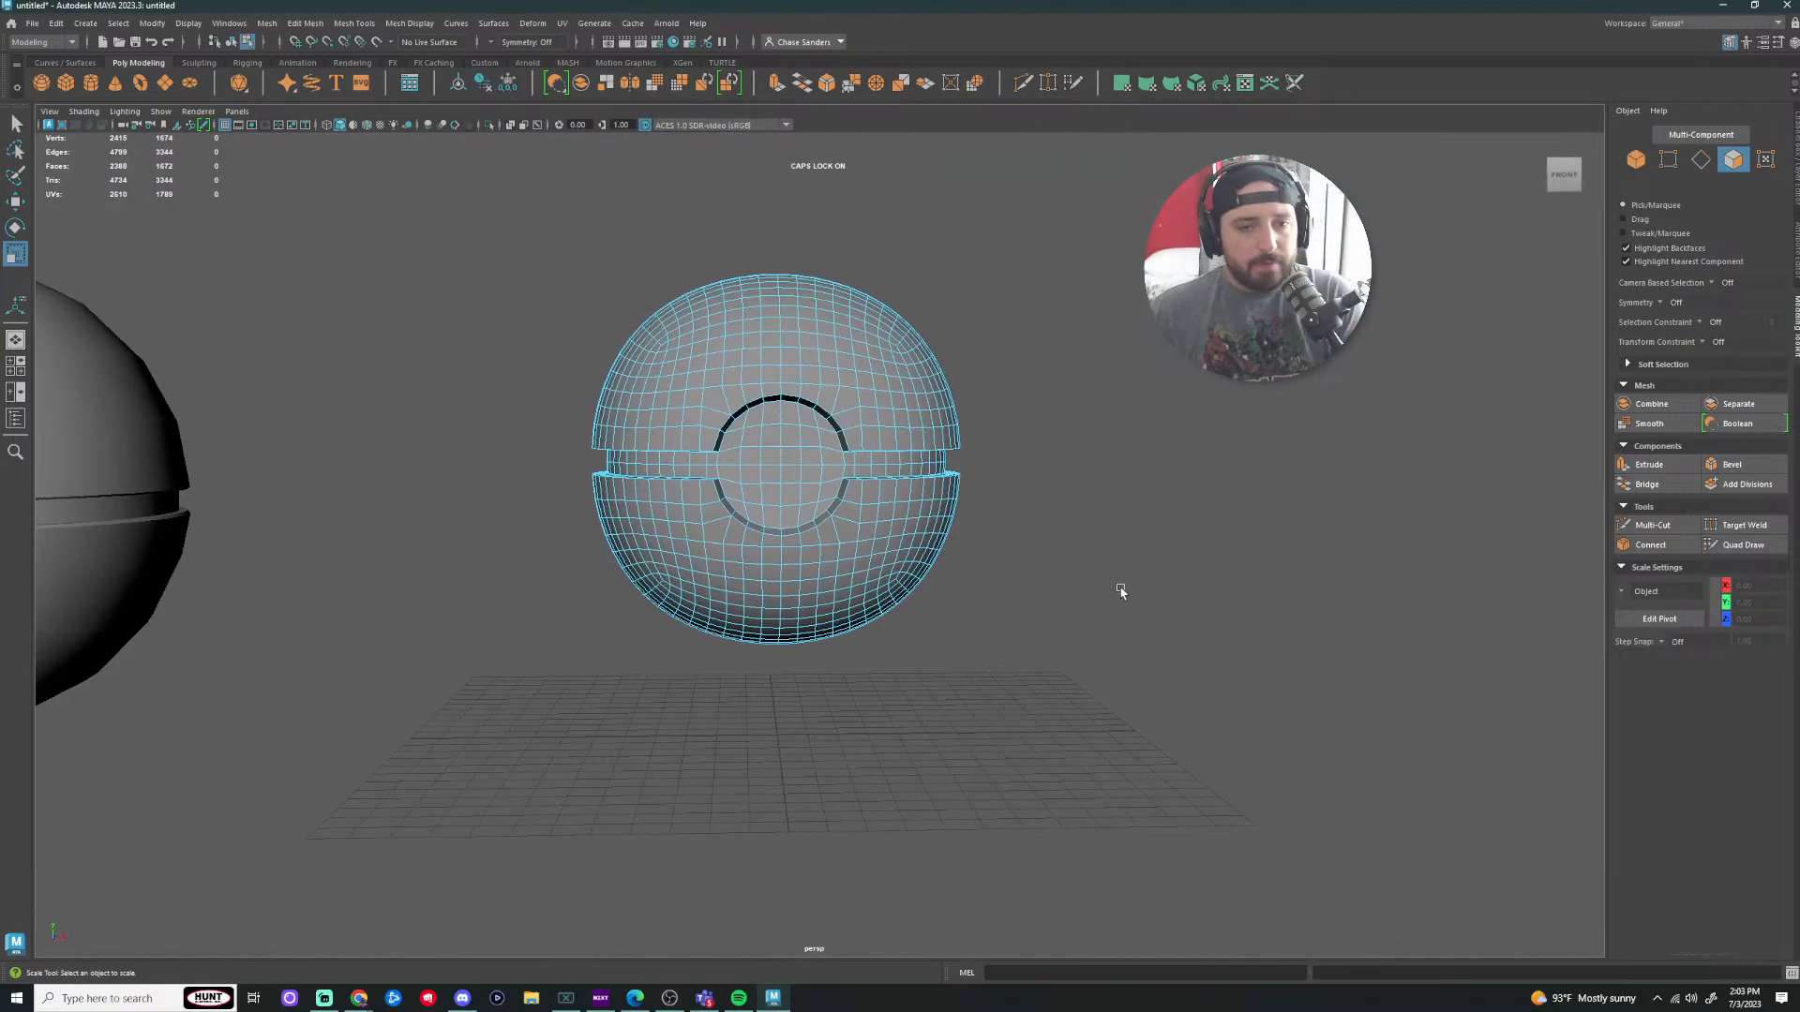
{"action": "scroll", "coordinate": [745, 436], "scroll_direction": "up", "scroll_amount": 5}
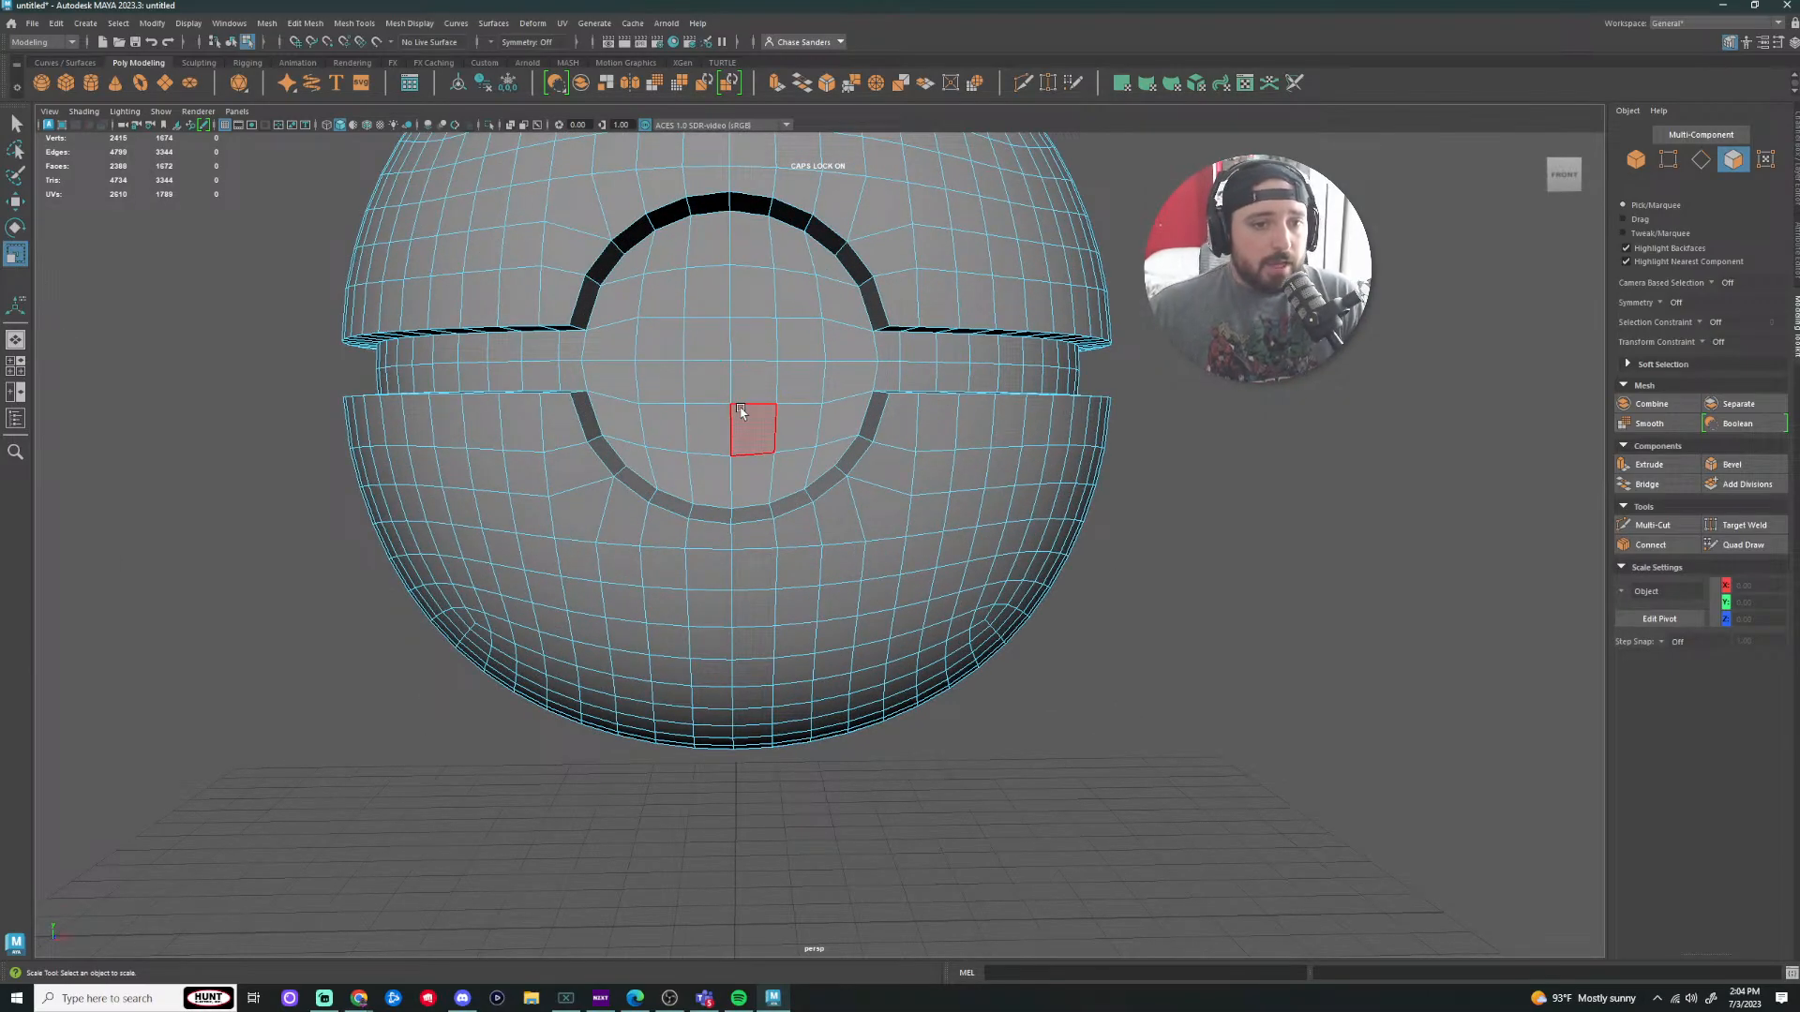
{"action": "scroll", "coordinate": [727, 422], "scroll_direction": "up", "scroll_amount": 3}
{"action": "left_click_drag", "start_coordinate": [729, 429], "coordinate": [1012, 431], "text": "alt"}
{"action": "scroll", "coordinate": [938, 450], "scroll_direction": "down", "scroll_amount": 6}
{"action": "left_click_drag", "start_coordinate": [892, 482], "coordinate": [1009, 515], "text": "alt"}
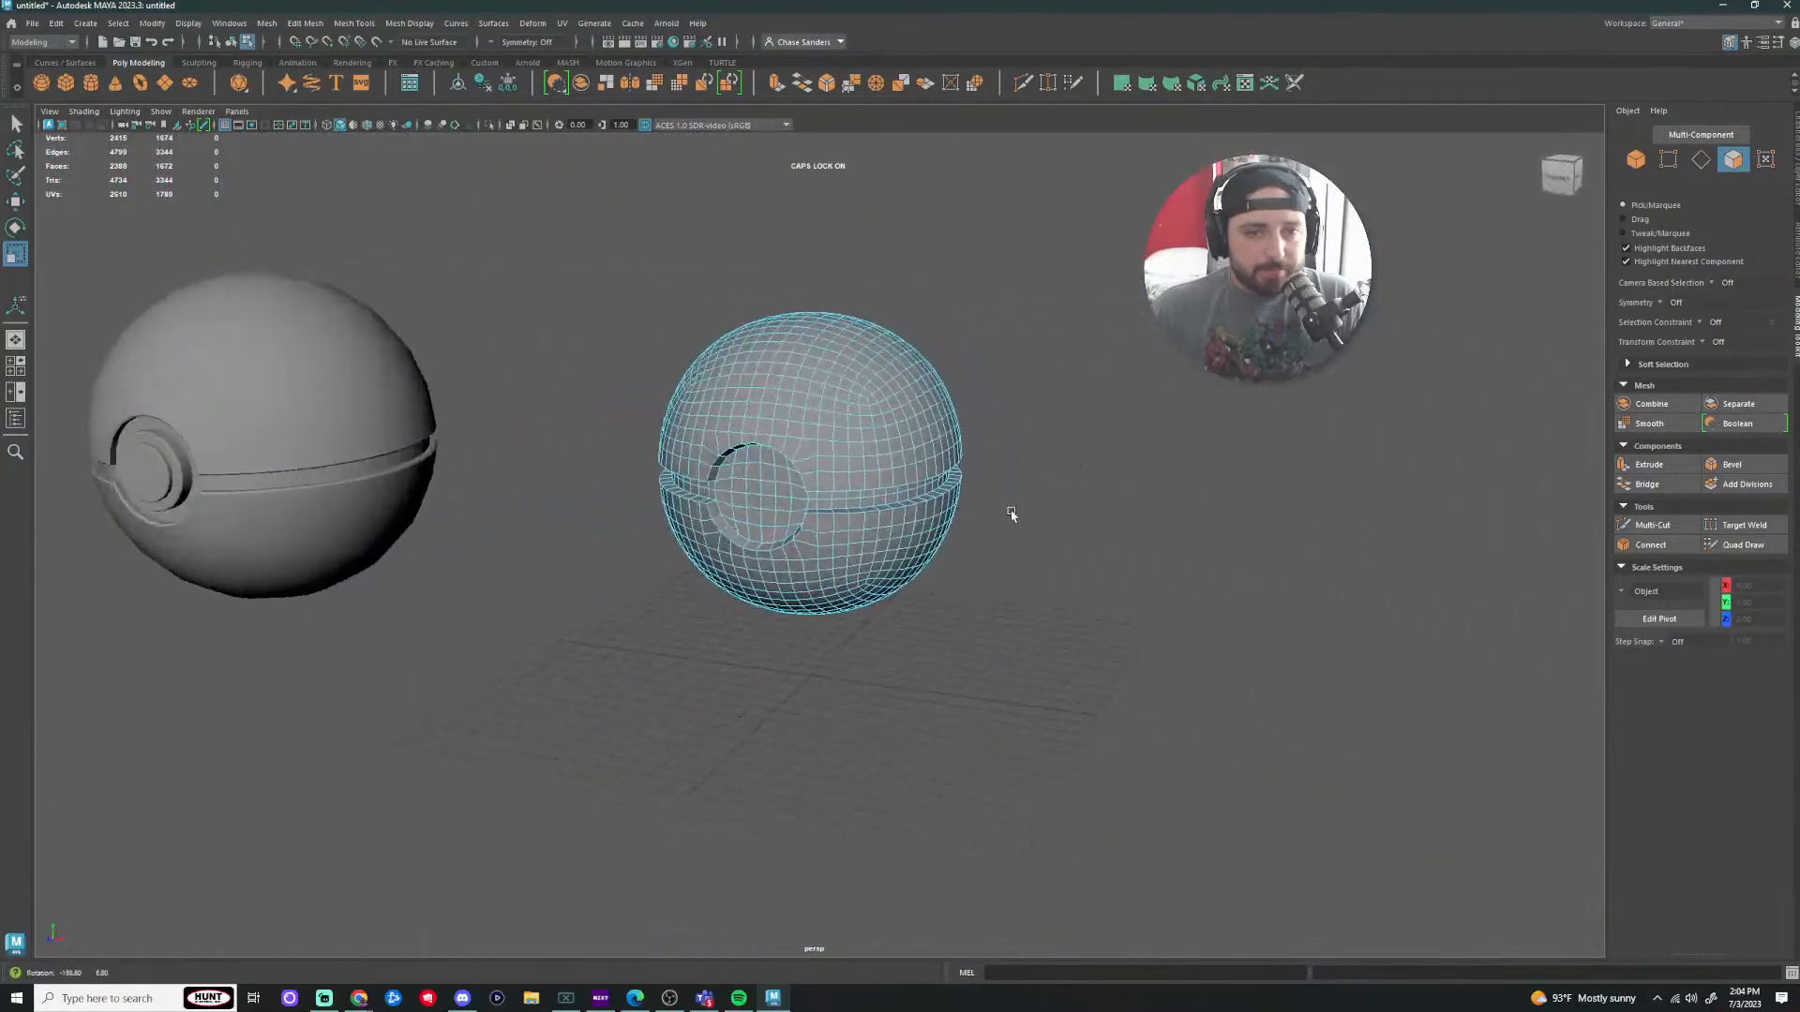
{"action": "right_click", "coordinate": [841, 397]}
{"action": "right_click_drag", "start_coordinate": [862, 408], "coordinate": [909, 379]}
{"action": "left_click", "coordinate": [1097, 433]}
{"action": "scroll", "coordinate": [1097, 433], "scroll_direction": "up", "scroll_amount": 3}
{"action": "left_click_drag", "start_coordinate": [1096, 433], "coordinate": [1024, 411], "text": "alt"}
{"action": "scroll", "coordinate": [892, 405], "scroll_direction": "up", "scroll_amount": 4}
{"action": "scroll", "coordinate": [898, 407], "scroll_direction": "down", "scroll_amount": 4}
{"action": "scroll", "coordinate": [883, 496], "scroll_direction": "down", "scroll_amount": 4}
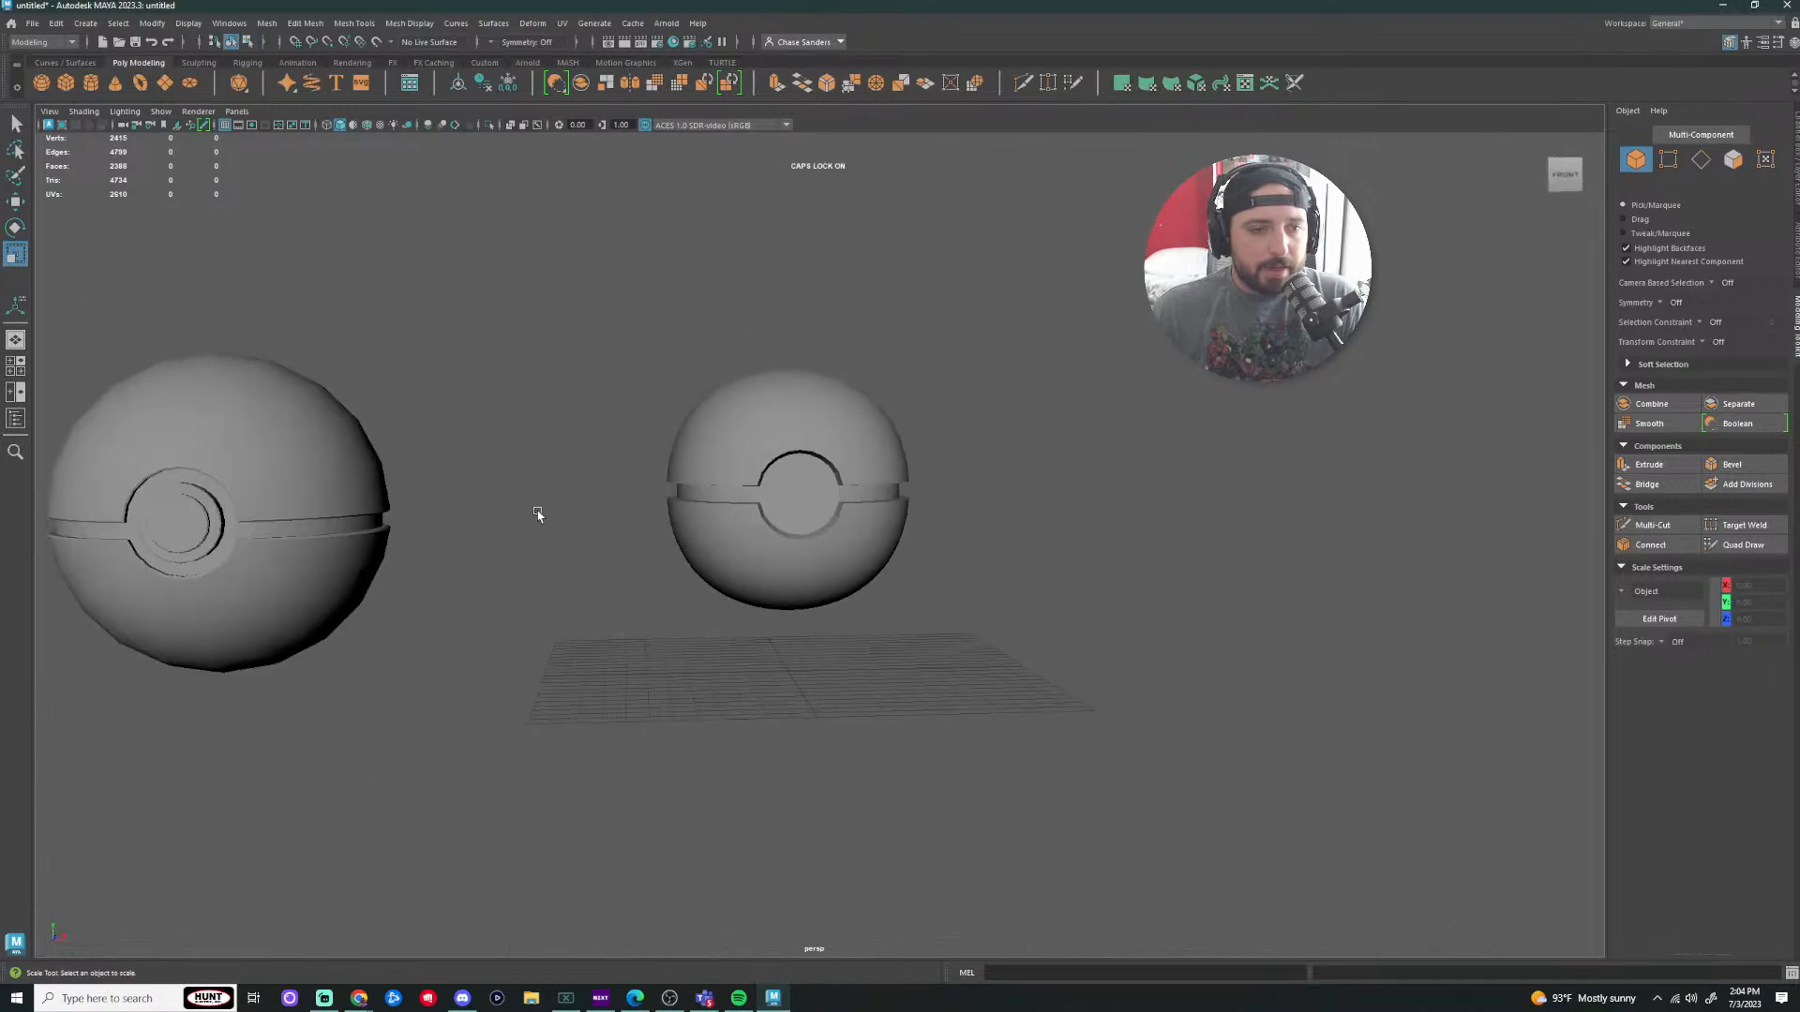
{"action": "middle_click_drag", "start_coordinate": [538, 512], "coordinate": [828, 523], "text": "alt"}
{"action": "scroll", "coordinate": [828, 523], "scroll_direction": "down", "scroll_amount": 1}
{"action": "scroll", "coordinate": [829, 524], "scroll_direction": "up", "scroll_amount": 3}
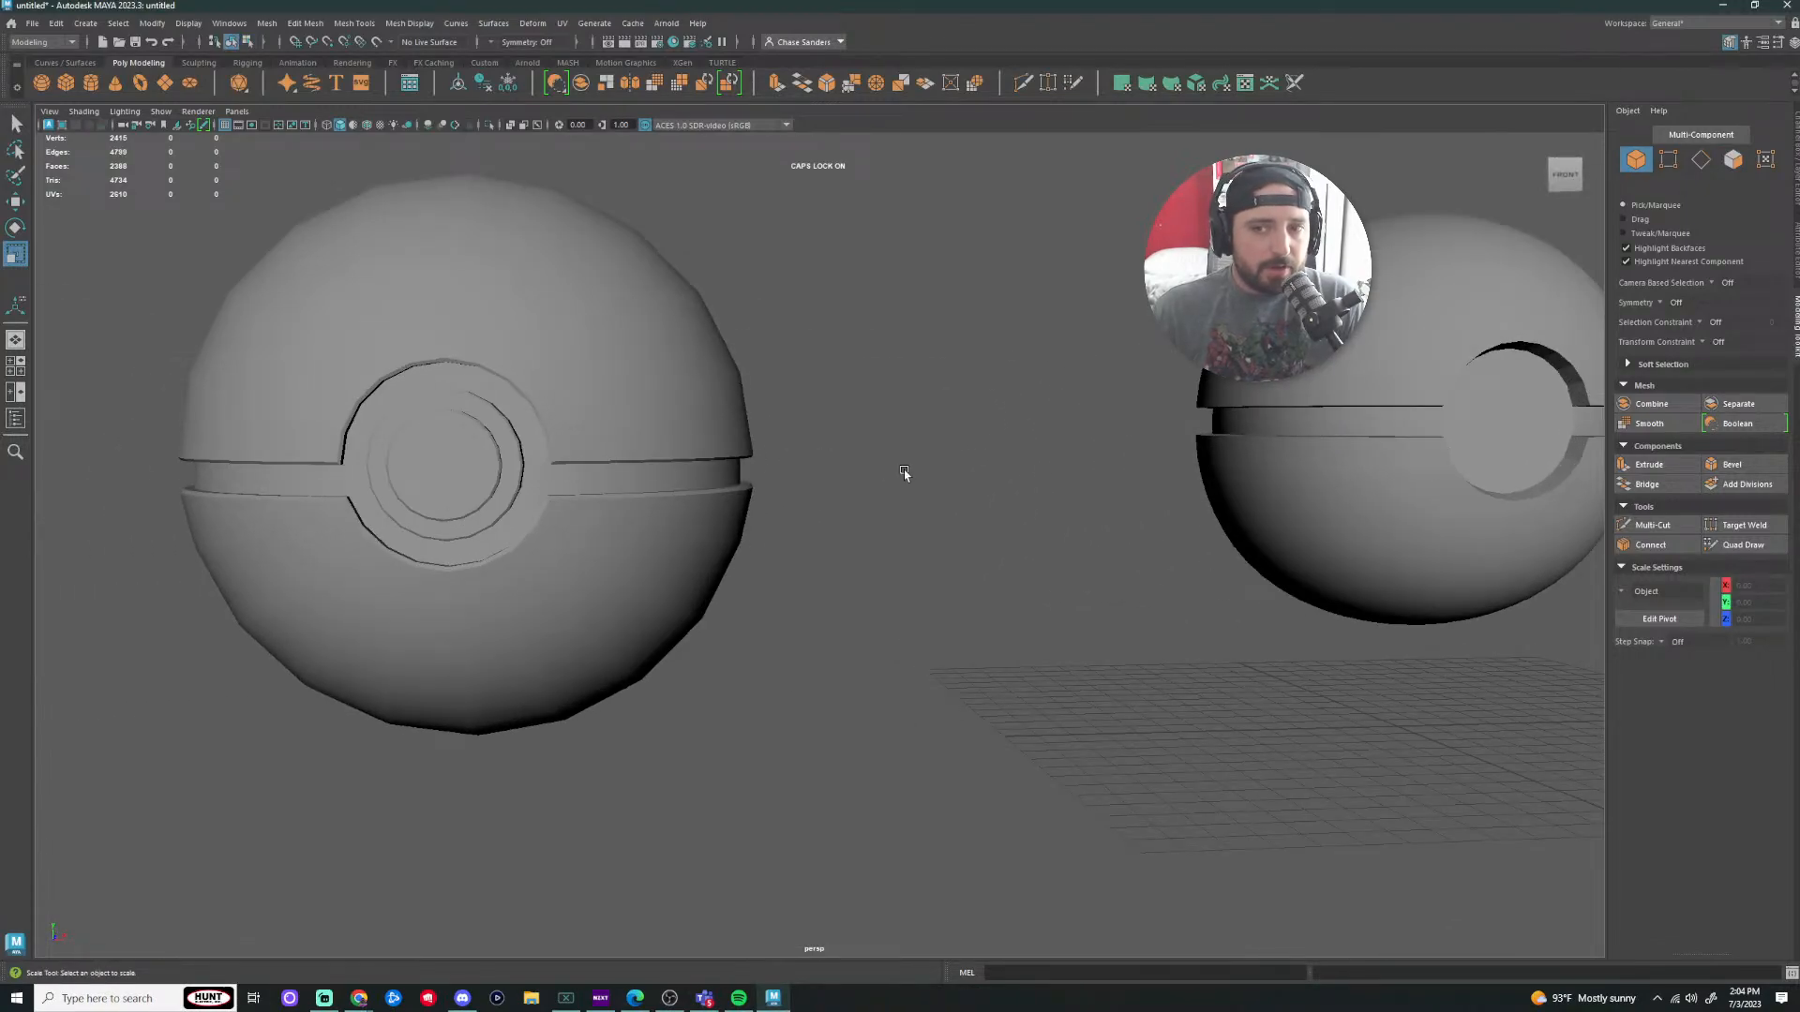
{"action": "scroll", "coordinate": [840, 401], "scroll_direction": "up", "scroll_amount": 3}
{"action": "middle_click_drag", "start_coordinate": [475, 598], "coordinate": [892, 636], "text": "alt"}
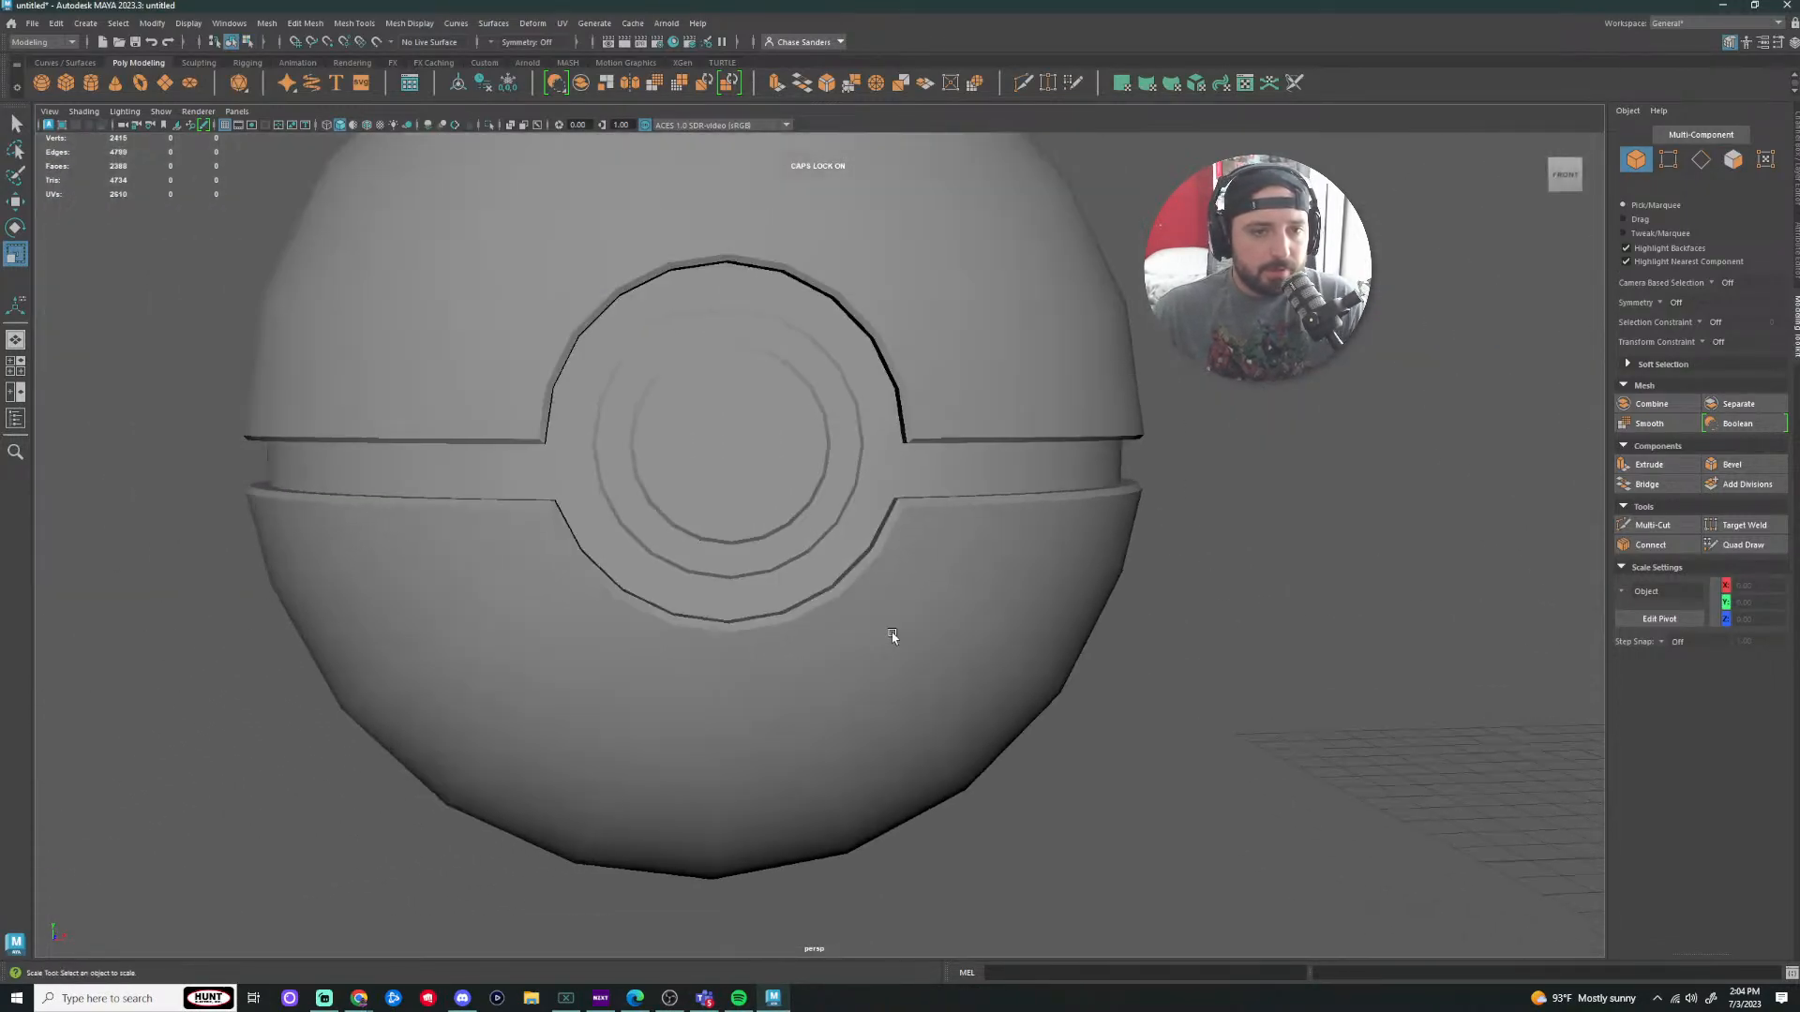
{"action": "scroll", "coordinate": [896, 630], "scroll_direction": "down", "scroll_amount": 3}
{"action": "middle_click_drag", "start_coordinate": [1148, 527], "coordinate": [868, 597], "text": "alt"}
{"action": "scroll", "coordinate": [1072, 462], "scroll_direction": "up", "scroll_amount": 2}
{"action": "left_click", "coordinate": [1074, 463]}
{"action": "scroll", "coordinate": [631, 534], "scroll_direction": "up", "scroll_amount": 4}
{"action": "scroll", "coordinate": [632, 534], "scroll_direction": "up", "scroll_amount": 1}
{"action": "middle_click_drag", "start_coordinate": [632, 534], "coordinate": [760, 471], "text": "alt"}
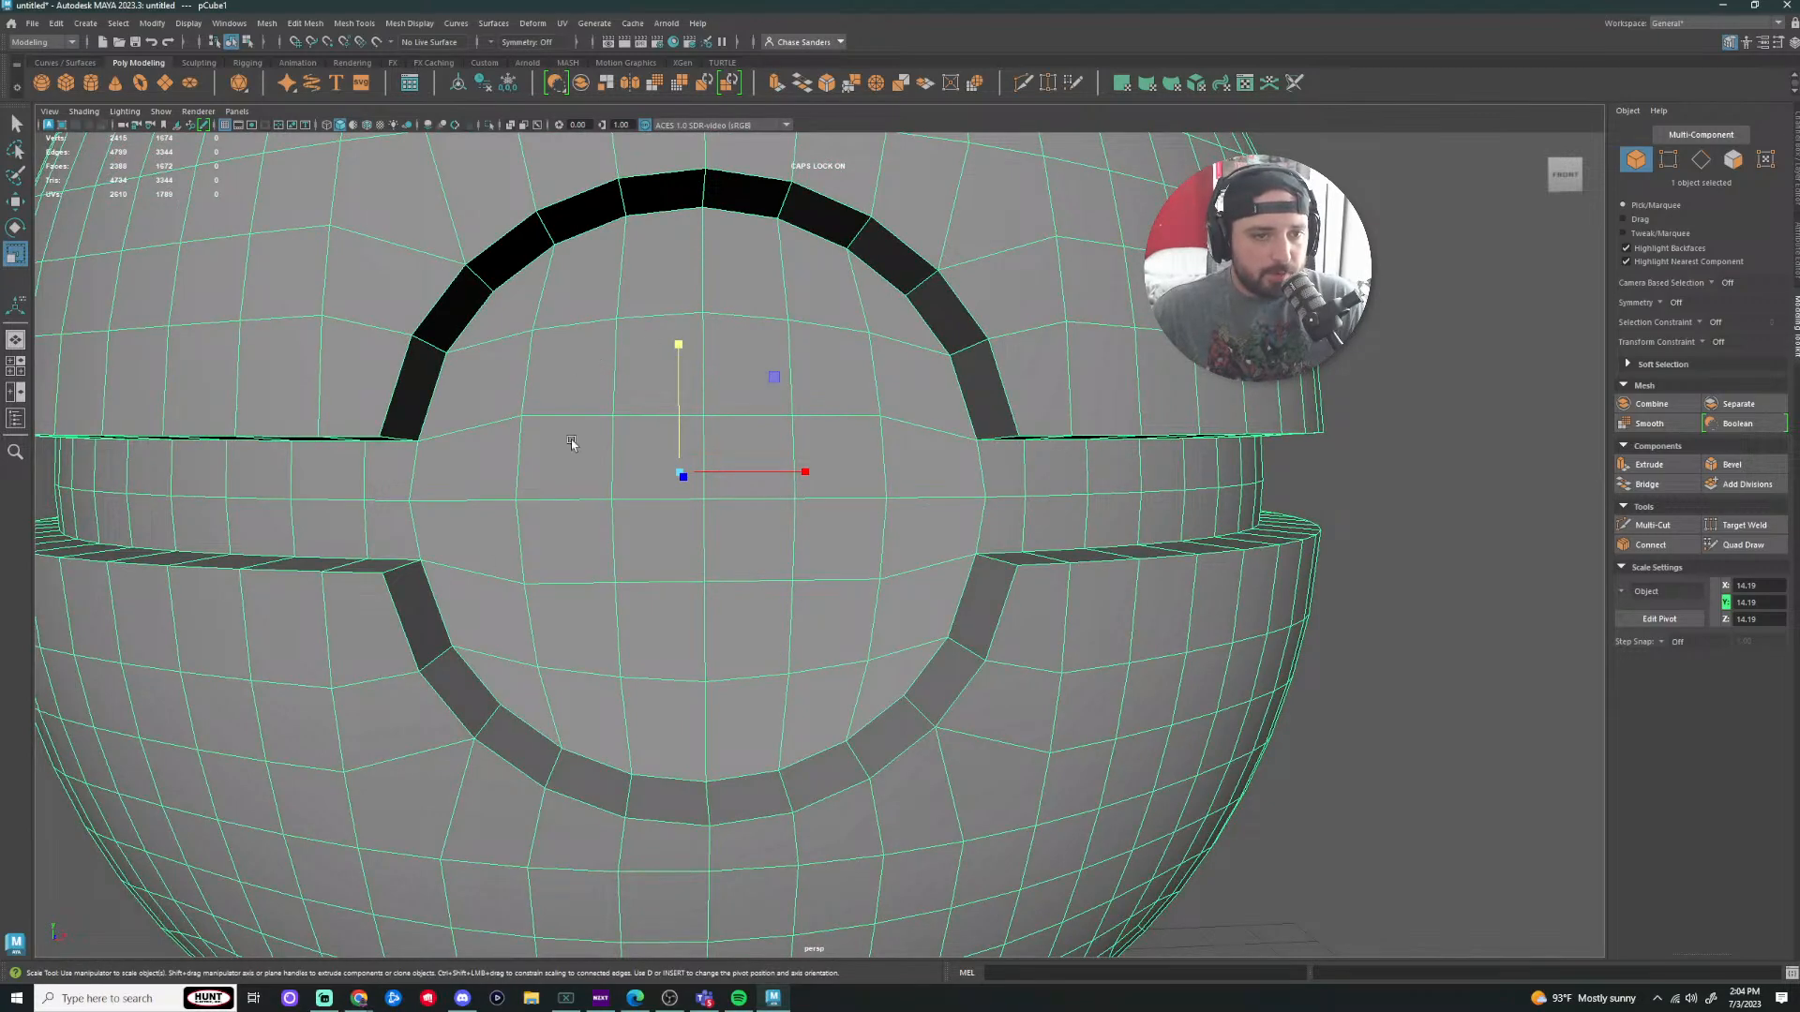
Step: Box-select the faces on the ball's front, check the Mesh menu, then clear the selection
{"action": "right_click_drag", "start_coordinate": [588, 652], "coordinate": [586, 622]}
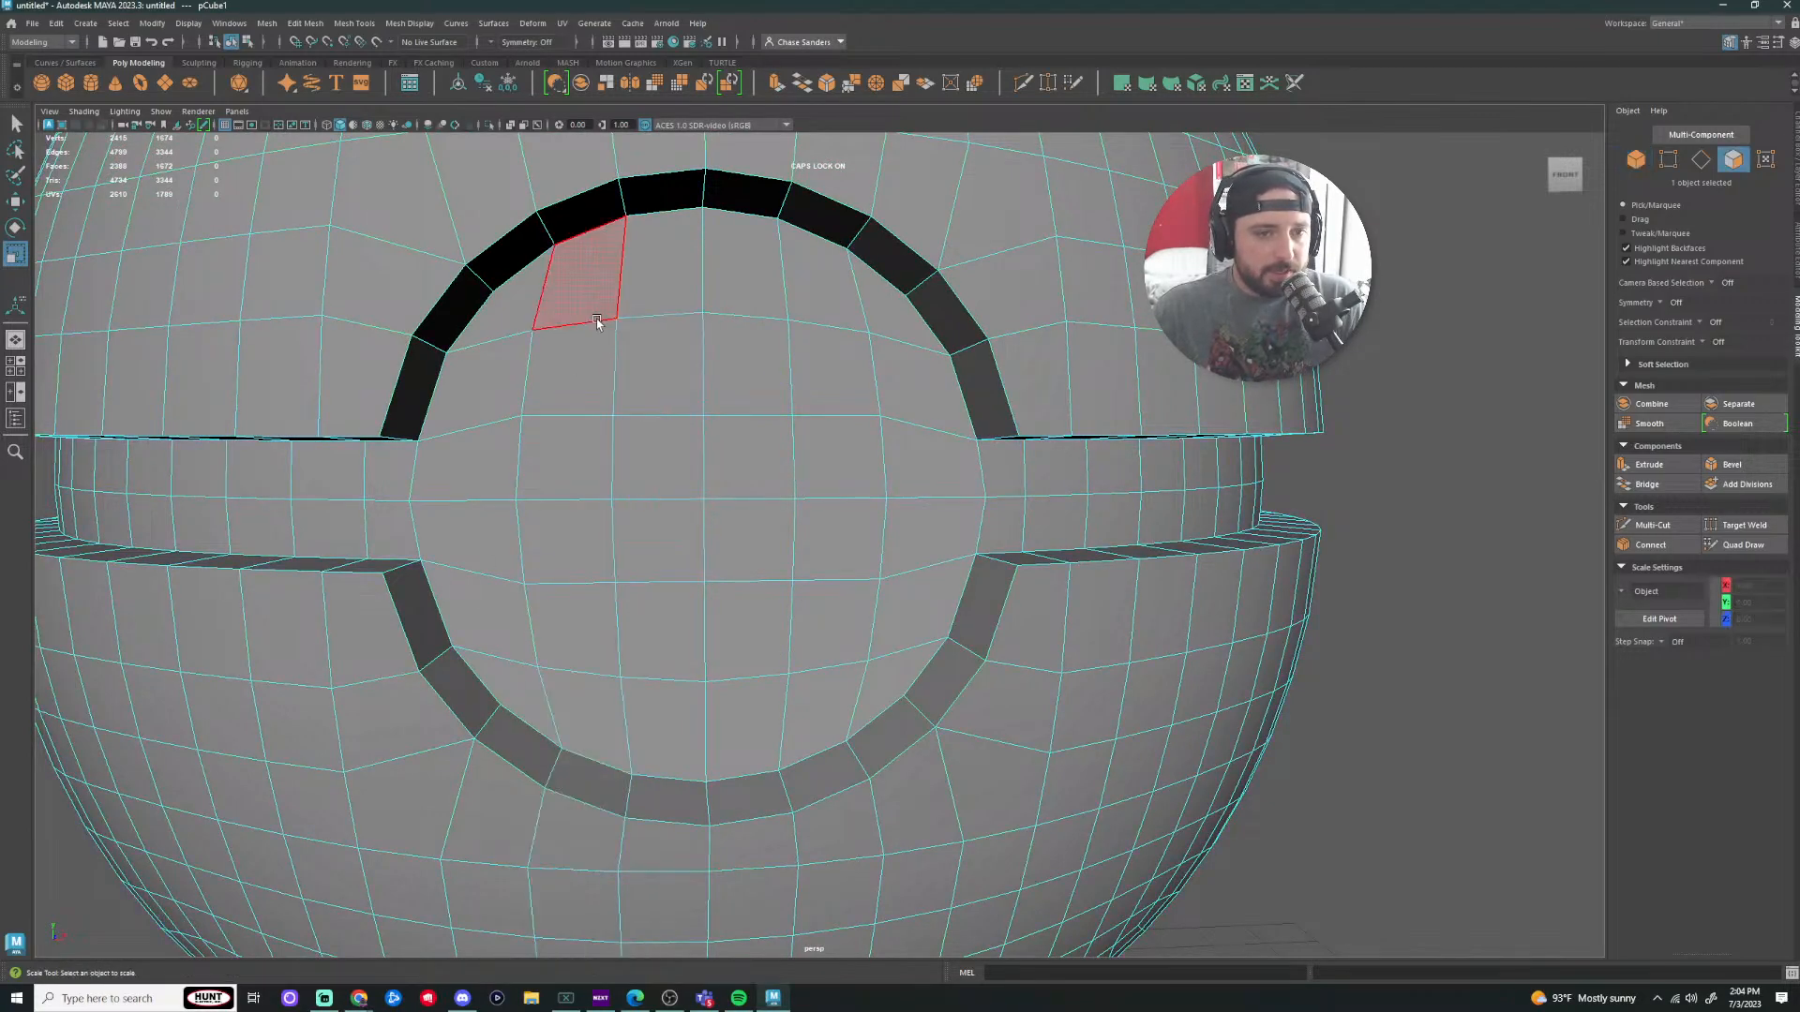
{"action": "left_click_drag", "start_coordinate": [572, 351], "coordinate": [886, 637]}
{"action": "scroll", "coordinate": [883, 600], "scroll_direction": "down", "scroll_amount": 5}
{"action": "scroll", "coordinate": [1111, 637], "scroll_direction": "down", "scroll_amount": 4}
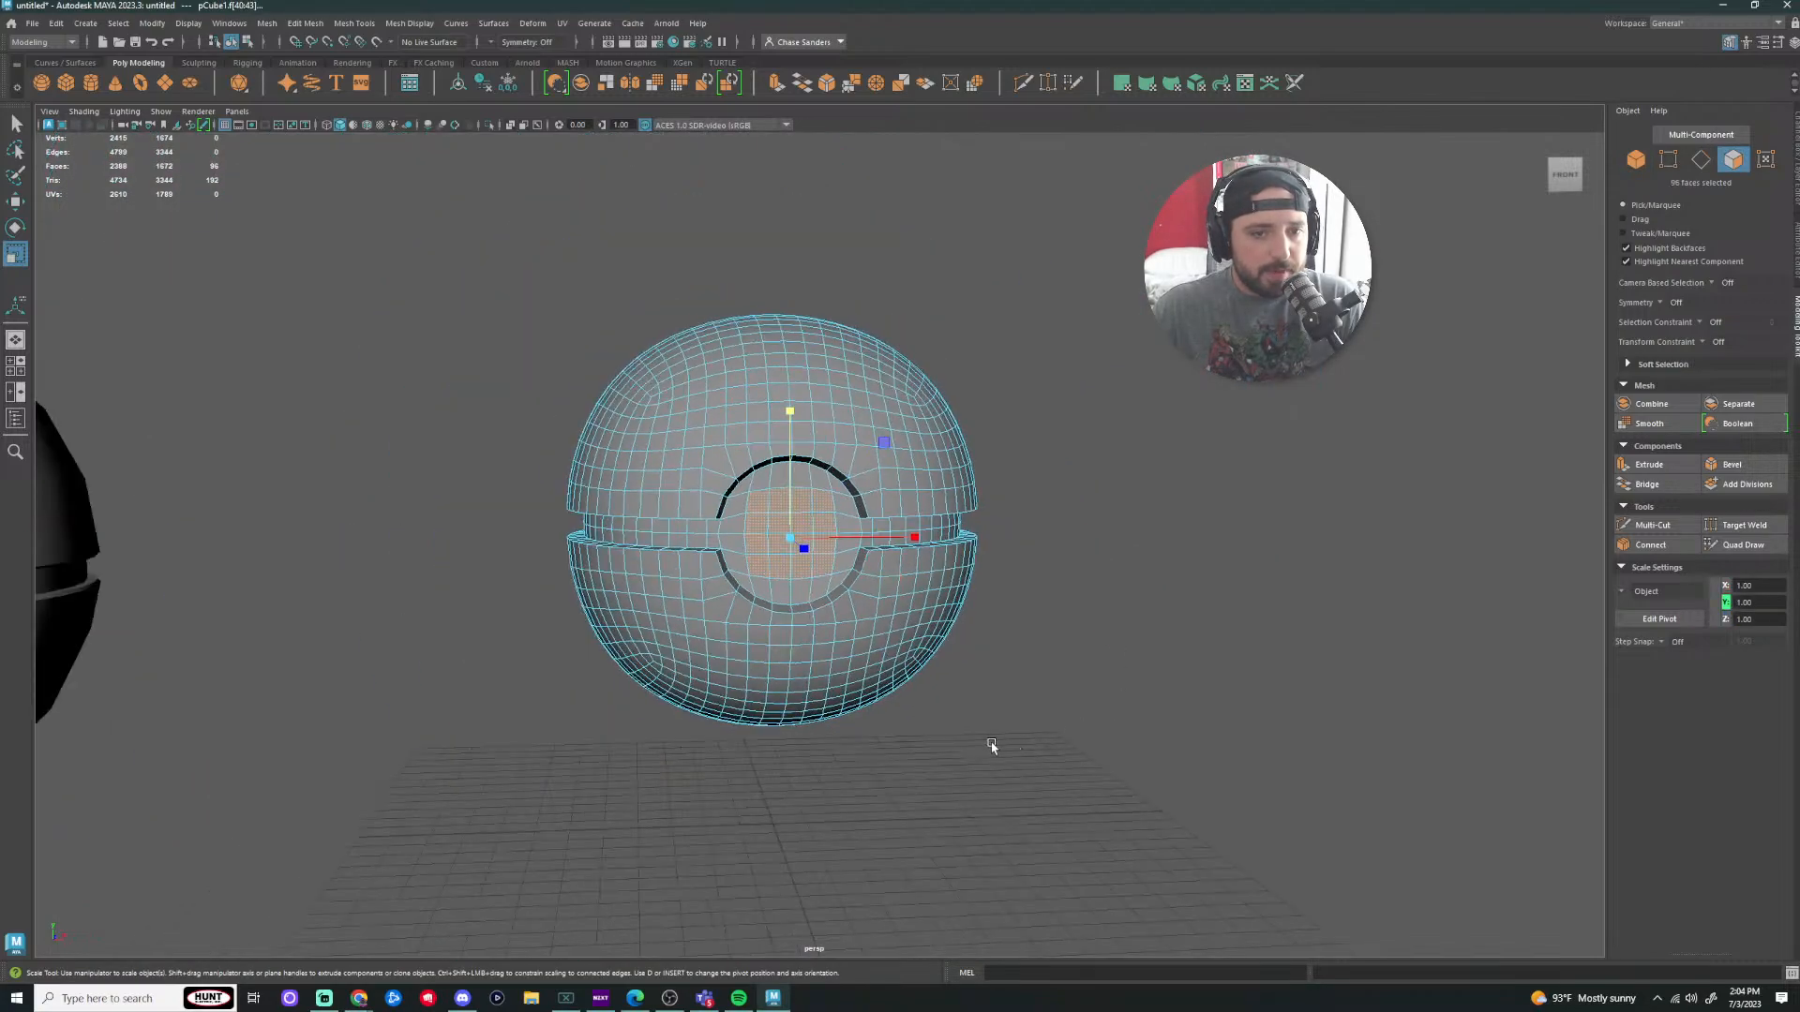
{"action": "scroll", "coordinate": [992, 745], "scroll_direction": "down", "scroll_amount": 3}
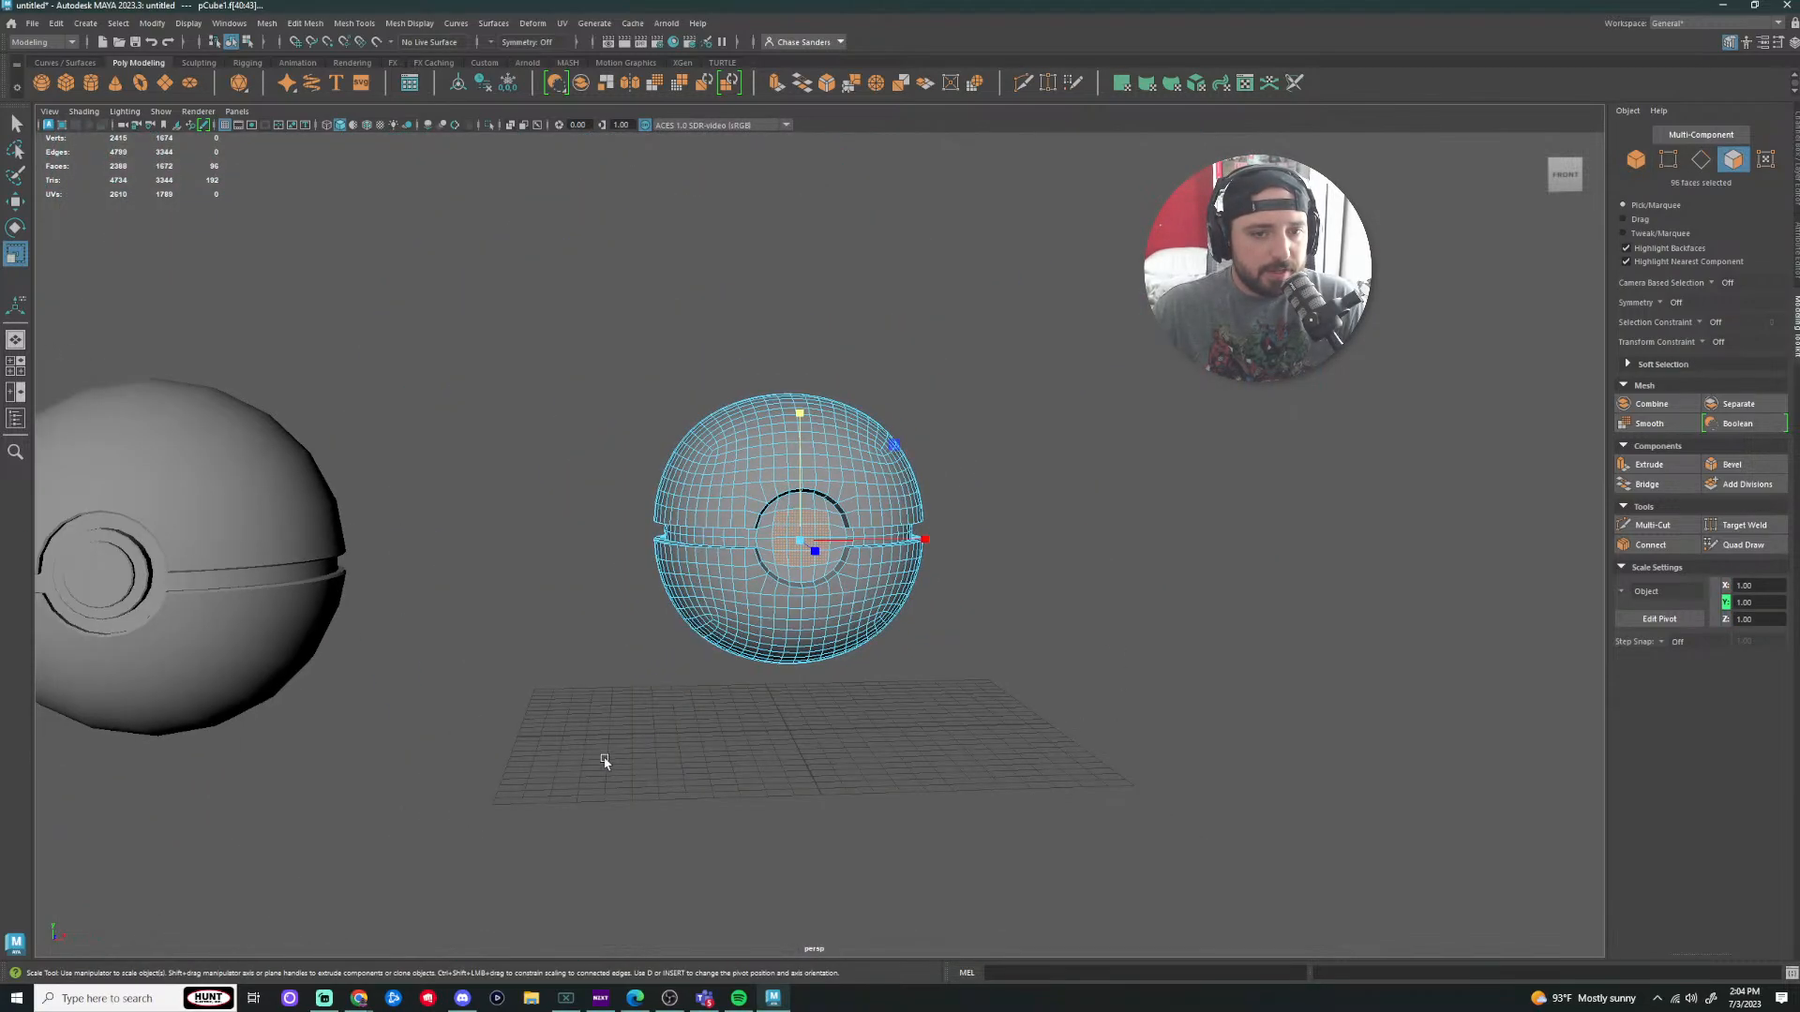
{"action": "left_click", "coordinate": [266, 24]}
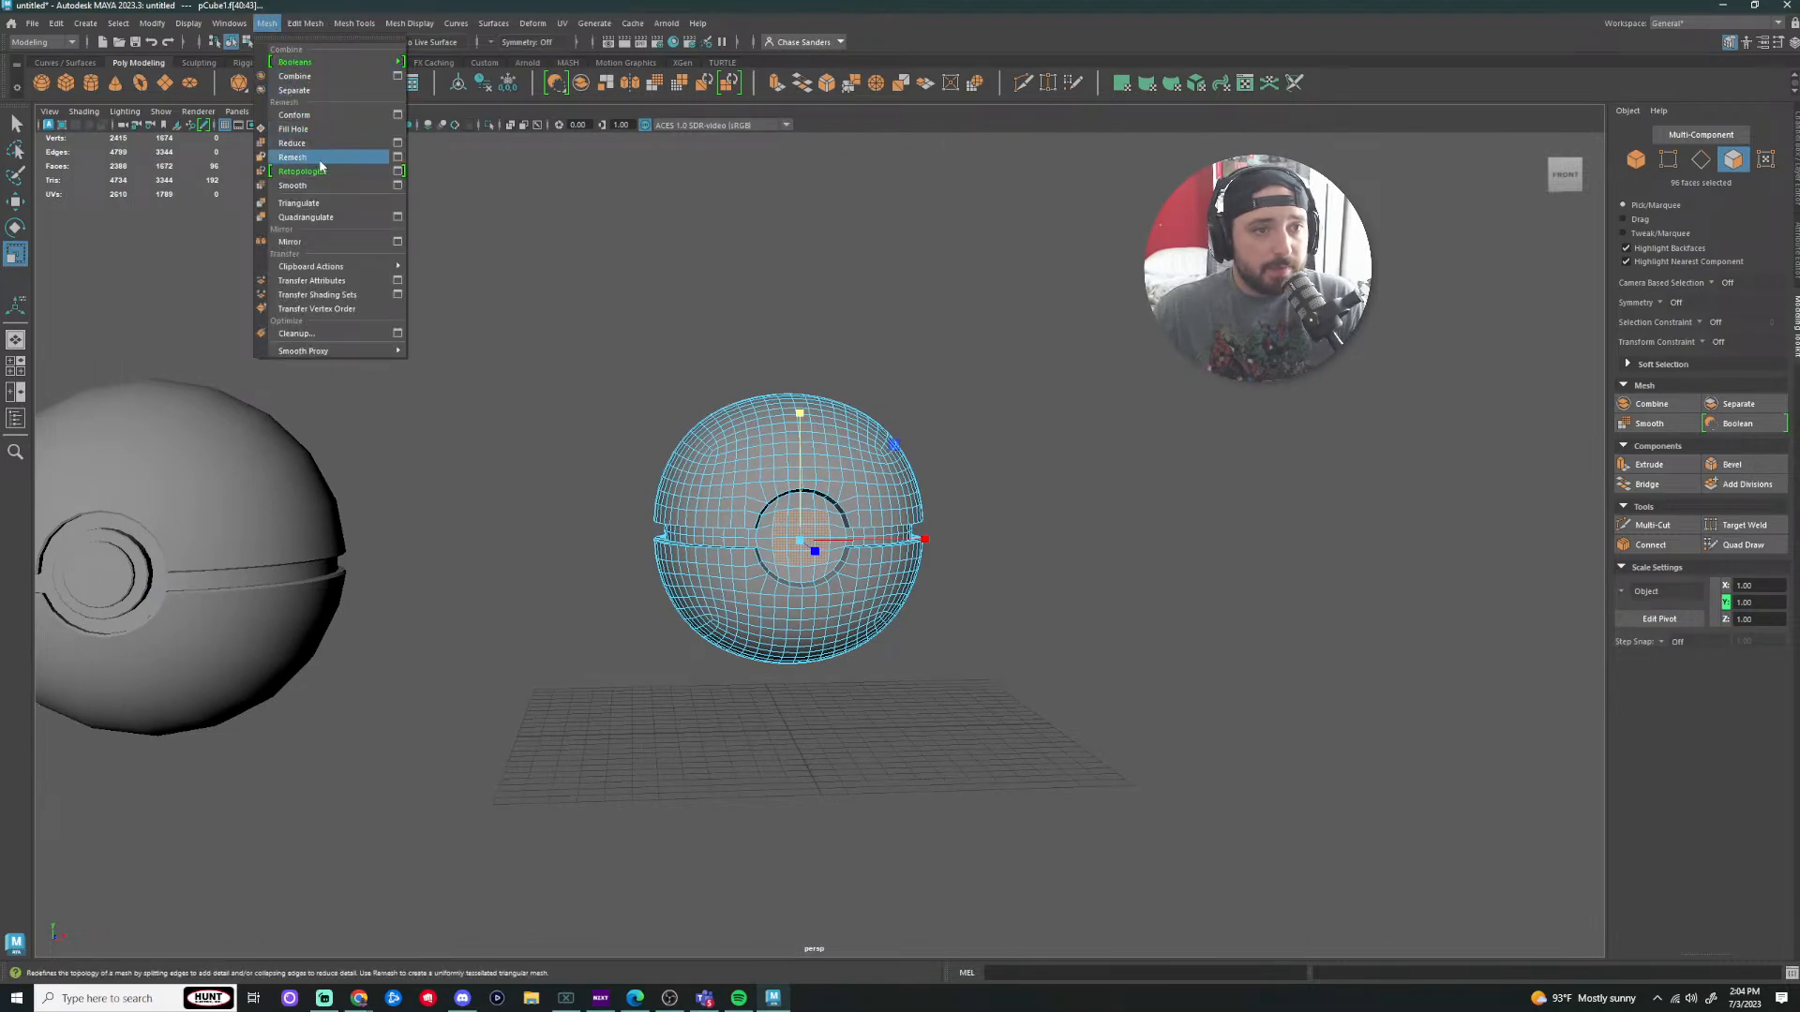
{"action": "left_click", "coordinate": [994, 518]}
Step: Select the faces filling the centre of the front button ring
{"action": "left_click_drag", "start_coordinate": [992, 518], "coordinate": [944, 535], "text": "alt"}
{"action": "right_click_drag", "start_coordinate": [944, 534], "coordinate": [1330, 684], "text": "alt"}
{"action": "left_click_drag", "start_coordinate": [1330, 683], "coordinate": [1408, 669], "text": "alt"}
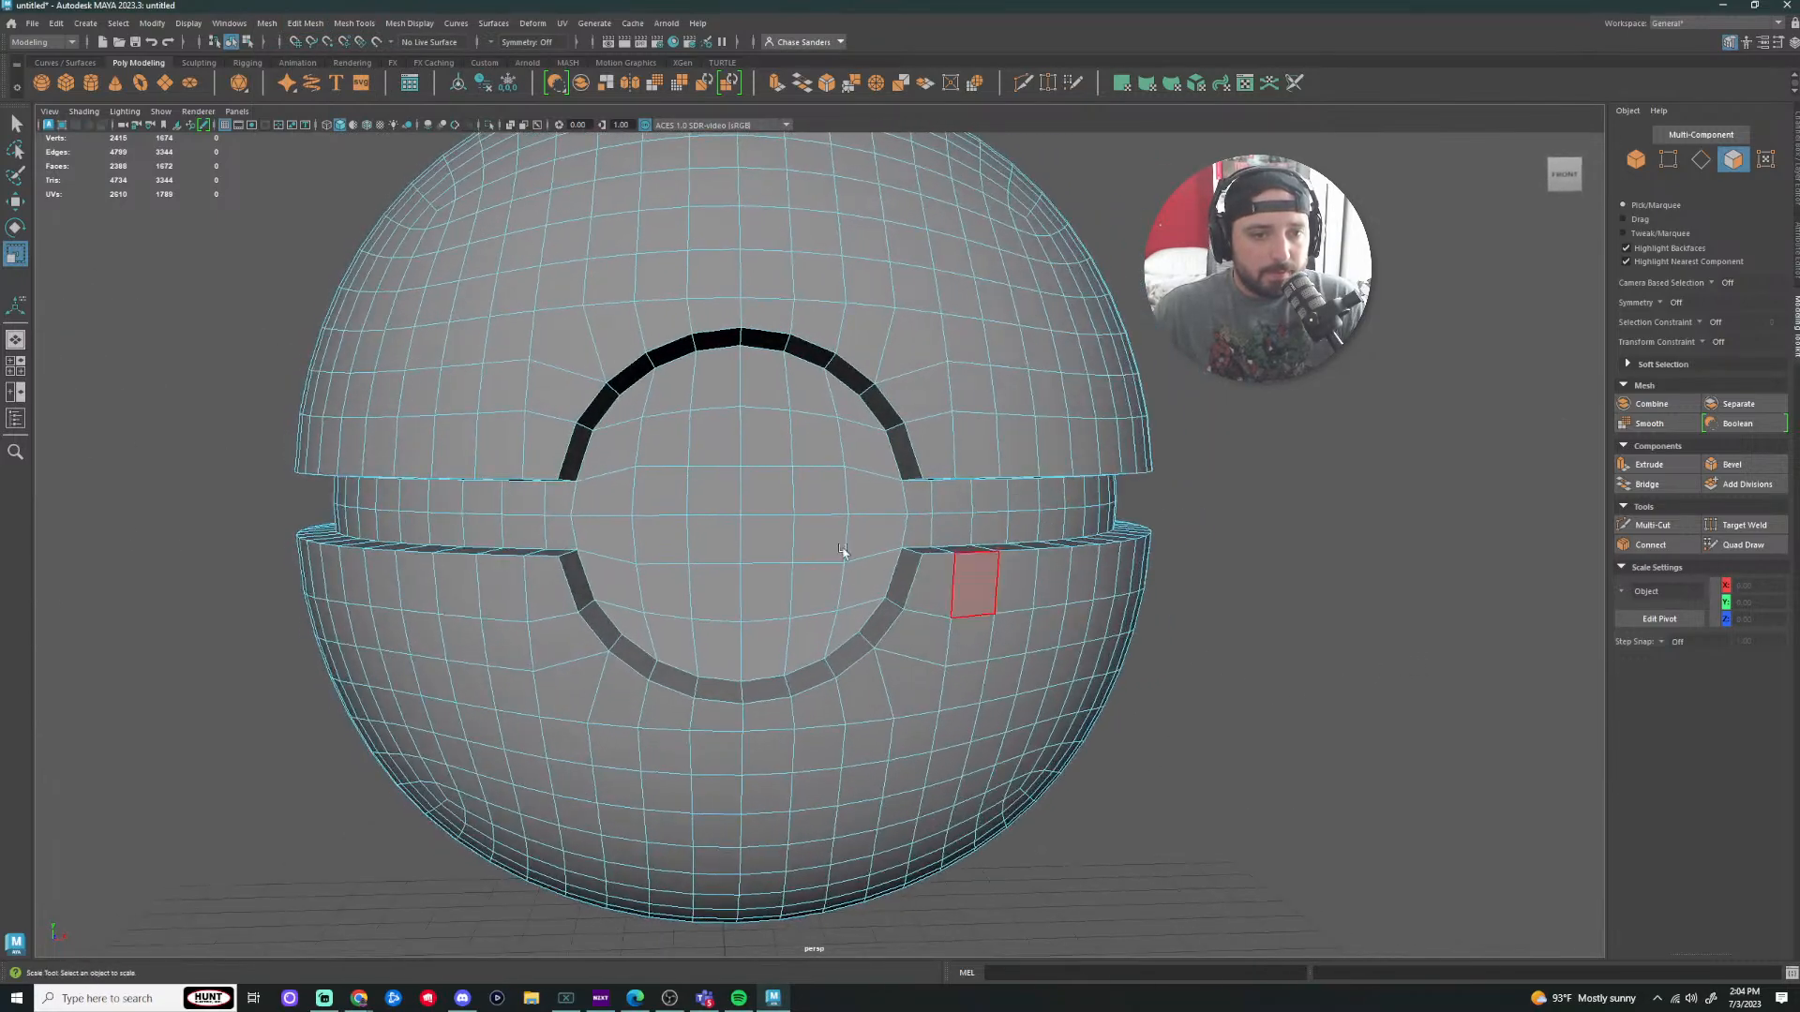
{"action": "mouse_move", "coordinate": [745, 436]}
{"action": "left_mouse_down"}
{"action": "mouse_move", "coordinate": [825, 561]}
{"action": "mouse_move", "coordinate": [656, 580]}
{"action": "mouse_move", "coordinate": [765, 479]}
{"action": "left_mouse_up"}
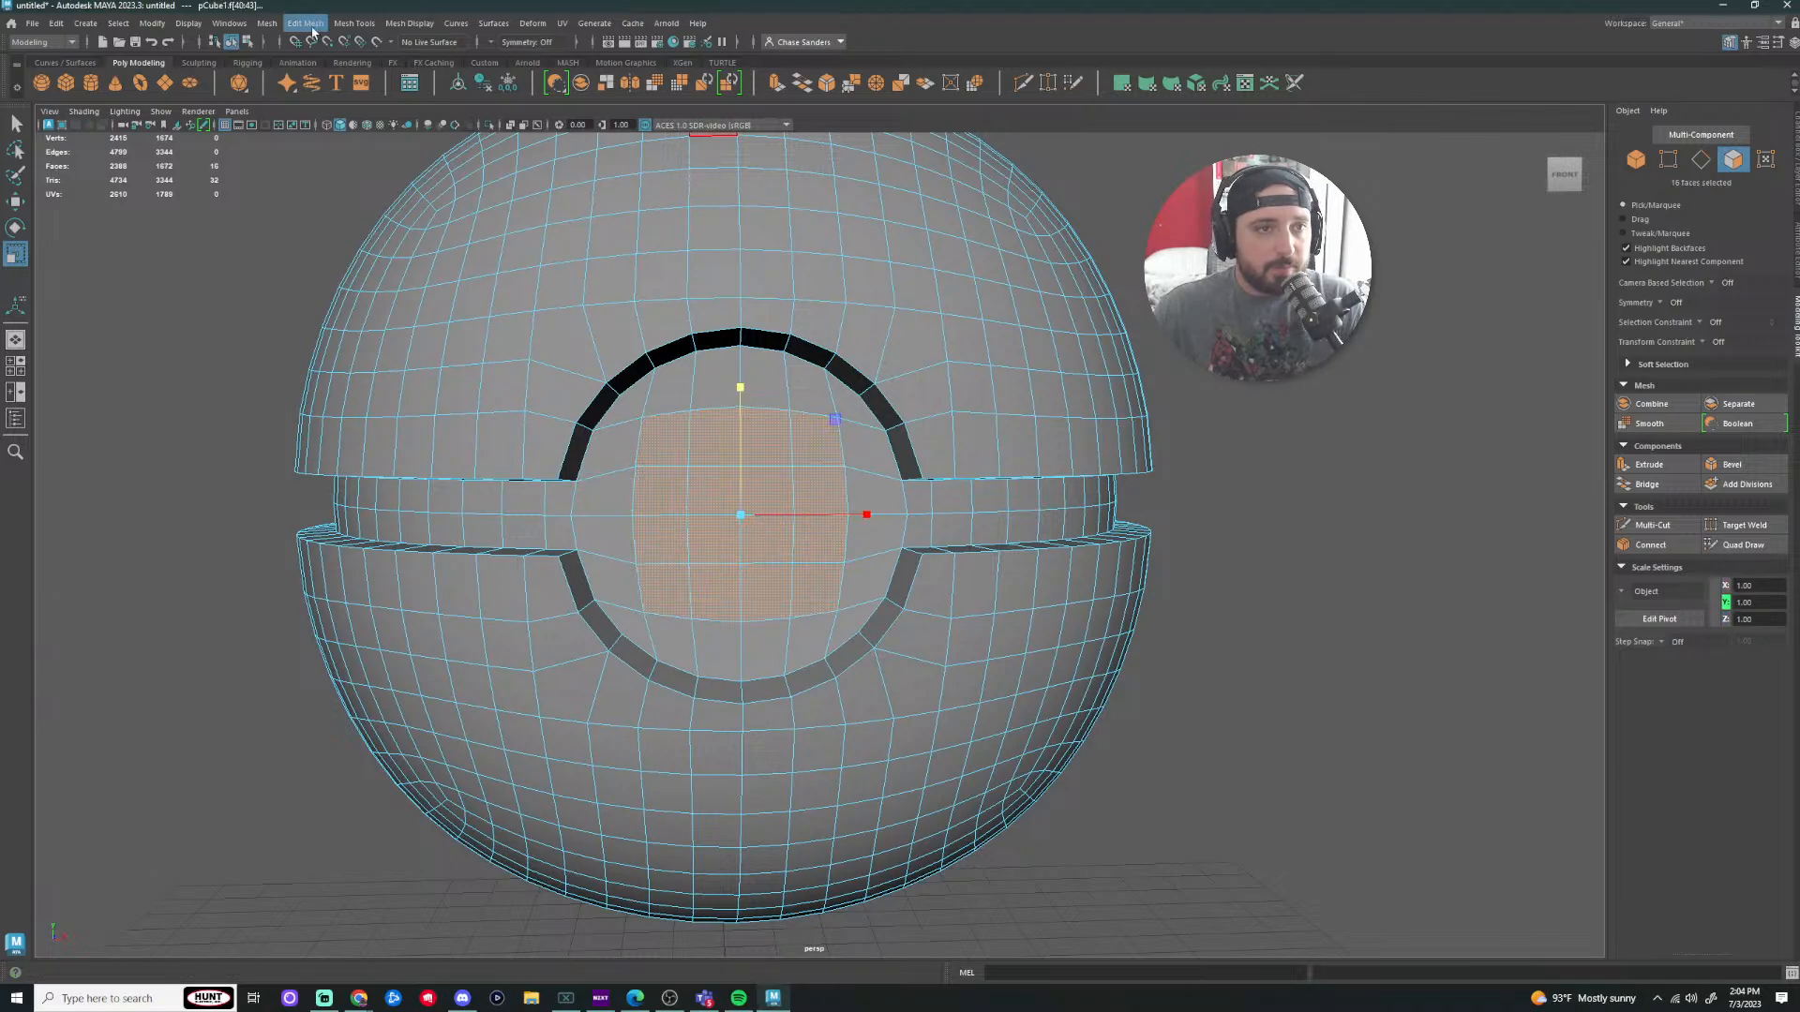
{"action": "left_click", "coordinate": [271, 25]}
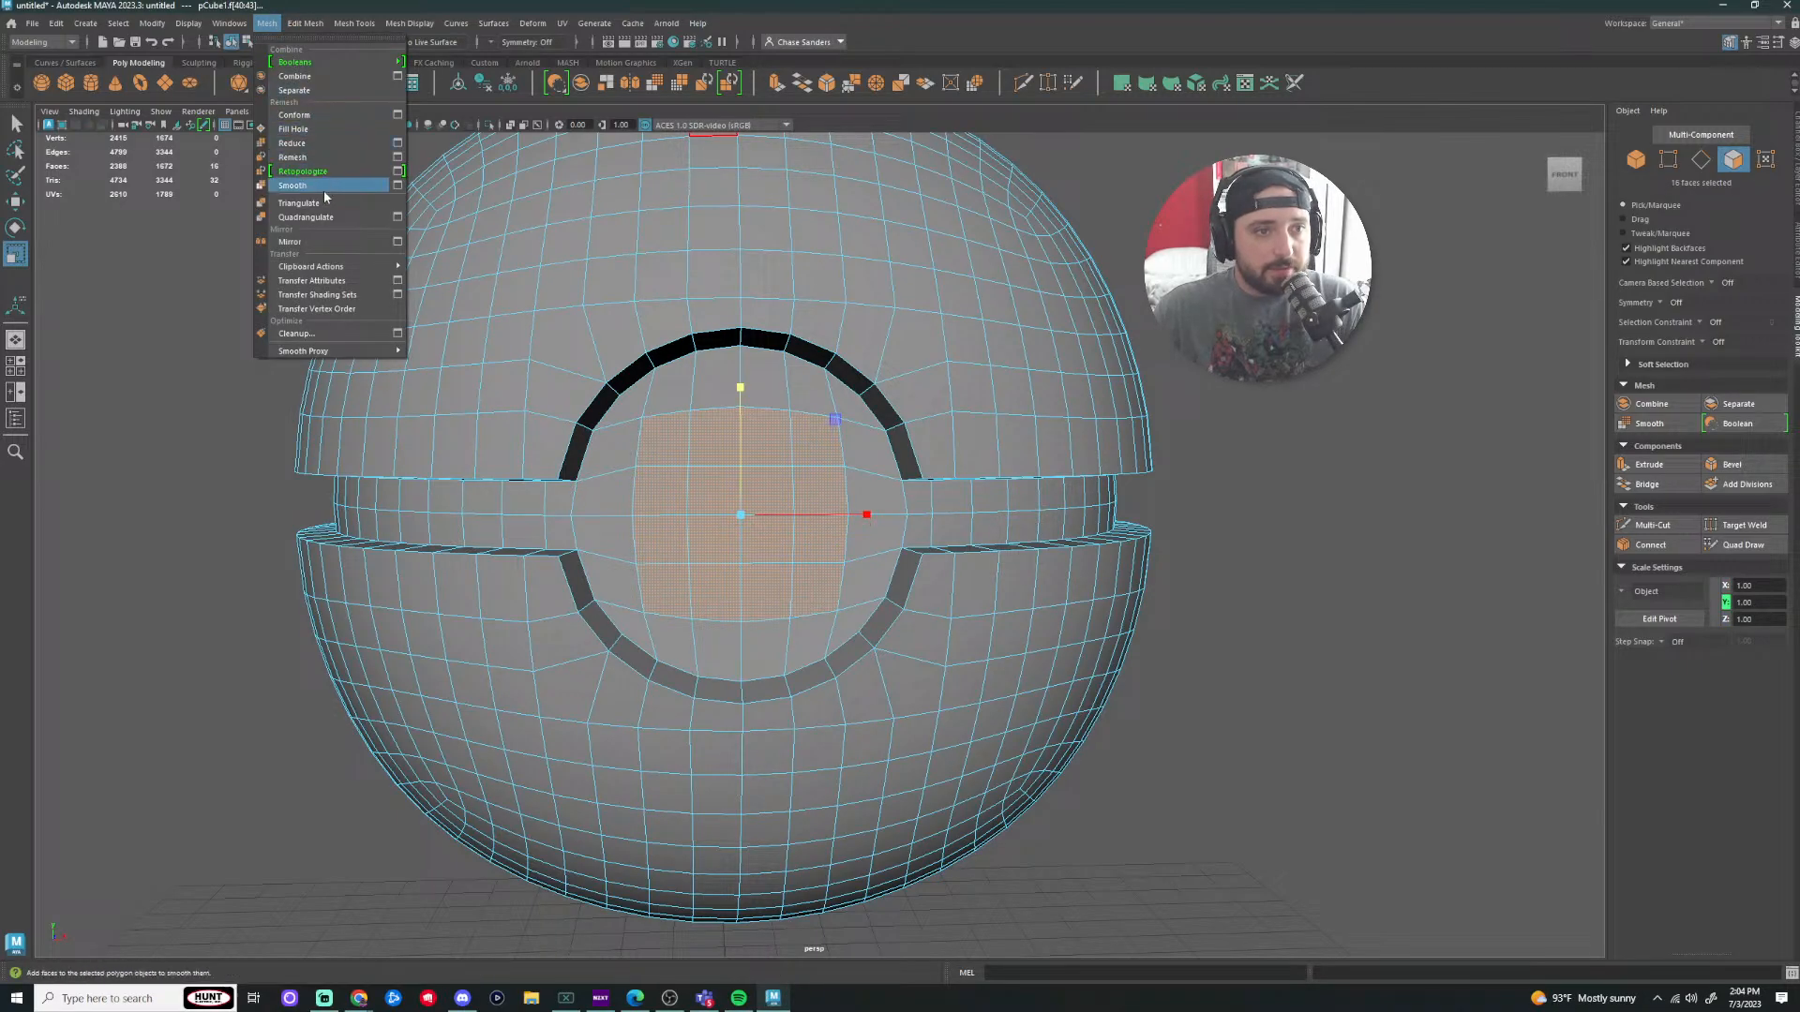
Step: Circularize the button's centre faces and scale them up slightly
{"action": "mouse_move", "coordinate": [307, 26]}
{"action": "left_click", "coordinate": [328, 104]}
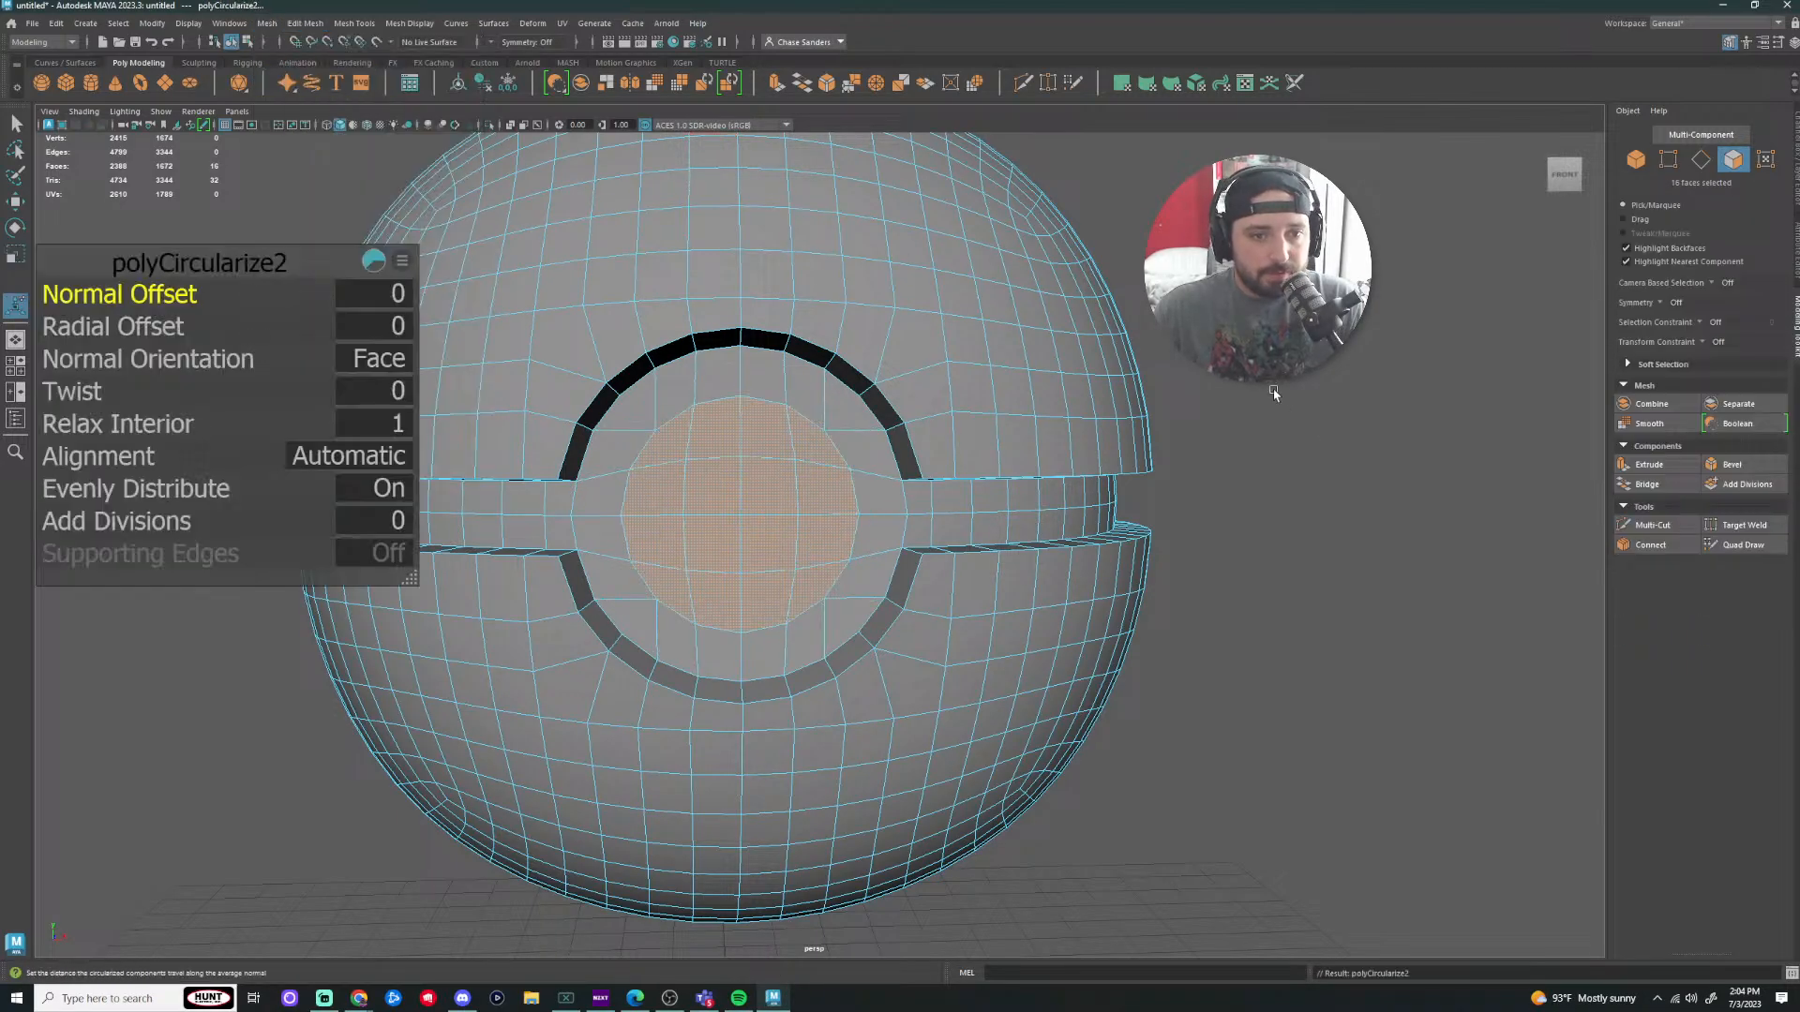
{"action": "scroll", "coordinate": [1152, 632], "scroll_direction": "up", "scroll_amount": 2}
{"action": "key", "text": "r"}
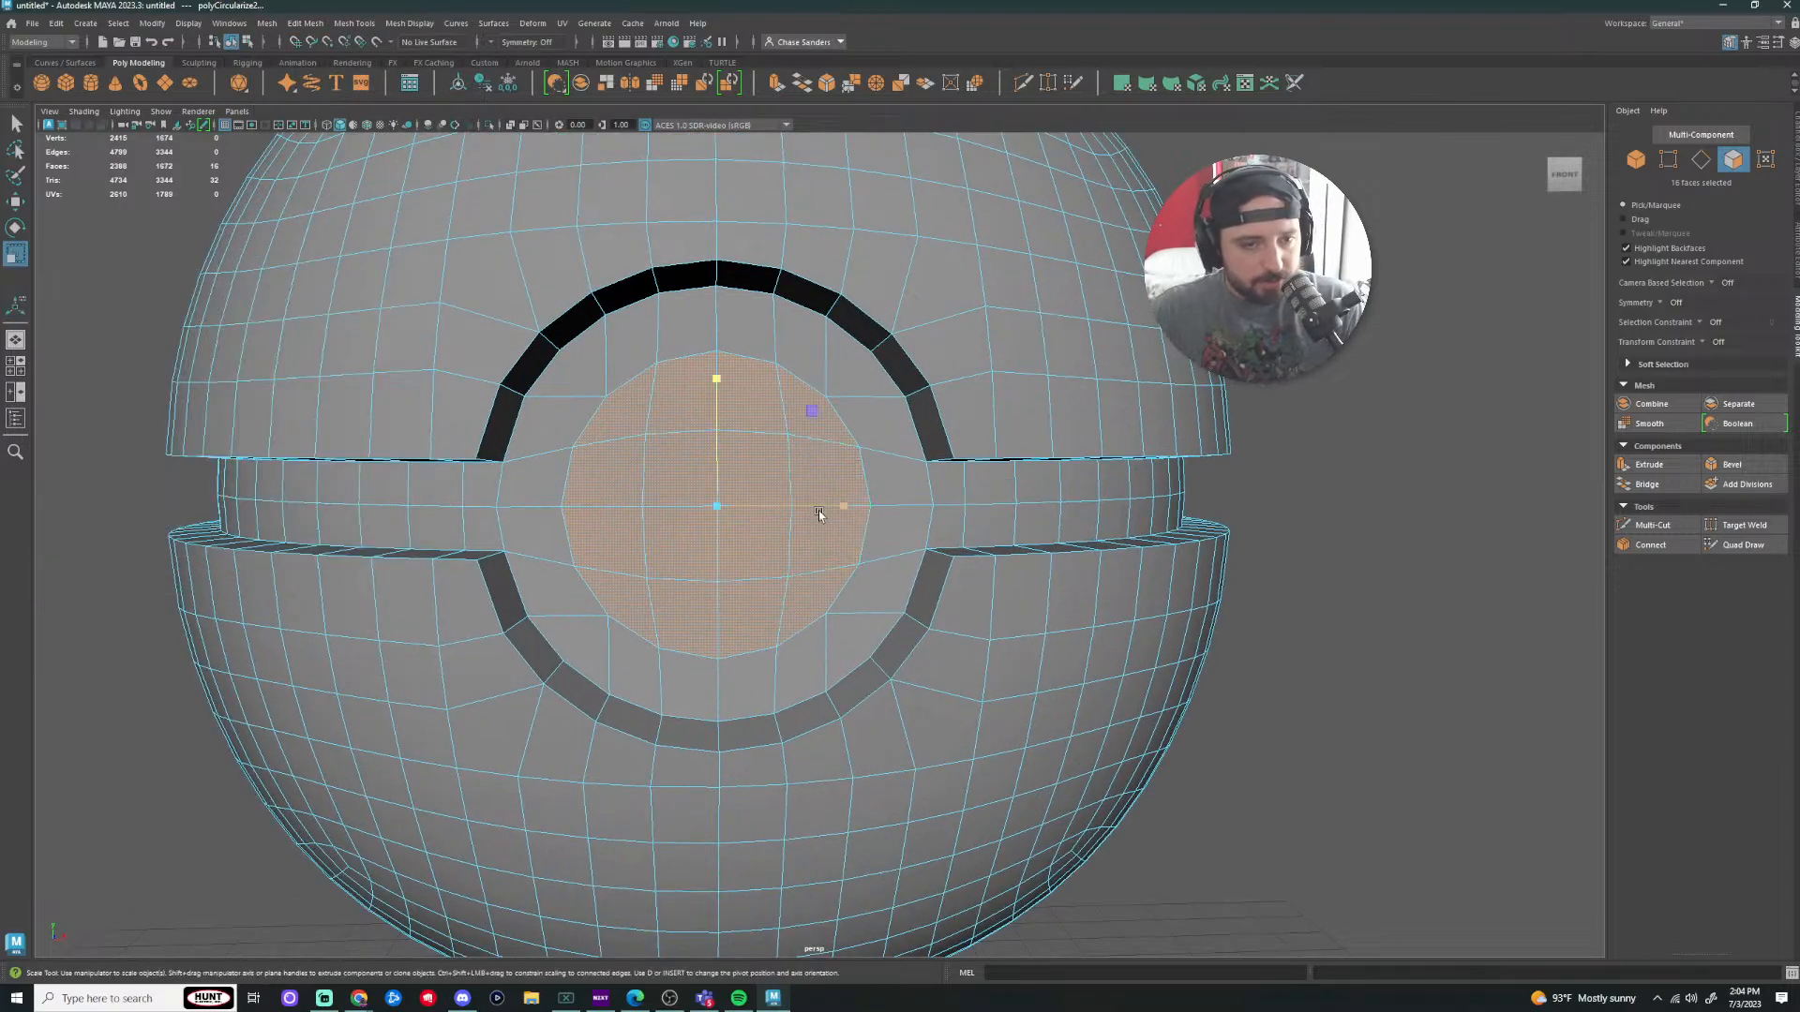
{"action": "left_click_drag", "start_coordinate": [712, 507], "coordinate": [745, 510]}
Step: Enlarge the circular faces a little more and extrude them
{"action": "mouse_move", "coordinate": [1367, 546]}
{"action": "left_mouse_down", "text": "alt"}
{"action": "mouse_move", "coordinate": [1498, 549]}
{"action": "mouse_move", "coordinate": [1332, 545]}
{"action": "mouse_move", "coordinate": [1391, 553]}
{"action": "left_mouse_up", "text": "alt"}
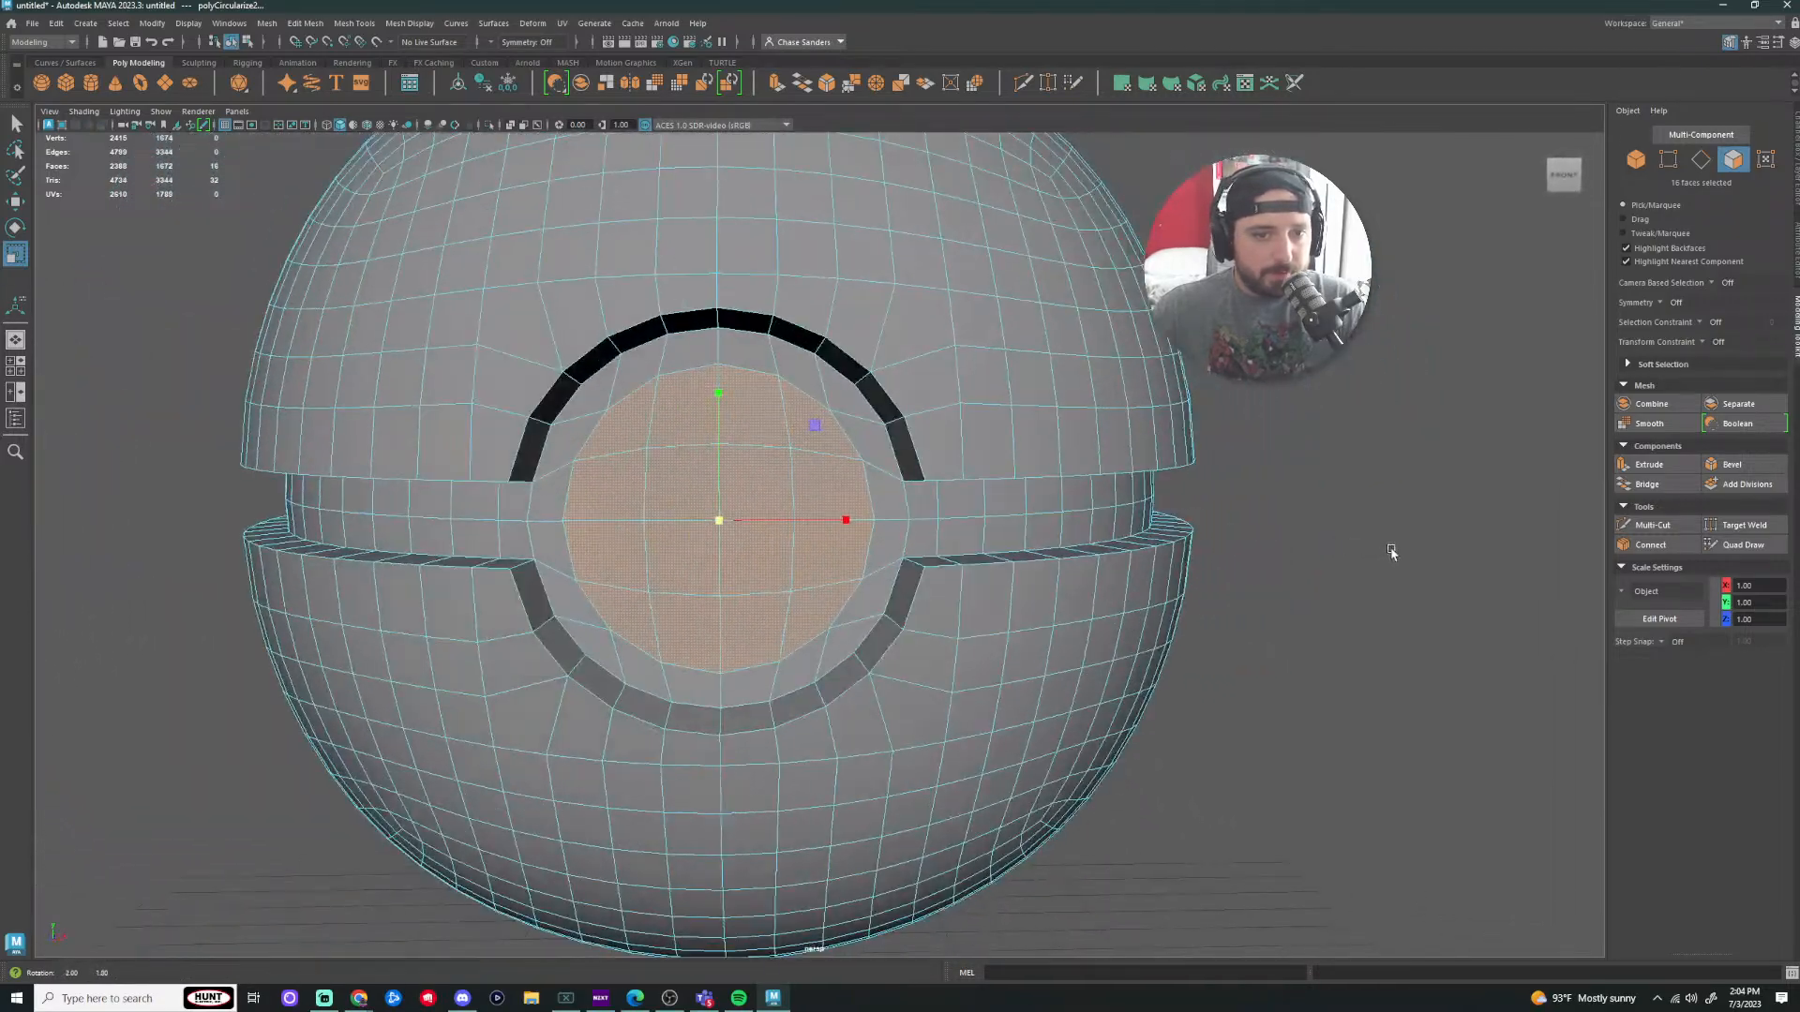
{"action": "scroll", "coordinate": [733, 514], "scroll_direction": "down", "scroll_amount": 1}
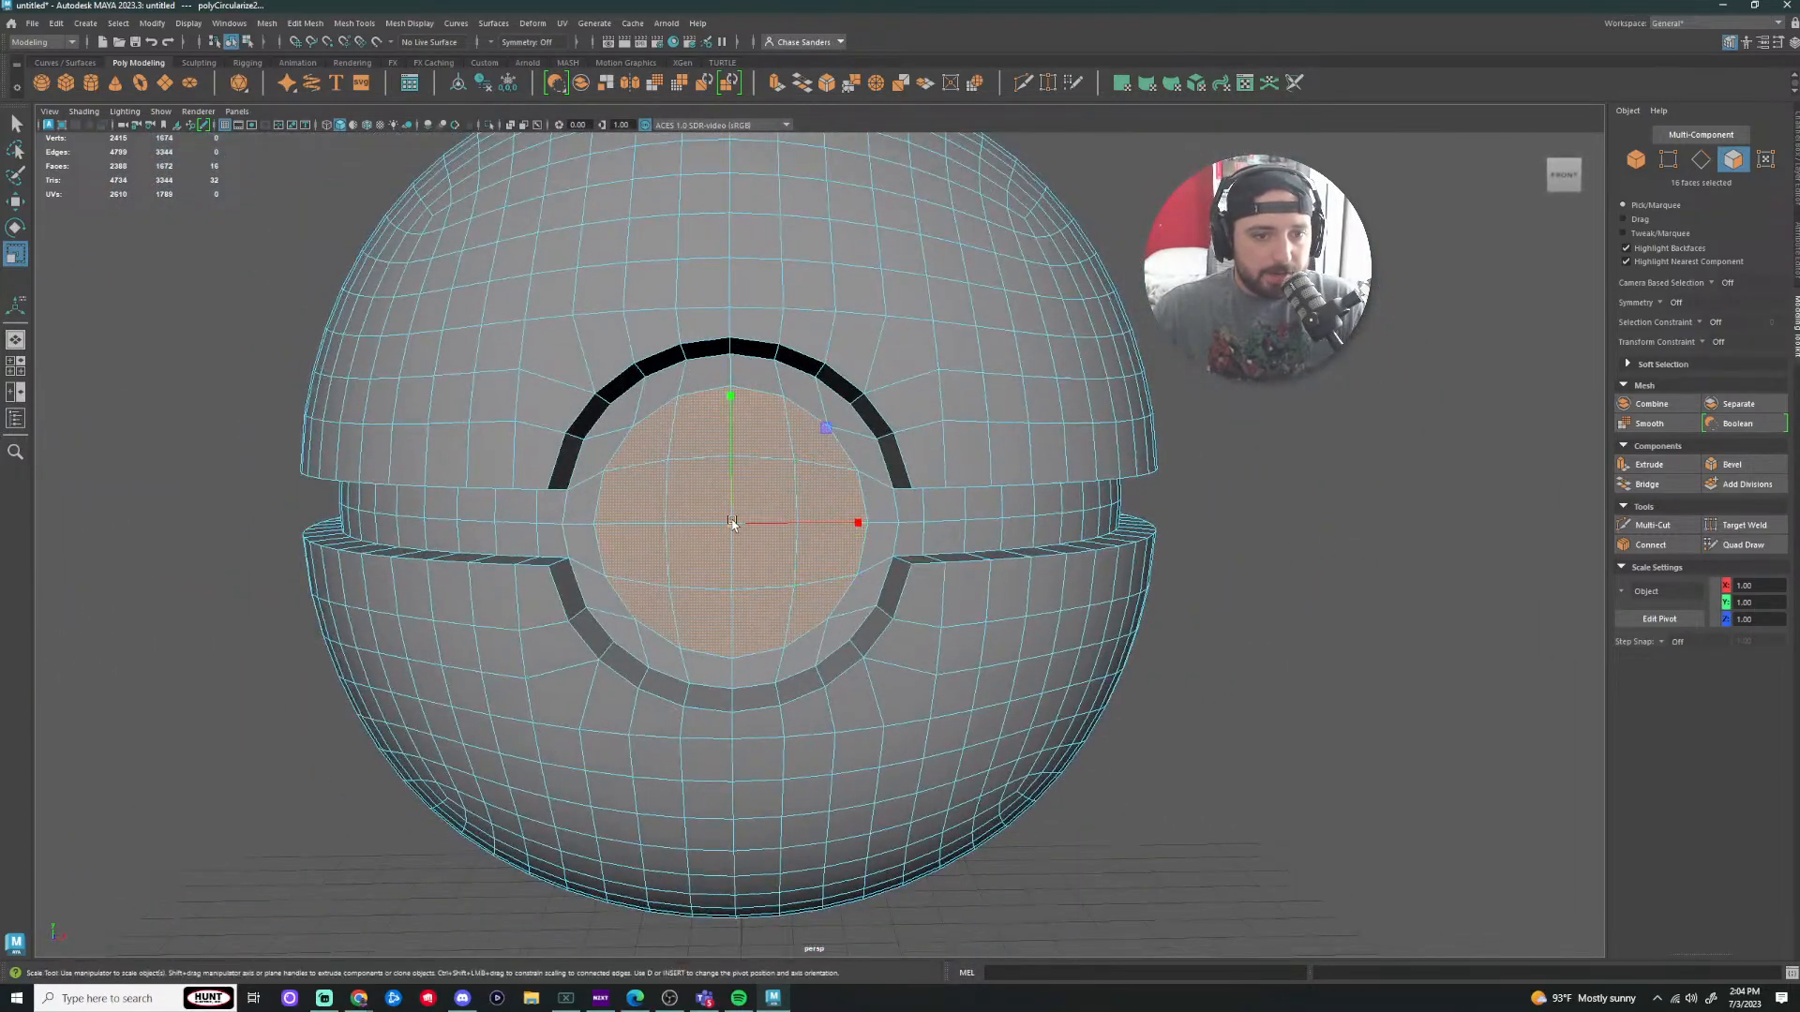
{"action": "left_click_drag", "start_coordinate": [733, 523], "coordinate": [735, 524]}
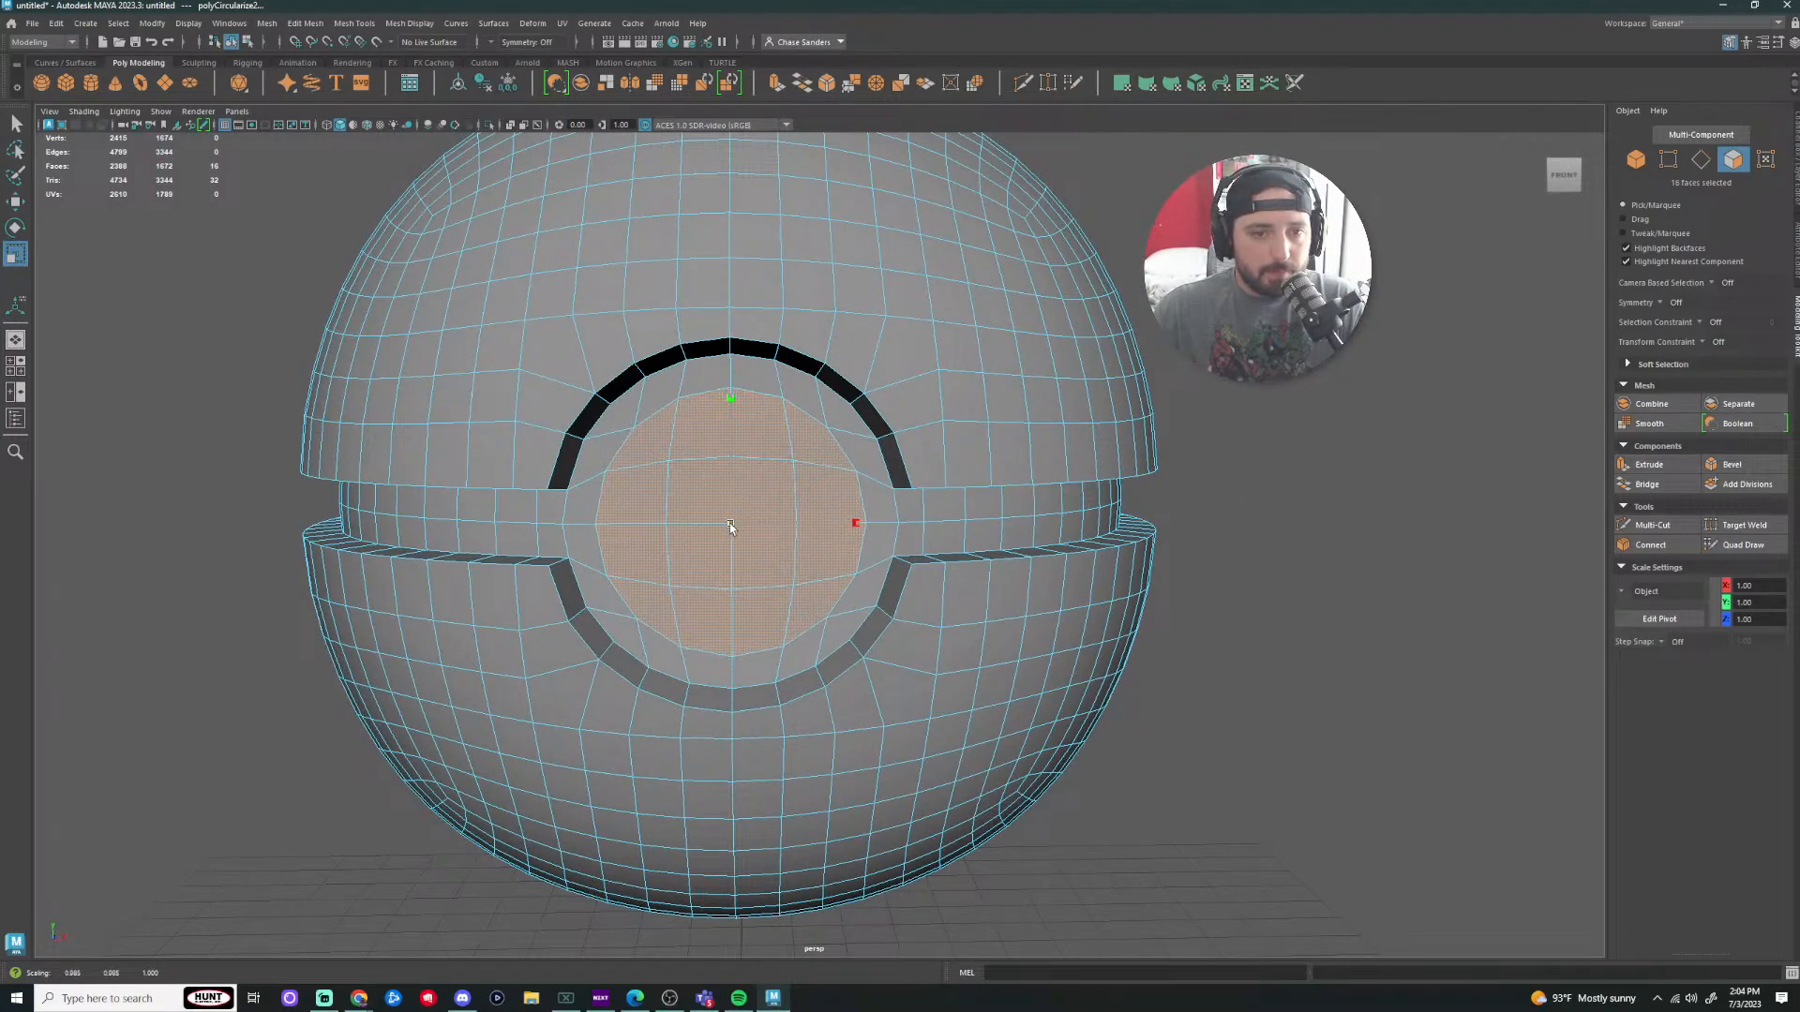
{"action": "mouse_move", "coordinate": [1309, 560]}
{"action": "left_mouse_down", "text": "alt"}
{"action": "mouse_move", "coordinate": [1289, 575]}
{"action": "mouse_move", "coordinate": [1339, 577]}
{"action": "left_mouse_up", "text": "alt"}
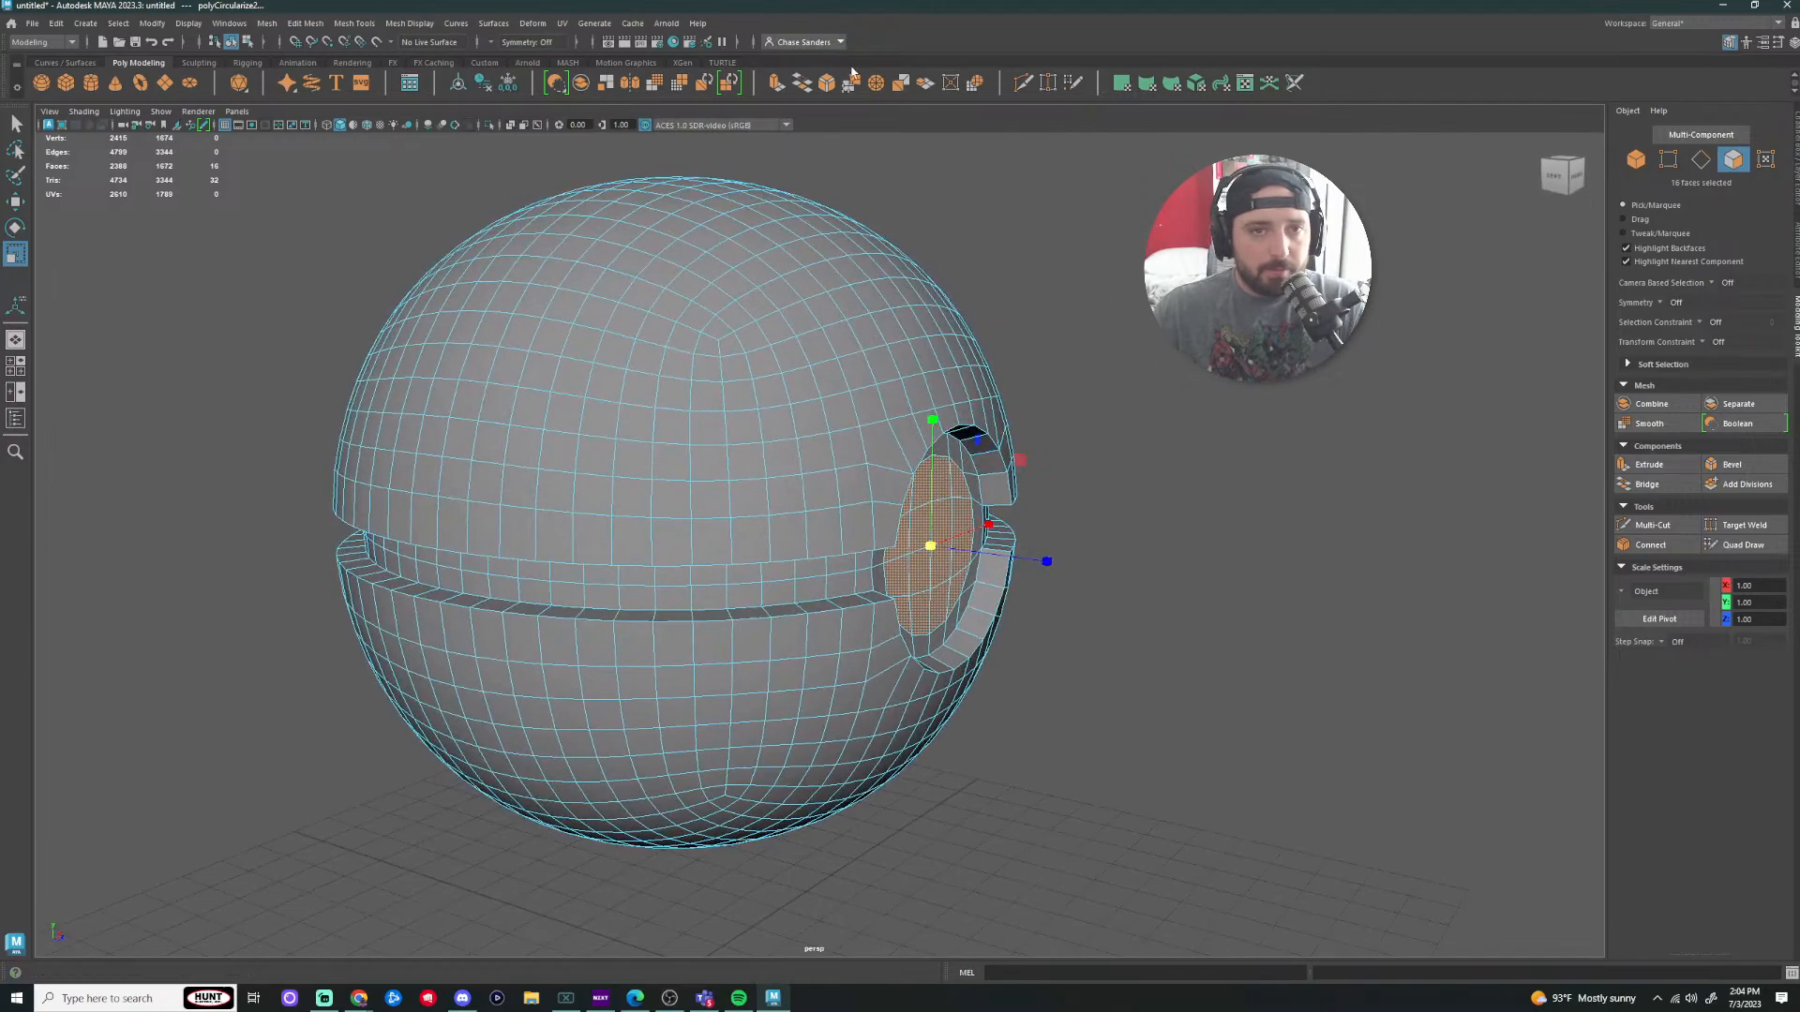
{"action": "left_click", "coordinate": [777, 85]}
Step: Push the extruded disc faces outward, then reselect the ball in face mode
{"action": "key", "text": "w"}
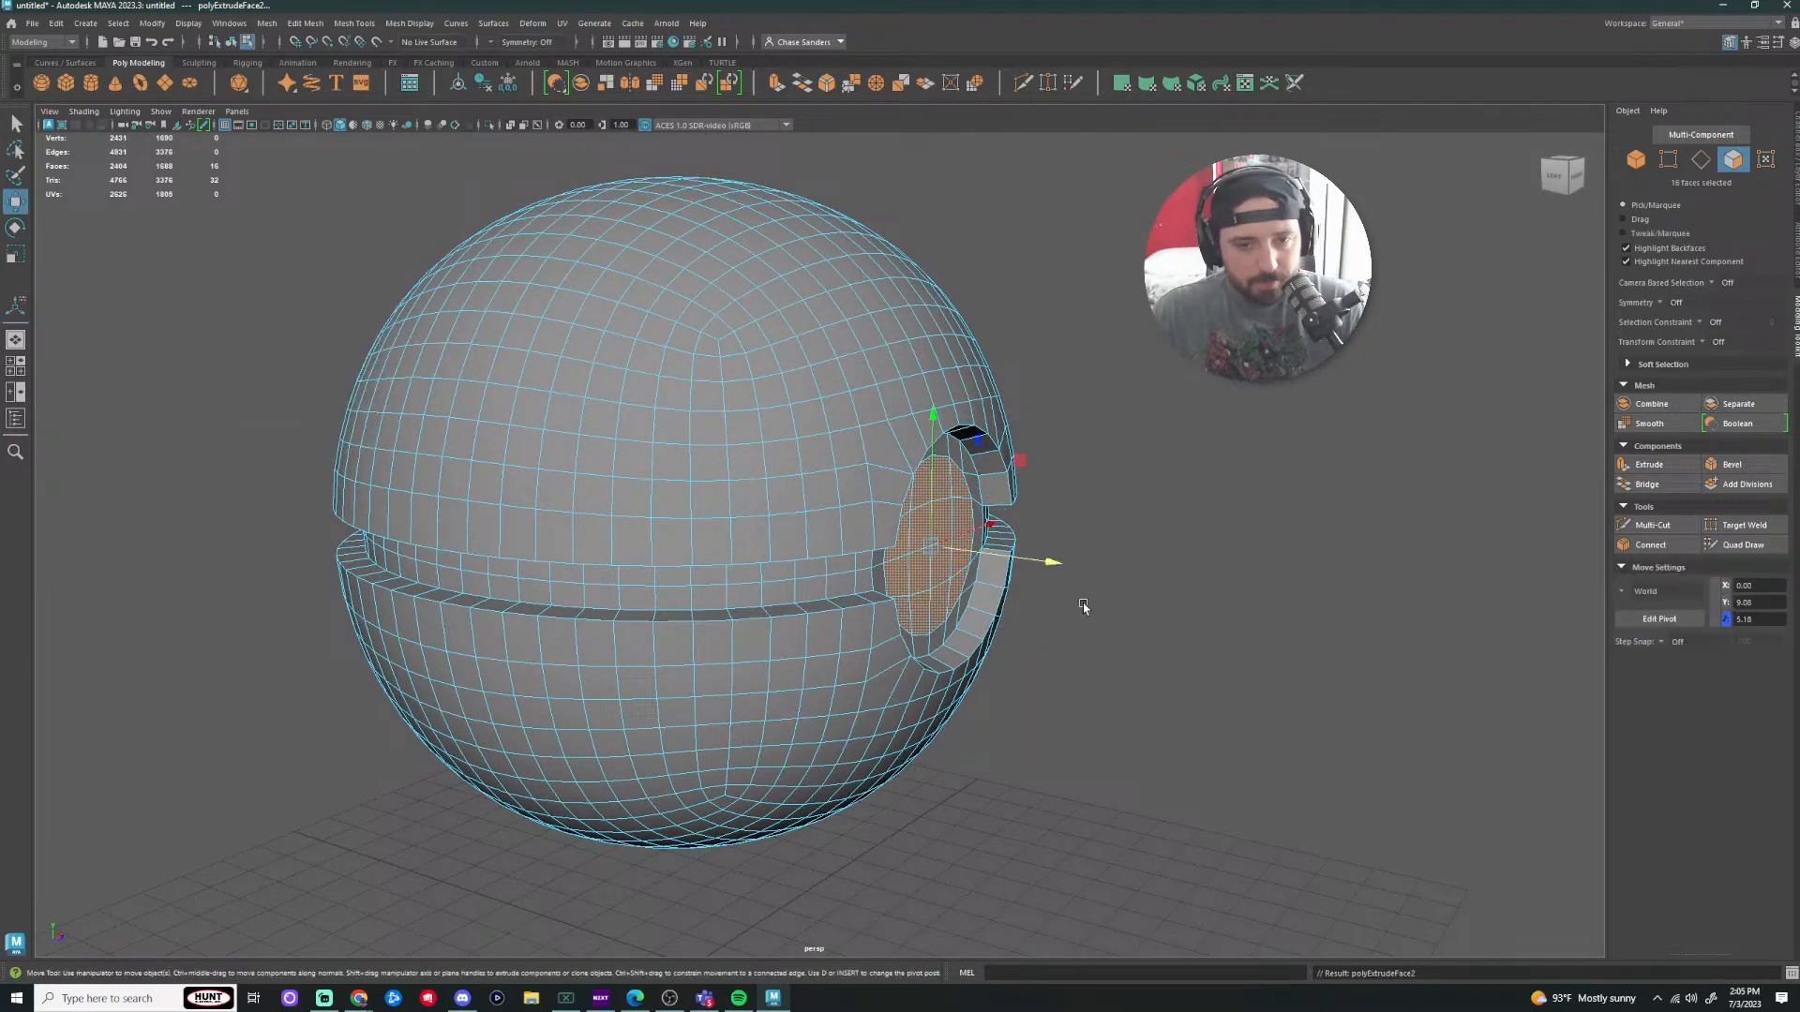
{"action": "left_click_drag", "start_coordinate": [1060, 564], "coordinate": [1077, 569]}
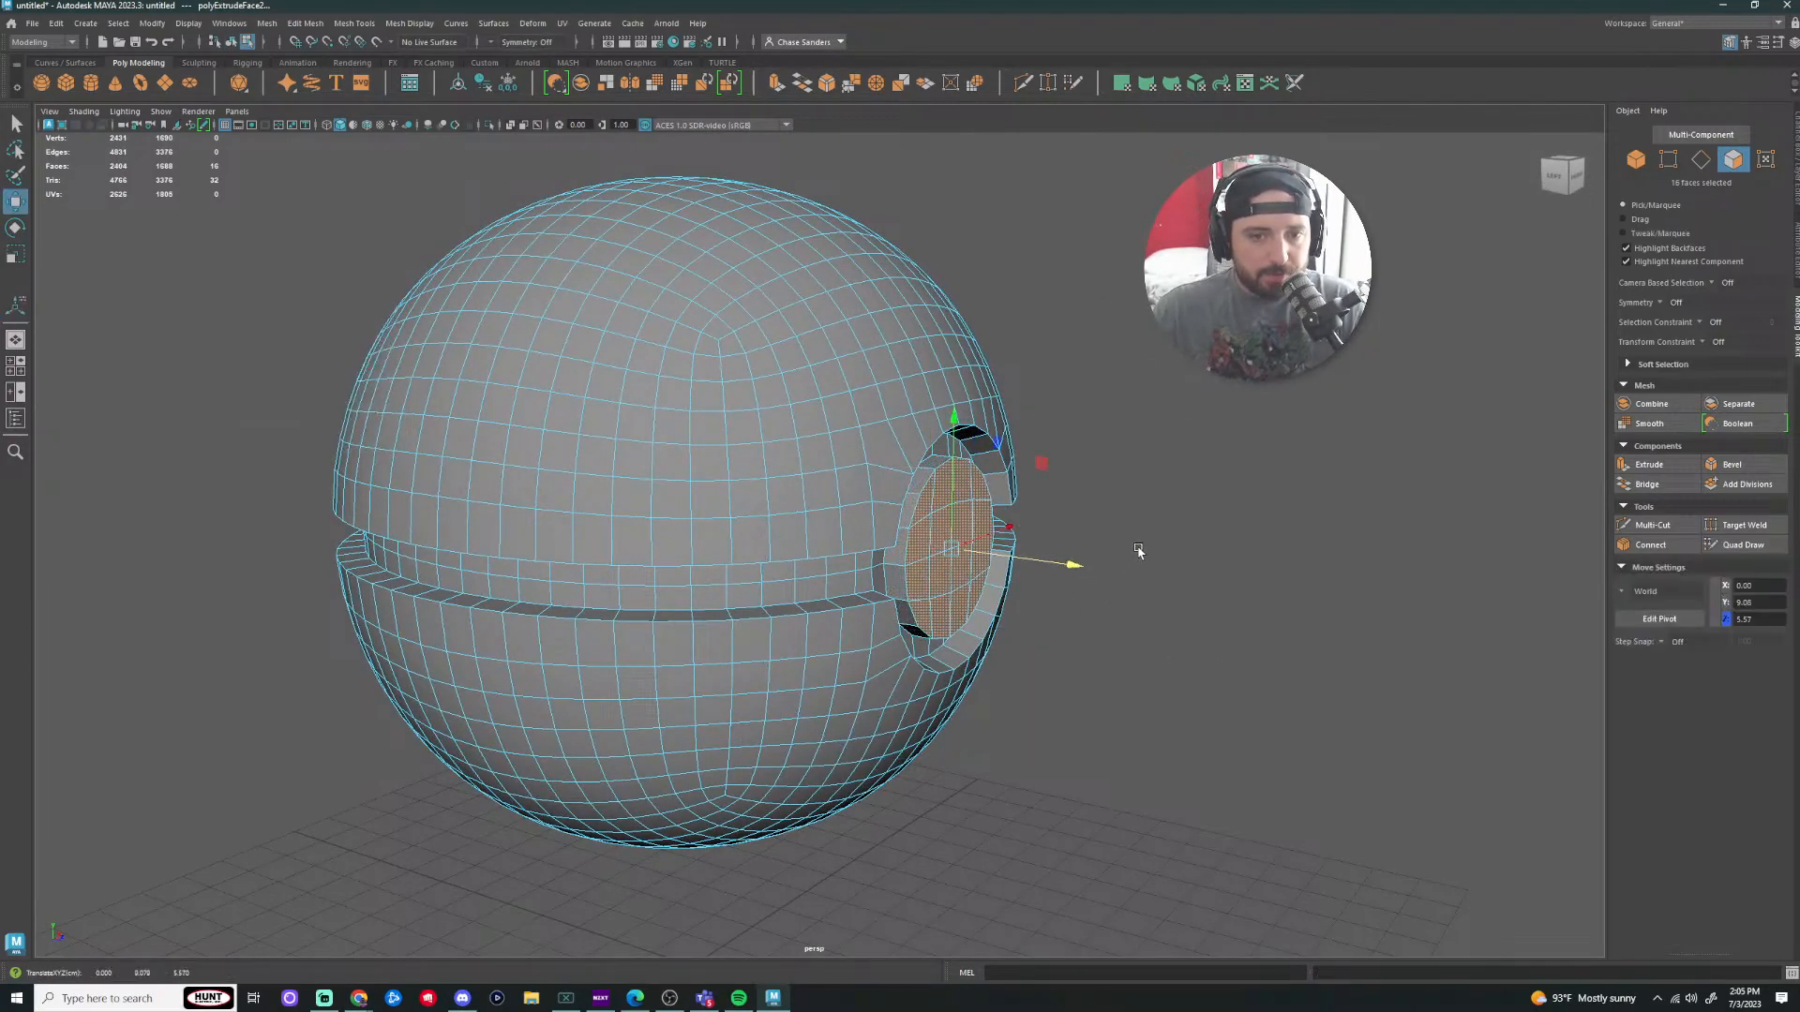
{"action": "left_click_drag", "start_coordinate": [1217, 497], "coordinate": [1128, 480], "text": "alt"}
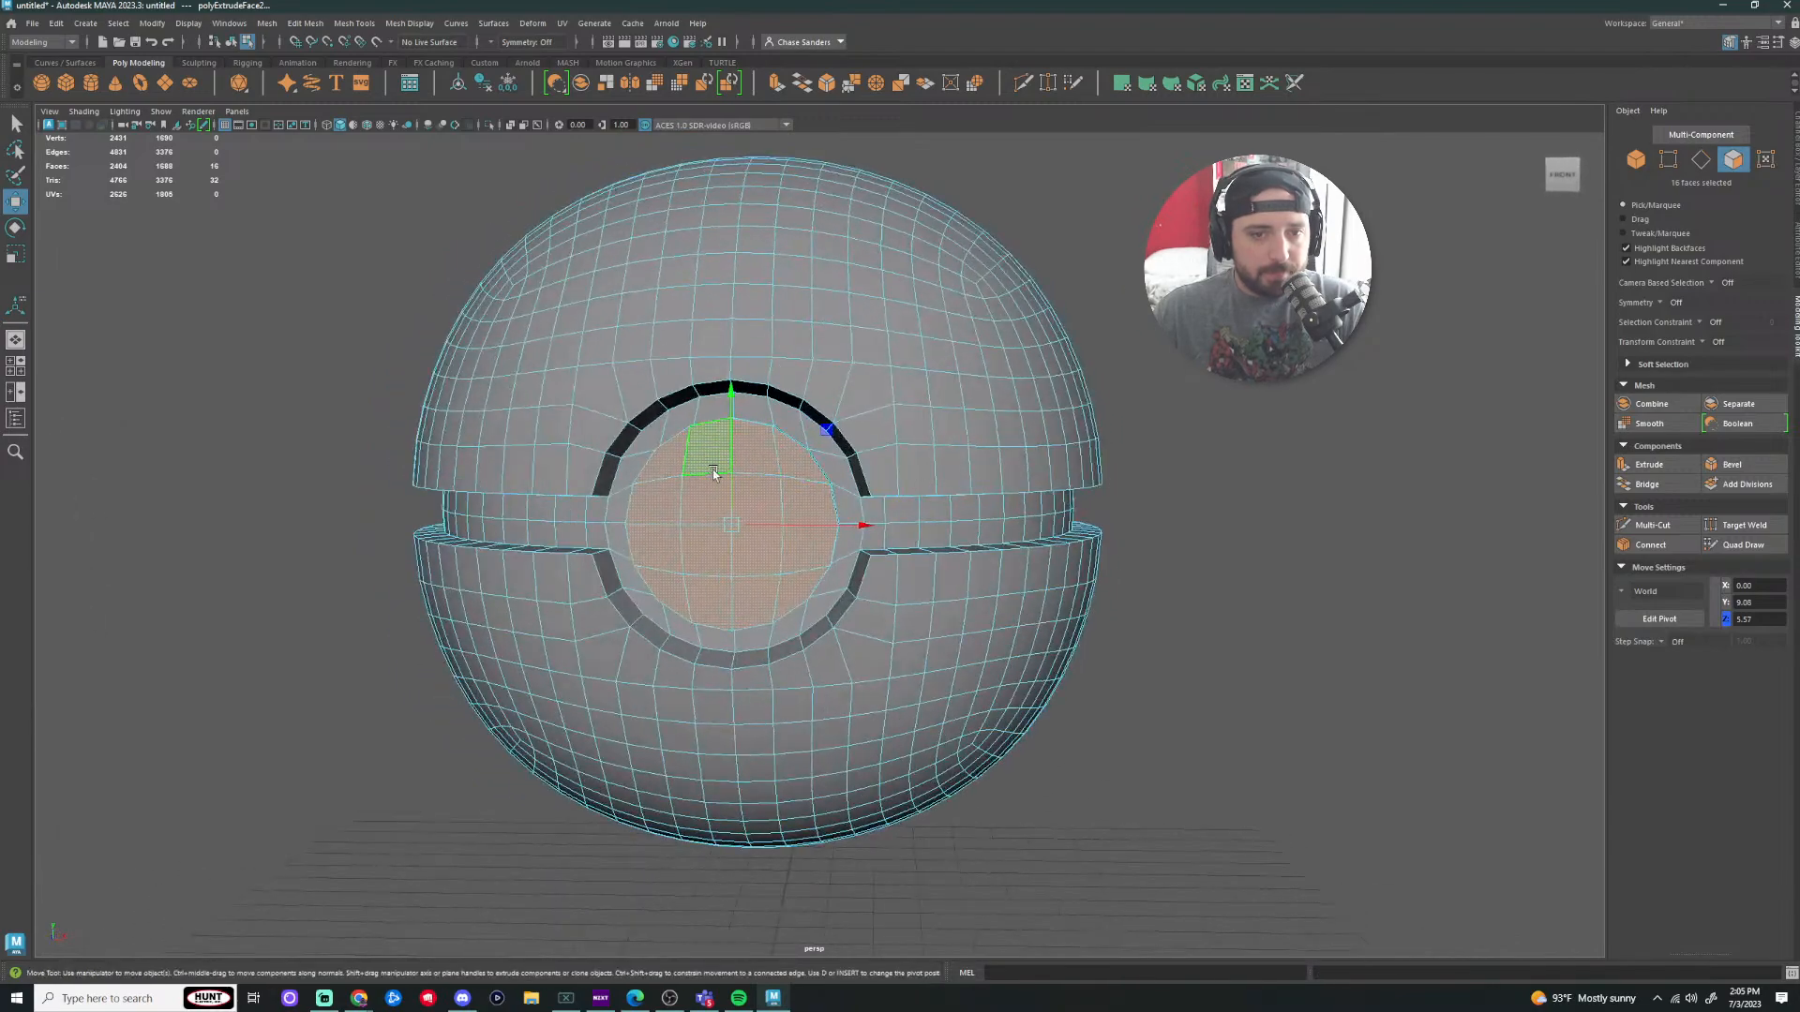
{"action": "right_click_drag", "start_coordinate": [750, 470], "coordinate": [839, 452]}
{"action": "left_click", "coordinate": [1195, 507]}
{"action": "scroll", "coordinate": [1225, 515], "scroll_direction": "down", "scroll_amount": 3}
{"action": "left_click_drag", "start_coordinate": [1226, 515], "coordinate": [1281, 562], "text": "alt"}
{"action": "scroll", "coordinate": [908, 562], "scroll_direction": "up", "scroll_amount": 4}
{"action": "left_click", "coordinate": [909, 524]}
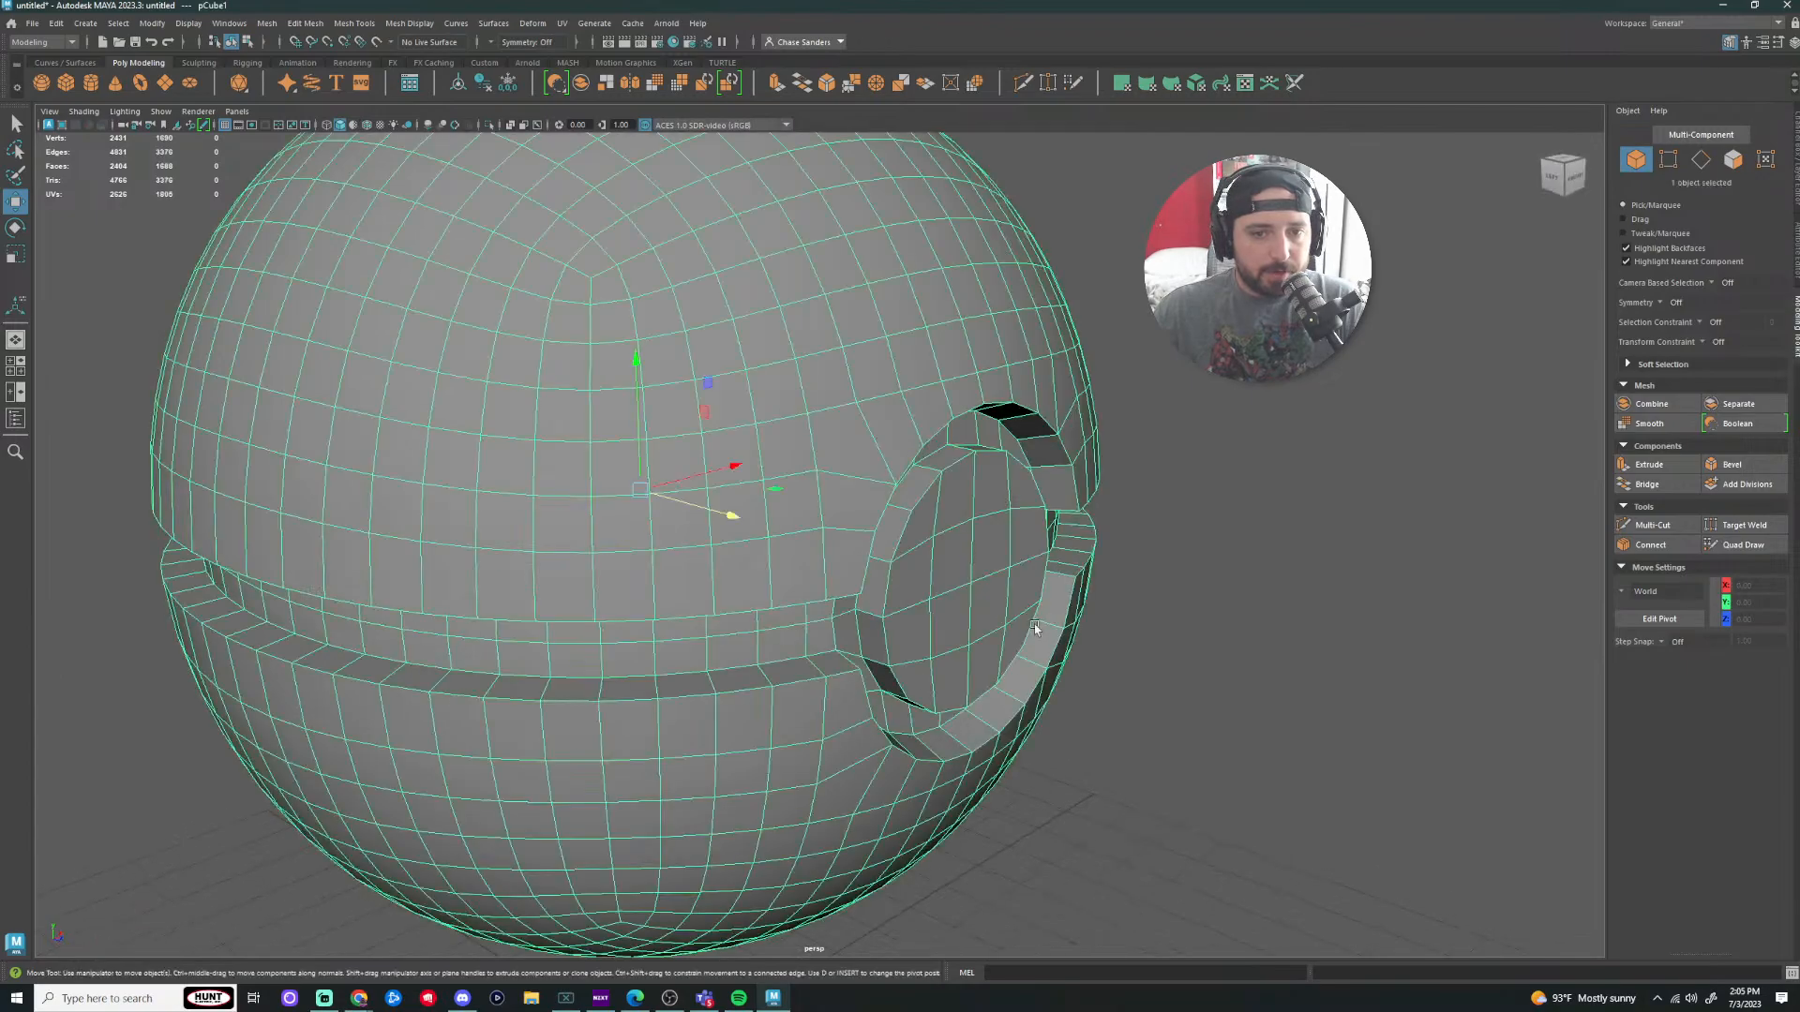
{"action": "right_click_drag", "start_coordinate": [910, 525], "coordinate": [919, 561]}
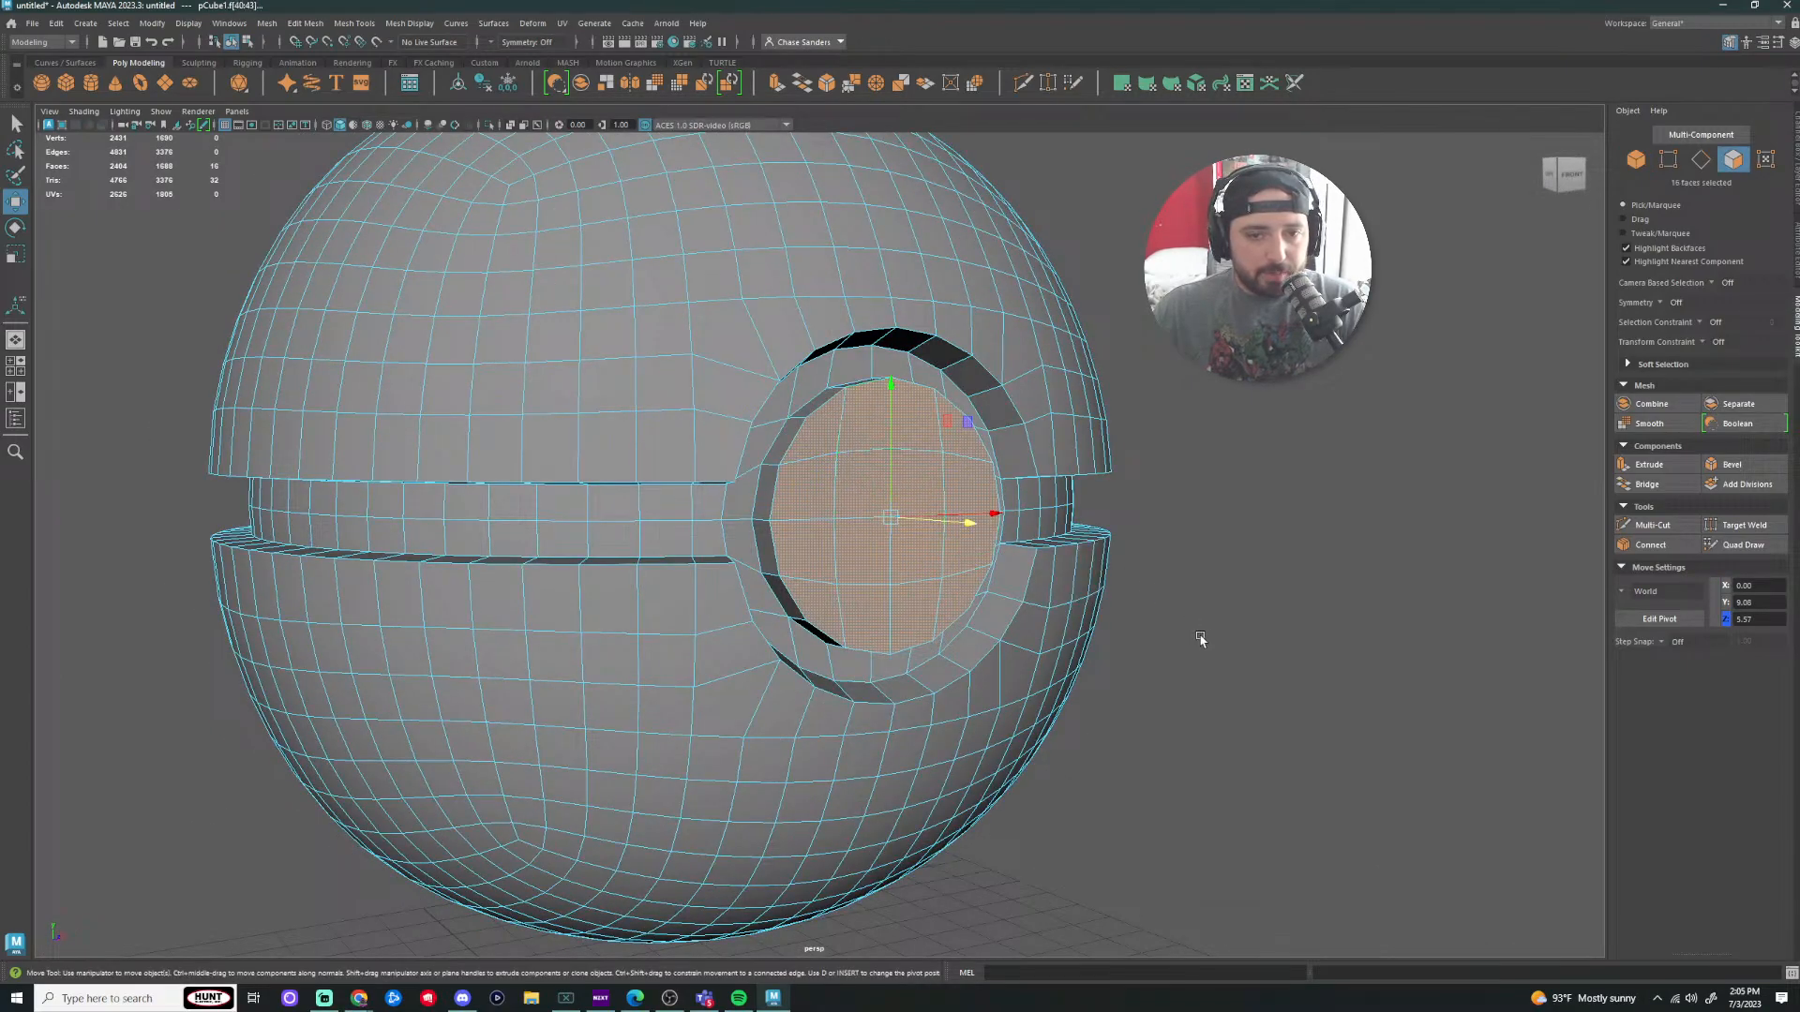
{"action": "left_click_drag", "start_coordinate": [1197, 638], "coordinate": [1216, 574], "text": "alt"}
Step: Slide the disc faces outward, then restore the 16-face disc selection
{"action": "mouse_move", "coordinate": [1162, 518]}
{"action": "left_mouse_down"}
{"action": "mouse_move", "coordinate": [1194, 522]}
{"action": "mouse_move", "coordinate": [1174, 521]}
{"action": "left_mouse_up"}
{"action": "scroll", "coordinate": [156, 665], "scroll_direction": "down", "scroll_amount": 5}
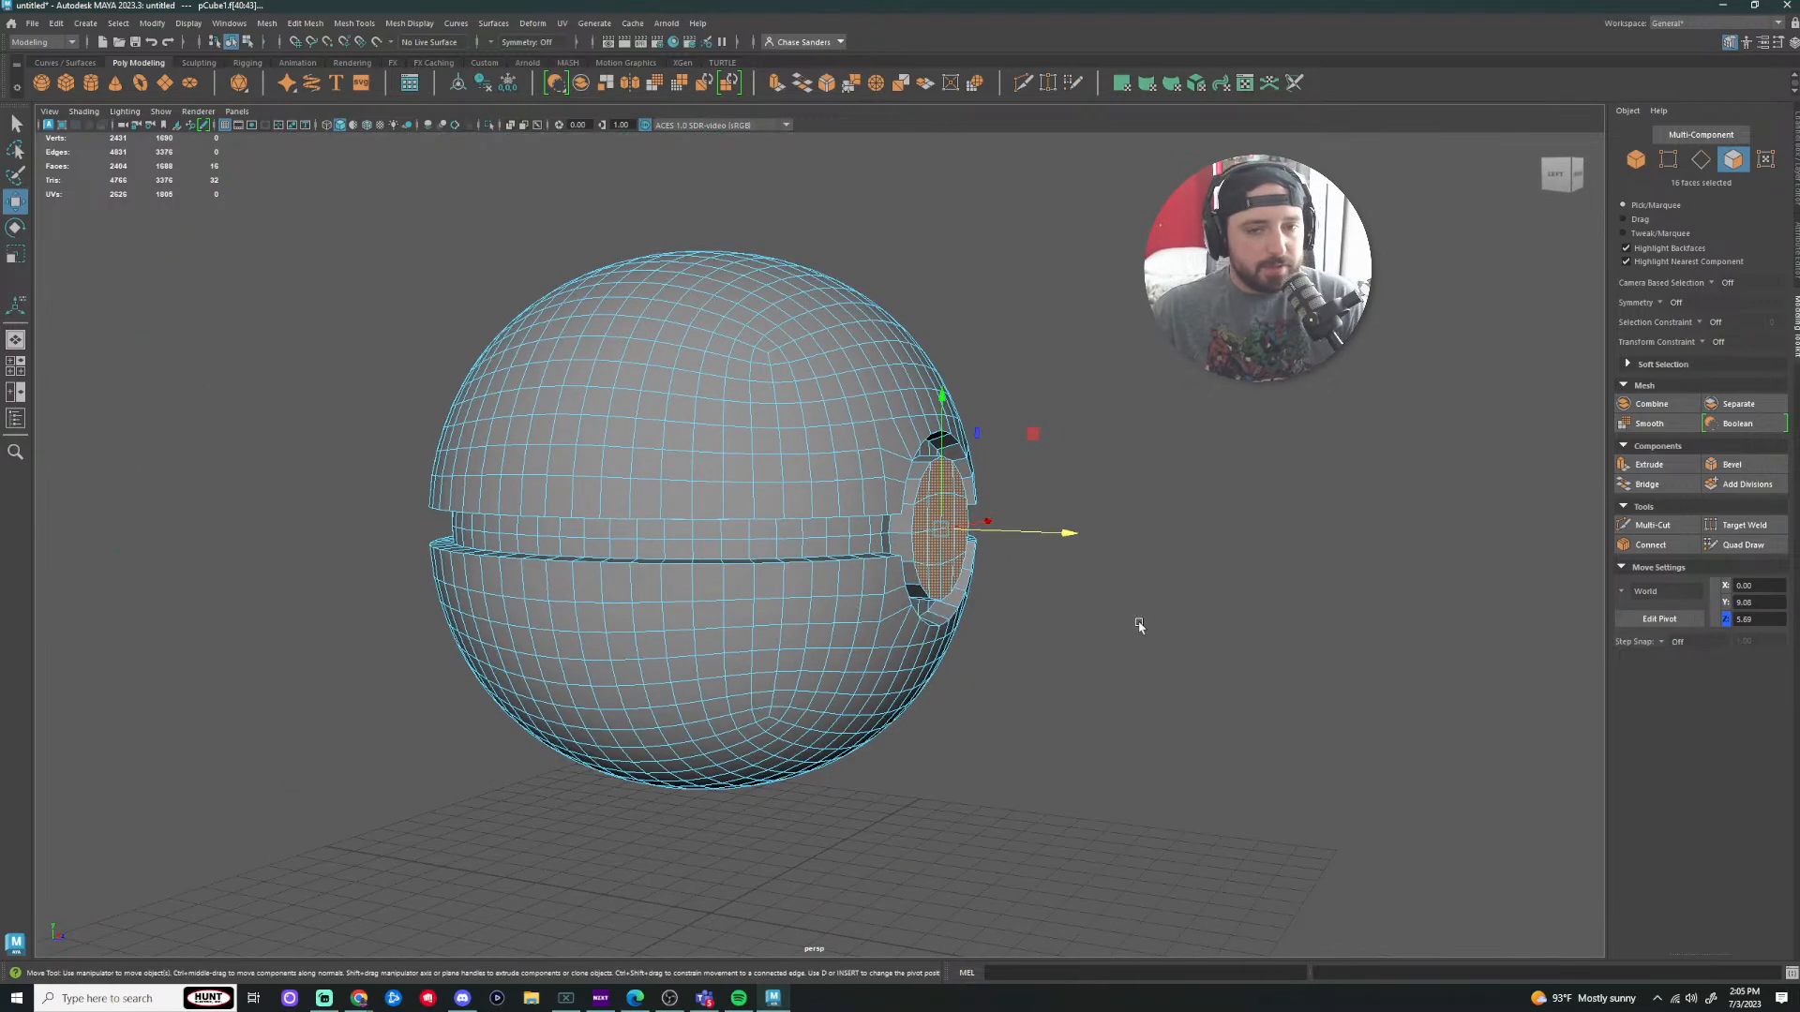
{"action": "left_click", "coordinate": [1141, 623]}
{"action": "scroll", "coordinate": [1125, 647], "scroll_direction": "down", "scroll_amount": 5}
{"action": "left_click_drag", "start_coordinate": [1088, 687], "coordinate": [628, 679], "text": "alt"}
{"action": "middle_click_drag", "start_coordinate": [628, 679], "coordinate": [942, 722], "text": "alt"}
{"action": "left_click_drag", "start_coordinate": [943, 722], "coordinate": [898, 571], "text": "alt"}
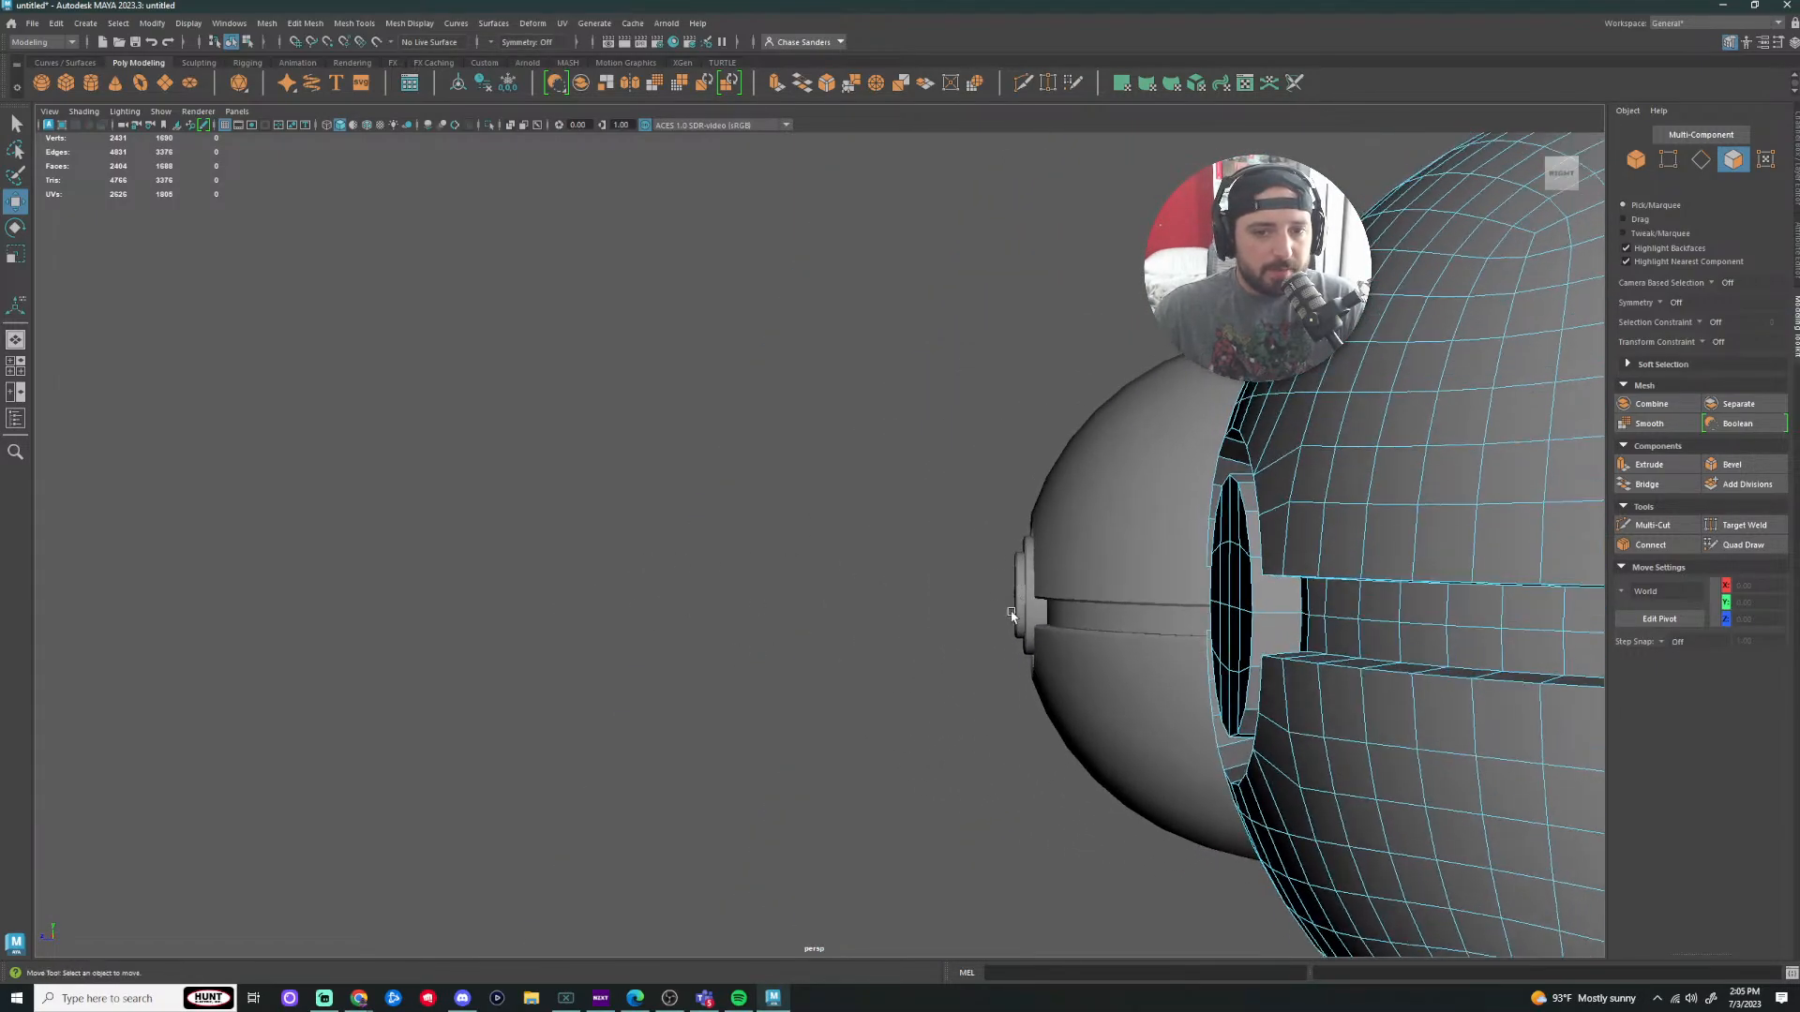
{"action": "left_click_drag", "start_coordinate": [1012, 615], "coordinate": [796, 370], "text": "alt"}
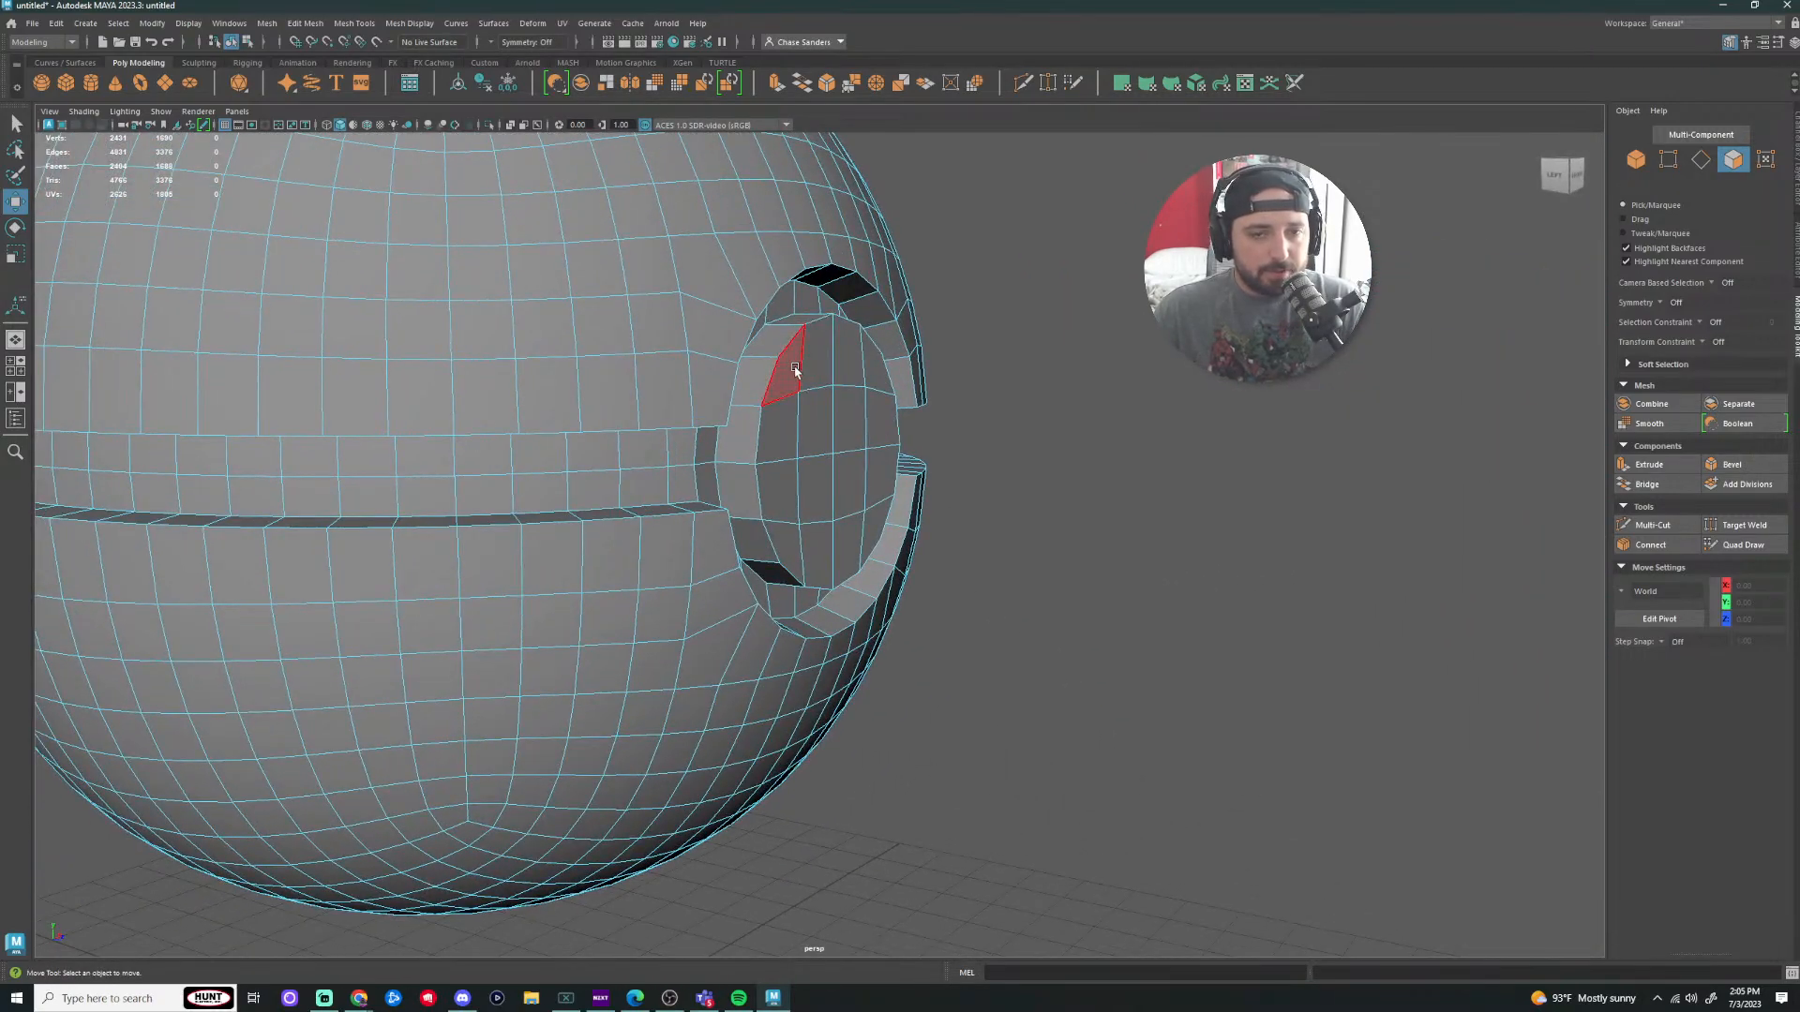
{"action": "key", "text": "ctrl+z"}
Step: Move the disc faces outward in depth and frame the view on the disc
{"action": "left_click_drag", "start_coordinate": [949, 459], "coordinate": [970, 460]}
{"action": "left_click_drag", "start_coordinate": [1158, 542], "coordinate": [1578, 648], "text": "alt"}
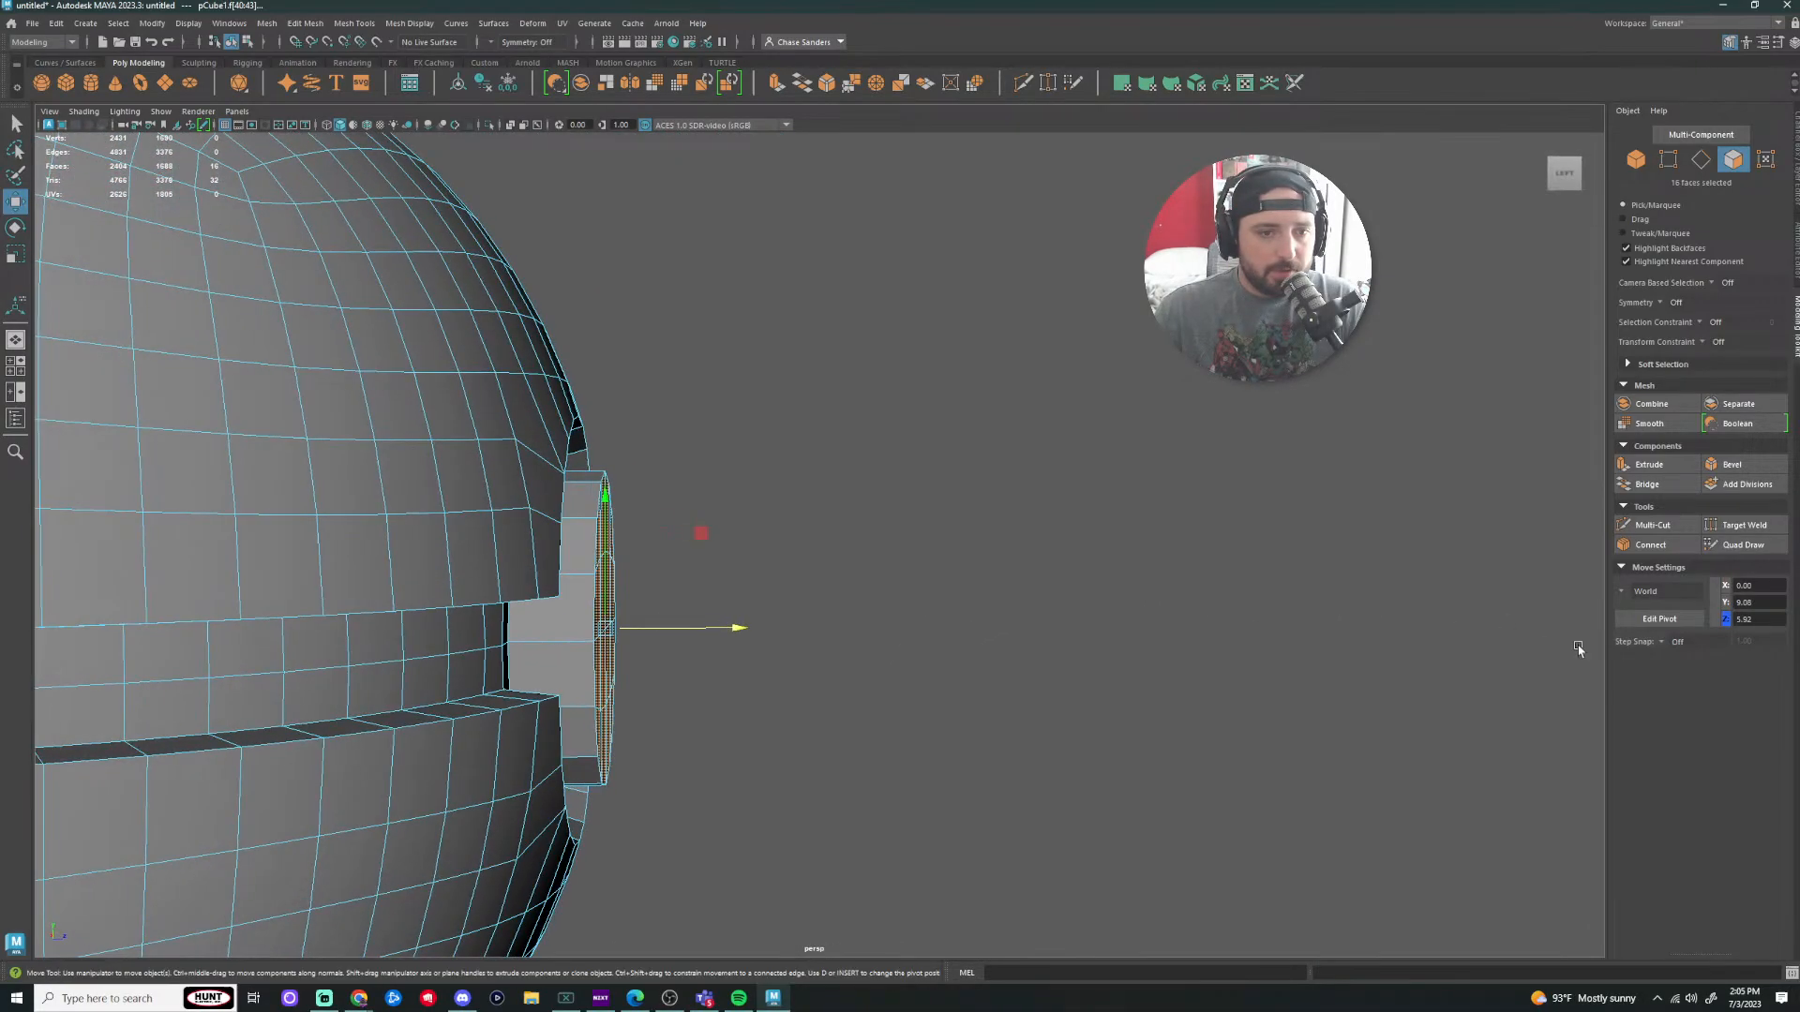
{"action": "left_click_drag", "start_coordinate": [736, 626], "coordinate": [735, 626]}
{"action": "left_click_drag", "start_coordinate": [1163, 605], "coordinate": [966, 611], "text": "alt"}
{"action": "scroll", "coordinate": [1065, 622], "scroll_direction": "down", "scroll_amount": 3}
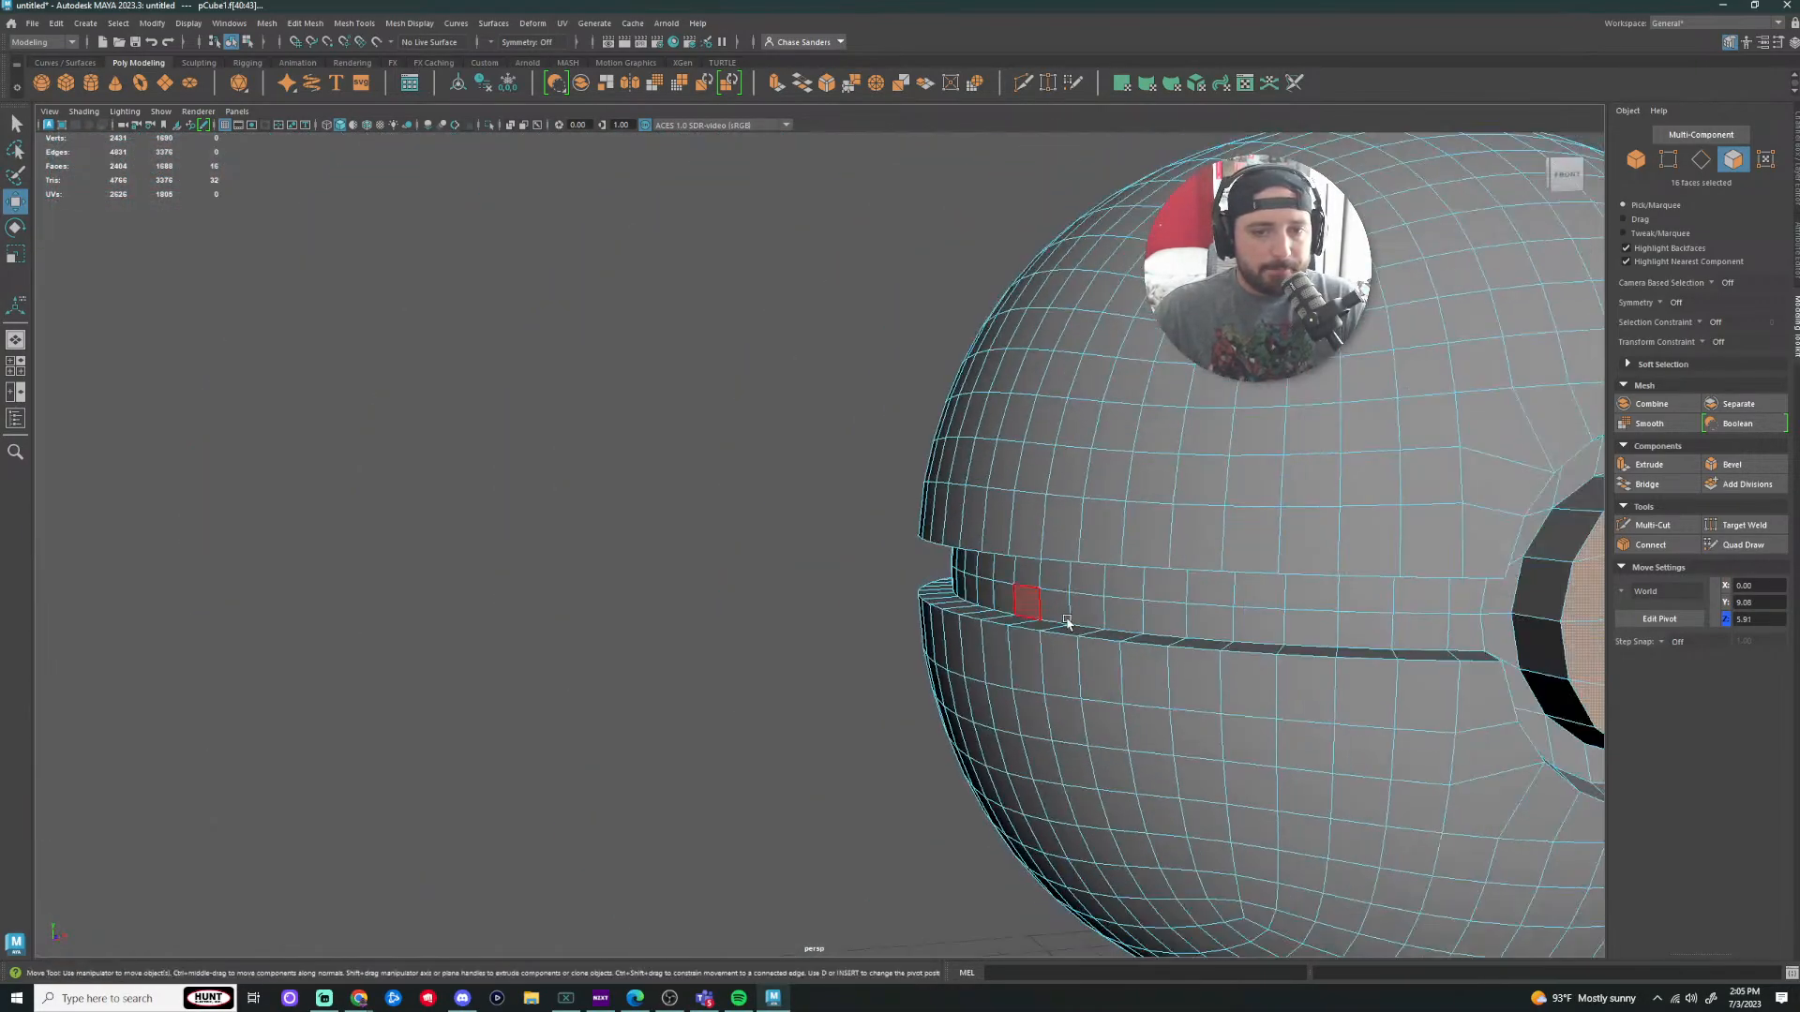
{"action": "middle_click_drag", "start_coordinate": [1186, 582], "coordinate": [1122, 582], "text": "alt"}
{"action": "left_click_drag", "start_coordinate": [1121, 581], "coordinate": [1173, 633], "text": "alt"}
{"action": "key", "text": "f"}
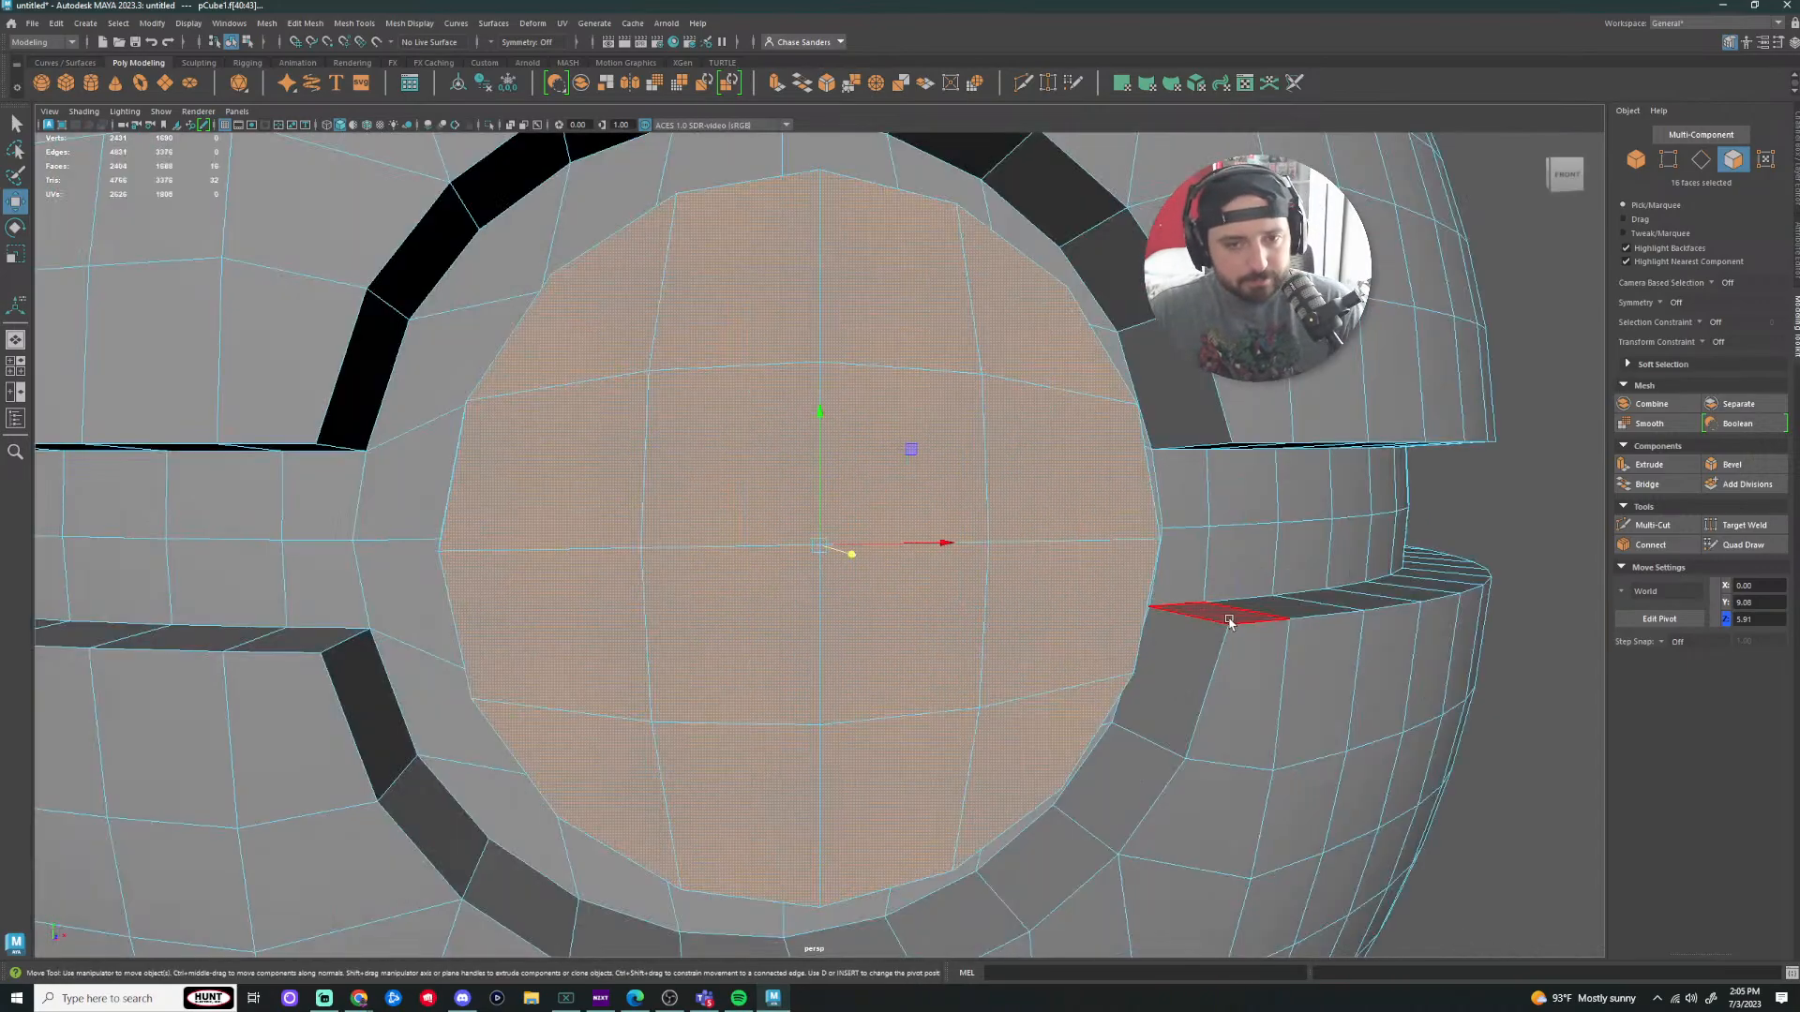
{"action": "scroll", "coordinate": [1221, 615], "scroll_direction": "down", "scroll_amount": 8}
{"action": "left_click_drag", "start_coordinate": [1313, 590], "coordinate": [1301, 586], "text": "alt"}
{"action": "scroll", "coordinate": [994, 592], "scroll_direction": "up", "scroll_amount": 6}
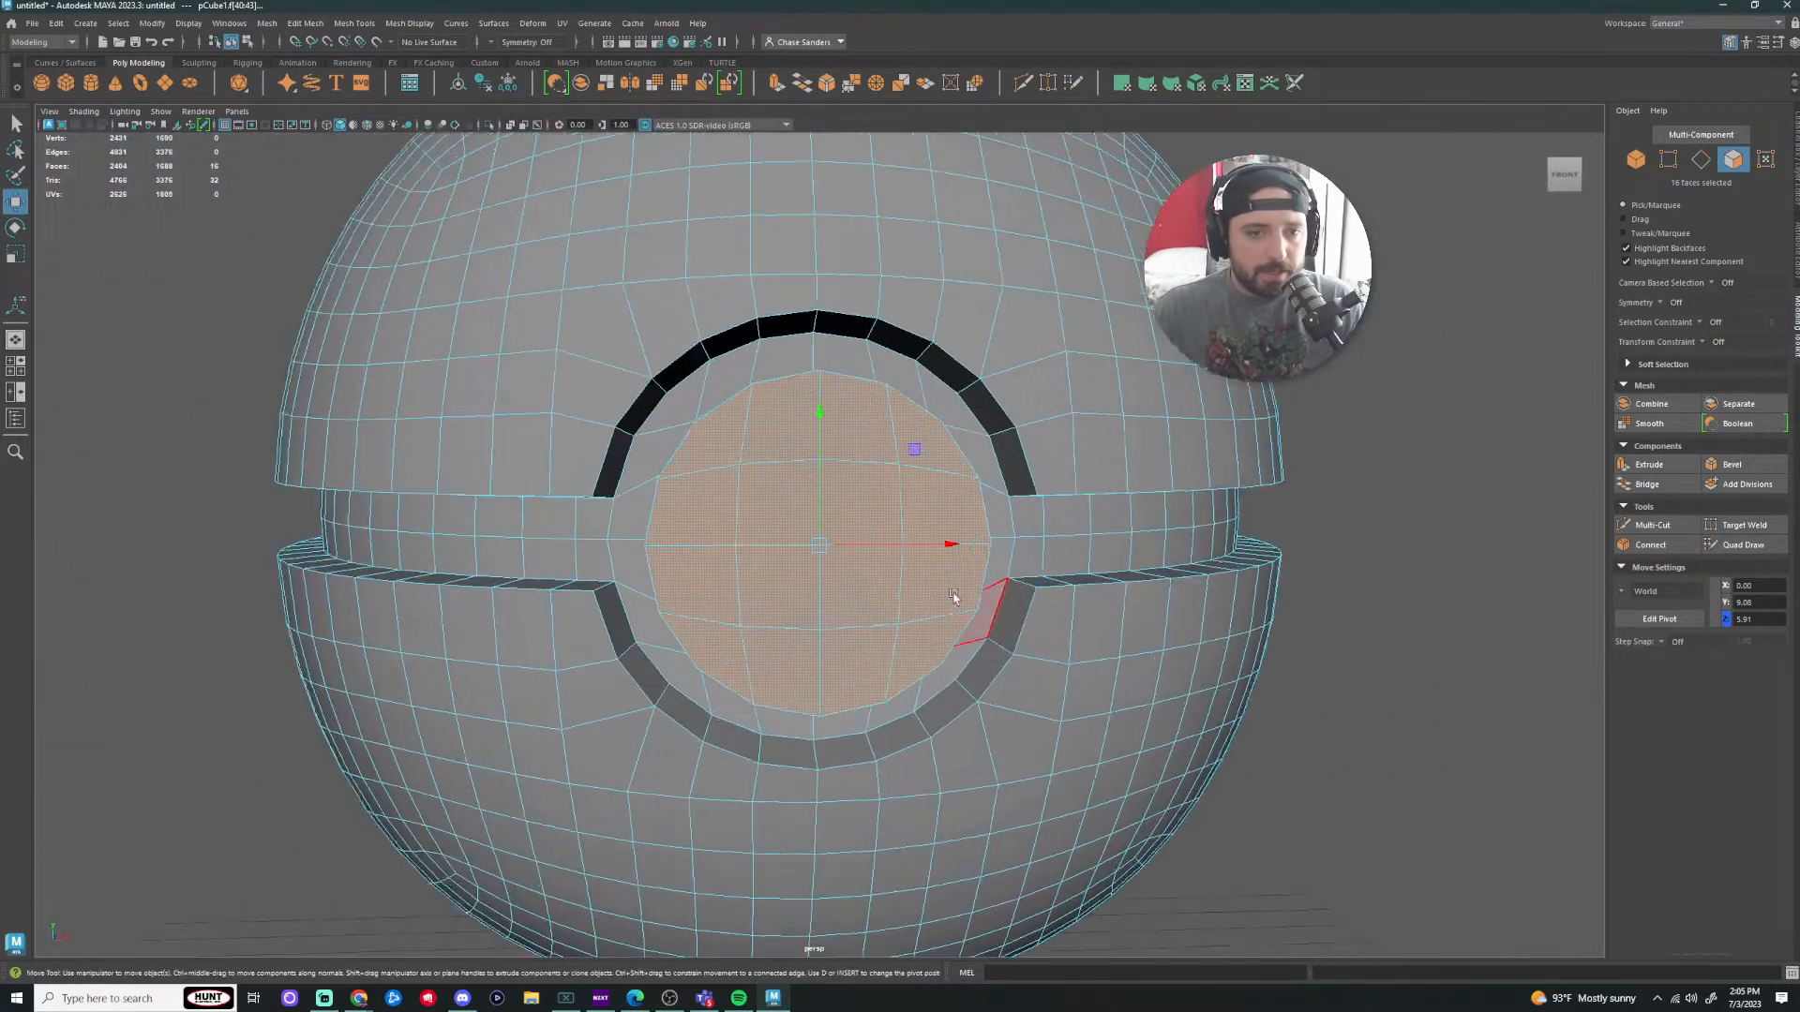
{"action": "mouse_move", "coordinate": [921, 610]}
{"action": "left_mouse_down", "text": "alt"}
{"action": "mouse_move", "coordinate": [996, 631]}
{"action": "mouse_move", "coordinate": [1001, 575]}
{"action": "mouse_move", "coordinate": [911, 509]}
{"action": "mouse_move", "coordinate": [896, 635]}
{"action": "mouse_move", "coordinate": [903, 619]}
{"action": "left_mouse_up", "text": "alt"}
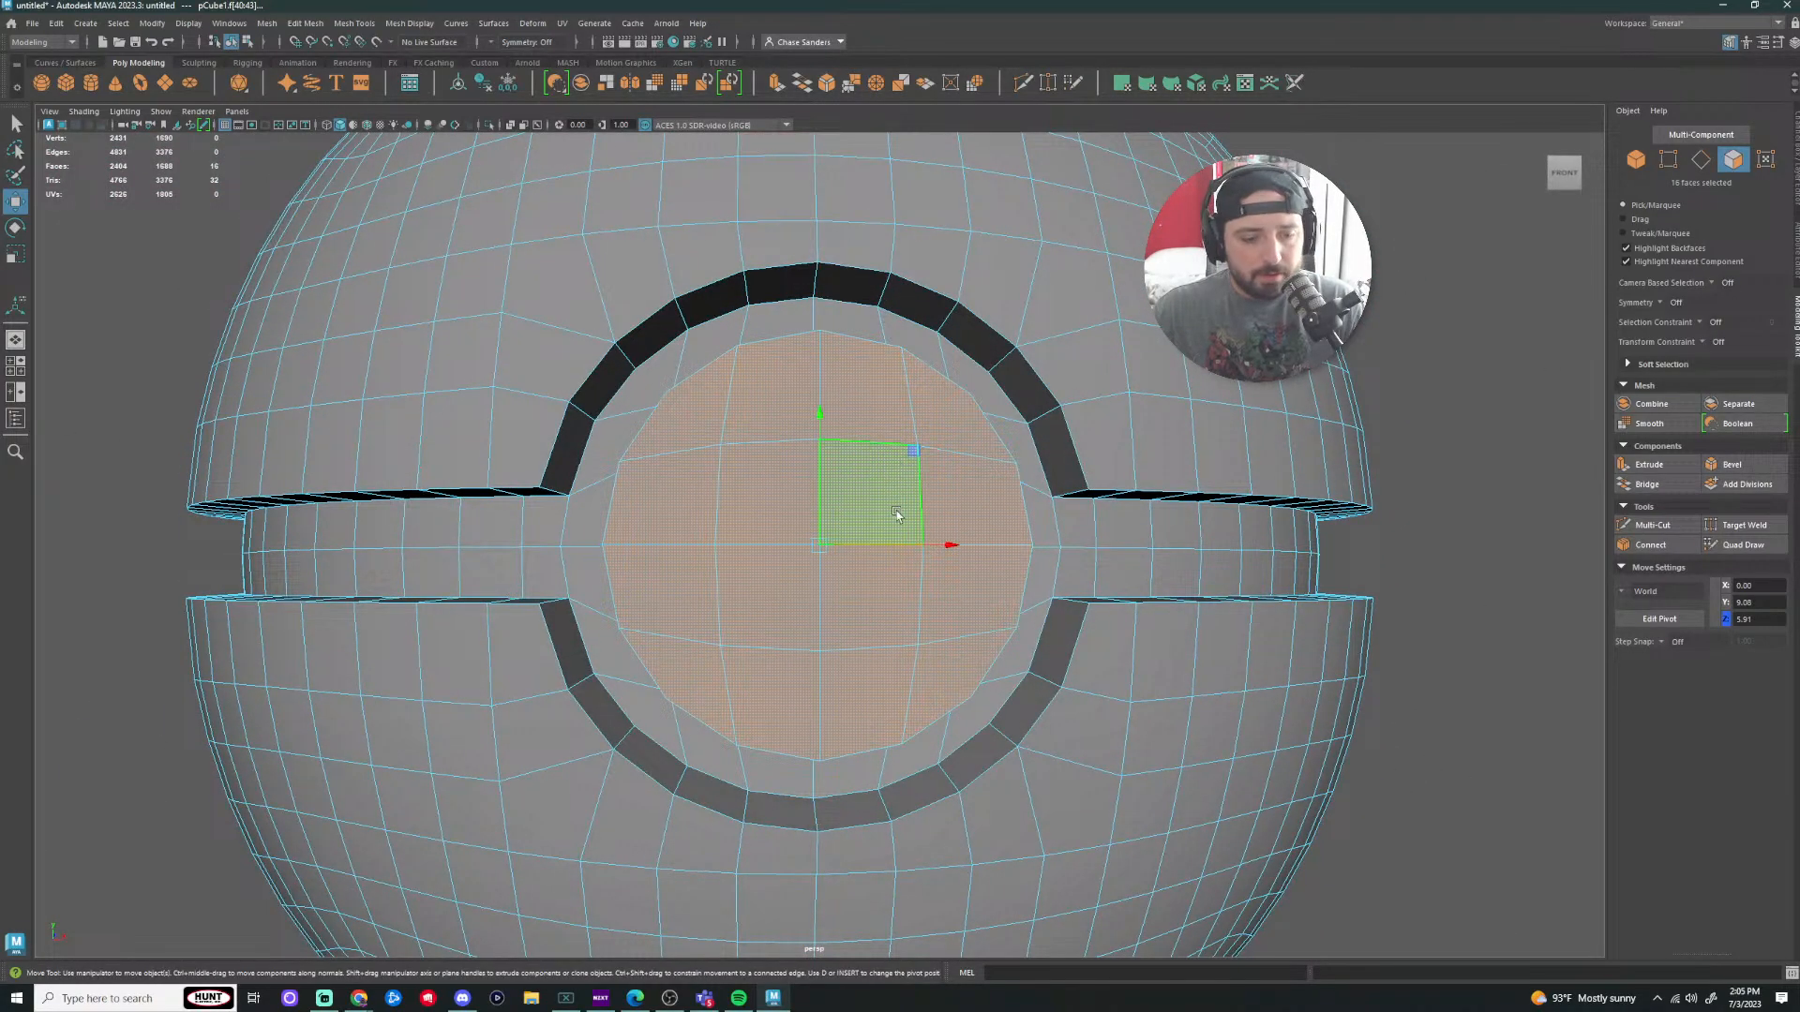
Step: Scale the disc faces down slightly to 0.917
{"action": "key", "text": "r"}
{"action": "left_click_drag", "start_coordinate": [819, 541], "coordinate": [795, 540]}
{"action": "left_click_drag", "start_coordinate": [942, 483], "coordinate": [1128, 525], "text": "alt"}
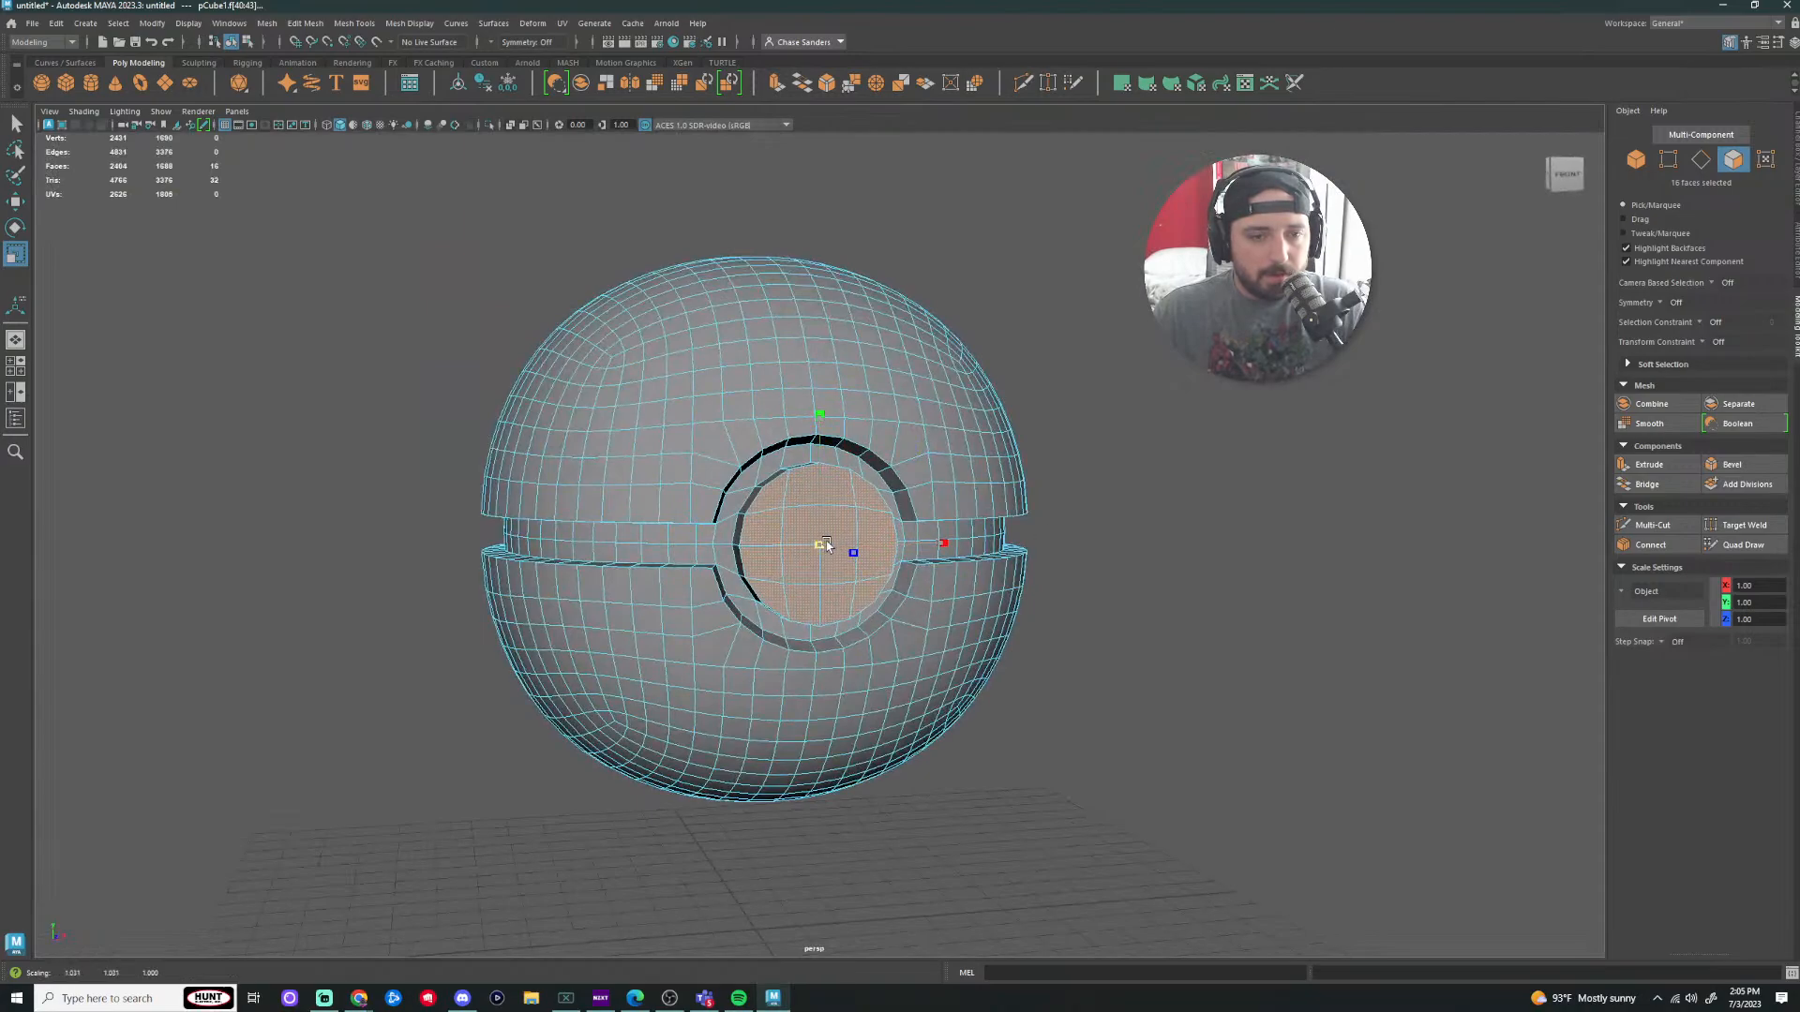
Step: Extrude the disc faces and inset the new extrusion to 0.911
{"action": "scroll", "coordinate": [1221, 510], "scroll_direction": "down", "scroll_amount": 2}
{"action": "left_click_drag", "start_coordinate": [1260, 522], "coordinate": [1240, 528], "text": "alt"}
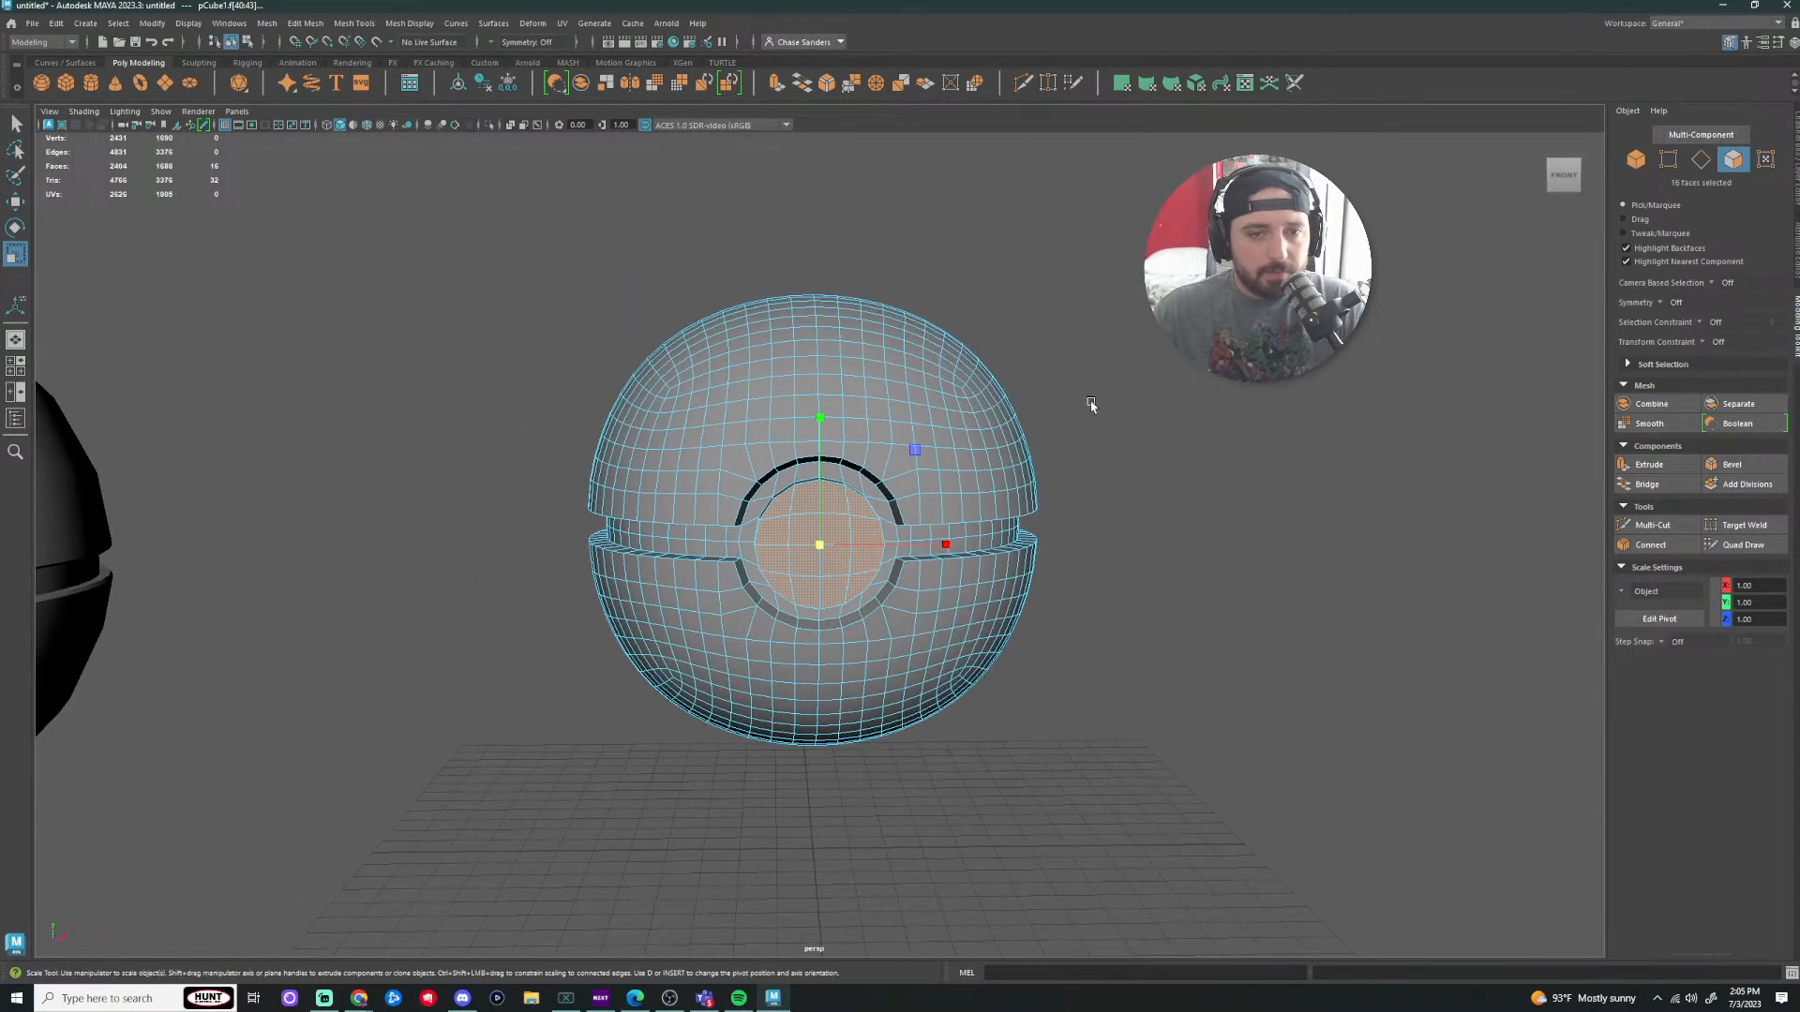
{"action": "scroll", "coordinate": [1111, 322], "scroll_direction": "up", "scroll_amount": 1}
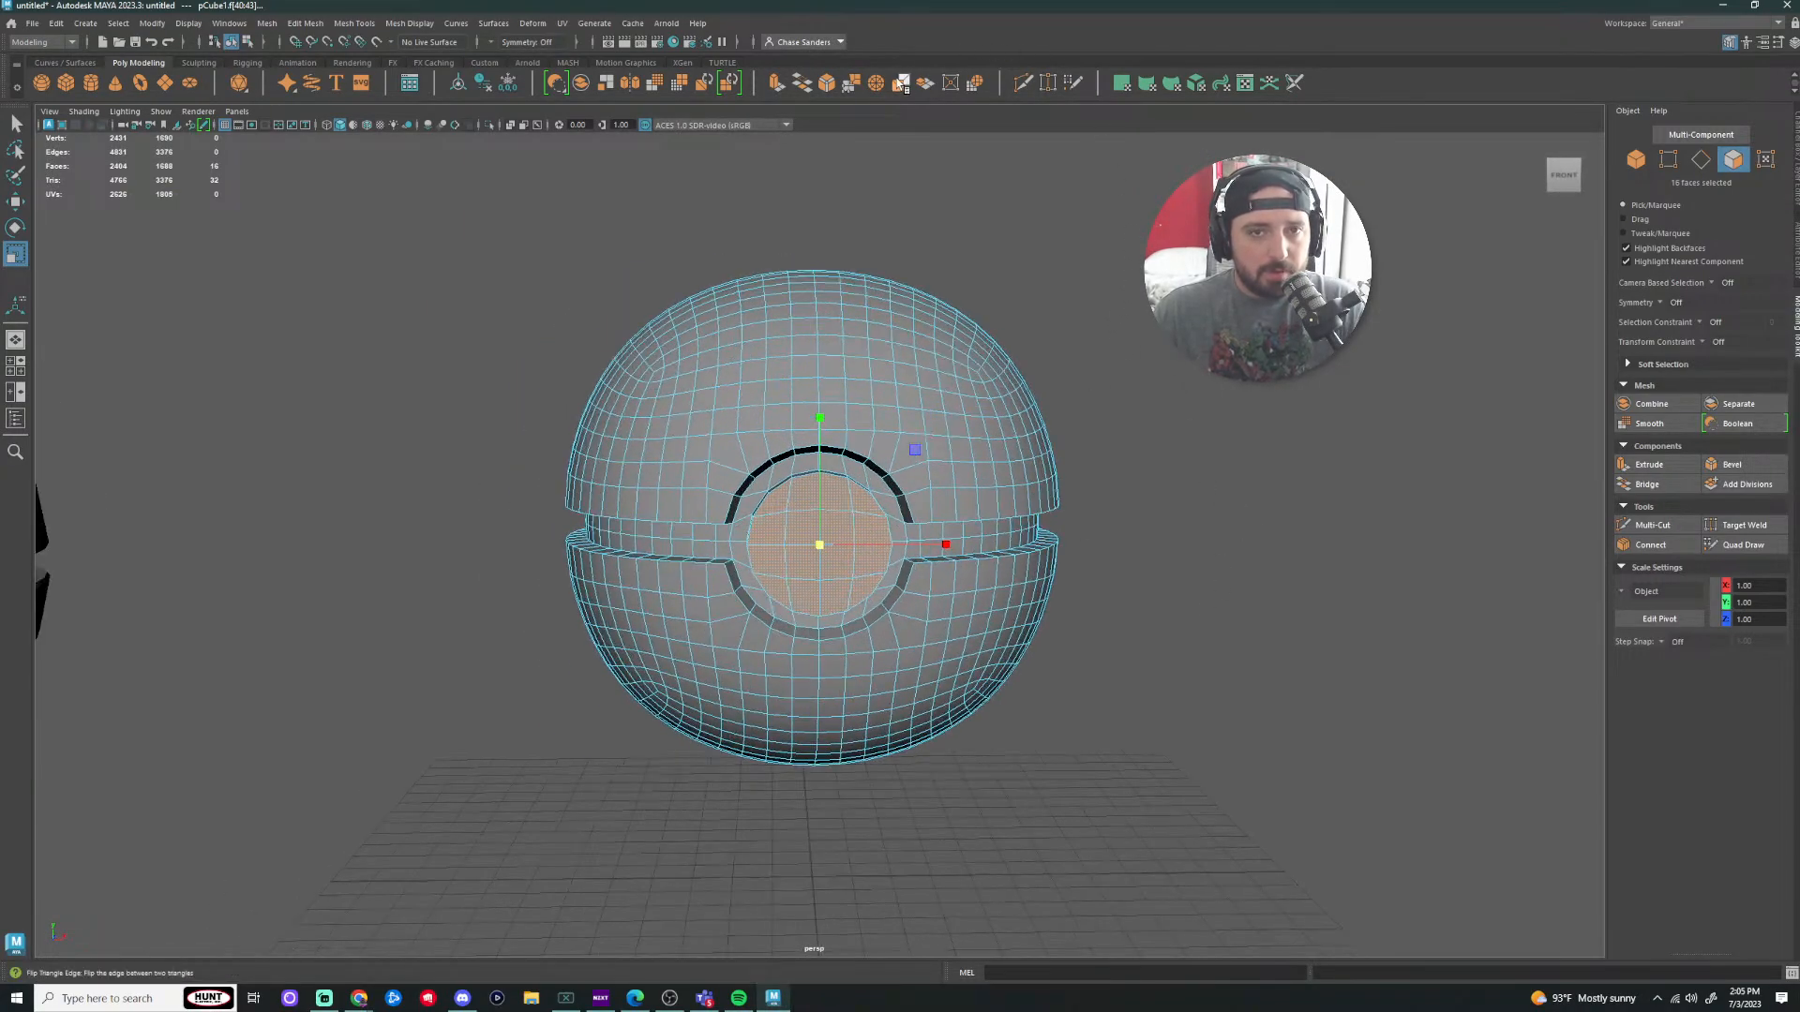
{"action": "left_click", "coordinate": [778, 85]}
{"action": "left_click_drag", "start_coordinate": [819, 545], "coordinate": [814, 553]}
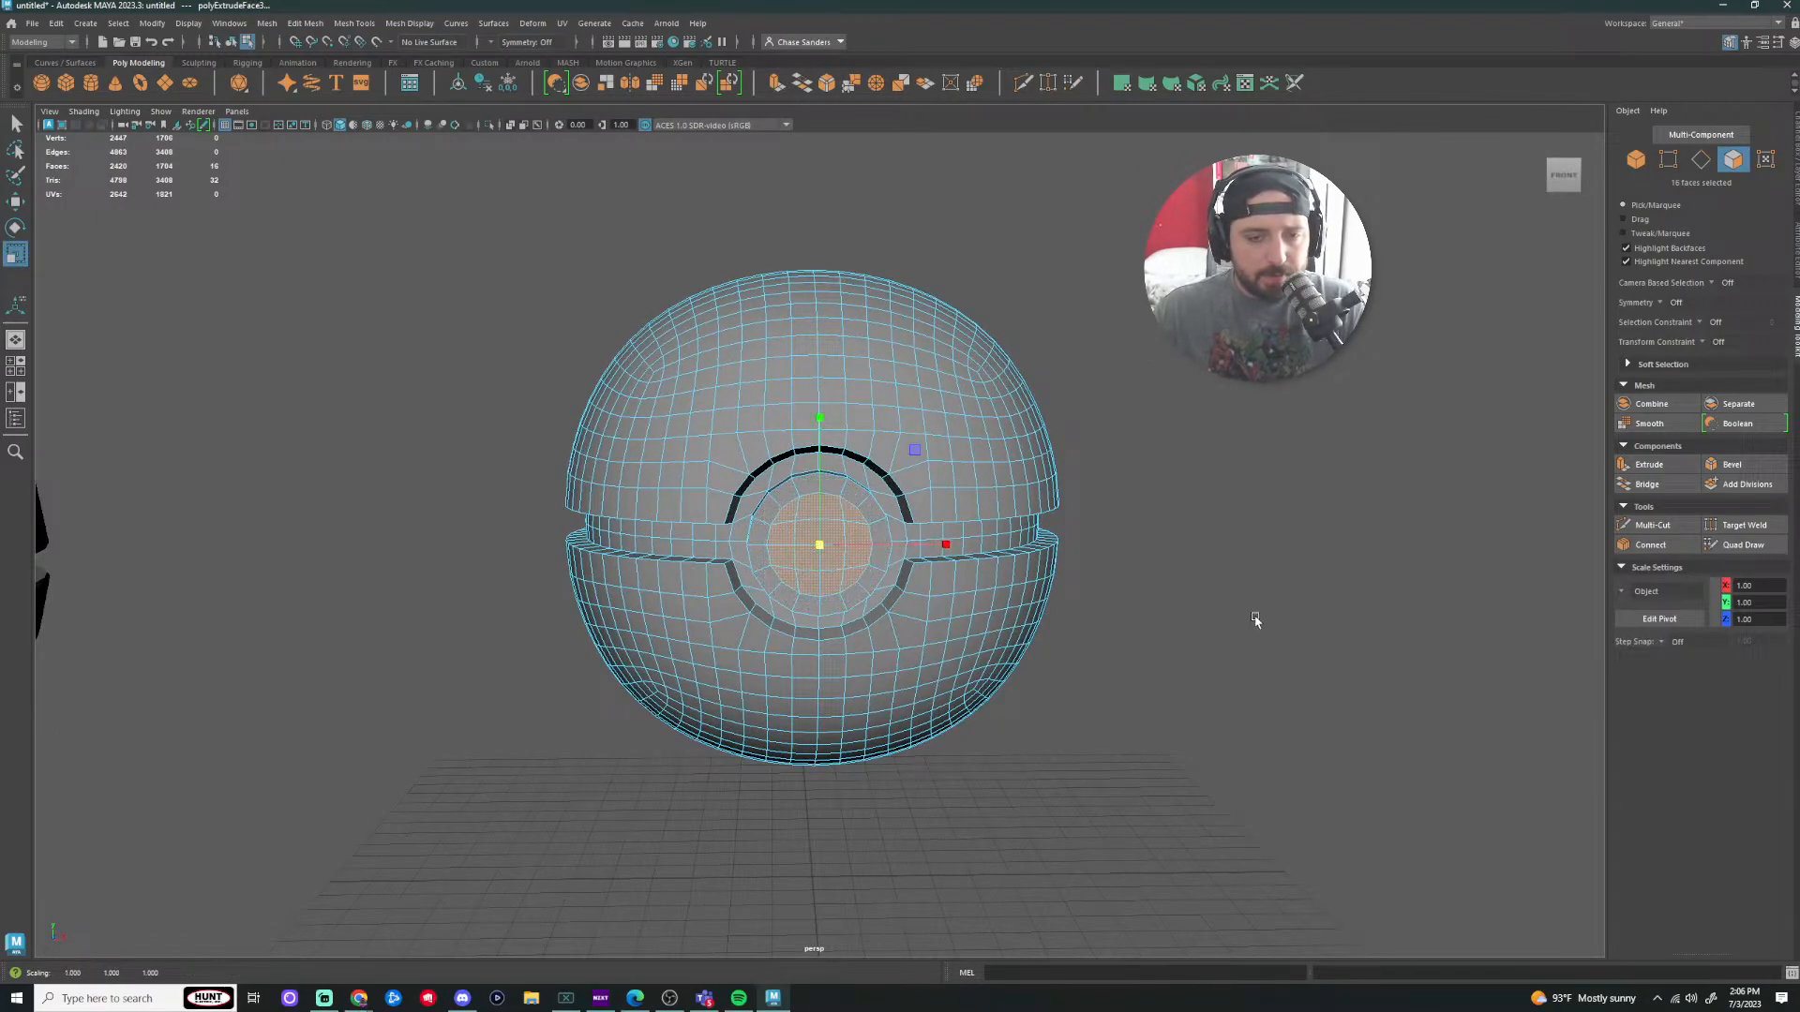
Step: Extrude the disc faces a second time, ready to move them forward
{"action": "mouse_move", "coordinate": [1255, 618]}
{"action": "left_mouse_down", "text": "alt"}
{"action": "mouse_move", "coordinate": [1193, 627]}
{"action": "mouse_move", "coordinate": [1269, 626]}
{"action": "left_mouse_up", "text": "alt"}
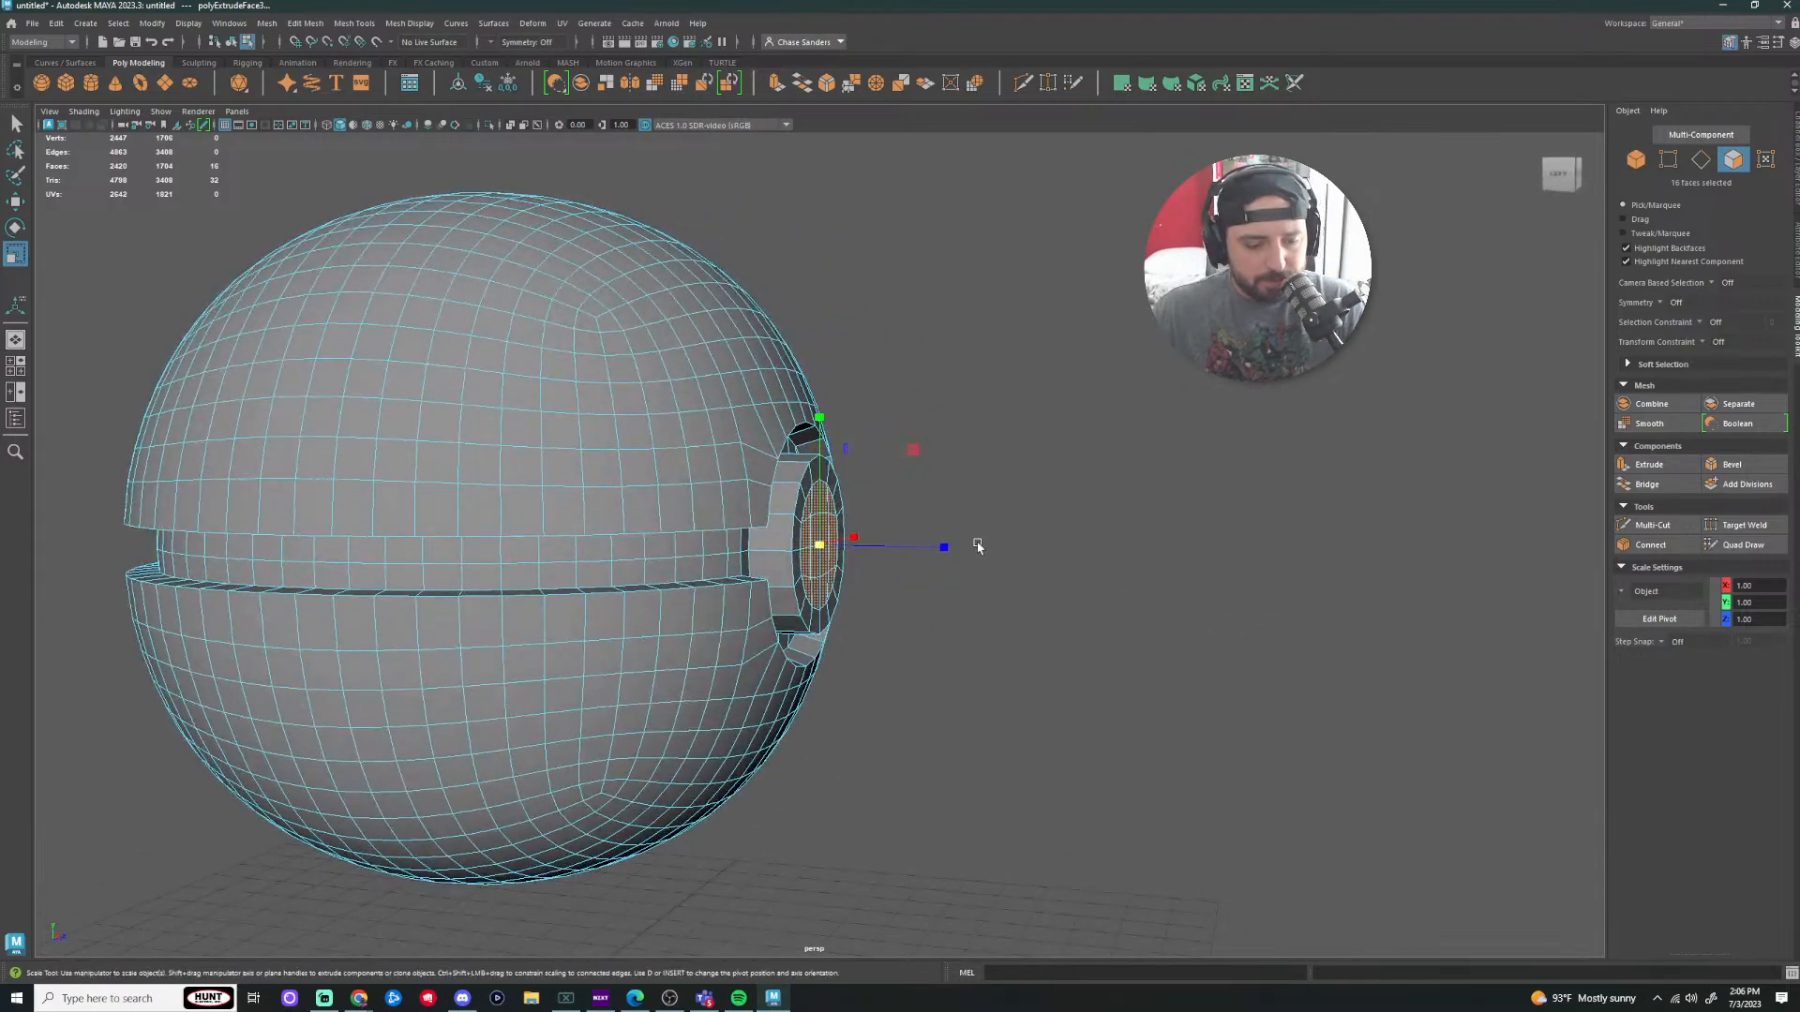
{"action": "key", "text": "ctrl+e"}
{"action": "key", "text": "w"}
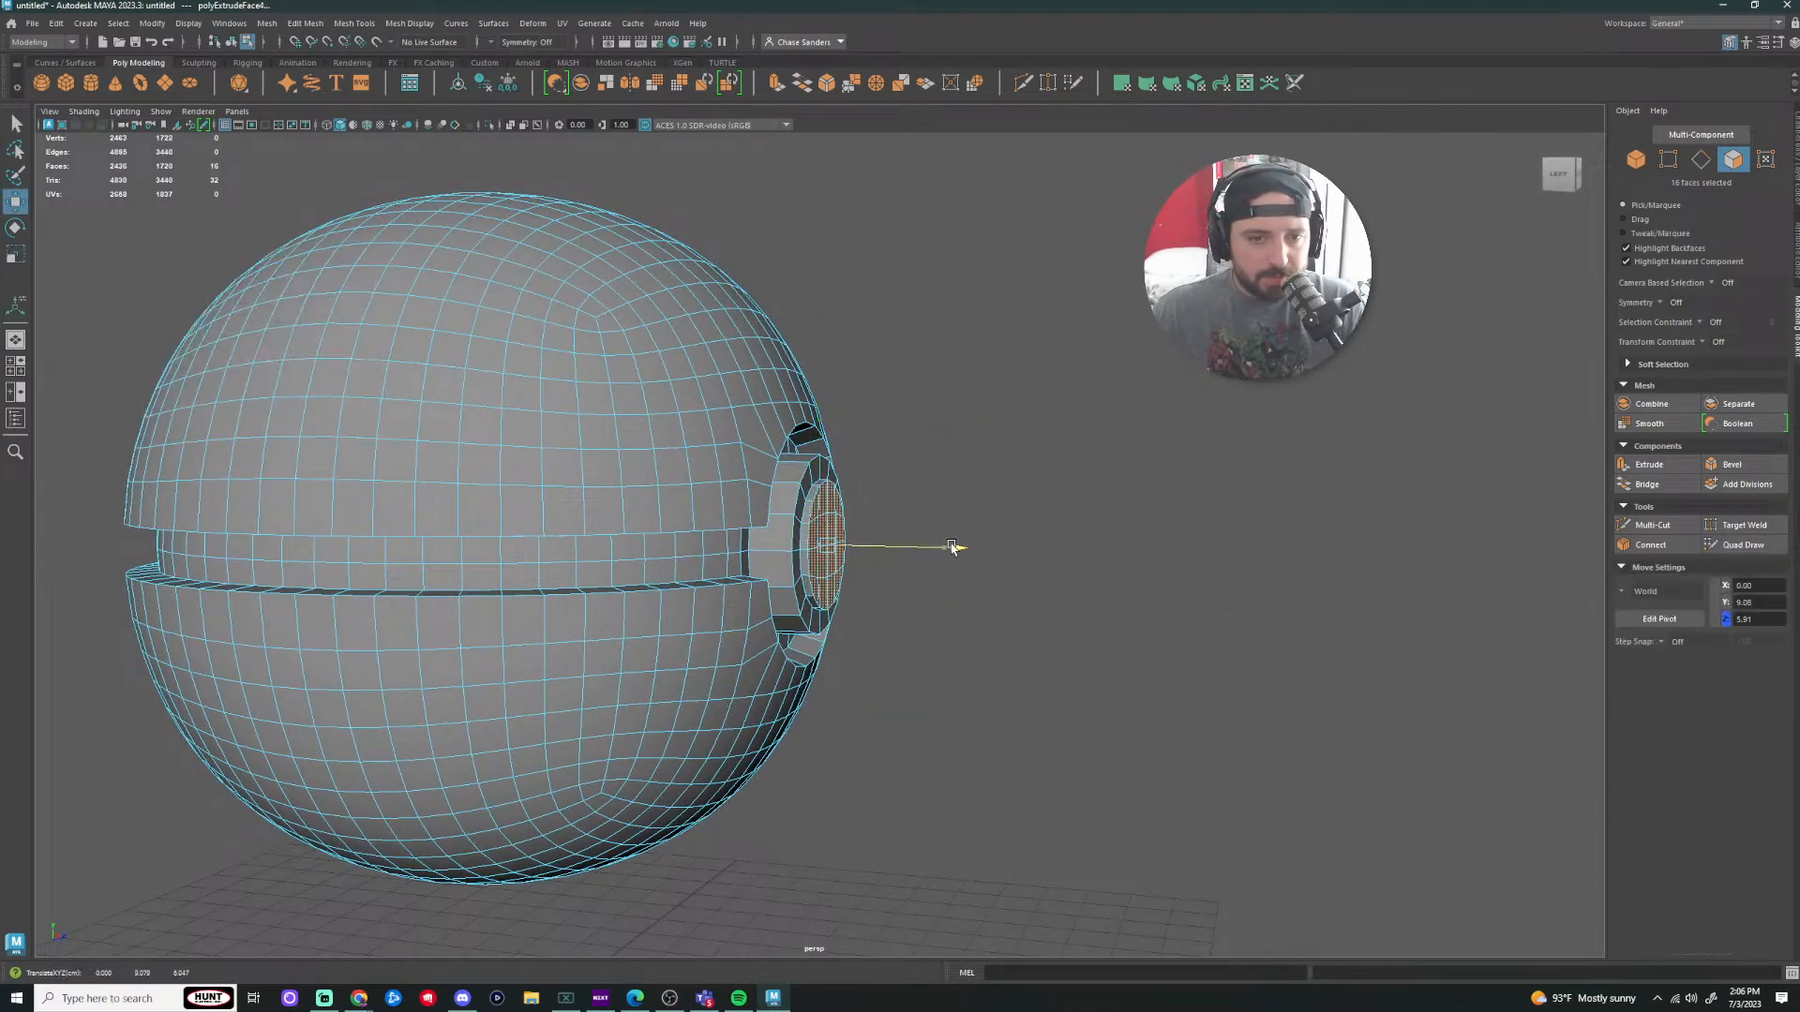
{"action": "left_click_drag", "start_coordinate": [1011, 539], "coordinate": [1065, 498], "text": "alt"}
{"action": "right_click_drag", "start_coordinate": [1045, 474], "coordinate": [594, 623], "text": "alt"}
{"action": "middle_click_drag", "start_coordinate": [594, 624], "coordinate": [783, 592], "text": "alt"}
Step: Return to object mode and pan across to compare the new ball with the reference ball
{"action": "right_click_drag", "start_coordinate": [784, 592], "coordinate": [820, 578], "text": "alt"}
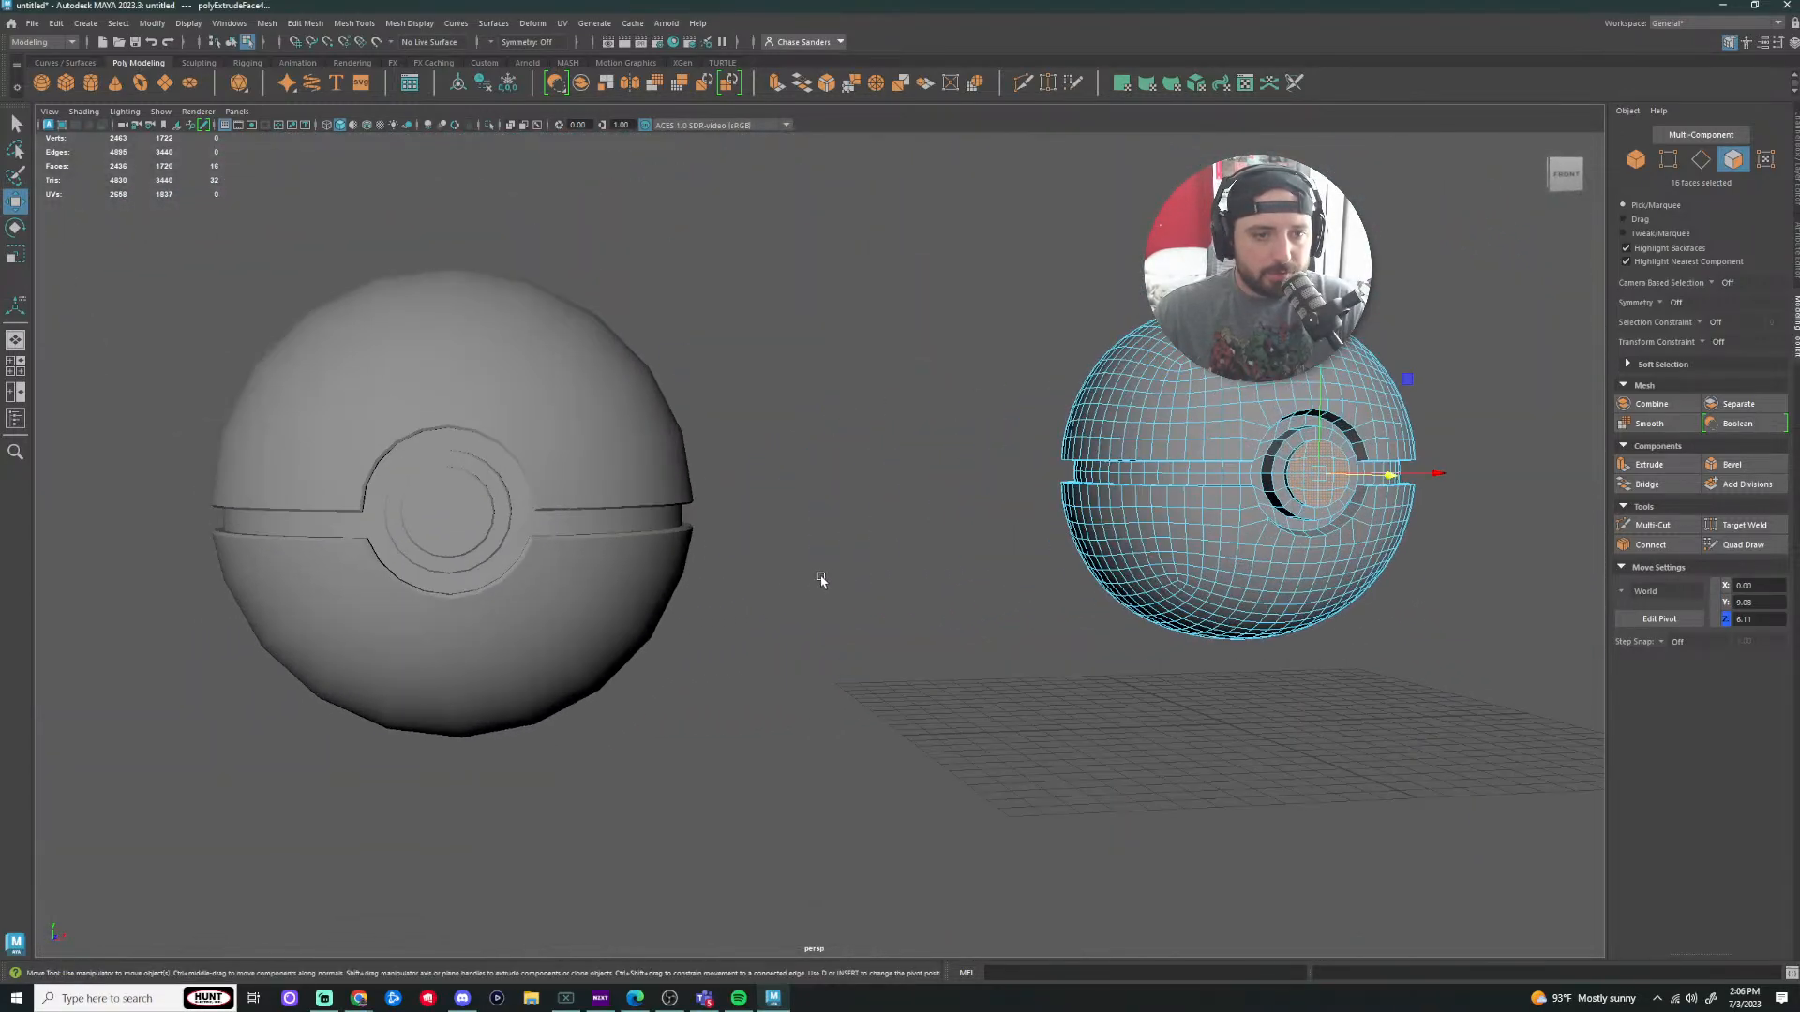
{"action": "middle_click_drag", "start_coordinate": [956, 564], "coordinate": [647, 566], "text": "alt"}
{"action": "right_click_drag", "start_coordinate": [647, 566], "coordinate": [1059, 567], "text": "alt"}
{"action": "right_click_drag", "start_coordinate": [554, 413], "coordinate": [607, 392]}
{"action": "left_click_drag", "start_coordinate": [1206, 470], "coordinate": [867, 588], "text": "alt"}
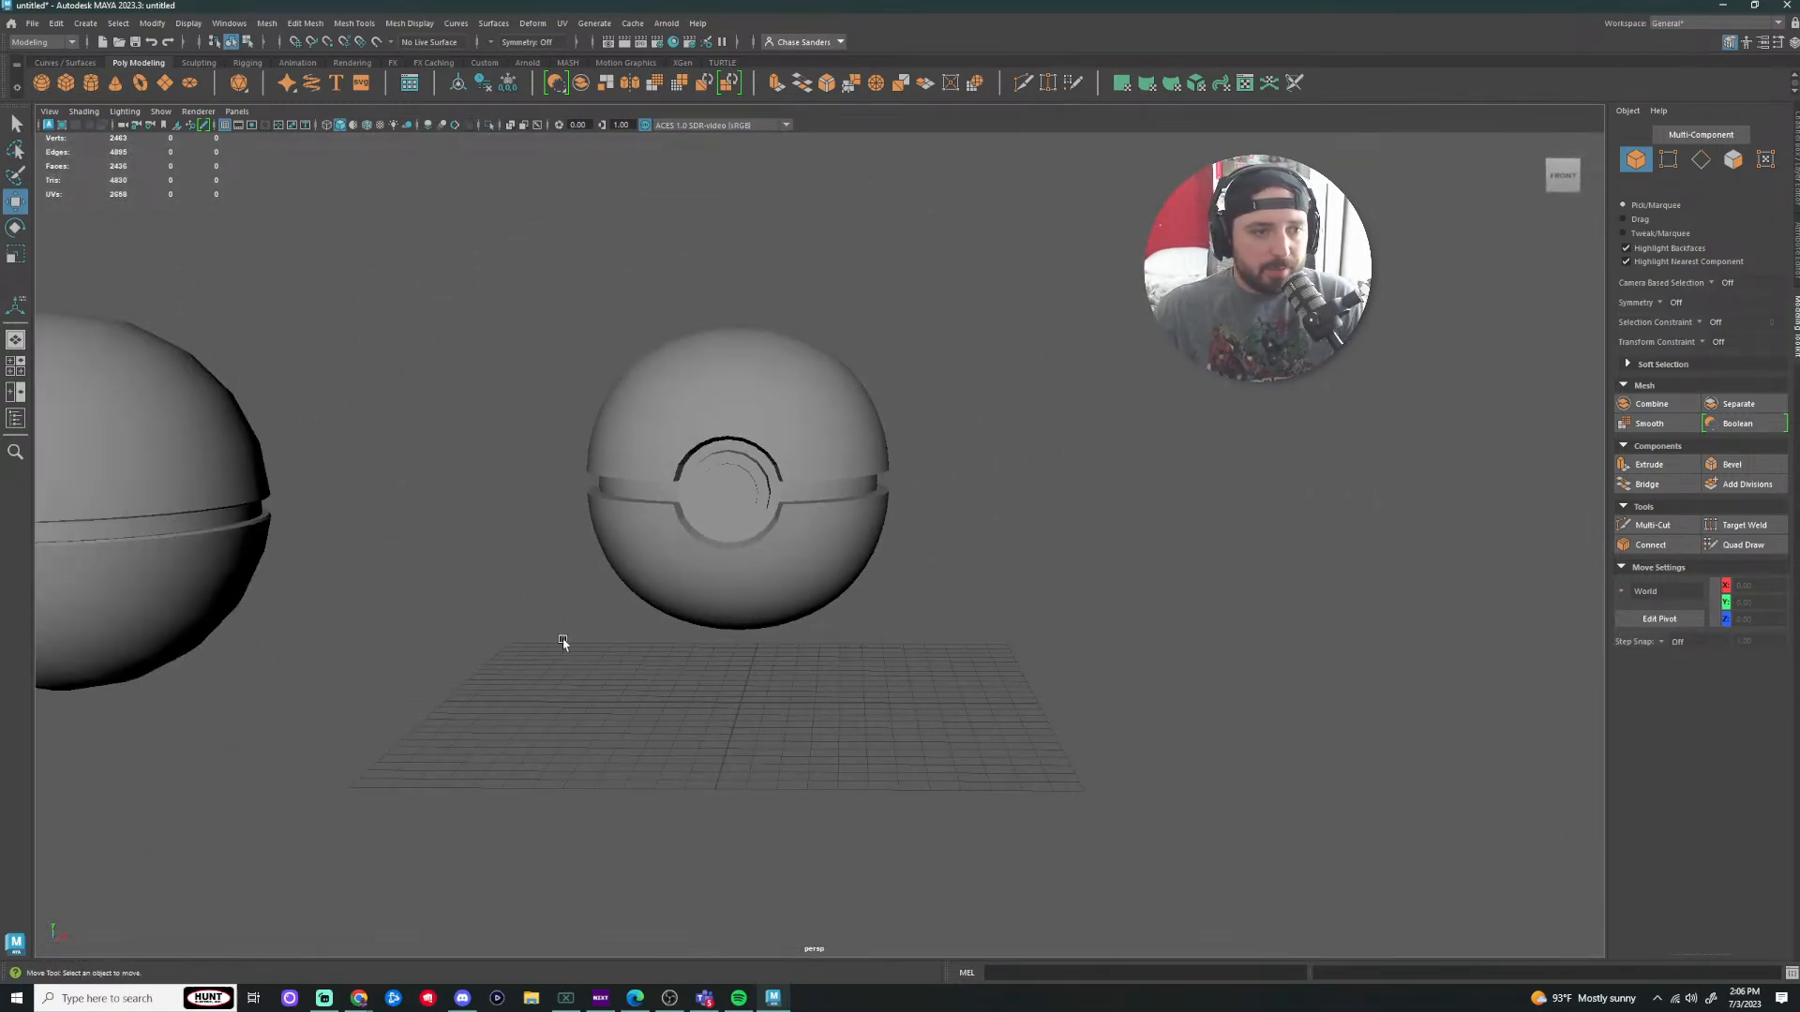
{"action": "scroll", "coordinate": [560, 642], "scroll_direction": "down", "scroll_amount": 2}
{"action": "middle_click_drag", "start_coordinate": [486, 637], "coordinate": [1036, 623], "text": "alt"}
{"action": "scroll", "coordinate": [960, 570], "scroll_direction": "up", "scroll_amount": 5}
{"action": "middle_click_drag", "start_coordinate": [1293, 577], "coordinate": [727, 638], "text": "alt"}
{"action": "scroll", "coordinate": [1261, 621], "scroll_direction": "down", "scroll_amount": 2}
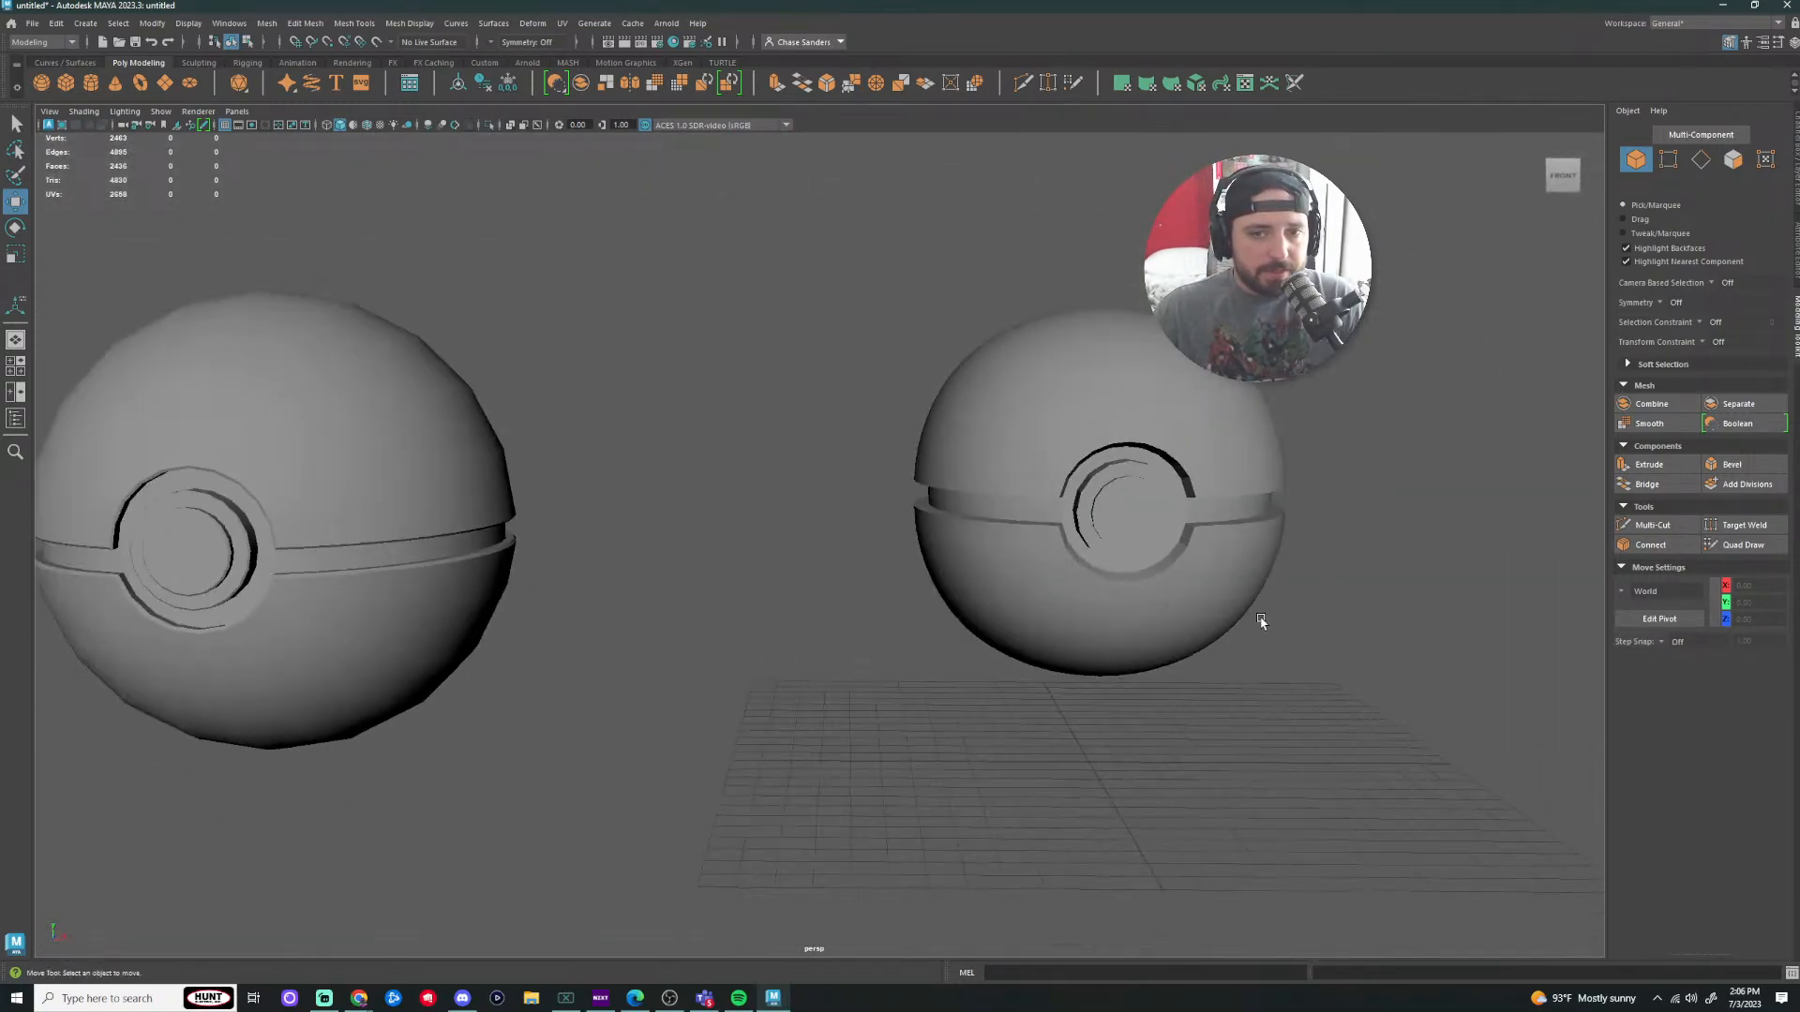
{"action": "middle_click_drag", "start_coordinate": [1261, 620], "coordinate": [843, 595], "text": "alt"}
{"action": "scroll", "coordinate": [615, 535], "scroll_direction": "up", "scroll_amount": 5}
Step: Orbit around the new ball to inspect the raised button from several angles
{"action": "left_click_drag", "start_coordinate": [614, 534], "coordinate": [693, 487], "text": "alt"}
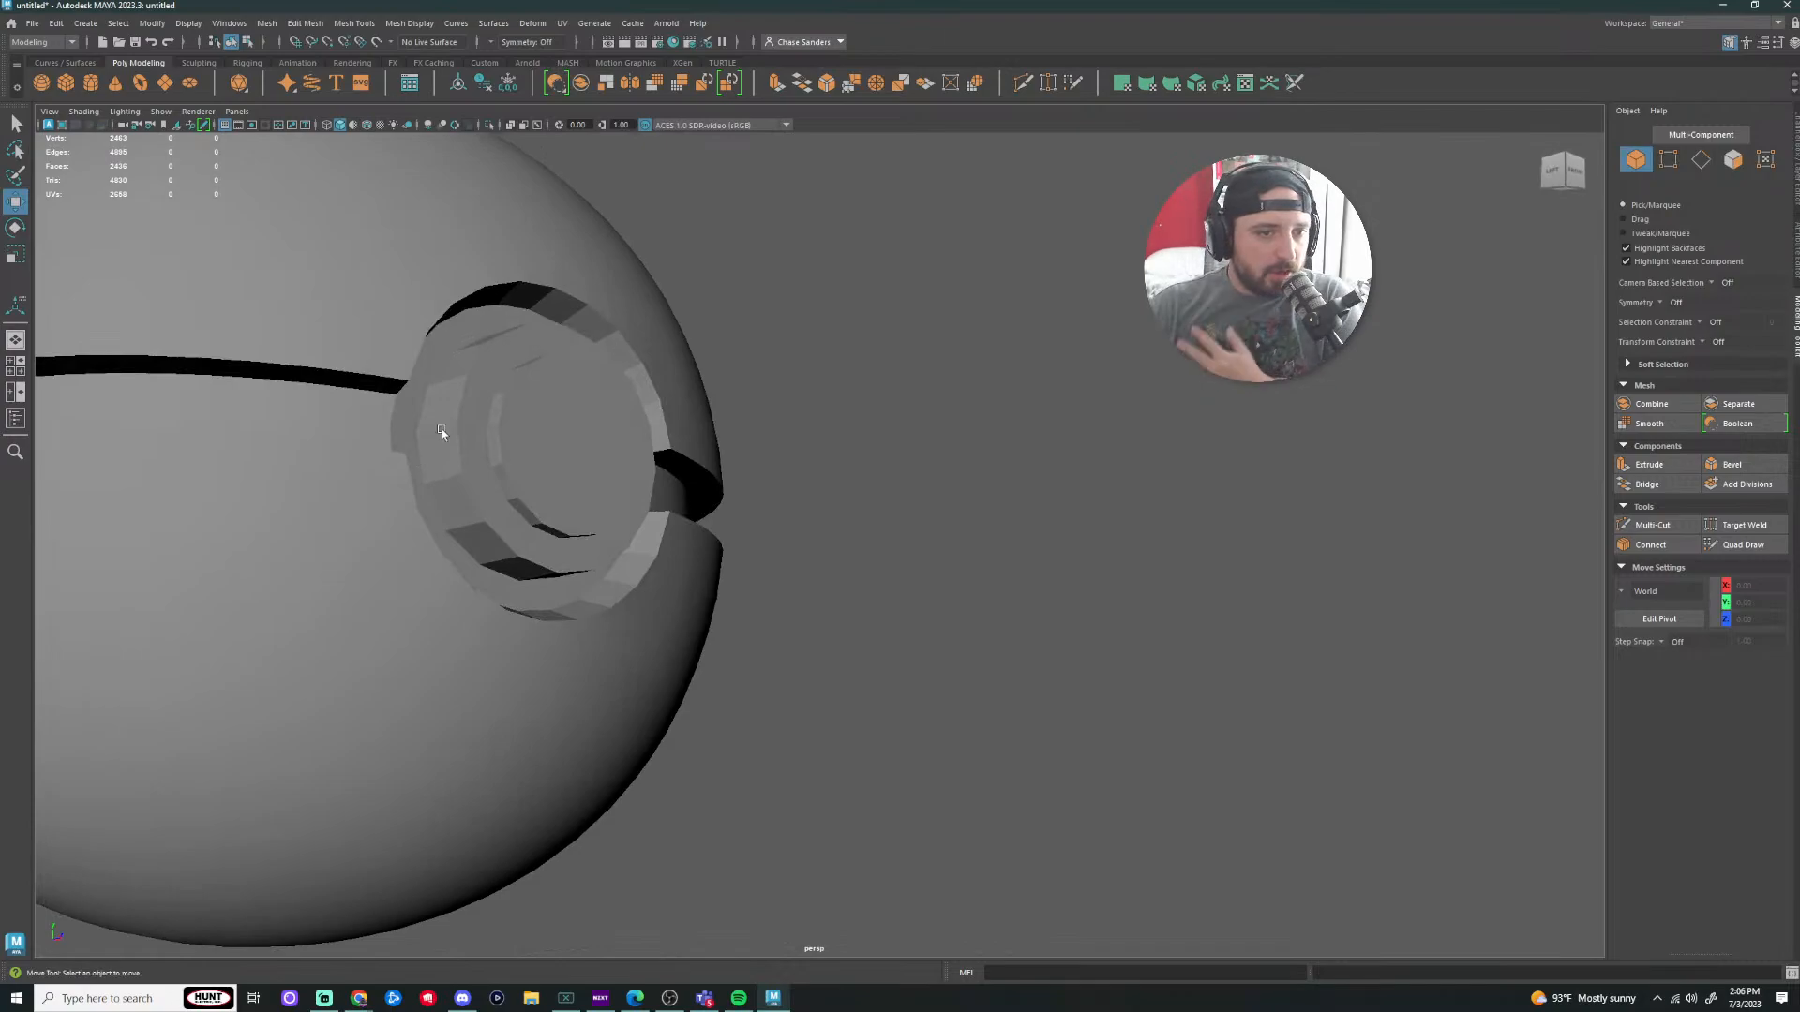
{"action": "scroll", "coordinate": [775, 530], "scroll_direction": "down", "scroll_amount": 5}
{"action": "left_click_drag", "start_coordinate": [775, 531], "coordinate": [671, 536], "text": "alt"}
{"action": "scroll", "coordinate": [616, 474], "scroll_direction": "up", "scroll_amount": 5}
{"action": "left_click_drag", "start_coordinate": [617, 474], "coordinate": [550, 495], "text": "alt"}
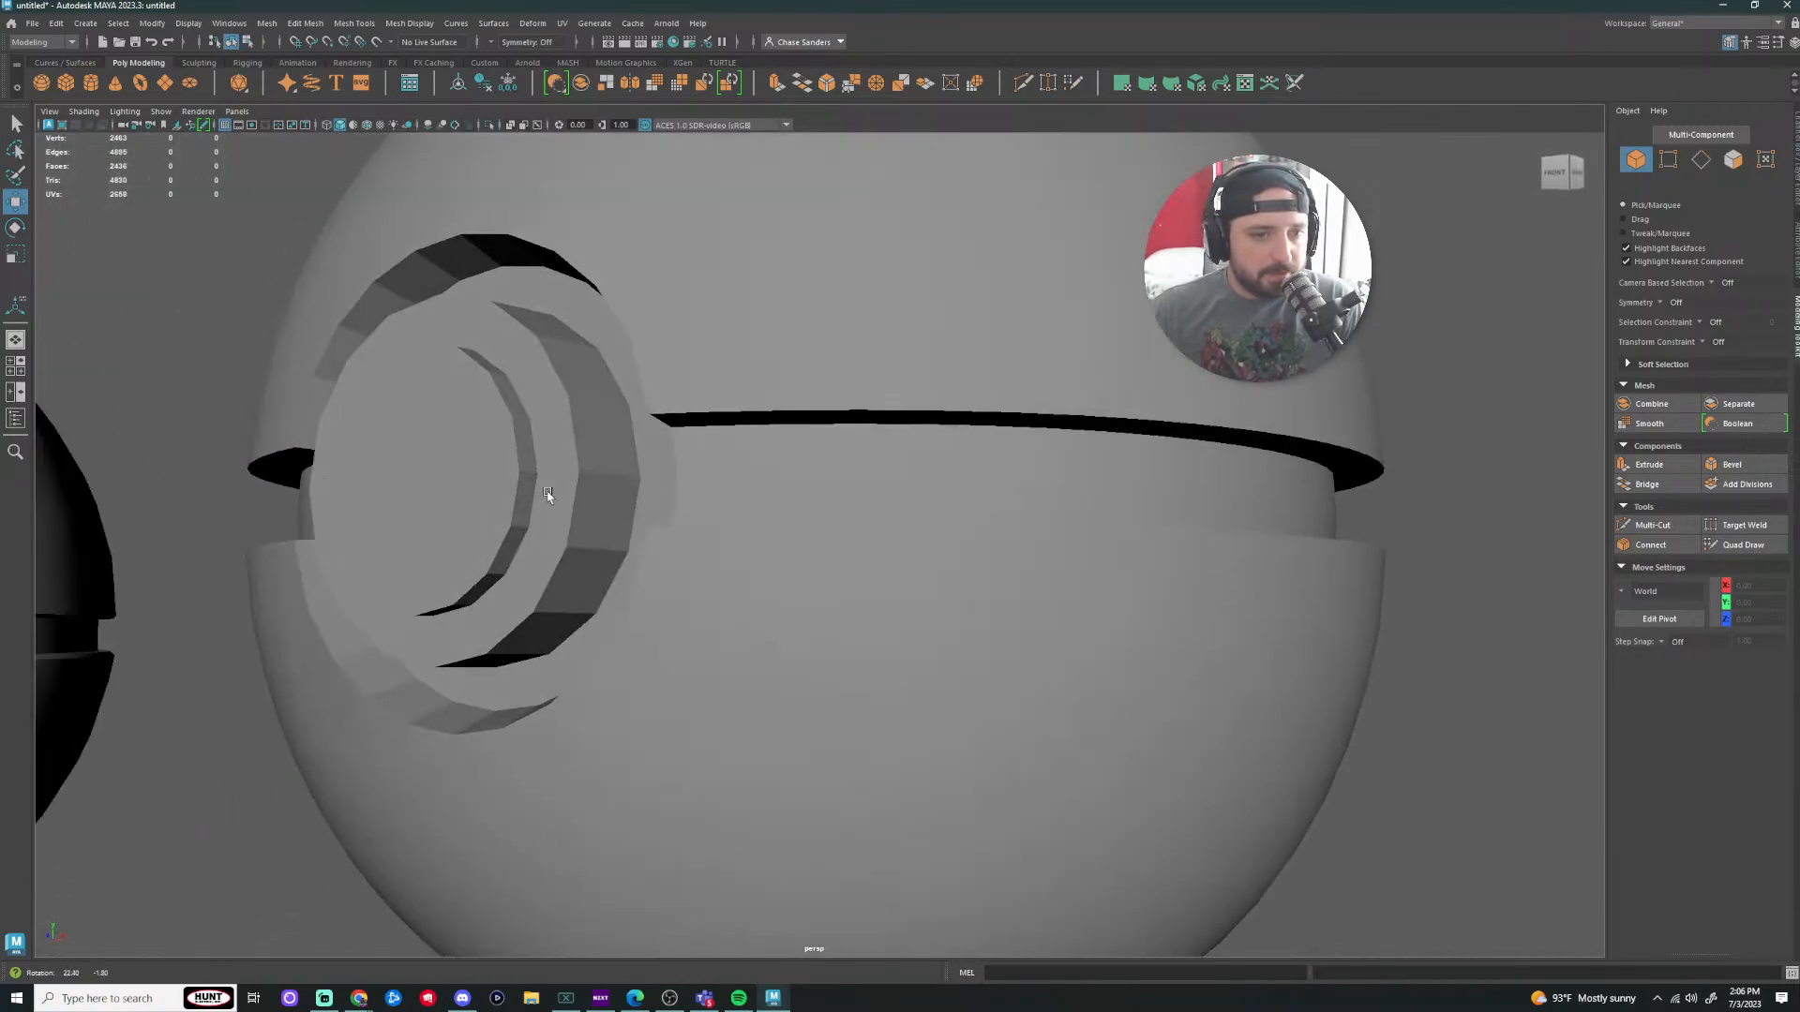
{"action": "middle_click_drag", "start_coordinate": [580, 477], "coordinate": [817, 606], "text": "alt"}
{"action": "left_click_drag", "start_coordinate": [817, 606], "coordinate": [799, 594], "text": "alt"}
Step: Select the ball in edge mode and pick an edge of the button's inner groove
{"action": "left_click", "coordinate": [800, 626]}
{"action": "right_click_drag", "start_coordinate": [800, 626], "coordinate": [793, 559]}
{"action": "left_click", "coordinate": [795, 586]}
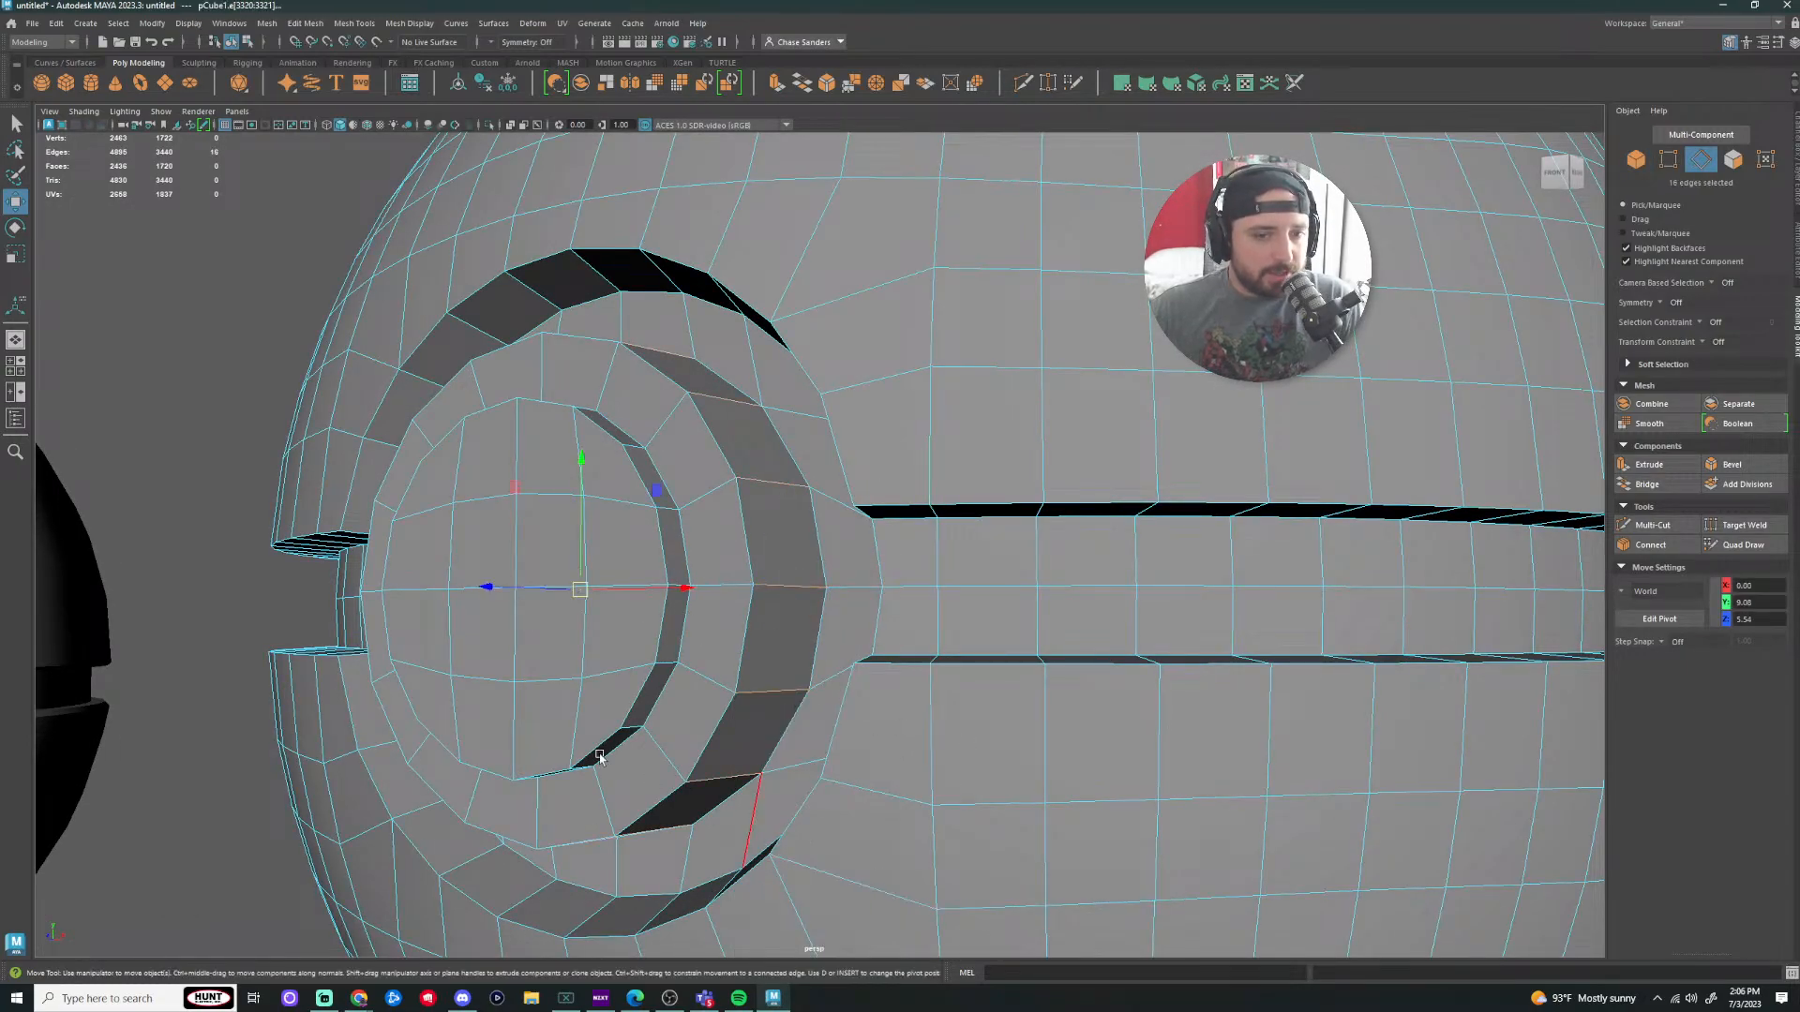
Step: Clear the previous edge selection and pick an edge on the button's rim
{"action": "scroll", "coordinate": [600, 758], "scroll_direction": "down", "scroll_amount": 3}
{"action": "left_click", "coordinate": [301, 743]}
{"action": "scroll", "coordinate": [818, 522], "scroll_direction": "up", "scroll_amount": 2}
{"action": "left_click", "coordinate": [770, 494]}
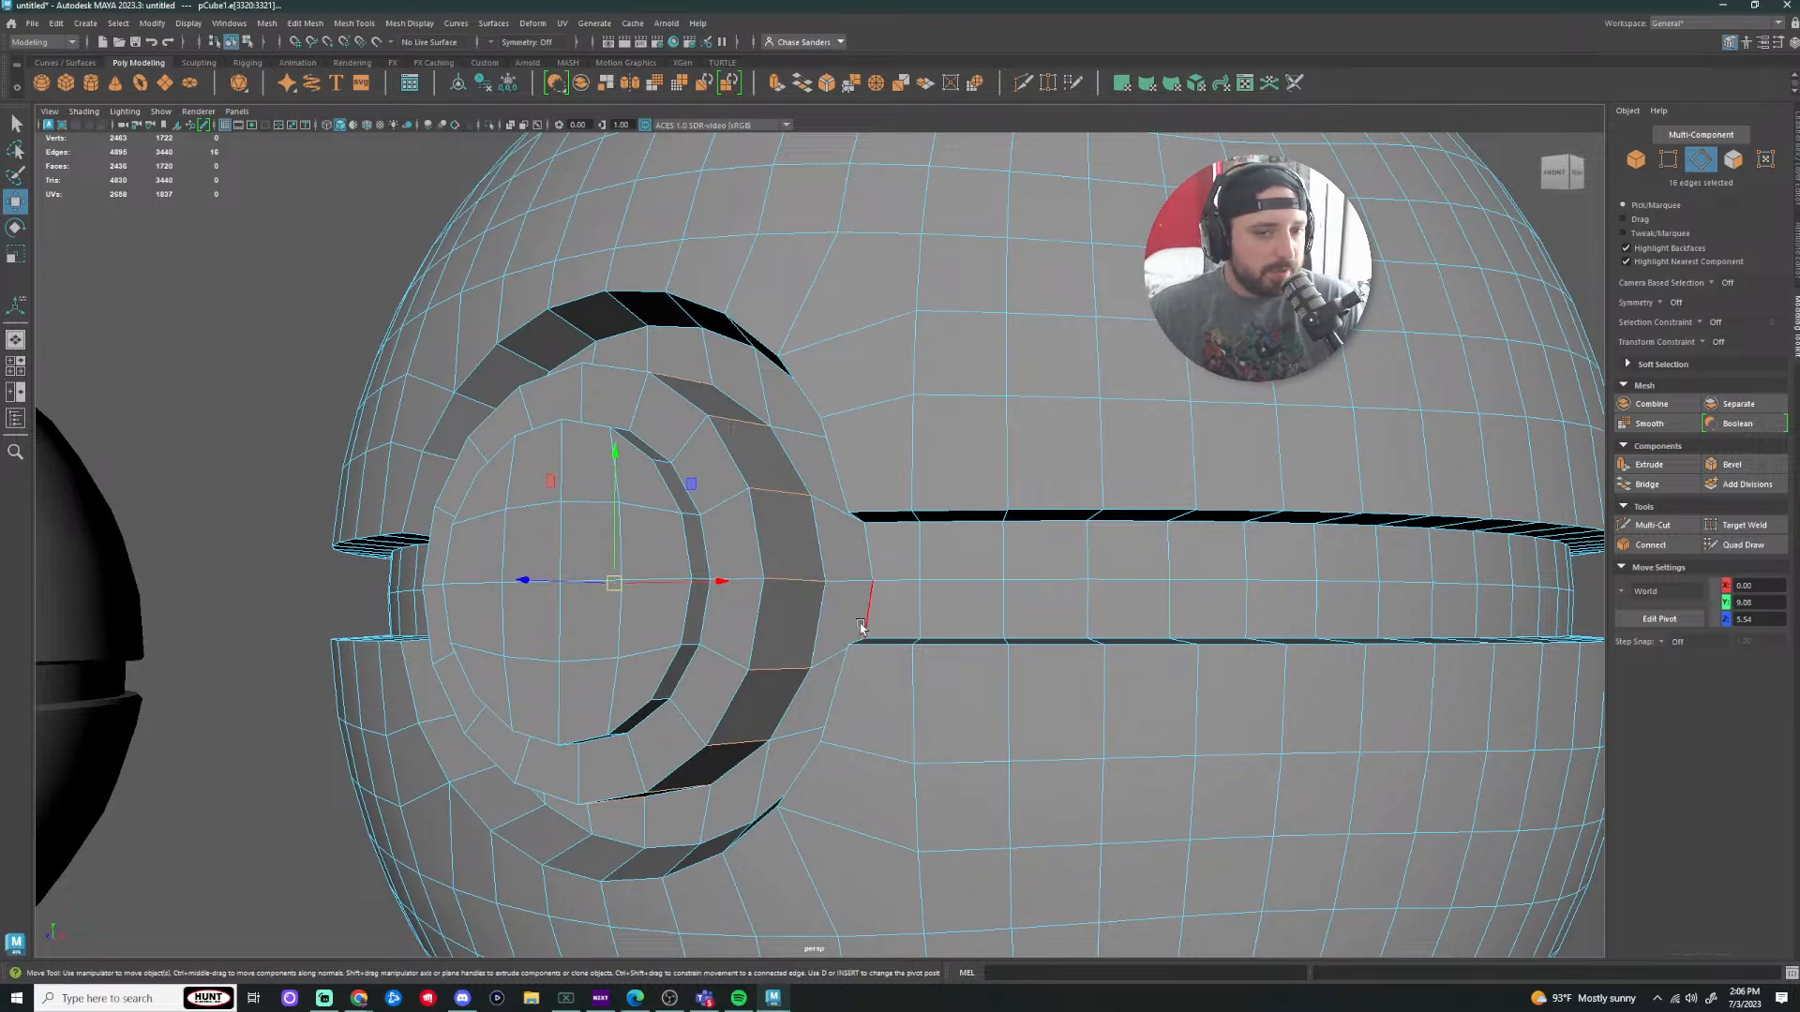
Step: From a side view, select the edge loop around the raised button's side instead
{"action": "scroll", "coordinate": [806, 530], "scroll_direction": "down", "scroll_amount": 2}
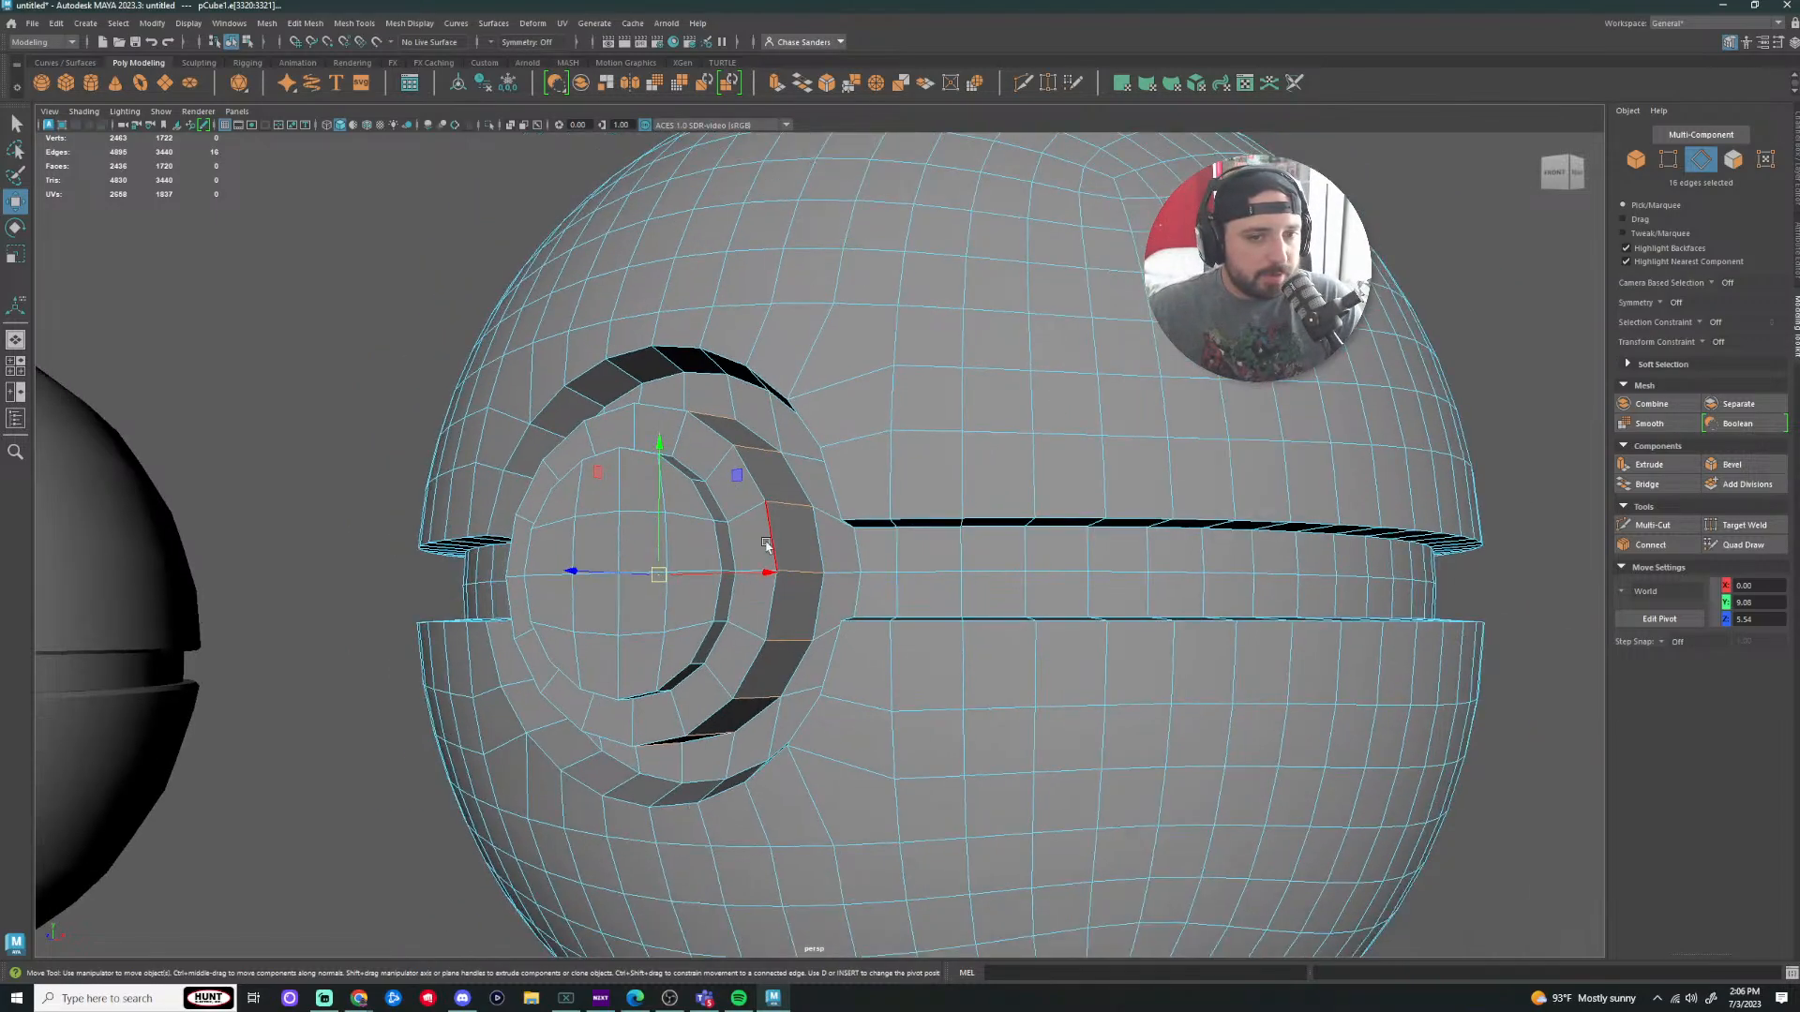
{"action": "left_click_drag", "start_coordinate": [768, 551], "coordinate": [1054, 630], "text": "alt"}
{"action": "scroll", "coordinate": [554, 633], "scroll_direction": "down", "scroll_amount": 3}
{"action": "scroll", "coordinate": [876, 656], "scroll_direction": "down", "scroll_amount": 2}
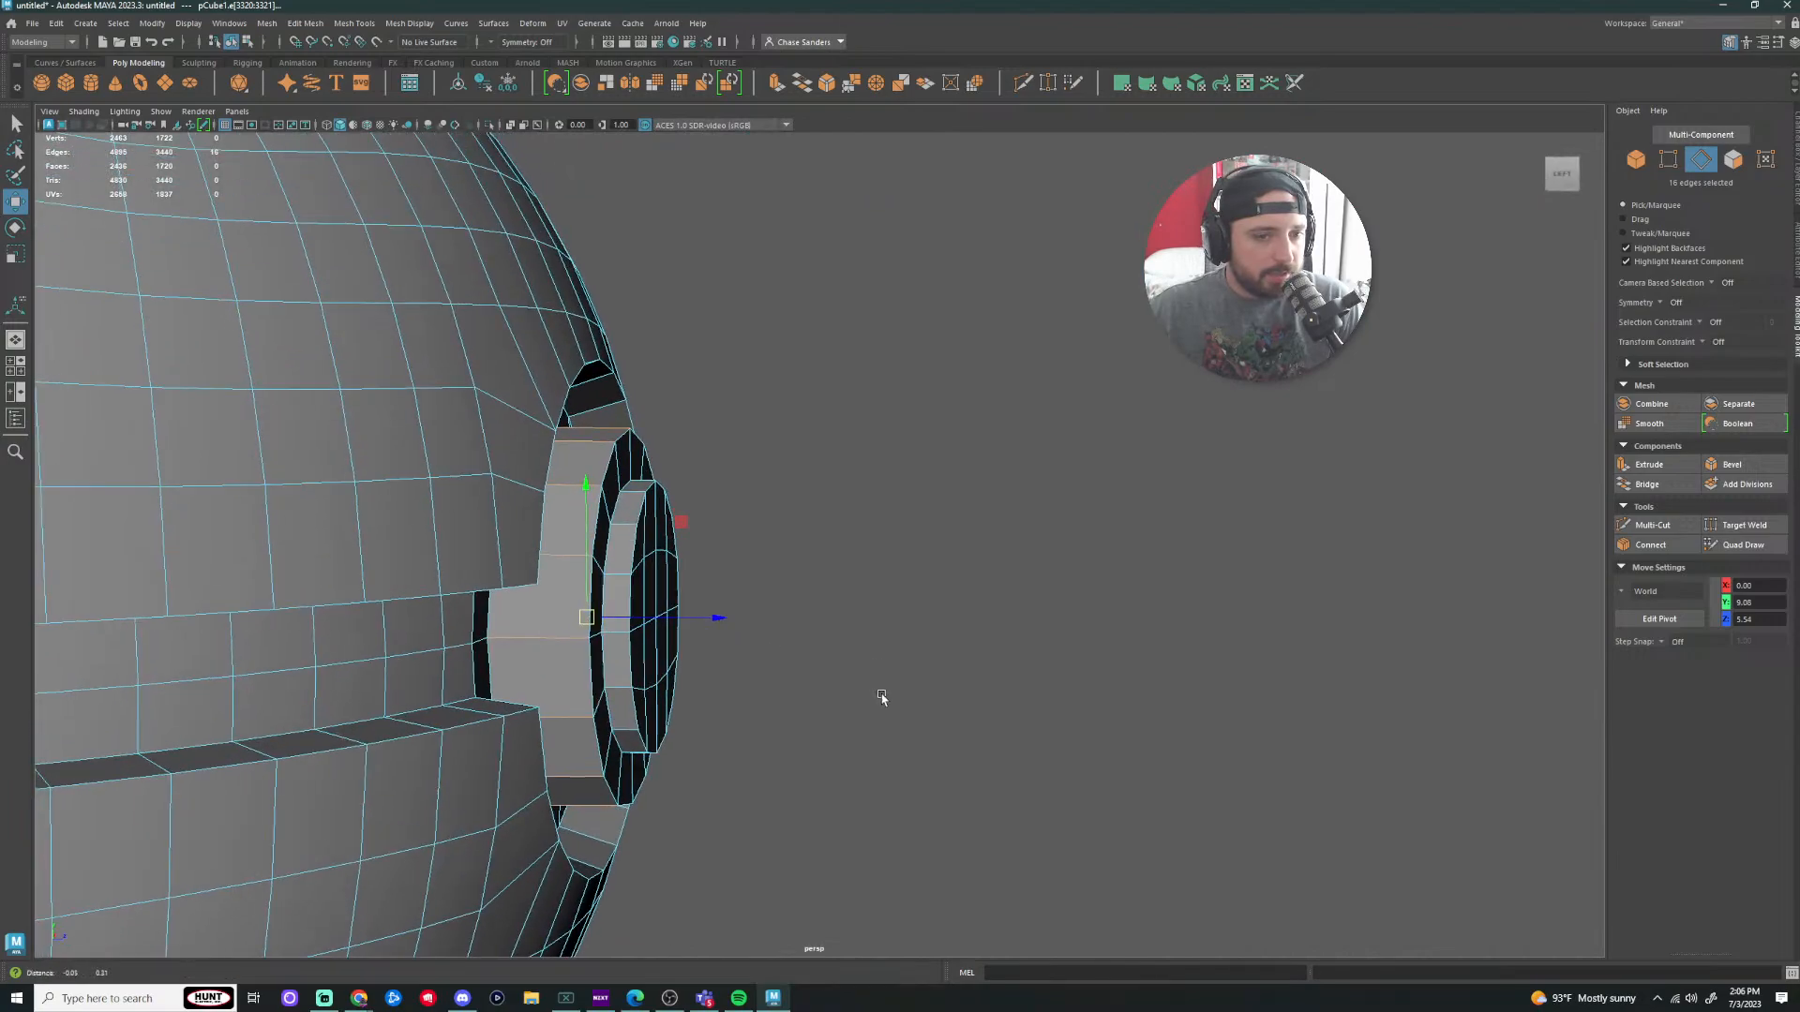
{"action": "left_click", "coordinate": [1041, 726]}
{"action": "left_click_drag", "start_coordinate": [1044, 727], "coordinate": [841, 654], "text": "alt"}
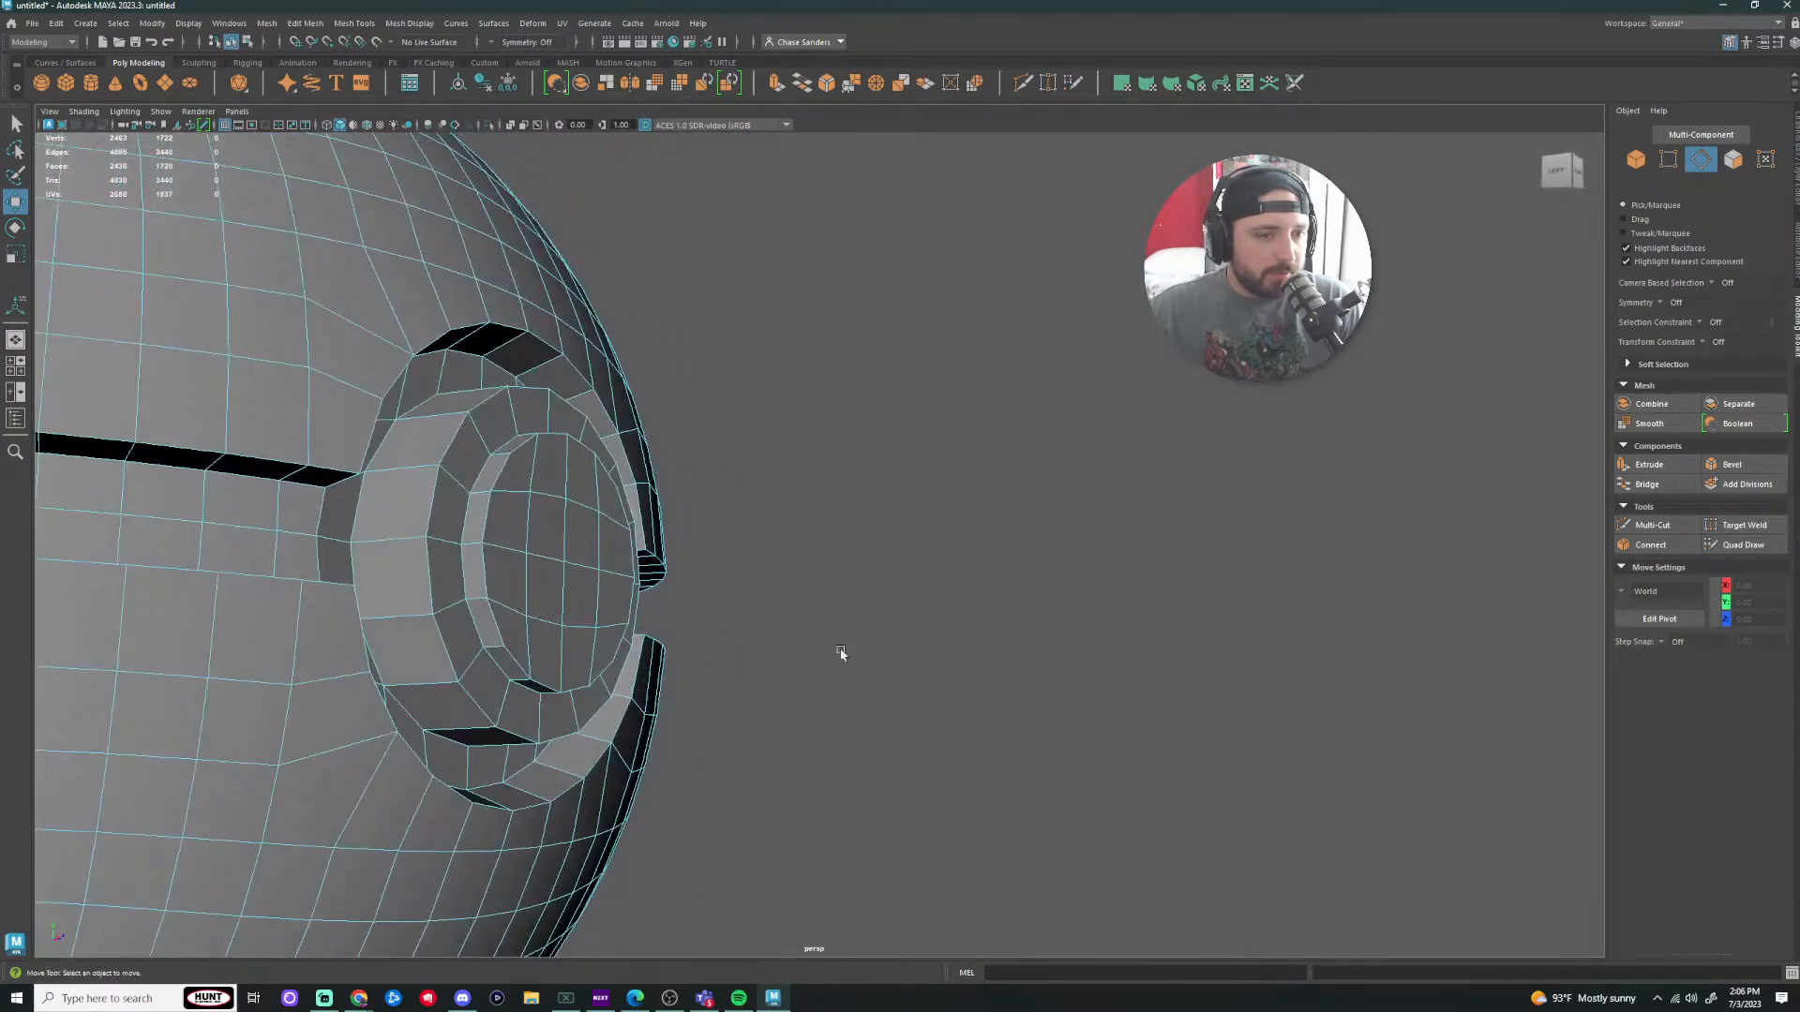
{"action": "left_click", "coordinate": [427, 472]}
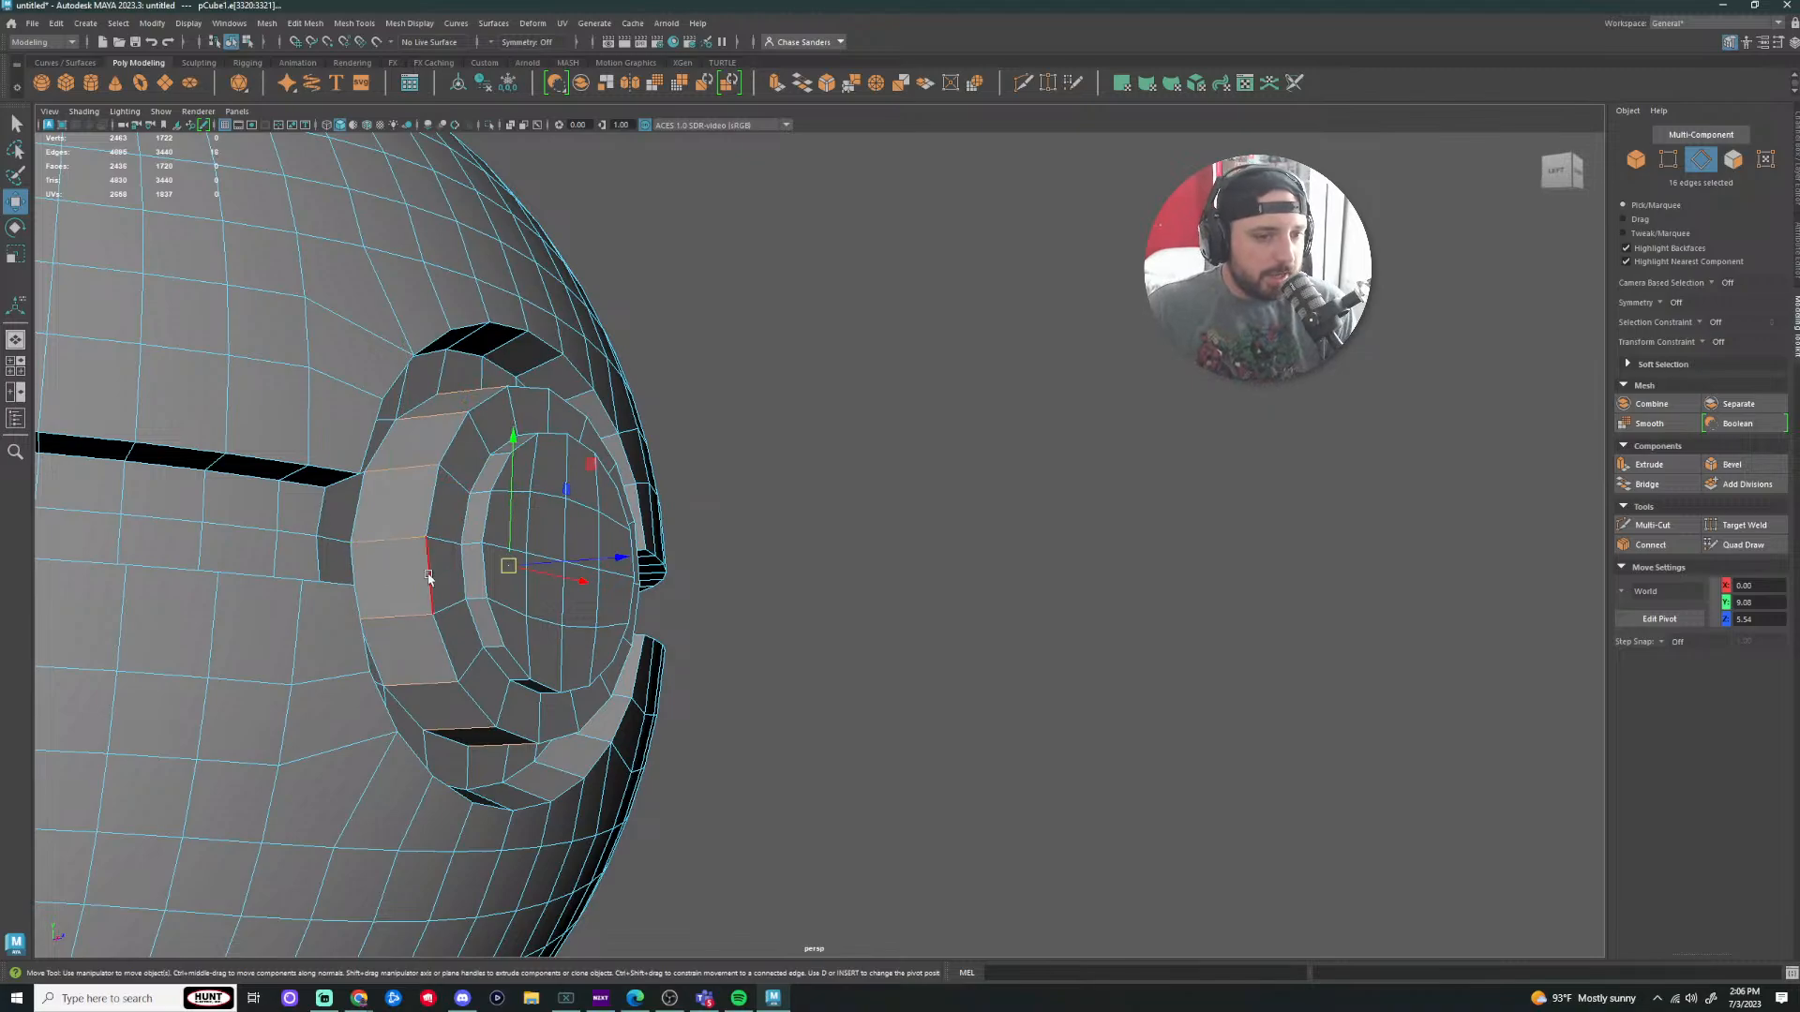
Step: Soften the selected button edges, then return to object mode with the ball deselected
{"action": "left_click", "coordinate": [414, 28]}
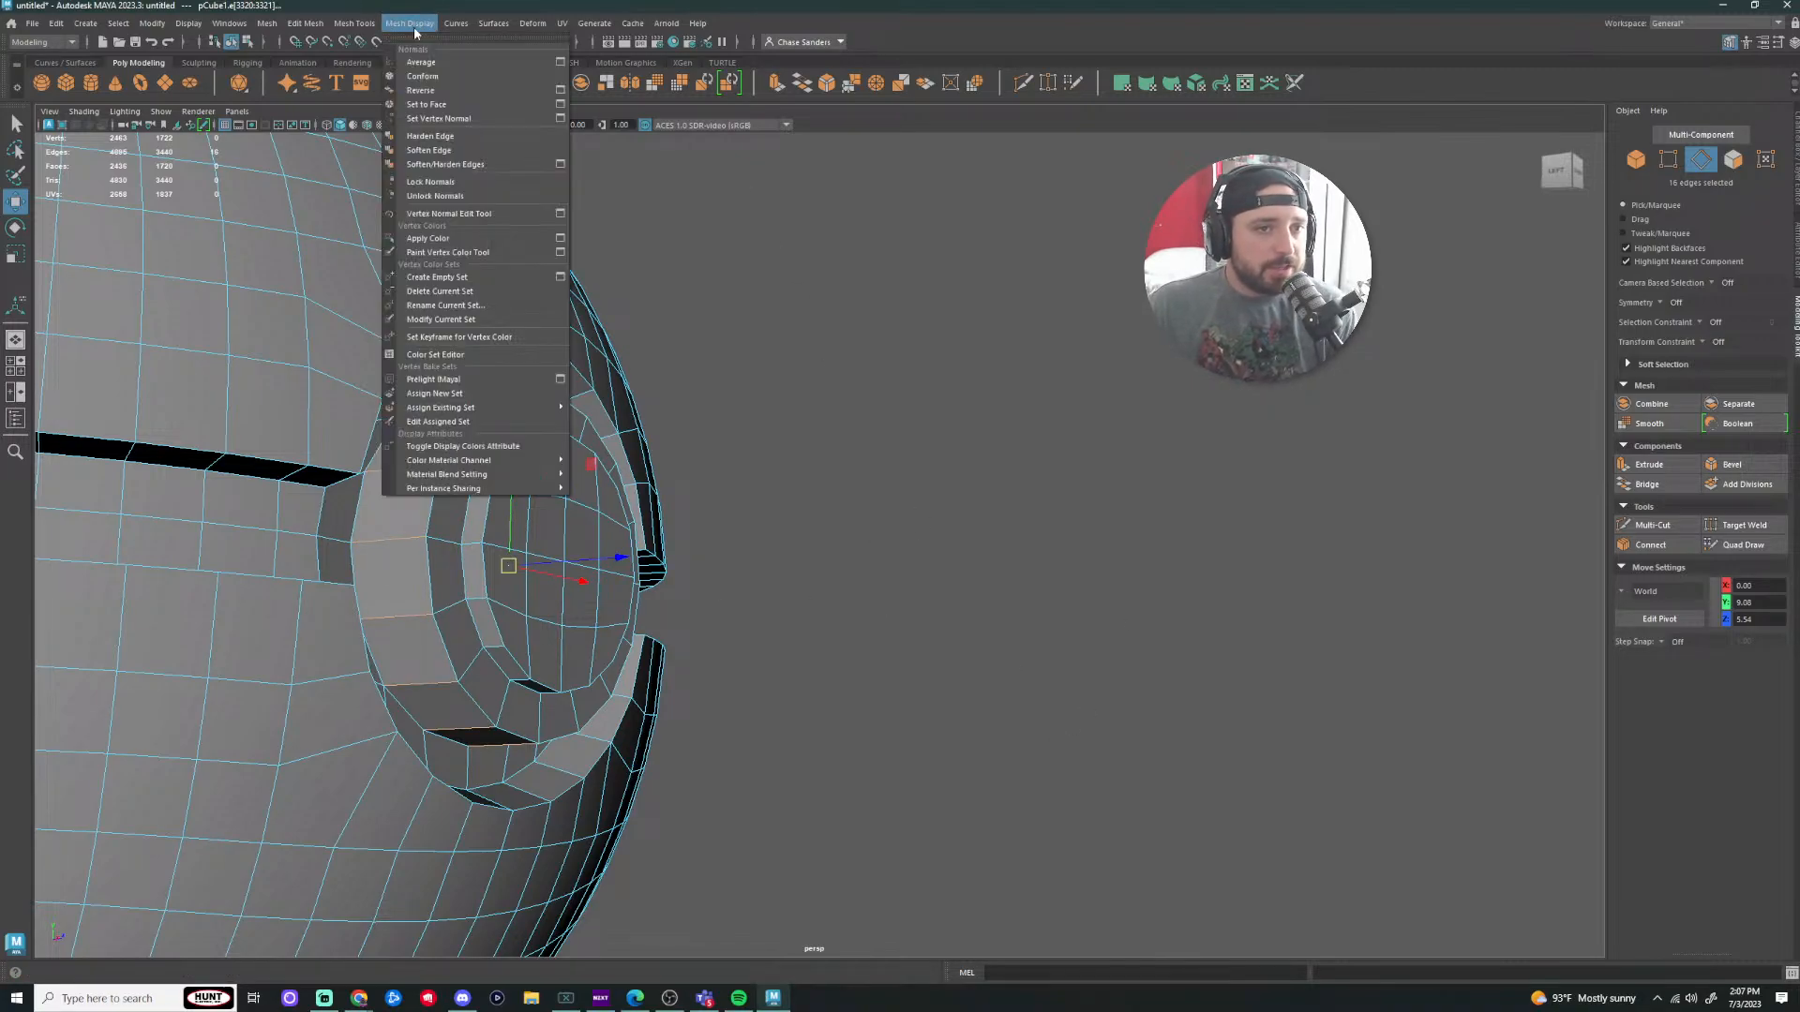
{"action": "left_click", "coordinate": [446, 149]}
{"action": "right_click_drag", "start_coordinate": [403, 536], "coordinate": [840, 515]}
{"action": "left_click", "coordinate": [837, 511]}
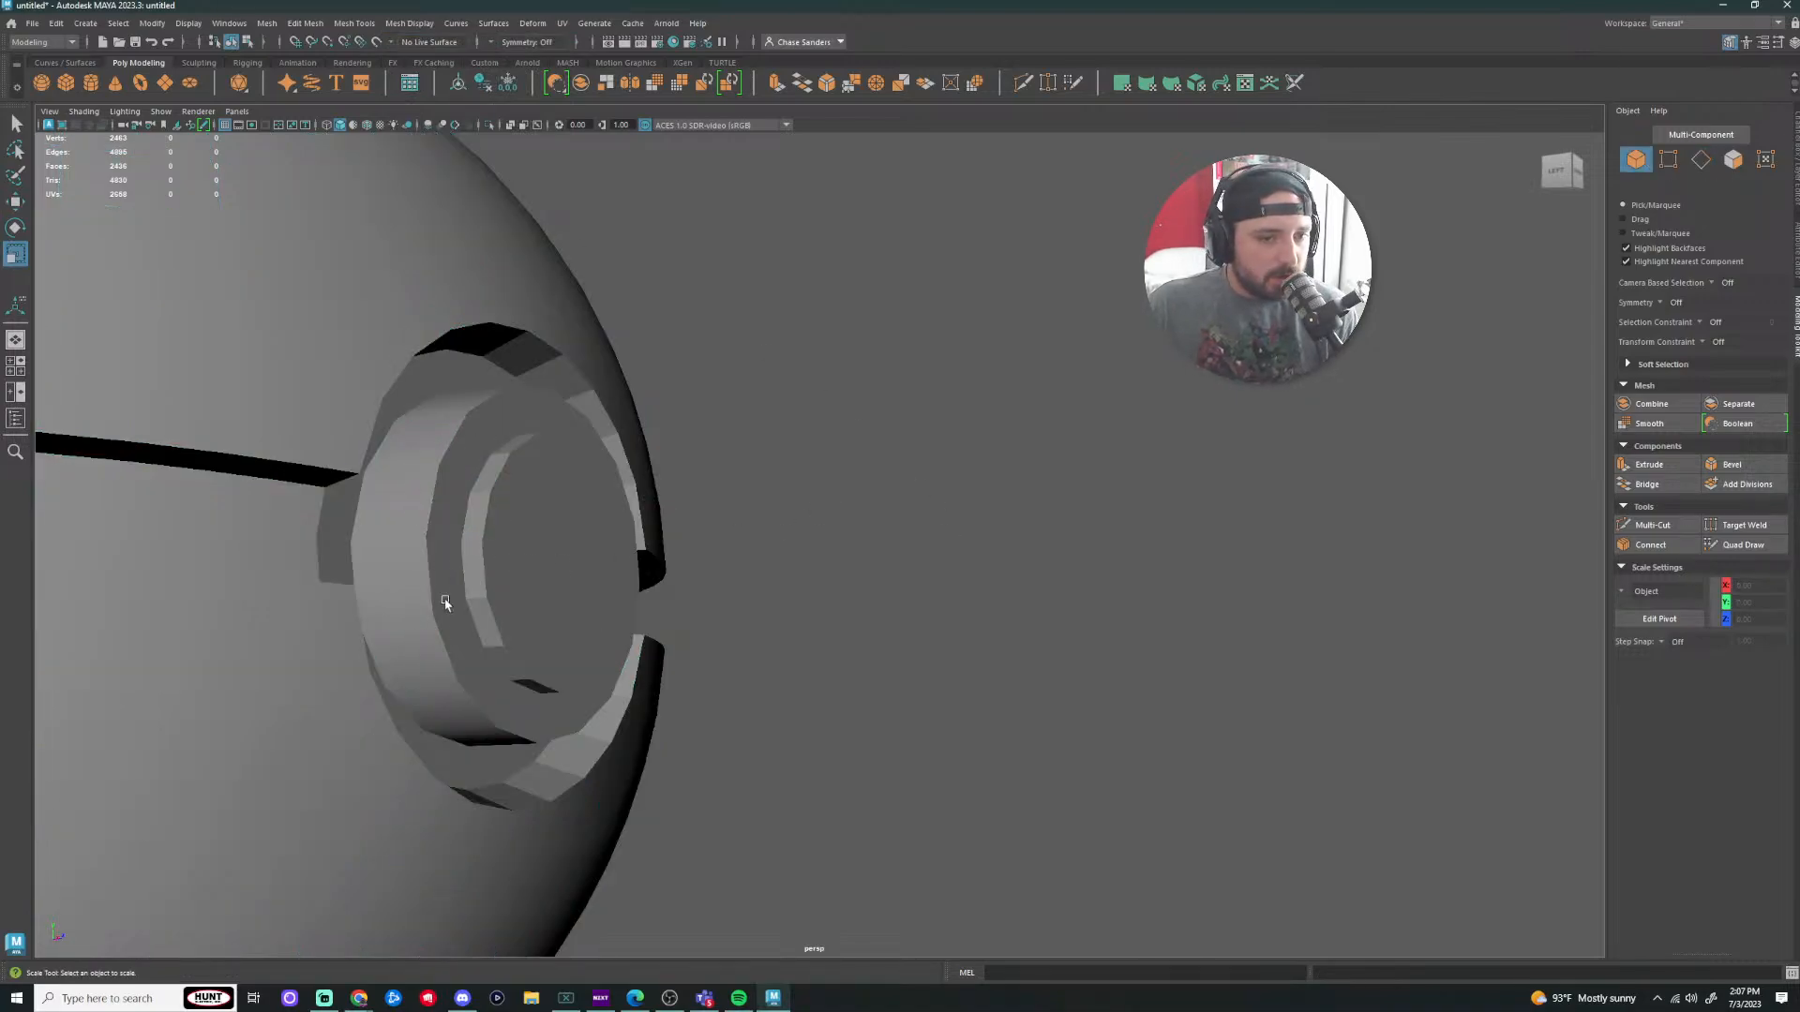
Step: Turn on viewport ambient occlusion from a near-front view of the ball
{"action": "scroll", "coordinate": [445, 603], "scroll_direction": "down", "scroll_amount": 4}
{"action": "left_click_drag", "start_coordinate": [981, 489], "coordinate": [860, 505], "text": "alt"}
{"action": "scroll", "coordinate": [816, 478], "scroll_direction": "down", "scroll_amount": 6}
{"action": "scroll", "coordinate": [870, 448], "scroll_direction": "up", "scroll_amount": 5}
{"action": "mouse_move", "coordinate": [762, 447]}
{"action": "left_mouse_down", "text": "alt"}
{"action": "mouse_move", "coordinate": [651, 474]}
{"action": "mouse_move", "coordinate": [773, 460]}
{"action": "left_mouse_up", "text": "alt"}
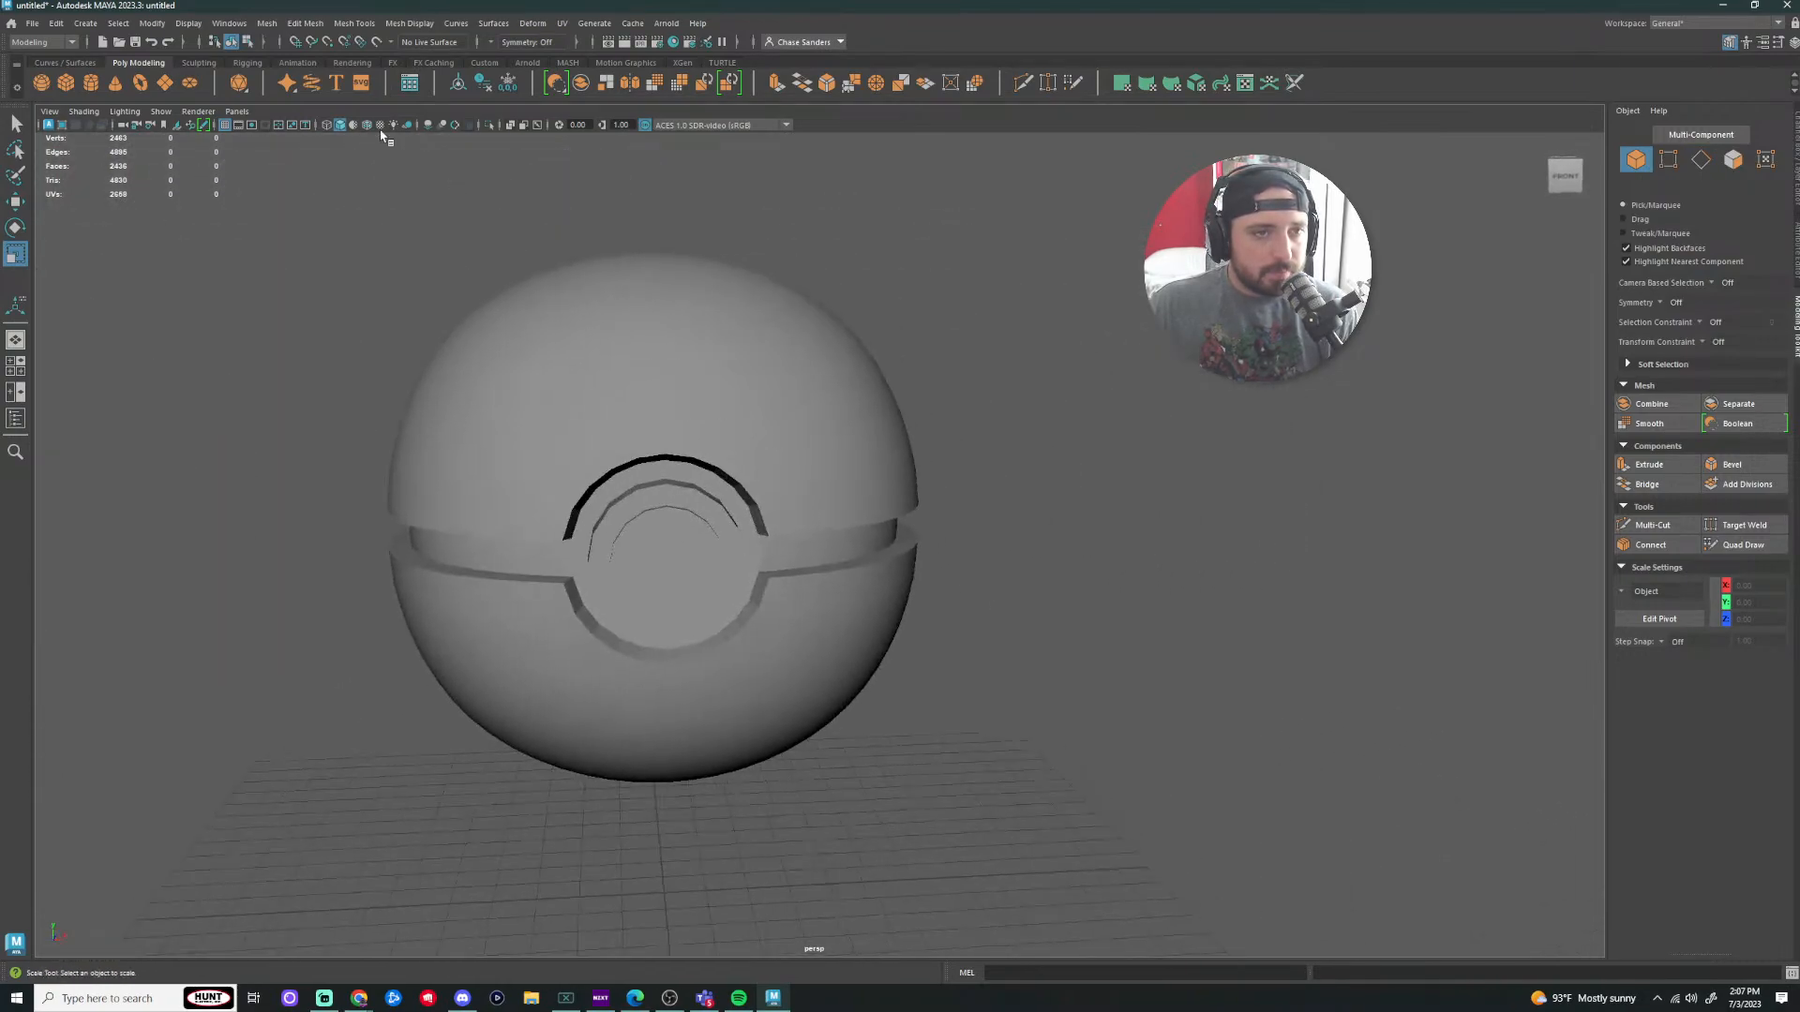
{"action": "left_click", "coordinate": [430, 127]}
{"action": "scroll", "coordinate": [1111, 492], "scroll_direction": "up", "scroll_amount": 3}
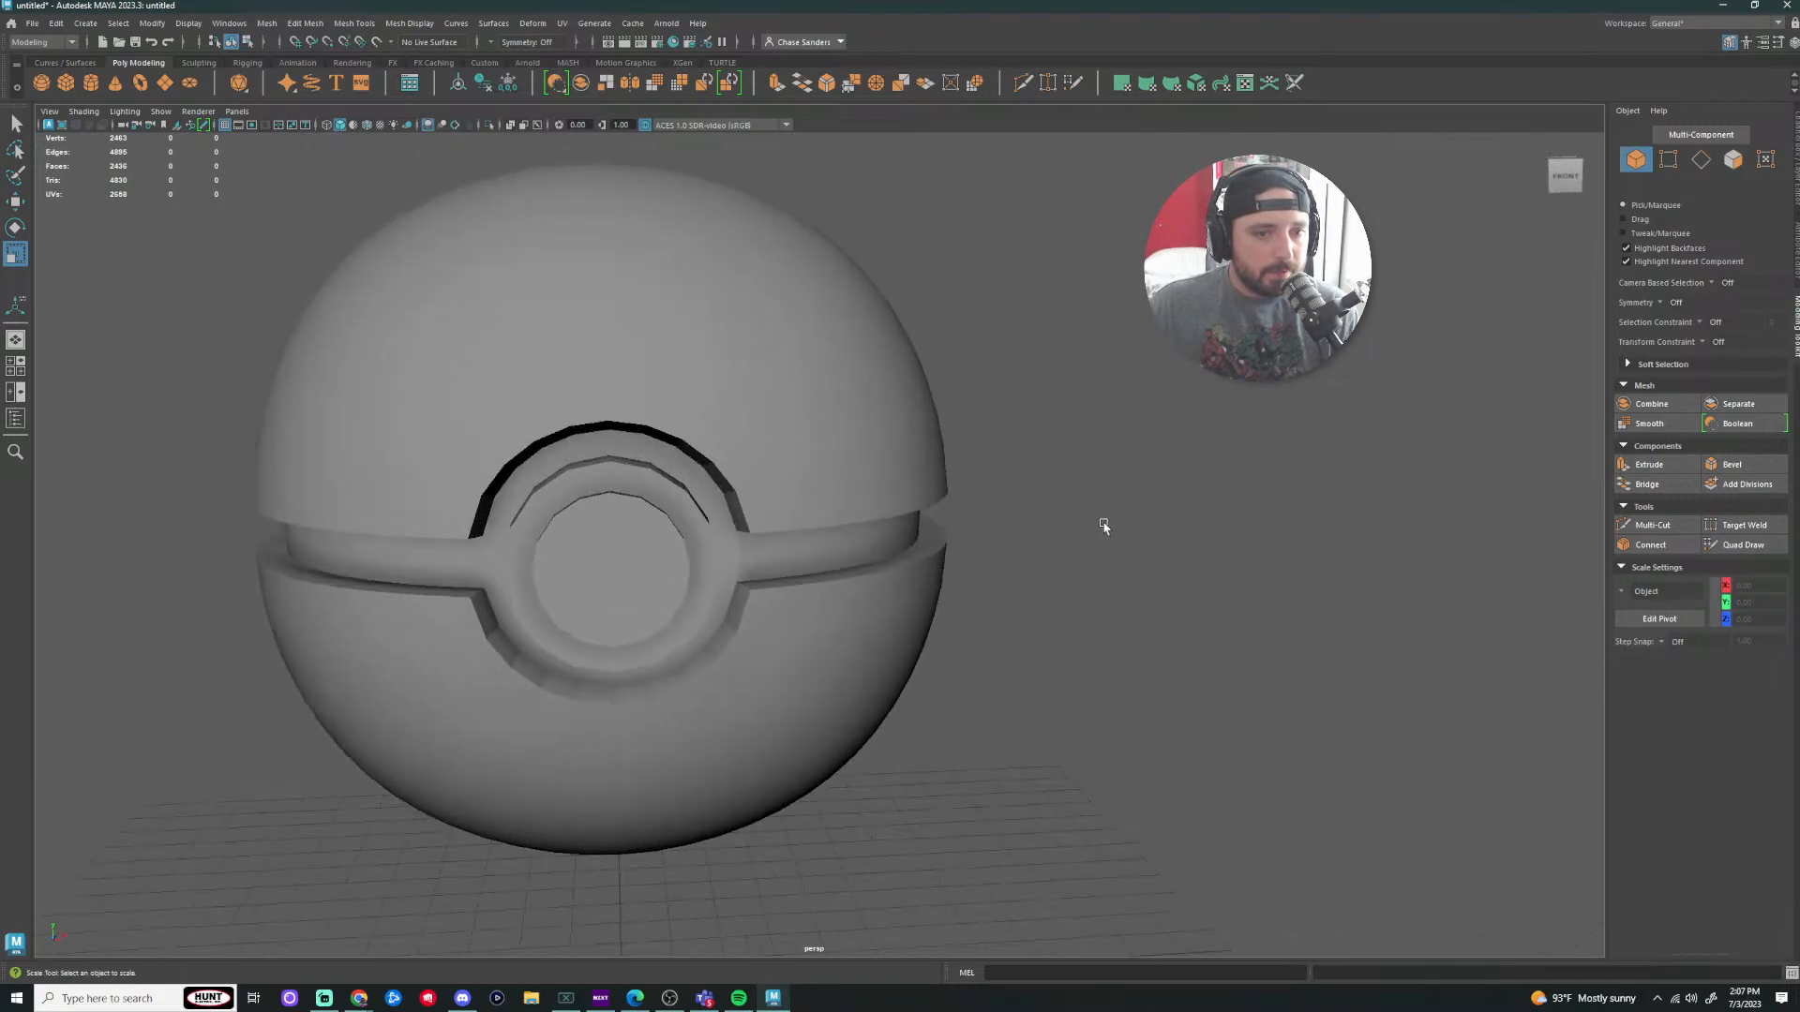
{"action": "left_click_drag", "start_coordinate": [1101, 523], "coordinate": [1154, 496], "text": "alt"}
{"action": "scroll", "coordinate": [800, 639], "scroll_direction": "up", "scroll_amount": 5}
Step: Select an edge on the button's inner ring and soften its shading
{"action": "left_click", "coordinate": [455, 548]}
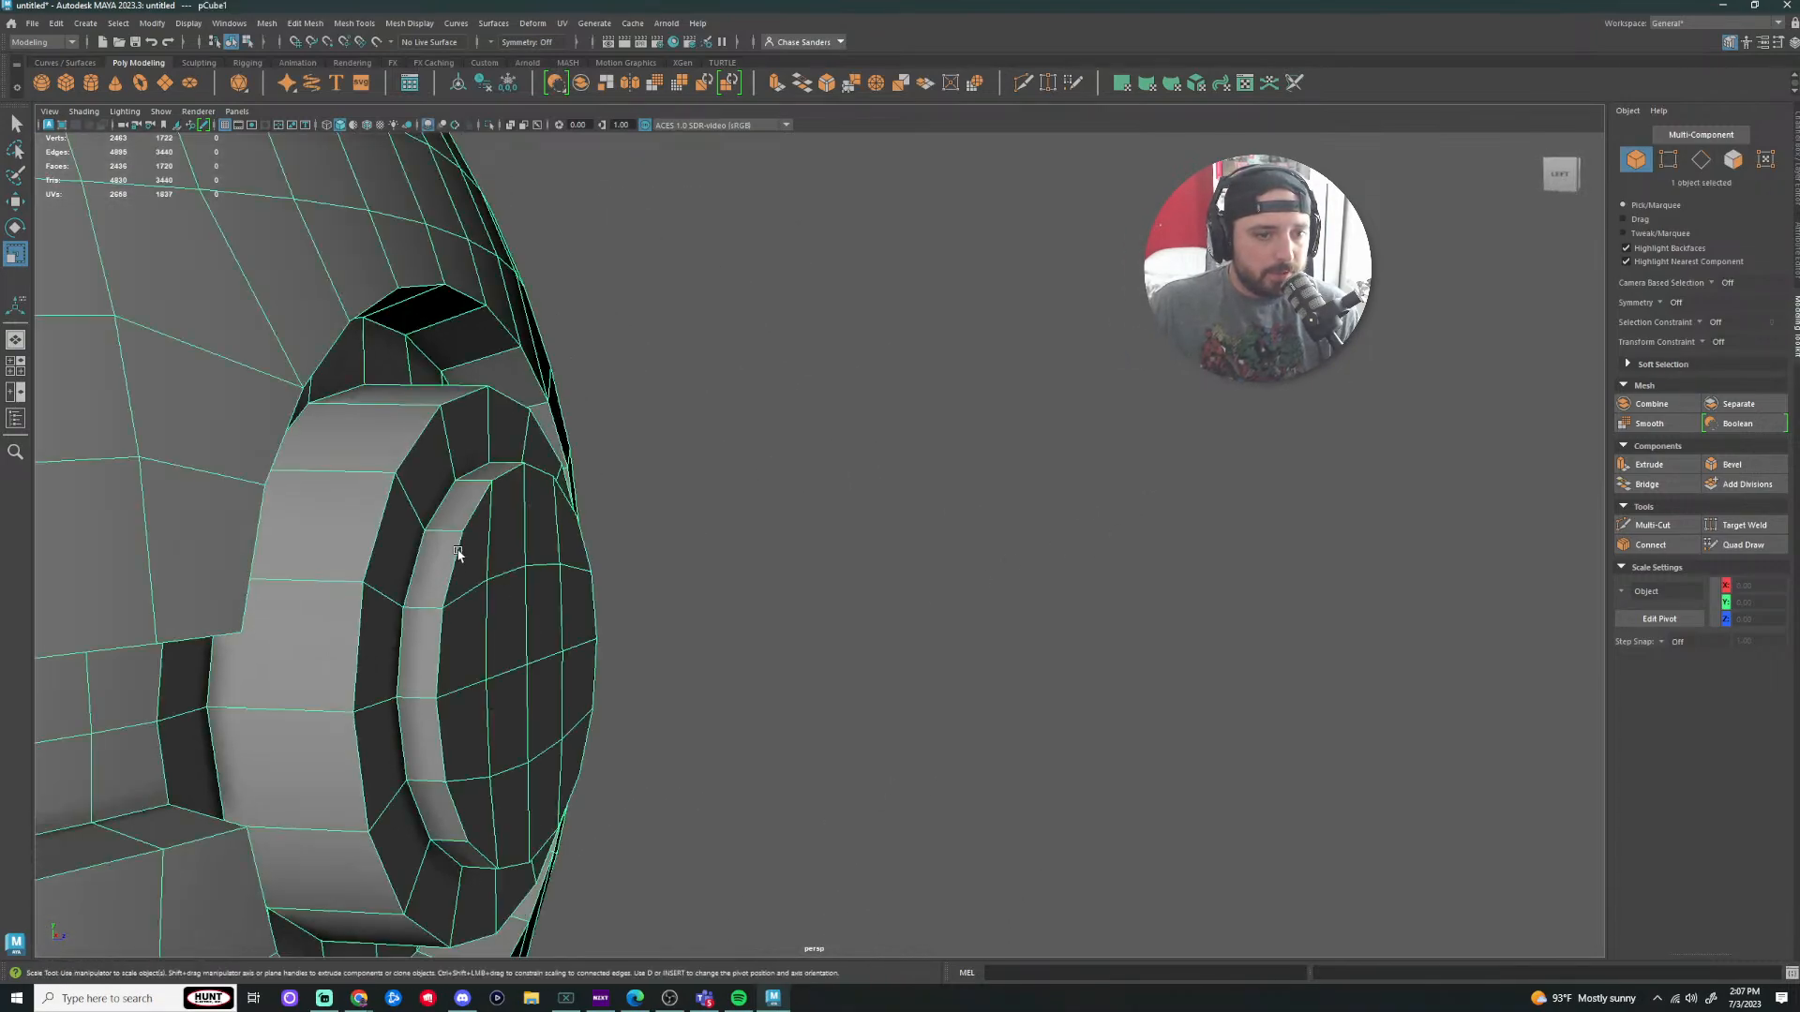
{"action": "right_click_drag", "start_coordinate": [458, 541], "coordinate": [459, 578]}
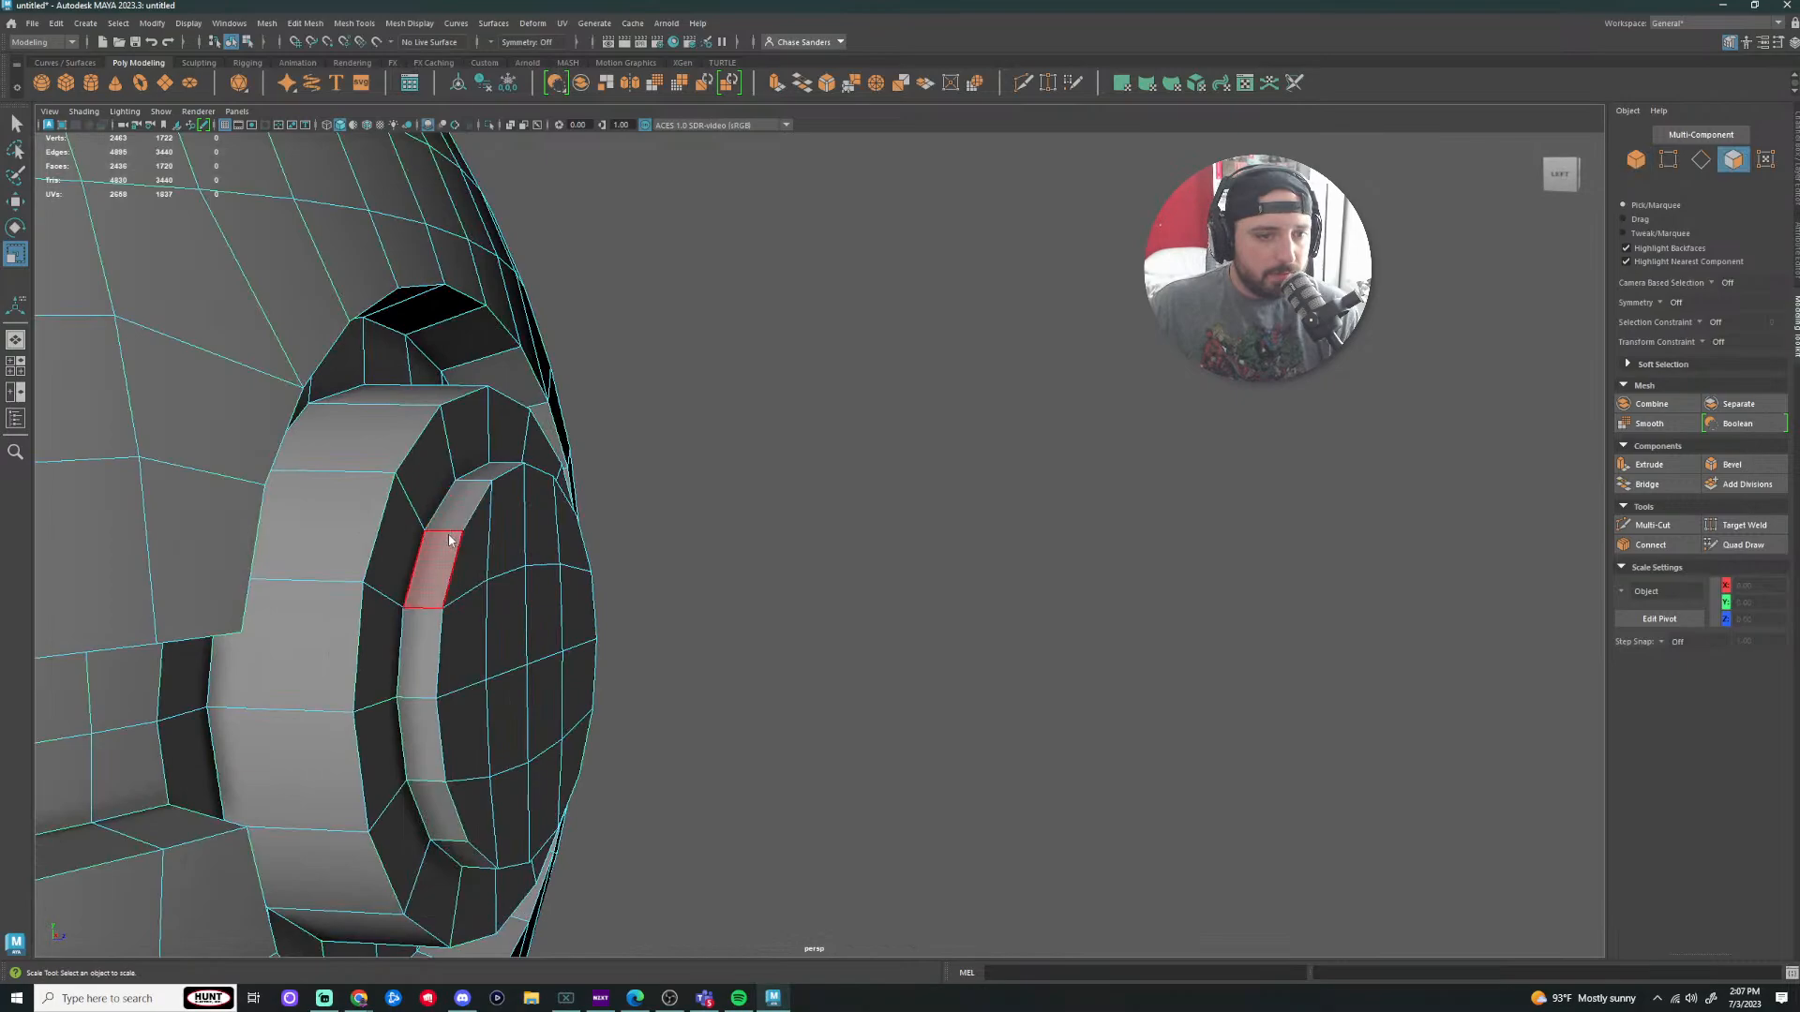
{"action": "key", "text": "F10"}
{"action": "left_click", "coordinate": [450, 533]}
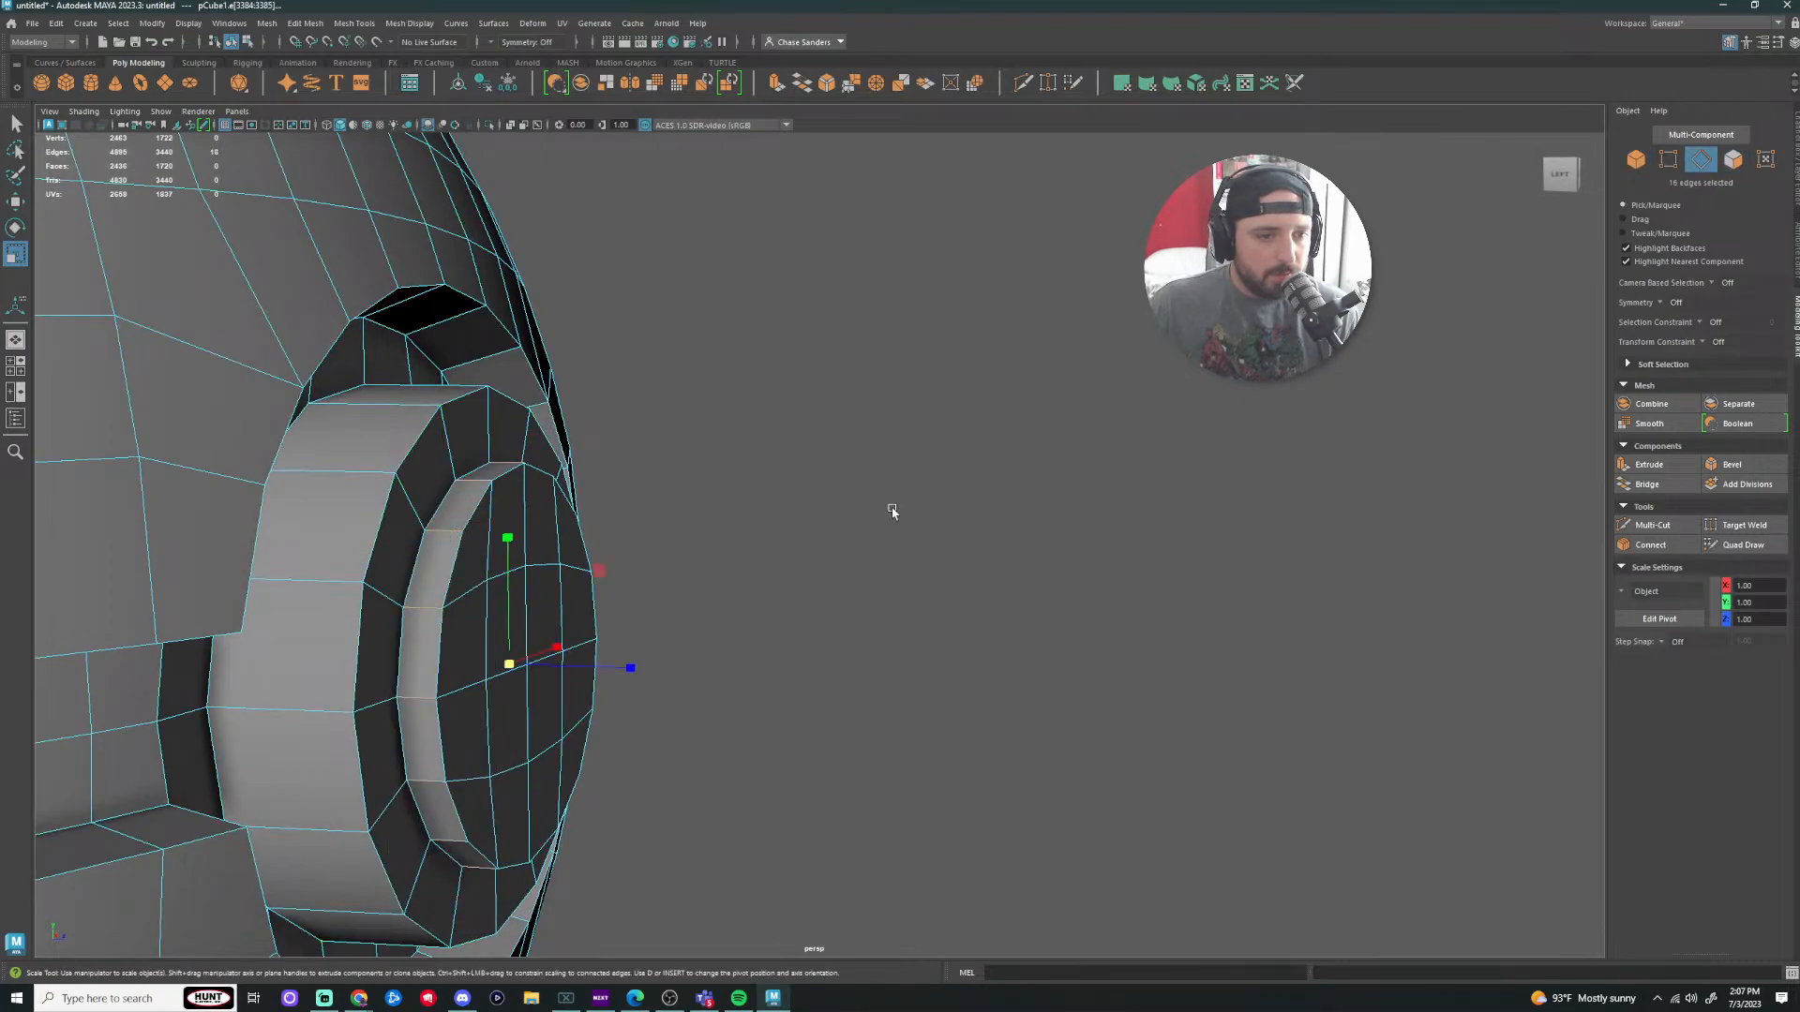
{"action": "left_click", "coordinate": [346, 24]}
{"action": "mouse_move", "coordinate": [313, 26]}
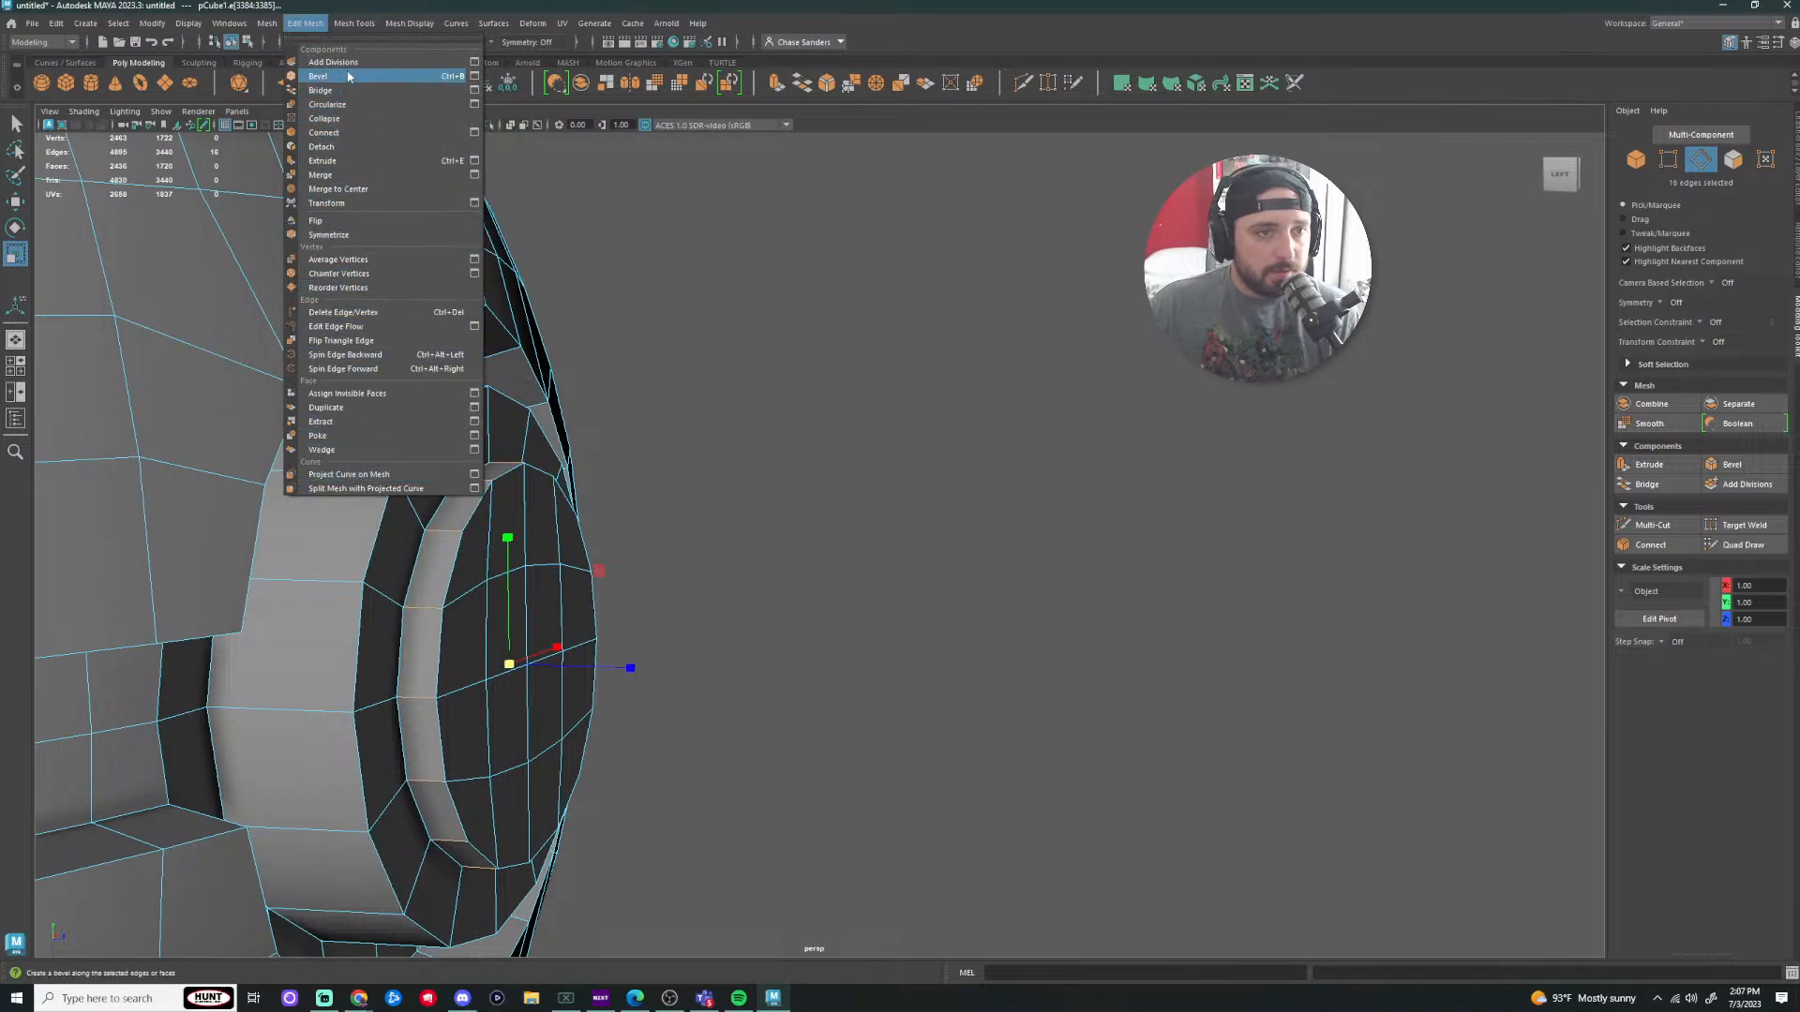
{"action": "mouse_move", "coordinate": [410, 21]}
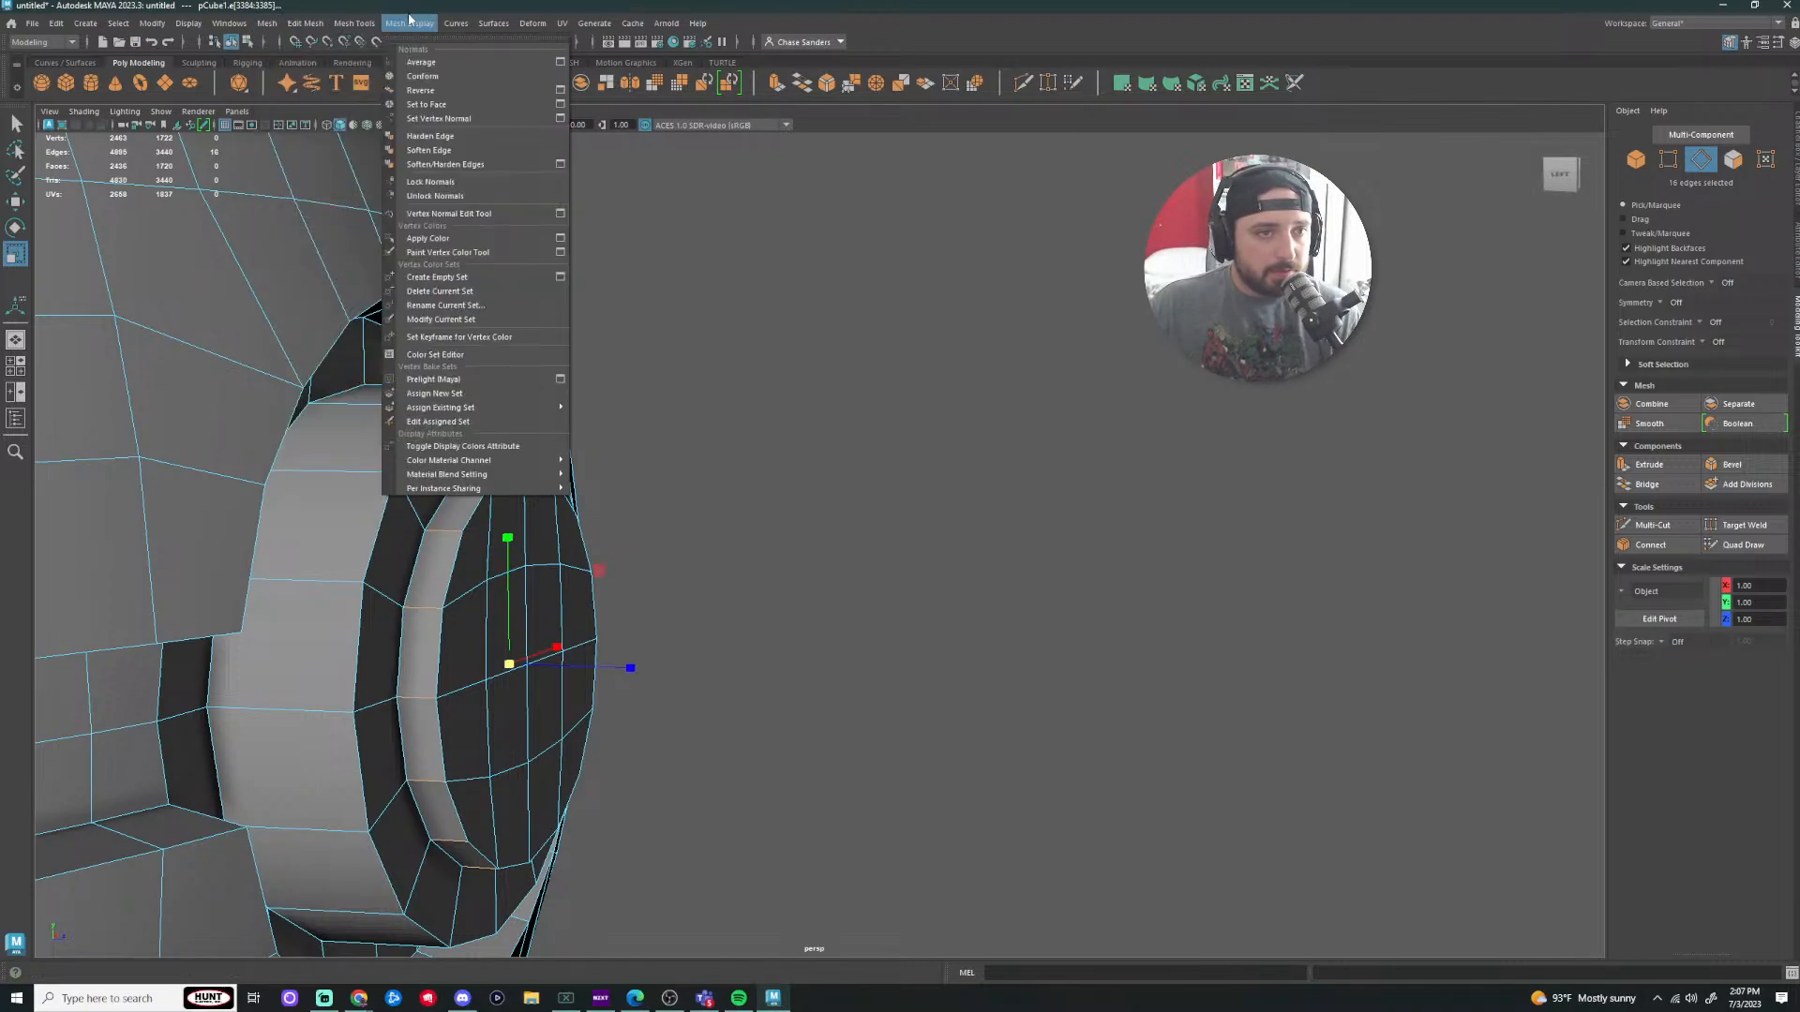
{"action": "left_click", "coordinate": [449, 150]}
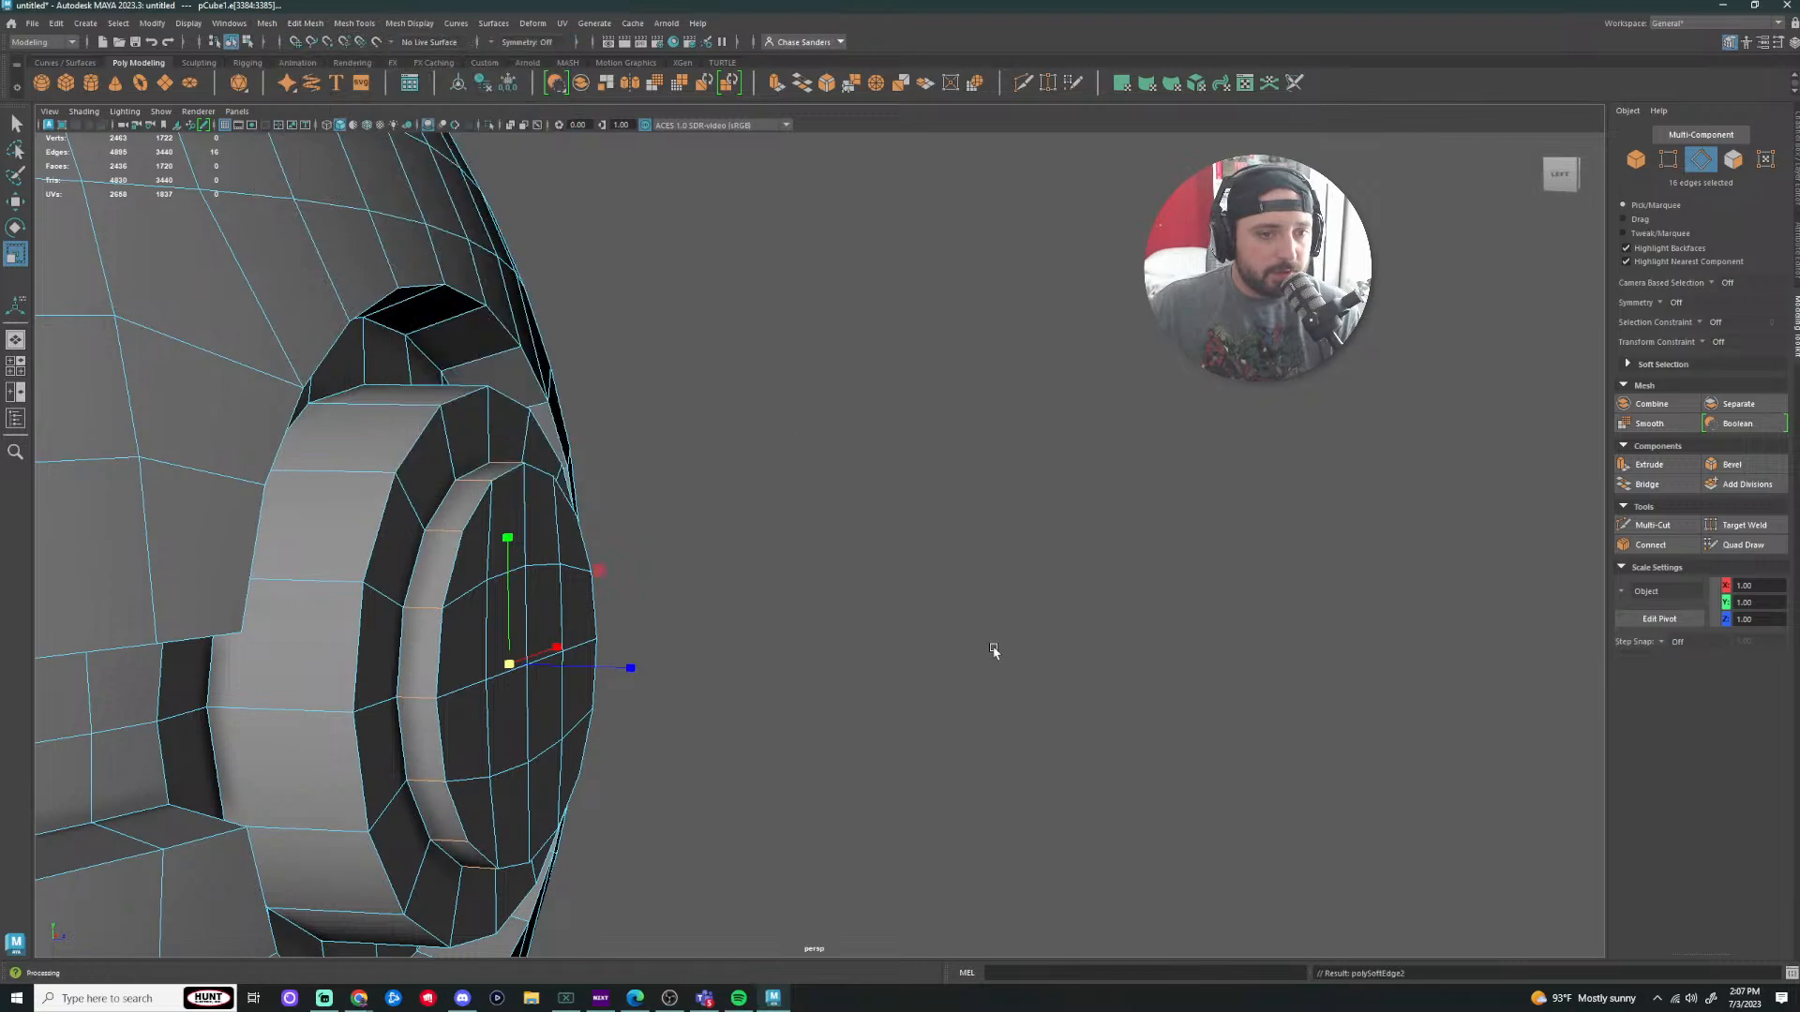
Step: Return to object mode, deselect the ball and orbit around the button to inspect it
{"action": "right_click_drag", "start_coordinate": [490, 583], "coordinate": [568, 561]}
{"action": "left_click", "coordinate": [812, 535]}
{"action": "scroll", "coordinate": [862, 534], "scroll_direction": "down", "scroll_amount": 4}
{"action": "left_click_drag", "start_coordinate": [915, 533], "coordinate": [761, 506], "text": "alt"}
{"action": "scroll", "coordinate": [750, 572], "scroll_direction": "down", "scroll_amount": 3}
{"action": "scroll", "coordinate": [771, 610], "scroll_direction": "up", "scroll_amount": 2}
{"action": "left_click_drag", "start_coordinate": [772, 610], "coordinate": [826, 619], "text": "alt"}
{"action": "scroll", "coordinate": [823, 620], "scroll_direction": "up", "scroll_amount": 5}
{"action": "left_click_drag", "start_coordinate": [692, 609], "coordinate": [724, 592], "text": "alt"}
{"action": "left_click_drag", "start_coordinate": [600, 407], "coordinate": [668, 469], "text": "alt"}
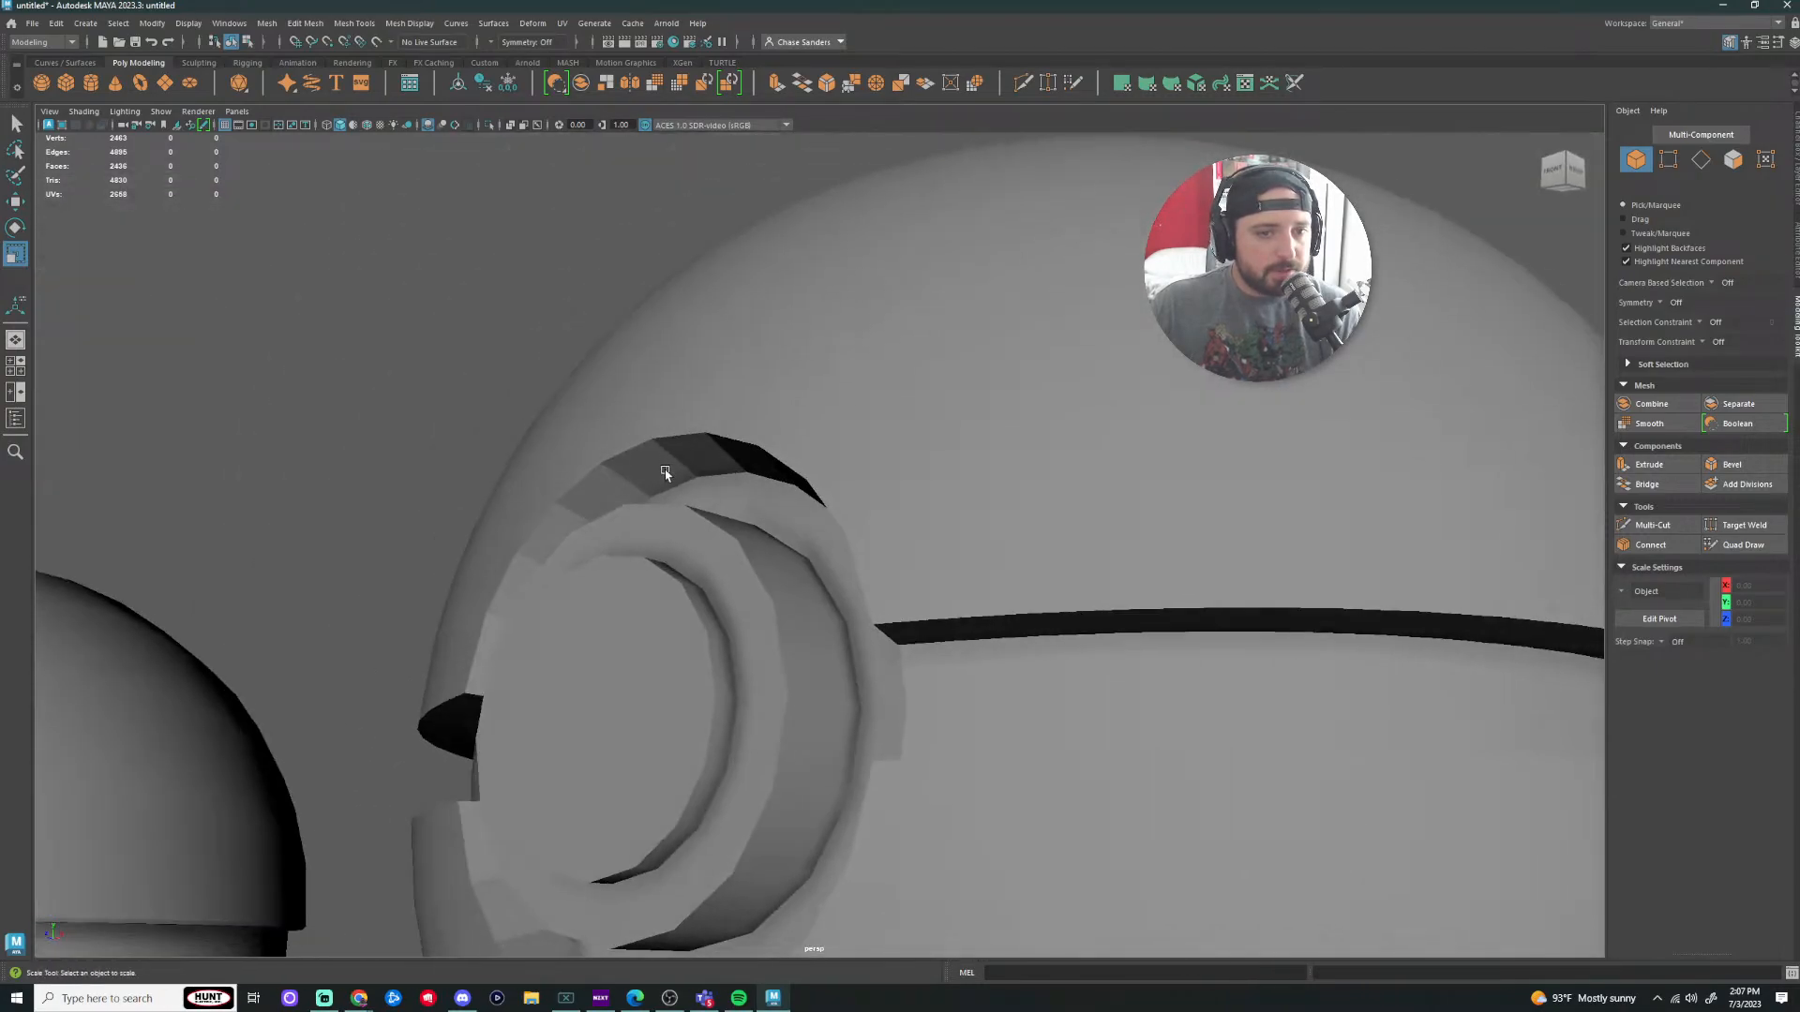
Step: Select the whole edge ring around the button's top rim
{"action": "right_click_drag", "start_coordinate": [665, 473], "coordinate": [681, 471]}
{"action": "left_click", "coordinate": [720, 465]}
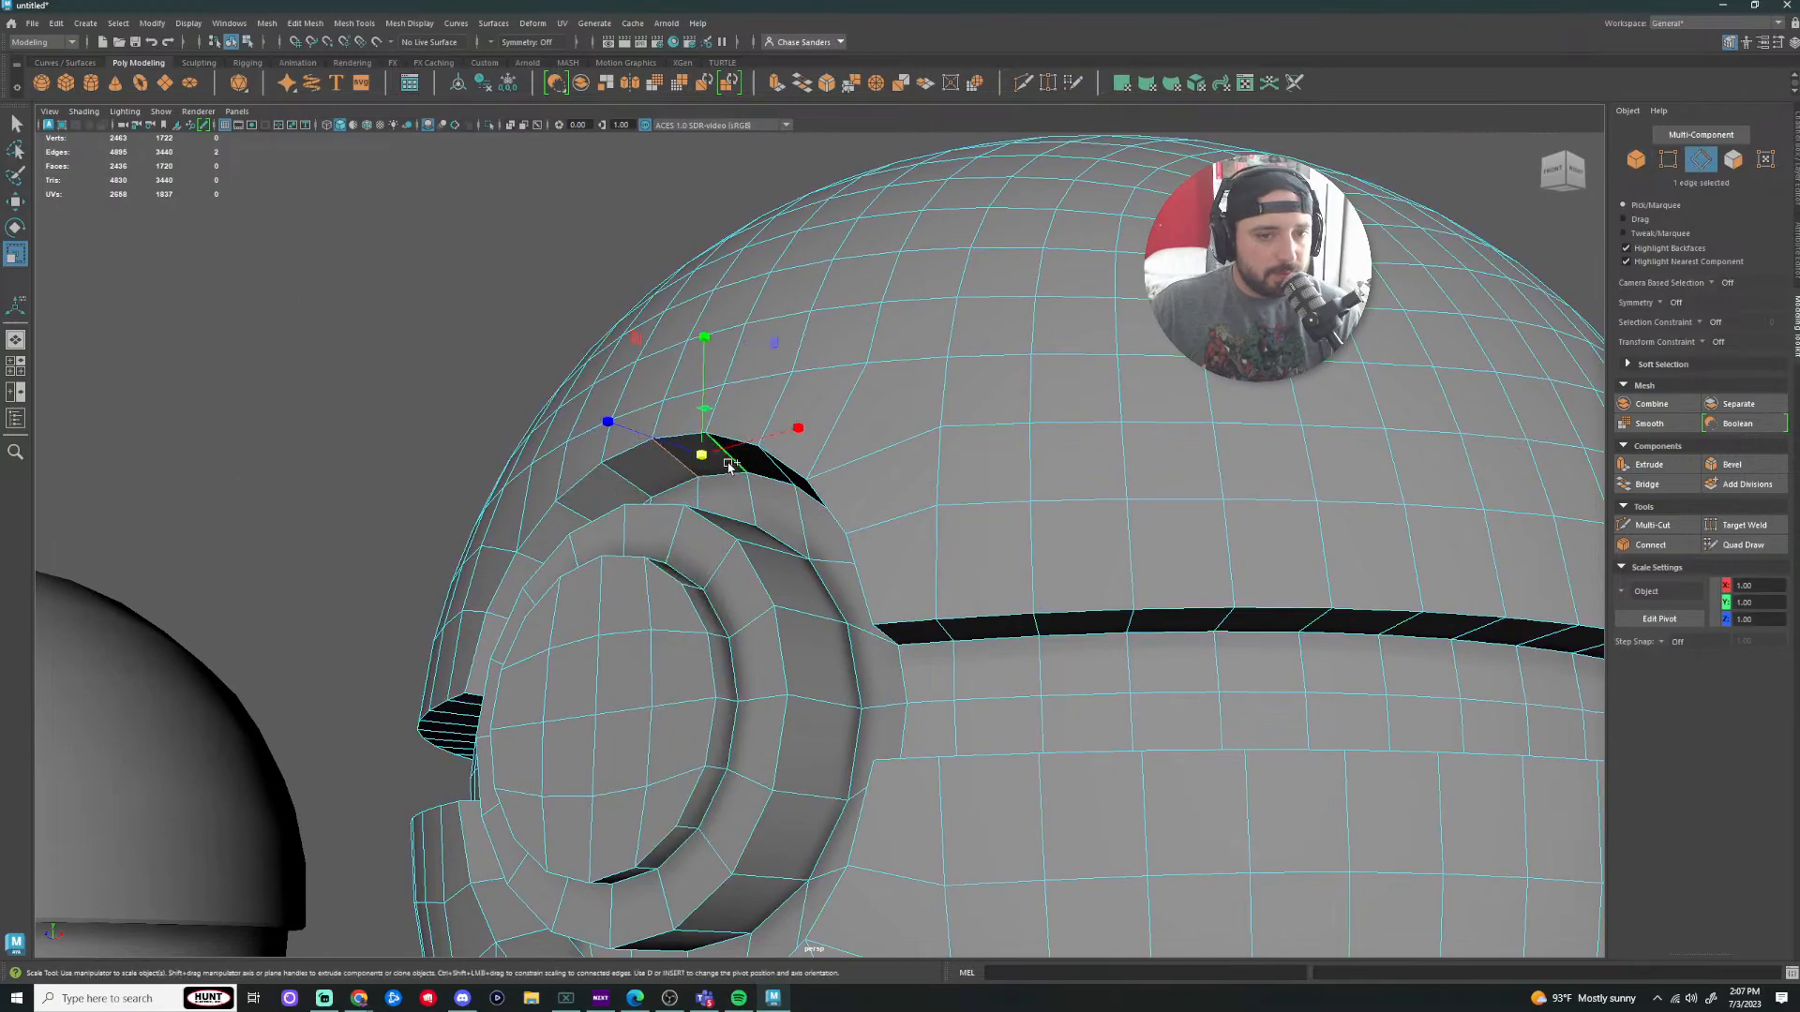
{"action": "double_click", "coordinate": [730, 467], "text": "shift"}
{"action": "scroll", "coordinate": [735, 468], "scroll_direction": "down", "scroll_amount": 3}
{"action": "left_click_drag", "start_coordinate": [740, 471], "coordinate": [814, 638], "text": "alt"}
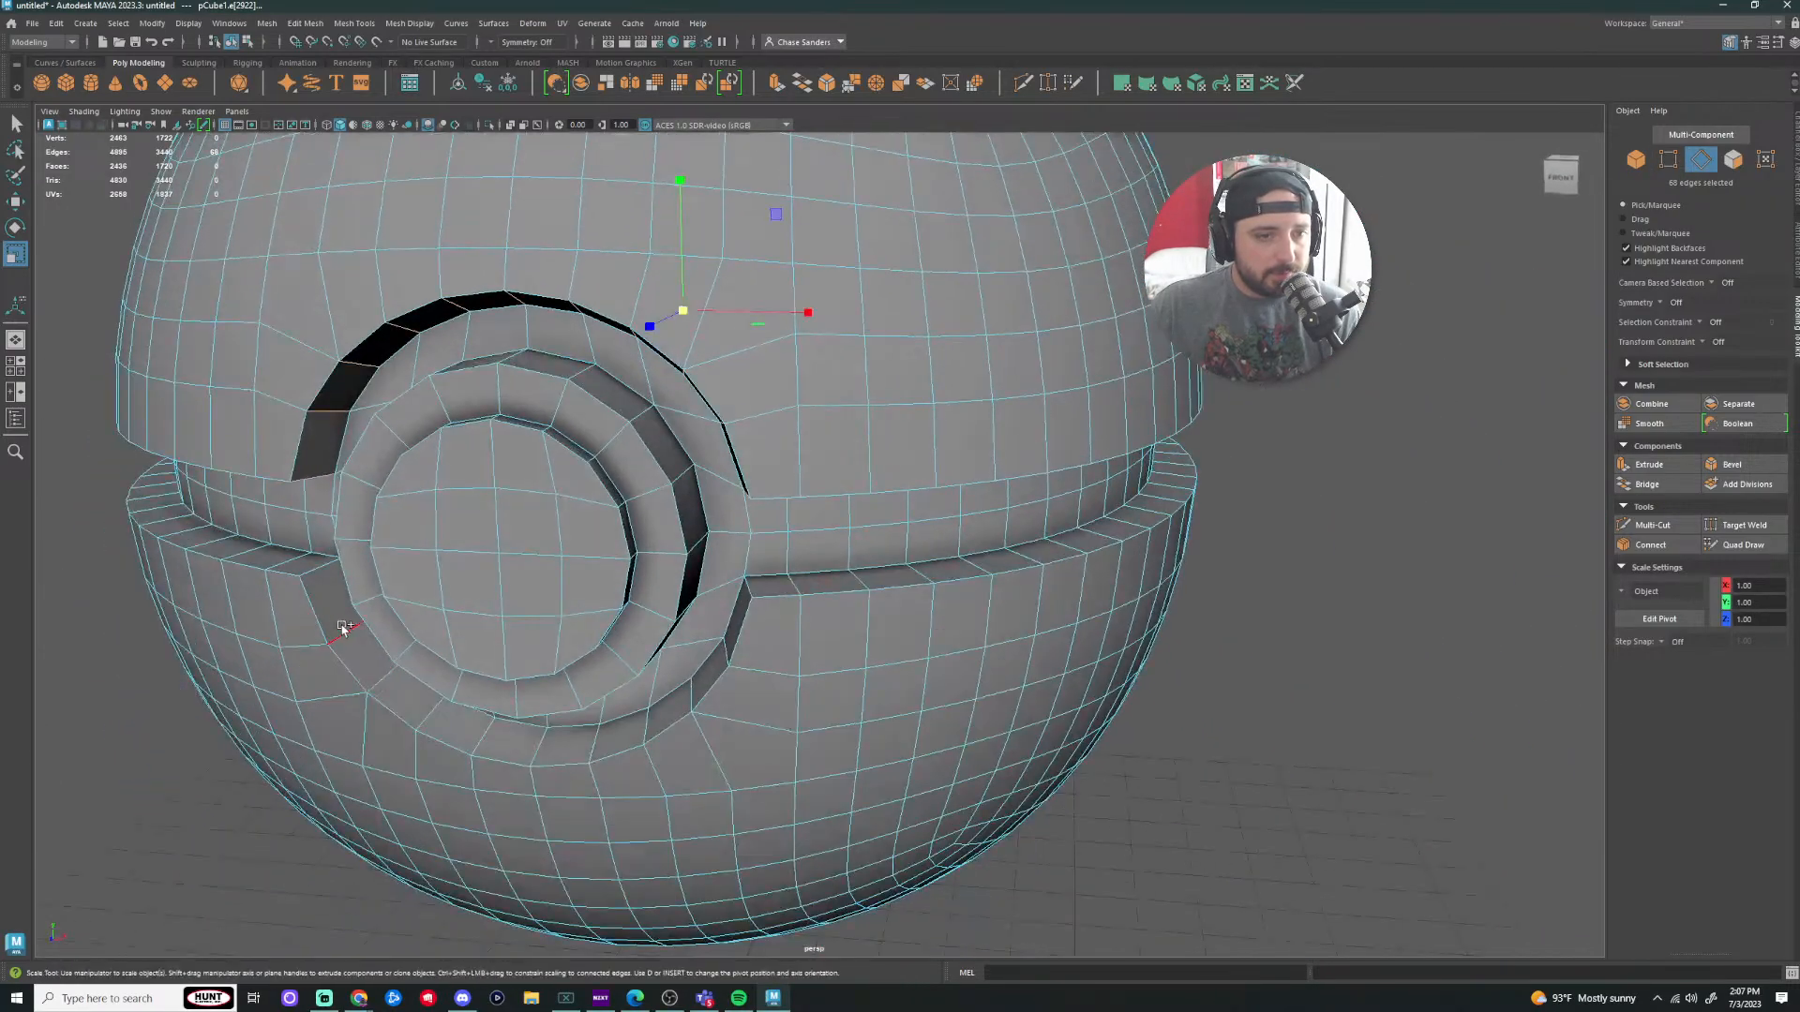
{"action": "left_click_drag", "start_coordinate": [304, 536], "coordinate": [288, 548], "text": "alt"}
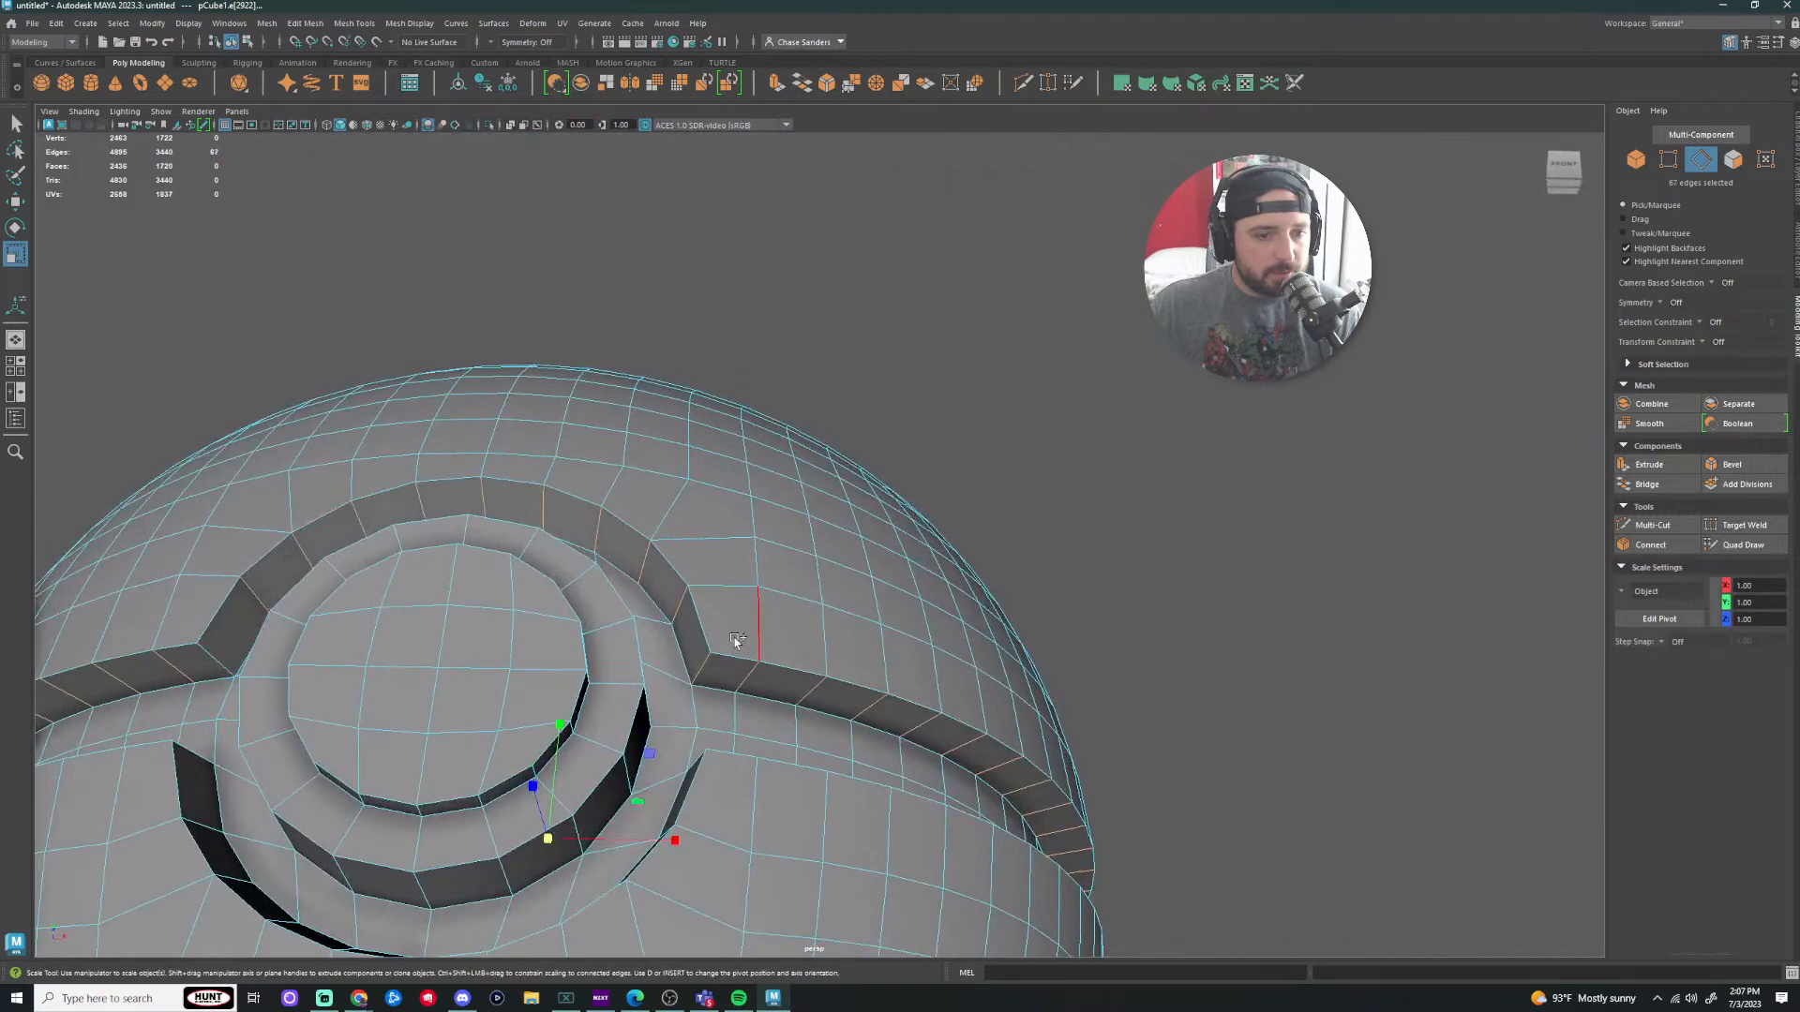
Step: Remove stray edges from the ring selection and soften the ring's shading
{"action": "left_click", "coordinate": [705, 661], "text": "ctrl"}
{"action": "scroll", "coordinate": [1078, 545], "scroll_direction": "down", "scroll_amount": 3}
{"action": "left_click_drag", "start_coordinate": [1084, 543], "coordinate": [1080, 625], "text": "alt"}
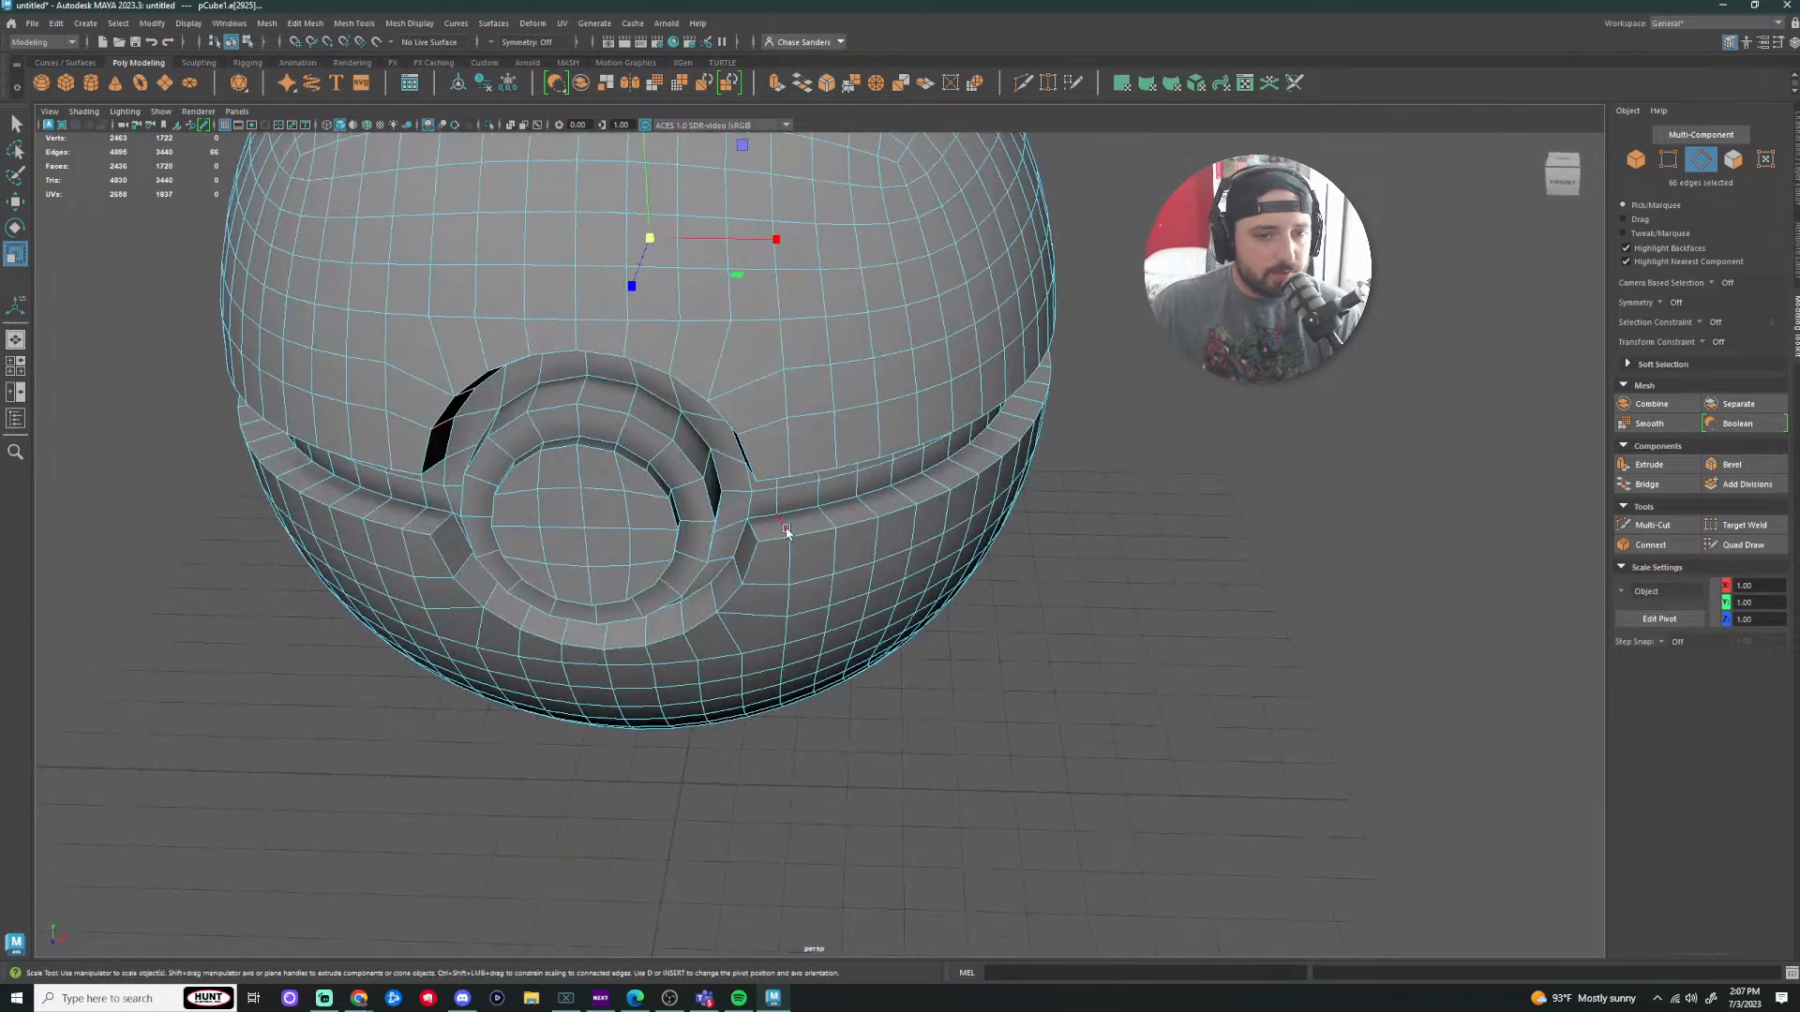
{"action": "left_click_drag", "start_coordinate": [760, 581], "coordinate": [734, 598], "text": "alt"}
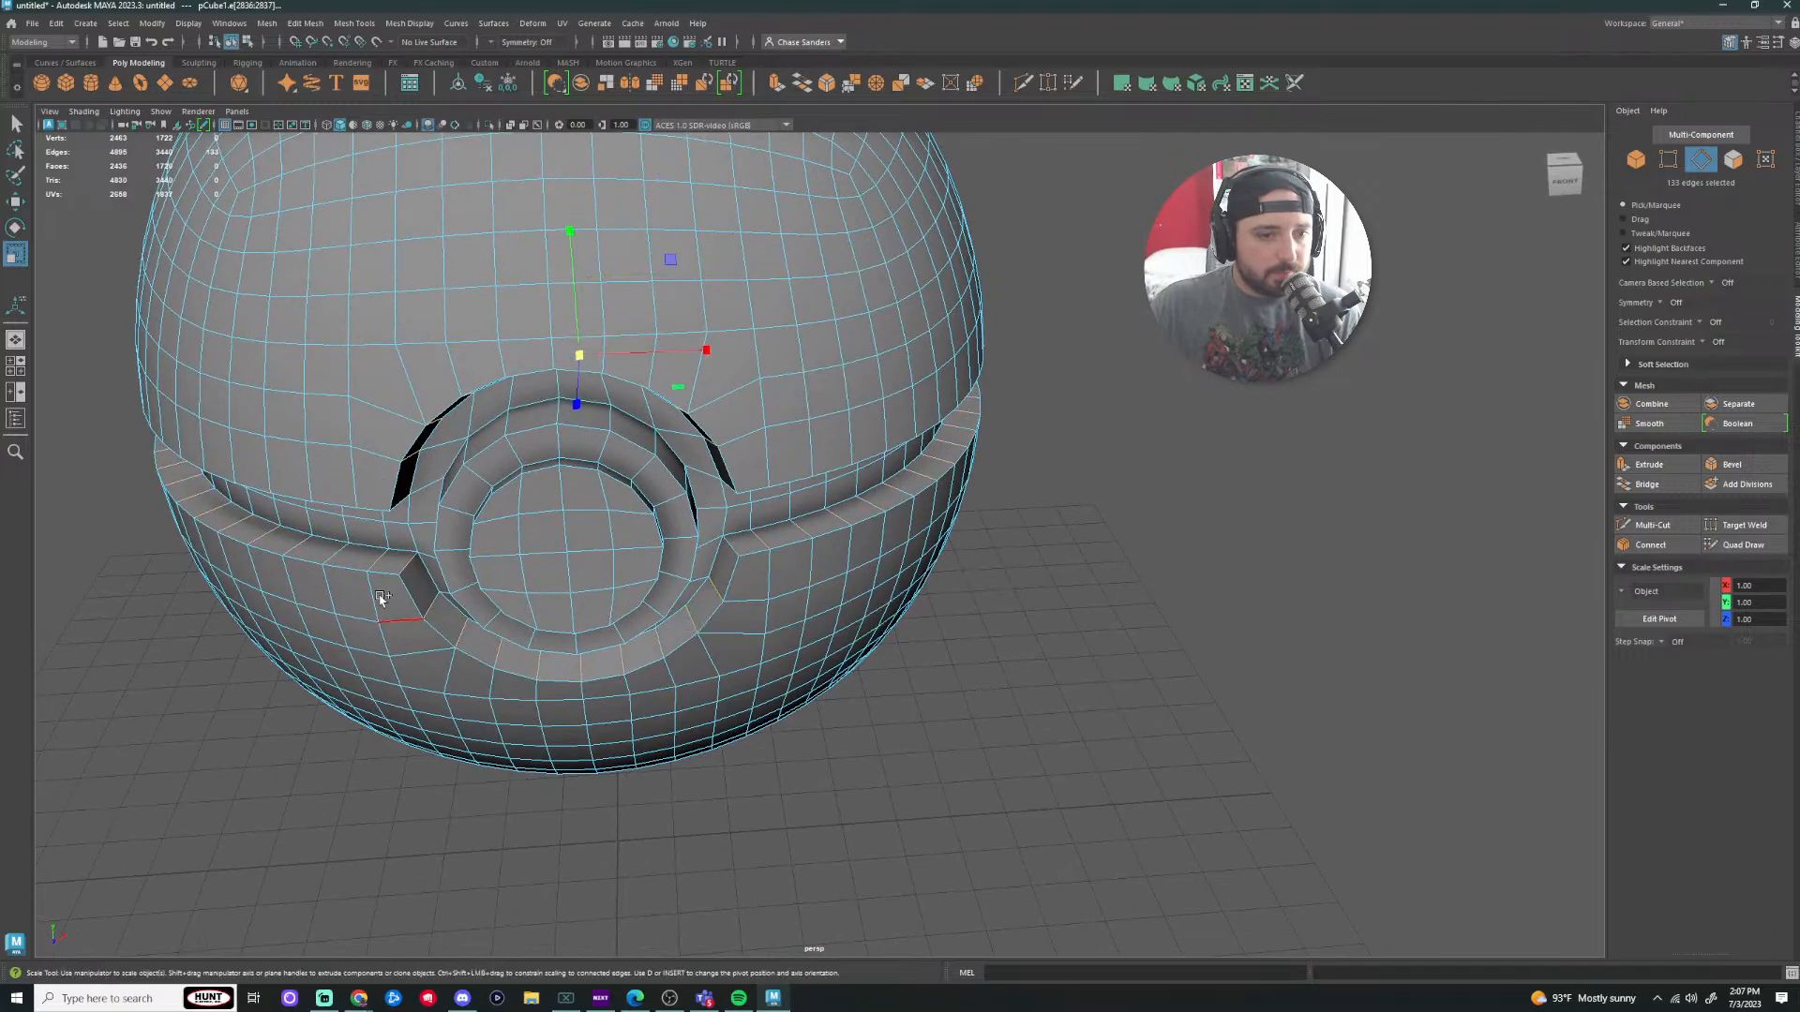
{"action": "left_click", "coordinate": [399, 569], "text": "ctrl"}
{"action": "left_click_drag", "start_coordinate": [400, 569], "coordinate": [996, 700], "text": "alt"}
{"action": "left_click_drag", "start_coordinate": [826, 701], "coordinate": [964, 683], "text": "alt"}
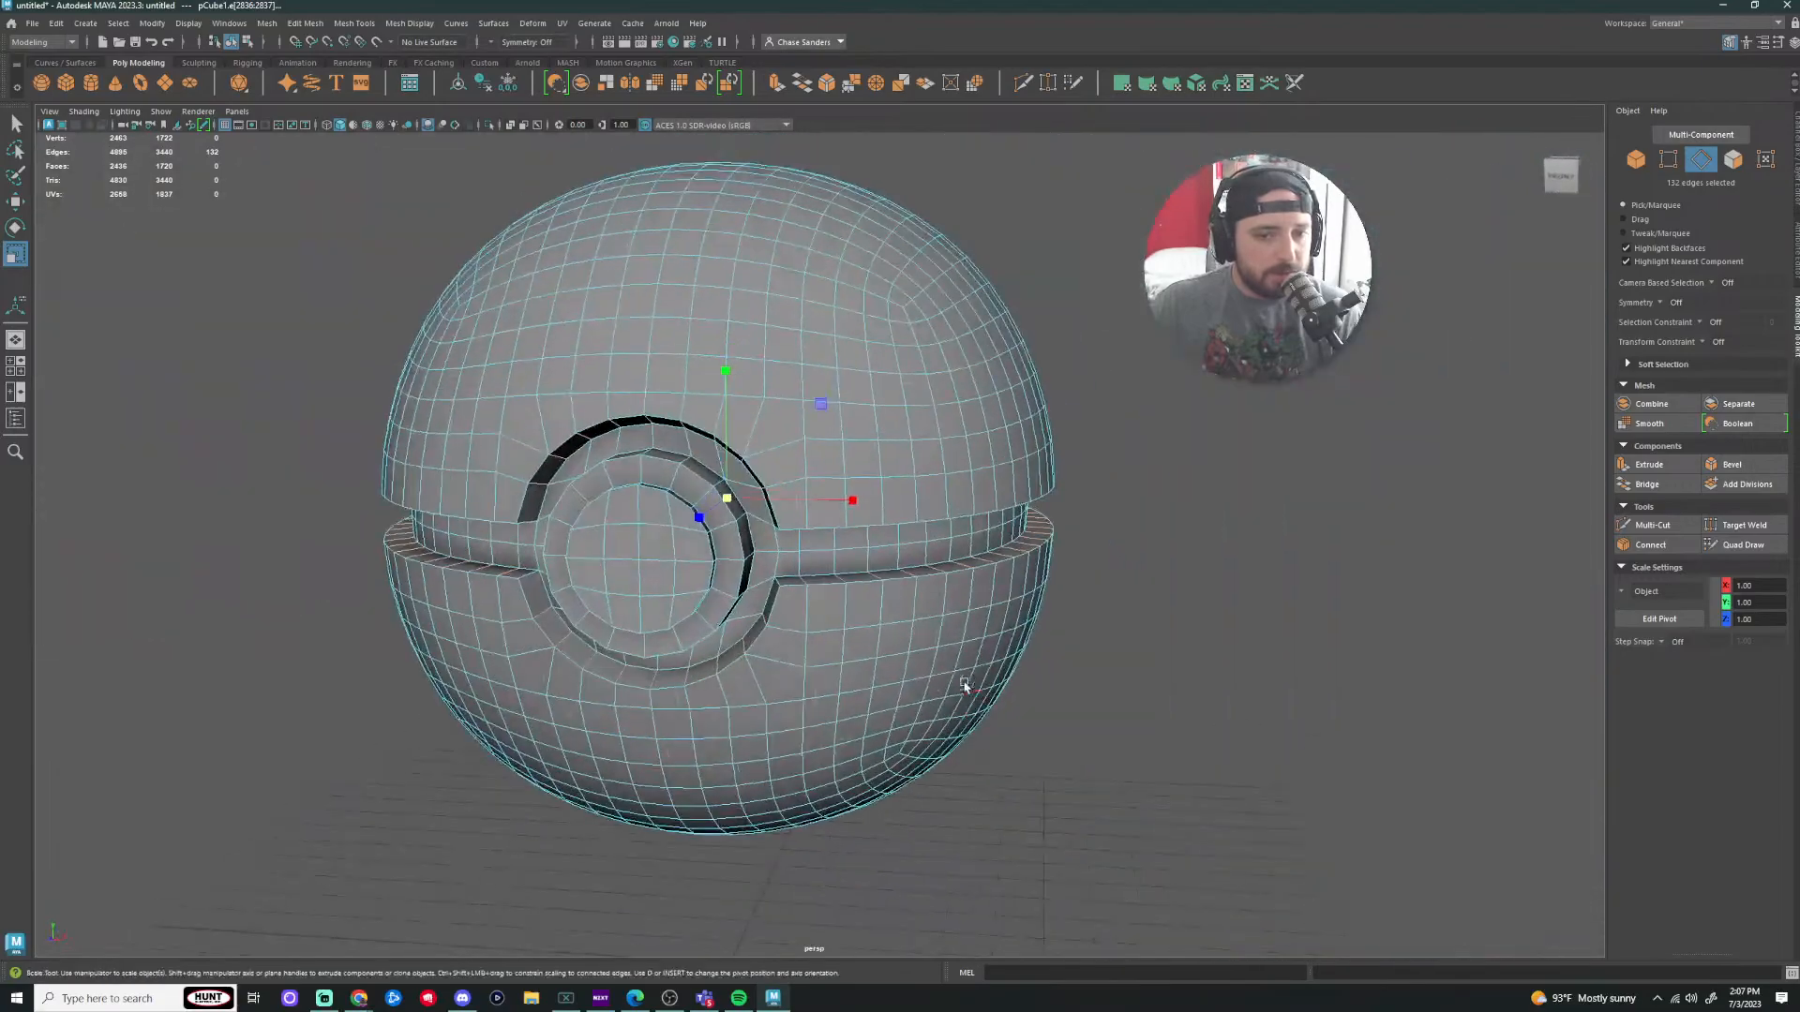
{"action": "scroll", "coordinate": [814, 671], "scroll_direction": "up", "scroll_amount": 6}
{"action": "left_click_drag", "start_coordinate": [812, 672], "coordinate": [795, 649], "text": "alt"}
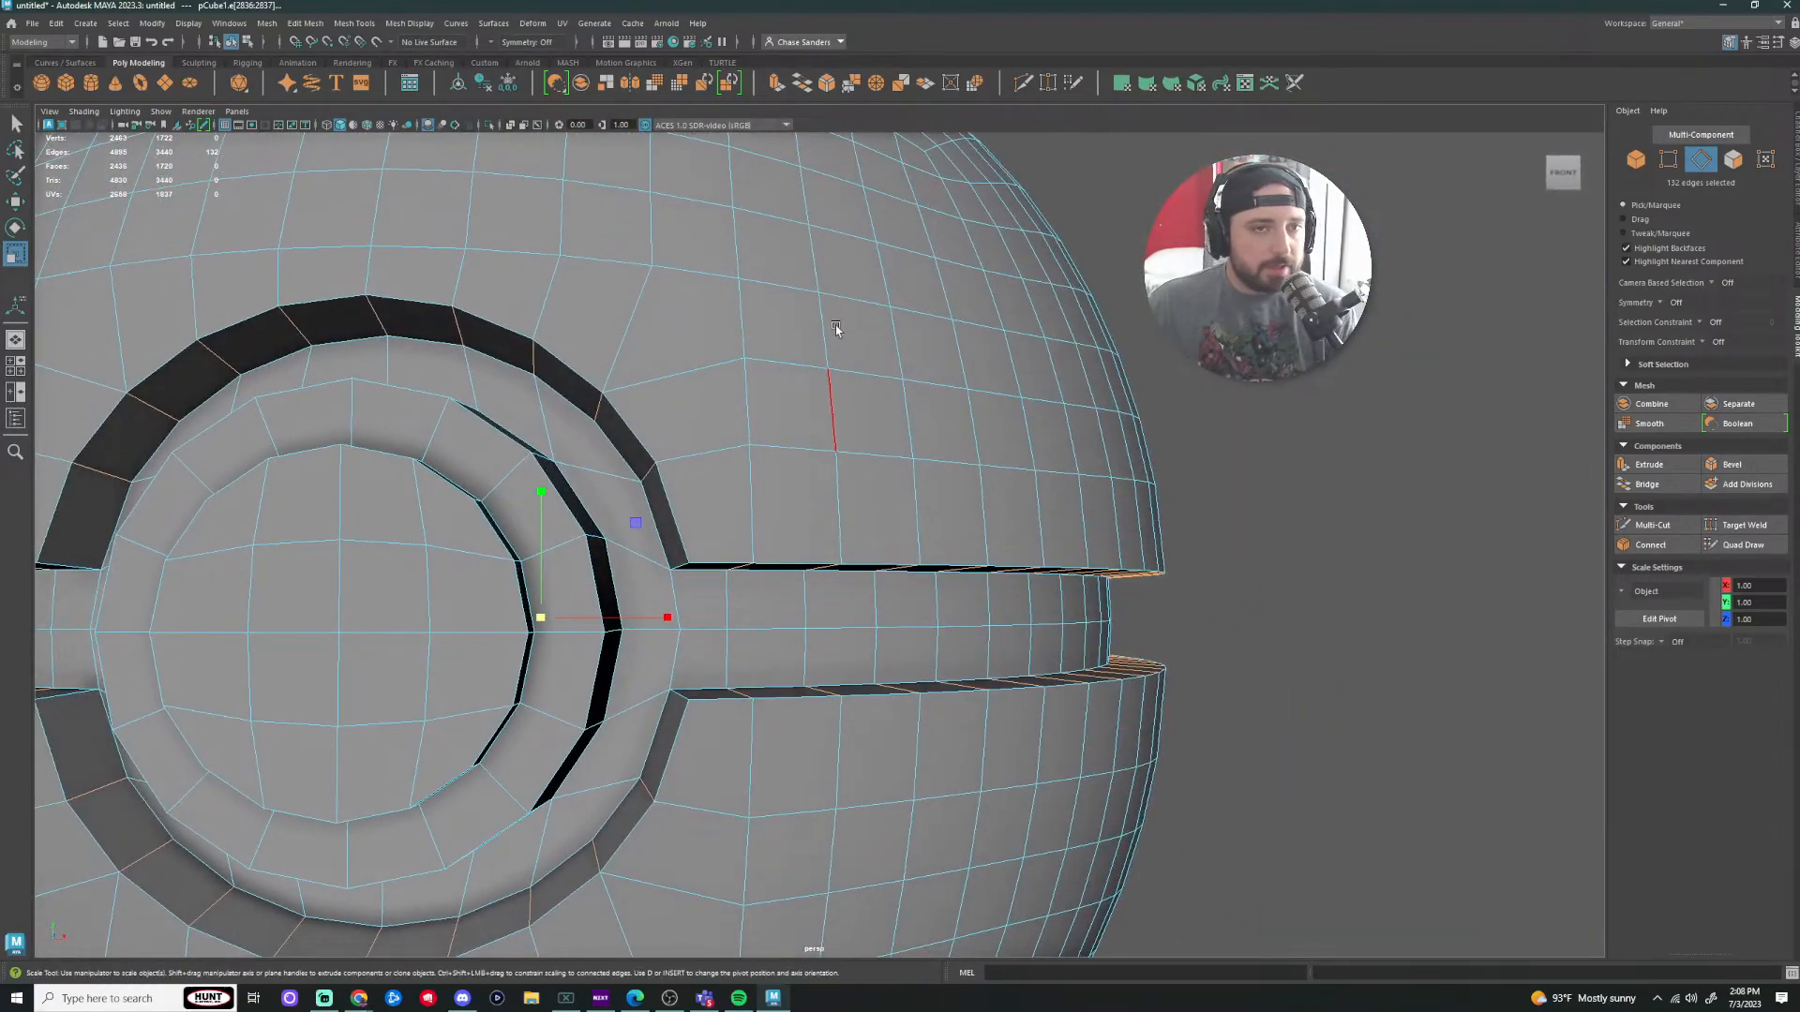
{"action": "left_click", "coordinate": [406, 23]}
{"action": "left_click", "coordinate": [460, 163]}
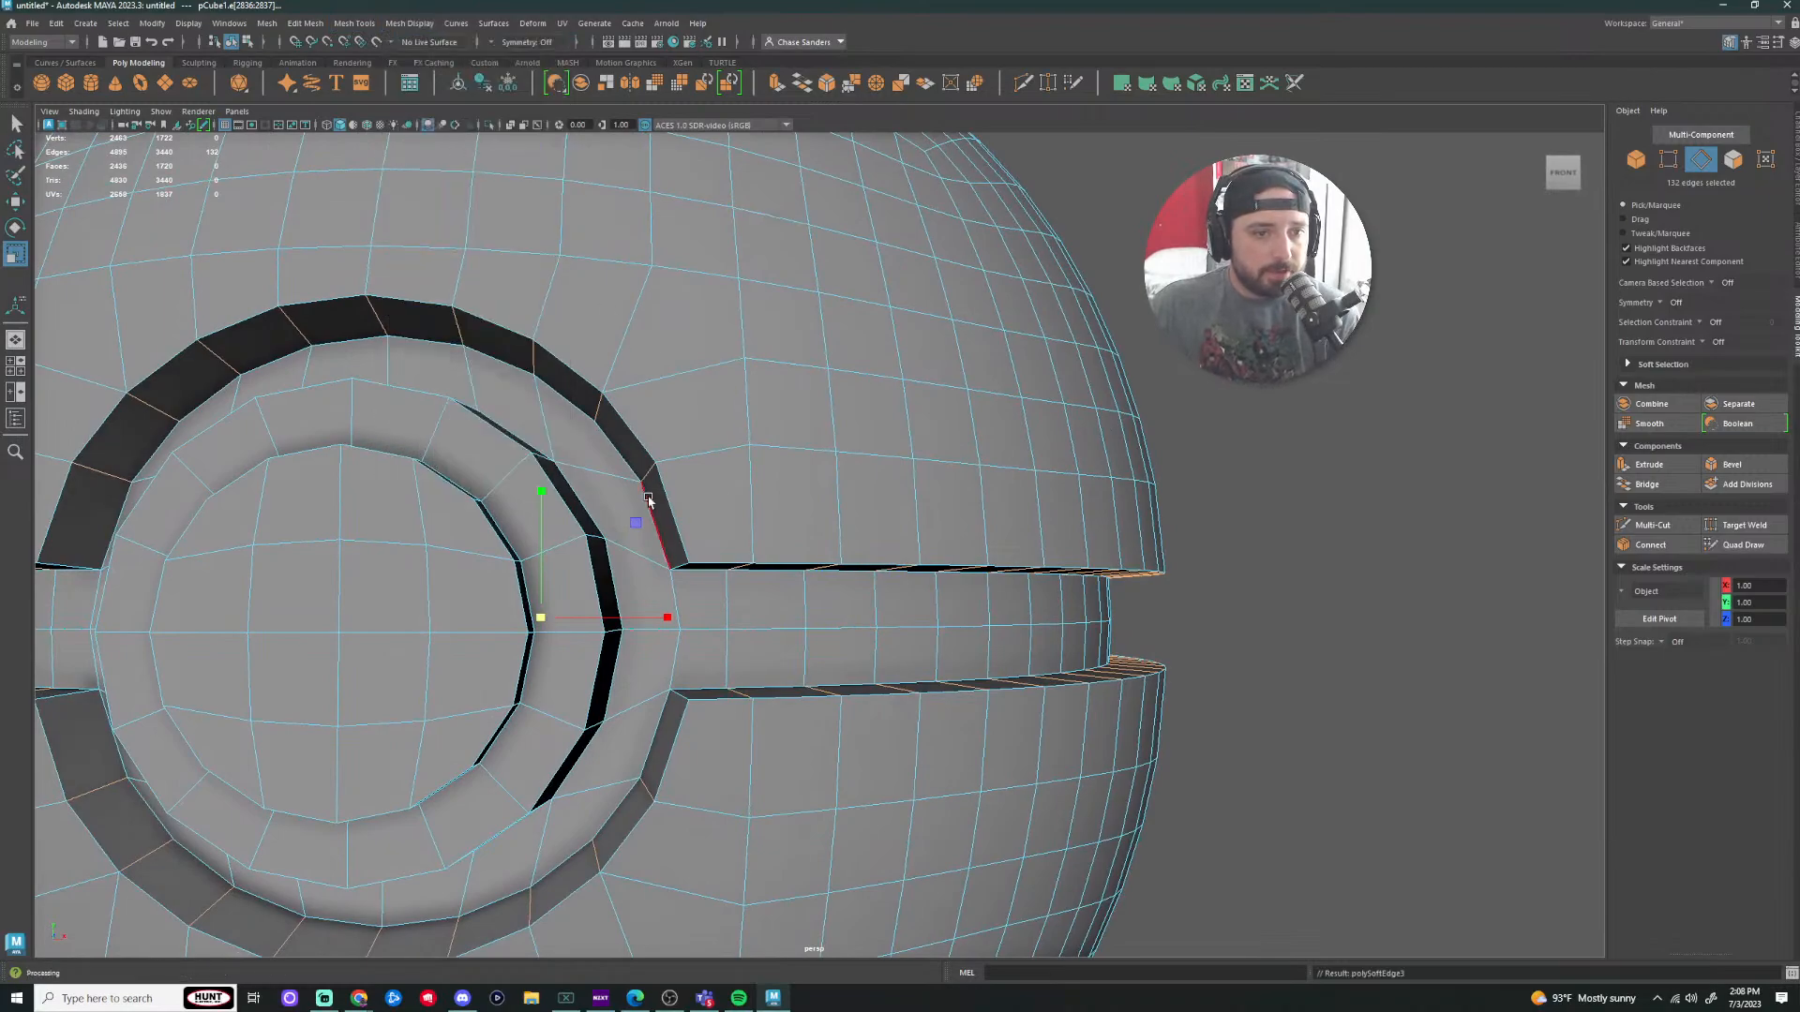
Step: Return to object mode, deselect the ball and check the shading from a low angle
{"action": "right_click_drag", "start_coordinate": [591, 439], "coordinate": [656, 418]}
{"action": "left_click", "coordinate": [1449, 455]}
{"action": "scroll", "coordinate": [1155, 490], "scroll_direction": "down", "scroll_amount": 3}
{"action": "mouse_move", "coordinate": [1152, 506]}
{"action": "left_mouse_down", "text": "alt"}
{"action": "mouse_move", "coordinate": [1112, 434]}
{"action": "mouse_move", "coordinate": [1165, 475]}
{"action": "left_mouse_up", "text": "alt"}
{"action": "scroll", "coordinate": [975, 529], "scroll_direction": "down", "scroll_amount": 5}
{"action": "mouse_move", "coordinate": [852, 581]}
{"action": "left_mouse_down", "text": "alt"}
{"action": "mouse_move", "coordinate": [956, 587]}
{"action": "mouse_move", "coordinate": [805, 517]}
{"action": "mouse_move", "coordinate": [764, 579]}
{"action": "mouse_move", "coordinate": [827, 588]}
{"action": "mouse_move", "coordinate": [788, 546]}
{"action": "mouse_move", "coordinate": [546, 587]}
{"action": "mouse_move", "coordinate": [1181, 526]}
{"action": "mouse_move", "coordinate": [897, 555]}
{"action": "mouse_move", "coordinate": [1153, 494]}
{"action": "mouse_move", "coordinate": [835, 482]}
{"action": "mouse_move", "coordinate": [884, 490]}
{"action": "mouse_move", "coordinate": [993, 663]}
{"action": "mouse_move", "coordinate": [904, 587]}
{"action": "mouse_move", "coordinate": [831, 567]}
{"action": "left_mouse_up", "text": "alt"}
{"action": "scroll", "coordinate": [647, 544], "scroll_direction": "up", "scroll_amount": 3}
Step: Select the Poké Ball mesh in edge mode from a straight front view
{"action": "left_click", "coordinate": [555, 539]}
{"action": "left_click_drag", "start_coordinate": [565, 514], "coordinate": [579, 527], "text": "alt"}
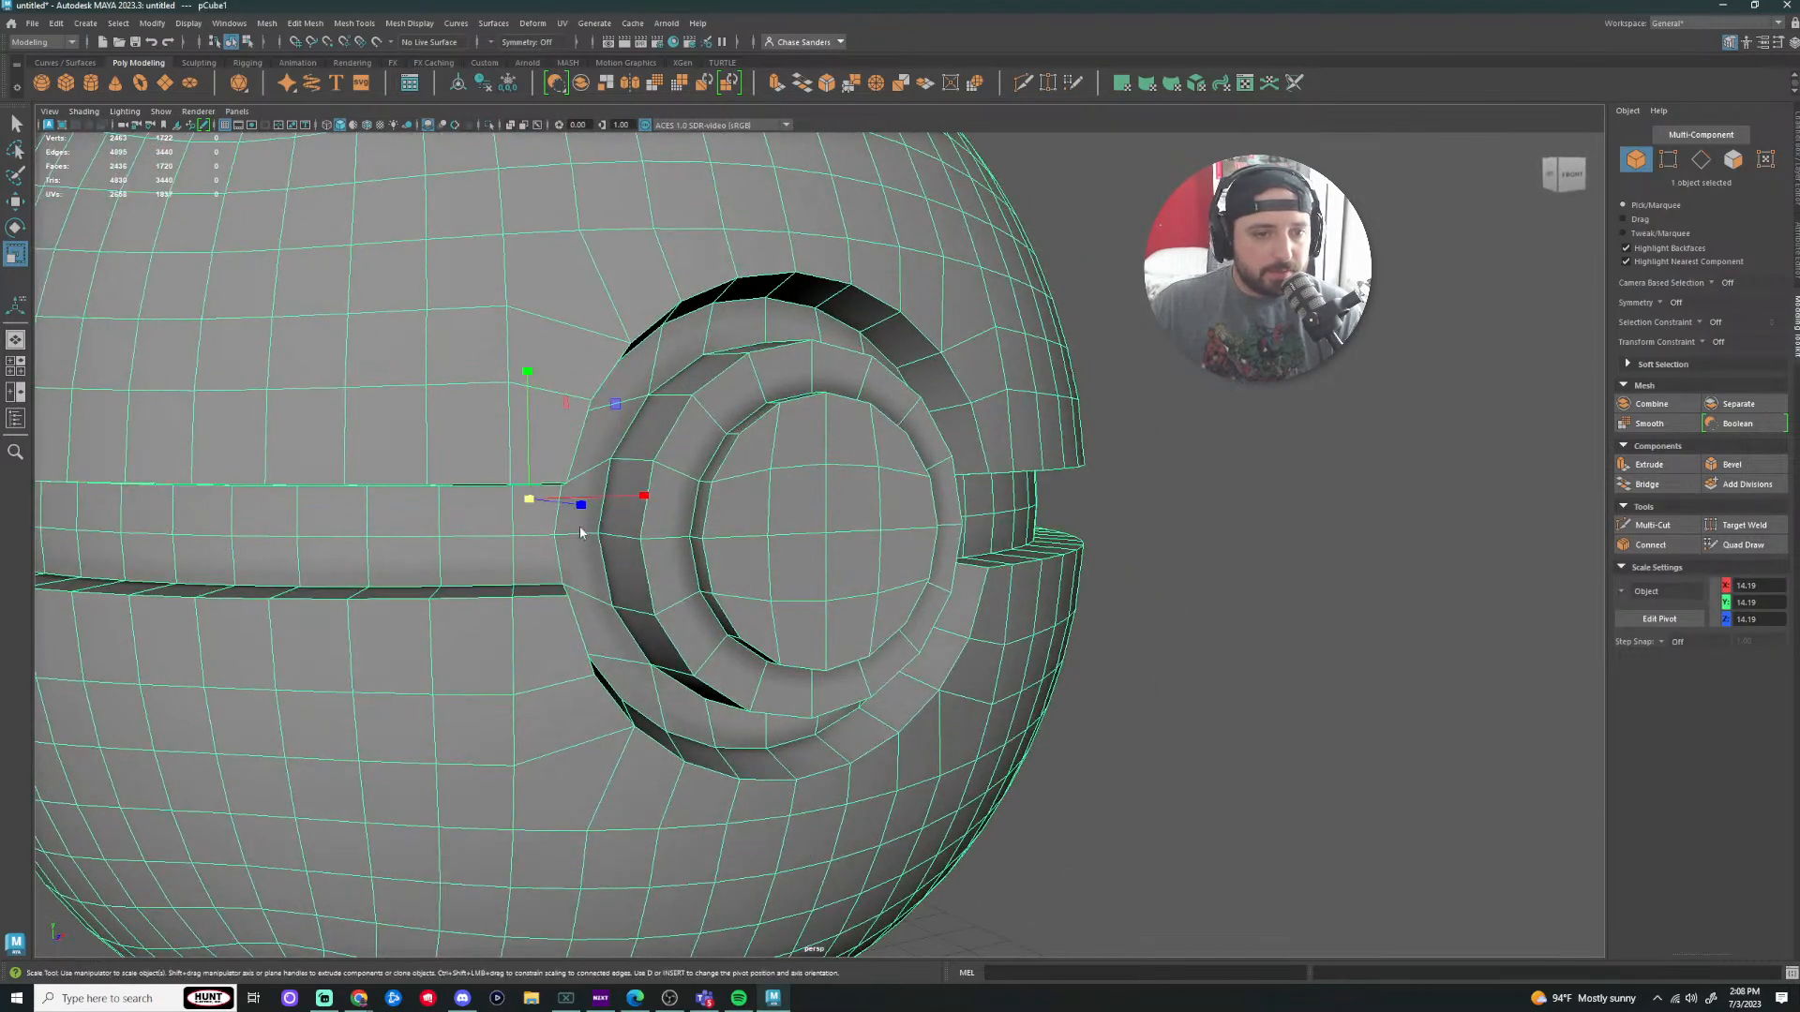
{"action": "key", "text": "F10"}
{"action": "left_click_drag", "start_coordinate": [975, 593], "coordinate": [1061, 502], "text": "alt"}
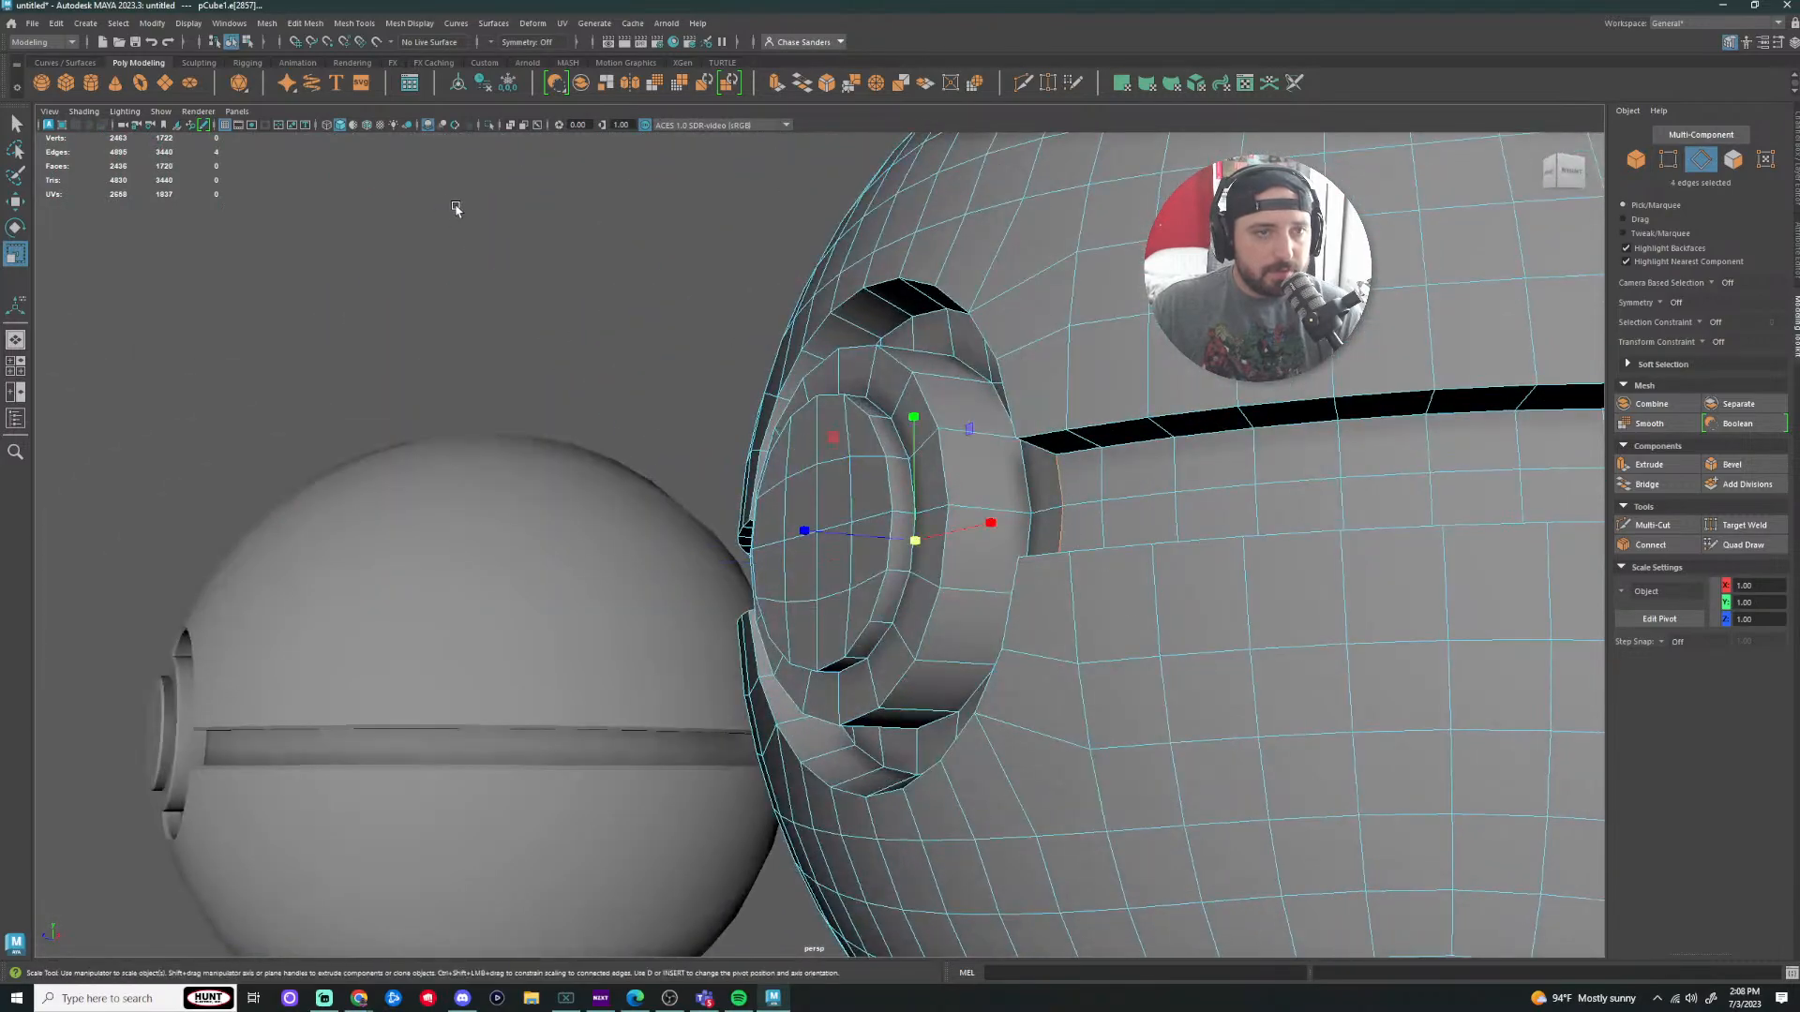
Step: Harden the selected edges' shading, then return to object mode and clear the selection
{"action": "left_click", "coordinate": [351, 23]}
{"action": "mouse_move", "coordinate": [397, 25]}
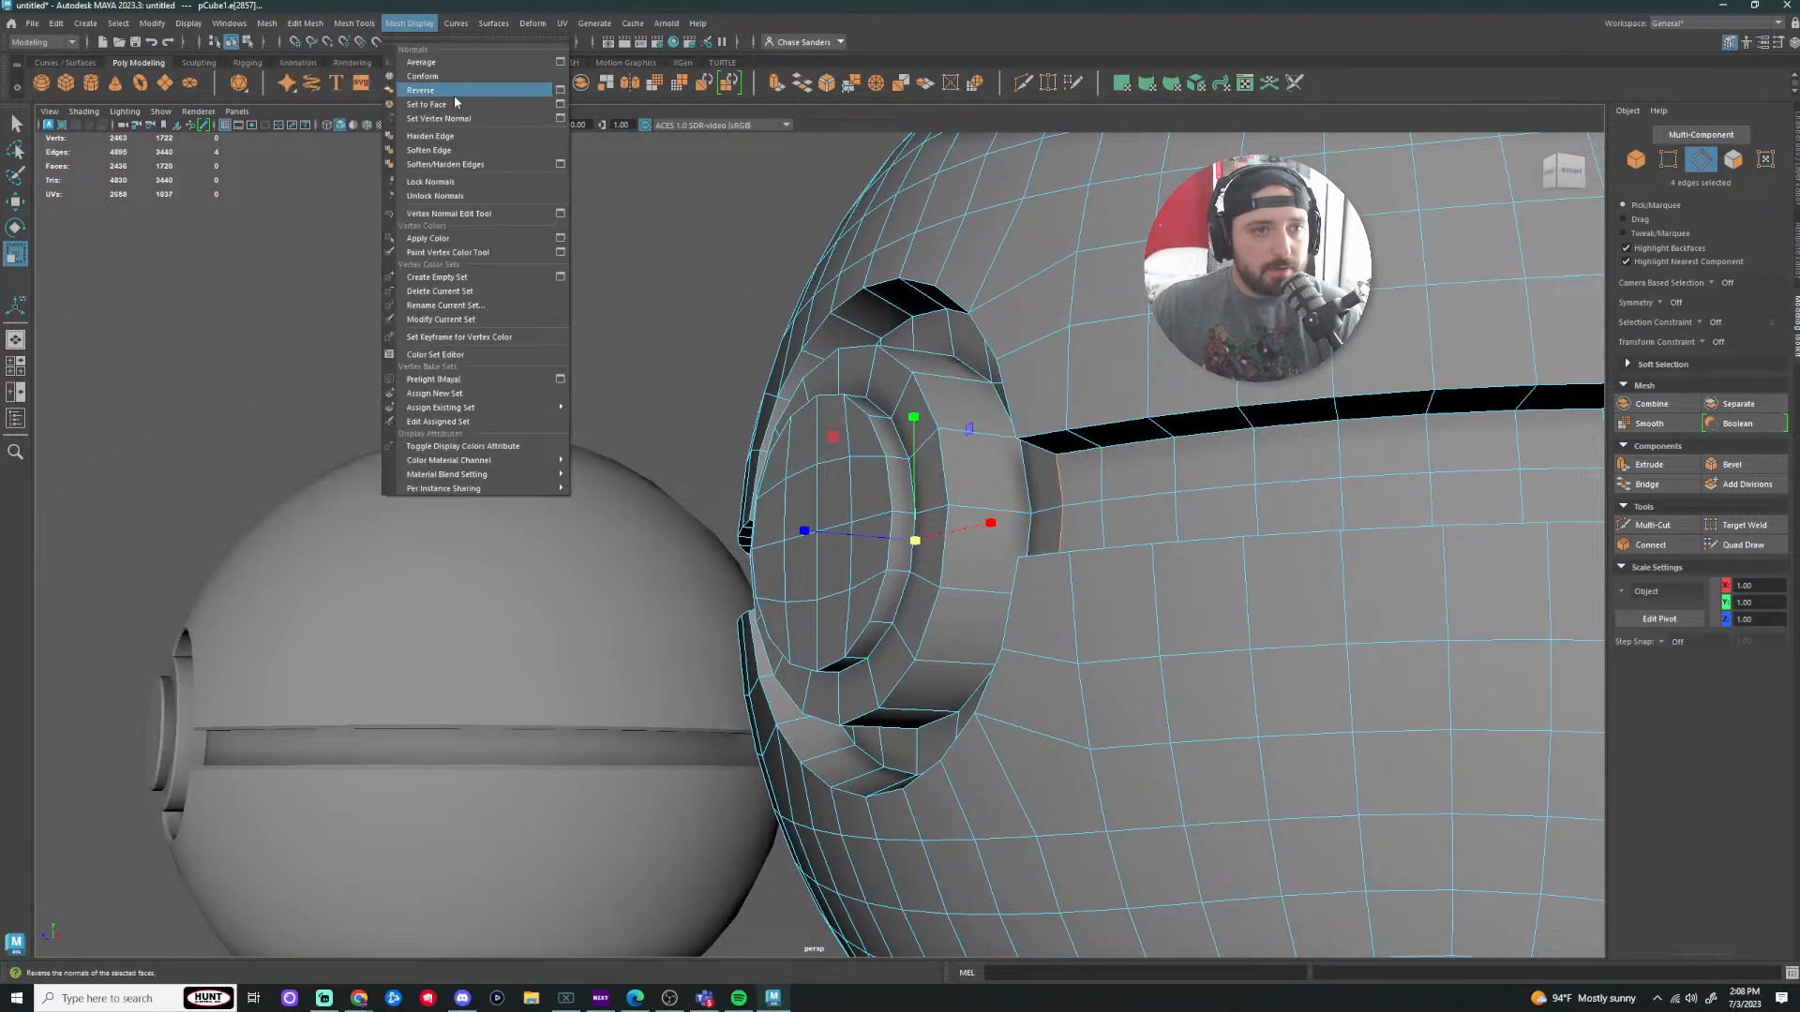
{"action": "left_click", "coordinate": [451, 140]}
{"action": "left_click_drag", "start_coordinate": [703, 369], "coordinate": [844, 446], "text": "alt"}
{"action": "scroll", "coordinate": [733, 478], "scroll_direction": "down", "scroll_amount": 4}
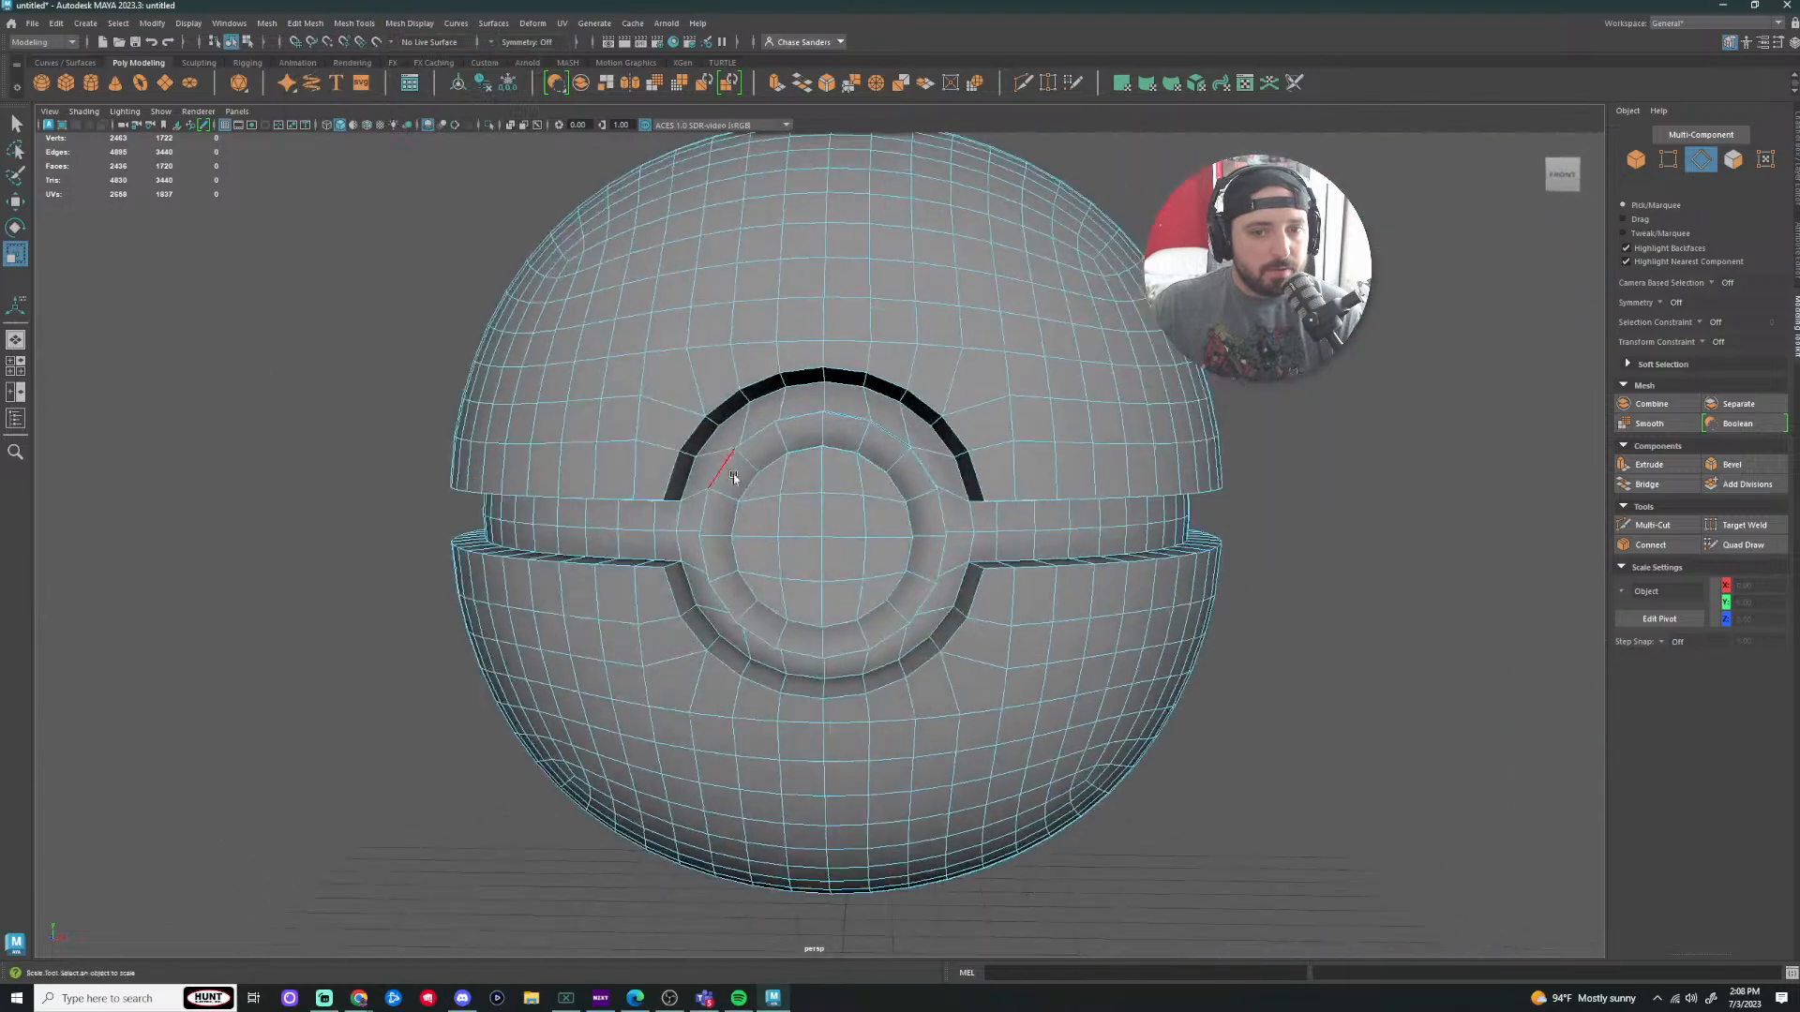
{"action": "right_click_drag", "start_coordinate": [1013, 557], "coordinate": [1078, 531]}
{"action": "left_click", "coordinate": [1358, 634]}
Step: Bring the second ball into view and put the Poké Ball into edge mode facing its button
{"action": "right_click_drag", "start_coordinate": [1350, 633], "coordinate": [1186, 622], "text": "alt"}
{"action": "left_click_drag", "start_coordinate": [1181, 623], "coordinate": [1121, 618], "text": "alt"}
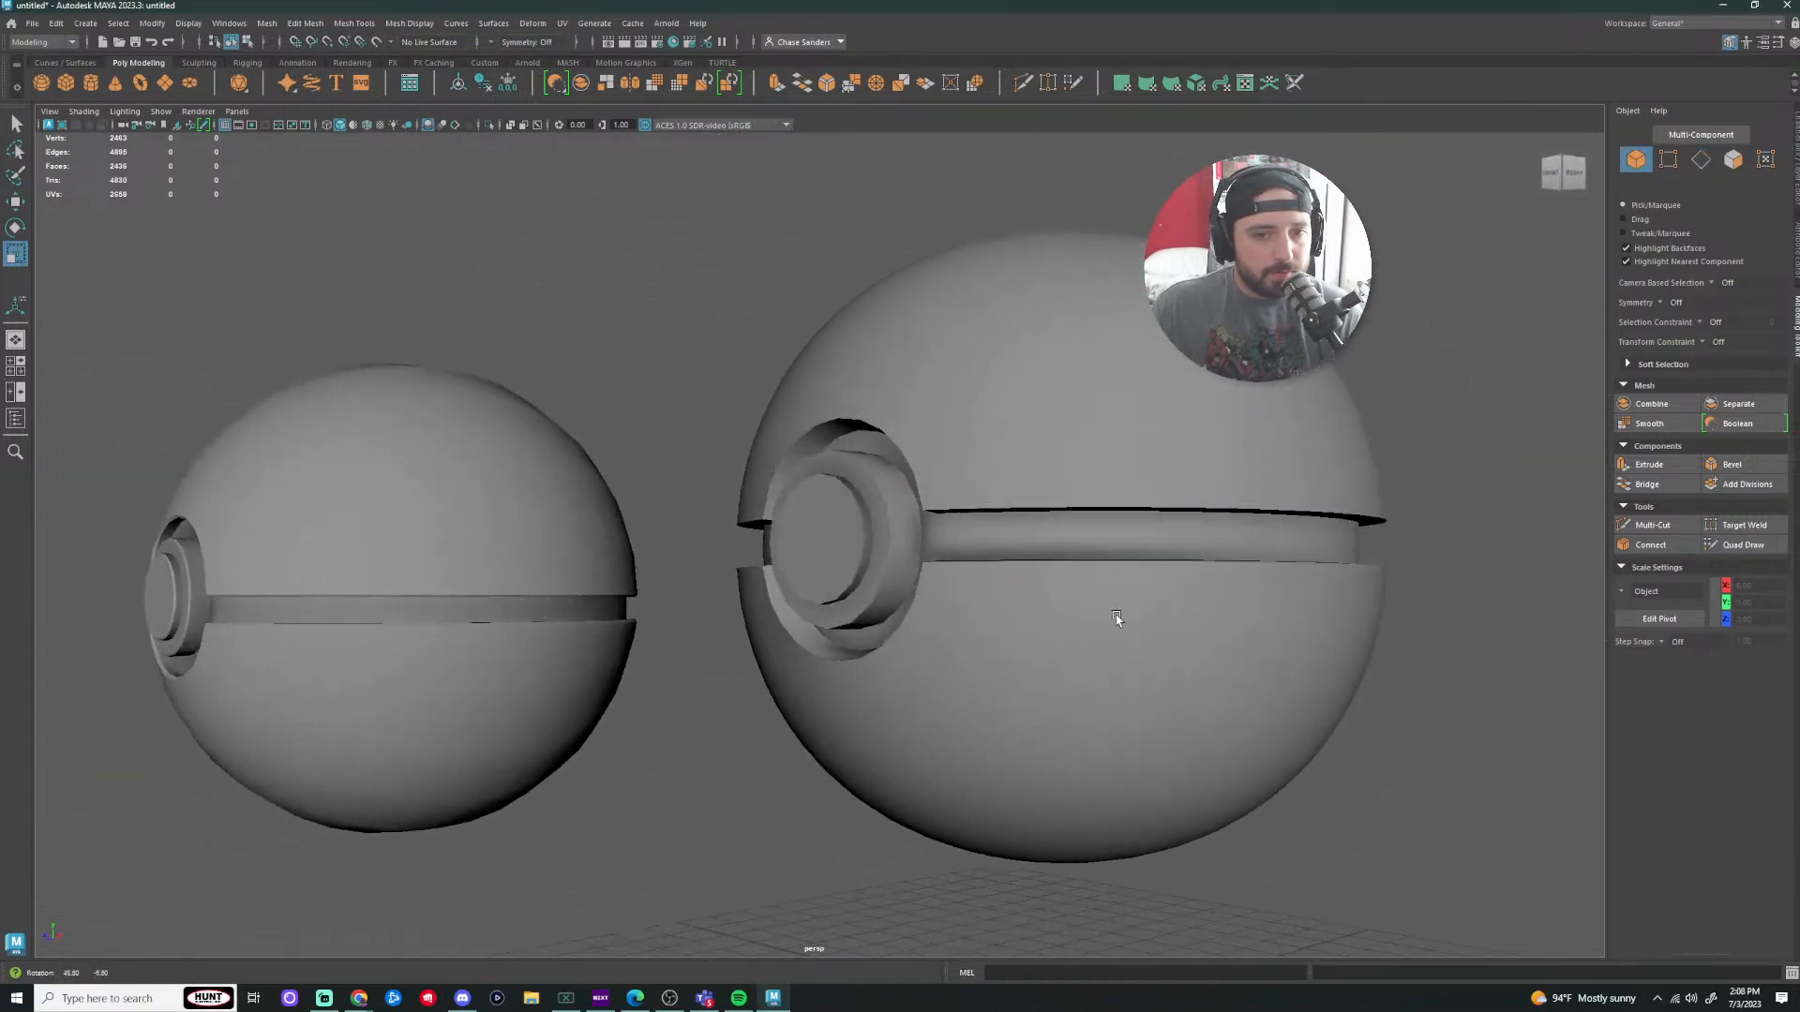
{"action": "scroll", "coordinate": [915, 556], "scroll_direction": "up", "scroll_amount": 4}
{"action": "scroll", "coordinate": [915, 557], "scroll_direction": "up", "scroll_amount": 1}
{"action": "left_click_drag", "start_coordinate": [938, 535], "coordinate": [1023, 549], "text": "alt"}
{"action": "scroll", "coordinate": [910, 537], "scroll_direction": "up", "scroll_amount": 1}
{"action": "right_click_drag", "start_coordinate": [1023, 548], "coordinate": [1044, 538]}
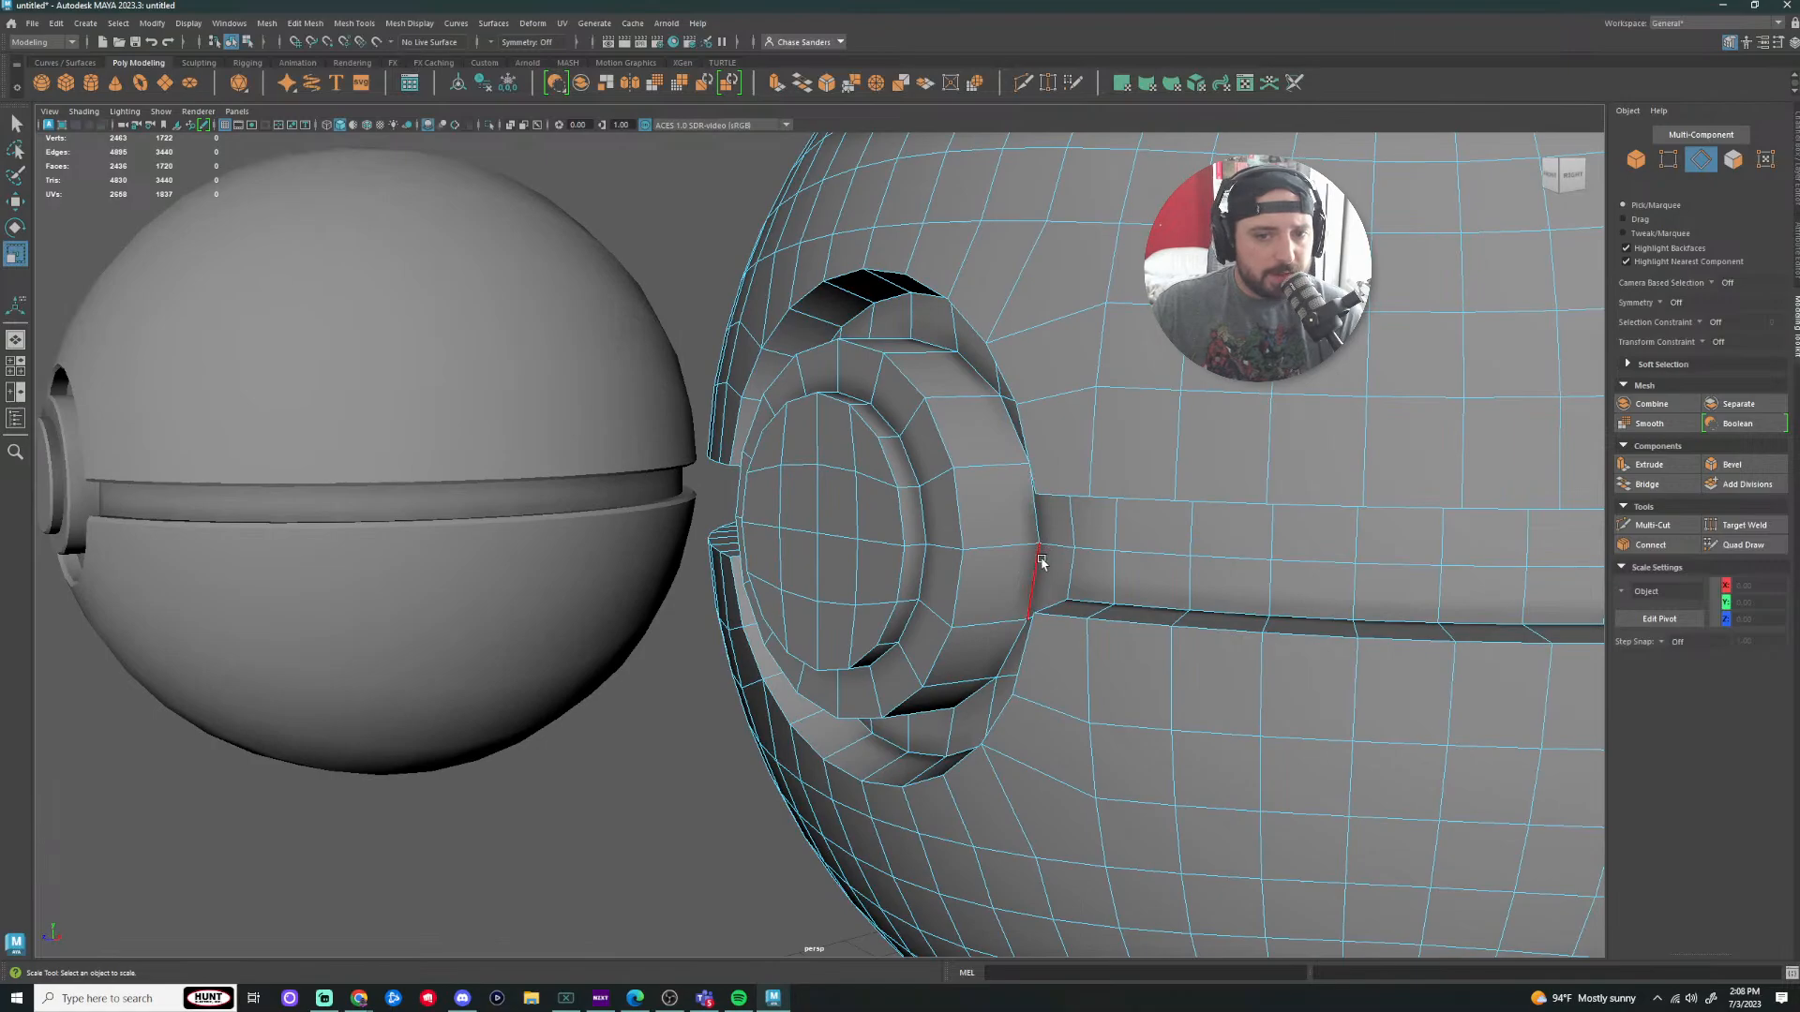
{"action": "left_click_drag", "start_coordinate": [1045, 541], "coordinate": [982, 426], "text": "alt"}
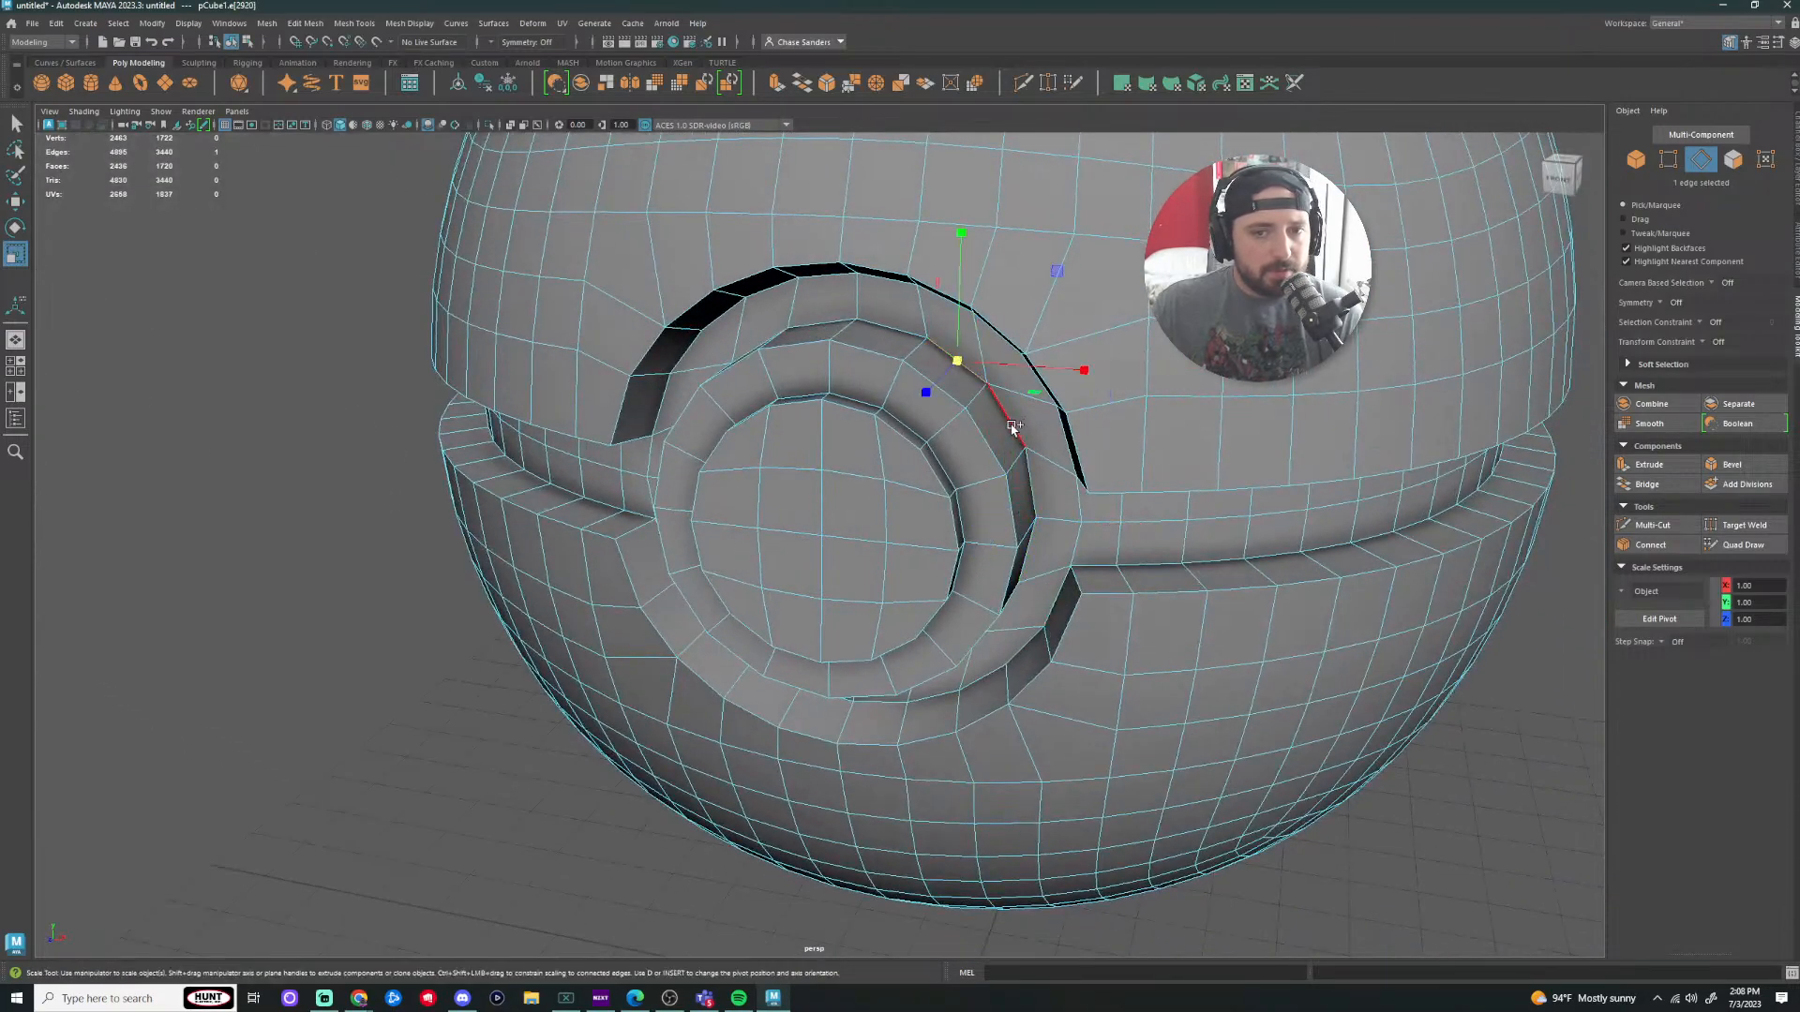
{"action": "left_click_drag", "start_coordinate": [1035, 460], "coordinate": [991, 667], "text": "alt"}
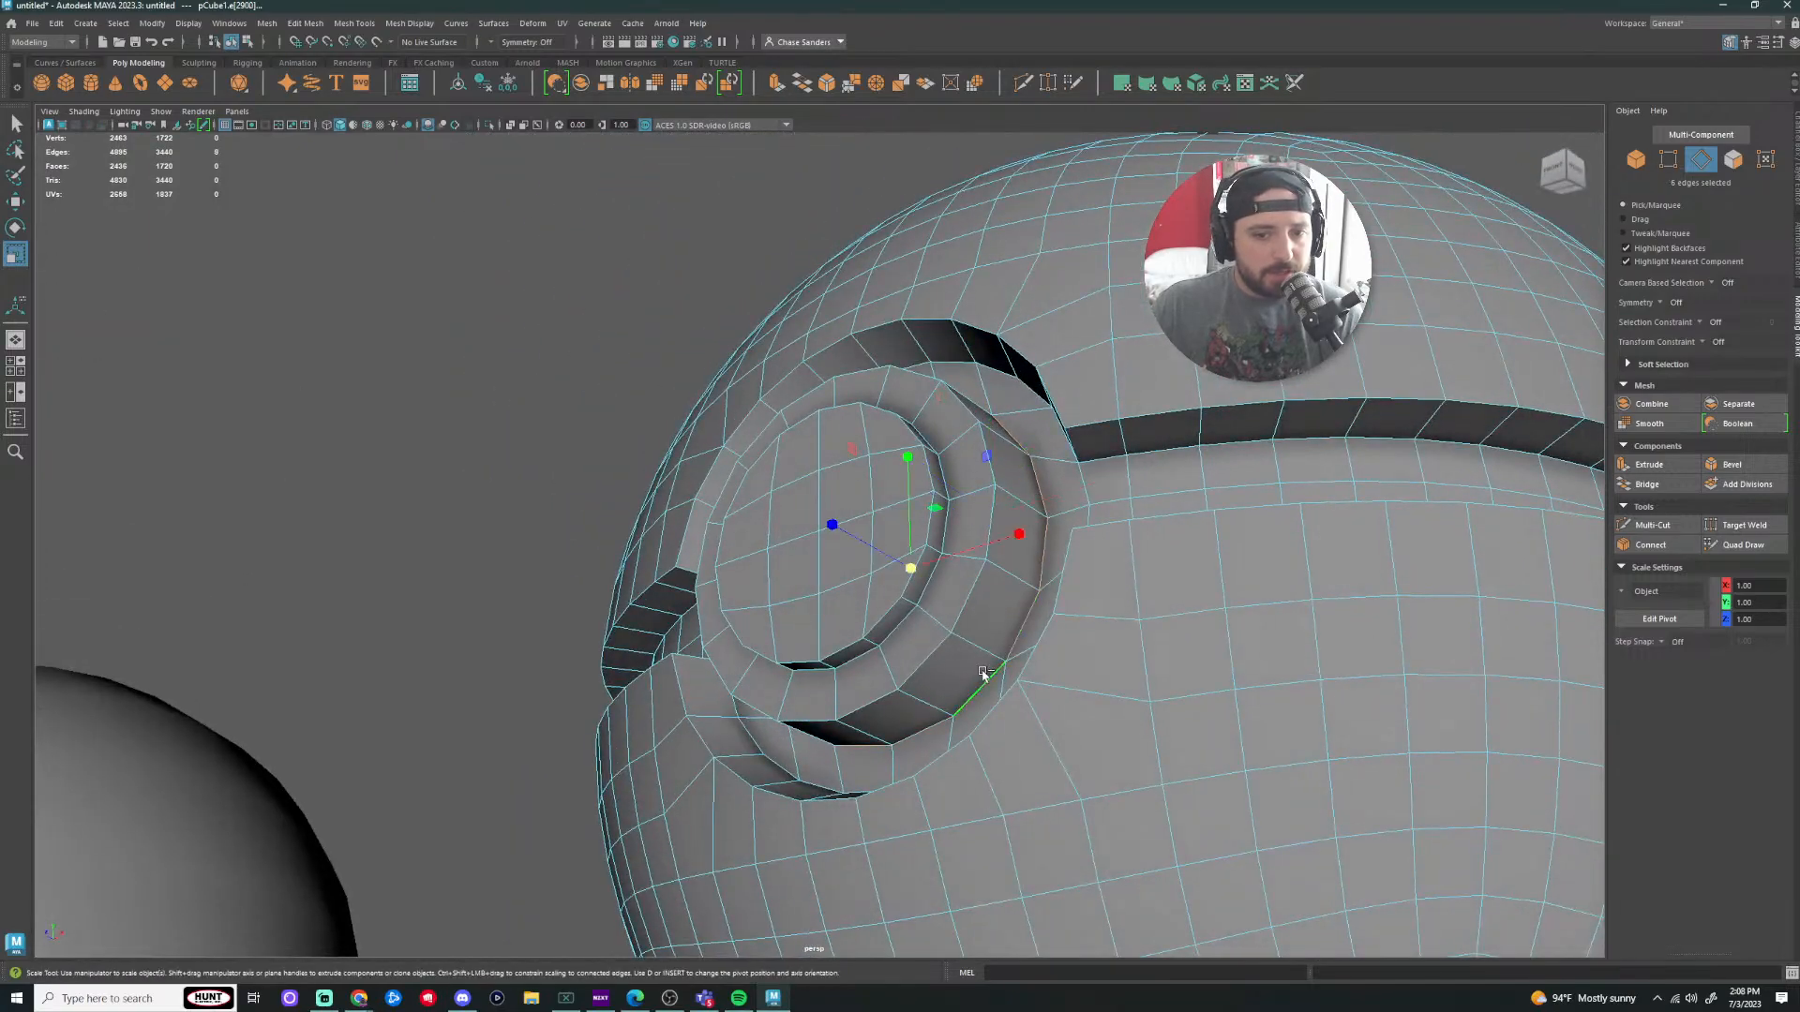
{"action": "mouse_move", "coordinate": [976, 751]}
{"action": "left_mouse_down", "text": "alt"}
{"action": "mouse_move", "coordinate": [1144, 795]}
{"action": "mouse_move", "coordinate": [970, 771]}
{"action": "left_mouse_up", "text": "alt"}
Step: Add more button and ring edges to the selection and switch to the Move tool
{"action": "left_click", "coordinate": [682, 689], "text": "shift"}
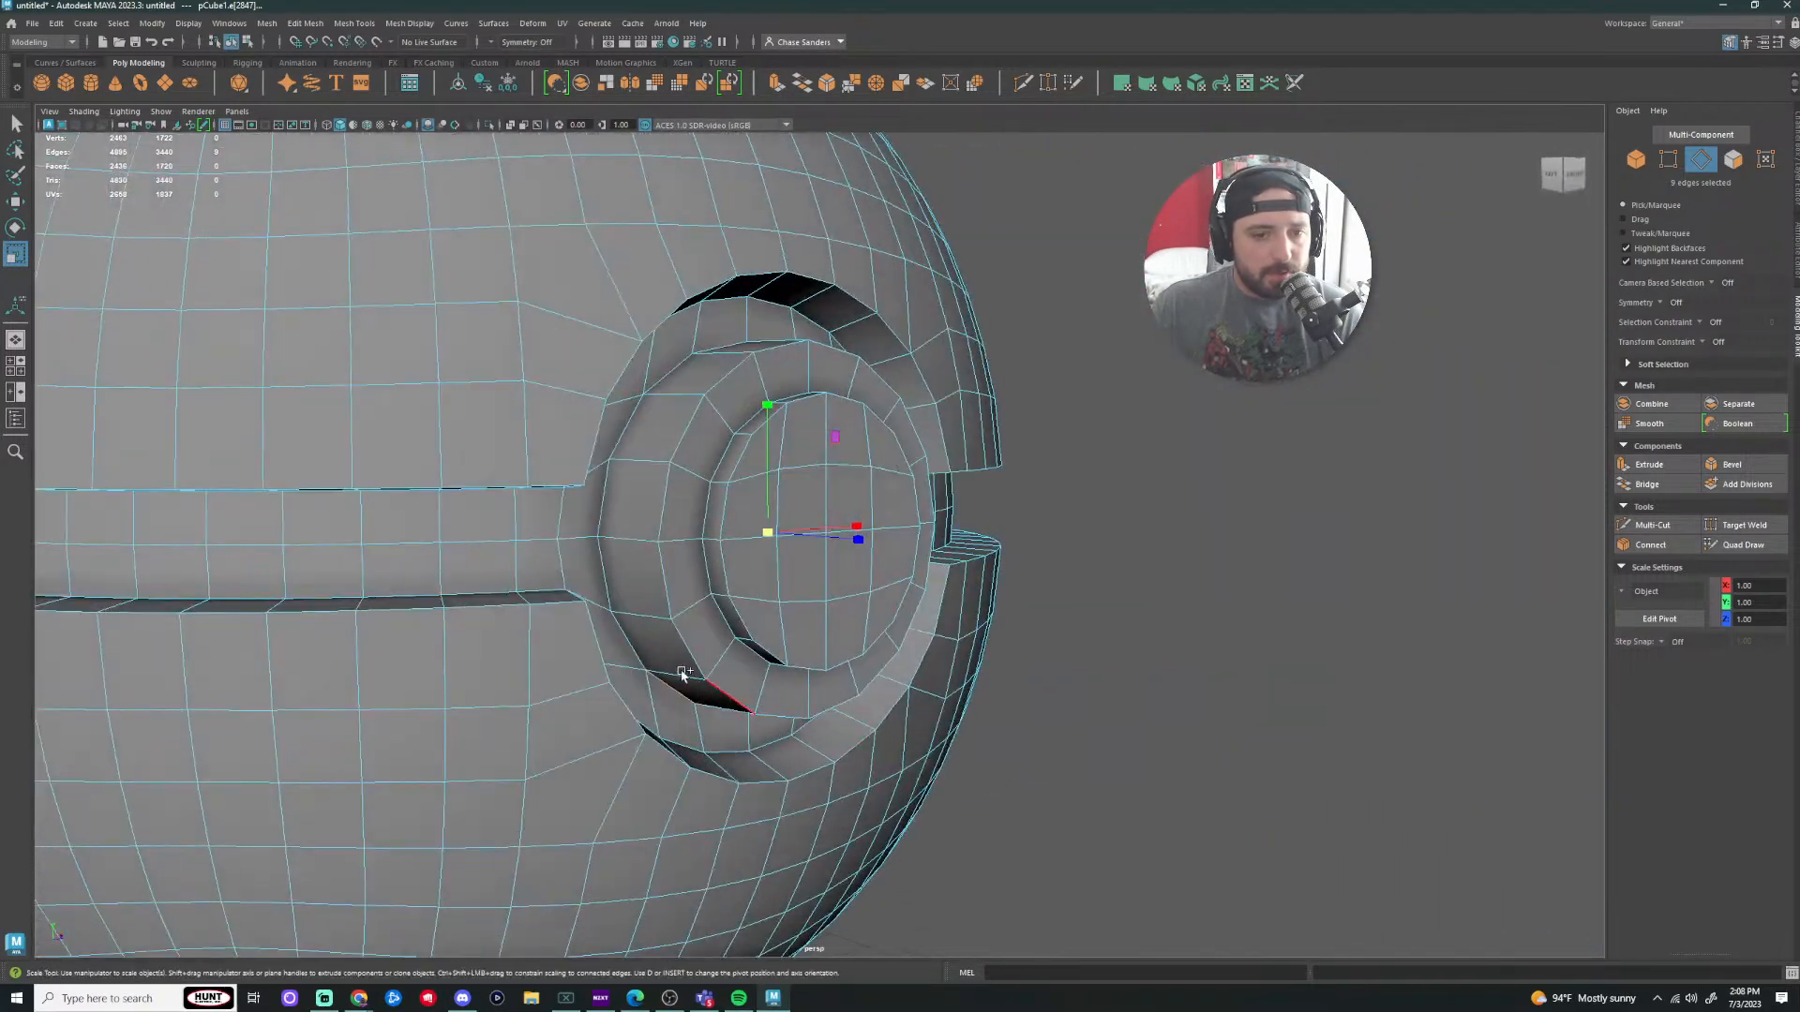
{"action": "left_click_drag", "start_coordinate": [1041, 665], "coordinate": [808, 437], "text": "alt"}
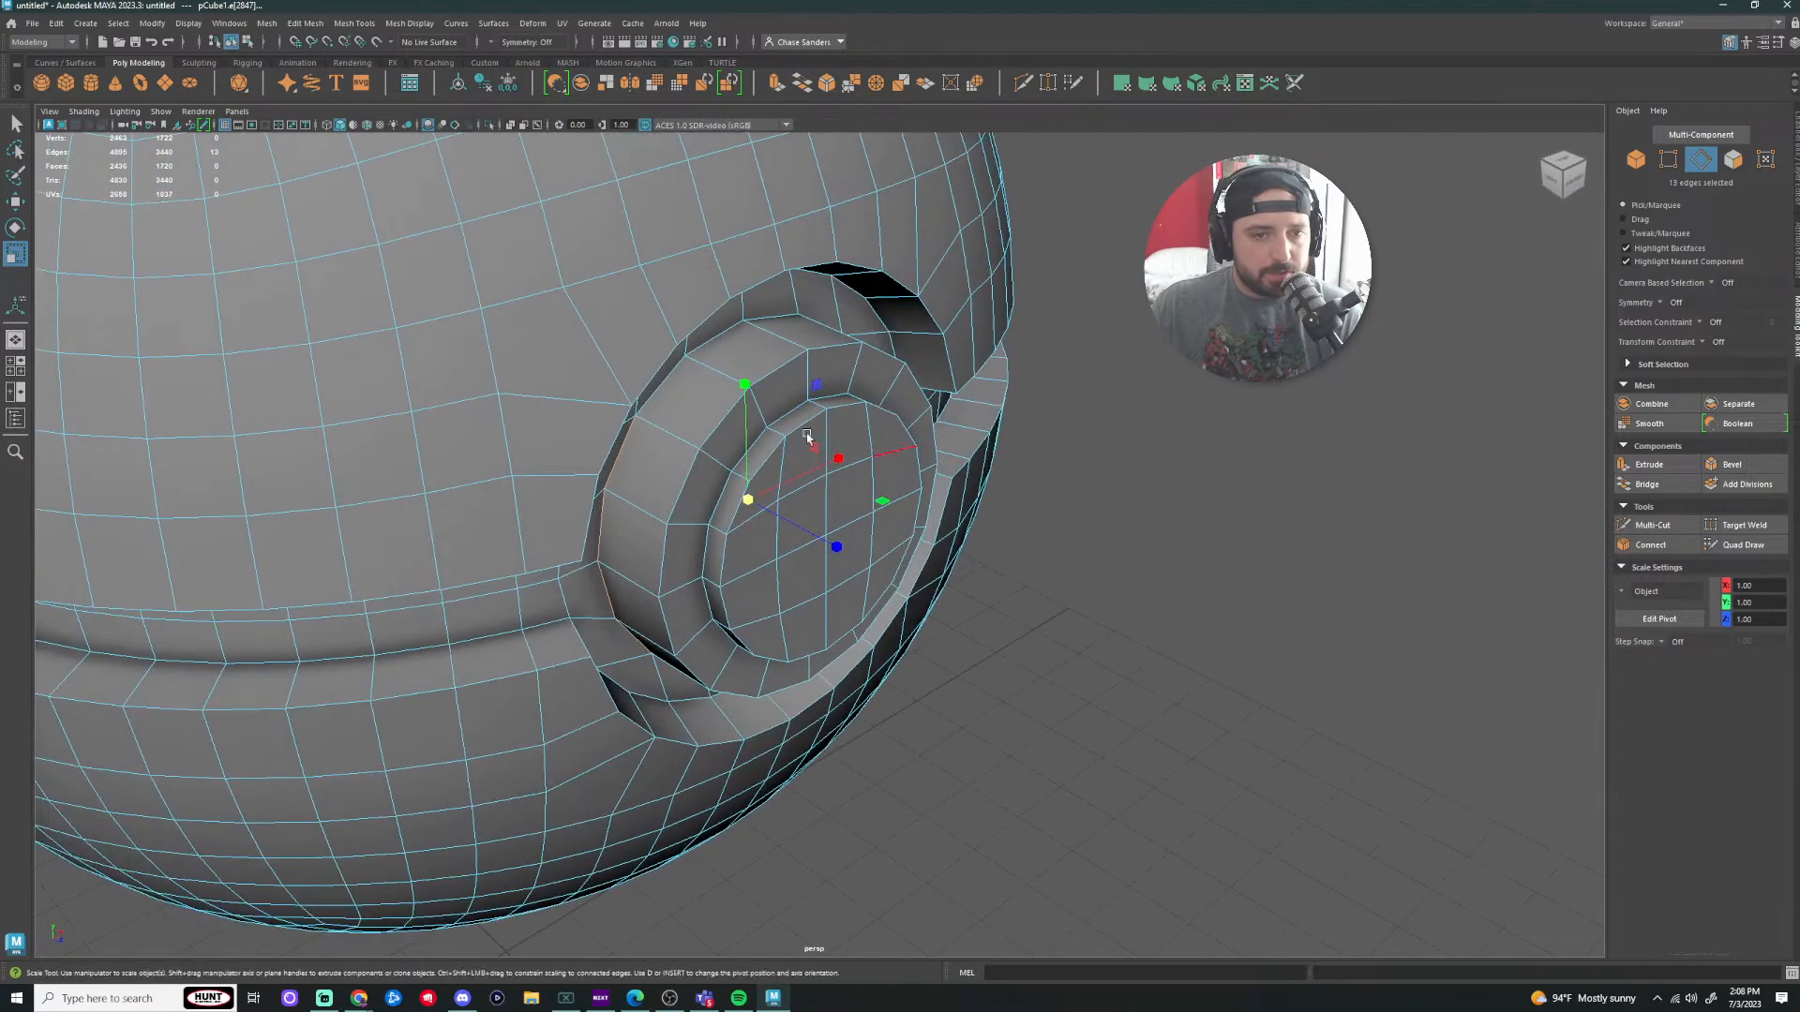
{"action": "left_click", "coordinate": [711, 343], "text": "shift"}
{"action": "left_click_drag", "start_coordinate": [1078, 328], "coordinate": [911, 339], "text": "alt"}
{"action": "left_click", "coordinate": [922, 339], "text": "shift"}
{"action": "left_click_drag", "start_coordinate": [1064, 429], "coordinate": [1236, 439], "text": "alt"}
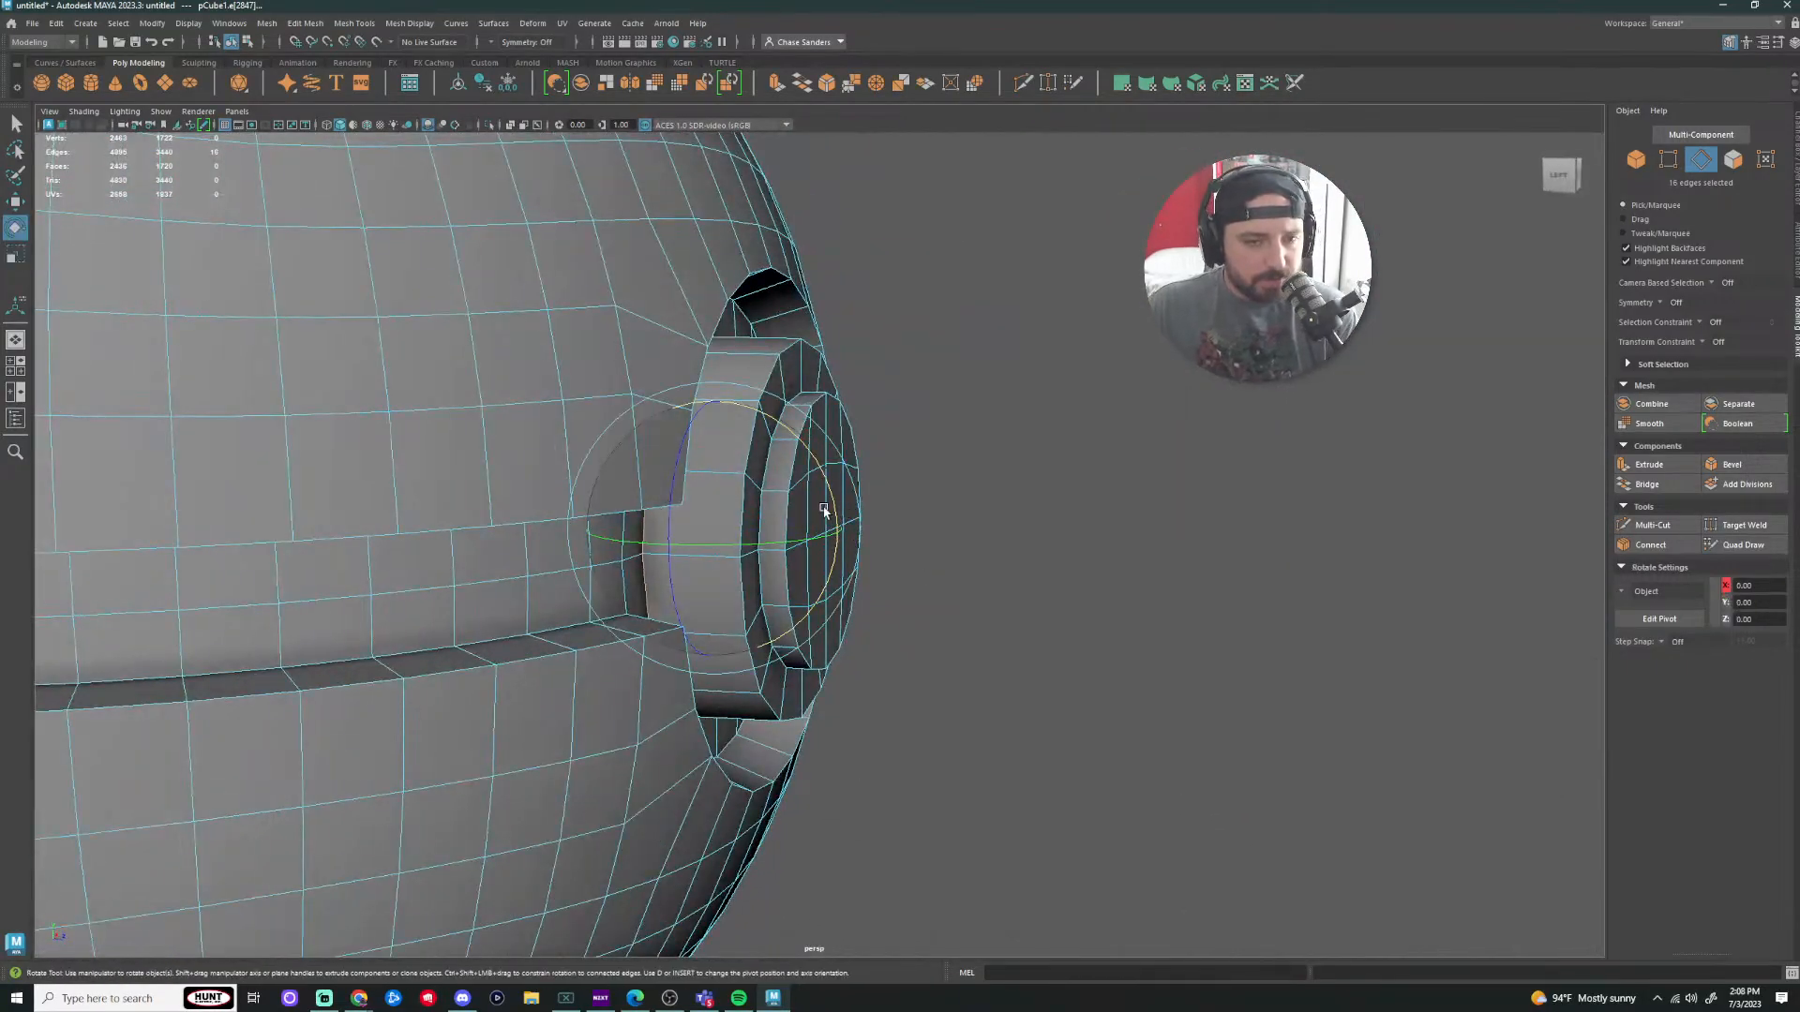
{"action": "key", "text": "w"}
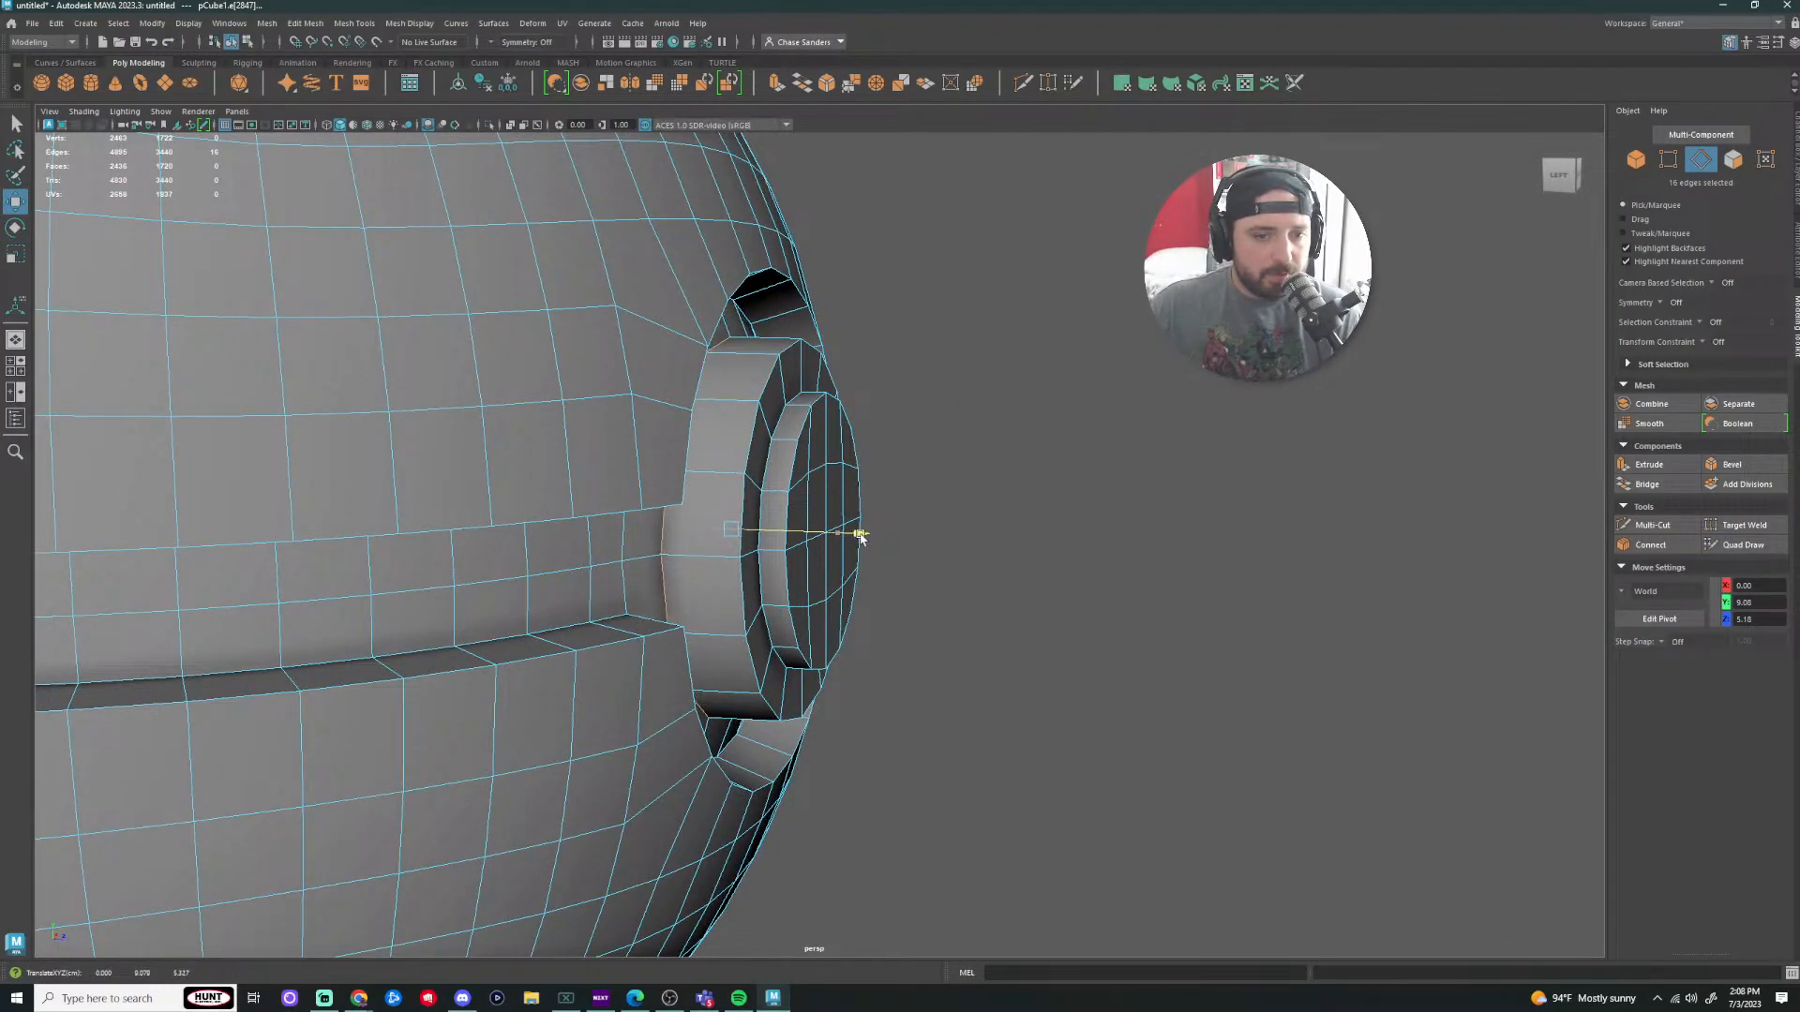
{"action": "left_click_drag", "start_coordinate": [860, 536], "coordinate": [835, 501], "text": "alt"}
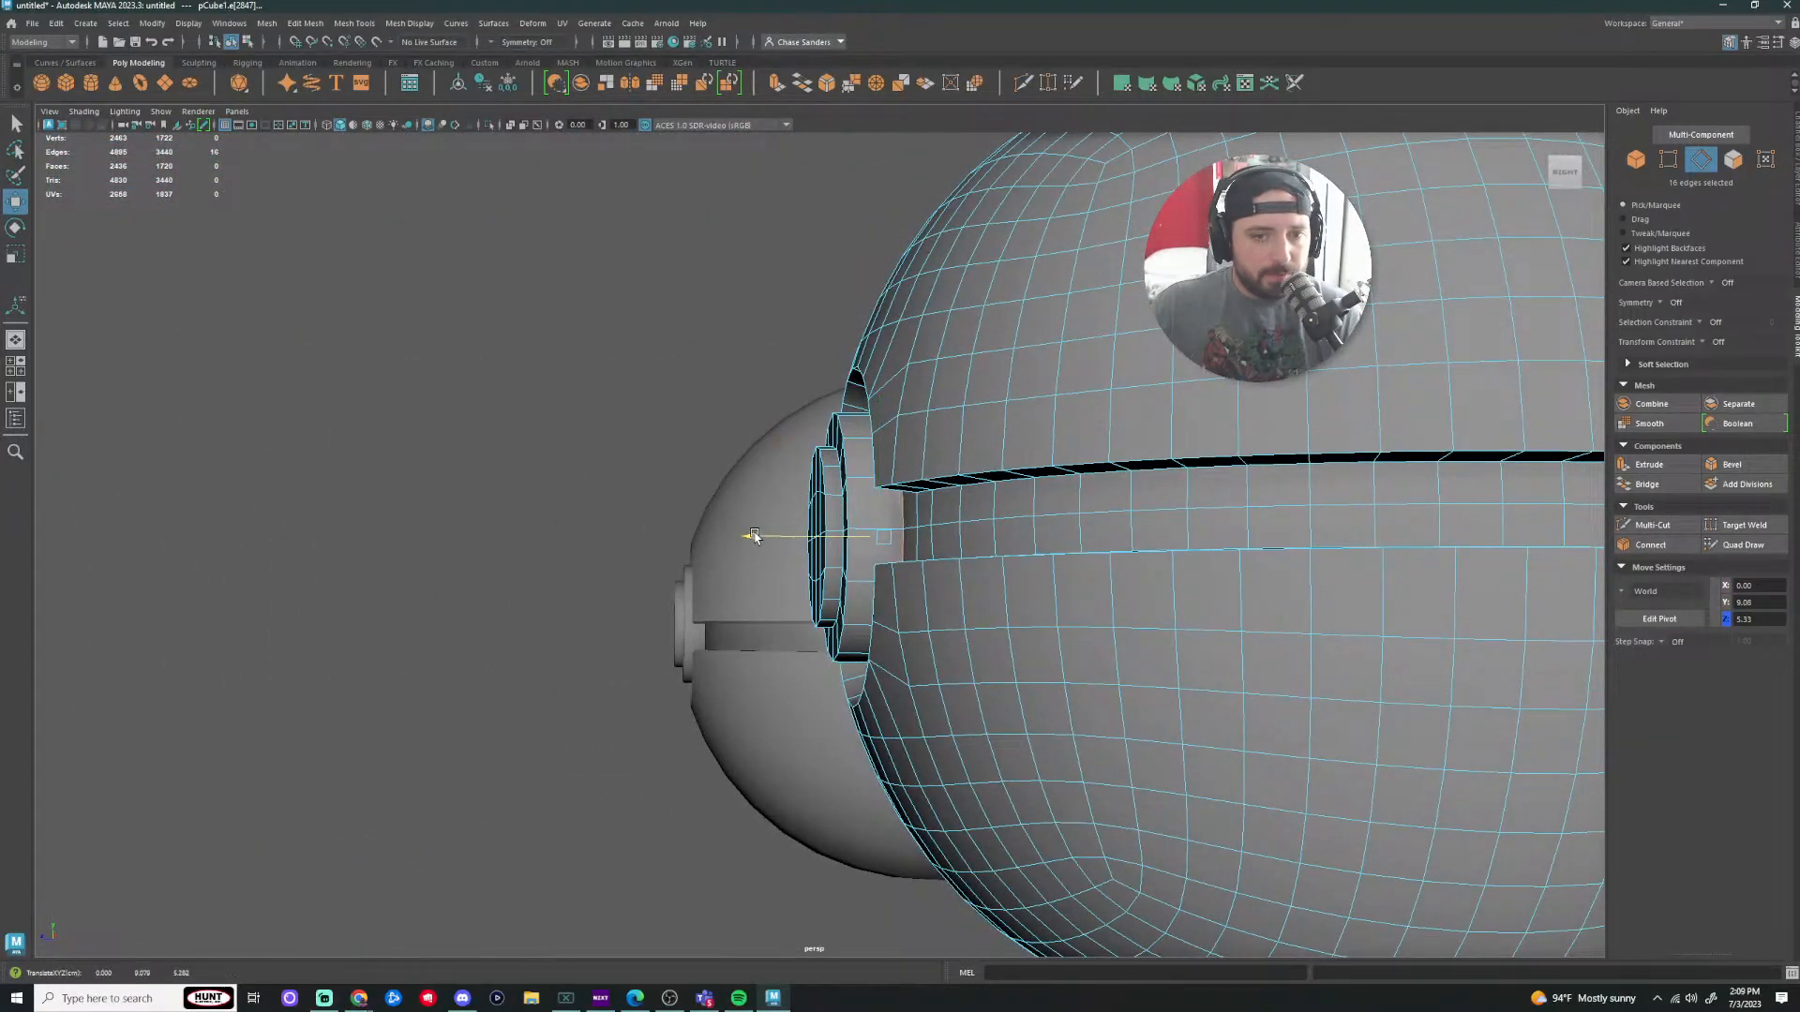
Step: Clear the edge selection and return to object mode with the ball deselected
{"action": "left_click", "coordinate": [582, 649]}
{"action": "scroll", "coordinate": [583, 652], "scroll_direction": "down", "scroll_amount": 5}
{"action": "left_click_drag", "start_coordinate": [583, 654], "coordinate": [773, 656], "text": "alt"}
{"action": "scroll", "coordinate": [902, 667], "scroll_direction": "up", "scroll_amount": 8}
{"action": "scroll", "coordinate": [902, 666], "scroll_direction": "down", "scroll_amount": 8}
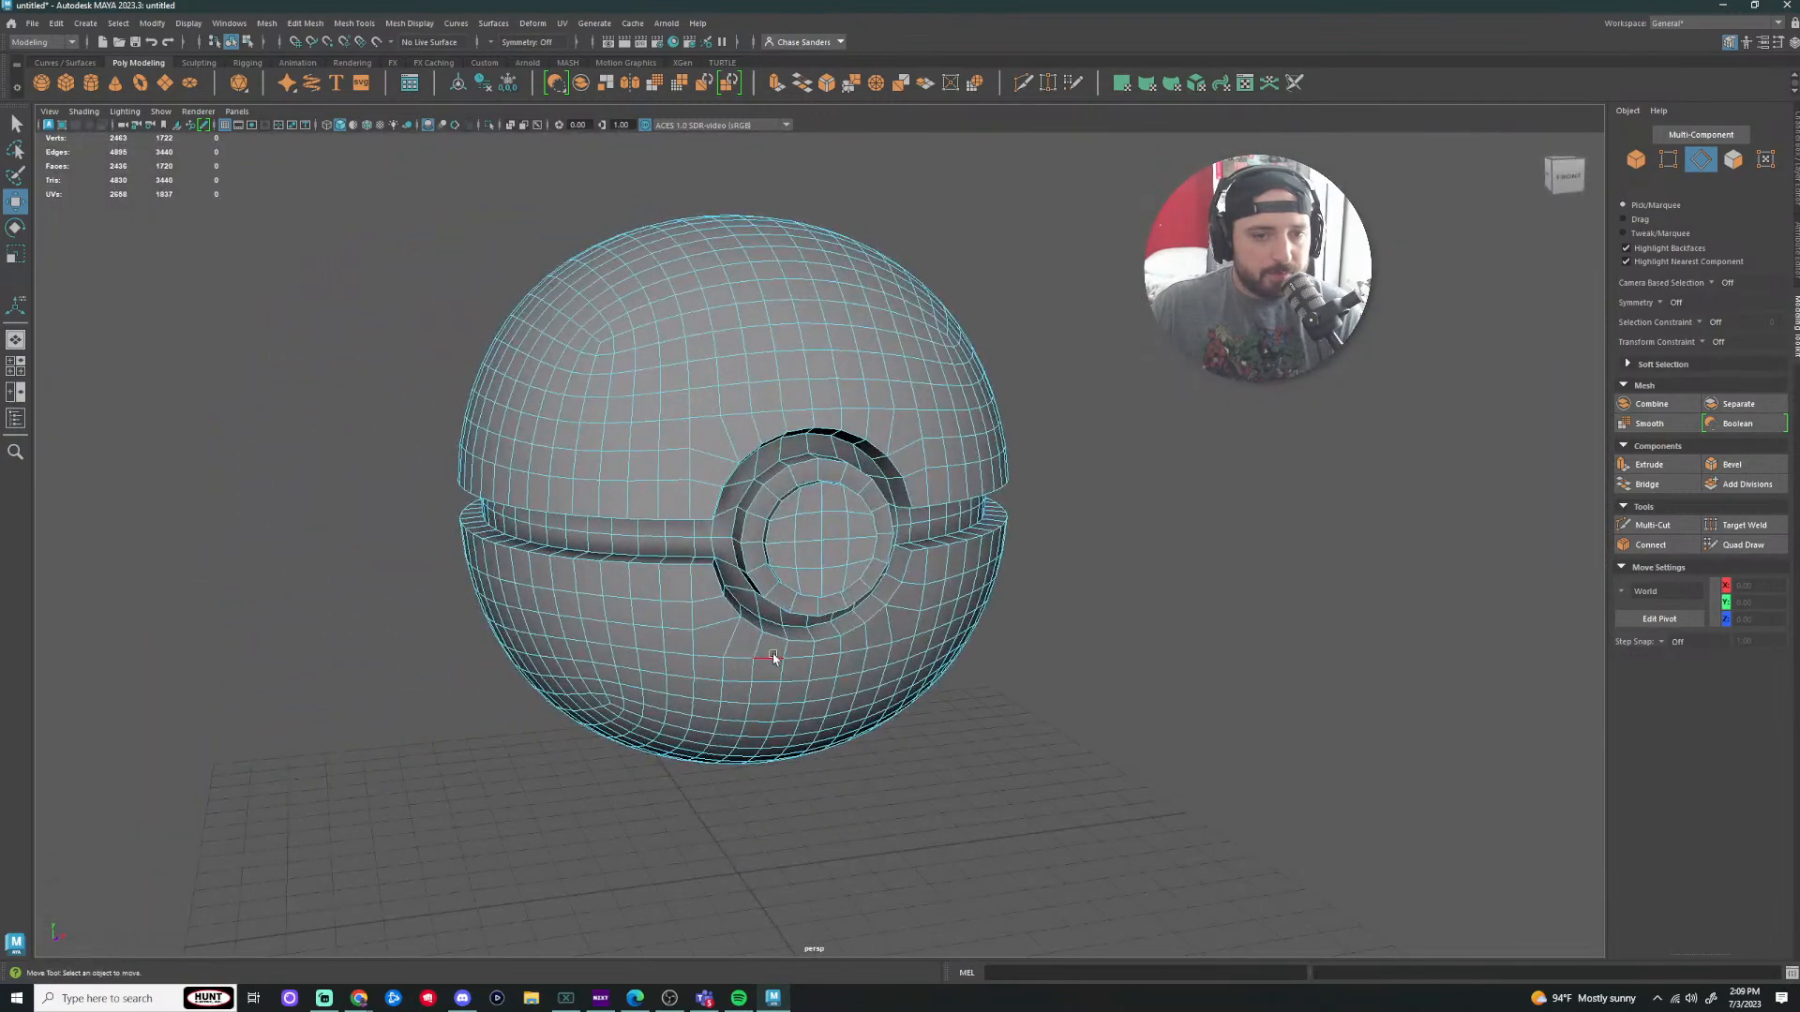
{"action": "right_click_drag", "start_coordinate": [769, 492], "coordinate": [834, 476]}
{"action": "left_click", "coordinate": [1128, 515]}
Step: Turn the view to face the ball front-on and select the Poké Ball mesh (pCube1)
{"action": "left_click_drag", "start_coordinate": [1128, 514], "coordinate": [1166, 550], "text": "alt"}
{"action": "scroll", "coordinate": [887, 591], "scroll_direction": "up", "scroll_amount": 5}
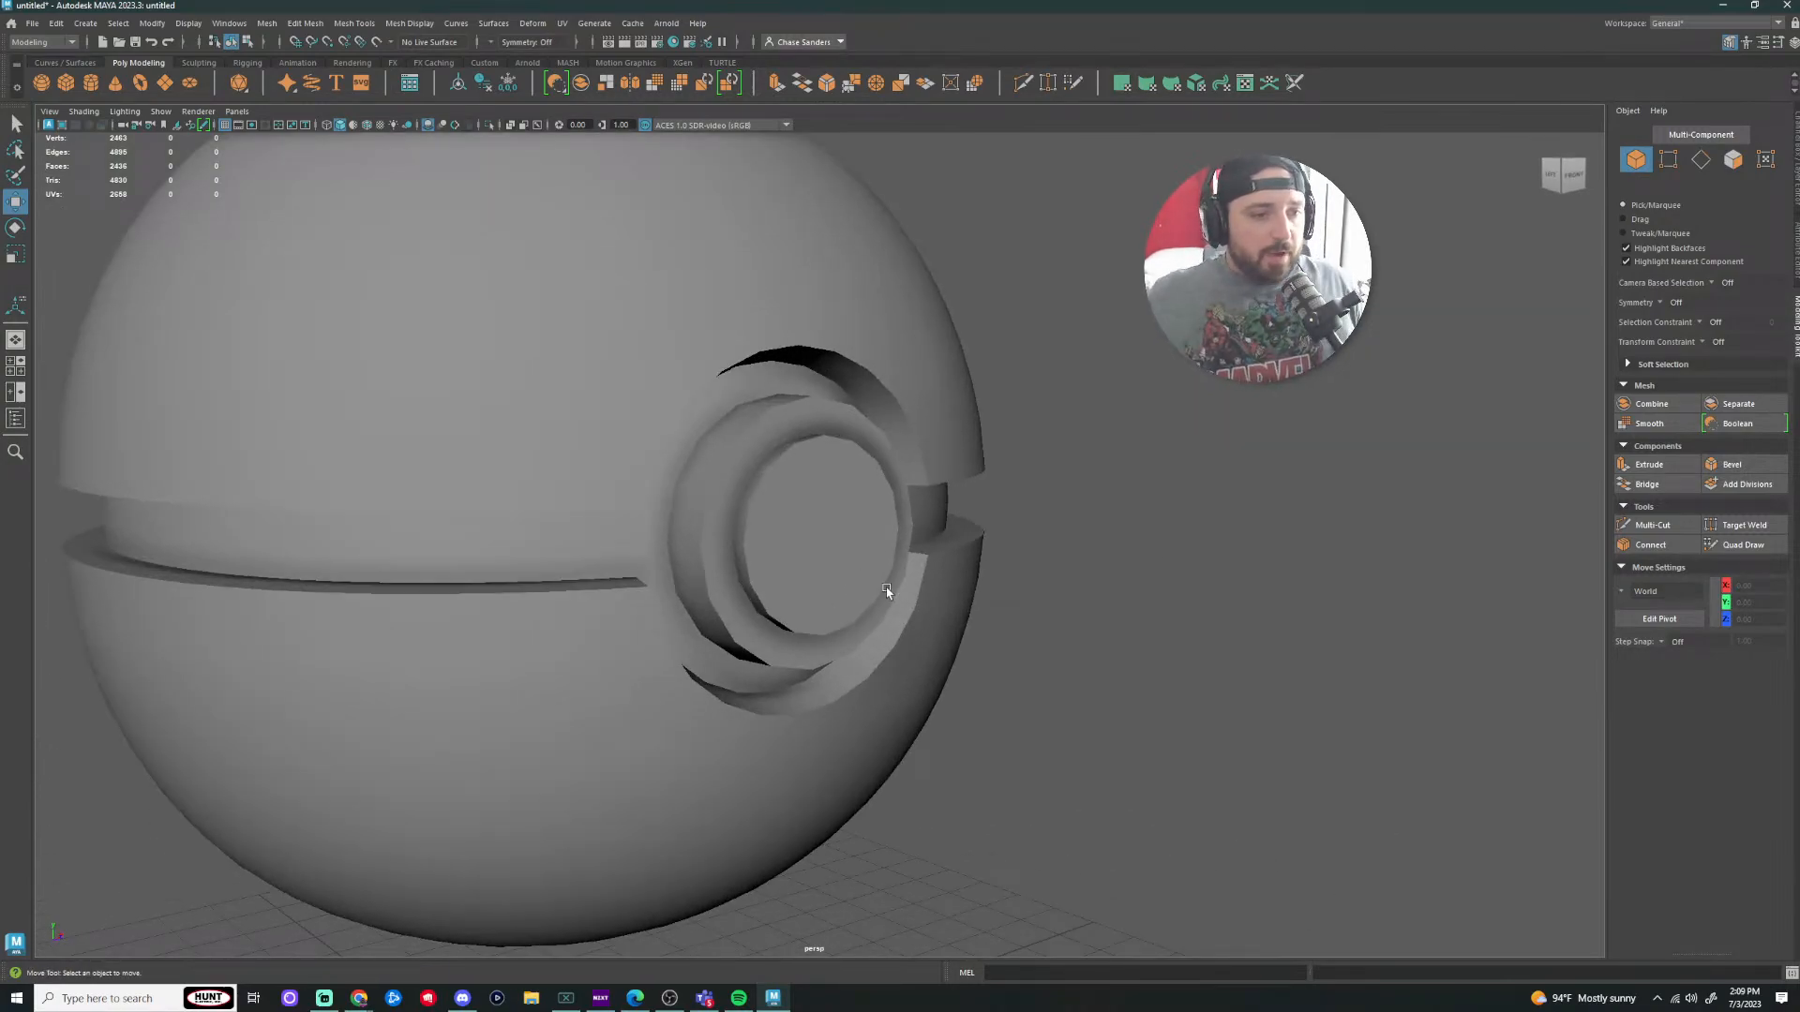
{"action": "scroll", "coordinate": [903, 416], "scroll_direction": "down", "scroll_amount": 5}
{"action": "left_click_drag", "start_coordinate": [824, 562], "coordinate": [852, 643], "text": "alt"}
{"action": "scroll", "coordinate": [855, 619], "scroll_direction": "up", "scroll_amount": 6}
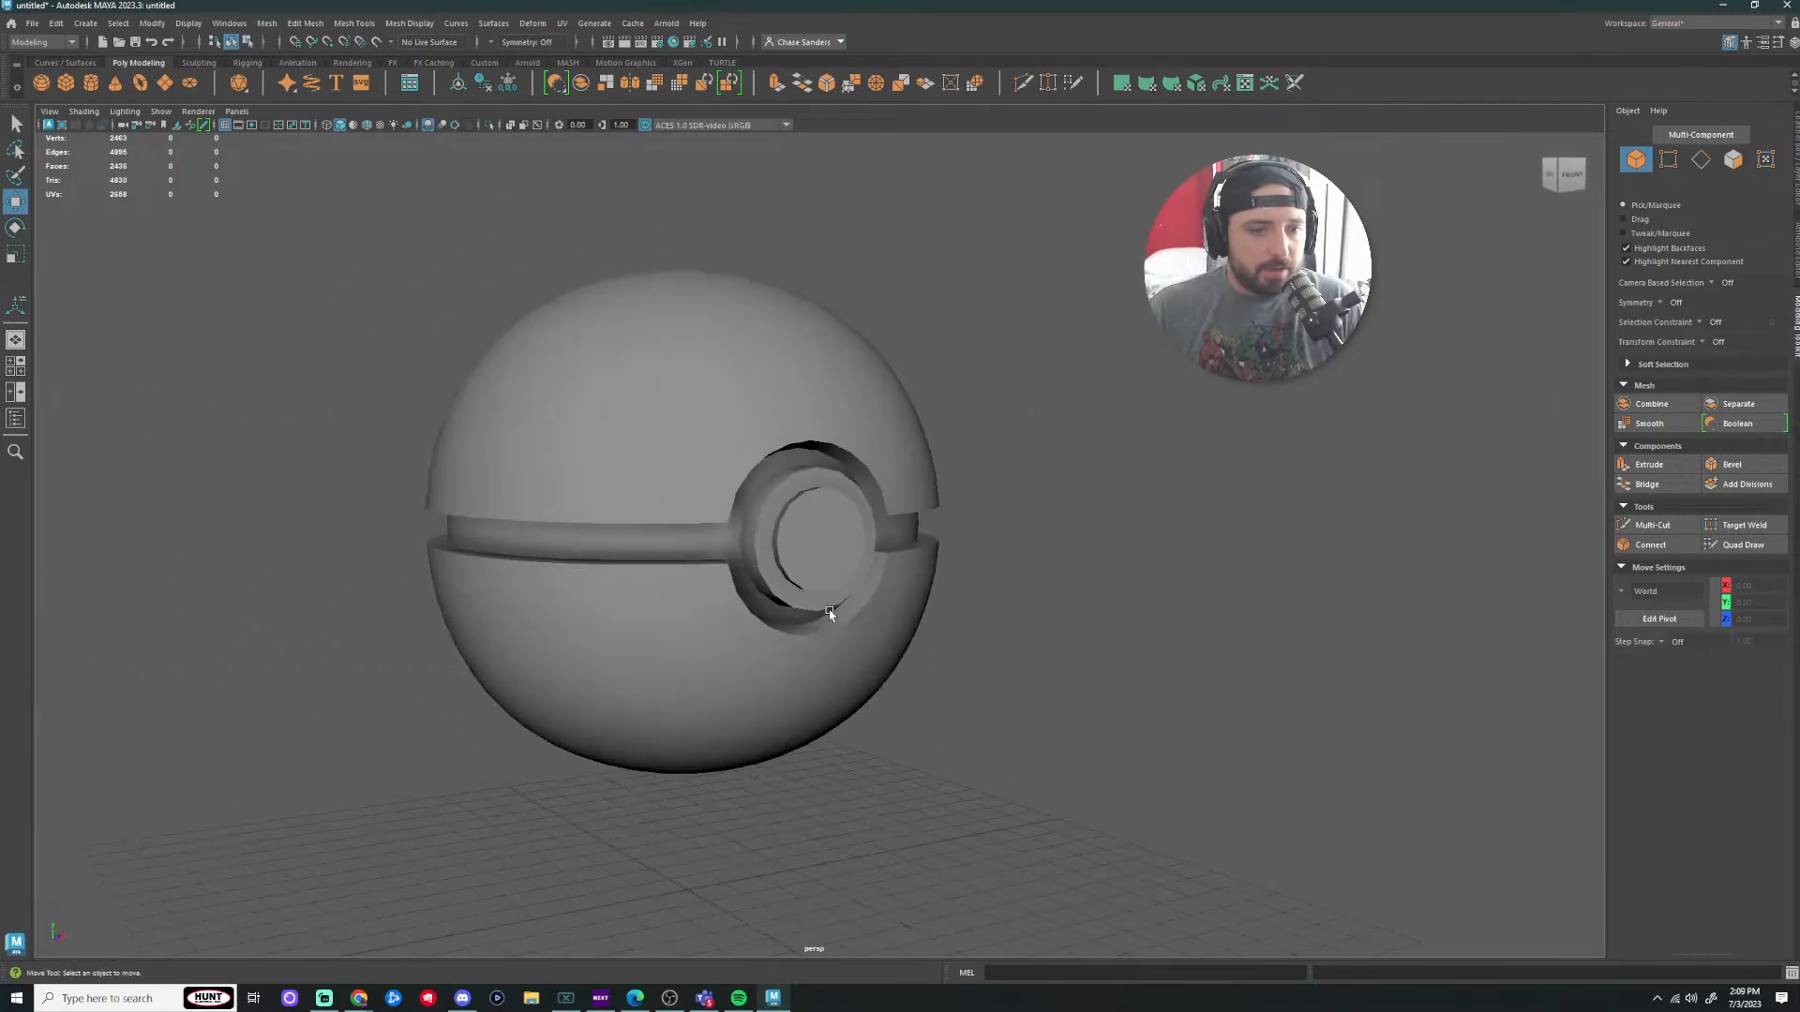
{"action": "scroll", "coordinate": [728, 605], "scroll_direction": "up", "scroll_amount": 3}
{"action": "left_click", "coordinate": [606, 630]}
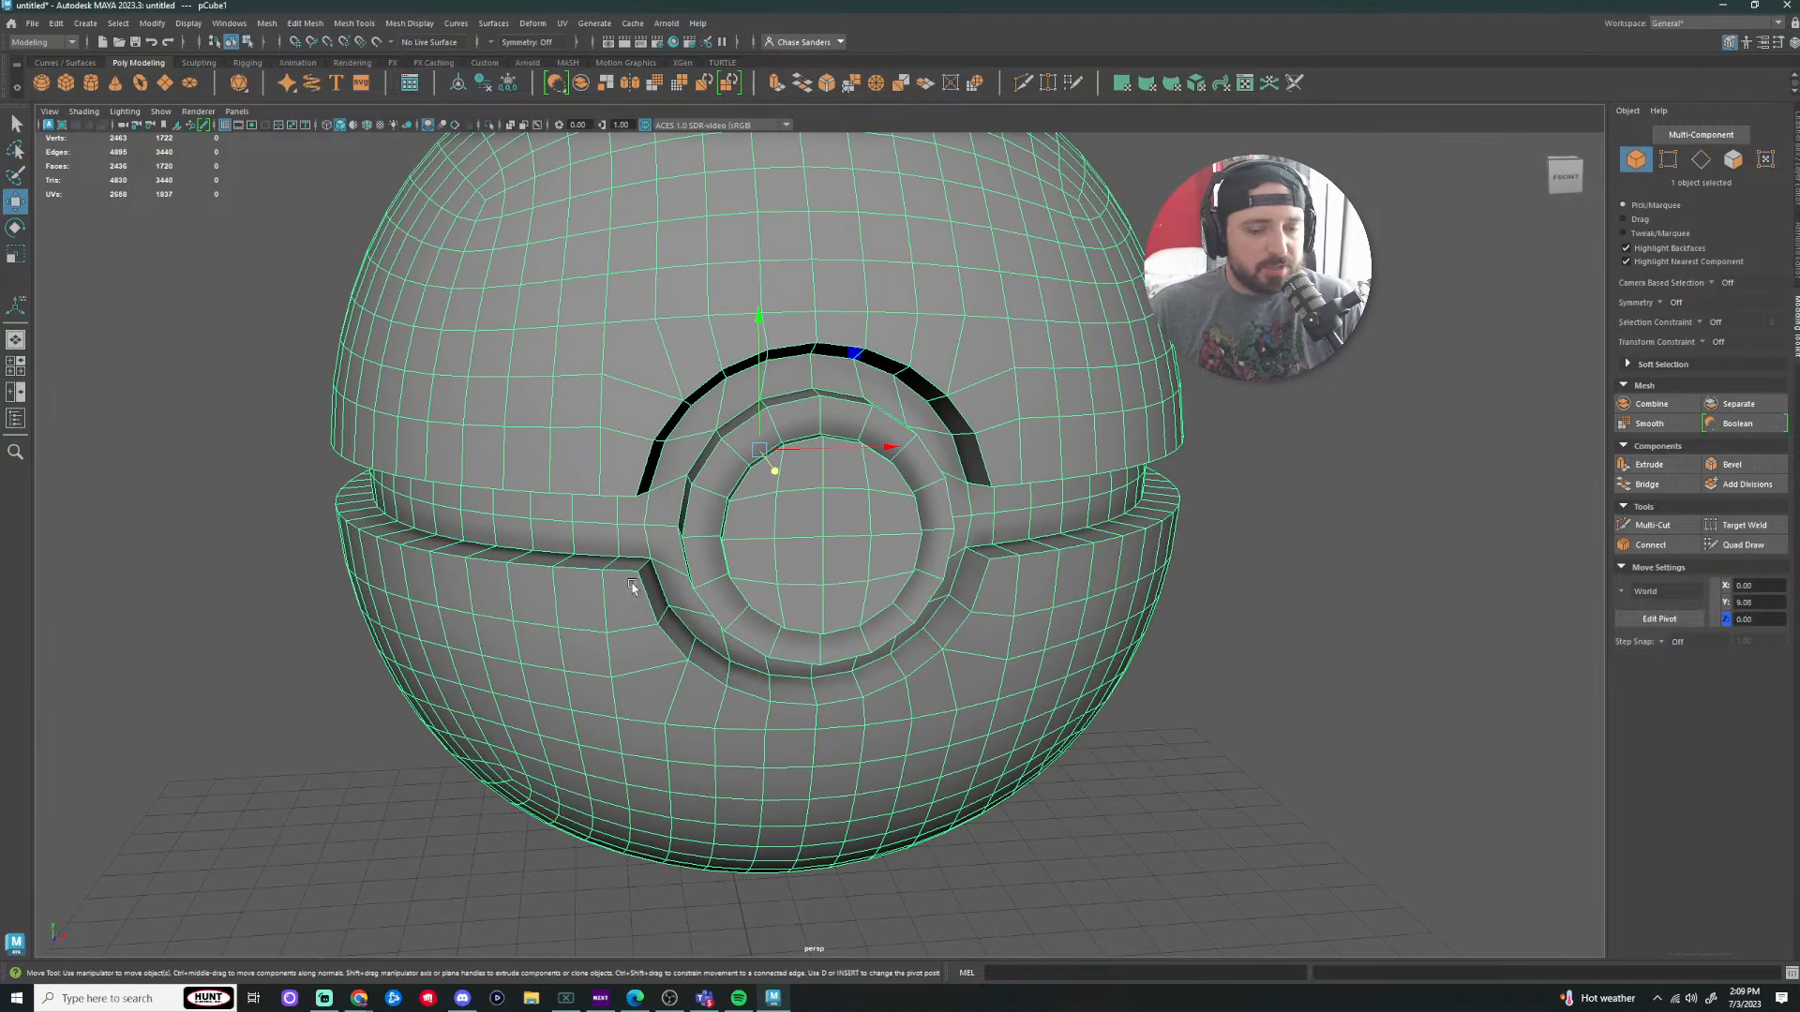
Step: Switch the ball to edge selection and orbit around it to a straight-on front view
{"action": "left_click_drag", "start_coordinate": [550, 580], "coordinate": [829, 727], "text": "alt"}
{"action": "scroll", "coordinate": [834, 684], "scroll_direction": "up", "scroll_amount": 3}
{"action": "right_click_drag", "start_coordinate": [857, 540], "coordinate": [855, 495]}
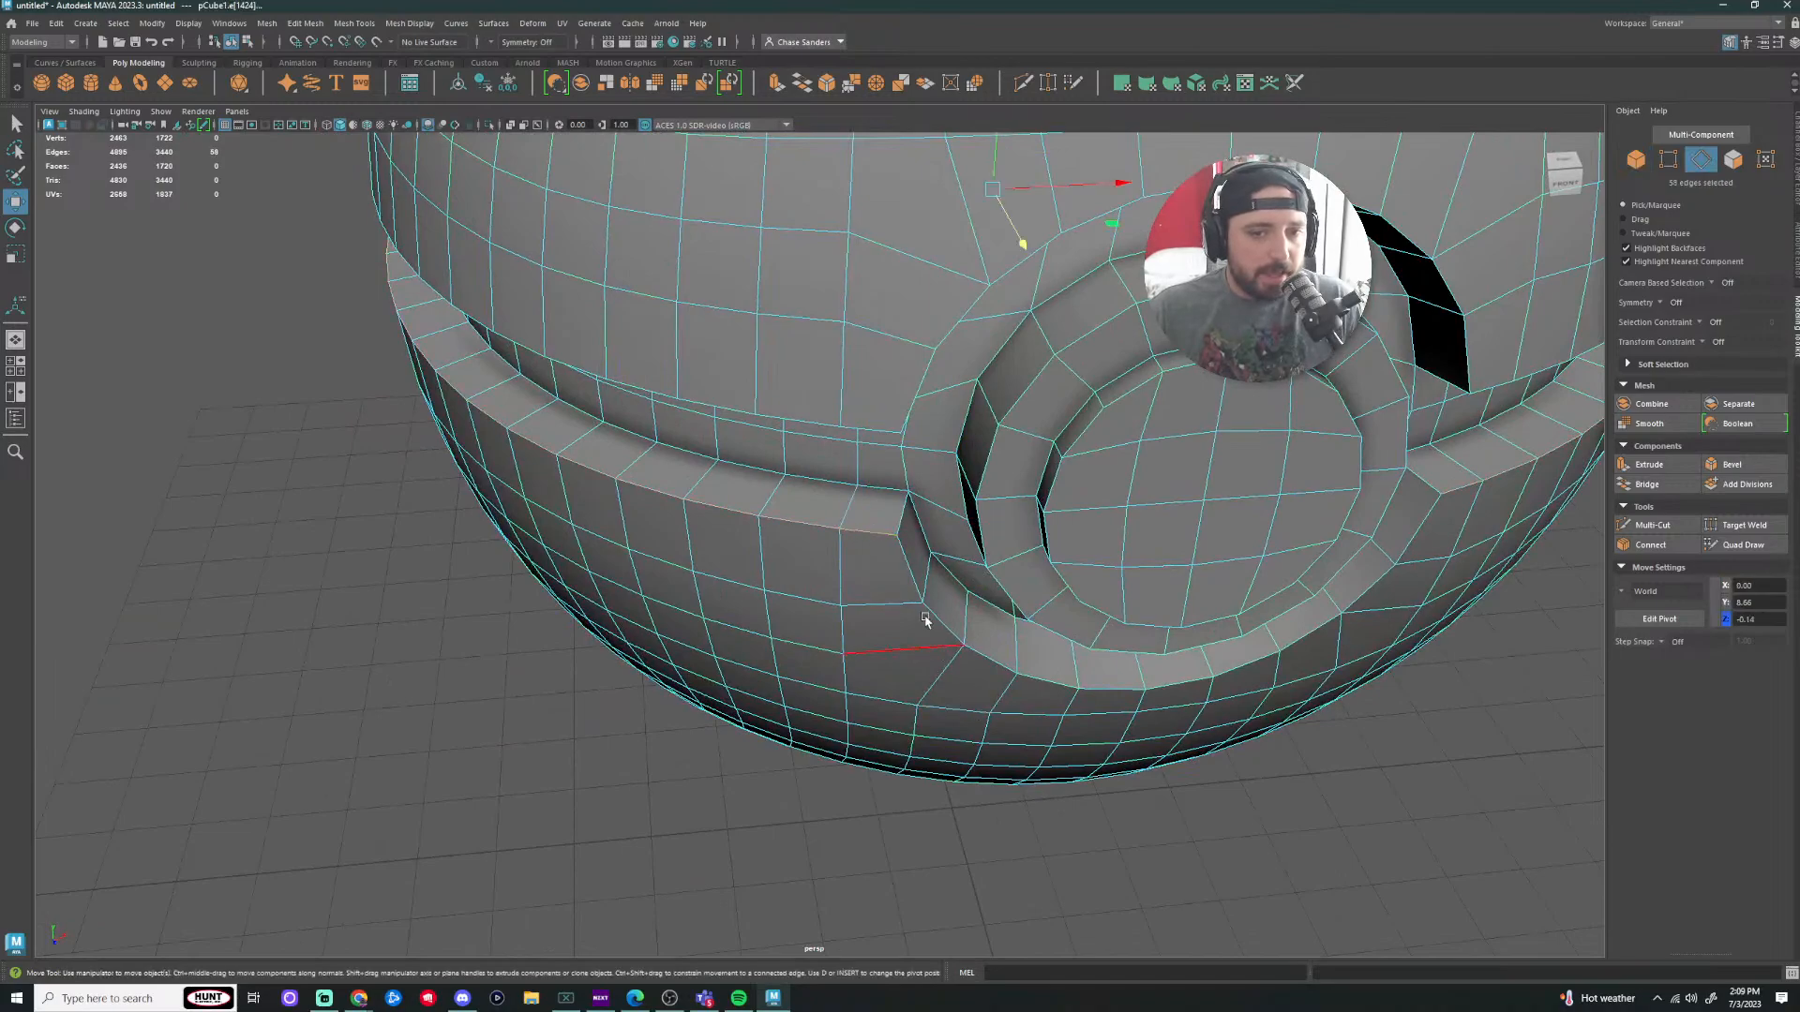
{"action": "left_click_drag", "start_coordinate": [978, 656], "coordinate": [1002, 634], "text": "alt"}
{"action": "scroll", "coordinate": [1167, 594], "scroll_direction": "down", "scroll_amount": 3}
{"action": "left_click_drag", "start_coordinate": [1462, 566], "coordinate": [1459, 502], "text": "alt"}
{"action": "scroll", "coordinate": [1262, 525], "scroll_direction": "down", "scroll_amount": 5}
{"action": "scroll", "coordinate": [1060, 425], "scroll_direction": "up", "scroll_amount": 5}
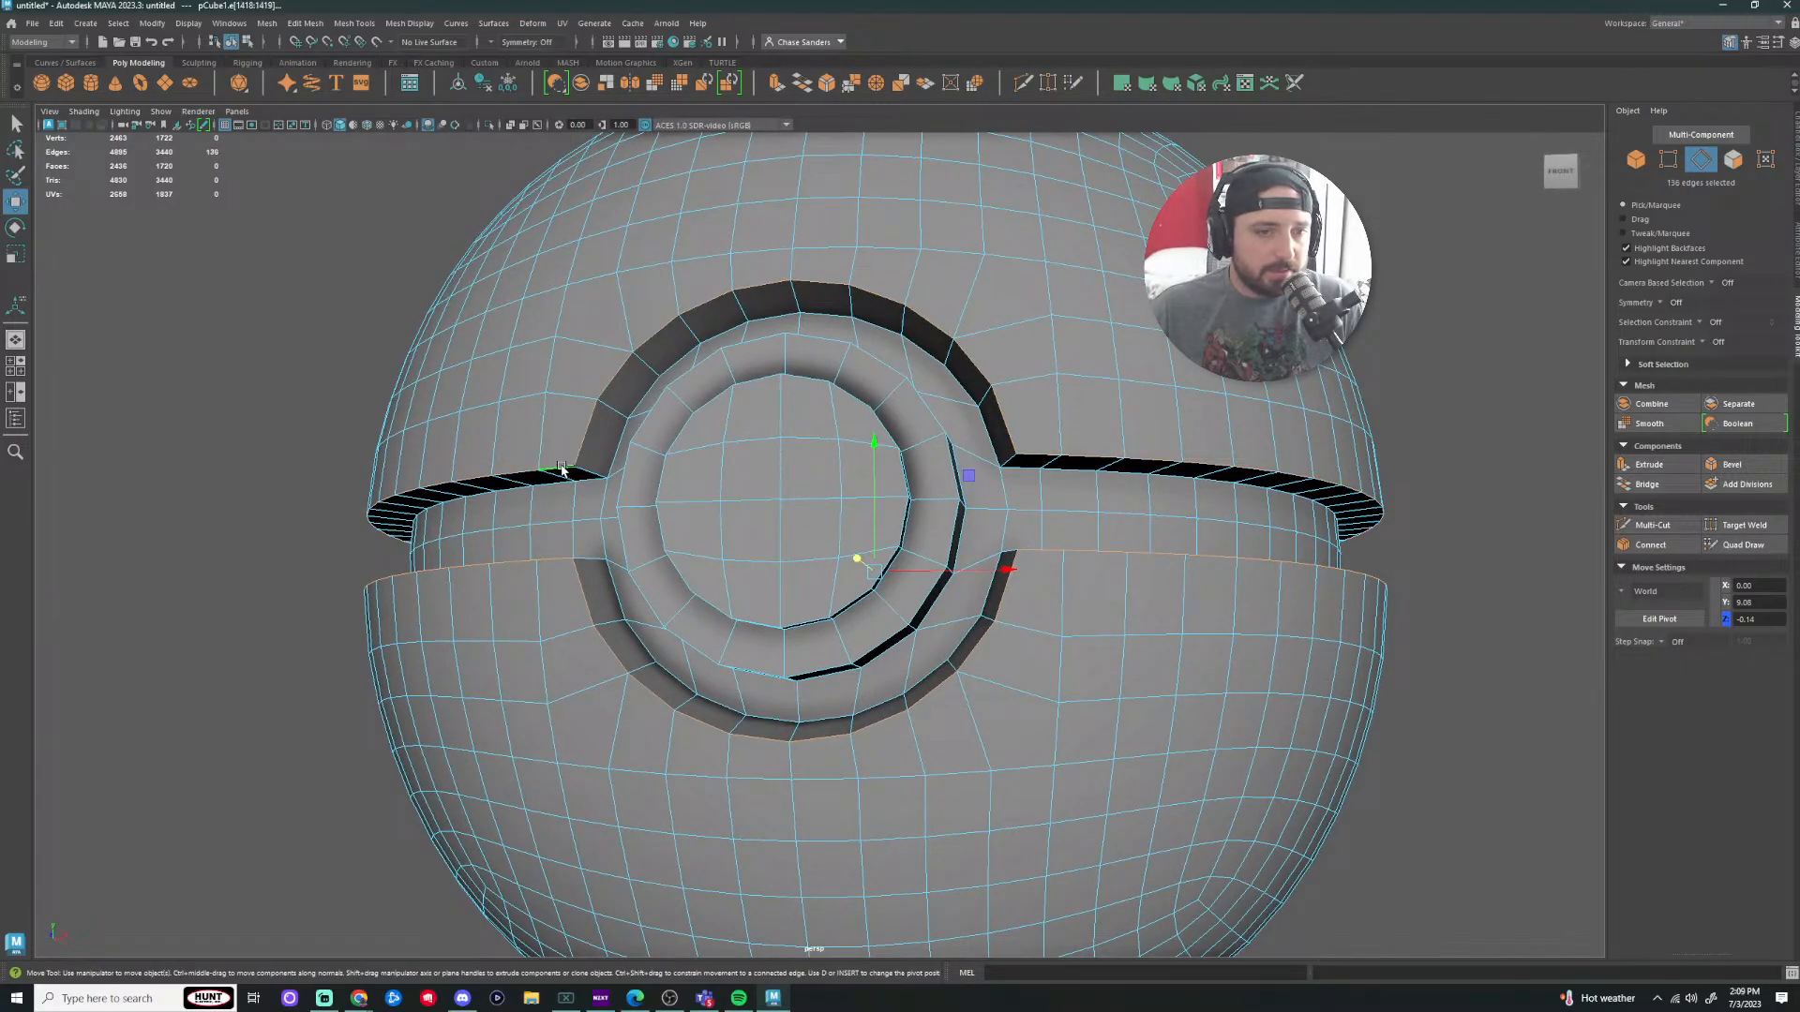
{"action": "scroll", "coordinate": [1362, 503], "scroll_direction": "down", "scroll_amount": 1}
{"action": "left_click_drag", "start_coordinate": [1362, 502], "coordinate": [1490, 542], "text": "alt"}
{"action": "scroll", "coordinate": [1183, 621], "scroll_direction": "down", "scroll_amount": 4}
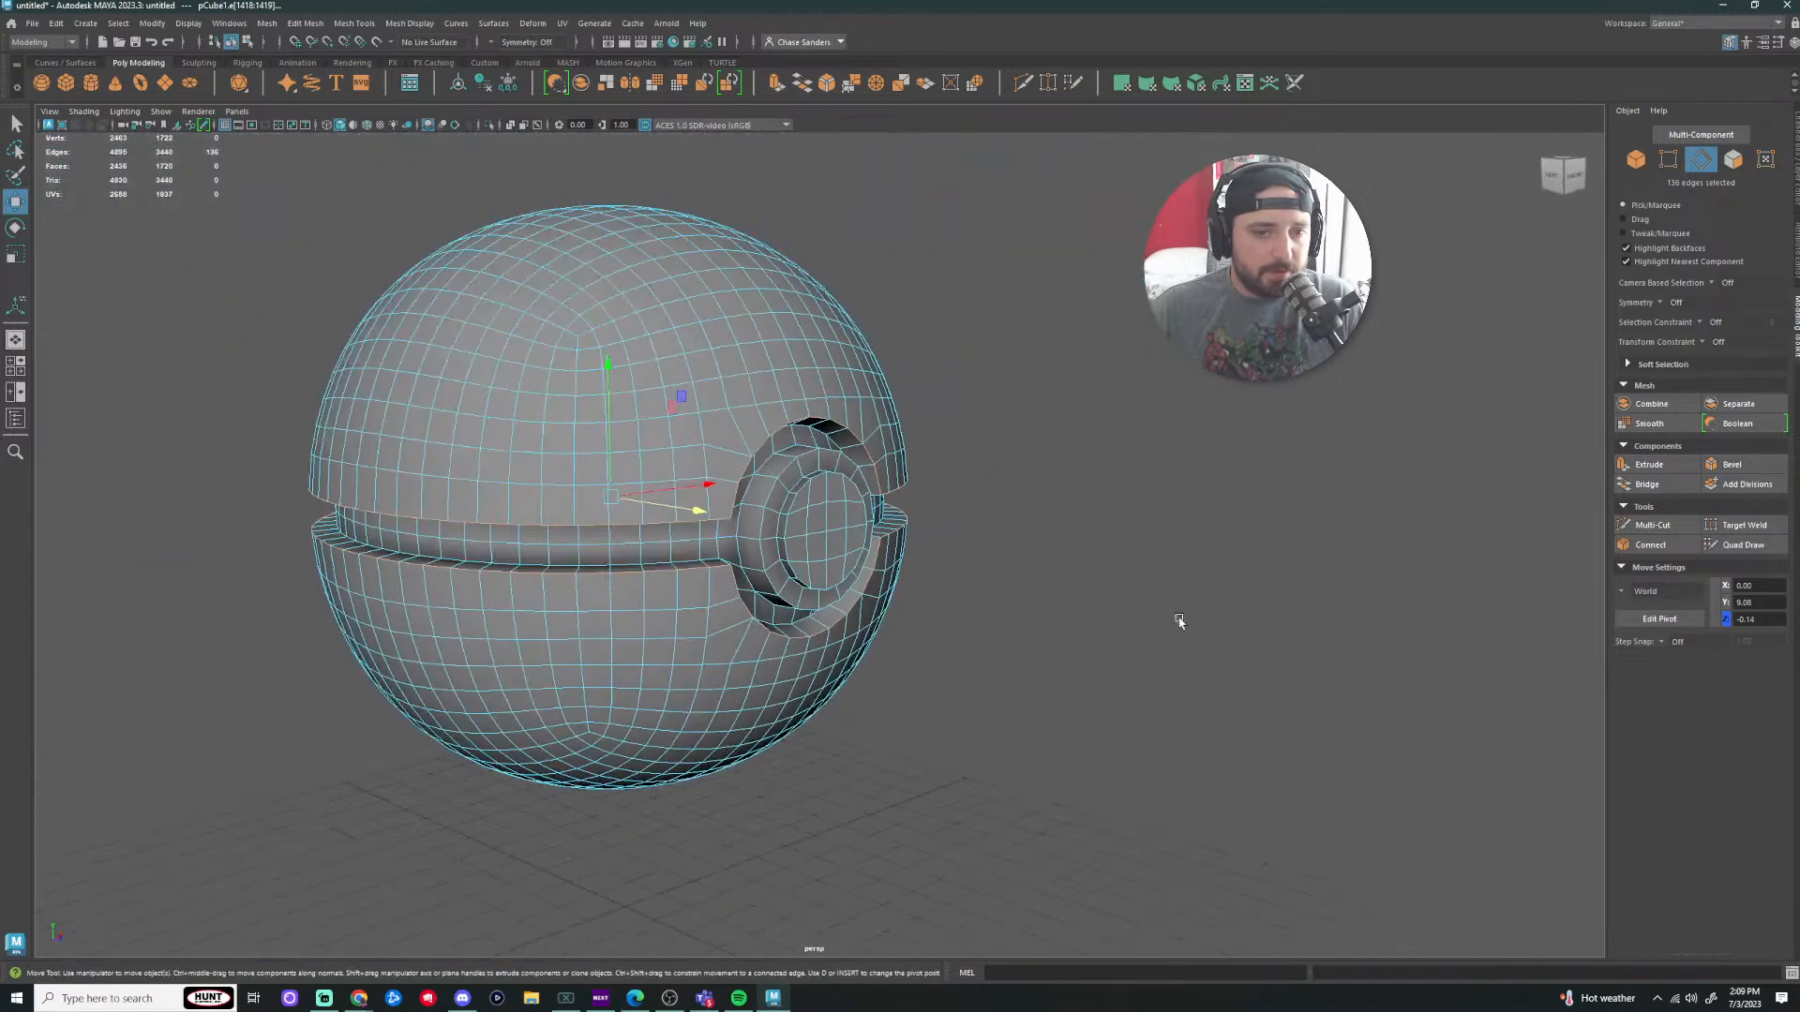
{"action": "left_click_drag", "start_coordinate": [1179, 621], "coordinate": [1347, 651], "text": "alt"}
{"action": "scroll", "coordinate": [1112, 607], "scroll_direction": "up", "scroll_amount": 6}
{"action": "left_click_drag", "start_coordinate": [1113, 606], "coordinate": [1251, 700], "text": "alt"}
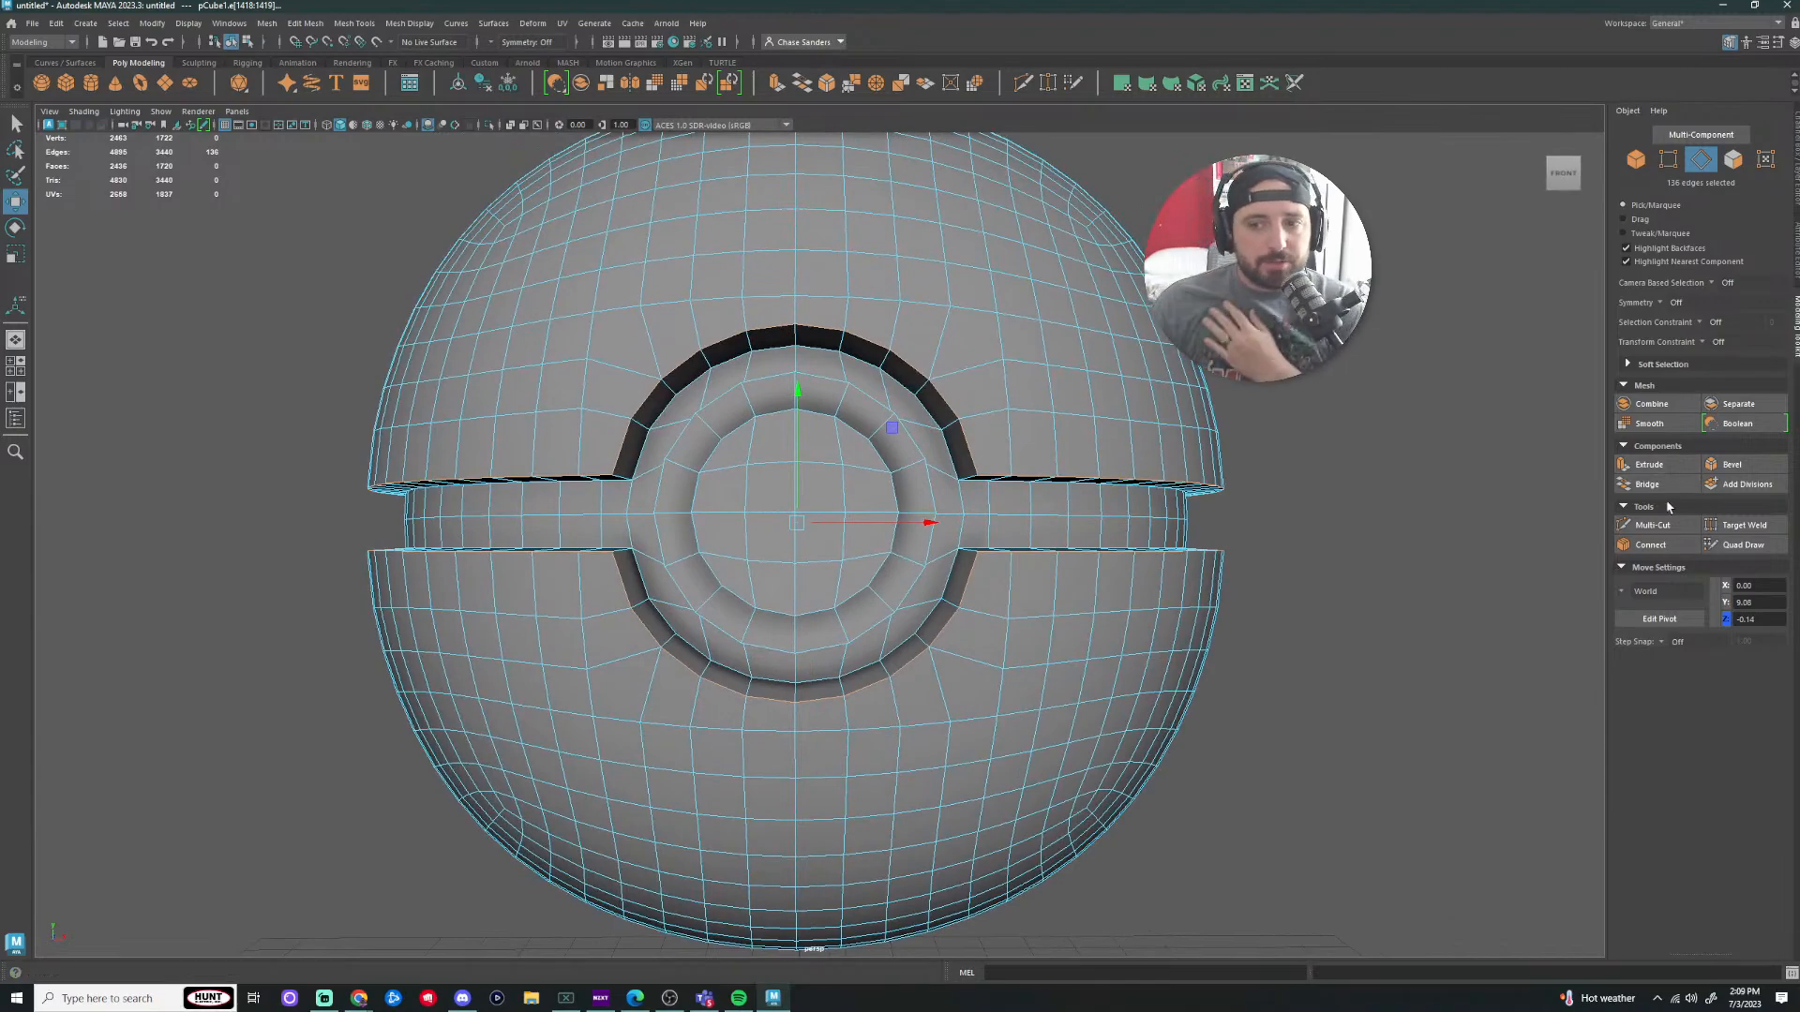
Step: Bevel the selected button-ring and belt edges with a fraction of 0.2
{"action": "left_click", "coordinate": [1732, 465]}
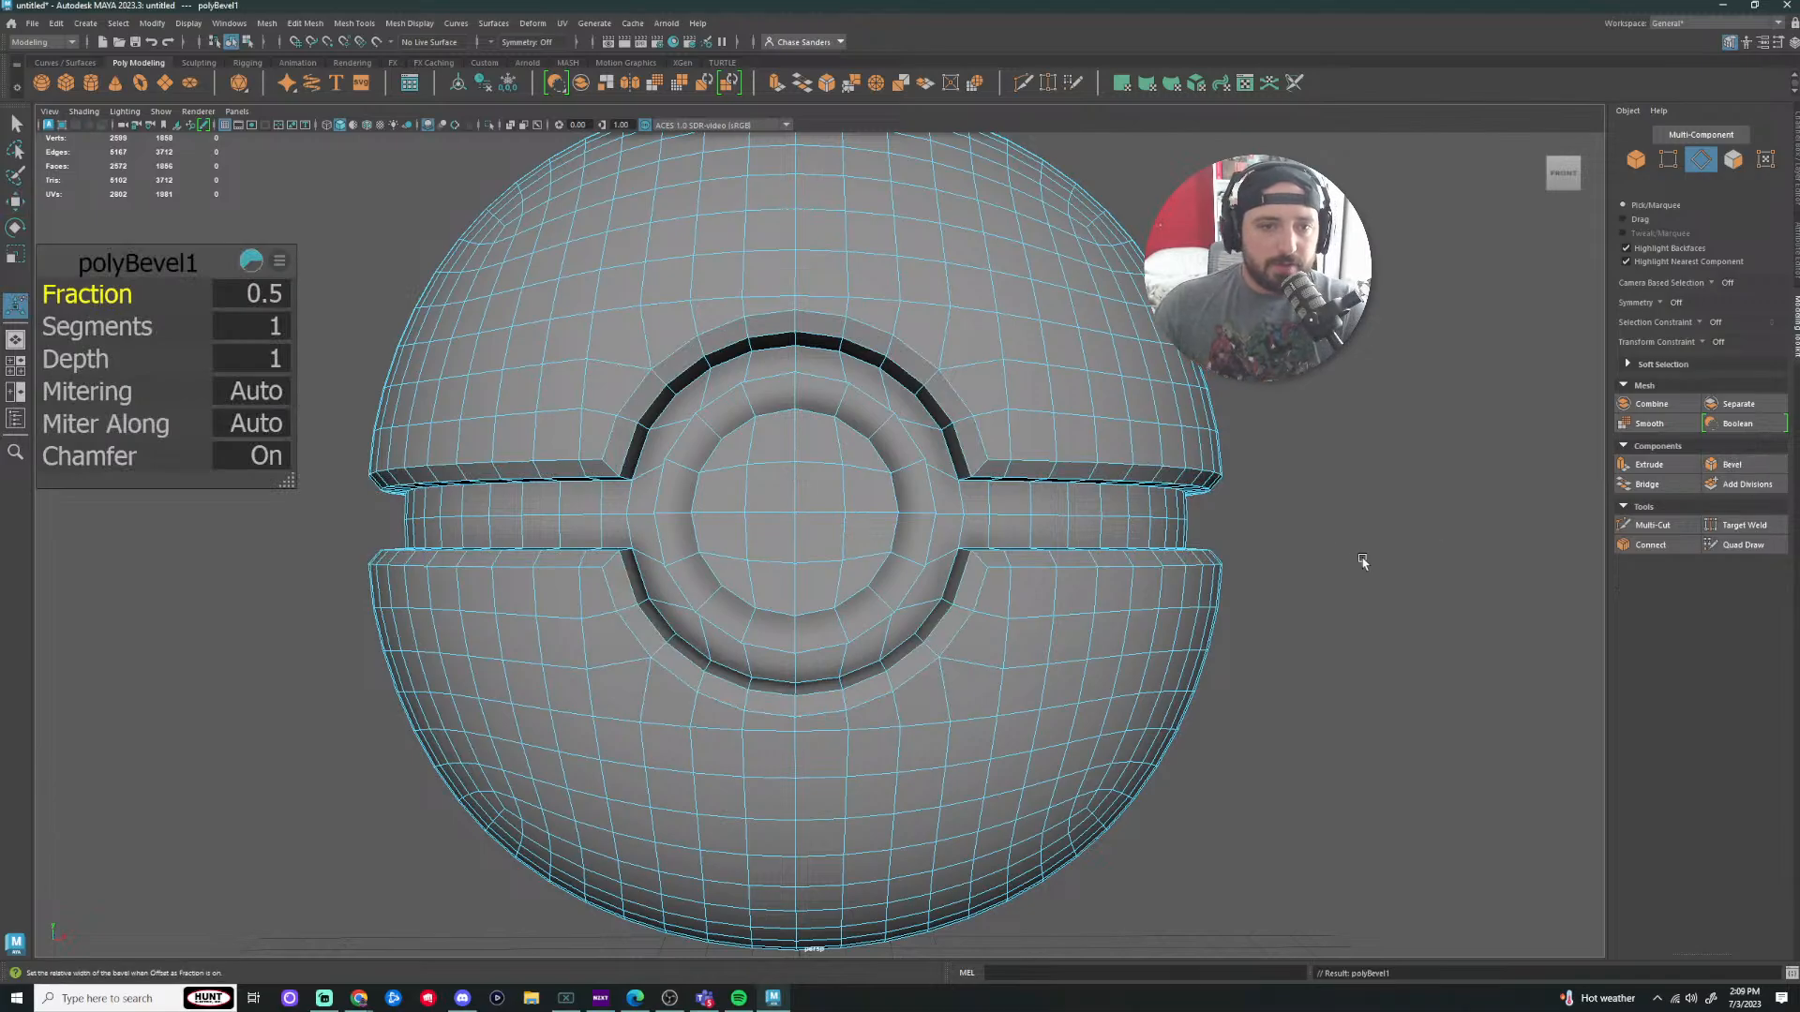
{"action": "scroll", "coordinate": [710, 578], "scroll_direction": "down", "scroll_amount": 2}
{"action": "left_click_drag", "start_coordinate": [462, 571], "coordinate": [559, 579], "text": "alt"}
{"action": "scroll", "coordinate": [675, 543], "scroll_direction": "up", "scroll_amount": 5}
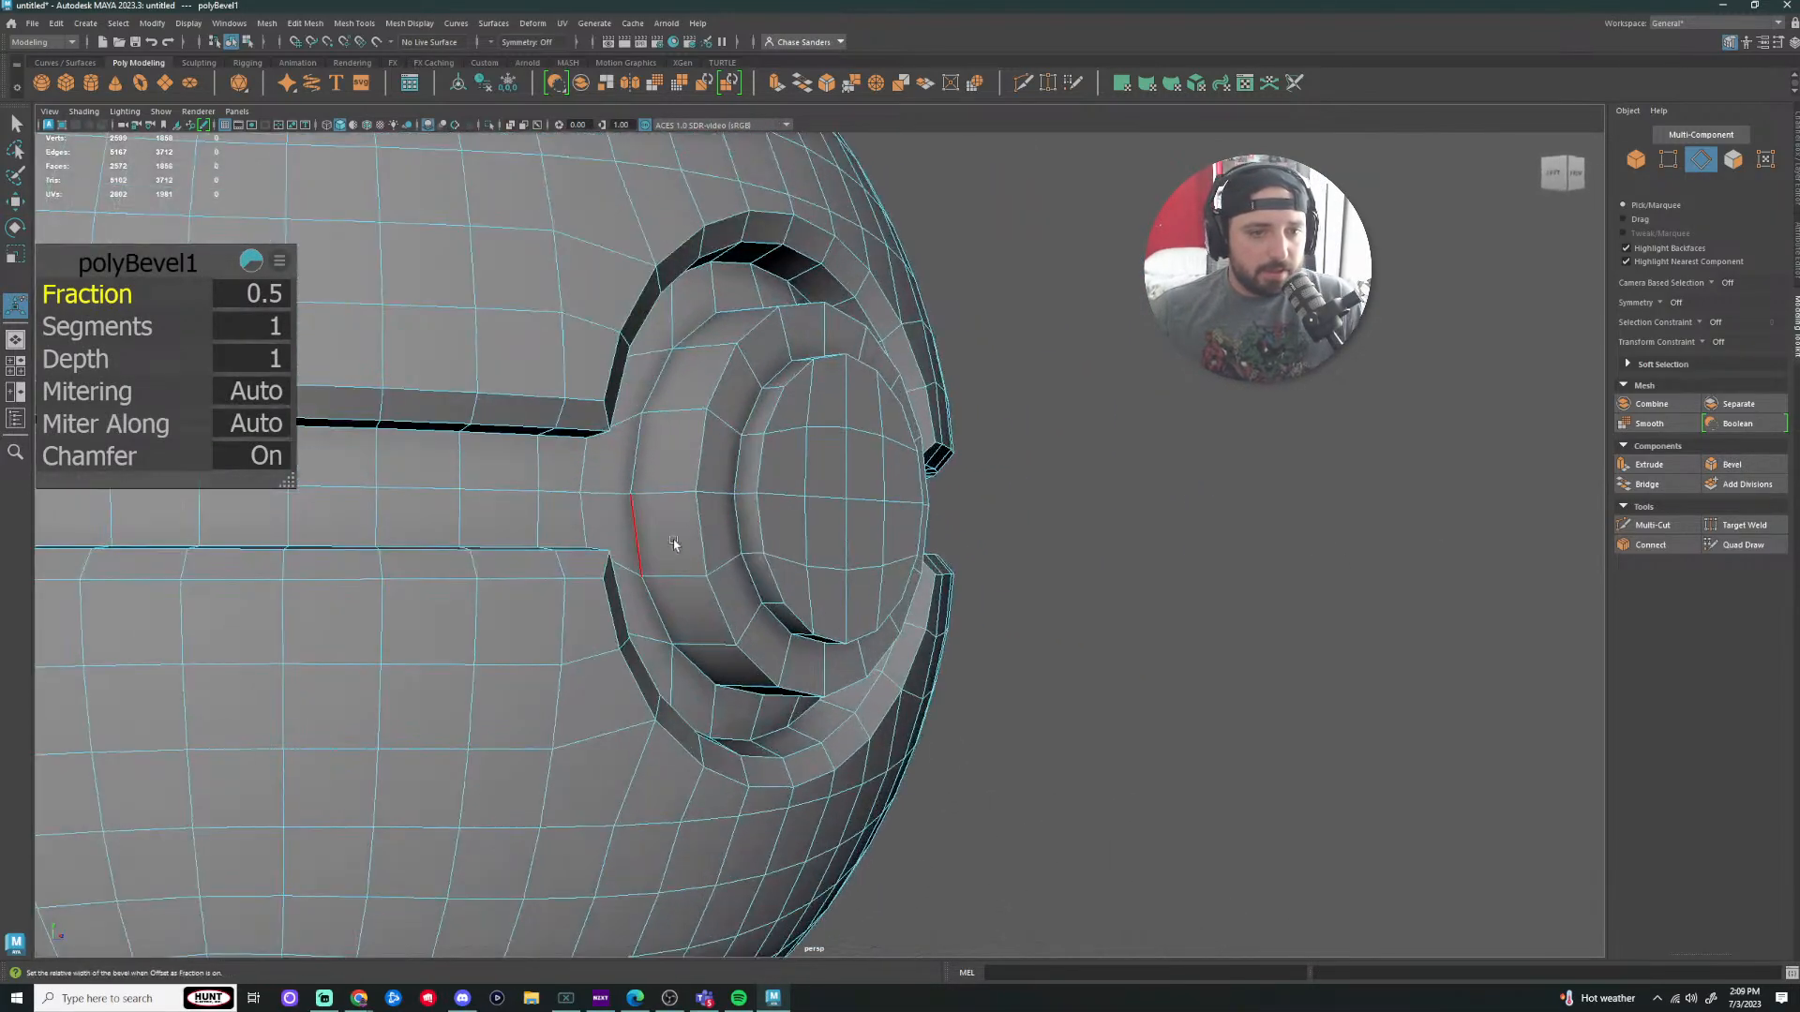
{"action": "left_click_drag", "start_coordinate": [780, 444], "coordinate": [352, 440], "text": "alt"}
{"action": "mouse_move", "coordinate": [85, 295]}
{"action": "left_mouse_down"}
{"action": "mouse_move", "coordinate": [67, 296]}
{"action": "mouse_move", "coordinate": [95, 295]}
{"action": "left_mouse_up"}
{"action": "right_click_drag", "start_coordinate": [965, 469], "coordinate": [765, 478], "text": "alt"}
{"action": "left_click_drag", "start_coordinate": [765, 478], "coordinate": [714, 450], "text": "alt"}
{"action": "left_click", "coordinate": [1325, 673]}
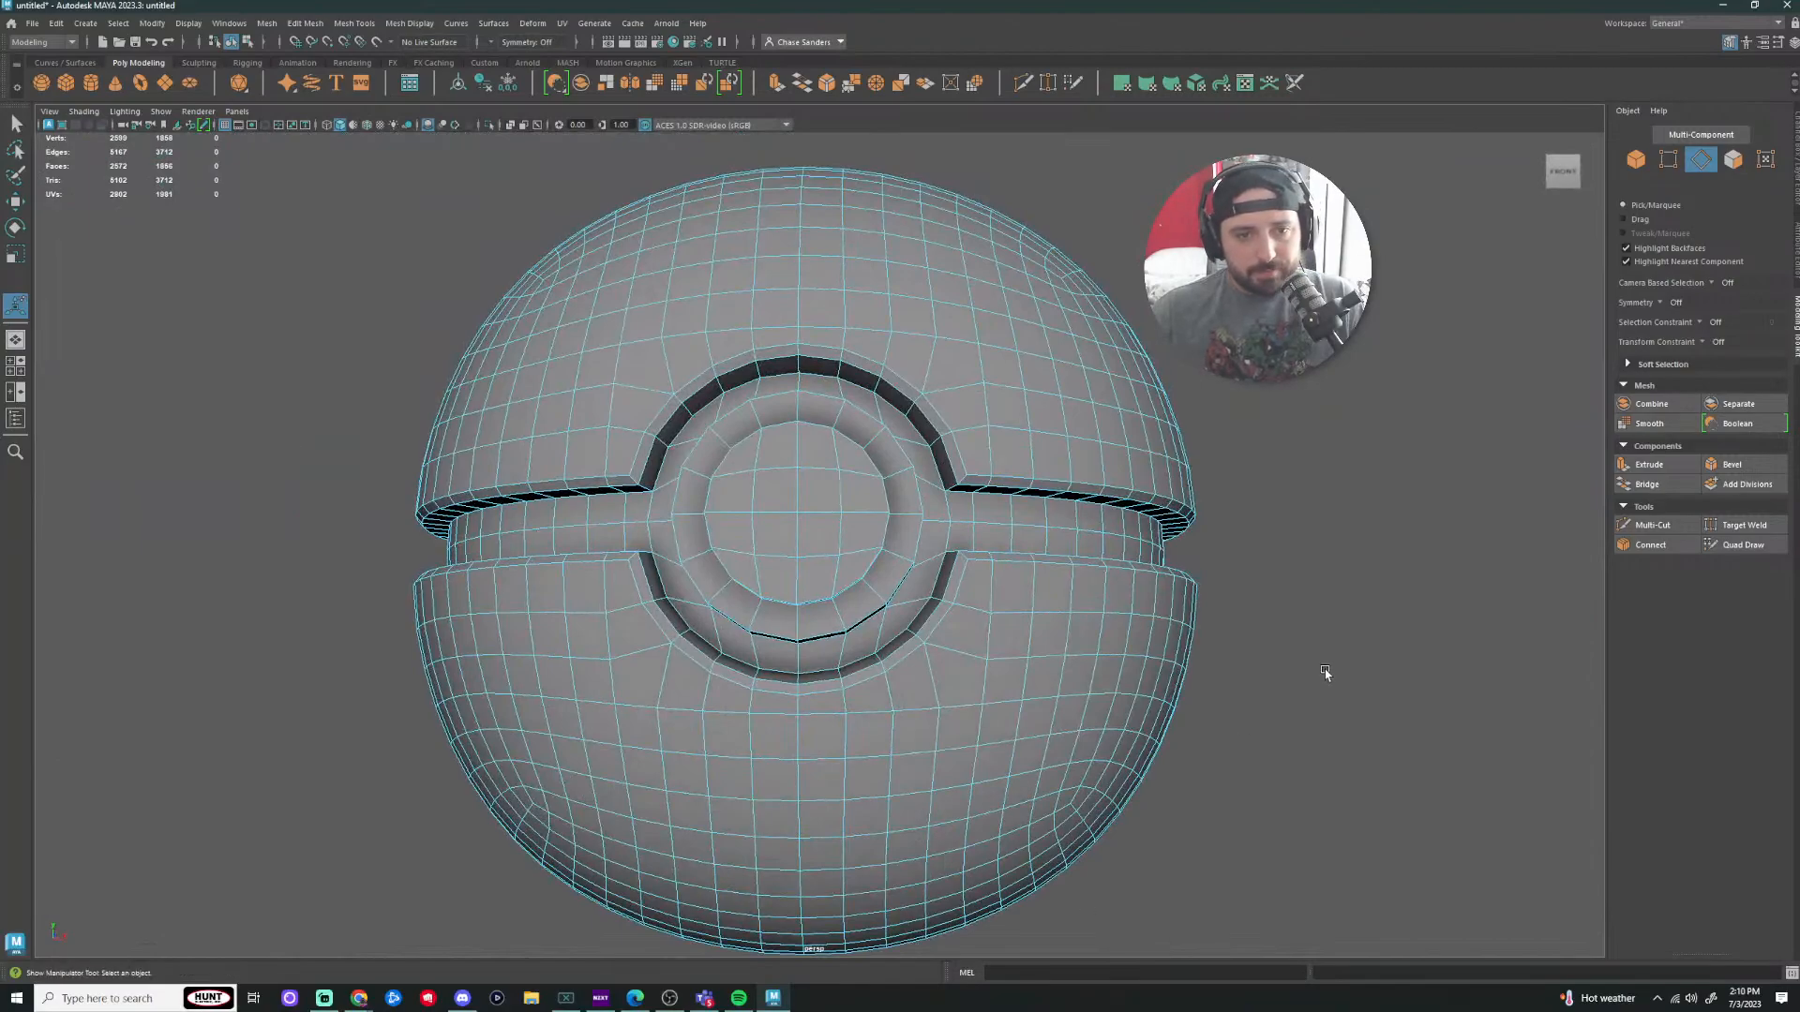
Step: Reselect the ball's edges and add the remaining button-ring edges to the selection
{"action": "right_click_drag", "start_coordinate": [977, 440], "coordinate": [1047, 417]}
{"action": "left_click_drag", "start_coordinate": [1337, 510], "coordinate": [1394, 526], "text": "alt"}
{"action": "scroll", "coordinate": [916, 510], "scroll_direction": "up", "scroll_amount": 5}
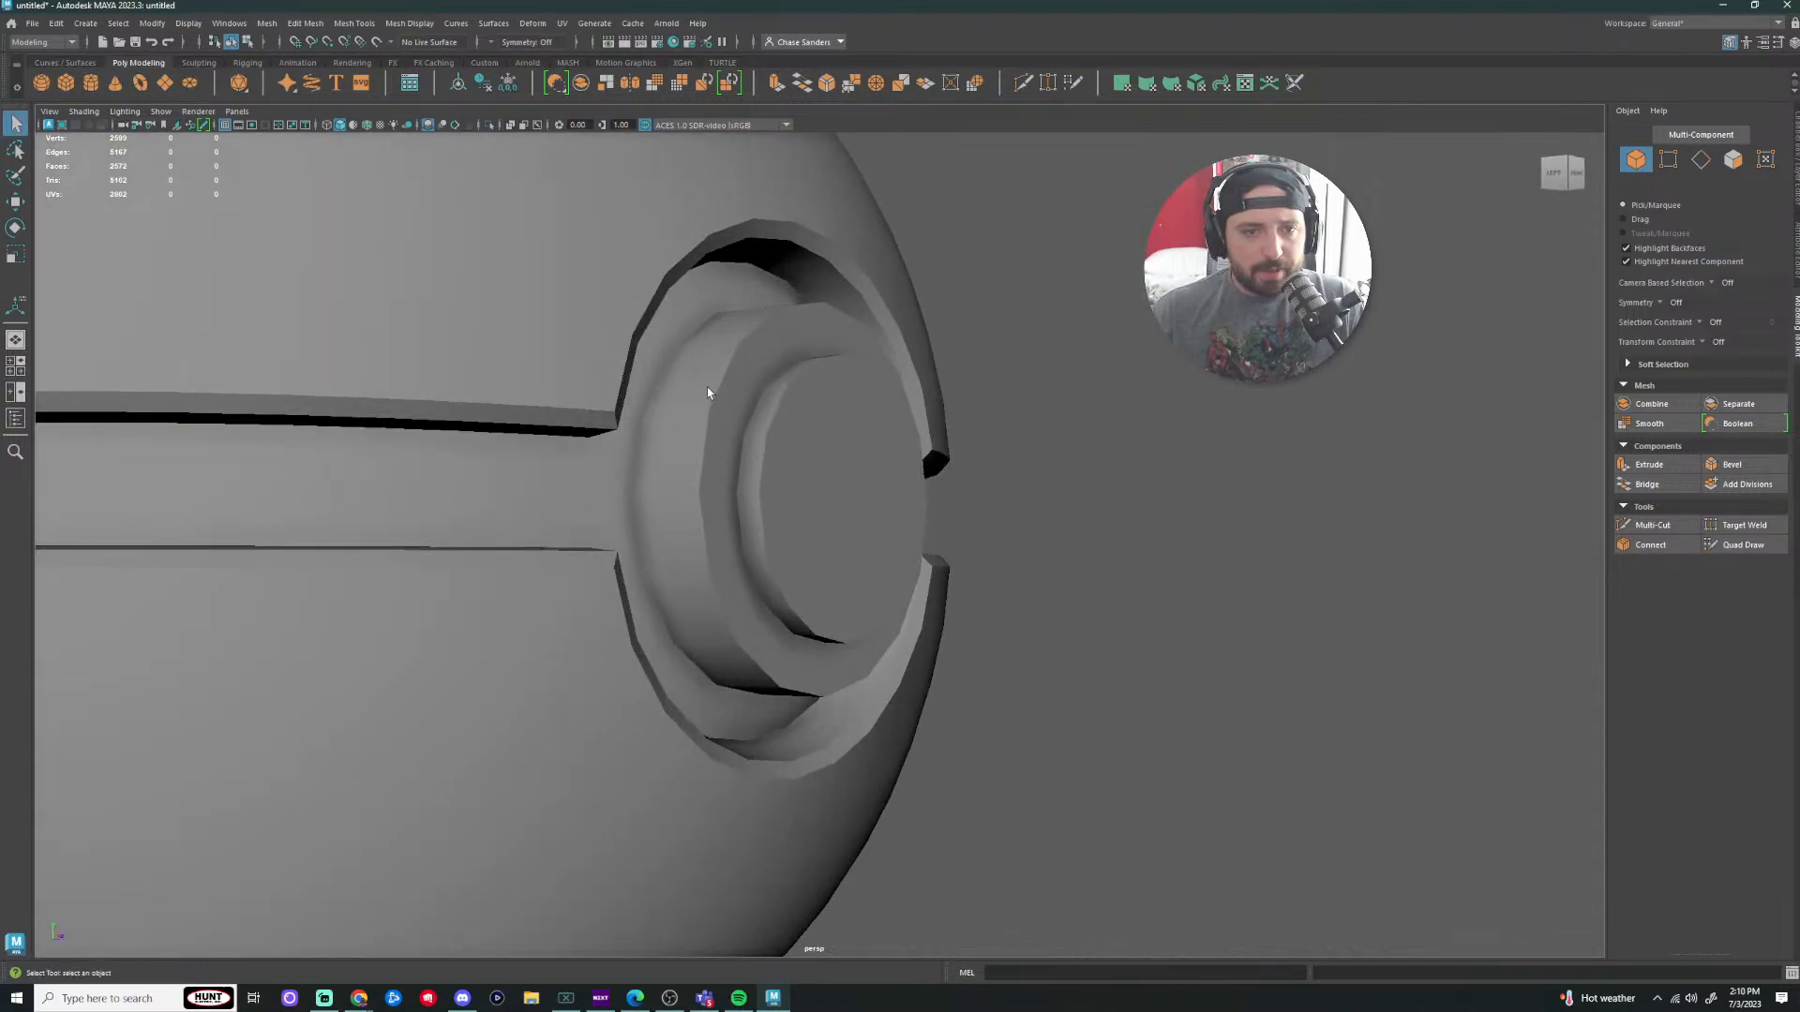
{"action": "left_click", "coordinate": [723, 495]}
{"action": "right_click_drag", "start_coordinate": [723, 496], "coordinate": [713, 444]}
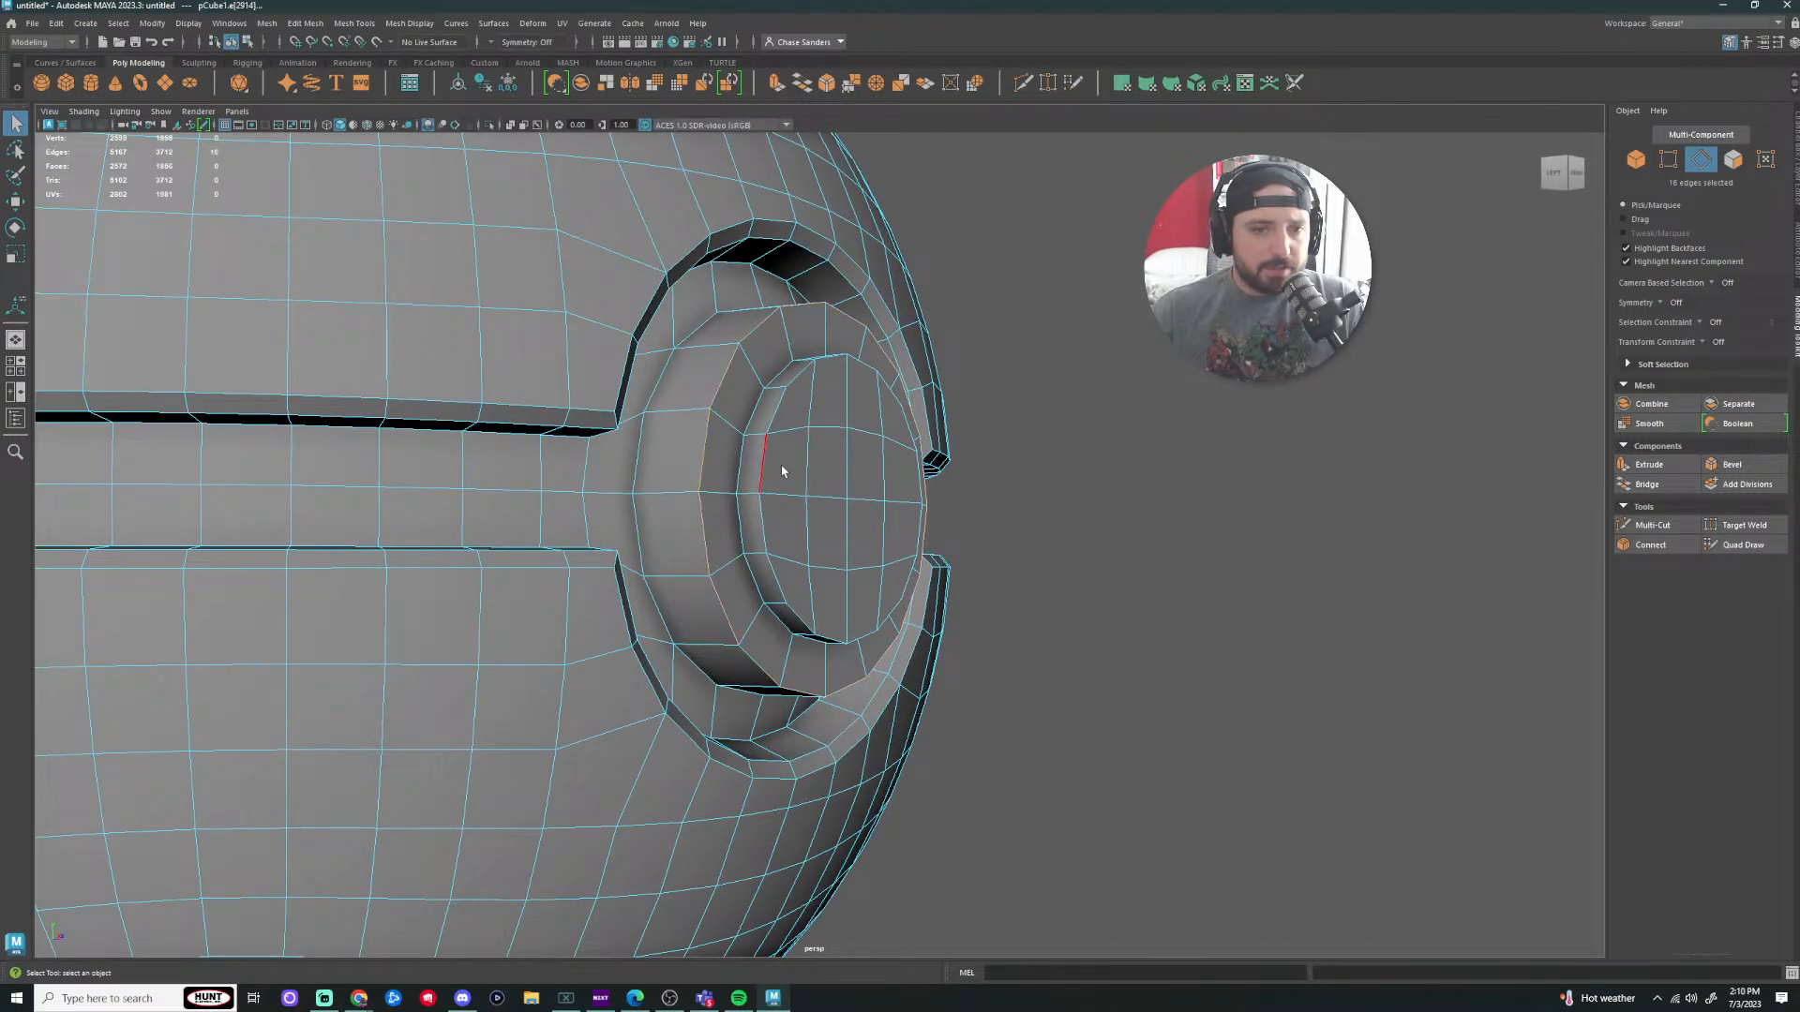
{"action": "left_click", "coordinate": [1737, 473]}
{"action": "key", "text": "ctrl+z"}
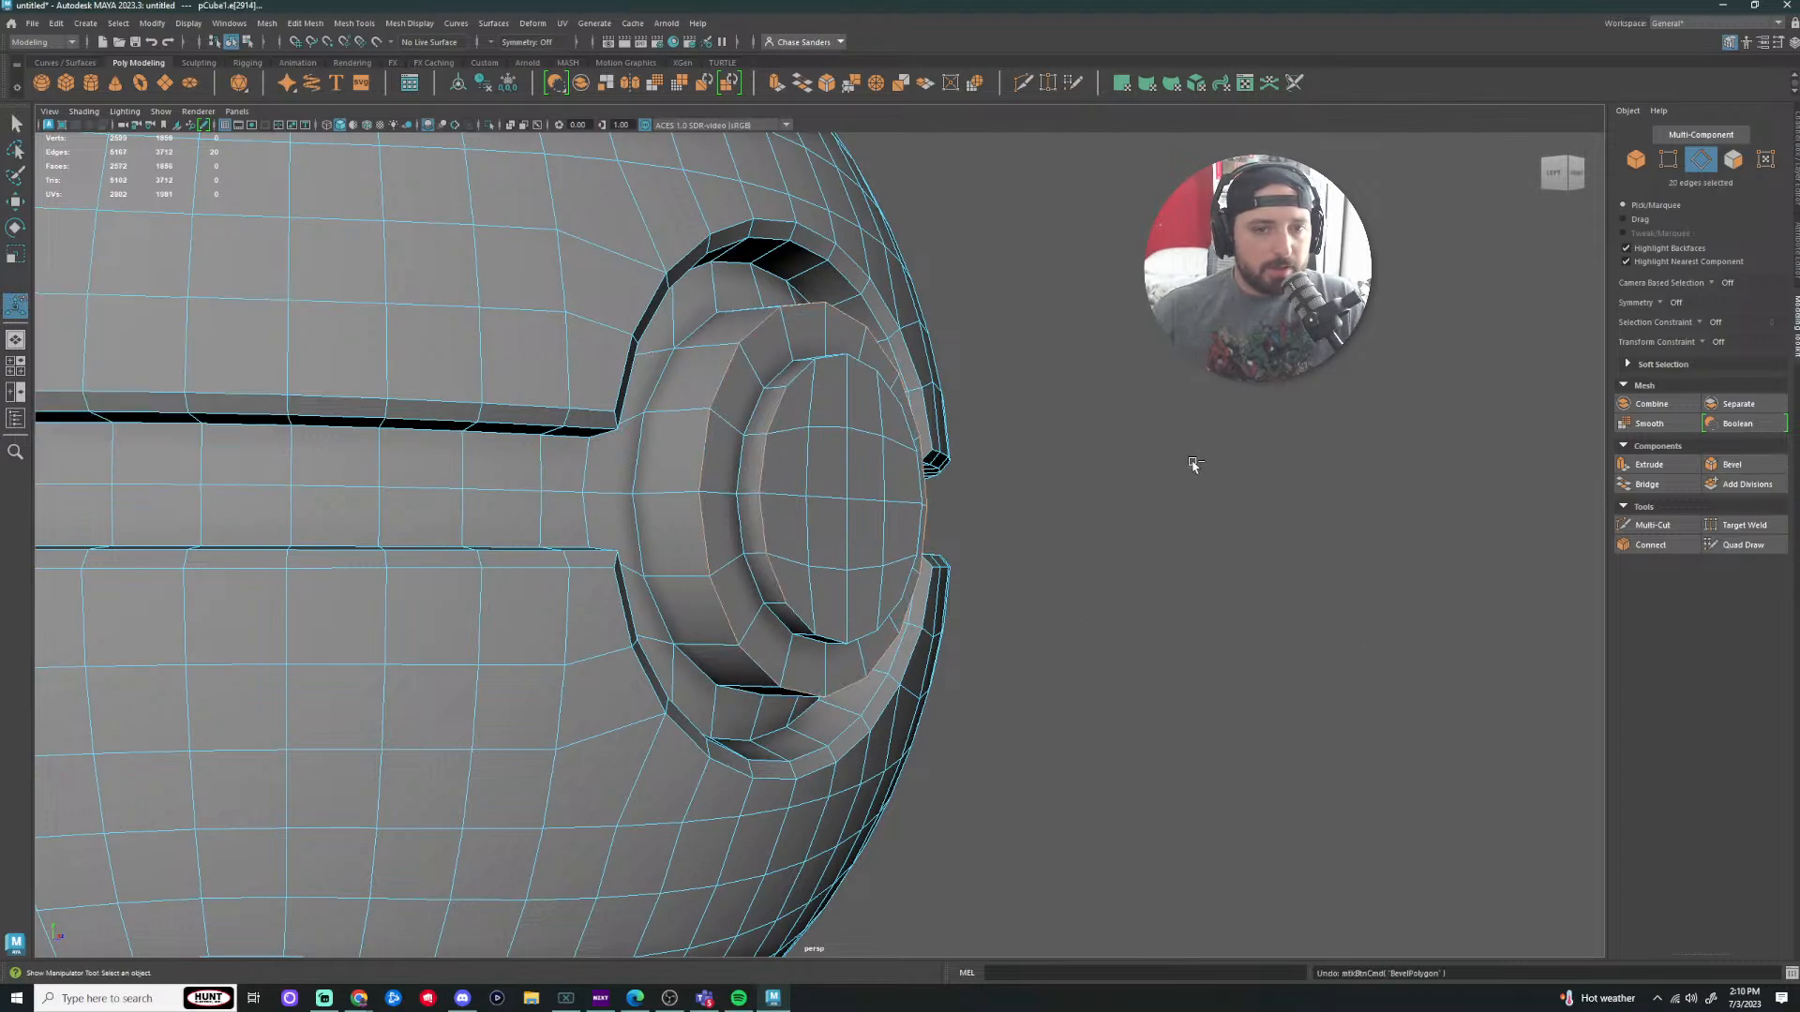
{"action": "left_click_drag", "start_coordinate": [1184, 469], "coordinate": [898, 507], "text": "alt"}
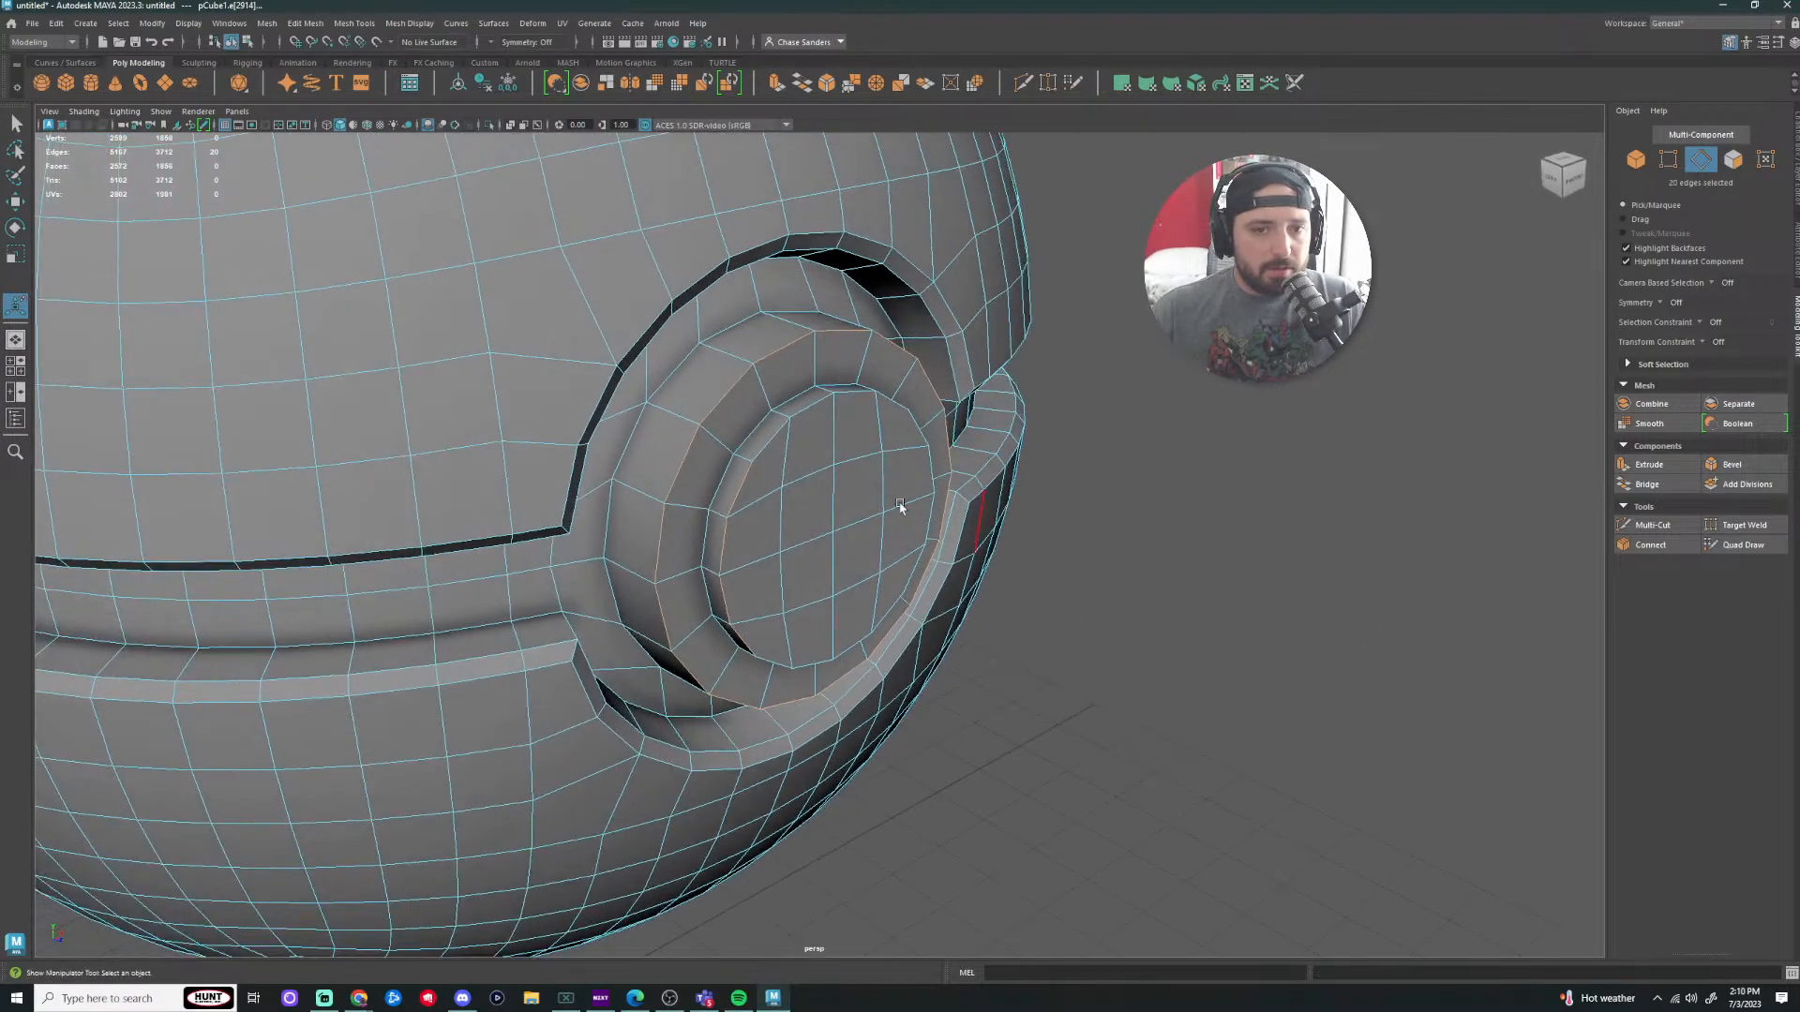
{"action": "left_click", "coordinate": [853, 393], "text": "shift"}
{"action": "left_click_drag", "start_coordinate": [853, 397], "coordinate": [871, 427], "text": "alt"}
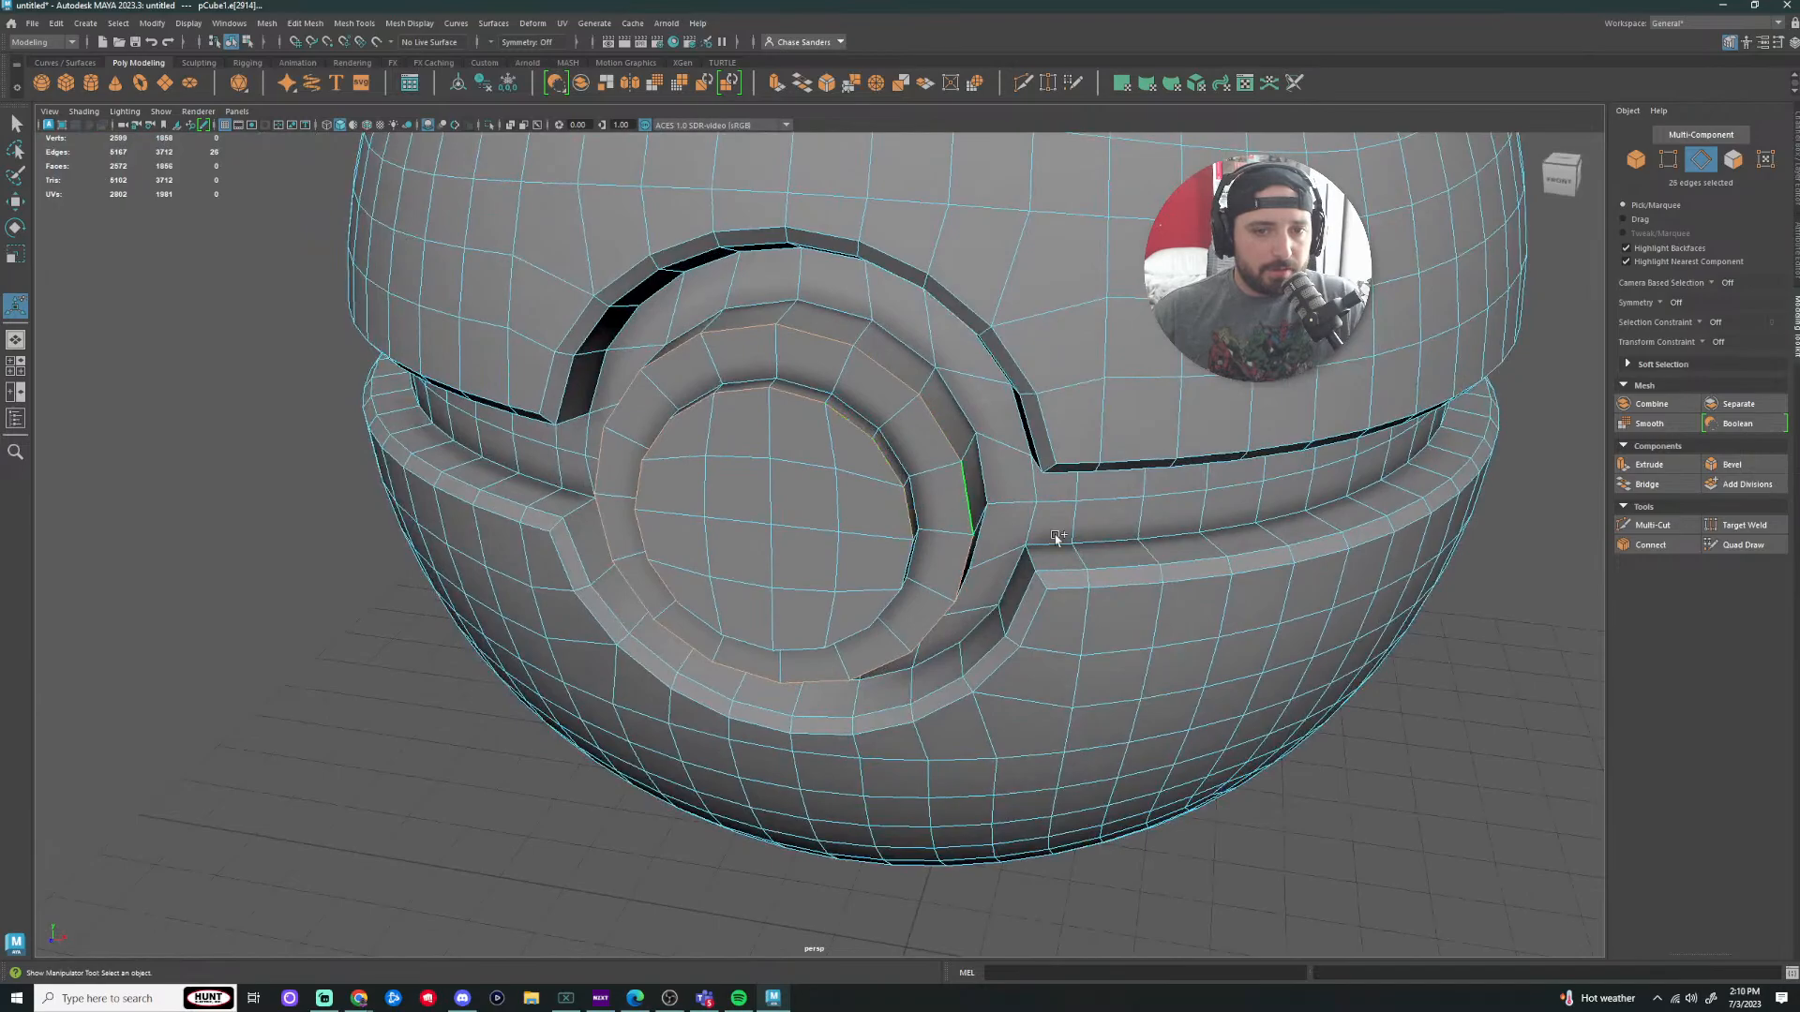
{"action": "left_click_drag", "start_coordinate": [1057, 537], "coordinate": [928, 506], "text": "alt"}
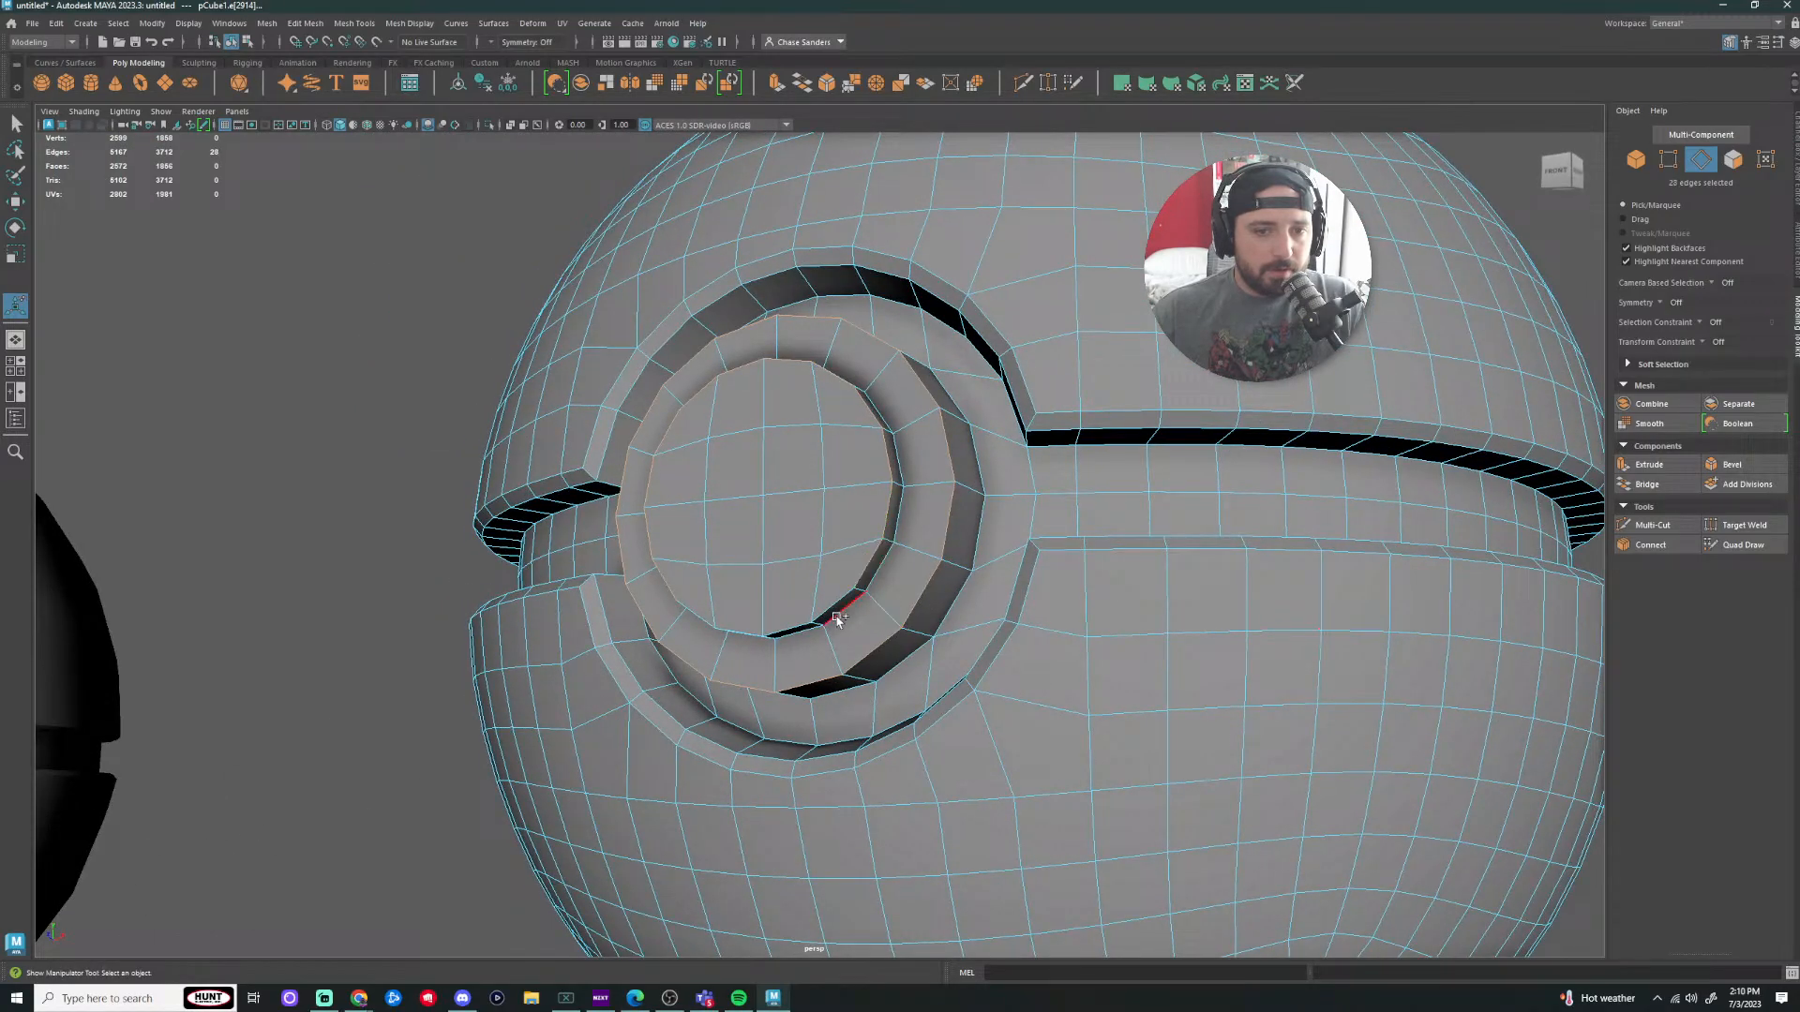
{"action": "left_click", "coordinate": [703, 614], "text": "shift"}
{"action": "scroll", "coordinate": [914, 609], "scroll_direction": "down", "scroll_amount": 3}
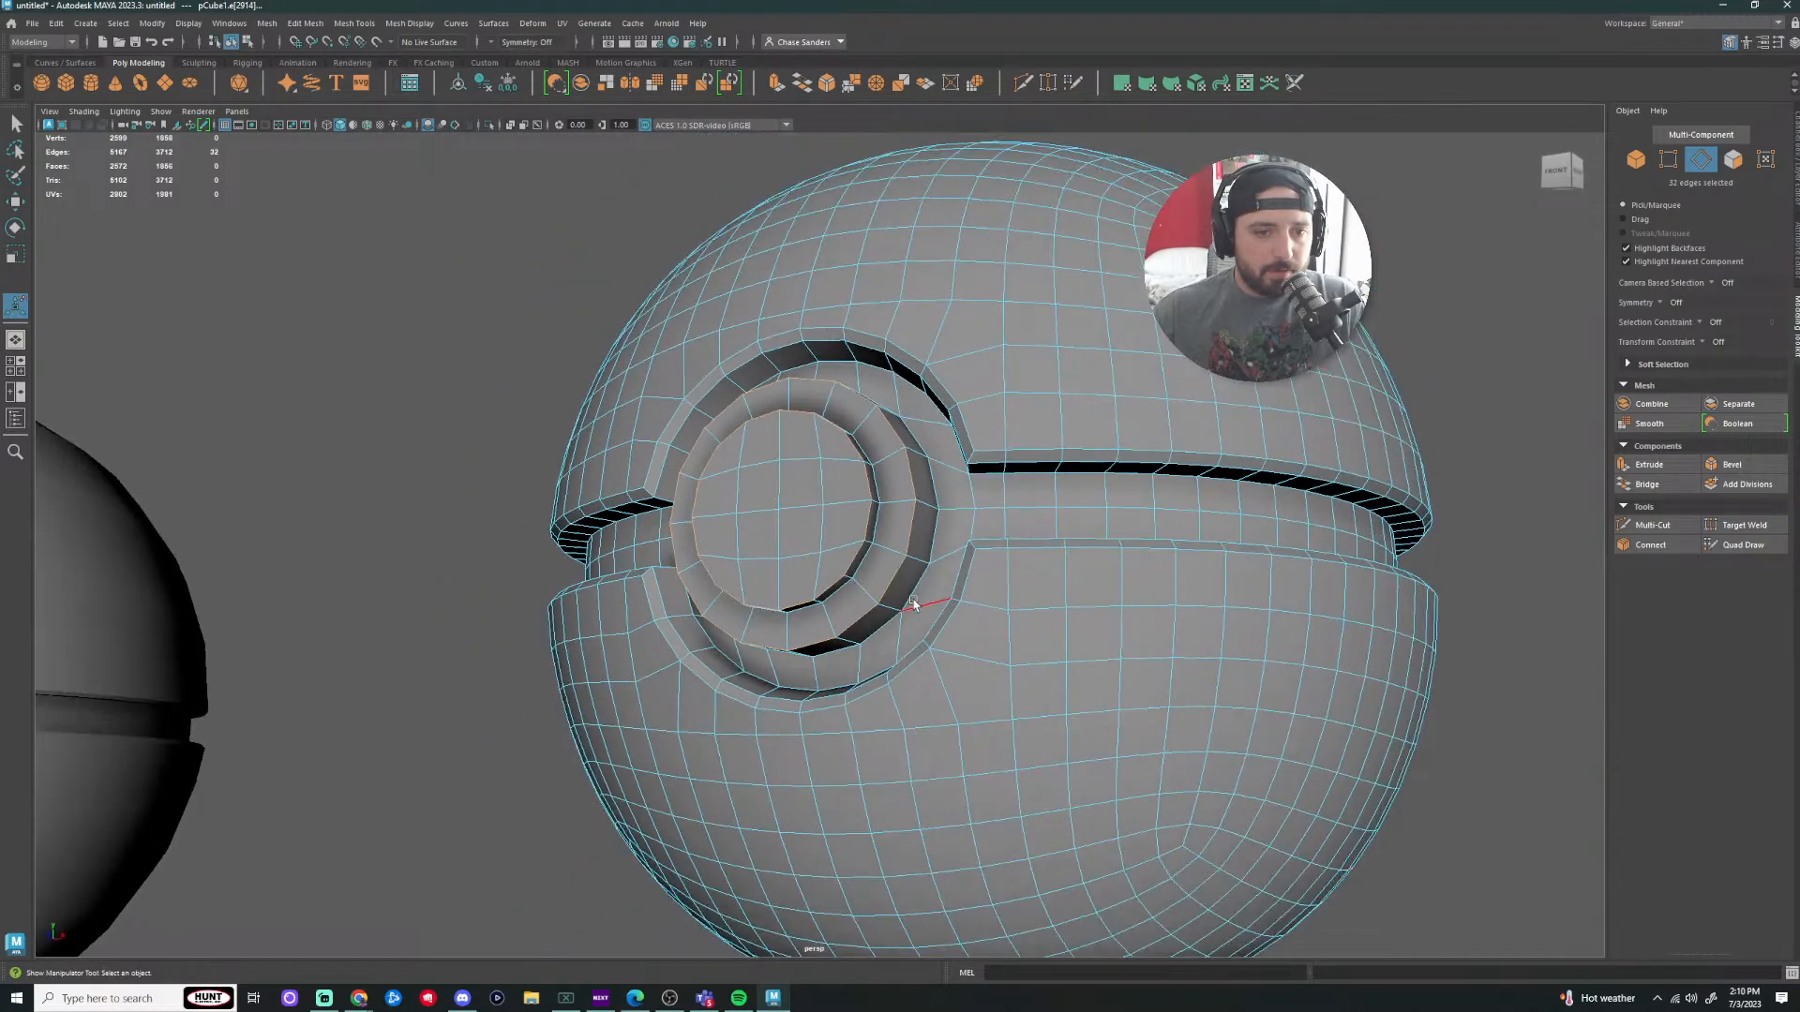
{"action": "left_click_drag", "start_coordinate": [912, 607], "coordinate": [1040, 615], "text": "alt"}
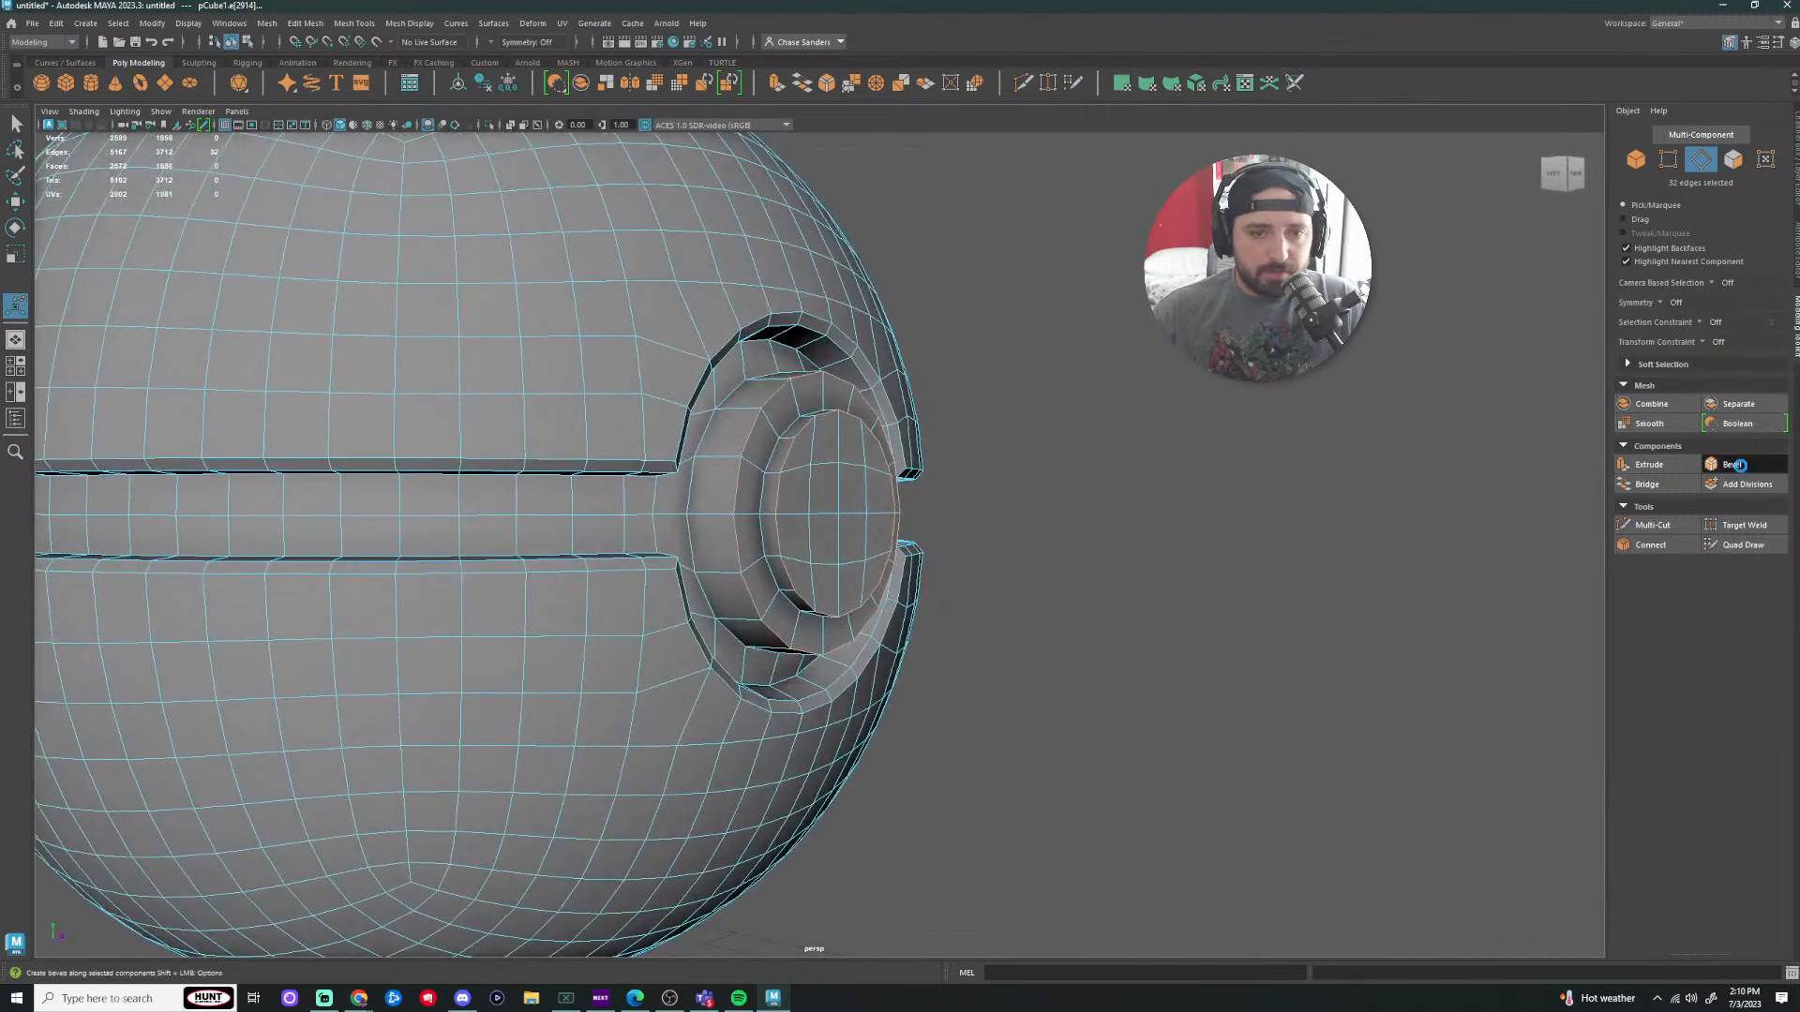
Step: Bevel the 32 selected edges with a fraction of 0.3, then clear the selection
{"action": "left_click", "coordinate": [1733, 465]}
{"action": "mouse_move", "coordinate": [1141, 526]}
{"action": "left_mouse_down", "text": "alt"}
{"action": "mouse_move", "coordinate": [1253, 502]}
{"action": "mouse_move", "coordinate": [1137, 521]}
{"action": "left_mouse_up", "text": "alt"}
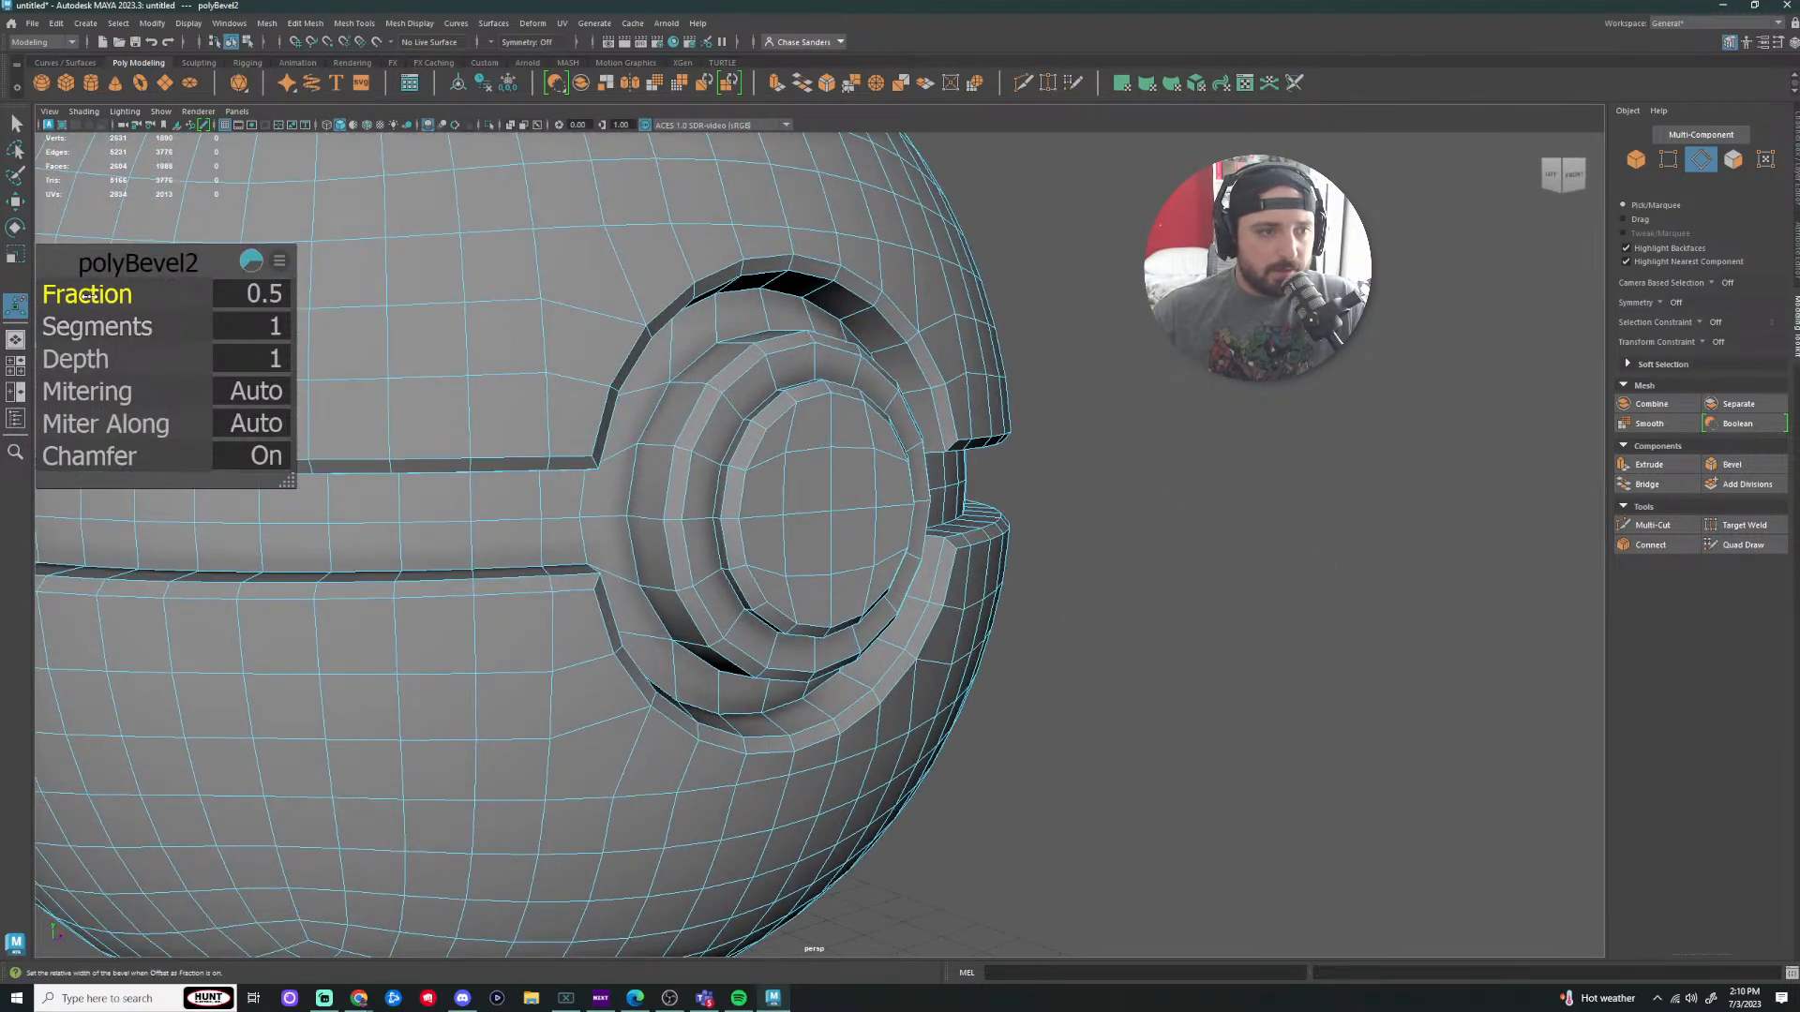
{"action": "left_click_drag", "start_coordinate": [87, 297], "coordinate": [87, 297]}
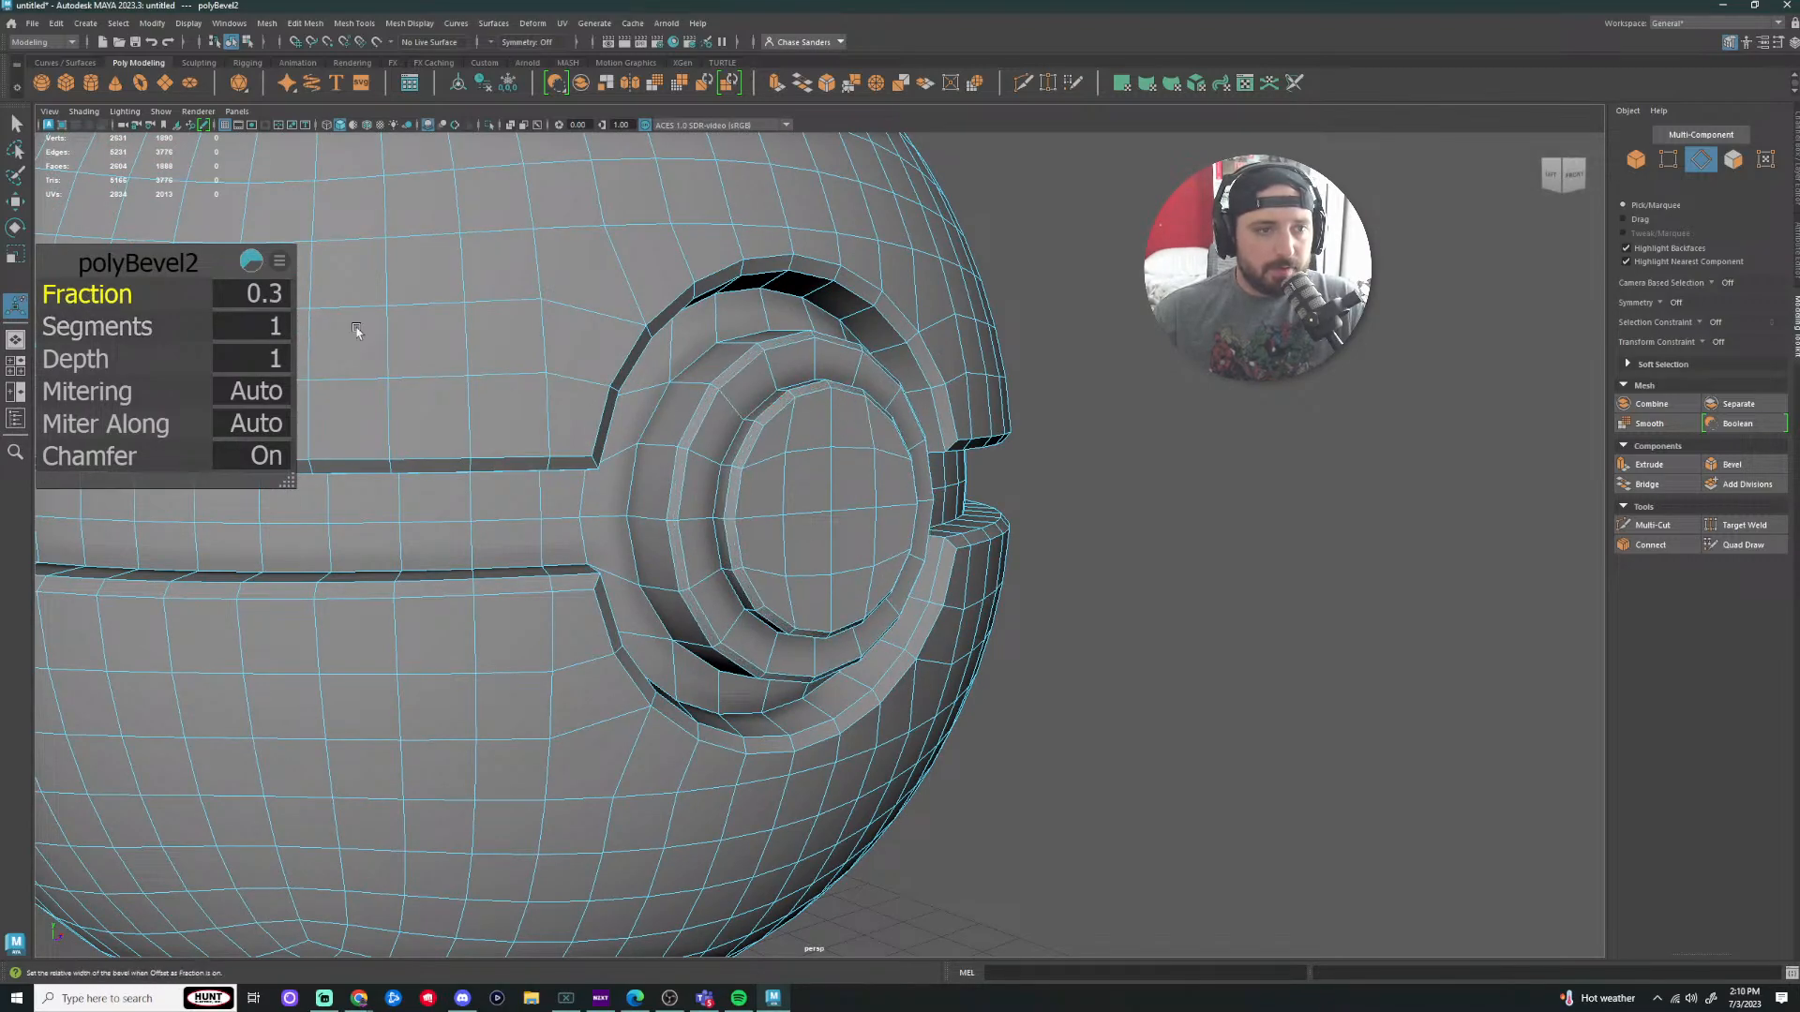
{"action": "right_click_drag", "start_coordinate": [787, 455], "coordinate": [855, 437]}
{"action": "left_click", "coordinate": [1180, 450]}
{"action": "scroll", "coordinate": [1171, 450], "scroll_direction": "down", "scroll_amount": 5}
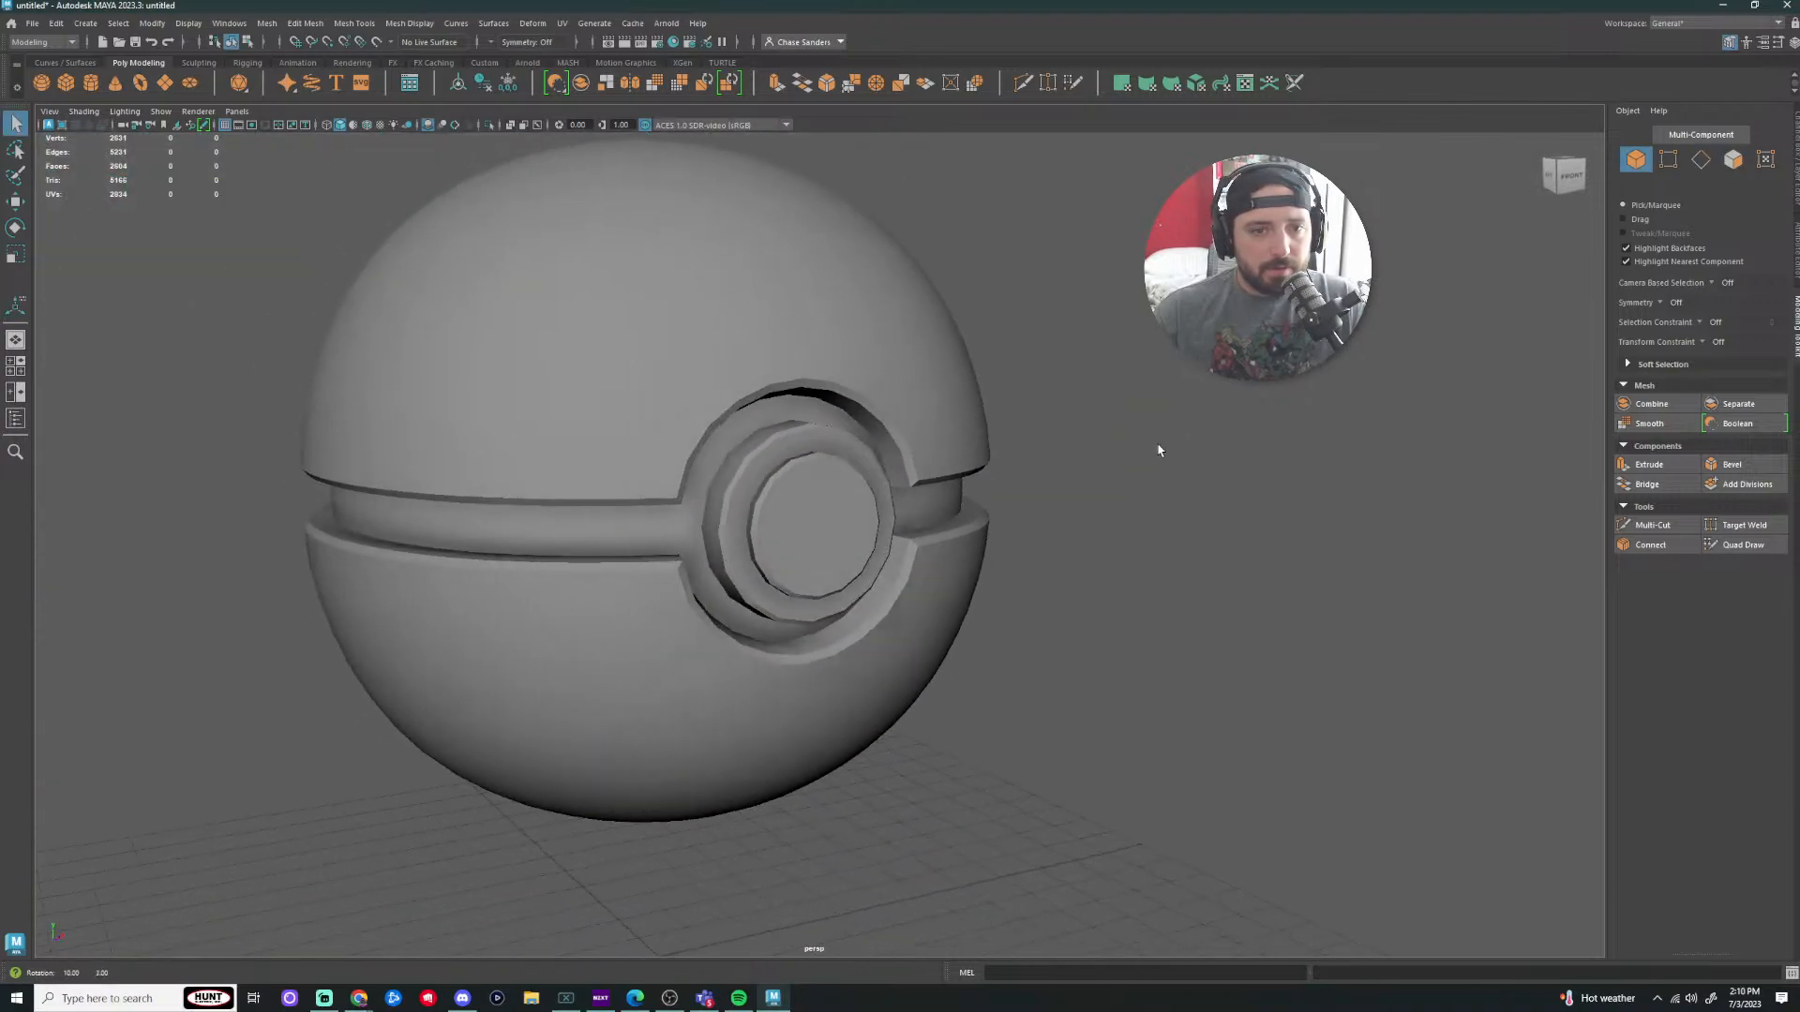
{"action": "left_click_drag", "start_coordinate": [1156, 444], "coordinate": [1378, 497], "text": "alt"}
Step: Scale the modelled Poké Ball up about 1.5 times, from 14.19 to roughly 20.81
{"action": "scroll", "coordinate": [848, 577], "scroll_direction": "down", "scroll_amount": 1}
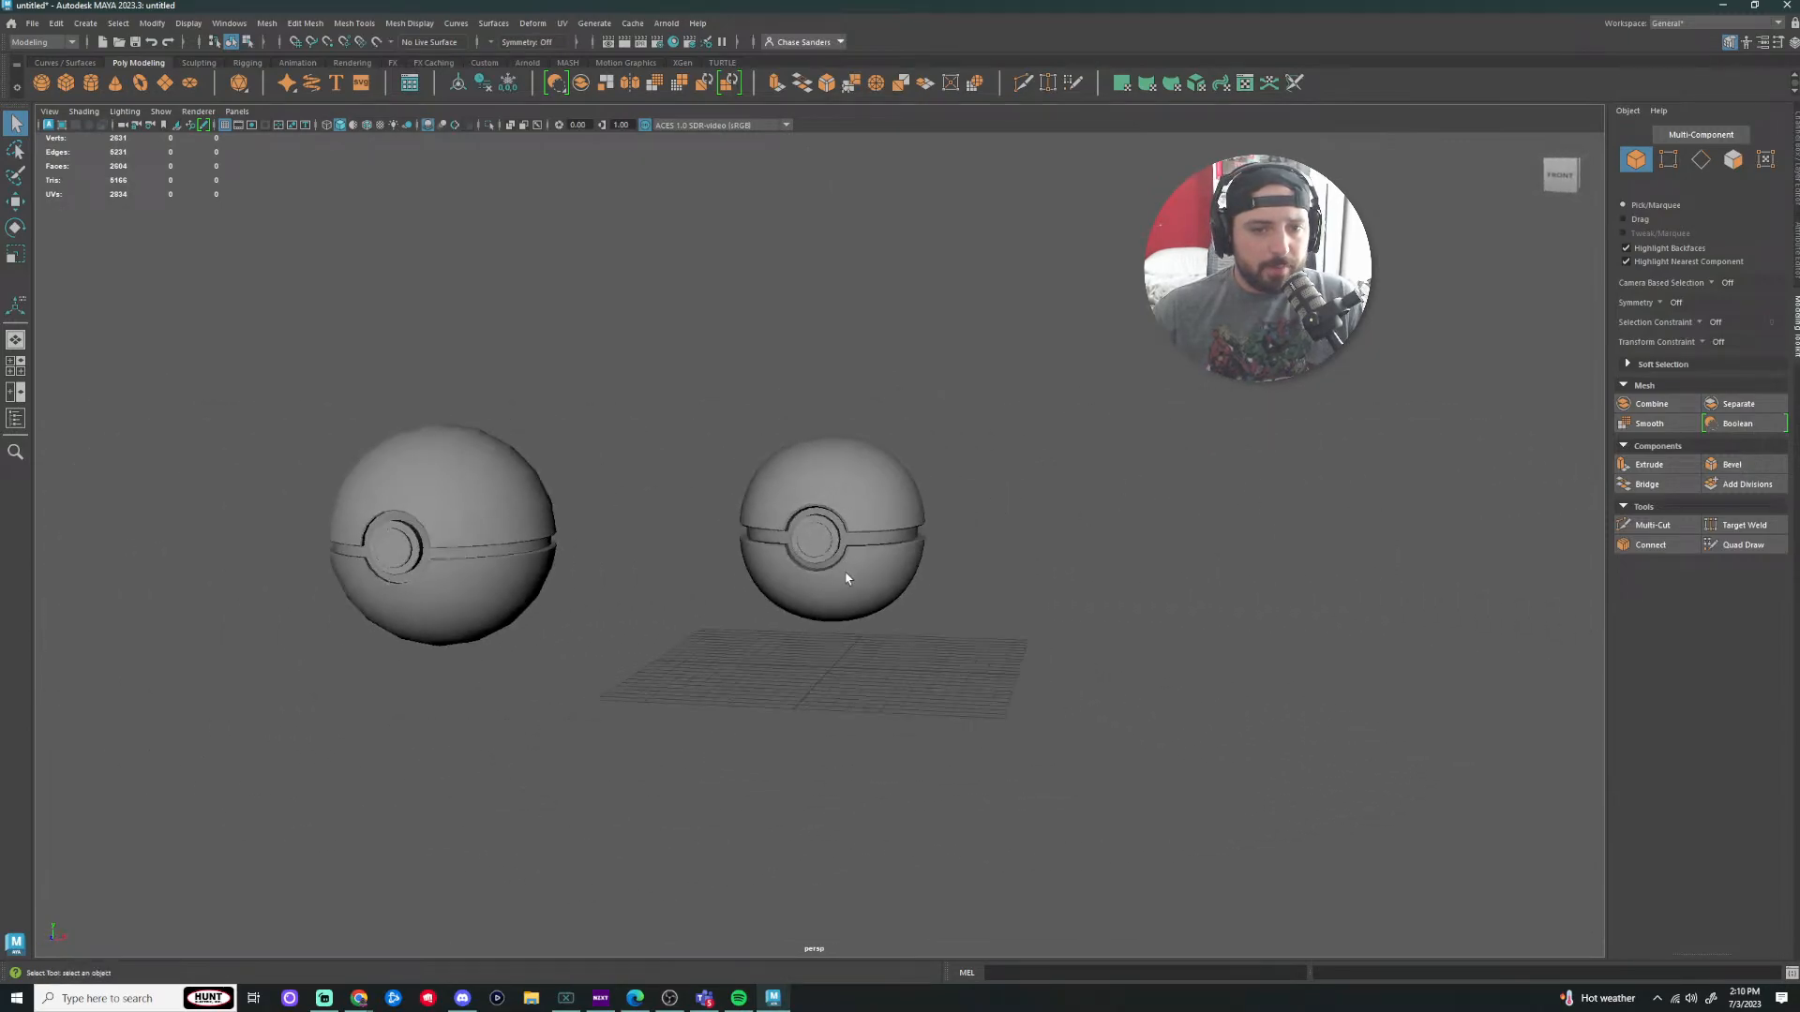
{"action": "left_click", "coordinate": [846, 577]}
{"action": "scroll", "coordinate": [941, 561], "scroll_direction": "up", "scroll_amount": 2}
{"action": "scroll", "coordinate": [941, 560], "scroll_direction": "up", "scroll_amount": 2}
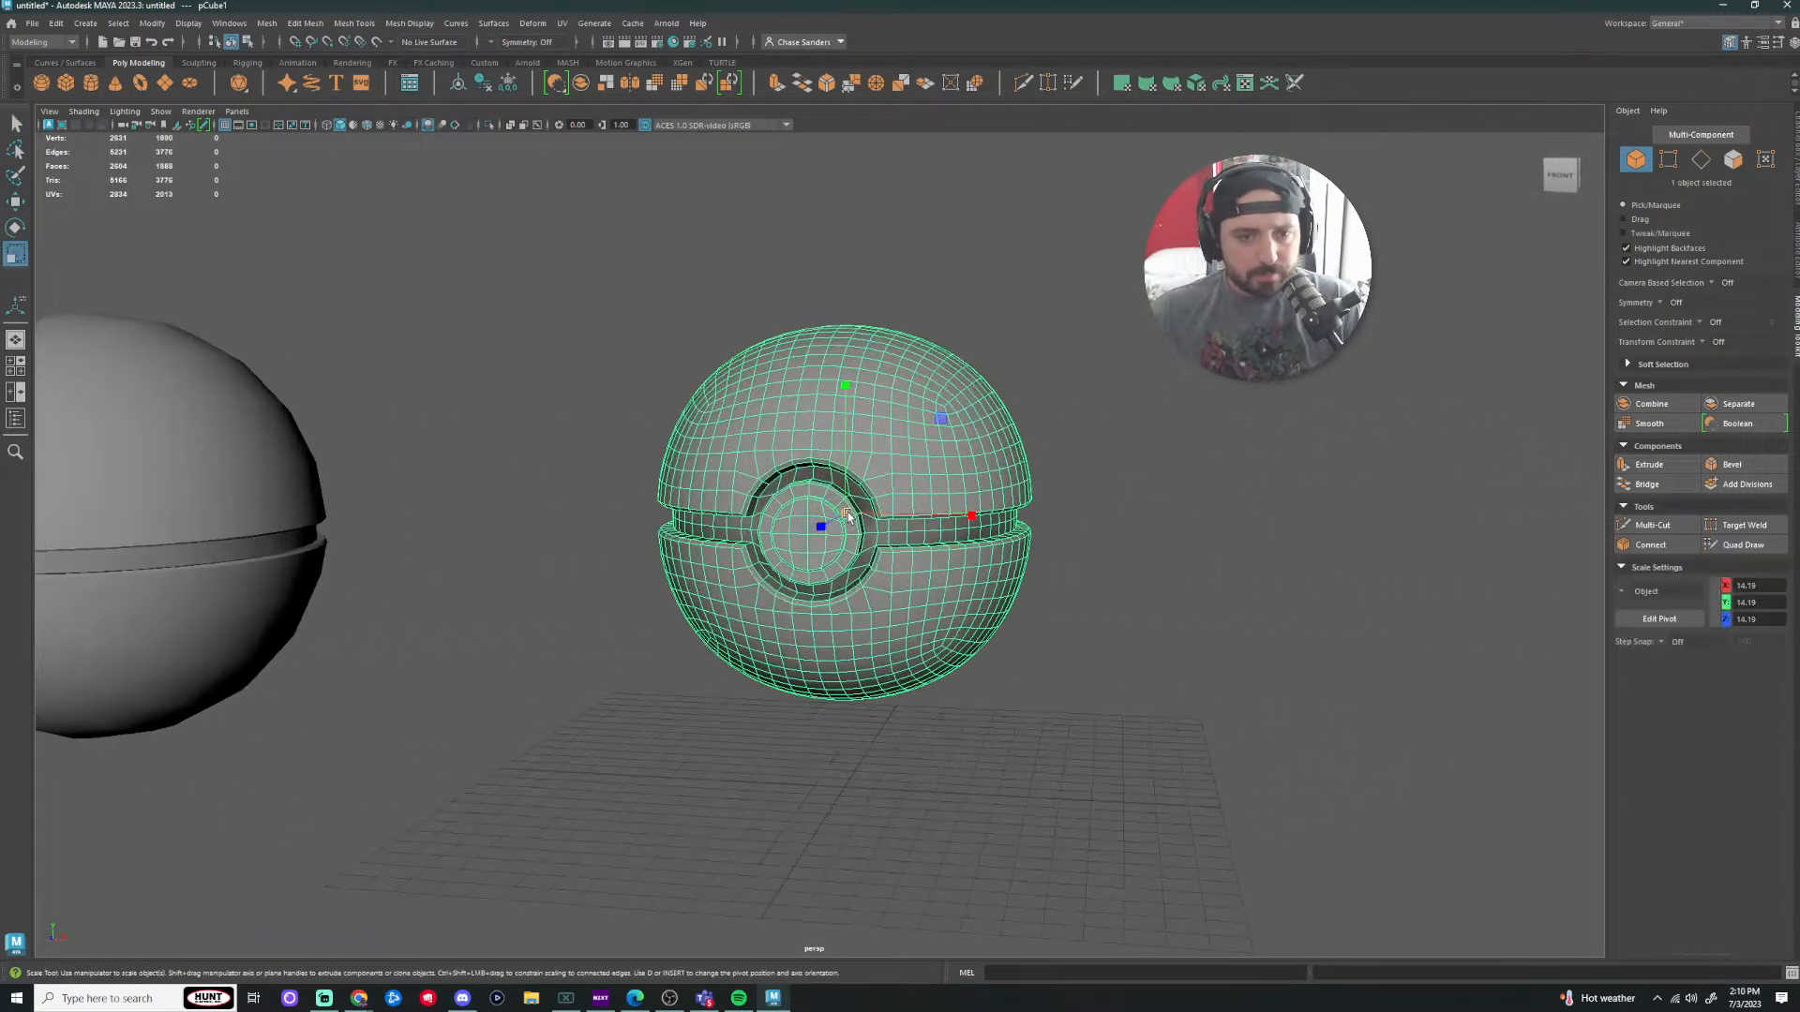
{"action": "left_click_drag", "start_coordinate": [848, 515], "coordinate": [1006, 531]}
{"action": "left_click", "coordinate": [1322, 609]}
Step: Pan over to the reference ball and compare it with the scaled model
{"action": "scroll", "coordinate": [1218, 605], "scroll_direction": "down", "scroll_amount": 3}
{"action": "left_click_drag", "start_coordinate": [1122, 597], "coordinate": [1137, 587], "text": "alt"}
{"action": "scroll", "coordinate": [1052, 582], "scroll_direction": "down", "scroll_amount": 2}
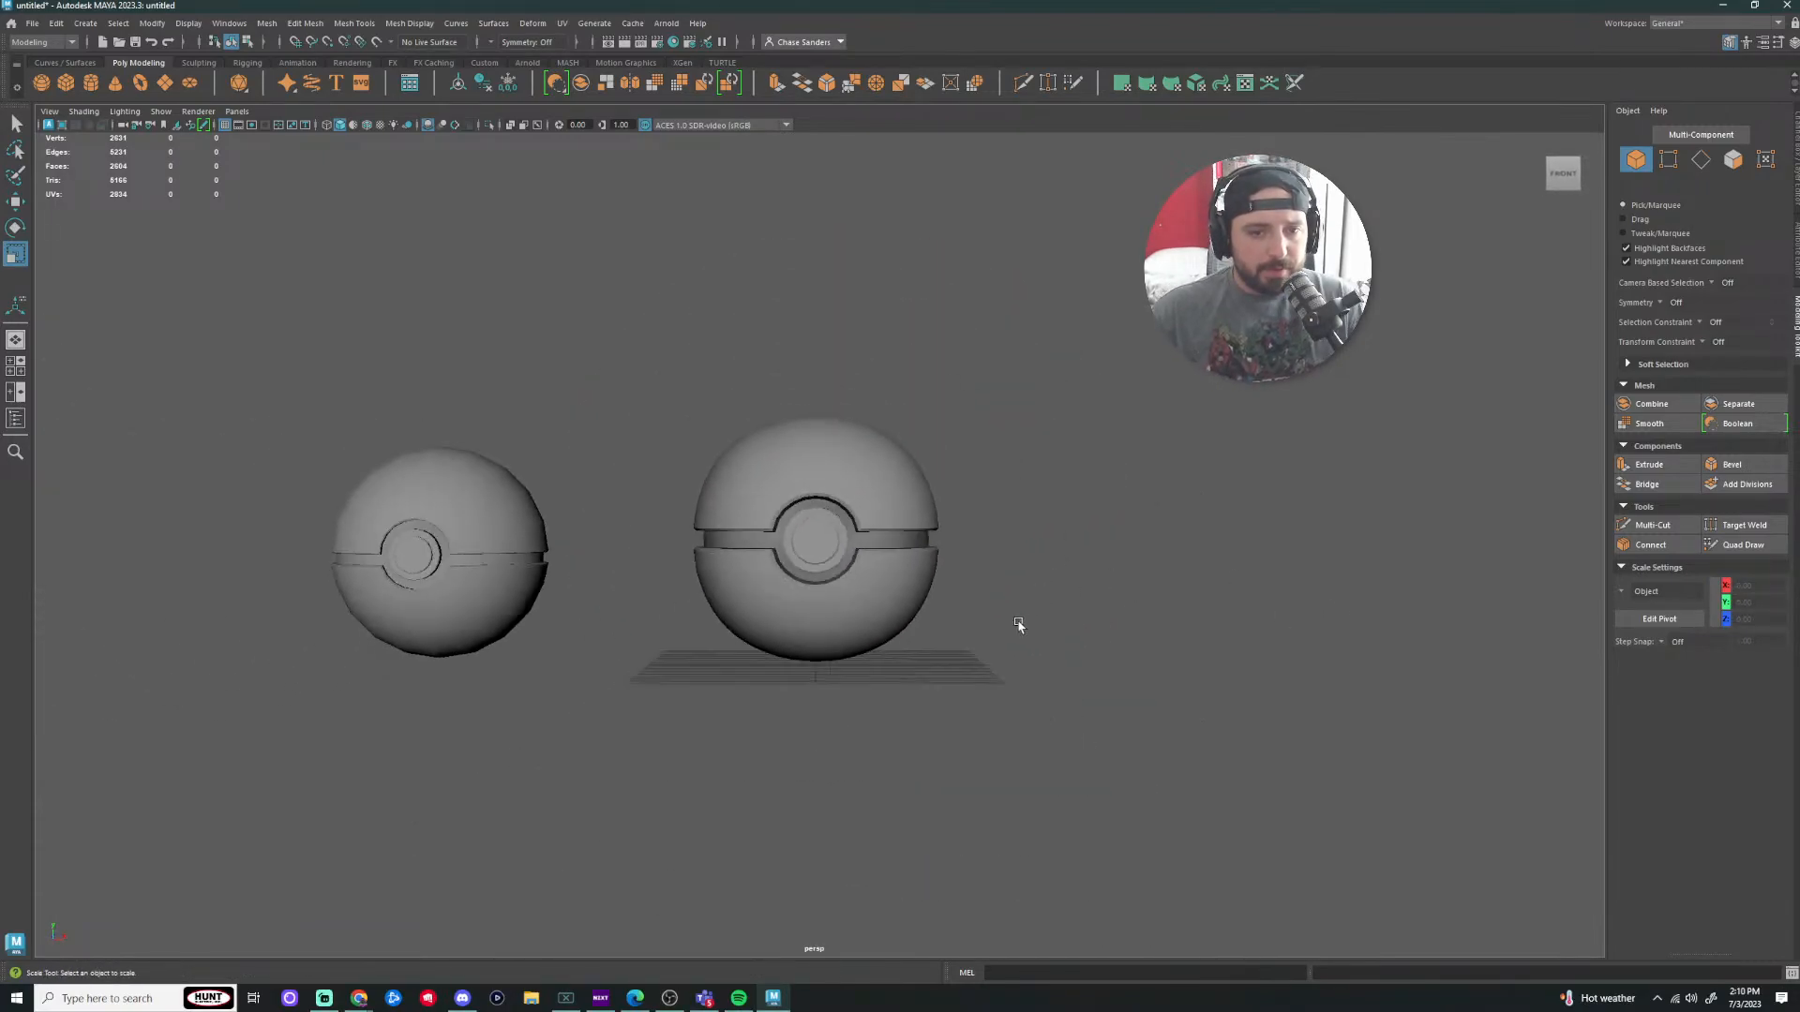
{"action": "scroll", "coordinate": [525, 626], "scroll_direction": "up", "scroll_amount": 2}
{"action": "middle_click_drag", "start_coordinate": [398, 651], "coordinate": [623, 690], "text": "alt"}
{"action": "scroll", "coordinate": [842, 643], "scroll_direction": "up", "scroll_amount": 3}
{"action": "left_click", "coordinate": [839, 643]}
{"action": "left_click", "coordinate": [698, 677]}
{"action": "left_click", "coordinate": [912, 653]}
{"action": "middle_click_drag", "start_coordinate": [1411, 729], "coordinate": [1048, 722], "text": "alt"}
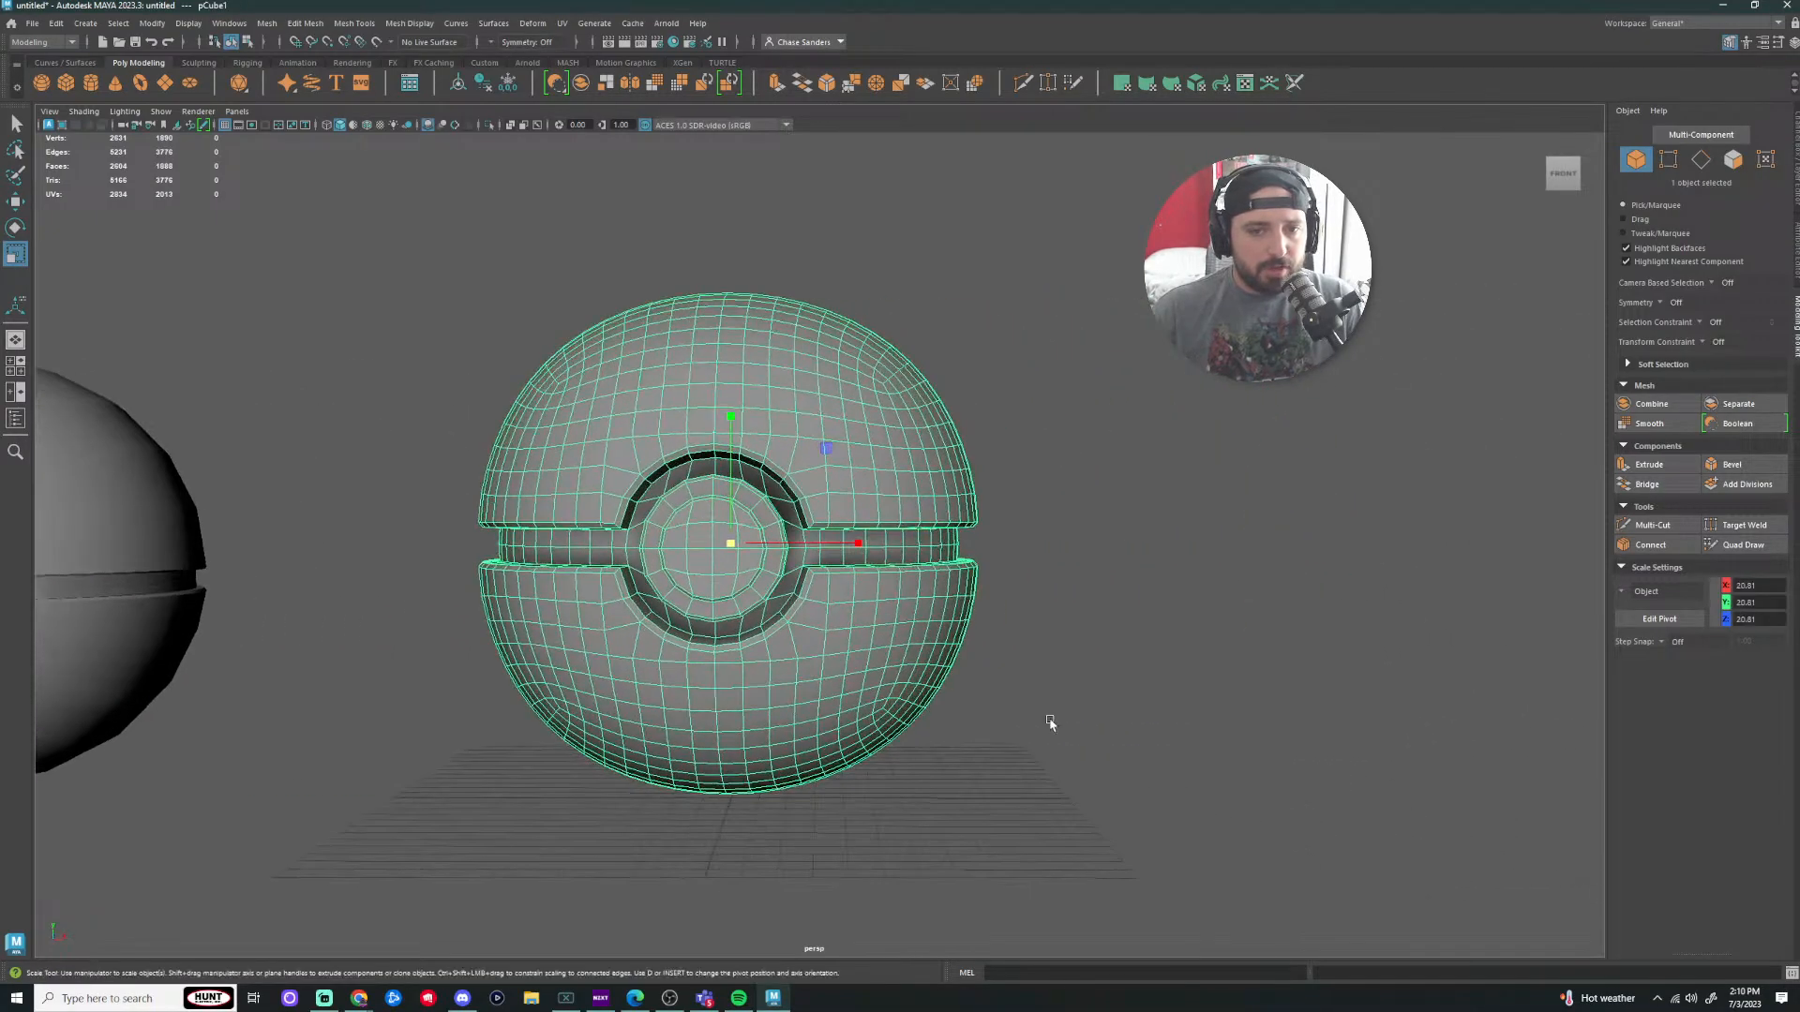
{"action": "left_click", "coordinate": [1152, 676]}
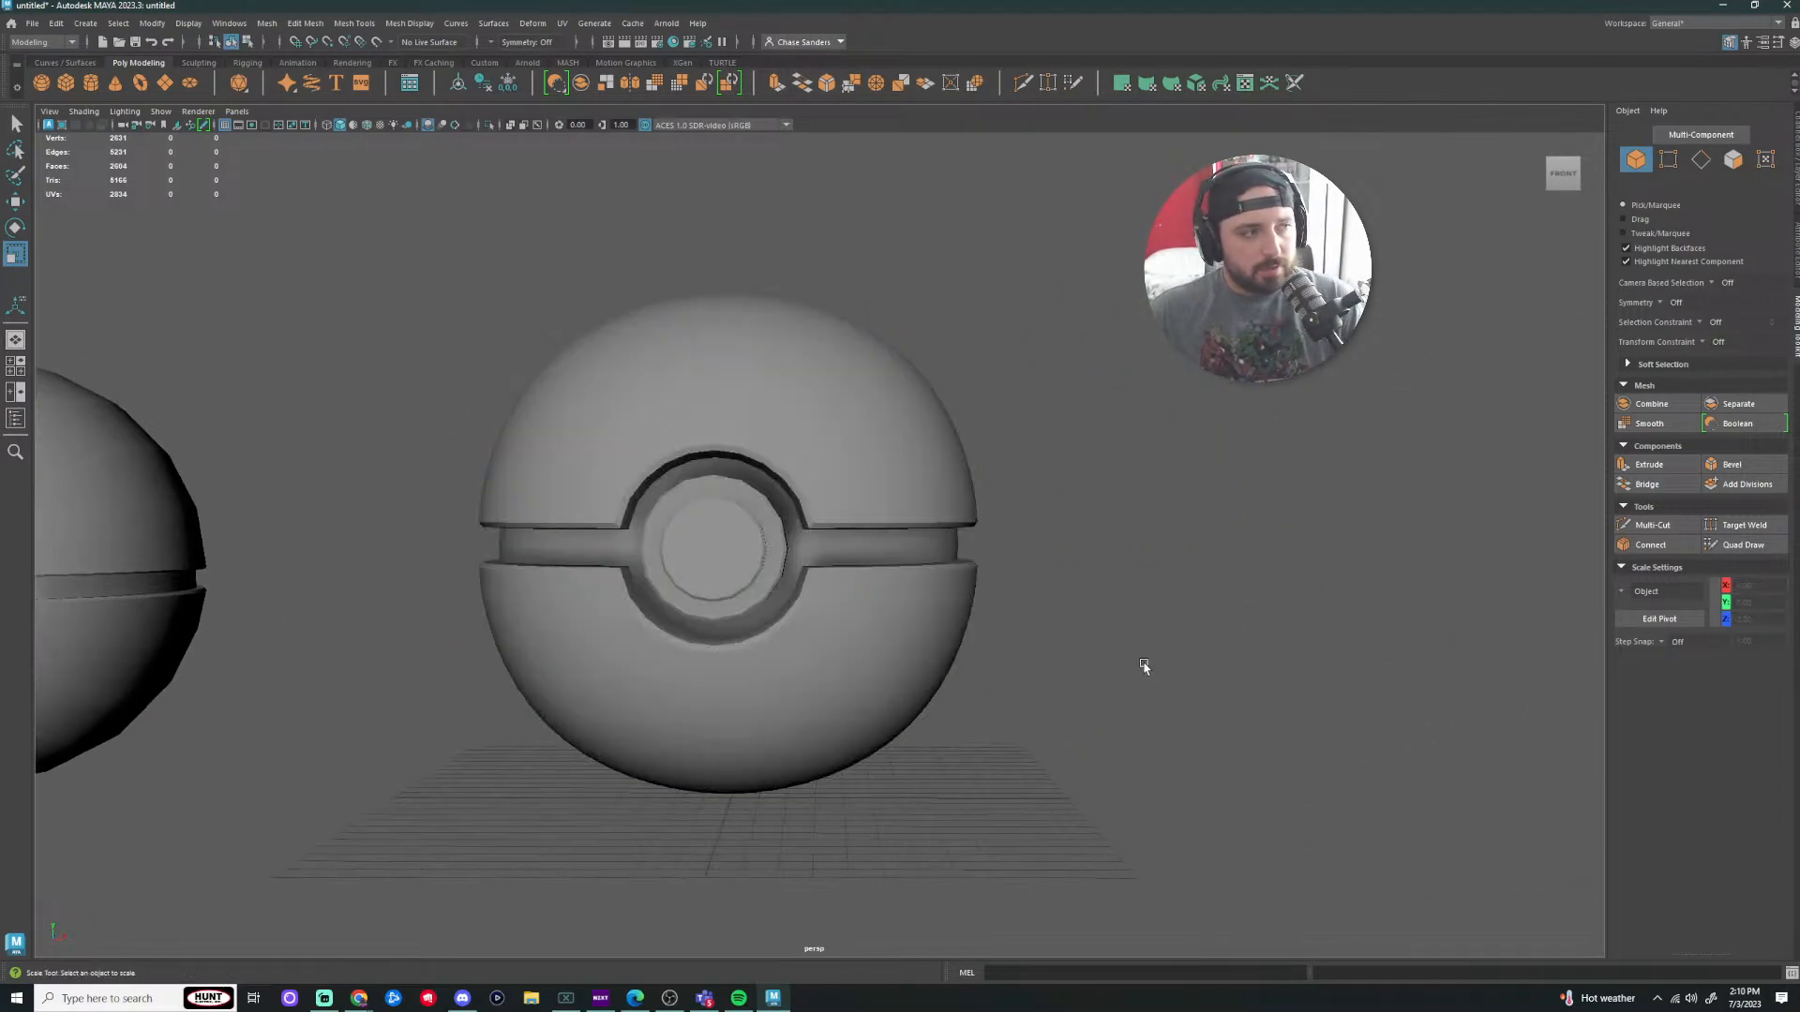
Step: View the balls from slightly above and select the reference ball's top shell
{"action": "scroll", "coordinate": [824, 627], "scroll_direction": "up", "scroll_amount": 2}
{"action": "scroll", "coordinate": [743, 711], "scroll_direction": "up", "scroll_amount": 1}
{"action": "scroll", "coordinate": [868, 616], "scroll_direction": "up", "scroll_amount": 1}
{"action": "scroll", "coordinate": [744, 583], "scroll_direction": "up", "scroll_amount": 3}
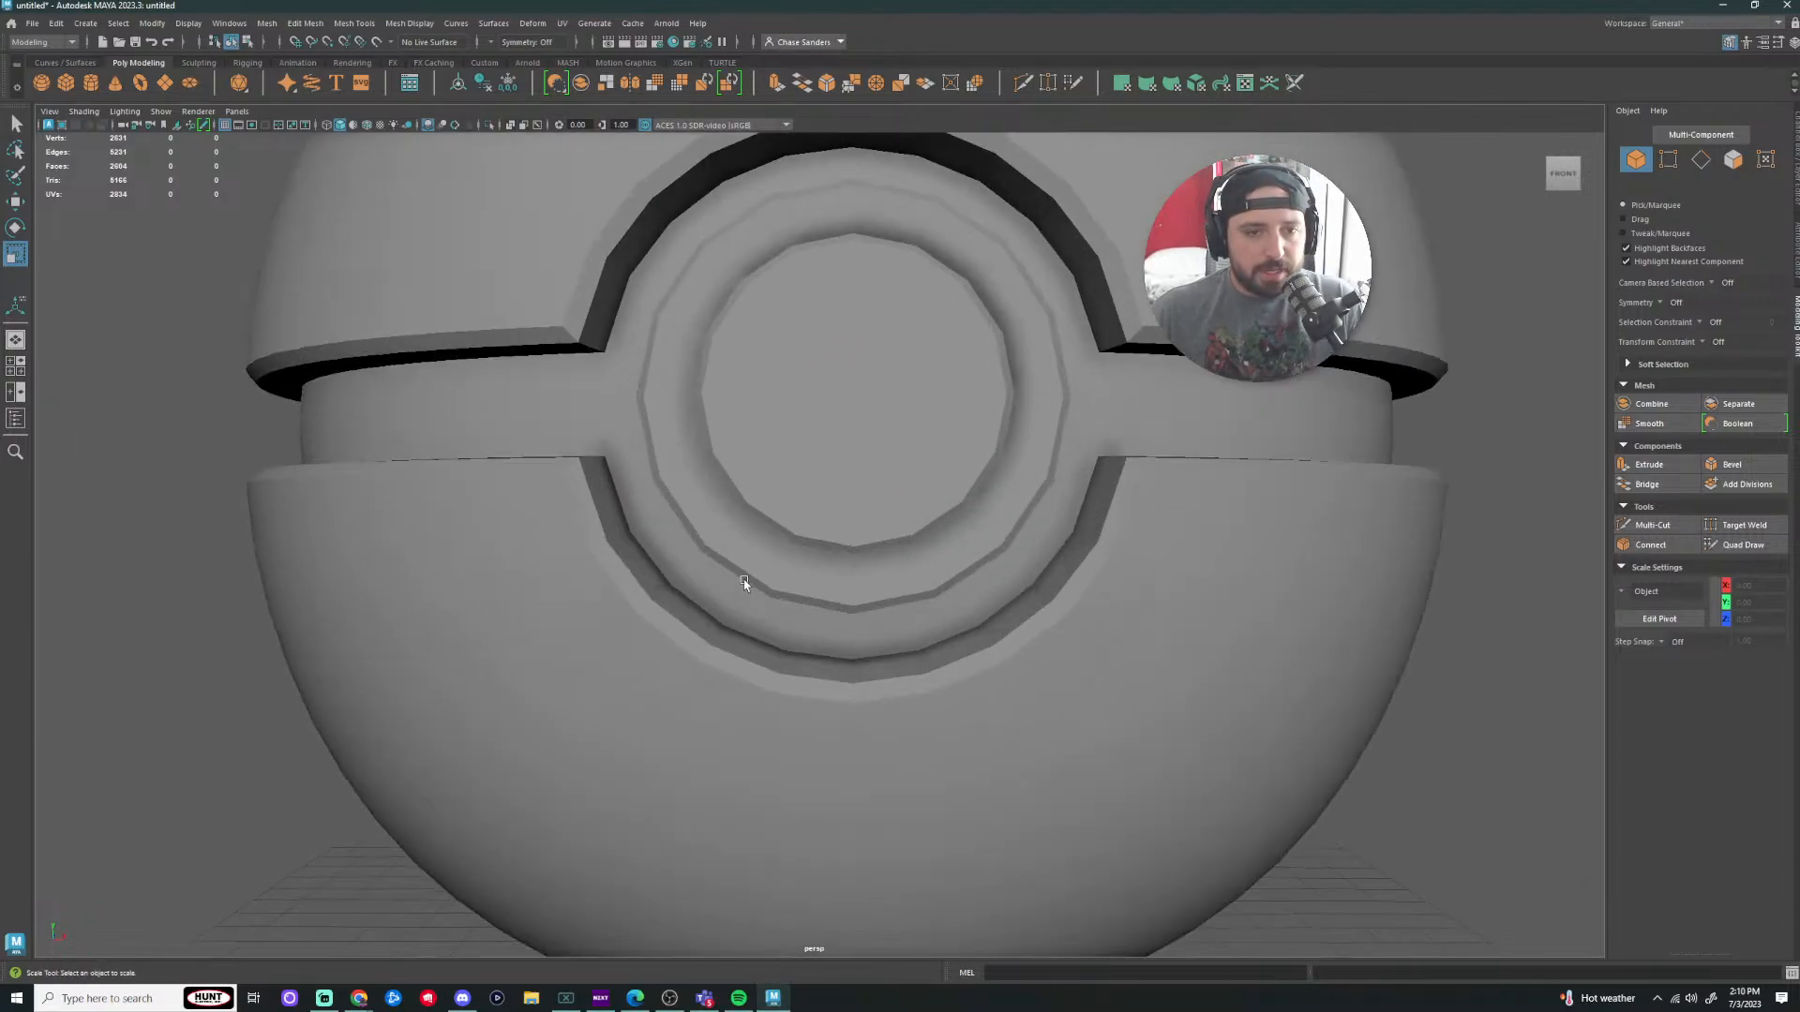
{"action": "left_click_drag", "start_coordinate": [744, 583], "coordinate": [692, 614], "text": "alt"}
{"action": "scroll", "coordinate": [577, 447], "scroll_direction": "down", "scroll_amount": 3}
{"action": "scroll", "coordinate": [623, 544], "scroll_direction": "down", "scroll_amount": 2}
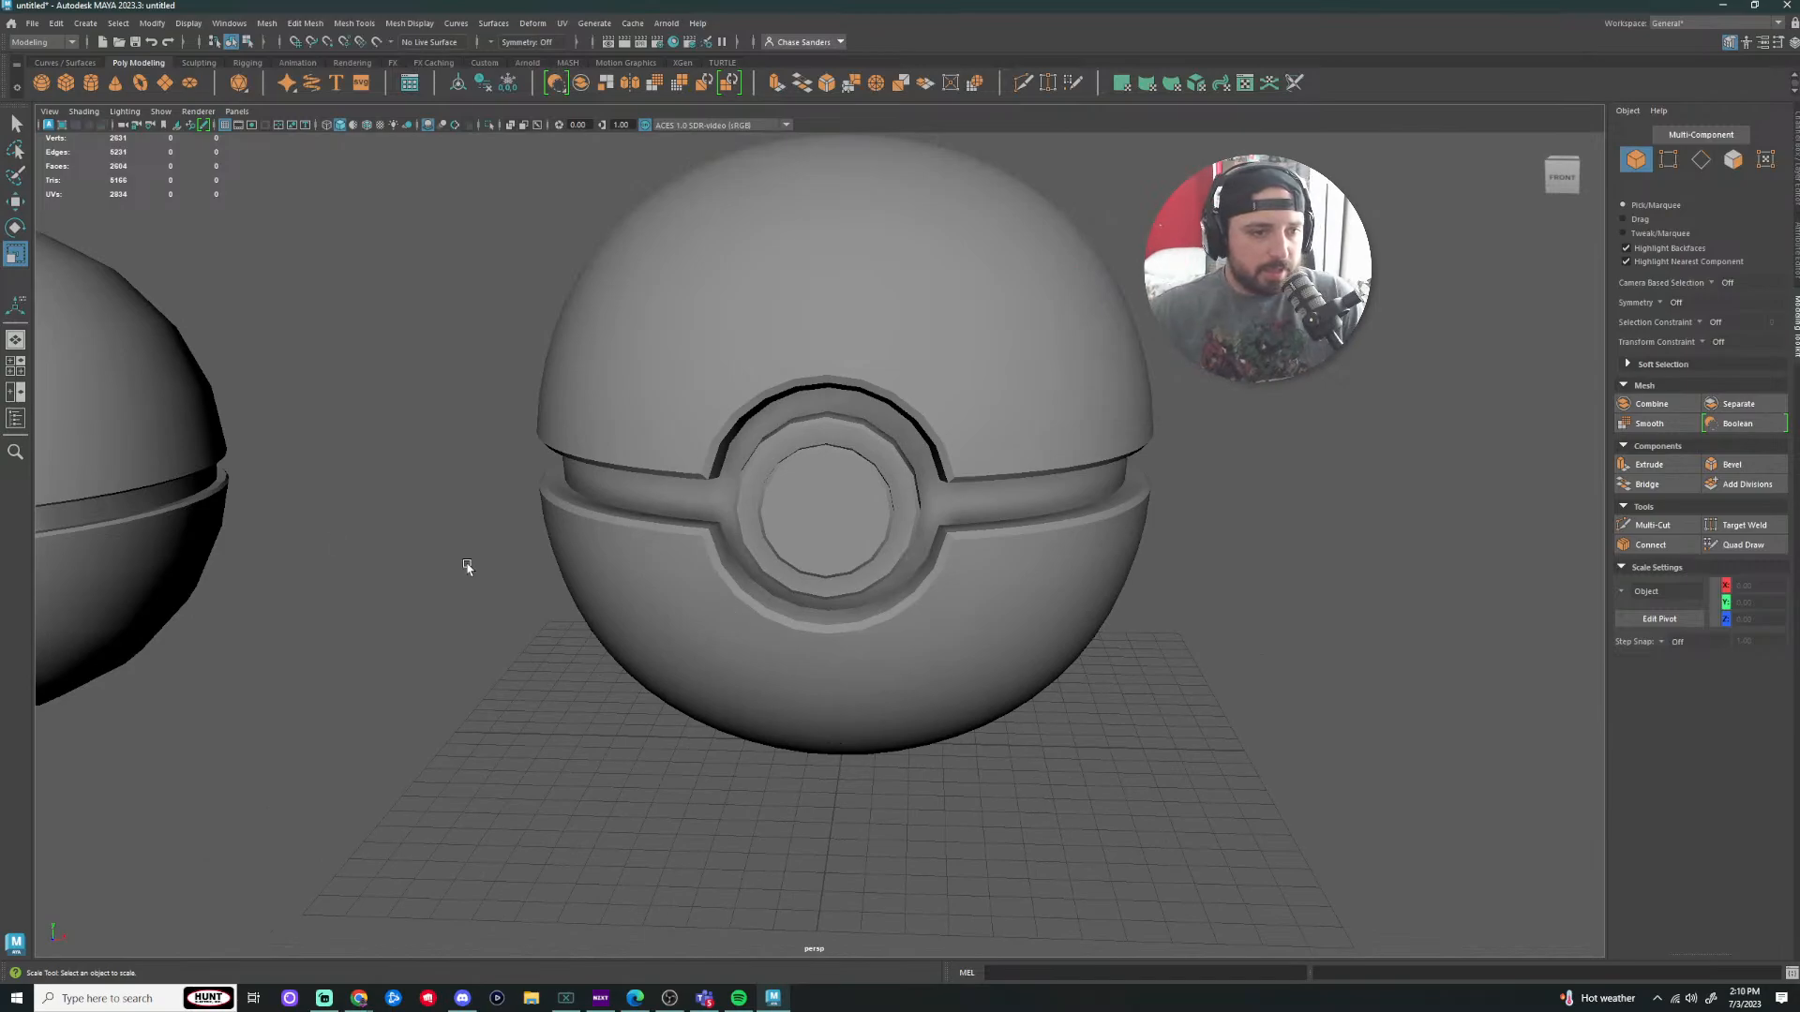
{"action": "left_click", "coordinate": [188, 416]}
Step: Frame and rotate the reference ball's top shell open, then orbit to the closed ball
{"action": "key", "text": "f"}
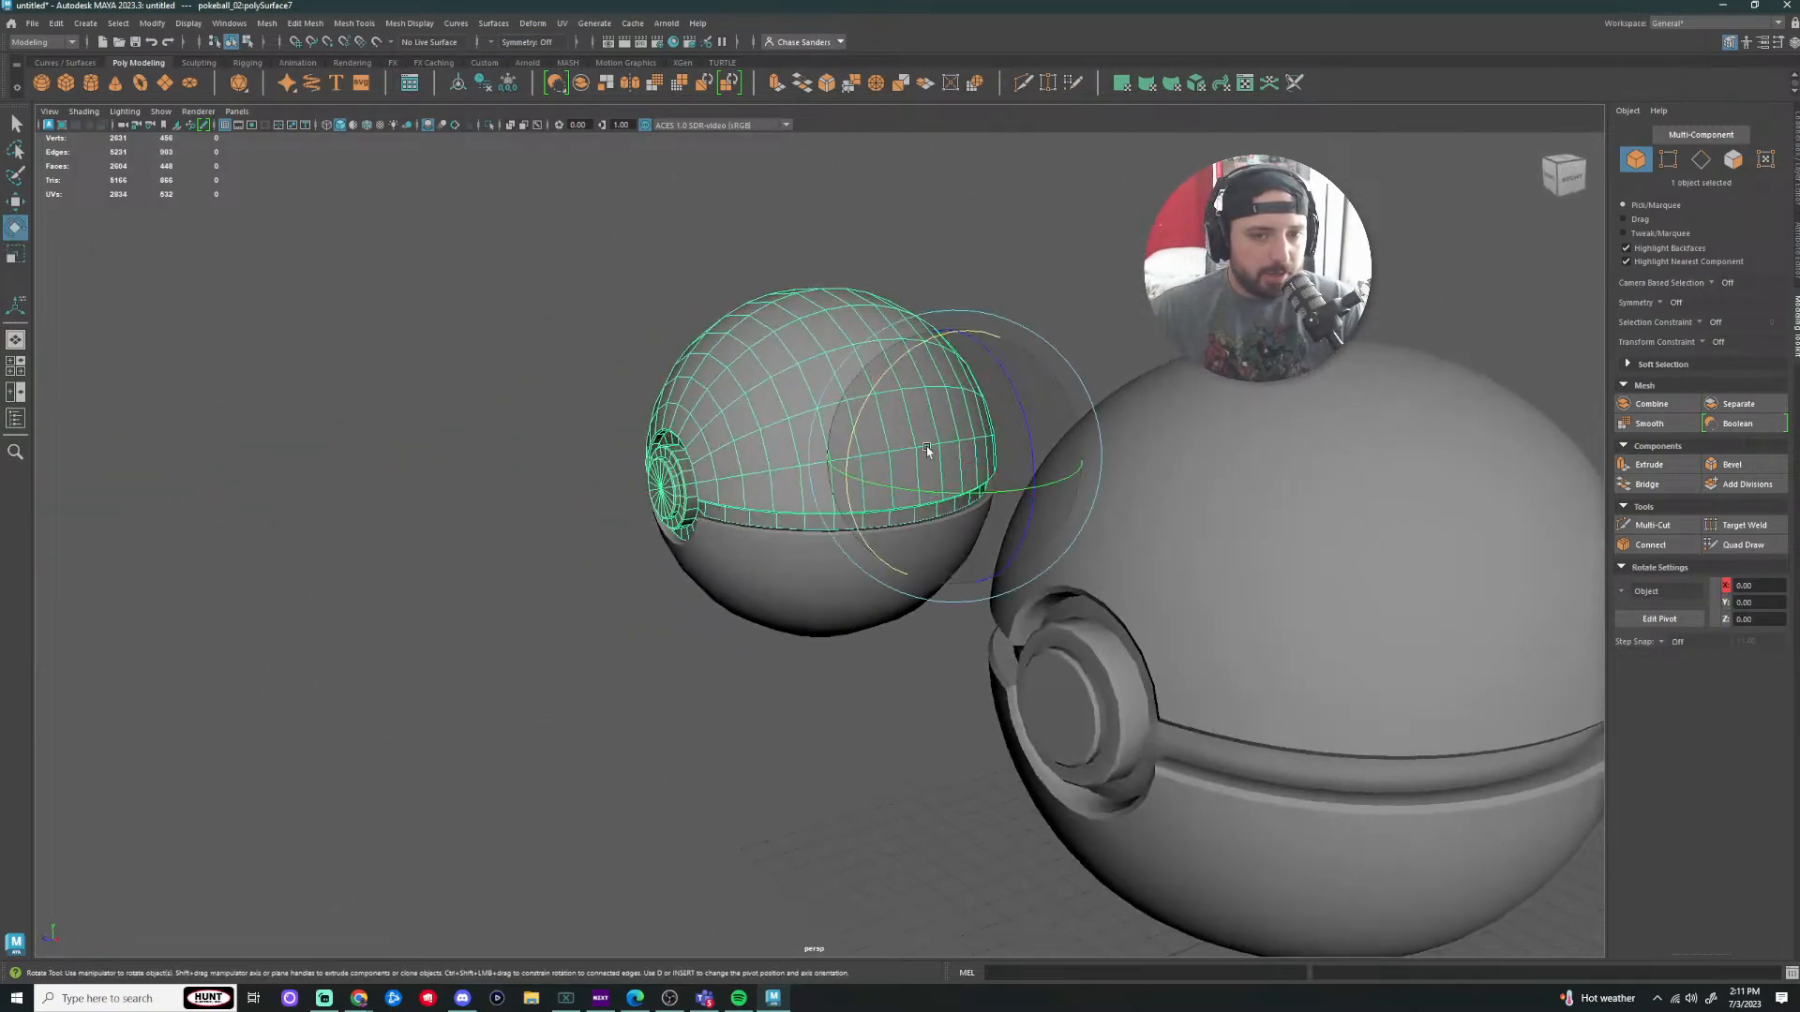
{"action": "left_click_drag", "start_coordinate": [857, 424], "coordinate": [900, 382]}
{"action": "left_click", "coordinate": [622, 672]}
{"action": "scroll", "coordinate": [600, 666], "scroll_direction": "down", "scroll_amount": 4}
{"action": "left_click_drag", "start_coordinate": [565, 656], "coordinate": [743, 691], "text": "alt"}
{"action": "middle_click_drag", "start_coordinate": [979, 618], "coordinate": [687, 666], "text": "alt"}
{"action": "right_click_drag", "start_coordinate": [687, 666], "coordinate": [808, 675], "text": "alt"}
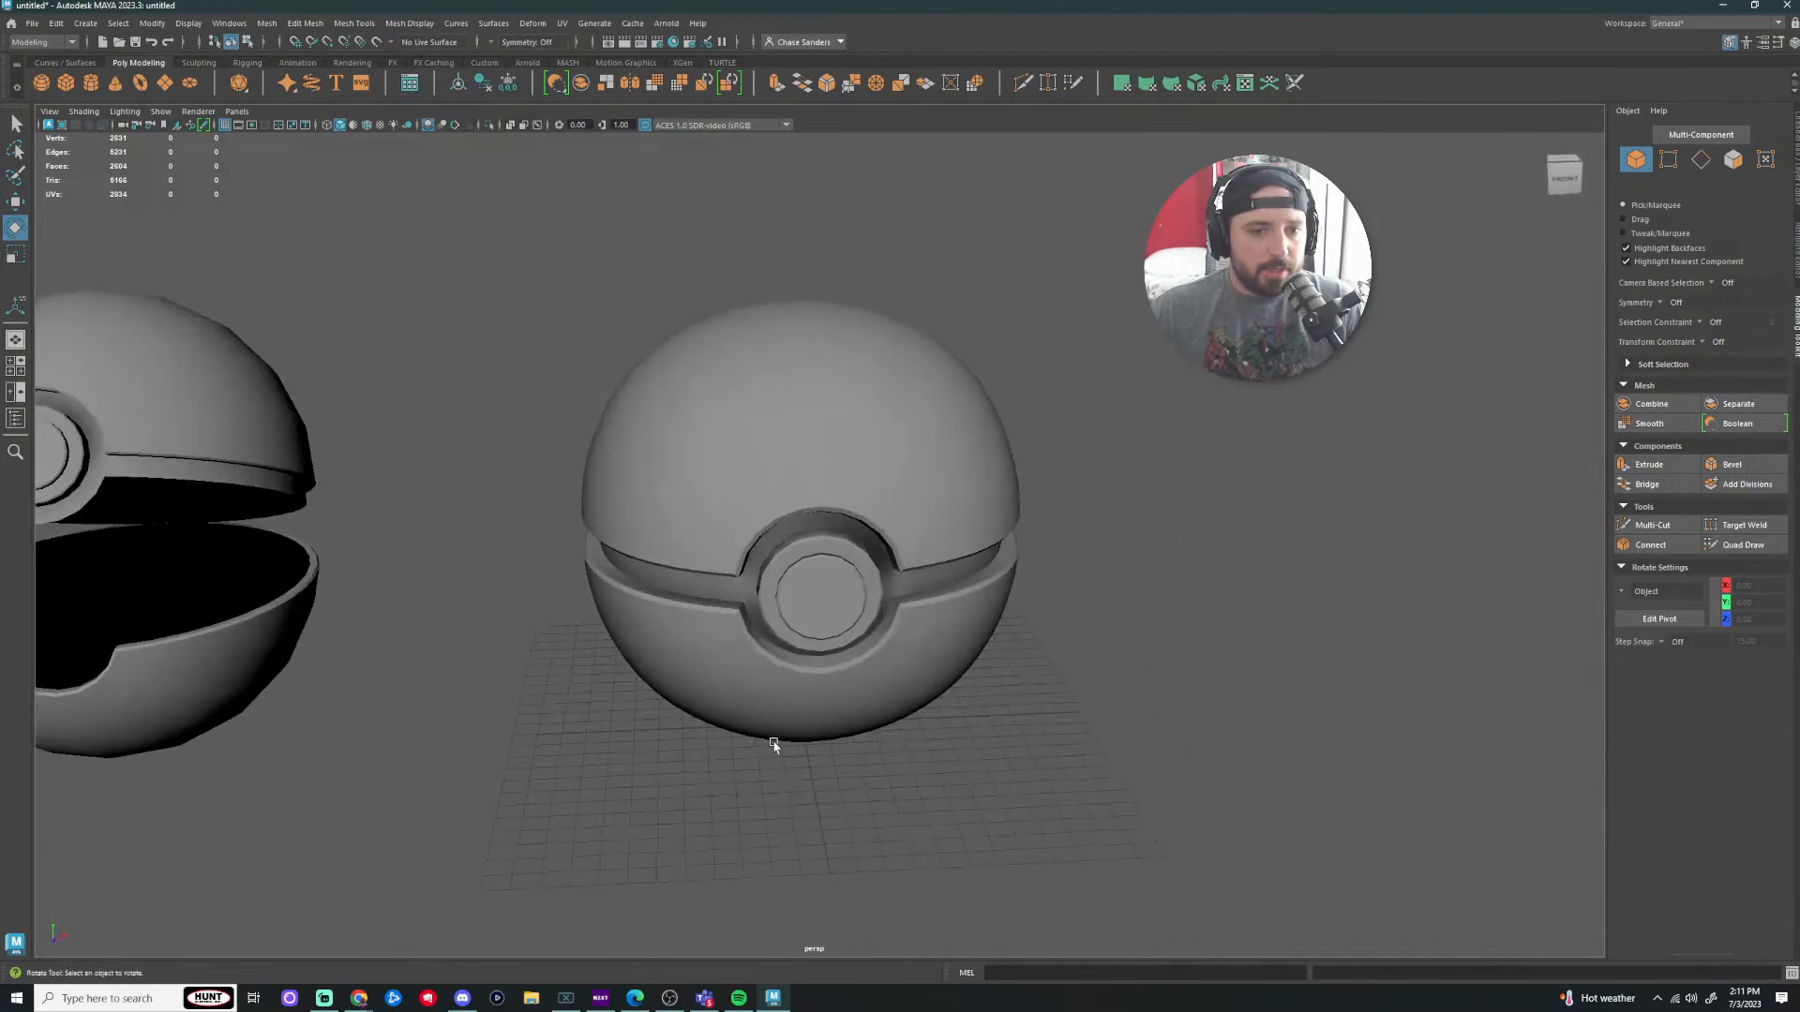
{"action": "left_click_drag", "start_coordinate": [775, 744], "coordinate": [707, 729], "text": "alt"}
Step: Select the closed Poké Ball and bring its front into view
{"action": "left_click", "coordinate": [708, 730]}
{"action": "scroll", "coordinate": [921, 789], "scroll_direction": "up", "scroll_amount": 2}
{"action": "left_click_drag", "start_coordinate": [848, 812], "coordinate": [973, 829], "text": "alt"}
{"action": "scroll", "coordinate": [1115, 742], "scroll_direction": "up", "scroll_amount": 1}
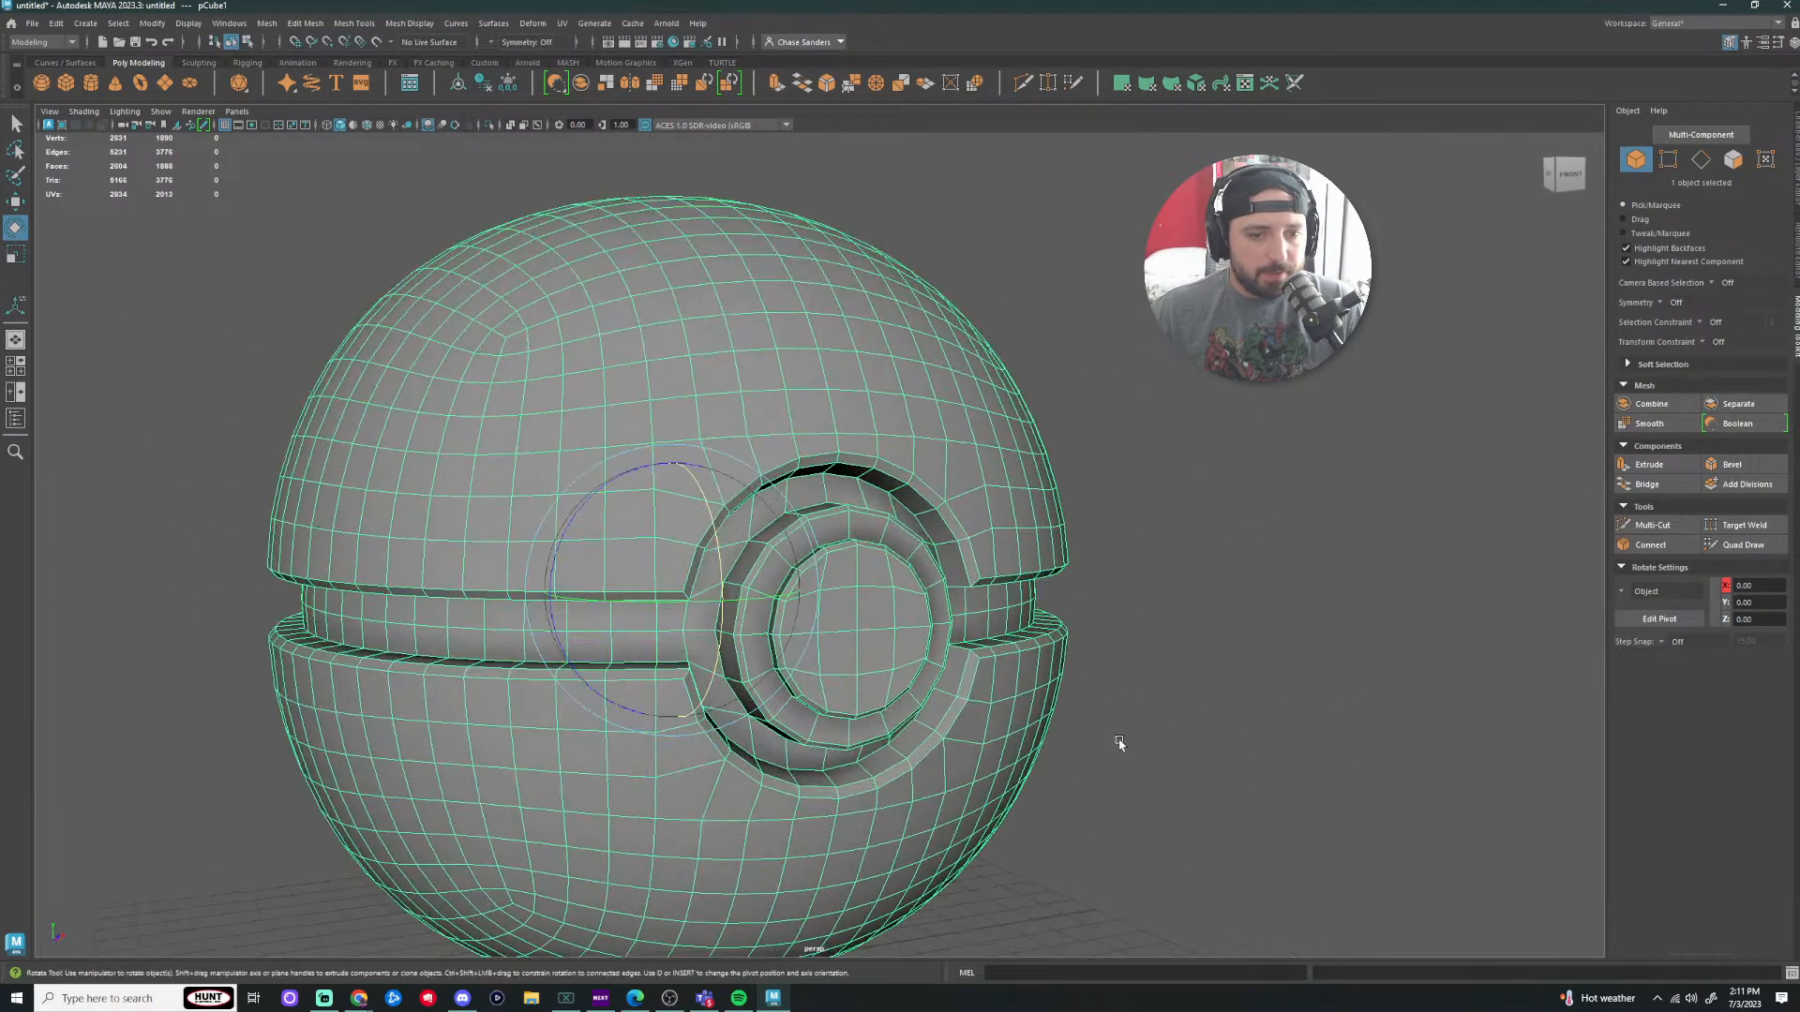
{"action": "left_click", "coordinate": [1113, 748]}
{"action": "middle_click_drag", "start_coordinate": [1057, 807], "coordinate": [1087, 601], "text": "alt"}
{"action": "left_click", "coordinate": [635, 594]}
{"action": "left_click_drag", "start_coordinate": [635, 597], "coordinate": [742, 619], "text": "alt"}
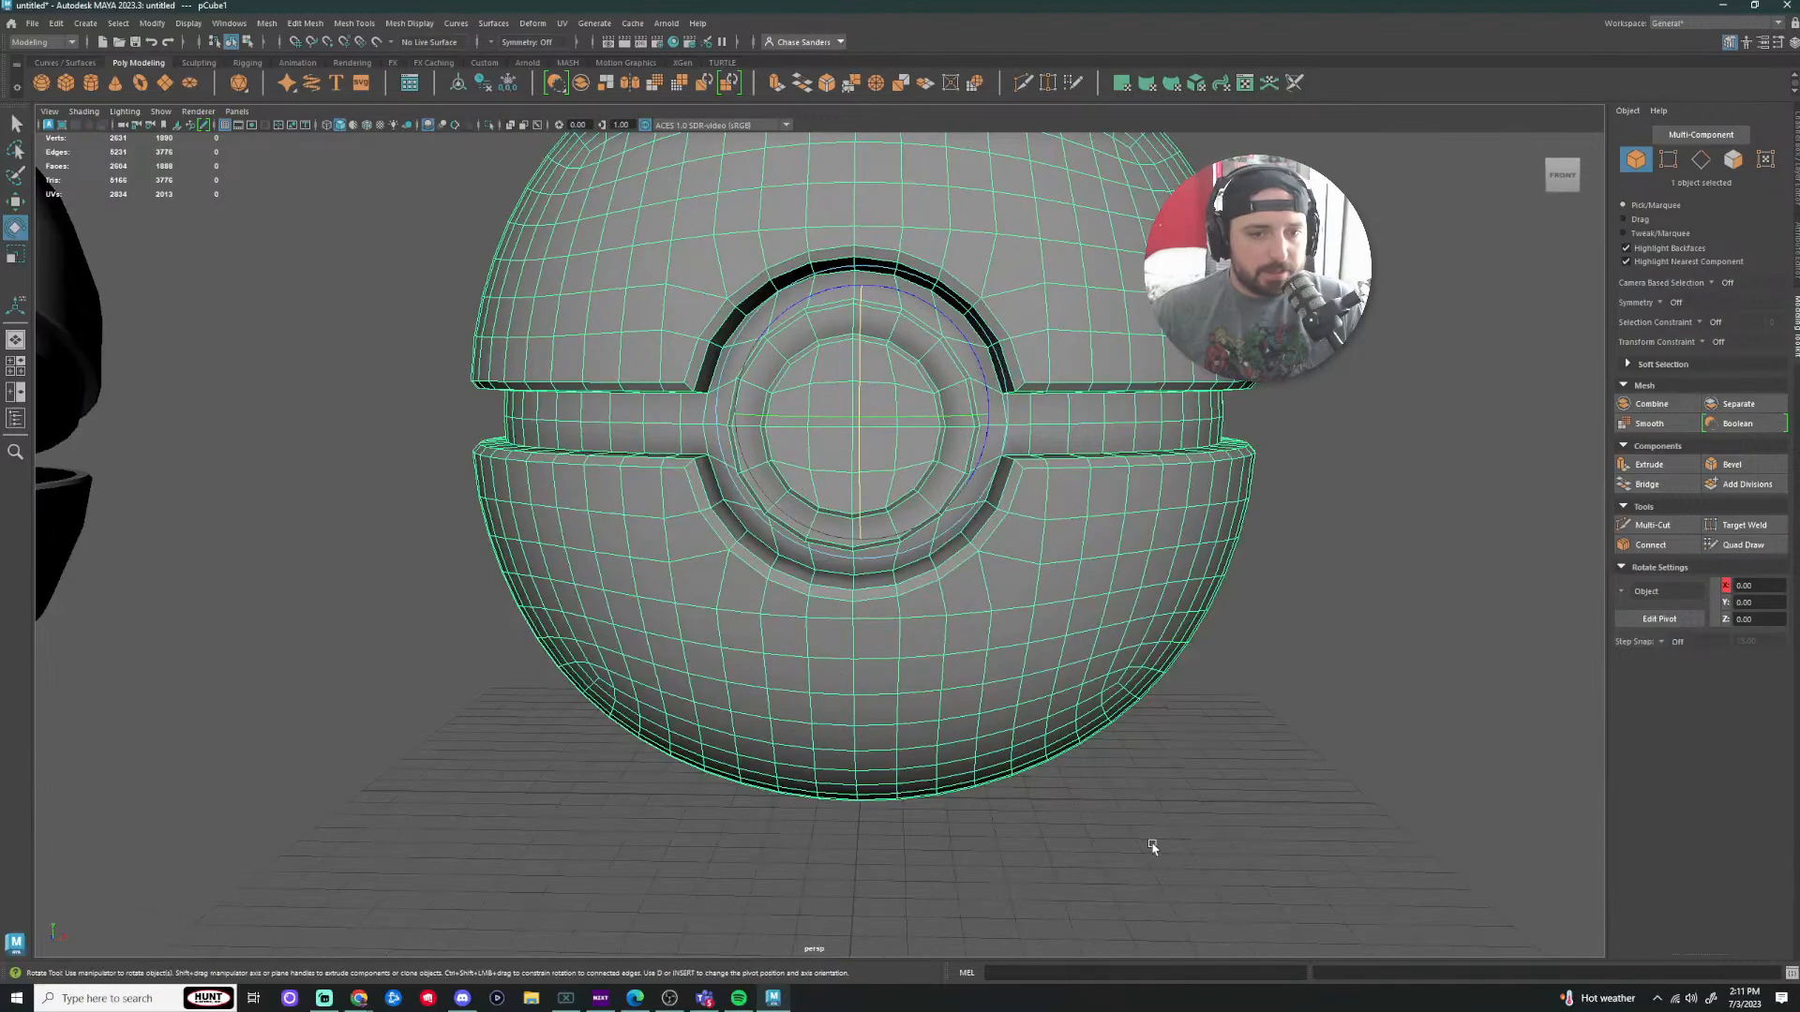
{"action": "left_click", "coordinate": [1377, 655]}
Step: From a higher front view, select the closed Poké Ball and enter face selection mode
{"action": "scroll", "coordinate": [1373, 655], "scroll_direction": "up", "scroll_amount": 2}
{"action": "left_click_drag", "start_coordinate": [1326, 663], "coordinate": [1368, 647], "text": "alt"}
{"action": "scroll", "coordinate": [1369, 647], "scroll_direction": "down", "scroll_amount": 3}
{"action": "left_click_drag", "start_coordinate": [827, 653], "coordinate": [765, 678], "text": "alt"}
{"action": "left_click", "coordinate": [680, 617]}
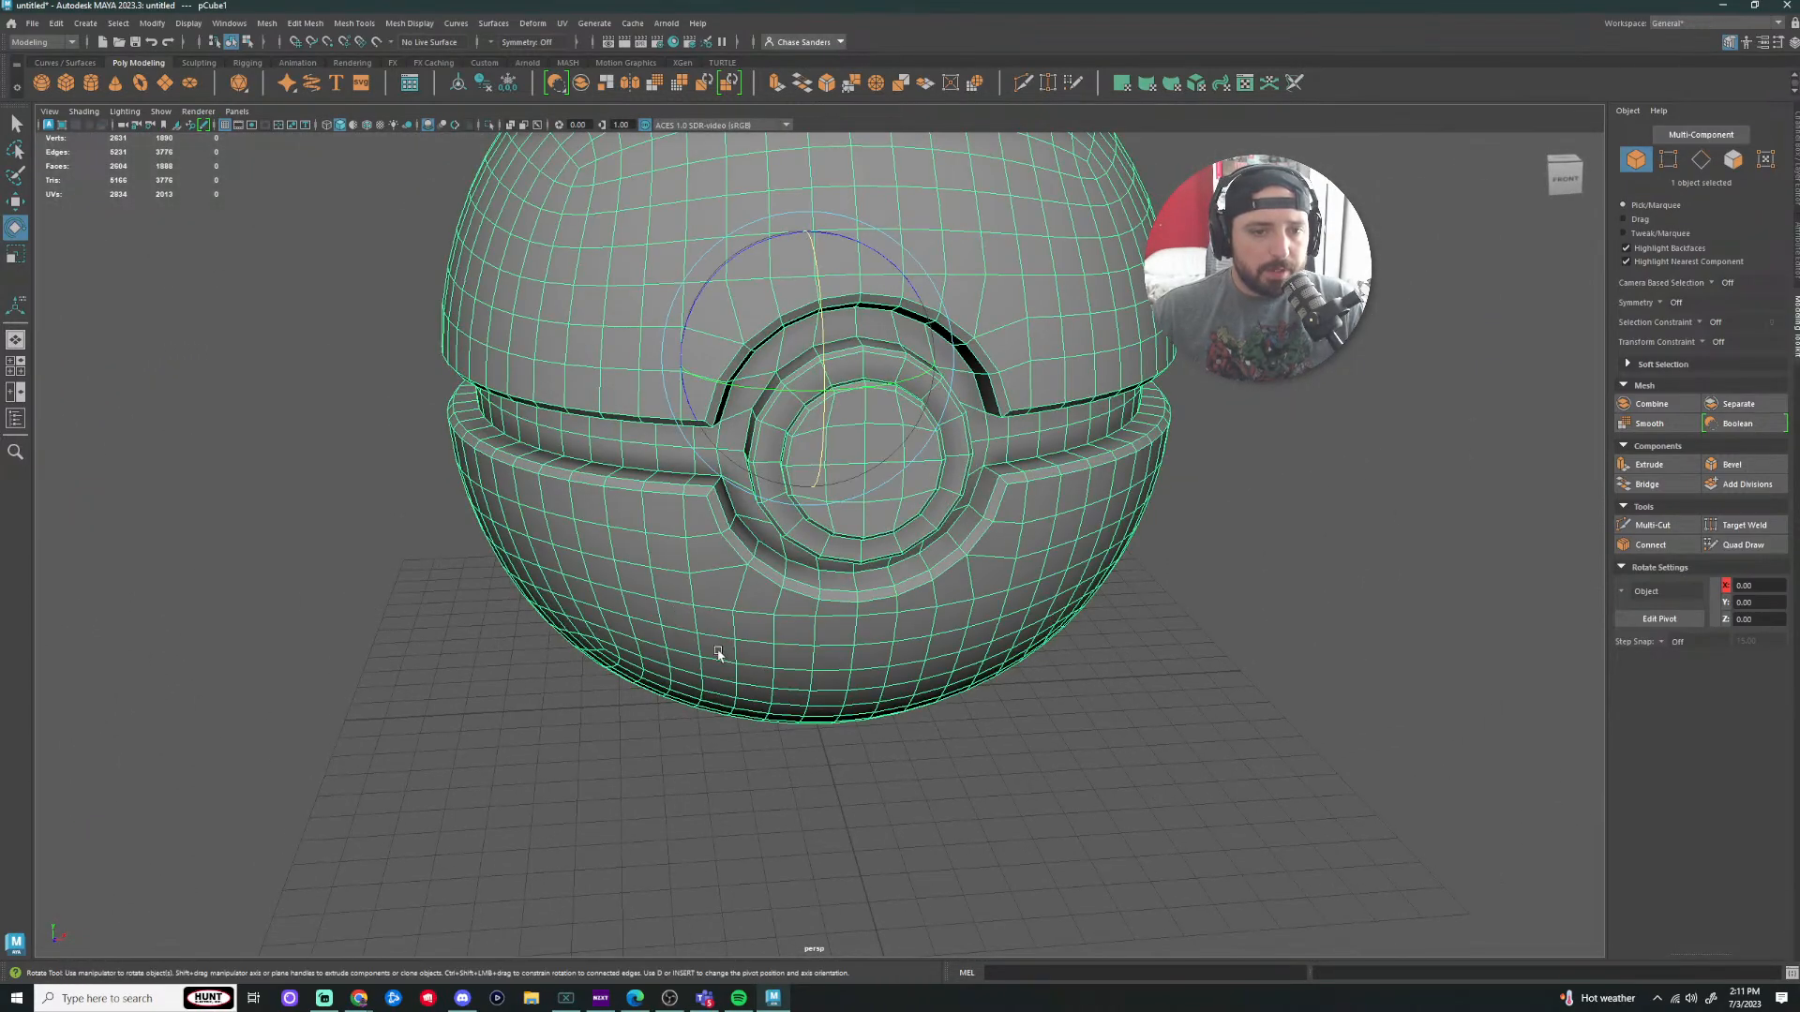
{"action": "right_click_drag", "start_coordinate": [675, 580], "coordinate": [689, 598]}
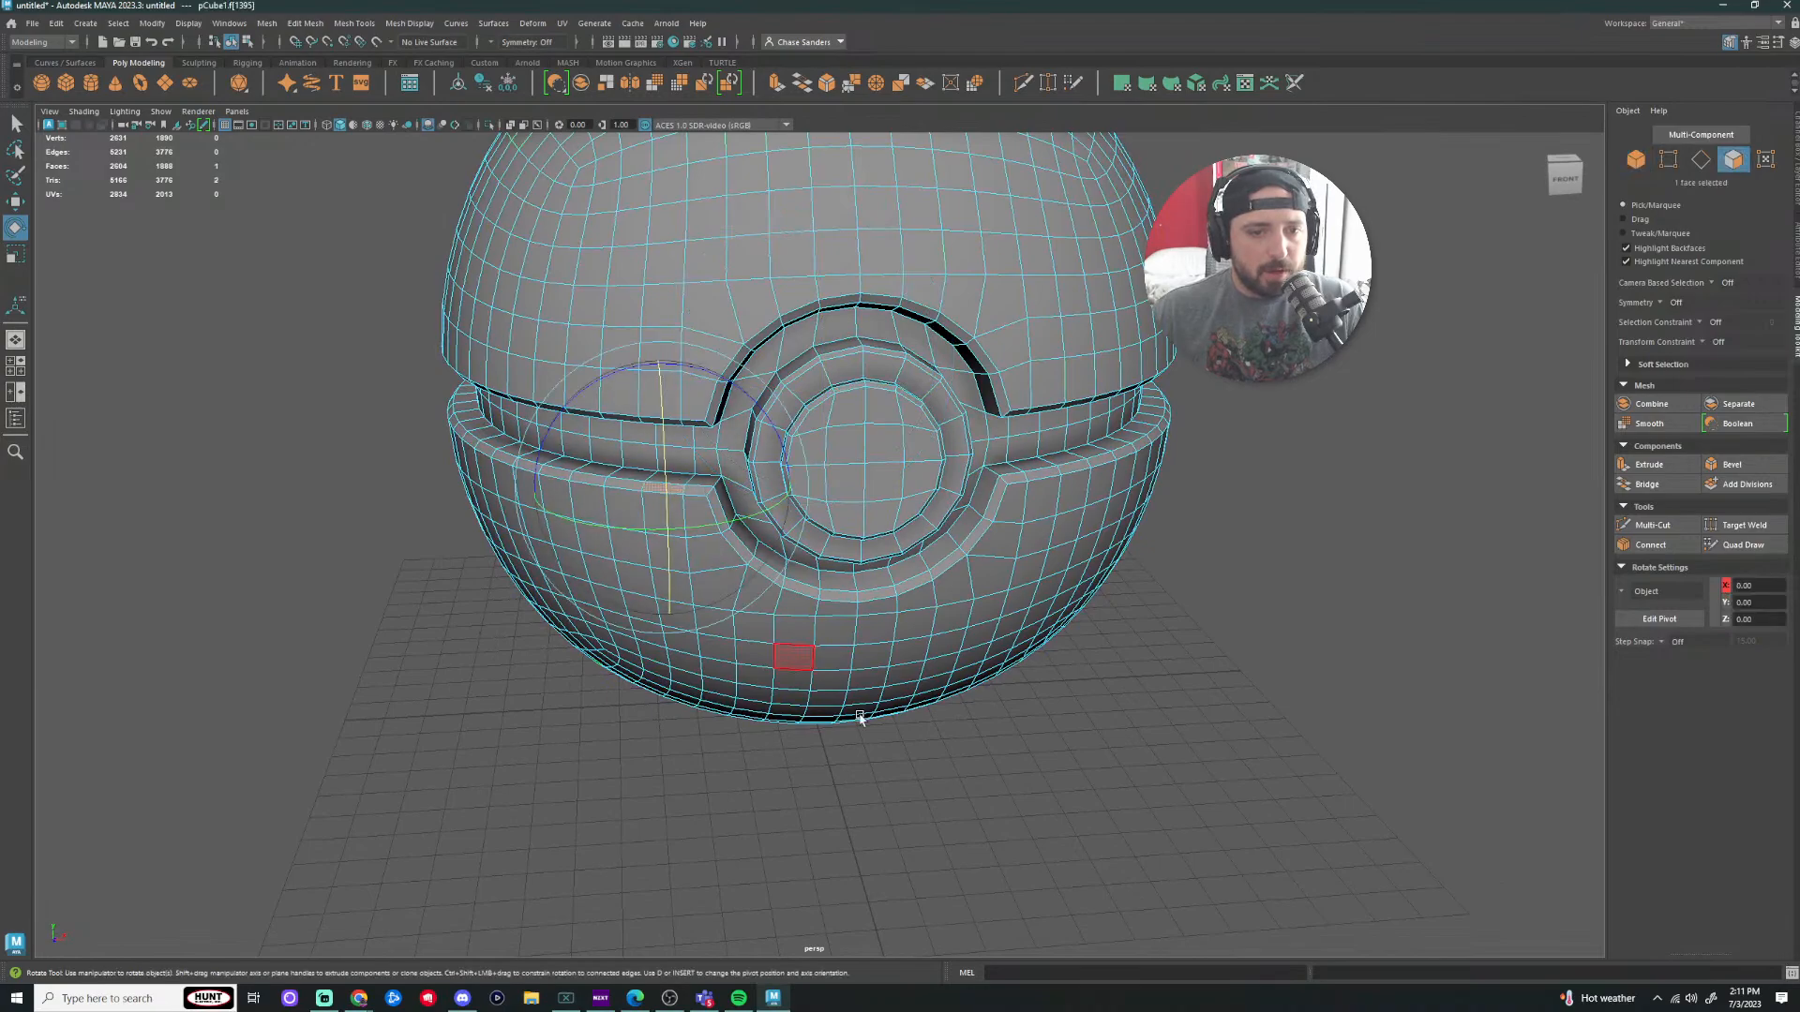
Step: With the Move tool, select the middle band's face loop and add the adjacent second loop
{"action": "left_click", "coordinate": [670, 480]}
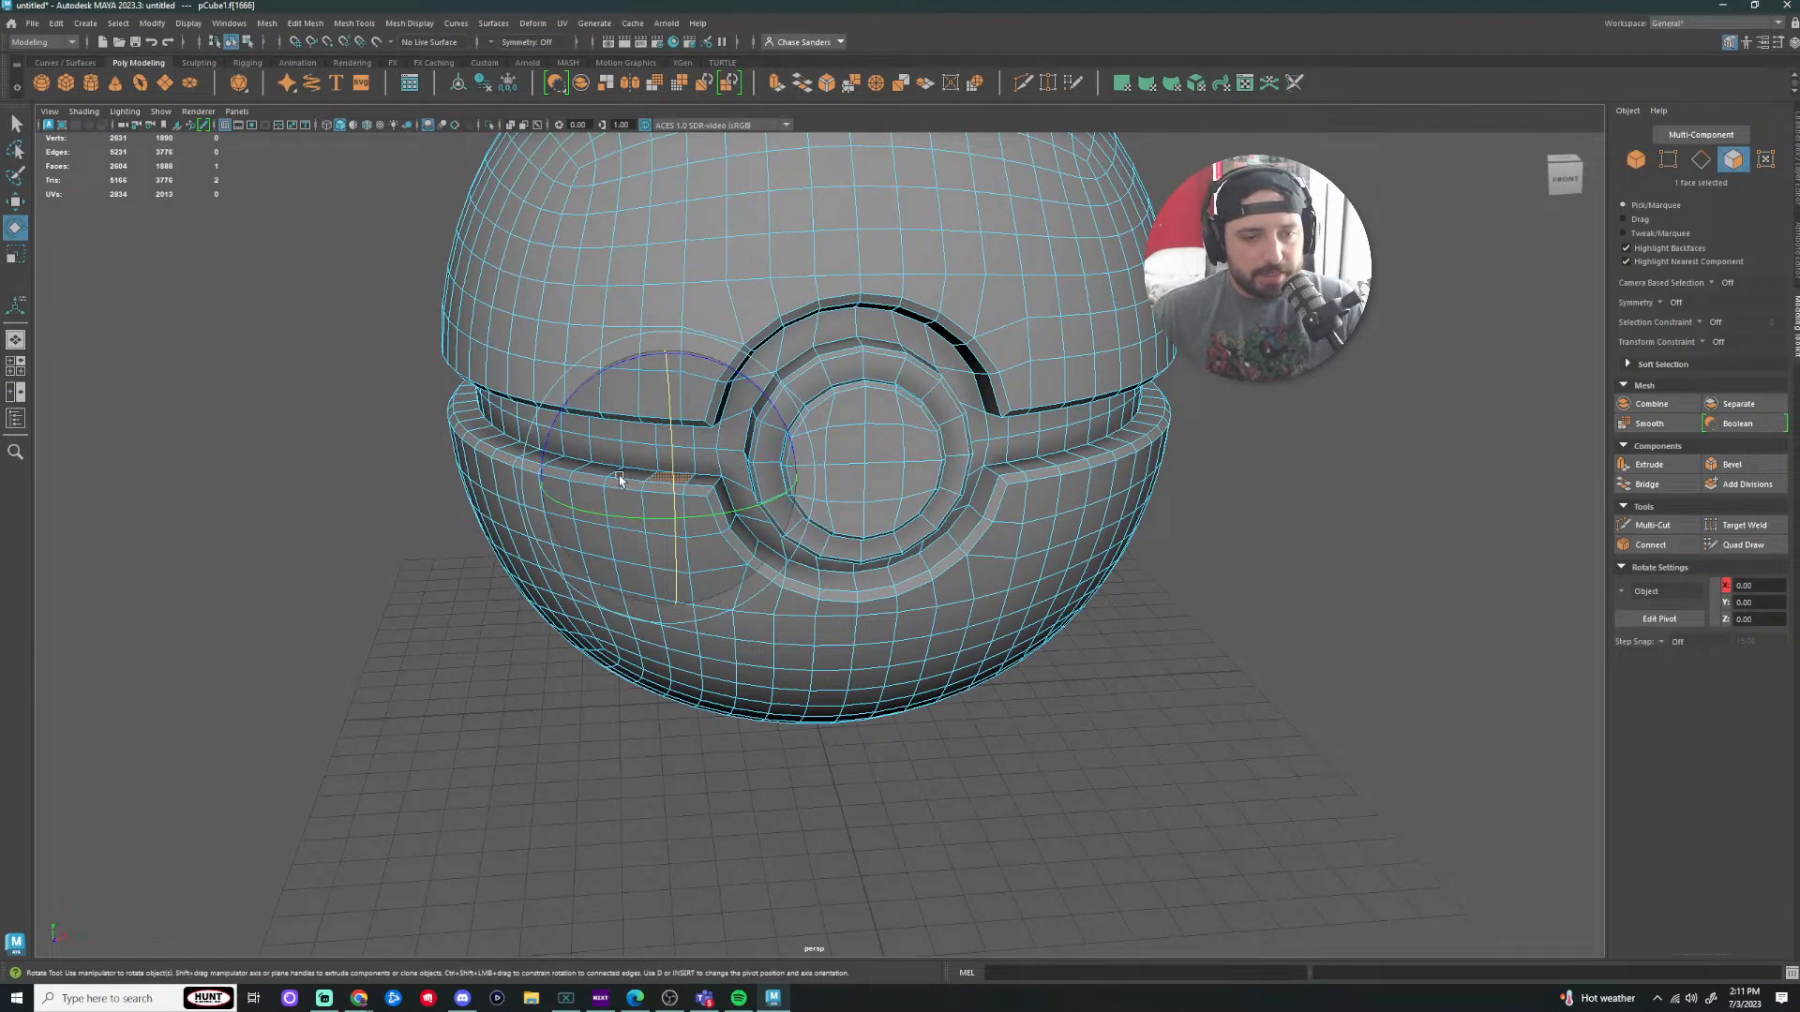
{"action": "key", "text": "w"}
{"action": "double_click", "coordinate": [622, 476]}
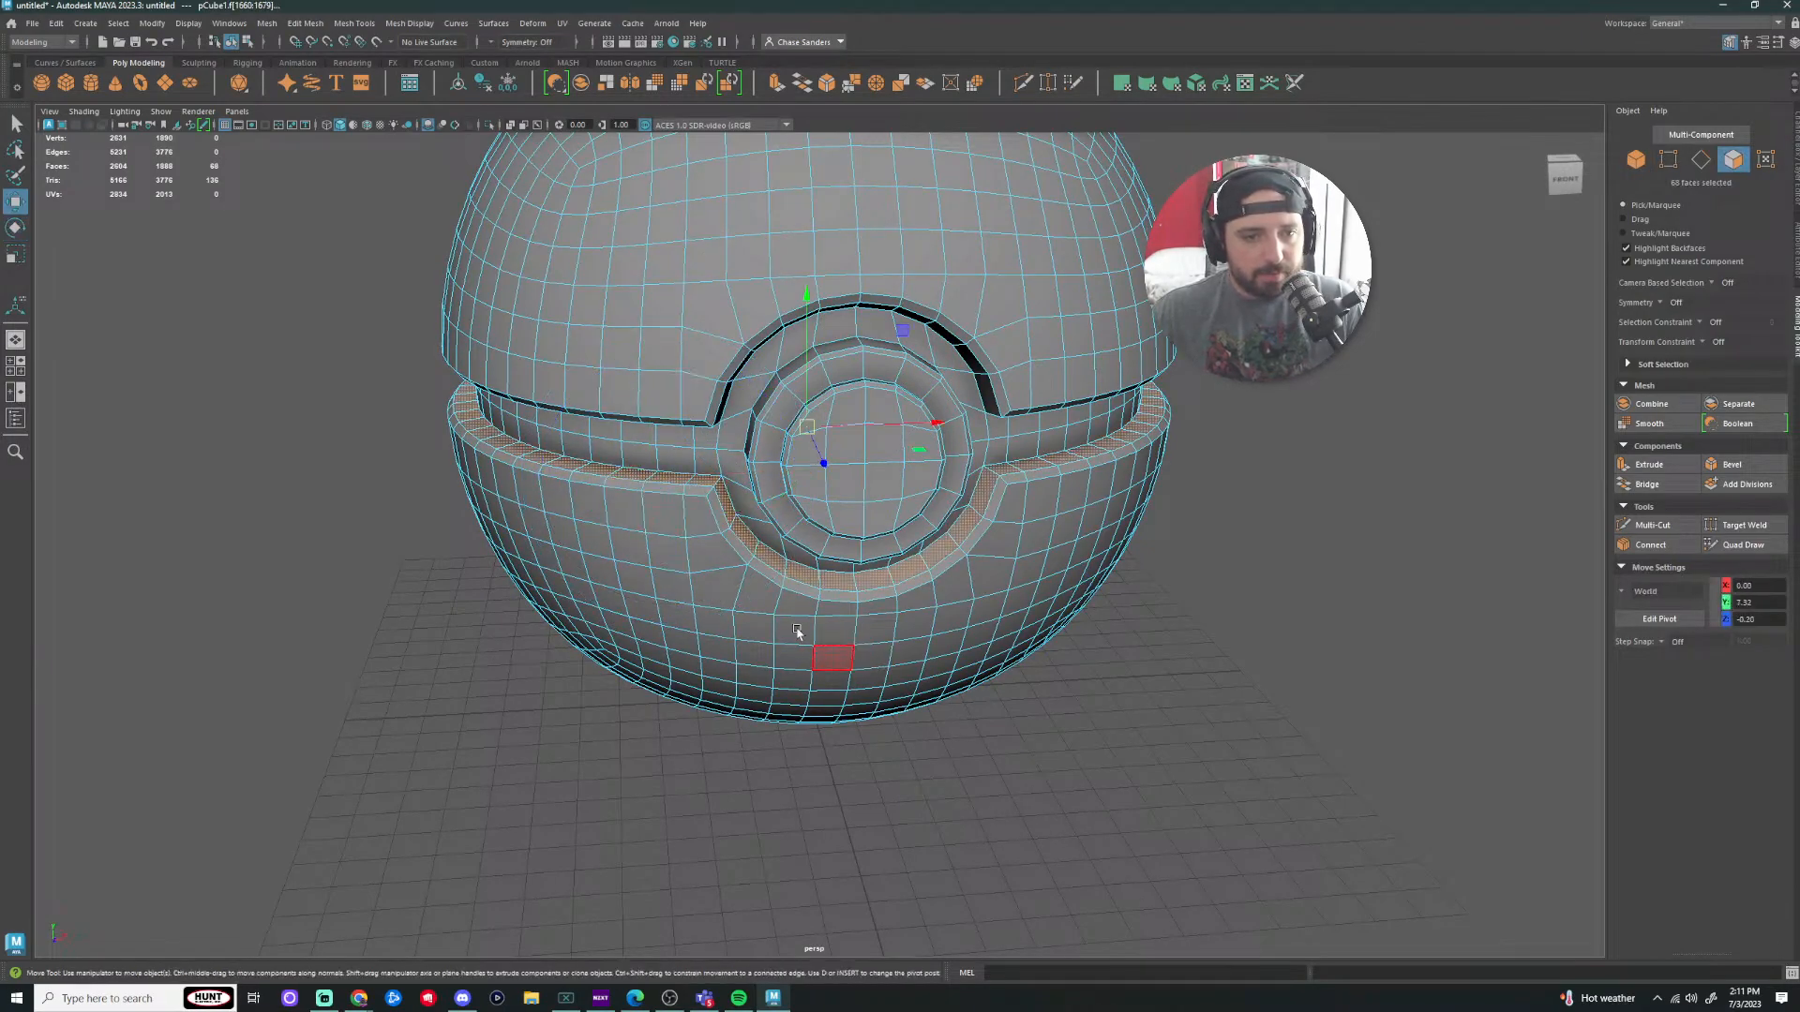
{"action": "left_click", "coordinate": [689, 511]}
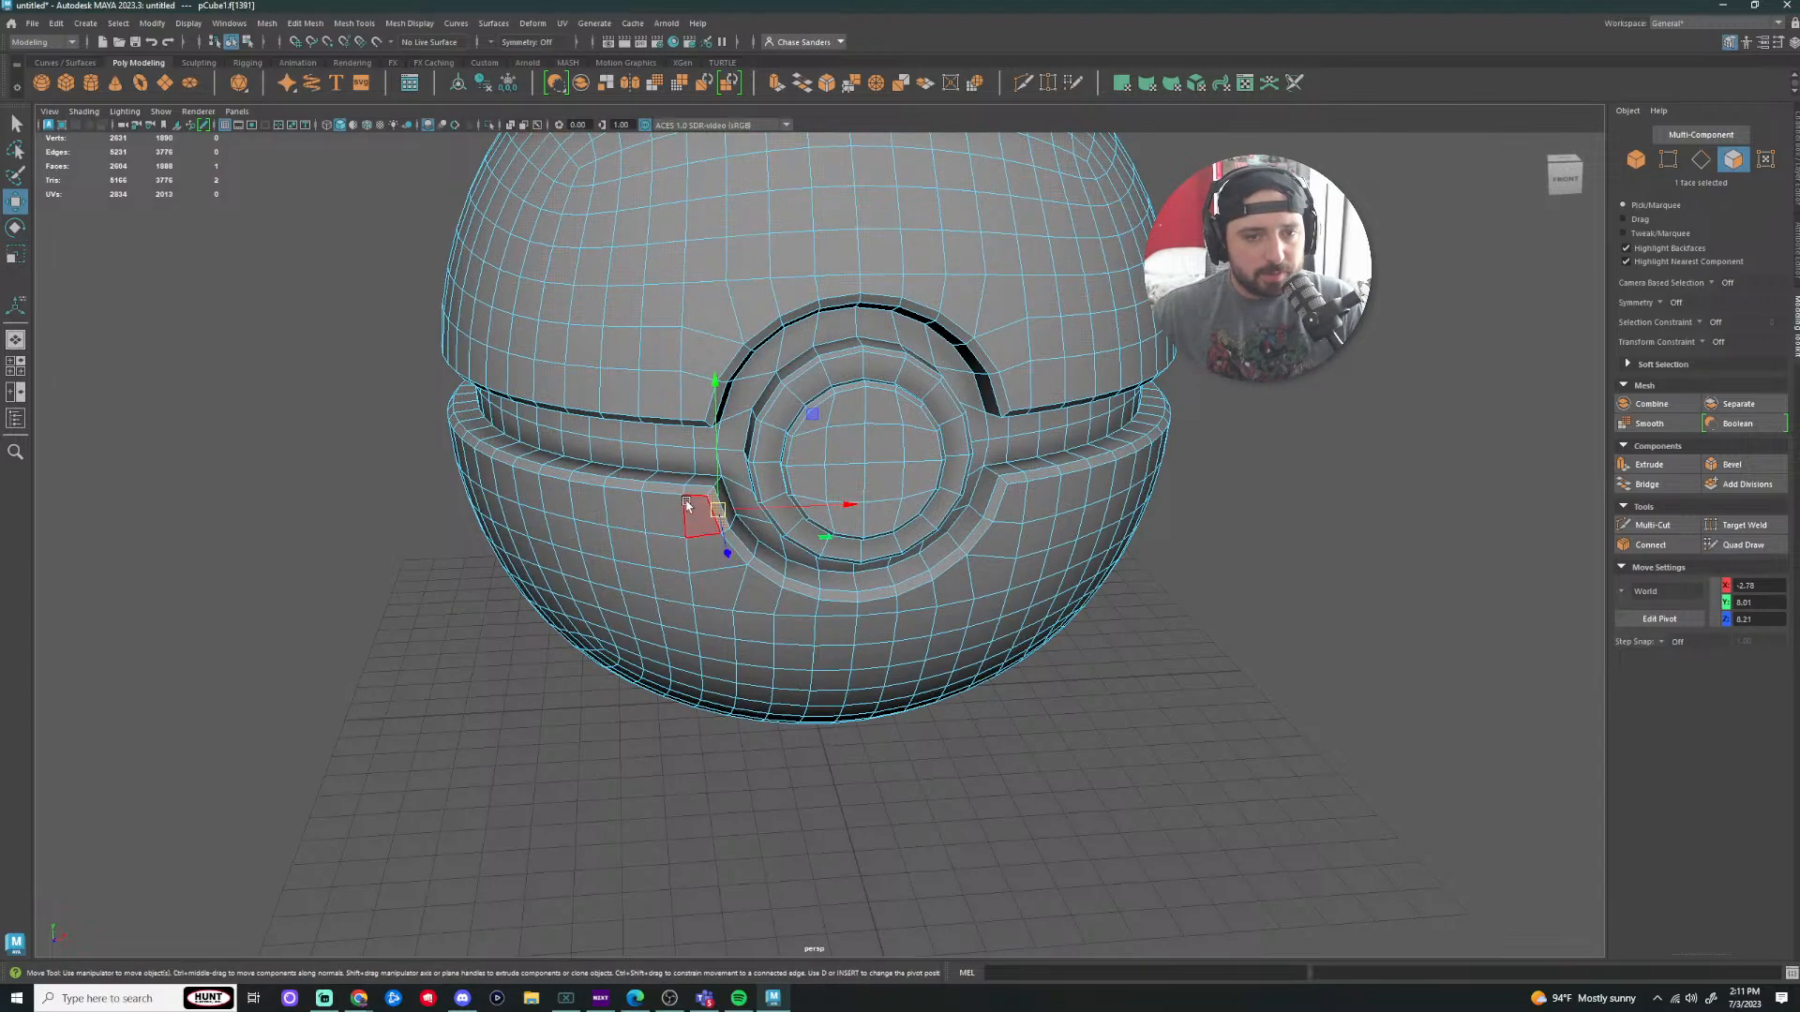
{"action": "double_click", "coordinate": [667, 489], "text": "shift"}
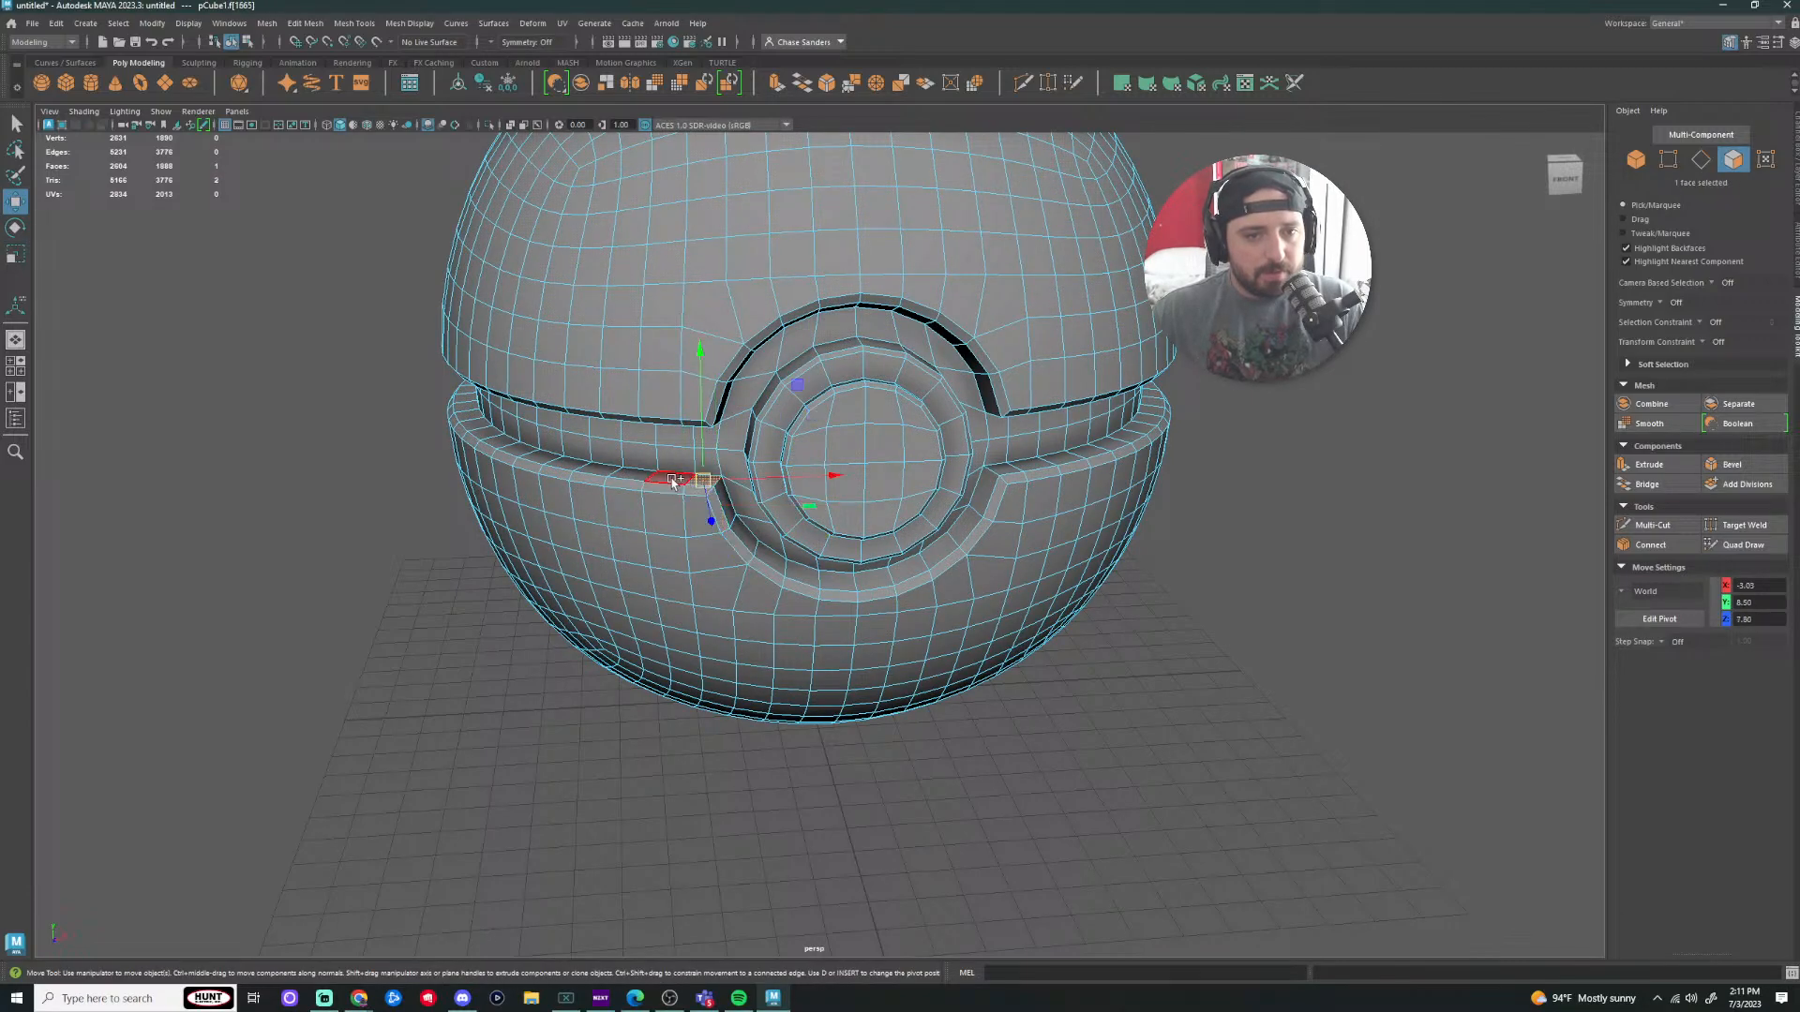
{"action": "double_click", "coordinate": [672, 480]}
{"action": "left_click_drag", "start_coordinate": [969, 731], "coordinate": [916, 787], "text": "alt"}
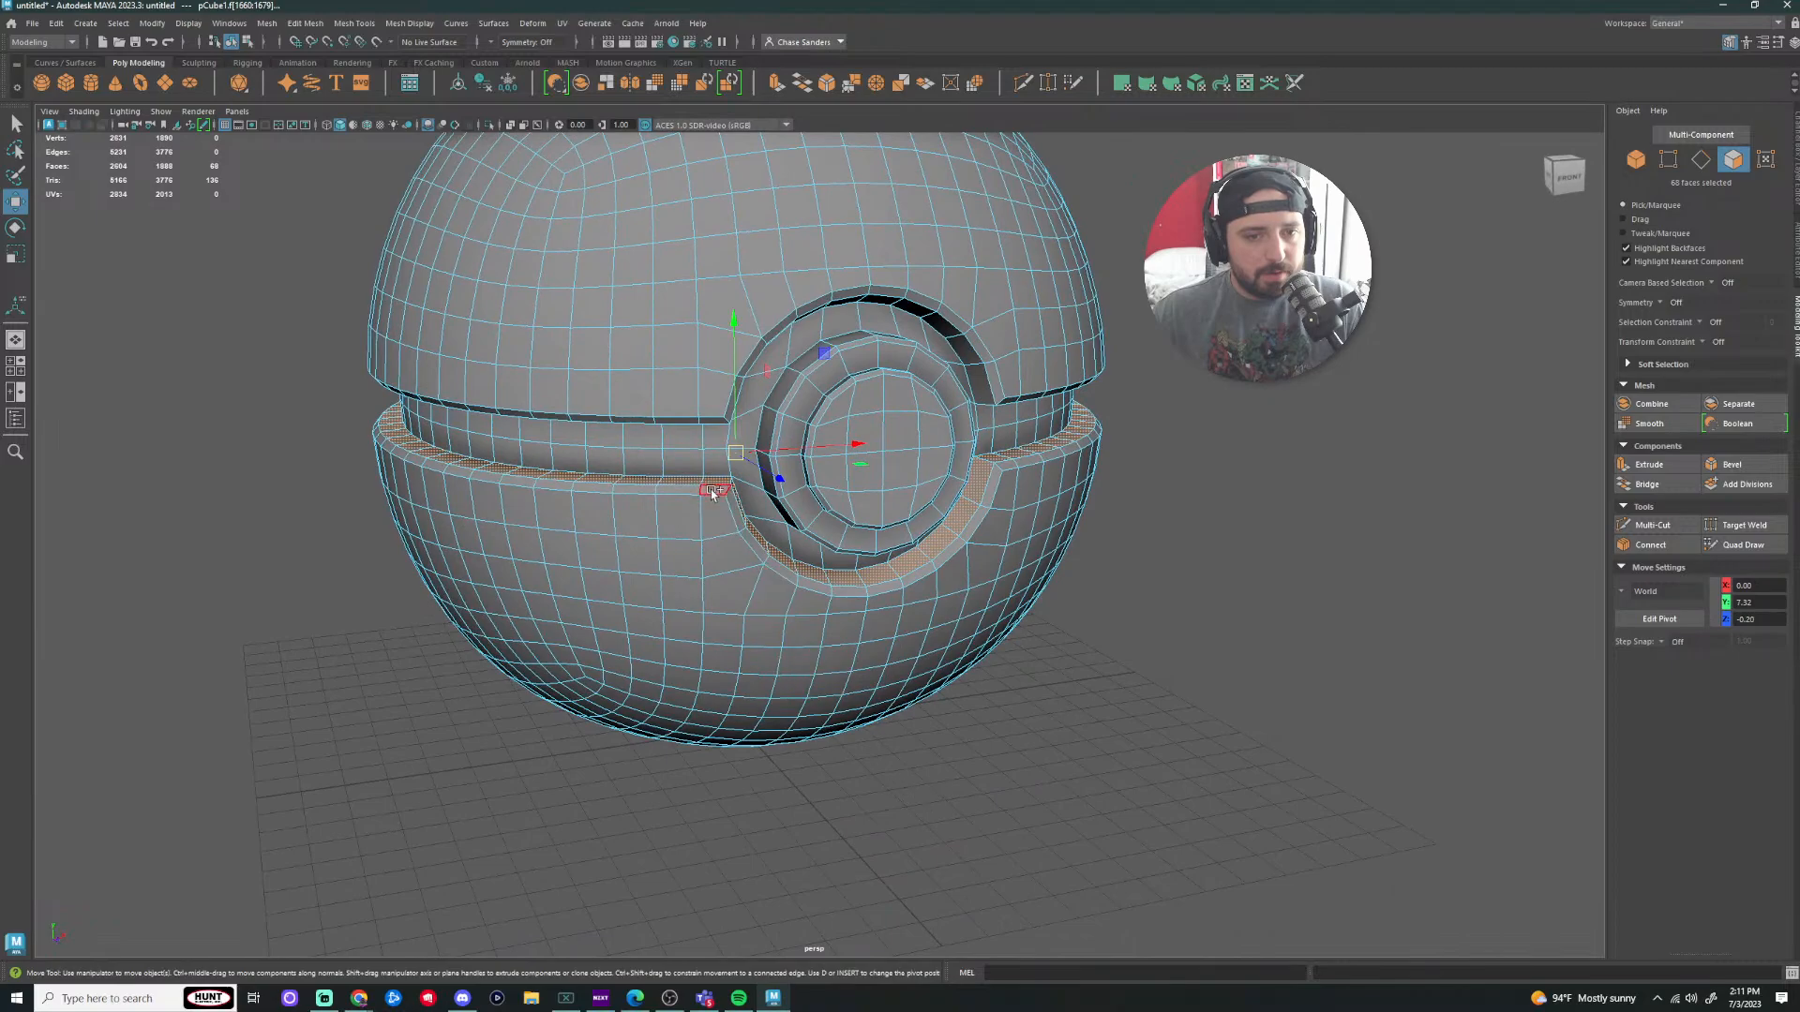
{"action": "double_click", "coordinate": [674, 491], "text": "shift"}
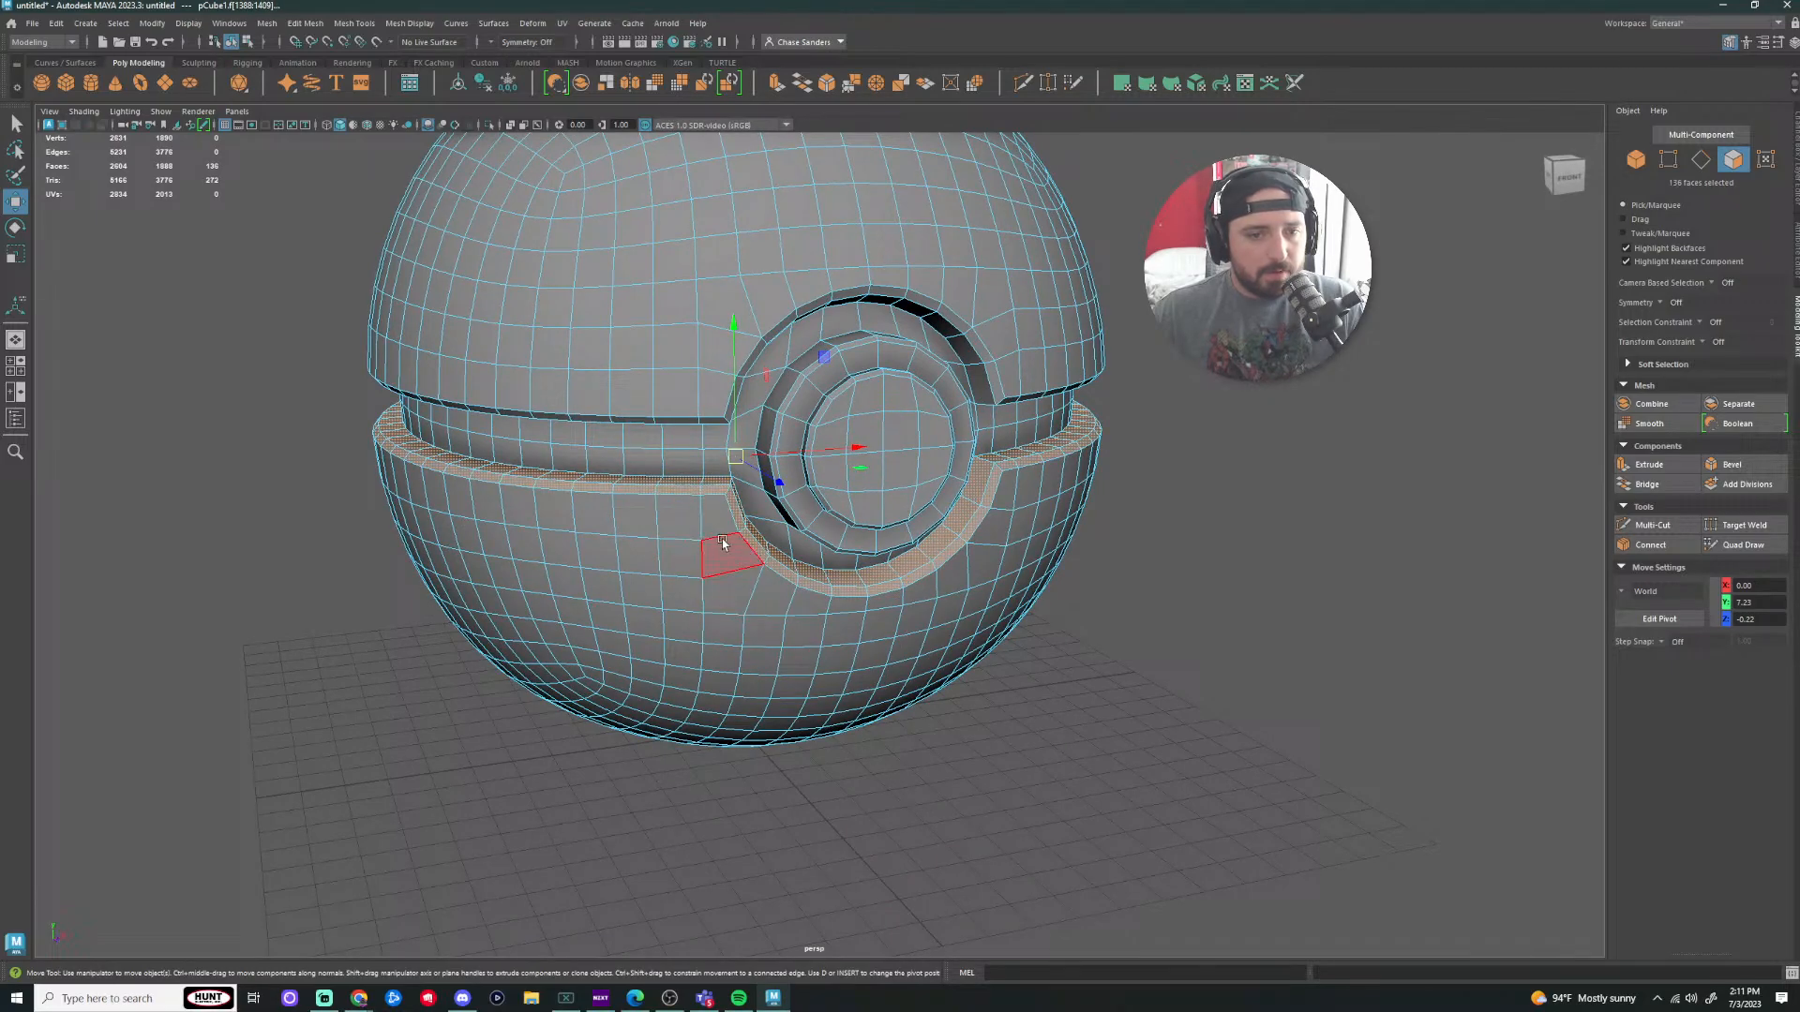
{"action": "scroll", "coordinate": [723, 543], "scroll_direction": "down", "scroll_amount": 4}
{"action": "left_click_drag", "start_coordinate": [814, 745], "coordinate": [808, 661], "text": "alt"}
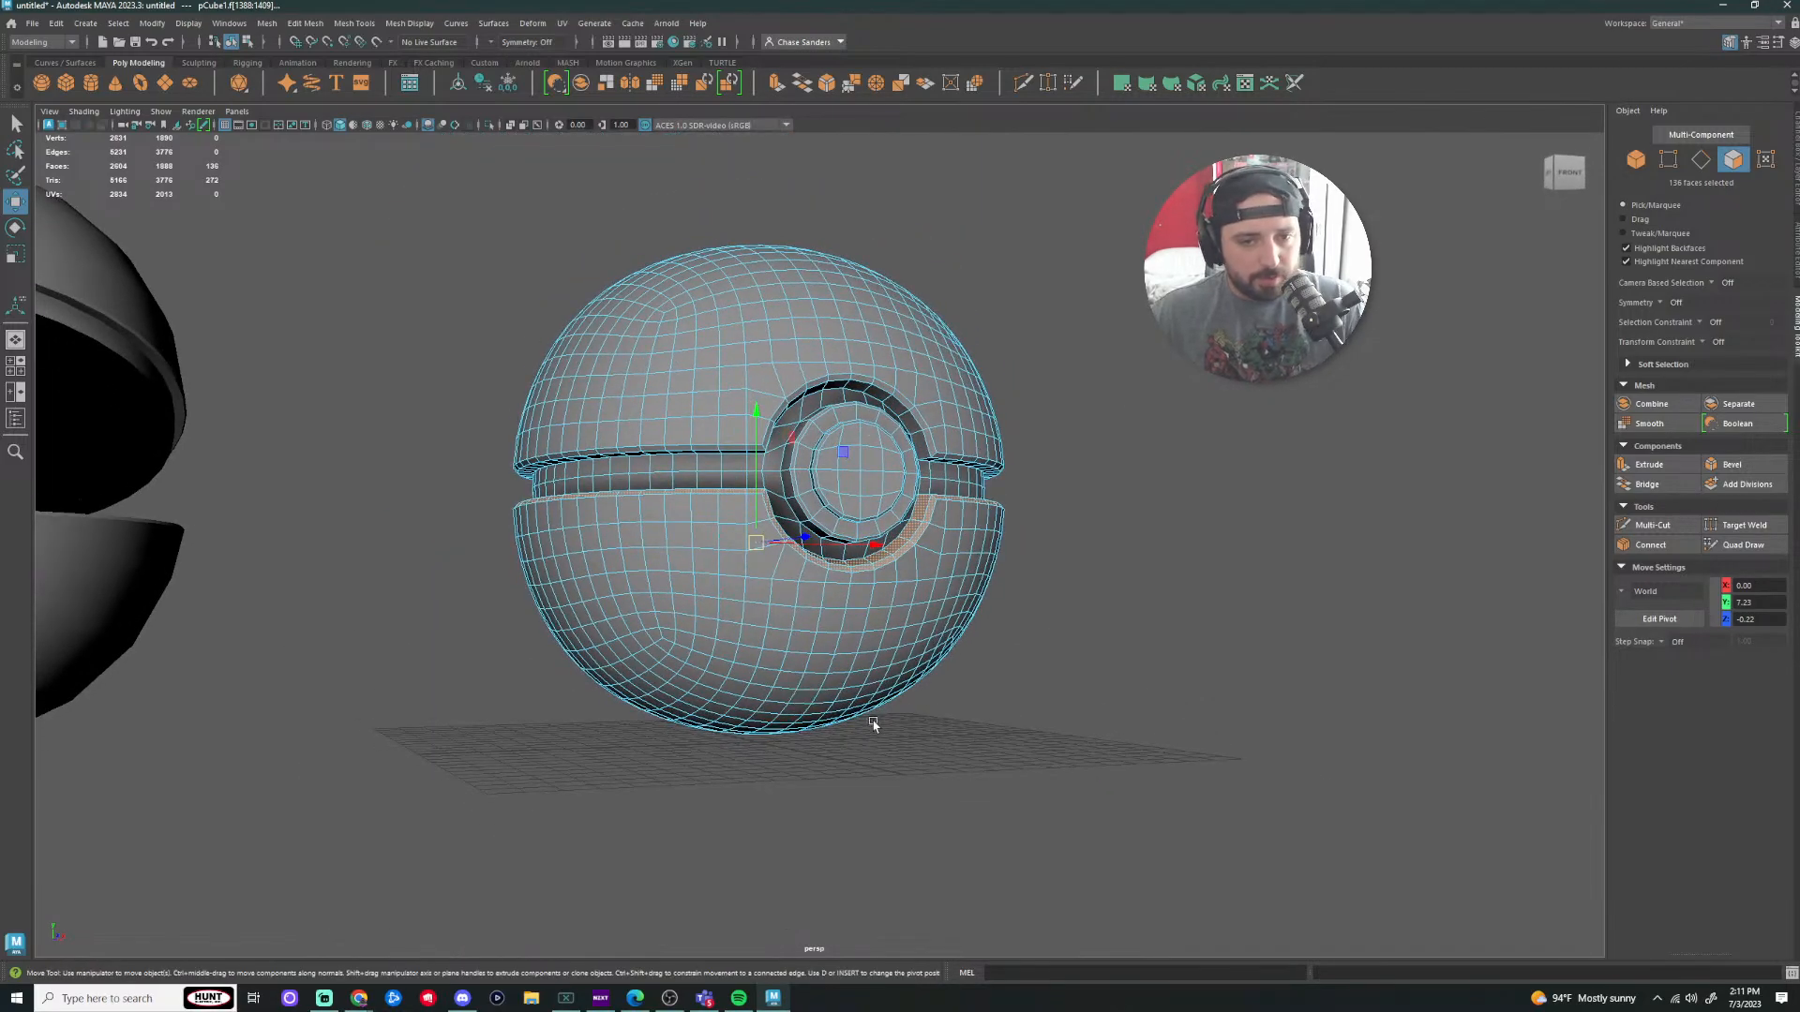
Step: With the Select tool in drag mode, paint band and lower-hemisphere faces into the selection
{"action": "key", "text": "q"}
{"action": "mouse_move", "coordinate": [759, 512]}
{"action": "left_mouse_down"}
{"action": "mouse_move", "coordinate": [641, 513]}
{"action": "mouse_move", "coordinate": [583, 610]}
{"action": "mouse_move", "coordinate": [497, 547]}
{"action": "left_mouse_up"}
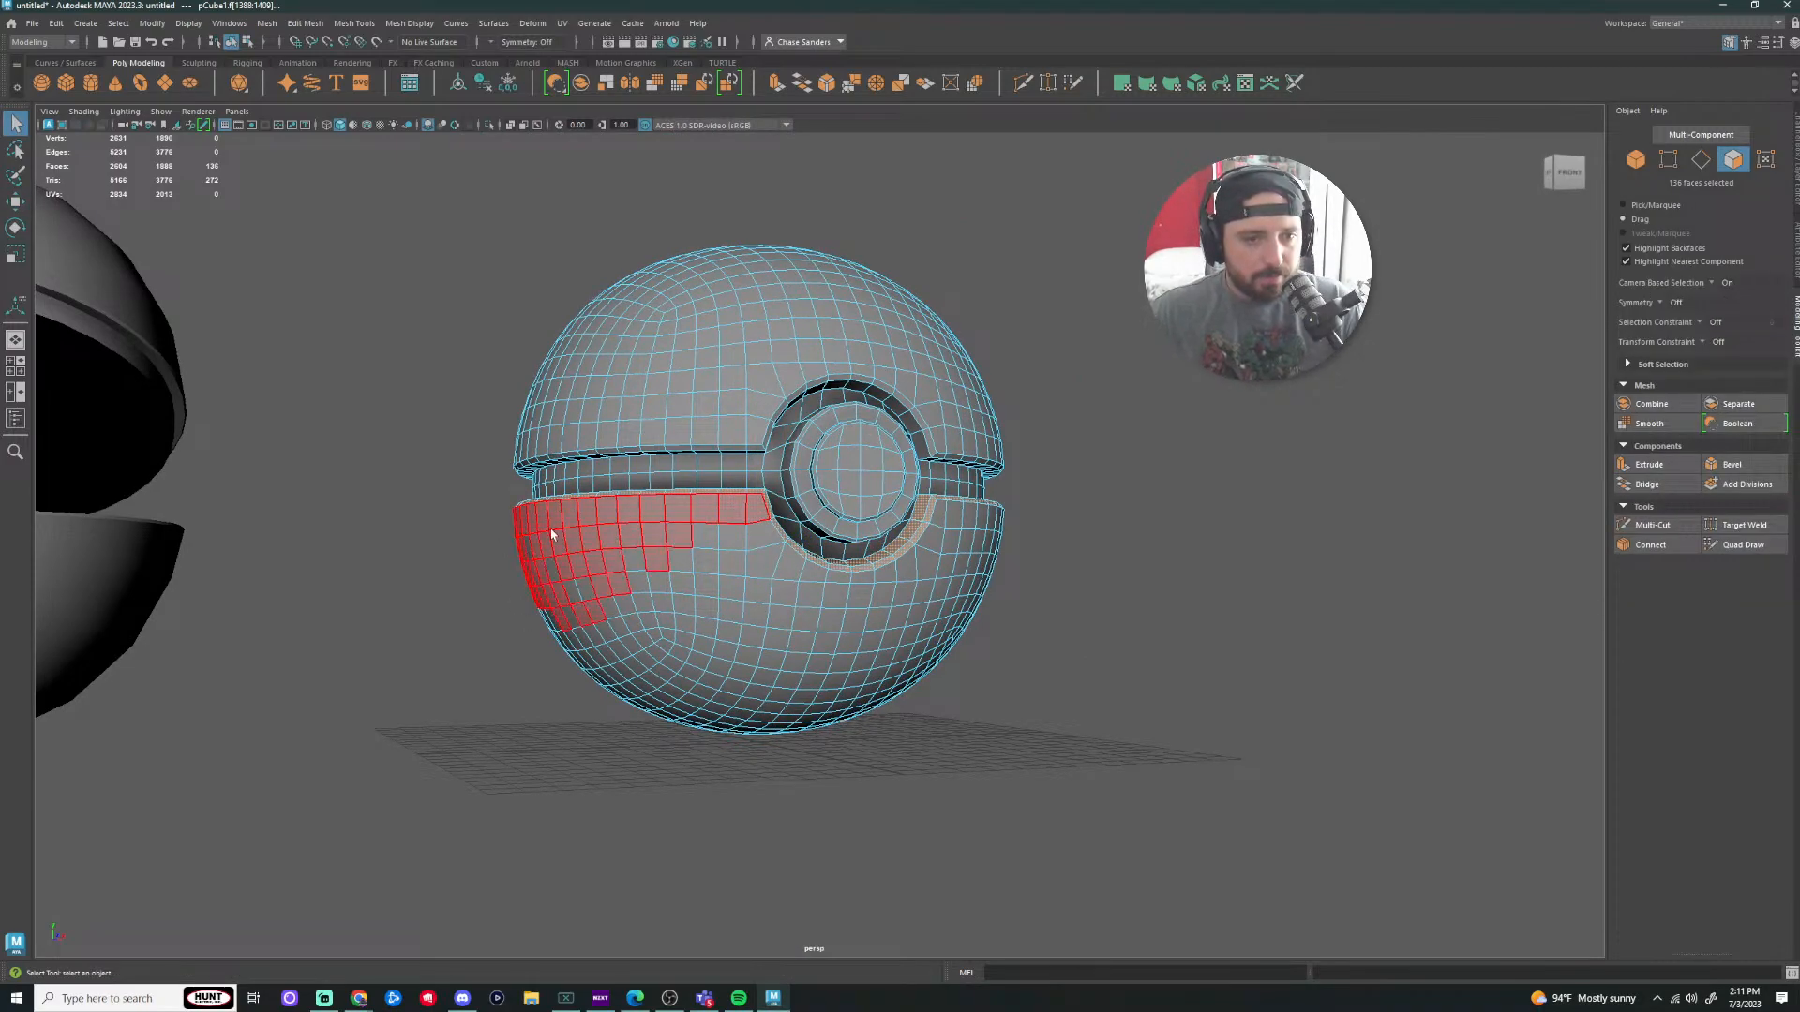
{"action": "left_click_drag", "start_coordinate": [672, 639], "coordinate": [662, 671]}
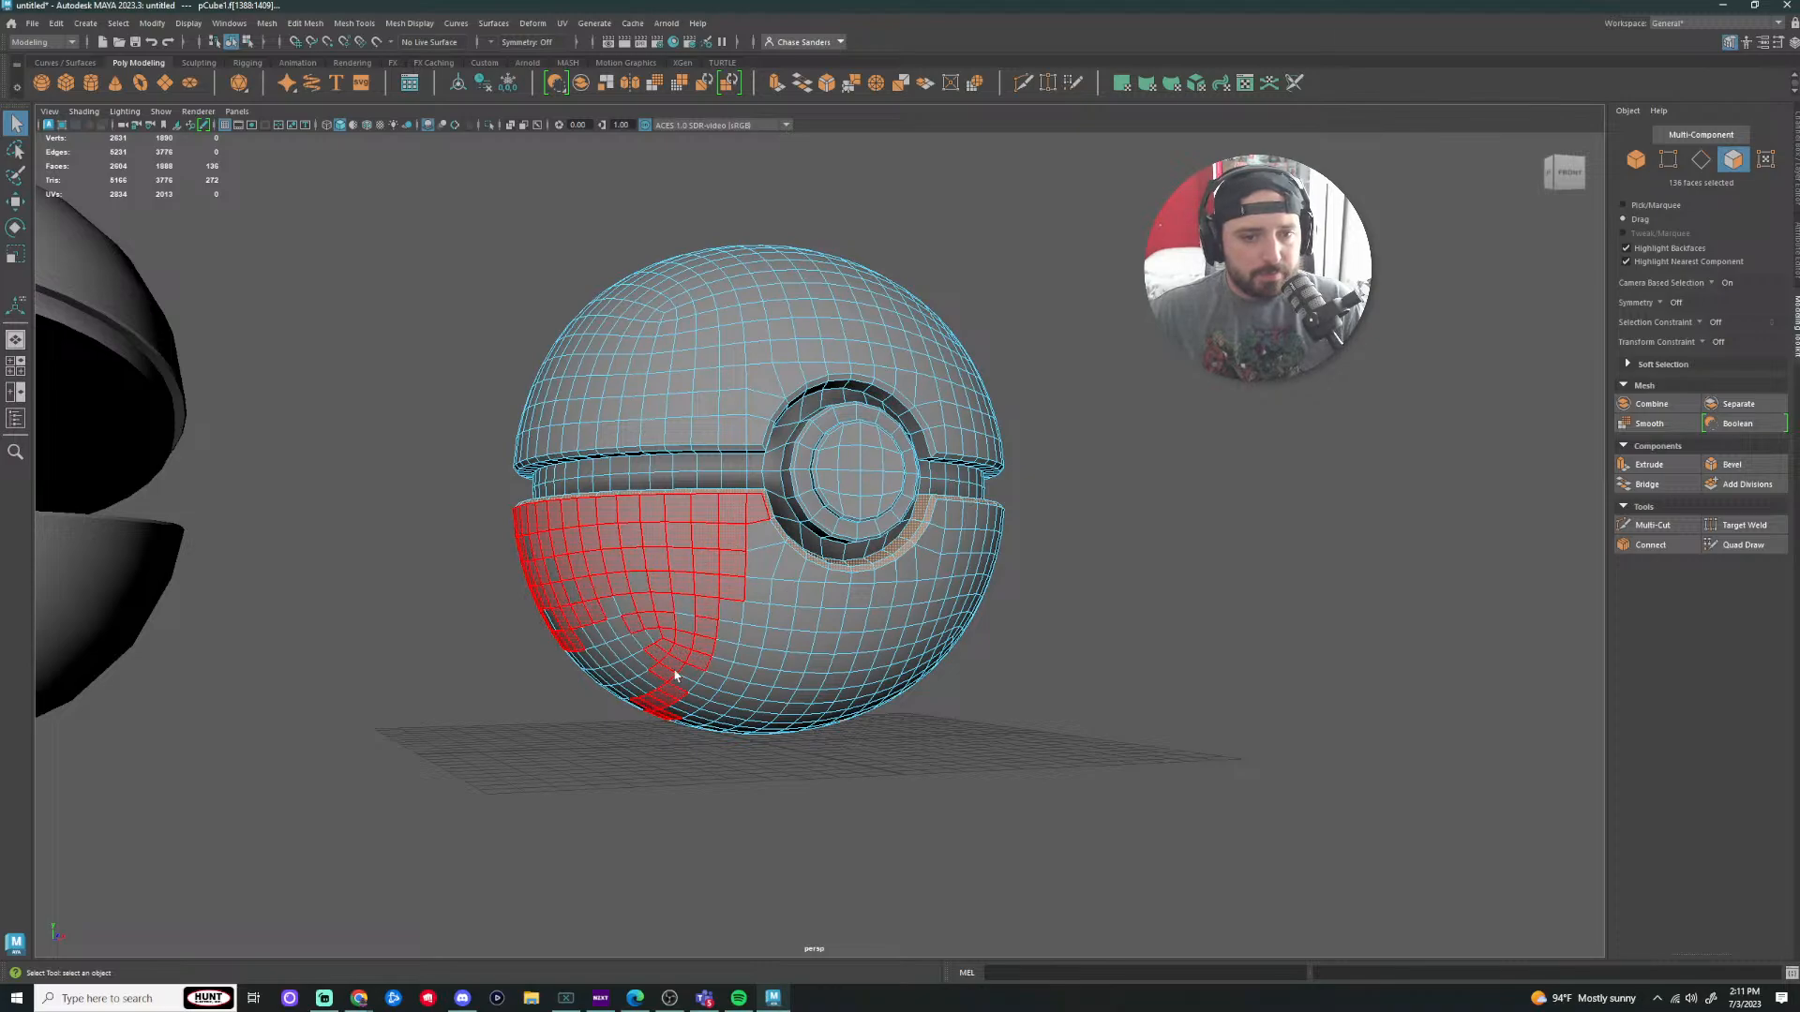
{"action": "left_click_drag", "start_coordinate": [737, 616], "coordinate": [764, 536]}
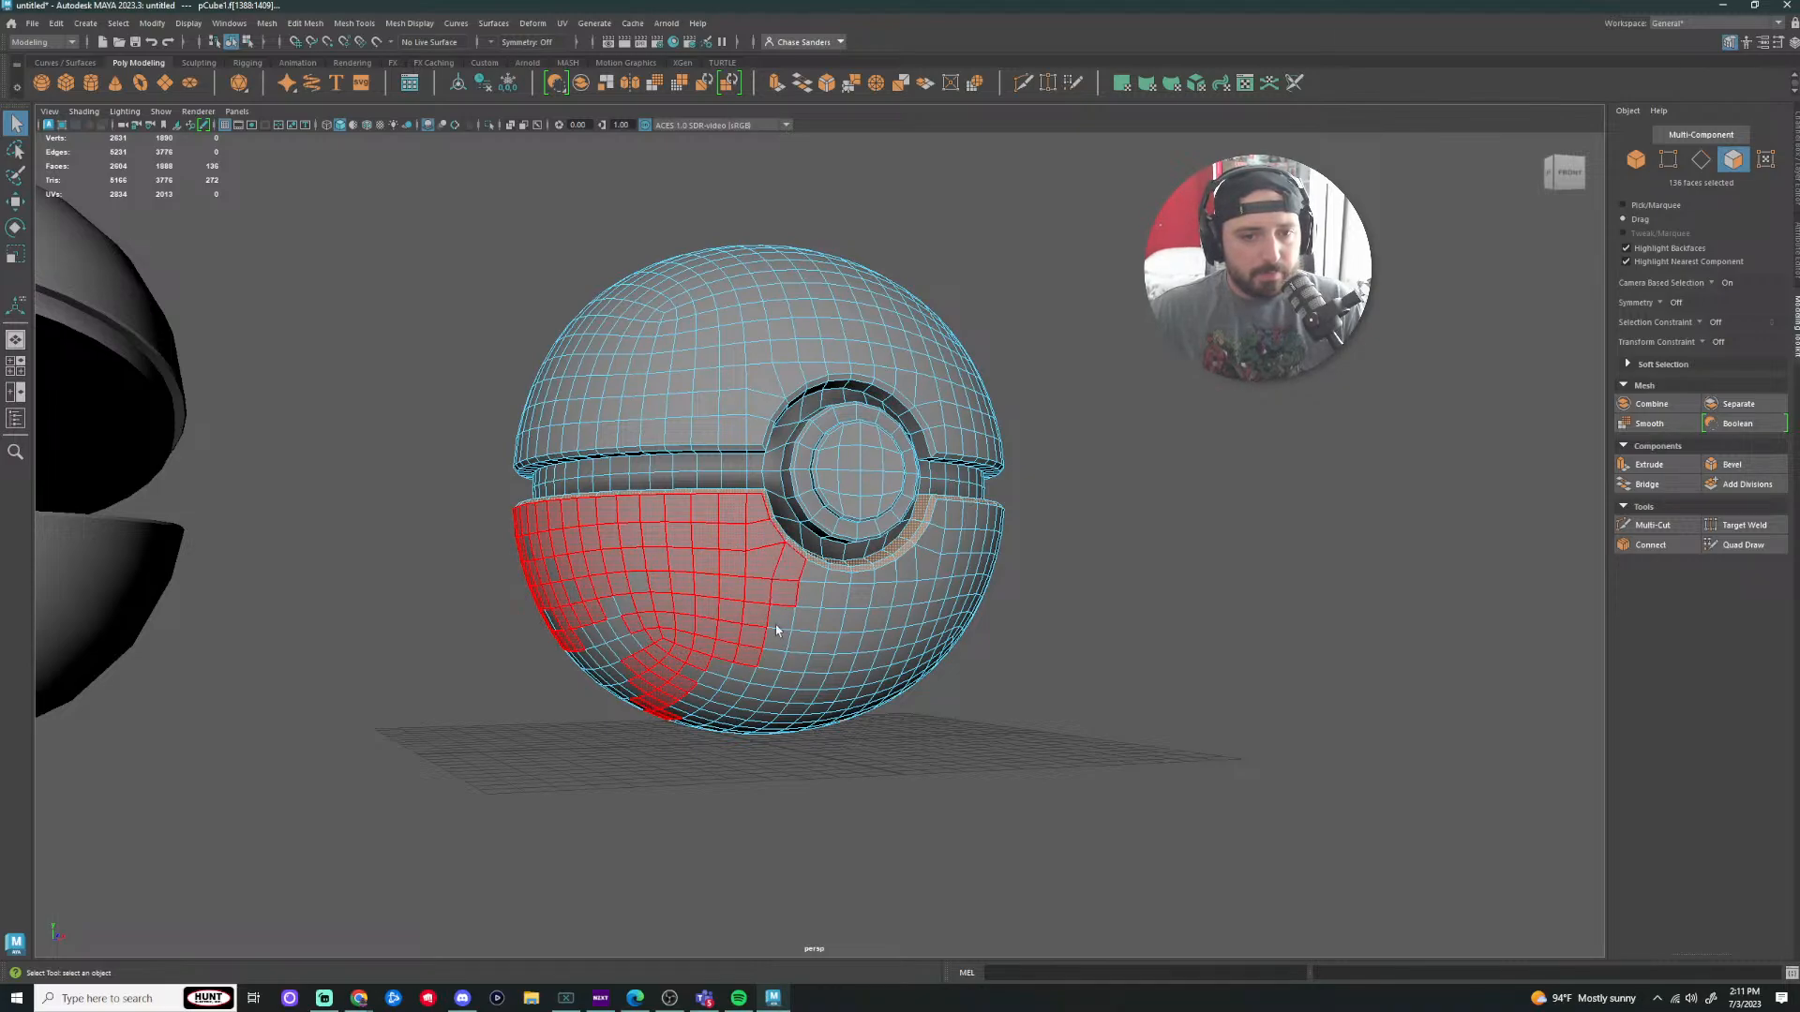
{"action": "mouse_move", "coordinate": [776, 630]}
{"action": "left_mouse_down"}
{"action": "mouse_move", "coordinate": [741, 713]}
{"action": "mouse_move", "coordinate": [747, 660]}
{"action": "left_mouse_up"}
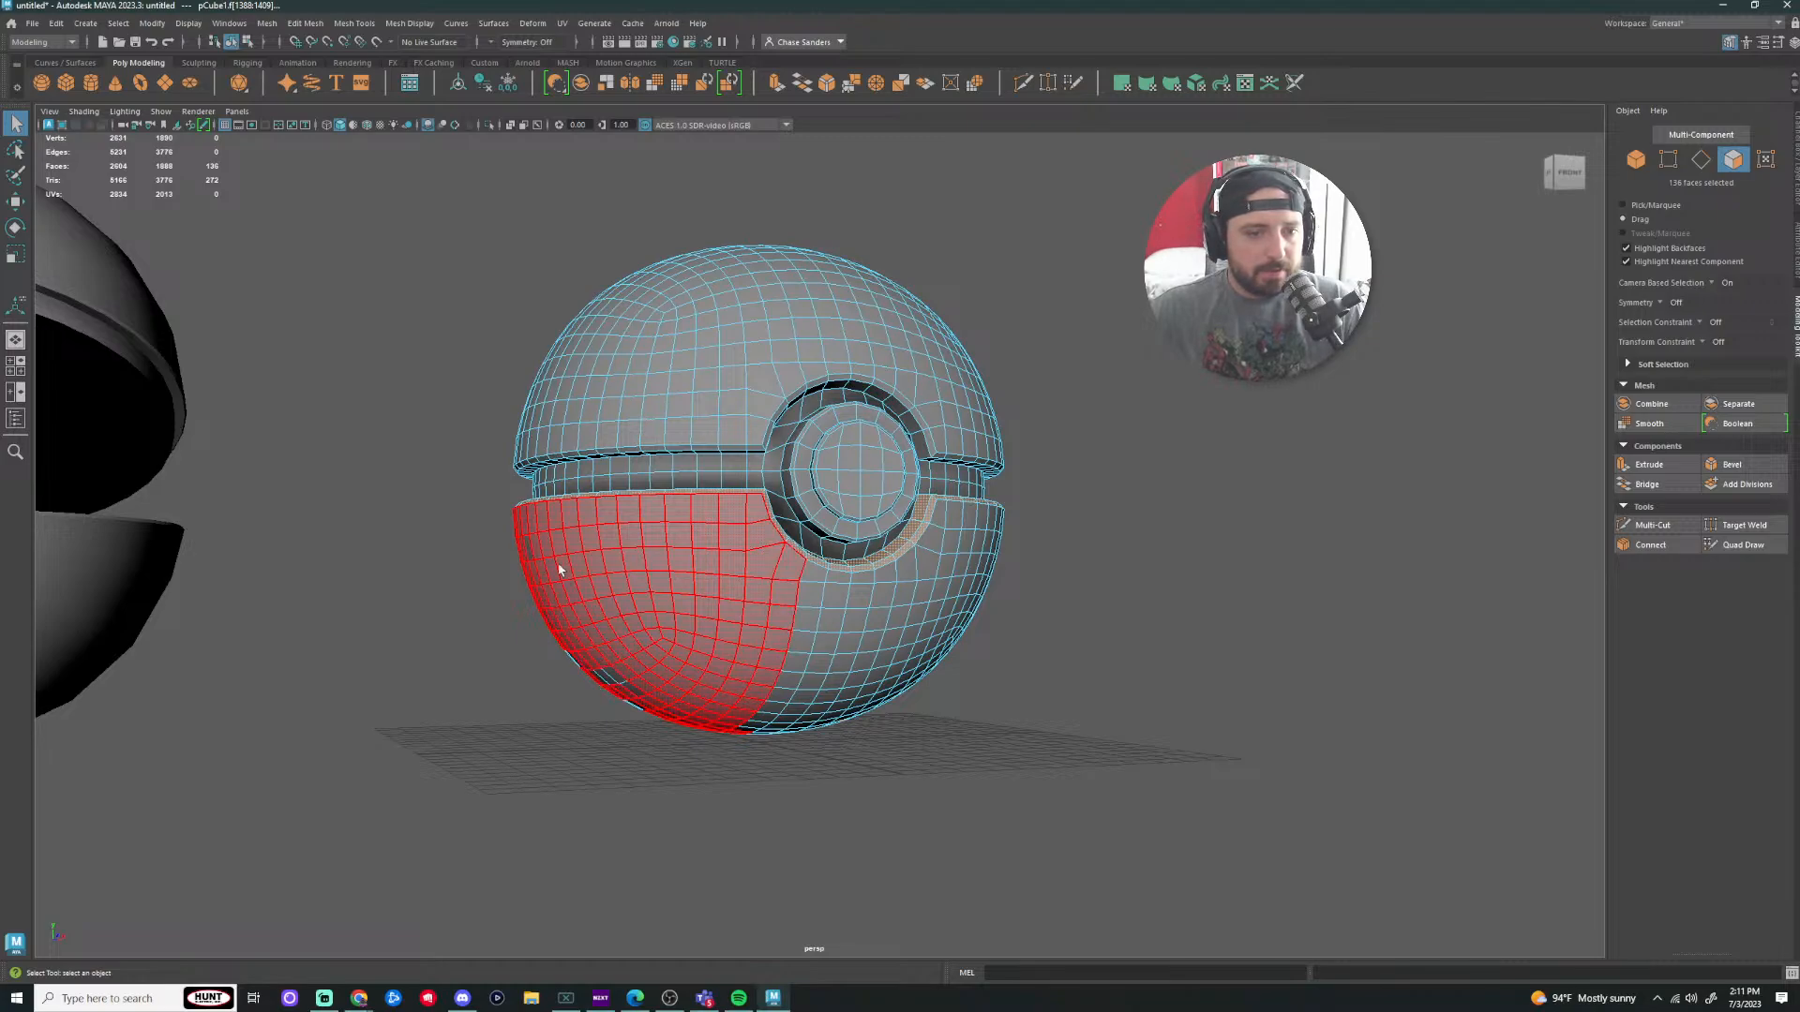
{"action": "left_click_drag", "start_coordinate": [623, 703], "coordinate": [626, 708], "text": "shift"}
Step: From the underside, paint a column of faces down to the bottom and drop a stray face
{"action": "scroll", "coordinate": [1005, 722], "scroll_direction": "down", "scroll_amount": 1}
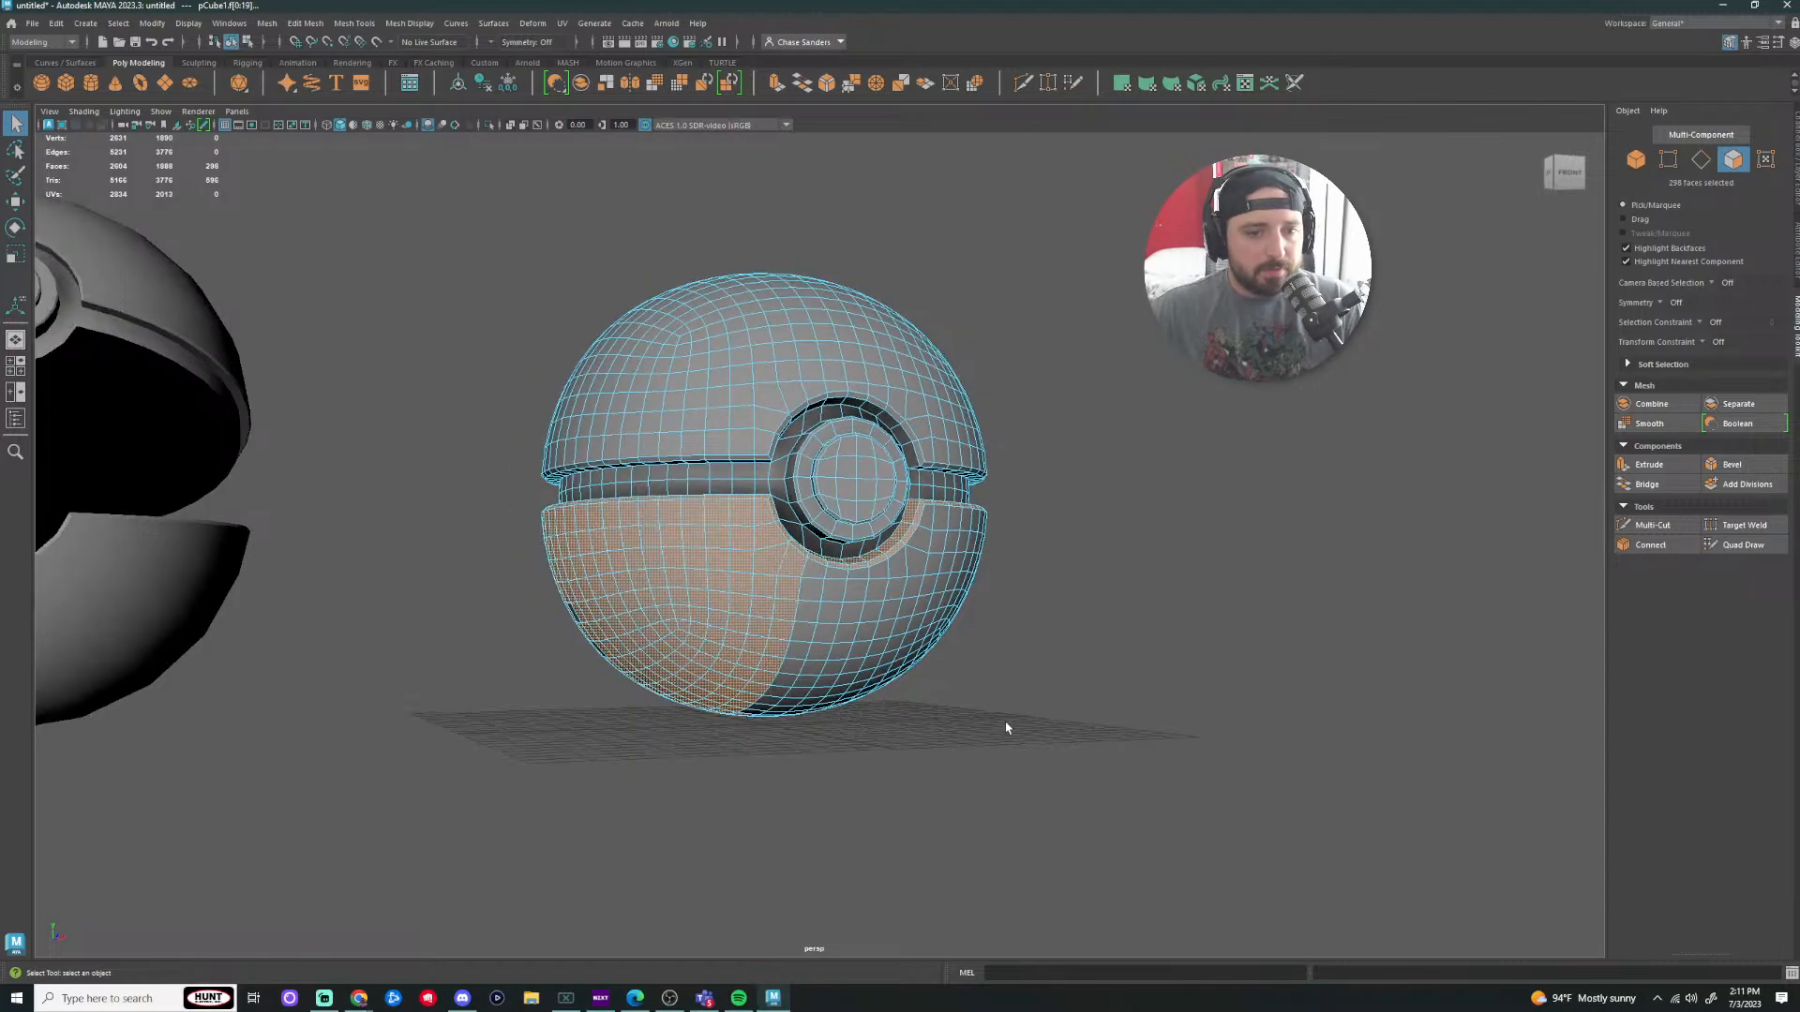
{"action": "left_click_drag", "start_coordinate": [1005, 722], "coordinate": [1125, 724], "text": "alt"}
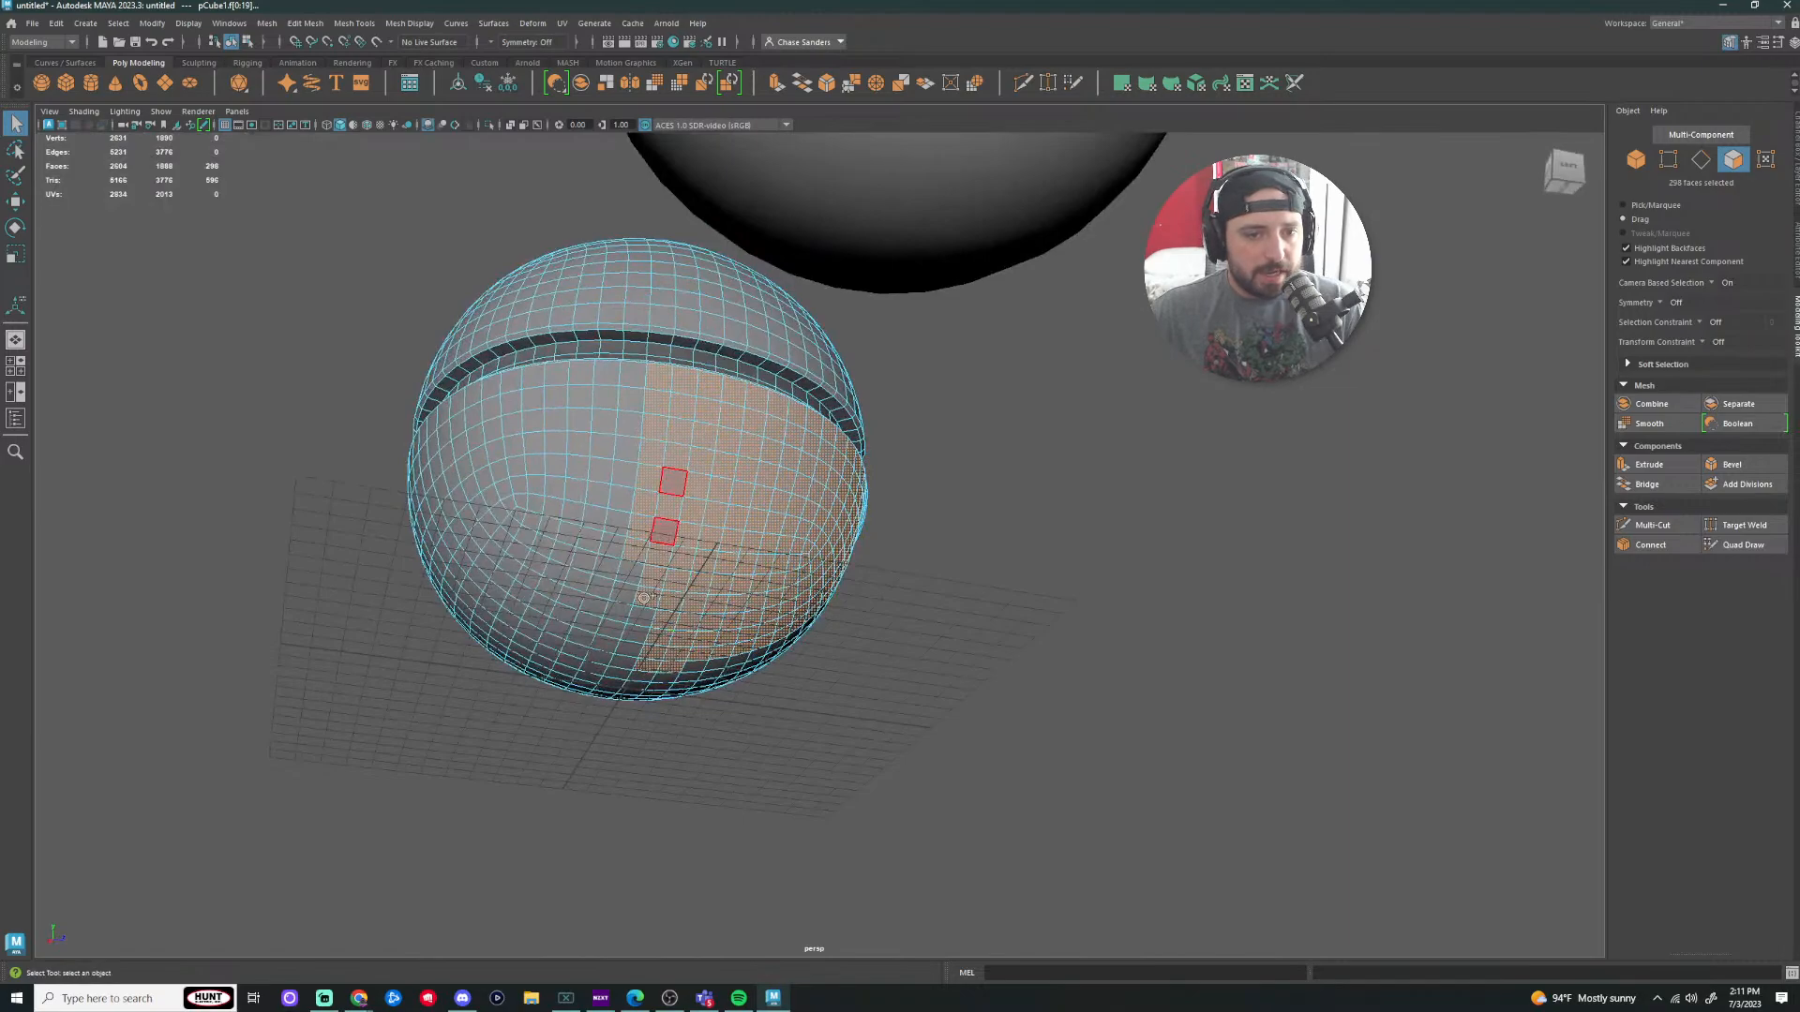
{"action": "mouse_move", "coordinate": [643, 598]}
{"action": "left_mouse_down", "text": "shift"}
{"action": "mouse_move", "coordinate": [571, 735]}
{"action": "mouse_move", "coordinate": [632, 404]}
{"action": "mouse_move", "coordinate": [525, 380]}
{"action": "mouse_move", "coordinate": [436, 418]}
{"action": "mouse_move", "coordinate": [516, 413]}
{"action": "mouse_move", "coordinate": [466, 440]}
{"action": "mouse_move", "coordinate": [567, 441]}
{"action": "mouse_move", "coordinate": [600, 502]}
{"action": "mouse_move", "coordinate": [478, 567]}
{"action": "mouse_move", "coordinate": [585, 560]}
{"action": "left_mouse_up", "text": "shift"}
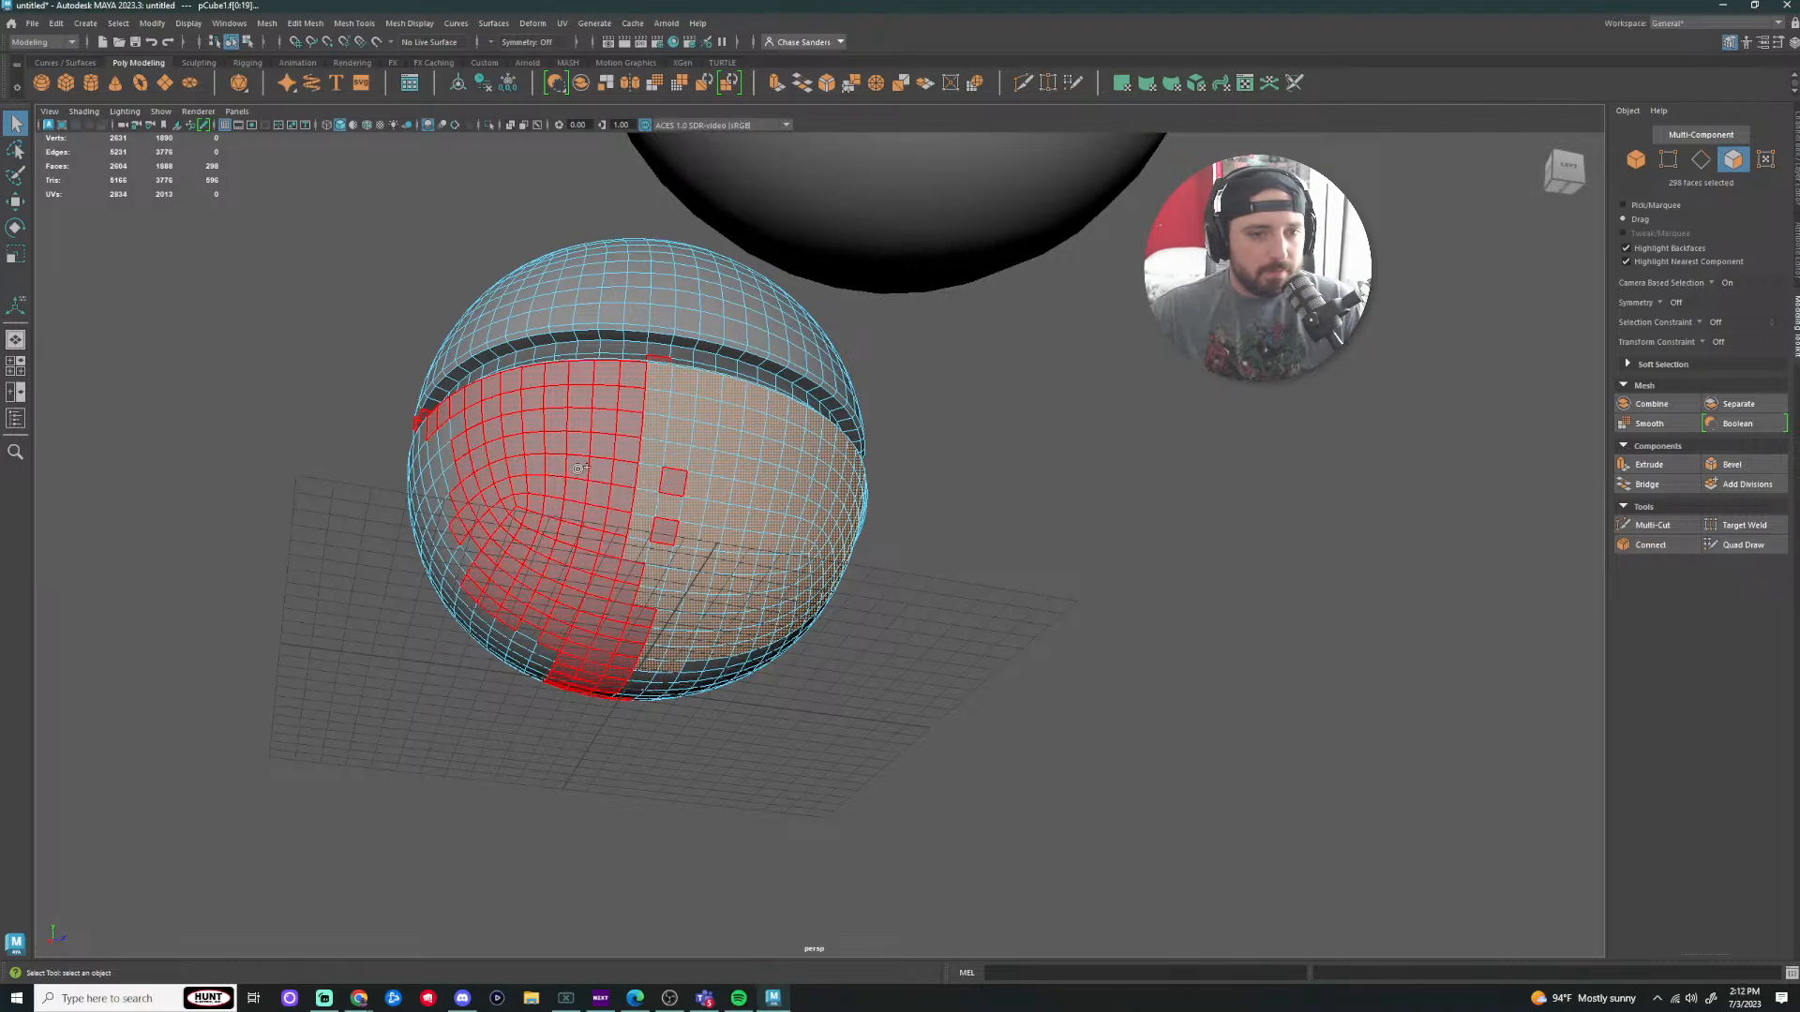
{"action": "left_click_drag", "start_coordinate": [595, 514], "coordinate": [608, 510], "text": "shift"}
{"action": "scroll", "coordinate": [814, 450], "scroll_direction": "up", "scroll_amount": 3}
{"action": "left_click_drag", "start_coordinate": [1079, 532], "coordinate": [1064, 605], "text": "alt"}
{"action": "left_click", "coordinate": [734, 585], "text": "ctrl"}
{"action": "scroll", "coordinate": [832, 797], "scroll_direction": "down", "scroll_amount": 3}
Step: Paint faces across the lower hemisphere's middle, bottom, left rim and the row below the seam
{"action": "left_click_drag", "start_coordinate": [832, 796], "coordinate": [870, 759], "text": "alt"}
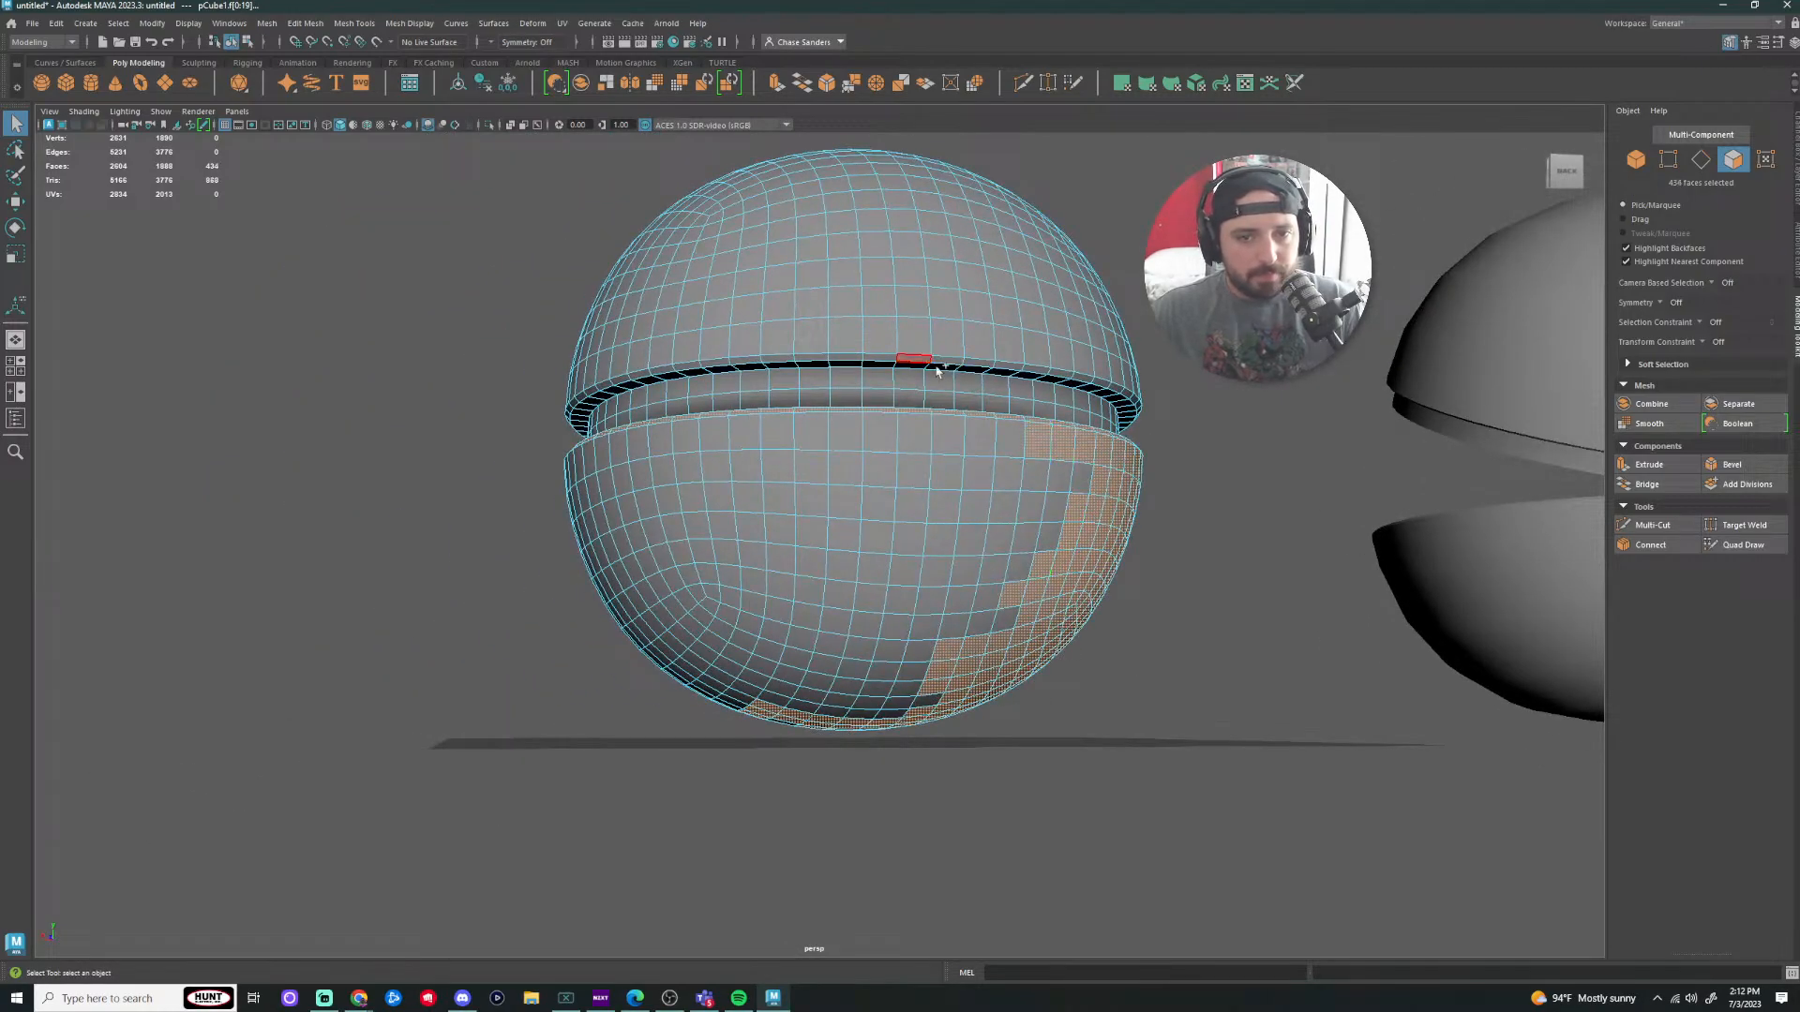
{"action": "mouse_move", "coordinate": [1089, 478]}
{"action": "left_mouse_down", "text": "shift"}
{"action": "mouse_move", "coordinate": [824, 470]}
{"action": "mouse_move", "coordinate": [591, 514]}
{"action": "mouse_move", "coordinate": [946, 539]}
{"action": "mouse_move", "coordinate": [713, 558]}
{"action": "mouse_move", "coordinate": [694, 600]}
{"action": "mouse_move", "coordinate": [714, 652]}
{"action": "mouse_move", "coordinate": [717, 589]}
{"action": "left_mouse_up", "text": "shift"}
{"action": "left_click_drag", "start_coordinate": [658, 649], "coordinate": [678, 609], "text": "shift"}
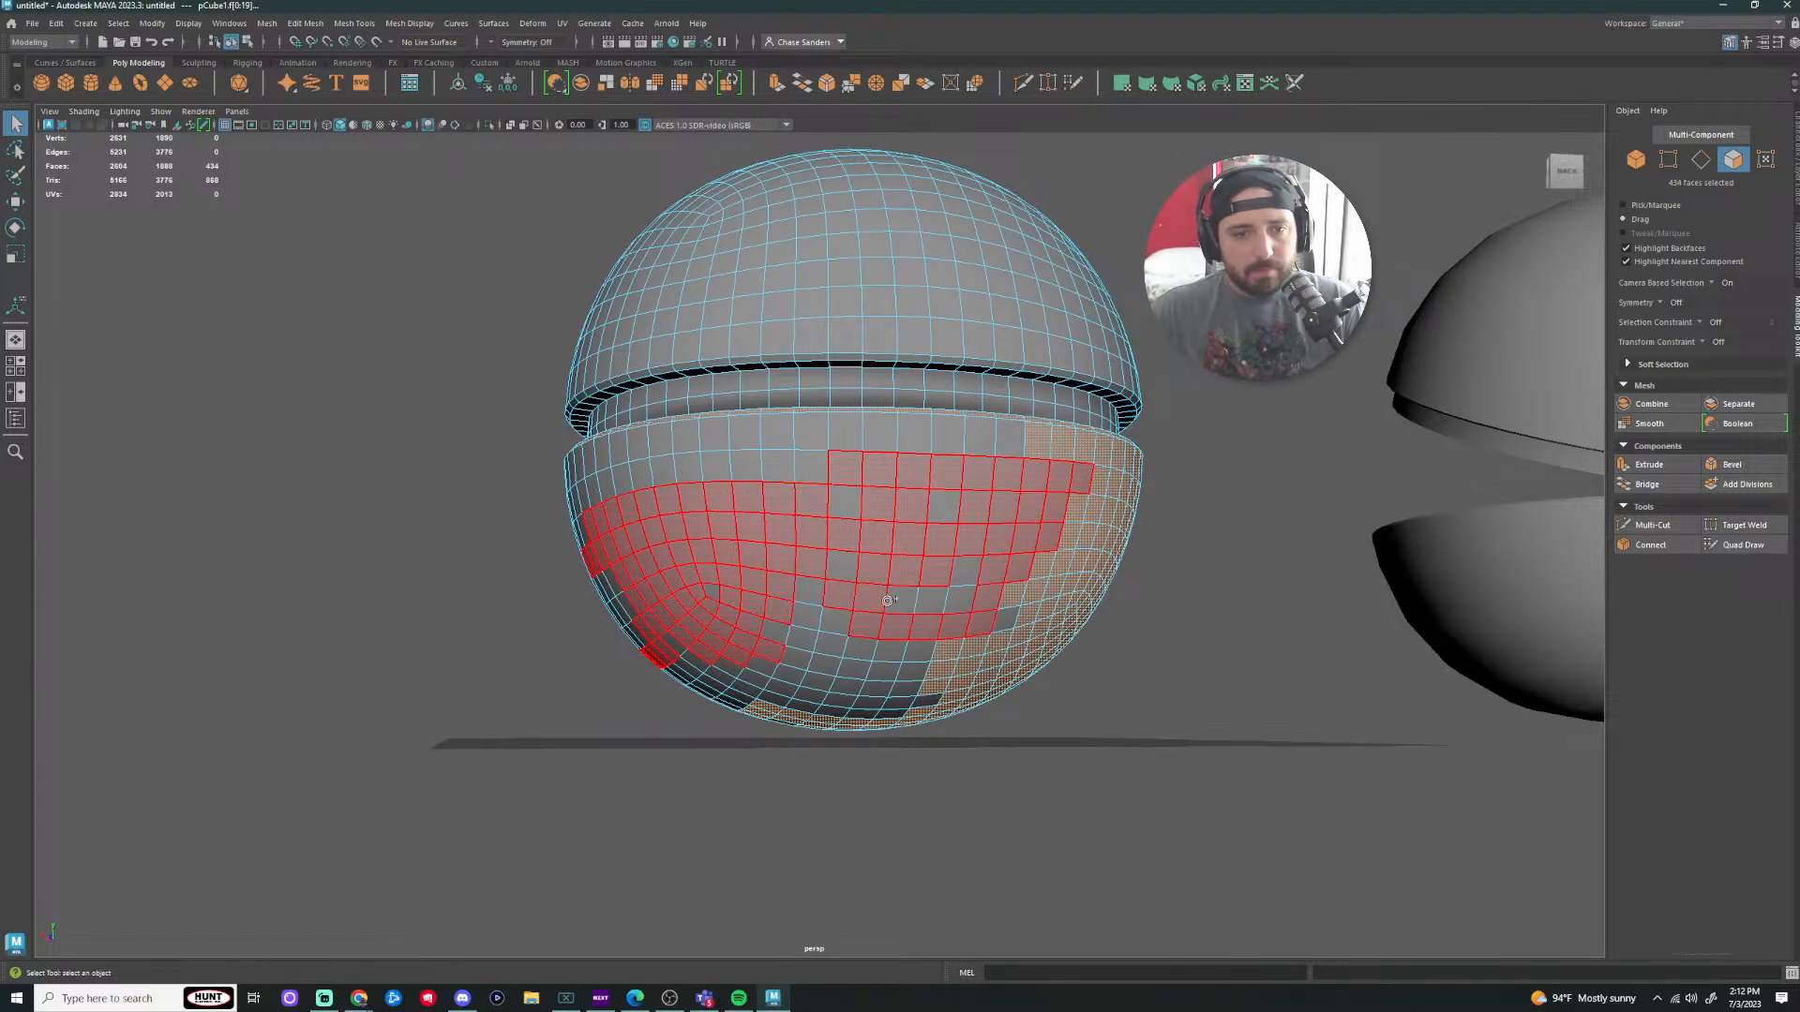
{"action": "mouse_move", "coordinate": [888, 600]}
{"action": "left_mouse_down", "text": "shift"}
{"action": "mouse_move", "coordinate": [811, 670]}
{"action": "mouse_move", "coordinate": [880, 660]}
{"action": "left_mouse_up", "text": "shift"}
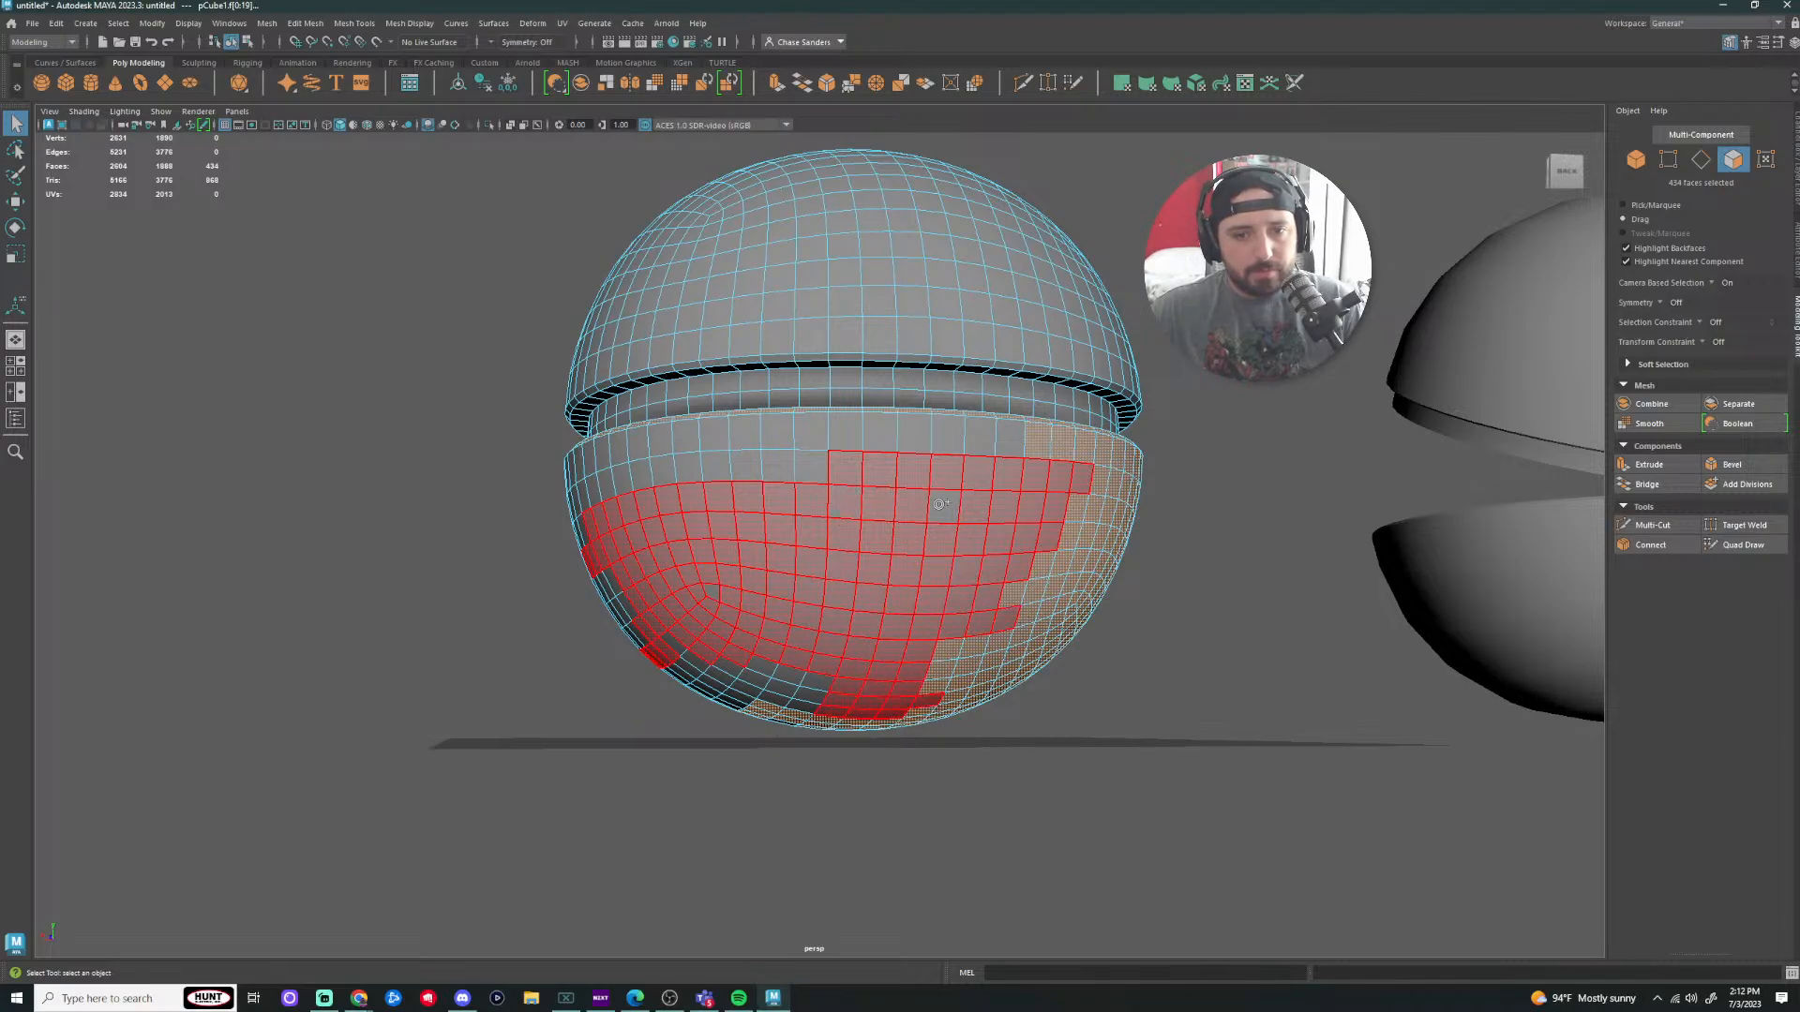
{"action": "mouse_move", "coordinate": [939, 504]}
{"action": "left_mouse_down", "text": "shift"}
{"action": "mouse_move", "coordinate": [935, 442]}
{"action": "mouse_move", "coordinate": [622, 448]}
{"action": "mouse_move", "coordinate": [603, 493]}
{"action": "left_mouse_up", "text": "shift"}
Step: From a lower angle, add the remaining left-side and below-seam faces, filling the upper-row gap
{"action": "scroll", "coordinate": [923, 694], "scroll_direction": "down", "scroll_amount": 3}
{"action": "left_click_drag", "start_coordinate": [955, 769], "coordinate": [989, 740], "text": "alt"}
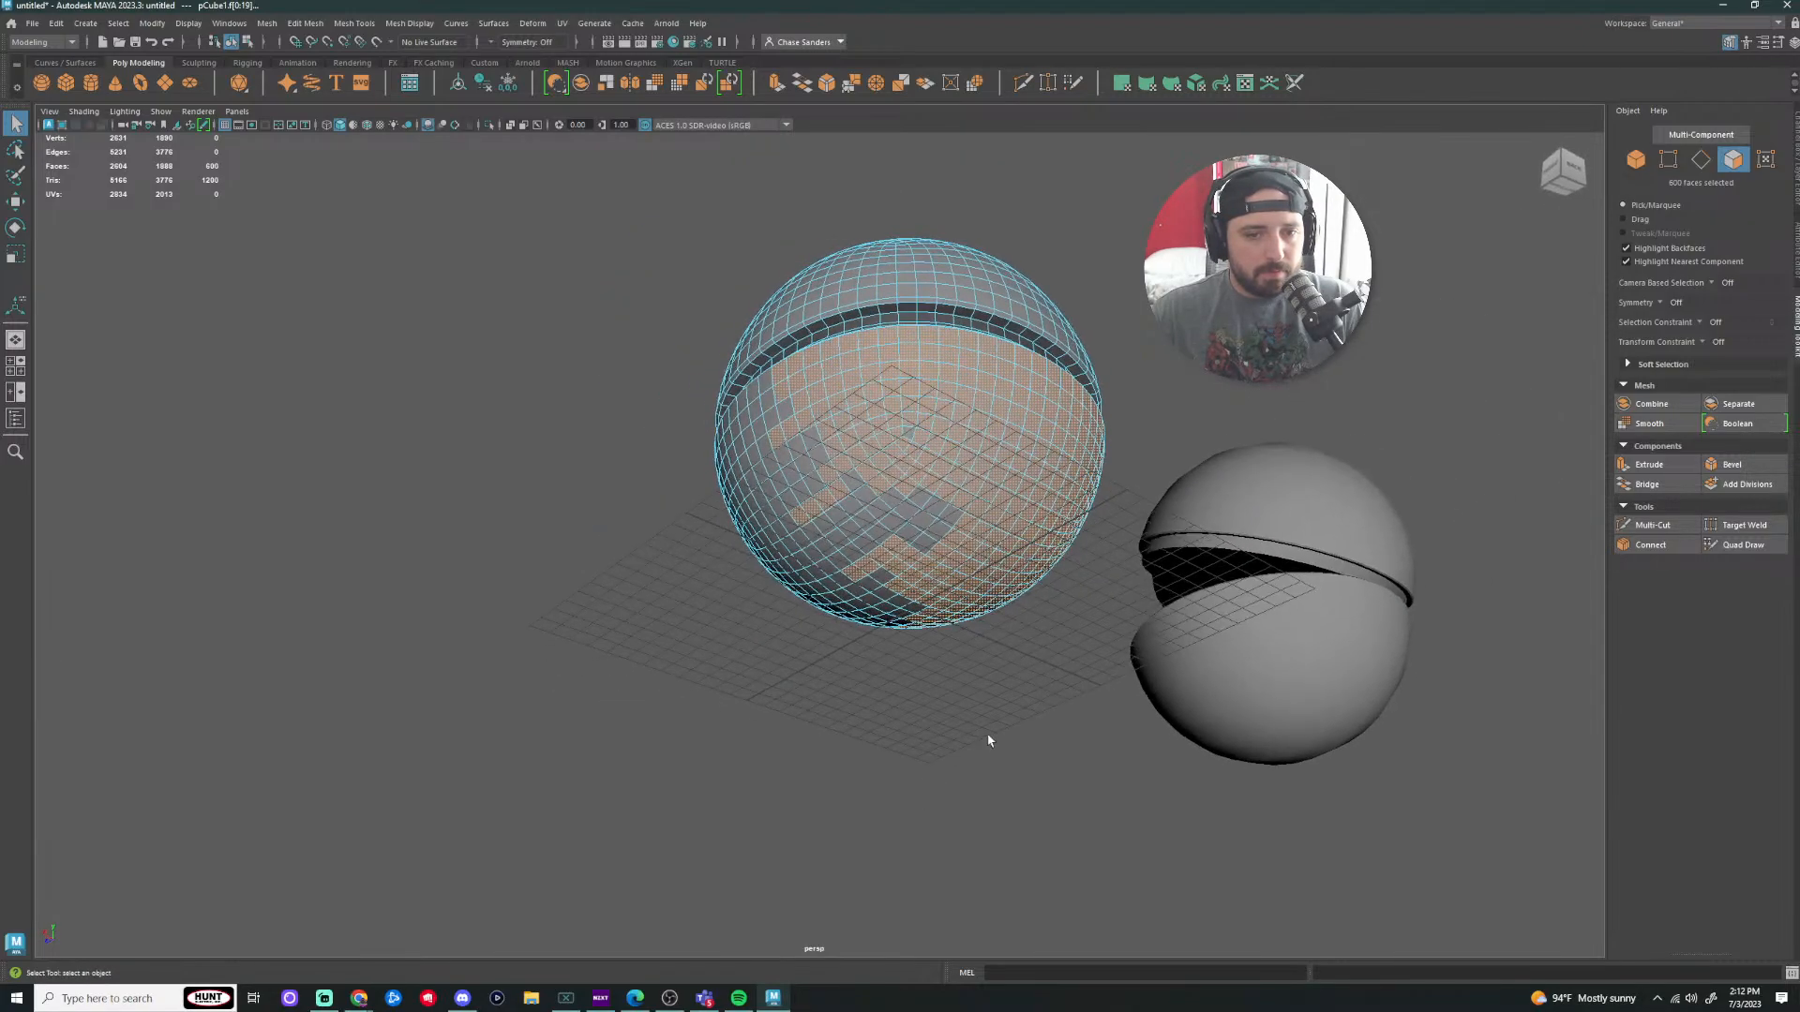
{"action": "scroll", "coordinate": [989, 740], "scroll_direction": "up", "scroll_amount": 3}
{"action": "left_click", "coordinate": [728, 276], "text": "shift"}
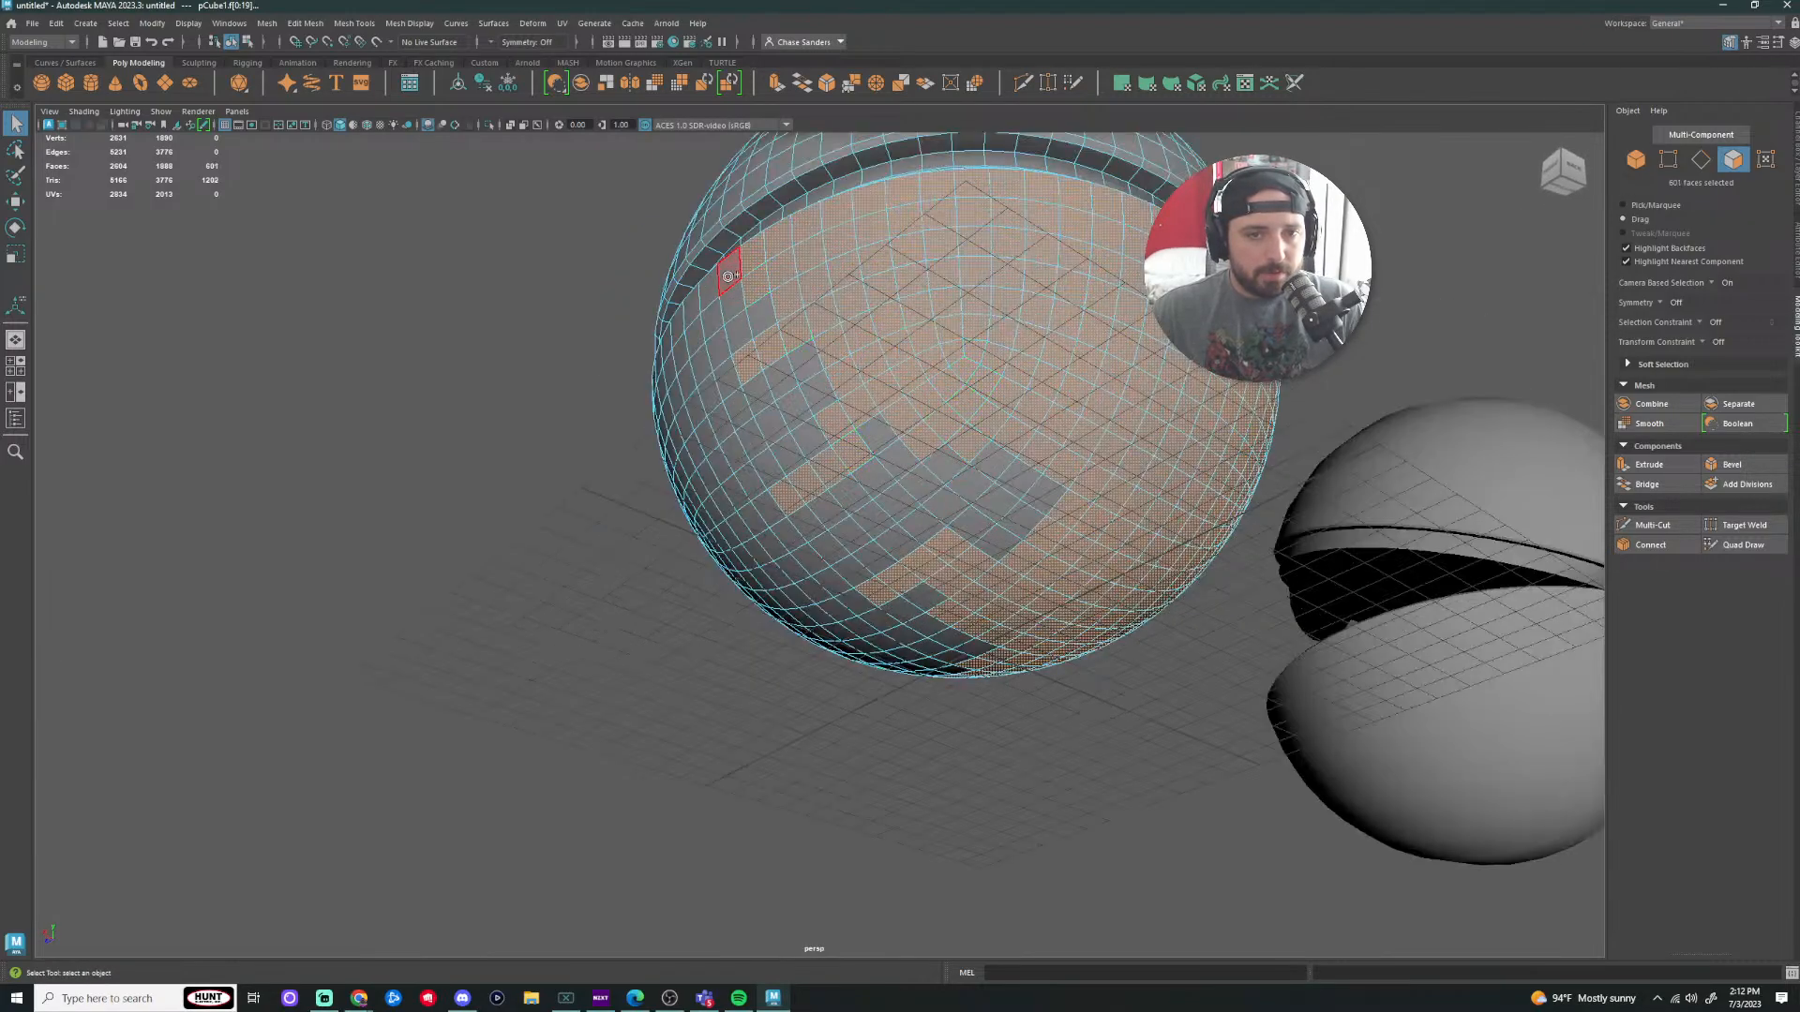
{"action": "mouse_move", "coordinate": [729, 277]}
{"action": "left_mouse_down", "text": "shift"}
{"action": "mouse_move", "coordinate": [761, 408]}
{"action": "mouse_move", "coordinate": [908, 608]}
{"action": "mouse_move", "coordinate": [1032, 501]}
{"action": "mouse_move", "coordinate": [933, 492]}
{"action": "mouse_move", "coordinate": [881, 438]}
{"action": "left_mouse_up", "text": "shift"}
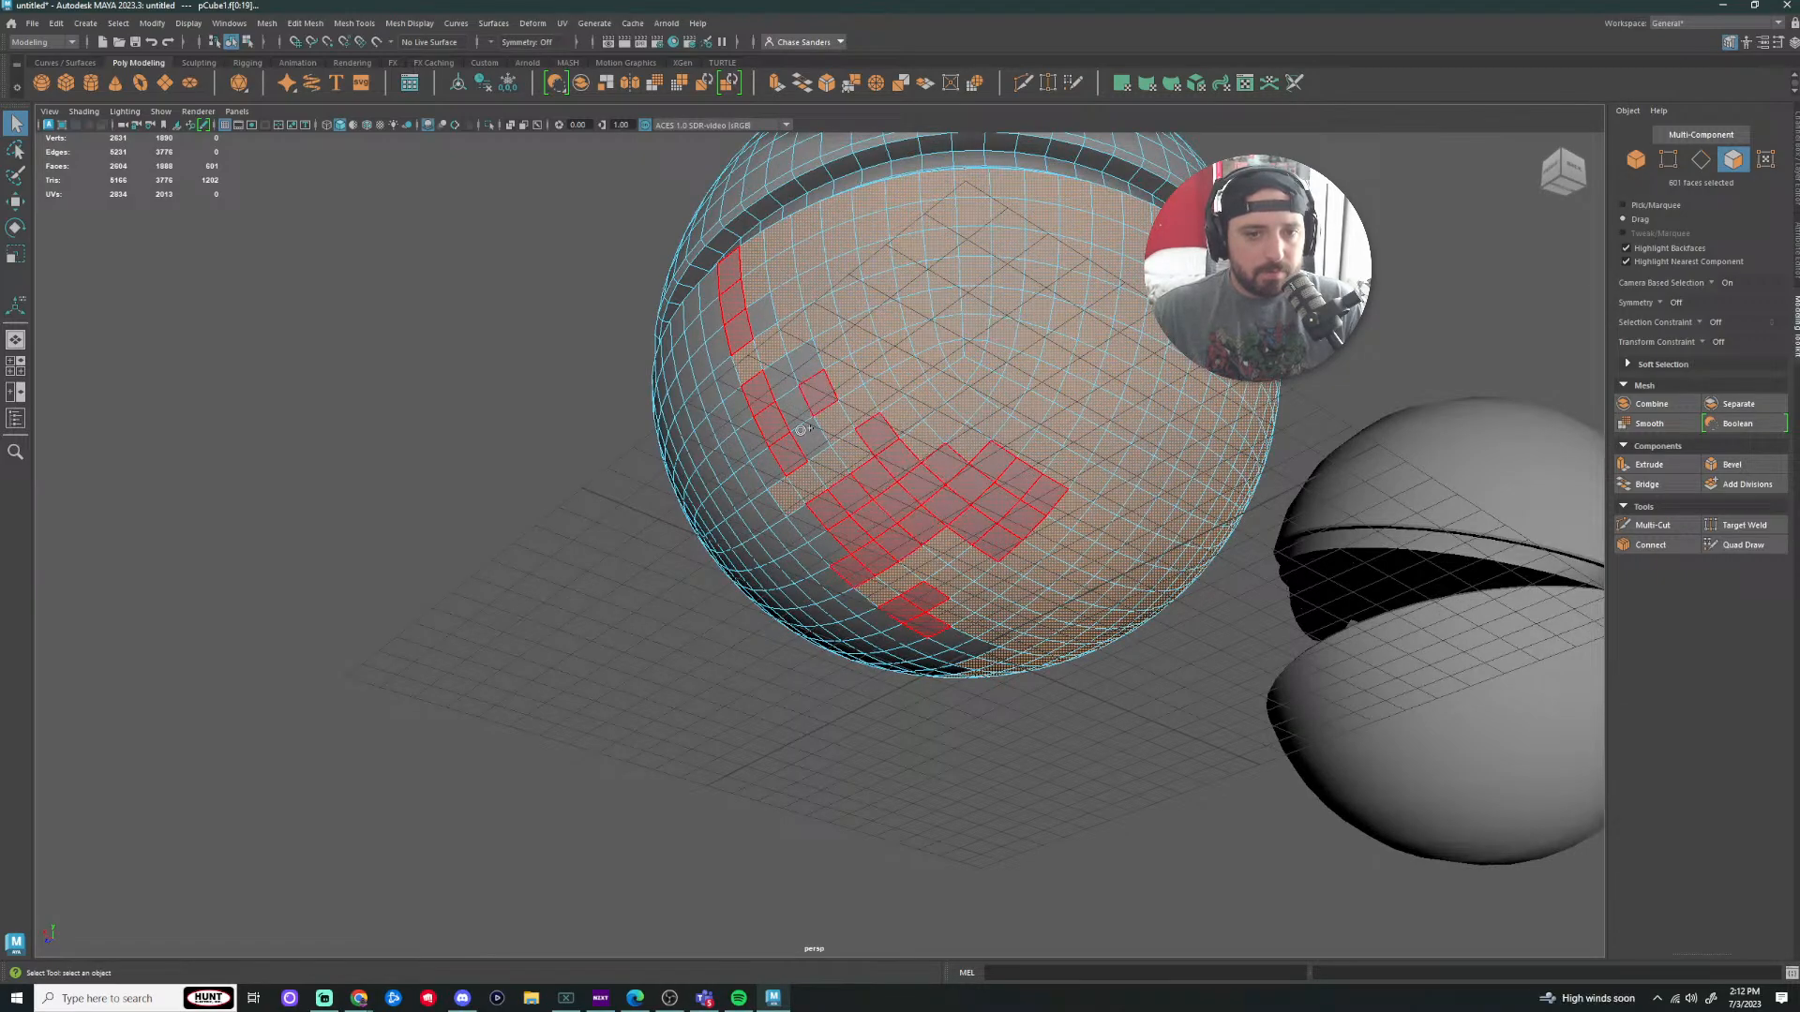
{"action": "left_click_drag", "start_coordinate": [766, 310], "coordinate": [769, 447], "text": "shift"}
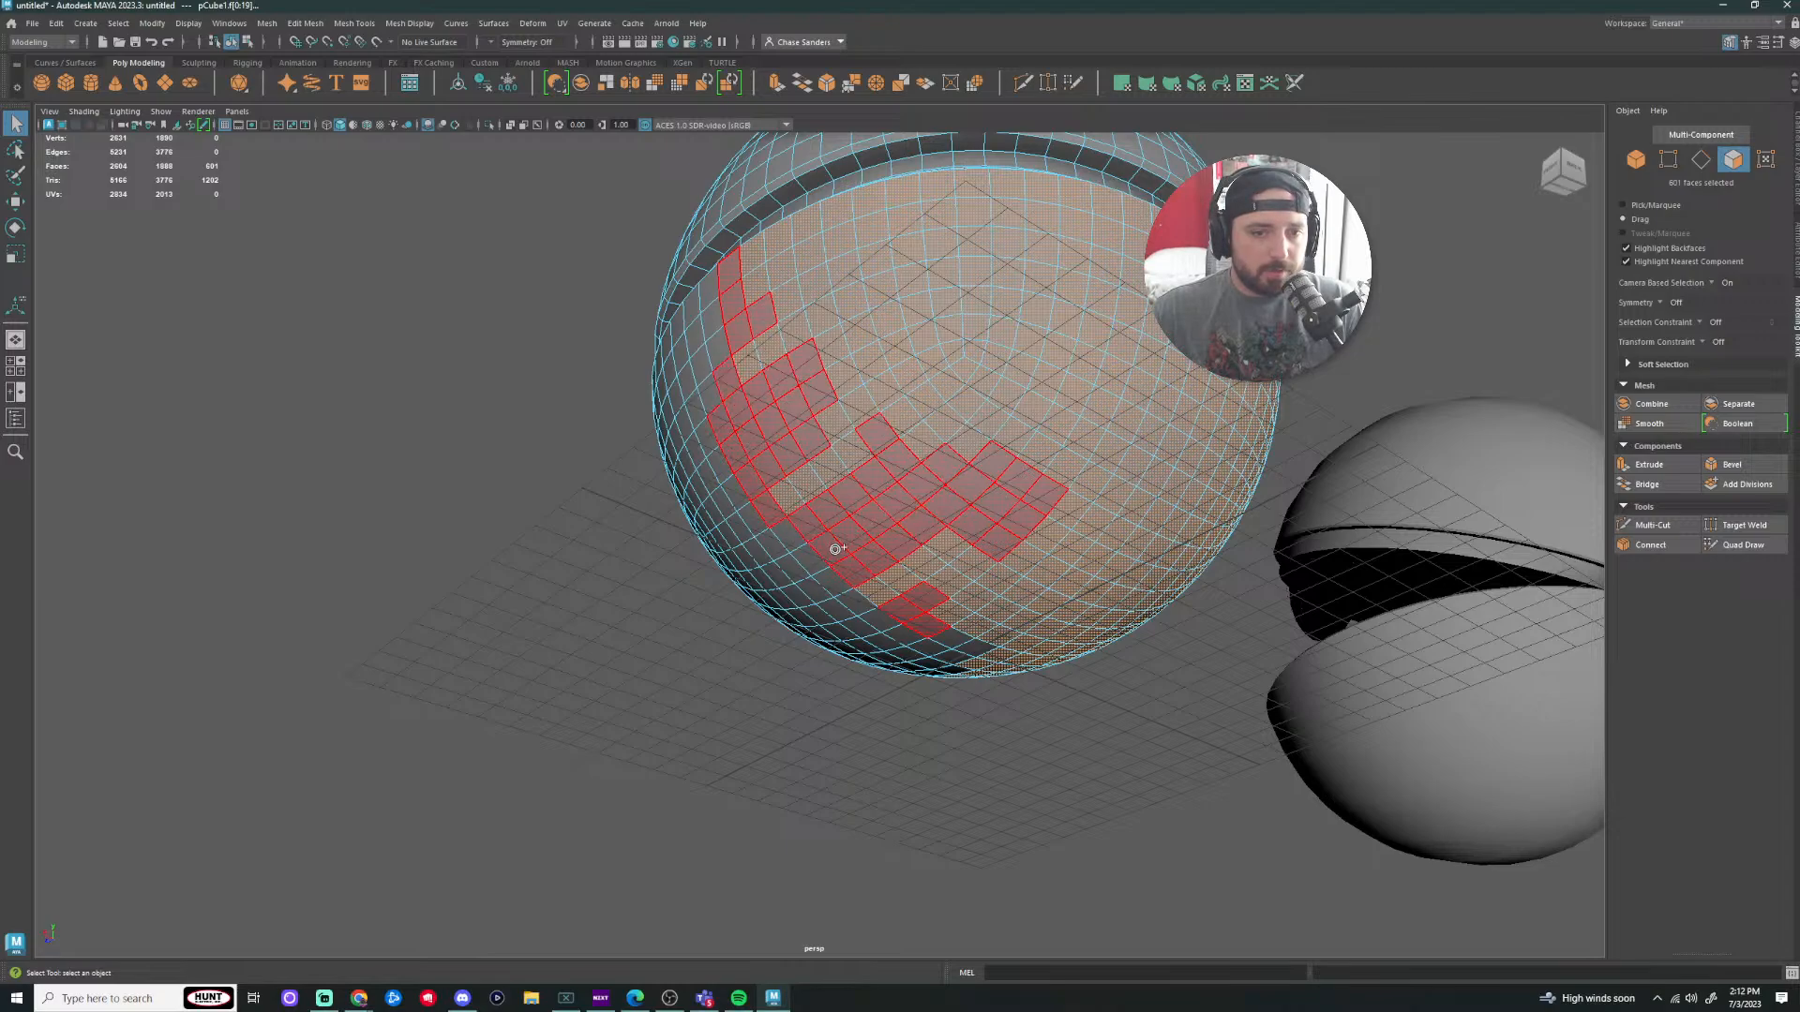
{"action": "mouse_move", "coordinate": [835, 548]}
{"action": "left_mouse_down", "text": "shift"}
{"action": "mouse_move", "coordinate": [876, 614]}
{"action": "mouse_move", "coordinate": [1144, 731]}
{"action": "left_mouse_up", "text": "shift"}
{"action": "scroll", "coordinate": [948, 639], "scroll_direction": "down", "scroll_amount": 5}
{"action": "scroll", "coordinate": [1144, 729], "scroll_direction": "up", "scroll_amount": 4}
{"action": "mouse_move", "coordinate": [1119, 487]}
{"action": "left_mouse_down", "text": "shift"}
{"action": "mouse_move", "coordinate": [853, 486]}
{"action": "mouse_move", "coordinate": [829, 503]}
{"action": "left_mouse_up", "text": "shift"}
{"action": "mouse_move", "coordinate": [982, 470]}
{"action": "left_mouse_down", "text": "shift"}
{"action": "mouse_move", "coordinate": [1098, 506]}
{"action": "mouse_move", "coordinate": [989, 717]}
{"action": "mouse_move", "coordinate": [956, 708]}
{"action": "mouse_move", "coordinate": [991, 572]}
{"action": "mouse_move", "coordinate": [895, 646]}
{"action": "mouse_move", "coordinate": [846, 514]}
{"action": "left_mouse_up", "text": "shift"}
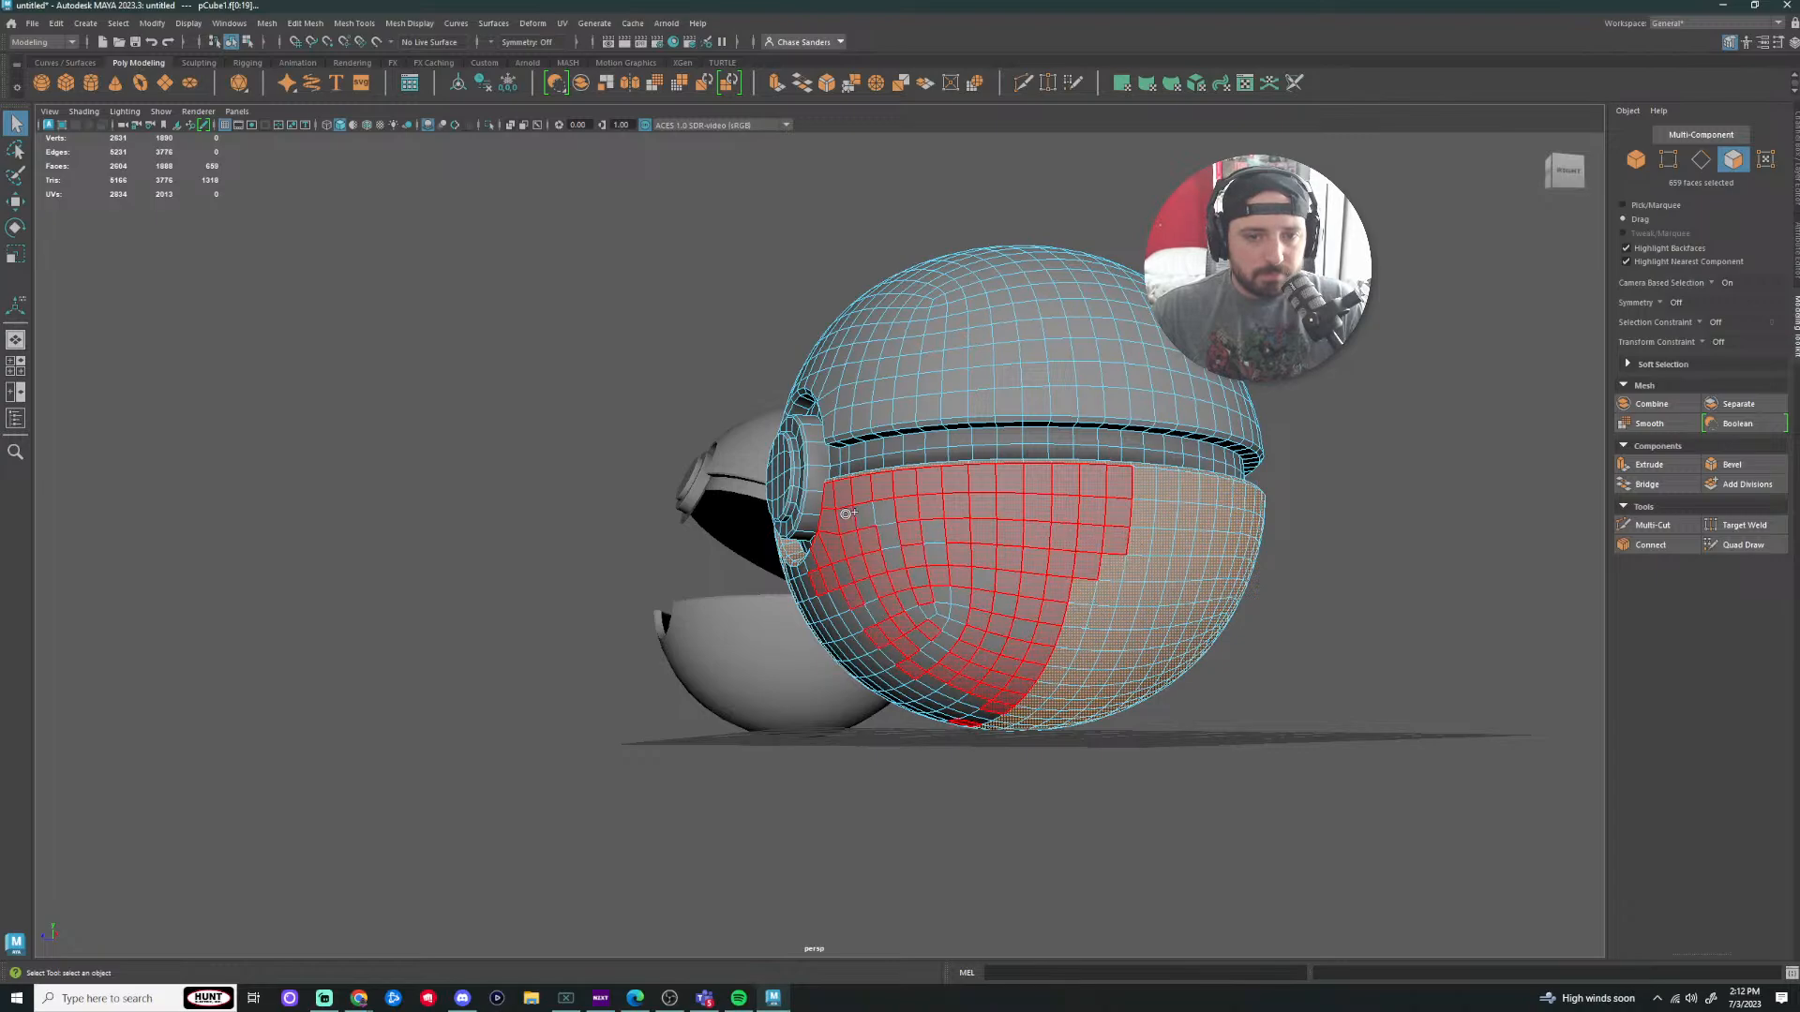
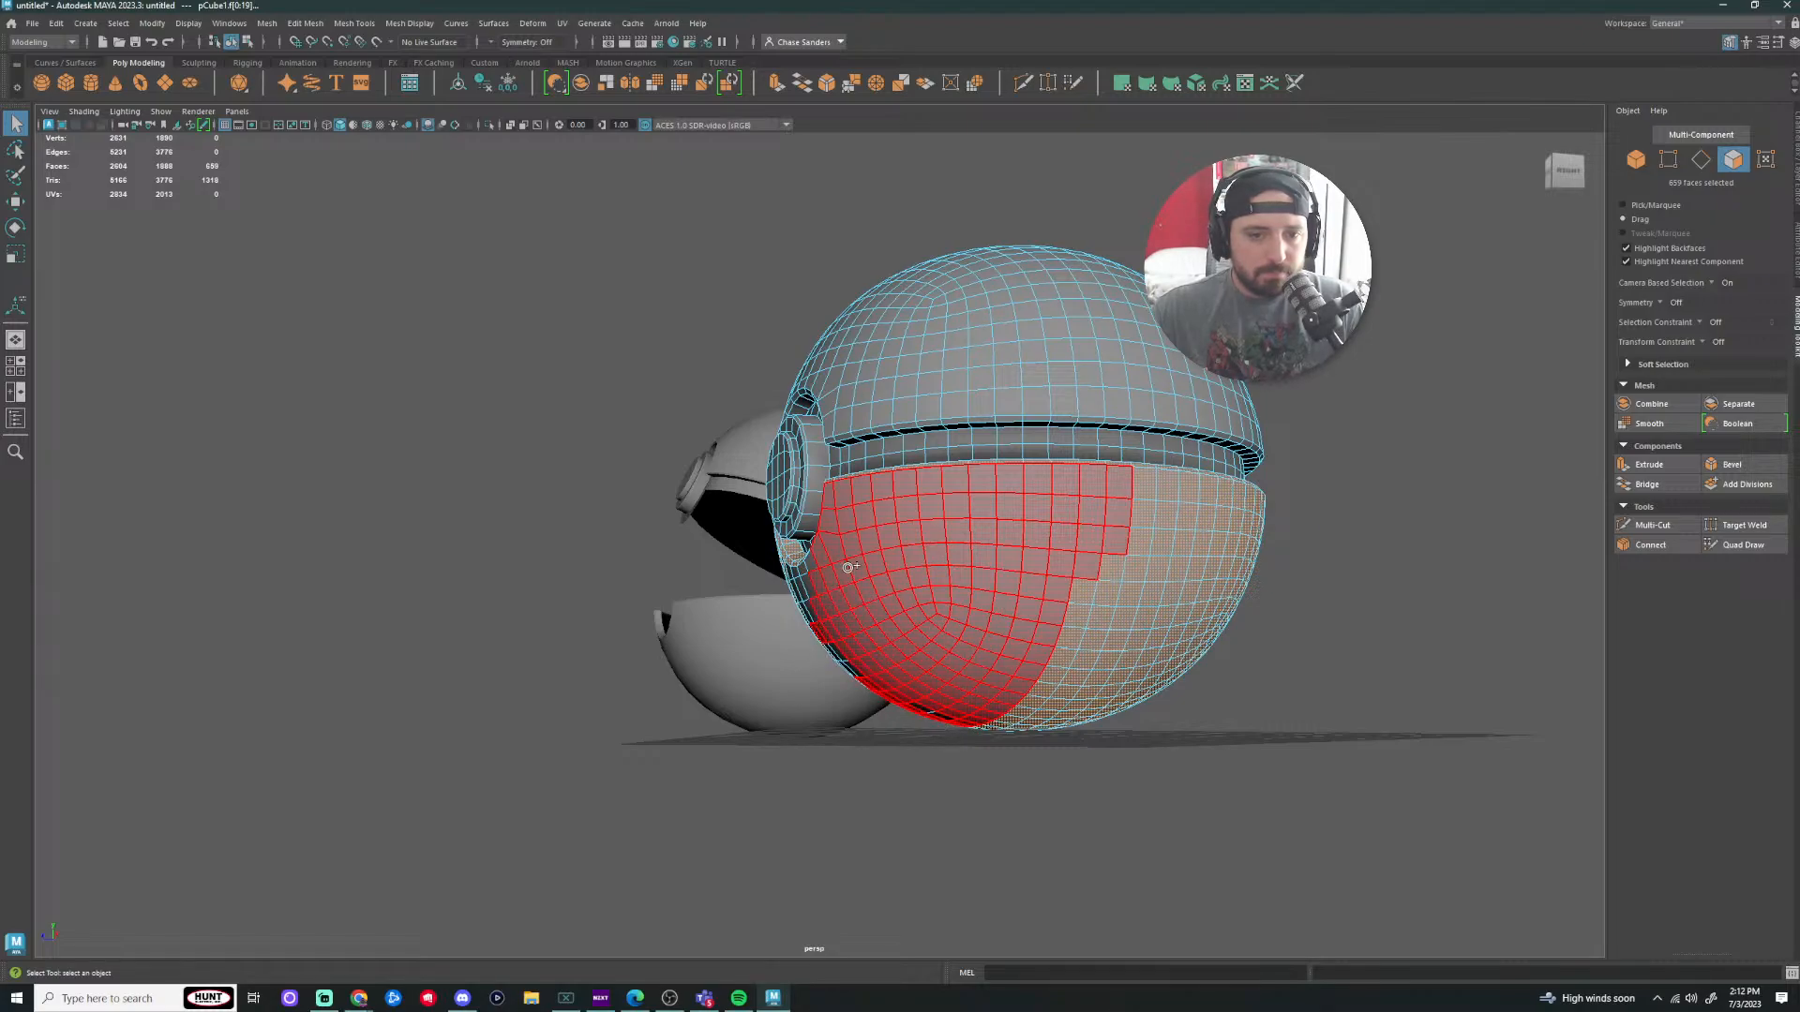
Step: Paint-select the remaining lower-half faces from below, then bring up the Mesh and Edit Mesh menus
{"action": "left_click_drag", "start_coordinate": [847, 567], "coordinate": [851, 573], "text": "shift"}
{"action": "scroll", "coordinate": [1258, 658], "scroll_direction": "down", "scroll_amount": 1}
{"action": "scroll", "coordinate": [1085, 796], "scroll_direction": "up", "scroll_amount": 4}
{"action": "mouse_move", "coordinate": [886, 900]}
{"action": "left_mouse_down", "text": "alt"}
{"action": "mouse_move", "coordinate": [1003, 843]}
{"action": "mouse_move", "coordinate": [816, 669]}
{"action": "left_mouse_up", "text": "alt"}
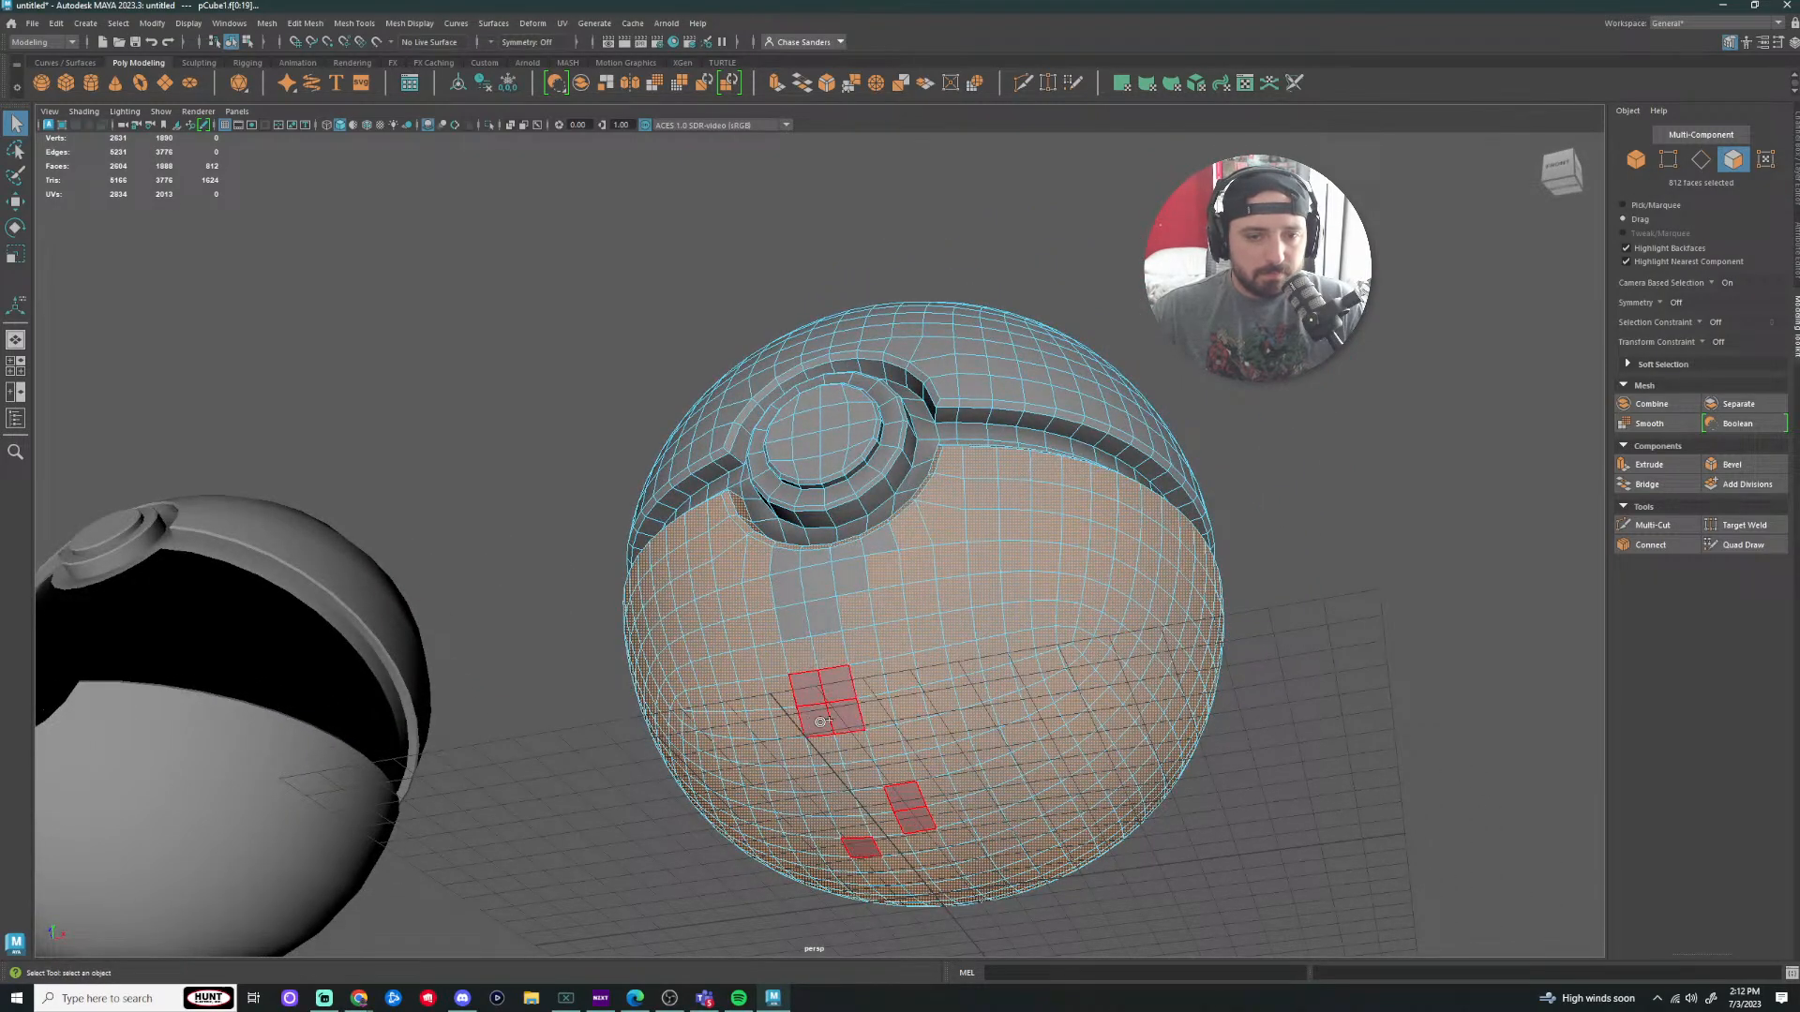
{"action": "mouse_move", "coordinate": [786, 567]}
{"action": "left_mouse_down", "text": "shift"}
{"action": "mouse_move", "coordinate": [844, 522]}
{"action": "mouse_move", "coordinate": [1277, 655]}
{"action": "mouse_move", "coordinate": [1302, 691]}
{"action": "mouse_move", "coordinate": [1482, 675]}
{"action": "mouse_move", "coordinate": [1289, 691]}
{"action": "mouse_move", "coordinate": [1093, 623]}
{"action": "mouse_move", "coordinate": [950, 663]}
{"action": "mouse_move", "coordinate": [1309, 695]}
{"action": "left_mouse_up", "text": "shift"}
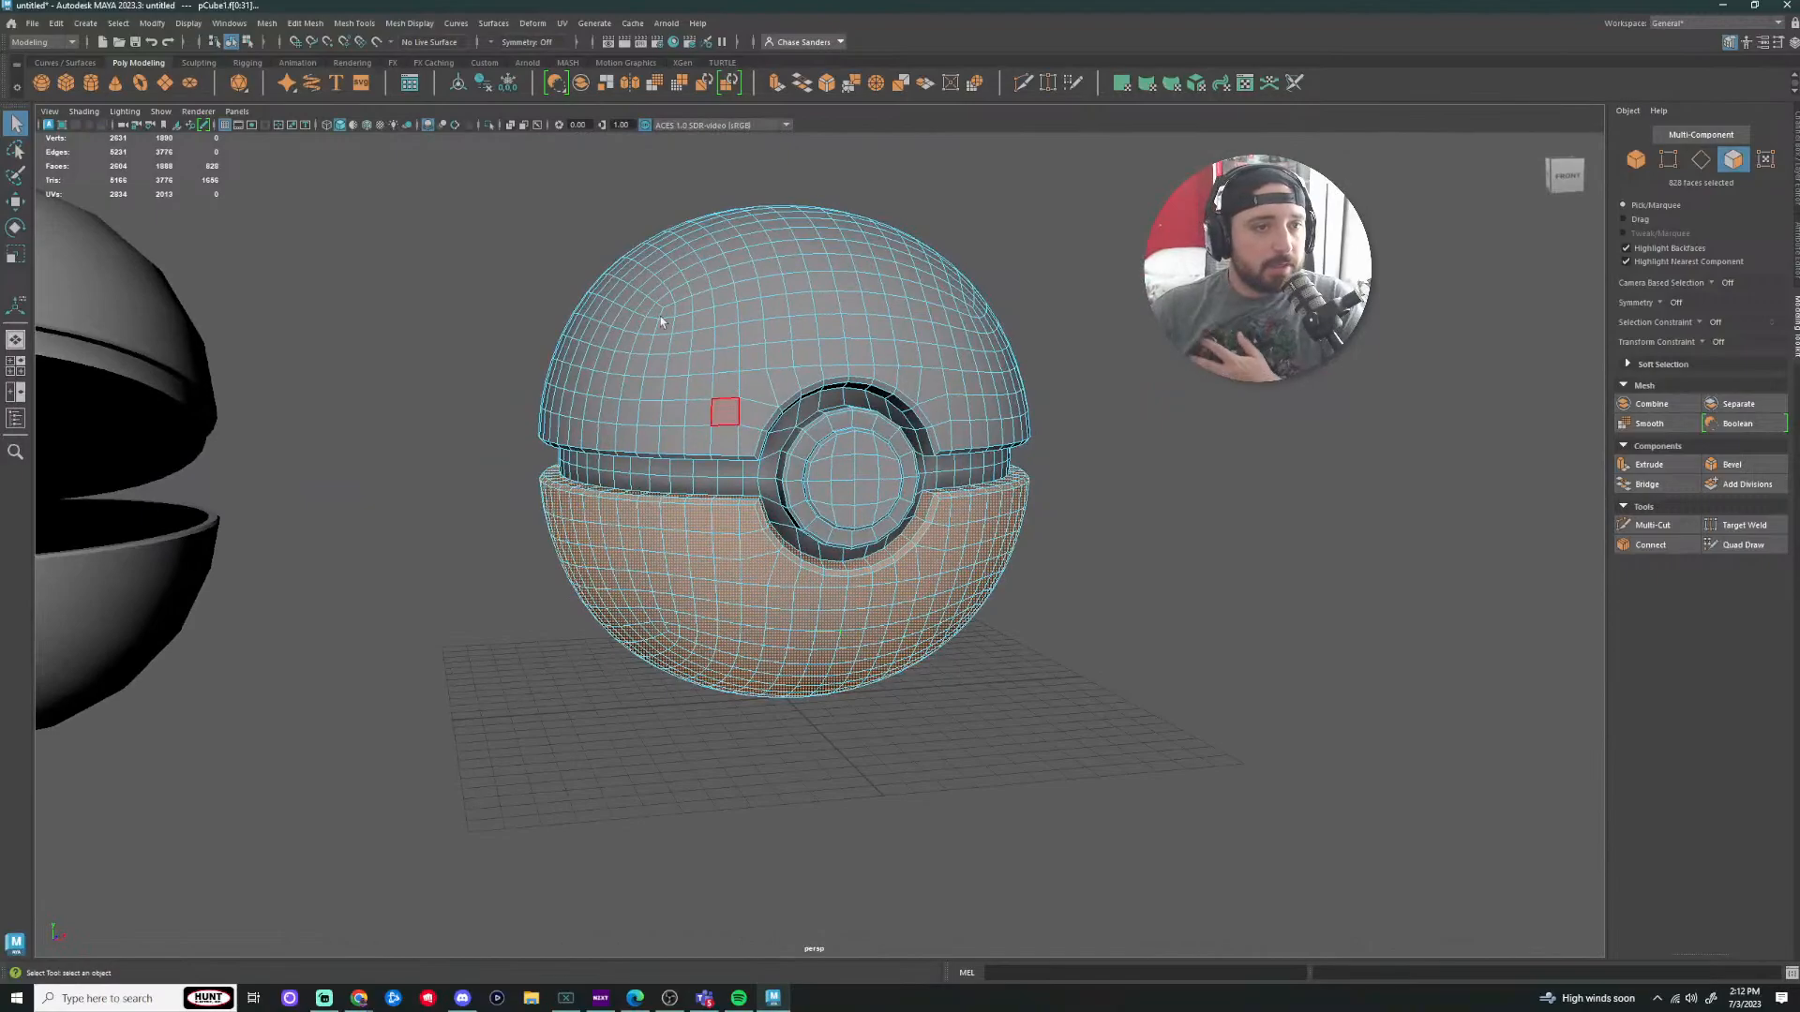
{"action": "left_click", "coordinate": [268, 30]}
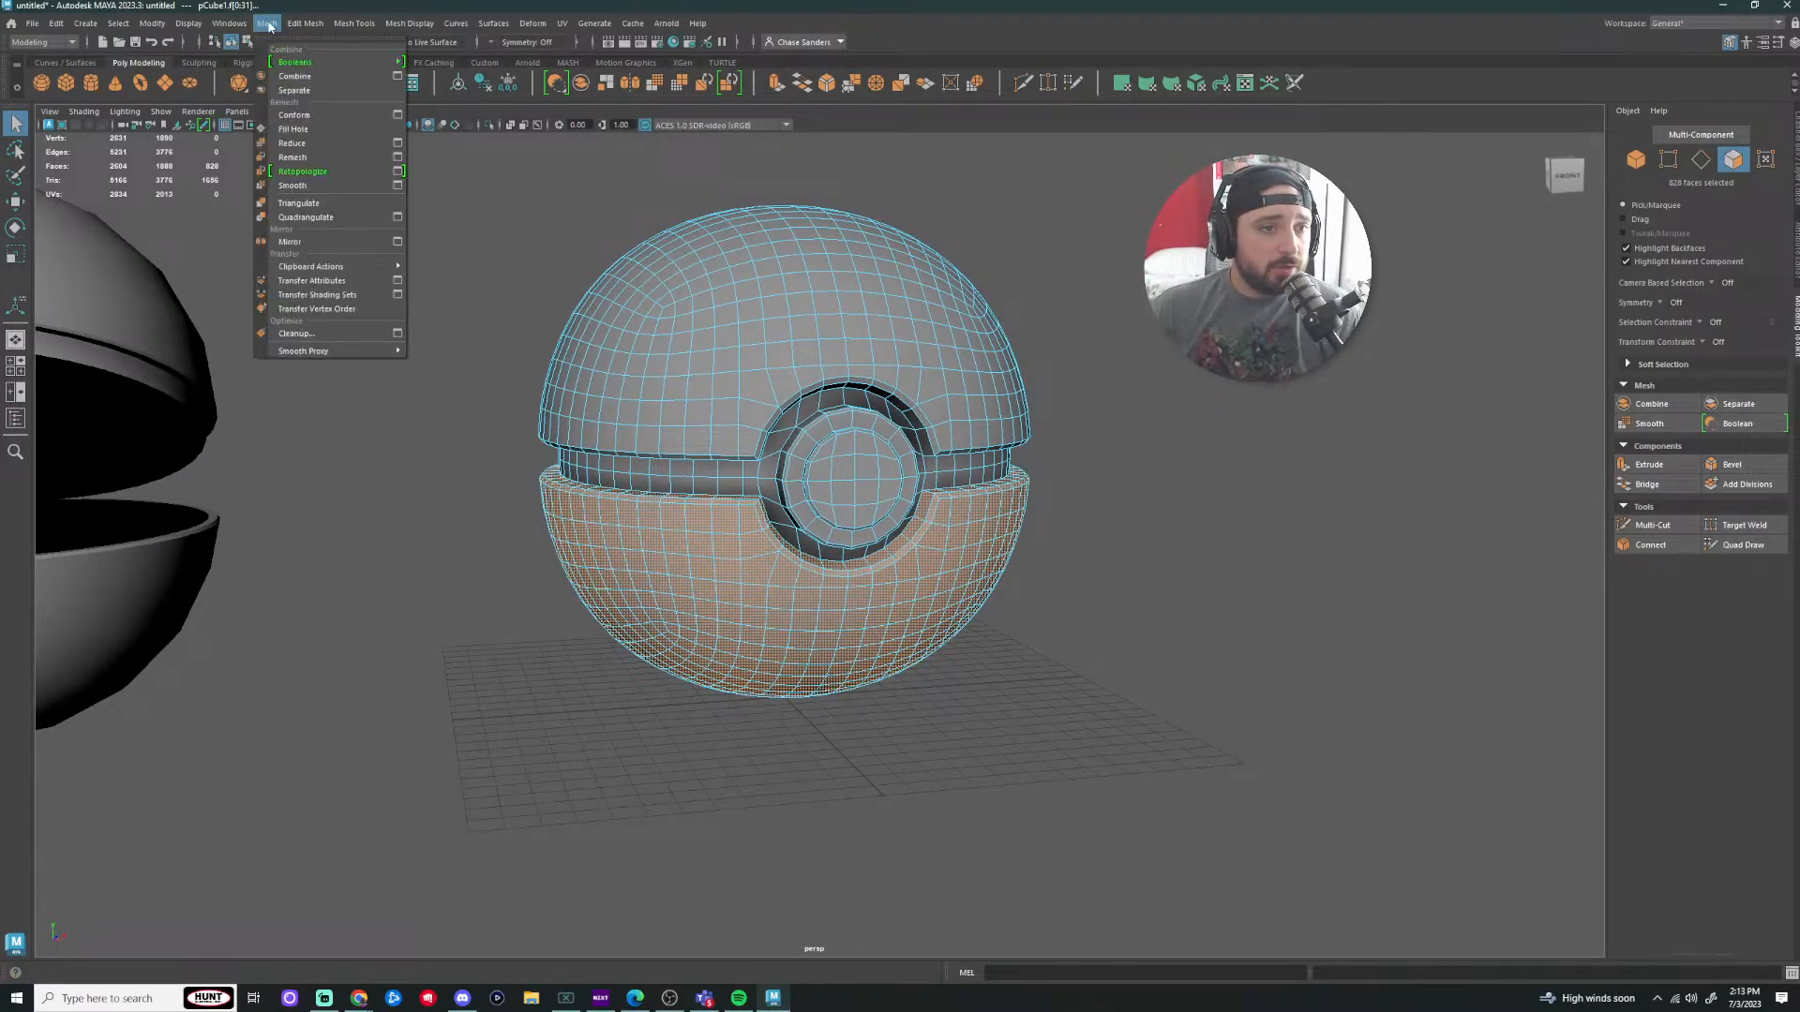
{"action": "mouse_move", "coordinate": [300, 28]}
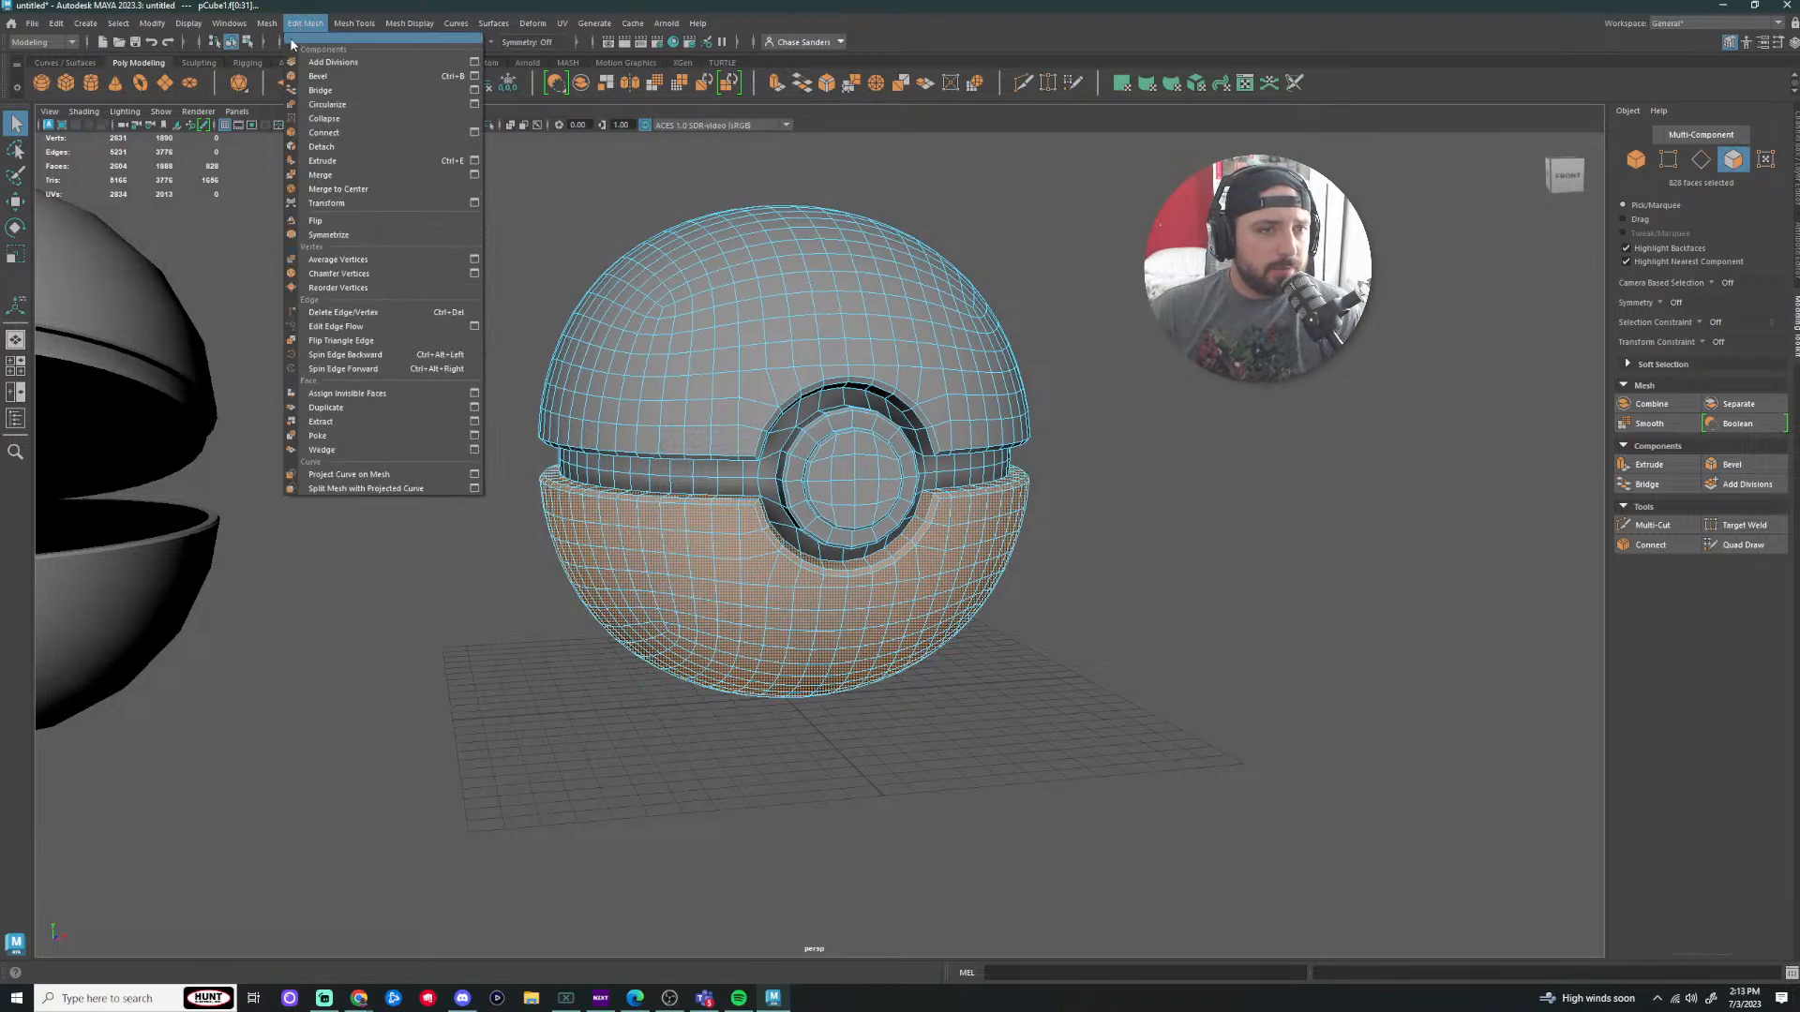
Step: Extract the selected lower-half faces as a separate piece and return to object selection
{"action": "left_click", "coordinate": [357, 423]}
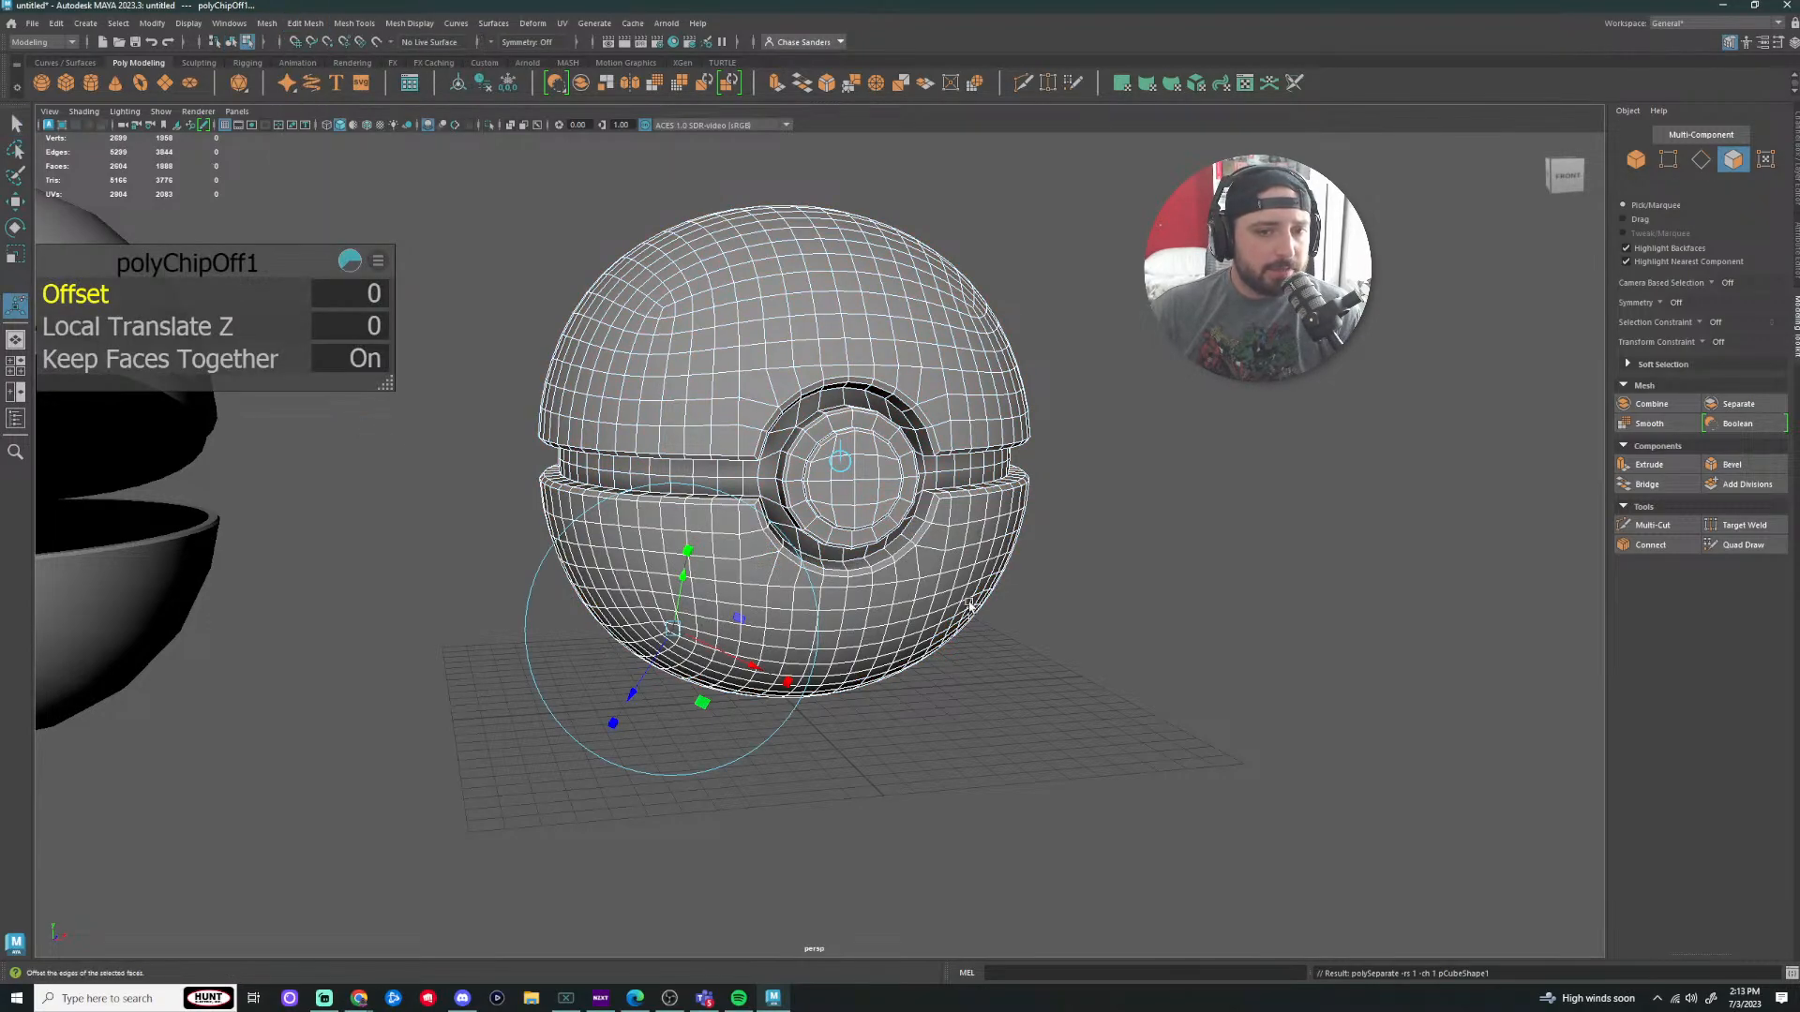
{"action": "left_click", "coordinate": [1077, 643]}
{"action": "double_click", "coordinate": [966, 596]}
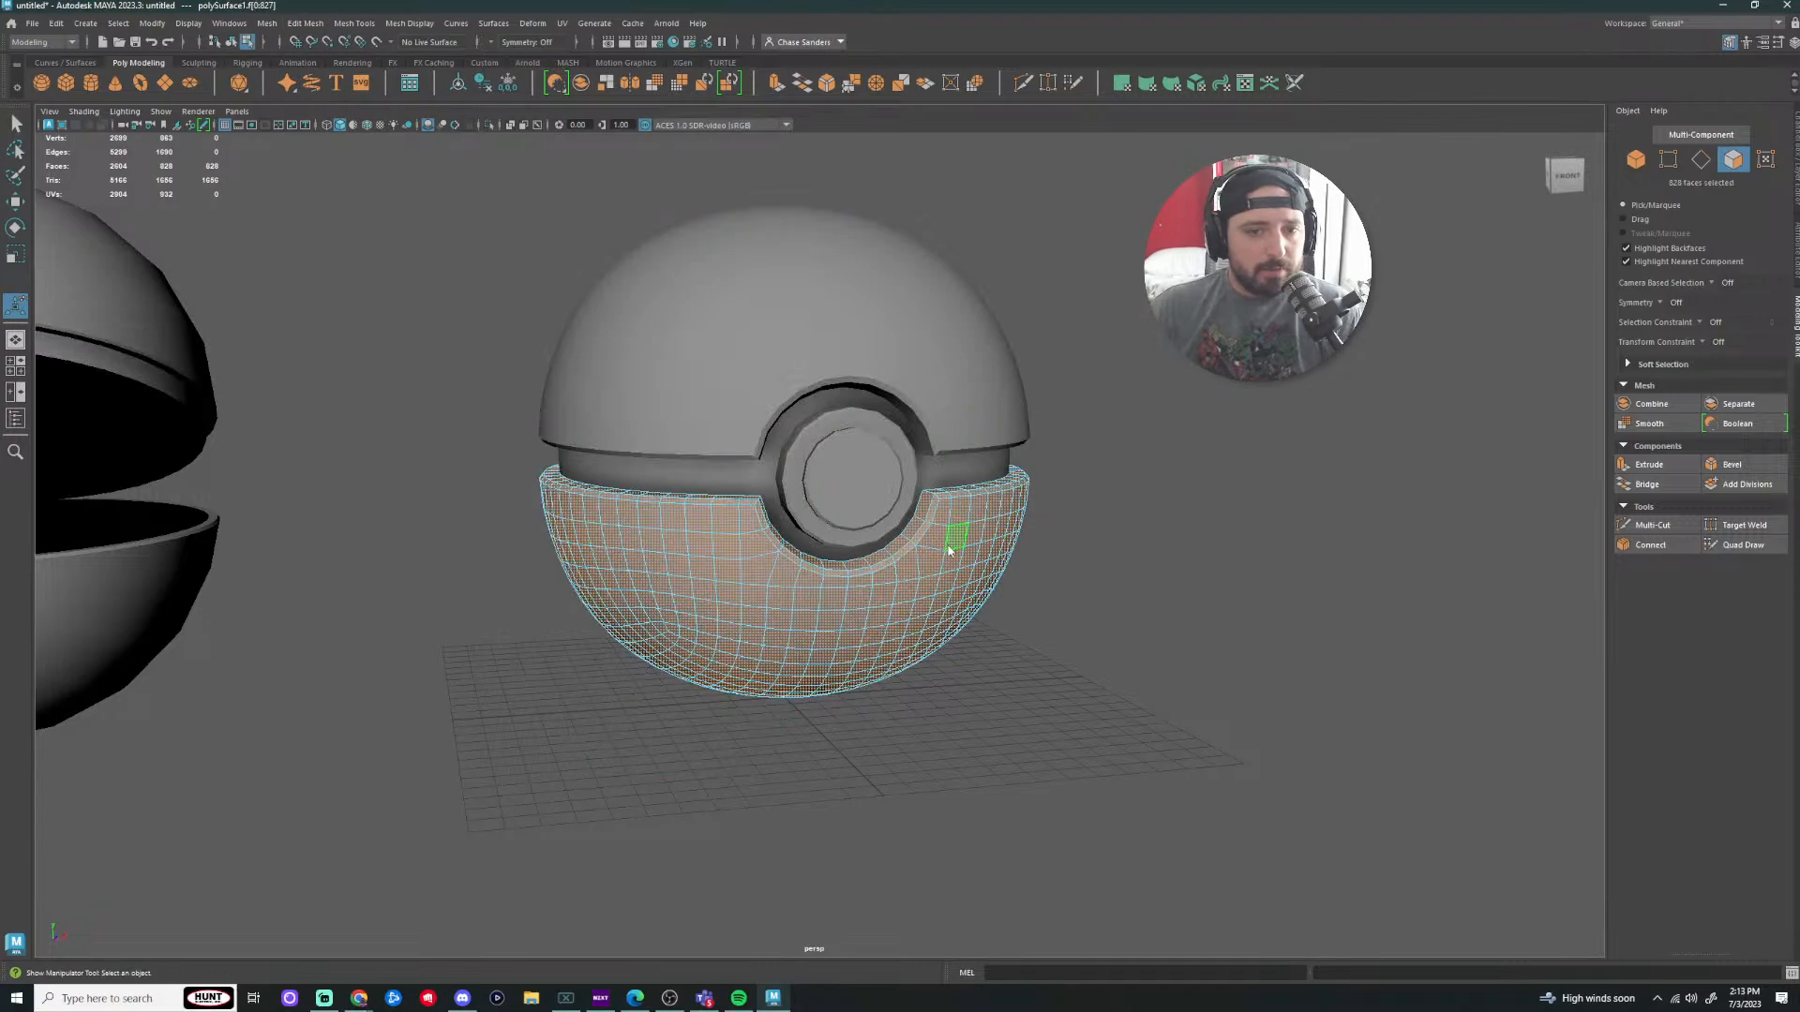
{"action": "right_click_drag", "start_coordinate": [949, 540], "coordinate": [1020, 490]}
{"action": "left_click", "coordinate": [1139, 558]}
Step: Select each half in turn and move the bottom half down to test the split
{"action": "left_click", "coordinate": [935, 388]}
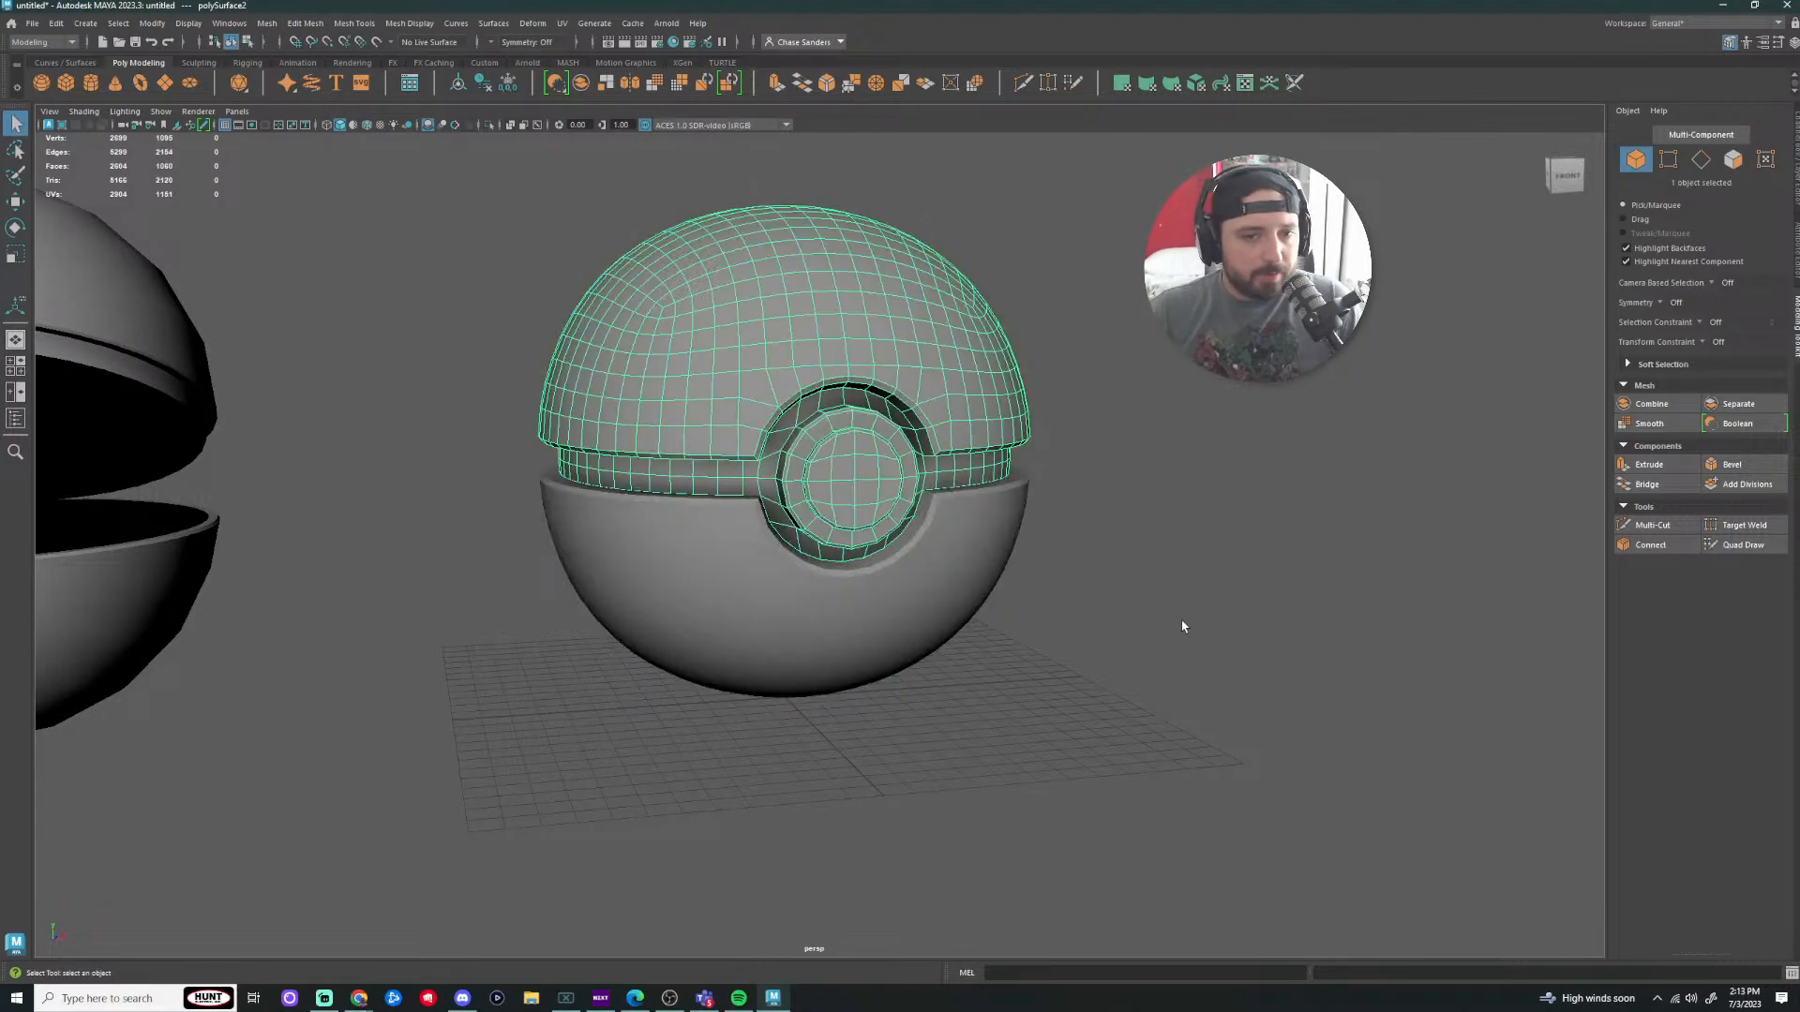
{"action": "left_click", "coordinate": [1078, 651]}
{"action": "left_click", "coordinate": [909, 555]}
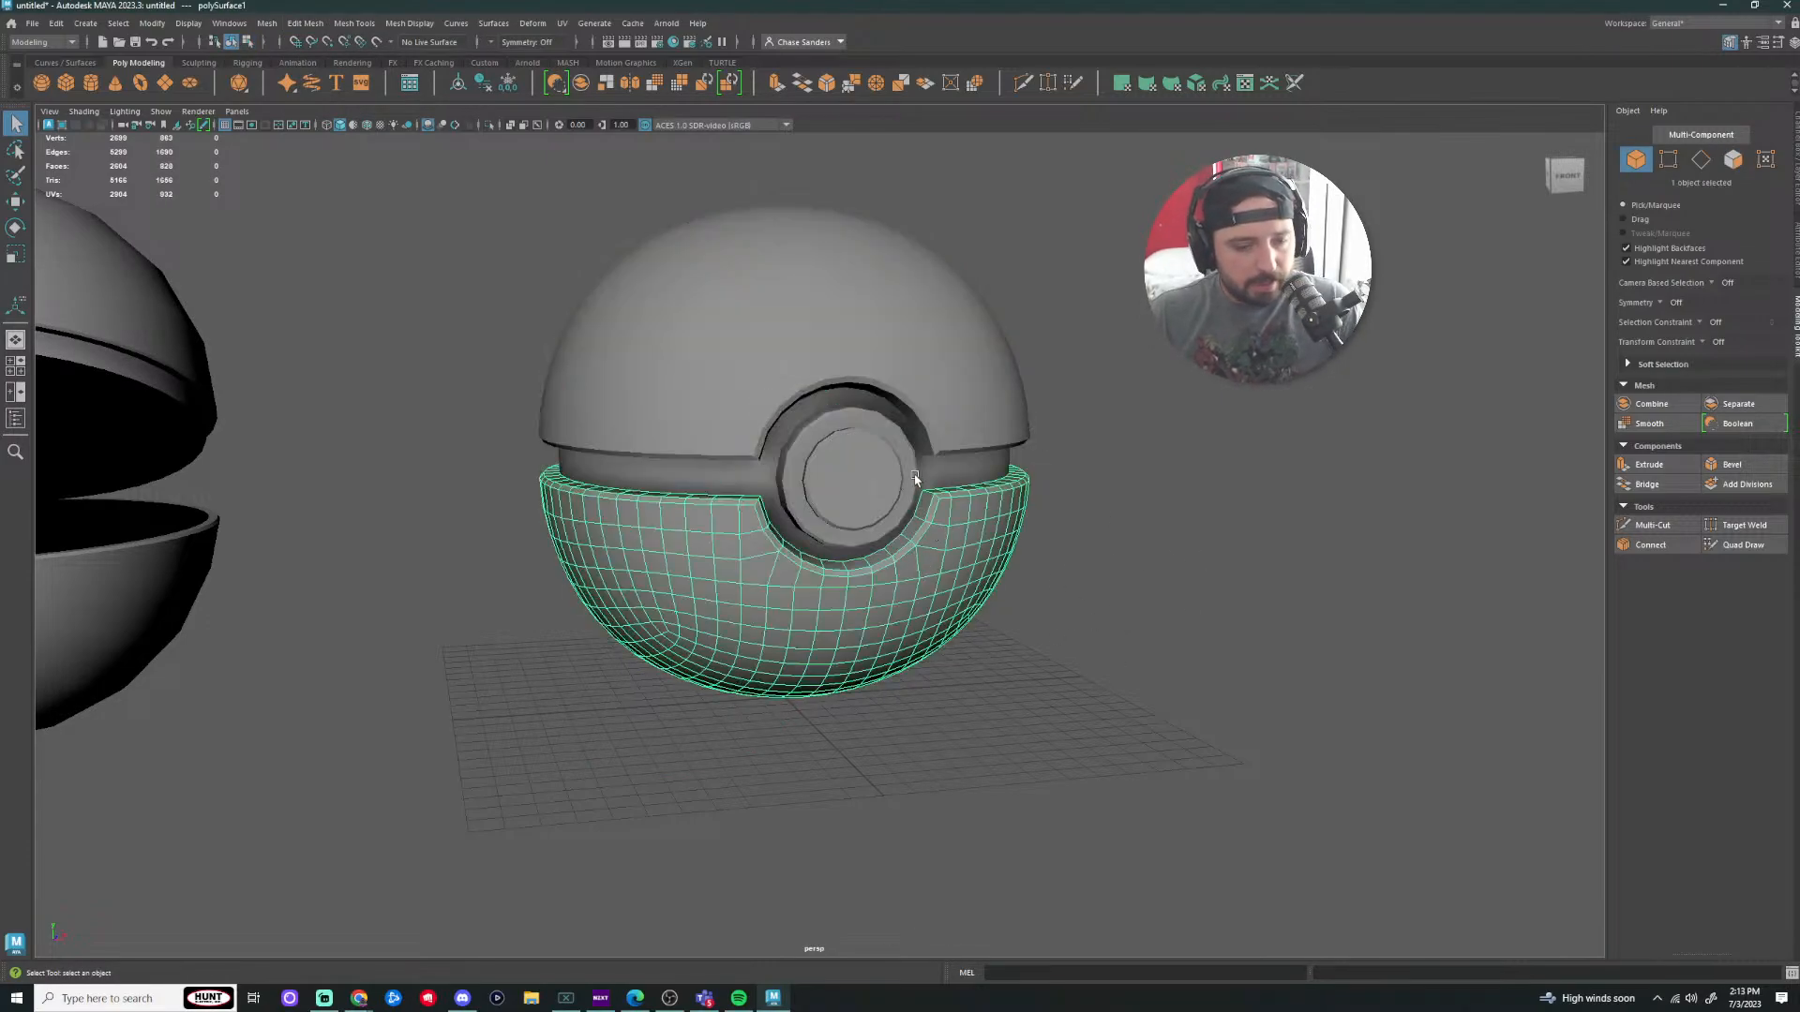
{"action": "key", "text": "w"}
{"action": "mouse_move", "coordinate": [786, 334]}
{"action": "left_mouse_down"}
{"action": "mouse_move", "coordinate": [782, 494]}
{"action": "mouse_move", "coordinate": [776, 337]}
{"action": "left_mouse_up"}
{"action": "scroll", "coordinate": [1032, 483], "scroll_direction": "up", "scroll_amount": 2}
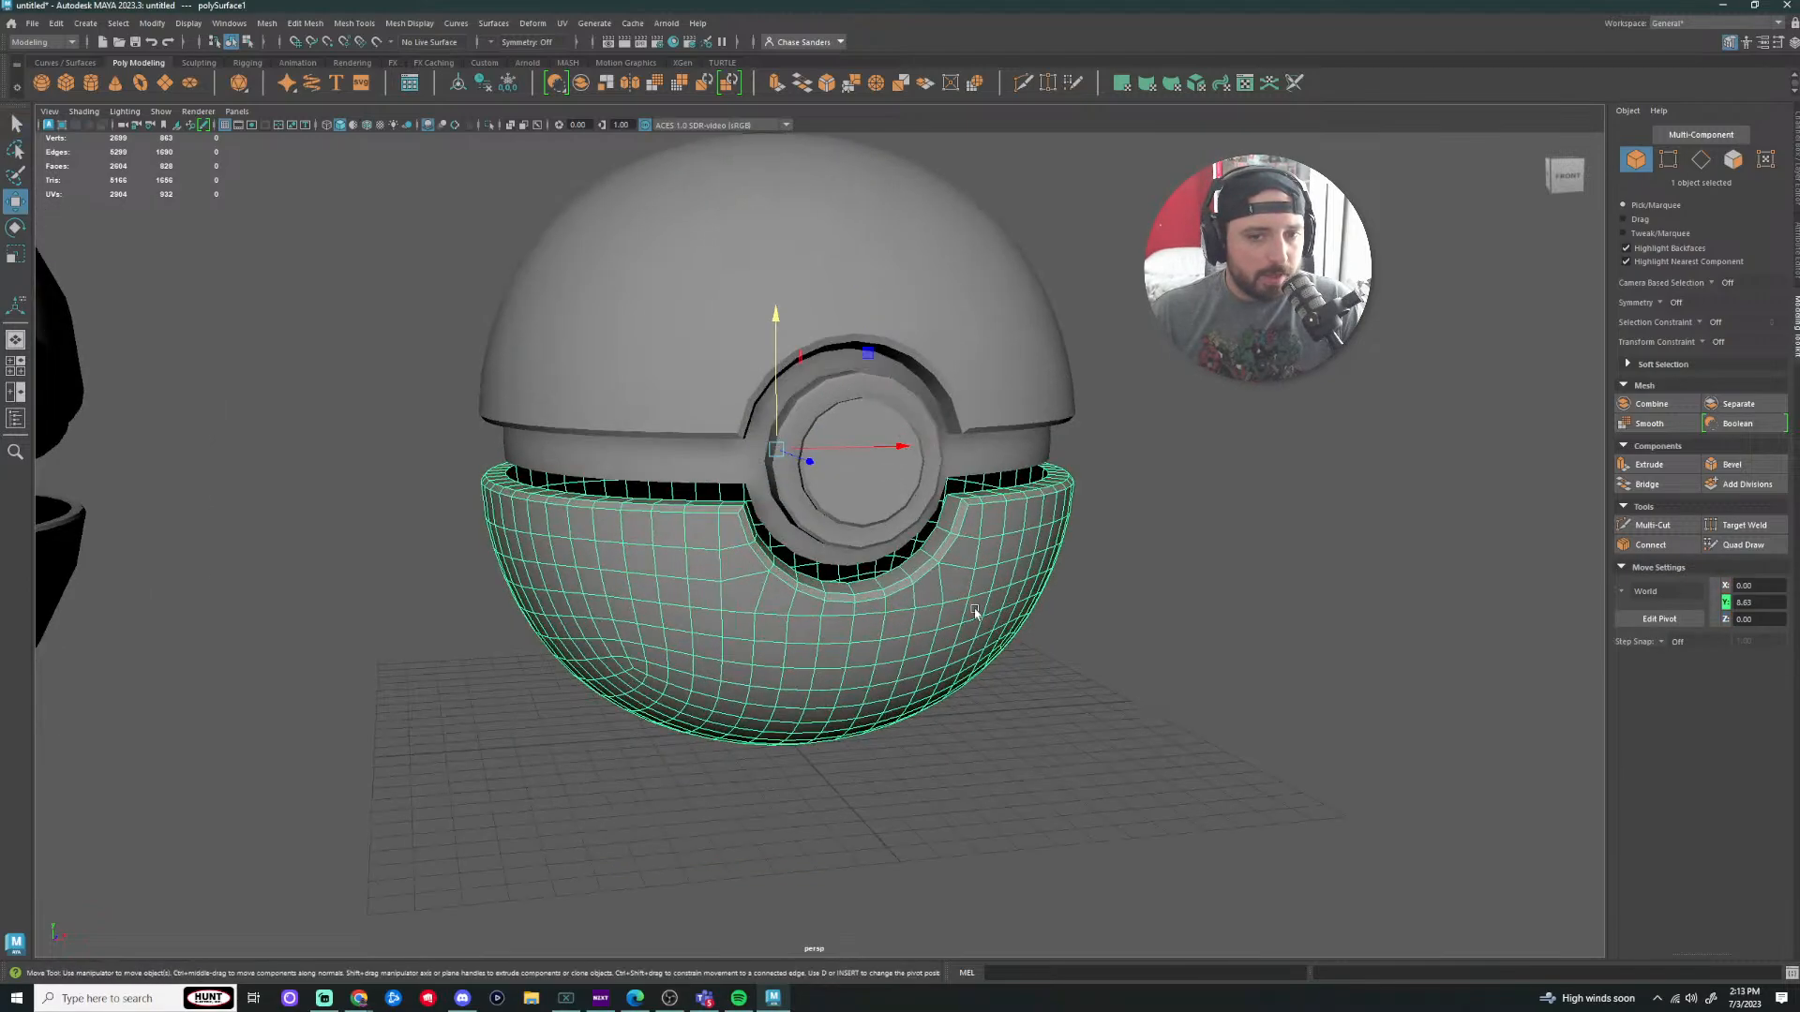
{"action": "left_click_drag", "start_coordinate": [974, 612], "coordinate": [799, 489], "text": "alt"}
{"action": "left_click_drag", "start_coordinate": [669, 315], "coordinate": [671, 424]}
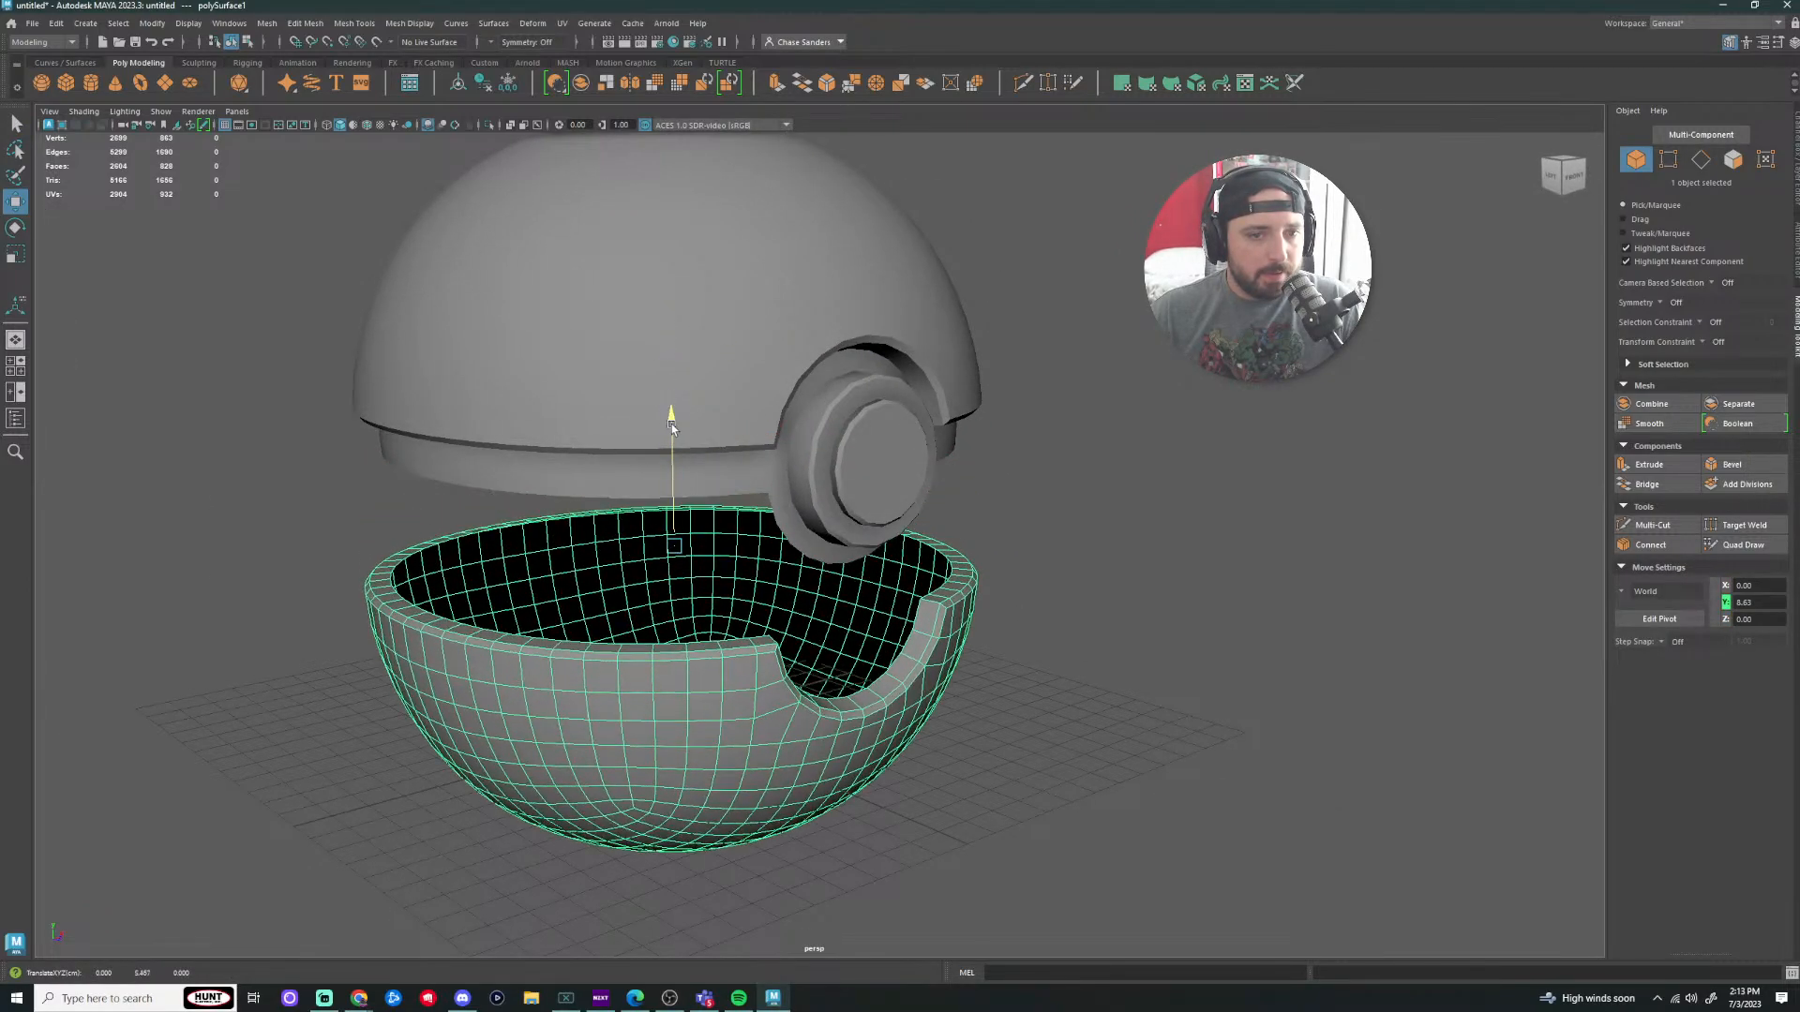
{"action": "scroll", "coordinate": [1012, 469], "scroll_direction": "up", "scroll_amount": 2}
{"action": "left_click_drag", "start_coordinate": [1127, 483], "coordinate": [976, 483], "text": "alt"}
{"action": "scroll", "coordinate": [1041, 553], "scroll_direction": "down", "scroll_amount": 4}
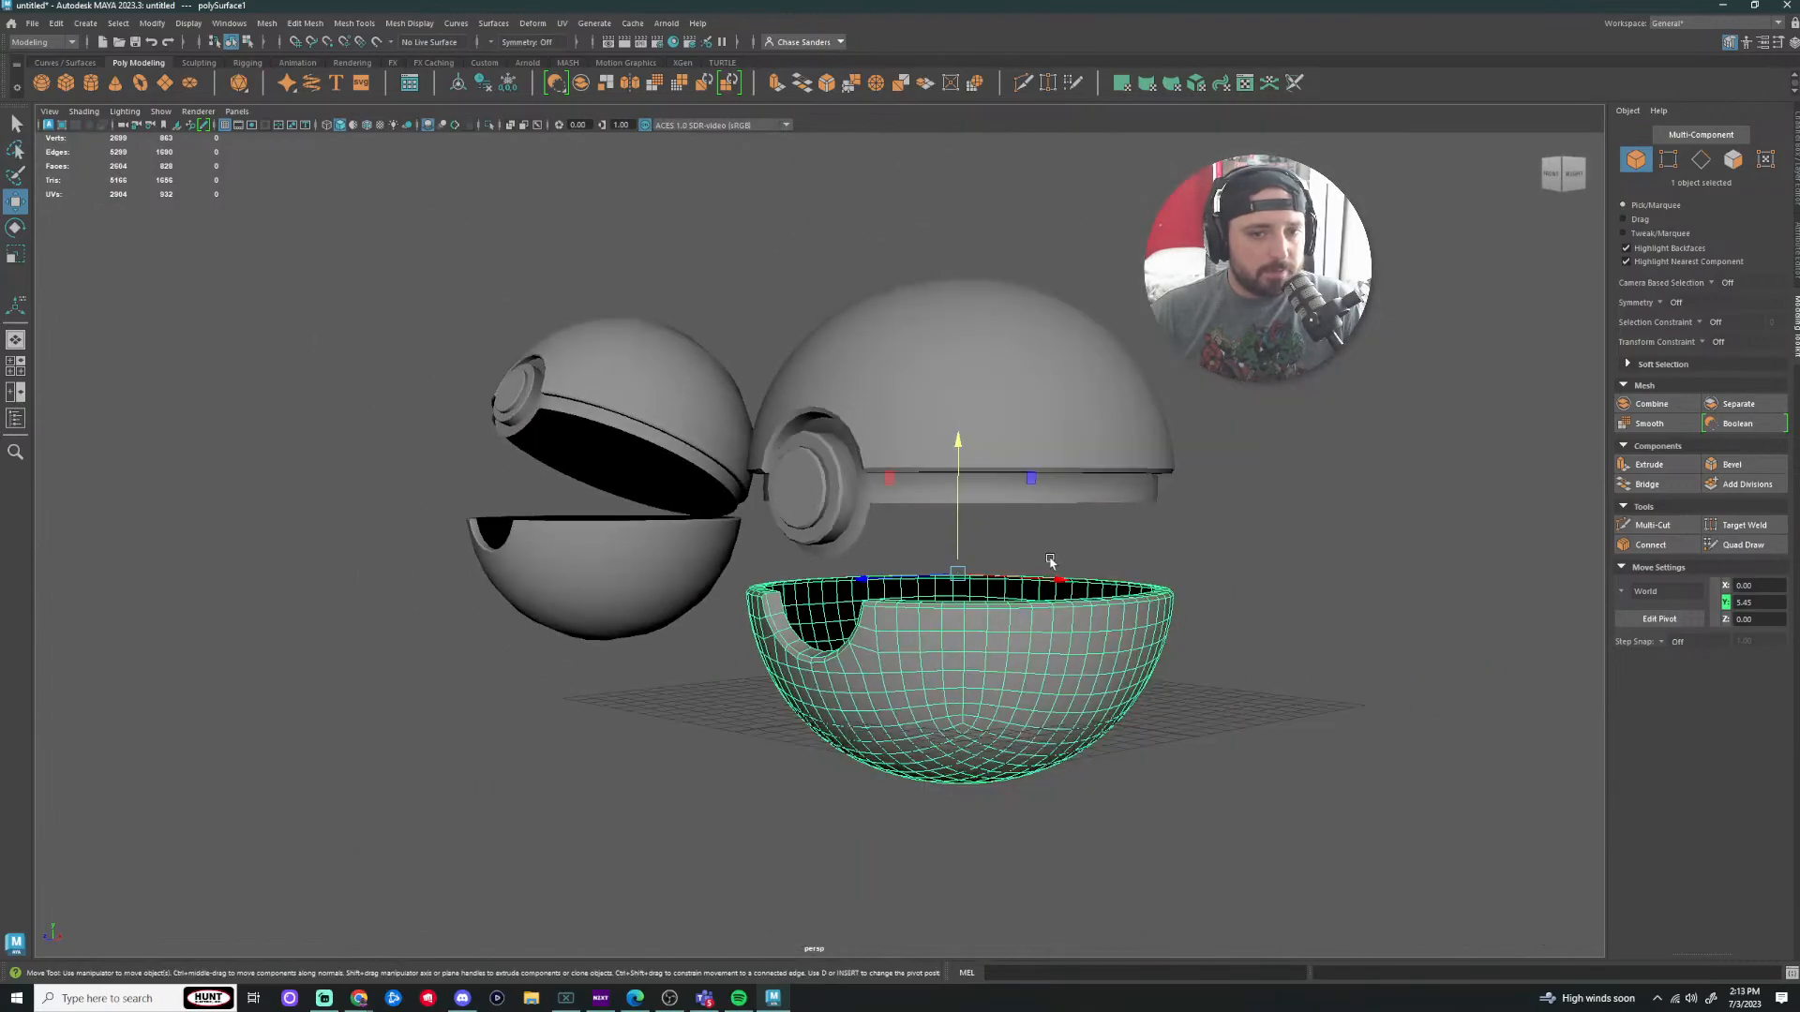
{"action": "left_click_drag", "start_coordinate": [1054, 563], "coordinate": [926, 562], "text": "alt"}
Step: Undo the bottom half's test move and select the top half
{"action": "key", "text": "ctrl+z"}
{"action": "key", "text": "ctrl+z"}
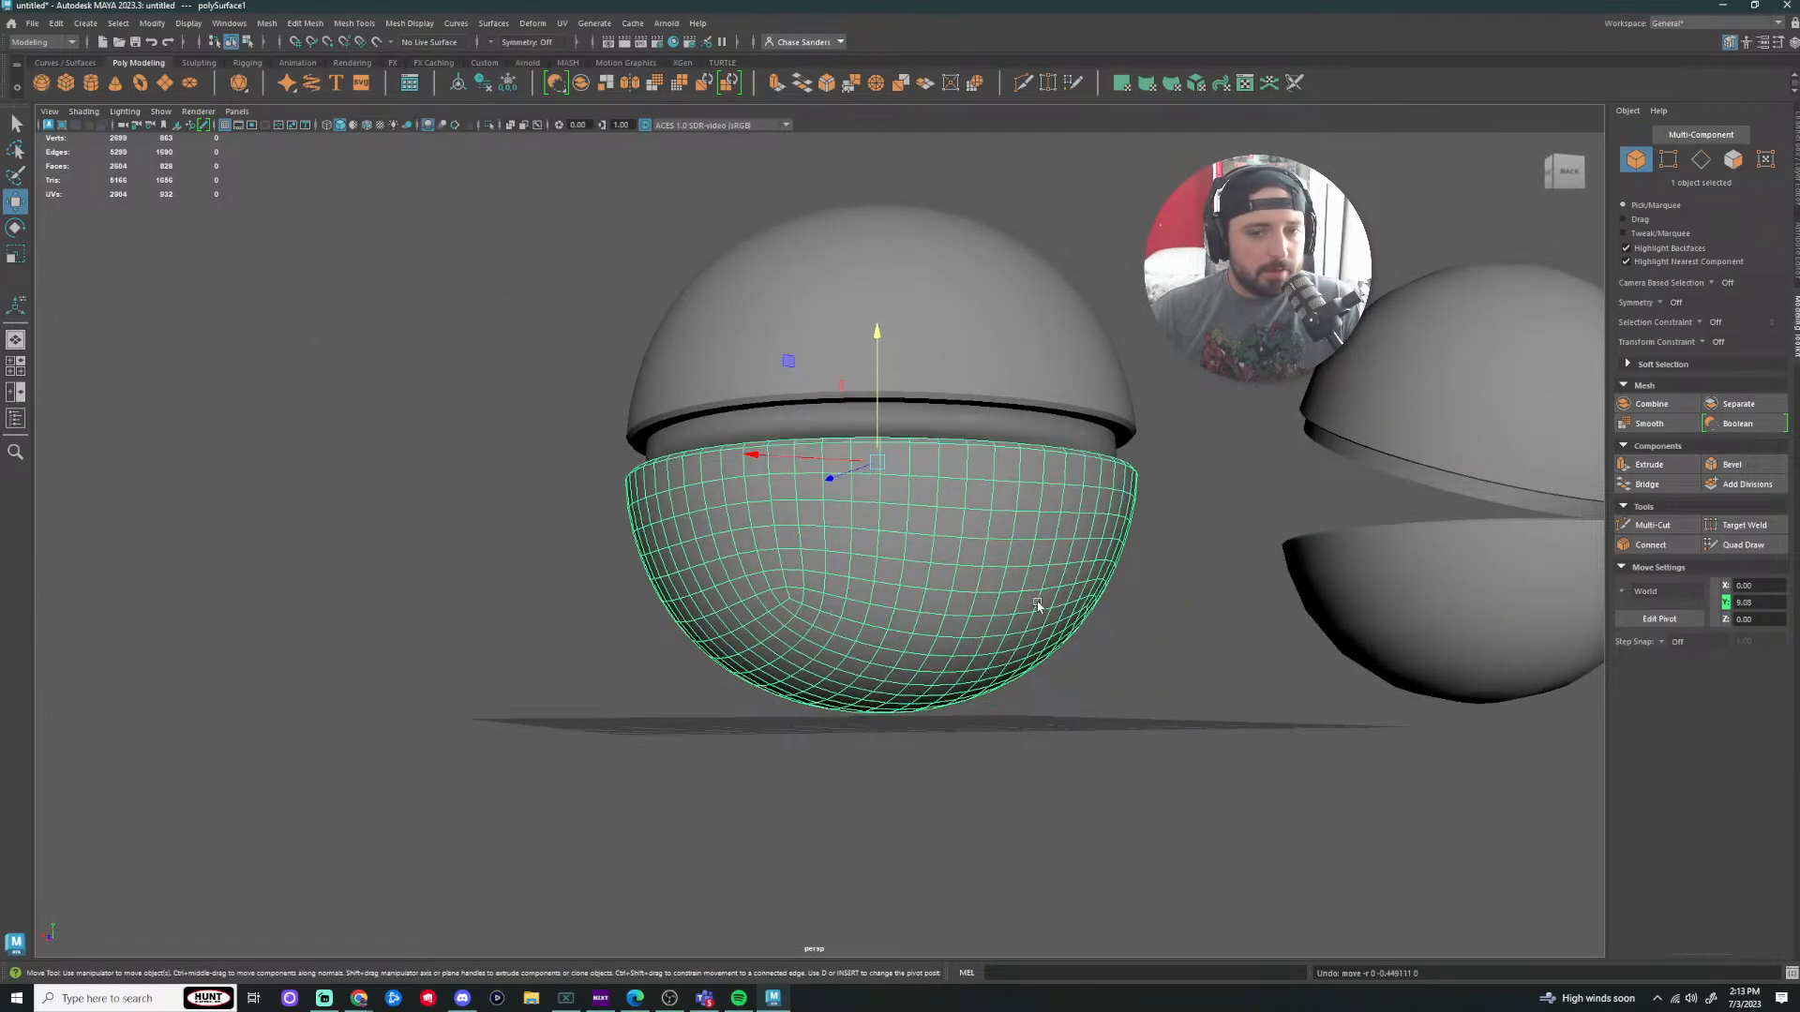
{"action": "left_click_drag", "start_coordinate": [1038, 608], "coordinate": [1183, 625], "text": "alt"}
{"action": "scroll", "coordinate": [1012, 623], "scroll_direction": "up", "scroll_amount": 3}
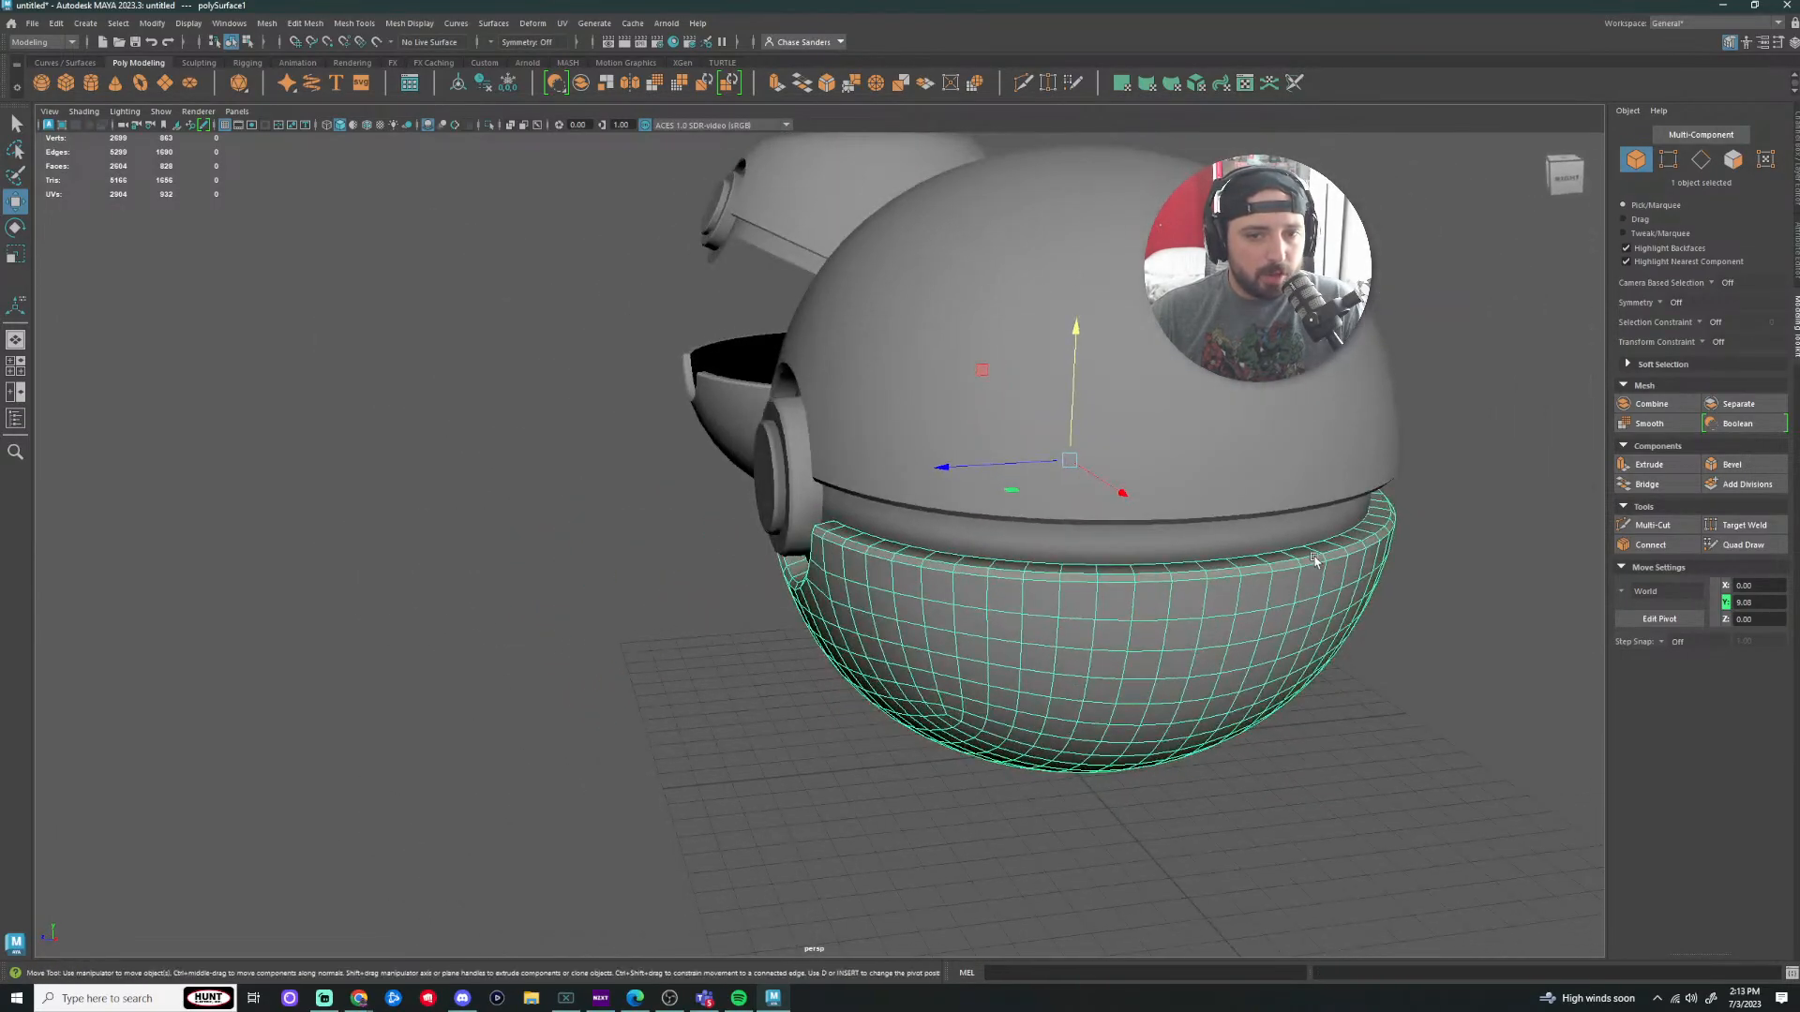
{"action": "middle_click_drag", "start_coordinate": [1315, 559], "coordinate": [1018, 576], "text": "alt"}
{"action": "left_click", "coordinate": [936, 386]}
{"action": "left_click_drag", "start_coordinate": [1242, 492], "coordinate": [1123, 491], "text": "alt"}
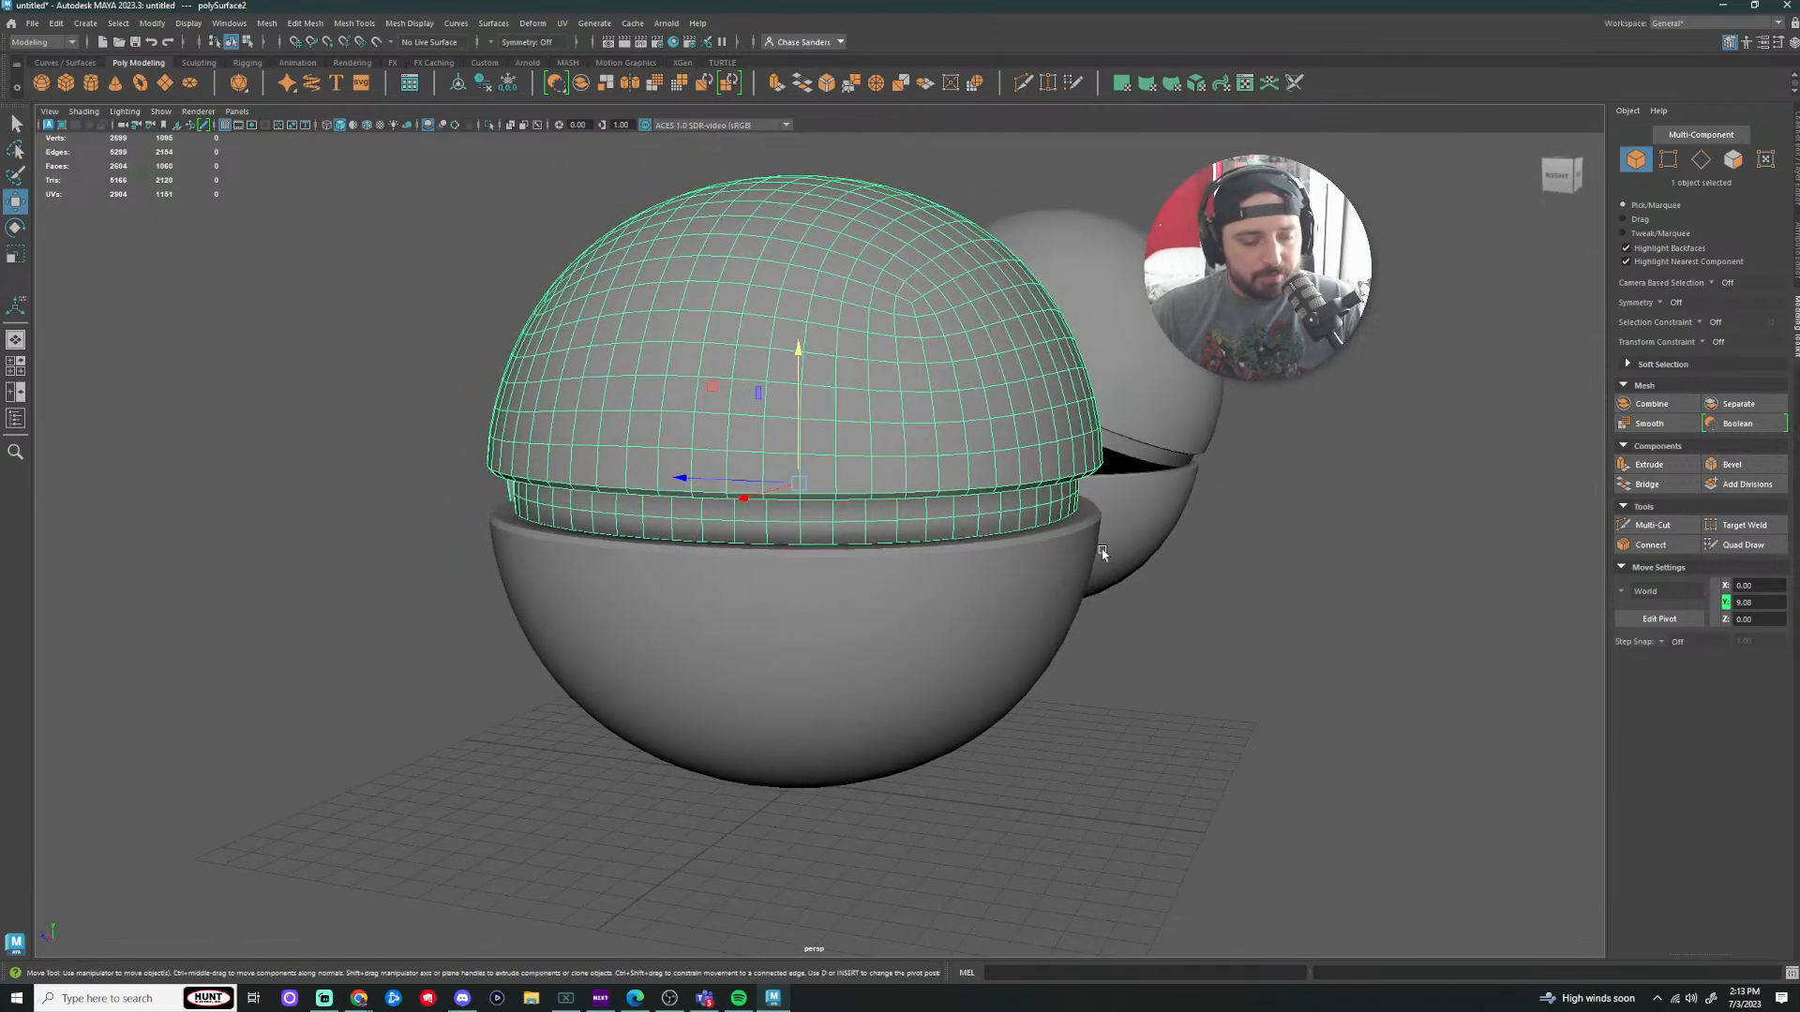
Step: Enter pivot editing with D and slide the top half's pivot toward the back
{"action": "key", "text": "d"}
{"action": "key", "text": "d"}
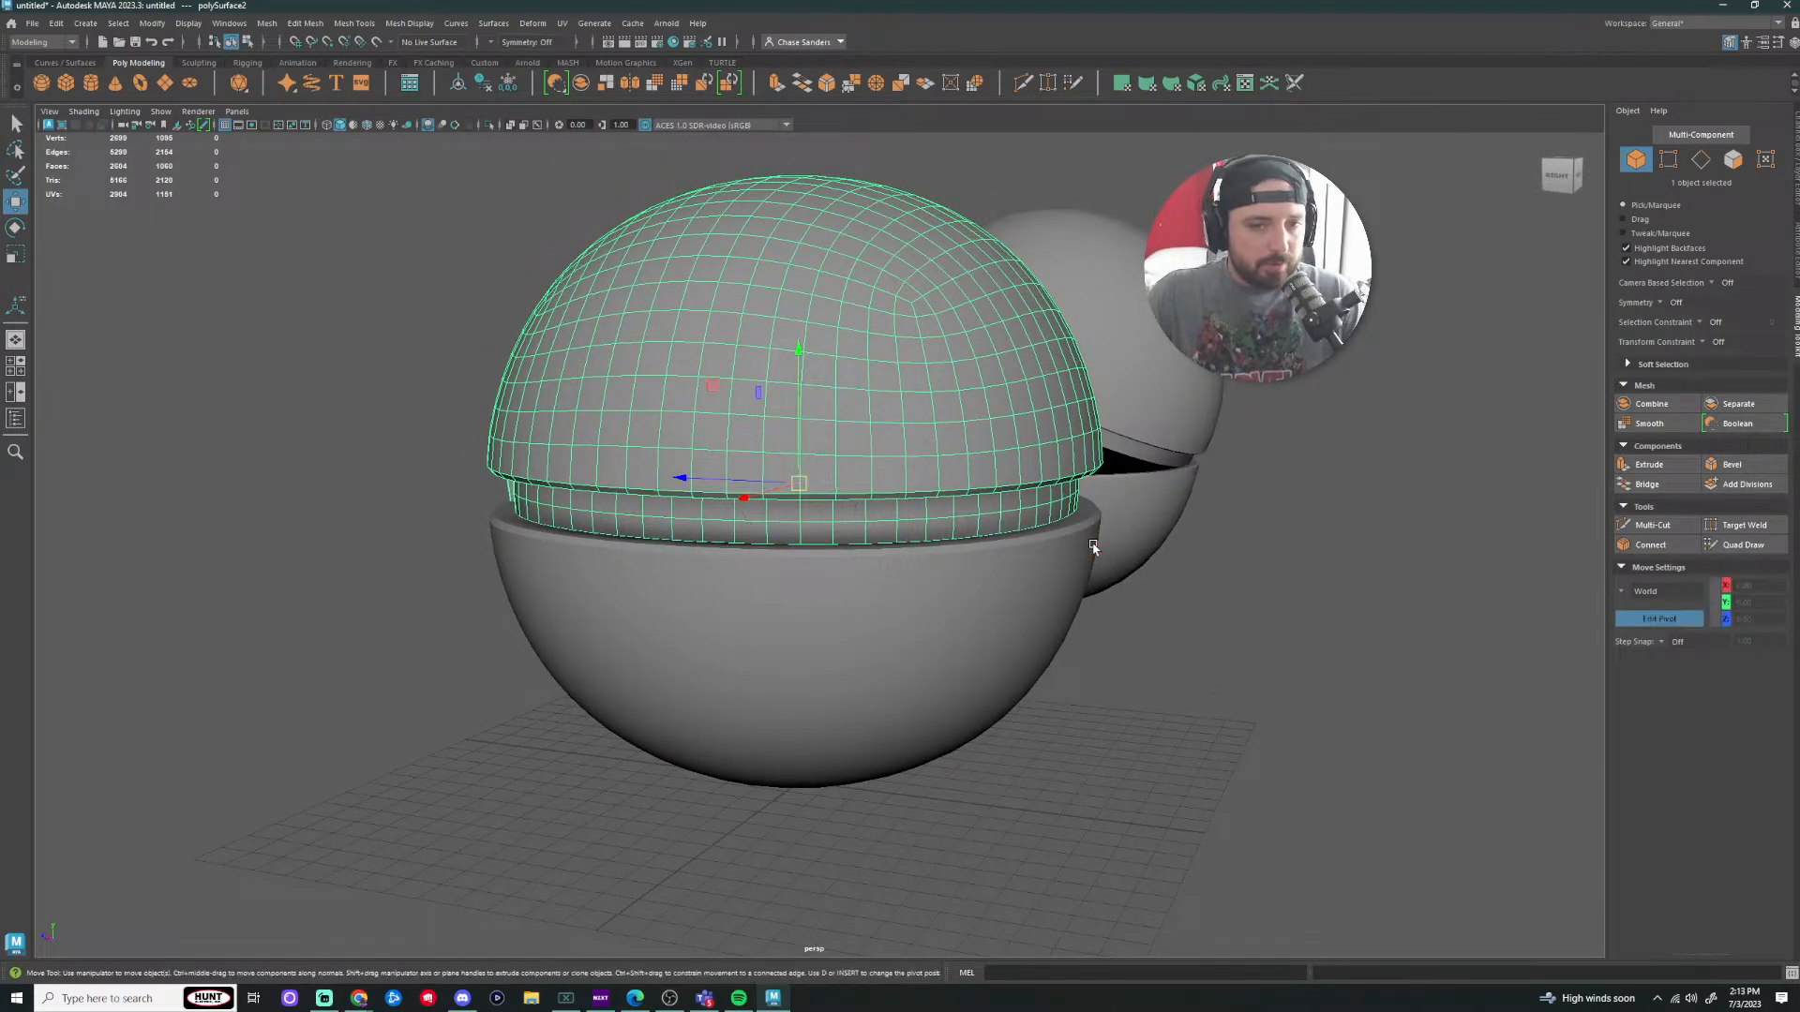
{"action": "key", "text": "d"}
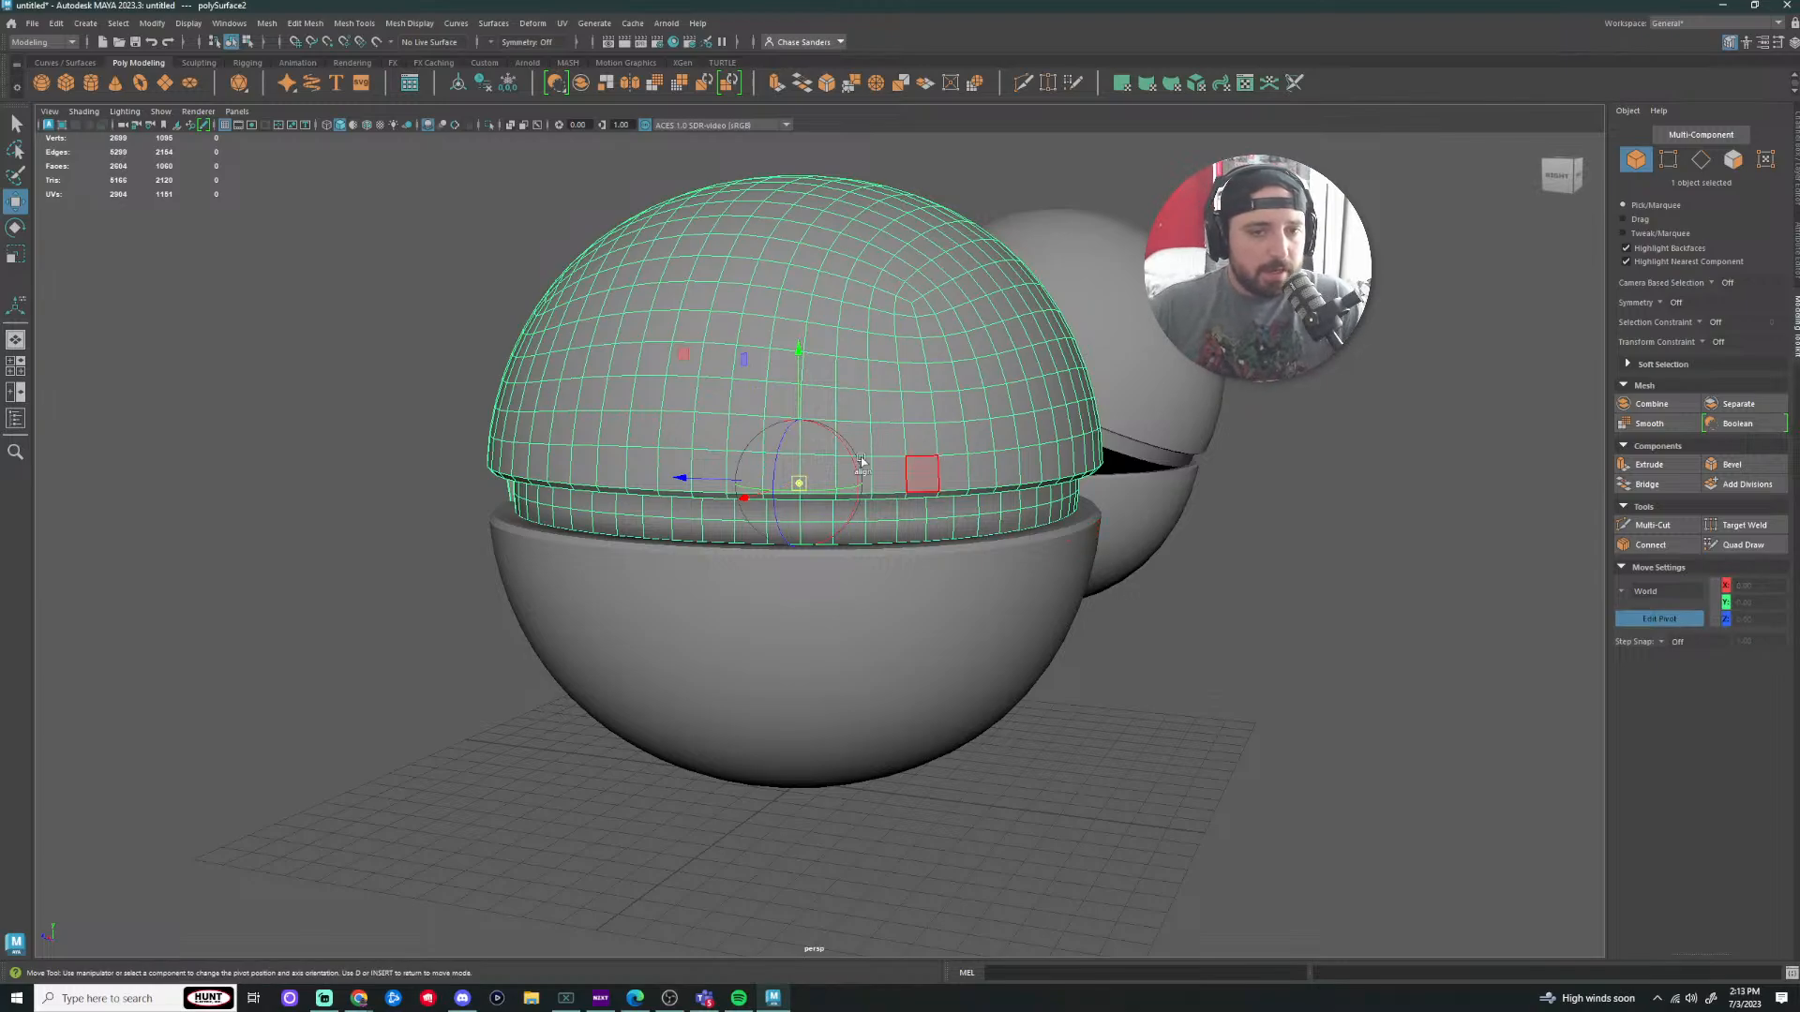
{"action": "left_click_drag", "start_coordinate": [801, 498], "coordinate": [755, 497]}
{"action": "key", "text": "d"}
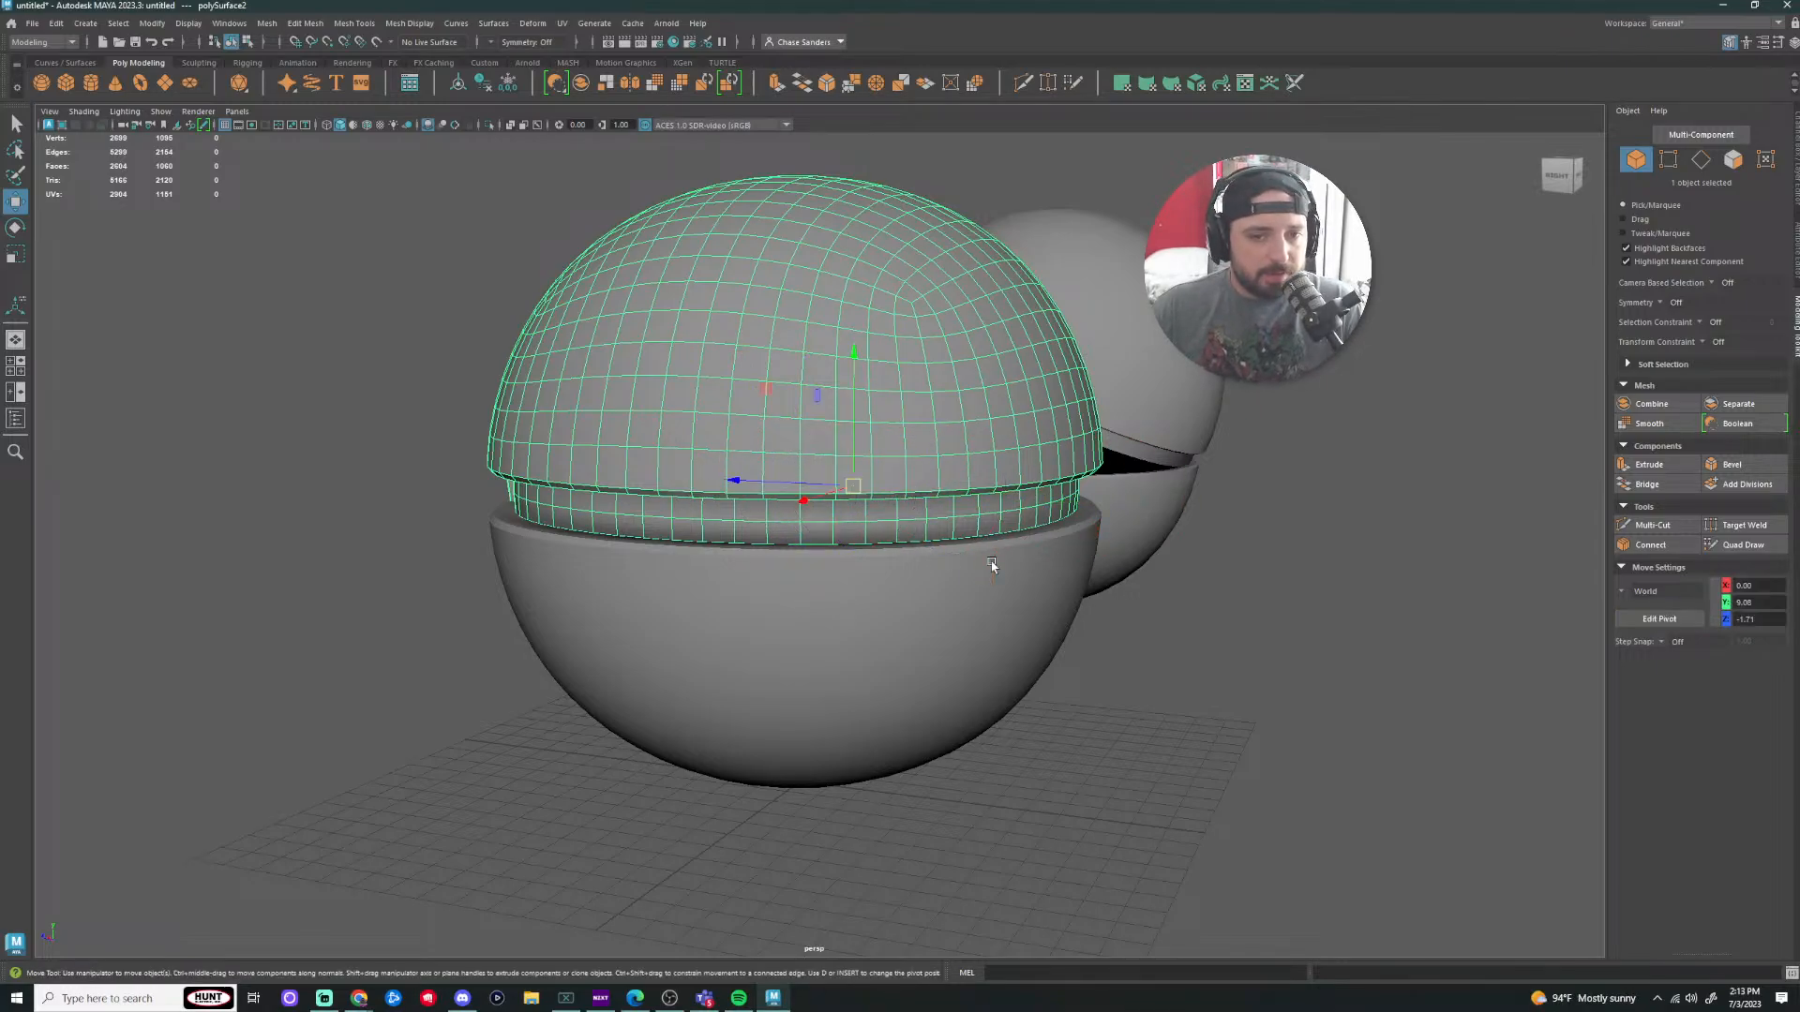
{"action": "key", "text": "d"}
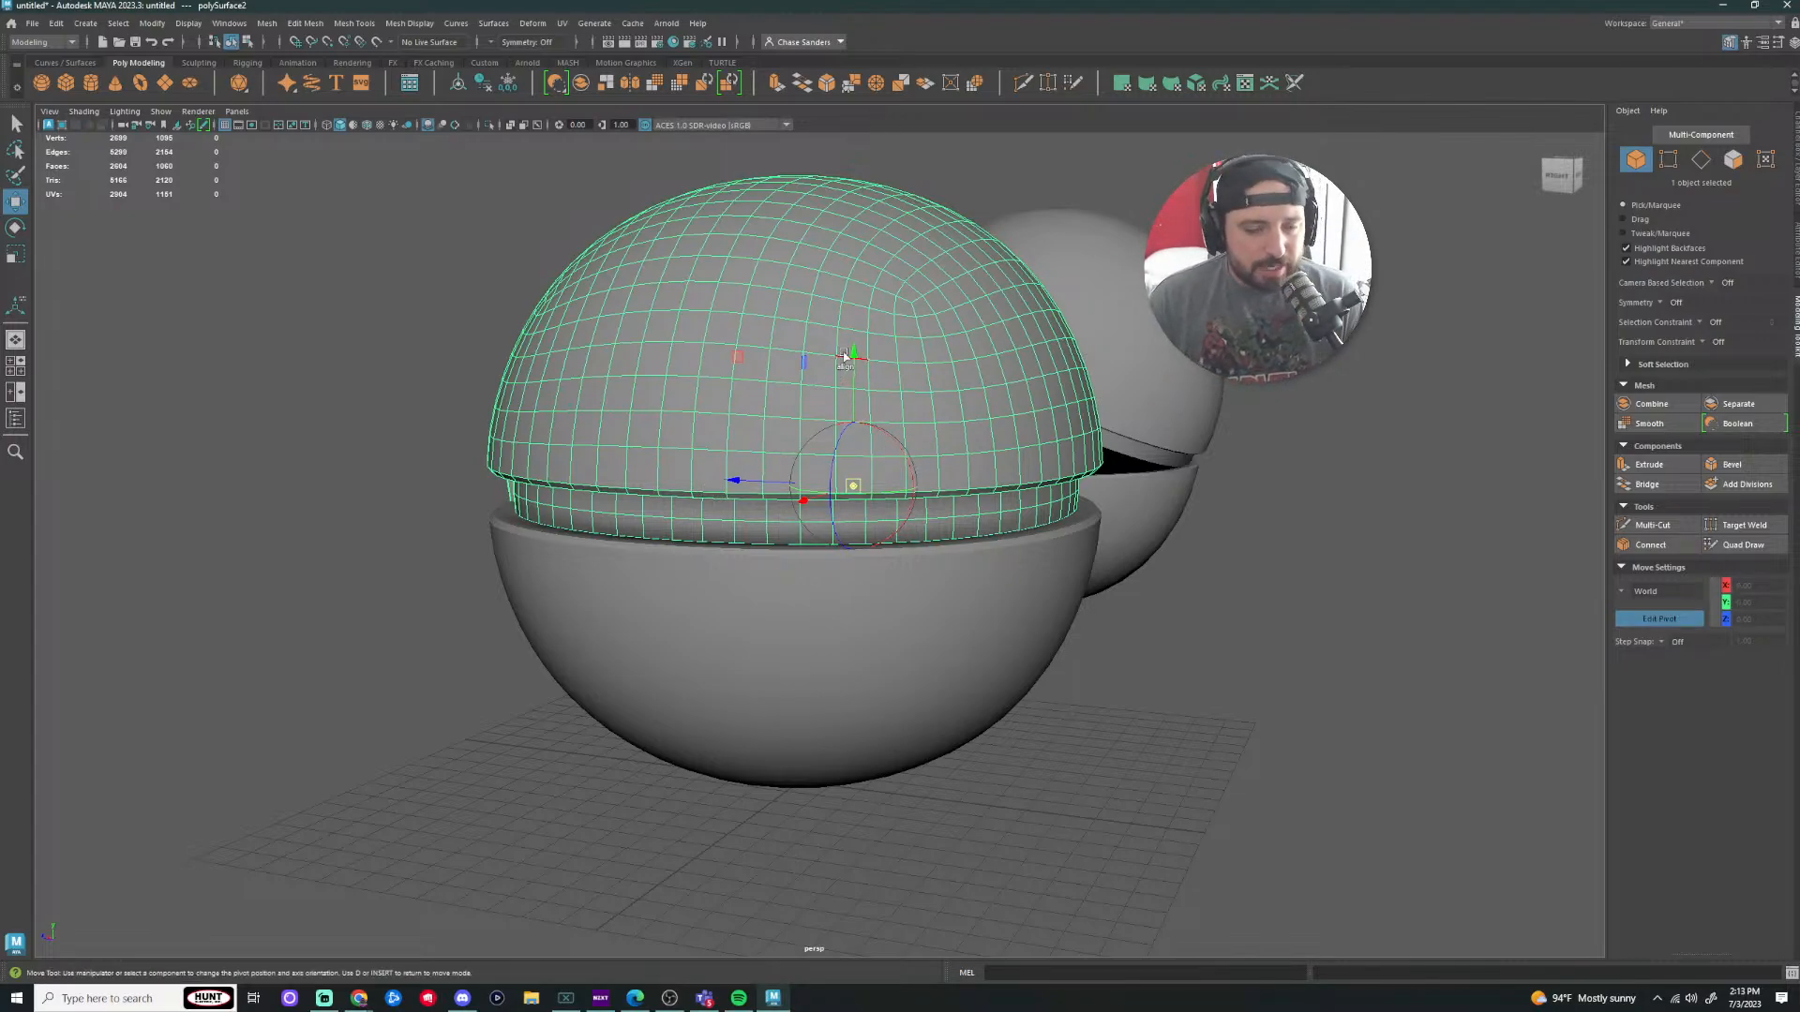
Step: Point-snap the pivot onto the back rim edge at the seam height
{"action": "key", "text": "v"}
{"action": "left_click_drag", "start_coordinate": [738, 480], "coordinate": [1050, 495]}
{"action": "left_click_drag", "start_coordinate": [888, 446], "coordinate": [874, 548], "text": "alt"}
{"action": "key", "text": "v"}
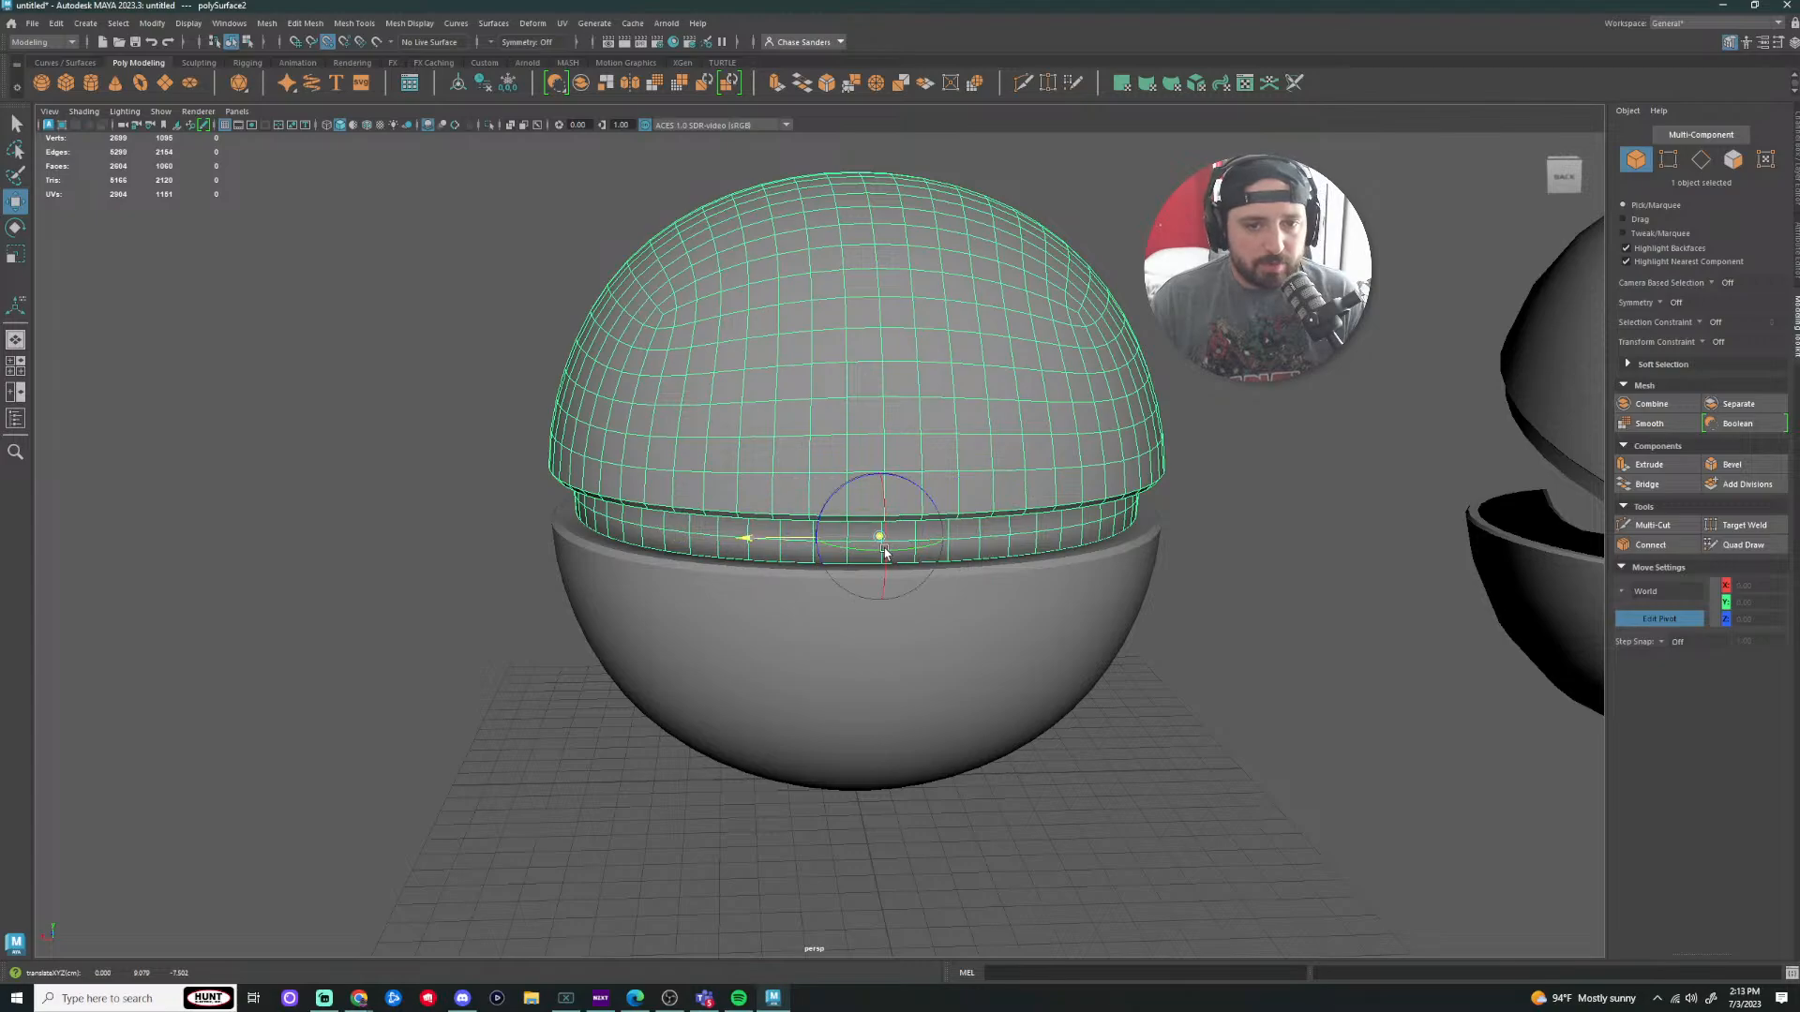
{"action": "left_click_drag", "start_coordinate": [880, 425], "coordinate": [887, 549]}
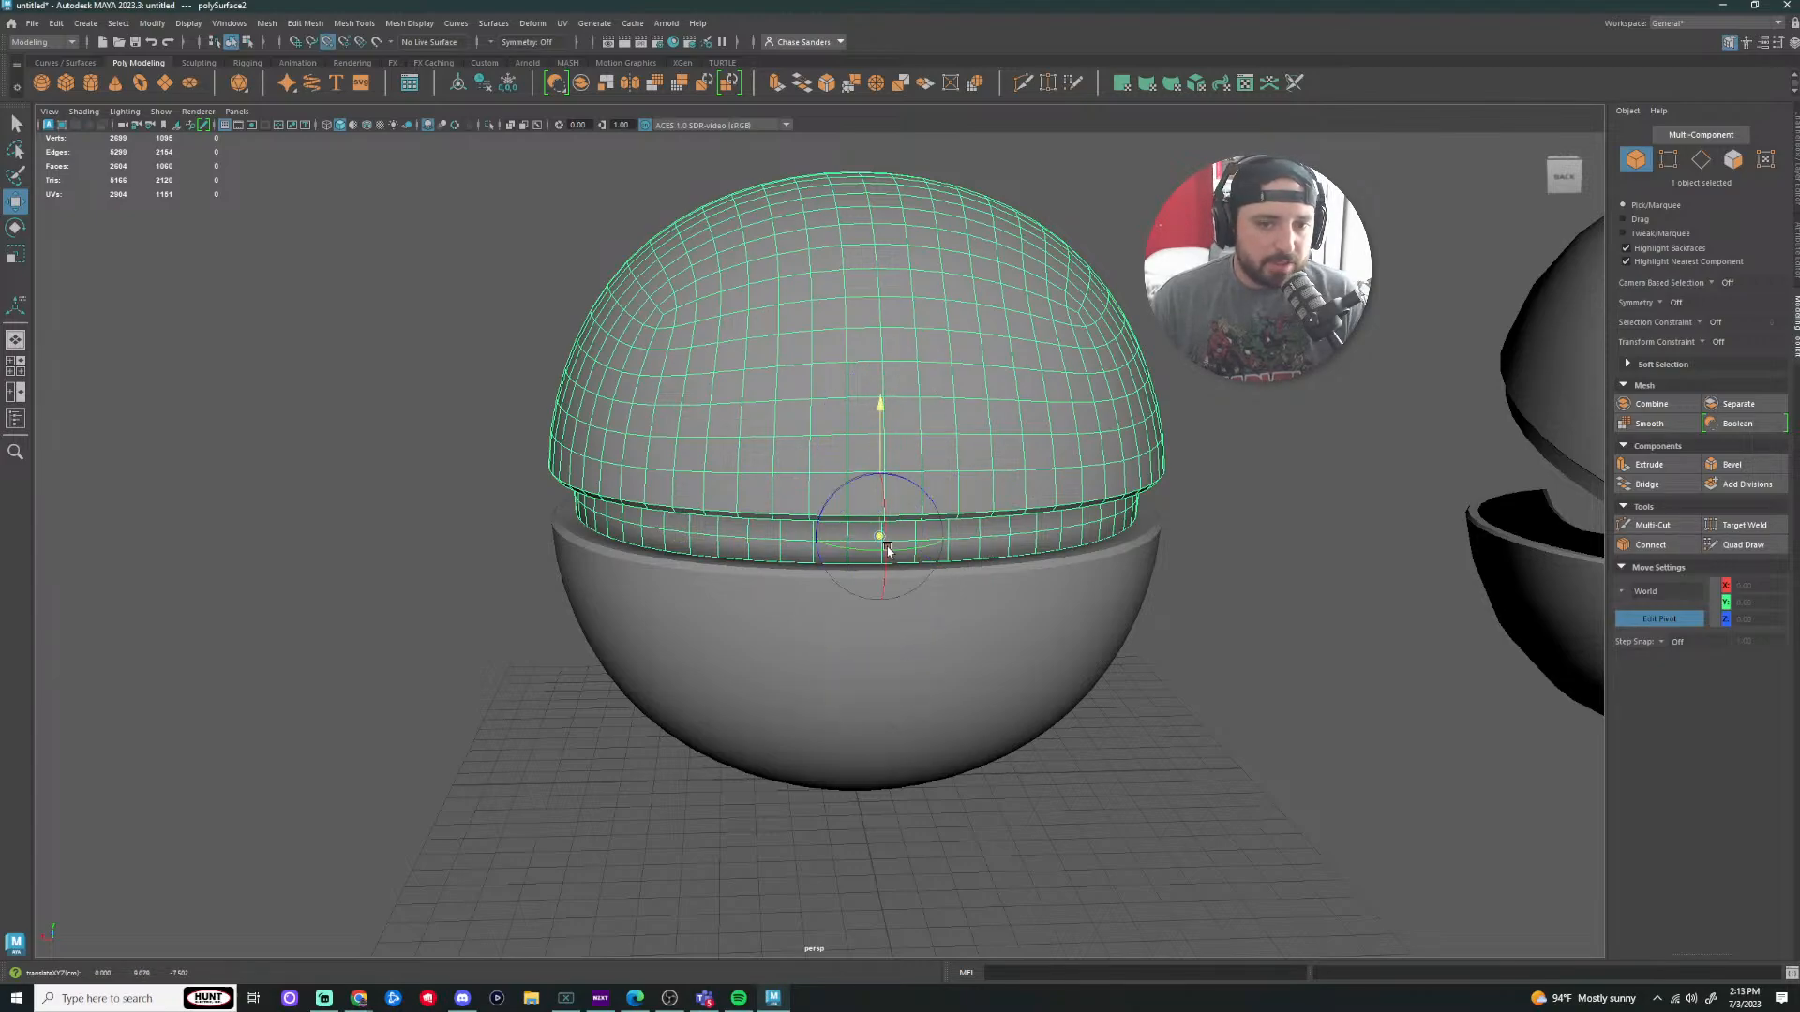
{"action": "left_click_drag", "start_coordinate": [1065, 615], "coordinate": [1148, 717], "text": "alt"}
Step: Rotate the lid open around the new back pivot and inspect the hinge from all sides
{"action": "key", "text": "e"}
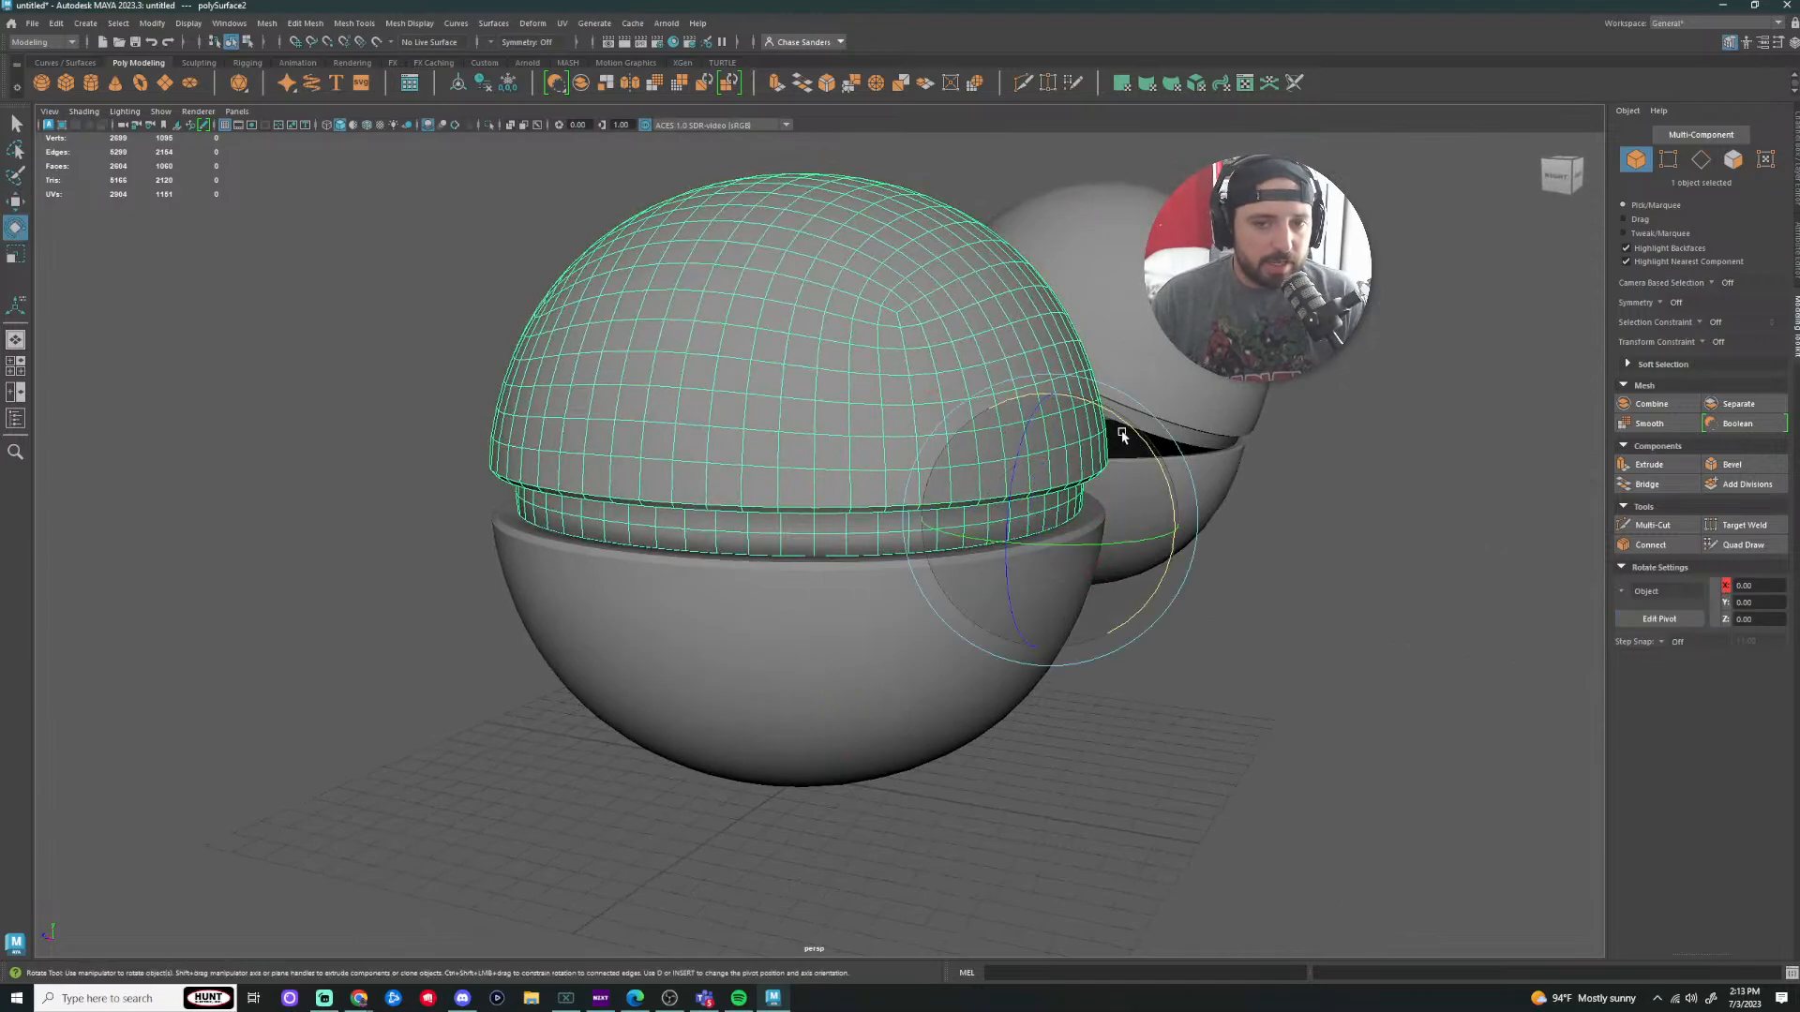
{"action": "left_click_drag", "start_coordinate": [1159, 438], "coordinate": [1117, 436]}
{"action": "scroll", "coordinate": [1183, 572], "scroll_direction": "up", "scroll_amount": 3}
{"action": "left_click_drag", "start_coordinate": [1331, 637], "coordinate": [1218, 643], "text": "alt"}
{"action": "scroll", "coordinate": [1106, 583], "scroll_direction": "up", "scroll_amount": 5}
{"action": "scroll", "coordinate": [1160, 586], "scroll_direction": "down", "scroll_amount": 5}
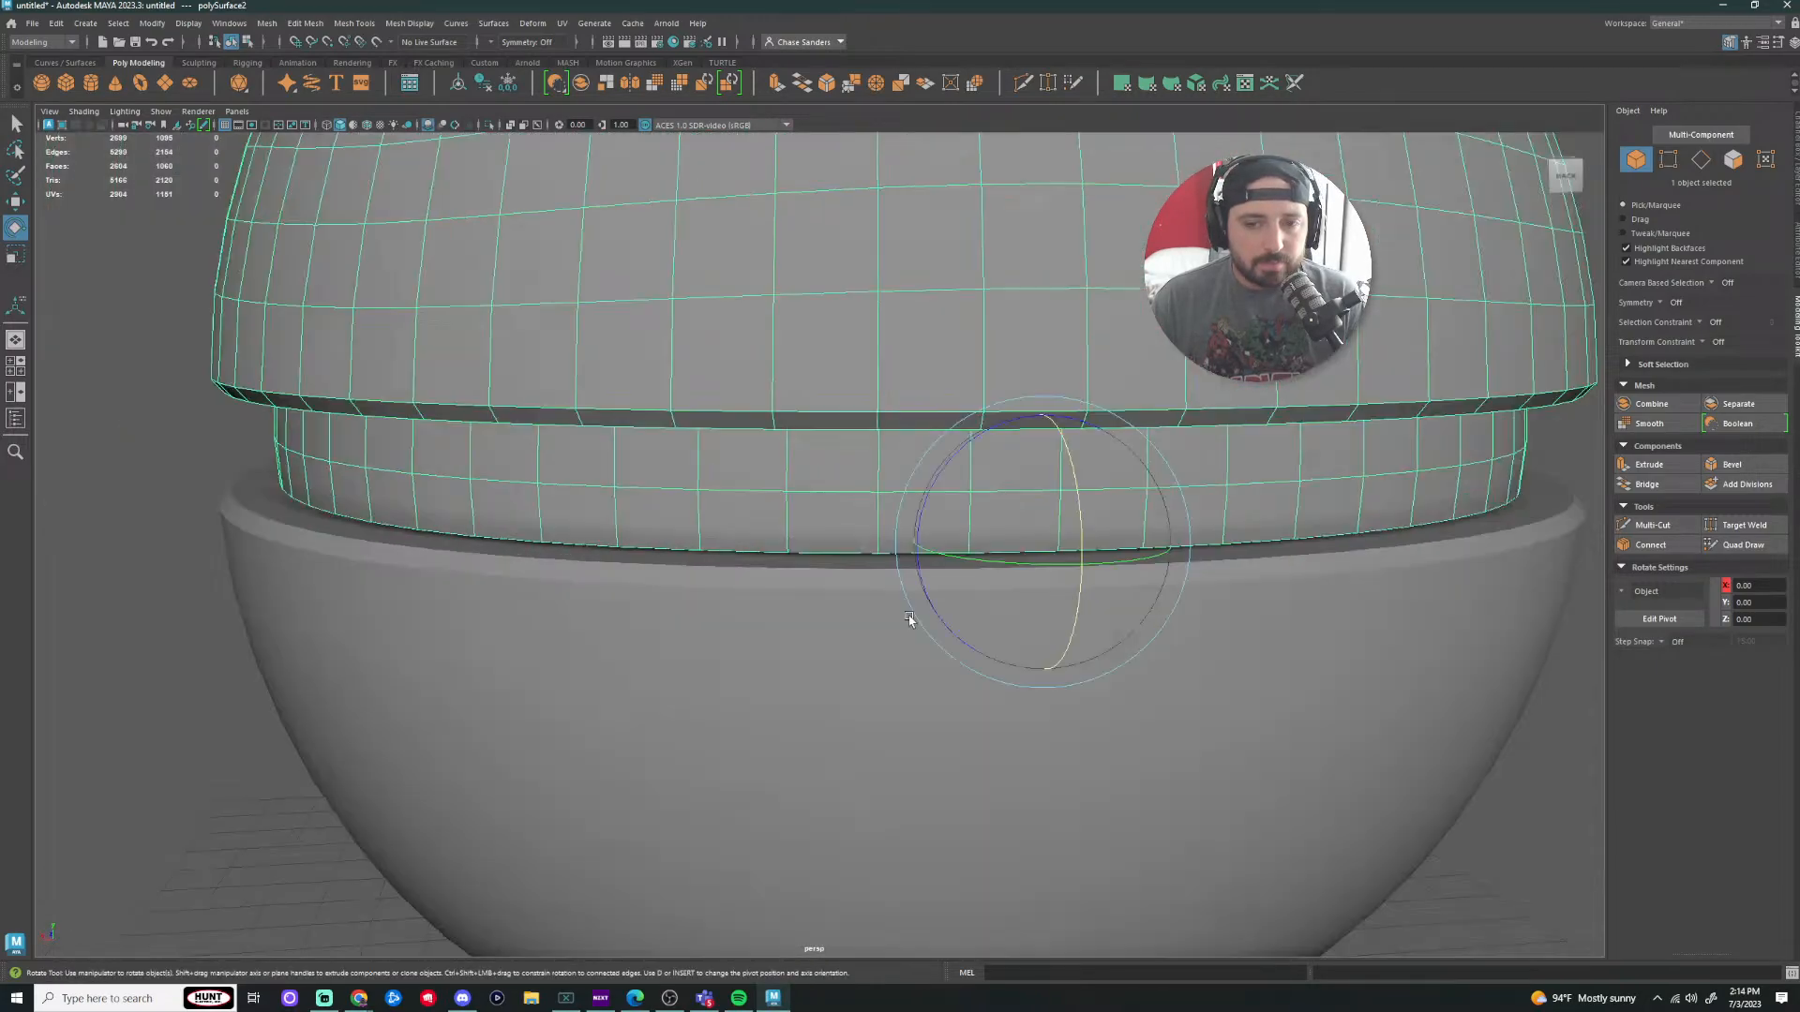
{"action": "left_click_drag", "start_coordinate": [912, 622], "coordinate": [868, 590], "text": "alt"}
{"action": "scroll", "coordinate": [900, 528], "scroll_direction": "down", "scroll_amount": 3}
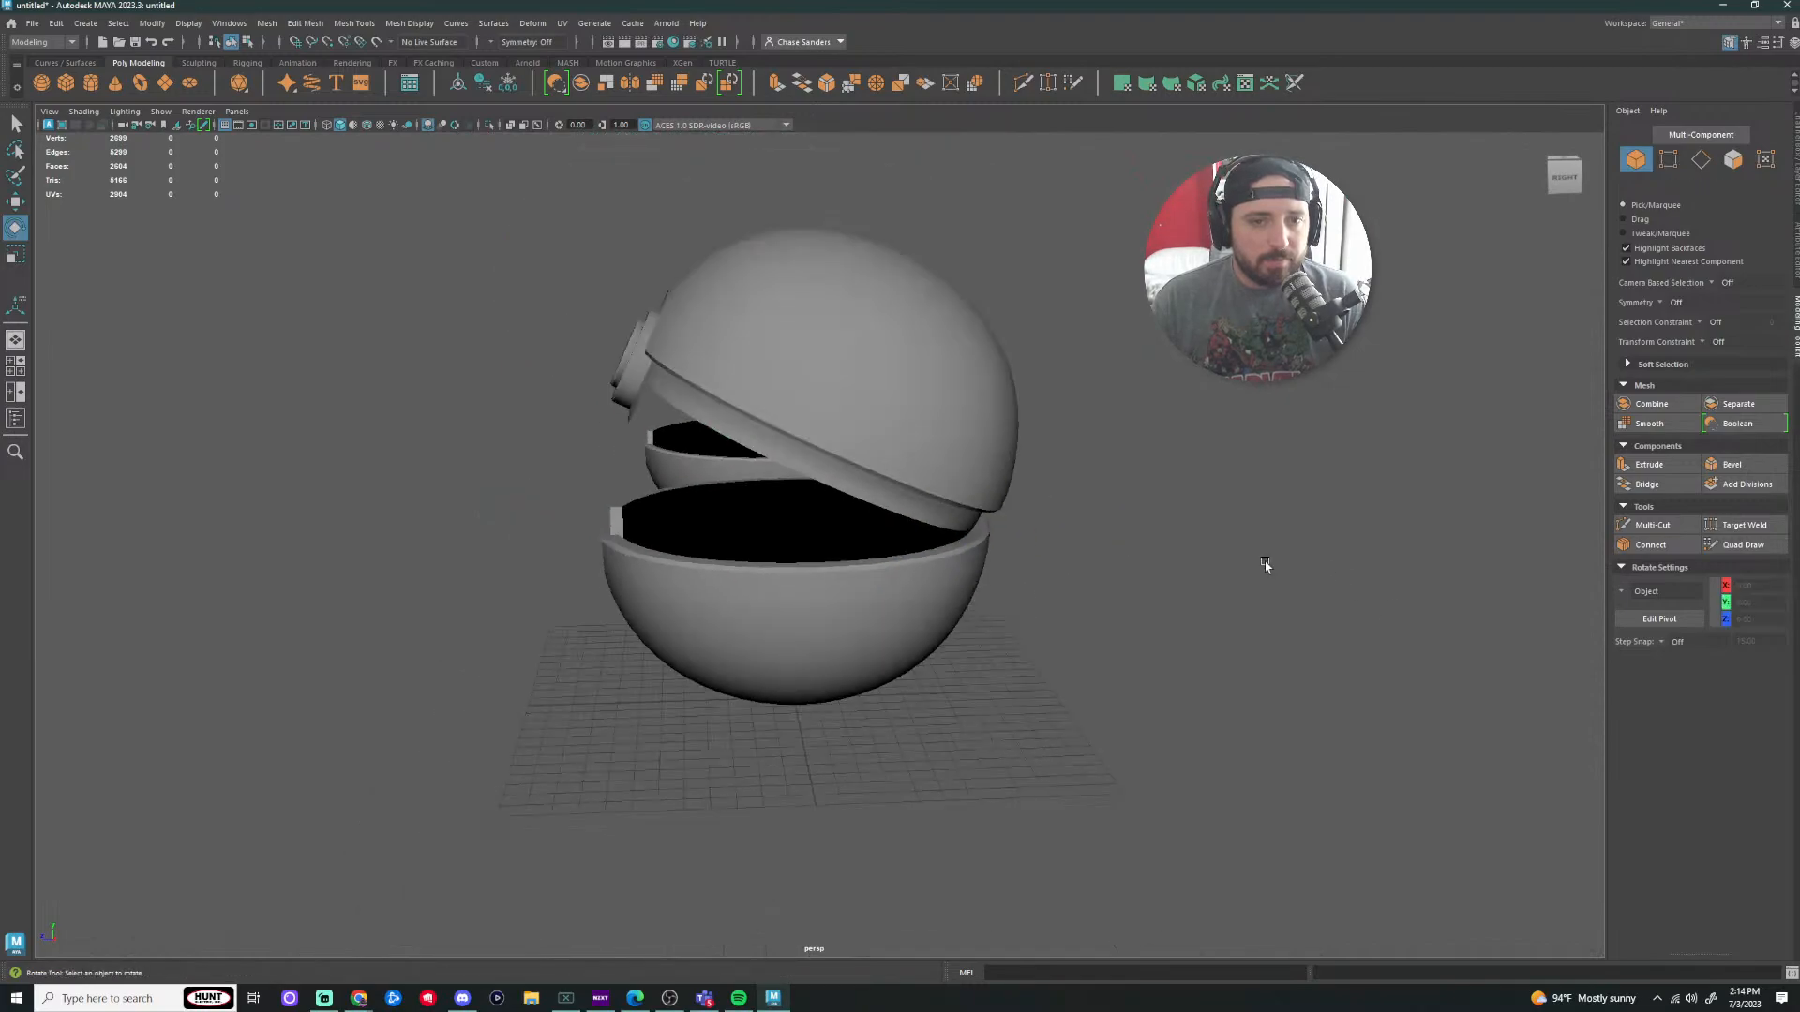
{"action": "left_click_drag", "start_coordinate": [954, 652], "coordinate": [1121, 643], "text": "alt"}
{"action": "scroll", "coordinate": [1071, 614], "scroll_direction": "down", "scroll_amount": 4}
{"action": "mouse_move", "coordinate": [893, 708]}
{"action": "left_mouse_down", "text": "alt"}
{"action": "mouse_move", "coordinate": [1007, 690]}
{"action": "mouse_move", "coordinate": [848, 703]}
{"action": "mouse_move", "coordinate": [891, 724]}
{"action": "left_mouse_up", "text": "alt"}
Step: Undo the last lid rotation, tilt the top half open 15 degrees, and reselect it
{"action": "left_click", "coordinate": [864, 597]}
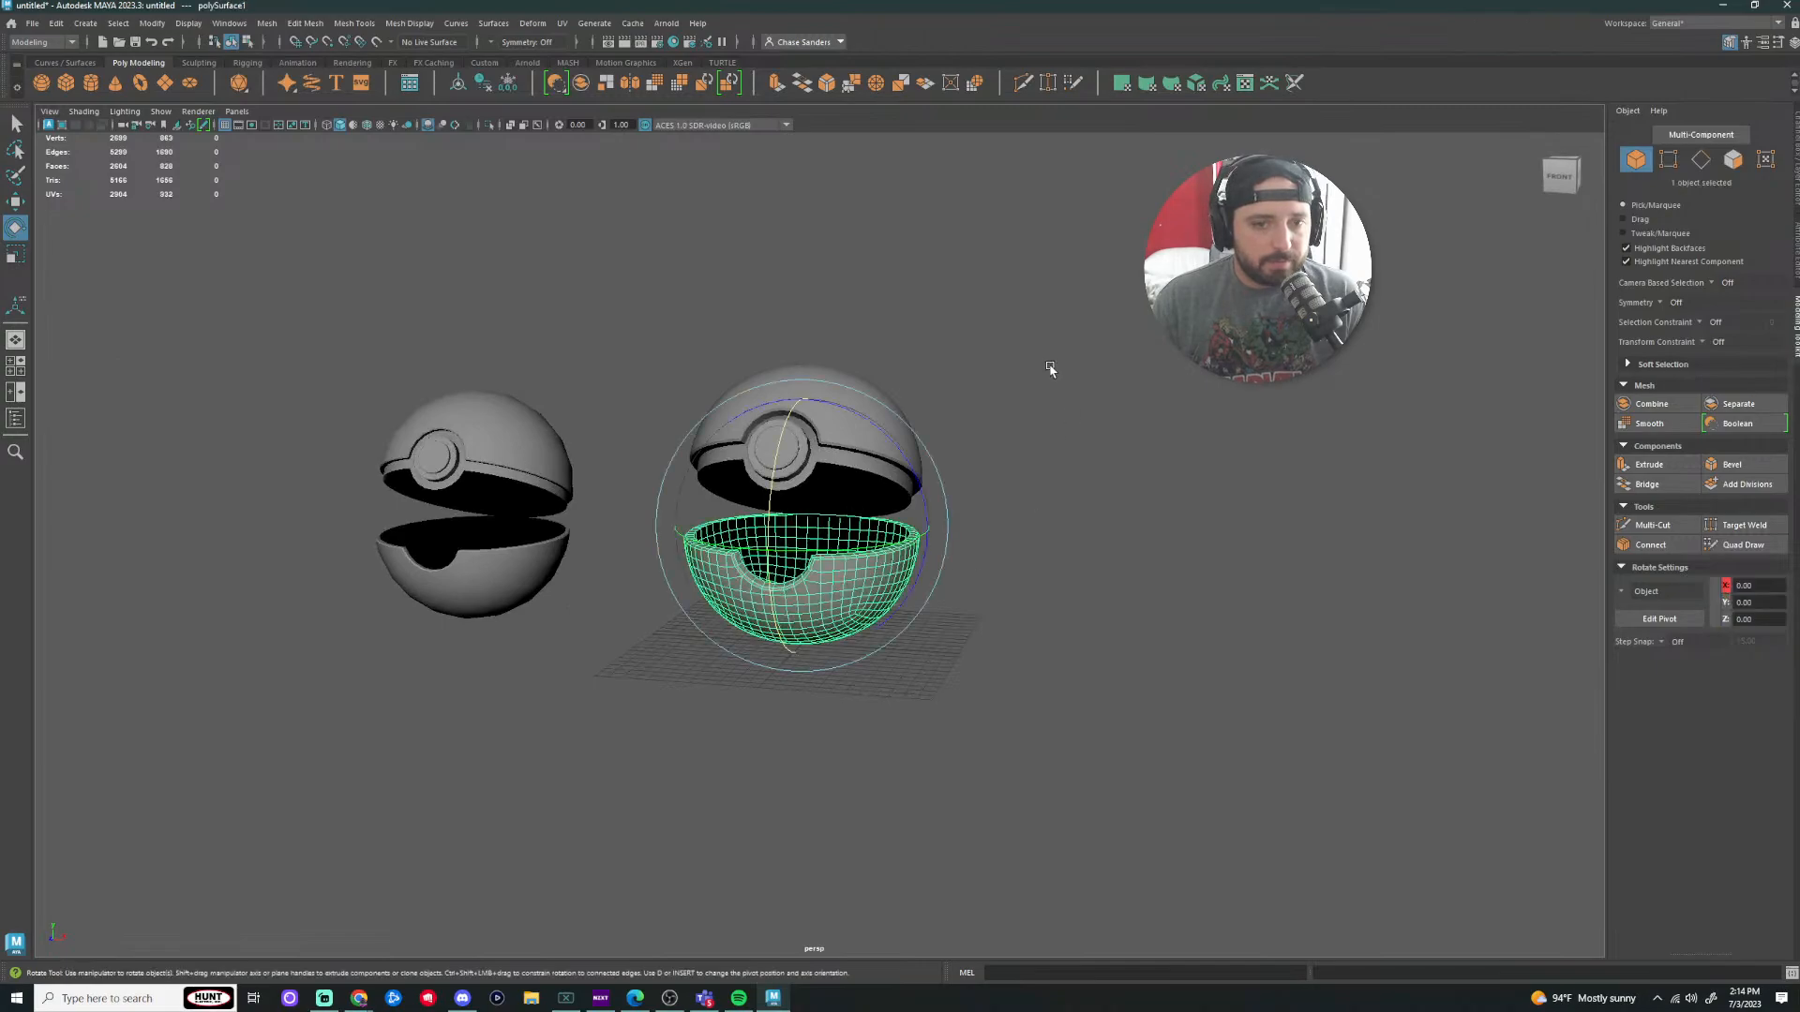
{"action": "key", "text": "ctrl+z"}
{"action": "key", "text": "ctrl+z"}
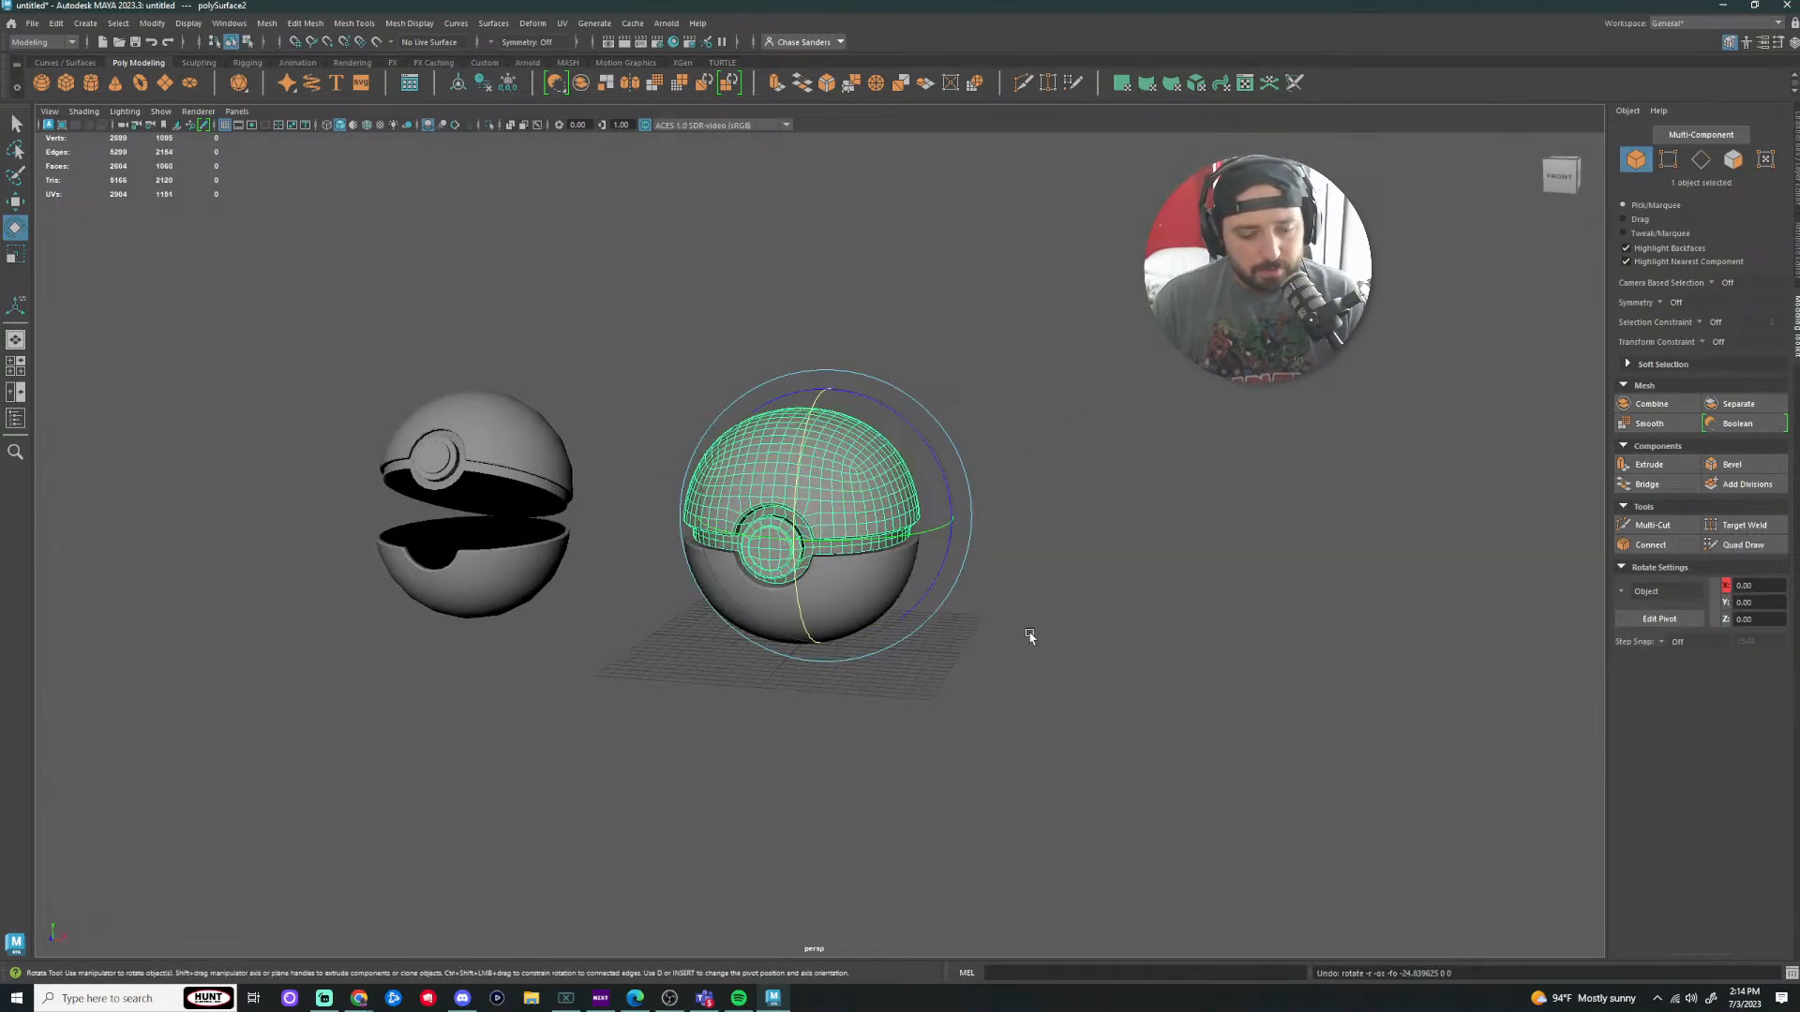
{"action": "left_click_drag", "start_coordinate": [800, 452], "coordinate": [801, 433]}
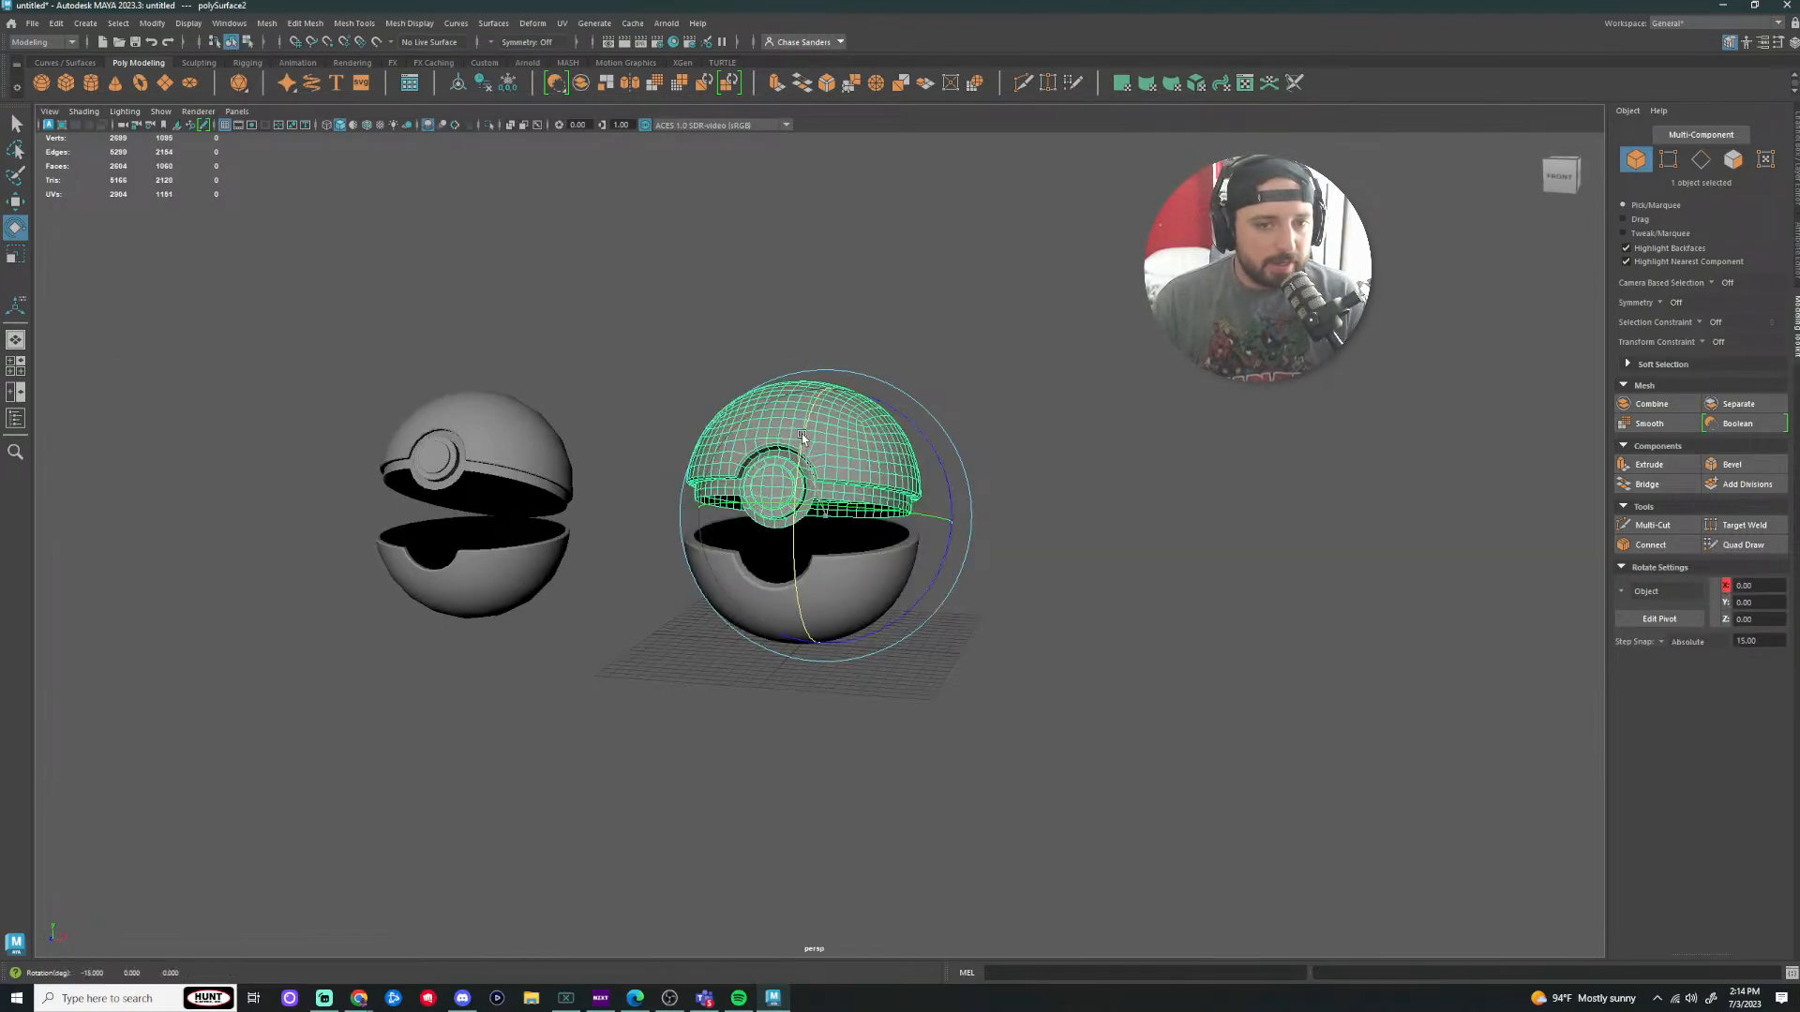
{"action": "left_click", "coordinate": [1046, 481]}
{"action": "scroll", "coordinate": [1048, 482], "scroll_direction": "up", "scroll_amount": 3}
{"action": "left_click_drag", "start_coordinate": [1048, 482], "coordinate": [1115, 538], "text": "alt"}
{"action": "left_click", "coordinate": [905, 473]}
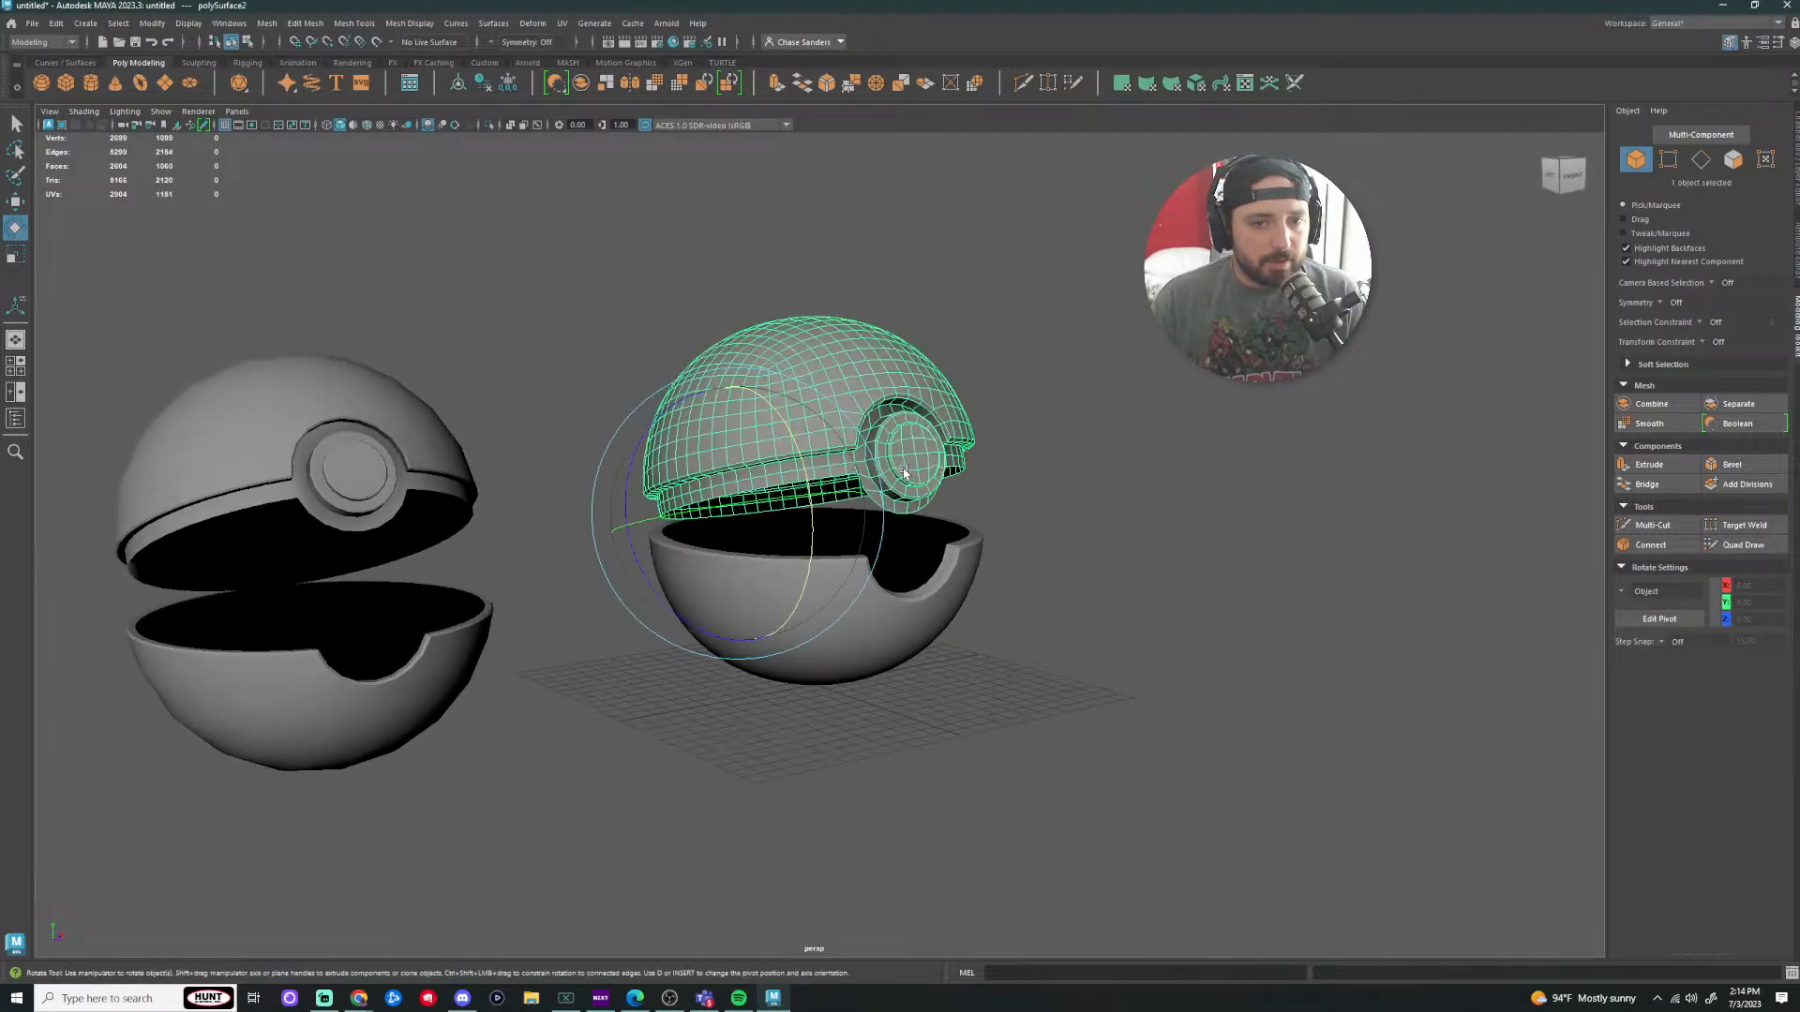
Step: With 15-degree rotation snapping, open the lid to -30 degrees on X, then select both halves
{"action": "key", "text": "j"}
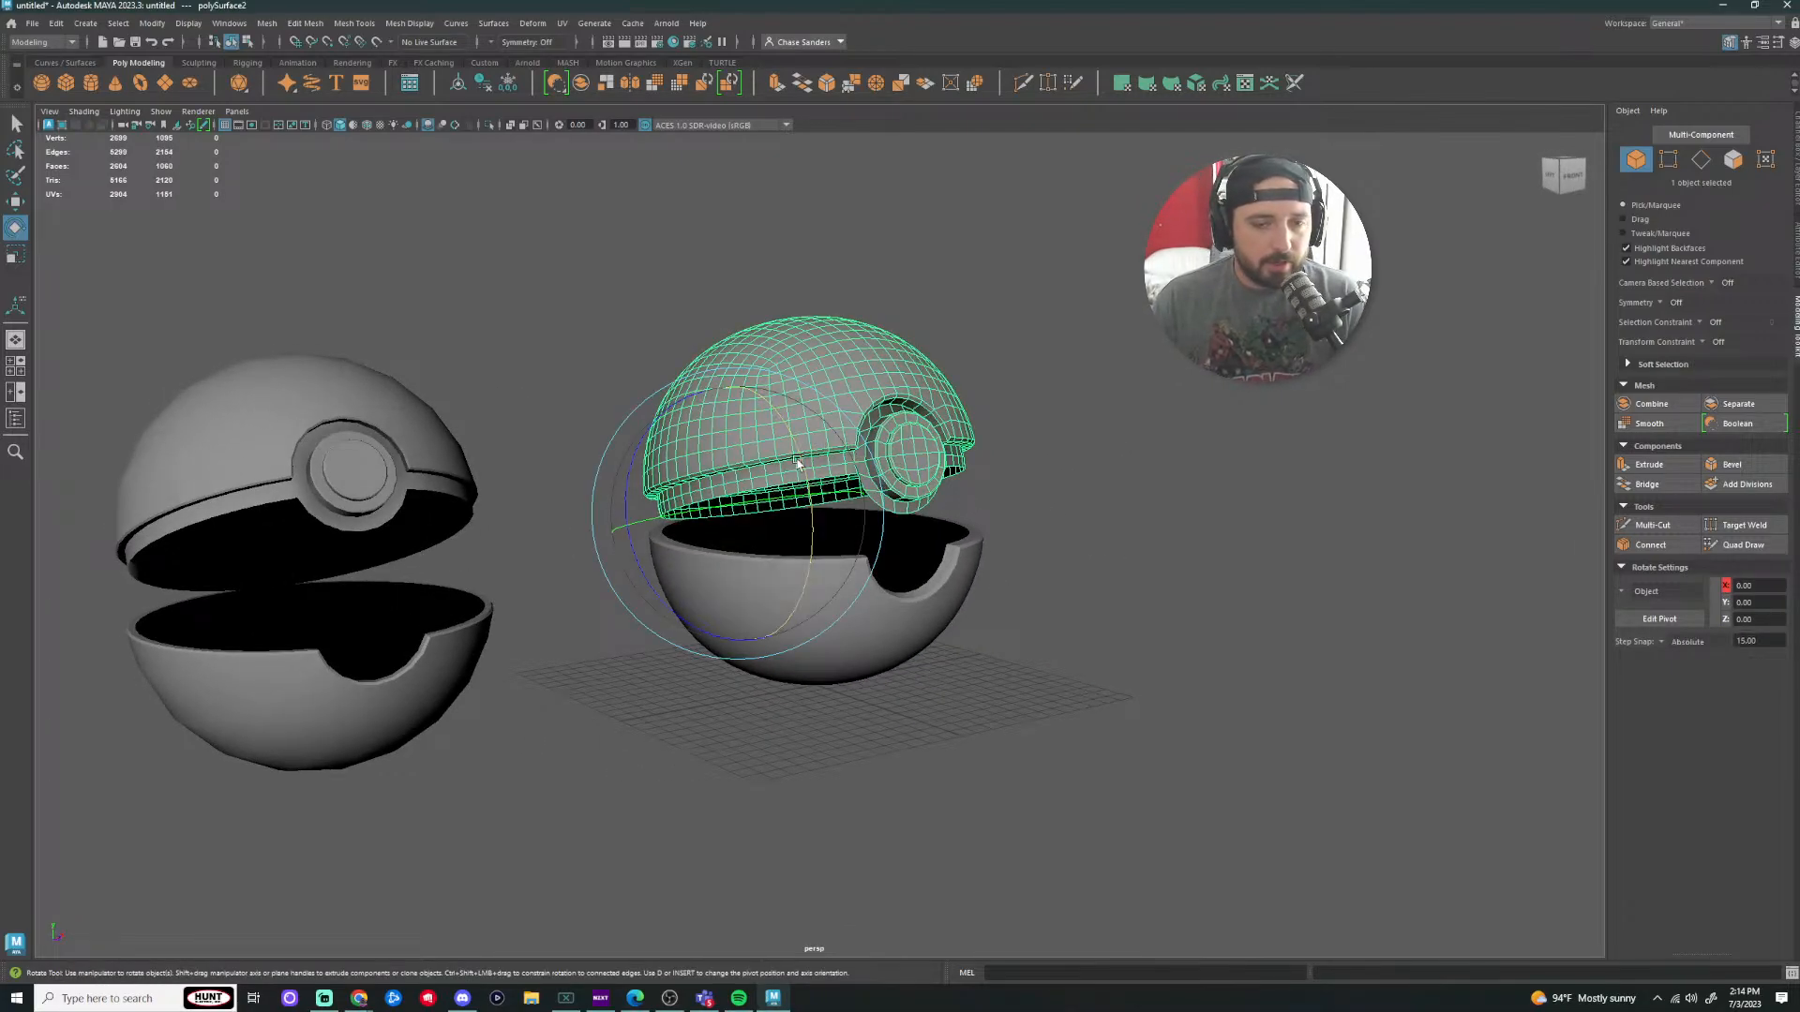
{"action": "left_click_drag", "start_coordinate": [797, 462], "coordinate": [797, 450]}
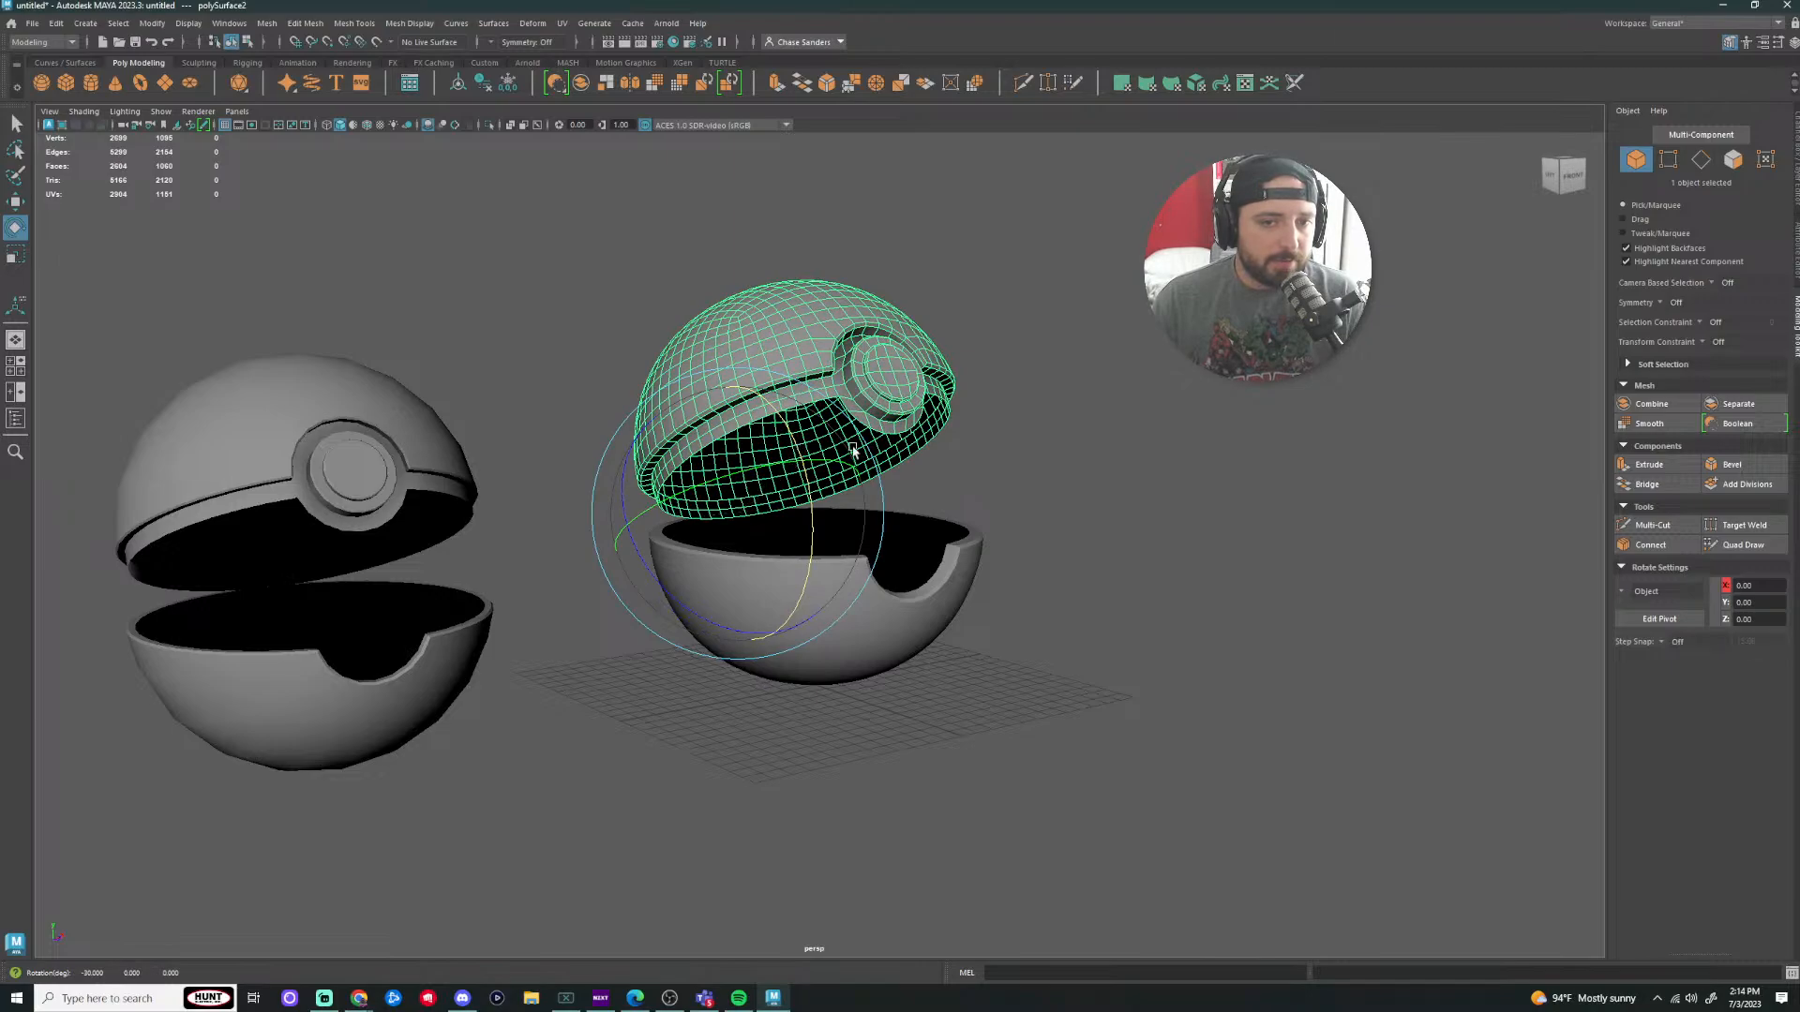
{"action": "left_click", "coordinate": [1130, 450]}
{"action": "scroll", "coordinate": [1137, 450], "scroll_direction": "up", "scroll_amount": 2}
{"action": "left_click_drag", "start_coordinate": [1137, 450], "coordinate": [1036, 469], "text": "alt"}
{"action": "left_click_drag", "start_coordinate": [1134, 259], "coordinate": [608, 761]}
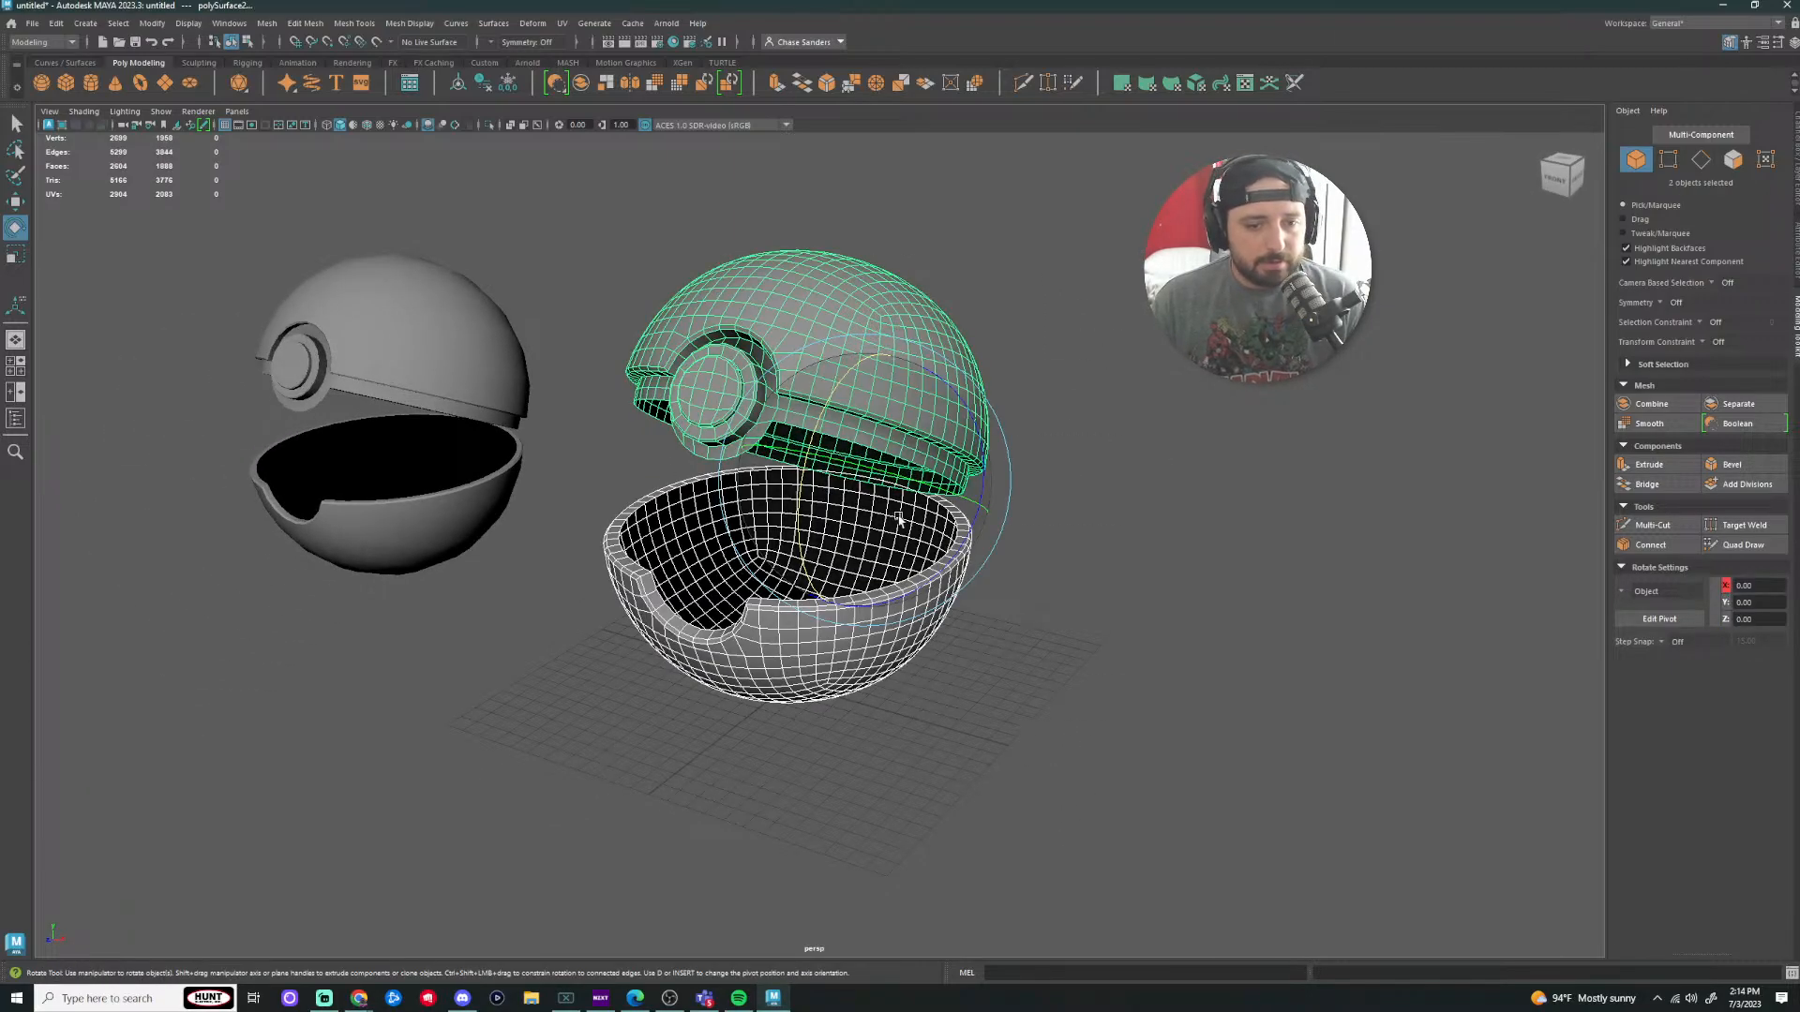
Step: Orbit to a front view of both Poké Balls
{"action": "key", "text": "r"}
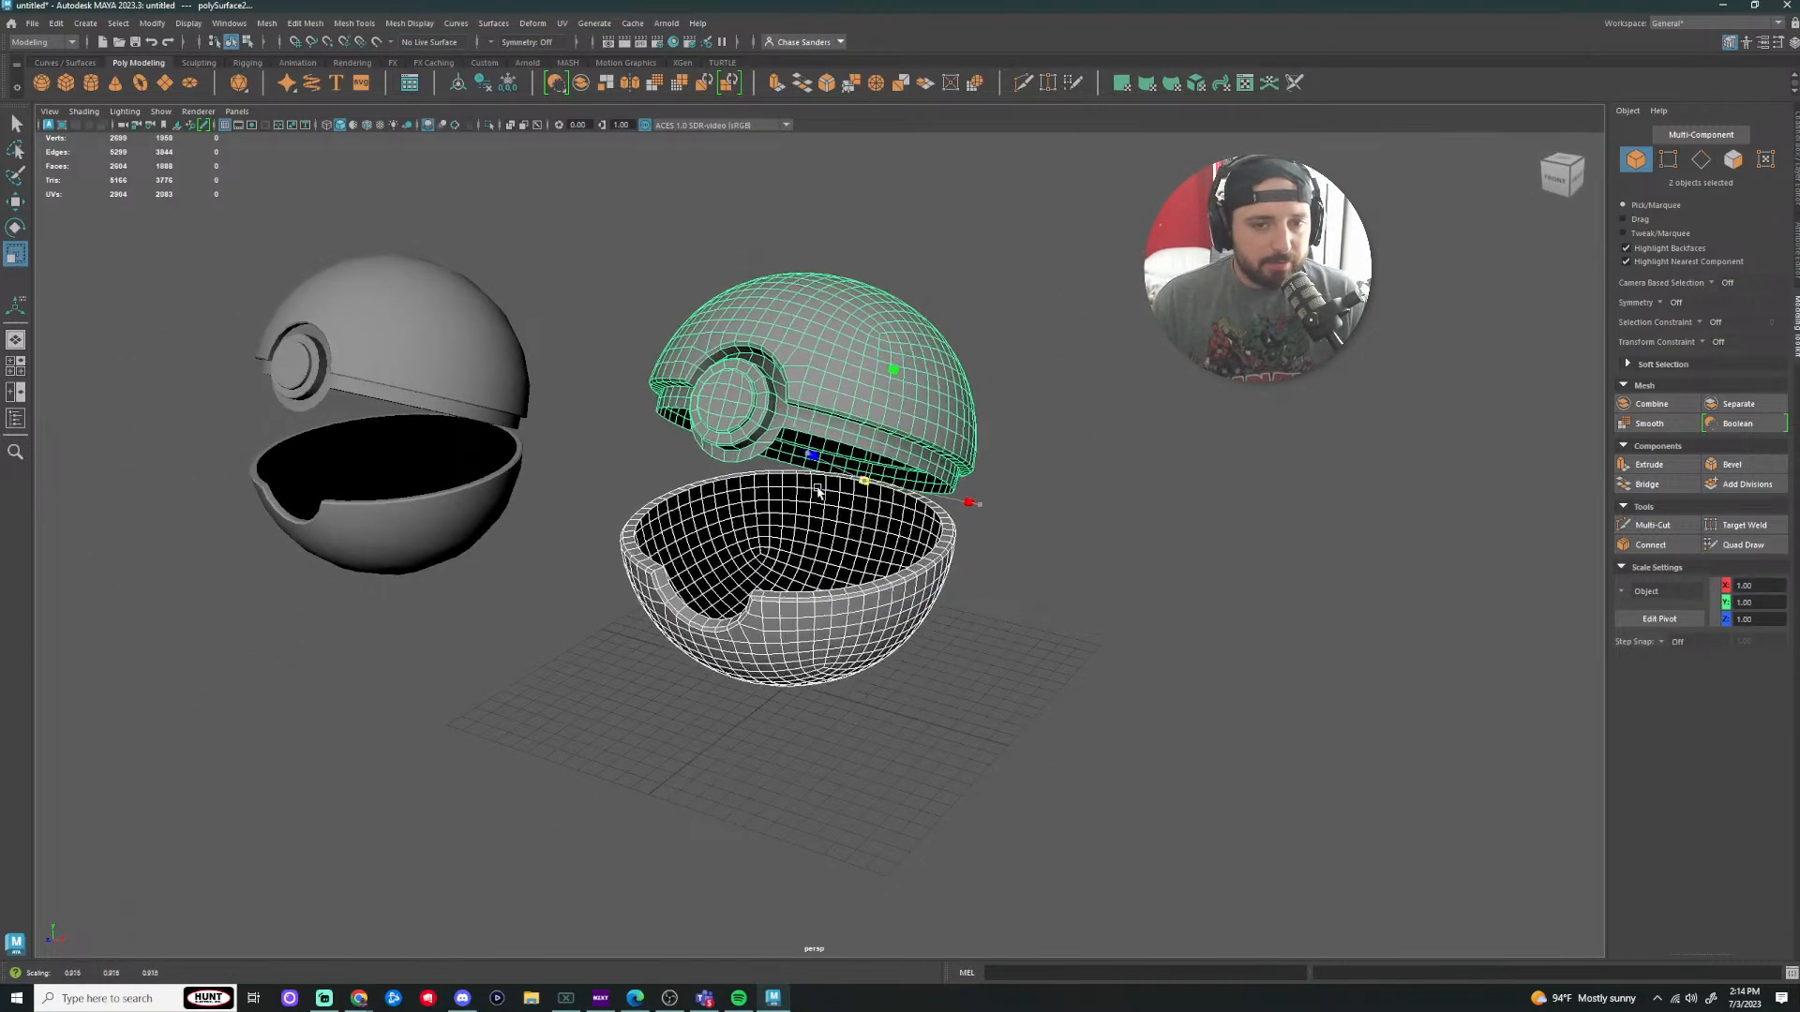
{"action": "left_click", "coordinate": [1003, 585]}
{"action": "left_click_drag", "start_coordinate": [1002, 586], "coordinate": [1096, 583], "text": "alt"}
{"action": "key", "text": "ctrl+z"}
{"action": "key", "text": "ctrl+z"}
{"action": "key", "text": "ctrl+z"}
{"action": "key", "text": "ctrl+z"}
{"action": "key", "text": "ctrl+z"}
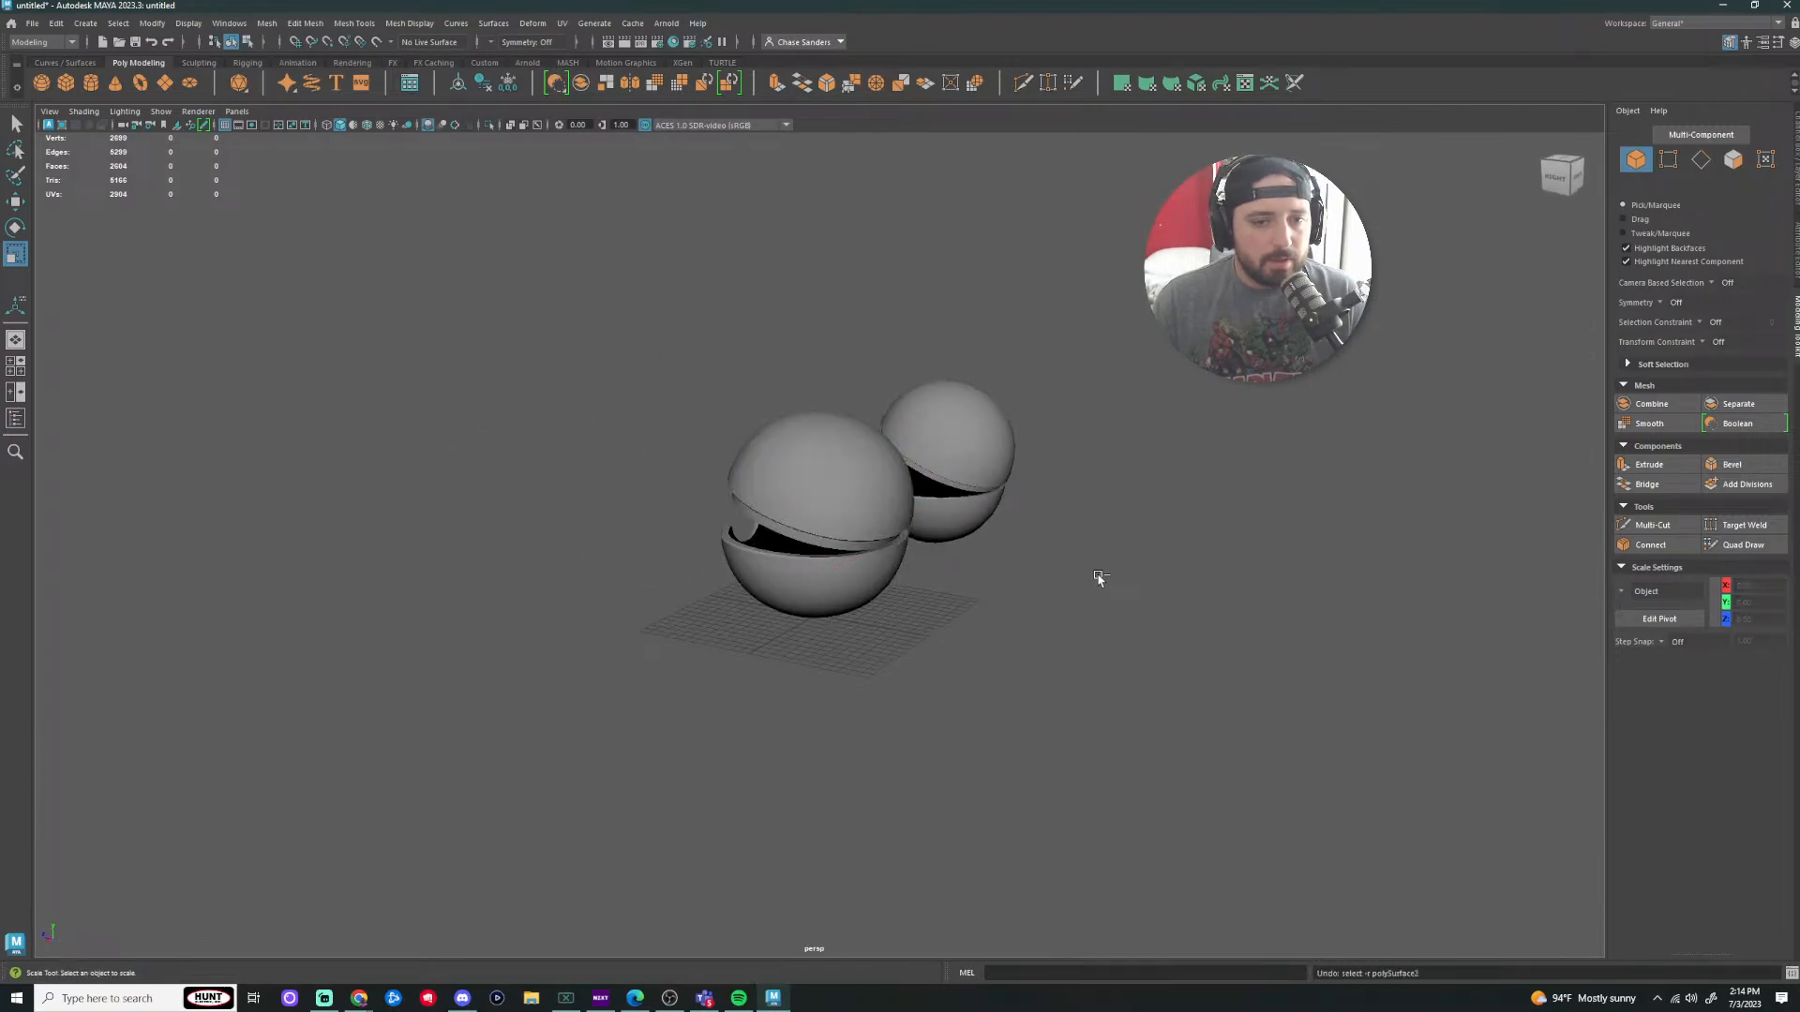
{"action": "left_click", "coordinate": [991, 621]}
{"action": "scroll", "coordinate": [851, 656], "scroll_direction": "up", "scroll_amount": 3}
{"action": "left_click_drag", "start_coordinate": [851, 655], "coordinate": [1022, 647], "text": "alt"}
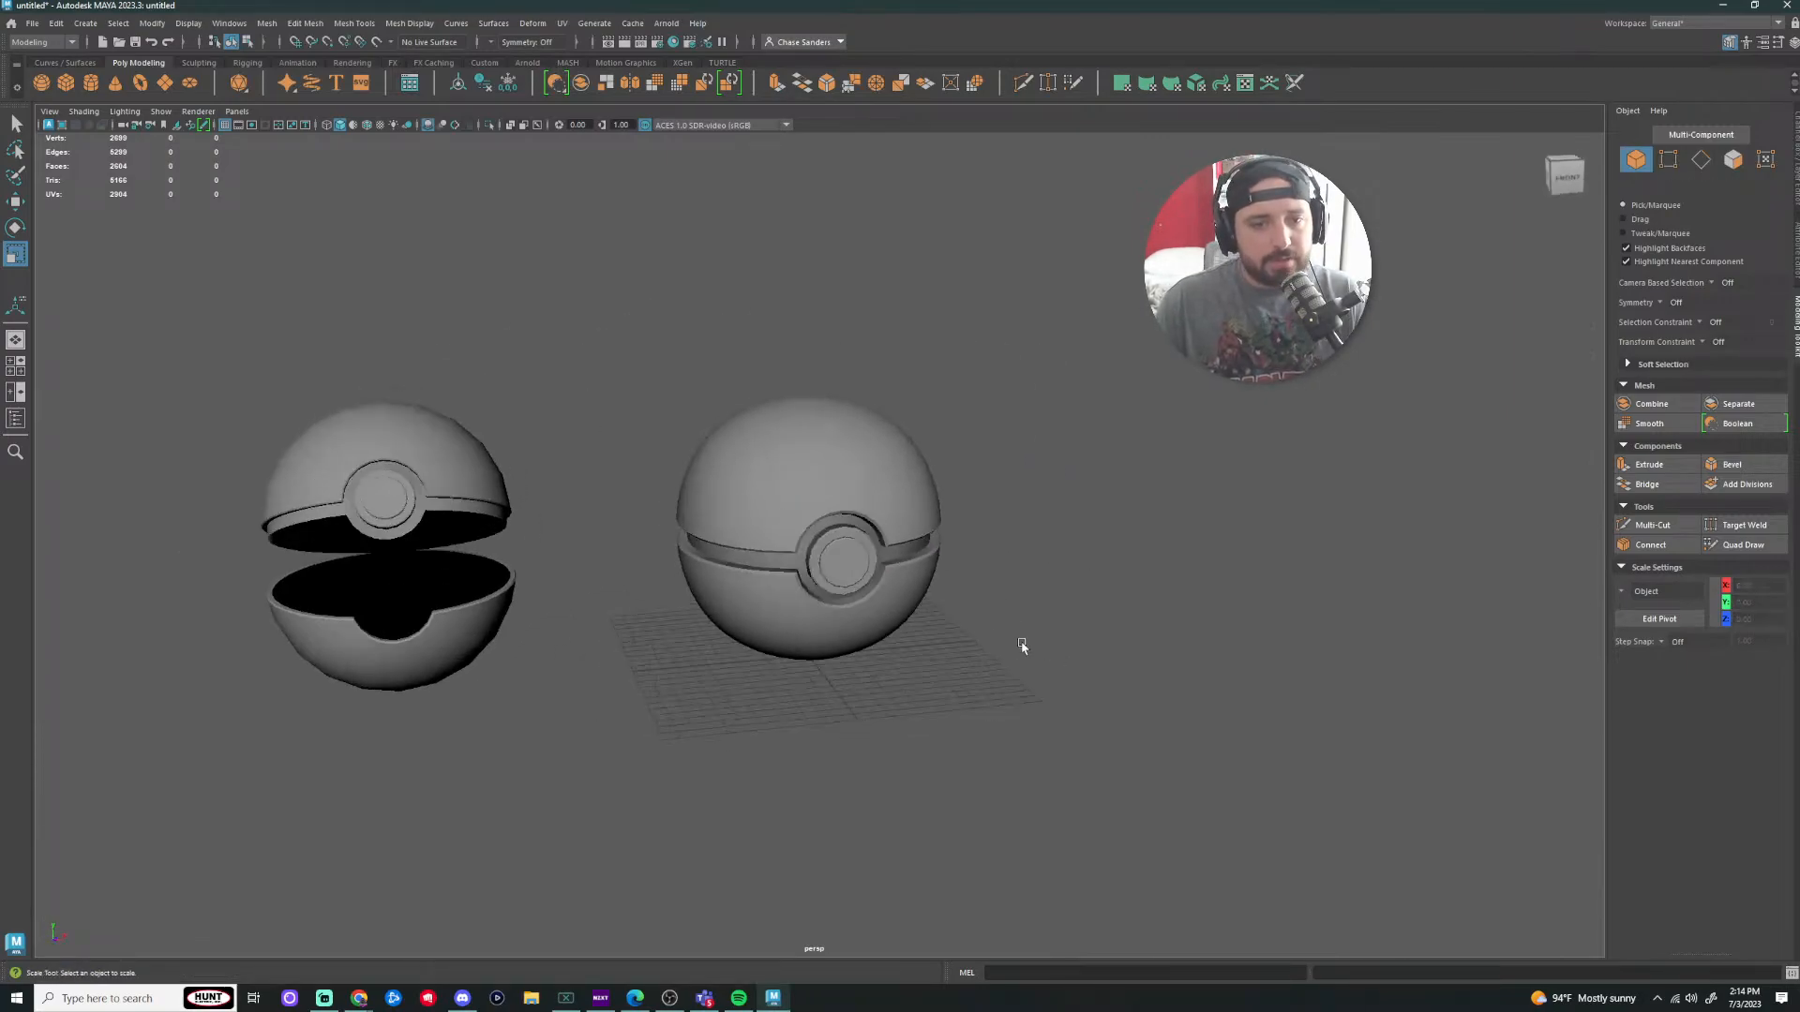
Step: Rotate the left ball's top half back to its closed position
{"action": "left_click", "coordinate": [500, 561]}
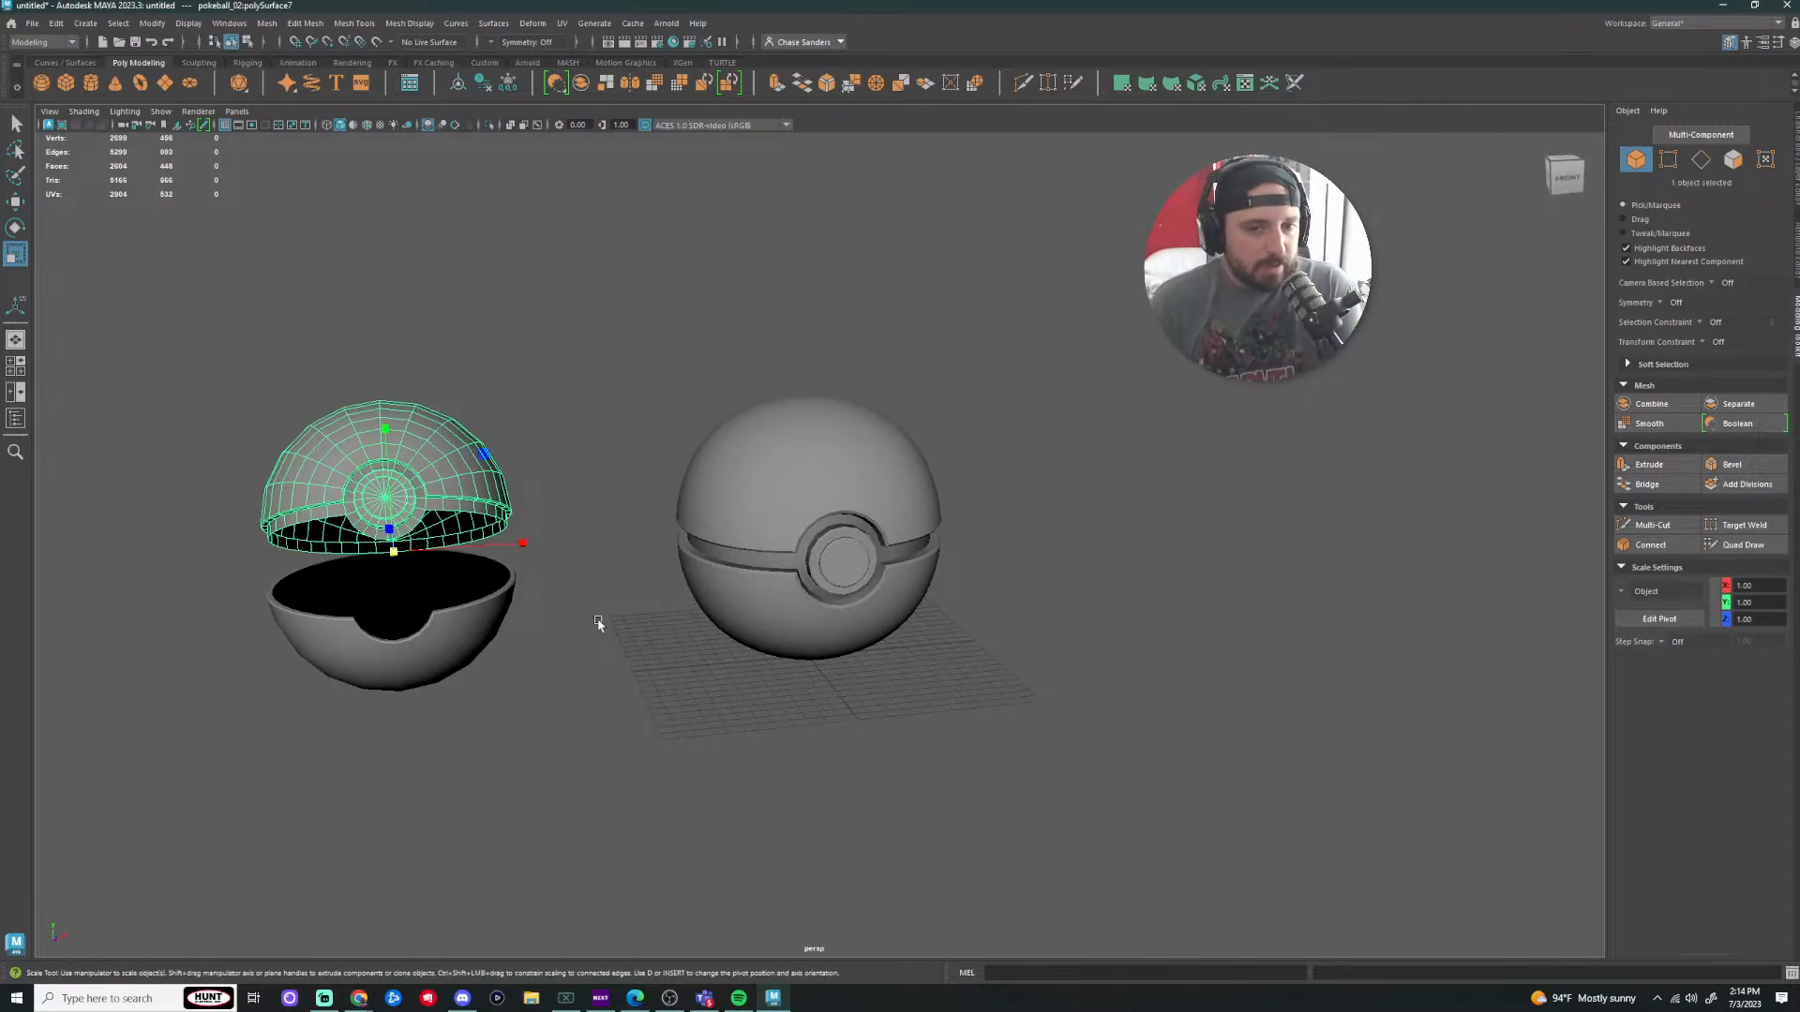
{"action": "left_click", "coordinate": [460, 627]}
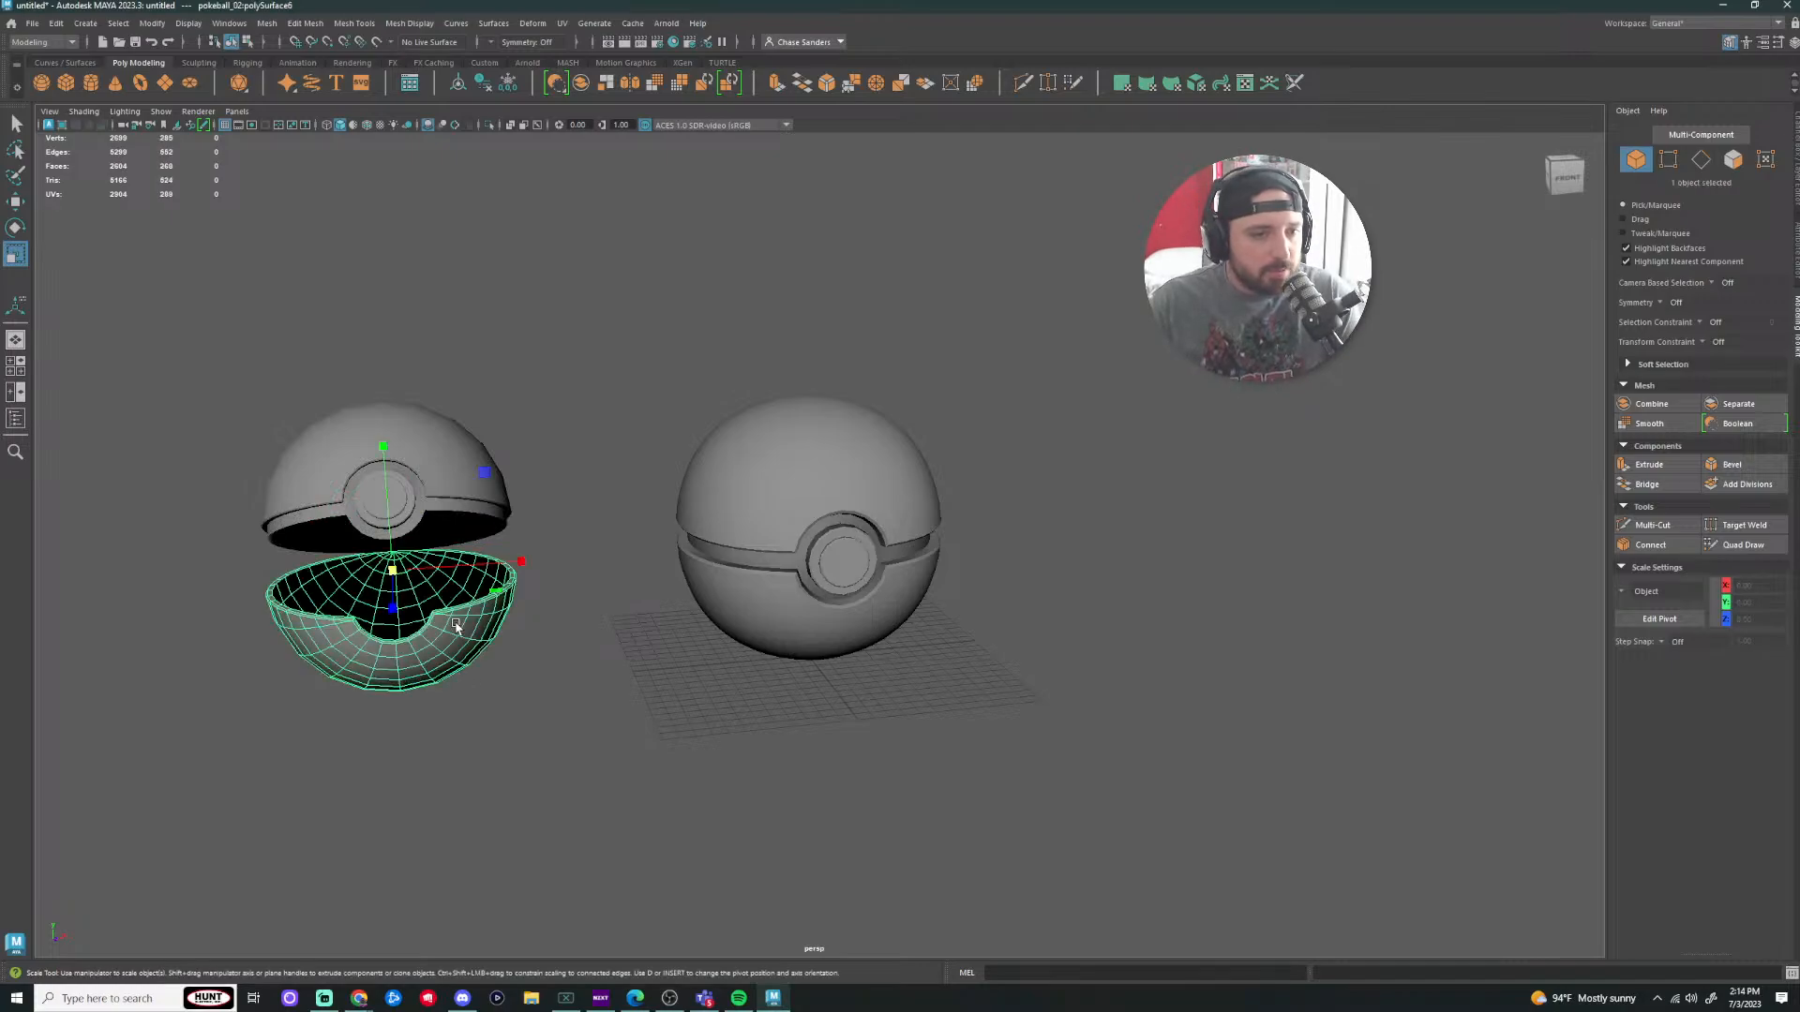
{"action": "scroll", "coordinate": [803, 514], "scroll_direction": "up", "scroll_amount": 3}
{"action": "left_click", "coordinate": [785, 473]}
{"action": "left_click", "coordinate": [319, 662]}
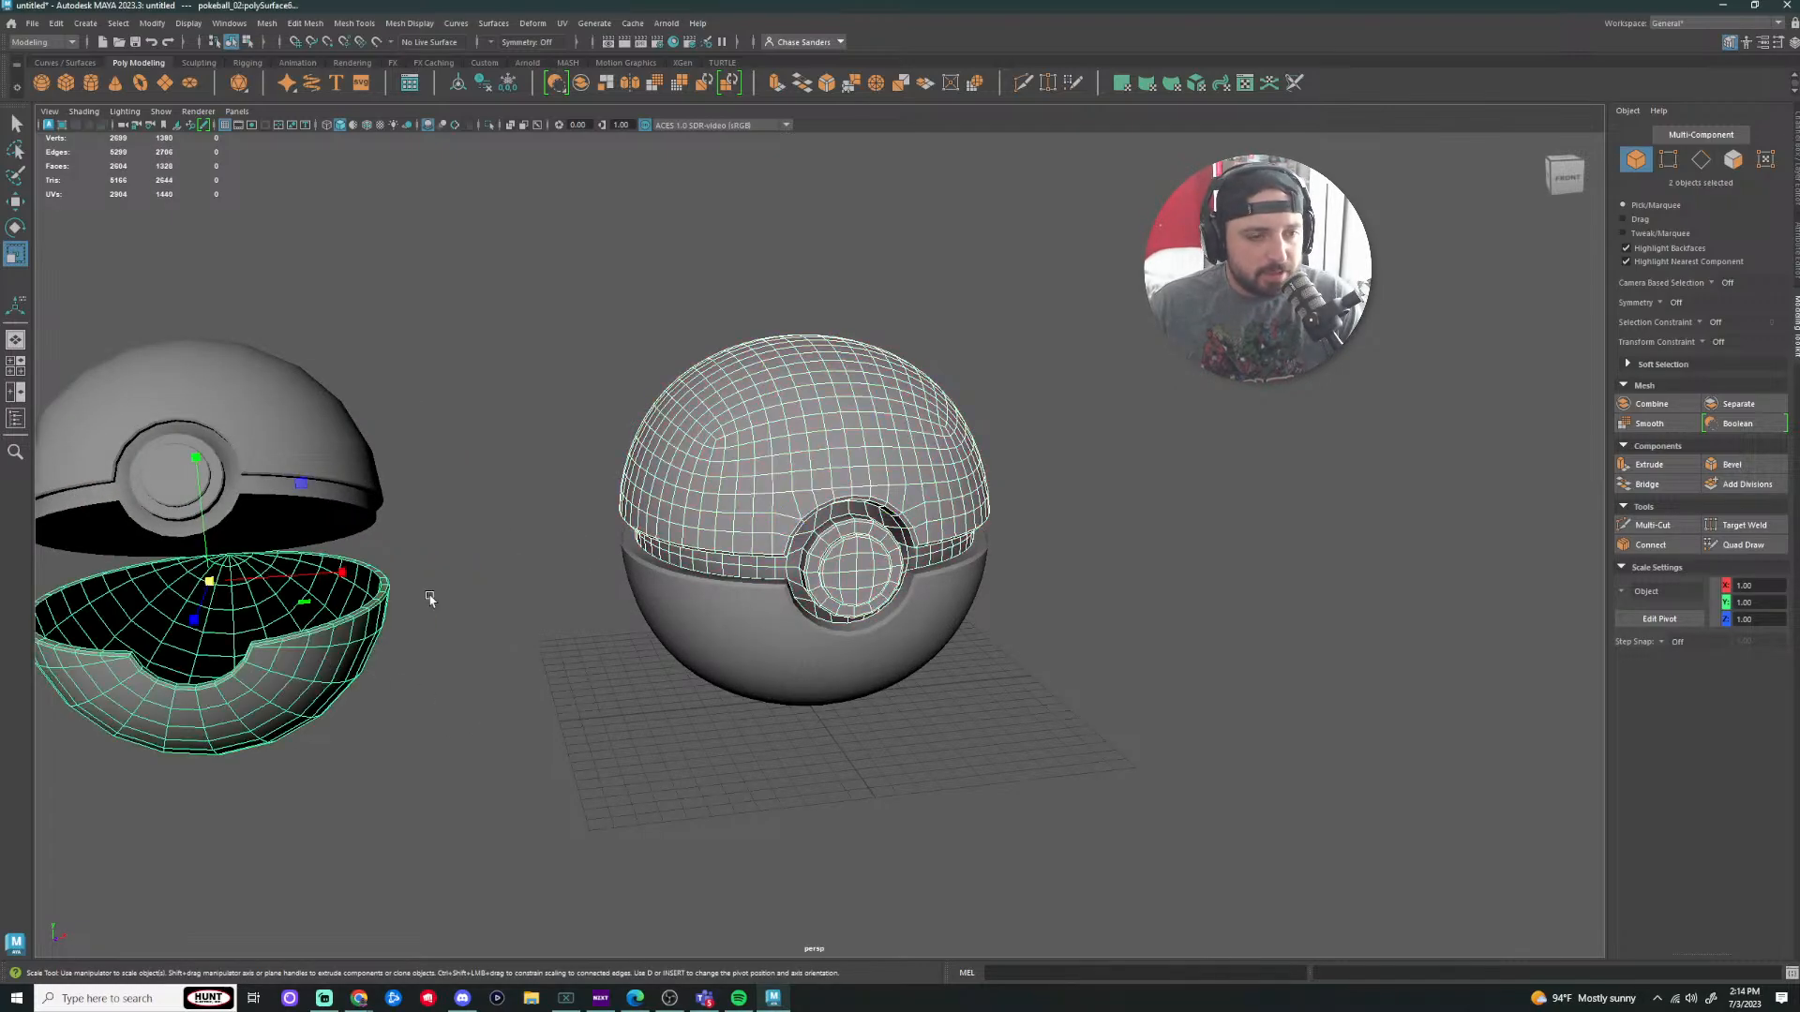
{"action": "left_click", "coordinate": [364, 519]}
{"action": "key", "text": "e"}
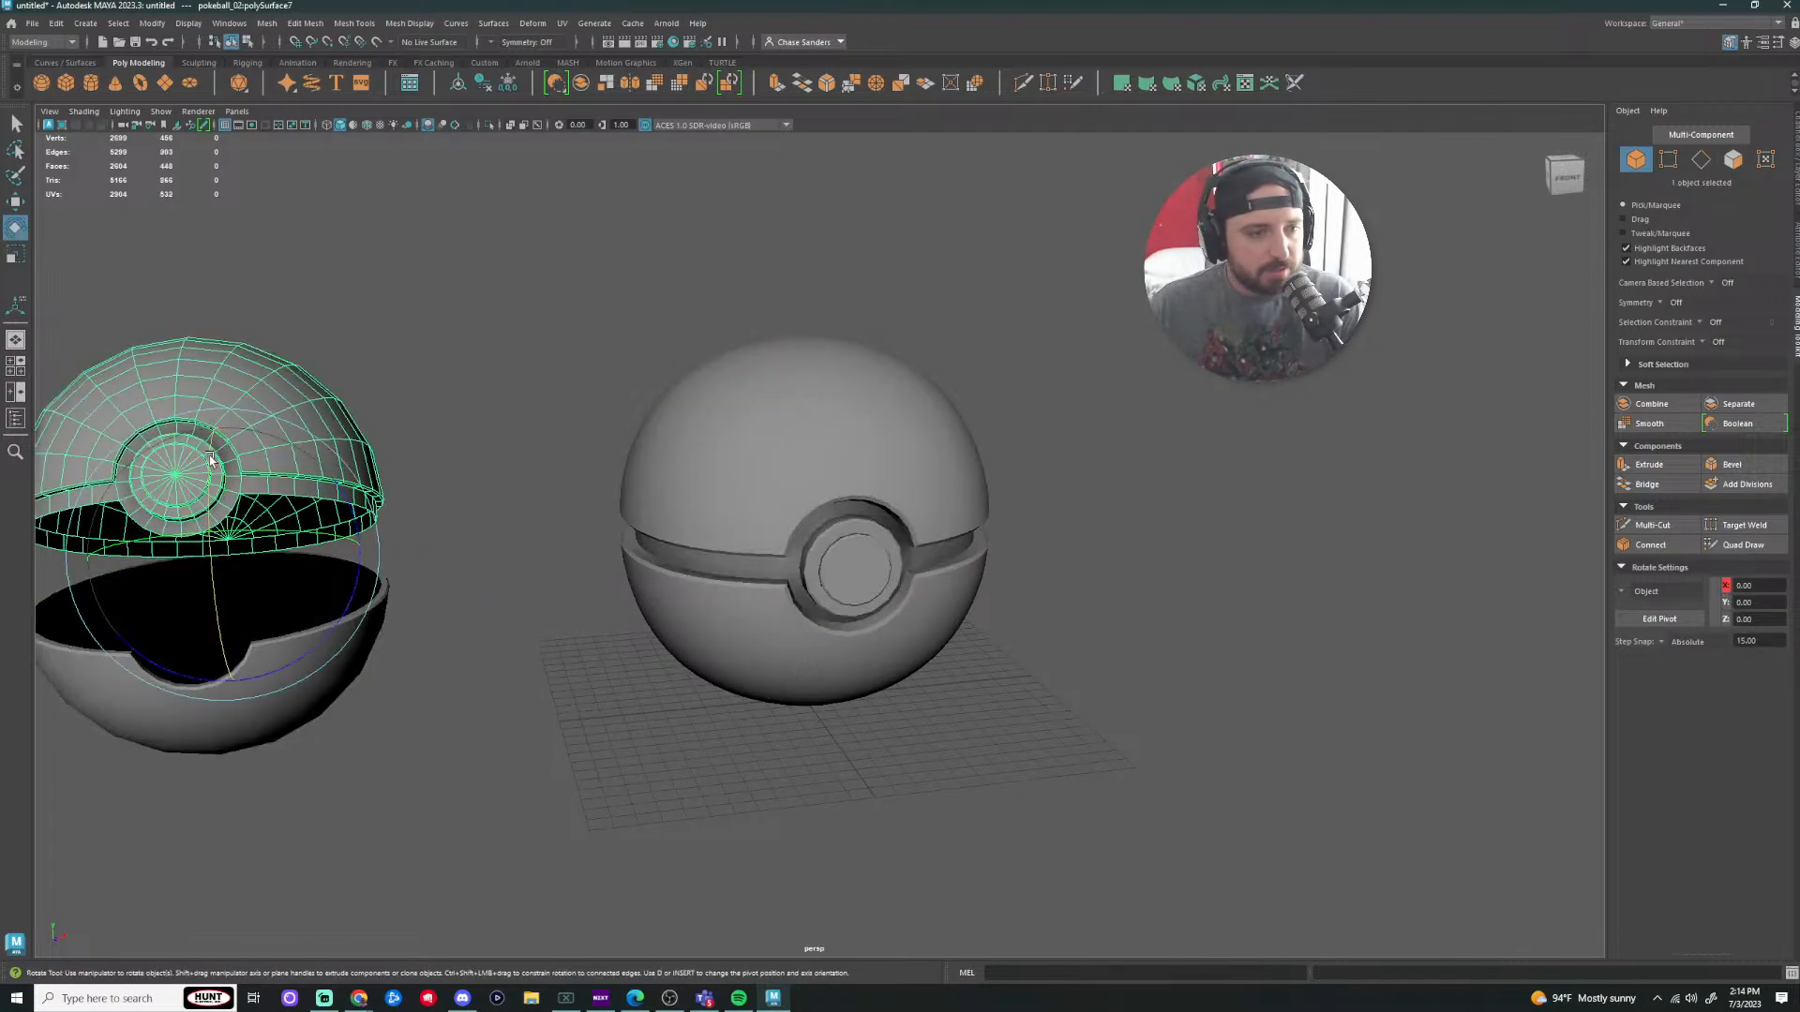
{"action": "mouse_move", "coordinate": [210, 459]}
{"action": "left_mouse_down"}
{"action": "mouse_move", "coordinate": [216, 442]}
{"action": "mouse_move", "coordinate": [221, 469]}
{"action": "left_mouse_up"}
{"action": "left_click", "coordinate": [432, 430]}
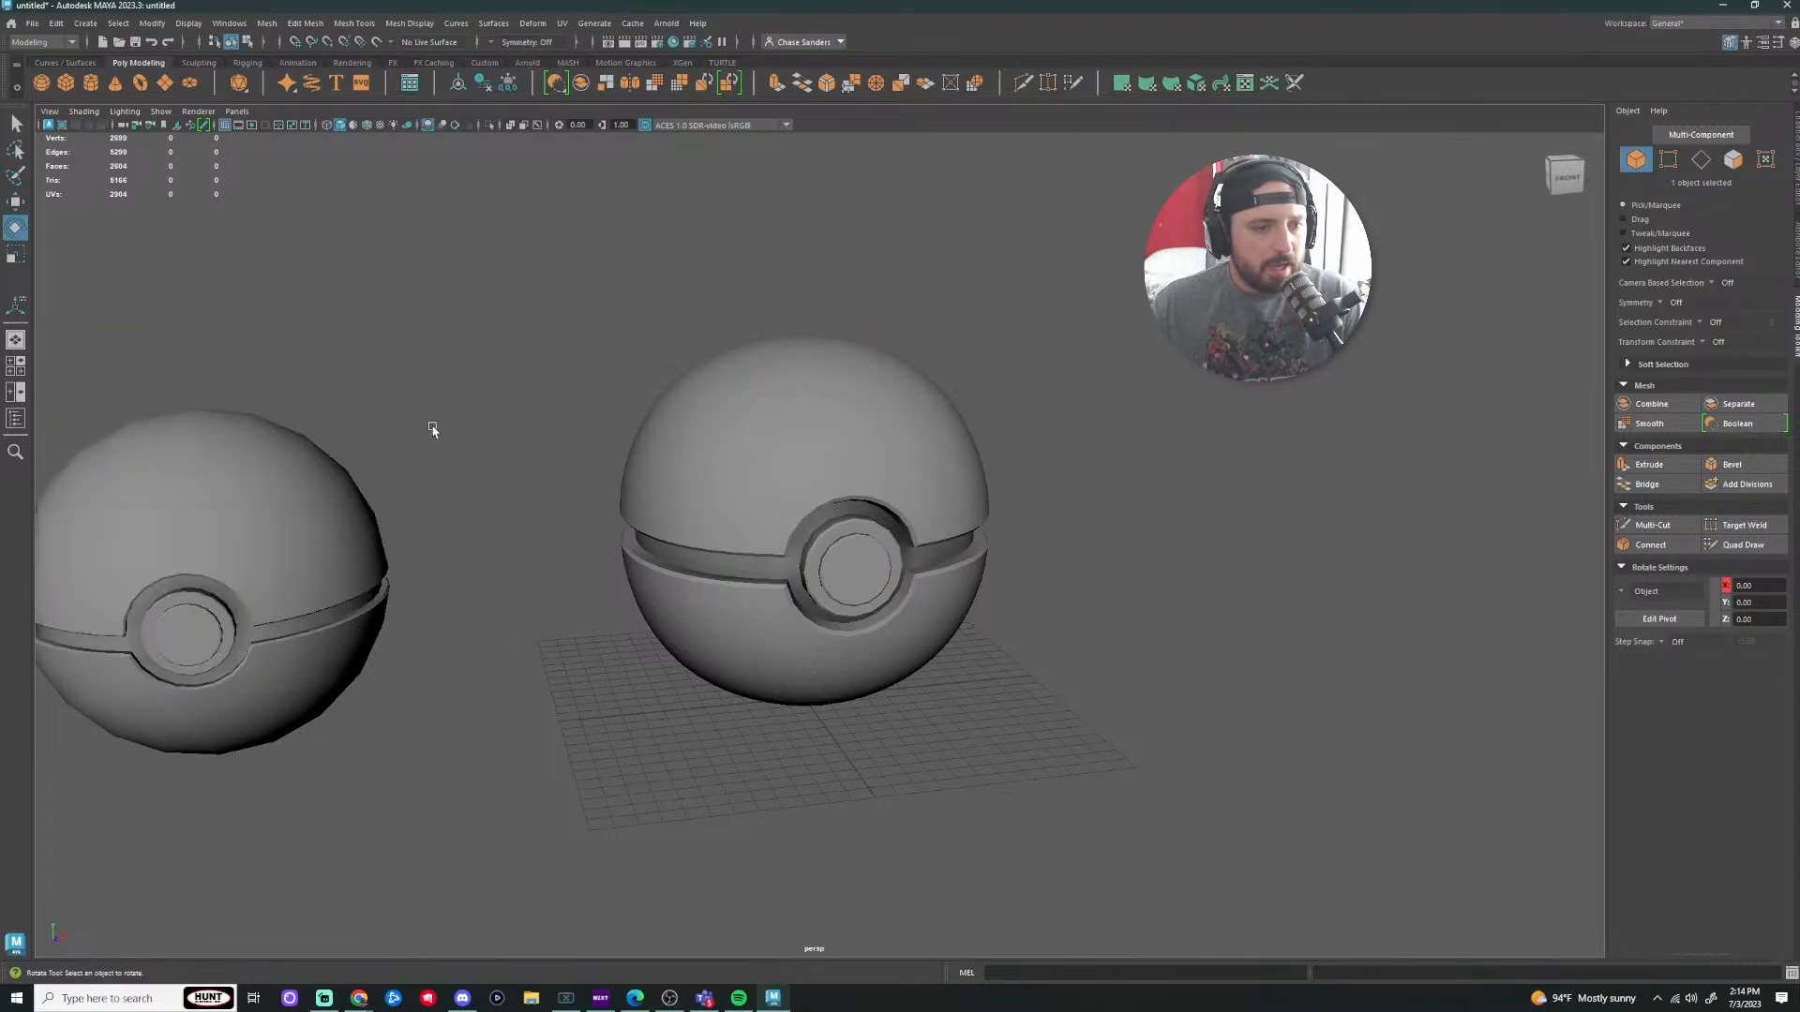
Step: Try scaling the whole left ball up, then undo the scale
{"action": "key", "text": "a"}
{"action": "left_click_drag", "start_coordinate": [503, 394], "coordinate": [305, 715]}
{"action": "key", "text": "t"}
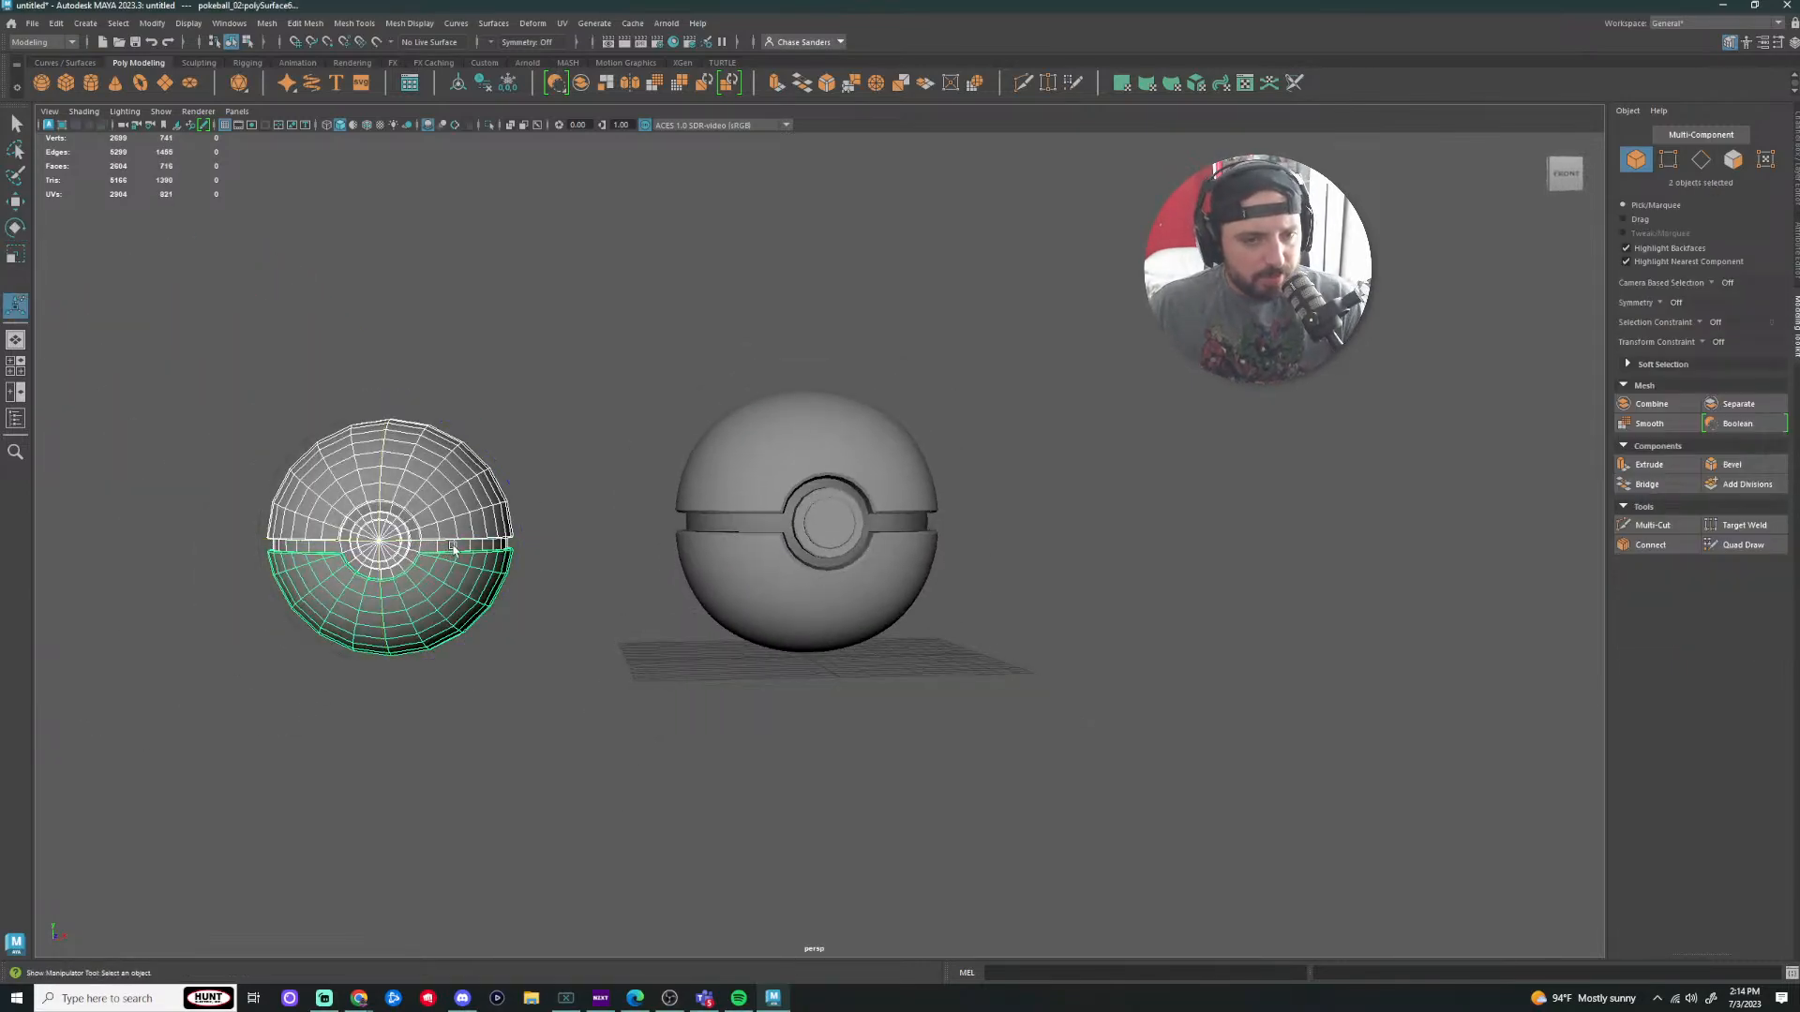
{"action": "key", "text": "r"}
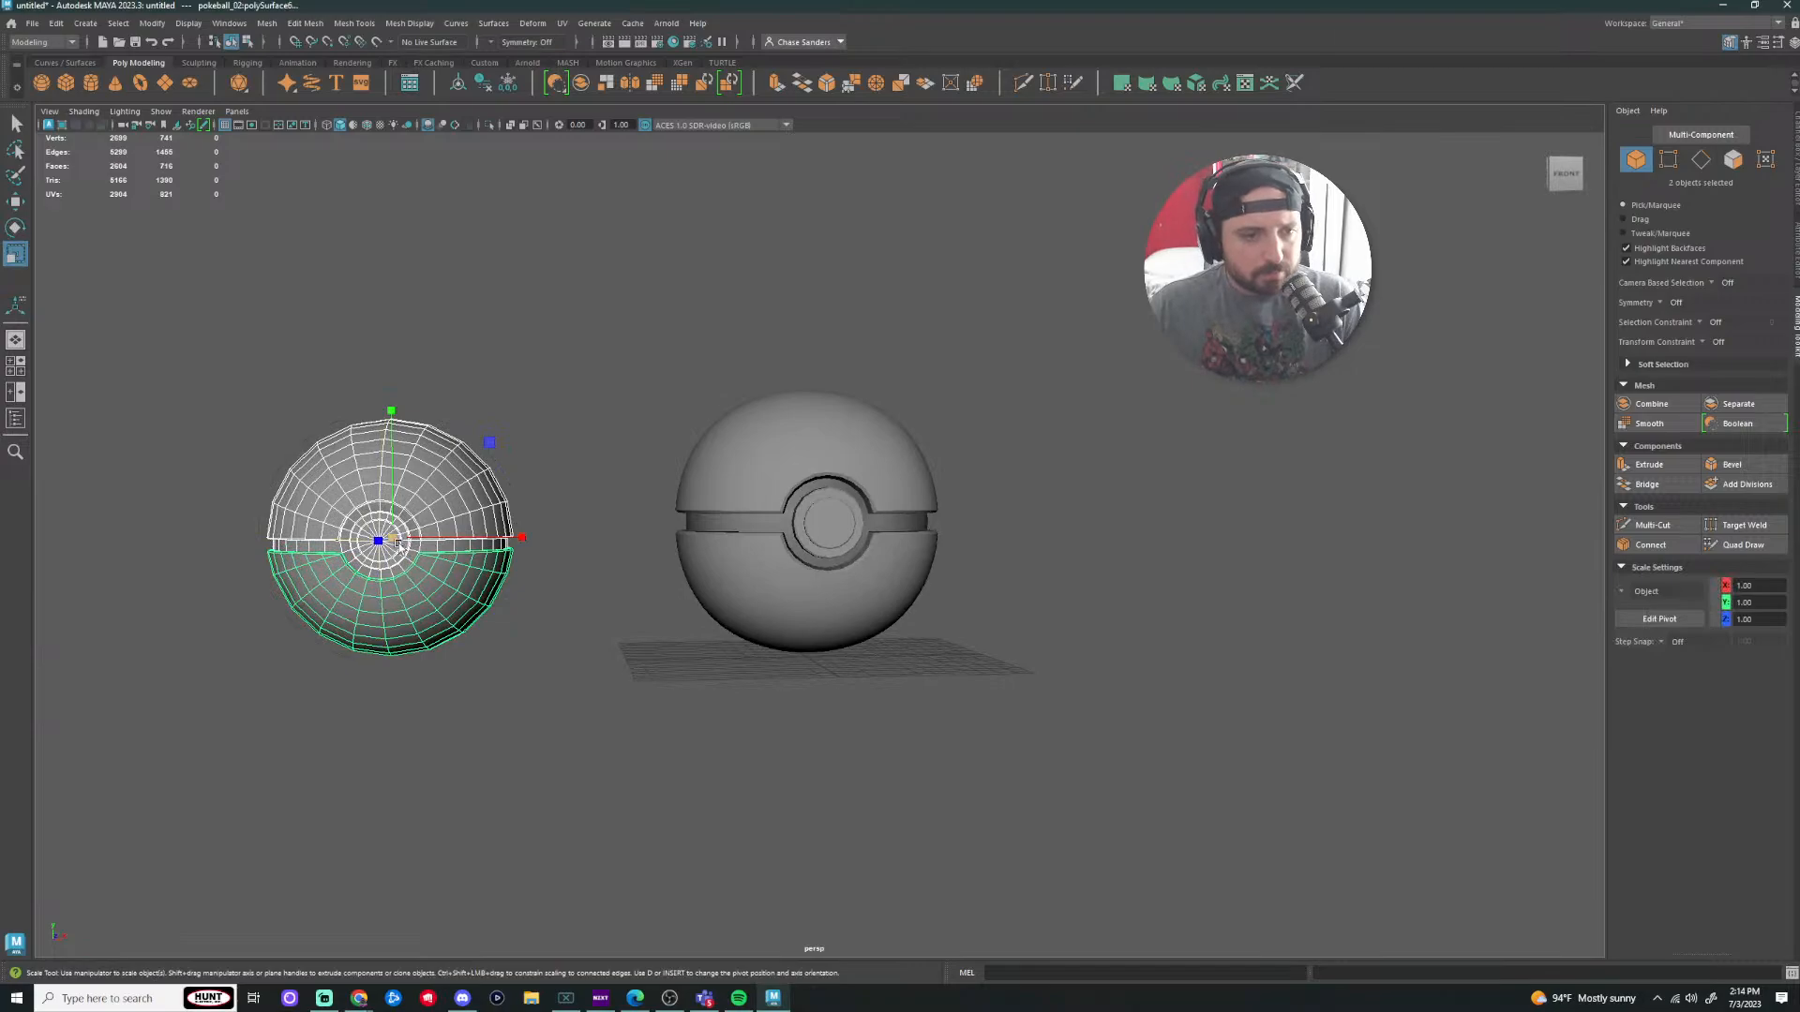
{"action": "left_click_drag", "start_coordinate": [395, 541], "coordinate": [438, 546]}
{"action": "key", "text": "ctrl+z"}
{"action": "left_click", "coordinate": [554, 586]}
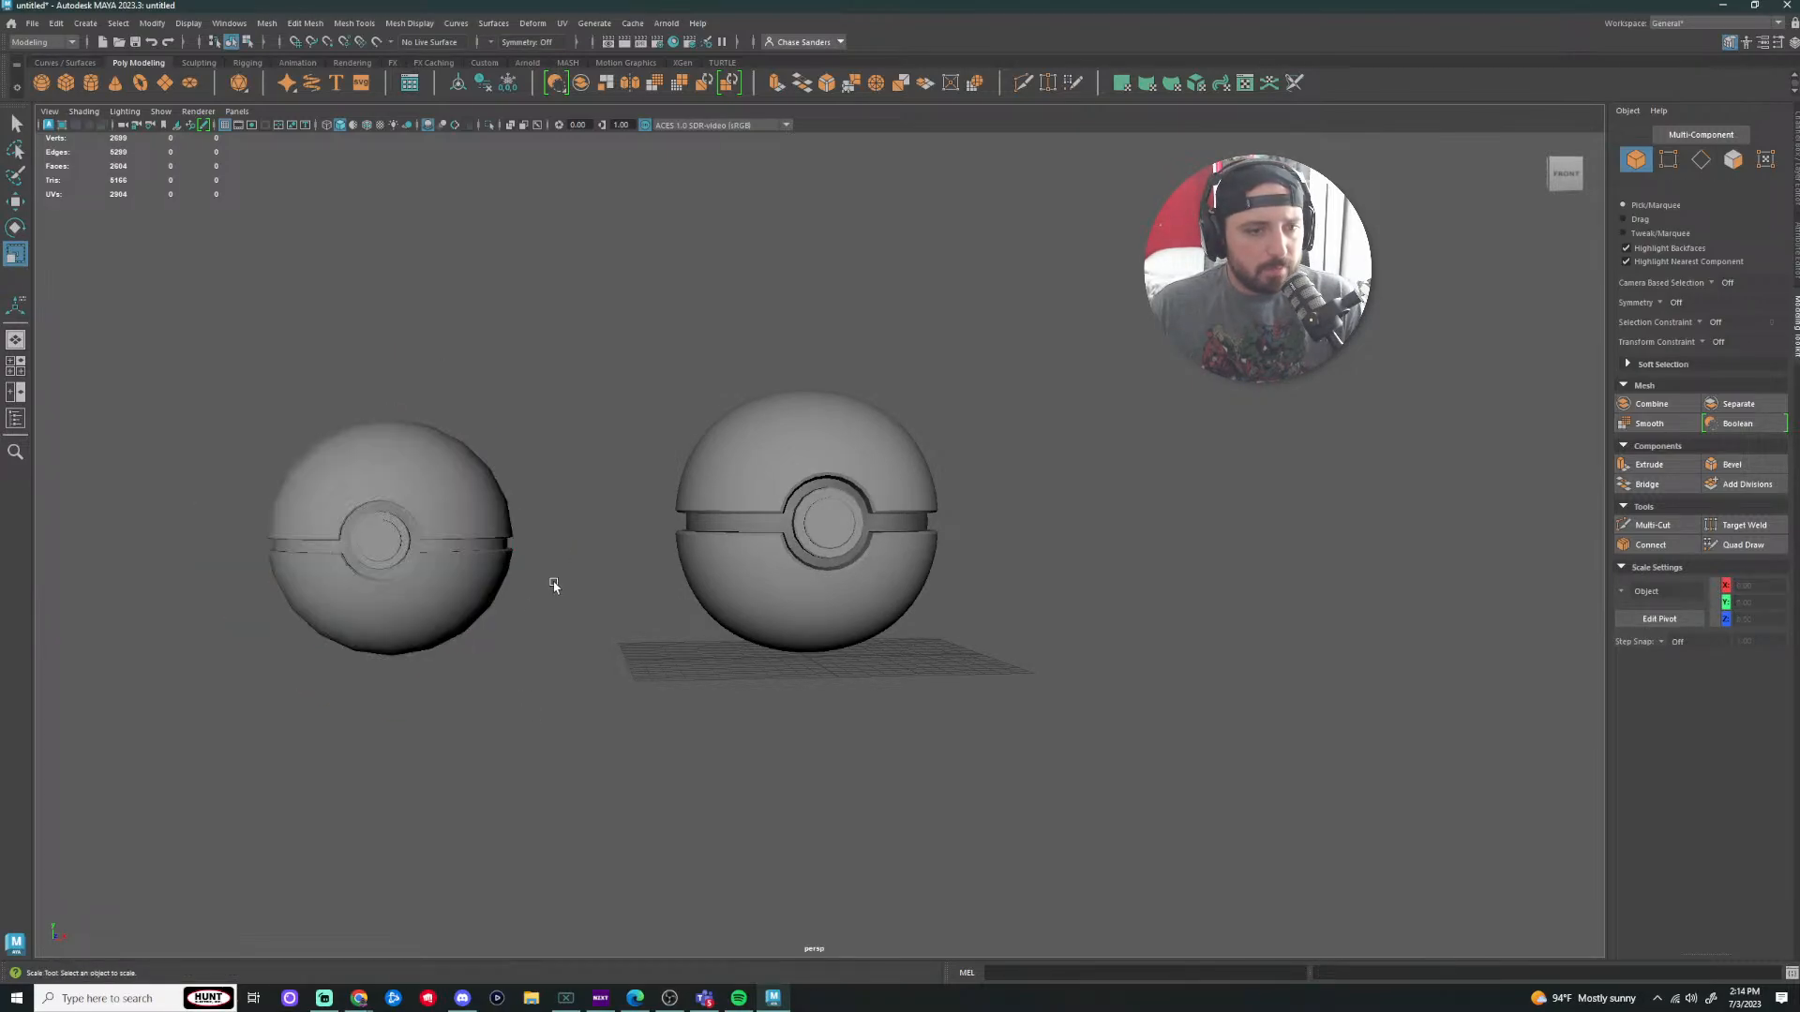
Step: Combine the right ball's two halves into one mesh and shrink it to 0.83 scale
{"action": "left_click_drag", "start_coordinate": [1029, 376], "coordinate": [881, 731]}
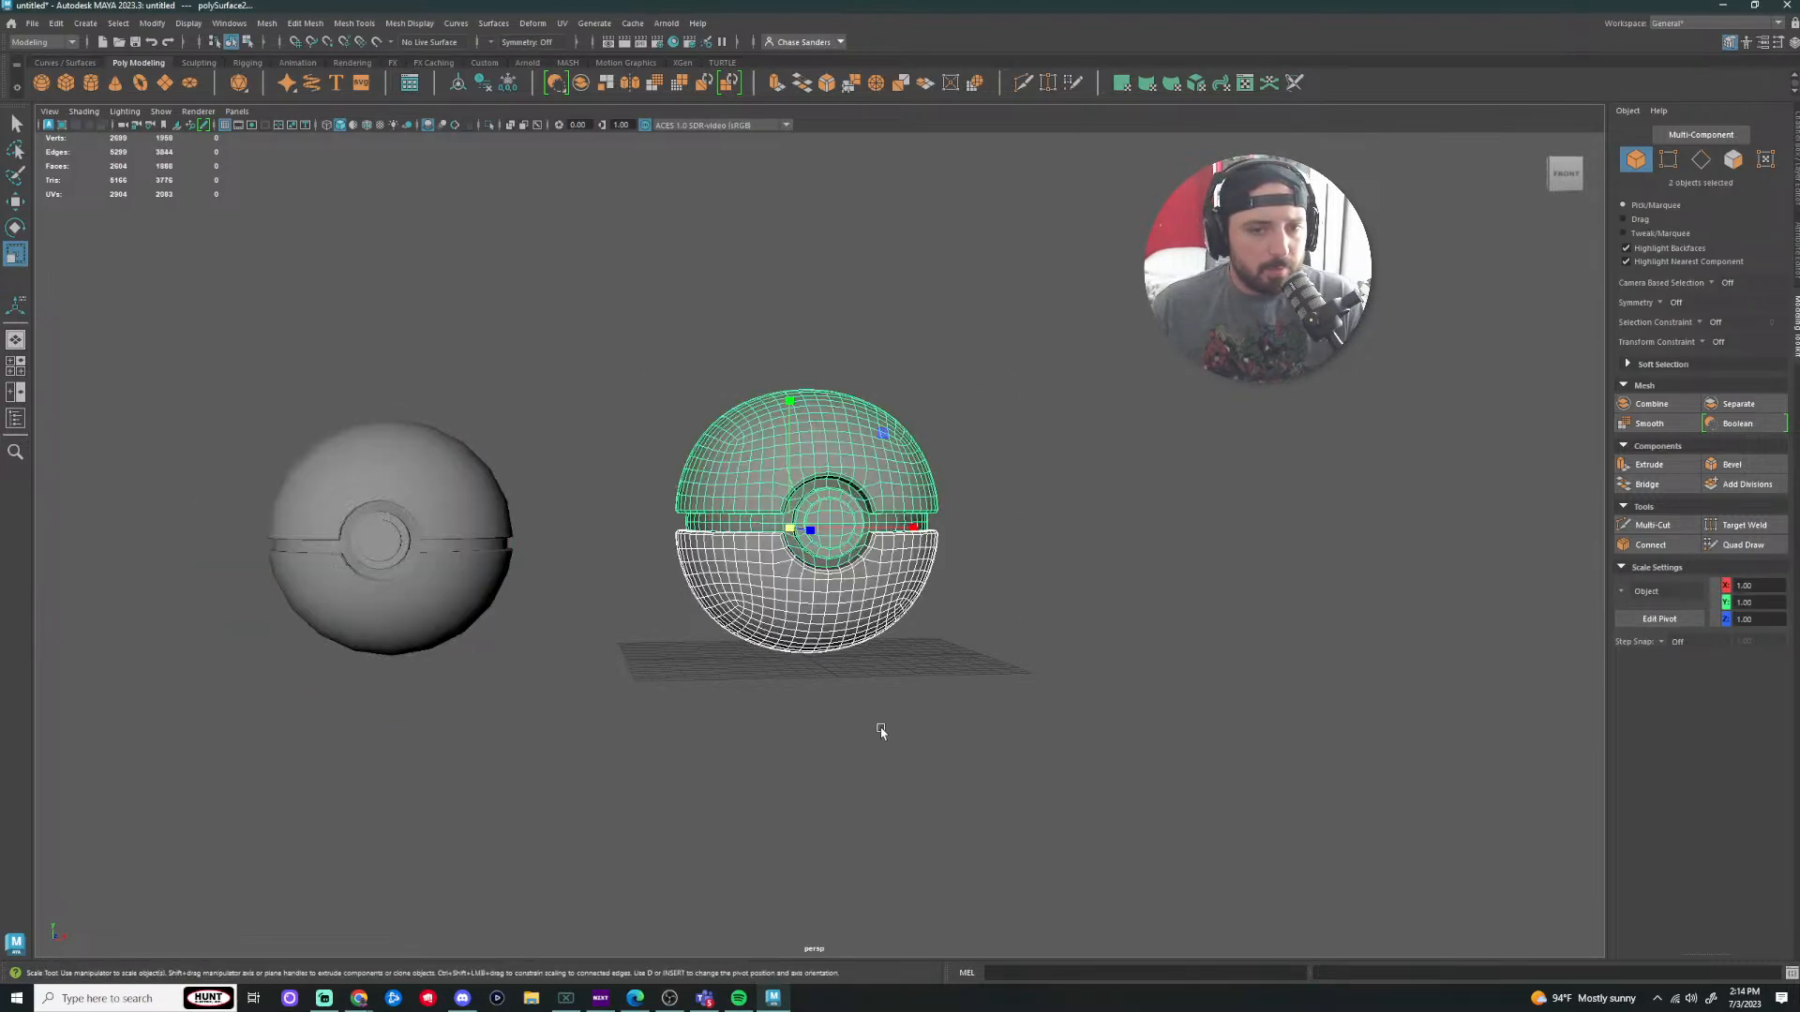
{"action": "left_click", "coordinate": [266, 23]}
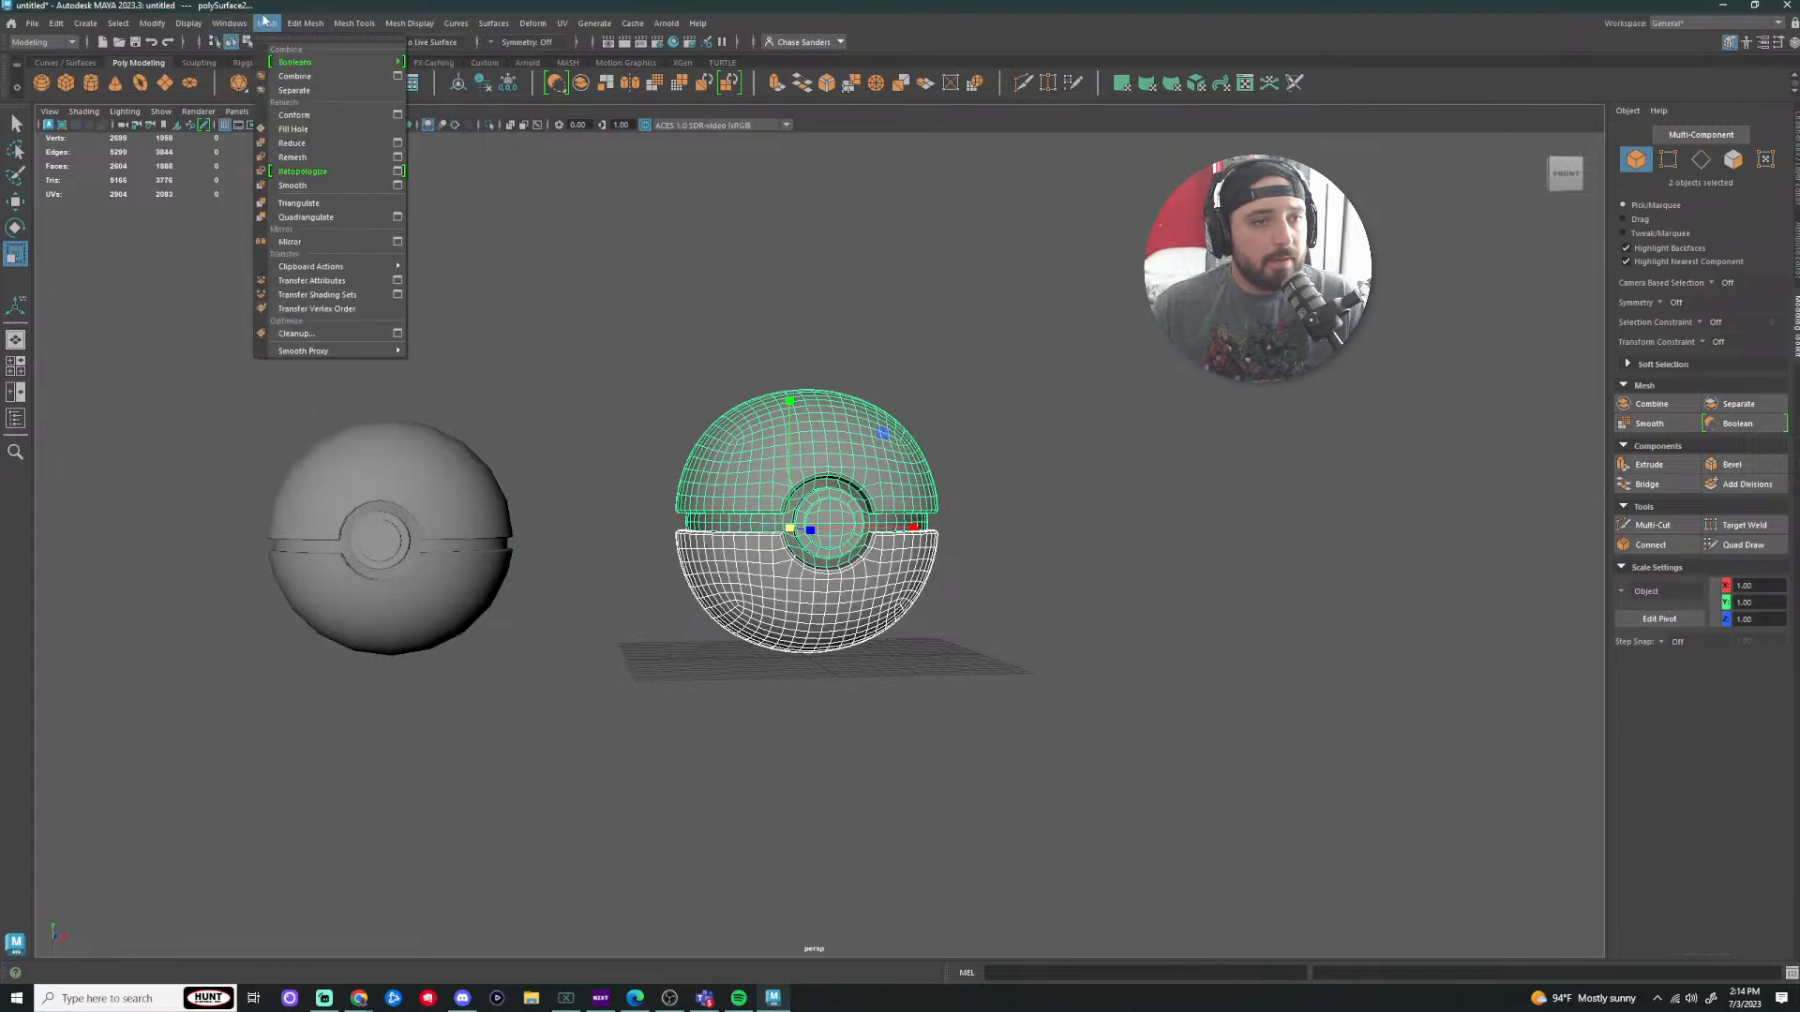
{"action": "left_click", "coordinate": [366, 86]}
{"action": "left_click_drag", "start_coordinate": [806, 523], "coordinate": [733, 523]}
Step: Move the left ball to the right and raise it slightly
{"action": "left_click_drag", "start_coordinate": [555, 400], "coordinate": [328, 654]}
{"action": "key", "text": "w"}
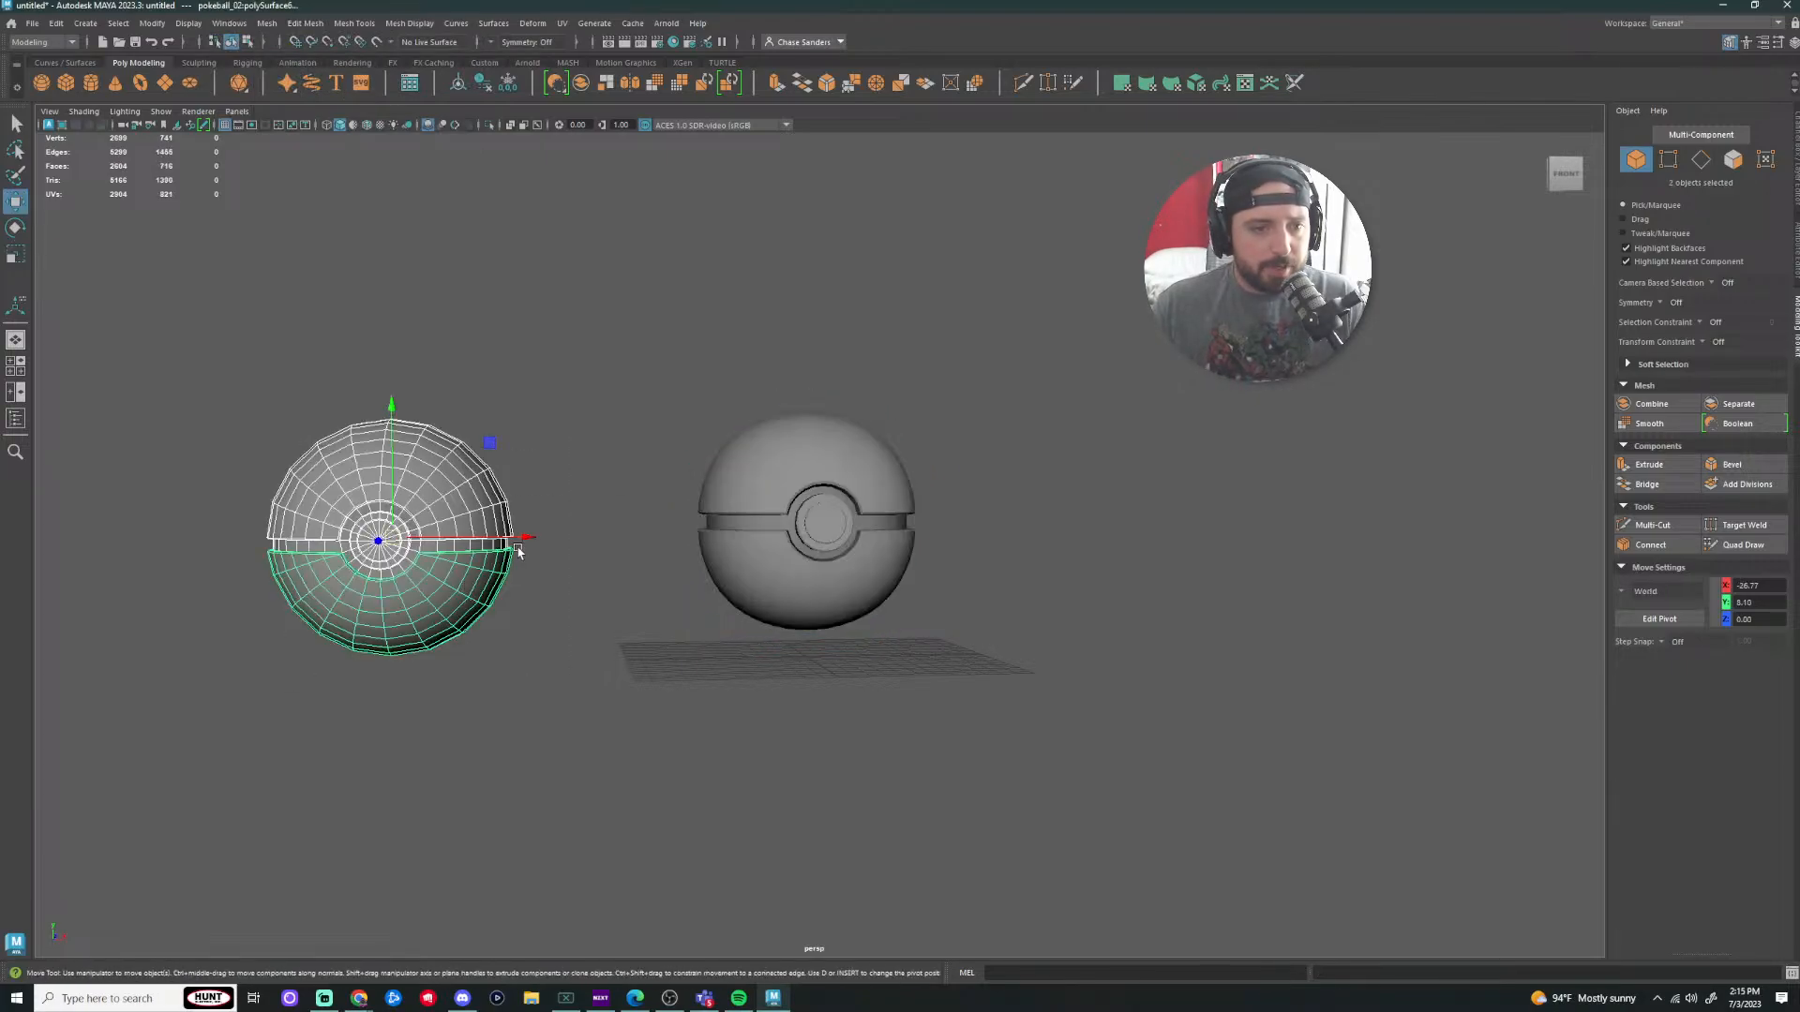
{"action": "left_click_drag", "start_coordinate": [521, 538], "coordinate": [705, 537]}
{"action": "left_click_drag", "start_coordinate": [567, 405], "coordinate": [567, 387]}
Step: Orbit around to compare the two balls
{"action": "left_click", "coordinate": [821, 544]}
{"action": "key", "text": "r"}
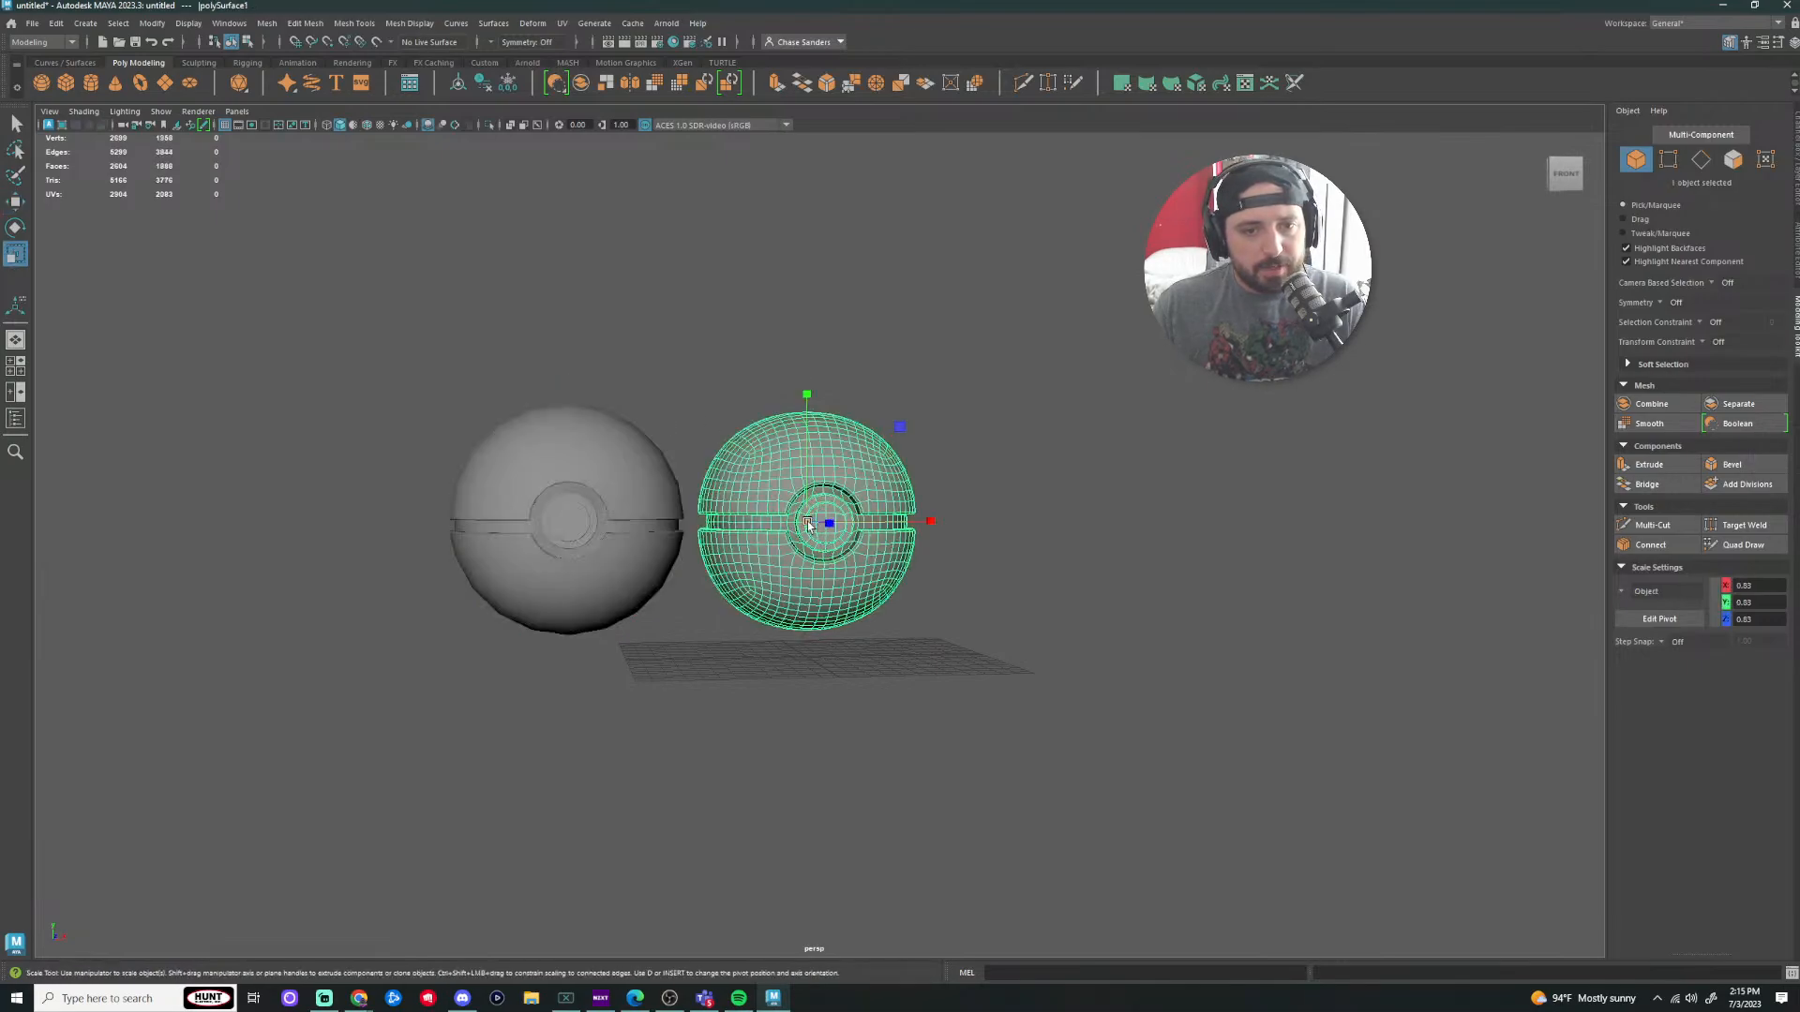
{"action": "left_click", "coordinate": [1065, 469]}
{"action": "scroll", "coordinate": [1067, 437], "scroll_direction": "up", "scroll_amount": 3}
{"action": "left_click_drag", "start_coordinate": [1141, 419], "coordinate": [1124, 417], "text": "alt"}
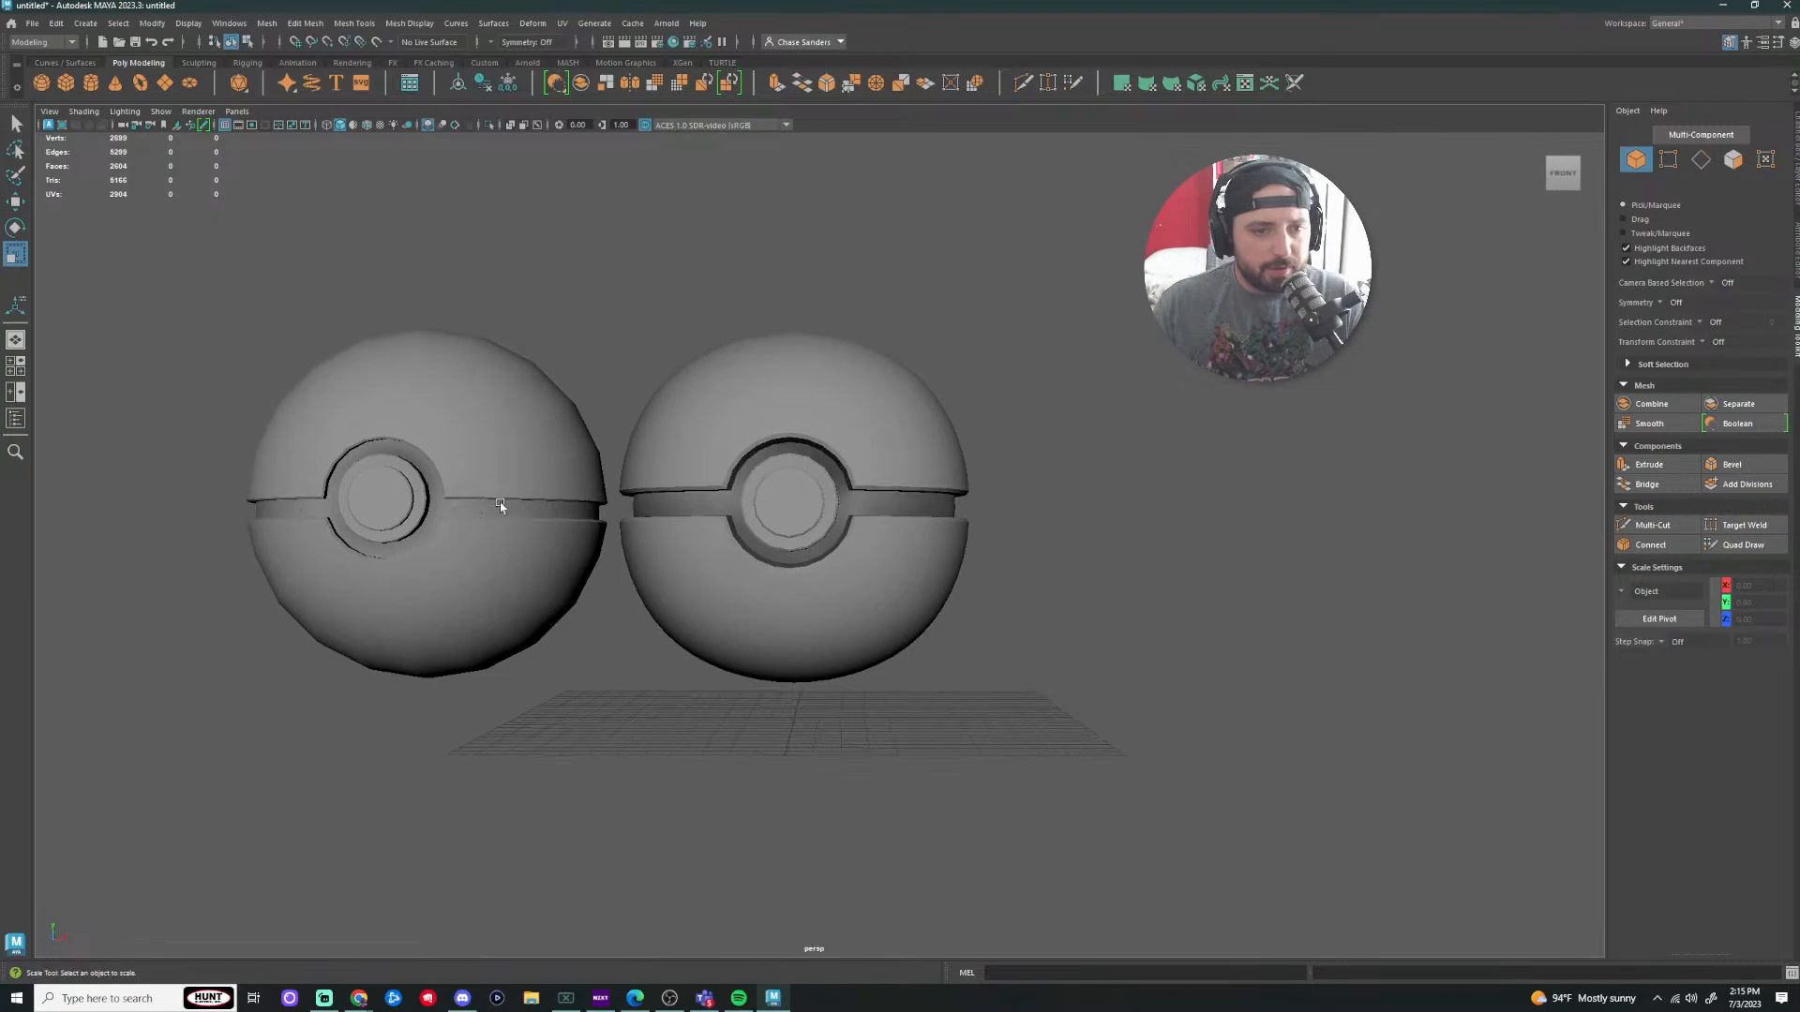
{"action": "left_click_drag", "start_coordinate": [514, 486], "coordinate": [587, 510], "text": "alt"}
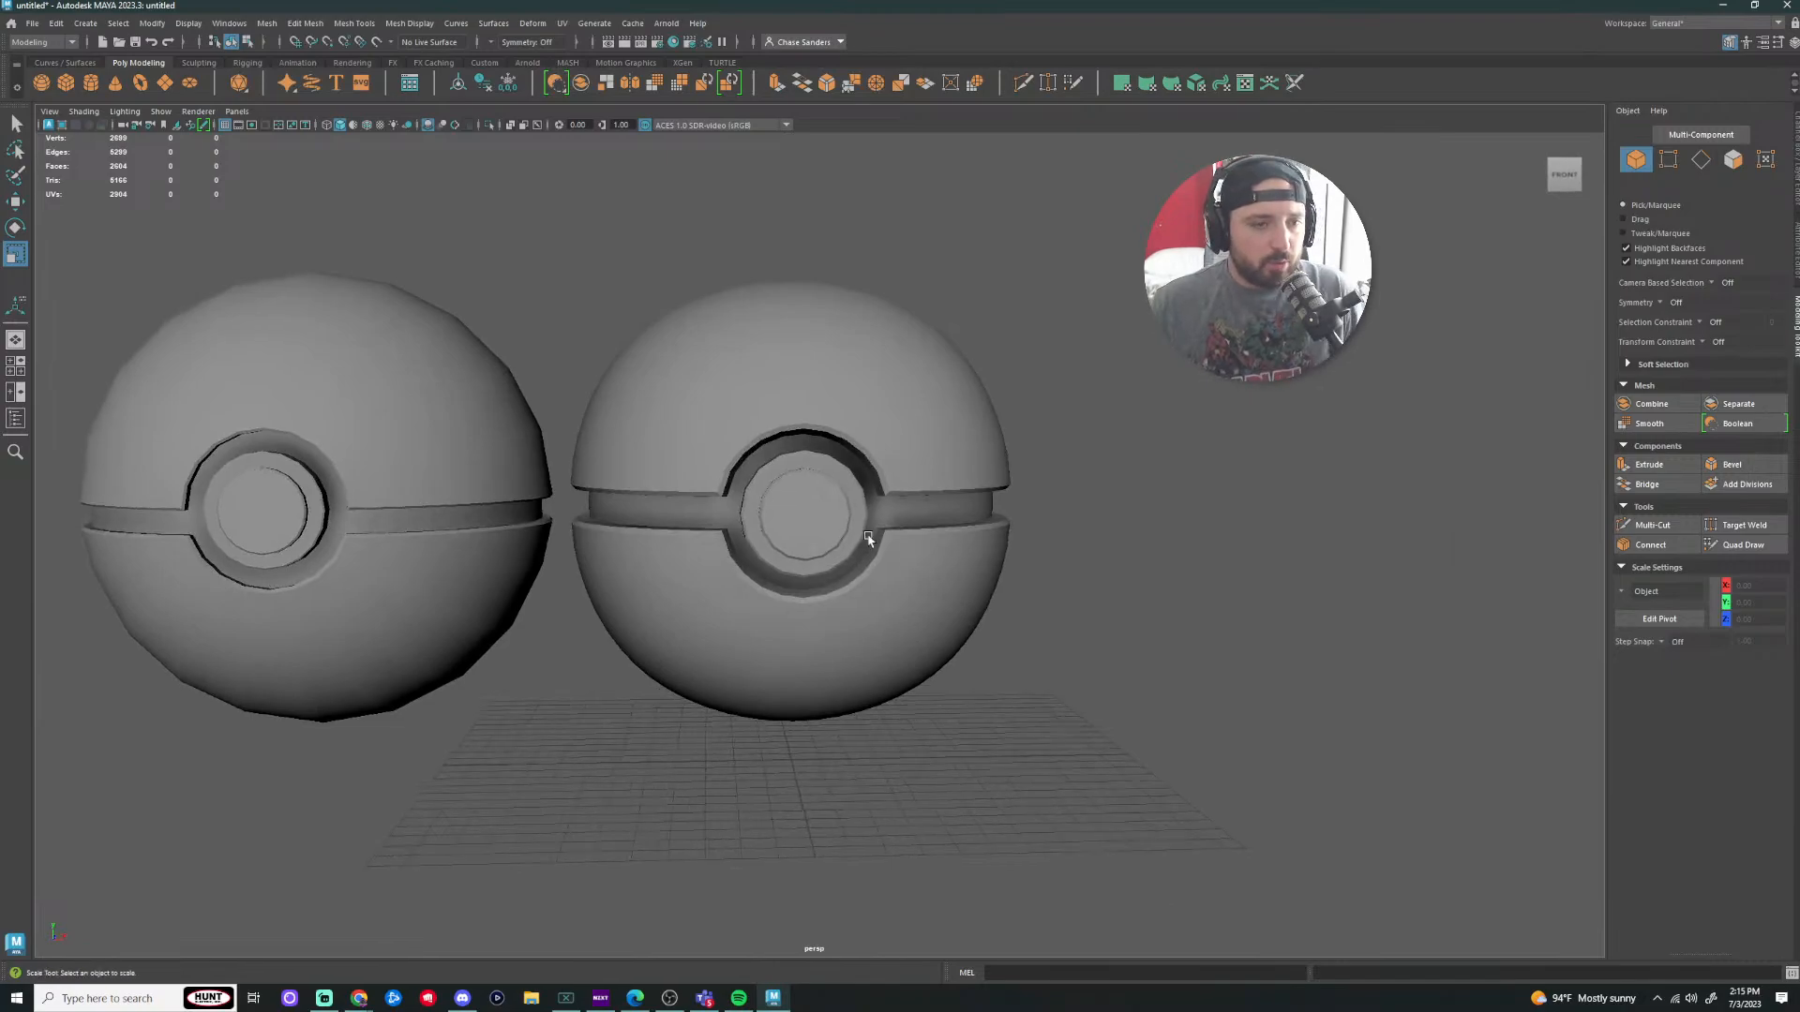
Step: Separate the combined right ball back into its individual pieces
{"action": "left_click", "coordinate": [859, 390]}
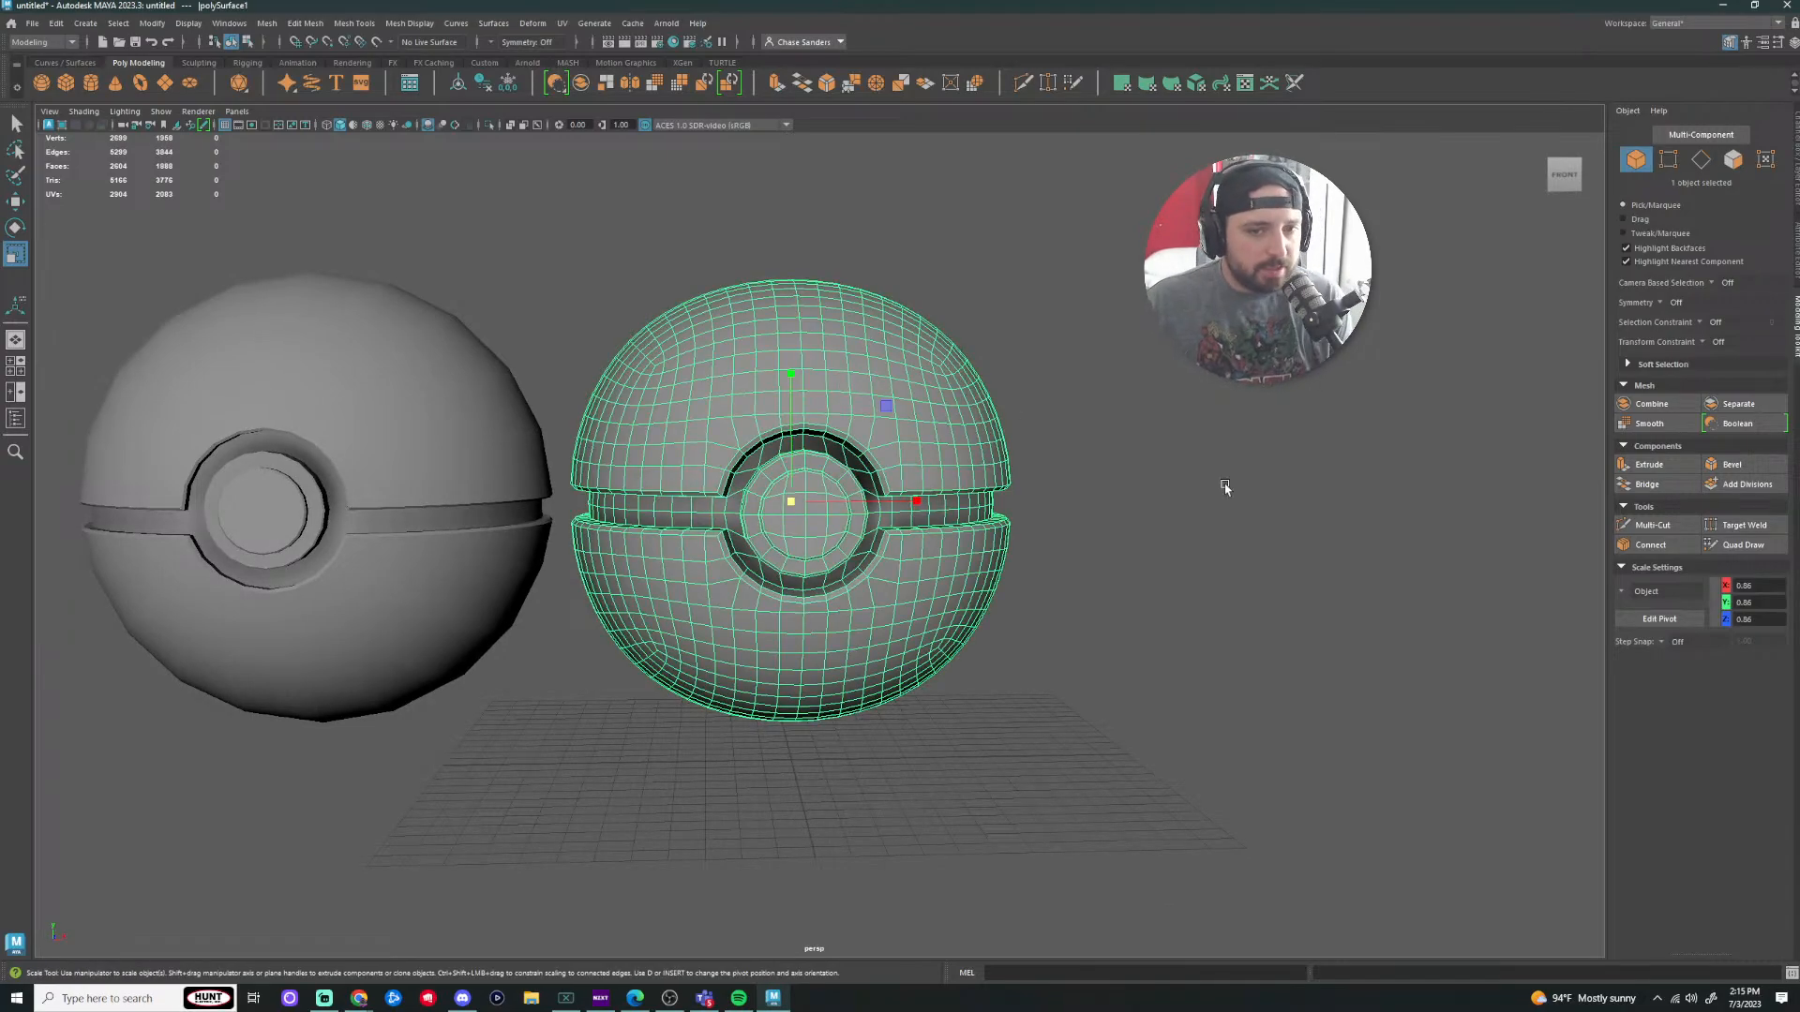
{"action": "left_click", "coordinate": [1161, 447]}
{"action": "scroll", "coordinate": [1164, 466], "scroll_direction": "up", "scroll_amount": 3}
{"action": "left_click", "coordinate": [968, 390]}
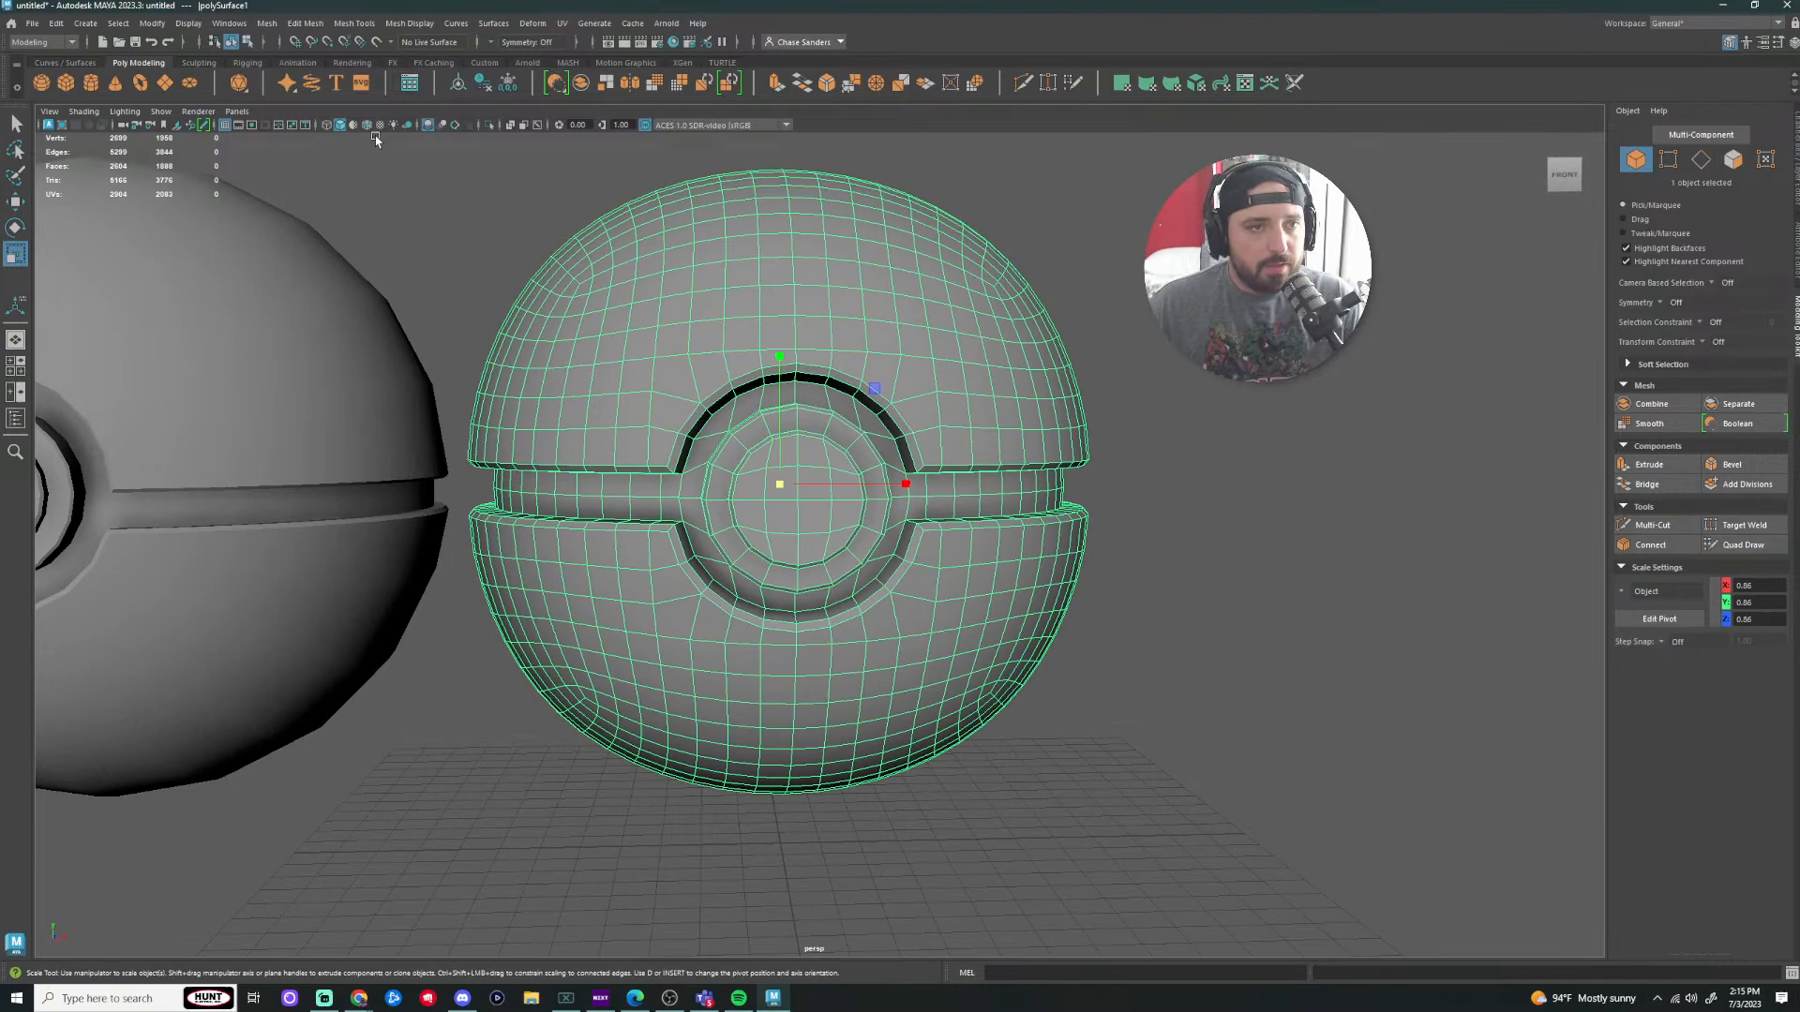
{"action": "left_click", "coordinate": [267, 23]}
{"action": "left_click", "coordinate": [310, 91]}
{"action": "left_click", "coordinate": [1093, 329]}
{"action": "scroll", "coordinate": [1093, 329], "scroll_direction": "down", "scroll_amount": 3}
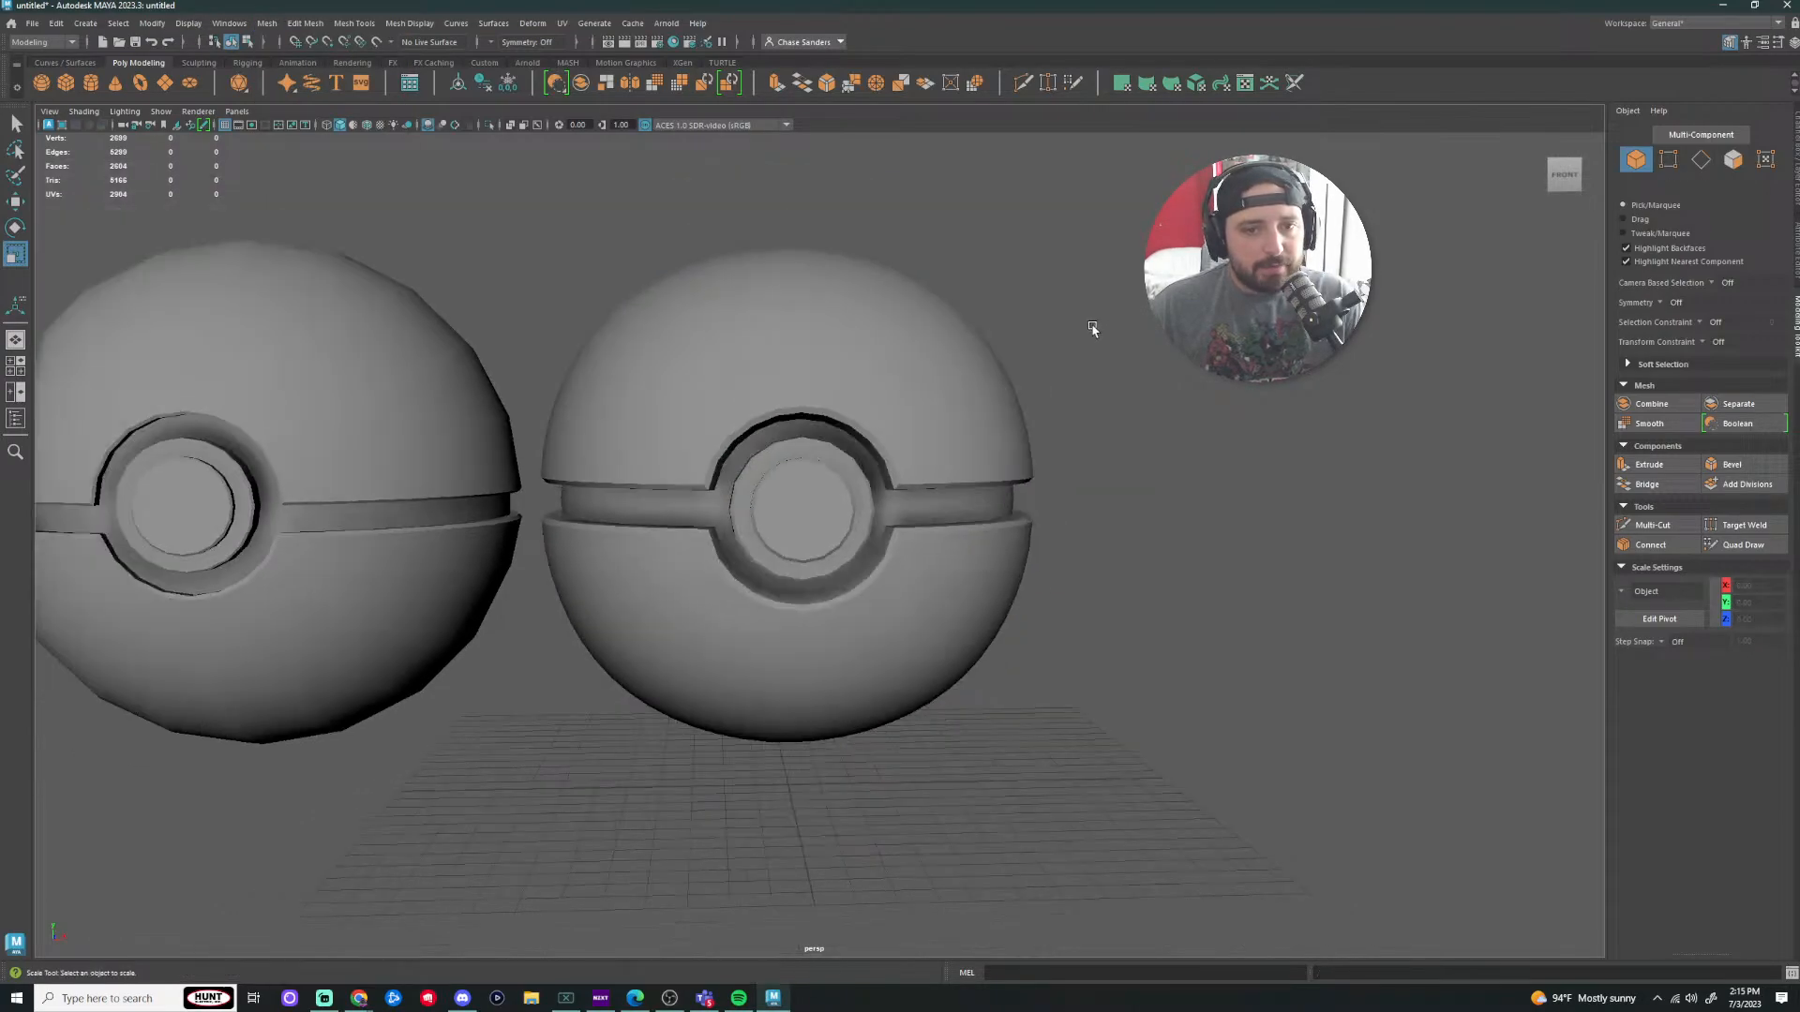
Step: Inspect the balls' top halves from above, from a low side and from the front
{"action": "left_click", "coordinate": [927, 392]}
{"action": "left_click_drag", "start_coordinate": [1093, 329], "coordinate": [756, 582], "text": "alt"}
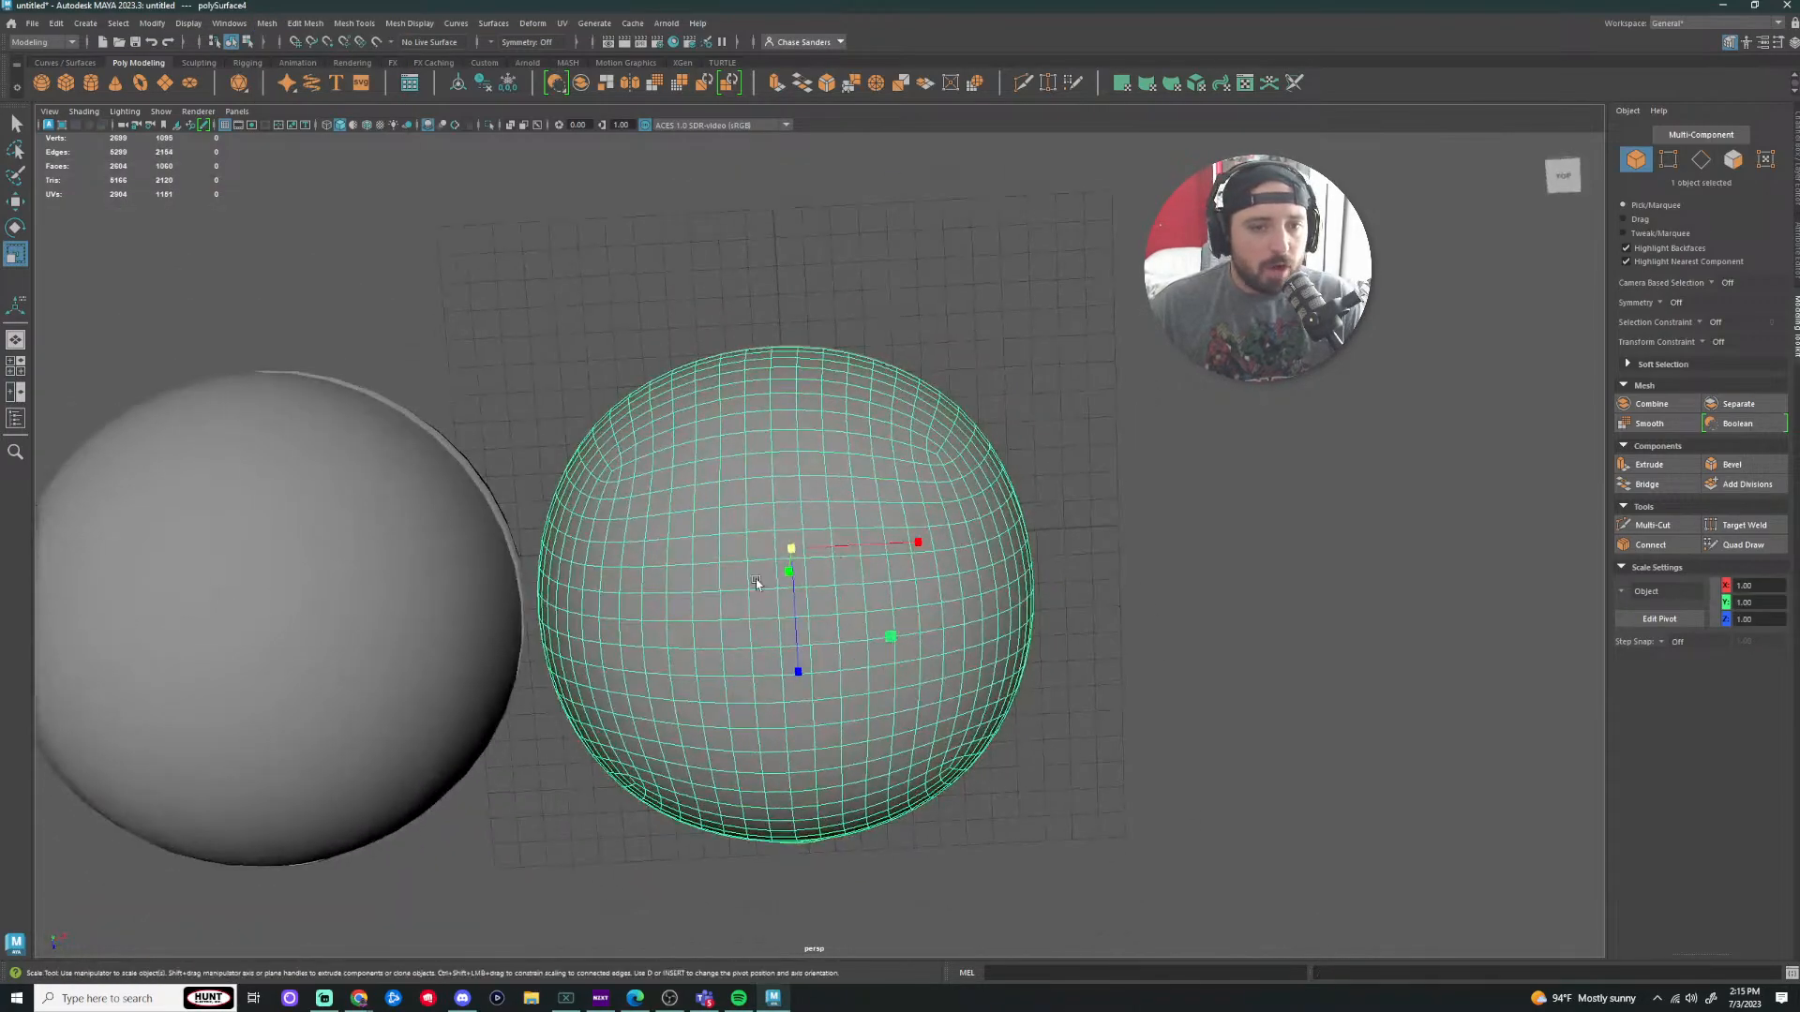
{"action": "left_click_drag", "start_coordinate": [902, 610], "coordinate": [1129, 502], "text": "alt"}
{"action": "left_click_drag", "start_coordinate": [779, 523], "coordinate": [750, 417], "text": "alt"}
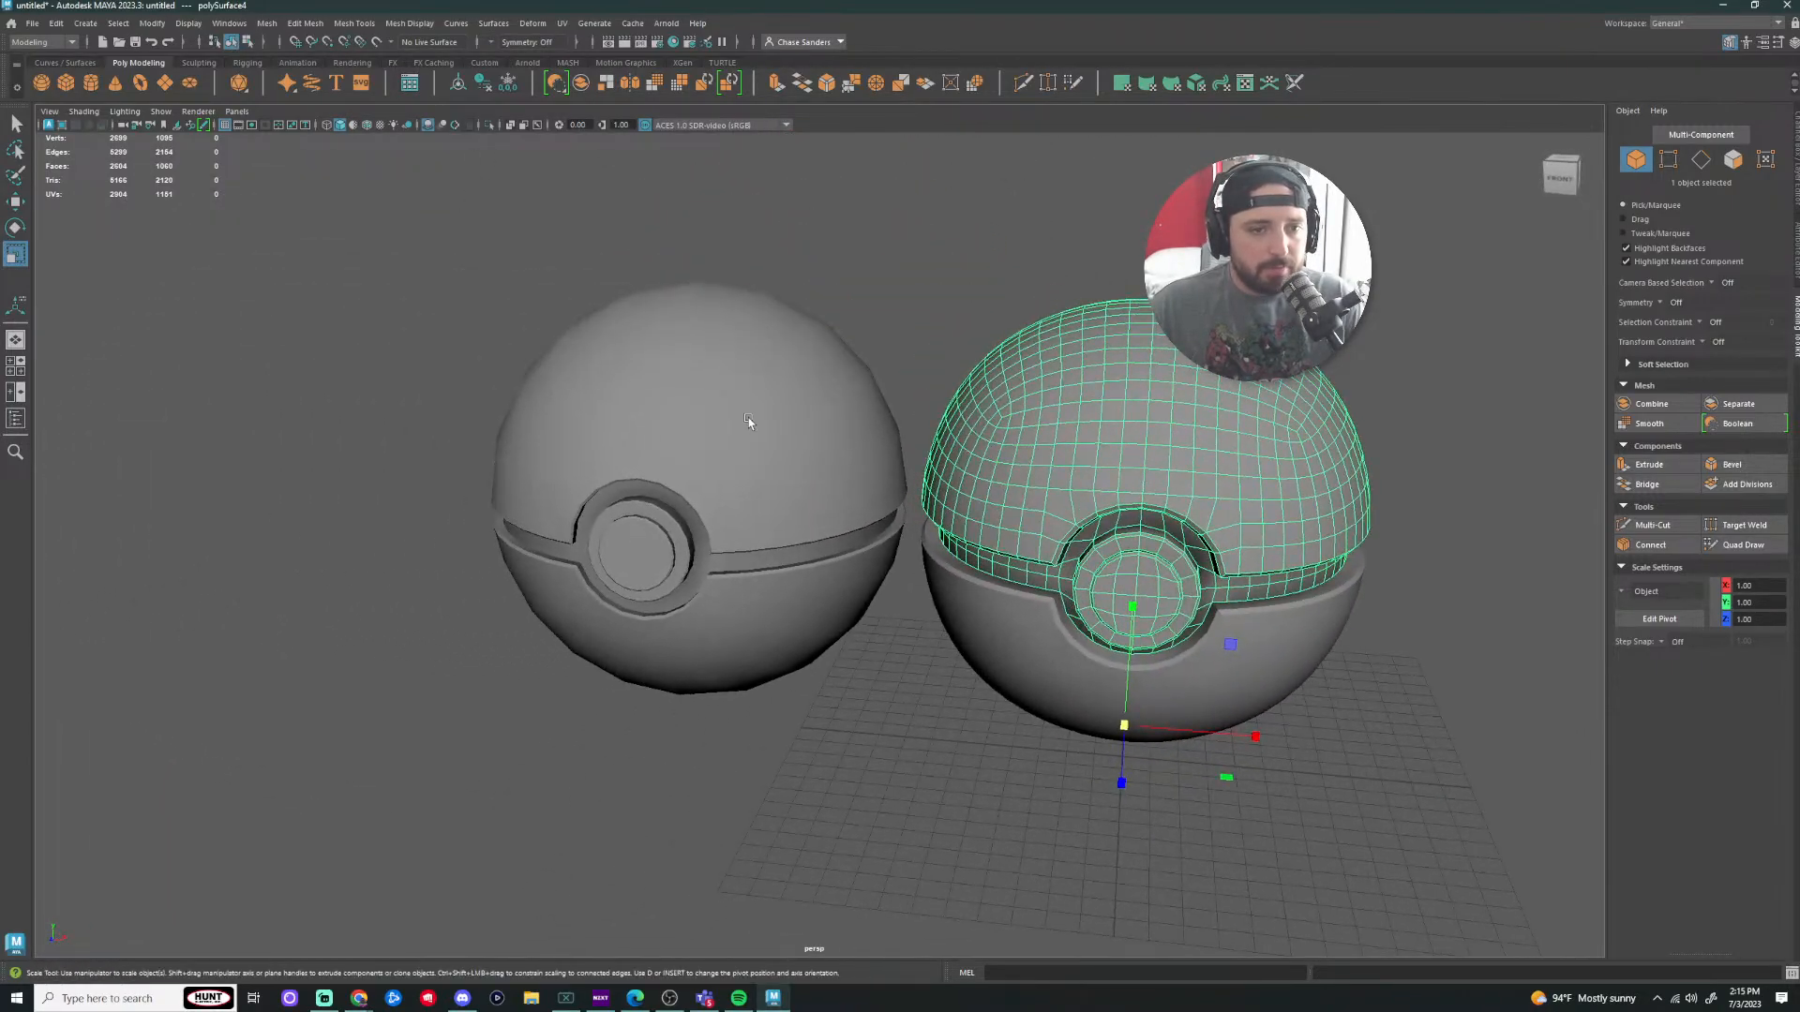
{"action": "left_click", "coordinate": [750, 417]}
{"action": "left_click_drag", "start_coordinate": [776, 616], "coordinate": [699, 432], "text": "alt"}
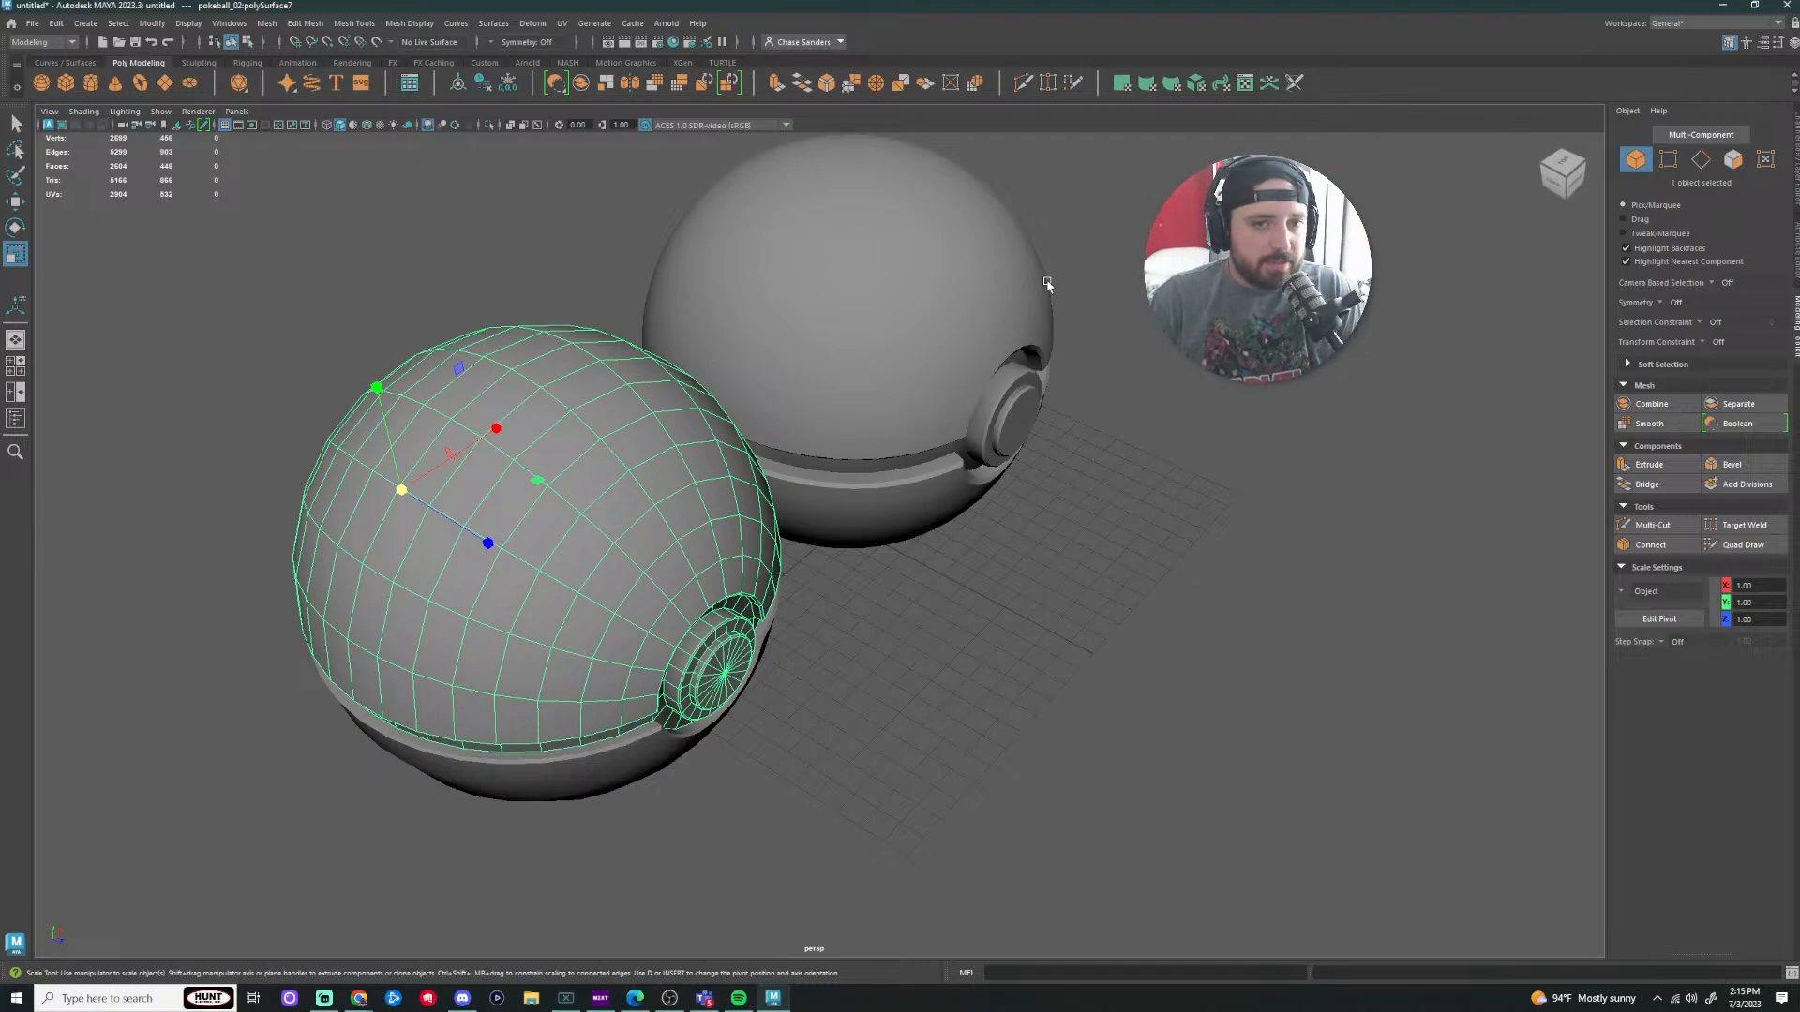
{"action": "left_click_drag", "start_coordinate": [1048, 284], "coordinate": [976, 280]}
{"action": "left_click_drag", "start_coordinate": [1162, 385], "coordinate": [1046, 373], "text": "alt"}
{"action": "middle_click_drag", "start_coordinate": [1046, 373], "coordinate": [898, 490], "text": "alt"}
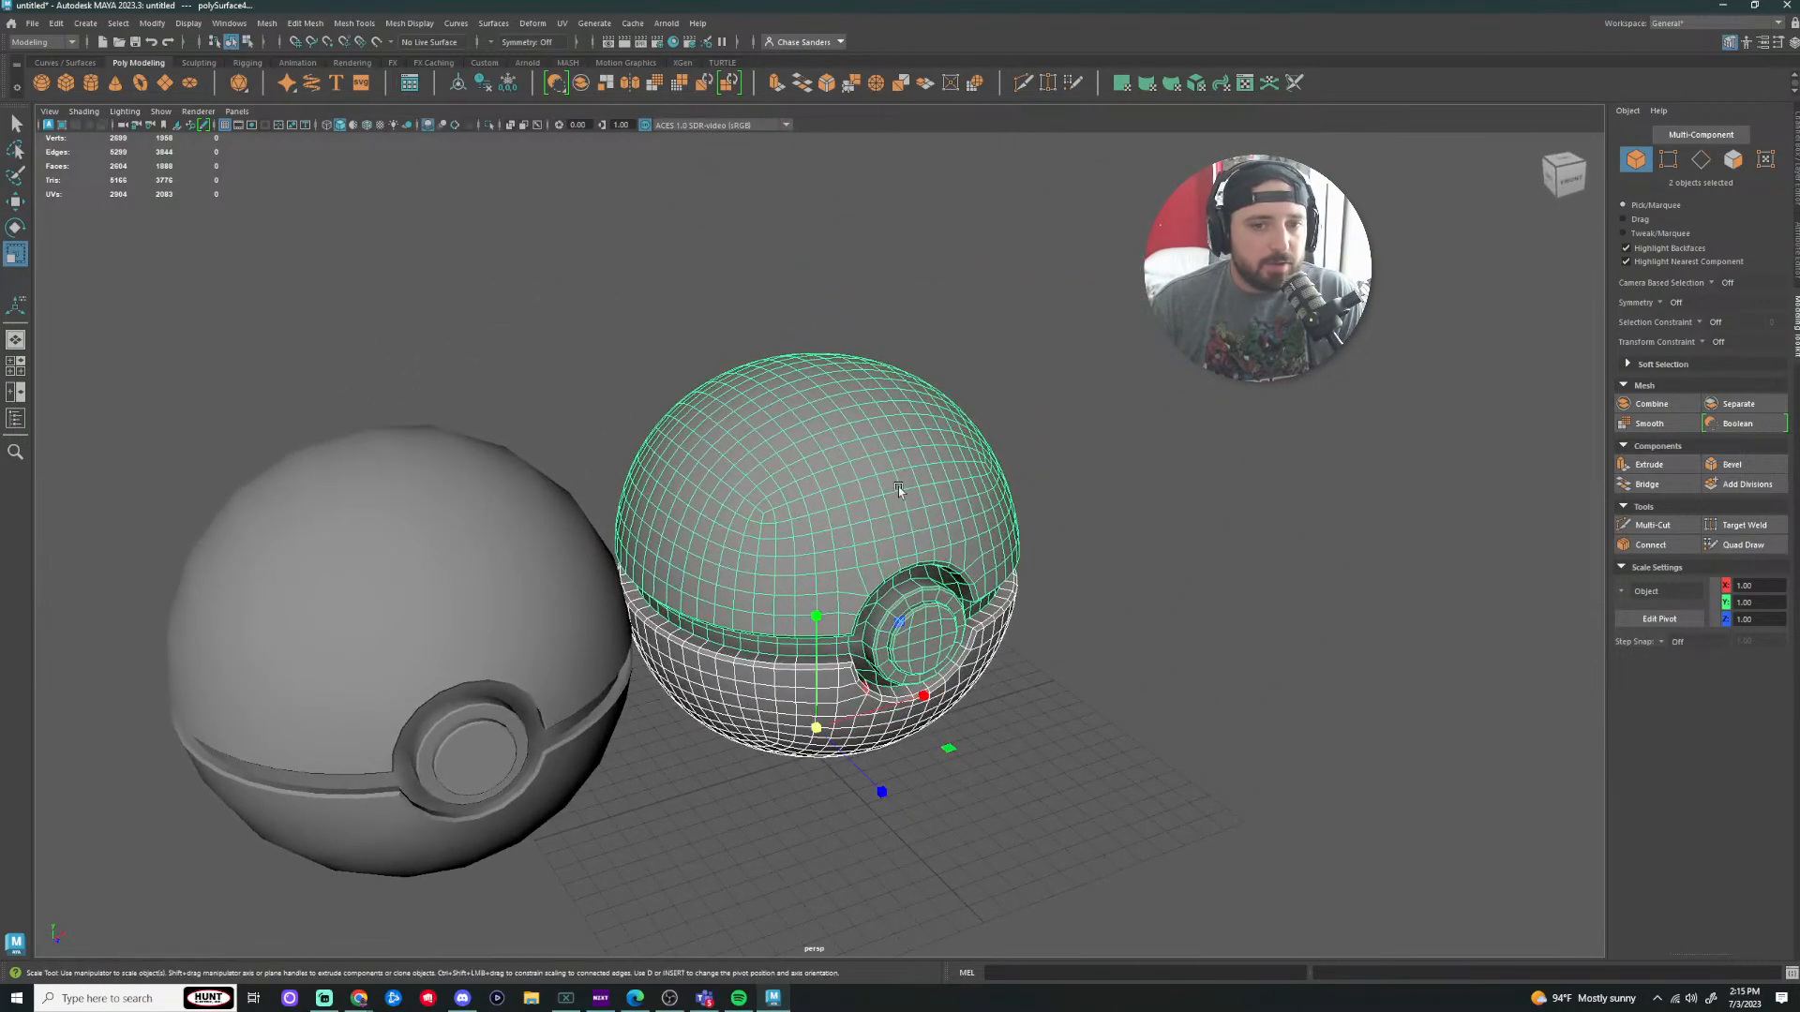
{"action": "left_click", "coordinate": [898, 489]}
{"action": "scroll", "coordinate": [1350, 469], "scroll_direction": "up", "scroll_amount": 3}
{"action": "left_click_drag", "start_coordinate": [1366, 469], "coordinate": [1306, 438], "text": "alt"}
{"action": "scroll", "coordinate": [1303, 534], "scroll_direction": "down", "scroll_amount": 4}
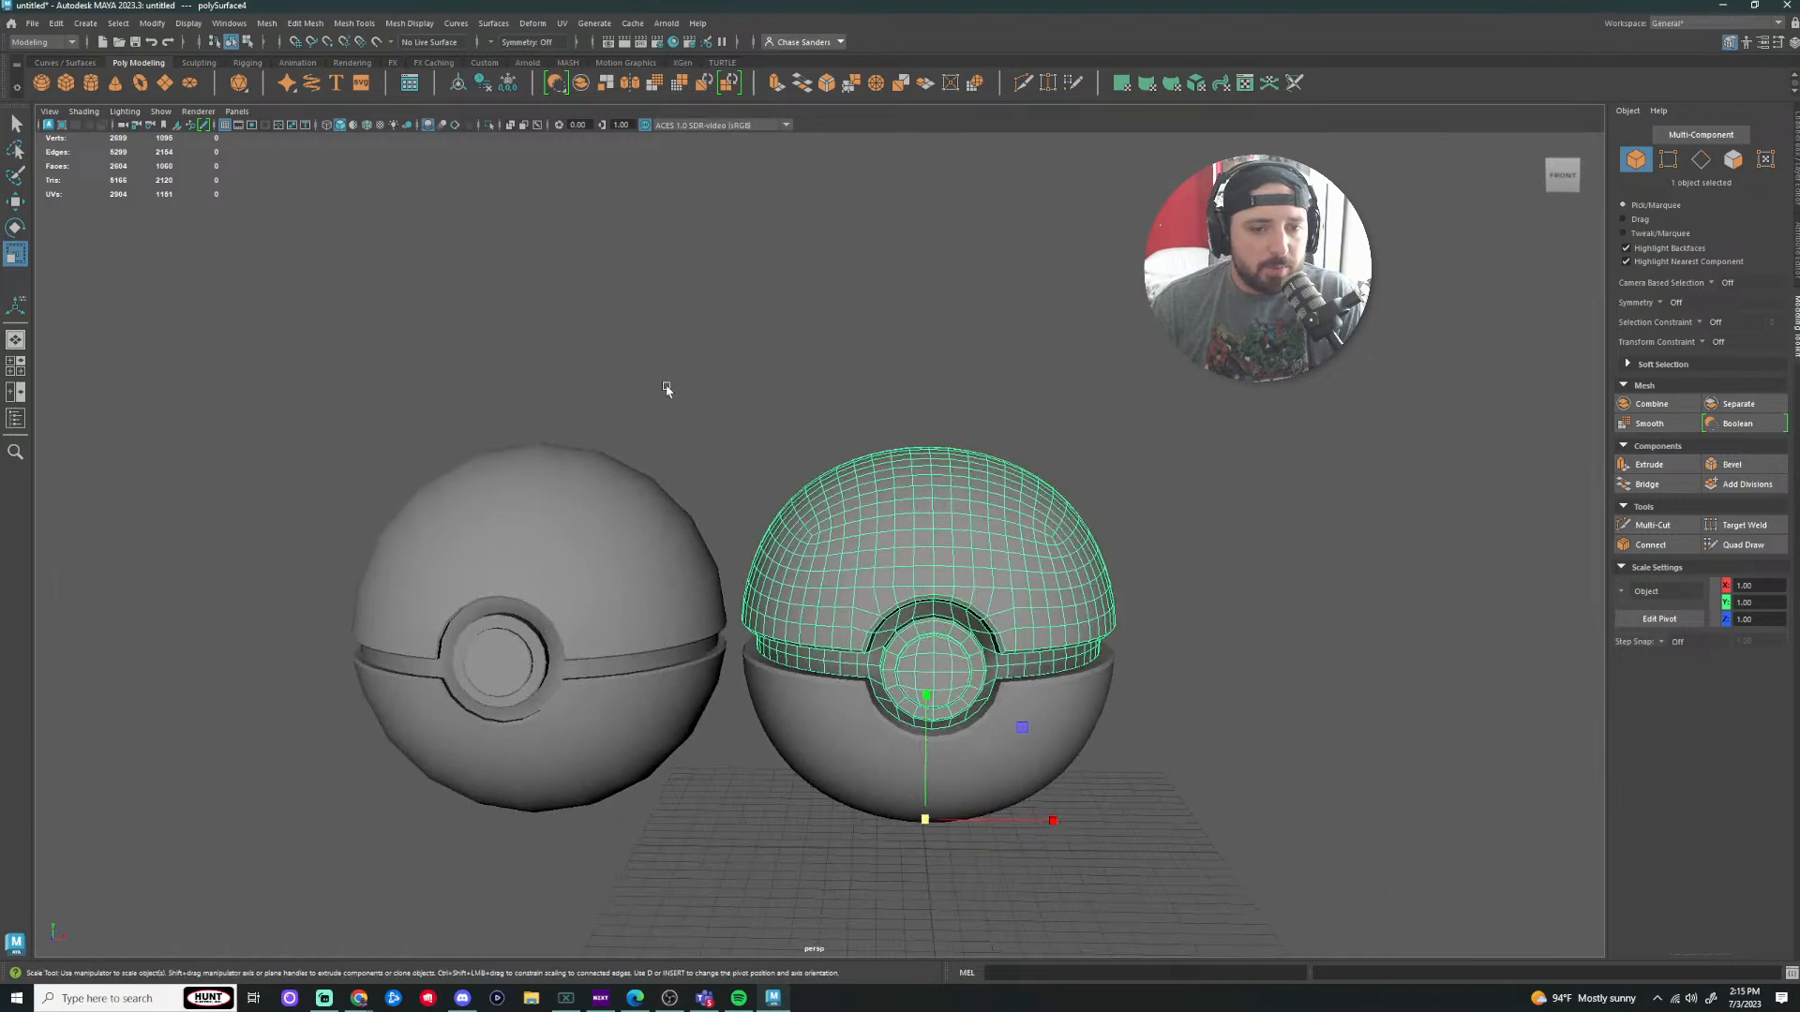
Step: Move the left Poké Ball off to the side and delete it
{"action": "left_click_drag", "start_coordinate": [667, 389], "coordinate": [327, 980]}
{"action": "key", "text": "w"}
{"action": "left_click_drag", "start_coordinate": [670, 626], "coordinate": [235, 626]}
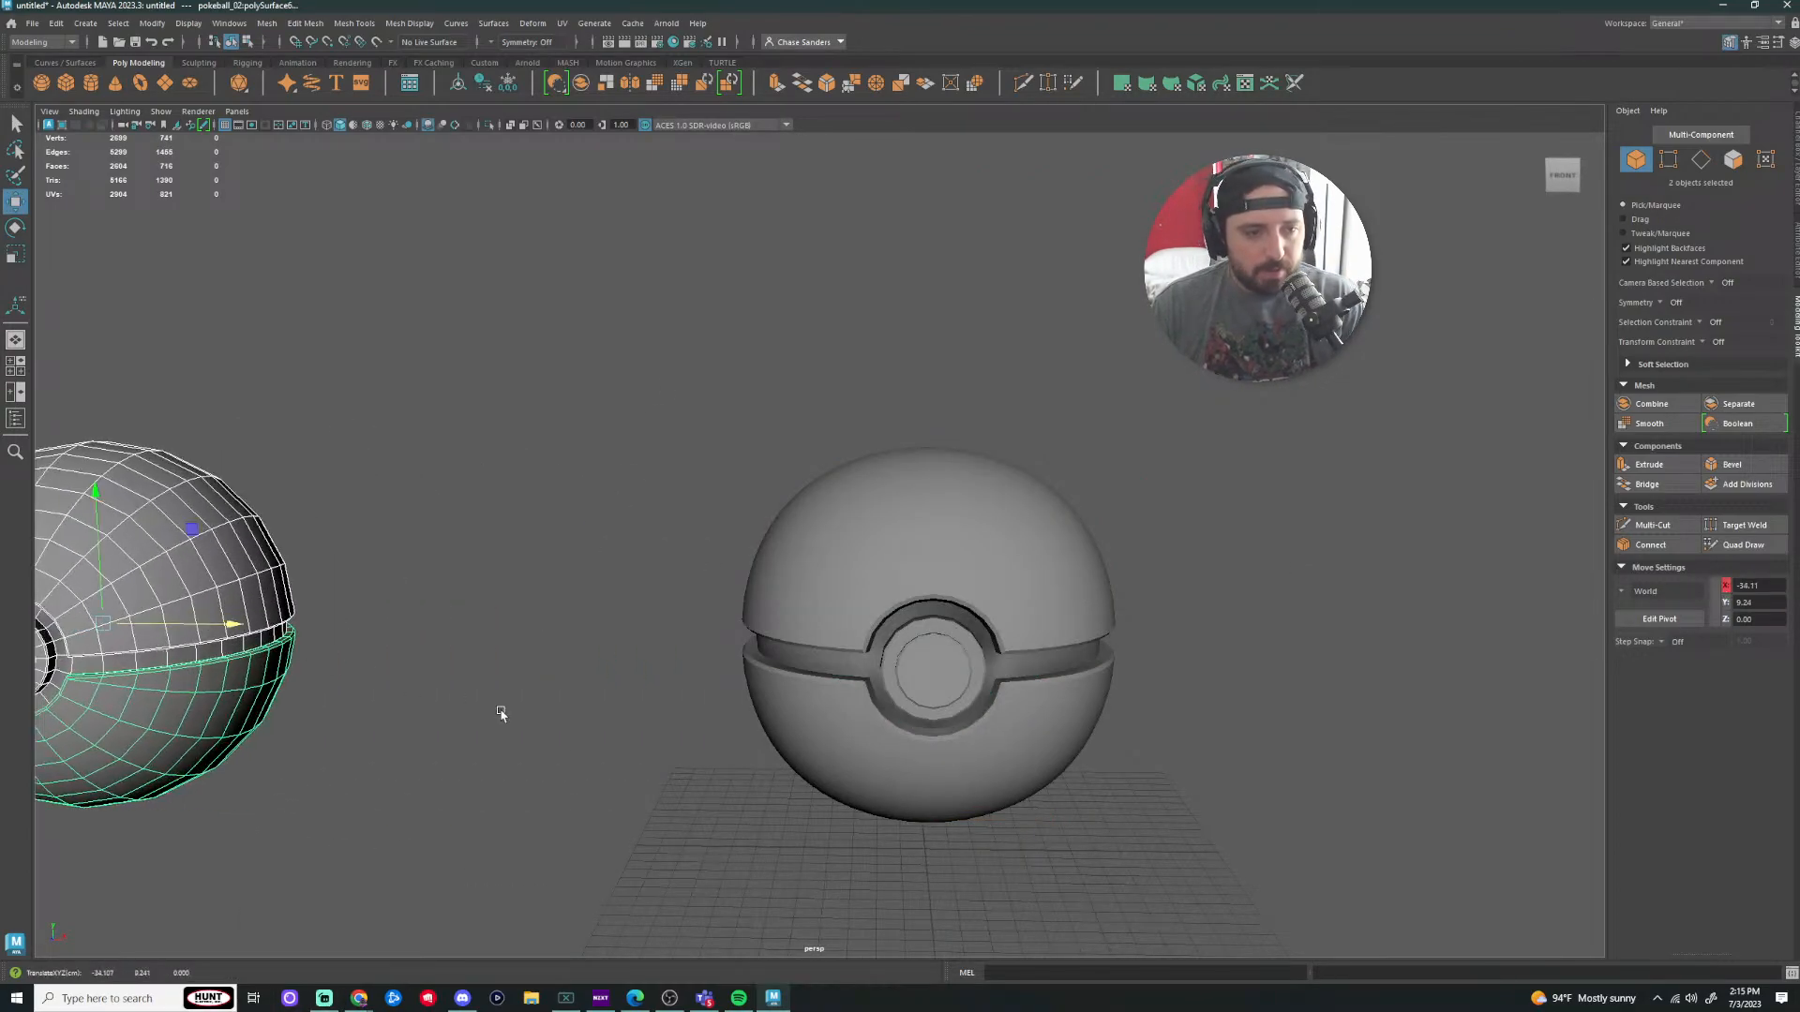
{"action": "scroll", "coordinate": [592, 750], "scroll_direction": "down", "scroll_amount": 3}
{"action": "key", "text": "Delete"}
Step: Duplicate the remaining ball and place the copy beside the original
{"action": "left_click_drag", "start_coordinate": [1064, 441], "coordinate": [714, 763]}
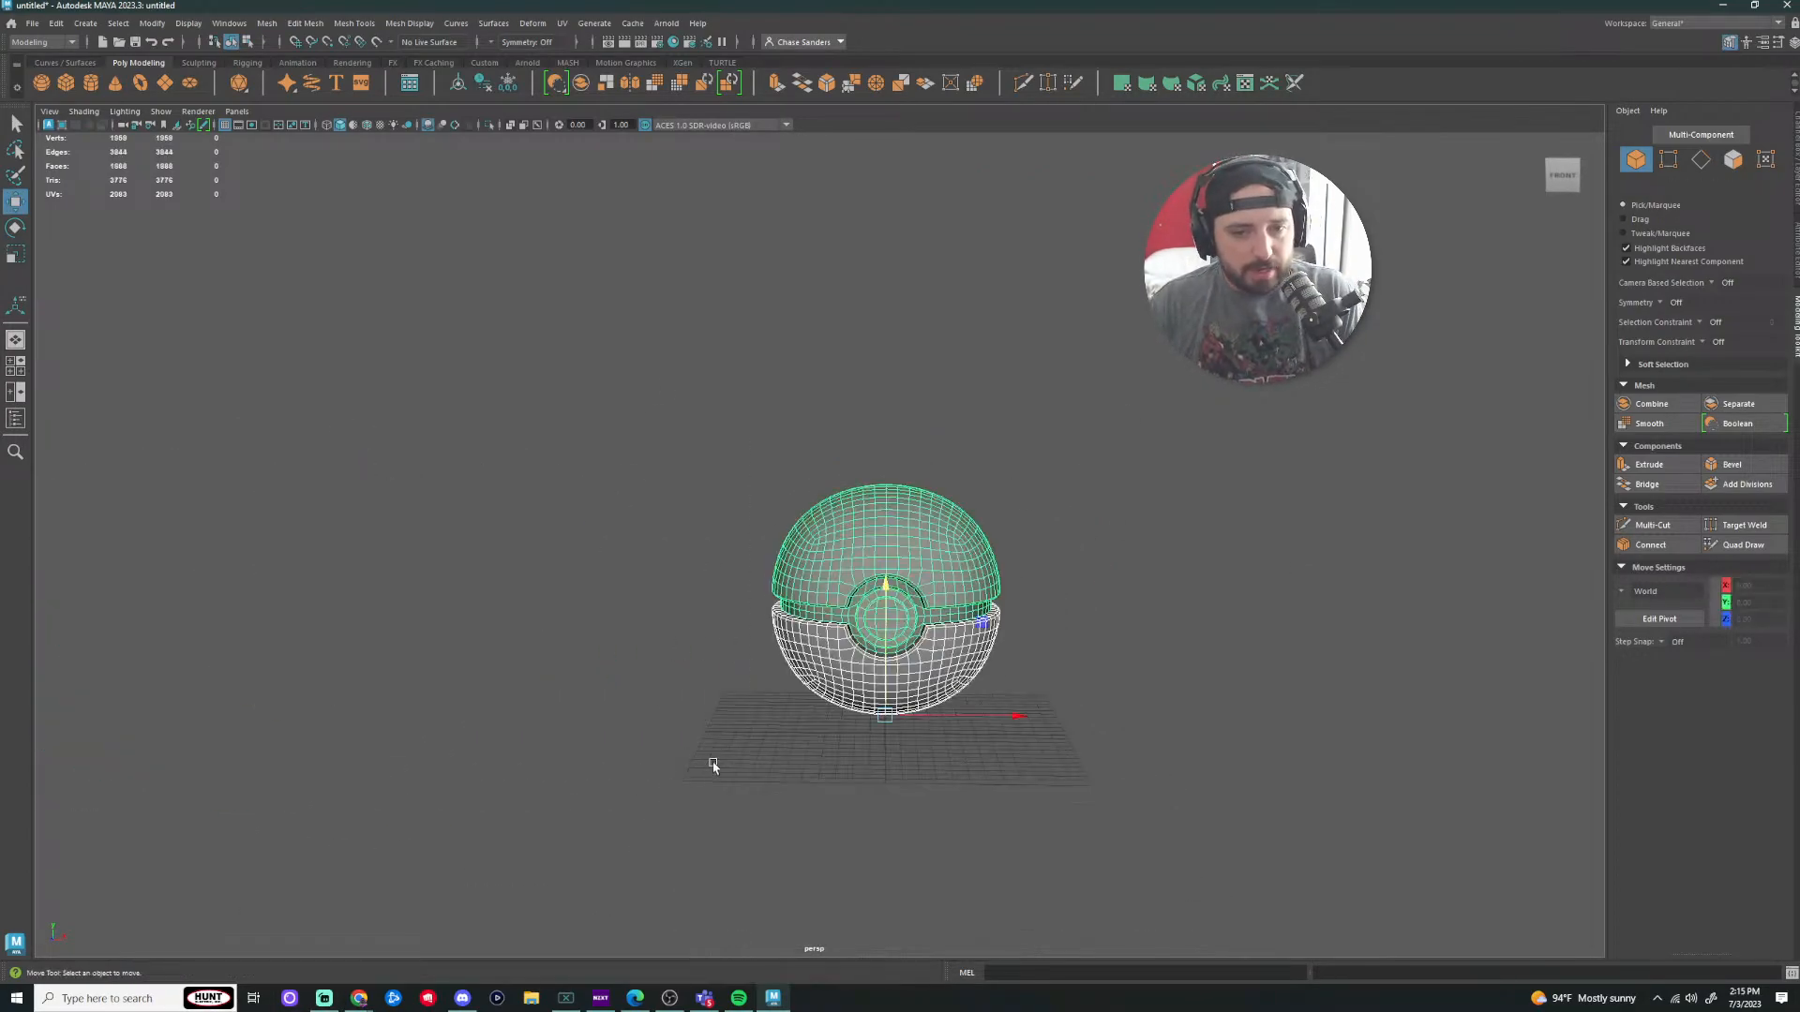
{"action": "key", "text": "ctrl+d"}
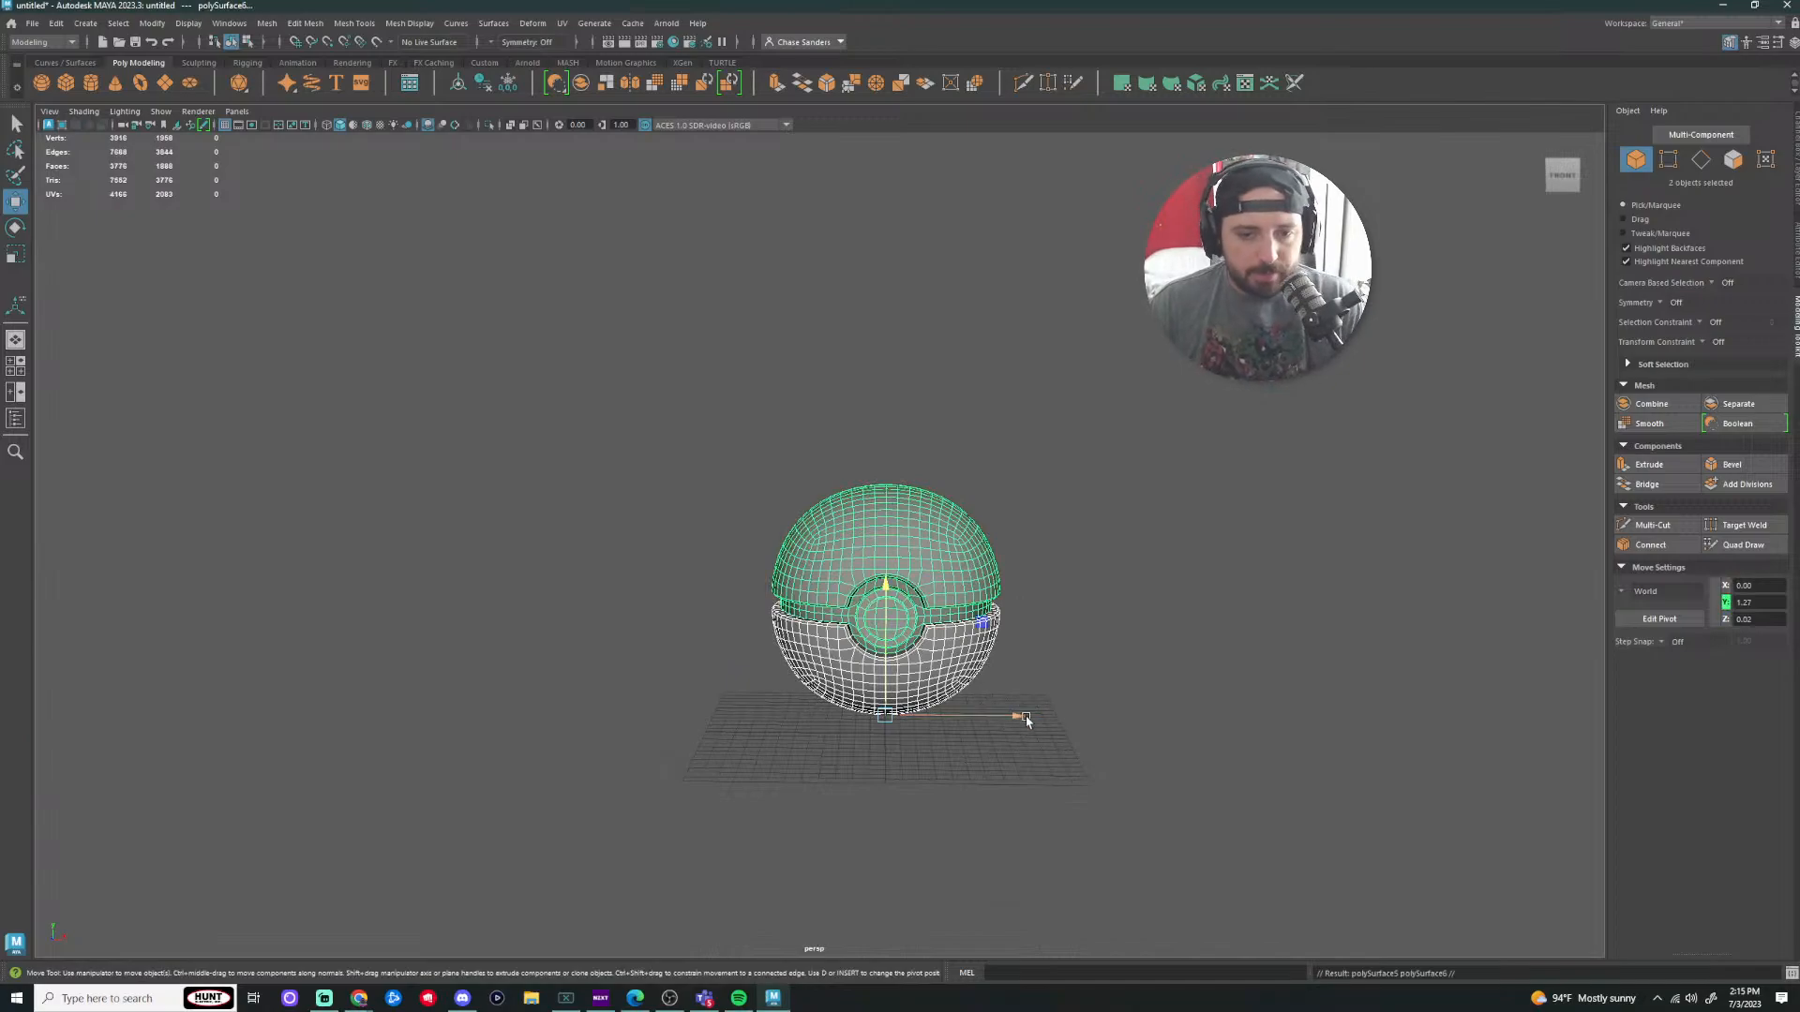
{"action": "left_click_drag", "start_coordinate": [1027, 718], "coordinate": [535, 723]}
{"action": "left_click", "coordinate": [671, 840]}
{"action": "scroll", "coordinate": [646, 707], "scroll_direction": "up", "scroll_amount": 3}
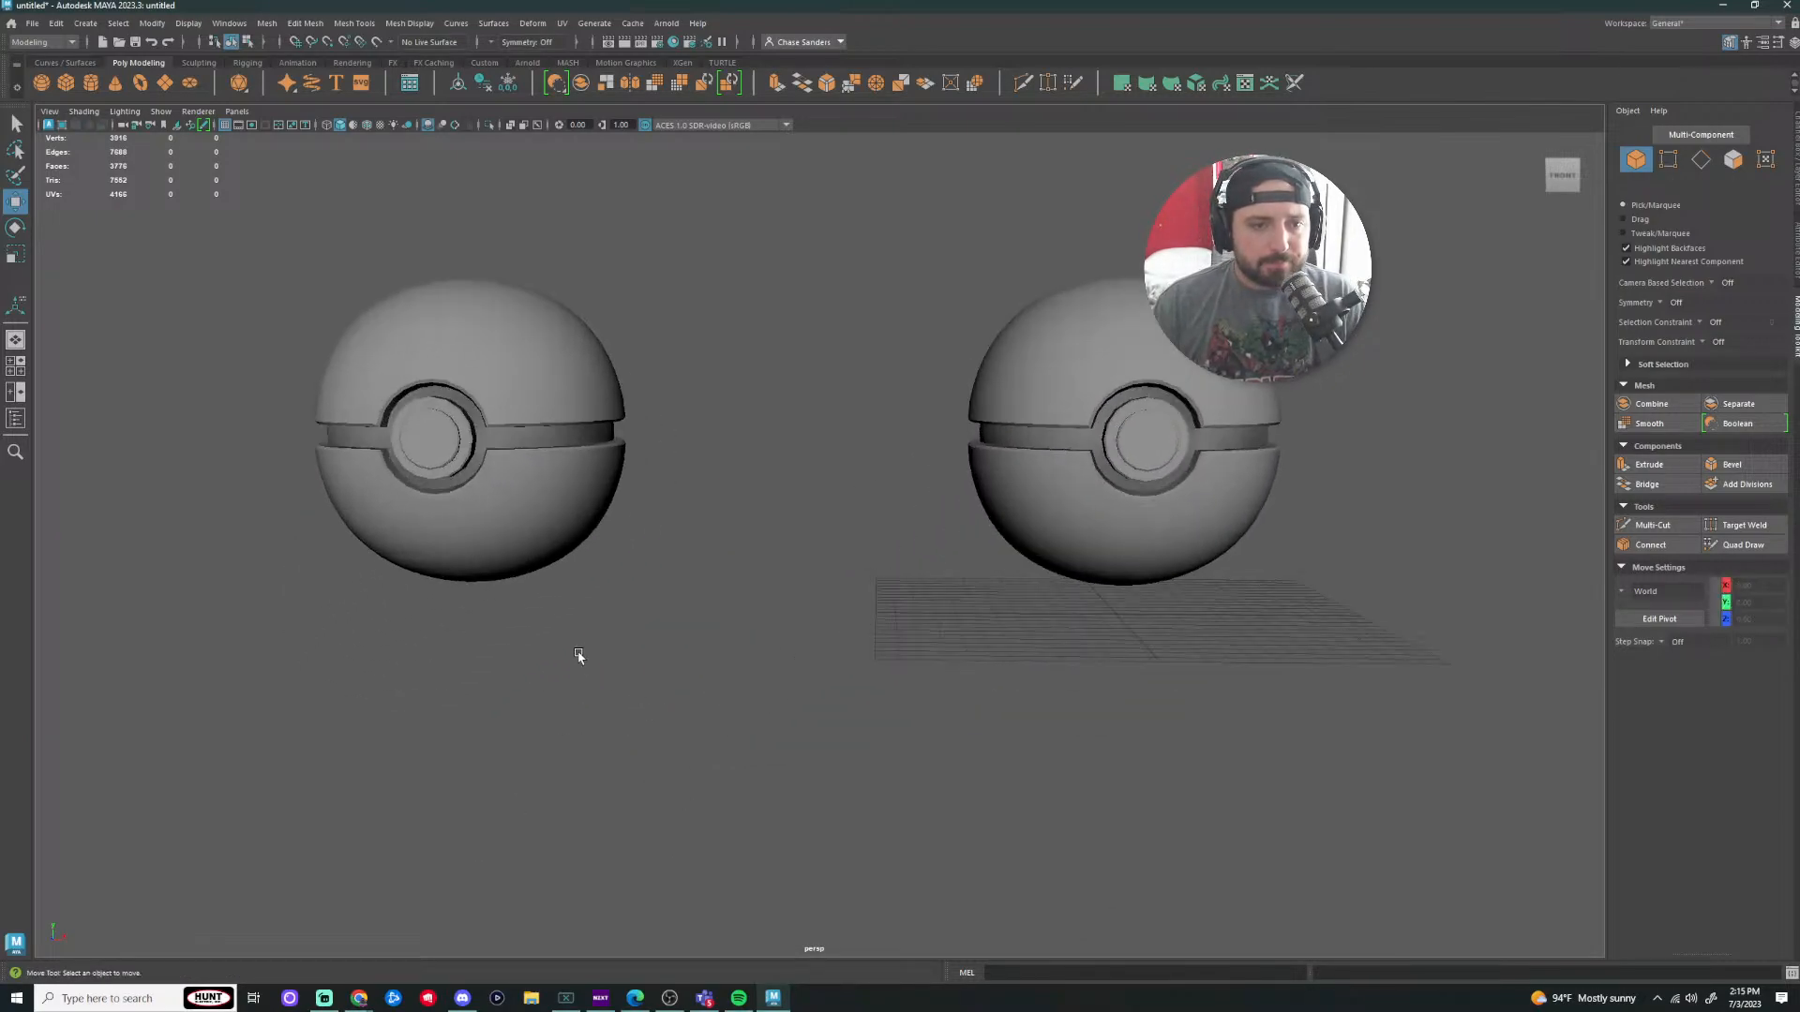
{"action": "mouse_move", "coordinate": [578, 656]}
{"action": "left_mouse_down", "text": "alt"}
{"action": "mouse_move", "coordinate": [679, 639]}
{"action": "mouse_move", "coordinate": [600, 661]}
{"action": "left_mouse_up", "text": "alt"}
Step: Scale the new left ball up uniformly
{"action": "left_click_drag", "start_coordinate": [681, 173], "coordinate": [70, 696]}
{"action": "key", "text": "t"}
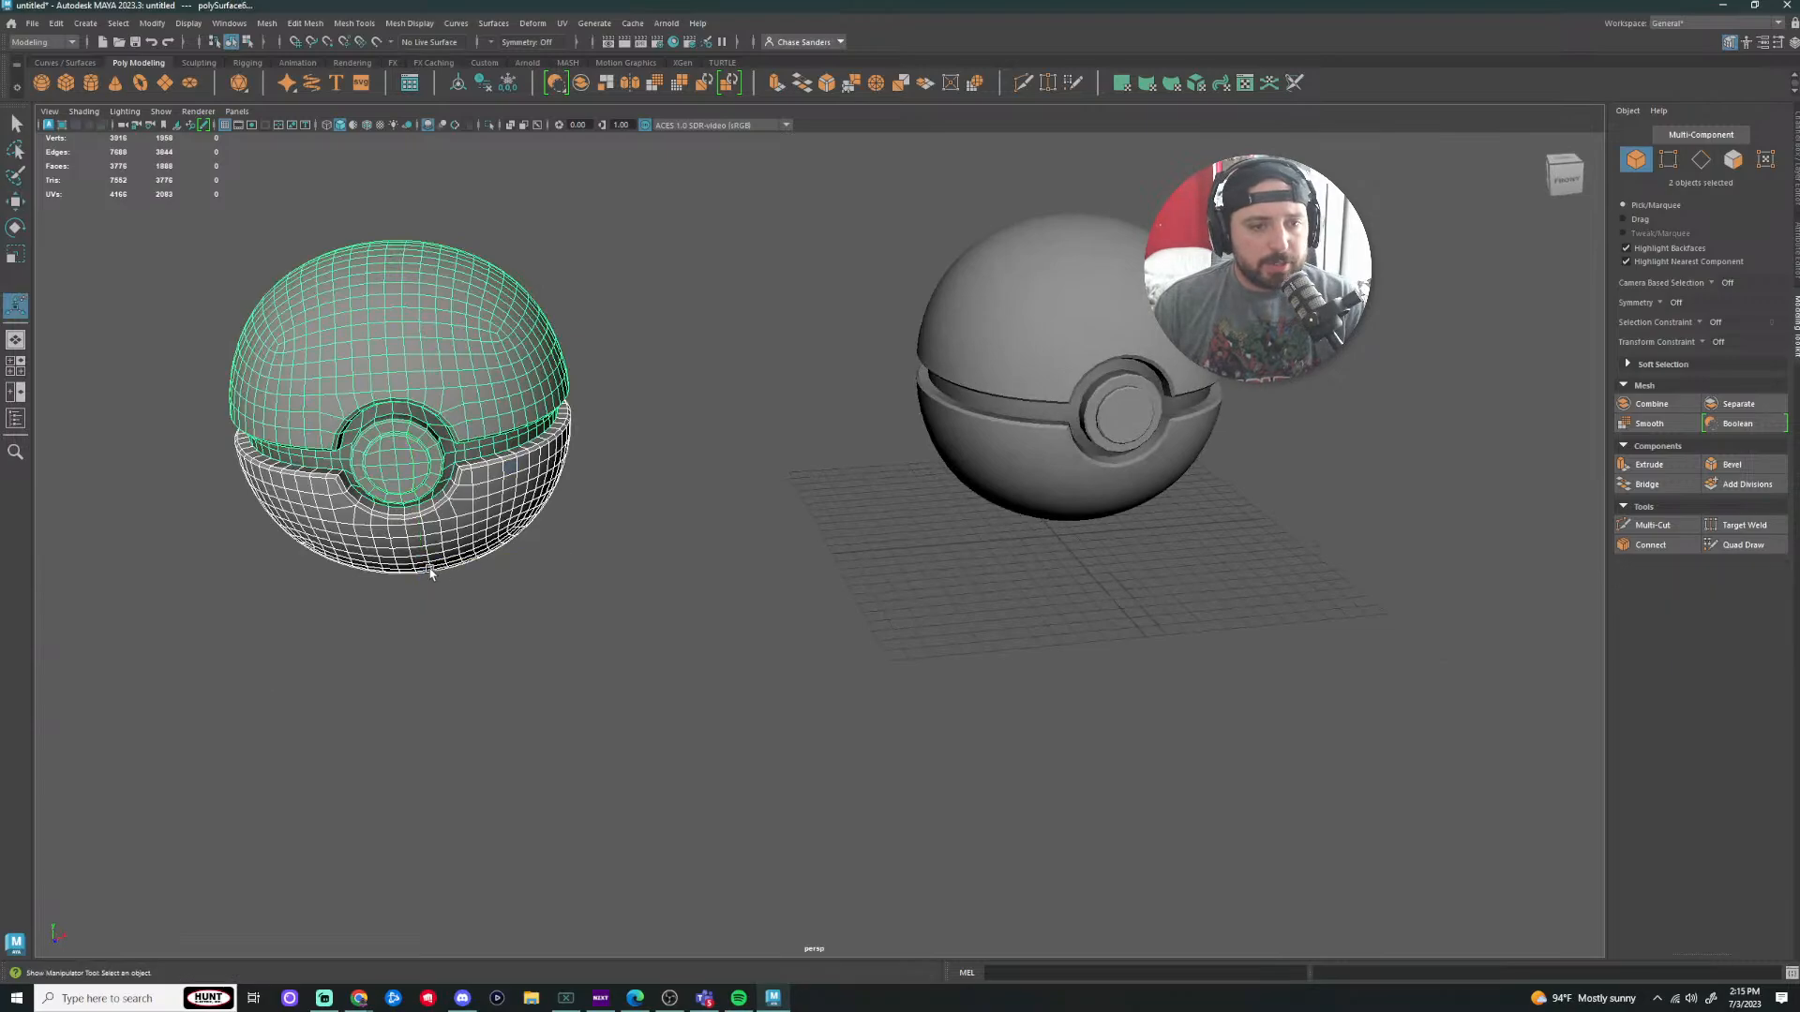
{"action": "key", "text": "r"}
{"action": "left_click_drag", "start_coordinate": [422, 563], "coordinate": [511, 571]}
{"action": "left_click", "coordinate": [649, 600]}
{"action": "scroll", "coordinate": [704, 718], "scroll_direction": "down", "scroll_amount": 3}
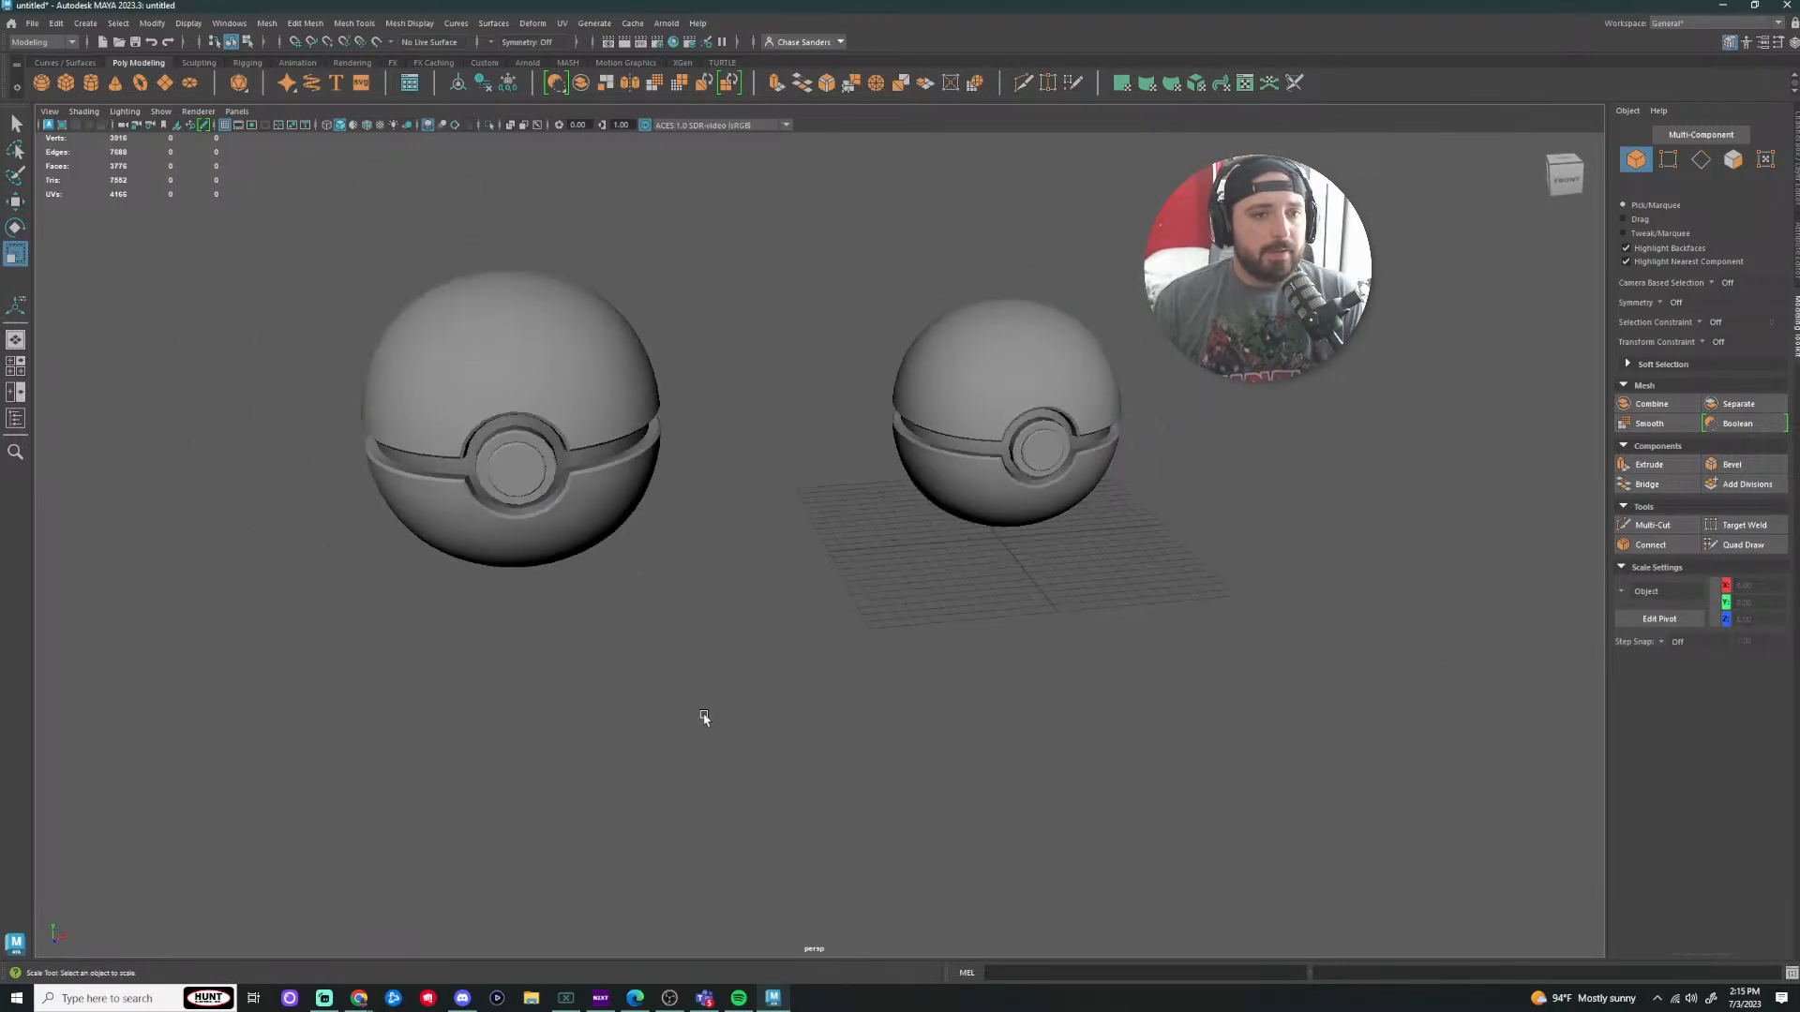
Step: Reframe the view and select the right ball's top half
{"action": "left_click_drag", "start_coordinate": [649, 692], "coordinate": [609, 641], "text": "alt"}
{"action": "middle_click_drag", "start_coordinate": [699, 656], "coordinate": [504, 738], "text": "alt"}
{"action": "left_click", "coordinate": [837, 566]}
{"action": "scroll", "coordinate": [846, 564], "scroll_direction": "up", "scroll_amount": 3}
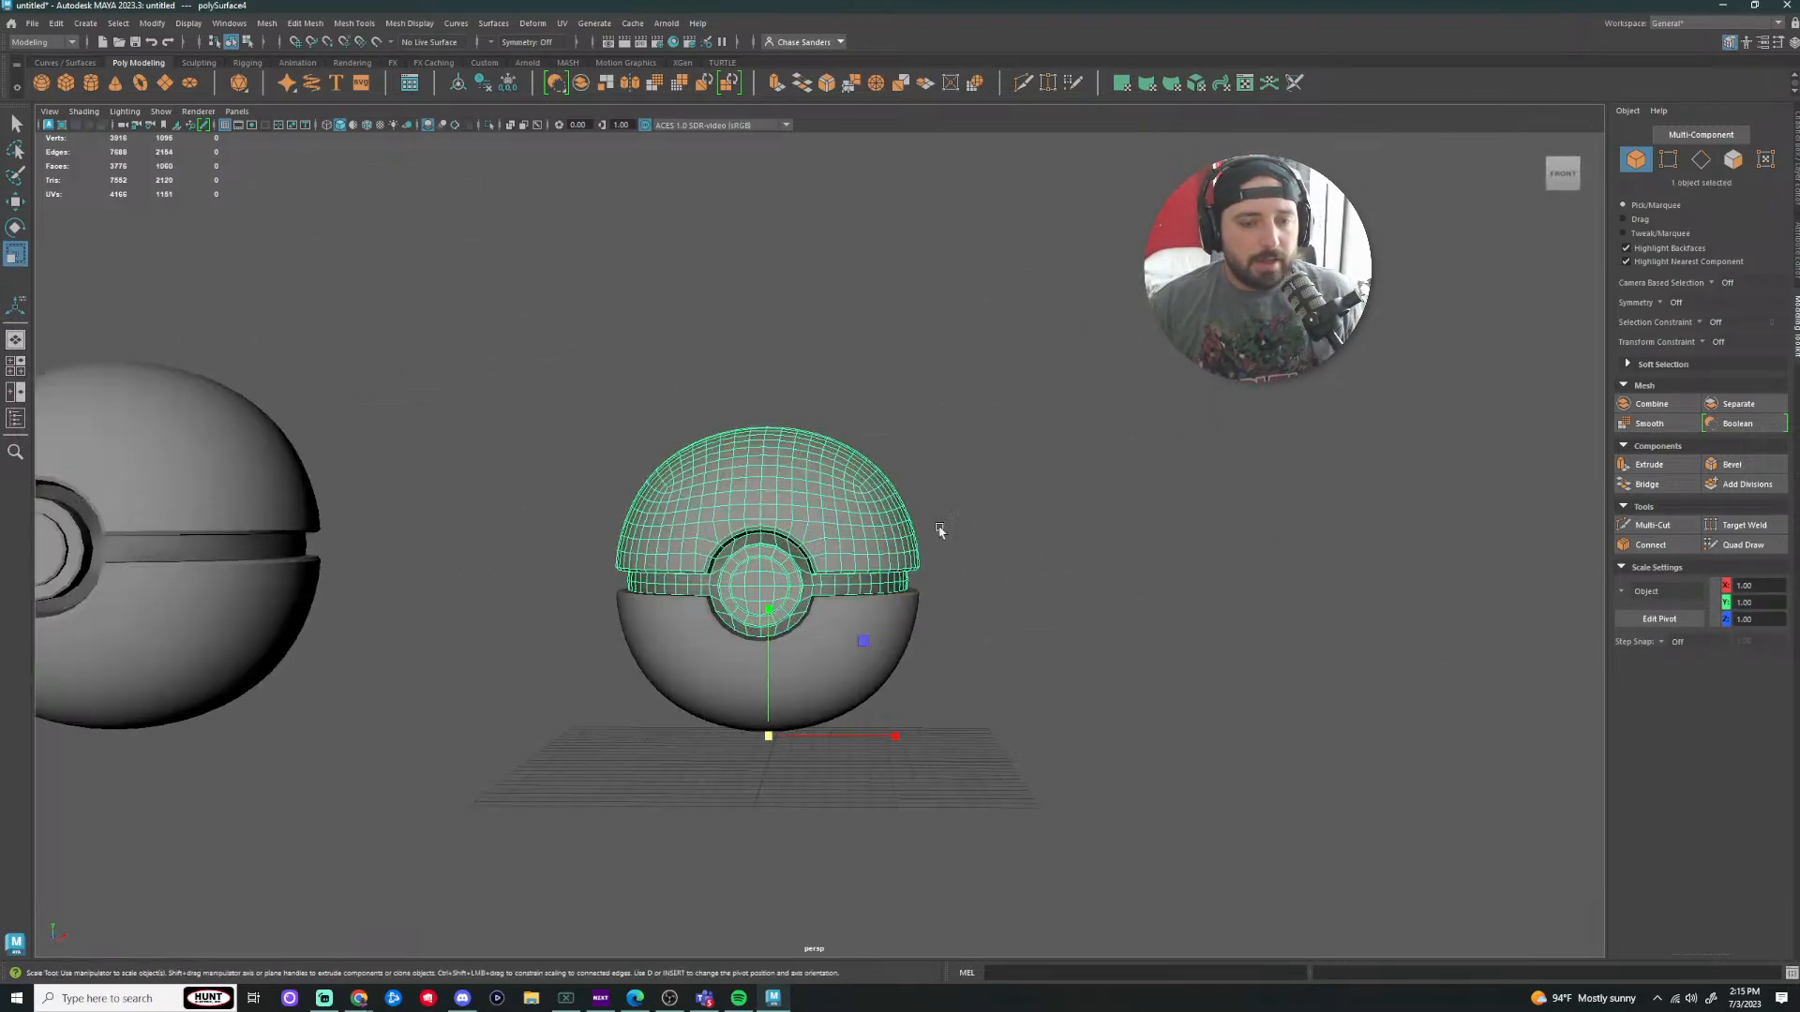
{"action": "left_click", "coordinate": [956, 521]}
{"action": "scroll", "coordinate": [900, 496], "scroll_direction": "up", "scroll_amount": 3}
{"action": "left_click", "coordinate": [650, 478]}
{"action": "middle_click_drag", "start_coordinate": [822, 430], "coordinate": [897, 526], "text": "alt"}
{"action": "left_click_drag", "start_coordinate": [789, 505], "coordinate": [739, 548], "text": "alt"}
{"action": "scroll", "coordinate": [739, 548], "scroll_direction": "up", "scroll_amount": 2}
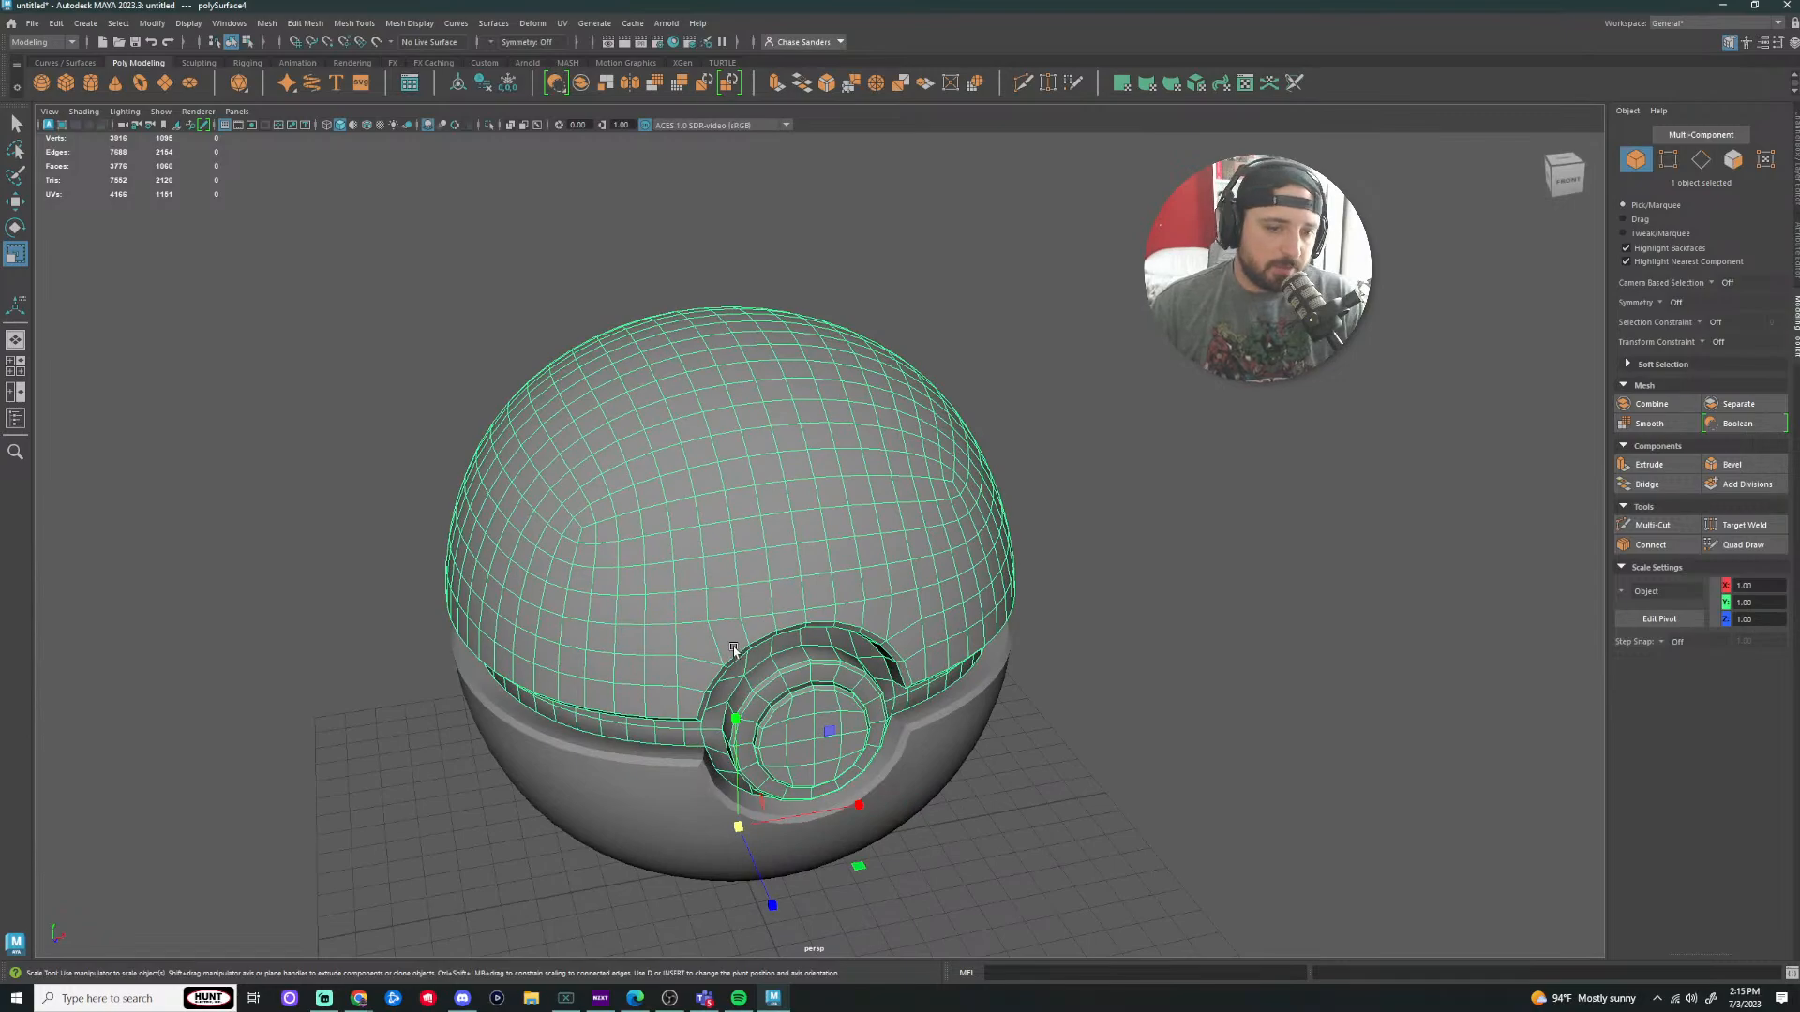
Step: Orbit to see the button and both Poké Balls, then switch to the browser
{"action": "left_click_drag", "start_coordinate": [636, 445], "coordinate": [637, 545], "text": "alt"}
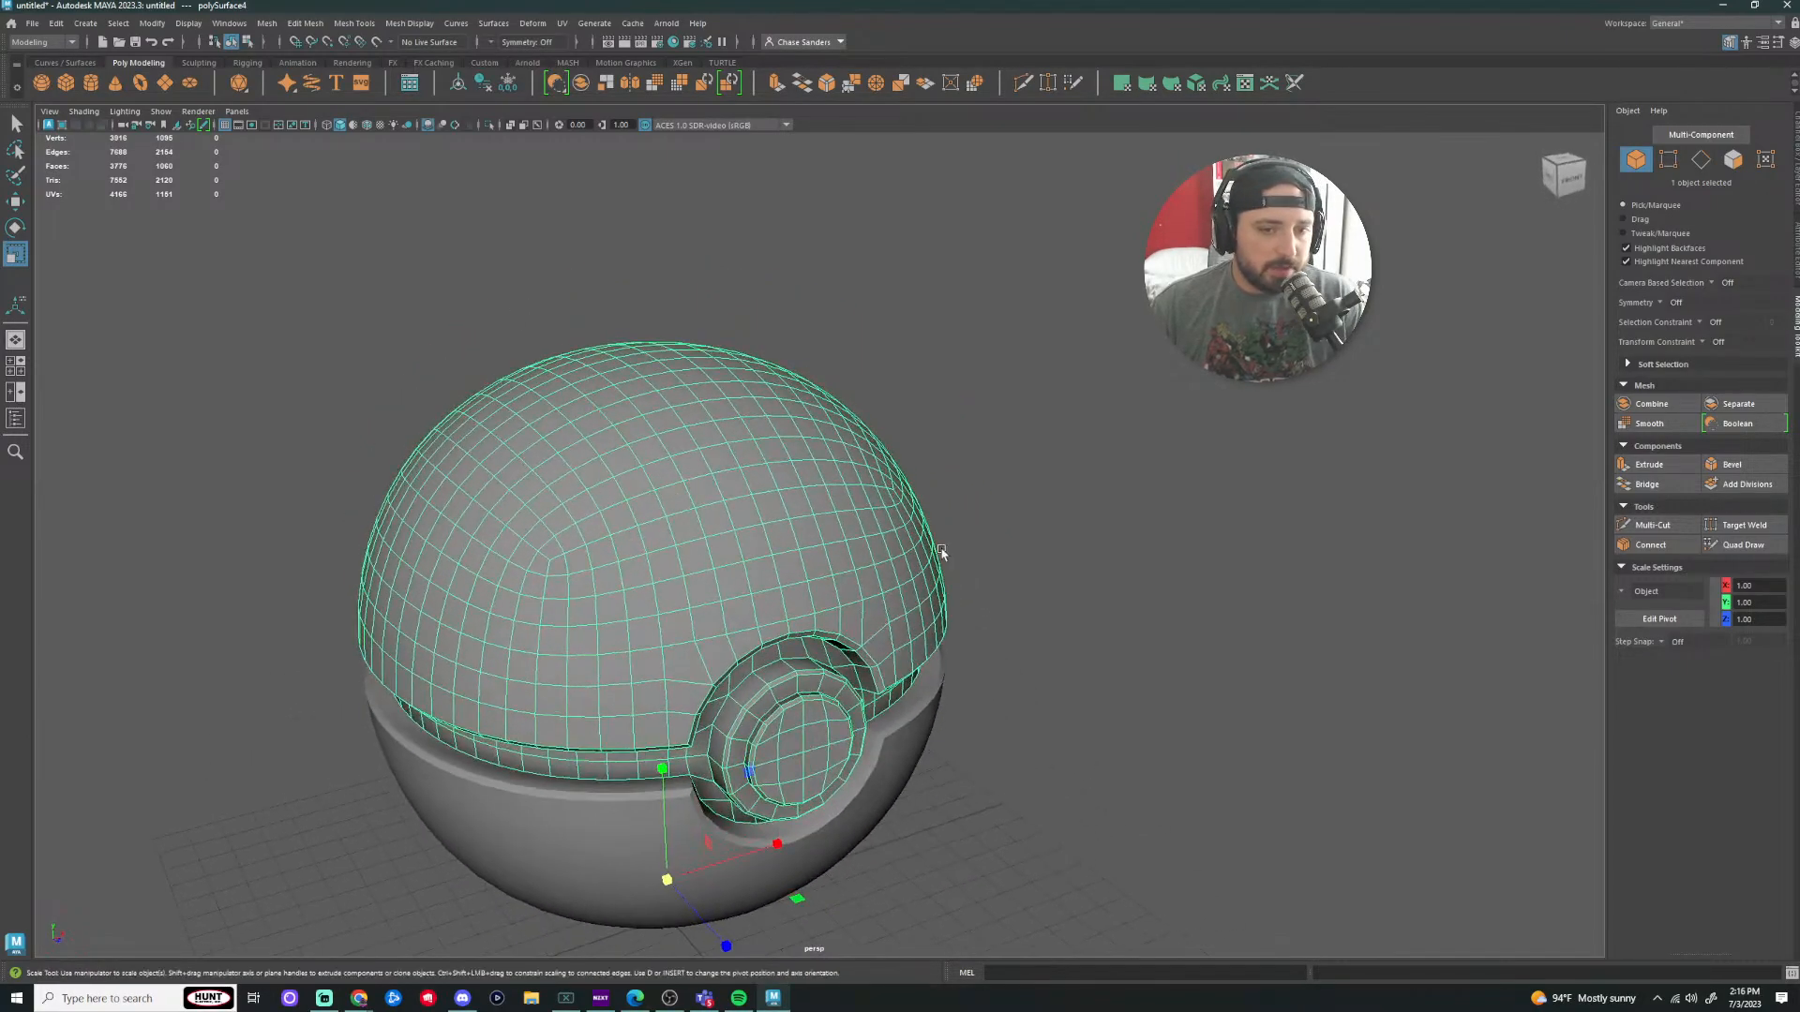
{"action": "left_click_drag", "start_coordinate": [1257, 631], "coordinate": [363, 421], "text": "alt"}
{"action": "left_click_drag", "start_coordinate": [1182, 588], "coordinate": [1327, 636], "text": "alt"}
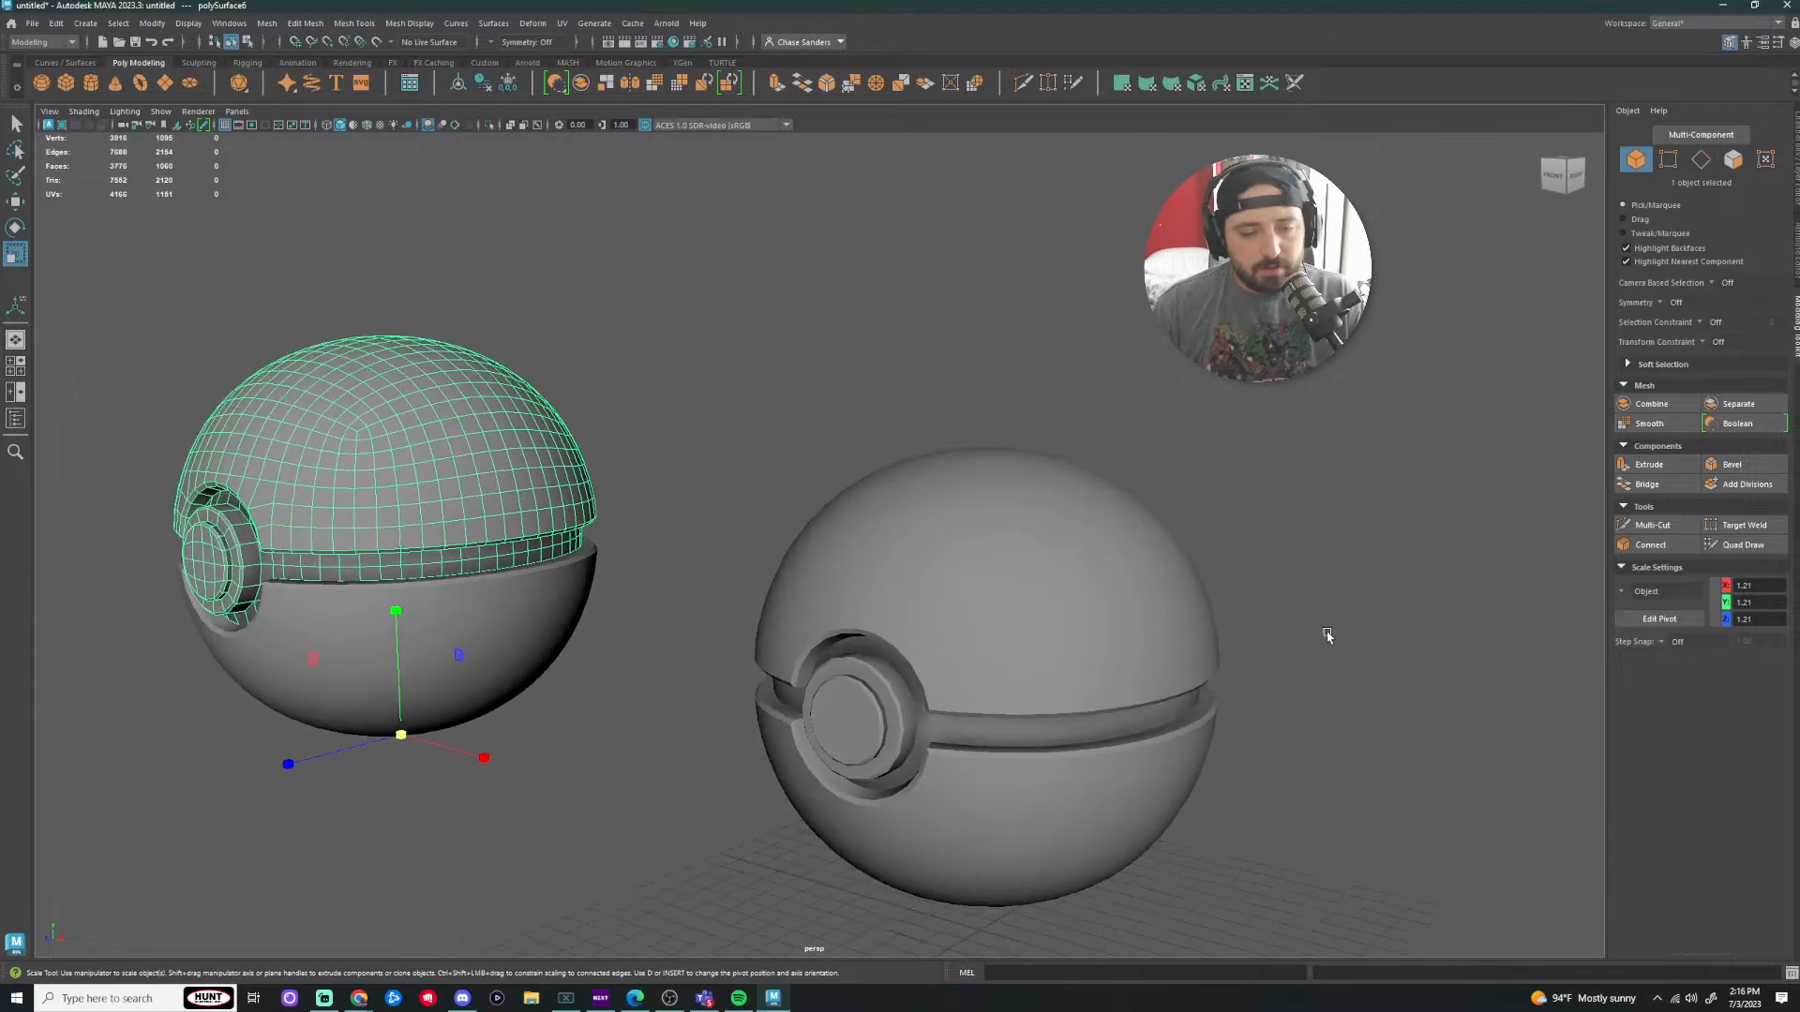
{"action": "left_click", "coordinate": [1150, 573]}
{"action": "left_click_drag", "start_coordinate": [1150, 573], "coordinate": [1066, 569], "text": "alt"}
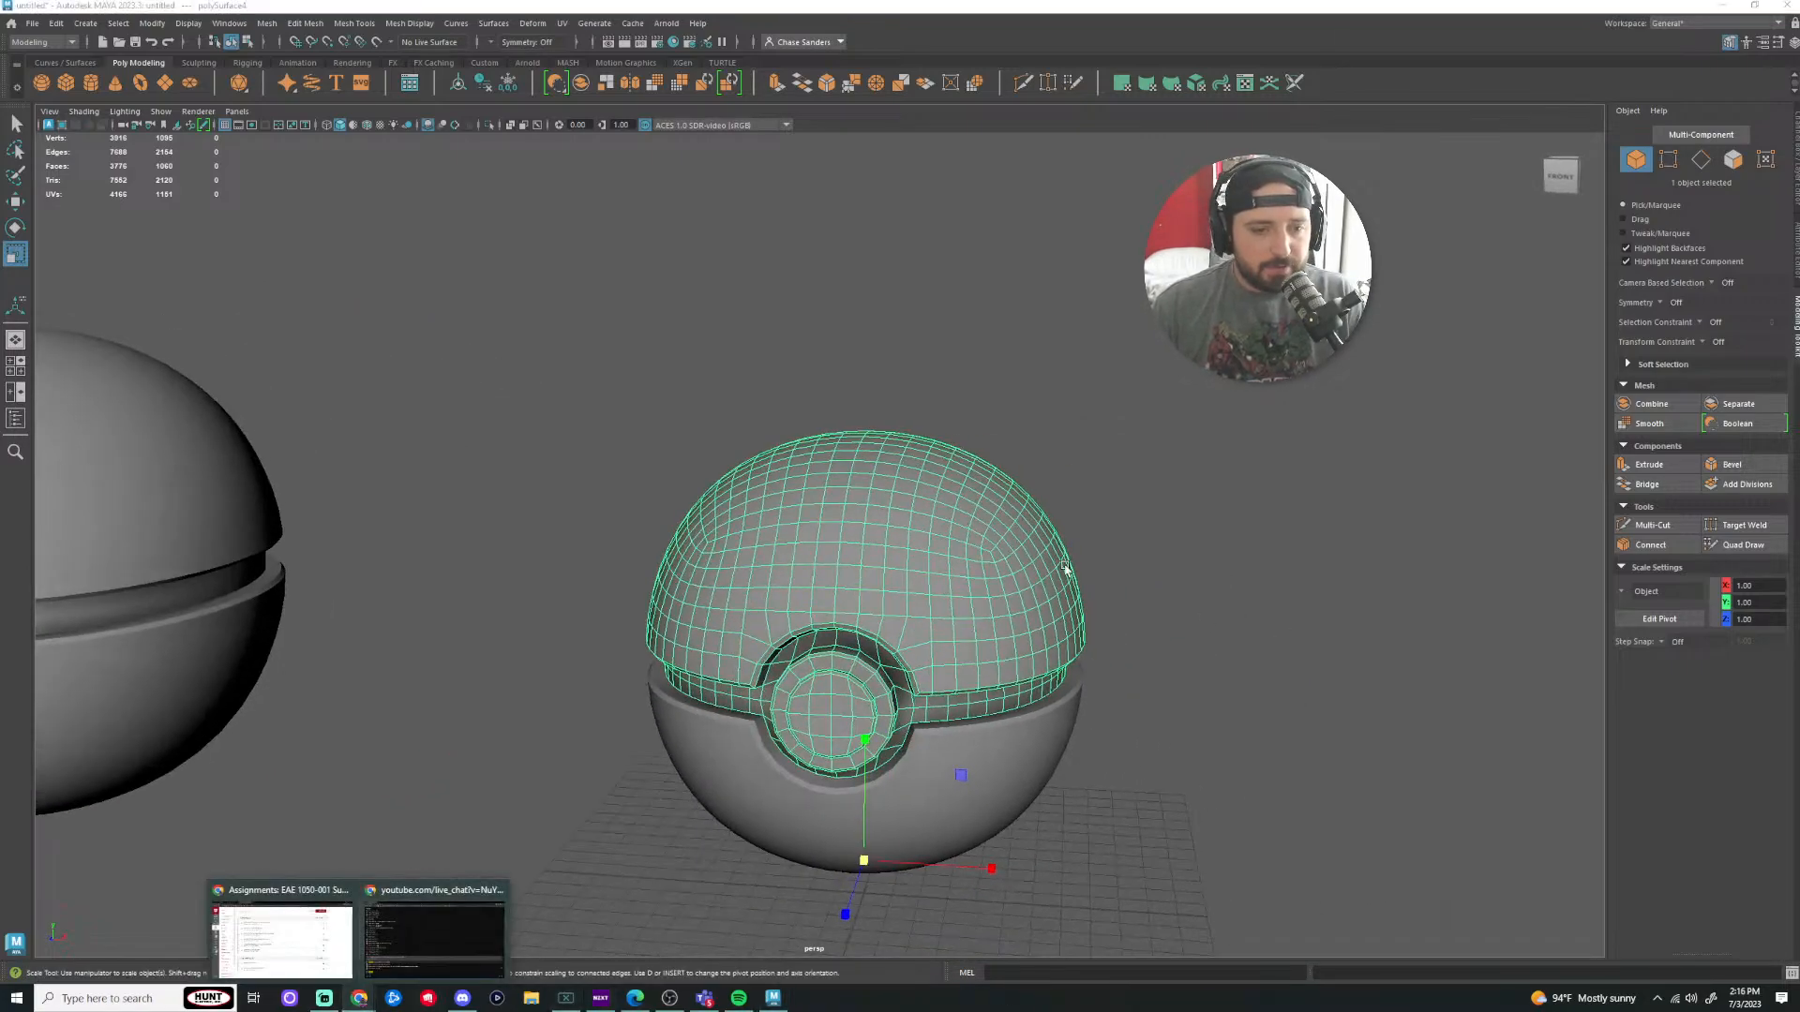
{"action": "left_click", "coordinate": [319, 956]}
Step: Search Google Images for 'great ball pokeball' reference pictures, then return to Maya
{"action": "left_click", "coordinate": [524, 9]}
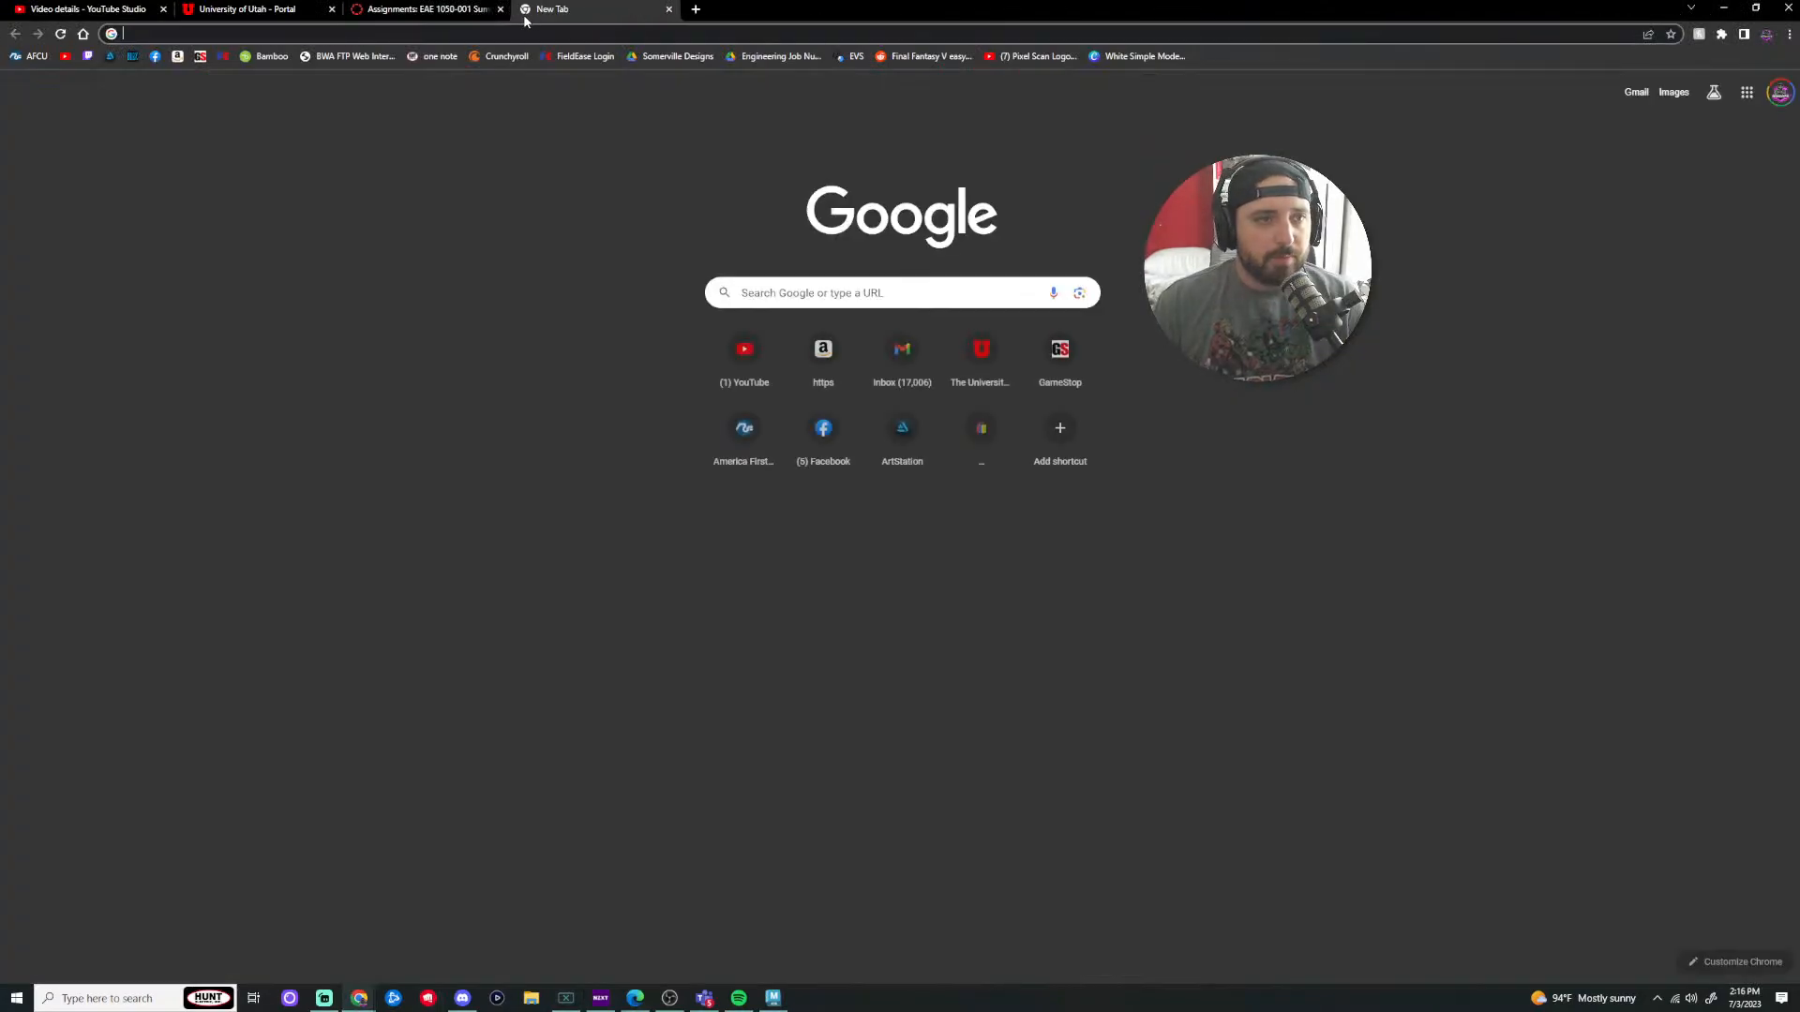
{"action": "type", "text": "gr"}
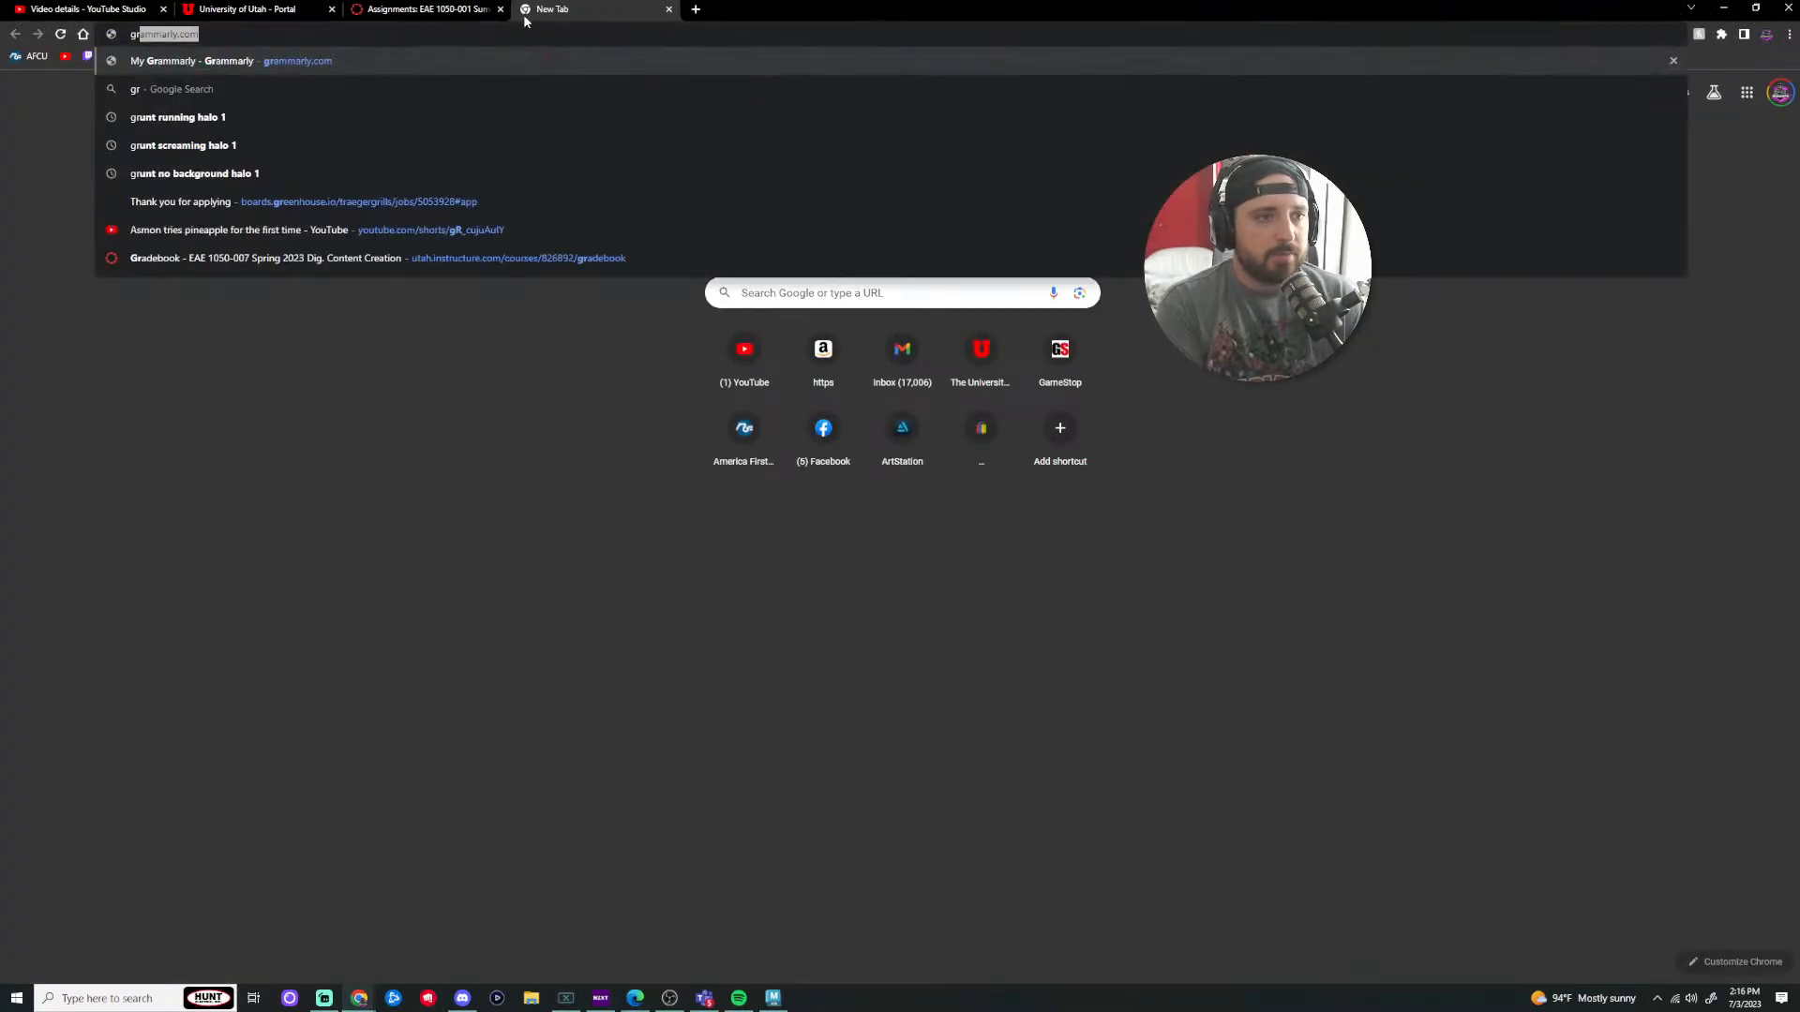
{"action": "type", "text": "eat balls of fire"}
{"action": "key", "text": "Return"}
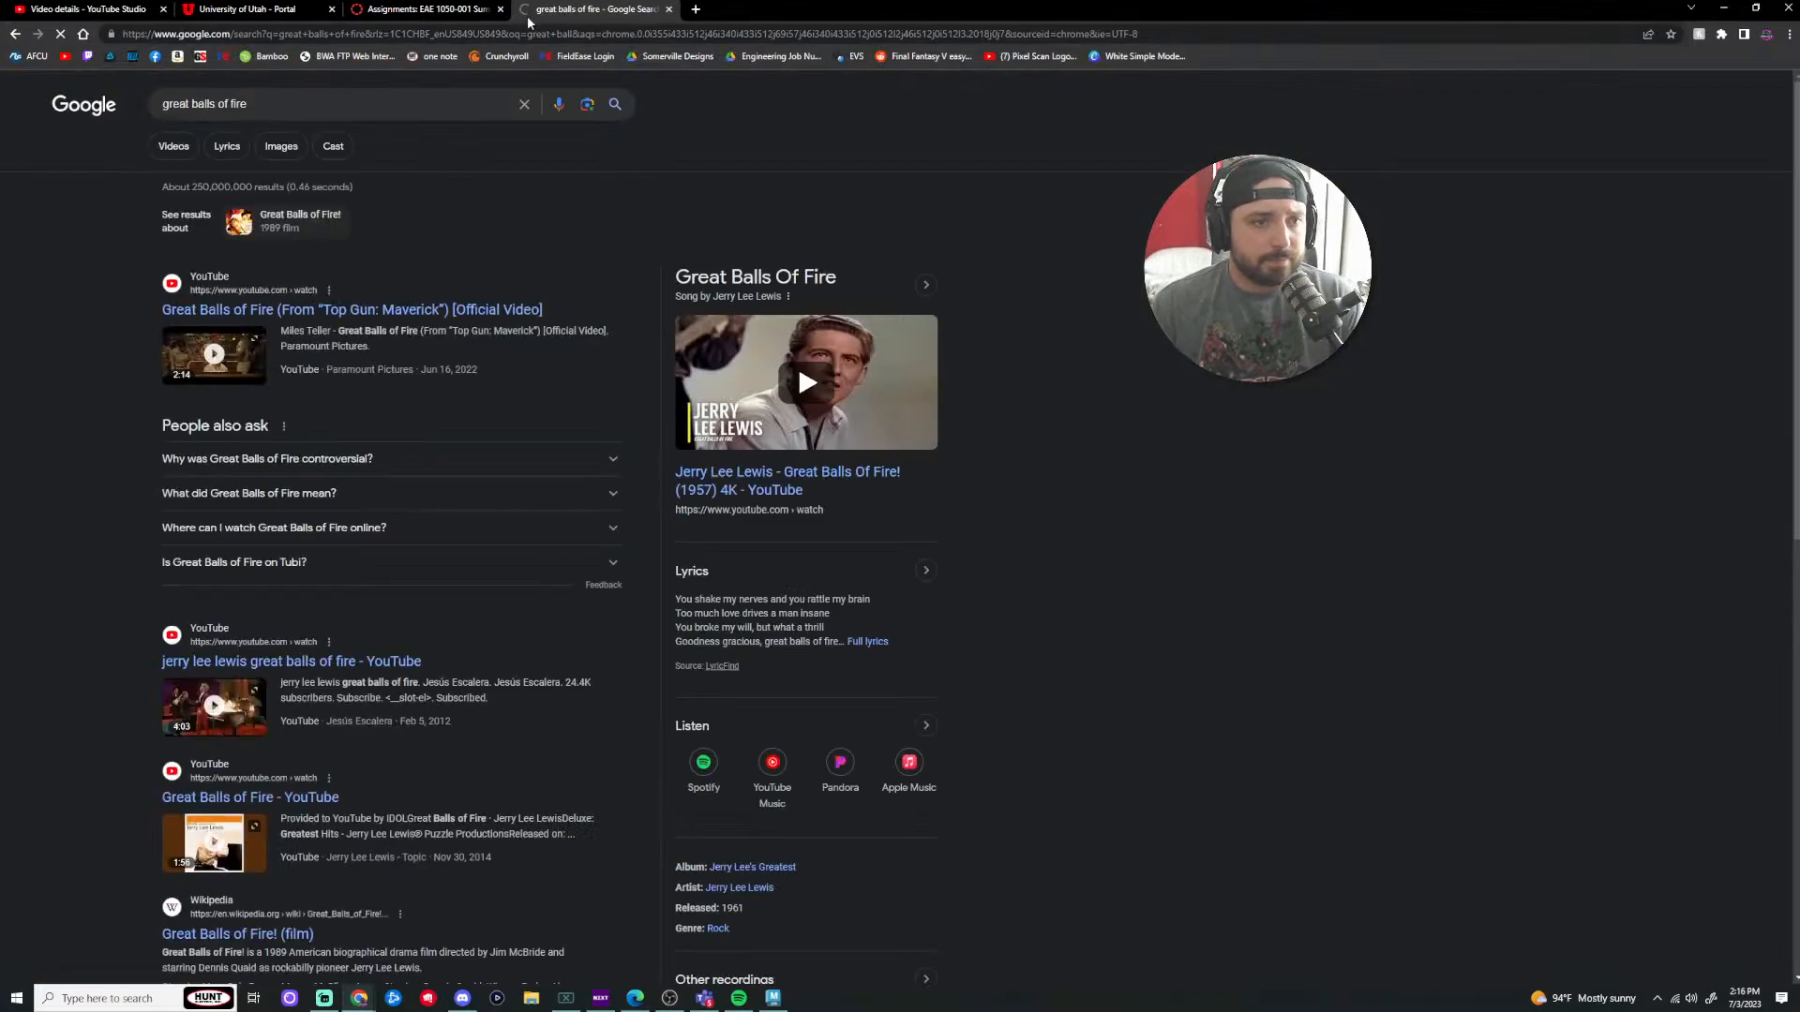
{"action": "key", "text": "ctrl+shift+Left"}
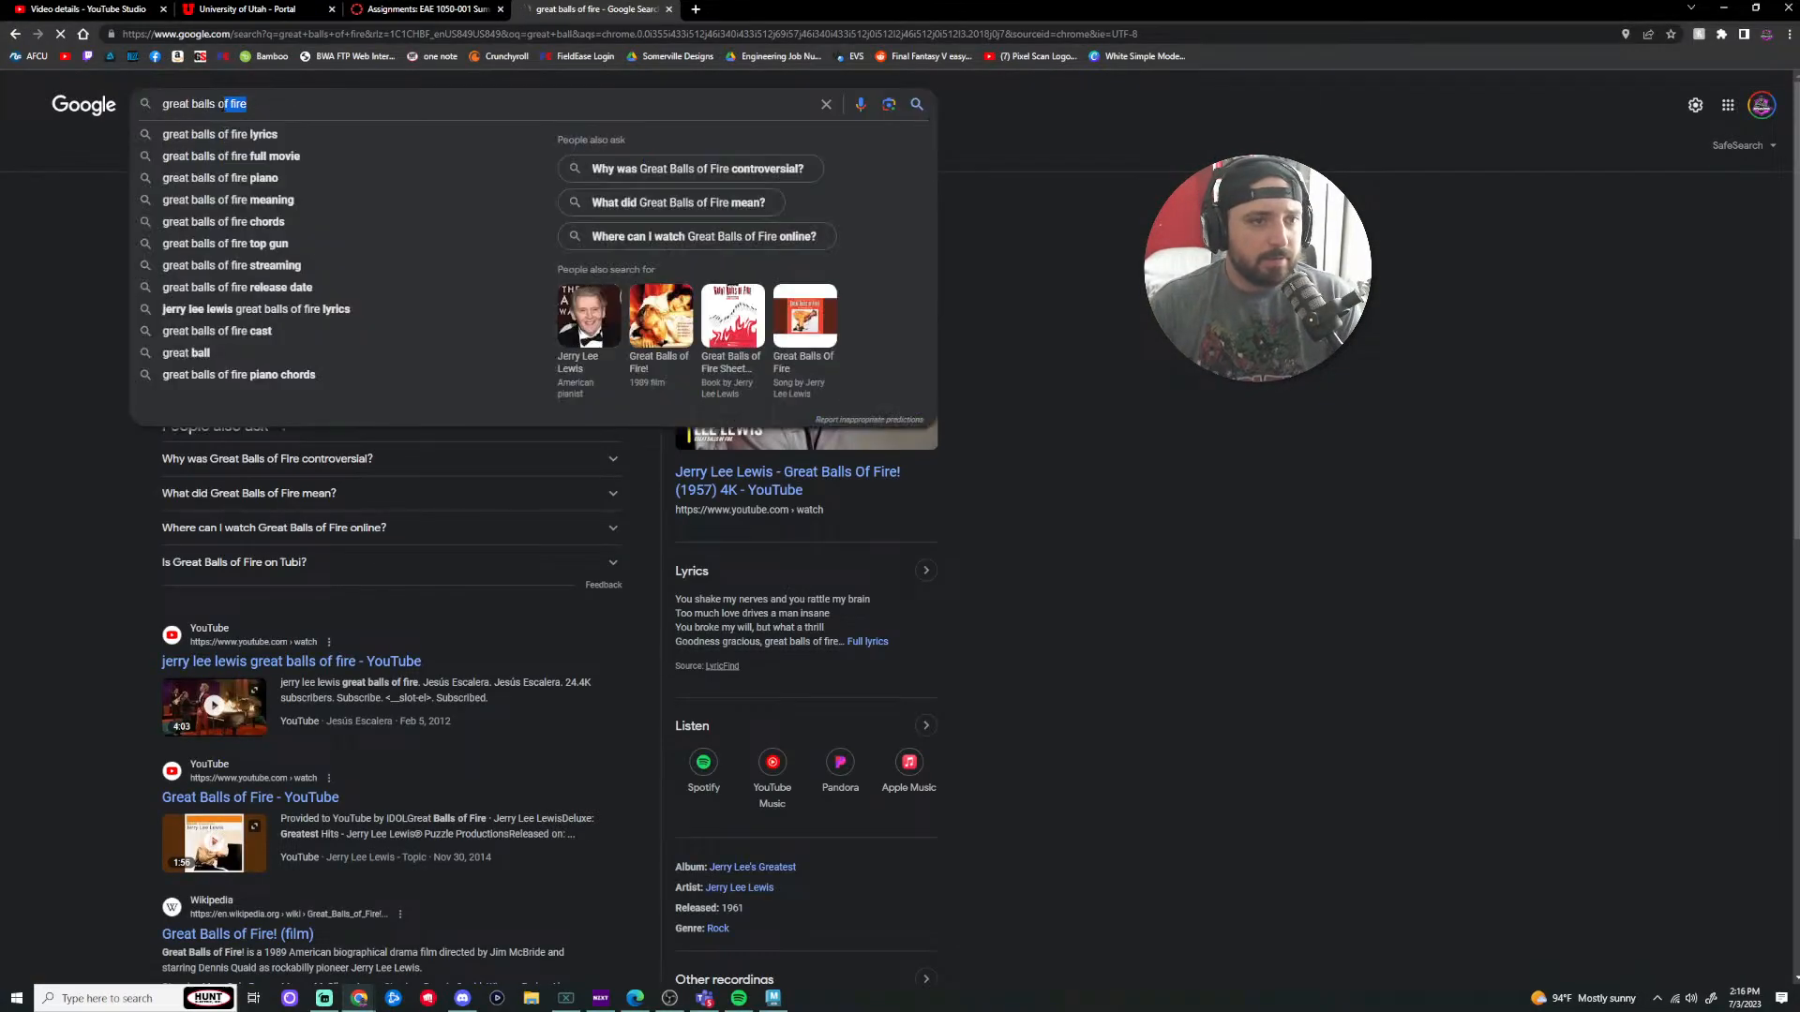
{"action": "key", "text": "BackSpace"}
{"action": "key", "text": "BackSpace"}
{"action": "key", "text": "BackSpace"}
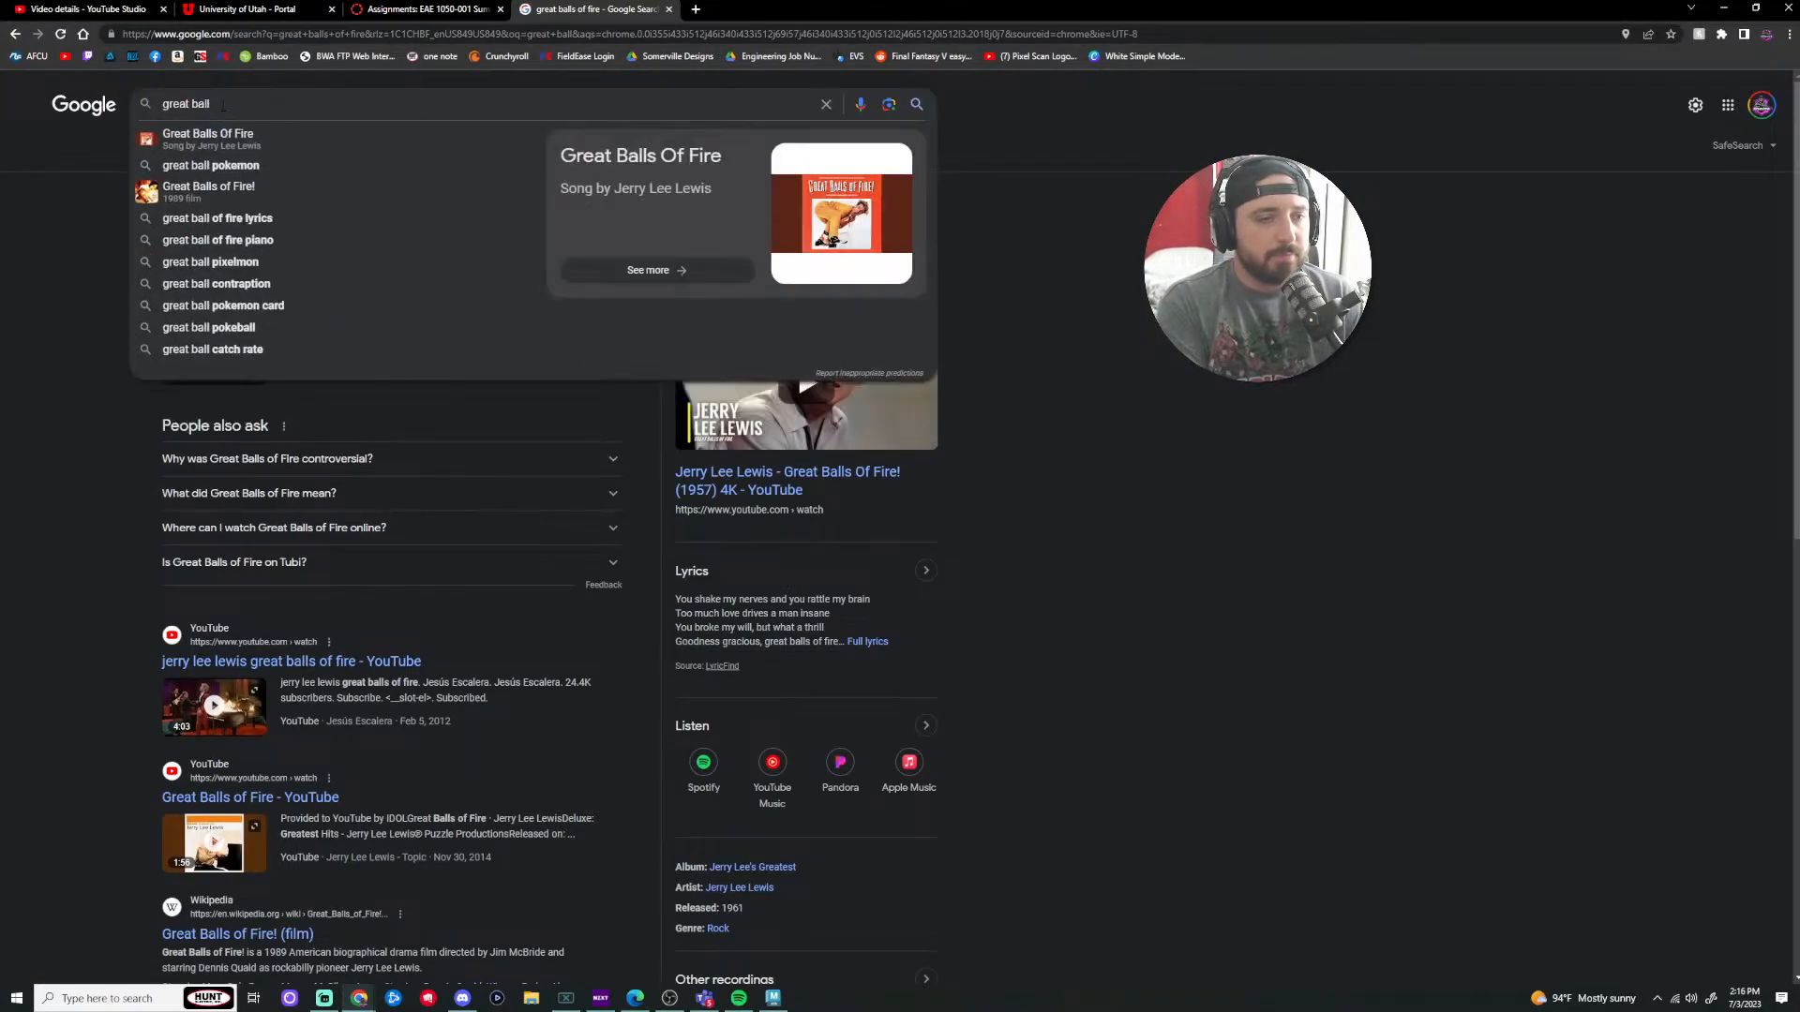
{"action": "type", "text": "pokeball"}
{"action": "key", "text": "Return"}
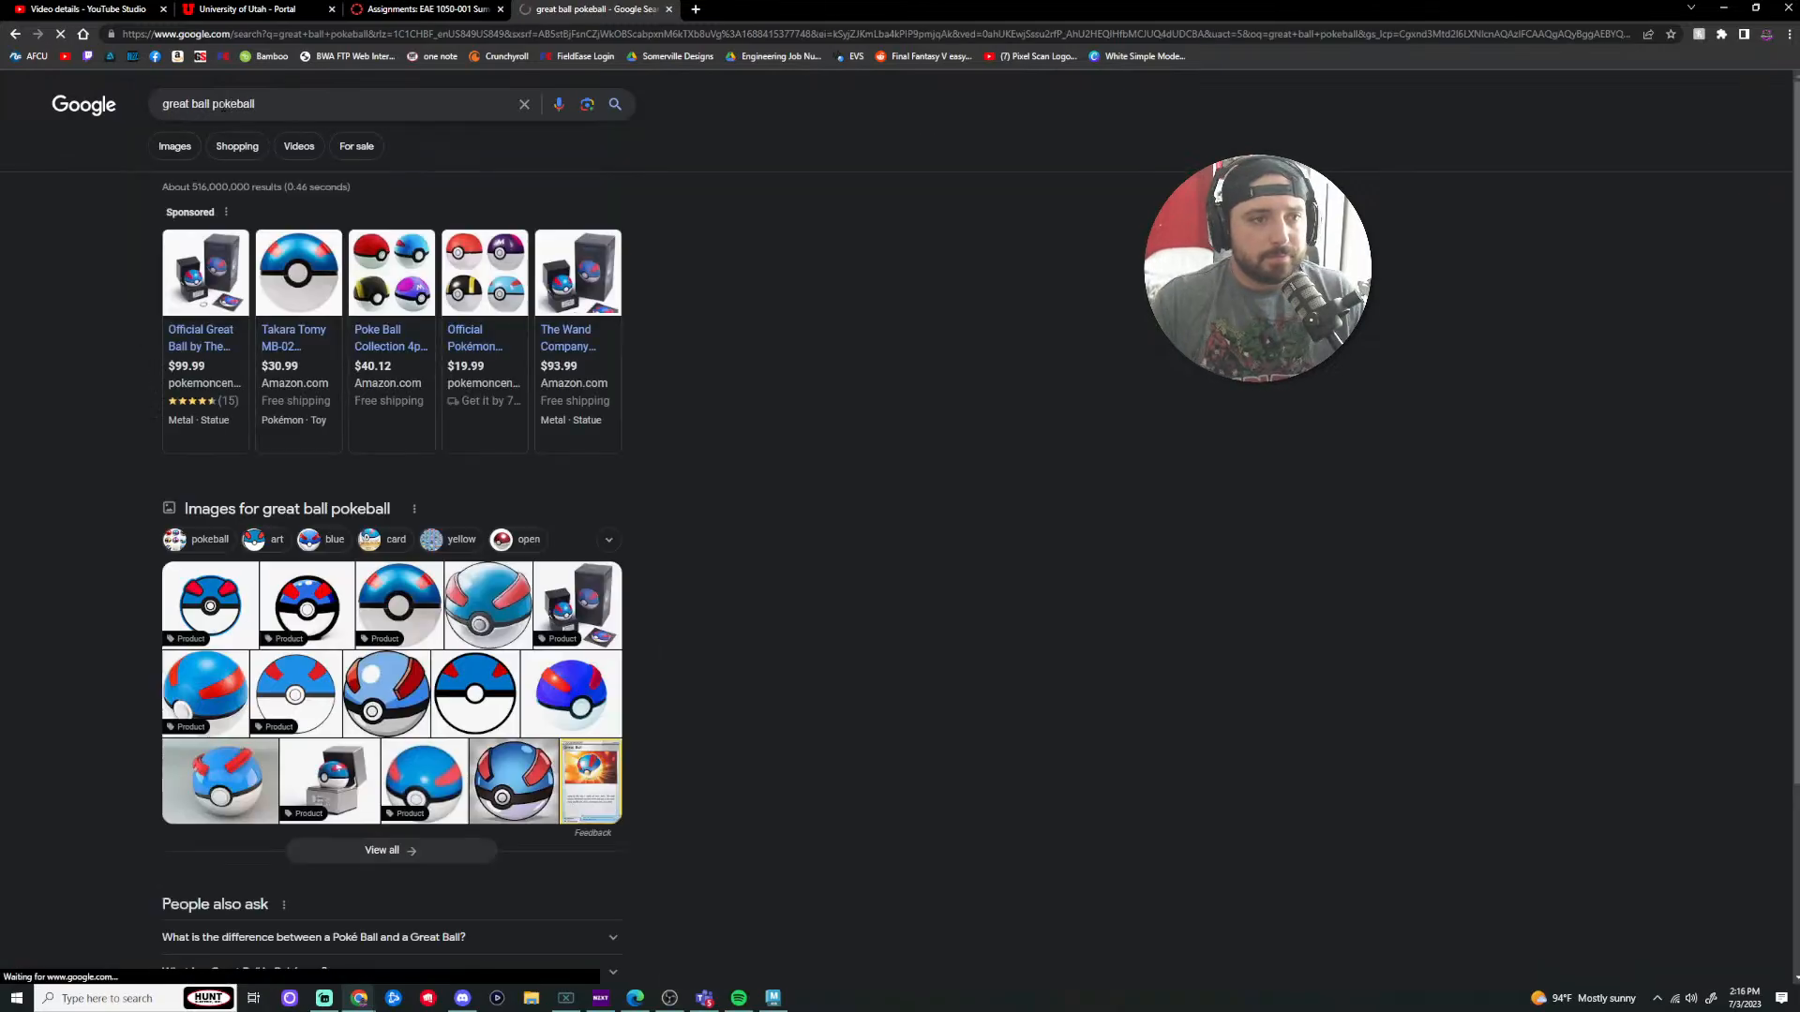
{"action": "left_click", "coordinate": [178, 147]}
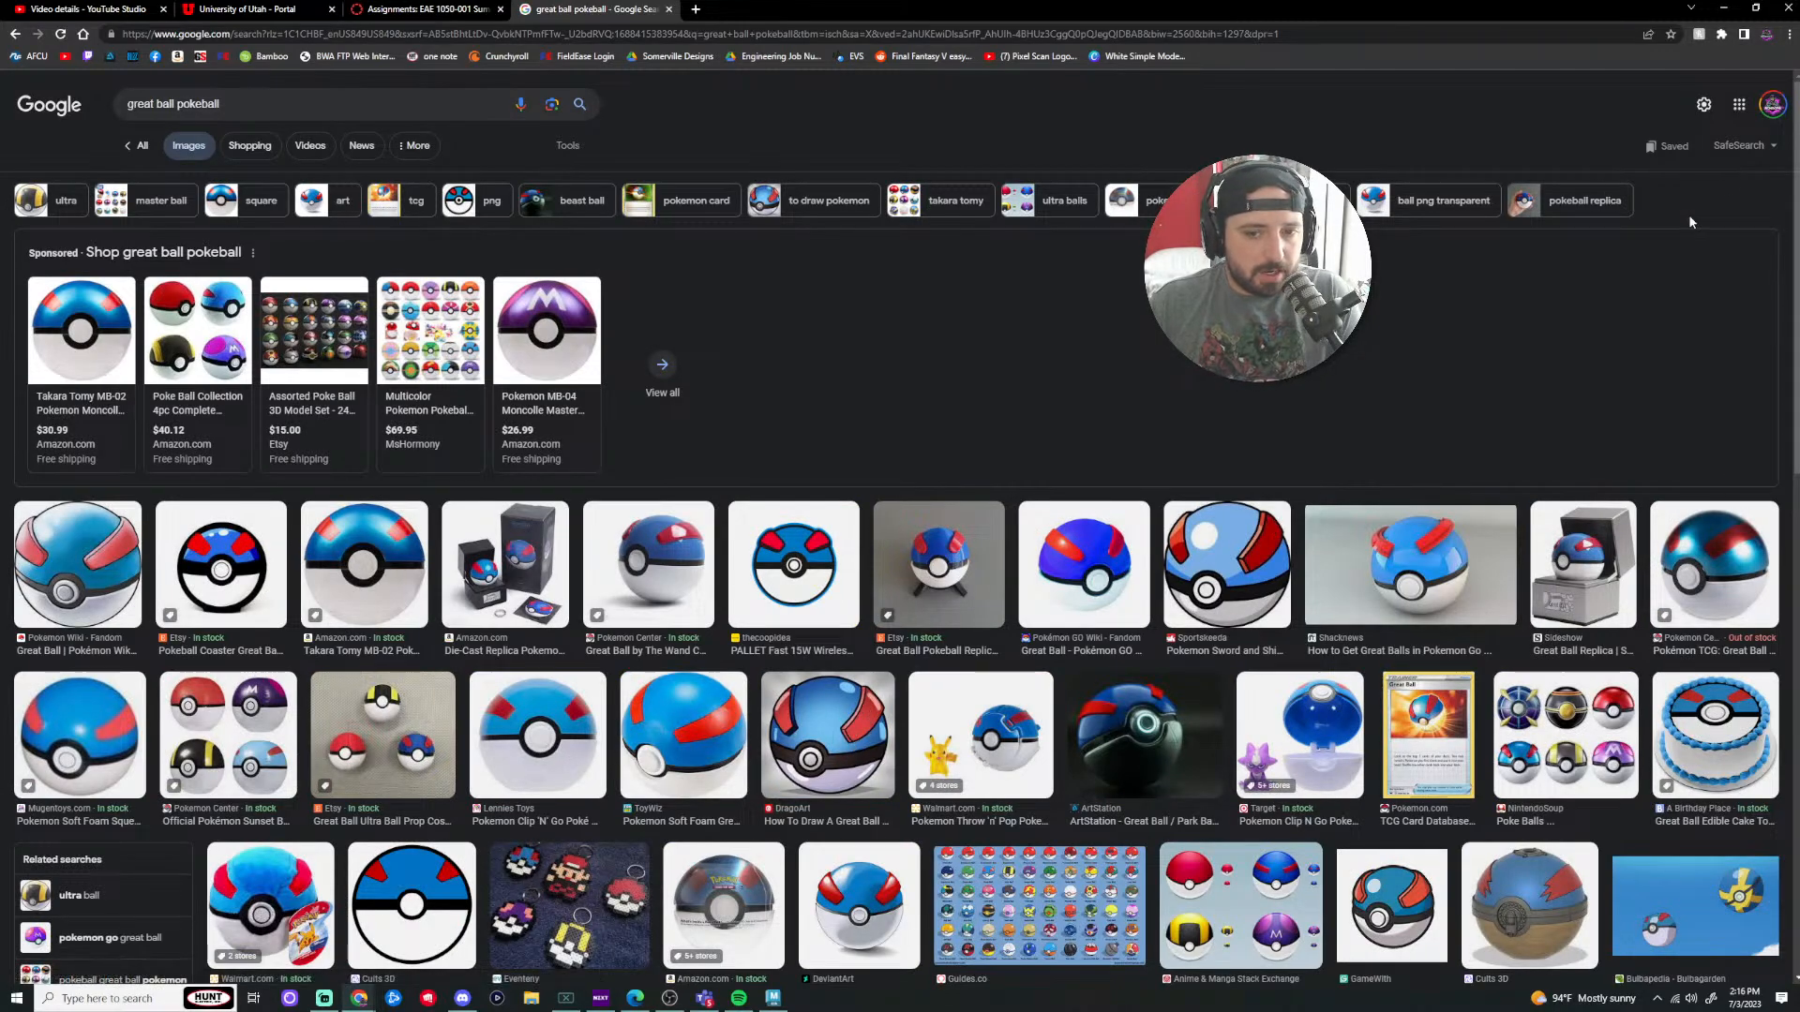
{"action": "left_click", "coordinate": [1723, 7]}
Step: In vertex mode, move the pinched dome vertex to even out the top half
{"action": "scroll", "coordinate": [841, 578], "scroll_direction": "up", "scroll_amount": 2}
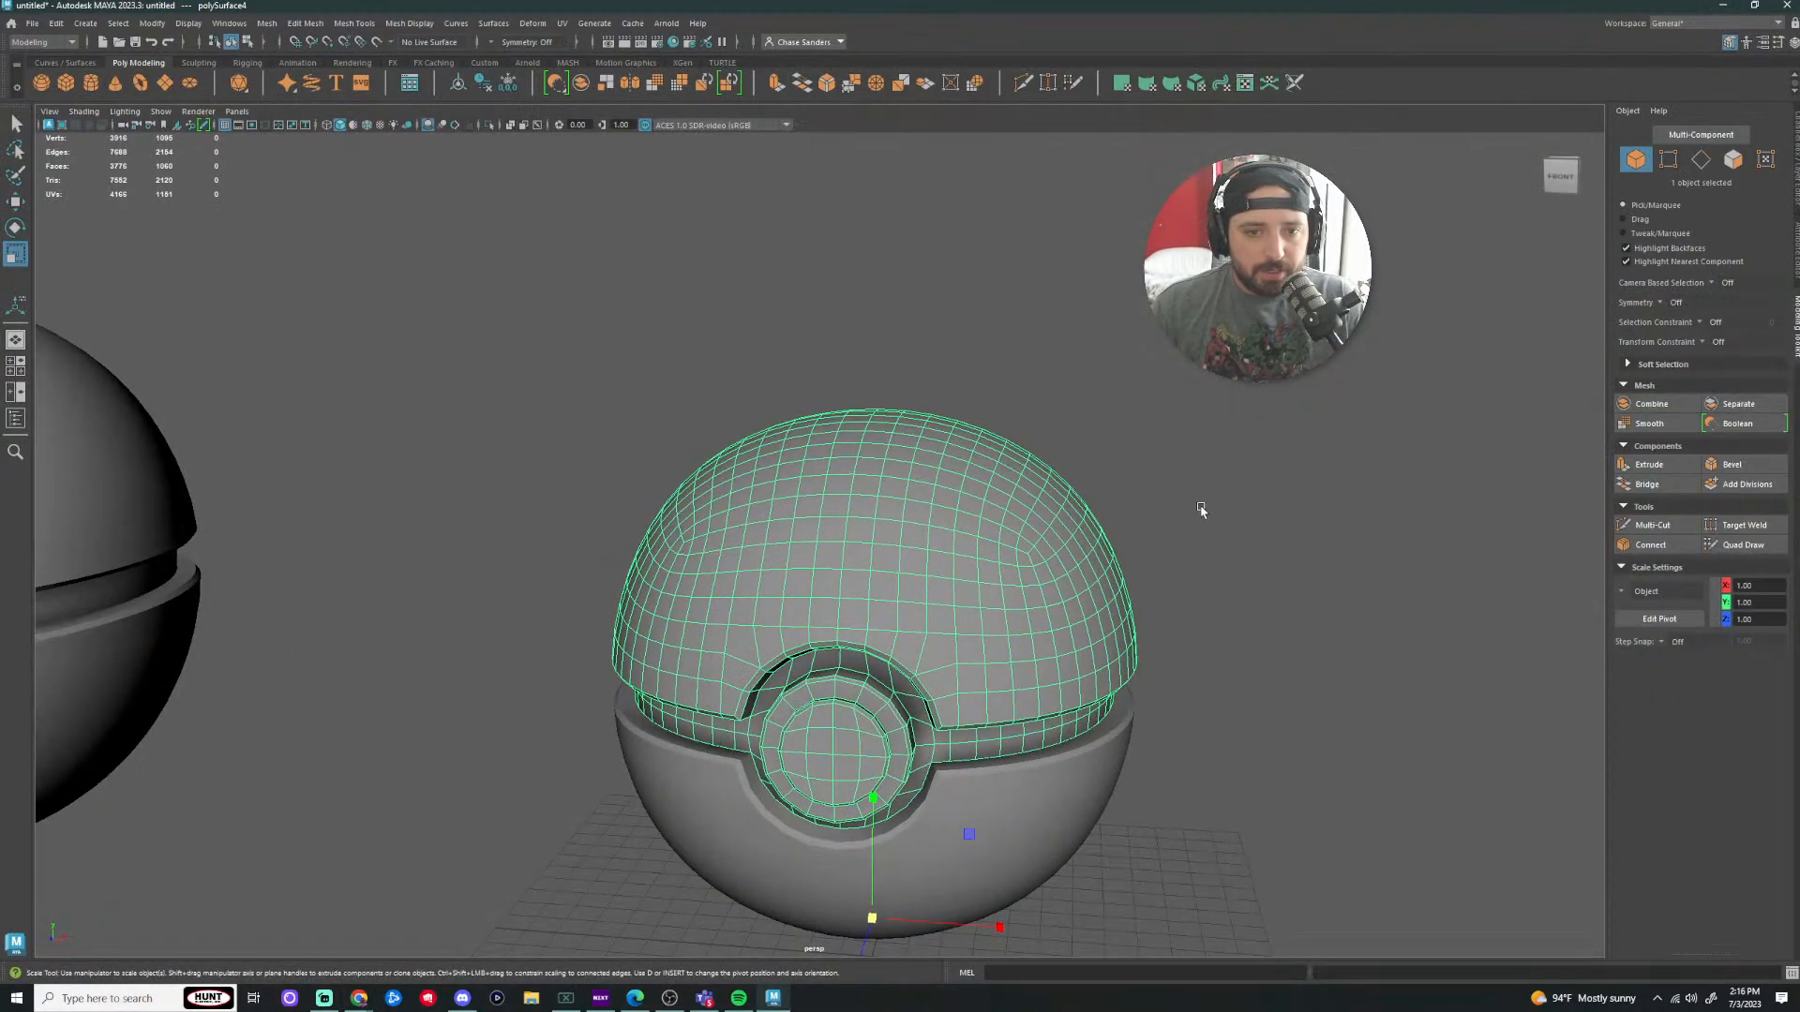
{"action": "left_click_drag", "start_coordinate": [1200, 510], "coordinate": [1141, 541], "text": "alt"}
{"action": "scroll", "coordinate": [1144, 534], "scroll_direction": "up", "scroll_amount": 3}
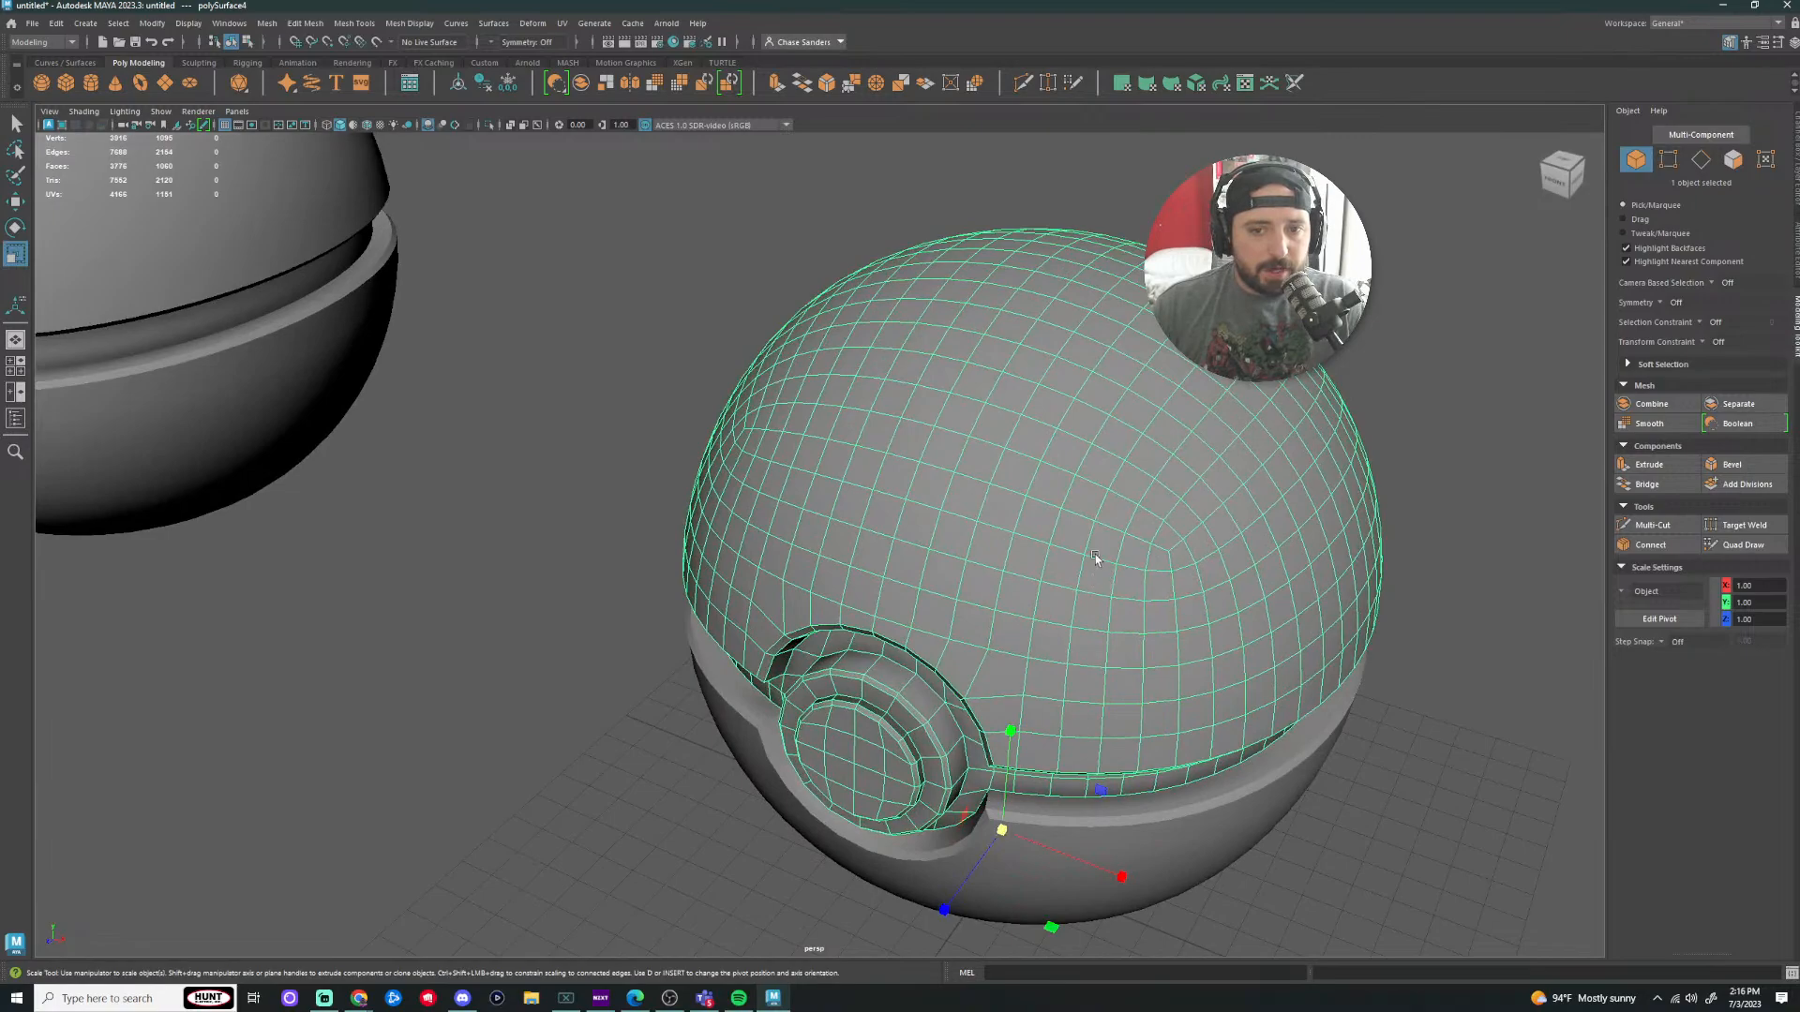
{"action": "scroll", "coordinate": [1126, 570], "scroll_direction": "up", "scroll_amount": 5}
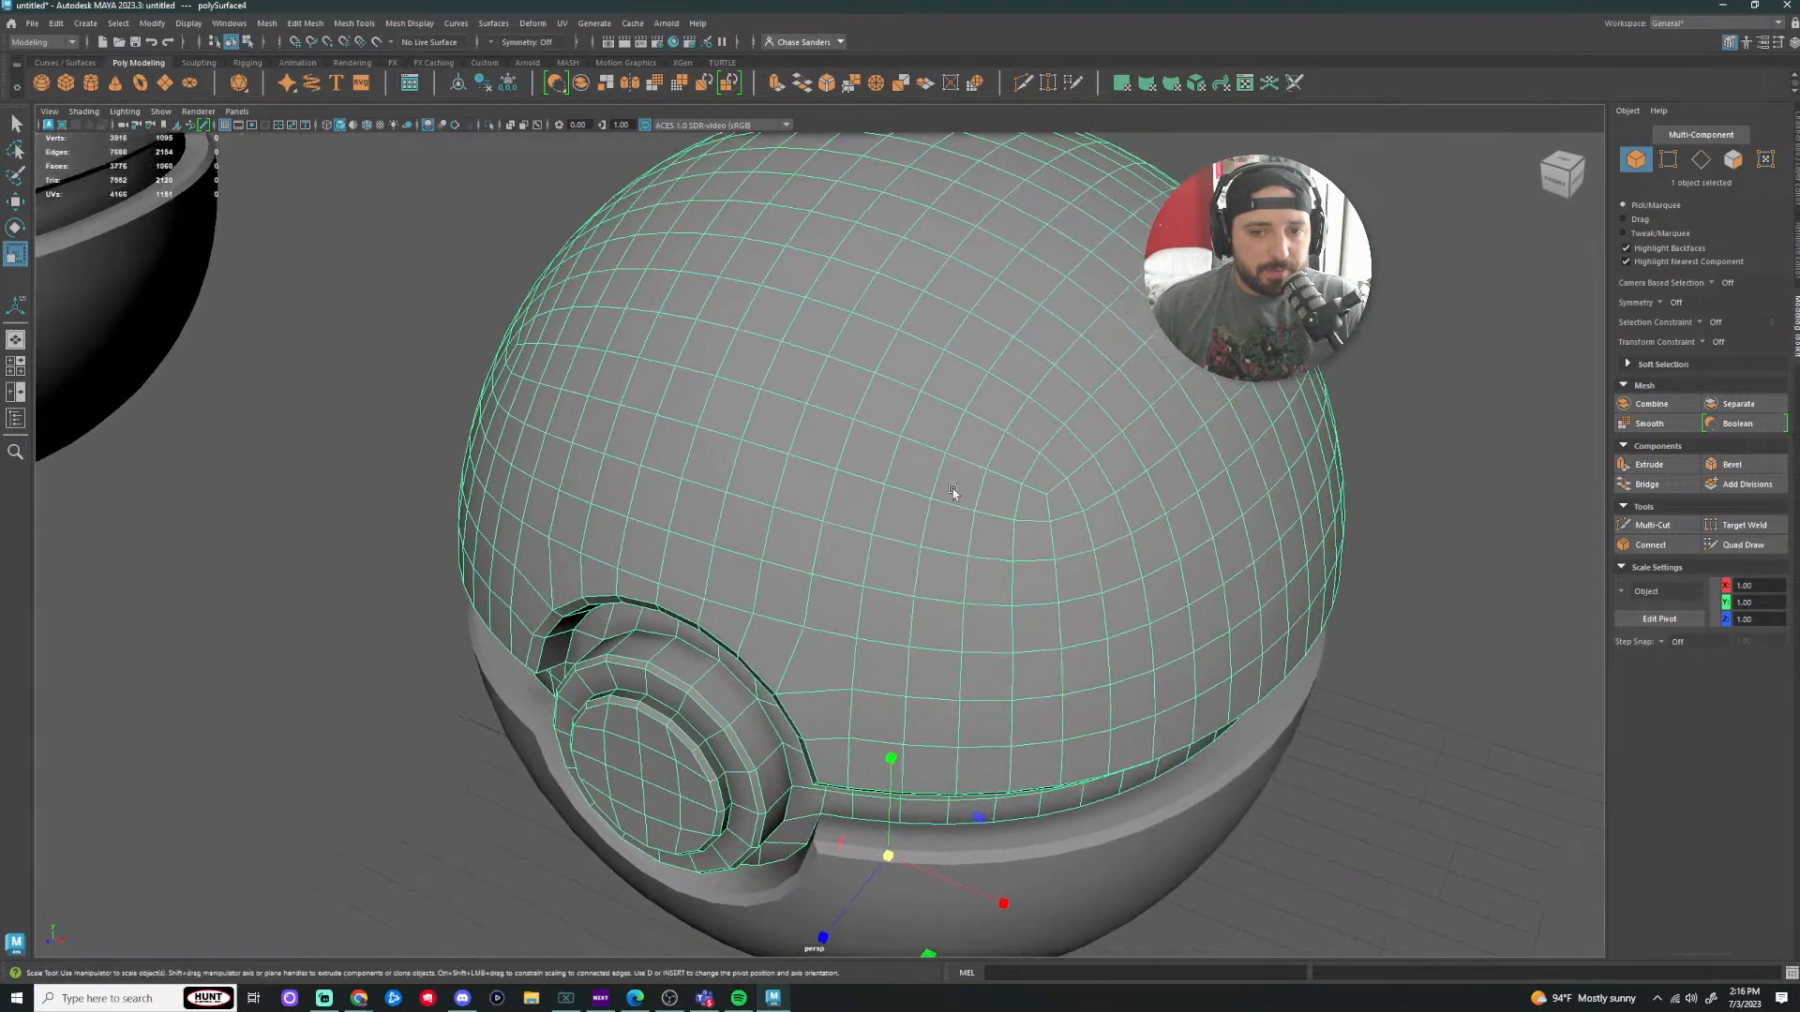
{"action": "right_click_drag", "start_coordinate": [1033, 504], "coordinate": [998, 504]}
{"action": "left_click", "coordinate": [1031, 502]}
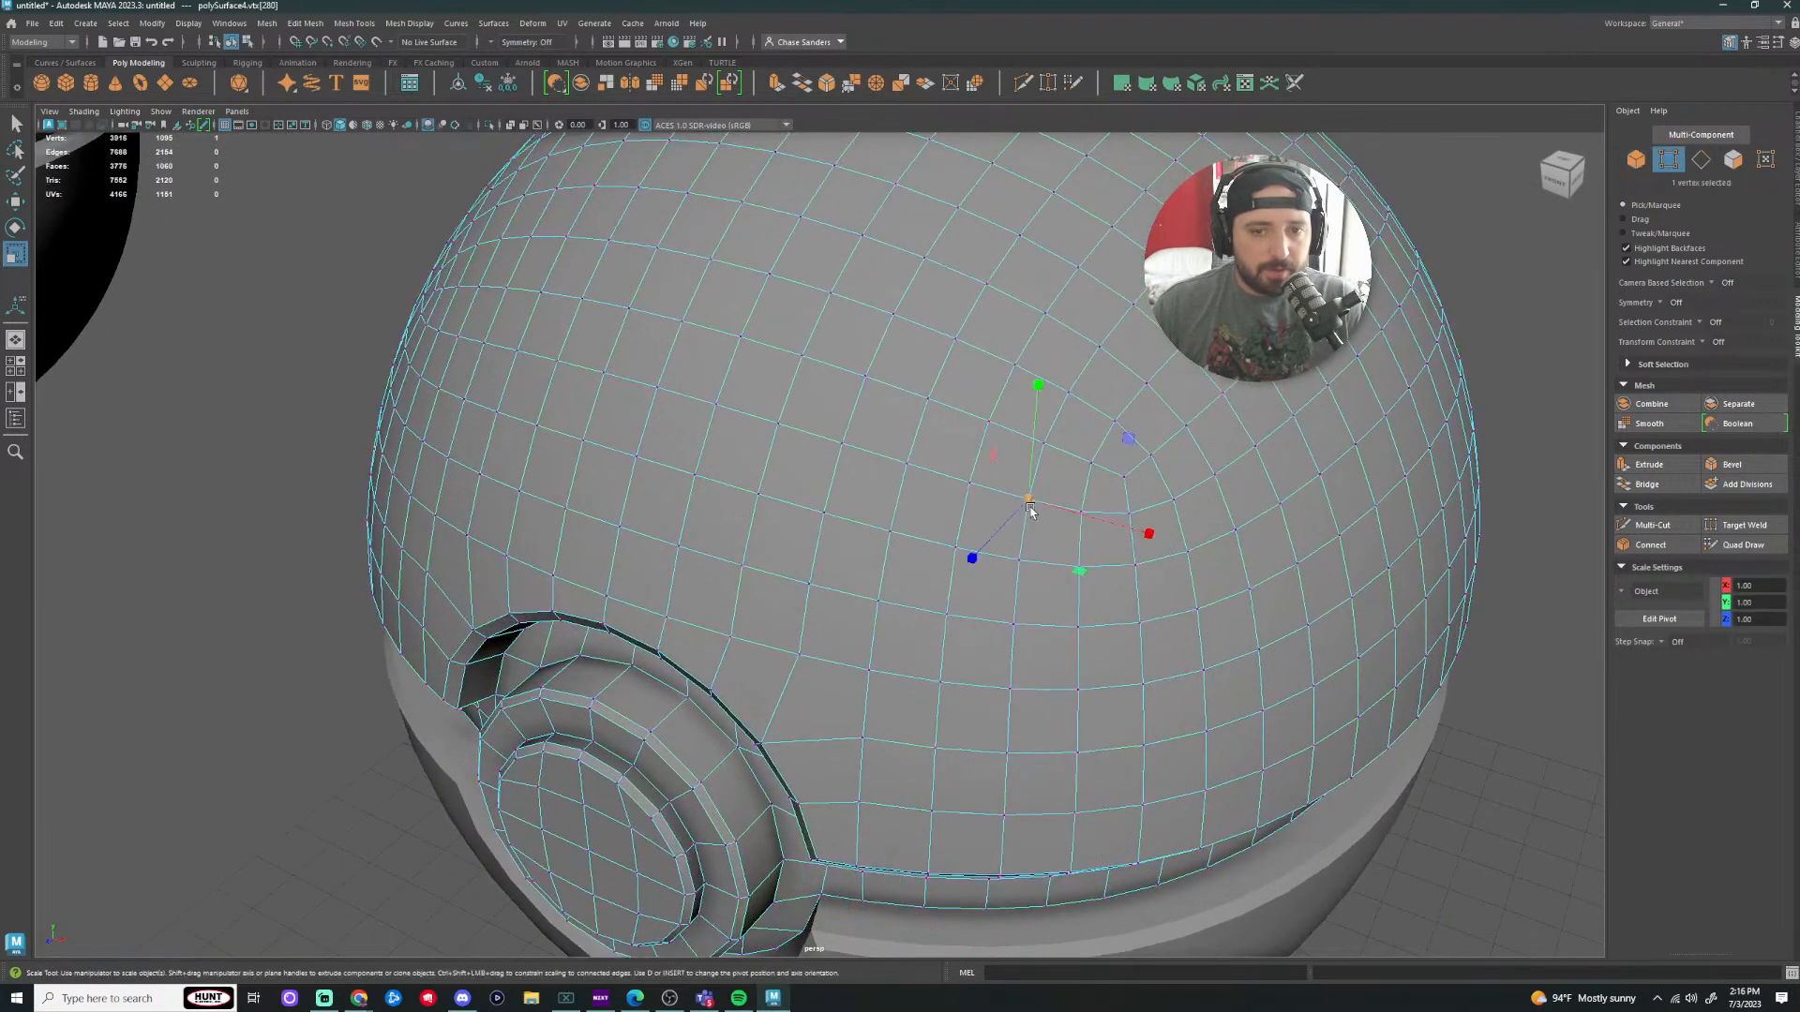
{"action": "key", "text": "e"}
{"action": "key", "text": "w"}
{"action": "left_click_drag", "start_coordinate": [1031, 502], "coordinate": [989, 528]}
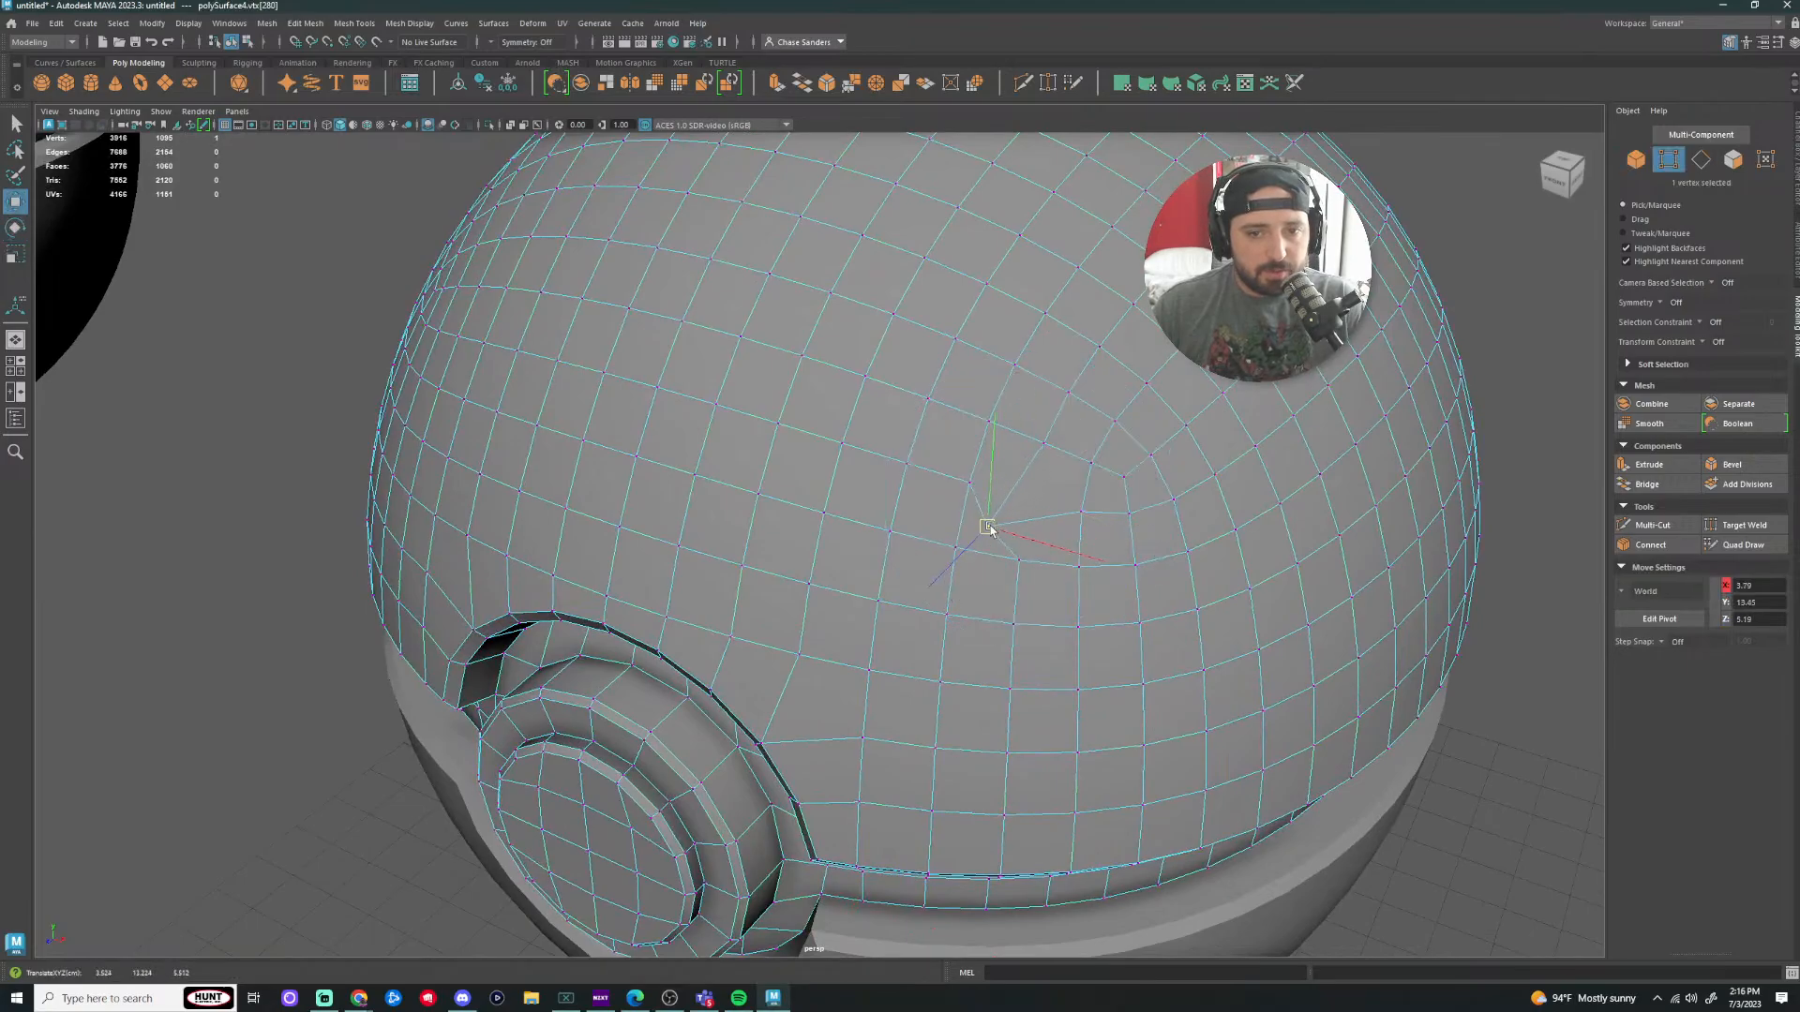
Step: Orbit and pan around the top half to check the evened-out dome
{"action": "scroll", "coordinate": [1015, 516], "scroll_direction": "down", "scroll_amount": 2}
{"action": "left_click_drag", "start_coordinate": [1275, 454], "coordinate": [1181, 452], "text": "alt"}
{"action": "scroll", "coordinate": [1186, 451], "scroll_direction": "down", "scroll_amount": 4}
{"action": "middle_click_drag", "start_coordinate": [1193, 450], "coordinate": [916, 448], "text": "alt"}
{"action": "left_click_drag", "start_coordinate": [917, 448], "coordinate": [1065, 466], "text": "alt"}
{"action": "scroll", "coordinate": [1025, 459], "scroll_direction": "up", "scroll_amount": 2}
{"action": "scroll", "coordinate": [1057, 398], "scroll_direction": "down", "scroll_amount": 3}
{"action": "left_click", "coordinate": [1061, 401]}
{"action": "middle_click_drag", "start_coordinate": [1064, 466], "coordinate": [1160, 390], "text": "alt"}
{"action": "scroll", "coordinate": [1158, 403], "scroll_direction": "down", "scroll_amount": 3}
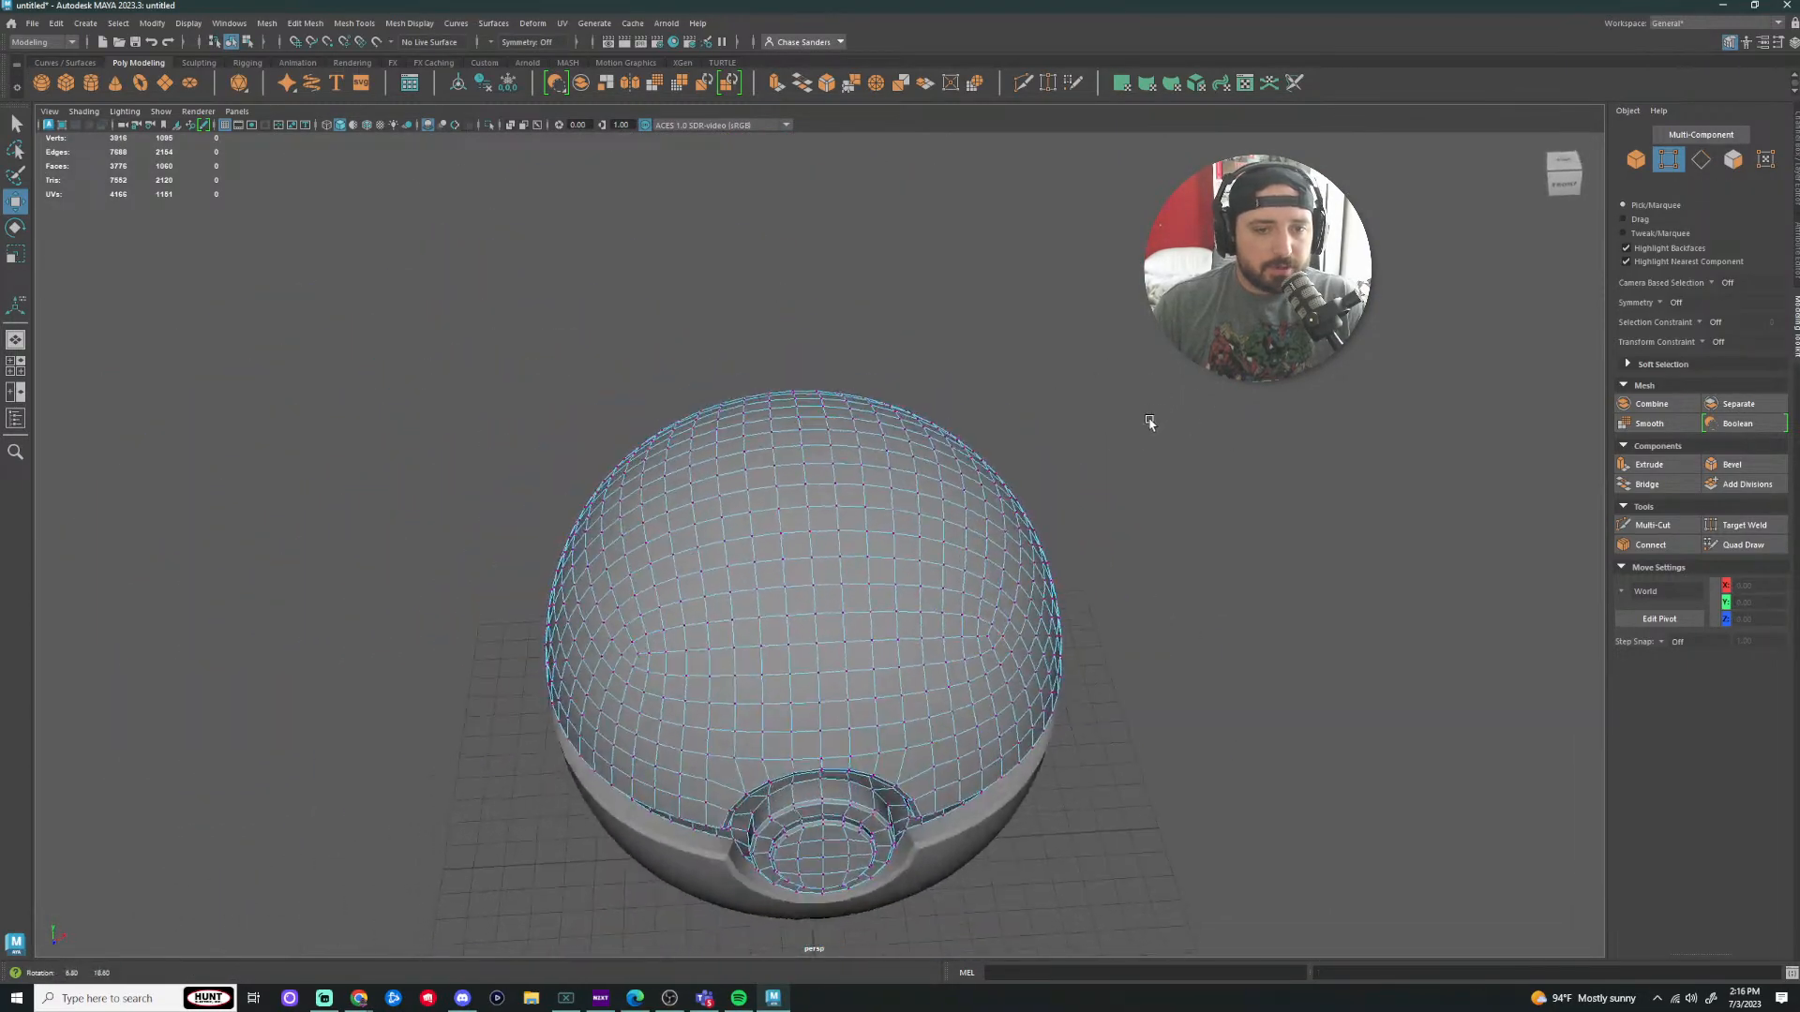
{"action": "left_click_drag", "start_coordinate": [839, 486], "coordinate": [893, 491], "text": "alt"}
{"action": "middle_click_drag", "start_coordinate": [1094, 491], "coordinate": [1049, 537], "text": "alt"}
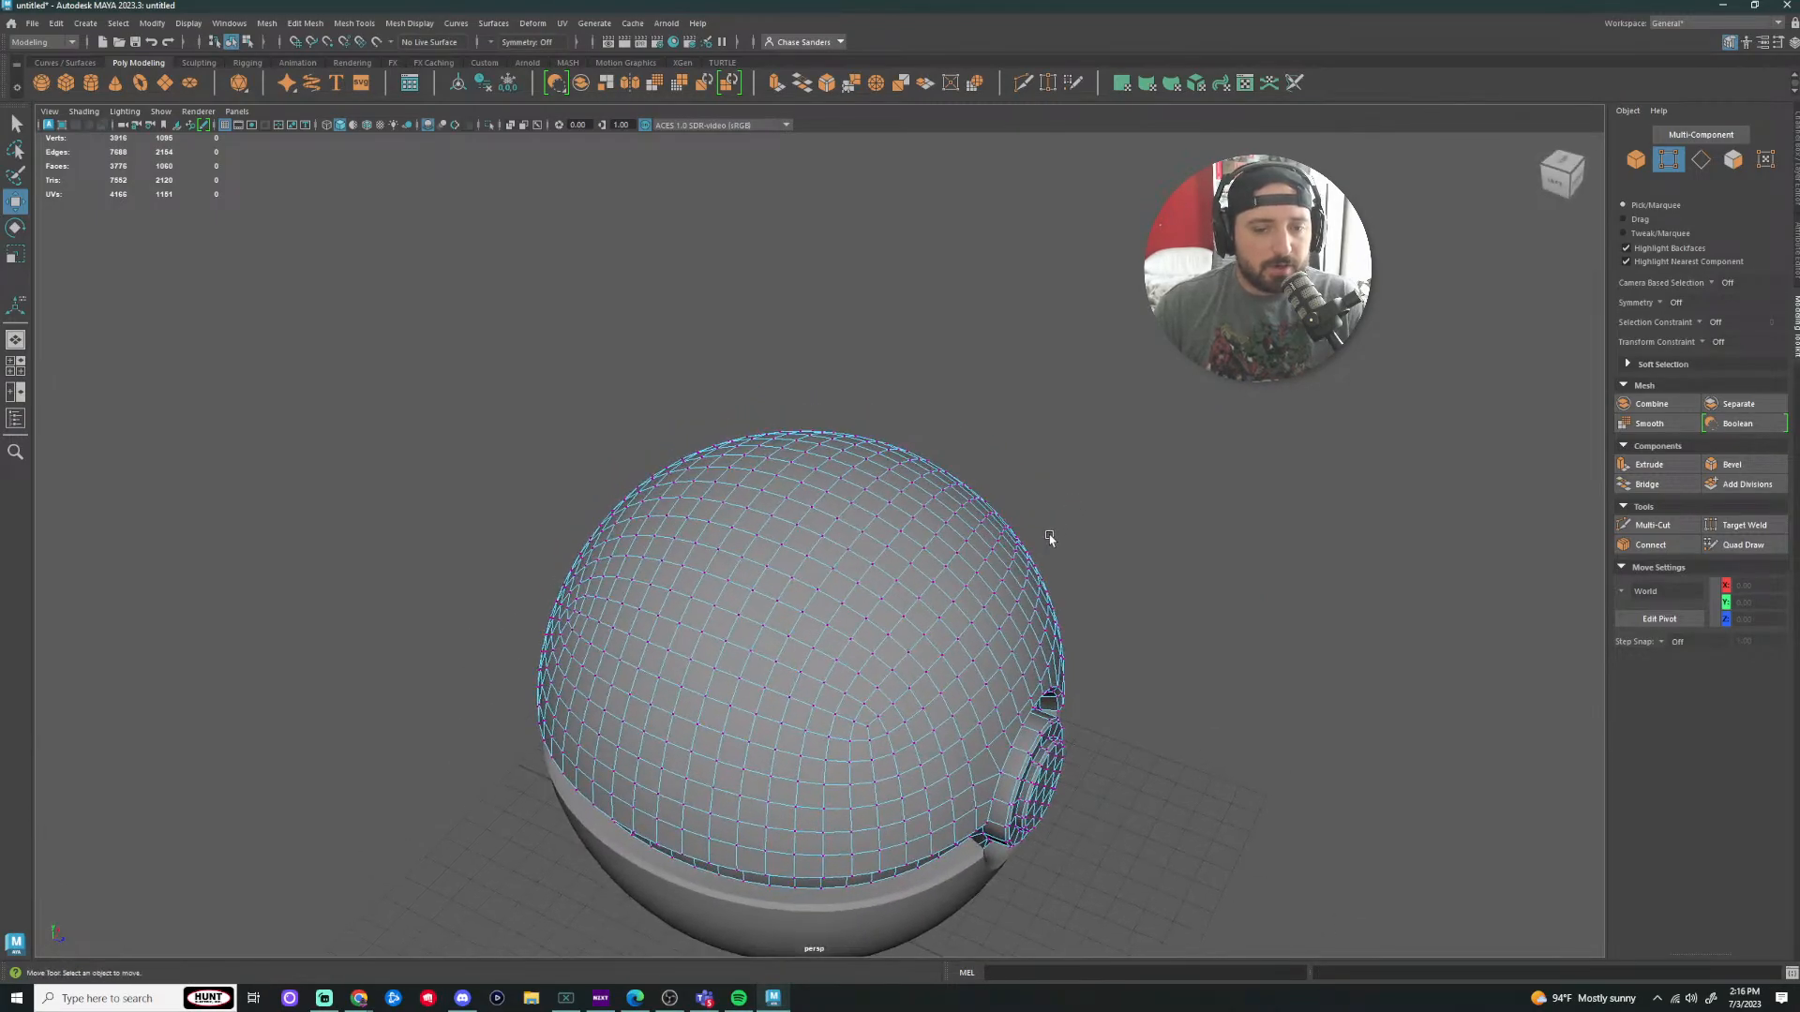
Step: Switch to Face mode and paint a U-shaped strip of 15 faces on the dome
{"action": "scroll", "coordinate": [956, 579], "scroll_direction": "up", "scroll_amount": 4}
{"action": "right_click_drag", "start_coordinate": [784, 543], "coordinate": [784, 580]}
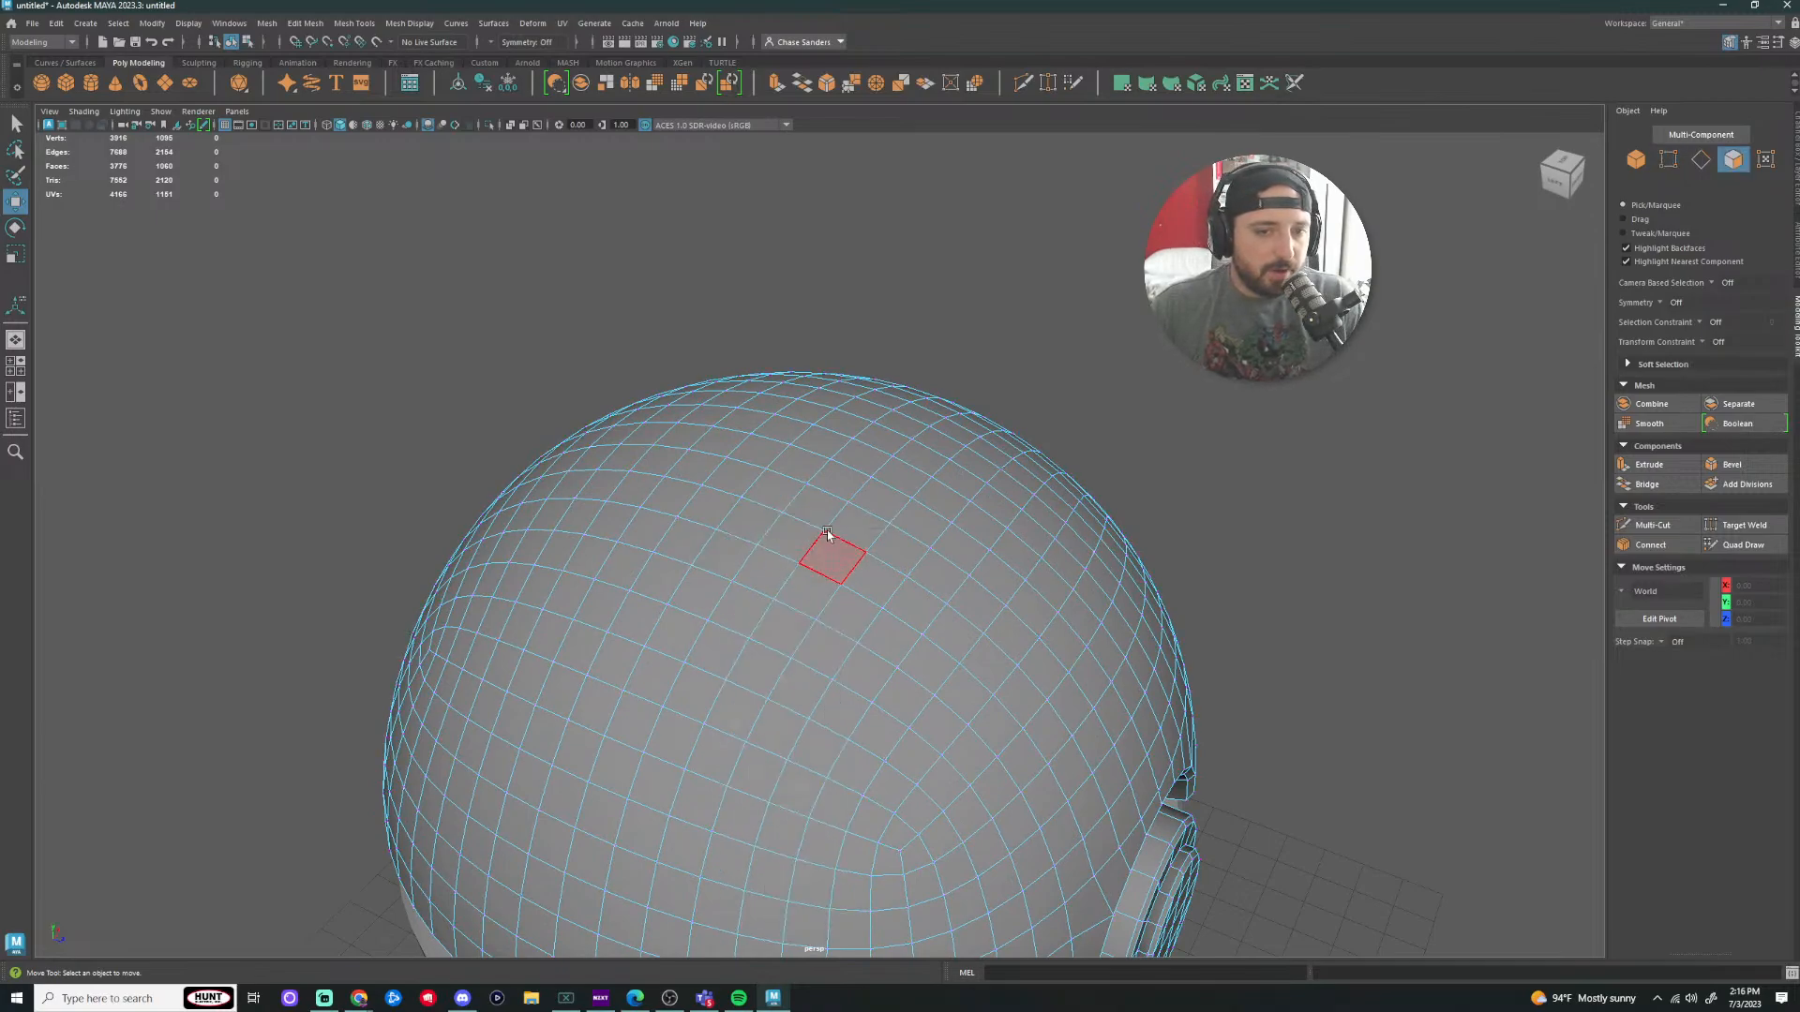
{"action": "left_click_drag", "start_coordinate": [819, 508], "coordinate": [753, 612]}
{"action": "left_click_drag", "start_coordinate": [812, 686], "coordinate": [886, 555]}
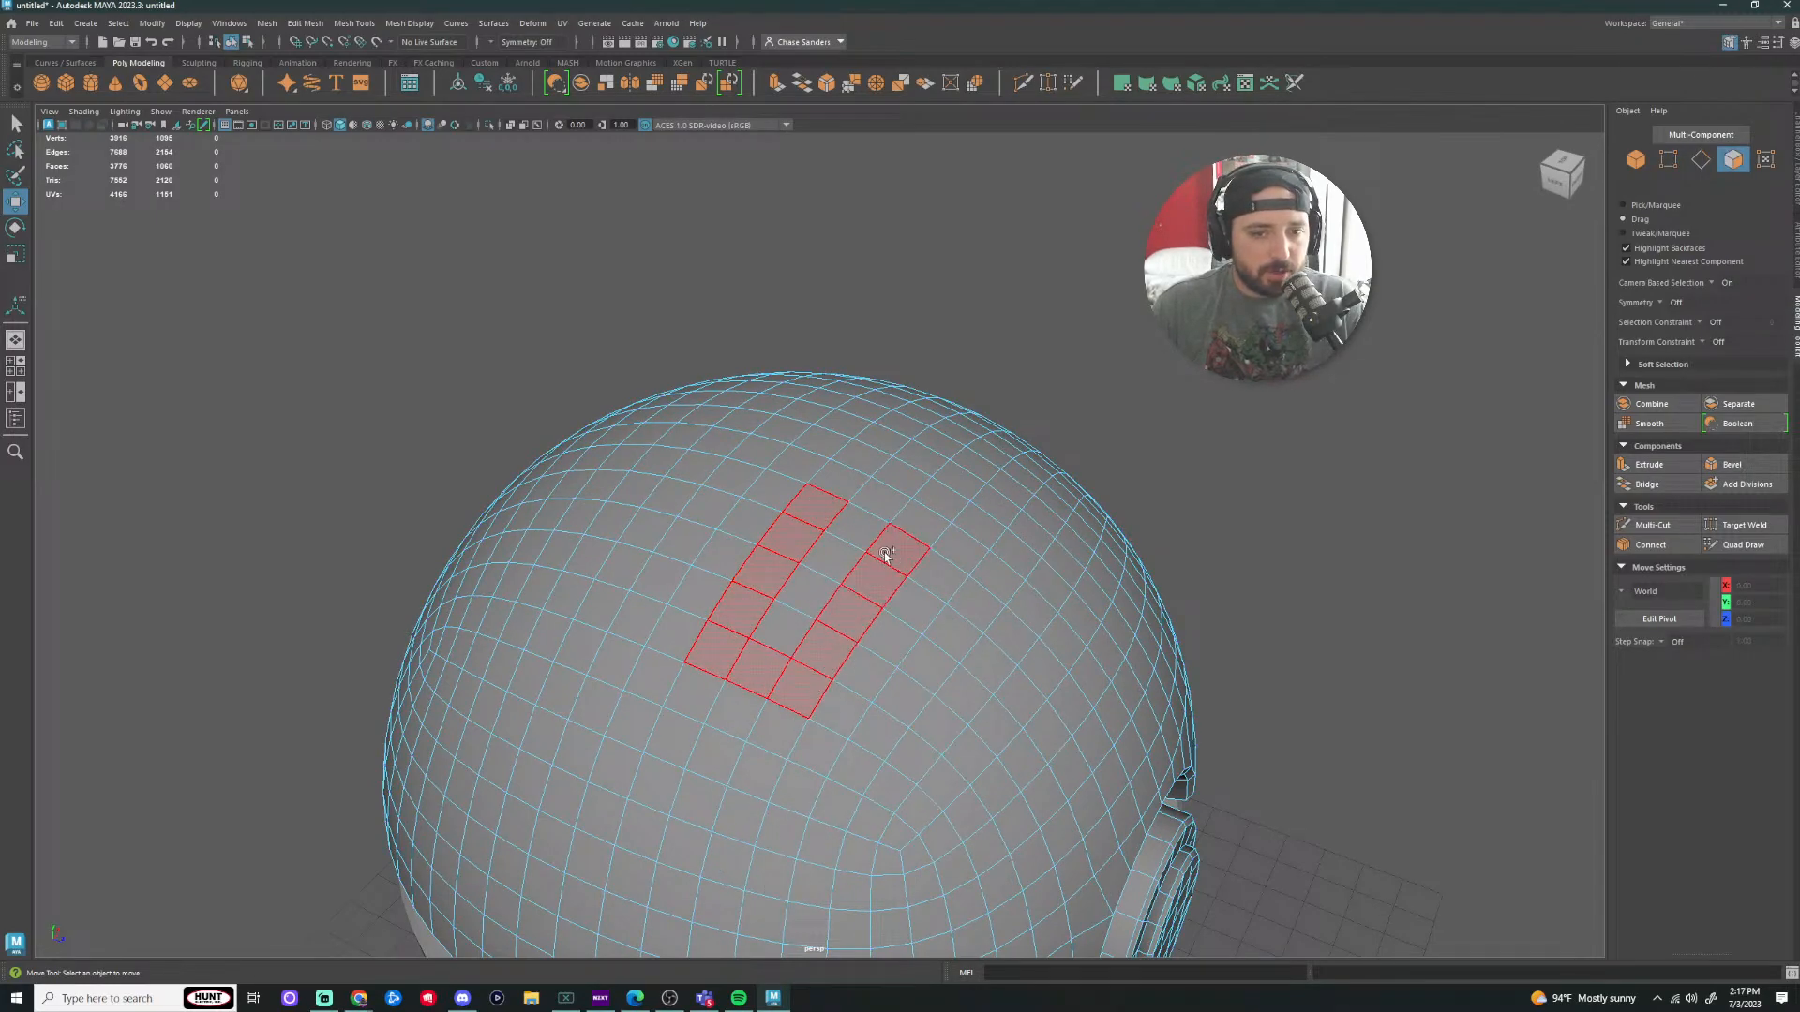
{"action": "left_click_drag", "start_coordinate": [757, 648], "coordinate": [759, 651]}
Step: Build up a face selection on the dome from a 2x2 patch plus added face bands
{"action": "scroll", "coordinate": [1218, 507], "scroll_direction": "down", "scroll_amount": 4}
{"action": "left_click_drag", "start_coordinate": [1226, 507], "coordinate": [1085, 456], "text": "alt"}
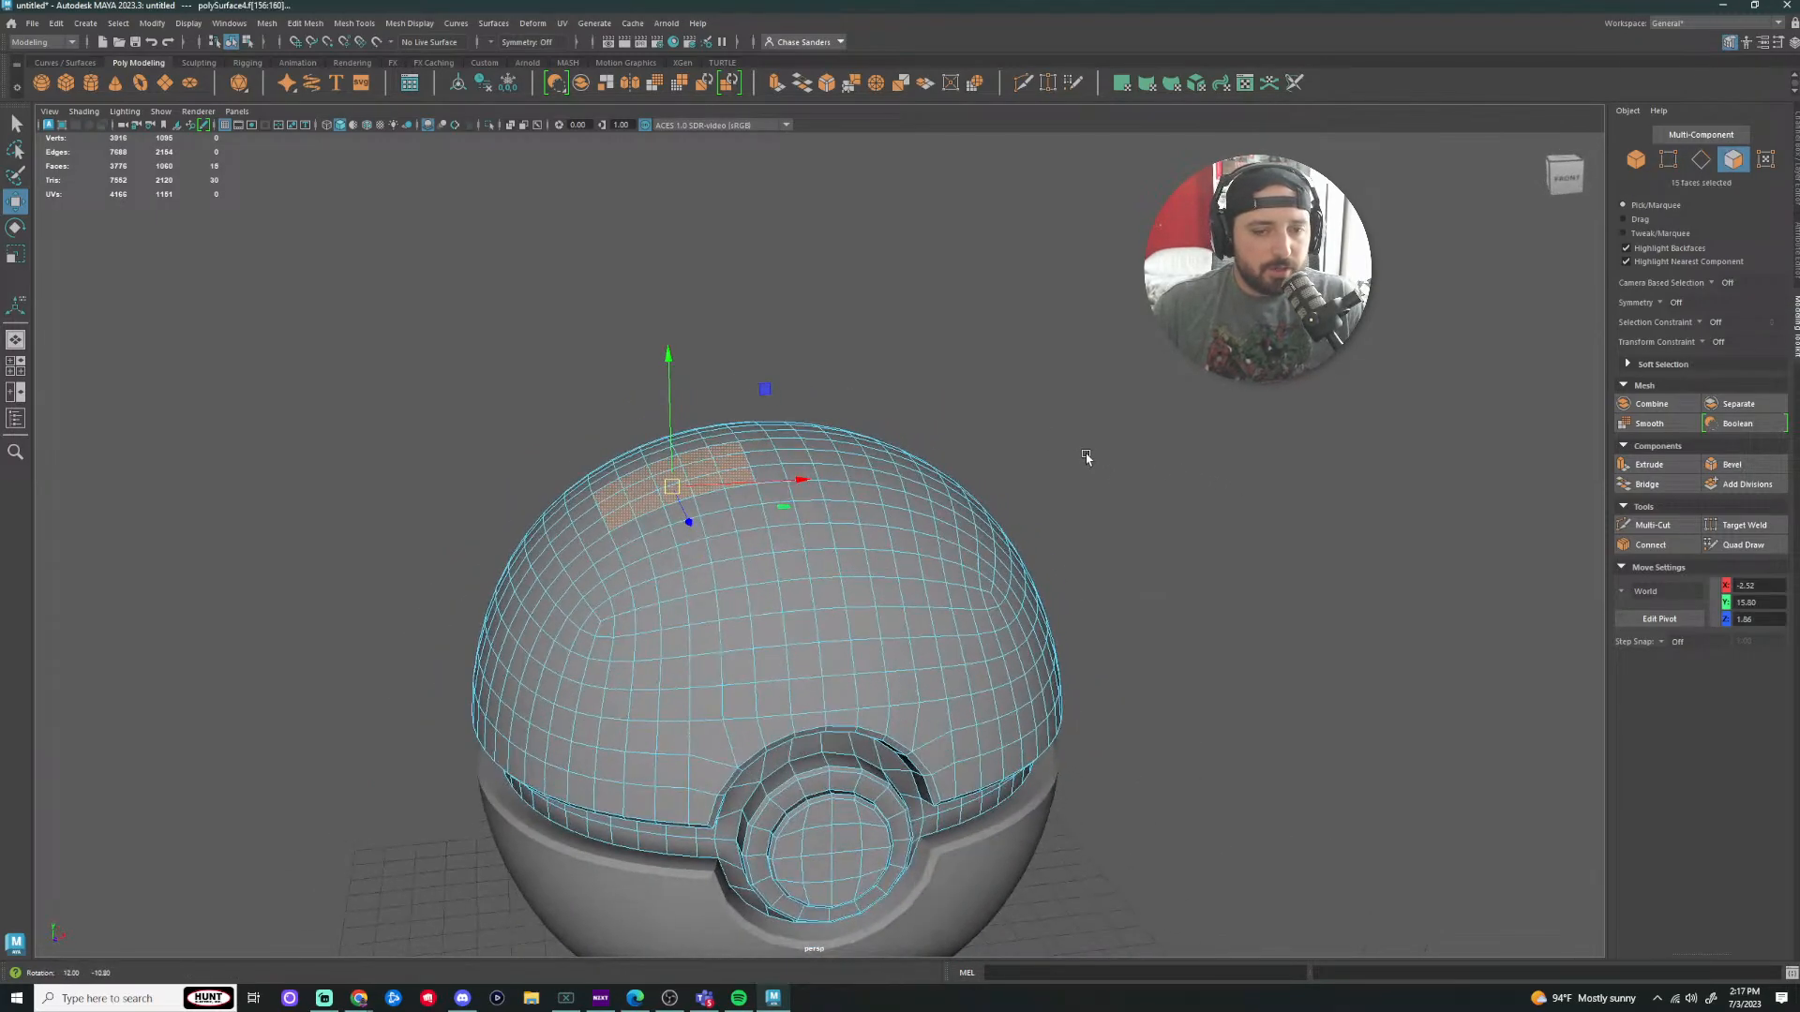
{"action": "left_click", "coordinate": [622, 614]}
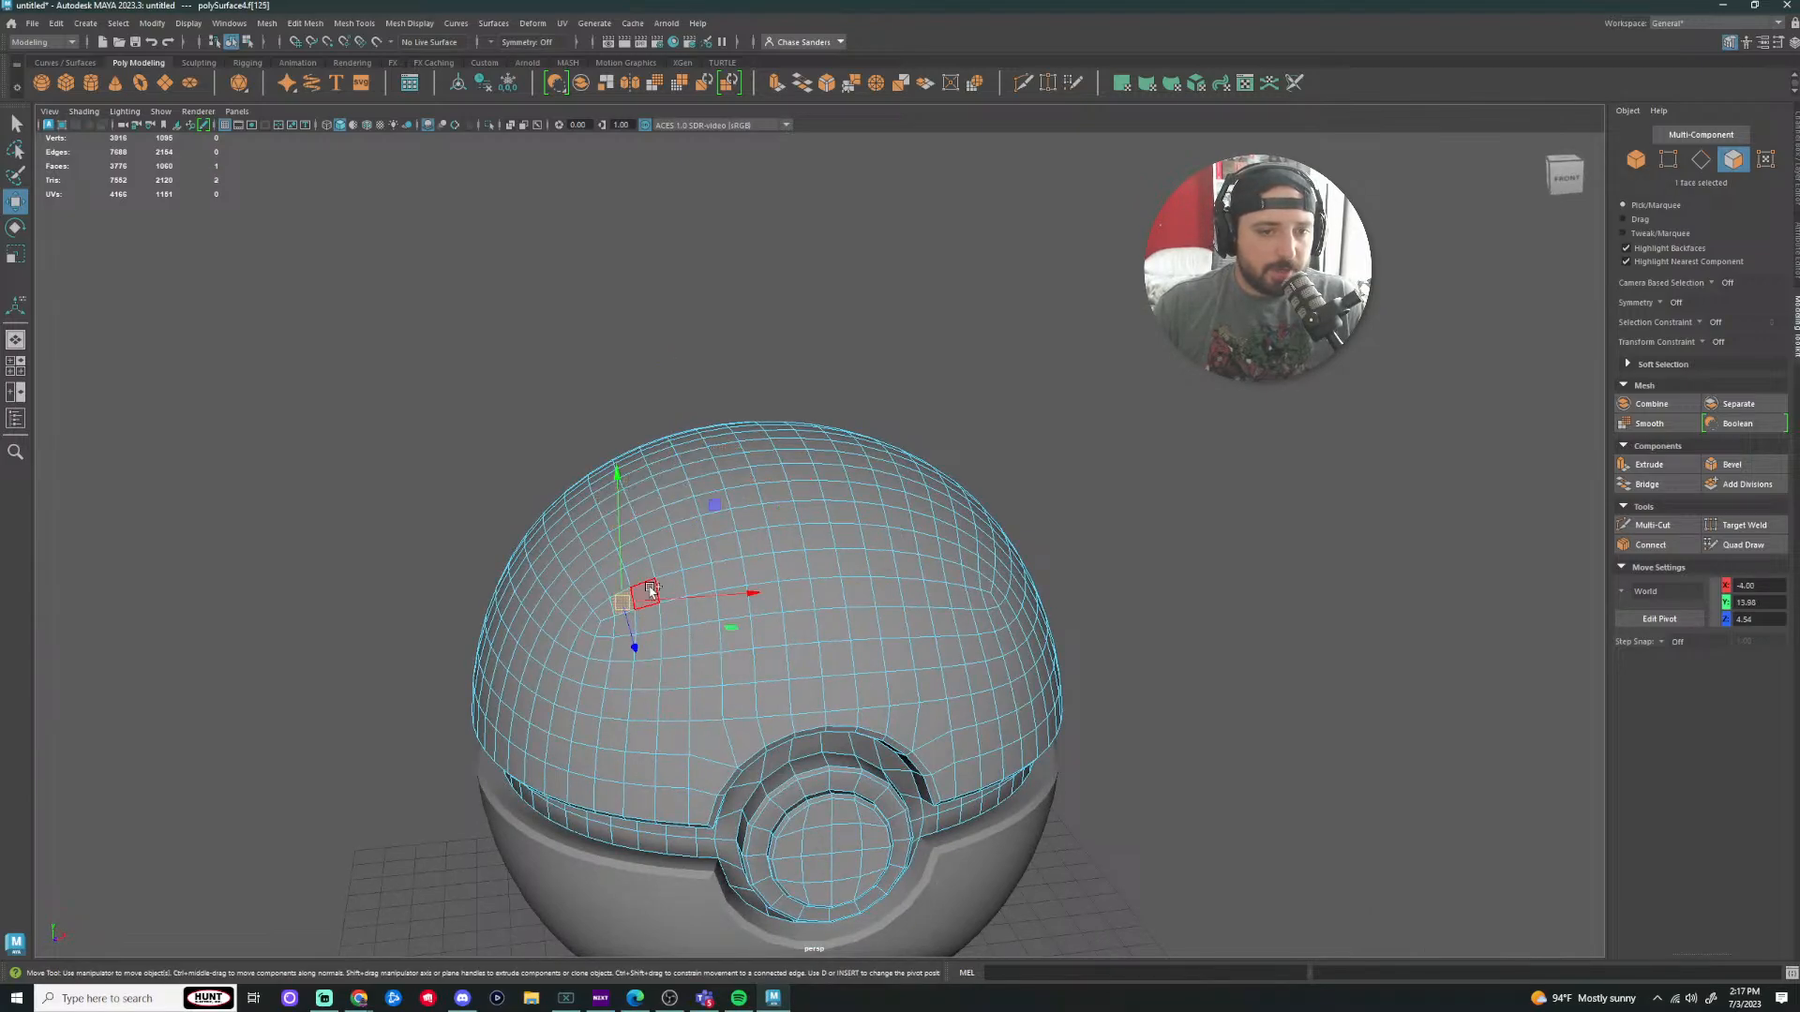
{"action": "left_click", "coordinate": [650, 590], "text": "shift"}
{"action": "left_click", "coordinate": [641, 573], "text": "shift"}
{"action": "left_click", "coordinate": [615, 583], "text": "shift"}
{"action": "left_click_drag", "start_coordinate": [879, 534], "coordinate": [854, 656], "text": "alt"}
{"action": "left_click", "coordinate": [695, 692], "text": "shift"}
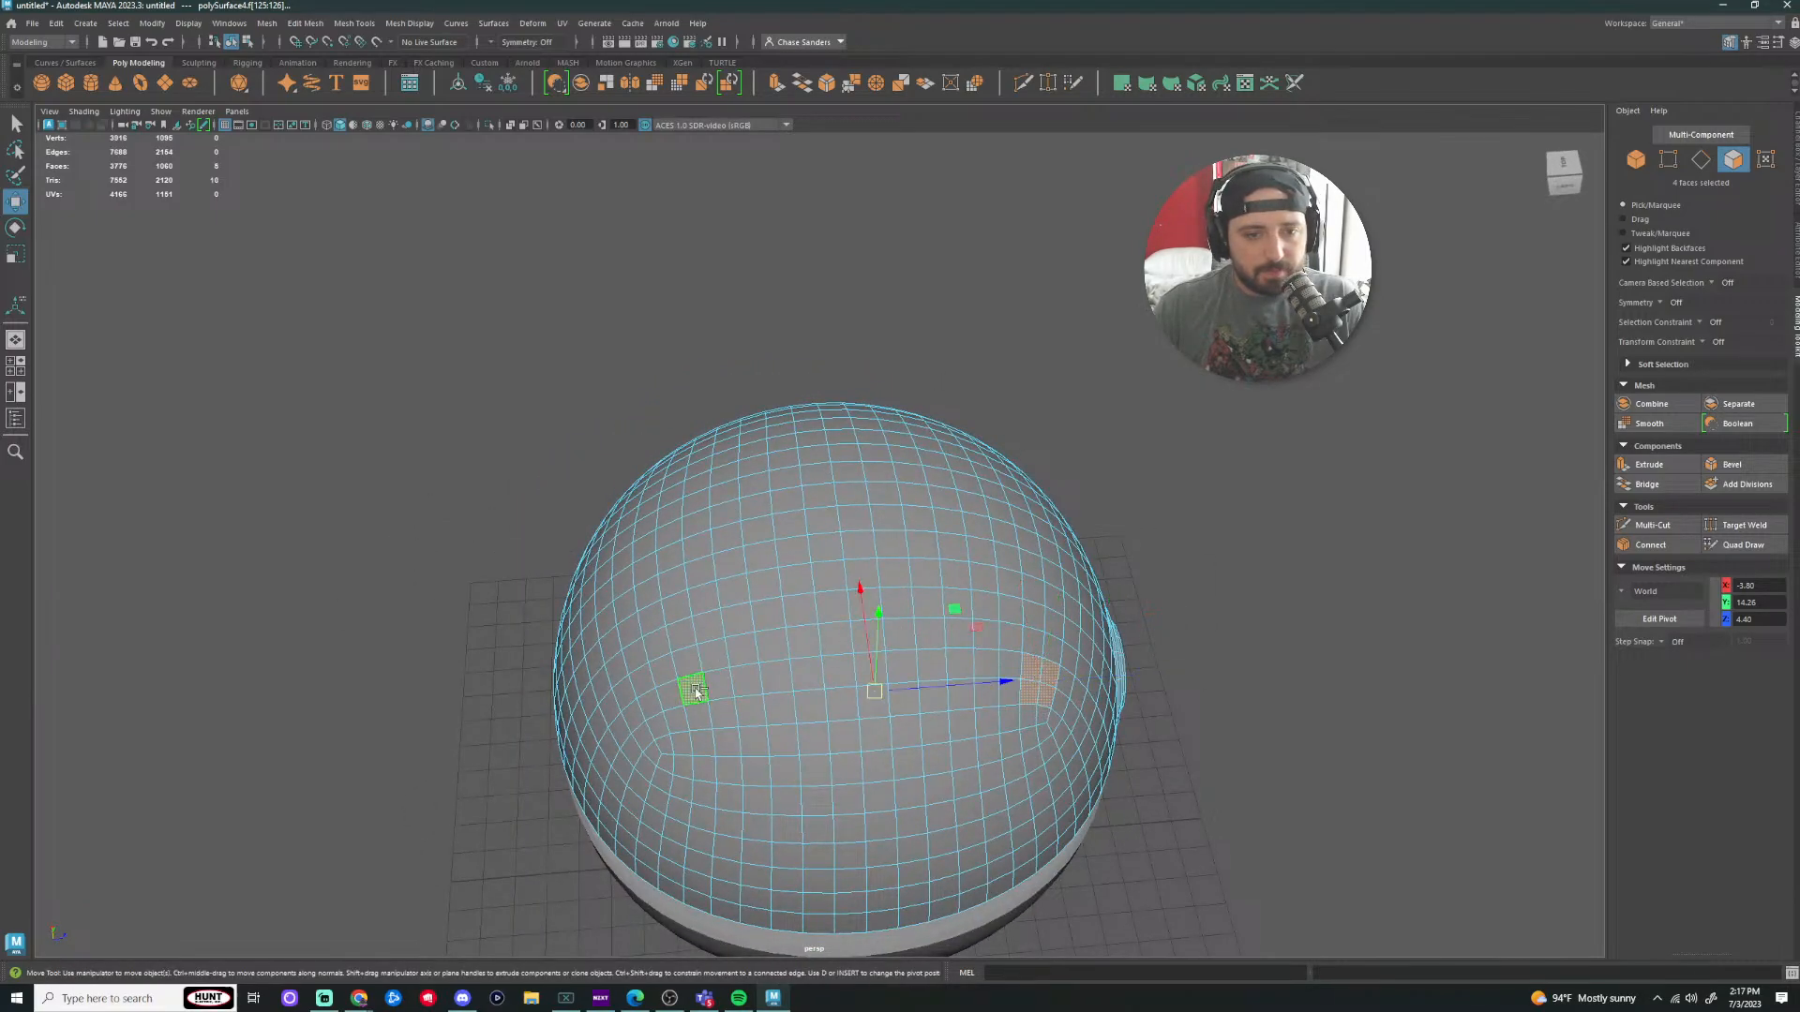
{"action": "left_click", "coordinate": [696, 716], "text": "shift"}
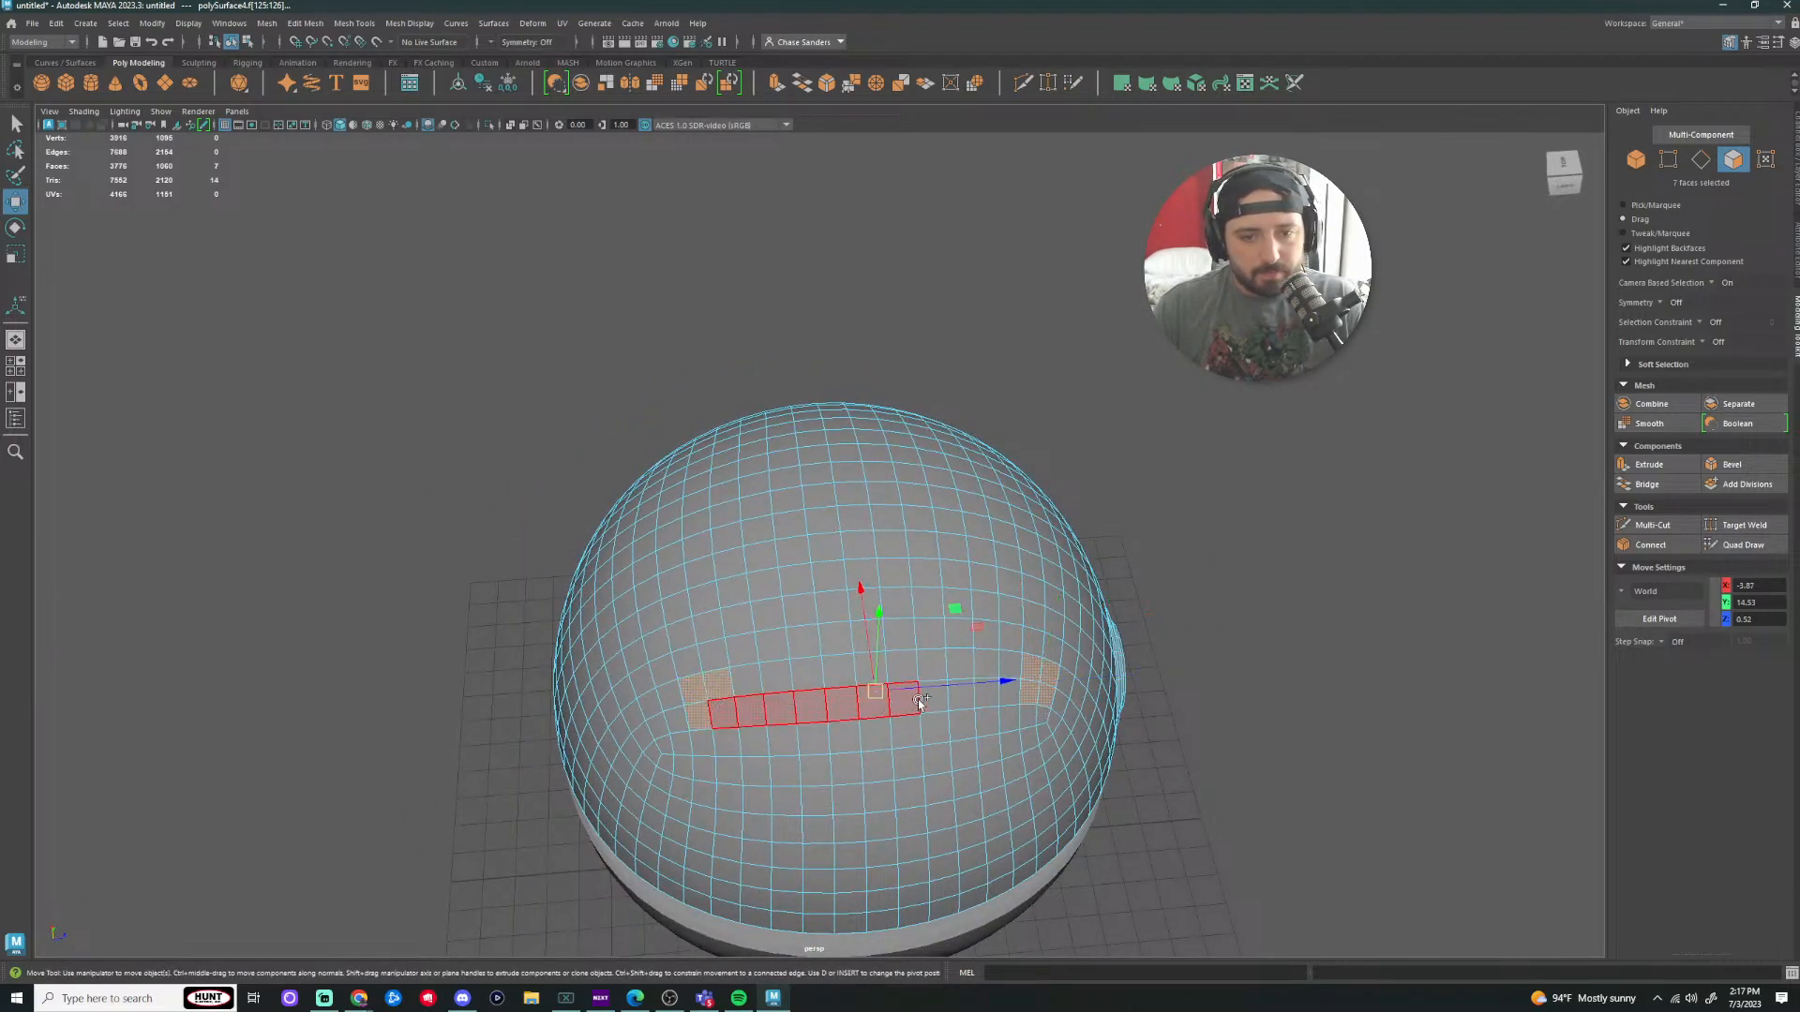
{"action": "double_click", "coordinate": [731, 691], "text": "shift"}
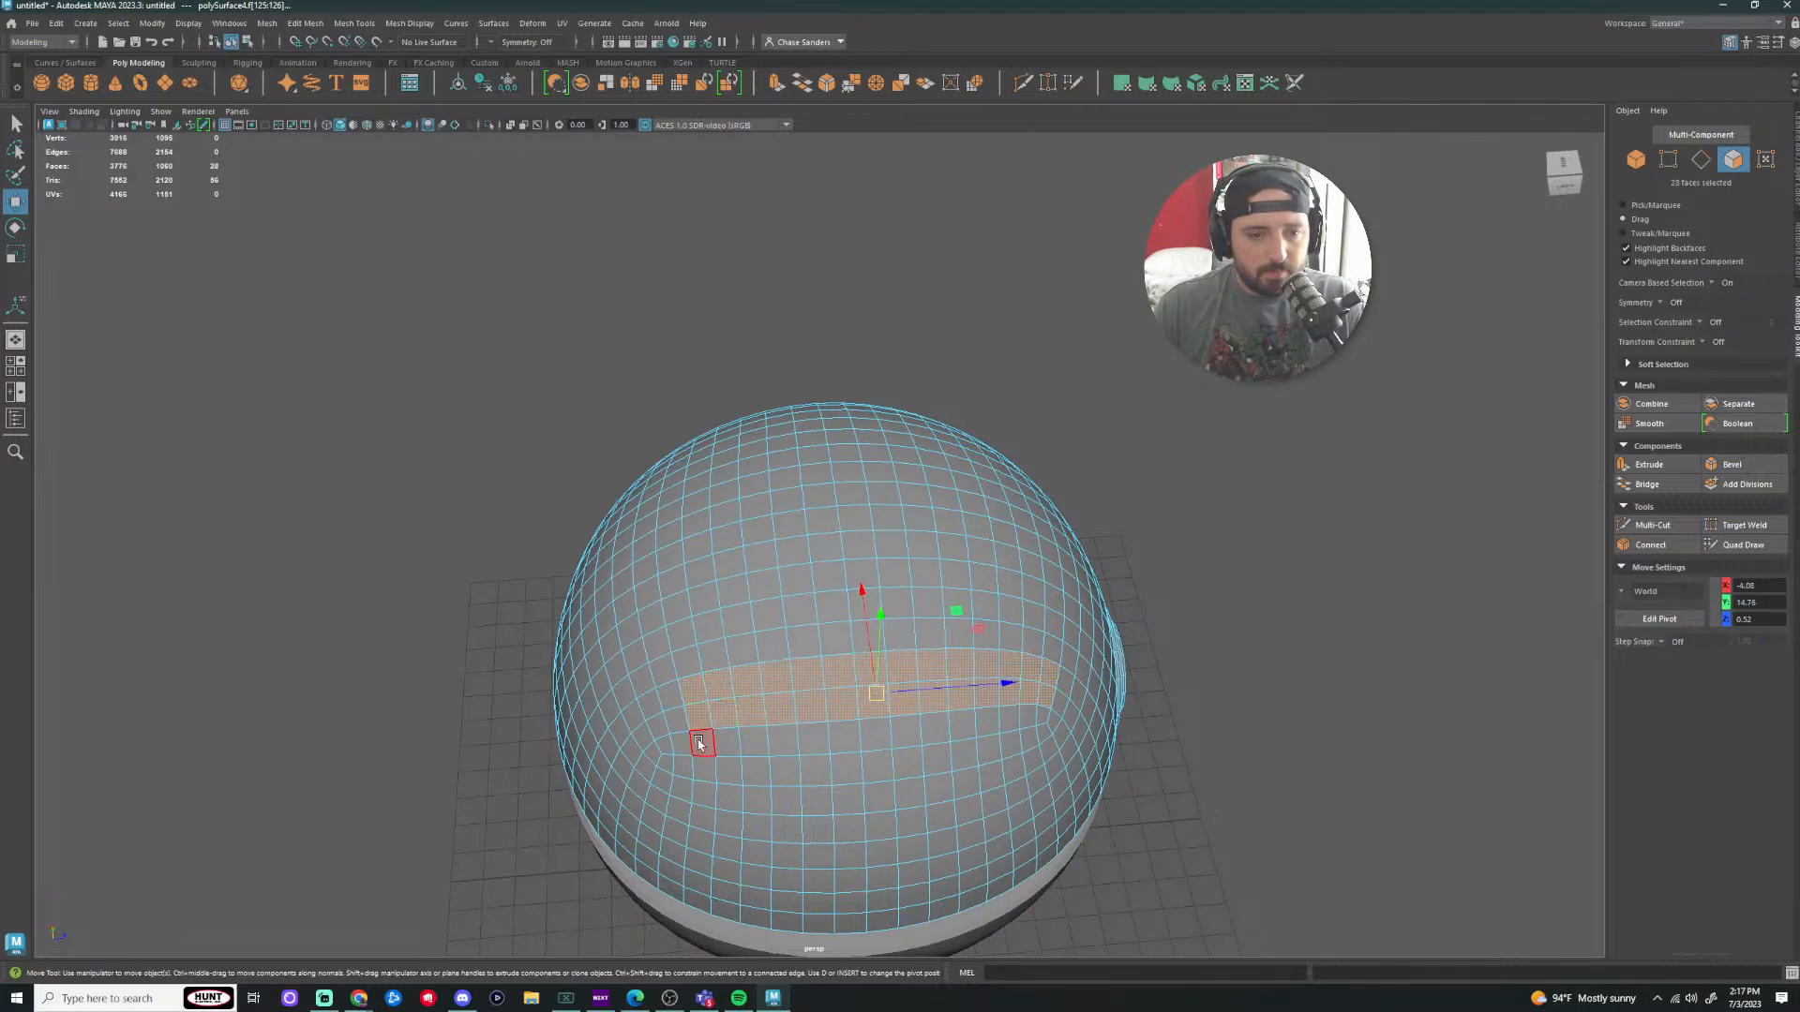
{"action": "double_click", "coordinate": [1047, 721], "text": "shift"}
Step: Clear the selection and paint the full 49-face hinge band on the back of the top half
{"action": "left_click", "coordinate": [1345, 623]}
{"action": "left_click_drag", "start_coordinate": [1345, 622], "coordinate": [1382, 608], "text": "alt"}
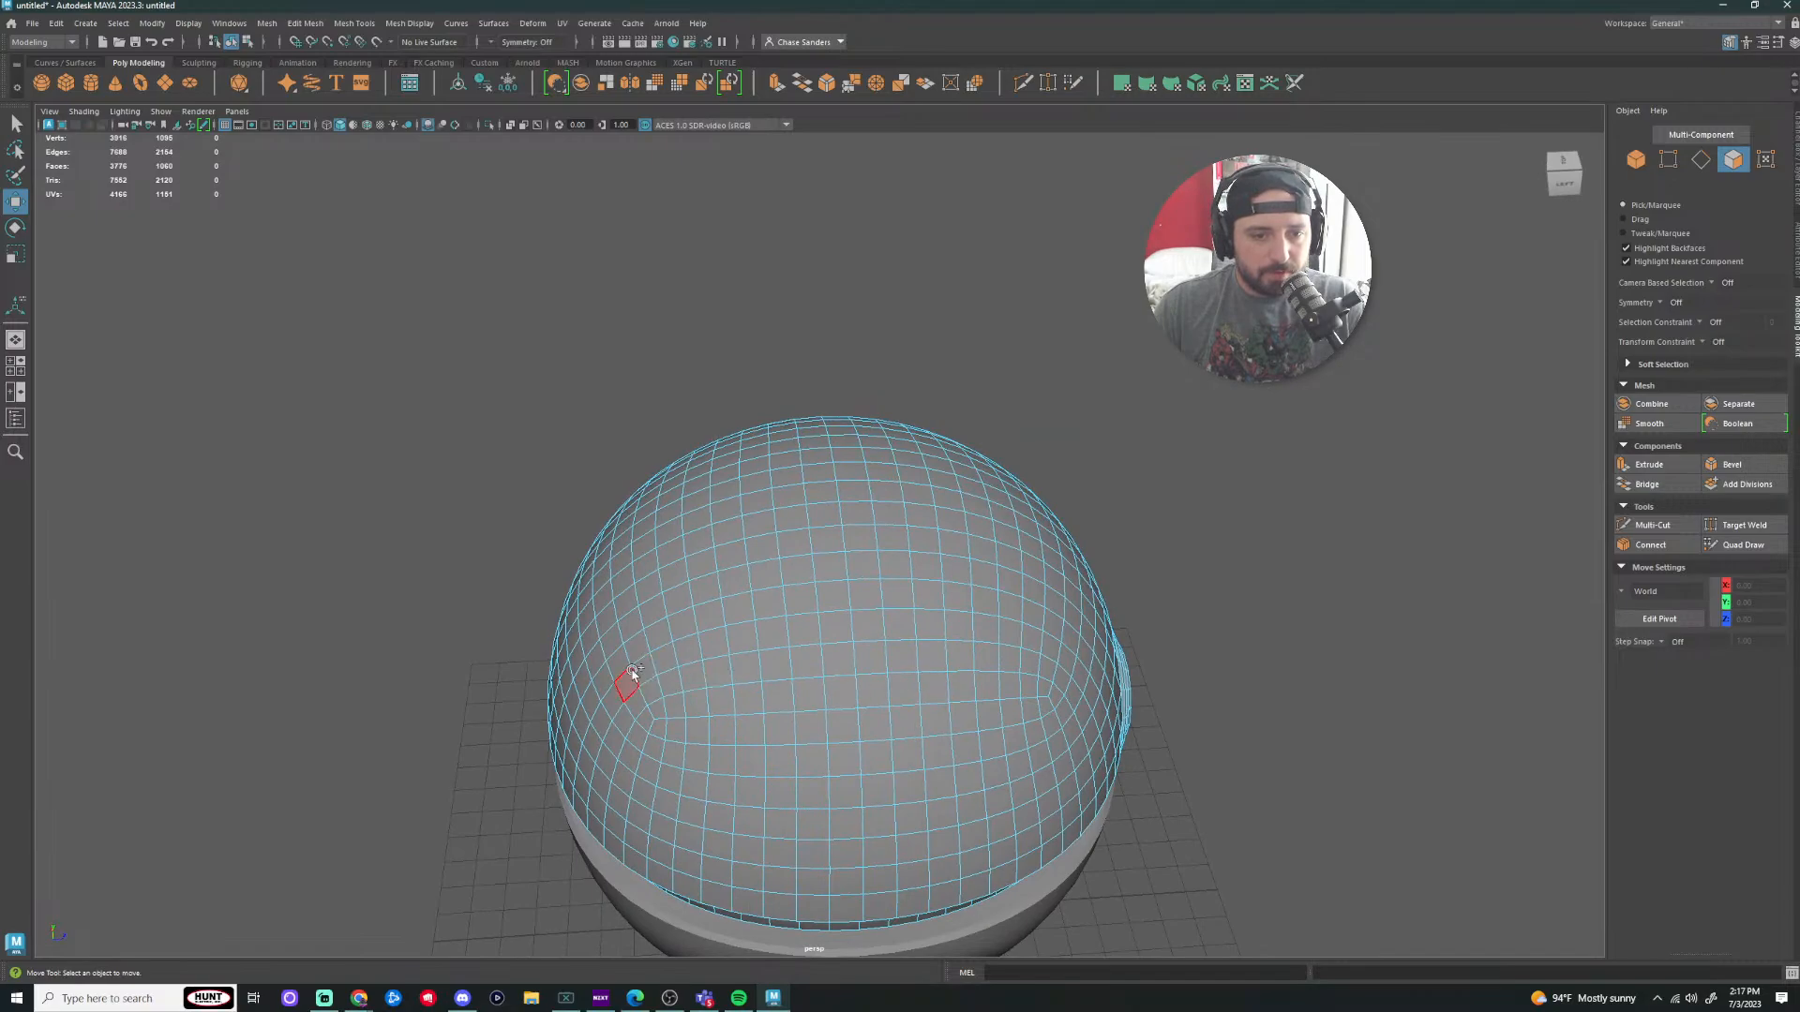
{"action": "mouse_move", "coordinate": [652, 694]}
{"action": "left_mouse_down"}
{"action": "mouse_move", "coordinate": [800, 699]}
{"action": "mouse_move", "coordinate": [658, 671]}
{"action": "left_mouse_up"}
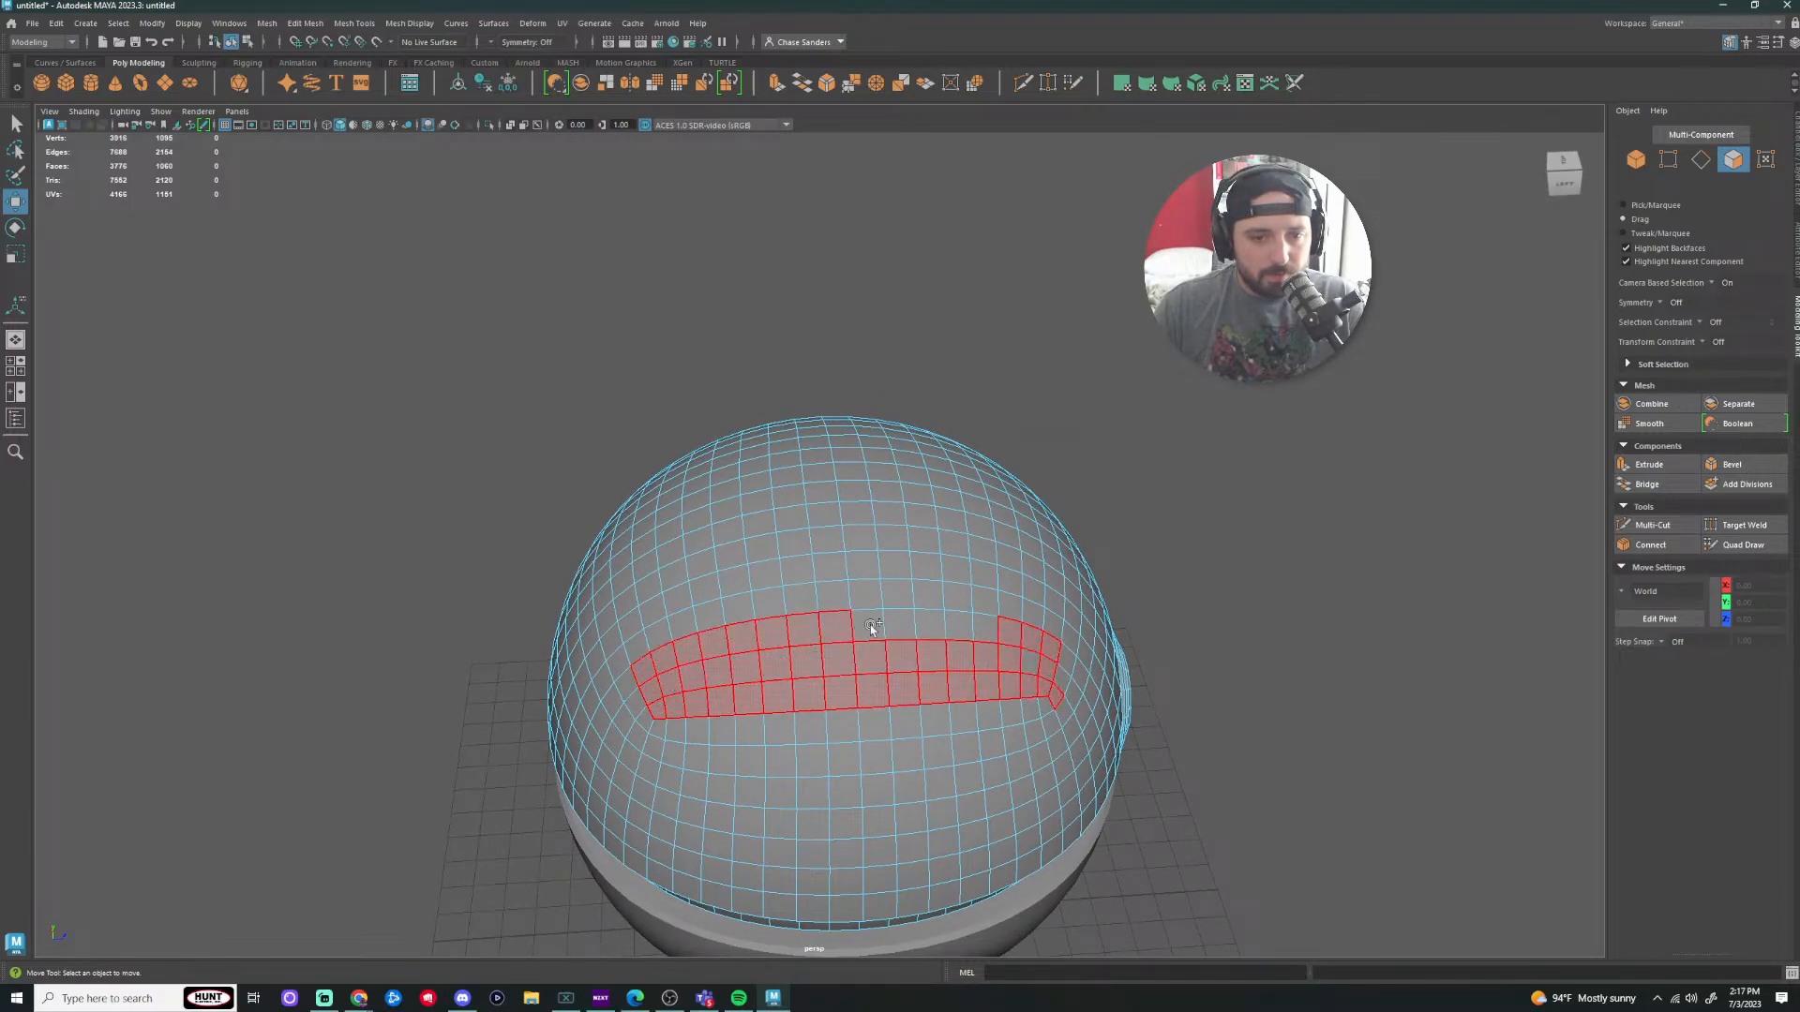
{"action": "left_click_drag", "start_coordinate": [1034, 668], "coordinate": [1062, 701]}
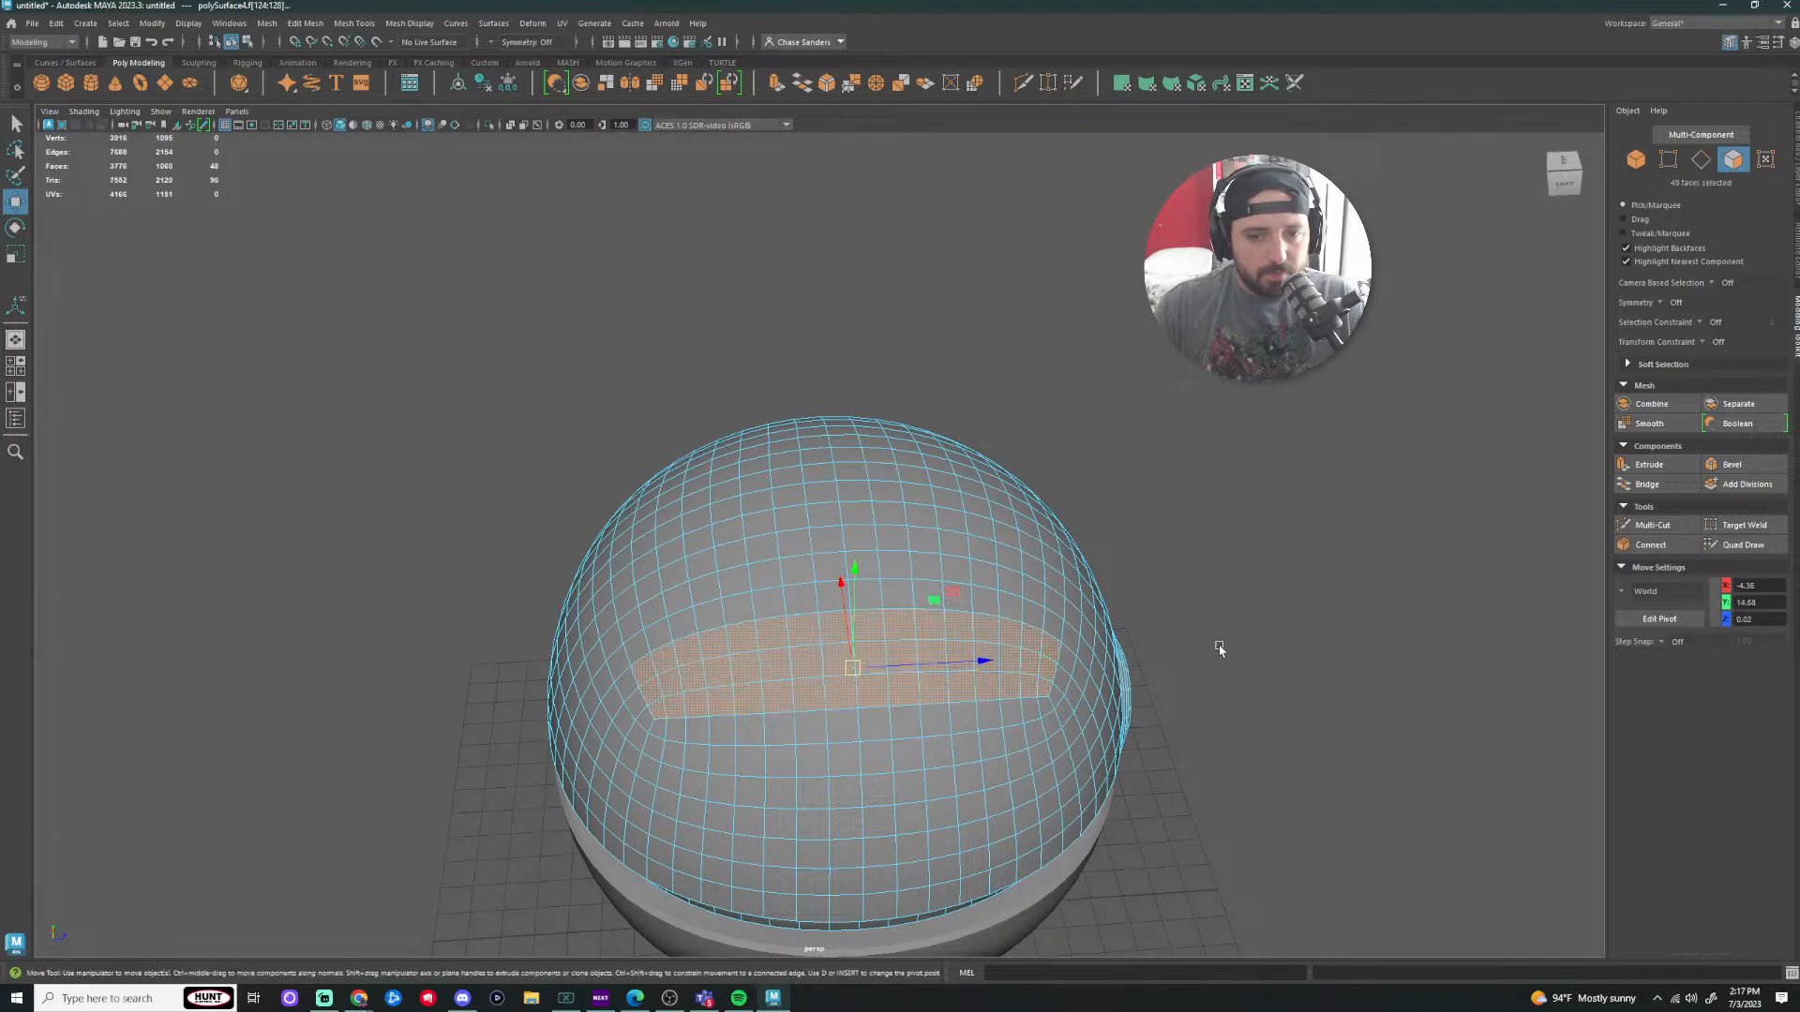
{"action": "left_click_drag", "start_coordinate": [1218, 649], "coordinate": [1193, 588], "text": "alt"}
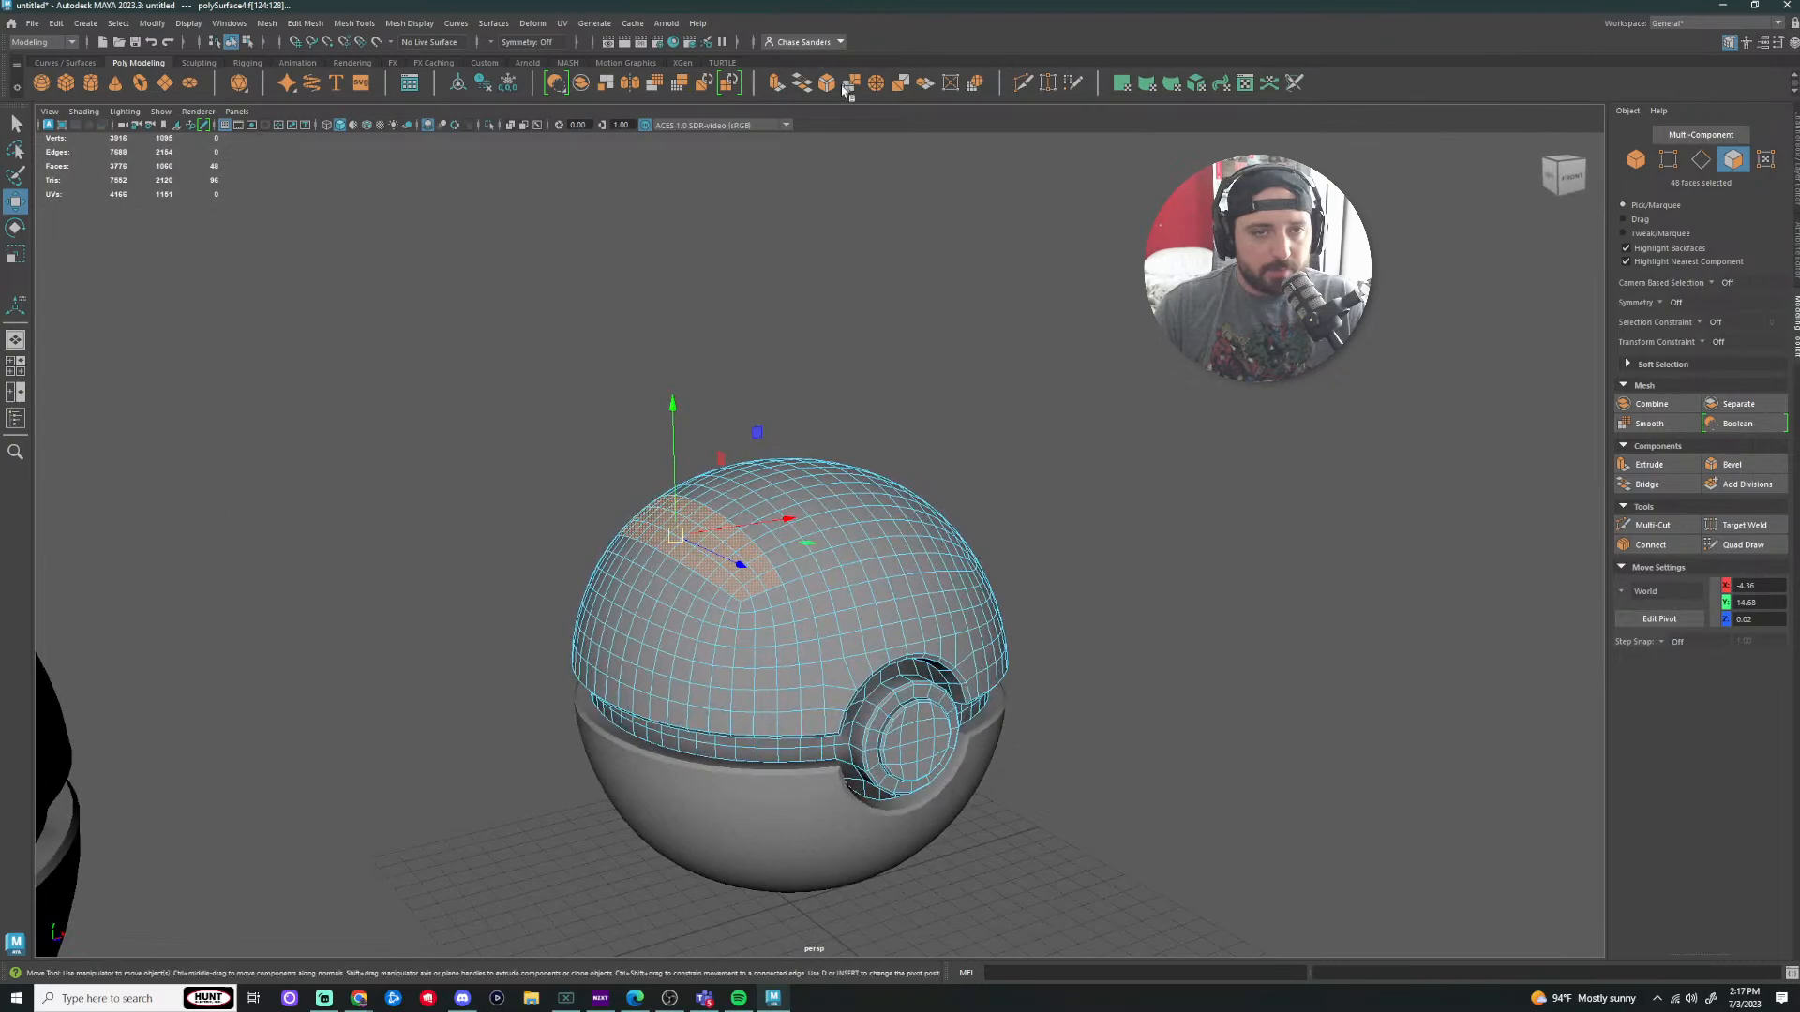
Step: Extrude the face band, tilt the manipulator pivot to the surface, and pull it outward
{"action": "left_click", "coordinate": [777, 84]}
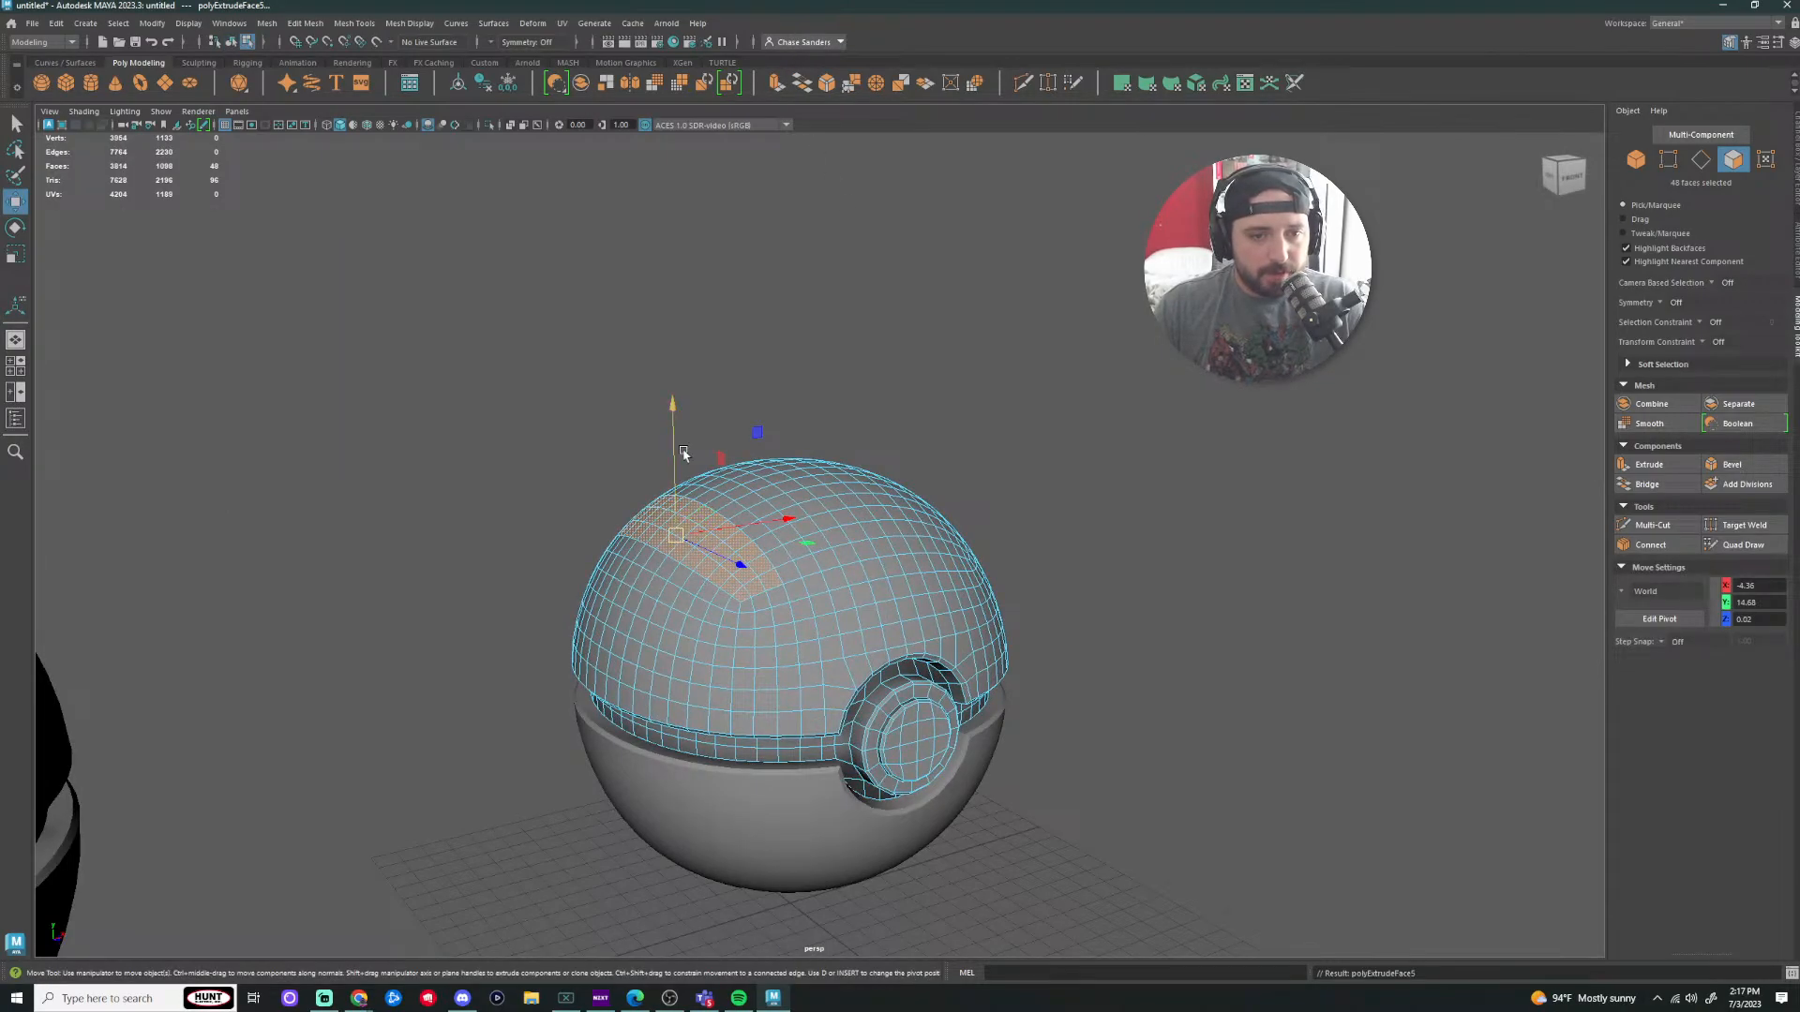
{"action": "left_click_drag", "start_coordinate": [832, 359], "coordinate": [787, 351], "text": "alt"}
{"action": "scroll", "coordinate": [769, 356], "scroll_direction": "up", "scroll_amount": 4}
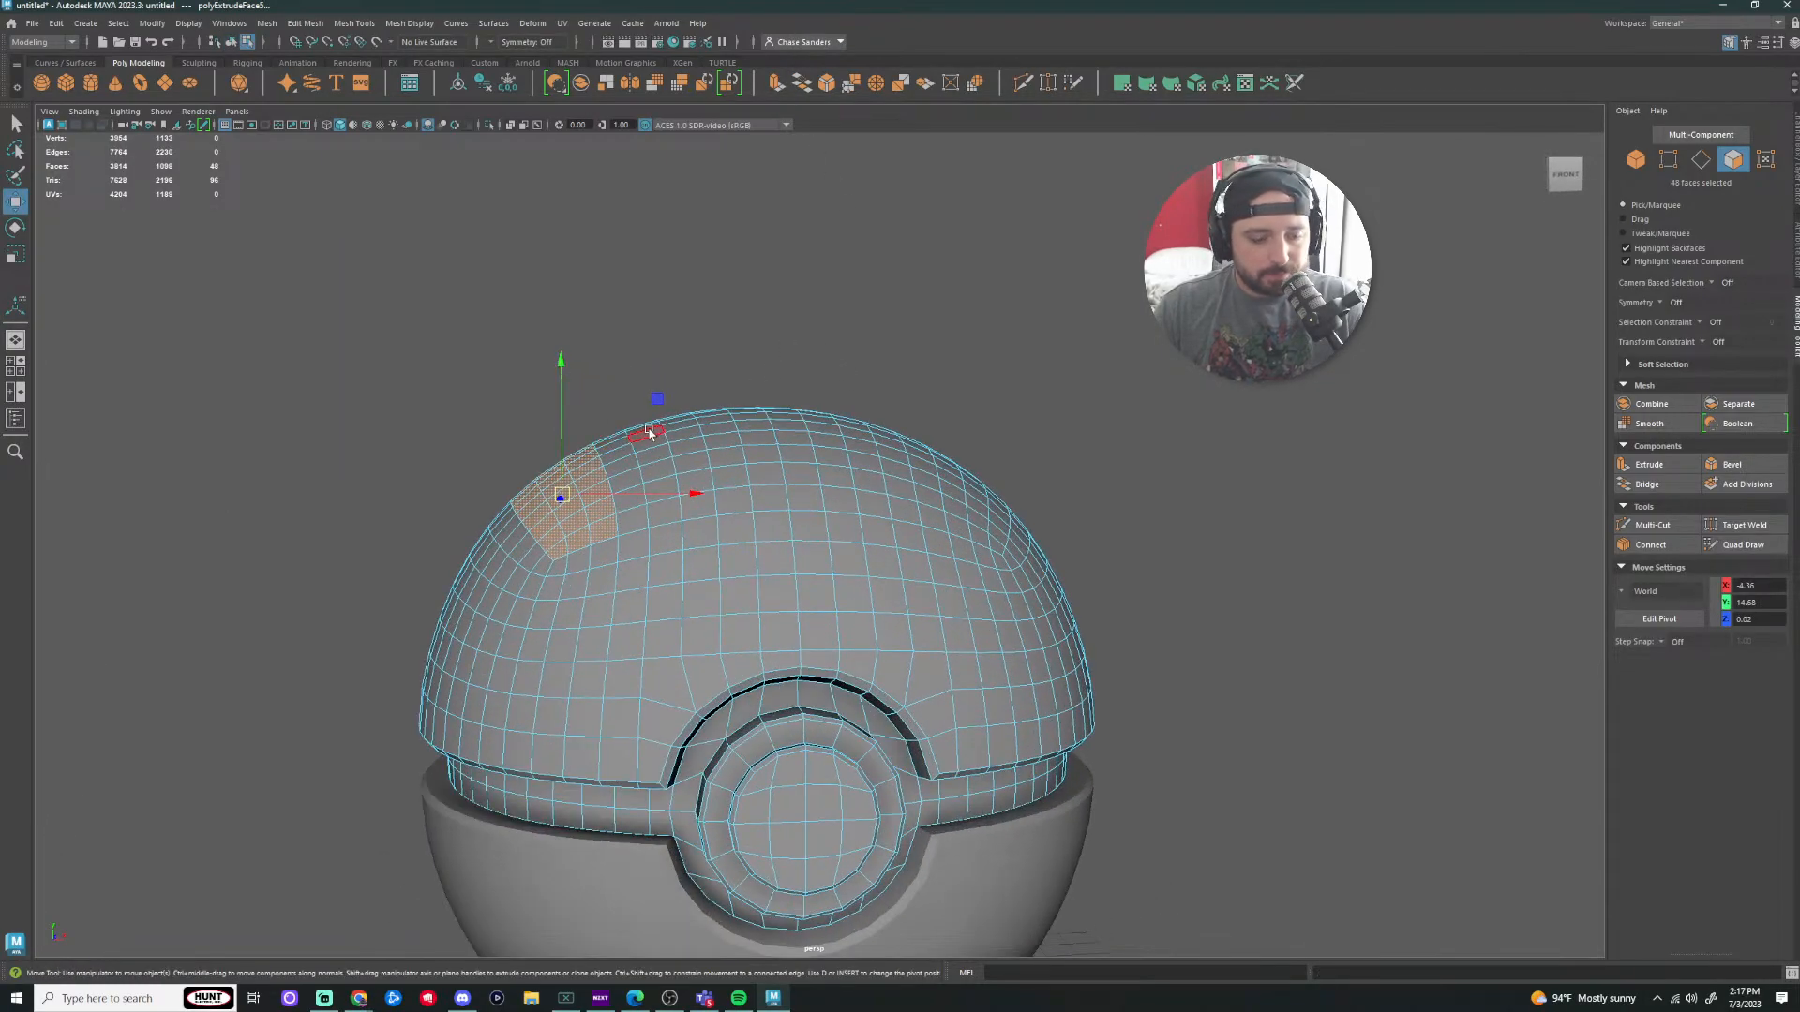
{"action": "left_click_drag", "start_coordinate": [650, 433], "coordinate": [569, 436]}
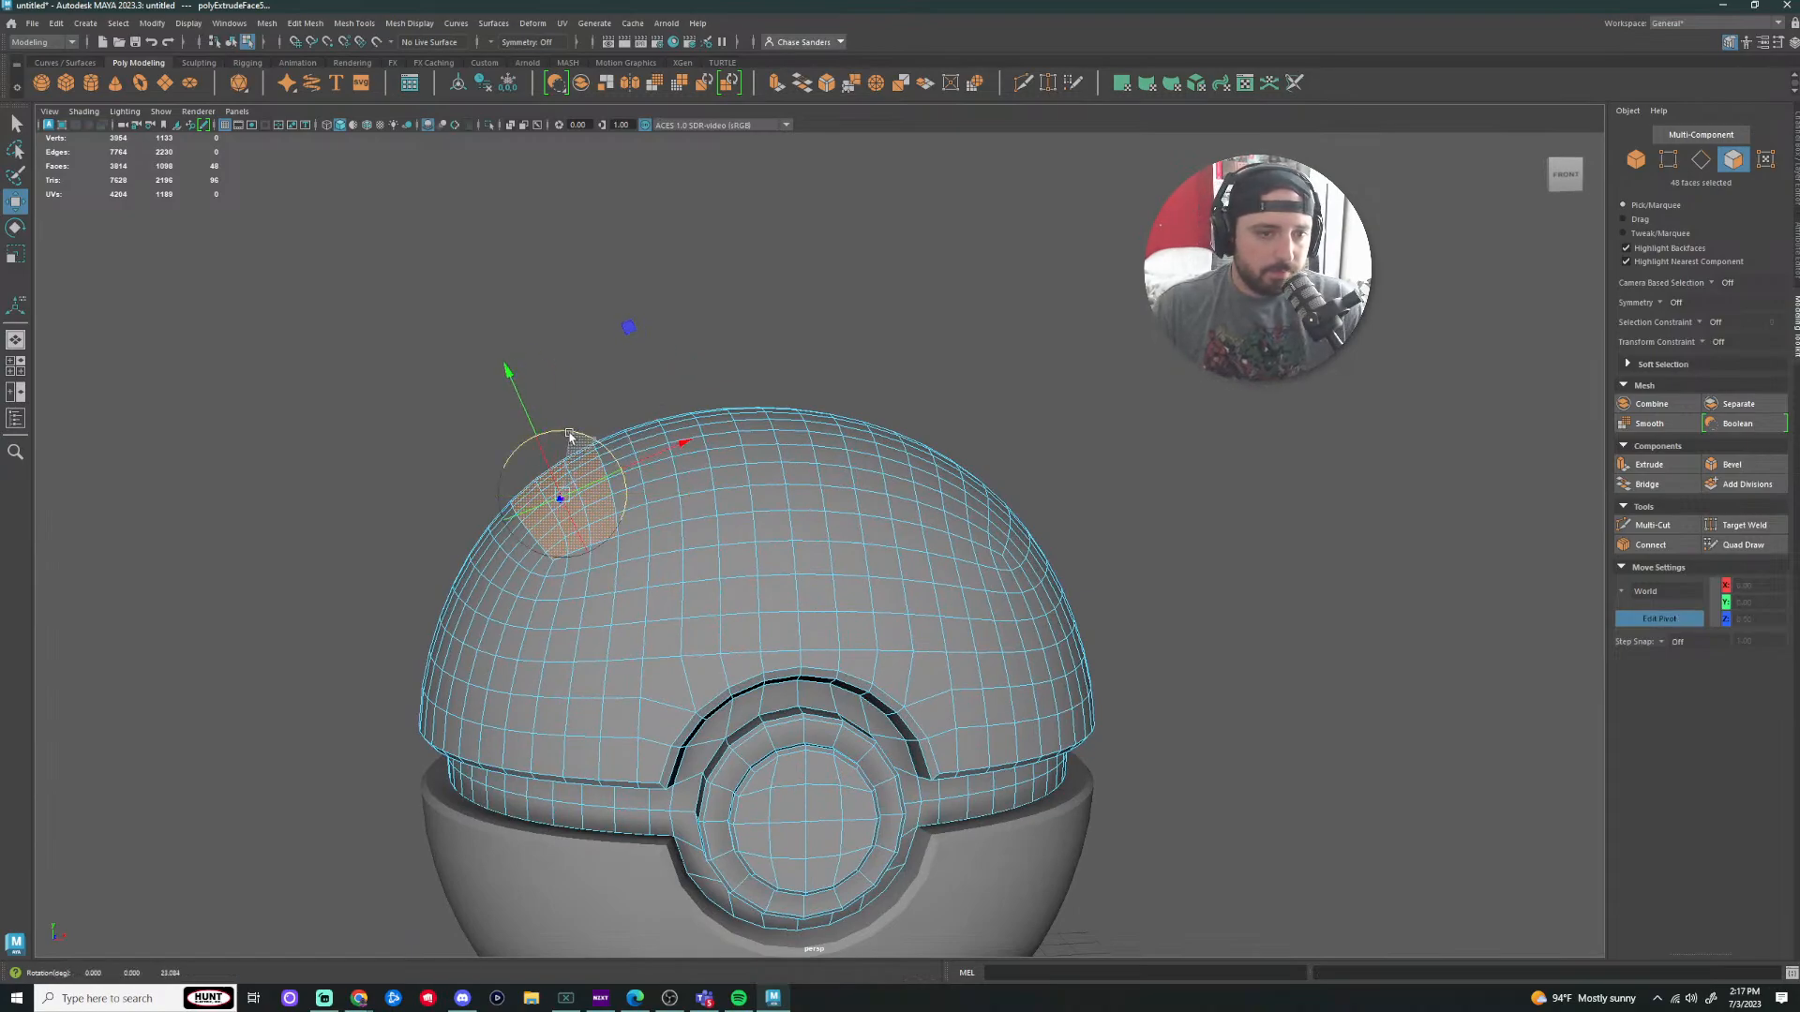
{"action": "left_click_drag", "start_coordinate": [514, 377], "coordinate": [501, 352]}
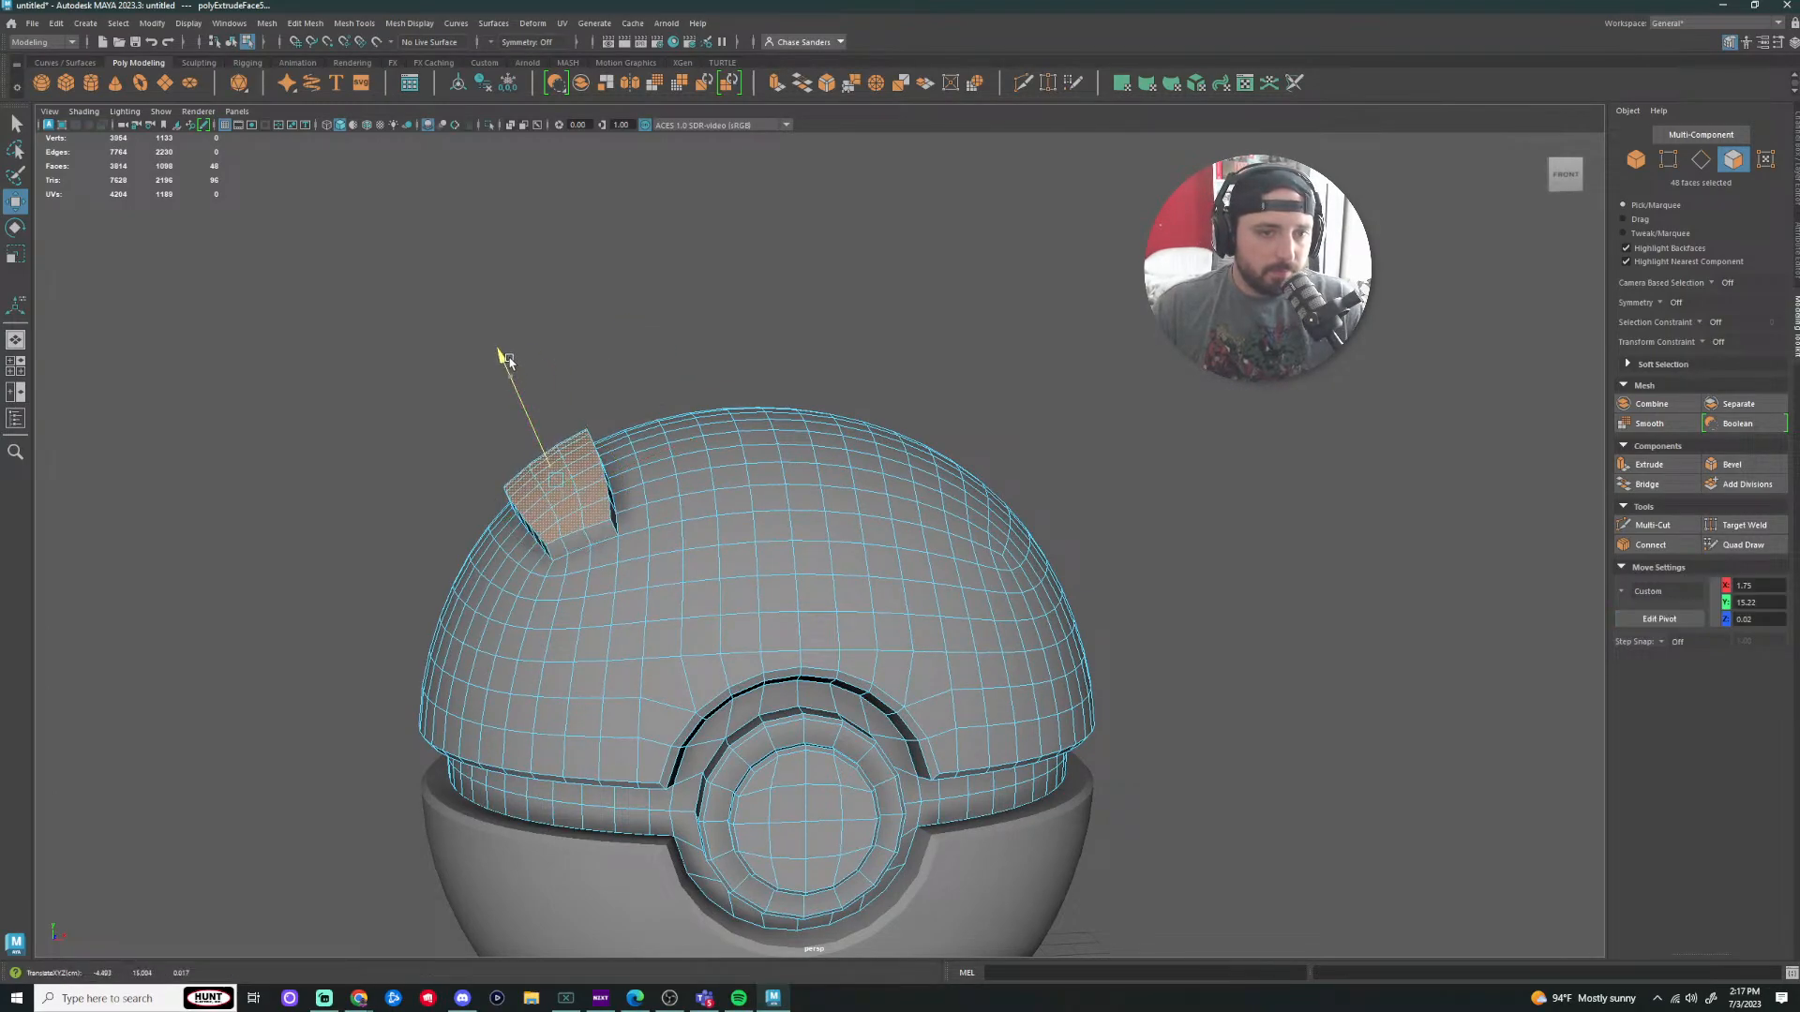
{"action": "left_click", "coordinate": [788, 350]}
{"action": "left_click_drag", "start_coordinate": [720, 360], "coordinate": [980, 379], "text": "alt"}
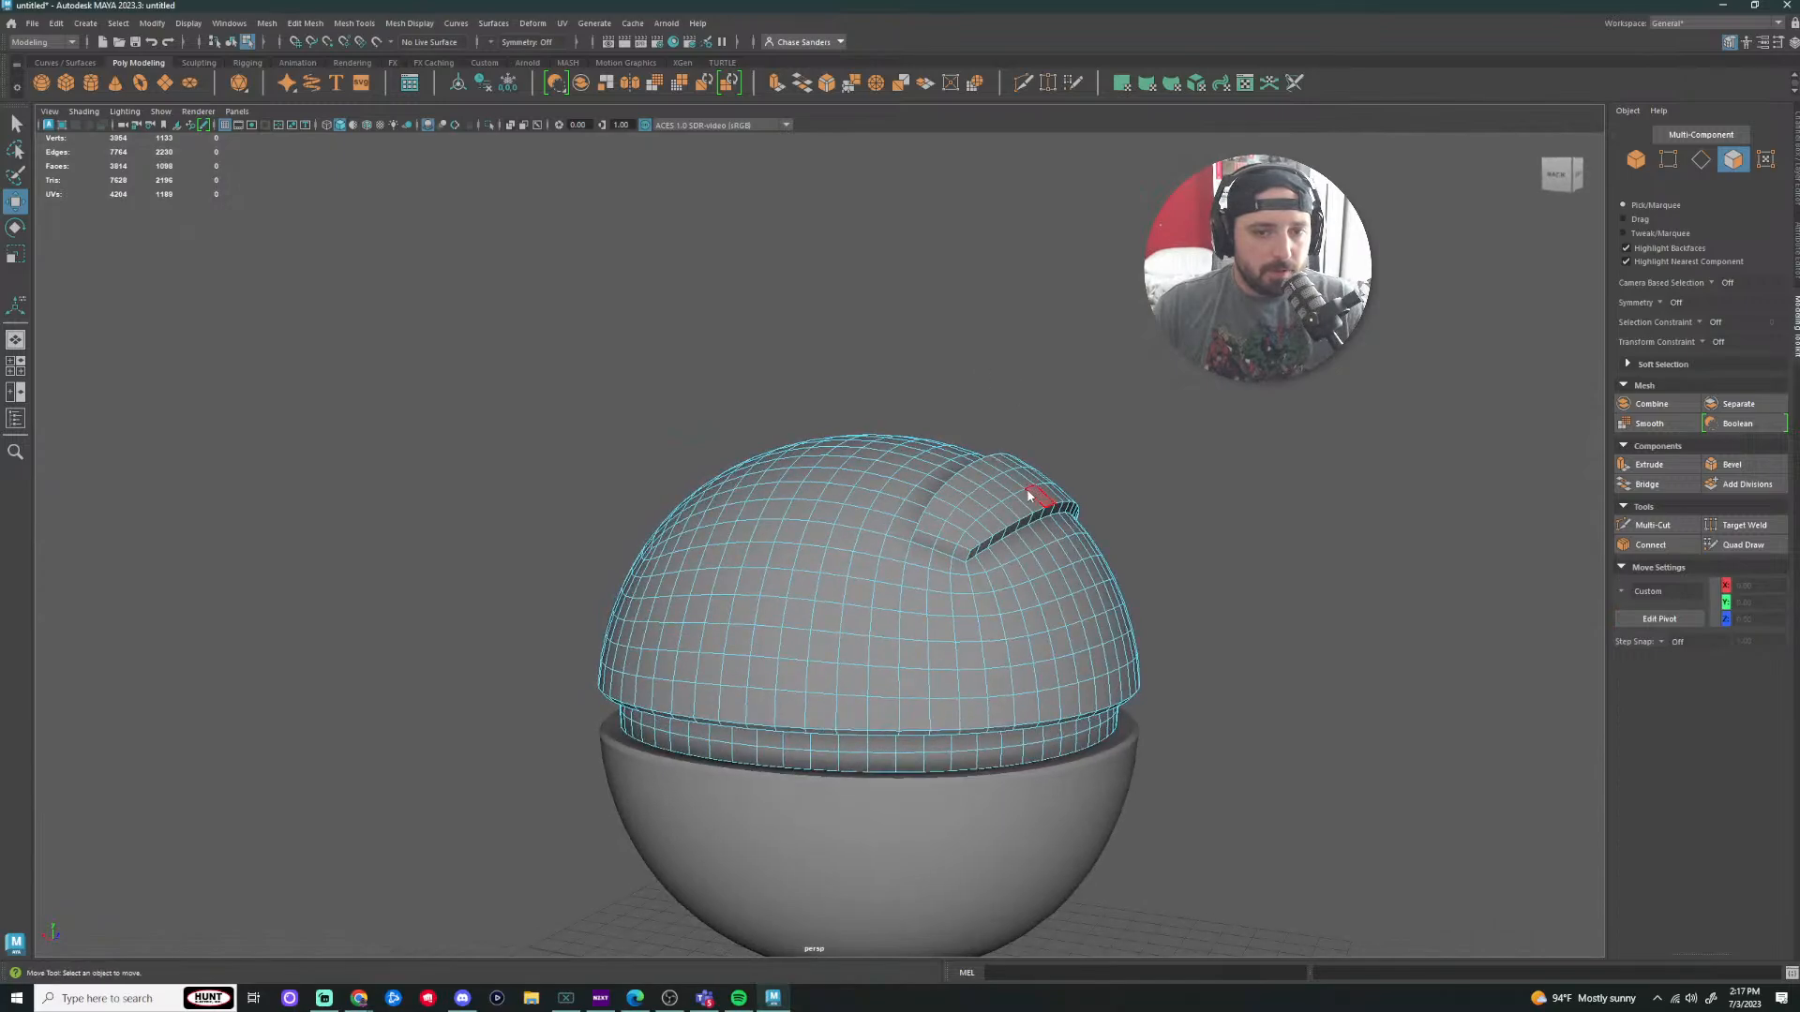
Step: Undo the pivot change and the extrusion with Ctrl+Z to restore the smooth dome
{"action": "right_click_drag", "start_coordinate": [1030, 494], "coordinate": [1125, 443]}
{"action": "left_click", "coordinate": [1224, 461]}
{"action": "left_click_drag", "start_coordinate": [1223, 461], "coordinate": [969, 405], "text": "alt"}
{"action": "scroll", "coordinate": [923, 427], "scroll_direction": "down", "scroll_amount": 4}
{"action": "key", "text": "ctrl+z"}
{"action": "key", "text": "ctrl+z"}
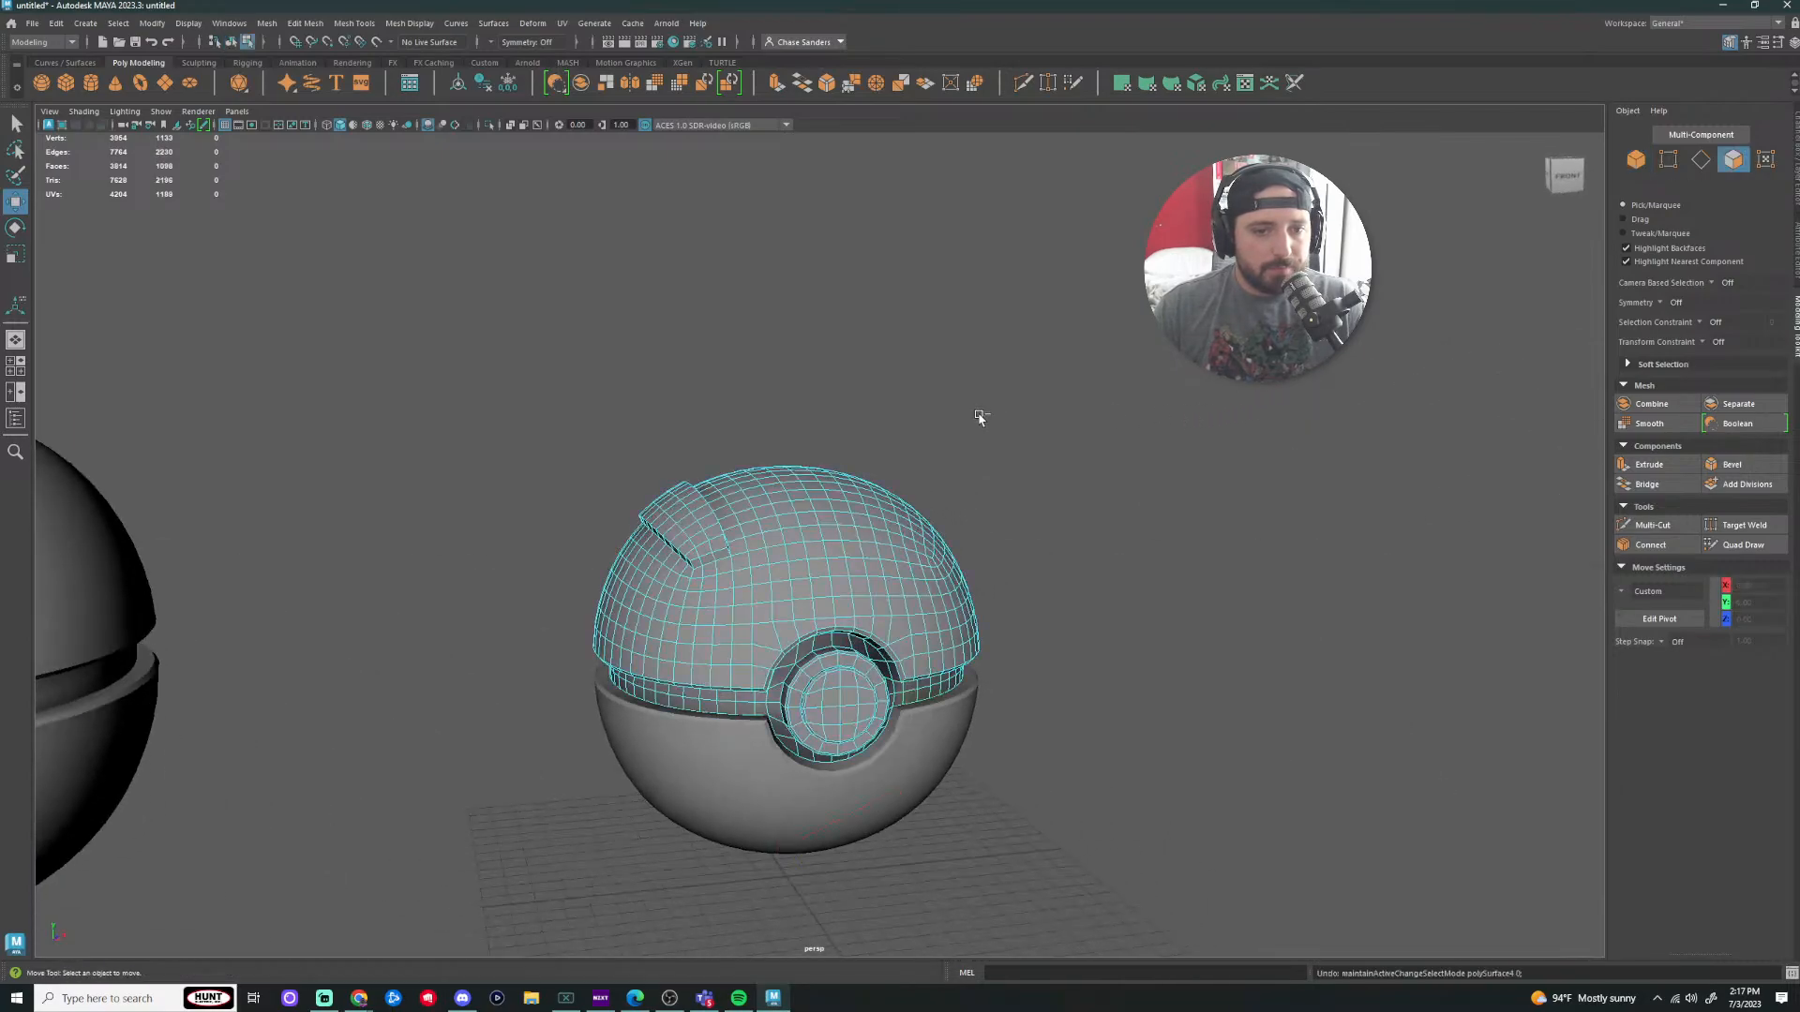
{"action": "key", "text": "ctrl+z"}
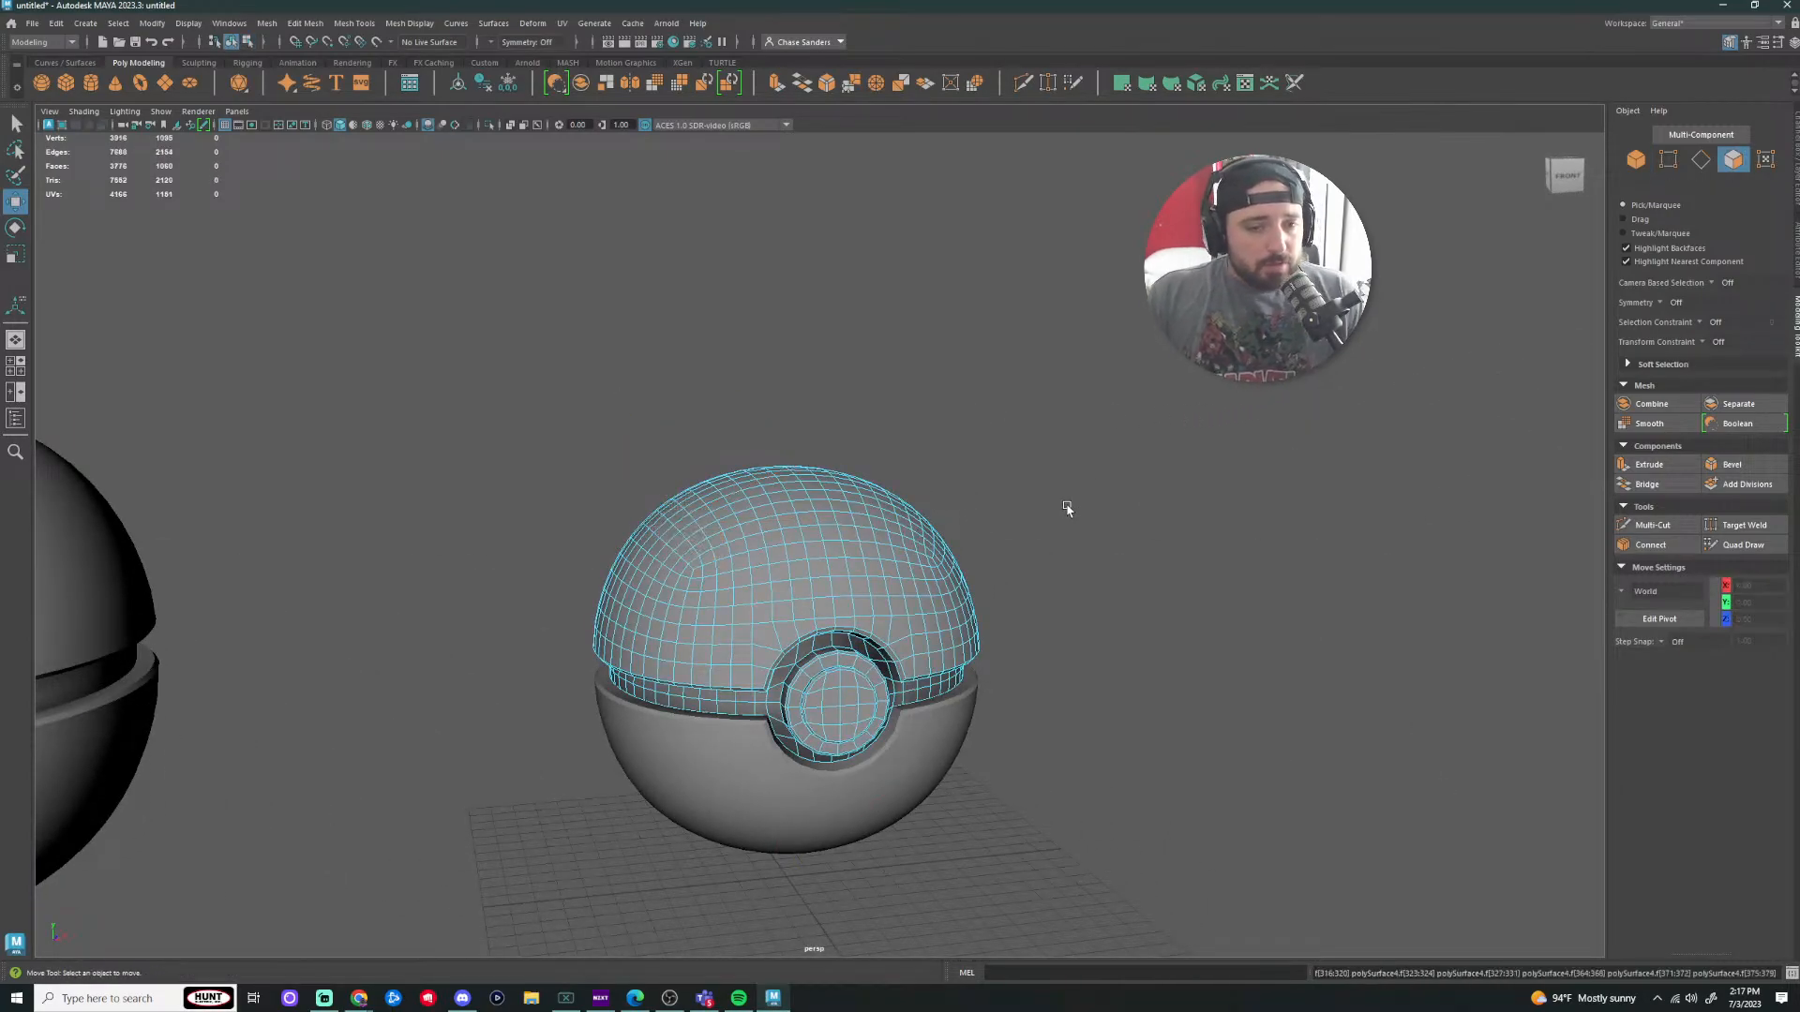
Step: Switch to Object mode and select the right ball's top hemisphere
{"action": "scroll", "coordinate": [1013, 502], "scroll_direction": "down", "scroll_amount": 3}
{"action": "left_click_drag", "start_coordinate": [1022, 652], "coordinate": [995, 631], "text": "alt"}
{"action": "left_click", "coordinate": [870, 589]}
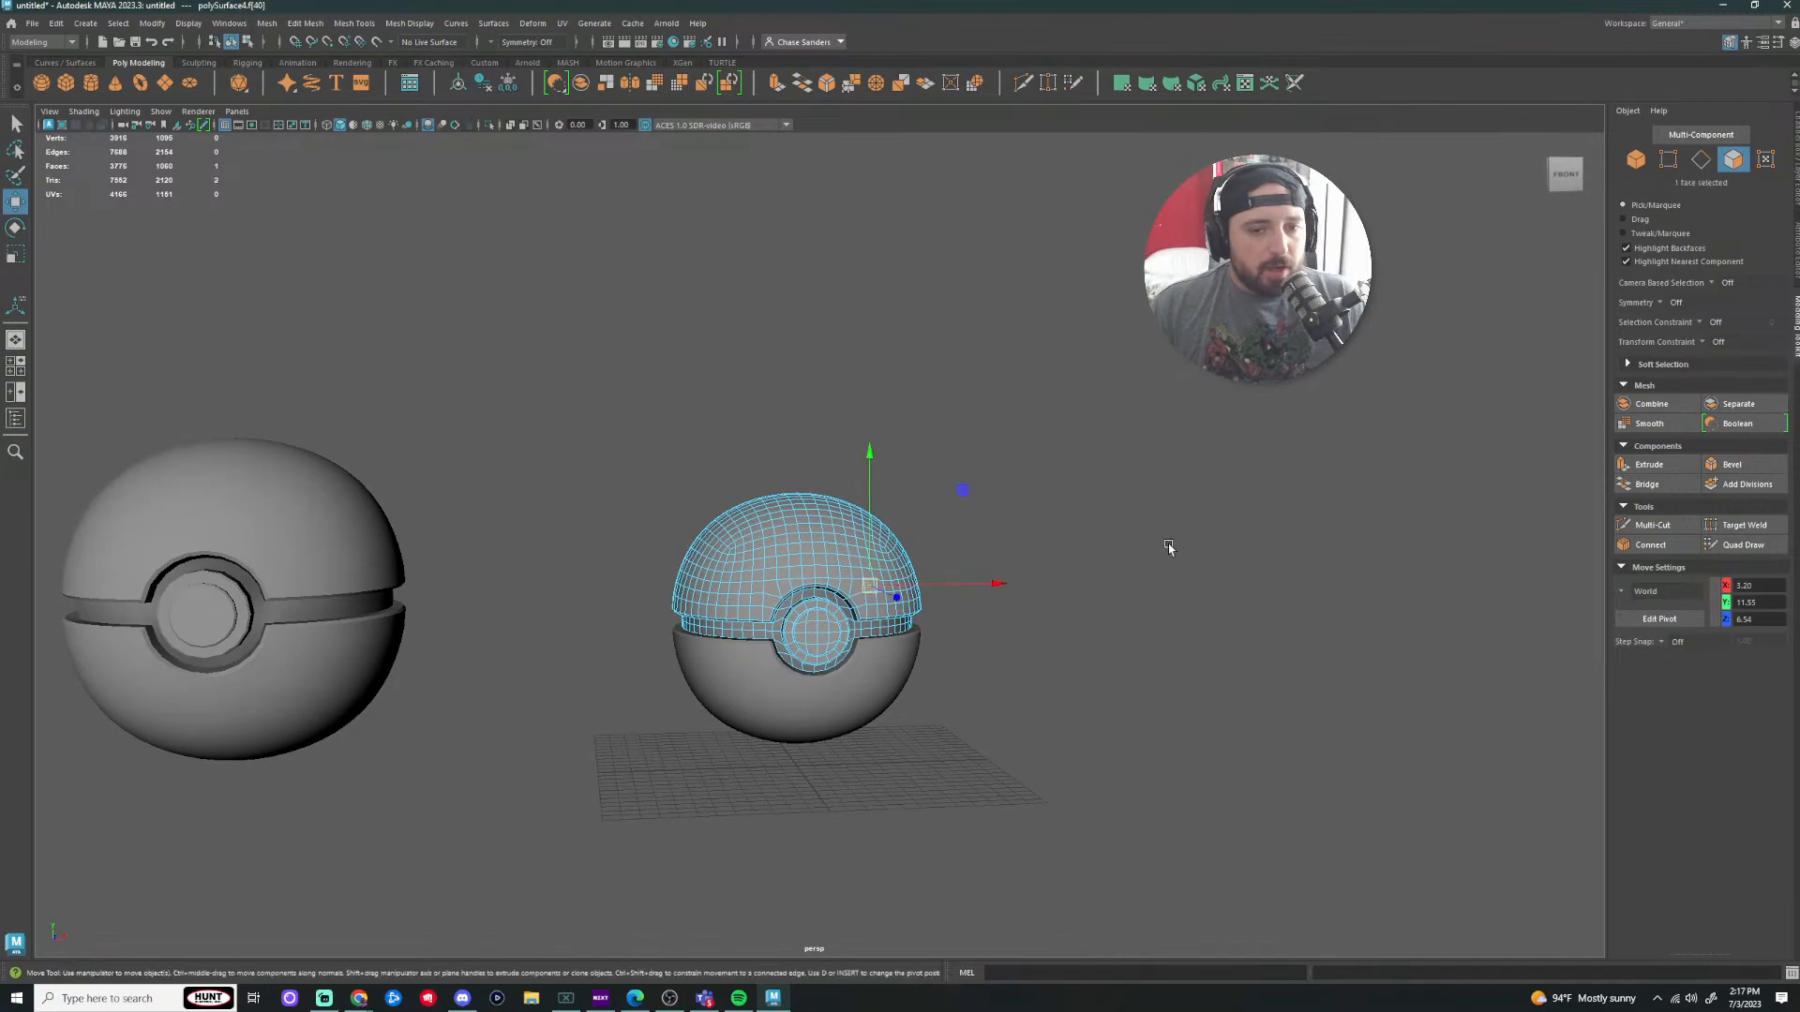
{"action": "right_click_drag", "start_coordinate": [803, 514], "coordinate": [864, 492]}
{"action": "left_click", "coordinate": [1022, 522]}
{"action": "scroll", "coordinate": [1109, 598], "scroll_direction": "up", "scroll_amount": 3}
{"action": "left_click_drag", "start_coordinate": [1109, 598], "coordinate": [1060, 599], "text": "alt"}
{"action": "scroll", "coordinate": [839, 531], "scroll_direction": "up", "scroll_amount": 4}
{"action": "left_click", "coordinate": [838, 531]}
Step: Frame and inspect the selected top half, then minimize Maya to the desktop
{"action": "key", "text": "f"}
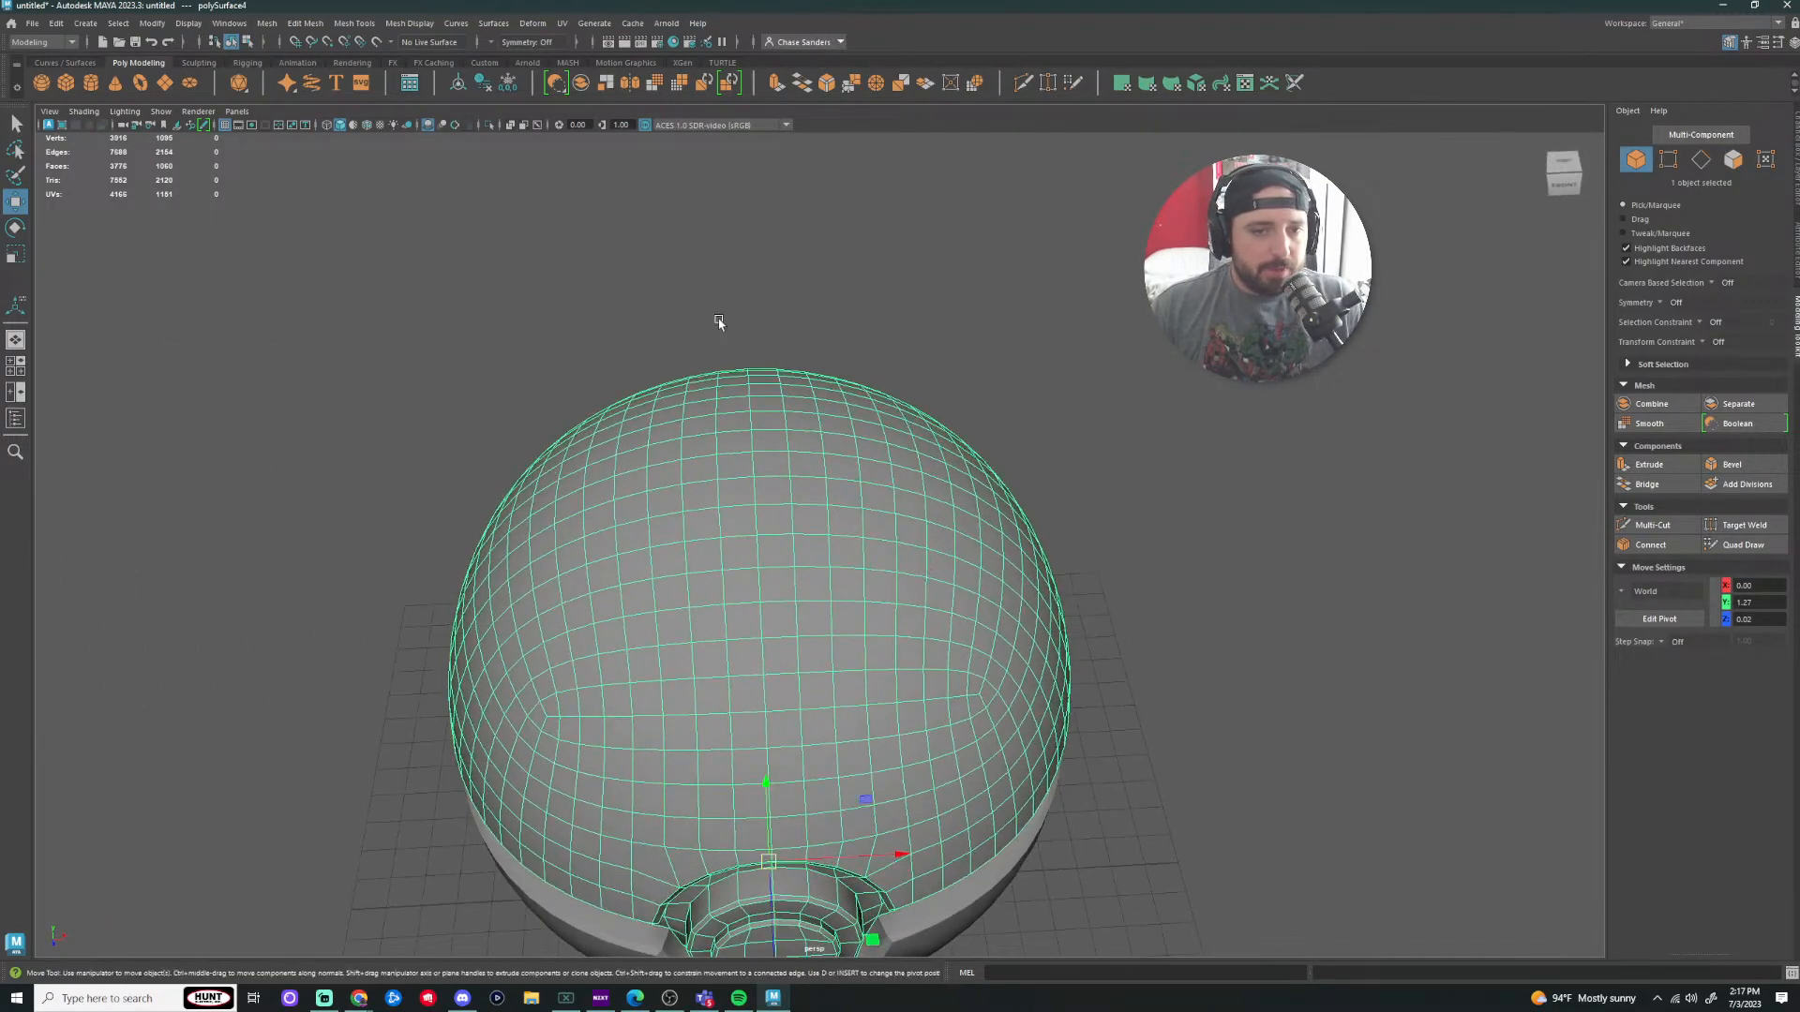
{"action": "left_click_drag", "start_coordinate": [725, 675], "coordinate": [708, 575], "text": "alt"}
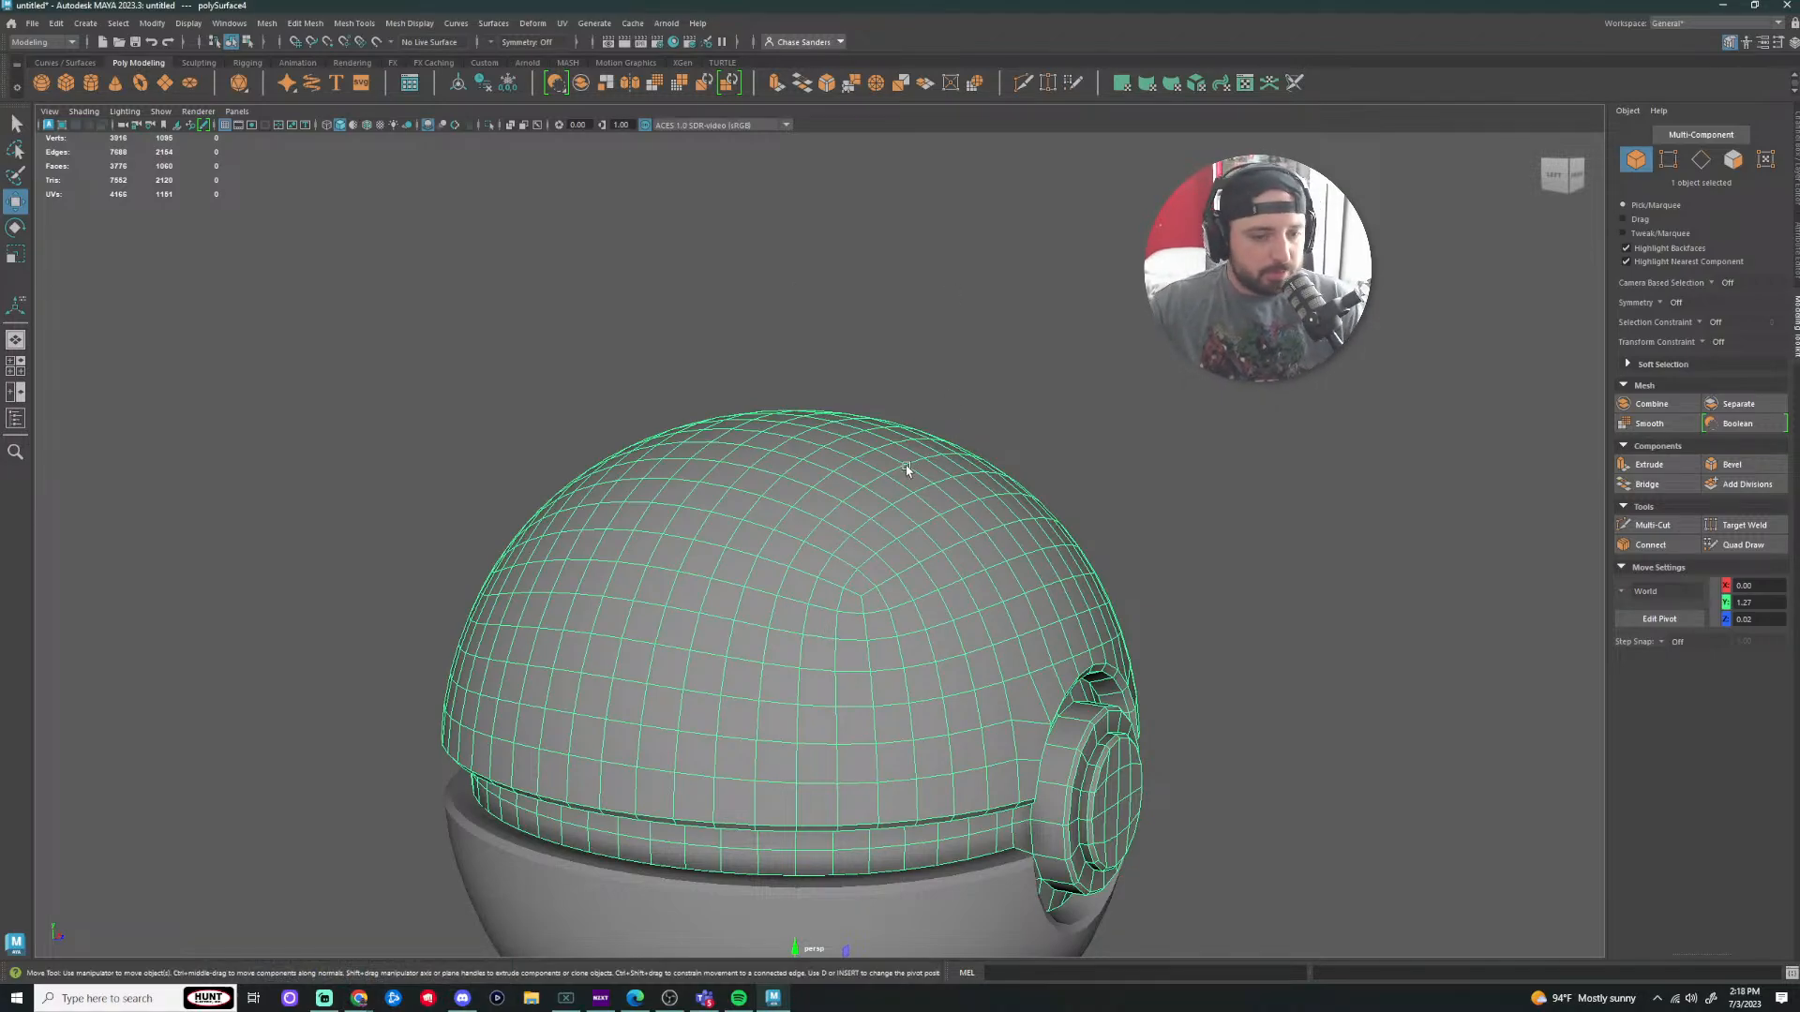
{"action": "left_click_drag", "start_coordinate": [1348, 484], "coordinate": [1230, 523], "text": "alt"}
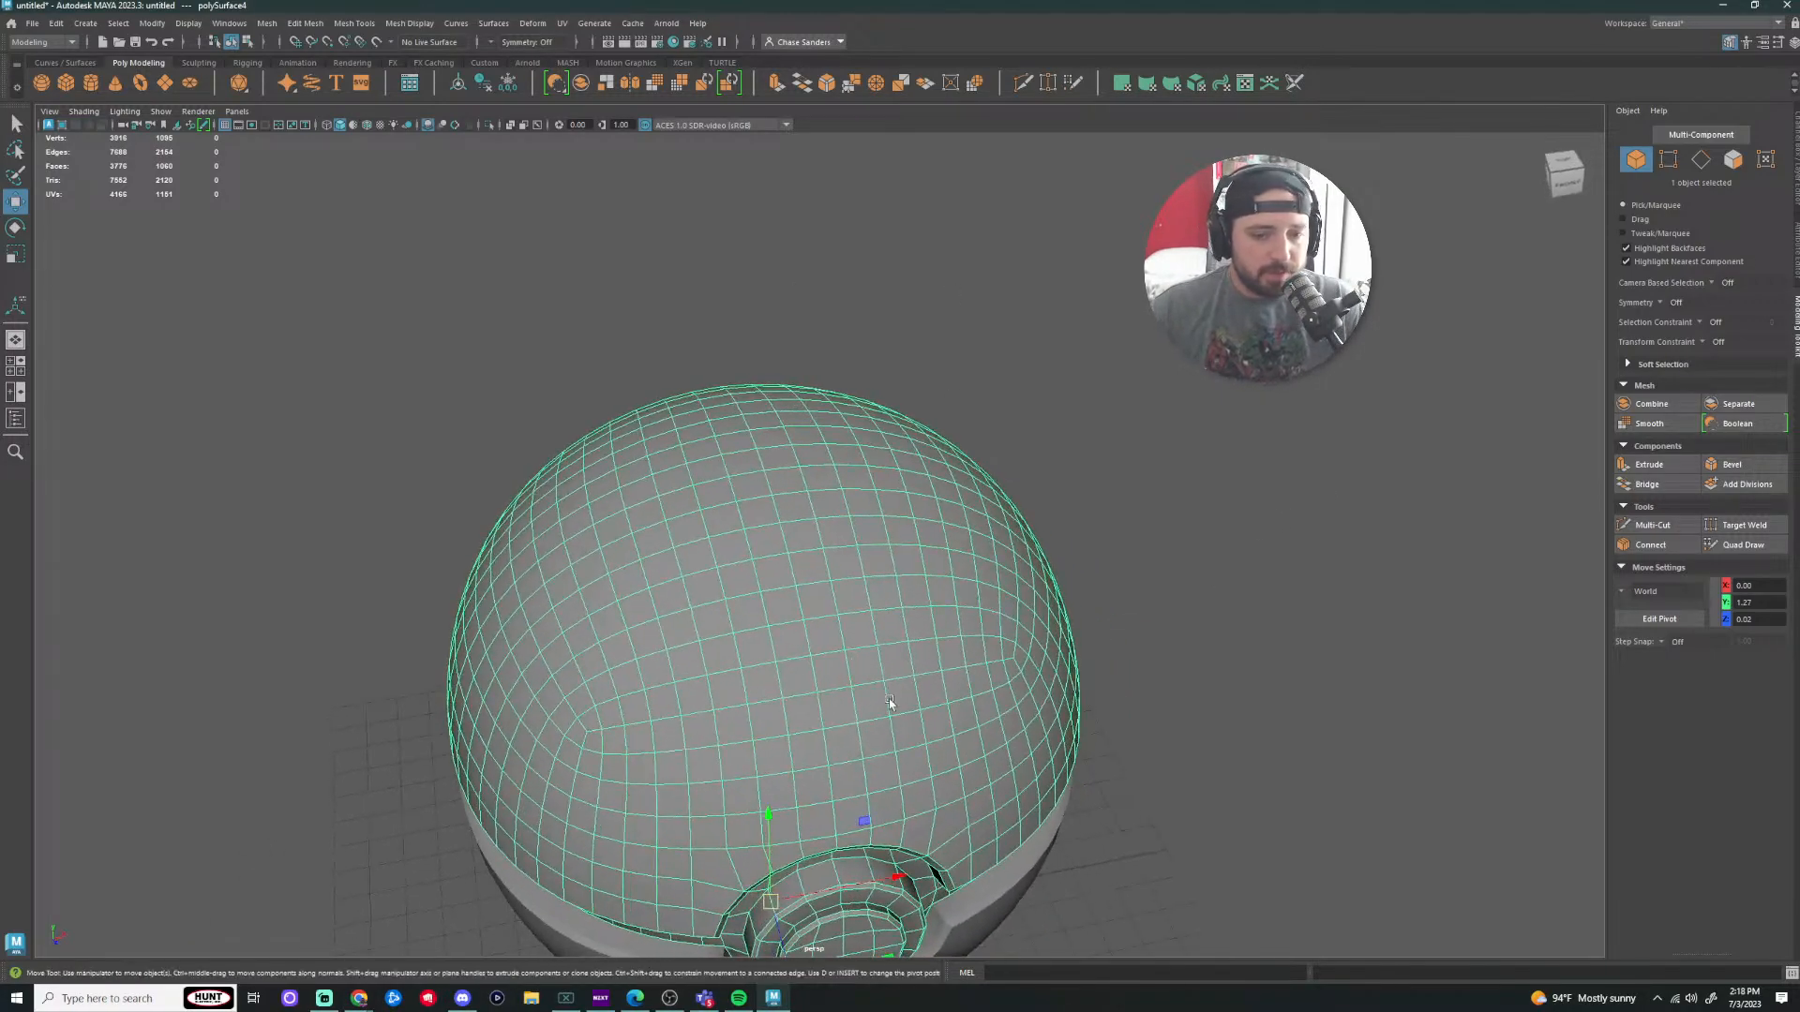
{"action": "left_click", "coordinate": [366, 1003]}
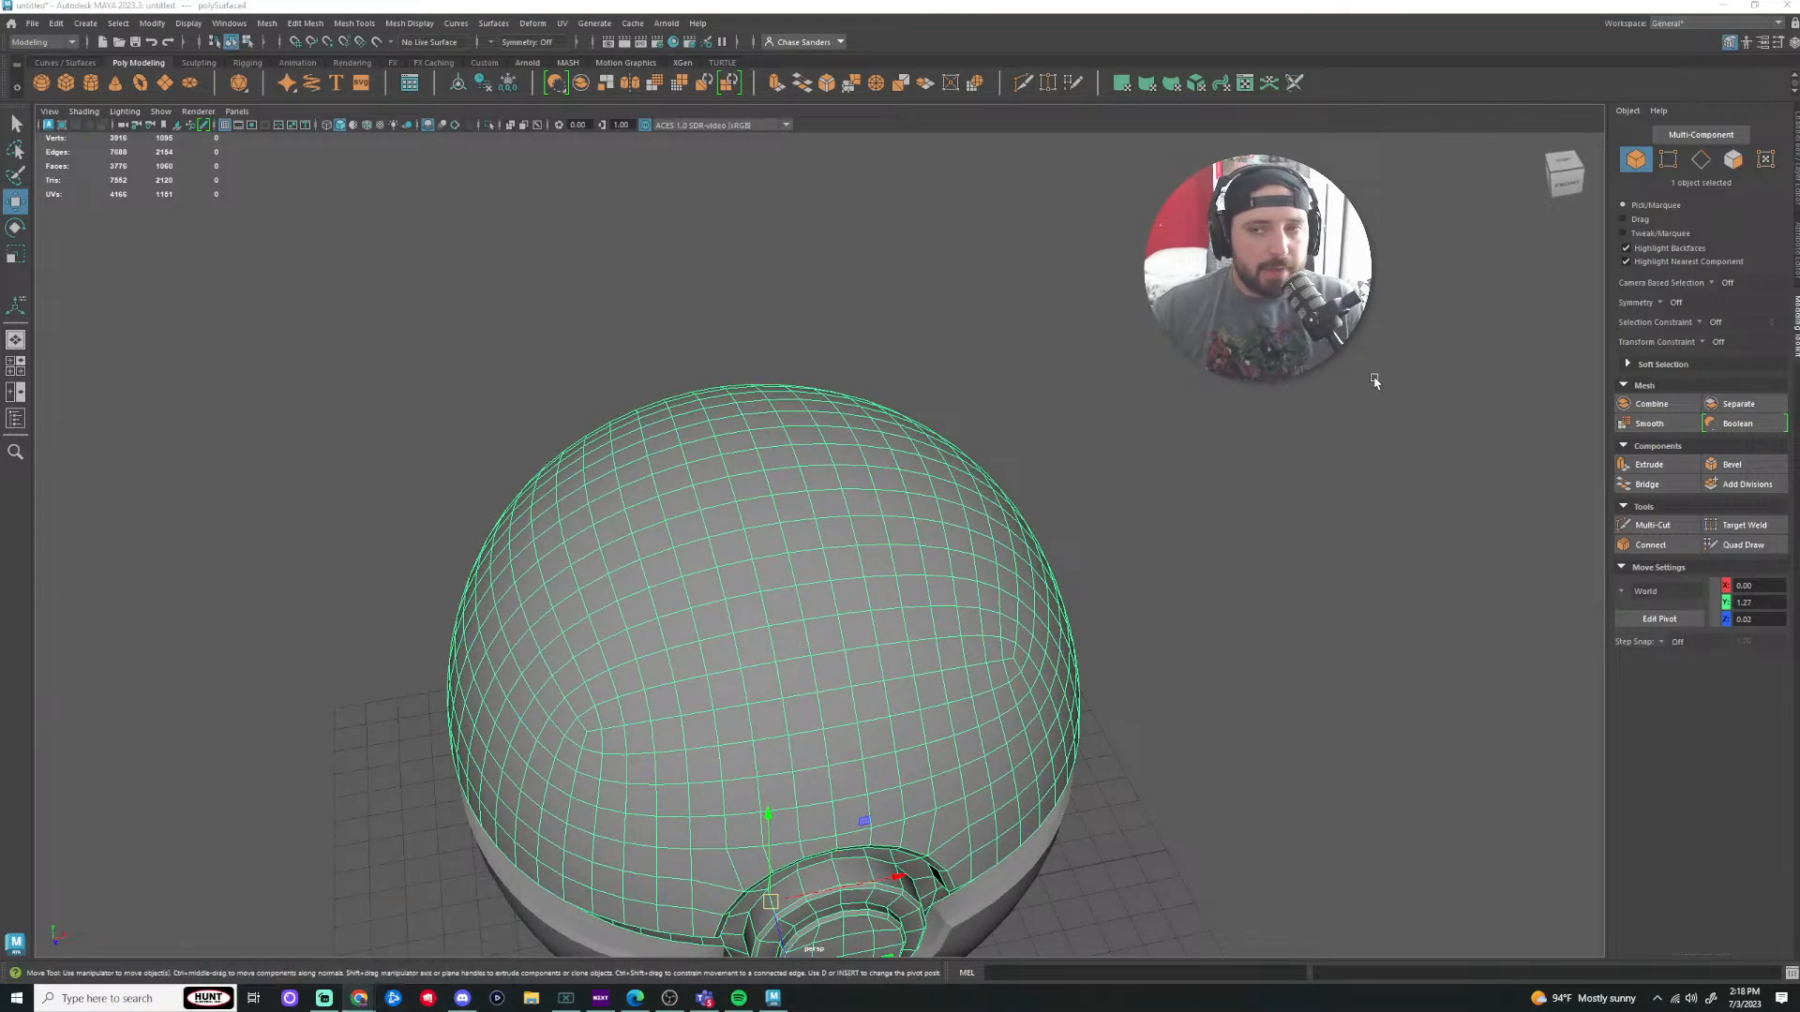
{"action": "left_click", "coordinate": [1723, 5]}
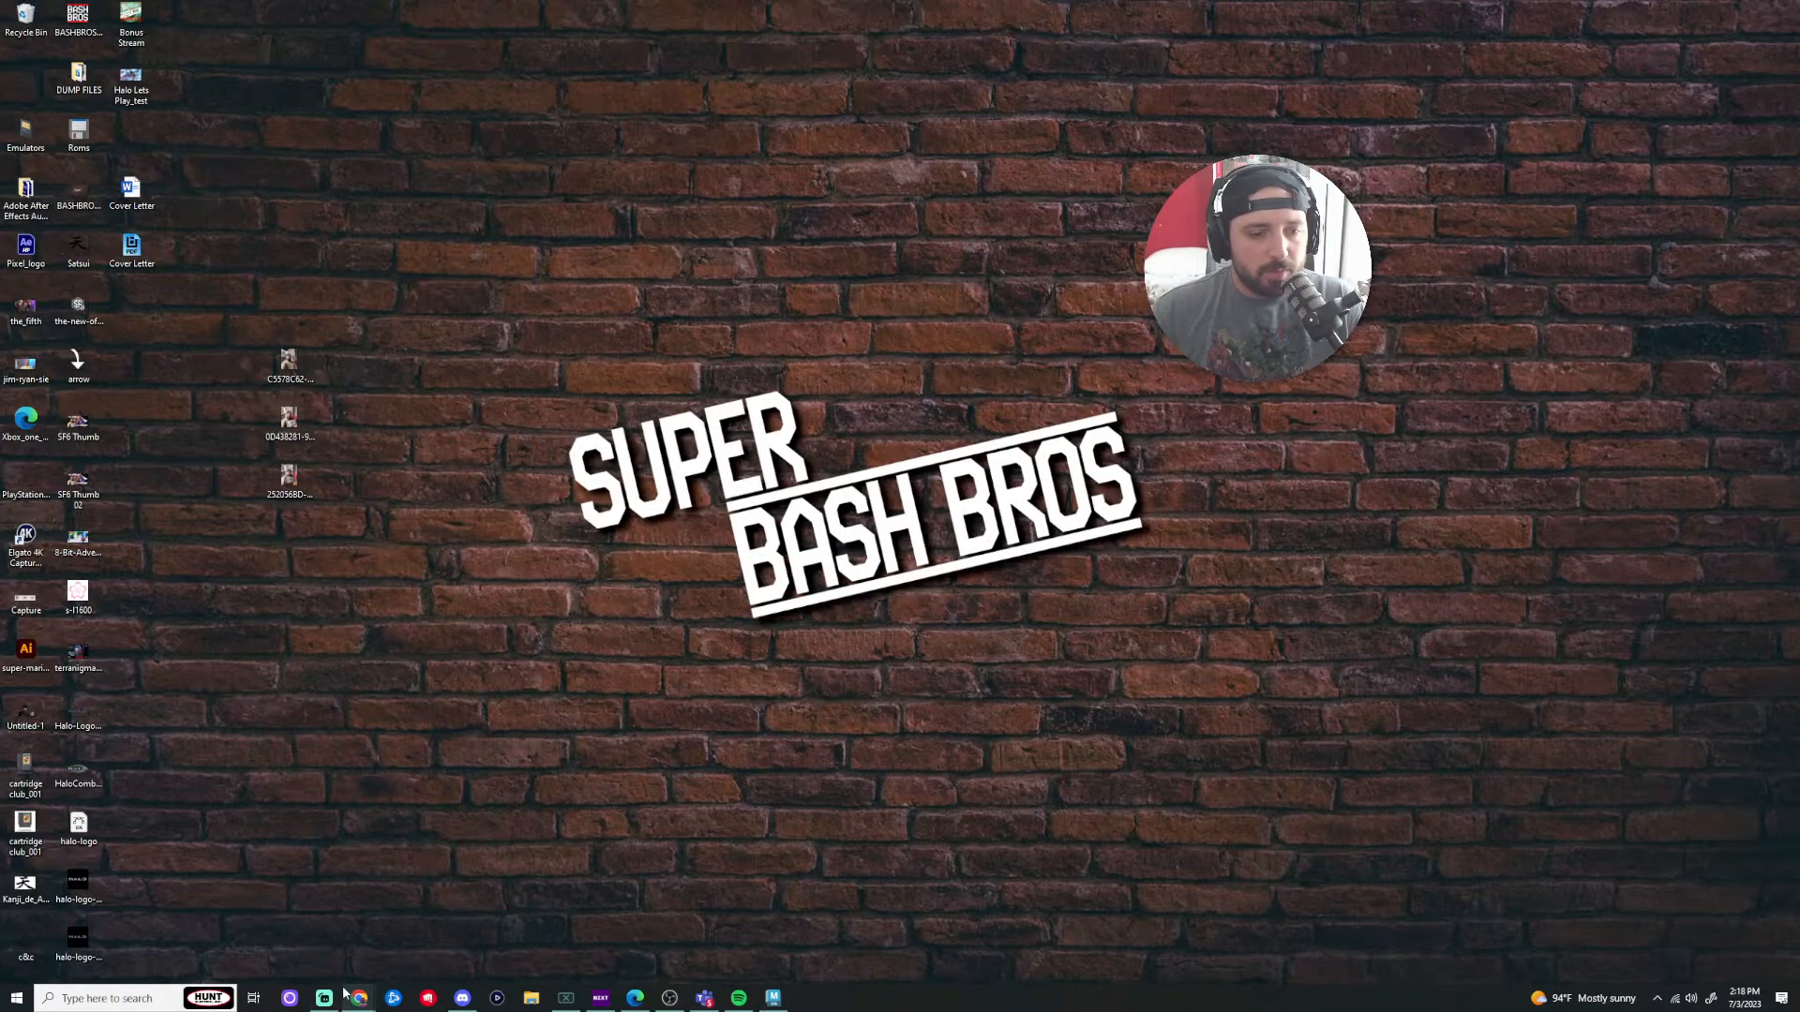
Step: Restore the Maya window from its taskbar icon
{"action": "mouse_move", "coordinate": [346, 1001]}
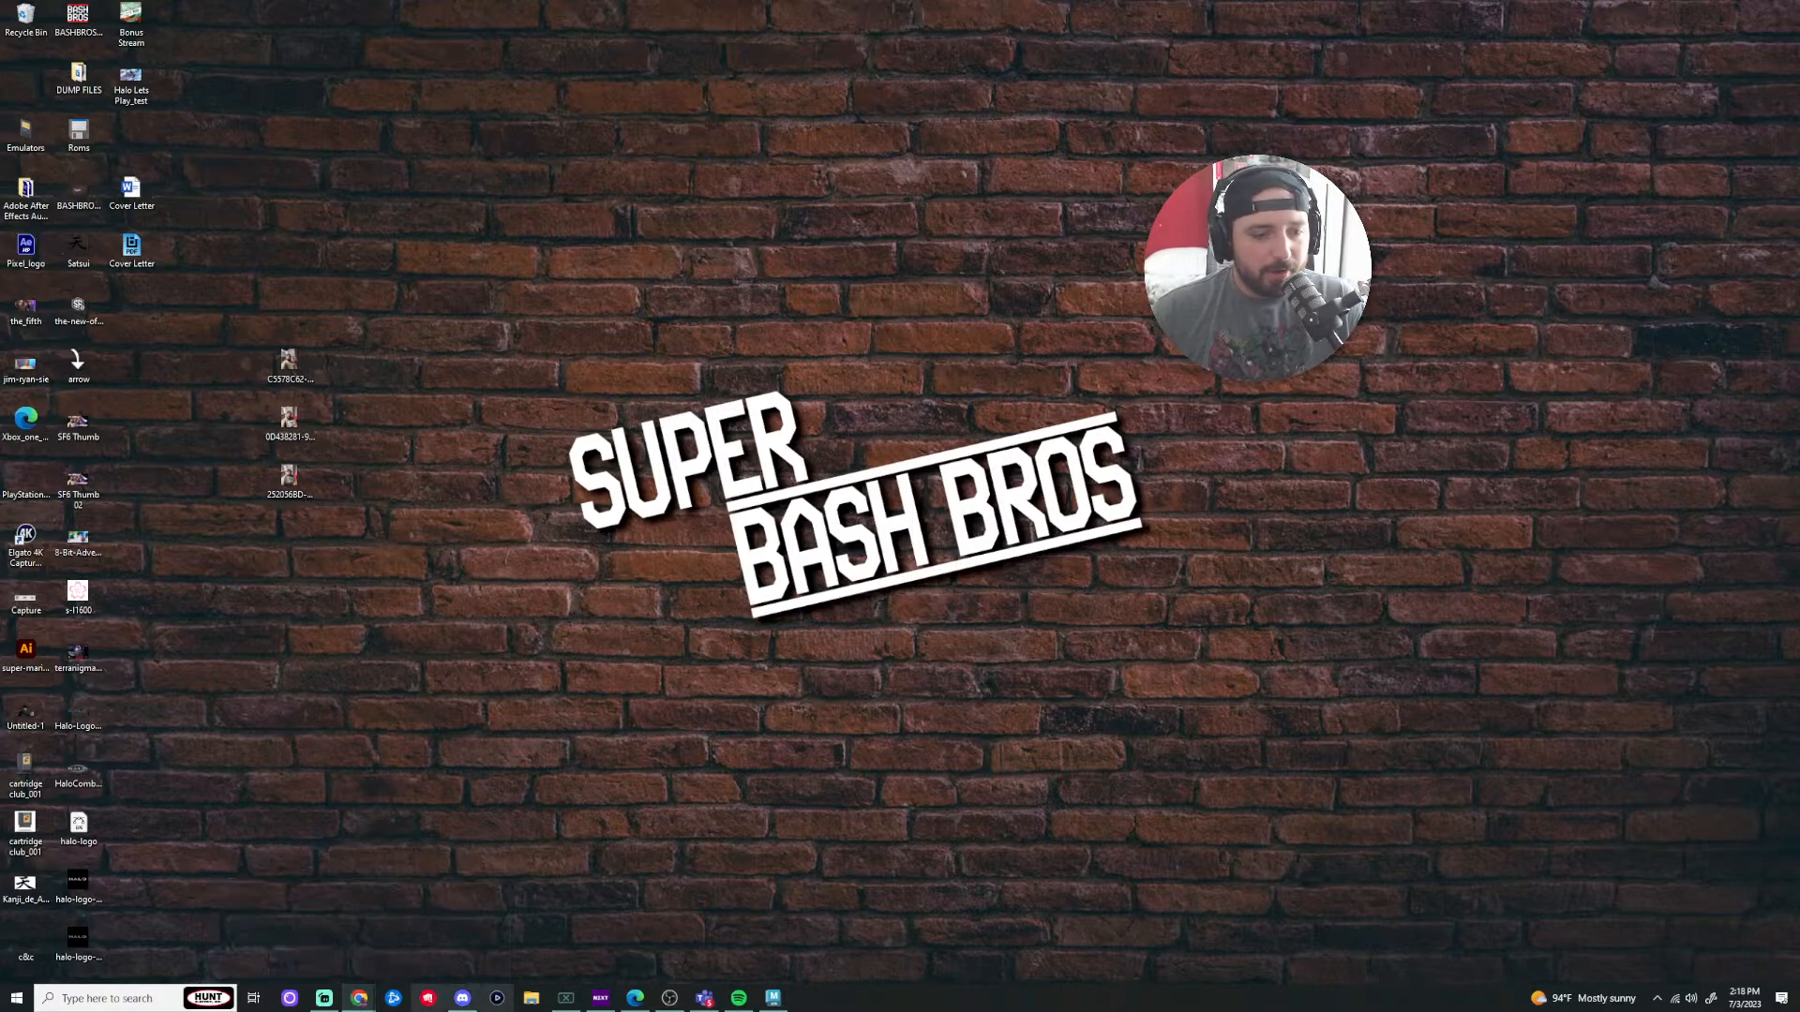
{"action": "mouse_move", "coordinate": [462, 999]}
{"action": "left_click", "coordinate": [773, 997]}
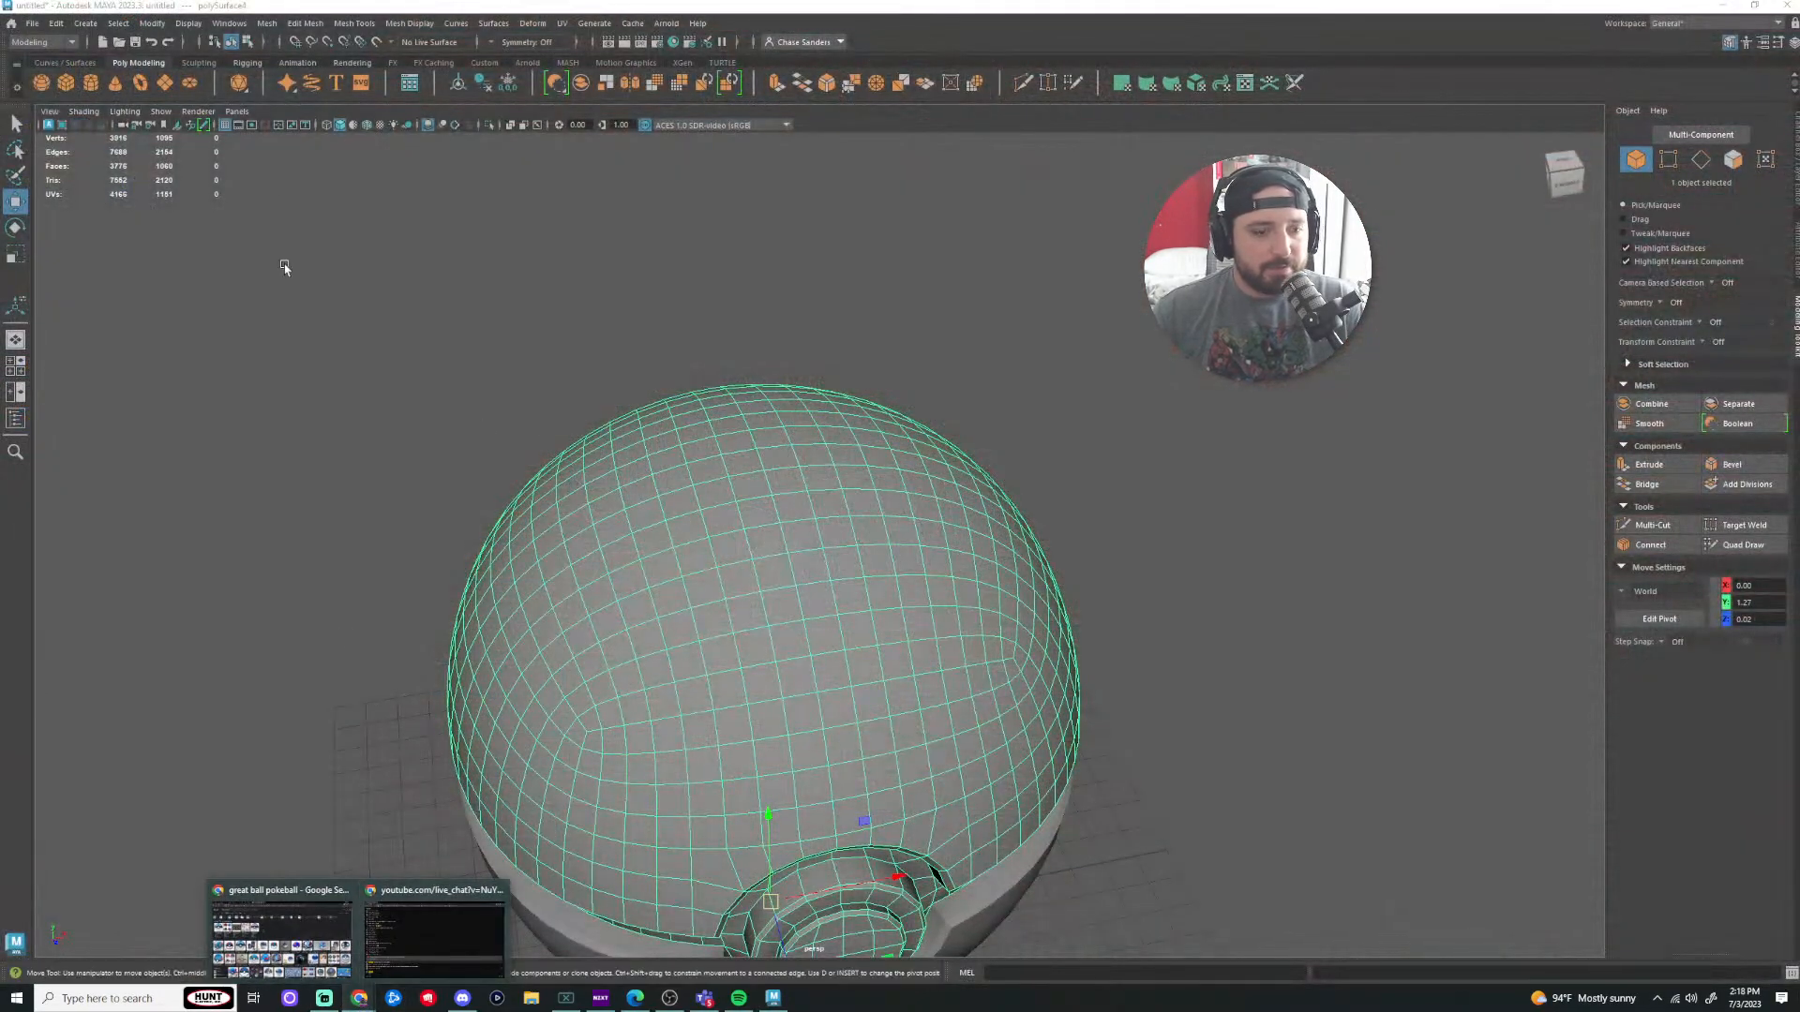
Step: Search Google in Chrome for 'masterball pokemon' and view the Images results
{"action": "left_click", "coordinate": [298, 963]}
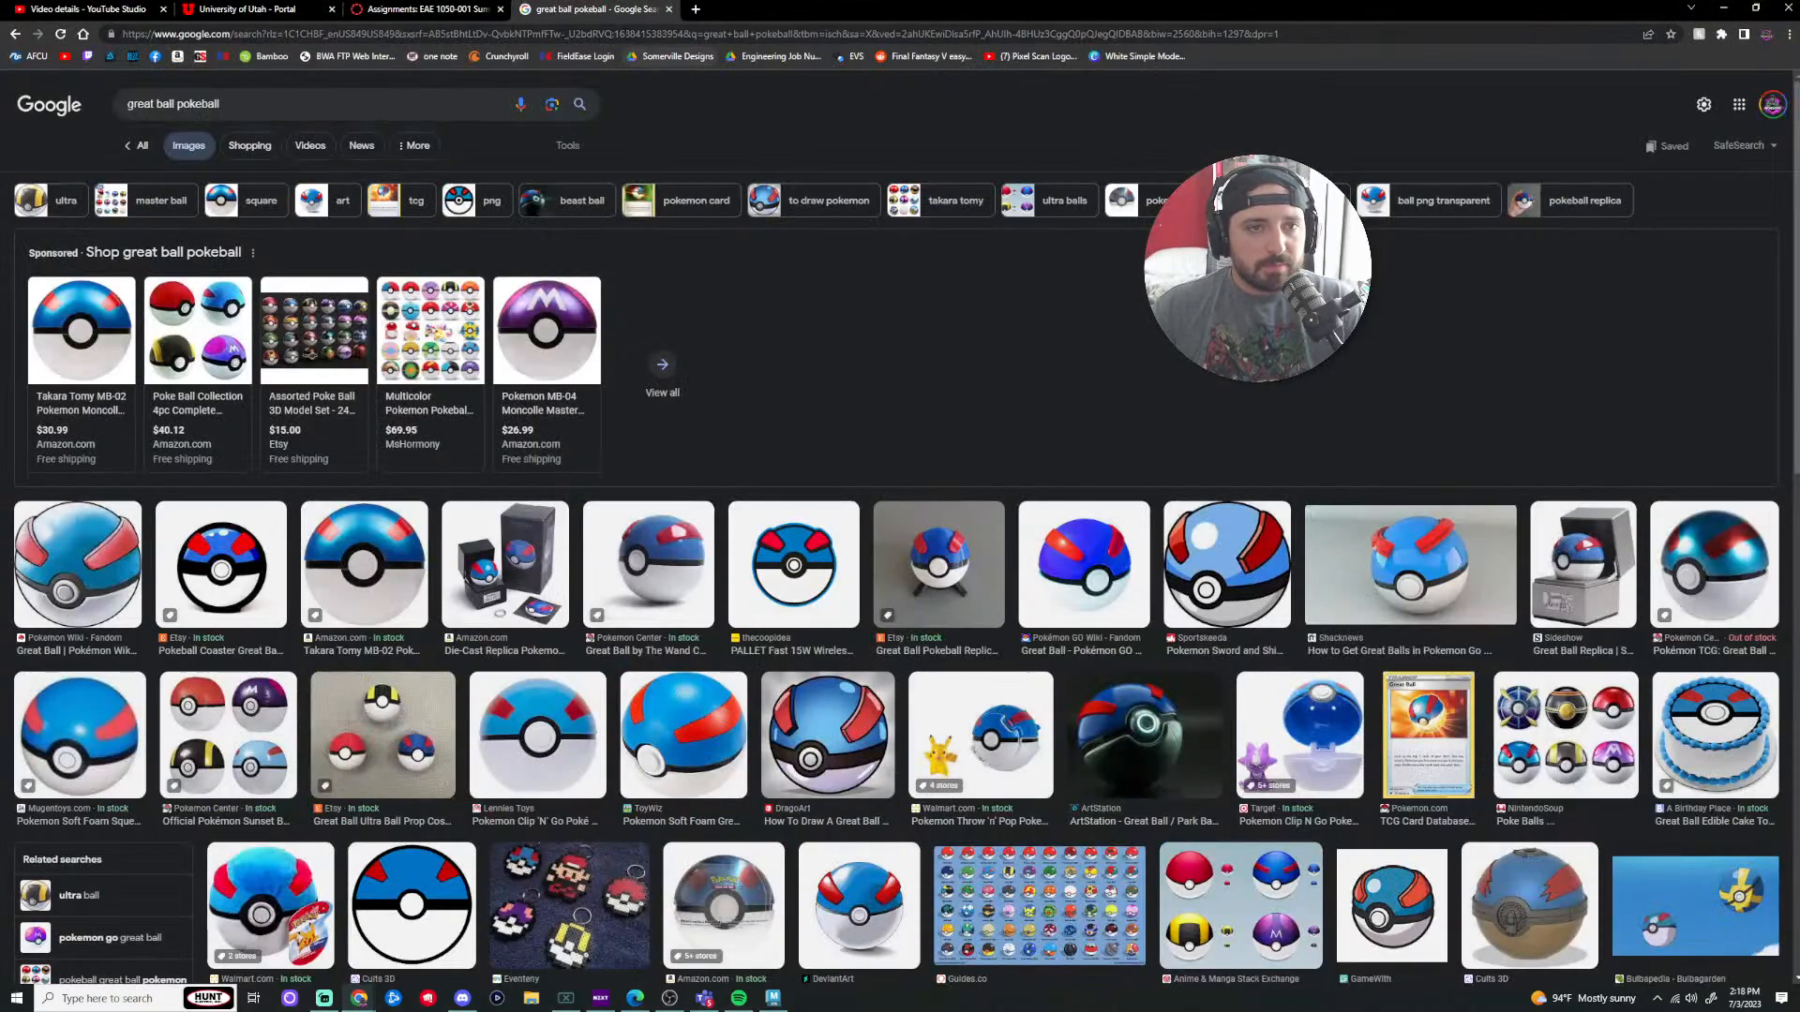
{"action": "left_click", "coordinate": [623, 33]}
{"action": "type", "text": "master"}
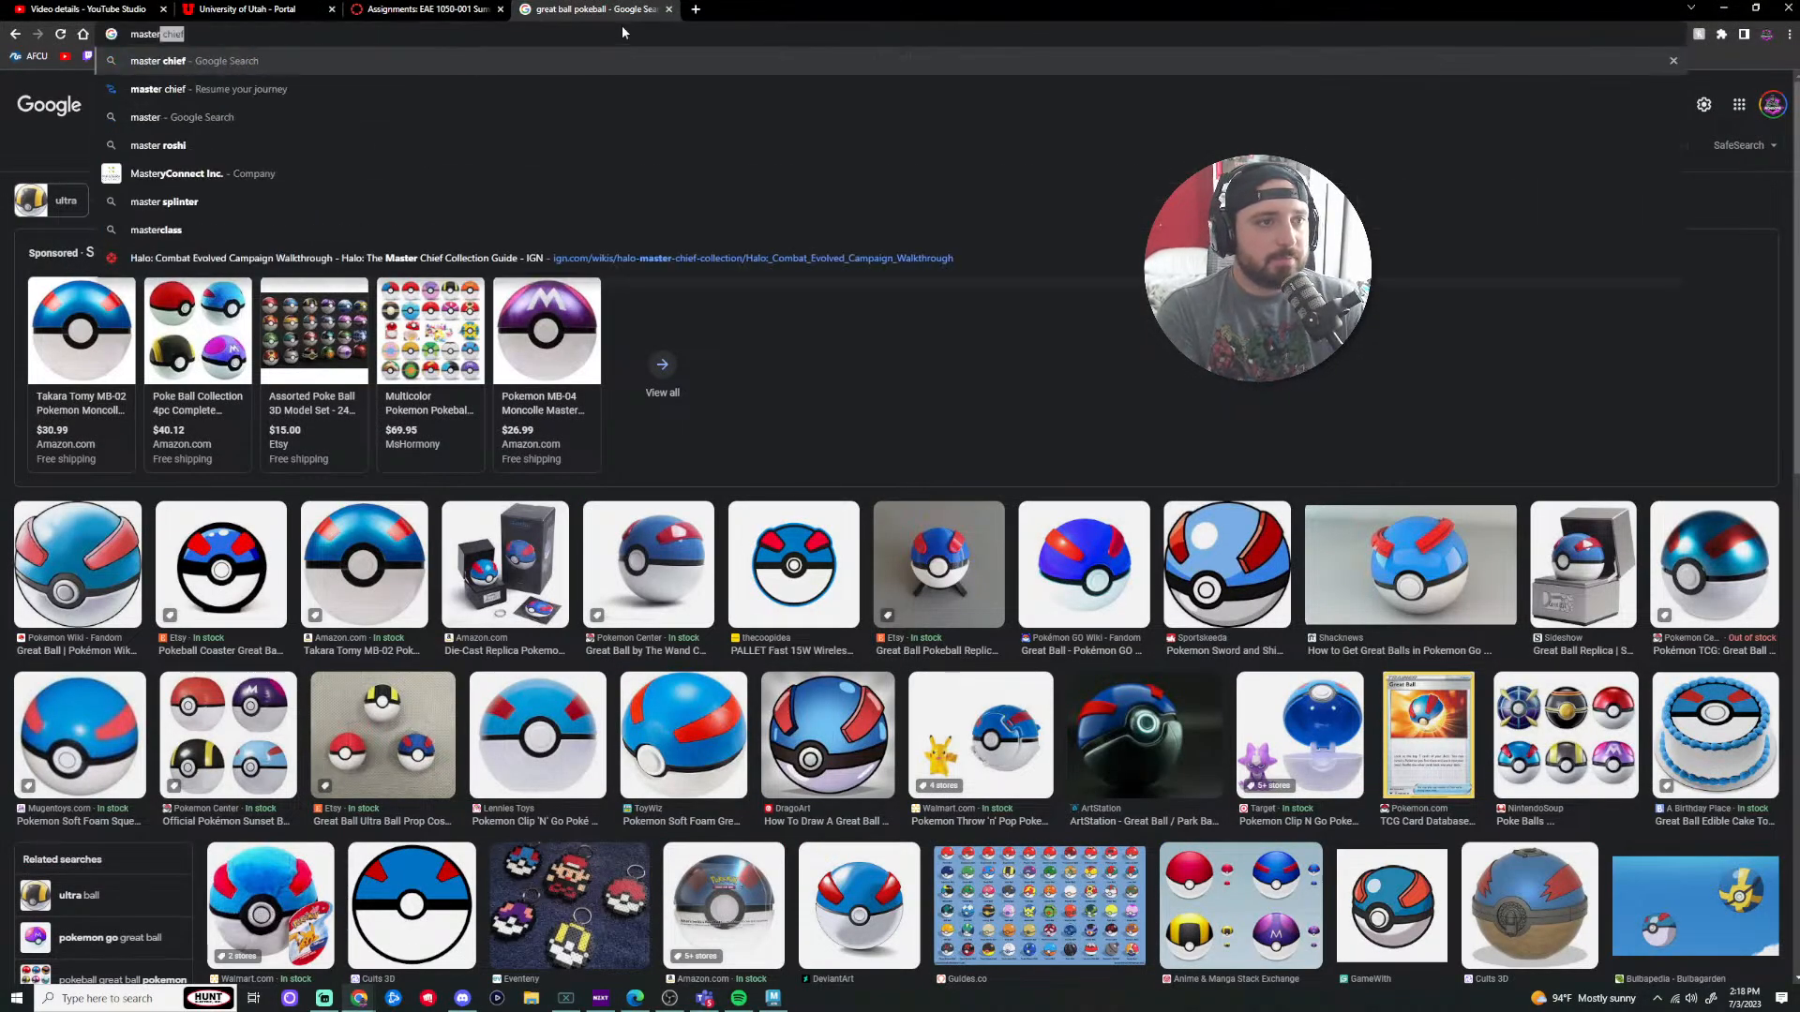
{"action": "type", "text": "ball poke"}
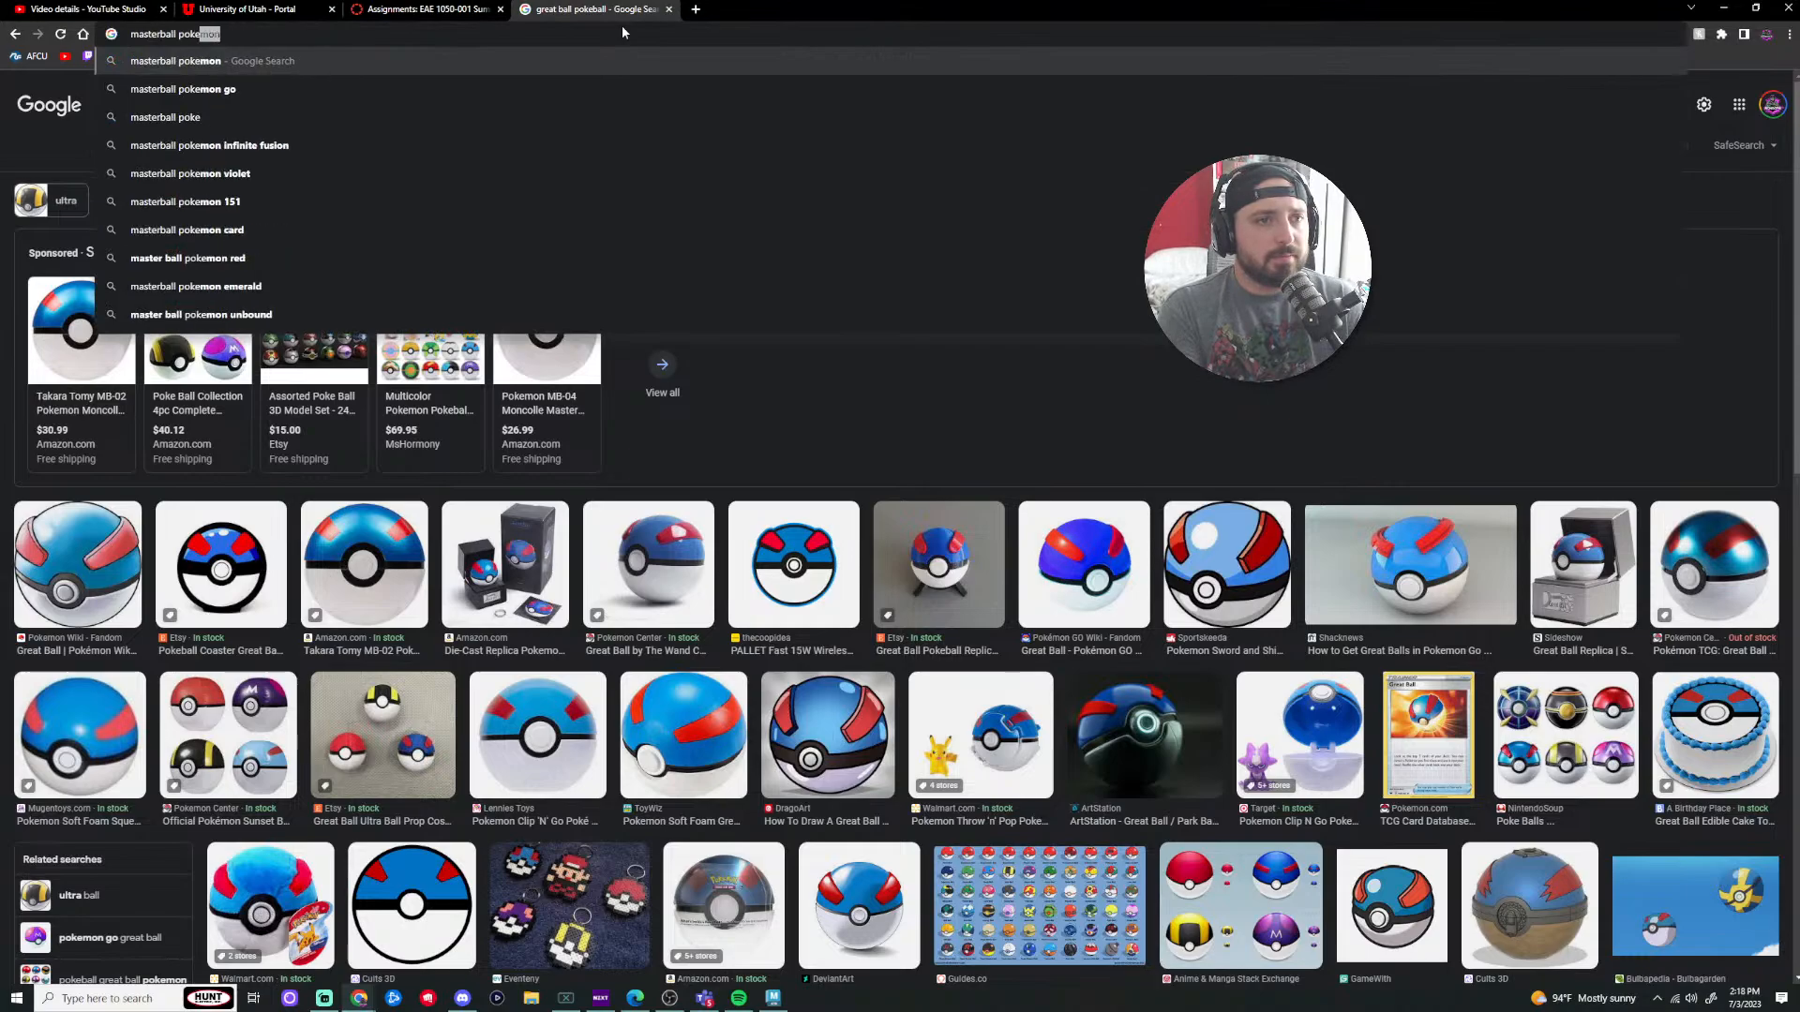
{"action": "type", "text": "mon"}
{"action": "key", "text": "Return"}
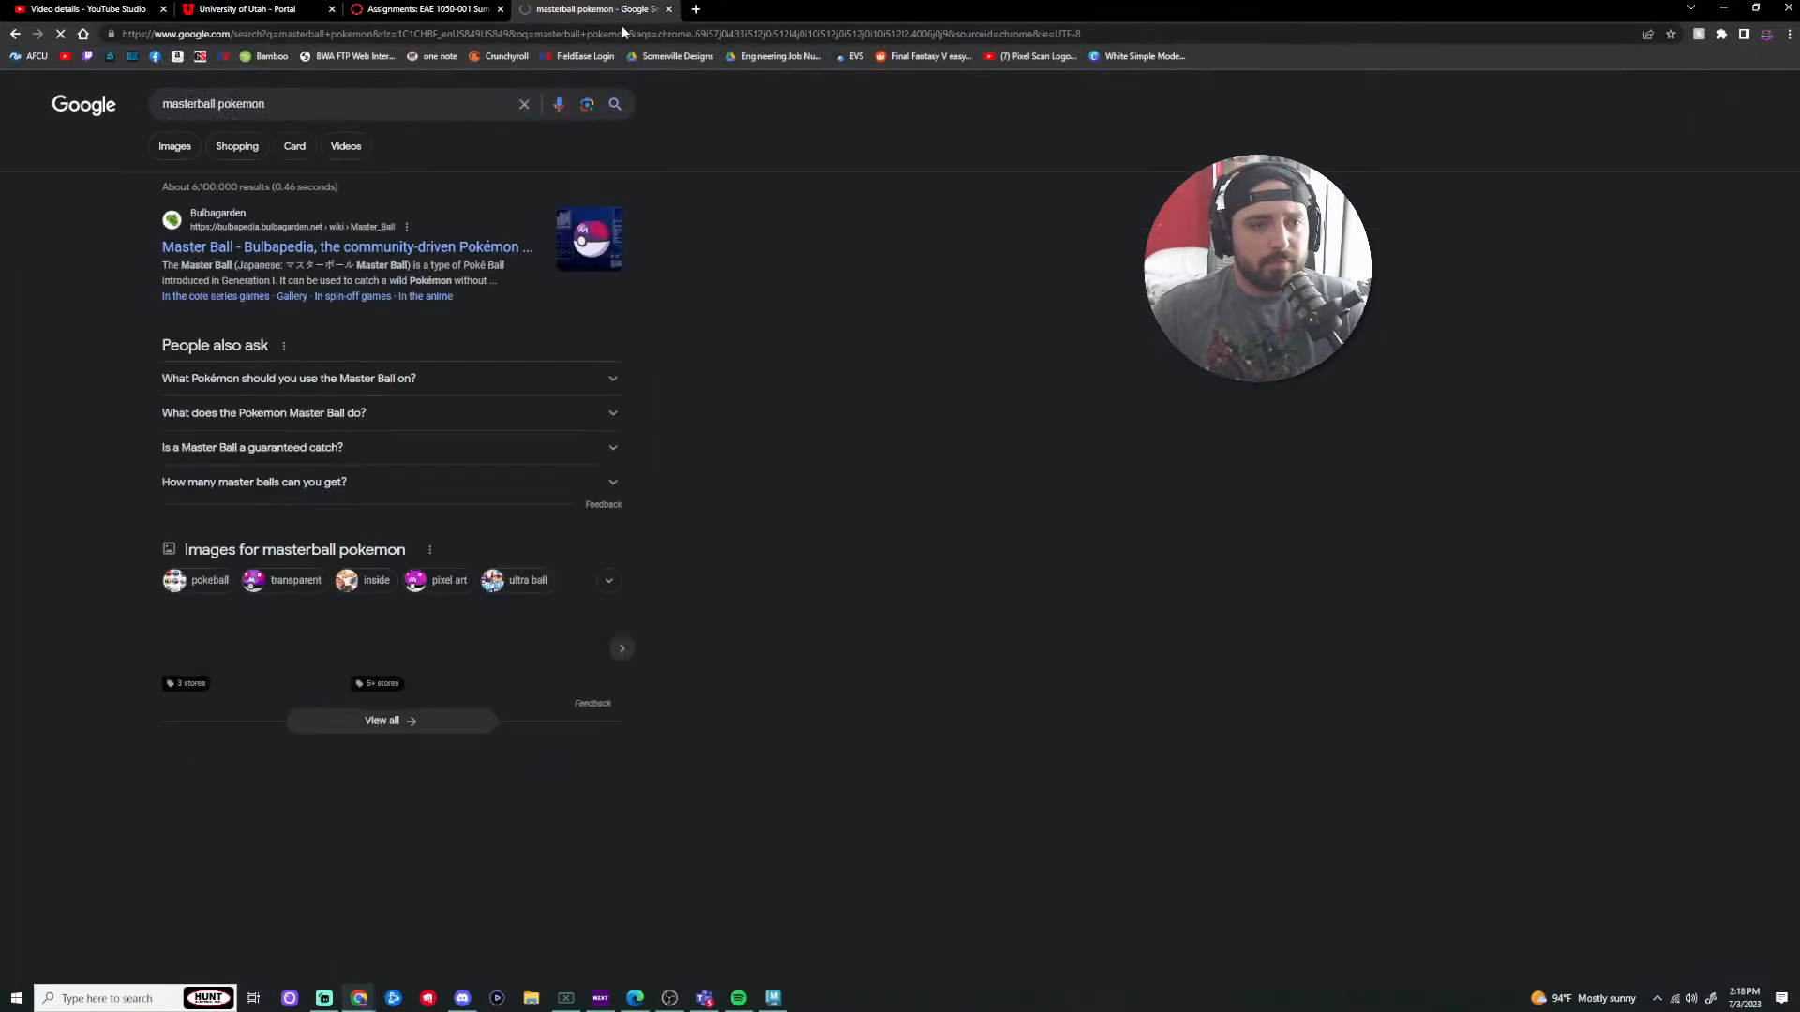
{"action": "left_click", "coordinate": [174, 147]}
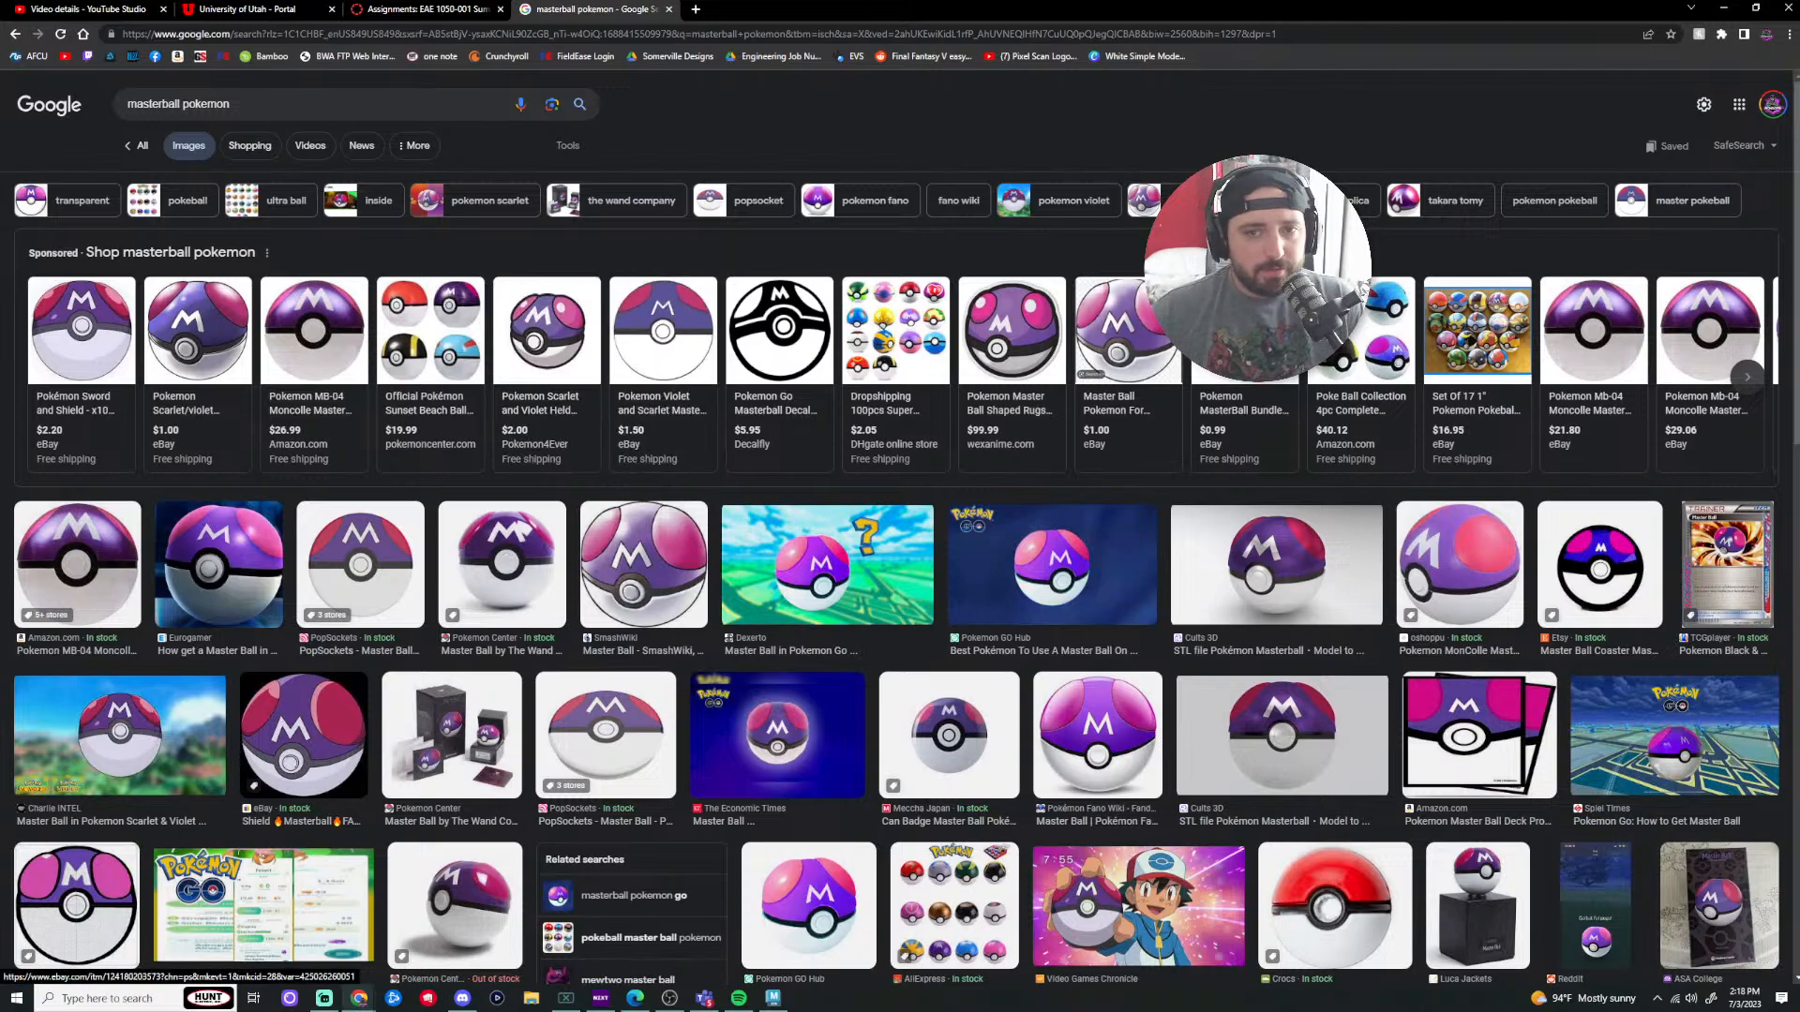
Step: Return to Maya, switch to Face mode and try selecting a column and row of dome faces
{"action": "left_click", "coordinate": [1724, 8]}
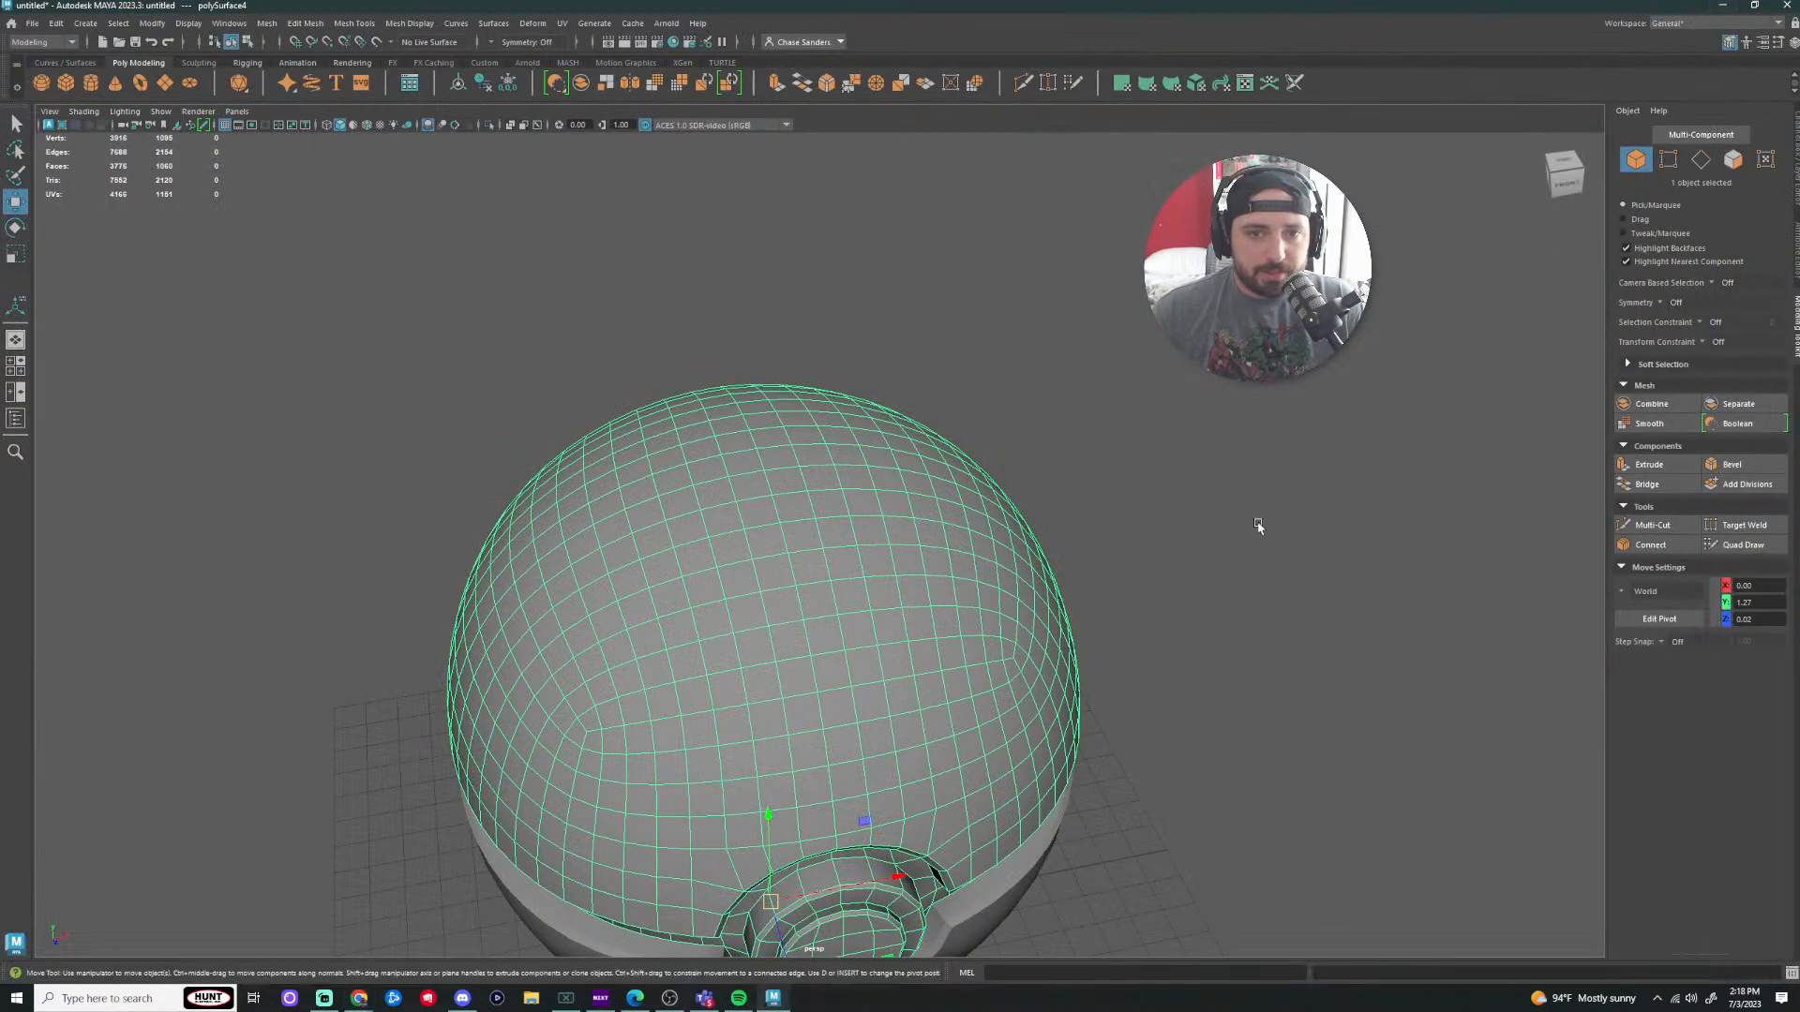
{"action": "left_click_drag", "start_coordinate": [1256, 499], "coordinate": [1096, 476], "text": "alt"}
{"action": "left_click_drag", "start_coordinate": [792, 586], "coordinate": [727, 495], "text": "alt"}
{"action": "right_click_drag", "start_coordinate": [727, 495], "coordinate": [727, 529]}
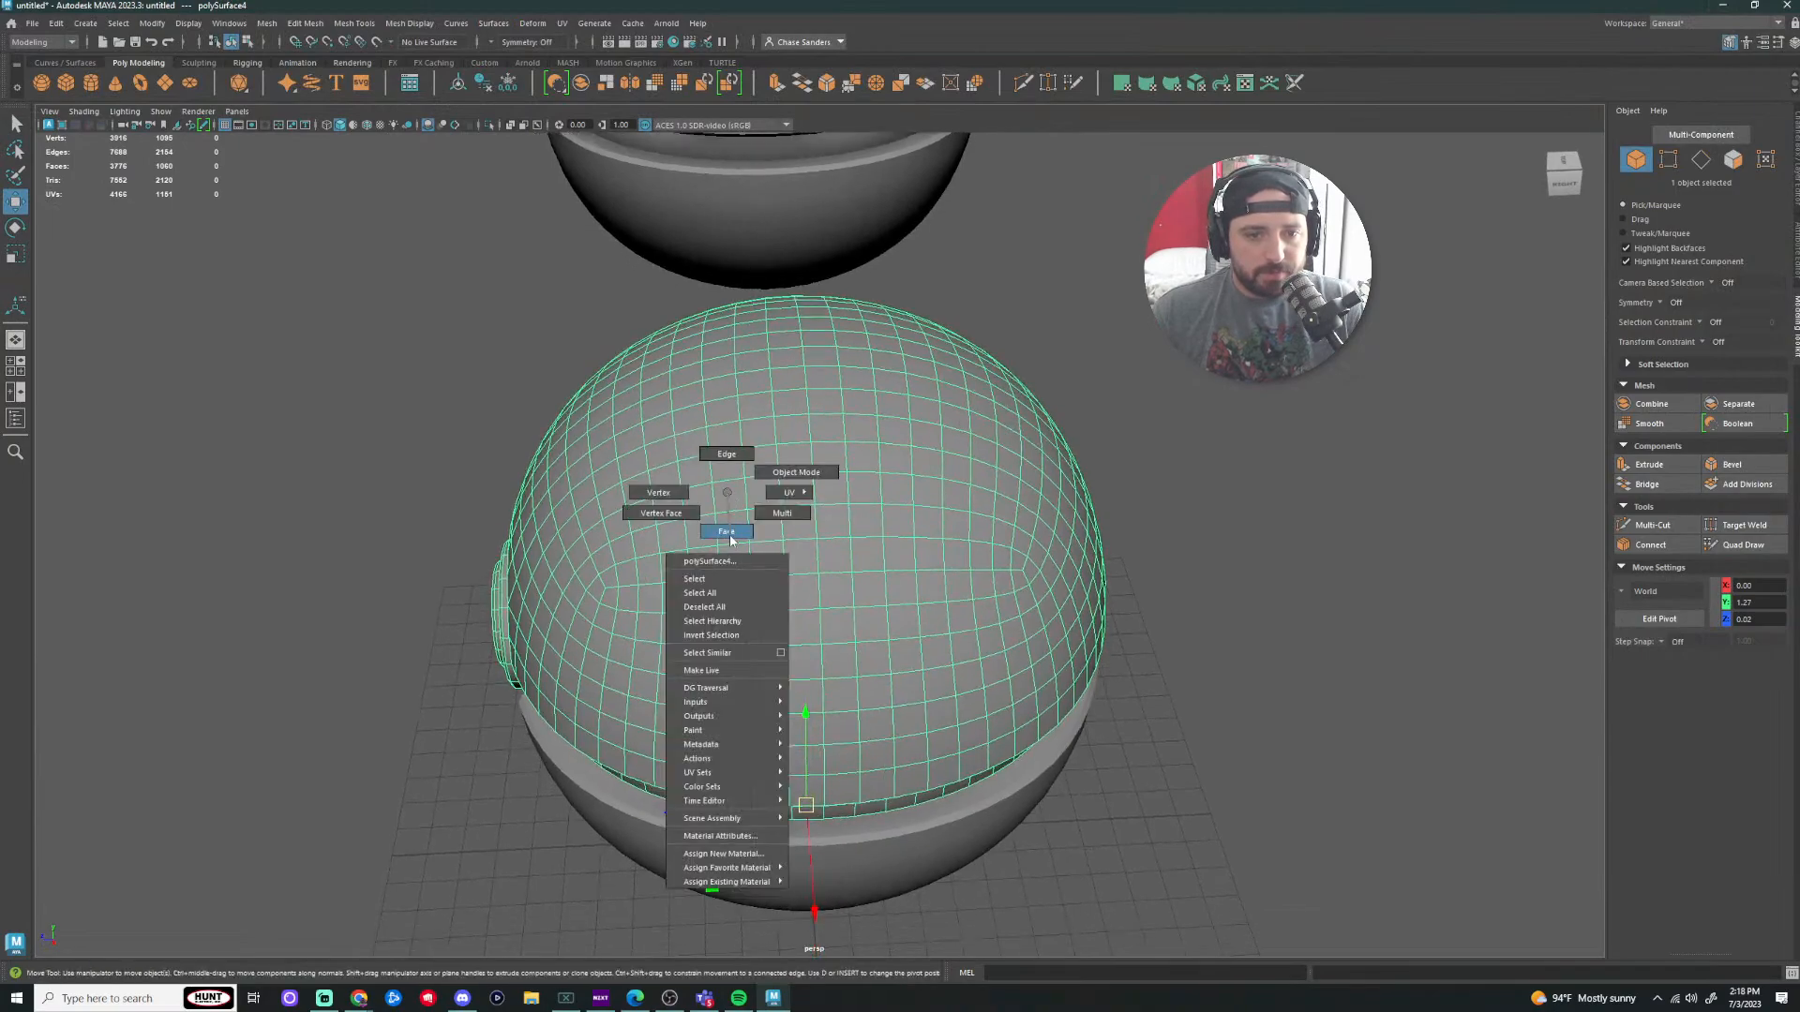
{"action": "left_click", "coordinate": [726, 501]}
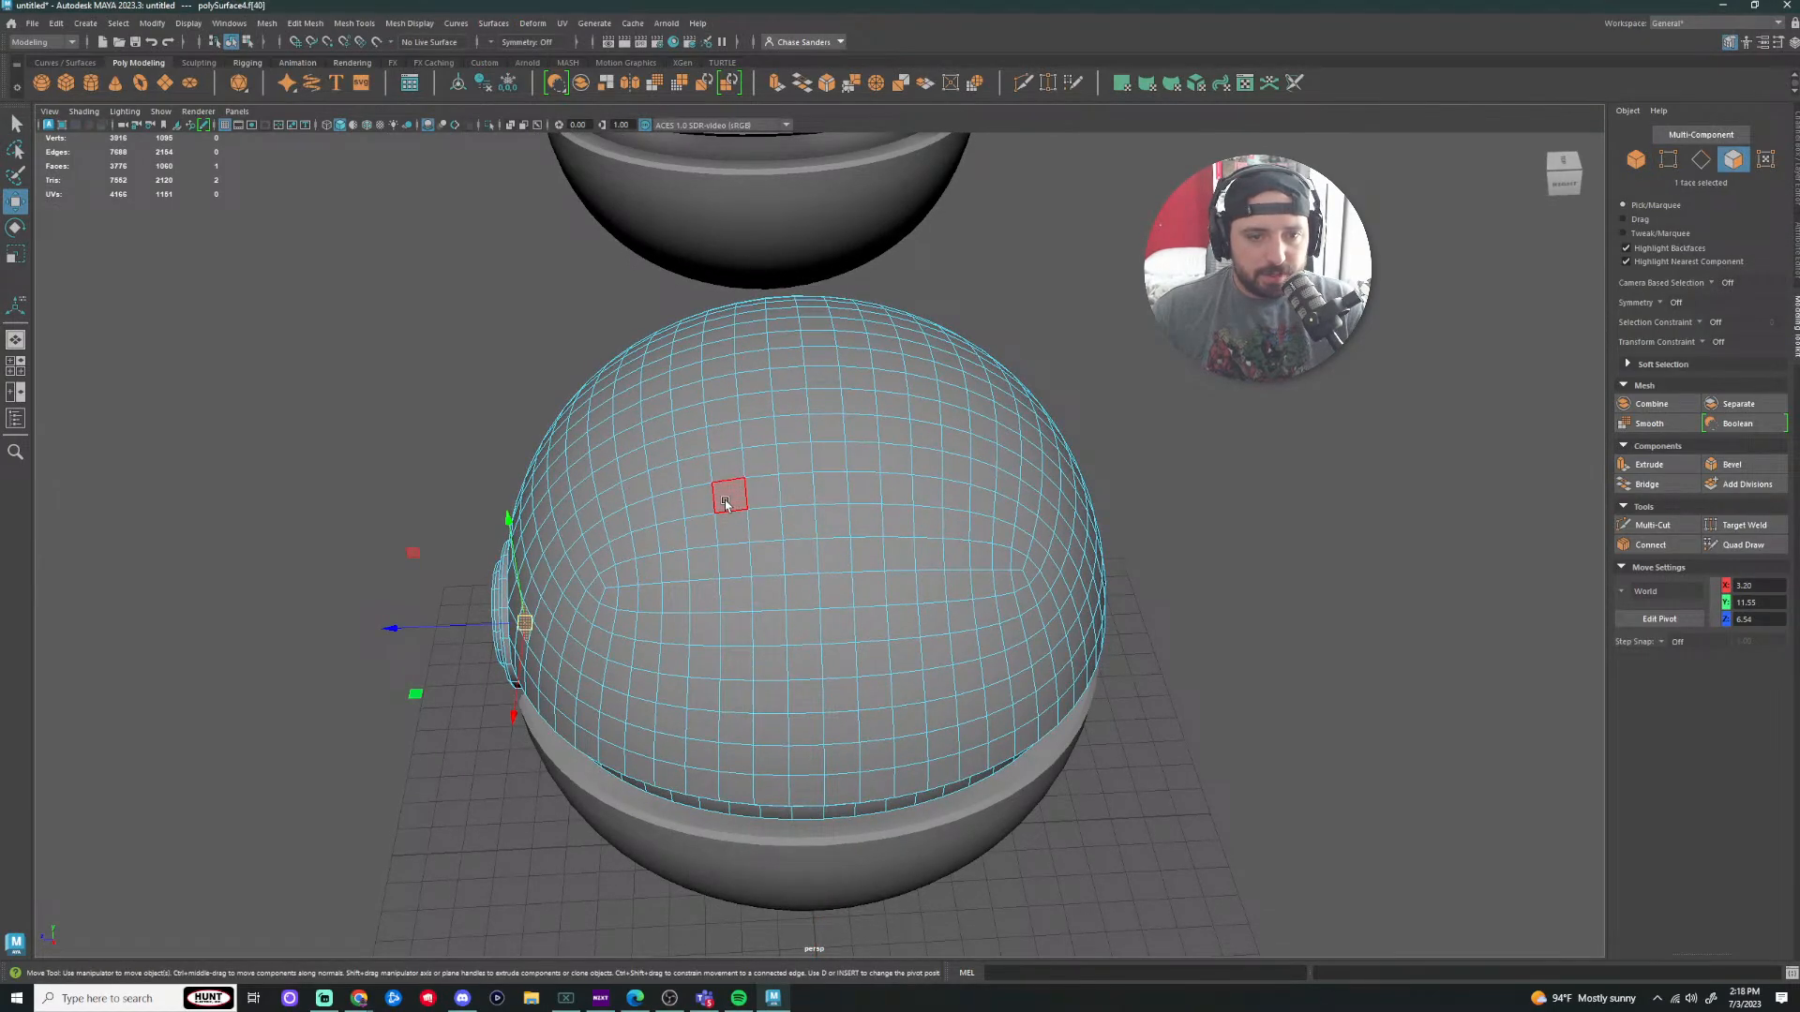
{"action": "double_click", "coordinate": [734, 656], "text": "shift"}
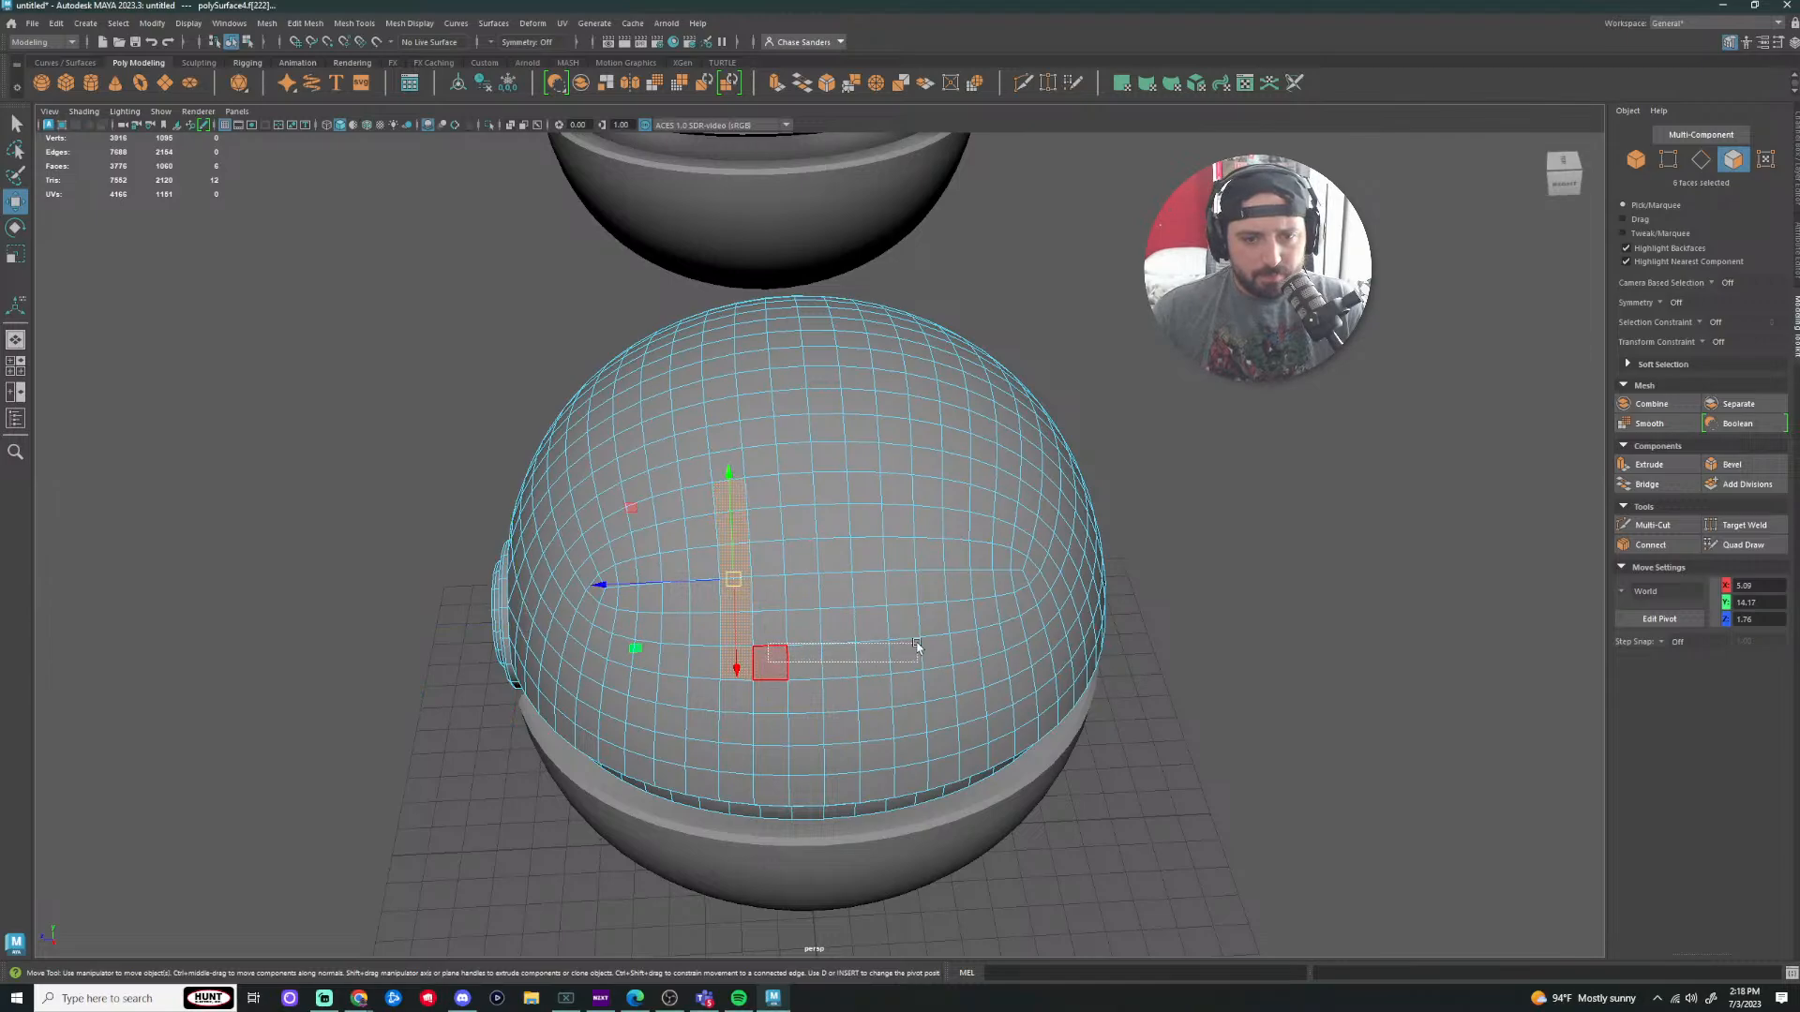
{"action": "left_click_drag", "start_coordinate": [917, 646], "coordinate": [914, 647]}
{"action": "left_click", "coordinate": [1149, 647]}
Step: Turn on drag selection and paint a square block of faces on the top hemisphere
{"action": "key", "text": "Tab"}
{"action": "mouse_move", "coordinate": [736, 663]}
{"action": "left_mouse_down"}
{"action": "mouse_move", "coordinate": [872, 658]}
{"action": "mouse_move", "coordinate": [924, 544]}
{"action": "mouse_move", "coordinate": [924, 490]}
{"action": "mouse_move", "coordinate": [728, 490]}
{"action": "mouse_move", "coordinate": [735, 596]}
{"action": "left_mouse_up"}
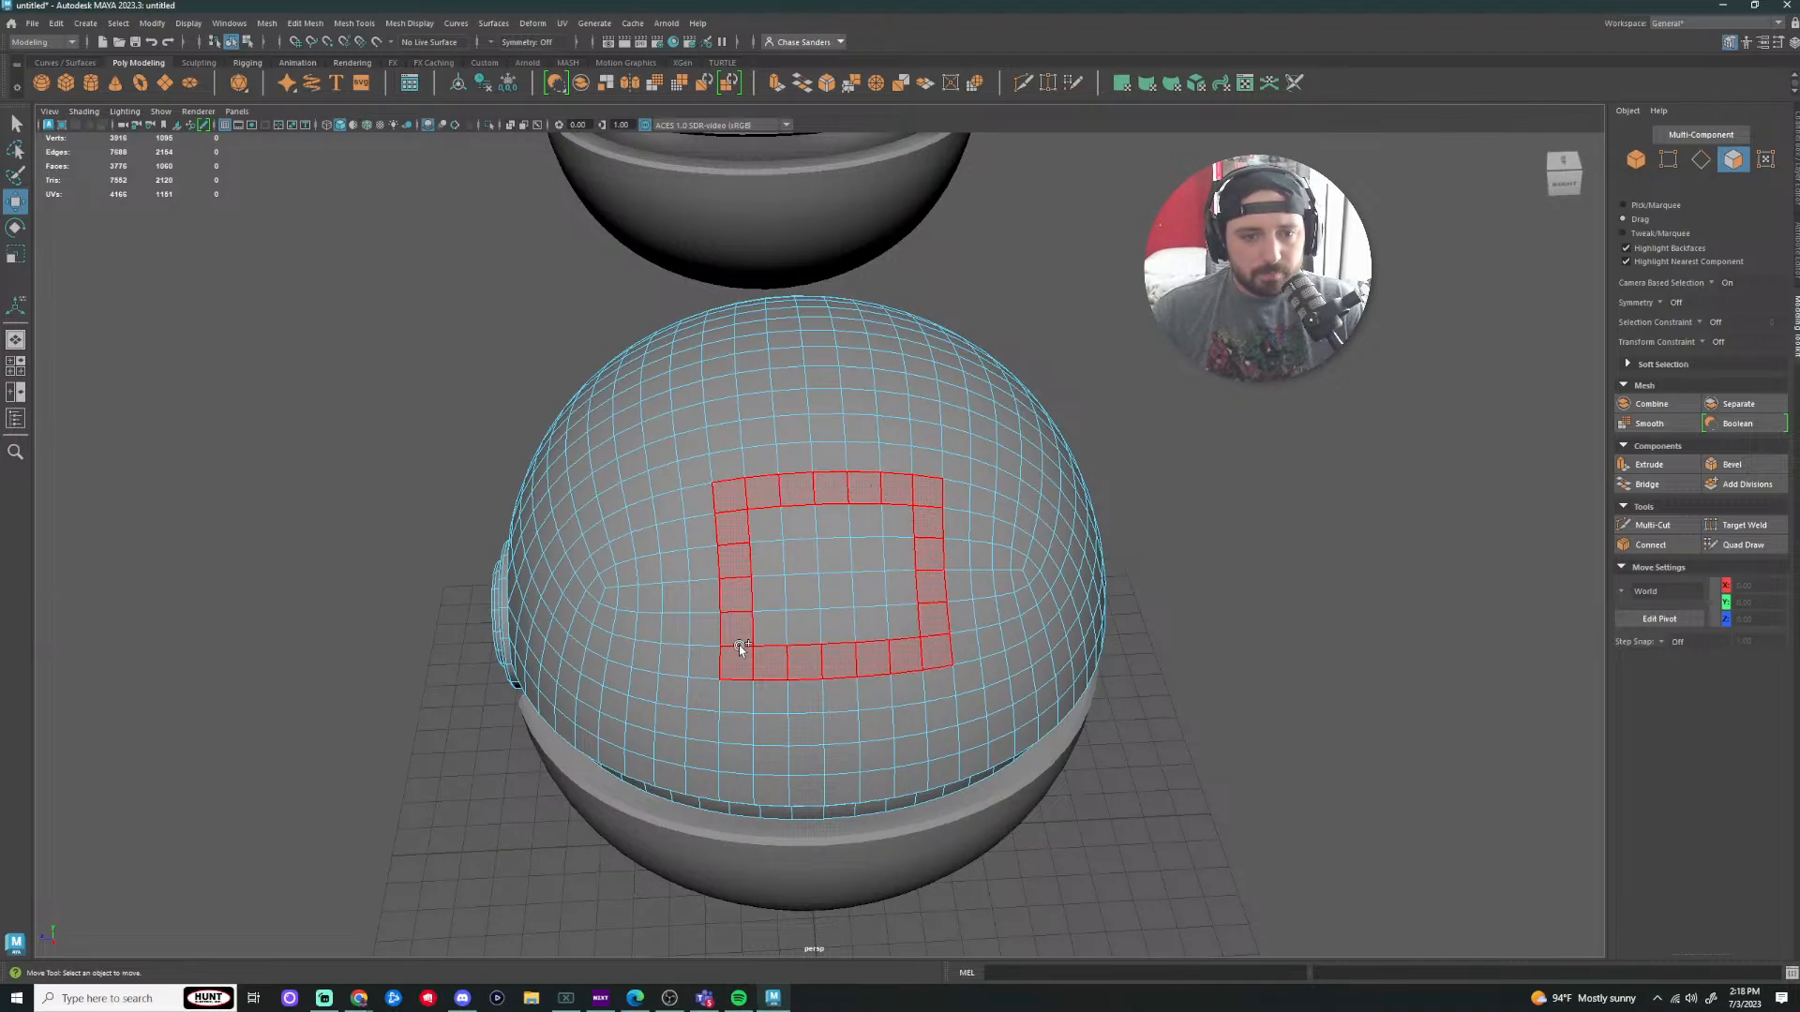
{"action": "left_click_drag", "start_coordinate": [705, 656], "coordinate": [697, 501]}
{"action": "mouse_move", "coordinate": [891, 541]}
{"action": "left_mouse_down"}
{"action": "mouse_move", "coordinate": [821, 645]}
{"action": "mouse_move", "coordinate": [793, 515]}
{"action": "mouse_move", "coordinate": [870, 592]}
{"action": "left_mouse_up"}
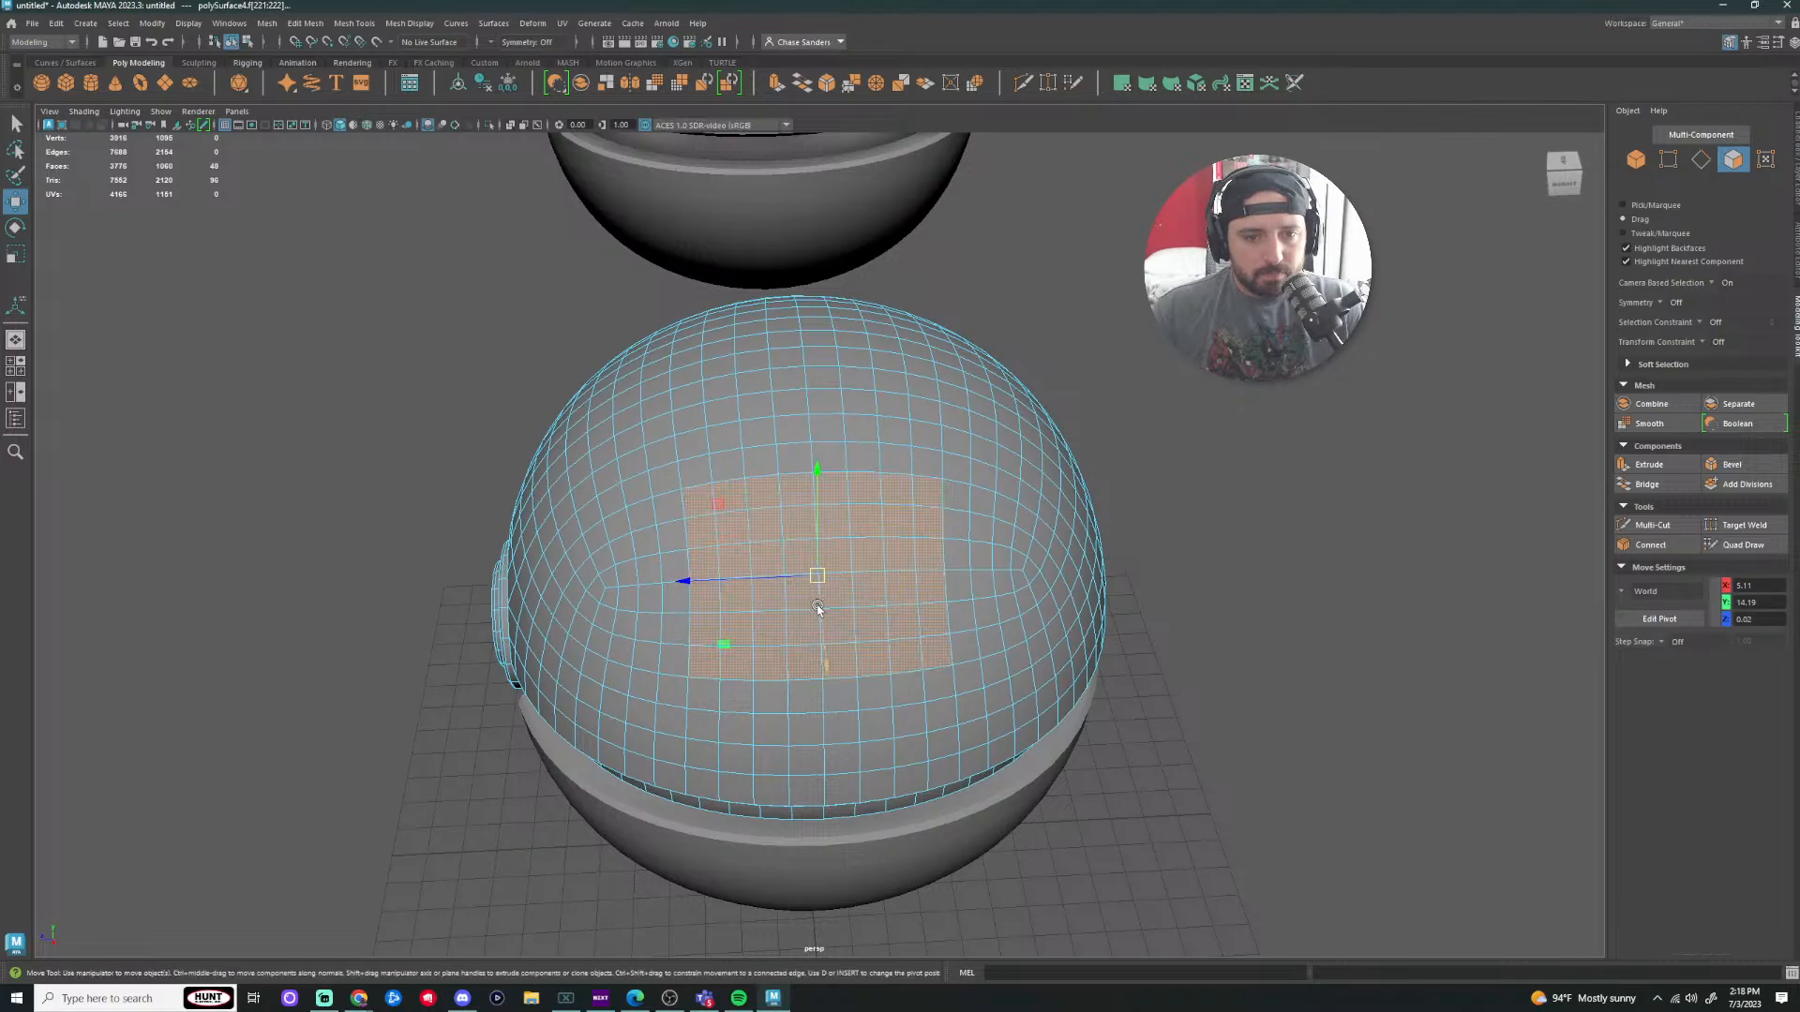
{"action": "left_click_drag", "start_coordinate": [703, 698], "coordinate": [940, 686], "text": "shift"}
{"action": "scroll", "coordinate": [1206, 603], "scroll_direction": "down", "scroll_amount": 2}
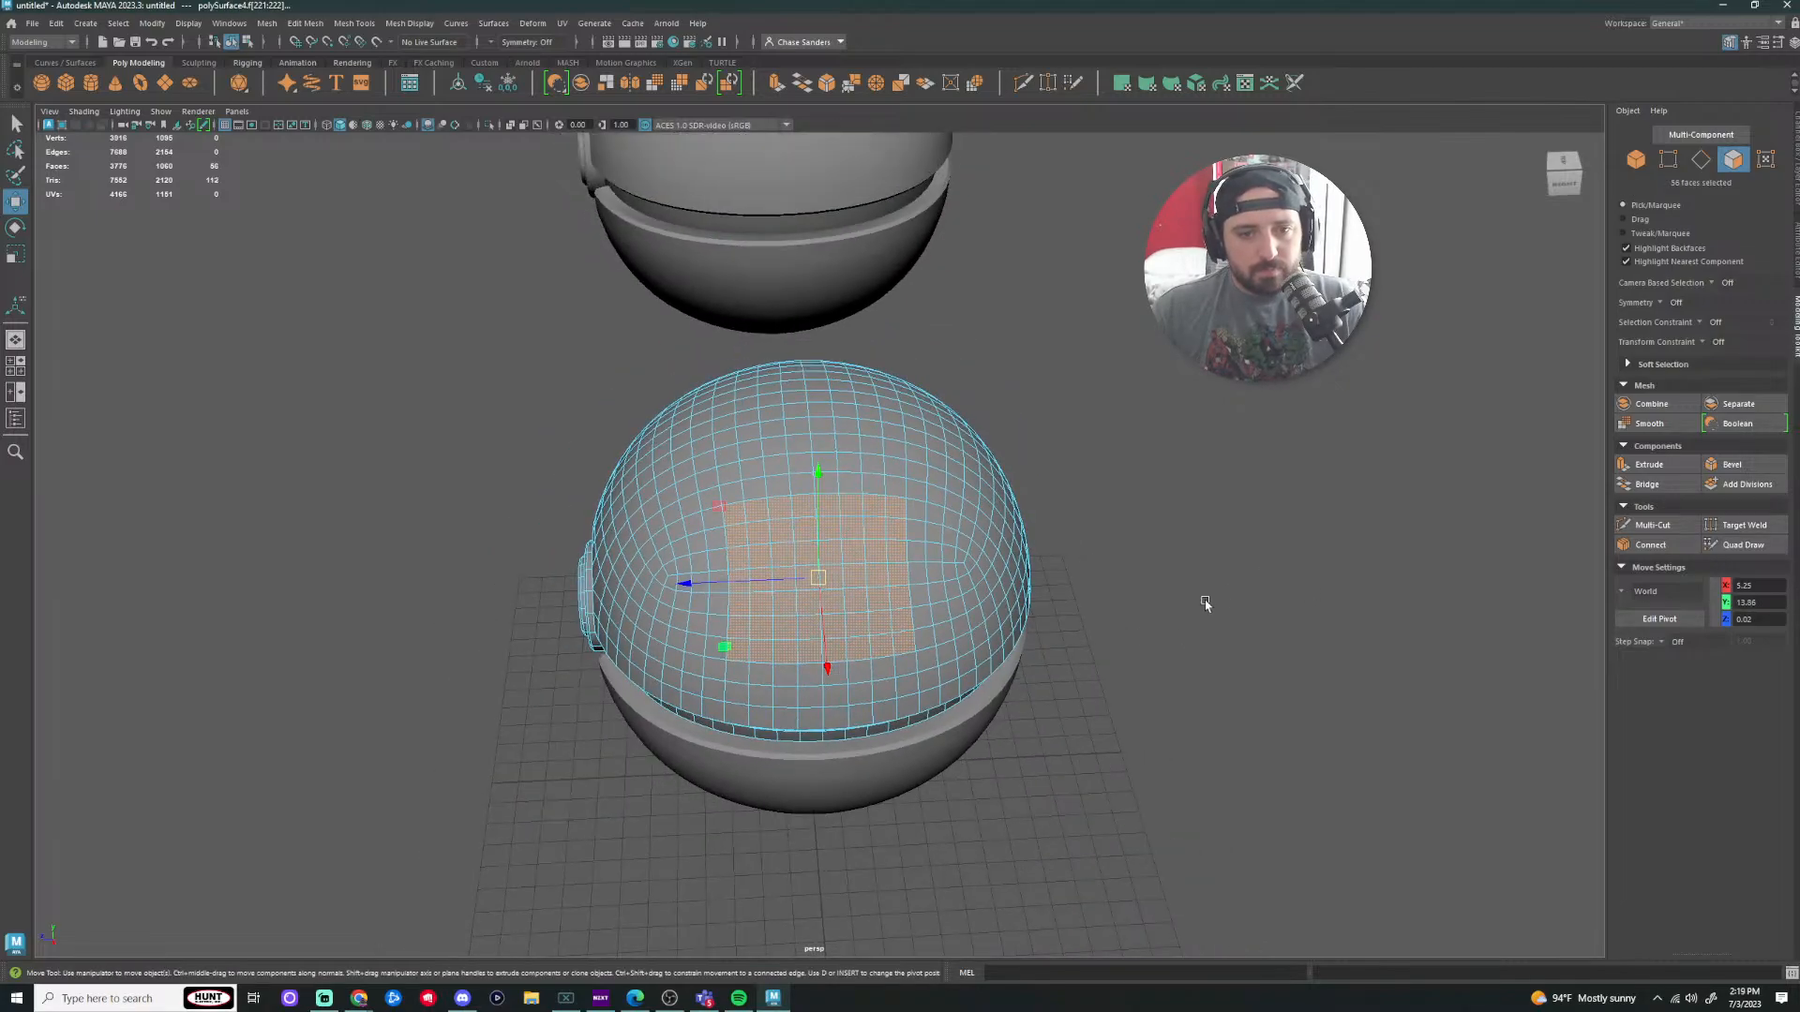
{"action": "left_click_drag", "start_coordinate": [1179, 659], "coordinate": [1135, 662], "text": "alt"}
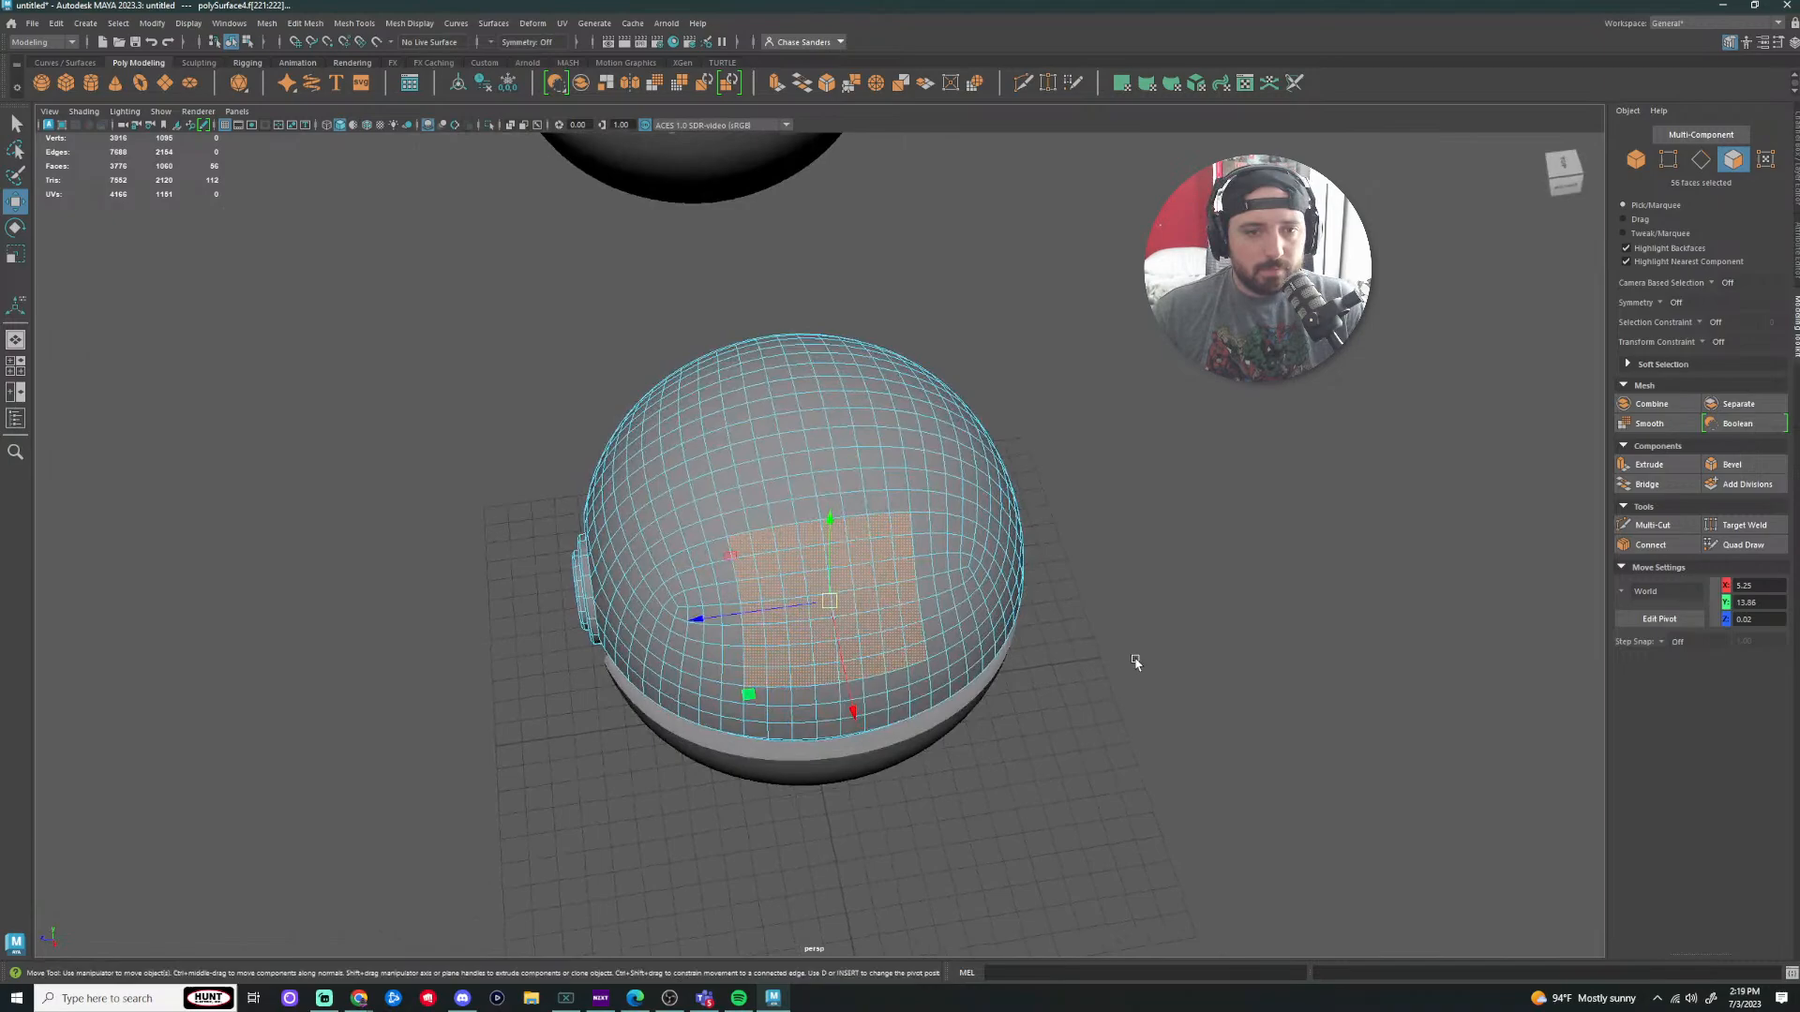
Step: Circularize the face patch via Edit Mesh > Circularize, nudge it into place, and extrude it
{"action": "left_click", "coordinate": [304, 23]}
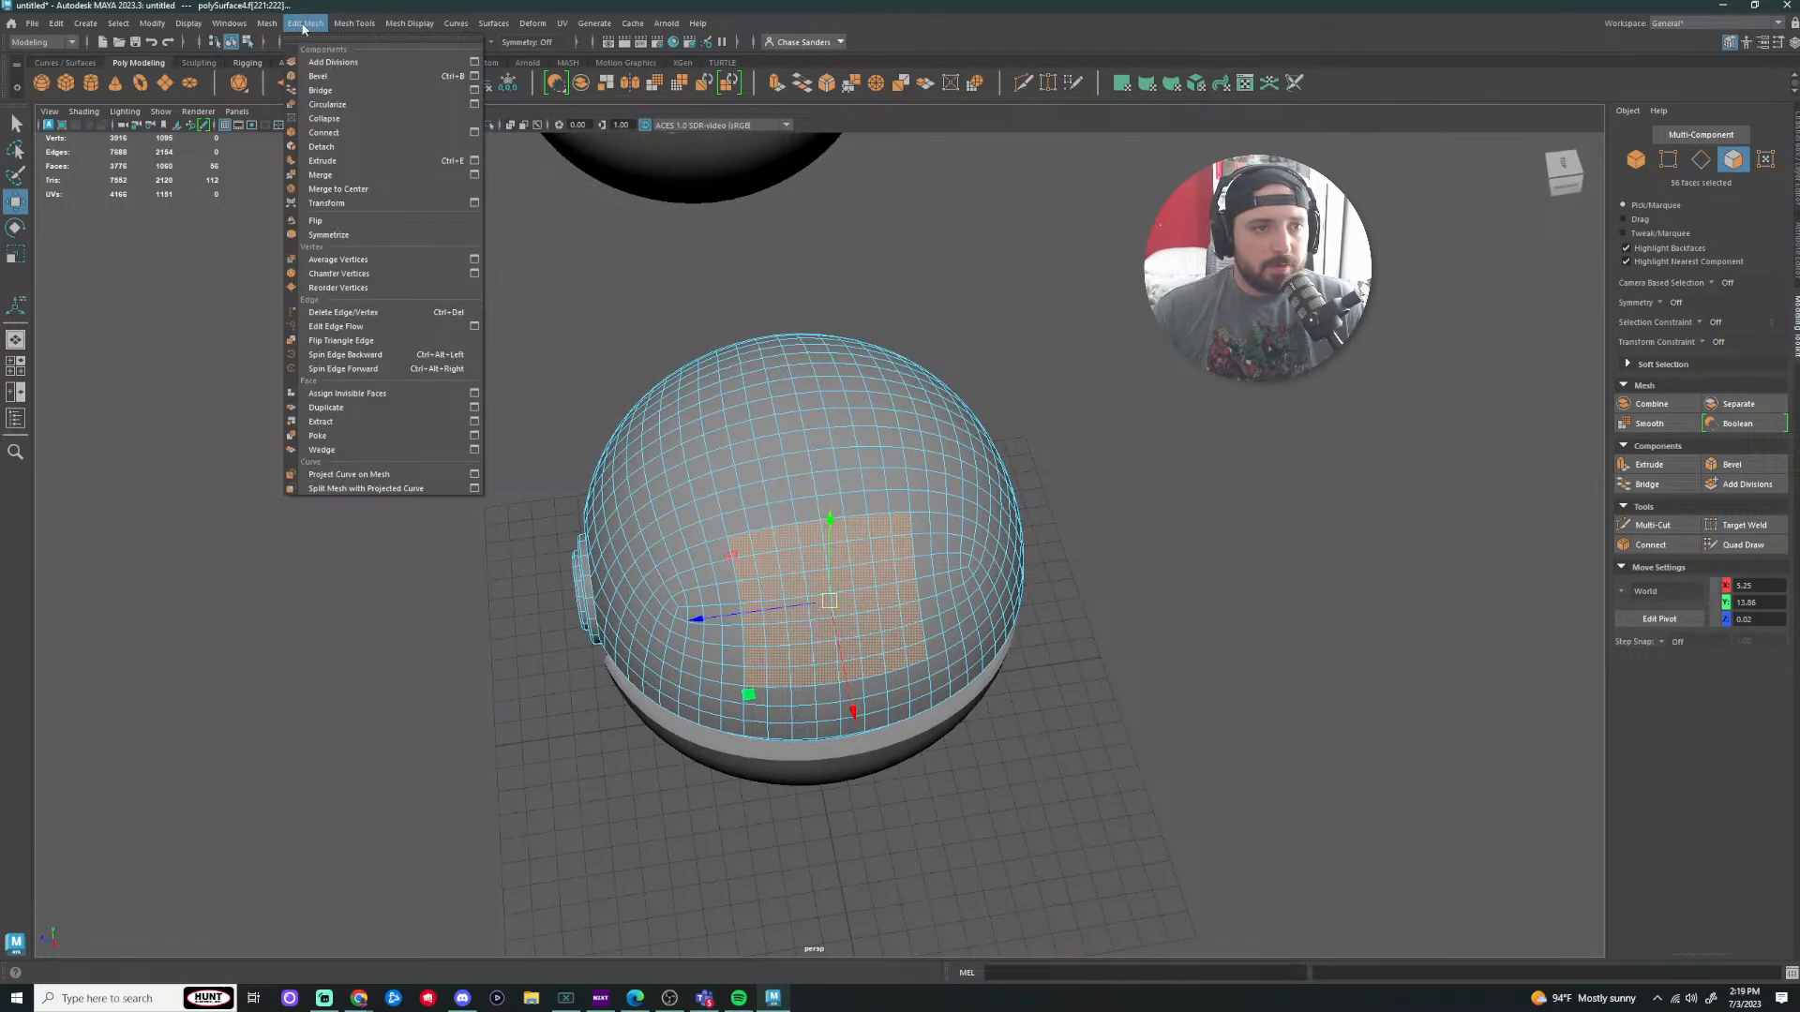
{"action": "left_click", "coordinate": [358, 104]}
{"action": "left_click_drag", "start_coordinate": [1047, 550], "coordinate": [1172, 484], "text": "alt"}
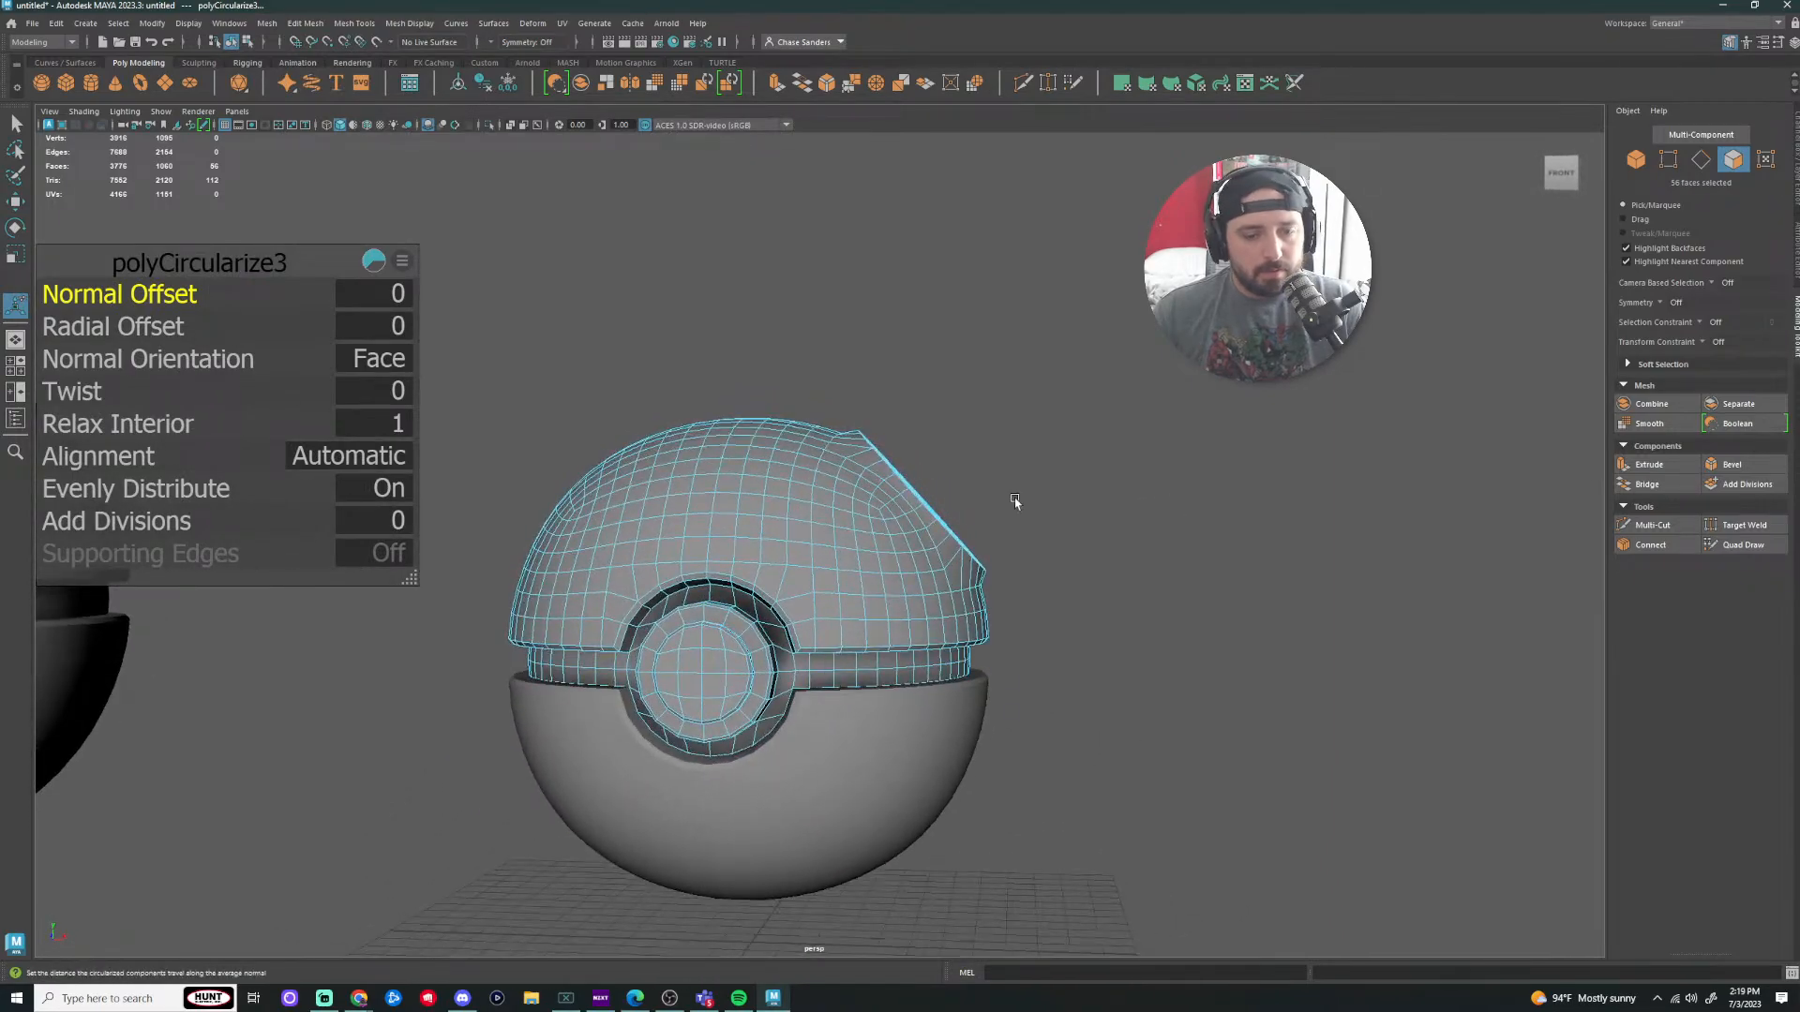
{"action": "key", "text": "w"}
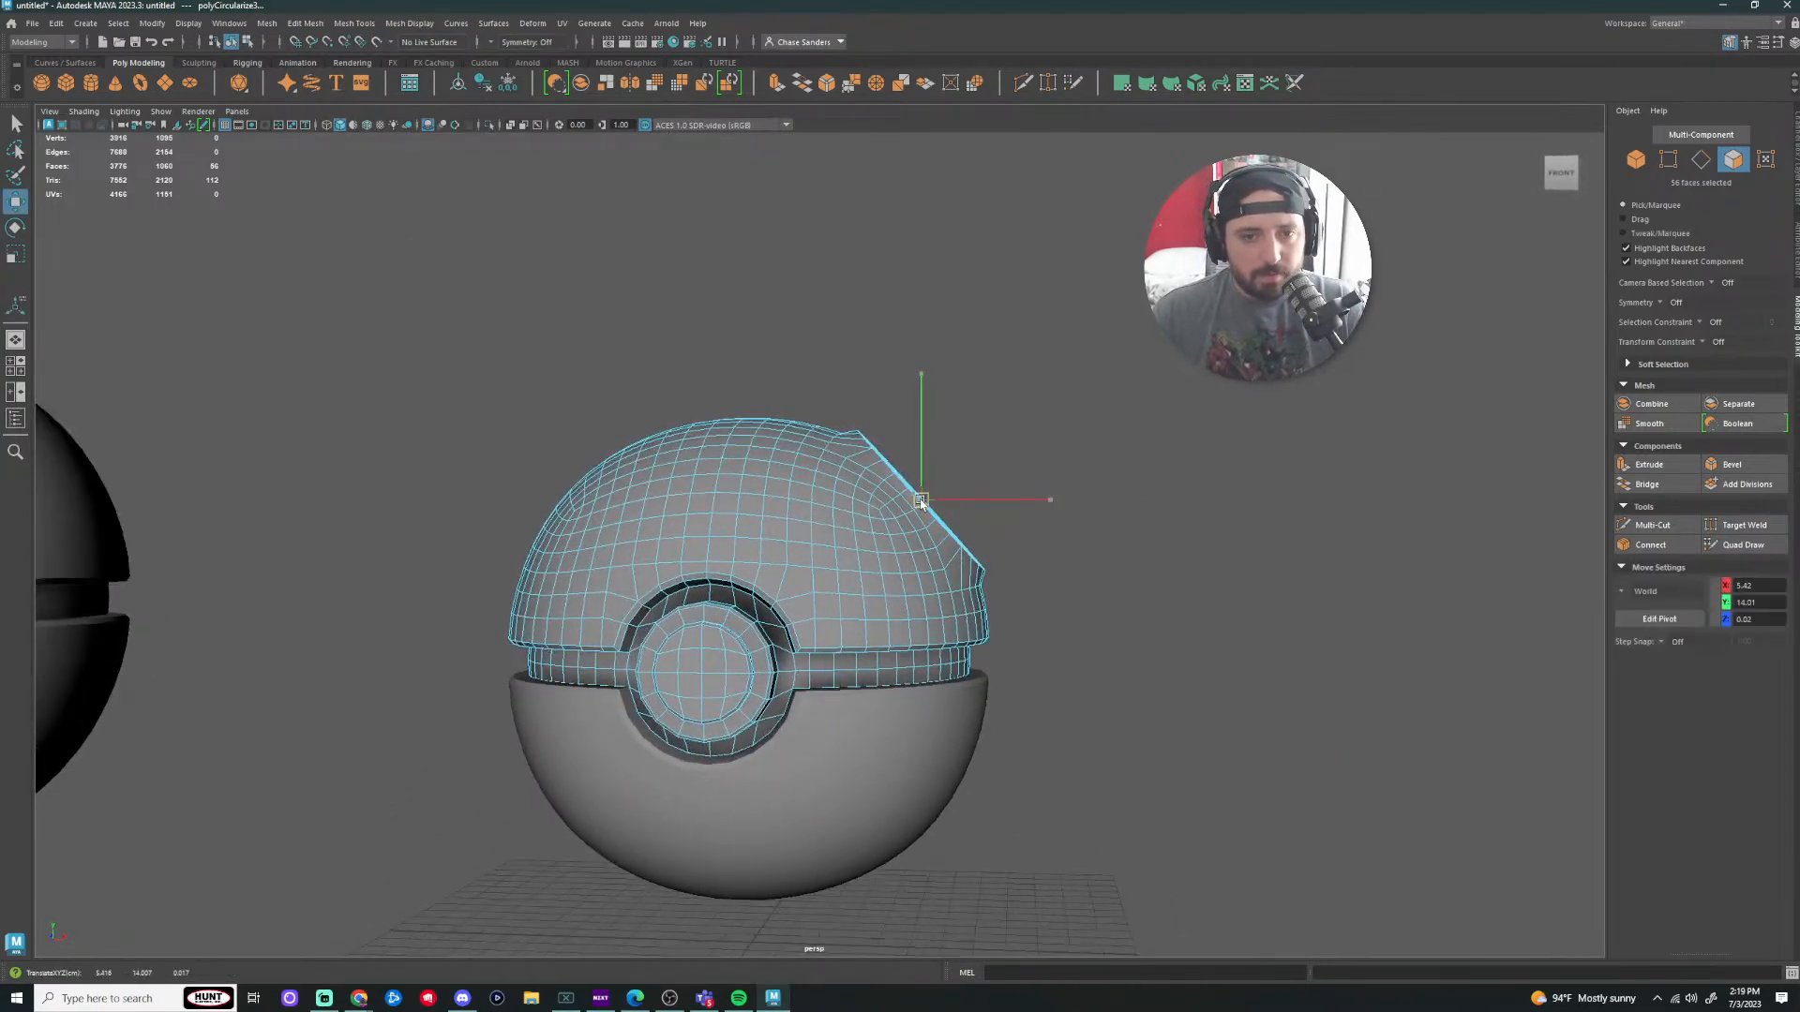
{"action": "left_click_drag", "start_coordinate": [925, 504], "coordinate": [915, 503]}
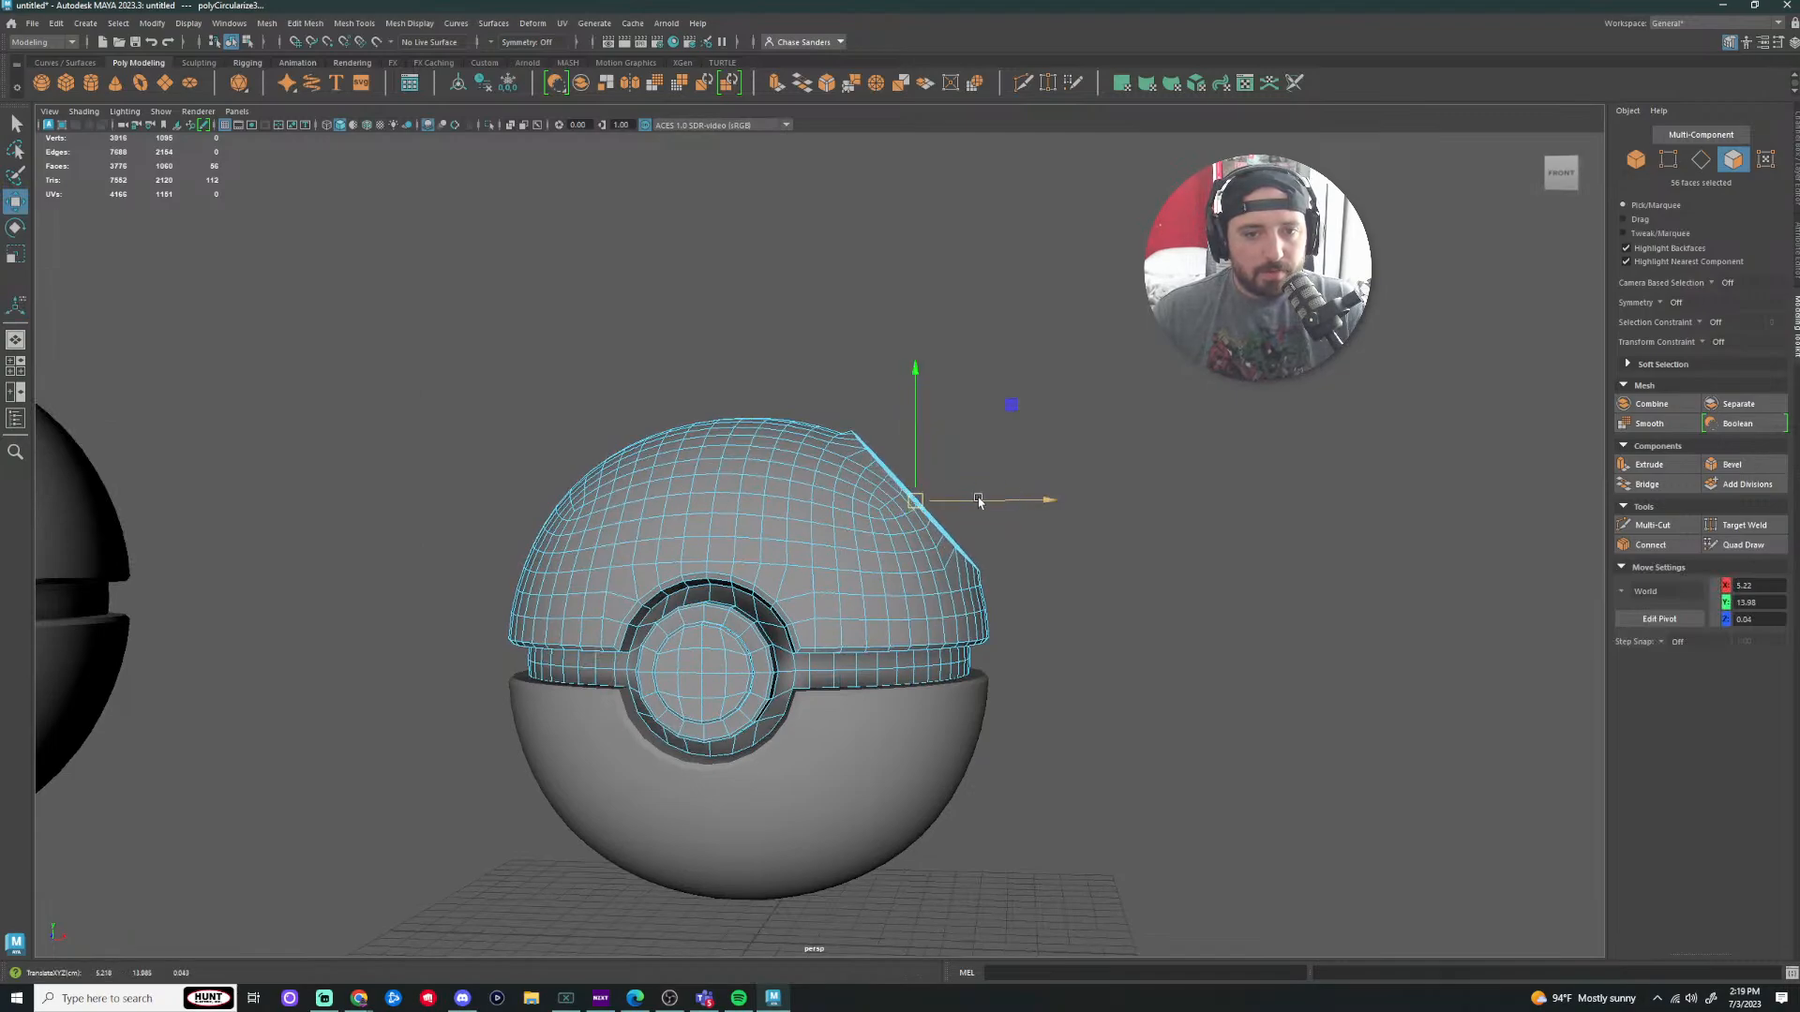
{"action": "left_click_drag", "start_coordinate": [1197, 434], "coordinate": [1186, 437], "text": "alt"}
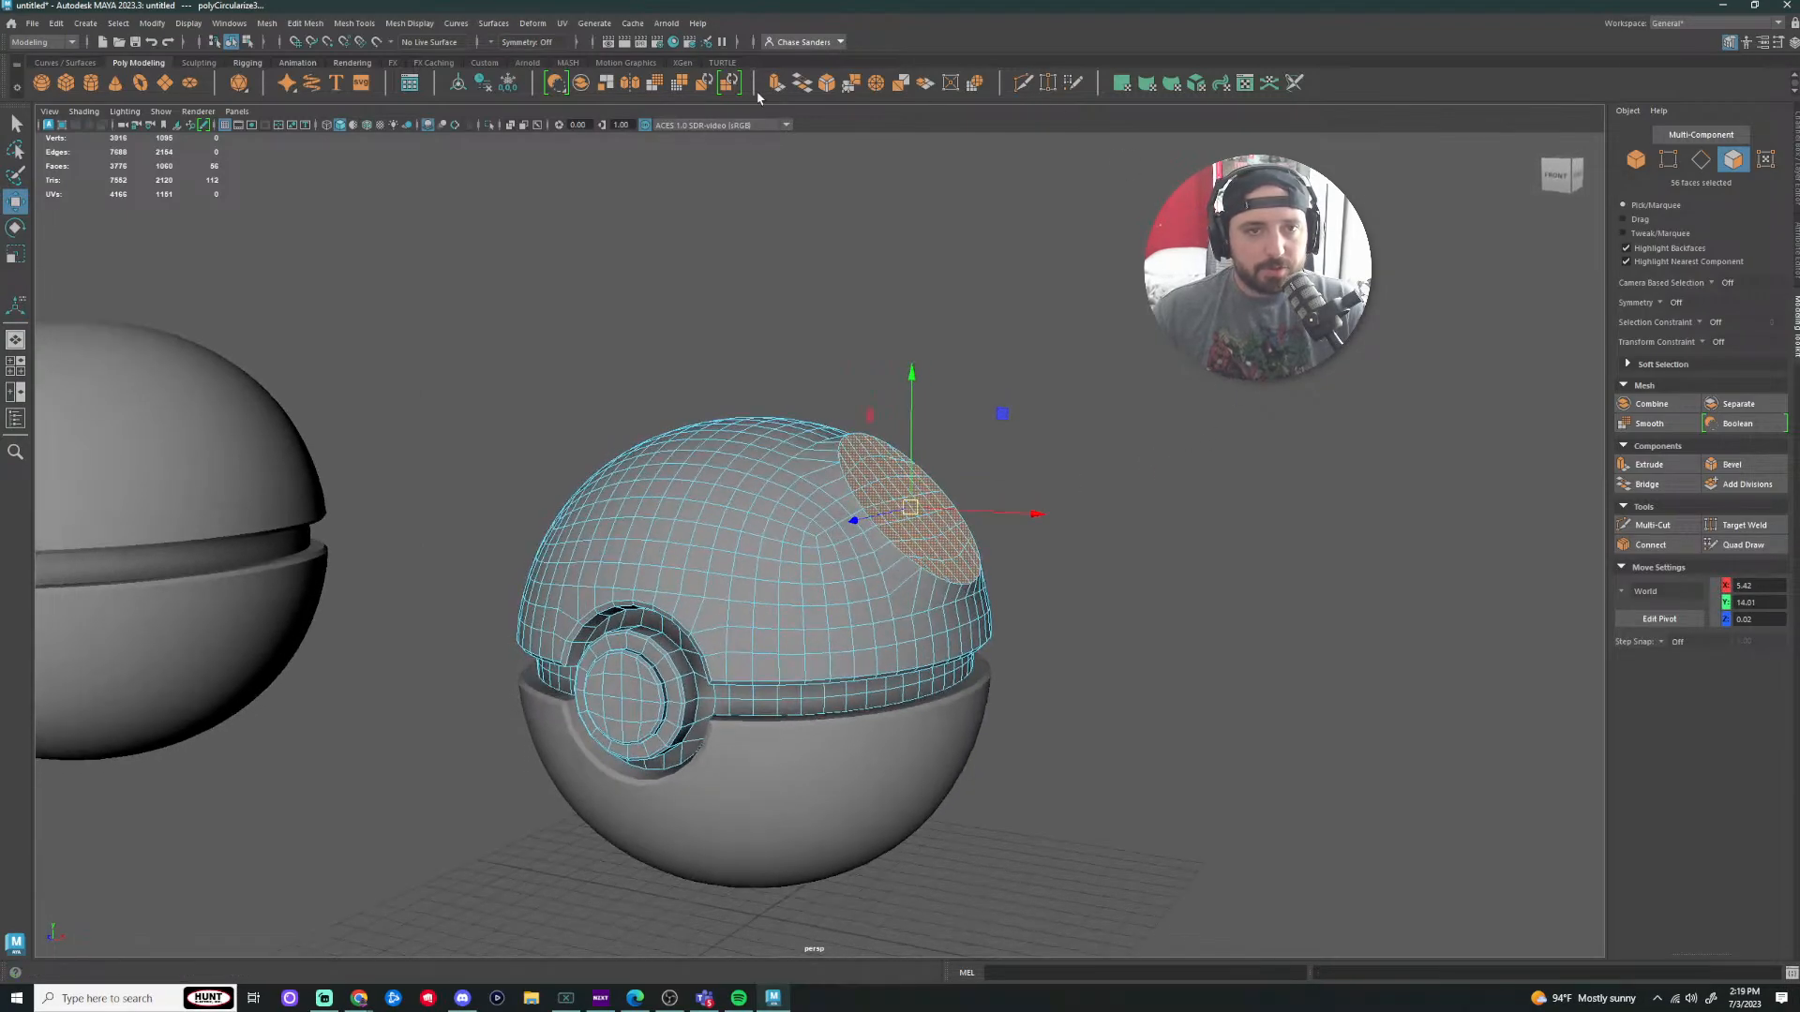
{"action": "key", "text": "ctrl+e"}
Step: Tilt the extruded faces' move pivot about 46 degrees to match the dome
{"action": "key", "text": "w"}
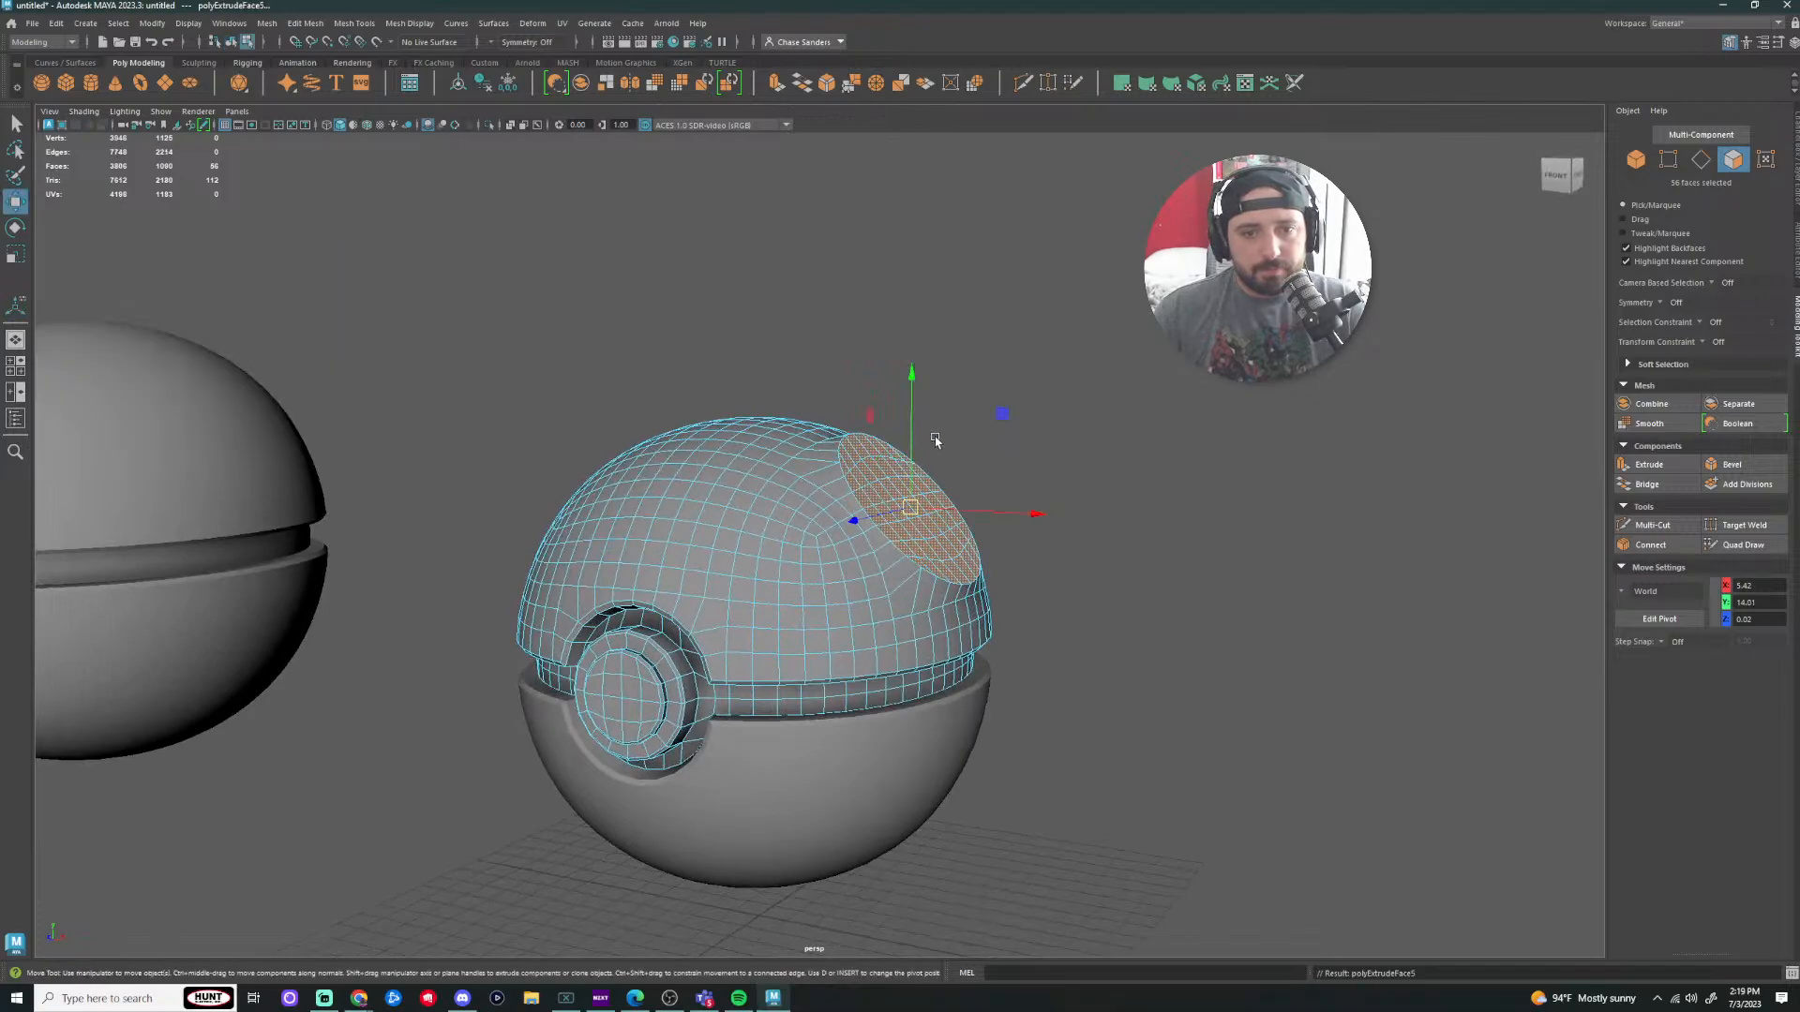
{"action": "left_click_drag", "start_coordinate": [1072, 475], "coordinate": [1031, 491], "text": "alt"}
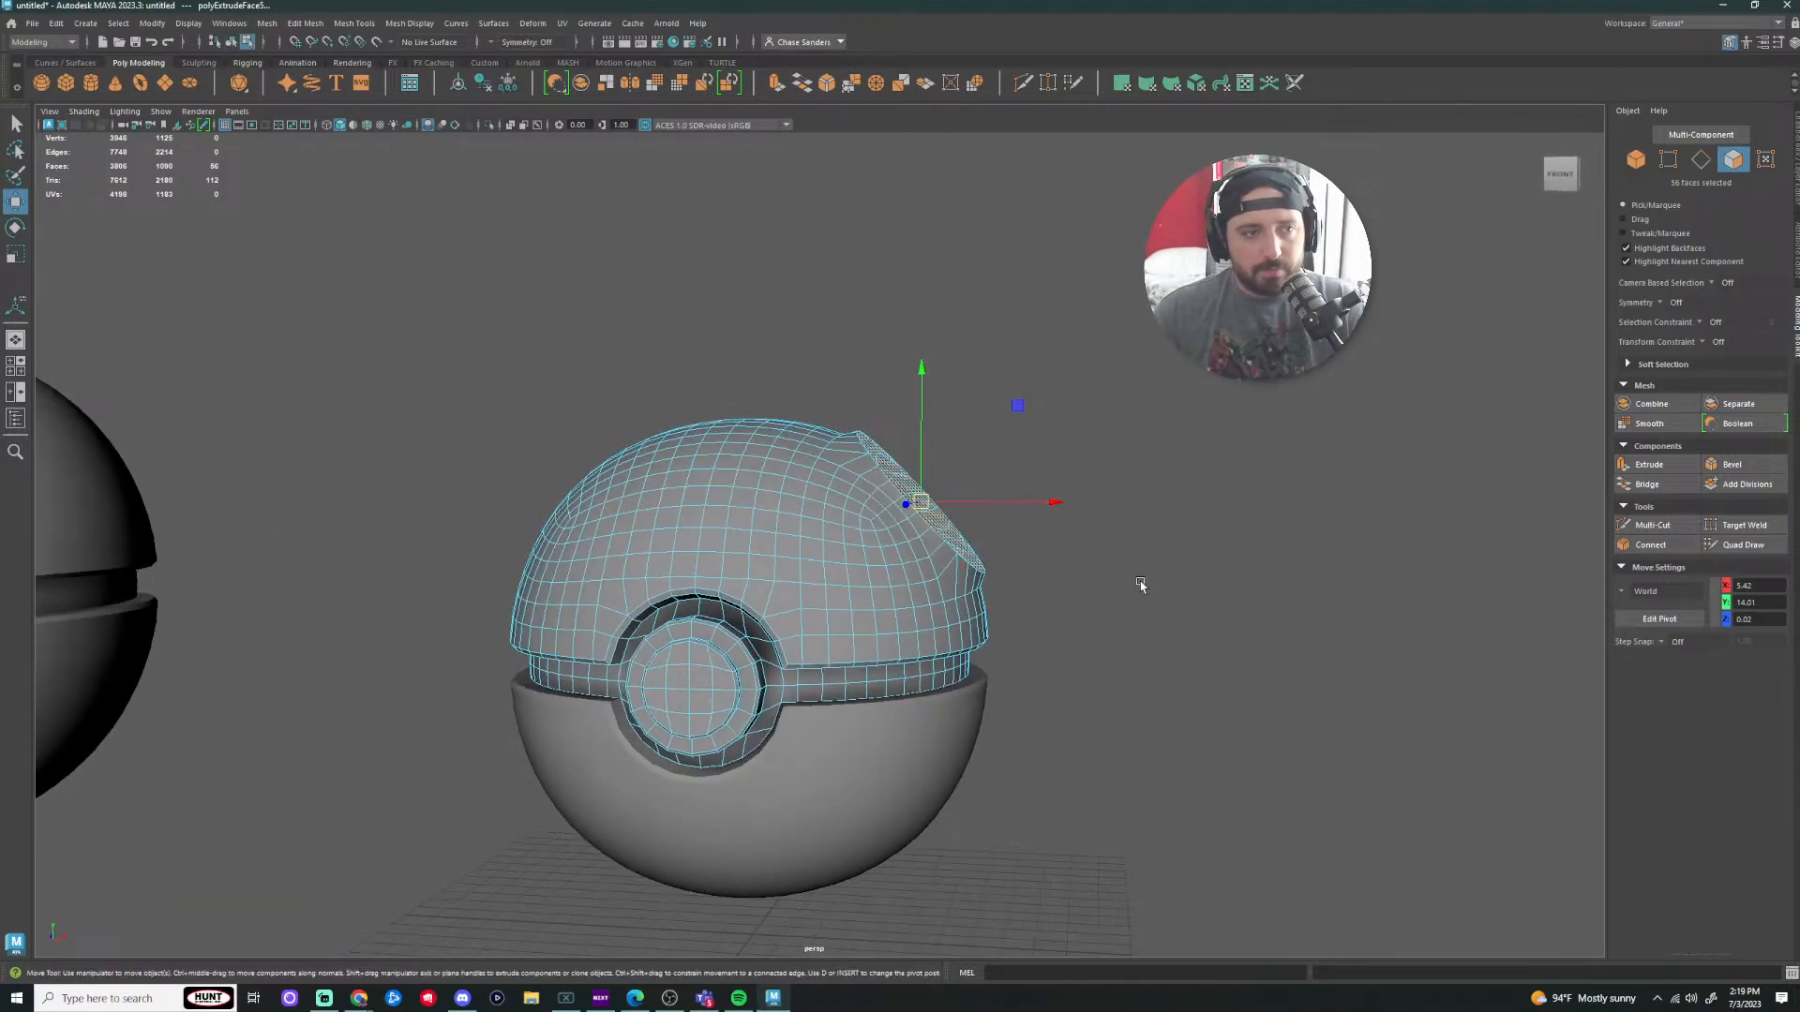
{"action": "left_click_drag", "start_coordinate": [1141, 584], "coordinate": [1155, 581], "text": "alt"}
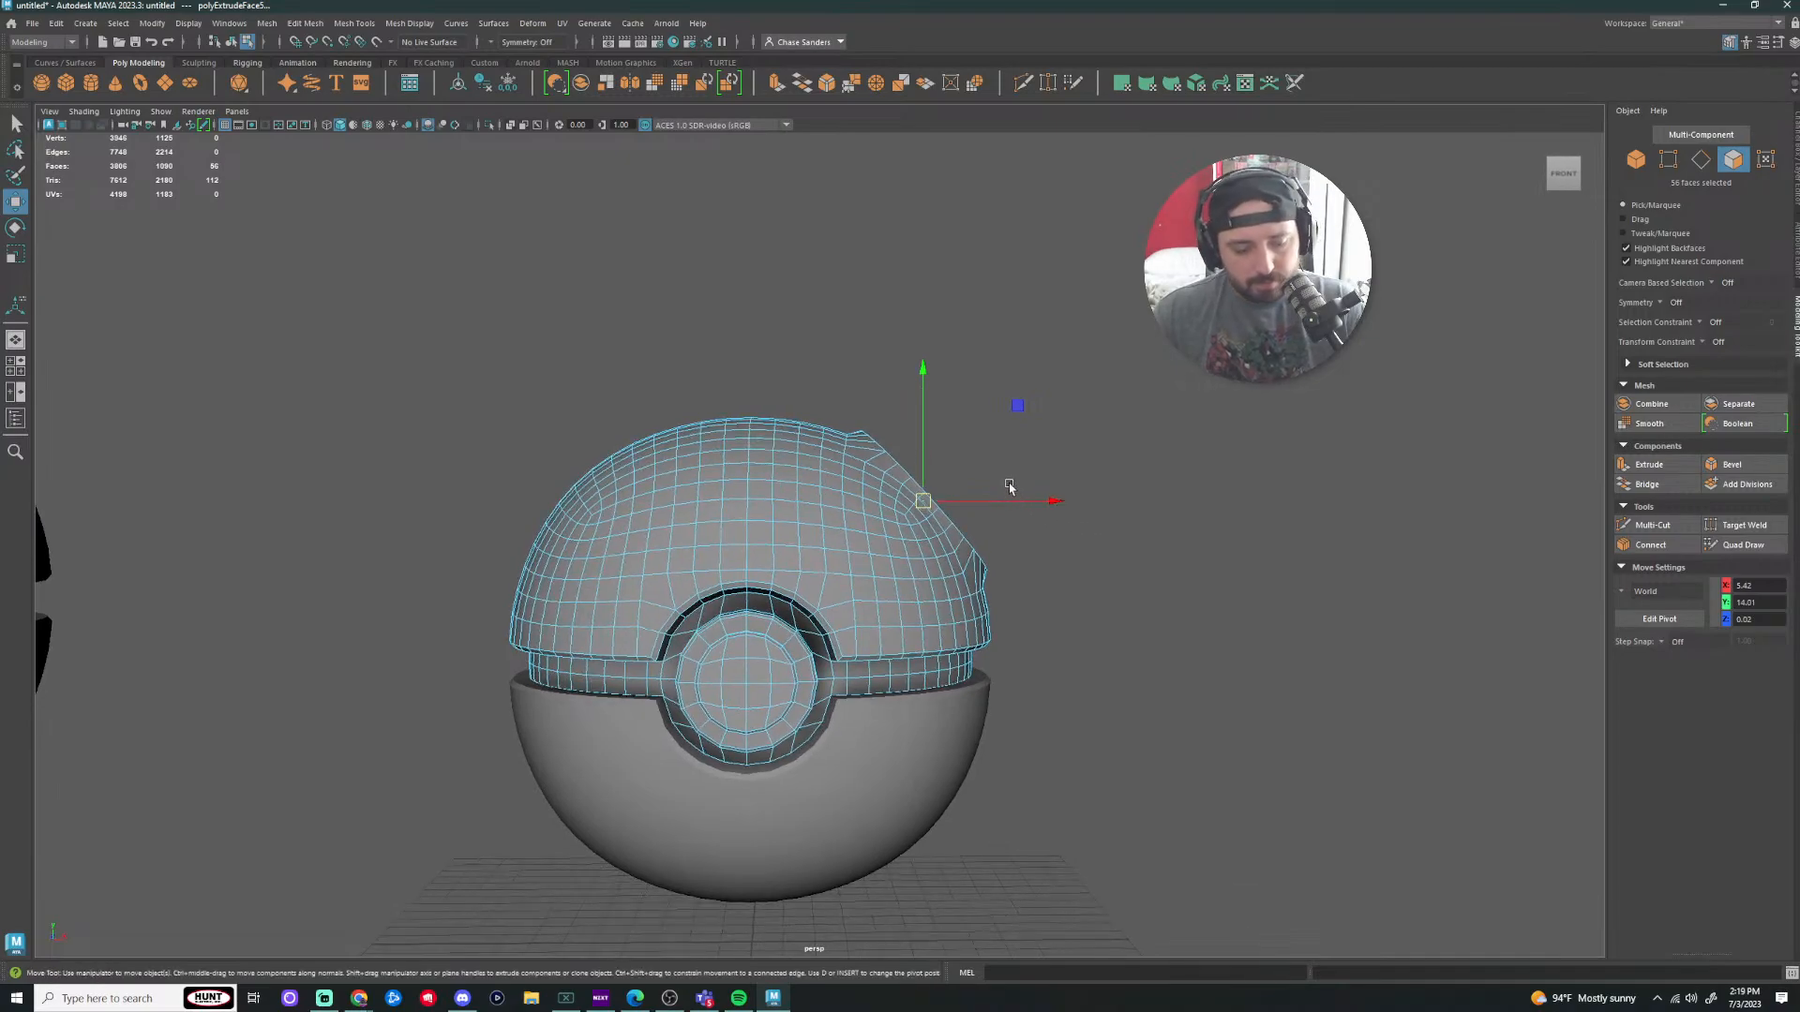
{"action": "key", "text": "d"}
{"action": "left_click_drag", "start_coordinate": [909, 447], "coordinate": [1044, 397]}
{"action": "key", "text": "d"}
Step: Scale the extruded faces down and push them back toward the dome into a flat cap
{"action": "key", "text": "r"}
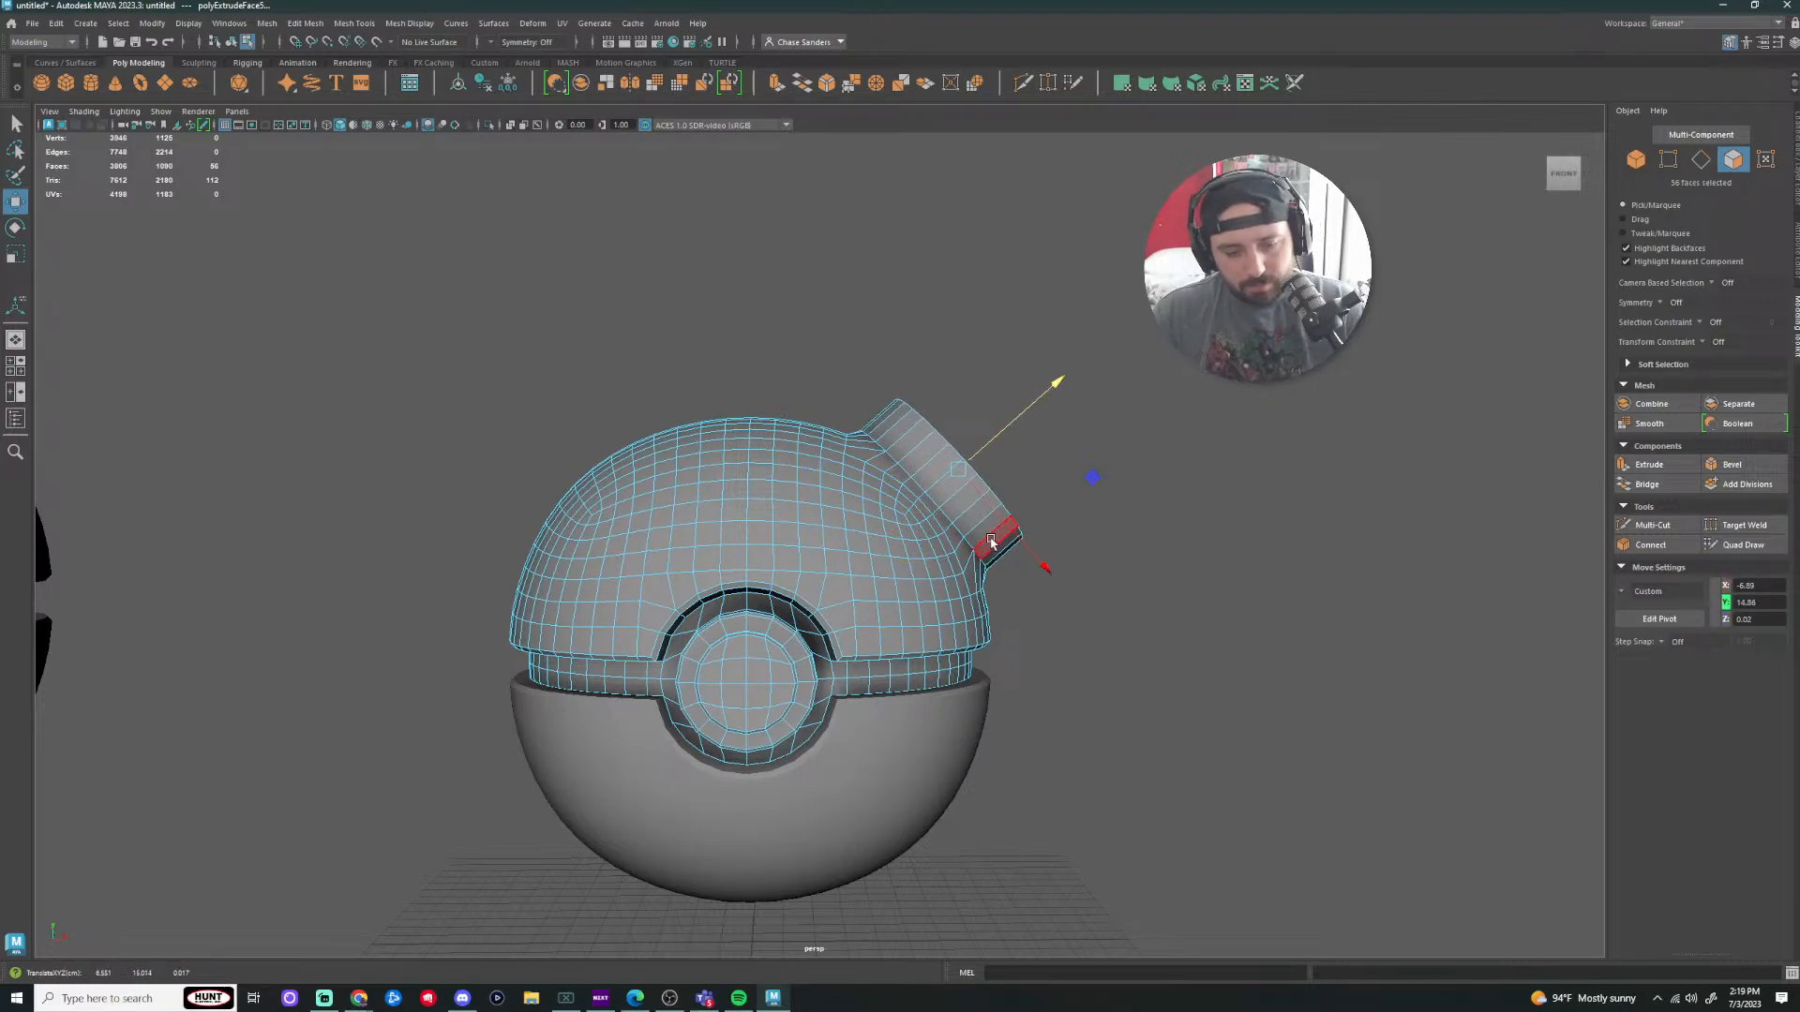
{"action": "left_click_drag", "start_coordinate": [958, 469], "coordinate": [905, 475]}
{"action": "key", "text": "w"}
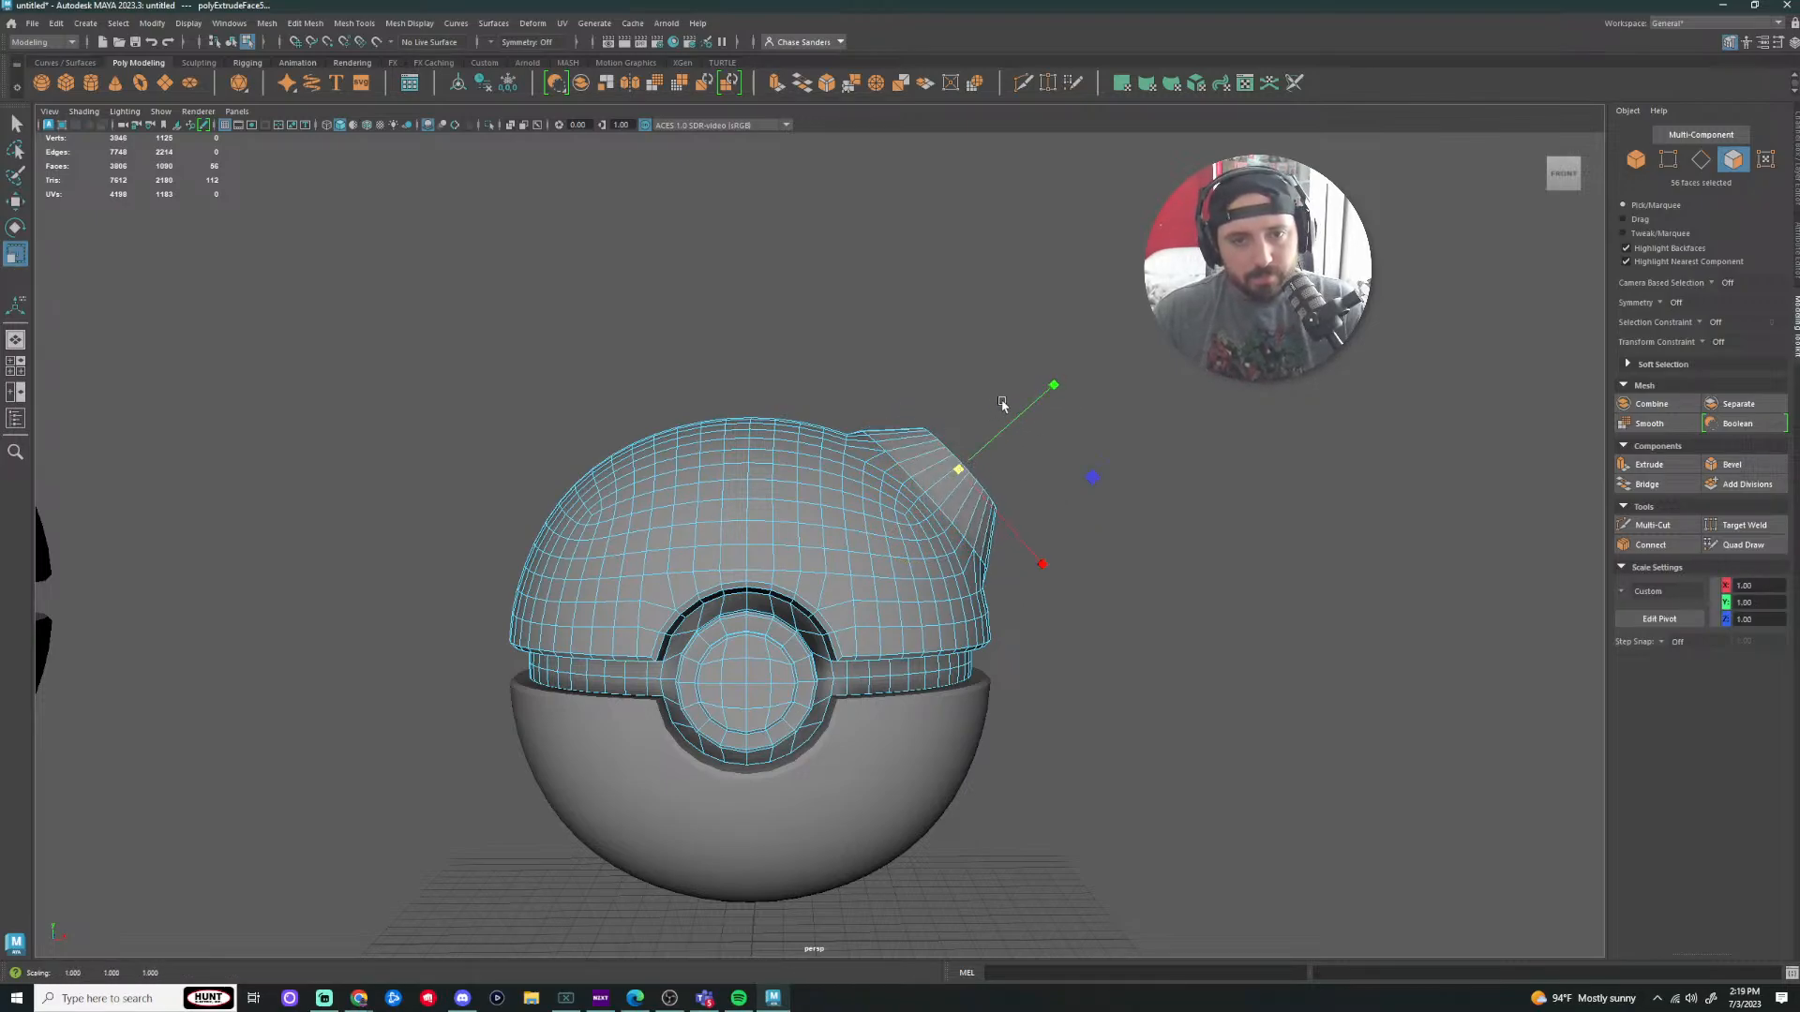
{"action": "left_click_drag", "start_coordinate": [1059, 386], "coordinate": [1053, 391]}
{"action": "left_click", "coordinate": [1152, 466]}
{"action": "scroll", "coordinate": [1157, 470], "scroll_direction": "up", "scroll_amount": 3}
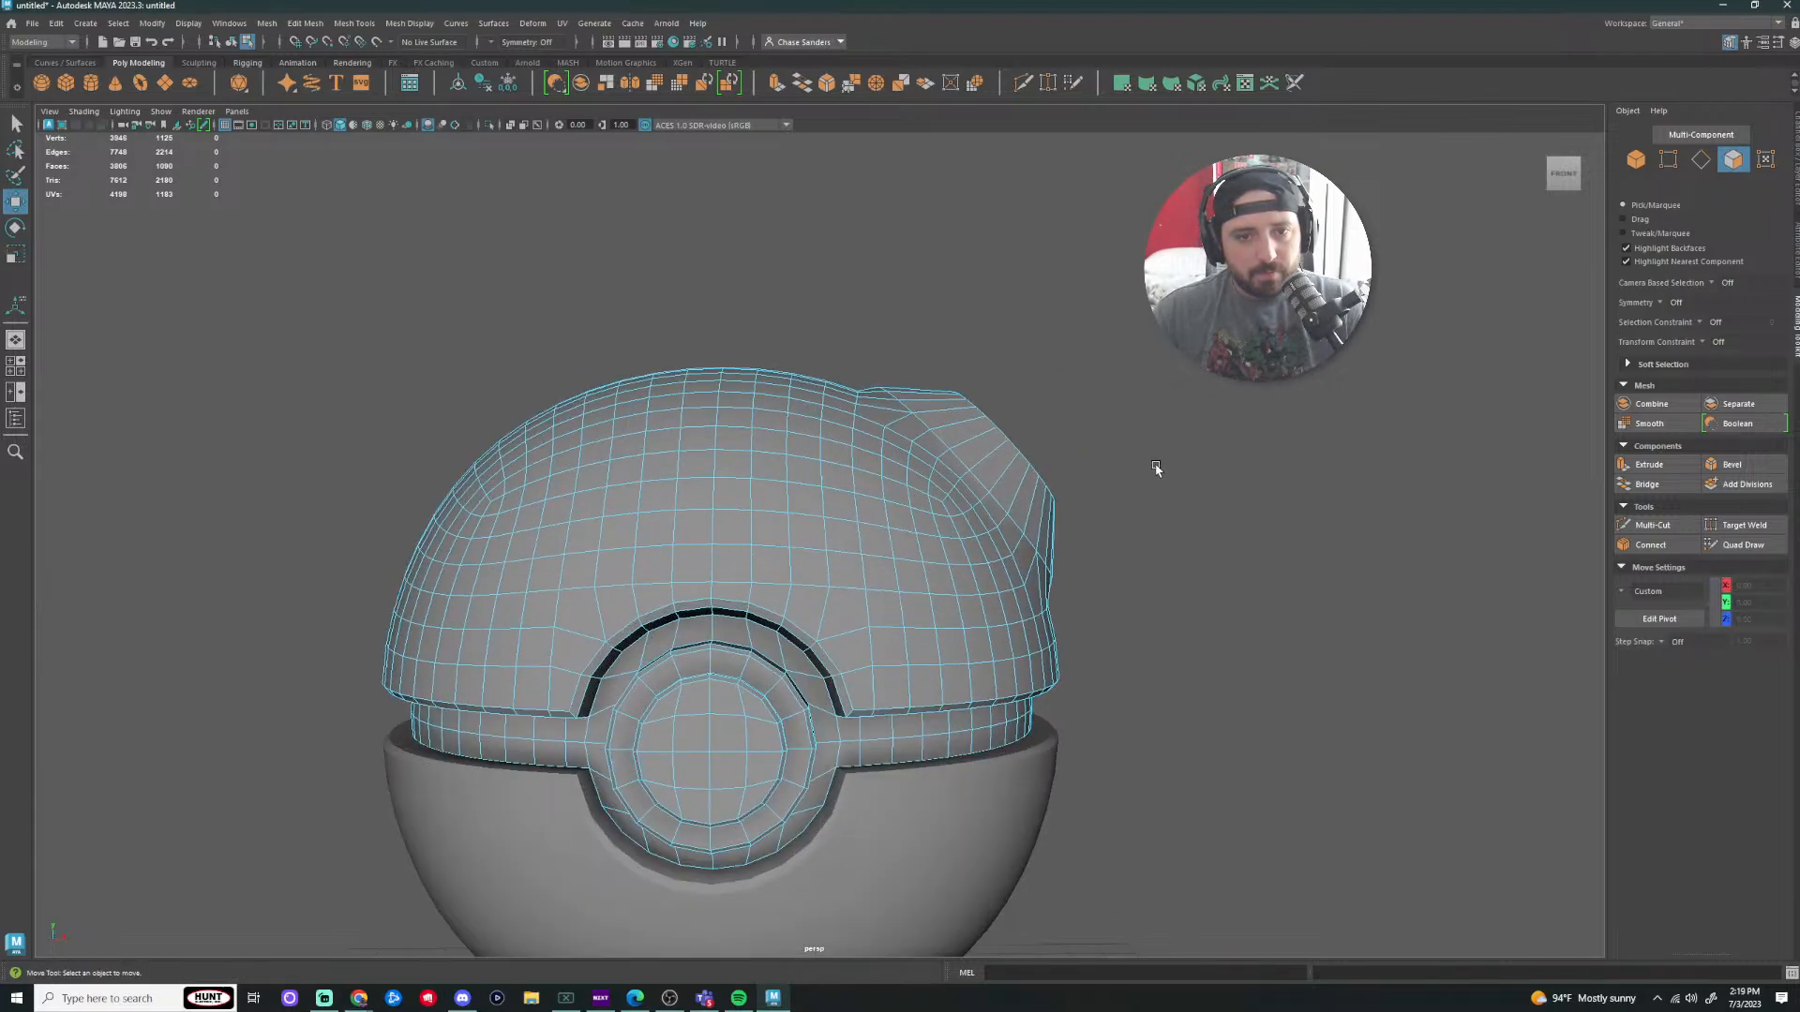
{"action": "left_click_drag", "start_coordinate": [1160, 469], "coordinate": [1008, 450], "text": "alt"}
{"action": "scroll", "coordinate": [944, 450], "scroll_direction": "up", "scroll_amount": 4}
{"action": "key", "text": "ctrl+z"}
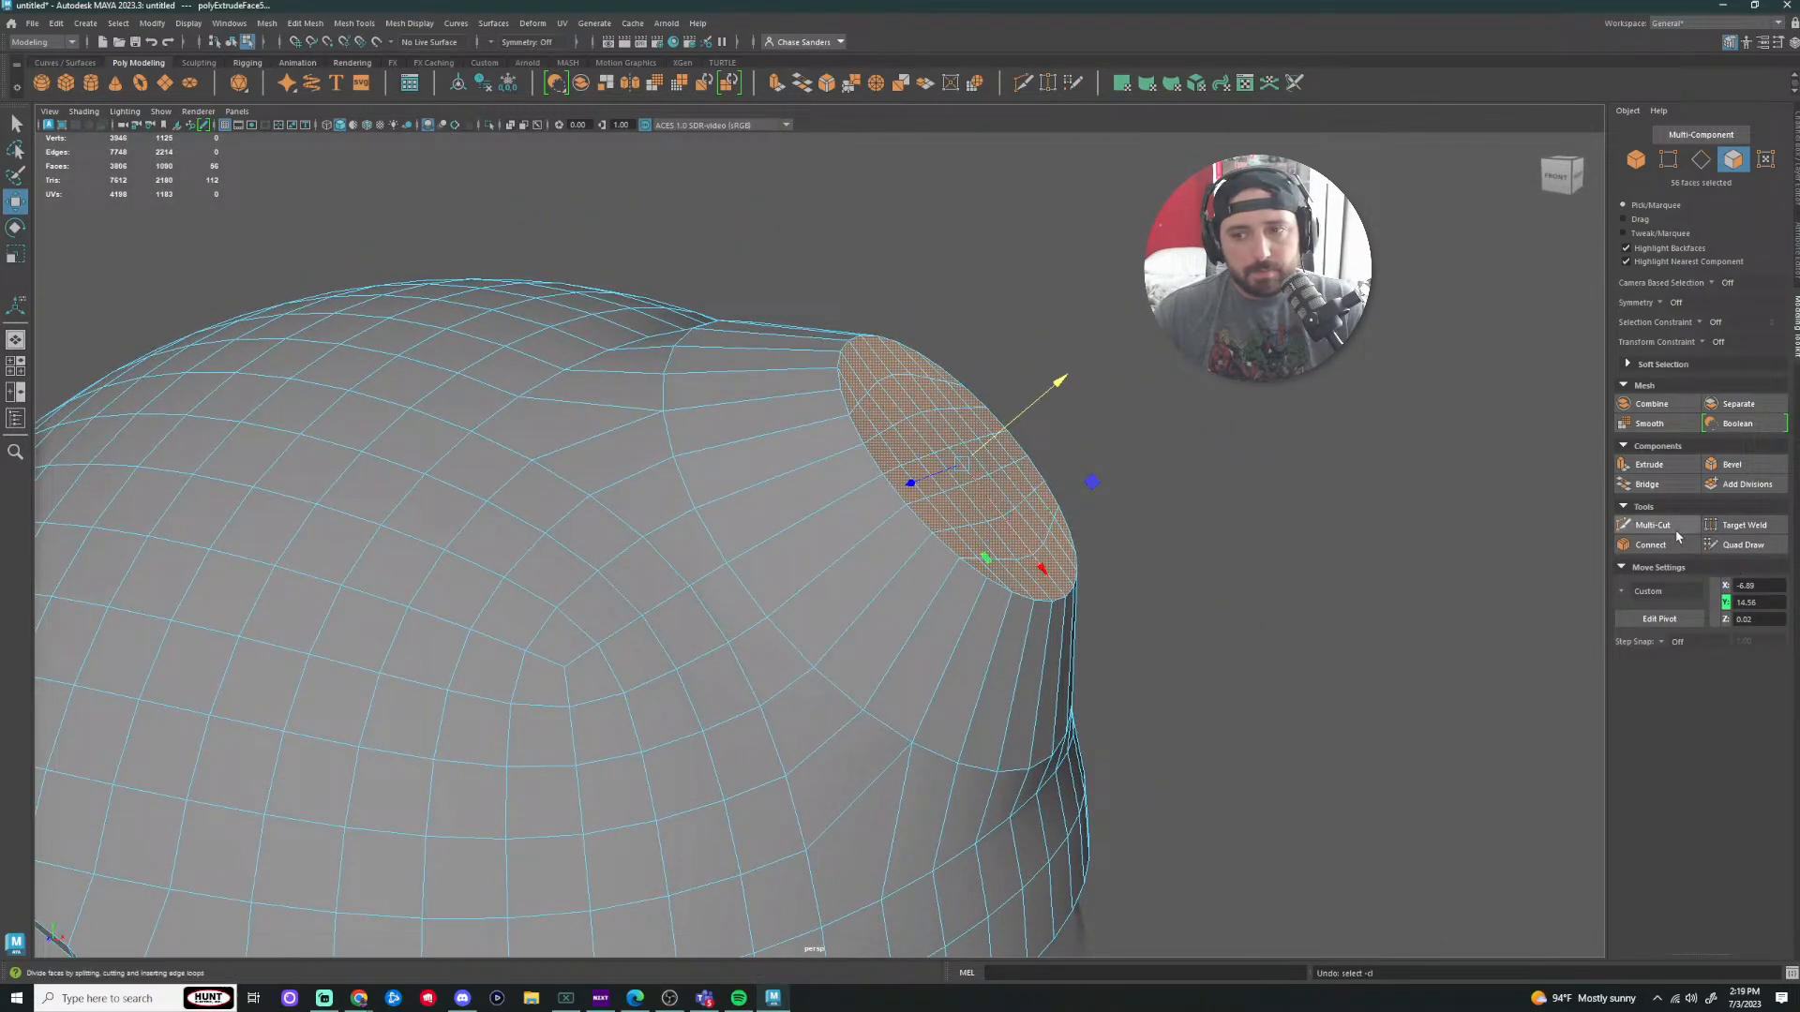
{"action": "left_click", "coordinate": [1729, 464]}
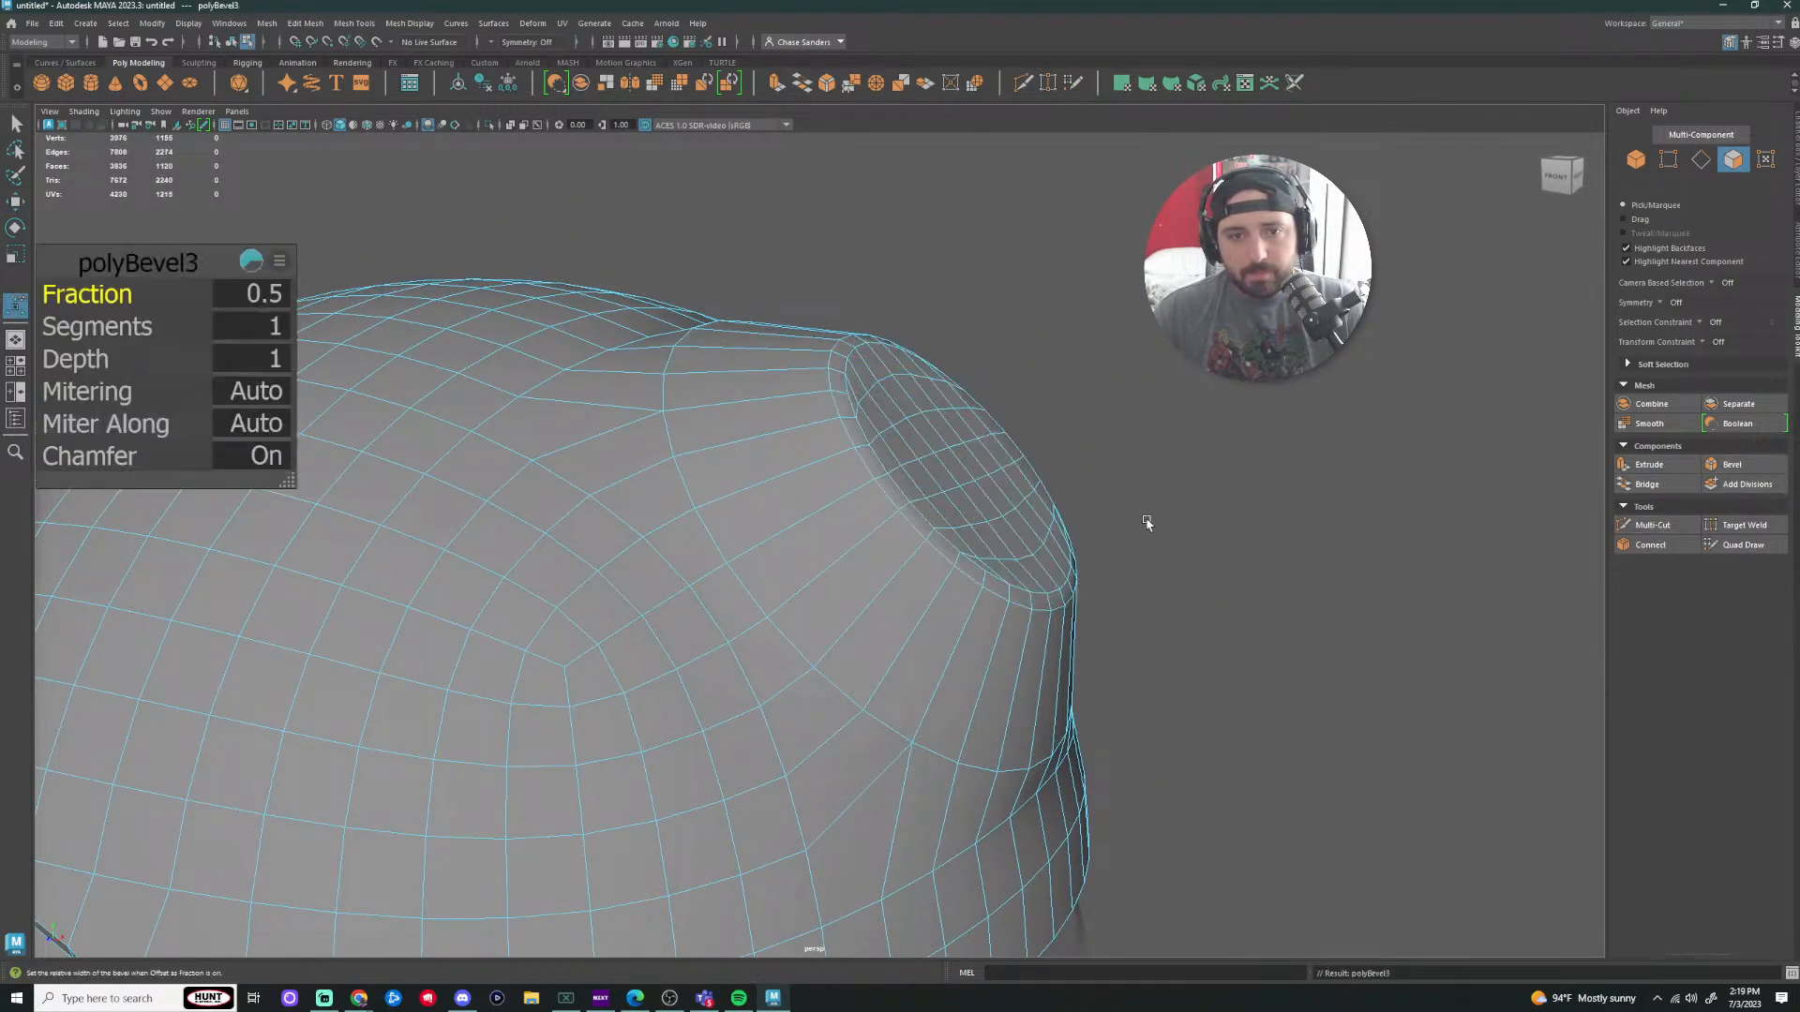
{"action": "left_click_drag", "start_coordinate": [80, 299], "coordinate": [107, 296]}
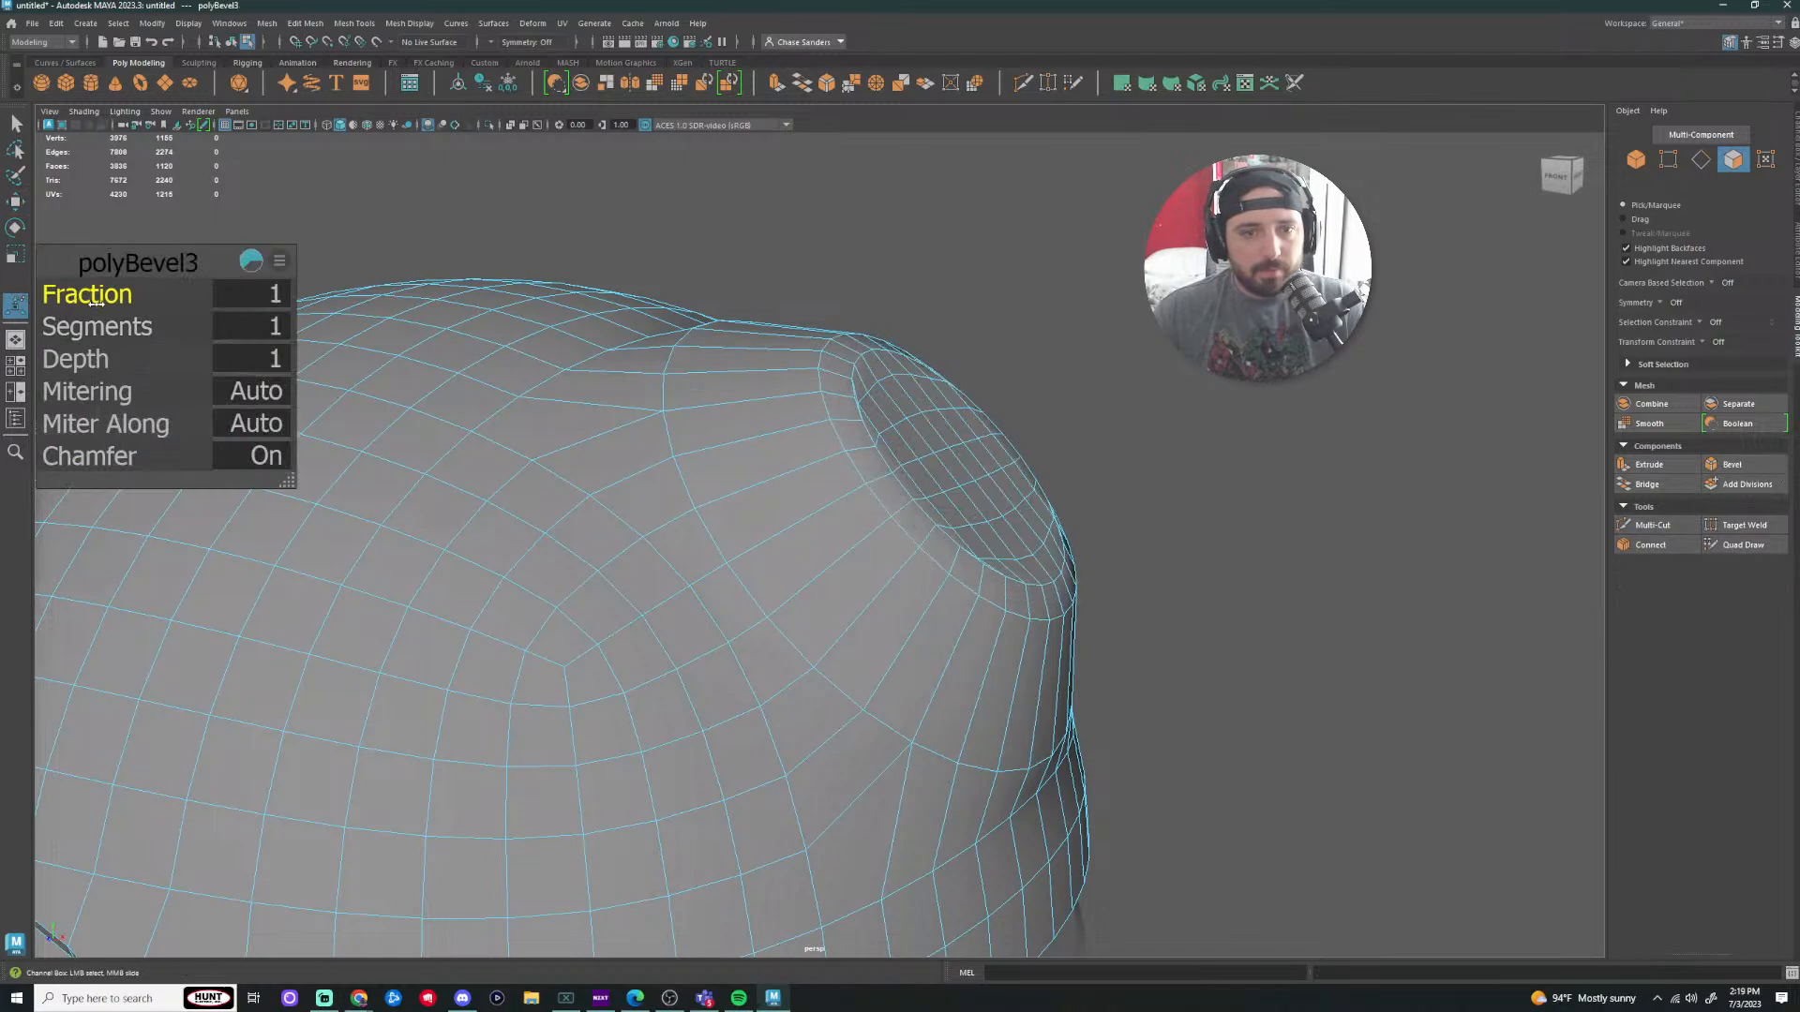
{"action": "key", "text": "ctrl+z"}
{"action": "left_click_drag", "start_coordinate": [1333, 493], "coordinate": [1310, 506], "text": "alt"}
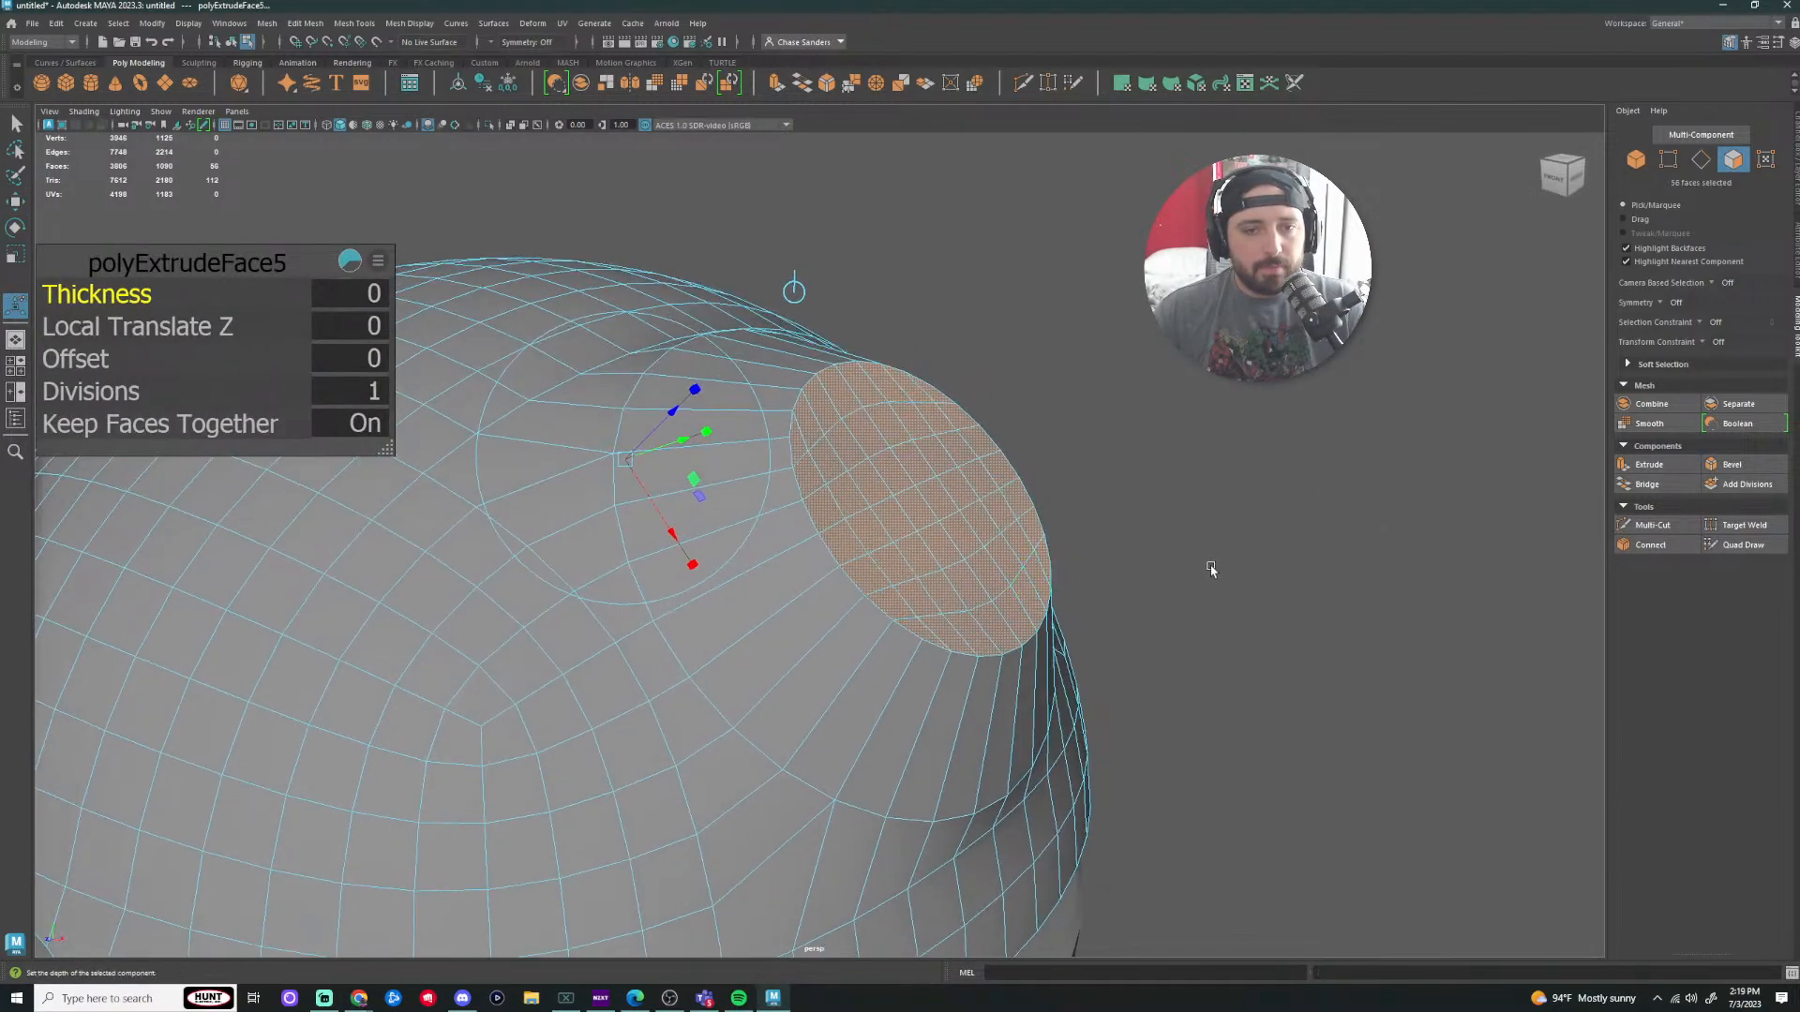
{"action": "left_click_drag", "start_coordinate": [1211, 567], "coordinate": [1228, 549], "text": "alt"}
{"action": "key", "text": "r"}
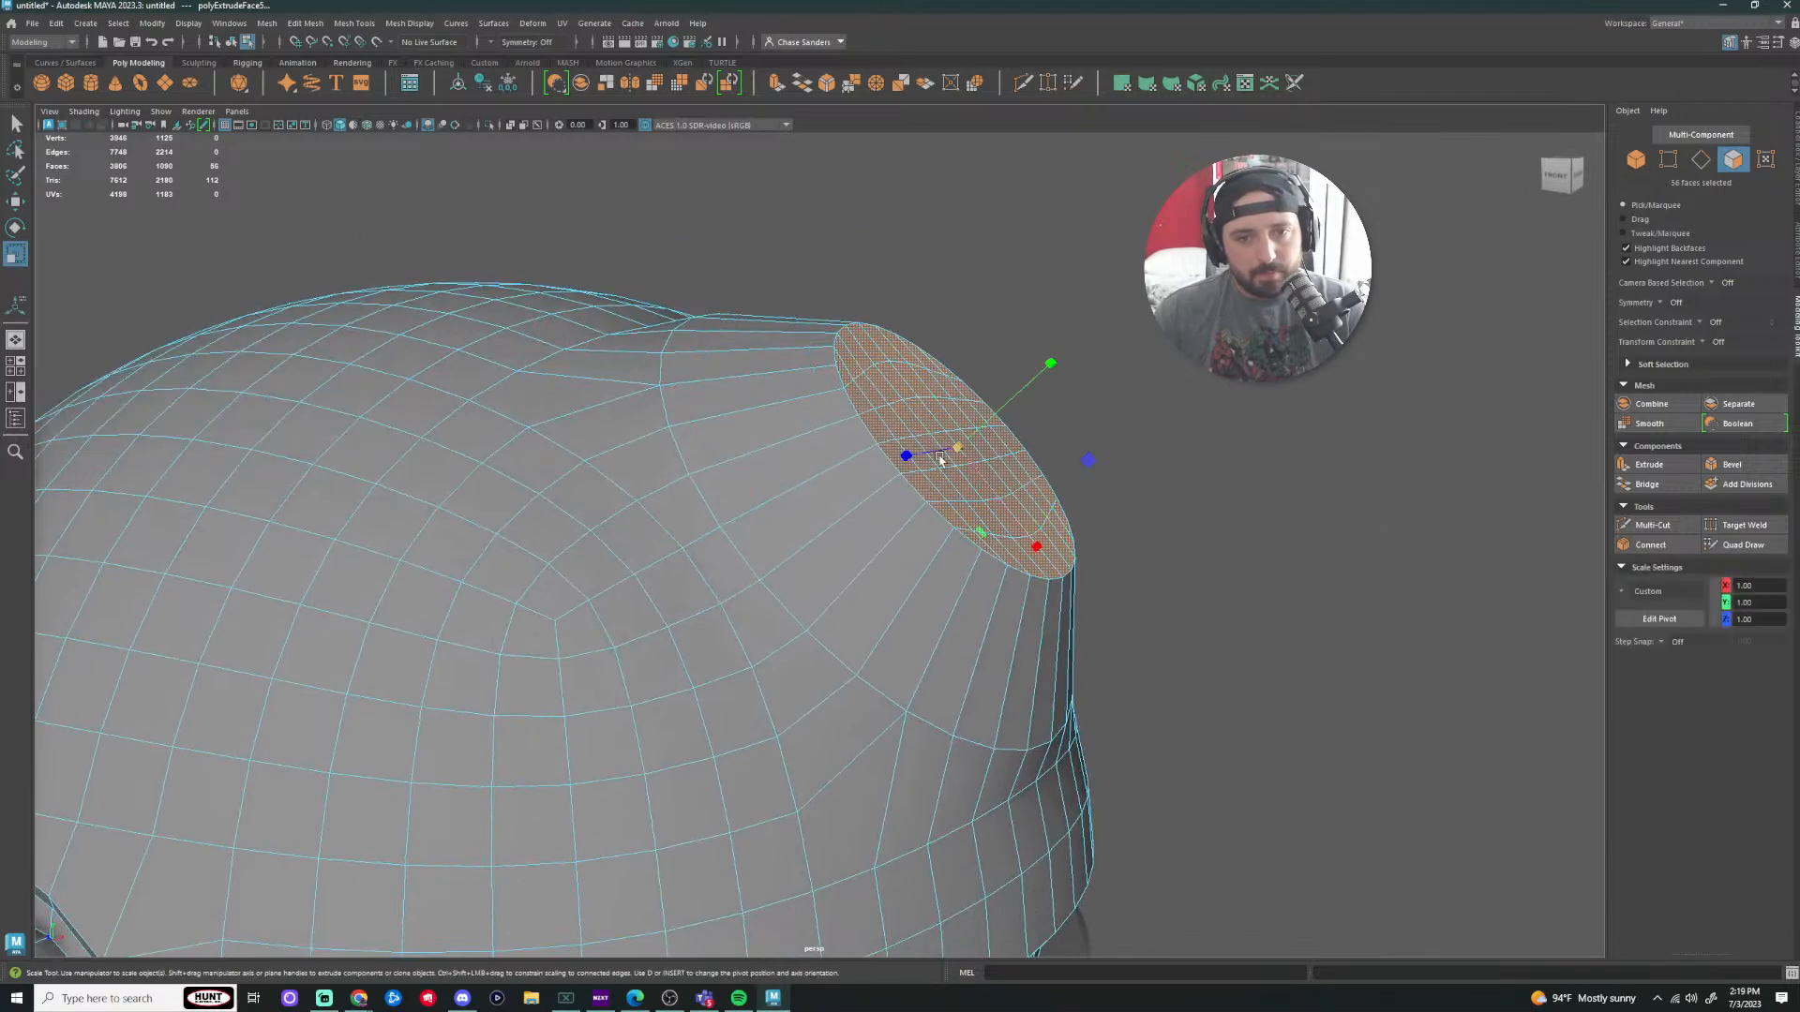
{"action": "left_click_drag", "start_coordinate": [958, 448], "coordinate": [914, 445]}
{"action": "key", "text": "ctrl+z"}
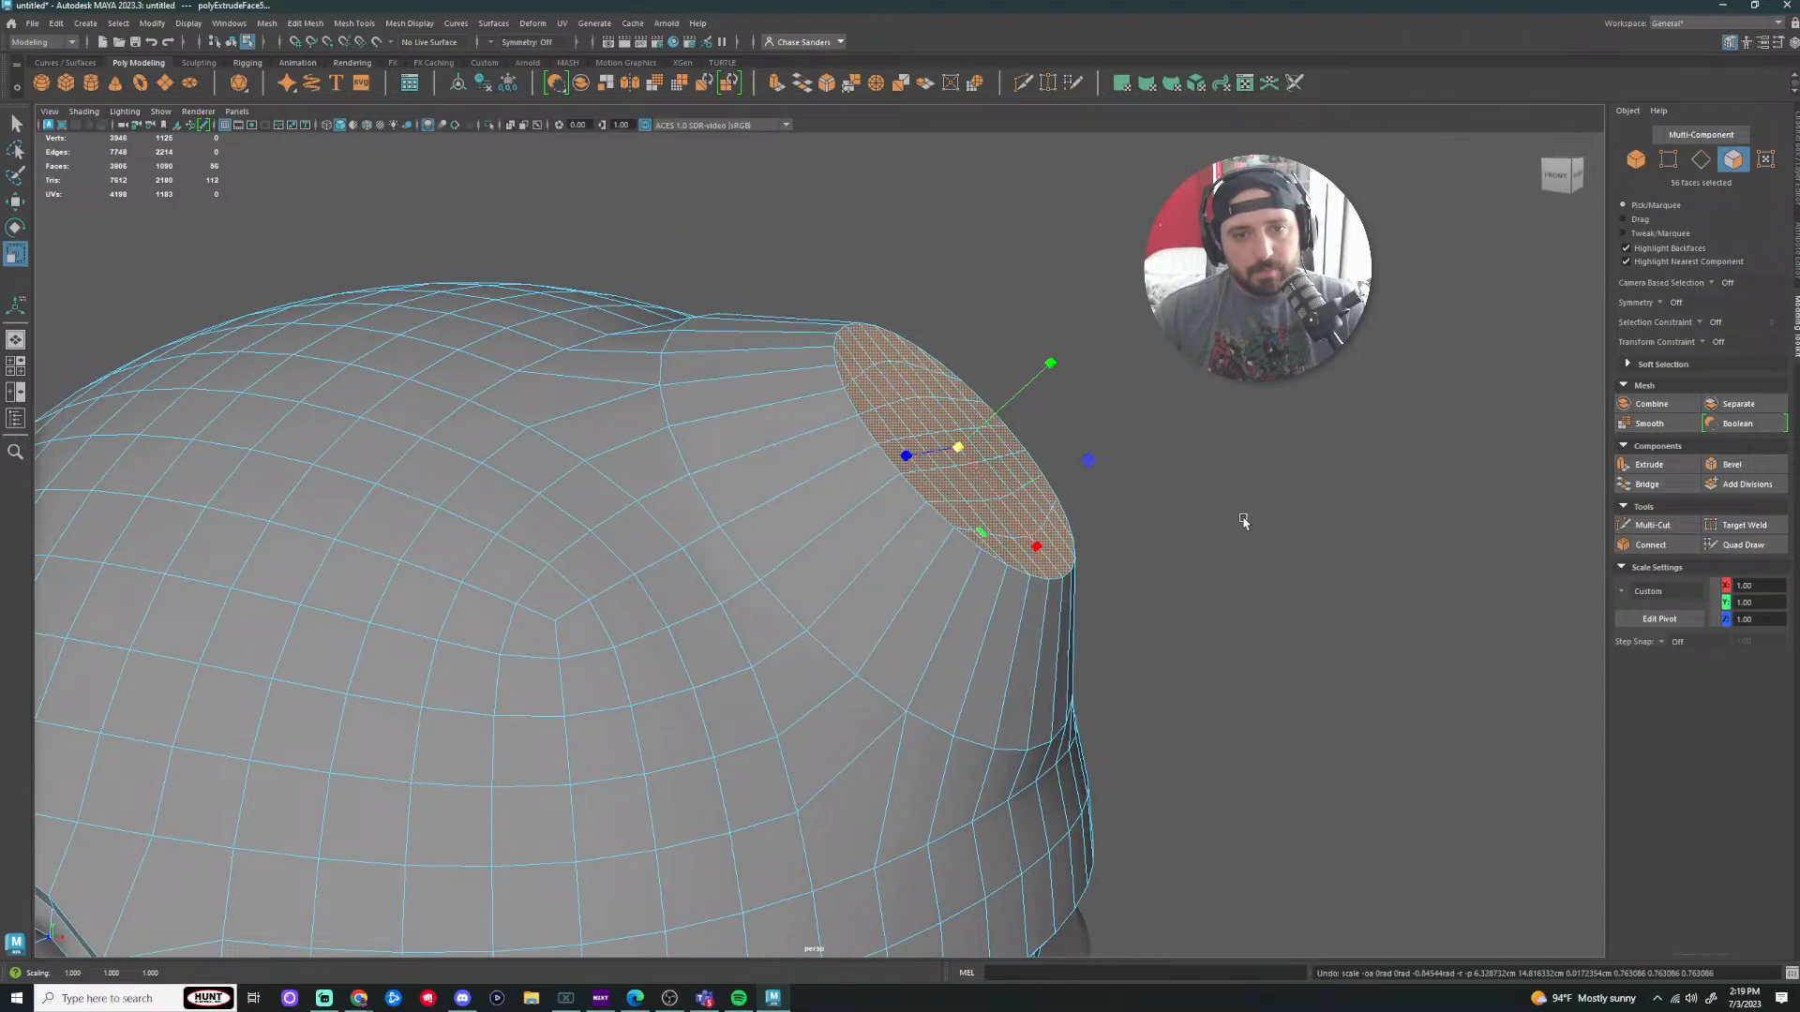
{"action": "mouse_move", "coordinate": [1243, 521]}
{"action": "left_mouse_down", "text": "alt"}
{"action": "mouse_move", "coordinate": [1193, 507]}
{"action": "mouse_move", "coordinate": [1225, 510]}
{"action": "left_mouse_up", "text": "alt"}
{"action": "right_click_drag", "start_coordinate": [773, 401], "coordinate": [790, 377]}
{"action": "double_click", "coordinate": [818, 388]}
{"action": "key", "text": "w"}
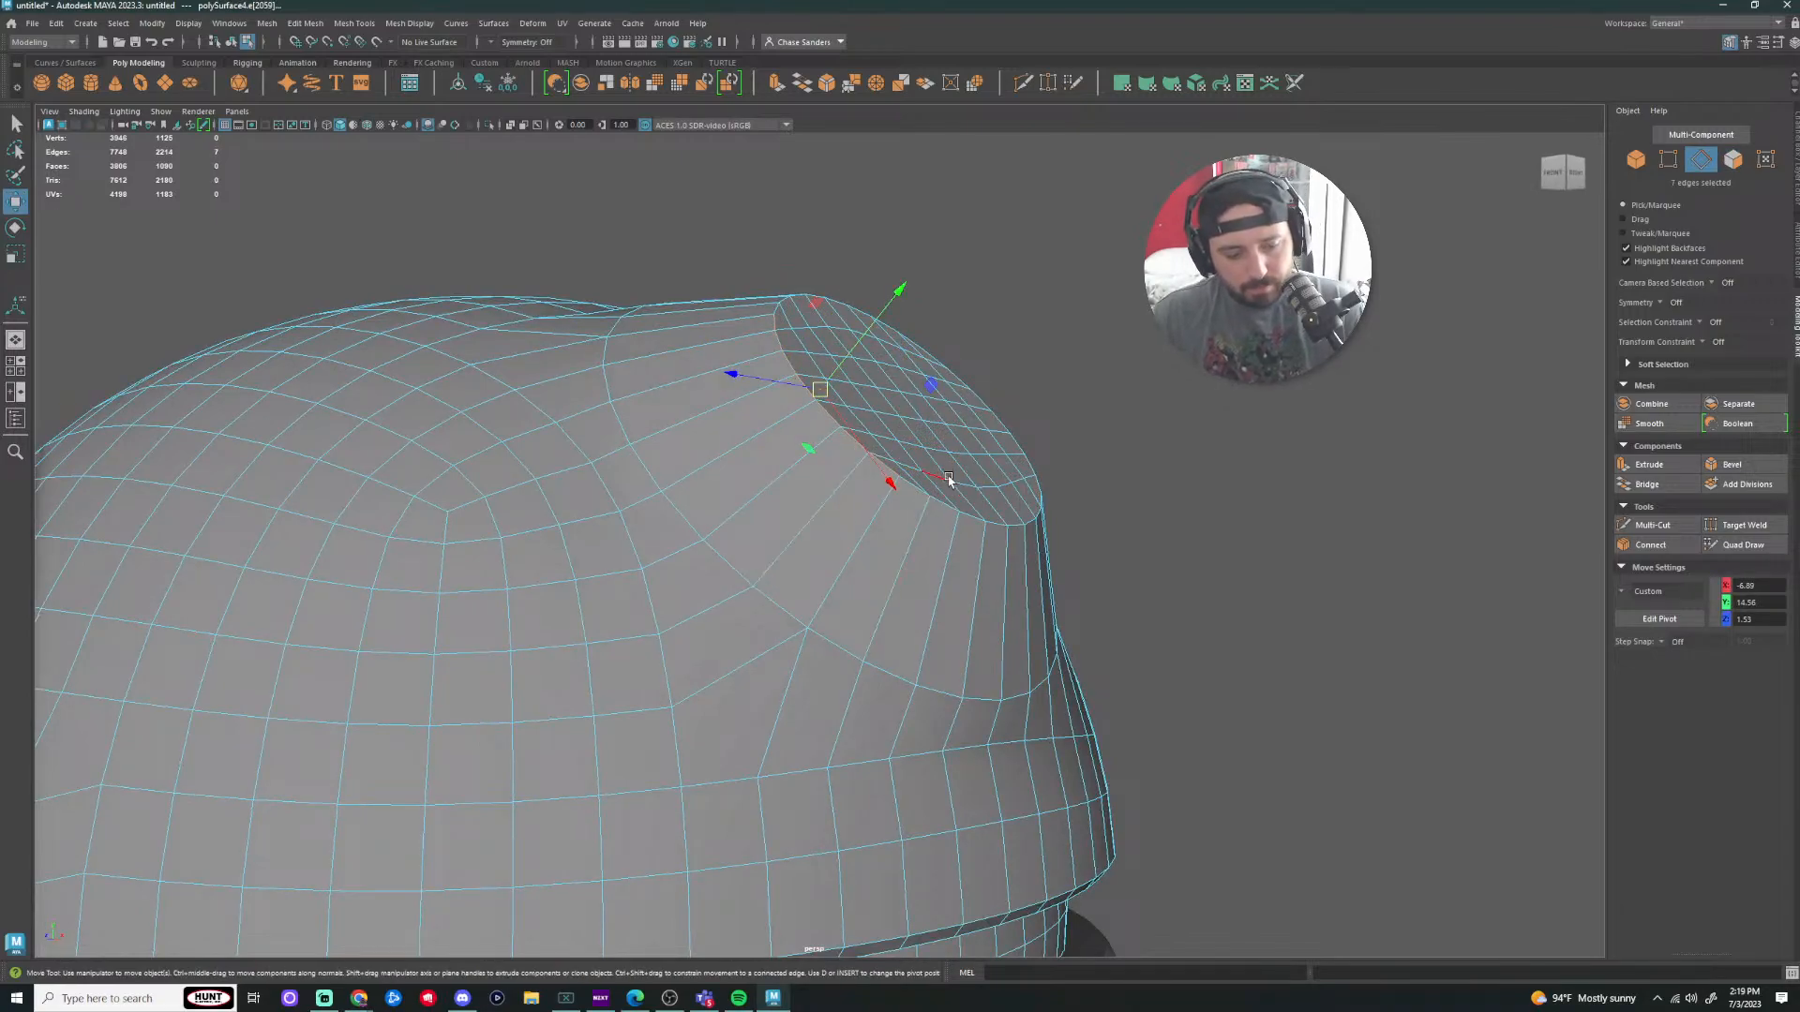
Step: Move the cap's border edge loop inward toward the dome
{"action": "key", "text": "q"}
{"action": "left_click_drag", "start_coordinate": [928, 491], "coordinate": [875, 546], "text": "alt"}
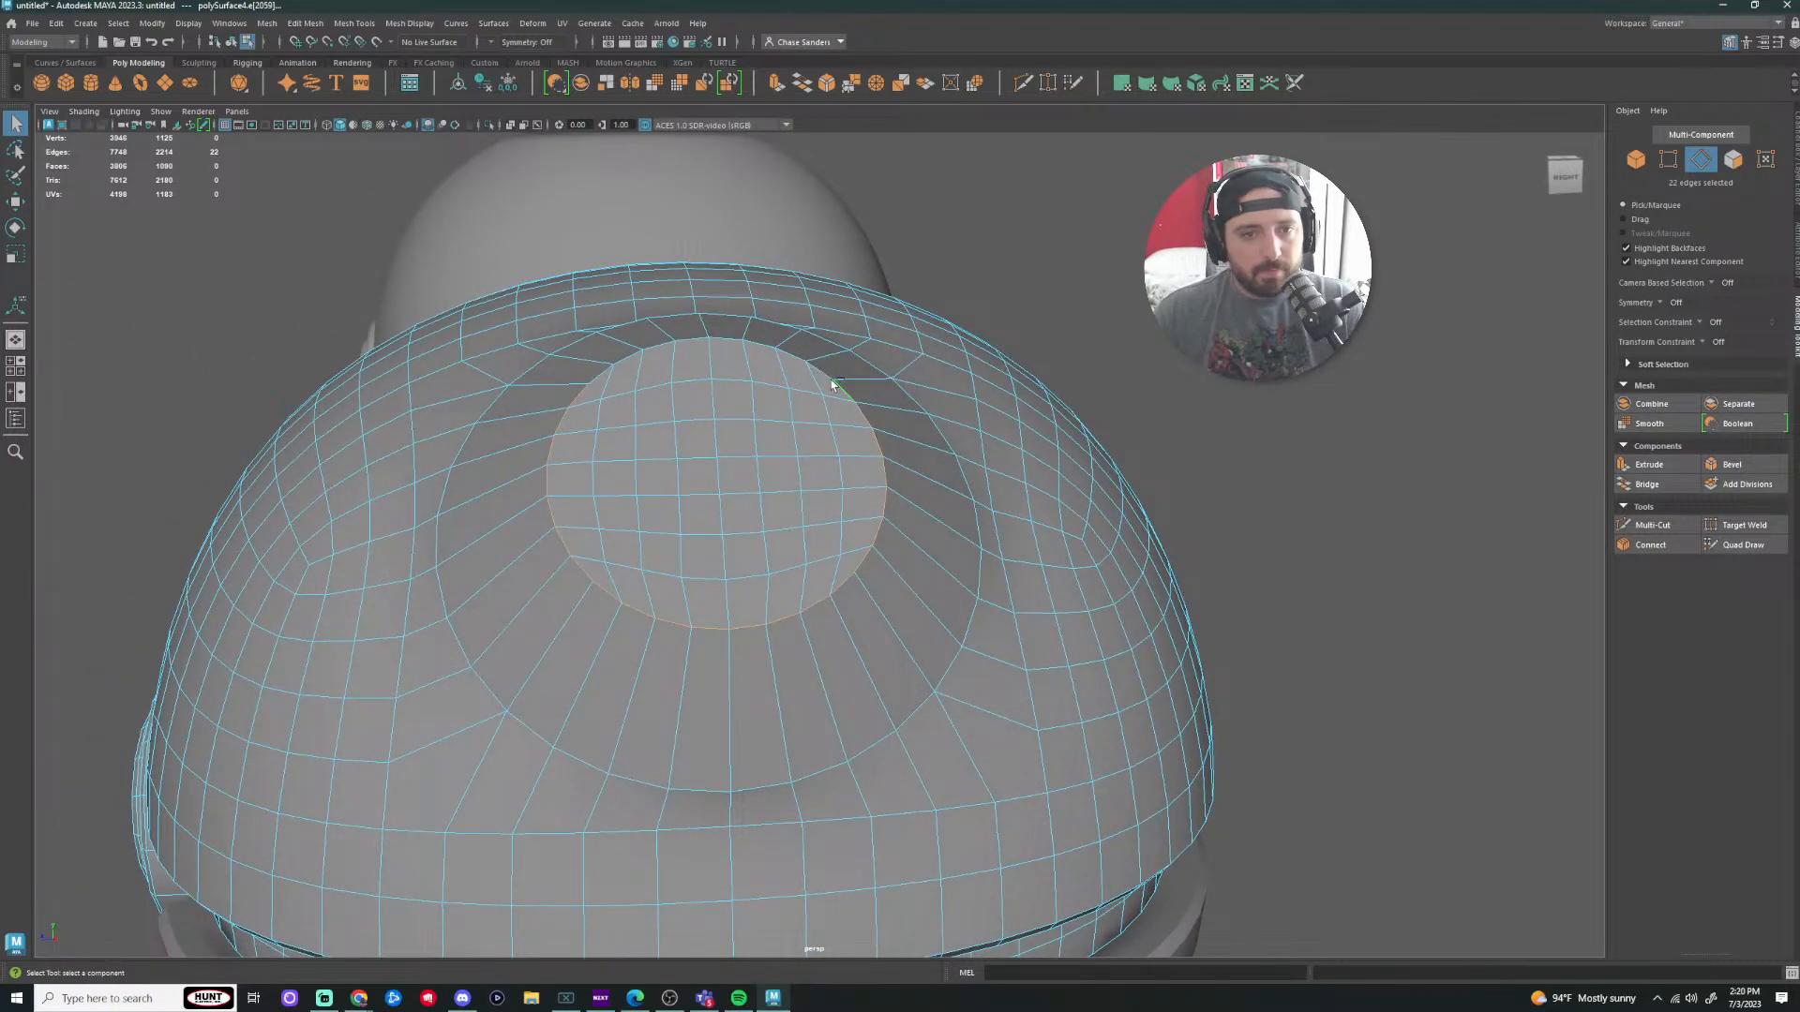
{"action": "left_click_drag", "start_coordinate": [863, 425], "coordinate": [1325, 566], "text": "alt"}
{"action": "key", "text": "w"}
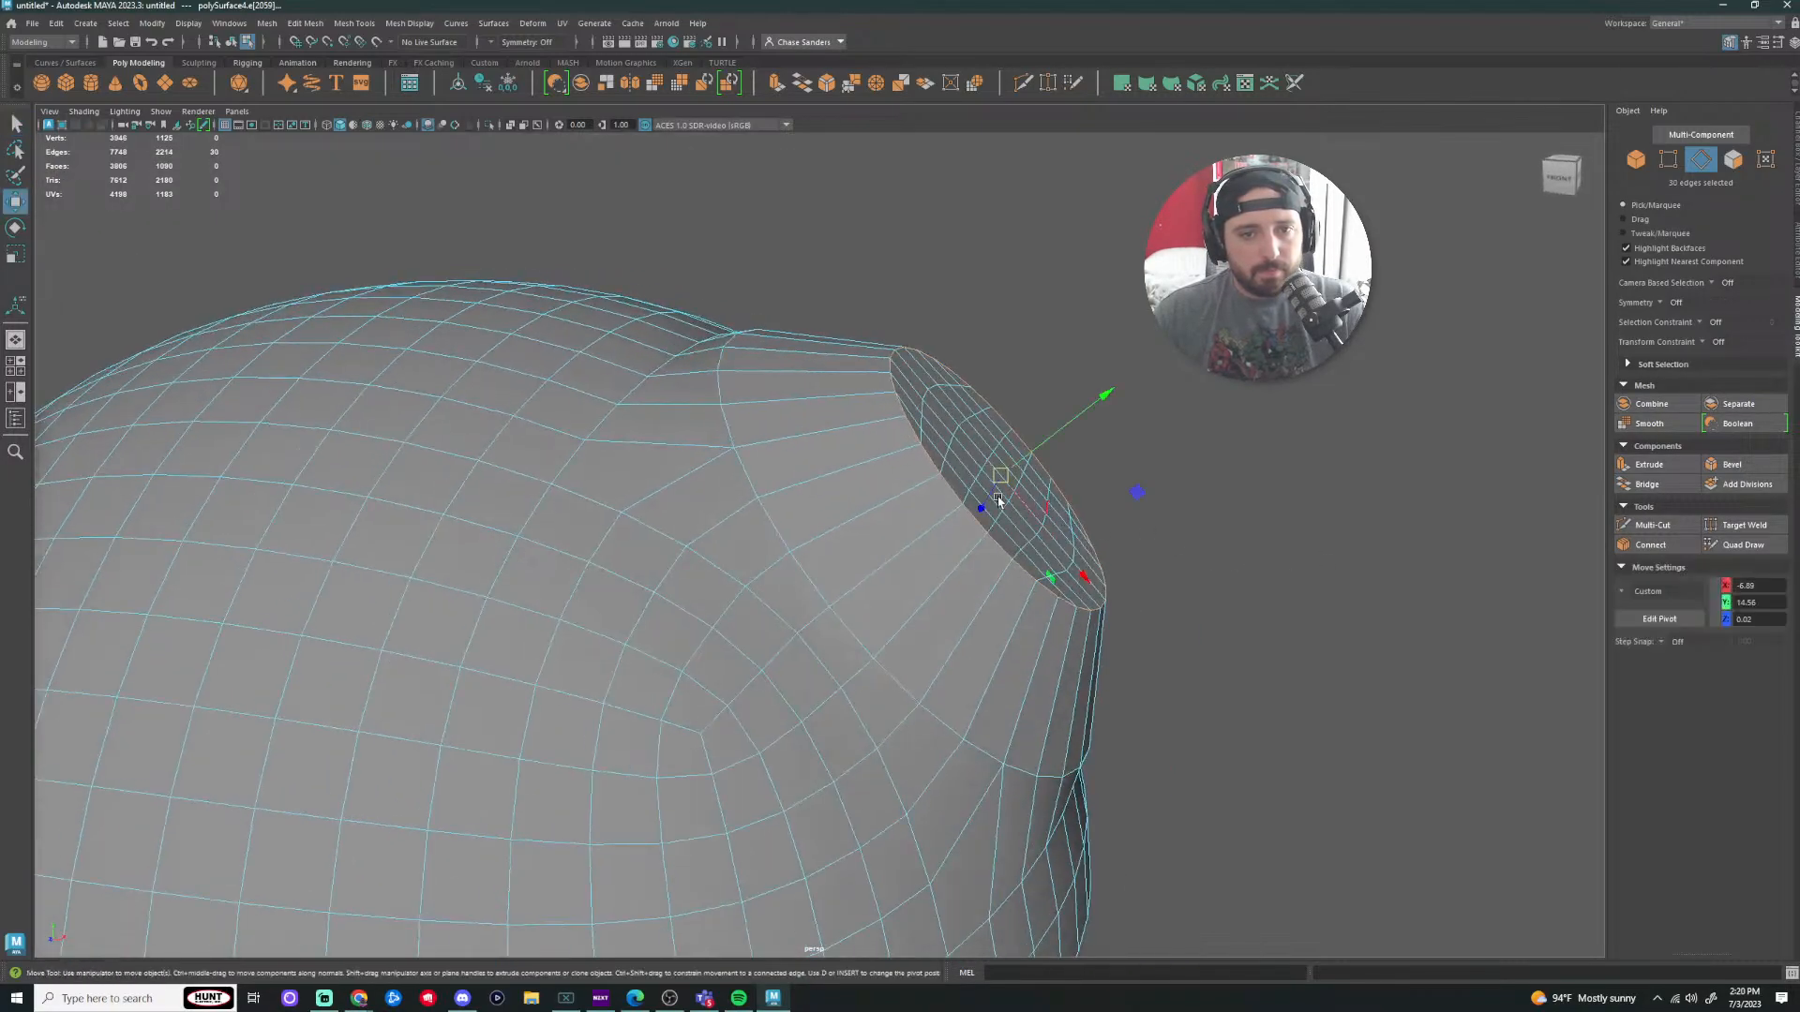
{"action": "left_click_drag", "start_coordinate": [1003, 475], "coordinate": [971, 492]}
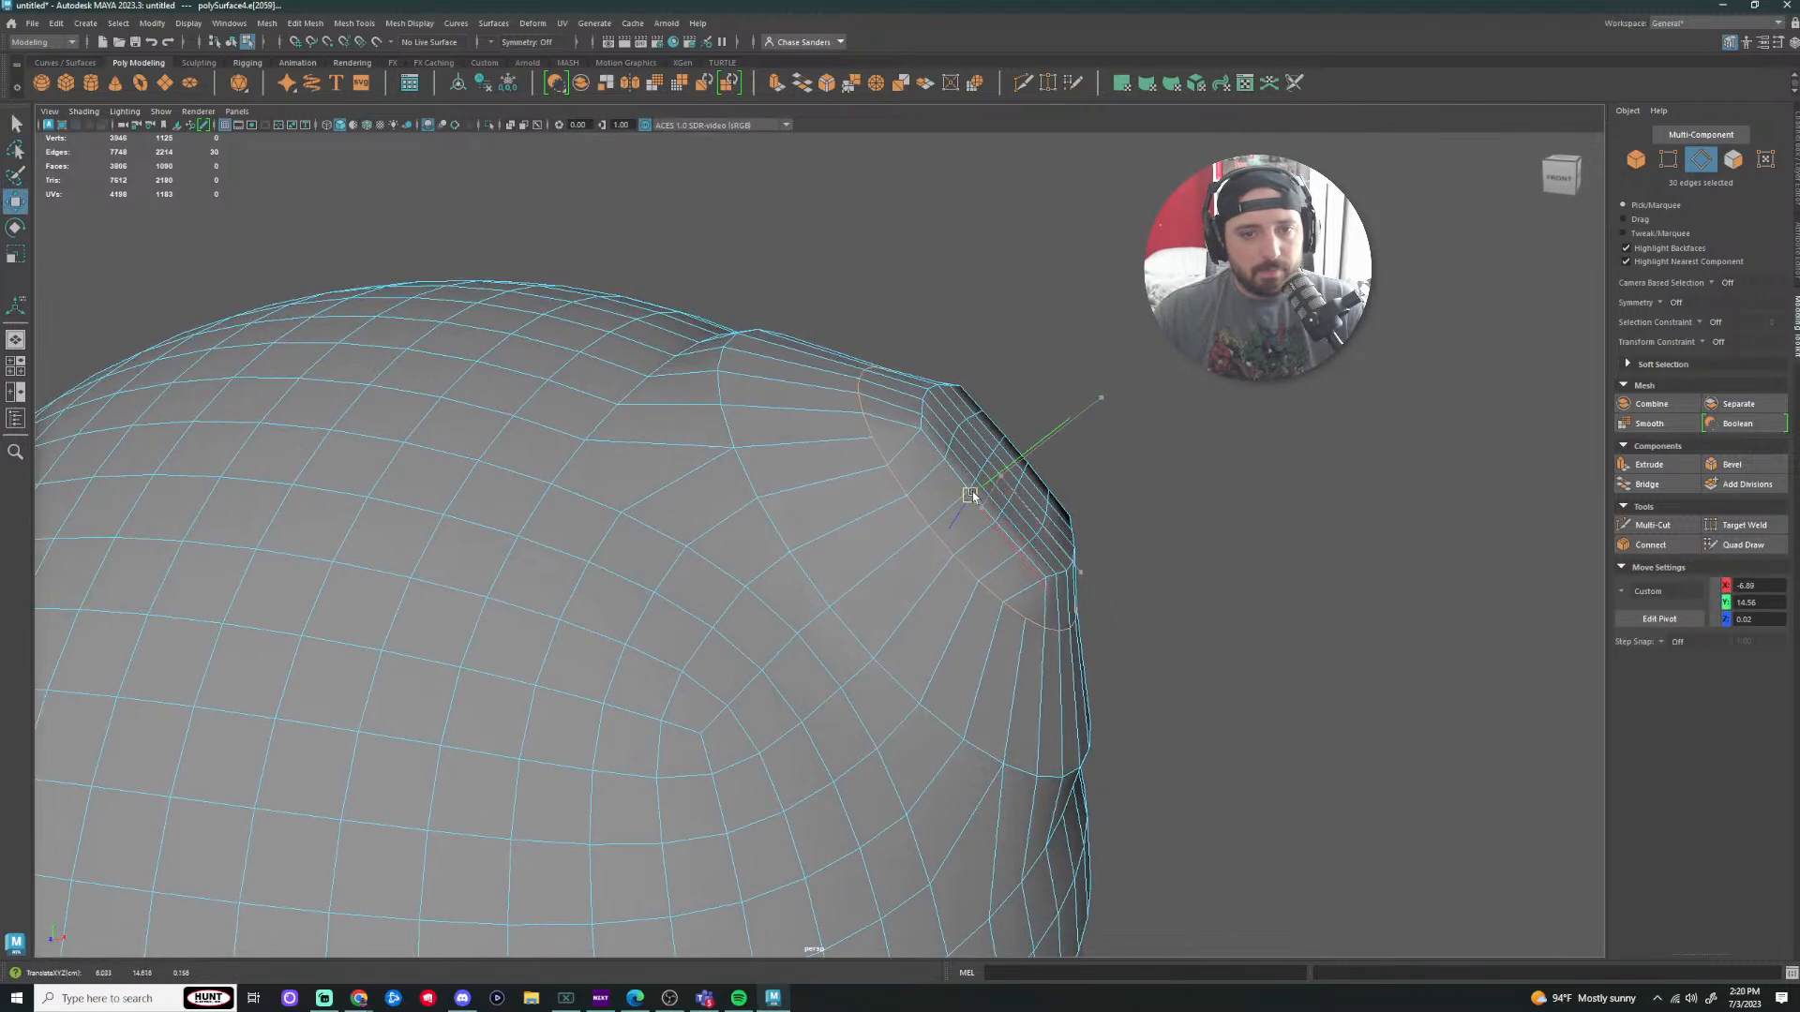
{"action": "scroll", "coordinate": [991, 488], "scroll_direction": "up", "scroll_amount": 3}
{"action": "left_click", "coordinate": [1358, 497]}
{"action": "left_click_drag", "start_coordinate": [1358, 497], "coordinate": [1307, 513], "text": "alt"}
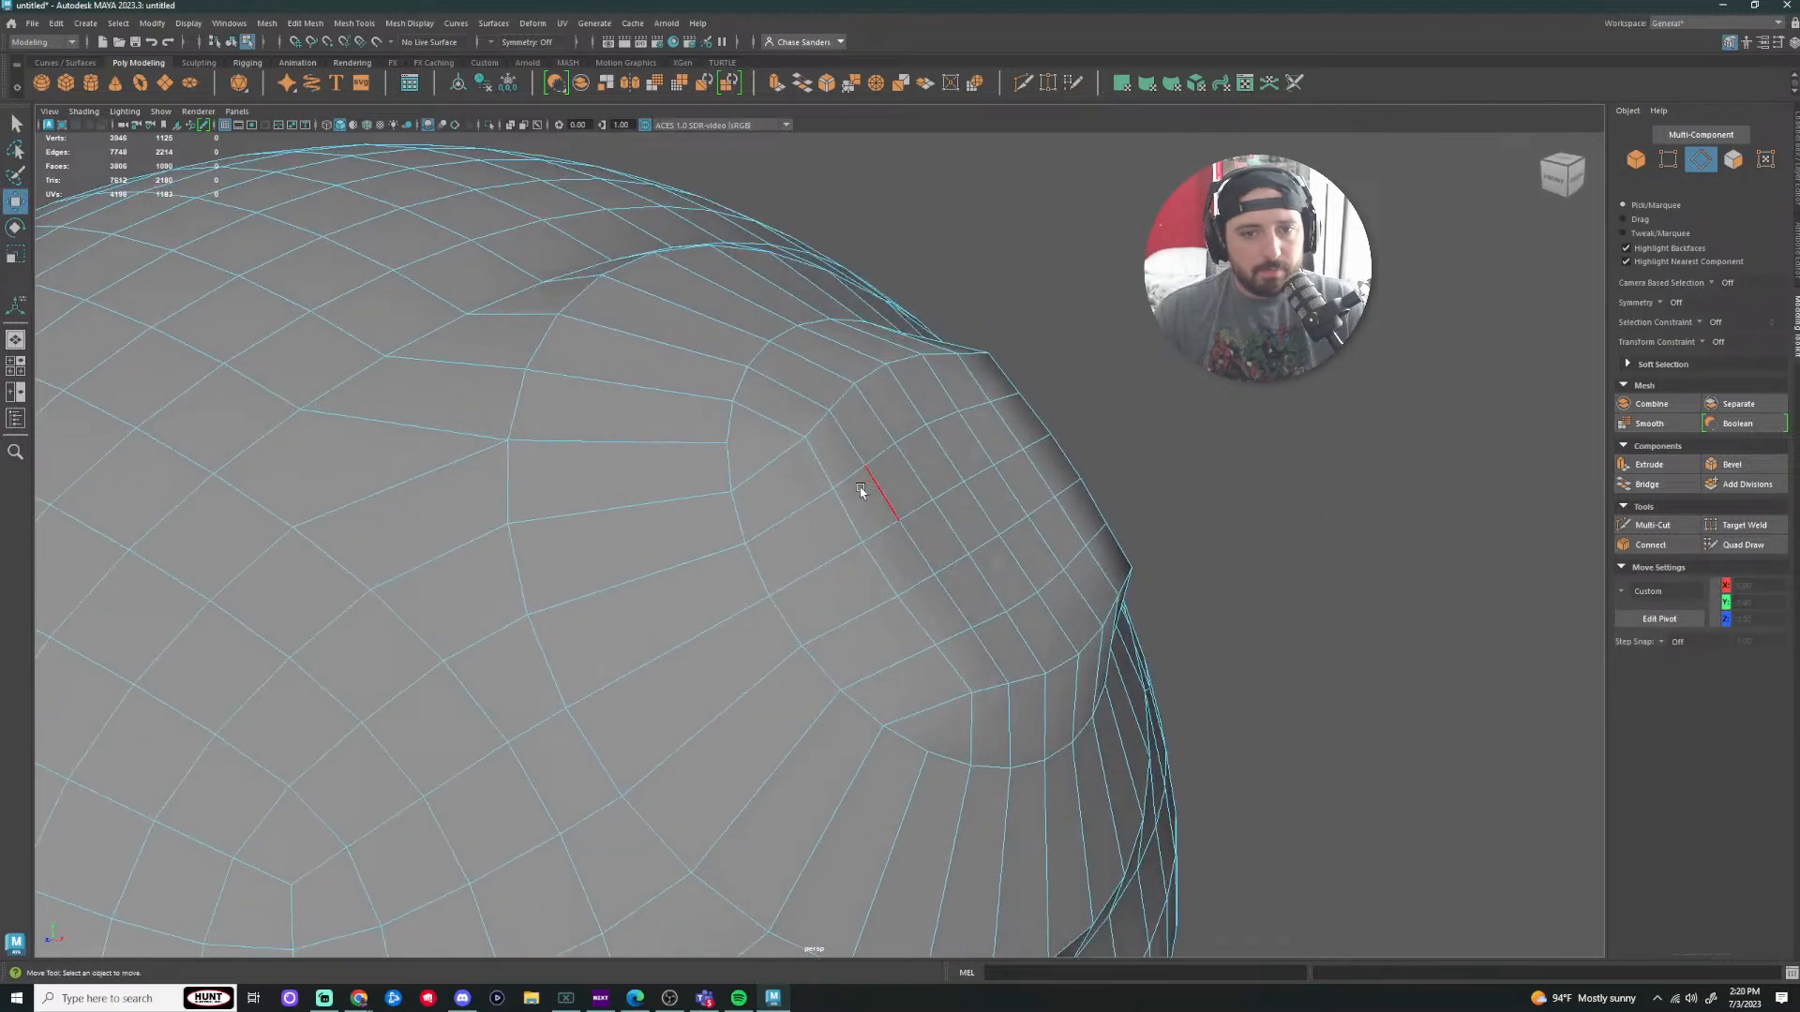
Step: Select edges and edge loops around the cap, ending on a single edge
{"action": "left_click", "coordinate": [817, 467]}
{"action": "double_click", "coordinate": [846, 525]}
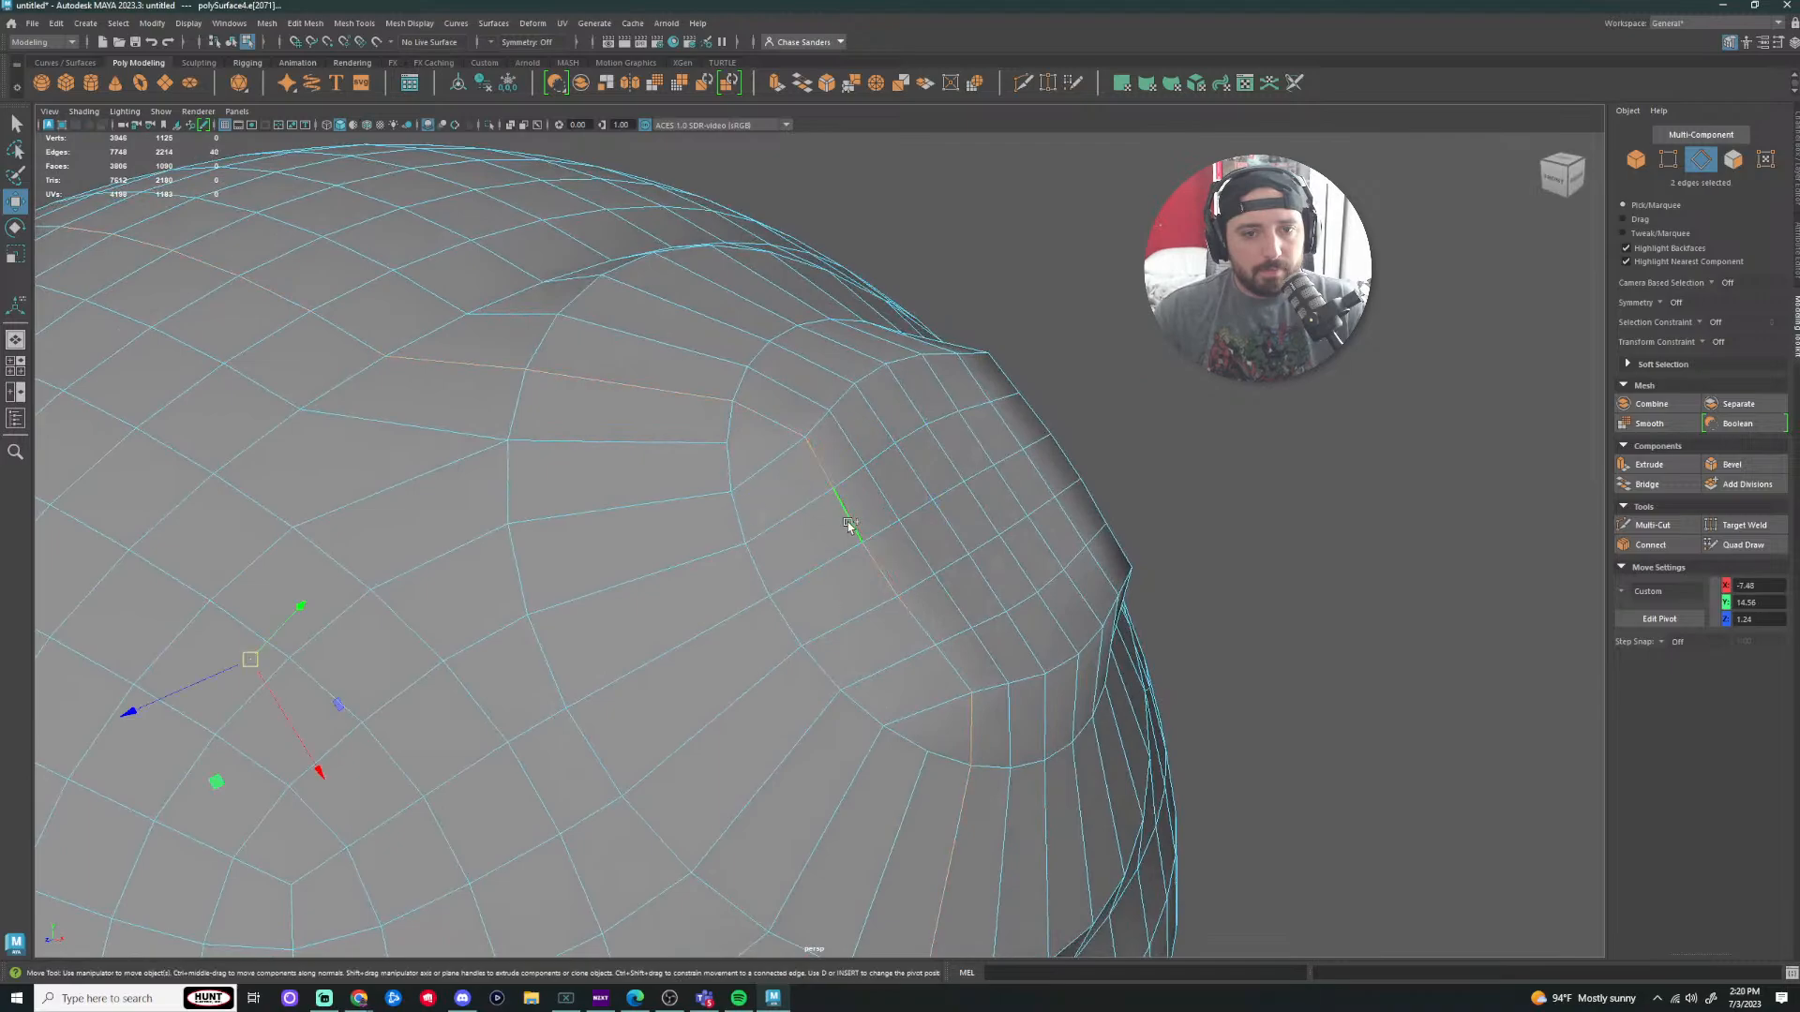
{"action": "left_click", "coordinate": [1404, 661]}
{"action": "left_click_drag", "start_coordinate": [1404, 662], "coordinate": [1298, 673], "text": "alt"}
{"action": "left_click", "coordinate": [701, 717]}
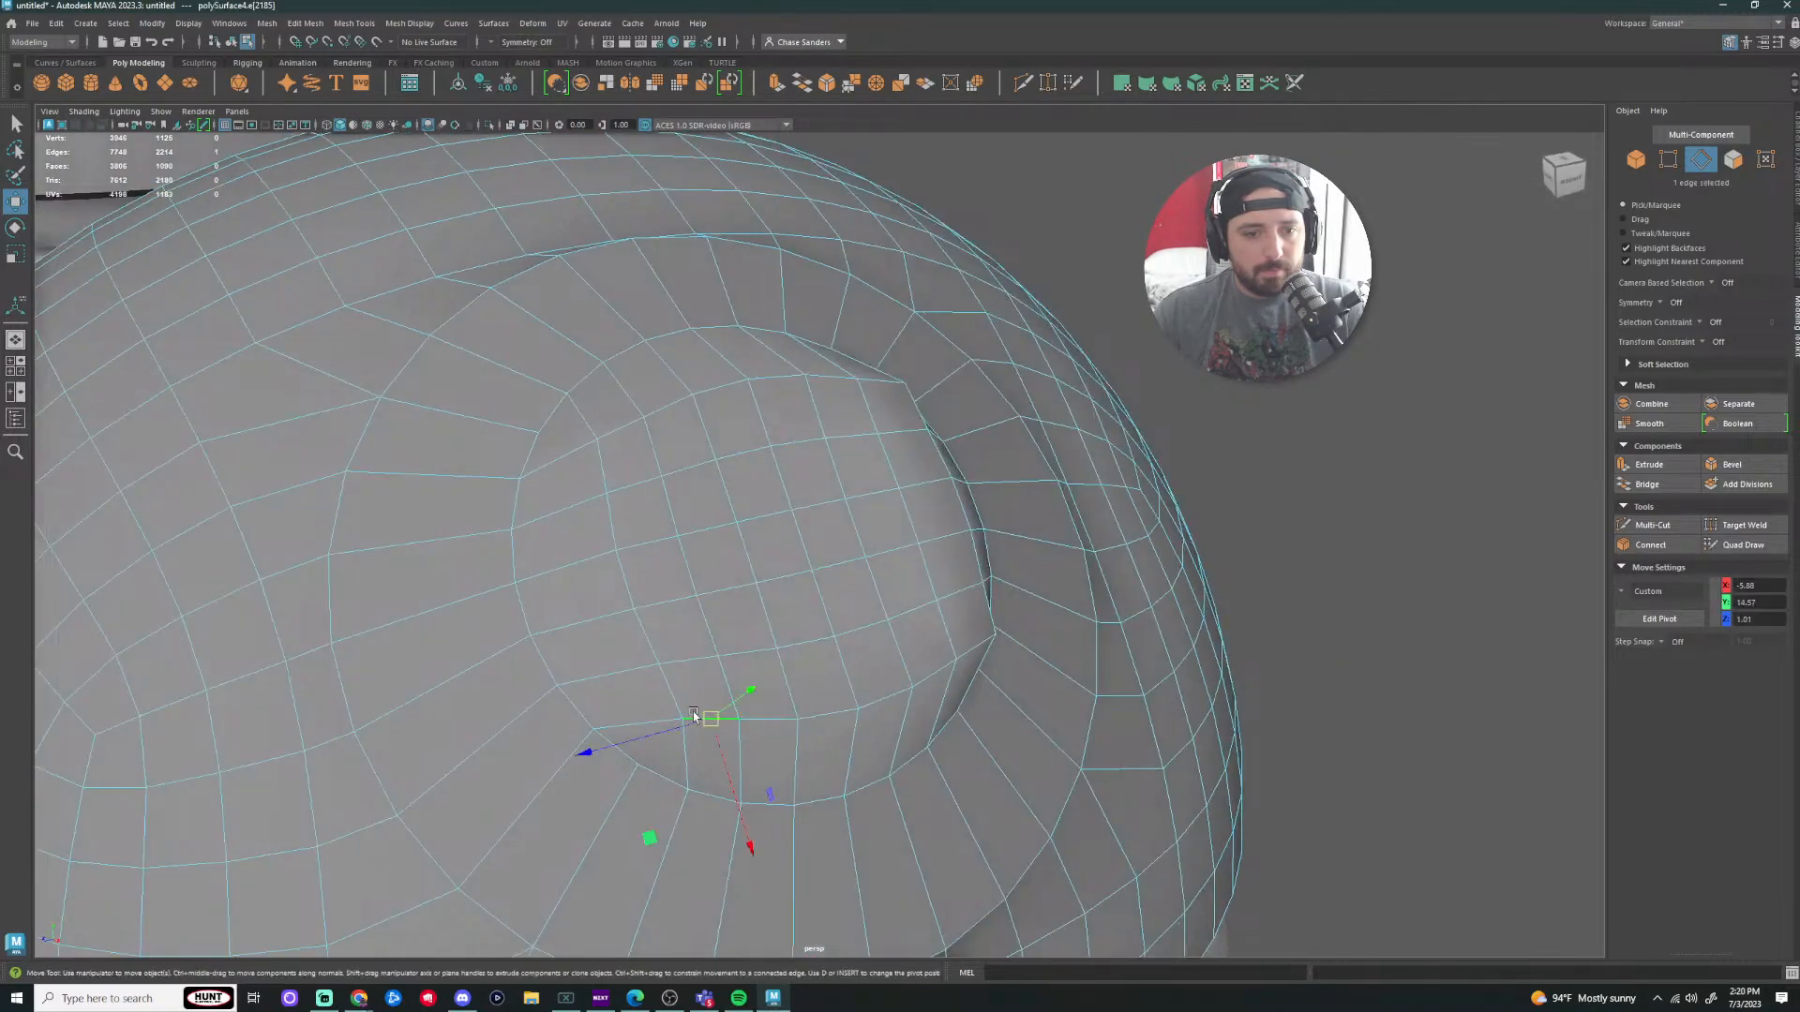
{"action": "left_click", "coordinate": [668, 691], "text": "shift"}
{"action": "double_click", "coordinate": [668, 692], "text": "shift"}
{"action": "left_click", "coordinate": [633, 424]}
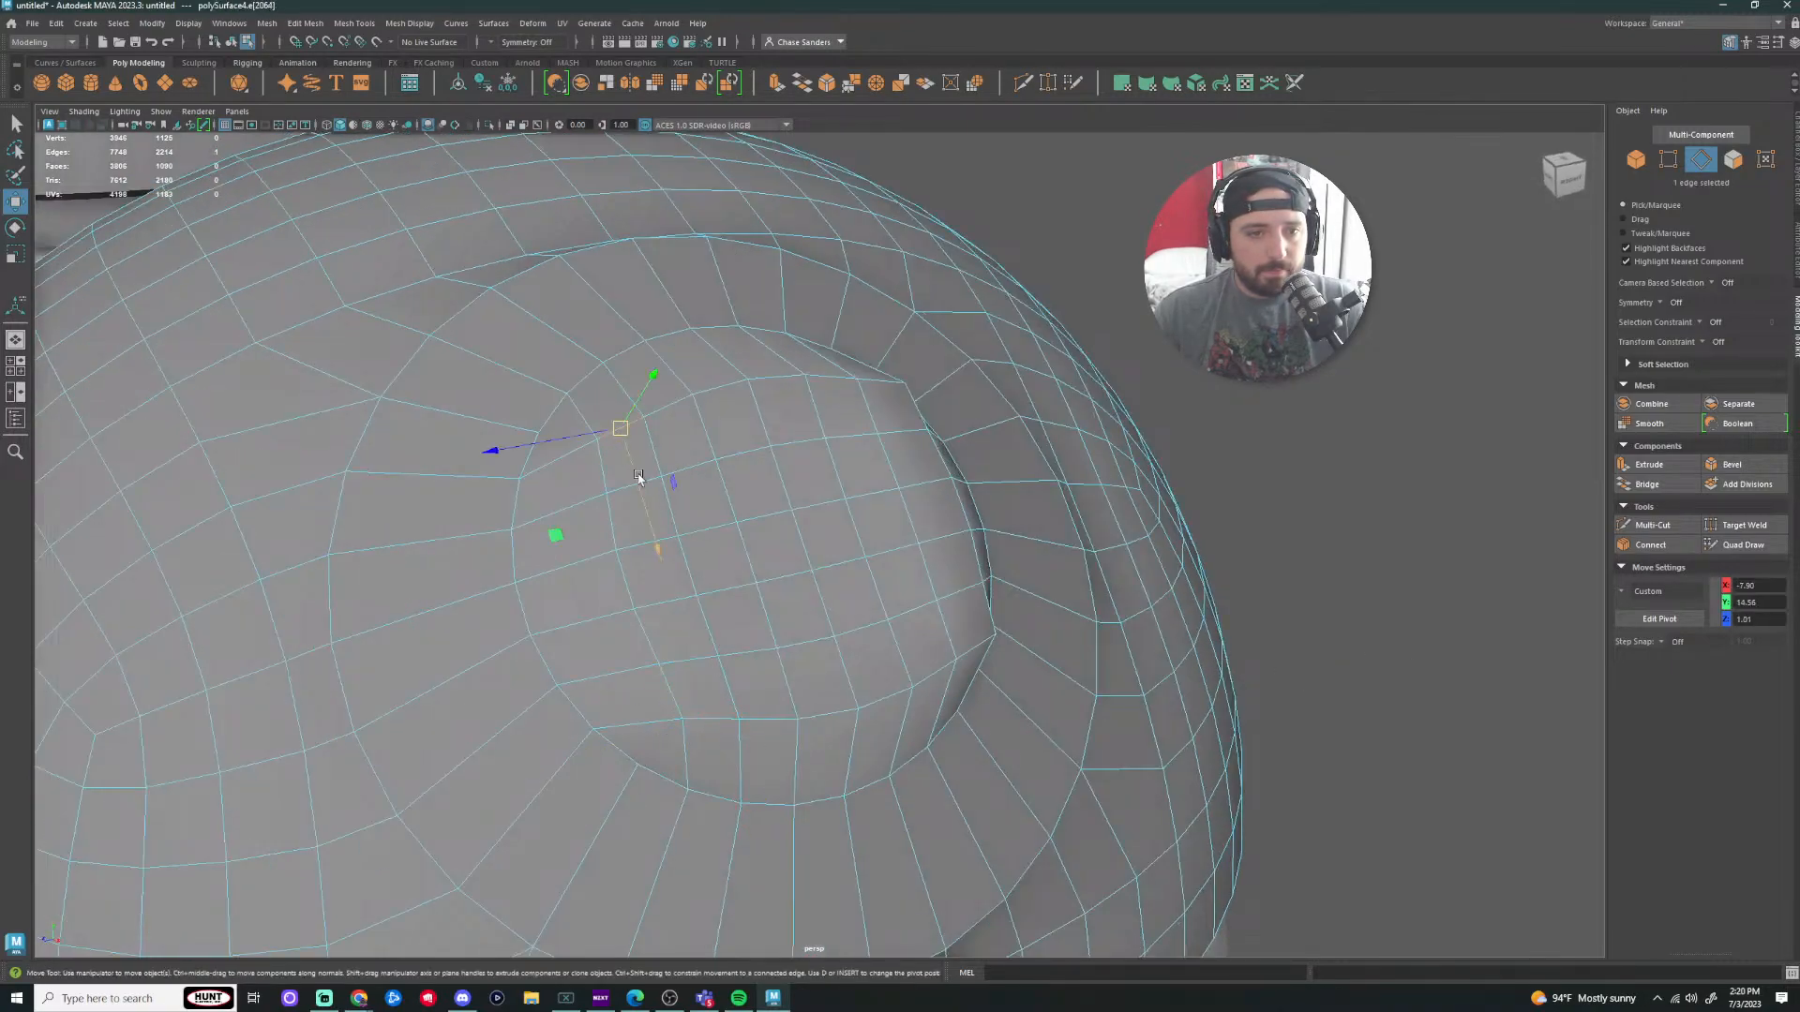
Step: Paint-select the cap's face patch and round it with Edit Mesh > Circularize
{"action": "right_click_drag", "start_coordinate": [695, 561], "coordinate": [692, 605]}
{"action": "left_click", "coordinate": [632, 456]}
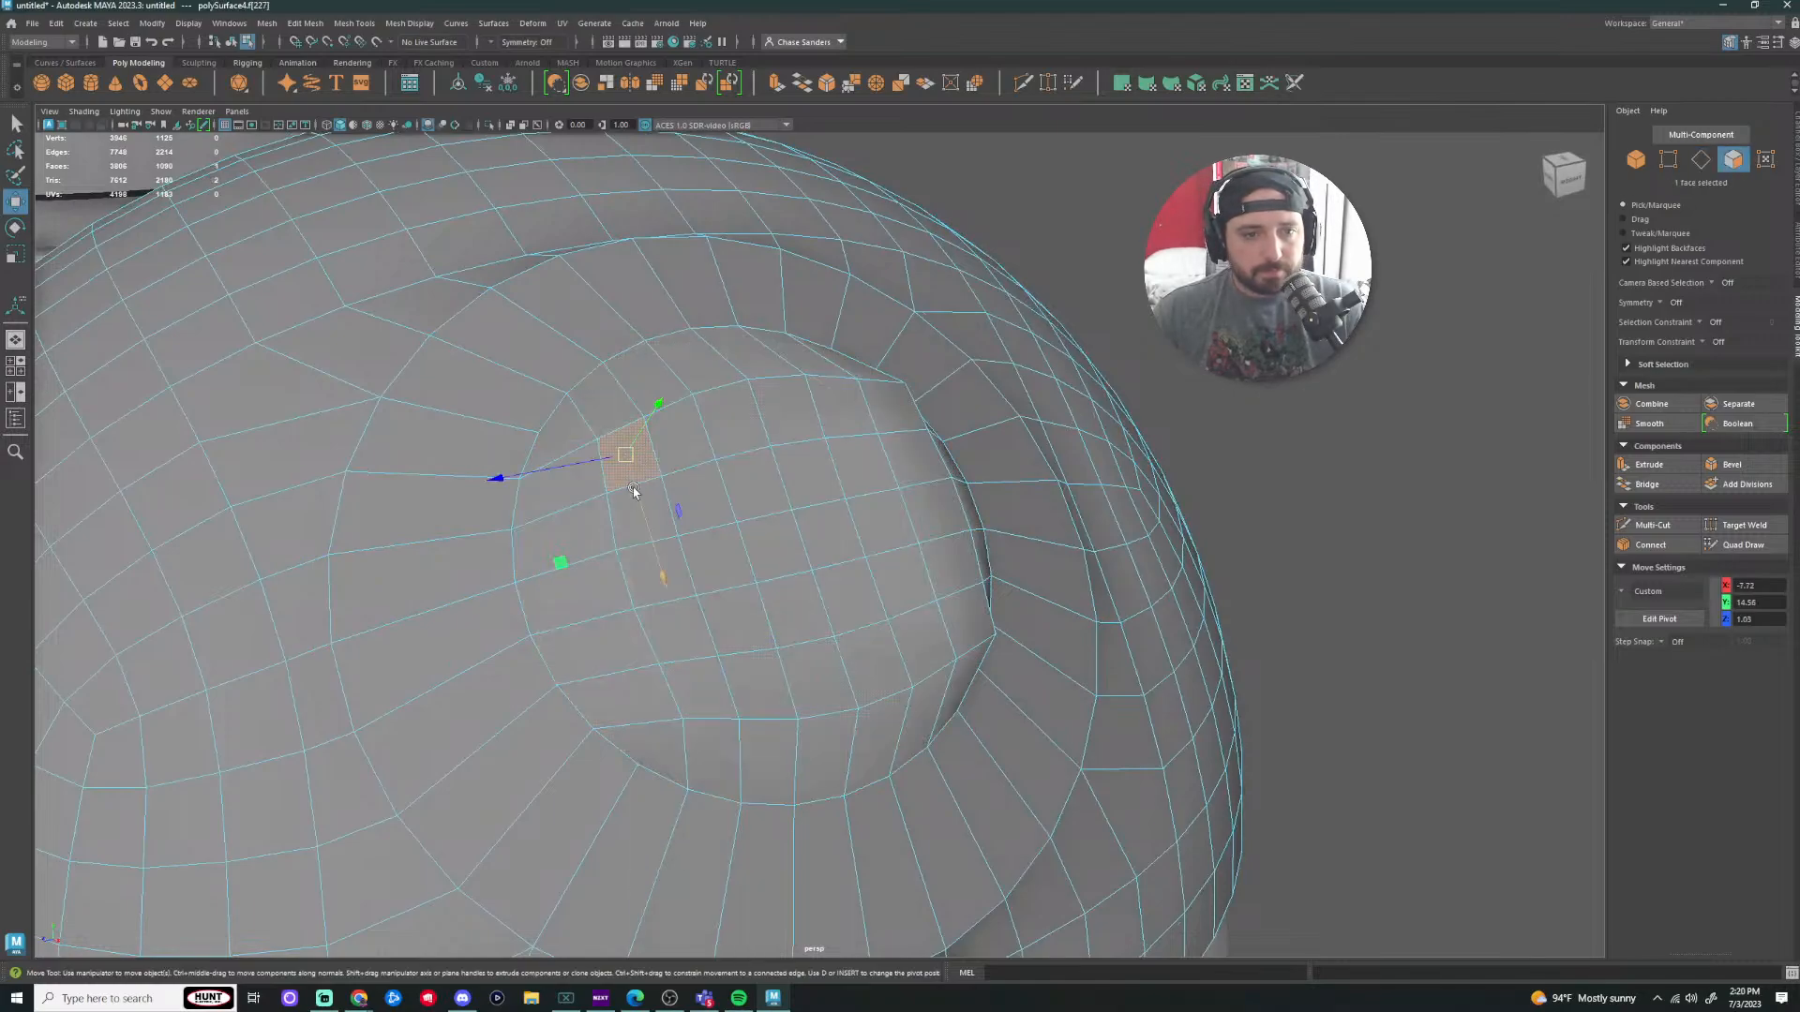
{"action": "key", "text": "Tab"}
{"action": "key", "text": "q"}
{"action": "mouse_move", "coordinate": [639, 504]}
{"action": "left_mouse_down"}
{"action": "mouse_move", "coordinate": [685, 647]}
{"action": "mouse_move", "coordinate": [923, 620]}
{"action": "mouse_move", "coordinate": [897, 411]}
{"action": "mouse_move", "coordinate": [693, 479]}
{"action": "mouse_move", "coordinate": [893, 591]}
{"action": "mouse_move", "coordinate": [757, 487]}
{"action": "mouse_move", "coordinate": [811, 536]}
{"action": "left_mouse_up"}
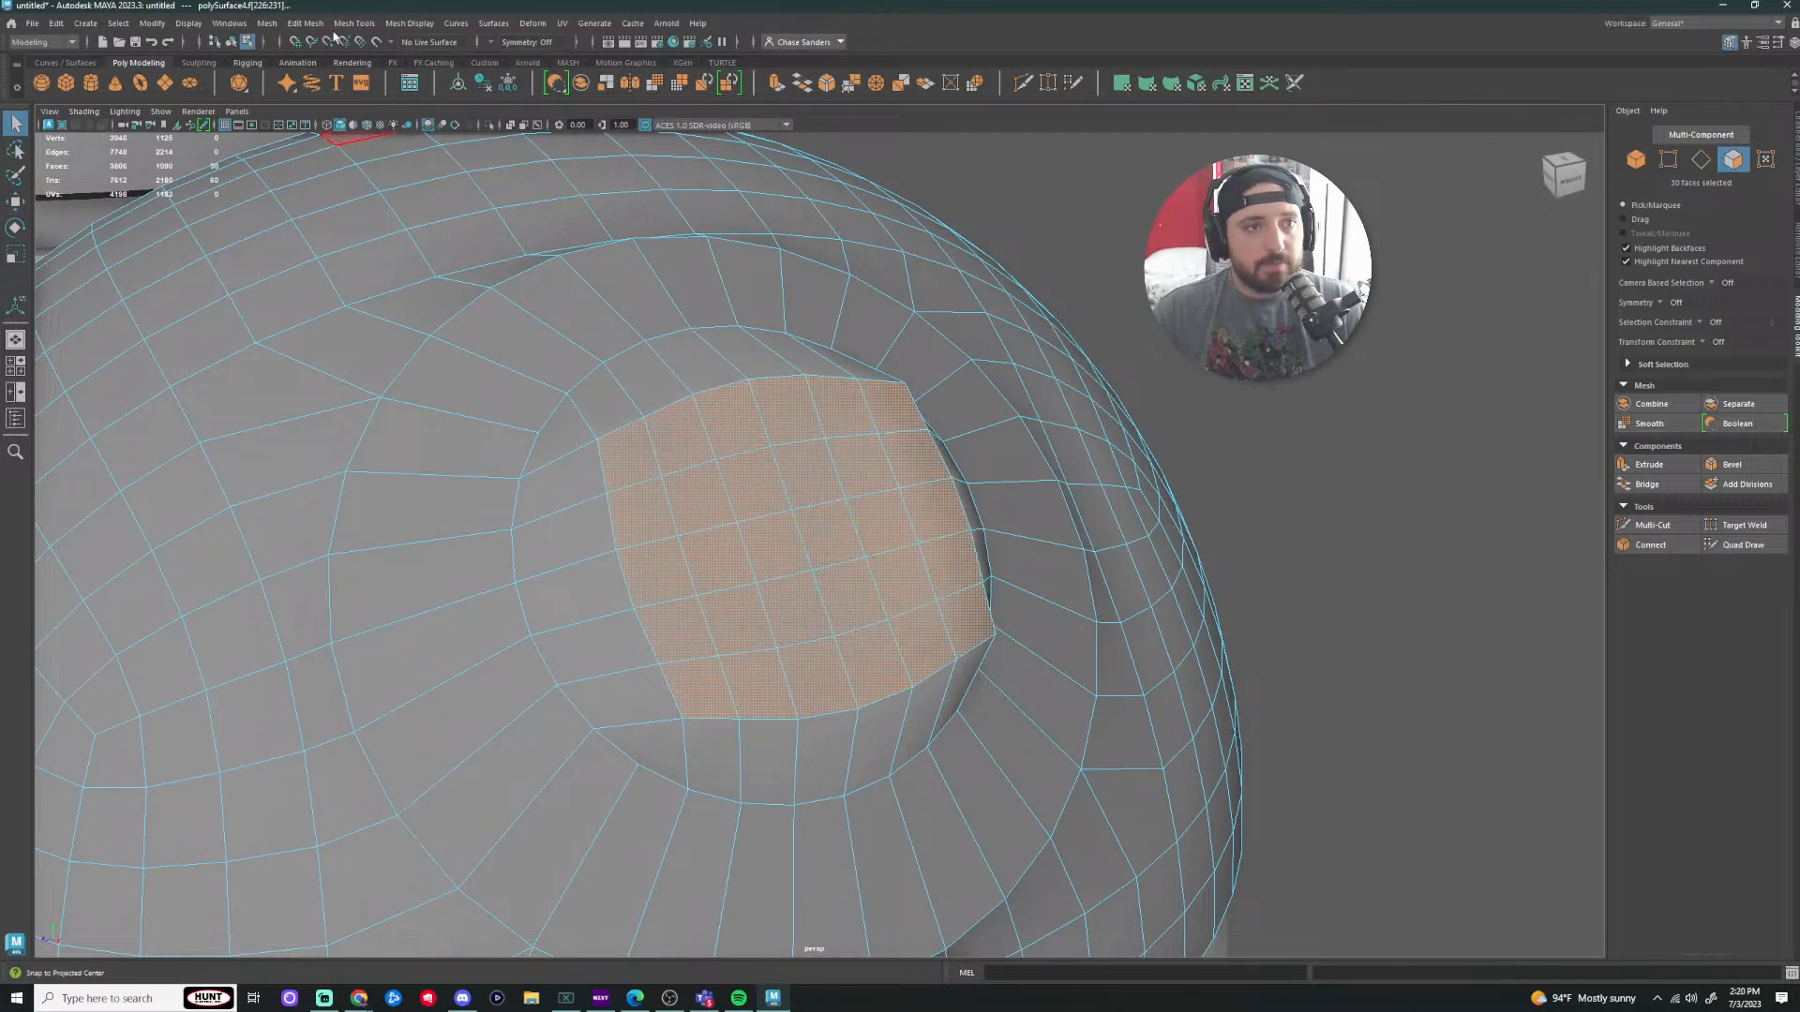
{"action": "left_click", "coordinate": [268, 22]}
{"action": "mouse_move", "coordinate": [306, 22]}
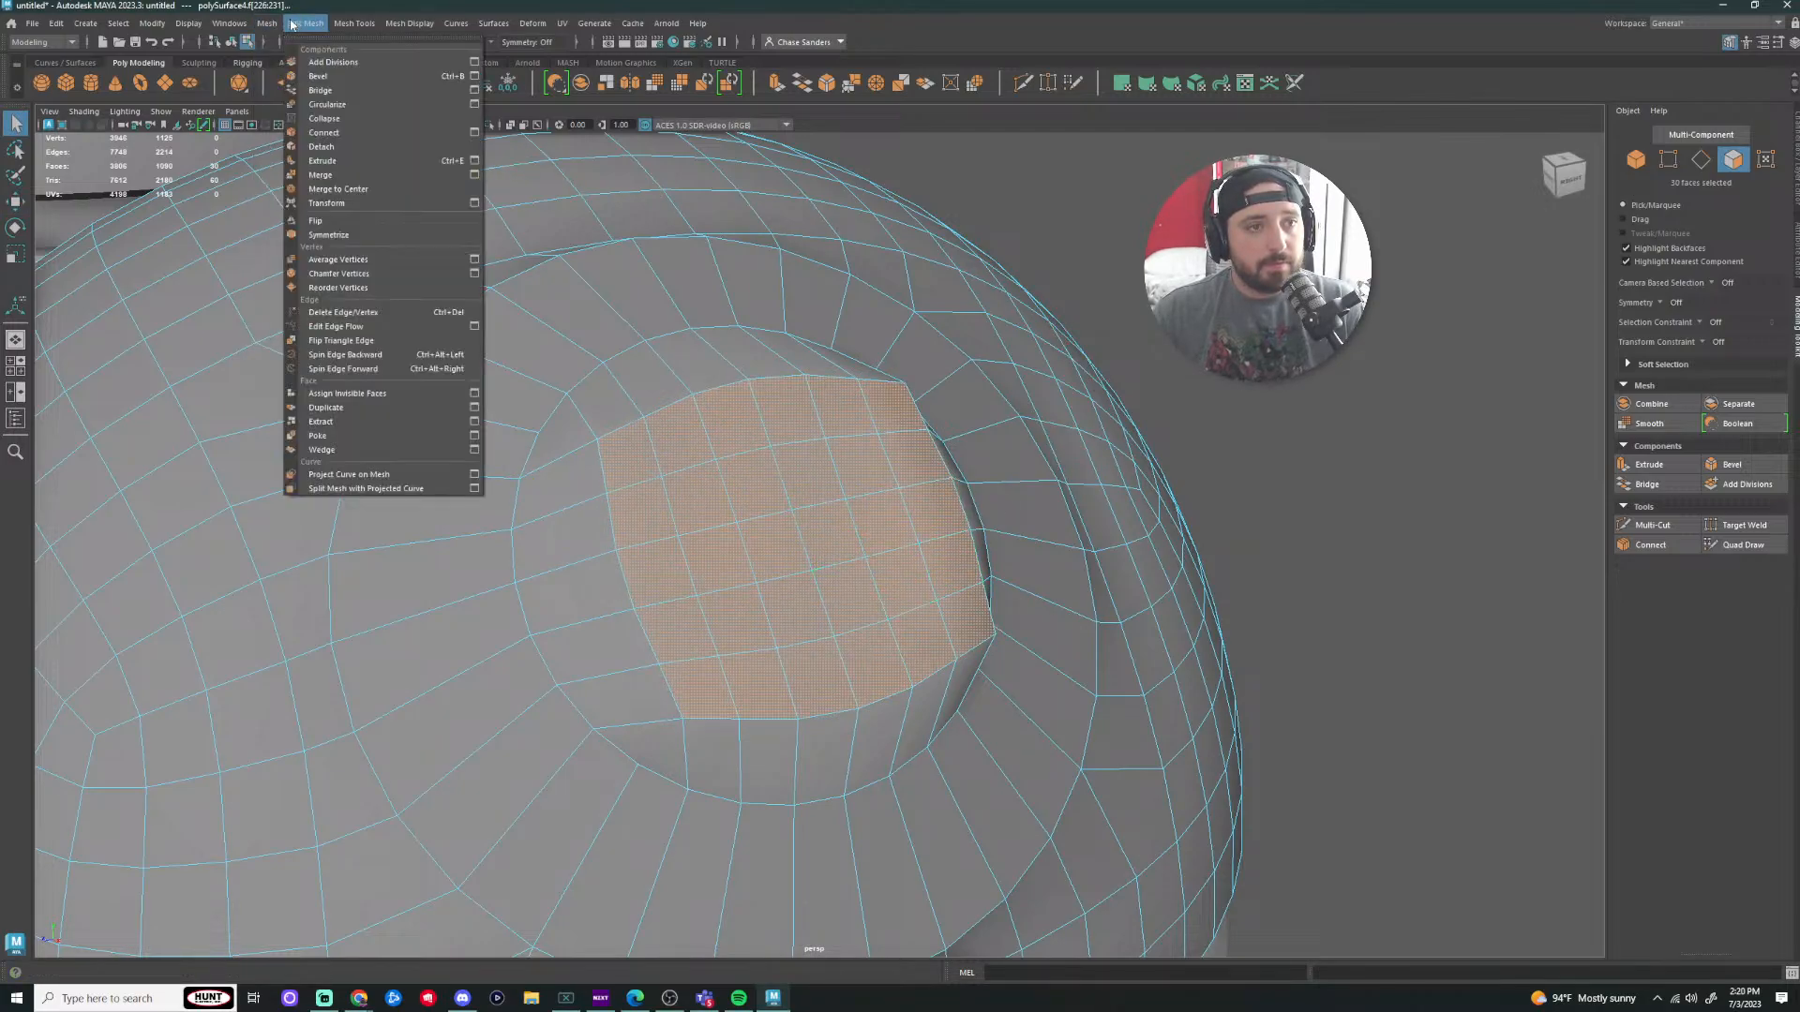
{"action": "left_click", "coordinate": [351, 104]}
{"action": "left_click", "coordinate": [1416, 470]}
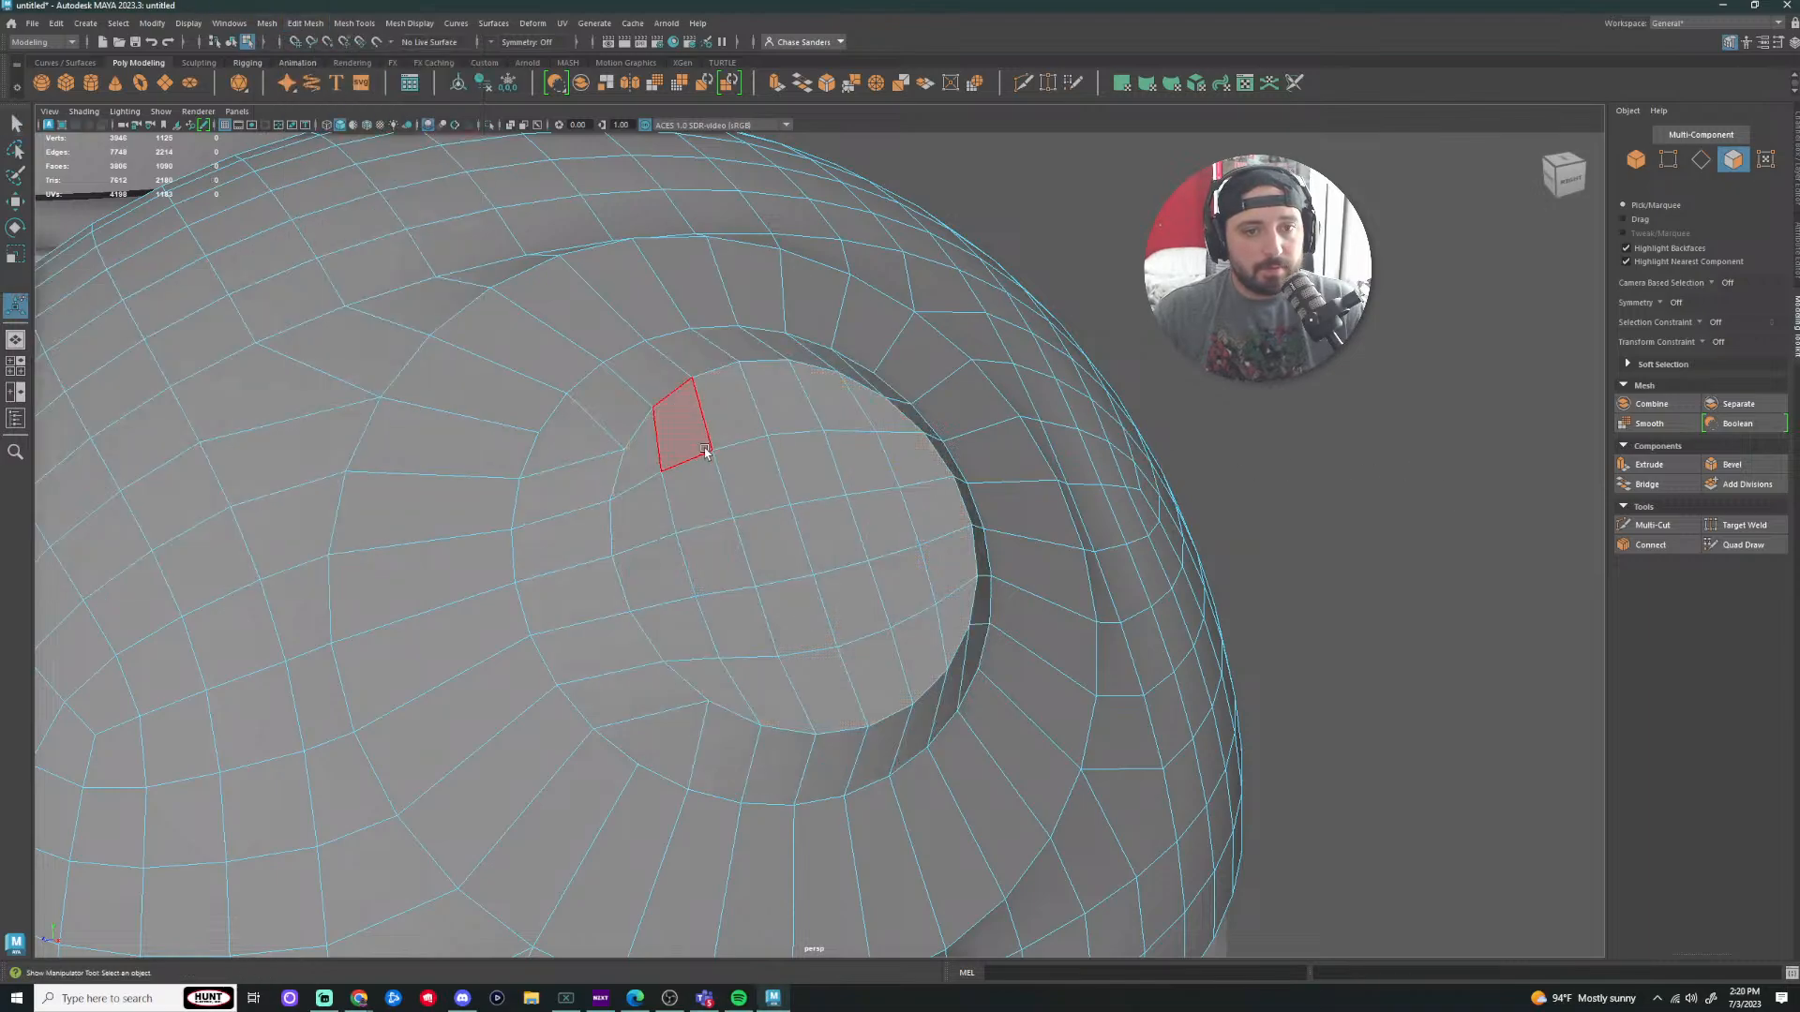
Step: Pick an edge near the cap rim, then undo the edge selections
{"action": "right_click_drag", "start_coordinate": [650, 446], "coordinate": [633, 397]}
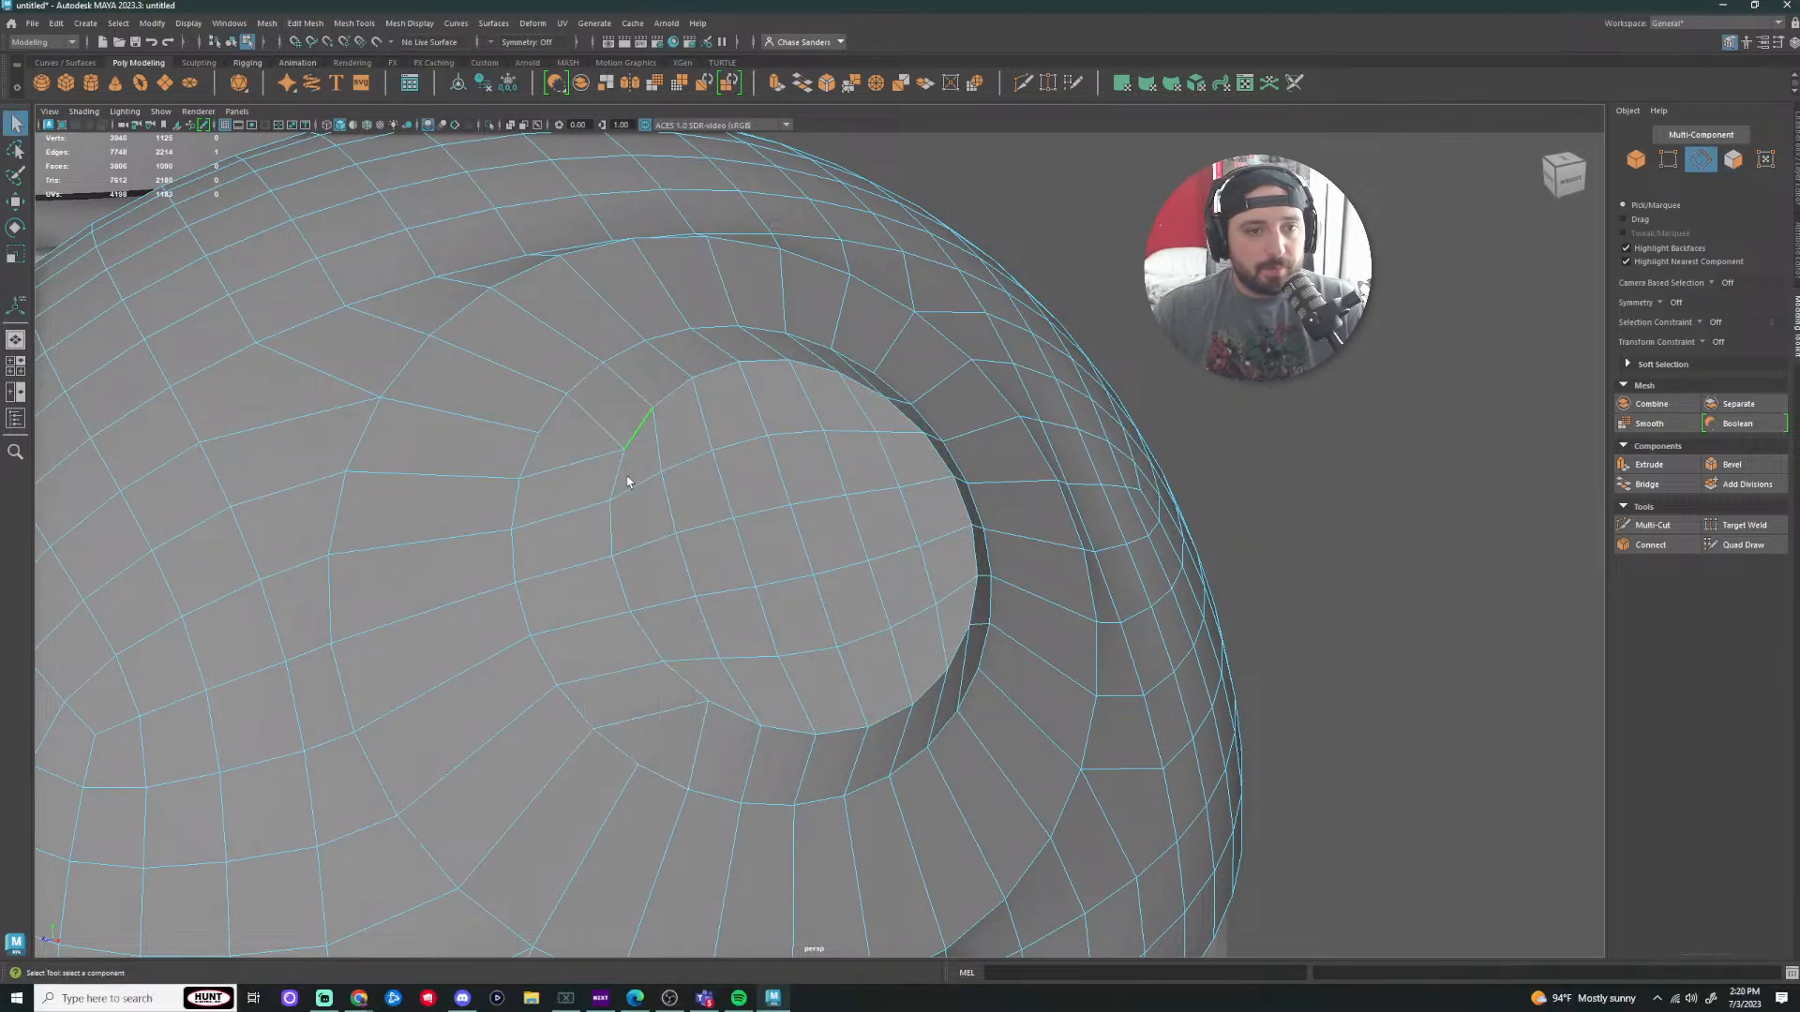
{"action": "left_click", "coordinate": [620, 478]}
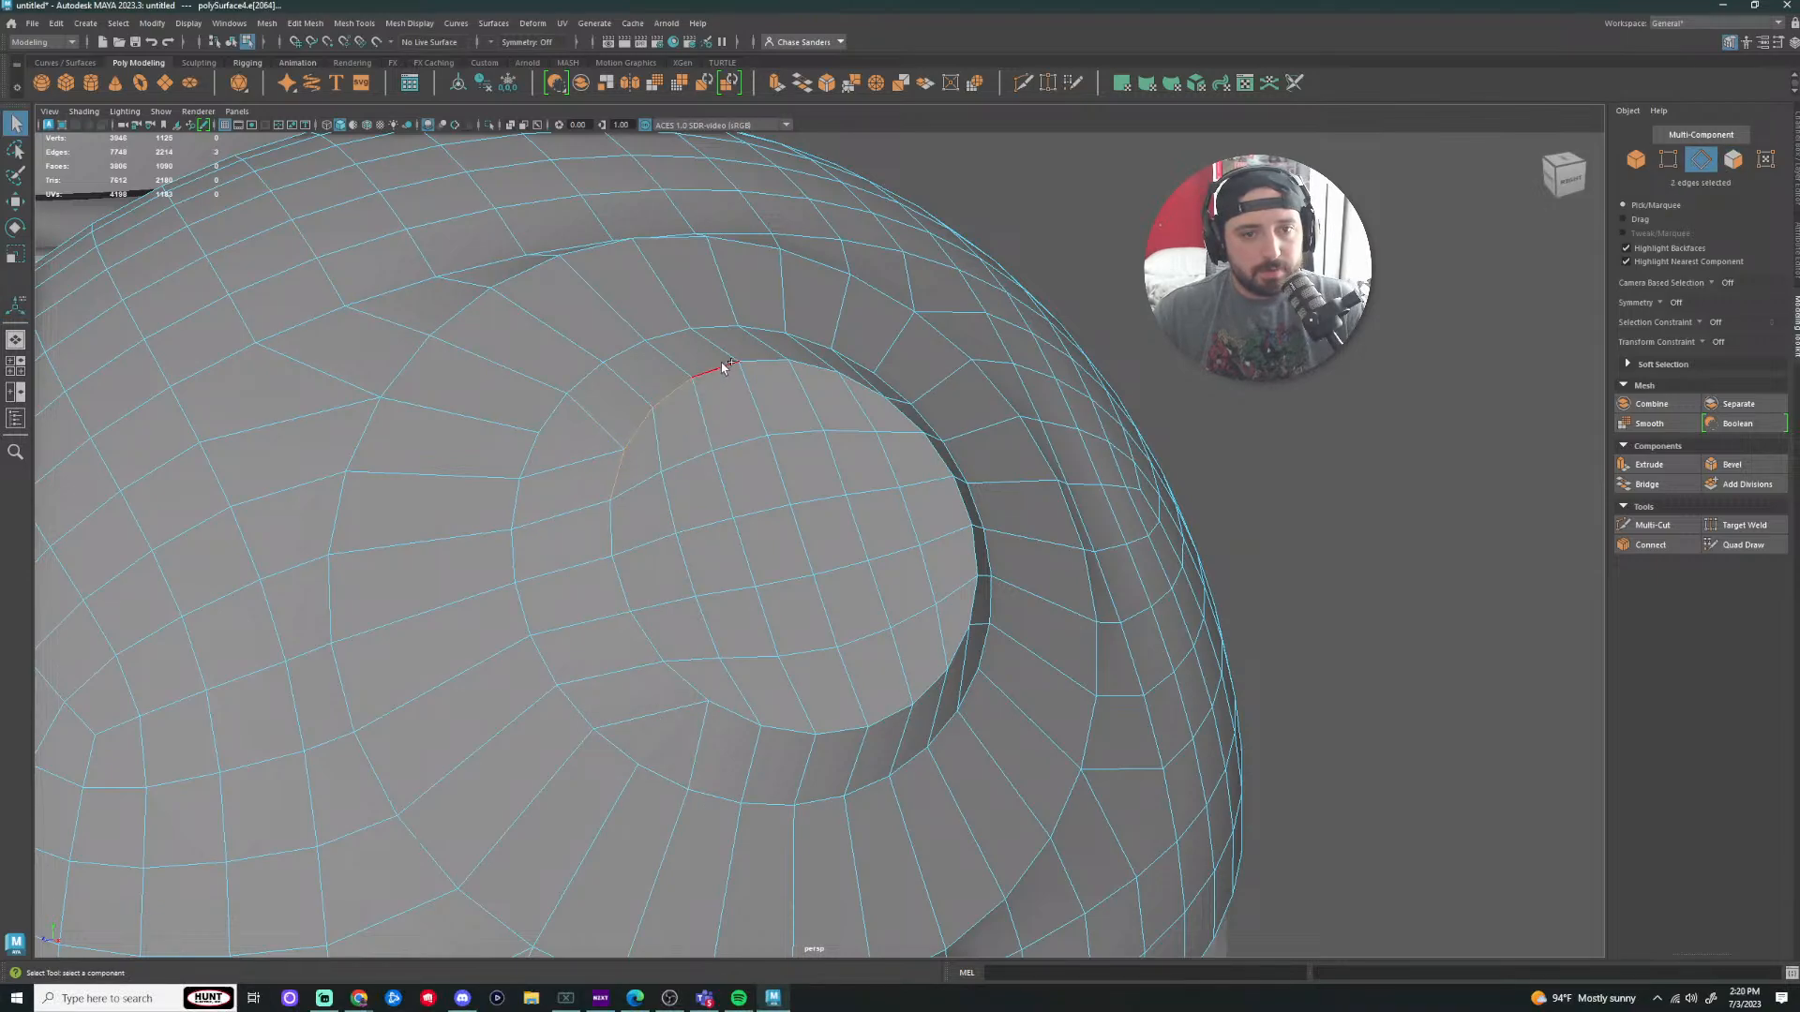
{"action": "key", "text": "ctrl+z"}
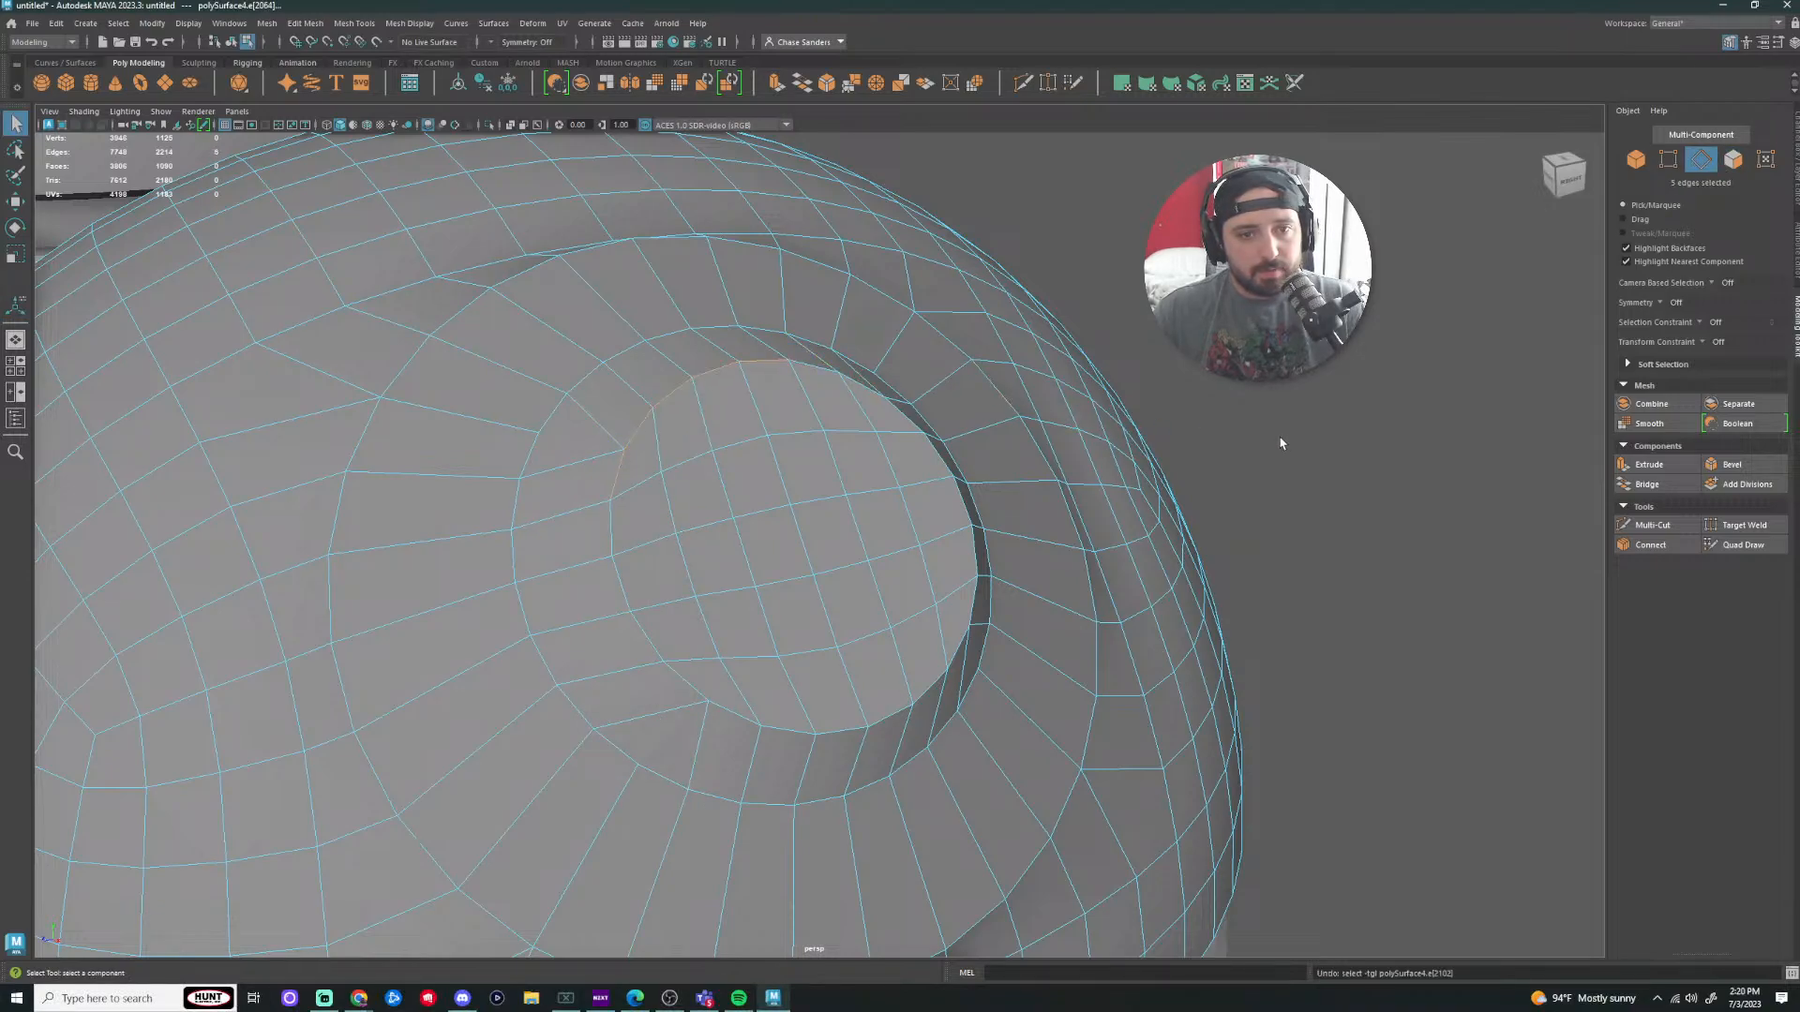
{"action": "left_click_drag", "start_coordinate": [1281, 444], "coordinate": [1340, 442], "text": "alt"}
{"action": "key", "text": "ctrl+z"}
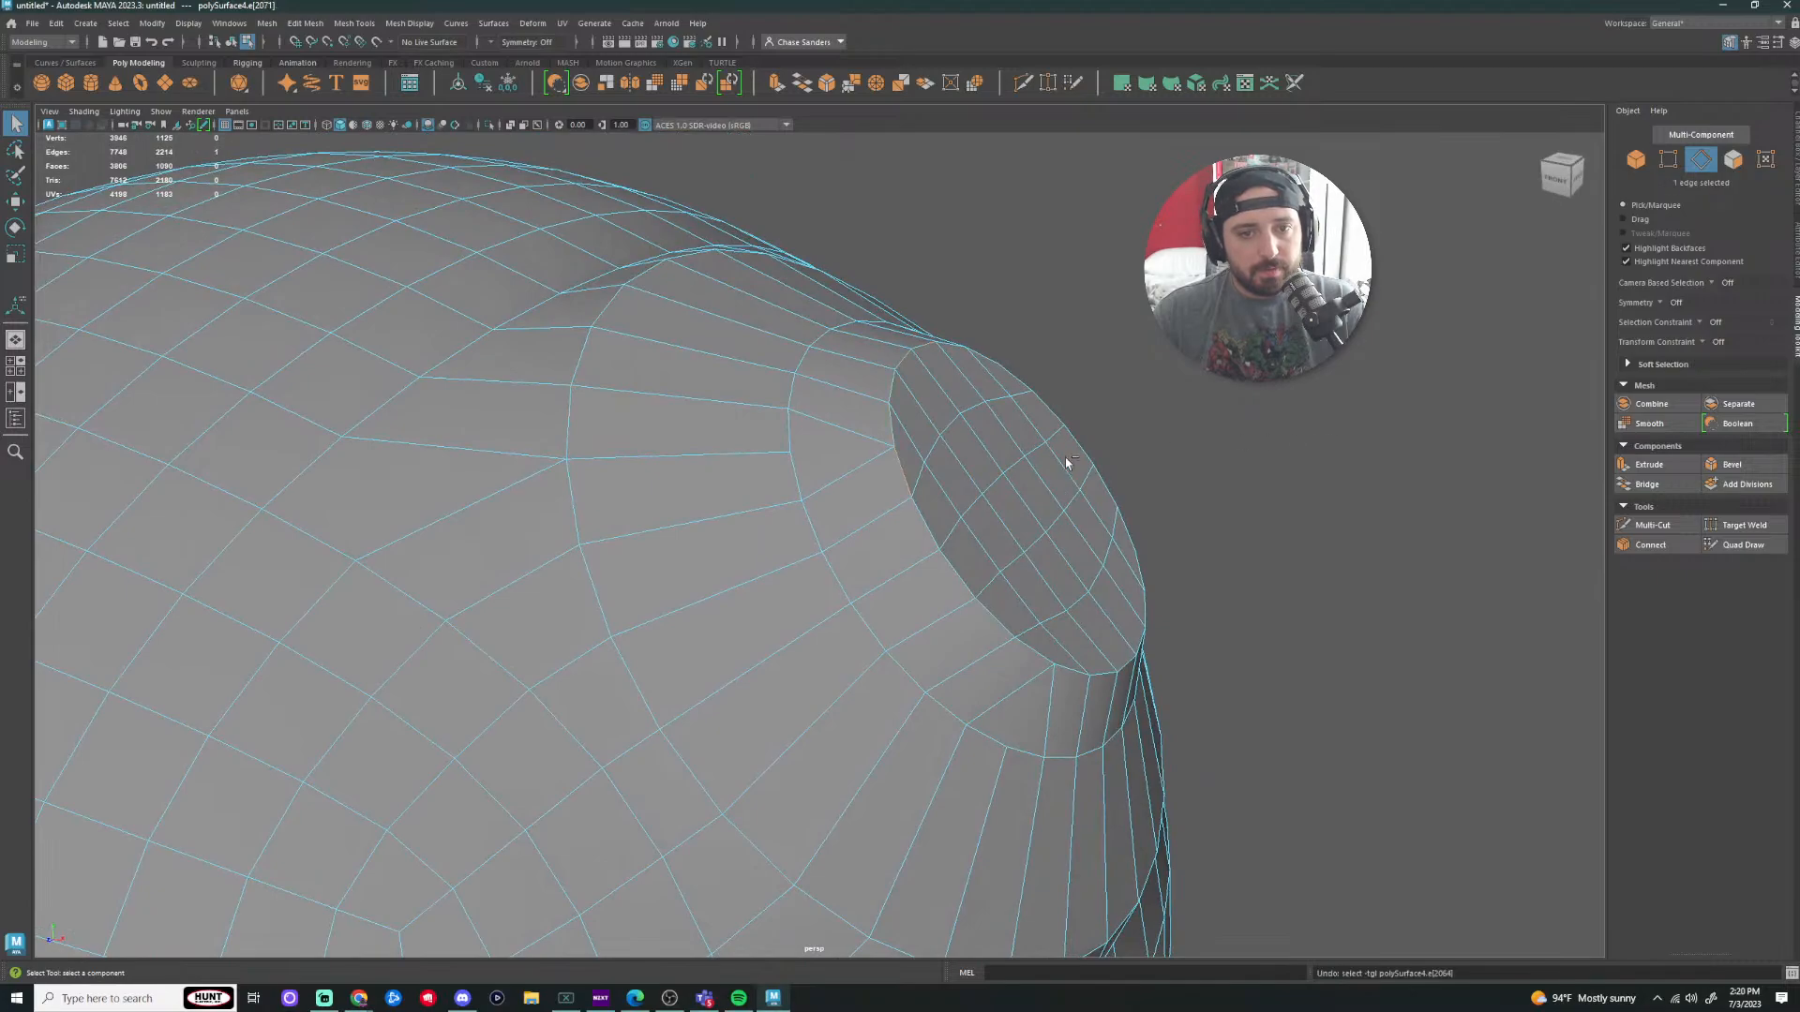
Step: Undo the last change and run Edit Mesh > Circularize on the cap faces so they form an even circle
{"action": "key", "text": "ctrl+z"}
{"action": "key", "text": "ctrl+z"}
{"action": "key", "text": "ctrl+z"}
{"action": "key", "text": "ctrl+z"}
{"action": "key", "text": "ctrl+z"}
{"action": "key", "text": "ctrl+z"}
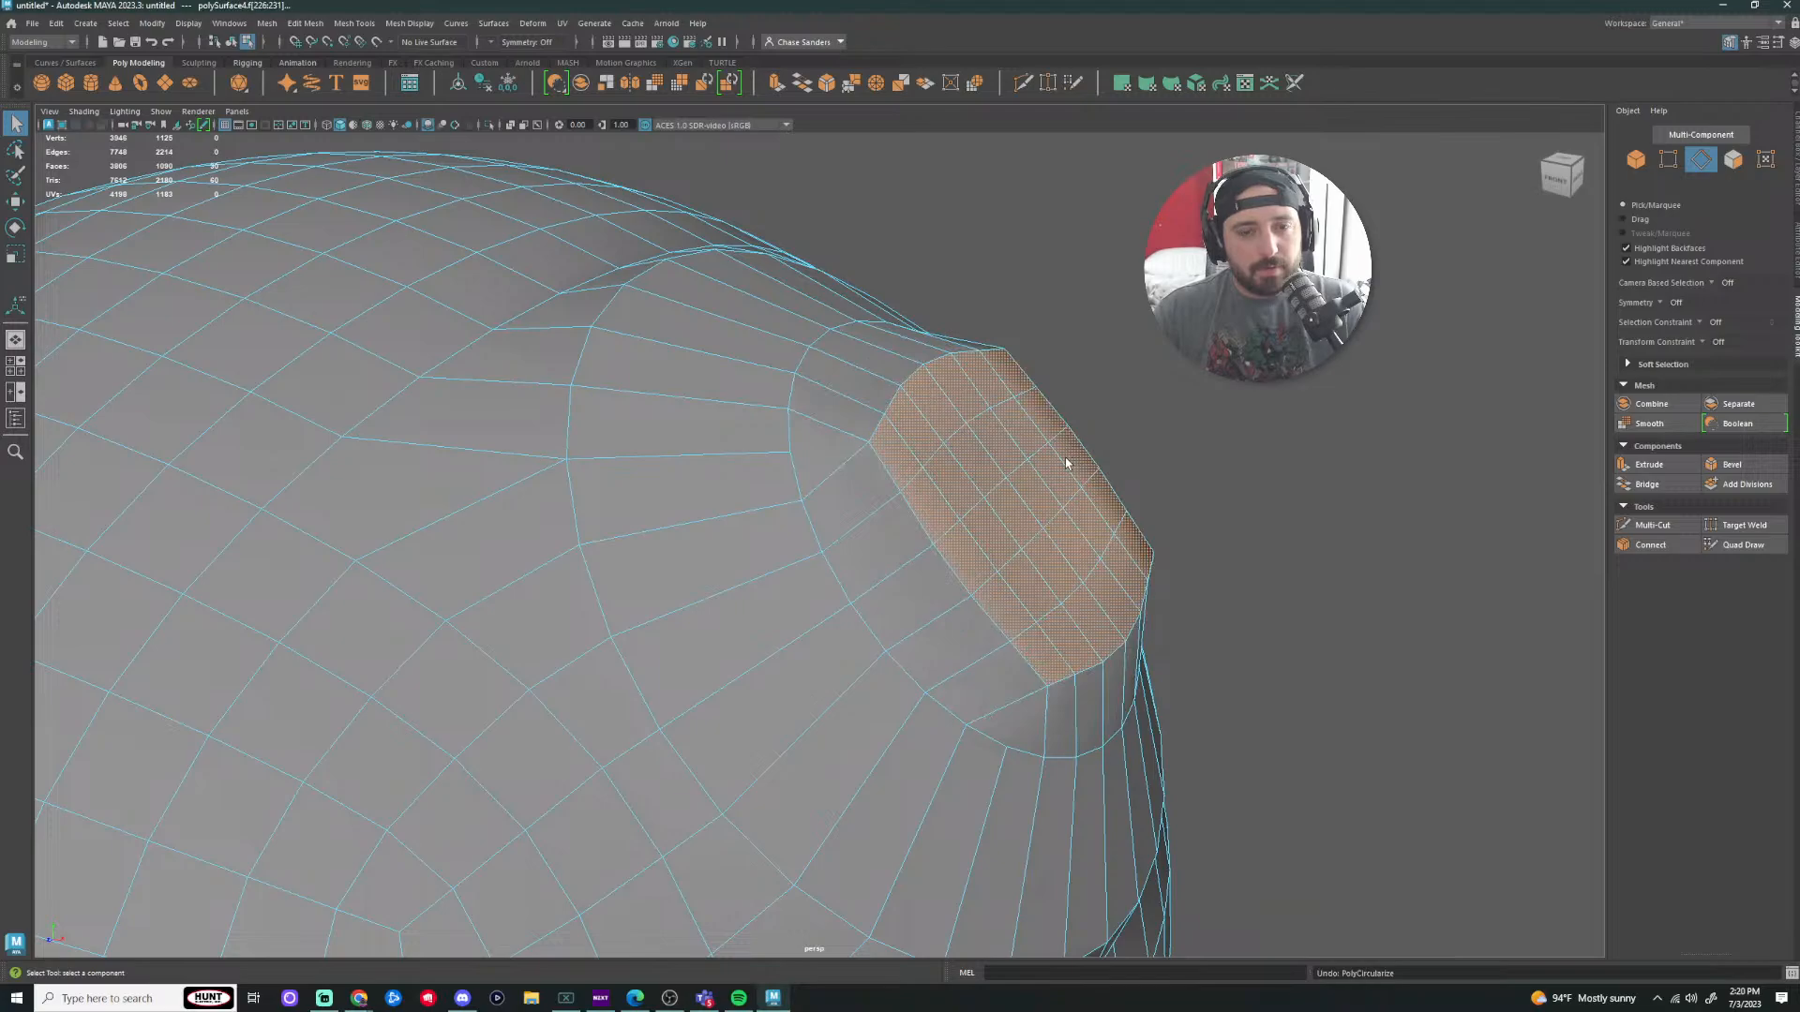
{"action": "left_click_drag", "start_coordinate": [1219, 445], "coordinate": [1228, 449], "text": "alt"}
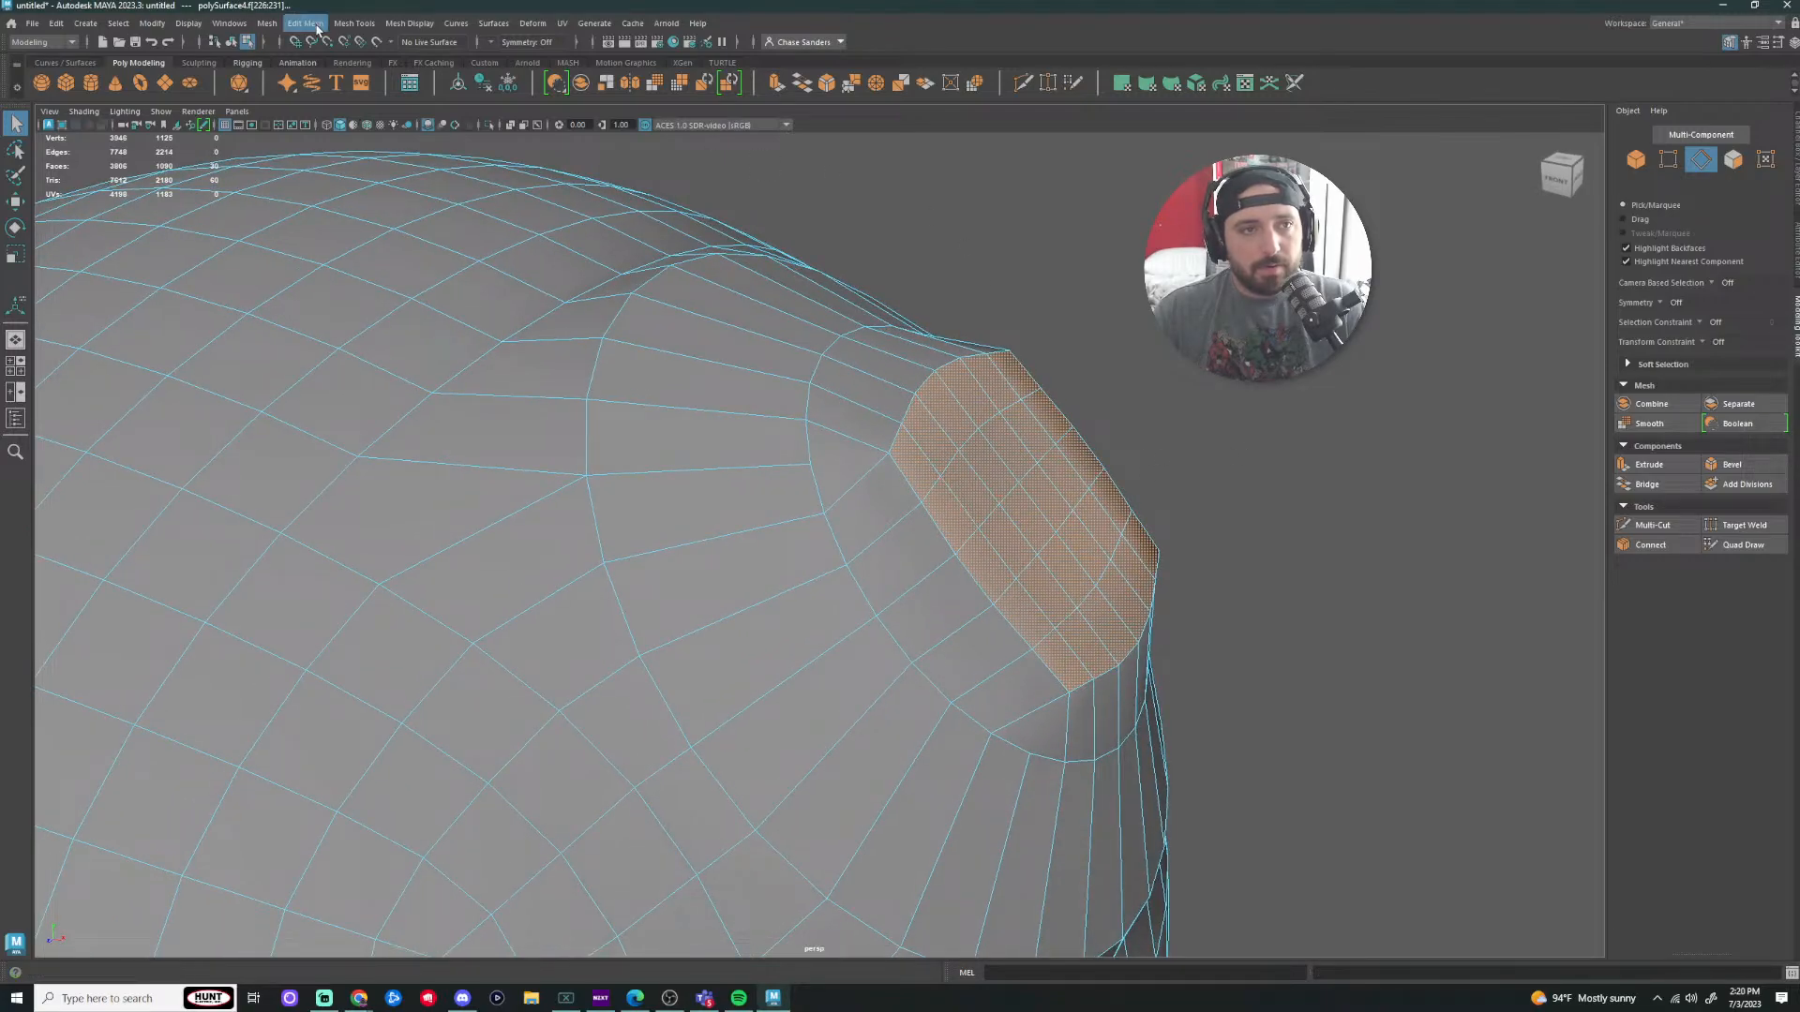
{"action": "left_click", "coordinate": [267, 24]}
{"action": "mouse_move", "coordinate": [307, 25]}
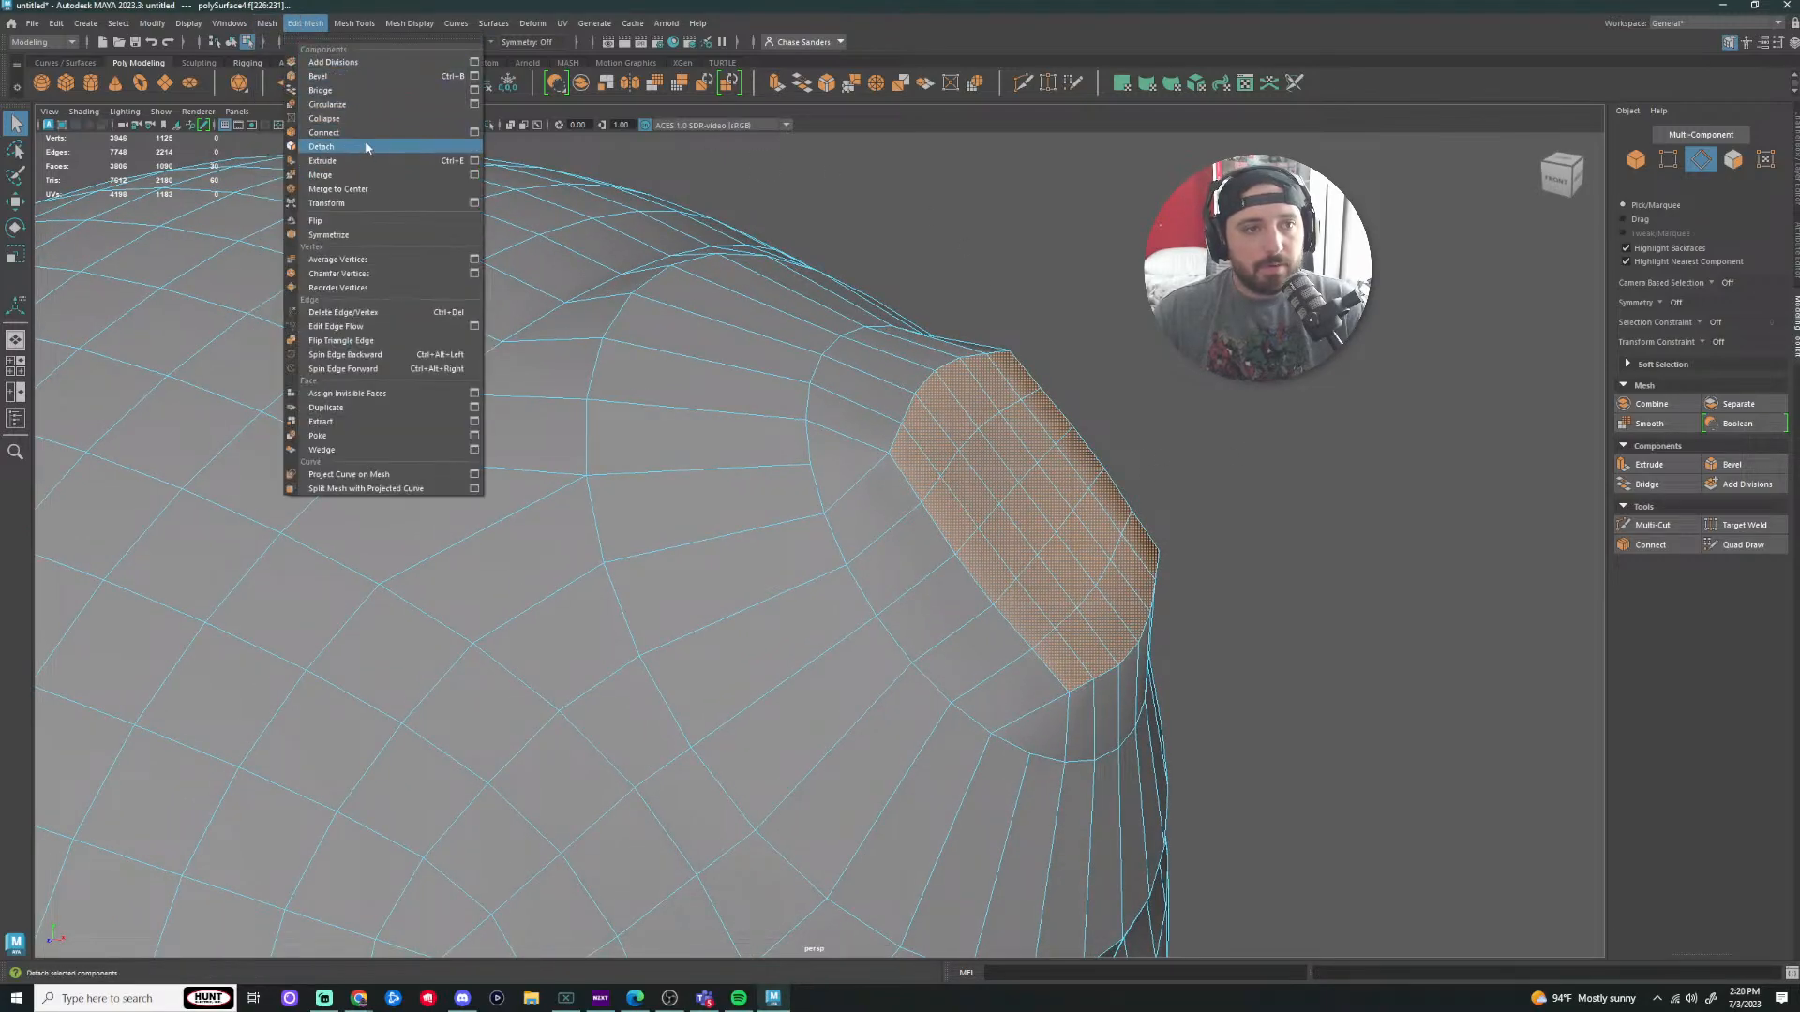
{"action": "left_click", "coordinate": [346, 104]}
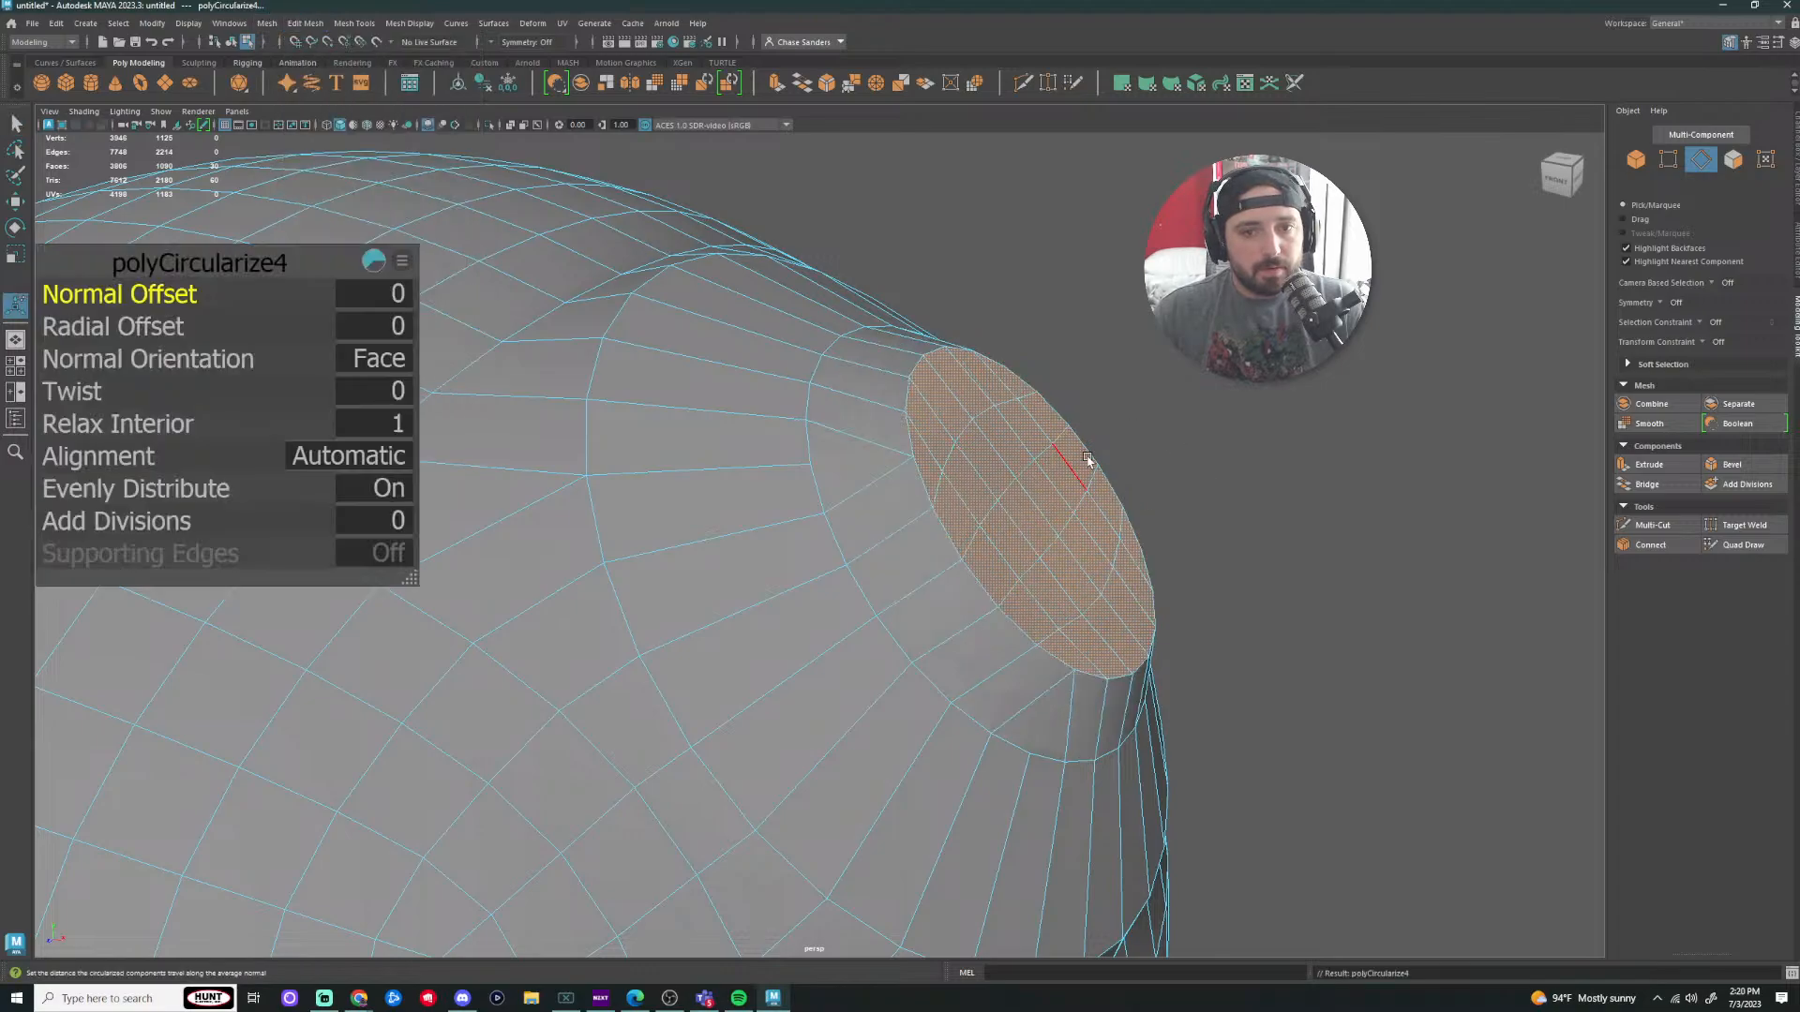
{"action": "key", "text": "q"}
{"action": "left_click", "coordinate": [908, 439]}
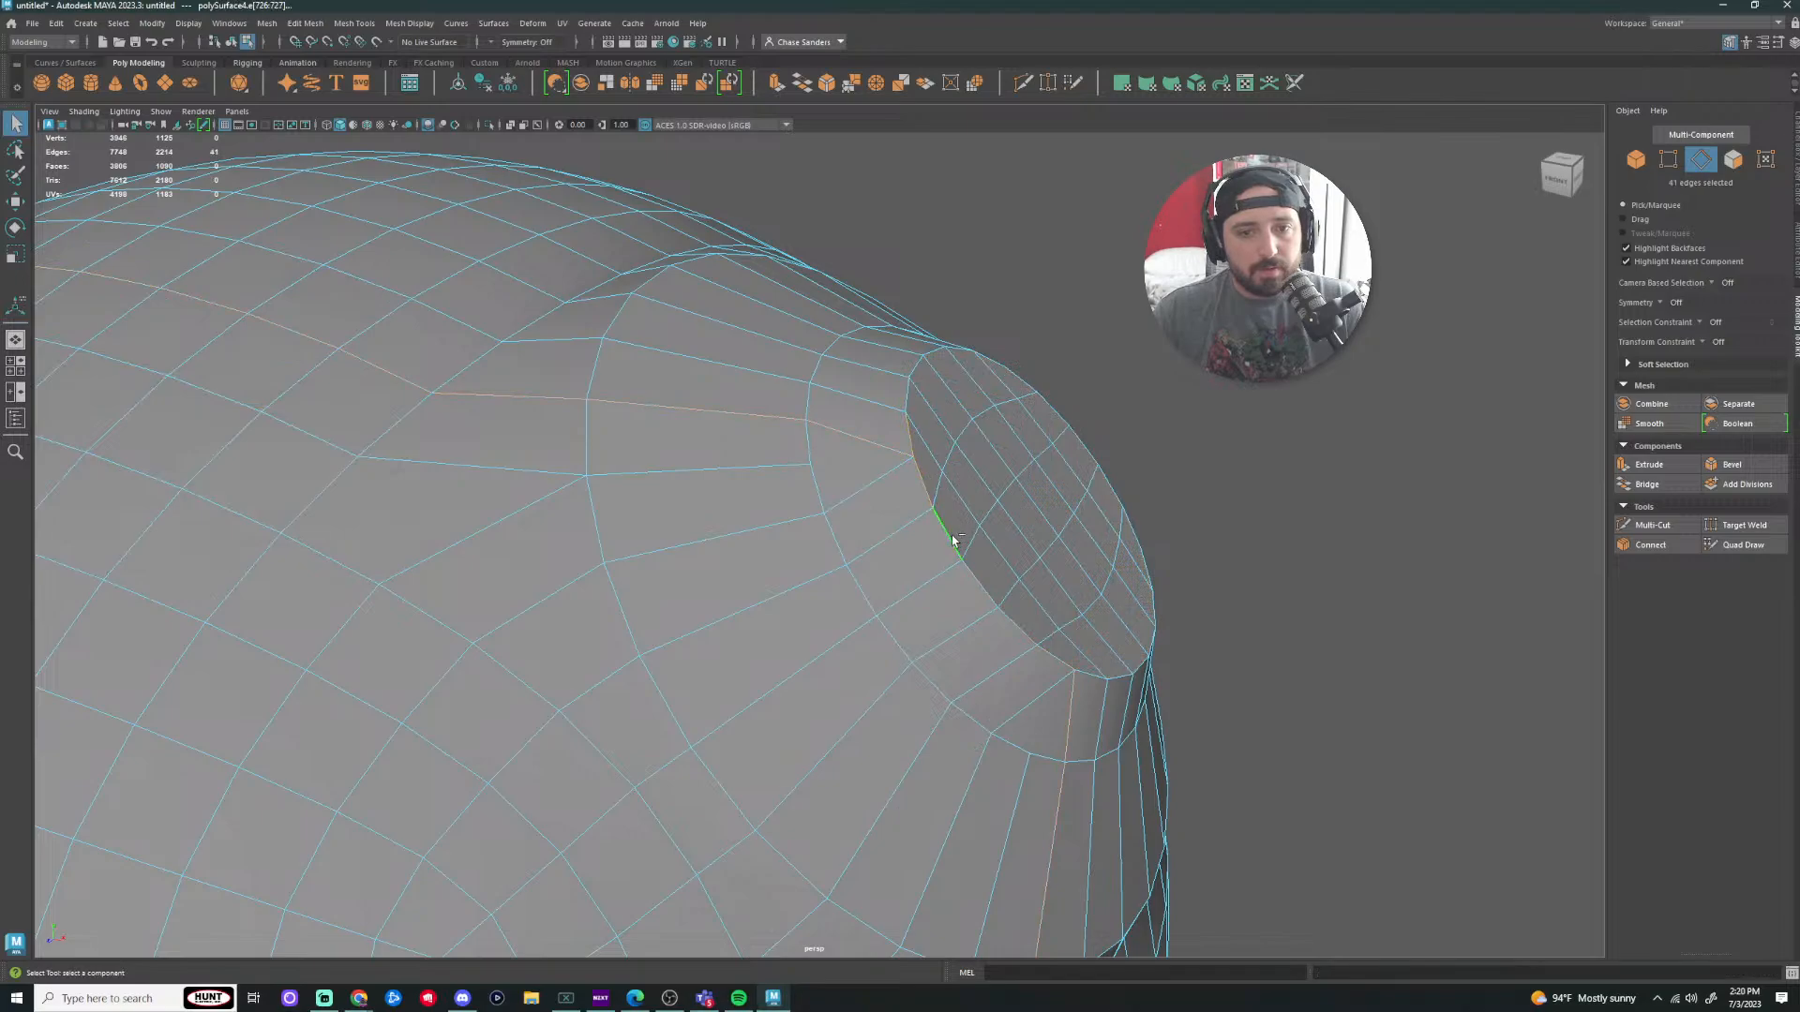
Step: Paint-select the rim edges around the recessed circle and move them outward
{"action": "key", "text": "ctrl+z"}
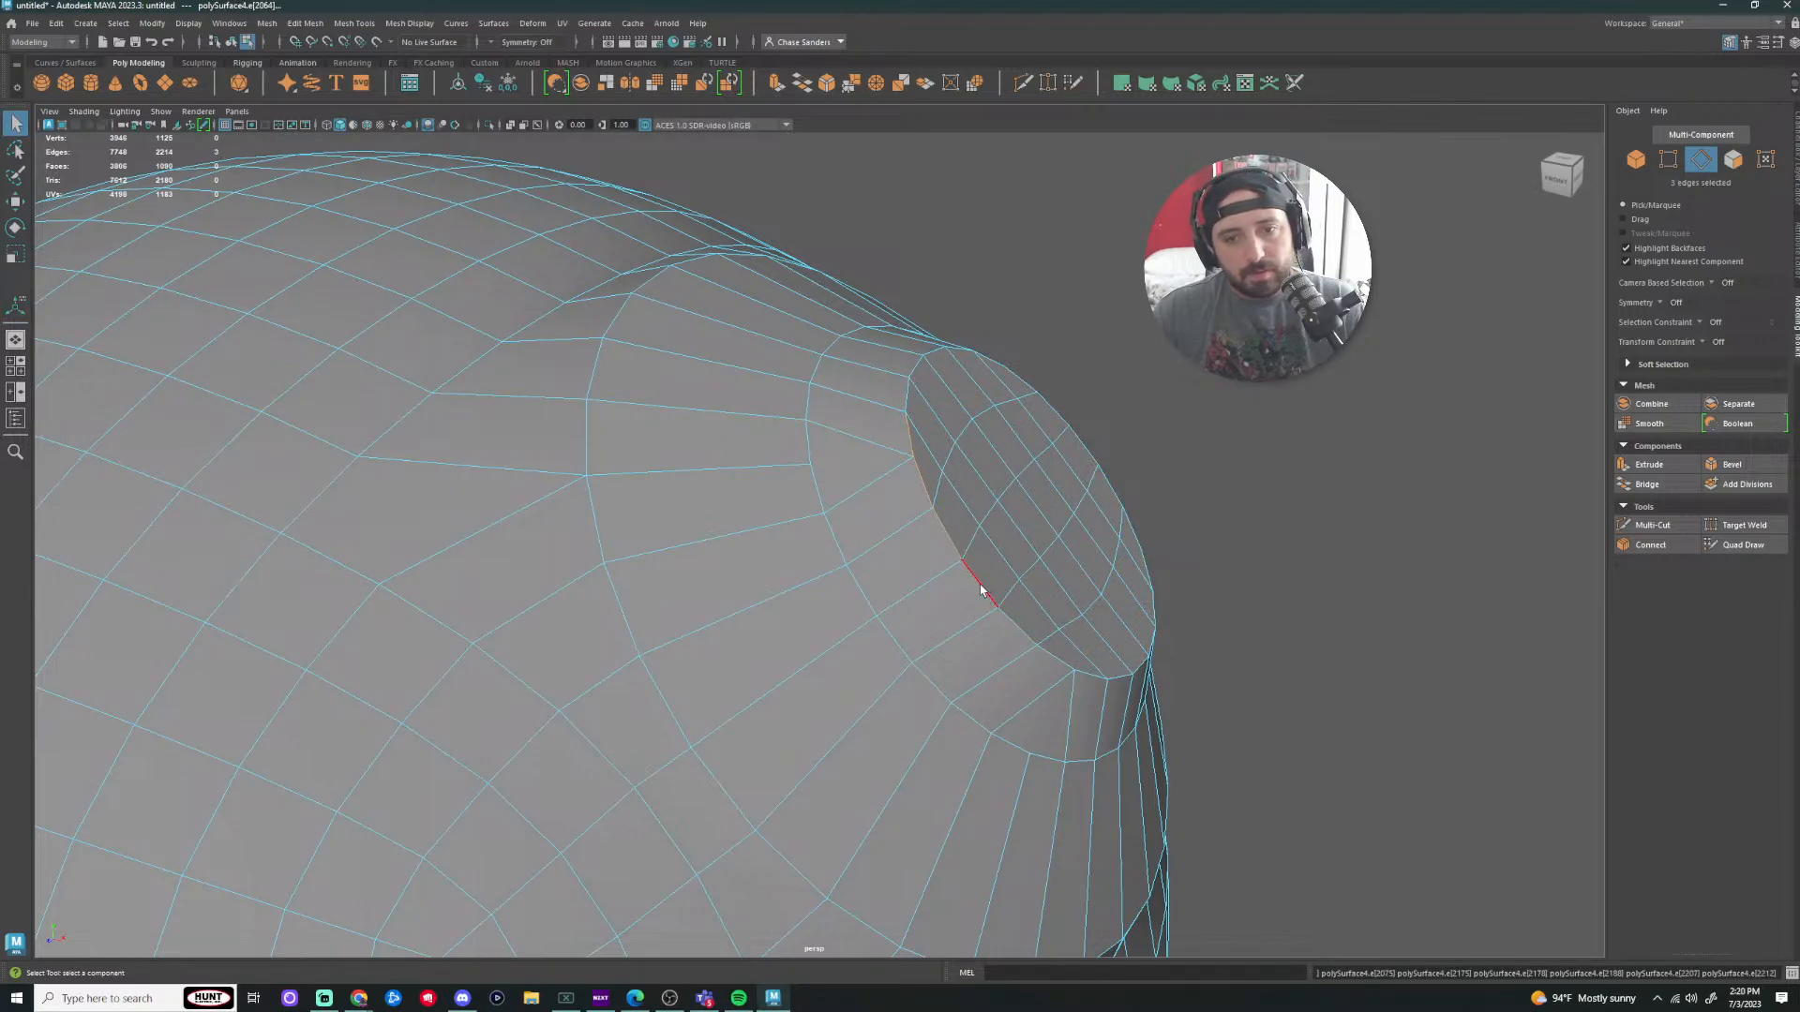
{"action": "key", "text": "Tab"}
{"action": "left_click_drag", "start_coordinate": [1311, 685], "coordinate": [984, 647], "text": "alt"}
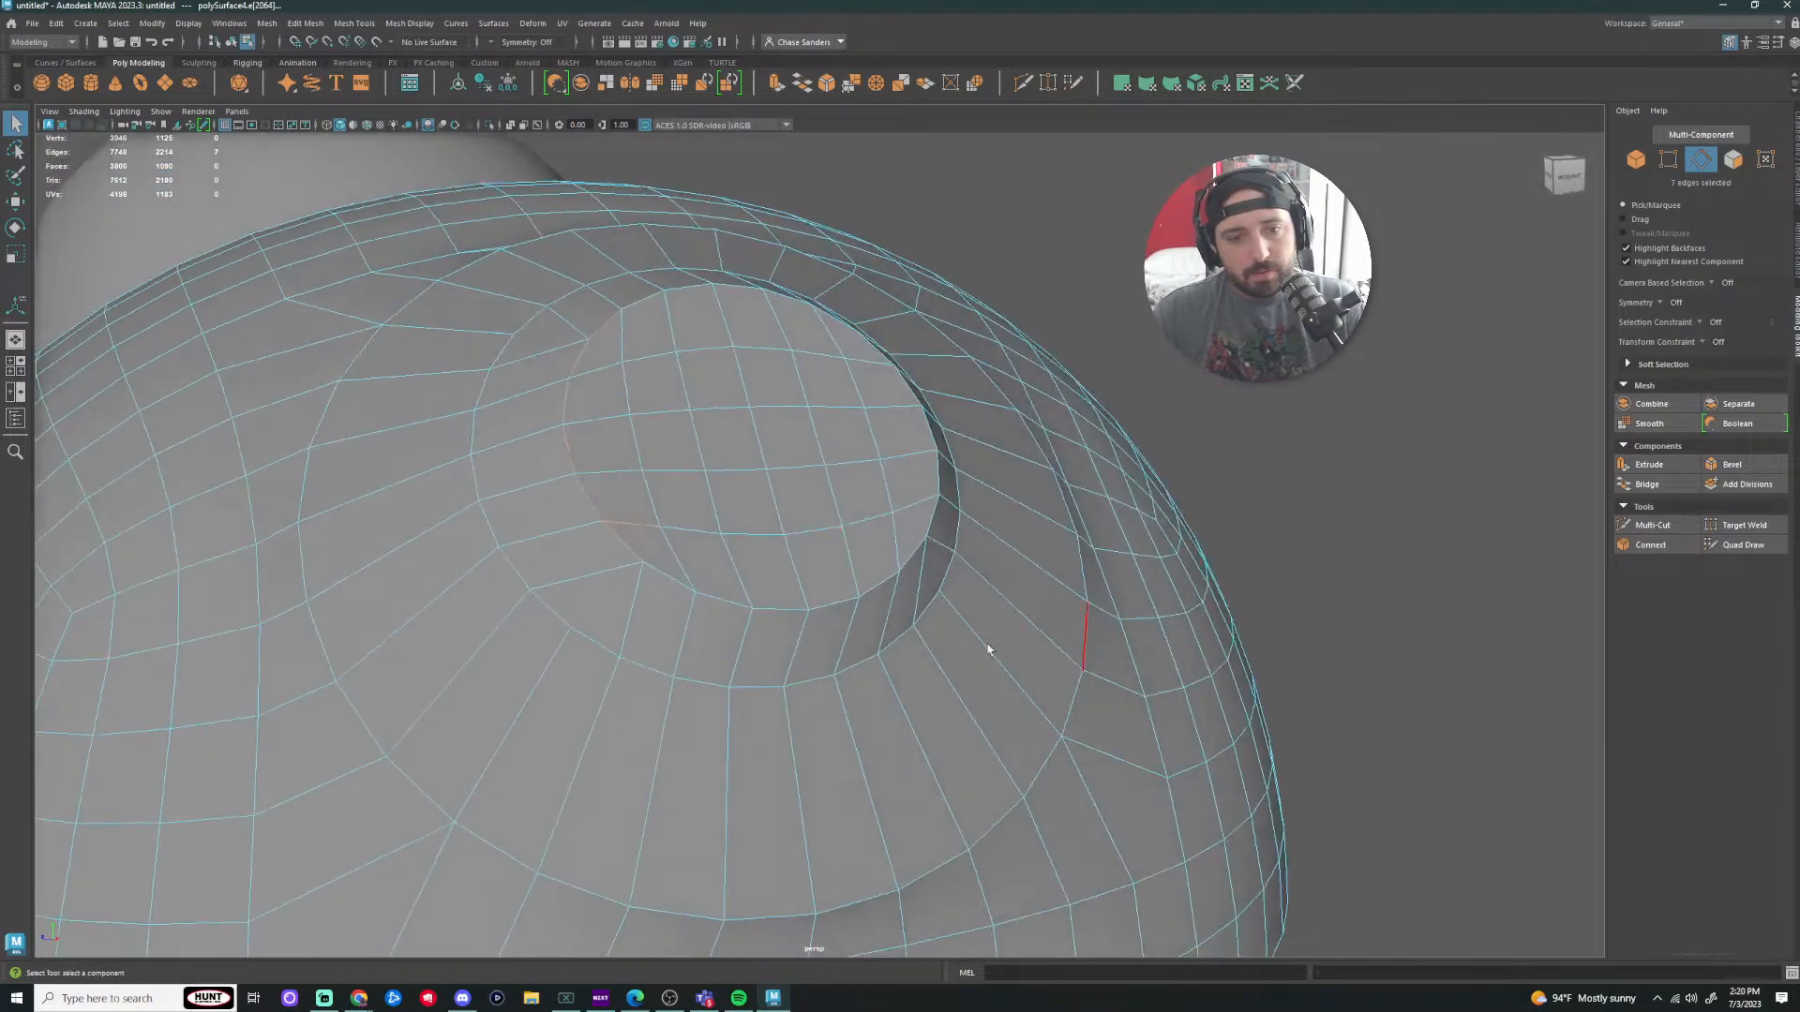
{"action": "left_click_drag", "start_coordinate": [693, 601], "coordinate": [788, 616]}
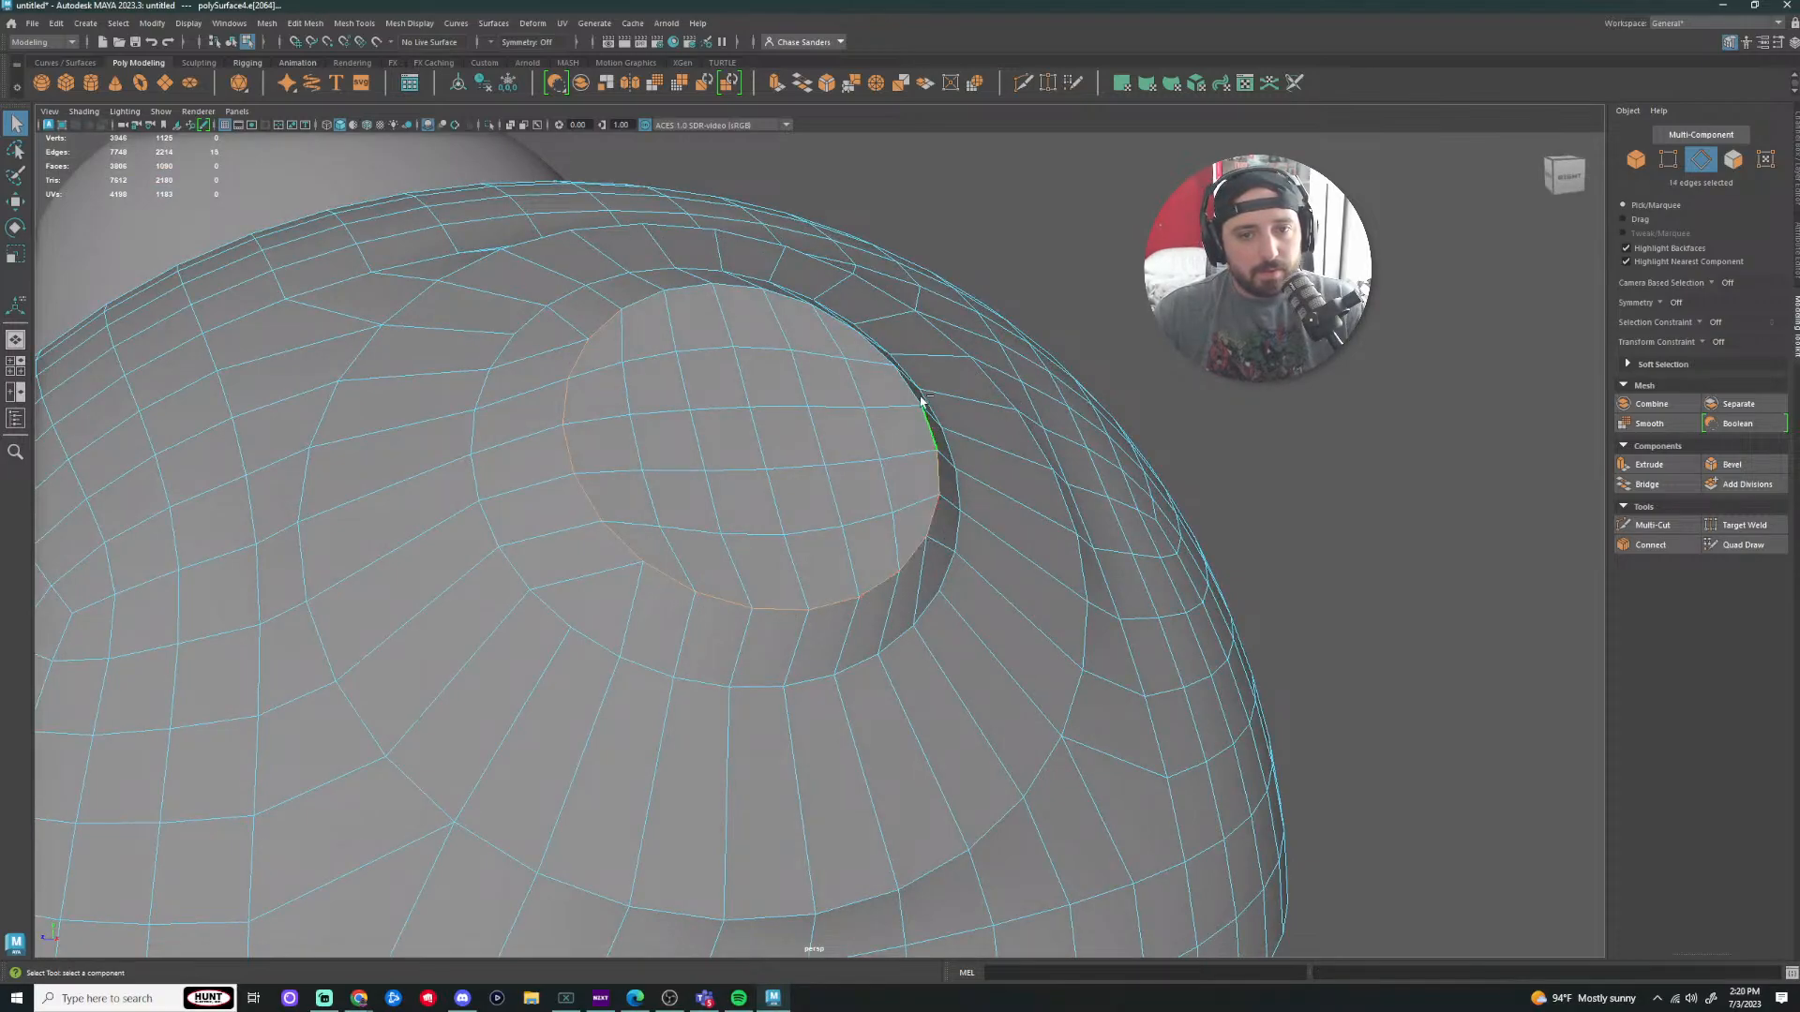
{"action": "left_click_drag", "start_coordinate": [1070, 387], "coordinate": [753, 425], "text": "alt"}
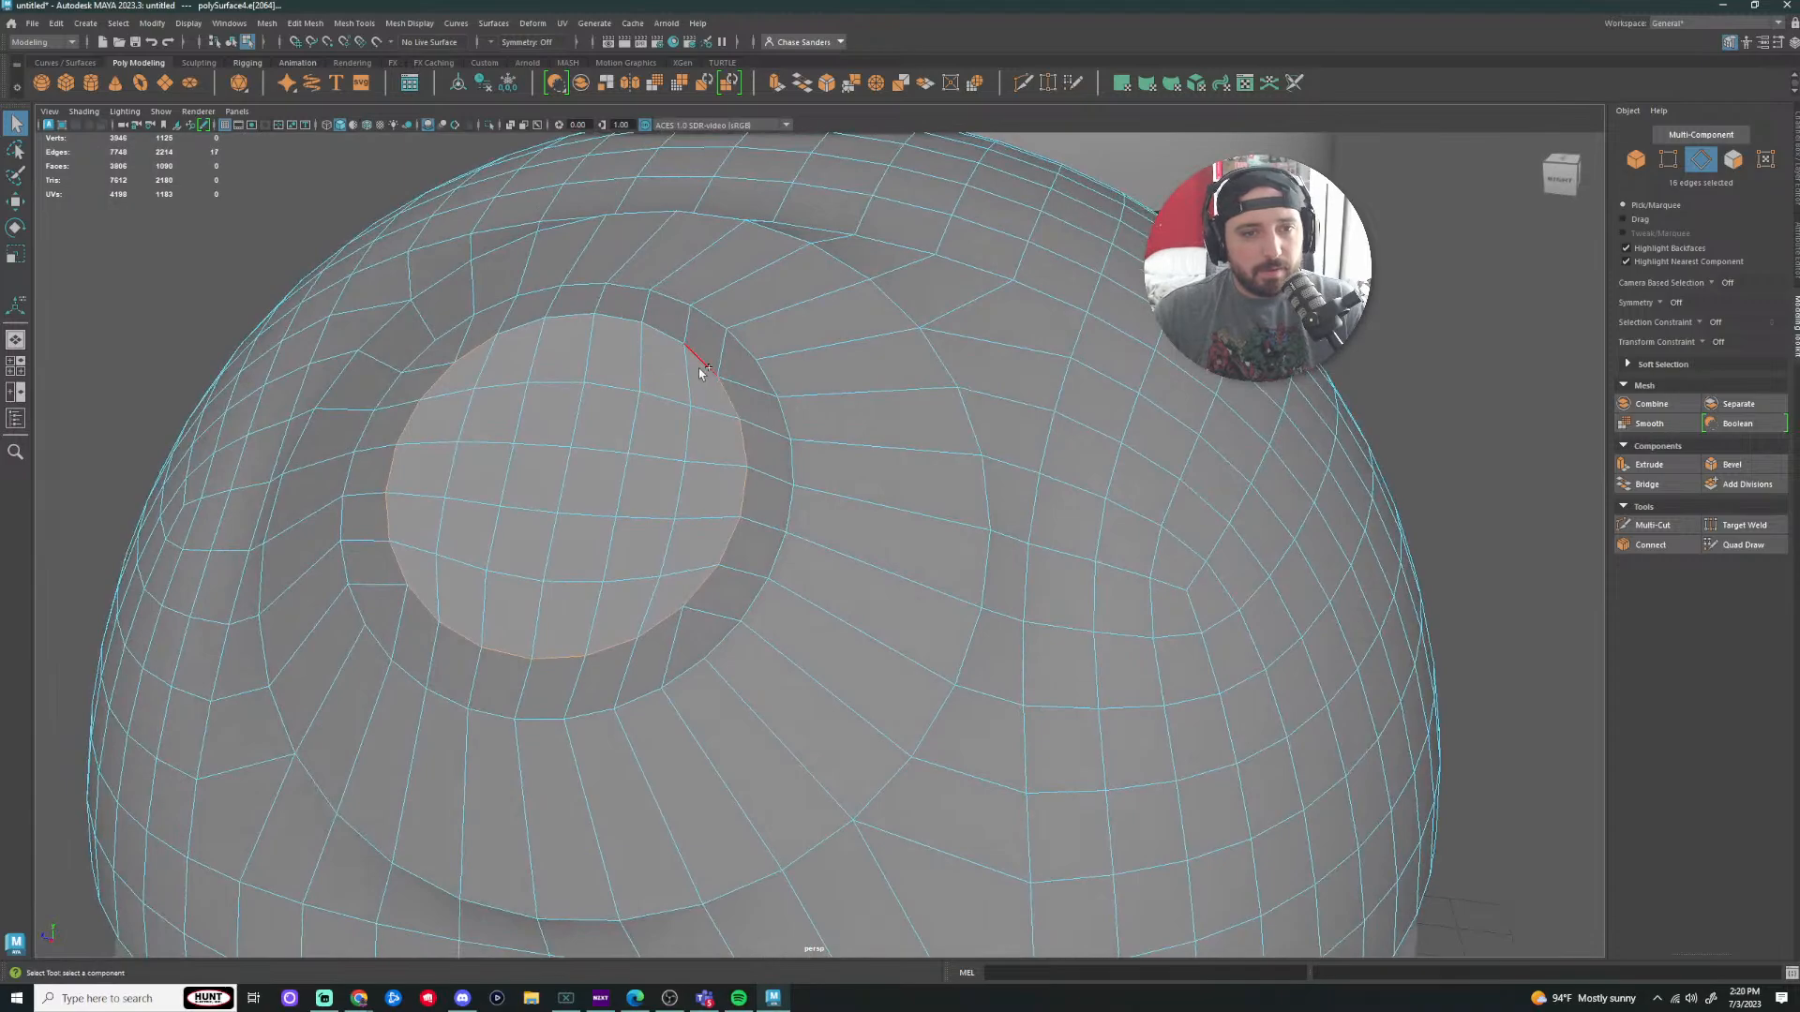
{"action": "left_click", "coordinate": [531, 319], "text": "shift"}
{"action": "left_click_drag", "start_coordinate": [530, 319], "coordinate": [975, 375], "text": "alt"}
{"action": "key", "text": "w"}
{"action": "left_click_drag", "start_coordinate": [1113, 365], "coordinate": [1165, 335], "text": "shift"}
Step: Select the surrounding edge loops around the recess and scale them up
{"action": "scroll", "coordinate": [1257, 427], "scroll_direction": "down", "scroll_amount": 4}
{"action": "left_click_drag", "start_coordinate": [1308, 469], "coordinate": [1252, 497], "text": "alt"}
{"action": "left_click_drag", "start_coordinate": [1220, 611], "coordinate": [1218, 557], "text": "alt"}
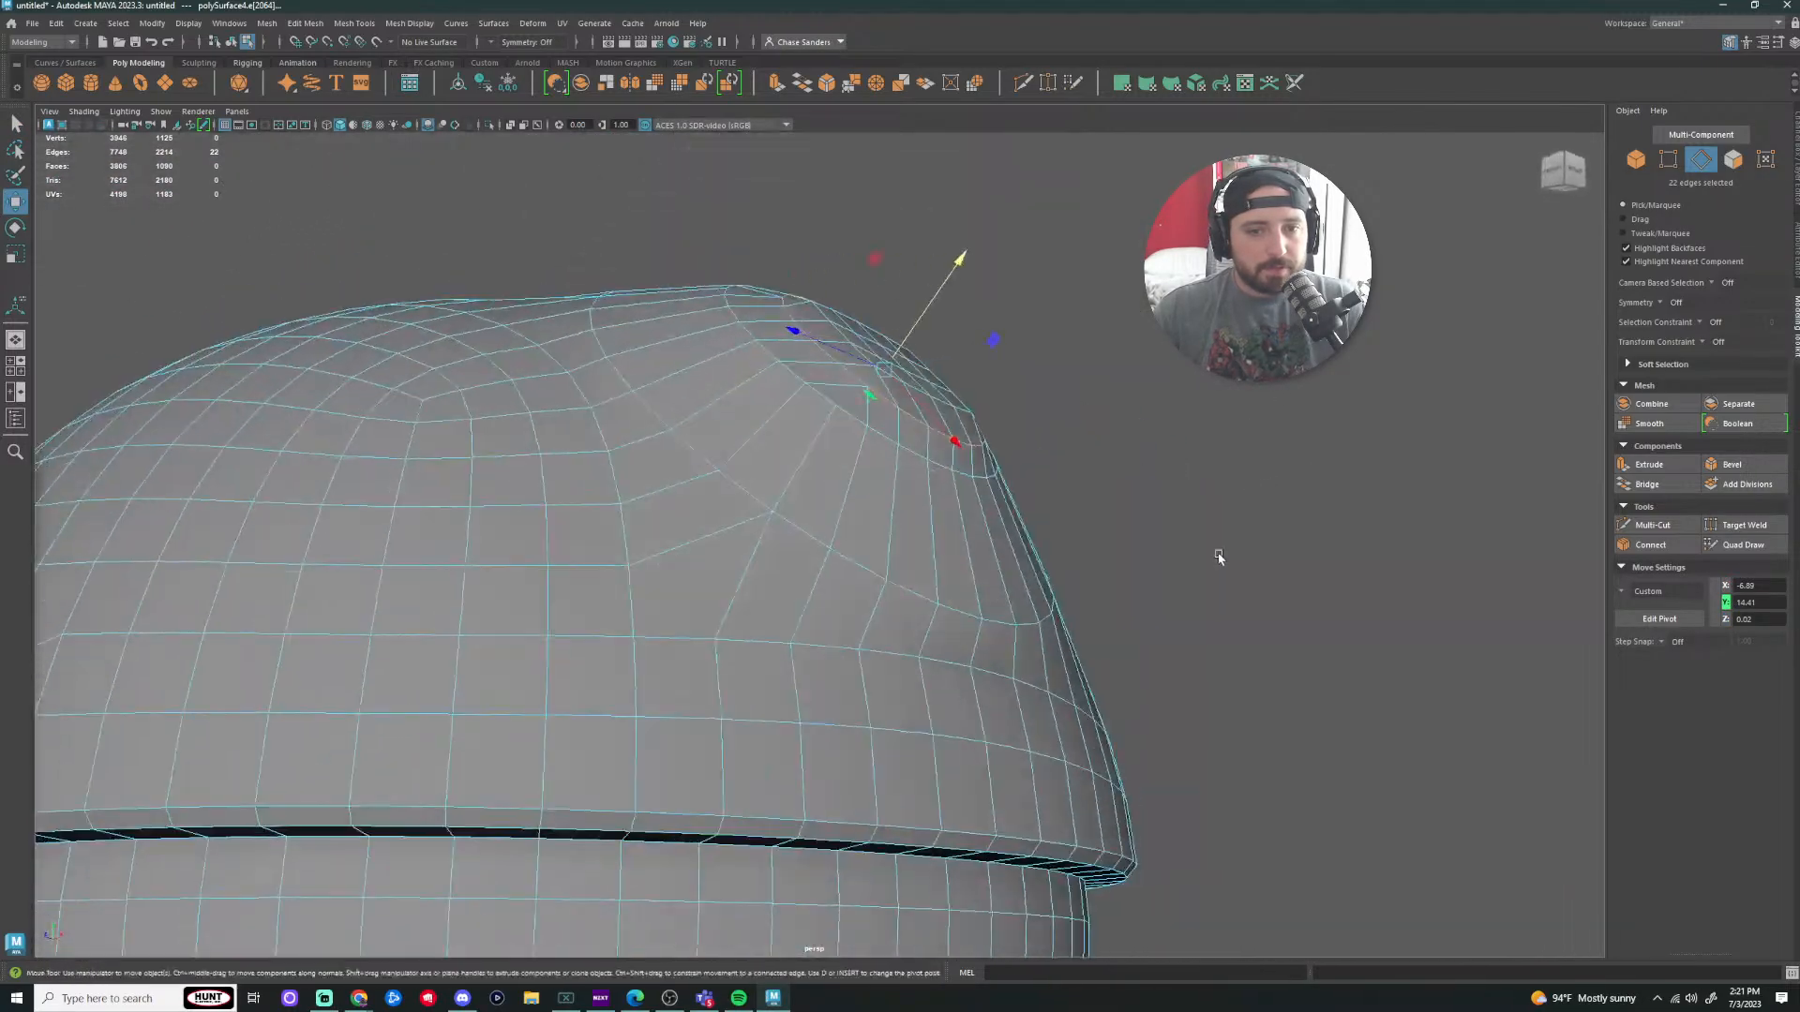
{"action": "left_click", "coordinate": [837, 419]}
{"action": "double_click", "coordinate": [994, 451]}
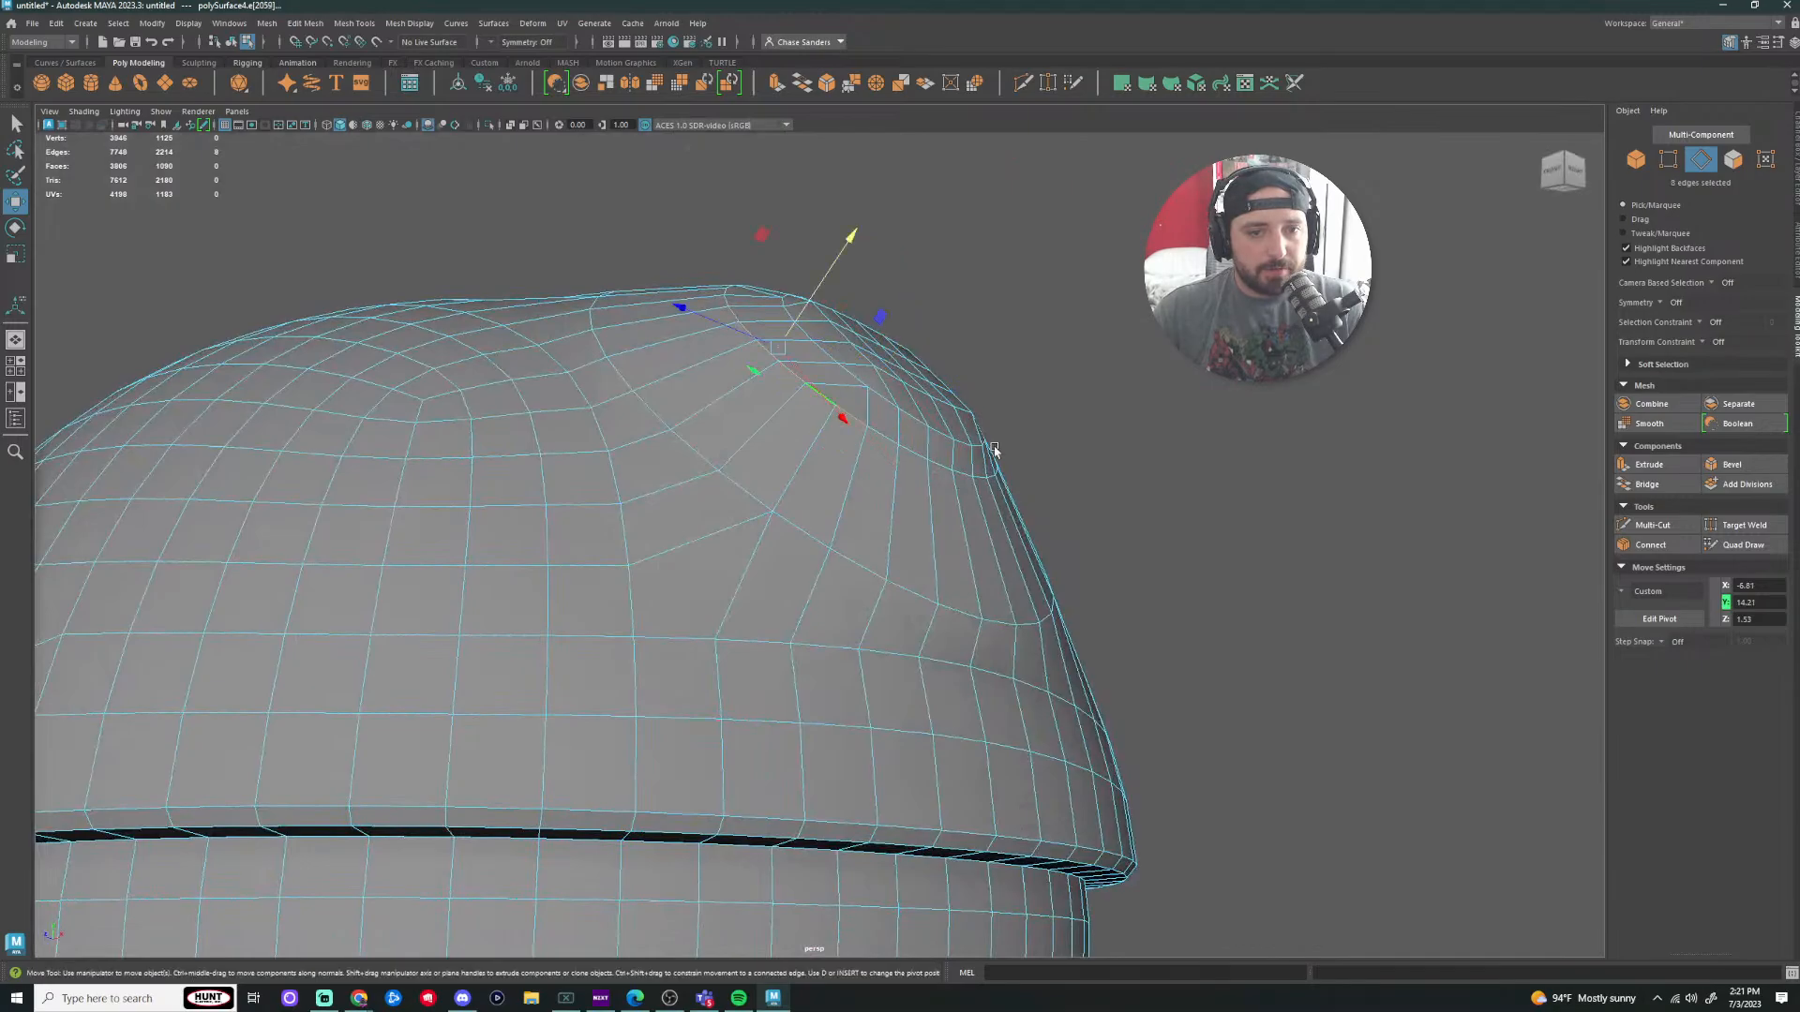
{"action": "double_click", "coordinate": [886, 441], "text": "shift"}
{"action": "left_click_drag", "start_coordinate": [1350, 454], "coordinate": [1145, 574], "text": "alt"}
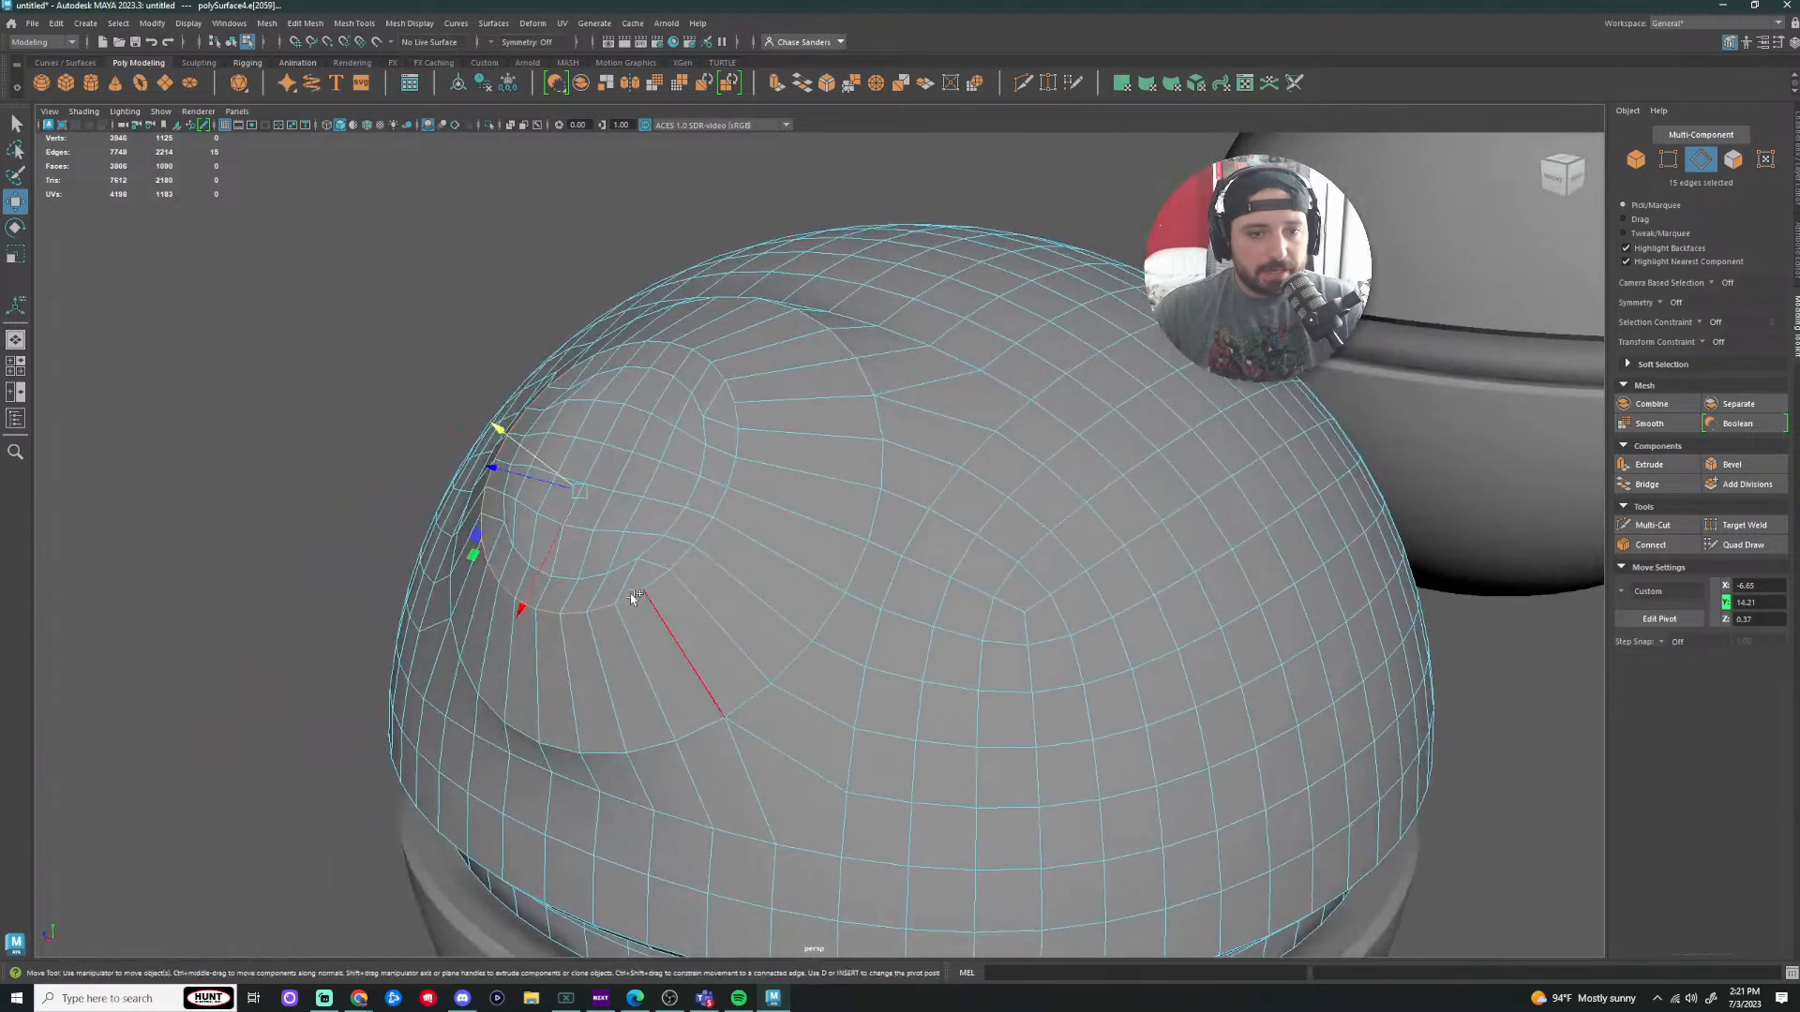
{"action": "left_click", "coordinate": [661, 578], "text": "shift"}
{"action": "double_click", "coordinate": [660, 578], "text": "shift"}
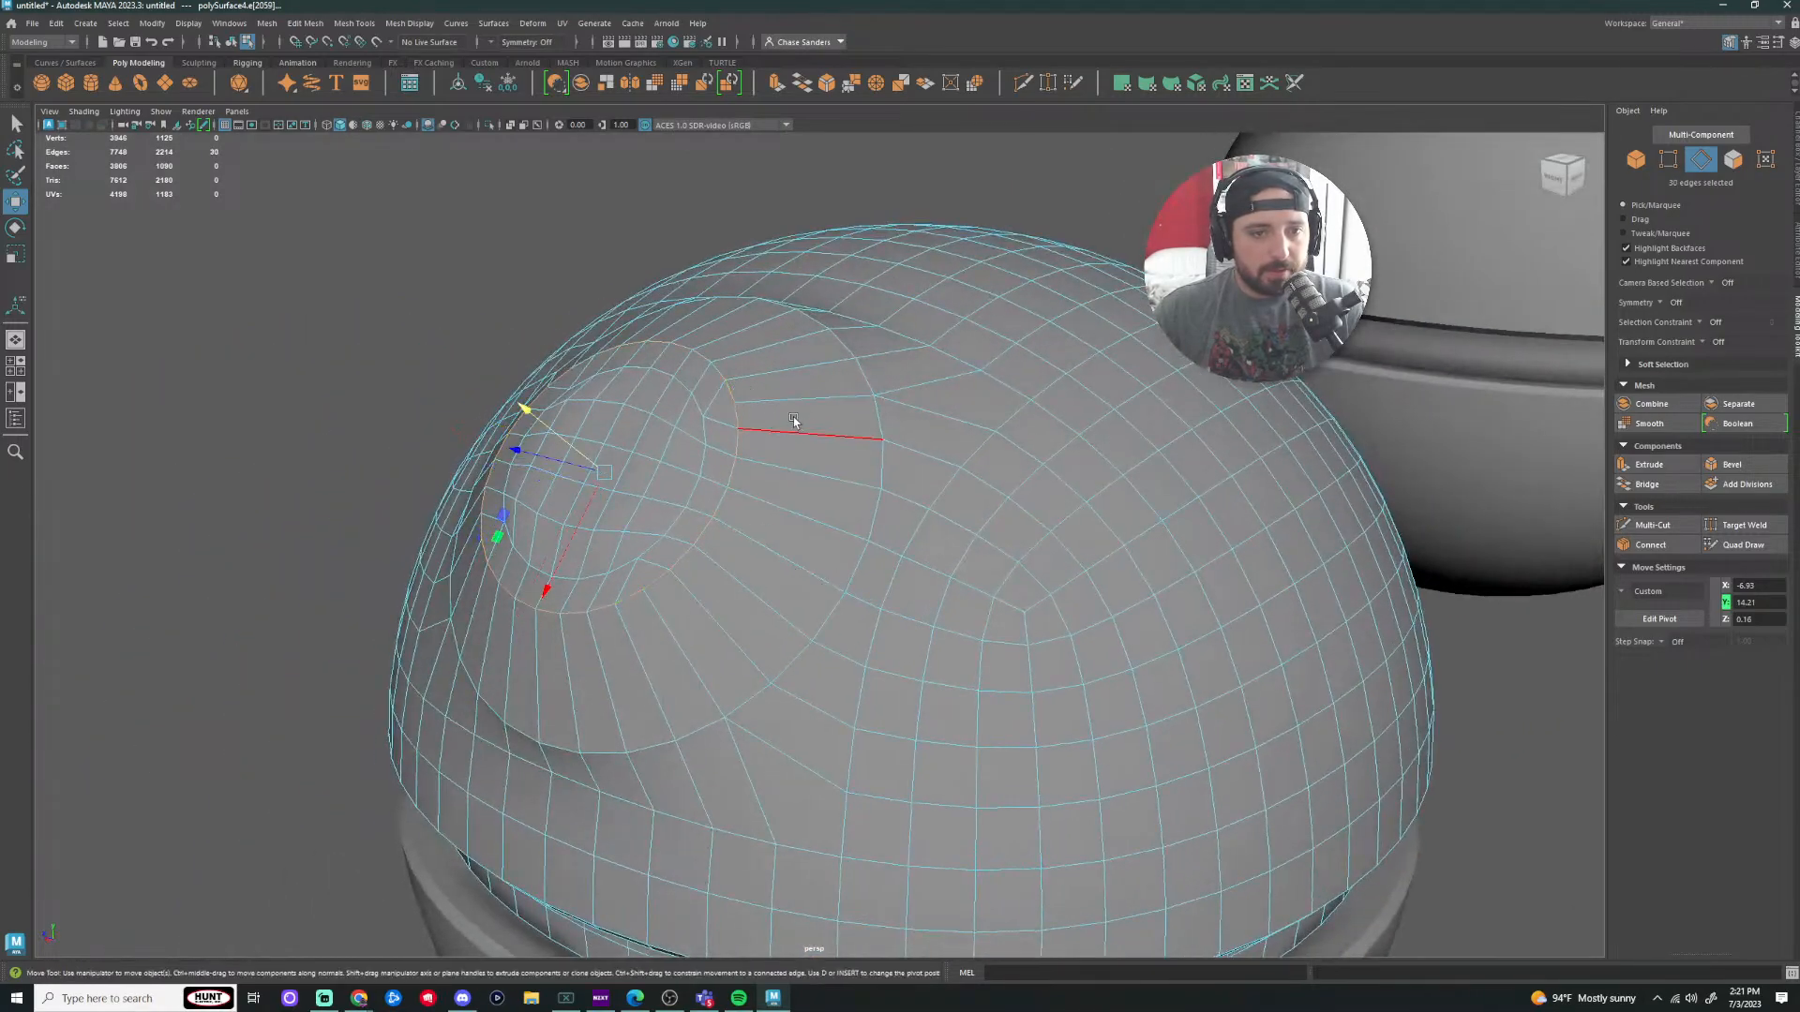
{"action": "left_click_drag", "start_coordinate": [793, 416], "coordinate": [1014, 531], "text": "alt"}
{"action": "key", "text": "r"}
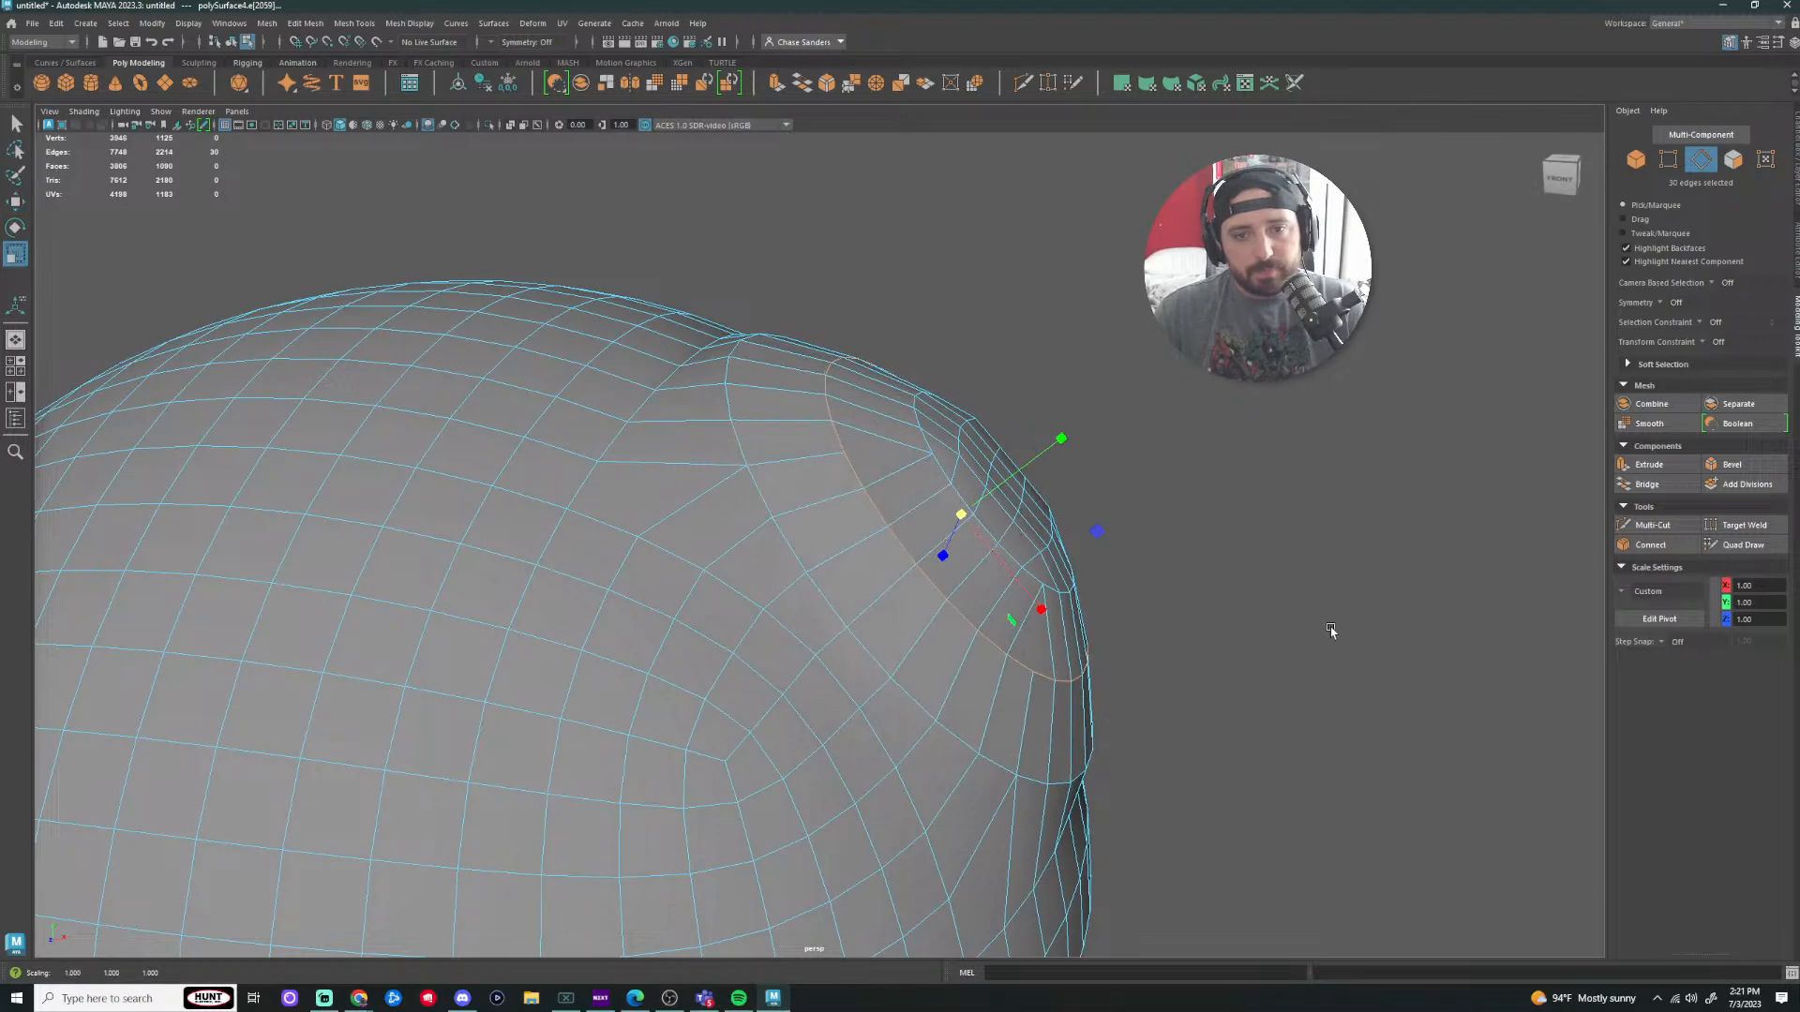
{"action": "left_click", "coordinate": [1744, 544]}
{"action": "mouse_move", "coordinate": [1169, 547]}
{"action": "left_mouse_down", "text": "alt"}
{"action": "mouse_move", "coordinate": [823, 492]}
{"action": "mouse_move", "coordinate": [724, 548]}
{"action": "left_mouse_up", "text": "alt"}
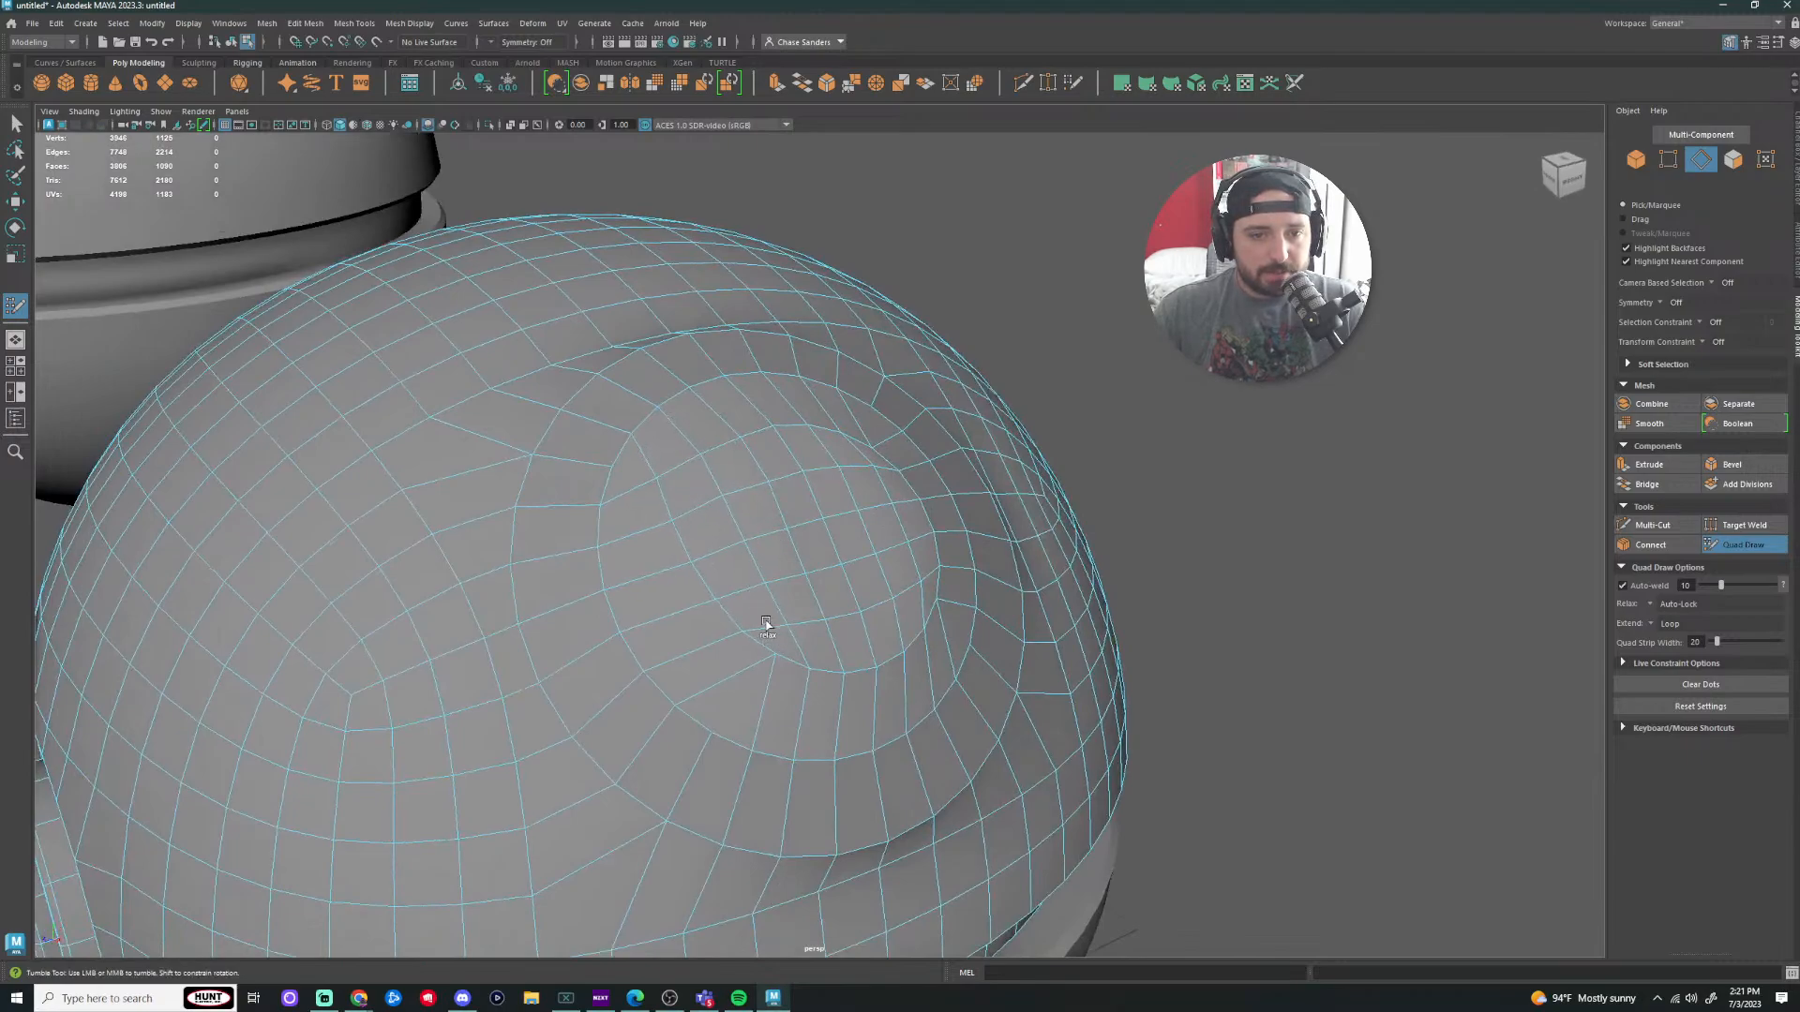
Step: Relax the mesh around the recess and across the top with Quad Draw relax strokes
{"action": "left_click_drag", "start_coordinate": [865, 643], "coordinate": [930, 628], "text": "shift"}
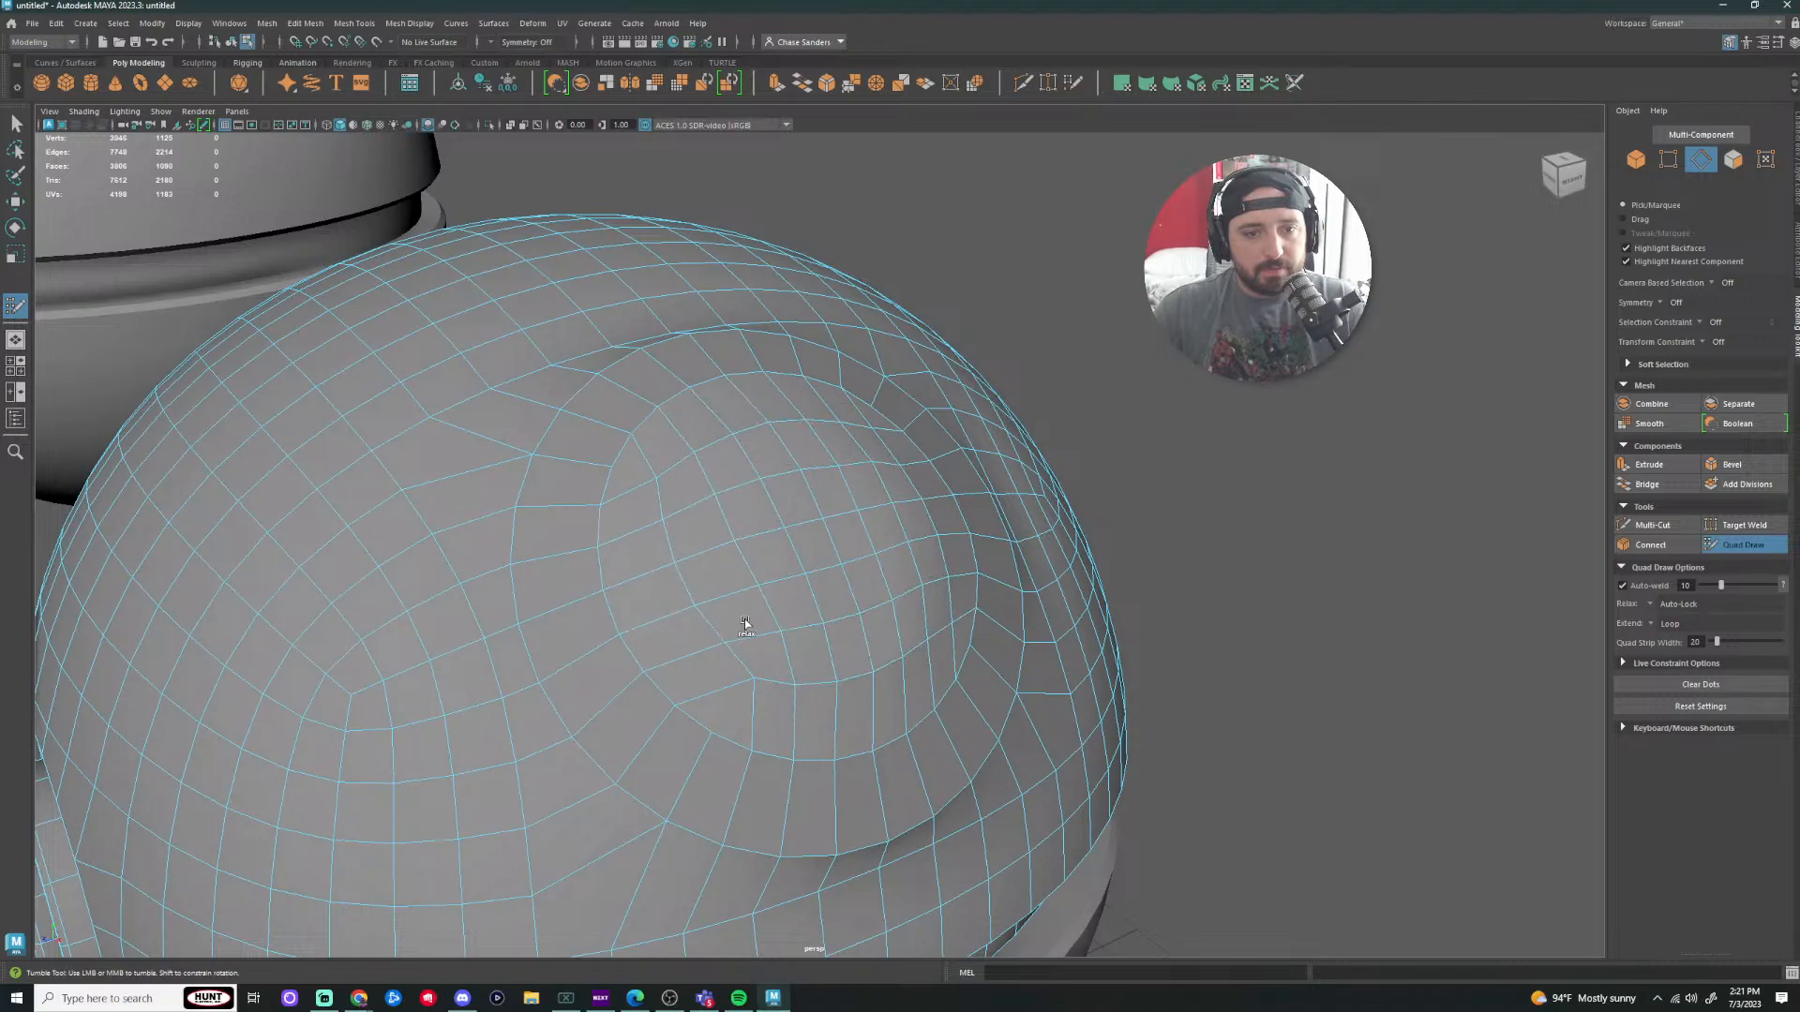
{"action": "mouse_move", "coordinate": [744, 621]}
{"action": "left_mouse_down", "text": "shift"}
{"action": "mouse_move", "coordinate": [736, 645]}
{"action": "mouse_move", "coordinate": [893, 665]}
{"action": "left_mouse_up", "text": "shift"}
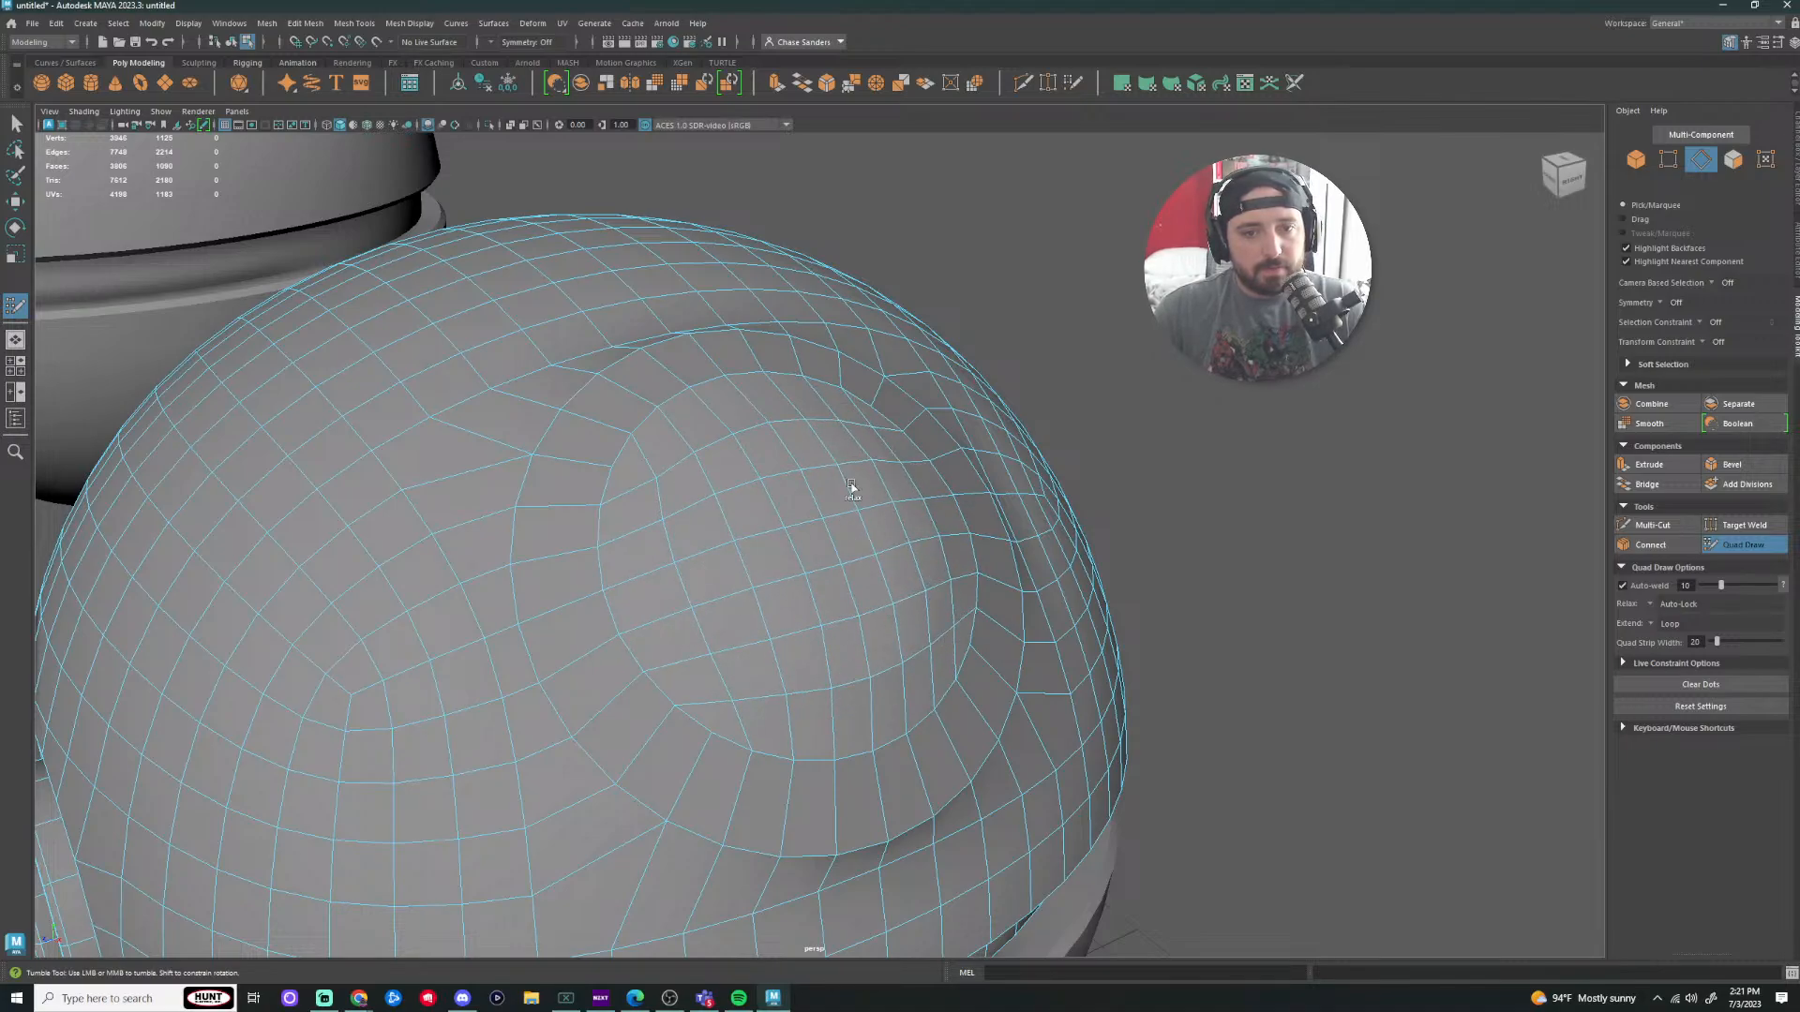
{"action": "mouse_move", "coordinate": [673, 617]}
{"action": "left_mouse_down", "text": "shift"}
{"action": "mouse_move", "coordinate": [807, 719]}
{"action": "mouse_move", "coordinate": [694, 747]}
{"action": "mouse_move", "coordinate": [980, 644]}
{"action": "mouse_move", "coordinate": [919, 475]}
{"action": "mouse_move", "coordinate": [860, 407]}
{"action": "left_mouse_up", "text": "shift"}
{"action": "left_click_drag", "start_coordinate": [586, 607], "coordinate": [700, 689], "text": "shift"}
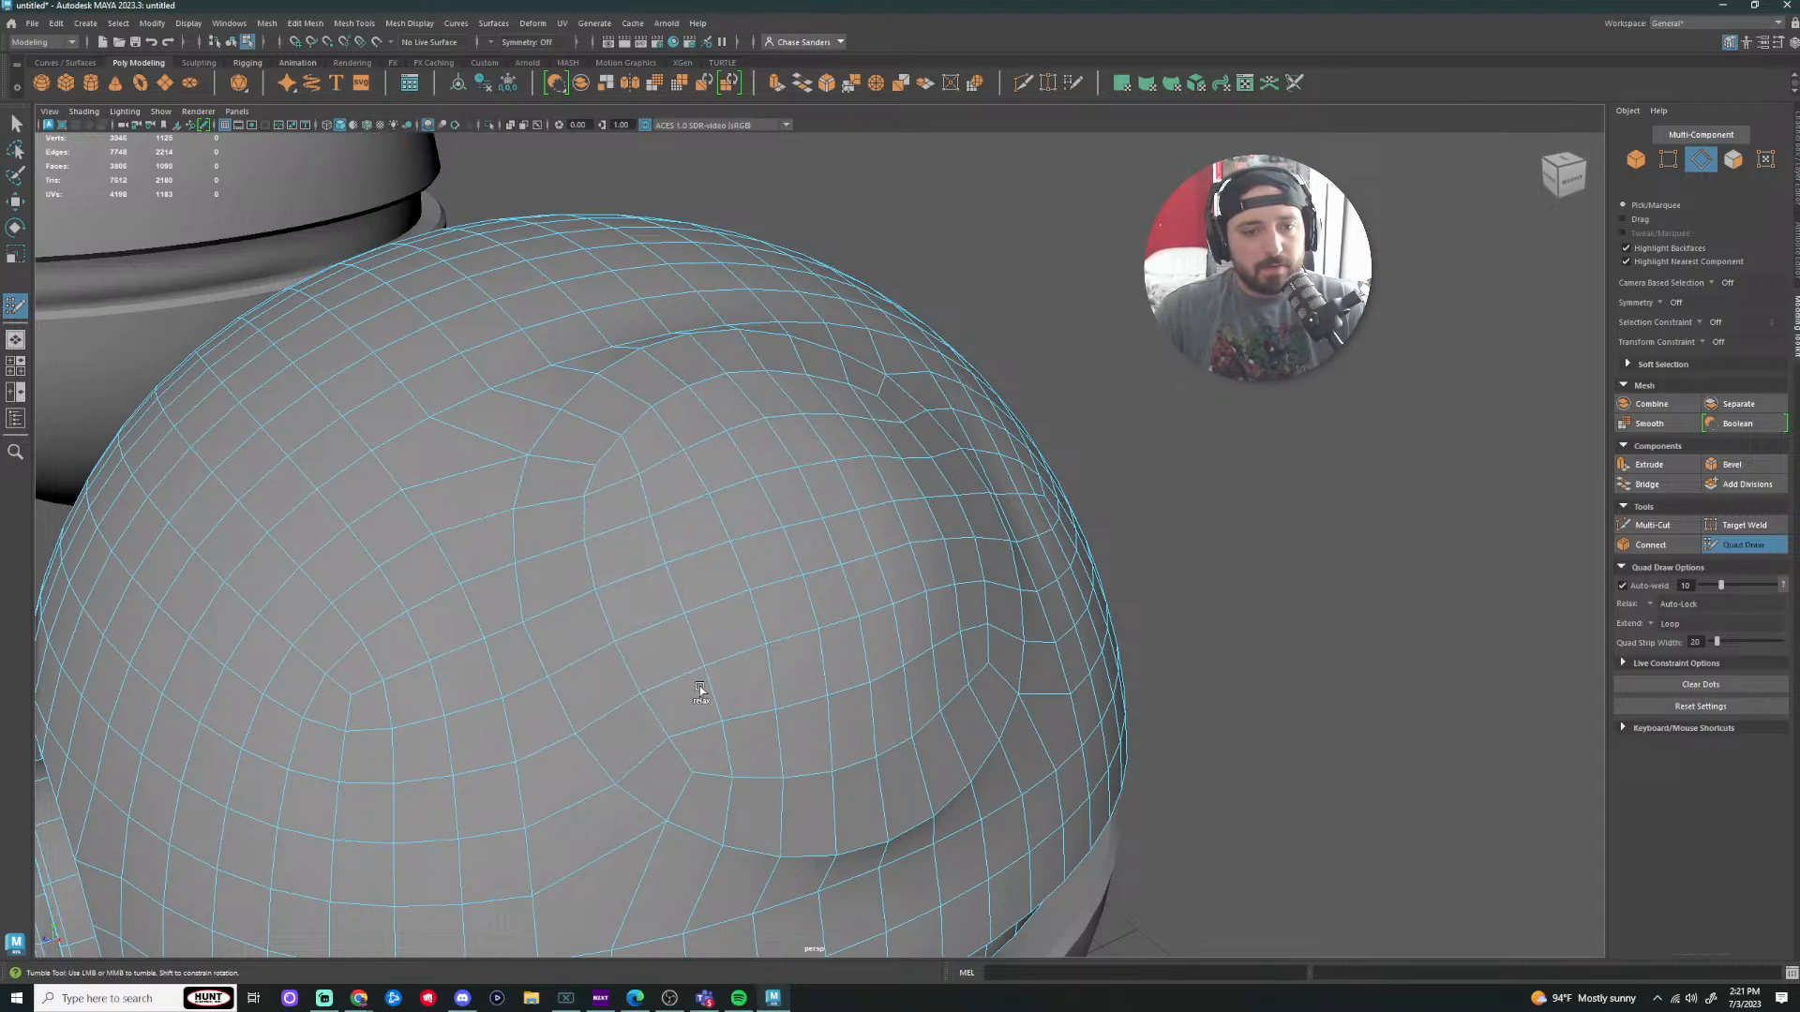
{"action": "left_click_drag", "start_coordinate": [781, 754], "coordinate": [972, 707], "text": "shift"}
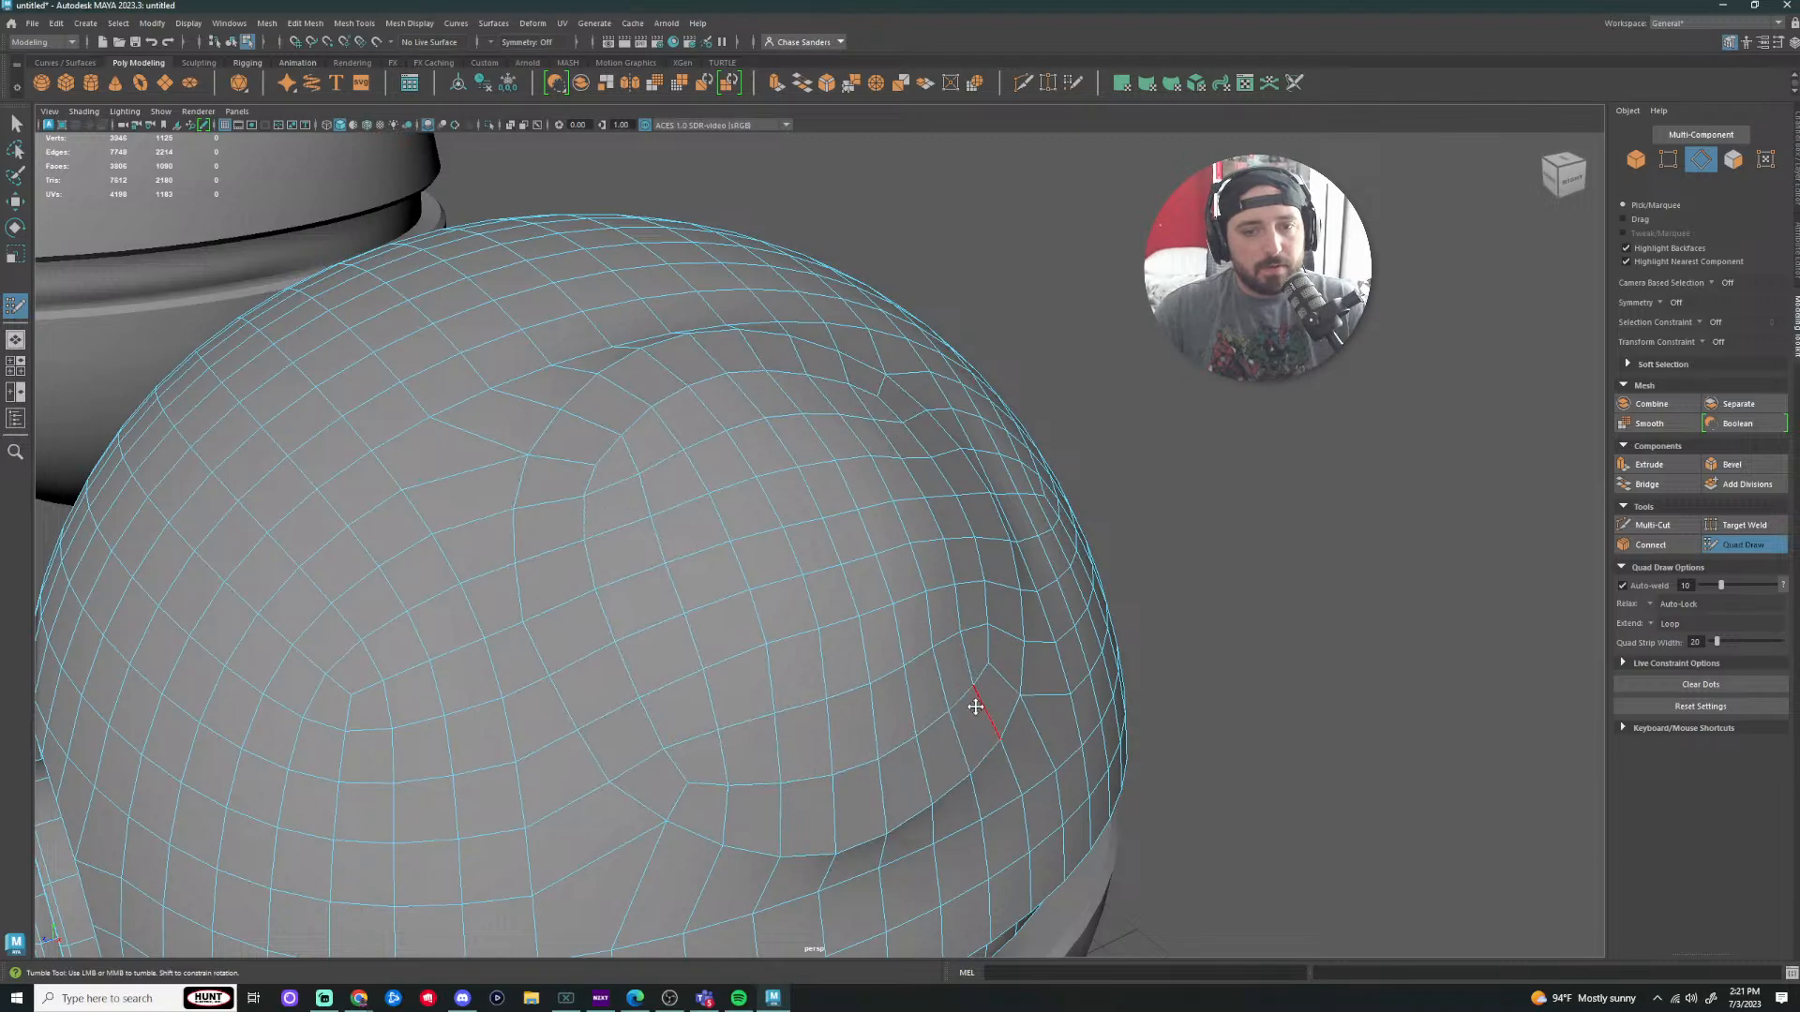
Step: Undo the relax strokes and the earlier scaling to restore the recessed circle
{"action": "key", "text": "ctrl+z"}
{"action": "key", "text": "ctrl+z"}
{"action": "key", "text": "ctrl+z"}
{"action": "key", "text": "ctrl+z"}
{"action": "scroll", "coordinate": [1285, 625], "scroll_direction": "down", "scroll_amount": 5}
{"action": "left_click_drag", "start_coordinate": [1285, 625], "coordinate": [1378, 619], "text": "alt"}
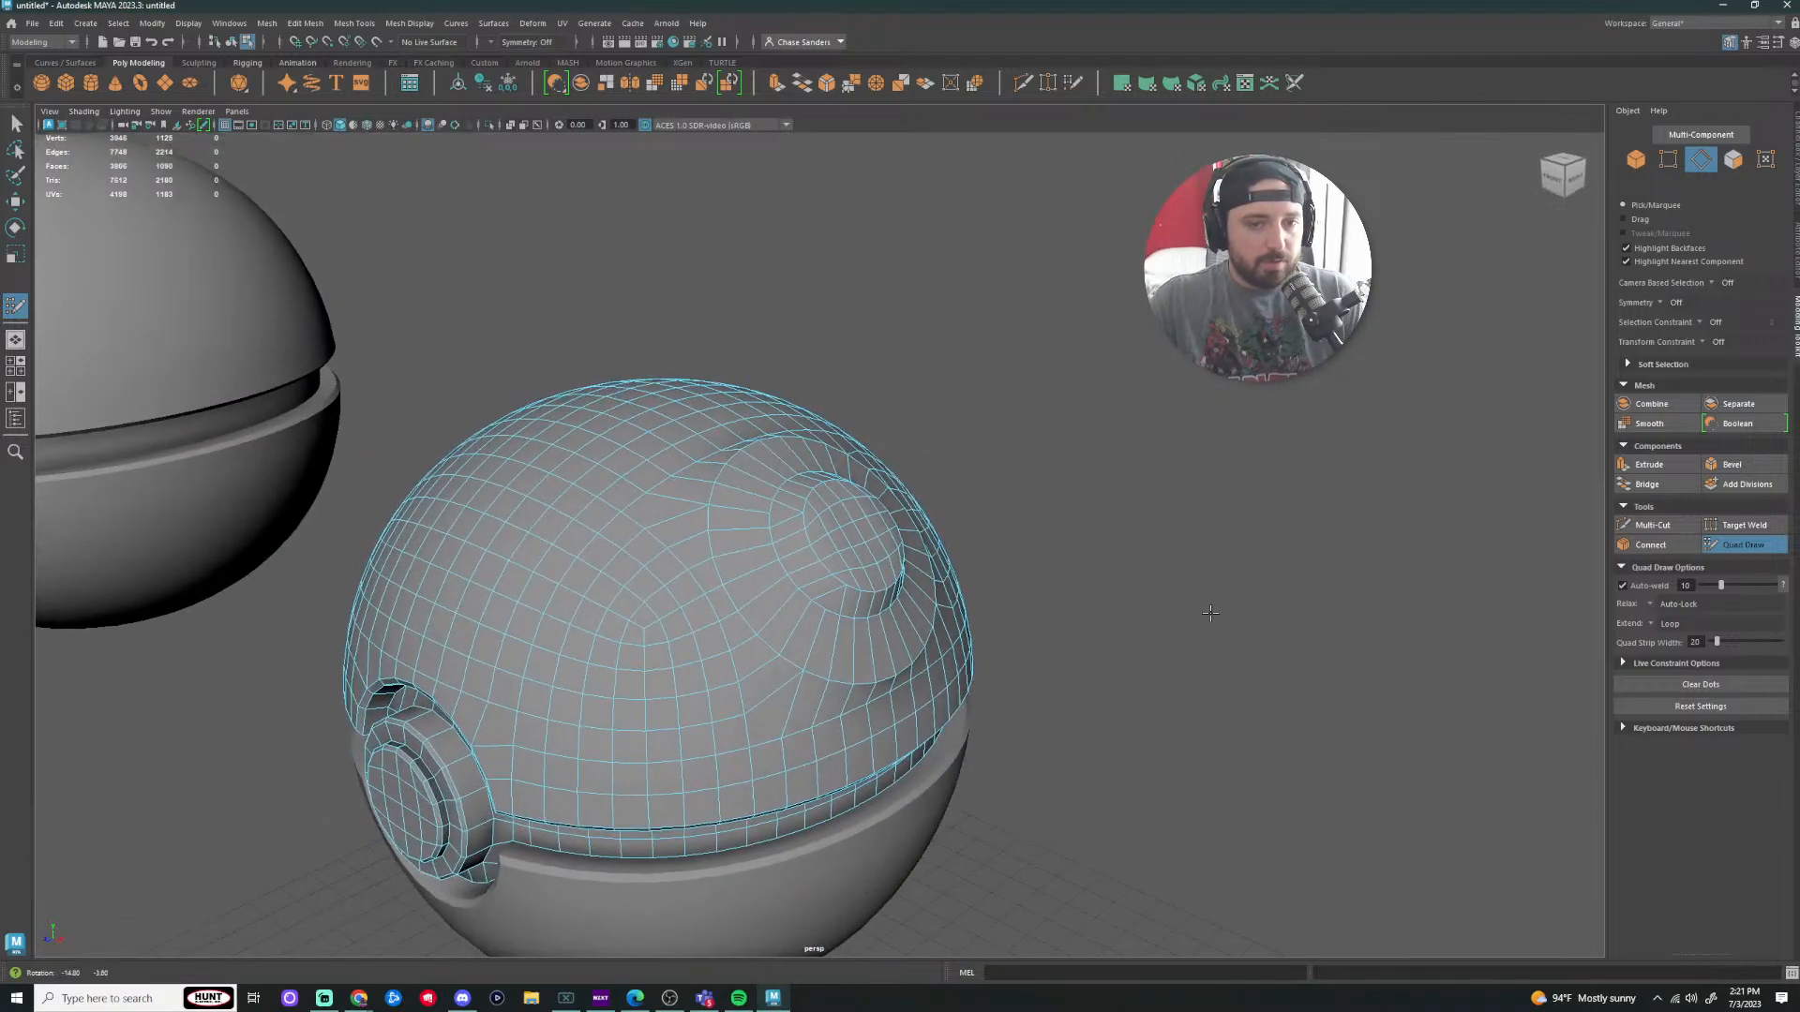
{"action": "scroll", "coordinate": [839, 516], "scroll_direction": "up", "scroll_amount": 4}
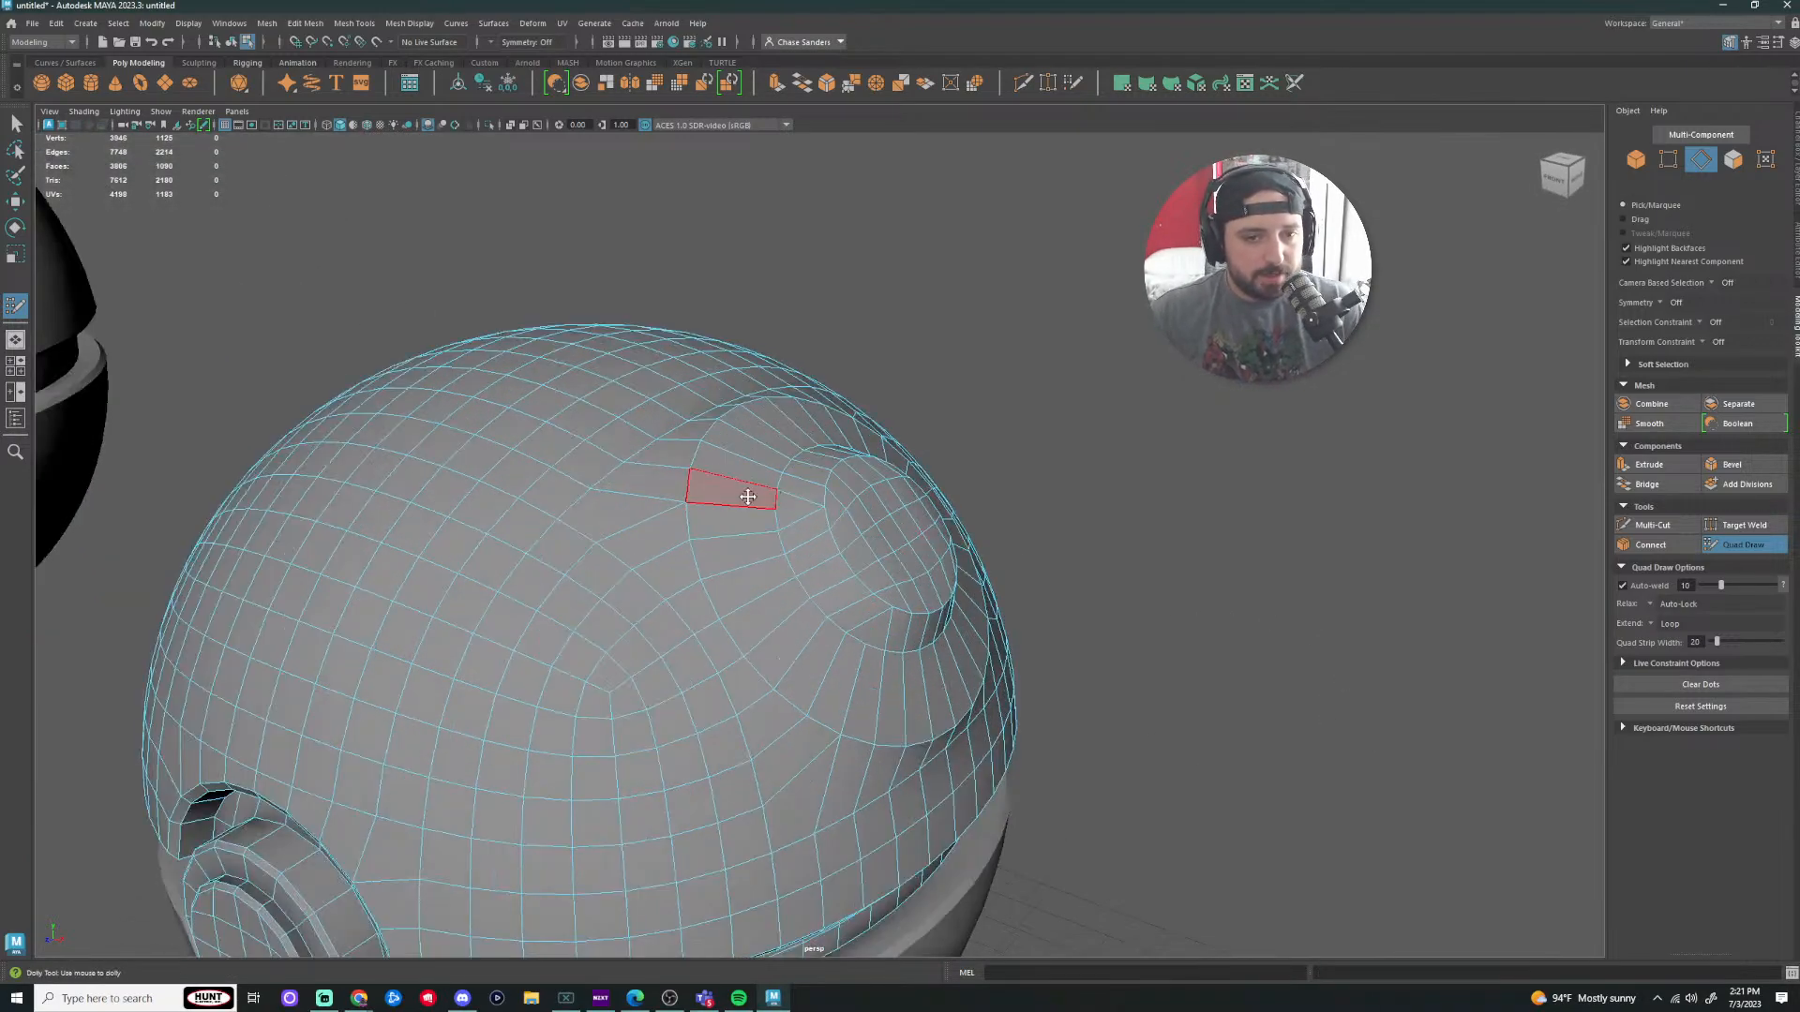
Step: Delete the recessed circle's faces and the inner cylinder's cap faces
{"action": "right_click_drag", "start_coordinate": [747, 496], "coordinate": [744, 484]}
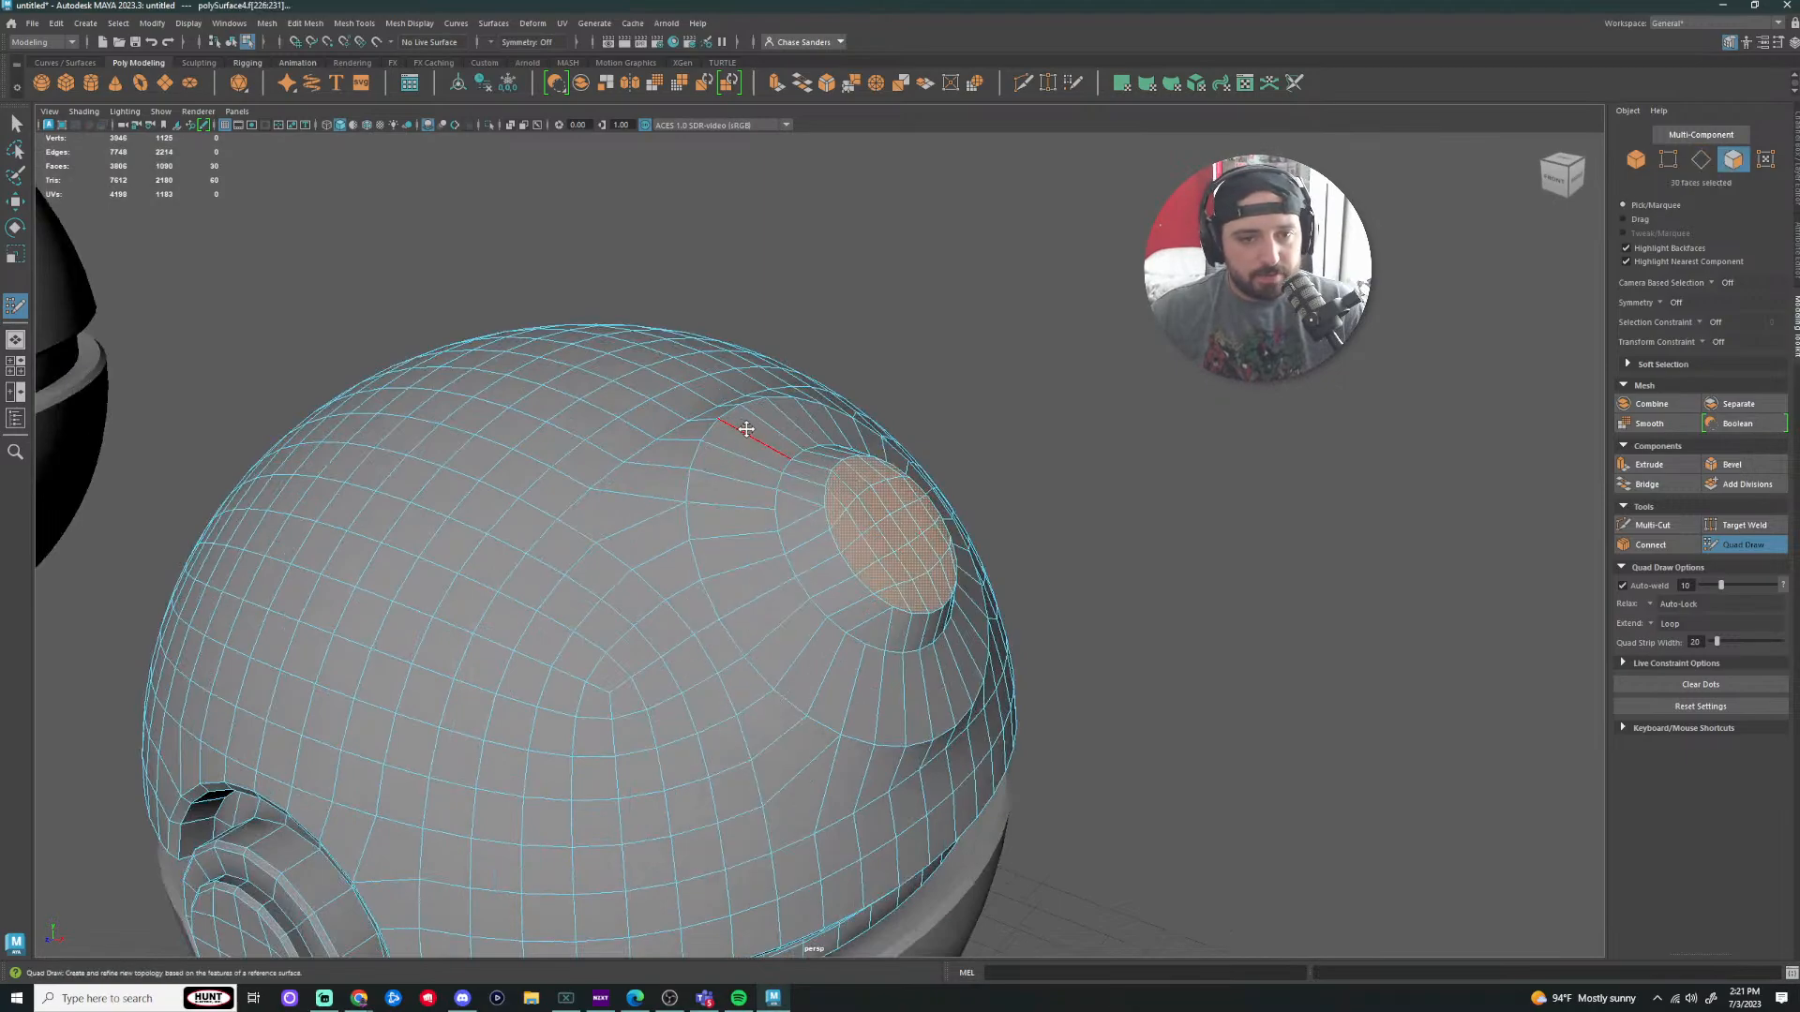
{"action": "key", "text": "q"}
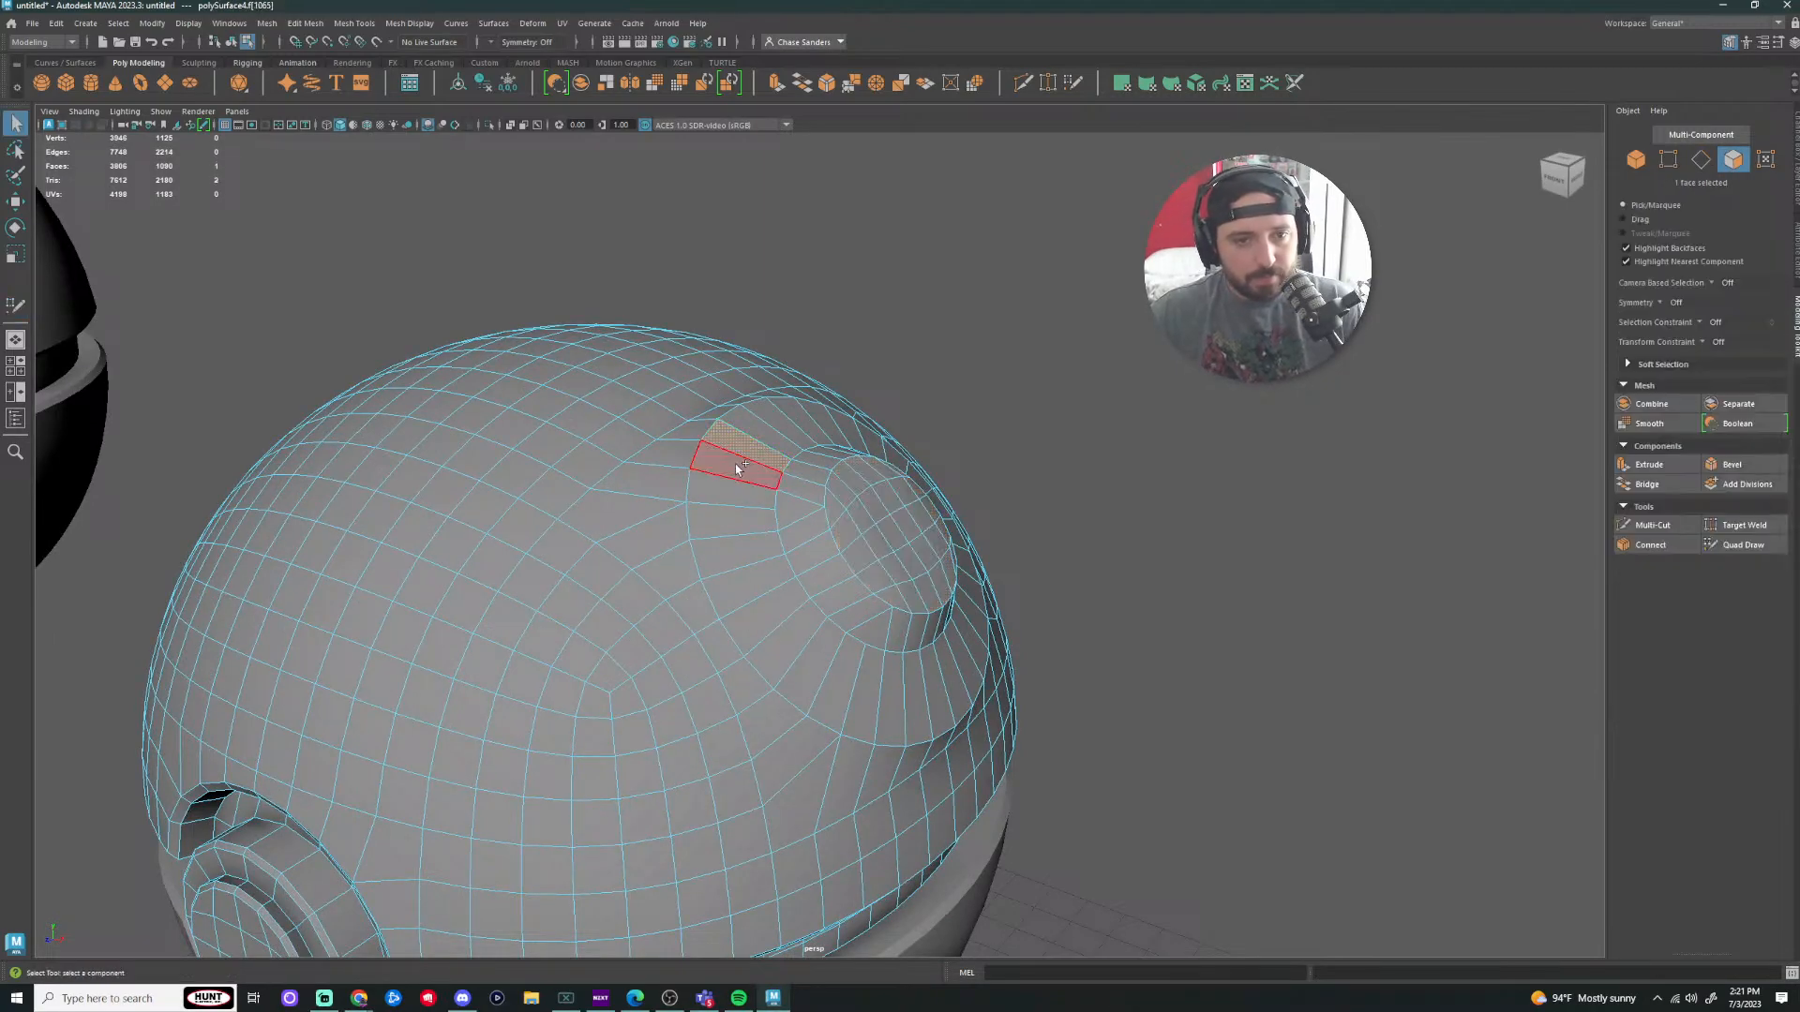
{"action": "key", "text": "Delete"}
{"action": "double_click", "coordinate": [850, 566]}
{"action": "key", "text": "Delete"}
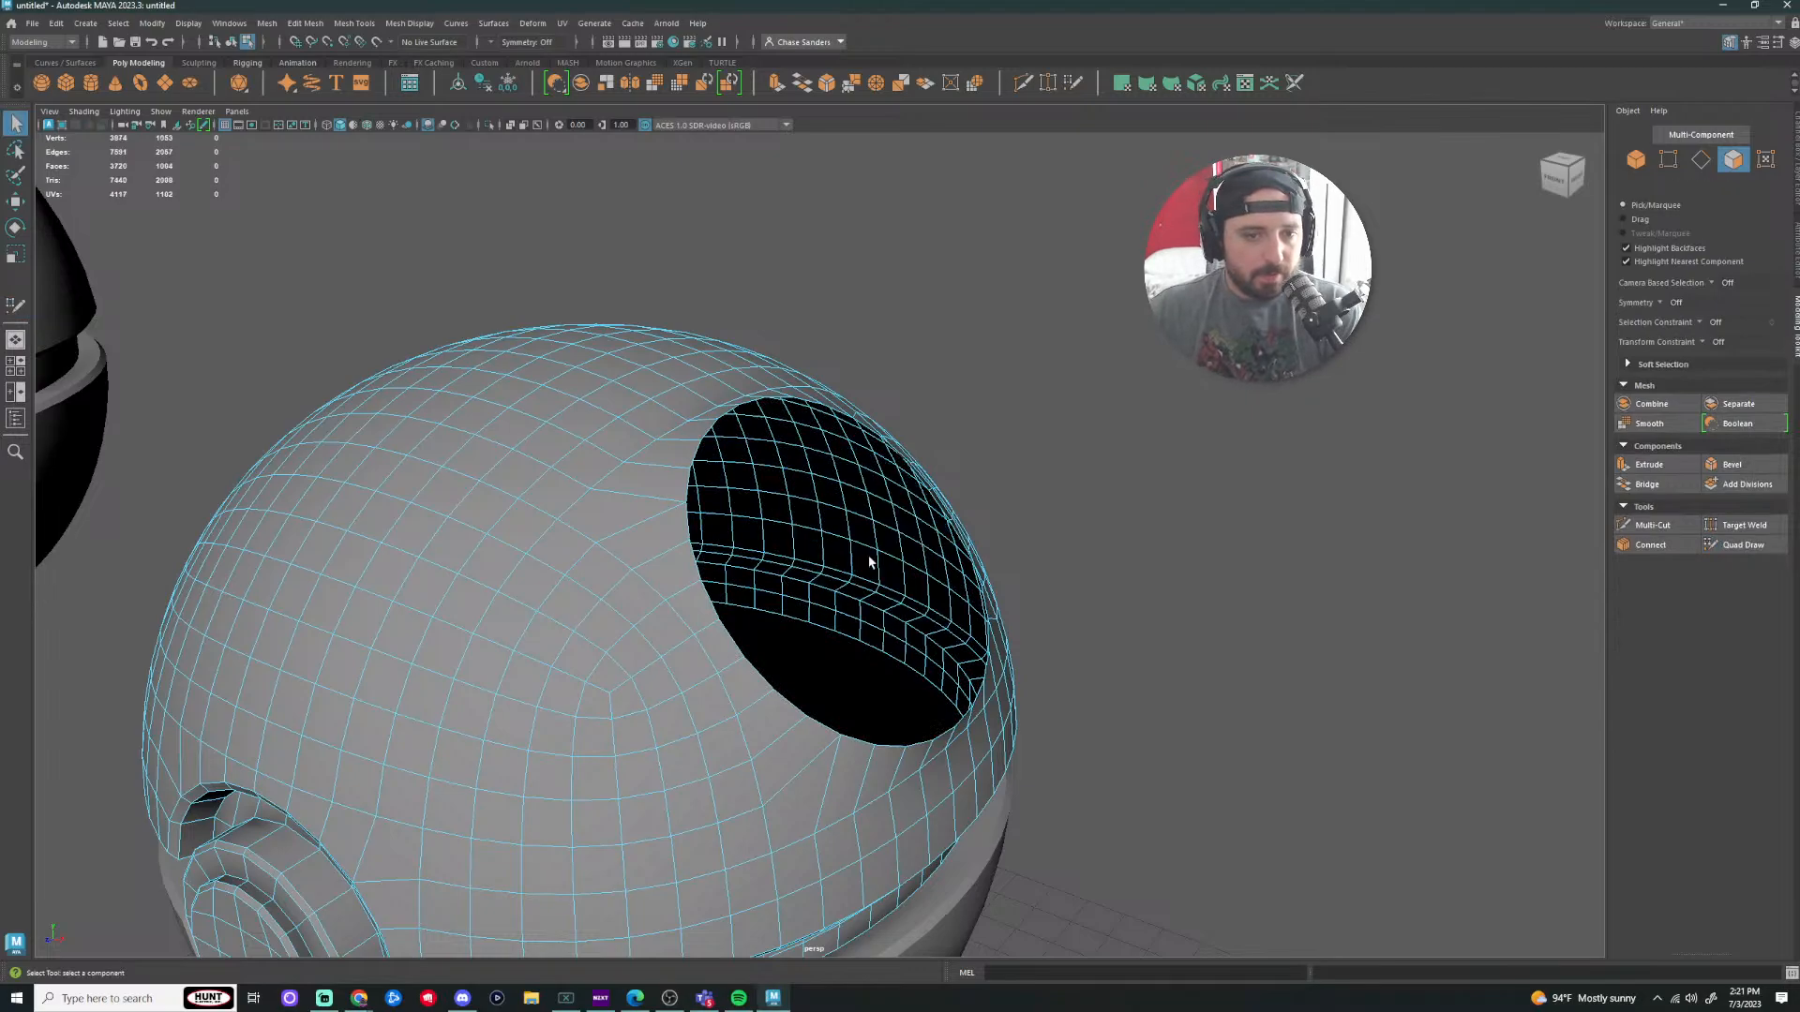
{"action": "scroll", "coordinate": [872, 563], "scroll_direction": "down", "scroll_amount": 3}
{"action": "left_click_drag", "start_coordinate": [1229, 526], "coordinate": [1127, 540], "text": "alt"}
{"action": "scroll", "coordinate": [1097, 482], "scroll_direction": "down", "scroll_amount": 3}
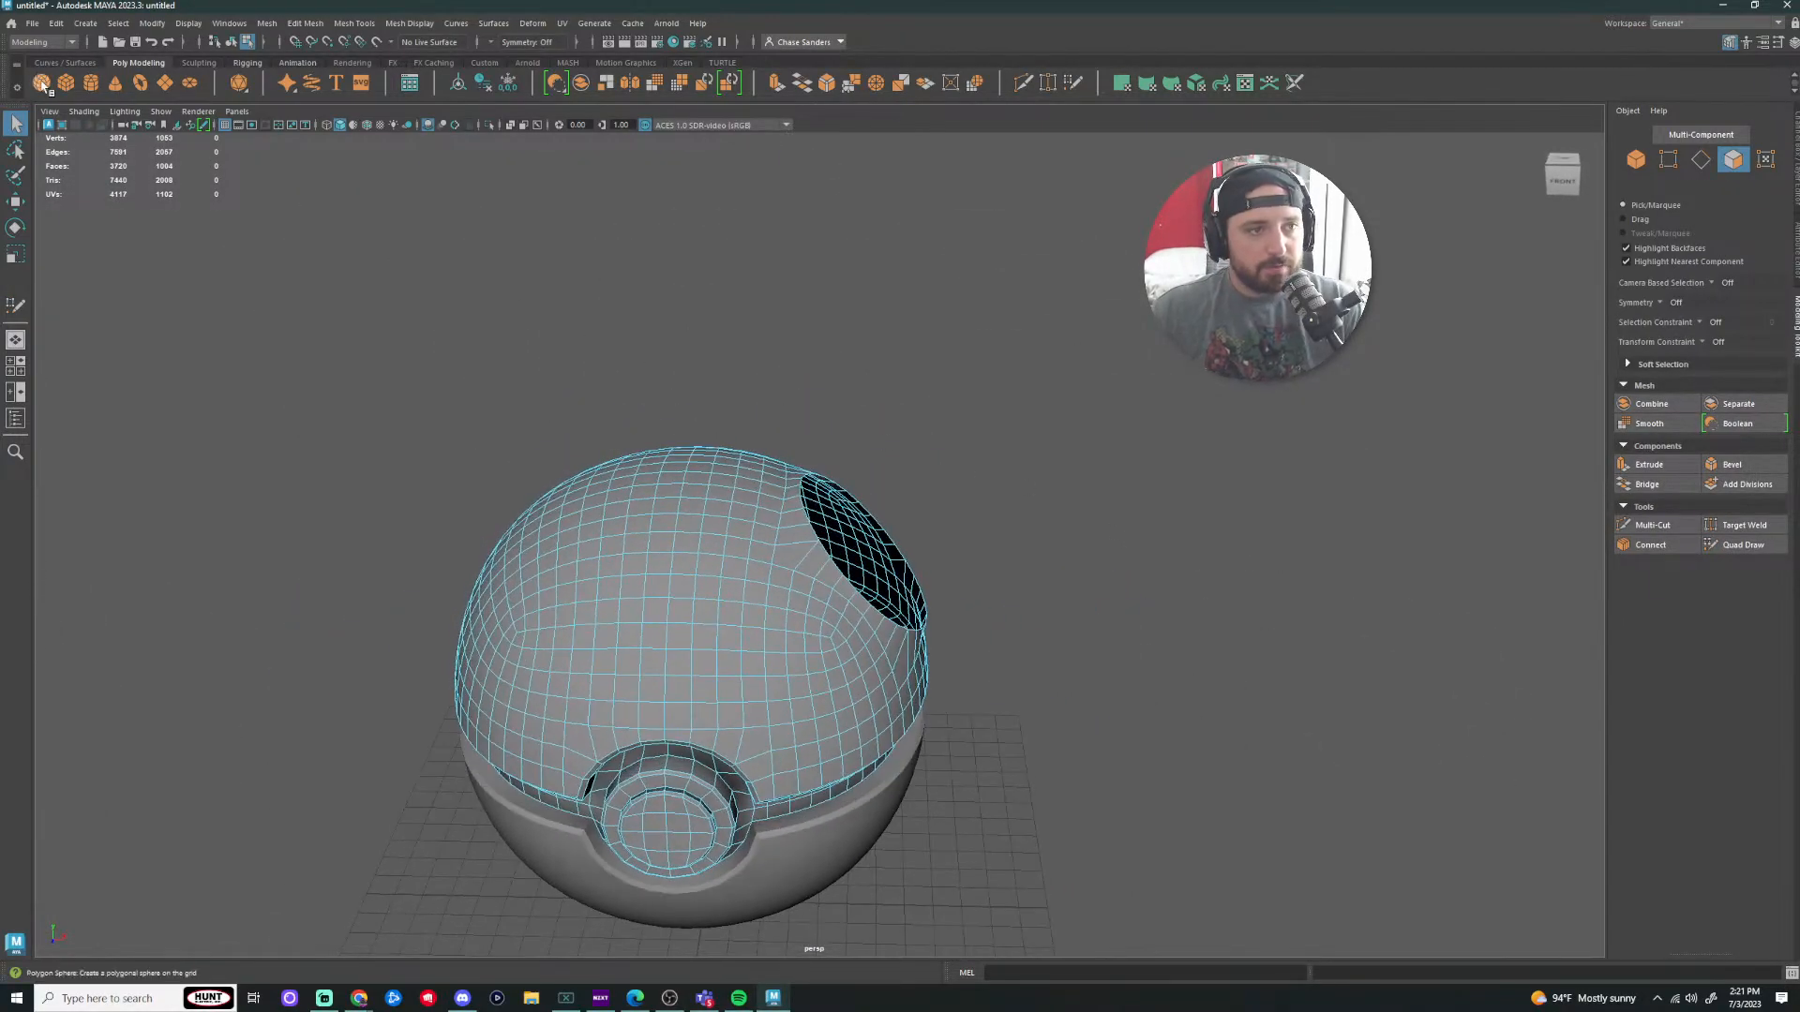
Step: Raise the new polygon sphere to Y 20.11
{"action": "key", "text": "F8"}
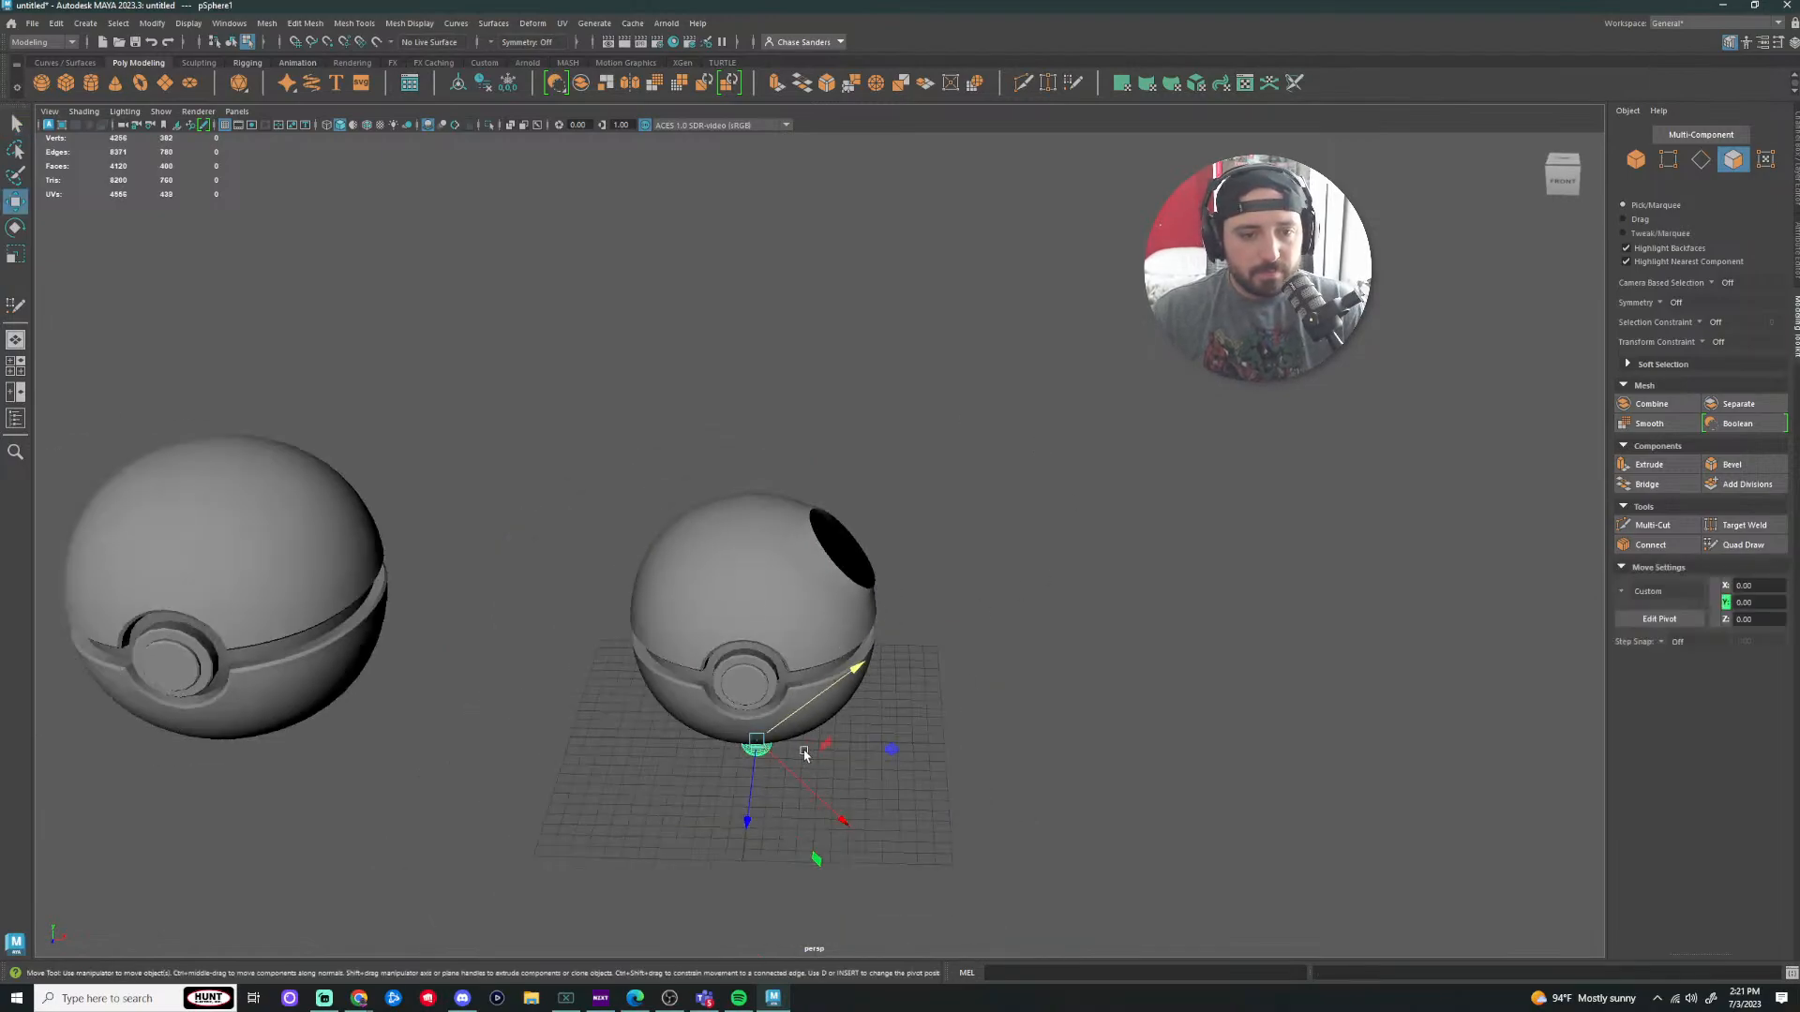
{"action": "left_click_drag", "start_coordinate": [853, 671], "coordinate": [1105, 488]}
{"action": "scroll", "coordinate": [907, 563], "scroll_direction": "up", "scroll_amount": 6}
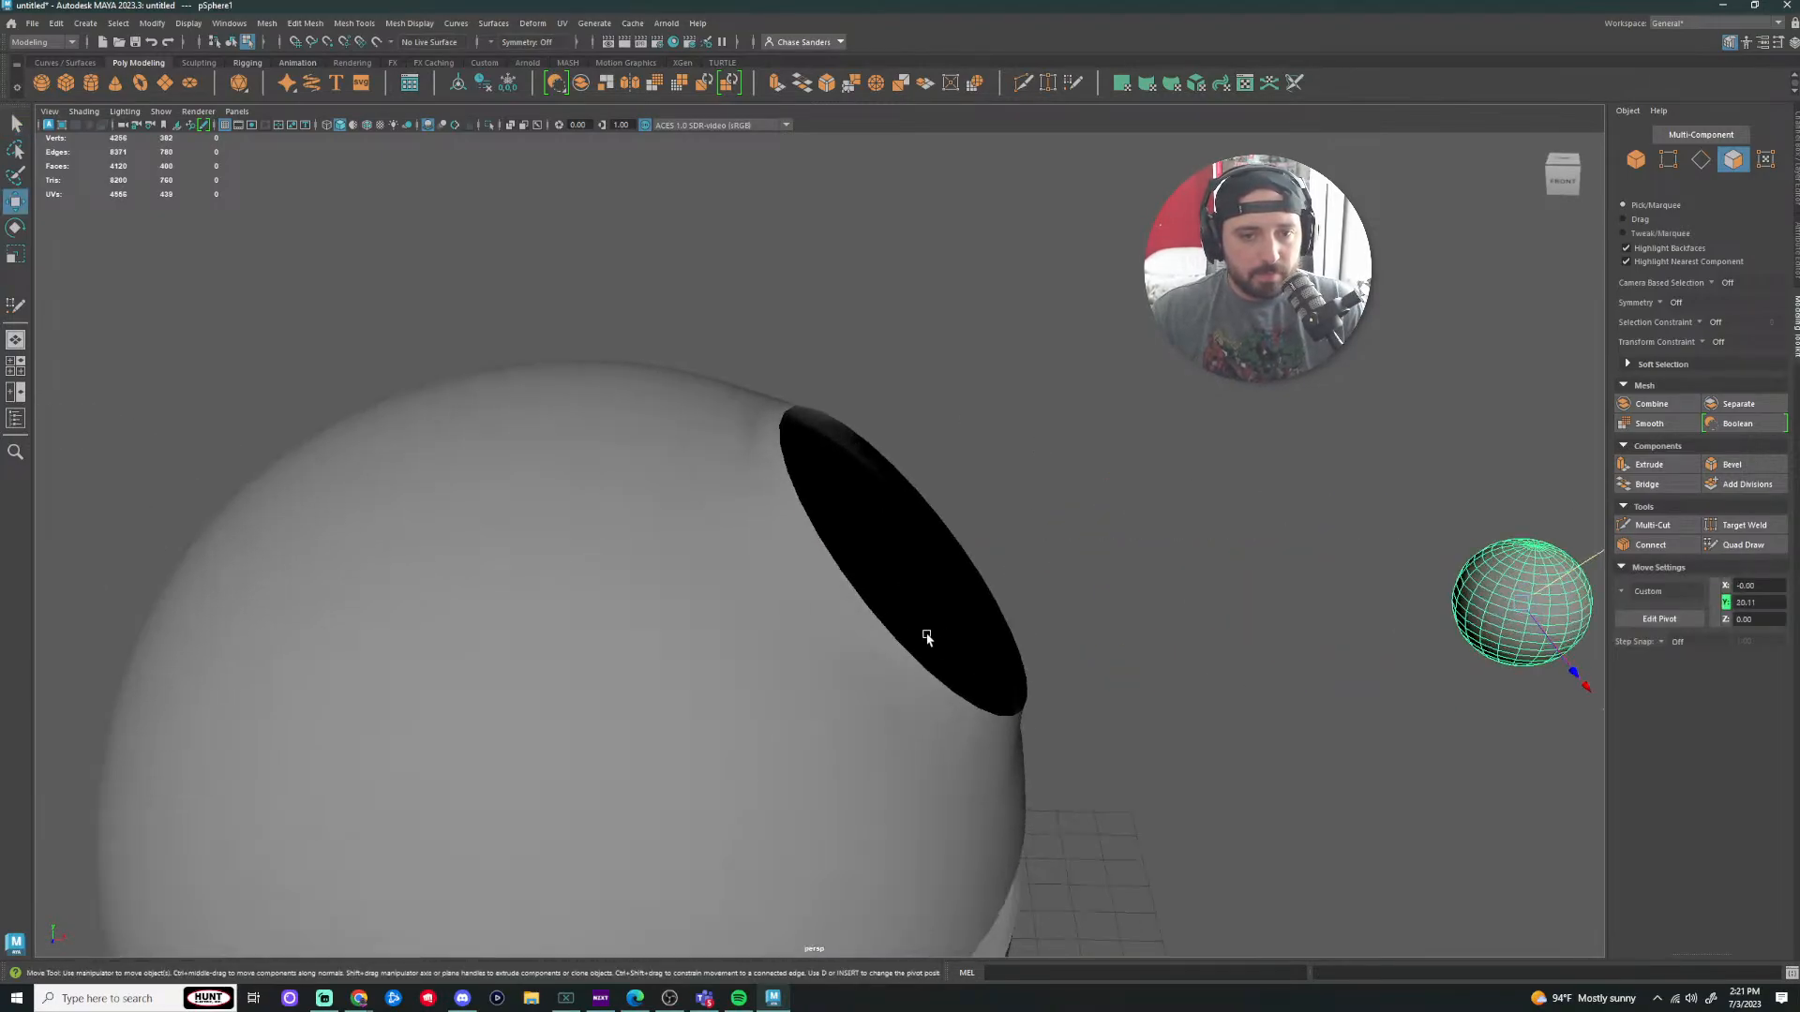
{"action": "right_click_drag", "start_coordinate": [924, 634], "coordinate": [924, 656]}
Step: Select the edge loop around the ball's hole, then clear the selection
{"action": "left_click_drag", "start_coordinate": [790, 633], "coordinate": [713, 591], "text": "alt"}
{"action": "right_click_drag", "start_coordinate": [712, 591], "coordinate": [709, 535]}
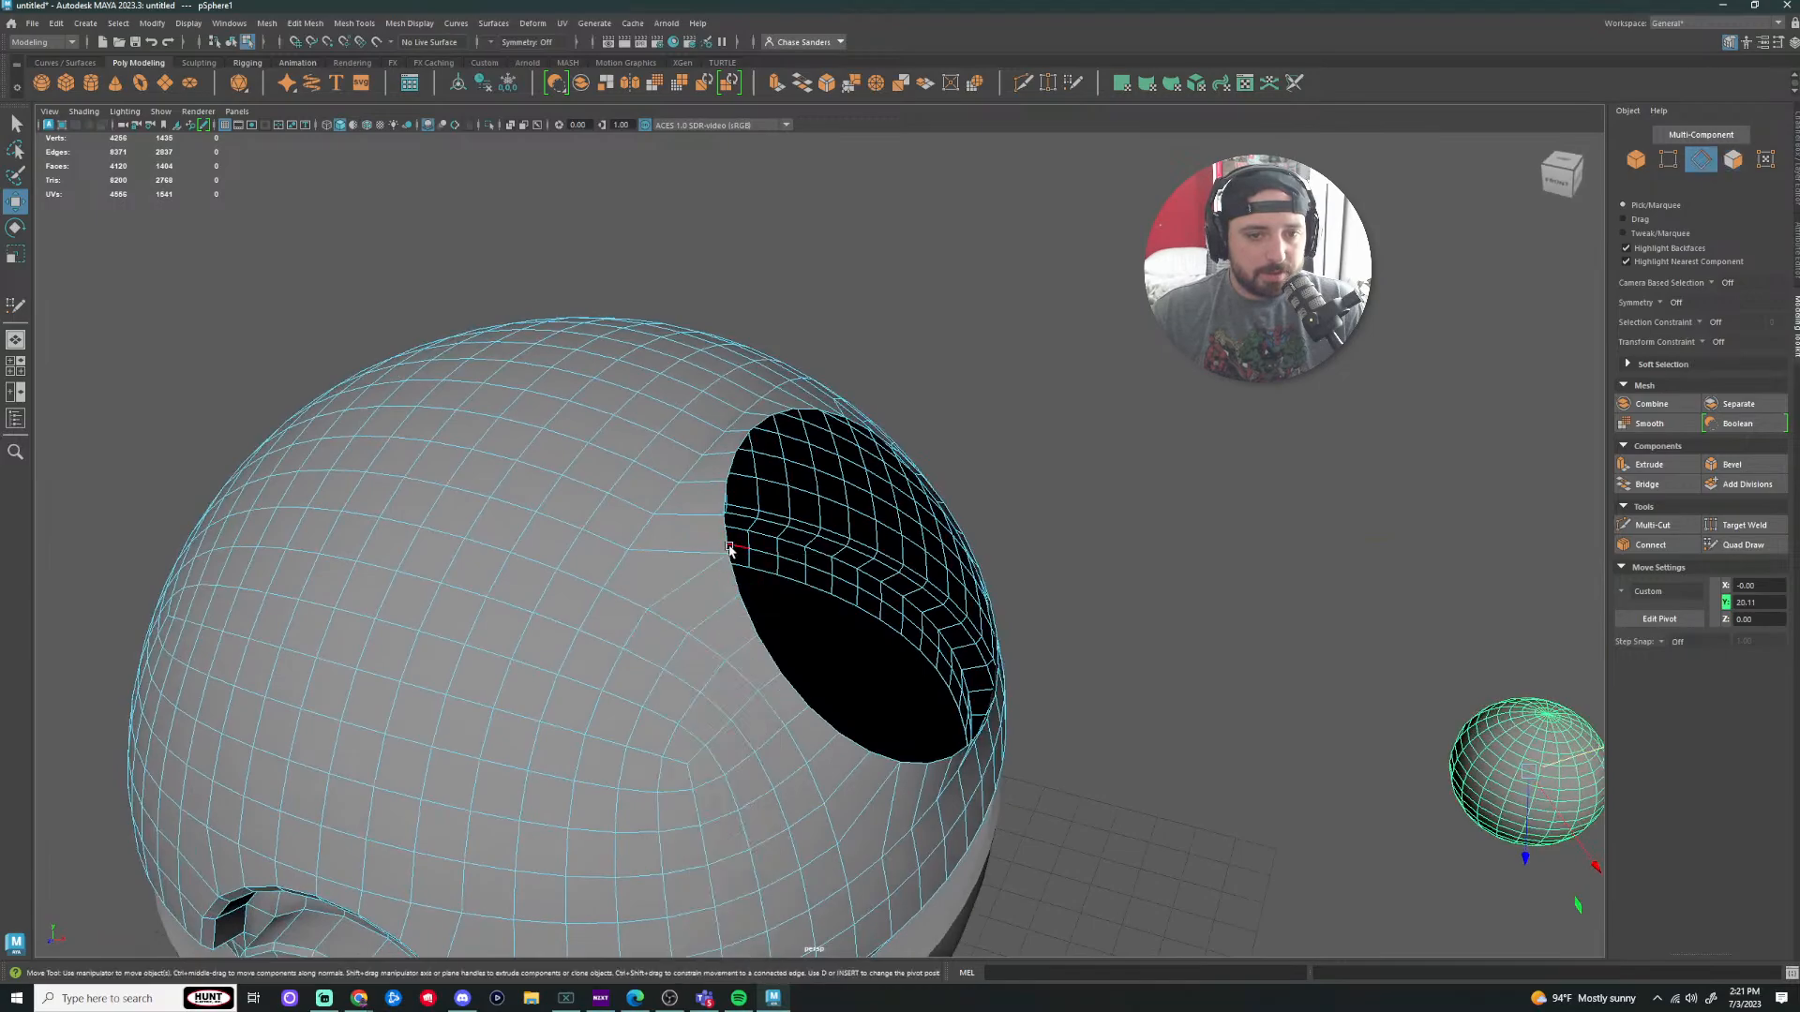
{"action": "double_click", "coordinate": [733, 551]}
{"action": "left_click_drag", "start_coordinate": [732, 551], "coordinate": [1255, 605], "text": "alt"}
{"action": "left_click", "coordinate": [1255, 604]}
{"action": "middle_click_drag", "start_coordinate": [1255, 605], "coordinate": [1025, 519], "text": "alt"}
Step: Pick an edge loop on the small sphere, frame it, and select it as a whole object
{"action": "right_click_drag", "start_coordinate": [923, 366], "coordinate": [926, 333]}
{"action": "left_click_drag", "start_coordinate": [926, 334], "coordinate": [934, 779], "text": "alt"}
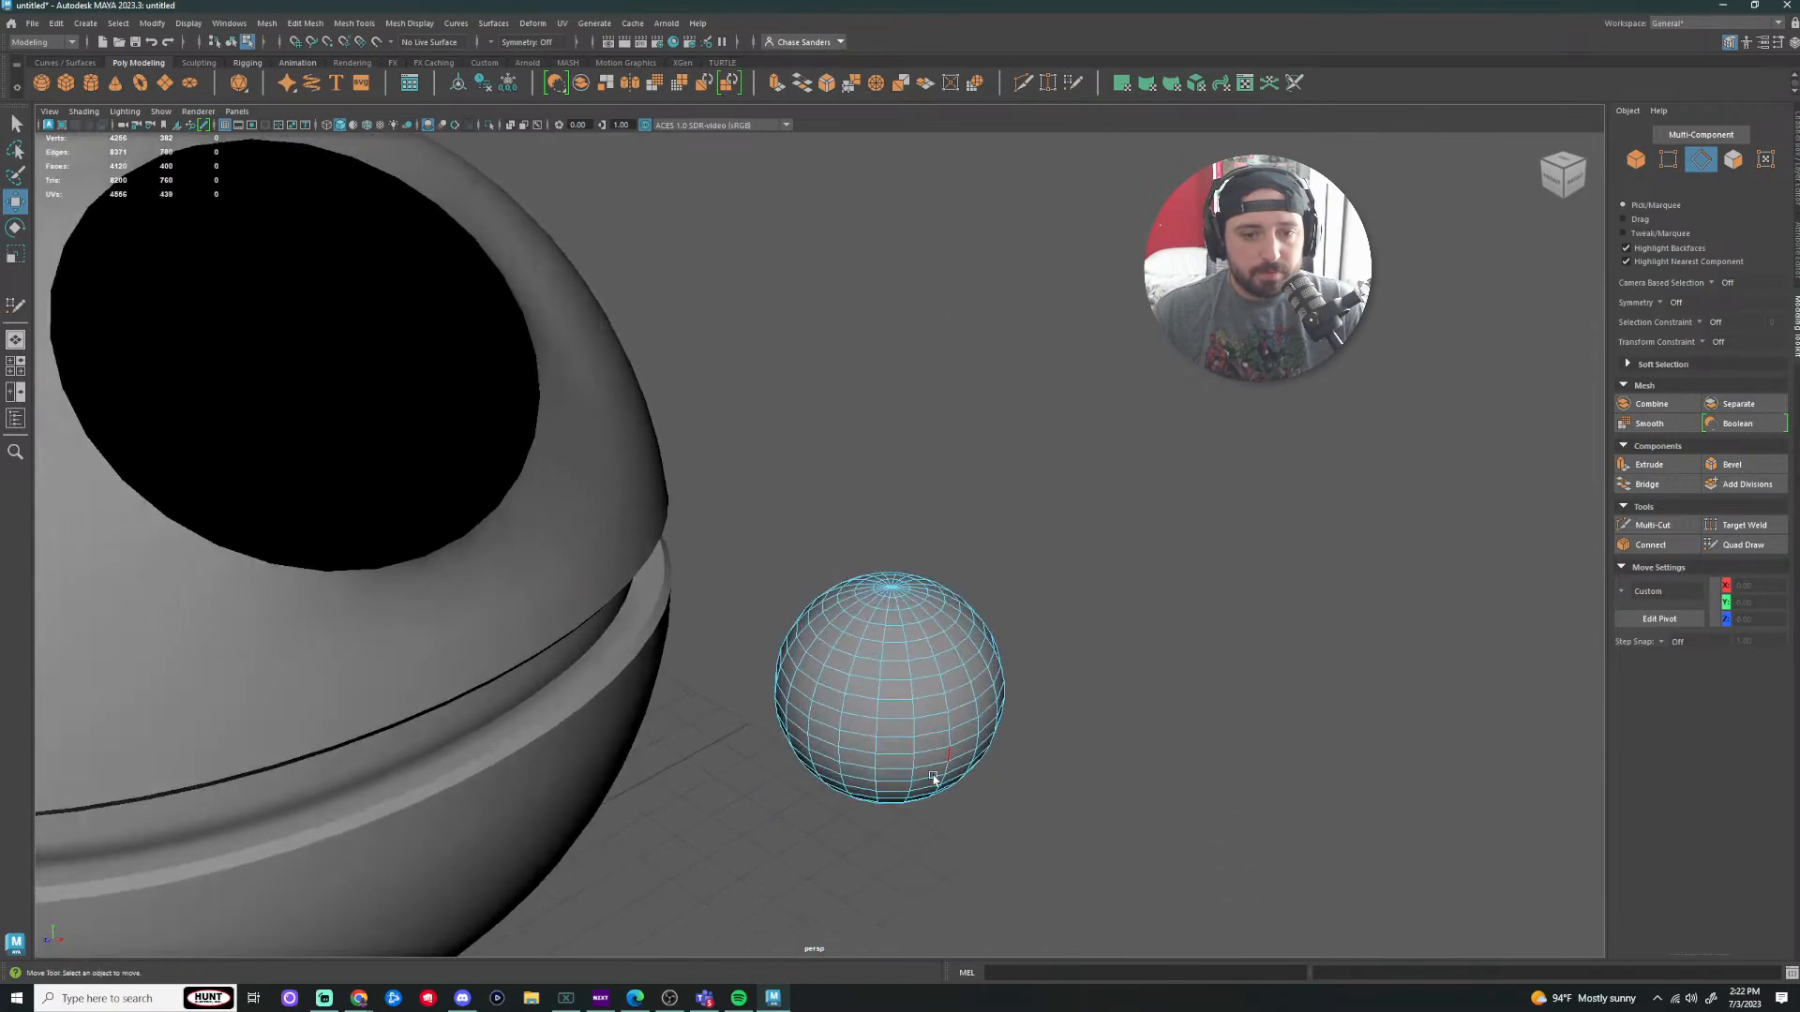
{"action": "double_click", "coordinate": [895, 738]}
{"action": "left_click_drag", "start_coordinate": [1040, 660], "coordinate": [1115, 583], "text": "alt"}
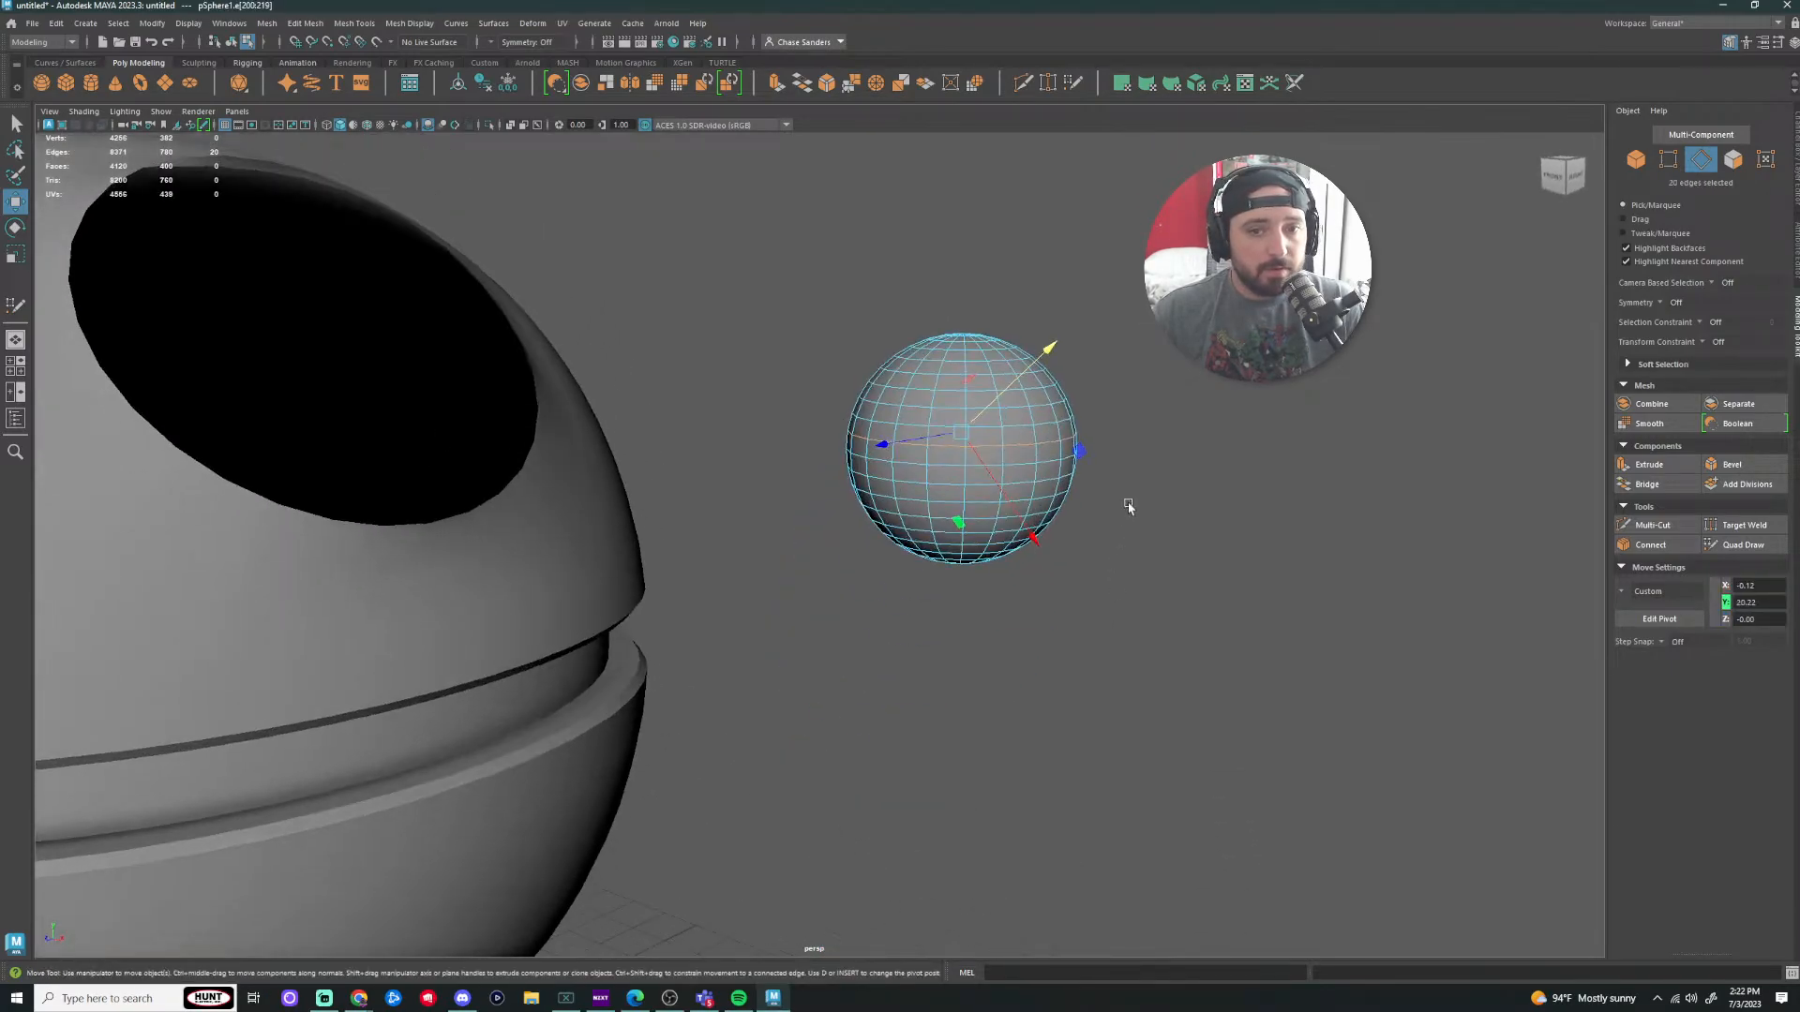
{"action": "scroll", "coordinate": [1125, 488], "scroll_direction": "up", "scroll_amount": 5}
{"action": "double_click", "coordinate": [1100, 357]}
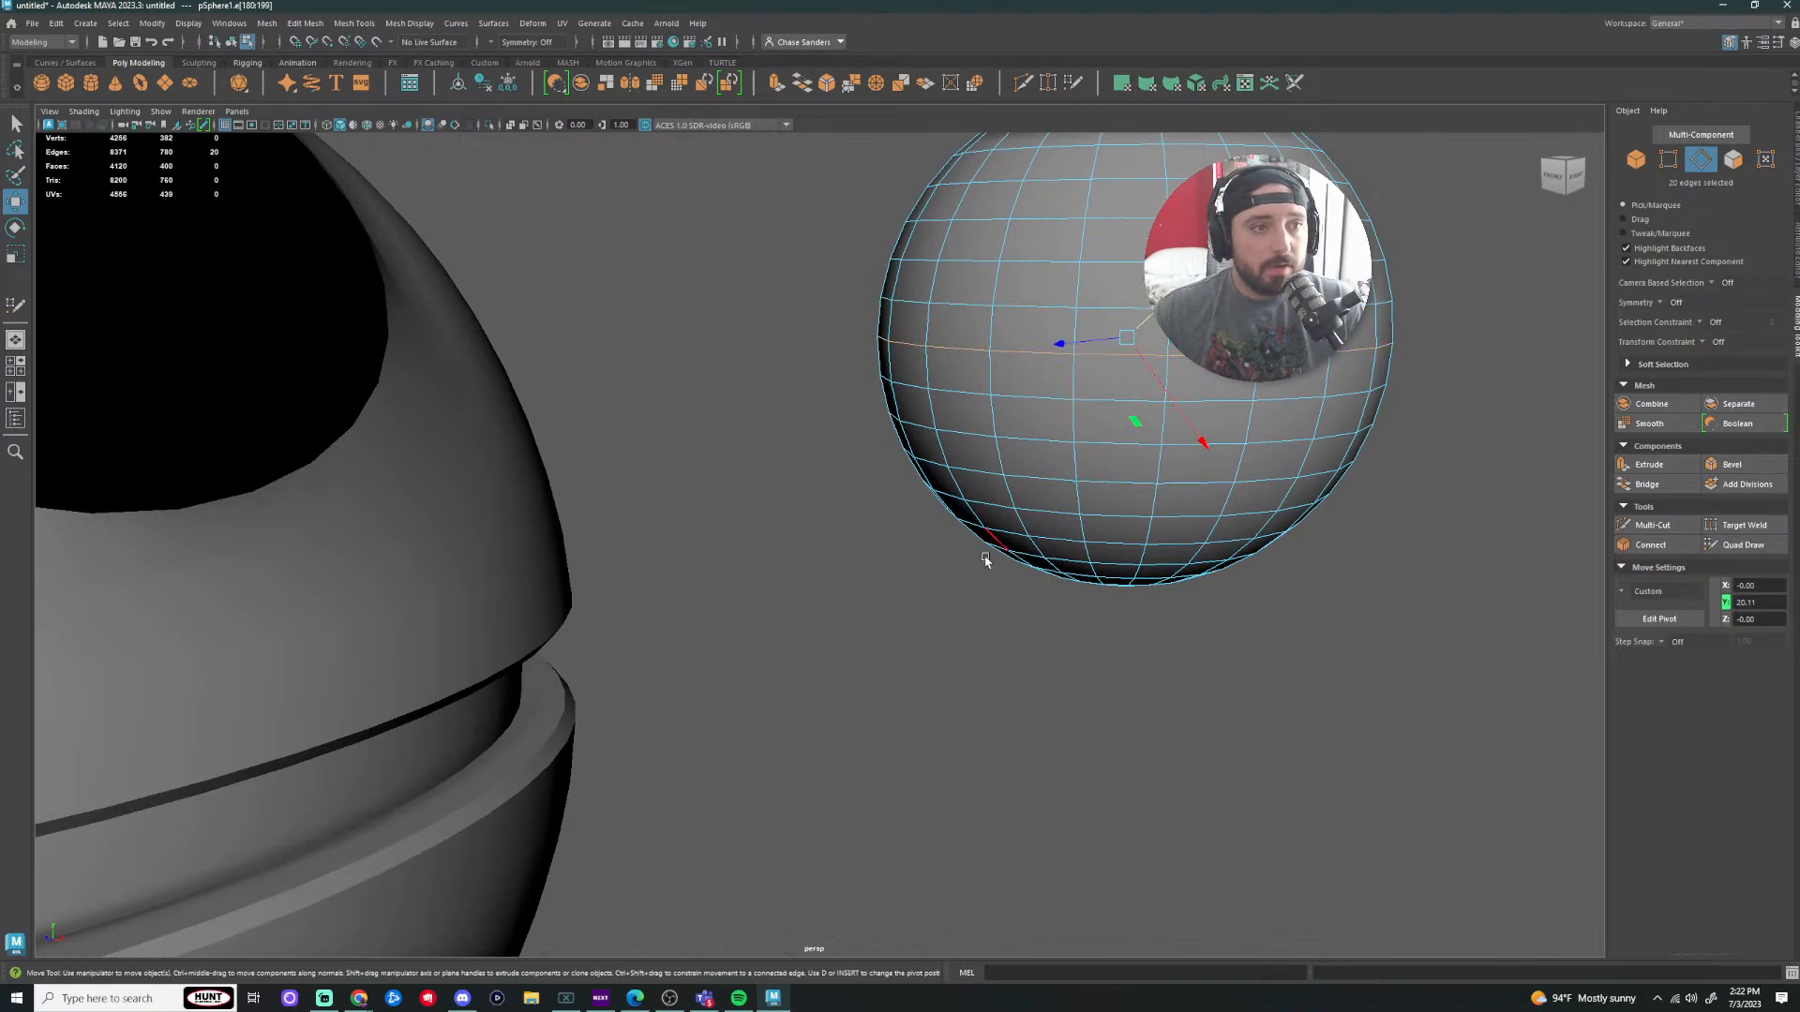
{"action": "key", "text": "f"}
{"action": "right_click_drag", "start_coordinate": [844, 404], "coordinate": [1003, 394]}
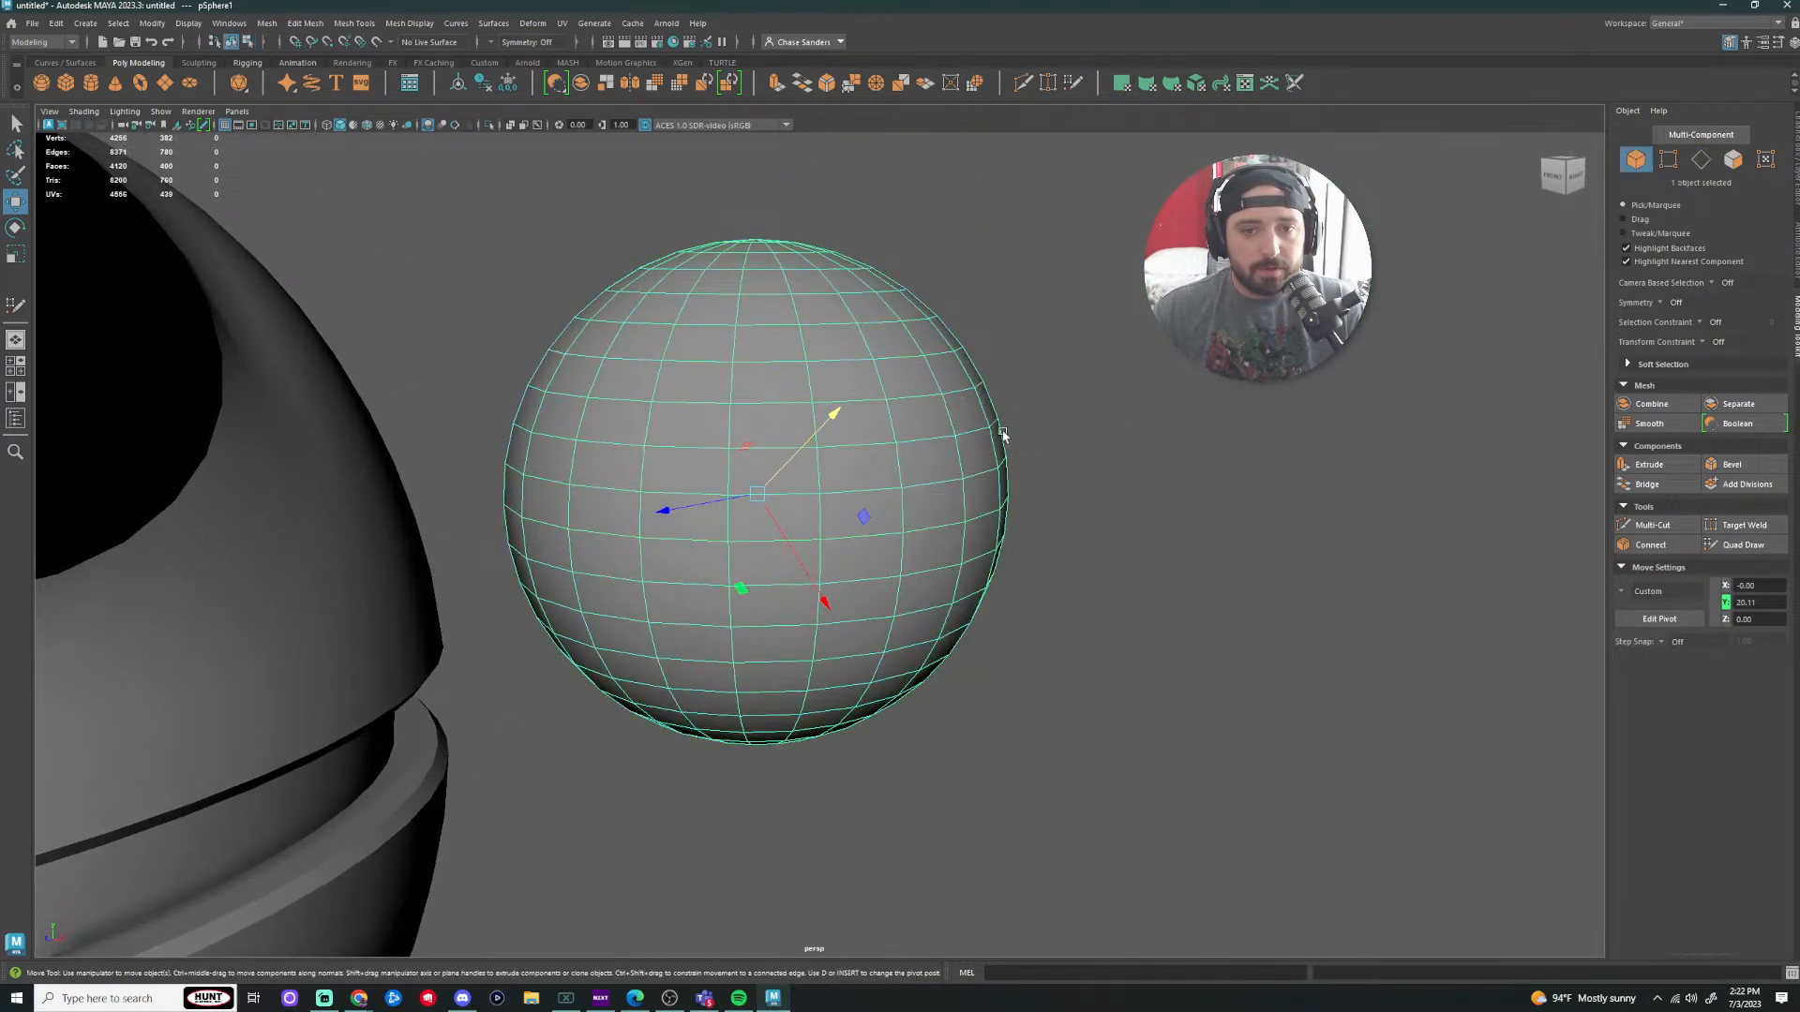
Step: Raise the sphere's axis subdivisions from 20 to 30 in the Attribute Editor
{"action": "key", "text": "ctrl+a"}
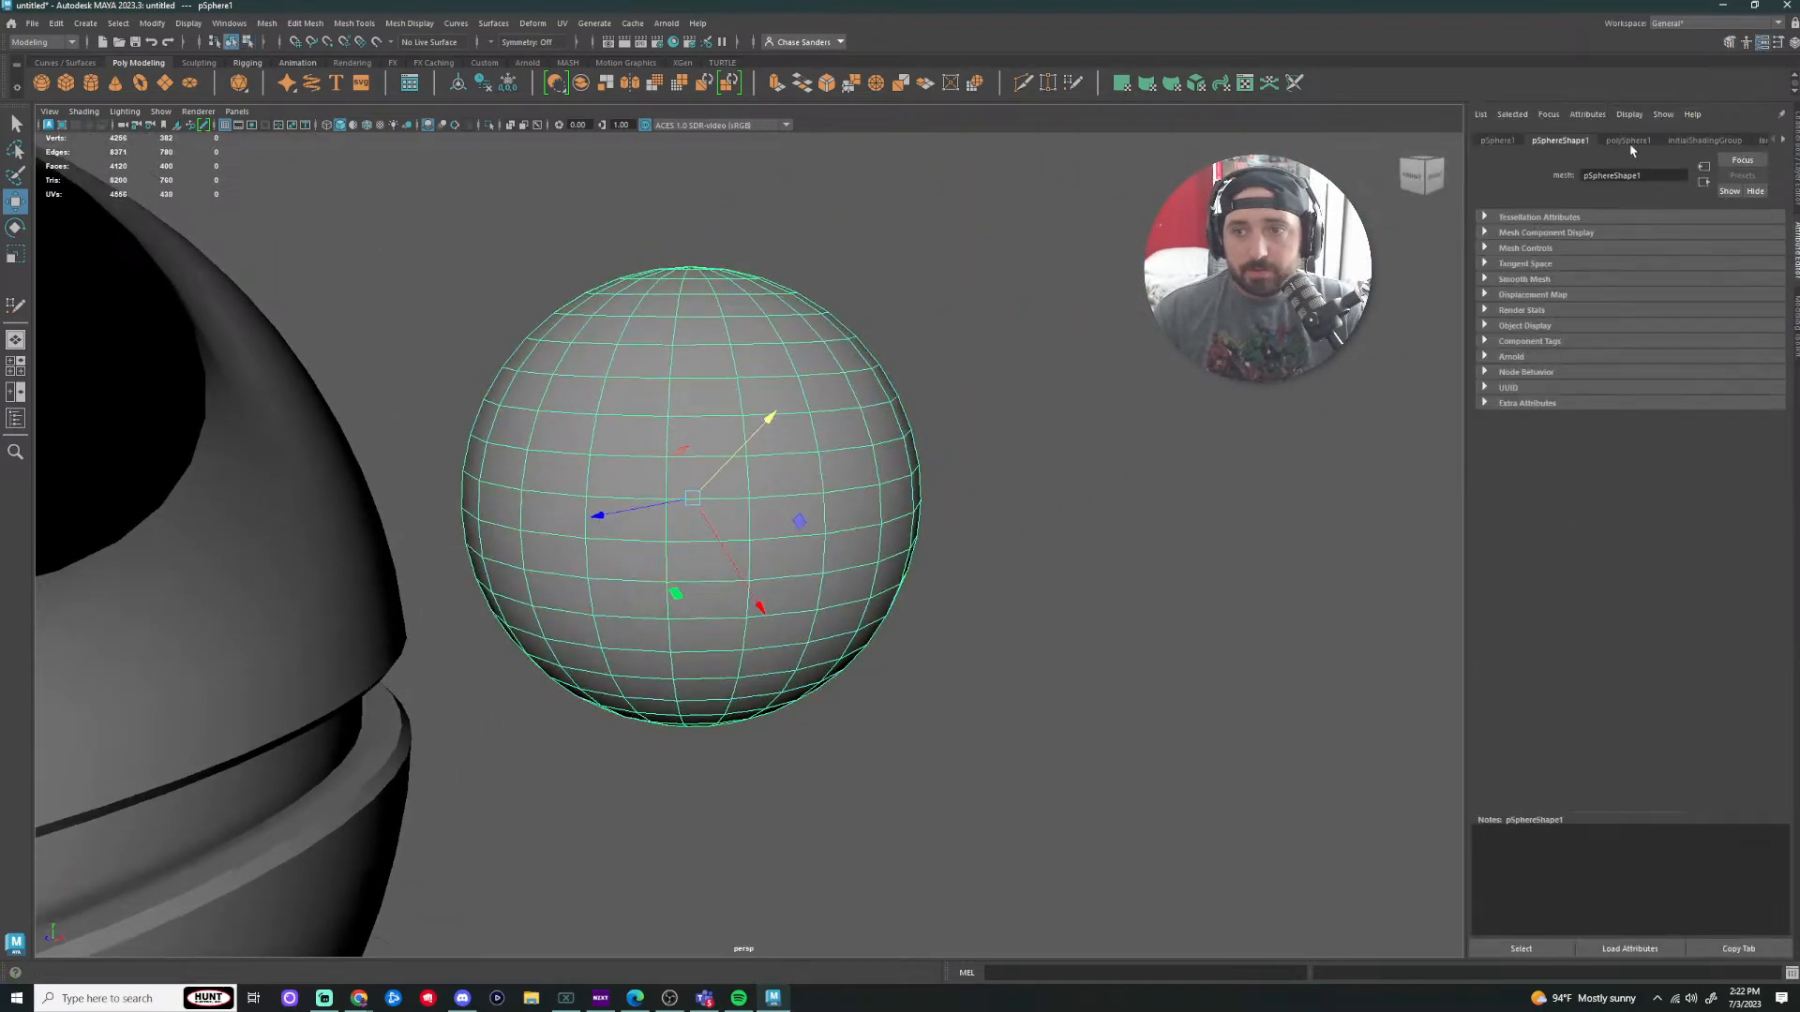
{"action": "left_click", "coordinate": [1628, 142]}
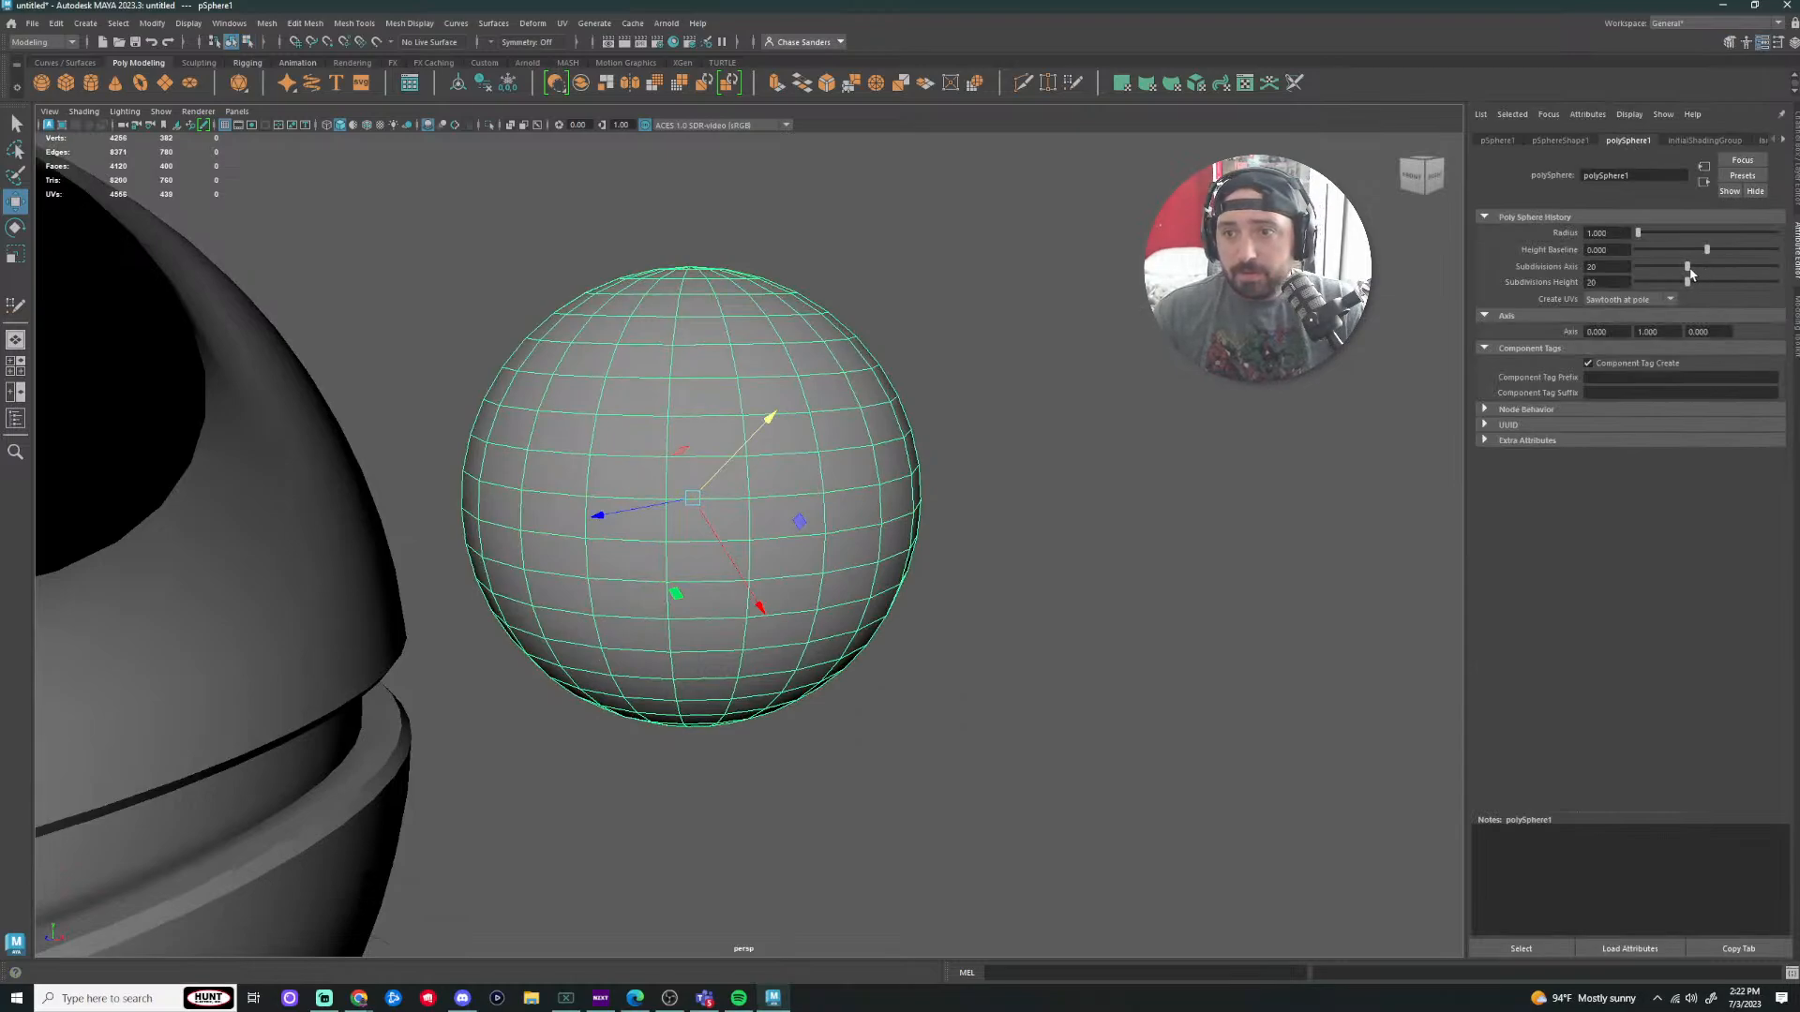
{"action": "left_click_drag", "start_coordinate": [1690, 271], "coordinate": [1718, 286]}
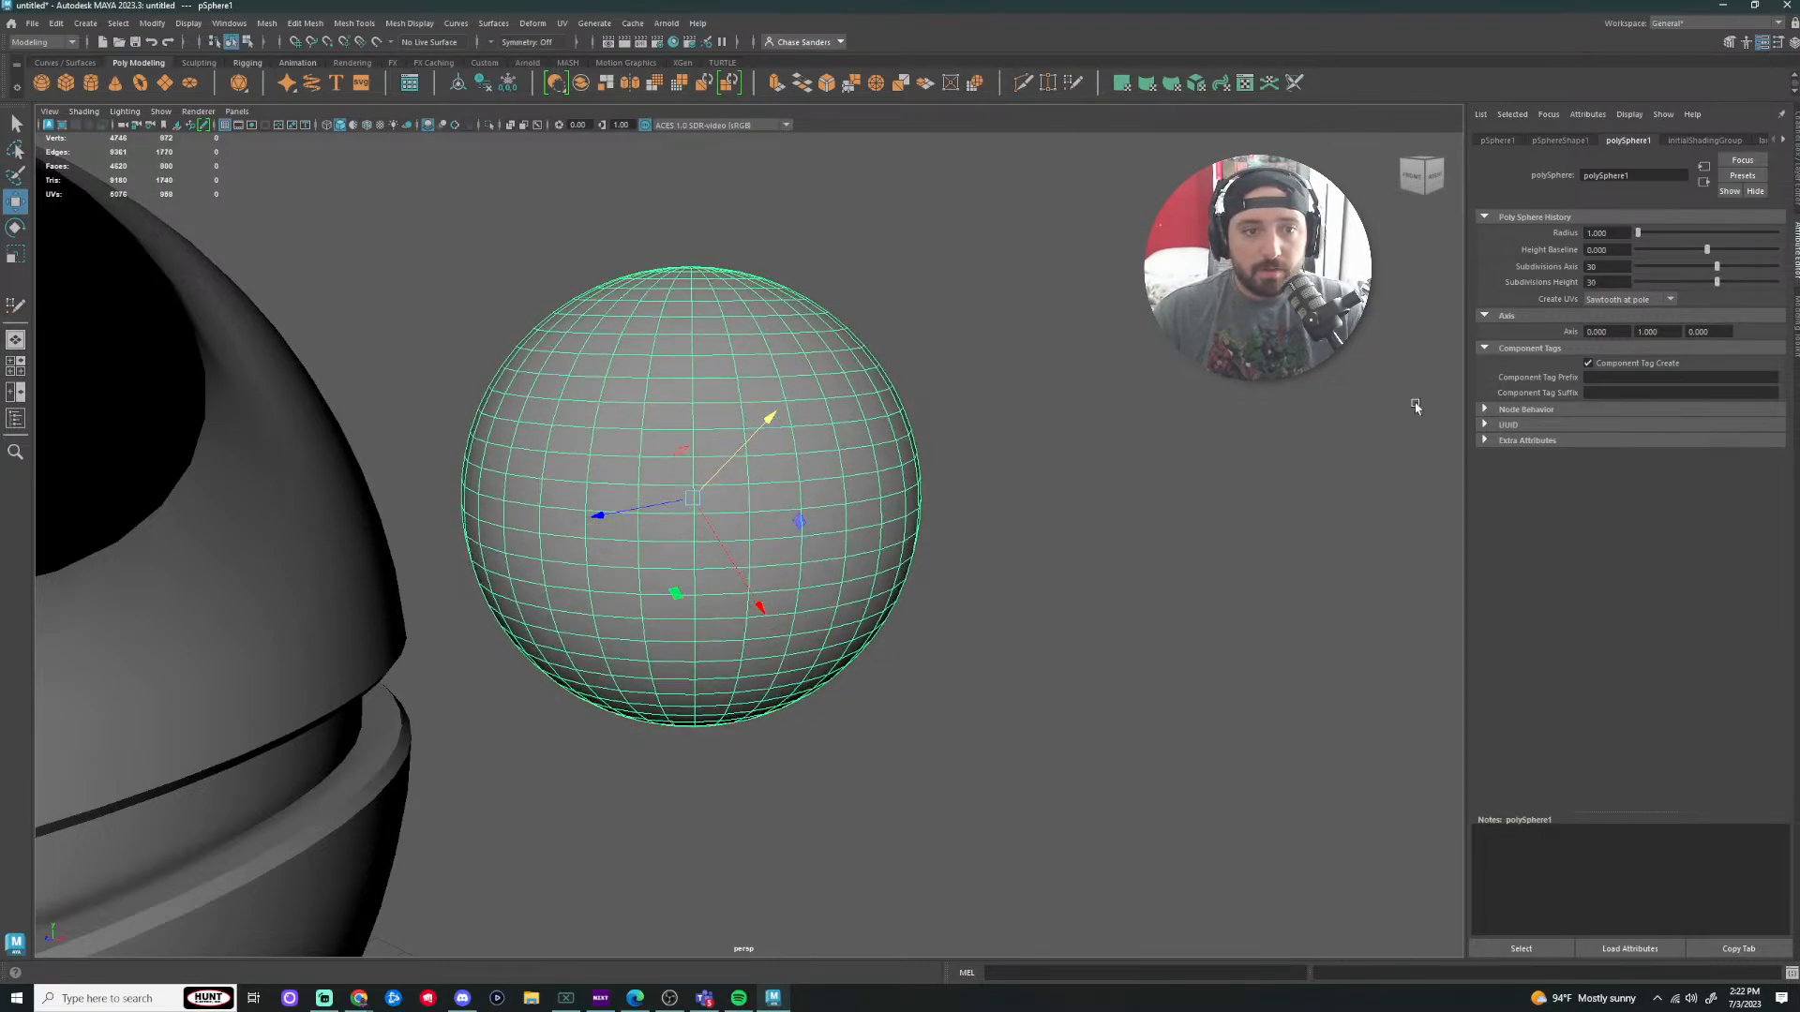
{"action": "left_click", "coordinate": [1104, 590]}
{"action": "left_click", "coordinate": [716, 424]}
Step: Select the sphere's equator face loop and delete it
{"action": "right_click_drag", "start_coordinate": [738, 460], "coordinate": [787, 445]}
{"action": "scroll", "coordinate": [905, 541], "scroll_direction": "down", "scroll_amount": 5}
{"action": "right_click_drag", "start_coordinate": [689, 561], "coordinate": [712, 586]}
{"action": "scroll", "coordinate": [722, 539], "scroll_direction": "up", "scroll_amount": 5}
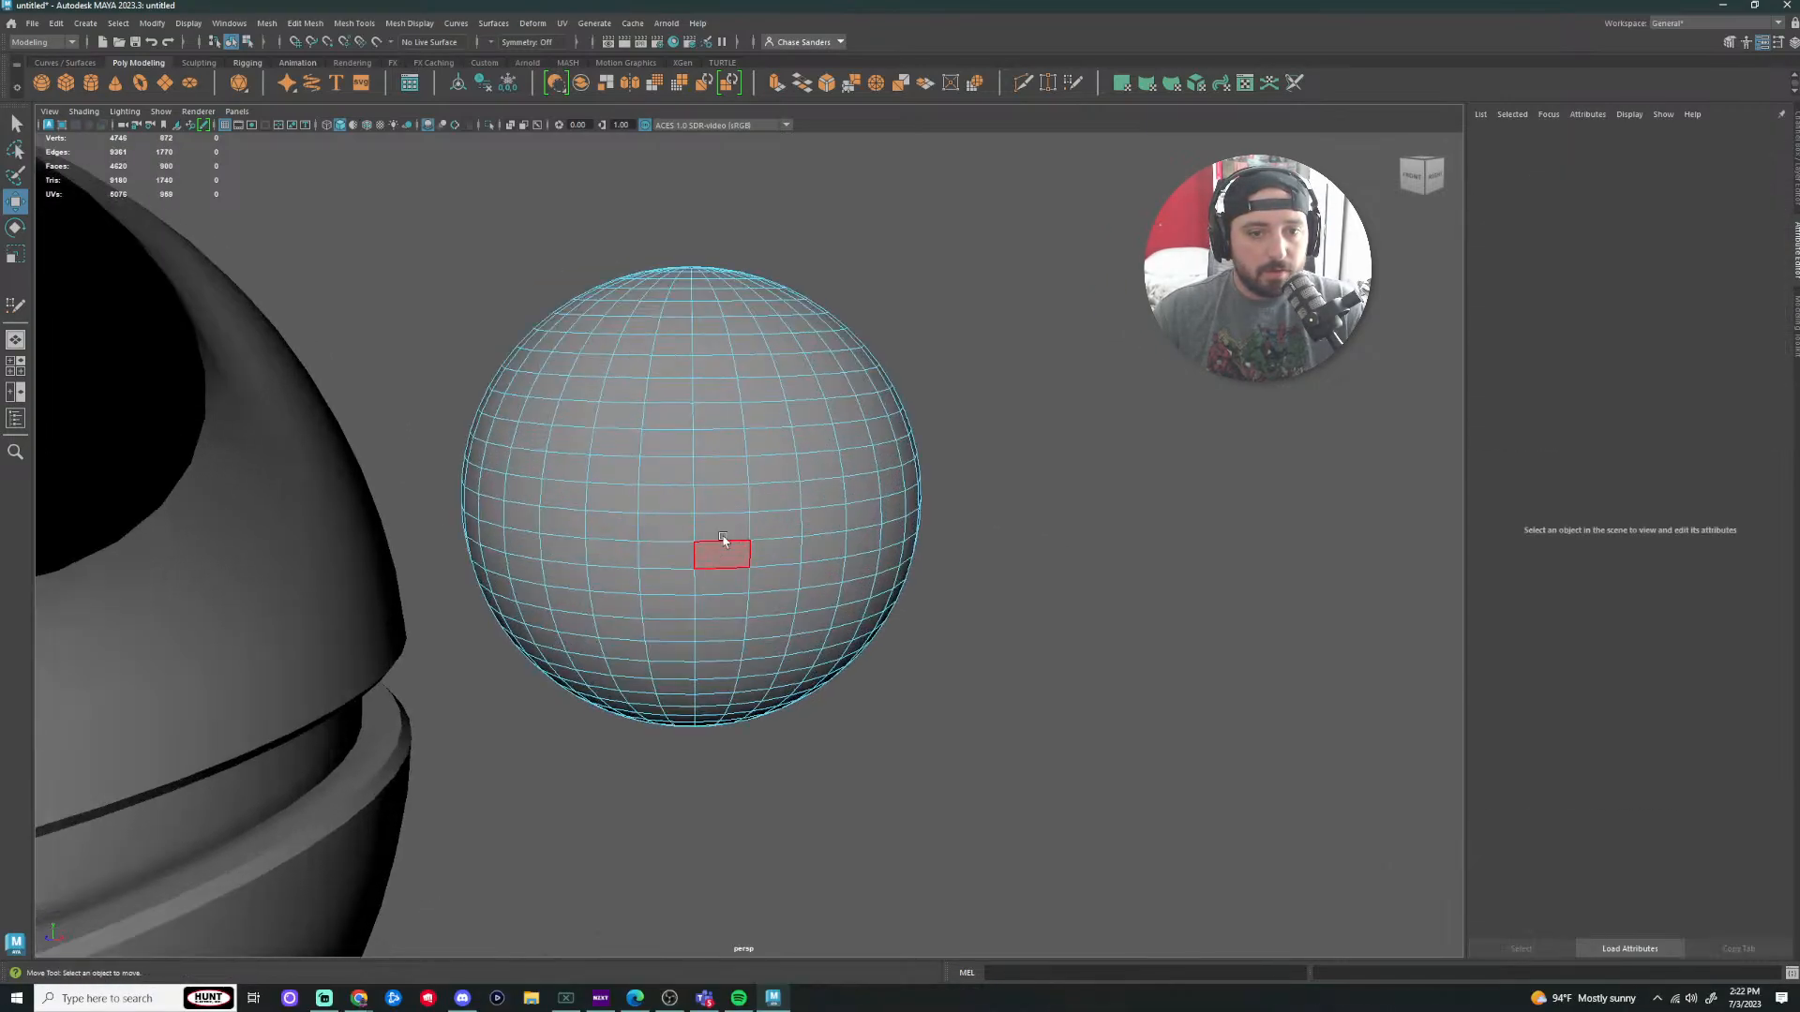
{"action": "left_click", "coordinate": [720, 551]}
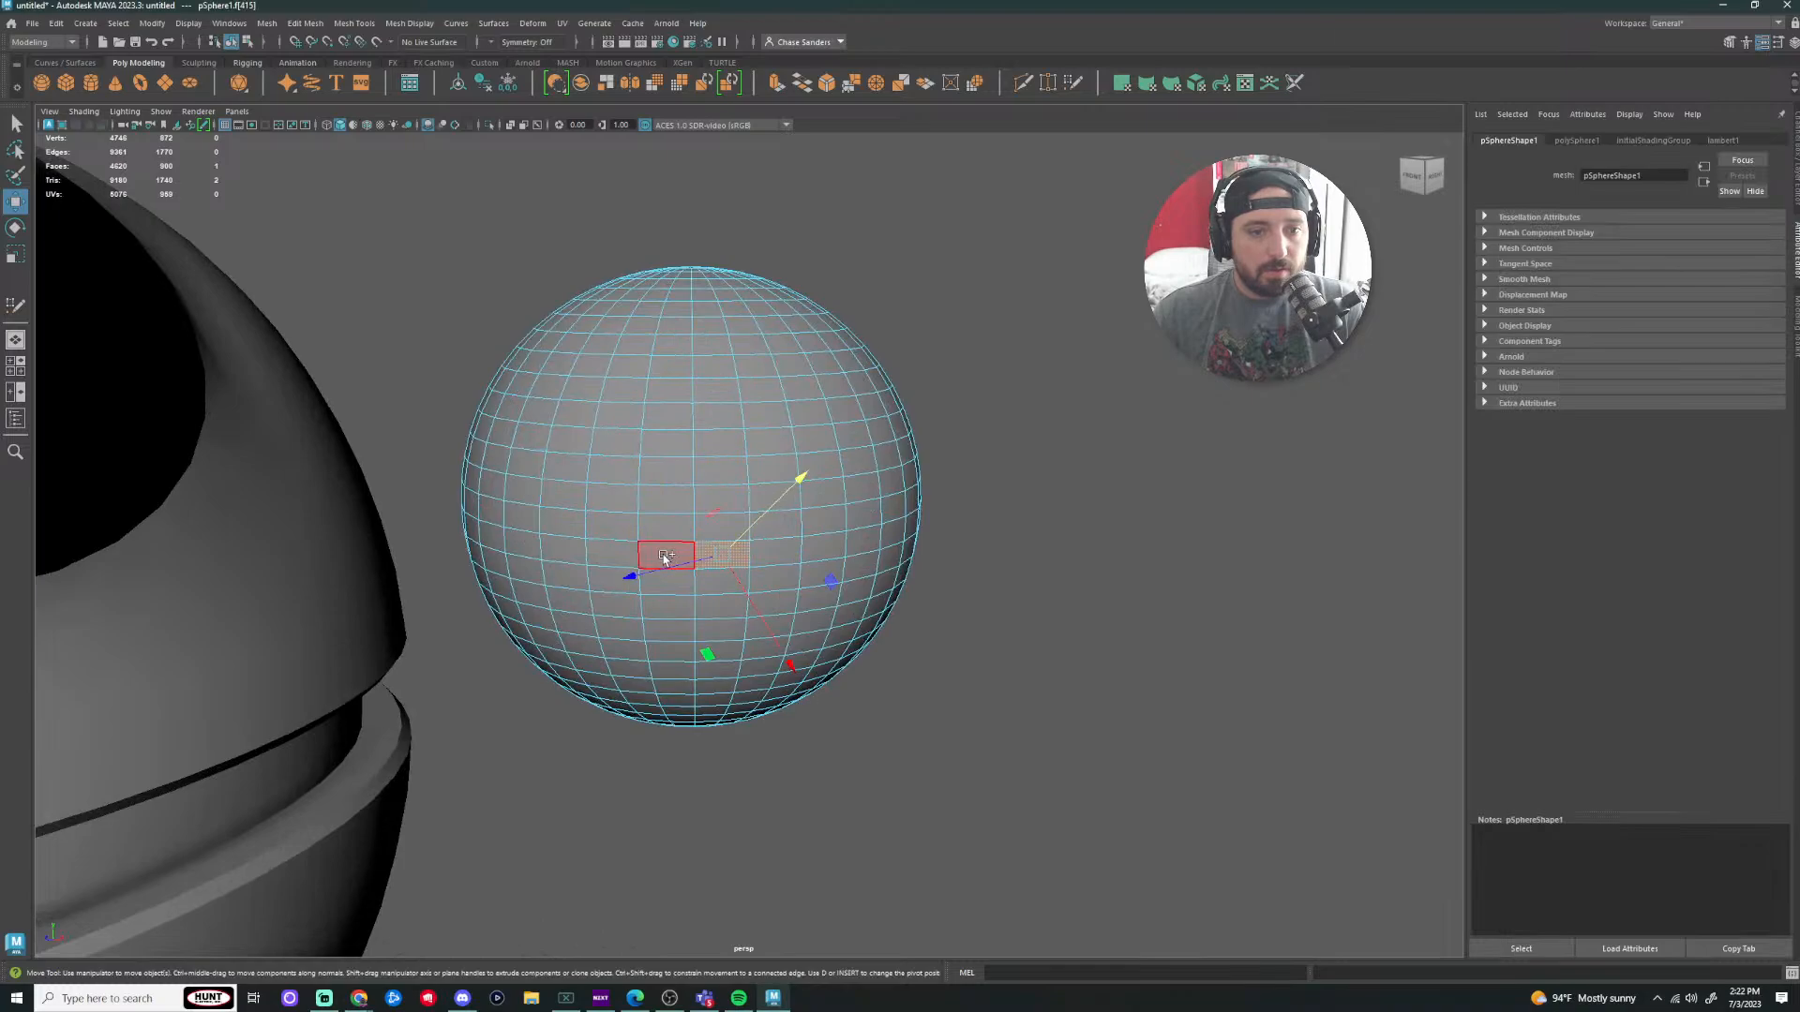
{"action": "double_click", "coordinate": [663, 557]}
{"action": "left_click", "coordinate": [981, 525]}
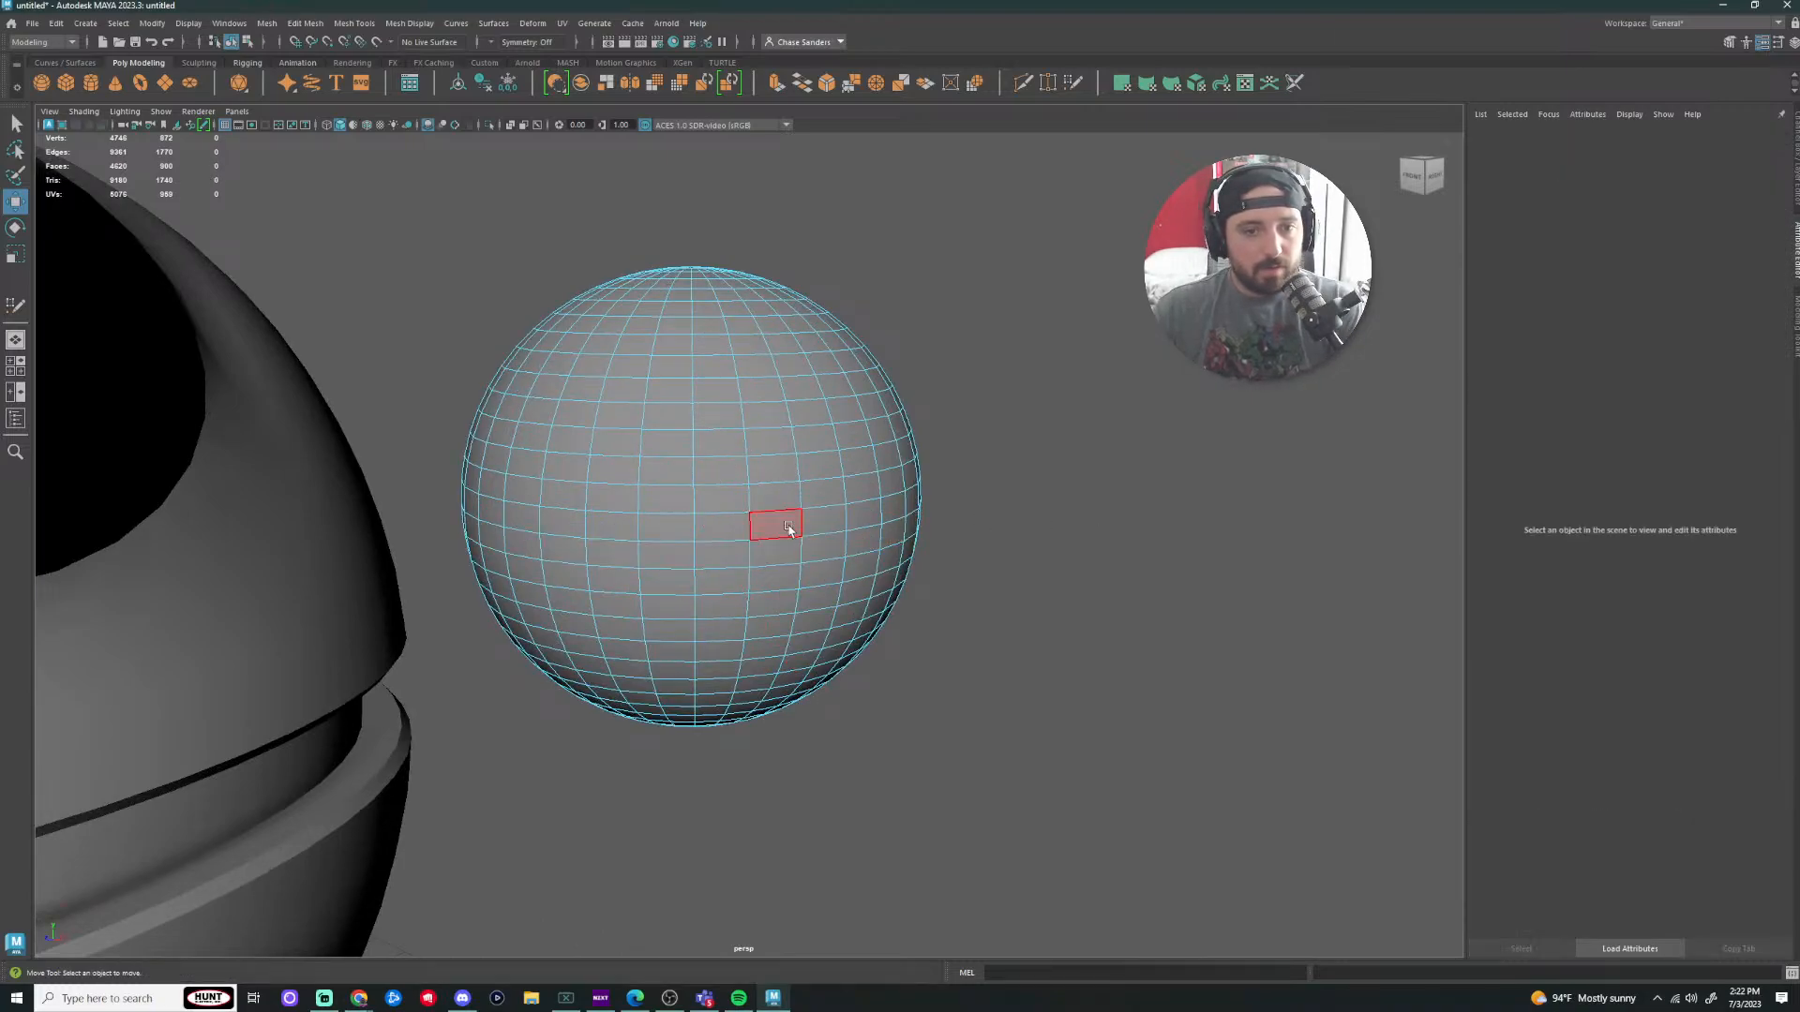
{"action": "left_click", "coordinate": [787, 530]}
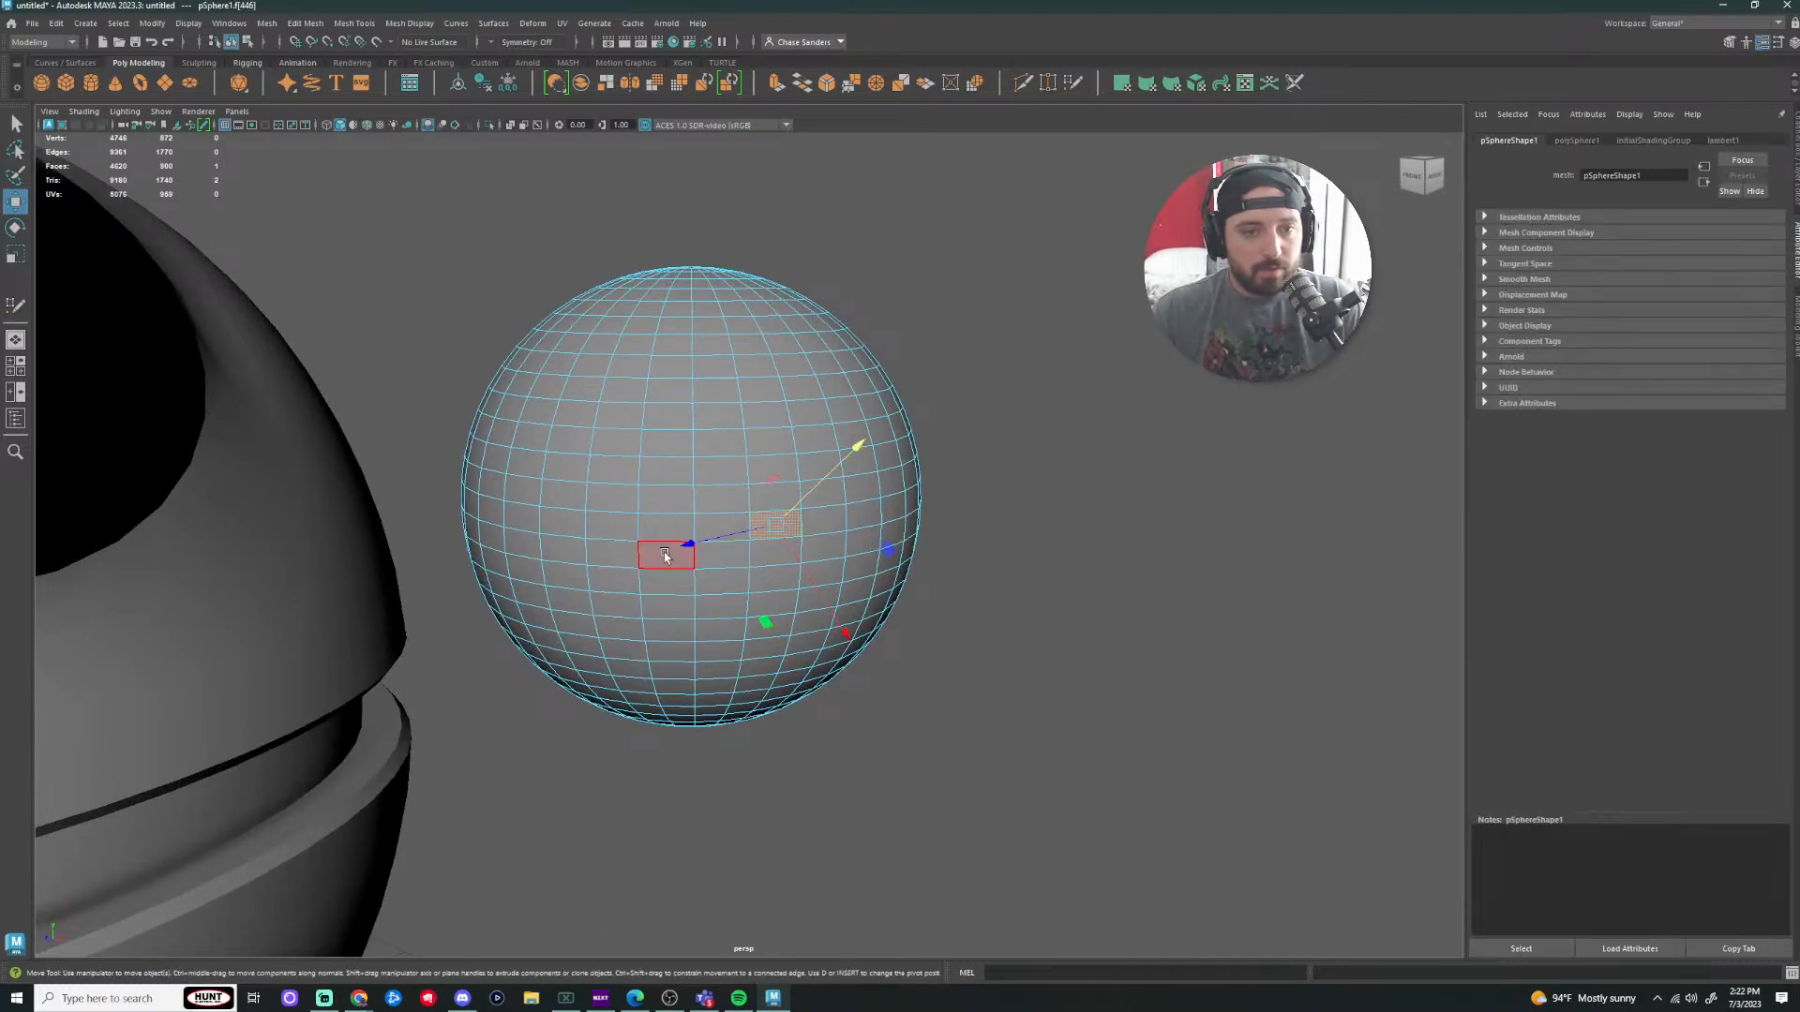
{"action": "double_click", "coordinate": [632, 556], "text": "shift"}
{"action": "key", "text": "Delete"}
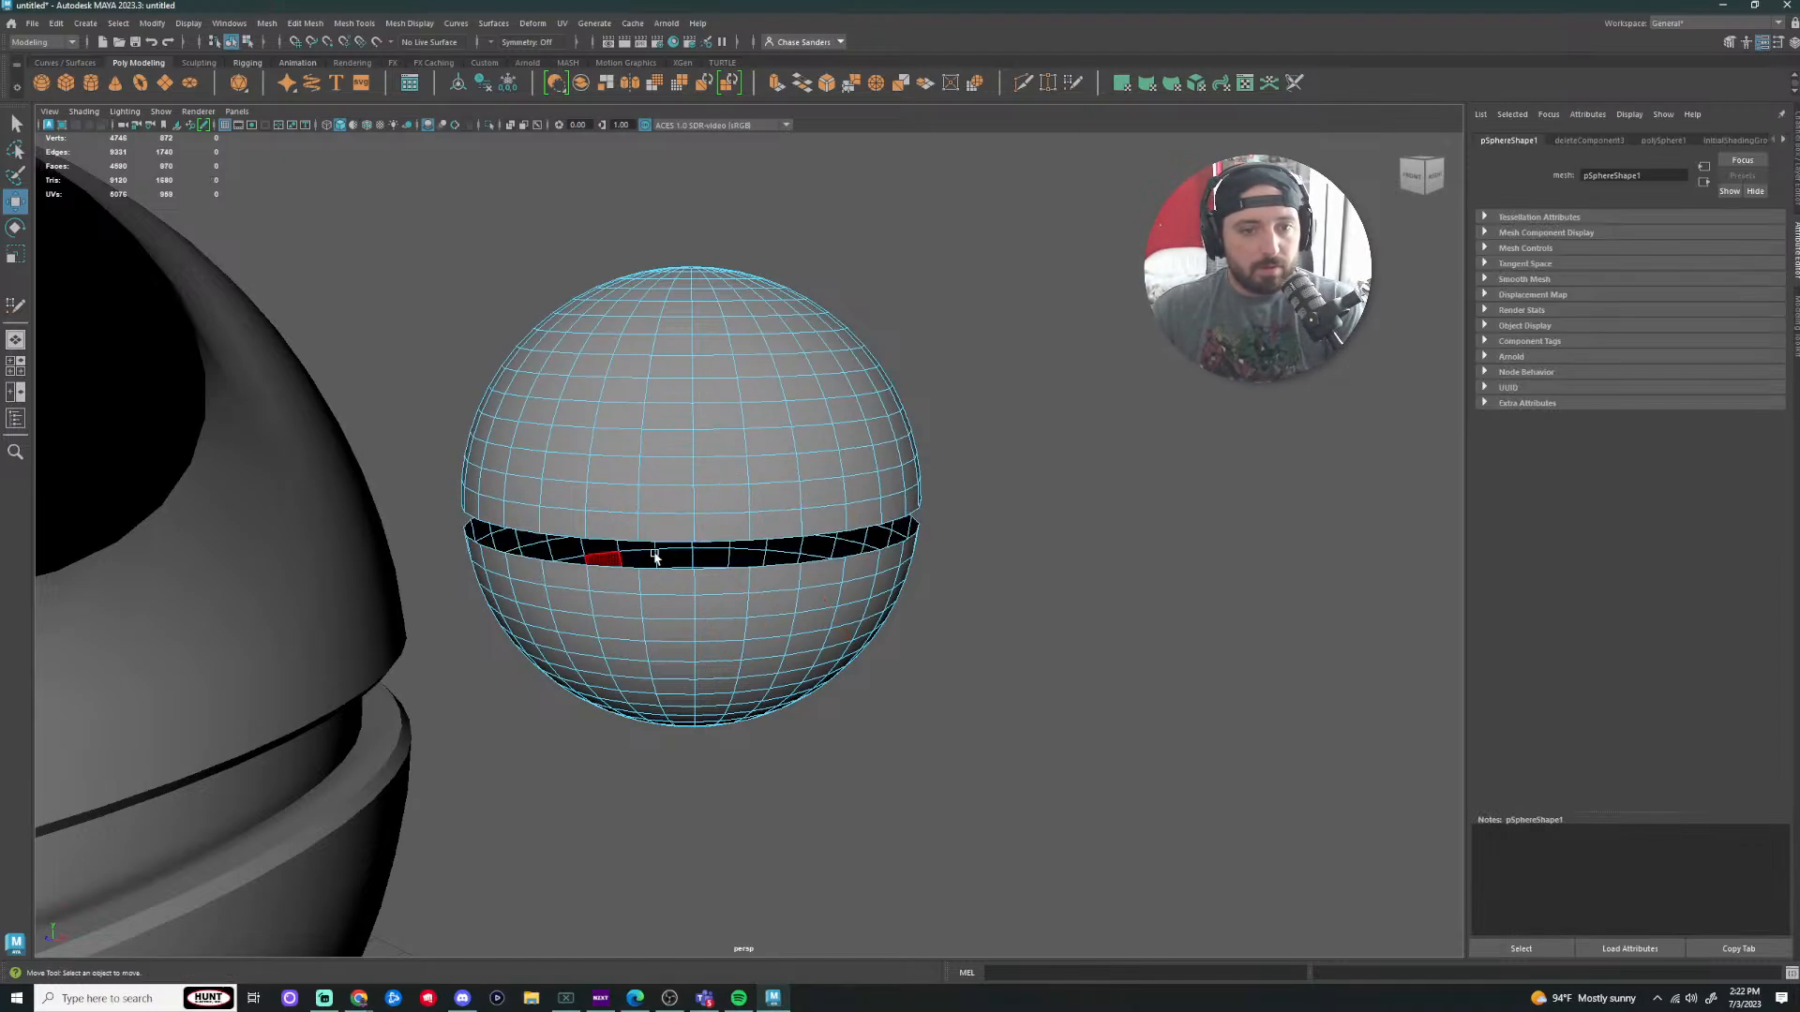
Step: Marquee-select the lower hemisphere's faces and delete them
{"action": "scroll", "coordinate": [891, 602], "scroll_direction": "down", "scroll_amount": 3}
{"action": "left_click_drag", "start_coordinate": [908, 617], "coordinate": [880, 587], "text": "alt"}
{"action": "scroll", "coordinate": [844, 506], "scroll_direction": "up", "scroll_amount": 3}
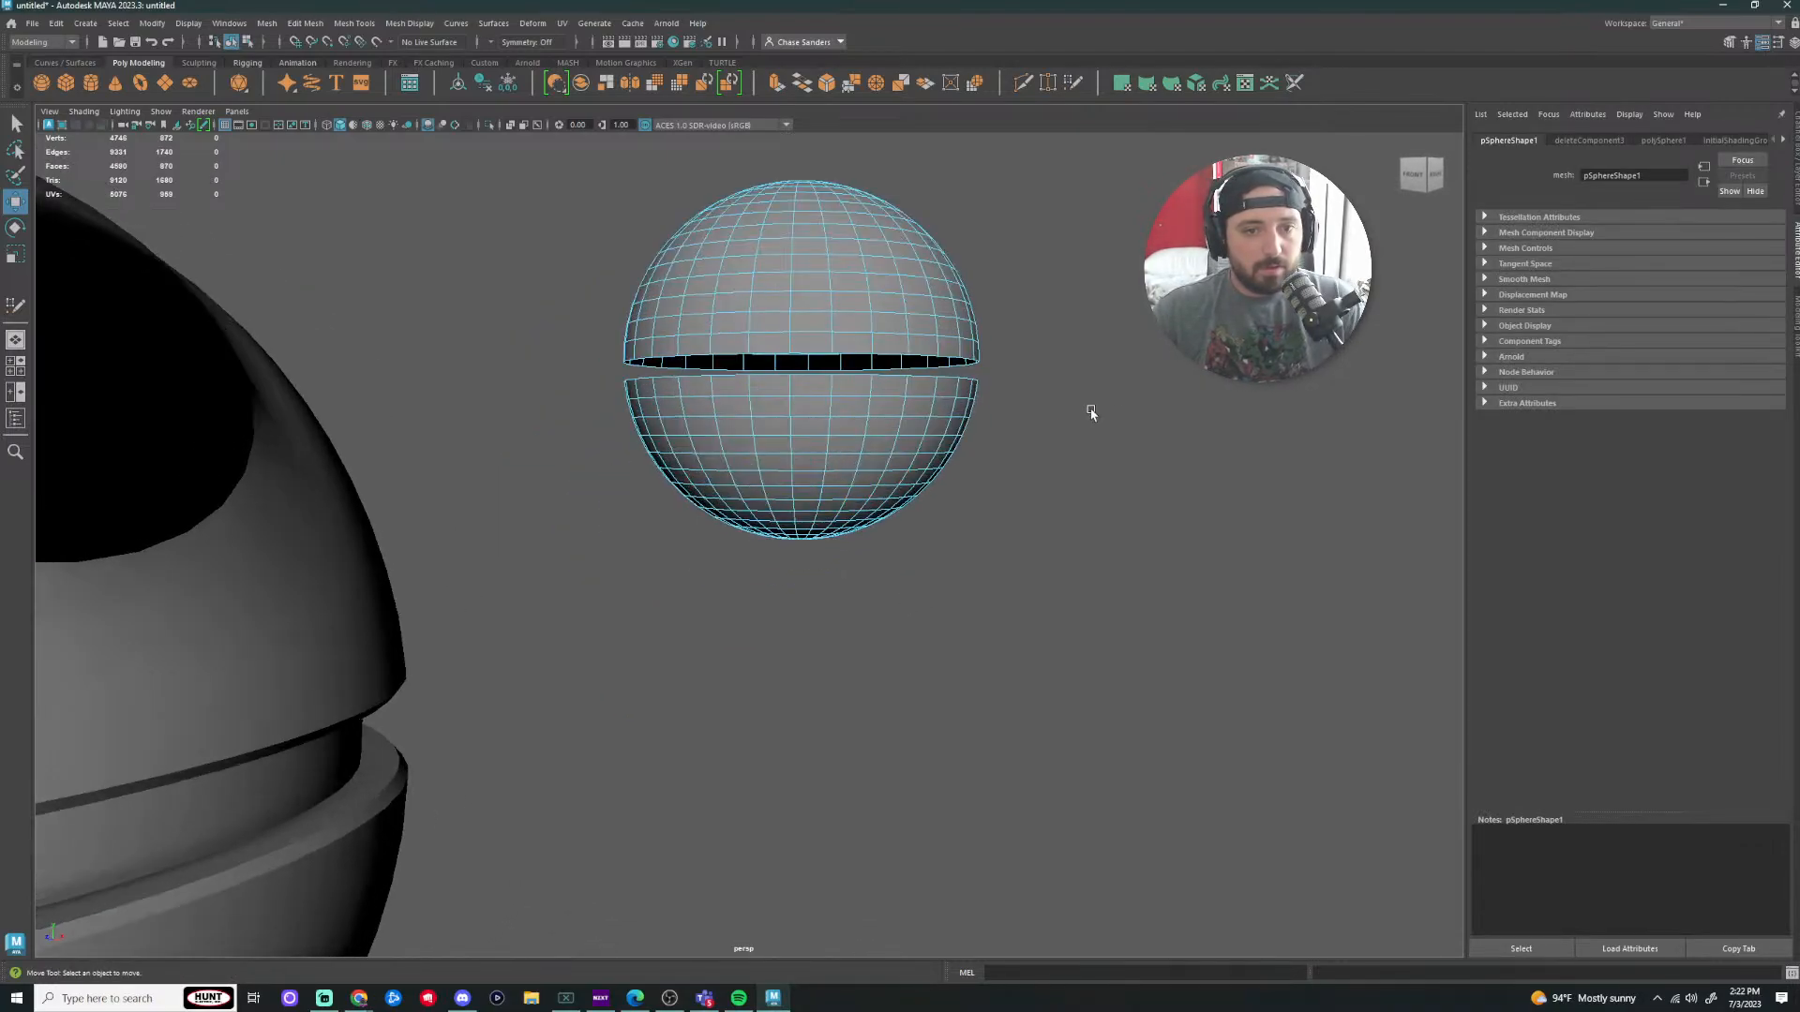
{"action": "left_click_drag", "start_coordinate": [1075, 385], "coordinate": [509, 602]}
{"action": "key", "text": "Delete"}
Step: Delete the dome's lower rim face loop and return to object selection
{"action": "left_click", "coordinate": [810, 343]}
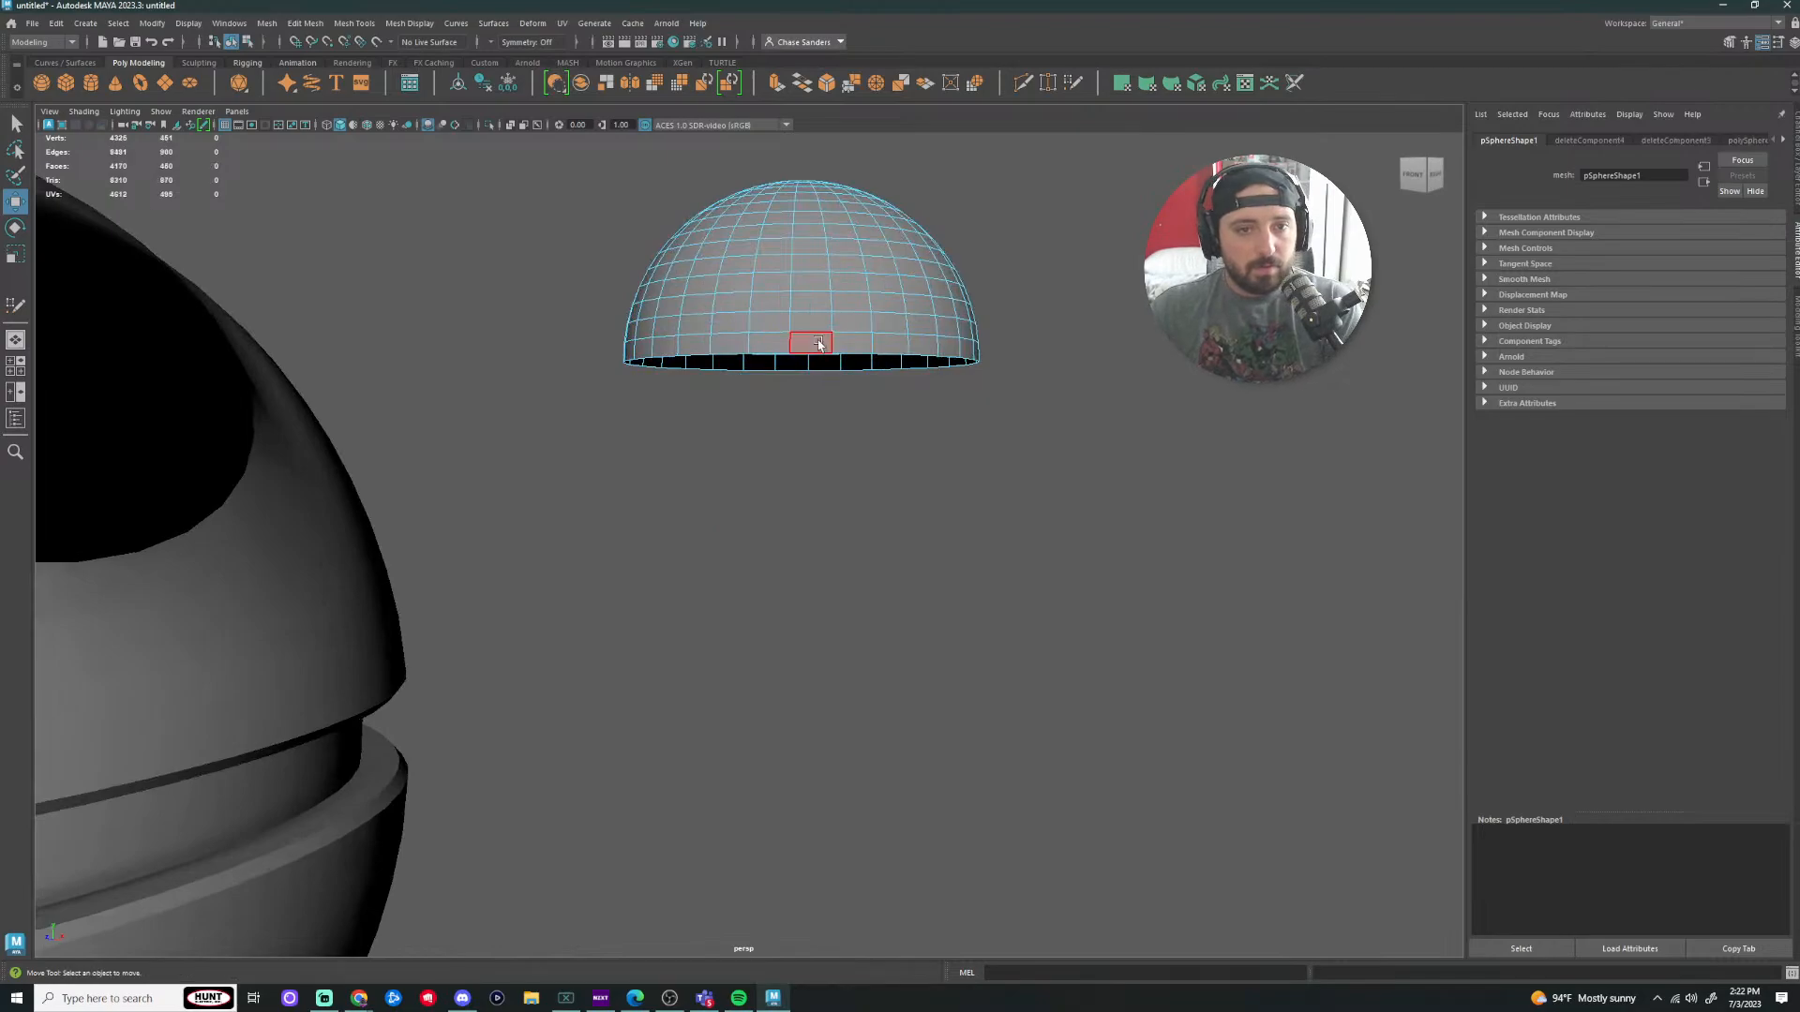
{"action": "double_click", "coordinate": [759, 349]}
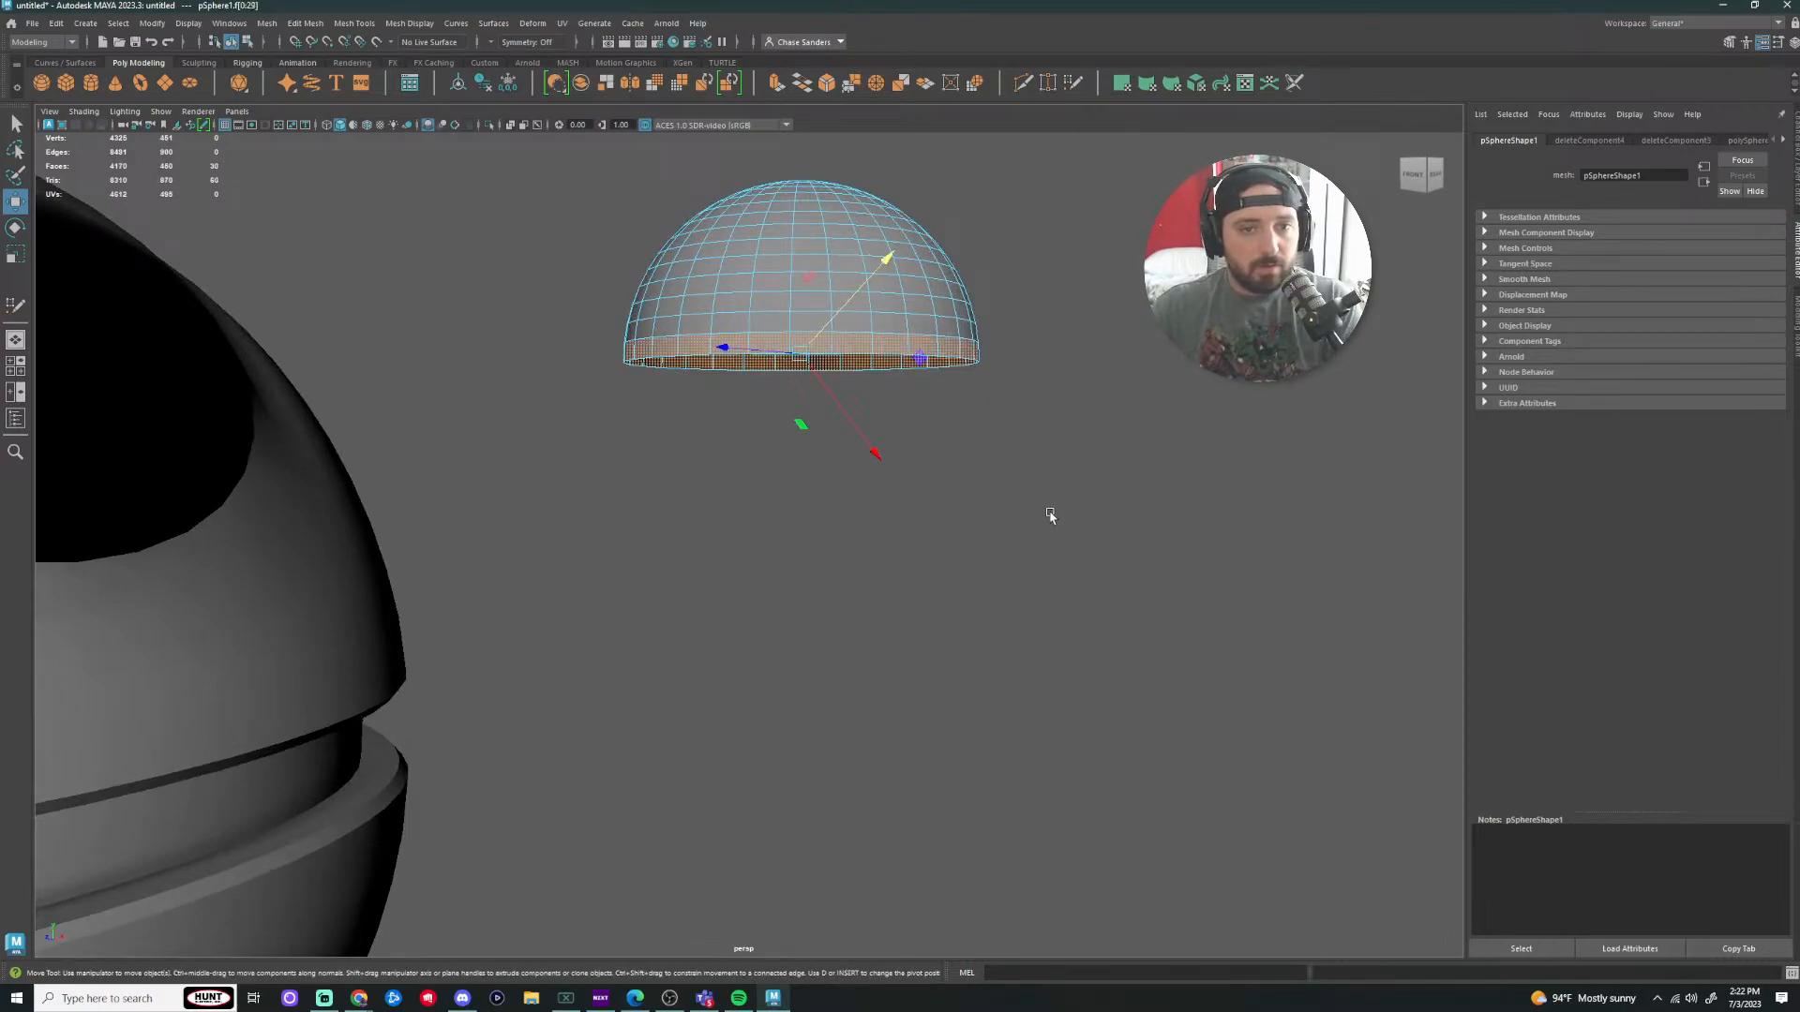
{"action": "key", "text": "Delete"}
{"action": "right_click_drag", "start_coordinate": [825, 279], "coordinate": [905, 258]}
{"action": "scroll", "coordinate": [872, 375], "scroll_direction": "down", "scroll_amount": 5}
{"action": "right_click_drag", "start_coordinate": [757, 439], "coordinate": [837, 404]}
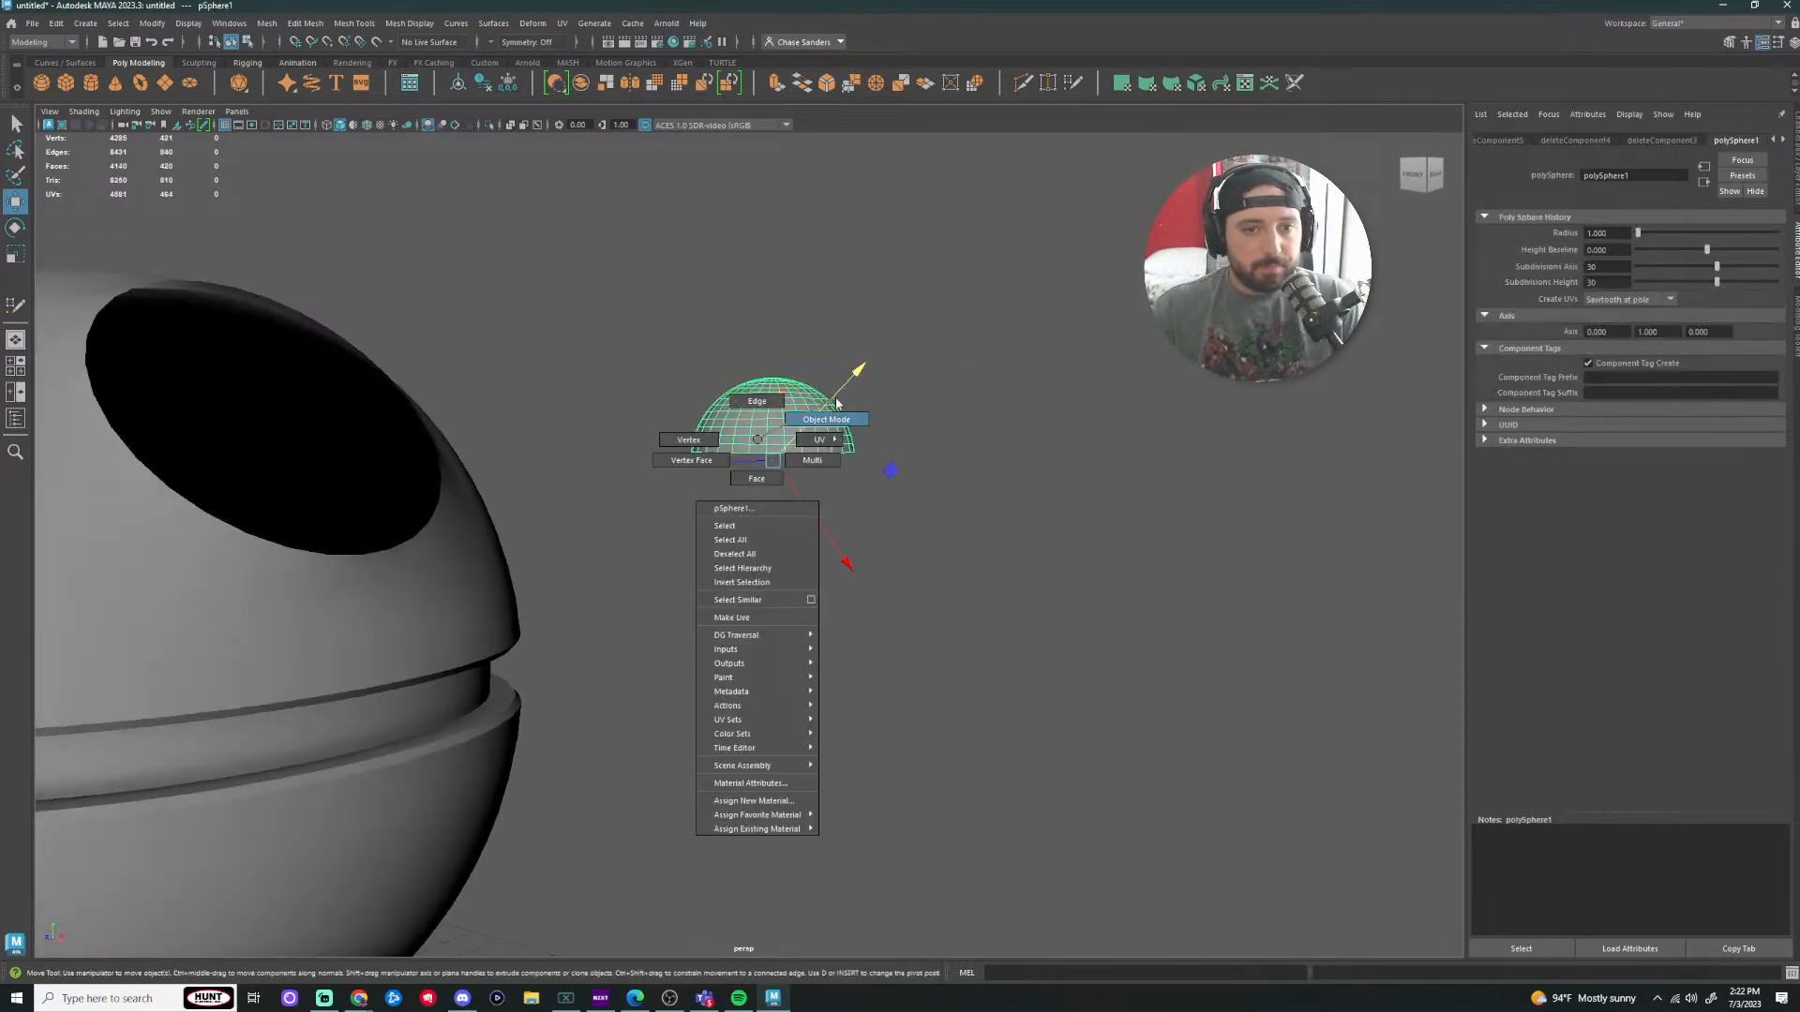
{"action": "key", "text": "e"}
{"action": "left_click_drag", "start_coordinate": [896, 474], "coordinate": [843, 419], "text": "alt"}
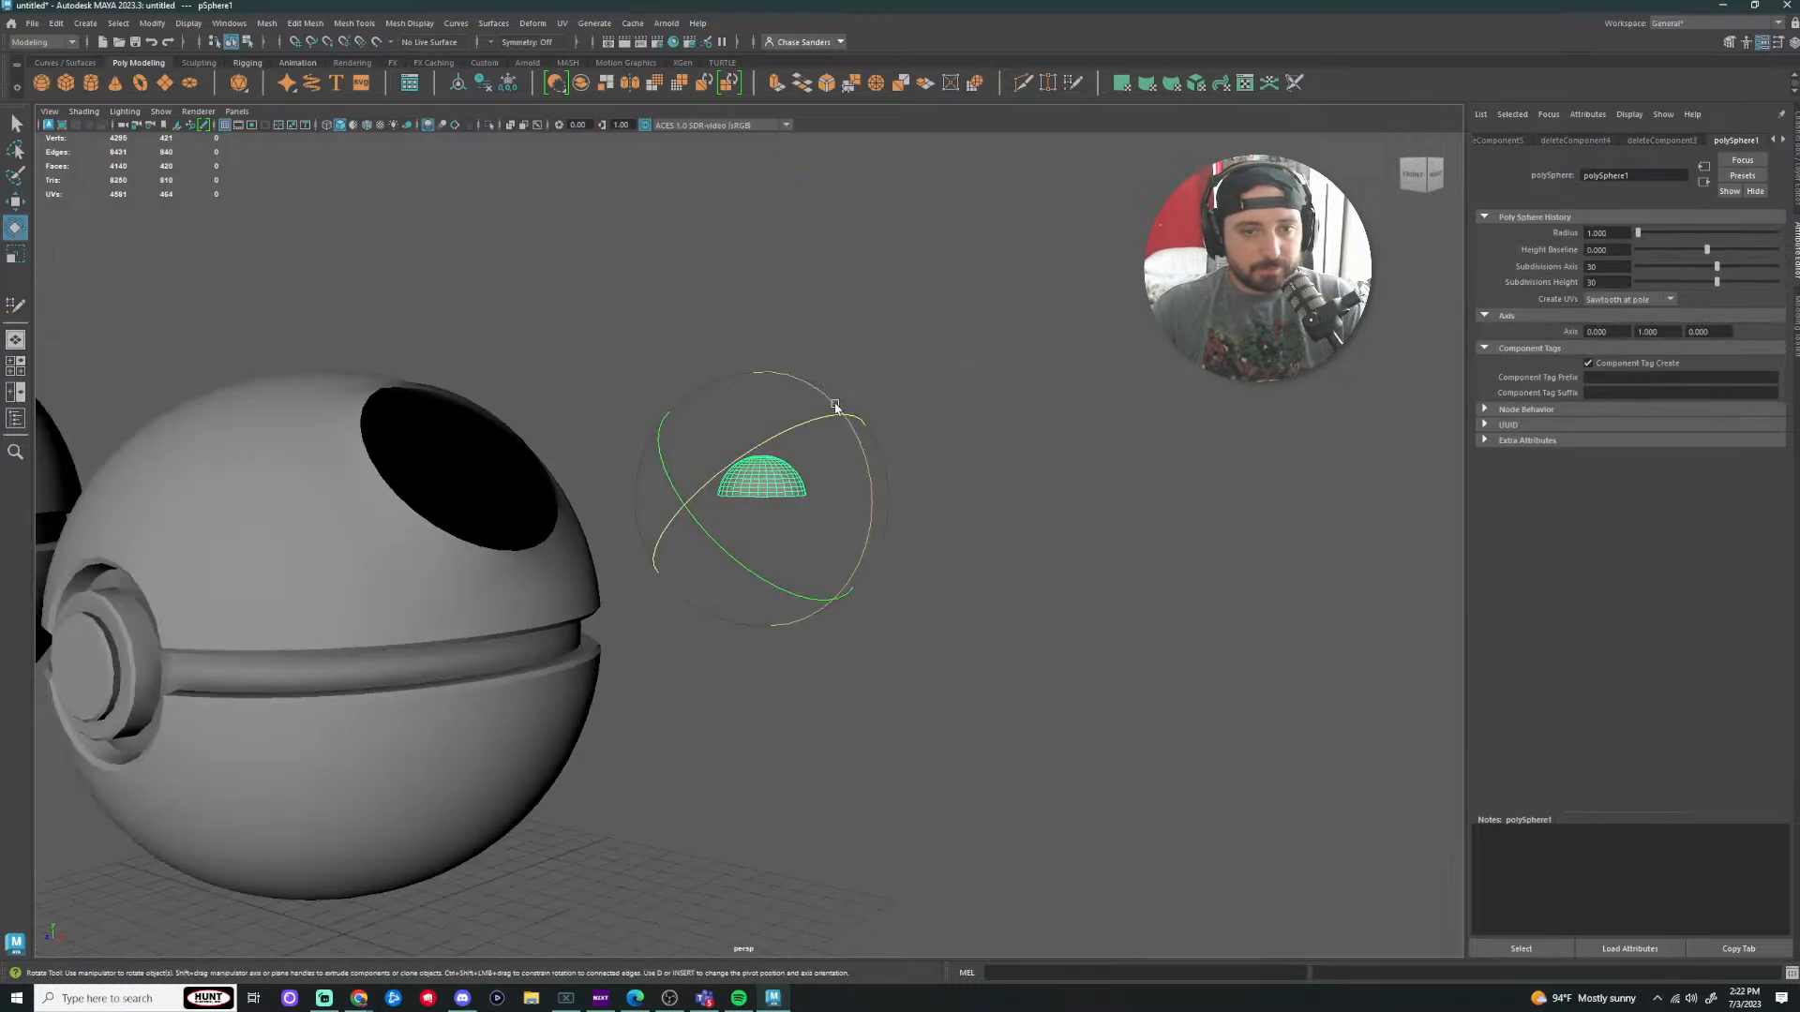
Step: Freeze the dome's transformations, then delete its history and all objects' history
{"action": "left_click", "coordinate": [154, 23]}
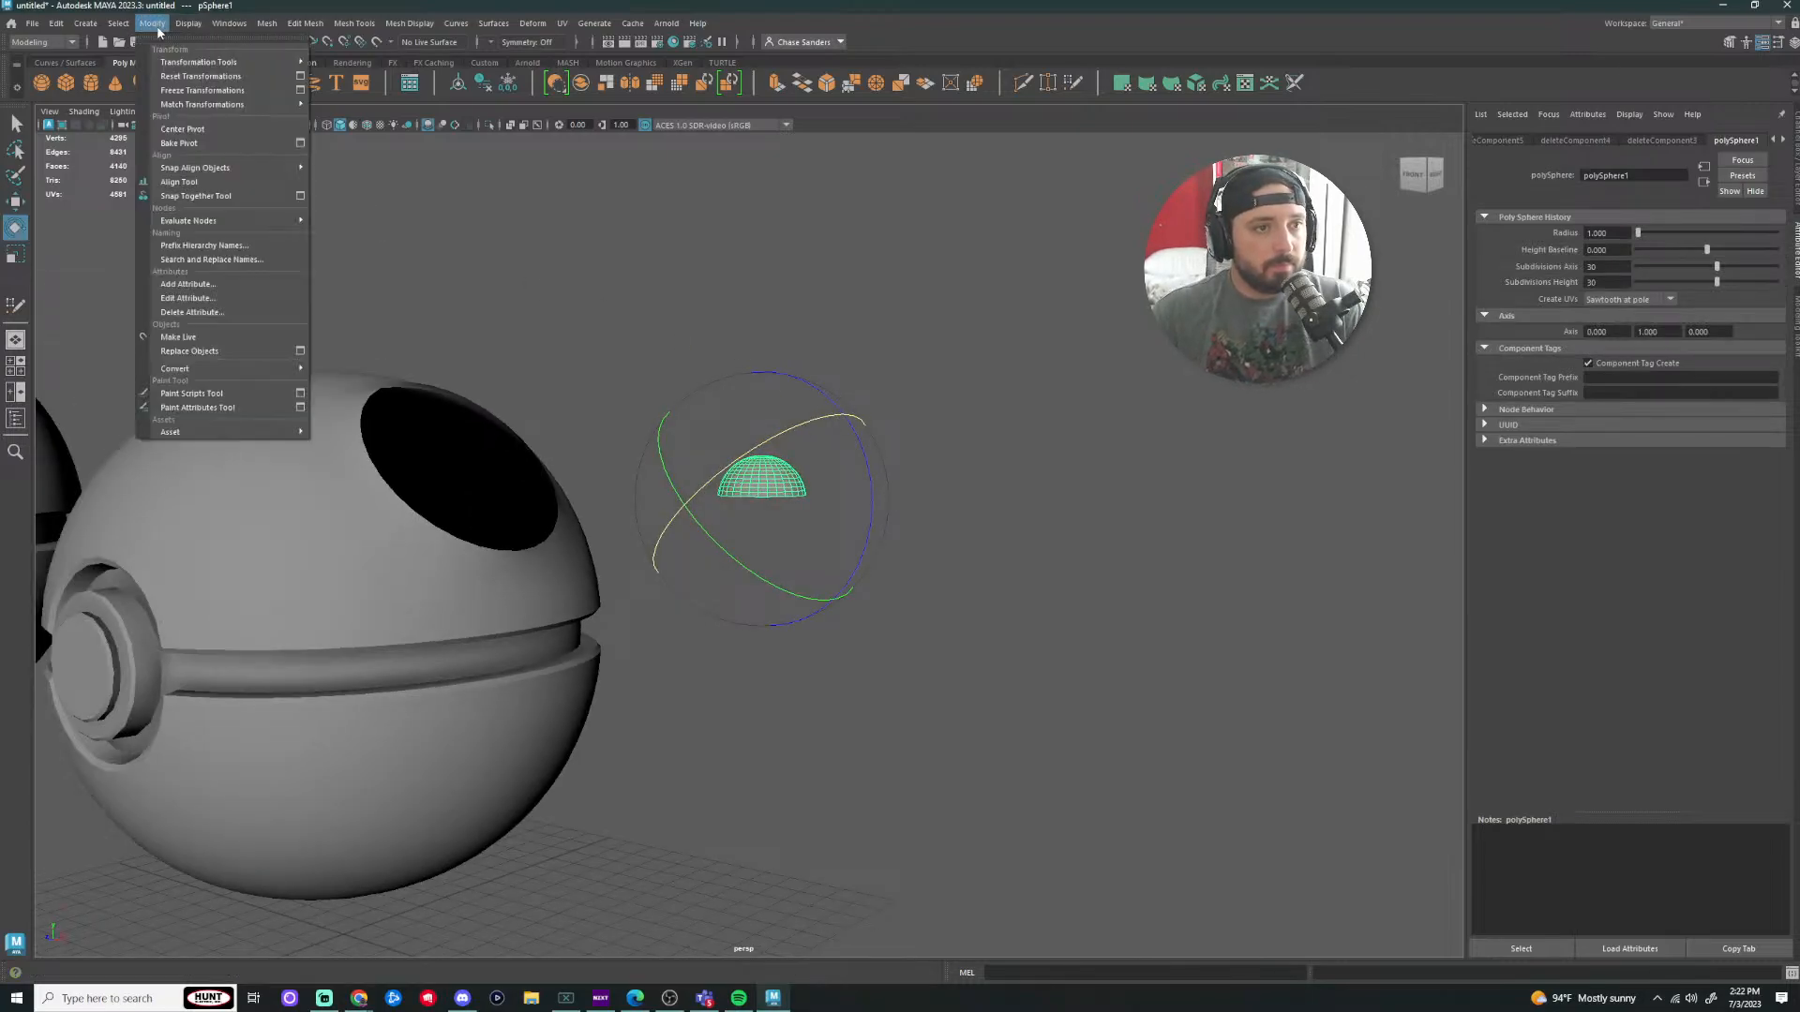
{"action": "left_click", "coordinate": [183, 84]}
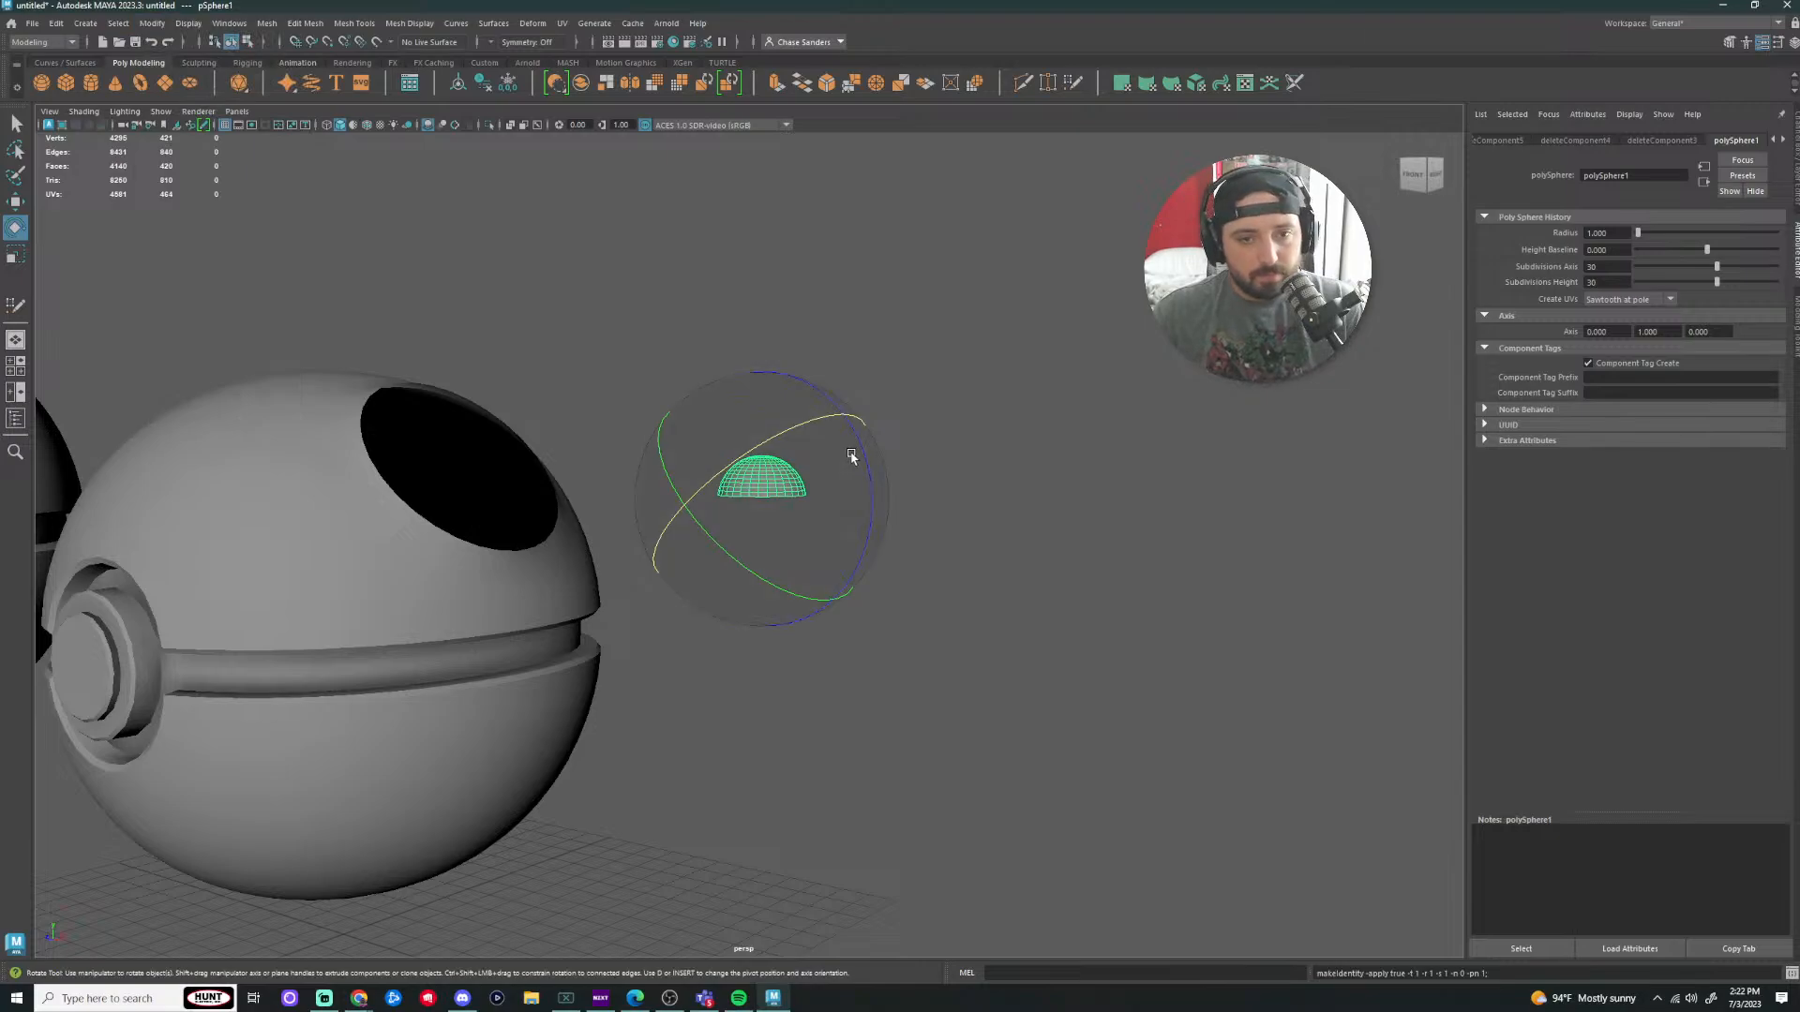
{"action": "left_click", "coordinate": [53, 28]}
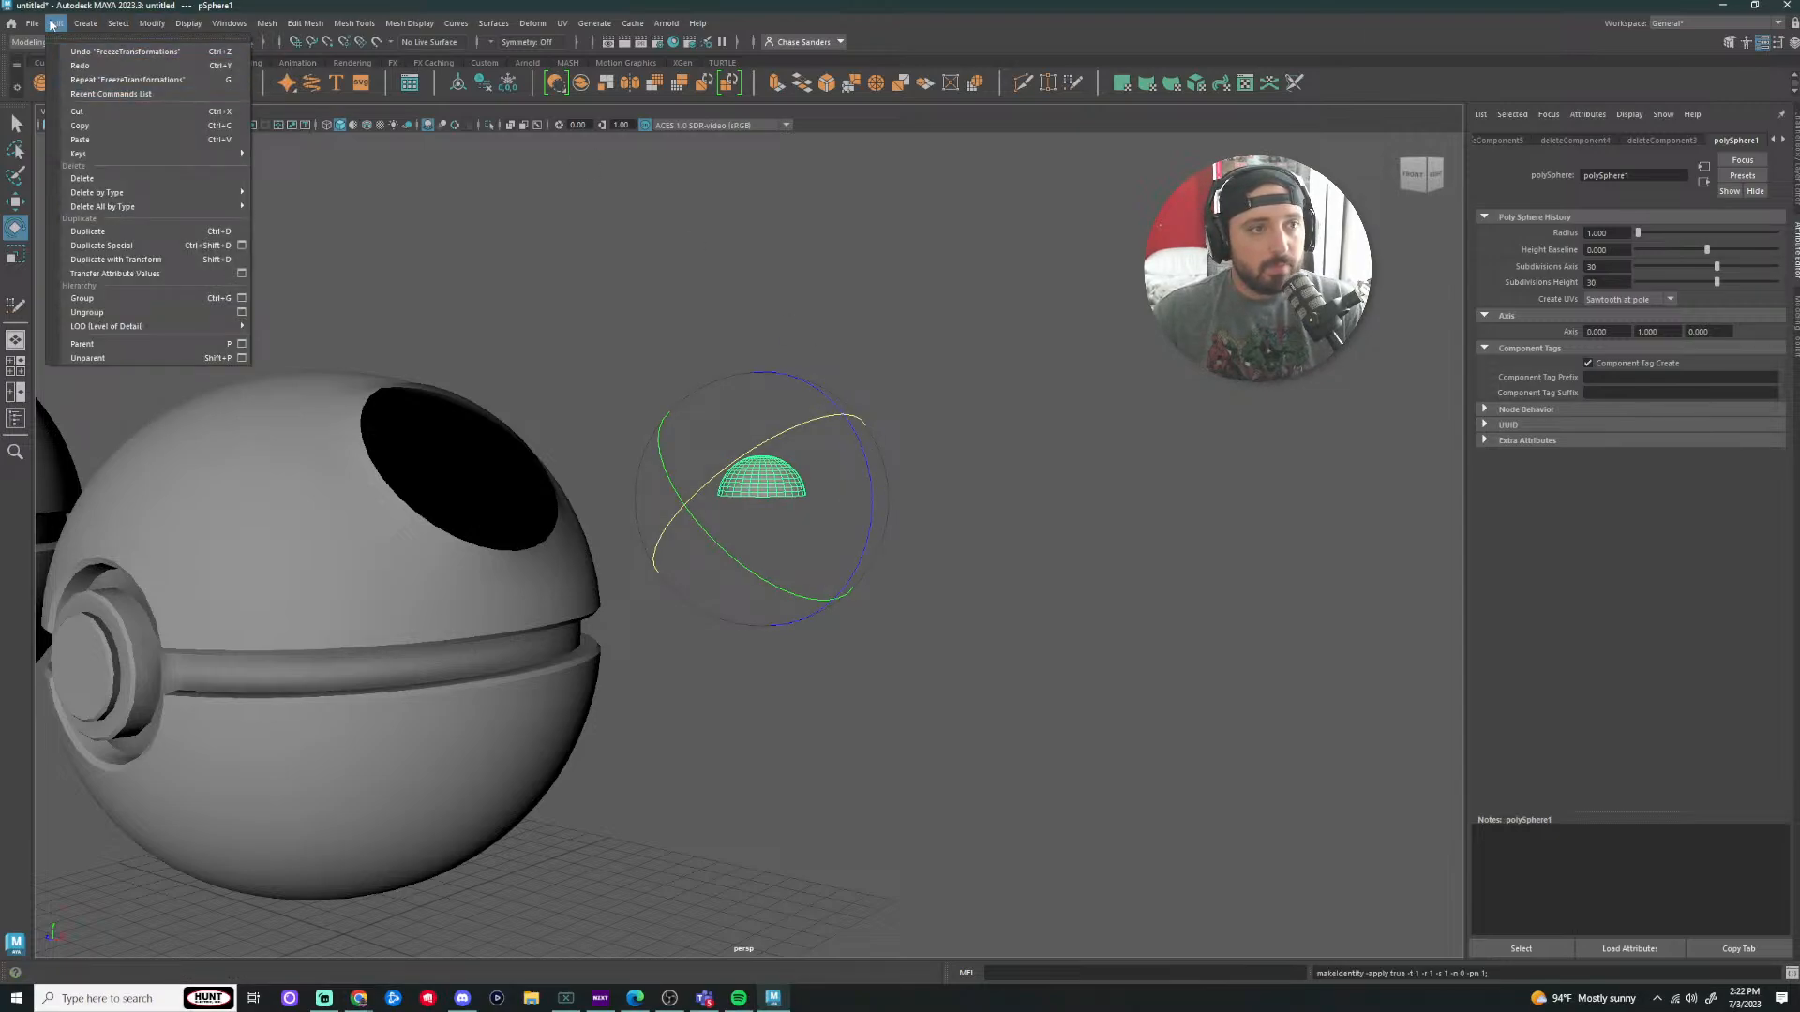
{"action": "mouse_move", "coordinate": [36, 25]}
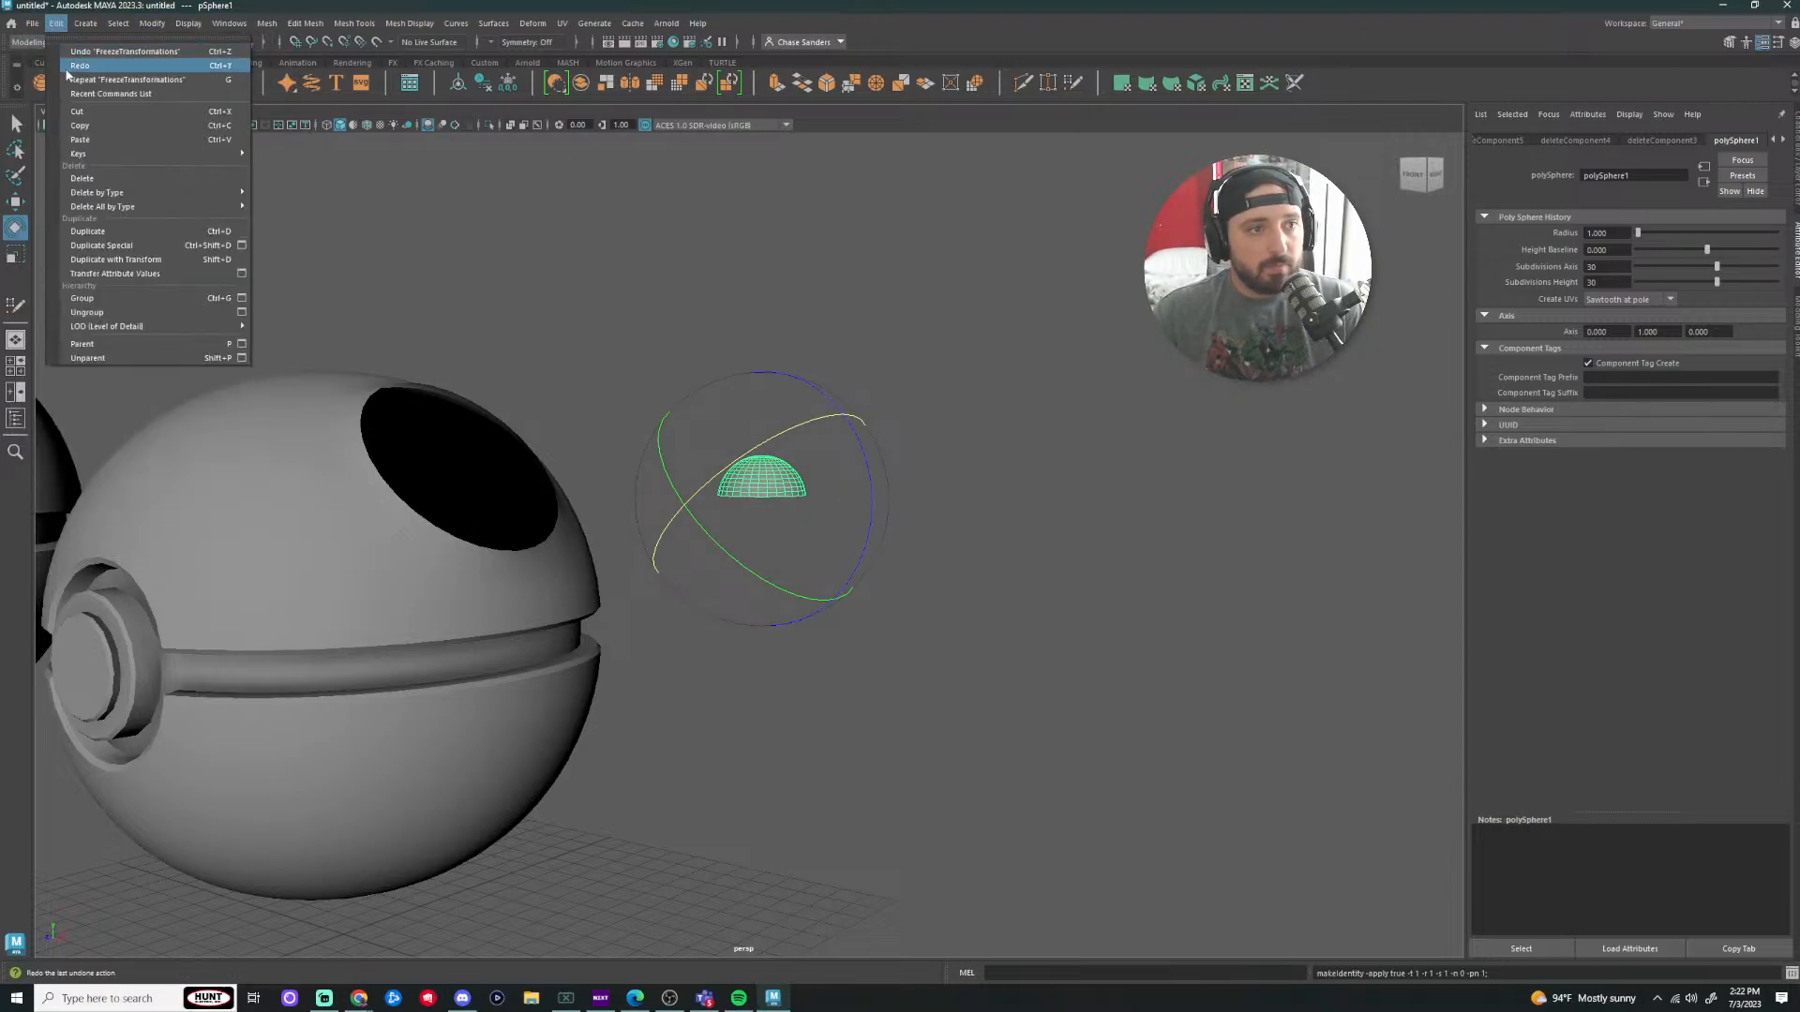
{"action": "mouse_move", "coordinate": [140, 205]}
{"action": "left_click", "coordinate": [278, 217]}
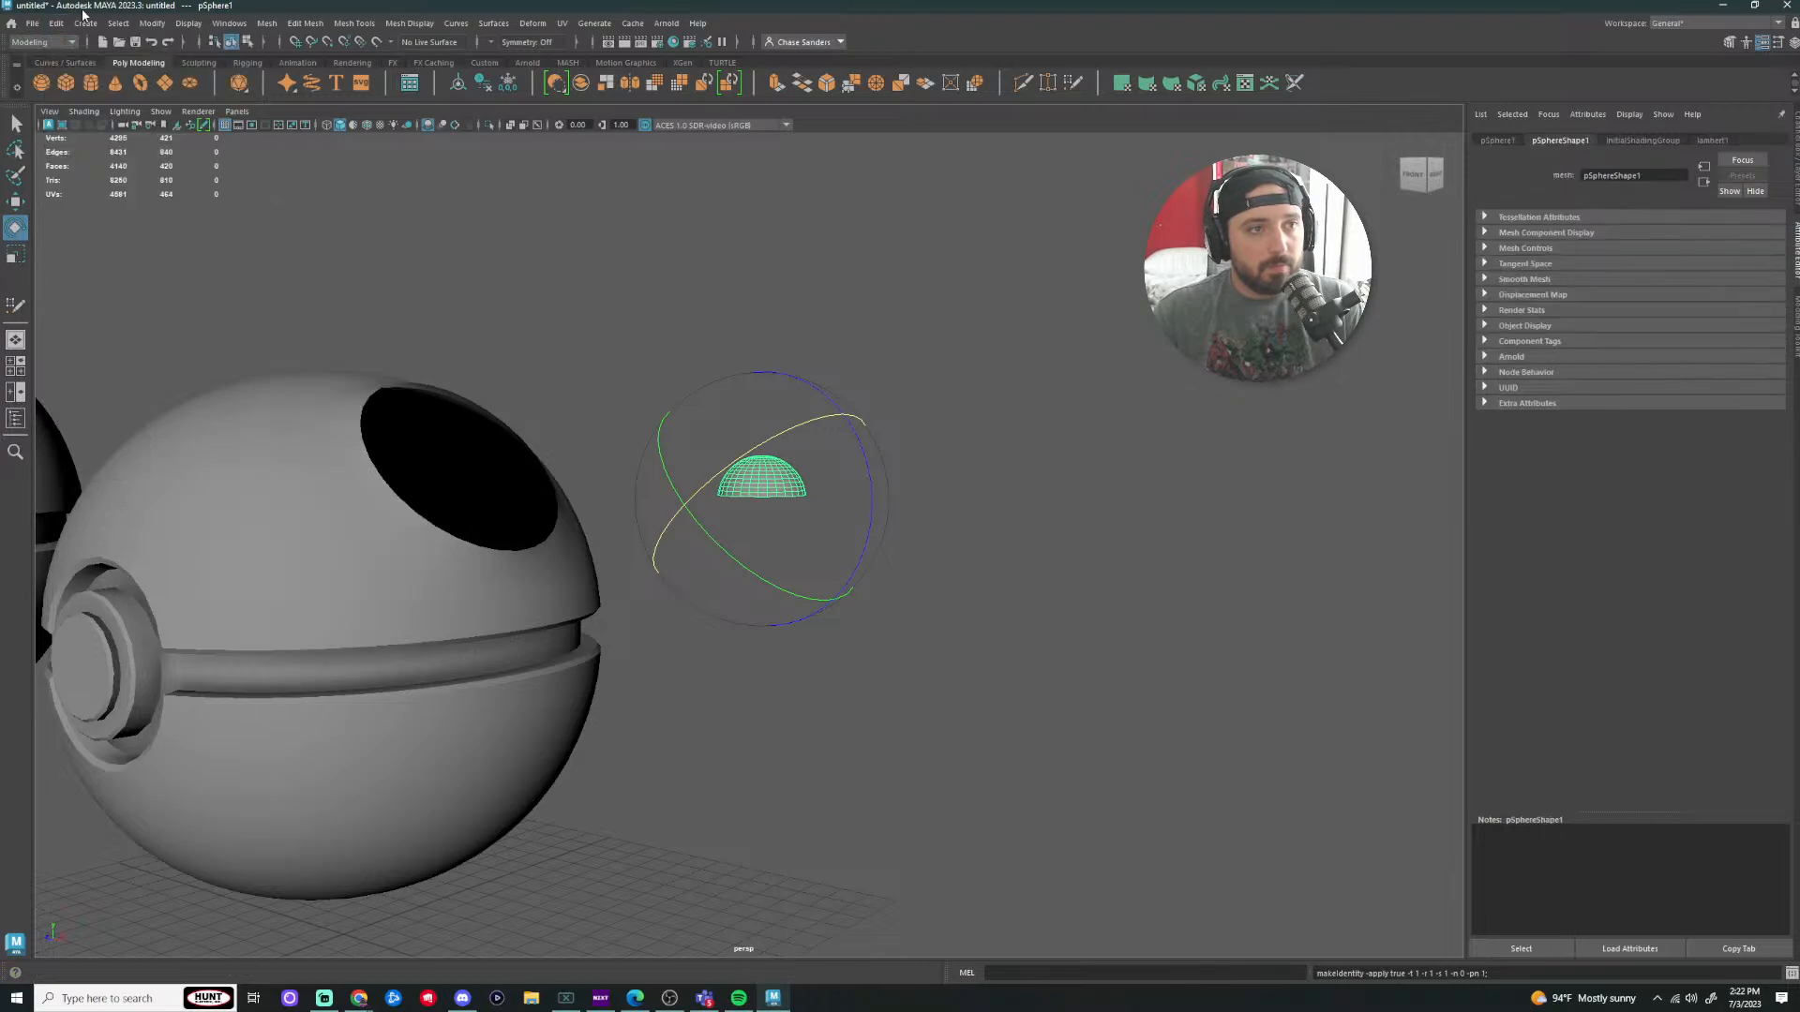
{"action": "left_click", "coordinate": [56, 23]}
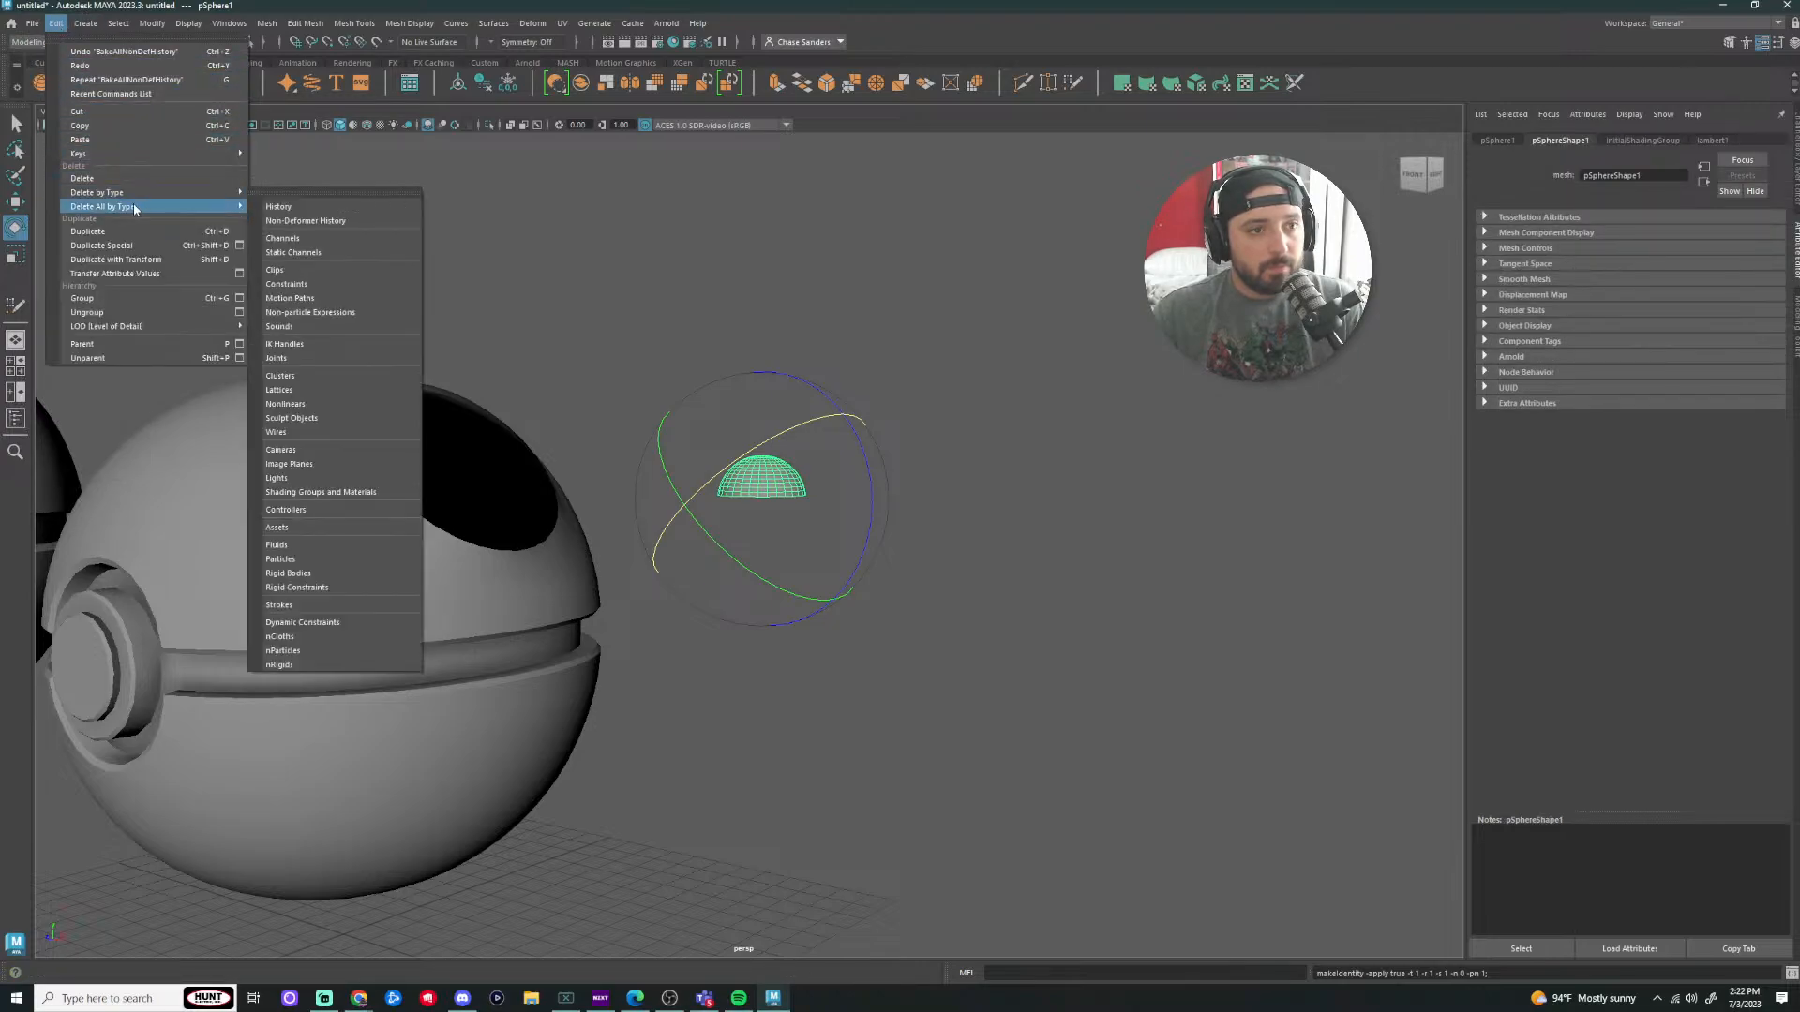
{"action": "left_click", "coordinate": [281, 211]}
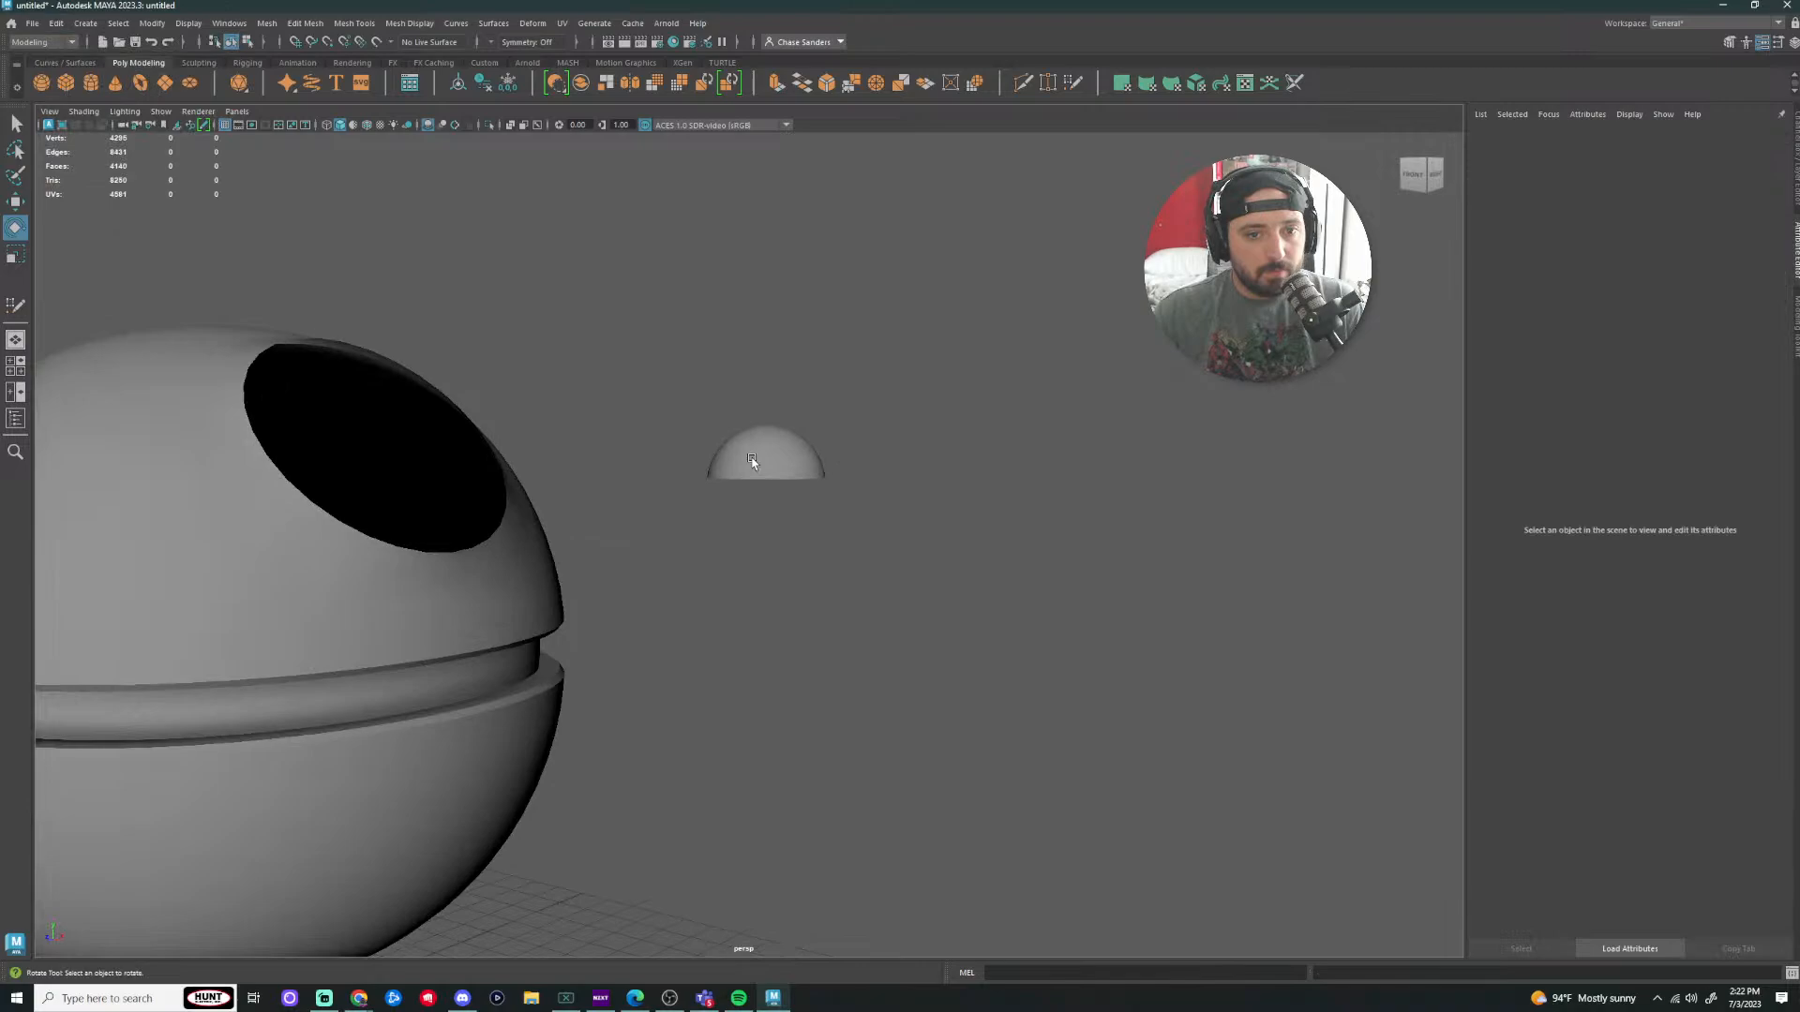
{"action": "left_click", "coordinate": [752, 461]}
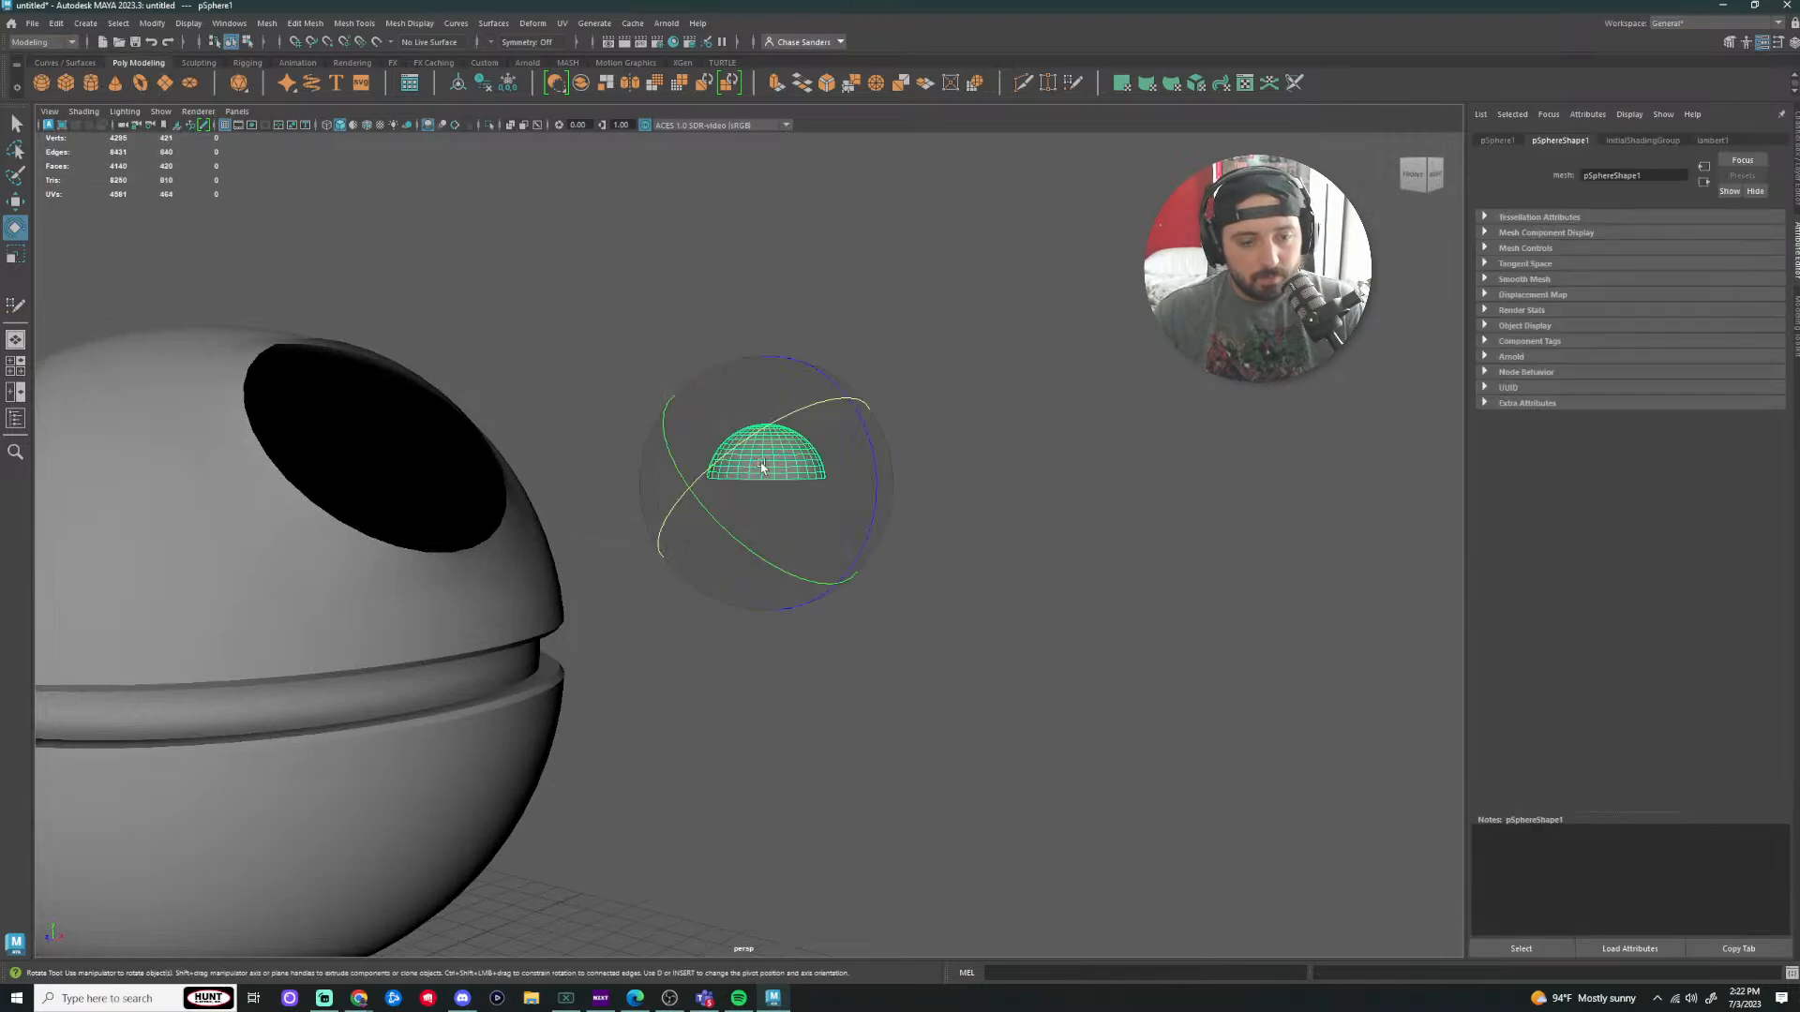
{"action": "key", "text": "w"}
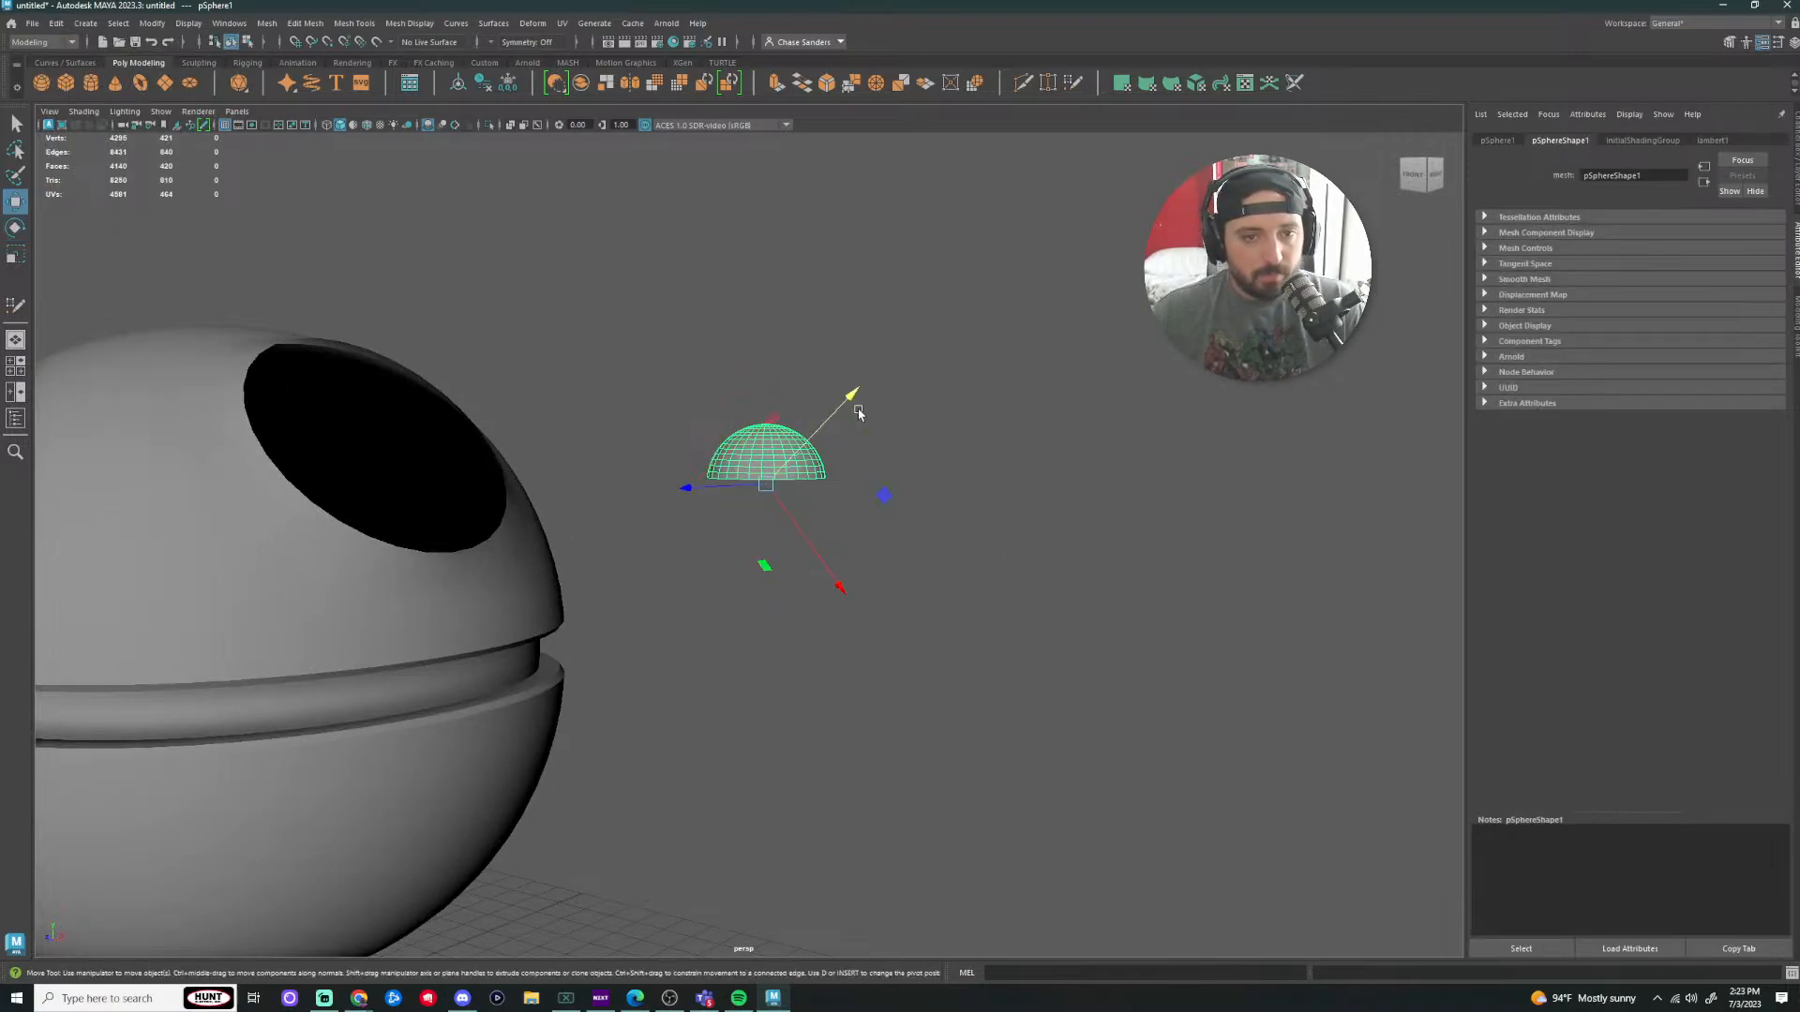
Step: Set the Move tool's Axis Orientation to Object
{"action": "double_click", "coordinate": [15, 201]}
{"action": "left_click", "coordinate": [289, 193]}
{"action": "left_click", "coordinate": [316, 197]}
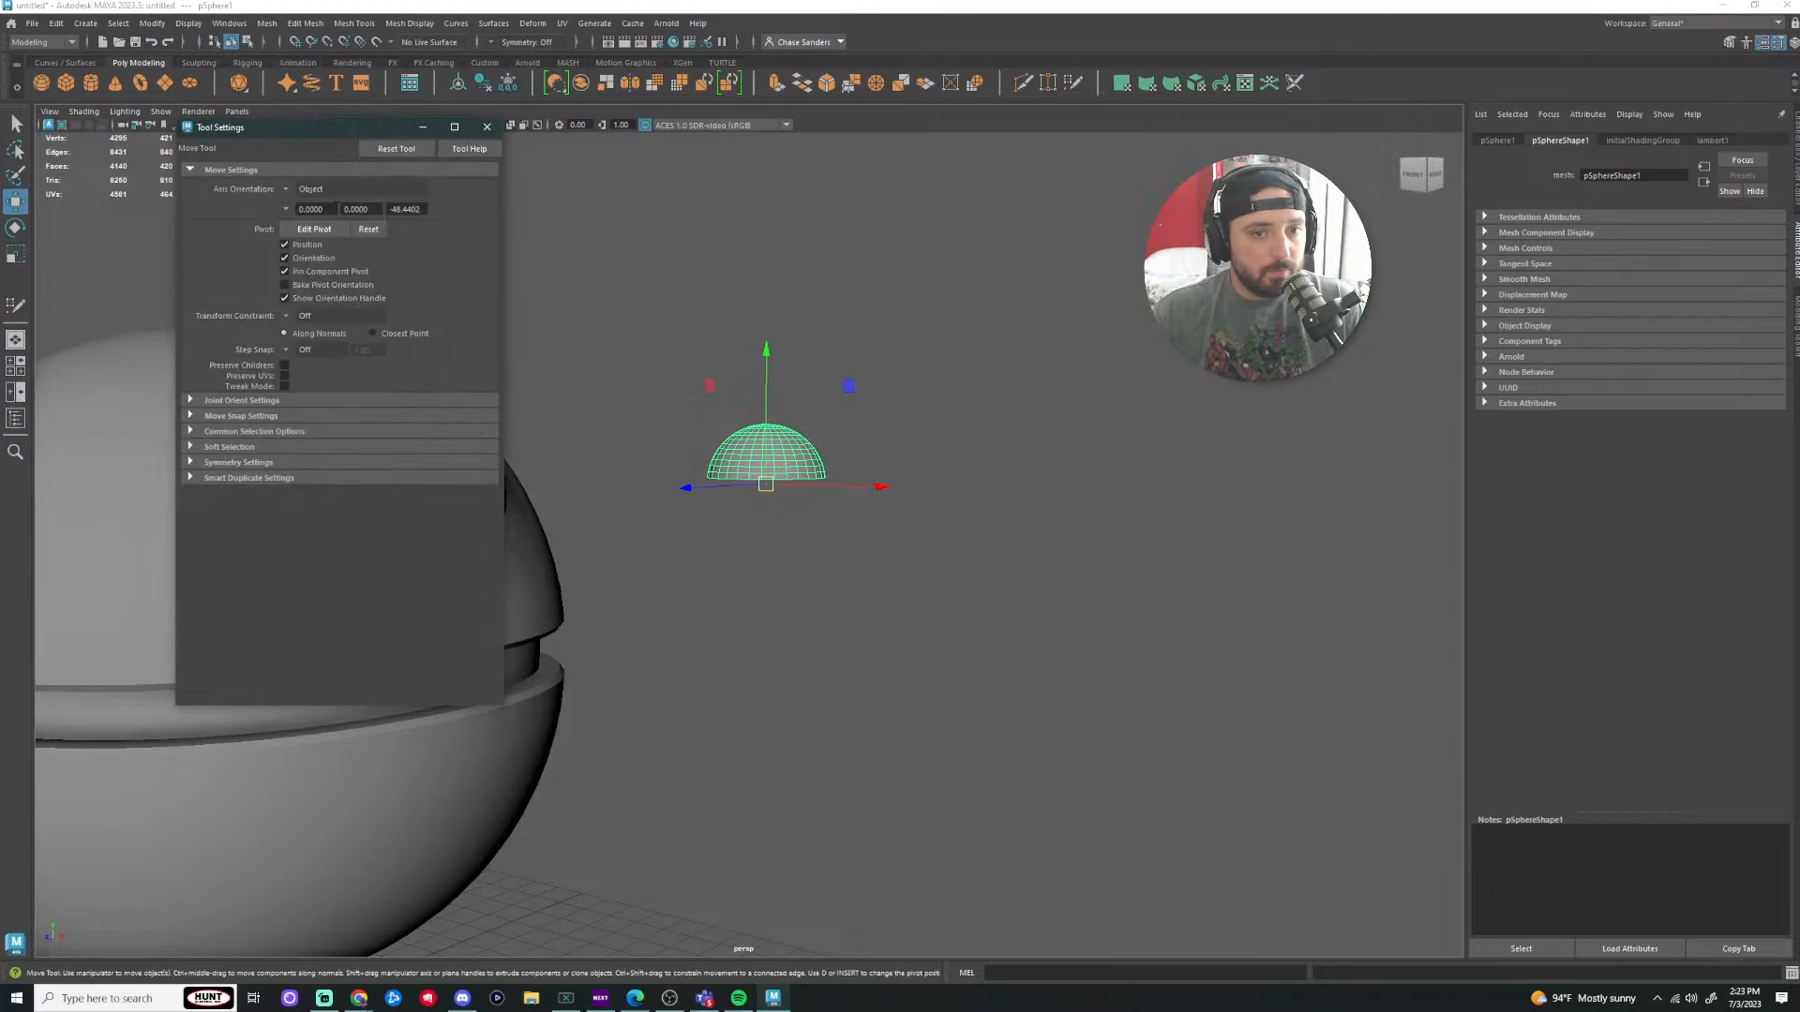
{"action": "left_click", "coordinate": [940, 443]}
{"action": "left_click", "coordinate": [802, 469]}
{"action": "left_click", "coordinate": [488, 127]}
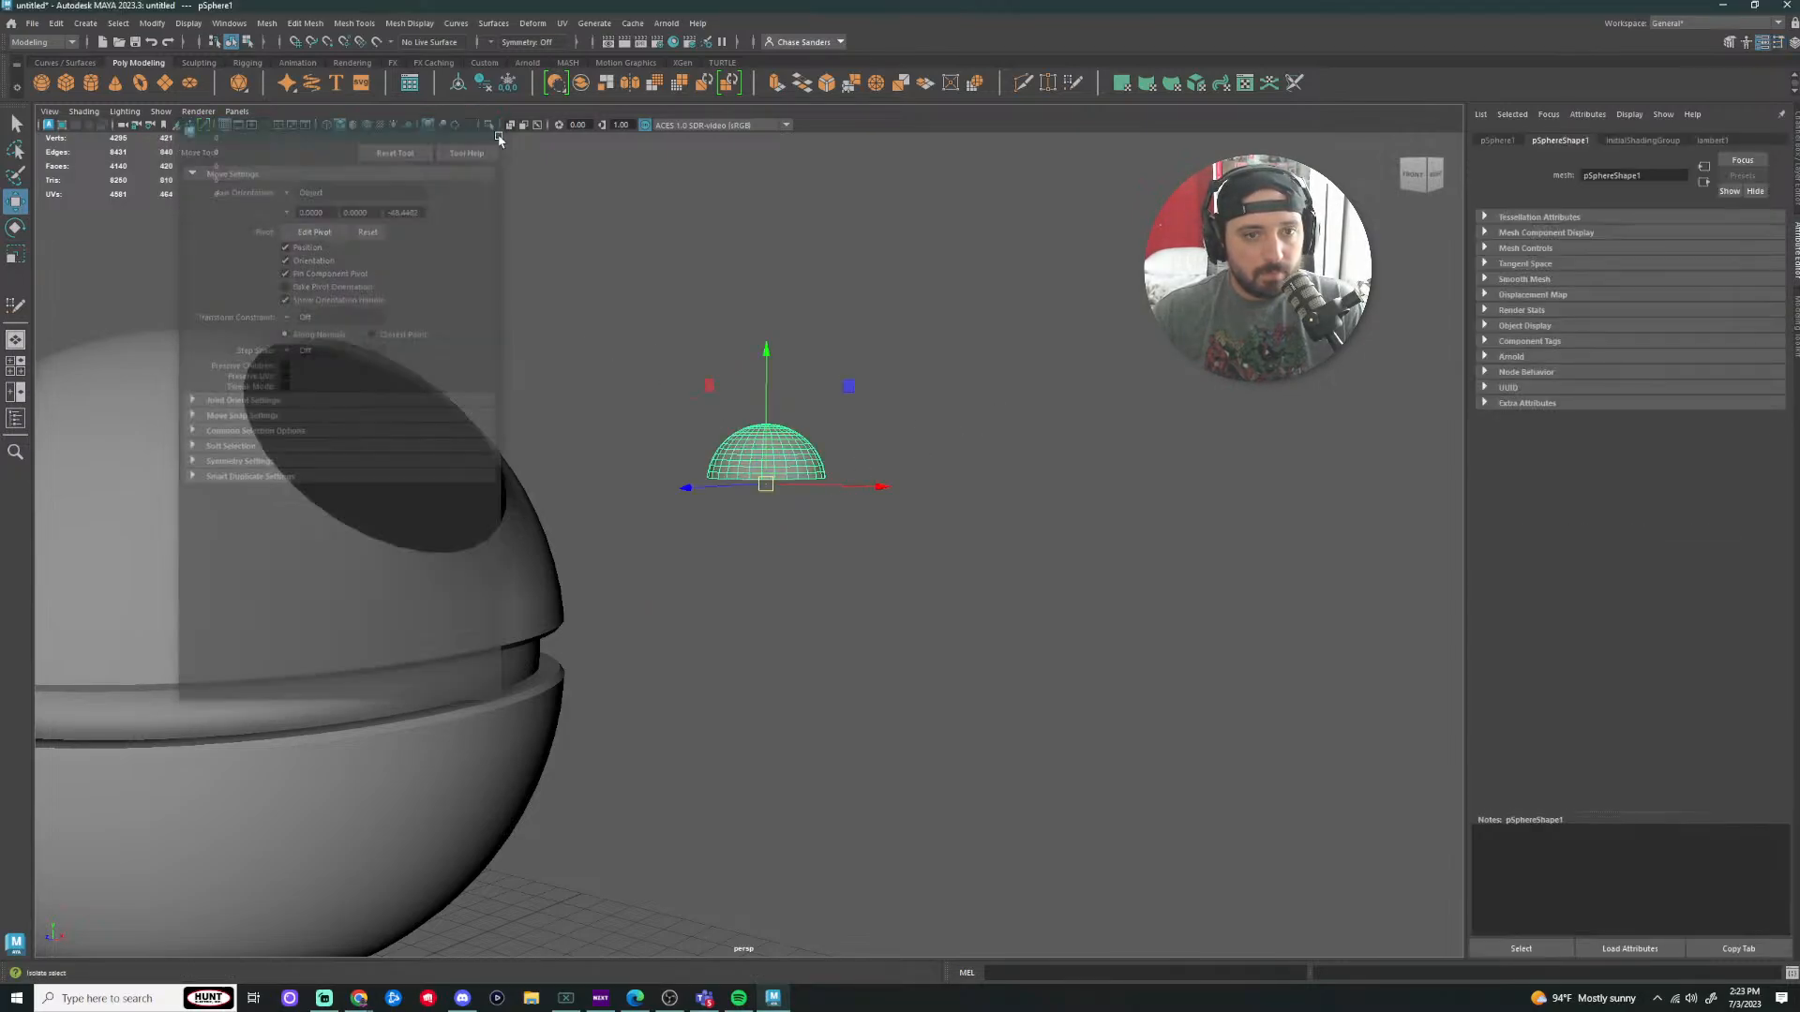
Step: Tilt the half-sphere about -41° and scale it up uniformly to fill the opening
{"action": "left_click_drag", "start_coordinate": [928, 516], "coordinate": [582, 506], "text": "alt"}
{"action": "key", "text": "e"}
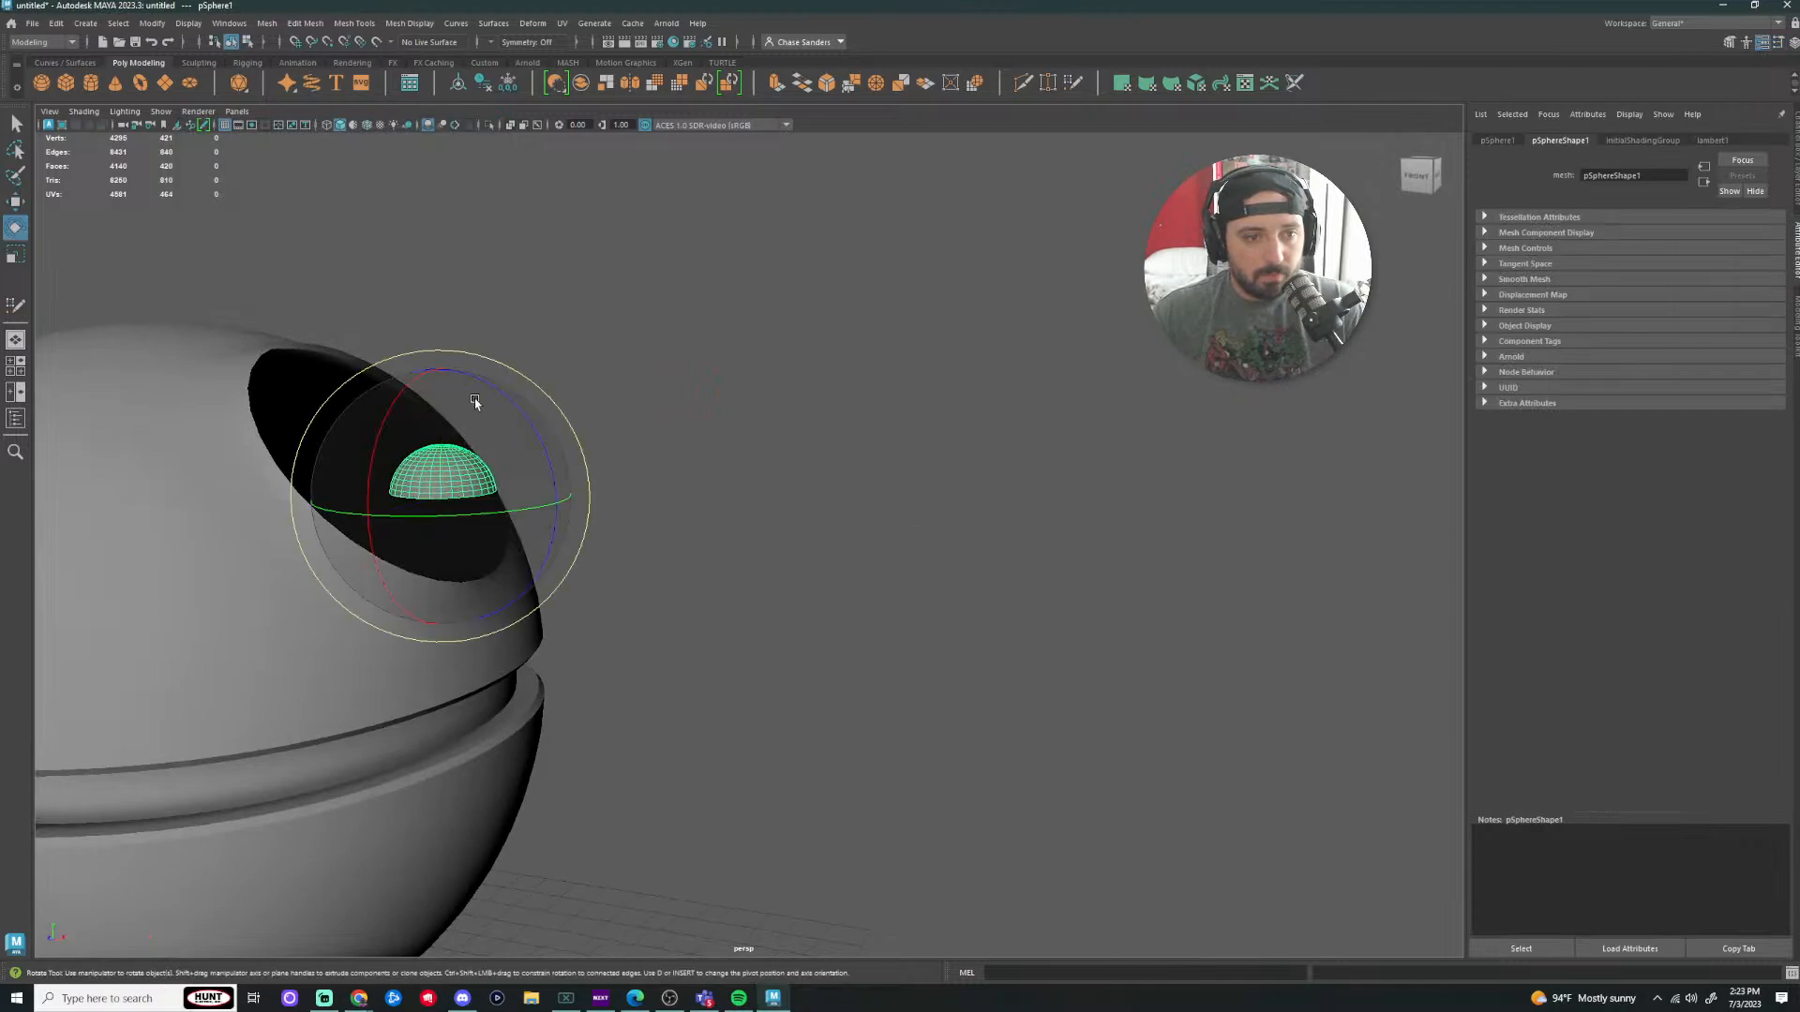
{"action": "left_click_drag", "start_coordinate": [502, 398], "coordinate": [553, 478]}
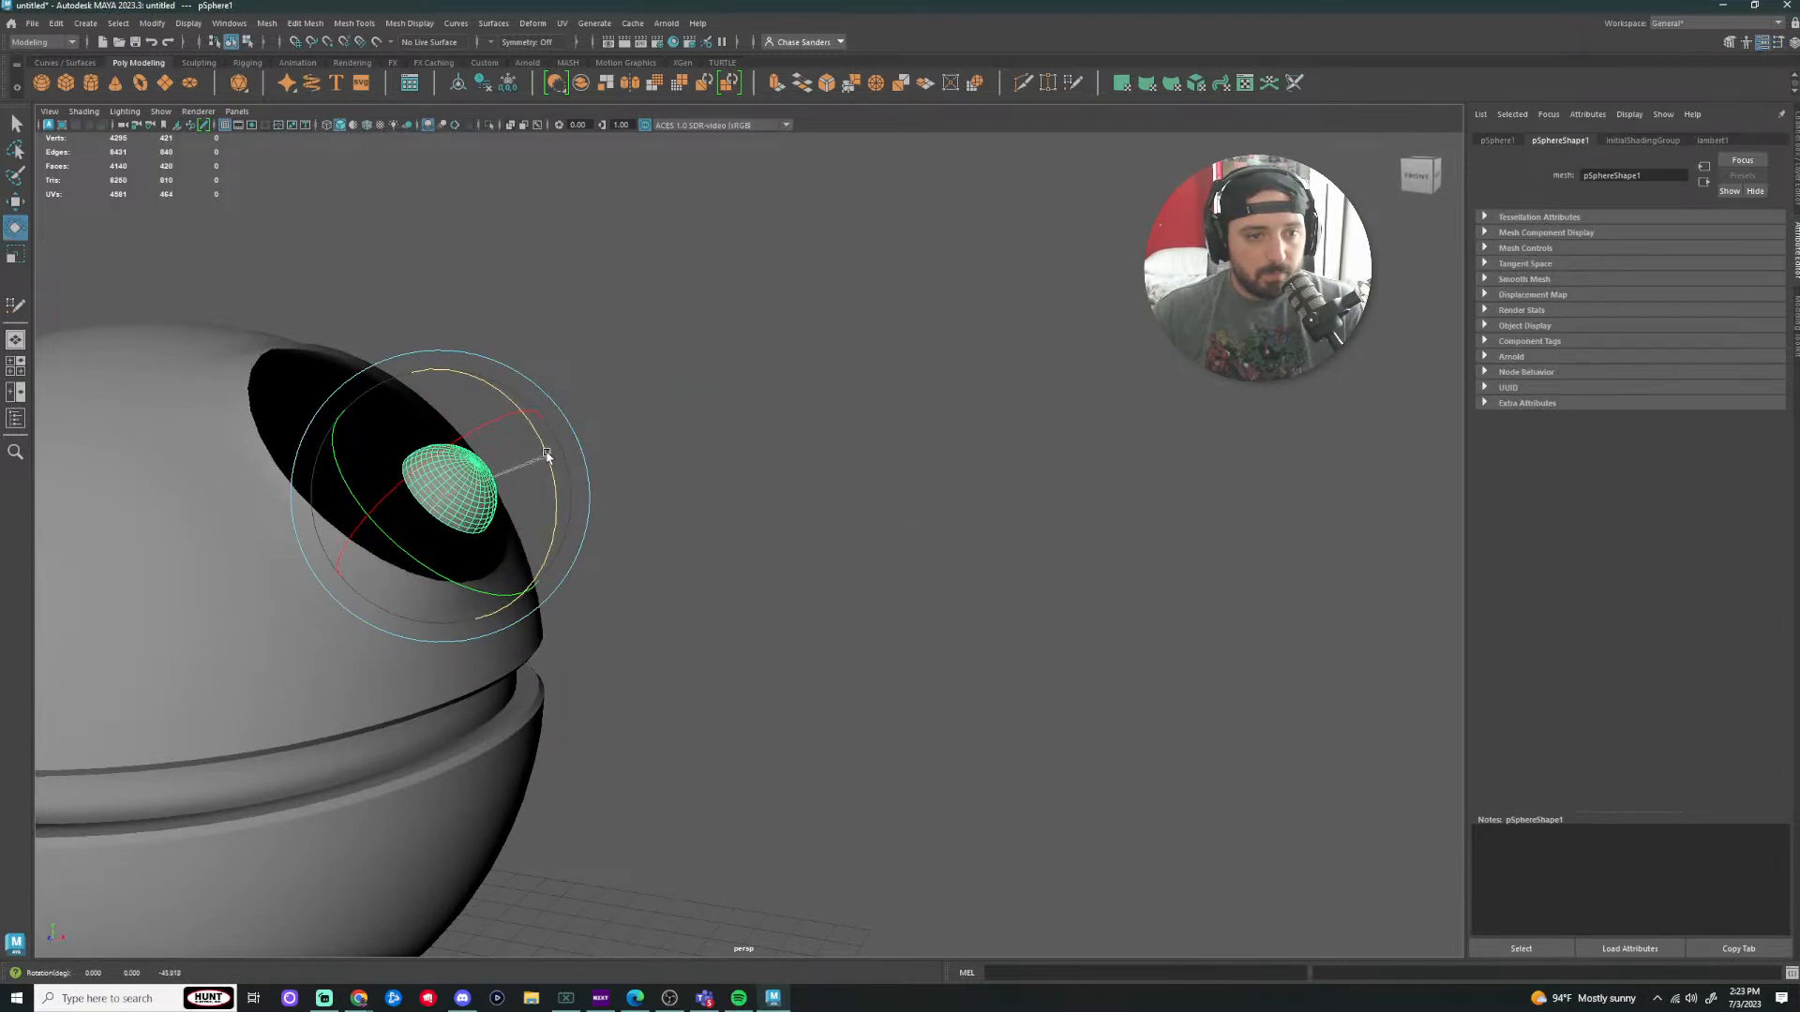
{"action": "key", "text": "r"}
{"action": "left_click_drag", "start_coordinate": [445, 495], "coordinate": [711, 522]}
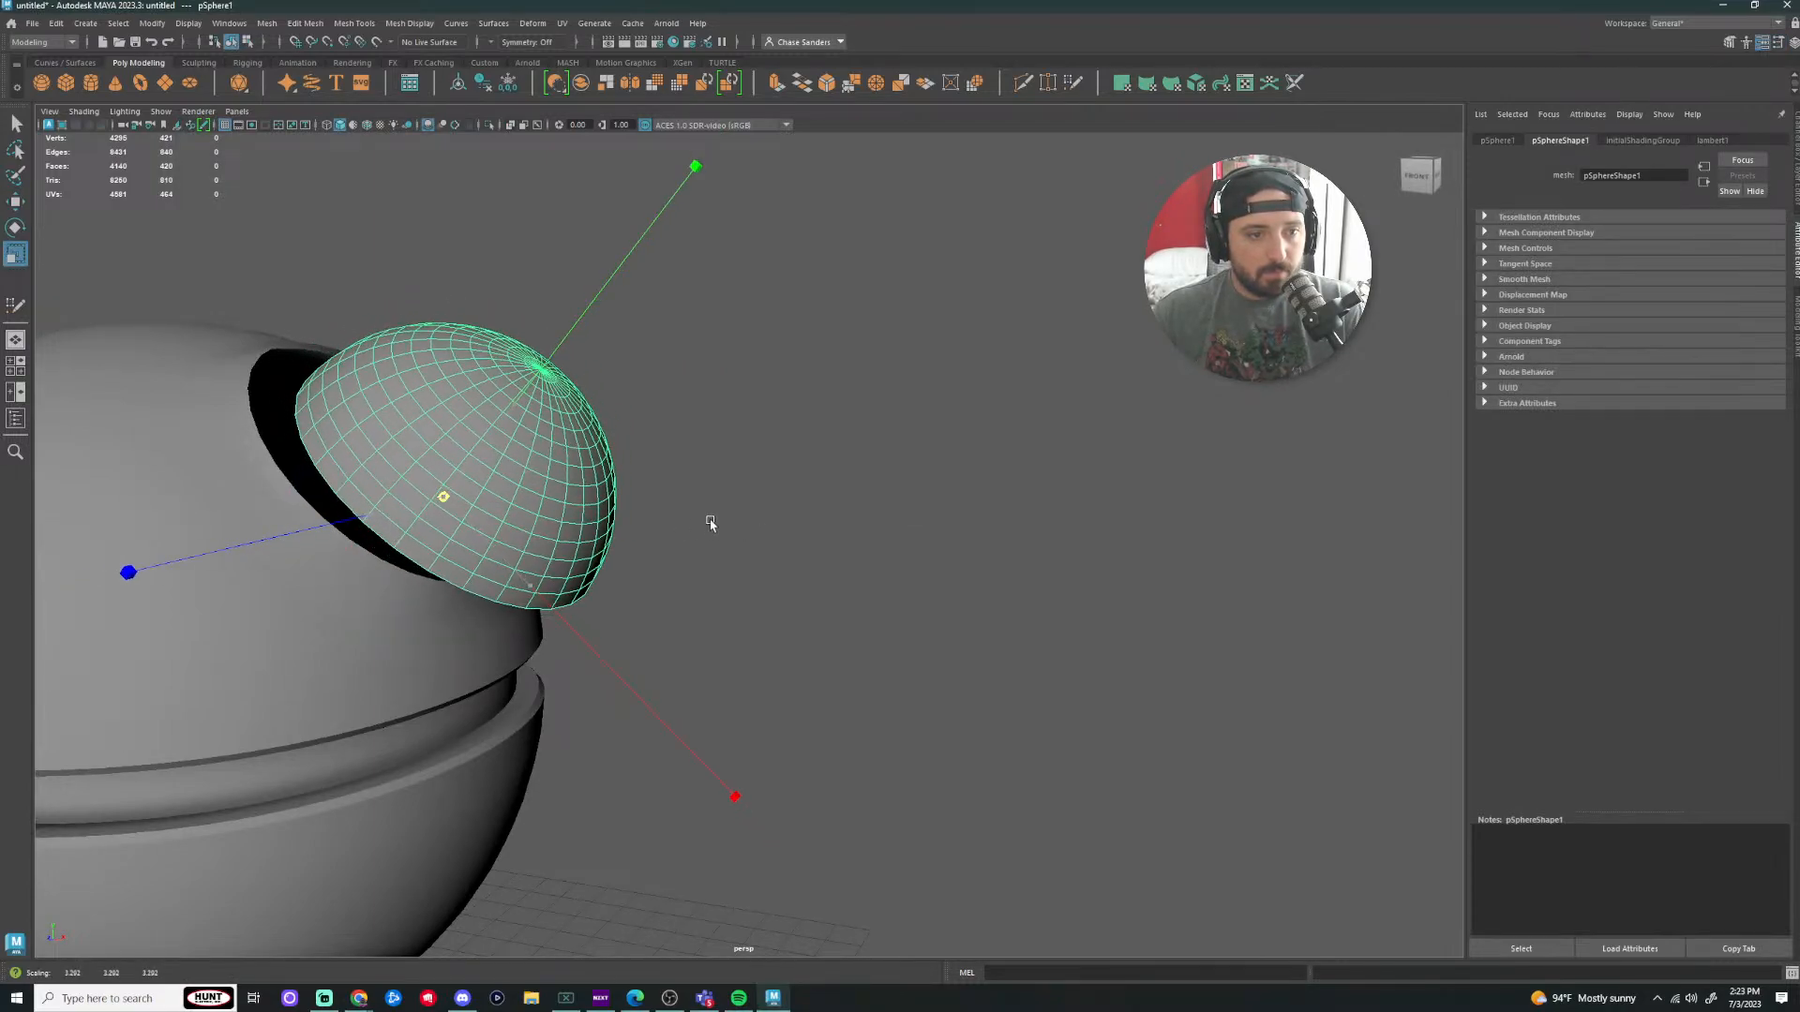
Step: Move the half-sphere along its tilted axis until it sits flush in the ball's opening
{"action": "key", "text": "w"}
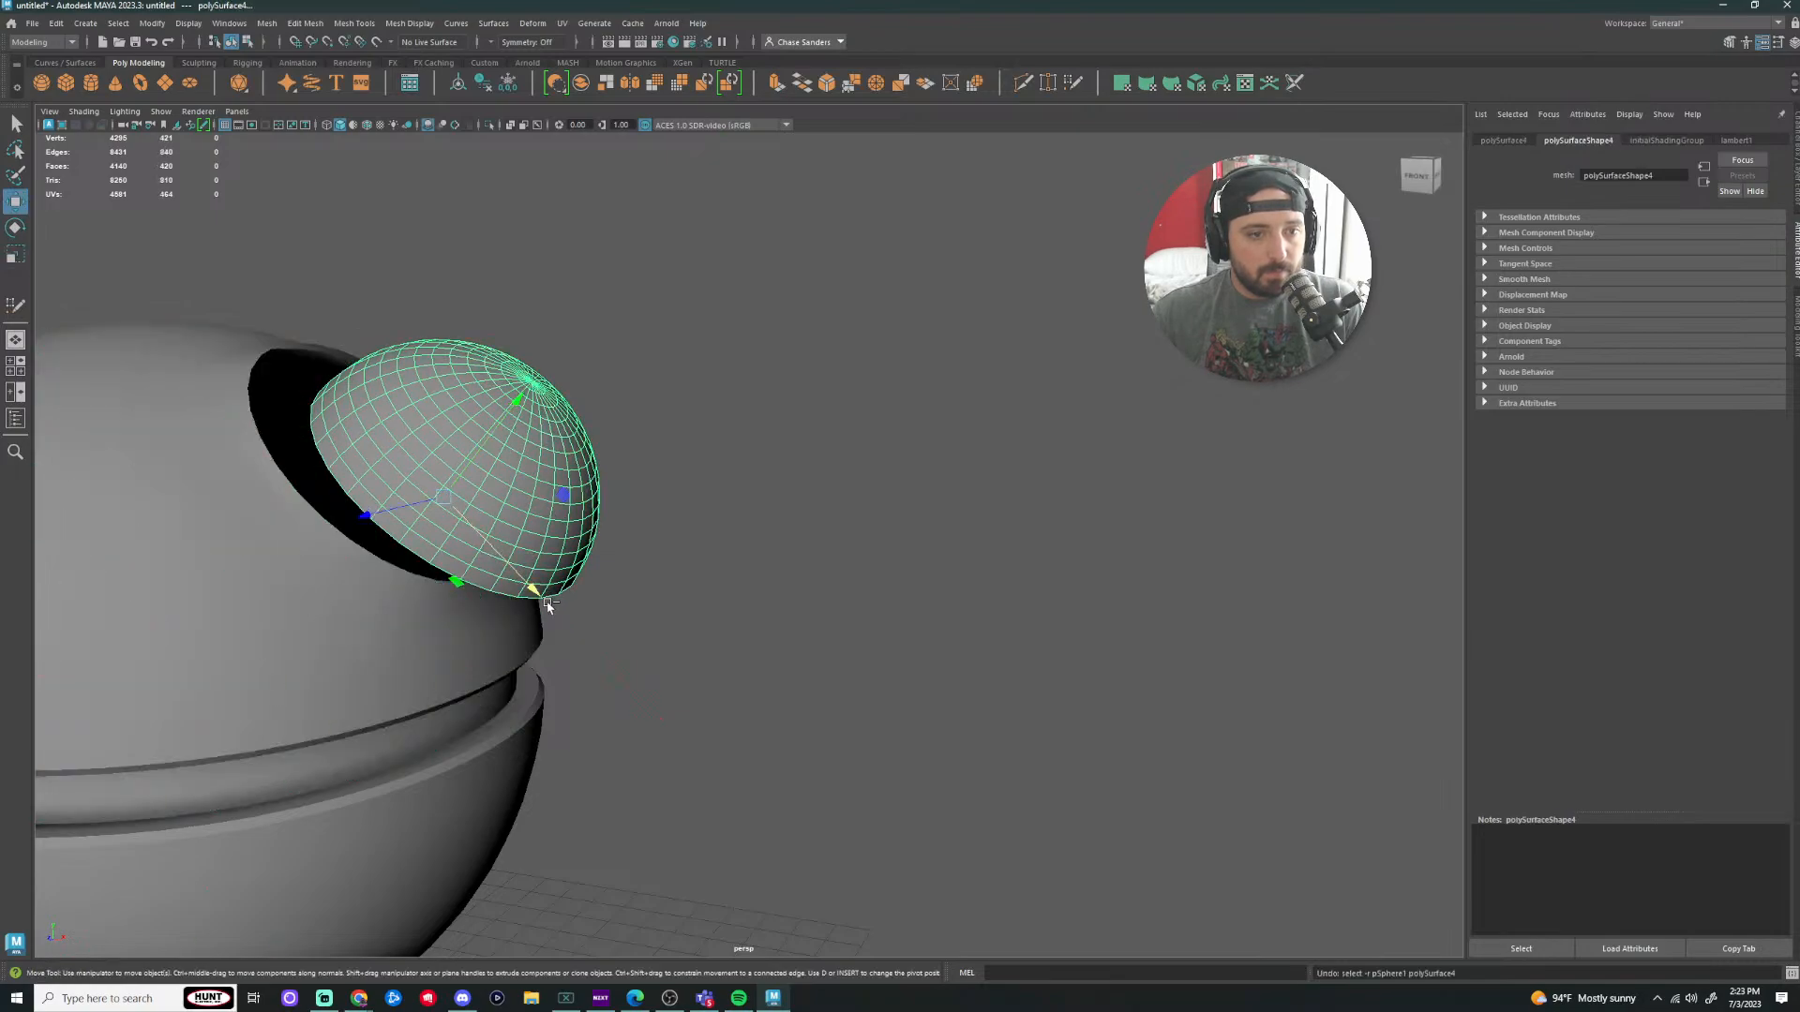
{"action": "left_click_drag", "start_coordinate": [498, 557], "coordinate": [549, 541]}
{"action": "scroll", "coordinate": [549, 541], "scroll_direction": "down", "scroll_amount": 5}
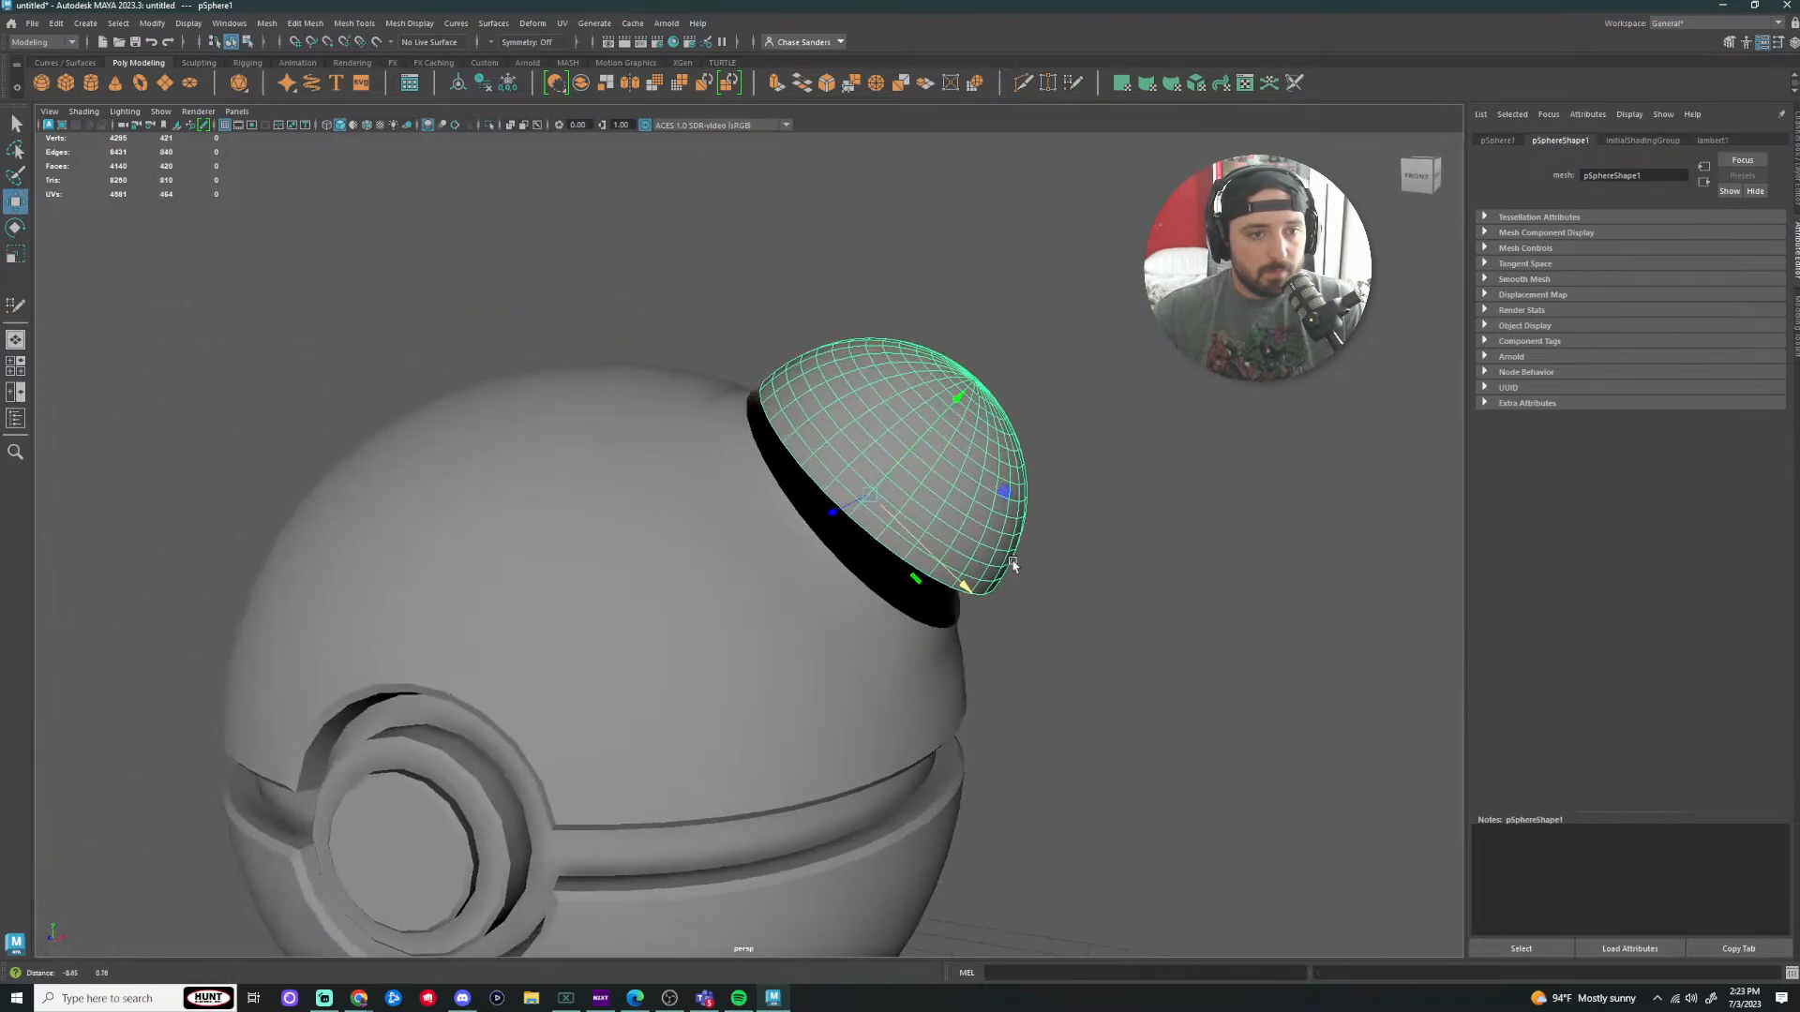
{"action": "key", "text": "e"}
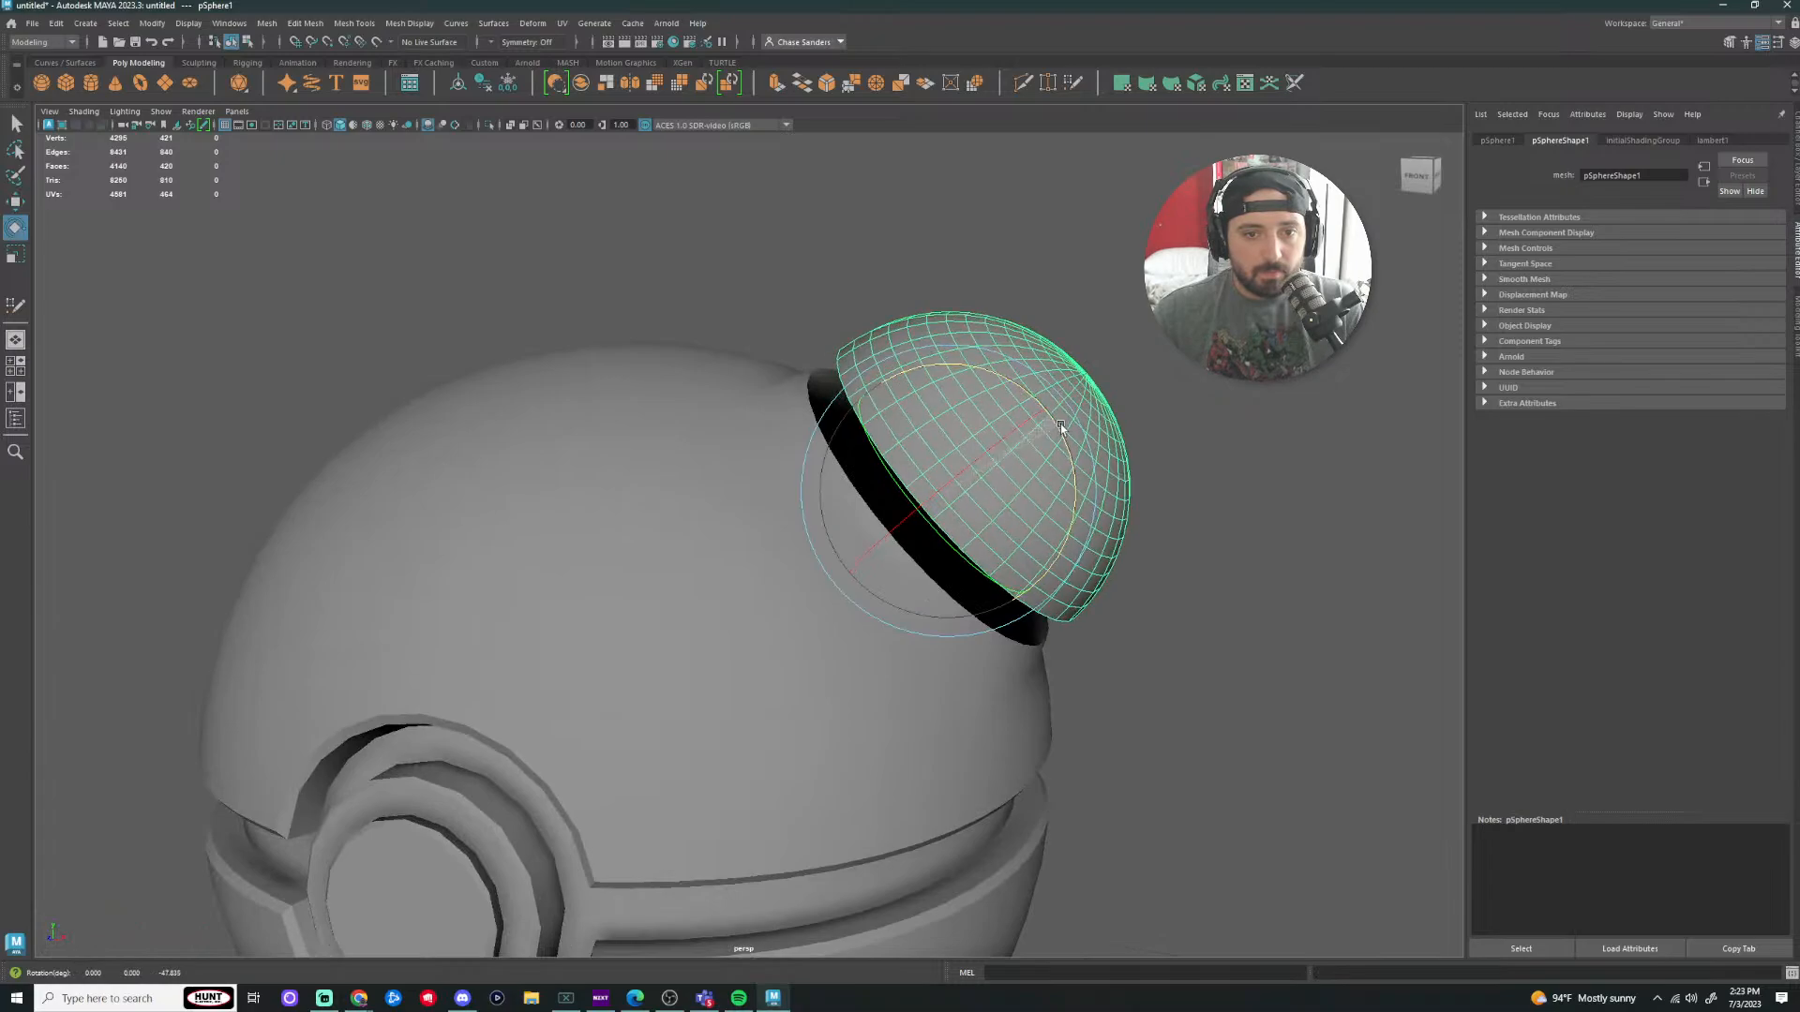
{"action": "key", "text": "w"}
{"action": "left_click_drag", "start_coordinate": [1039, 415], "coordinate": [997, 691]}
{"action": "scroll", "coordinate": [1162, 700], "scroll_direction": "down", "scroll_amount": 5}
{"action": "scroll", "coordinate": [843, 309], "scroll_direction": "up", "scroll_amount": 4}
{"action": "left_click", "coordinate": [844, 309]}
{"action": "scroll", "coordinate": [654, 403], "scroll_direction": "up", "scroll_amount": 1}
Step: Inspect the dome's border edge loop and the edge loop around the ball's opening
{"action": "left_click_drag", "start_coordinate": [600, 506], "coordinate": [654, 523], "text": "alt"}
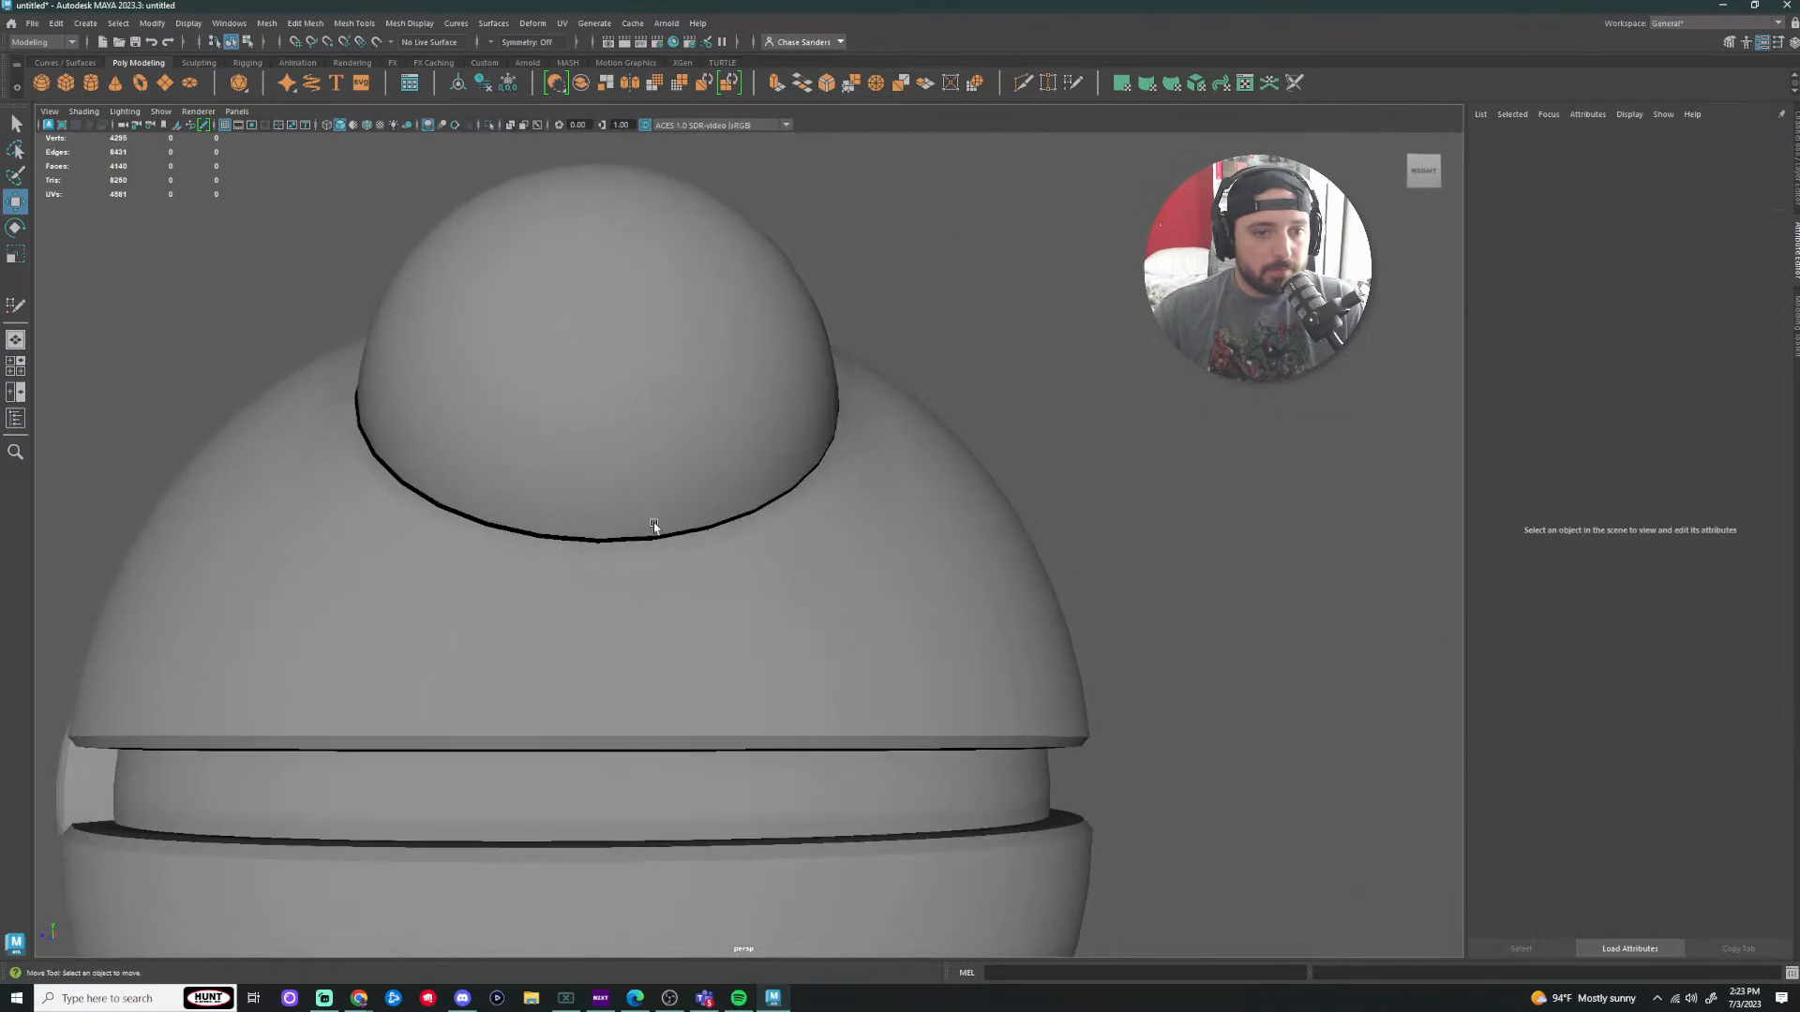
{"action": "left_click", "coordinate": [605, 497]}
{"action": "left_click", "coordinate": [492, 586], "text": "shift"}
{"action": "left_click_drag", "start_coordinate": [461, 609], "coordinate": [560, 620], "text": "alt"}
{"action": "right_click_drag", "start_coordinate": [763, 498], "coordinate": [757, 467]}
{"action": "double_click", "coordinate": [744, 511]}
{"action": "left_click", "coordinate": [738, 527]}
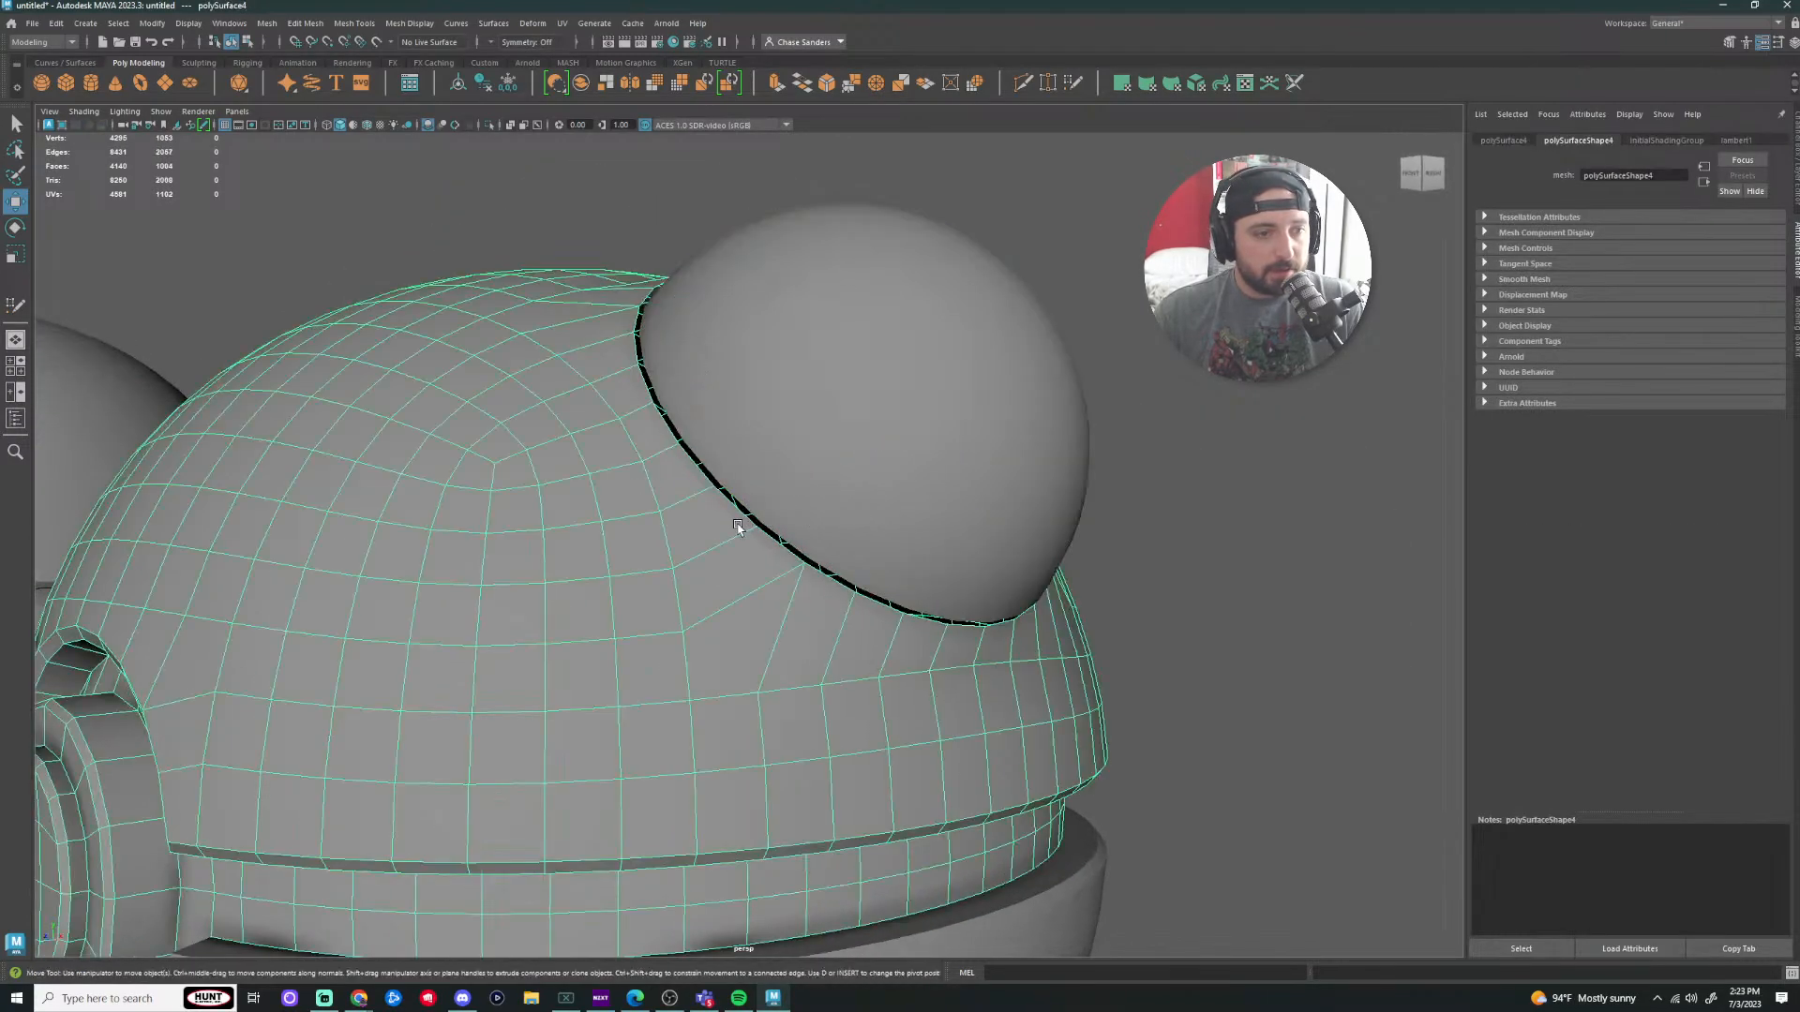
{"action": "right_click_drag", "start_coordinate": [741, 530], "coordinate": [751, 551]}
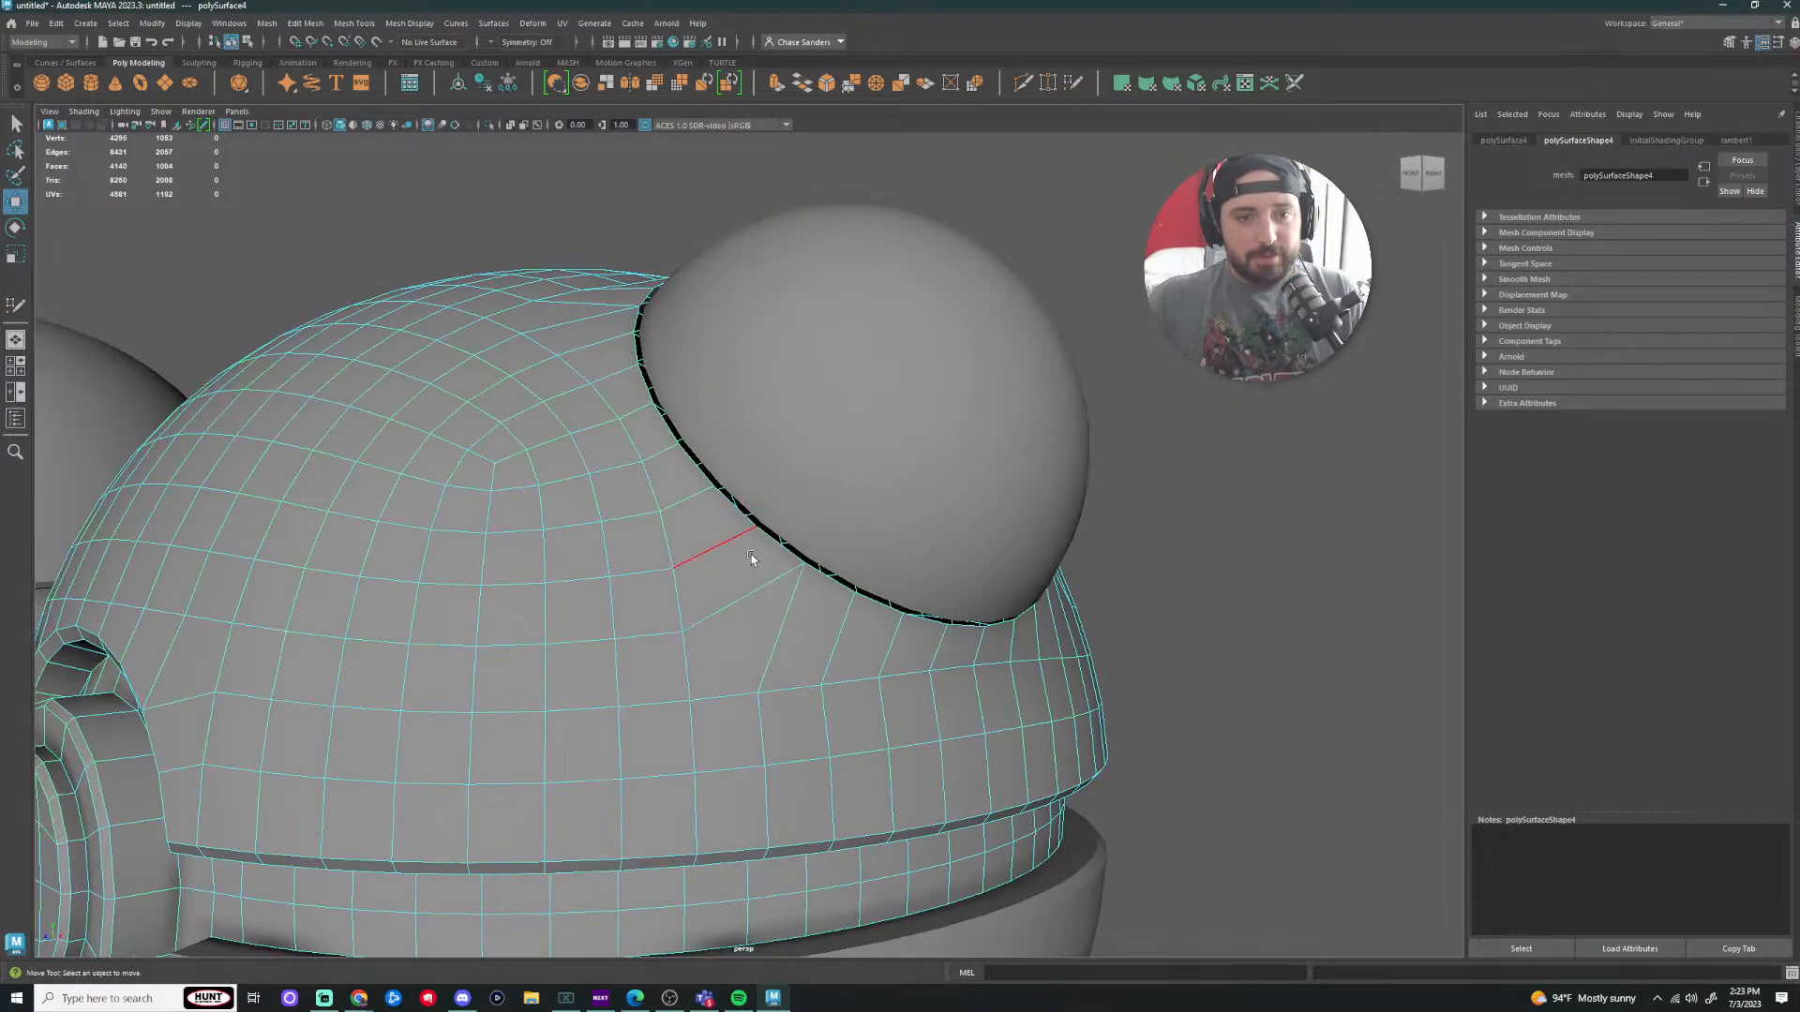
{"action": "double_click", "coordinate": [765, 537]}
{"action": "left_click", "coordinate": [867, 511]}
{"action": "right_click_drag", "start_coordinate": [627, 538], "coordinate": [694, 518]}
{"action": "left_click", "coordinate": [1294, 559]}
Step: Marquee-select every piece of the right Pokéball with the fitted dome
{"action": "scroll", "coordinate": [1042, 700], "scroll_direction": "down", "scroll_amount": 5}
{"action": "left_click_drag", "start_coordinate": [1042, 700], "coordinate": [837, 803], "text": "alt"}
{"action": "scroll", "coordinate": [740, 680], "scroll_direction": "up", "scroll_amount": 5}
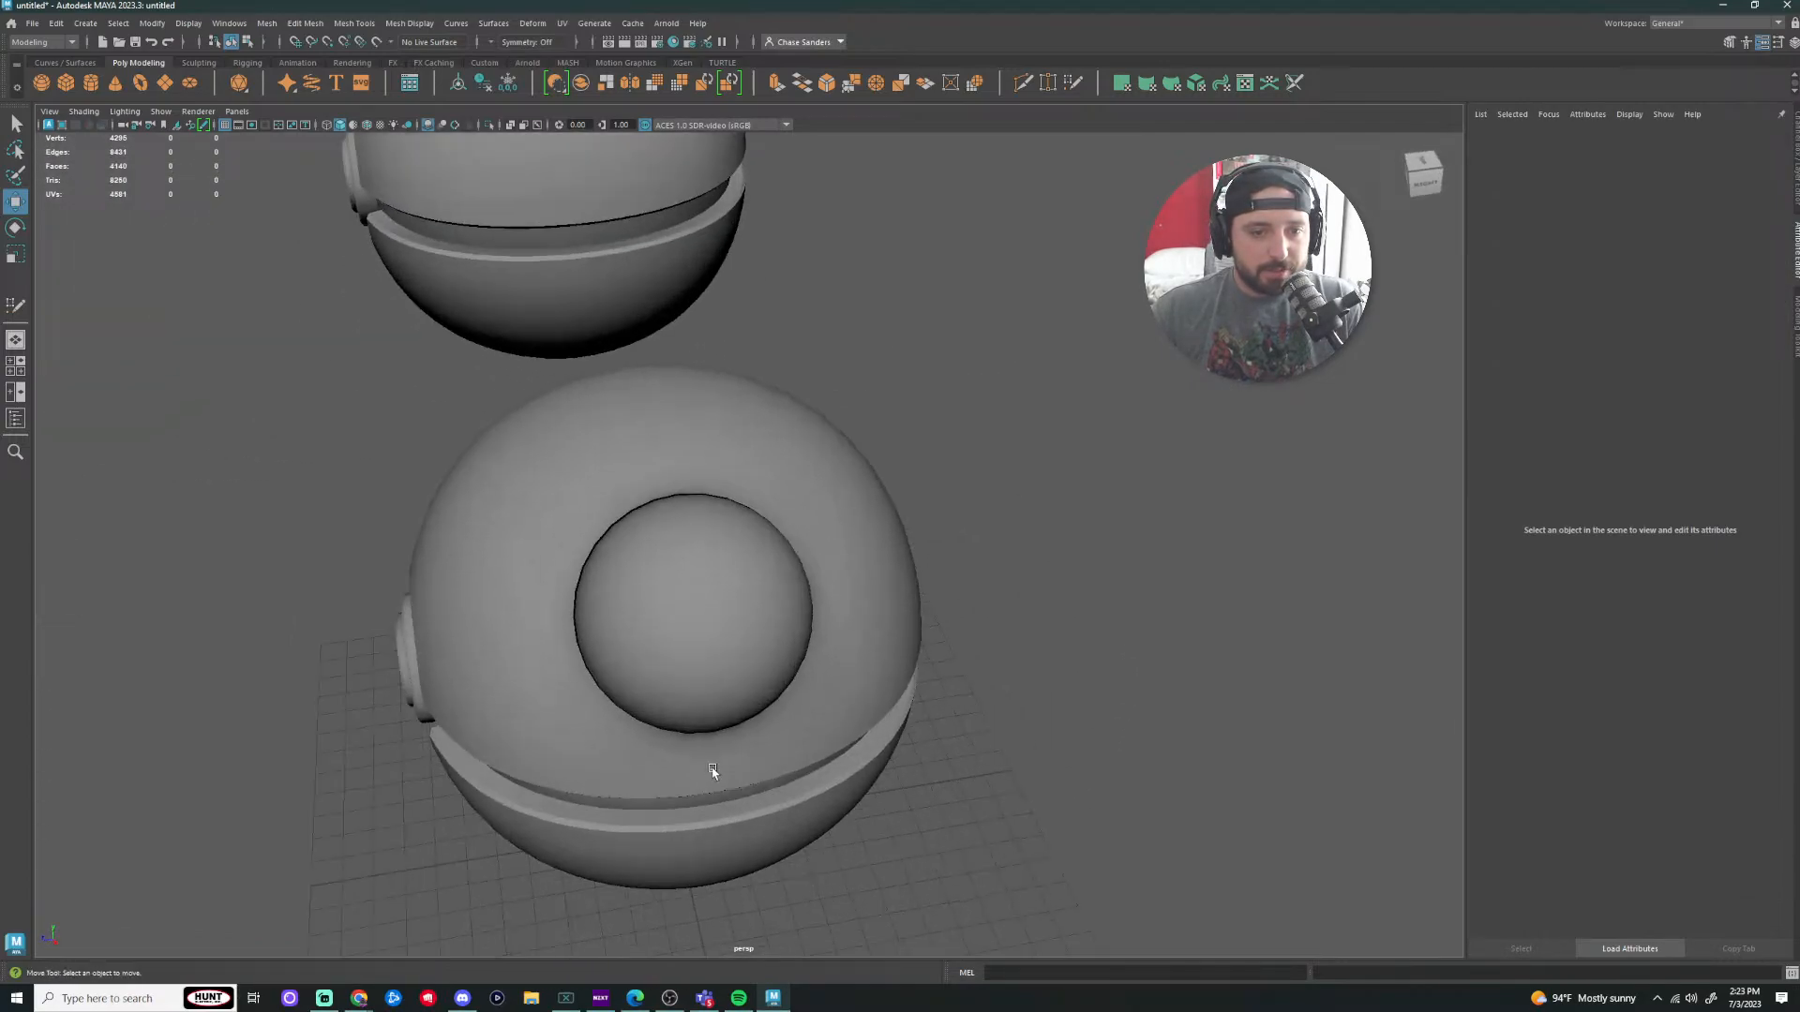
{"action": "left_click", "coordinate": [713, 768]}
{"action": "middle_click_drag", "start_coordinate": [810, 737], "coordinate": [1003, 643], "text": "alt"}
{"action": "scroll", "coordinate": [853, 568], "scroll_direction": "up", "scroll_amount": 3}
{"action": "scroll", "coordinate": [849, 566], "scroll_direction": "down", "scroll_amount": 5}
{"action": "left_click_drag", "start_coordinate": [840, 731], "coordinate": [881, 703], "text": "alt"}
{"action": "scroll", "coordinate": [953, 677], "scroll_direction": "down", "scroll_amount": 3}
{"action": "scroll", "coordinate": [976, 523], "scroll_direction": "up", "scroll_amount": 4}
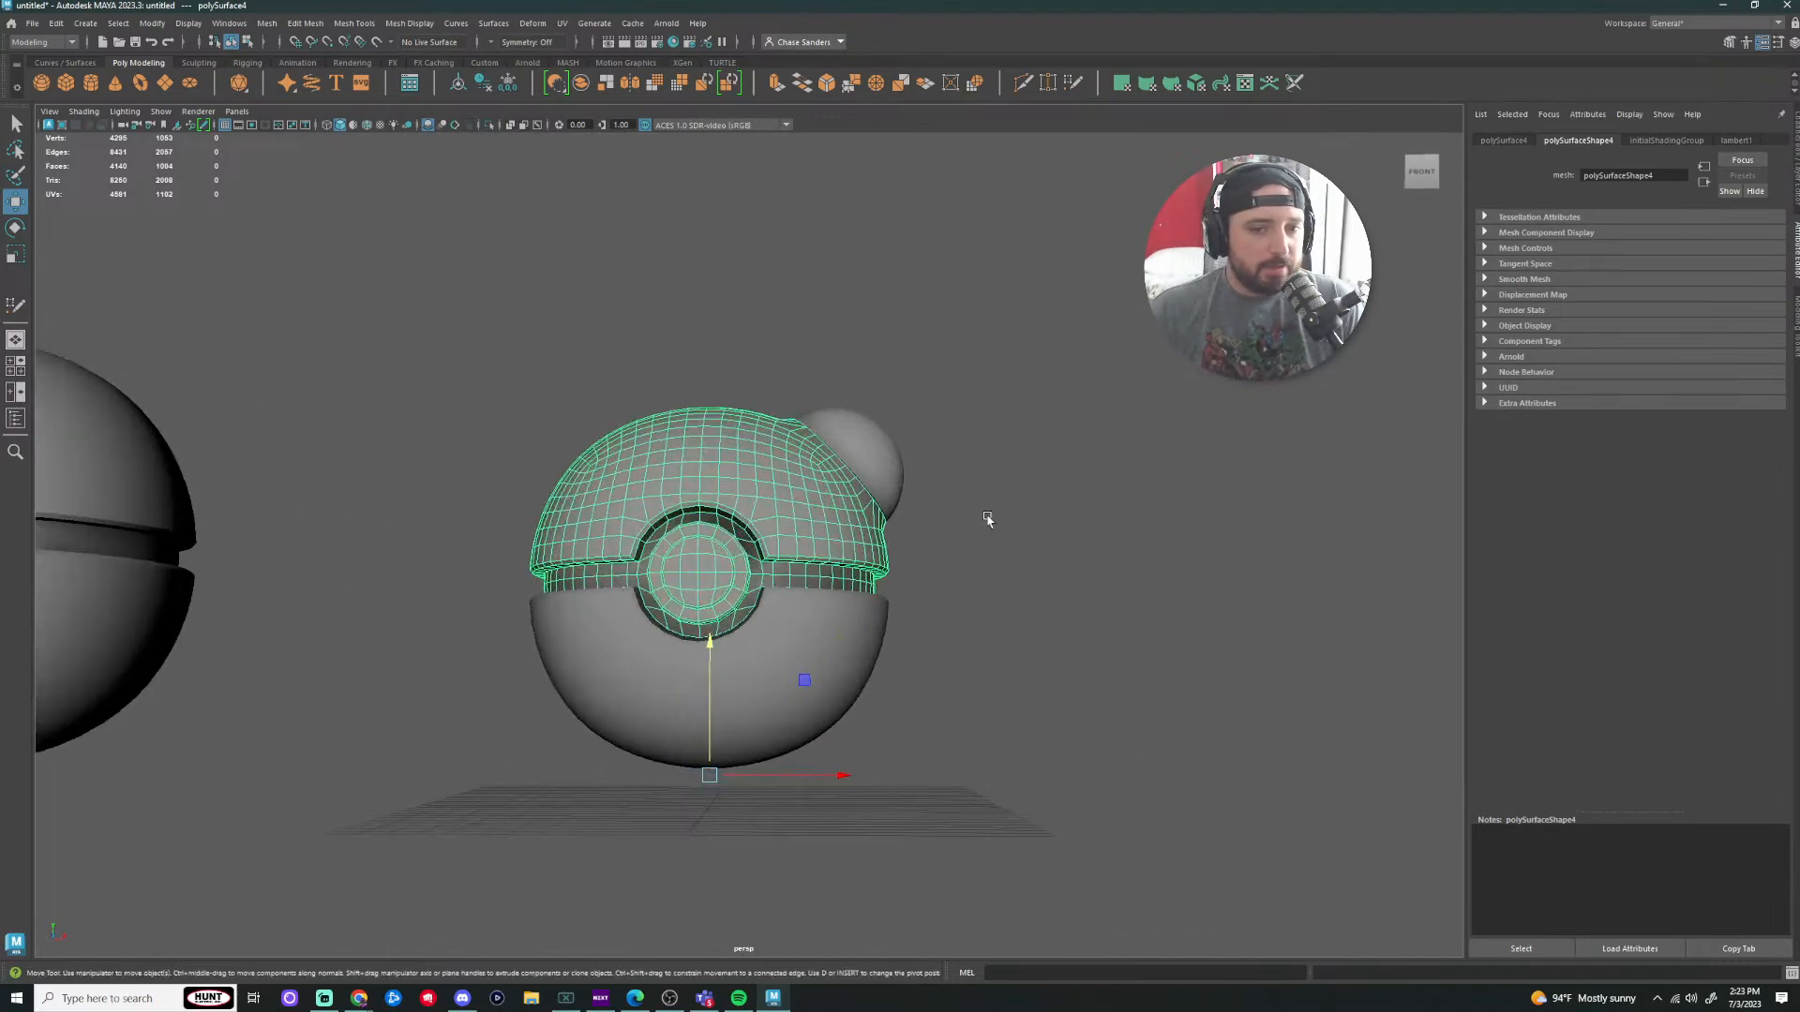
{"action": "left_click_drag", "start_coordinate": [988, 519], "coordinate": [975, 529], "text": "alt"}
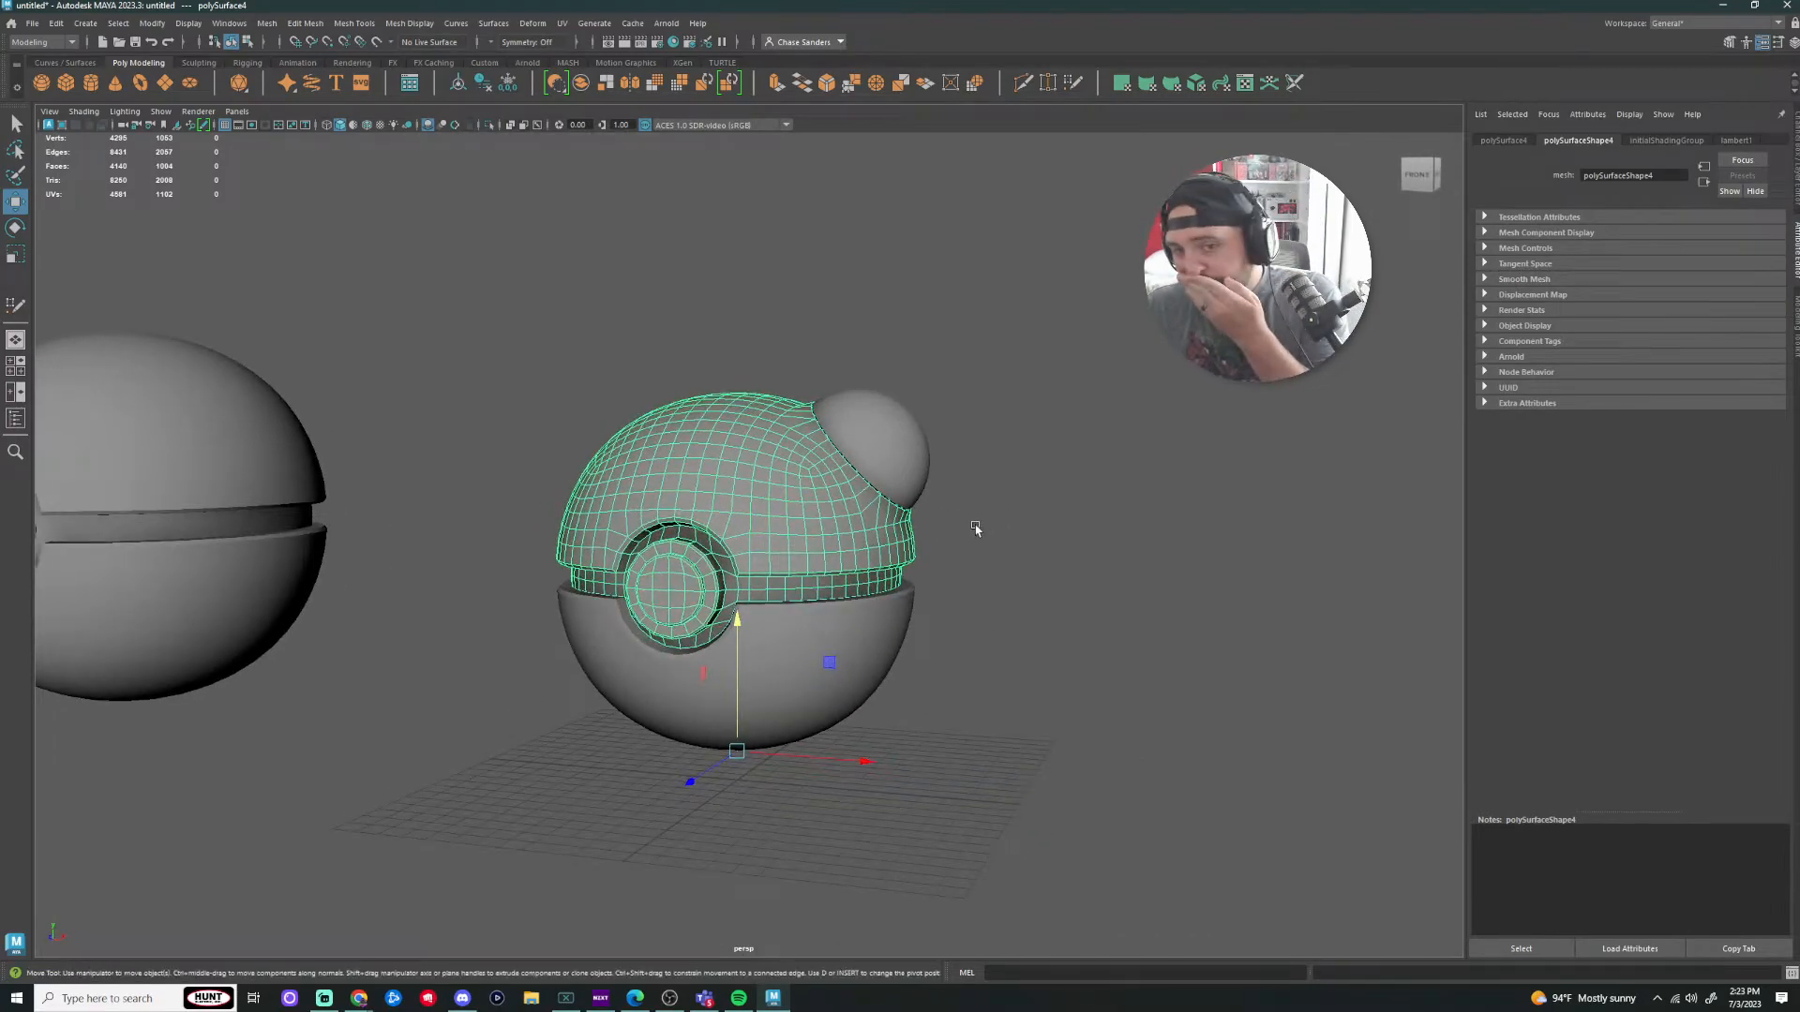
{"action": "scroll", "coordinate": [815, 561], "scroll_direction": "down", "scroll_amount": 3}
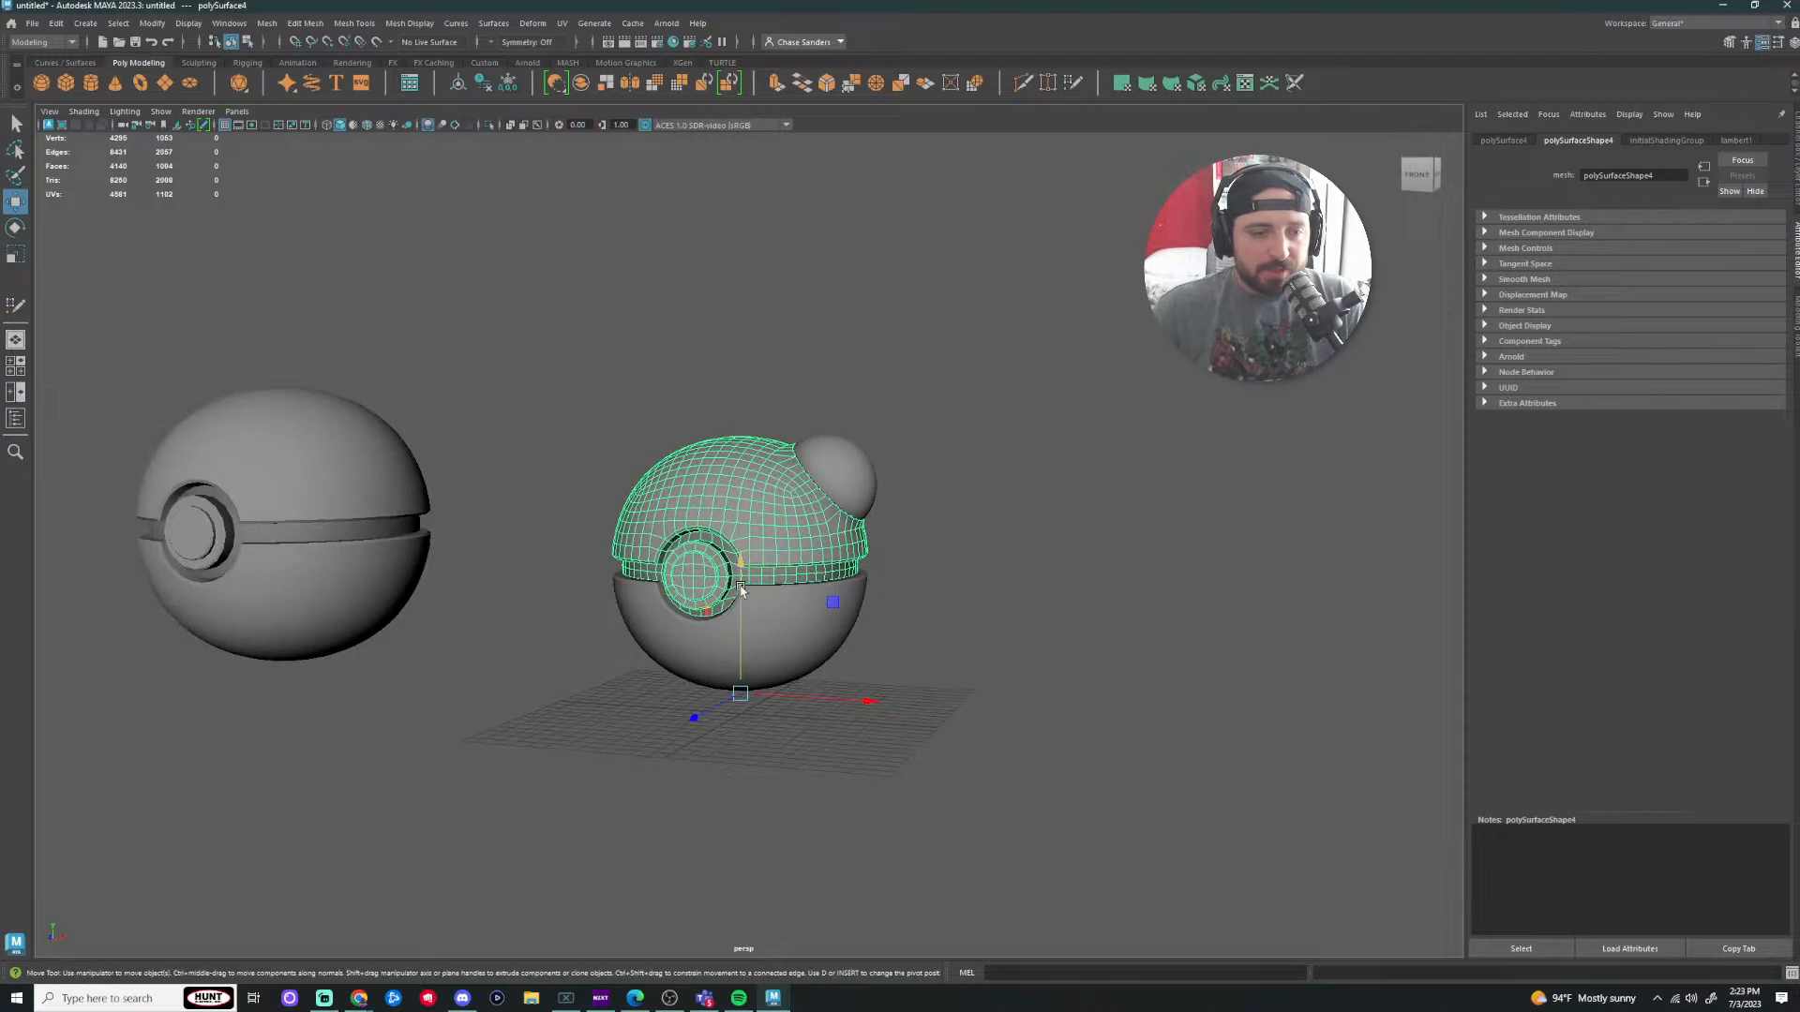
{"action": "middle_click_drag", "start_coordinate": [741, 589], "coordinate": [903, 632], "text": "alt"}
{"action": "left_click_drag", "start_coordinate": [1130, 402], "coordinate": [595, 924]}
Step: Delete the right Pokéball and snap the remaining one onto the grid centre
{"action": "key", "text": "Delete"}
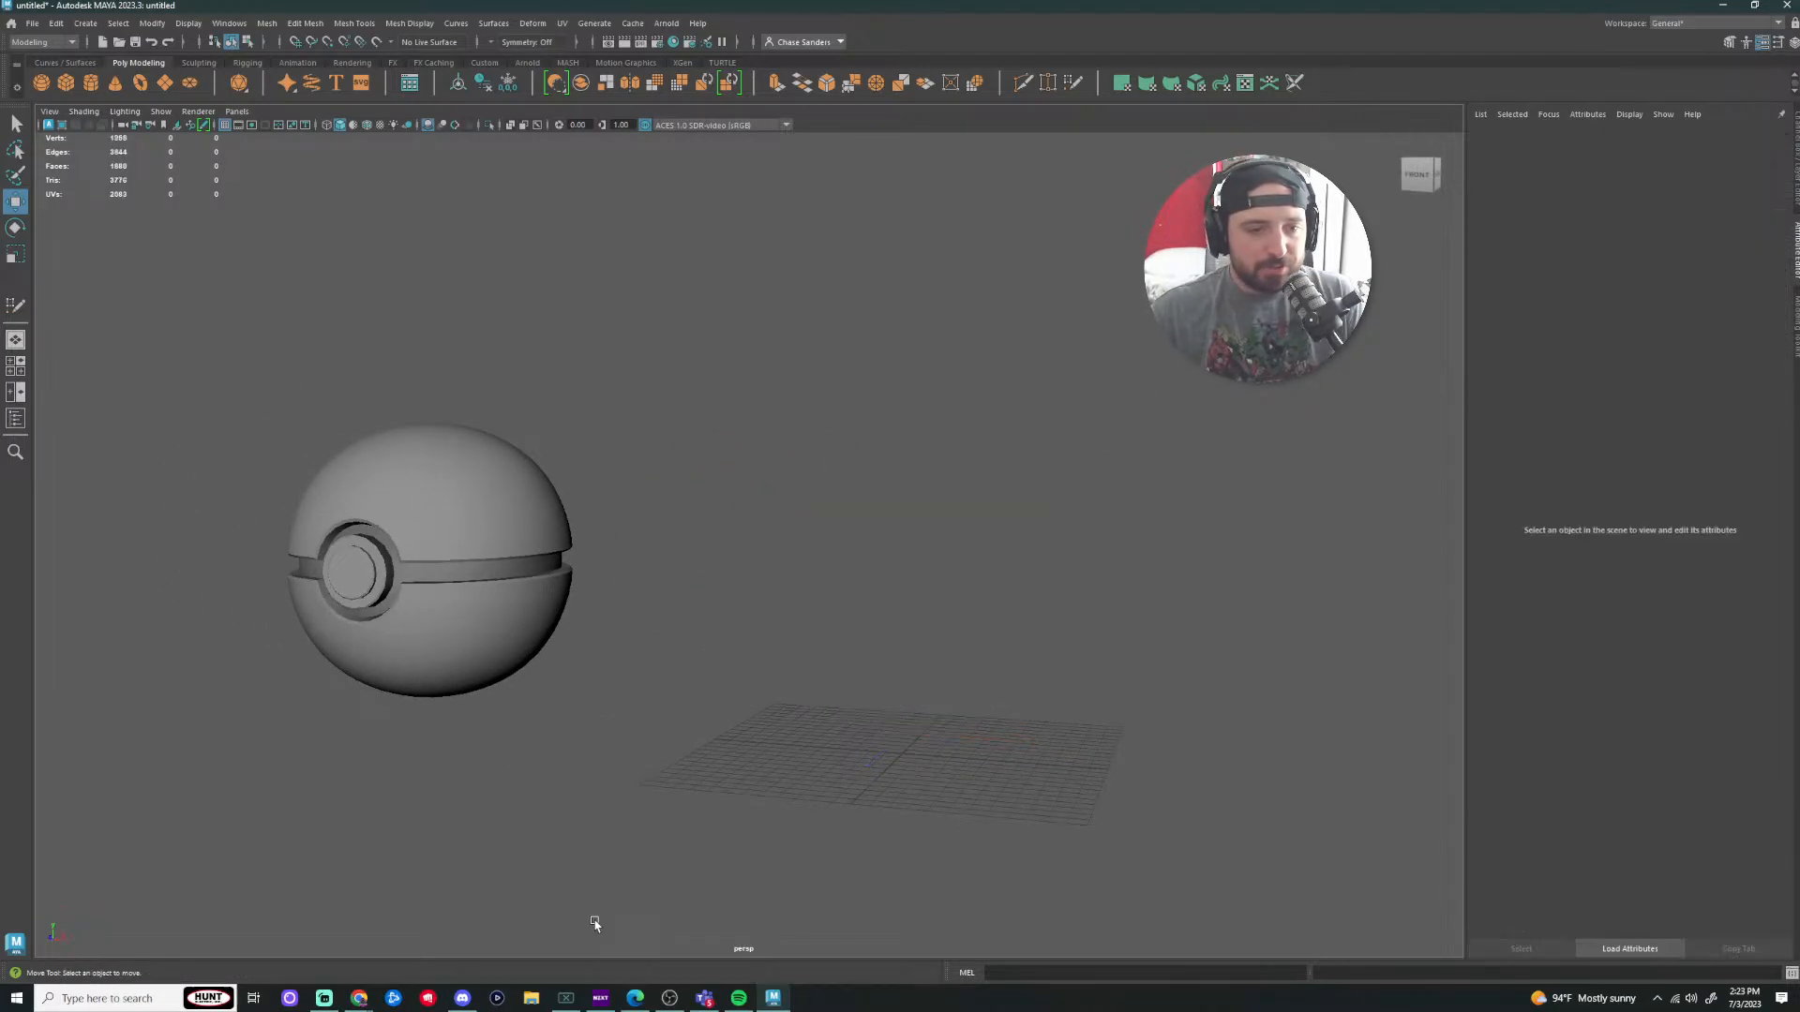
{"action": "left_click_drag", "start_coordinate": [712, 360], "coordinate": [375, 751]}
{"action": "left_click_drag", "start_coordinate": [550, 715], "coordinate": [1051, 794]}
{"action": "key", "text": "ctrl+z"}
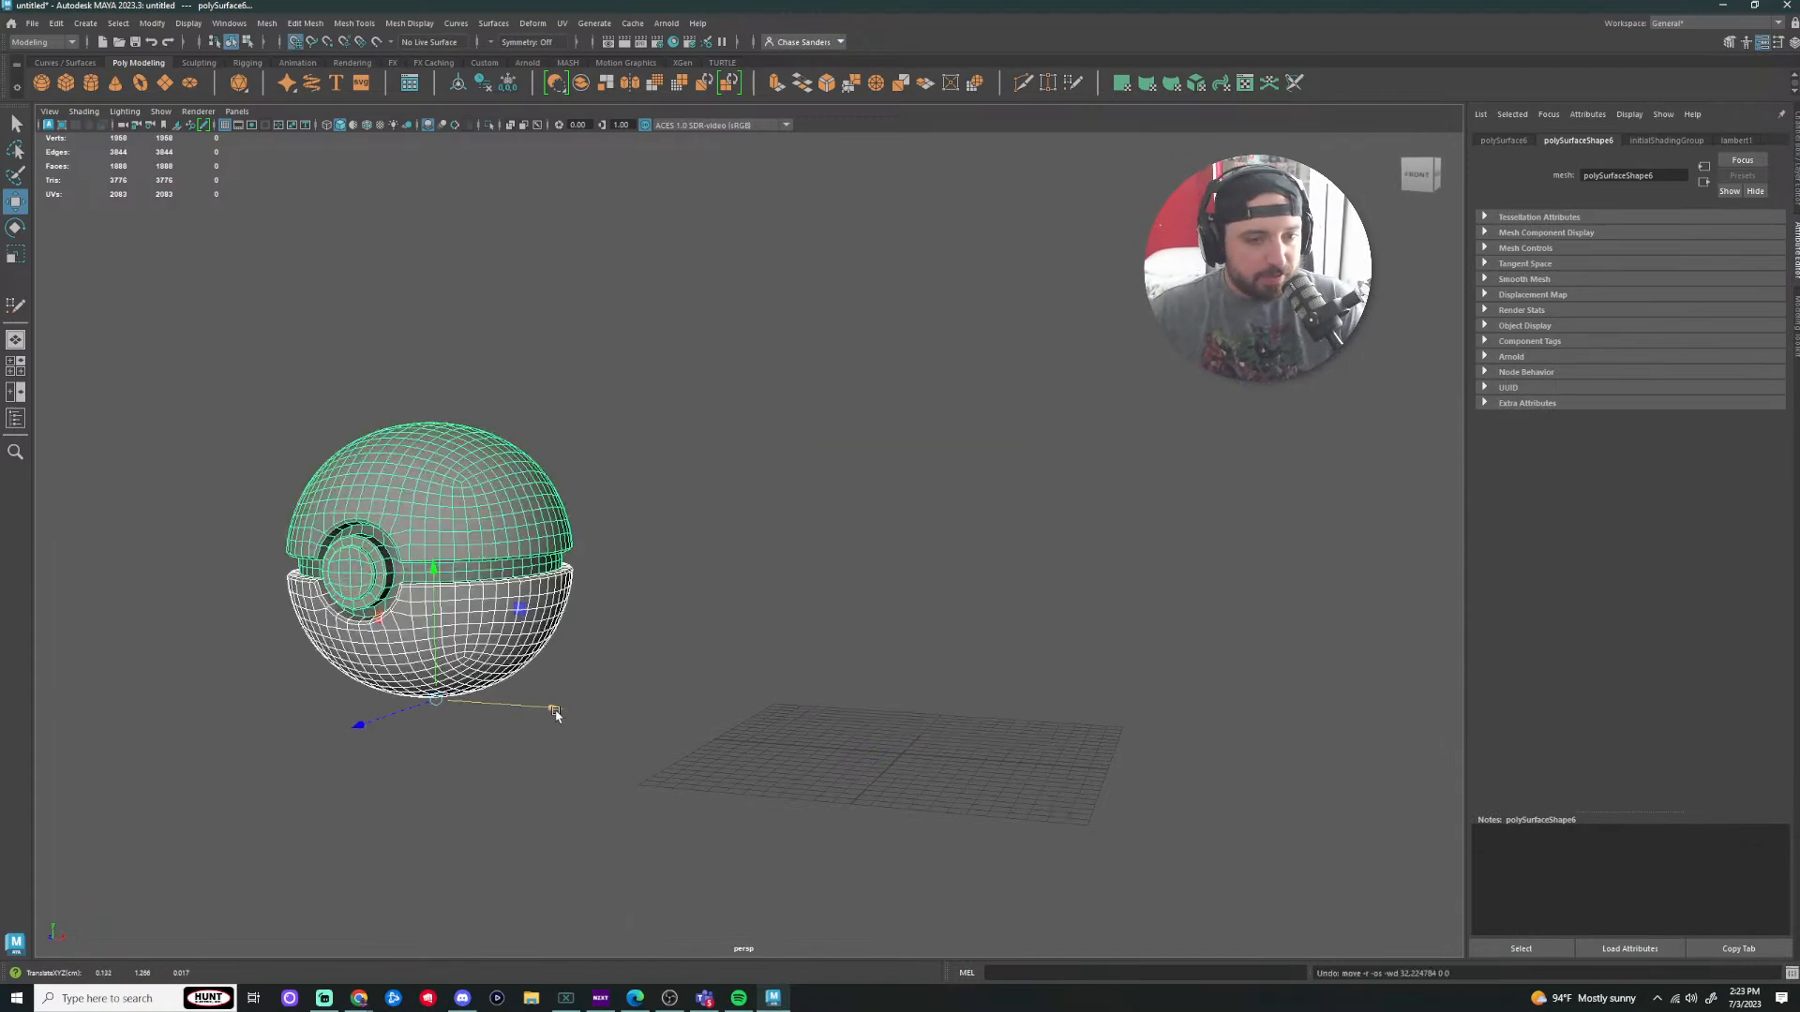
{"action": "left_click_drag", "start_coordinate": [554, 712], "coordinate": [1038, 741]}
{"action": "left_click", "coordinate": [1226, 726]}
Step: Inspect the selected upper half from the front, then switch to the four-view layout
{"action": "scroll", "coordinate": [1228, 728], "scroll_direction": "up", "scroll_amount": 2}
{"action": "left_click_drag", "start_coordinate": [1161, 766], "coordinate": [1211, 766], "text": "alt"}
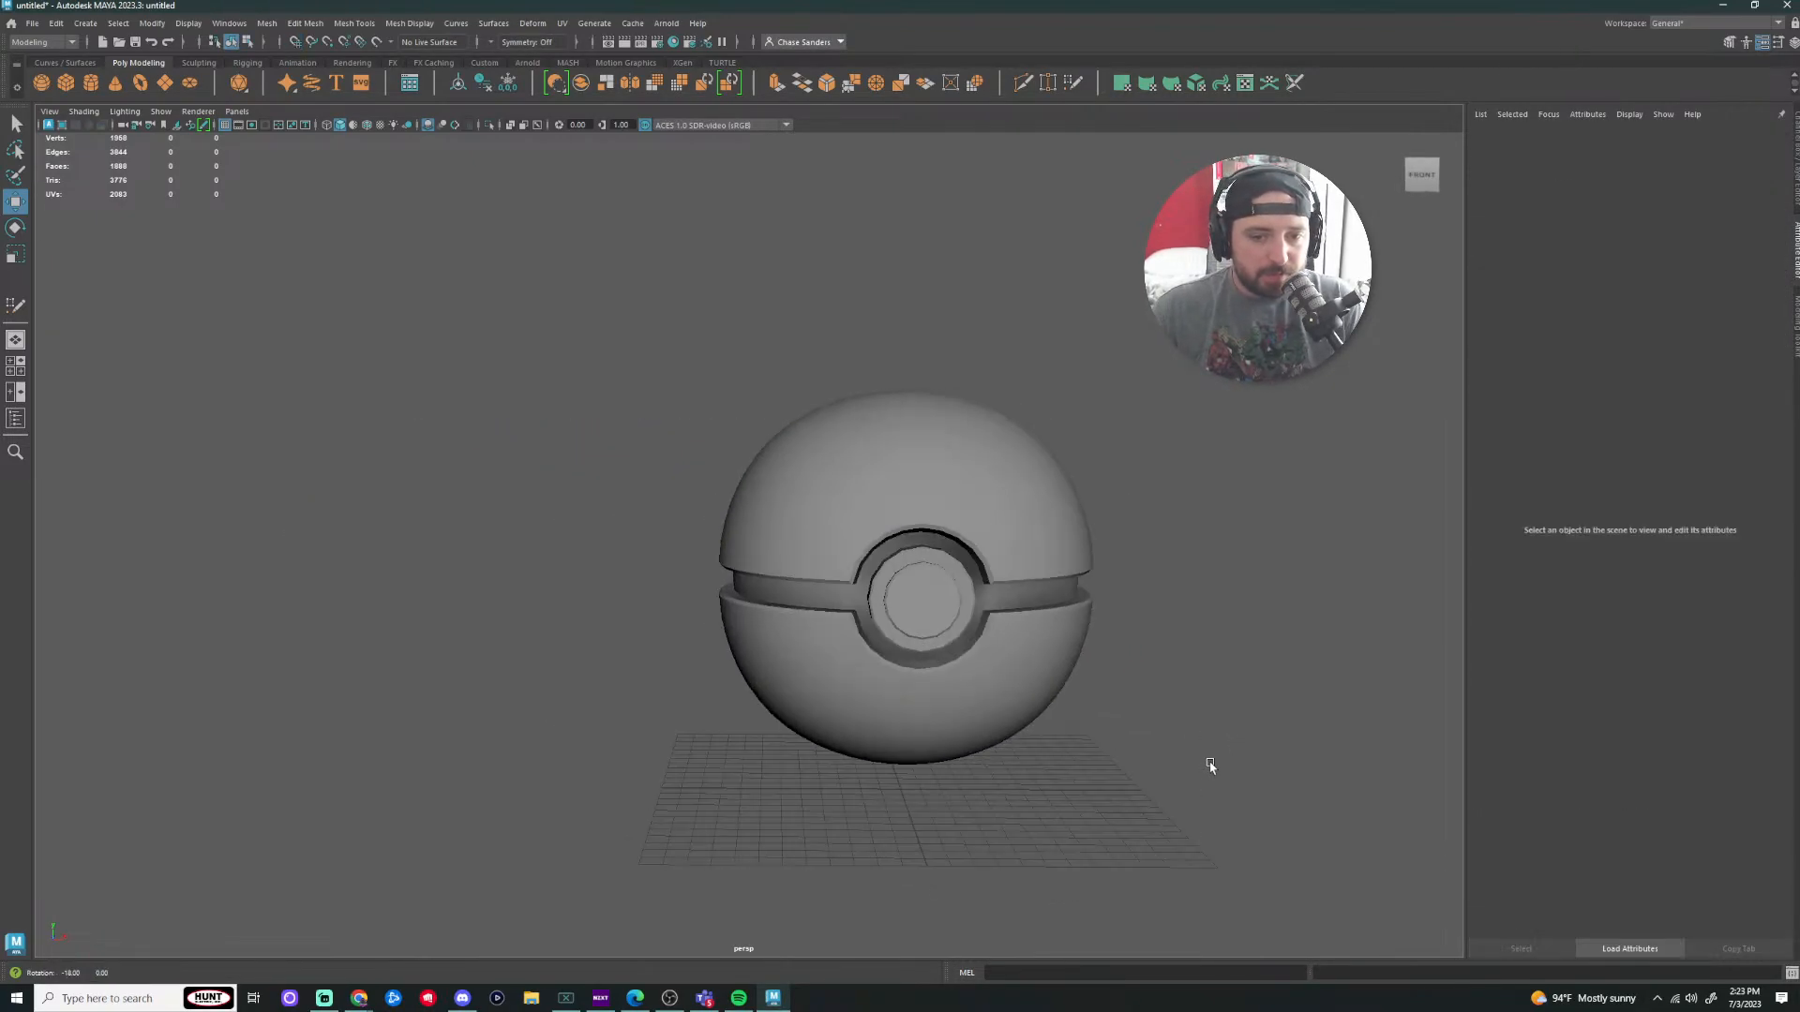
{"action": "right_click_drag", "start_coordinate": [1210, 766], "coordinate": [1039, 778], "text": "alt"}
{"action": "left_click", "coordinate": [808, 598]}
{"action": "left_click_drag", "start_coordinate": [808, 598], "coordinate": [844, 581], "text": "alt"}
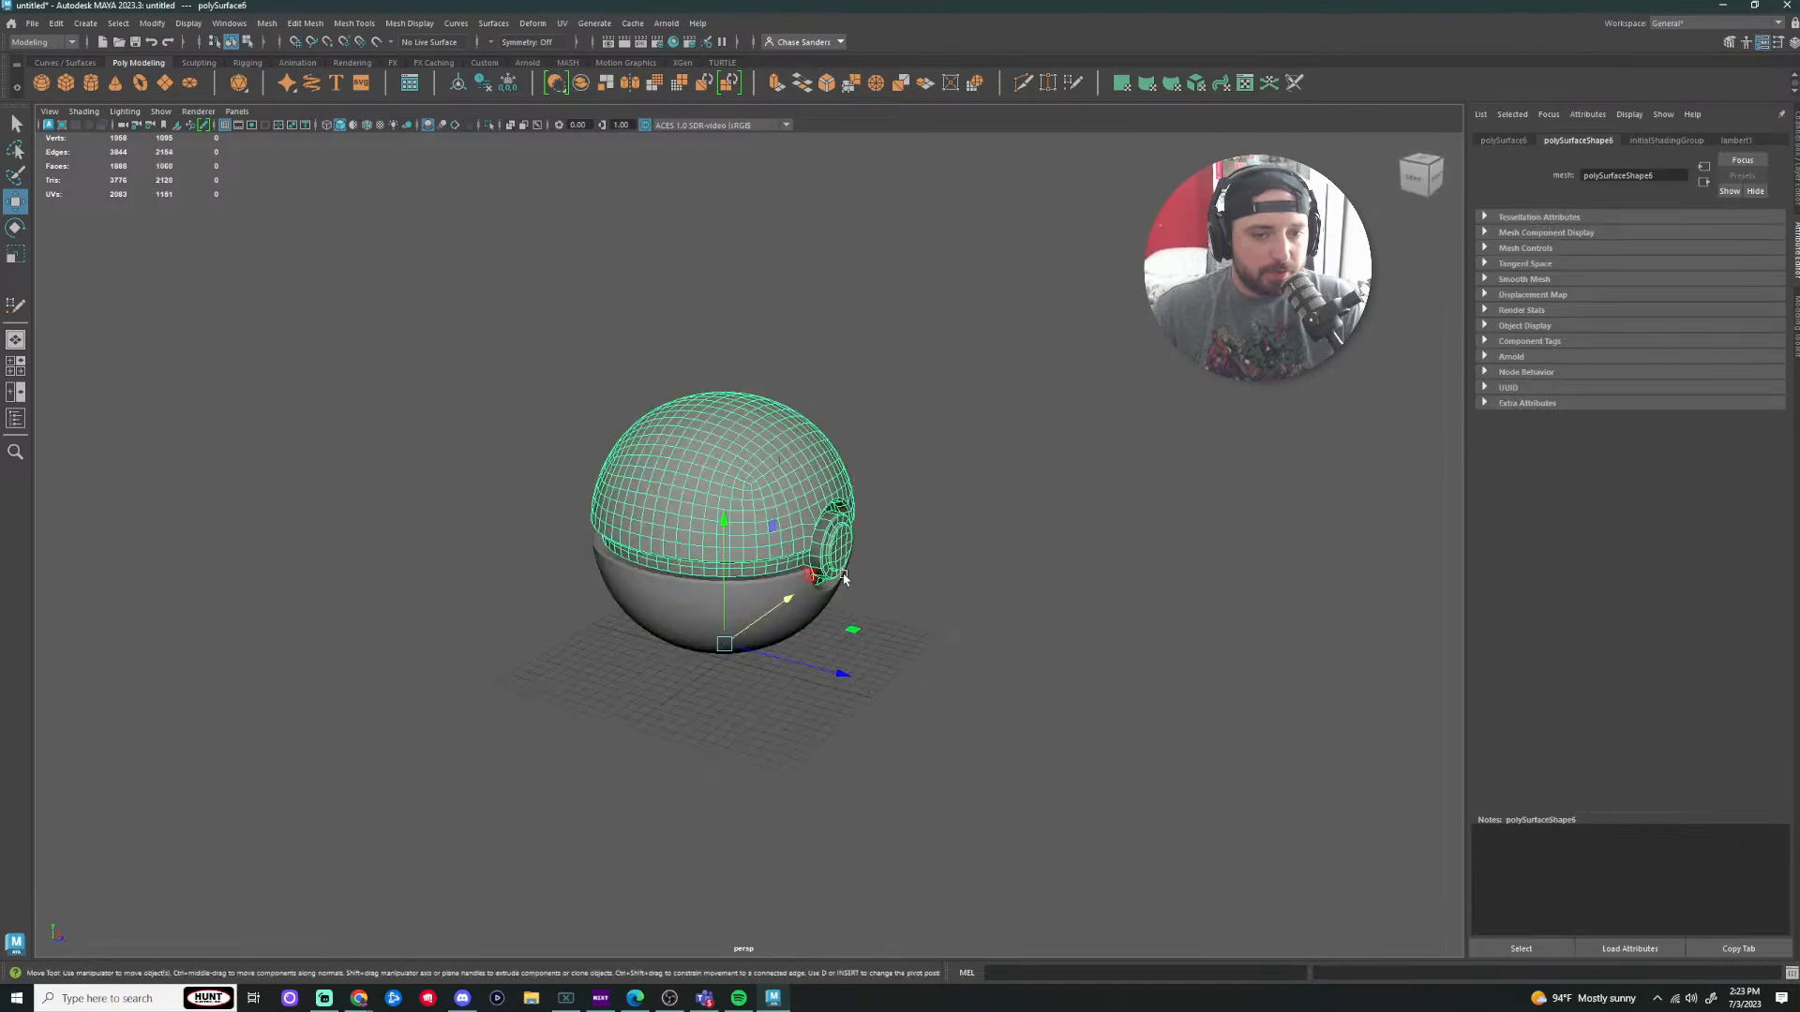
{"action": "right_click_drag", "start_coordinate": [844, 581], "coordinate": [971, 675], "text": "alt"}
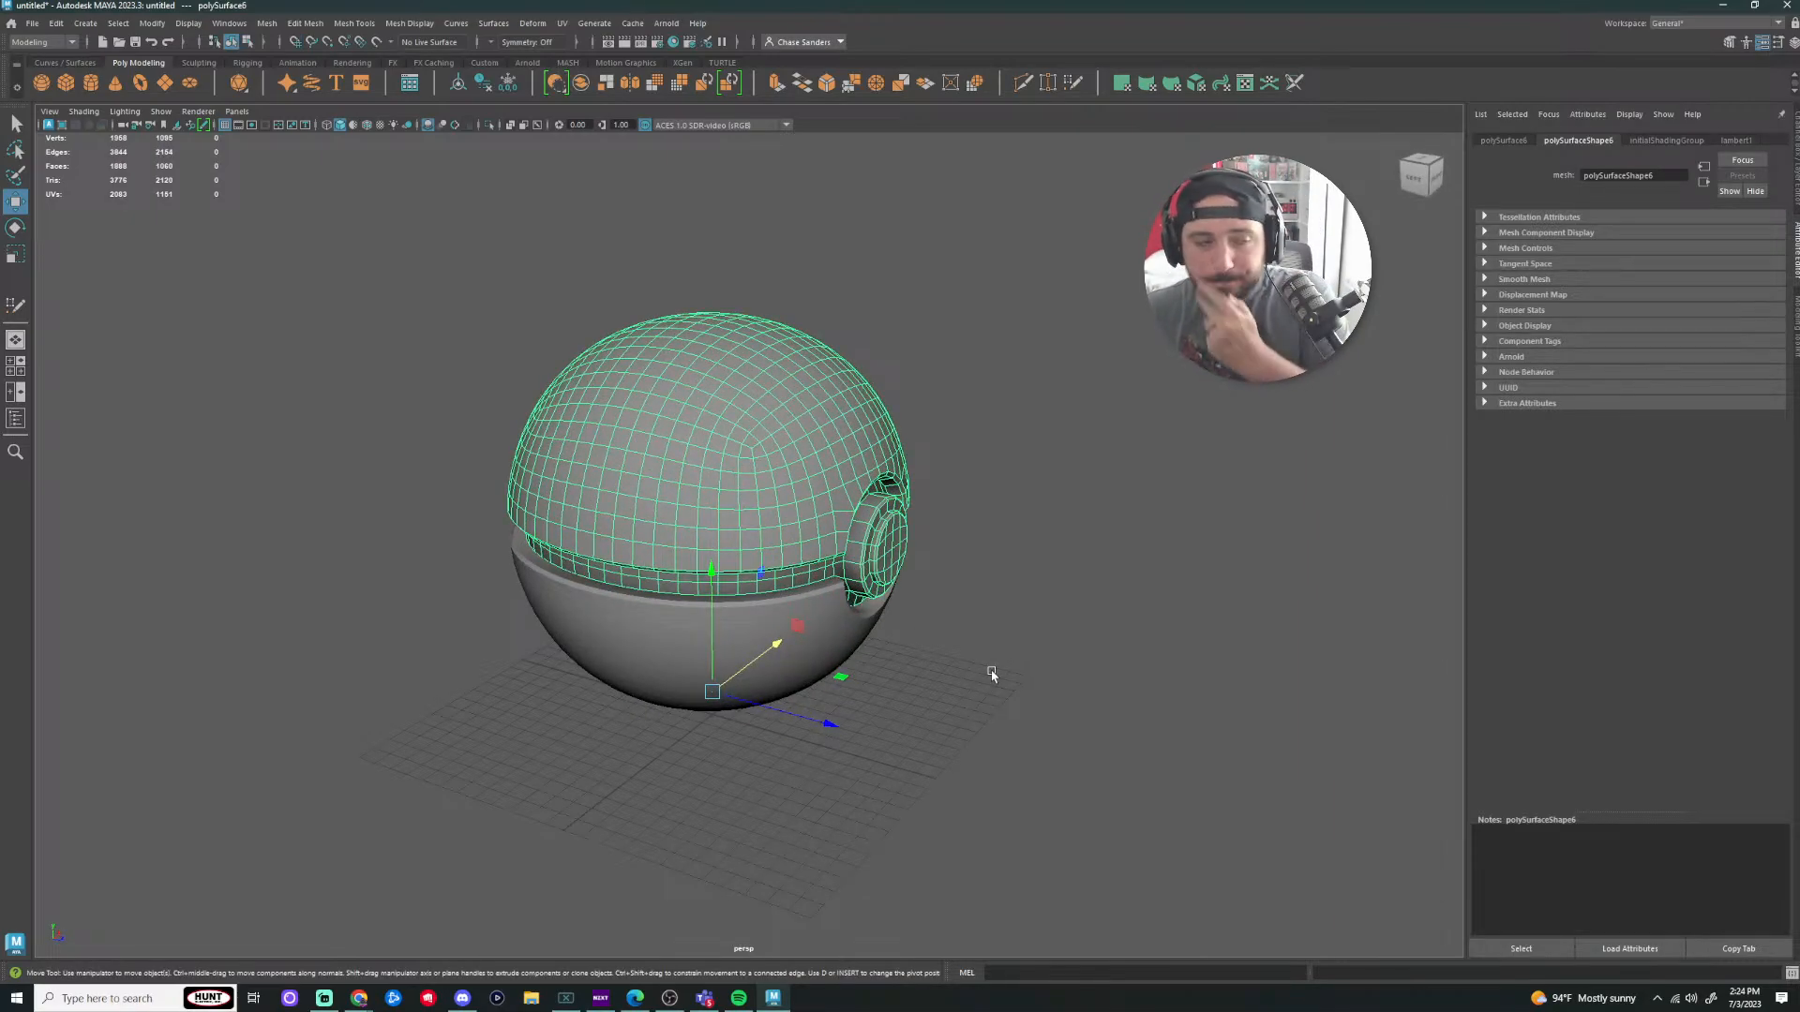
{"action": "left_click", "coordinate": [991, 669]}
{"action": "left_click_drag", "start_coordinate": [1076, 603], "coordinate": [969, 612], "text": "alt"}
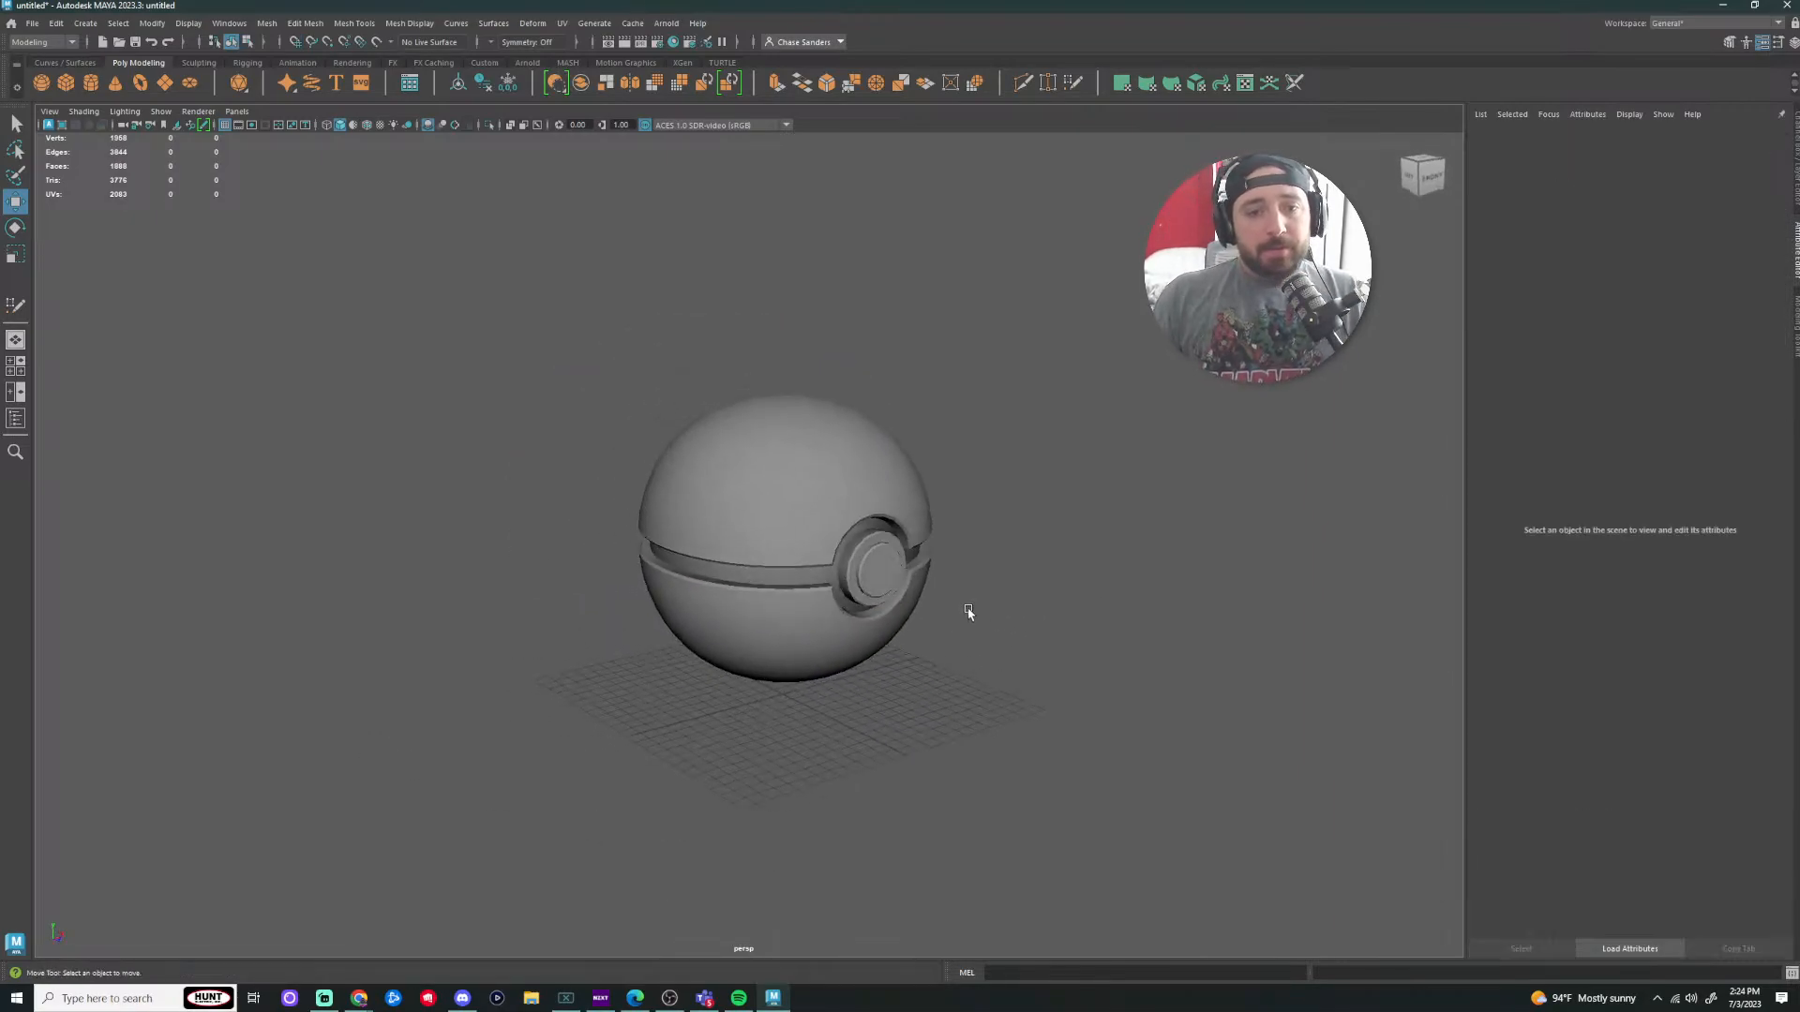
{"action": "right_click_drag", "start_coordinate": [971, 646], "coordinate": [1029, 684], "text": "alt"}
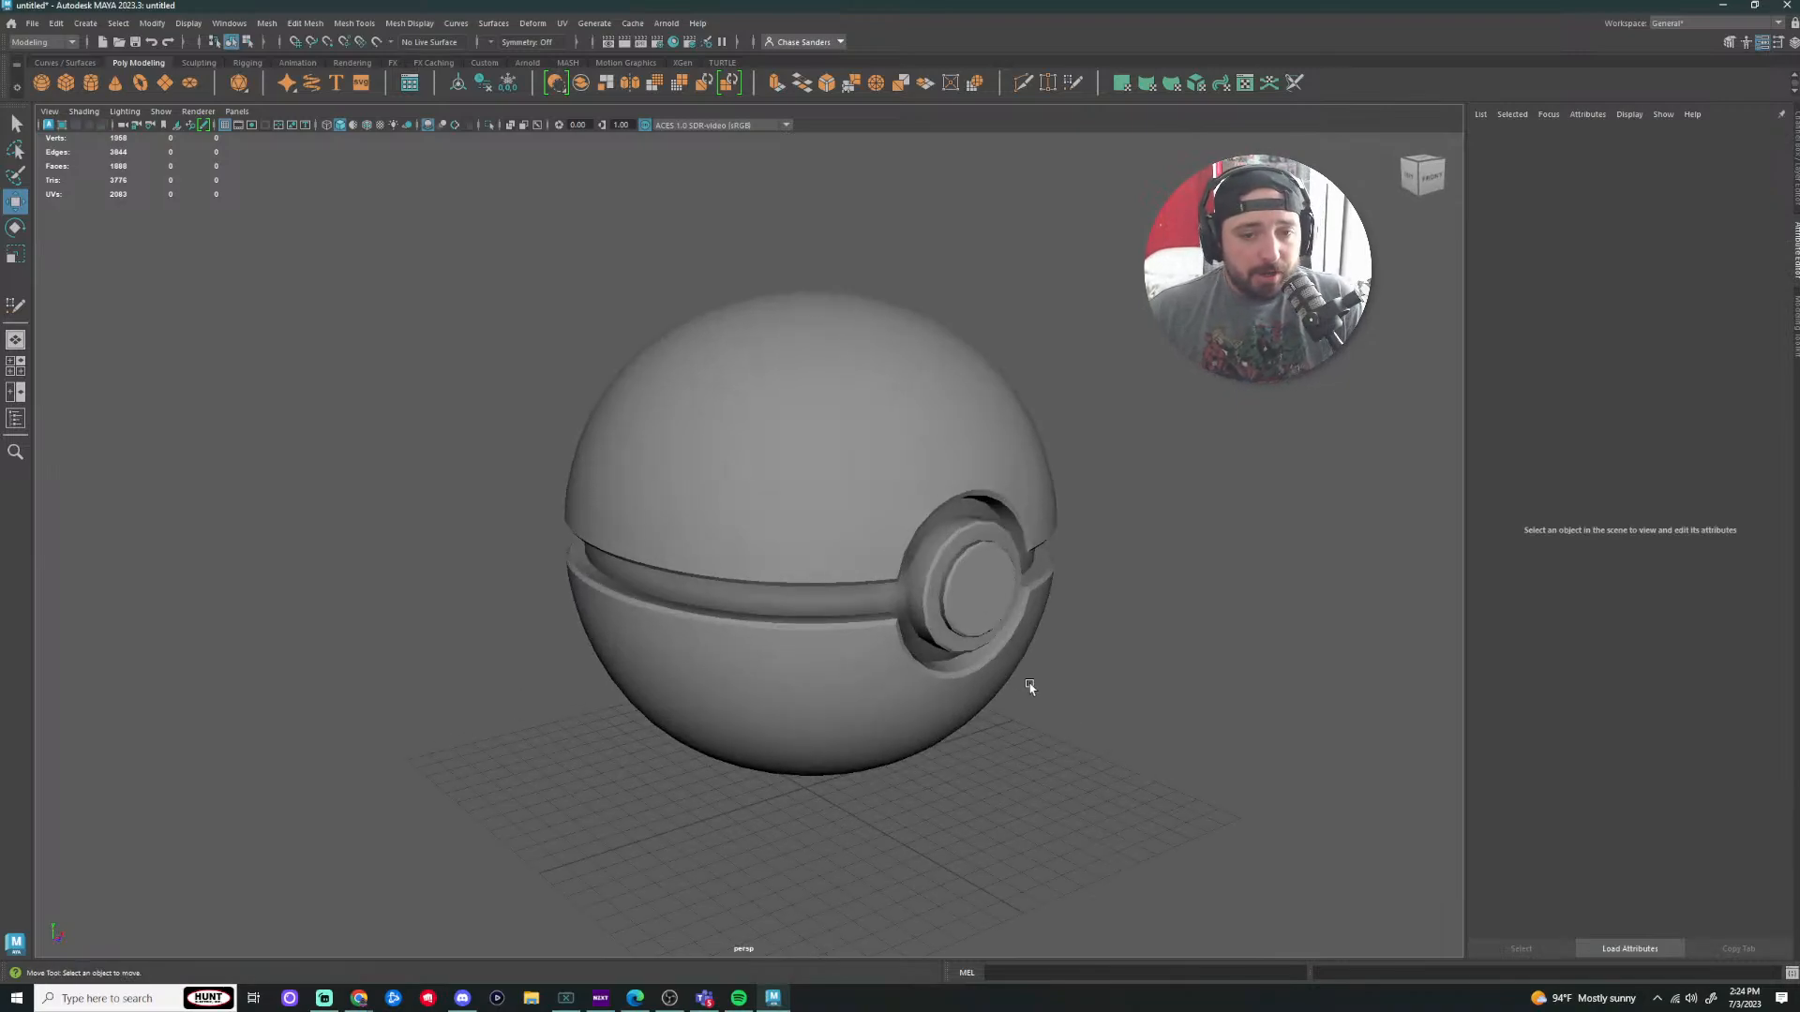
{"action": "left_click_drag", "start_coordinate": [1028, 683], "coordinate": [989, 669], "text": "alt"}
{"action": "middle_click_drag", "start_coordinate": [989, 670], "coordinate": [1069, 751], "text": "alt"}
{"action": "left_click", "coordinate": [1067, 607]}
{"action": "middle_click_drag", "start_coordinate": [1098, 658], "coordinate": [933, 654], "text": "alt"}
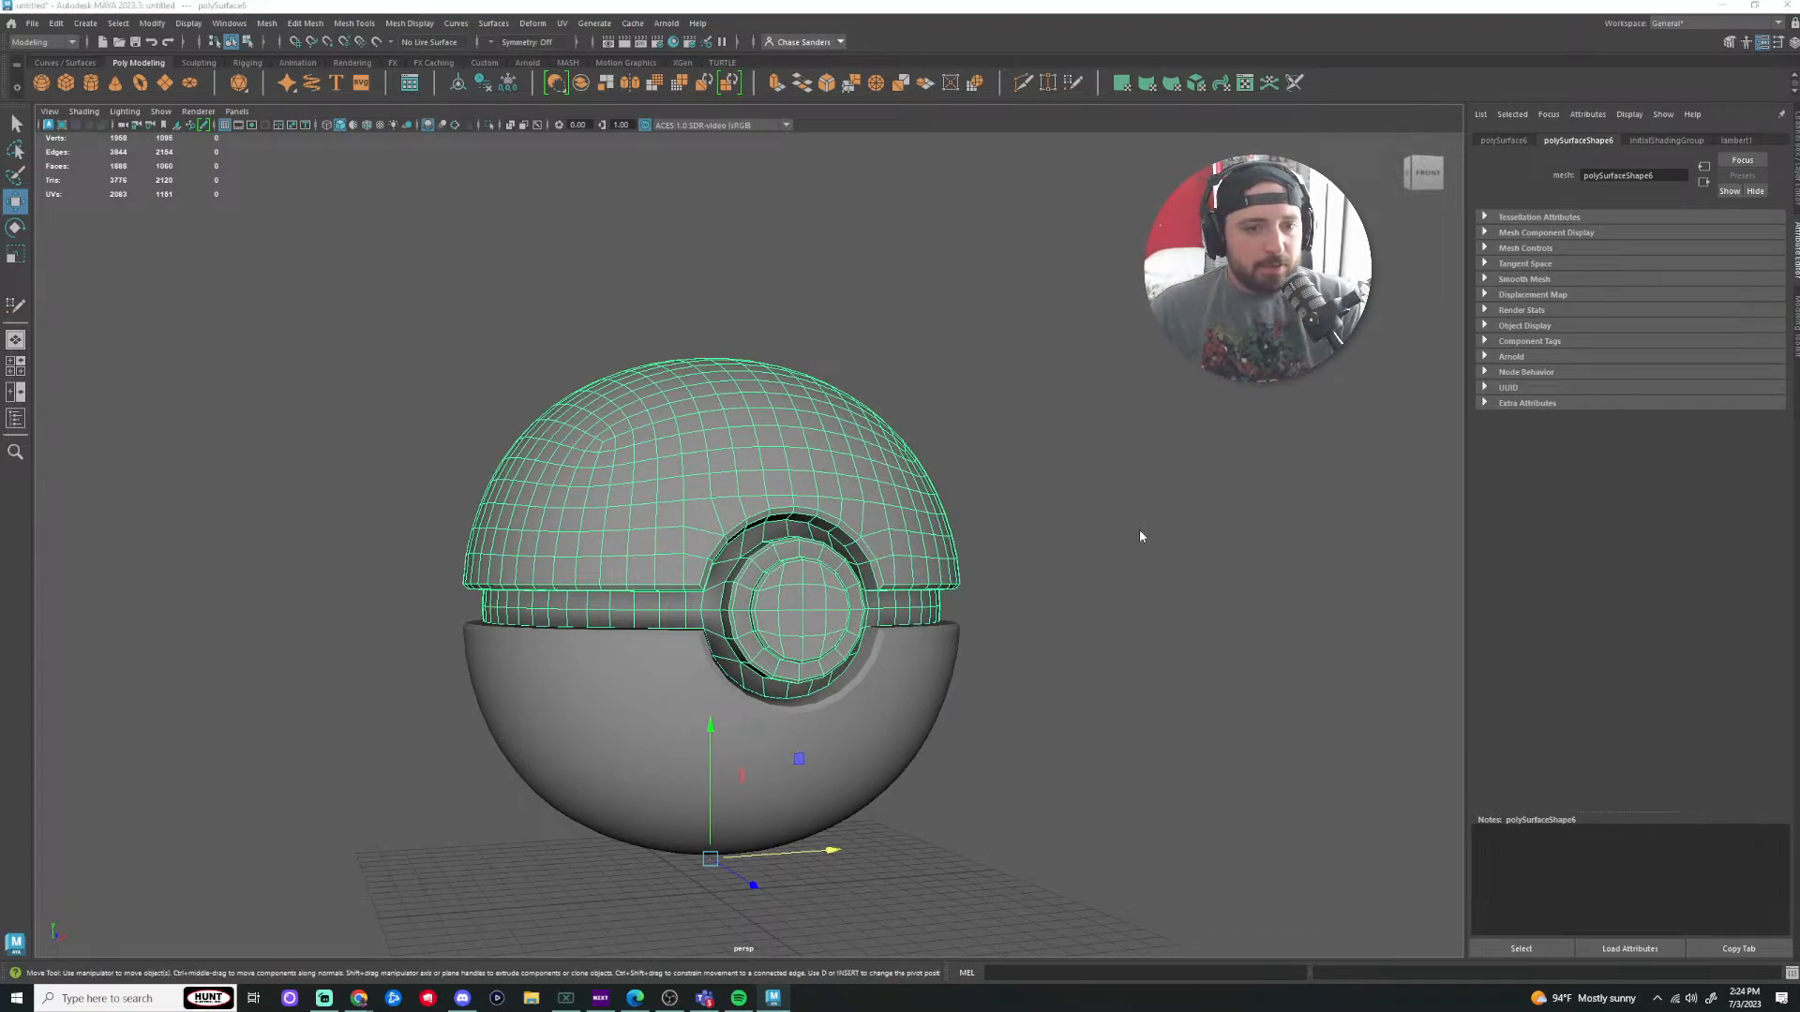
{"action": "key", "text": "space"}
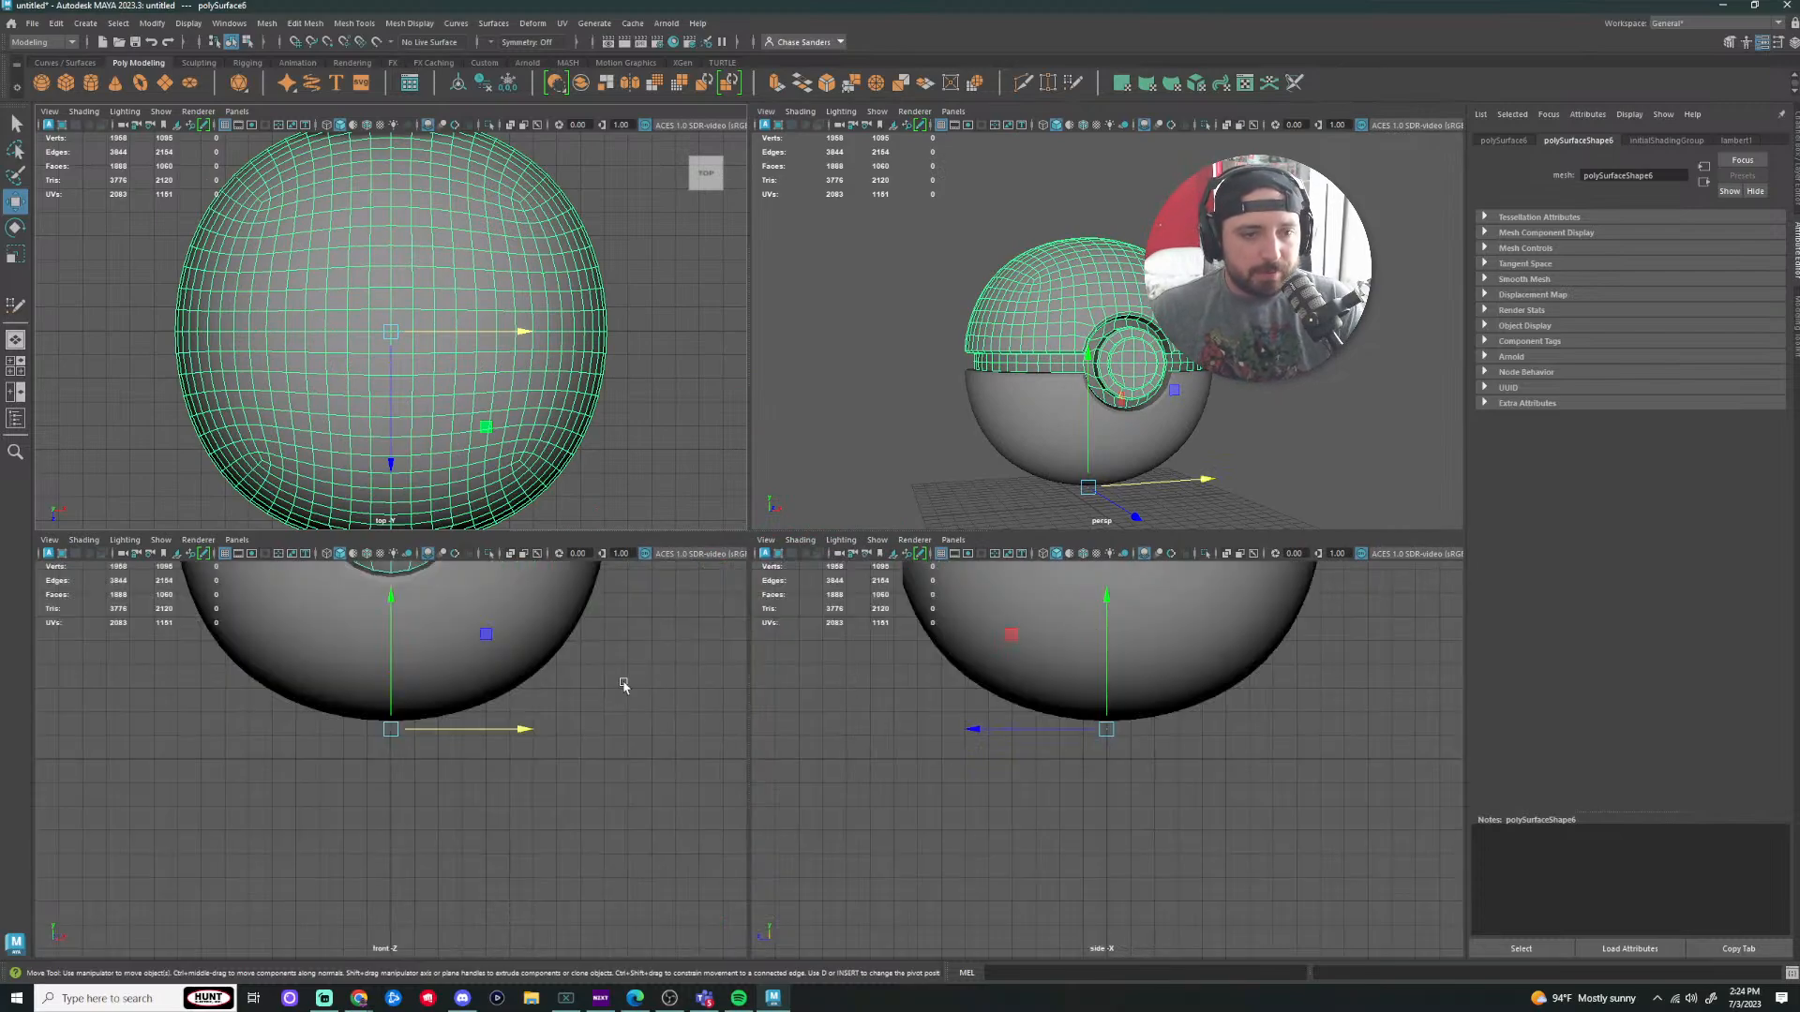
Step: Frame the whole Pokéball in the front, side, top and perspective views
{"action": "key", "text": "f"}
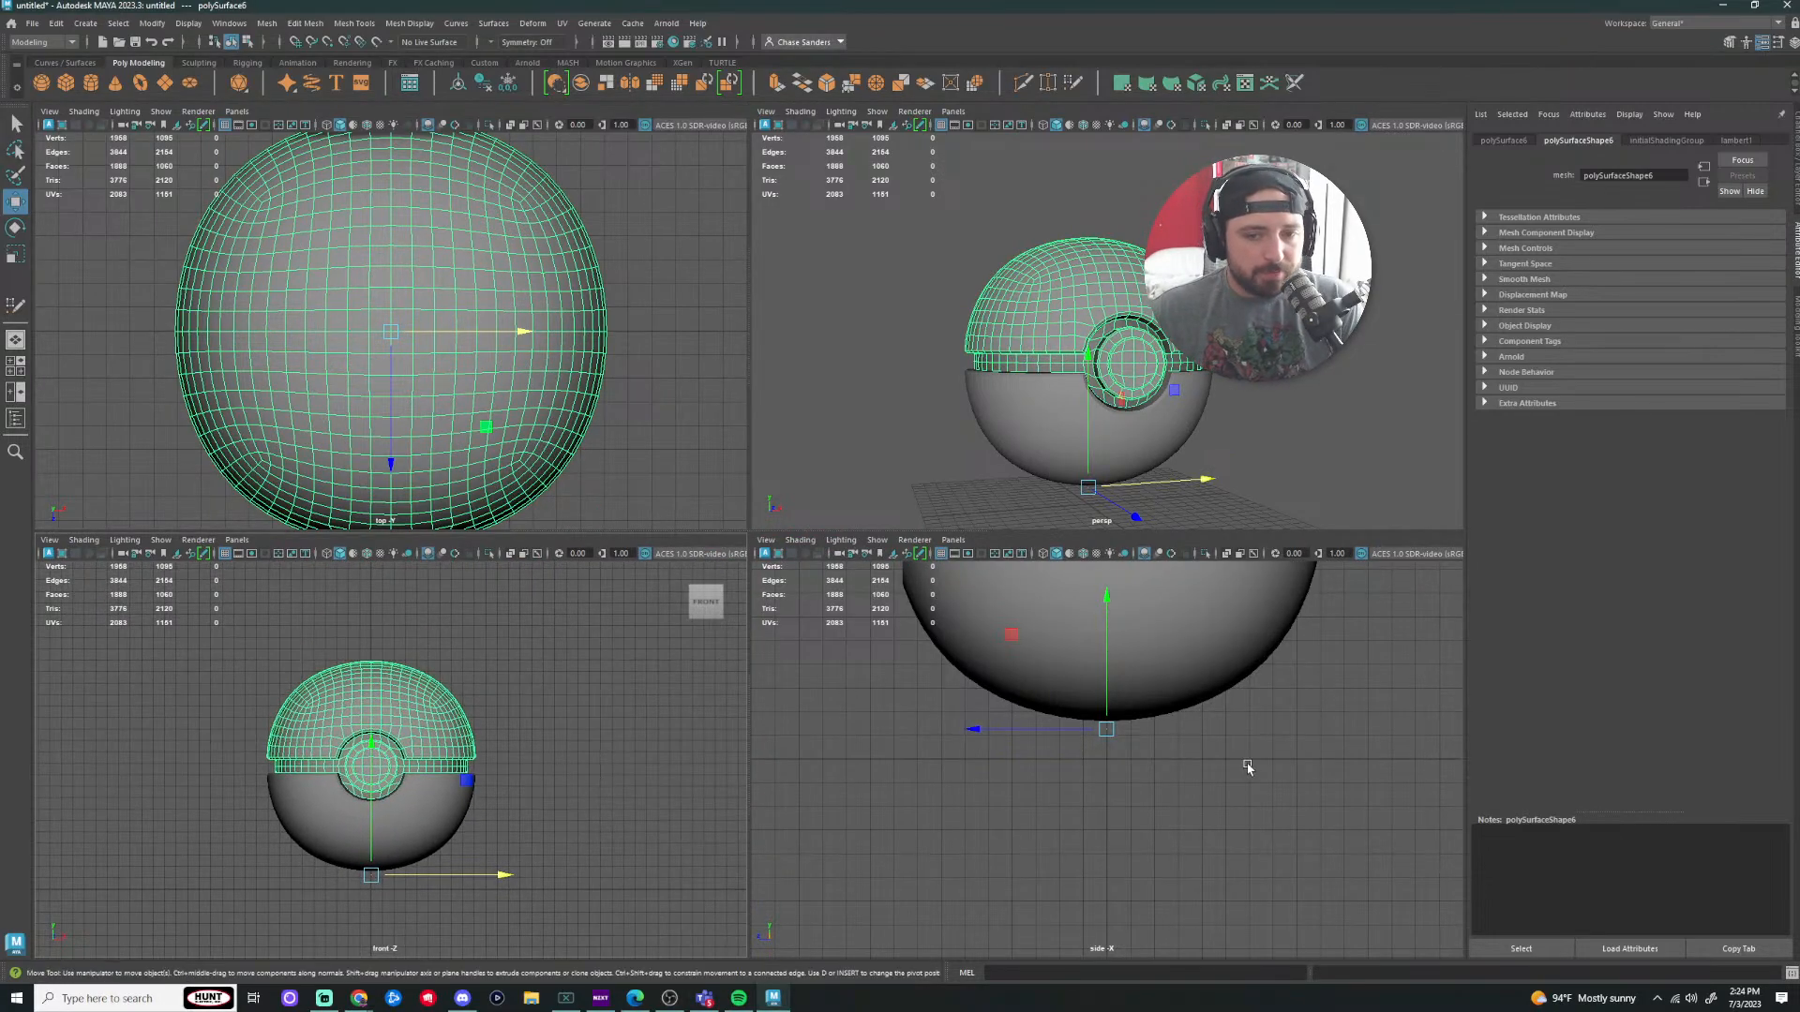
{"action": "middle_click_drag", "start_coordinate": [1248, 768], "coordinate": [1257, 969], "text": "alt"}
{"action": "scroll", "coordinate": [625, 381], "scroll_direction": "down", "scroll_amount": 3}
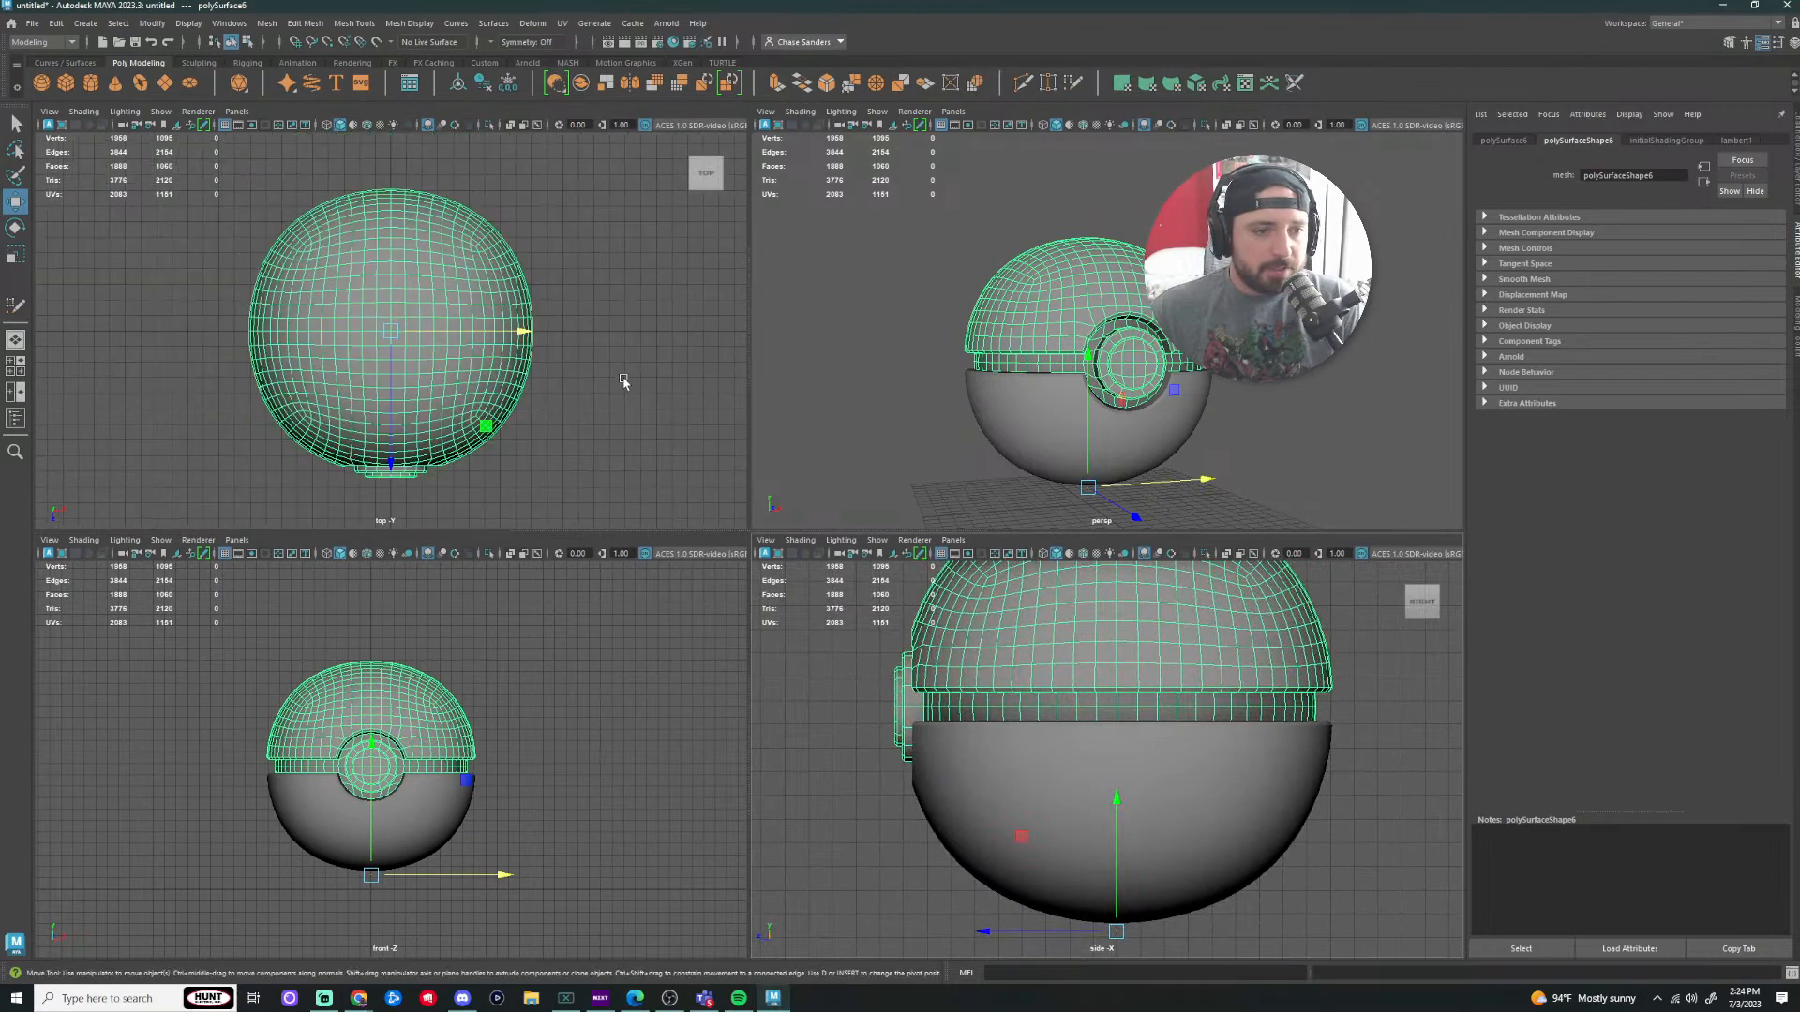
{"action": "scroll", "coordinate": [614, 391], "scroll_direction": "down", "scroll_amount": 1}
{"action": "middle_click_drag", "start_coordinate": [559, 392], "coordinate": [552, 359], "text": "alt"}
{"action": "middle_click_drag", "start_coordinate": [605, 761], "coordinate": [608, 724], "text": "alt"}
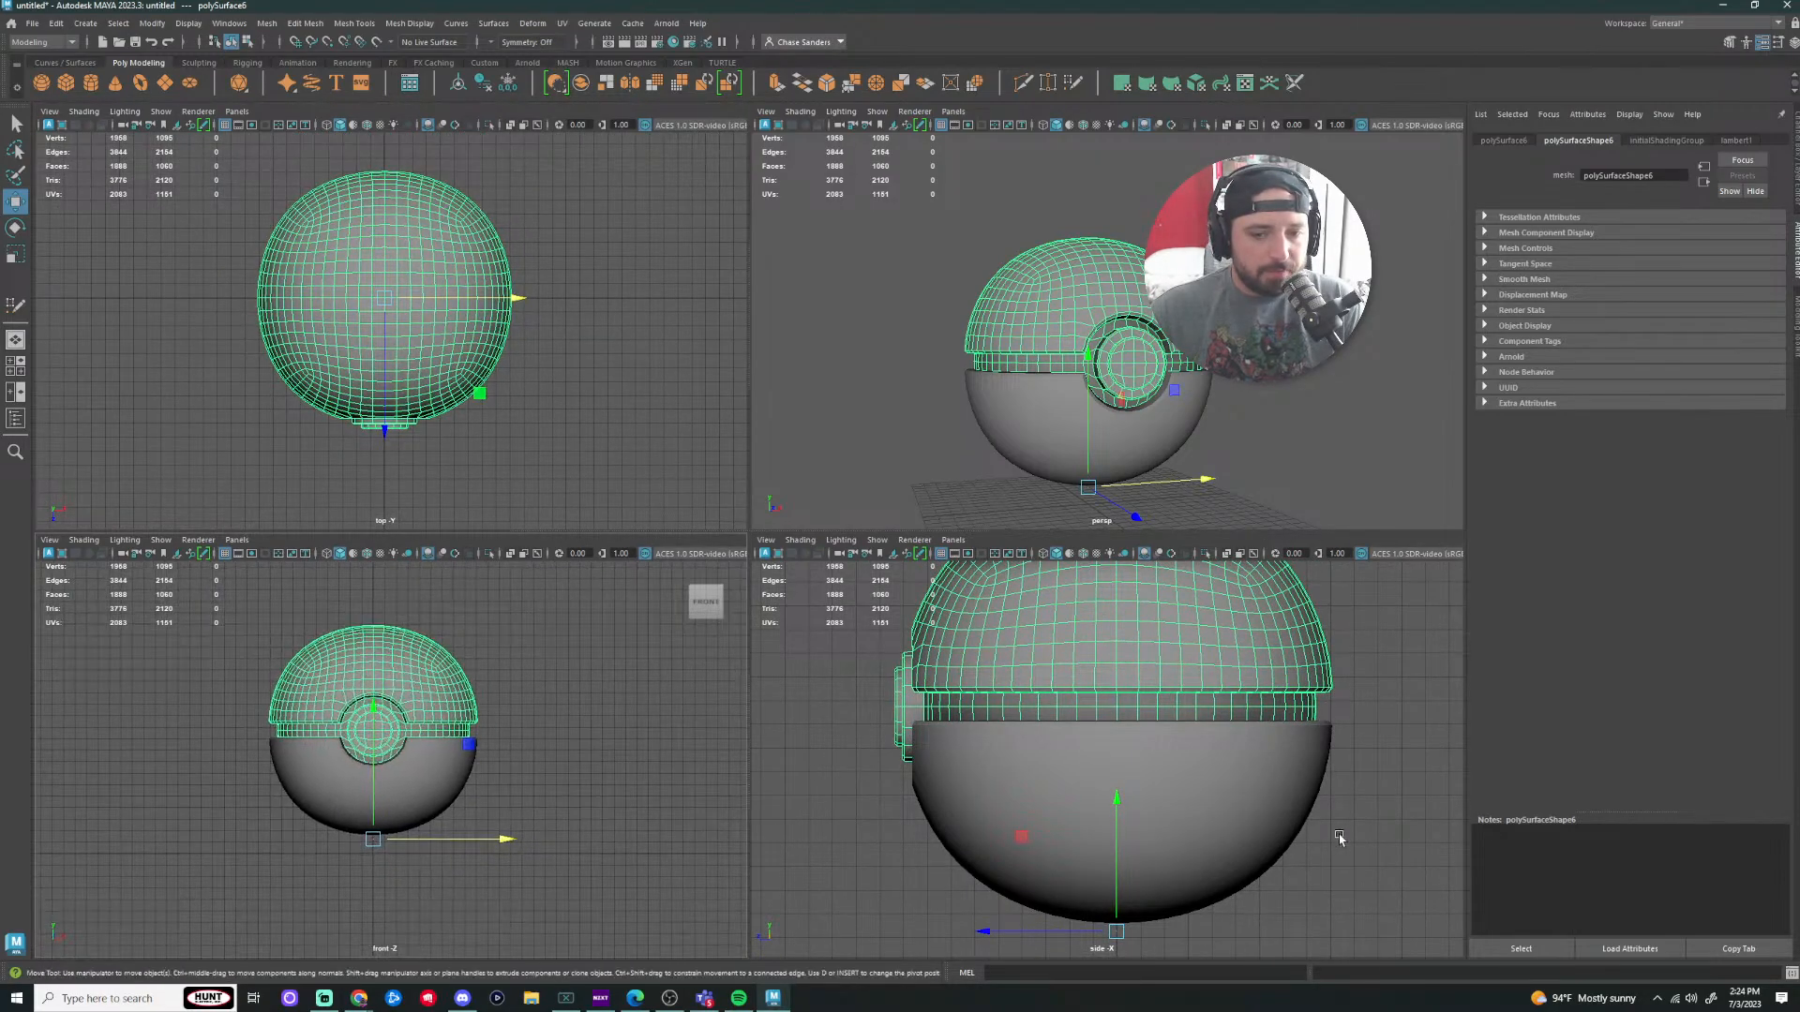
{"action": "scroll", "coordinate": [1340, 837], "scroll_direction": "down", "scroll_amount": 4}
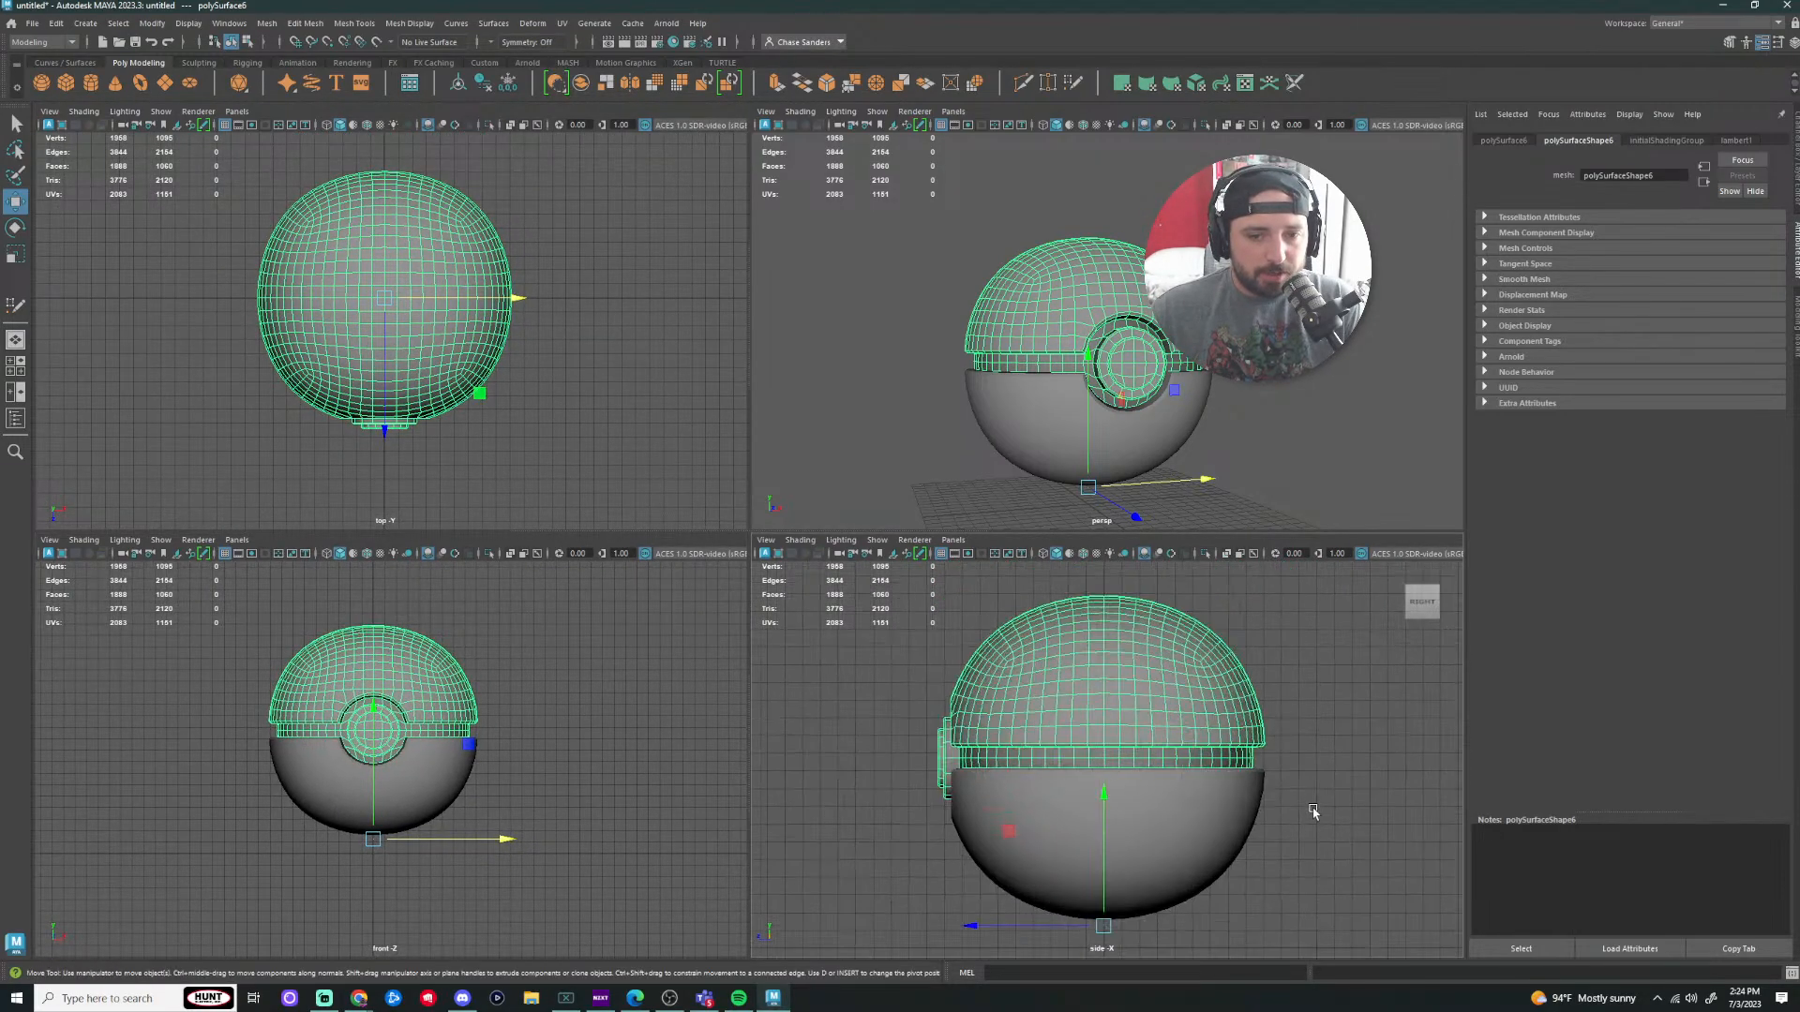
{"action": "middle_click_drag", "start_coordinate": [1313, 812], "coordinate": [1306, 791], "text": "alt"}
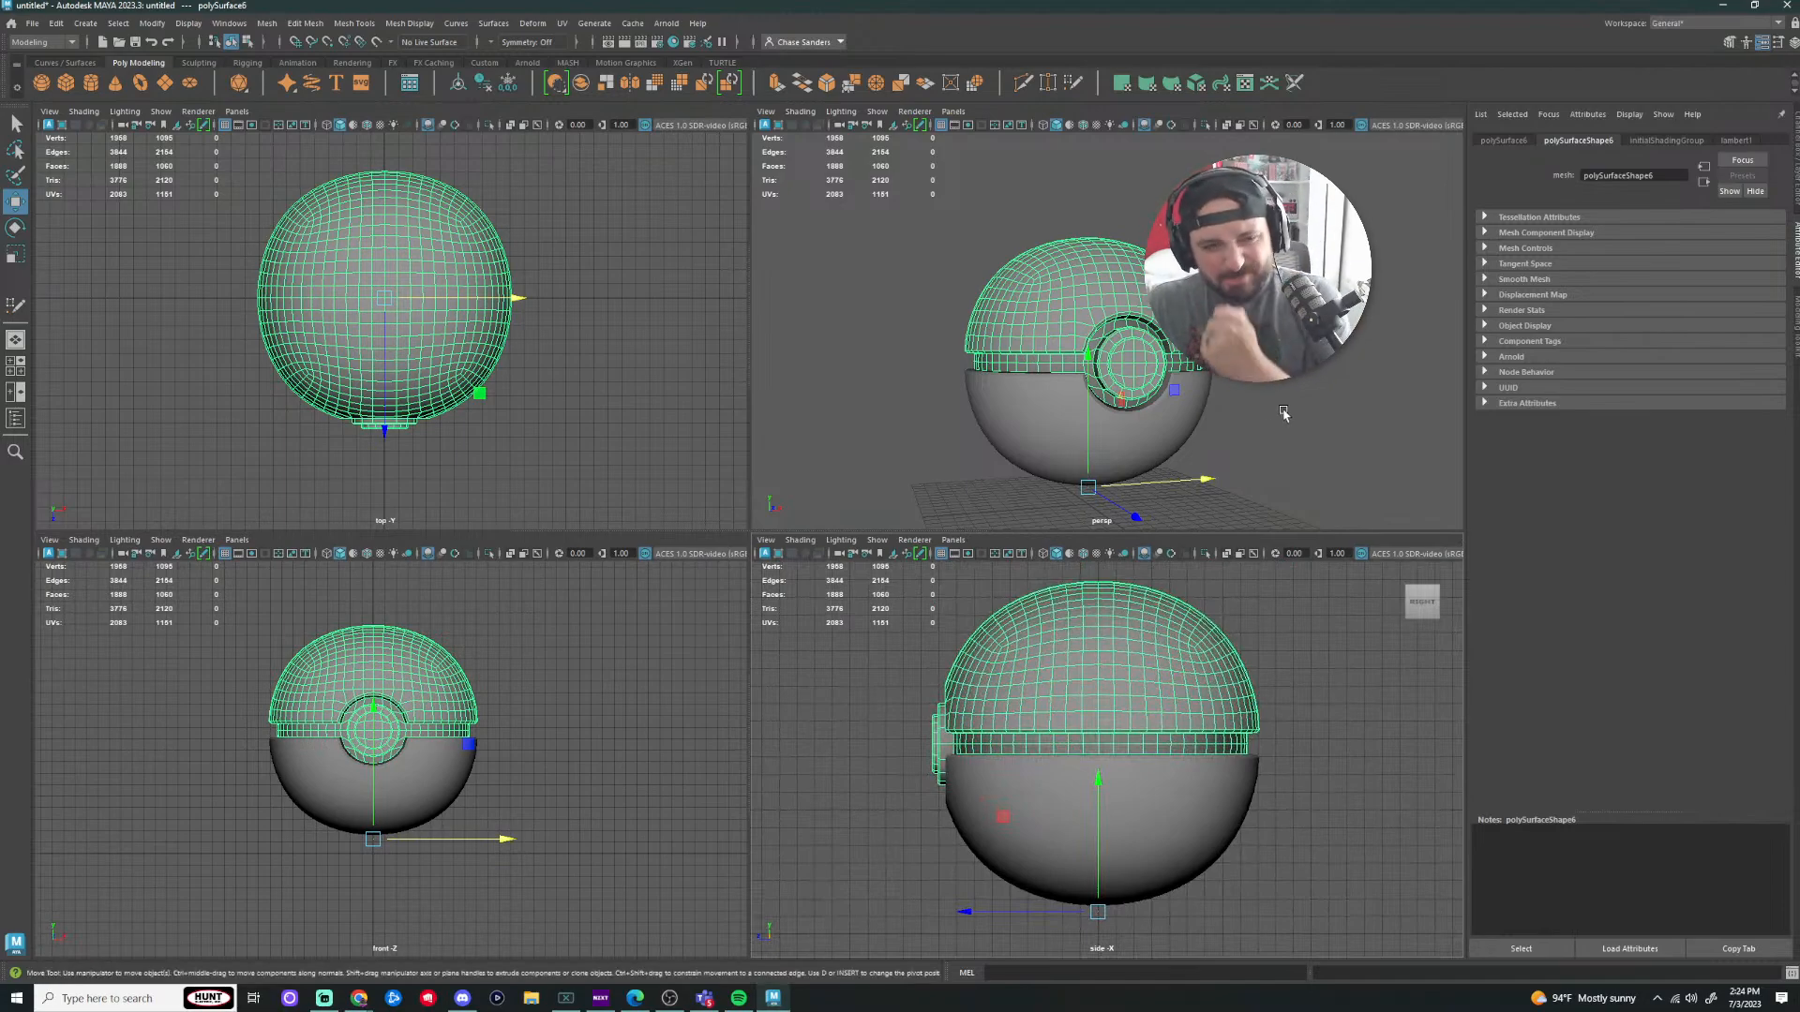
{"action": "scroll", "coordinate": [1231, 410], "scroll_direction": "down", "scroll_amount": 3}
{"action": "scroll", "coordinate": [1215, 393], "scroll_direction": "up", "scroll_amount": 3}
{"action": "left_click_drag", "start_coordinate": [1229, 362], "coordinate": [968, 412], "text": "alt"}
Step: Deselect the ball, toggle enlarged views, then pick the two-pane front/perspective layout
{"action": "left_click", "coordinate": [594, 386]}
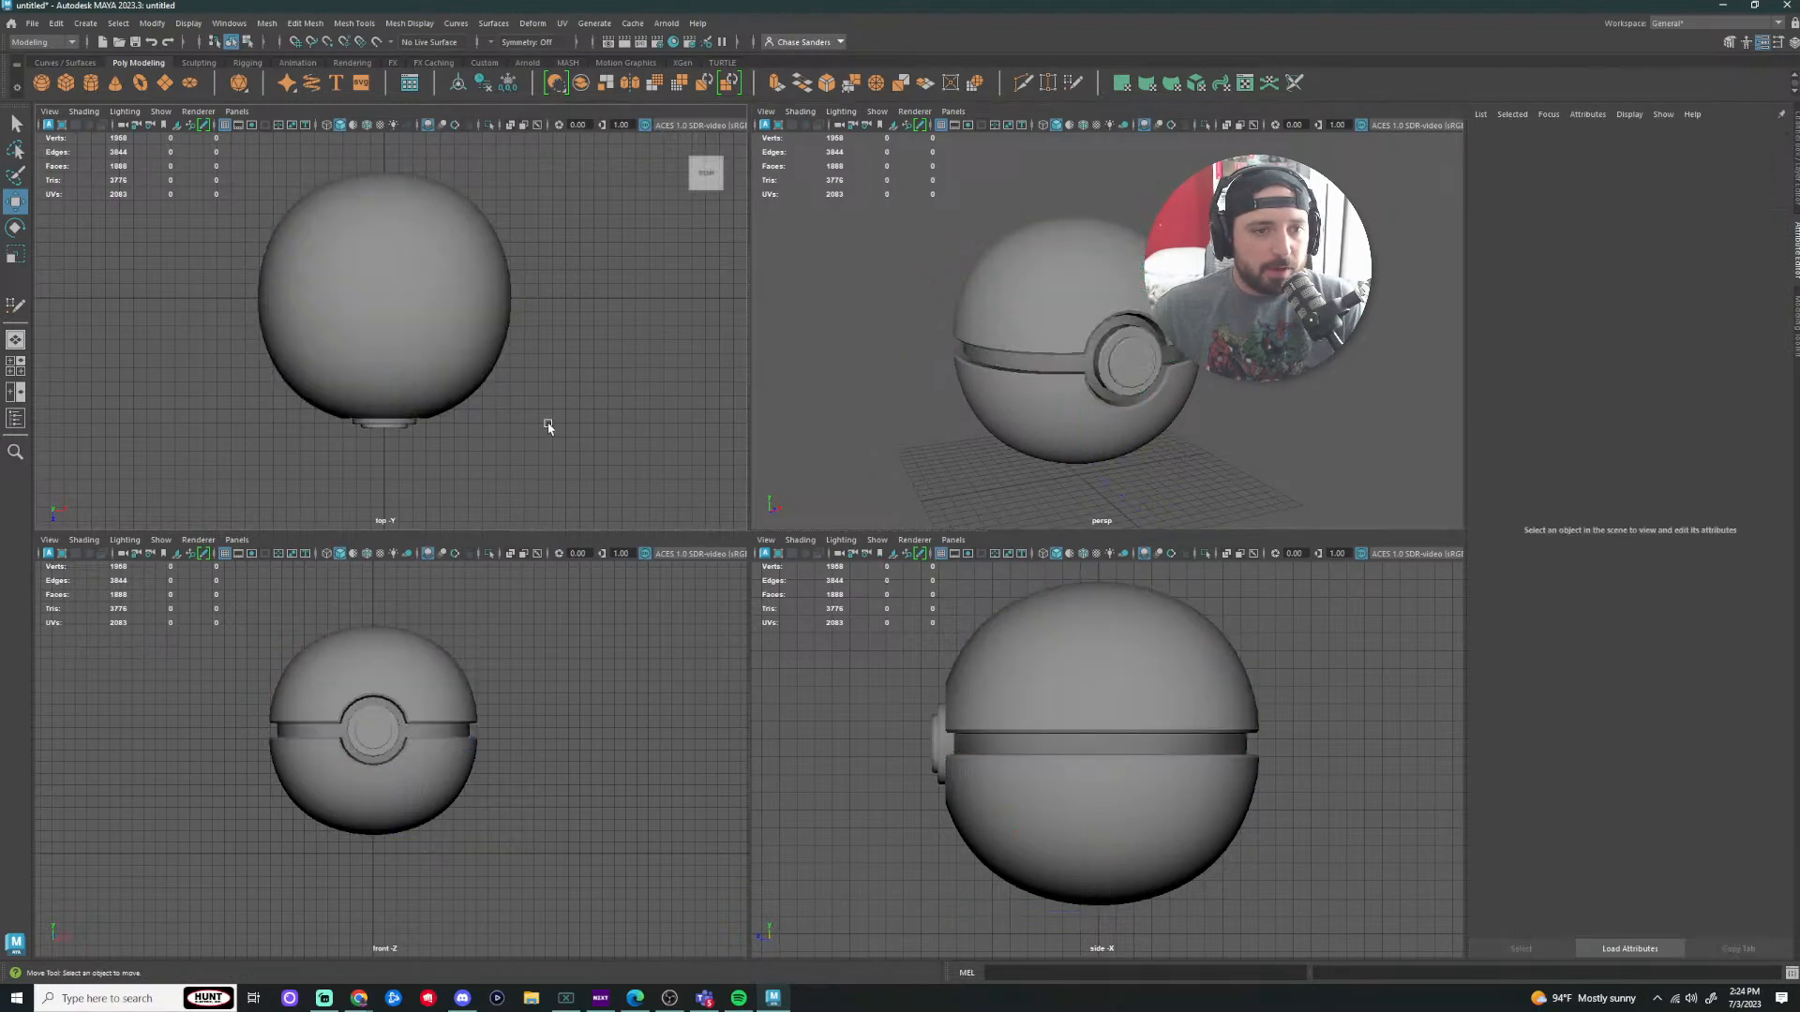
{"action": "scroll", "coordinate": [551, 434], "scroll_direction": "up", "scroll_amount": 3}
{"action": "scroll", "coordinate": [563, 442], "scroll_direction": "down", "scroll_amount": 4}
{"action": "scroll", "coordinate": [548, 745], "scroll_direction": "up", "scroll_amount": 3}
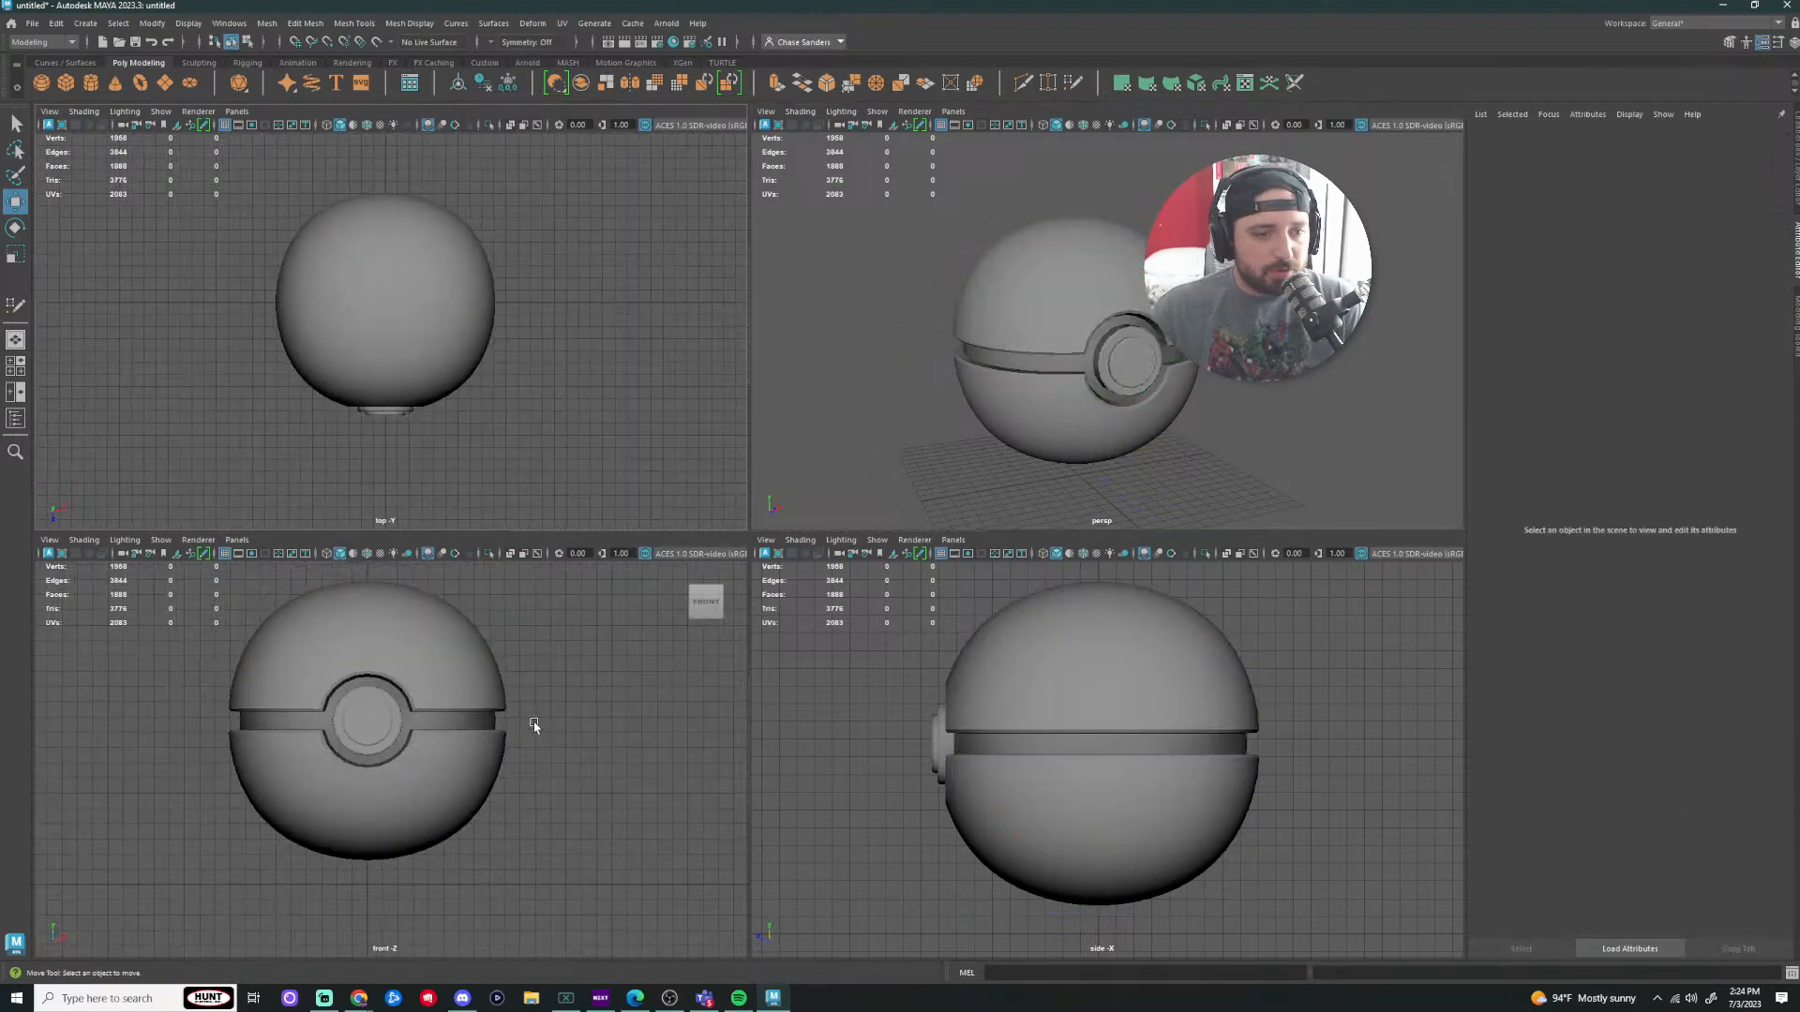
{"action": "scroll", "coordinate": [534, 727], "scroll_direction": "down", "scroll_amount": 5}
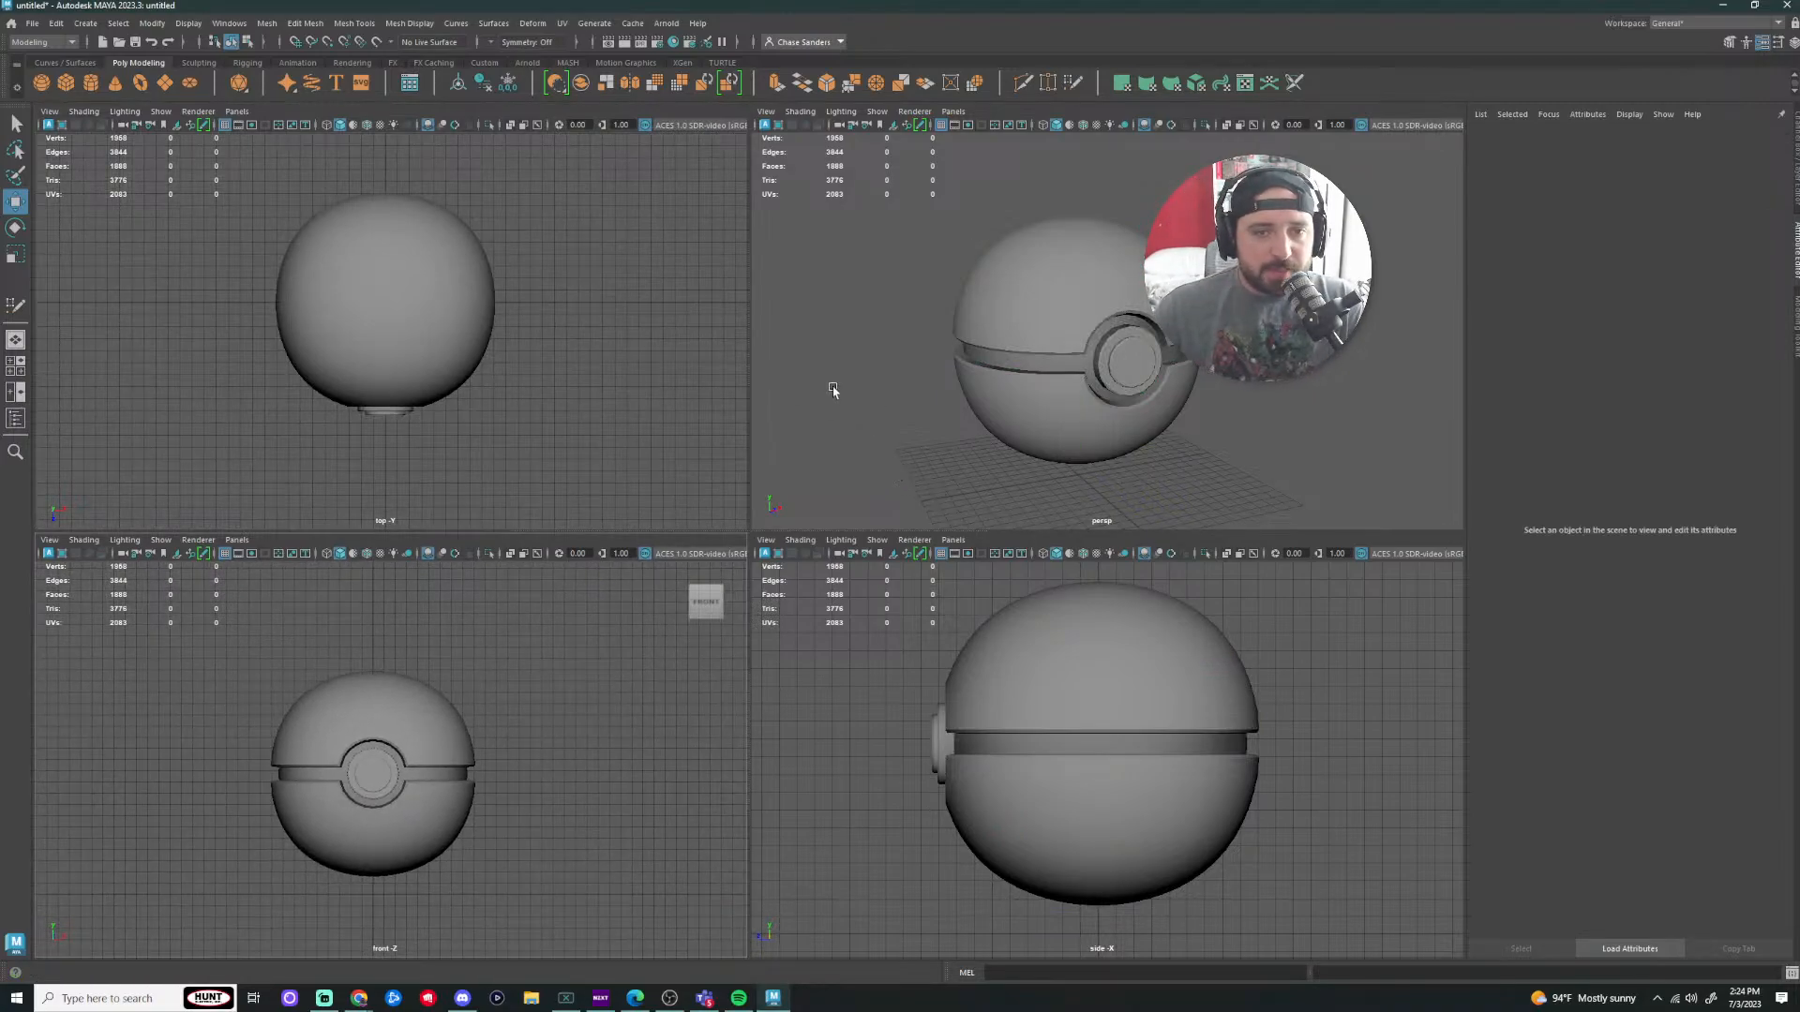
{"action": "key", "text": "space"}
{"action": "key", "text": "space"}
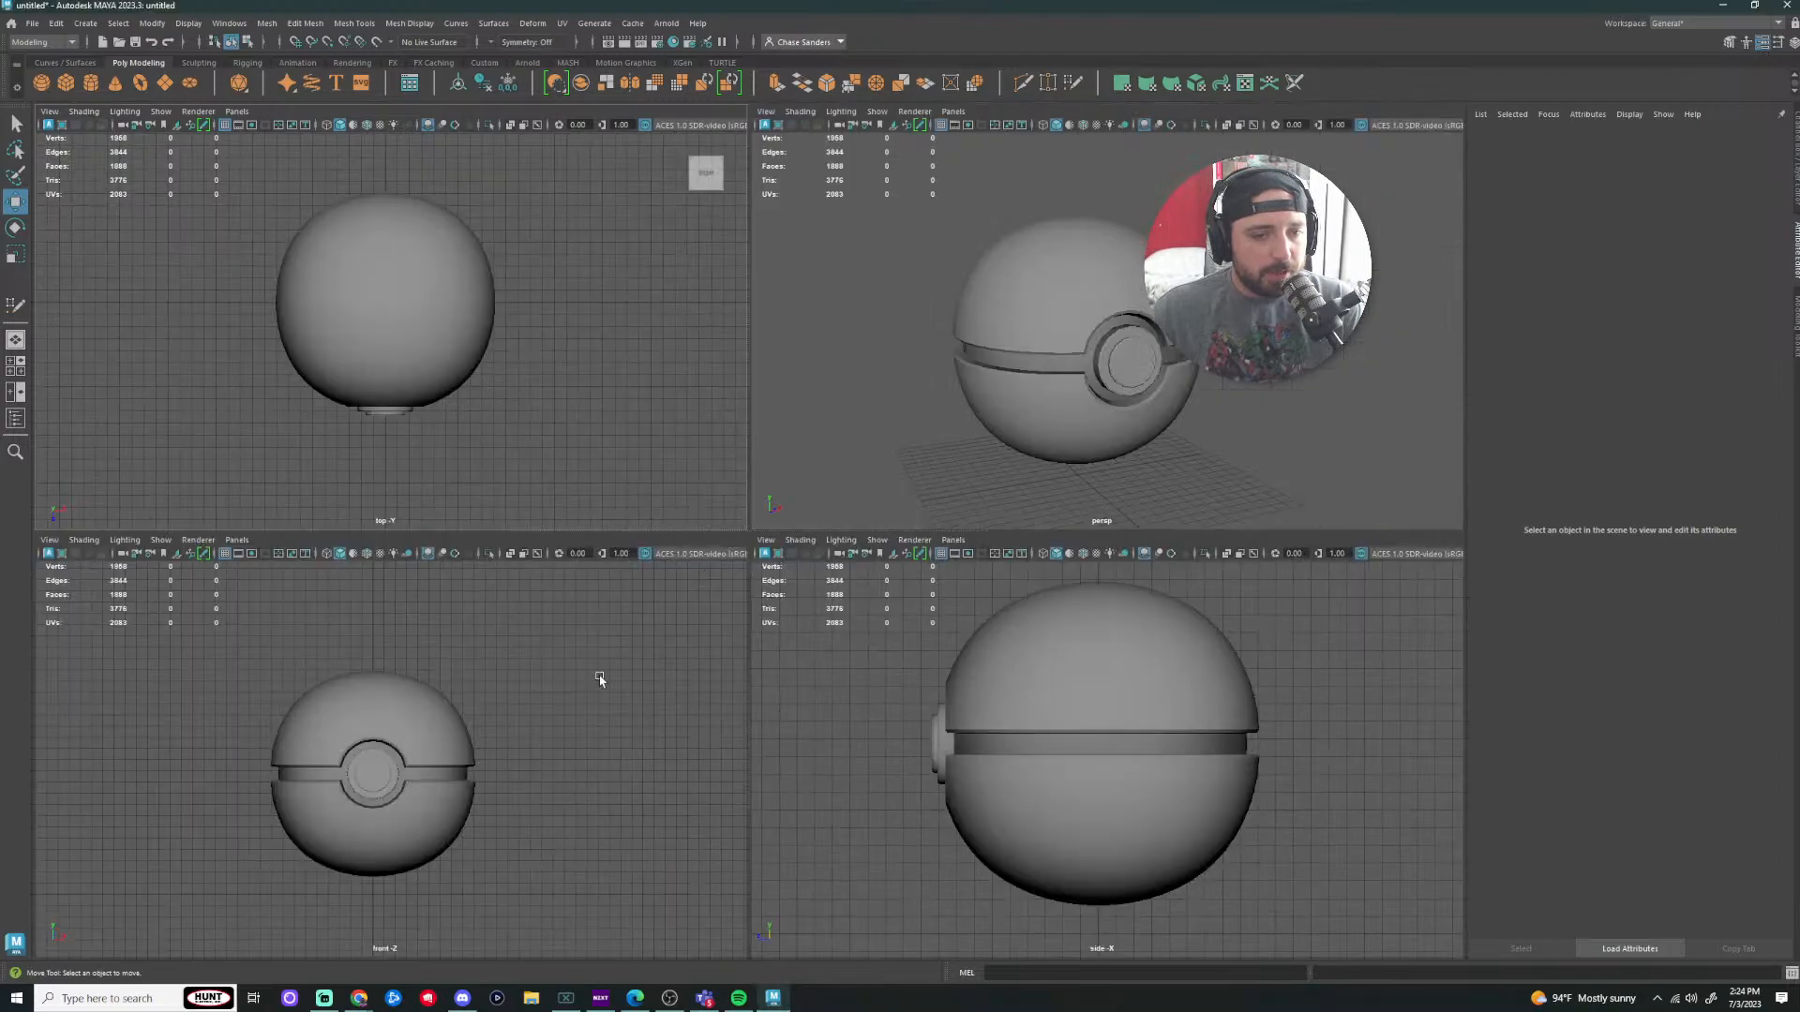
{"action": "key", "text": "space"}
{"action": "key", "text": "space"}
{"action": "key", "text": "space"}
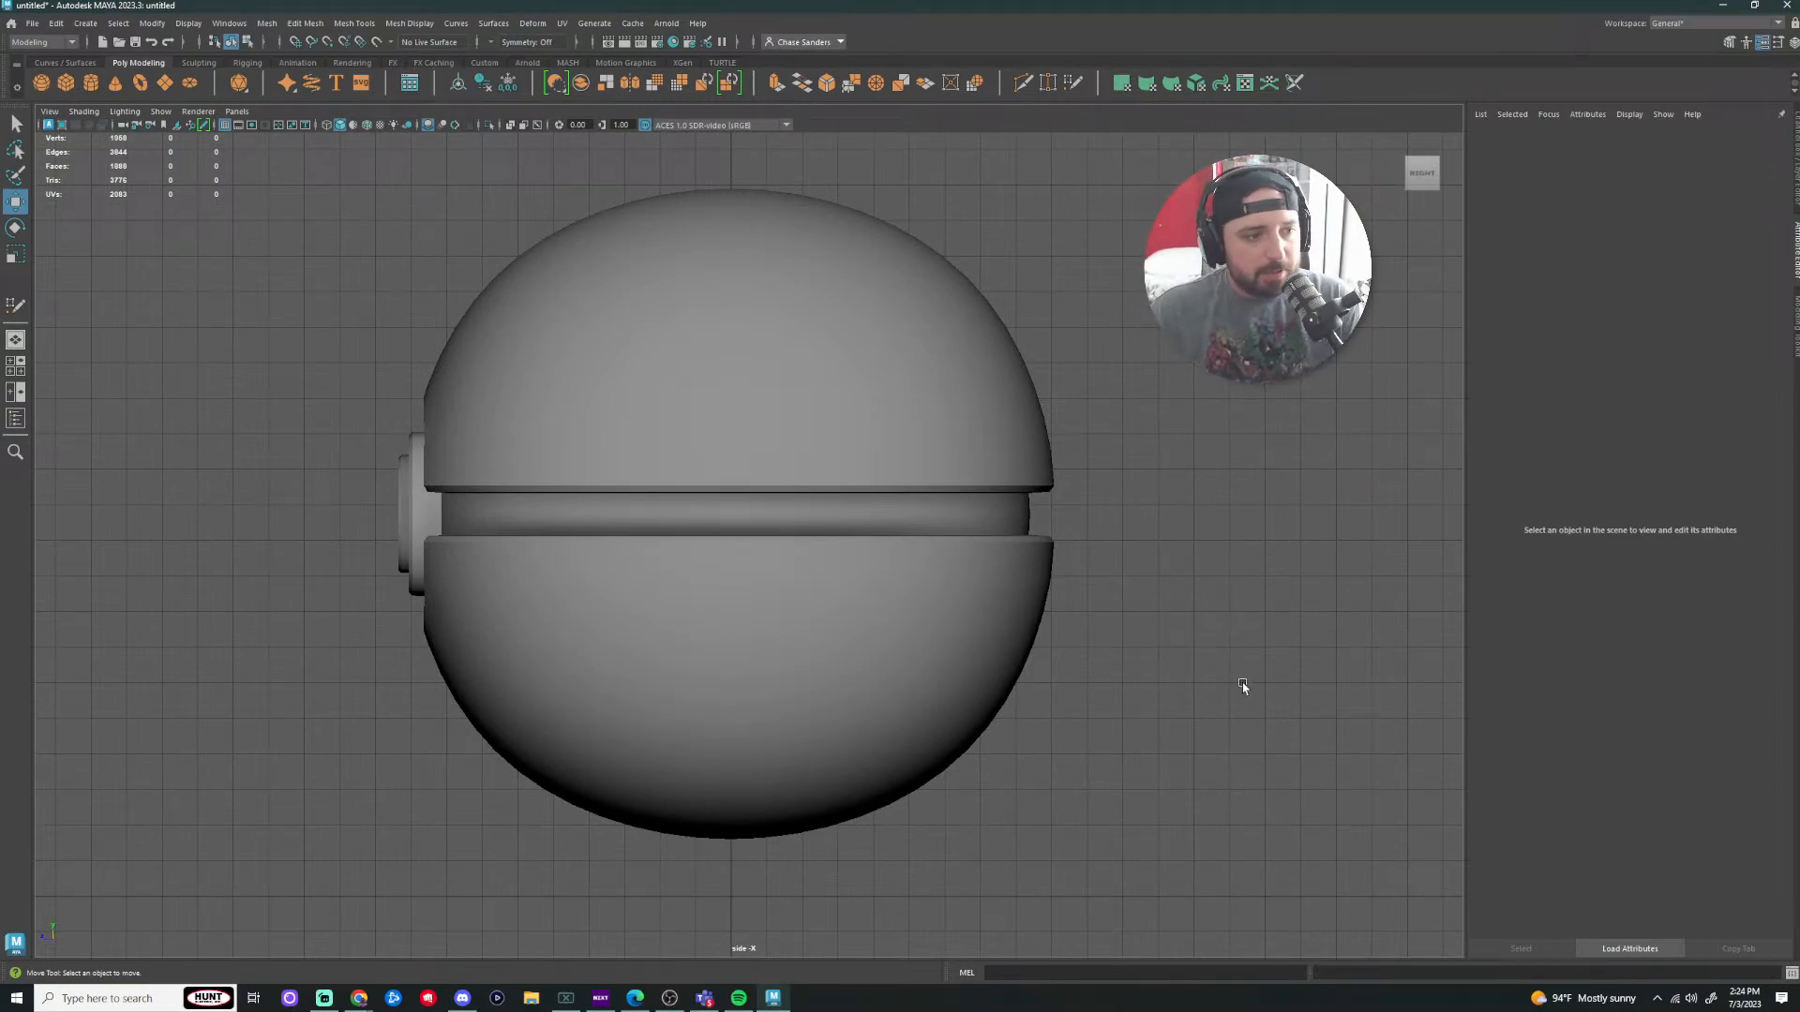
{"action": "key", "text": "space"}
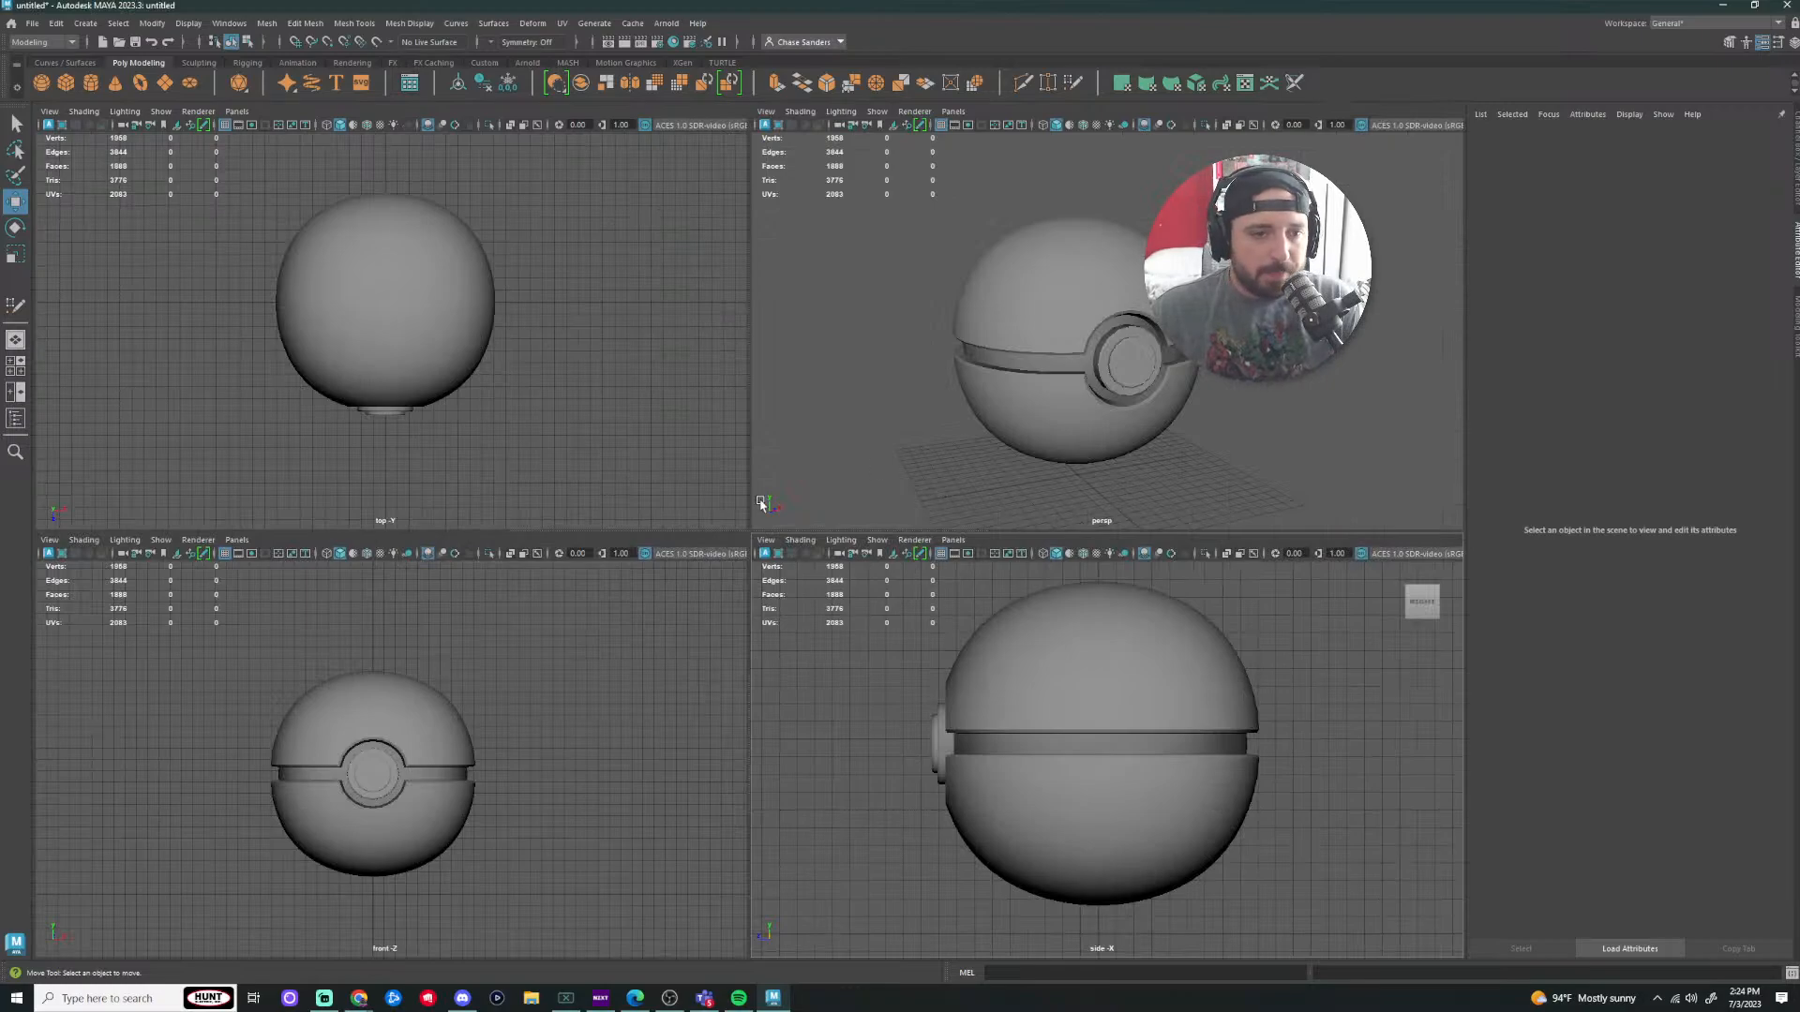
{"action": "key", "text": "space"}
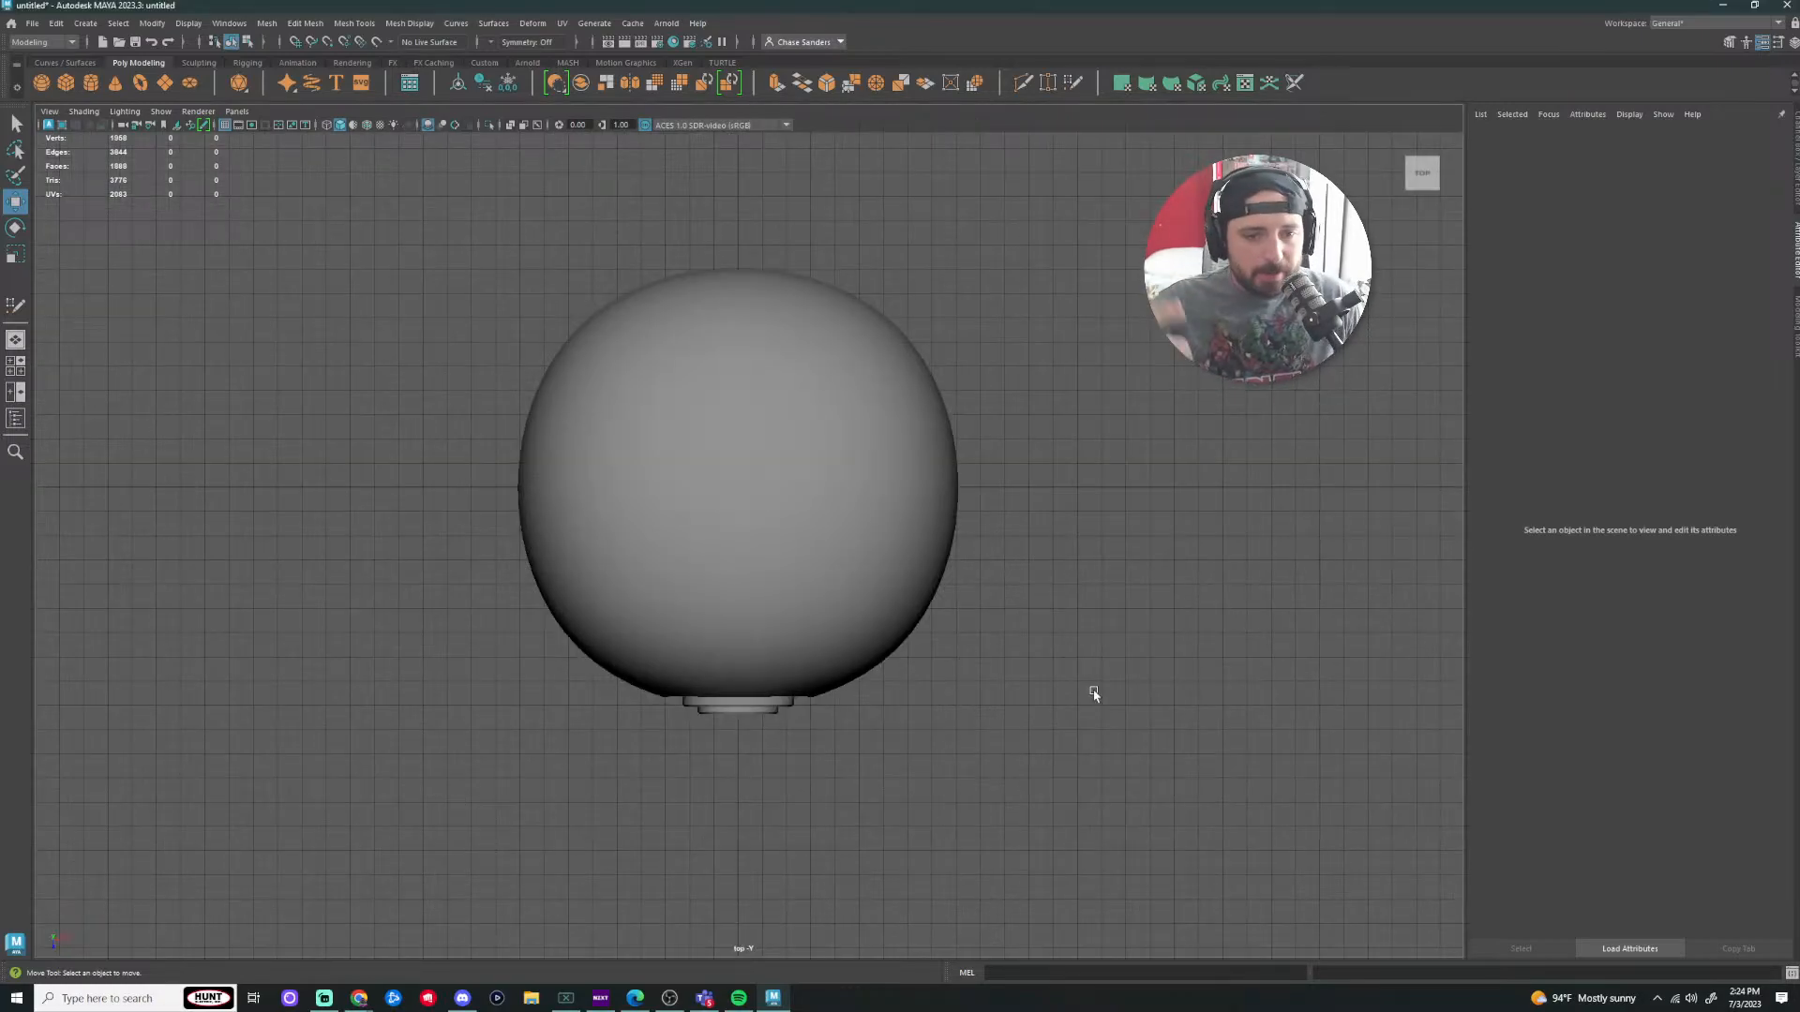
{"action": "key", "text": "space"}
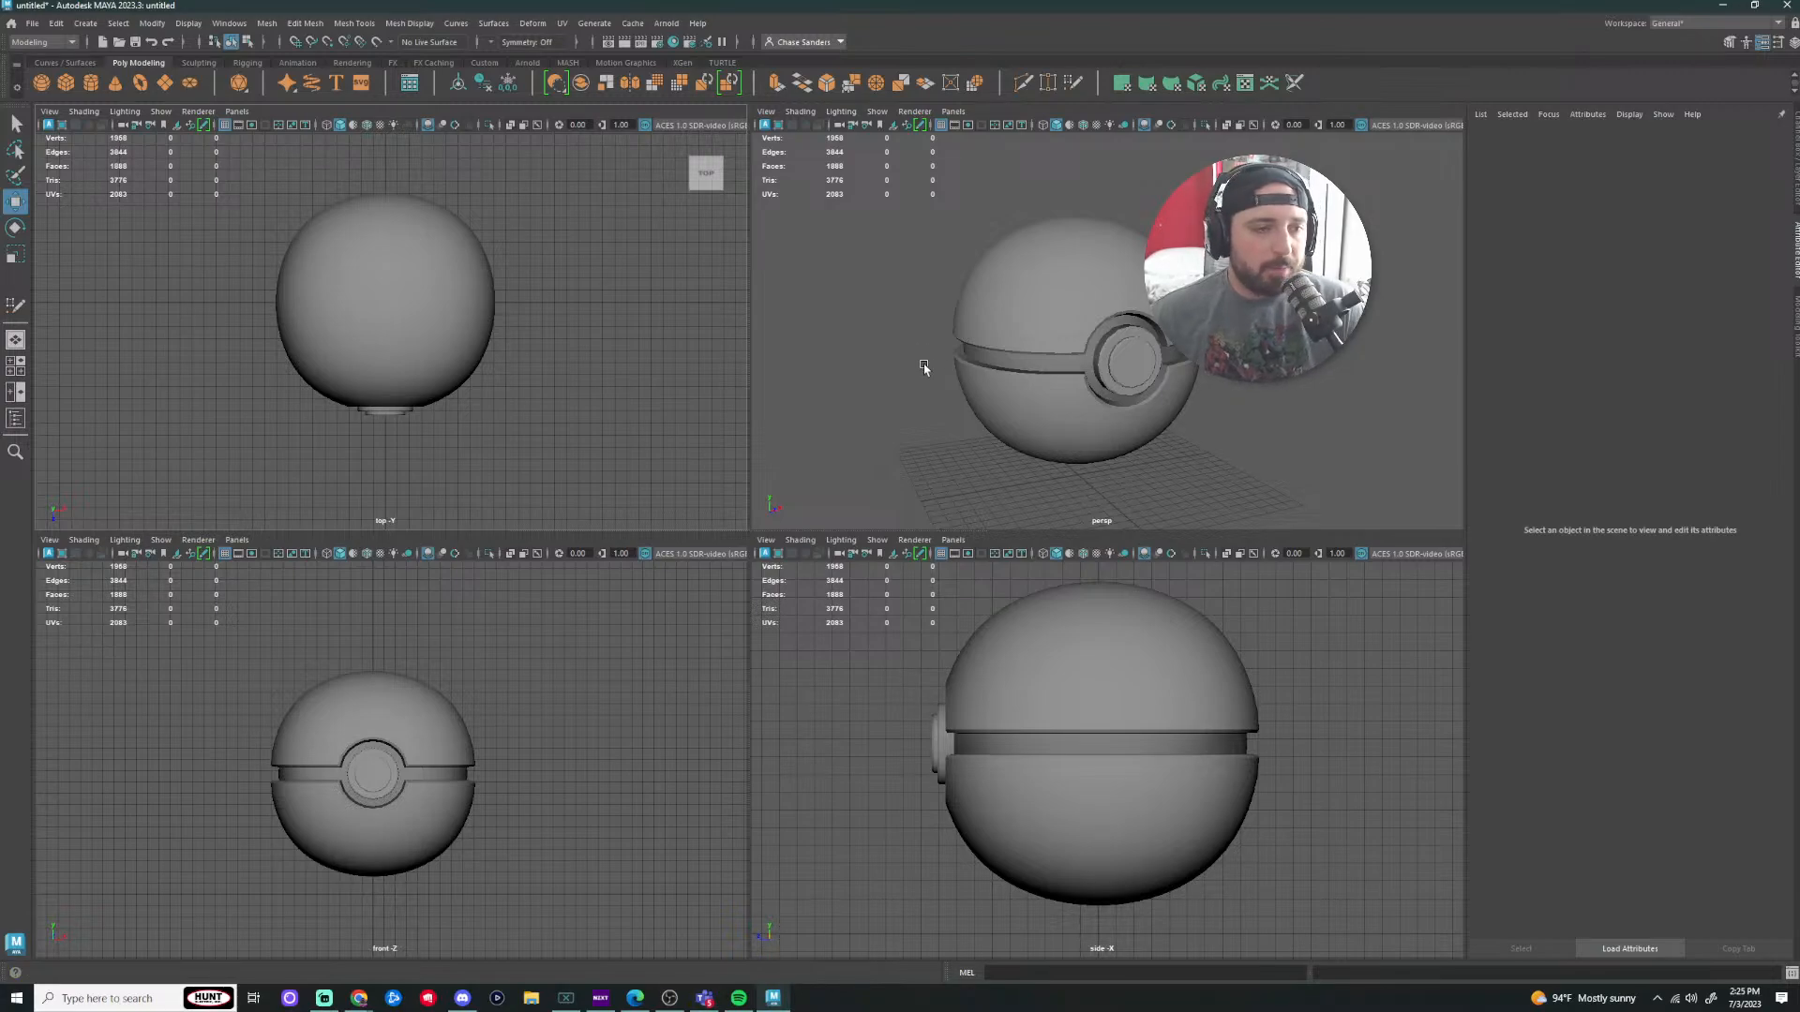
{"action": "key", "text": "space"}
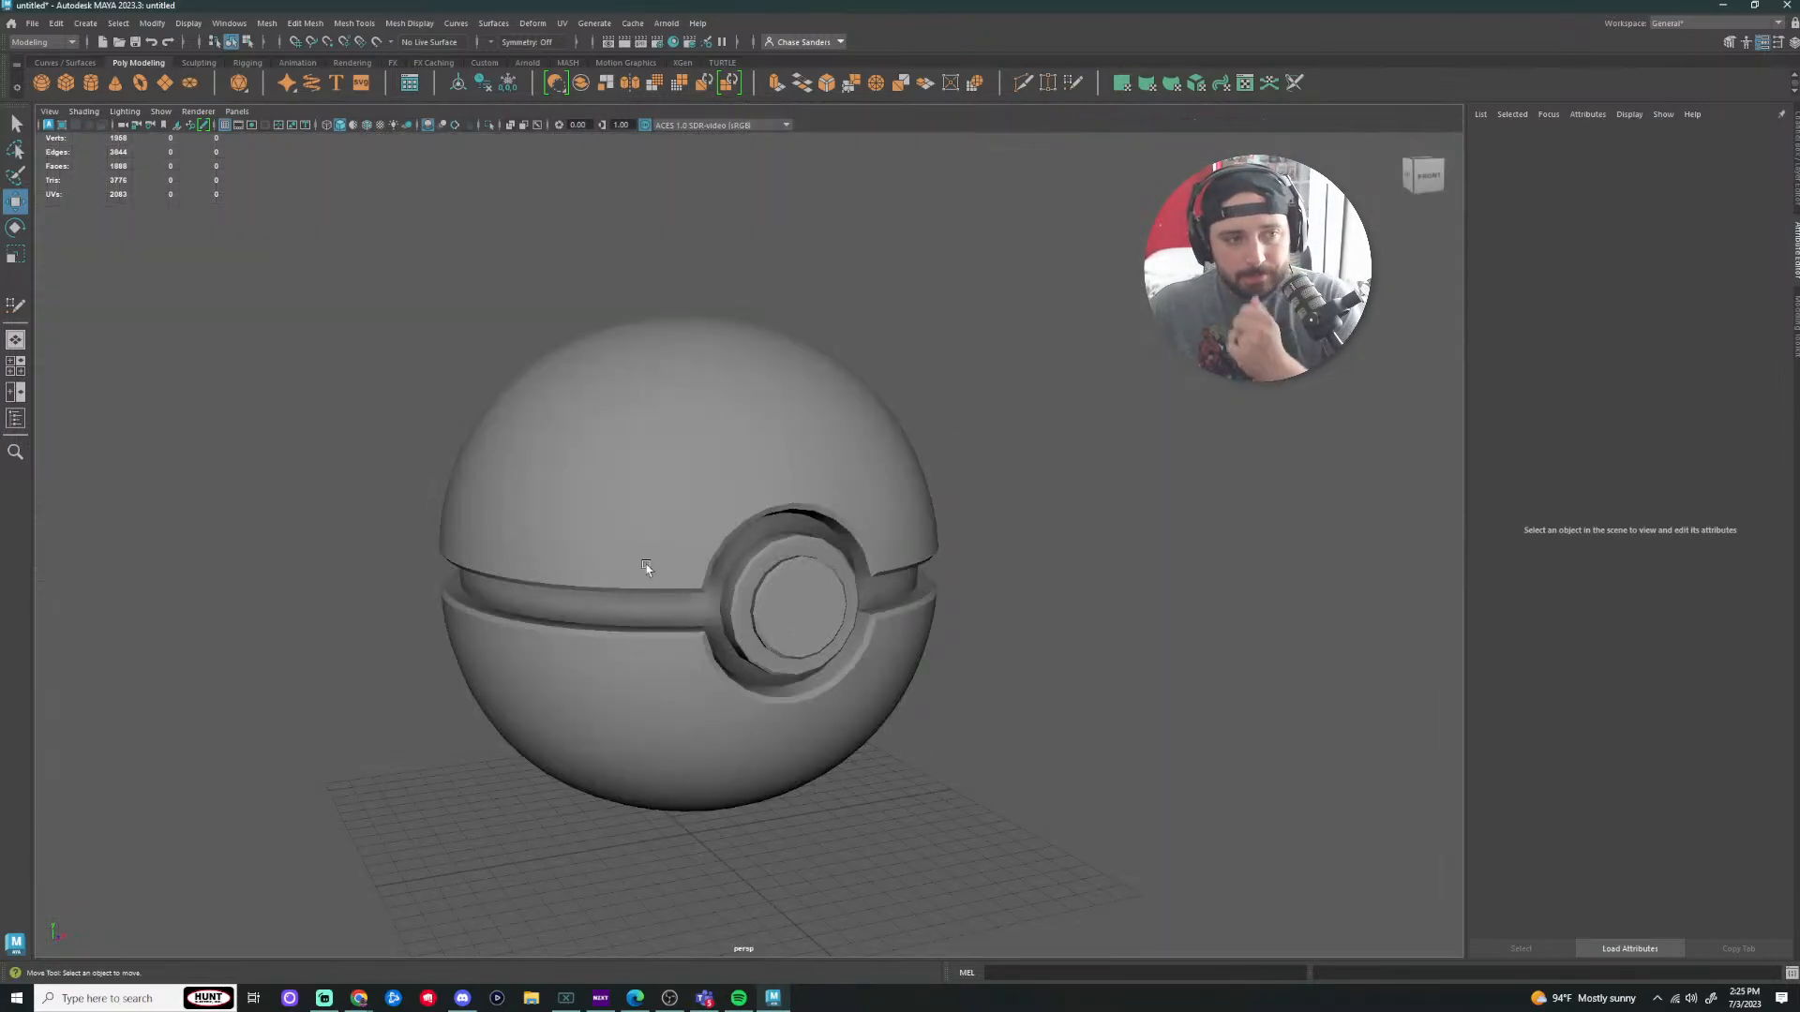
{"action": "left_click", "coordinate": [16, 393]}
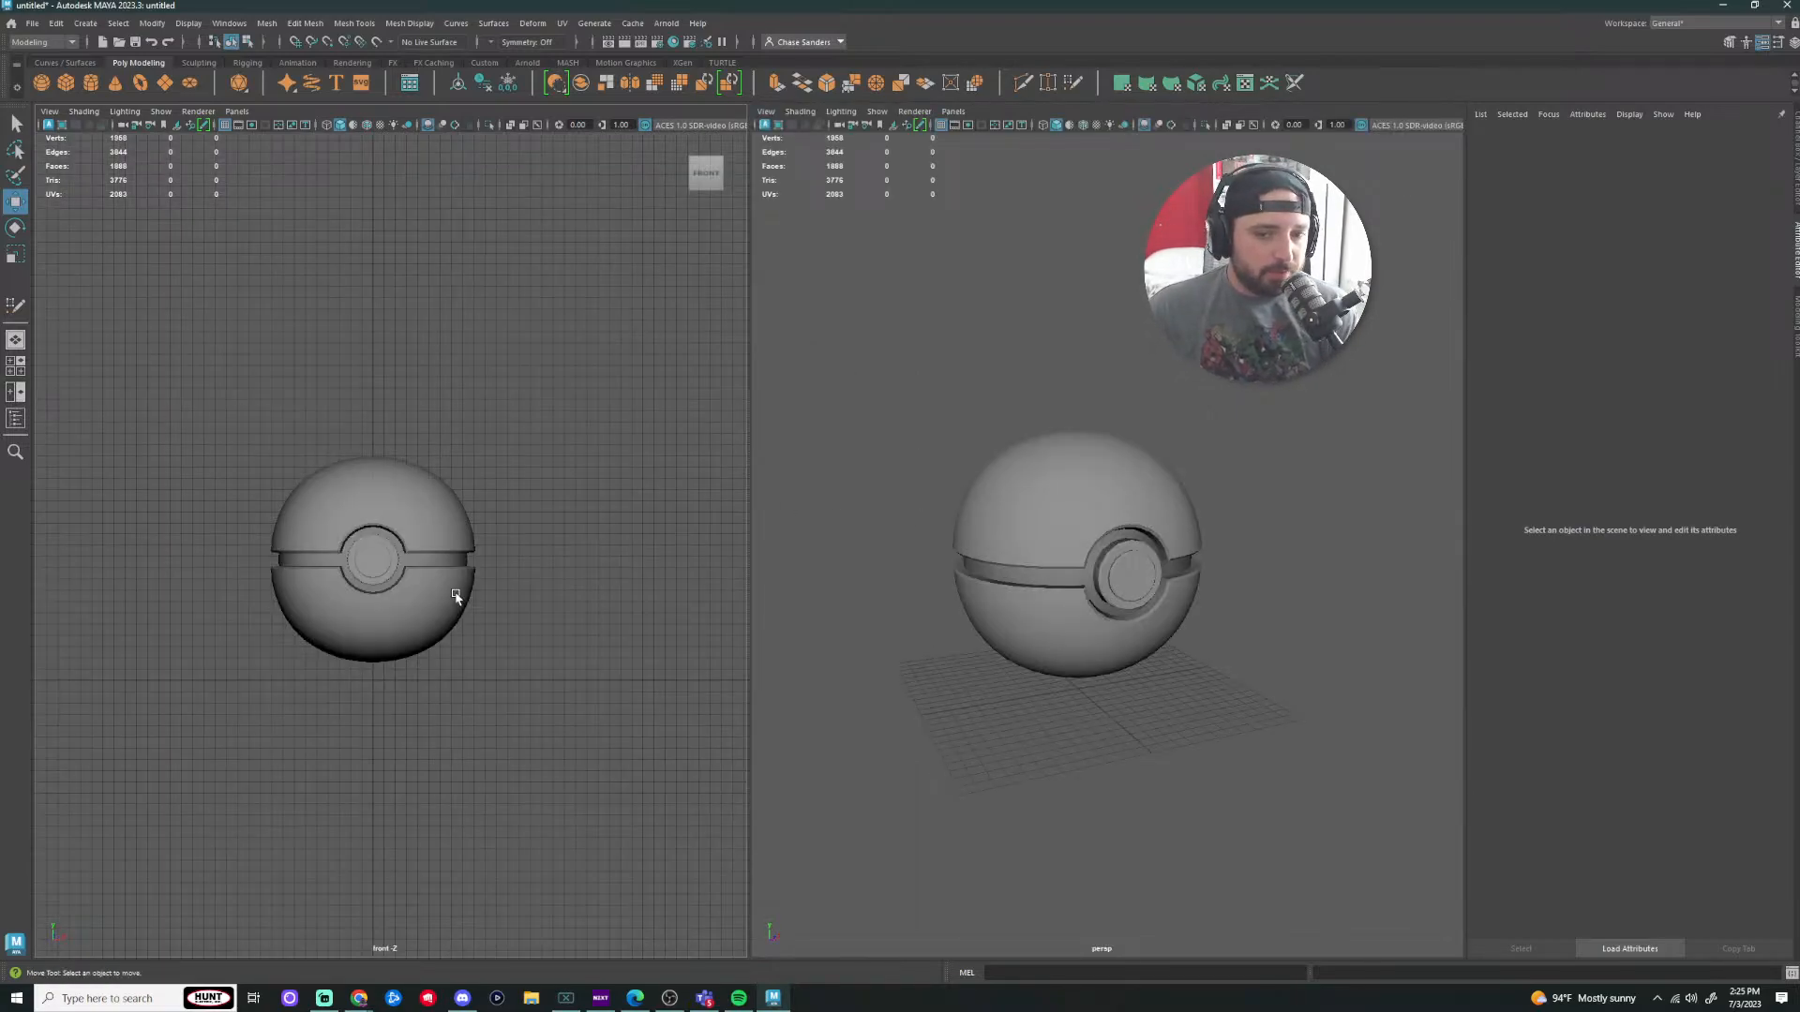
Step: Select the front camera and review its camera controls, leaving them unchanged
{"action": "left_click", "coordinate": [50, 111]}
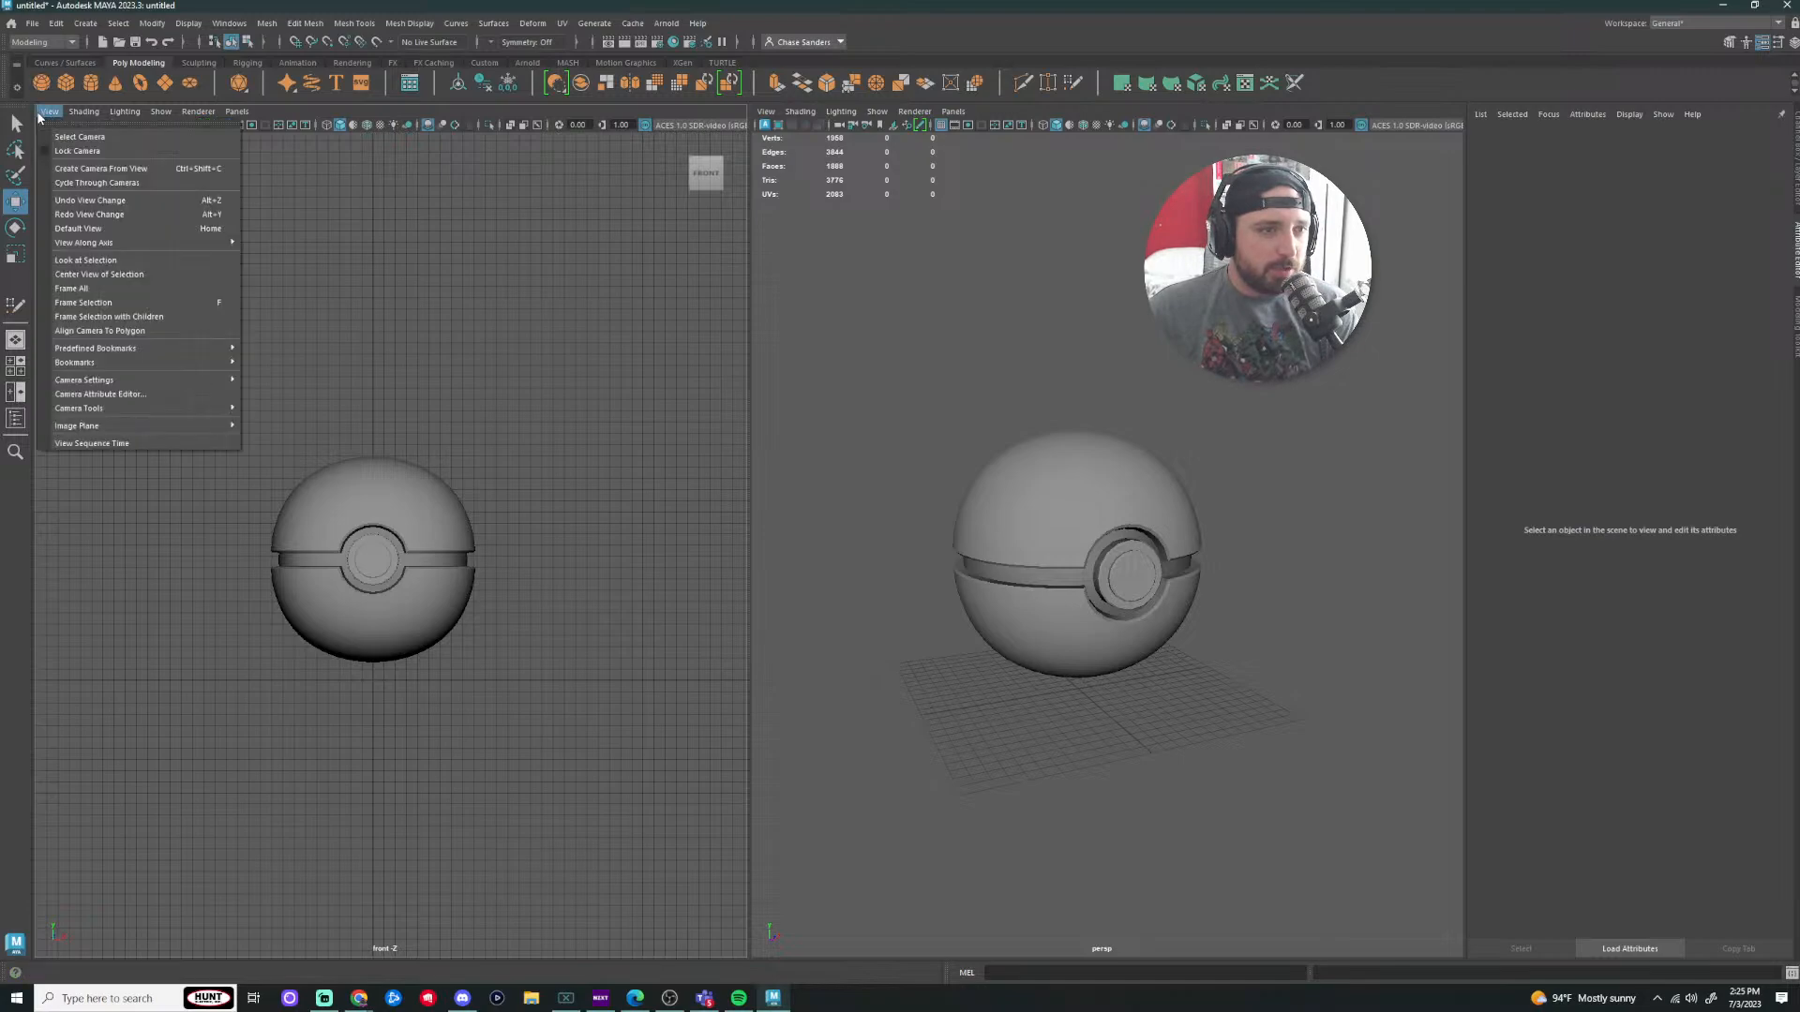
{"action": "left_click", "coordinate": [94, 137]}
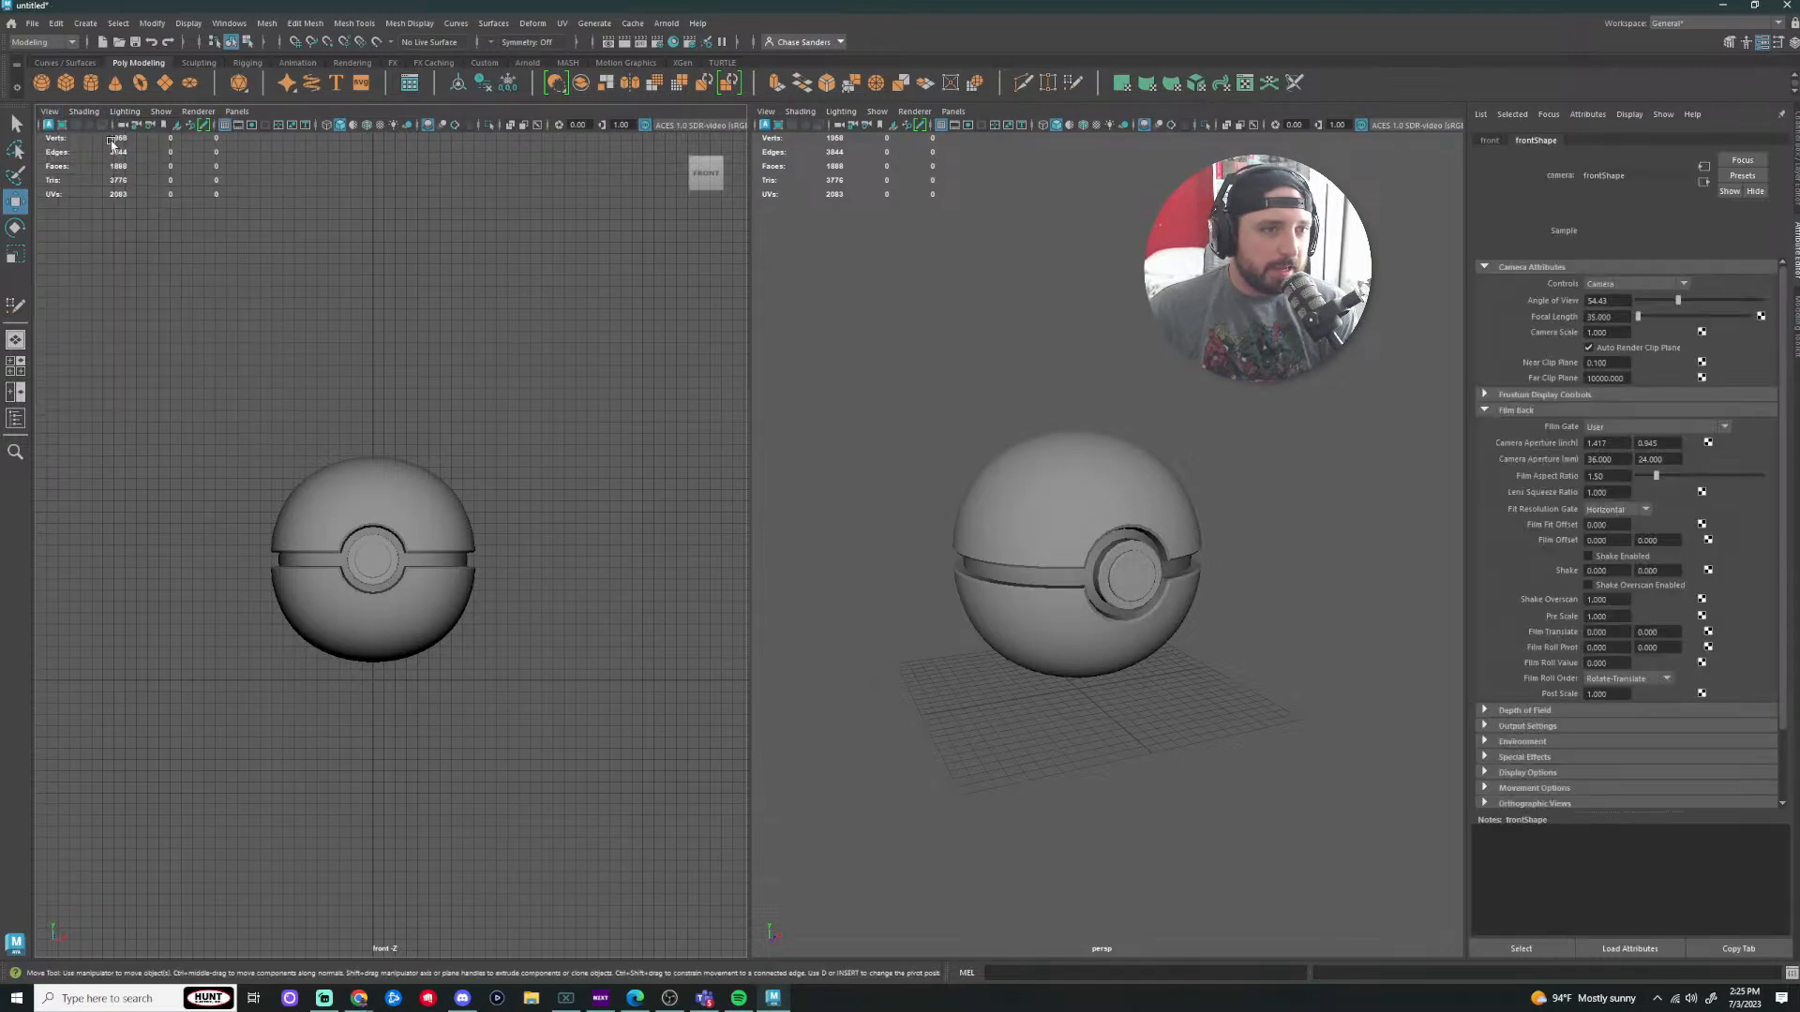
{"action": "left_click", "coordinate": [1636, 285]}
{"action": "left_click", "coordinate": [1631, 286]}
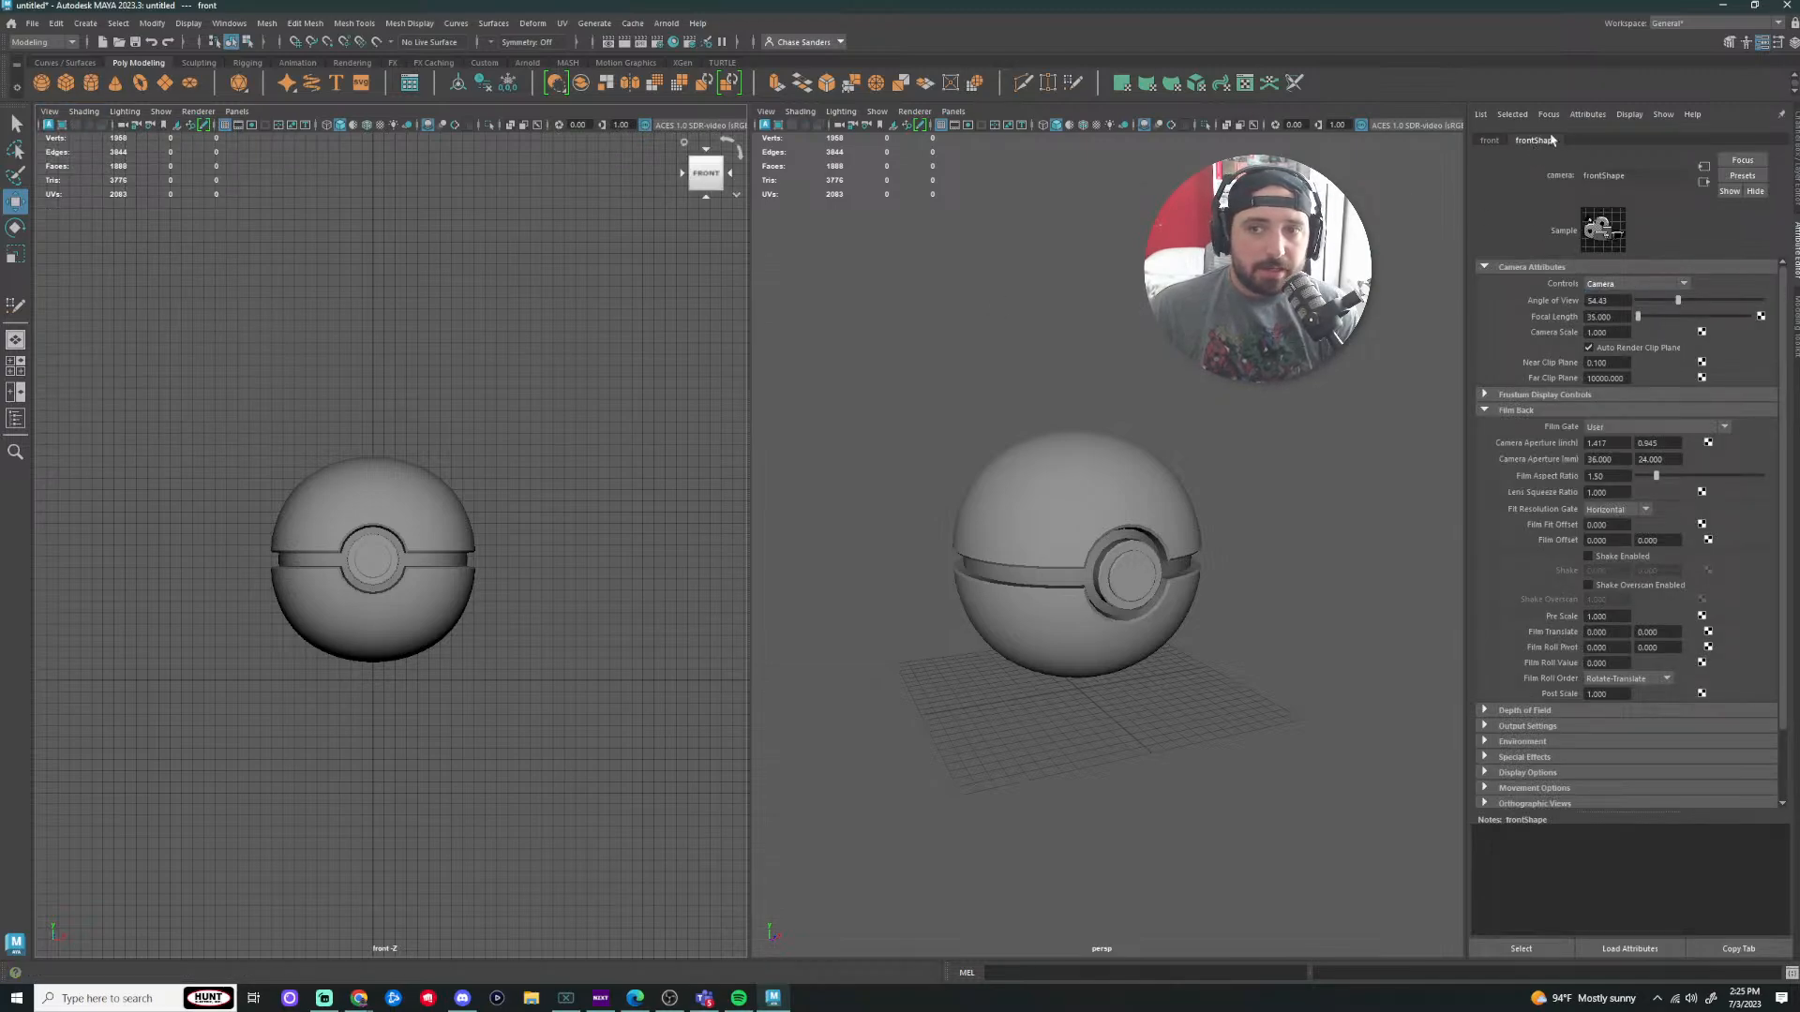
Step: Cycle the left pane through the perspective and side cameras, then restore four views
{"action": "left_click", "coordinate": [52, 114]}
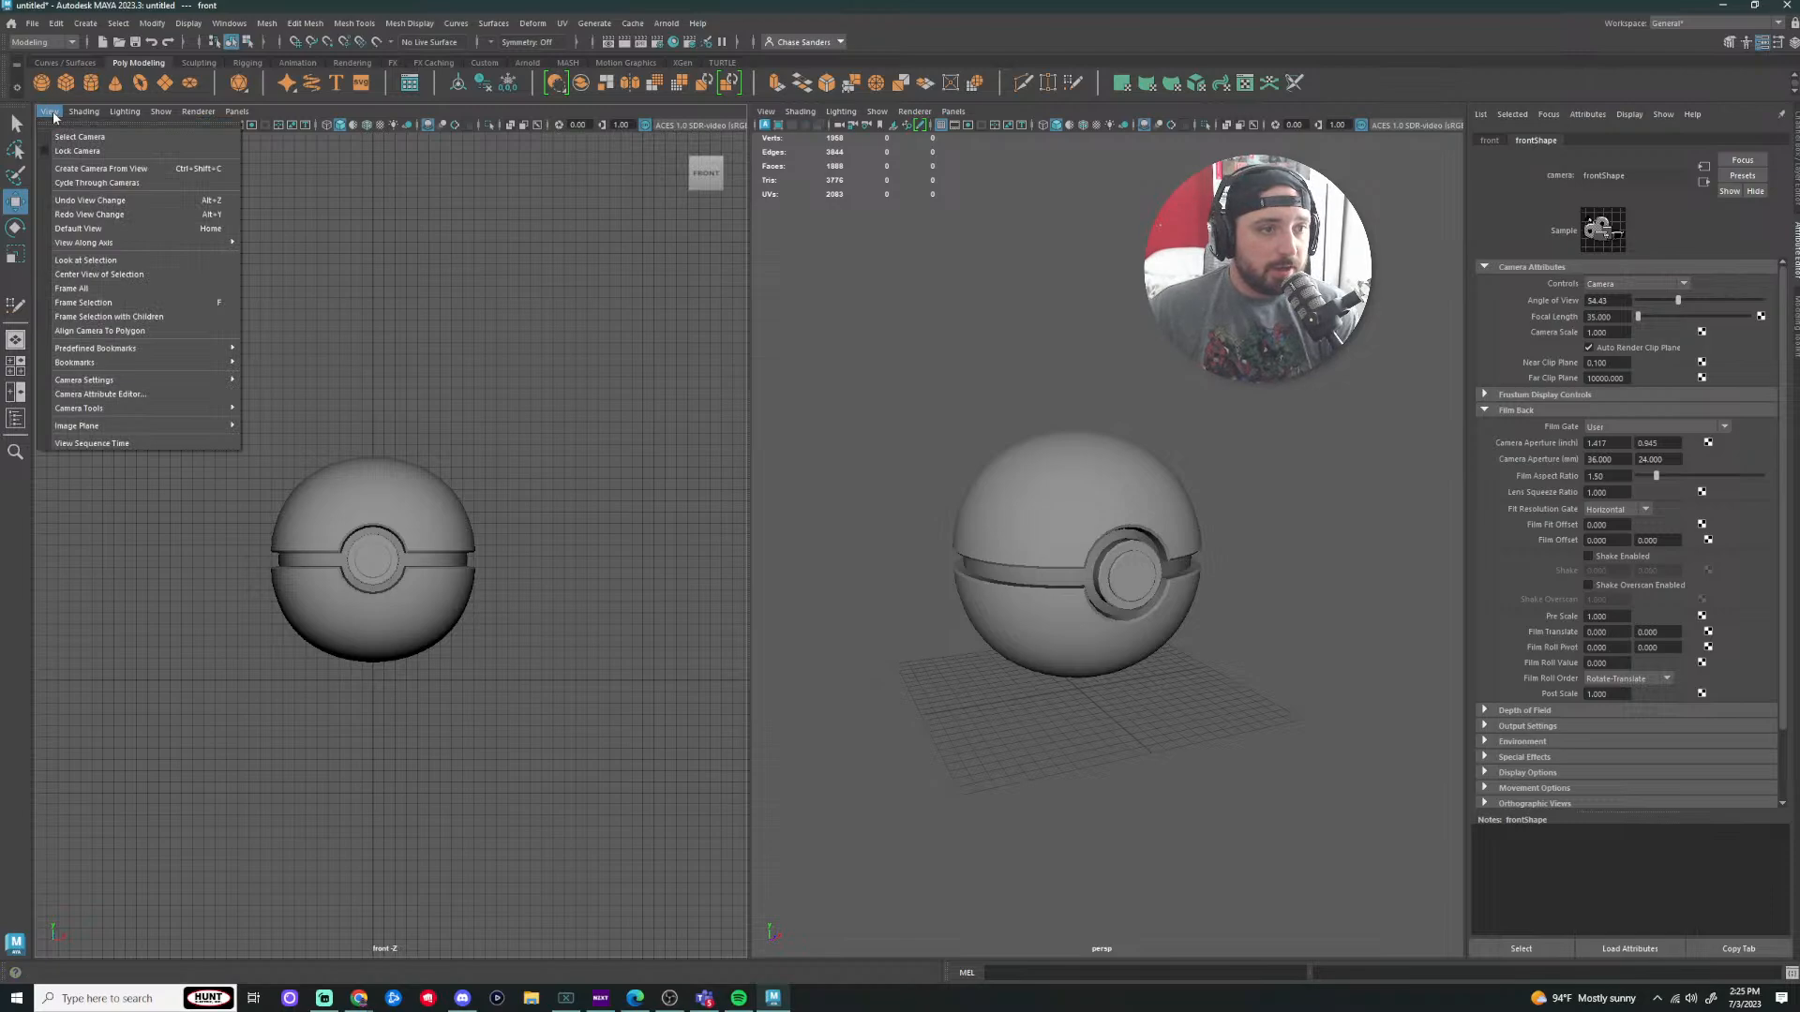
{"action": "left_click", "coordinate": [139, 185]}
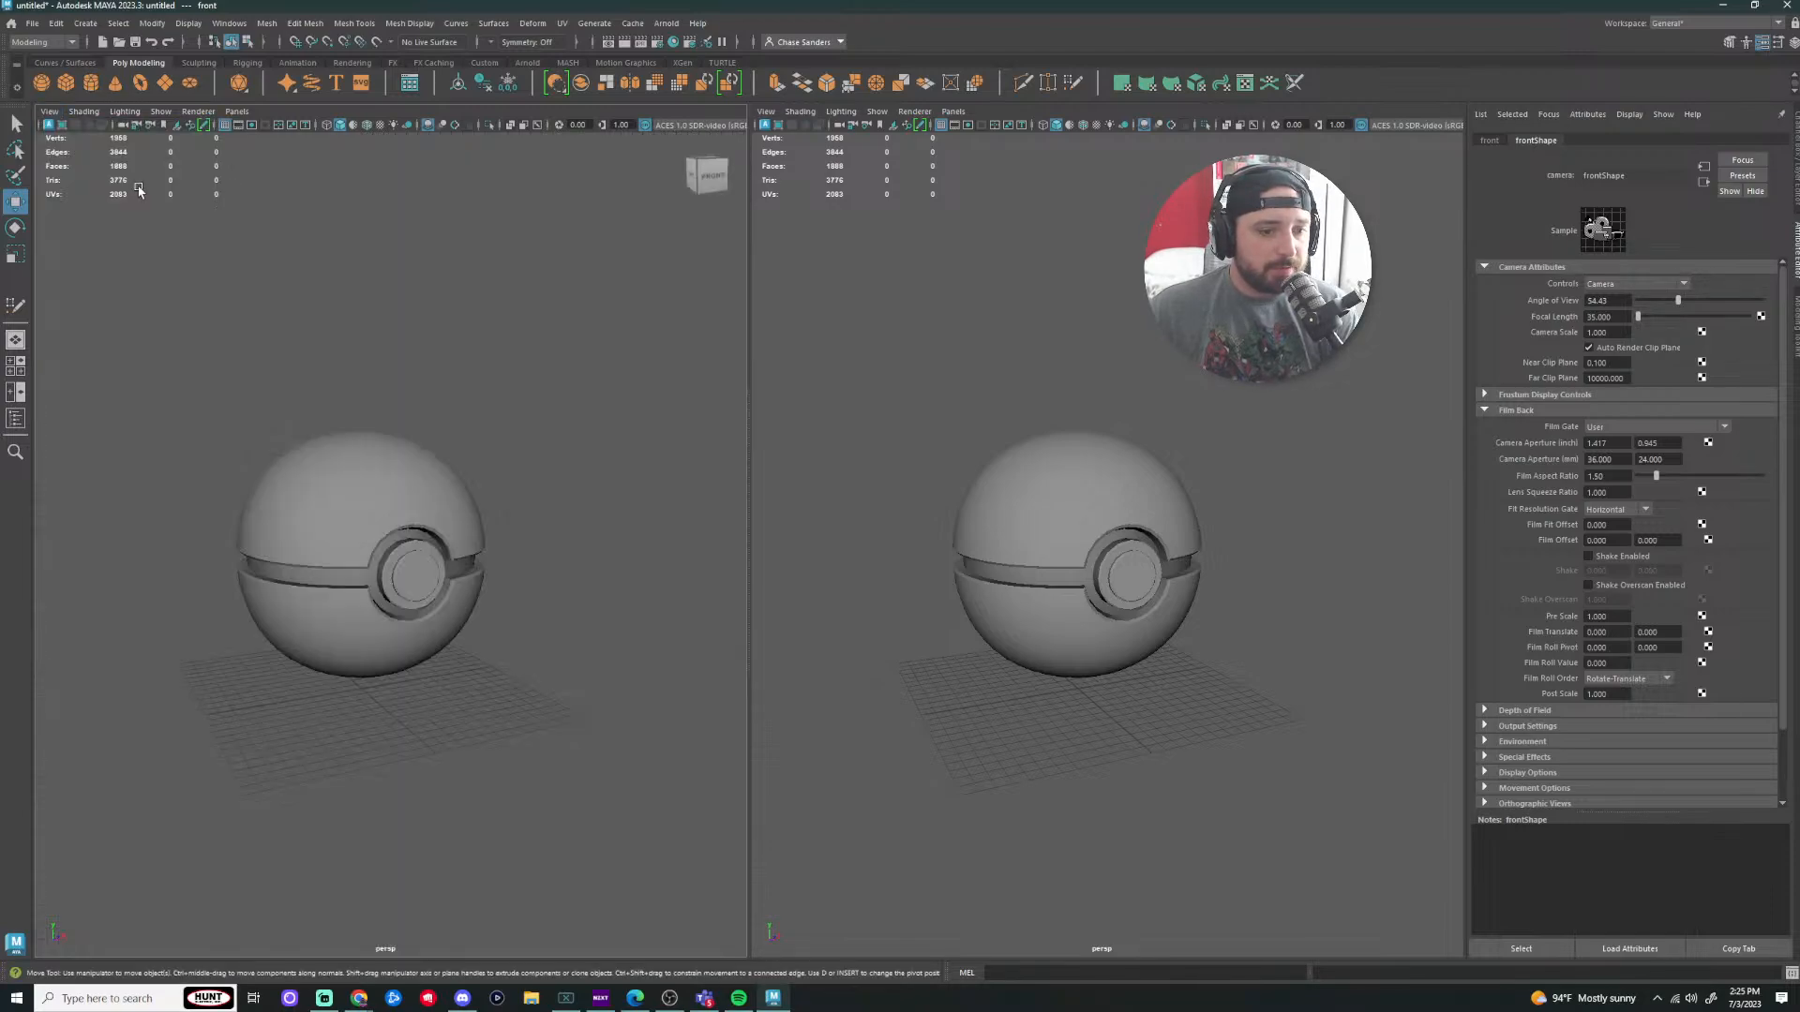
{"action": "left_click", "coordinate": [50, 111]}
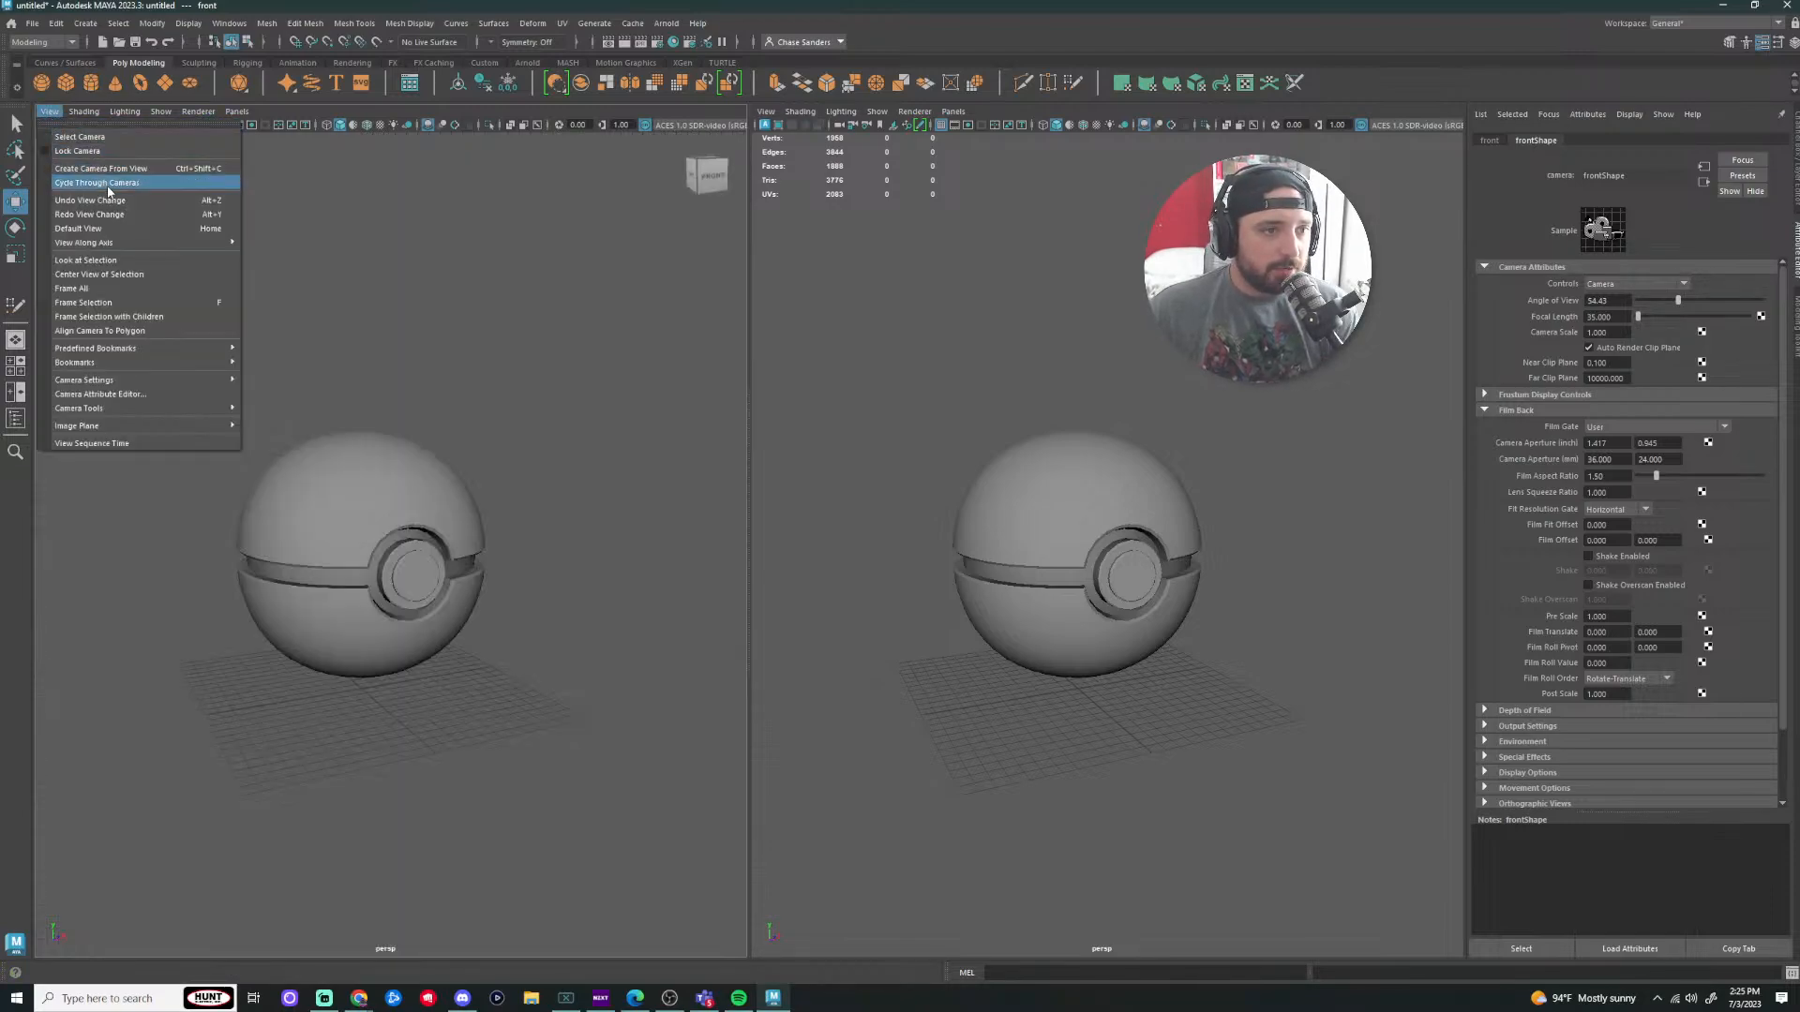
{"action": "left_click", "coordinate": [108, 183]}
{"action": "left_click", "coordinate": [50, 111]}
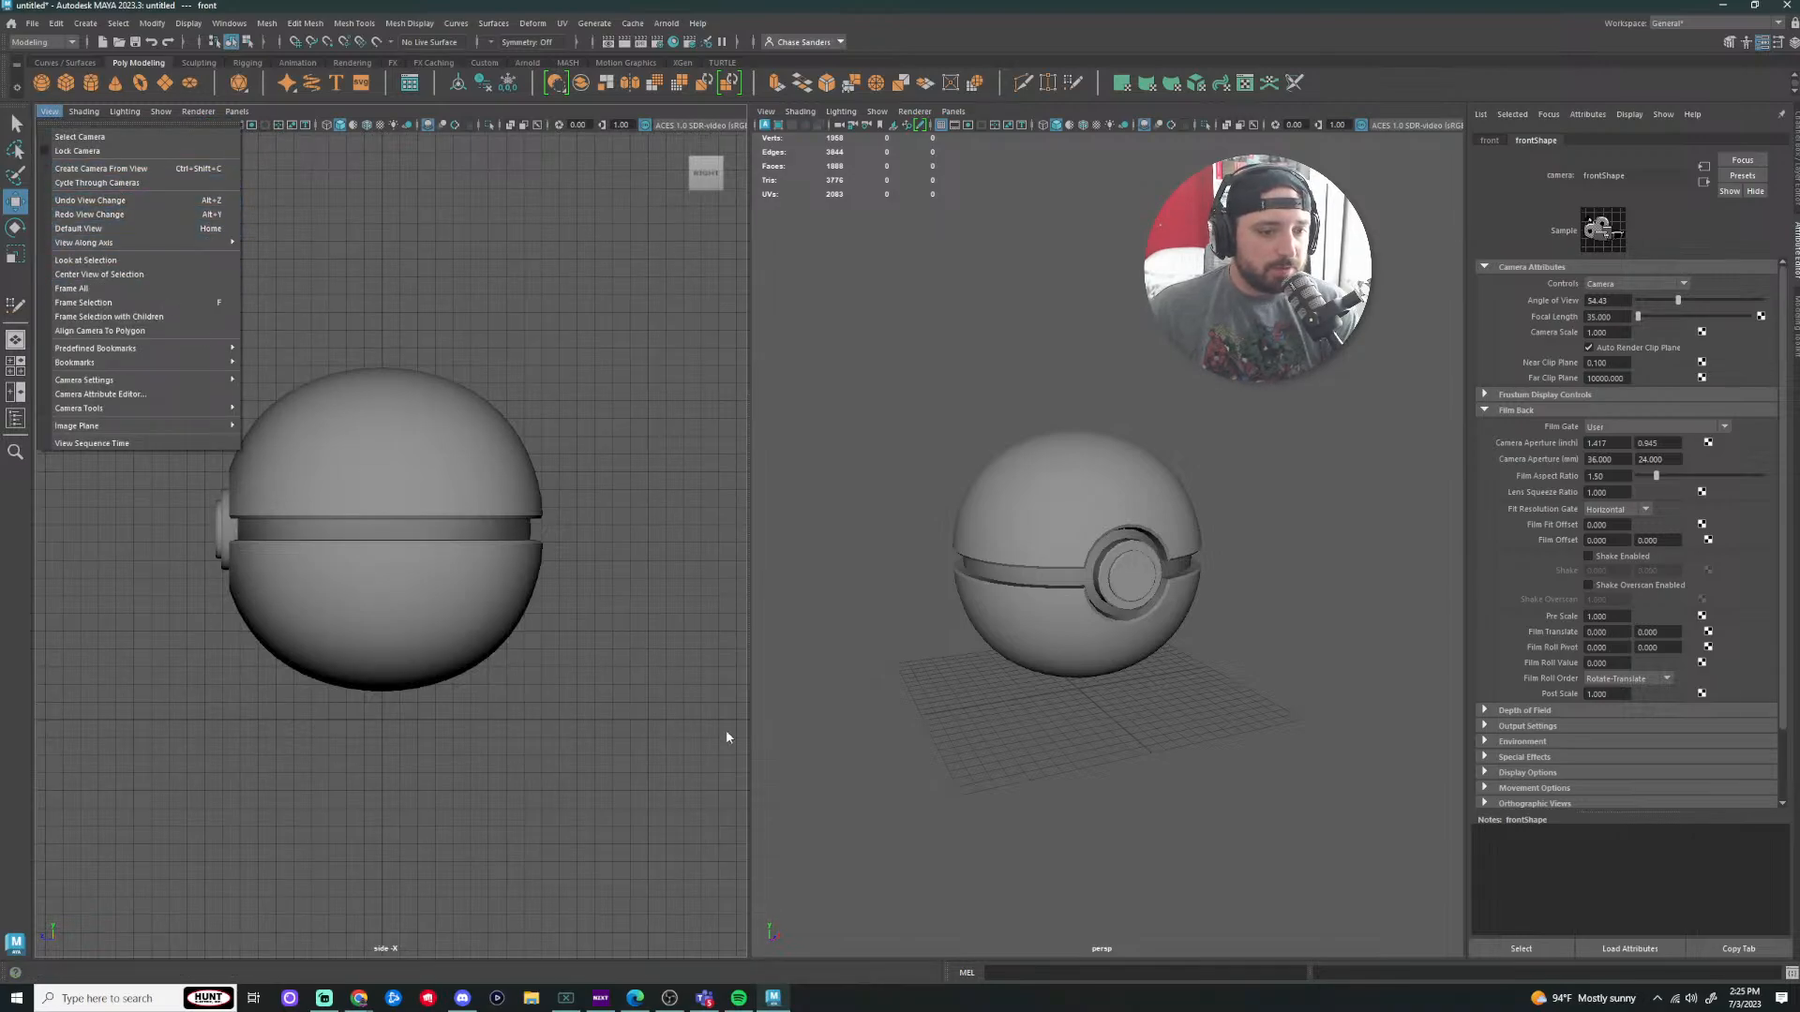
{"action": "left_click", "coordinate": [879, 737]}
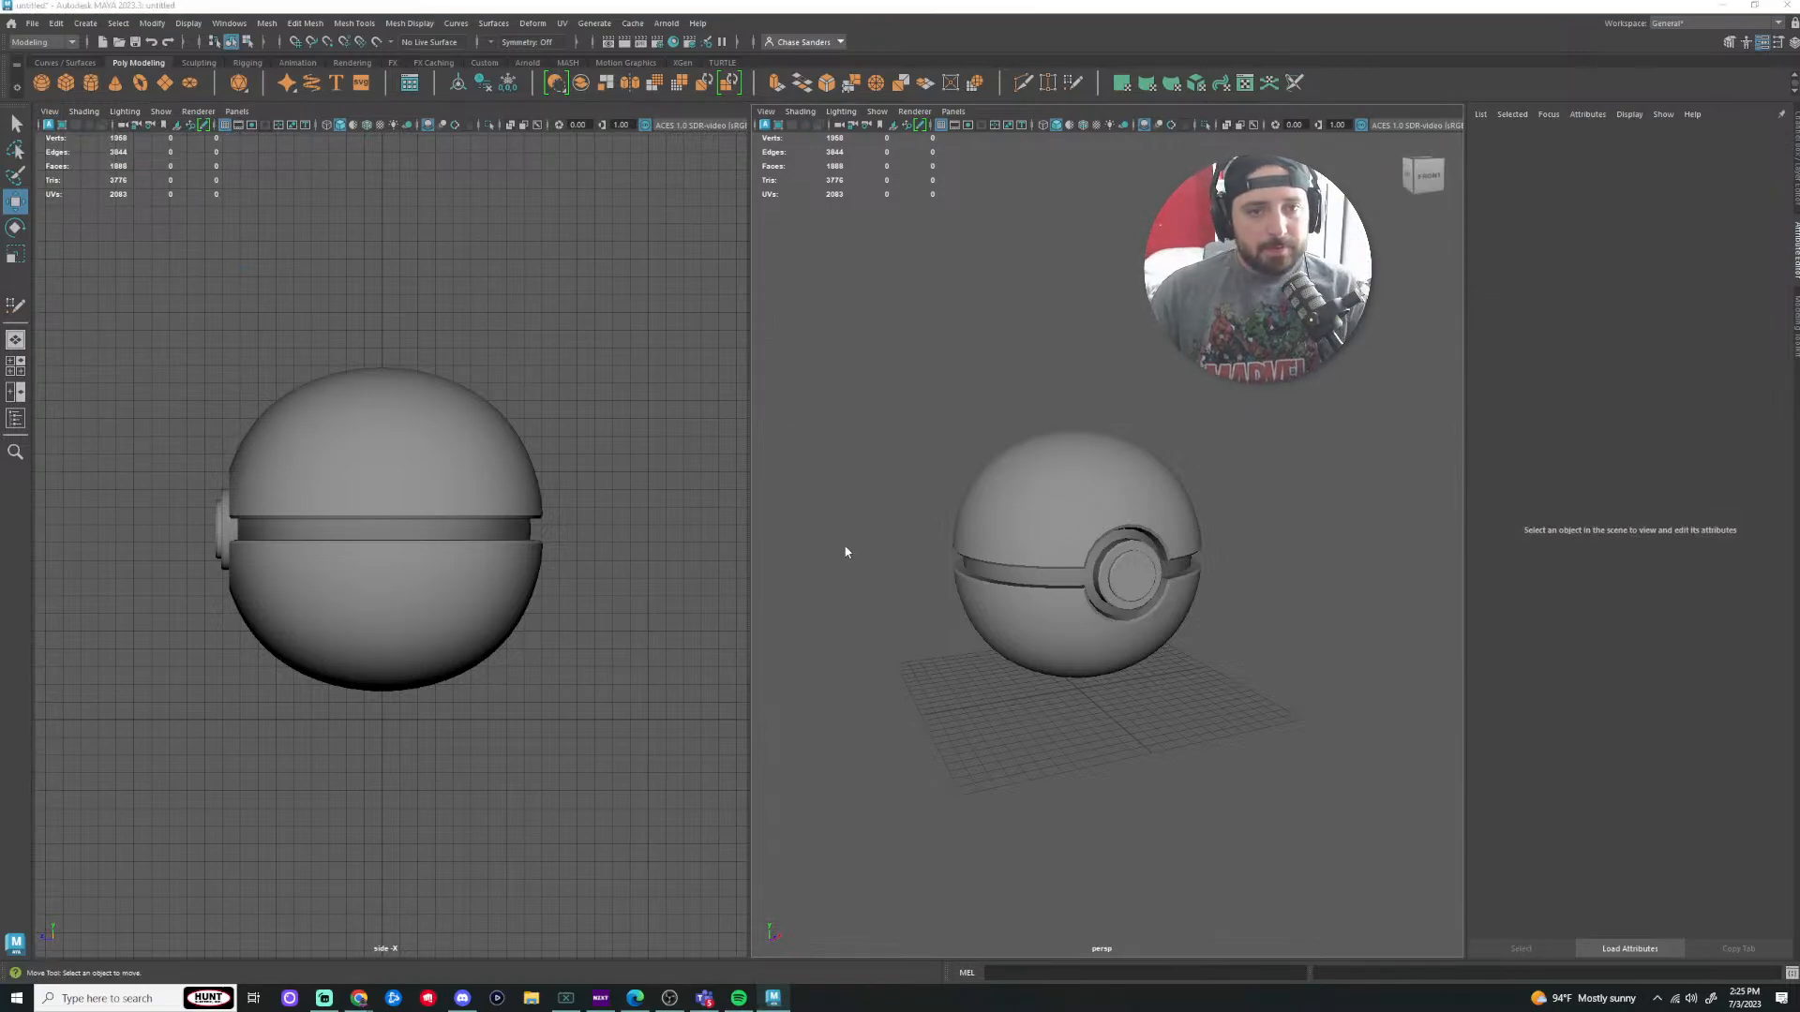
{"action": "key", "text": "space"}
{"action": "key", "text": "space"}
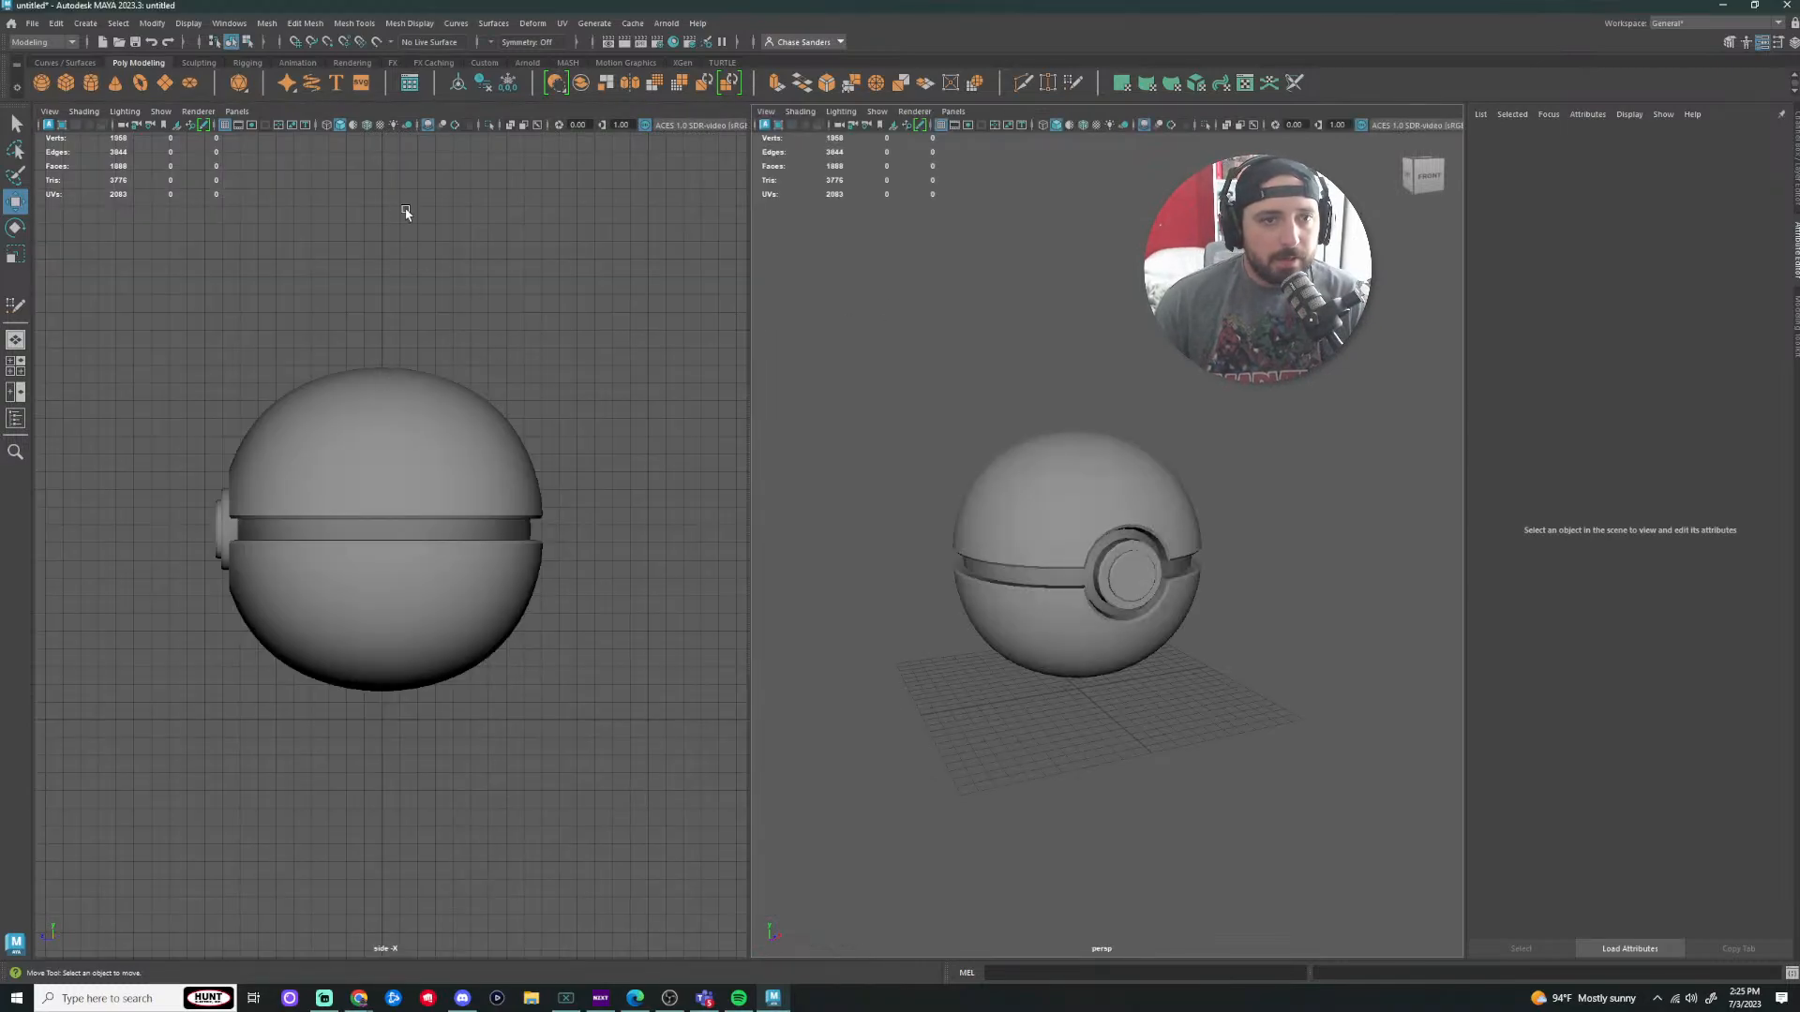
{"action": "left_click", "coordinate": [16, 365]}
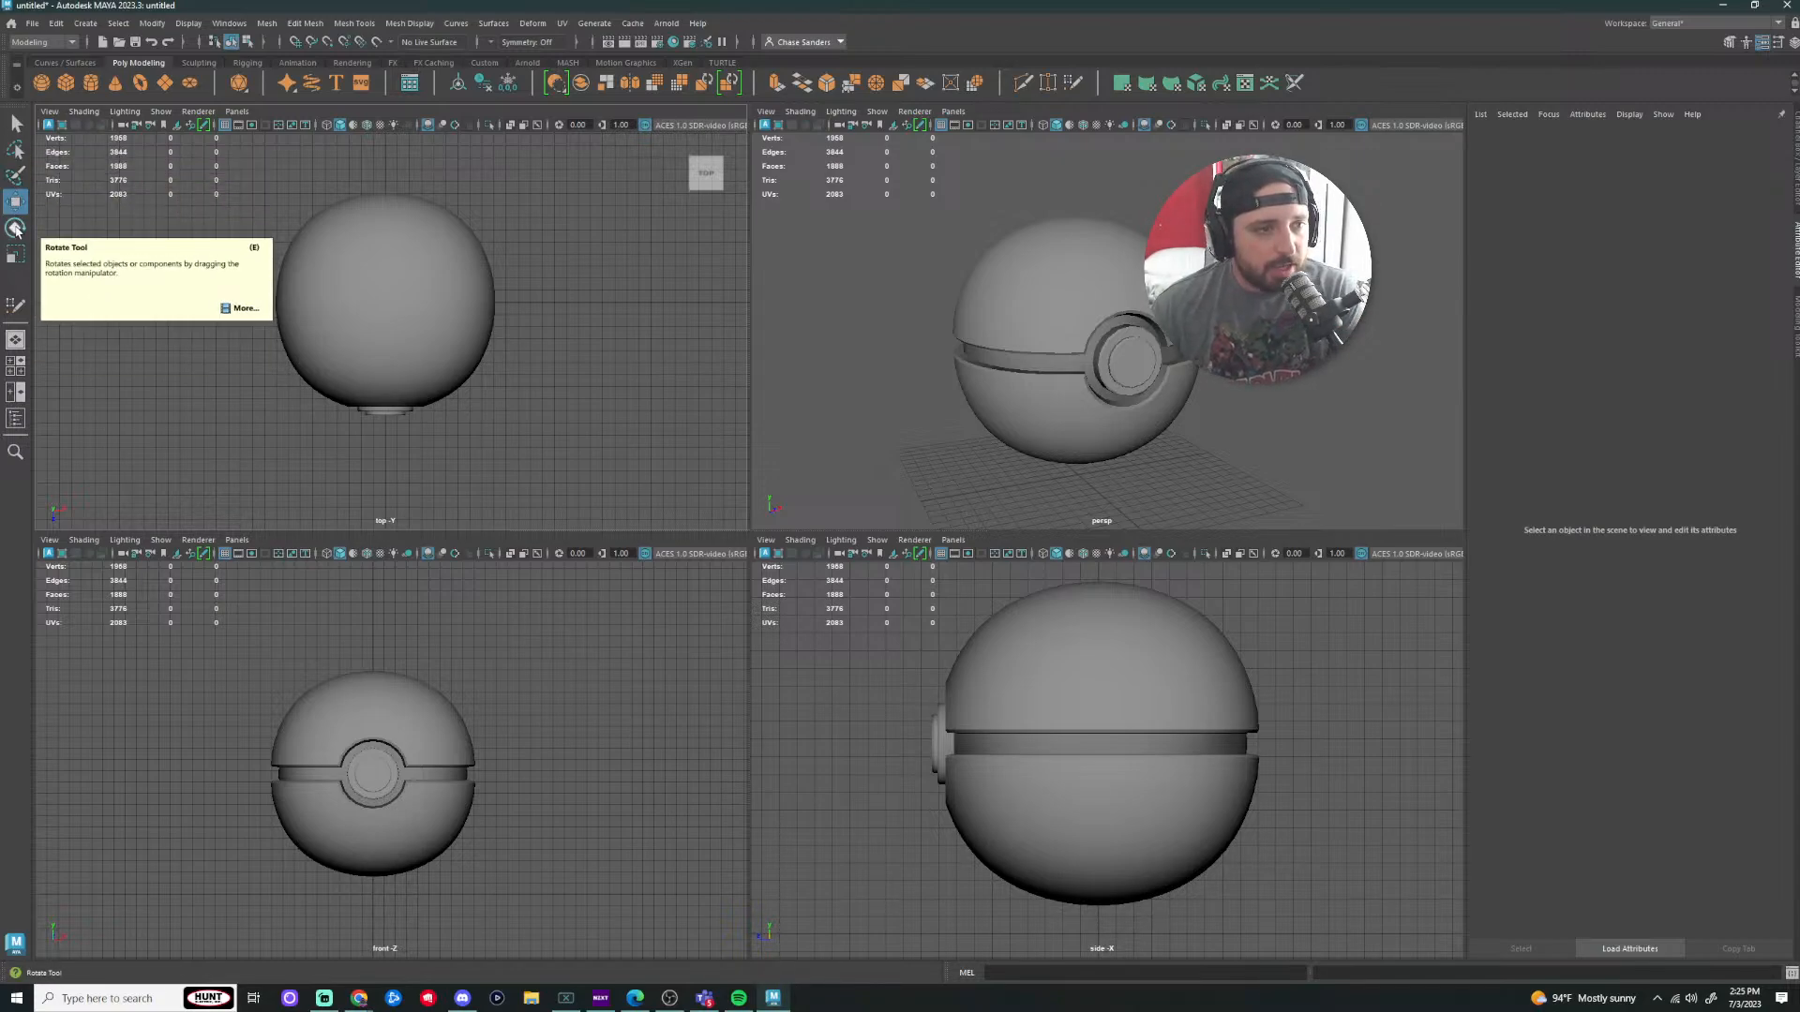
Step: Move the small test sphere left and upward in an enlarged perspective view
{"action": "double_click", "coordinate": [17, 262]}
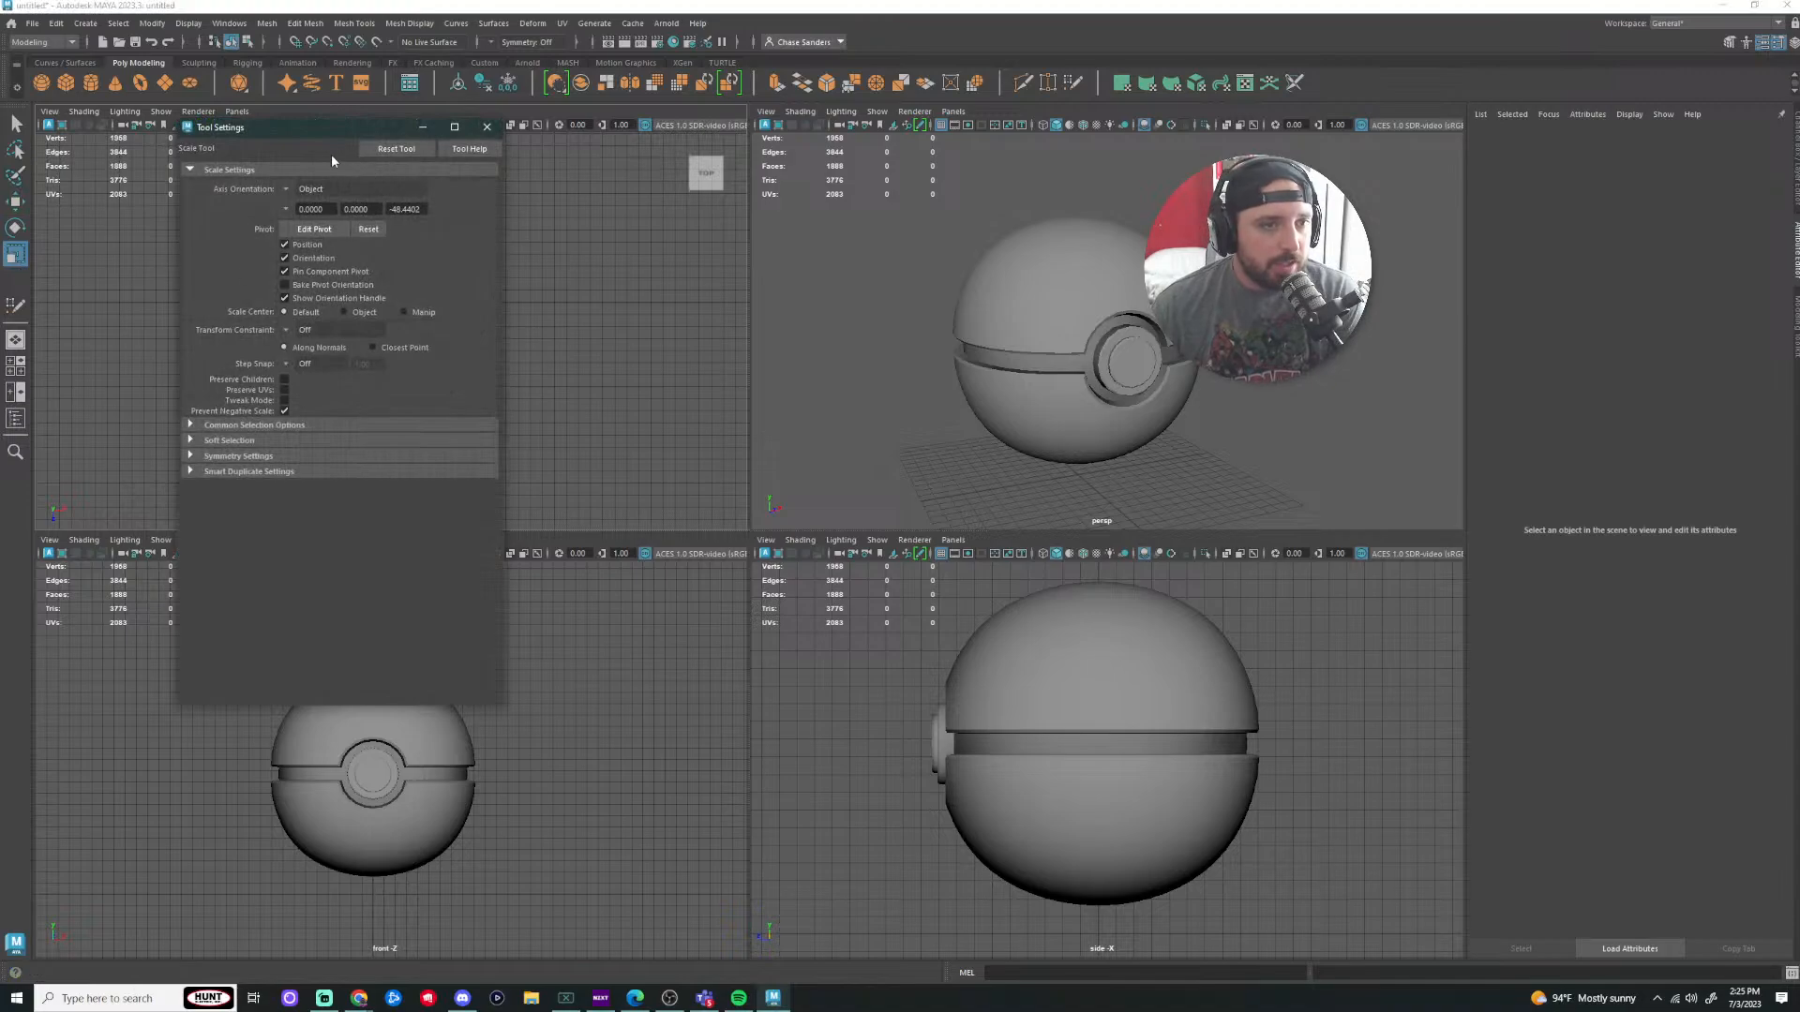
{"action": "left_click_drag", "start_coordinate": [288, 132], "coordinate": [425, 177]}
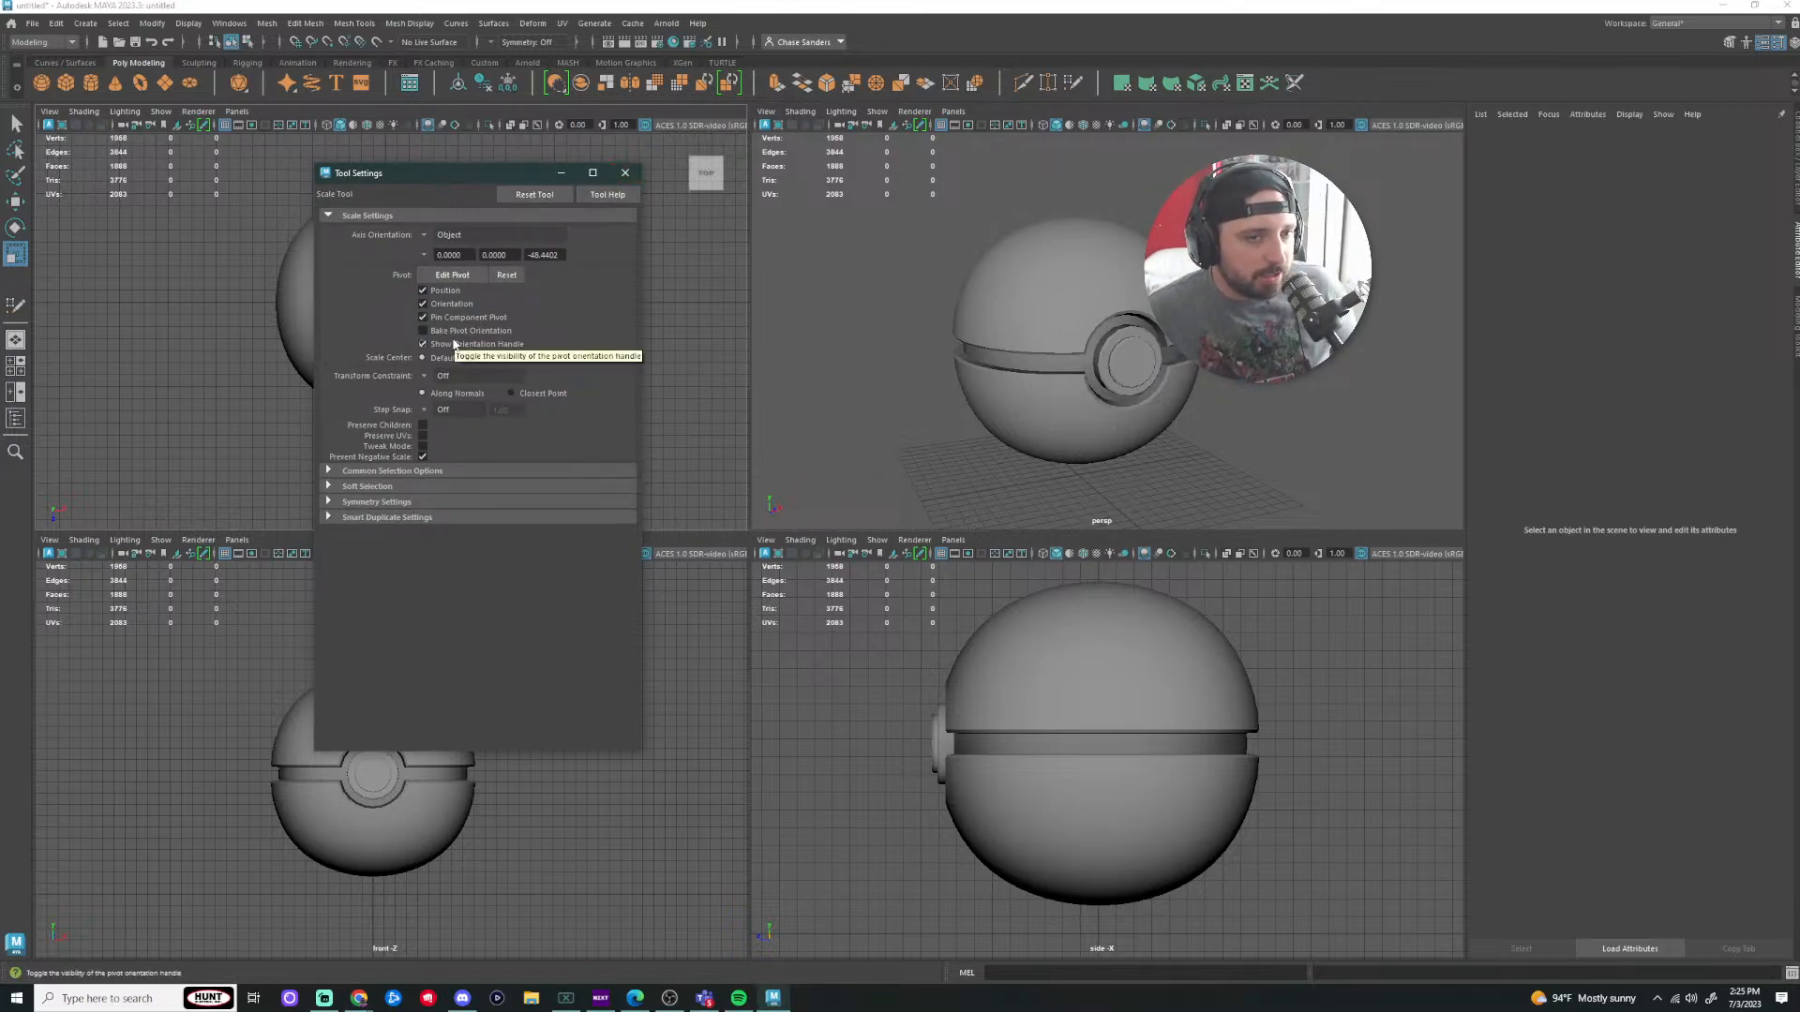
{"action": "left_click", "coordinate": [625, 174]}
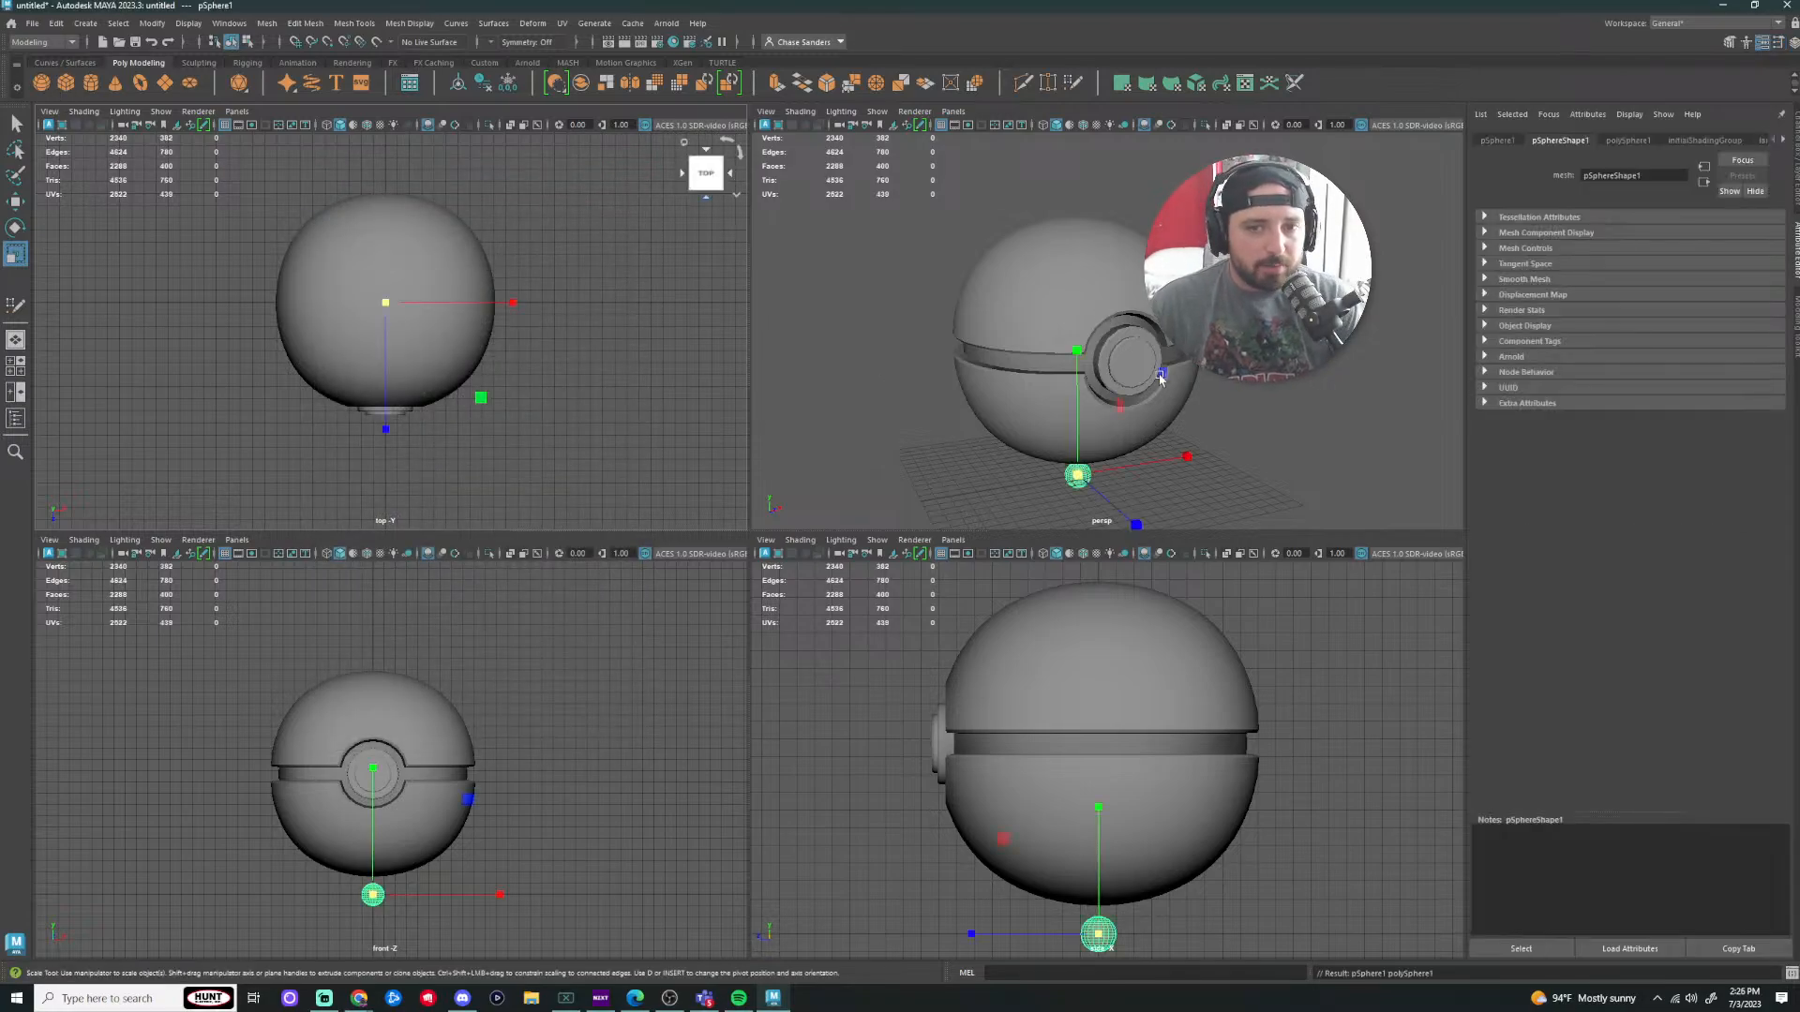
{"action": "key", "text": "w"}
{"action": "left_click_drag", "start_coordinate": [1183, 457], "coordinate": [791, 241]}
{"action": "left_click_drag", "start_coordinate": [912, 338], "coordinate": [953, 335]}
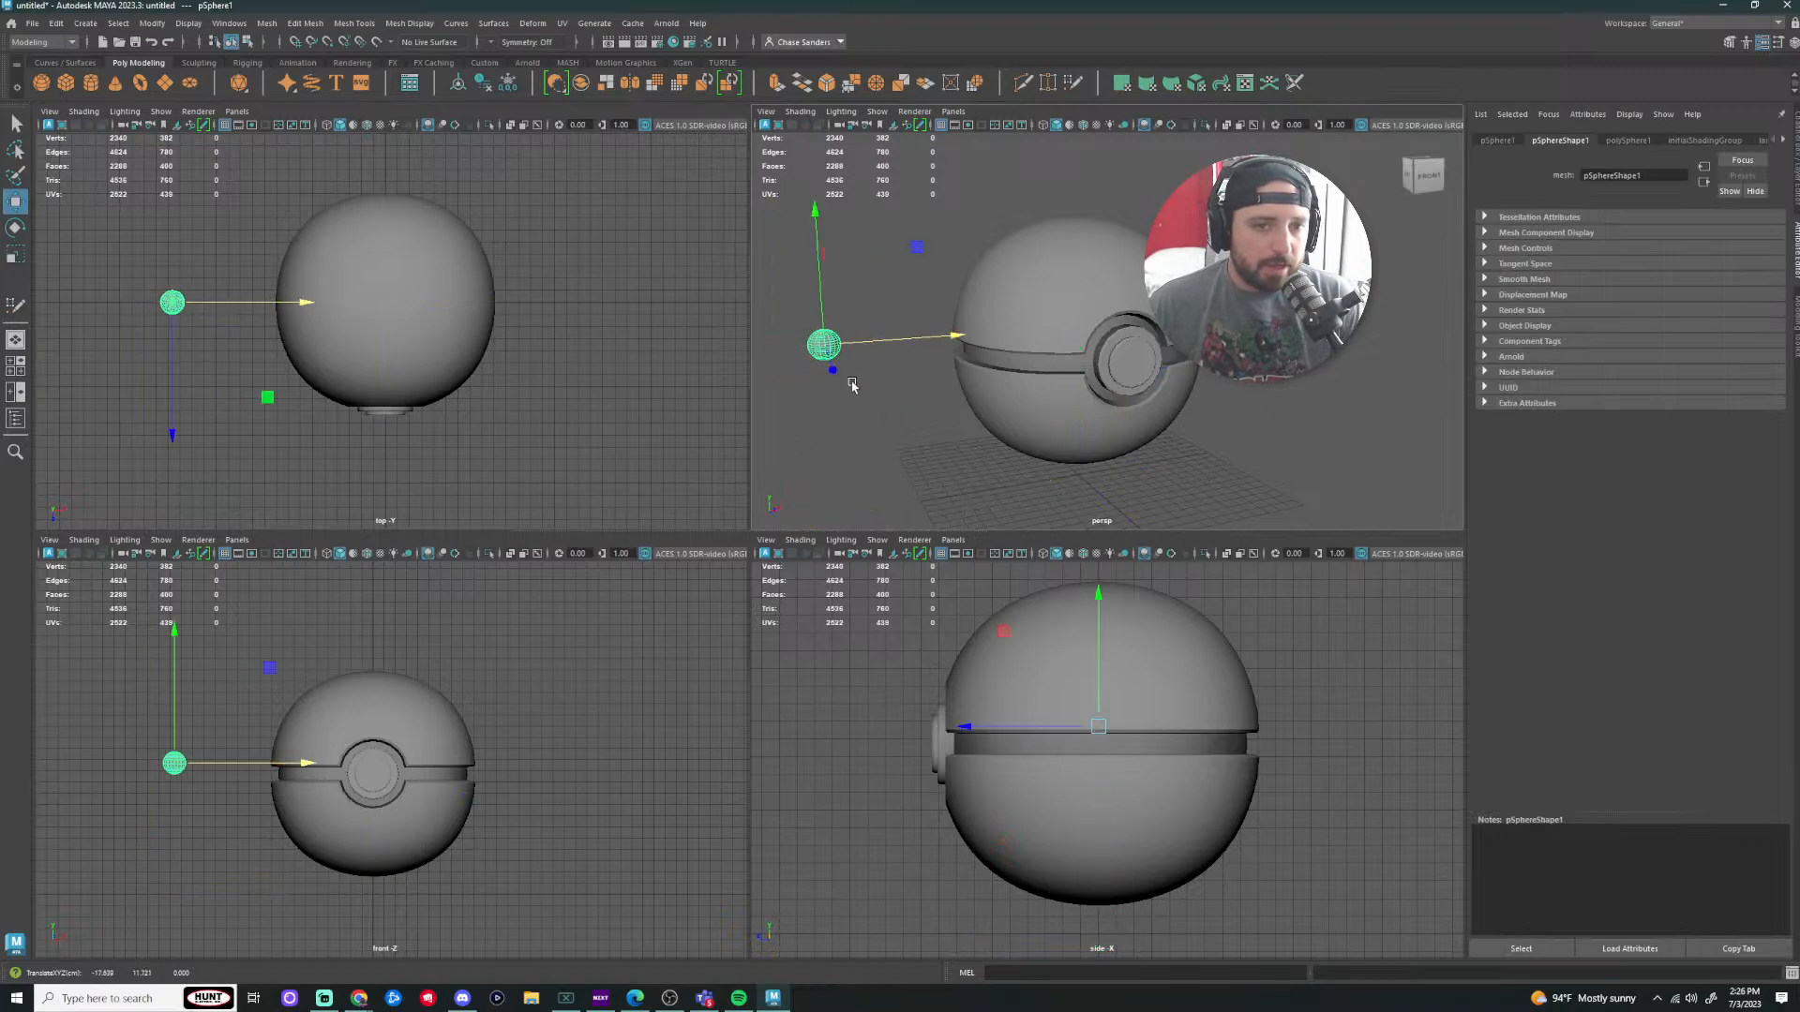
{"action": "scroll", "coordinate": [834, 380], "scroll_direction": "up", "scroll_amount": 5}
{"action": "middle_click_drag", "start_coordinate": [831, 378], "coordinate": [950, 385], "text": "alt"}
{"action": "key", "text": "space"}
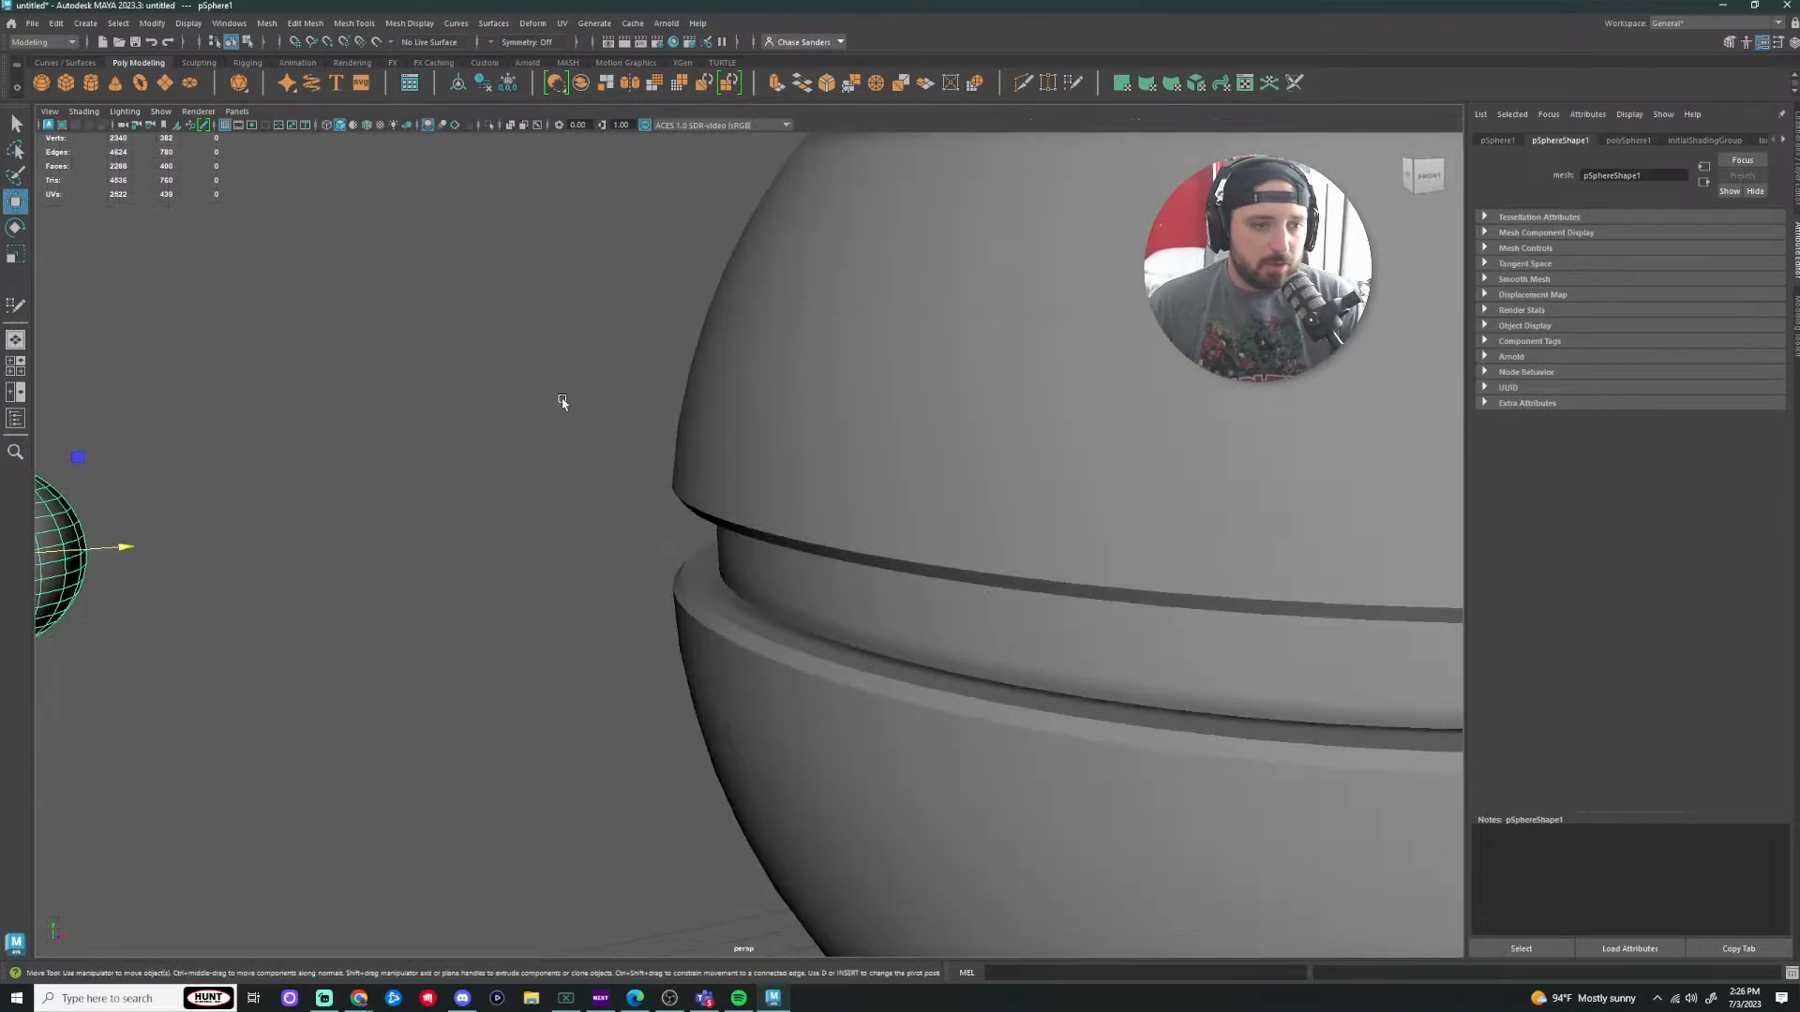
{"action": "middle_click_drag", "start_coordinate": [563, 402], "coordinate": [973, 409], "text": "alt"}
{"action": "scroll", "coordinate": [973, 408], "scroll_direction": "down", "scroll_amount": 2}
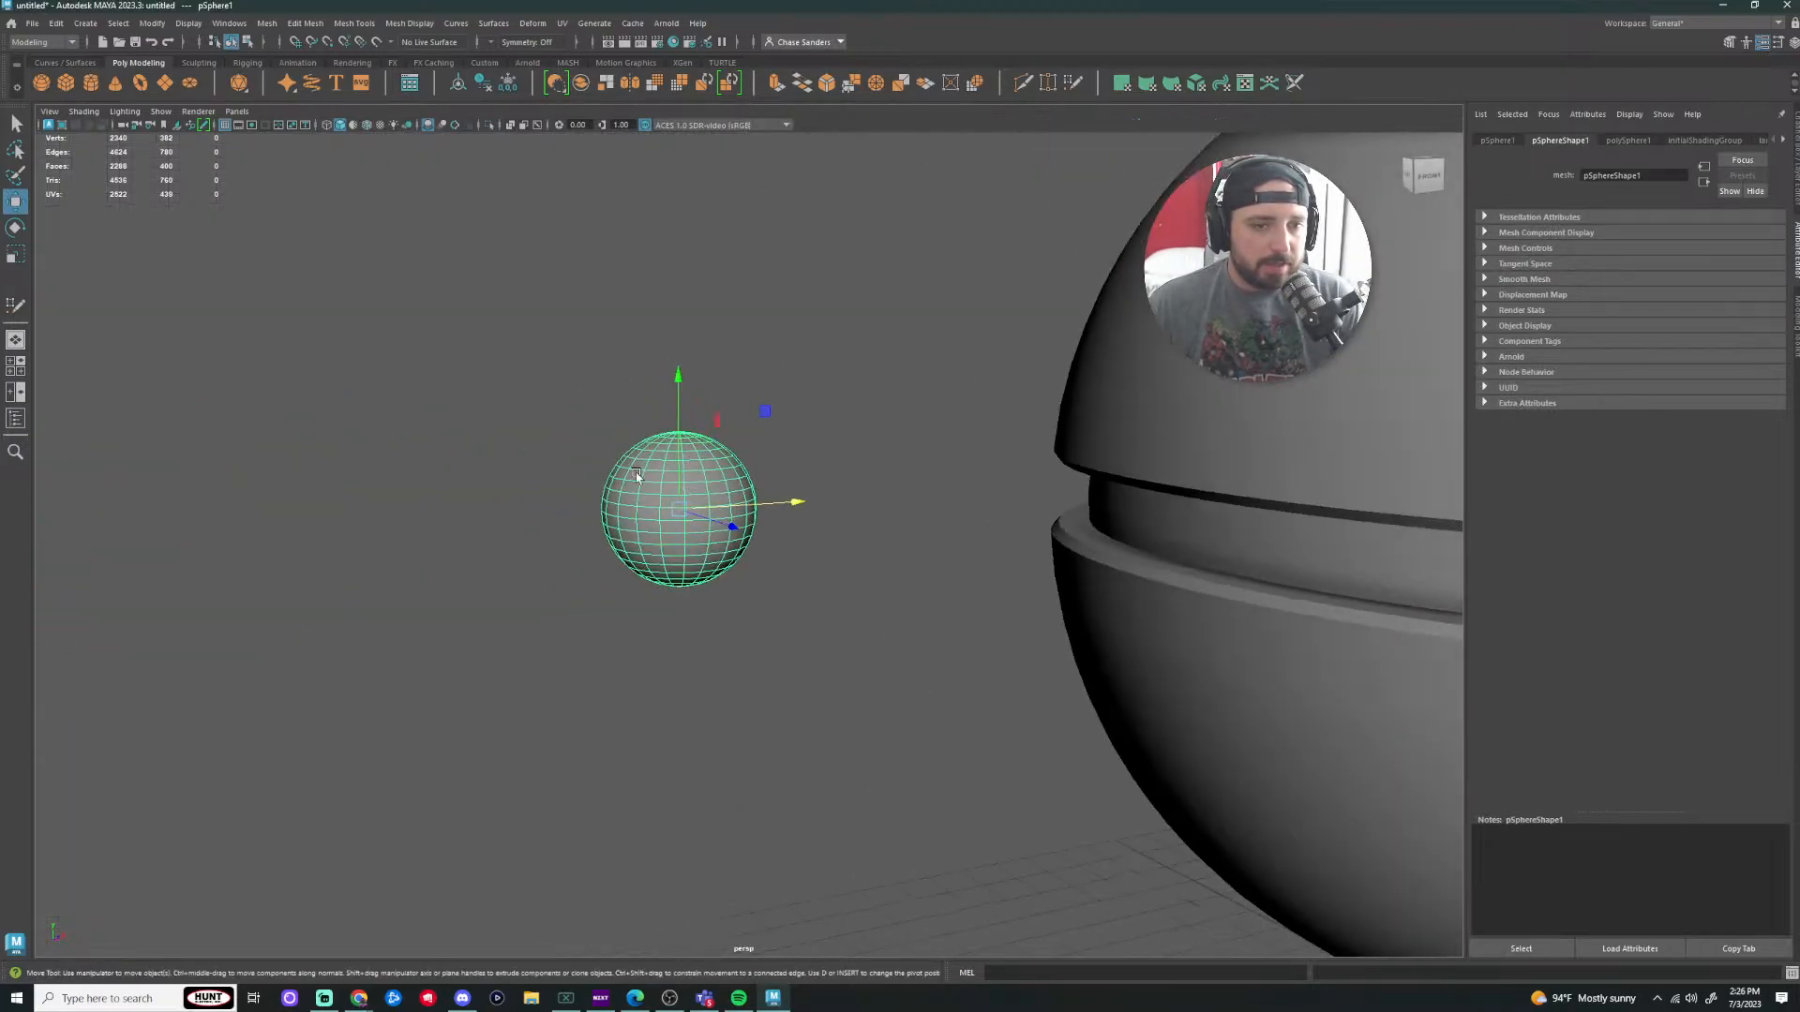
Step: Toggle the Move Tool axis orientation to World and back to Object
{"action": "double_click", "coordinate": [16, 213]}
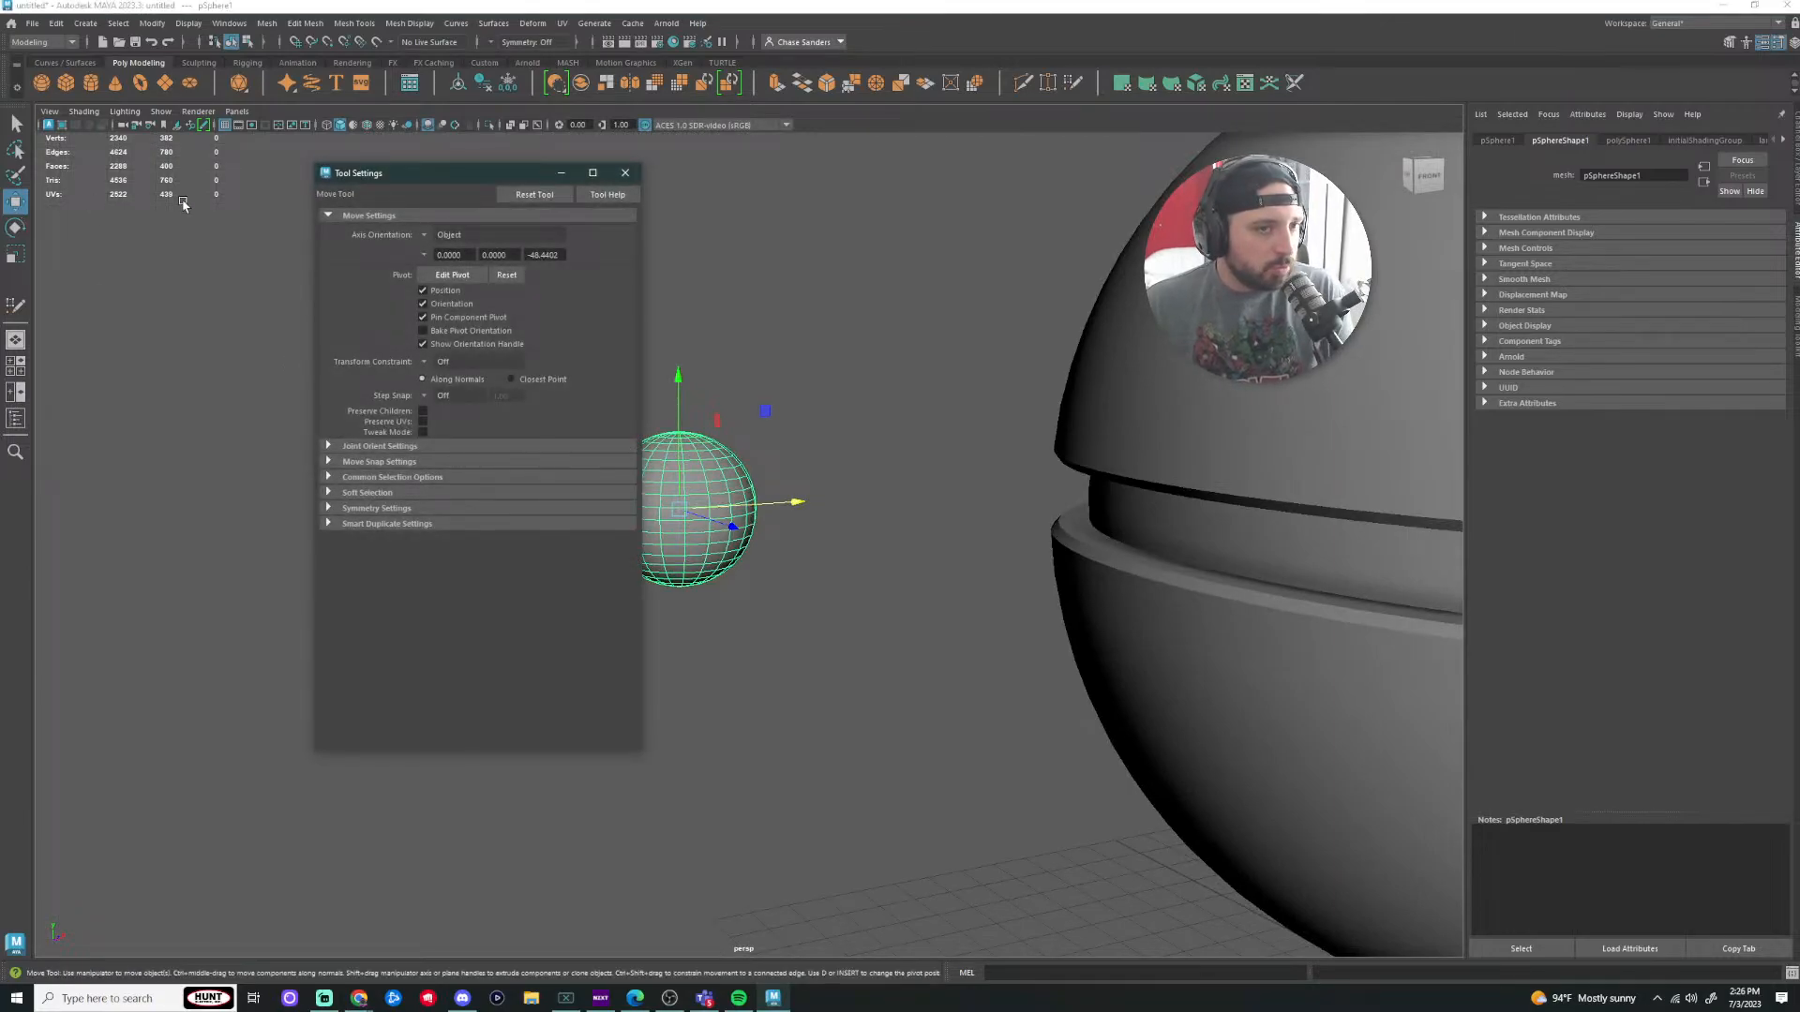
{"action": "left_click", "coordinate": [624, 173]}
{"action": "double_click", "coordinate": [22, 204]}
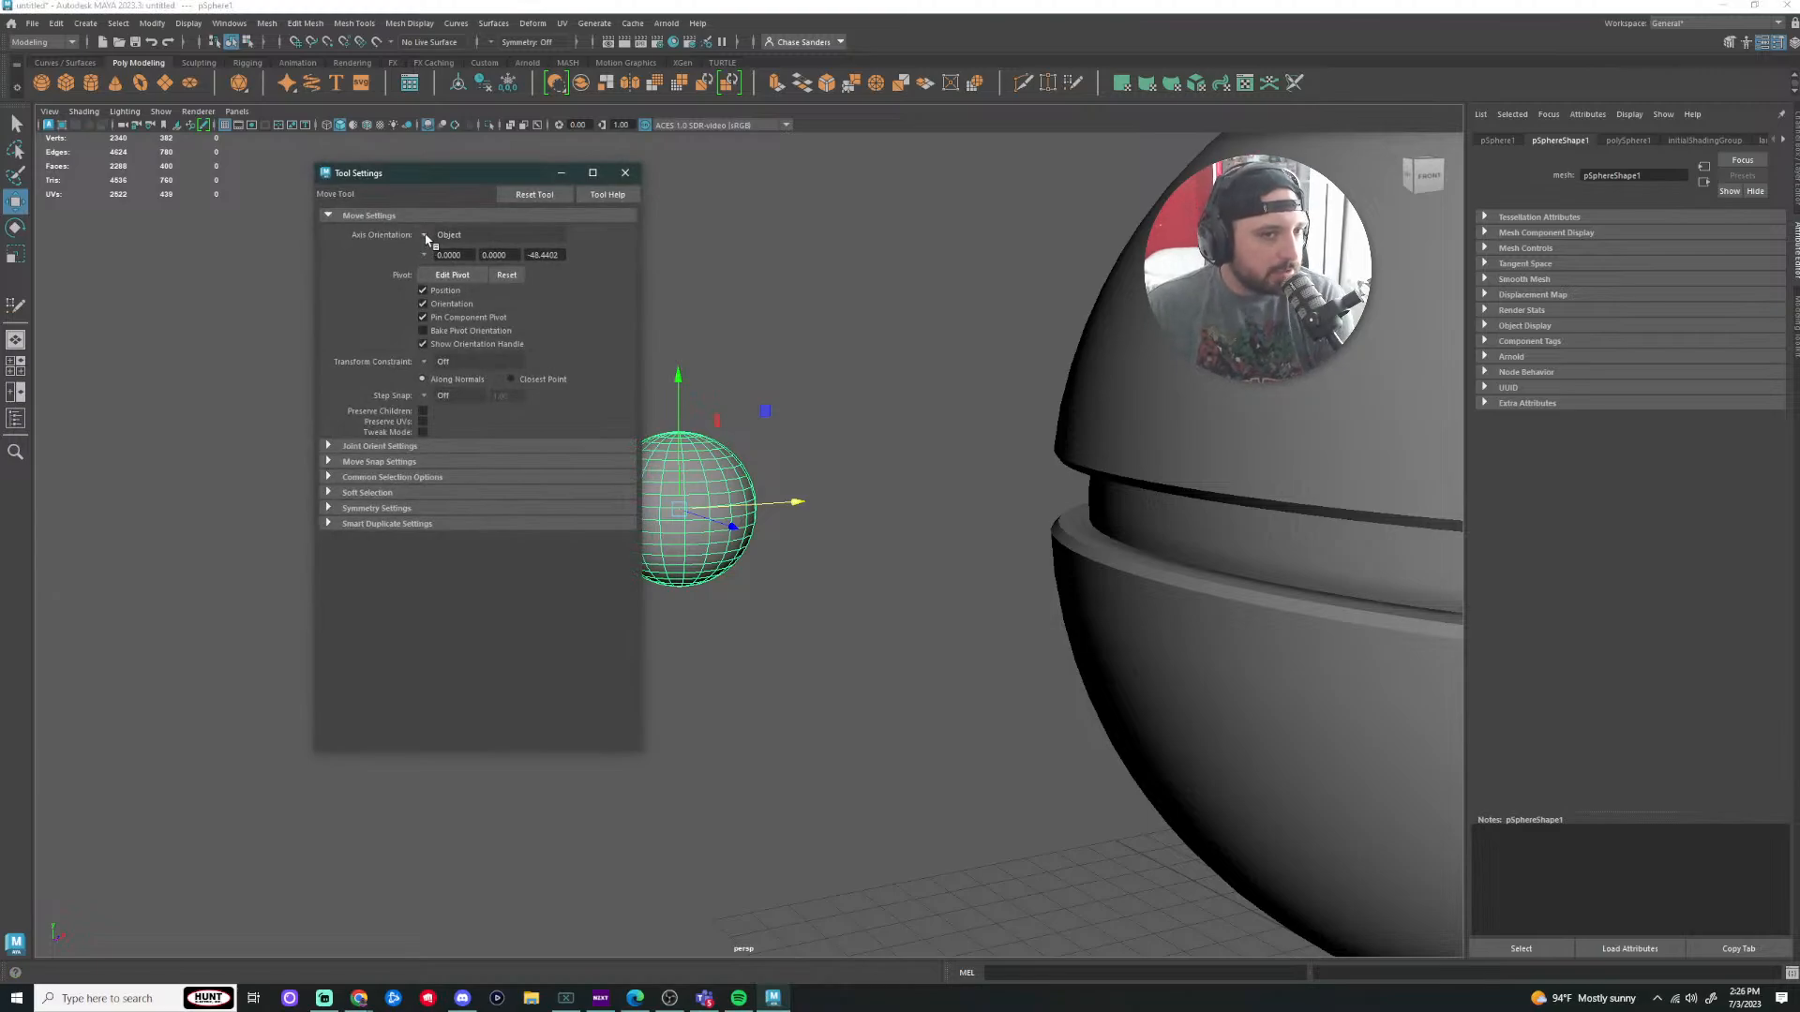
{"action": "left_click", "coordinate": [427, 238]}
{"action": "left_click", "coordinate": [450, 255]}
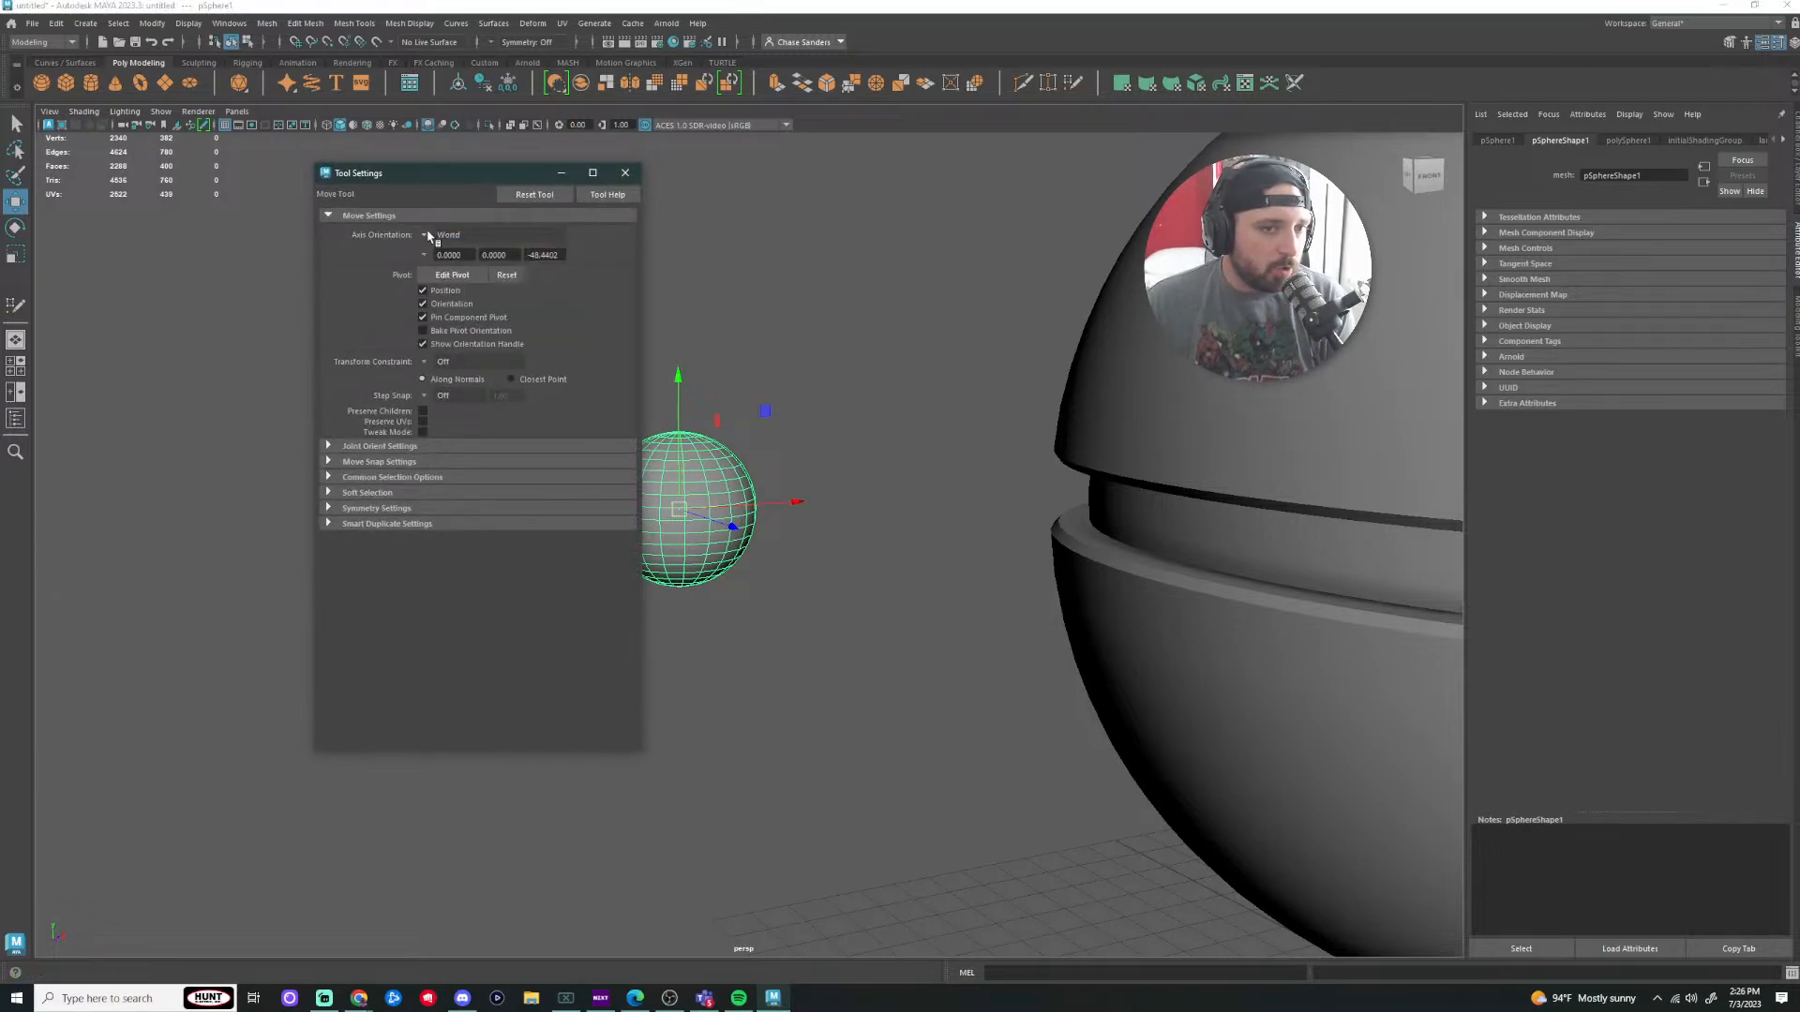
{"action": "left_click", "coordinate": [427, 235]}
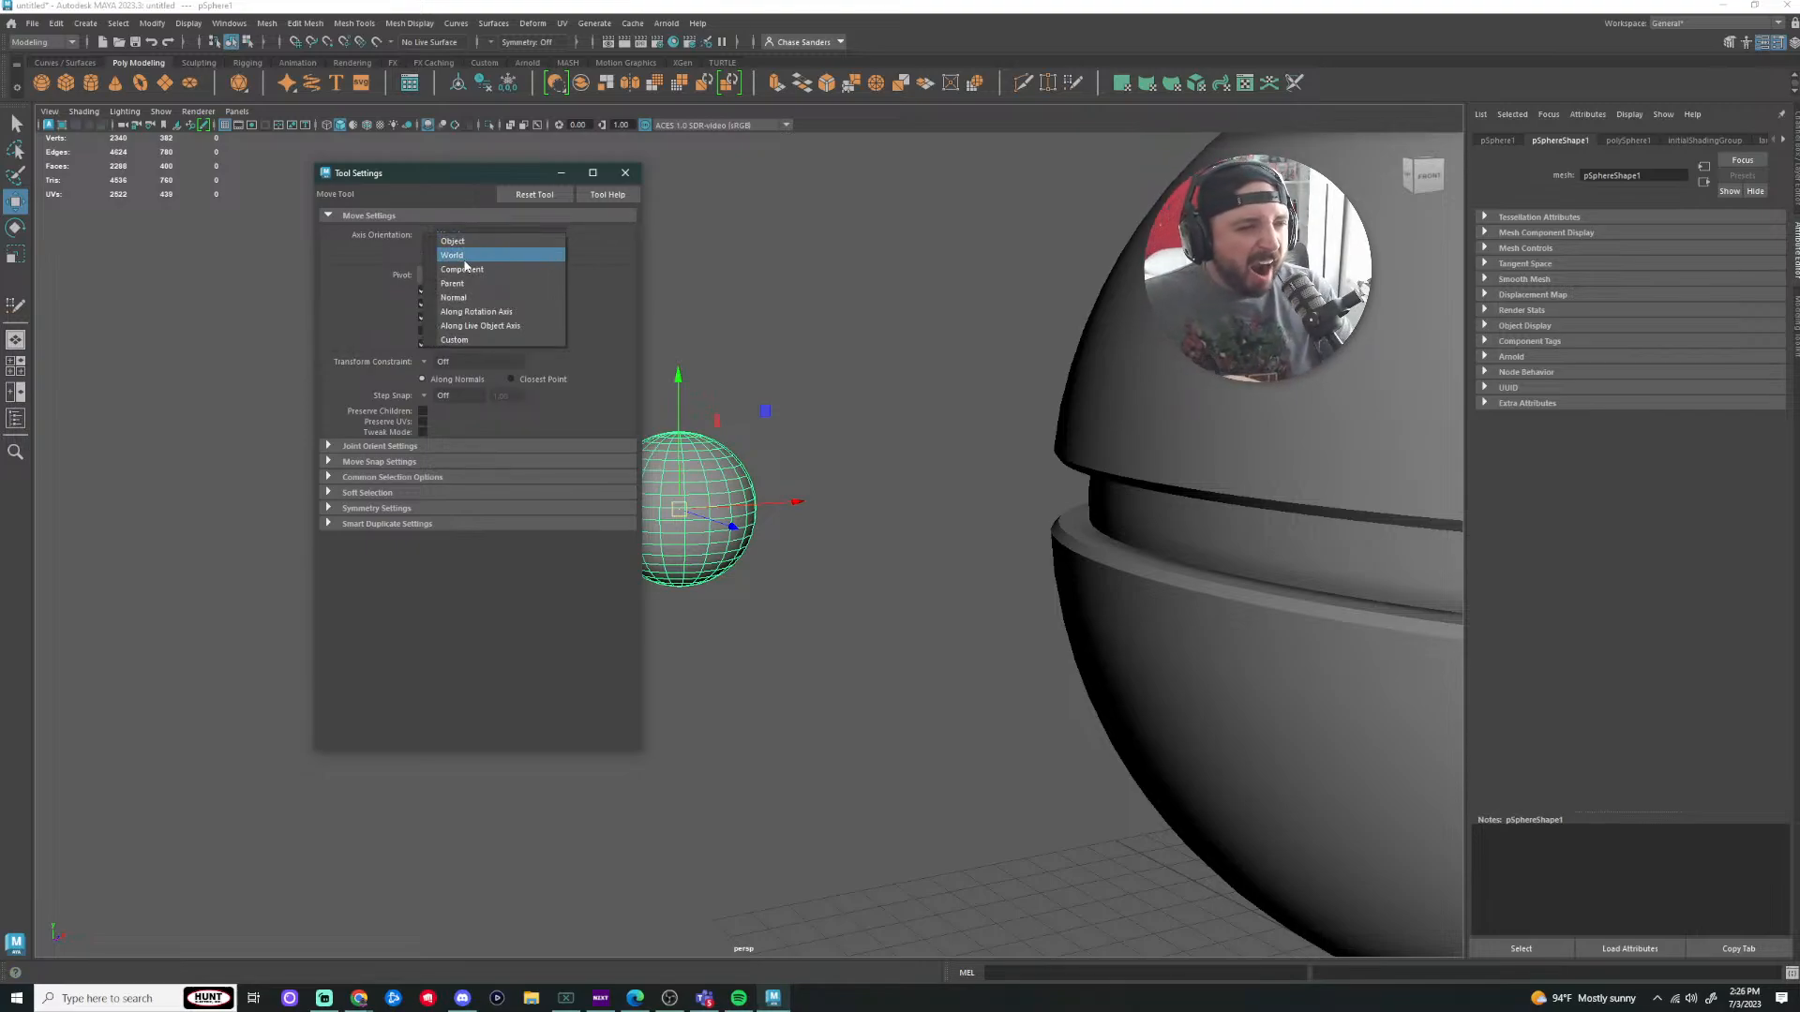
{"action": "left_click", "coordinate": [452, 241]}
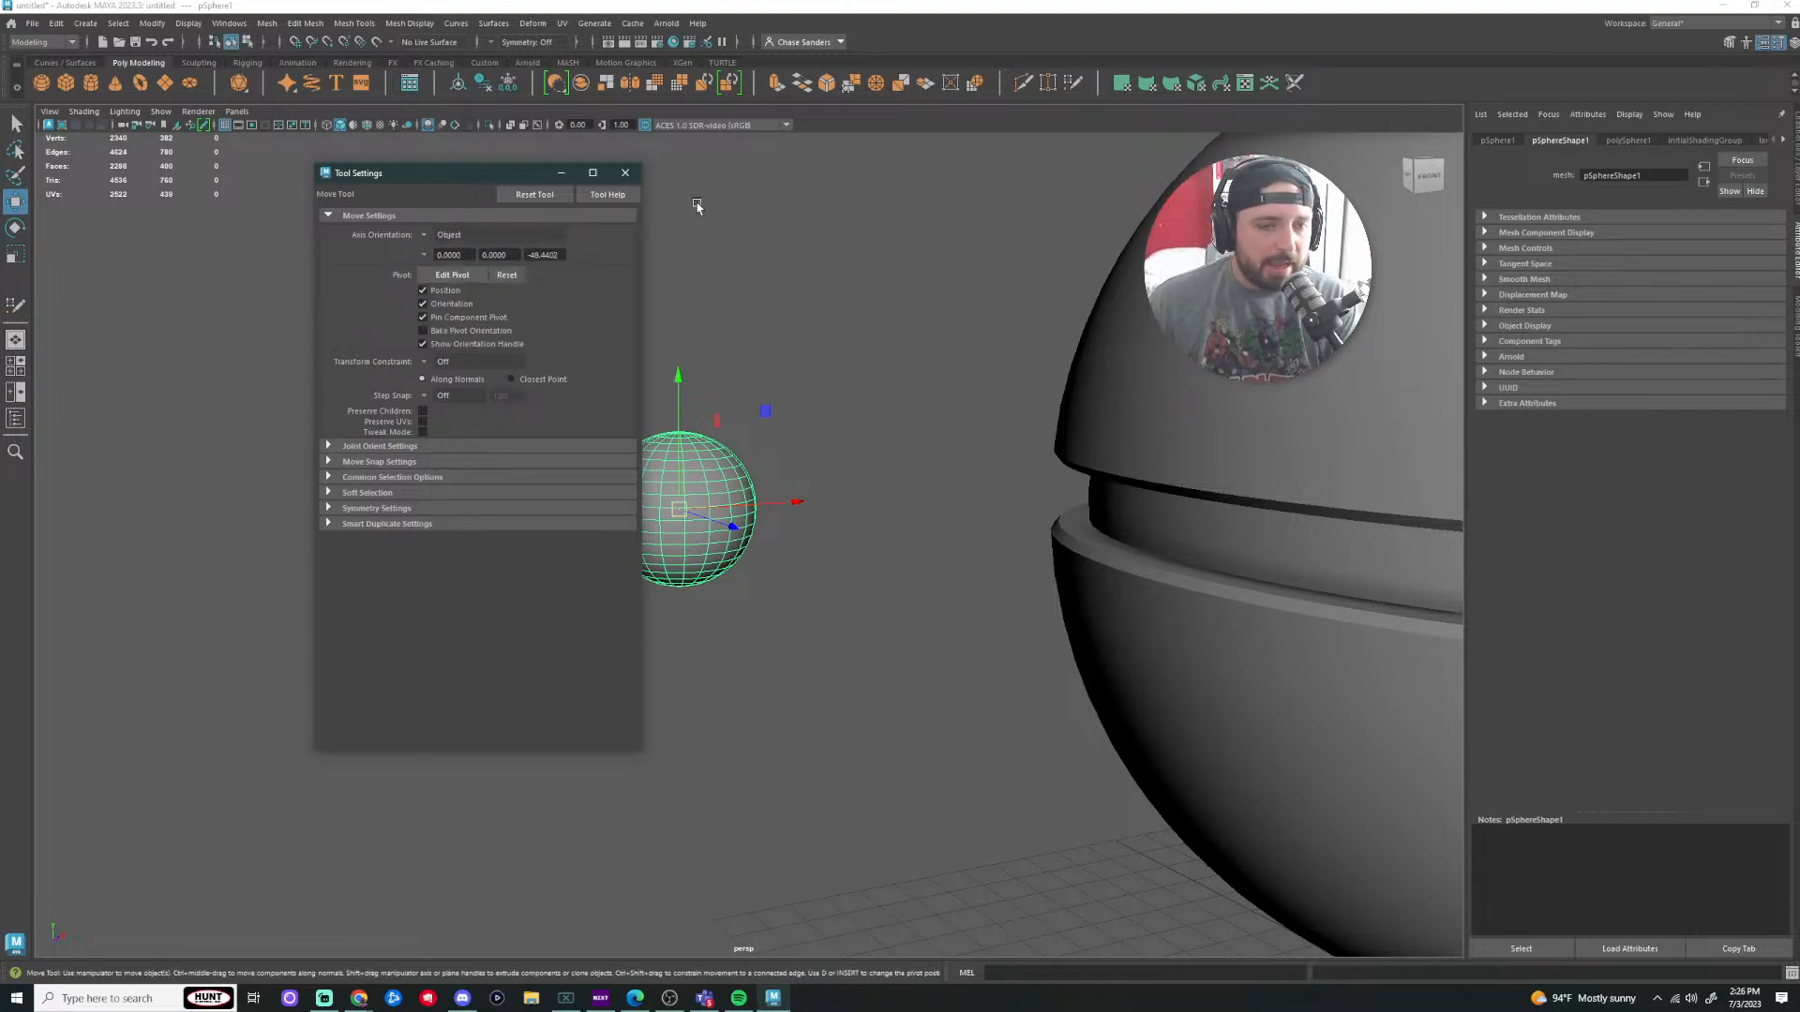
{"action": "left_click", "coordinate": [625, 173]}
Step: Delete the small test sphere, then switch to the Scale tool and close its settings
{"action": "left_click", "coordinate": [826, 449]}
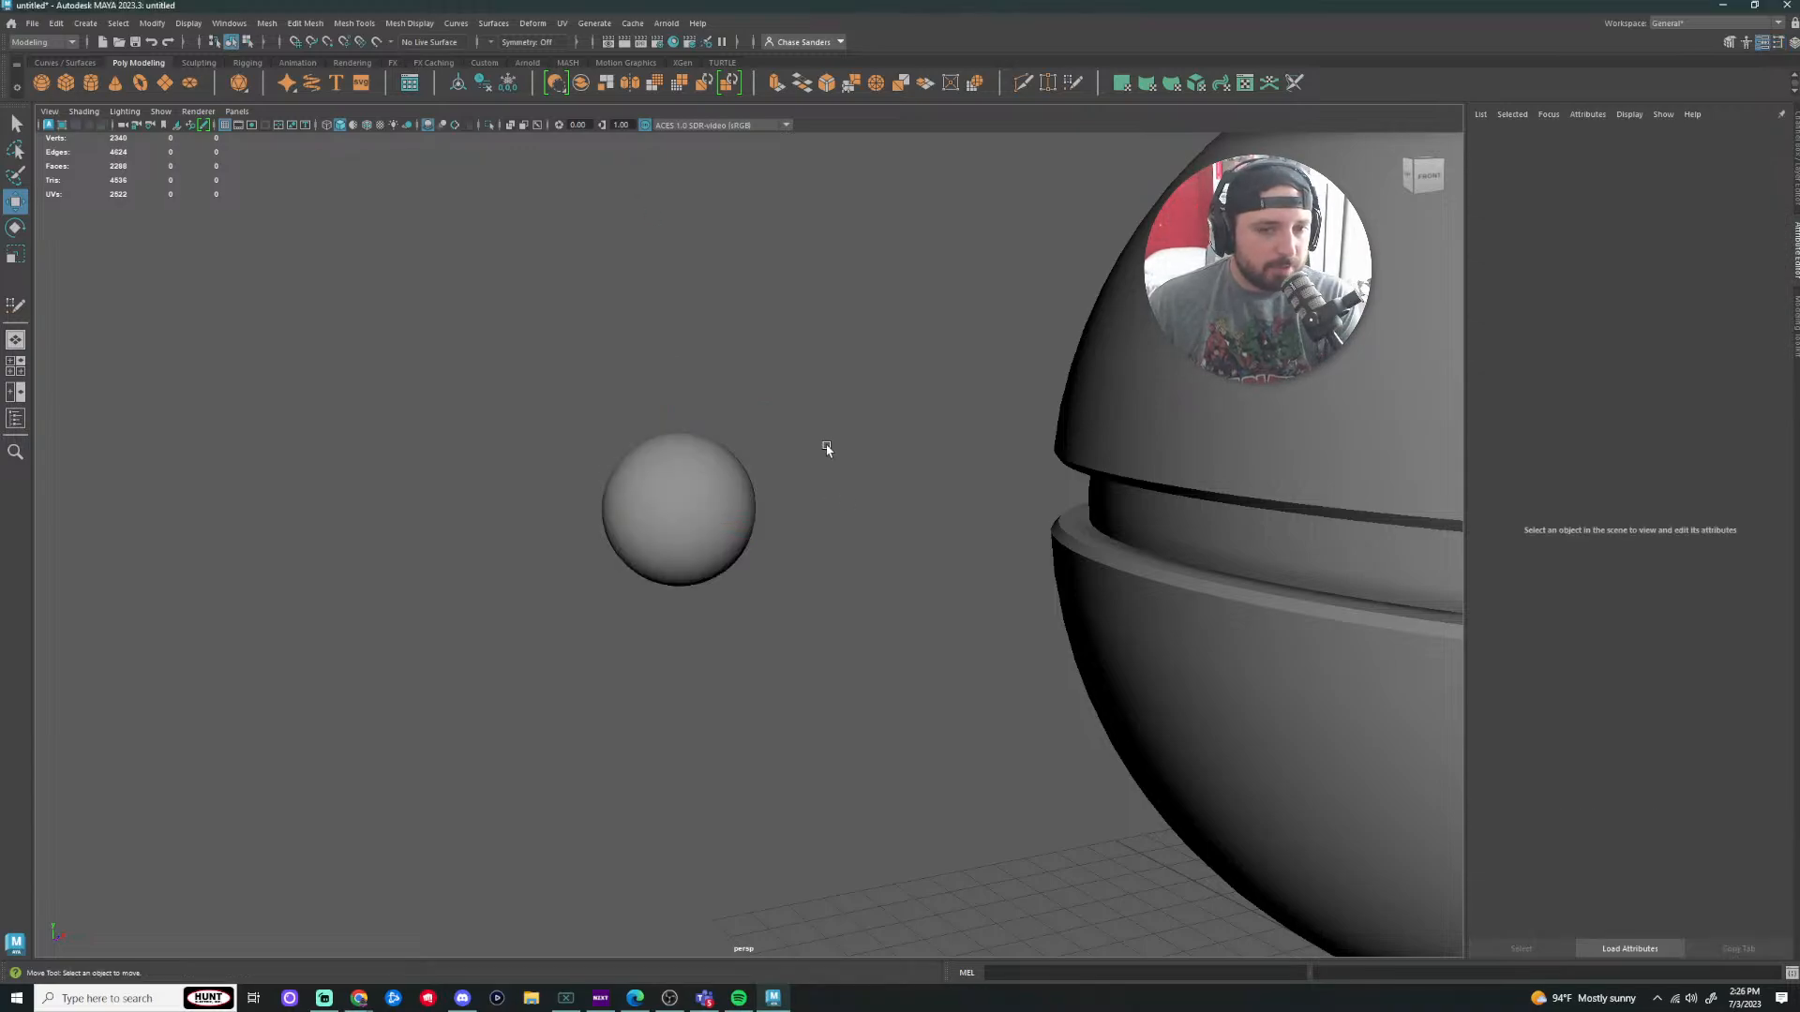
{"action": "left_click", "coordinate": [686, 509]}
{"action": "key", "text": "Delete"}
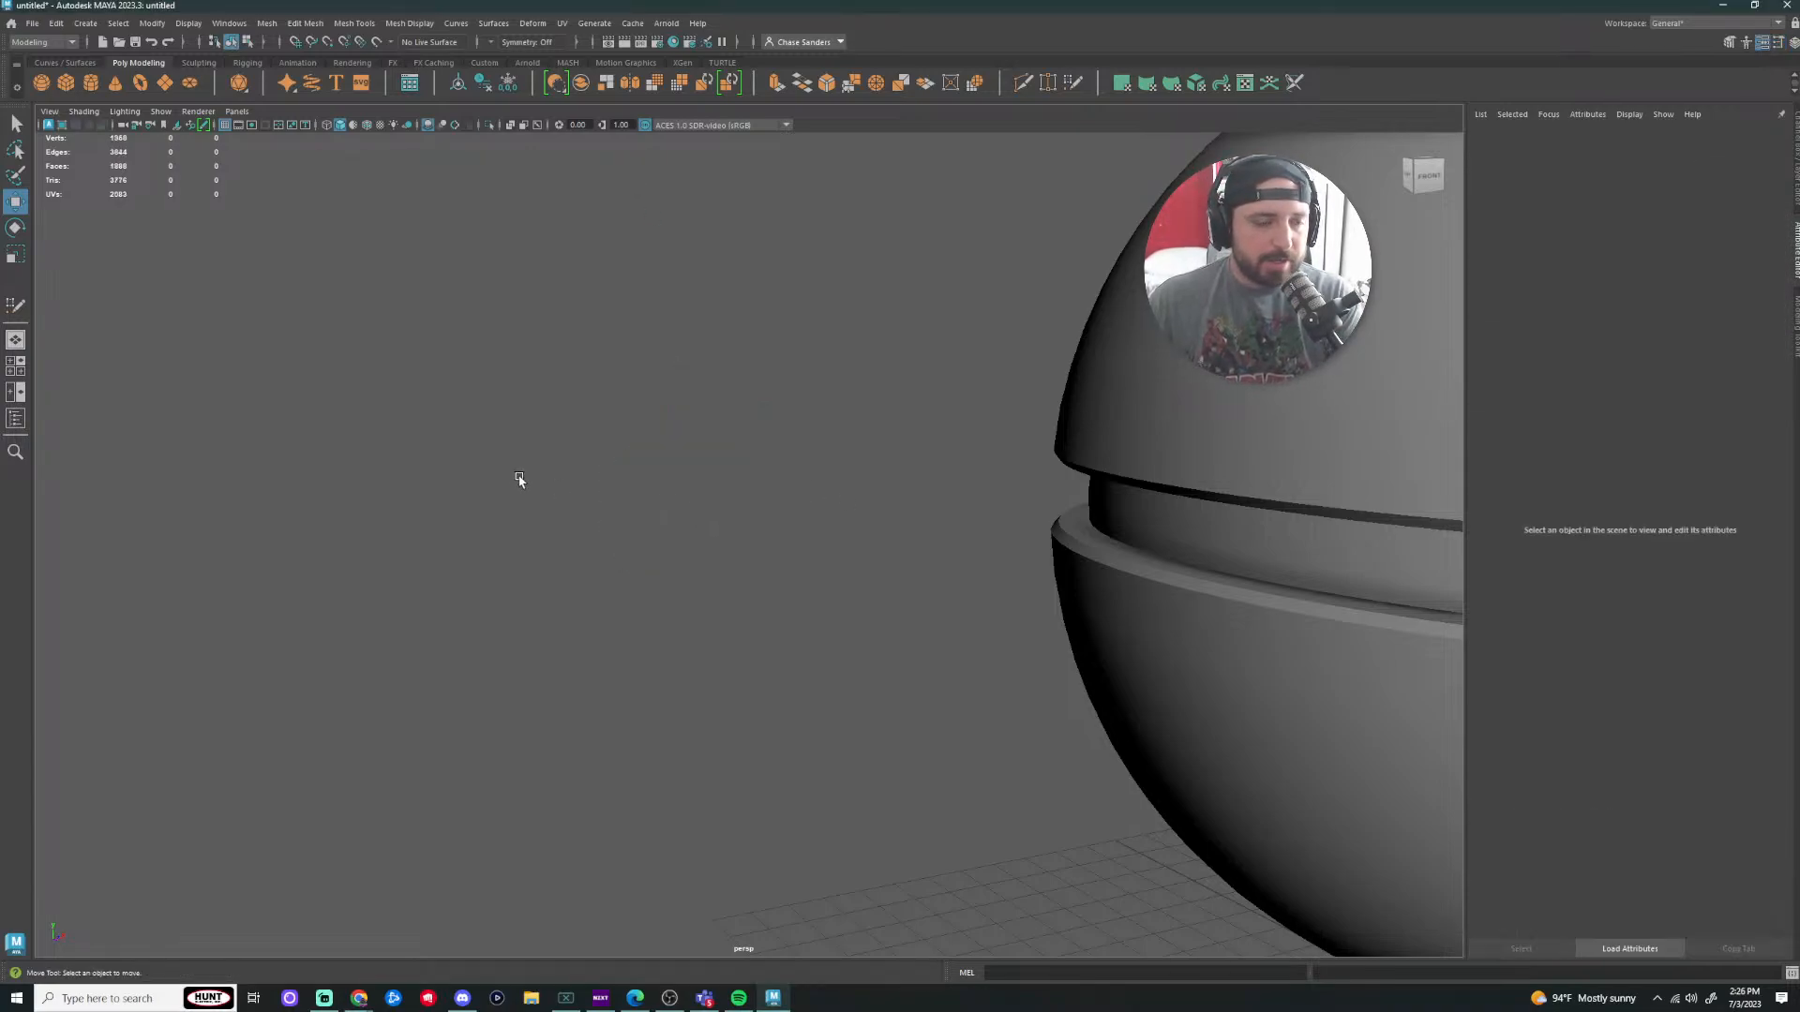
{"action": "double_click", "coordinate": [15, 228]}
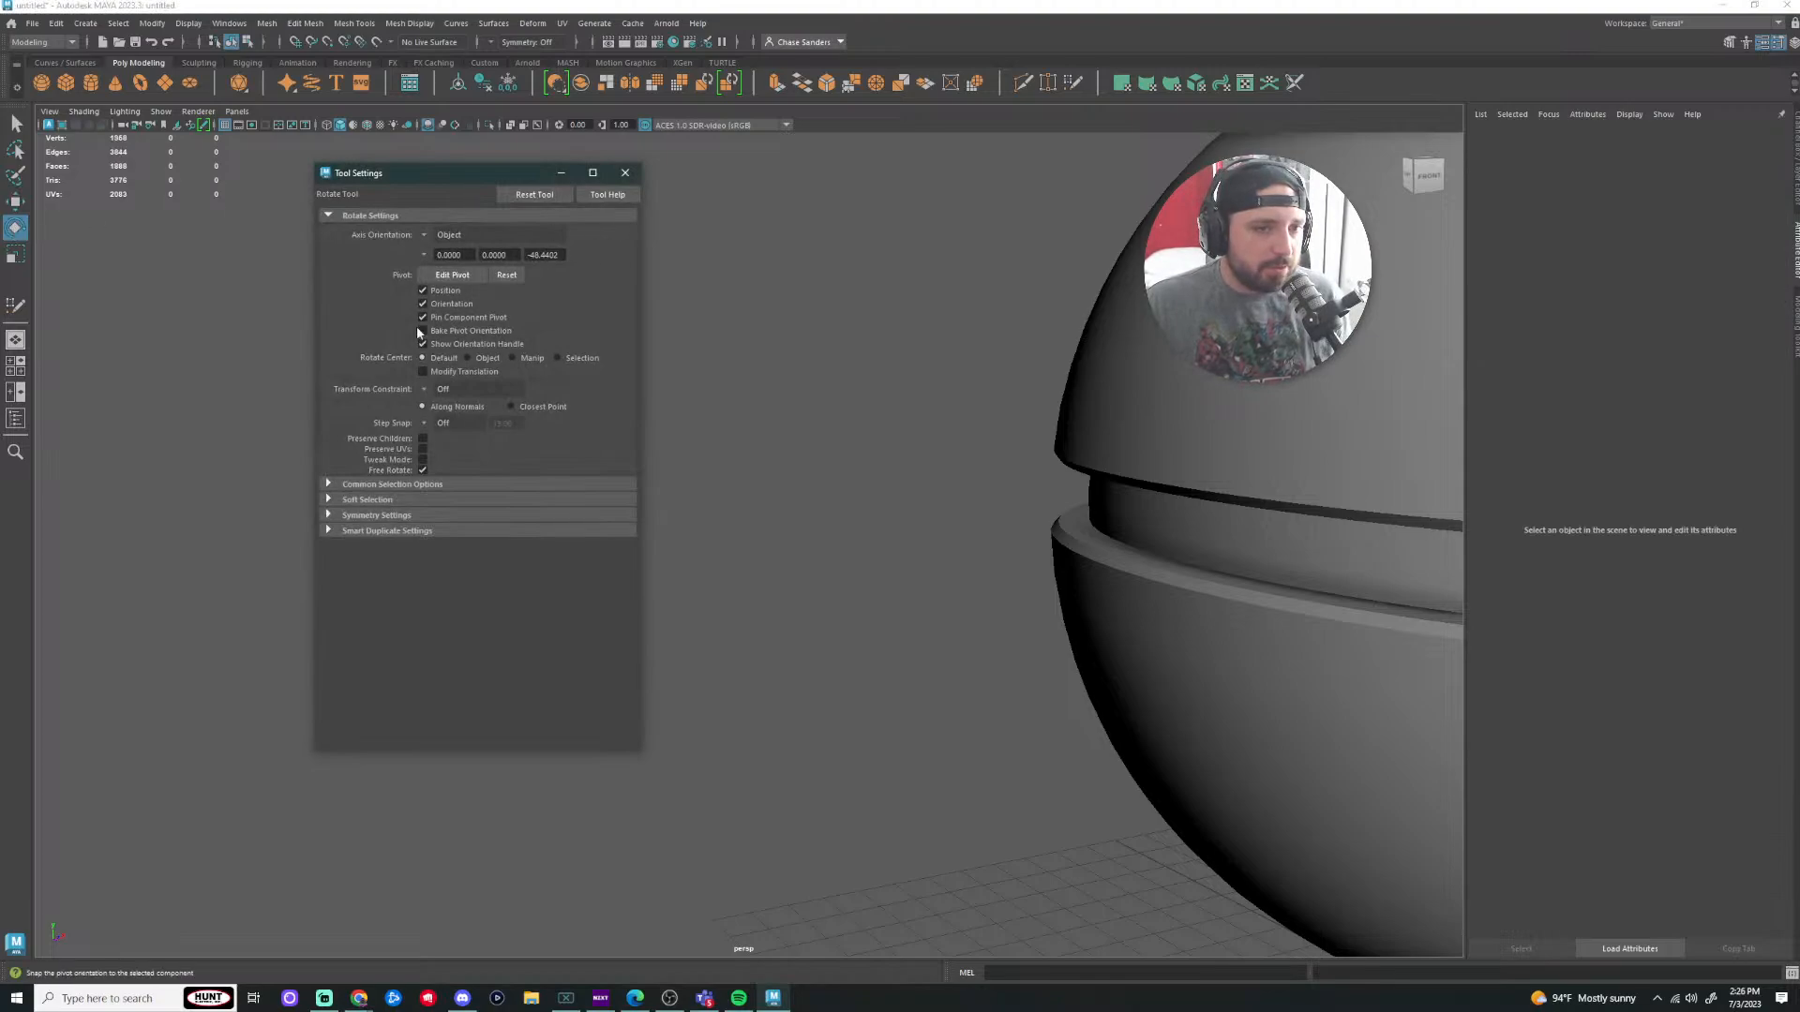
{"action": "left_click", "coordinate": [15, 254]}
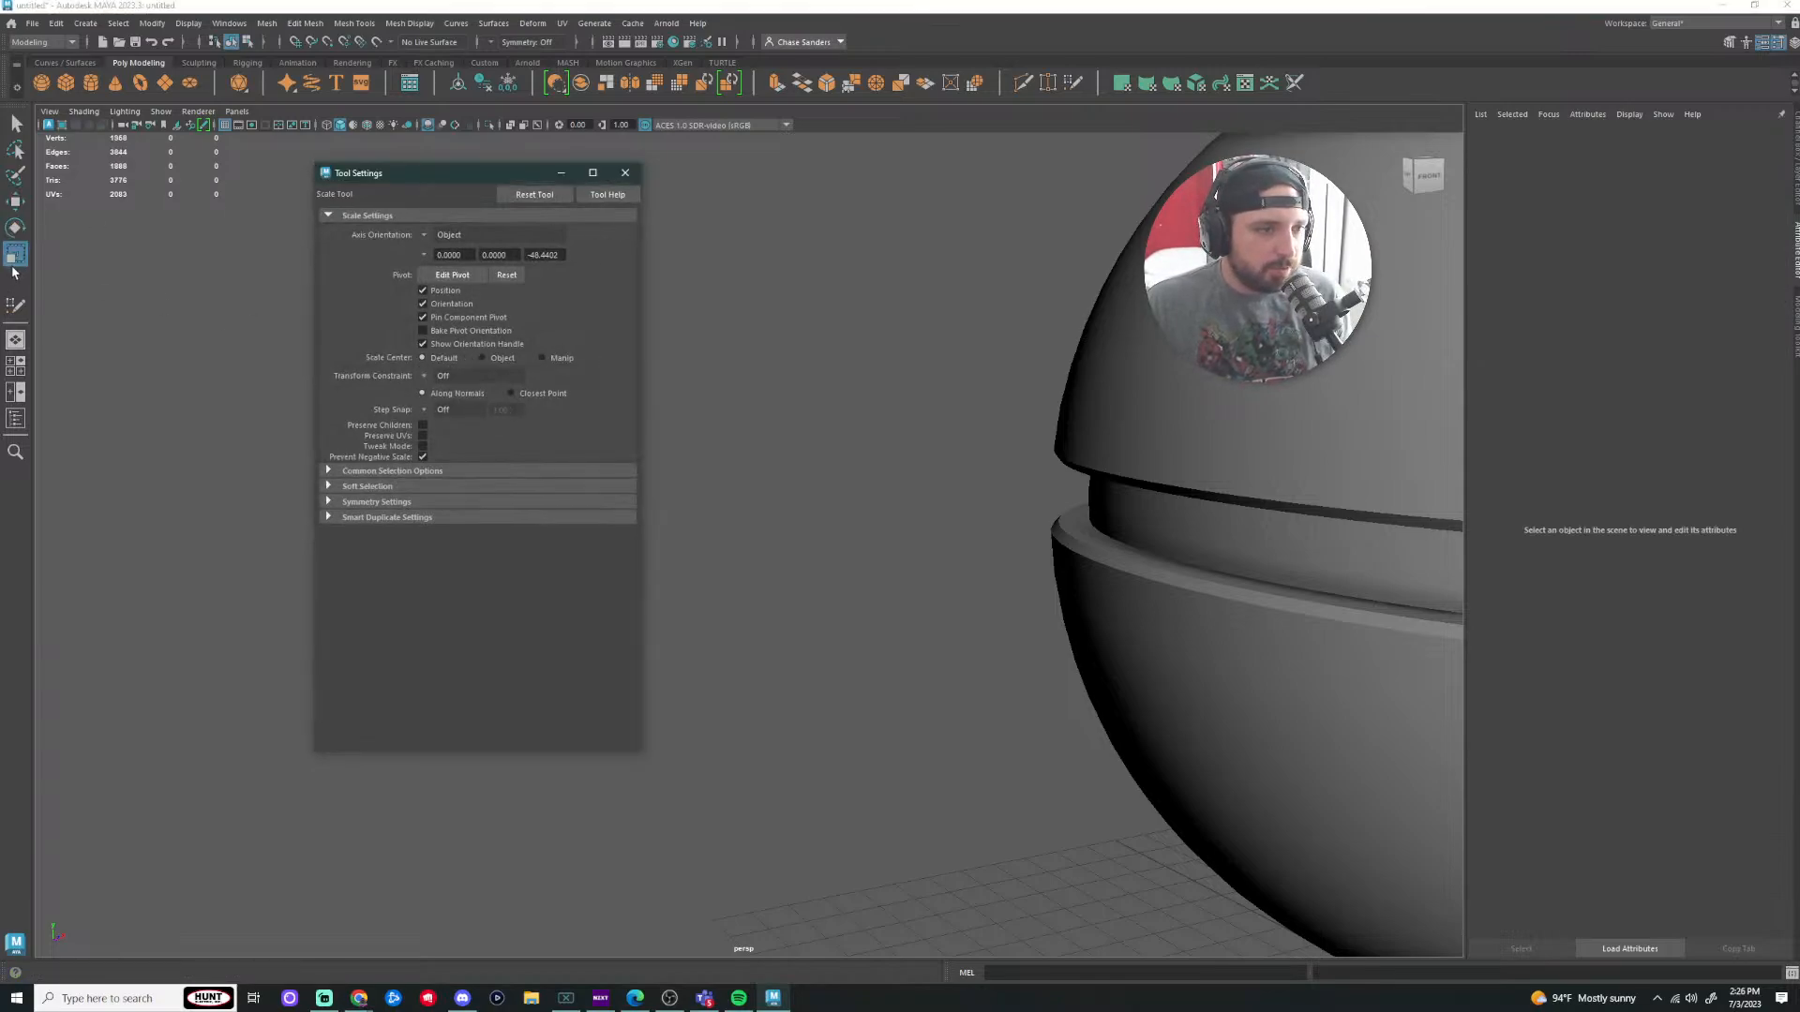
{"action": "left_click", "coordinate": [625, 173]}
{"action": "scroll", "coordinate": [667, 329], "scroll_direction": "down", "scroll_amount": 10}
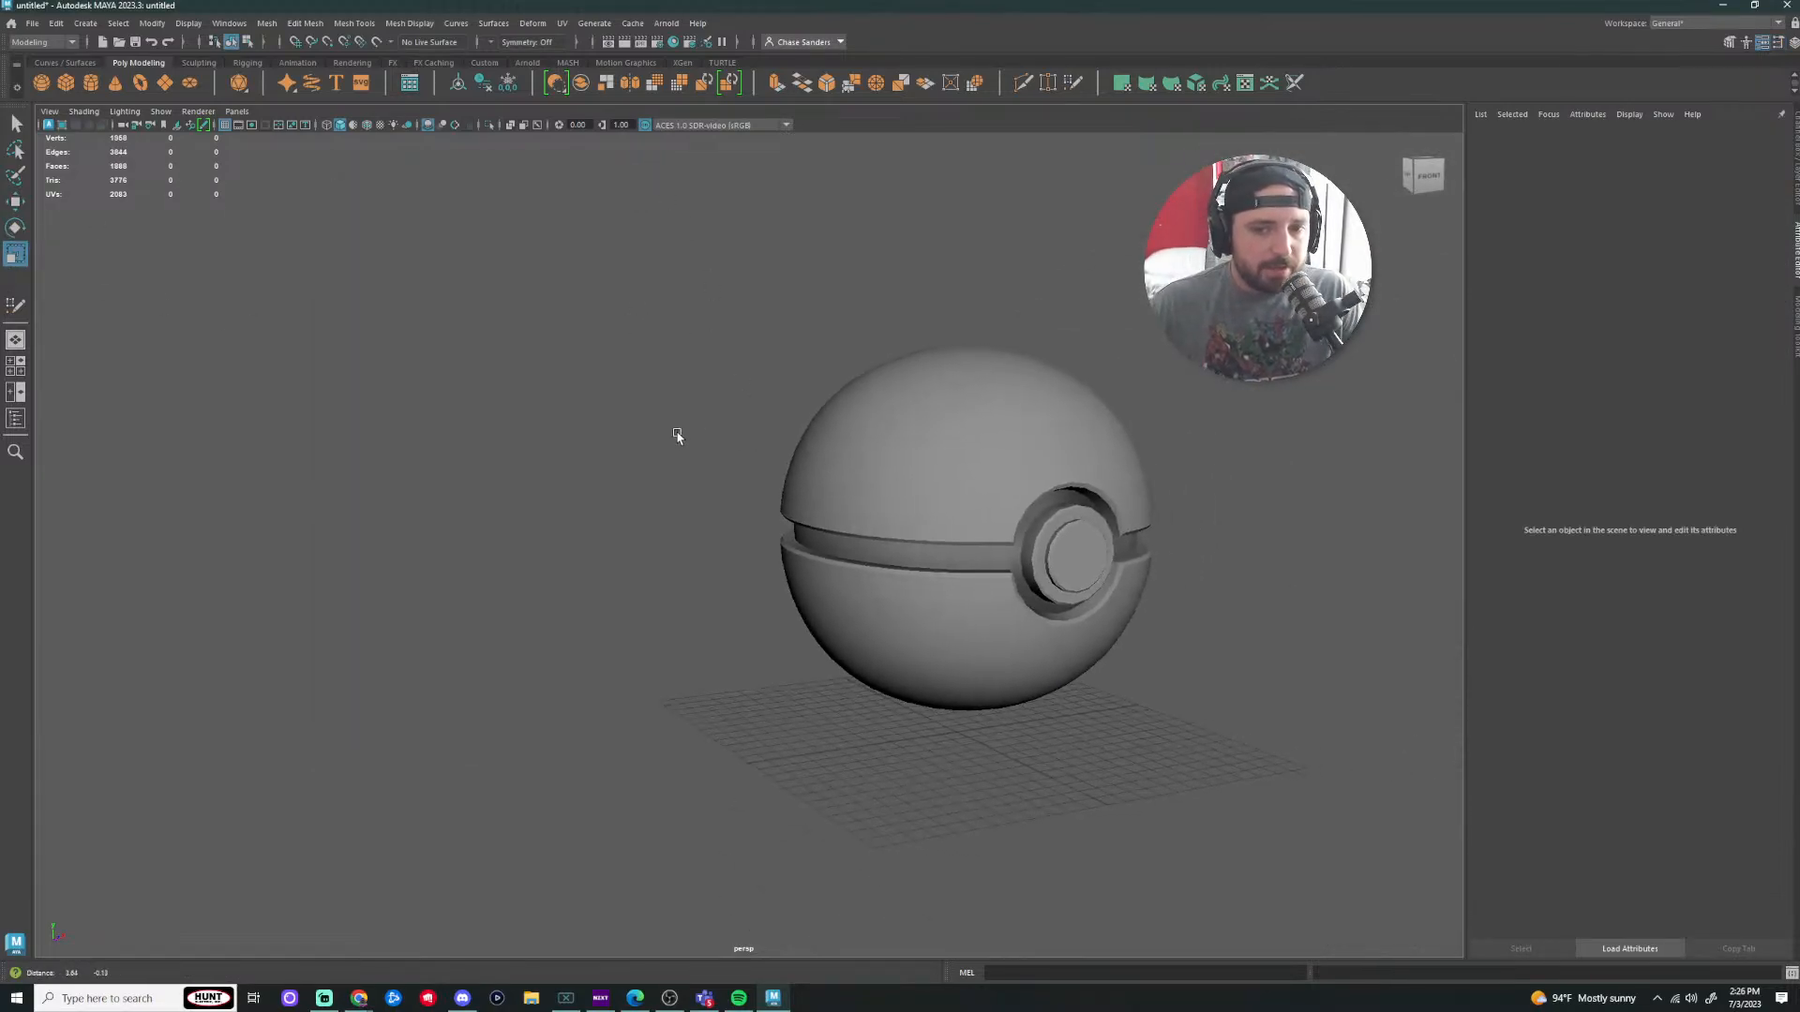
{"action": "middle_click_drag", "start_coordinate": [678, 437], "coordinate": [574, 430], "text": "alt"}
{"action": "scroll", "coordinate": [727, 362], "scroll_direction": "down", "scroll_amount": 3}
{"action": "scroll", "coordinate": [1148, 486], "scroll_direction": "up", "scroll_amount": 6}
{"action": "scroll", "coordinate": [1331, 534], "scroll_direction": "up", "scroll_amount": 4}
{"action": "middle_click_drag", "start_coordinate": [1327, 521], "coordinate": [962, 476], "text": "alt"}
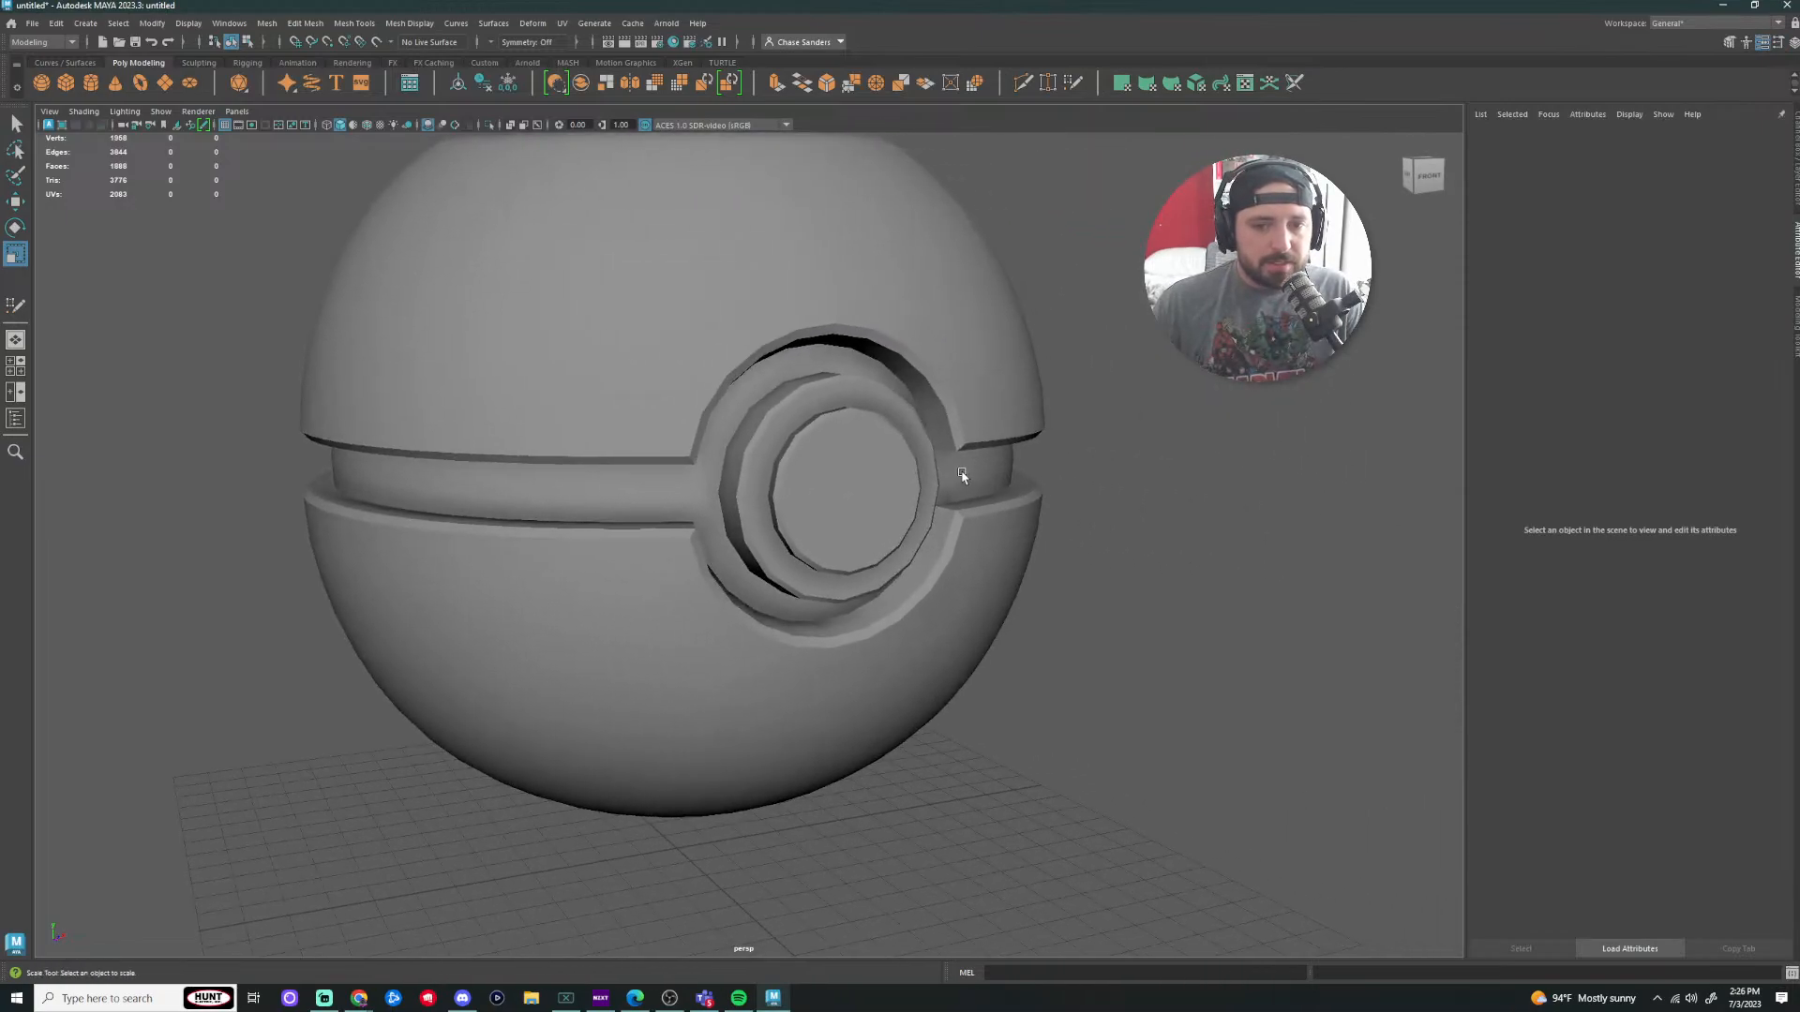
{"action": "scroll", "coordinate": [1087, 474], "scroll_direction": "up", "scroll_amount": 2}
{"action": "scroll", "coordinate": [1120, 474], "scroll_direction": "down", "scroll_amount": 3}
{"action": "left_click", "coordinate": [979, 475]}
{"action": "scroll", "coordinate": [1106, 476], "scroll_direction": "down", "scroll_amount": 3}
{"action": "left_click_drag", "start_coordinate": [1177, 507], "coordinate": [1004, 495], "text": "alt"}
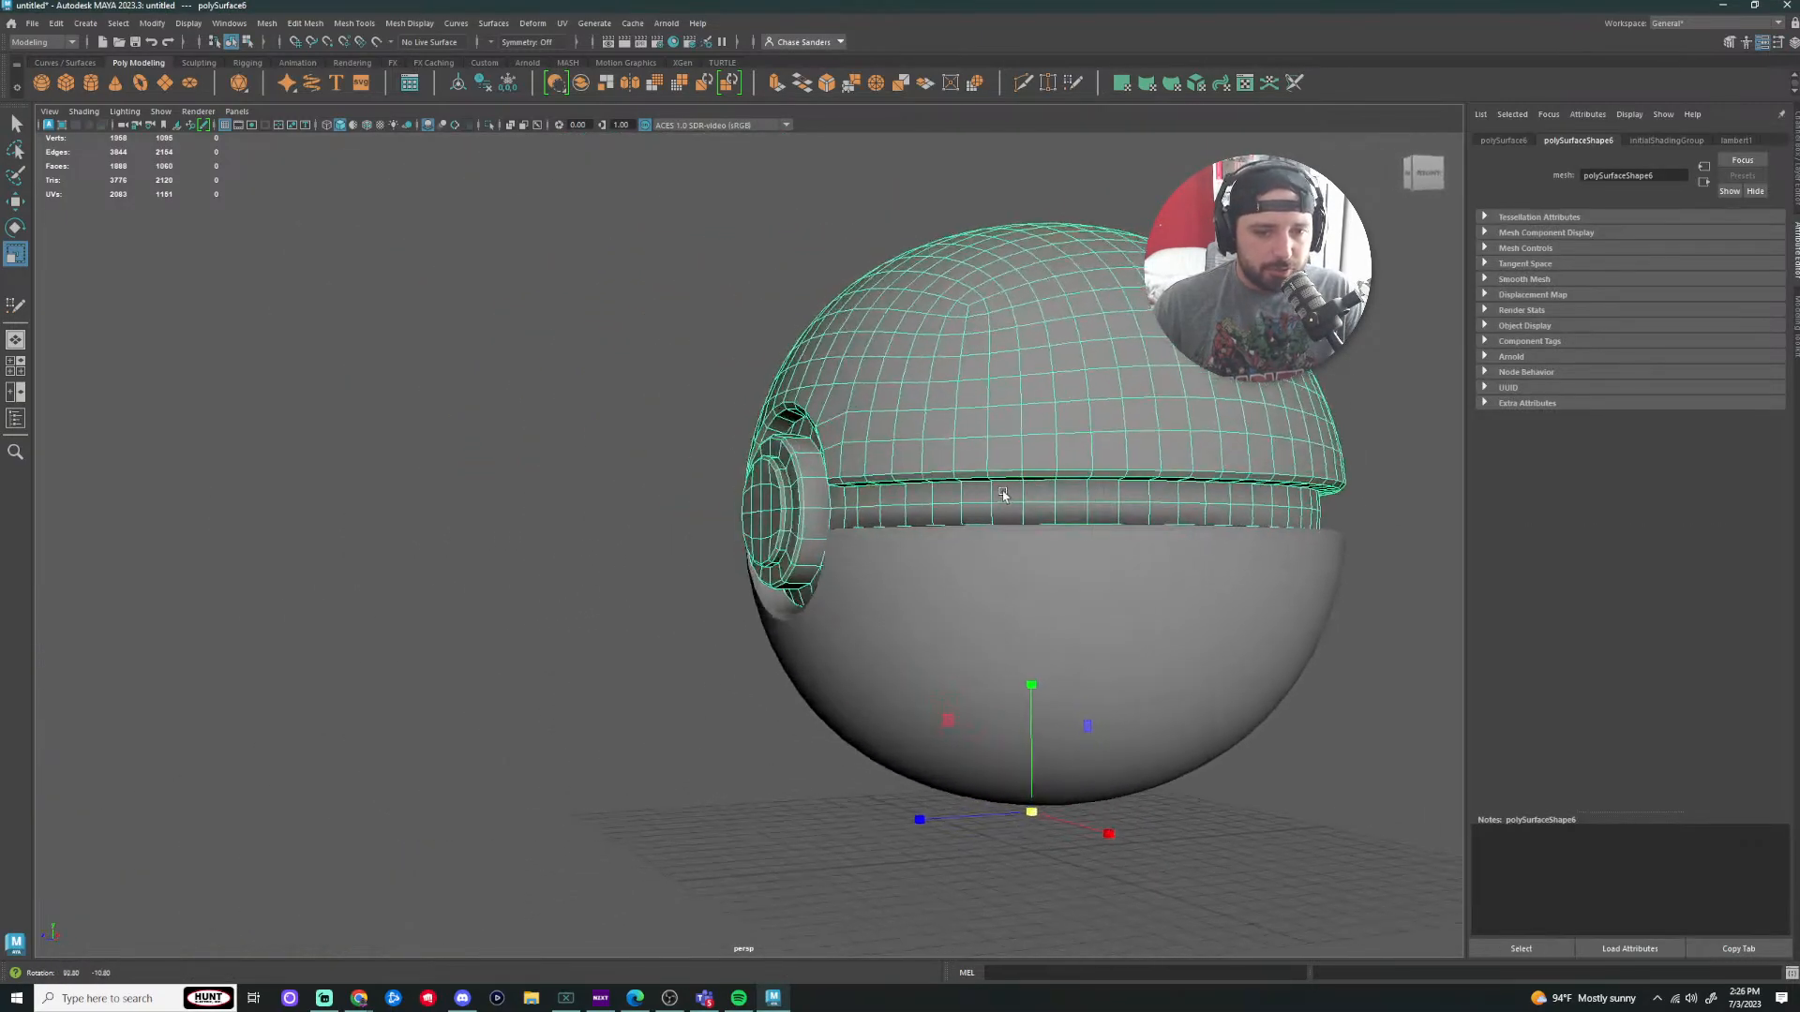
{"action": "left_click", "coordinate": [928, 614]}
{"action": "left_click_drag", "start_coordinate": [525, 577], "coordinate": [773, 568], "text": "alt"}
{"action": "scroll", "coordinate": [825, 567], "scroll_direction": "down", "scroll_amount": 1}
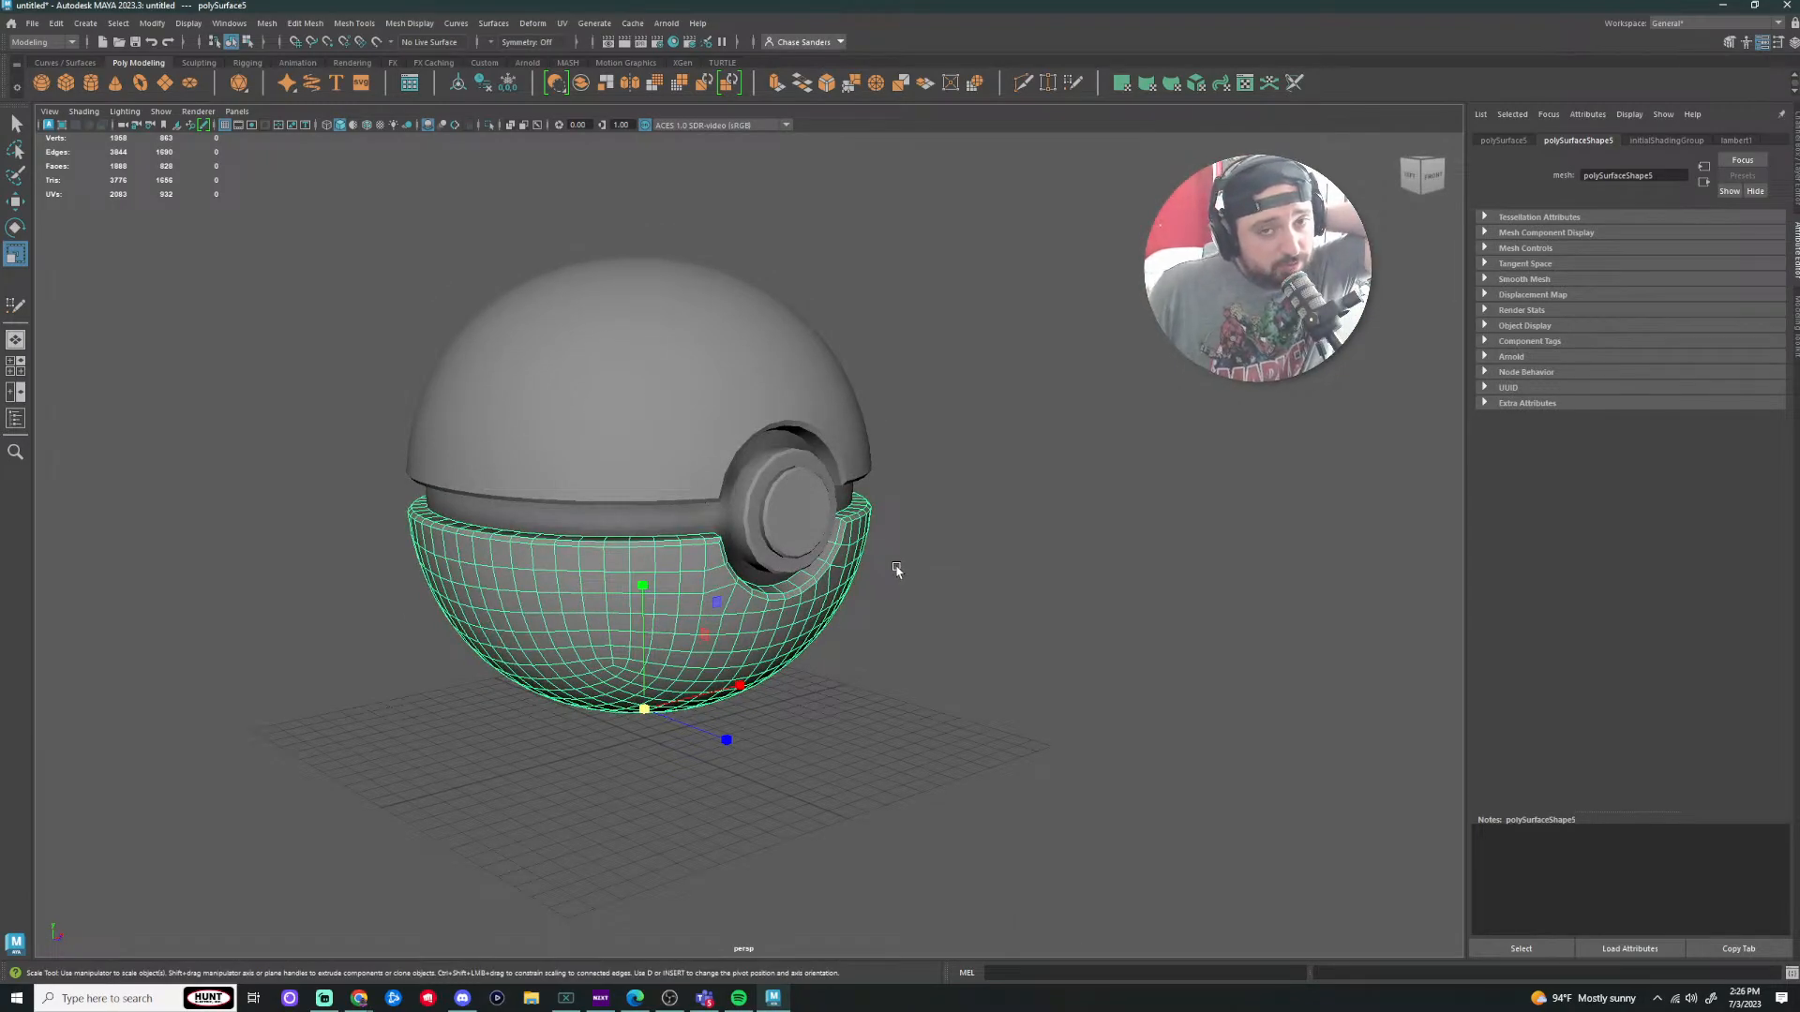
{"action": "left_click", "coordinate": [1065, 668]}
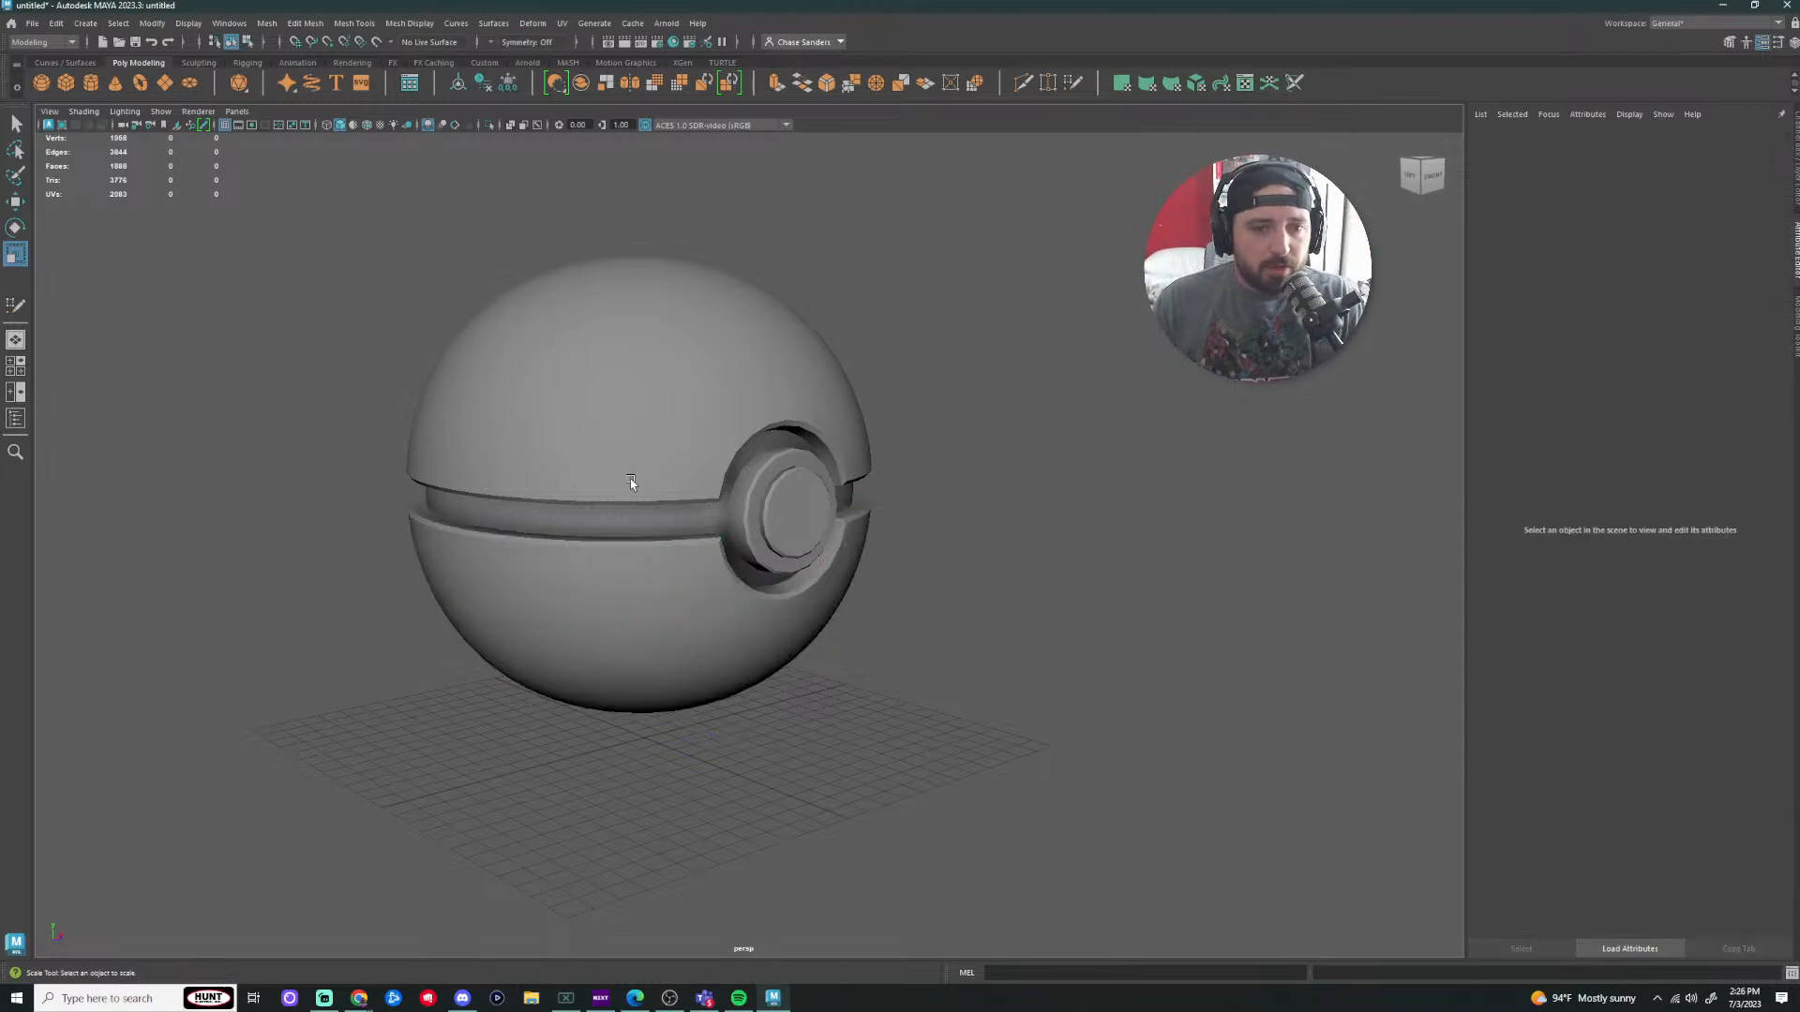
{"action": "left_click", "coordinate": [626, 485]}
{"action": "key", "text": "e"}
{"action": "left_click_drag", "start_coordinate": [716, 595], "coordinate": [676, 583]}
{"action": "key", "text": "ctrl+z"}
{"action": "left_click", "coordinate": [959, 563]}
{"action": "left_click_drag", "start_coordinate": [951, 562], "coordinate": [1093, 560], "text": "alt"}
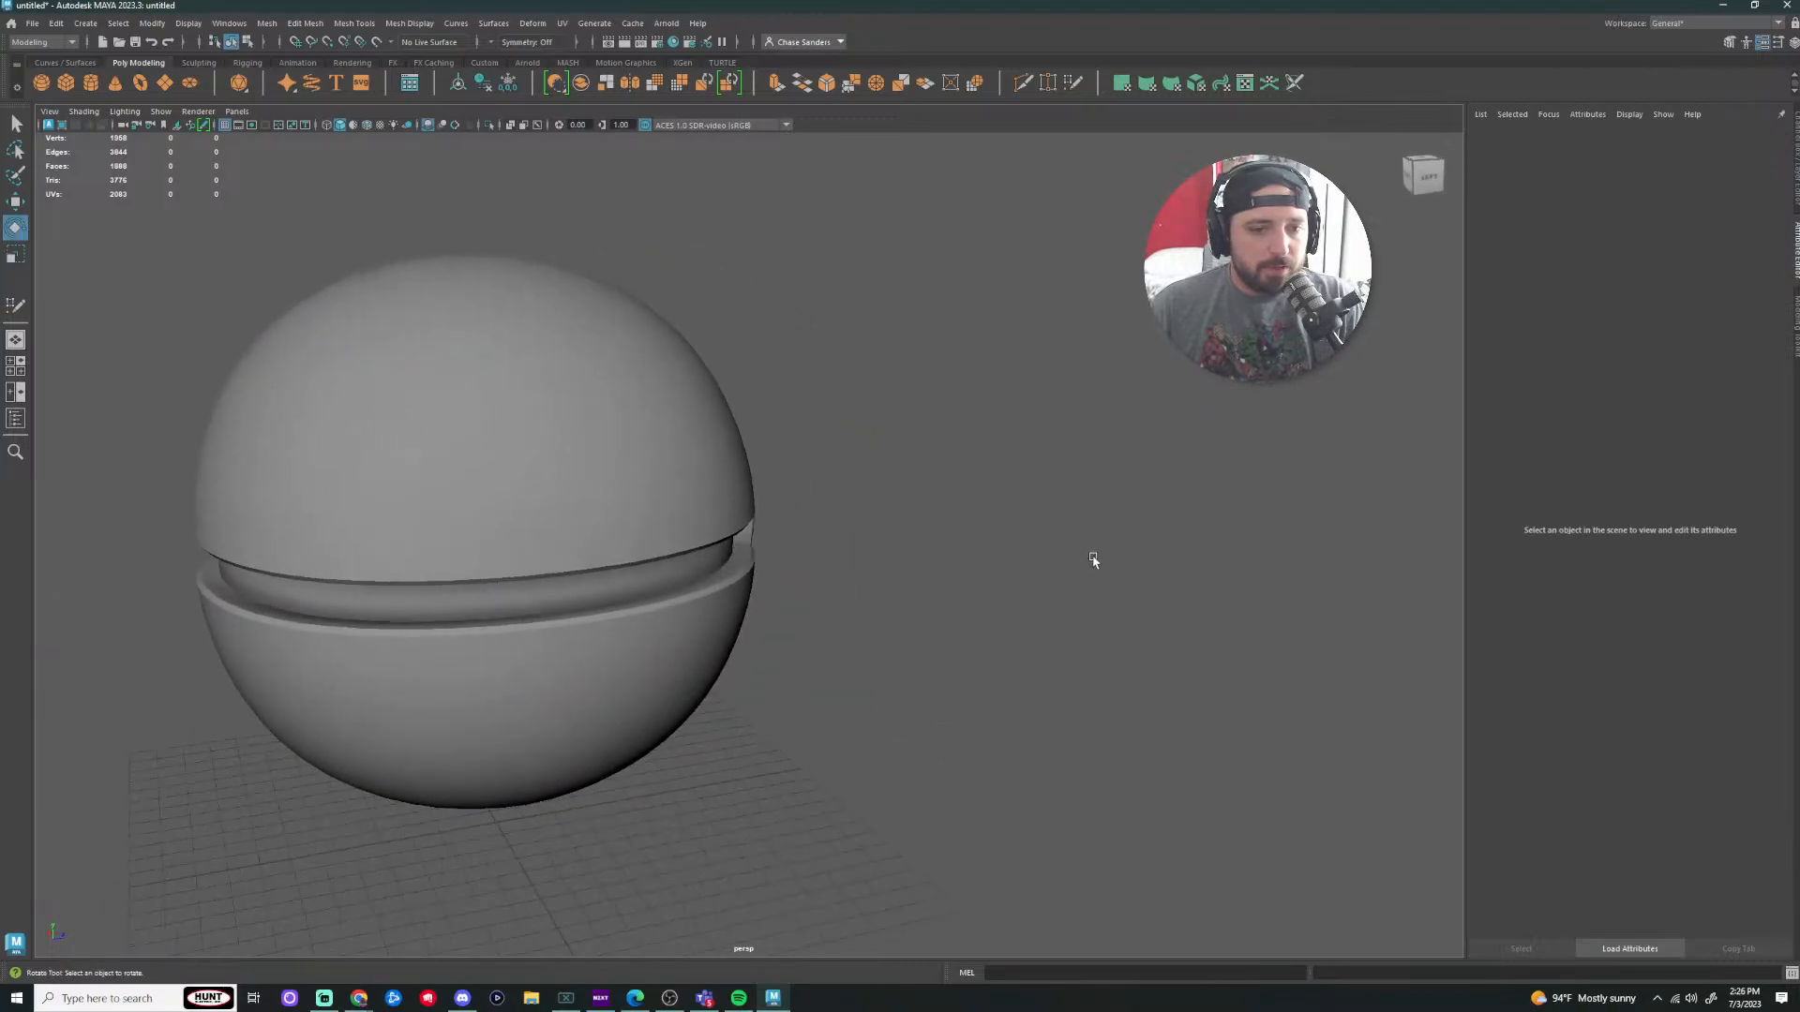
{"action": "left_click", "coordinate": [440, 581]}
{"action": "left_click_drag", "start_coordinate": [466, 603], "coordinate": [575, 594], "text": "alt"}
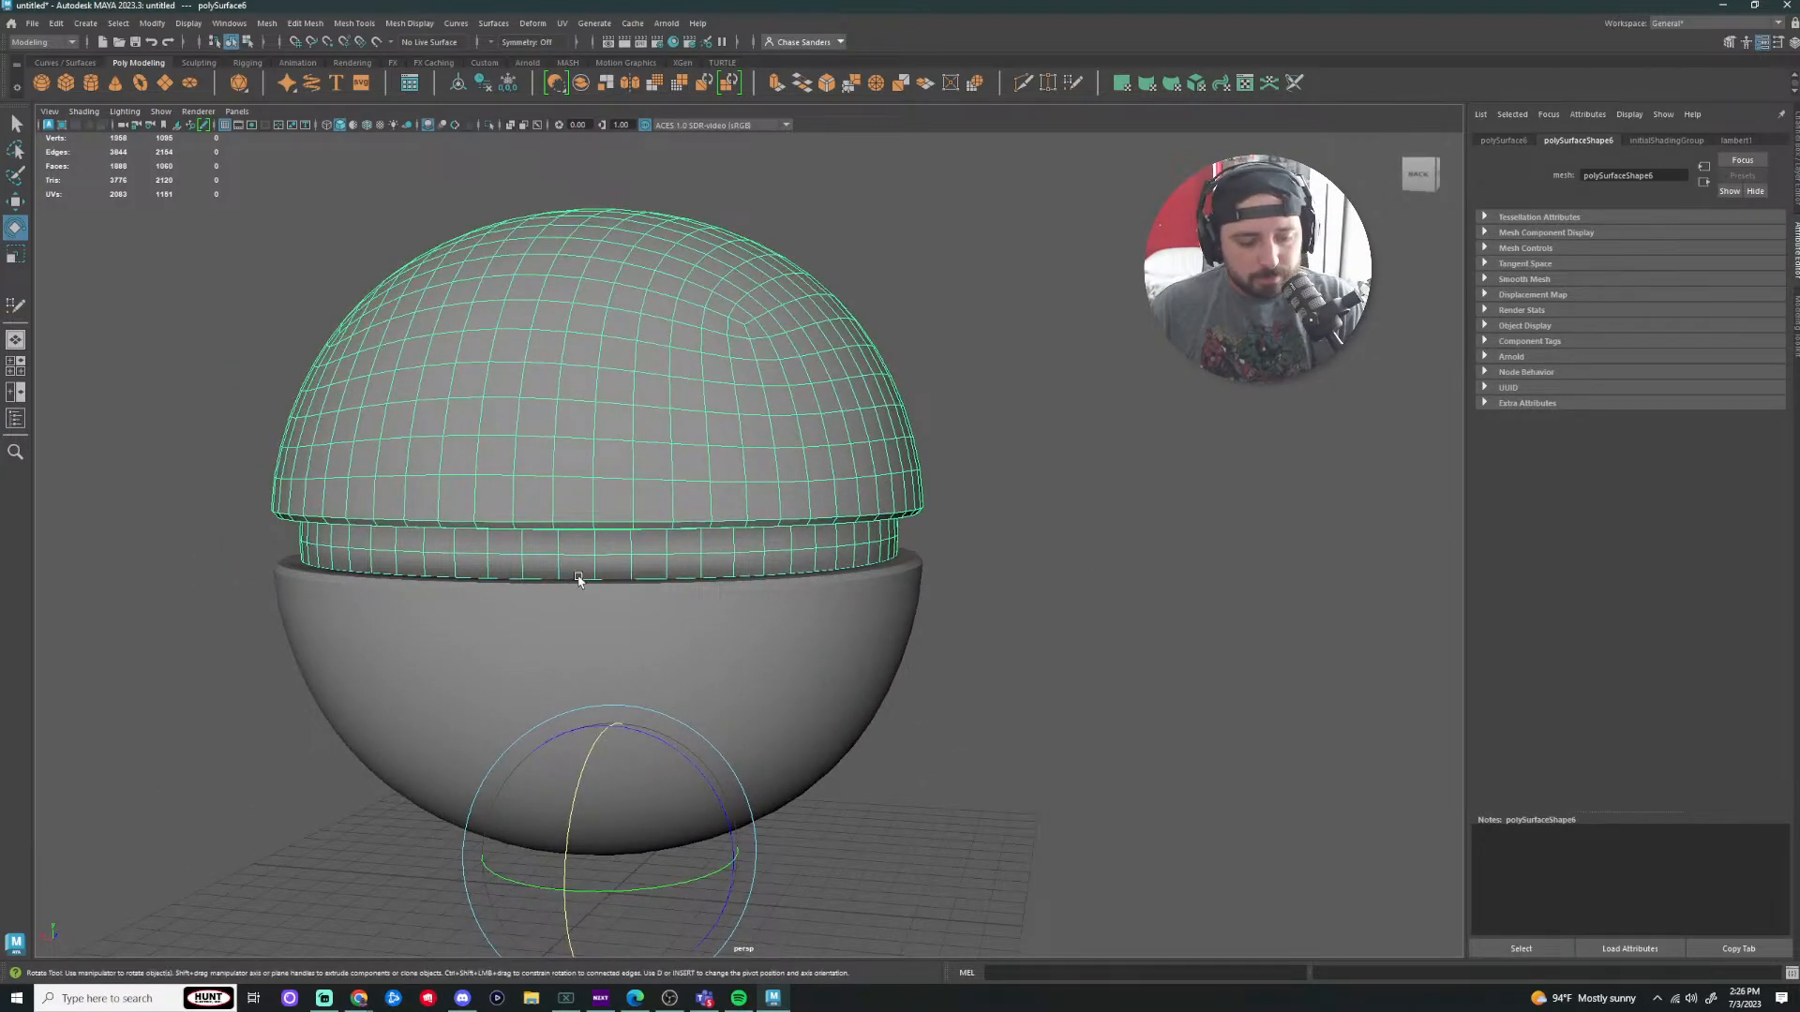
Step: Snap the top half's pivot onto the back rim vertex with point snapping
{"action": "key", "text": "d"}
{"action": "left_click_drag", "start_coordinate": [920, 735], "coordinate": [755, 740], "text": "alt"}
{"action": "middle_click_drag", "start_coordinate": [755, 741], "coordinate": [1112, 709], "text": "alt"}
{"action": "key", "text": "v"}
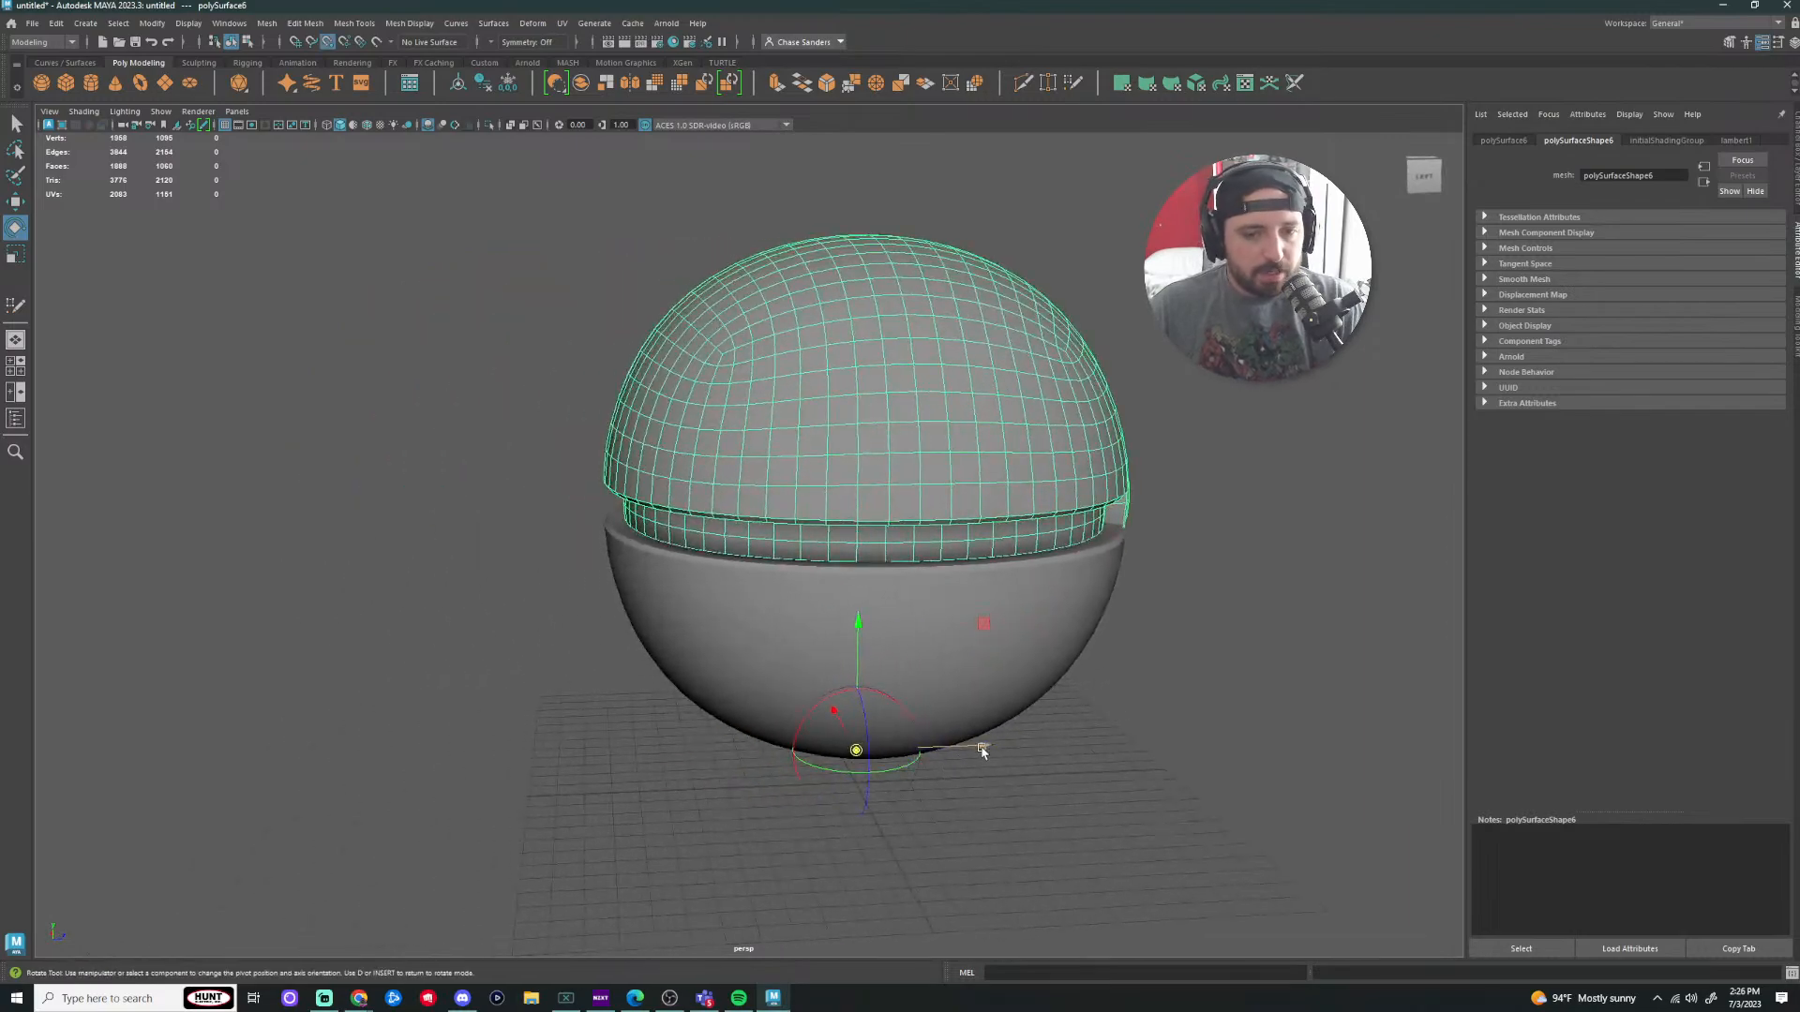
{"action": "left_click_drag", "start_coordinate": [982, 750], "coordinate": [445, 765]}
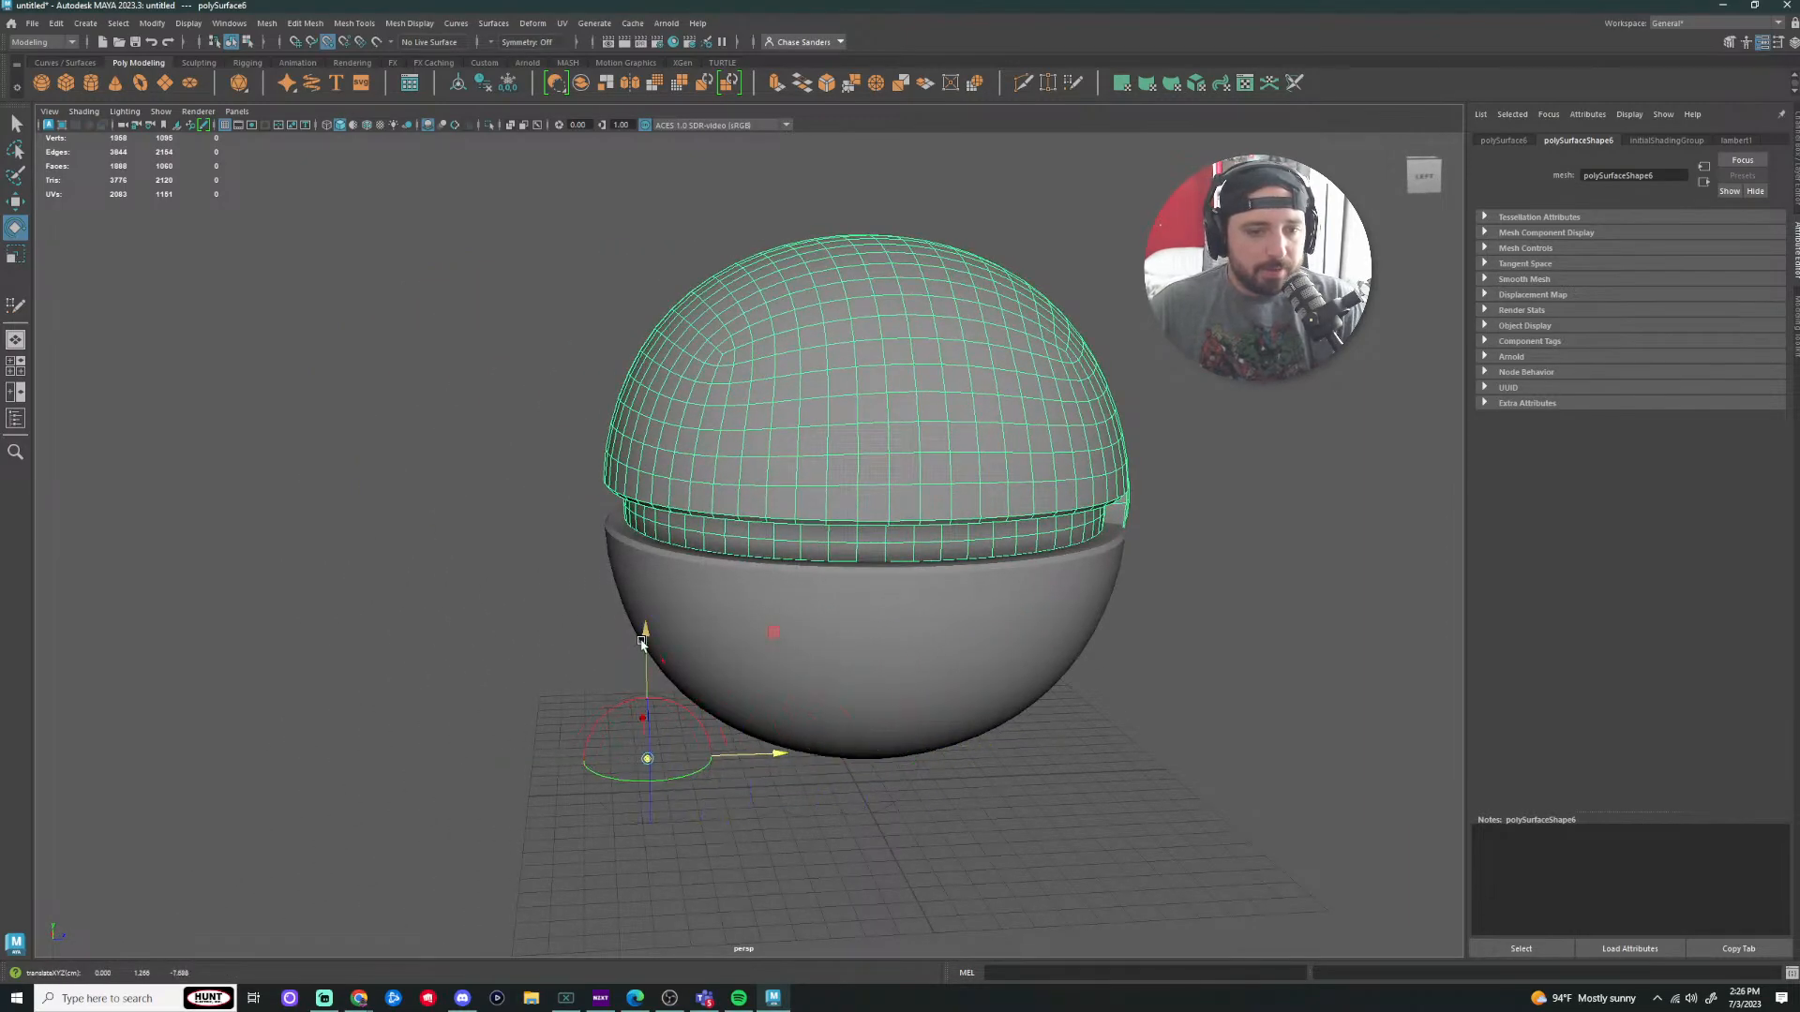
{"action": "left_click_drag", "start_coordinate": [643, 644], "coordinate": [638, 527]}
{"action": "scroll", "coordinate": [427, 656], "scroll_direction": "up", "scroll_amount": 5}
{"action": "left_click_drag", "start_coordinate": [423, 657], "coordinate": [754, 581], "text": "alt"}
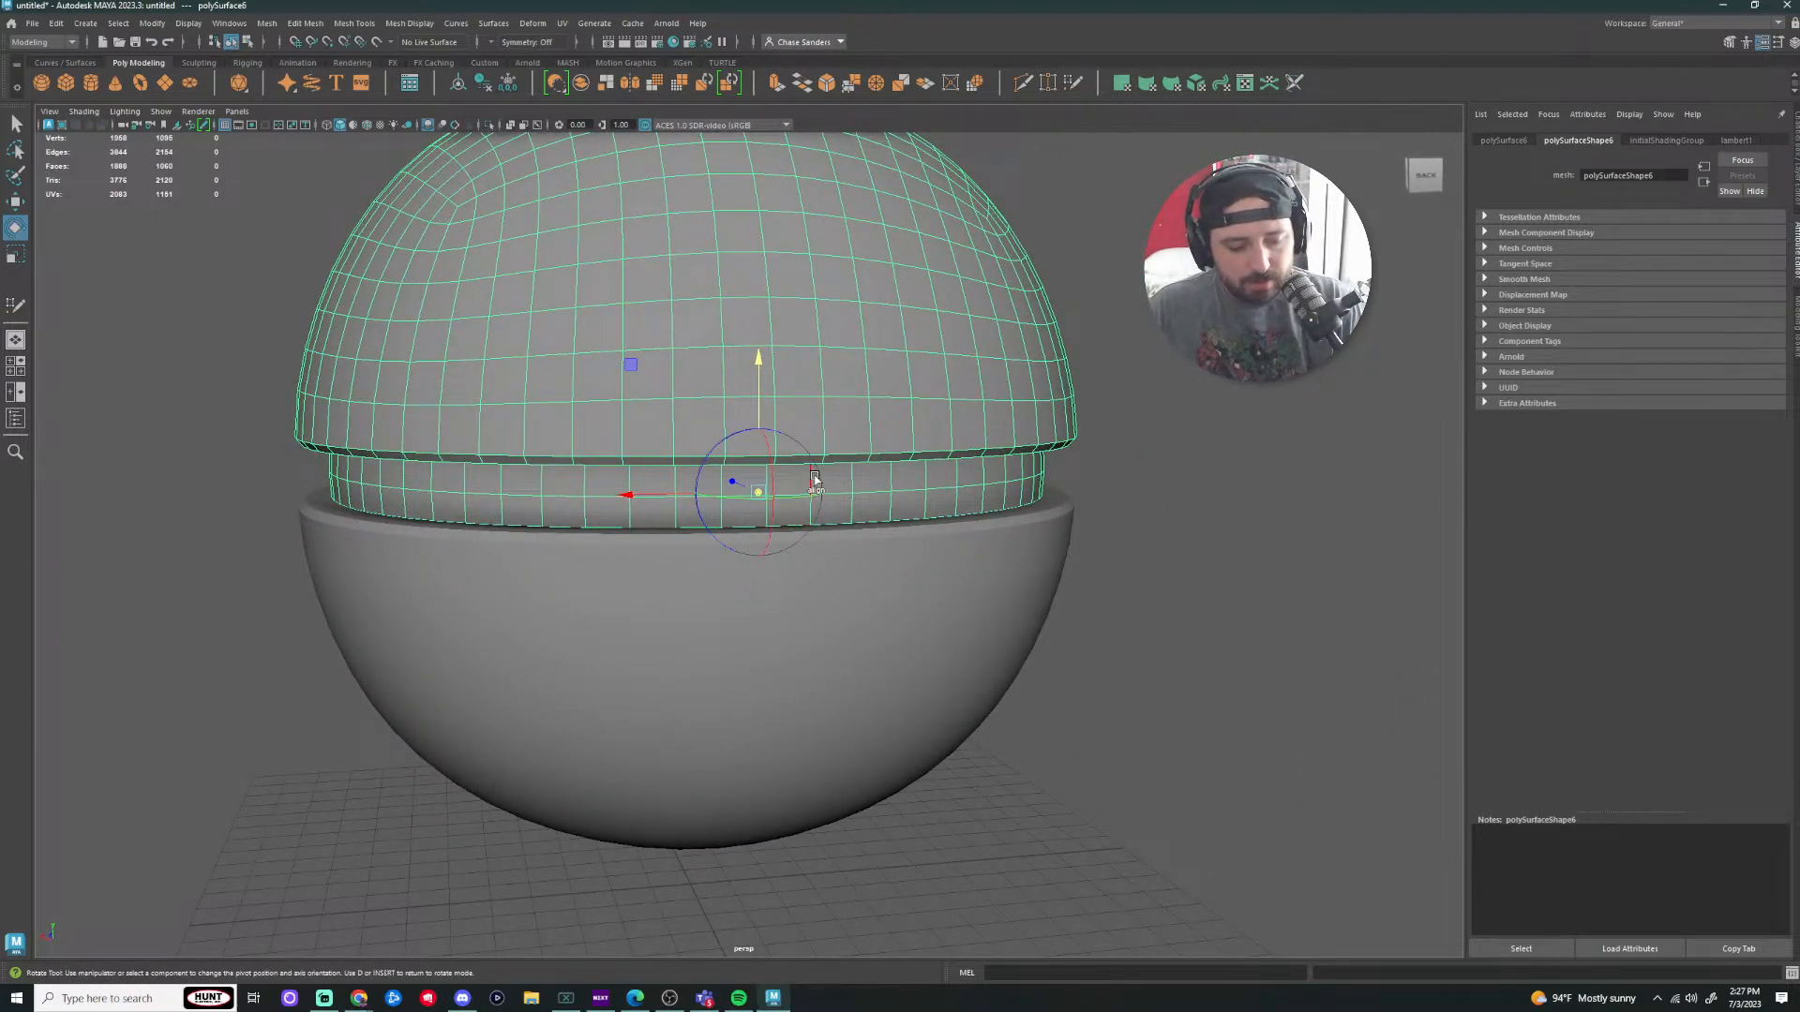
{"action": "key", "text": "v"}
{"action": "left_click_drag", "start_coordinate": [759, 492], "coordinate": [722, 529]}
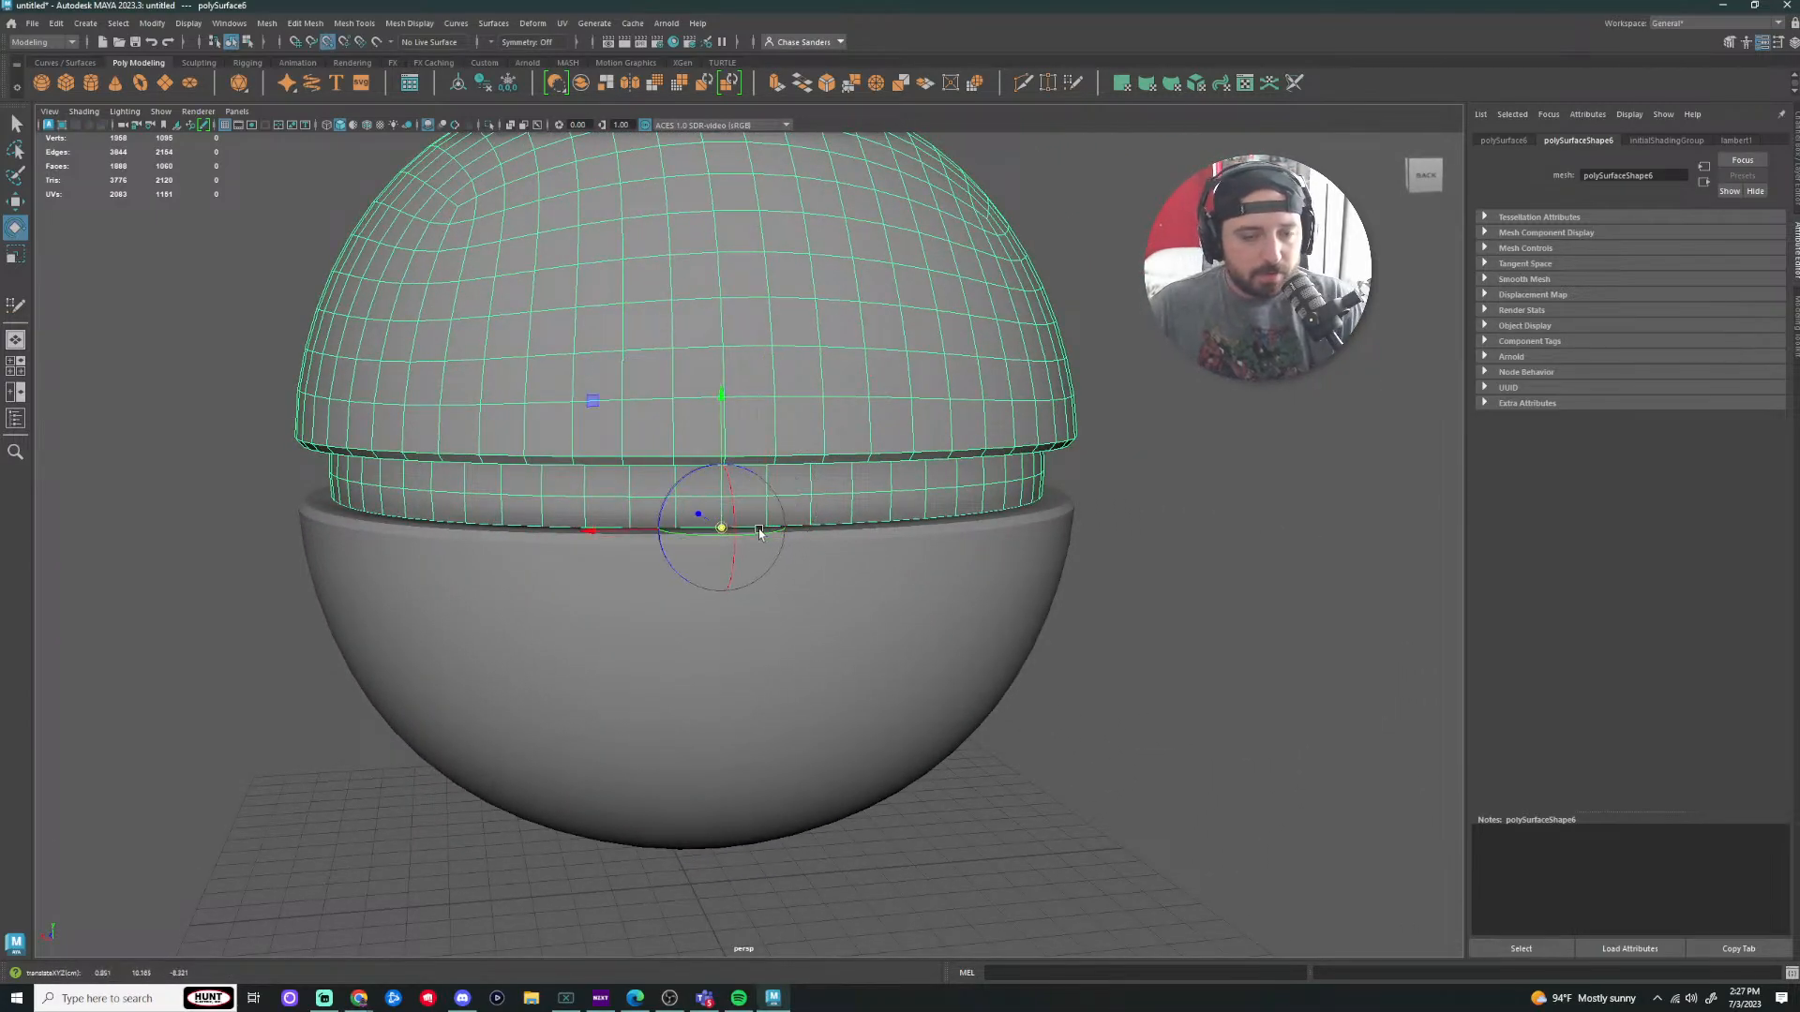
{"action": "left_click_drag", "start_coordinate": [816, 667], "coordinate": [1139, 662], "text": "alt"}
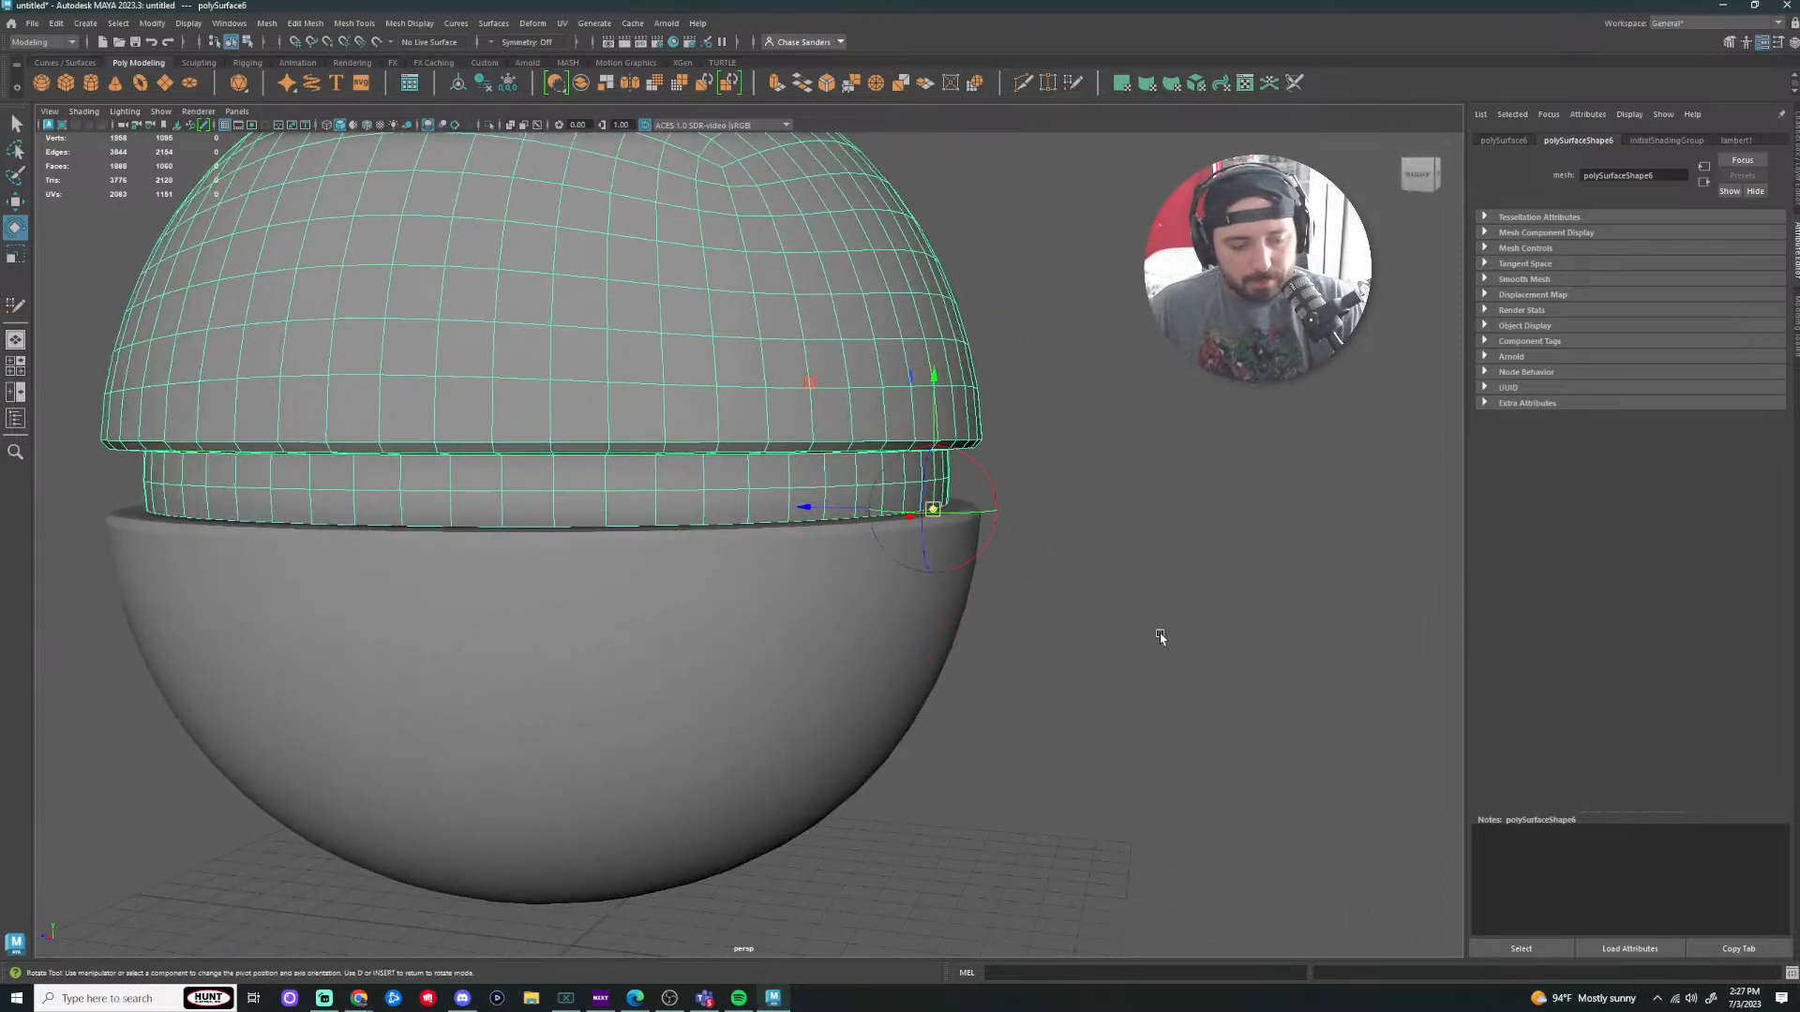
{"action": "key", "text": "Insert"}
Step: Rotate the top half open on its back hinge and view it from behind
{"action": "left_click_drag", "start_coordinate": [1025, 414], "coordinate": [1102, 497]}
{"action": "scroll", "coordinate": [1153, 572], "scroll_direction": "down", "scroll_amount": 5}
{"action": "left_click", "coordinate": [1200, 614]}
{"action": "left_click_drag", "start_coordinate": [1247, 619], "coordinate": [812, 650], "text": "alt"}
{"action": "scroll", "coordinate": [1032, 606], "scroll_direction": "down", "scroll_amount": 5}
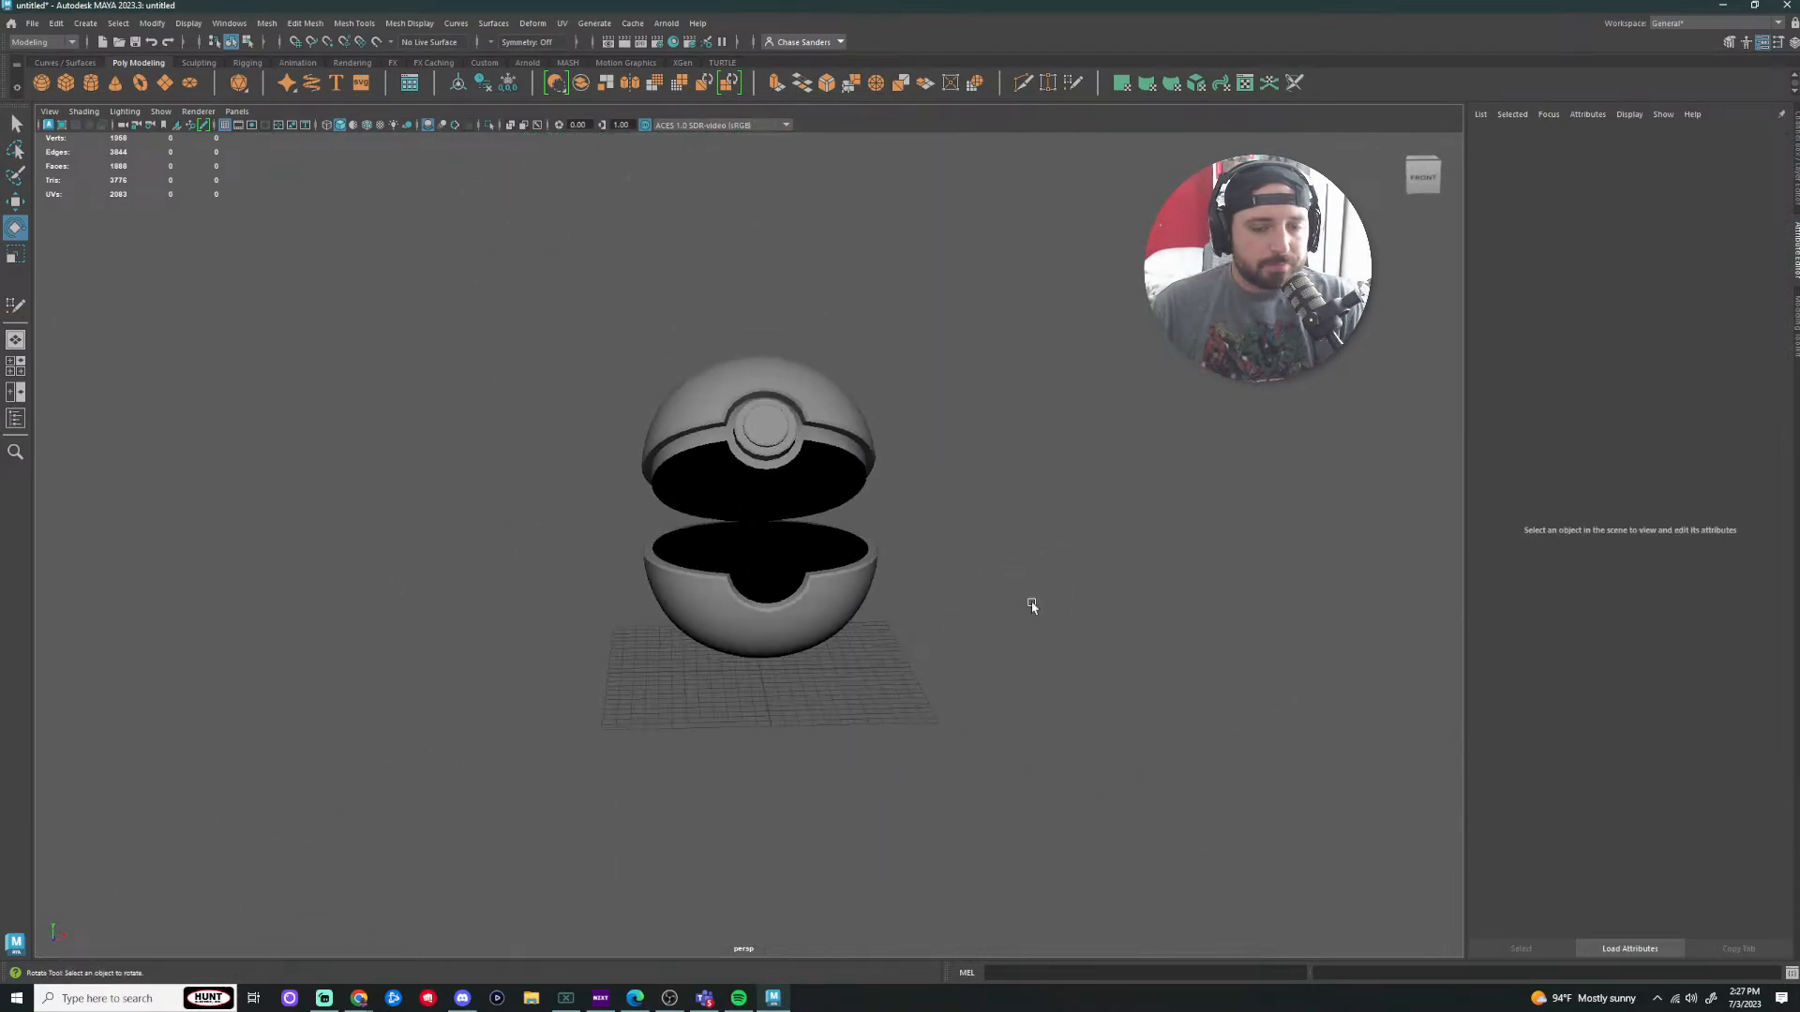
{"action": "left_click_drag", "start_coordinate": [1033, 606], "coordinate": [943, 592], "text": "alt"}
{"action": "left_click", "coordinate": [803, 490]}
{"action": "left_click_drag", "start_coordinate": [734, 442], "coordinate": [729, 456]}
{"action": "key", "text": "ctrl+z"}
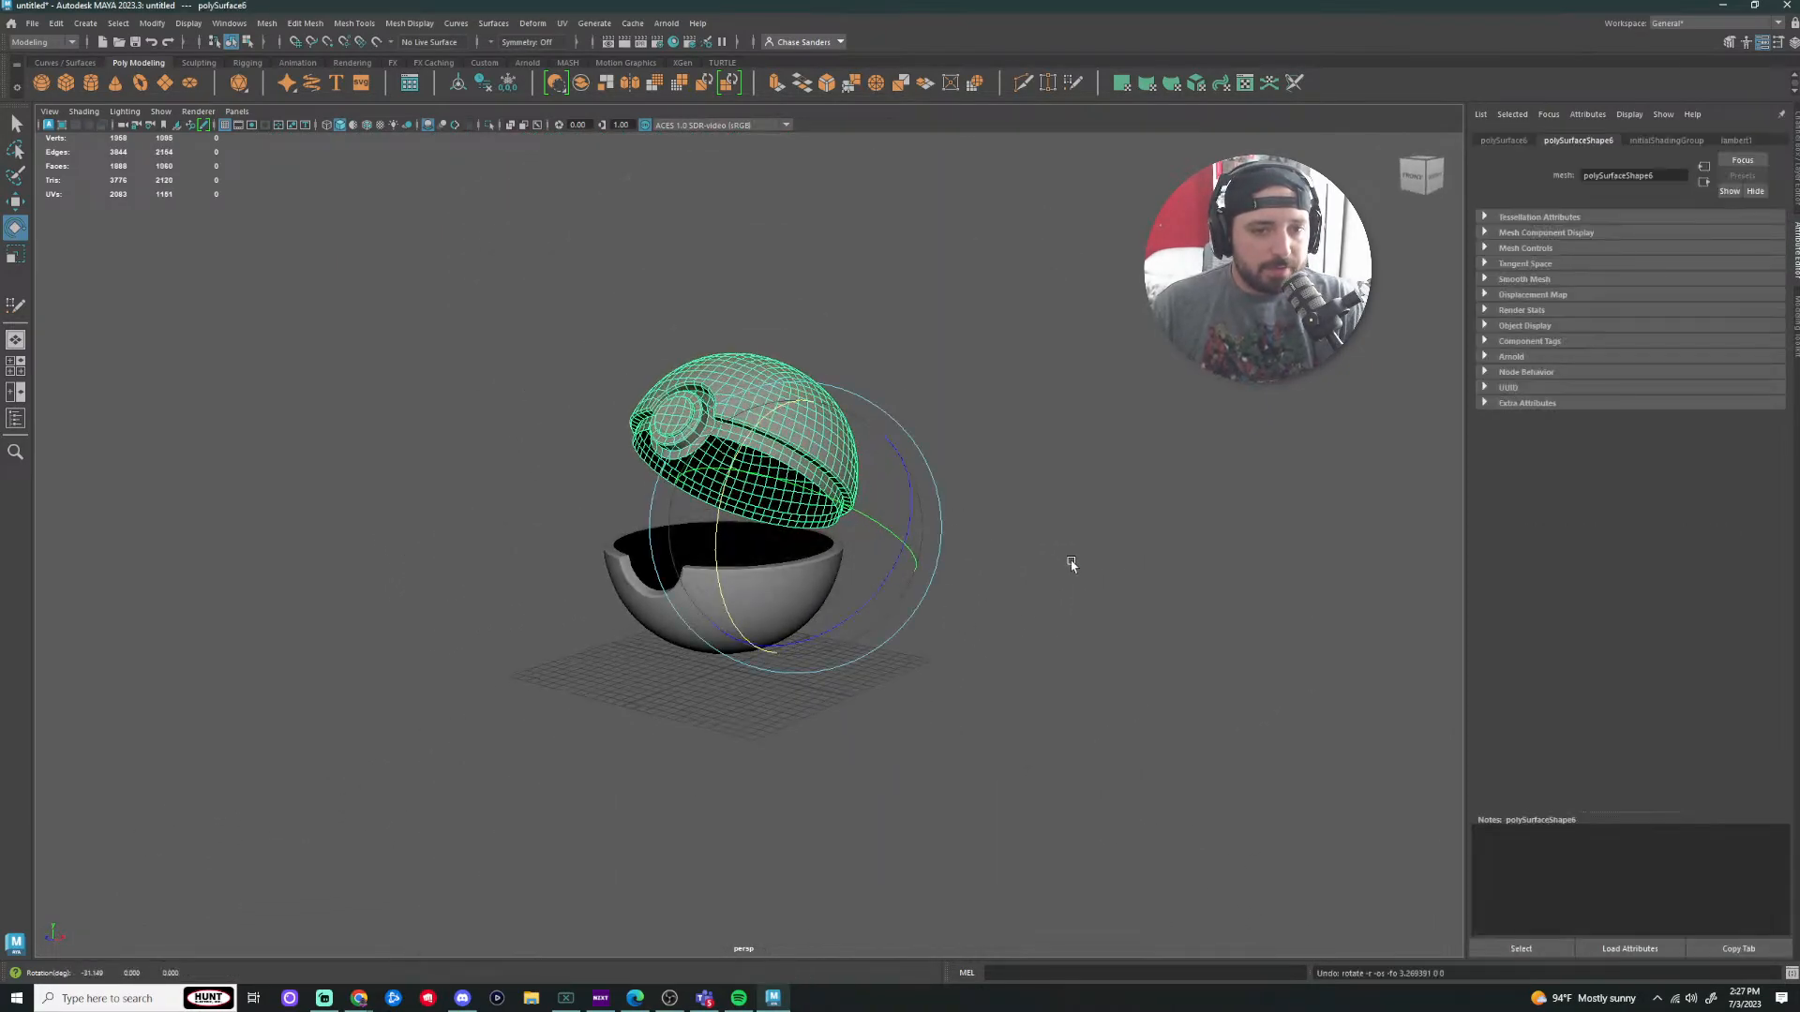
{"action": "left_click", "coordinate": [1115, 595]}
{"action": "key", "text": "ctrl+z"}
{"action": "key", "text": "ctrl+z"}
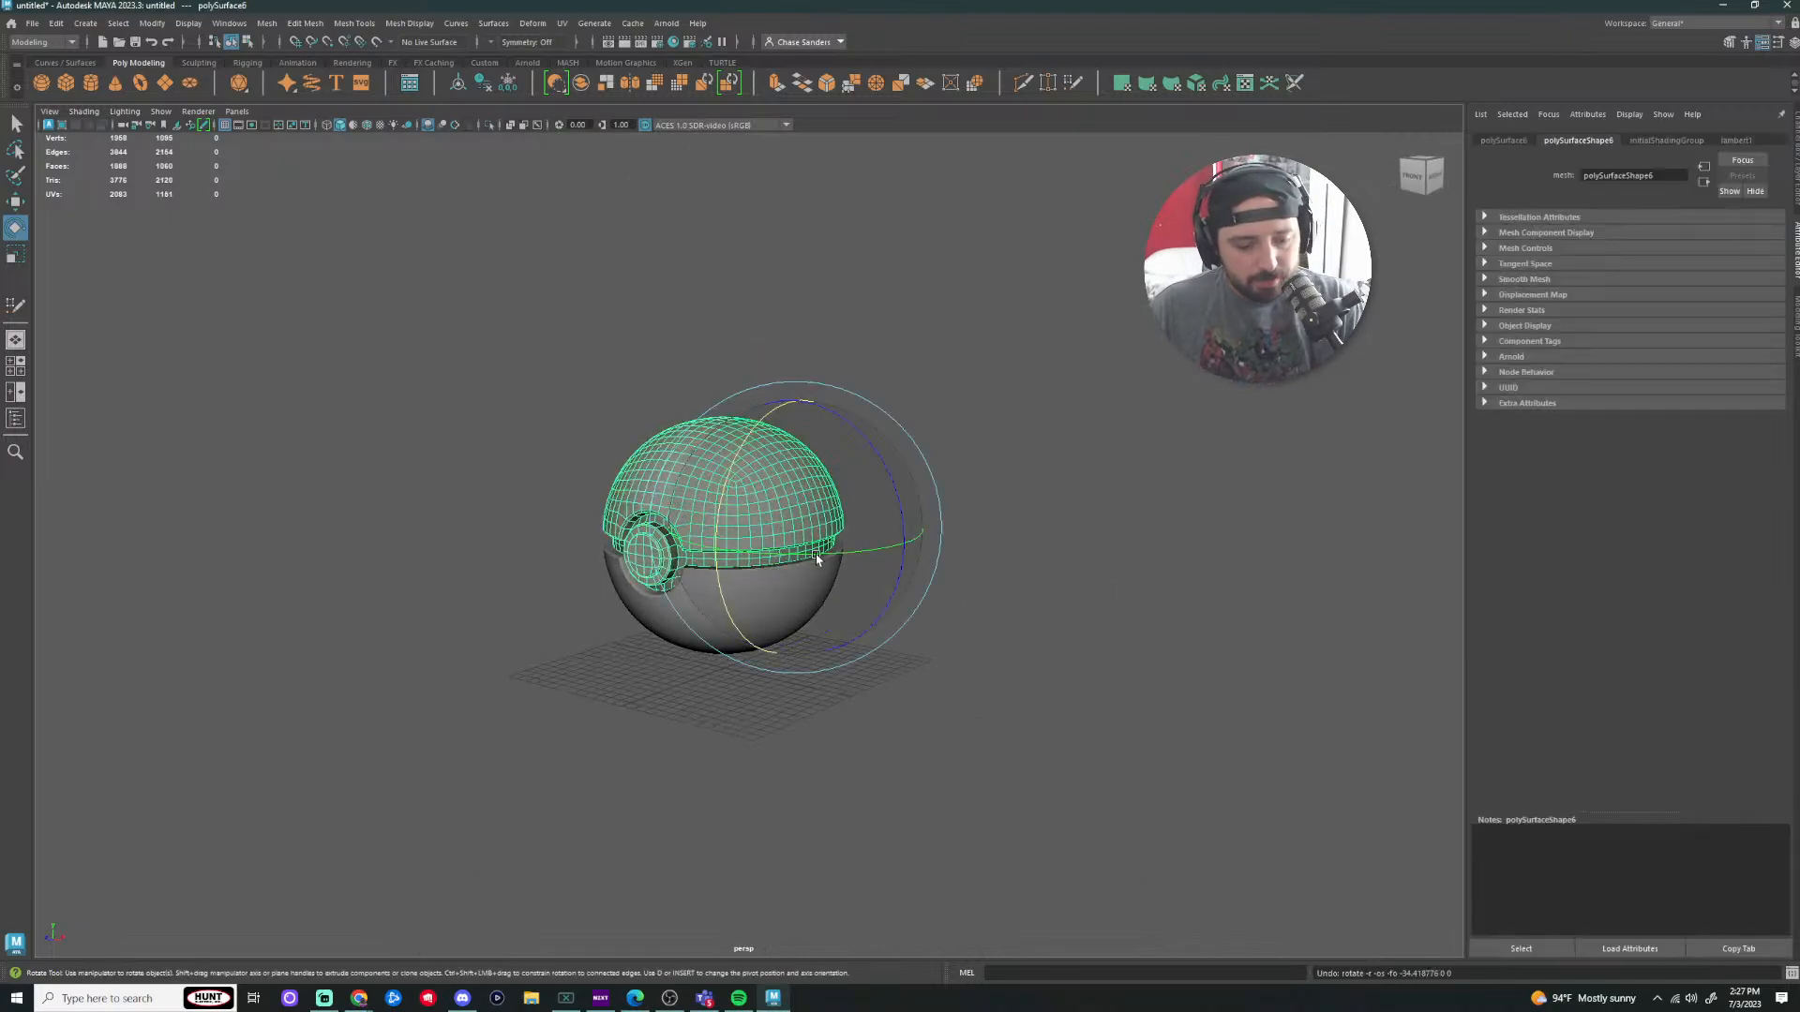
{"action": "left_click_drag", "start_coordinate": [767, 502], "coordinate": [731, 441]}
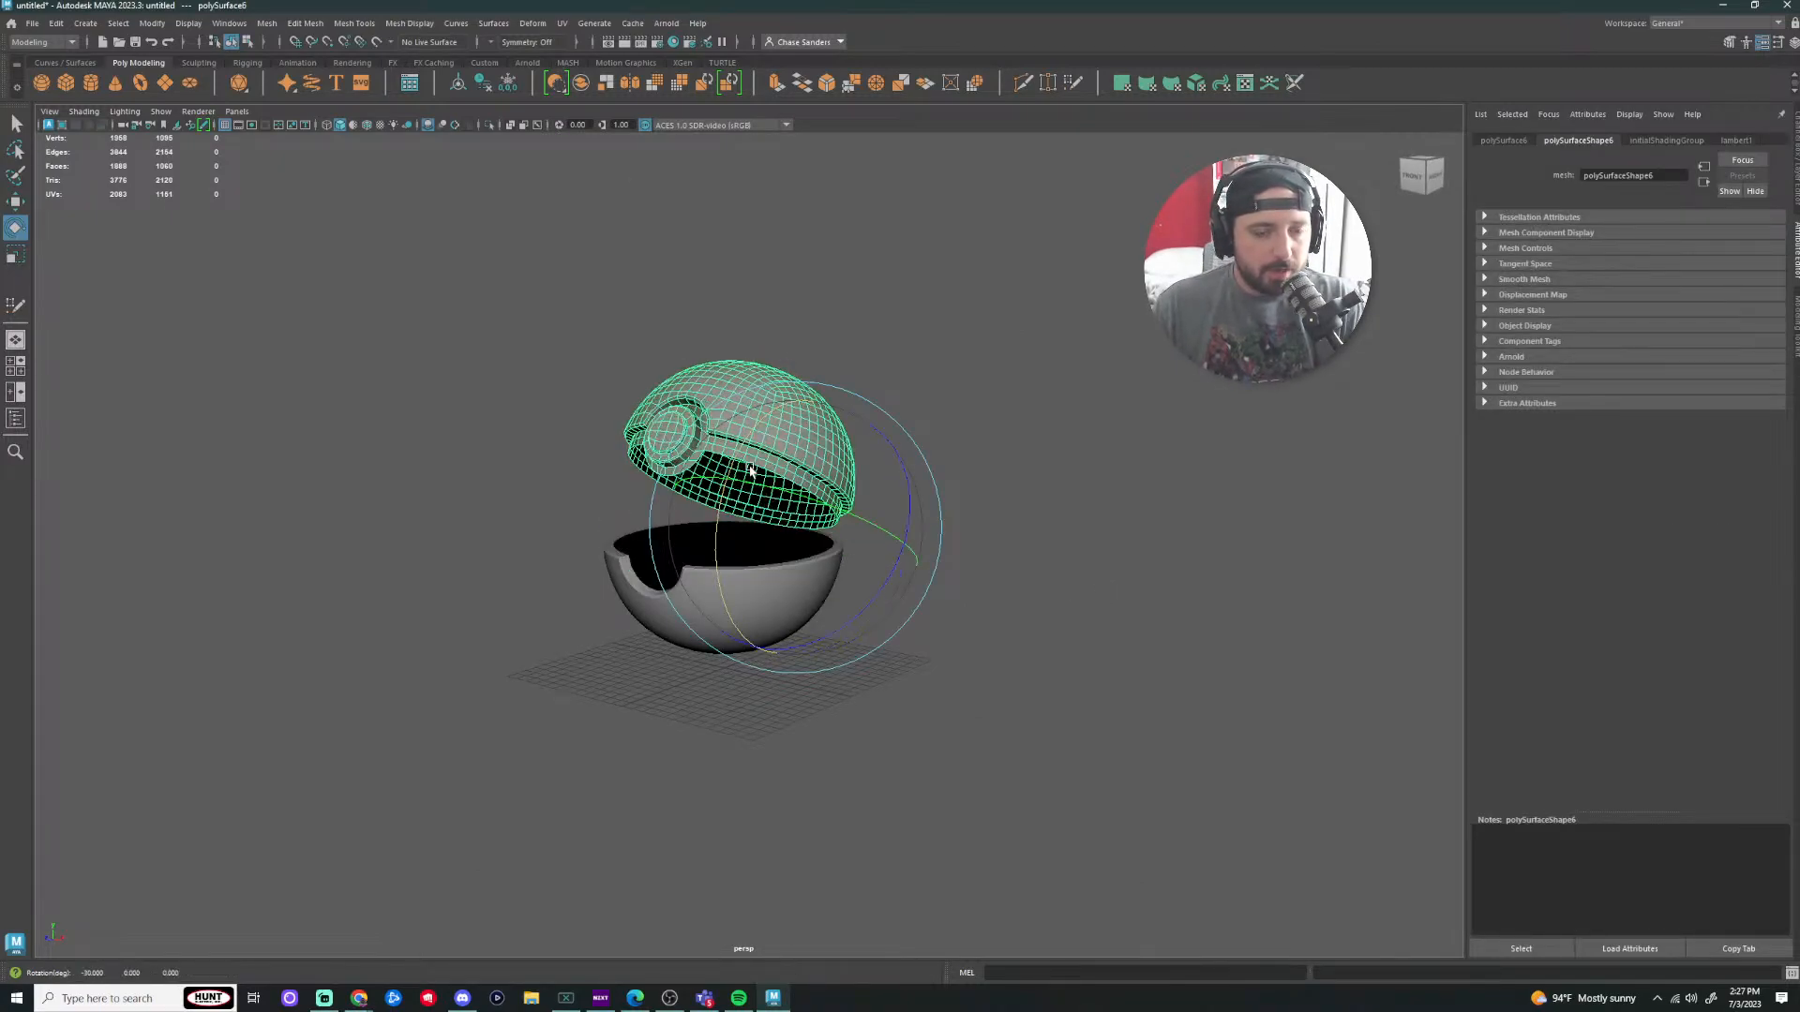
{"action": "left_click", "coordinate": [1085, 511]}
{"action": "left_click_drag", "start_coordinate": [950, 596], "coordinate": [1735, 591], "text": "alt"}
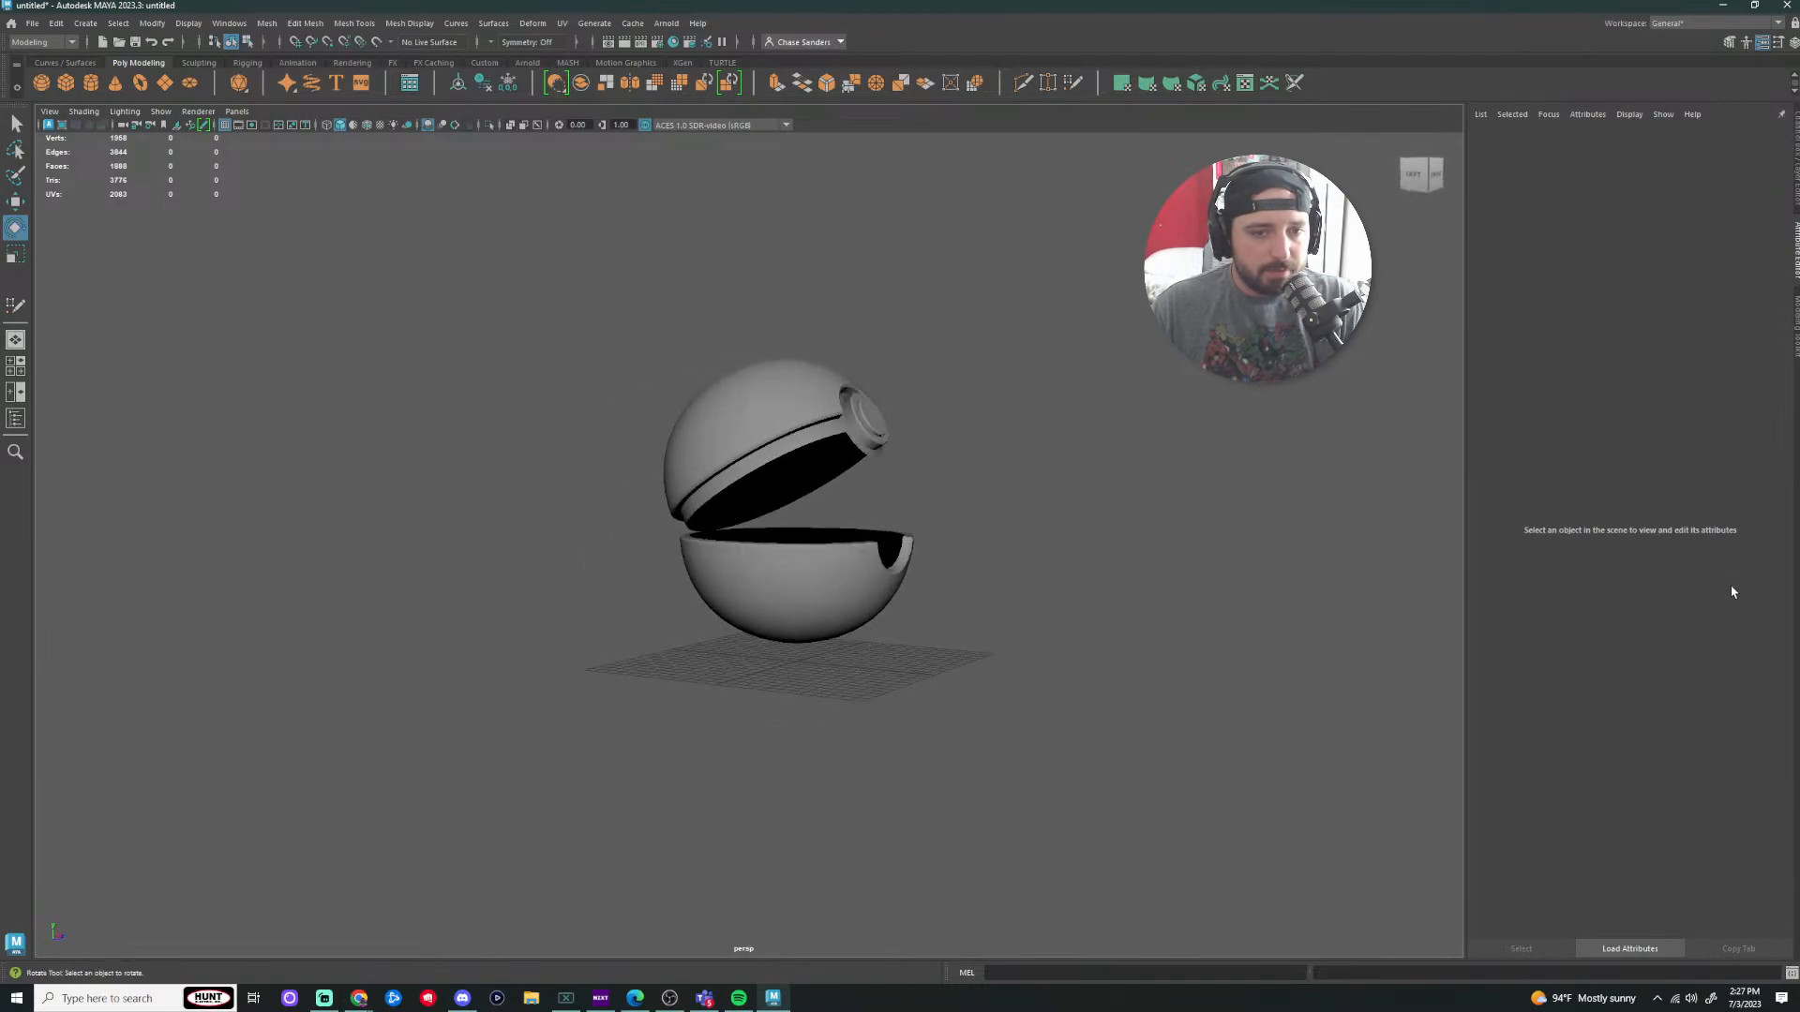
{"action": "scroll", "coordinate": [1118, 603], "scroll_direction": "up", "scroll_amount": 5}
{"action": "left_click_drag", "start_coordinate": [1119, 603], "coordinate": [1087, 650], "text": "alt"}
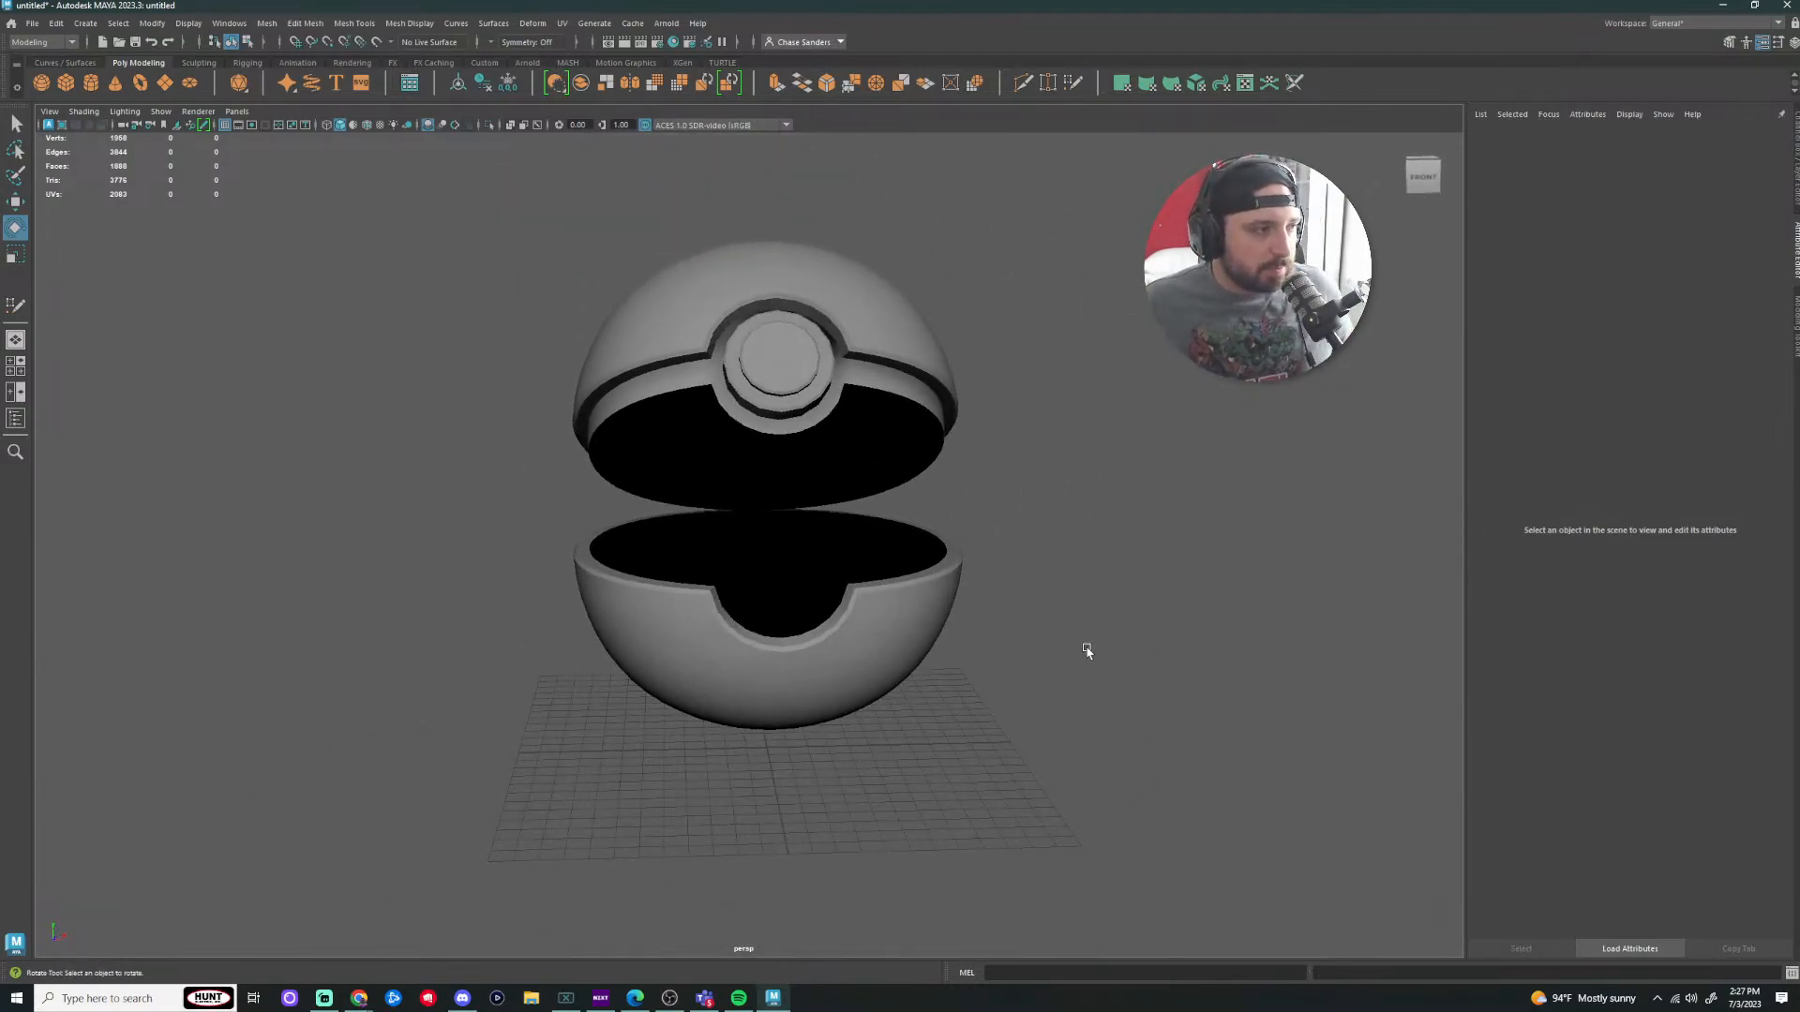
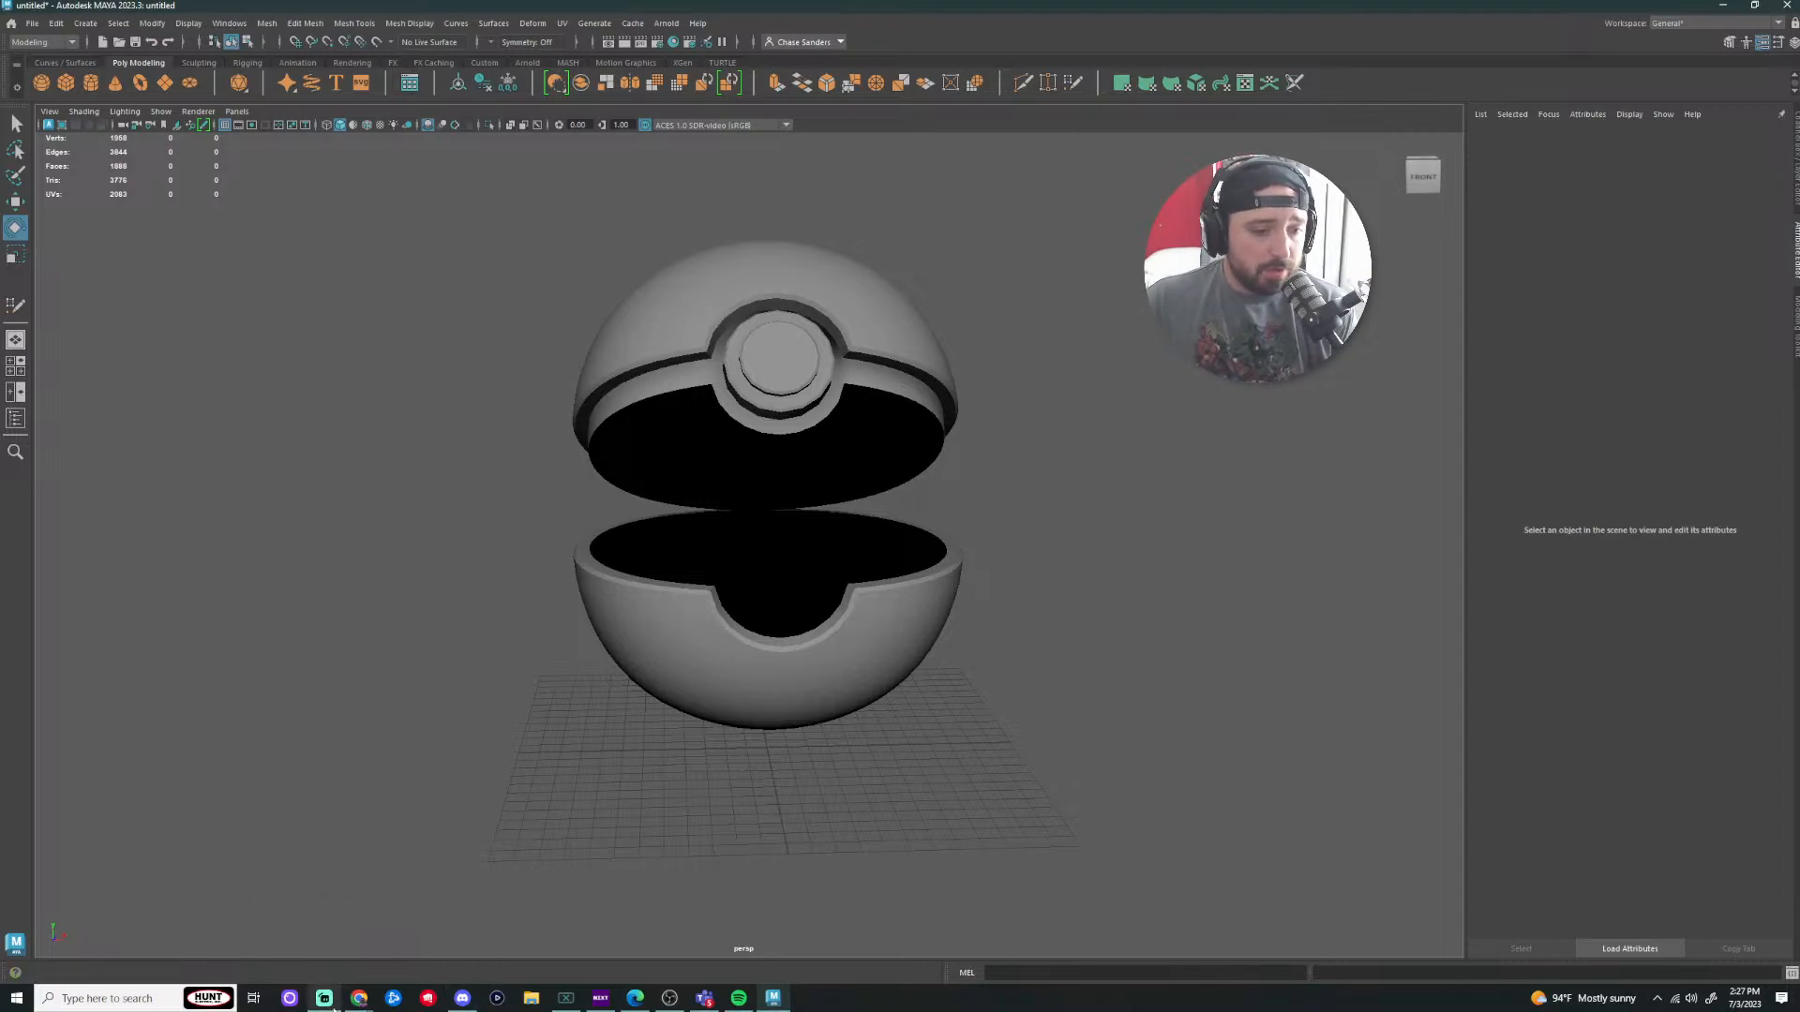
Step: Bring Chrome forward and go to the YouTube home page
{"action": "left_click", "coordinate": [359, 996]}
{"action": "left_click", "coordinate": [322, 956]}
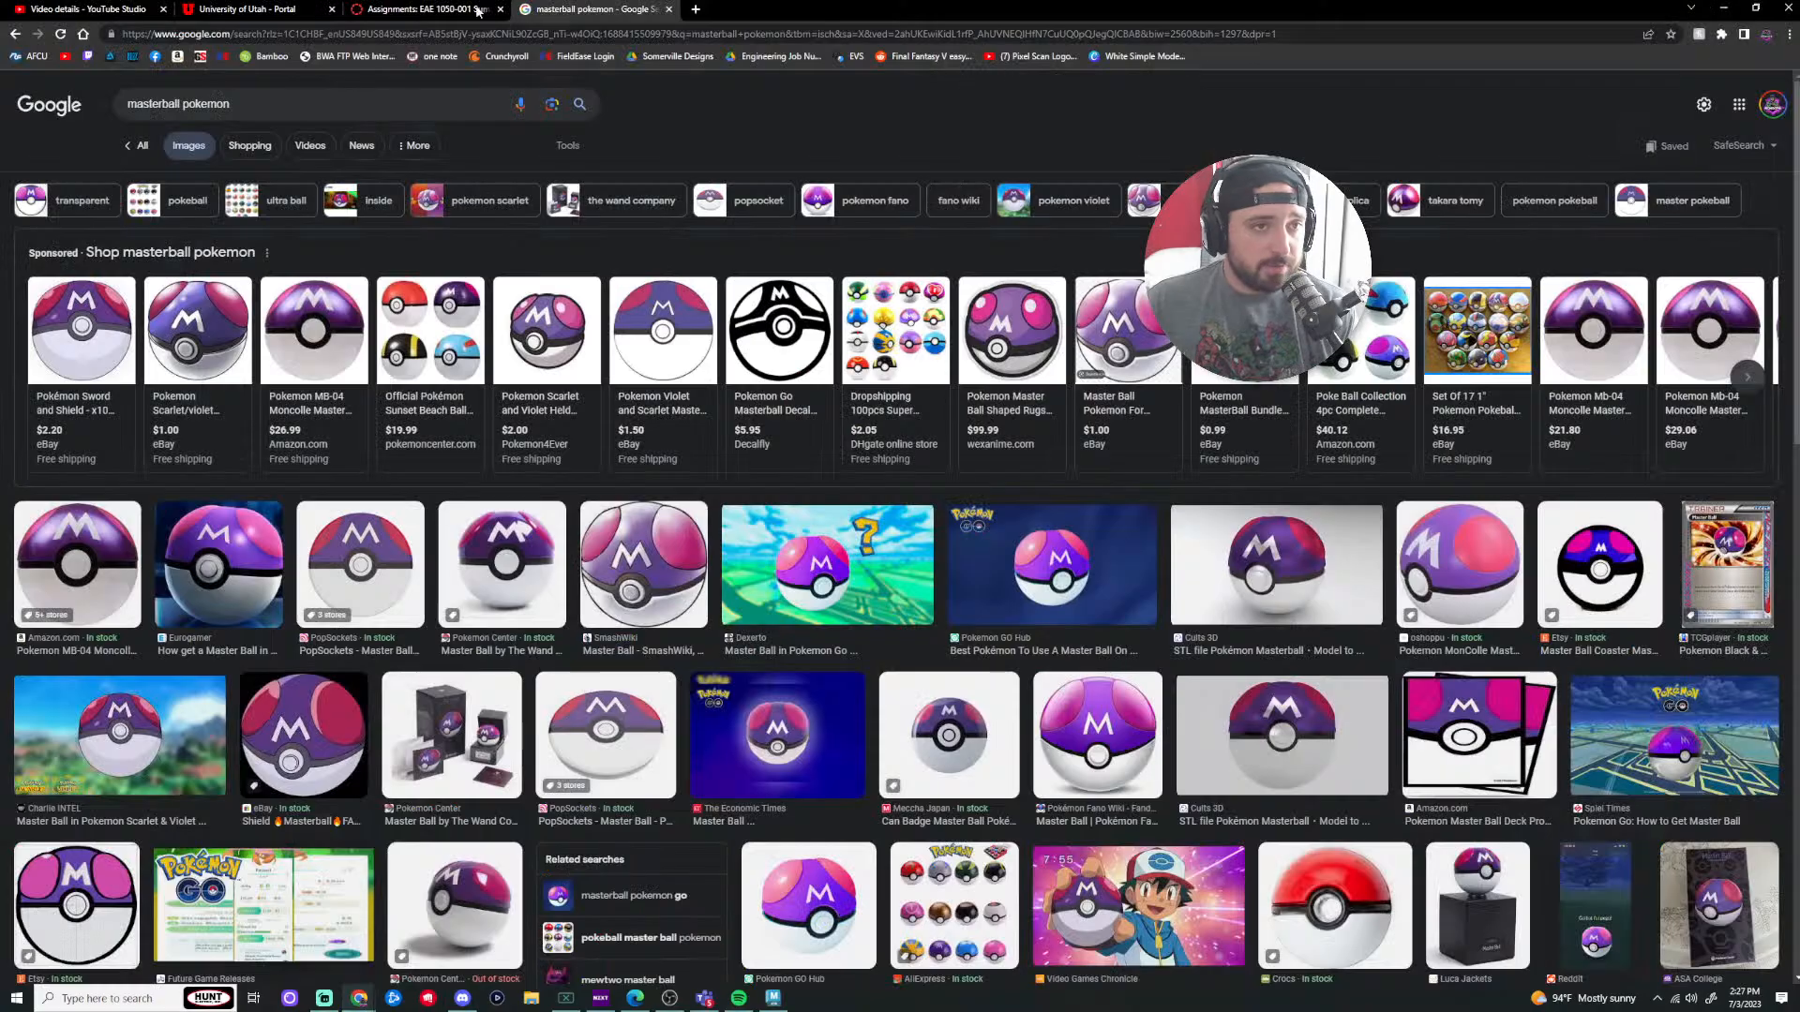
{"action": "left_click", "coordinate": [85, 10]}
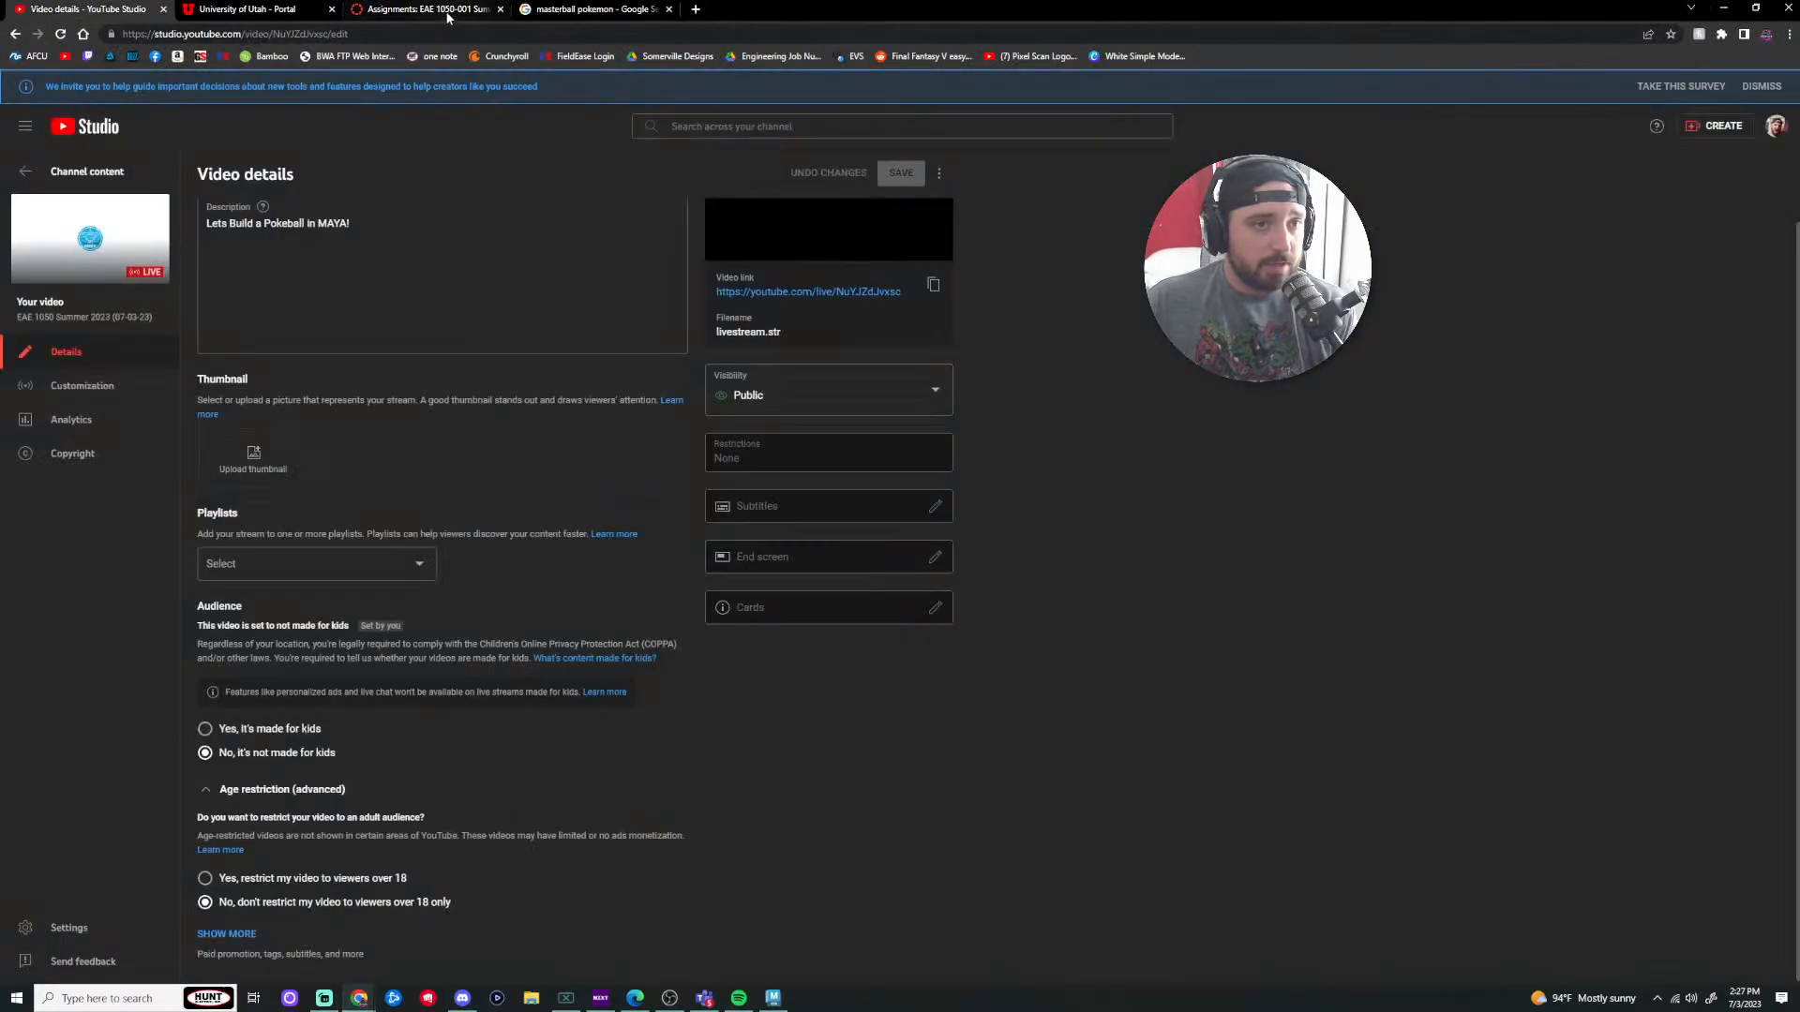
{"action": "left_click", "coordinate": [426, 9]}
{"action": "left_click", "coordinate": [64, 56]}
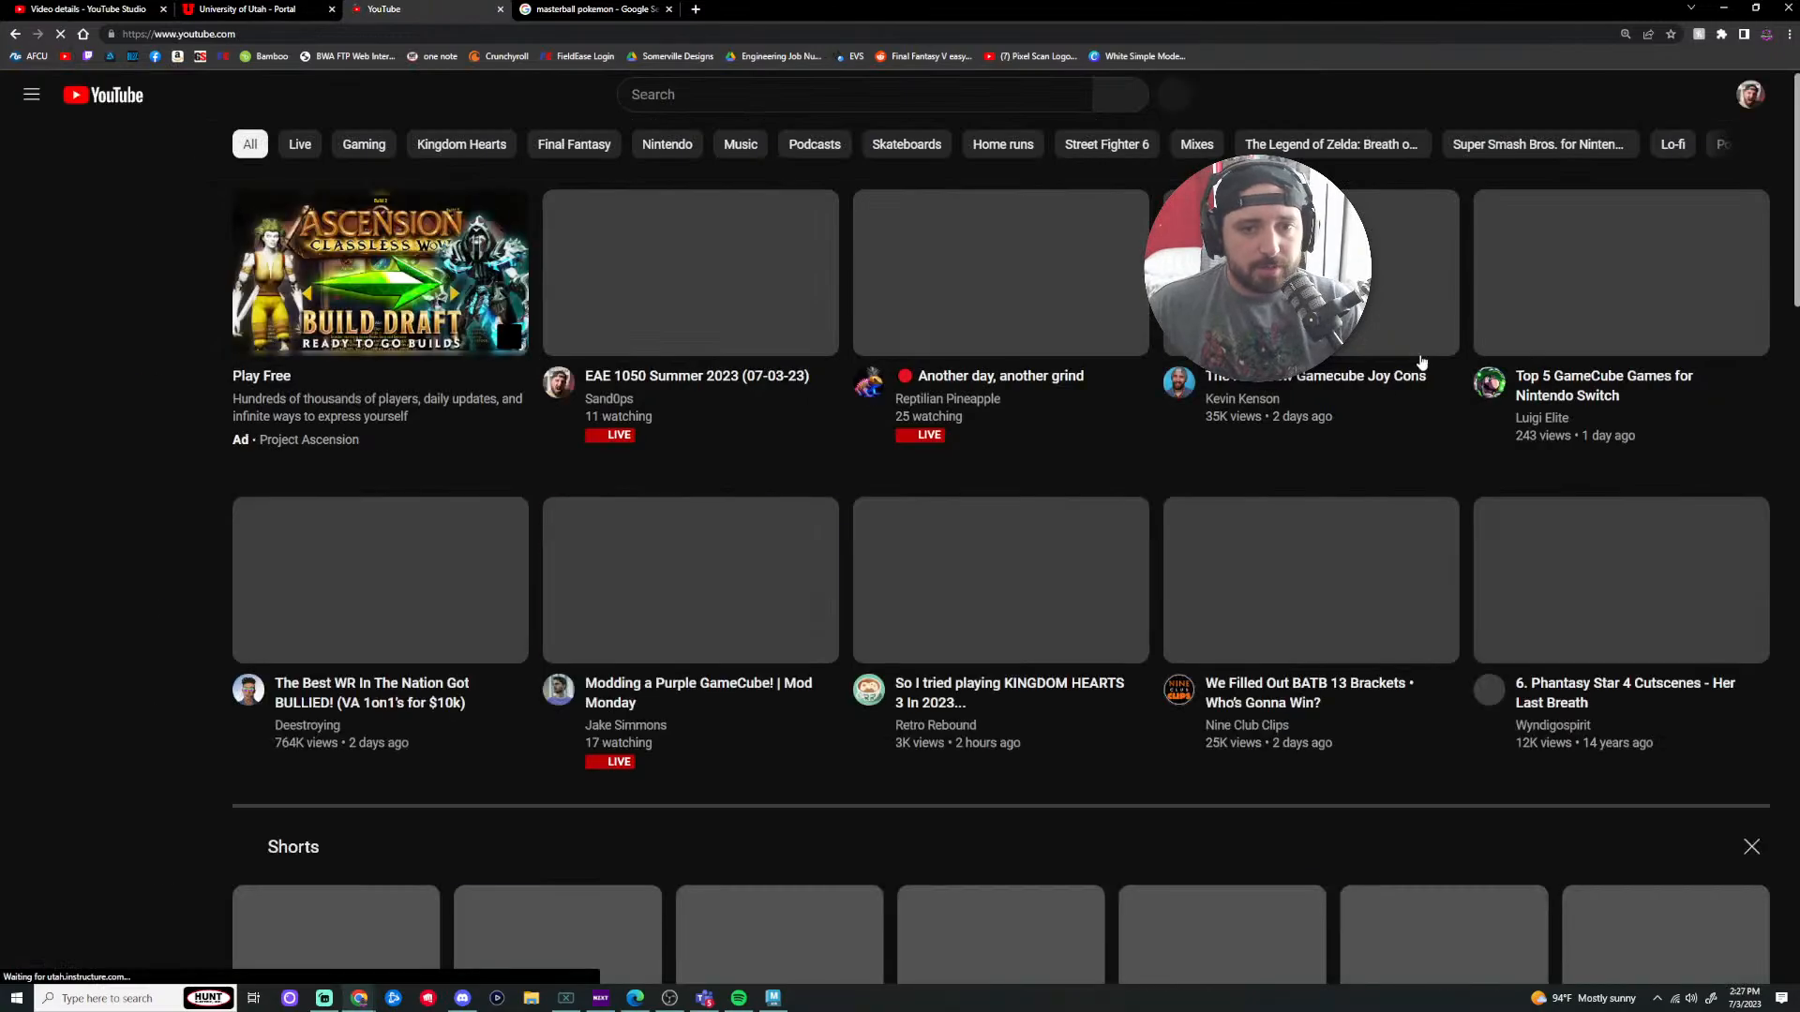
Step: Open Your channel's LIVE tab and scroll down to the earlier Pokeball streams
{"action": "left_click", "coordinate": [1750, 95]}
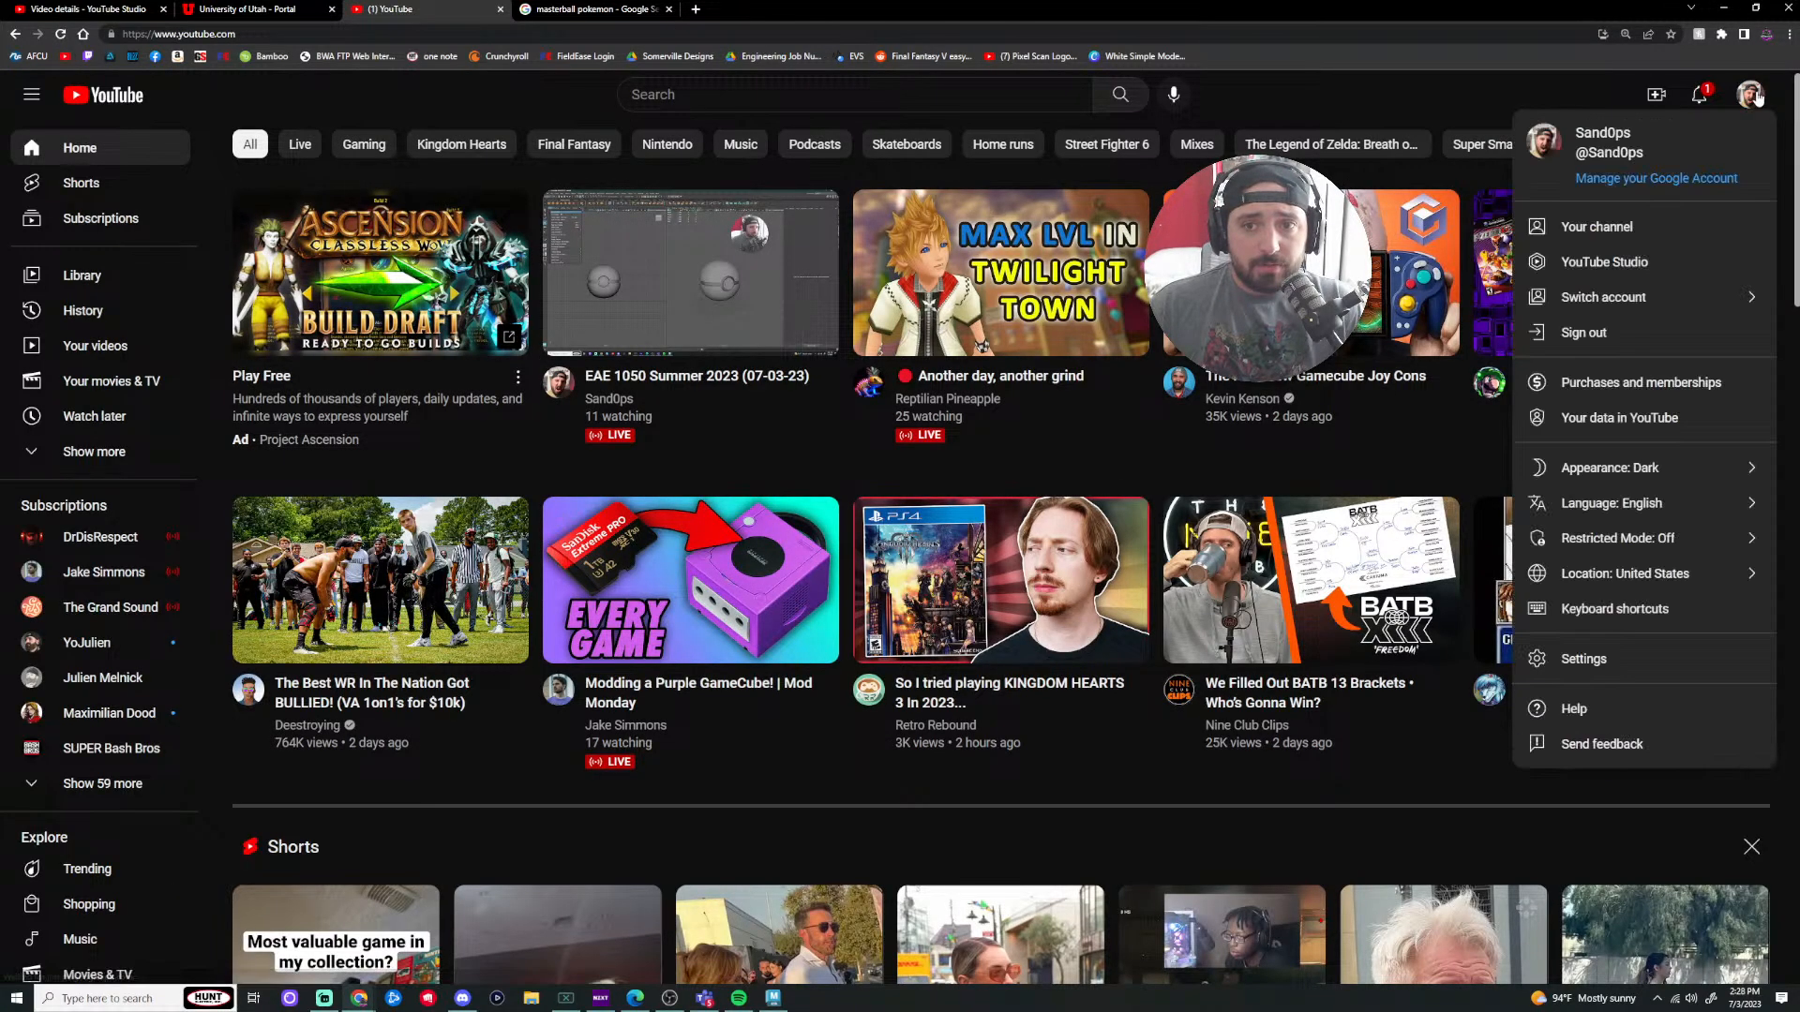
{"action": "left_click", "coordinate": [1638, 227]}
{"action": "left_click", "coordinate": [600, 544]}
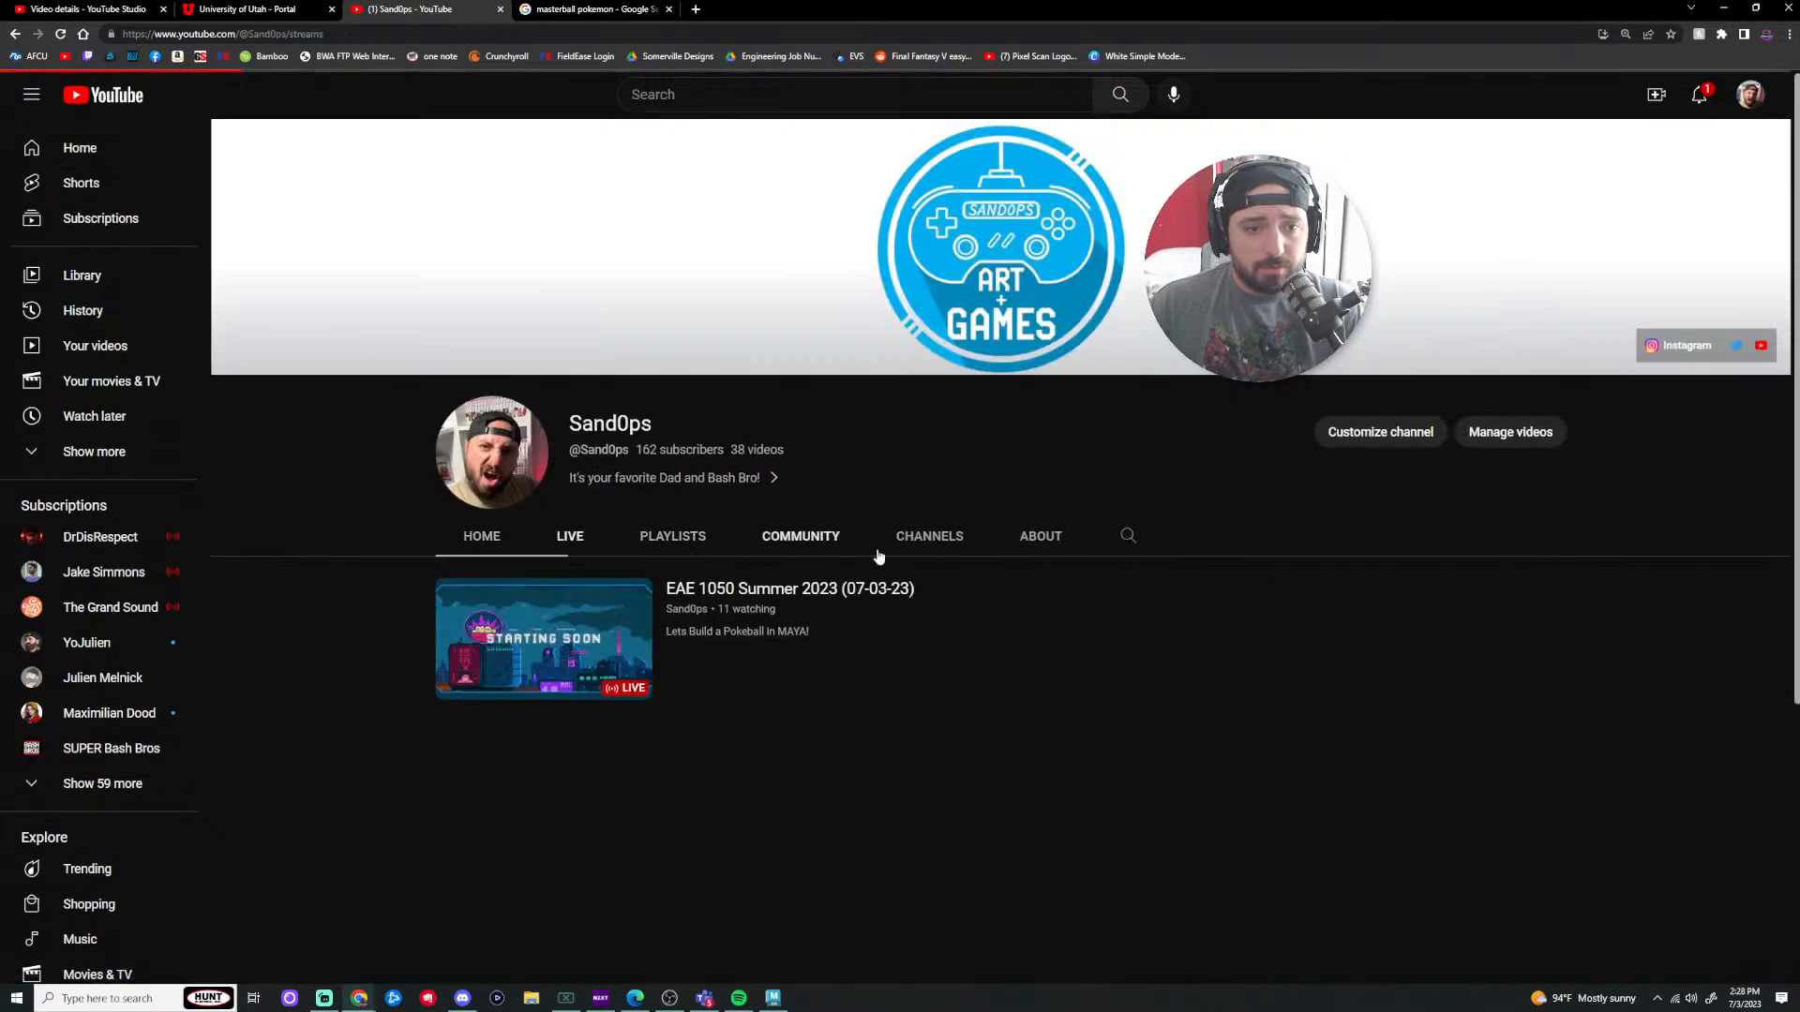
{"action": "scroll", "coordinate": [1106, 497], "scroll_direction": "down", "scroll_amount": 6}
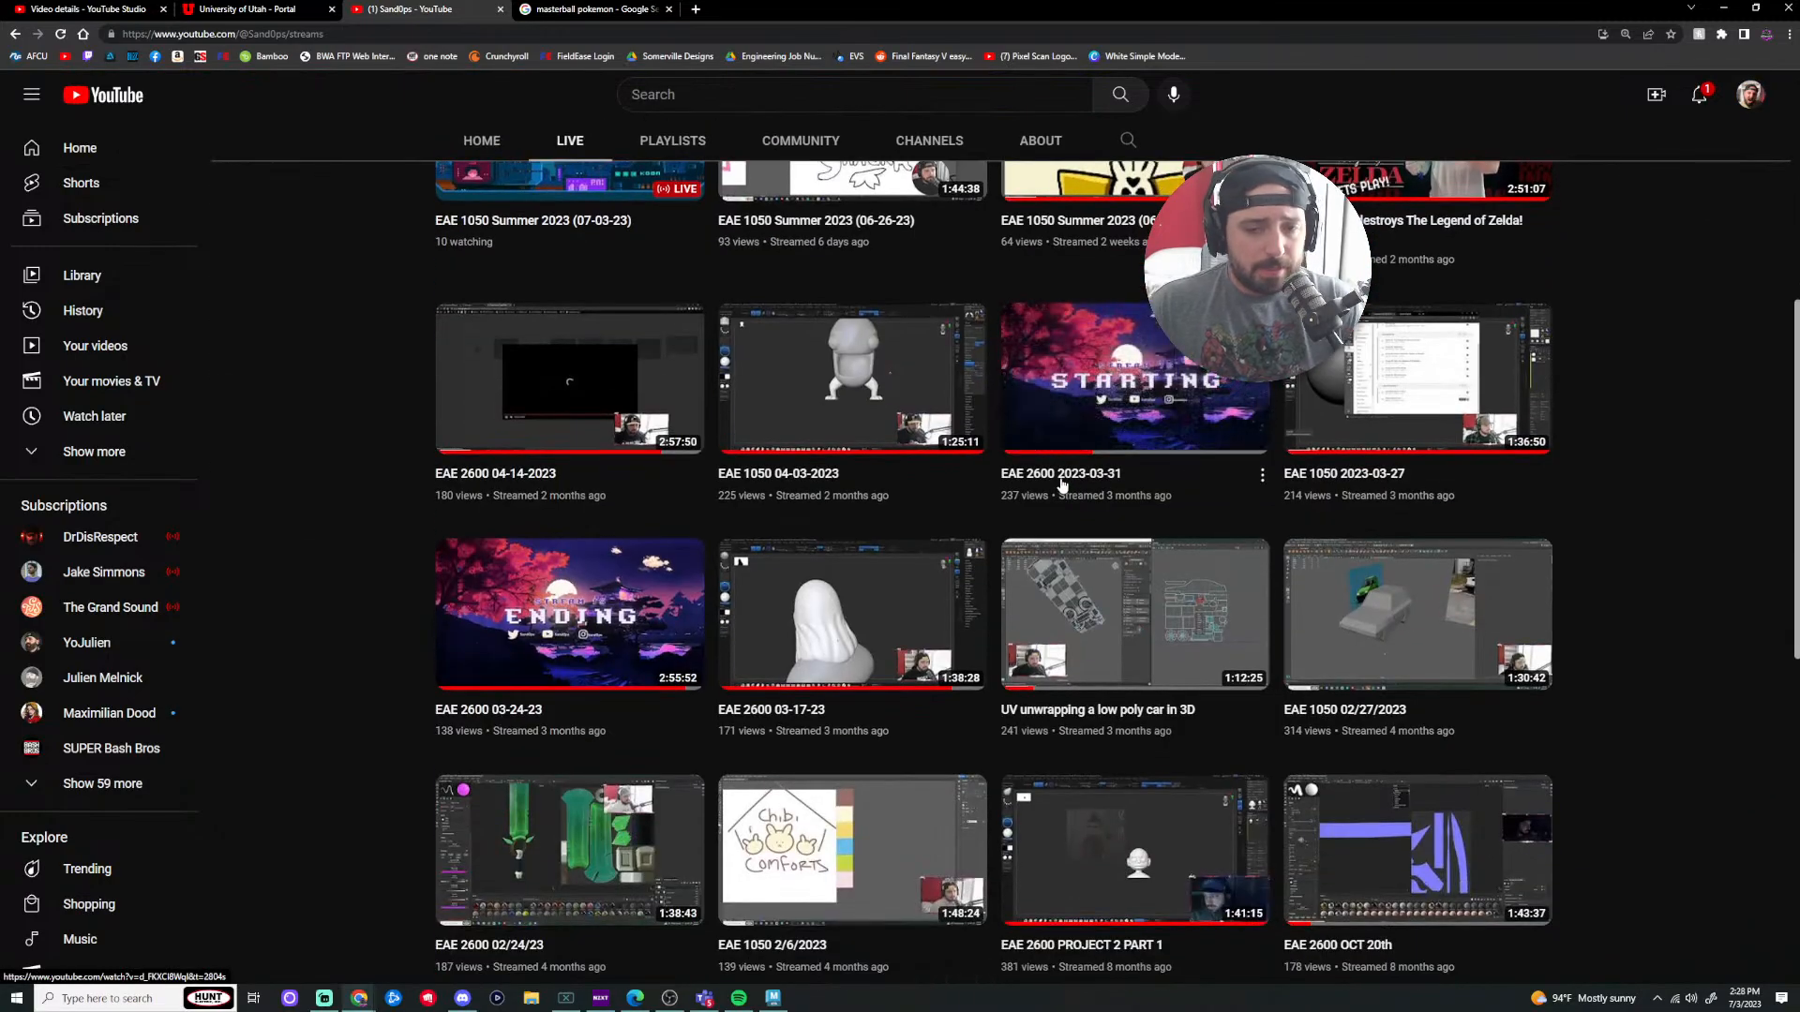
{"action": "scroll", "coordinate": [1067, 488], "scroll_direction": "down", "scroll_amount": 6}
{"action": "scroll", "coordinate": [1029, 465], "scroll_direction": "down", "scroll_amount": 2}
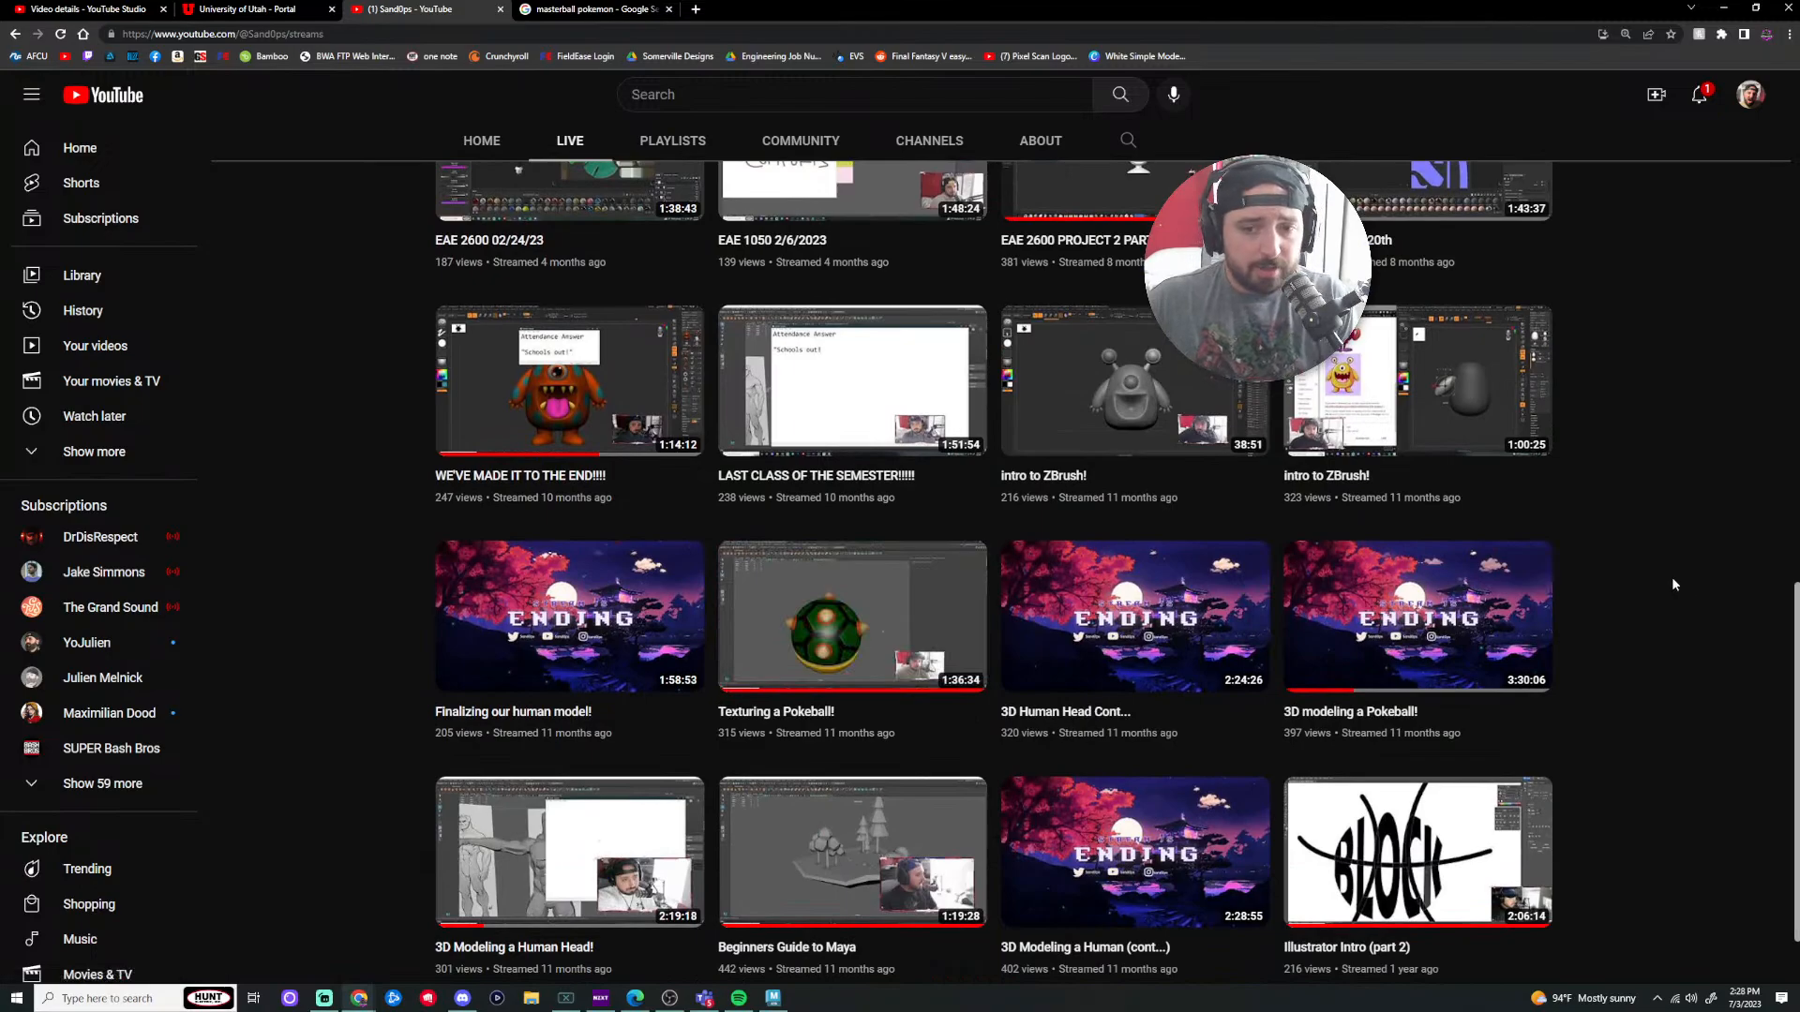
{"action": "scroll", "coordinate": [1673, 576], "scroll_direction": "down", "scroll_amount": 1}
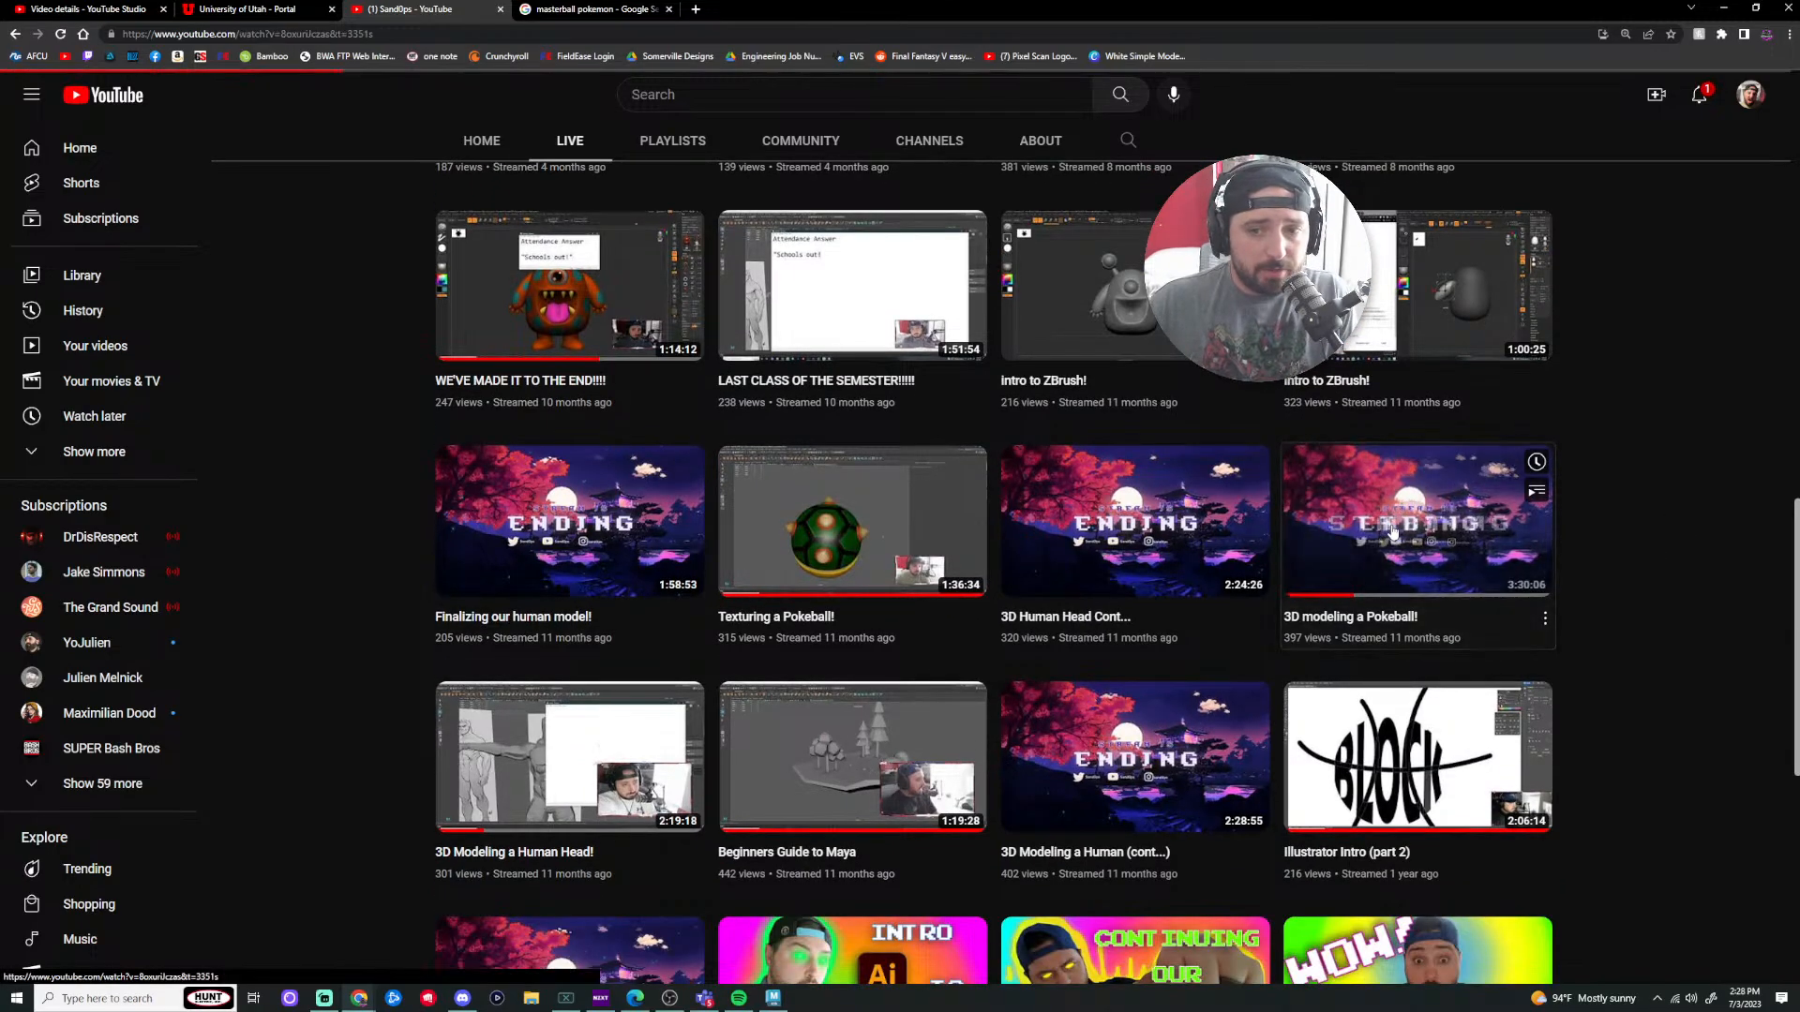
Step: Play the '3D modeling a Pokeball!' stream, skip the ad, jump to 21:04 and pause it
{"action": "left_click", "coordinate": [1391, 533]}
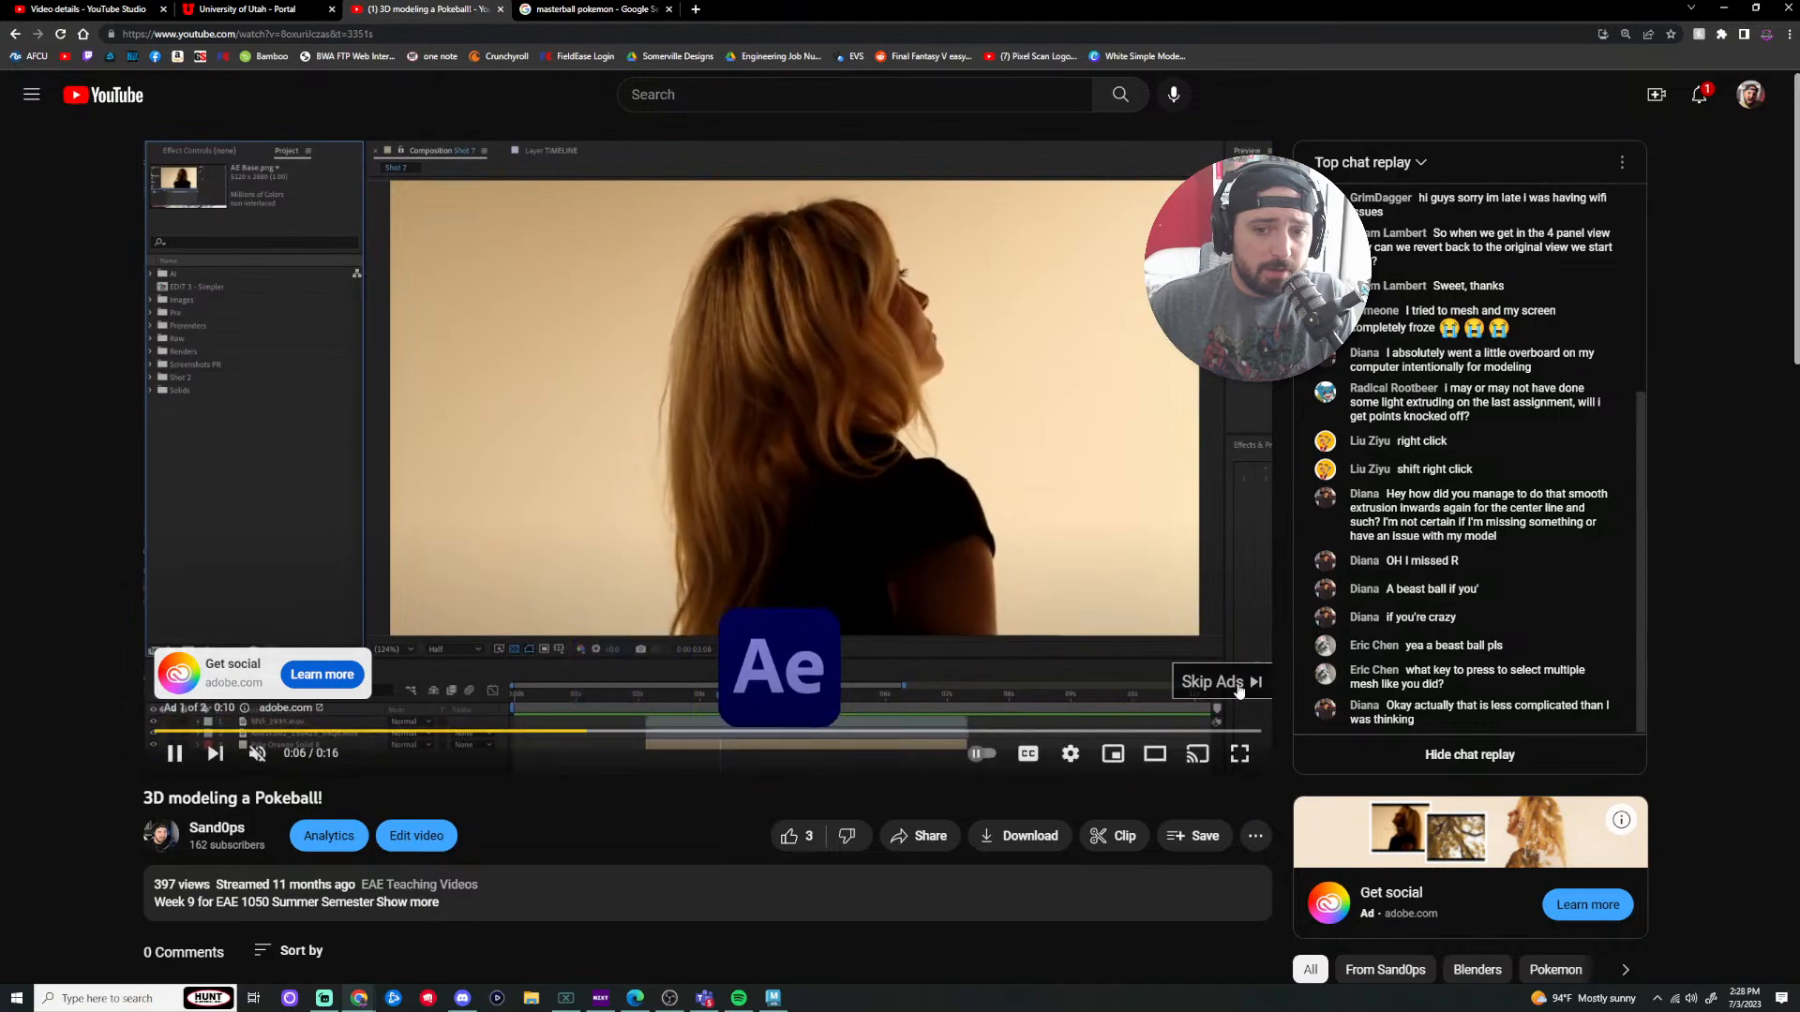
{"action": "left_click", "coordinate": [1237, 688]}
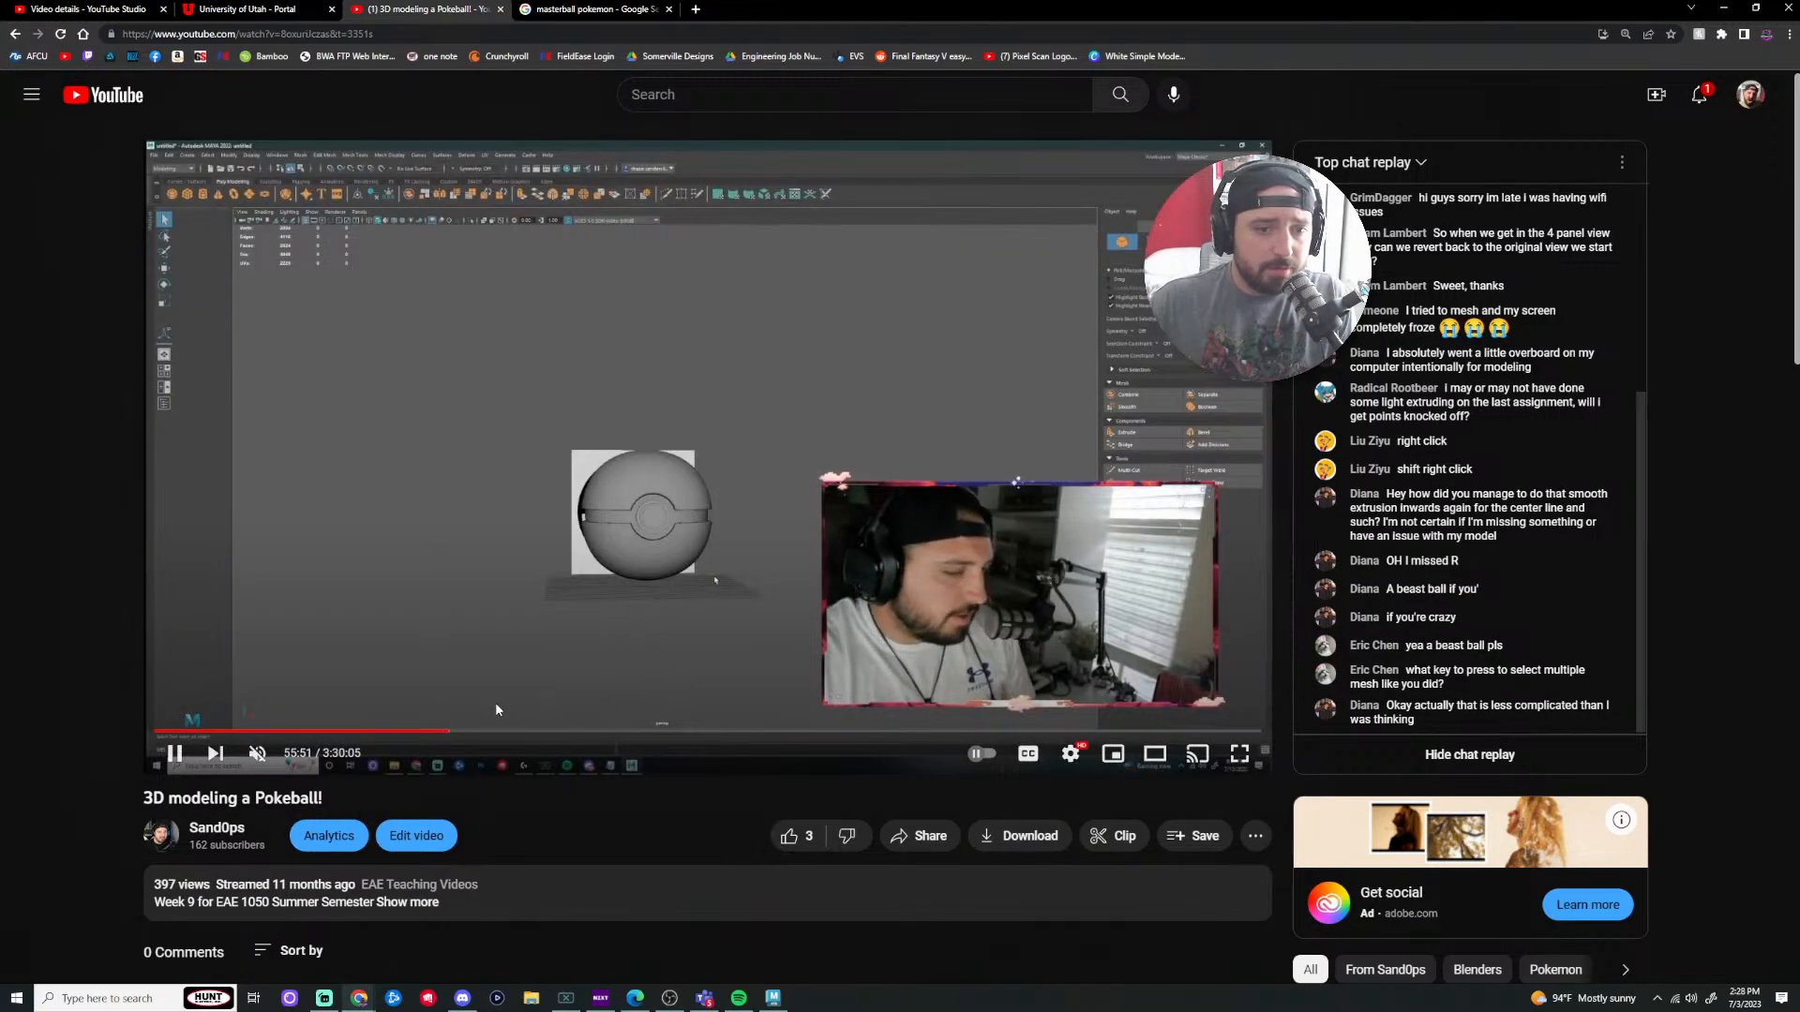
{"action": "left_click", "coordinate": [353, 732]}
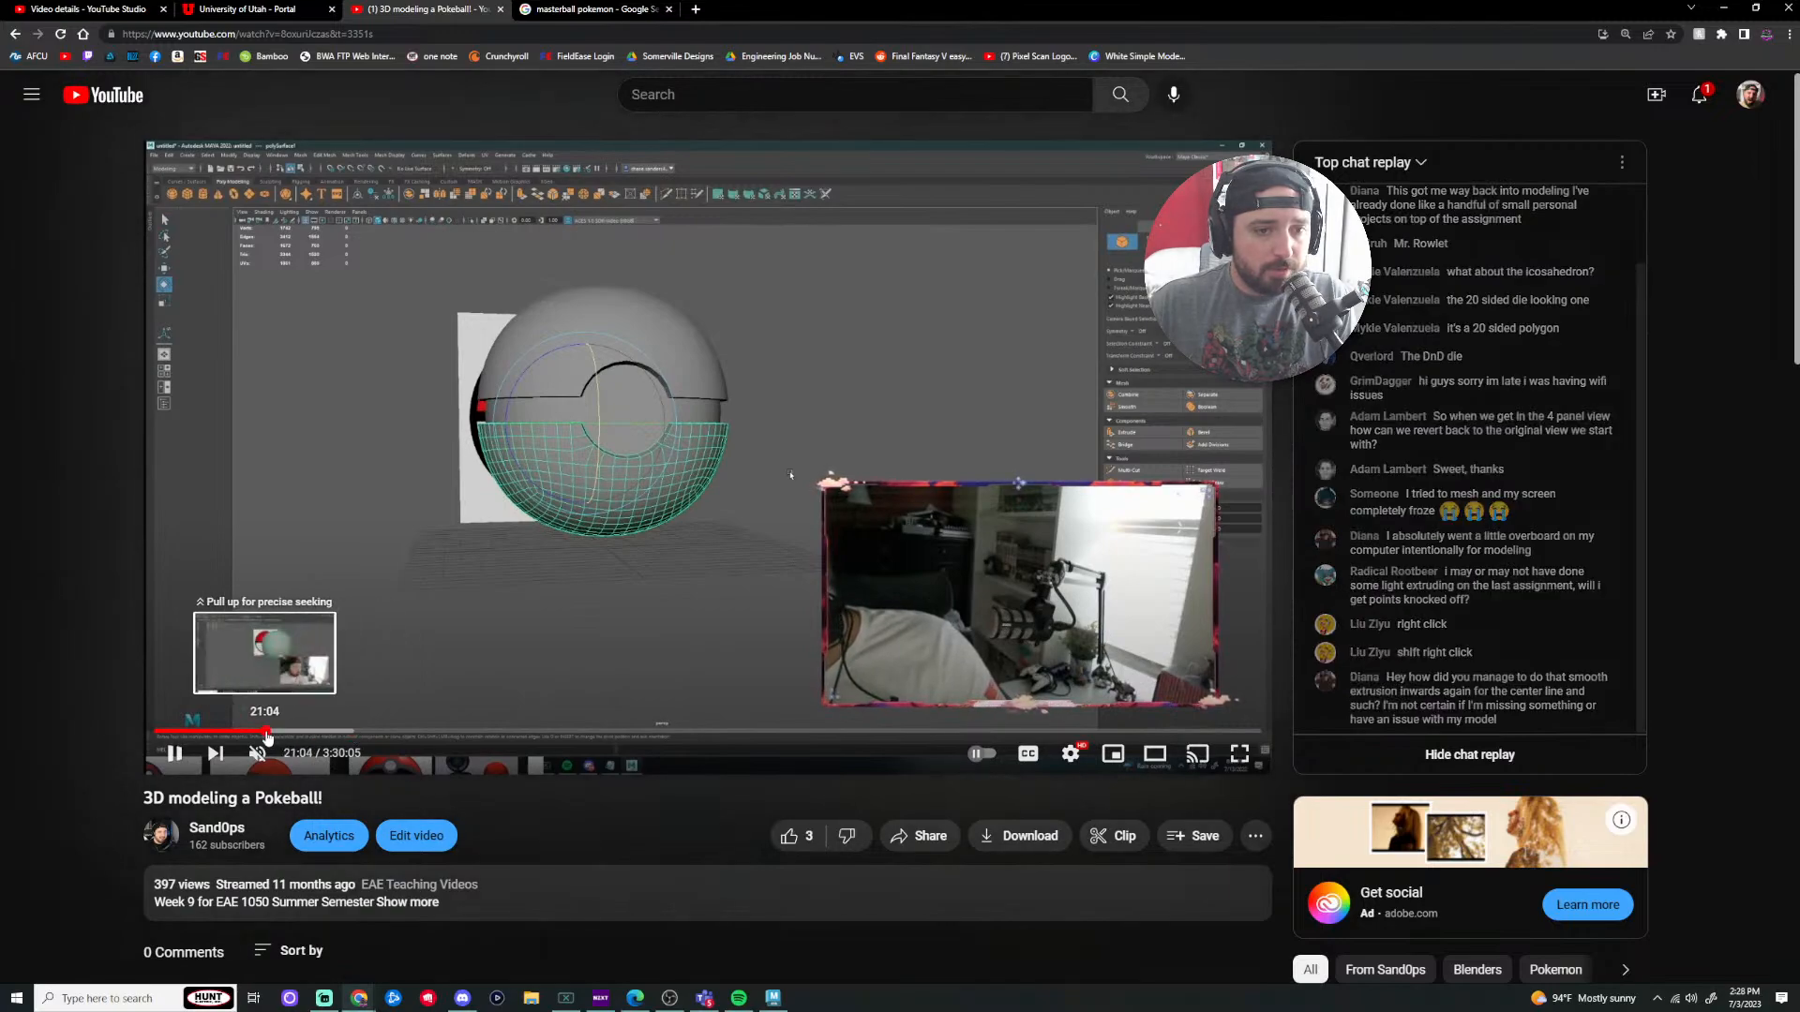
{"action": "left_click", "coordinate": [267, 733]}
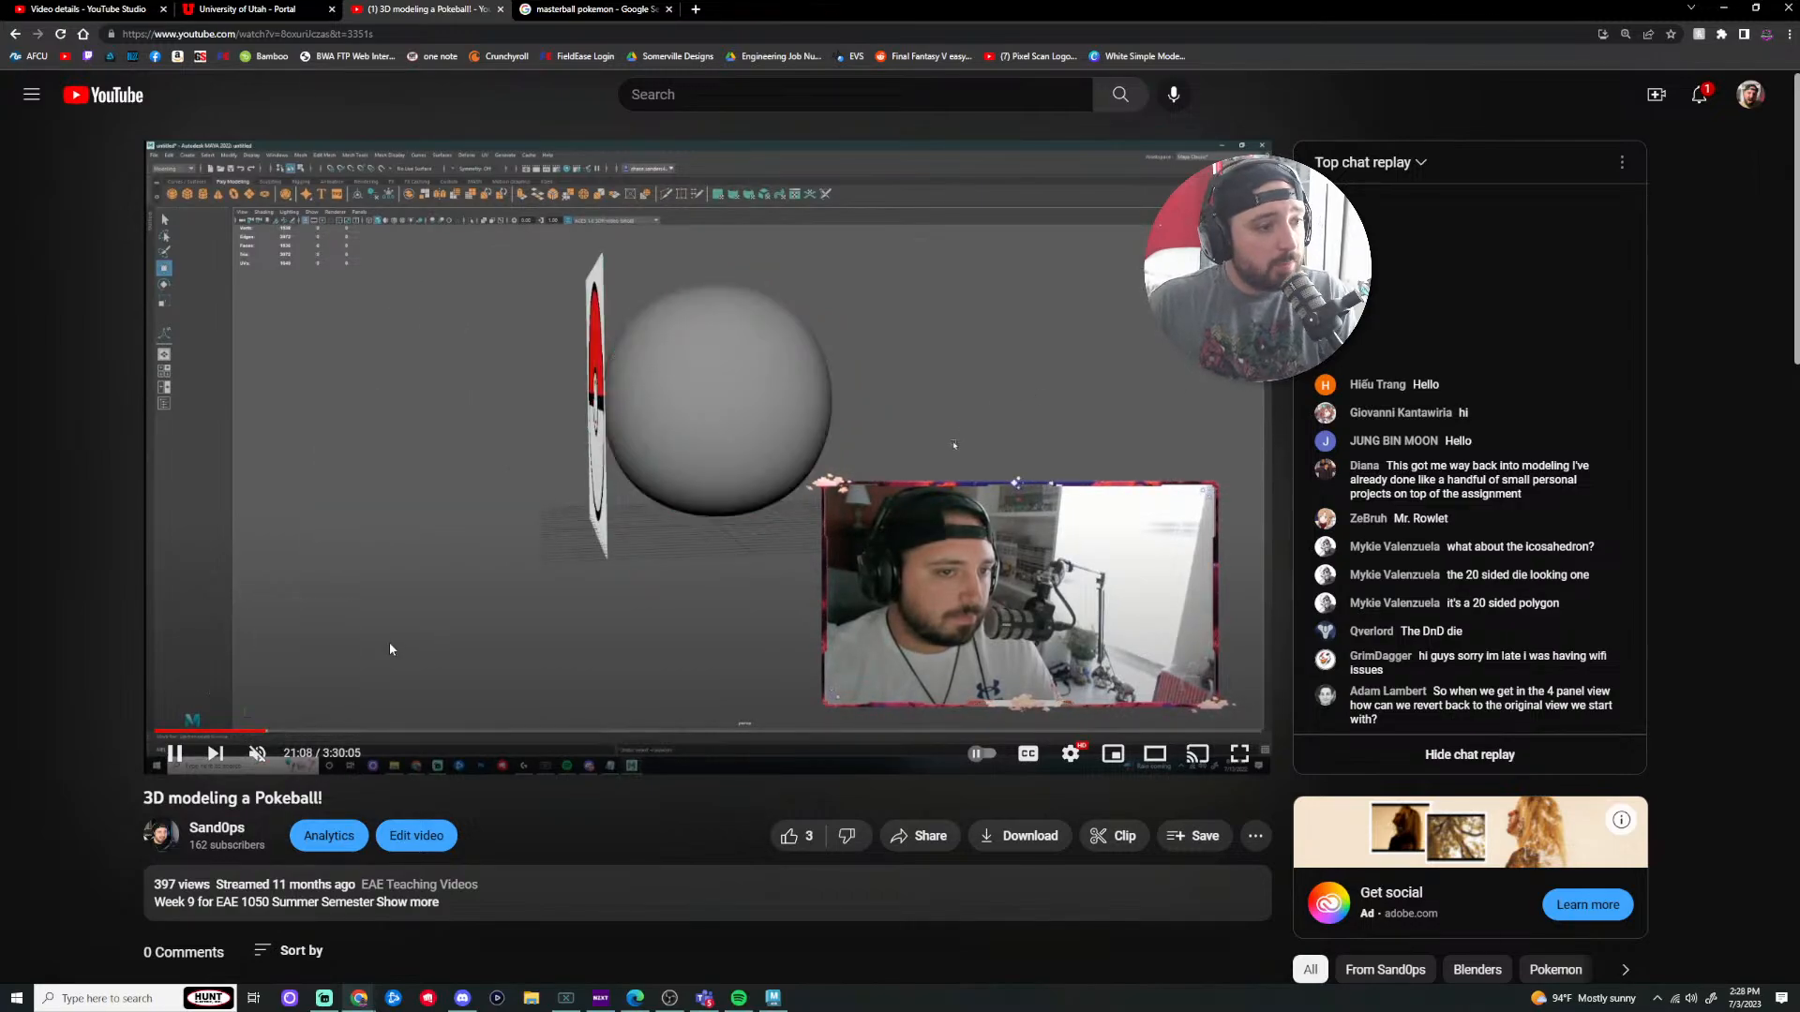
{"action": "key", "text": "k"}
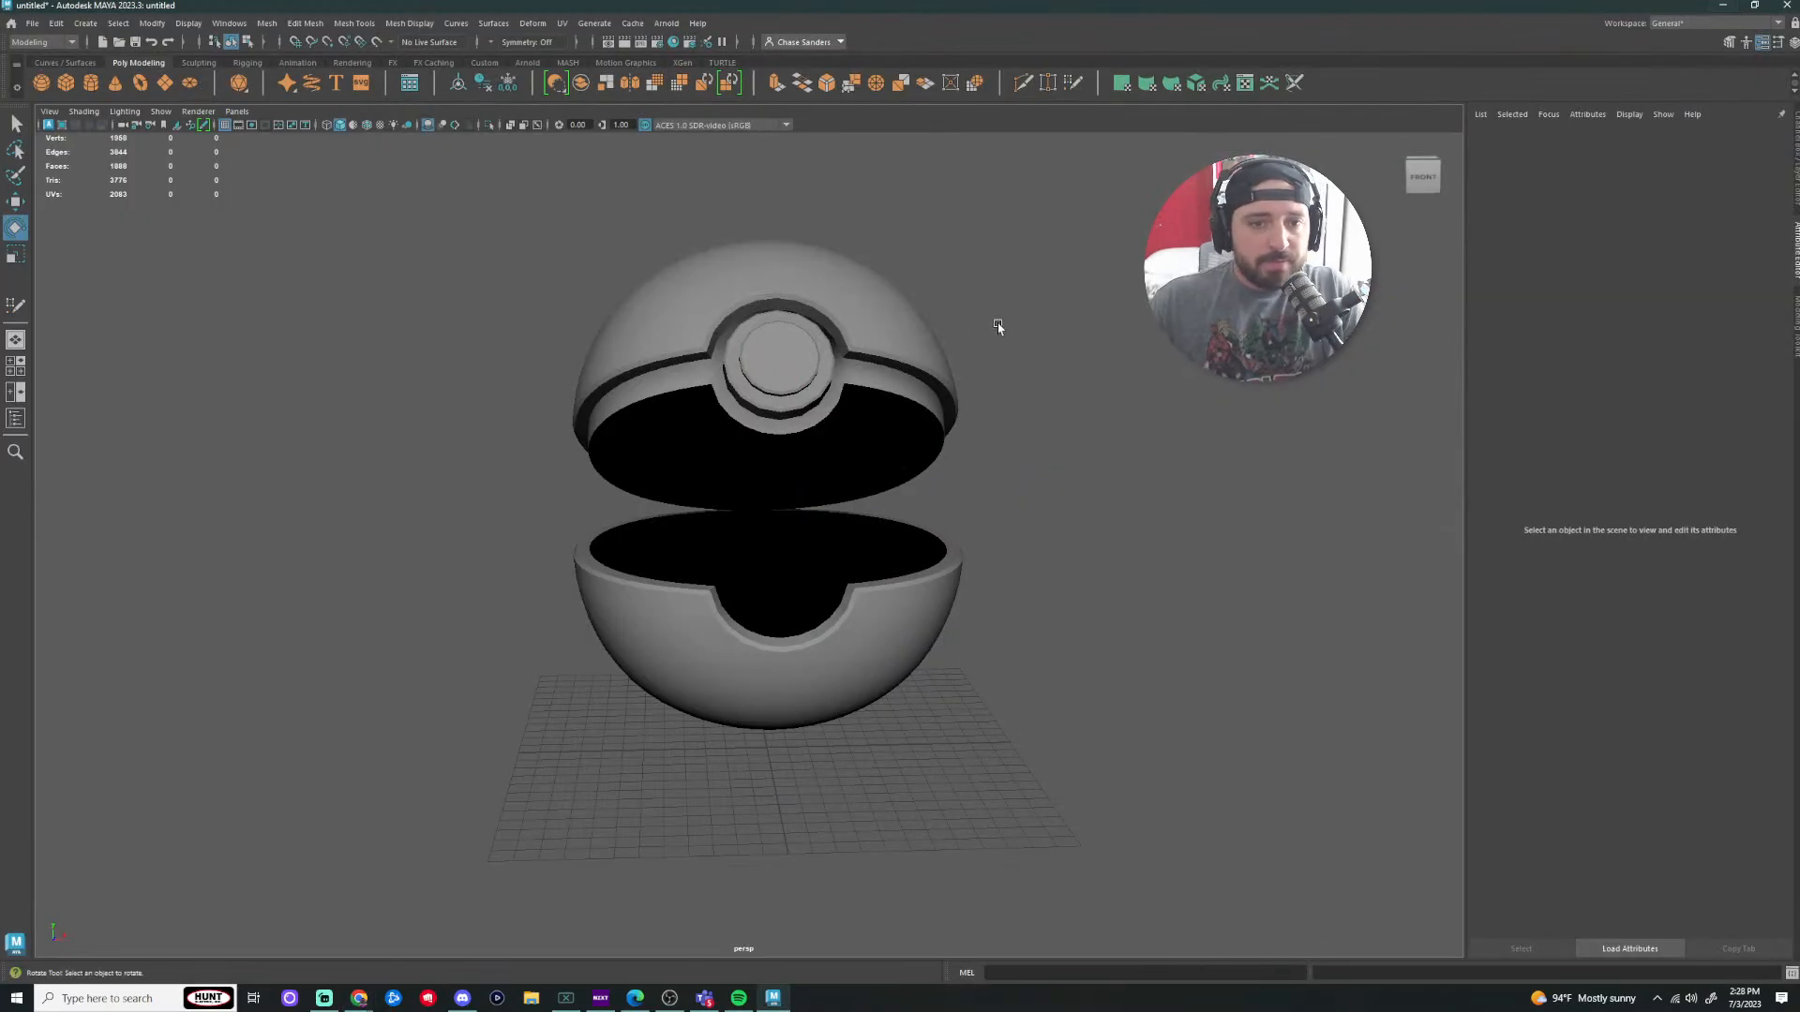
Step: Select the Pokeball's top half and undo its rotation so it sits closed again
{"action": "scroll", "coordinate": [996, 325], "scroll_direction": "up", "scroll_amount": 3}
{"action": "left_click", "coordinate": [883, 325]}
{"action": "scroll", "coordinate": [1064, 358], "scroll_direction": "down", "scroll_amount": 3}
{"action": "left_click_drag", "start_coordinate": [1115, 416], "coordinate": [1072, 414], "text": "alt"}
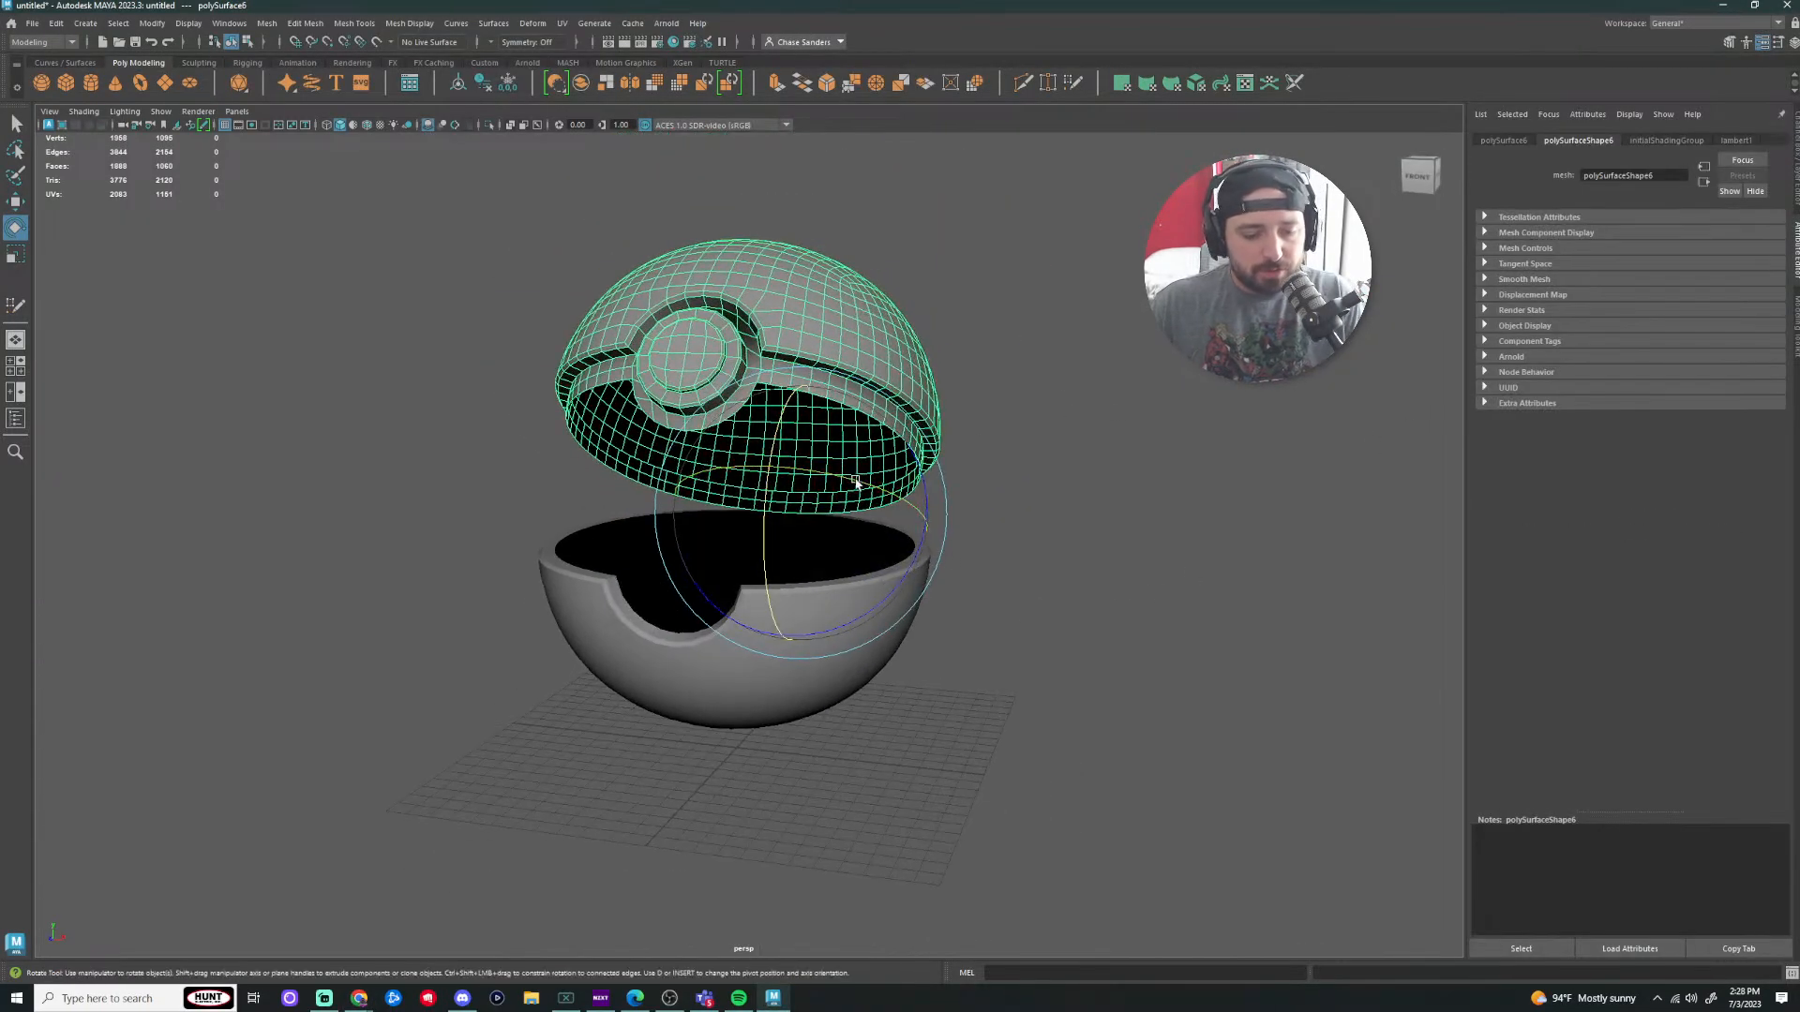
{"action": "left_click_drag", "start_coordinate": [777, 438], "coordinate": [769, 470]}
{"action": "key", "text": "ctrl+z"}
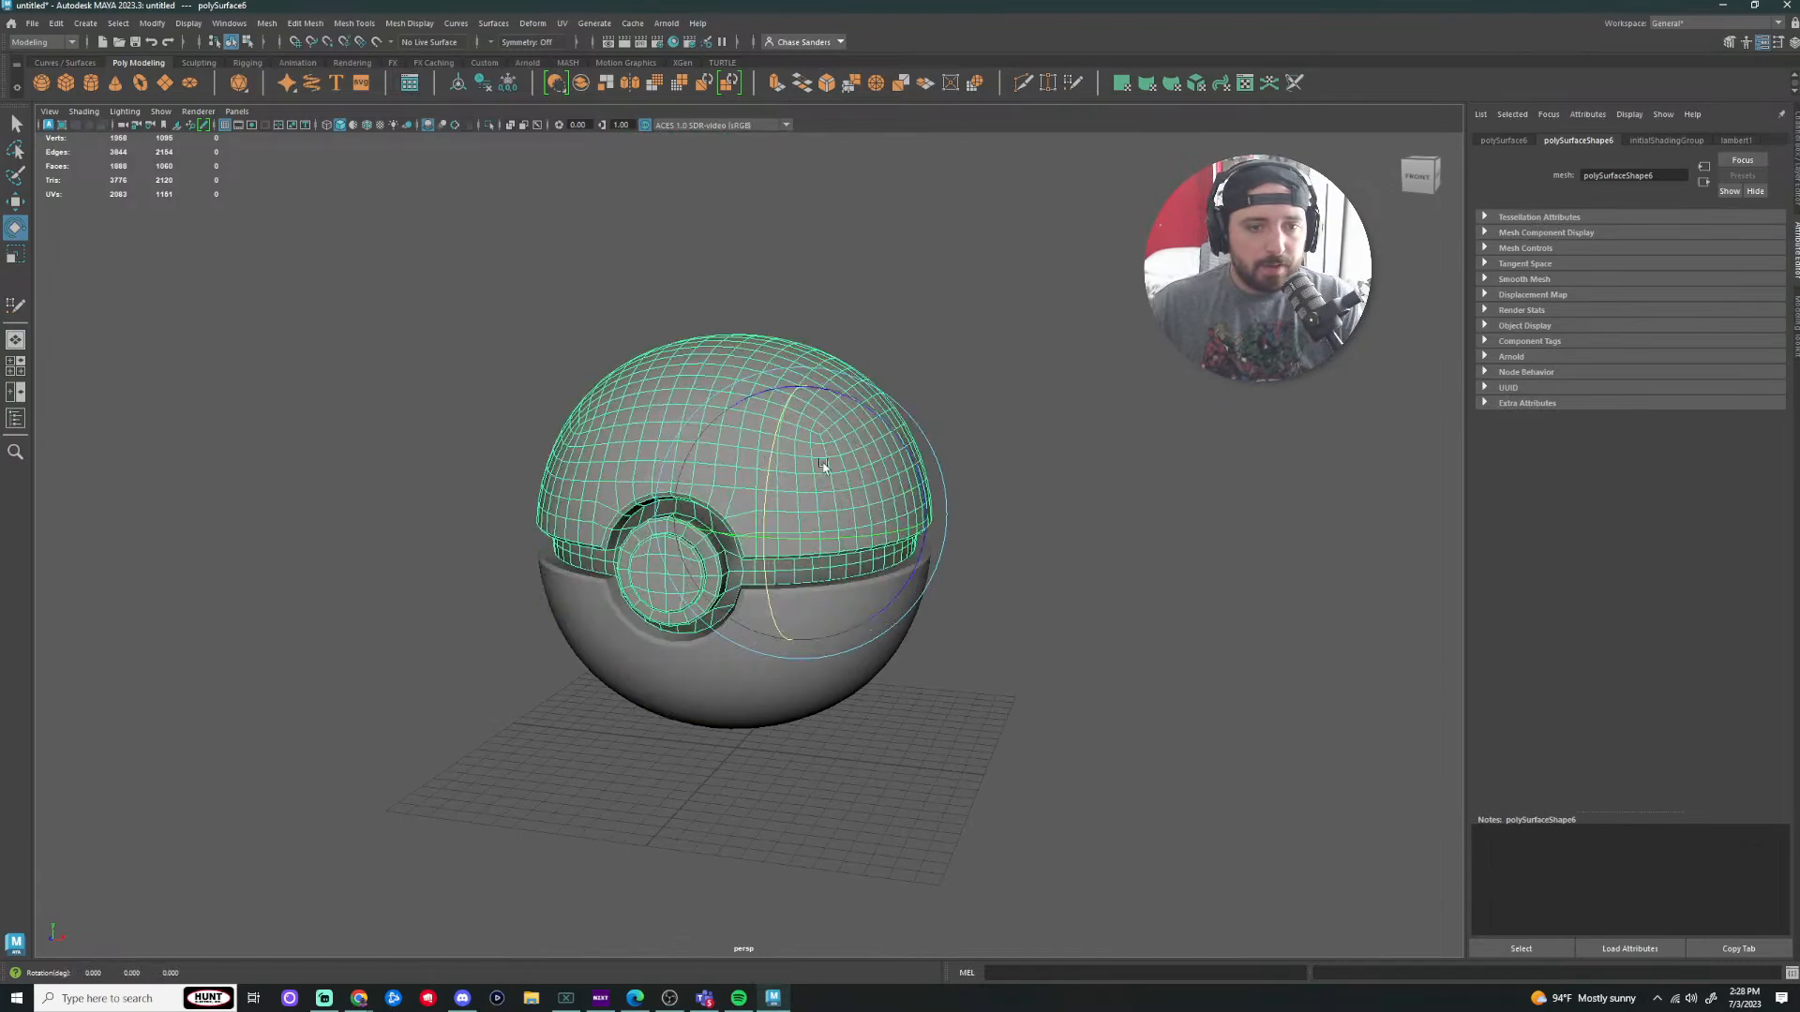
{"action": "left_click", "coordinate": [1059, 440]}
Step: Start Quad Draw on the top half from the Modeling Toolkit, undoing a test relax stroke
{"action": "left_click", "coordinate": [1796, 328]}
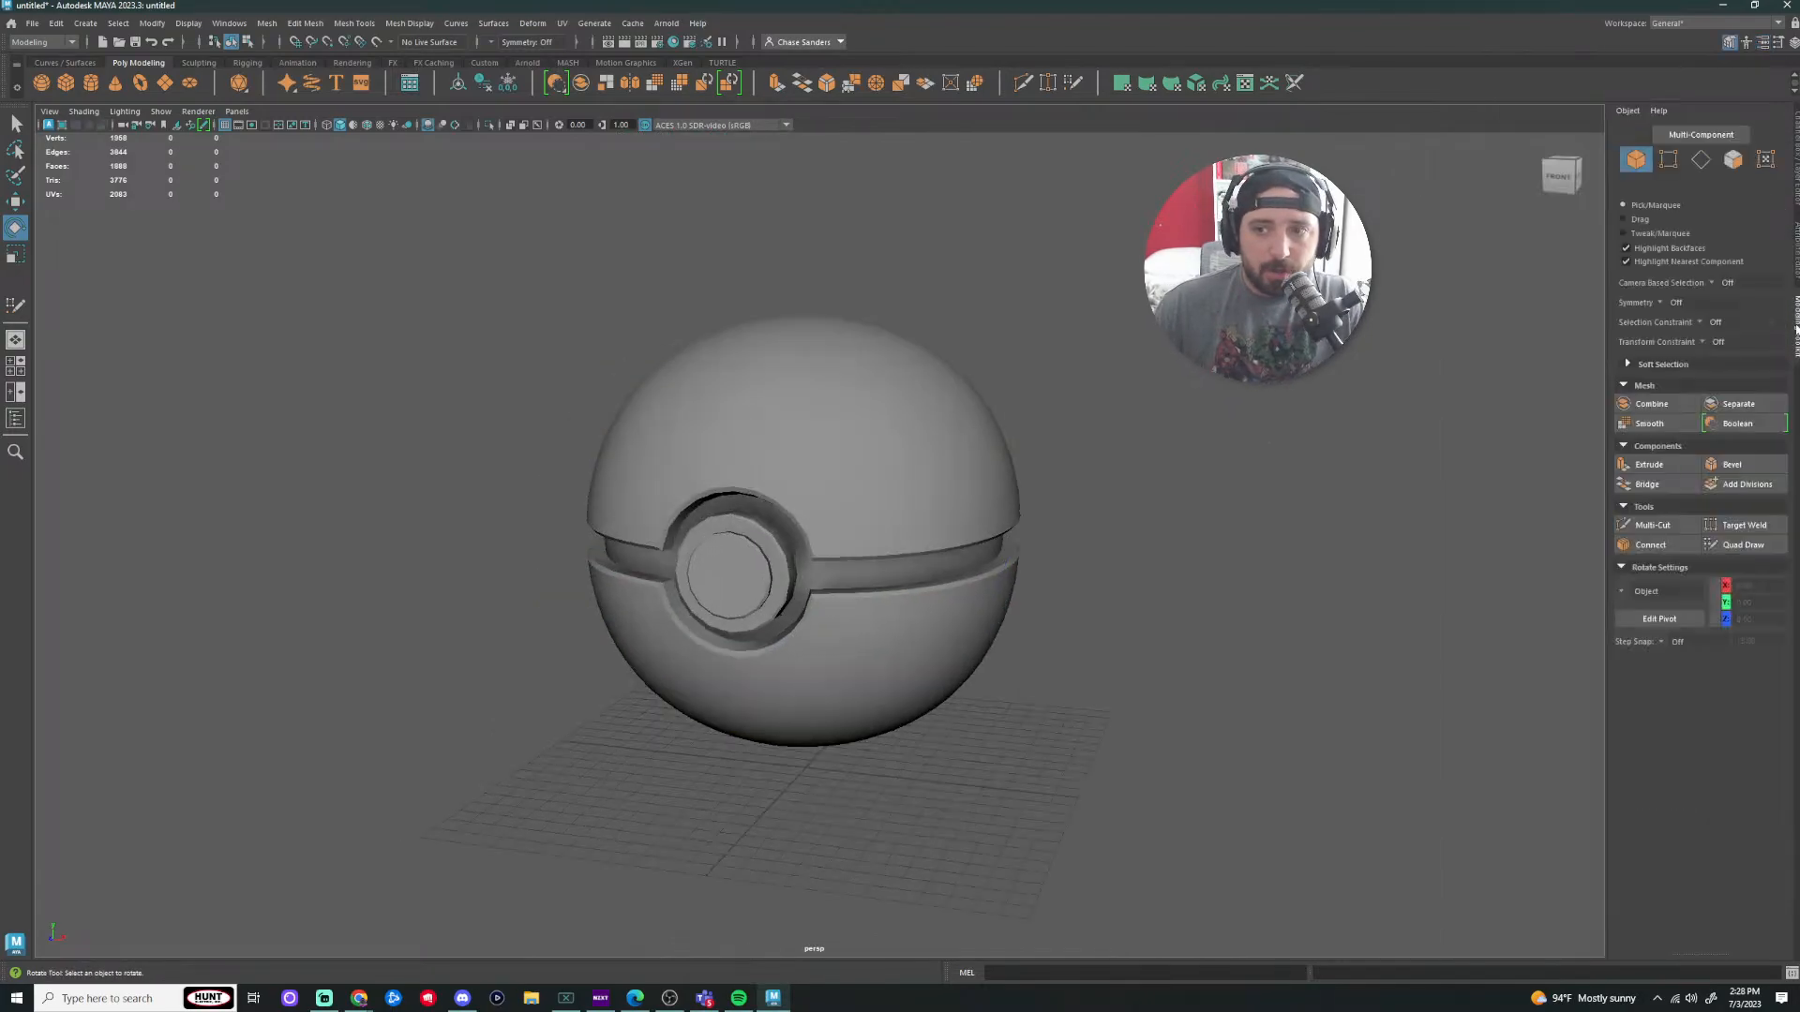
{"action": "left_click", "coordinate": [1738, 549]}
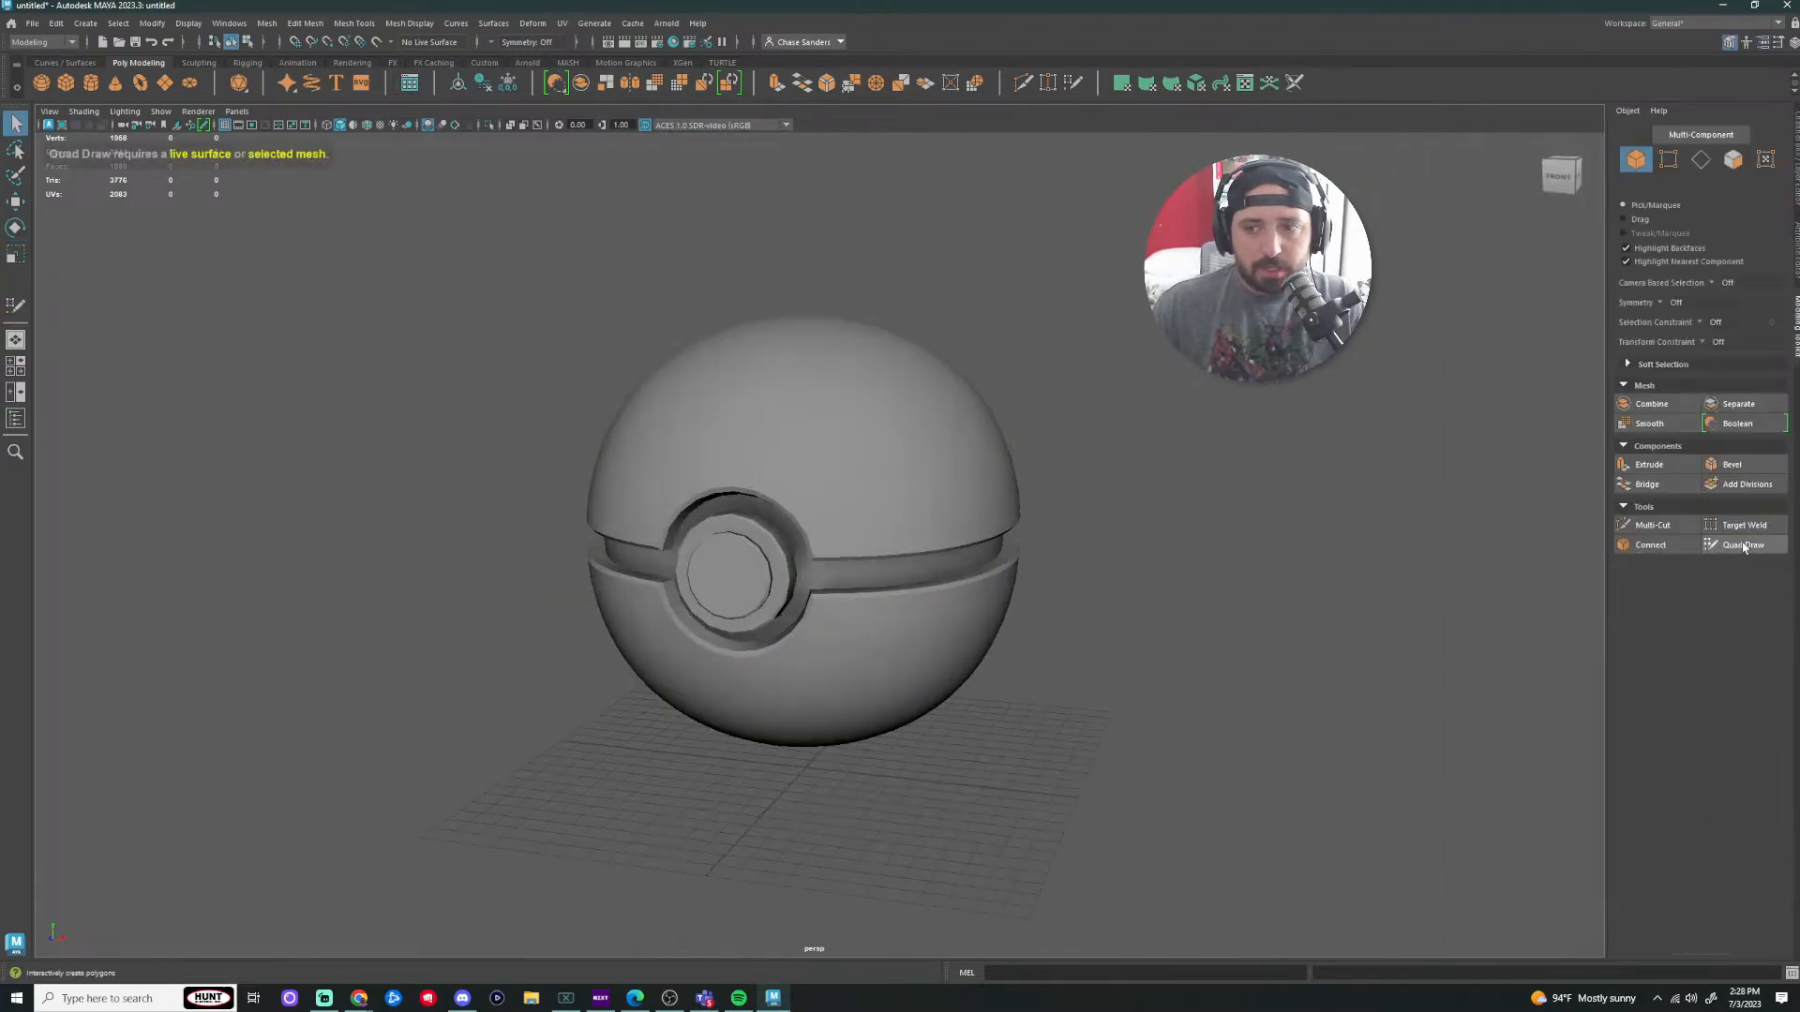
{"action": "left_click", "coordinate": [900, 445]}
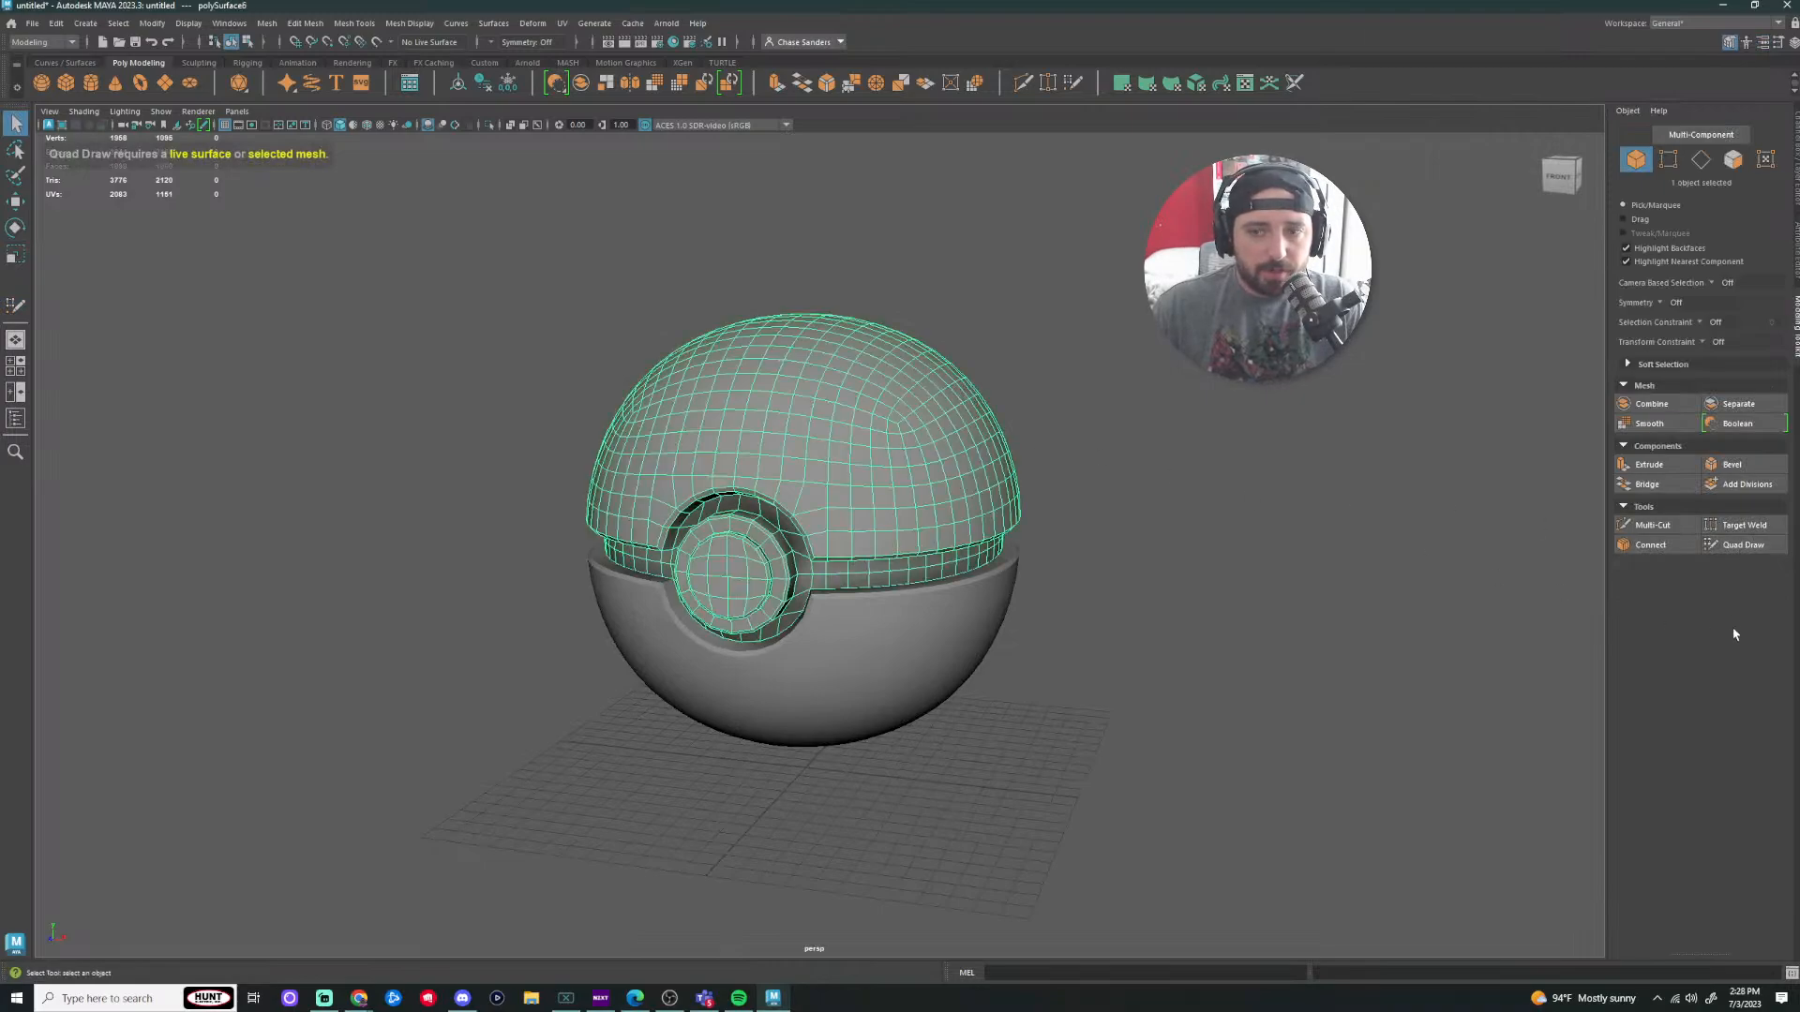
{"action": "left_click", "coordinate": [1741, 545]}
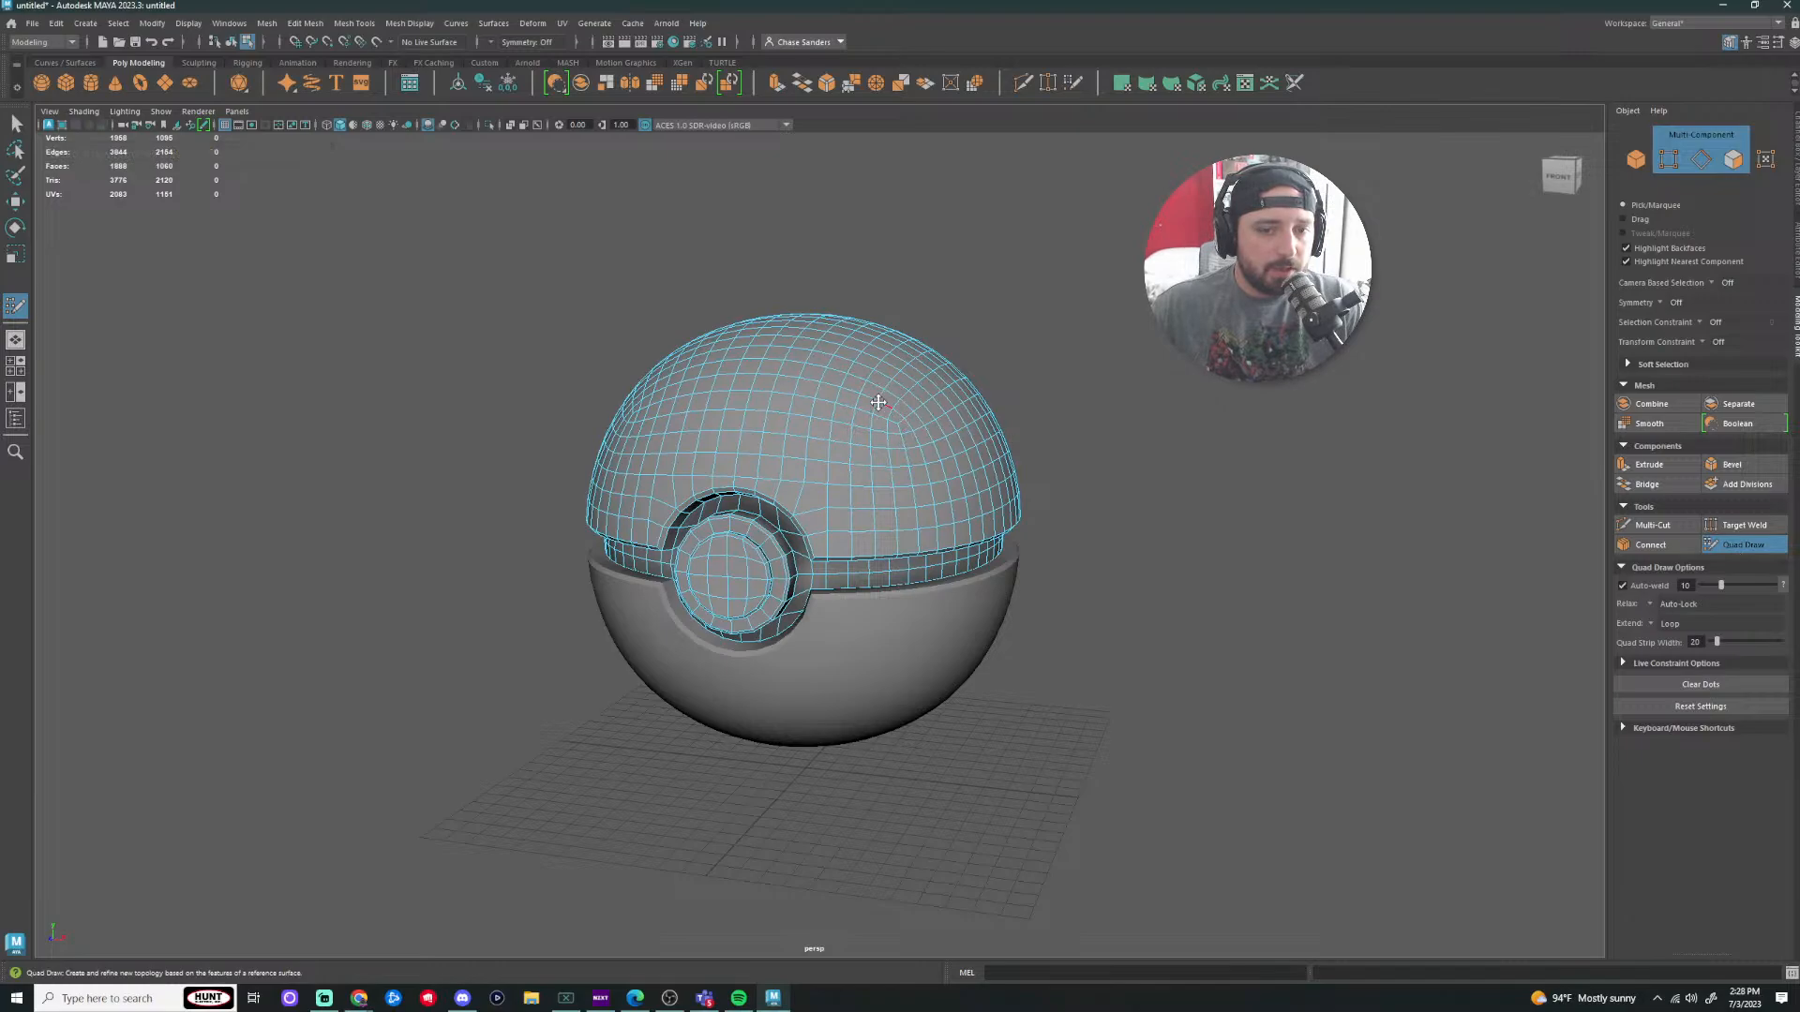
{"action": "scroll", "coordinate": [877, 394], "scroll_direction": "up", "scroll_amount": 5}
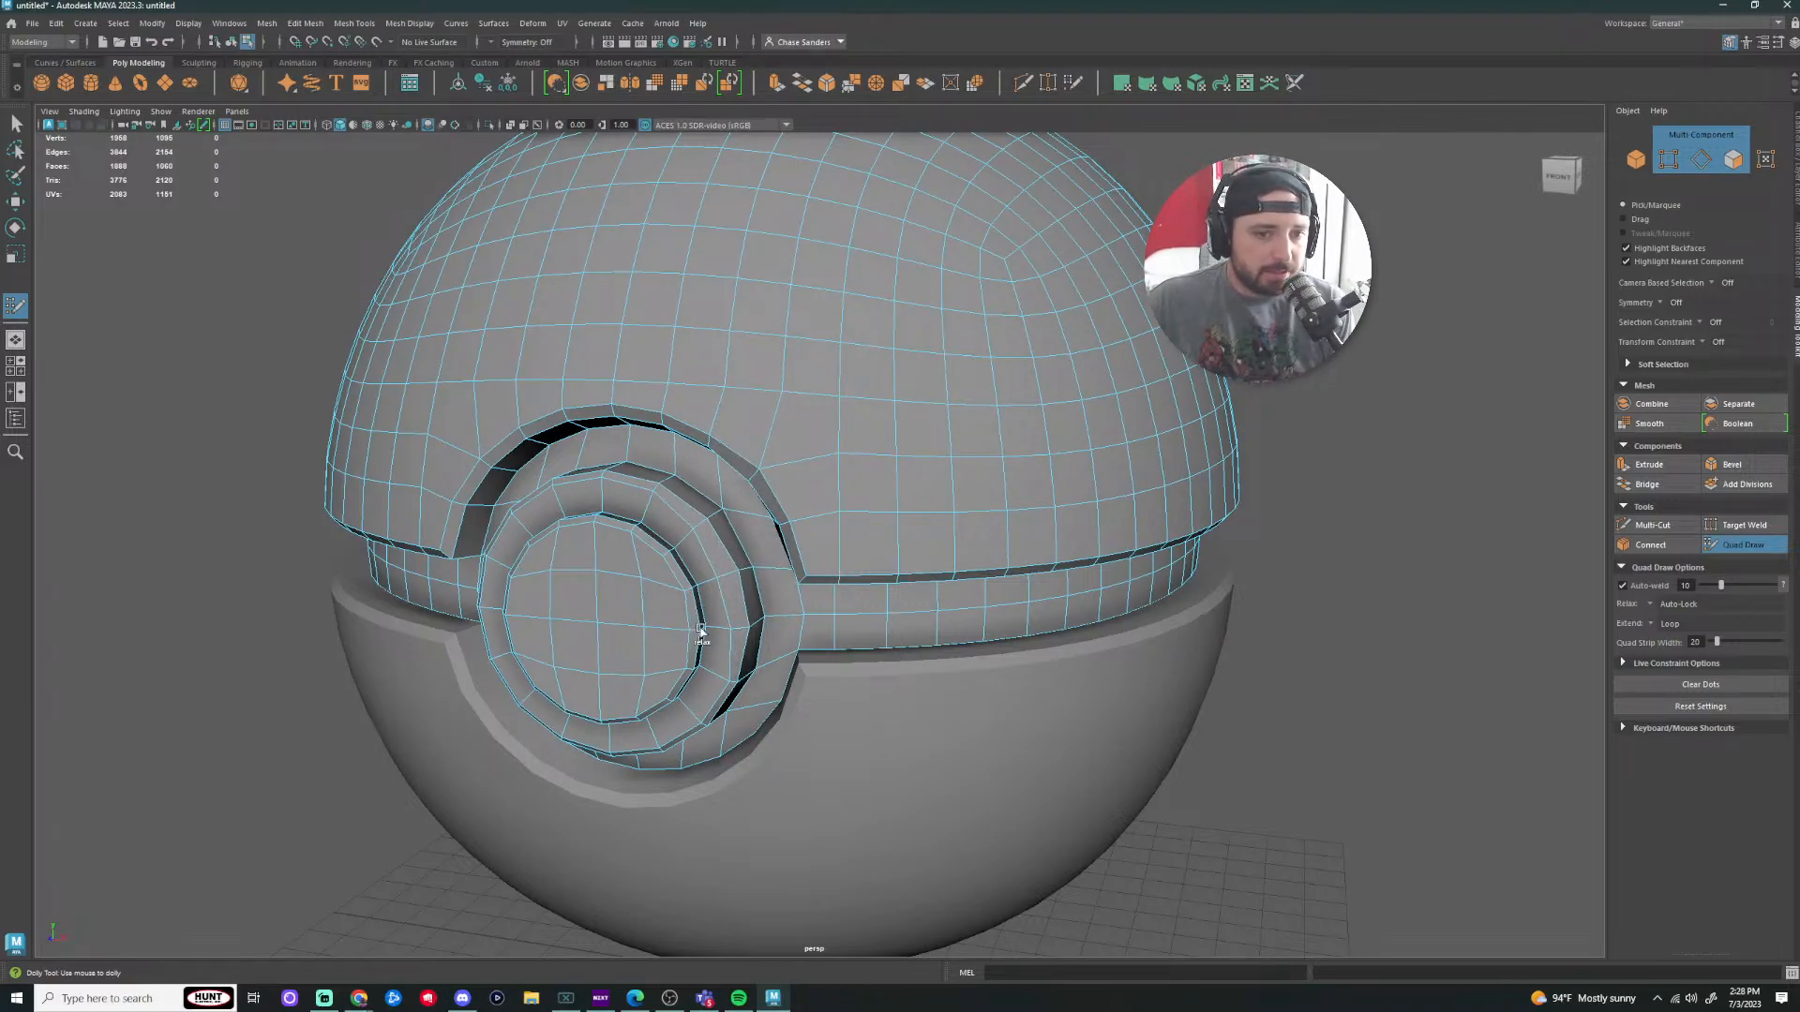
{"action": "mouse_move", "coordinate": [595, 516]}
{"action": "left_mouse_down", "text": "shift"}
{"action": "mouse_move", "coordinate": [542, 587]}
{"action": "mouse_move", "coordinate": [692, 600]}
{"action": "left_mouse_up", "text": "shift"}
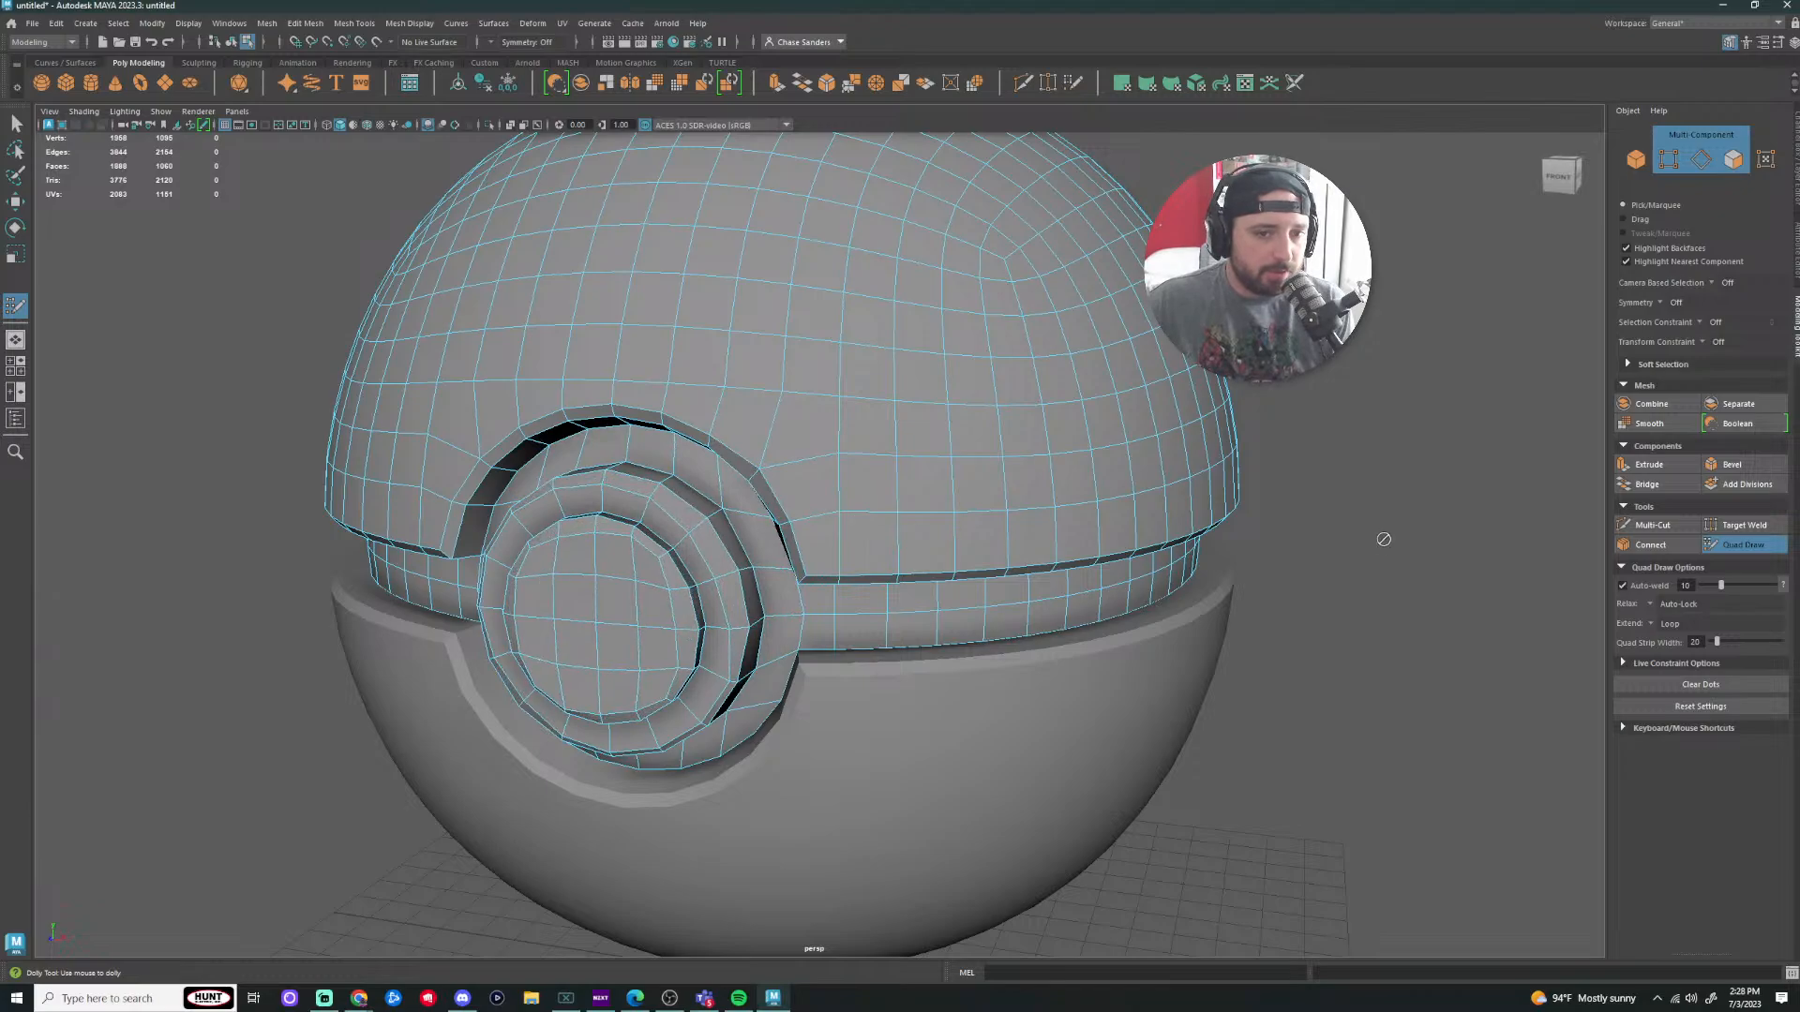
{"action": "key", "text": "ctrl+z"}
{"action": "right_click_drag", "start_coordinate": [1423, 610], "coordinate": [1134, 656], "text": "alt"}
{"action": "left_click_drag", "start_coordinate": [1134, 656], "coordinate": [1303, 660], "text": "alt"}
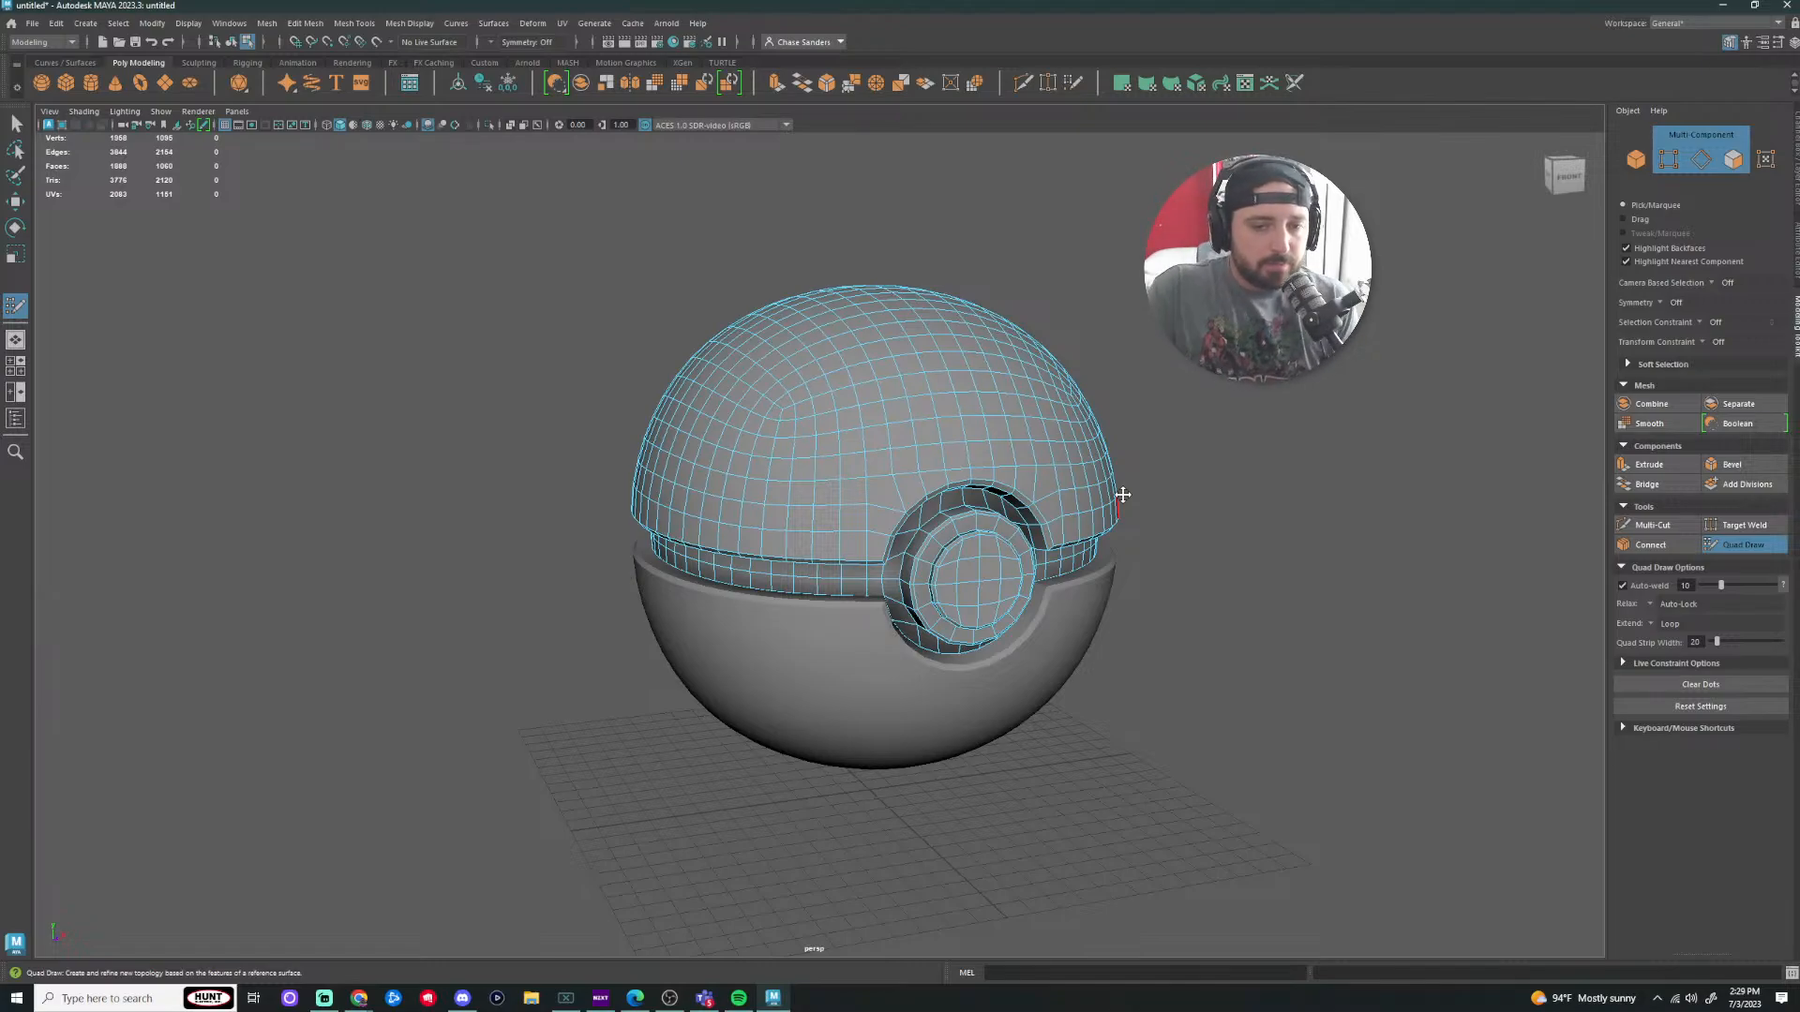
Step: Exit Quad Draw, select the lower half, then clear the selection and orbit around the ball
{"action": "key", "text": "q"}
{"action": "scroll", "coordinate": [1178, 635], "scroll_direction": "down", "scroll_amount": 2}
{"action": "left_click", "coordinate": [1020, 626]}
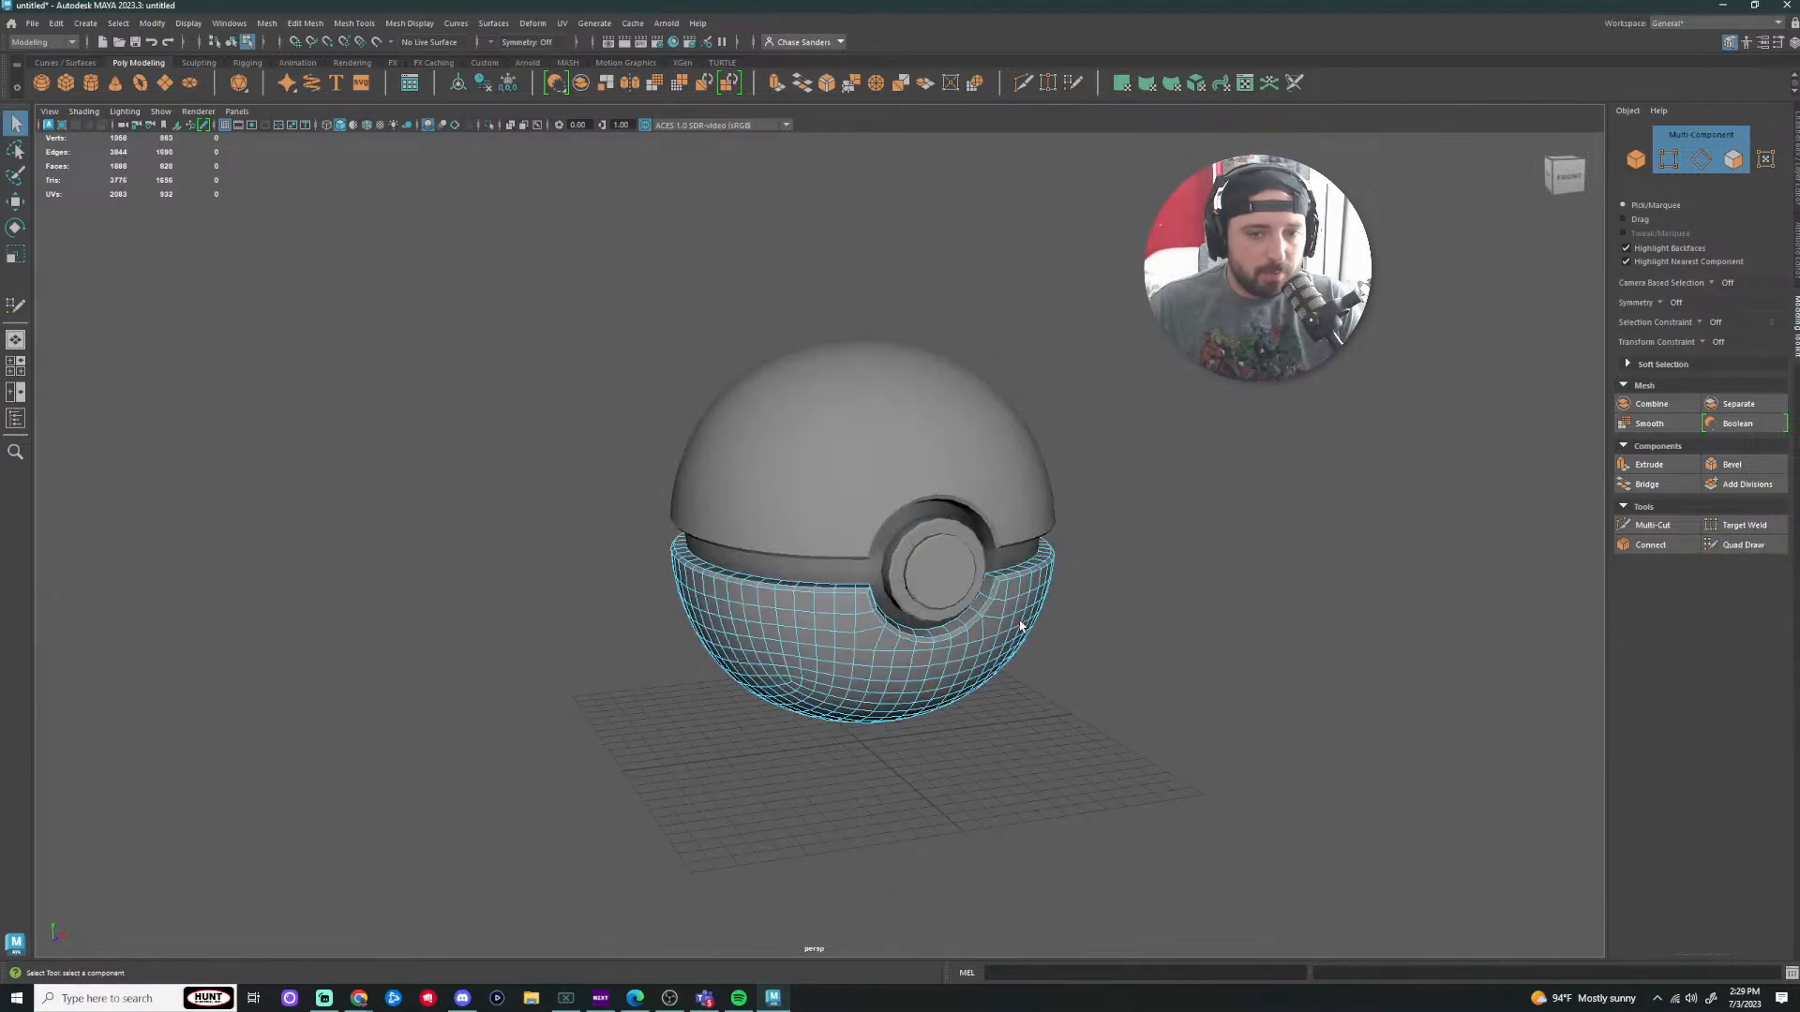
{"action": "scroll", "coordinate": [1382, 619], "scroll_direction": "up", "scroll_amount": 6}
{"action": "left_click_drag", "start_coordinate": [1426, 649], "coordinate": [1309, 638], "text": "alt"}
{"action": "right_click_drag", "start_coordinate": [1310, 638], "coordinate": [1060, 707], "text": "alt"}
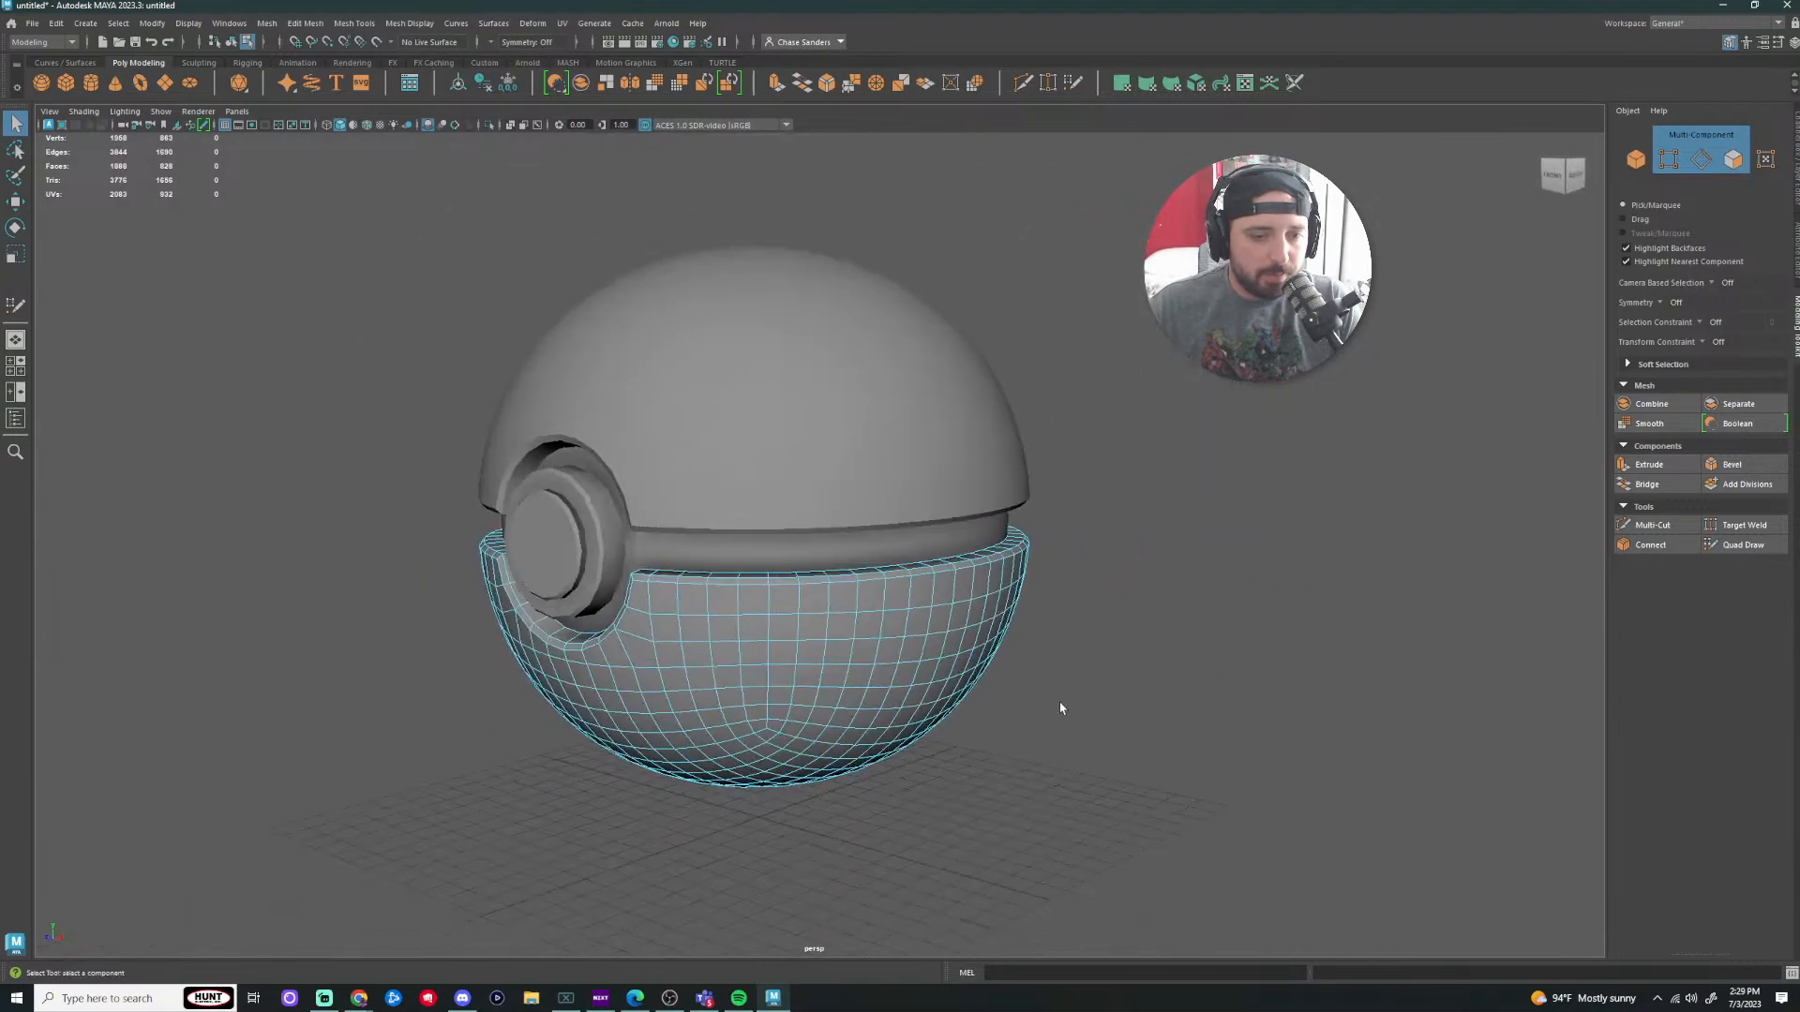
{"action": "left_click_drag", "start_coordinate": [1077, 675], "coordinate": [1088, 672], "text": "alt"}
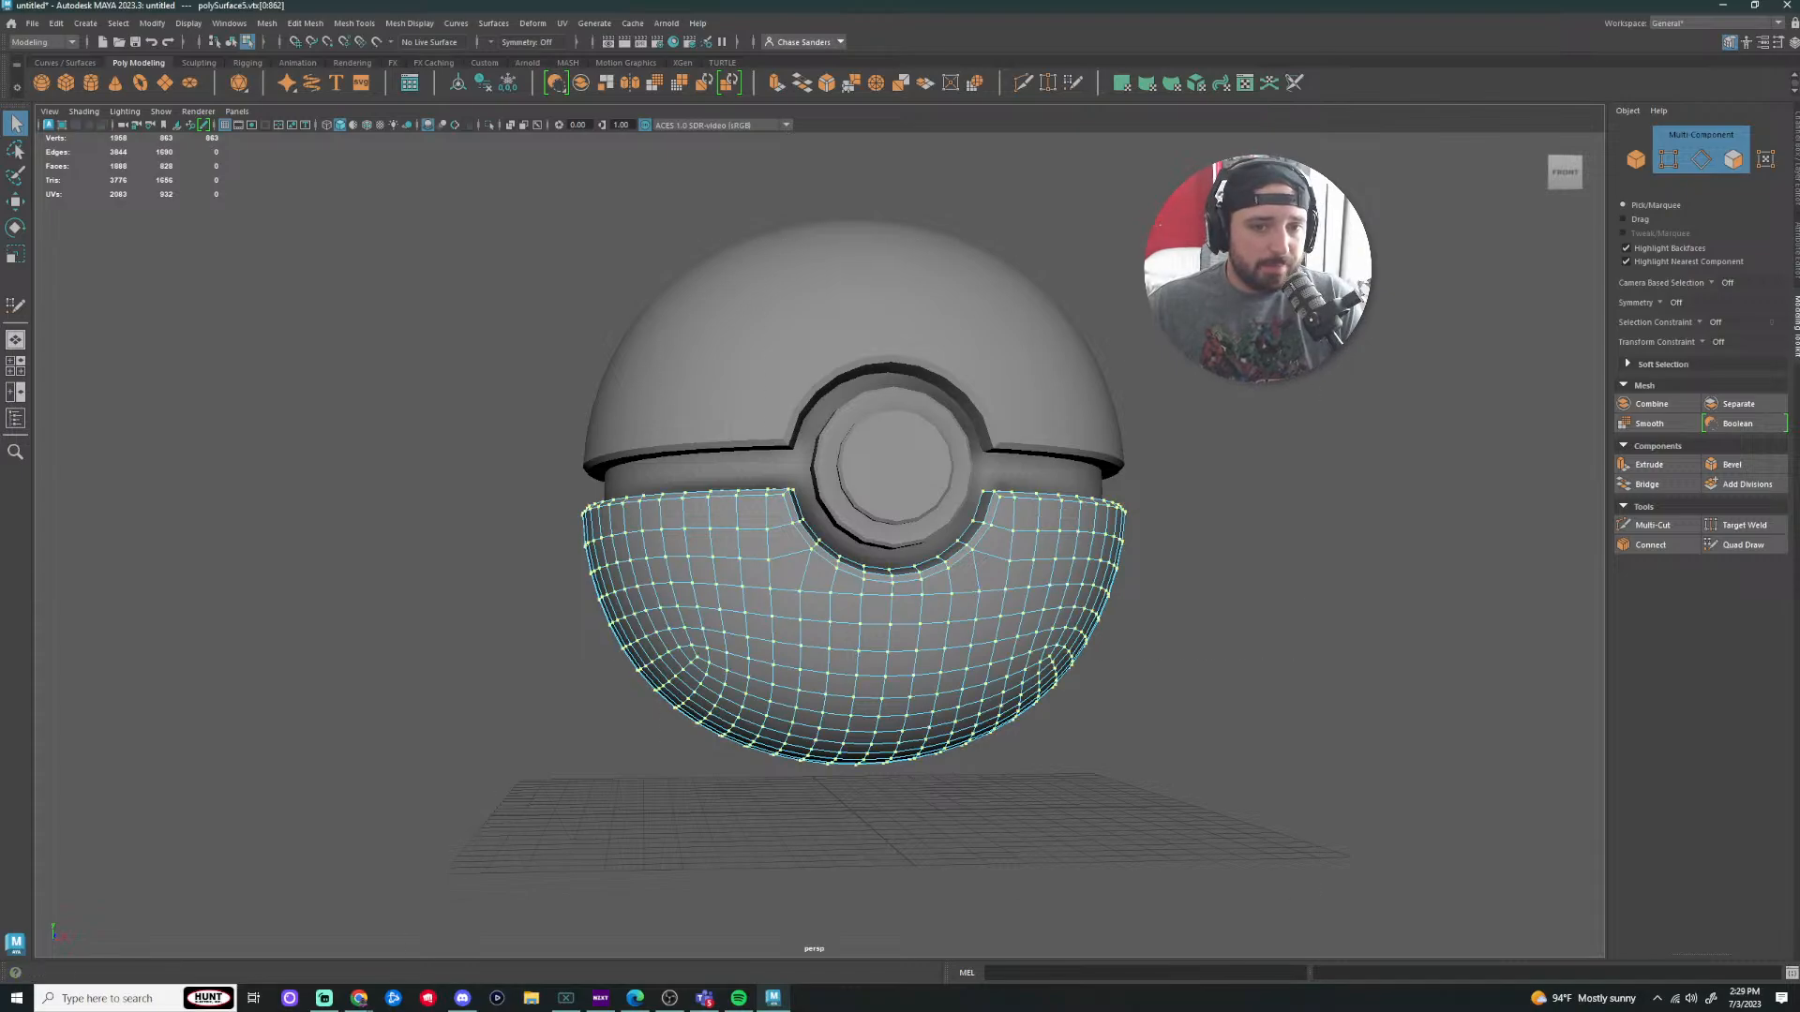
{"action": "right_click_drag", "start_coordinate": [974, 546], "coordinate": [1082, 516]}
{"action": "left_click", "coordinate": [1228, 498]}
{"action": "mouse_move", "coordinate": [1196, 503]}
{"action": "left_mouse_down", "text": "alt"}
{"action": "mouse_move", "coordinate": [1251, 566]}
{"action": "mouse_move", "coordinate": [1238, 494]}
{"action": "mouse_move", "coordinate": [1204, 480]}
{"action": "left_mouse_up", "text": "alt"}
{"action": "scroll", "coordinate": [1189, 482], "scroll_direction": "down", "scroll_amount": 3}
{"action": "left_click_drag", "start_coordinate": [1171, 555], "coordinate": [1183, 540], "text": "alt"}
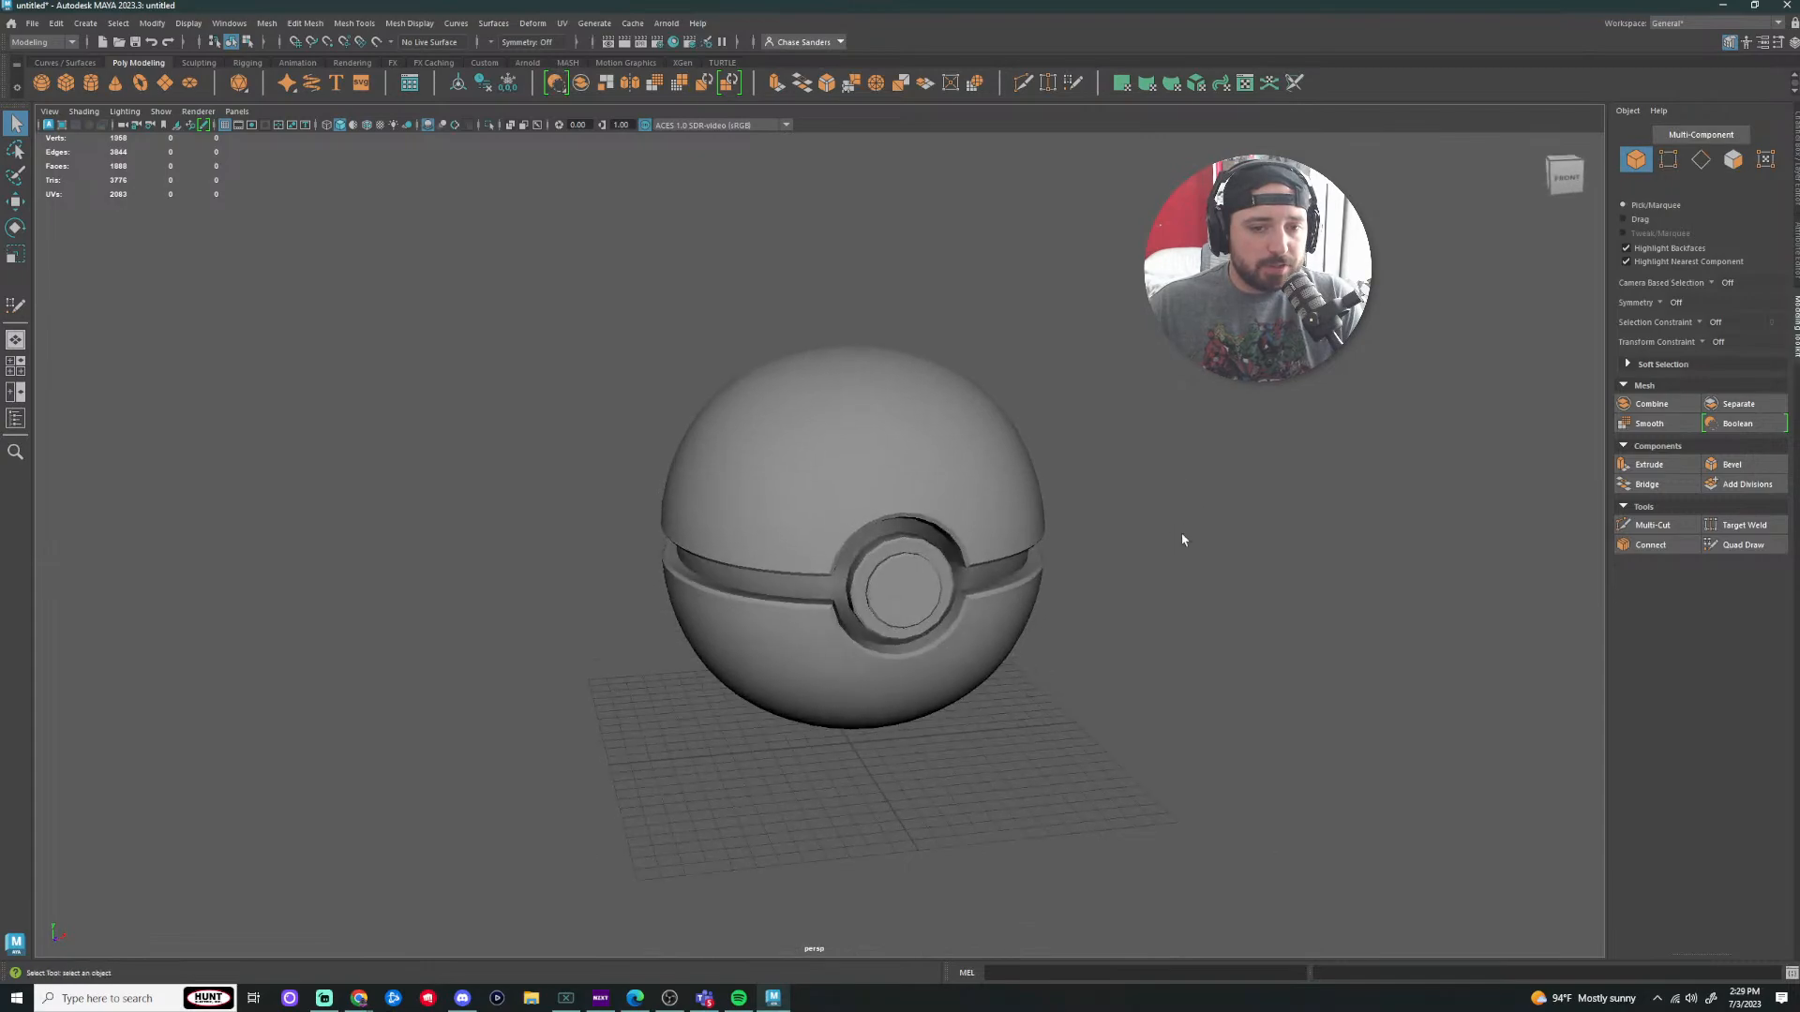
Step: Delete all non-deformer history via Edit > Delete All by Type
{"action": "left_click", "coordinate": [56, 23]}
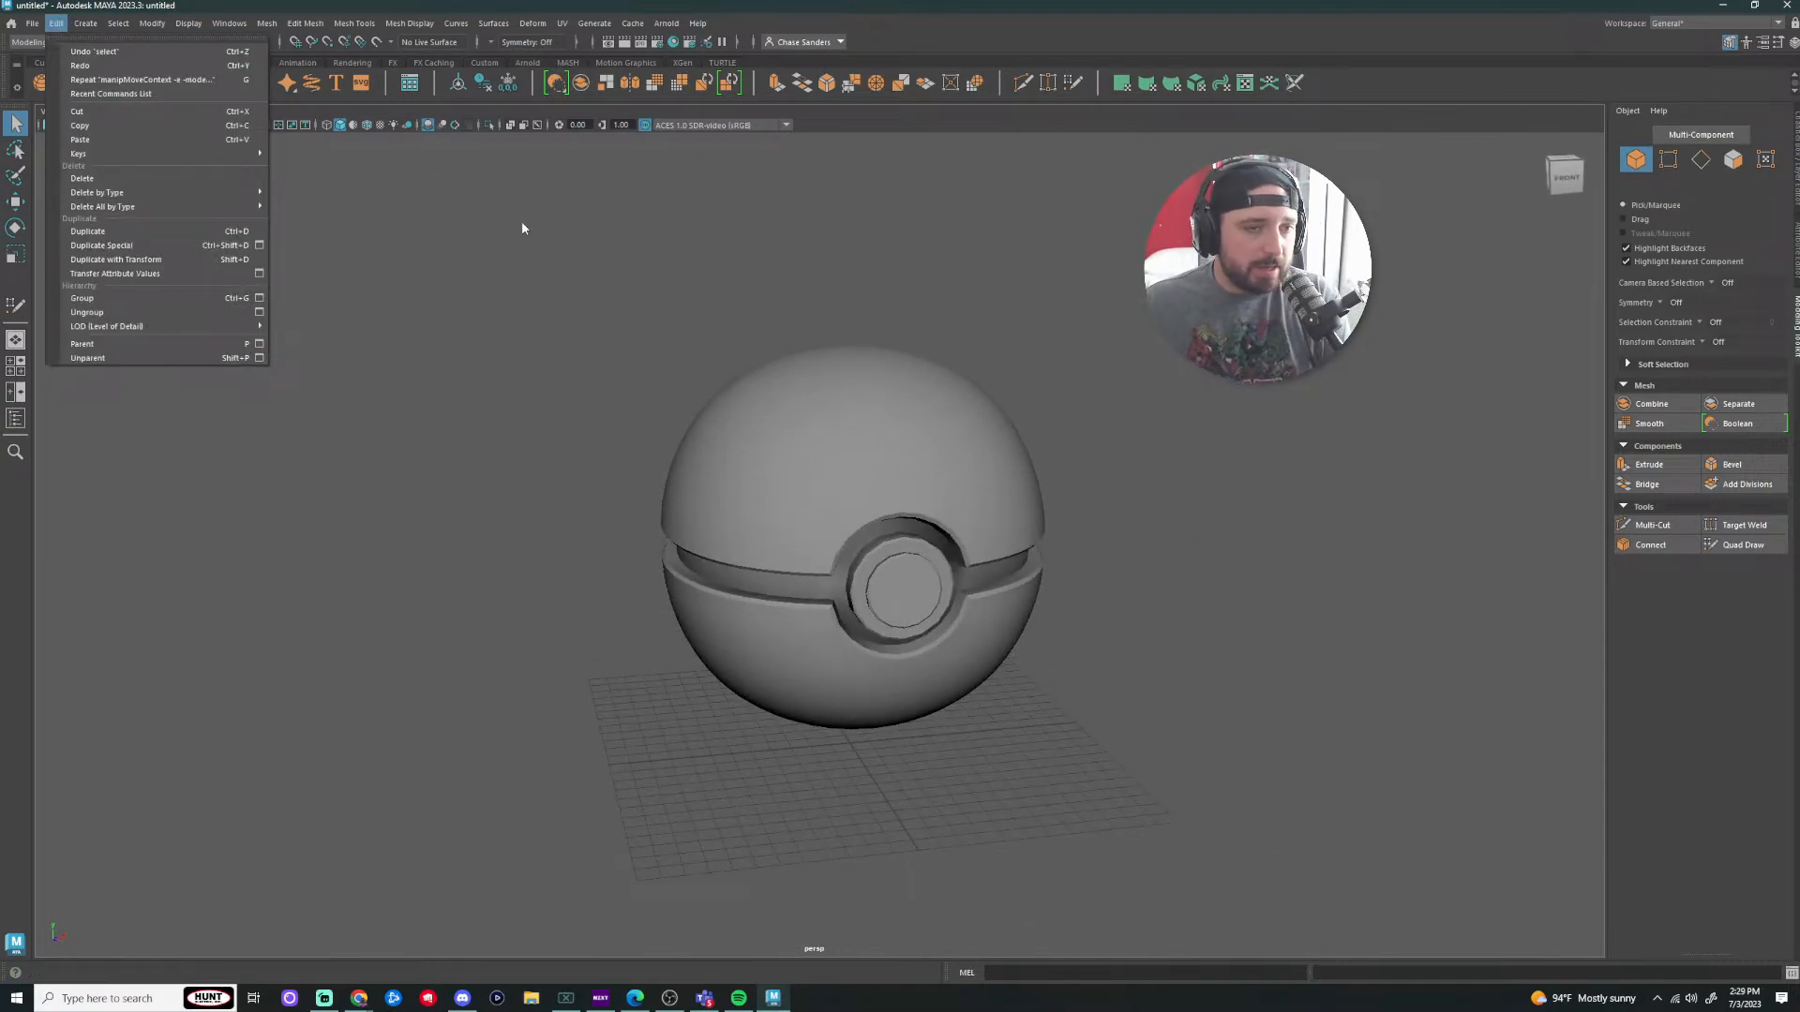
{"action": "left_click", "coordinate": [525, 299]}
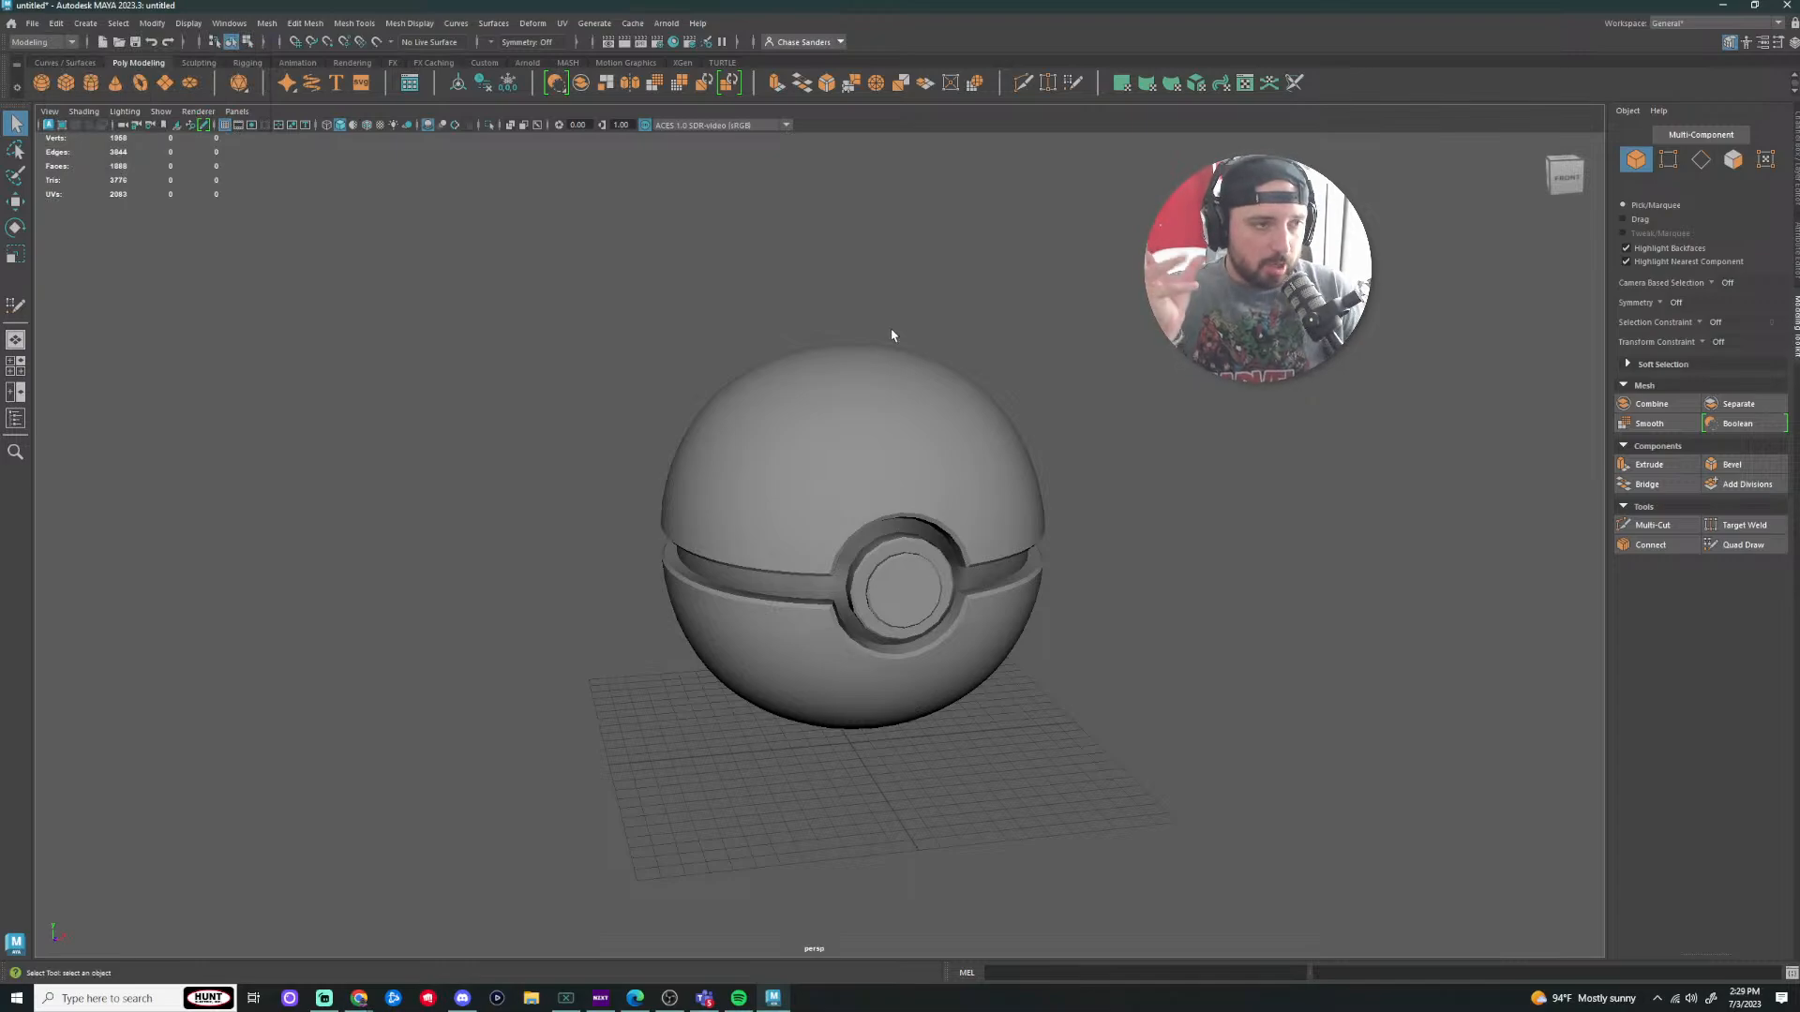
{"action": "left_click", "coordinate": [54, 23]}
{"action": "mouse_move", "coordinate": [172, 205]}
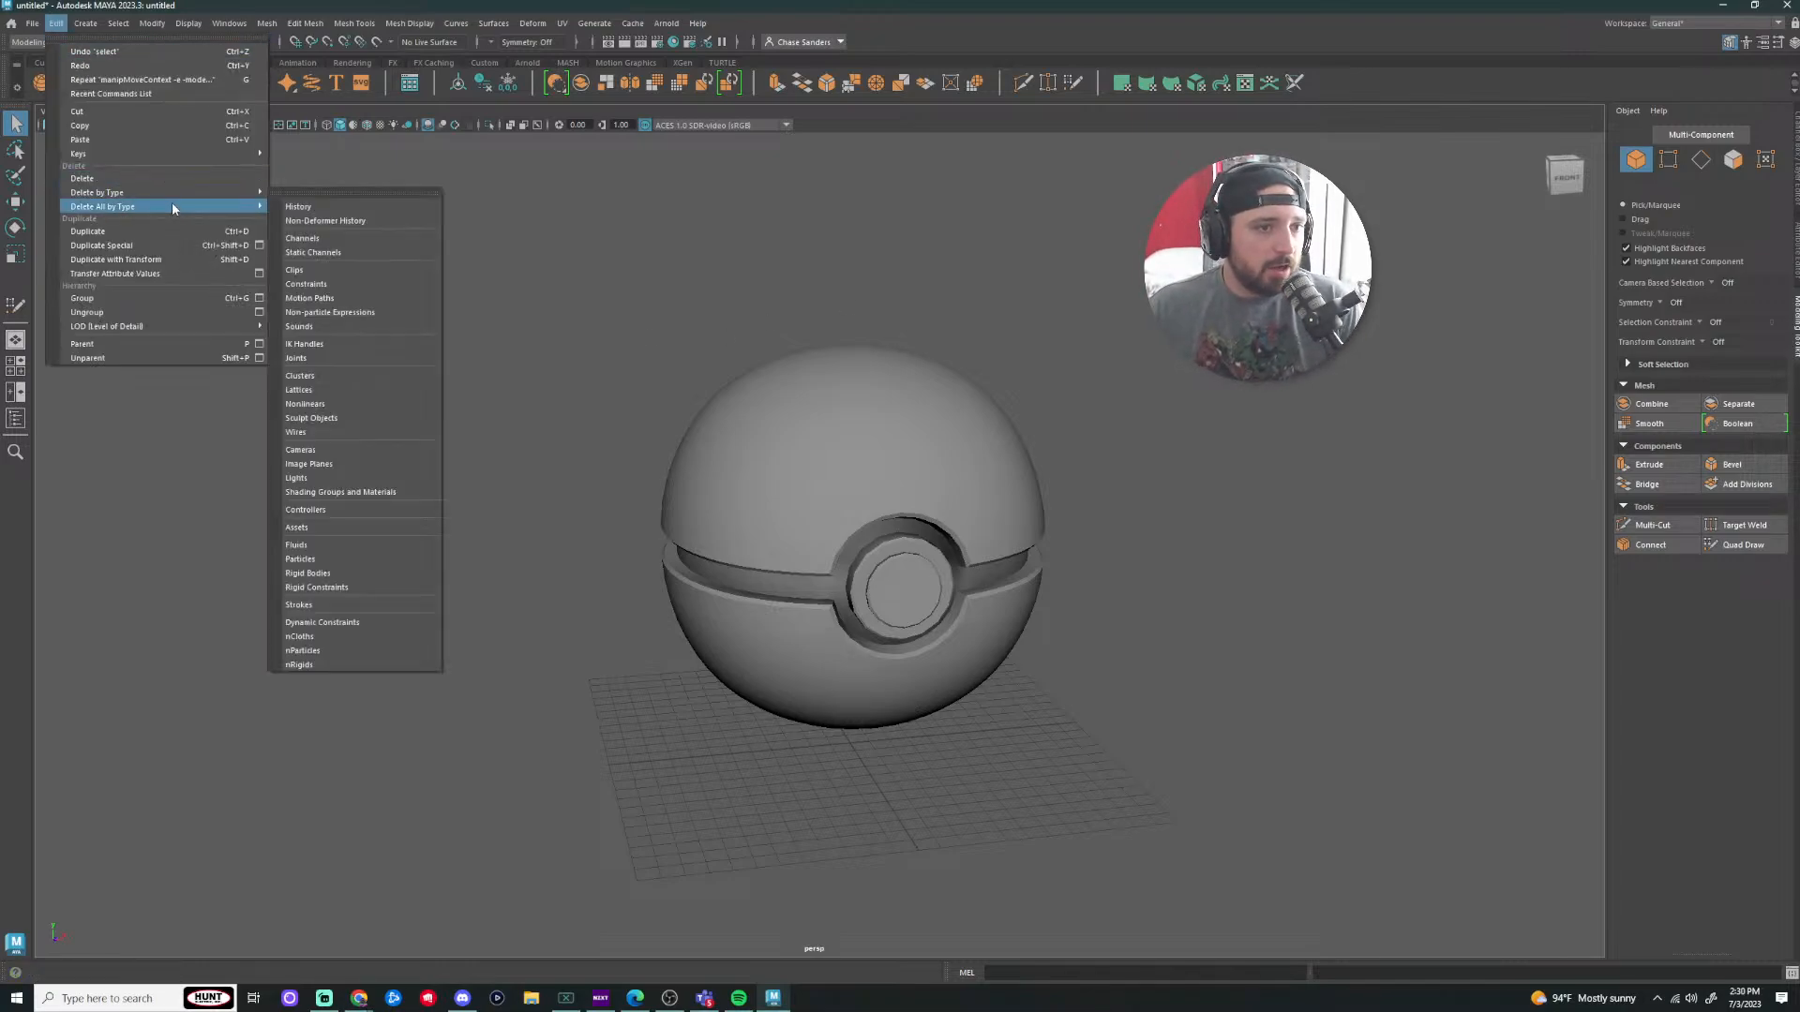
{"action": "left_click", "coordinate": [324, 222]}
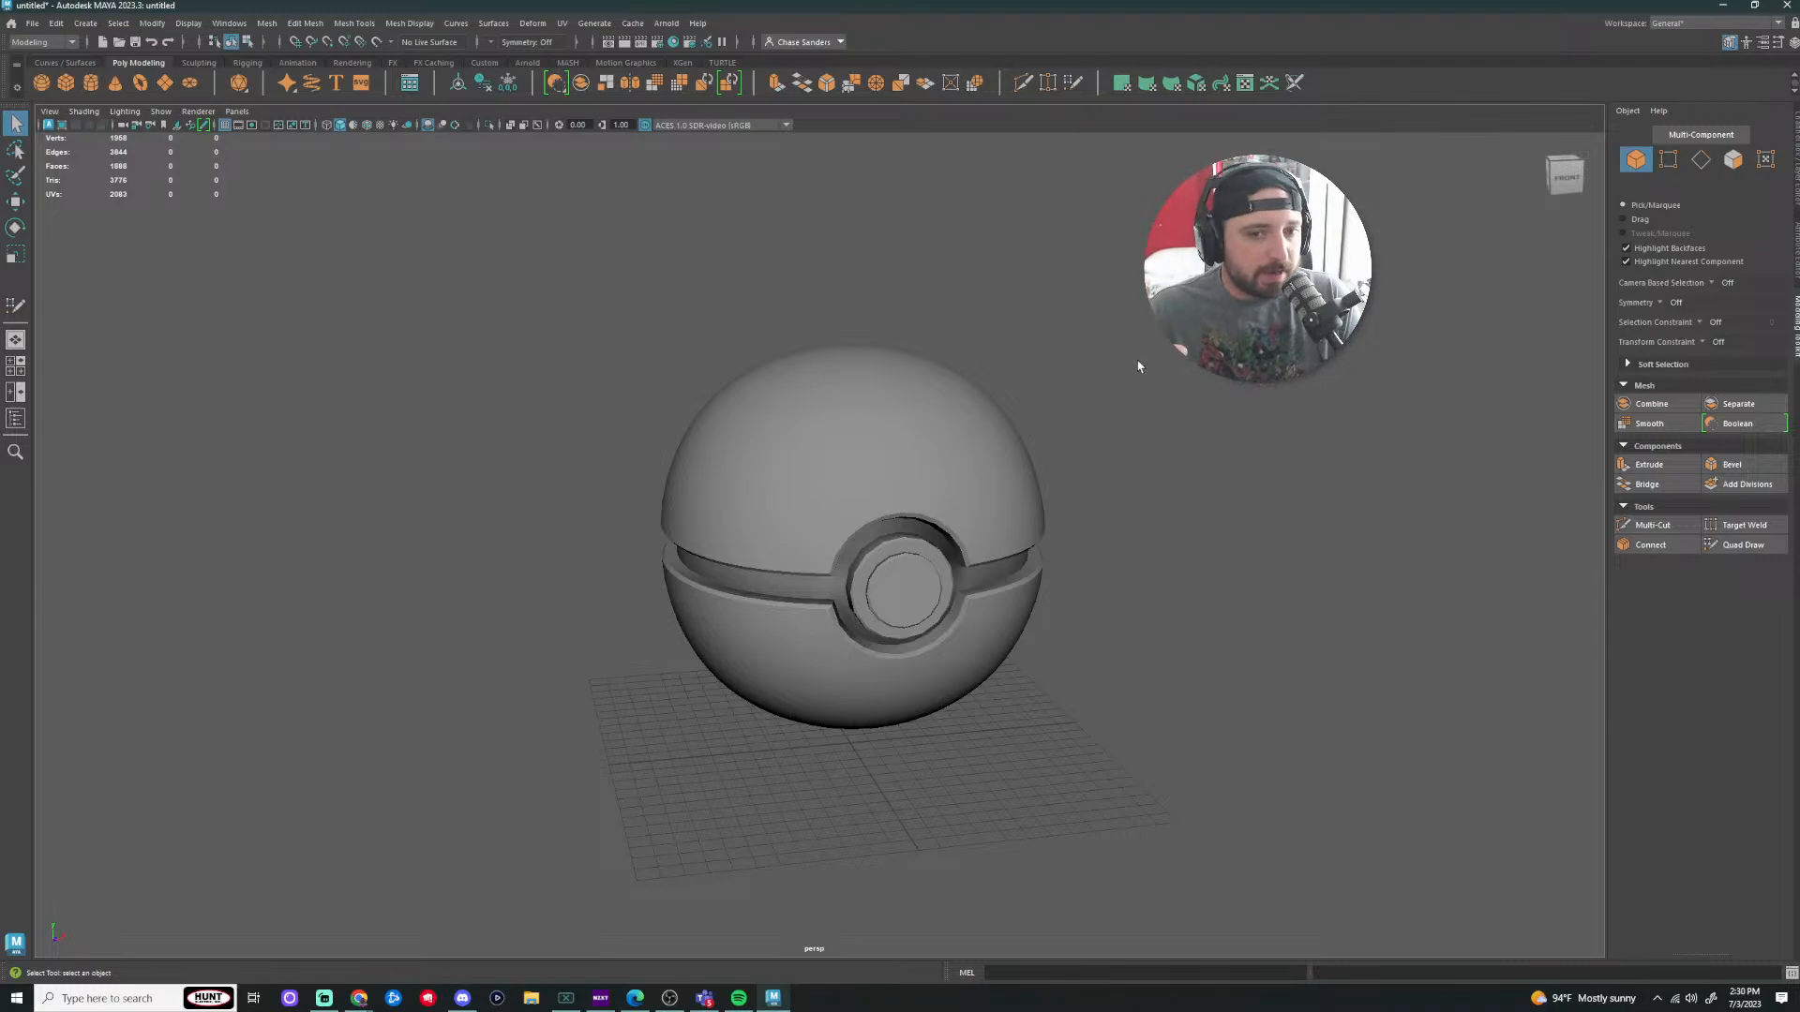
Step: Orbit and zoom around the Poké Ball until the button faces the camera
{"action": "scroll", "coordinate": [1144, 623], "scroll_direction": "up", "scroll_amount": 5}
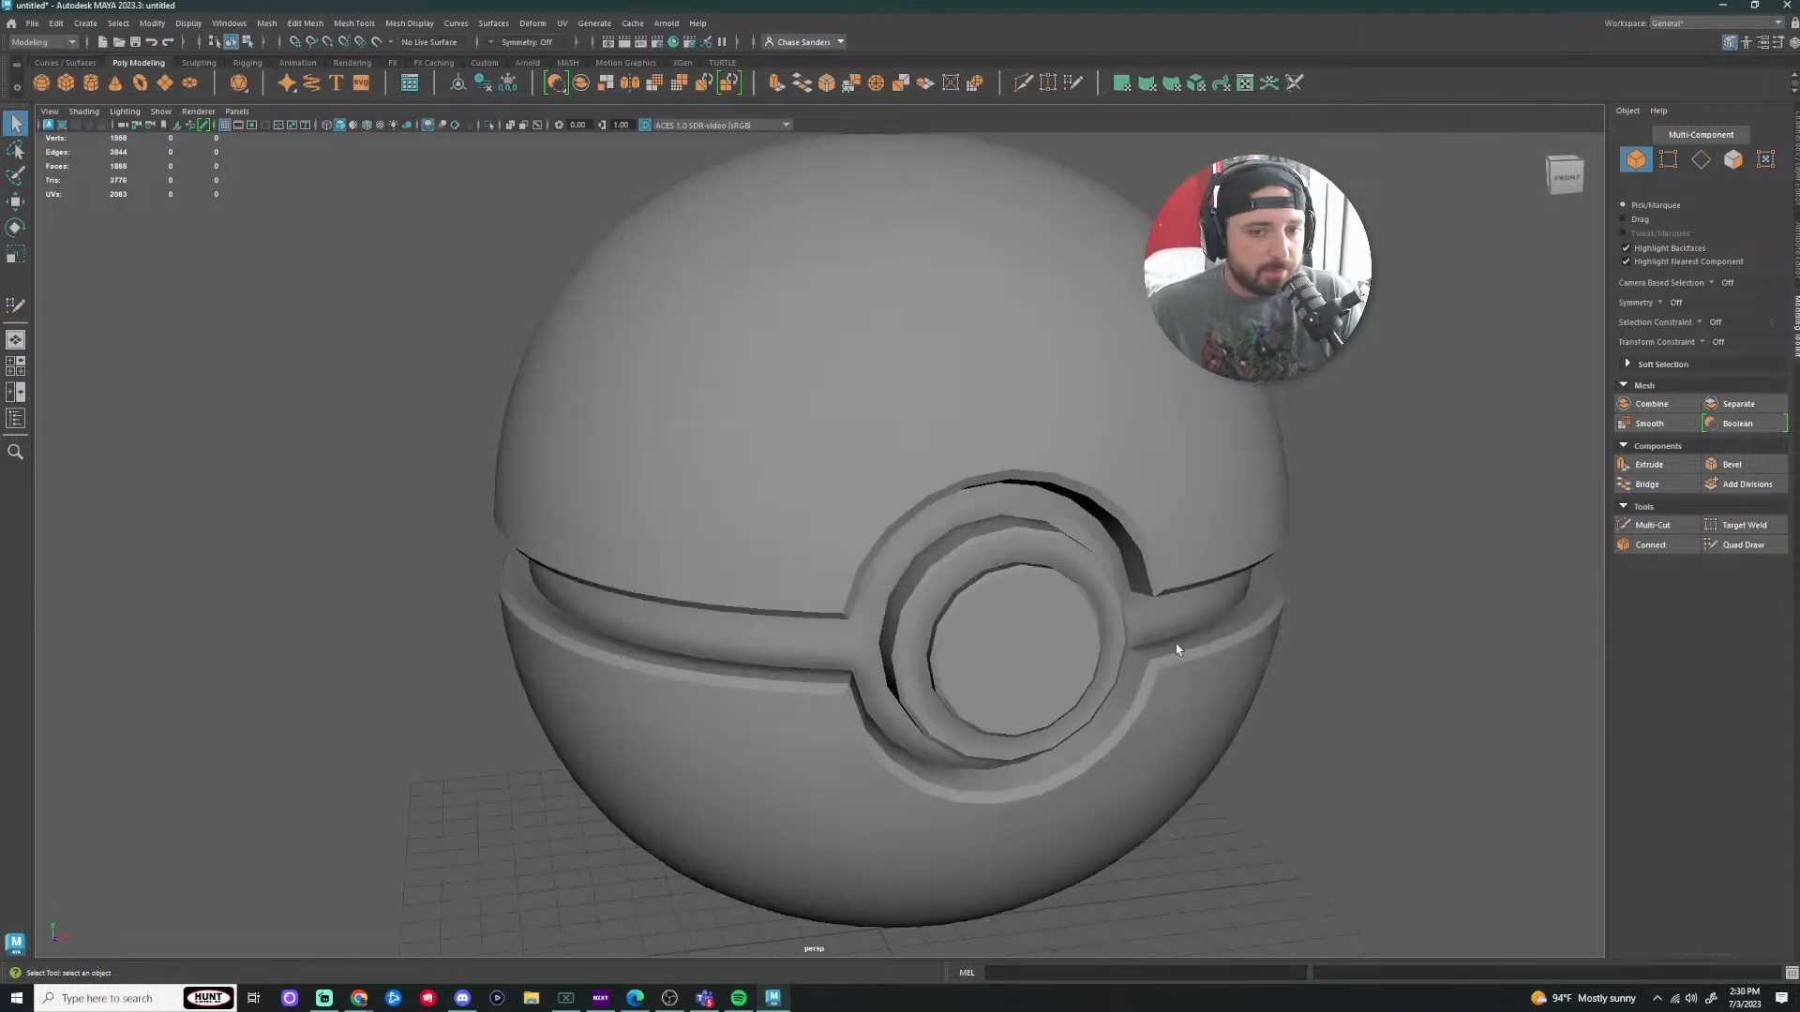
{"action": "left_click_drag", "start_coordinate": [1145, 622], "coordinate": [988, 514], "text": "alt"}
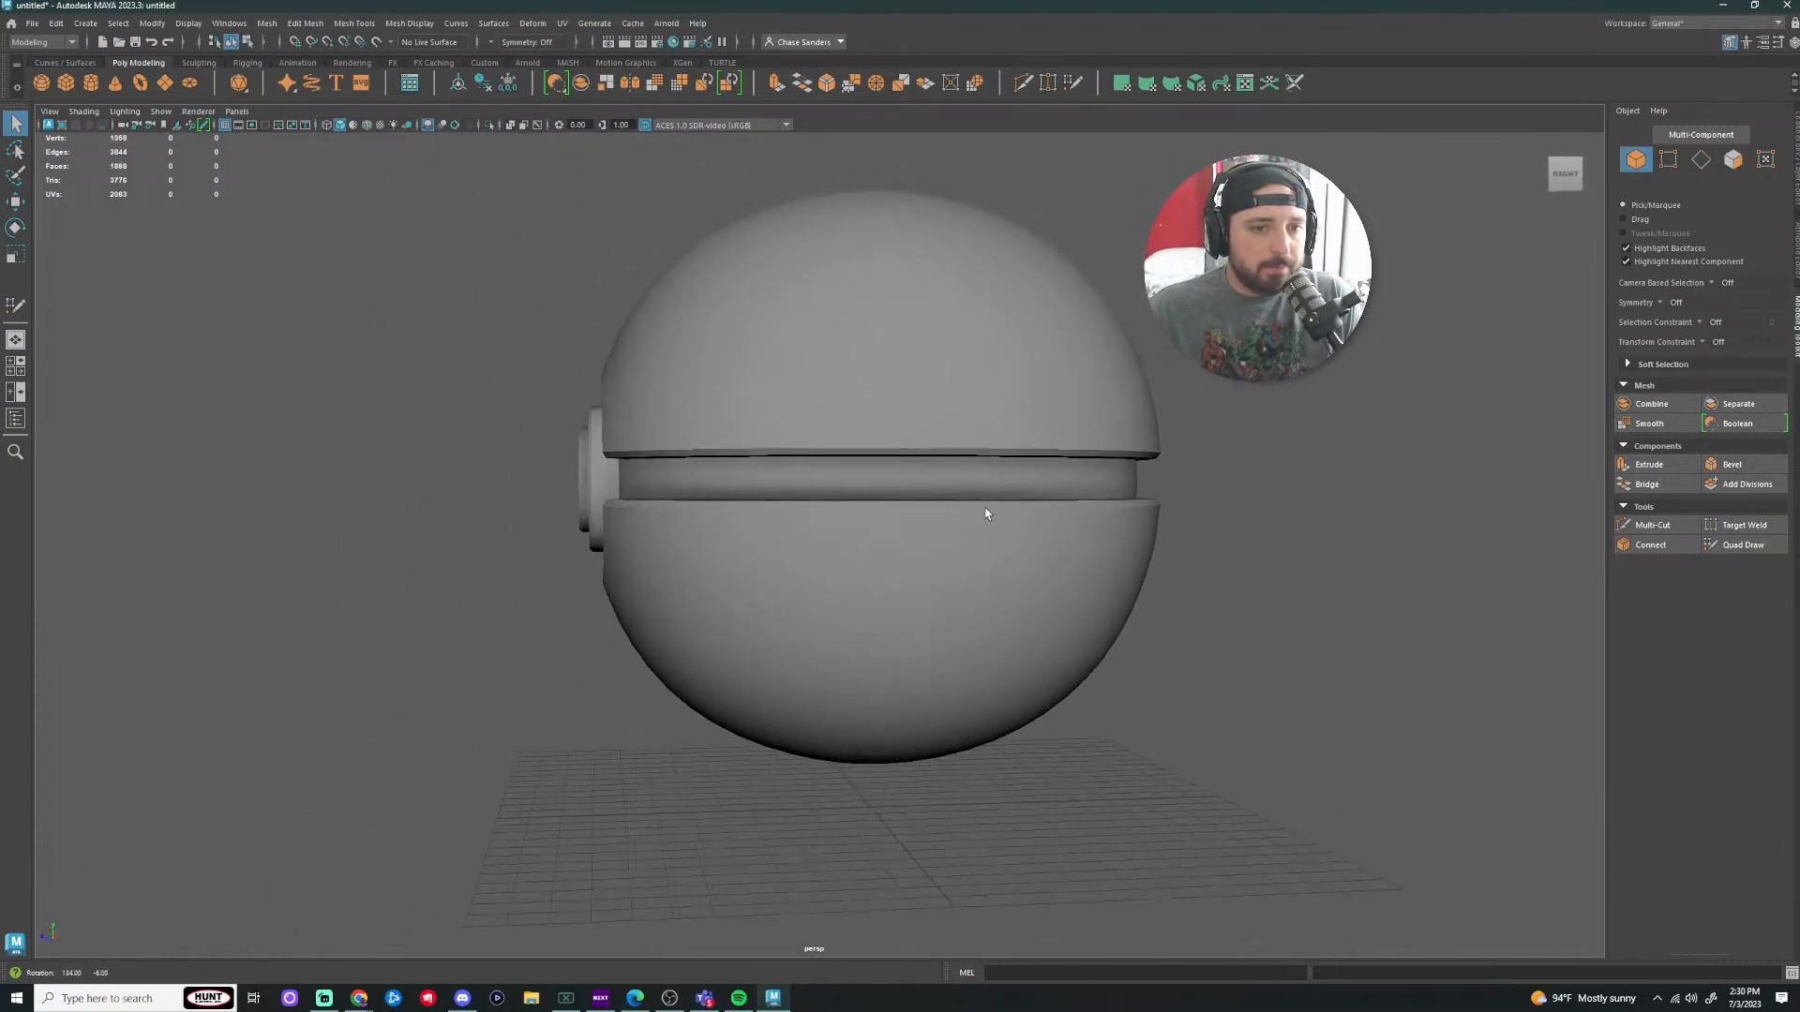
{"action": "middle_click_drag", "start_coordinate": [764, 356], "coordinate": [981, 497], "text": "alt"}
{"action": "scroll", "coordinate": [900, 488], "scroll_direction": "down", "scroll_amount": 4}
{"action": "left_click_drag", "start_coordinate": [835, 478], "coordinate": [944, 445], "text": "alt"}
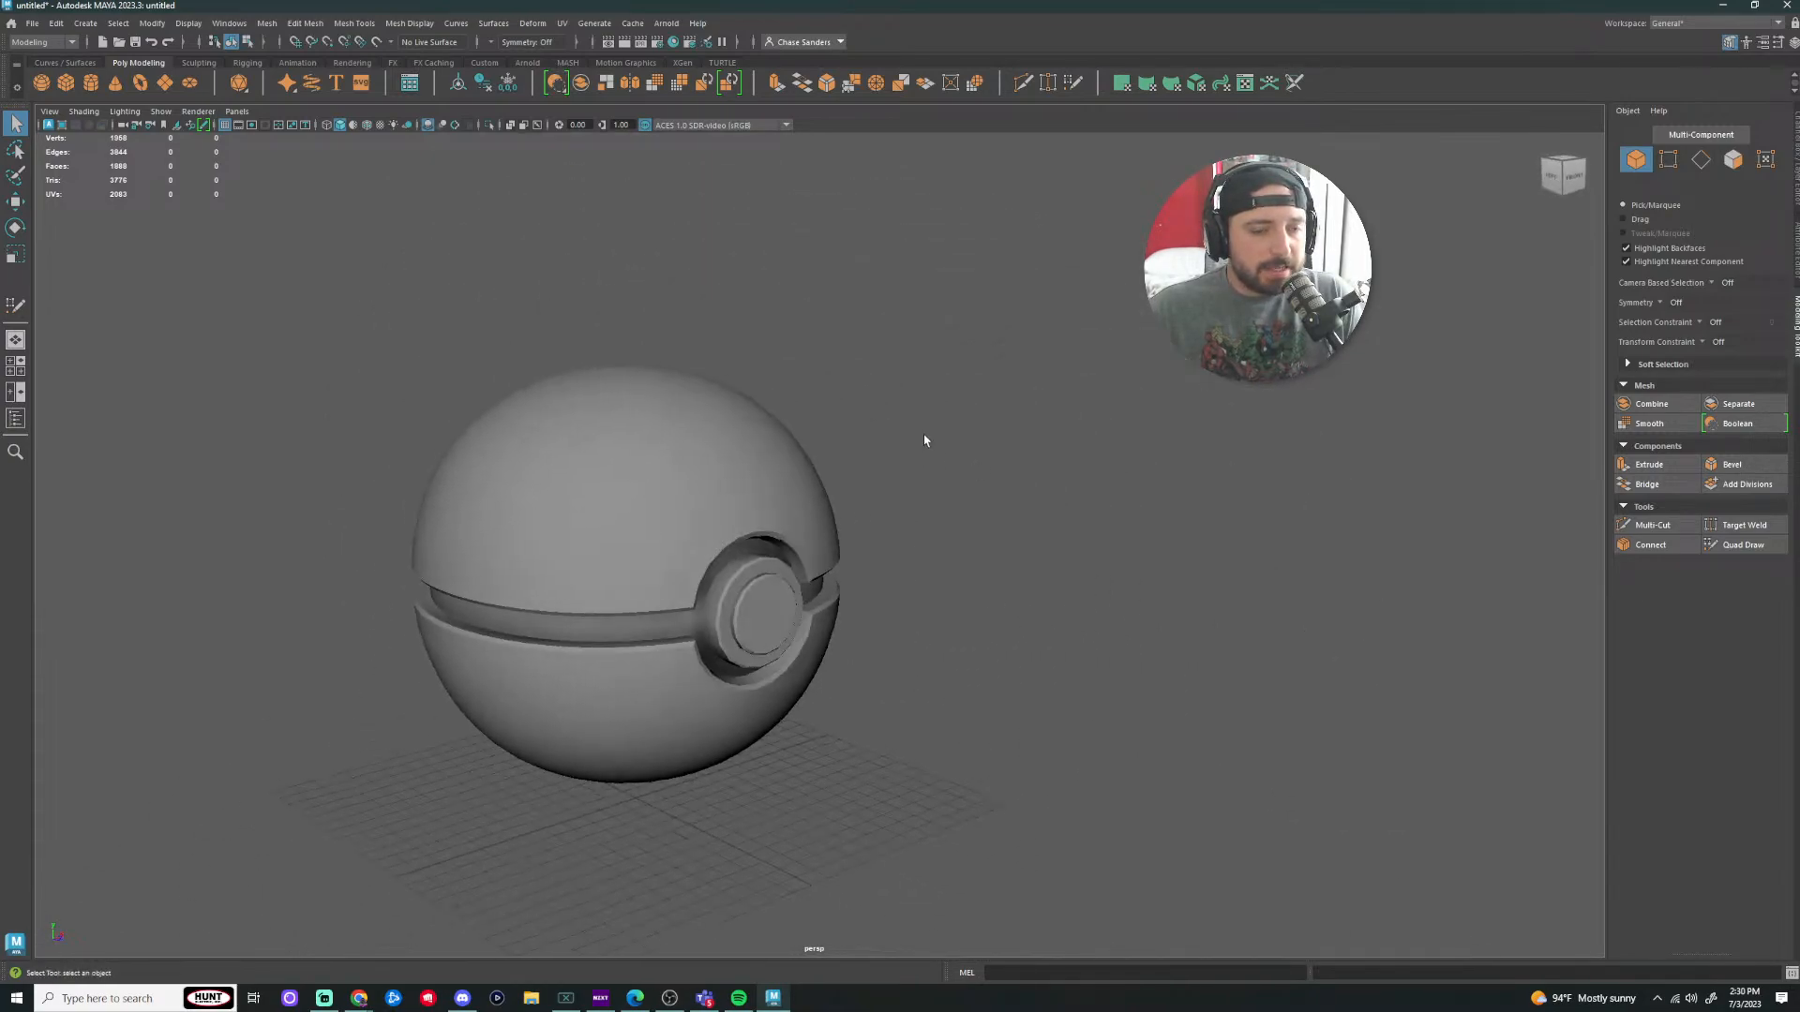
{"action": "middle_click_drag", "start_coordinate": [928, 426], "coordinate": [986, 431], "text": "alt"}
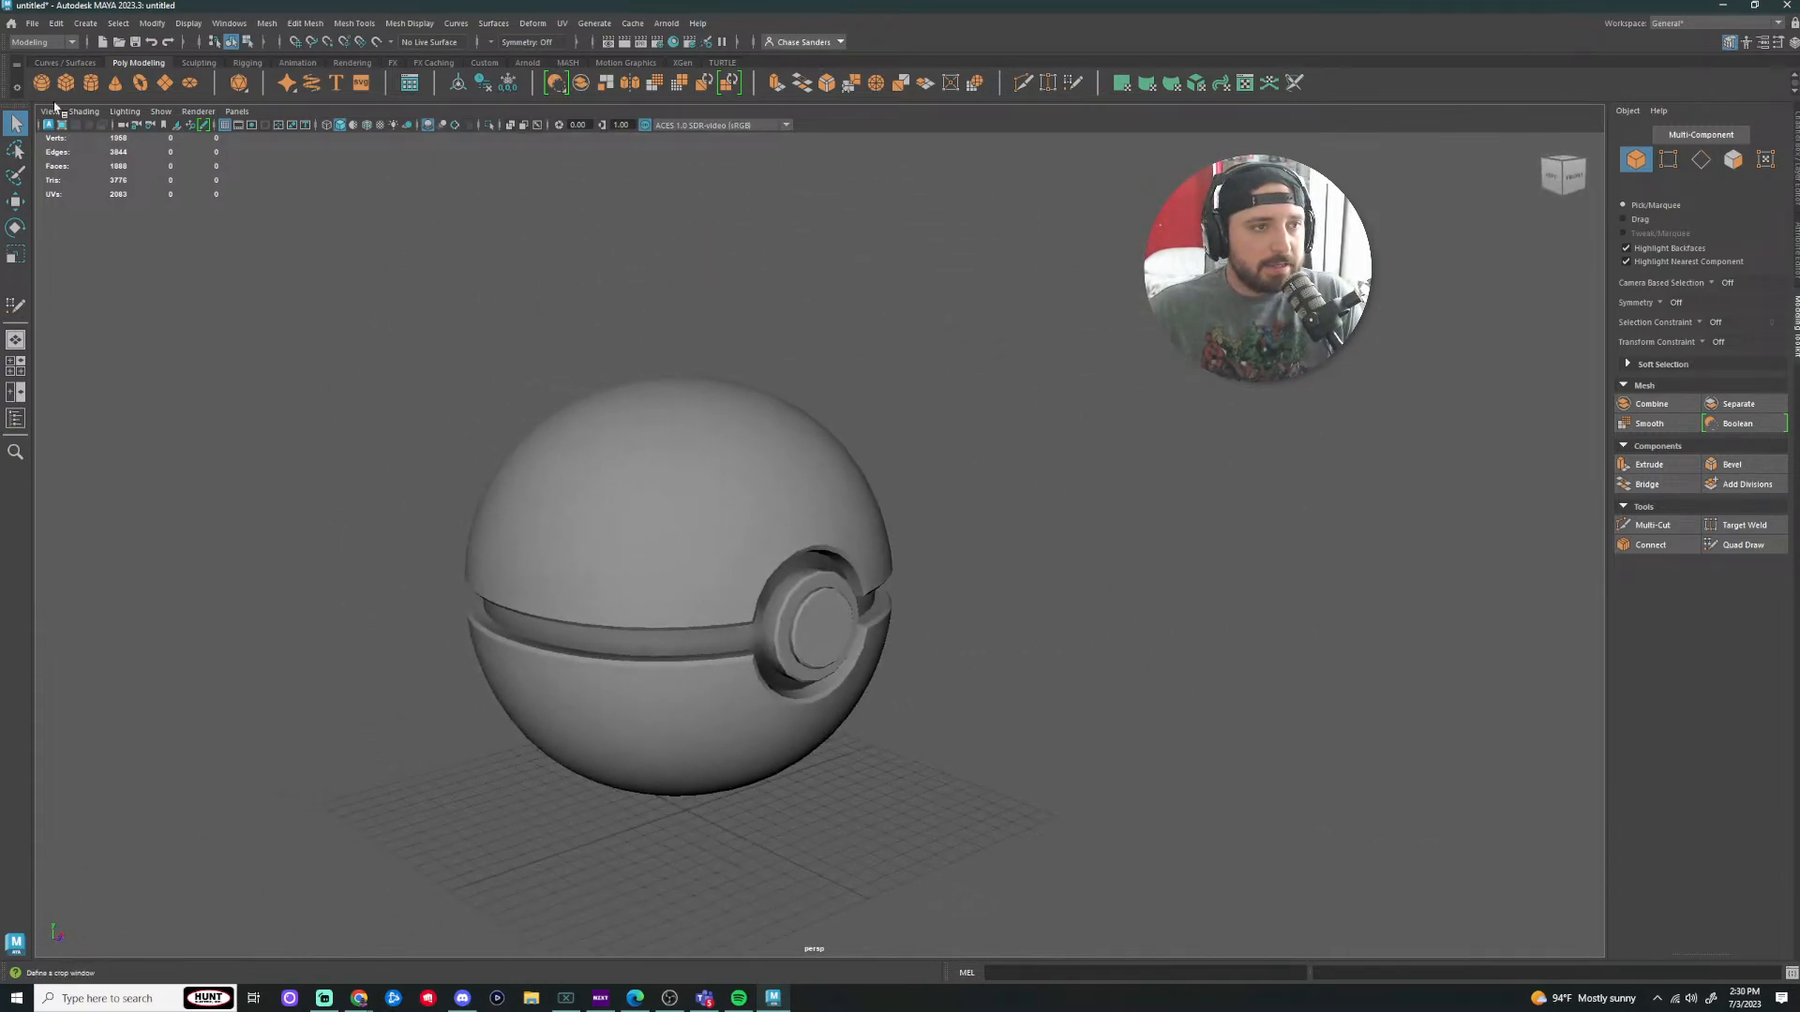
{"action": "left_click", "coordinate": [31, 23]}
{"action": "left_click", "coordinate": [136, 87]}
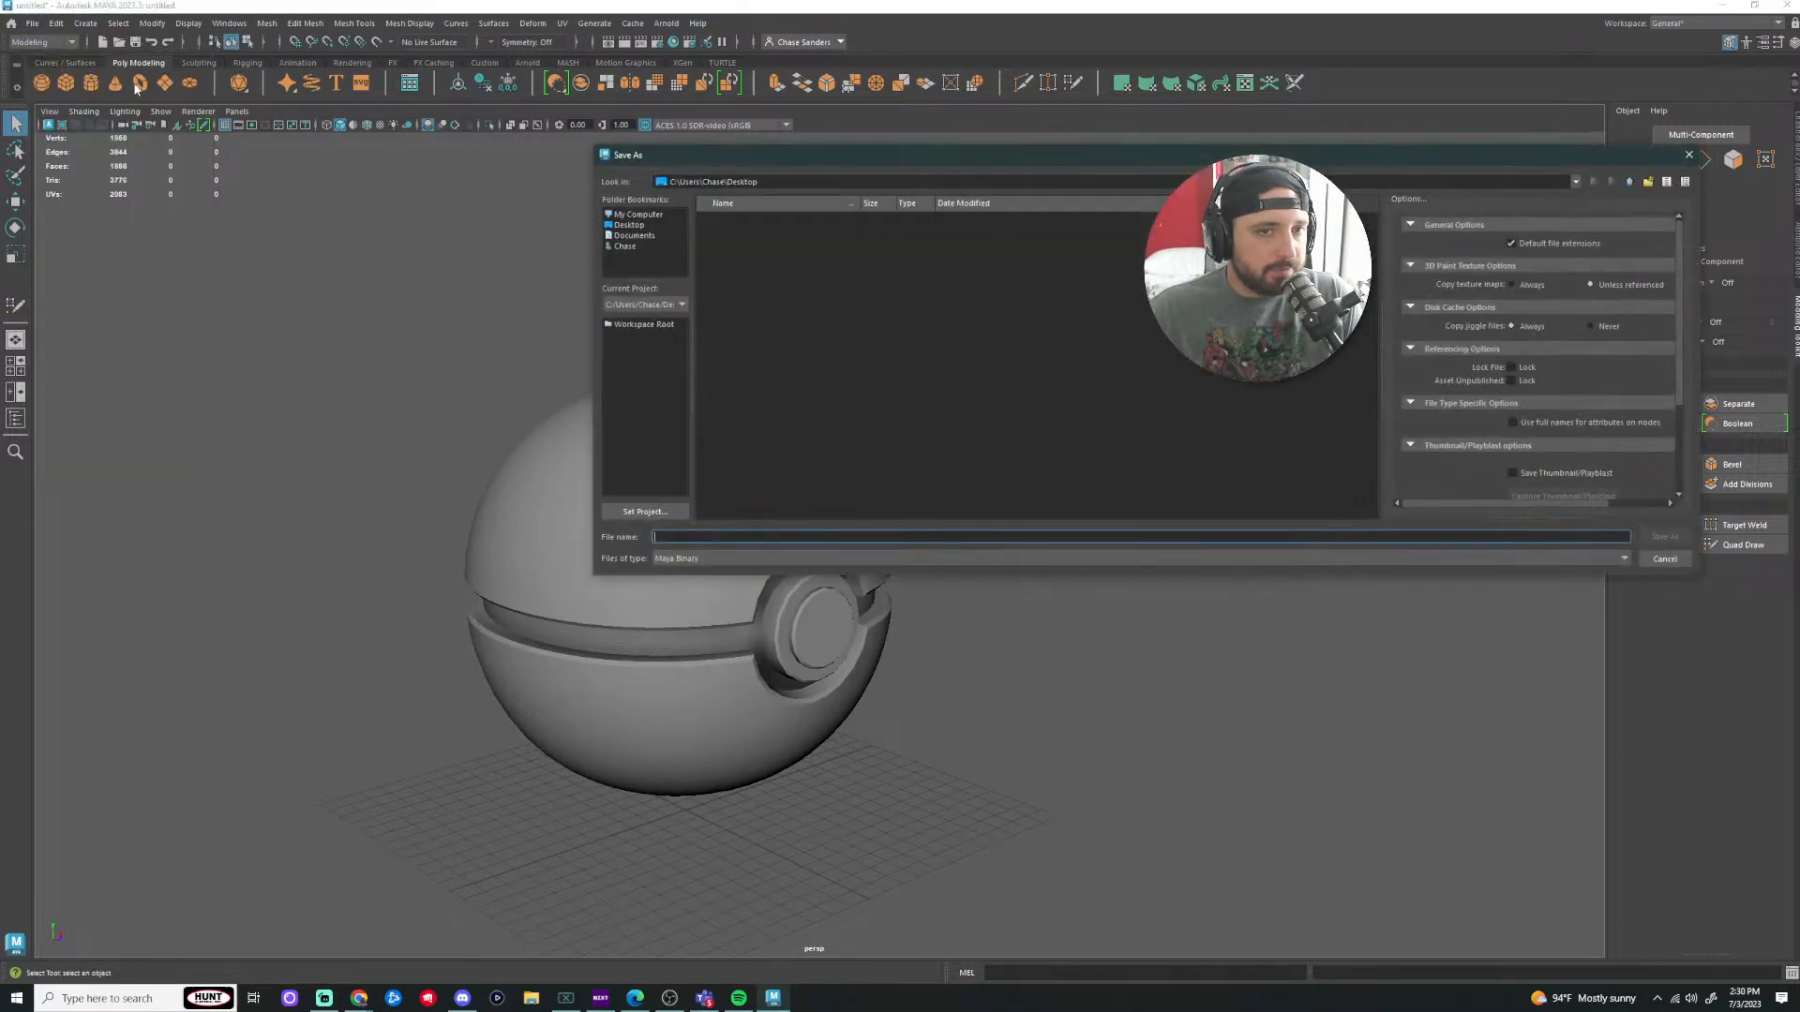
{"action": "left_click", "coordinate": [1689, 156]}
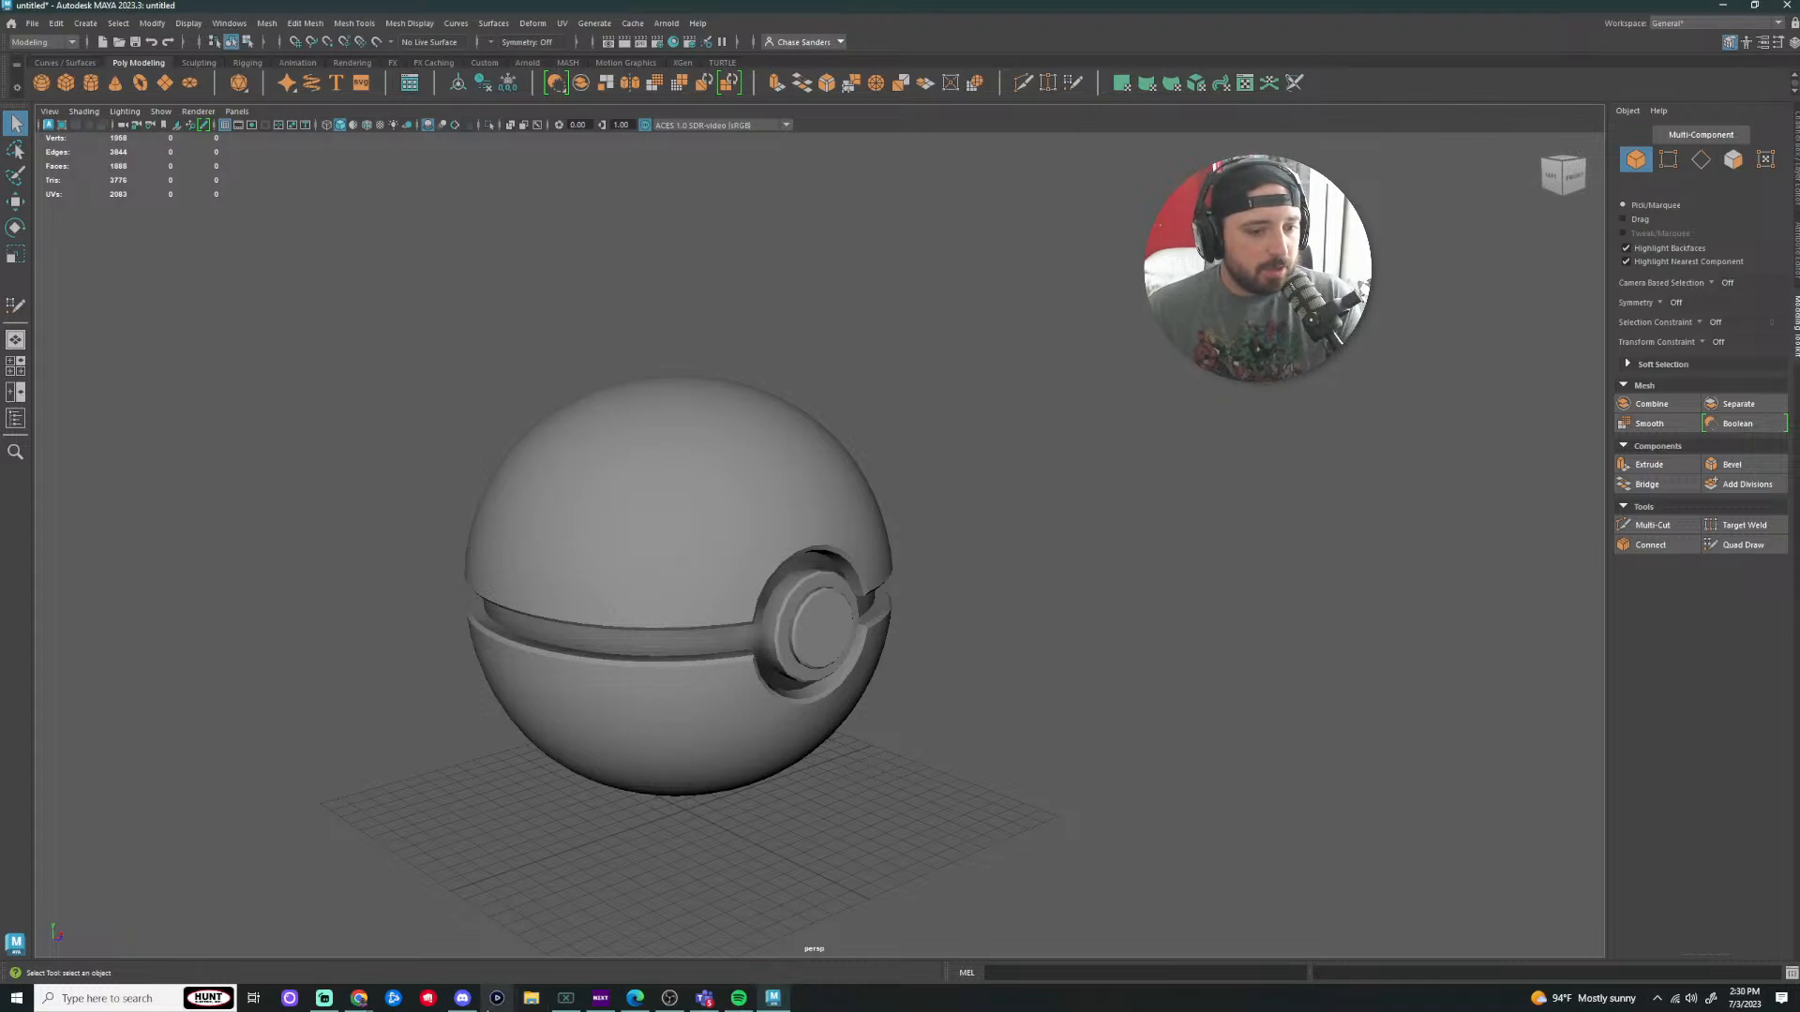
{"action": "mouse_move", "coordinate": [362, 1004]}
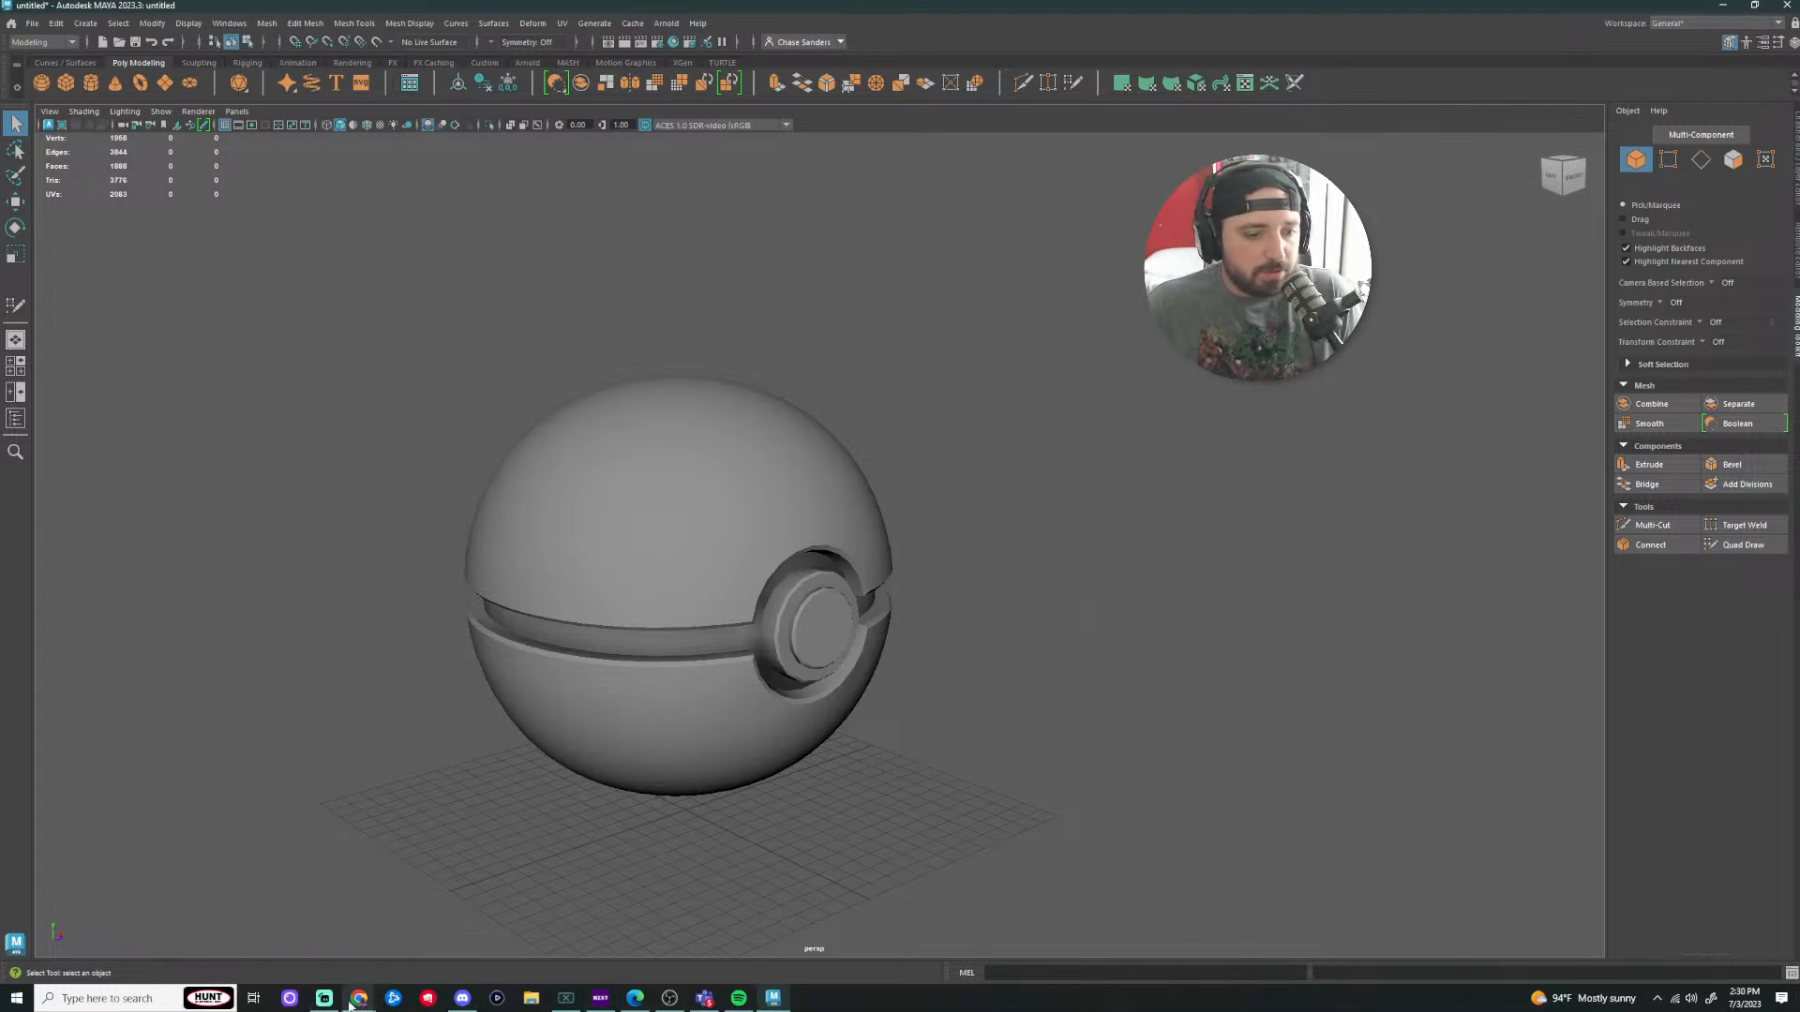
Step: Open the Simple Scene in Maya assignment in Canvas's EAE 1050-001 course, then open File Explorer
{"action": "left_click", "coordinate": [427, 947]}
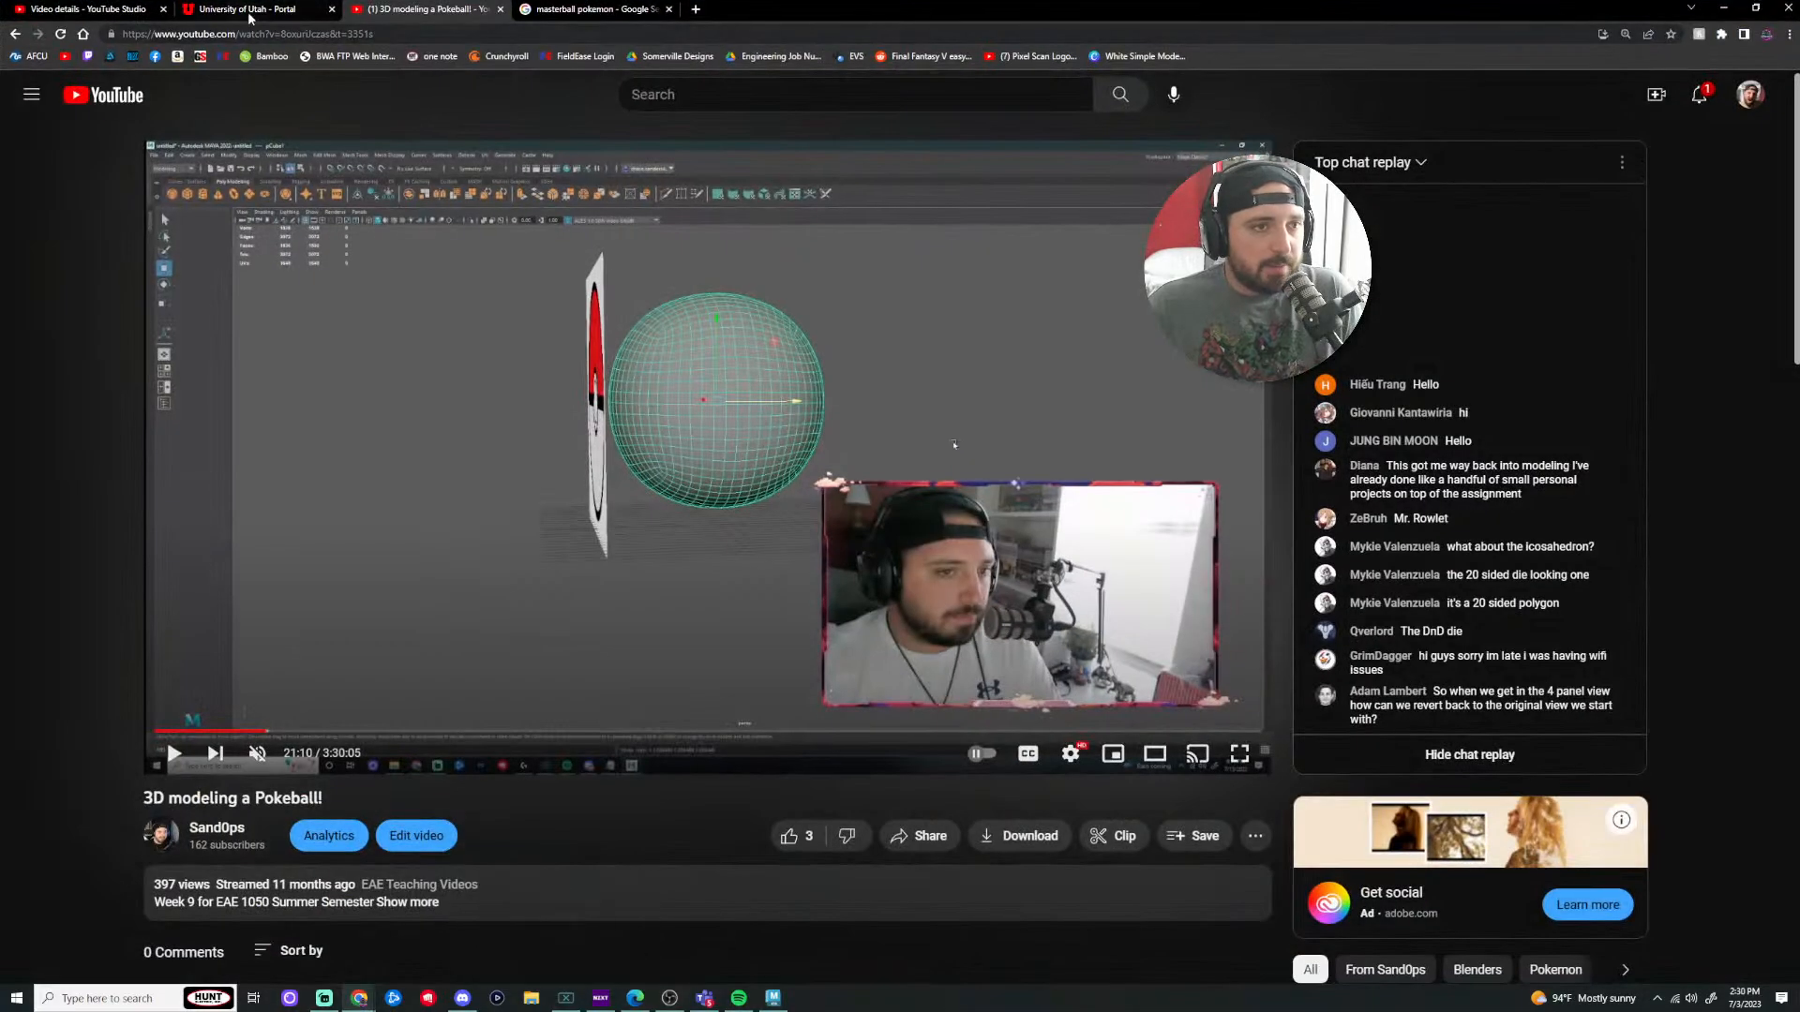
{"action": "left_click", "coordinate": [253, 9]}
{"action": "left_click", "coordinate": [583, 600]}
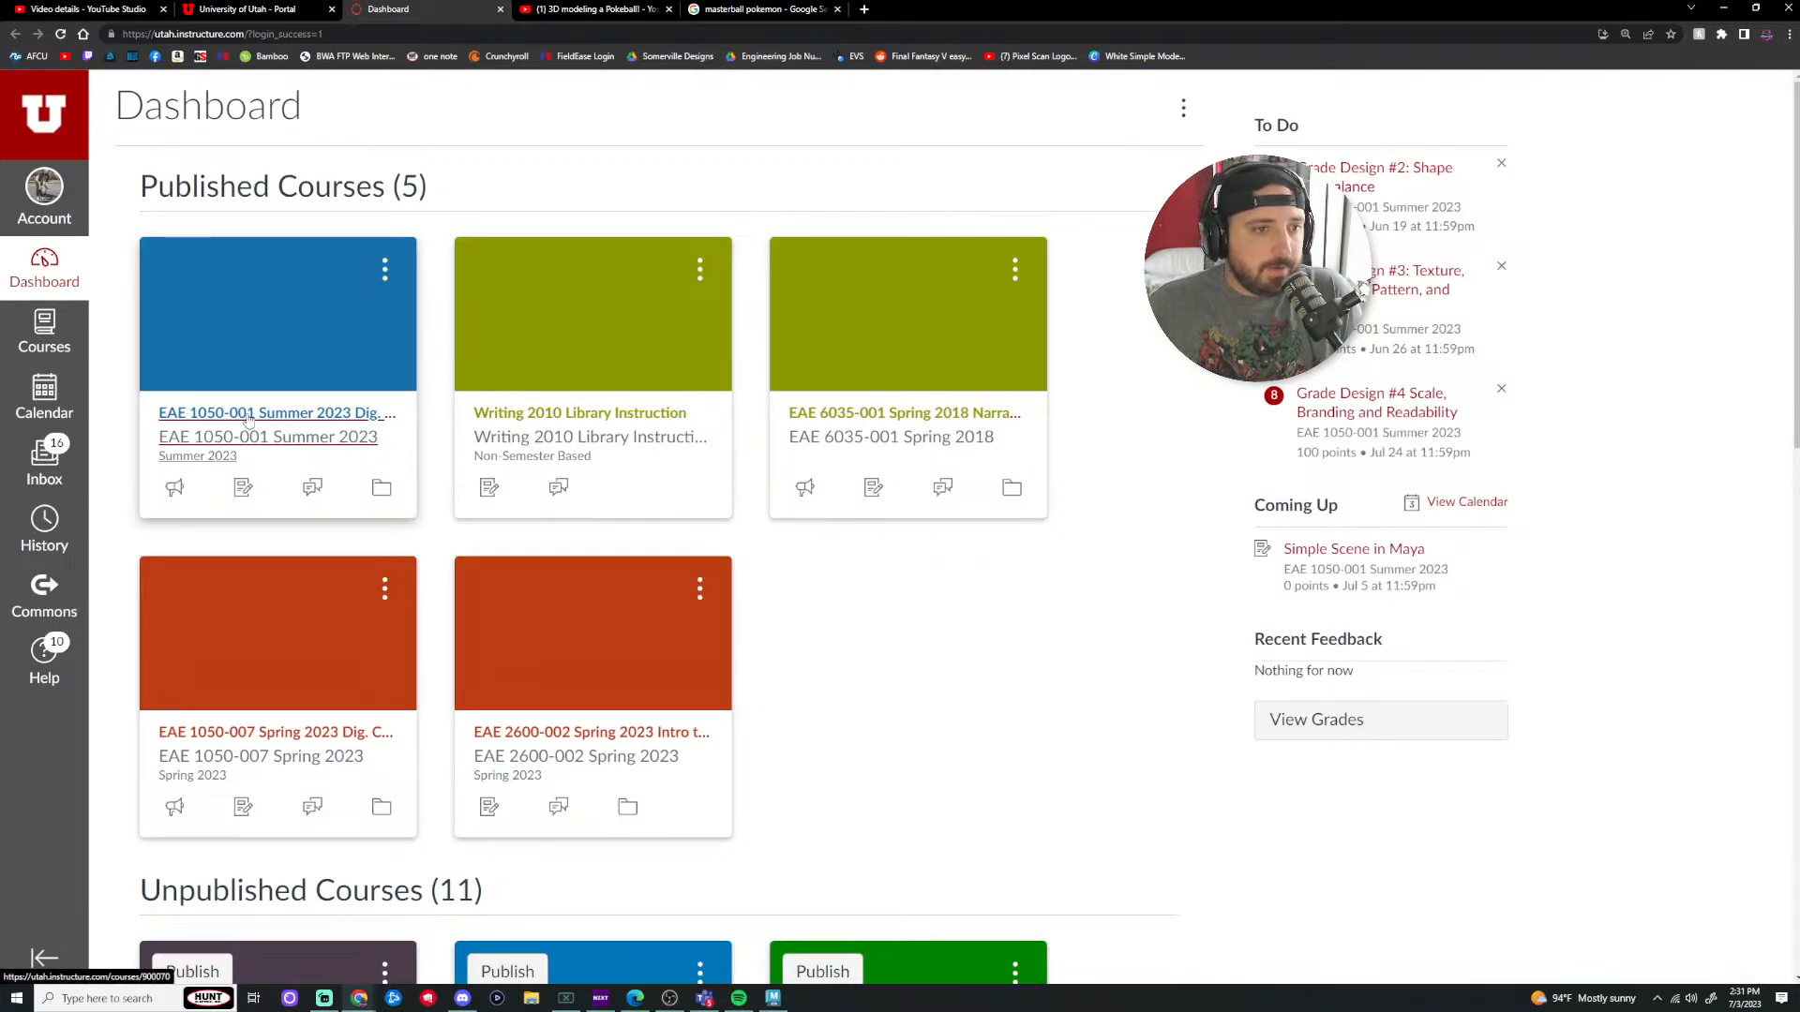
{"action": "left_click", "coordinate": [251, 433]}
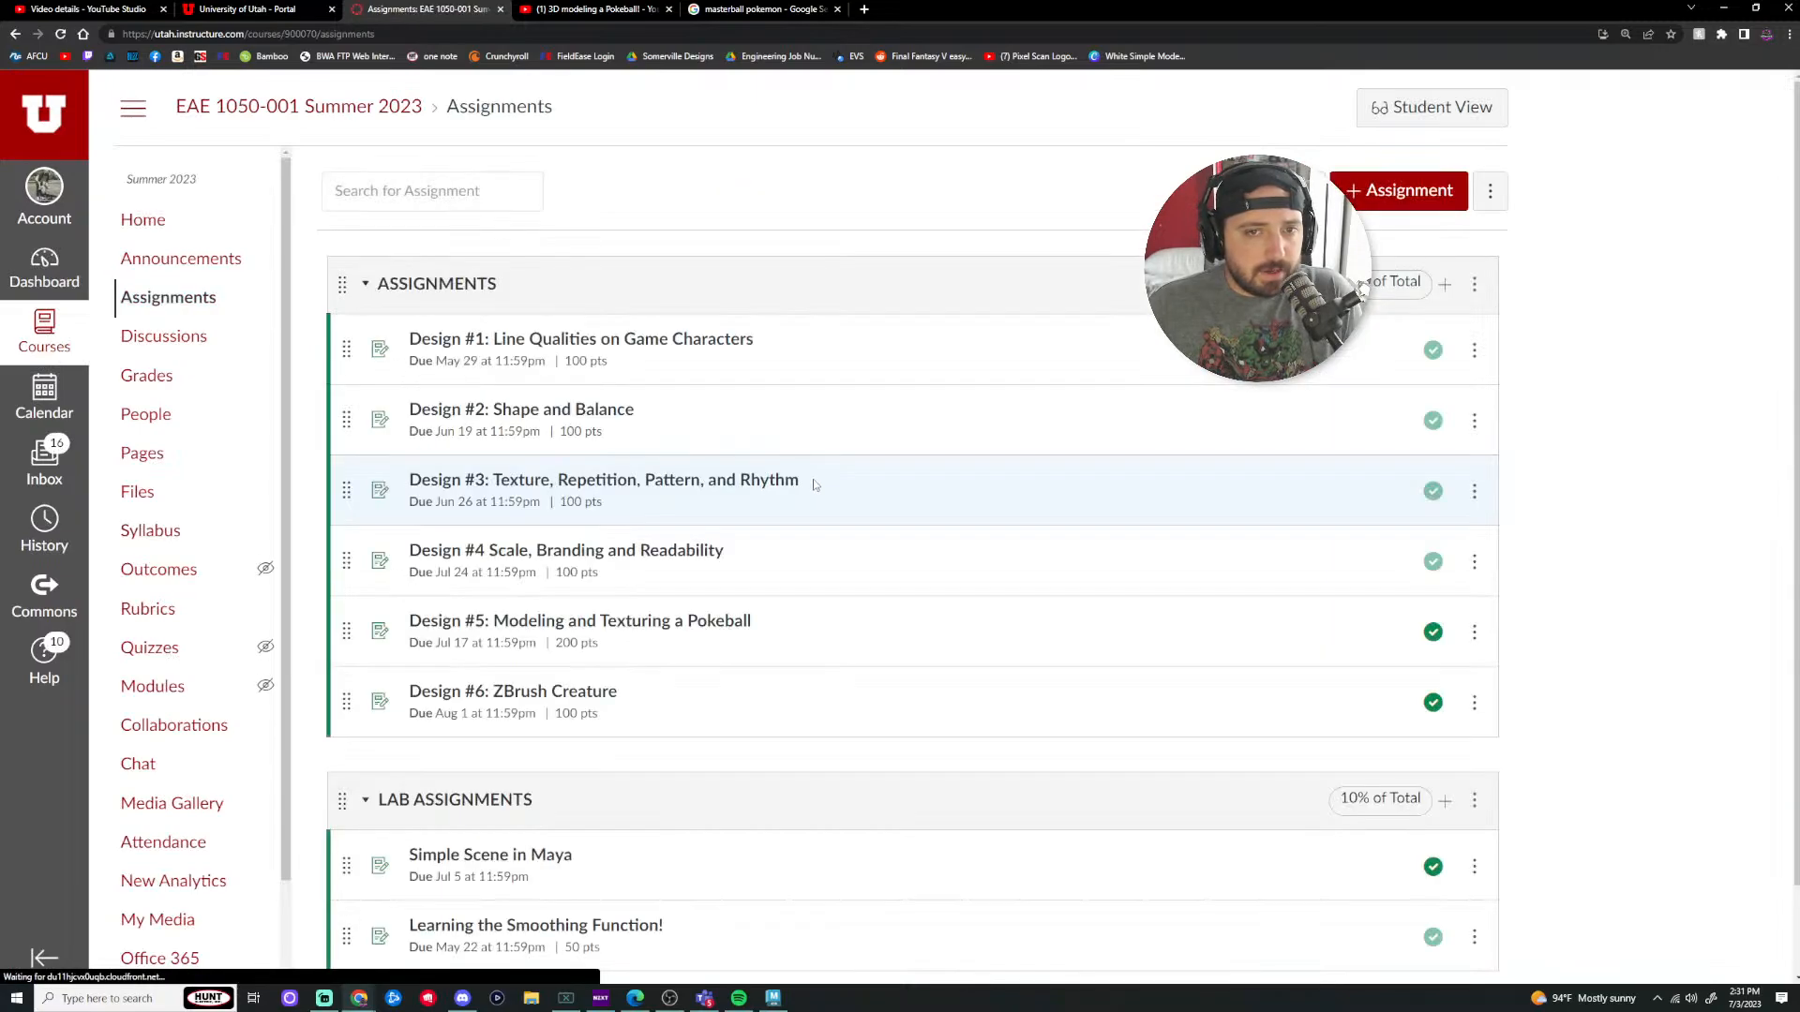
{"action": "scroll", "coordinate": [802, 487], "scroll_direction": "down", "scroll_amount": 1}
{"action": "left_click", "coordinate": [515, 770]}
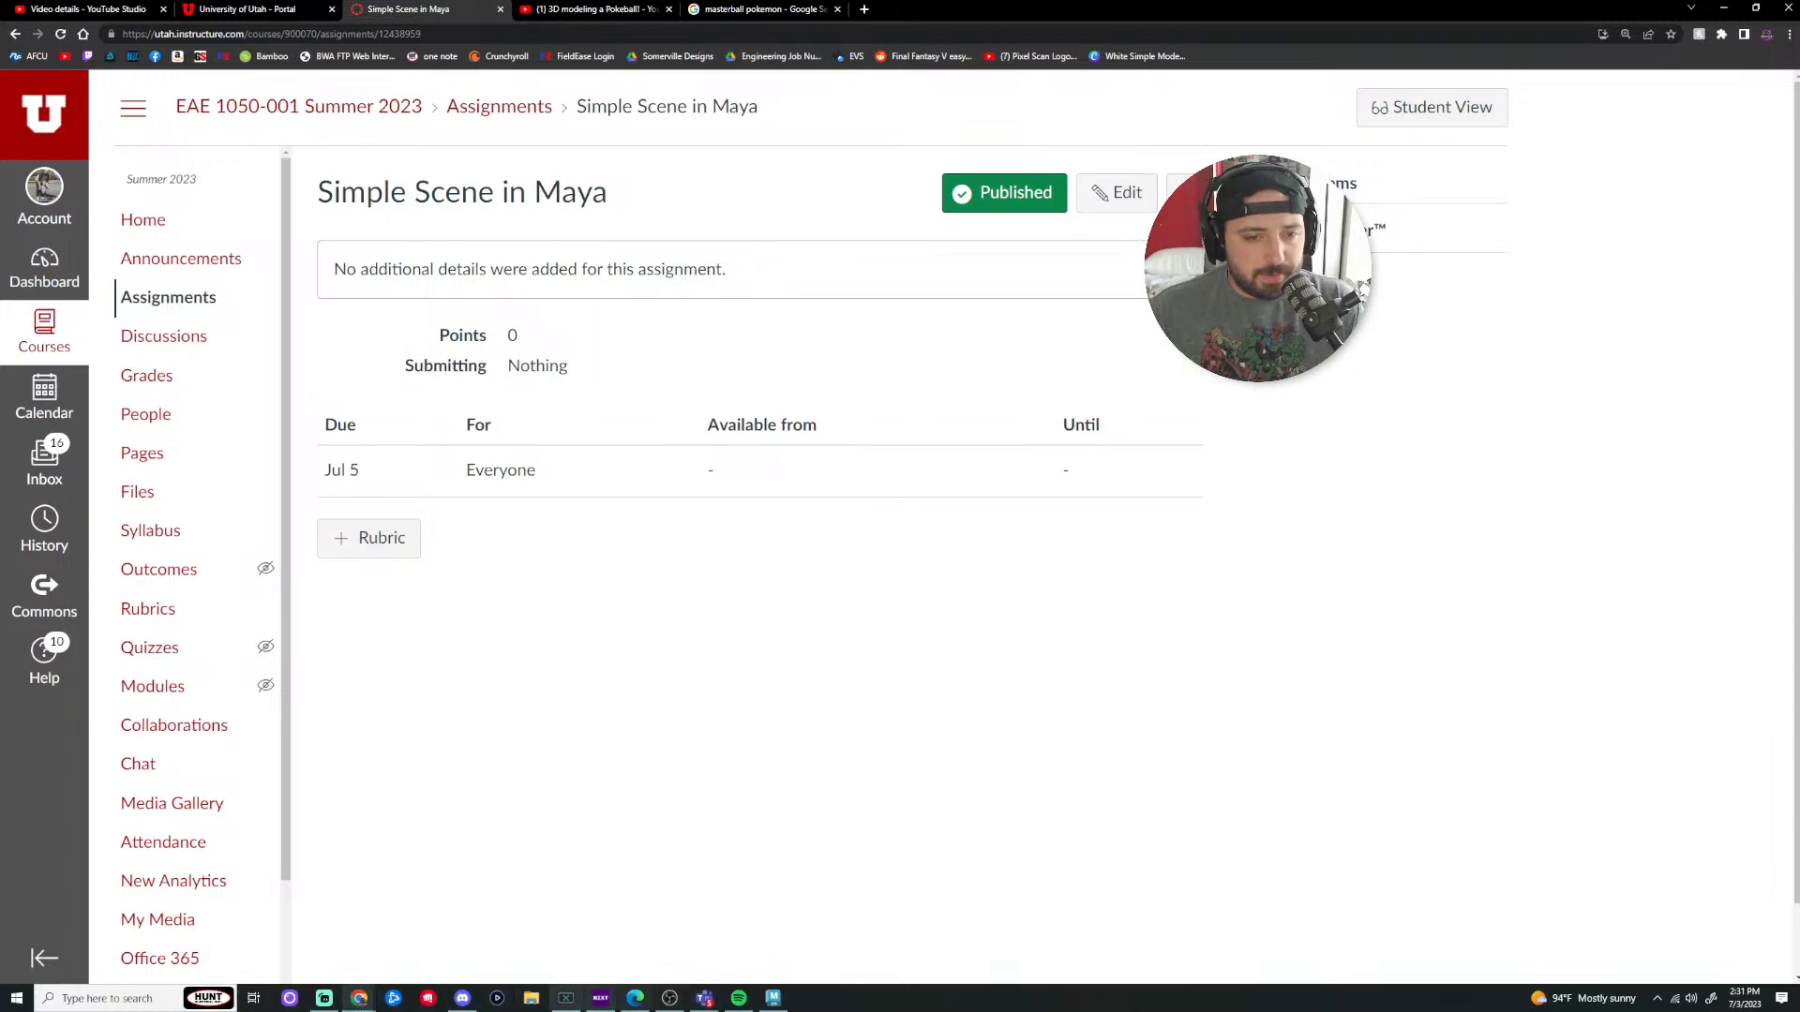
{"action": "left_click", "coordinate": [530, 998]}
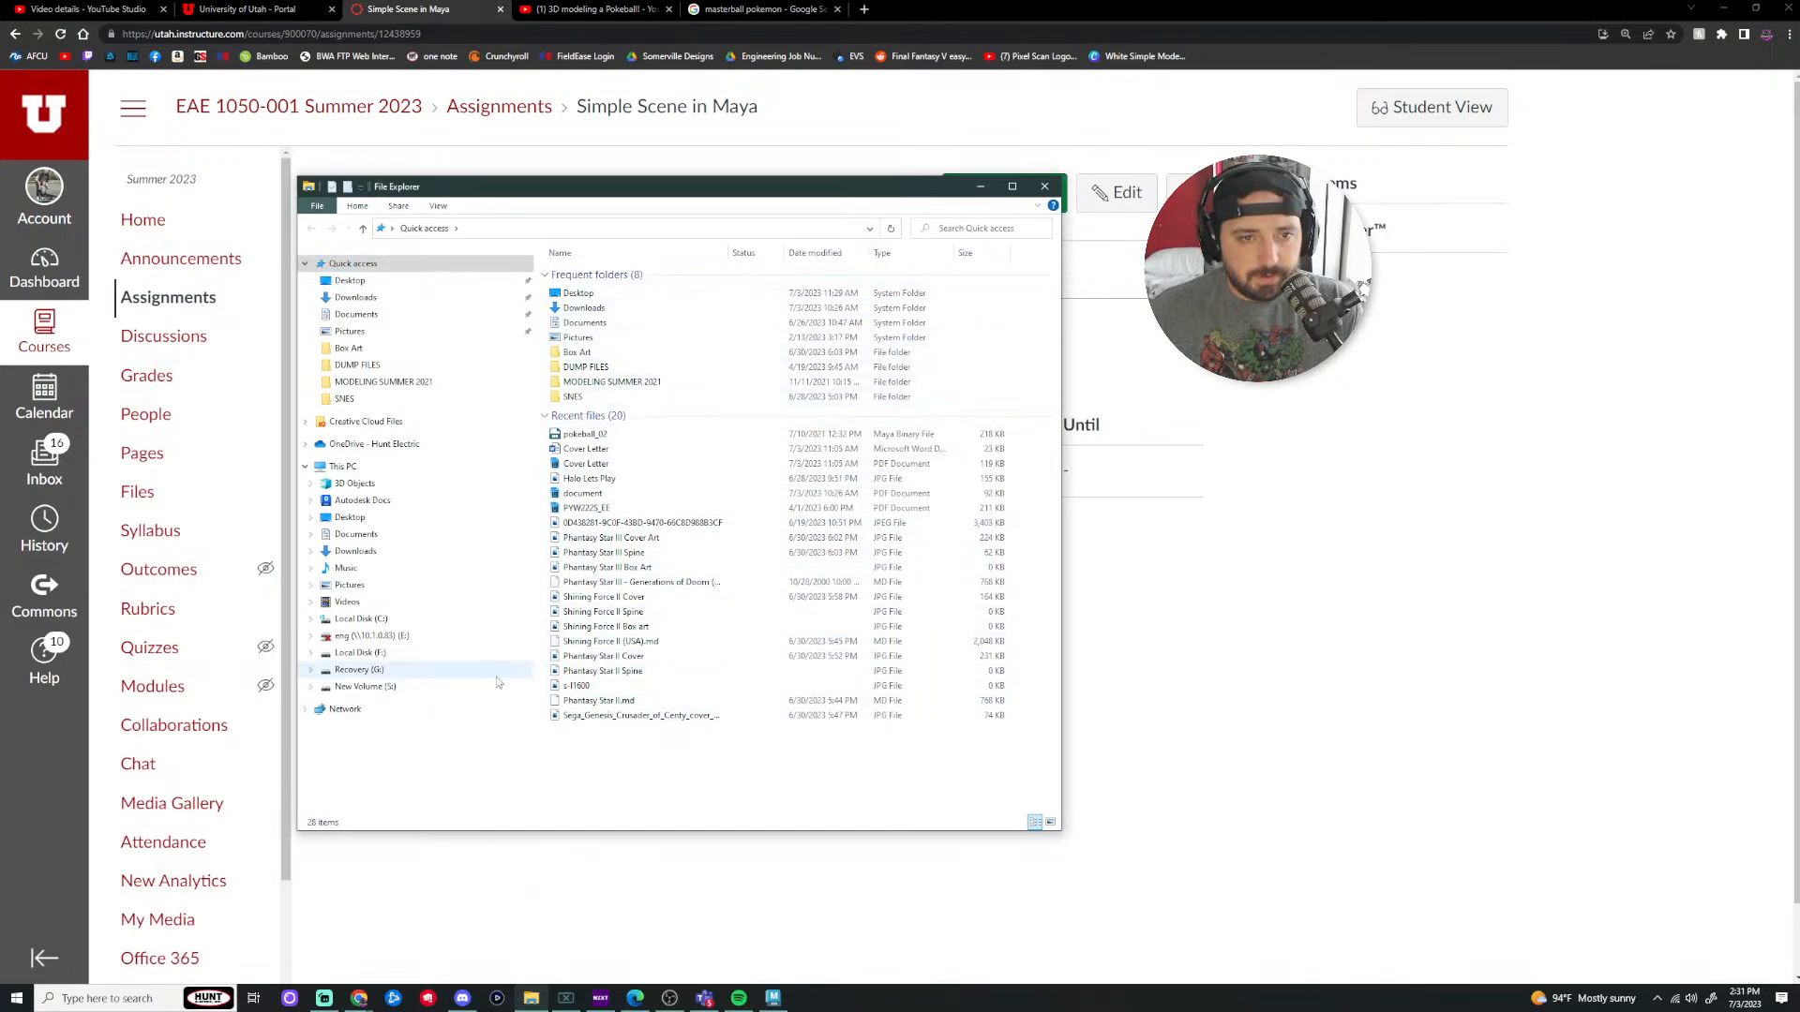
Step: Drag the File Explorer window off onto the other monitor
{"action": "left_click_drag", "start_coordinate": [610, 187], "coordinate": [1799, 196]}
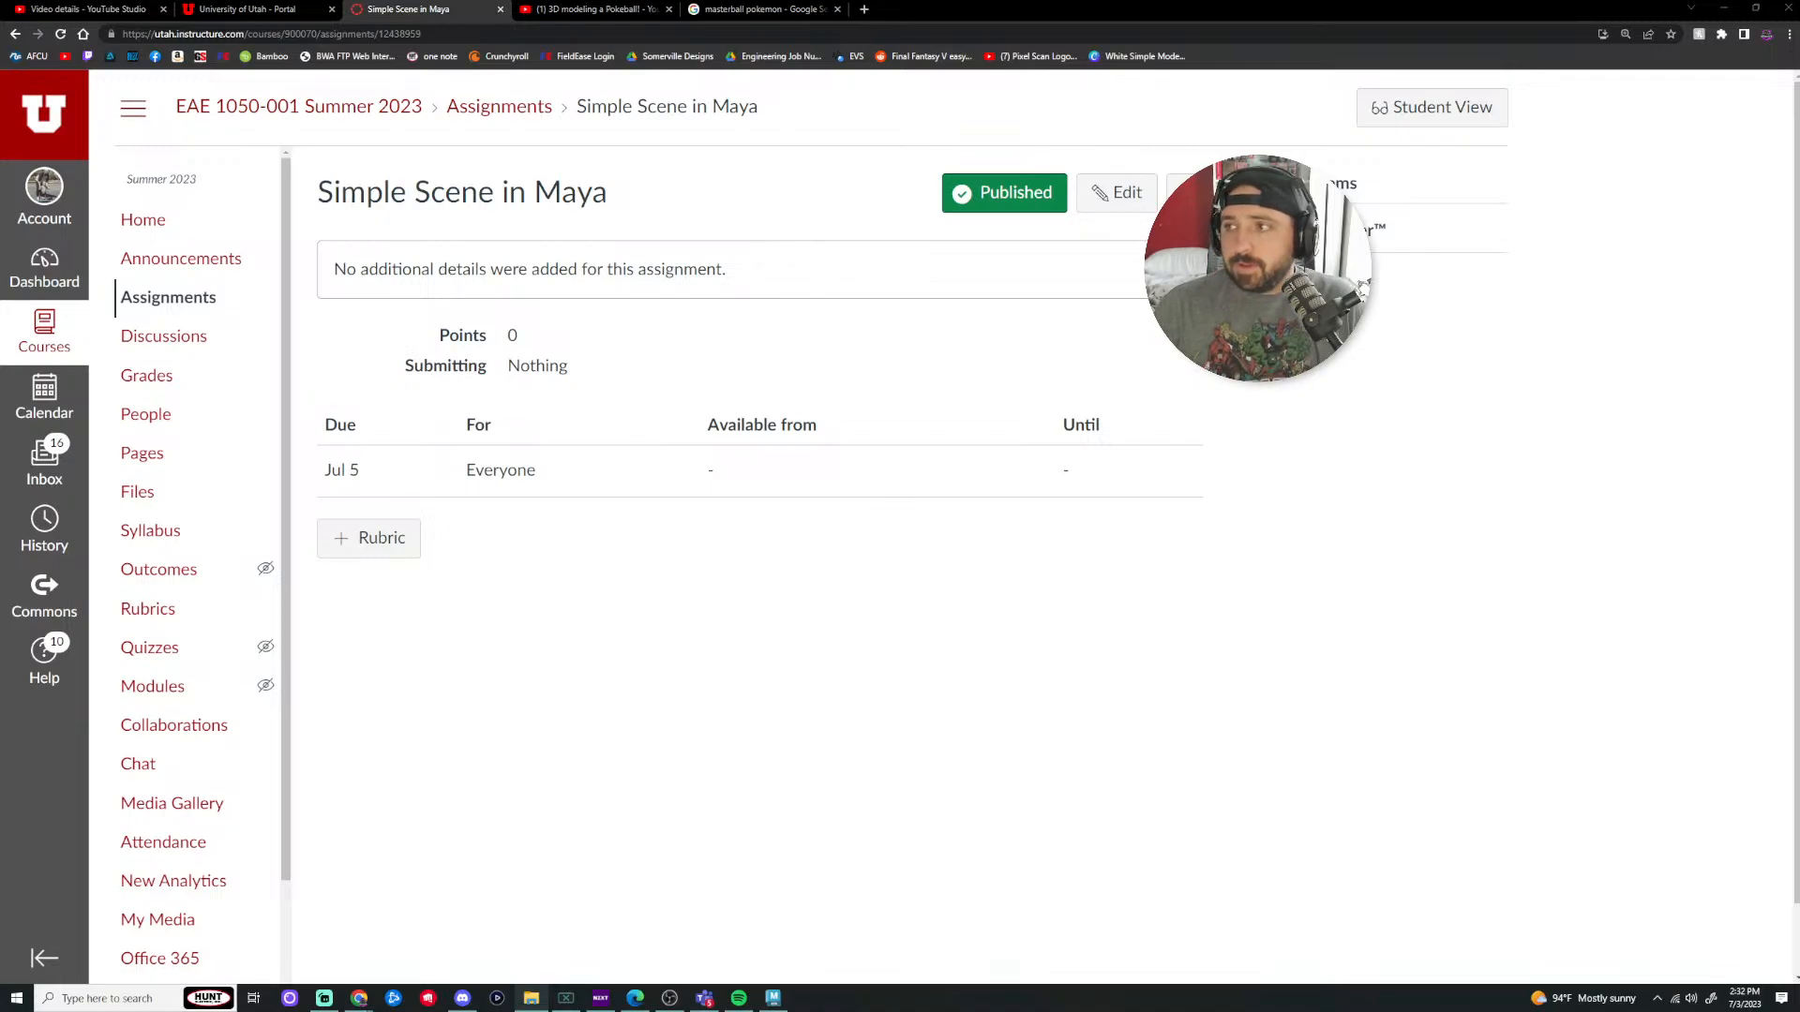
Step: Open the Beginners Guide to Maya stream and skim ahead from 35:14 to 1:04:39
{"action": "left_click", "coordinate": [595, 9]}
{"action": "left_click", "coordinate": [15, 34]}
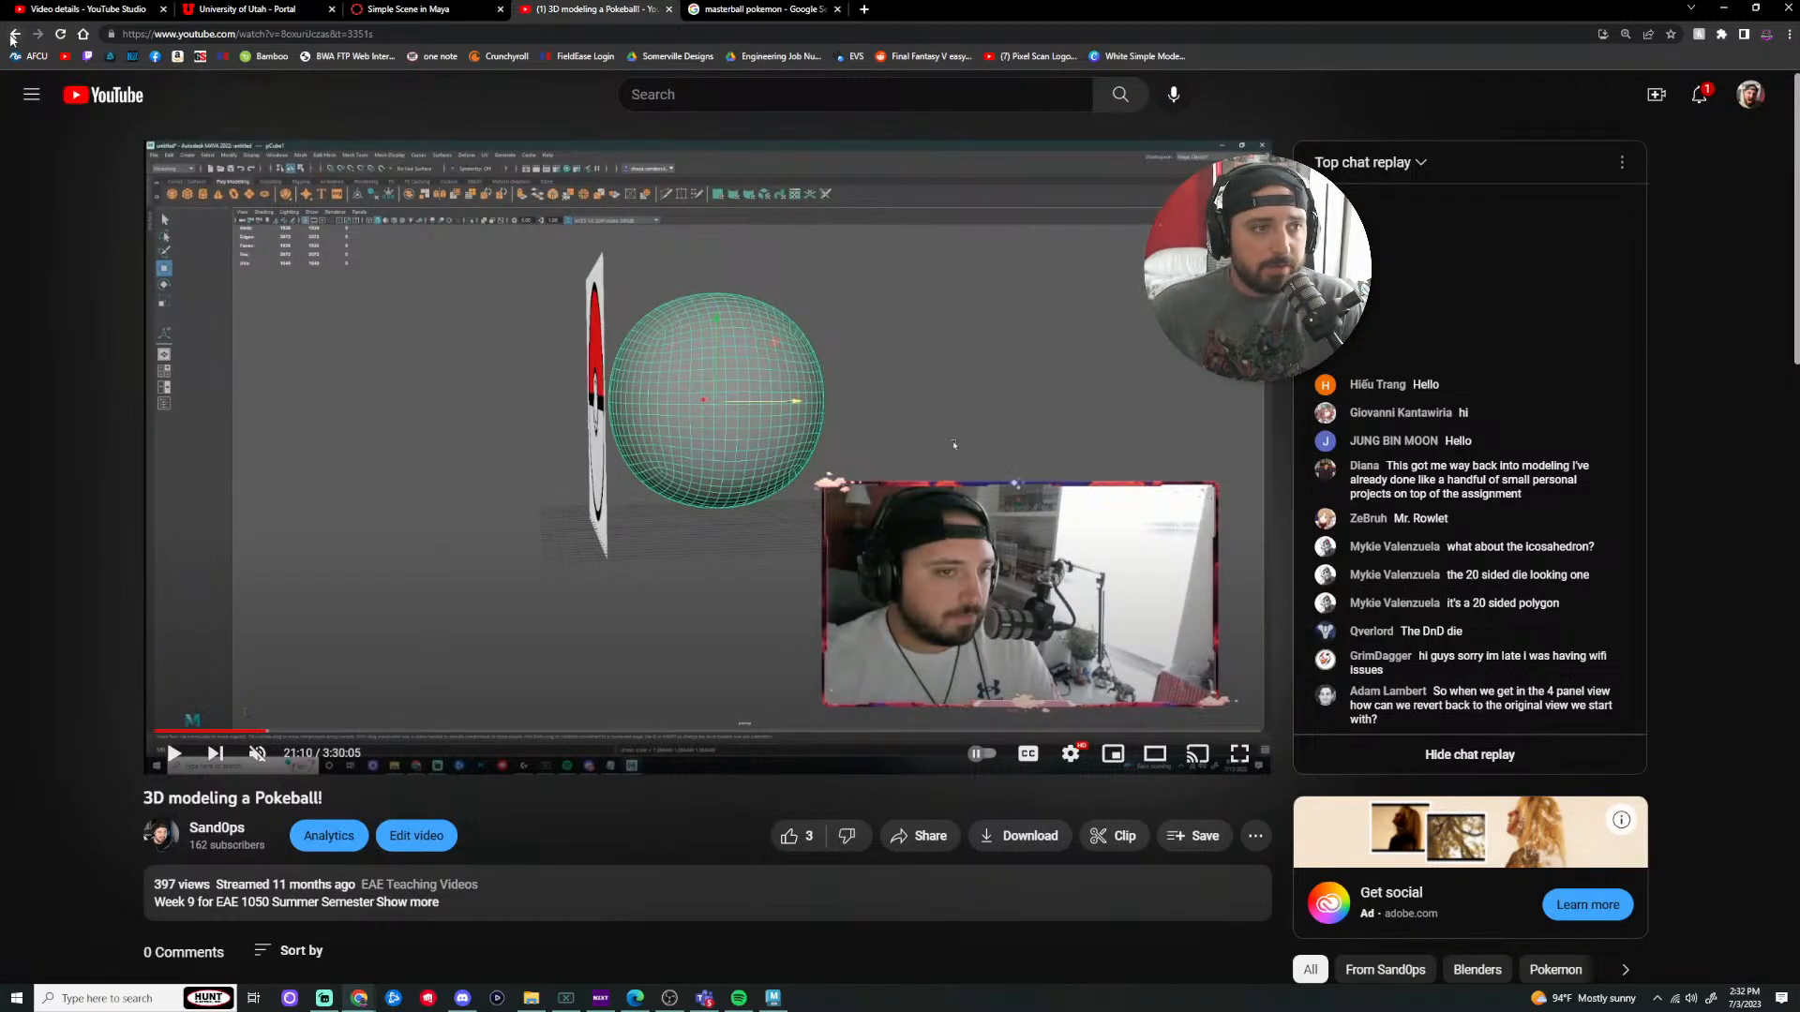
{"action": "left_click", "coordinate": [806, 376]}
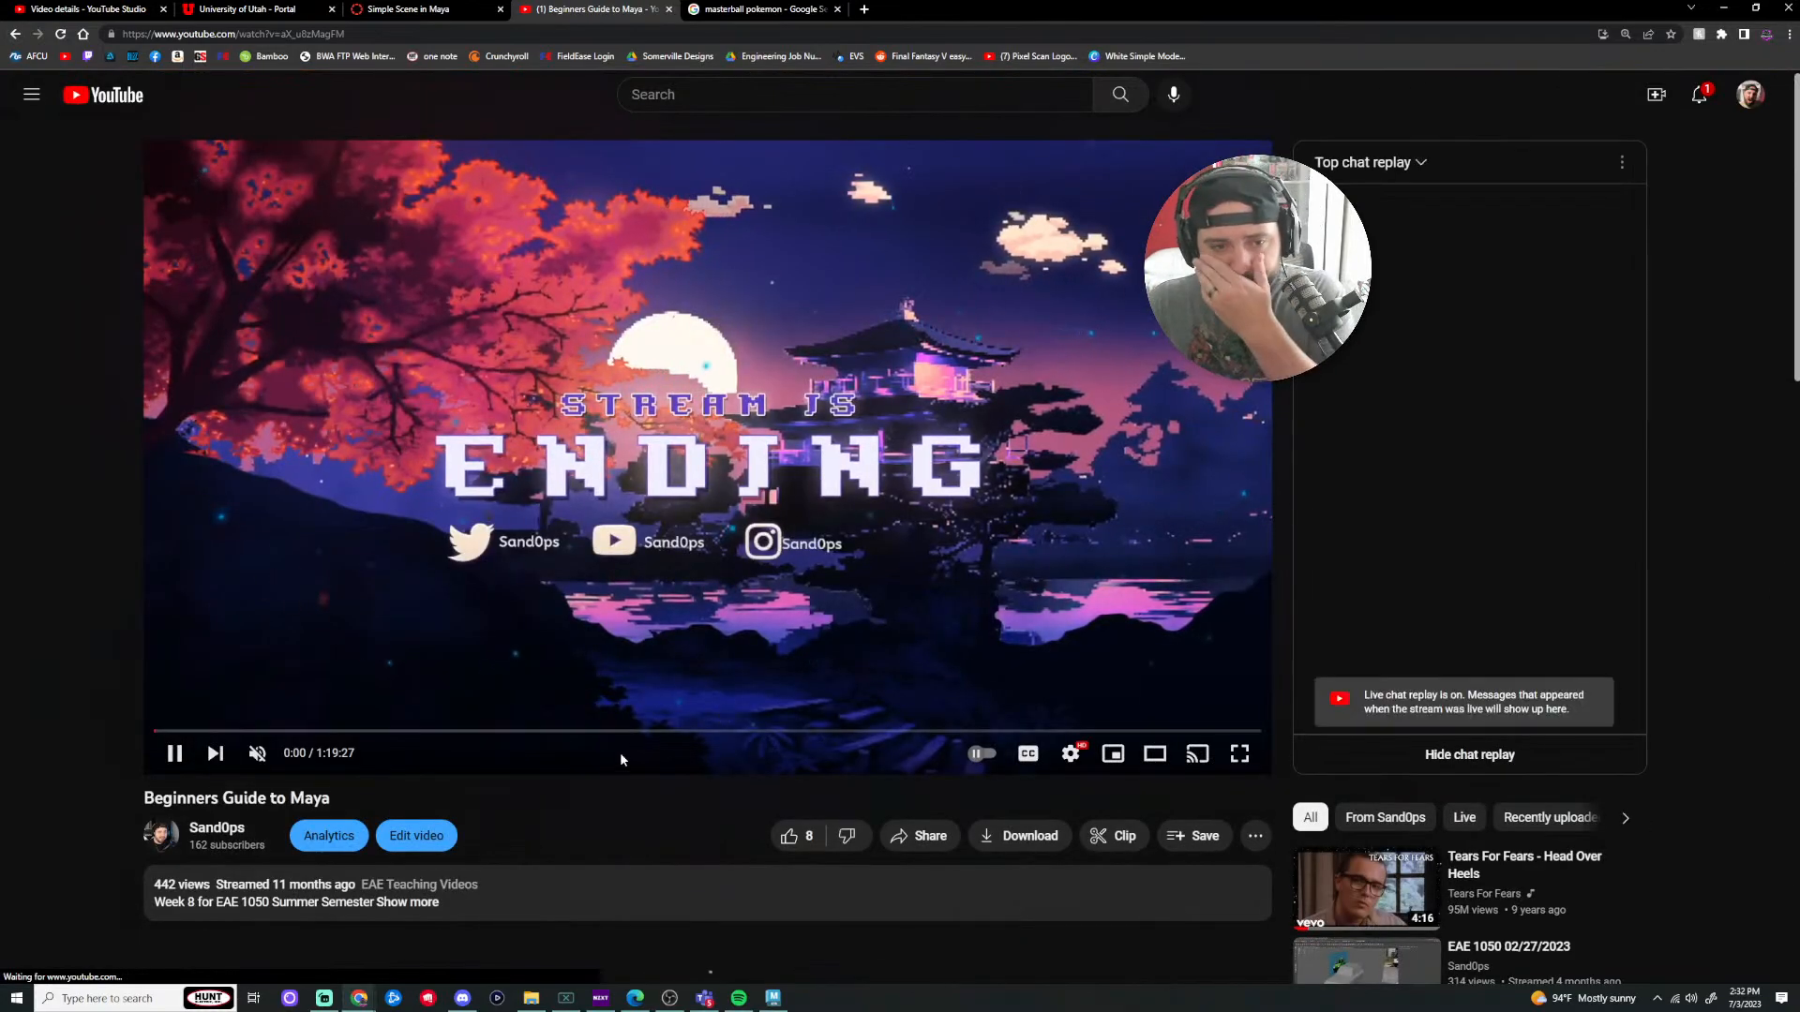
{"action": "left_click", "coordinate": [644, 731]}
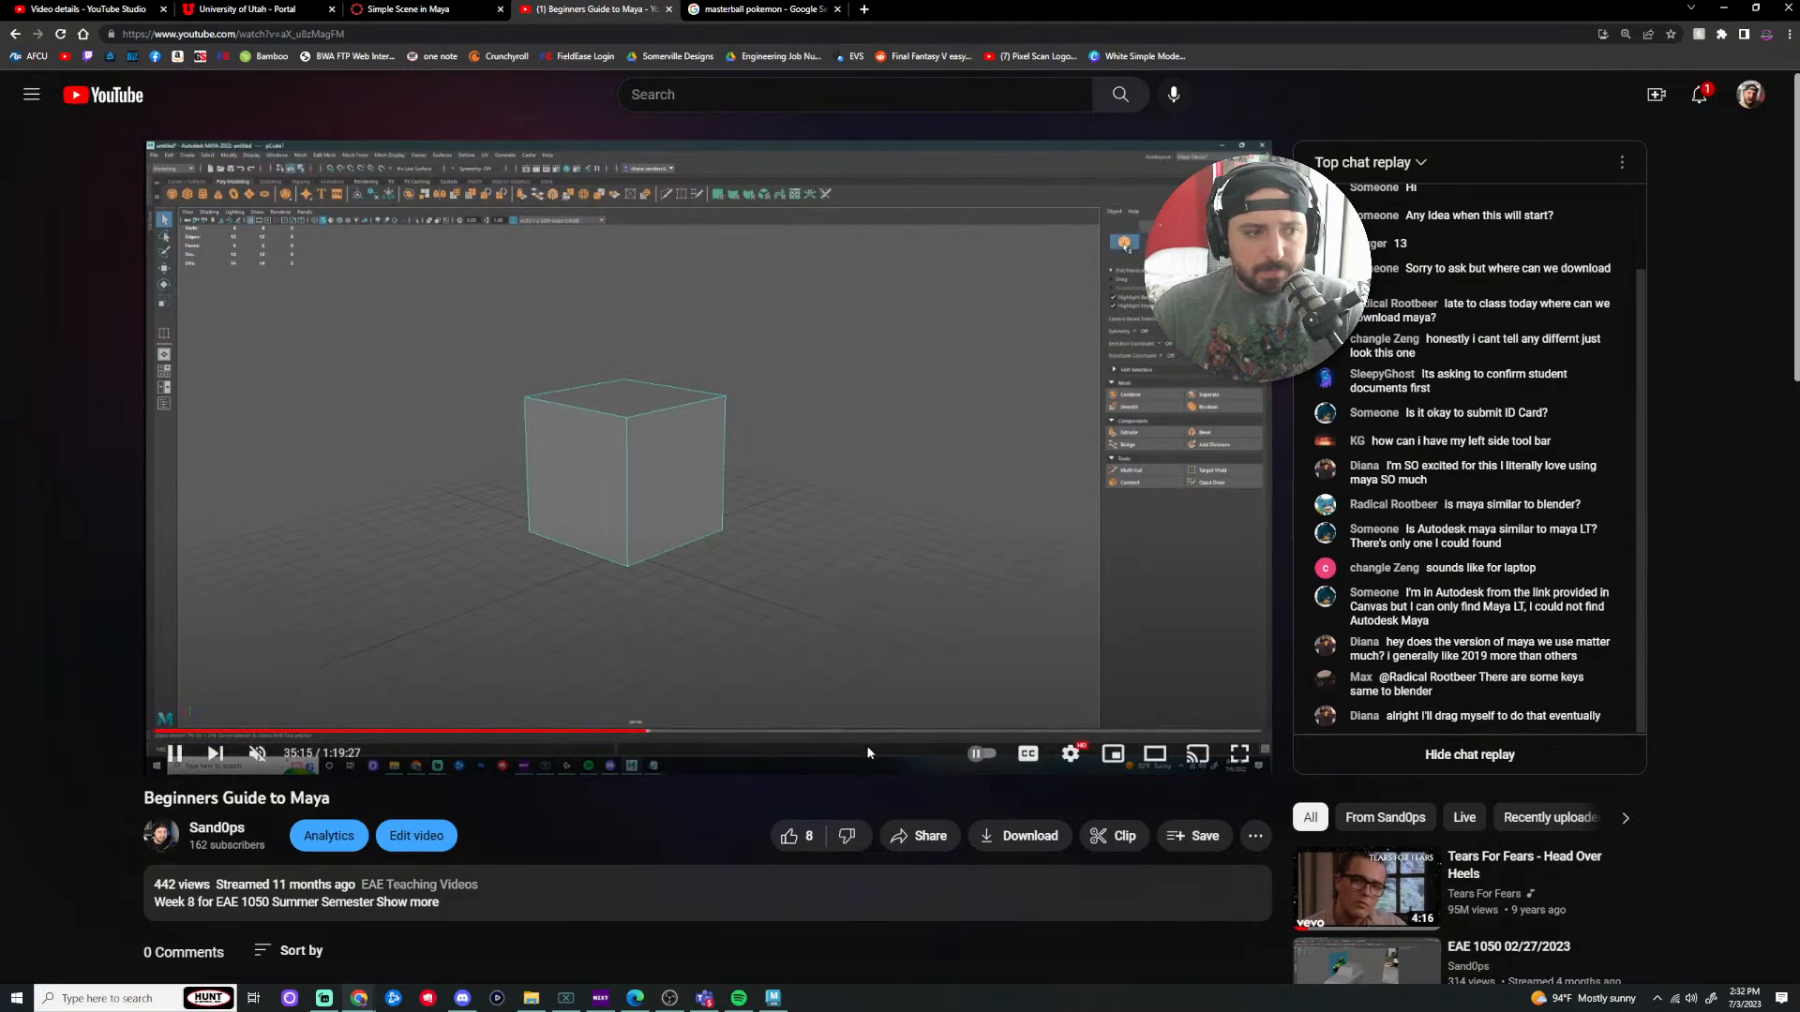
{"action": "left_click", "coordinate": [897, 731]}
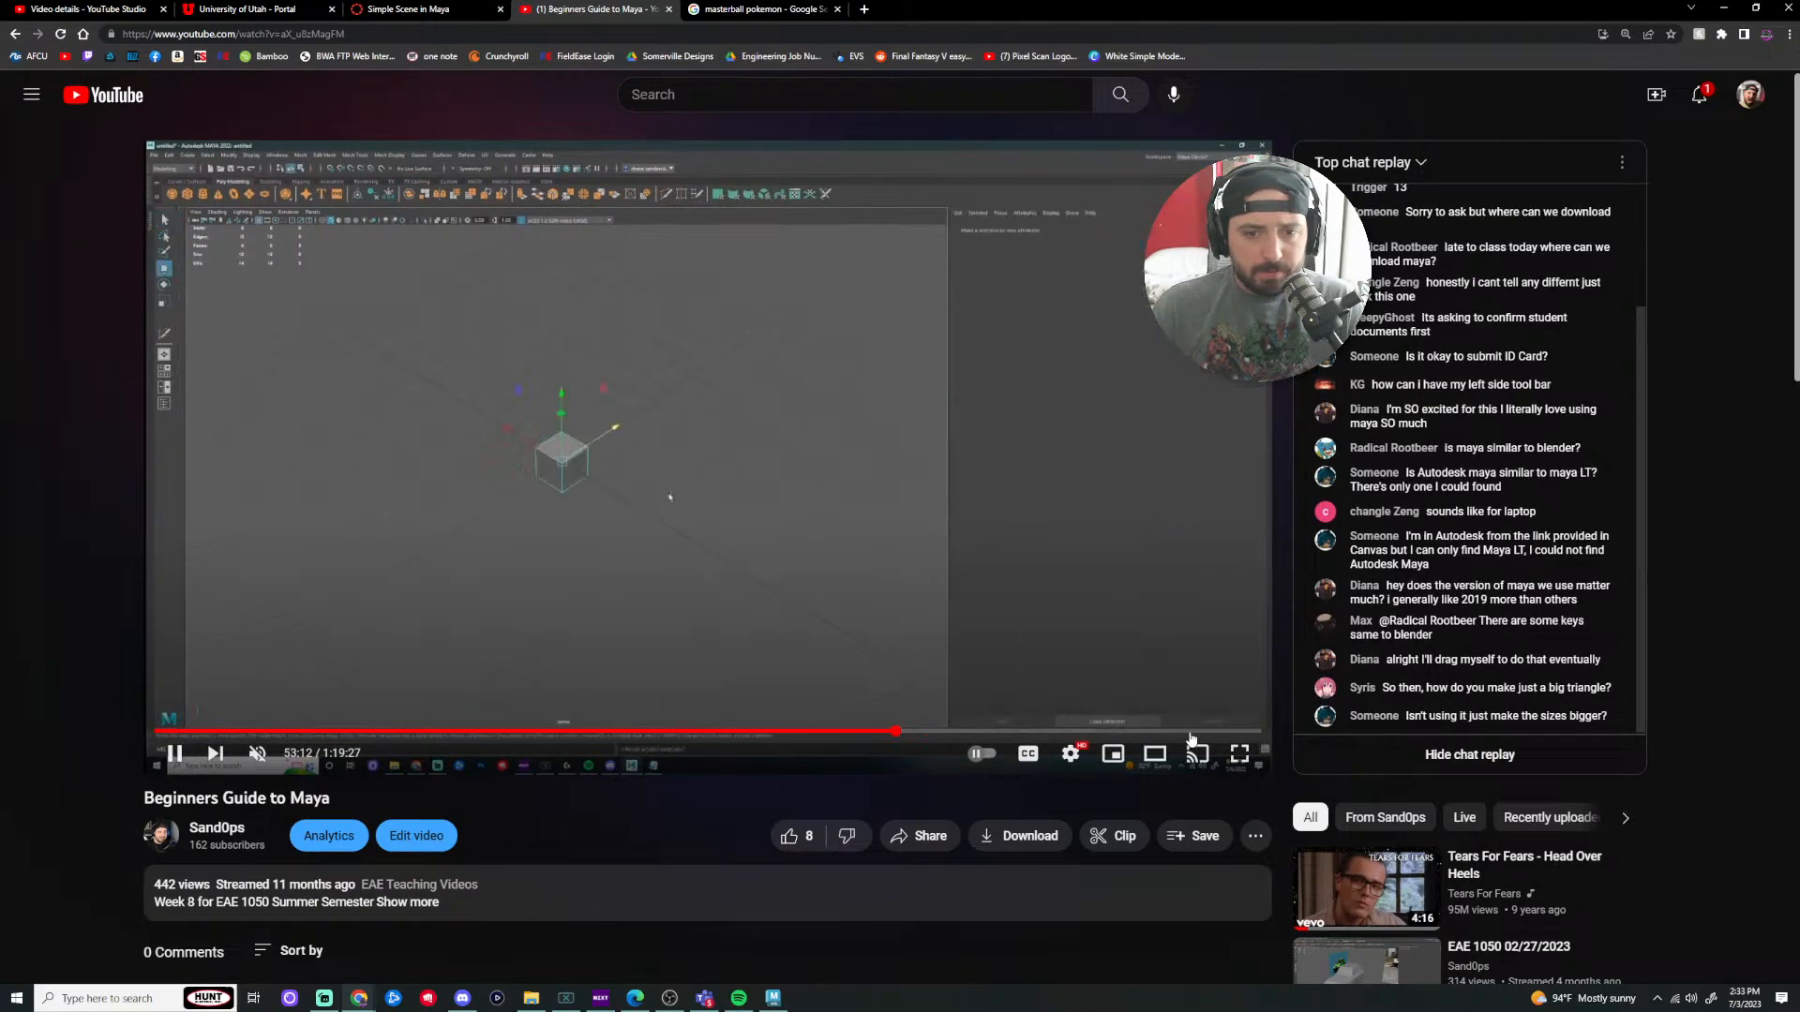
{"action": "left_click", "coordinate": [928, 731]}
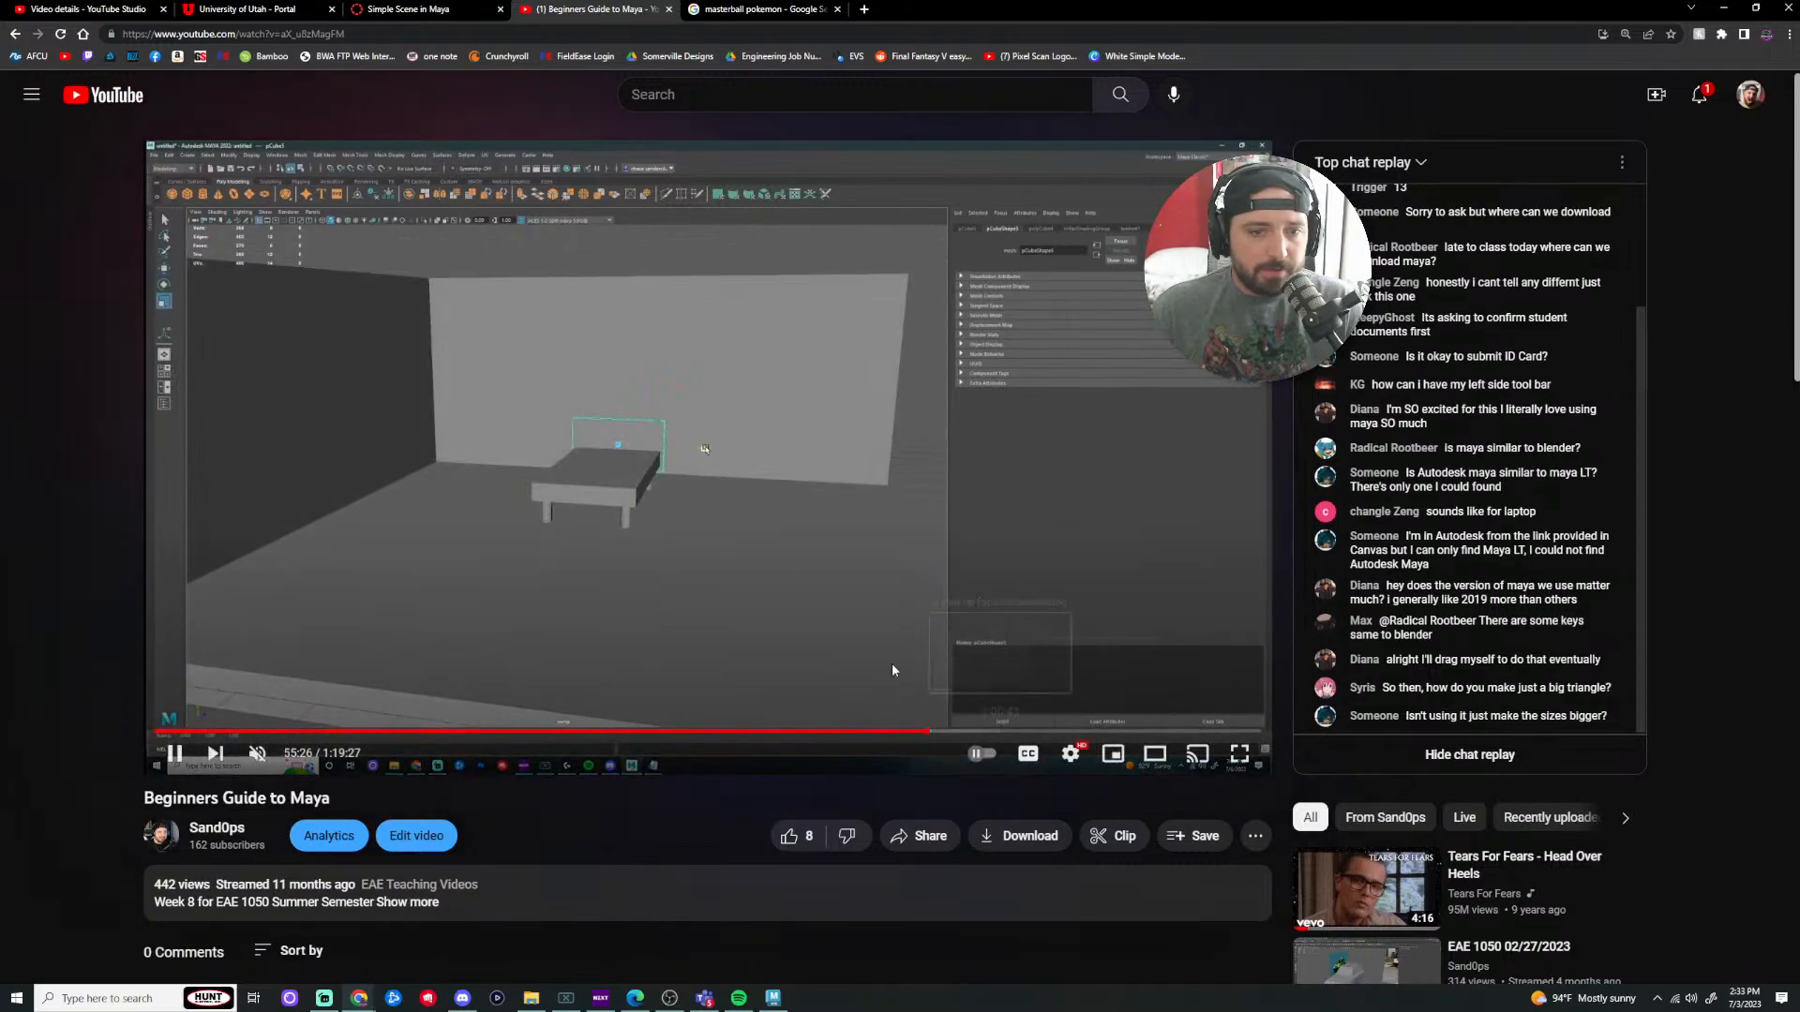
{"action": "left_click", "coordinate": [1015, 732]}
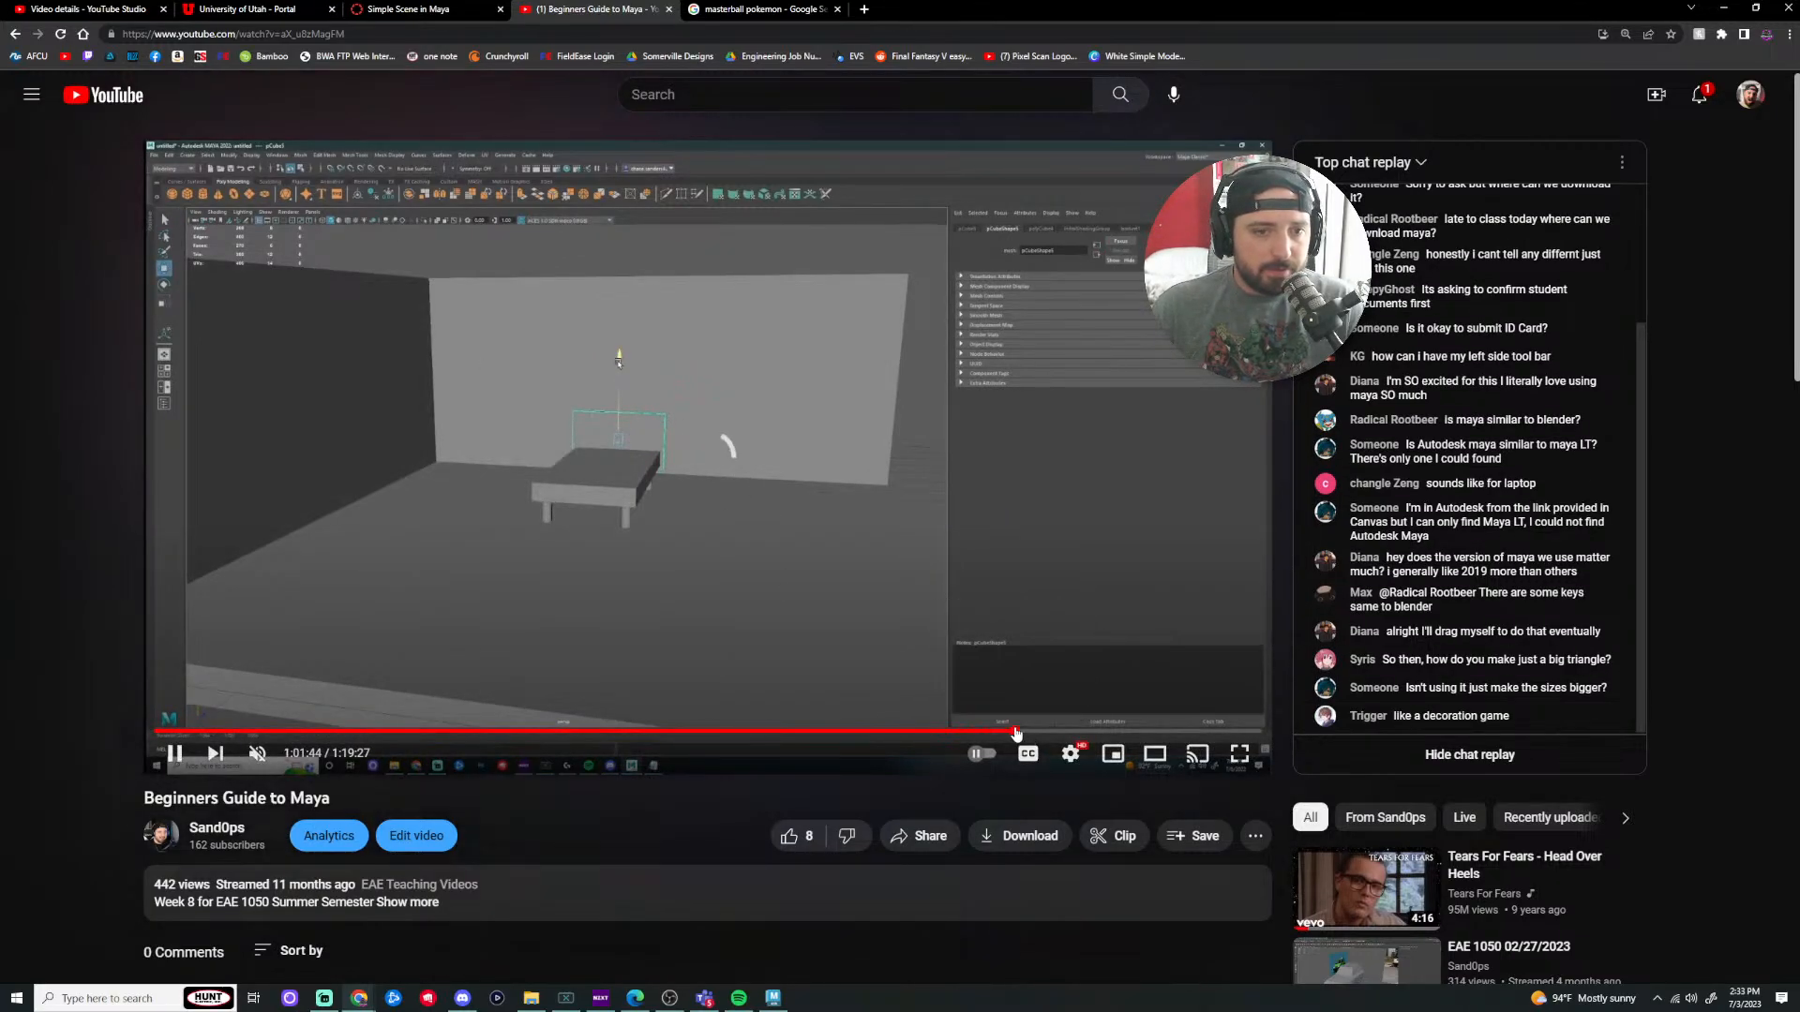
{"action": "left_click", "coordinate": [1056, 734]}
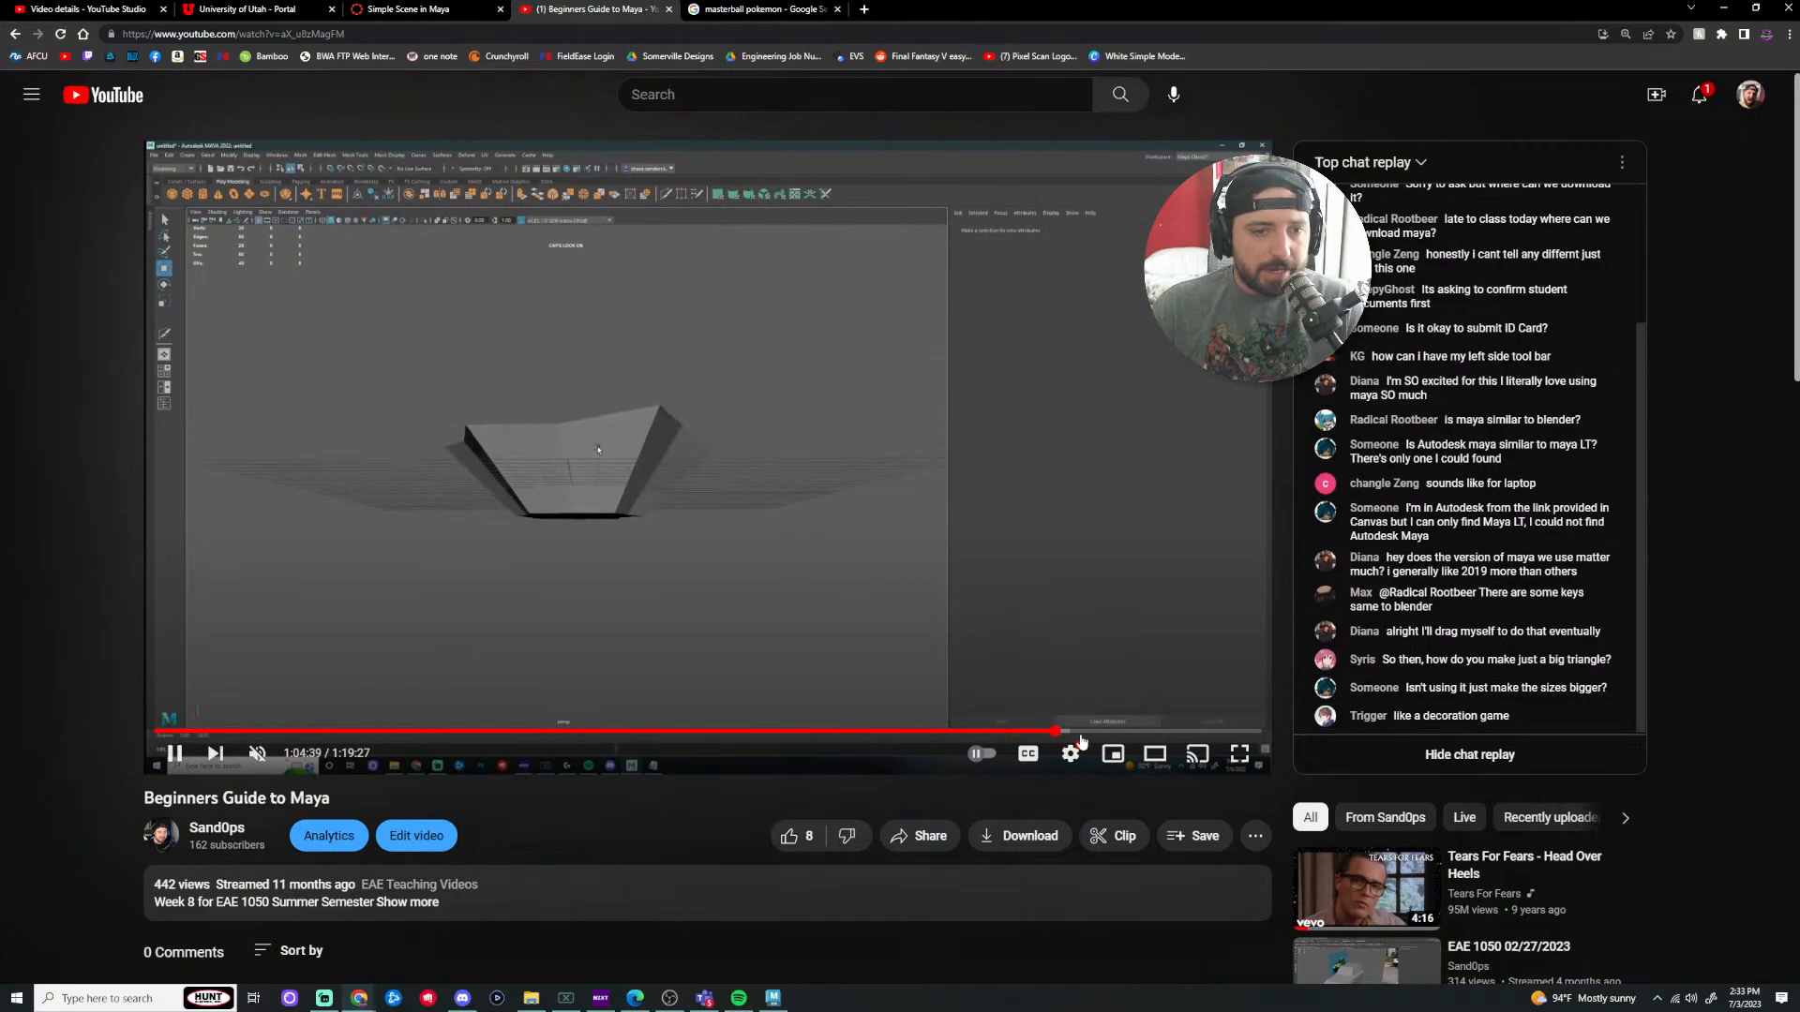
Step: Switch to theater mode, skim to around 1:15:23, then minimize Chrome
{"action": "left_click", "coordinate": [1142, 741]}
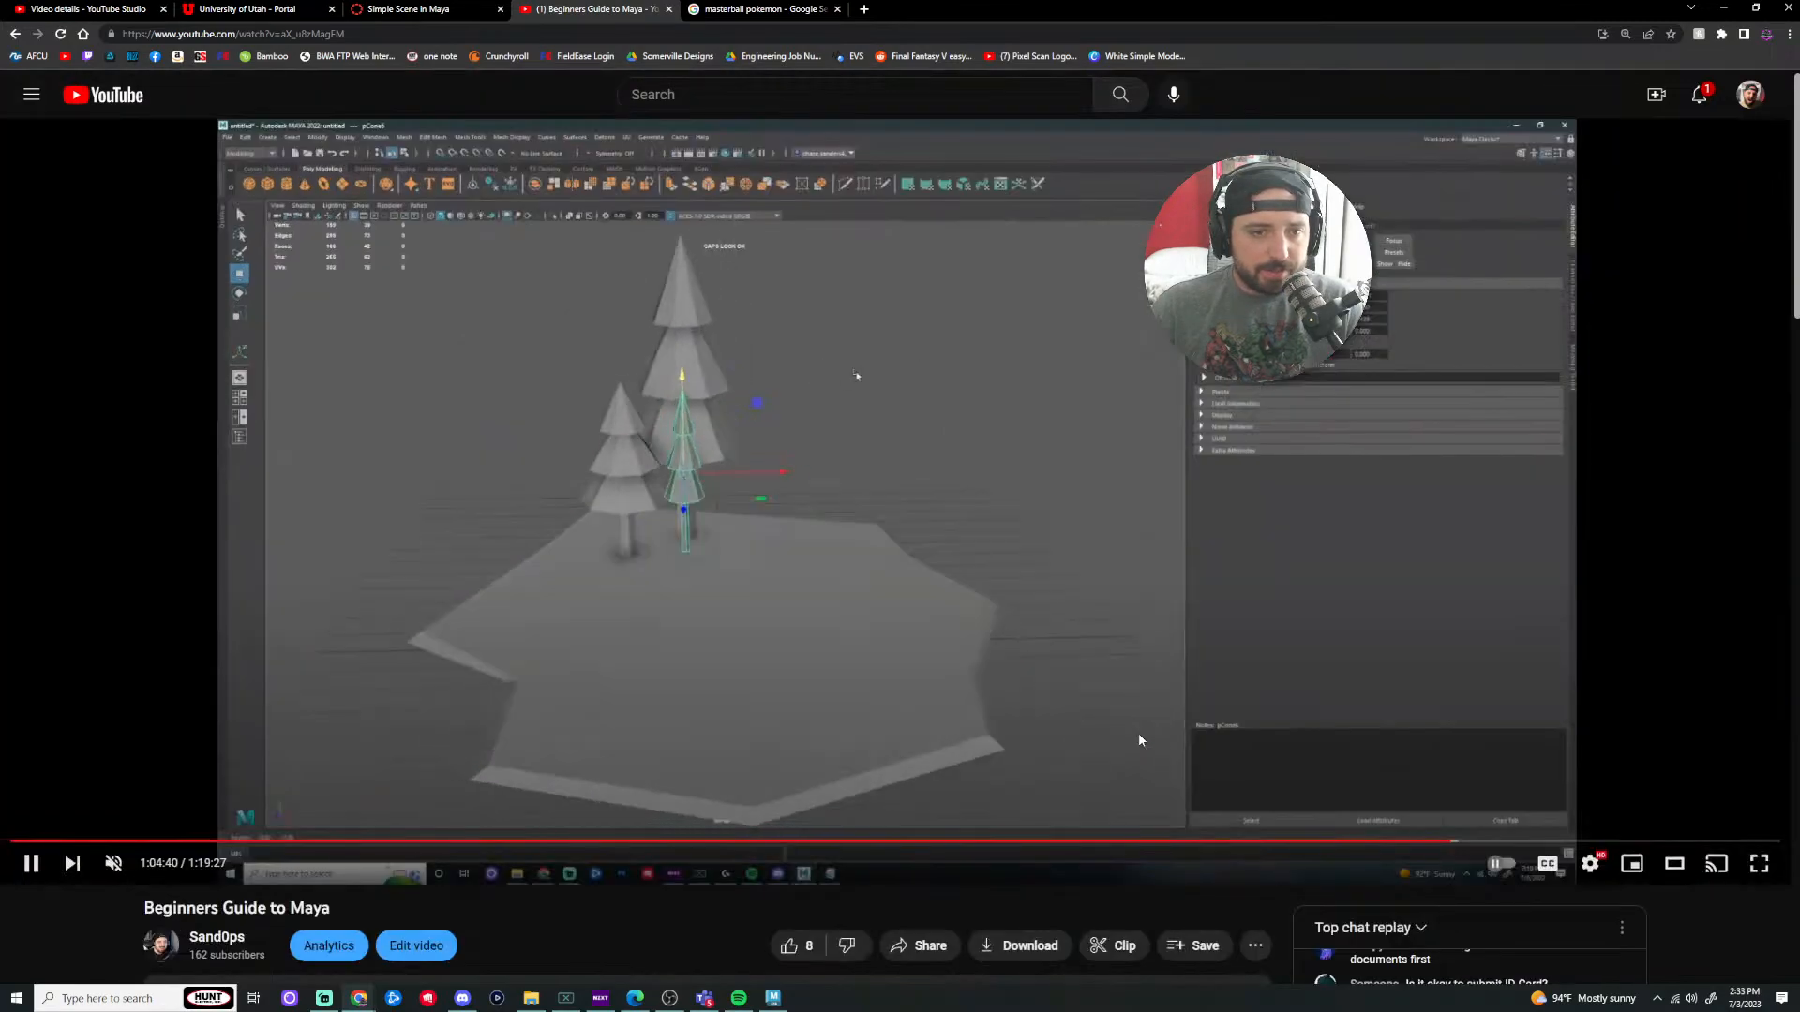
{"action": "left_click", "coordinate": [1556, 841]}
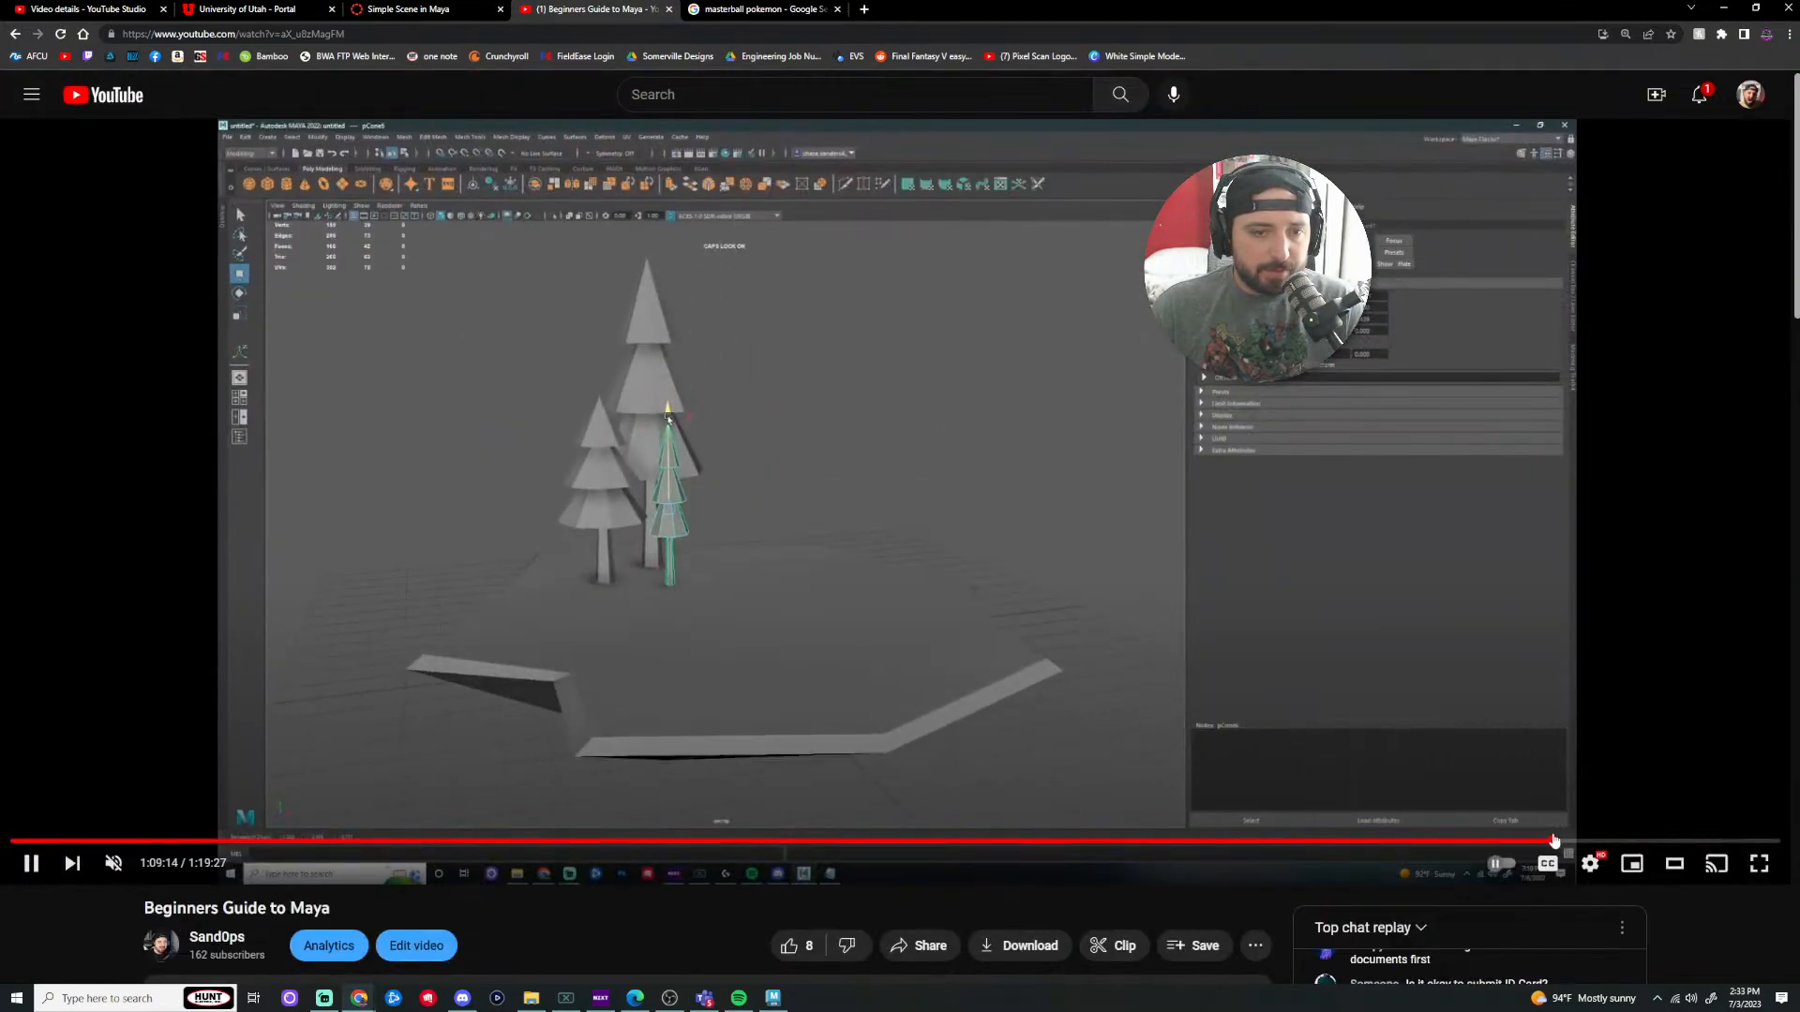
{"action": "left_click_drag", "start_coordinate": [1558, 841], "coordinate": [1647, 841]}
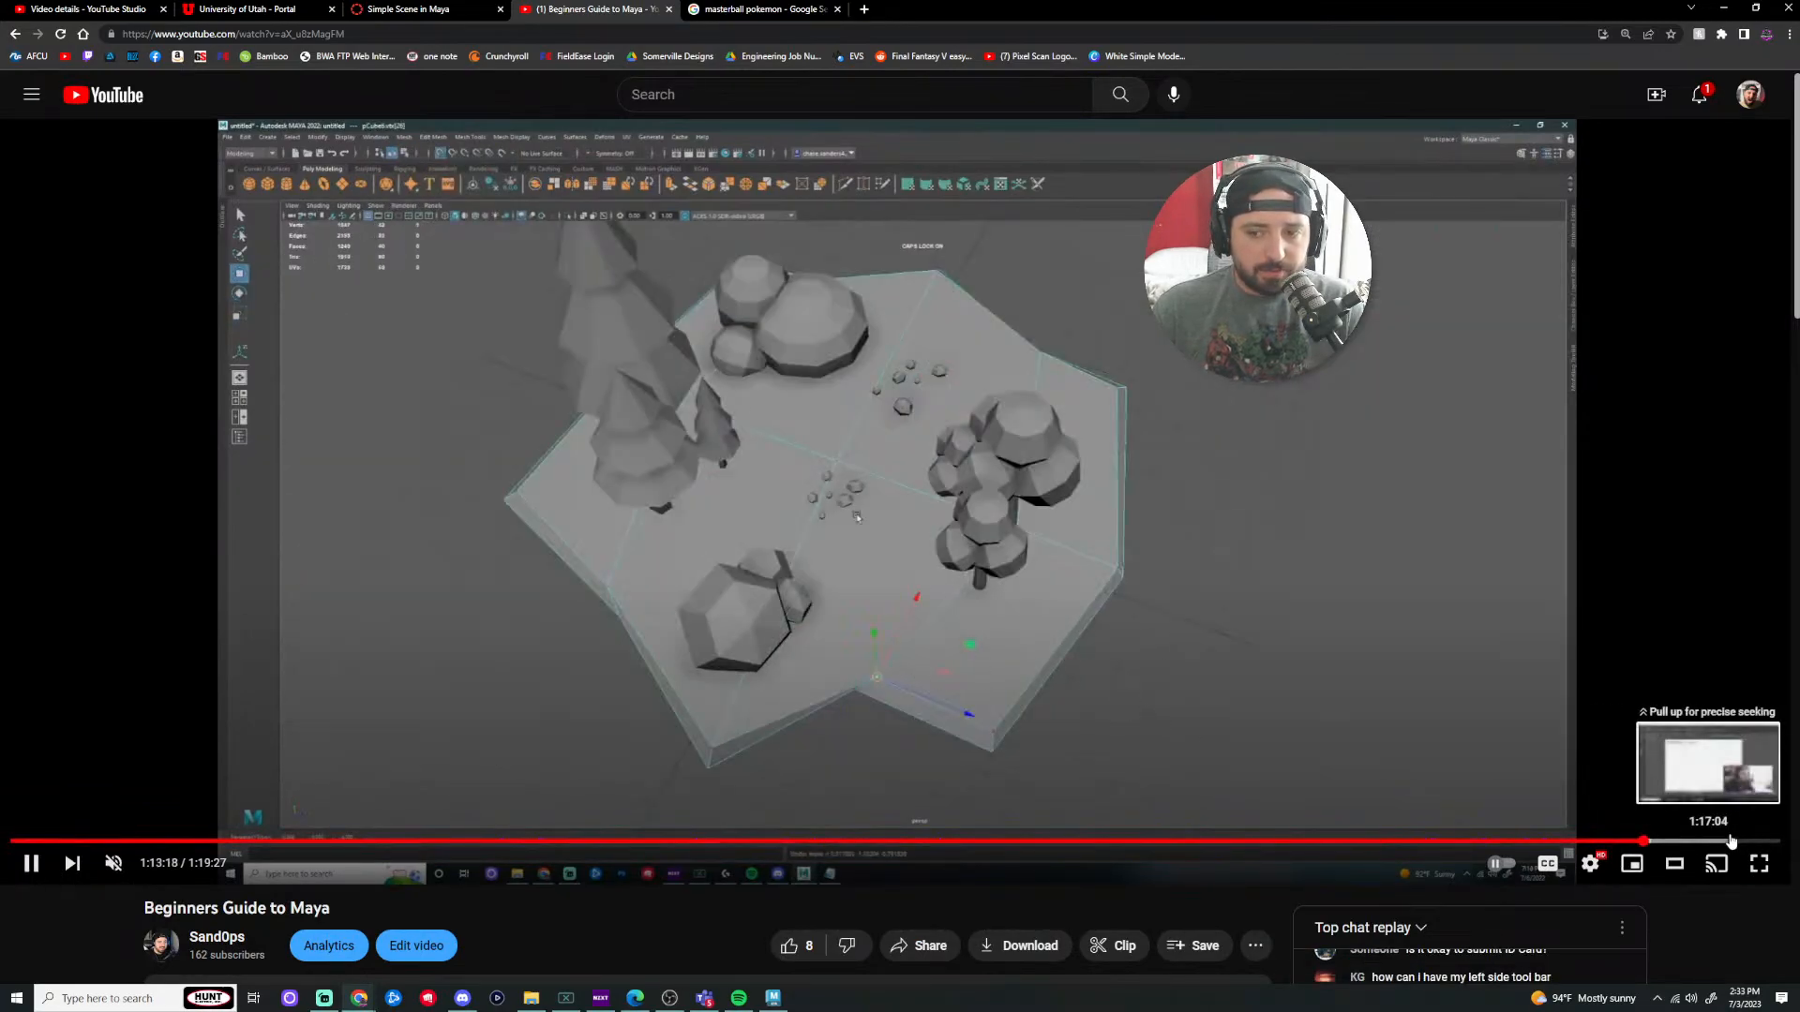
{"action": "left_click", "coordinate": [1730, 841]}
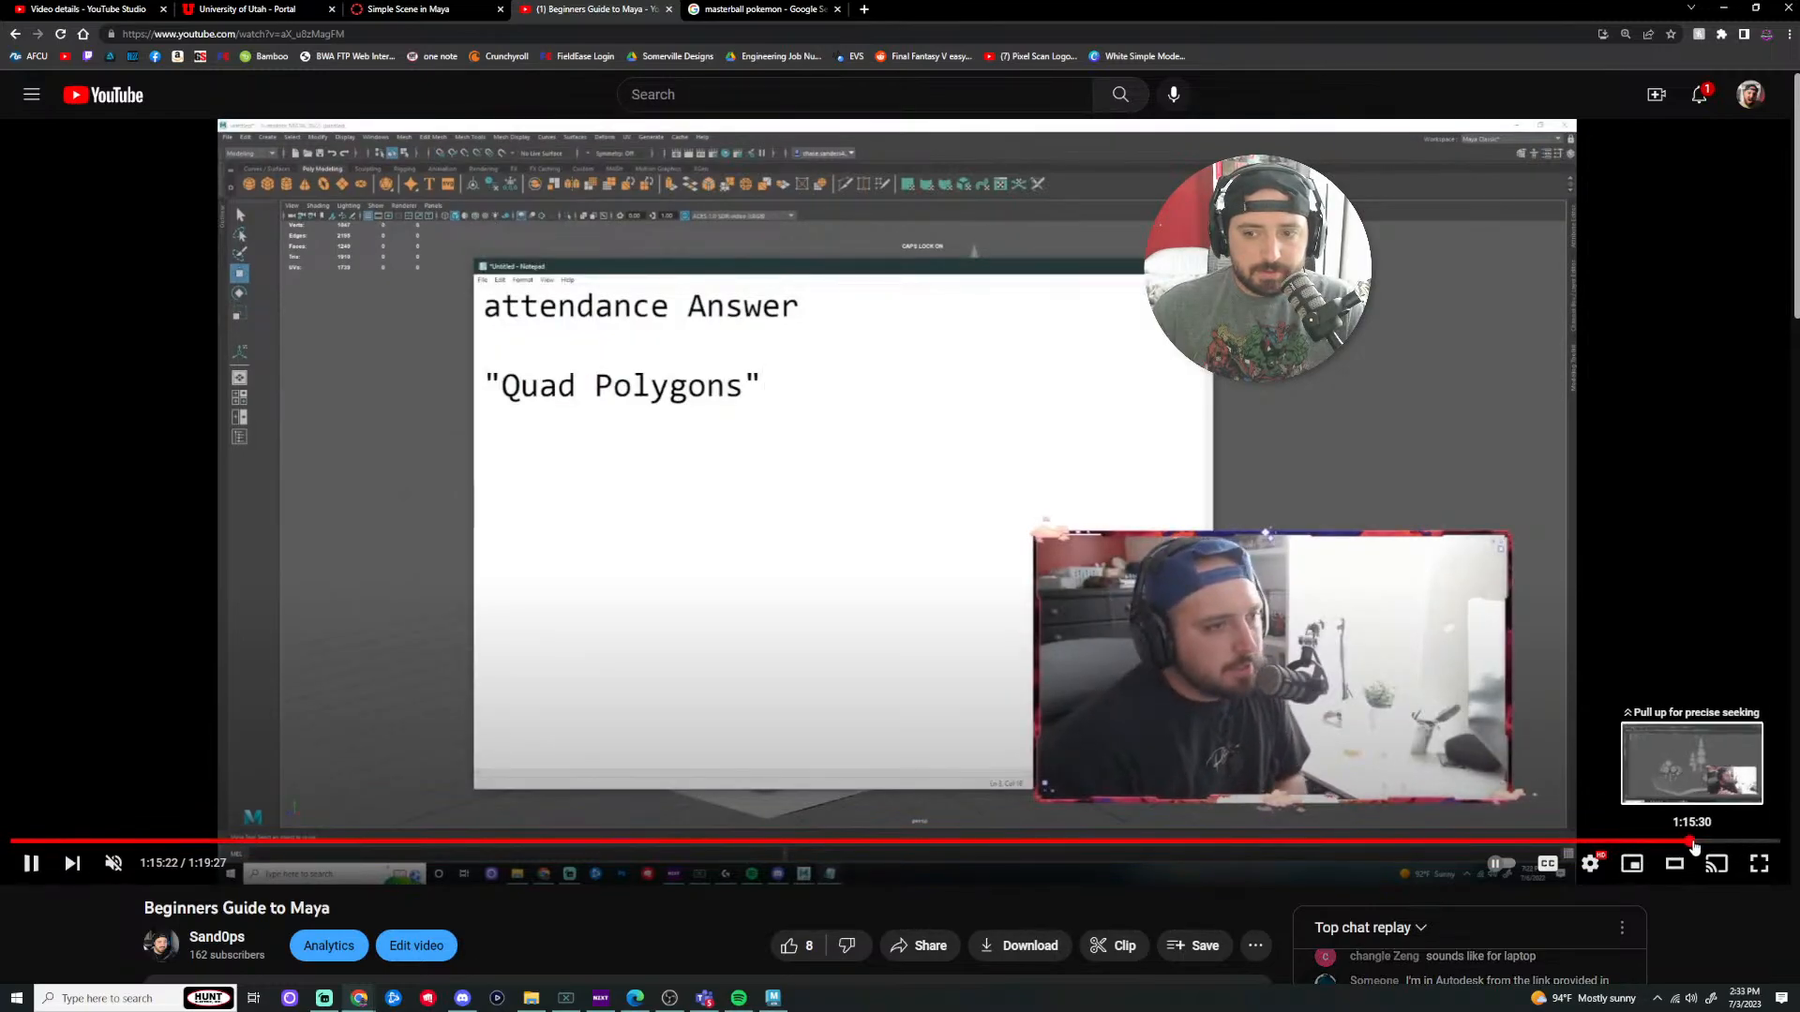
{"action": "left_click", "coordinate": [1688, 841]}
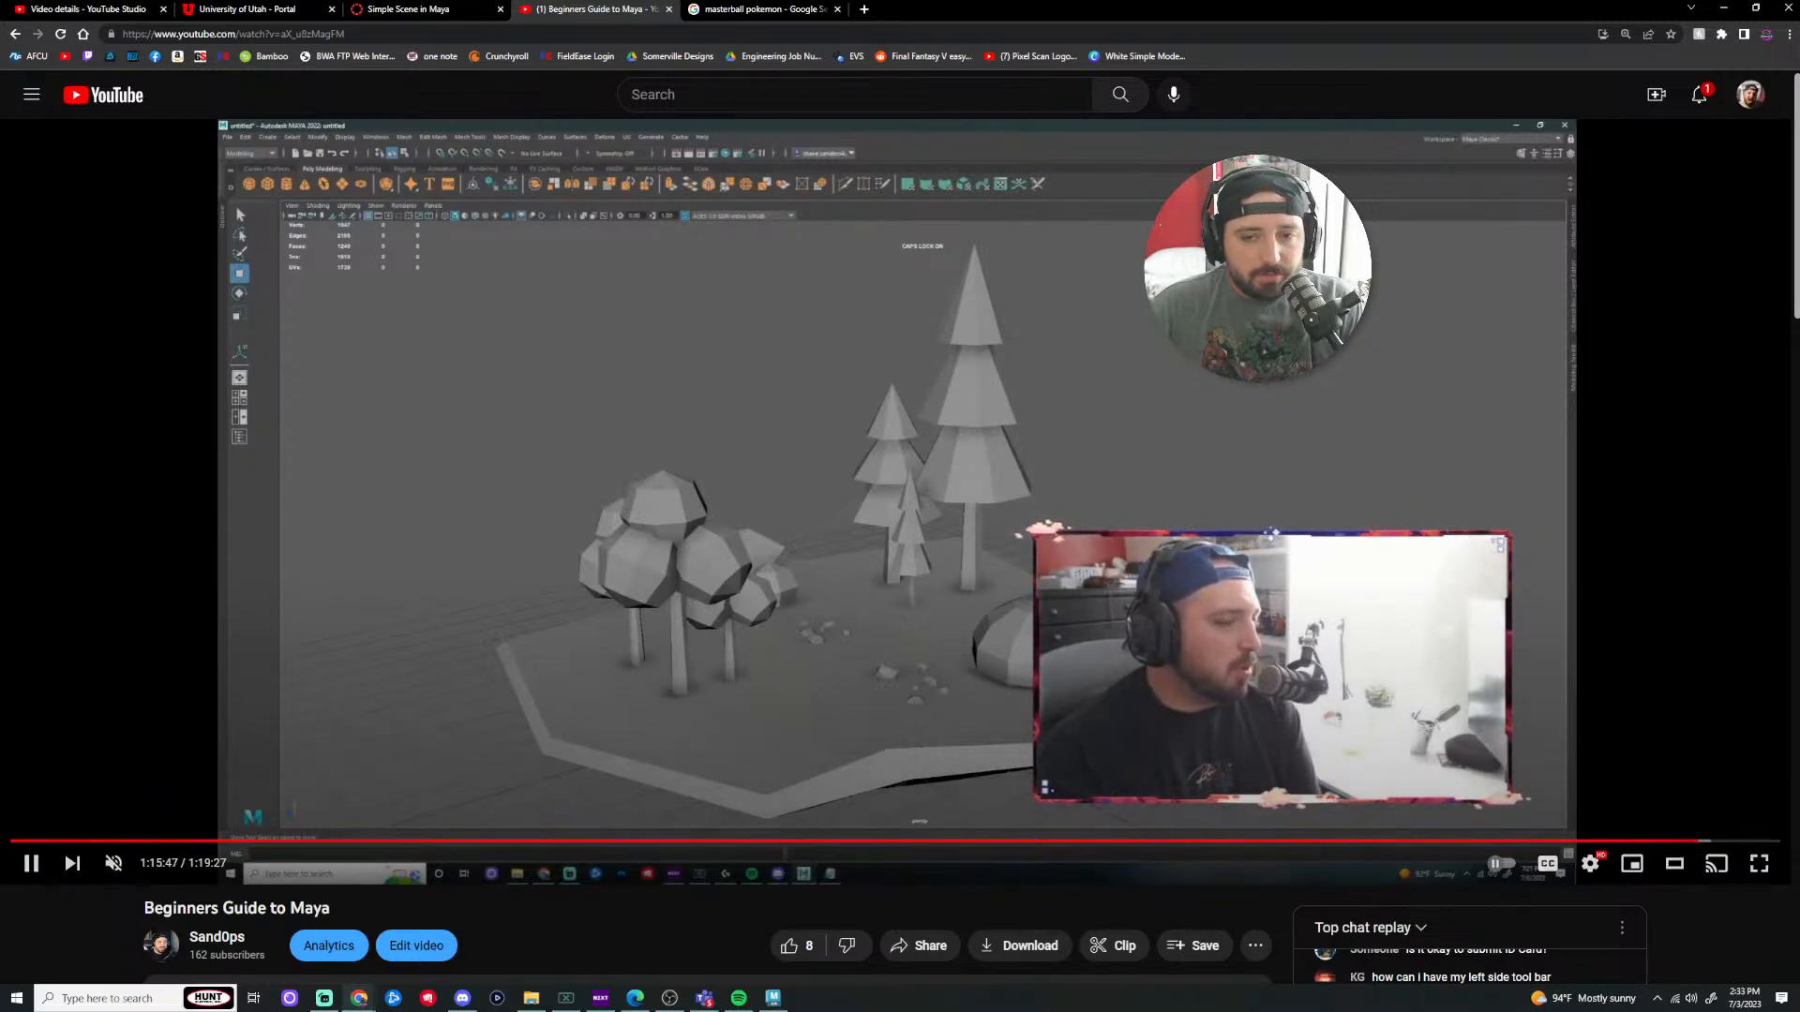
{"action": "left_click", "coordinate": [1729, 14]}
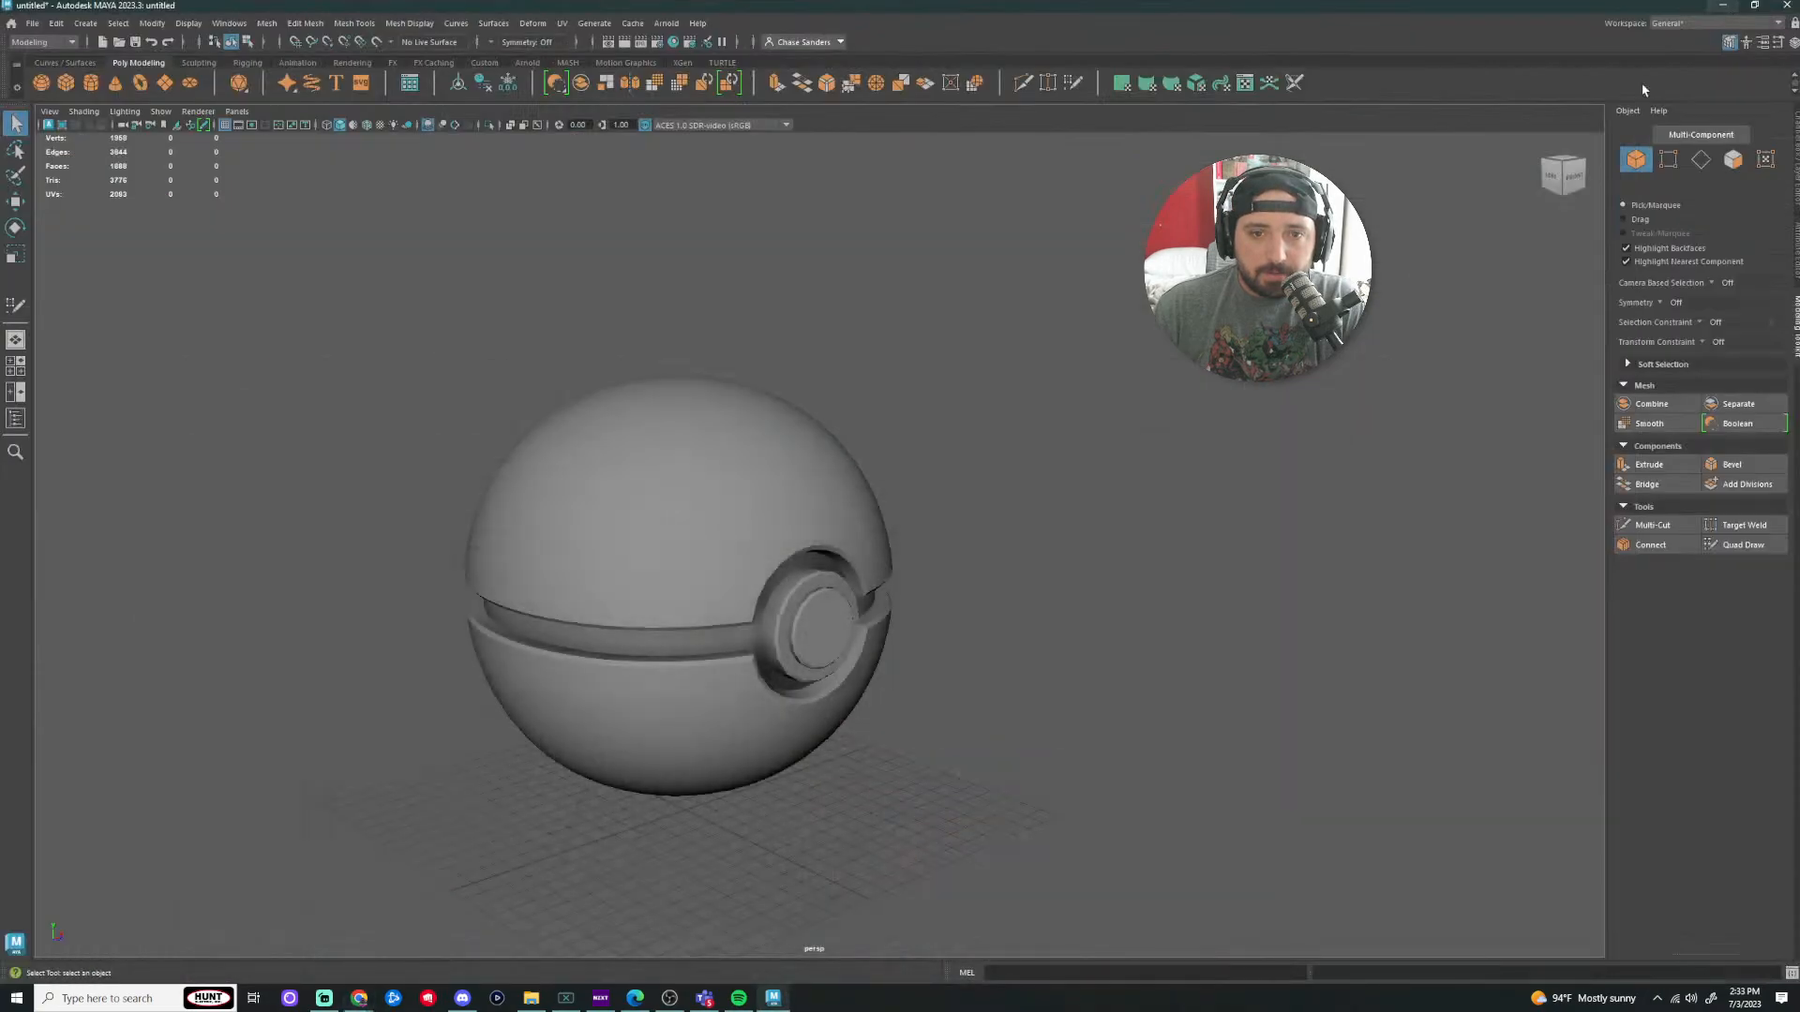